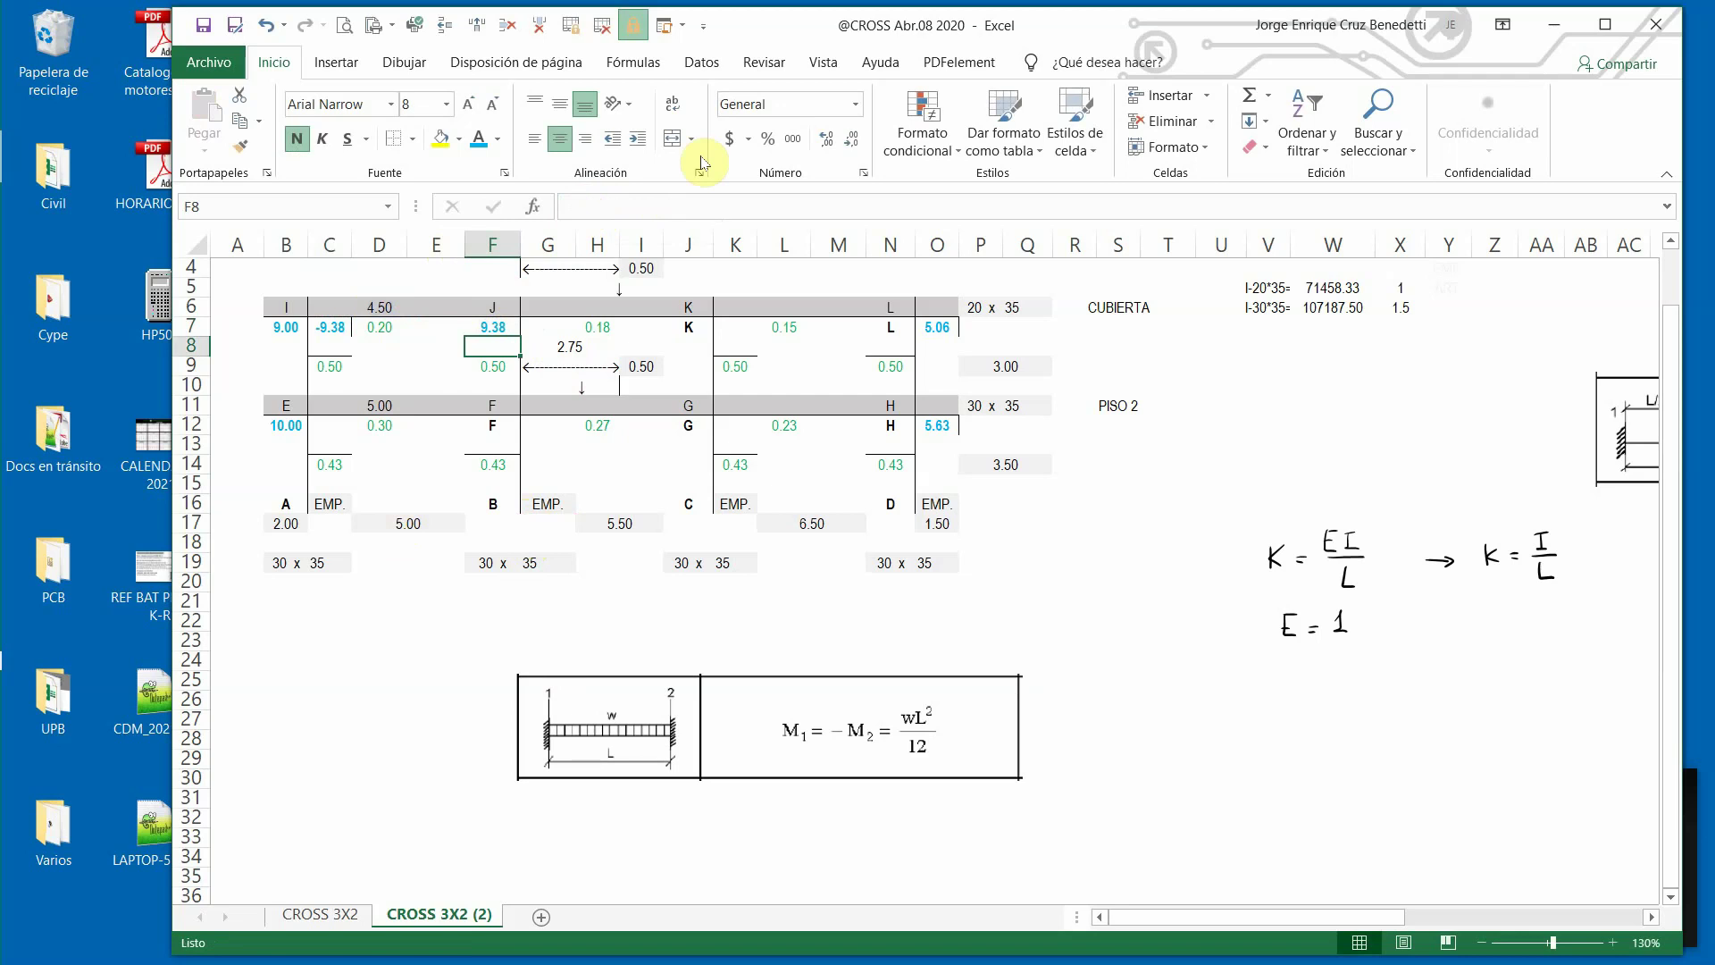
Remove all borders from cell D7, beside the first CUBIERTA beam moment.
{"action": "left_click", "coordinate": [328, 327]}
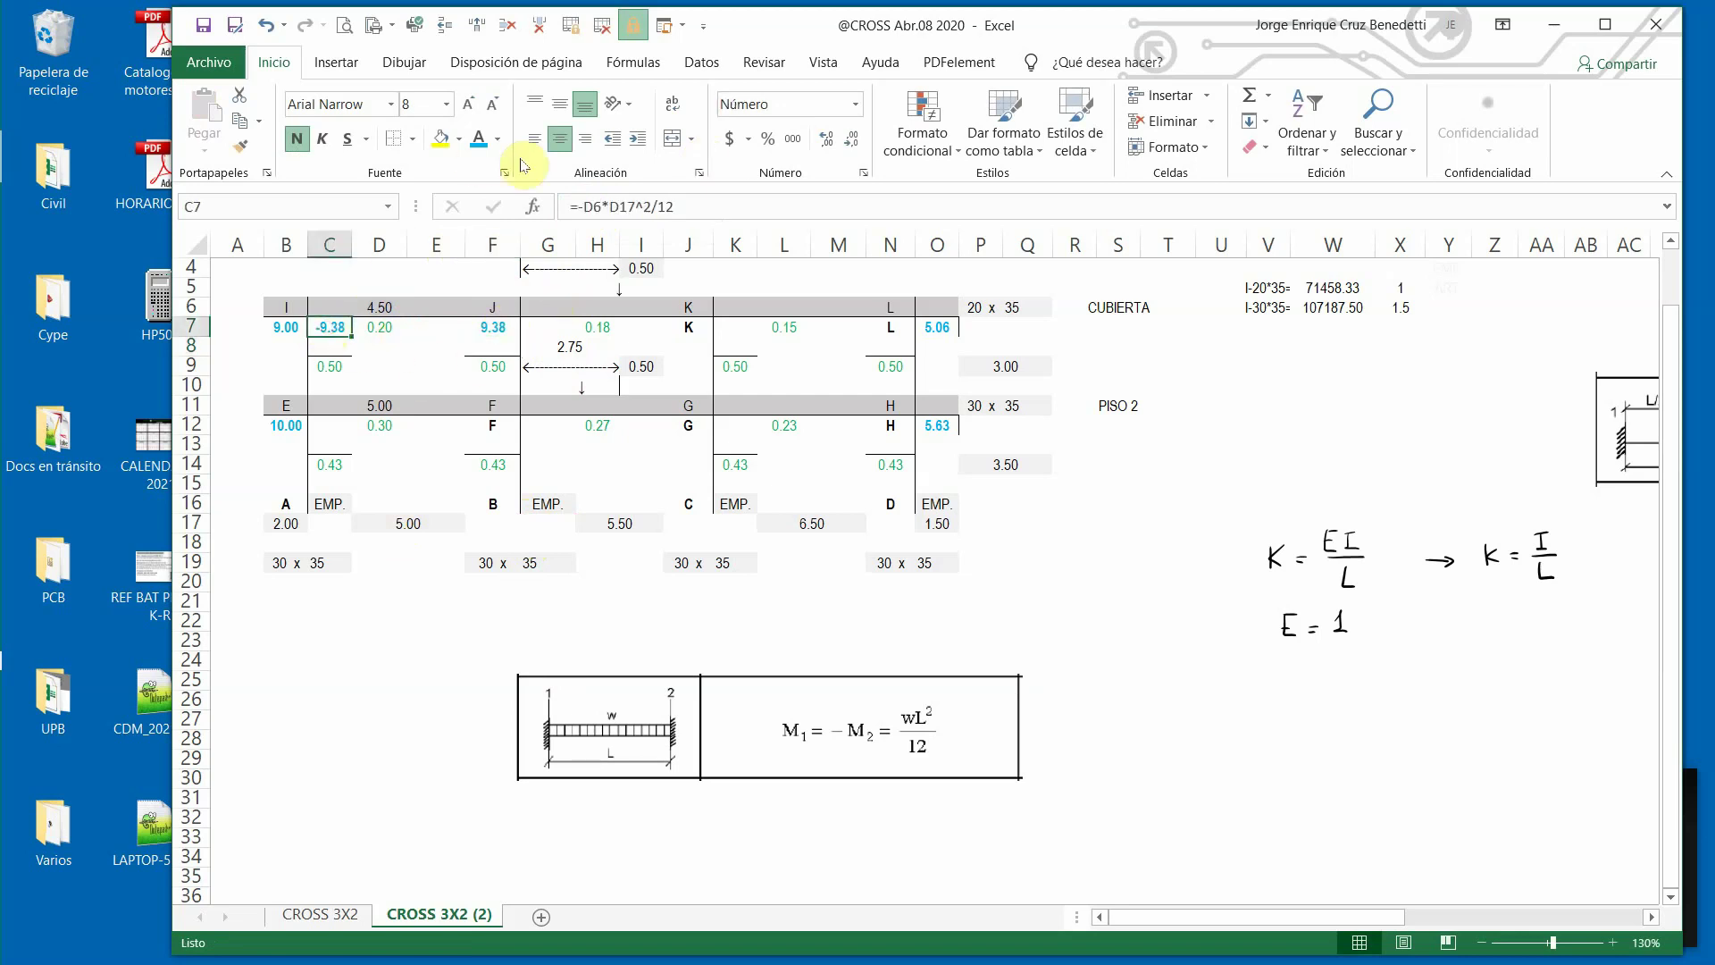
{"action": "left_click", "coordinate": [365, 326]}
{"action": "left_click", "coordinate": [413, 138]}
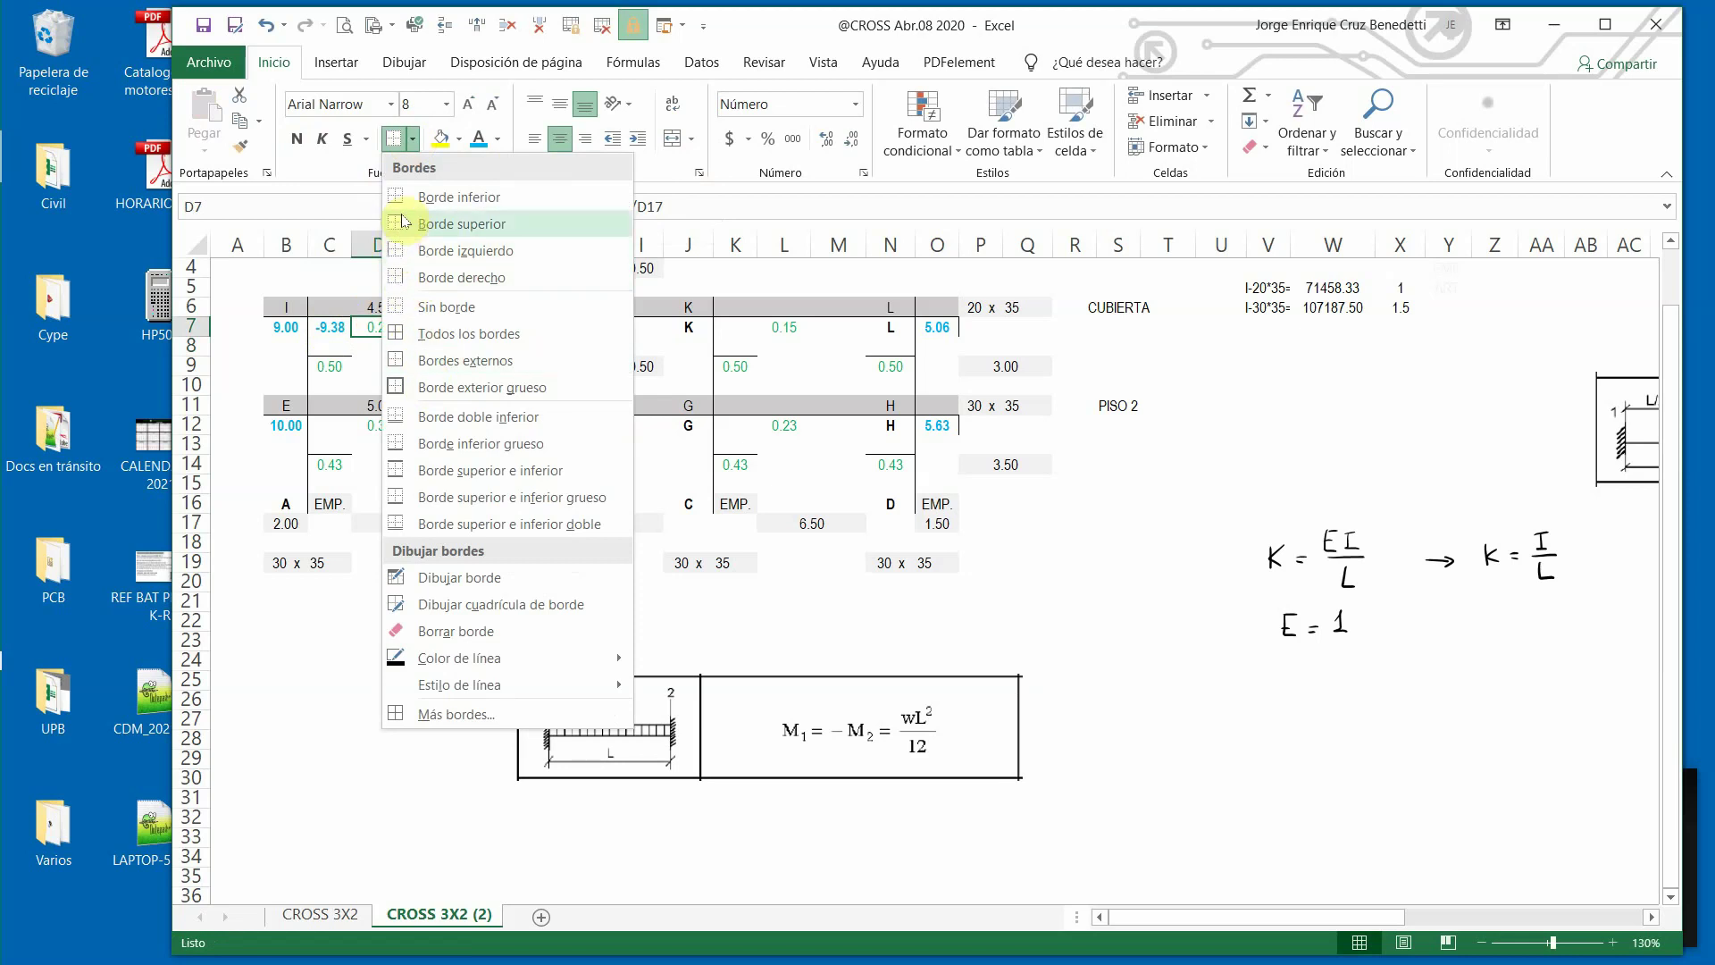
{"action": "left_click", "coordinate": [398, 307]}
{"action": "left_click", "coordinate": [400, 361]}
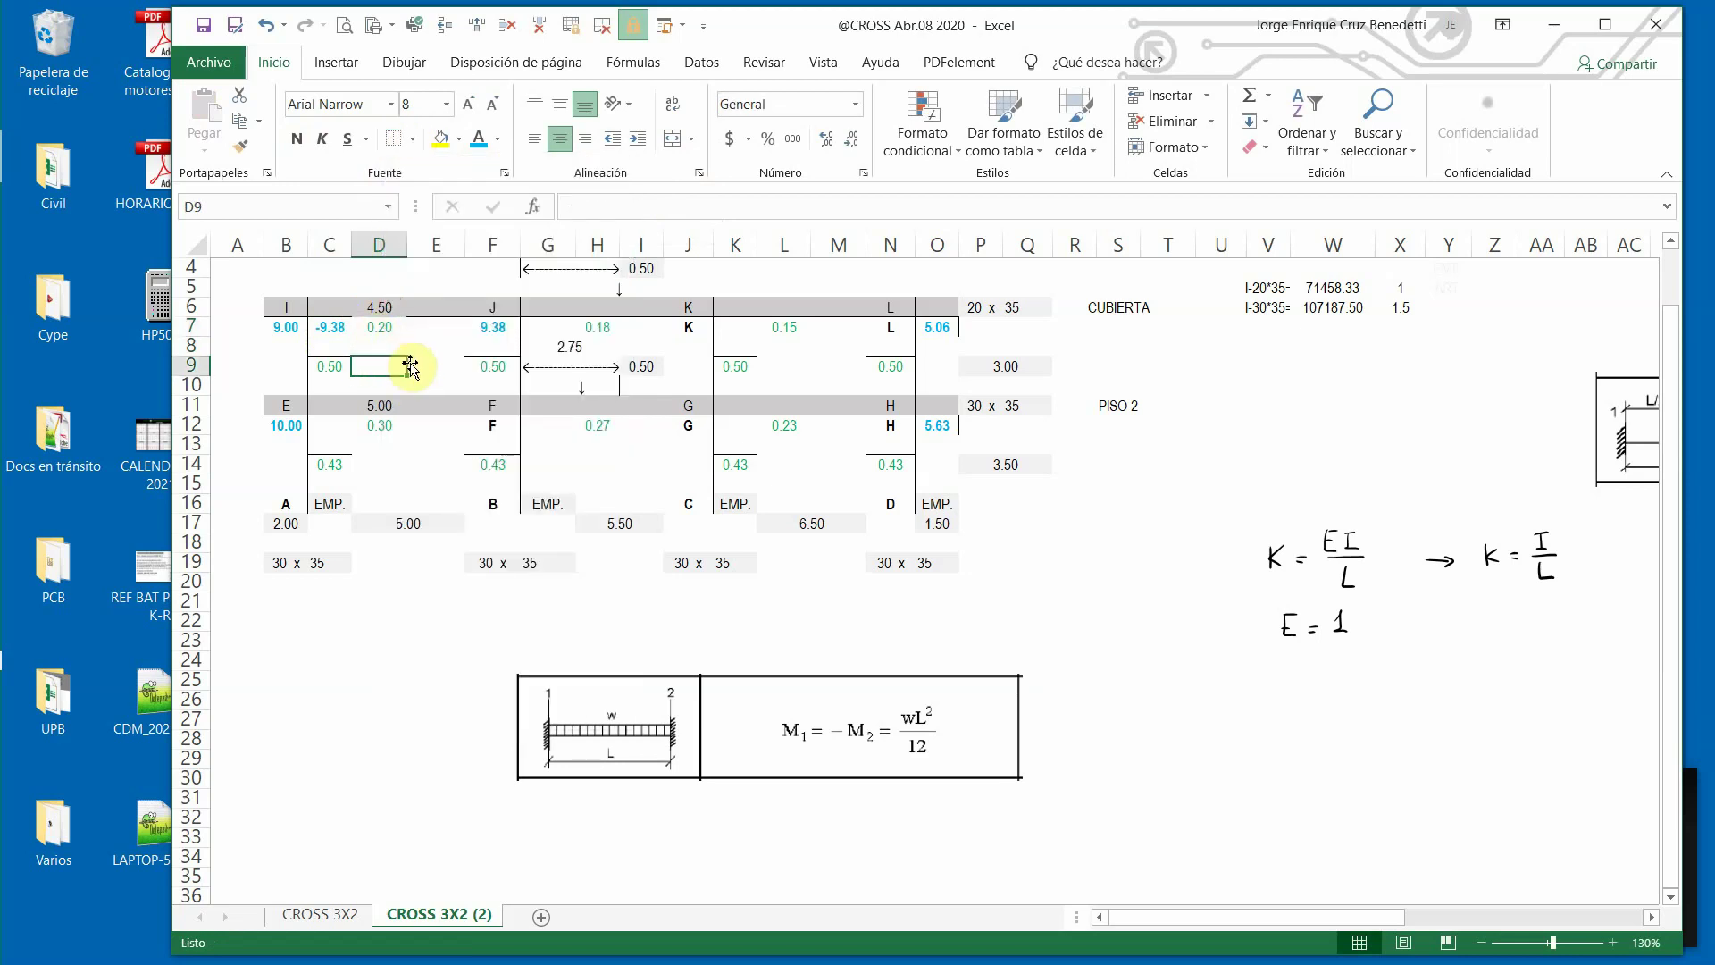
Copy the fixed-end moment formula from C7 to C12 and correct its span reference, giving =-D11*D17^2/12.
{"action": "left_click", "coordinate": [327, 328]}
{"action": "key", "text": "ctrl+c"}
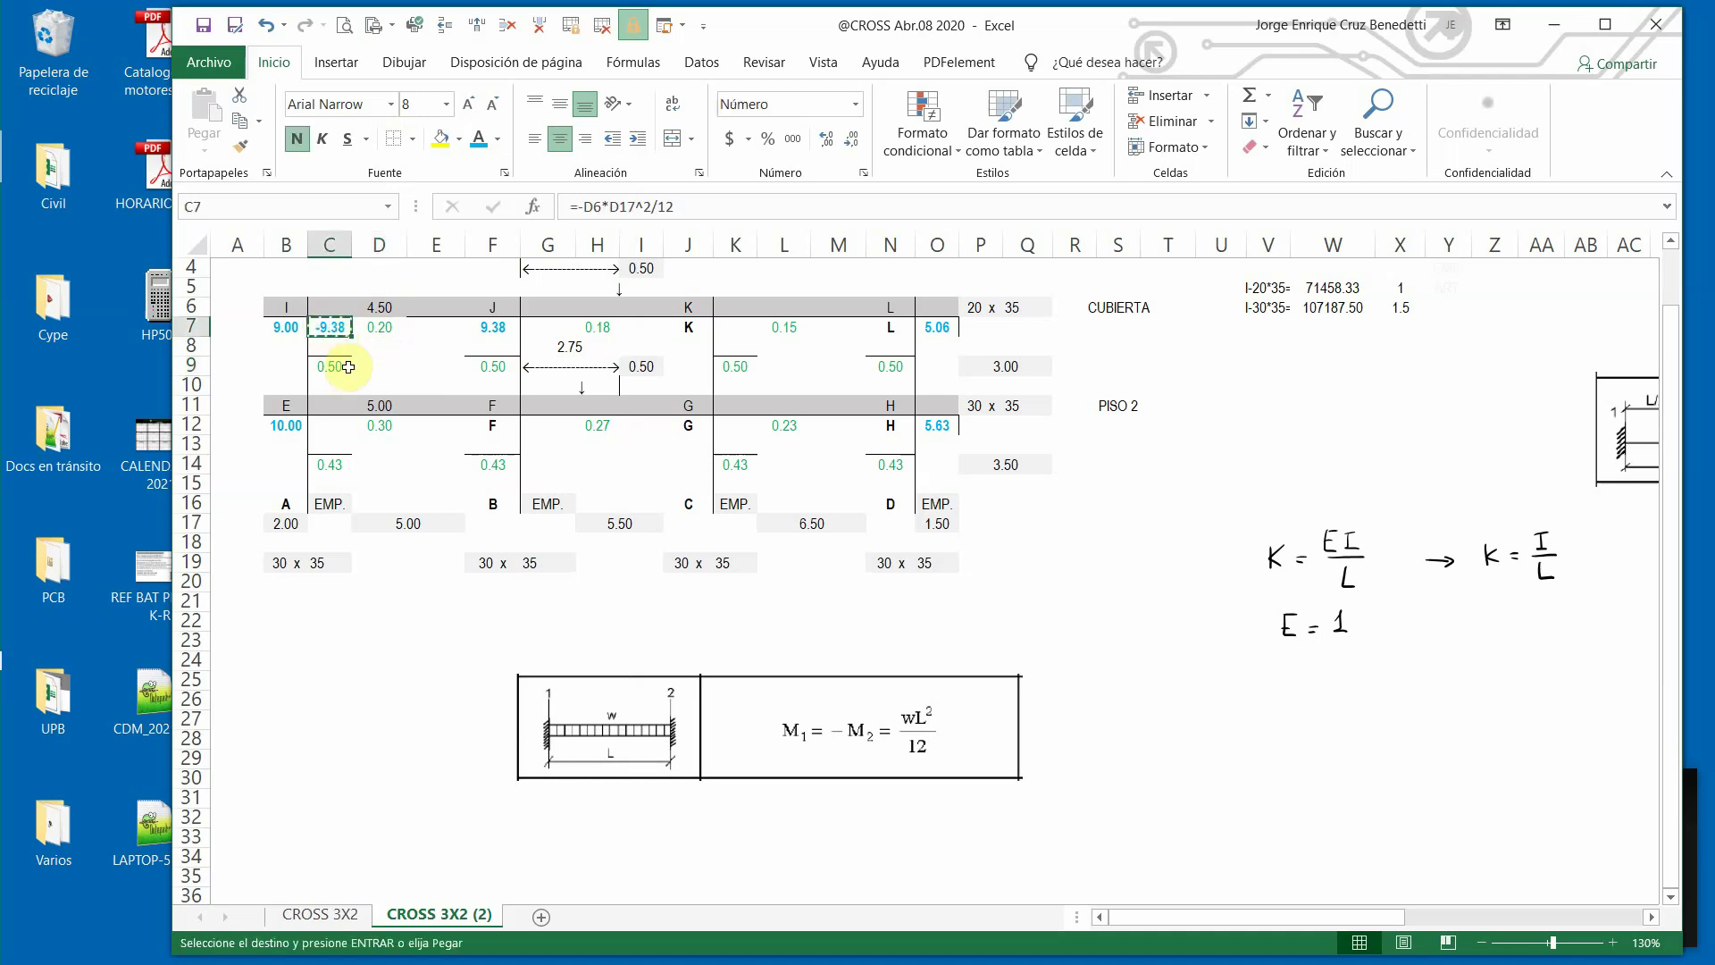
{"action": "left_click", "coordinate": [331, 428]}
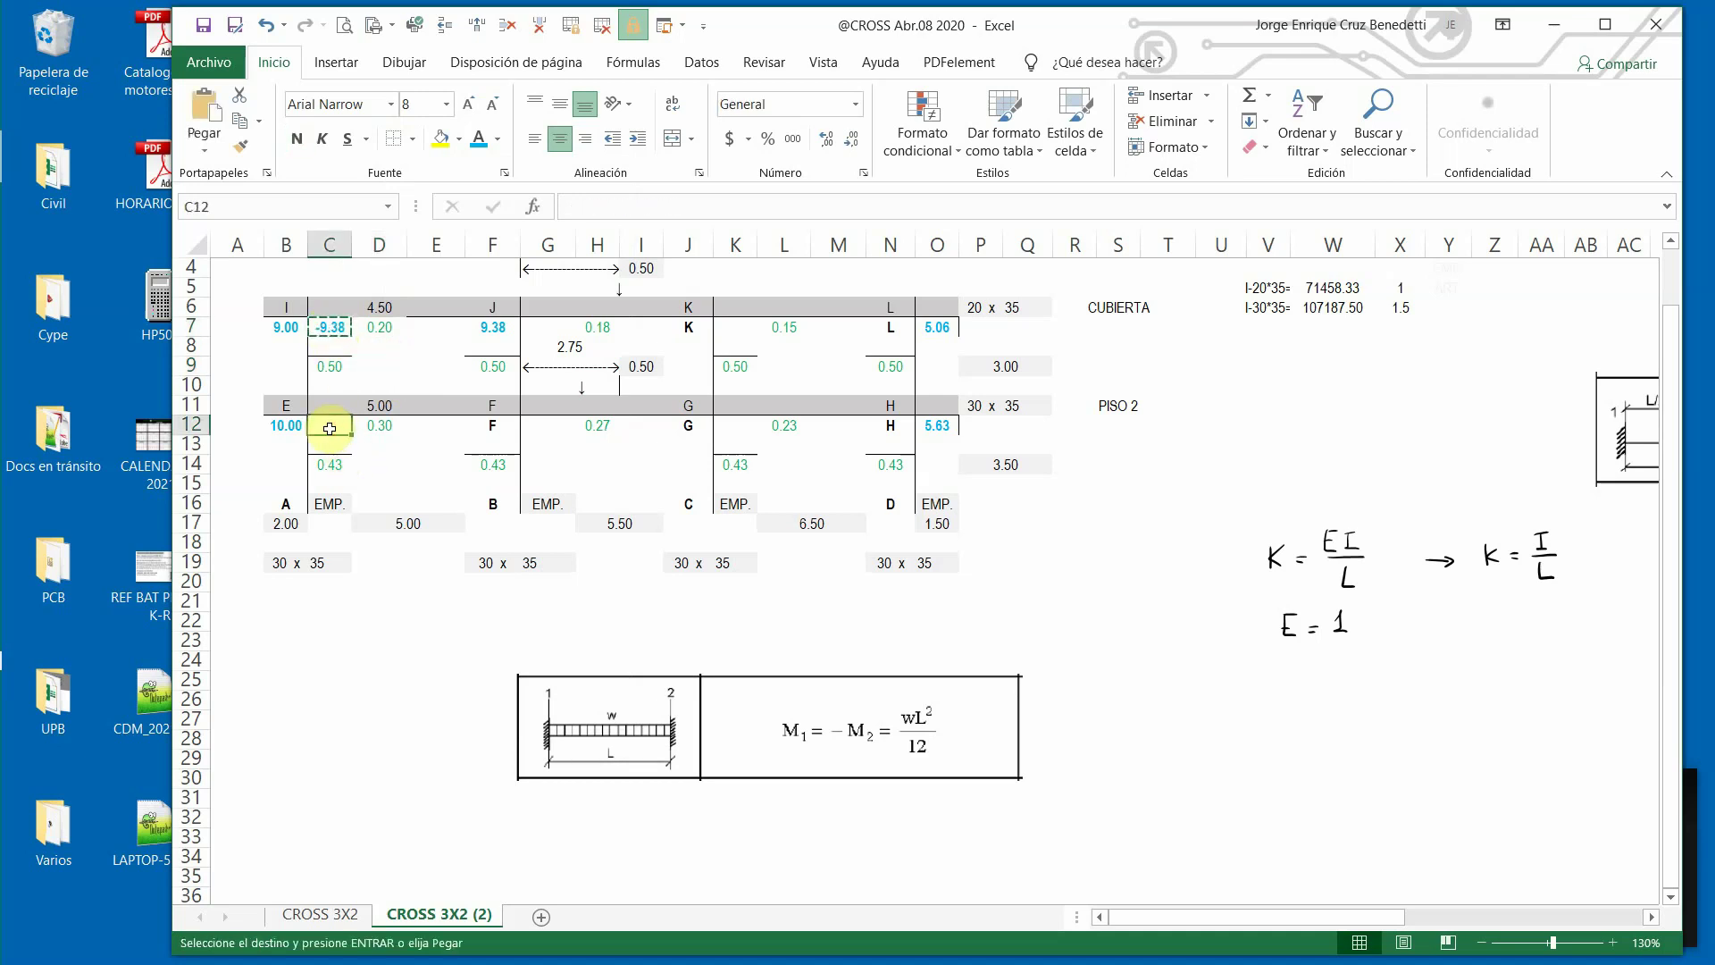
{"action": "key", "text": "ctrl+v"}
{"action": "left_click", "coordinate": [599, 206]}
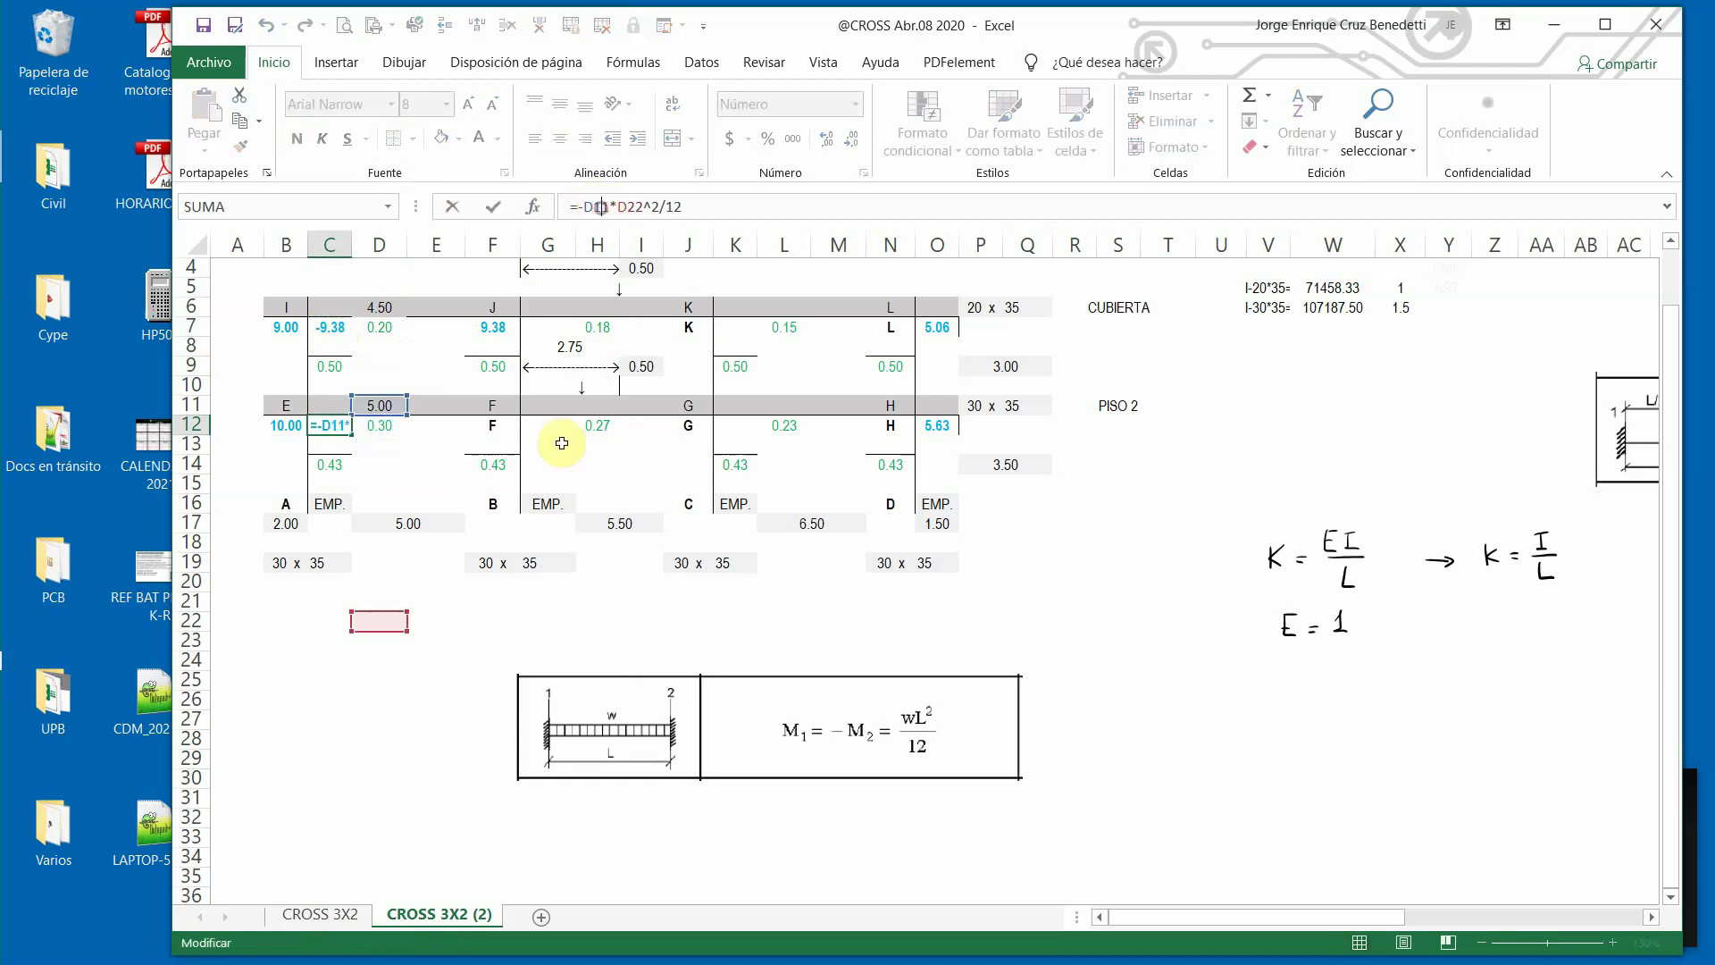
{"action": "left_click_drag", "start_coordinate": [371, 613], "coordinate": [402, 527]}
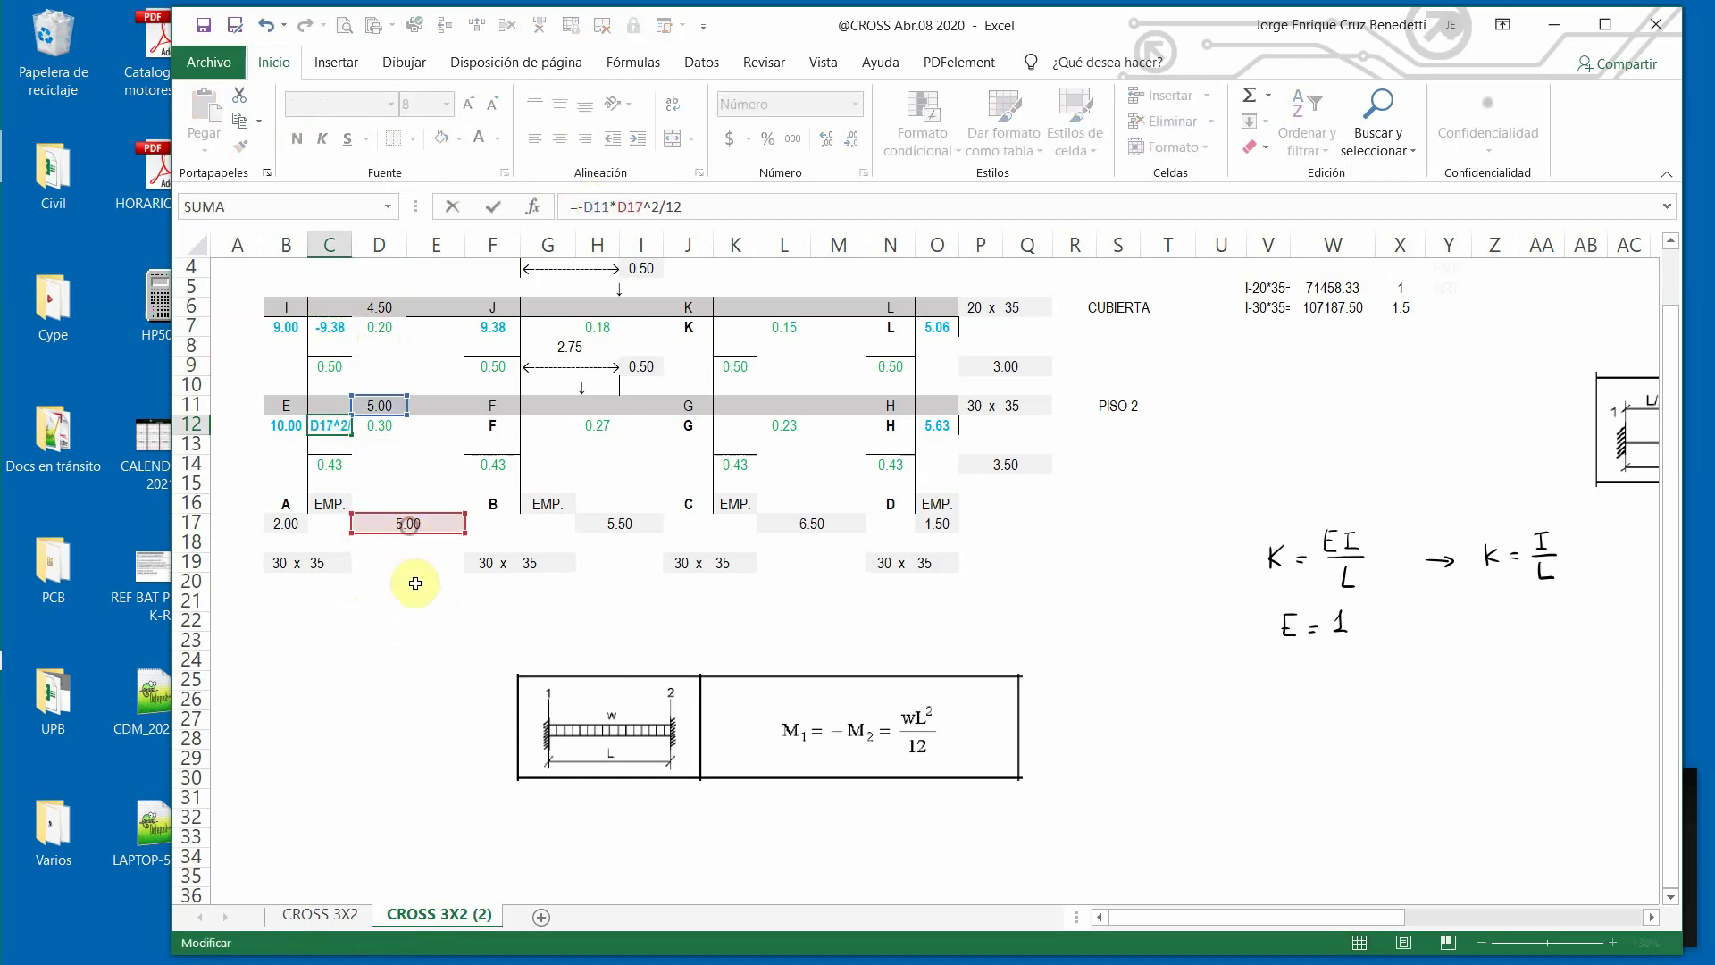
{"action": "left_click", "coordinate": [493, 207]}
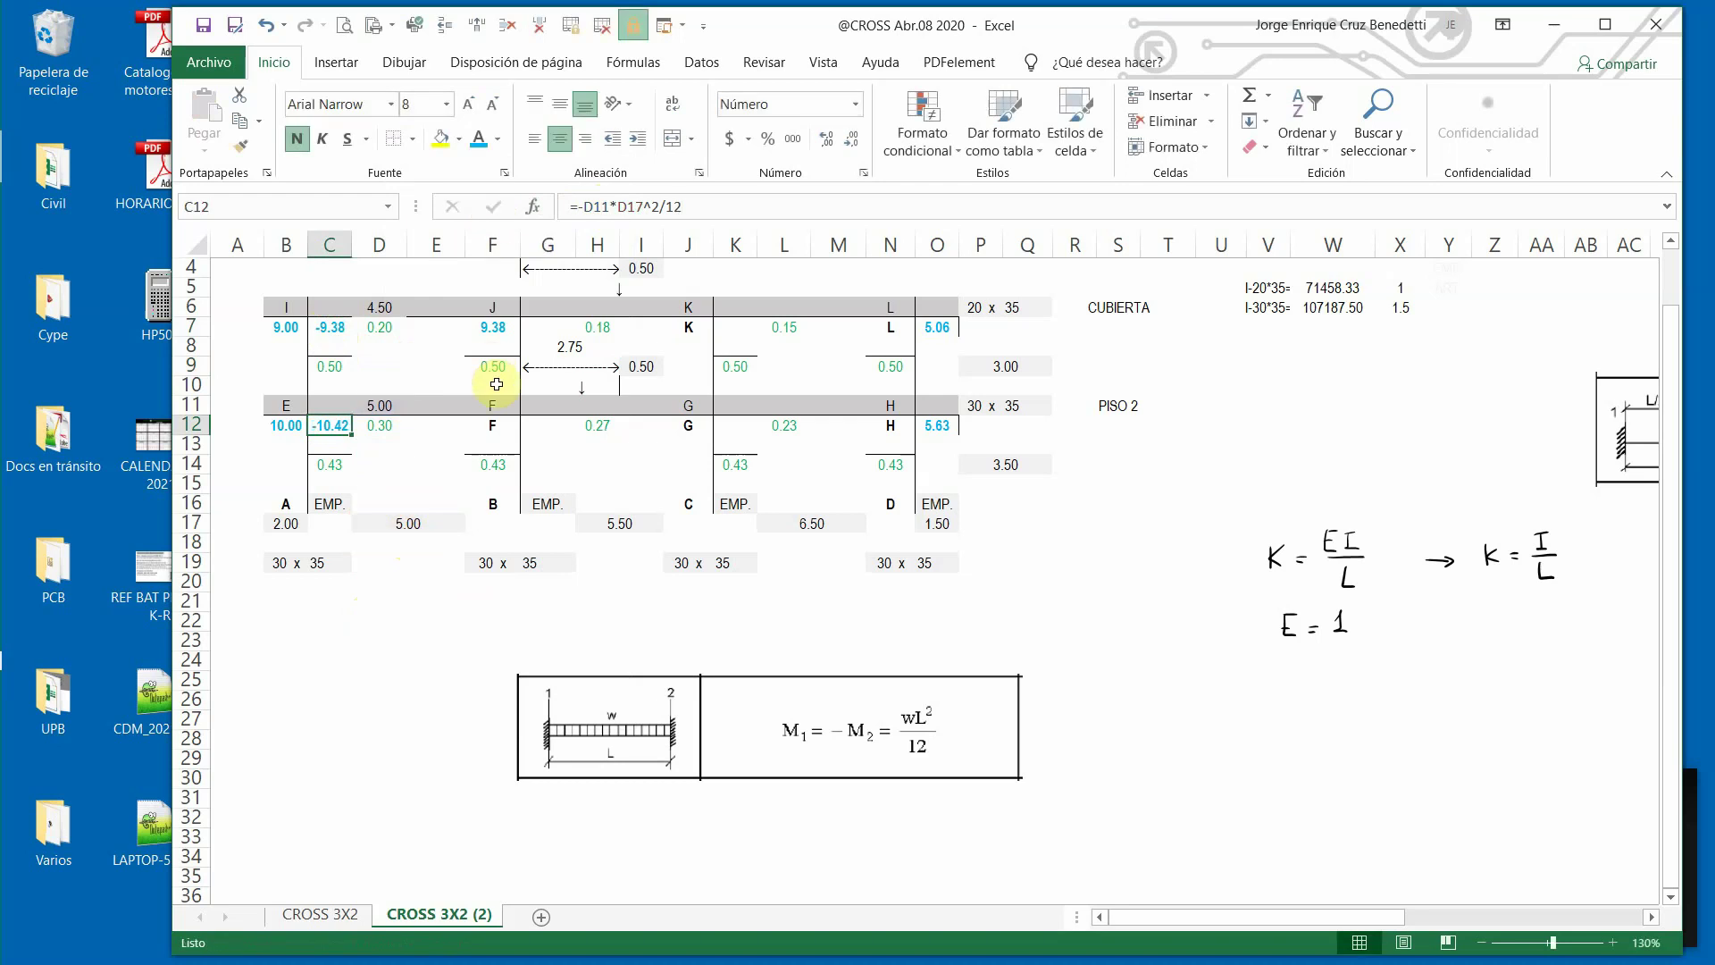
Copy the fixed-end moment formula from F7 to F12 and repoint its span reference, giving =D11*D17^2/12.
{"action": "left_click", "coordinate": [495, 328]}
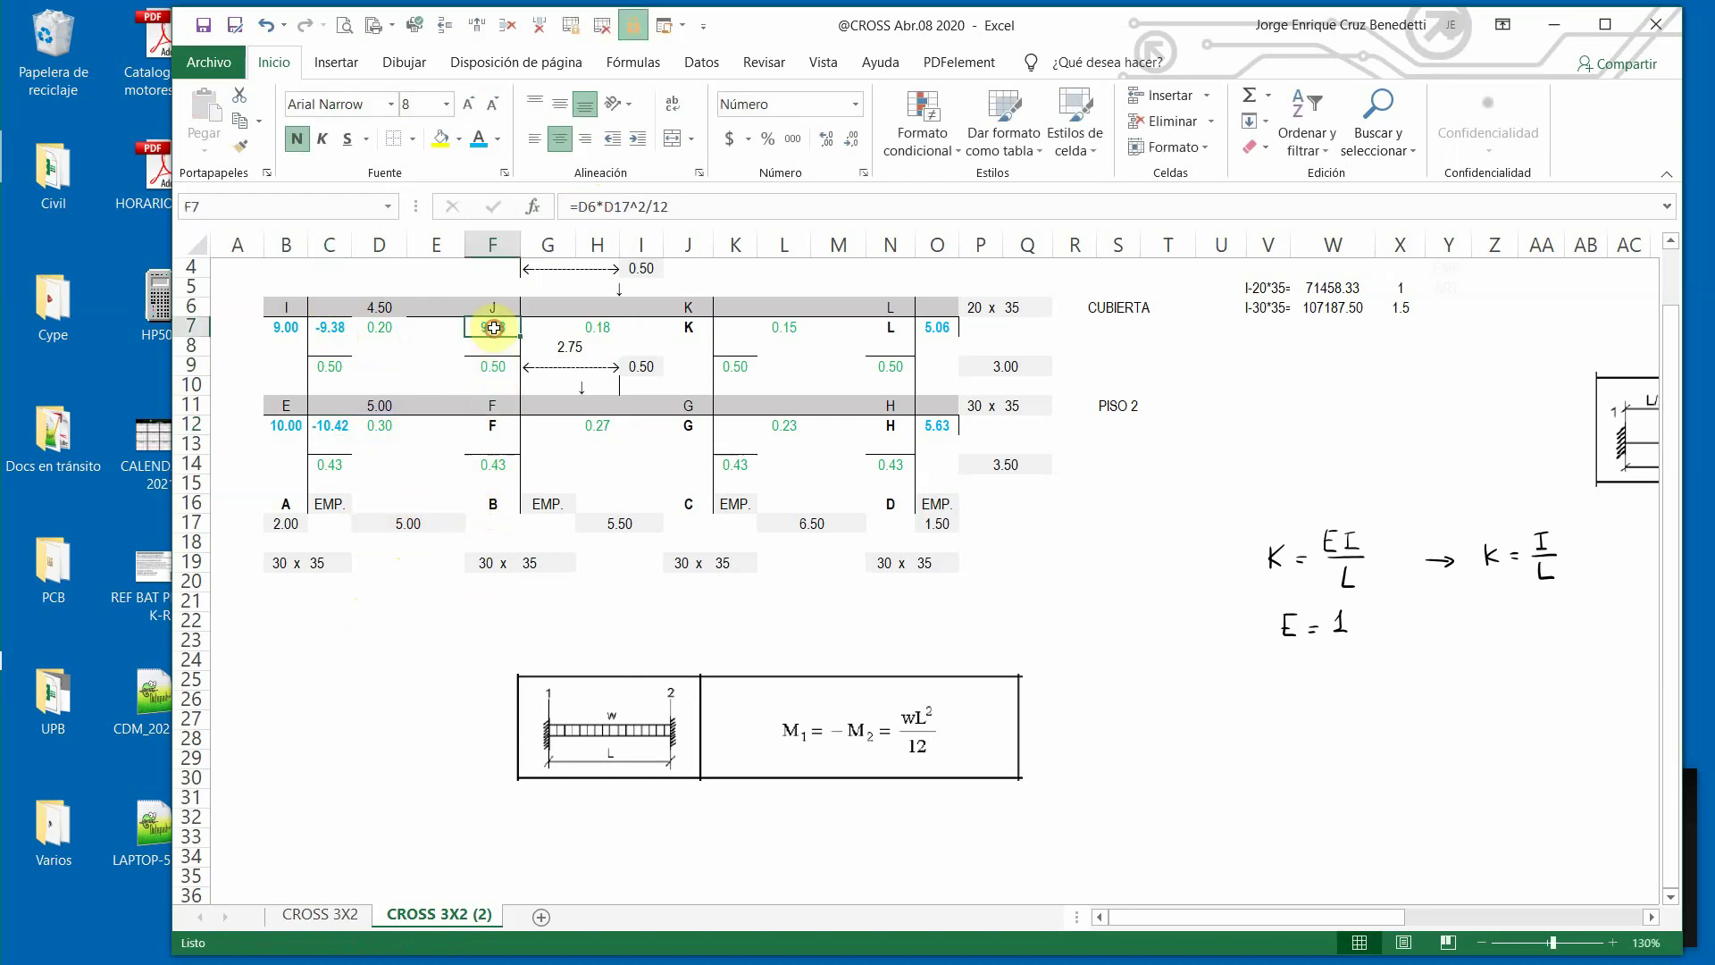
{"action": "key", "text": "ctrl+c"}
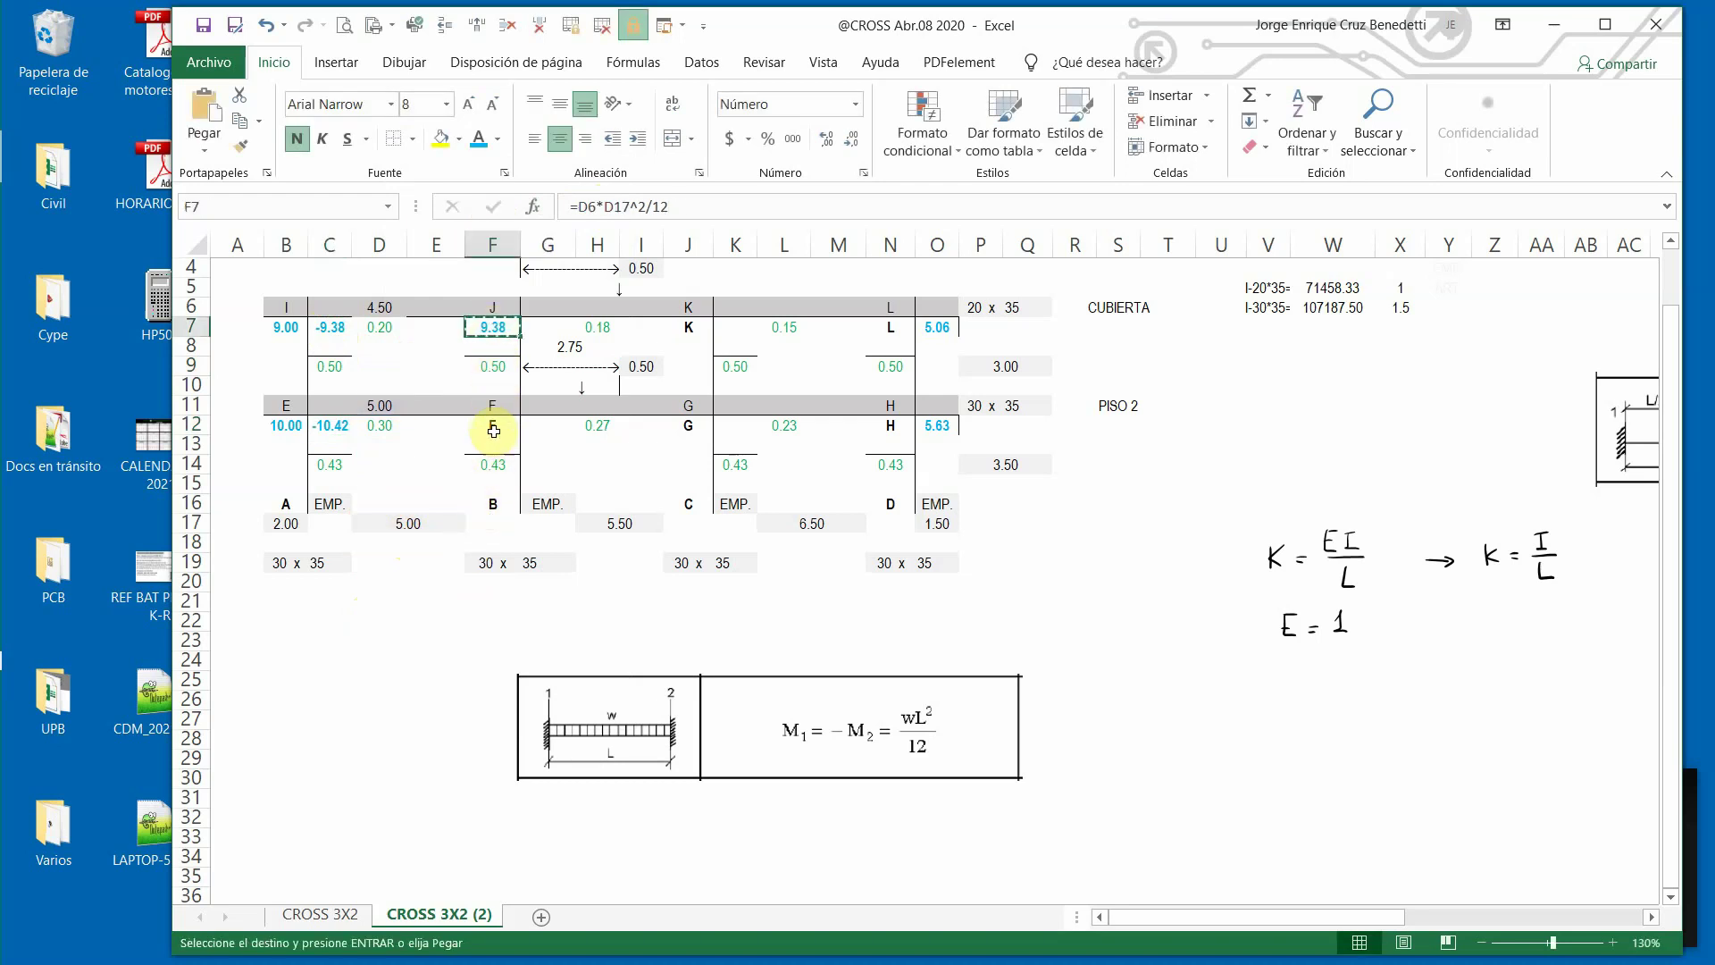
{"action": "left_click", "coordinate": [494, 428]}
{"action": "key", "text": "ctrl+v"}
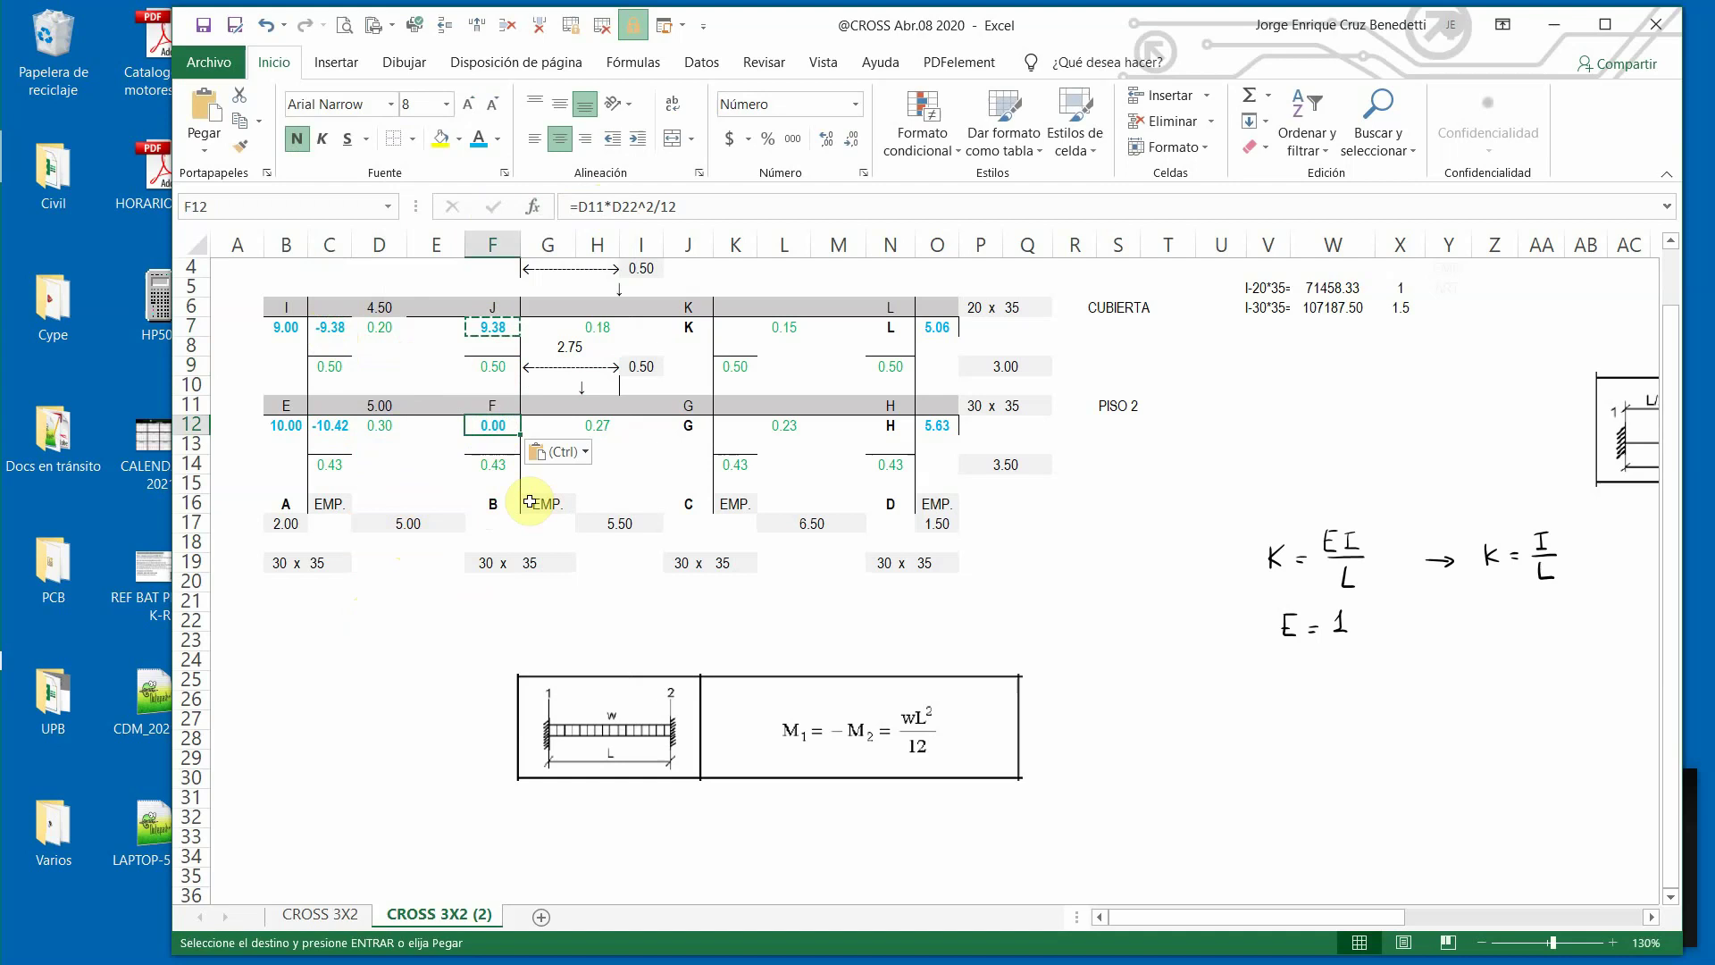
{"action": "left_click", "coordinate": [623, 210]}
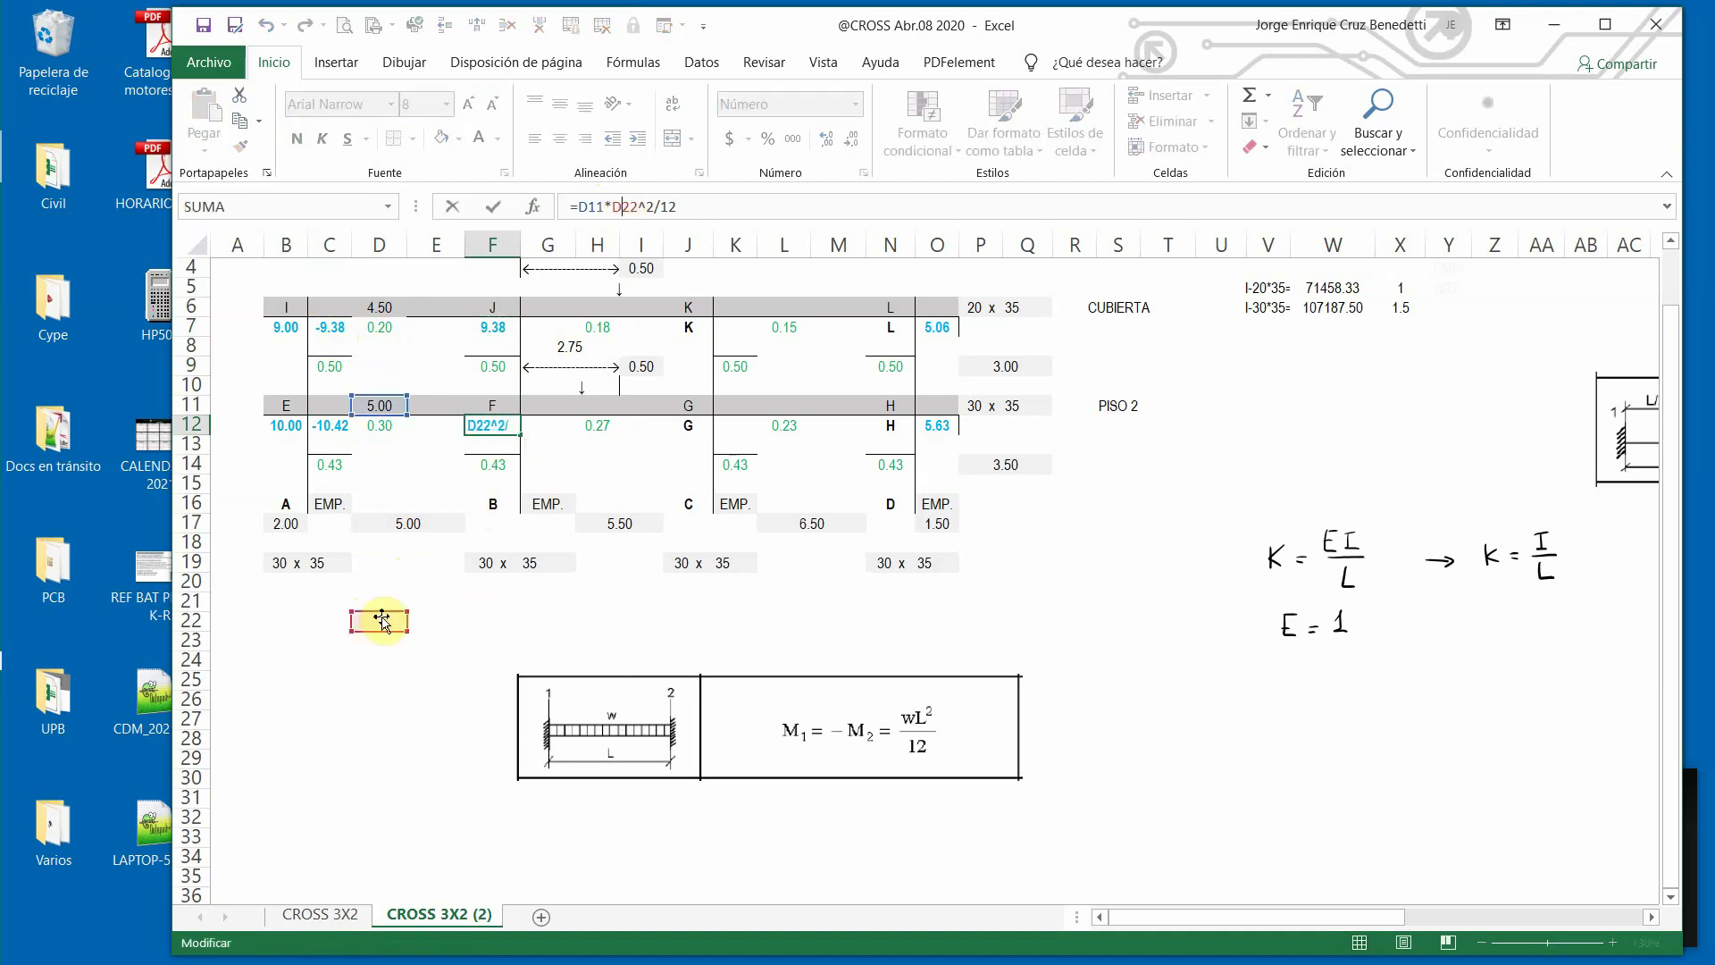
{"action": "left_click_drag", "start_coordinate": [379, 620], "coordinate": [402, 518]}
{"action": "left_click", "coordinate": [493, 211]}
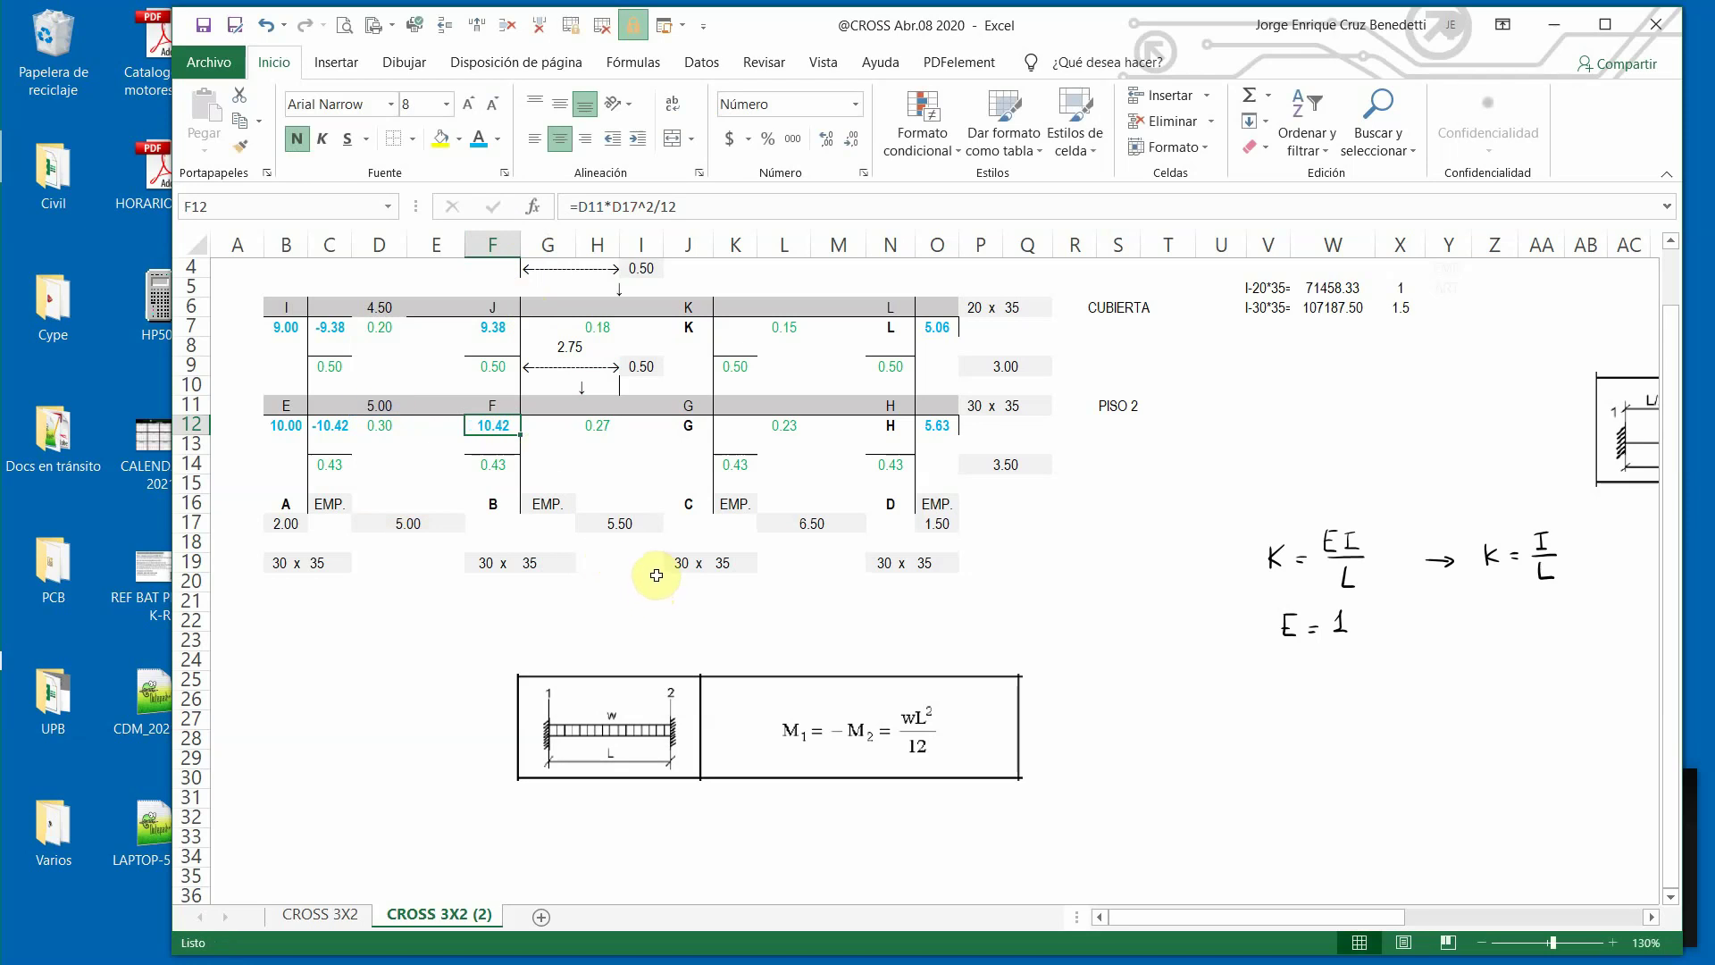
Move the midspan point-load formula picture to start at column V, just above the handwritten stiffness equations.
{"action": "left_click", "coordinate": [537, 324]}
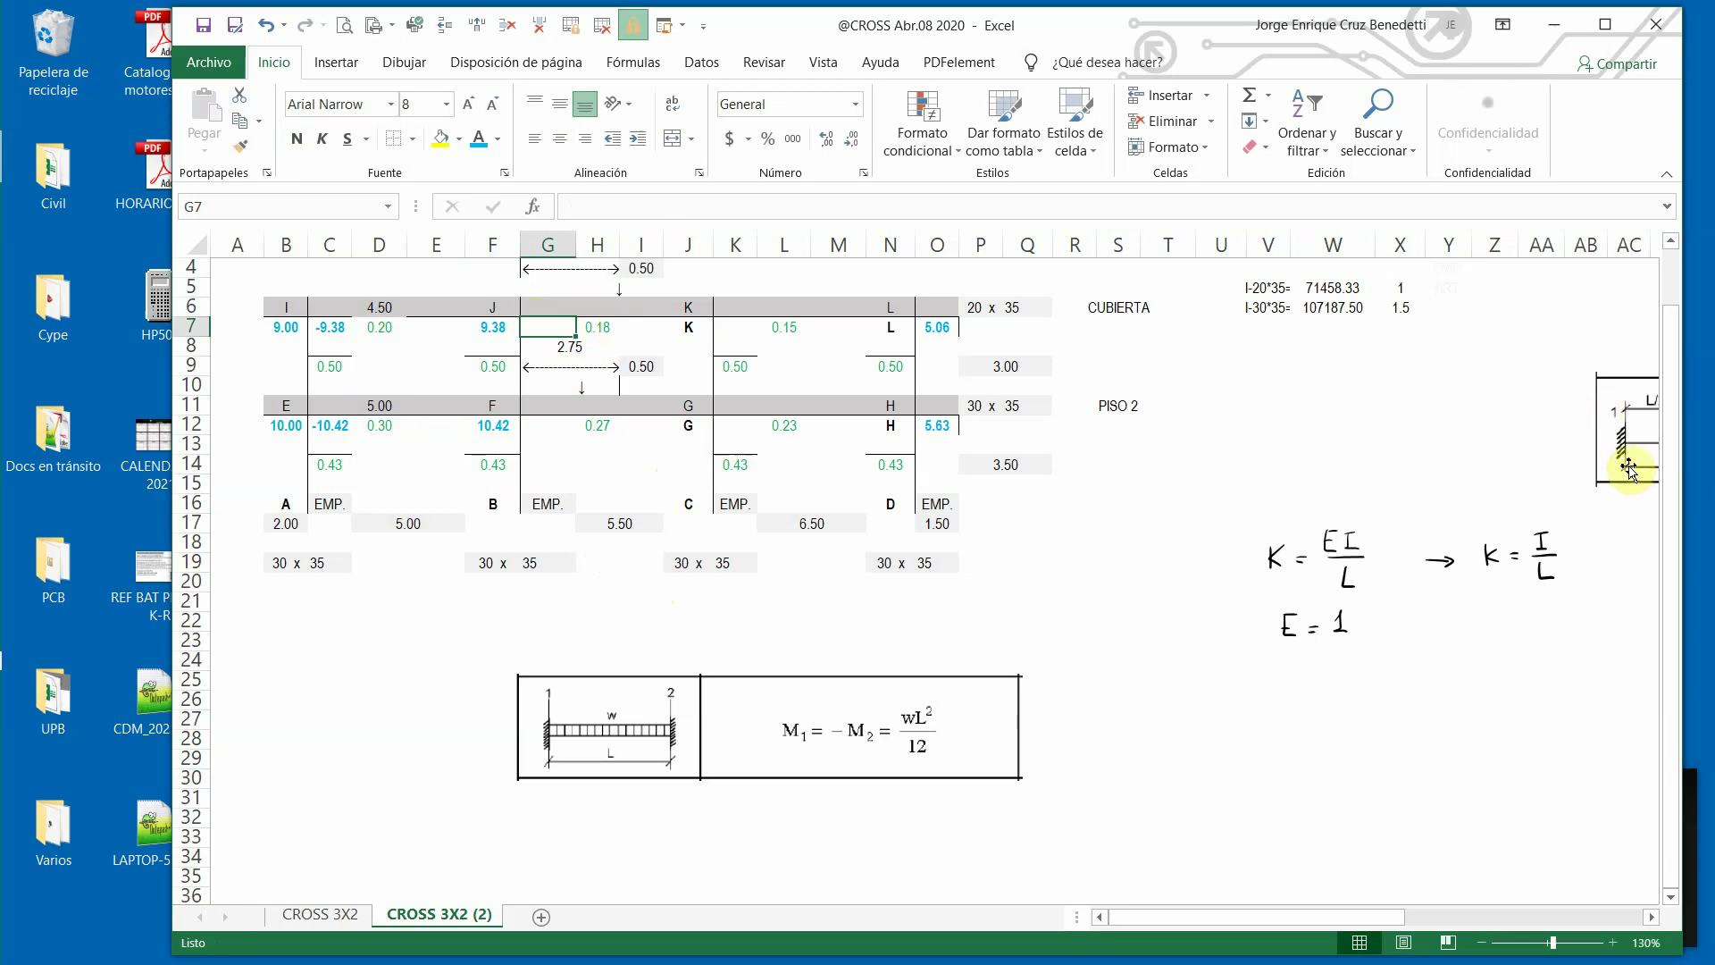
{"action": "left_click_drag", "start_coordinate": [1615, 459], "coordinate": [1279, 468]}
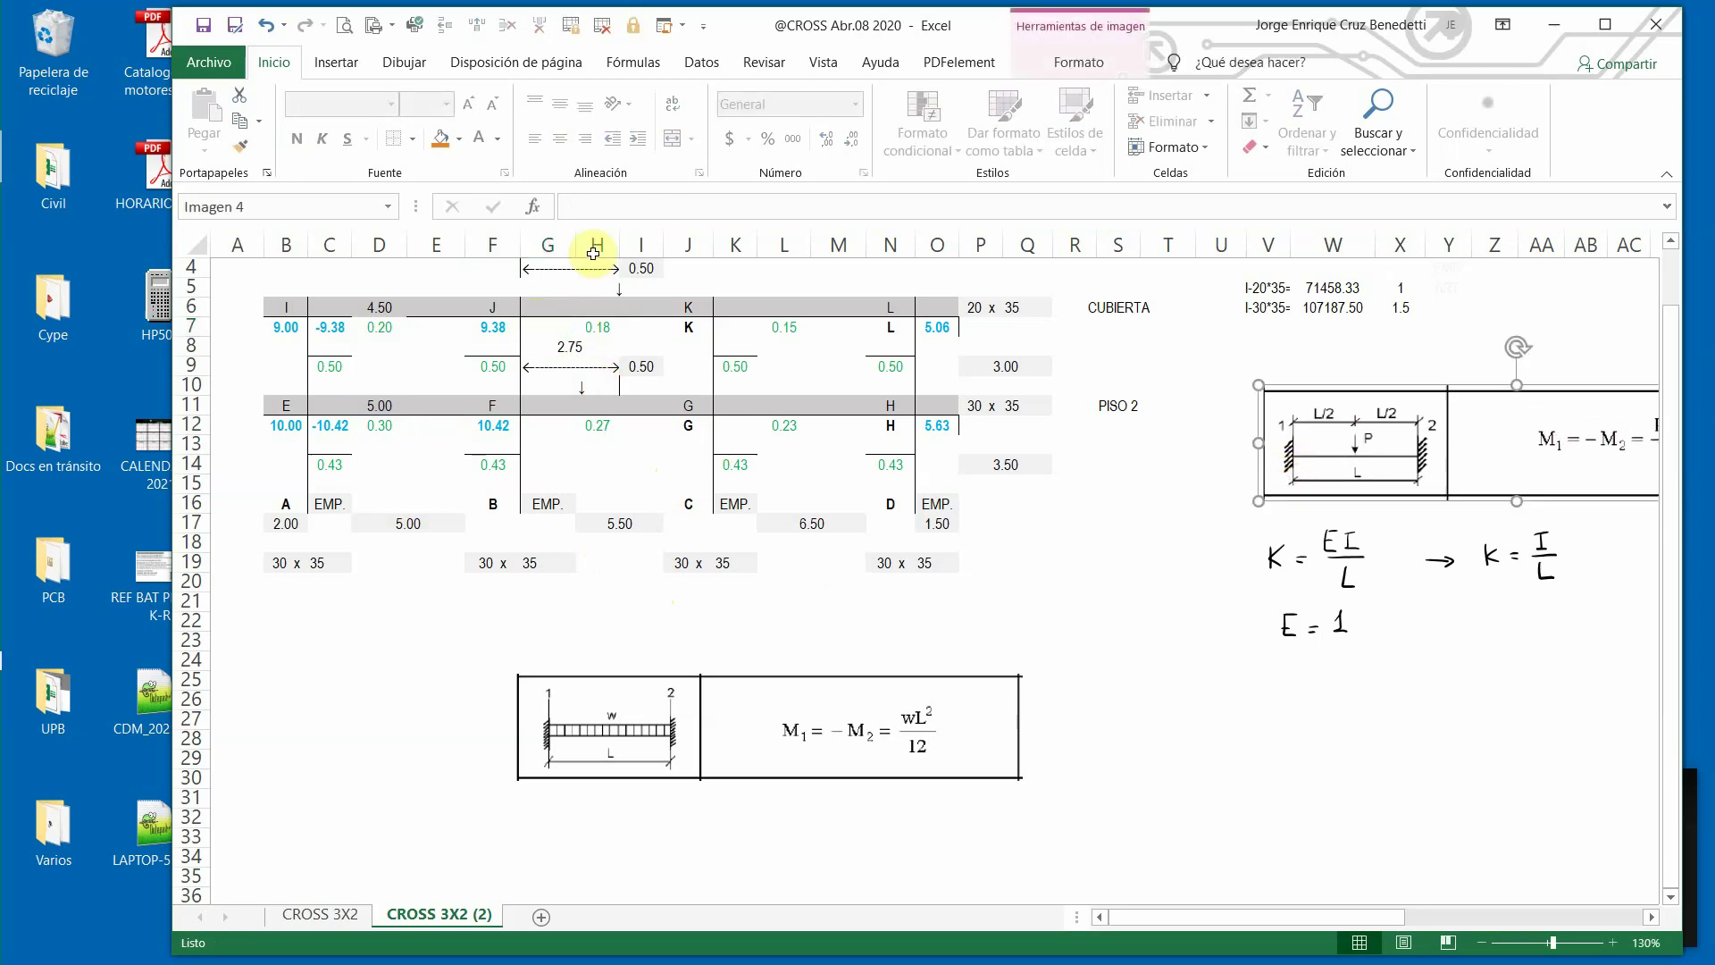
{"action": "left_click", "coordinate": [572, 211]}
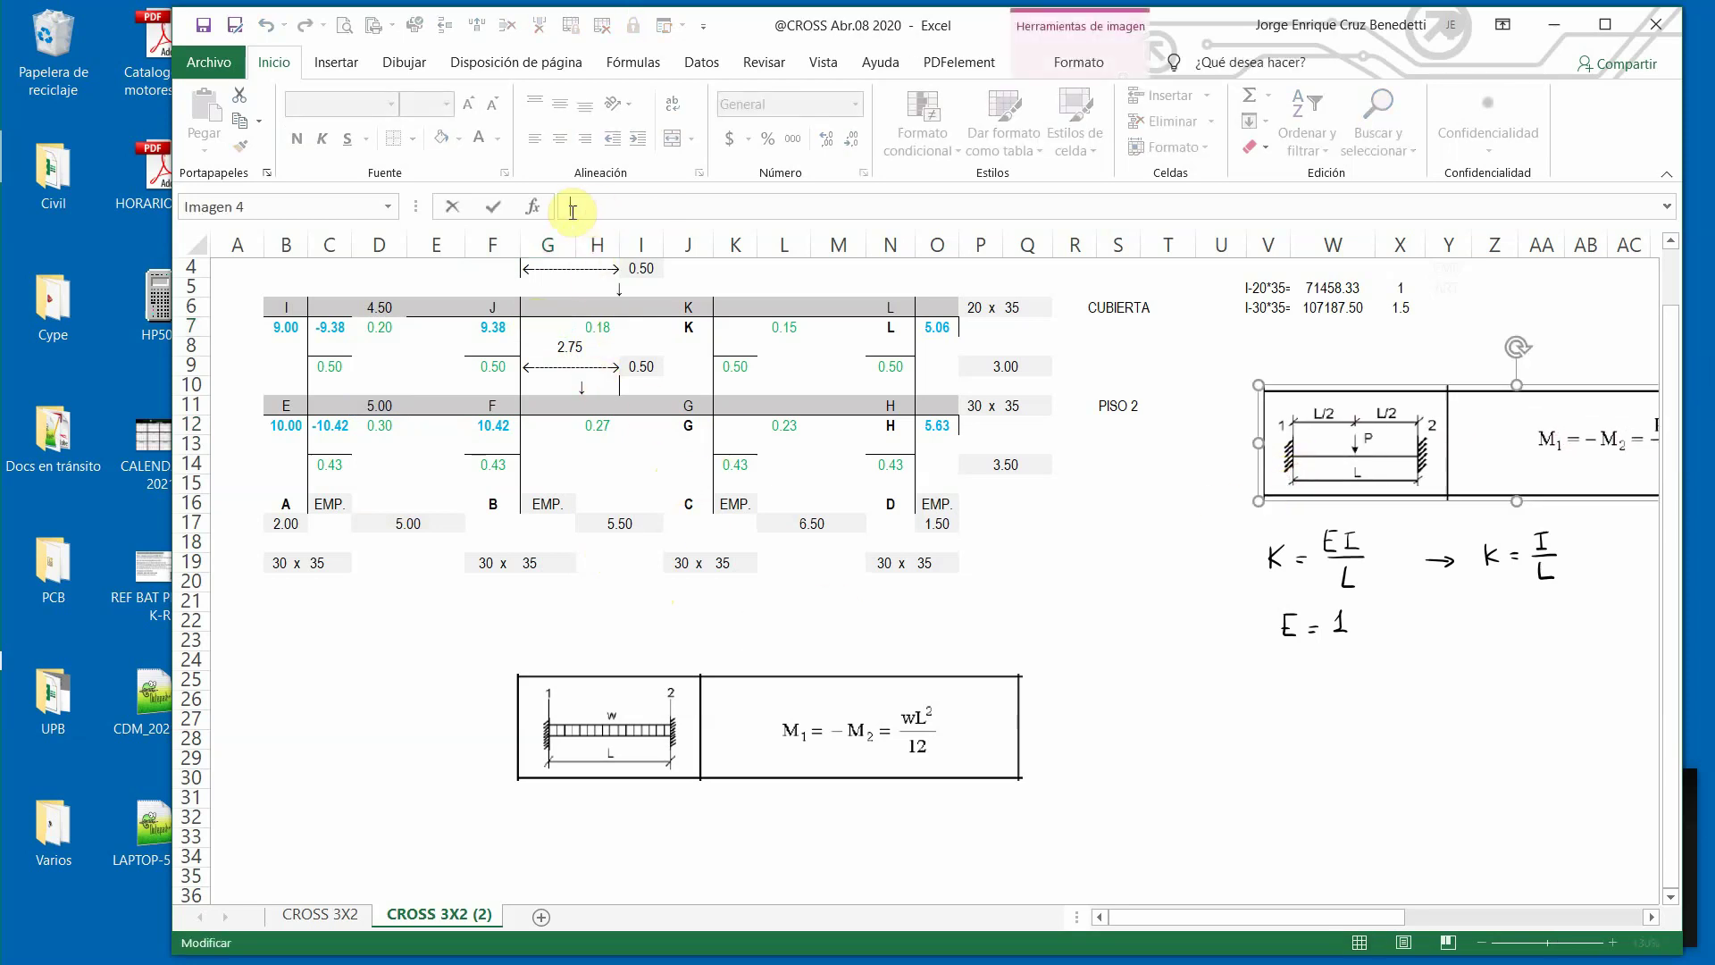
{"action": "type", "text": "-"}
{"action": "left_click", "coordinate": [375, 306]}
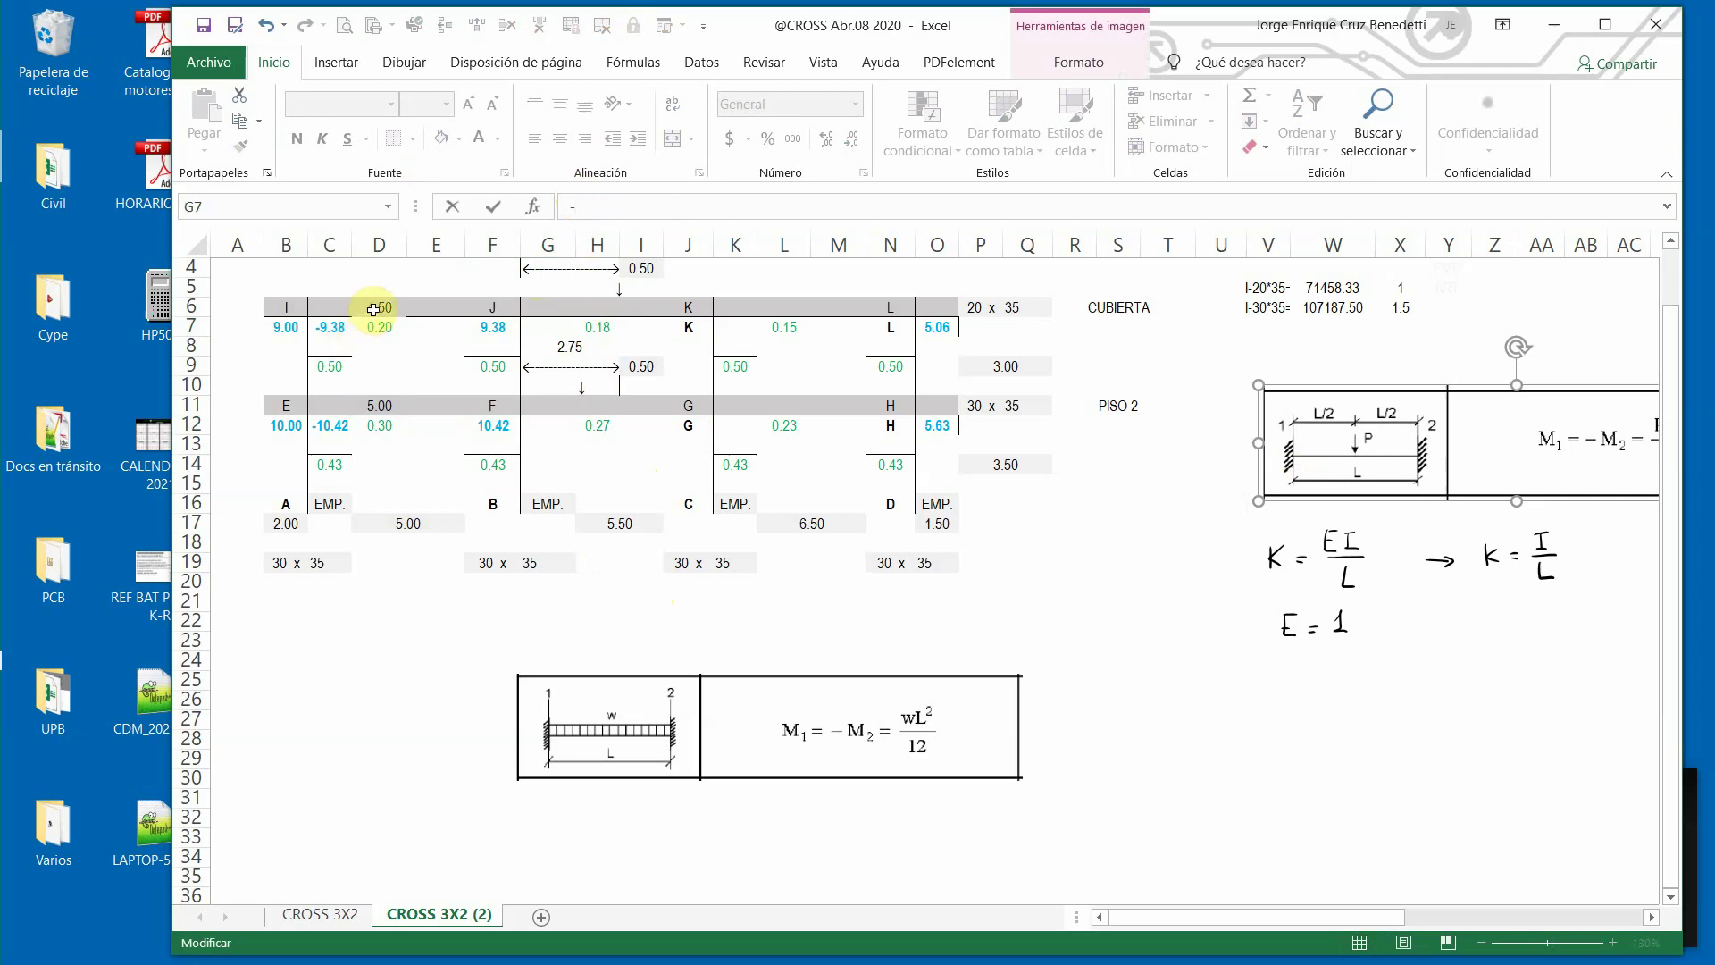
{"action": "key", "text": "F4"}
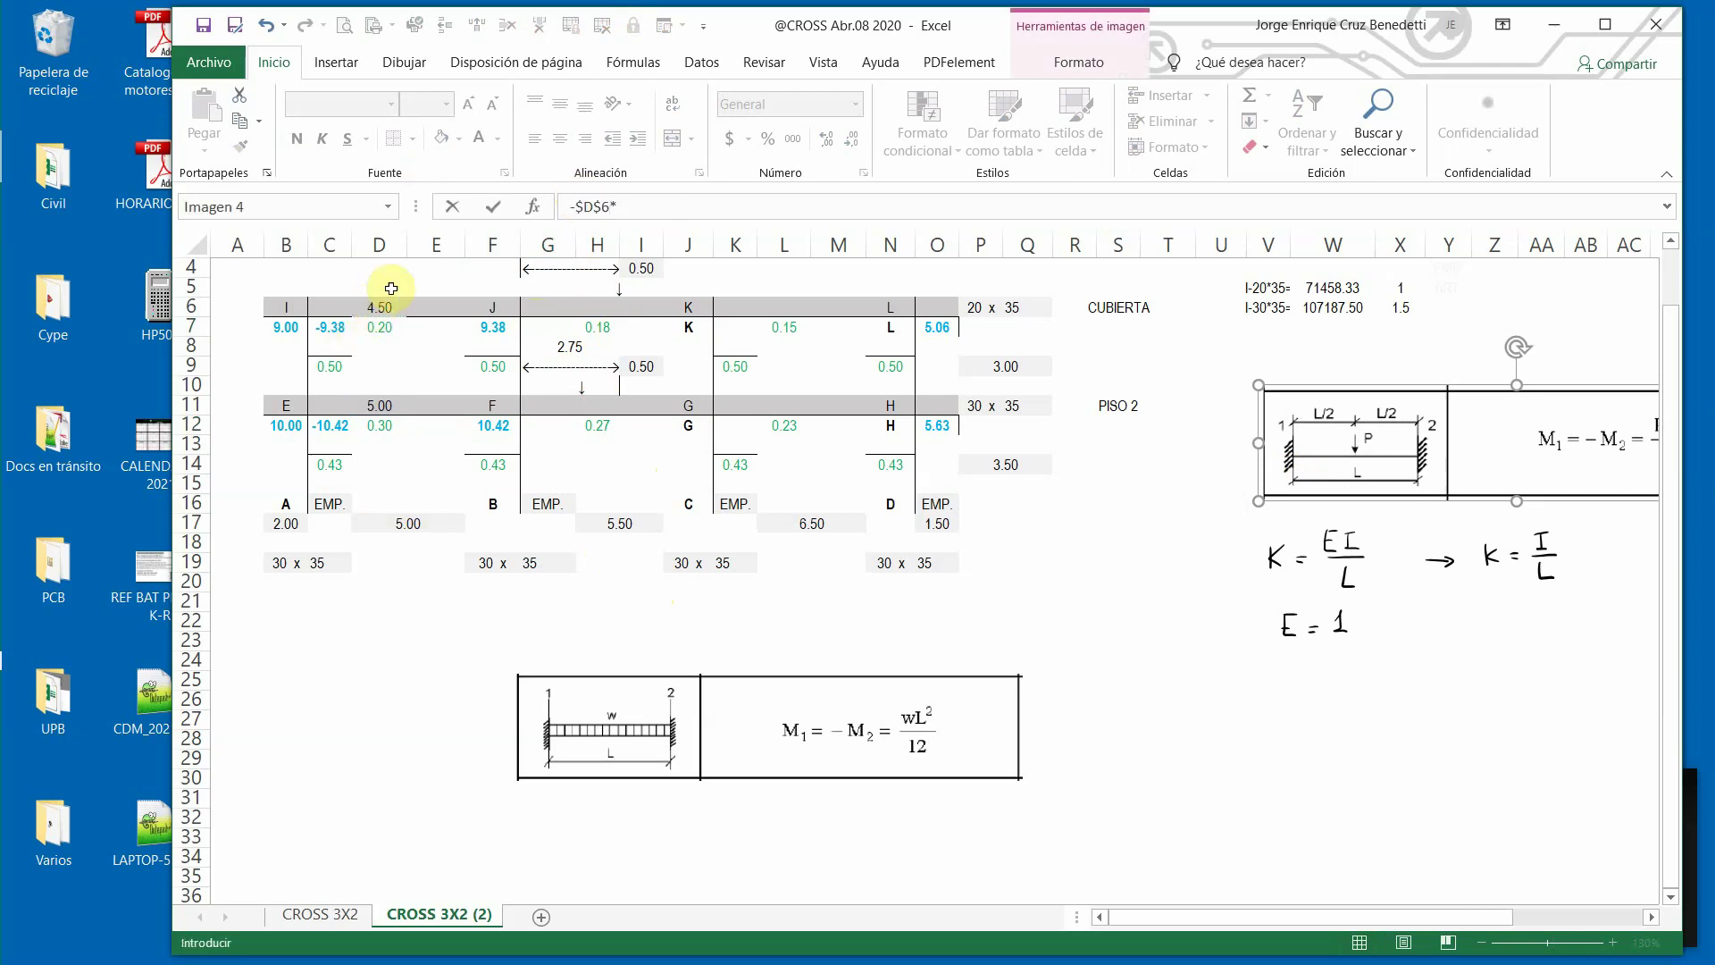
{"action": "type", "text": "*"}
{"action": "left_click", "coordinate": [607, 525]}
{"action": "key", "text": "F4"}
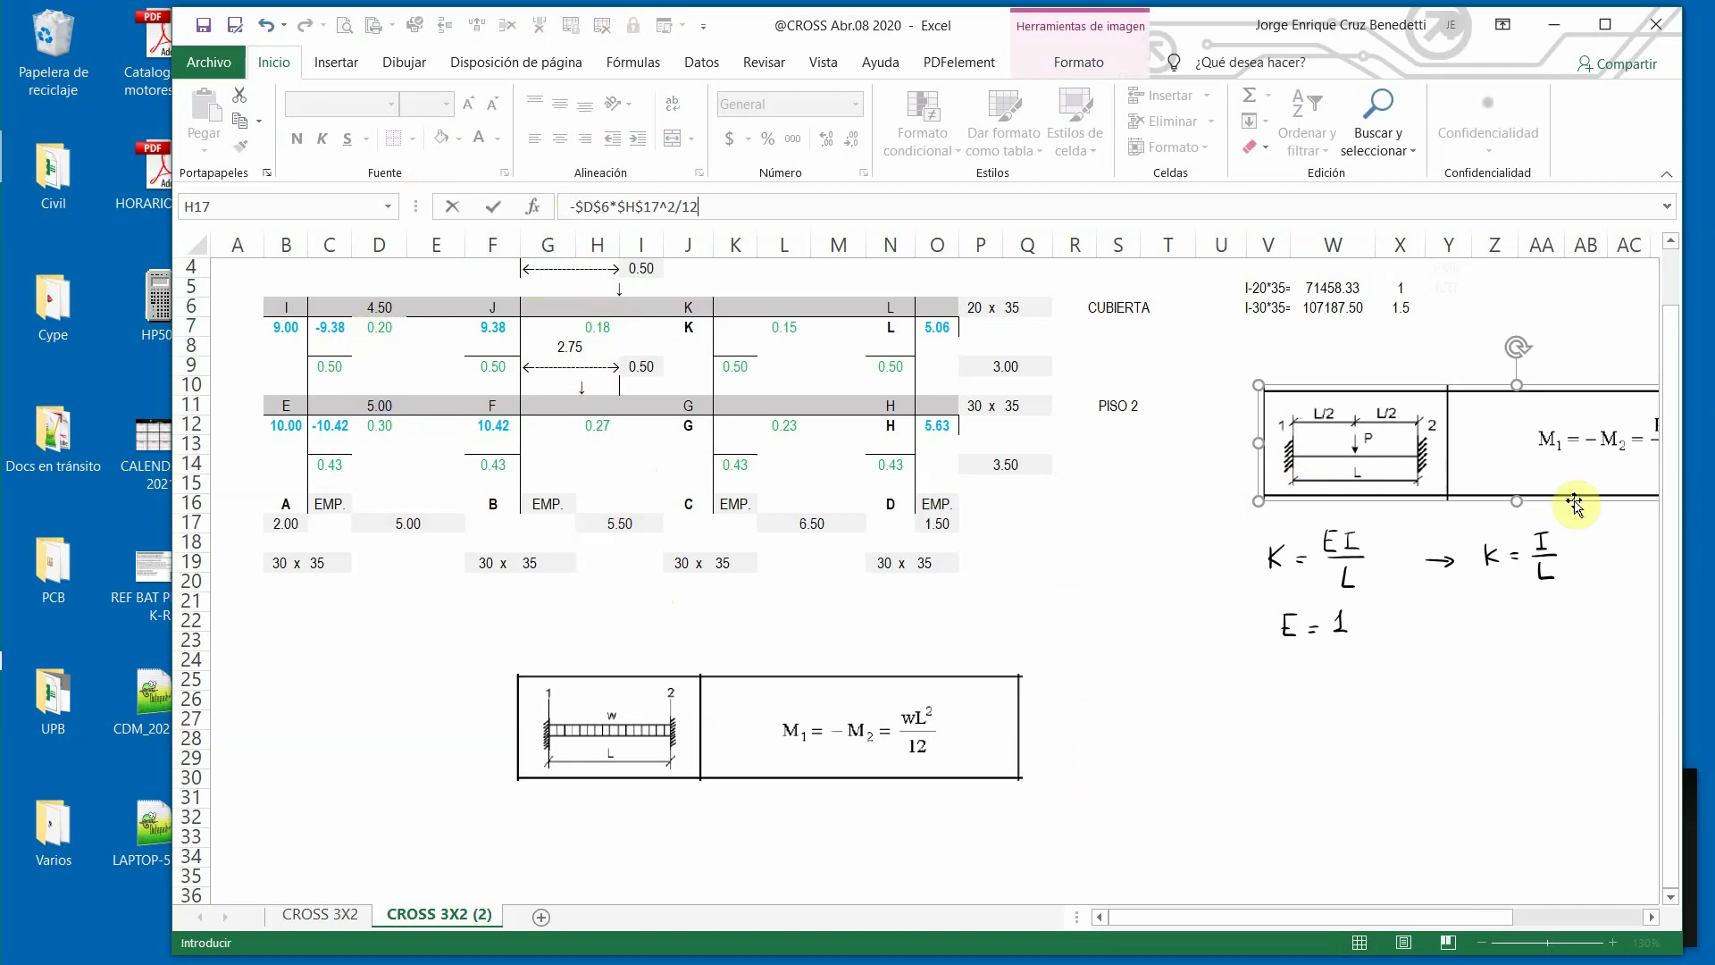
{"action": "left_click", "coordinate": [1451, 507]}
{"action": "left_click", "coordinate": [840, 553]}
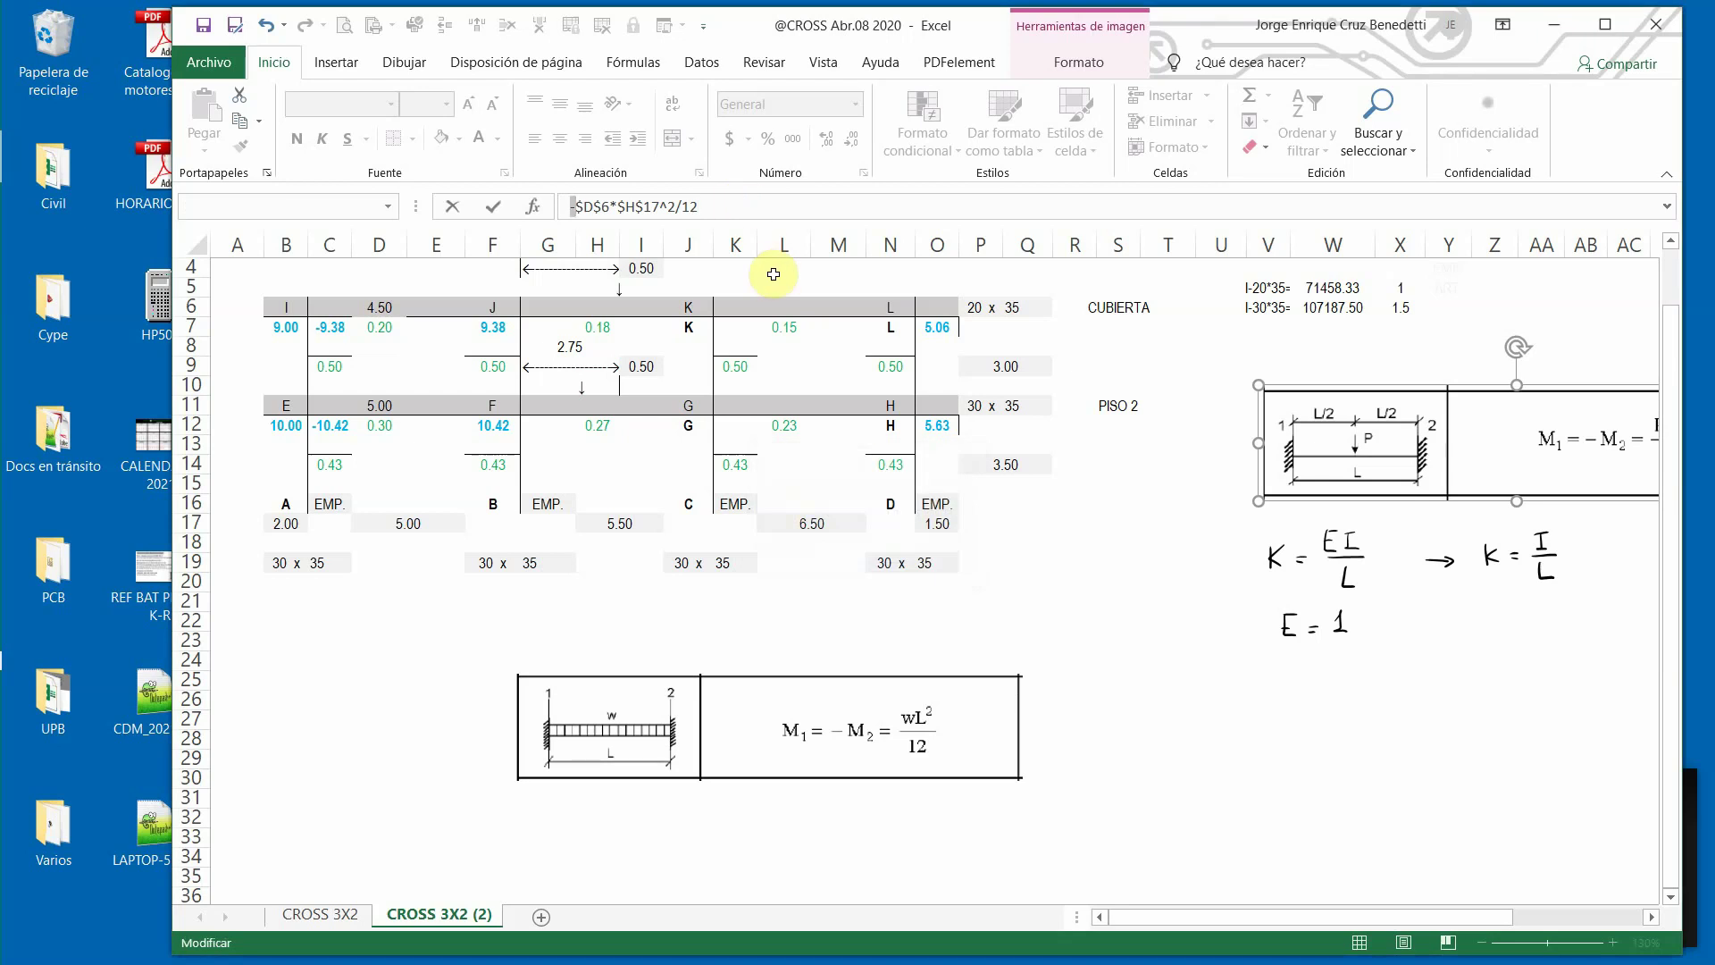
{"action": "left_click", "coordinate": [774, 274]}
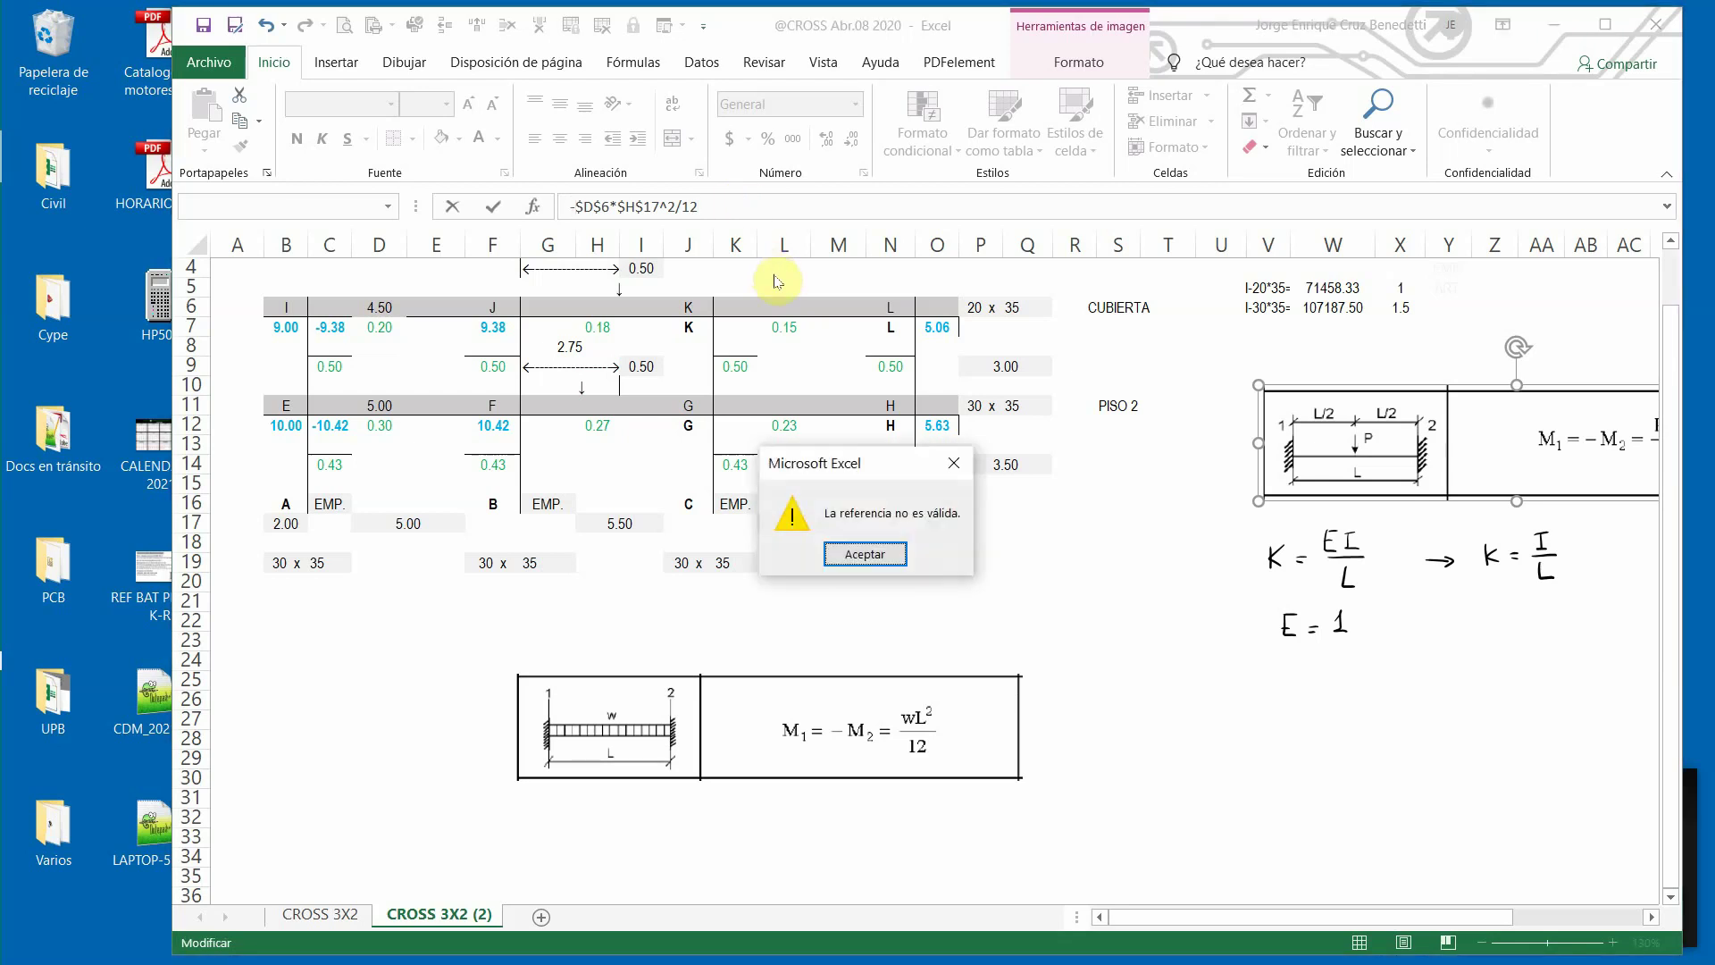
{"action": "left_click", "coordinate": [865, 555]}
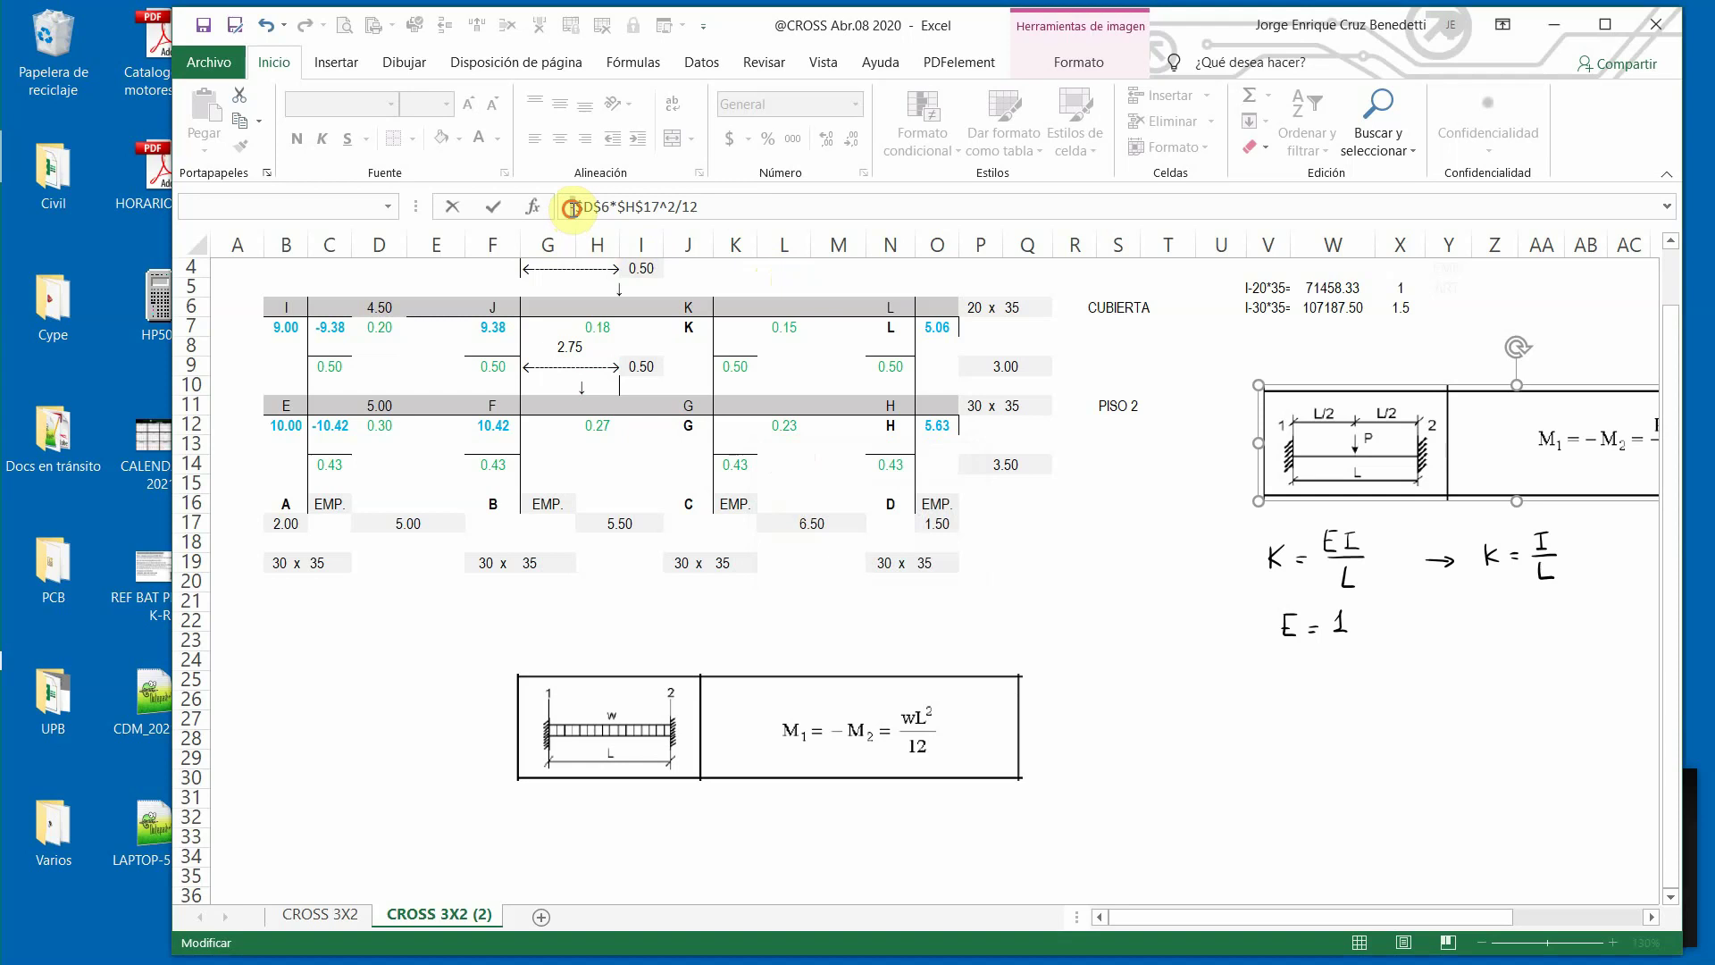
{"action": "left_click", "coordinate": [572, 207]}
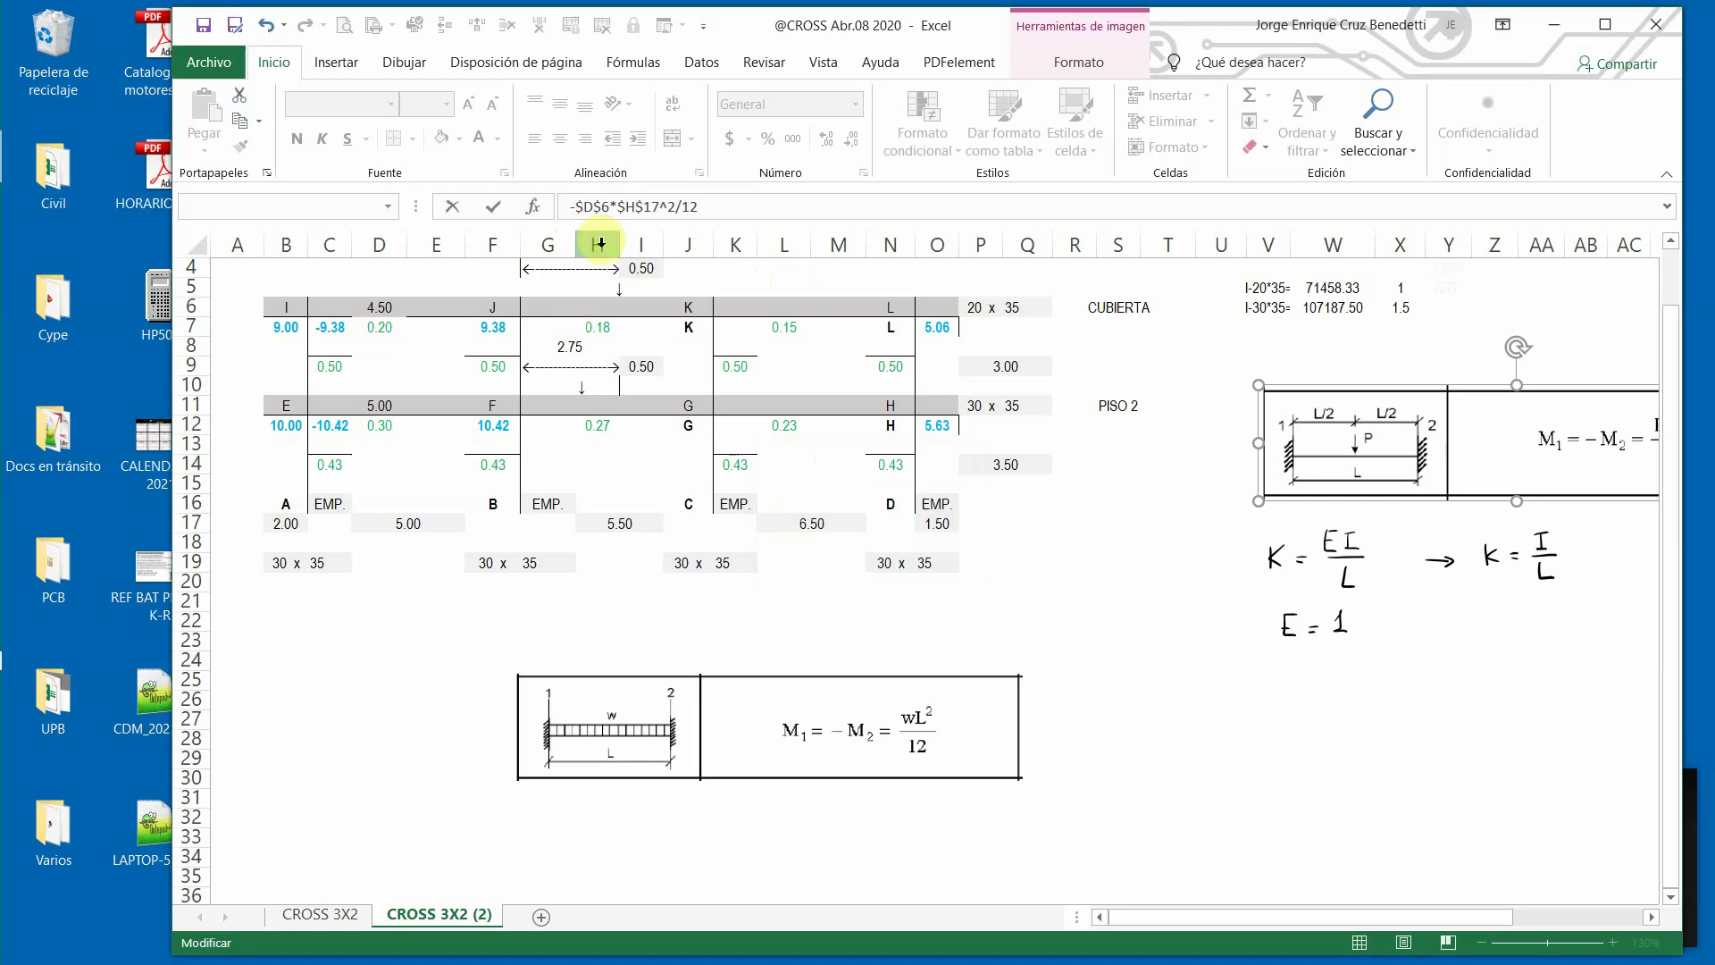
{"action": "key", "text": "Delete"}
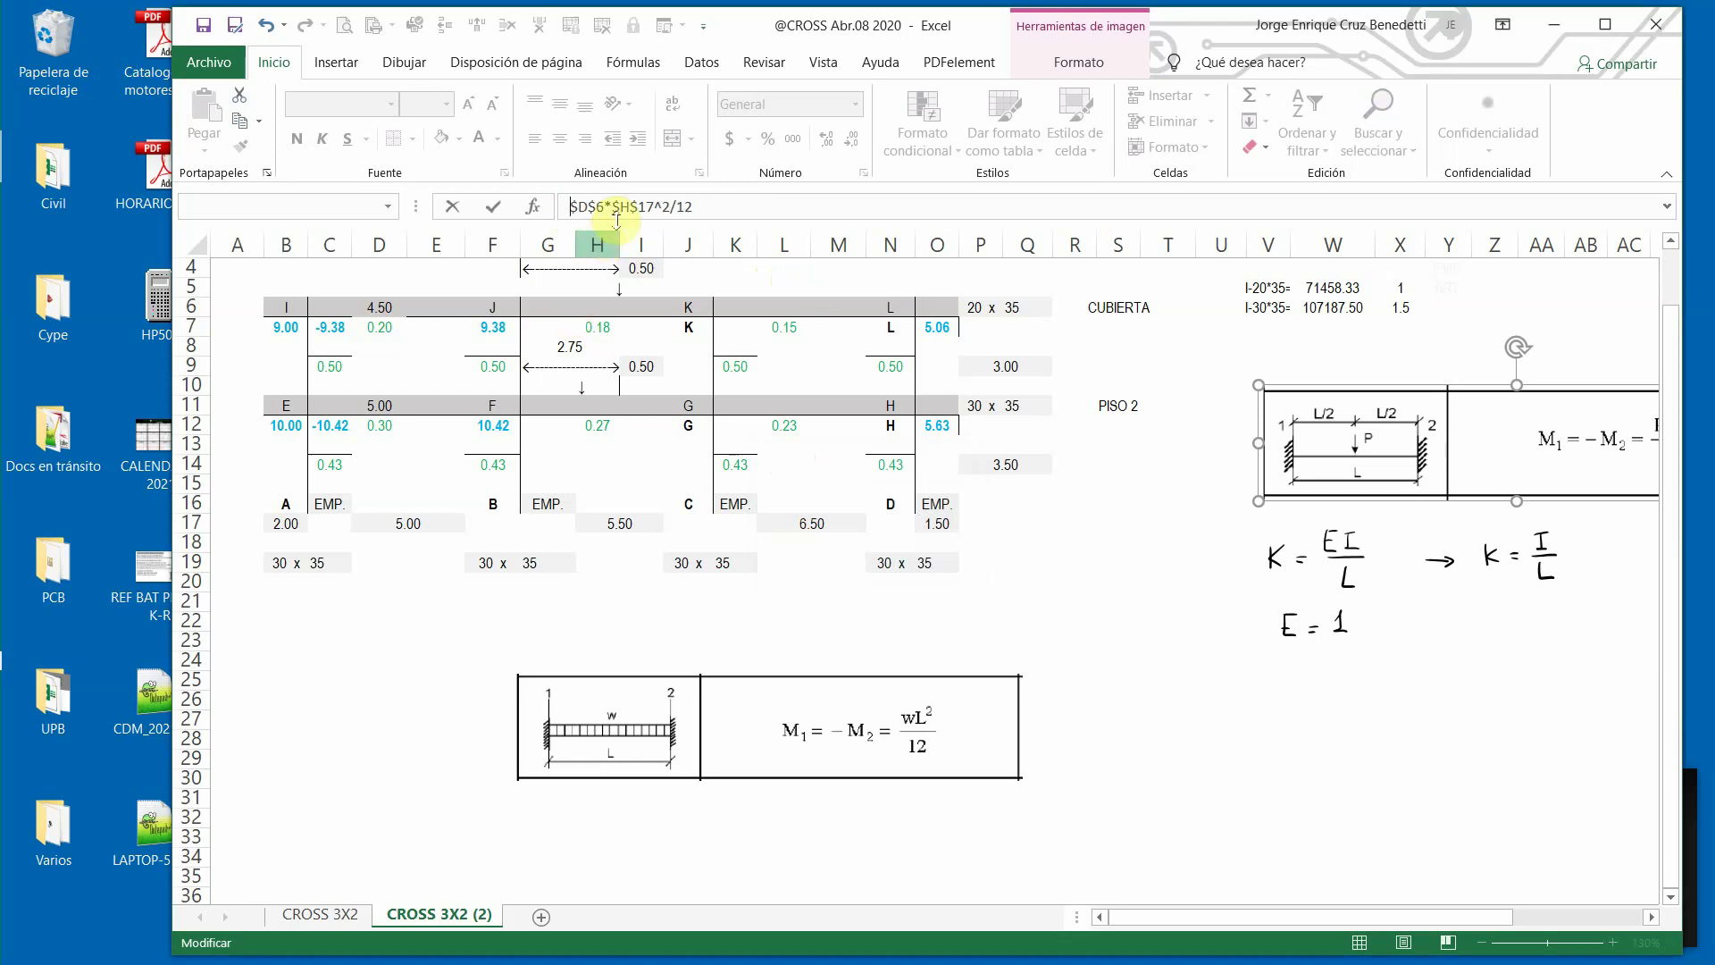
{"action": "left_click", "coordinate": [639, 328]}
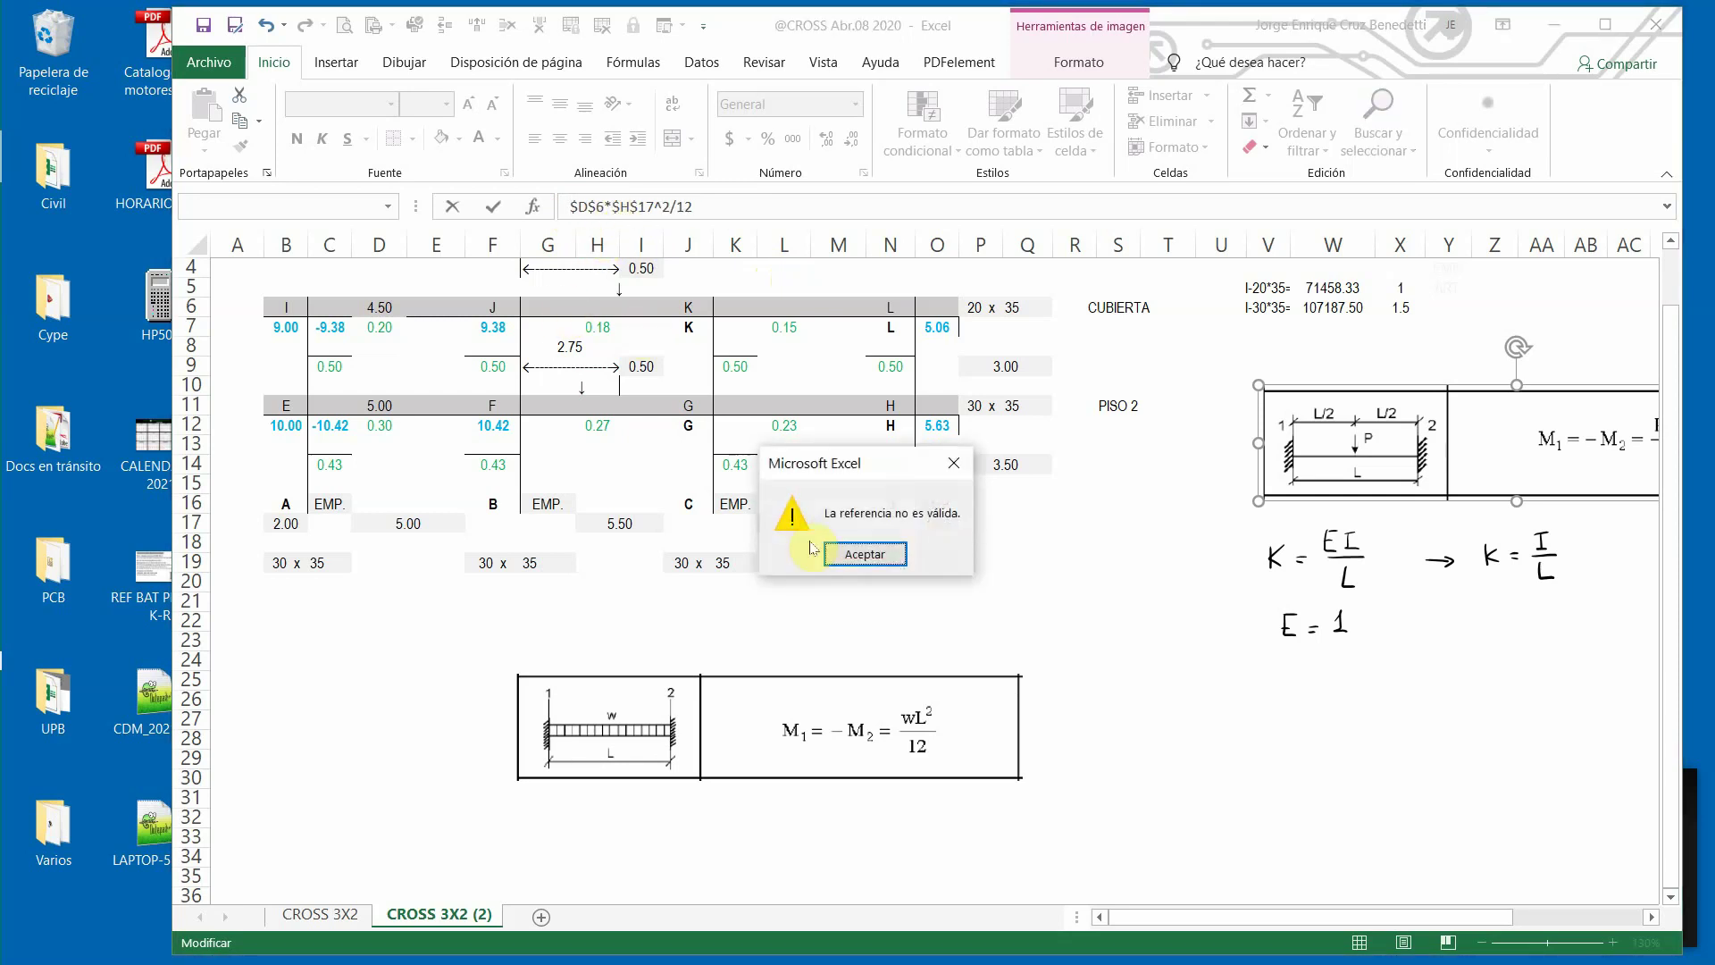
{"action": "left_click", "coordinate": [859, 554]}
{"action": "key", "text": "Escape"}
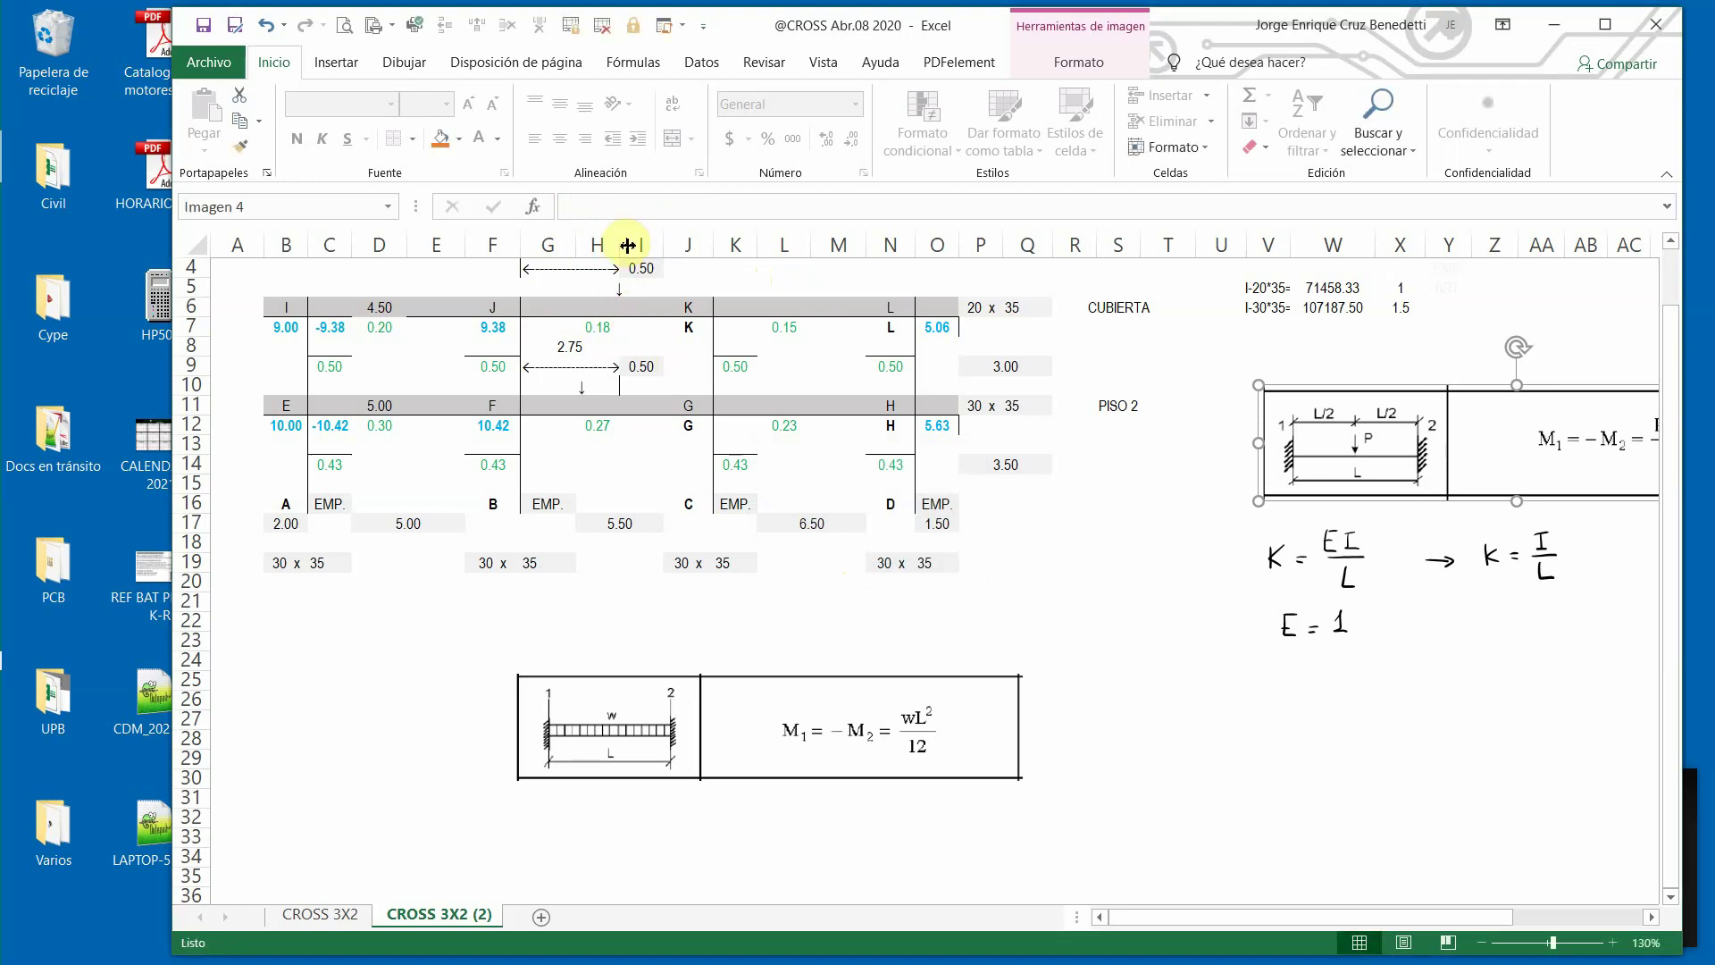
Enter the fixed-end moment formula -D6*H17^2/12 in cell G7 for the second CUBIERTA span.
{"action": "left_click", "coordinate": [547, 333]}
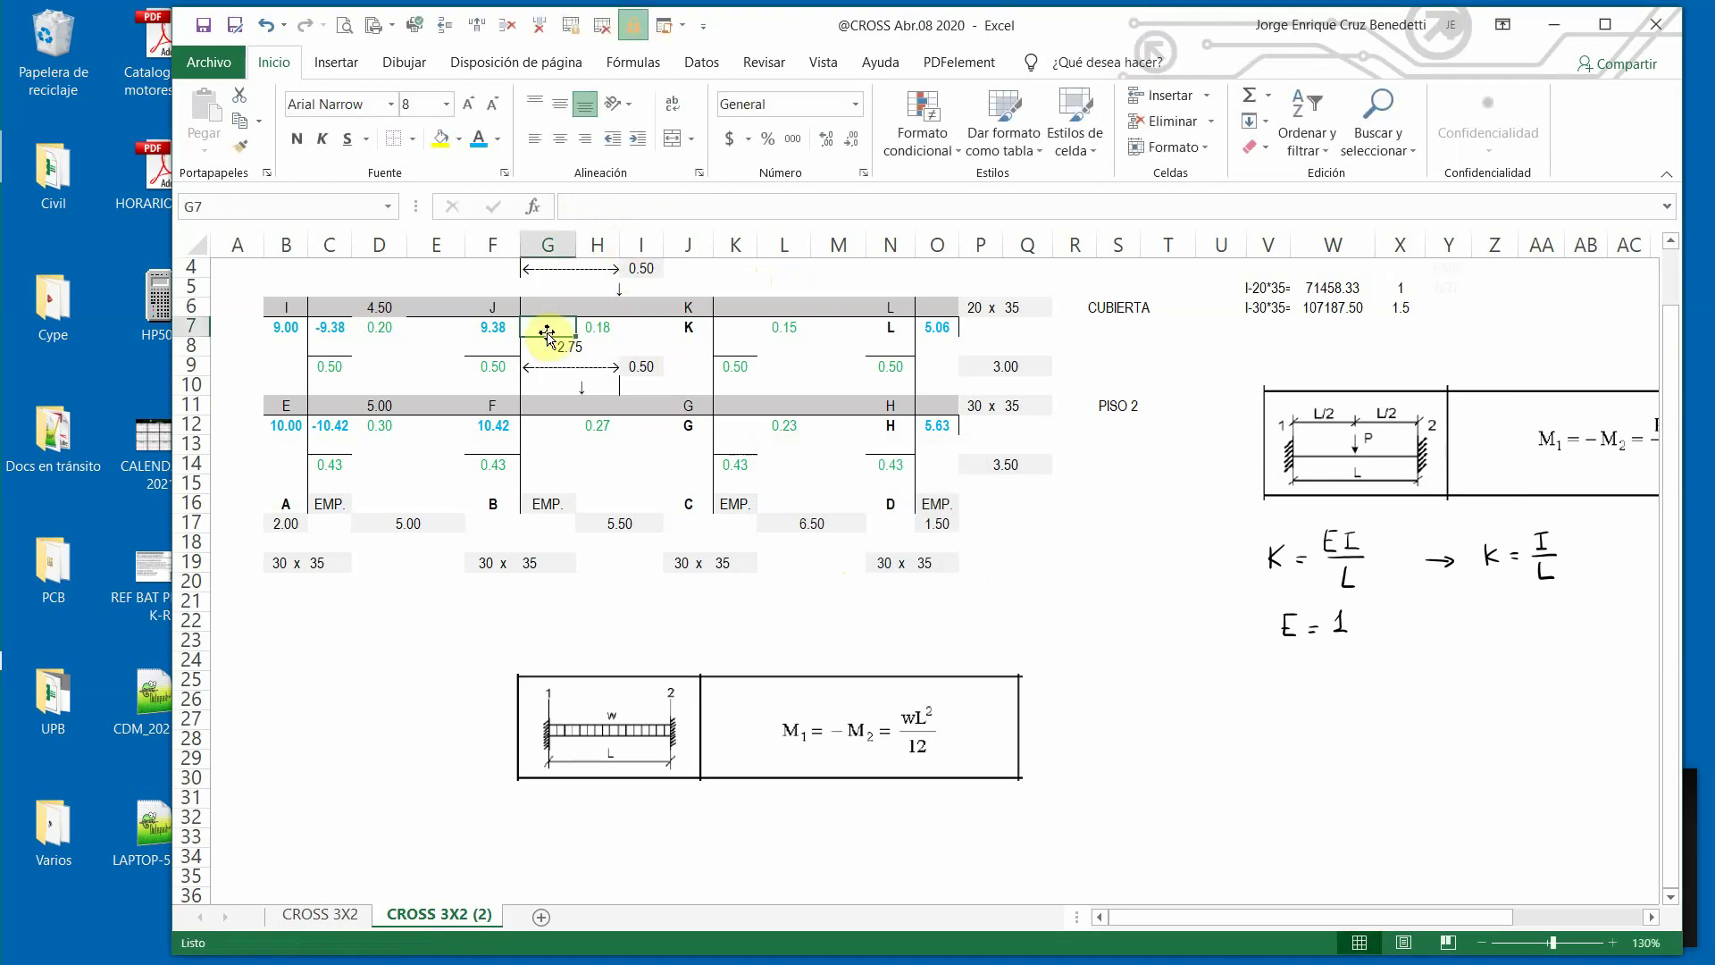
{"action": "type", "text": "-"}
{"action": "left_click", "coordinate": [379, 306]}
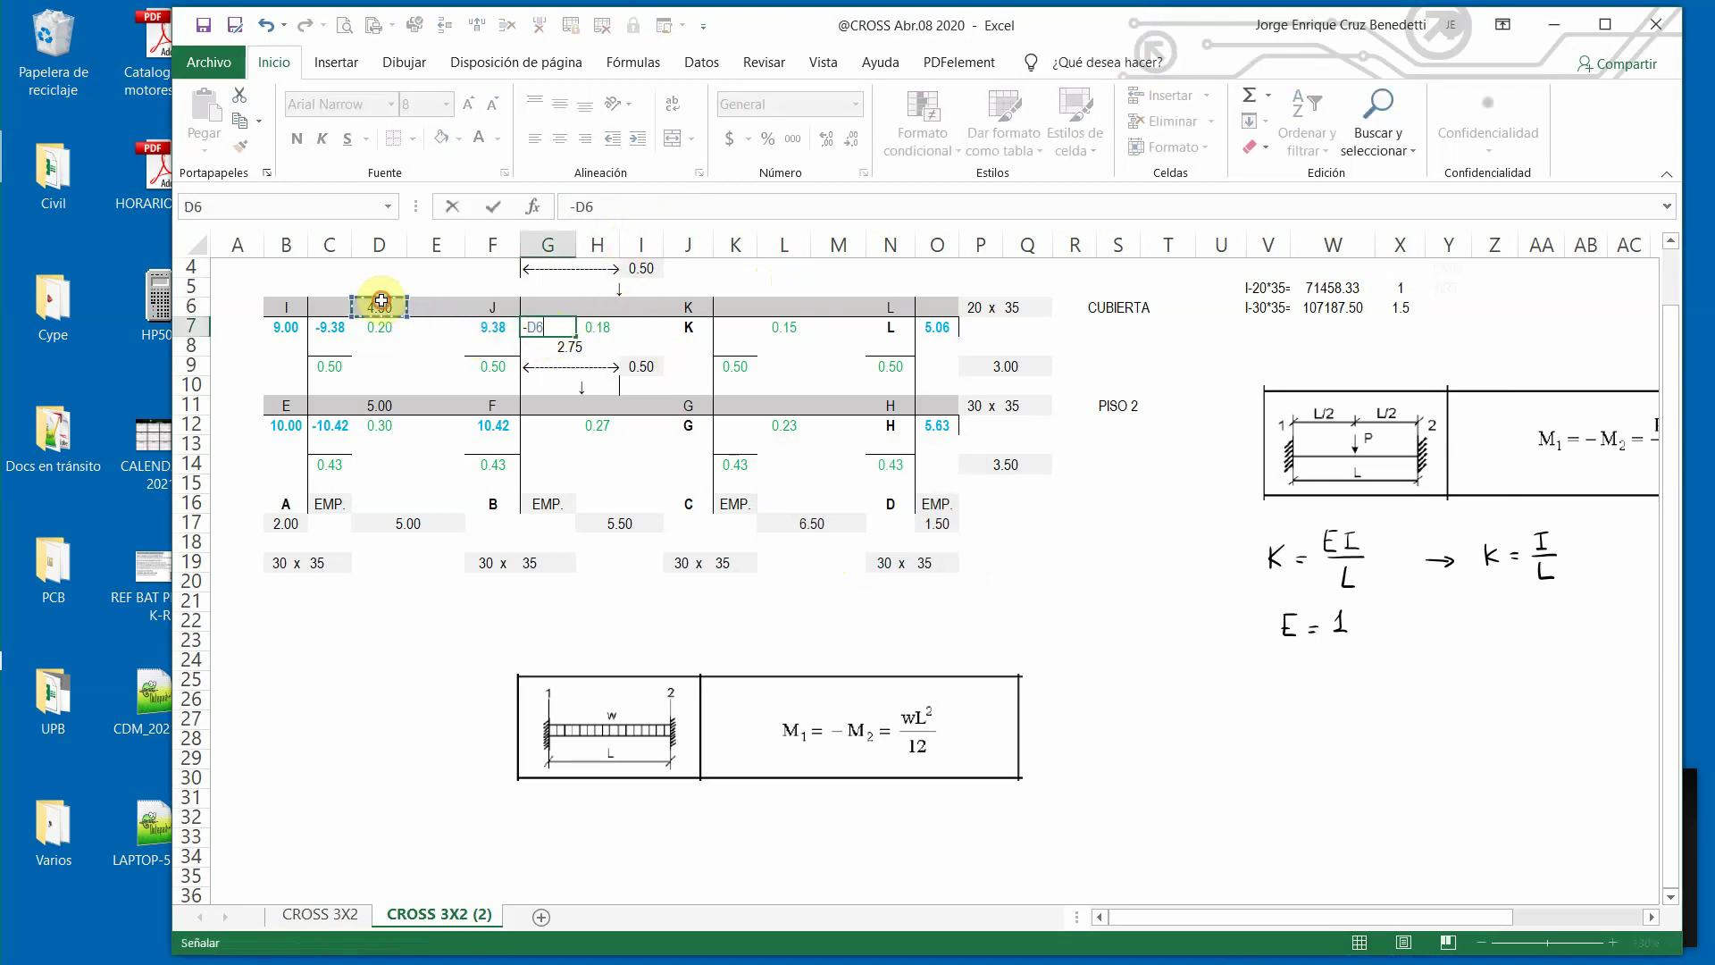
{"action": "type", "text": "*"}
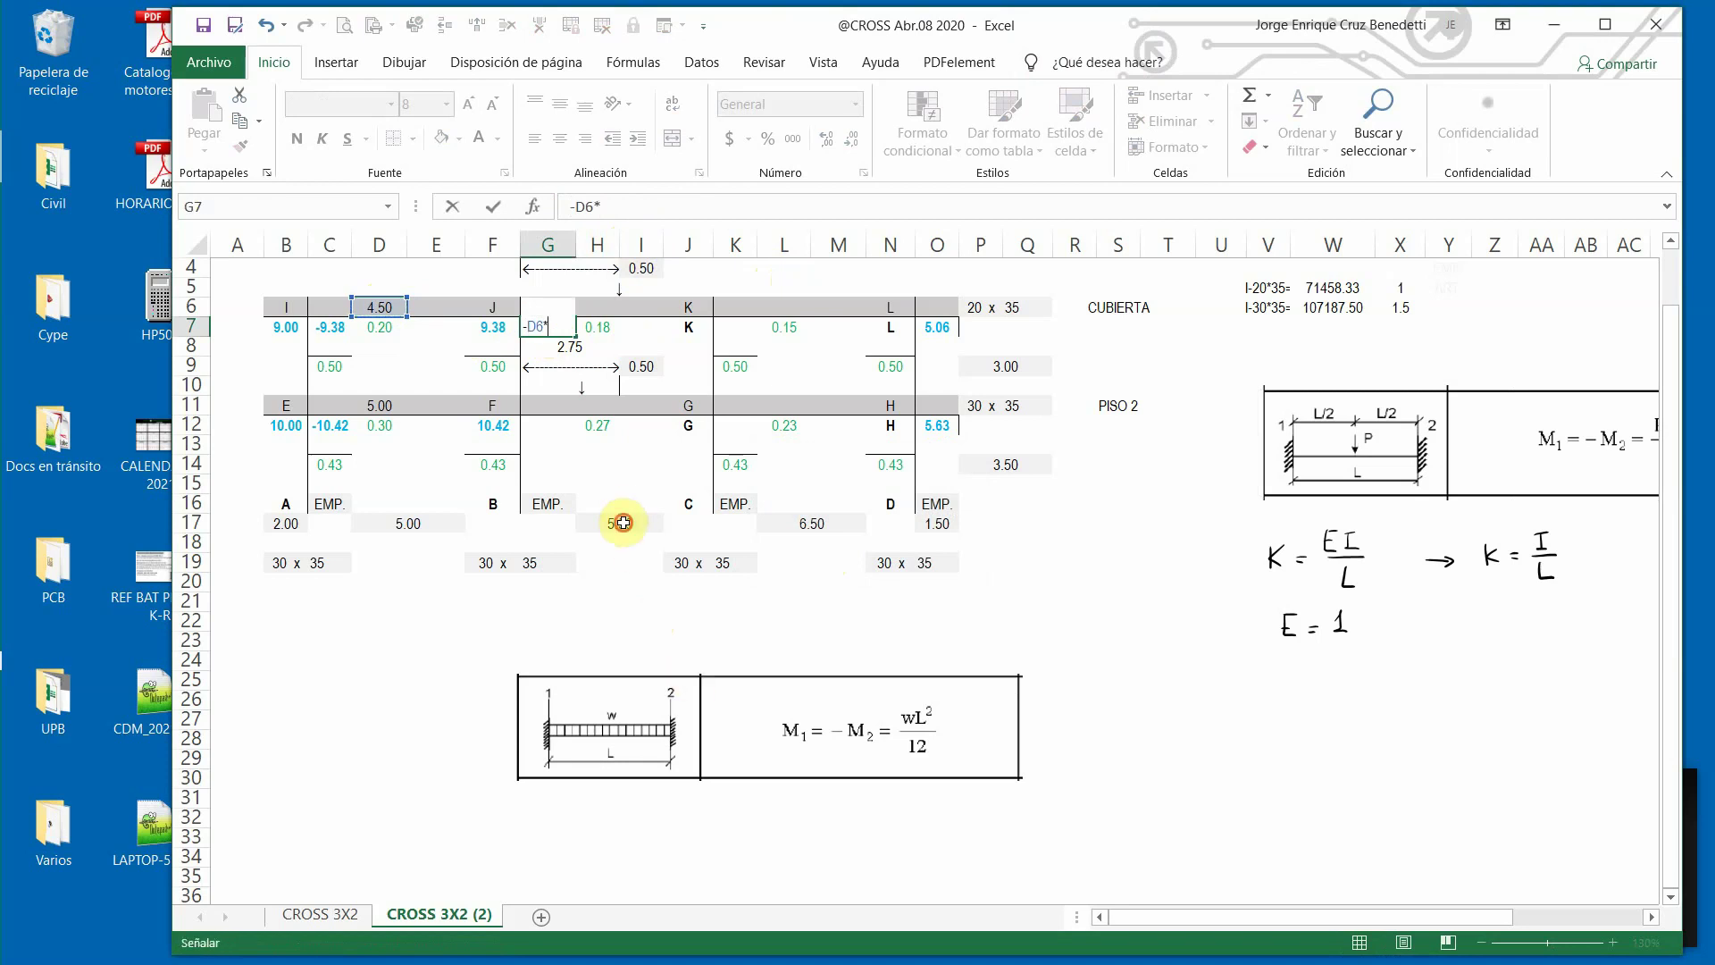
{"action": "left_click", "coordinate": [622, 523]}
{"action": "type", "text": "^"}
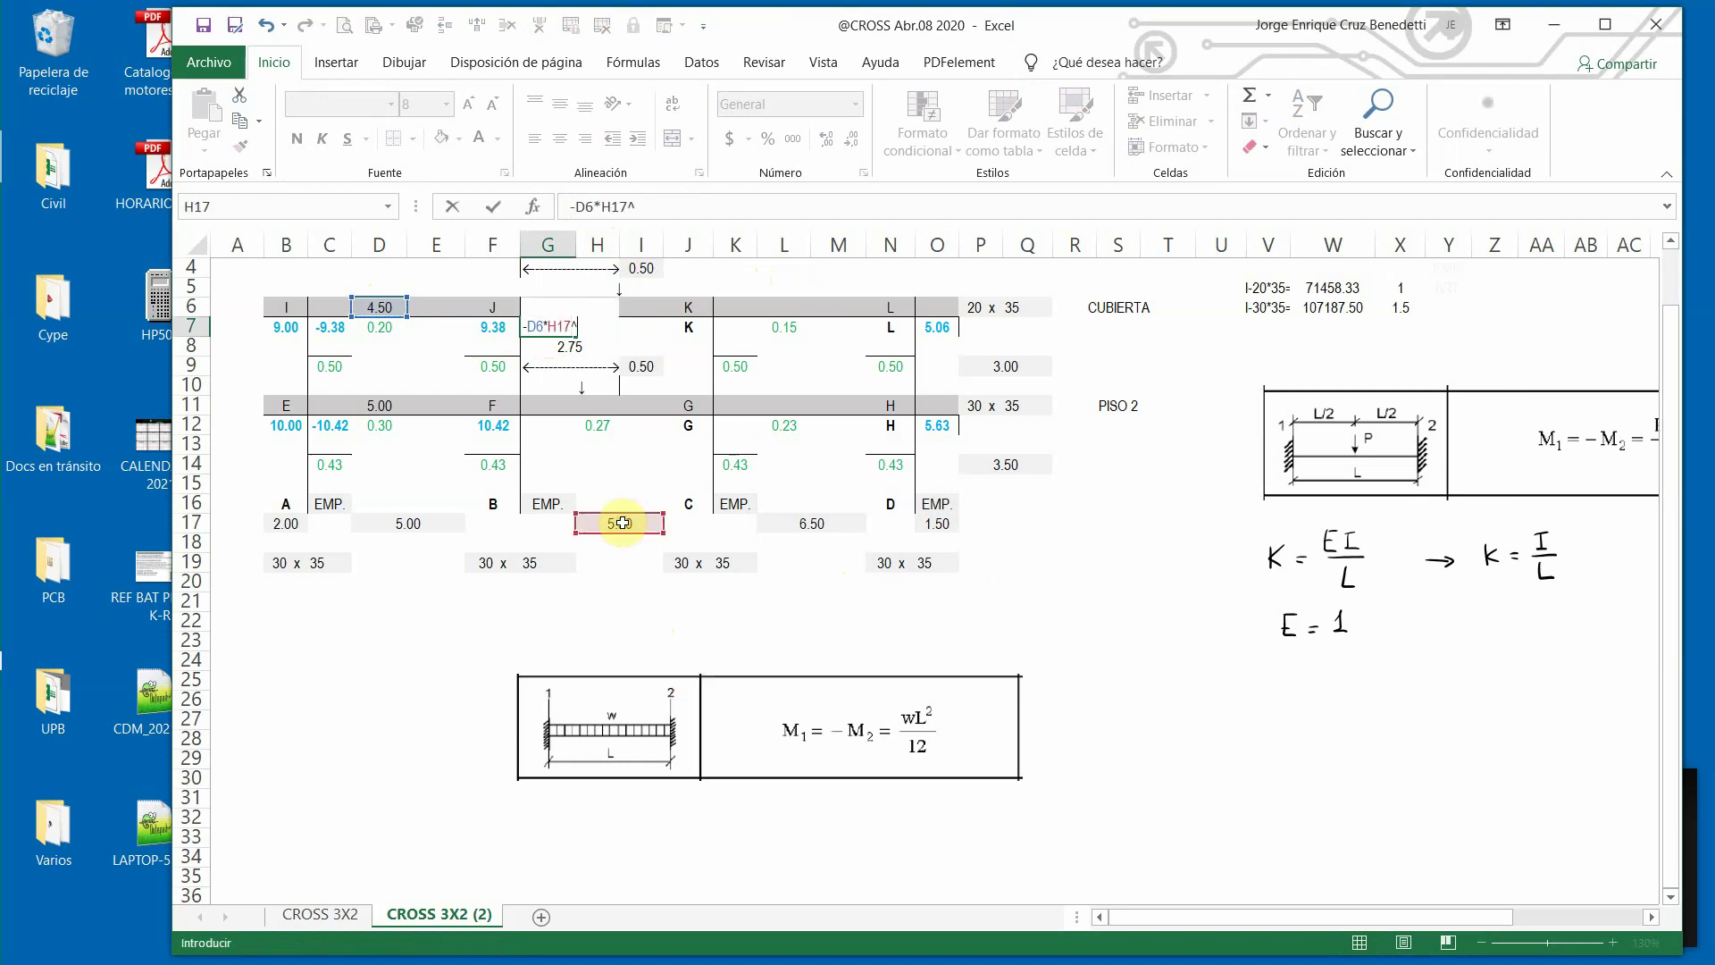
{"action": "type", "text": "2/12"}
{"action": "key", "text": "Return"}
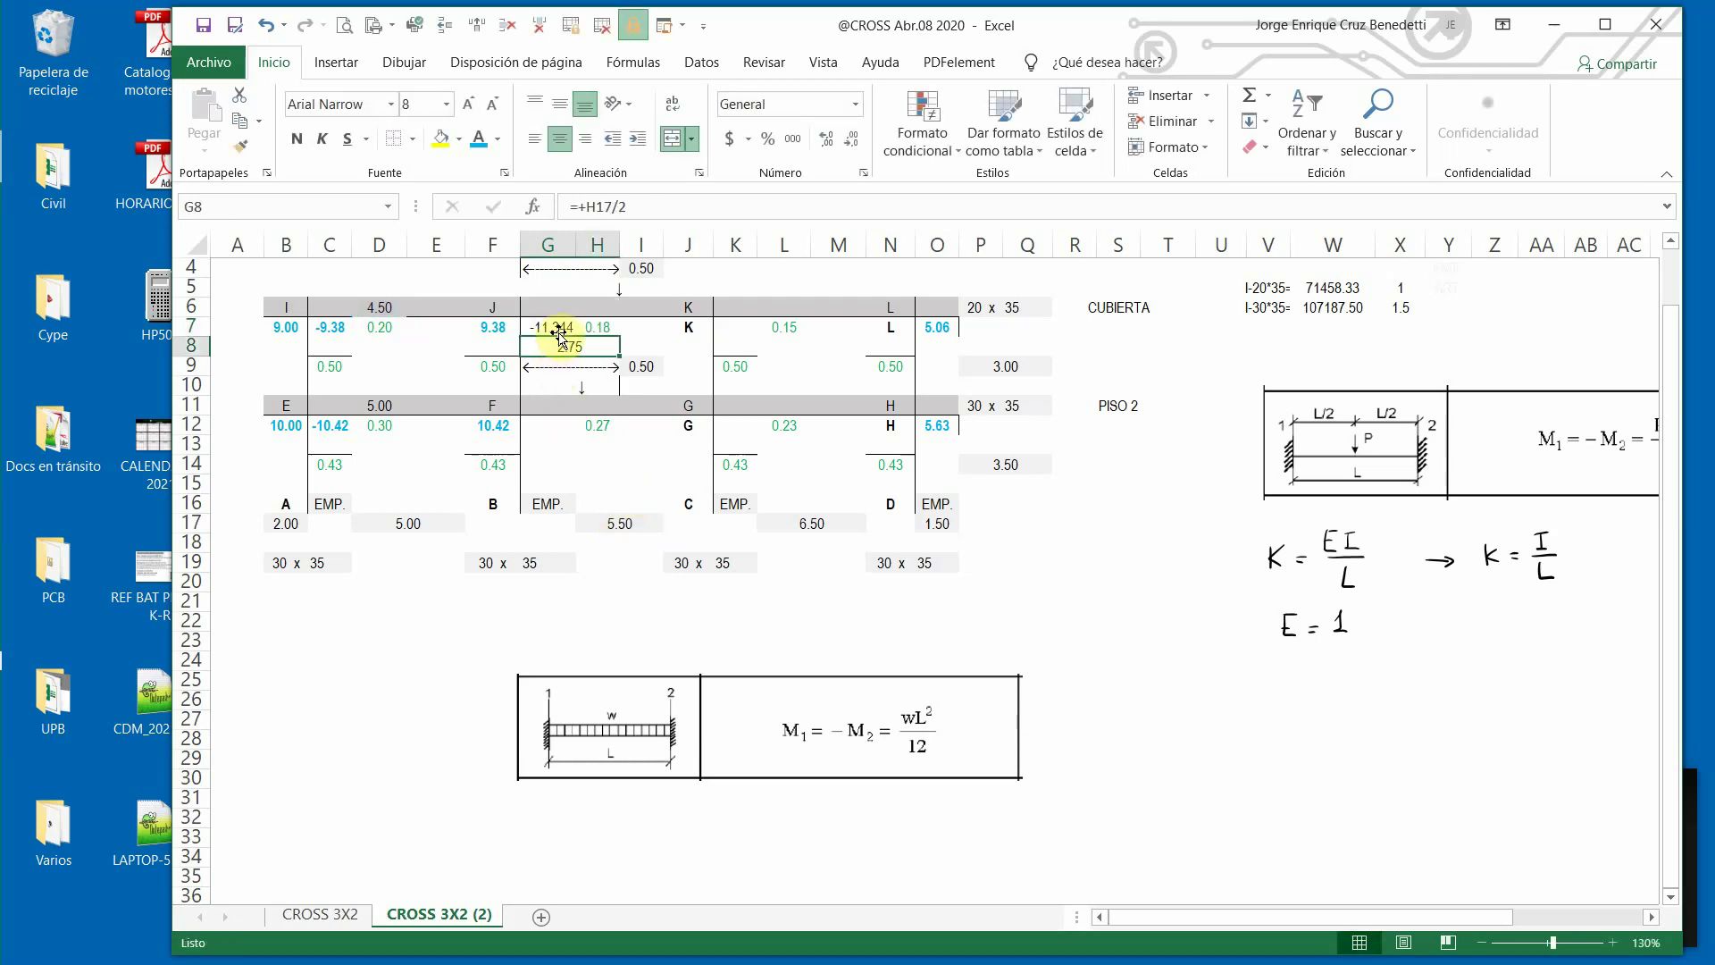
Format the moment in G7 with the Número format and bold blue text, matching the other moments.
{"action": "left_click", "coordinate": [332, 328]}
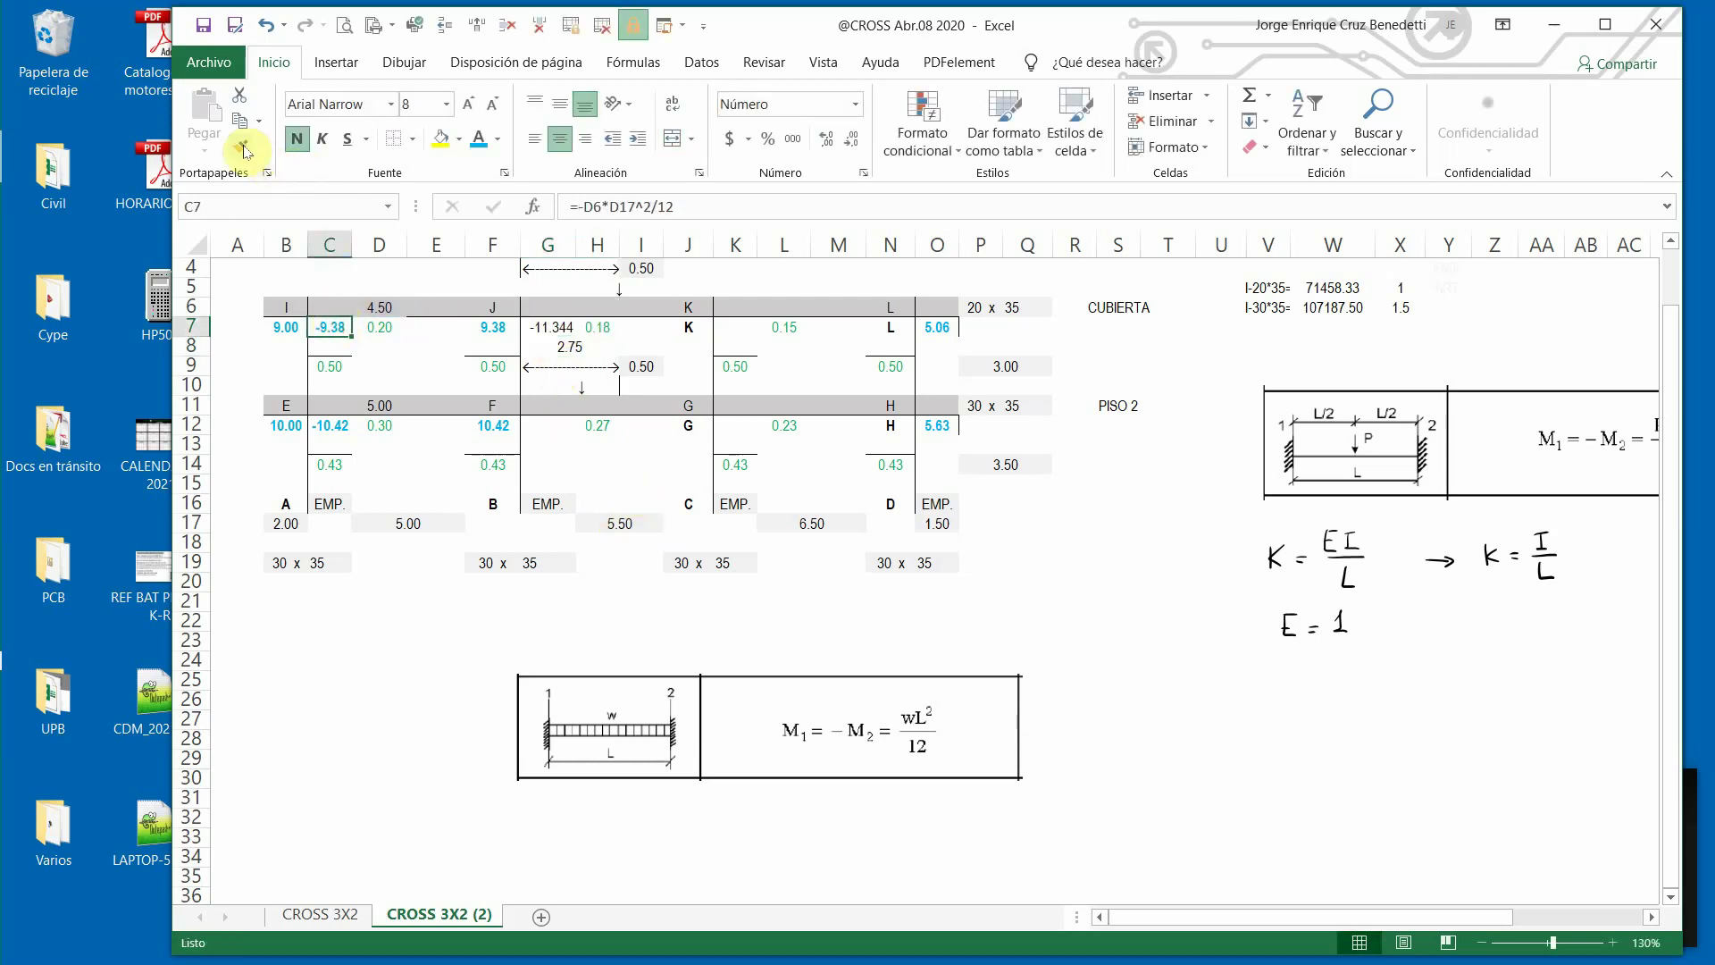
{"action": "left_click", "coordinate": [547, 327]}
{"action": "left_click", "coordinate": [853, 106]}
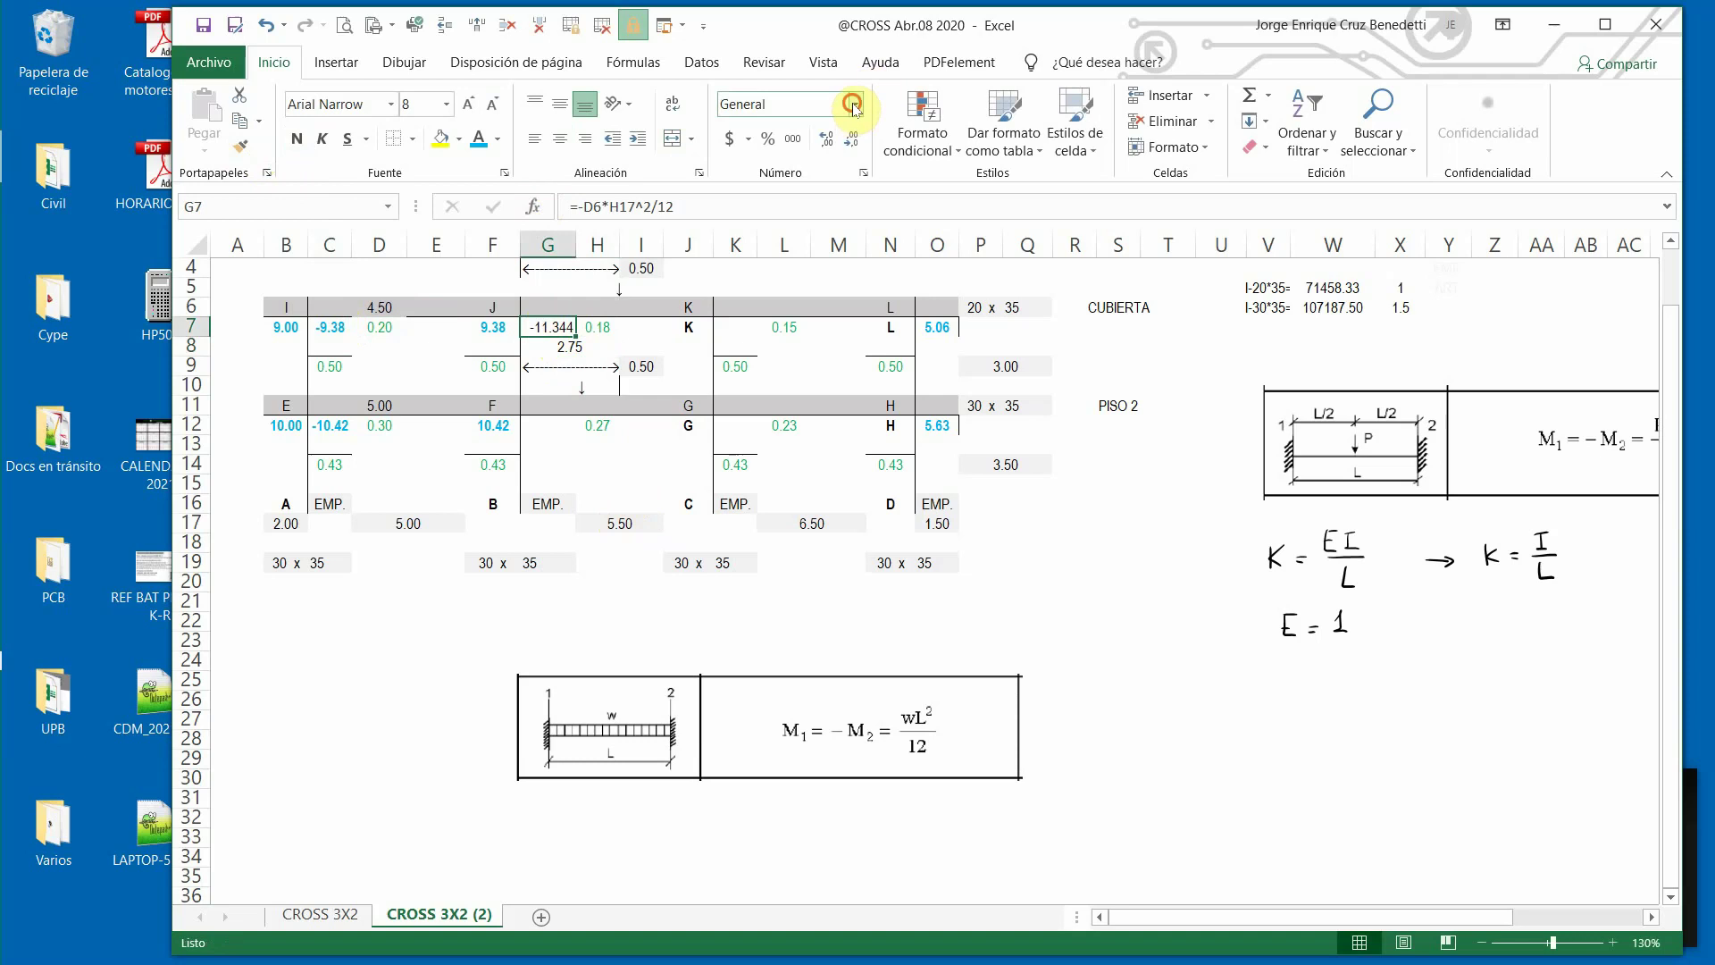
{"action": "left_click", "coordinate": [830, 192]}
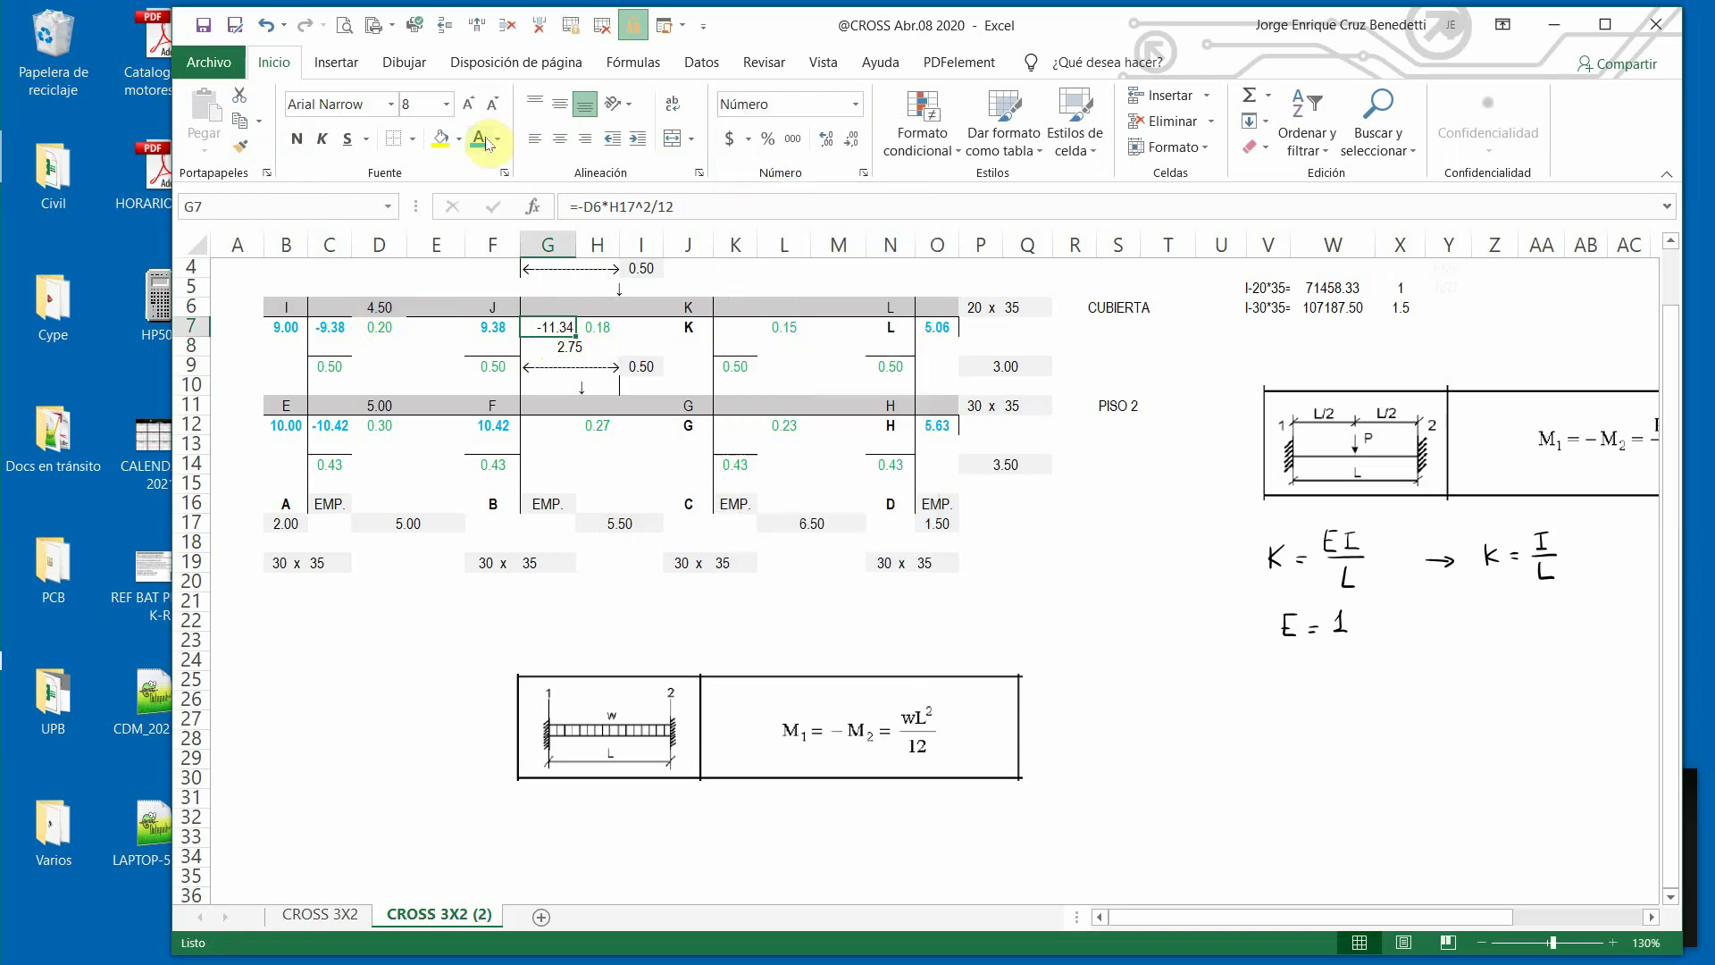
{"action": "left_click", "coordinate": [301, 140]}
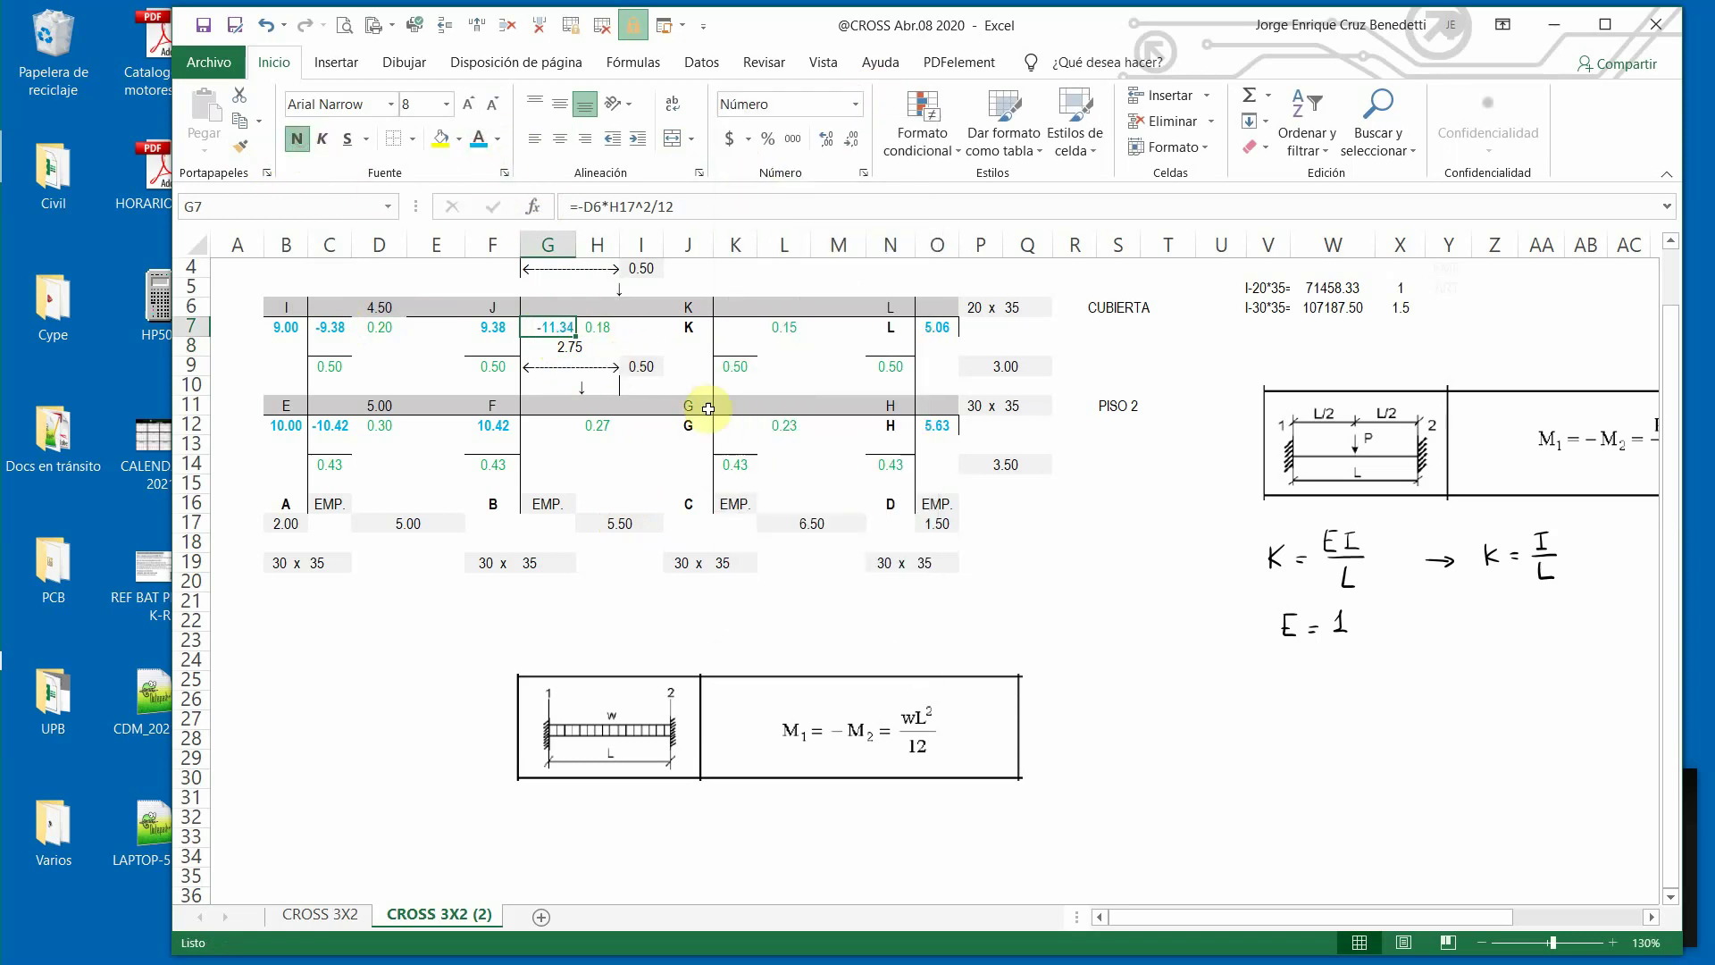
Center the moment in G7 and move the midspan point-load formula picture beside the uniform-load one, along rows 25 to 30.
{"action": "left_click", "coordinate": [557, 143]}
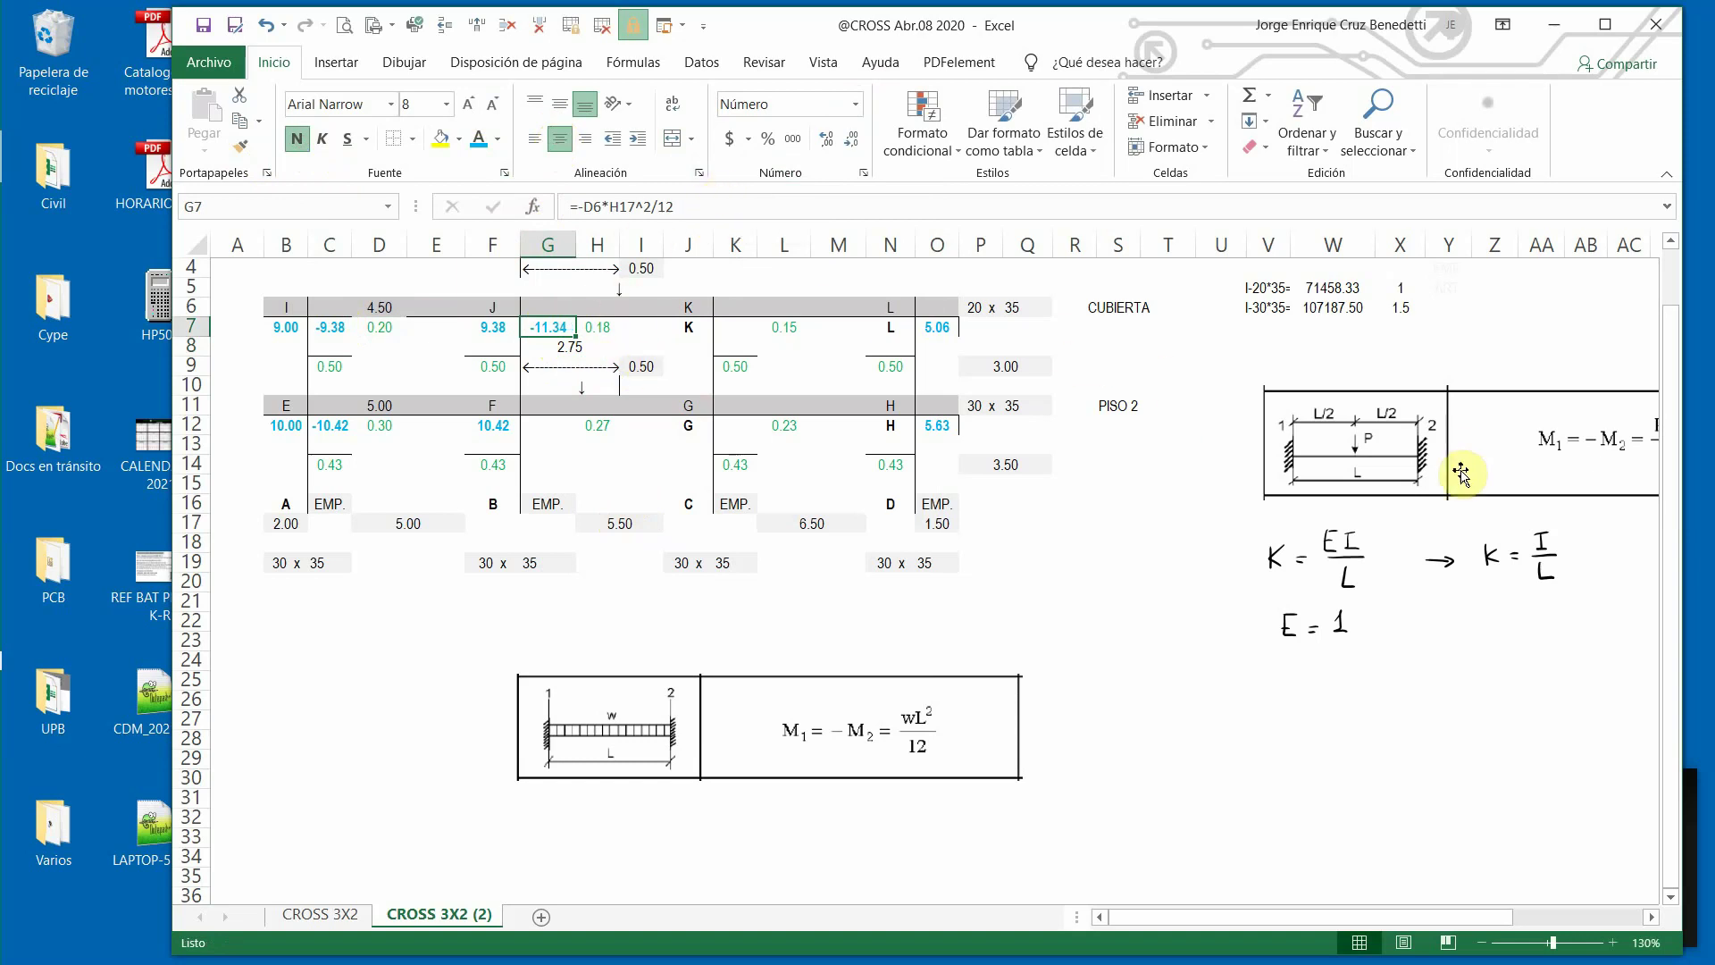
{"action": "left_click_drag", "start_coordinate": [1614, 470], "coordinate": [1396, 756]}
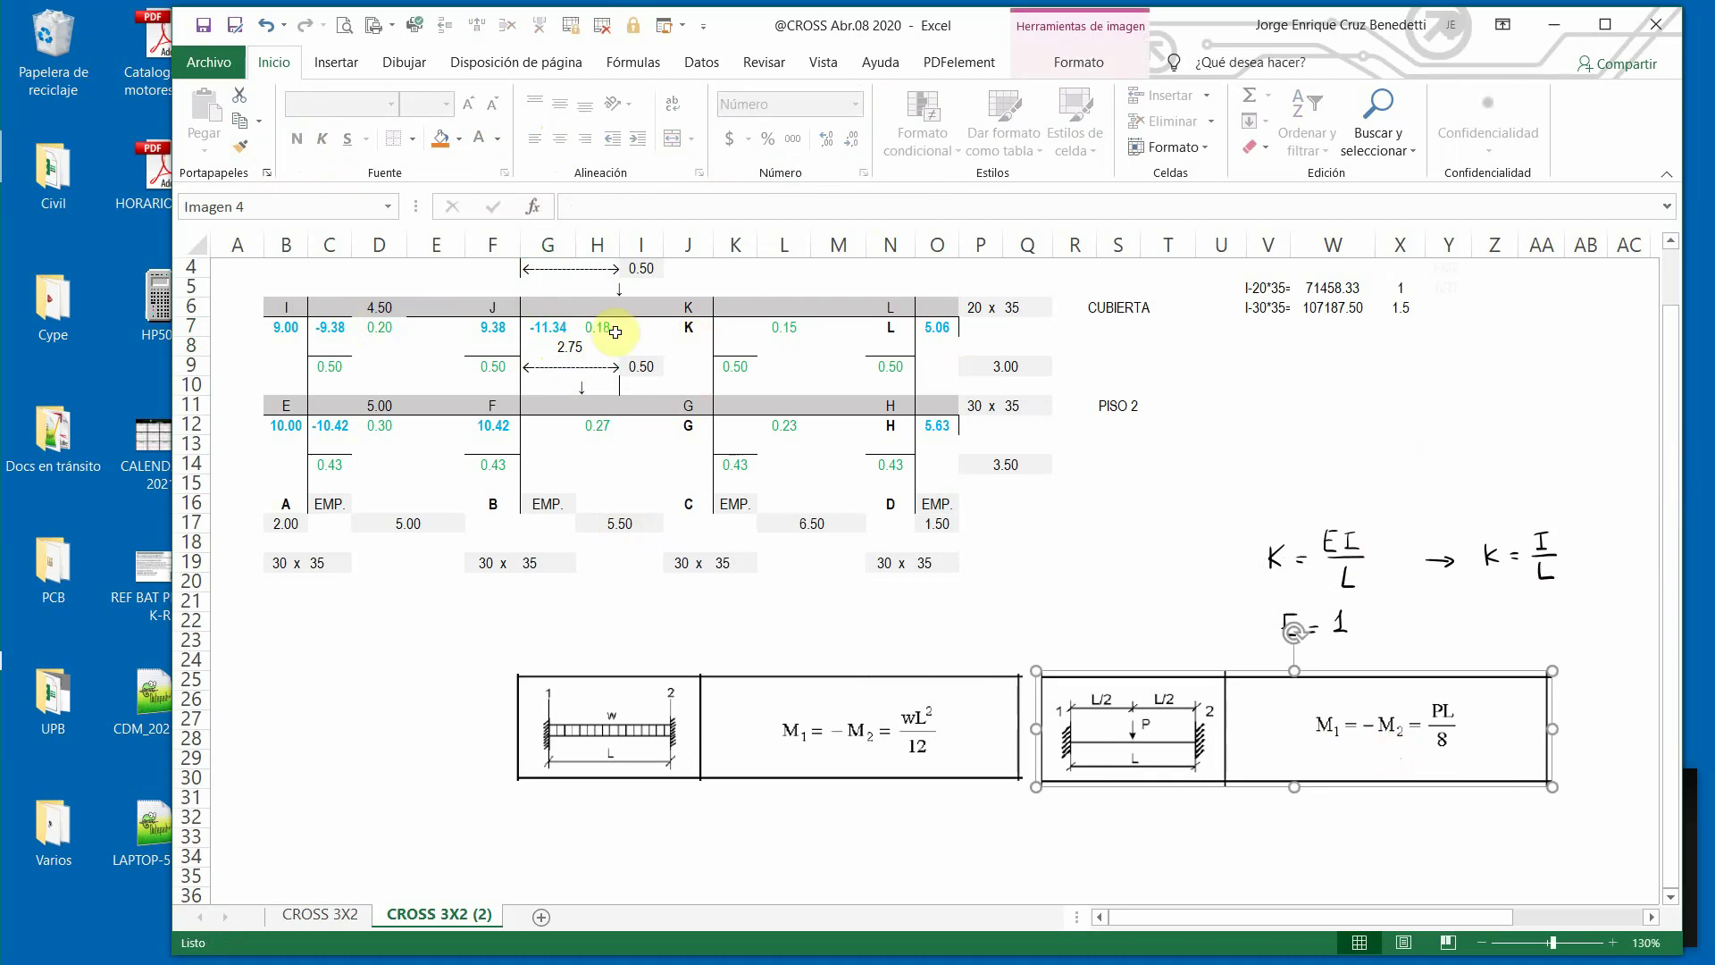
Append the point-load term -I4*H17/8 to the fixed-end moment formula in G7, giving =-D6*H17^2/12-I4*H17/8.
{"action": "left_click", "coordinate": [541, 328]}
{"action": "left_click", "coordinate": [693, 200]}
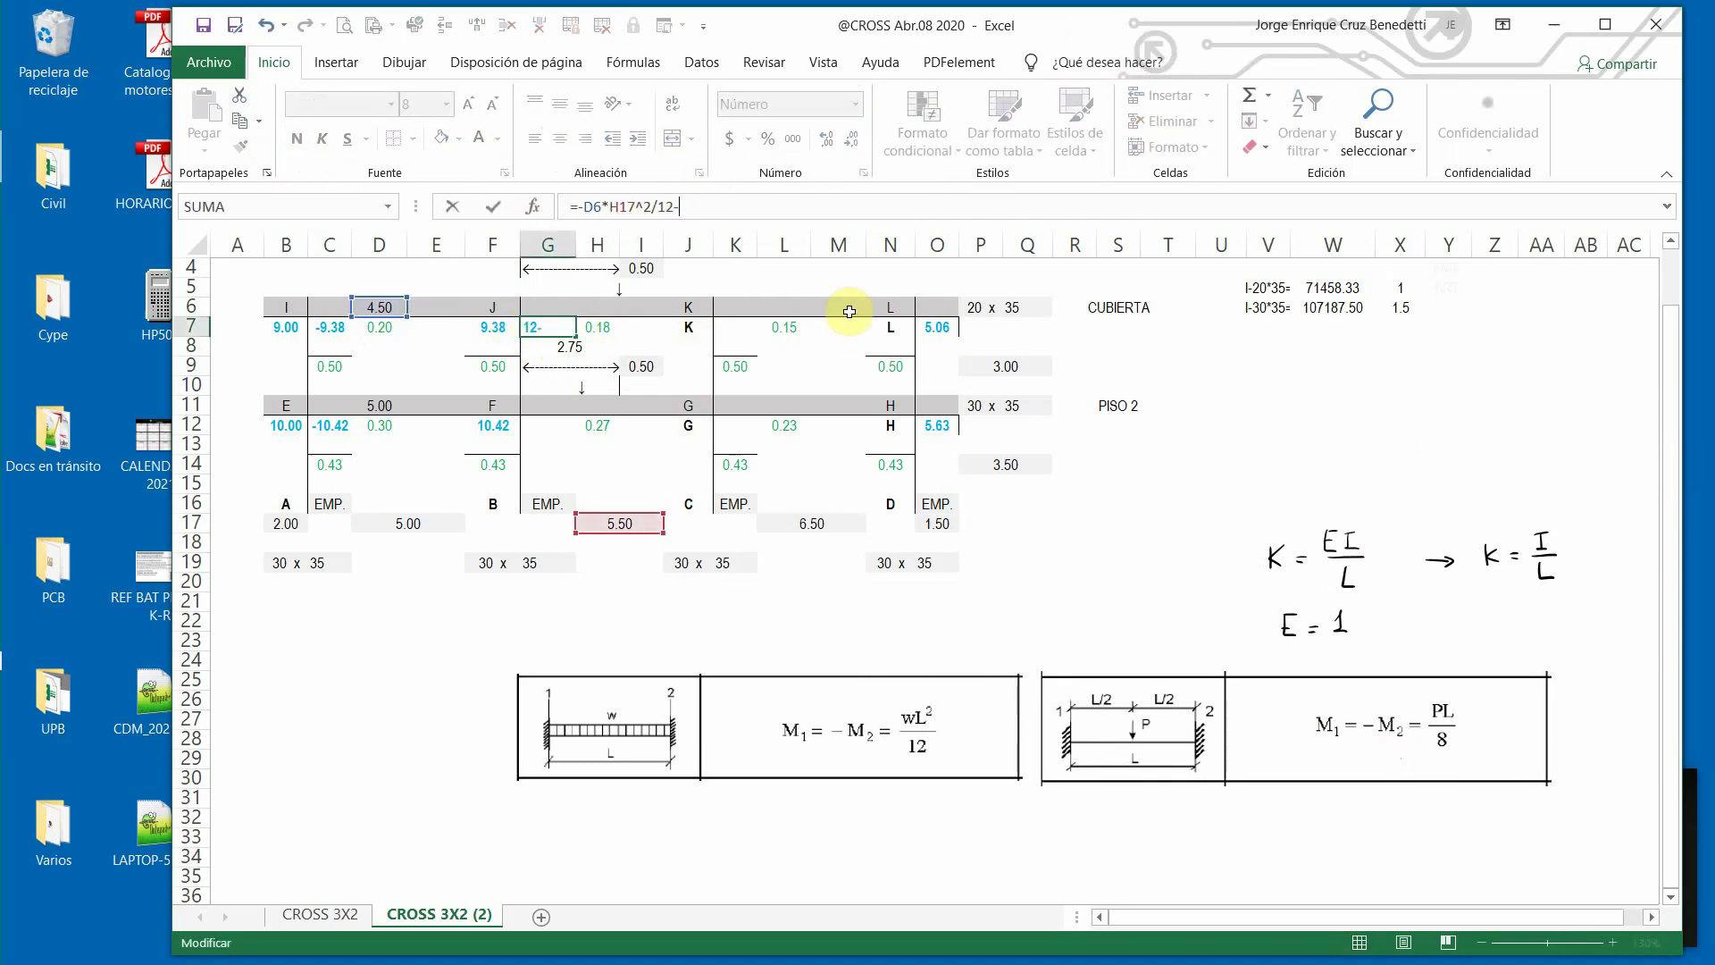
{"action": "left_click_drag", "start_coordinate": [1672, 374], "coordinate": [1626, 324]}
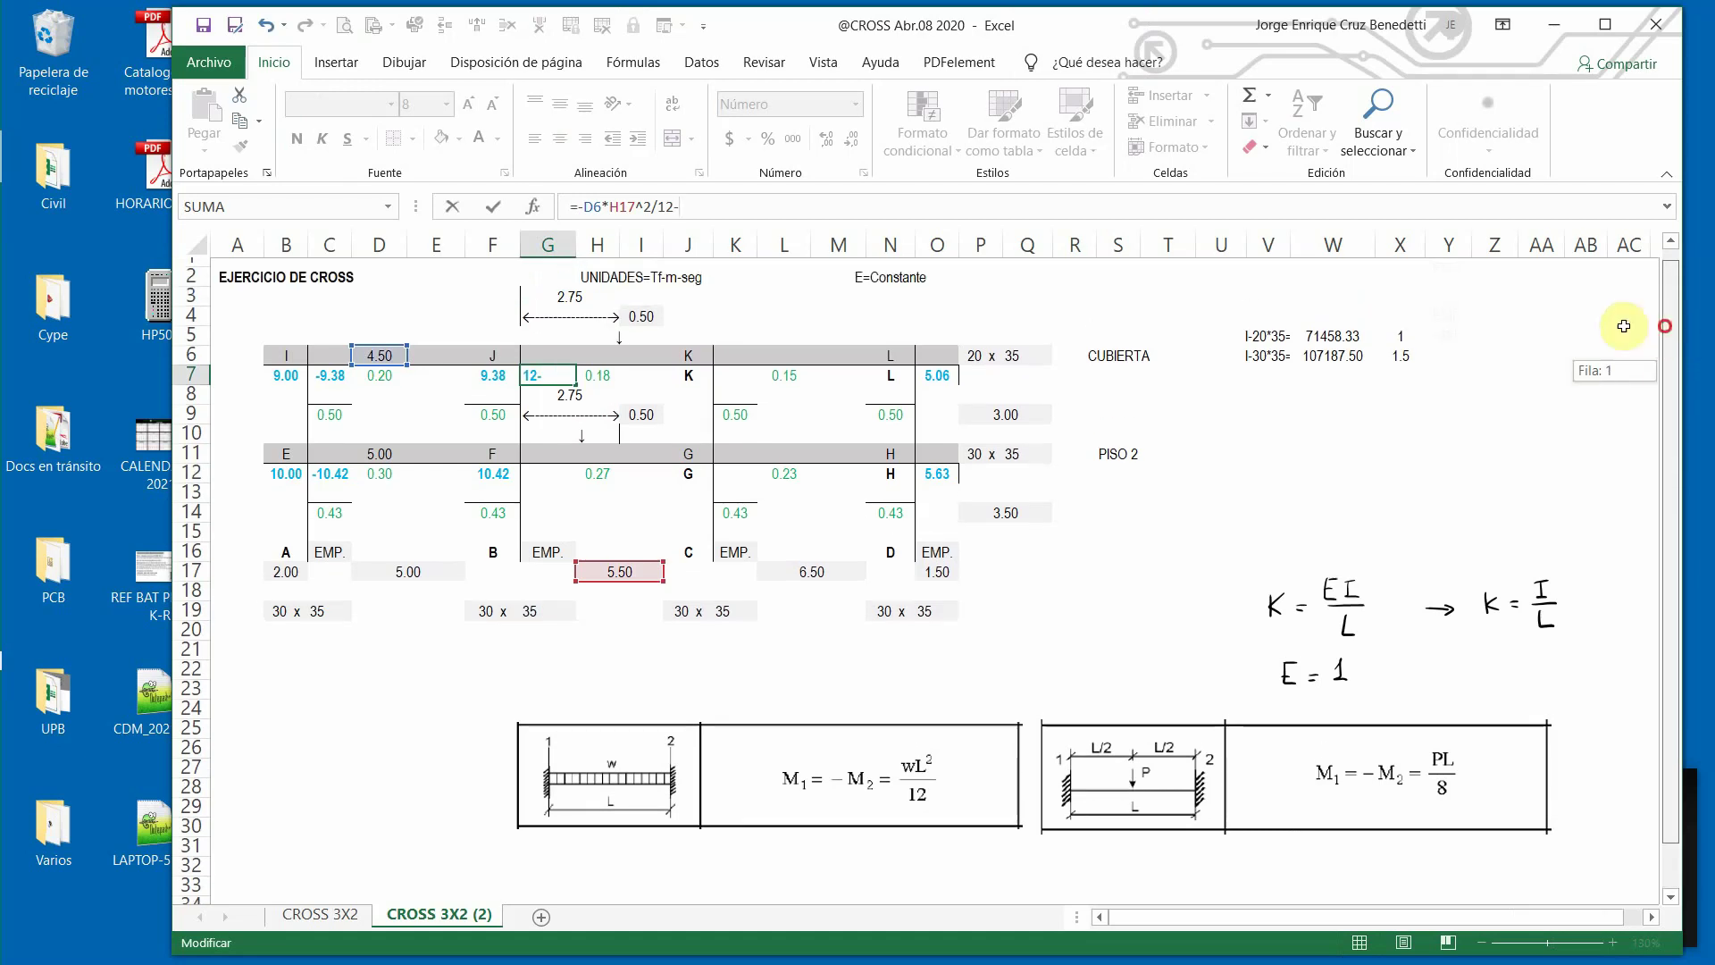
{"action": "left_click", "coordinate": [642, 307]}
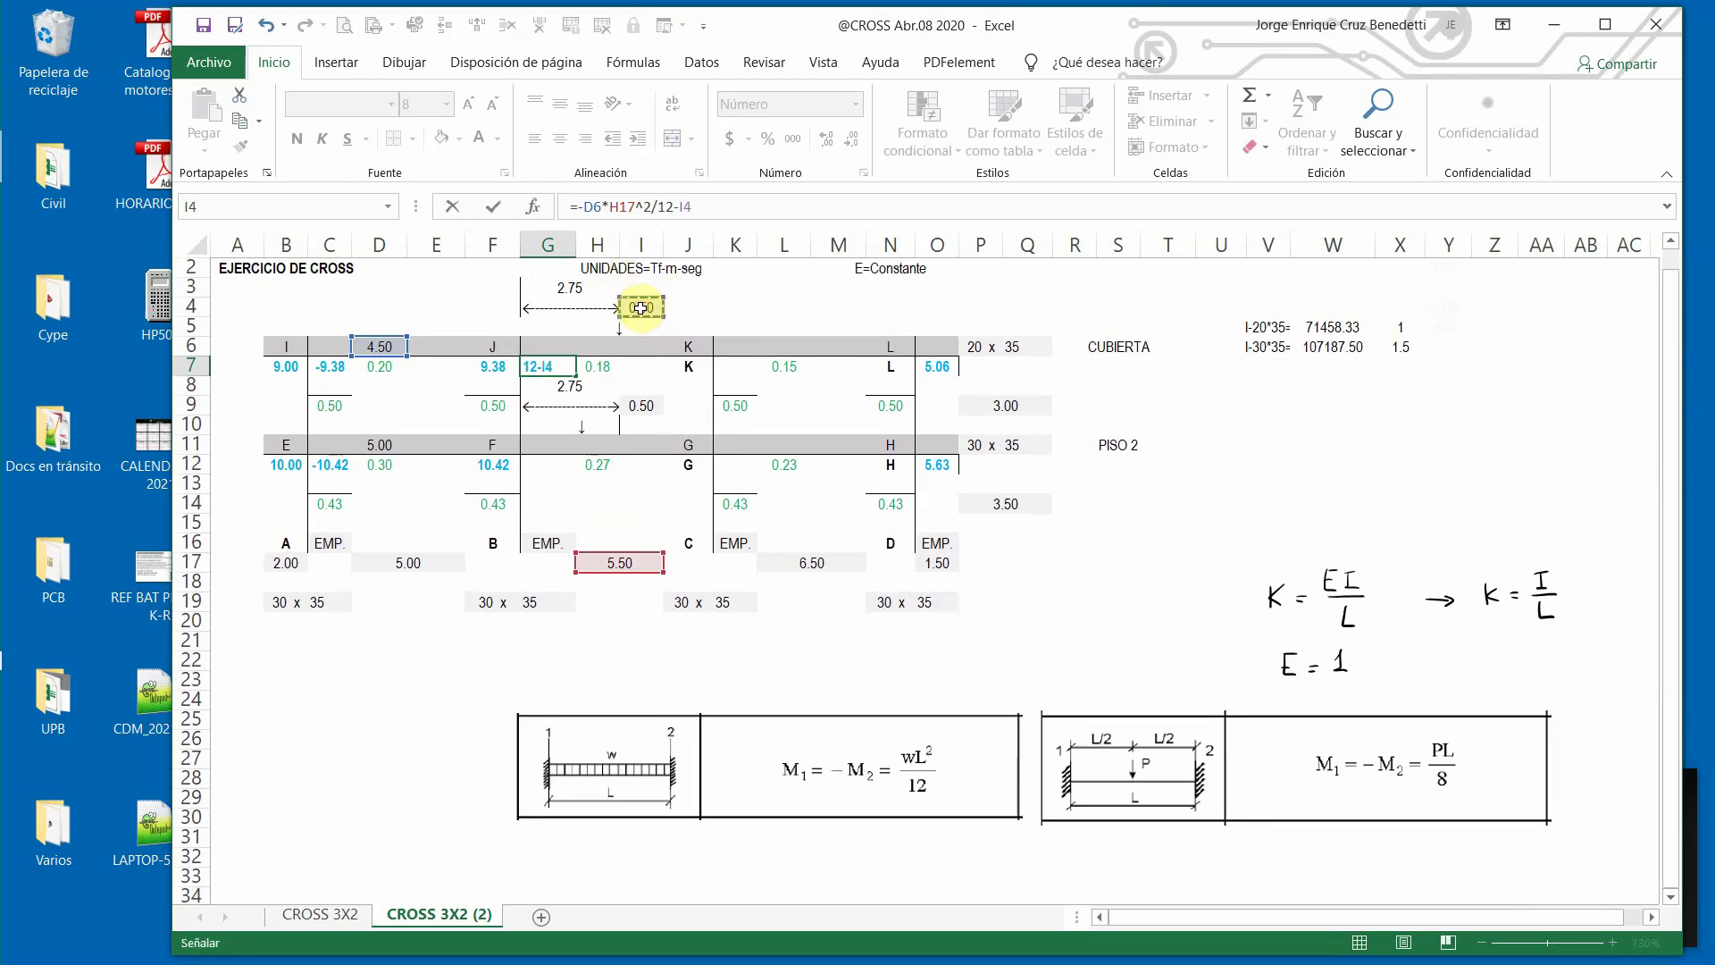
{"action": "left_click", "coordinate": [635, 561]}
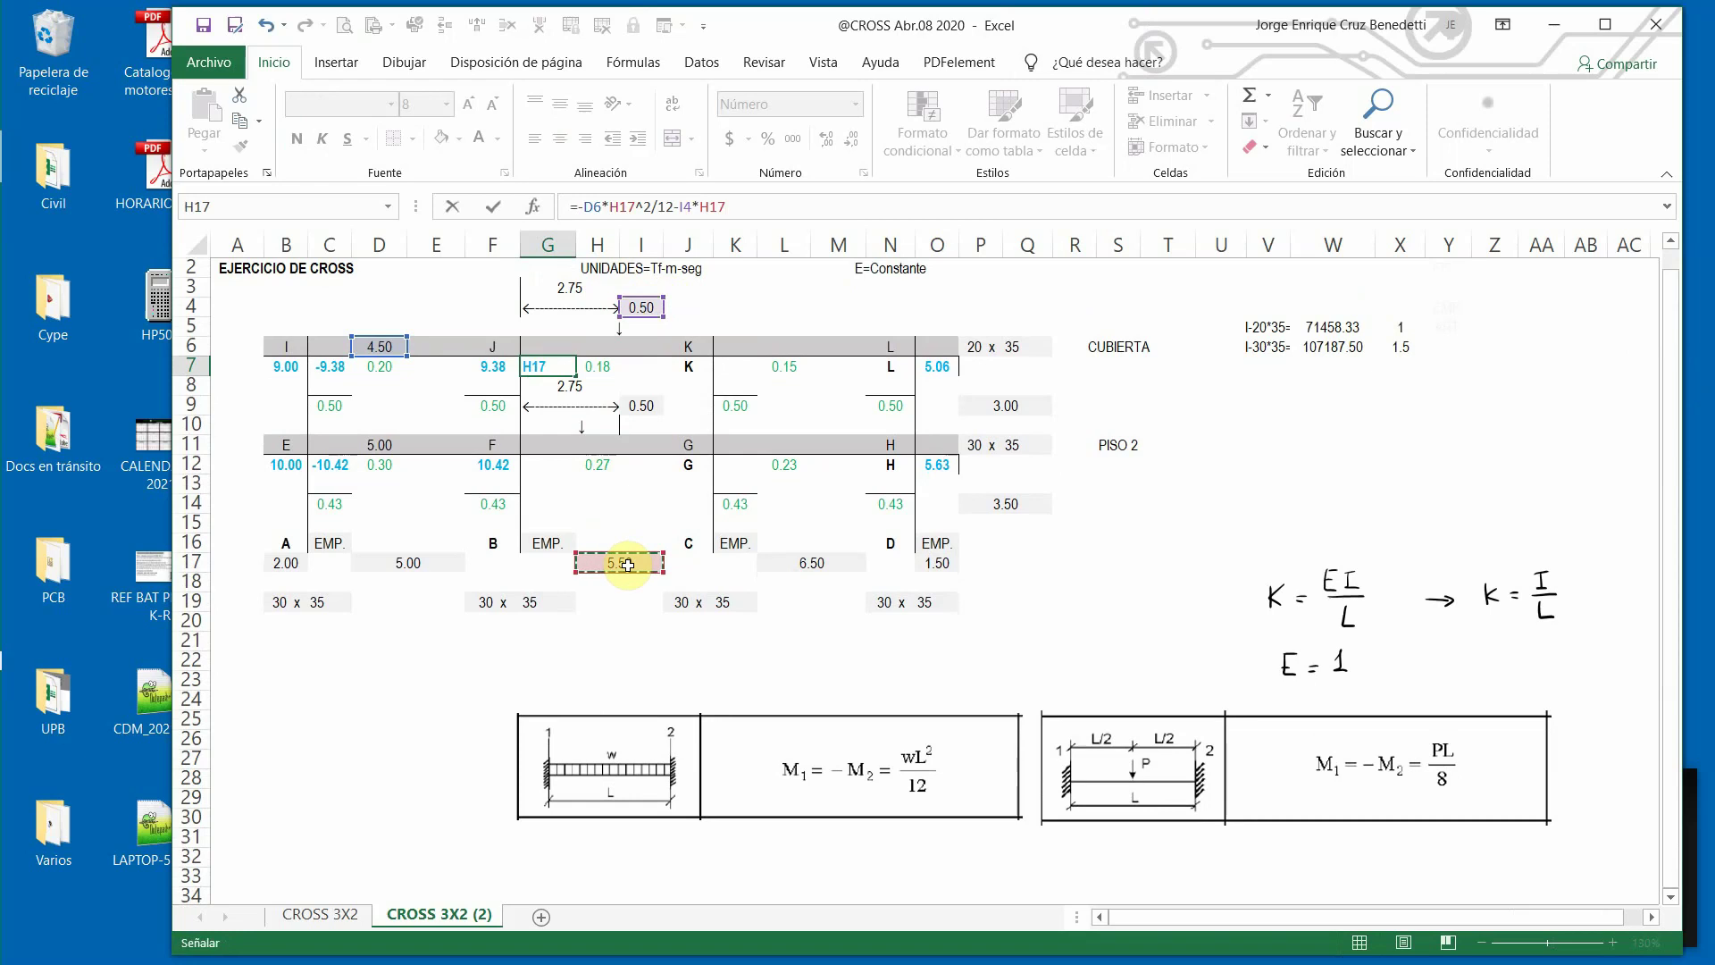
{"action": "type", "text": "/8"}
{"action": "key", "text": "Return"}
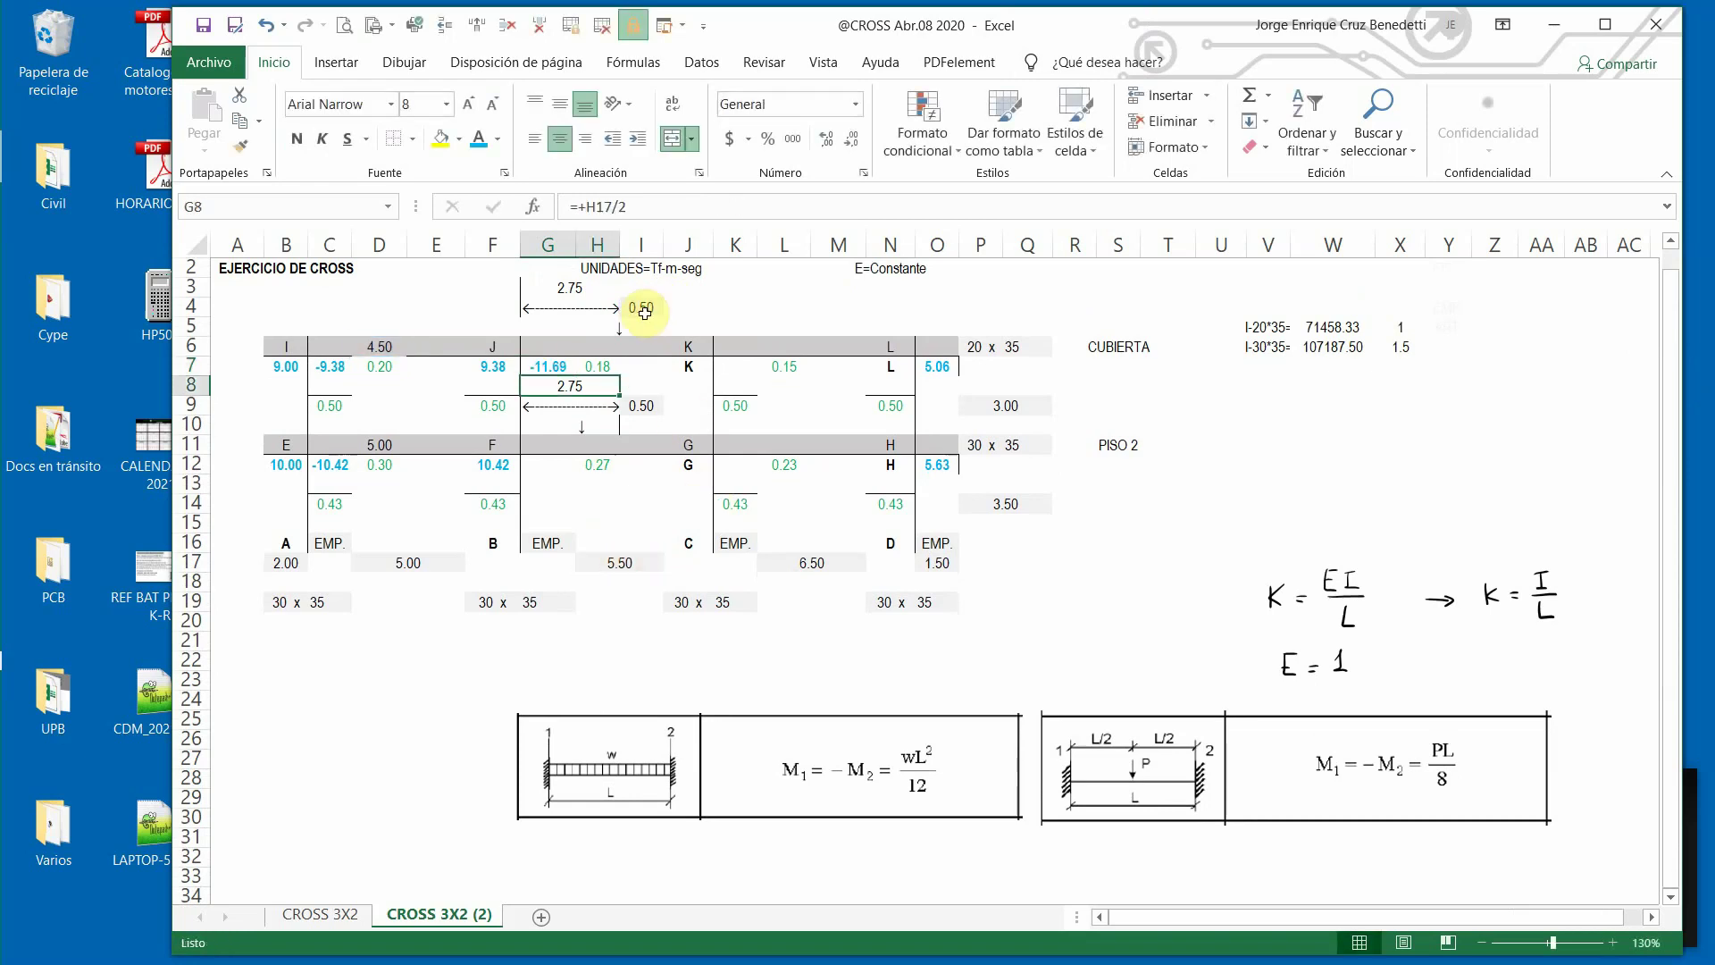
Copy the moment formula from G7 to G12 and repoint both span references to H17, giving =-D11*H17^2/12-I9*H17/8.
{"action": "left_click", "coordinate": [560, 365]}
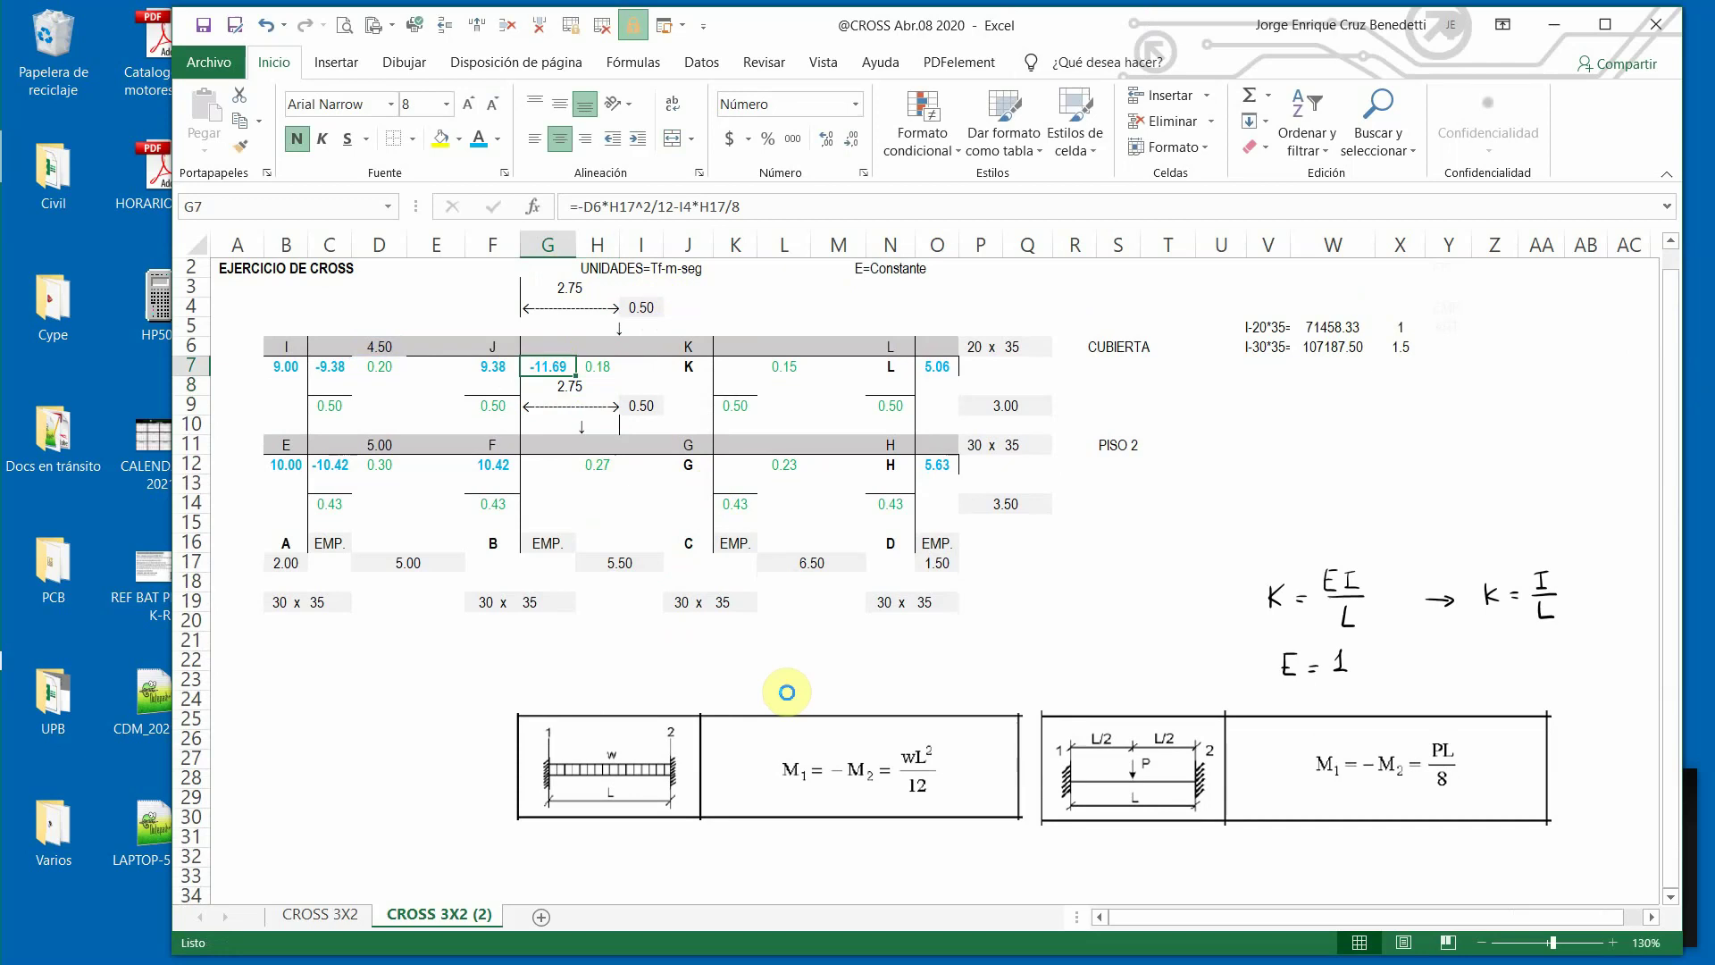
{"action": "key", "text": "ctrl+c"}
{"action": "left_click", "coordinate": [537, 467]}
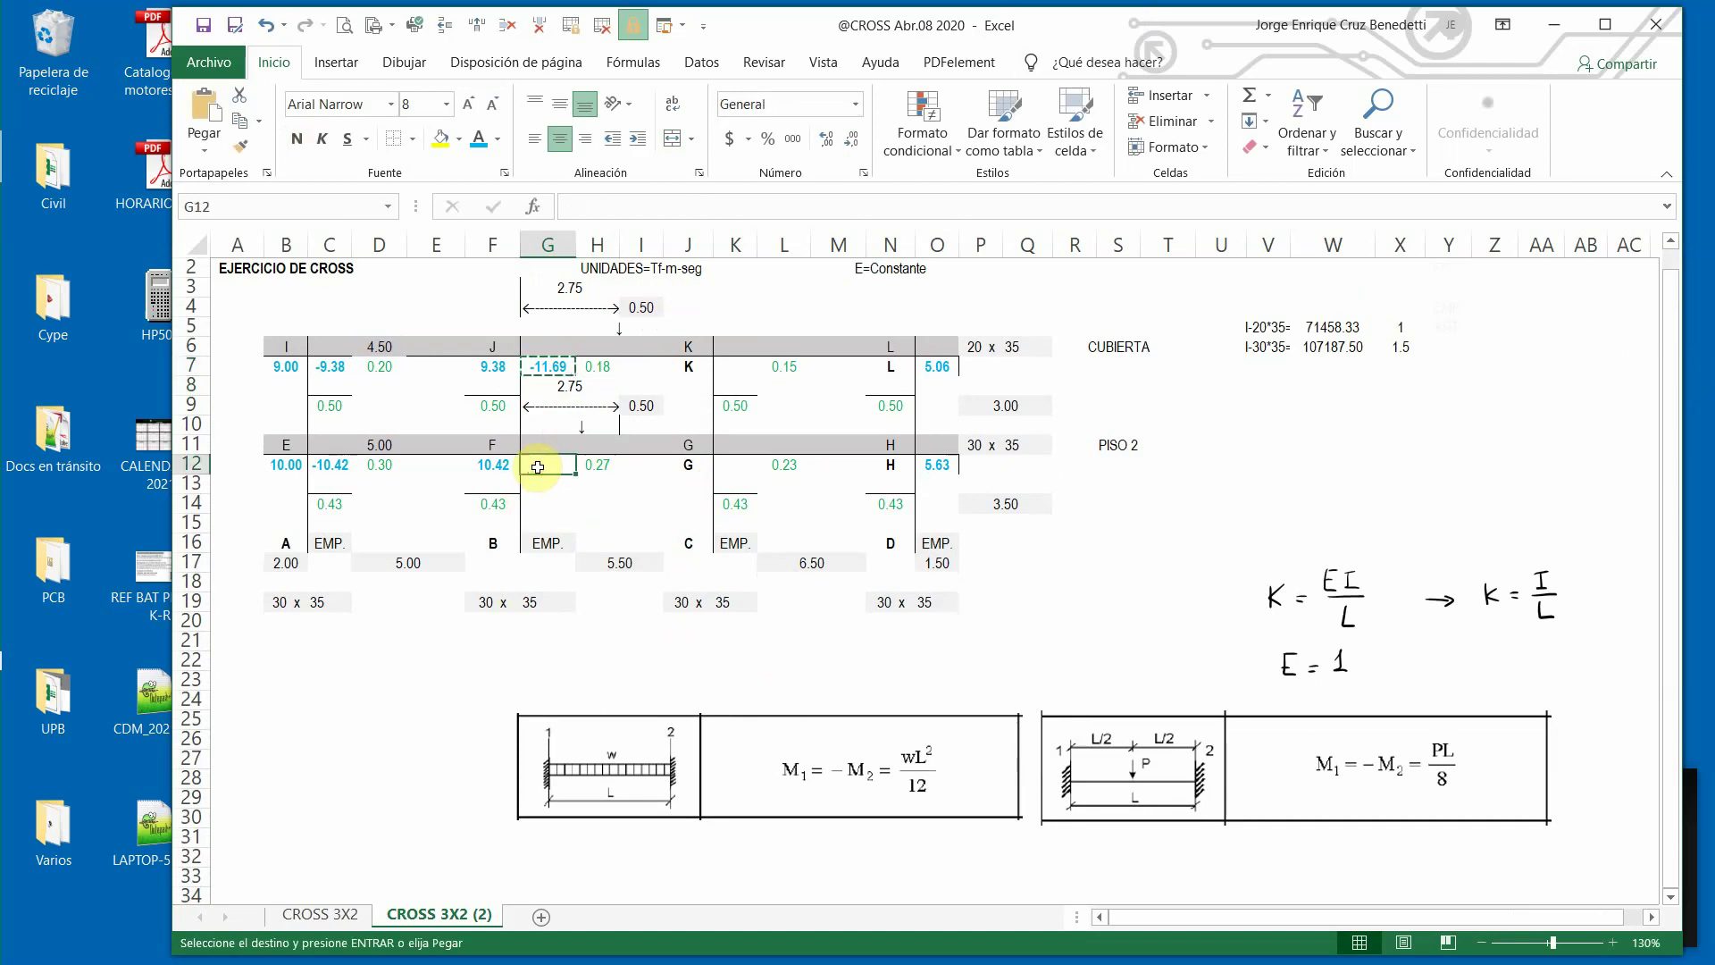
{"action": "key", "text": "ctrl+v"}
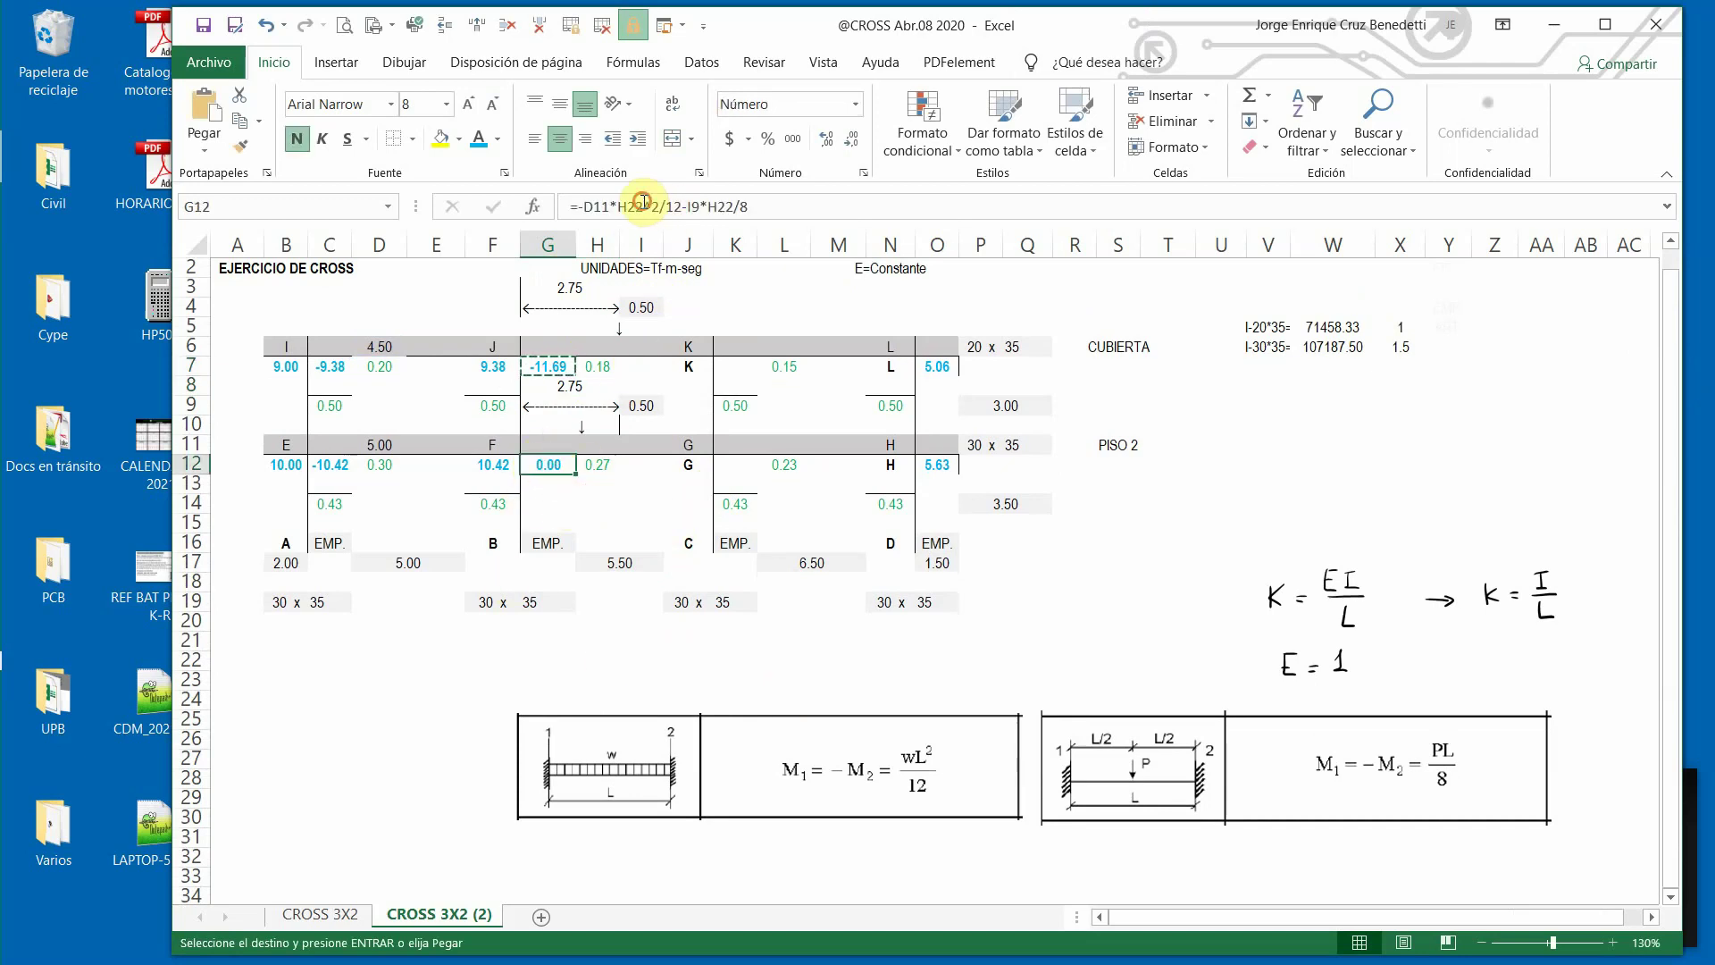
{"action": "left_click", "coordinate": [643, 206]}
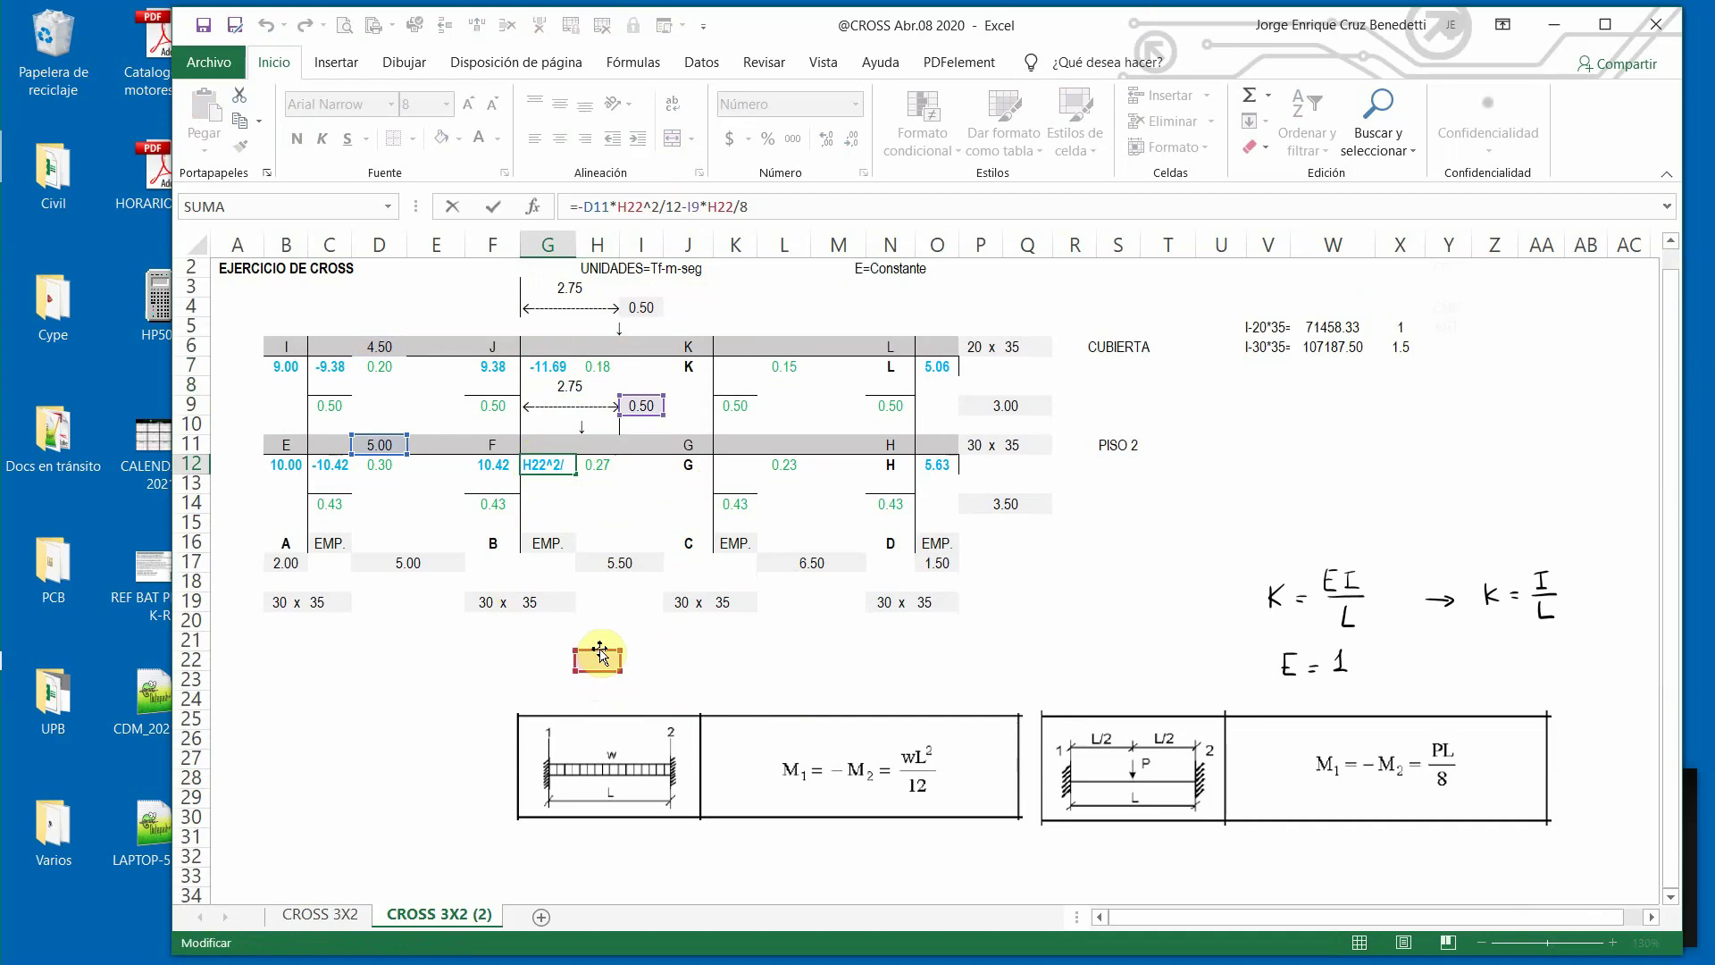
{"action": "left_click_drag", "start_coordinate": [601, 655], "coordinate": [617, 561]}
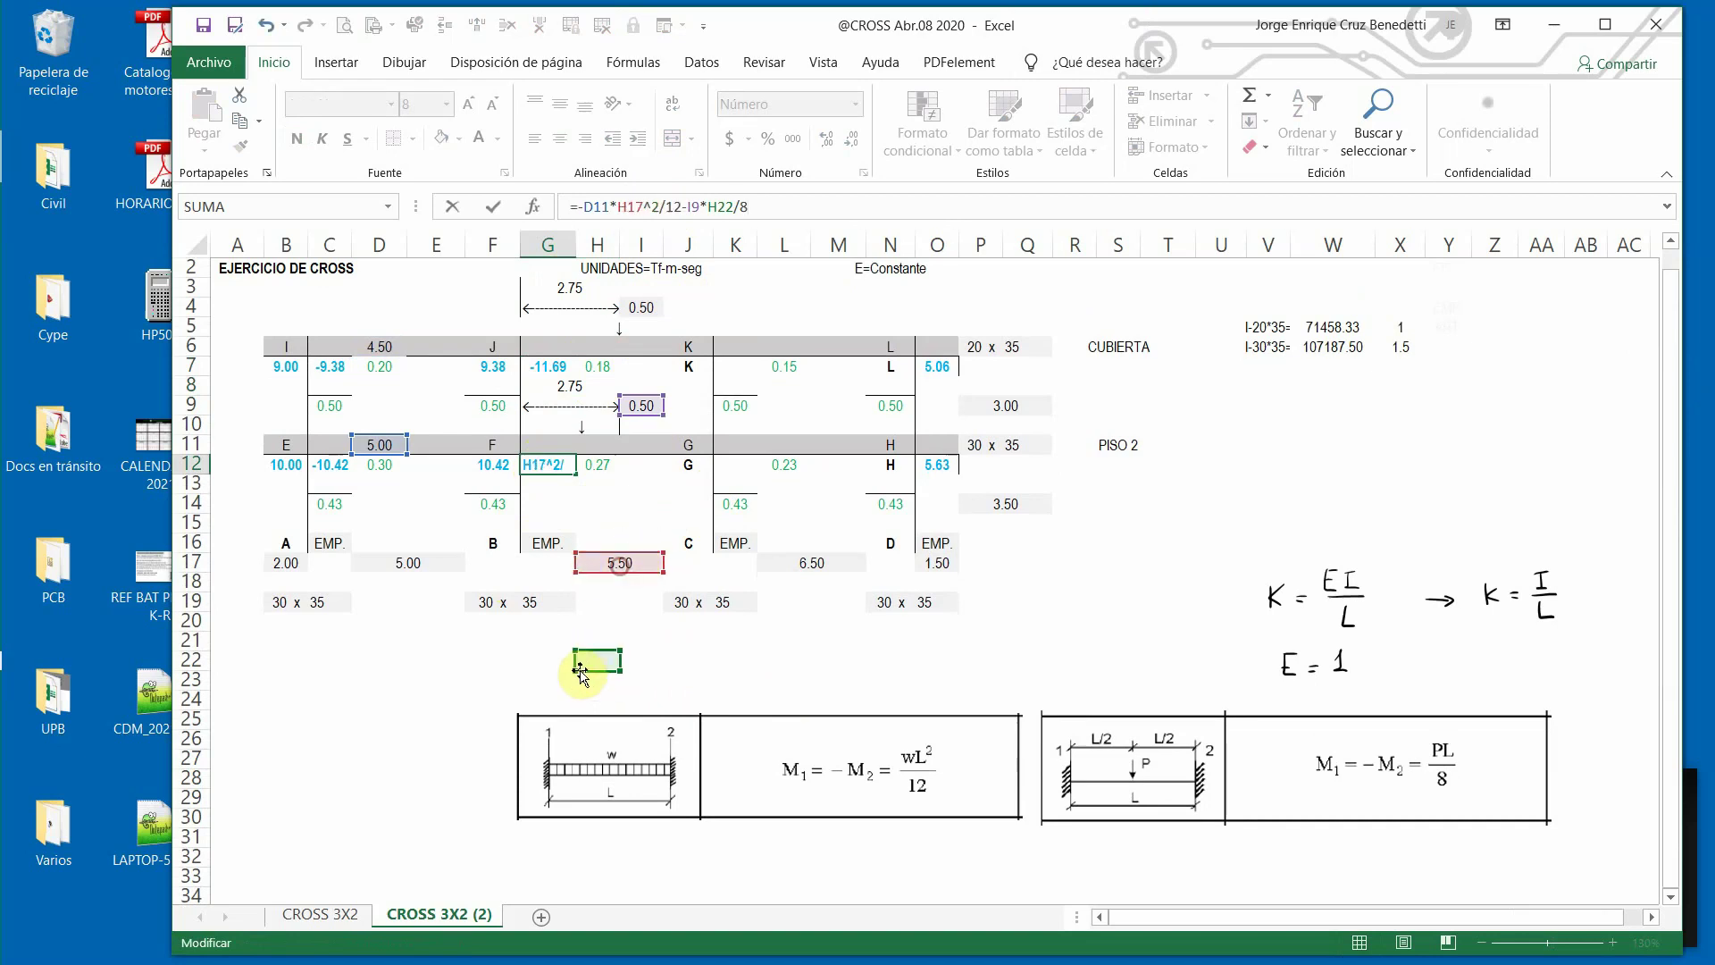
{"action": "left_click_drag", "start_coordinate": [600, 658], "coordinate": [618, 561]}
{"action": "left_click", "coordinate": [493, 206]}
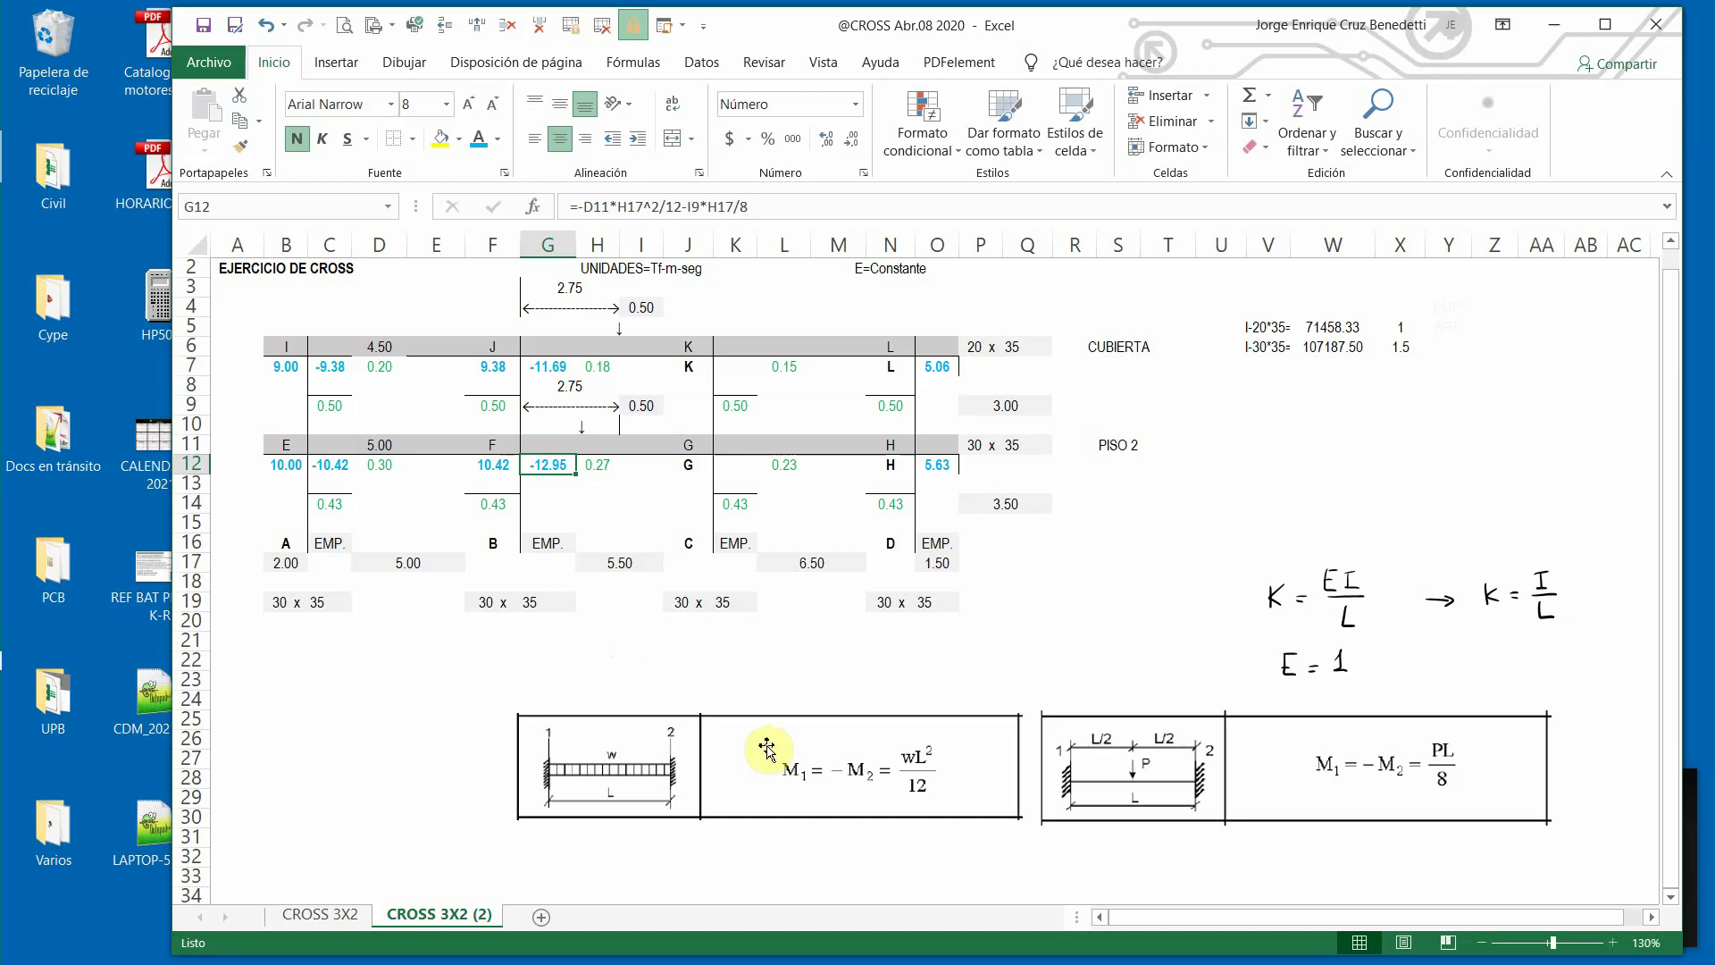
Reuse the G7 formula without its leading minus sign in J7, replacing the letter K with +D6*H17^2/12-I4*H17/8.
{"action": "left_click", "coordinate": [547, 366]}
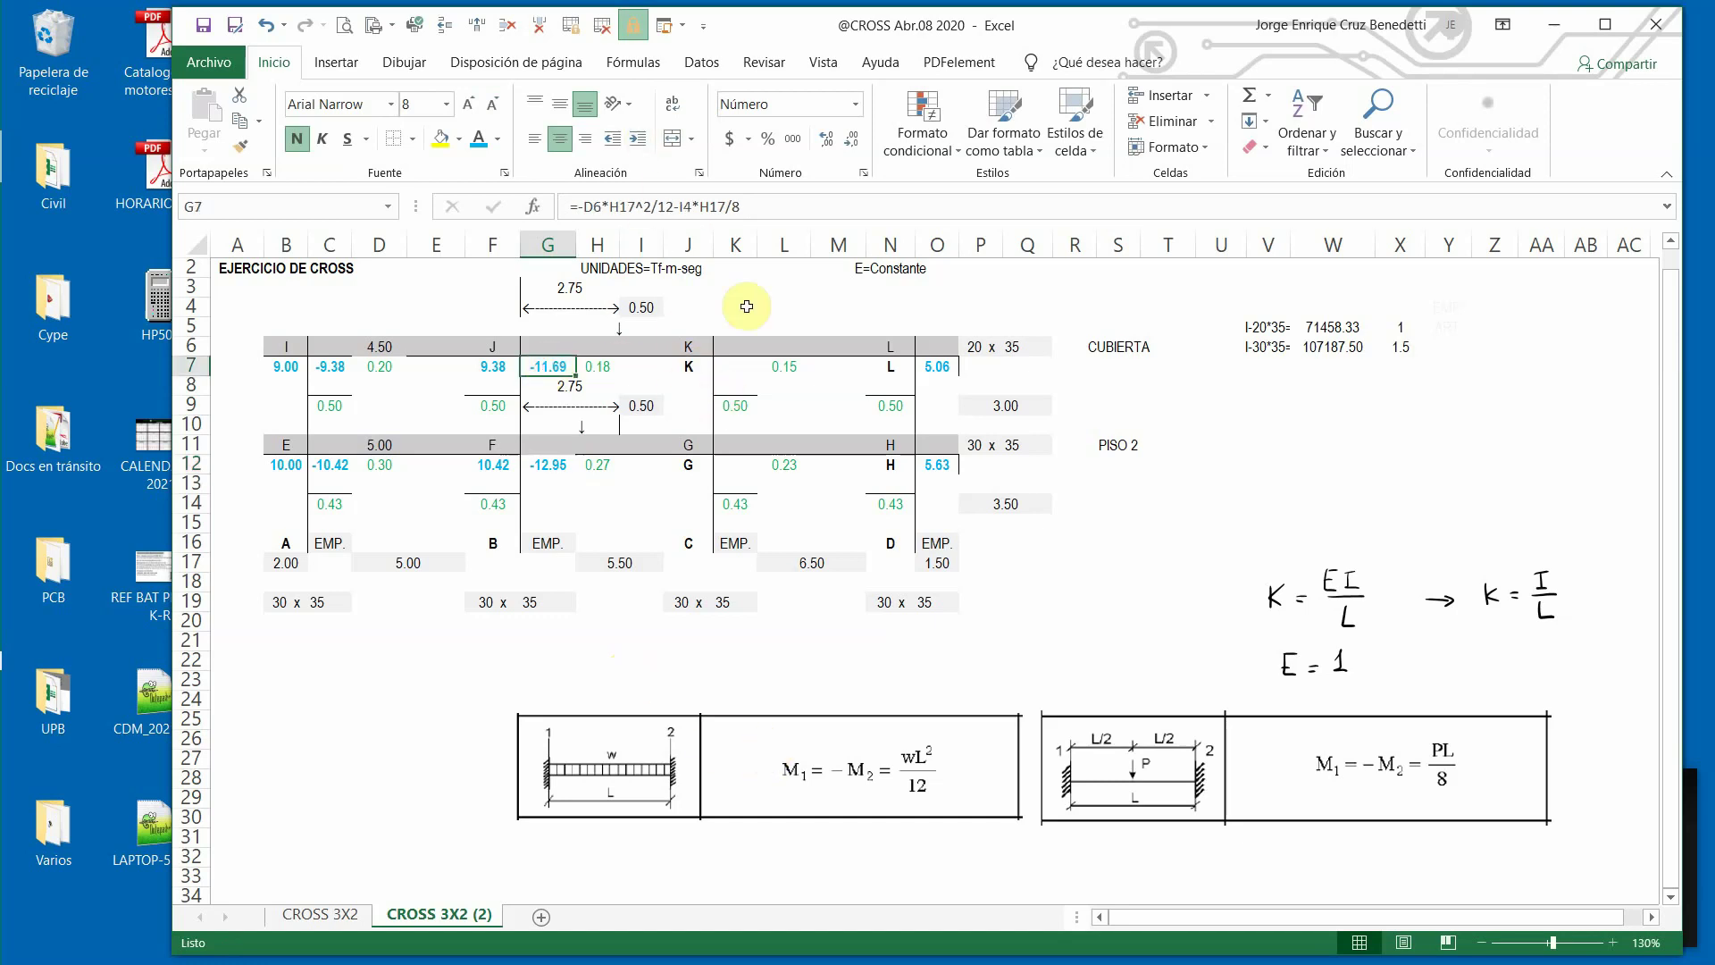
{"action": "left_click_drag", "start_coordinate": [580, 206], "coordinate": [806, 217]}
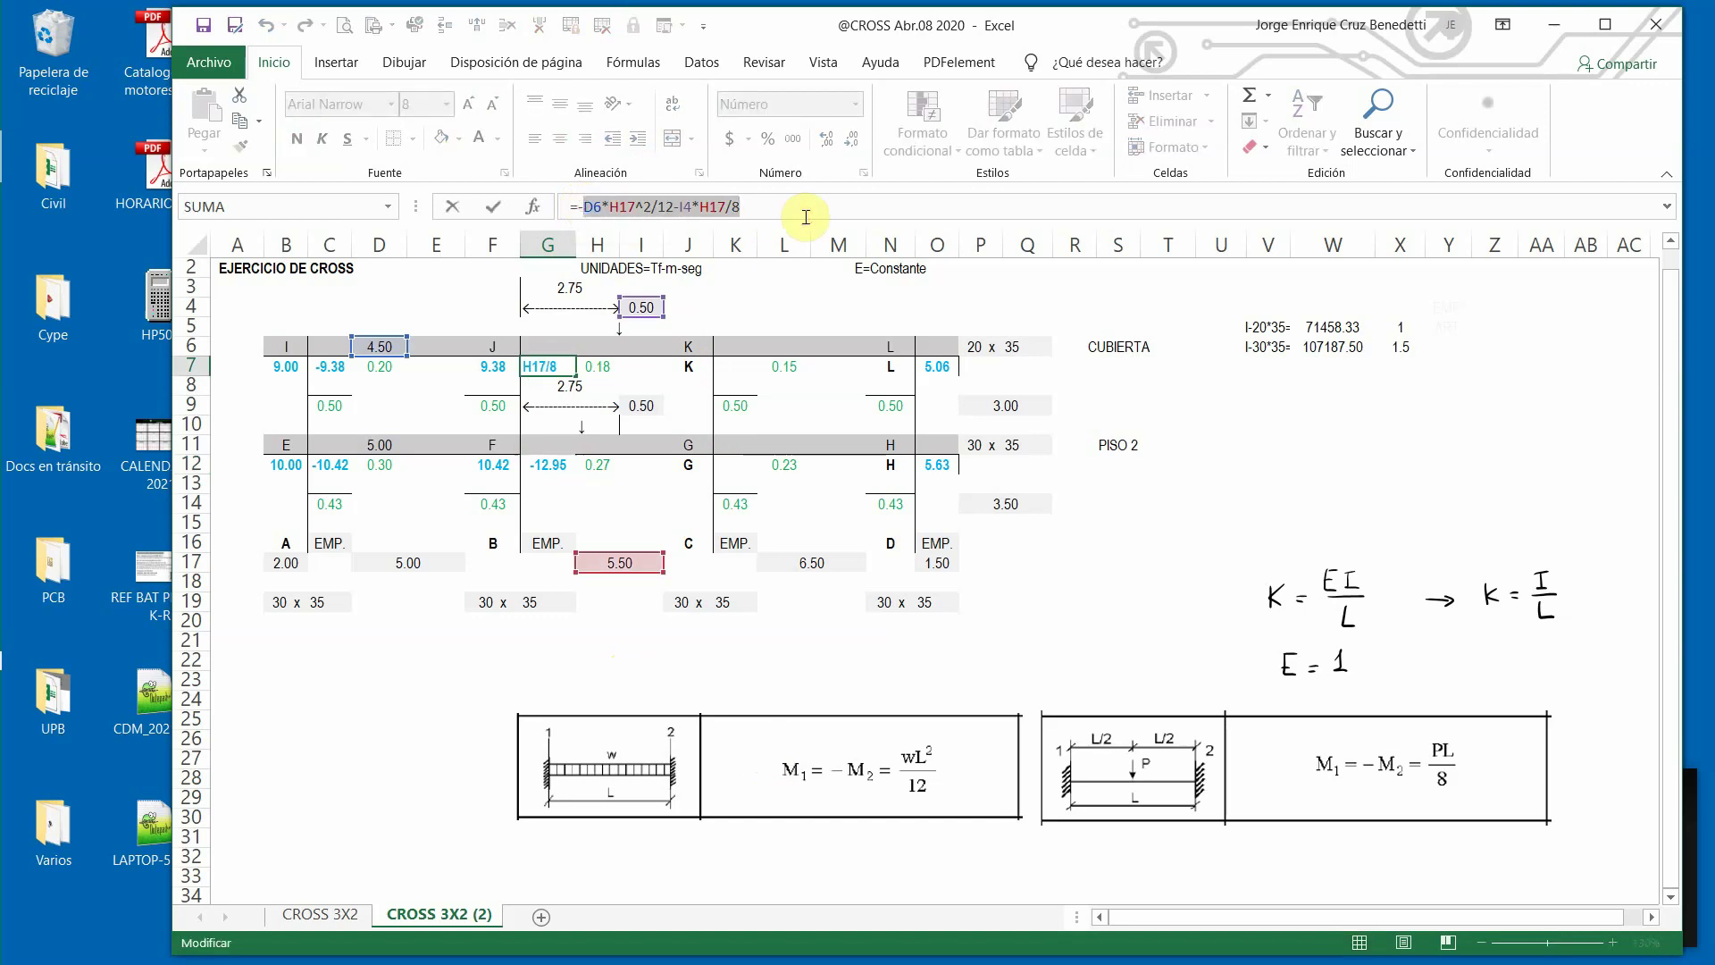
{"action": "left_click", "coordinate": [452, 207]}
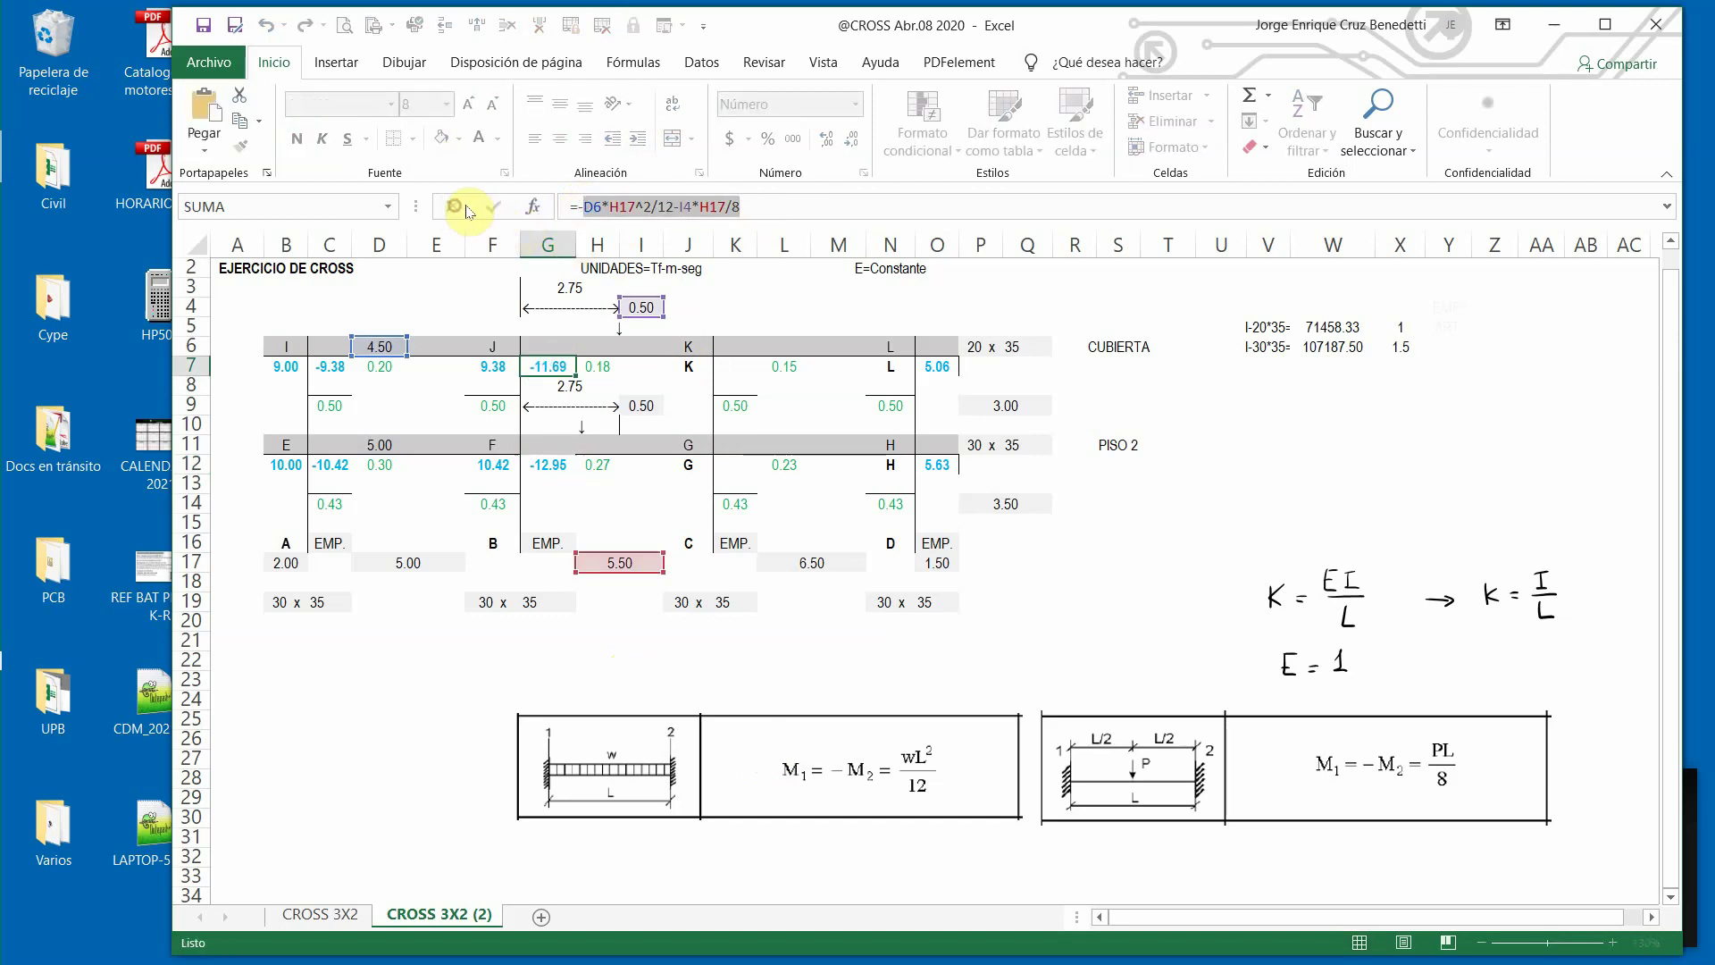
{"action": "left_click", "coordinate": [685, 369]}
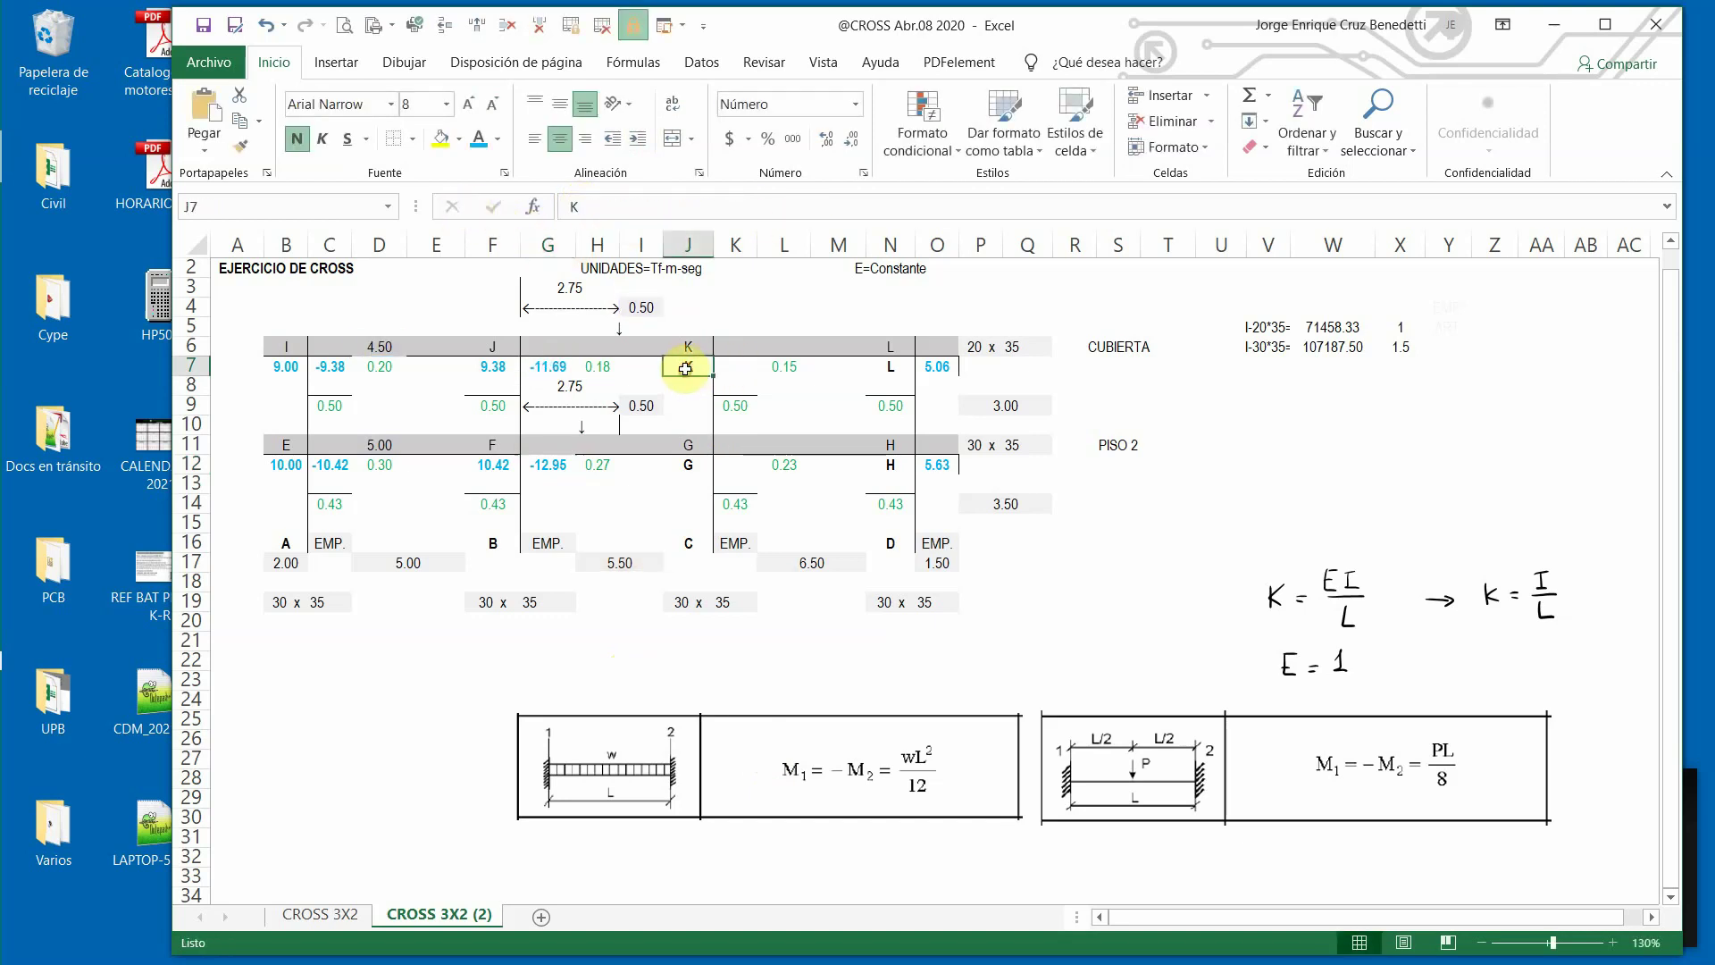
{"action": "left_click", "coordinate": [620, 201]}
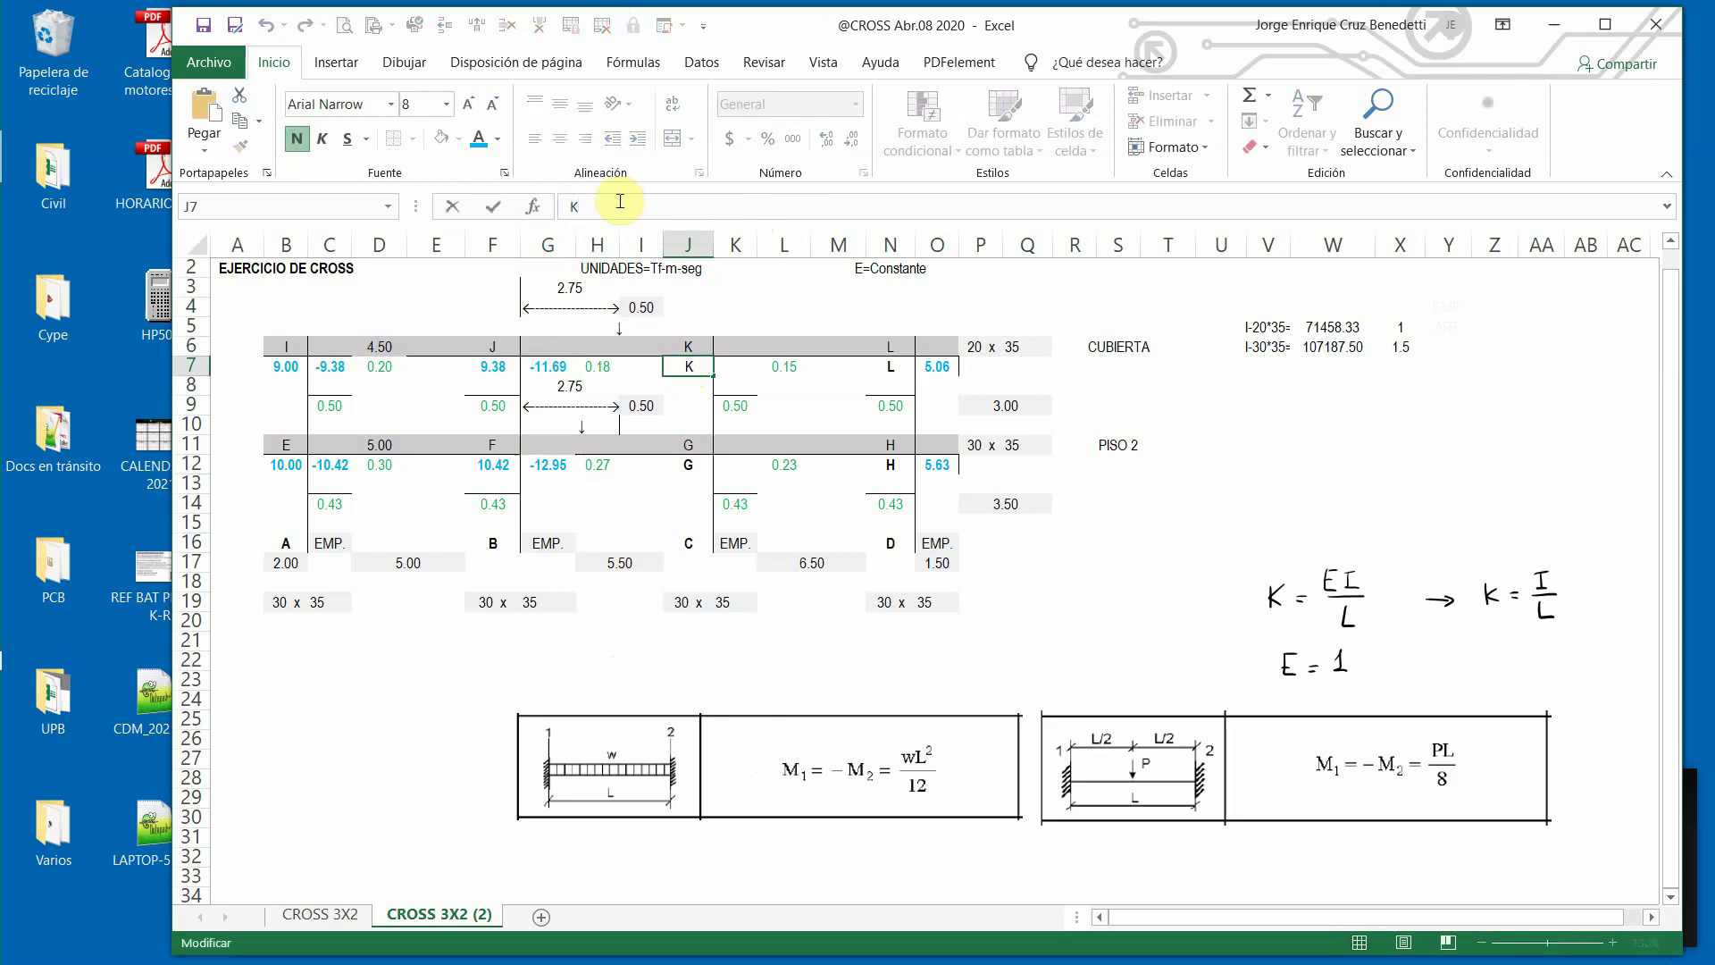
{"action": "type", "text": "+"}
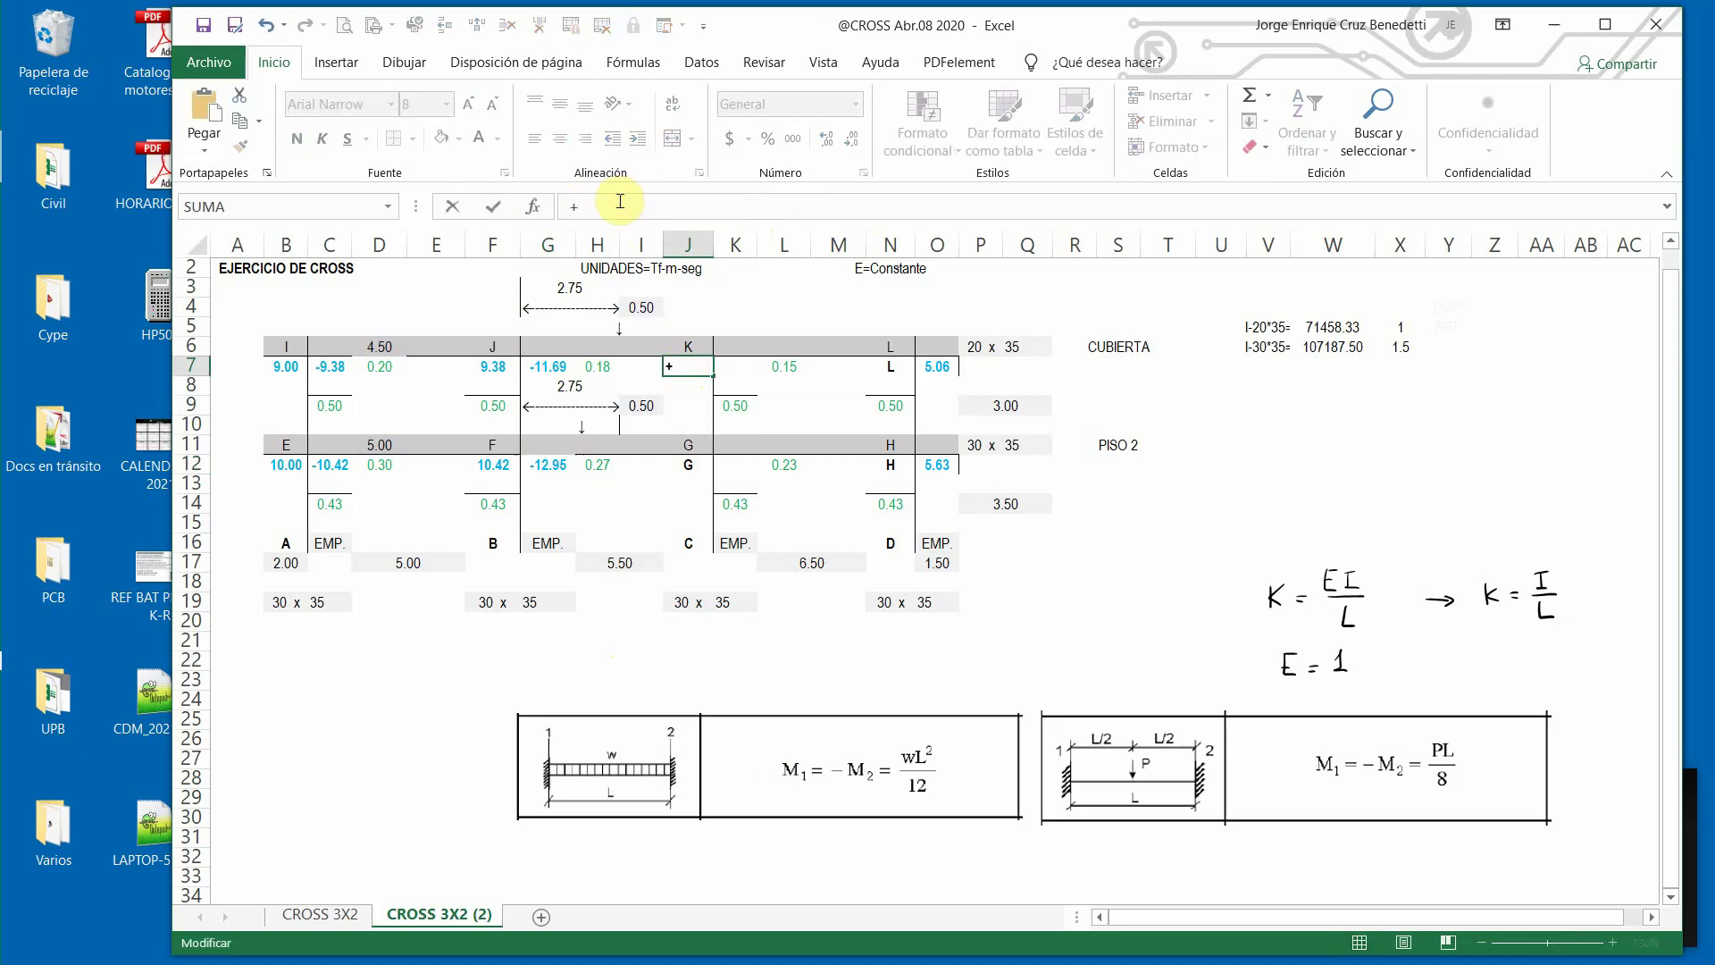
{"action": "type", "text": "D6*H17^2/12-I4*H17/8"}
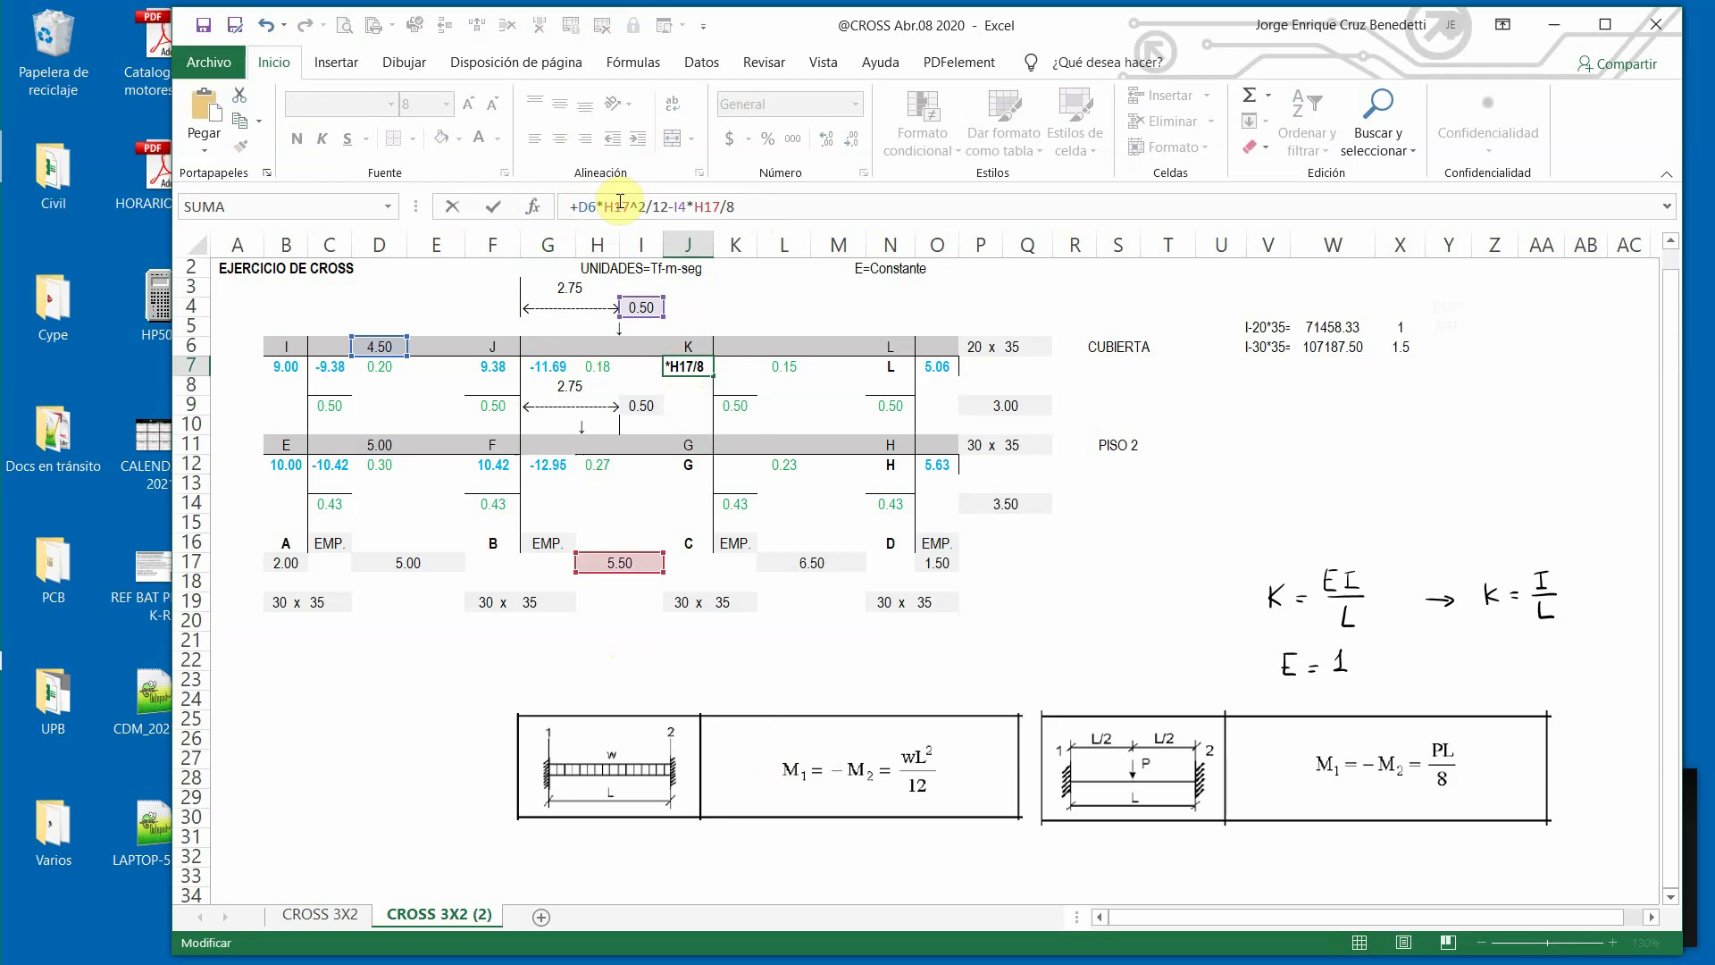
{"action": "key", "text": "Return"}
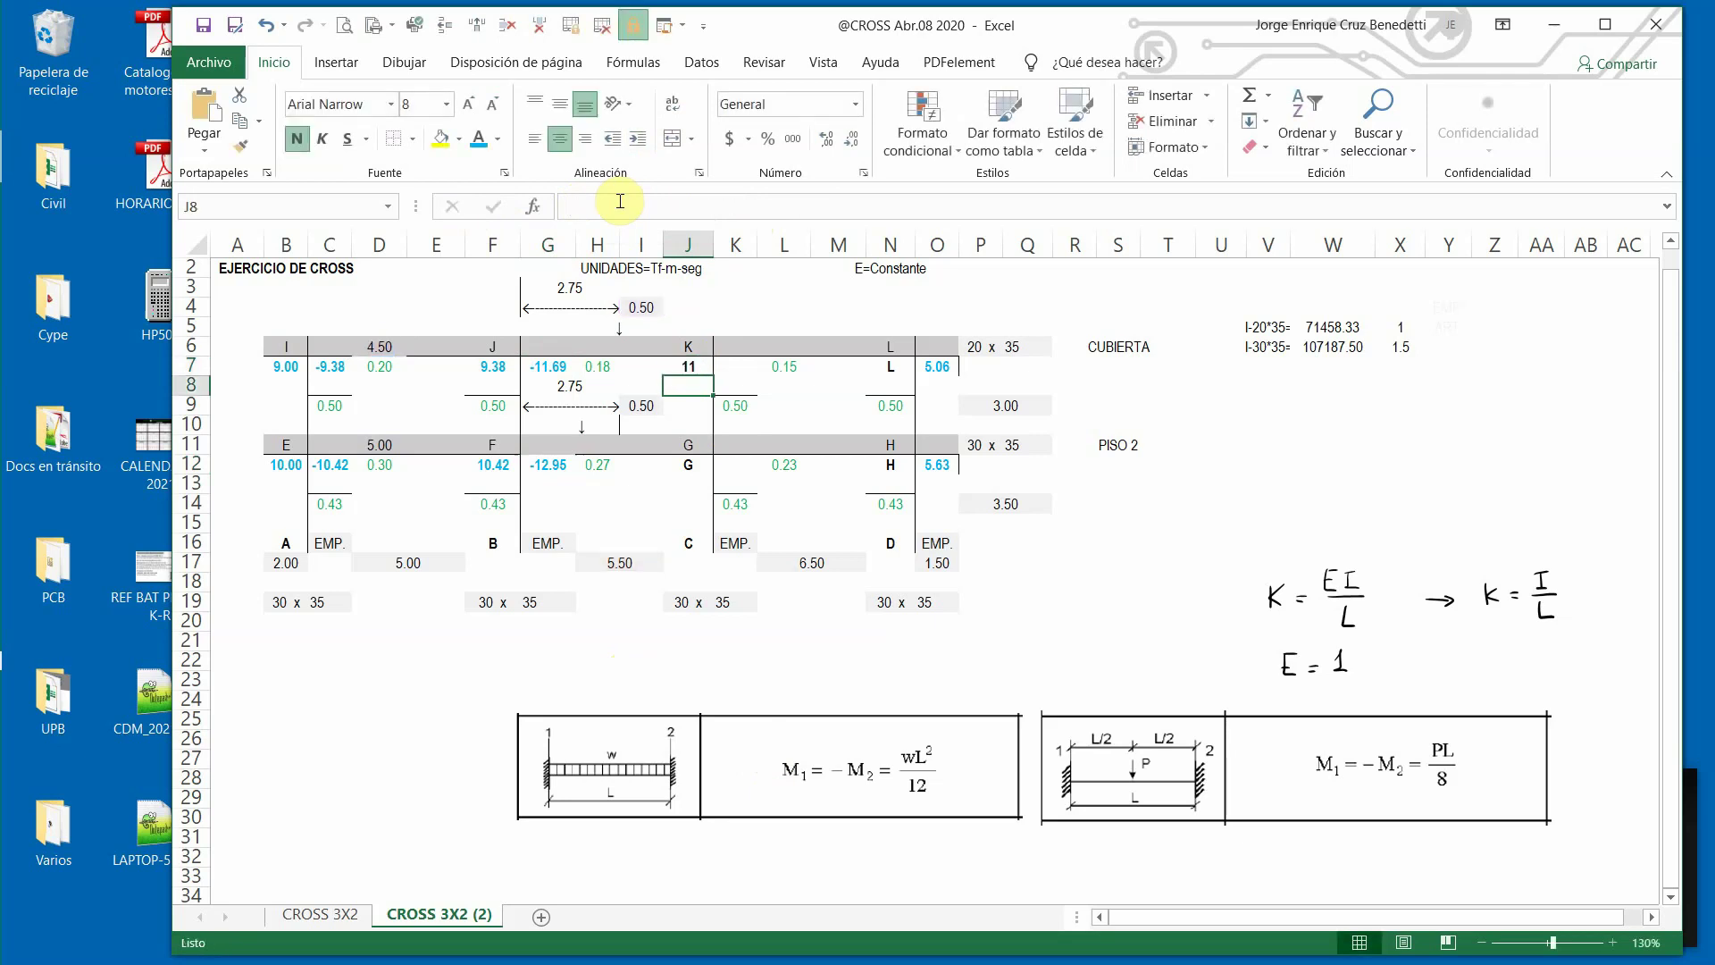
{"action": "left_click", "coordinate": [695, 365]}
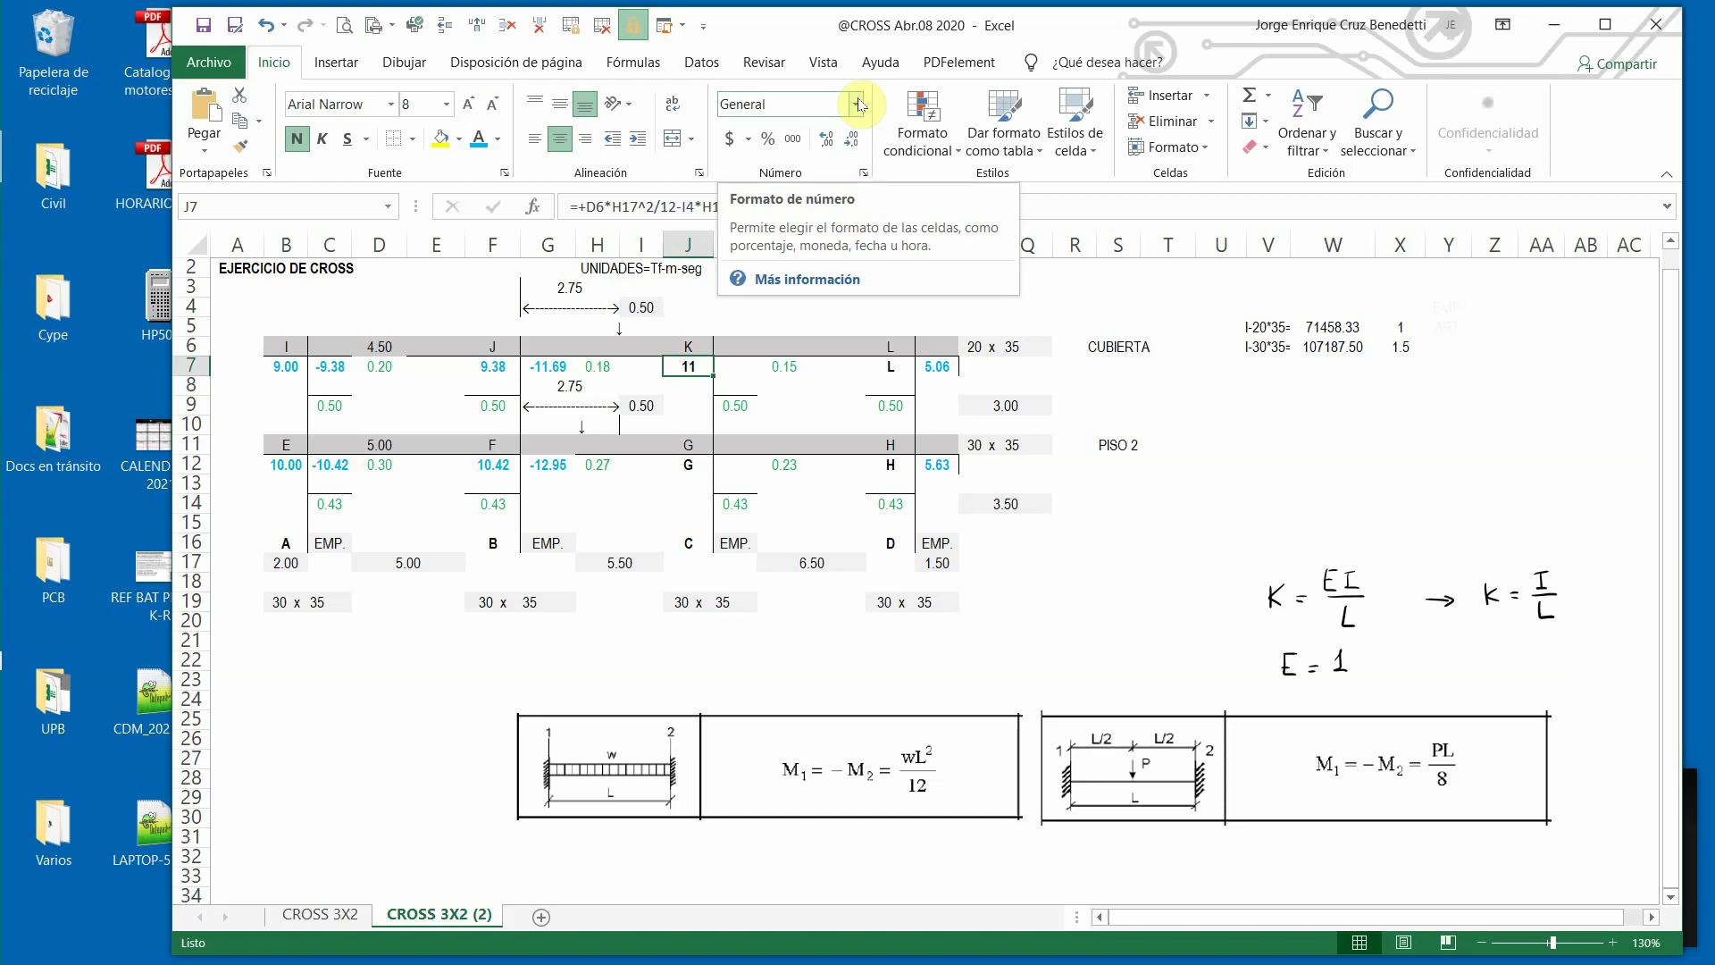
{"action": "left_click", "coordinate": [327, 368]}
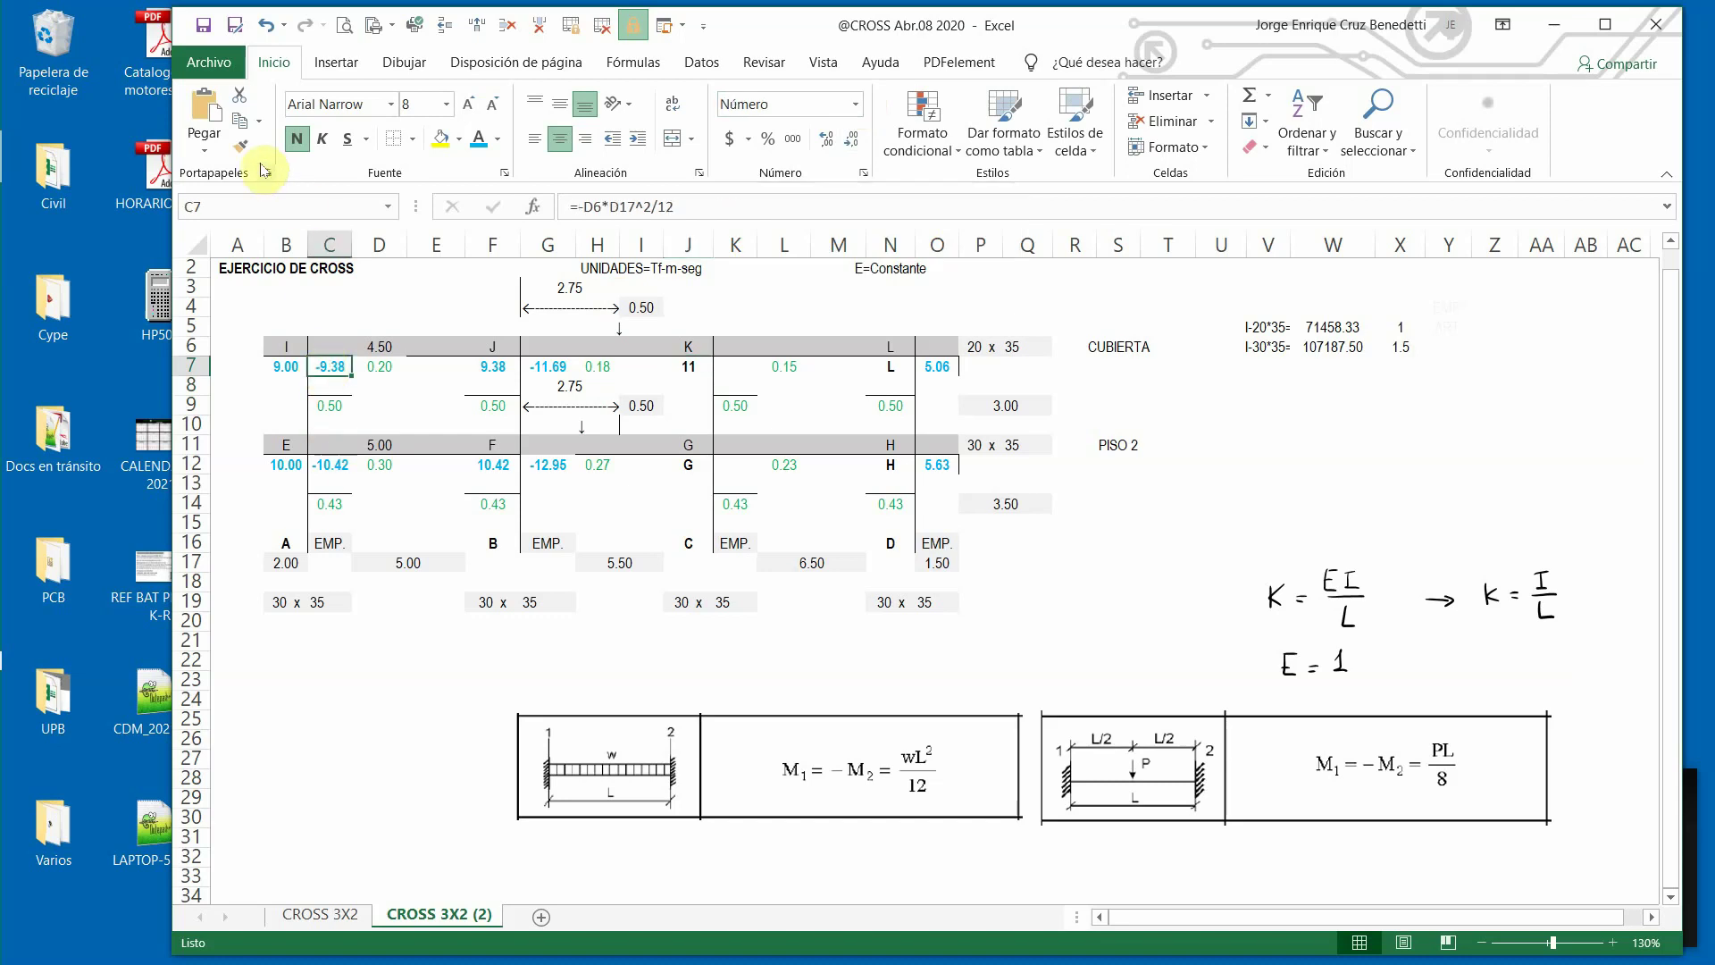
{"action": "left_click", "coordinate": [240, 146]}
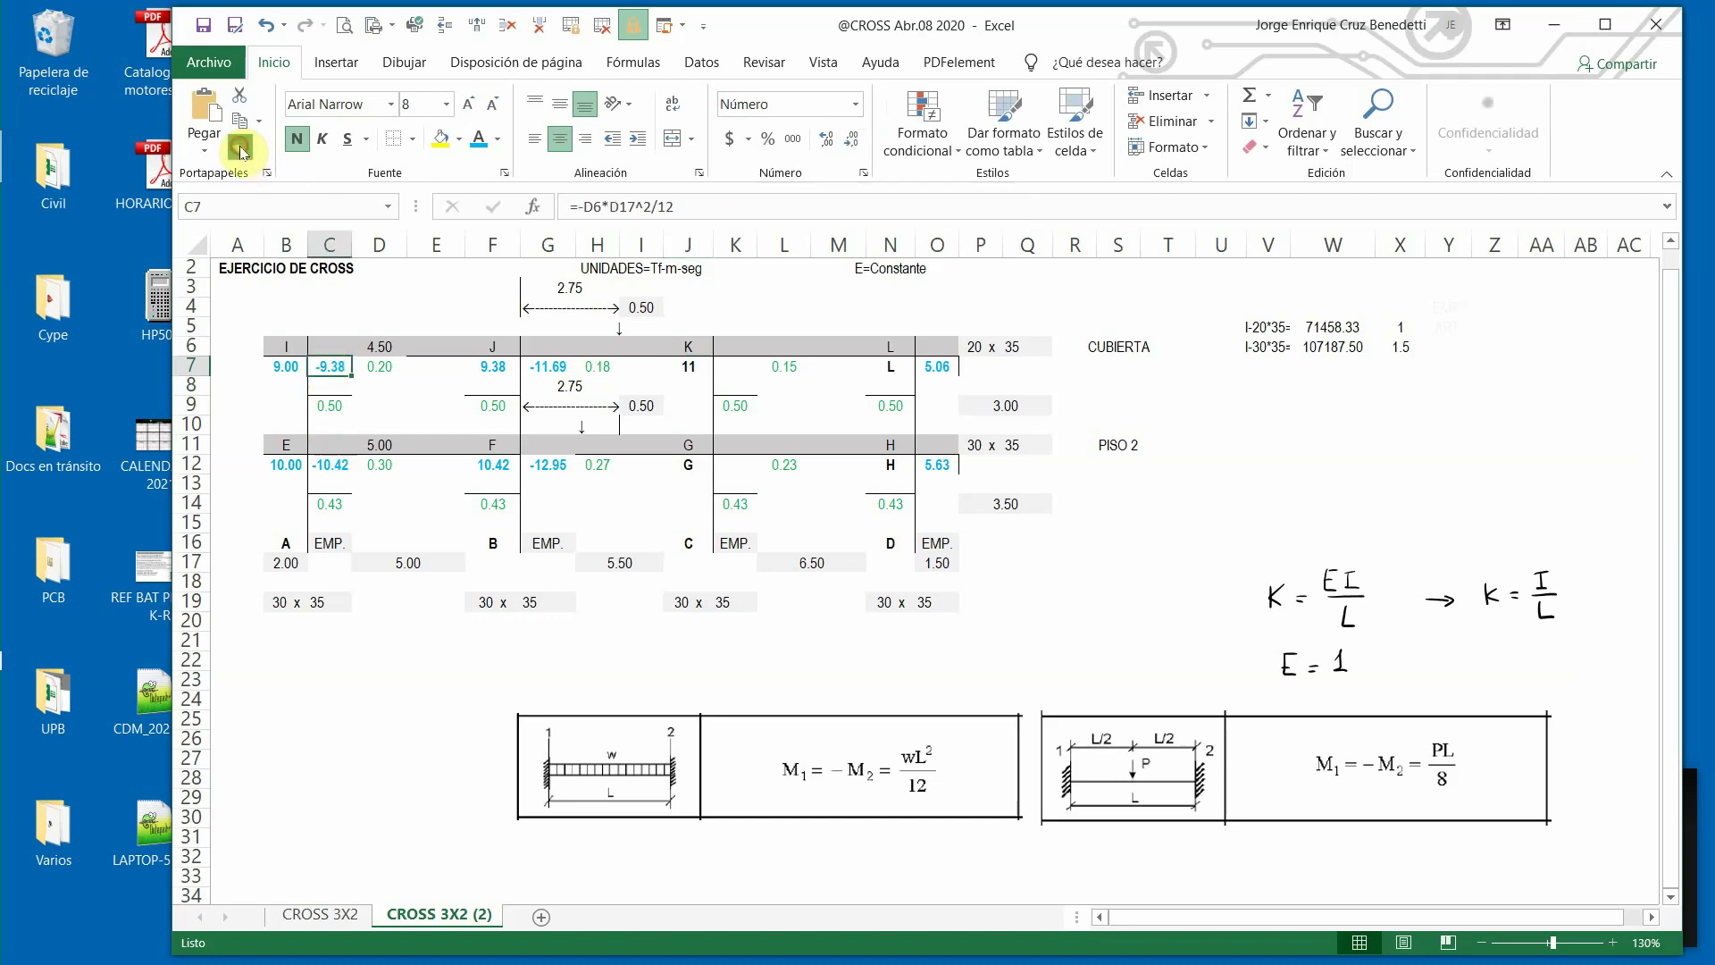
{"action": "left_click", "coordinate": [688, 364]}
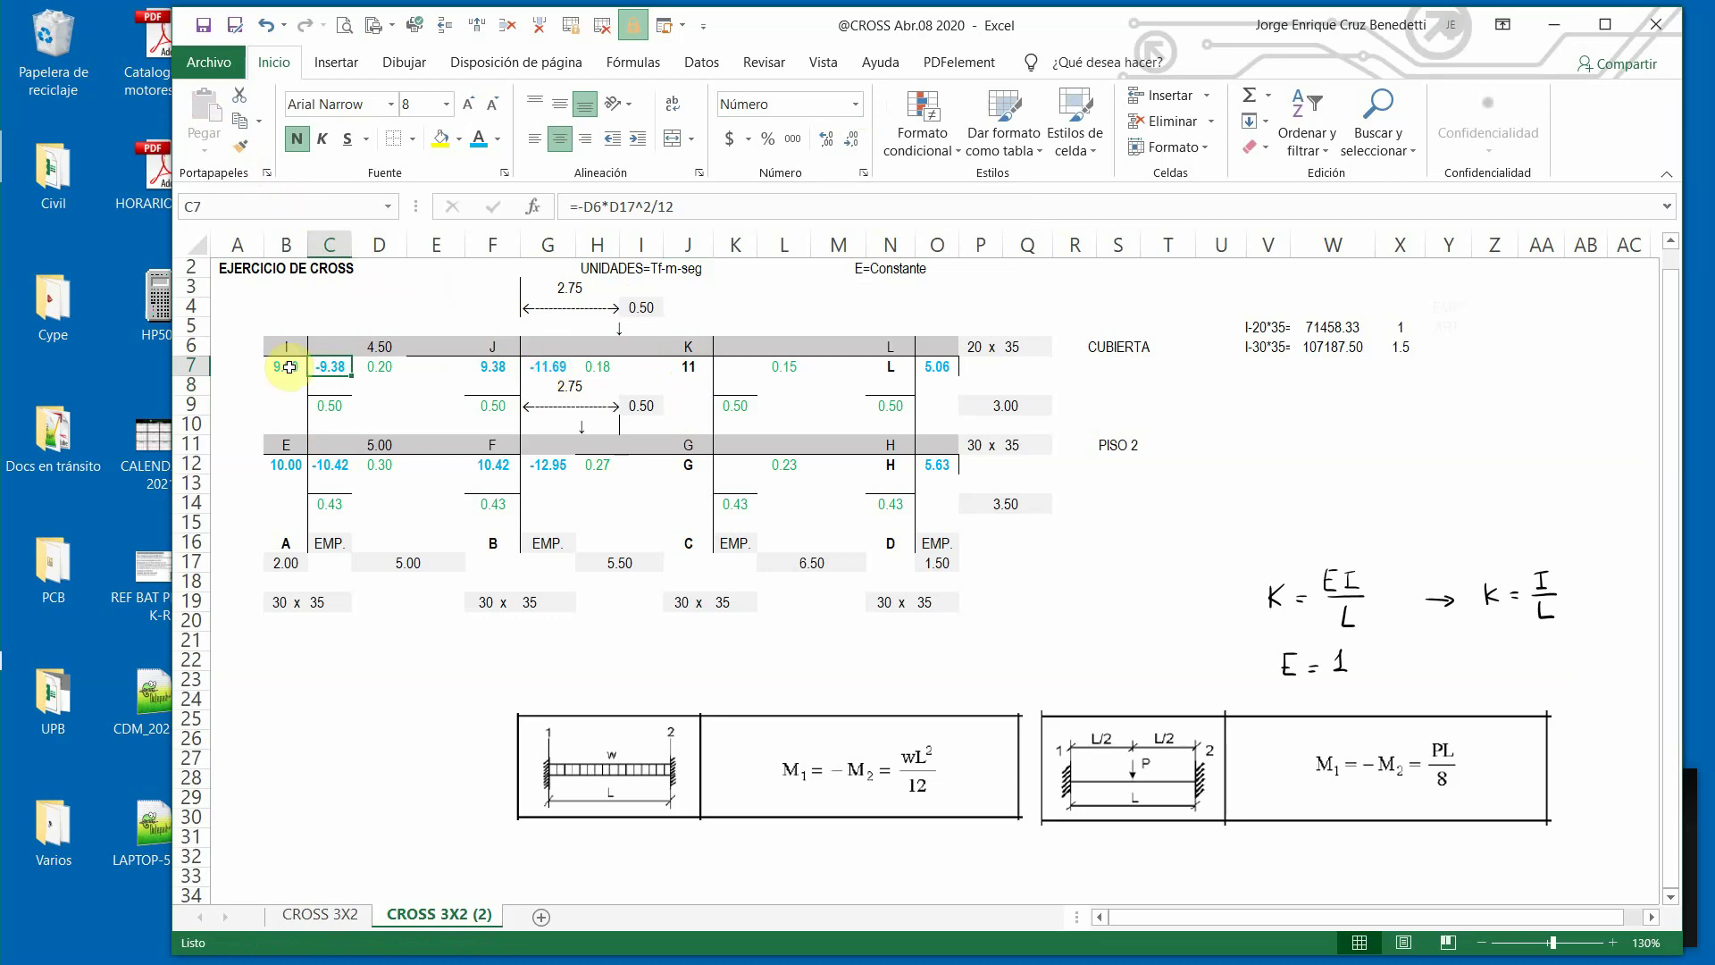
Copy the cell formatting of the moment in F7 onto J7.
{"action": "left_click", "coordinate": [492, 366]}
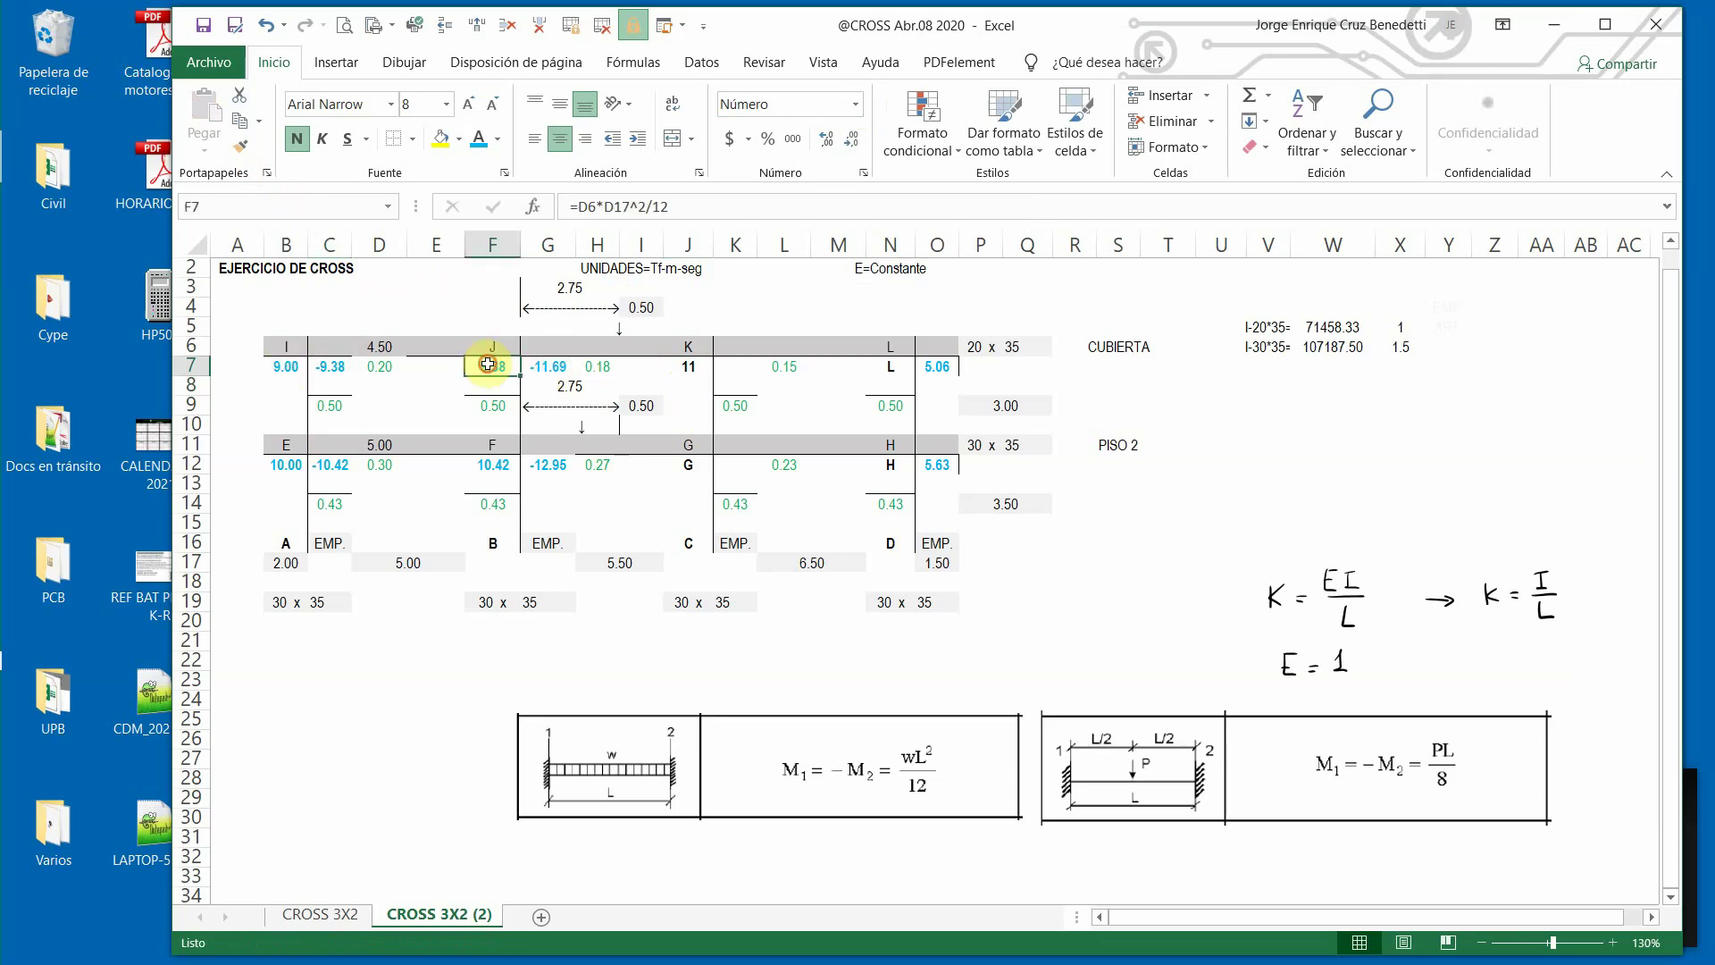
{"action": "left_click", "coordinate": [241, 152]}
{"action": "left_click", "coordinate": [683, 368]}
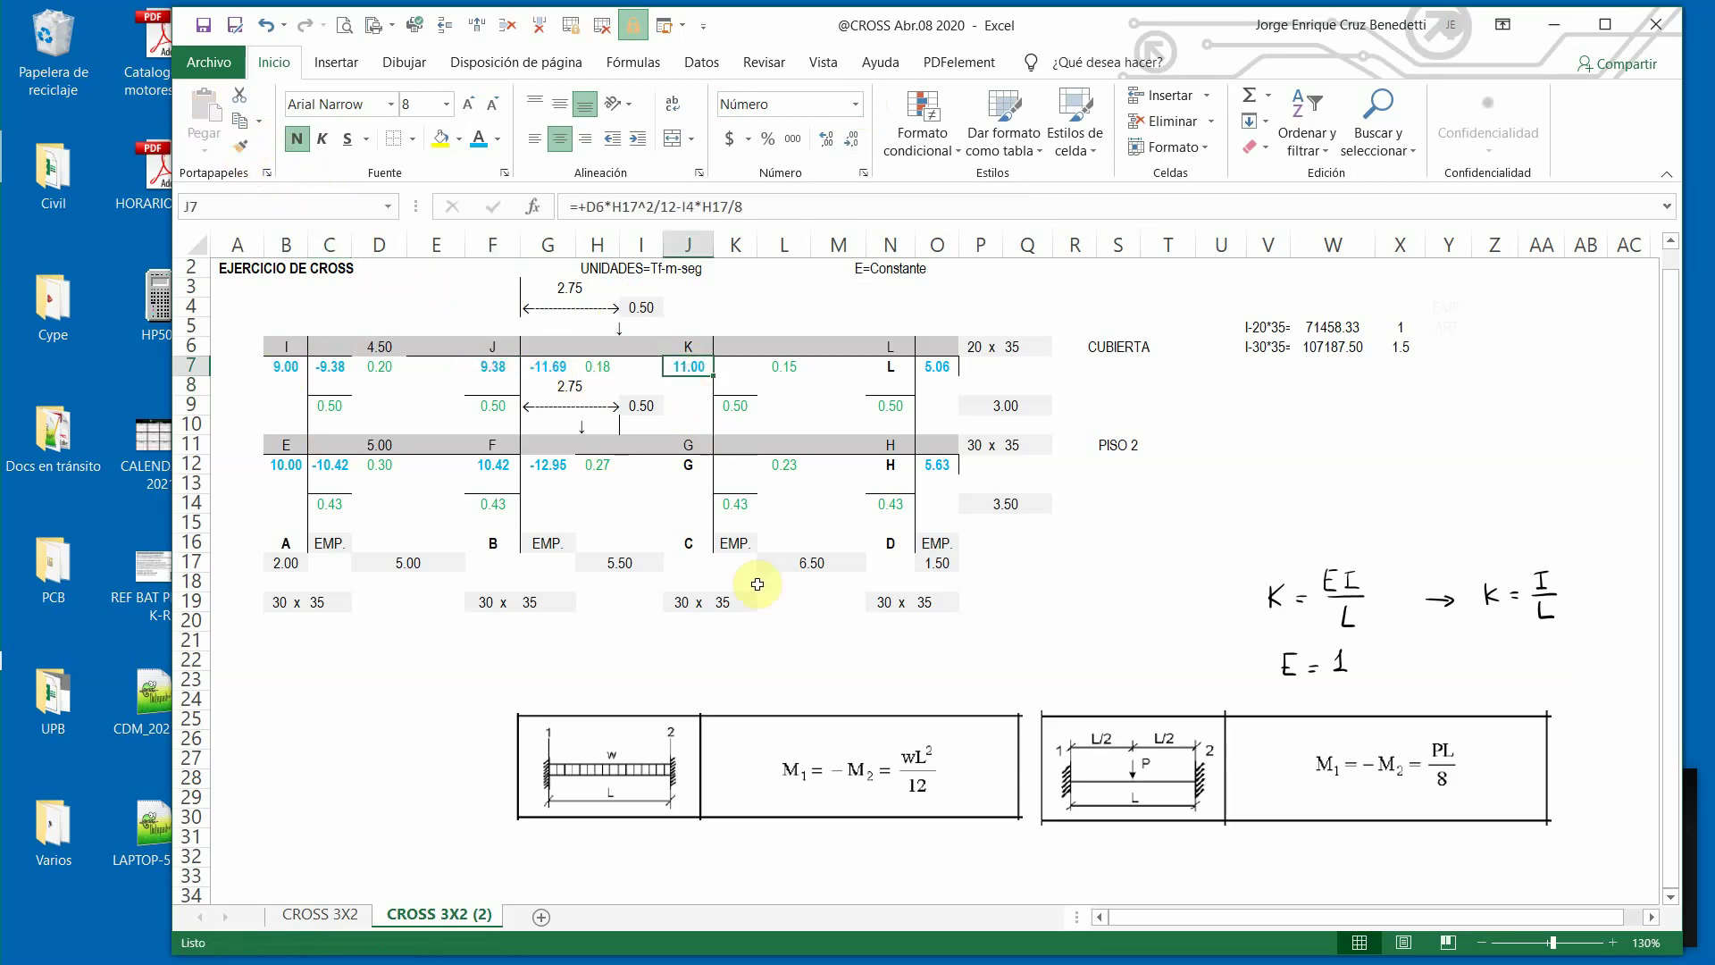
Make the point-load term in the J7 formula positive, giving =+D6*H17^2/12+I4*H17/8.
{"action": "left_click", "coordinate": [558, 369]}
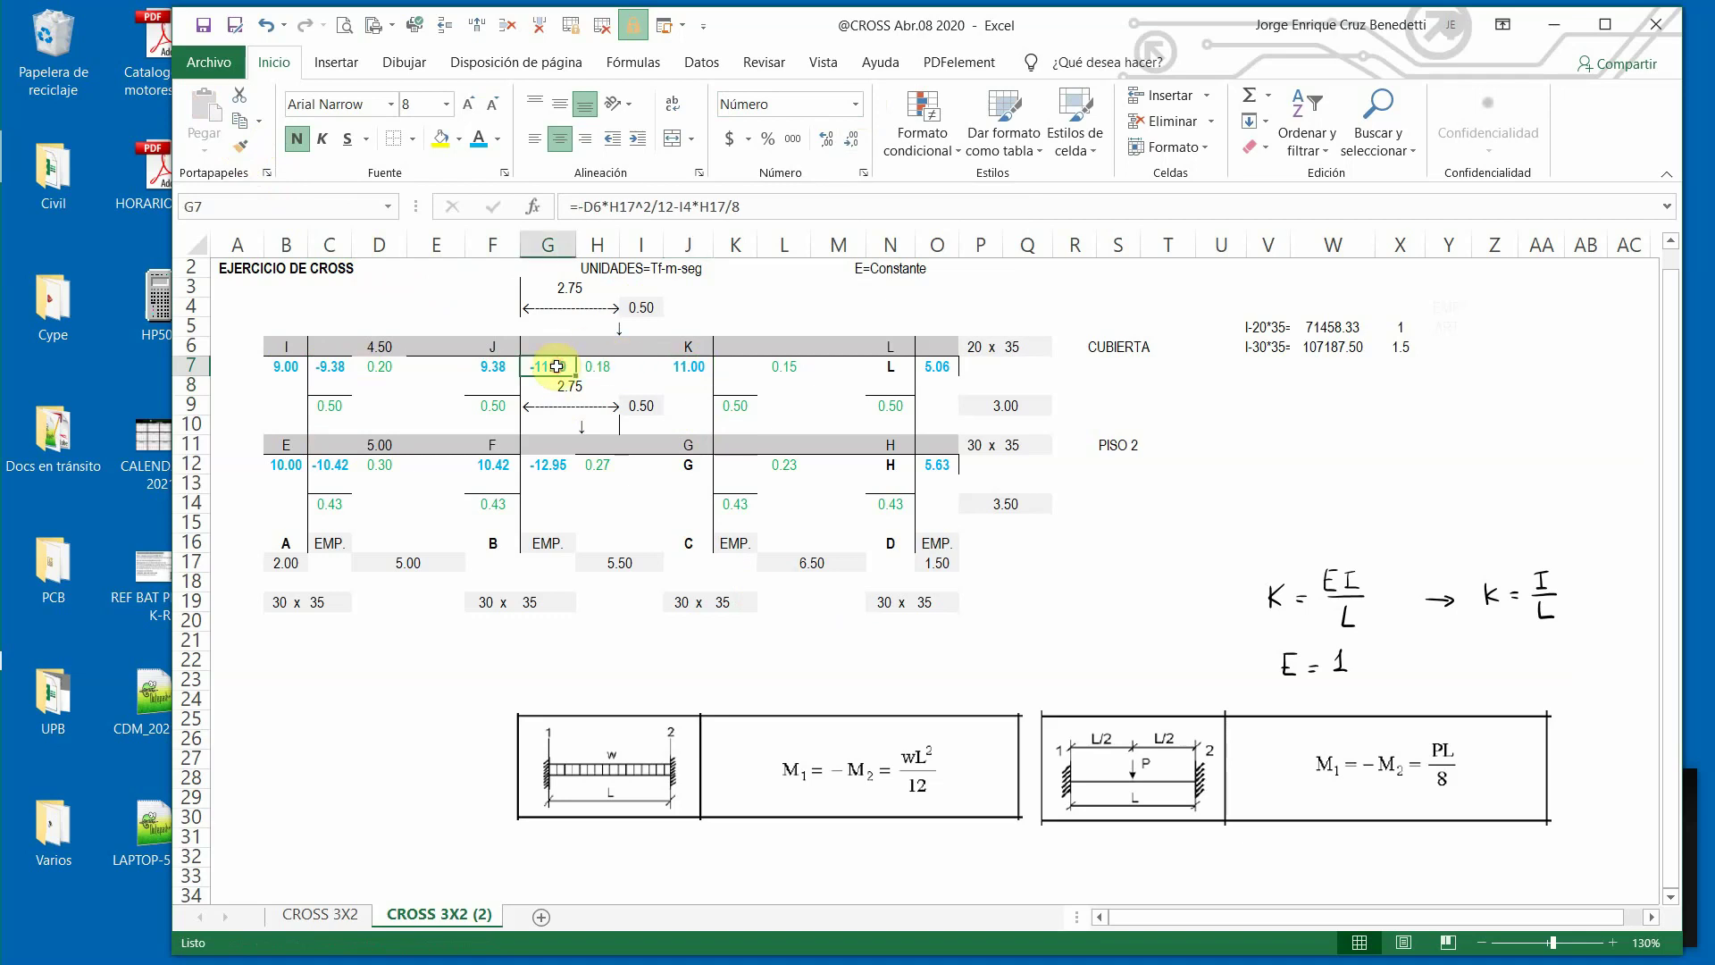
{"action": "left_click", "coordinate": [683, 367]}
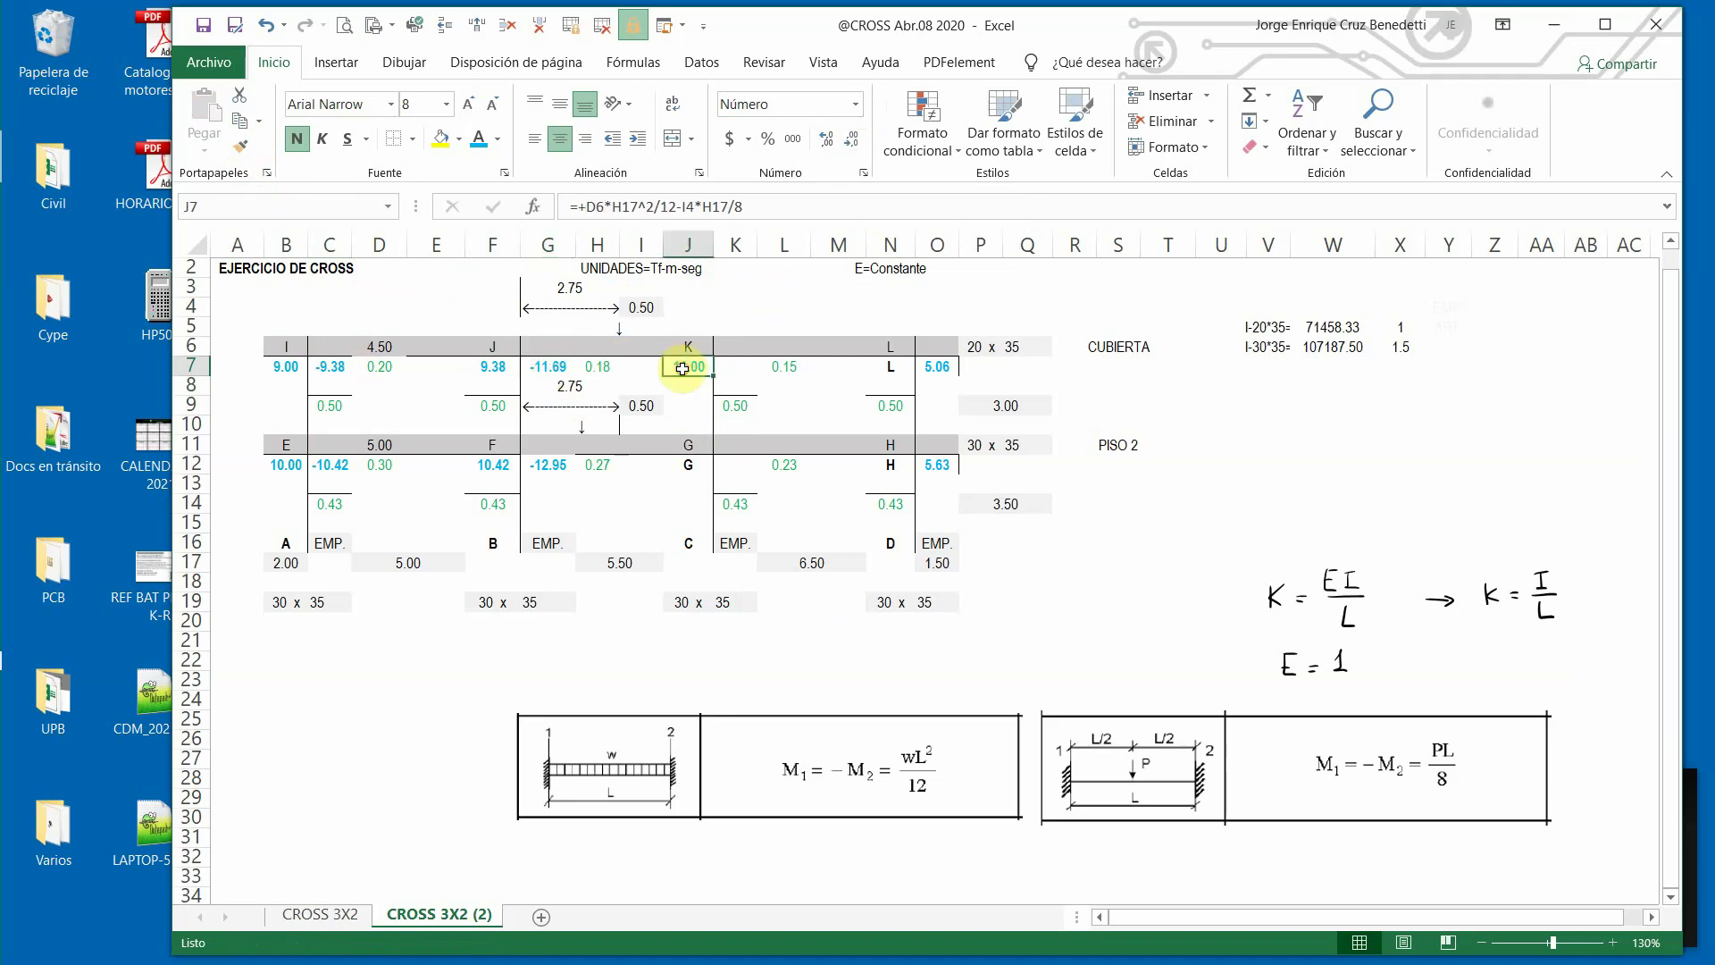
{"action": "left_click", "coordinate": [684, 211]}
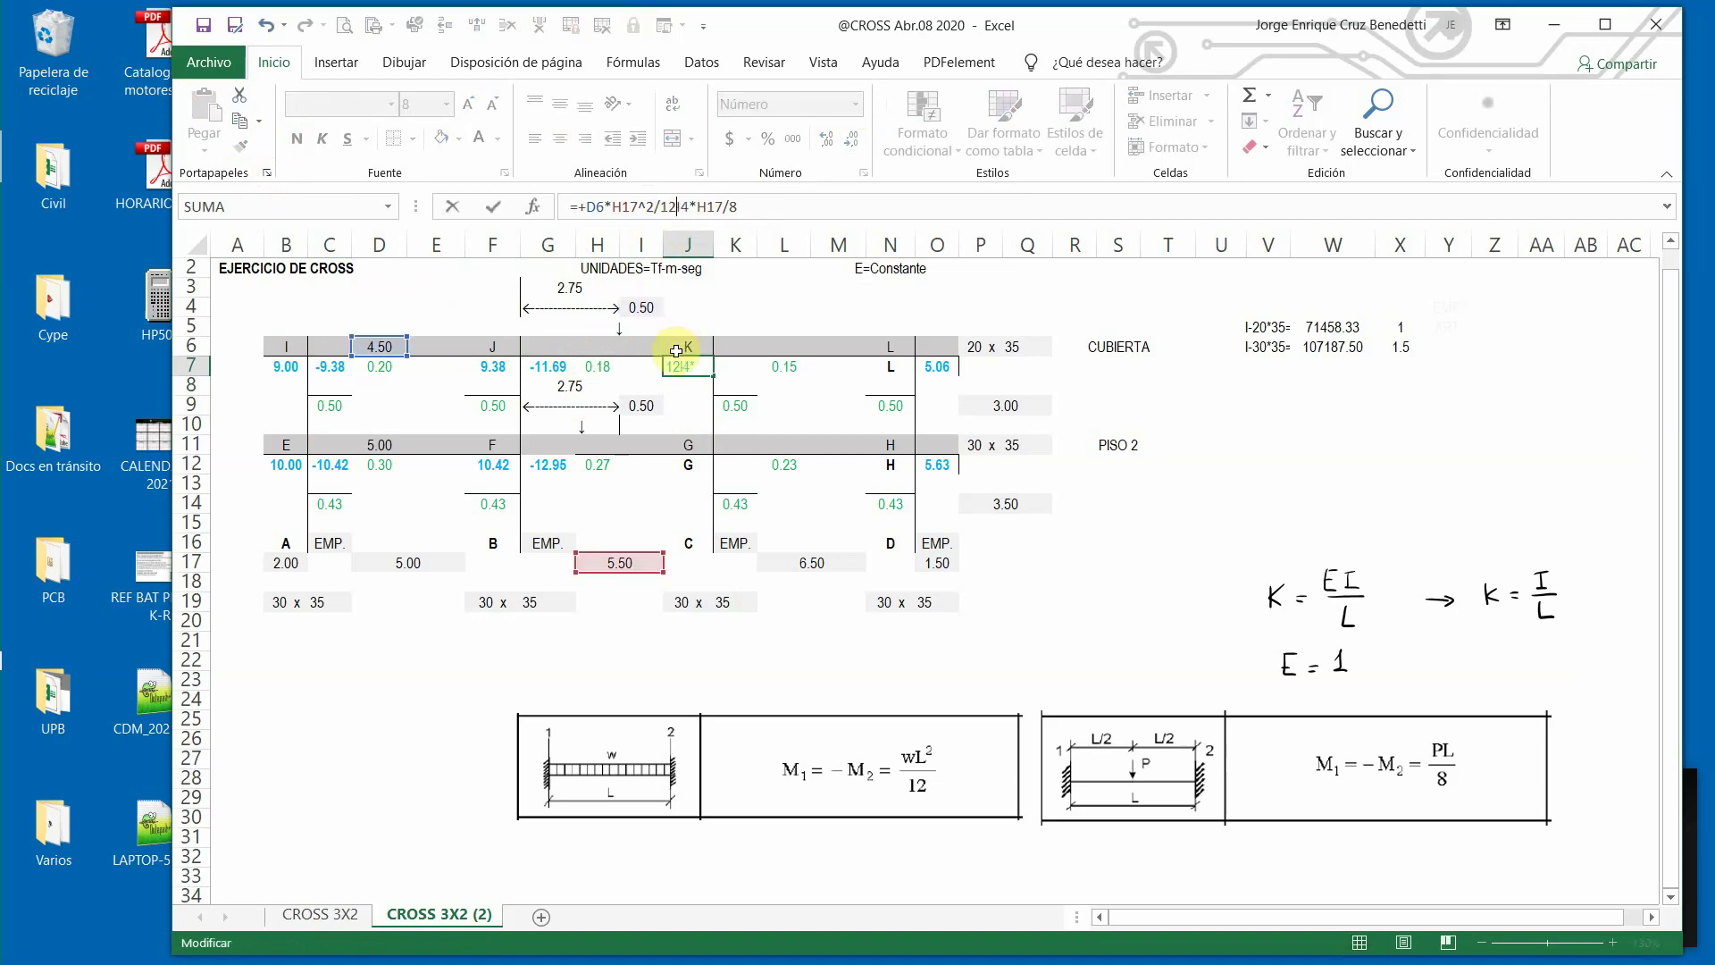
{"action": "key", "text": "BackSpace"}
{"action": "type", "text": "+"}
{"action": "key", "text": "Return"}
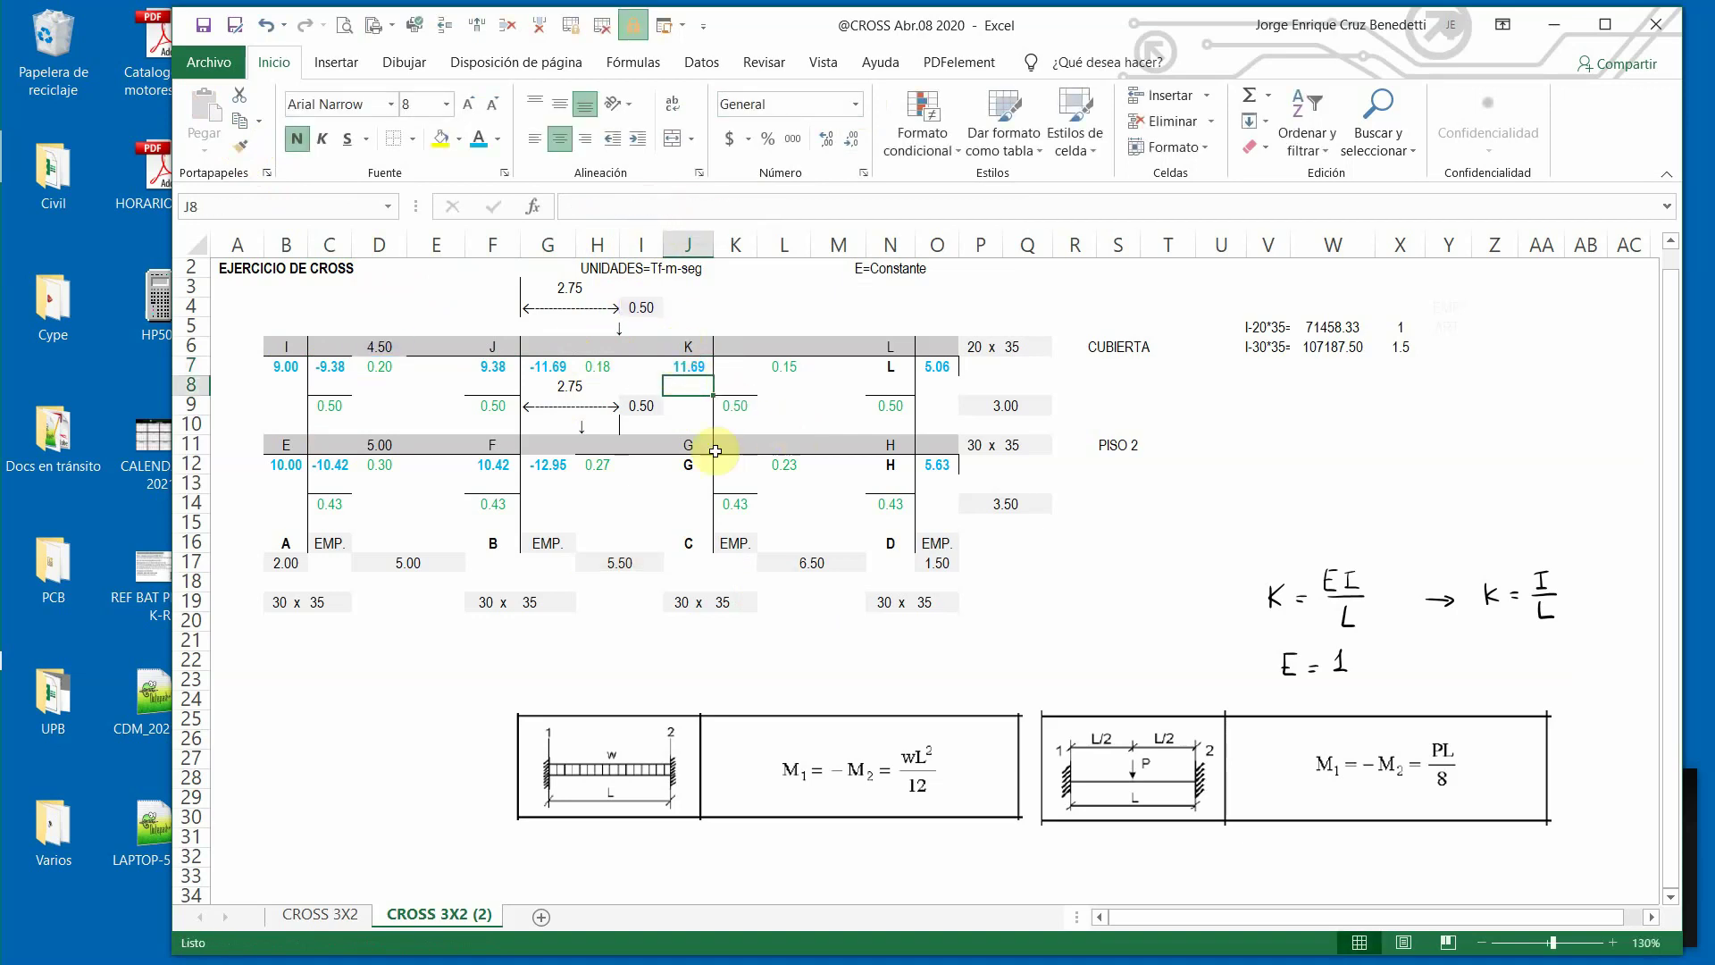
Copy the moment formula from J7 to J12 and repoint both span references to H17, giving =+D11*H17^2/12+I9*H17/8.
{"action": "left_click", "coordinate": [687, 369]}
{"action": "key", "text": "ctrl+c"}
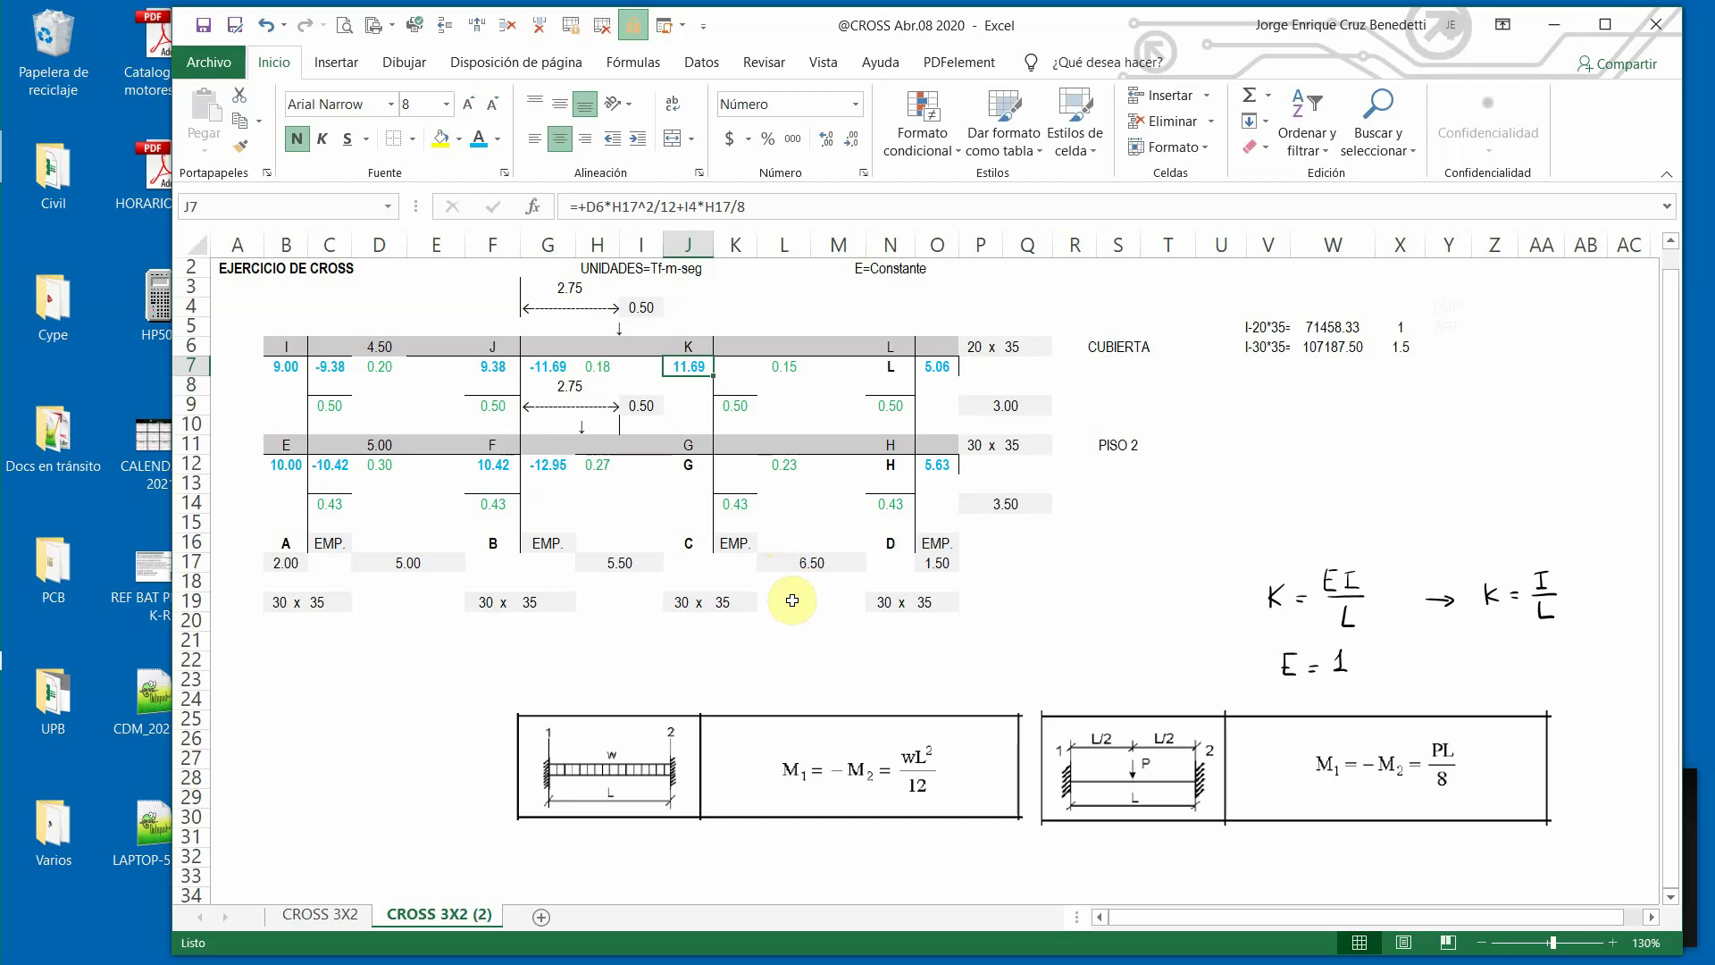
{"action": "left_click", "coordinate": [685, 466]}
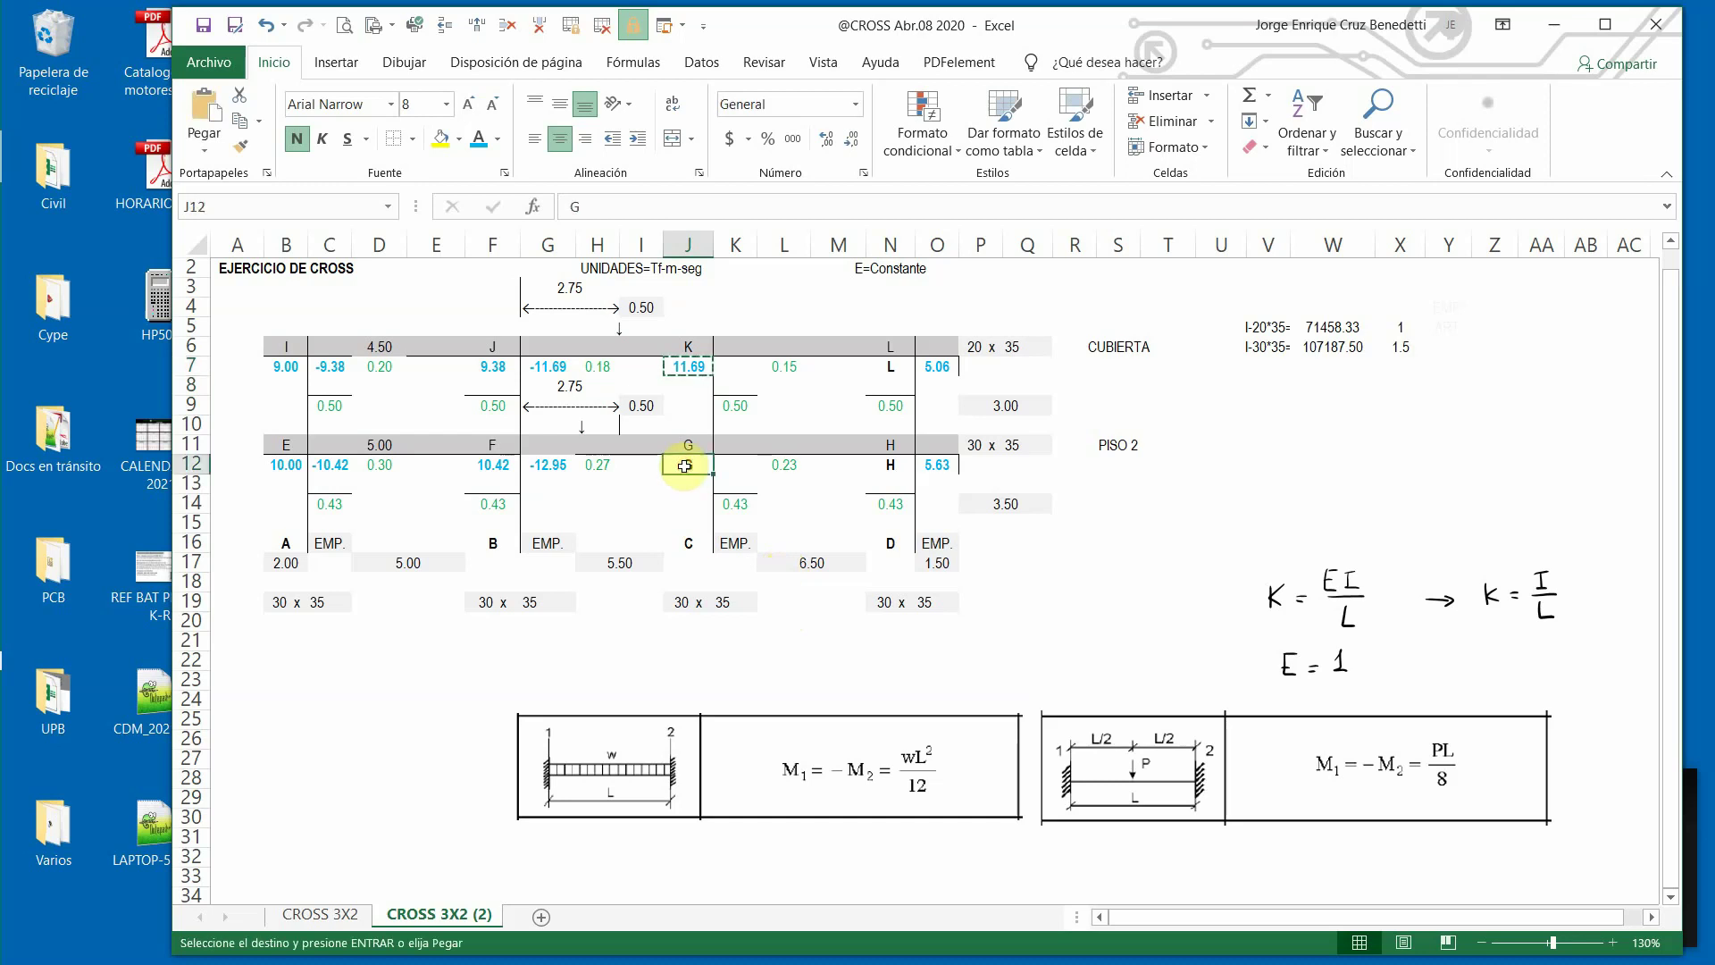
{"action": "key", "text": "ctrl+v"}
{"action": "key", "text": "Escape"}
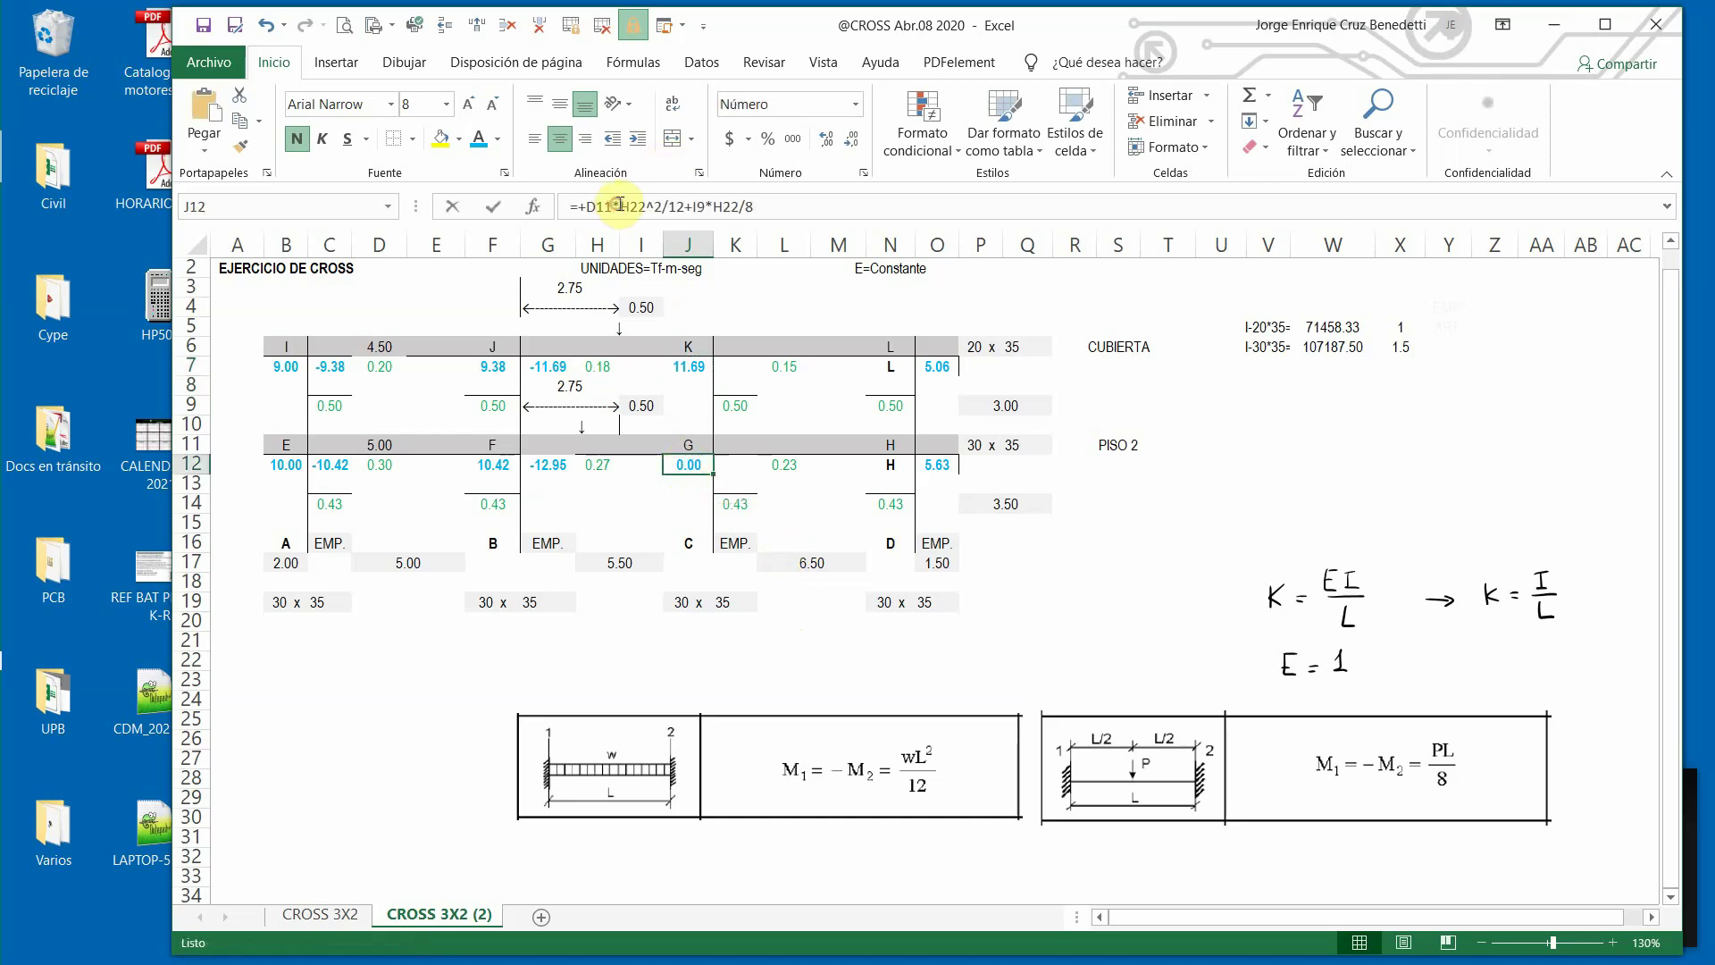
{"action": "left_click", "coordinate": [619, 205]}
{"action": "left_click_drag", "start_coordinate": [594, 657], "coordinate": [595, 564]}
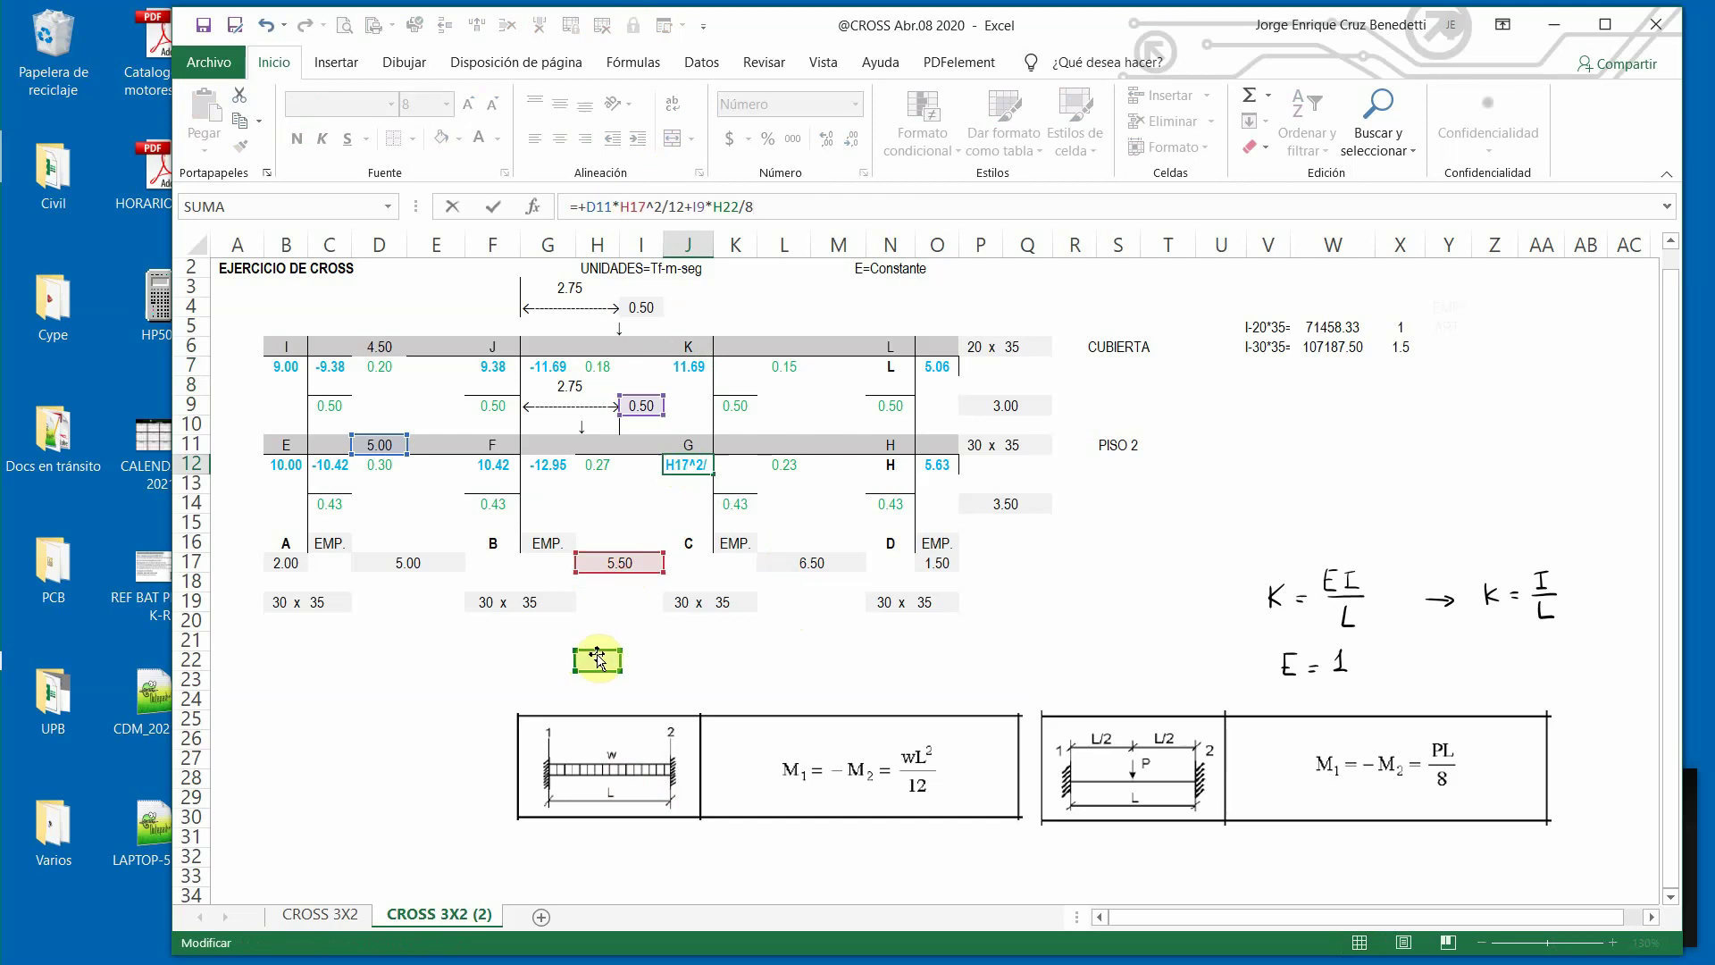
{"action": "left_click", "coordinate": [619, 562]}
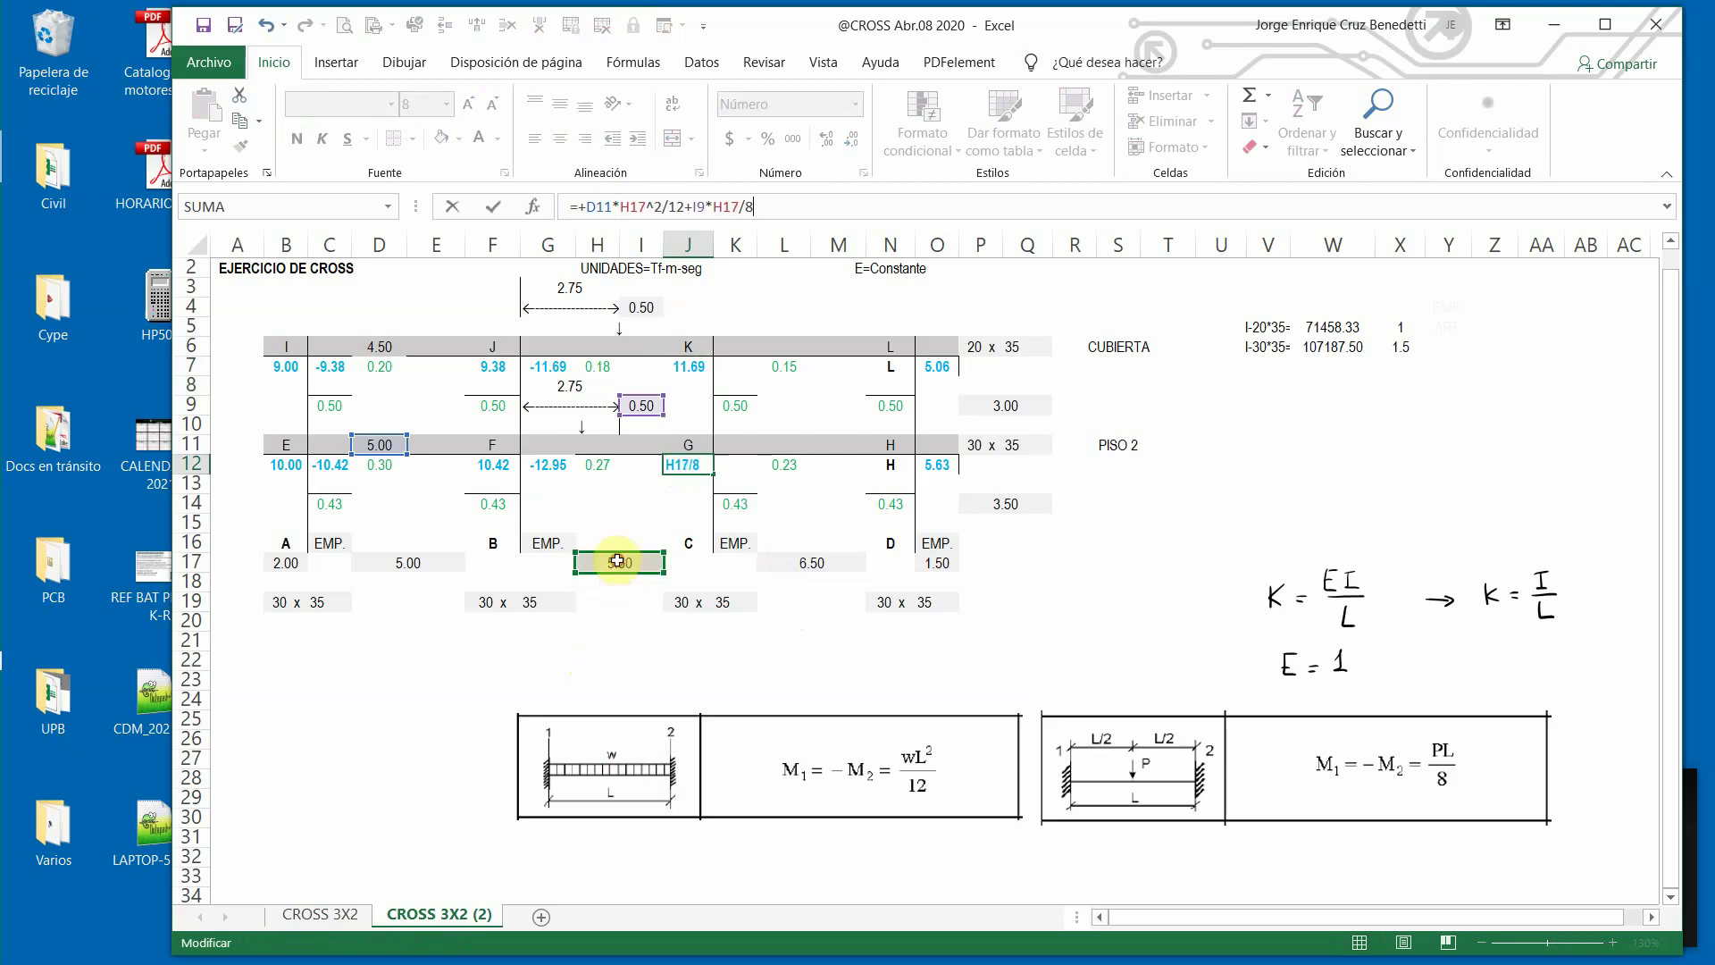
{"action": "left_click", "coordinate": [494, 206]}
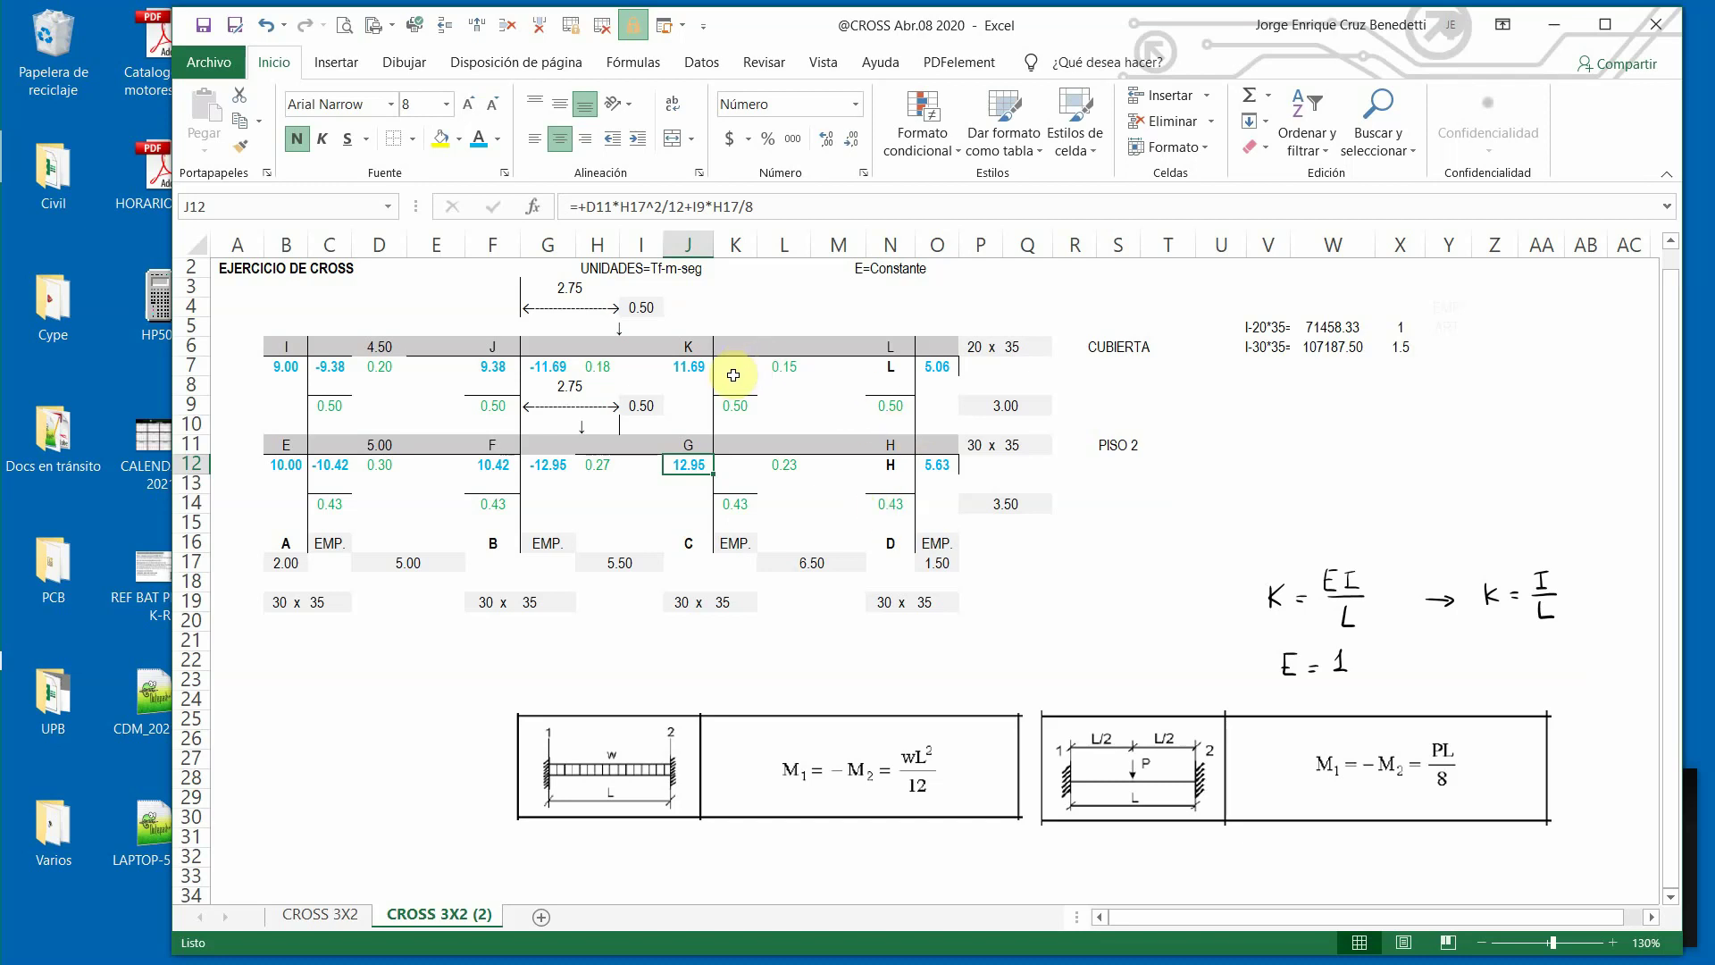
{"action": "key", "text": "ctrl+plus"}
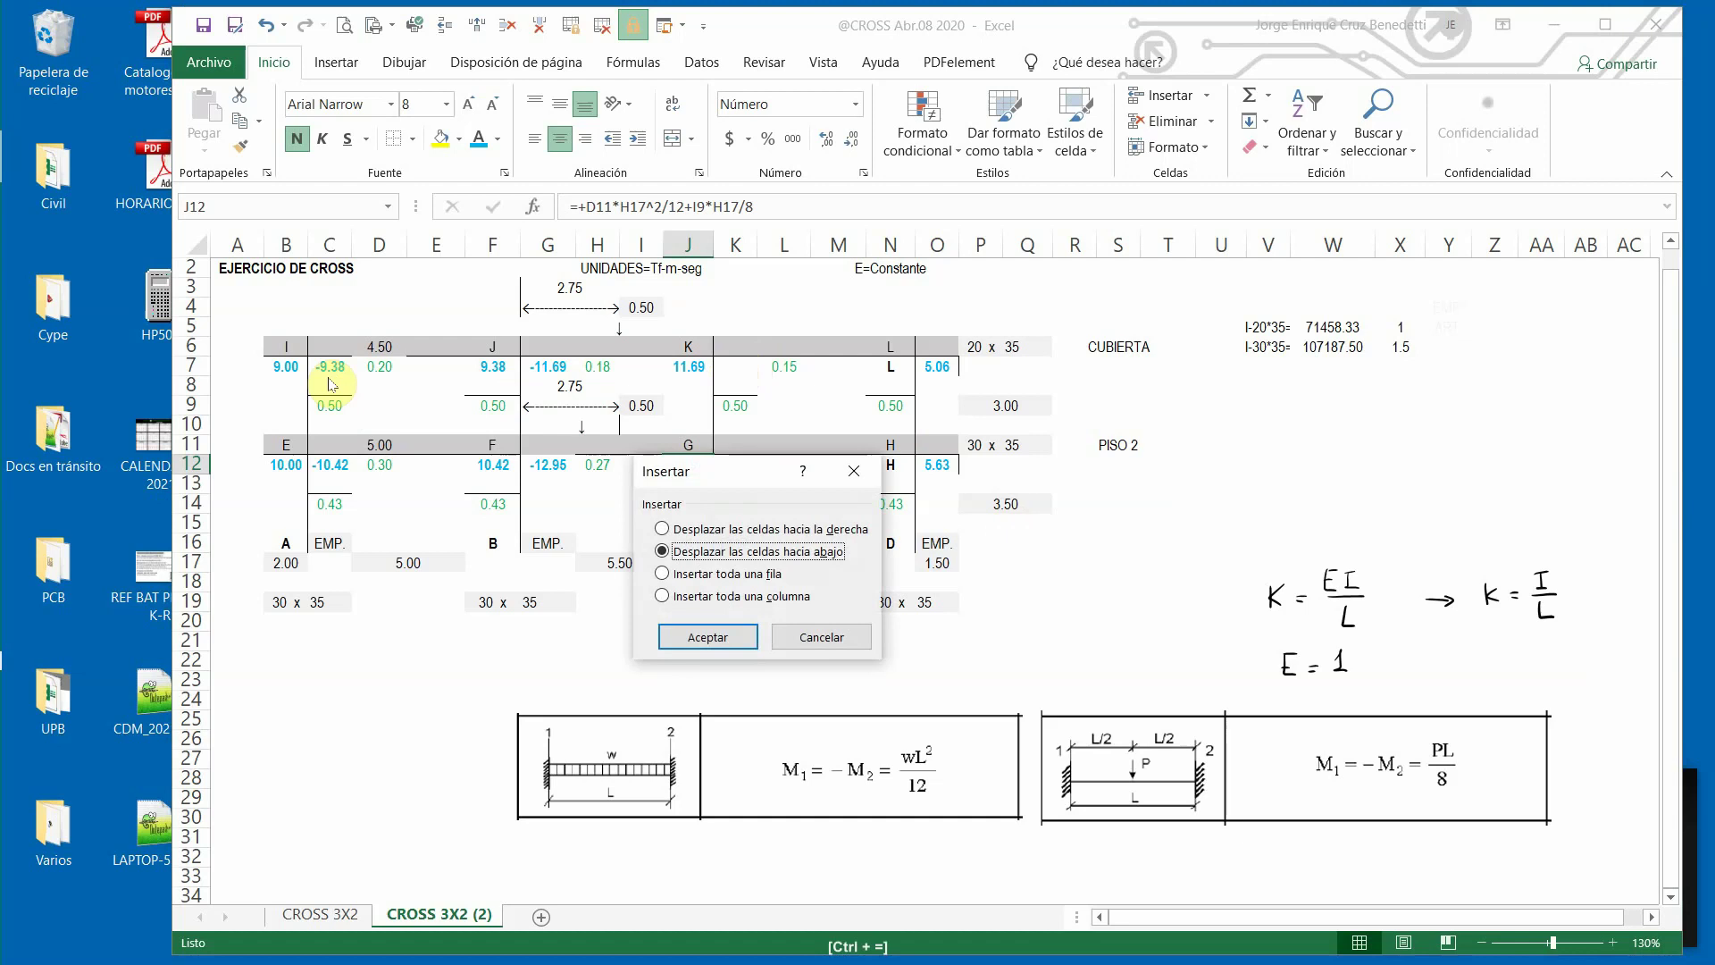
{"action": "left_click", "coordinate": [808, 634]}
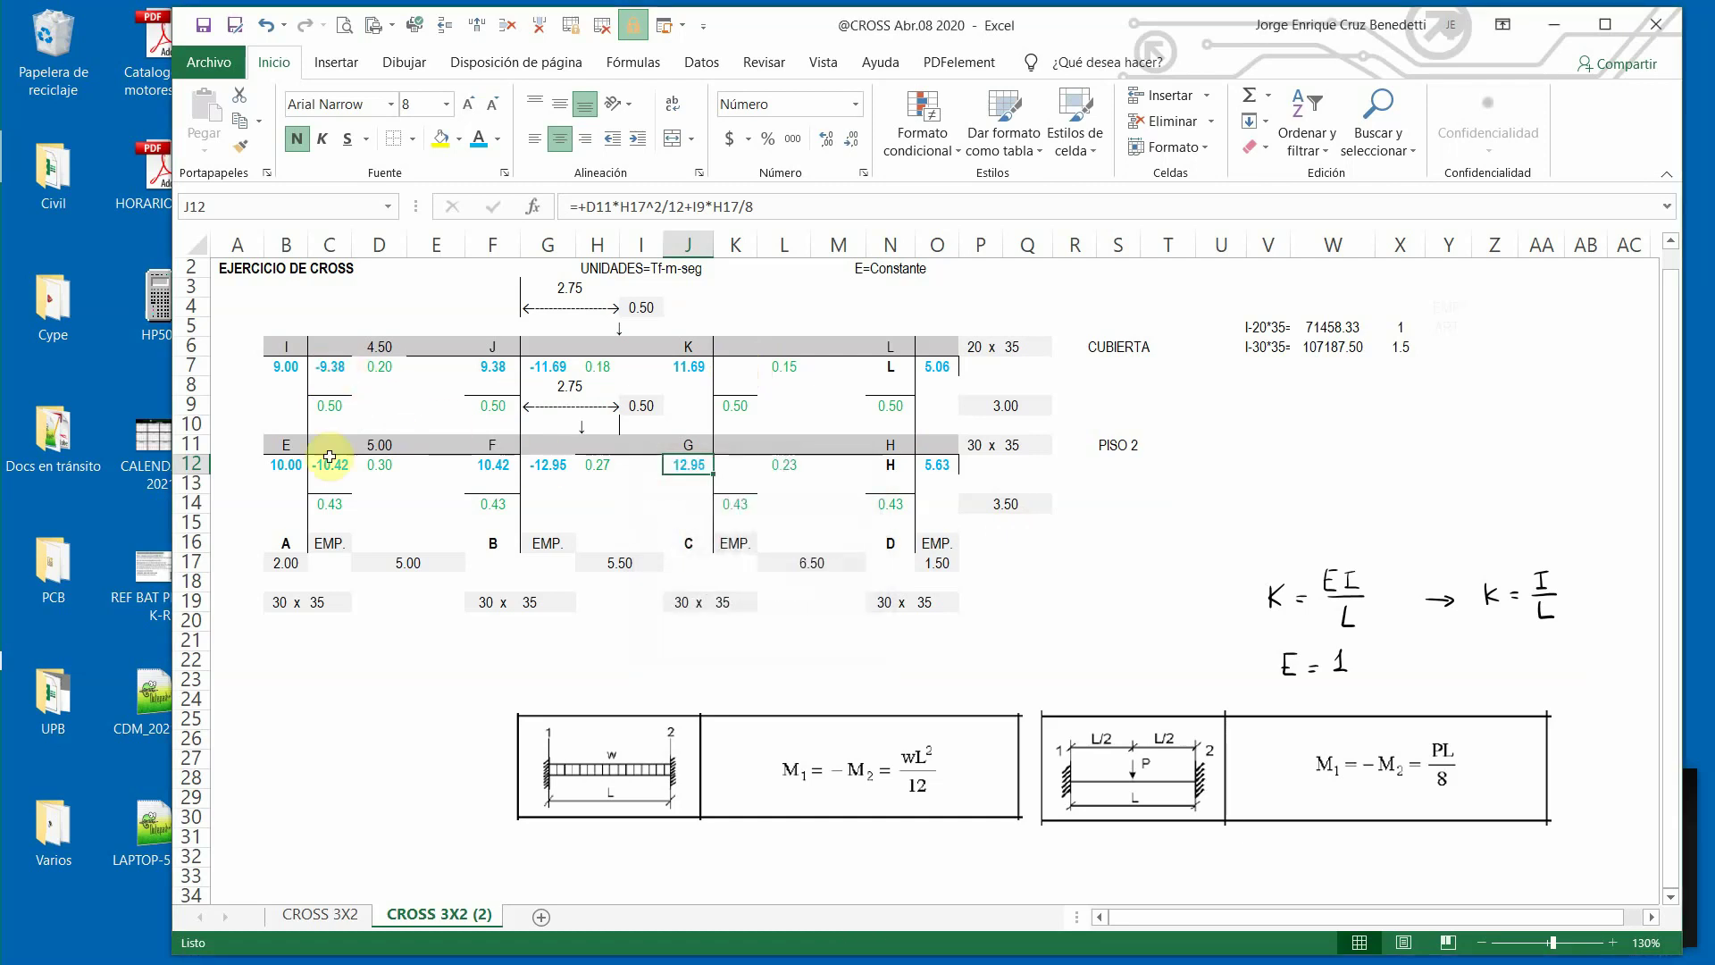
Copy the moment formula from C7 to K7, giving =-L6*L17^2/12 at the start of beam K-L.
{"action": "left_click", "coordinate": [326, 368]}
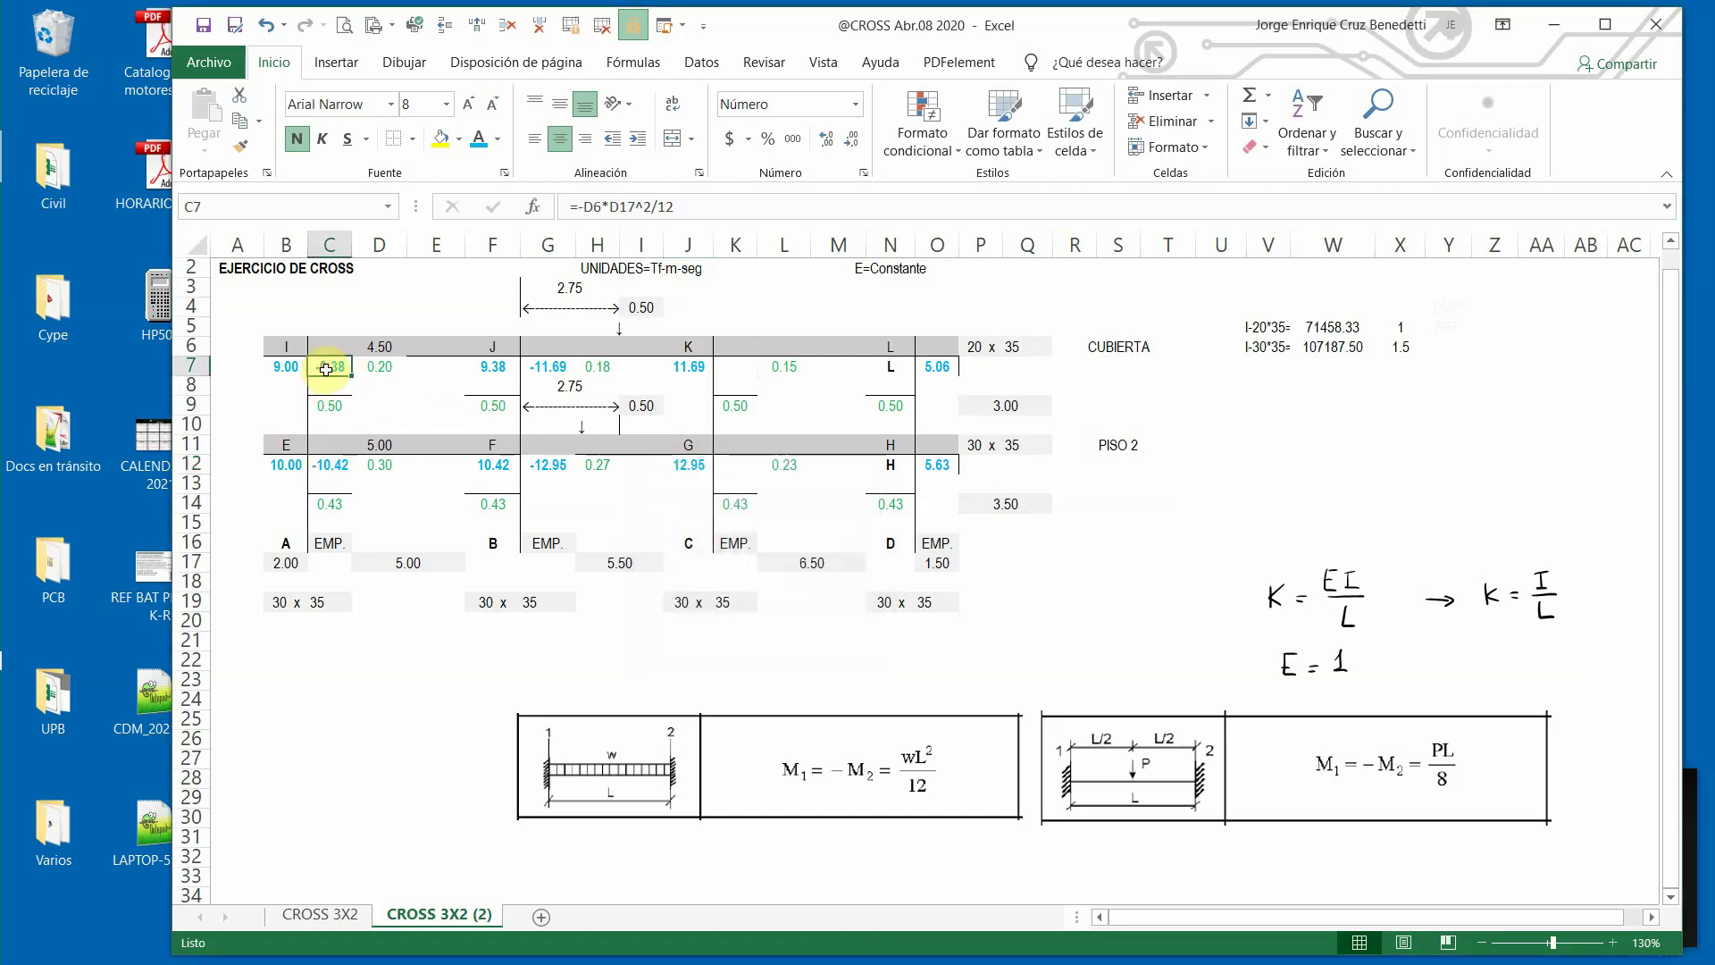
{"action": "key", "text": "ctrl+c"}
{"action": "left_click", "coordinate": [740, 366]}
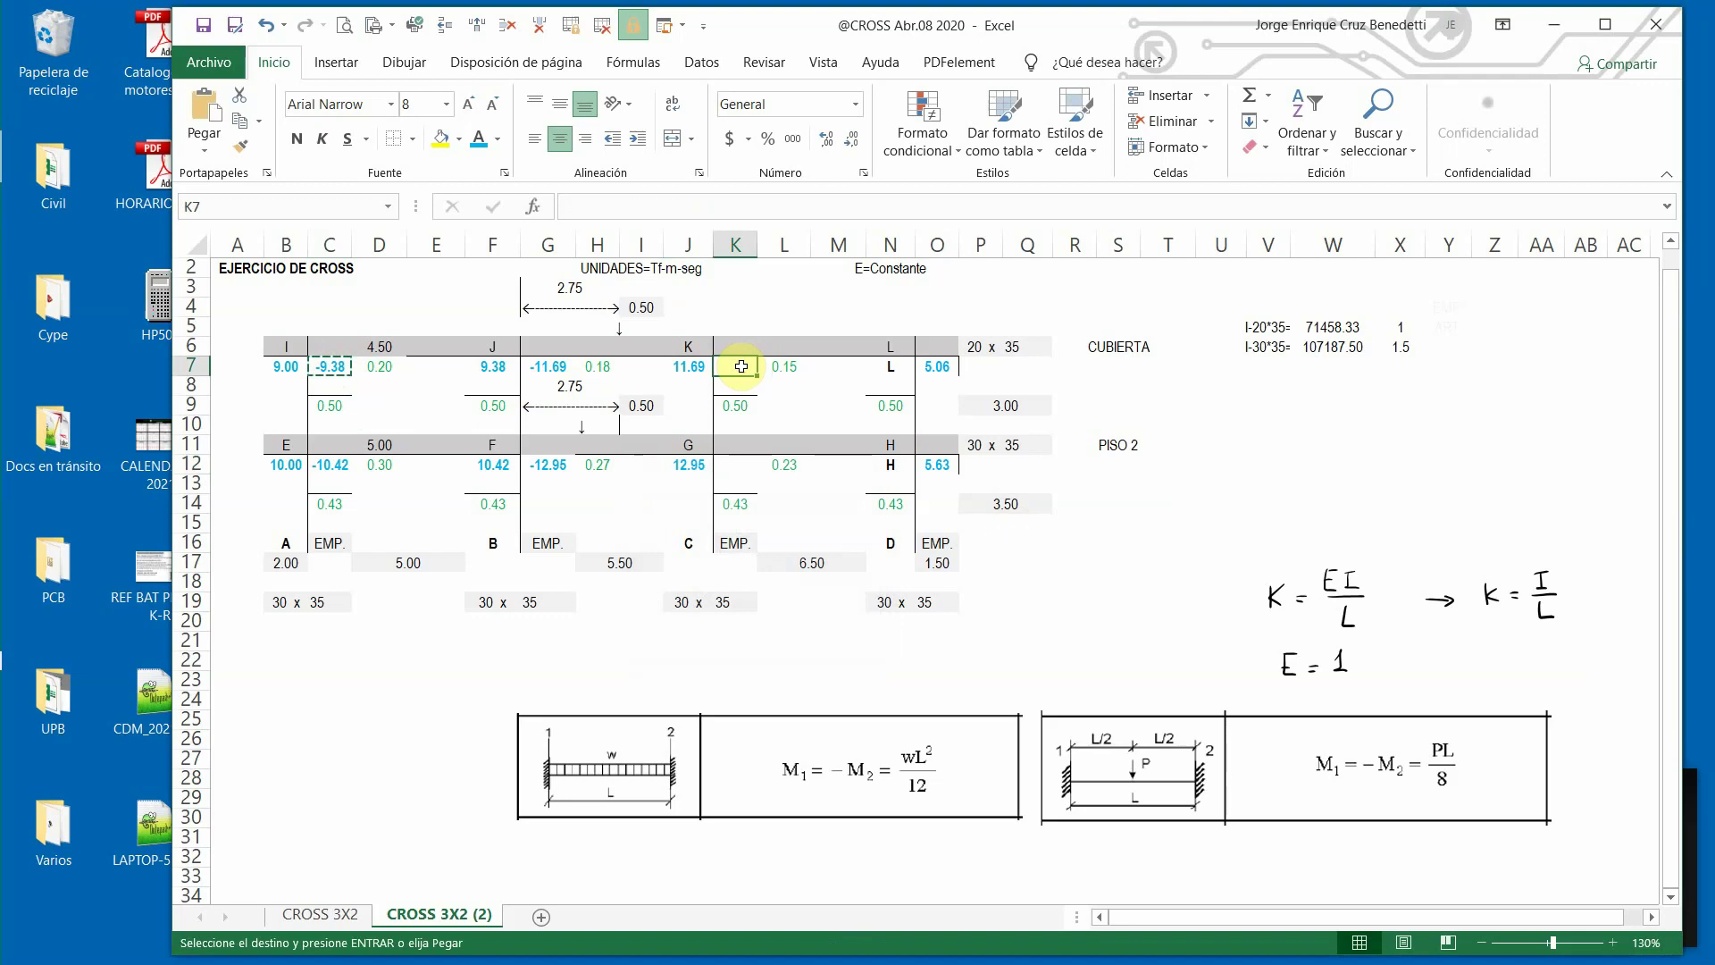
{"action": "key", "text": "ctrl+v"}
{"action": "left_click", "coordinate": [636, 206]}
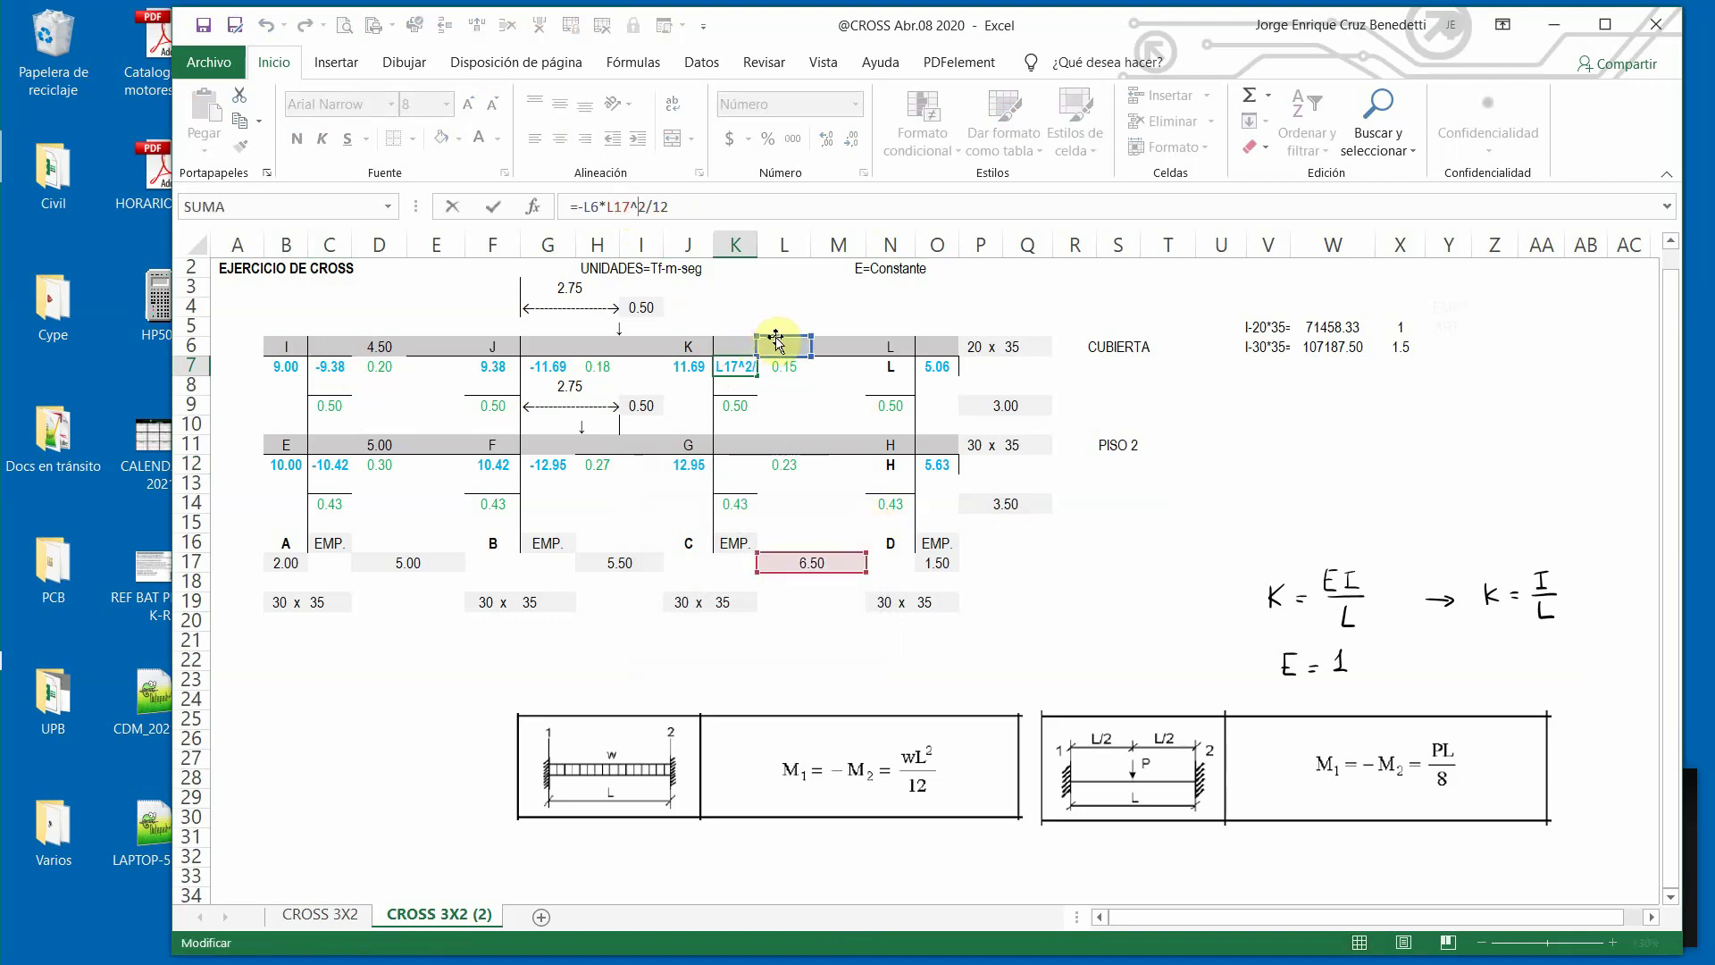
{"action": "left_click_drag", "start_coordinate": [776, 342], "coordinate": [380, 346]}
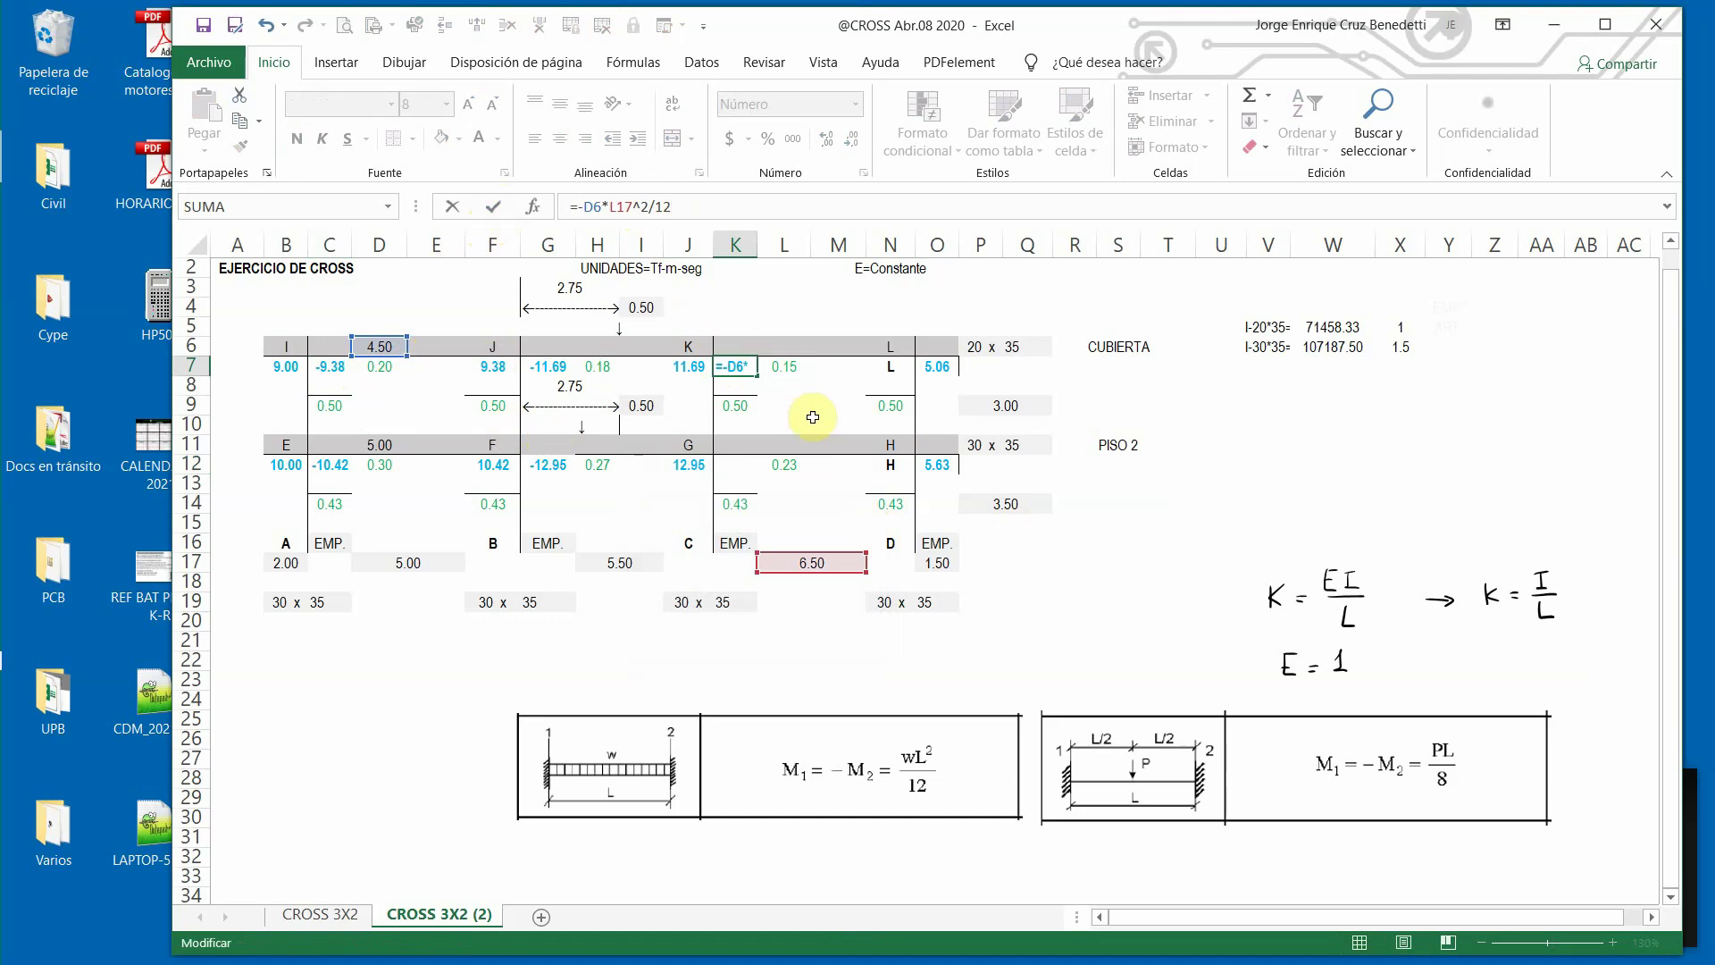
{"action": "key", "text": "Return"}
Enter 4.5 in L6 as the distributed load of roof beam K-L.
{"action": "left_click", "coordinate": [783, 347]}
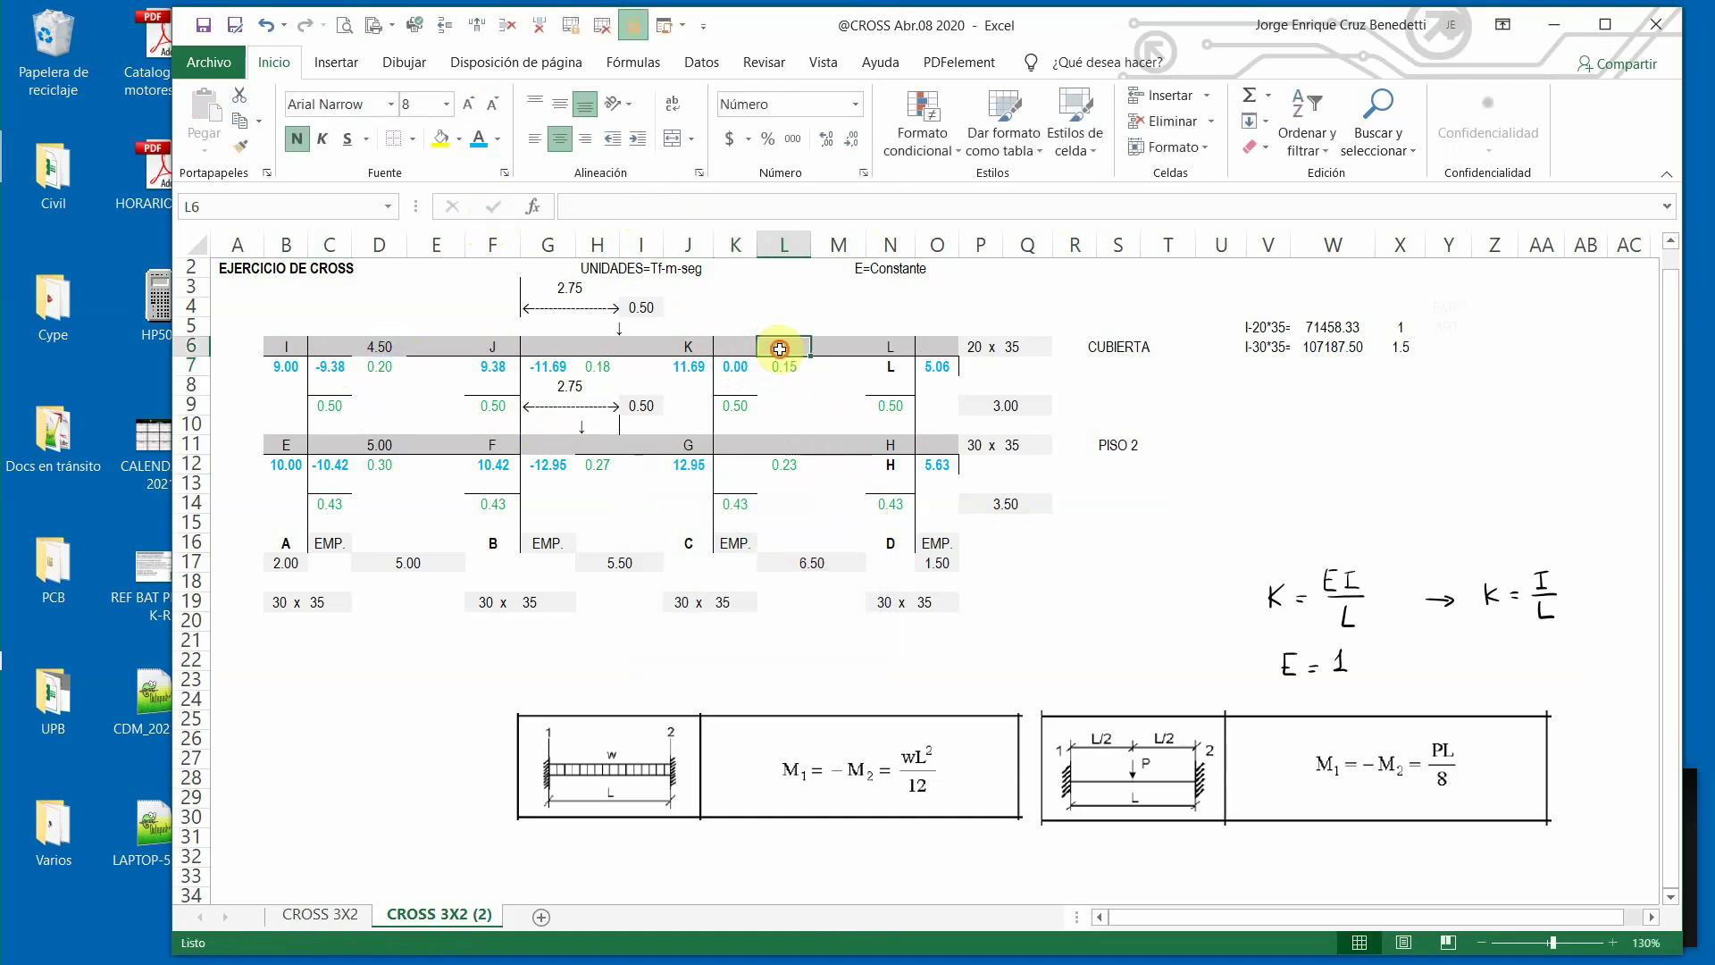
{"action": "type", "text": "4.5"}
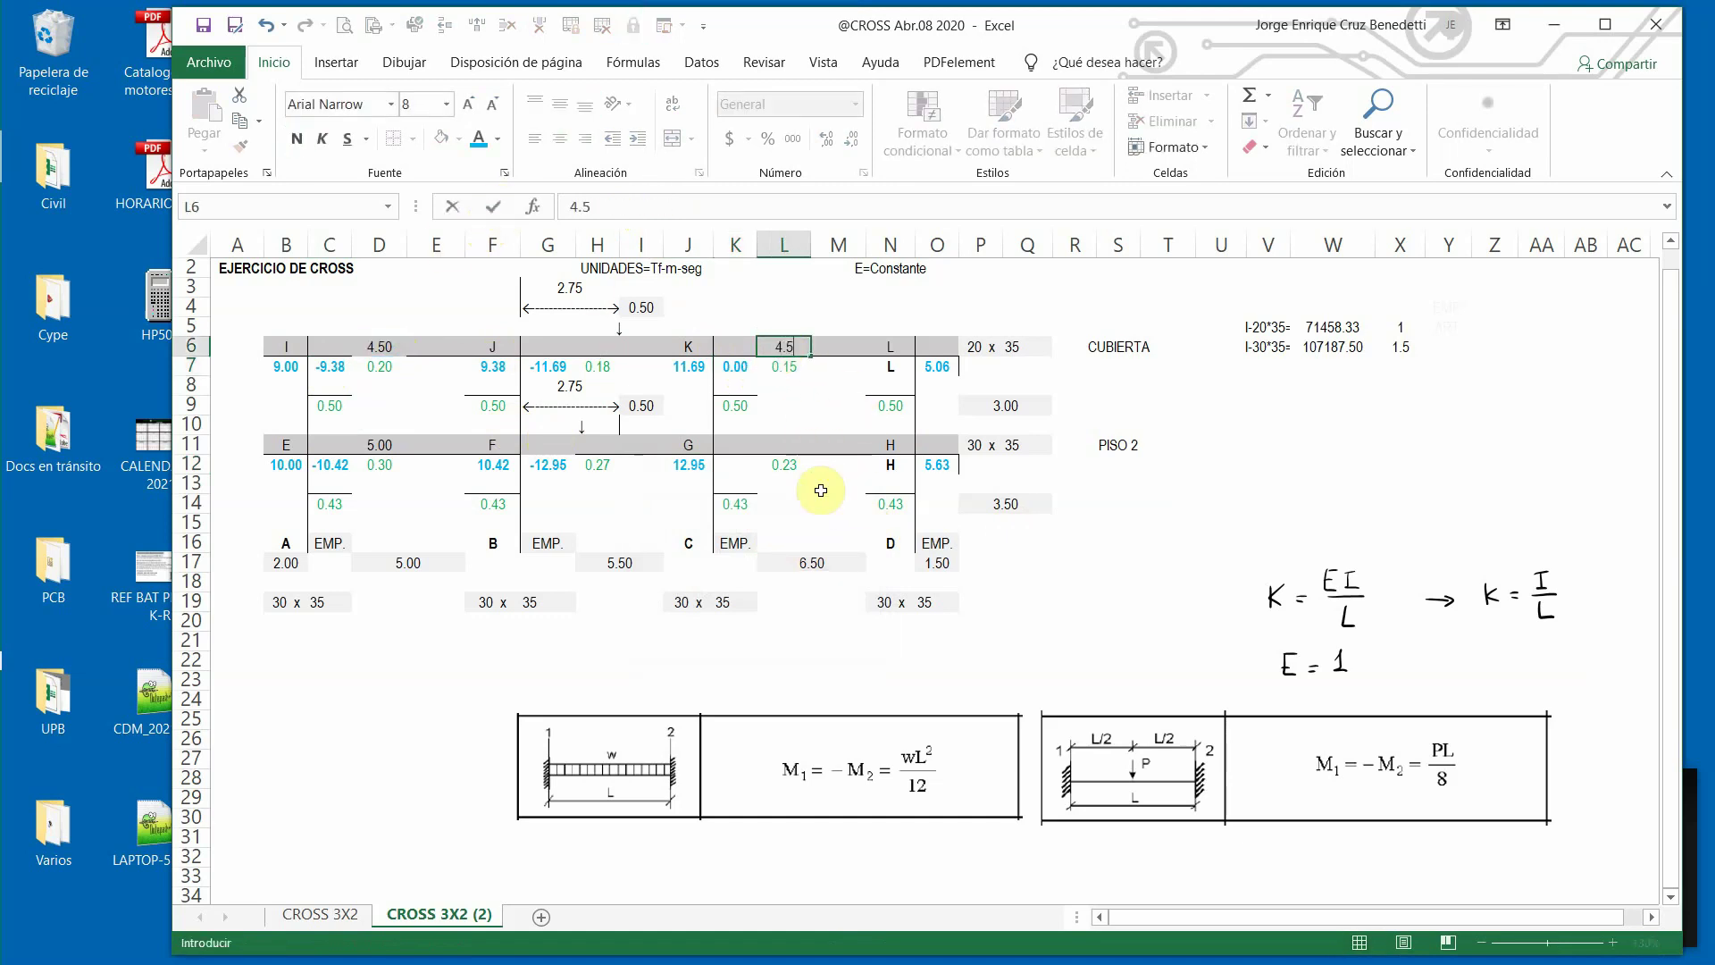
{"action": "key", "text": "Return"}
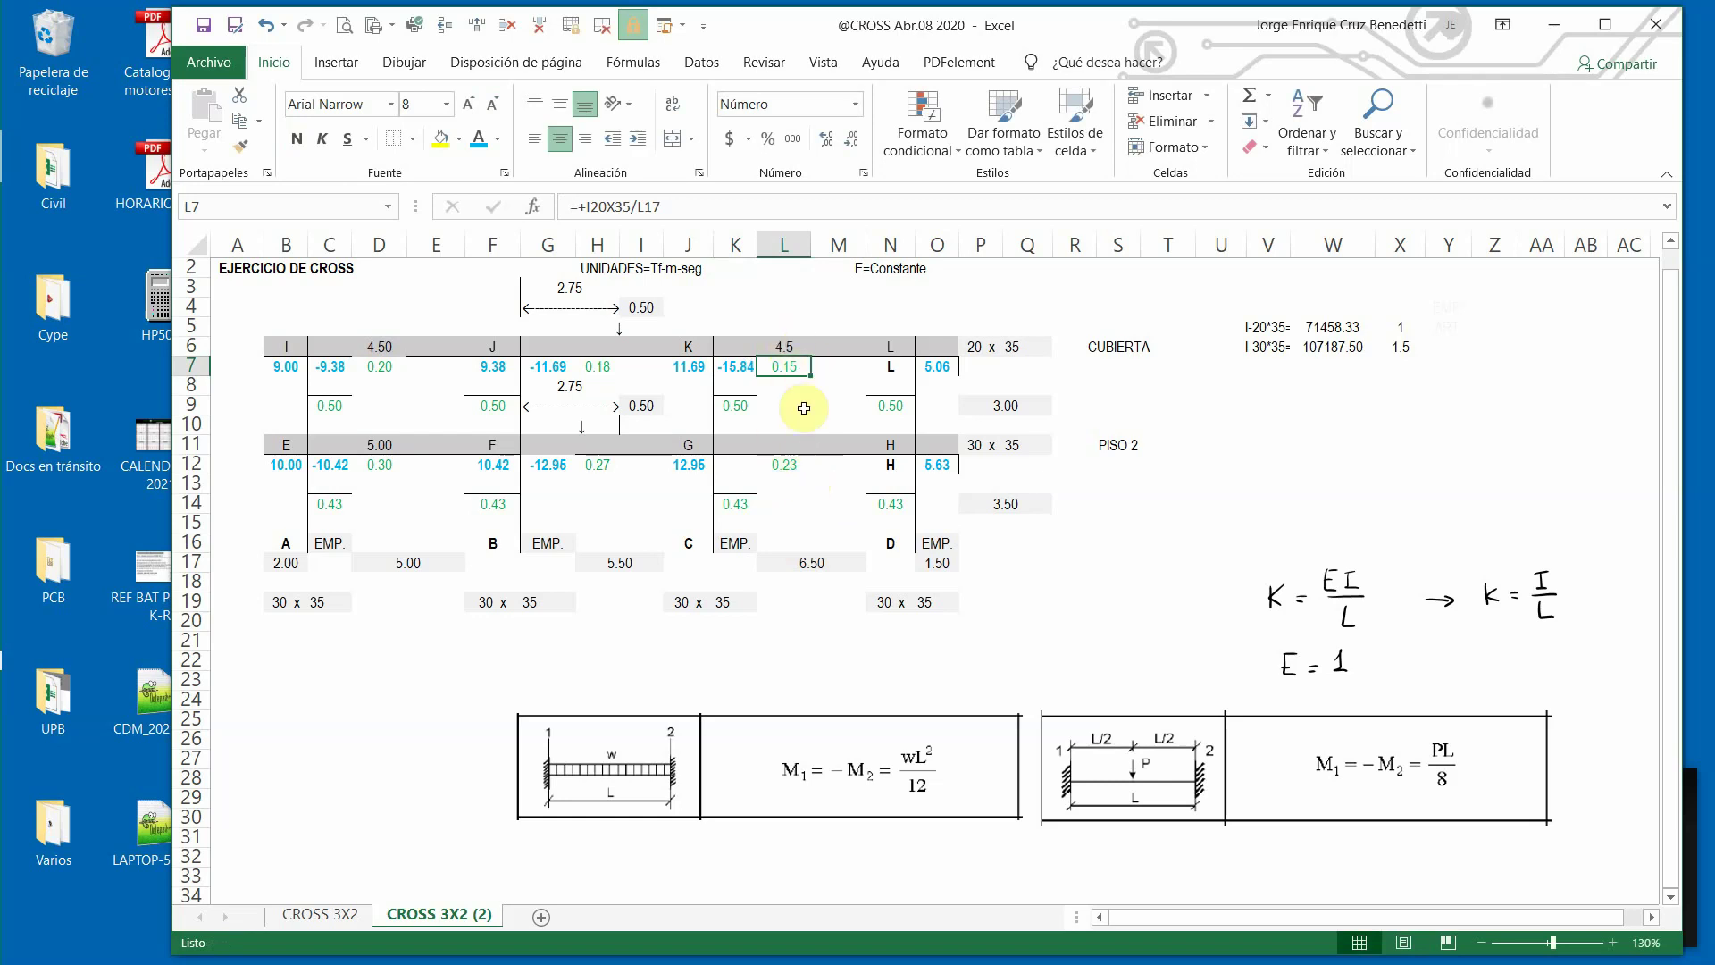
Copy the moment formula from F7 to N7, replacing the letter L with =L6*L17^2/12, and check its references.
{"action": "left_click", "coordinate": [489, 368]}
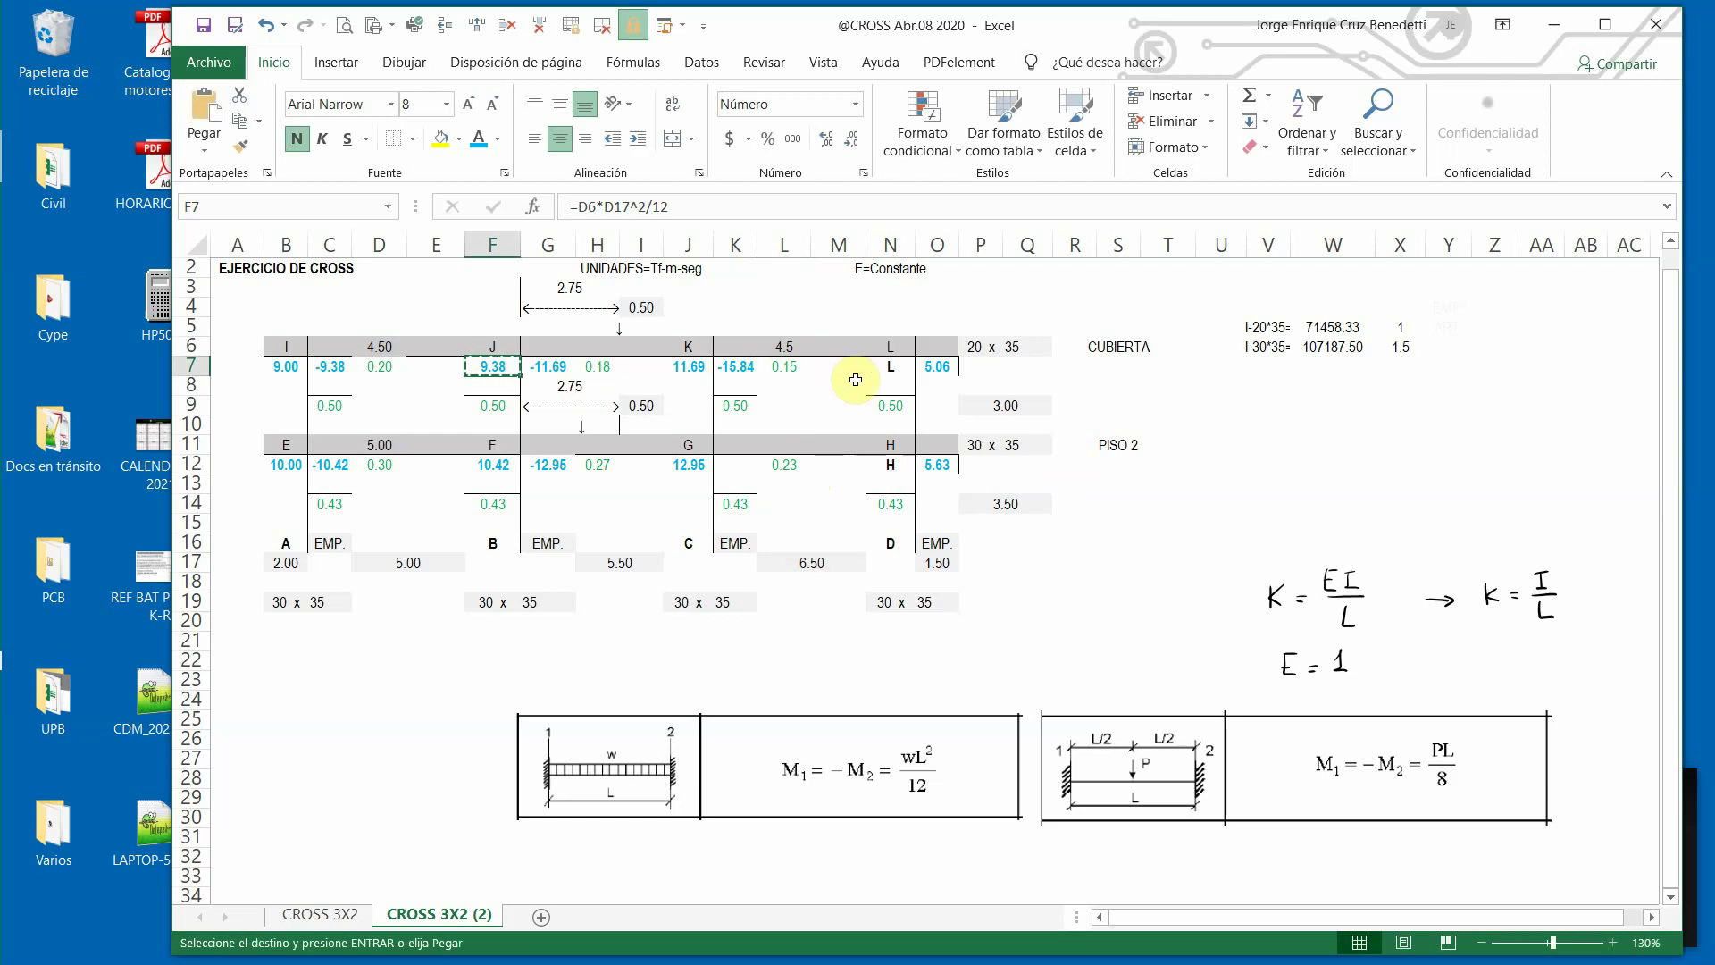
{"action": "key", "text": "ctrl+c"}
{"action": "left_click", "coordinate": [892, 366]}
{"action": "key", "text": "ctrl+v"}
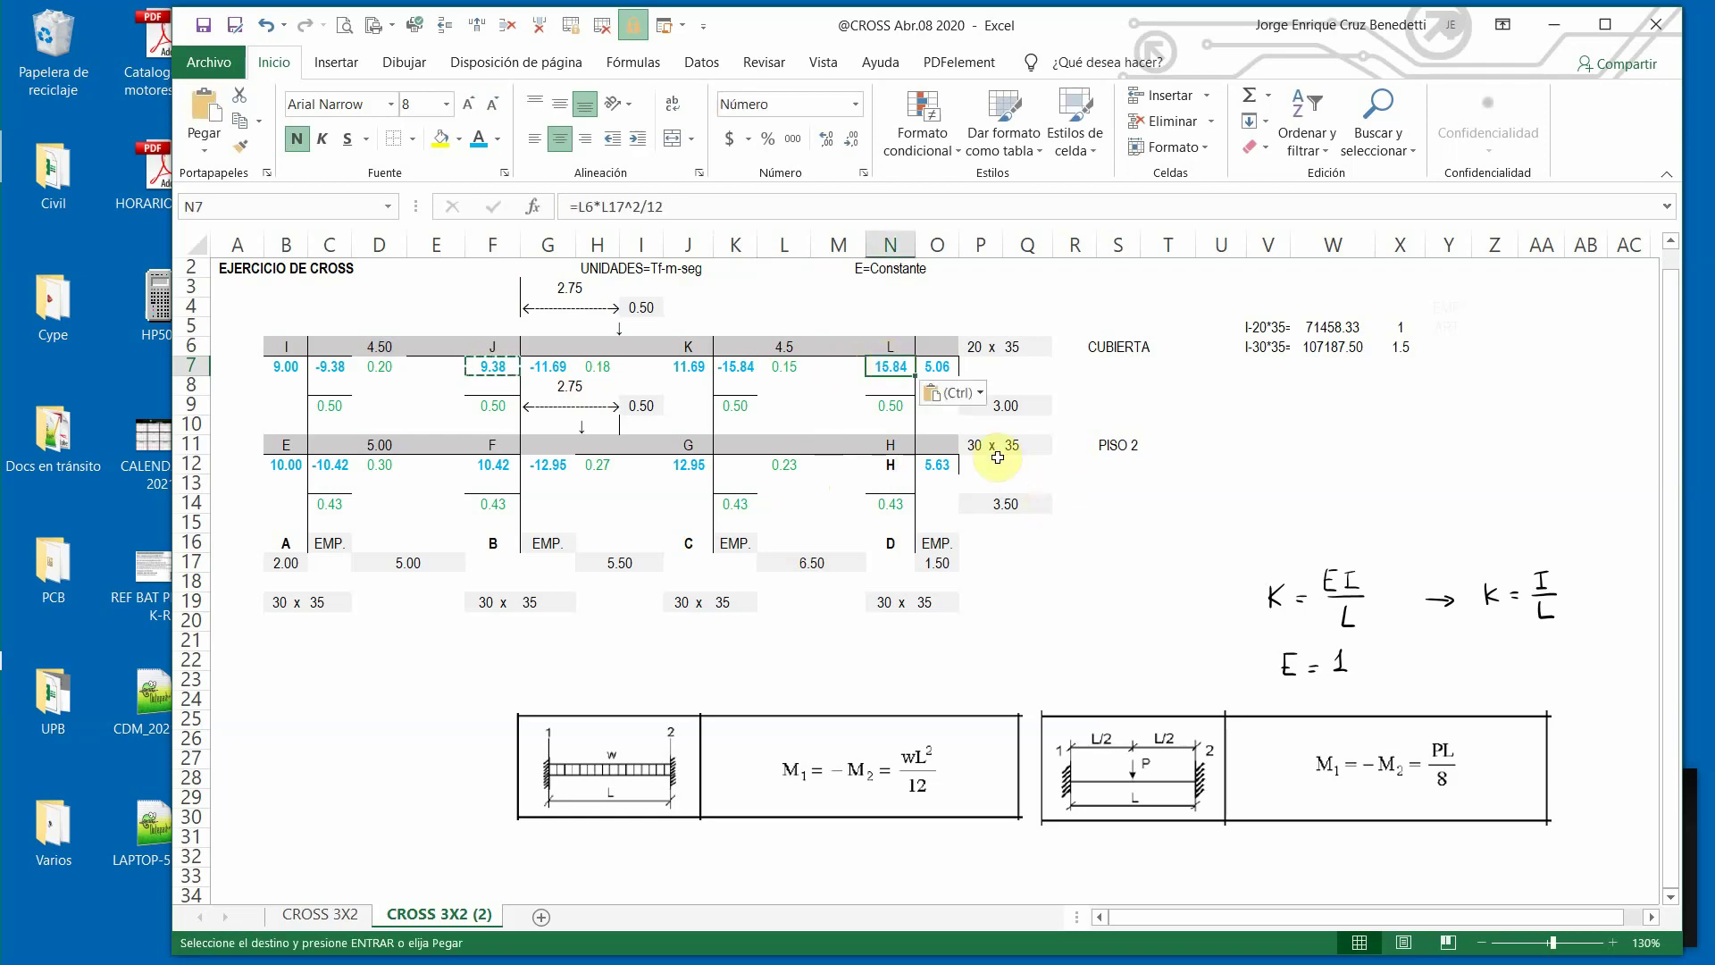
{"action": "left_click", "coordinate": [629, 206]}
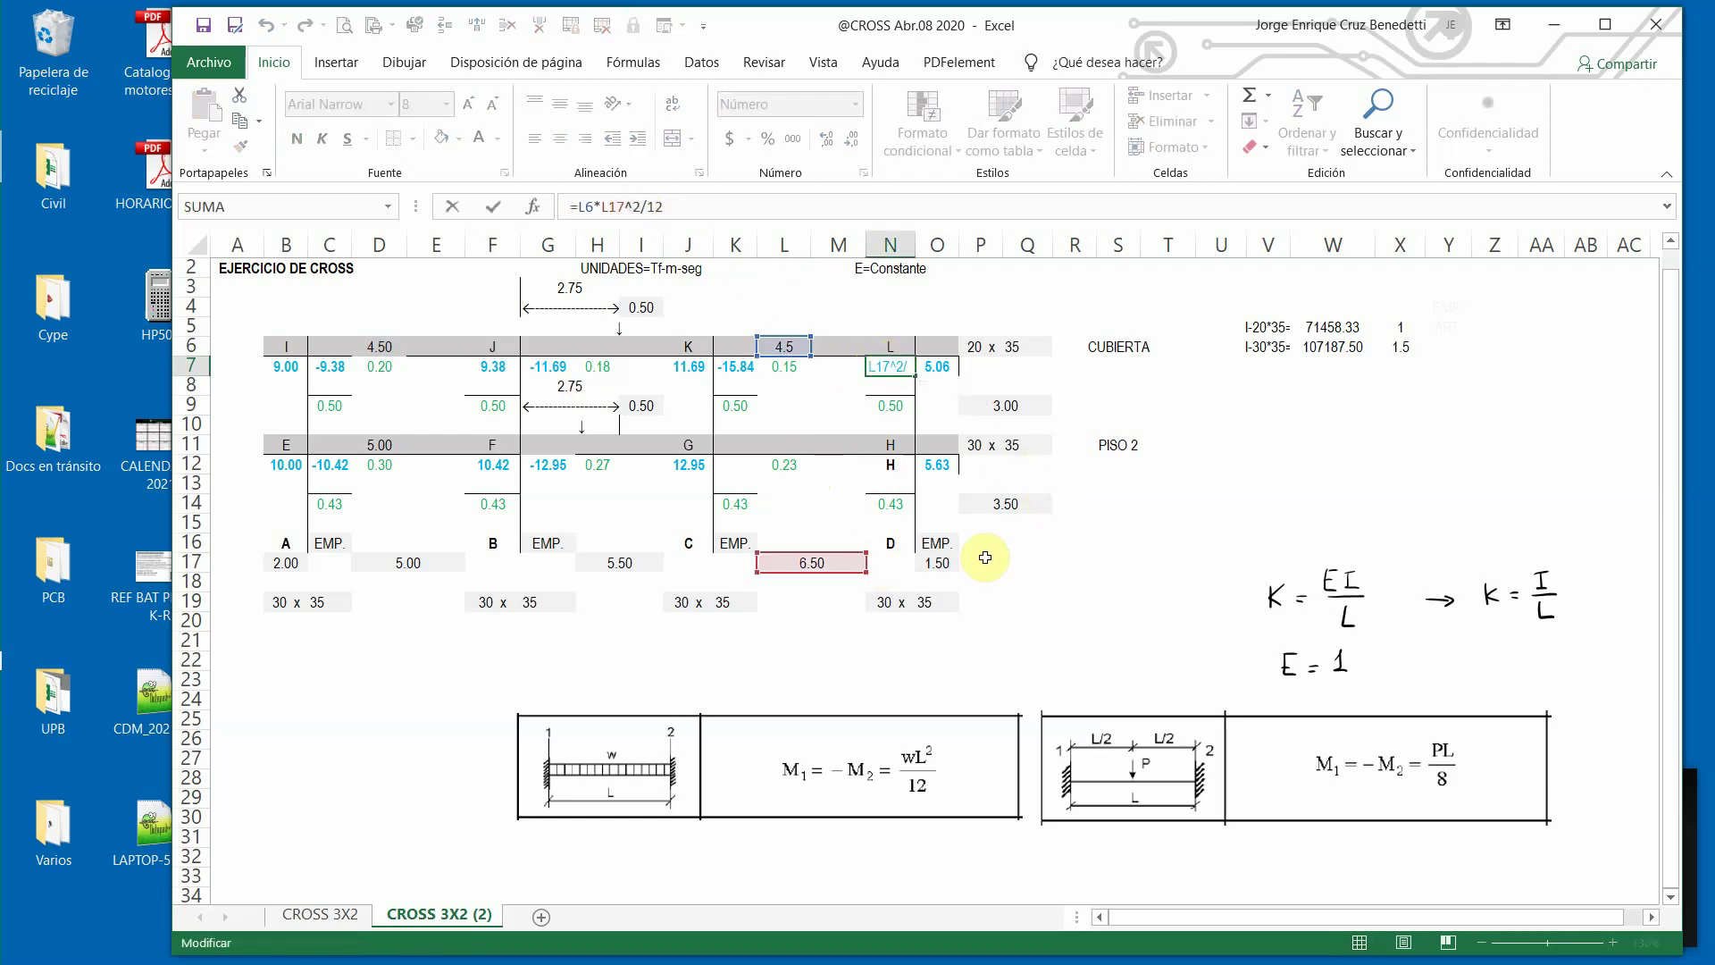
{"action": "key", "text": "Escape"}
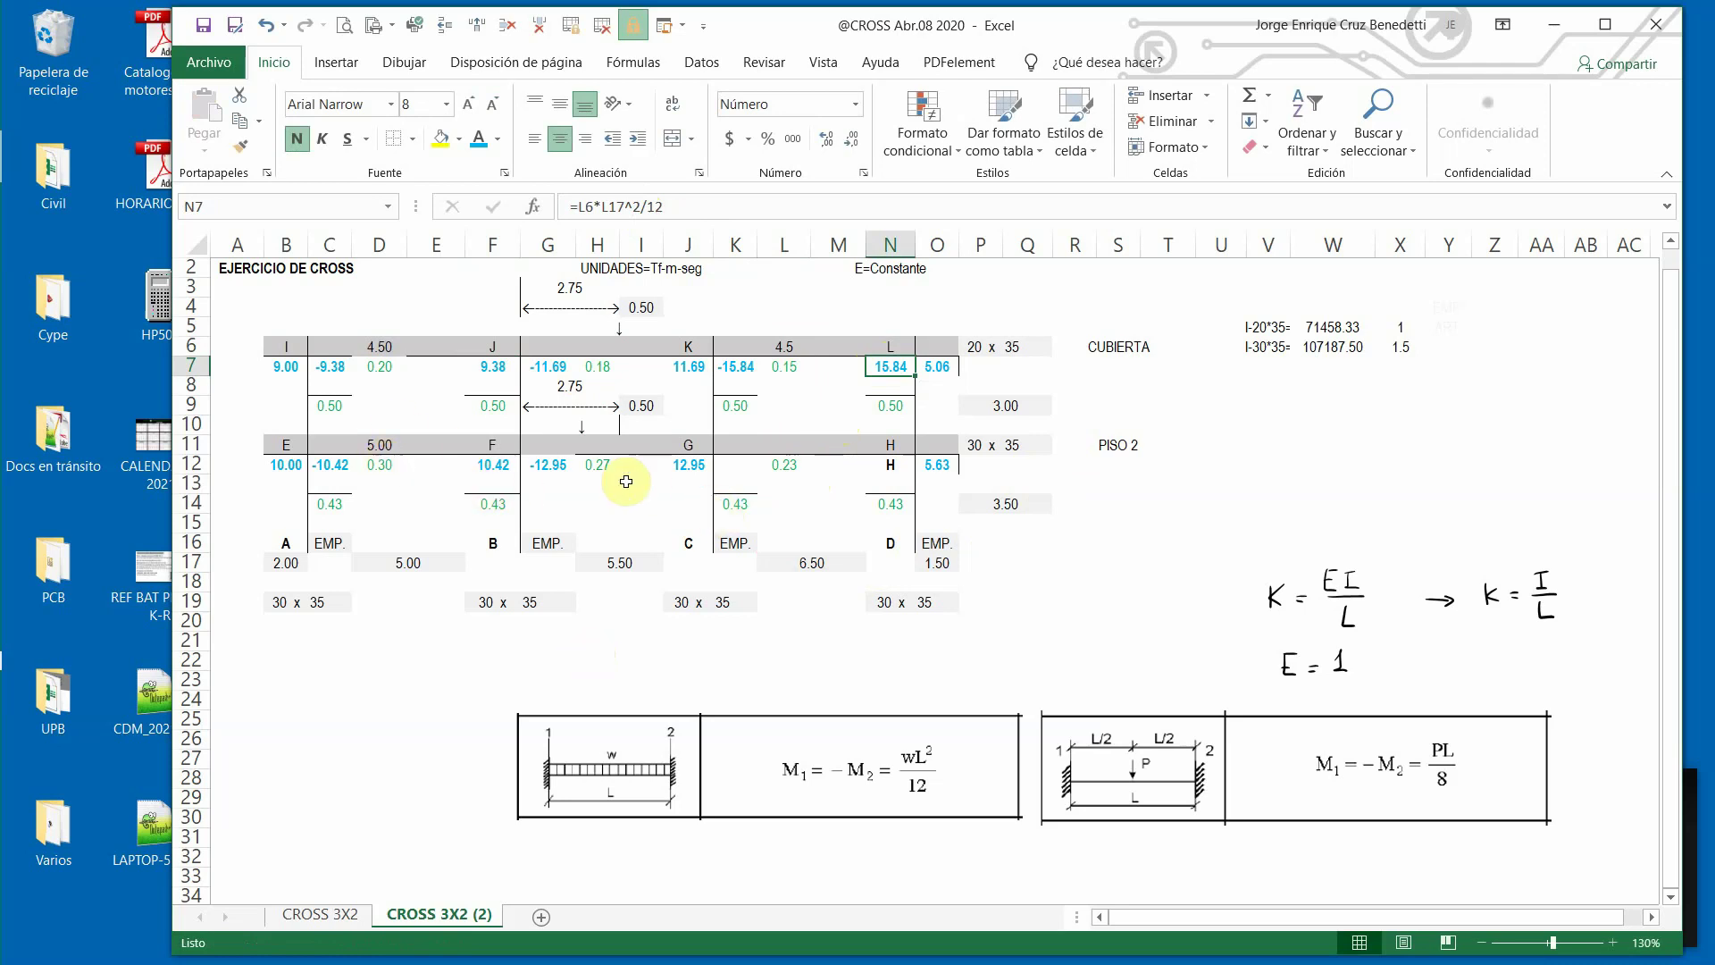
Copy the moment formula from C12 to K12, giving =-L11*L17^2/12, and check its references.
{"action": "left_click", "coordinate": [332, 470]}
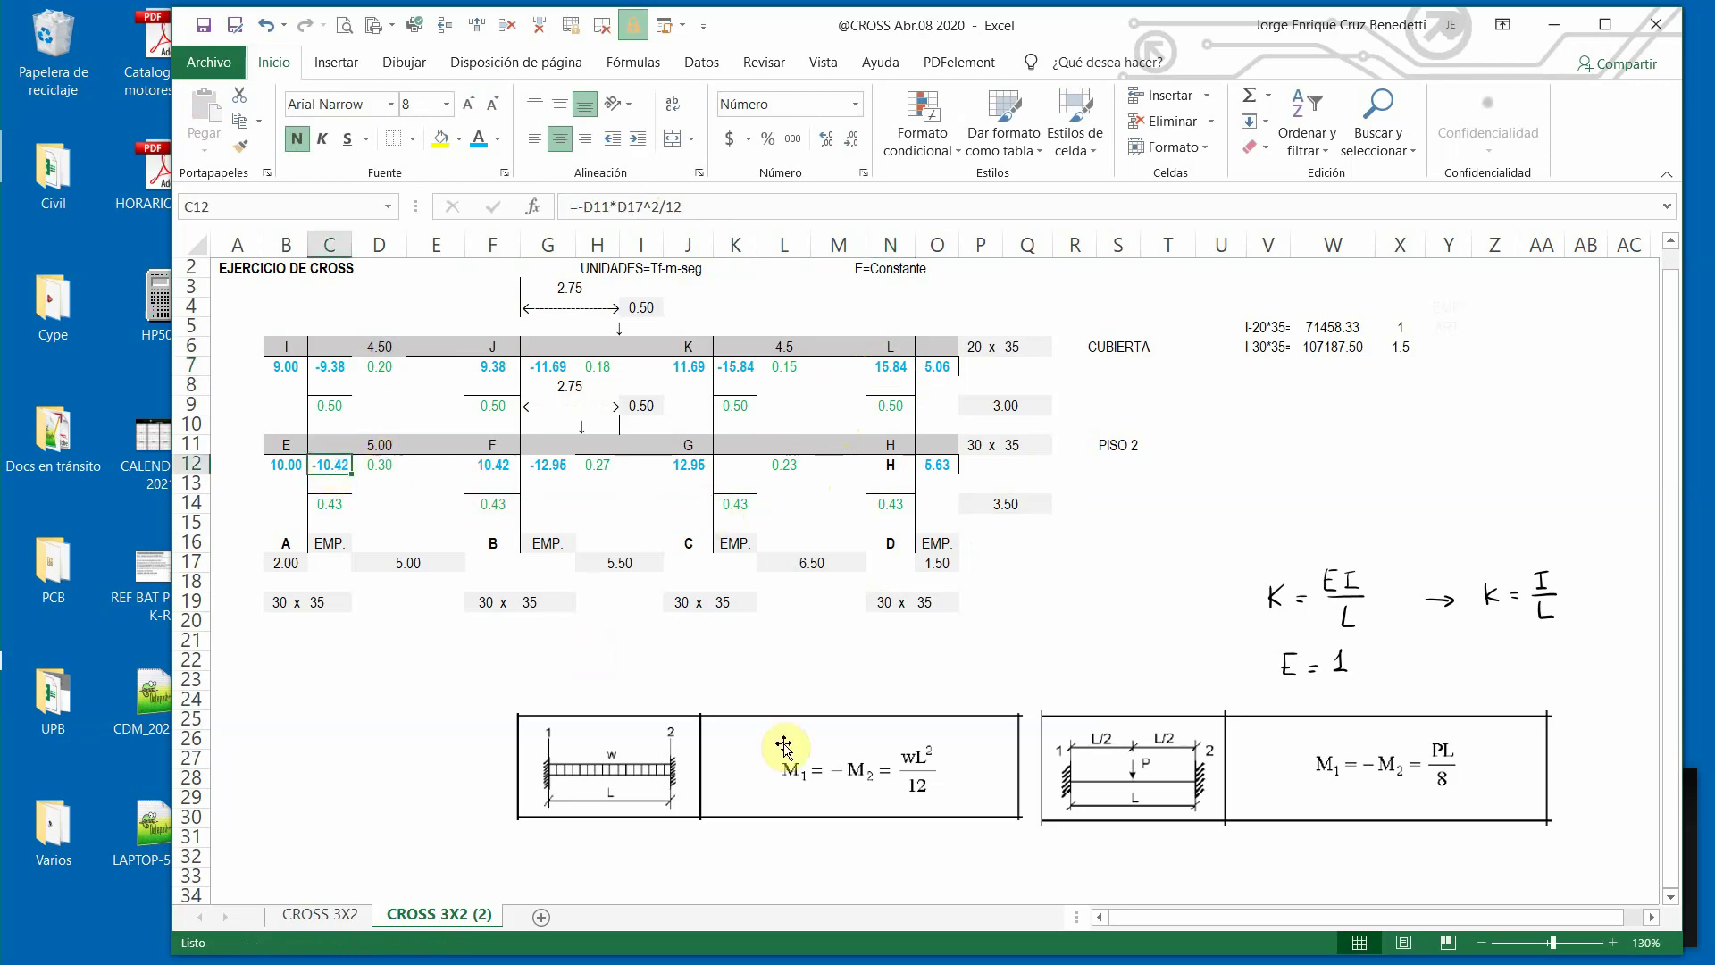
{"action": "key", "text": "ctrl+c"}
{"action": "left_click", "coordinate": [732, 465]}
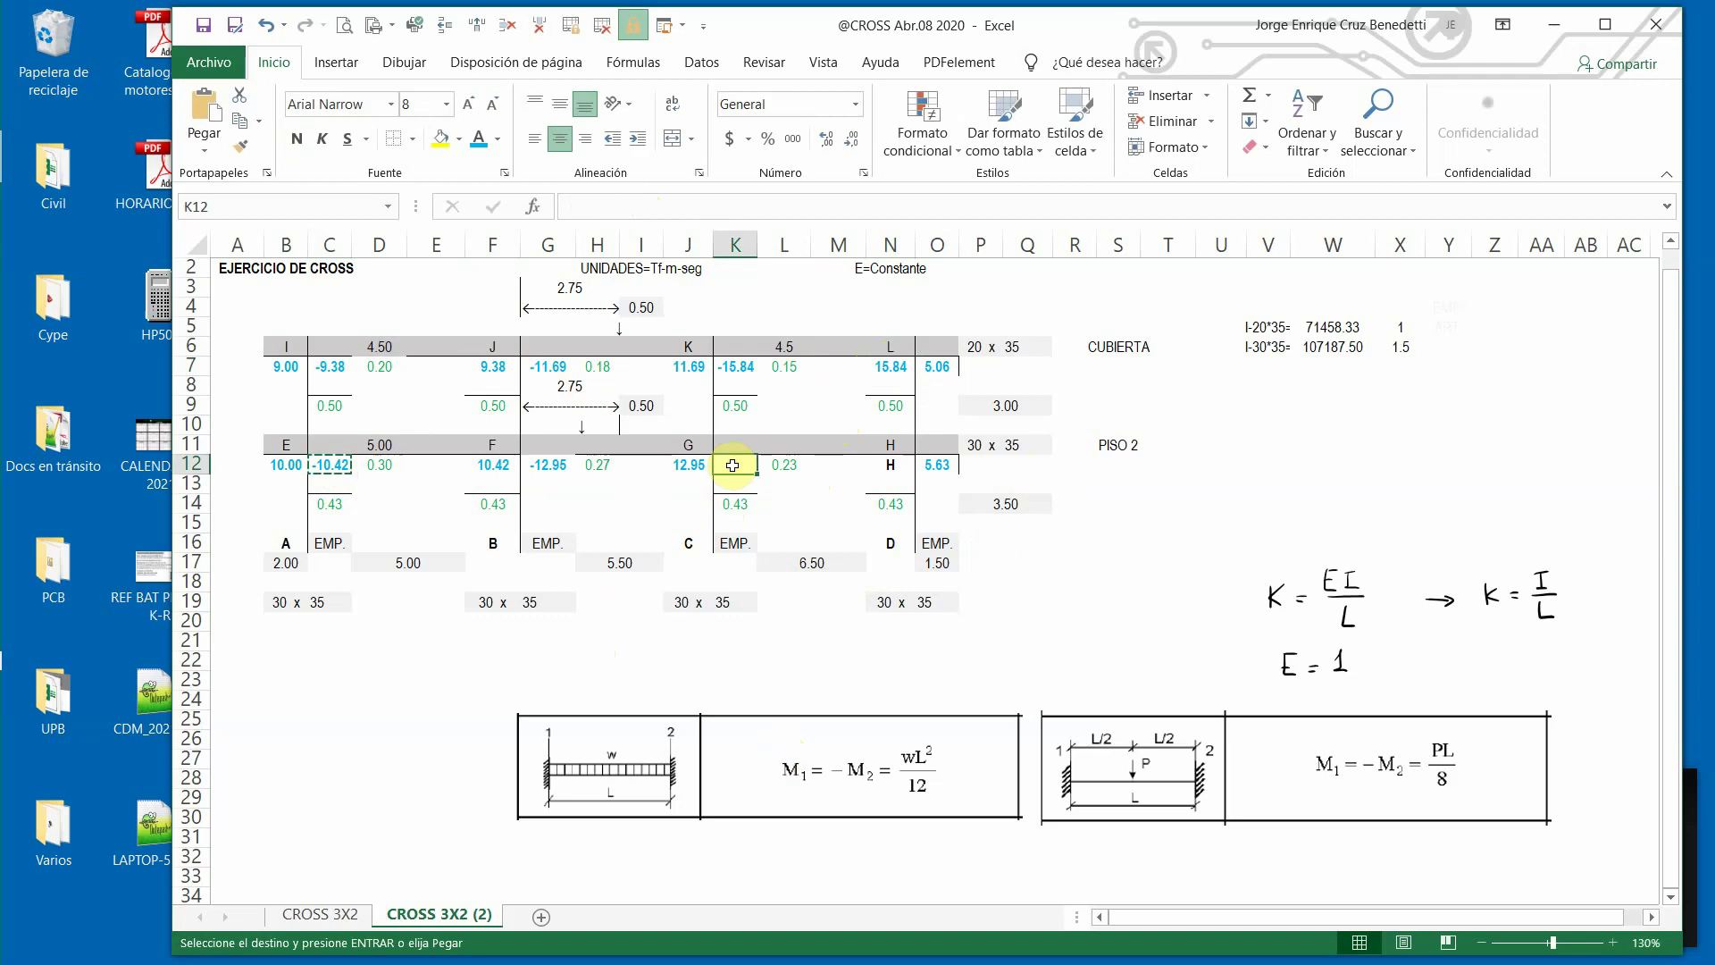
{"action": "key", "text": "ctrl+v"}
{"action": "key", "text": "ctrl"}
{"action": "left_click", "coordinate": [655, 208]}
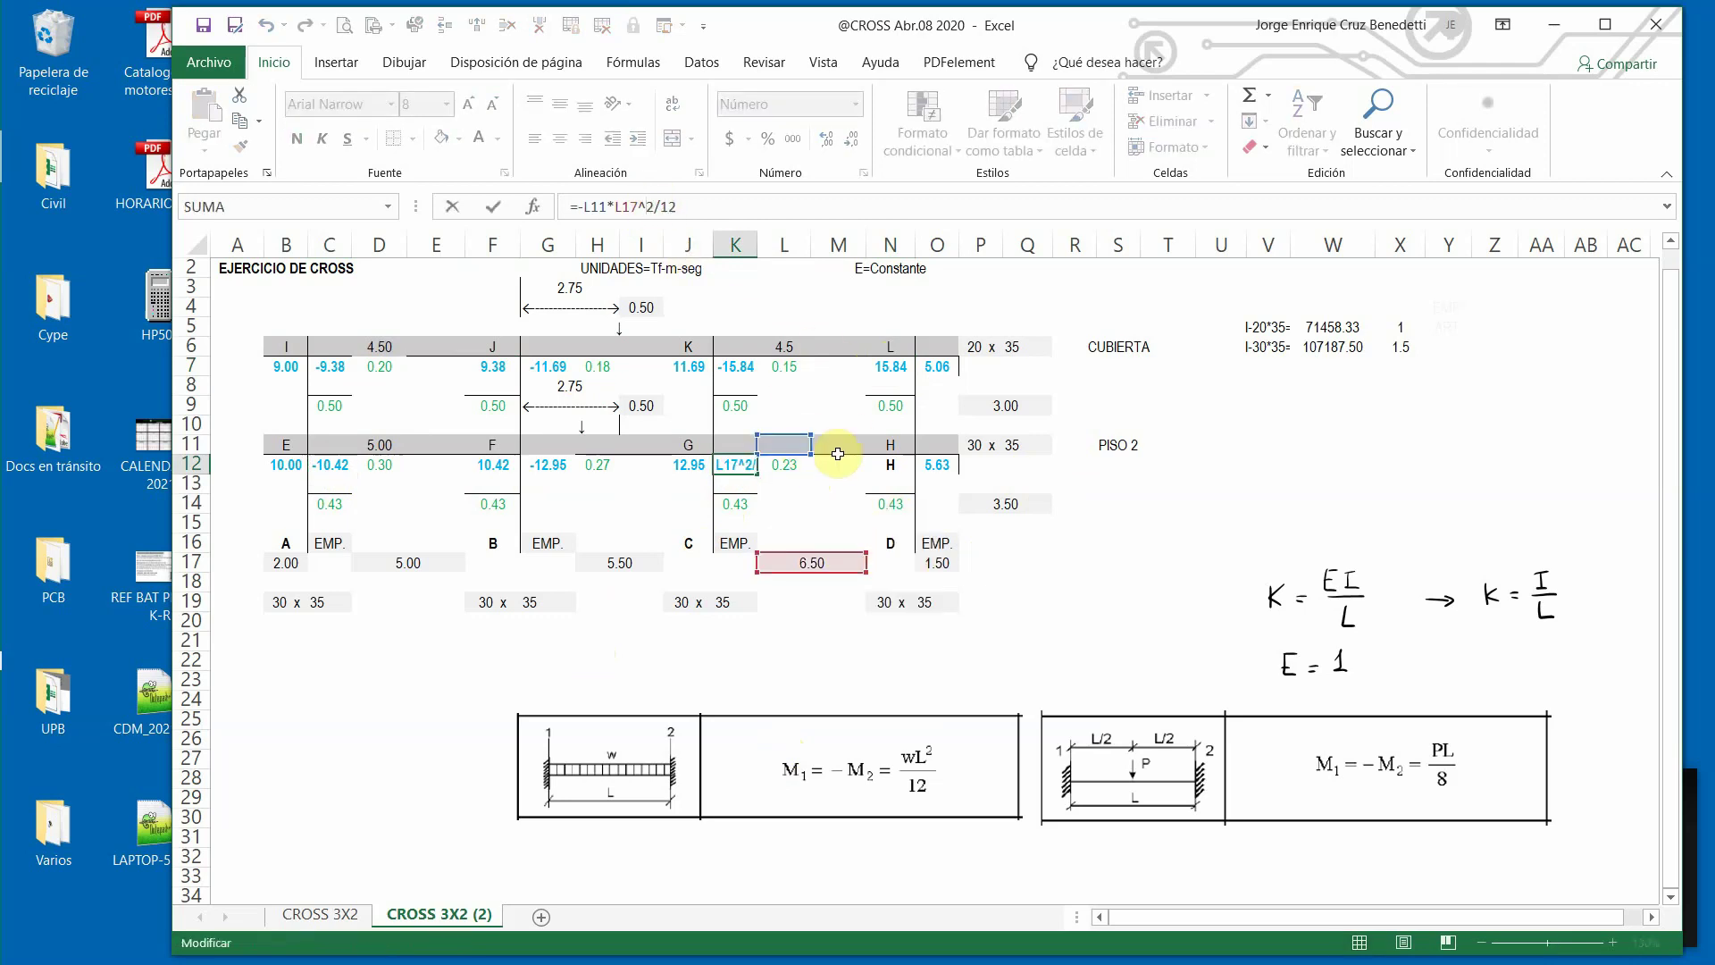
{"action": "key", "text": "Escape"}
Enter 4.5 in L11 as the distributed load of second-floor beam G-H.
{"action": "left_click", "coordinate": [790, 449]}
{"action": "type", "text": "4.5"}
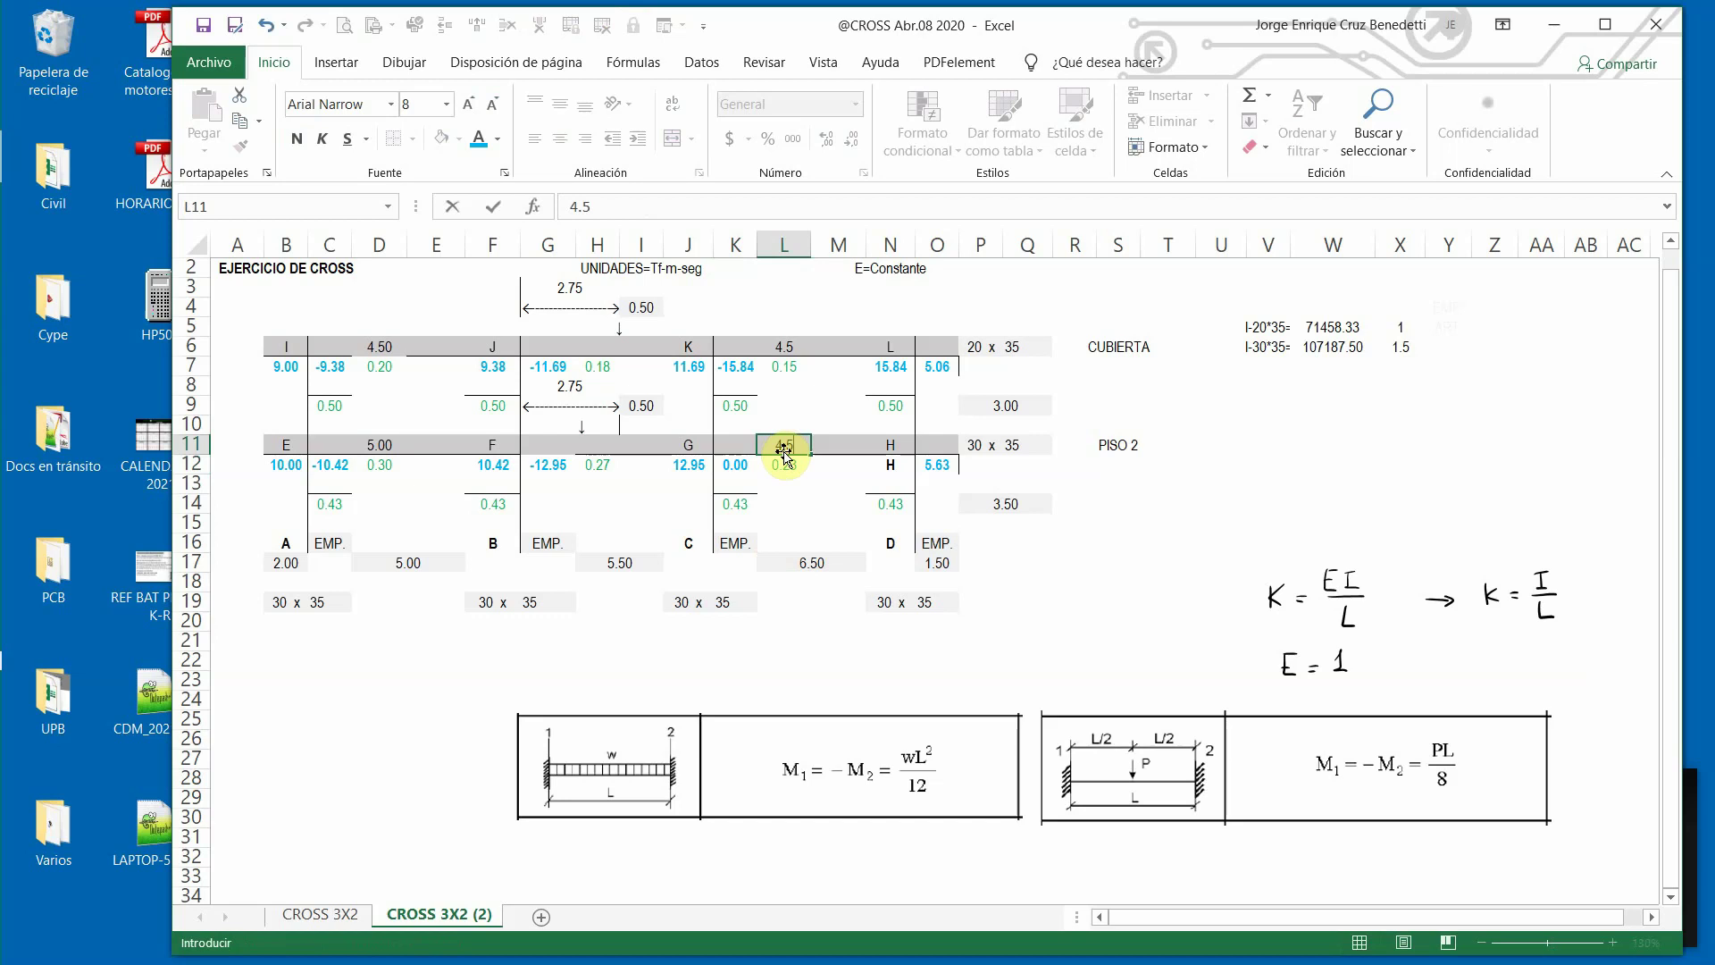
{"action": "key", "text": "Return"}
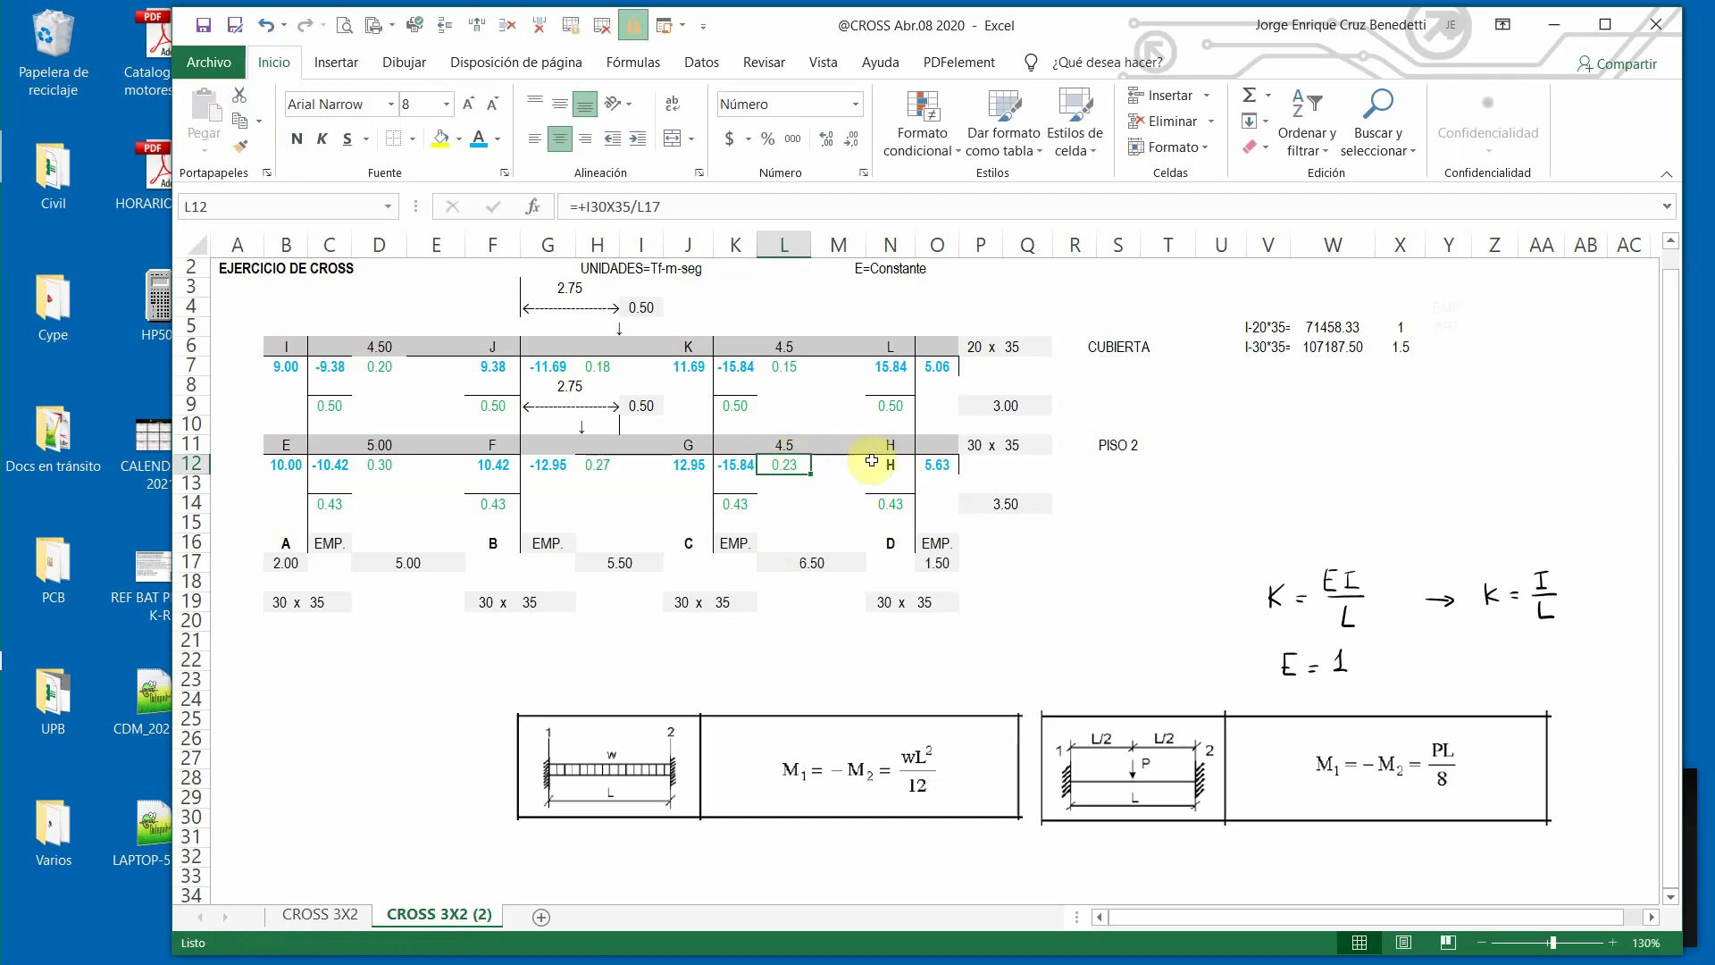
Copy the moment formula from F12 to N12, replacing the letter H with =L11*L17^2/12.
{"action": "left_click", "coordinate": [504, 463]}
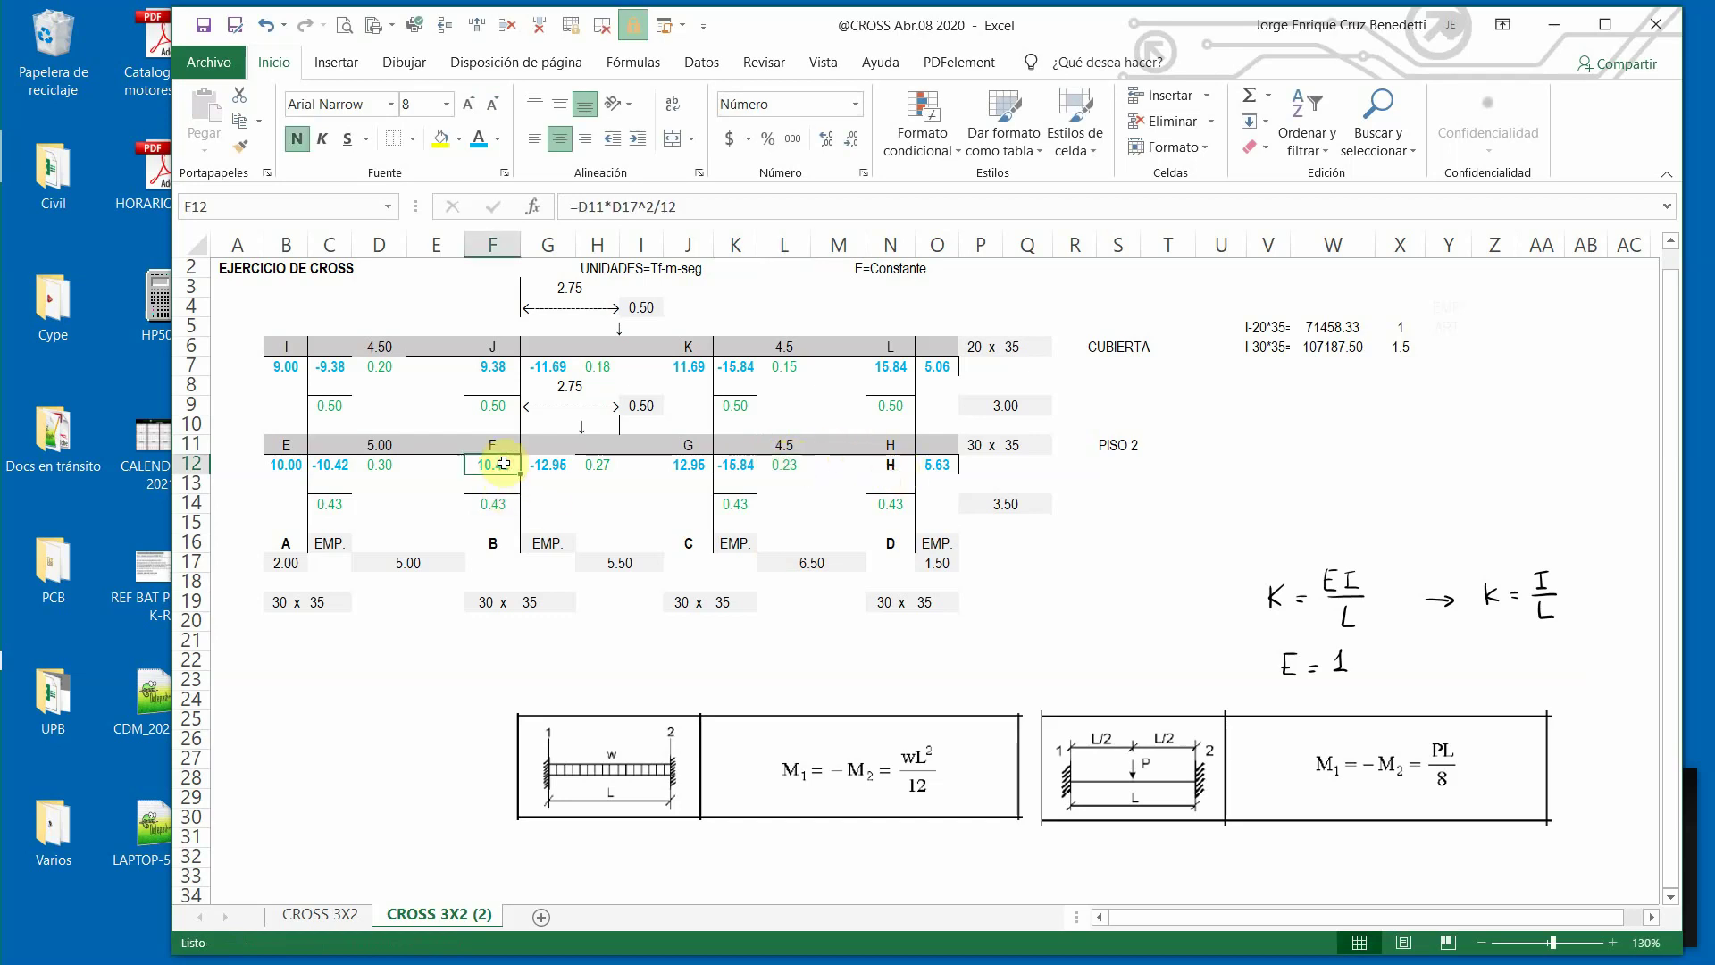
{"action": "key", "text": "ctrl+c"}
{"action": "left_click", "coordinate": [897, 465]}
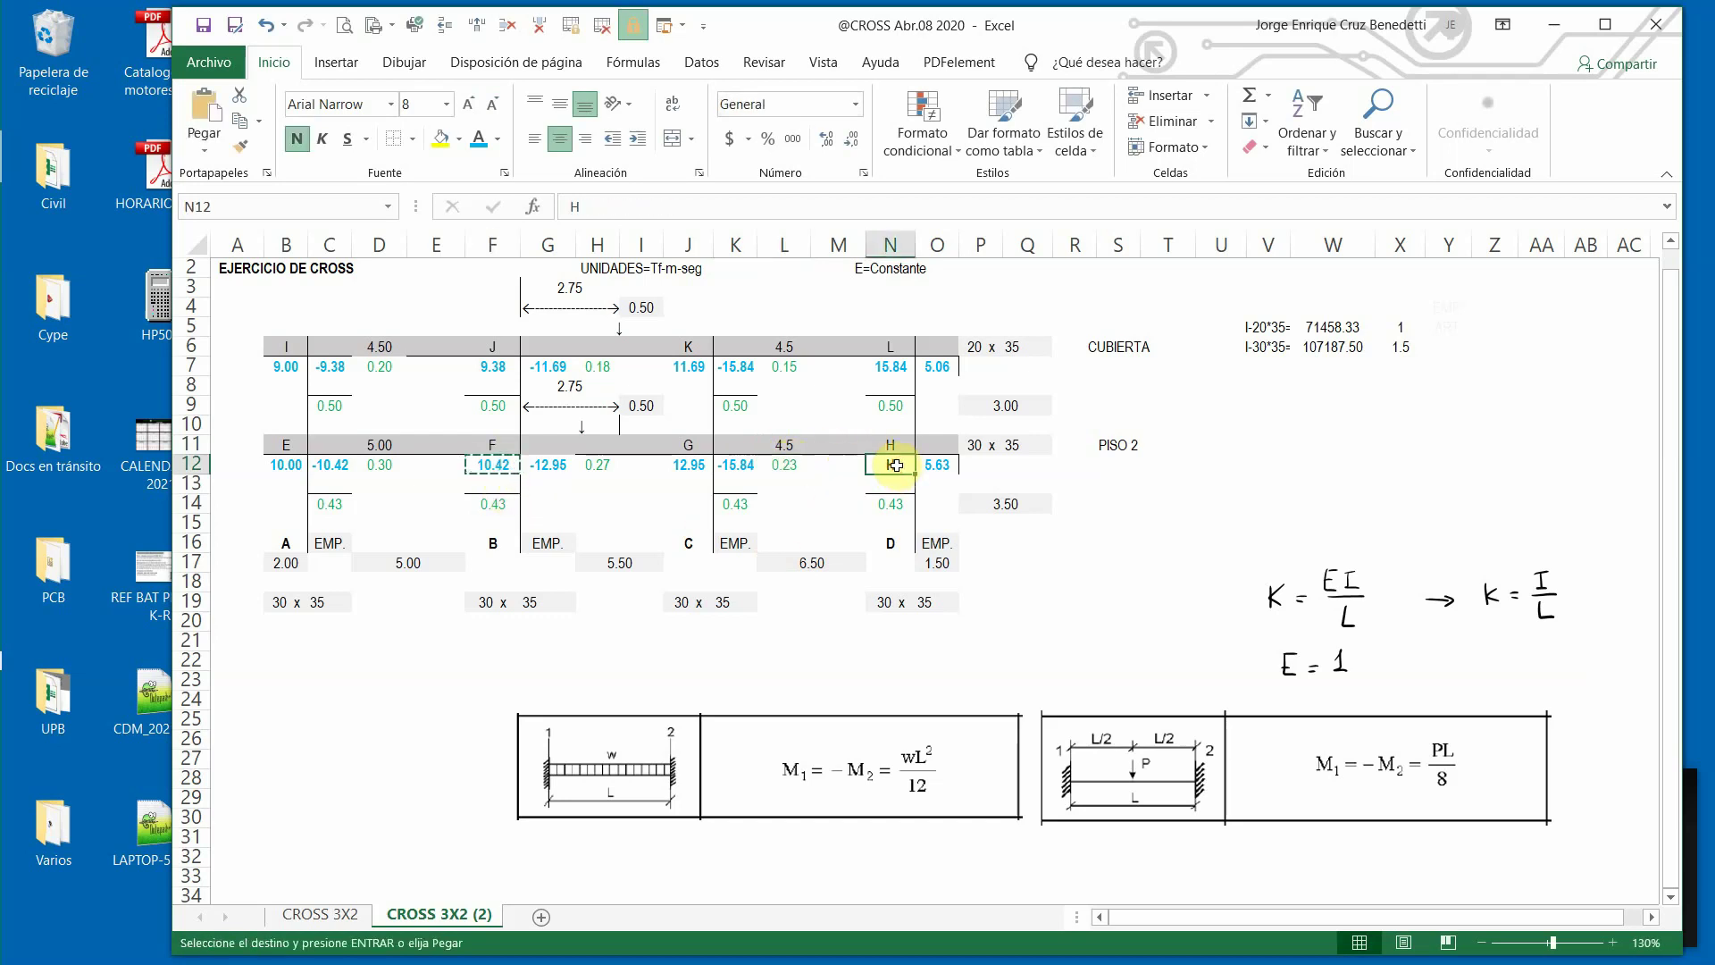
{"action": "key", "text": "ctrl+v"}
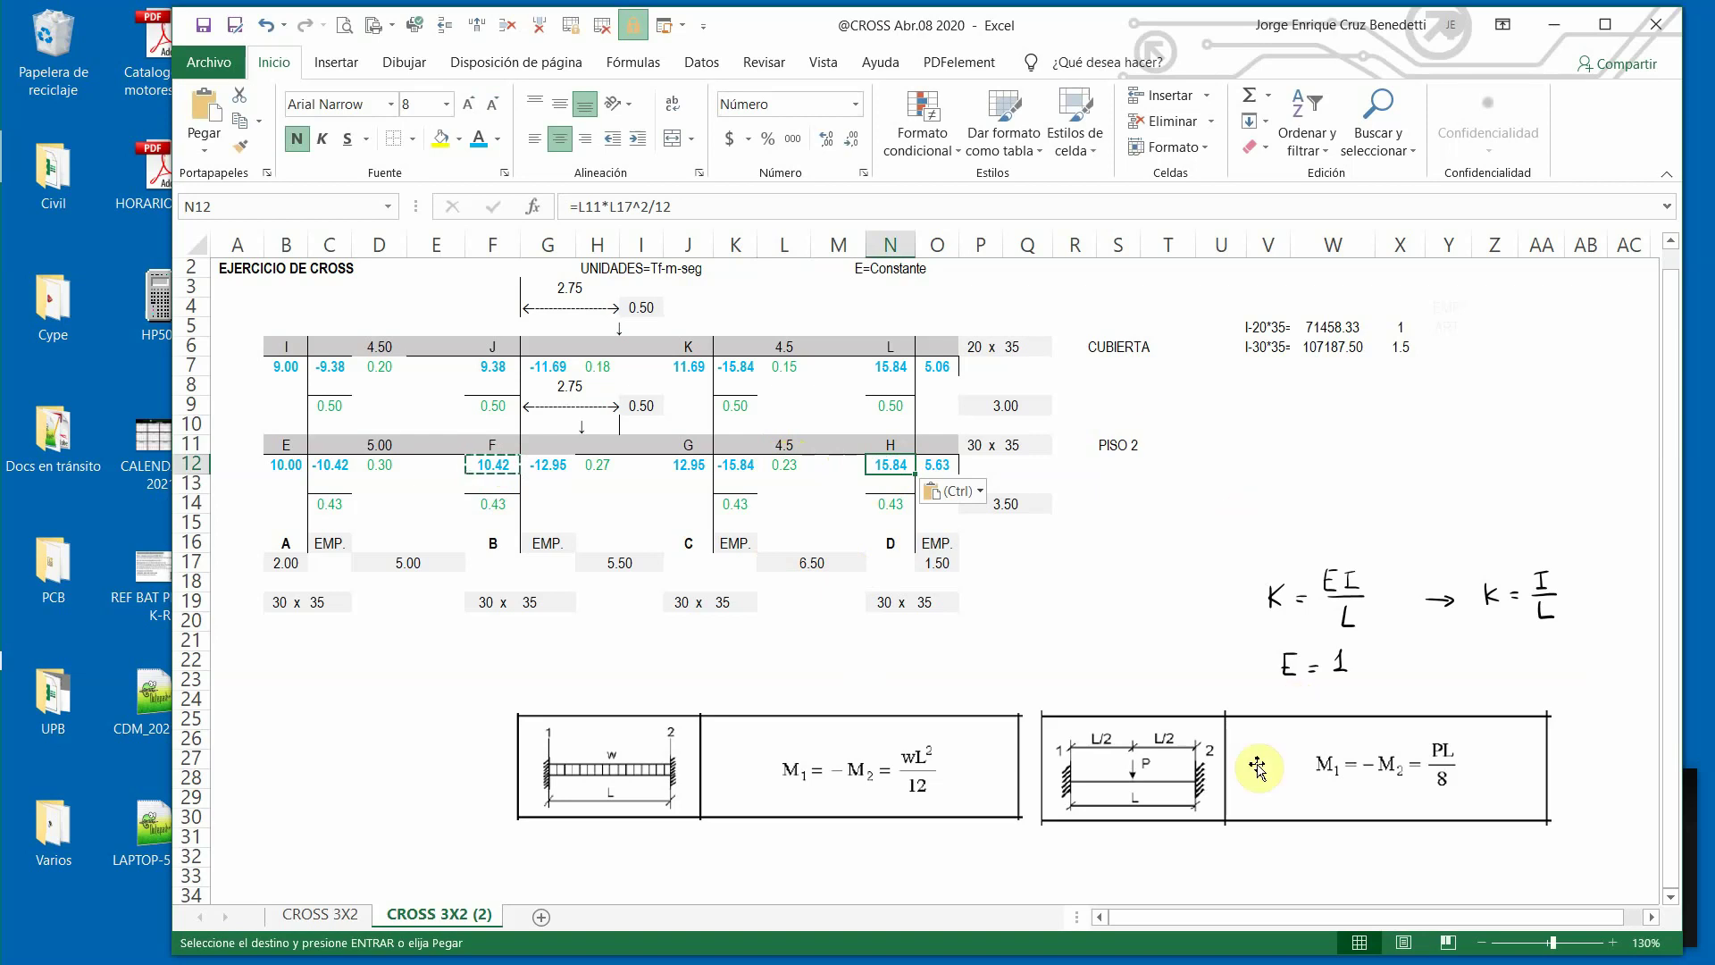
Move the PL/8 formula picture above the handwritten stiffness notes and the wL²/12 picture below them, clearing the area under the frame.
{"action": "left_click_drag", "start_coordinate": [1259, 782], "coordinate": [1455, 474]}
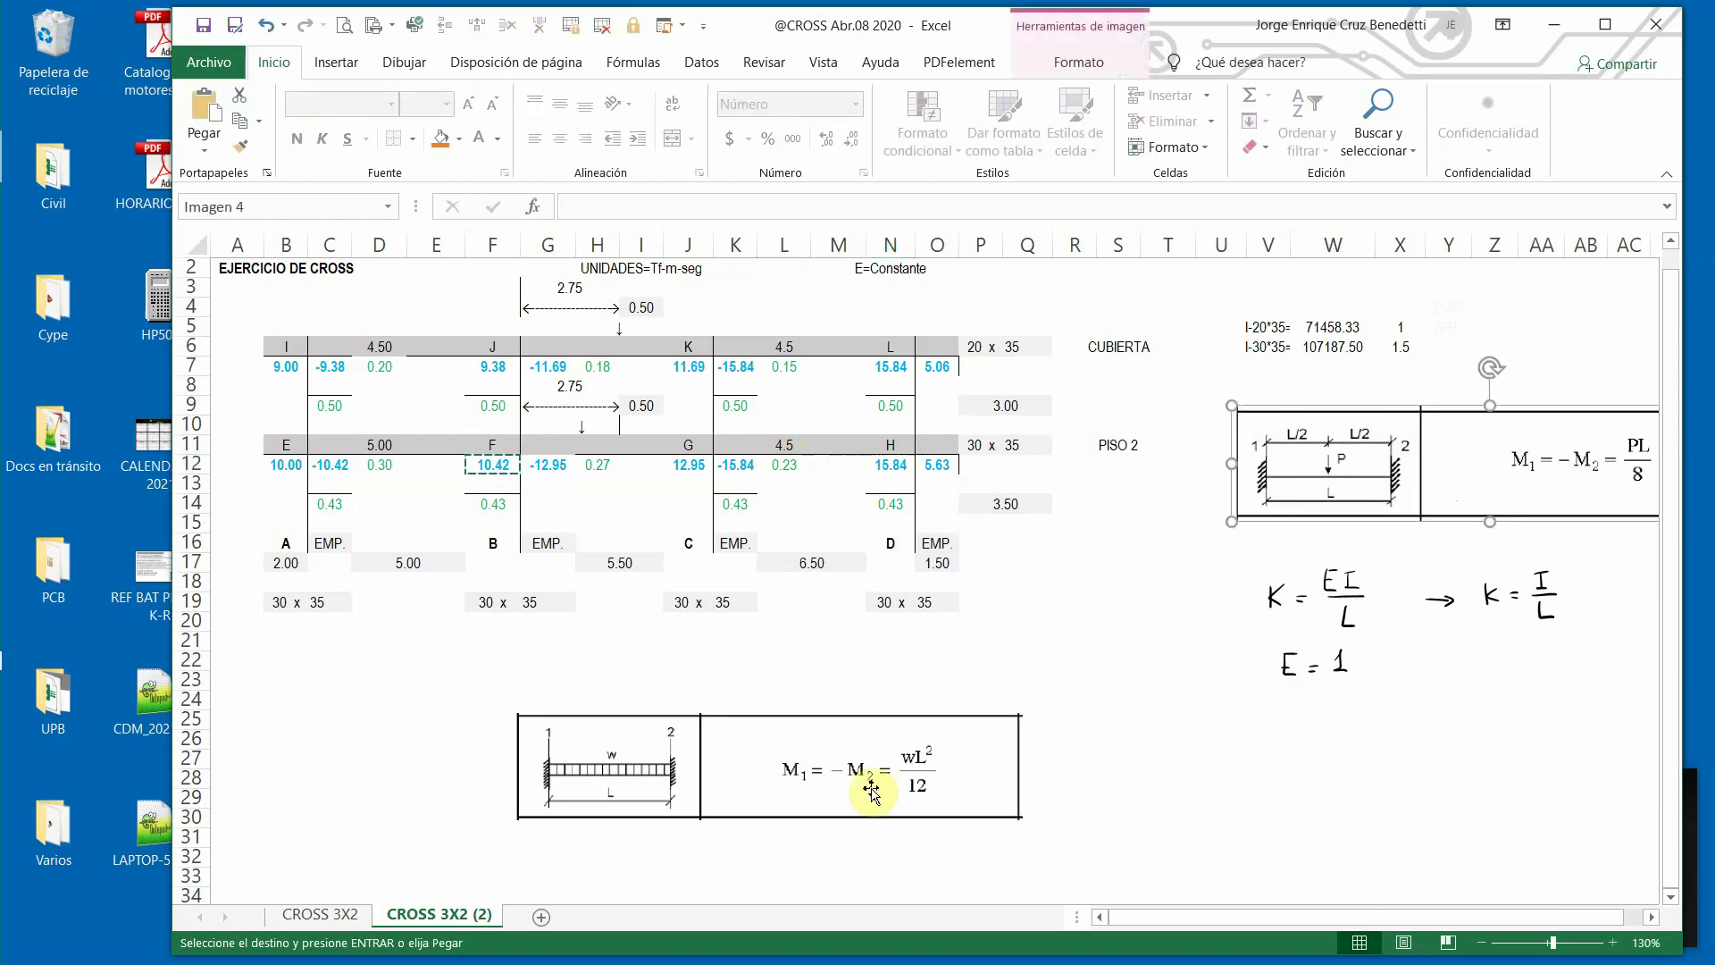
{"action": "left_click_drag", "start_coordinate": [869, 782], "coordinate": [1604, 779]}
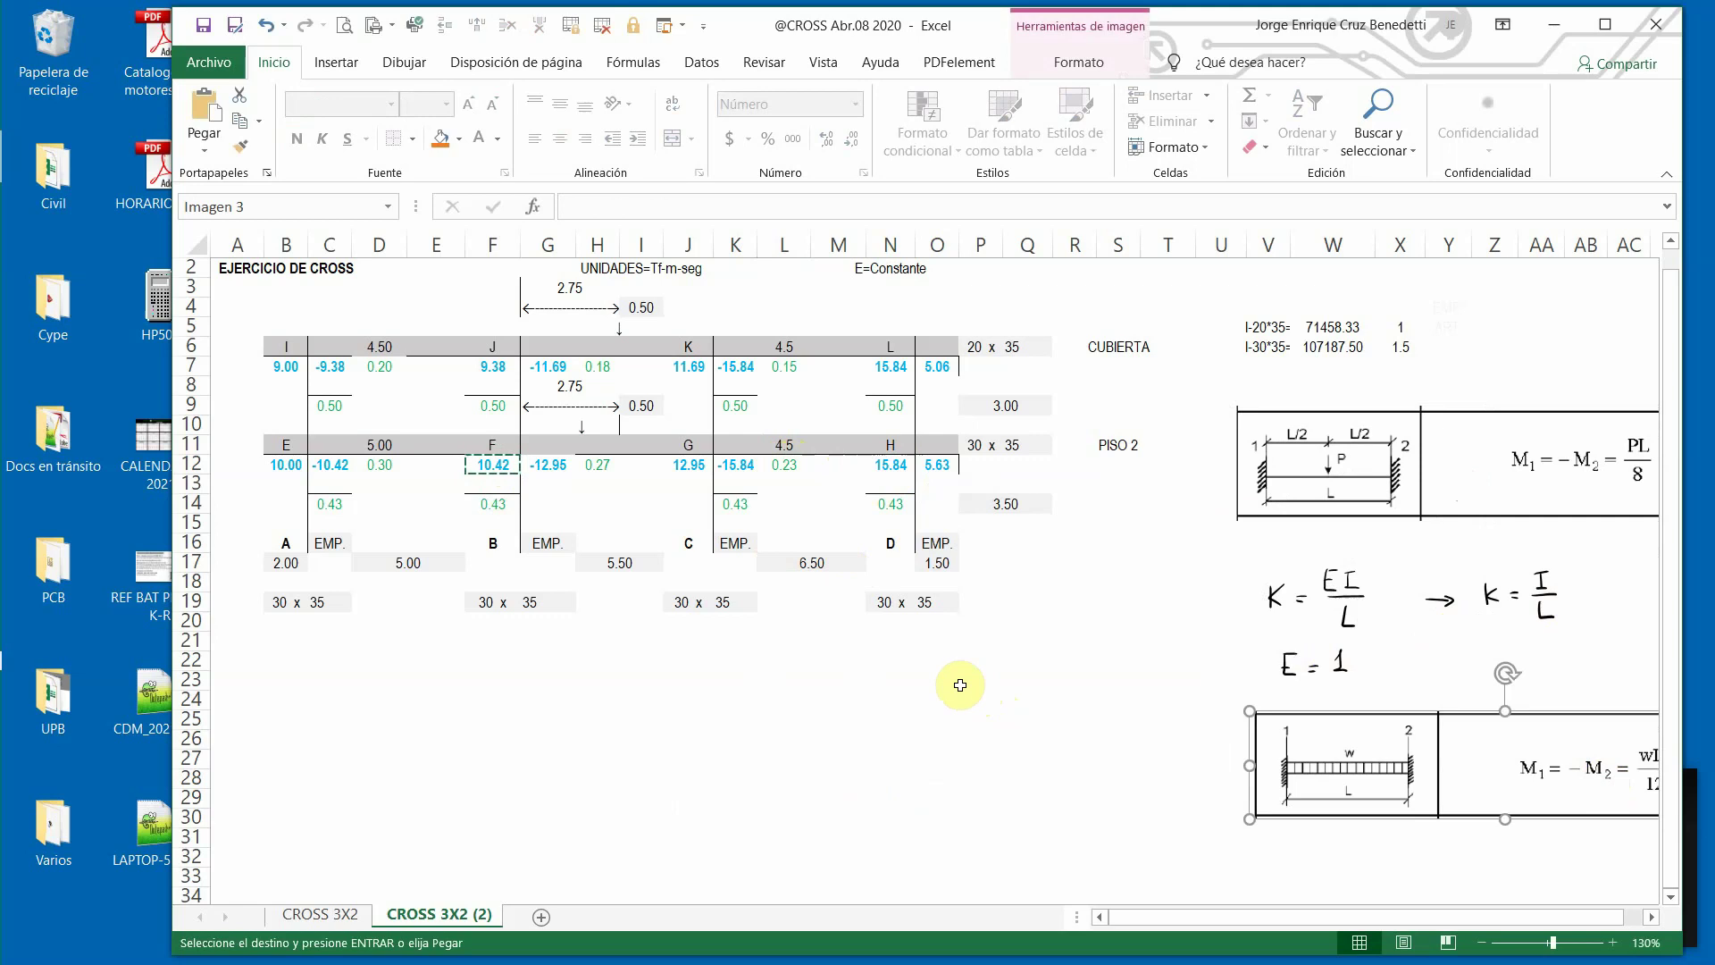
{"action": "key", "text": "Escape"}
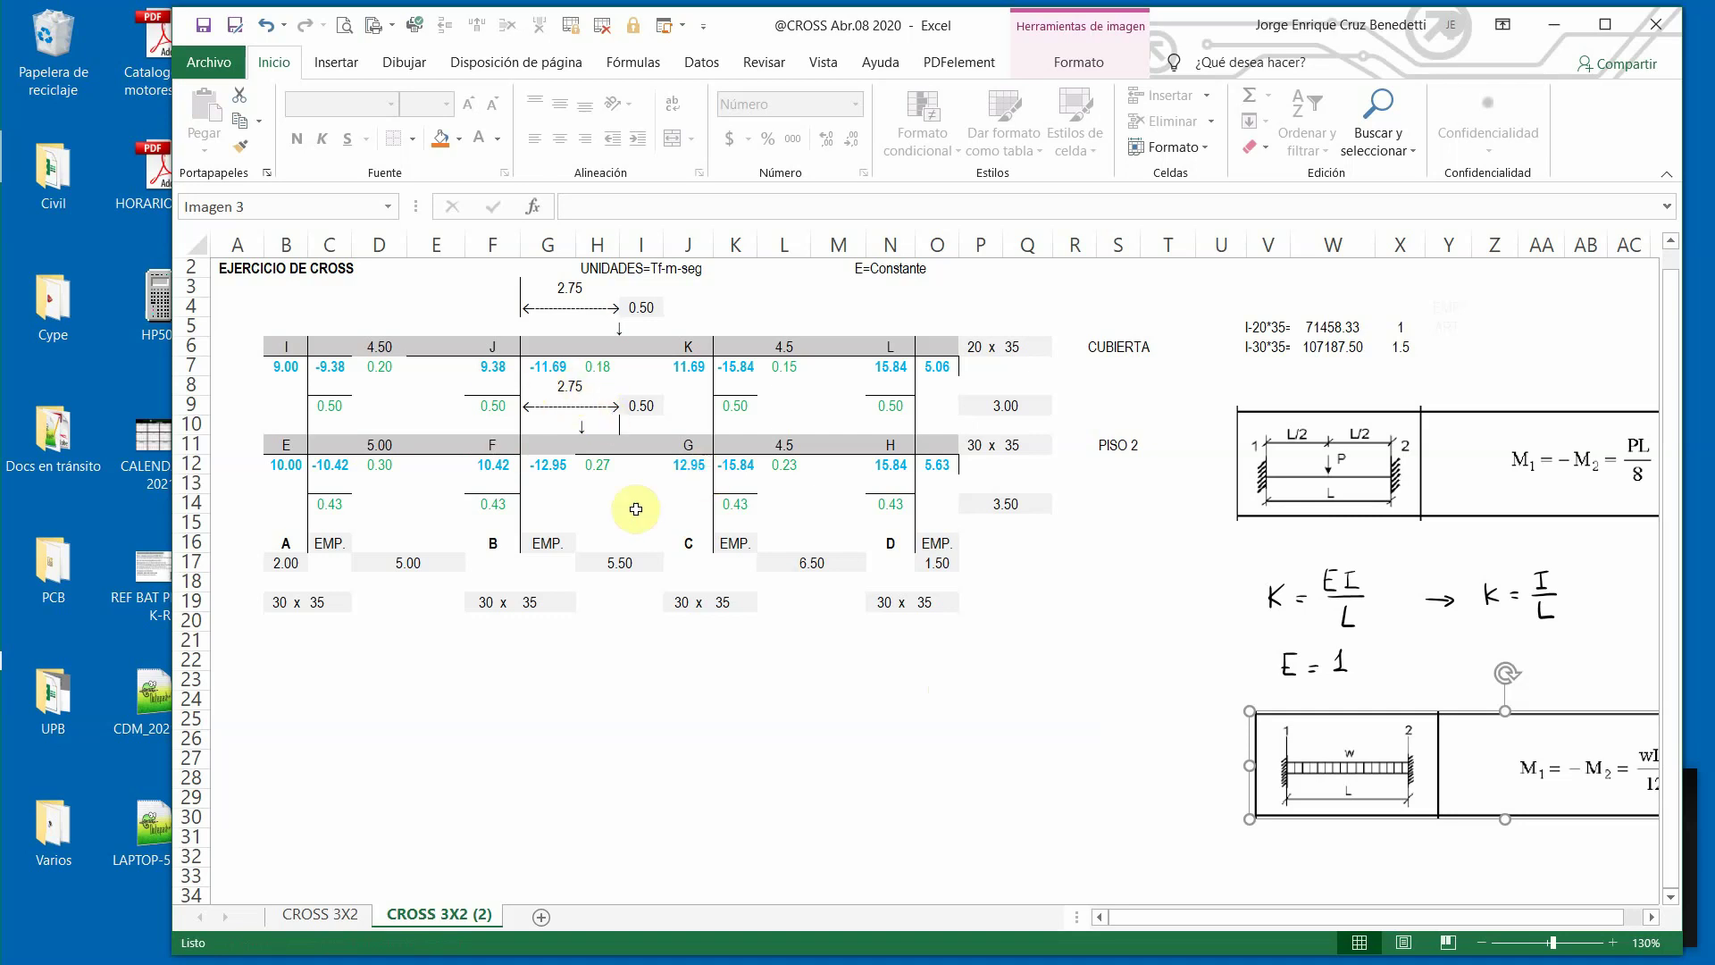
Make the node labels F, J, I and E of the frame bold.
{"action": "left_click", "coordinate": [507, 446]}
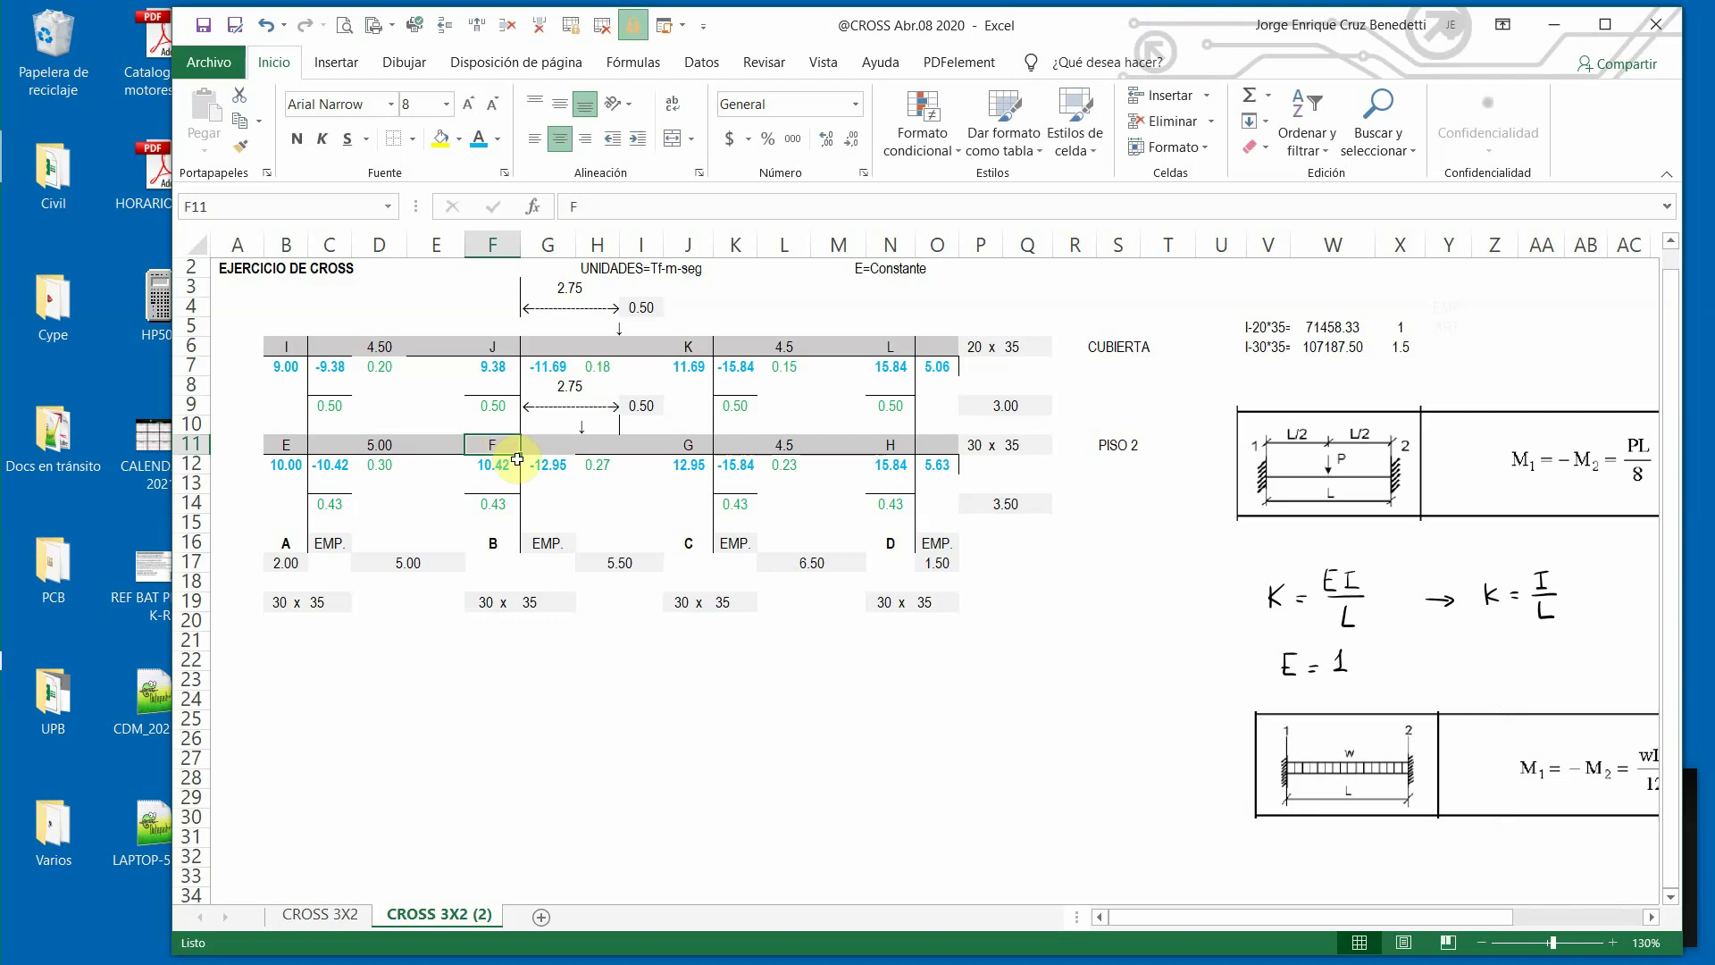
{"action": "left_click", "coordinate": [296, 141]}
{"action": "left_click", "coordinate": [492, 347]}
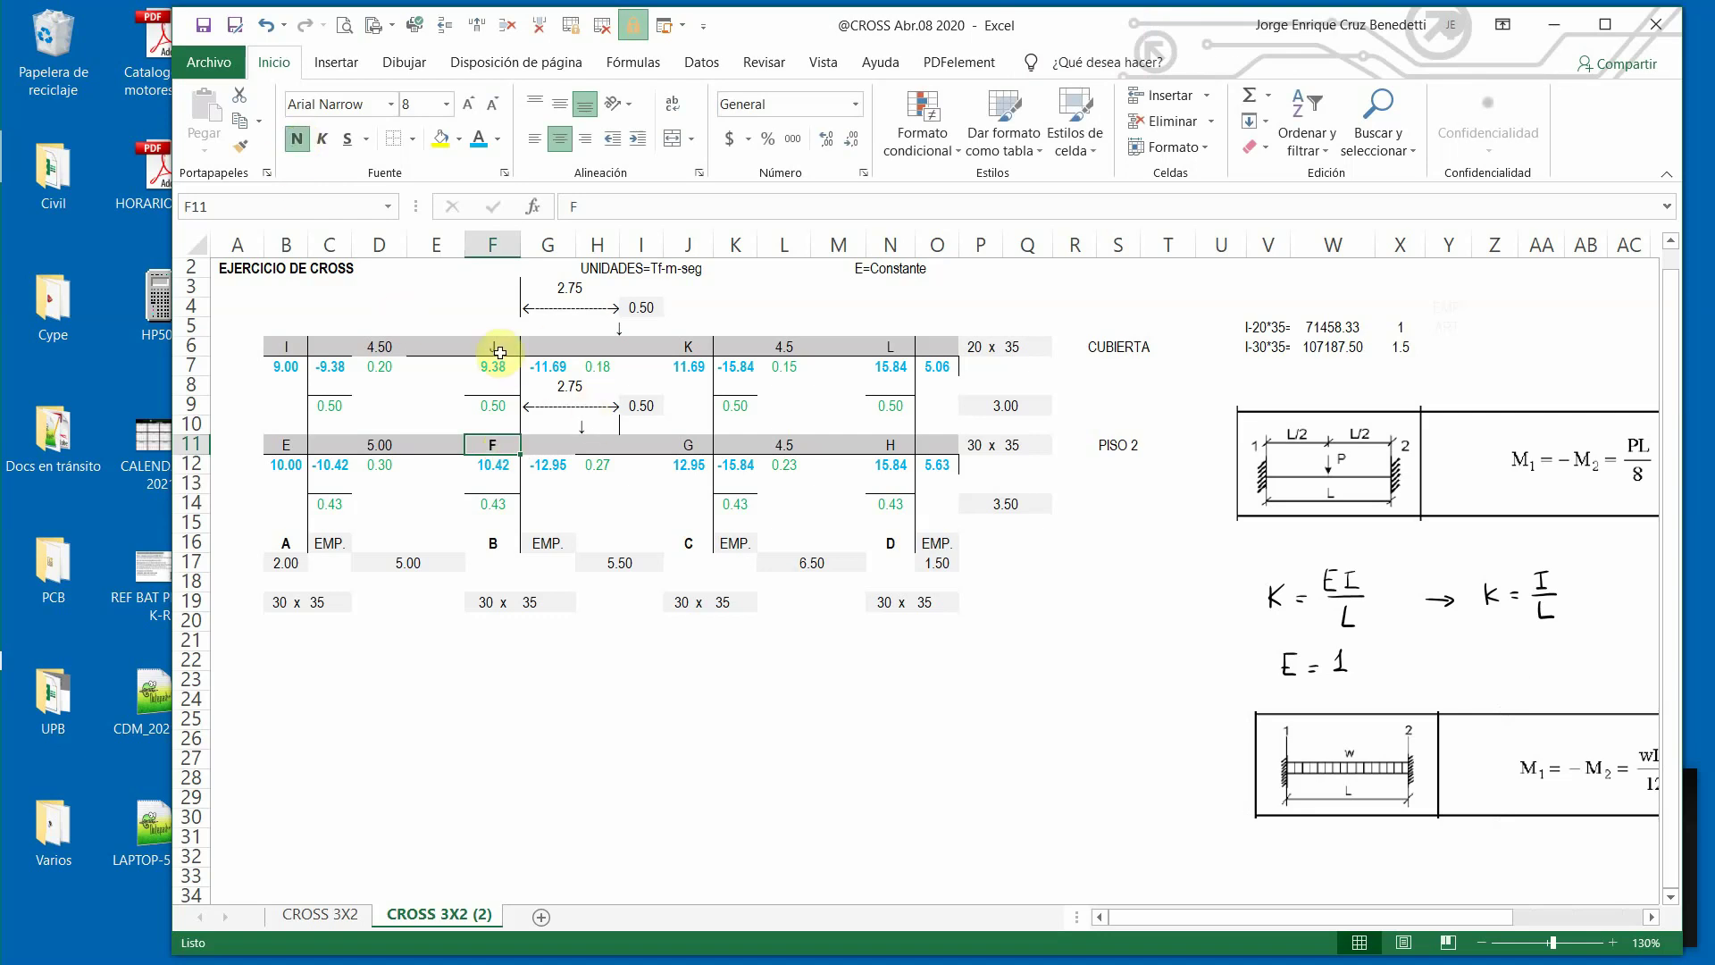
{"action": "left_click", "coordinate": [296, 140]}
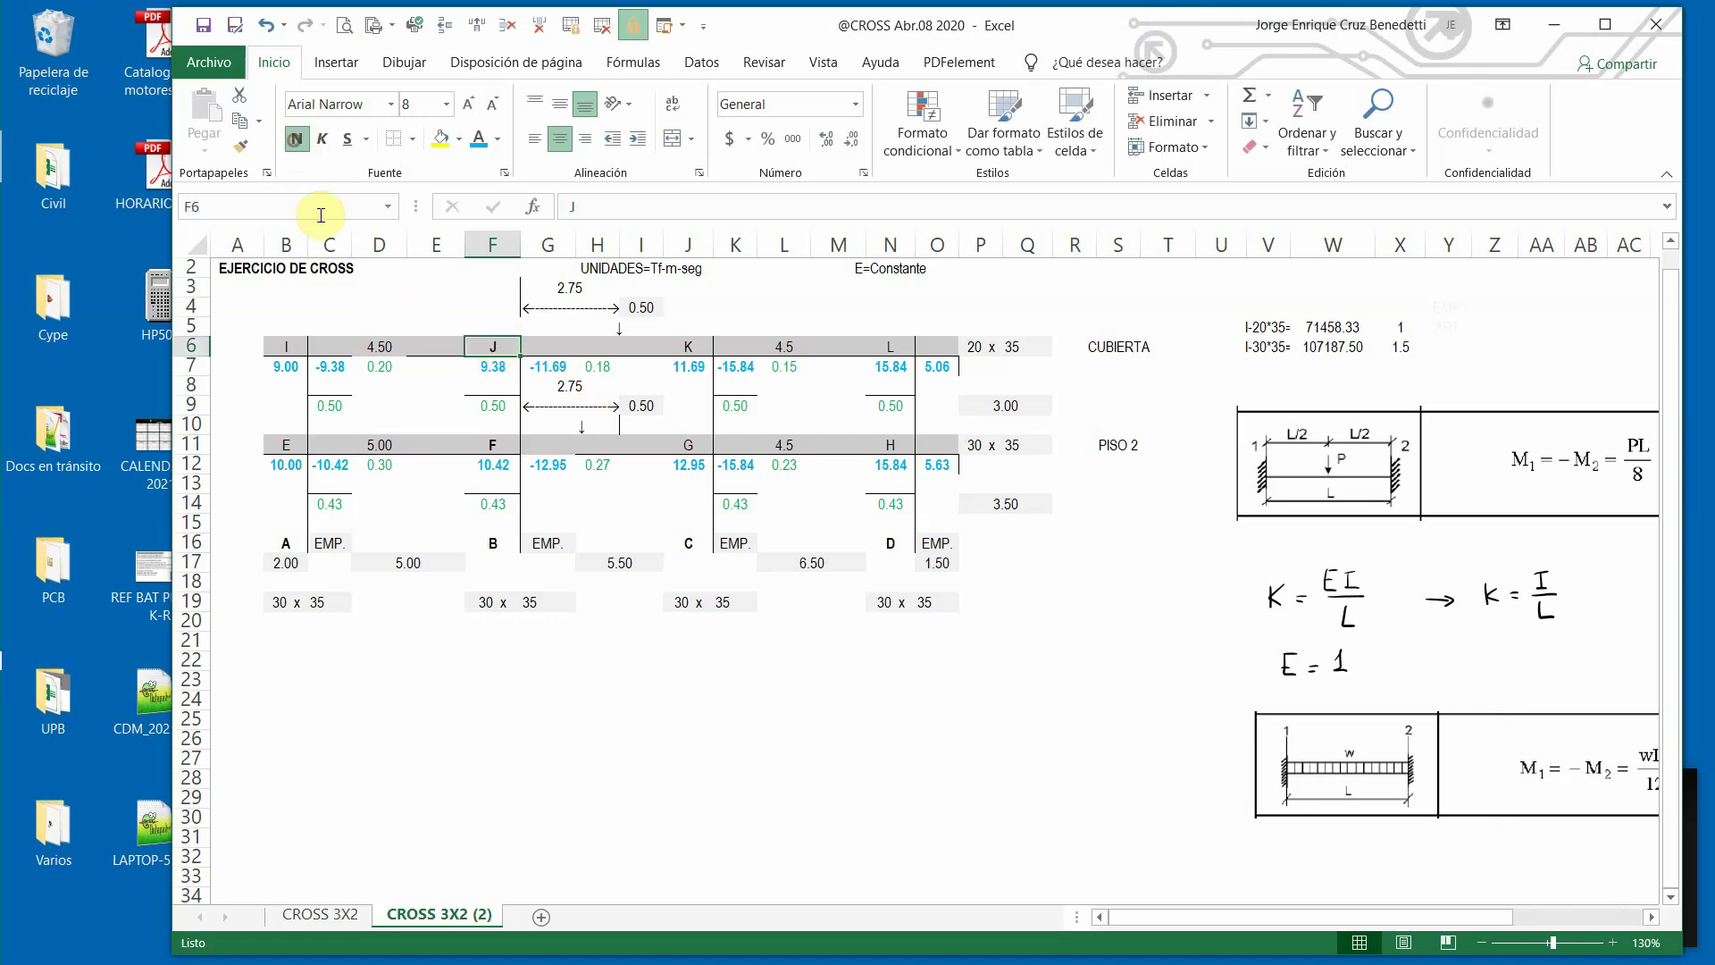
{"action": "left_click", "coordinate": [284, 348]}
{"action": "left_click", "coordinate": [296, 140]}
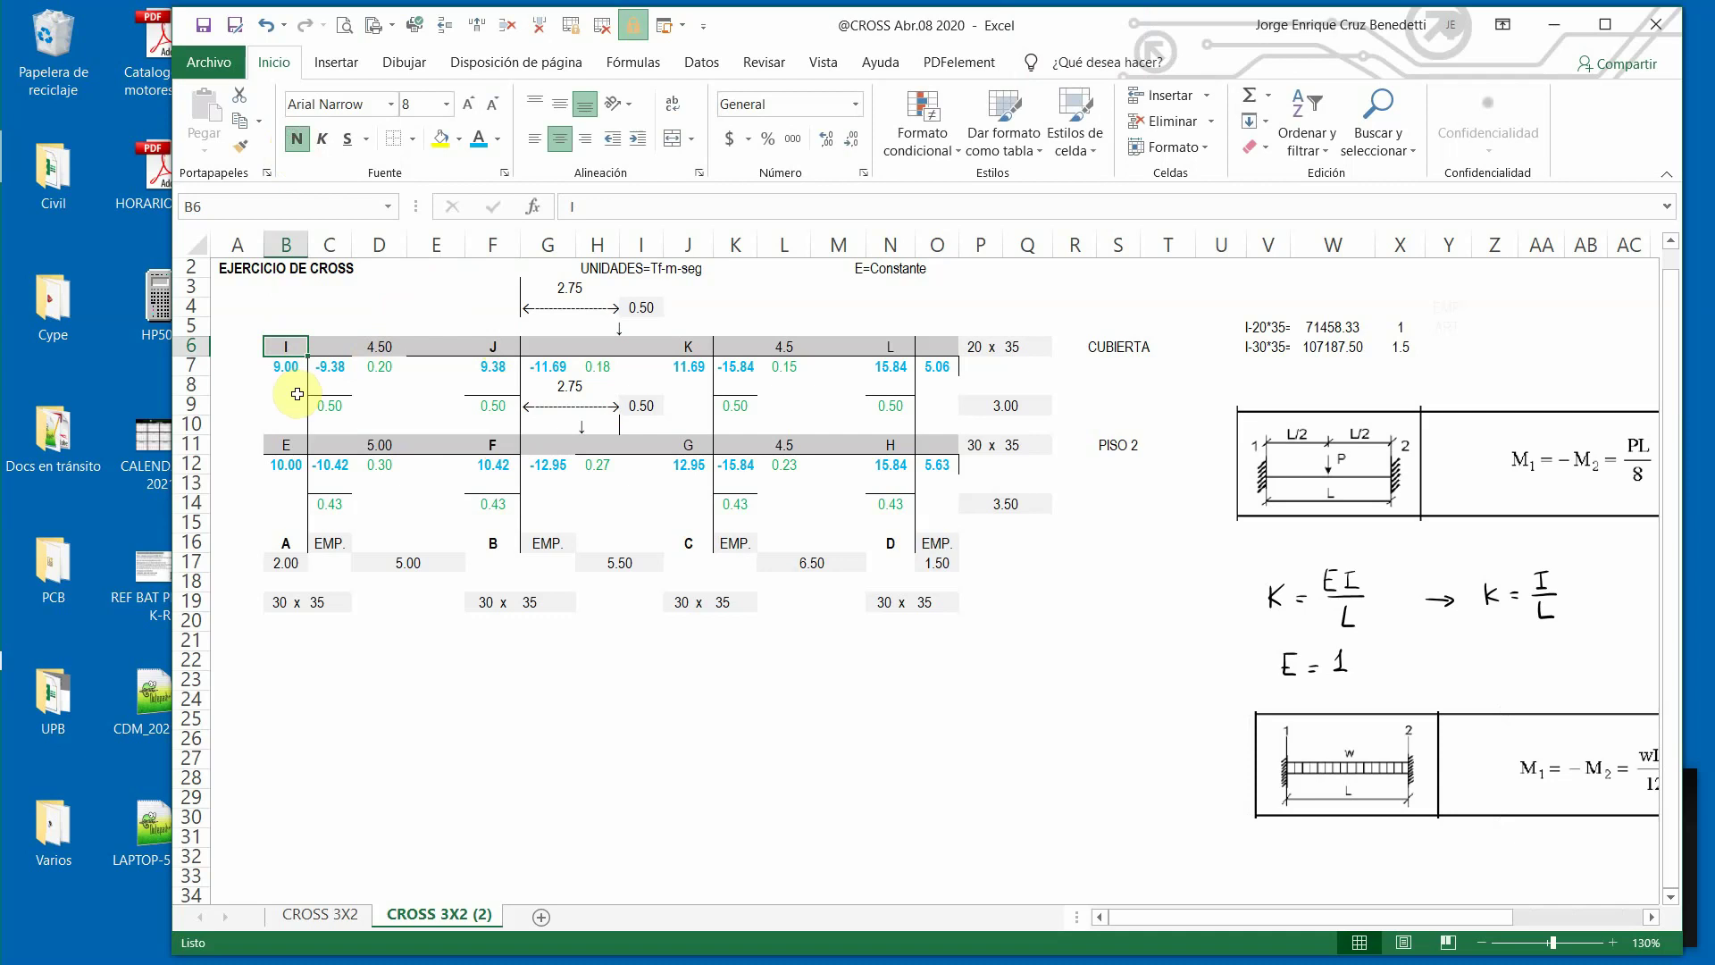
{"action": "left_click", "coordinate": [284, 444]}
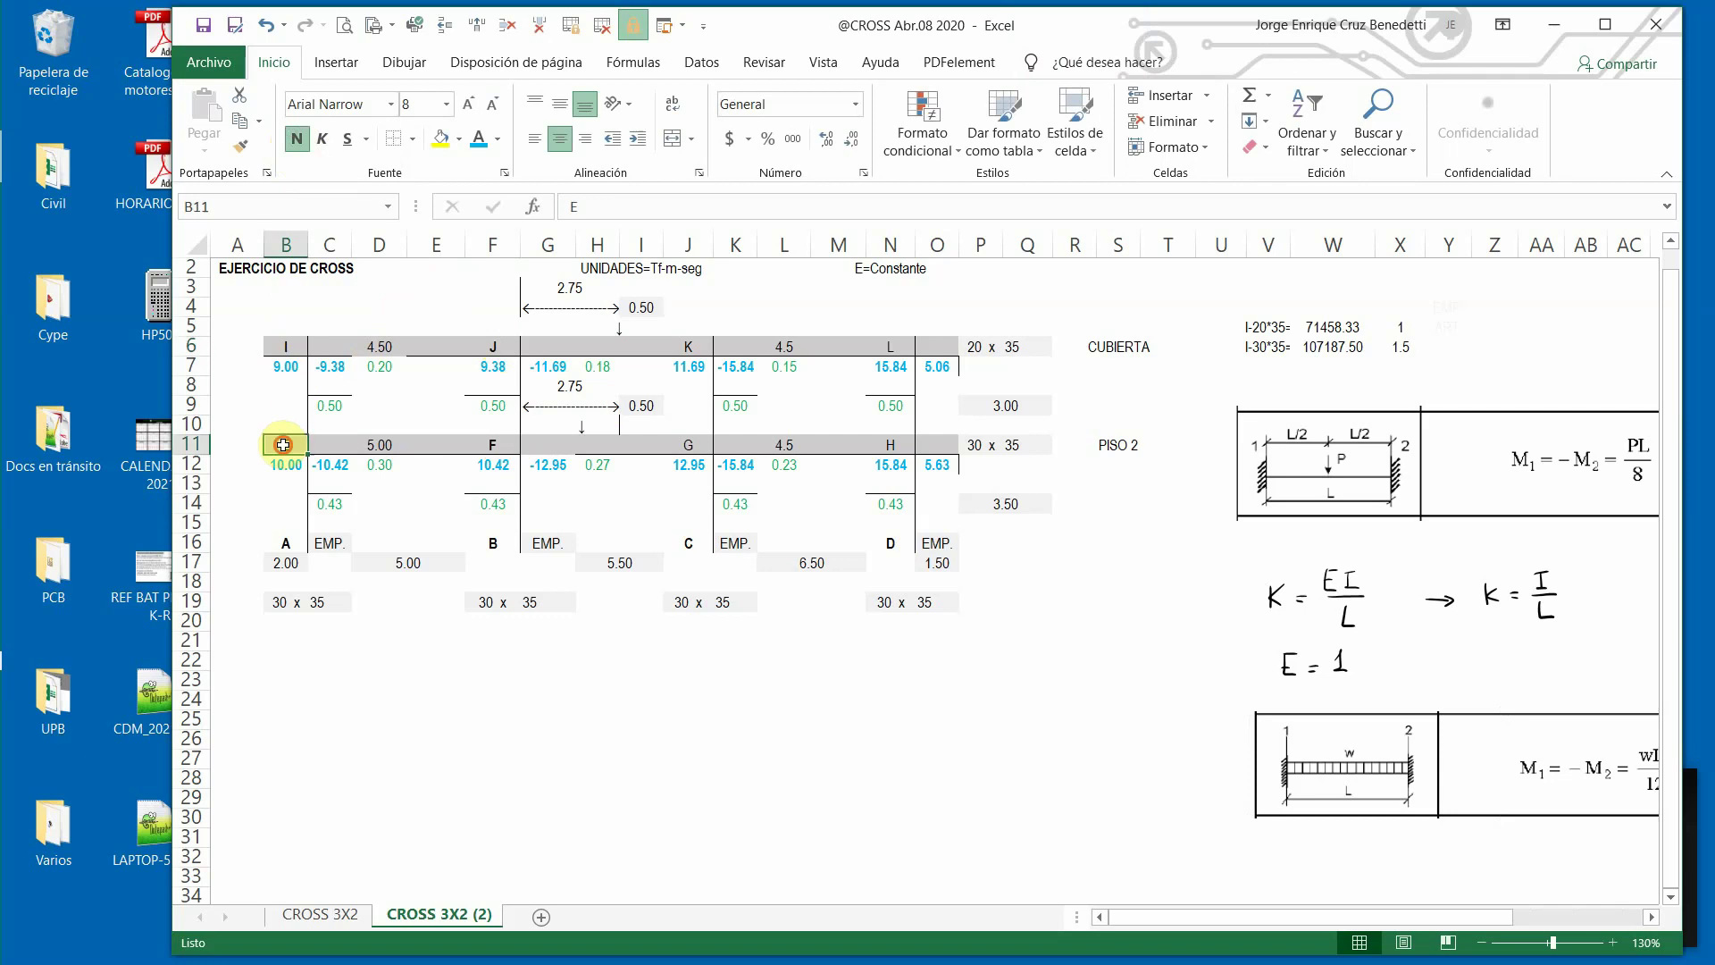
{"action": "left_click", "coordinate": [297, 143]}
Make the remaining node labels K, G, L and H of the frame bold.
{"action": "left_click", "coordinate": [678, 344]}
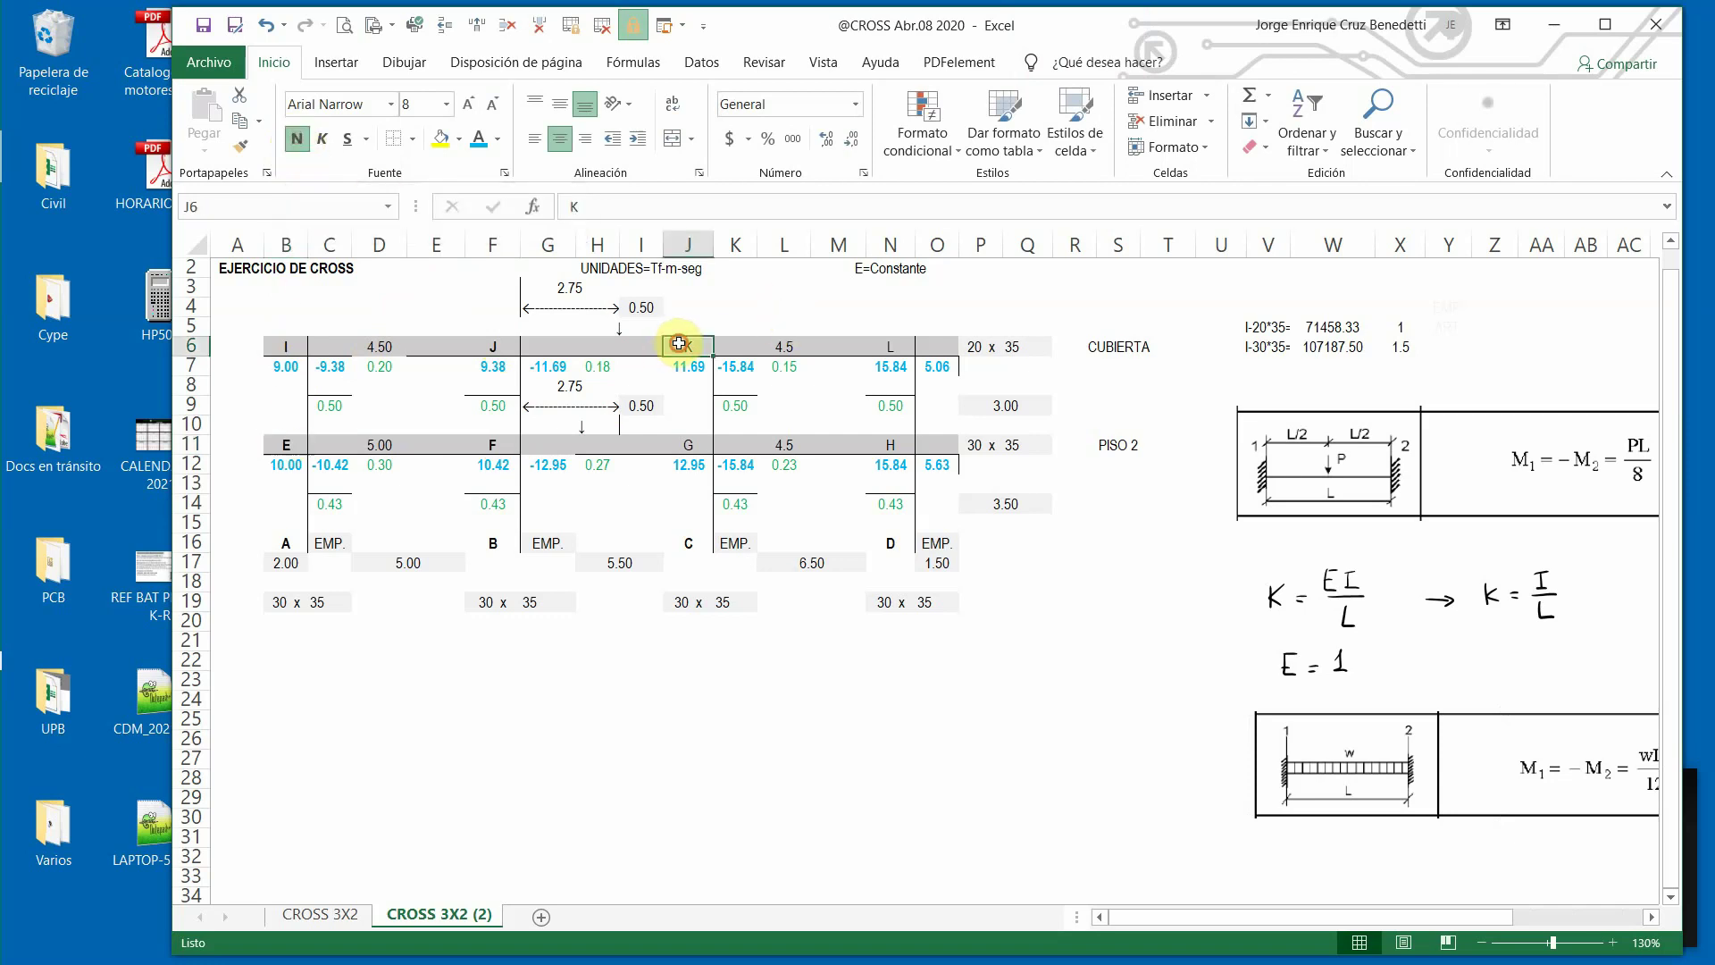
{"action": "left_click", "coordinate": [297, 141]}
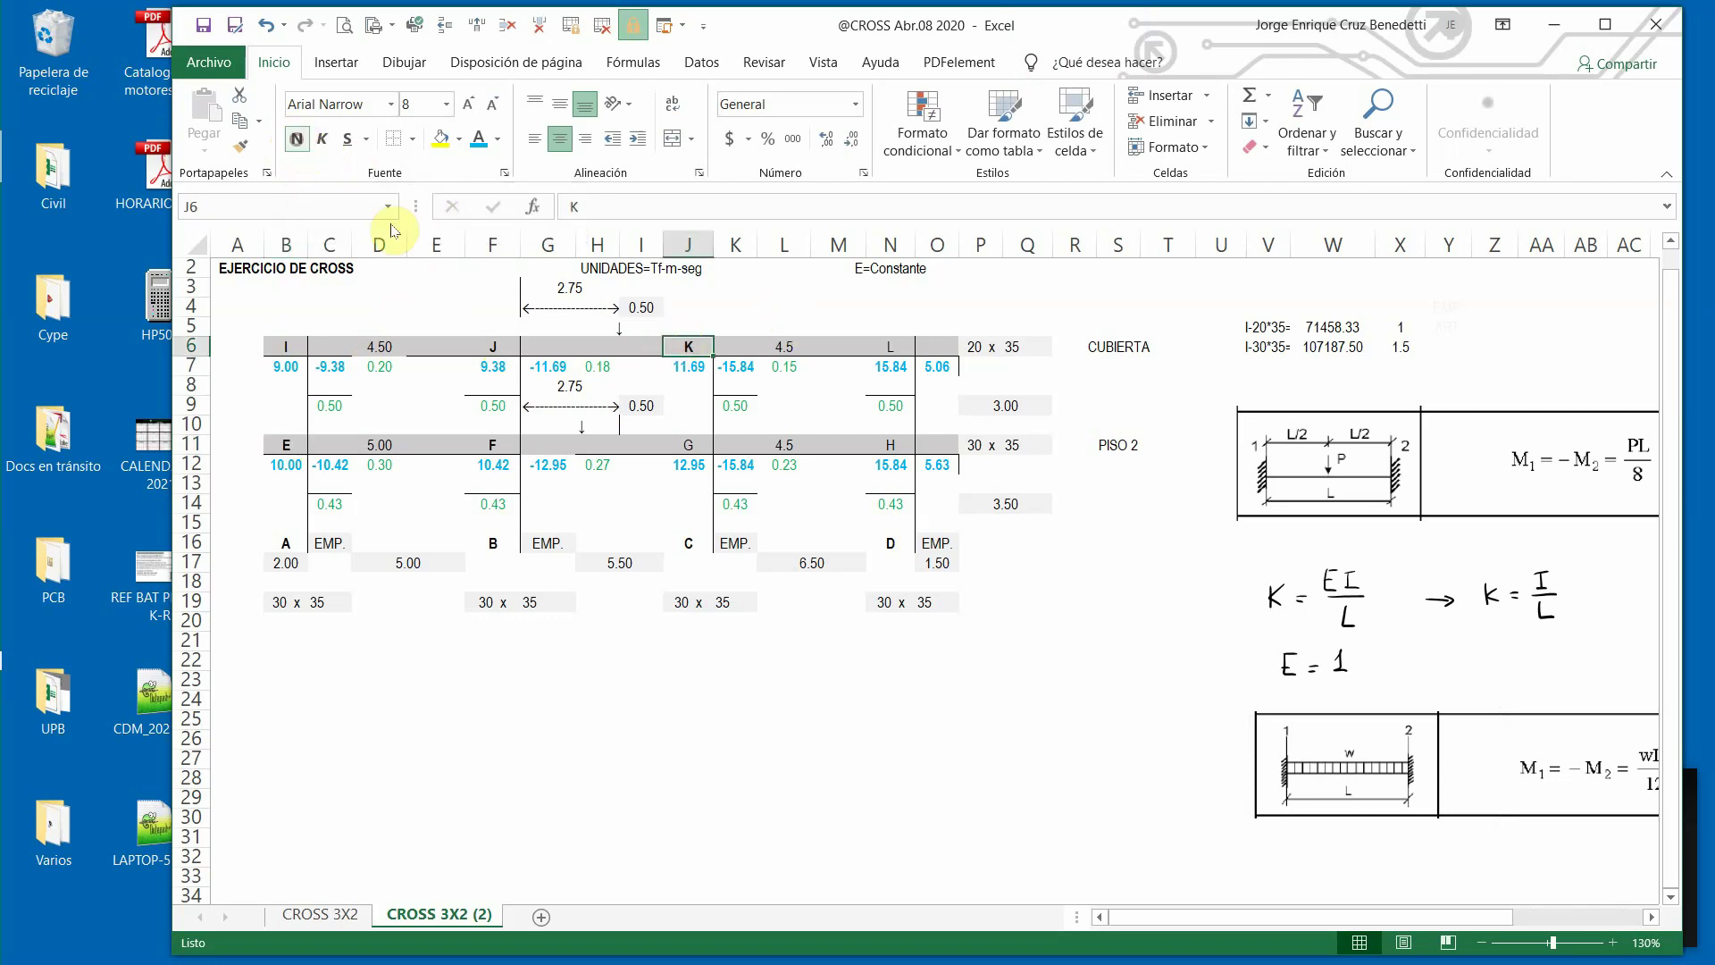
{"action": "left_click", "coordinate": [690, 445]}
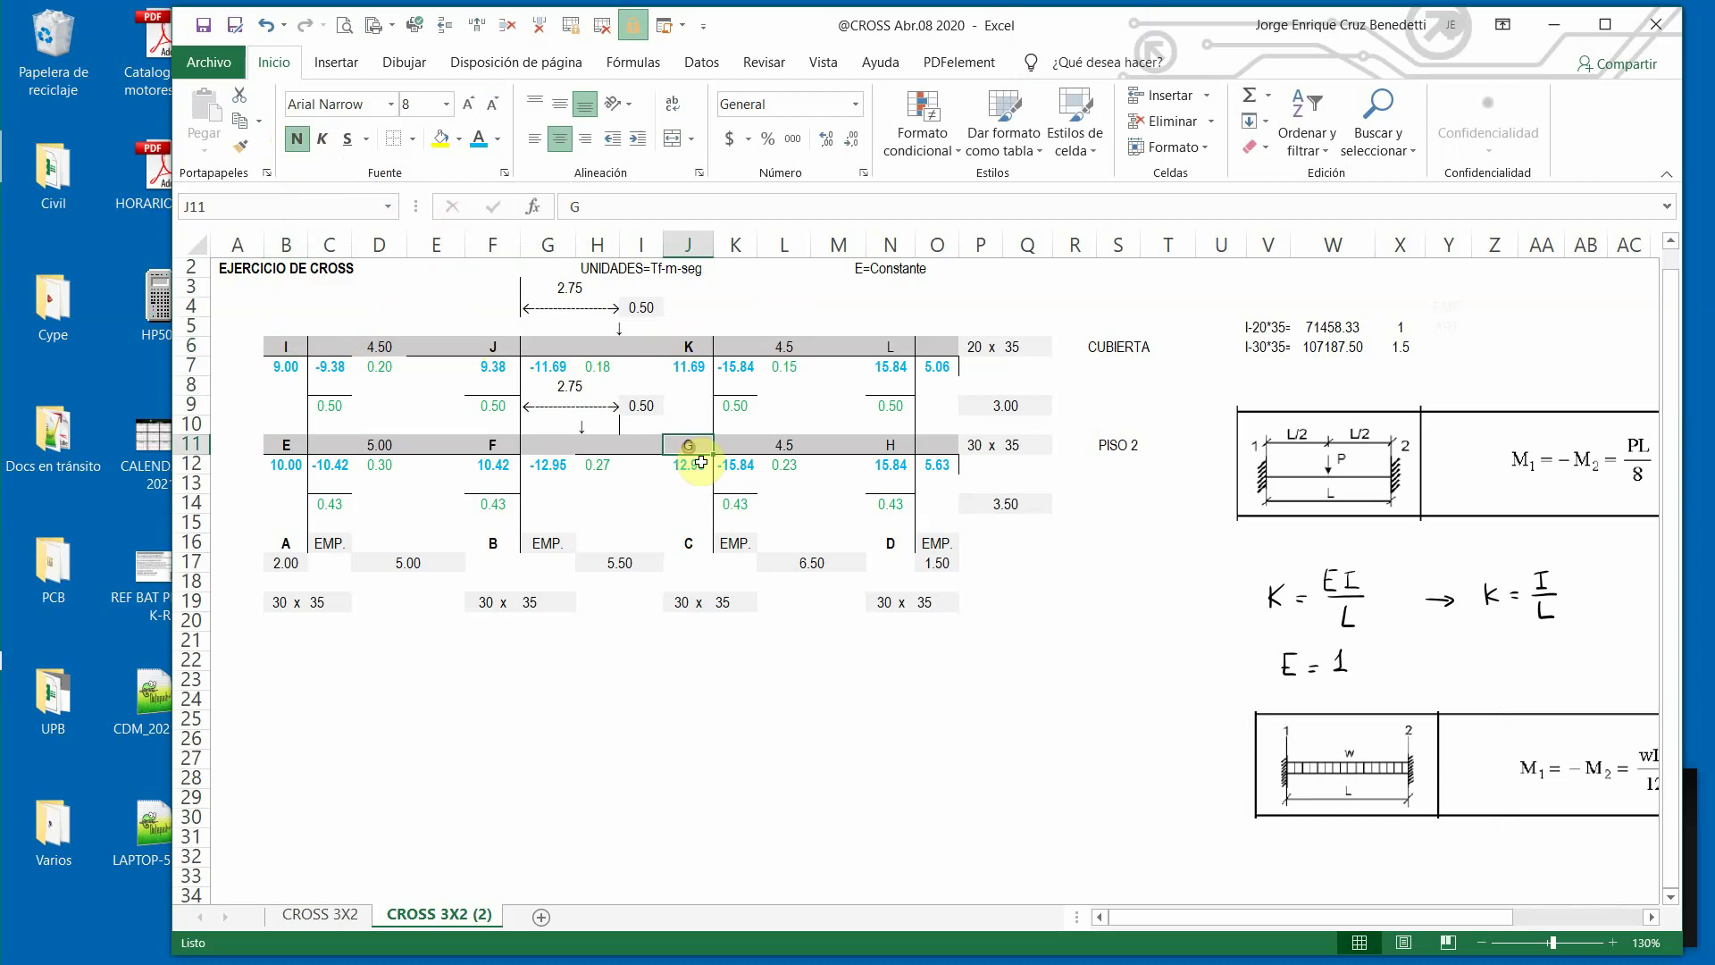
{"action": "left_click", "coordinate": [297, 141]}
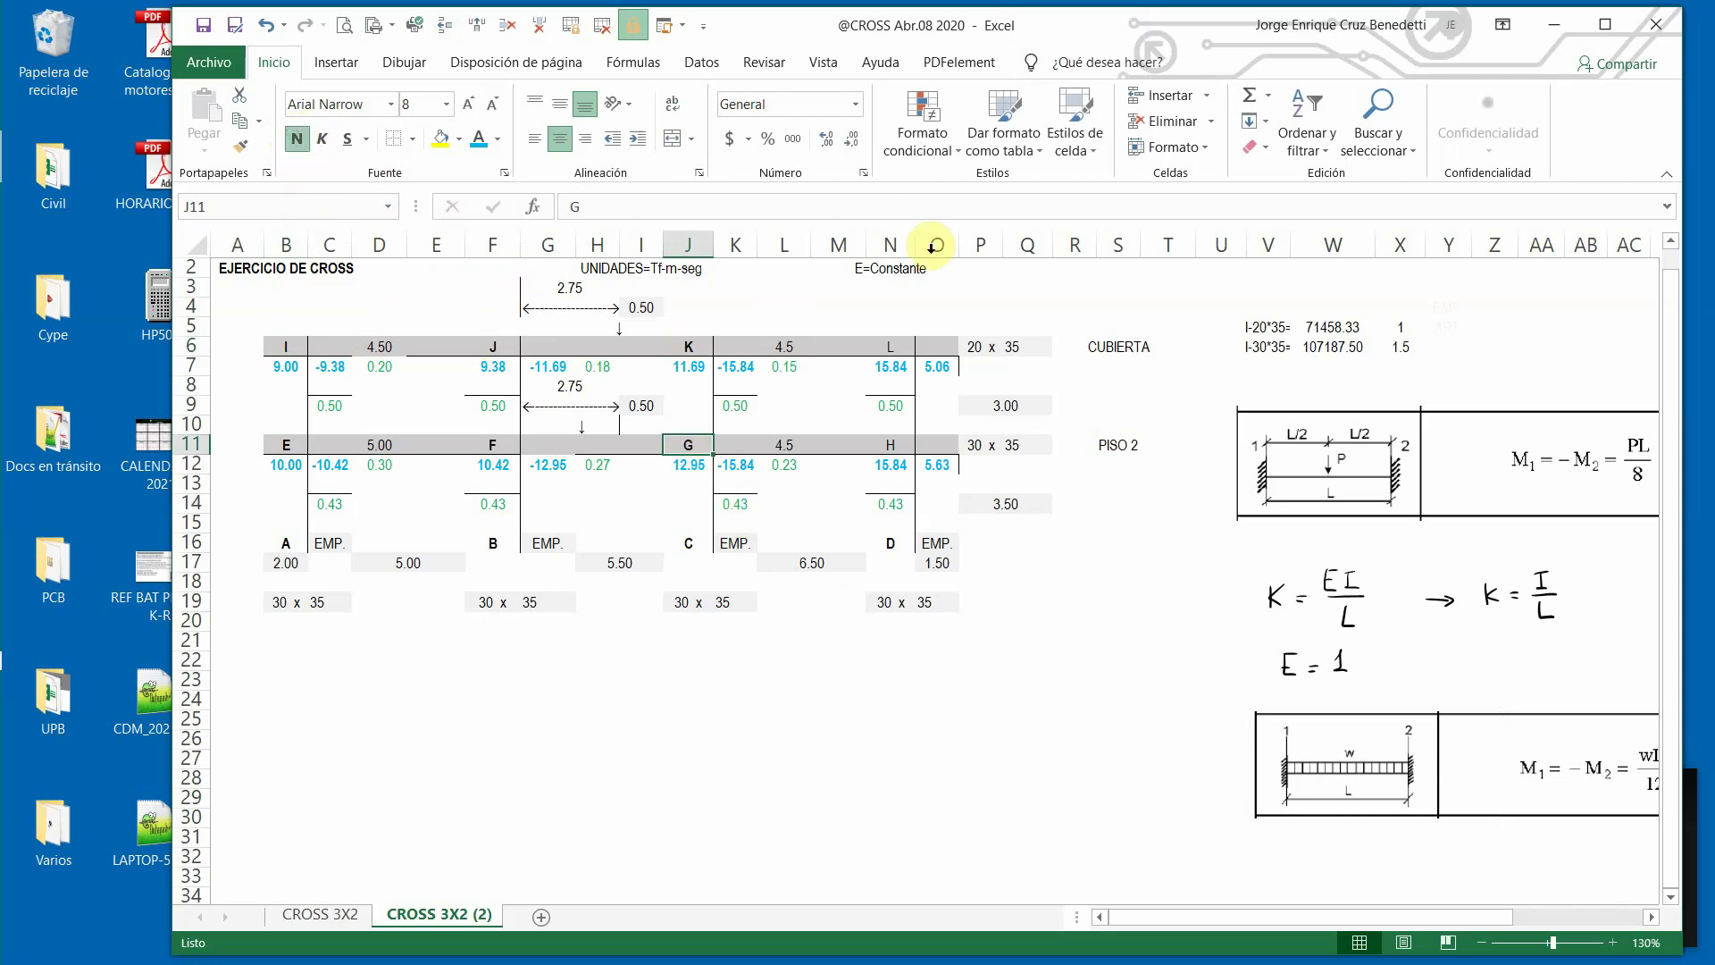
{"action": "left_click", "coordinate": [898, 343]}
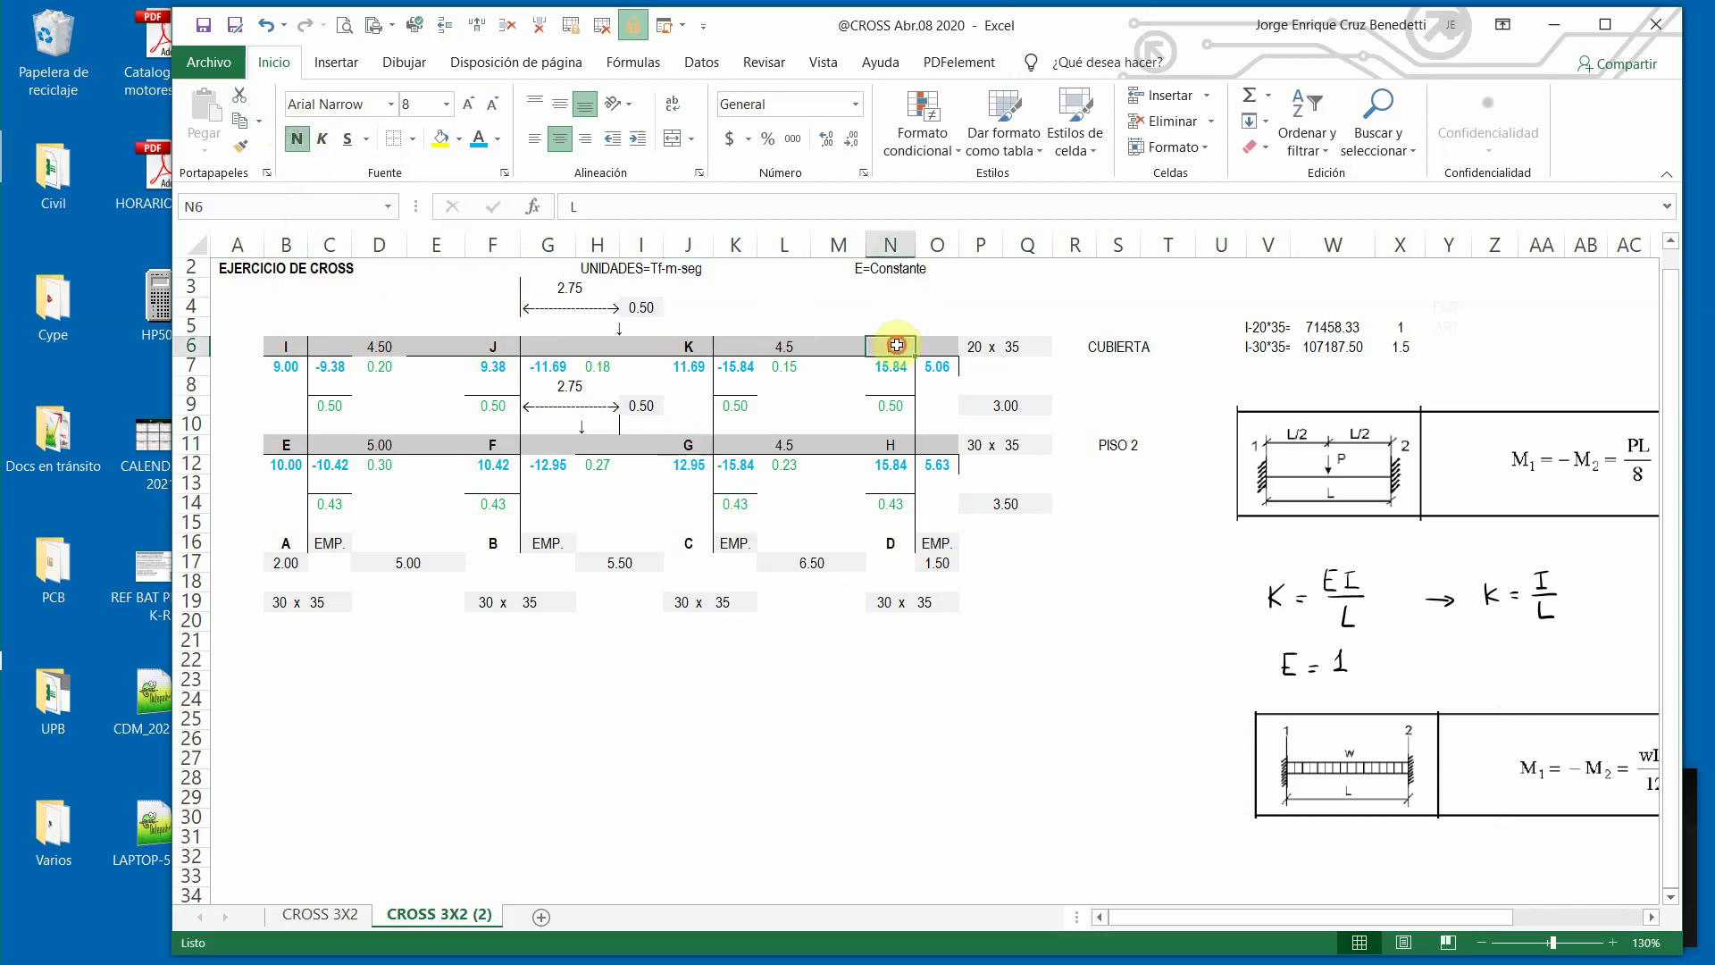
{"action": "left_click", "coordinate": [298, 140]}
{"action": "left_click", "coordinate": [889, 445]}
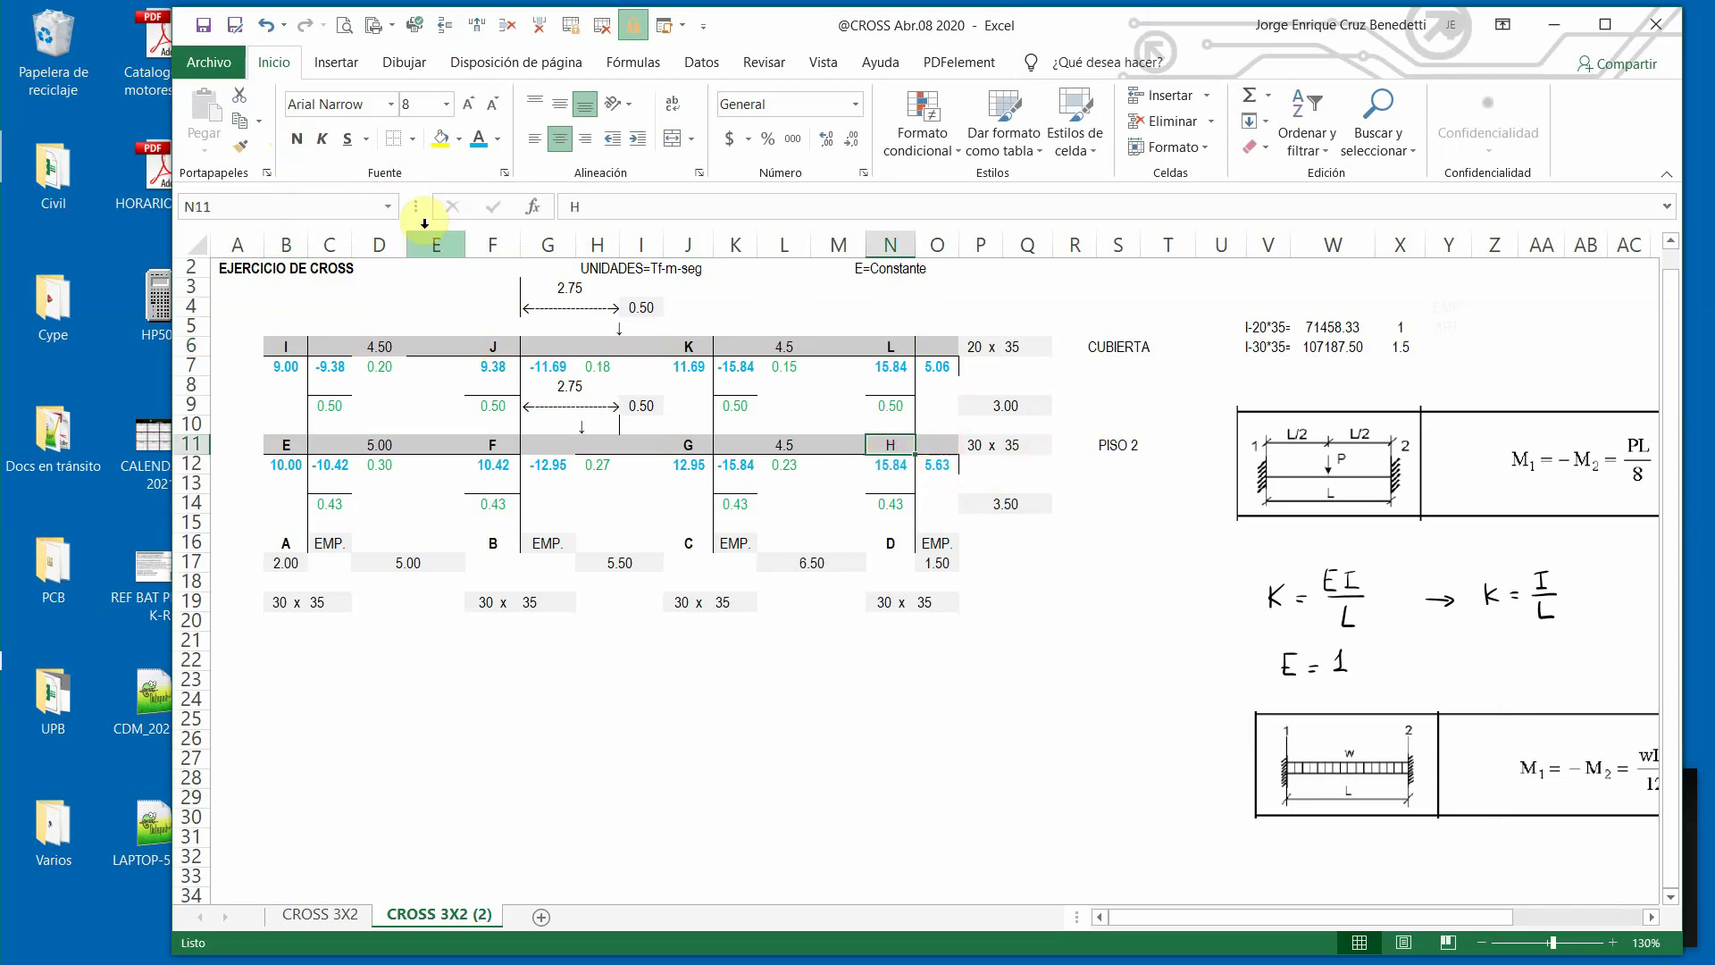
{"action": "left_click", "coordinate": [299, 141]}
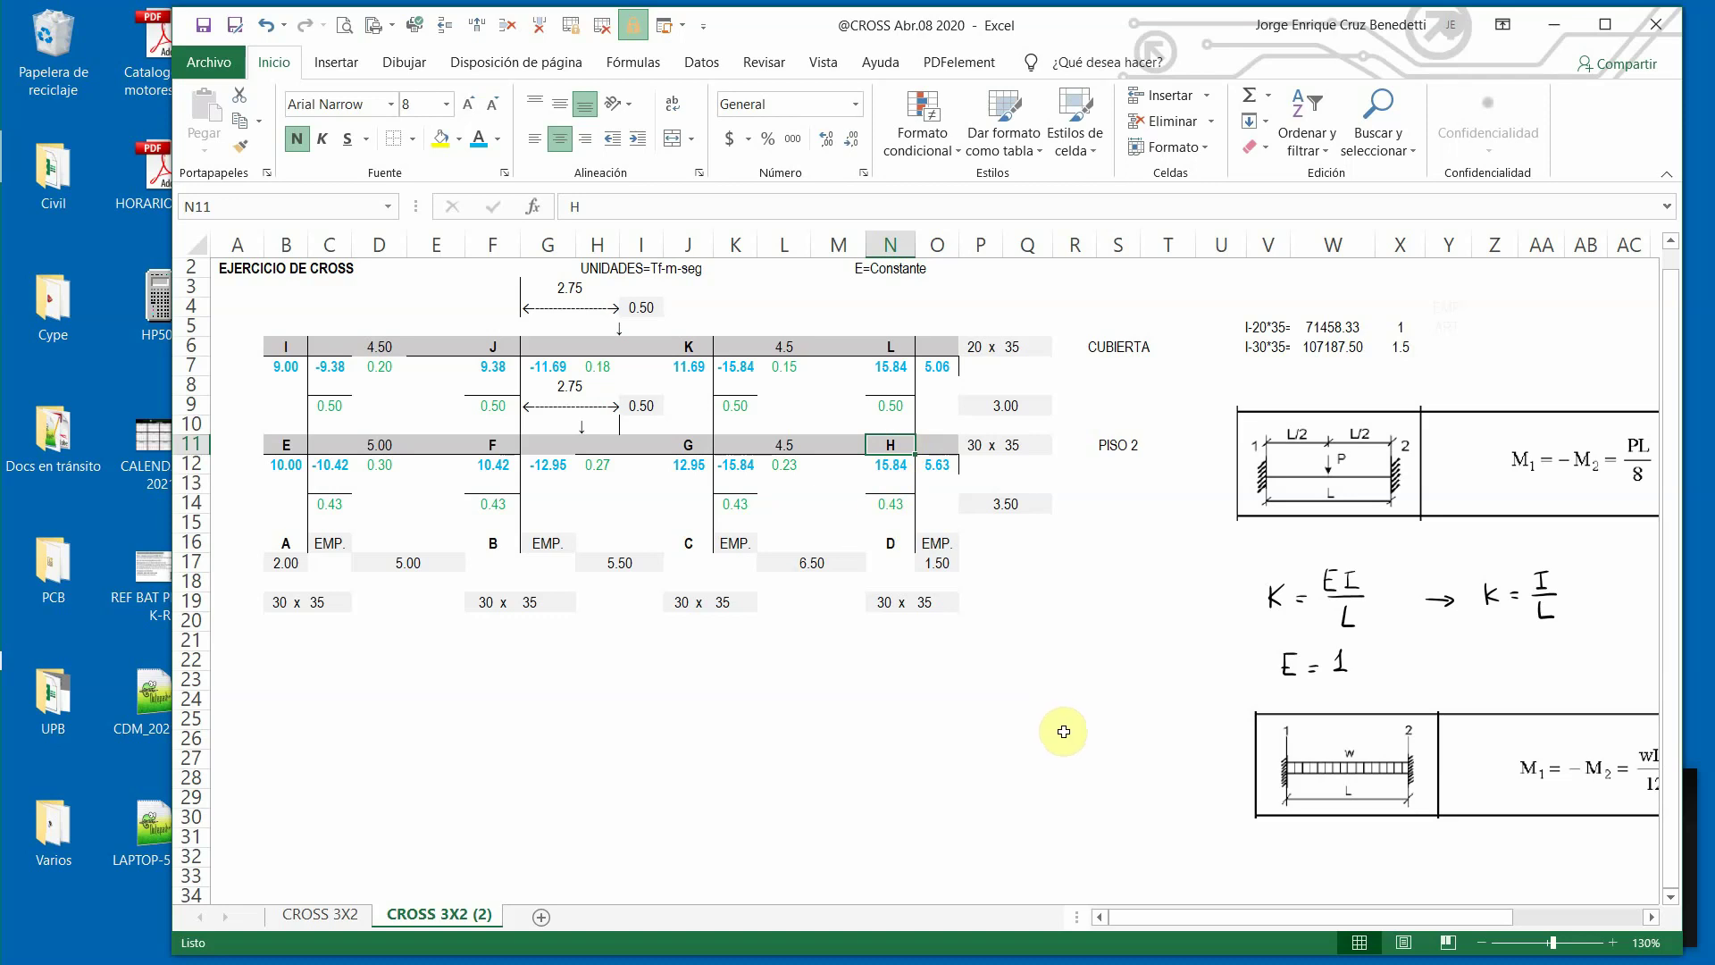
Remove the borders from cells F8, K8 and N8 above the upper-storey column stiffnesses.
{"action": "left_click", "coordinate": [487, 385]}
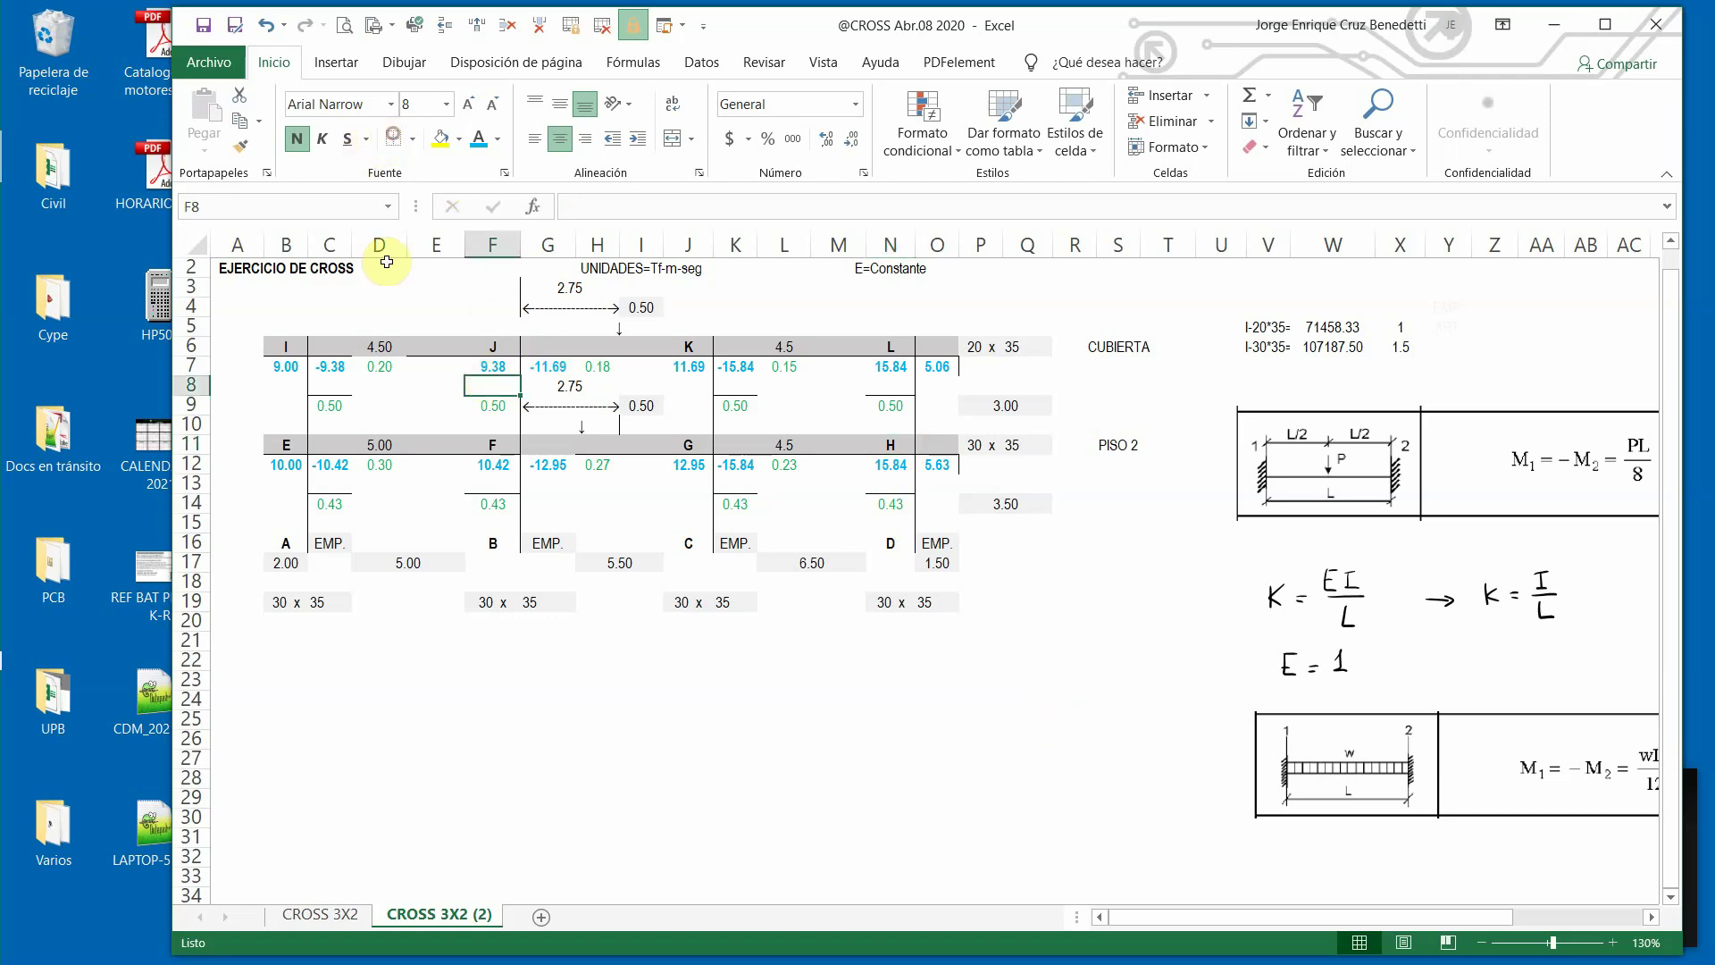
{"action": "left_click_drag", "start_coordinate": [421, 385], "coordinate": [435, 406]}
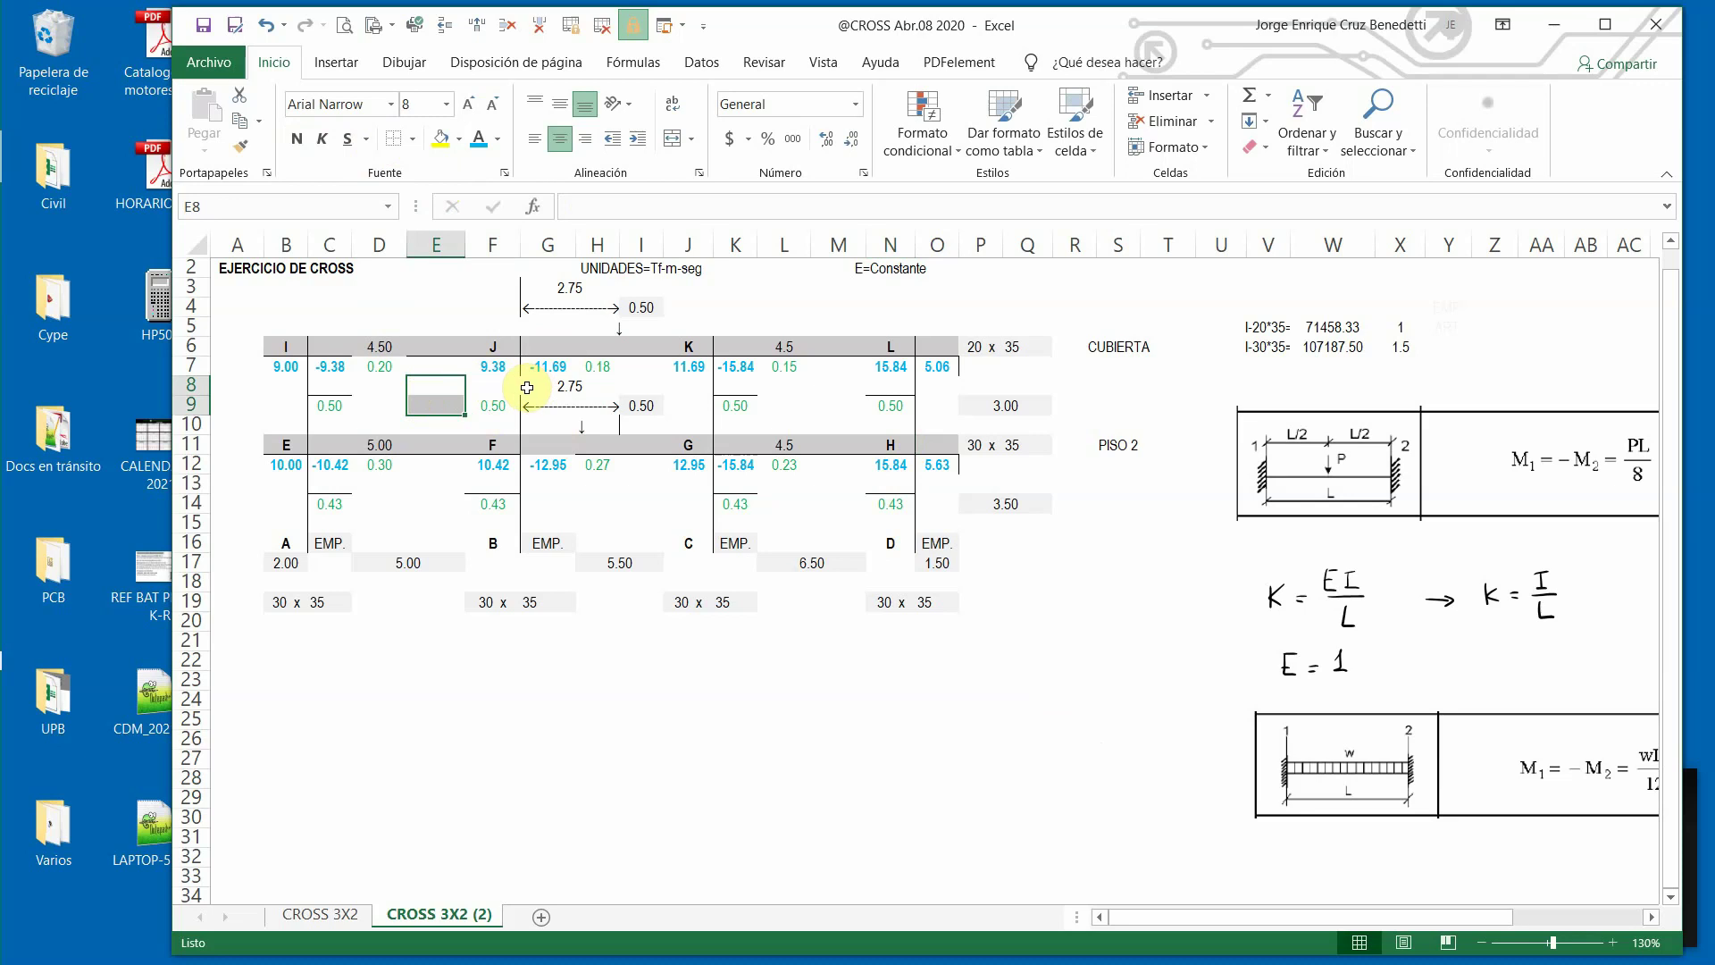
{"action": "left_click", "coordinate": [527, 387]}
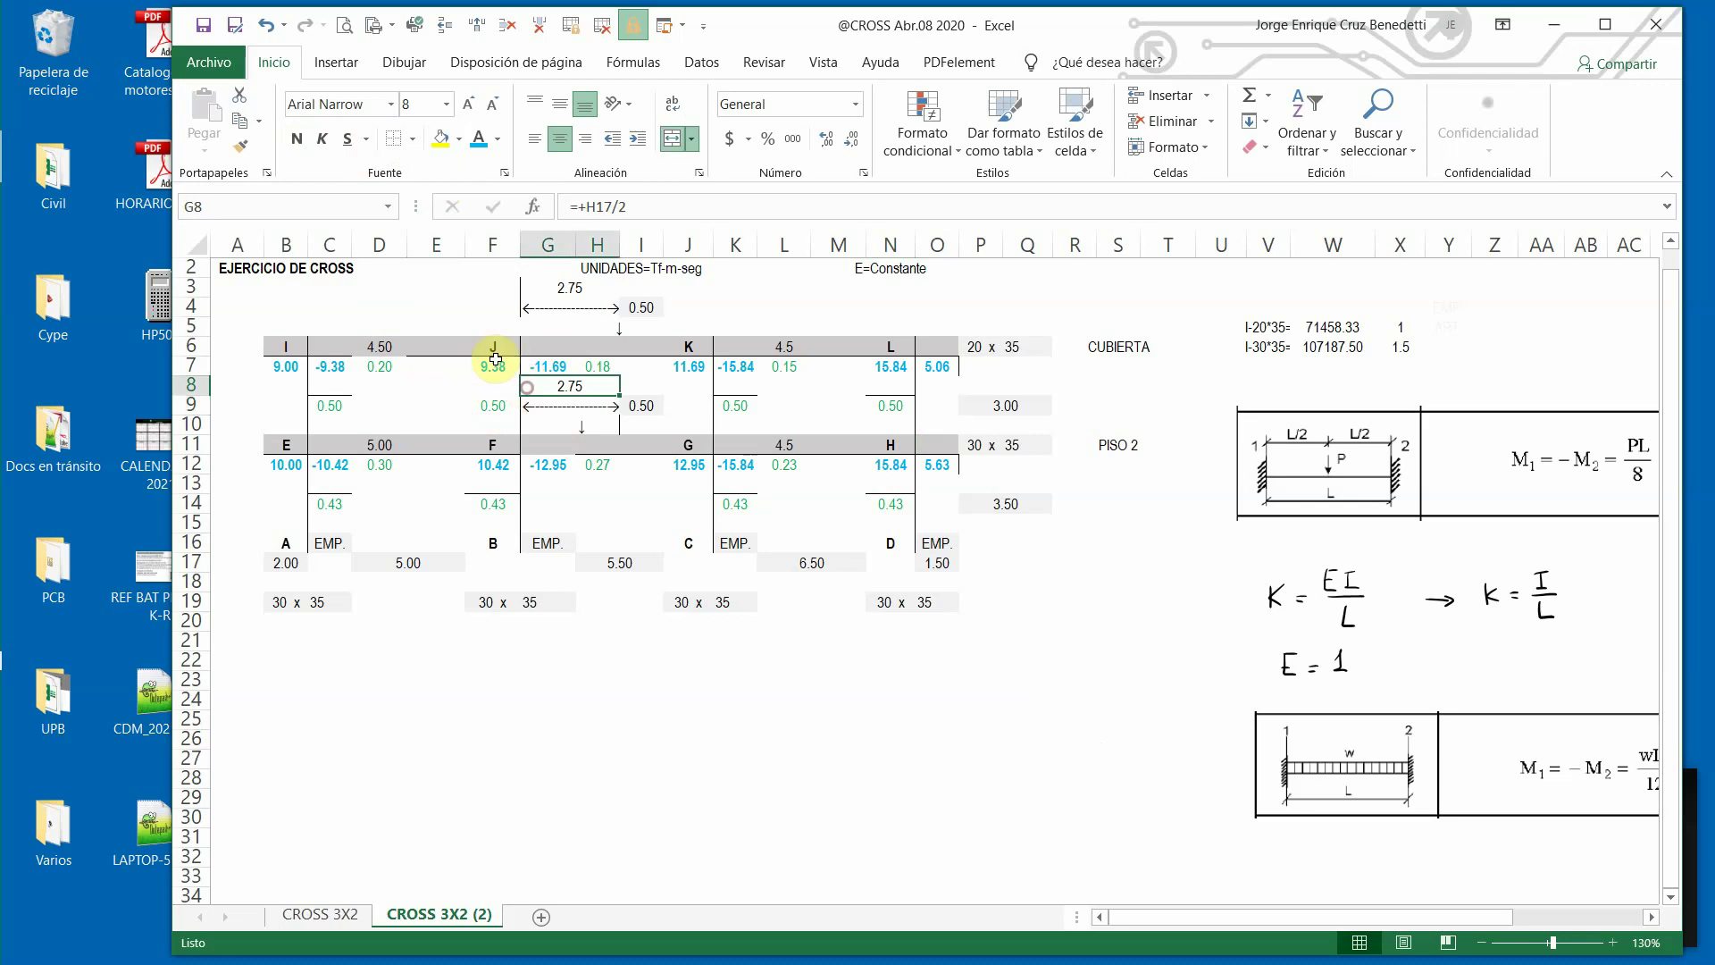
{"action": "left_click", "coordinate": [738, 388]}
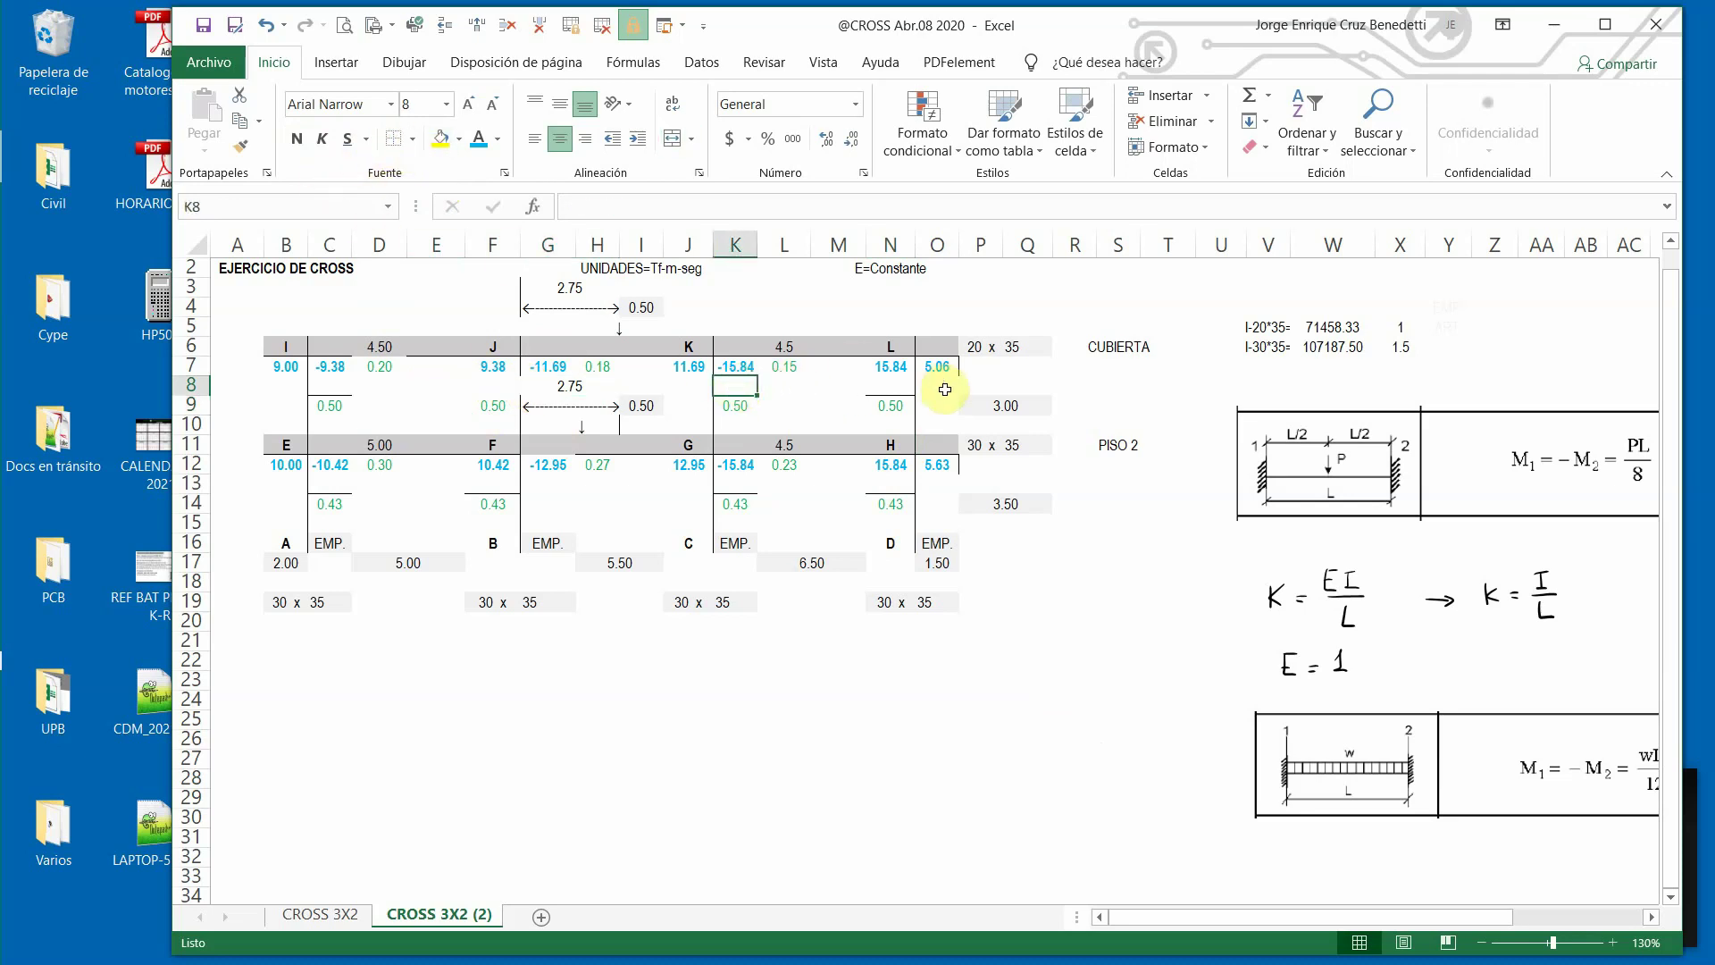
{"action": "left_click", "coordinate": [884, 386]}
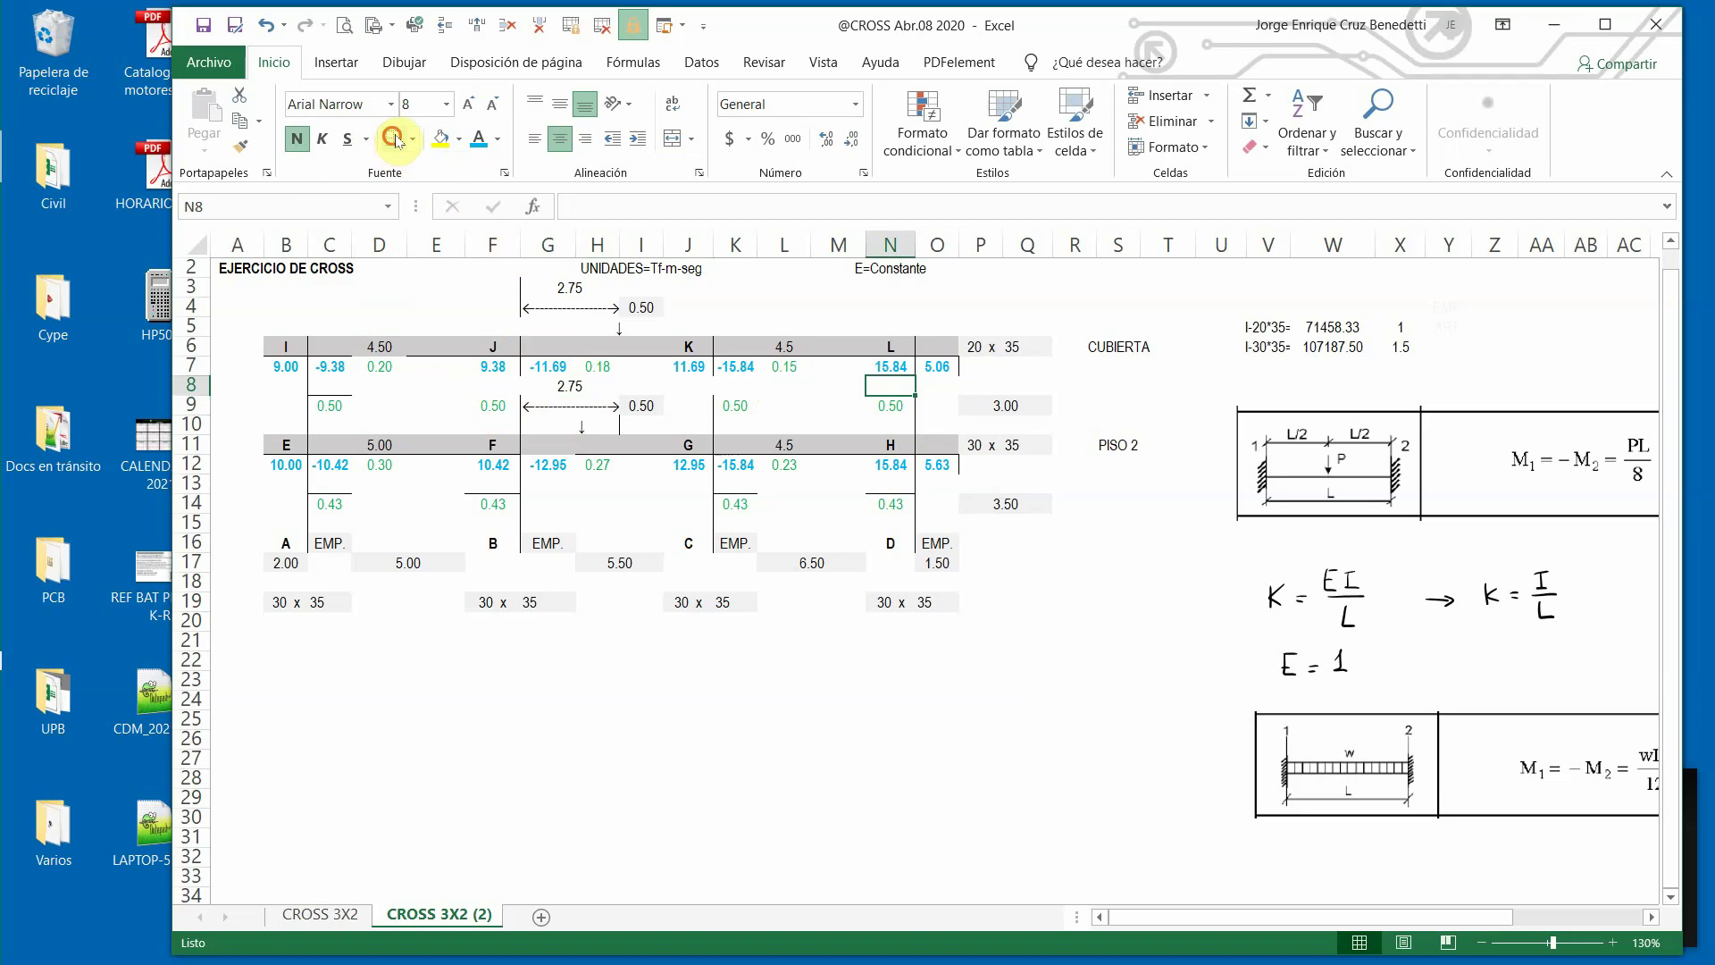
Remove the borders from C13, F13, K13 and N13 above the lower-storey column stiffnesses, and from C8.
{"action": "left_click", "coordinate": [333, 482]}
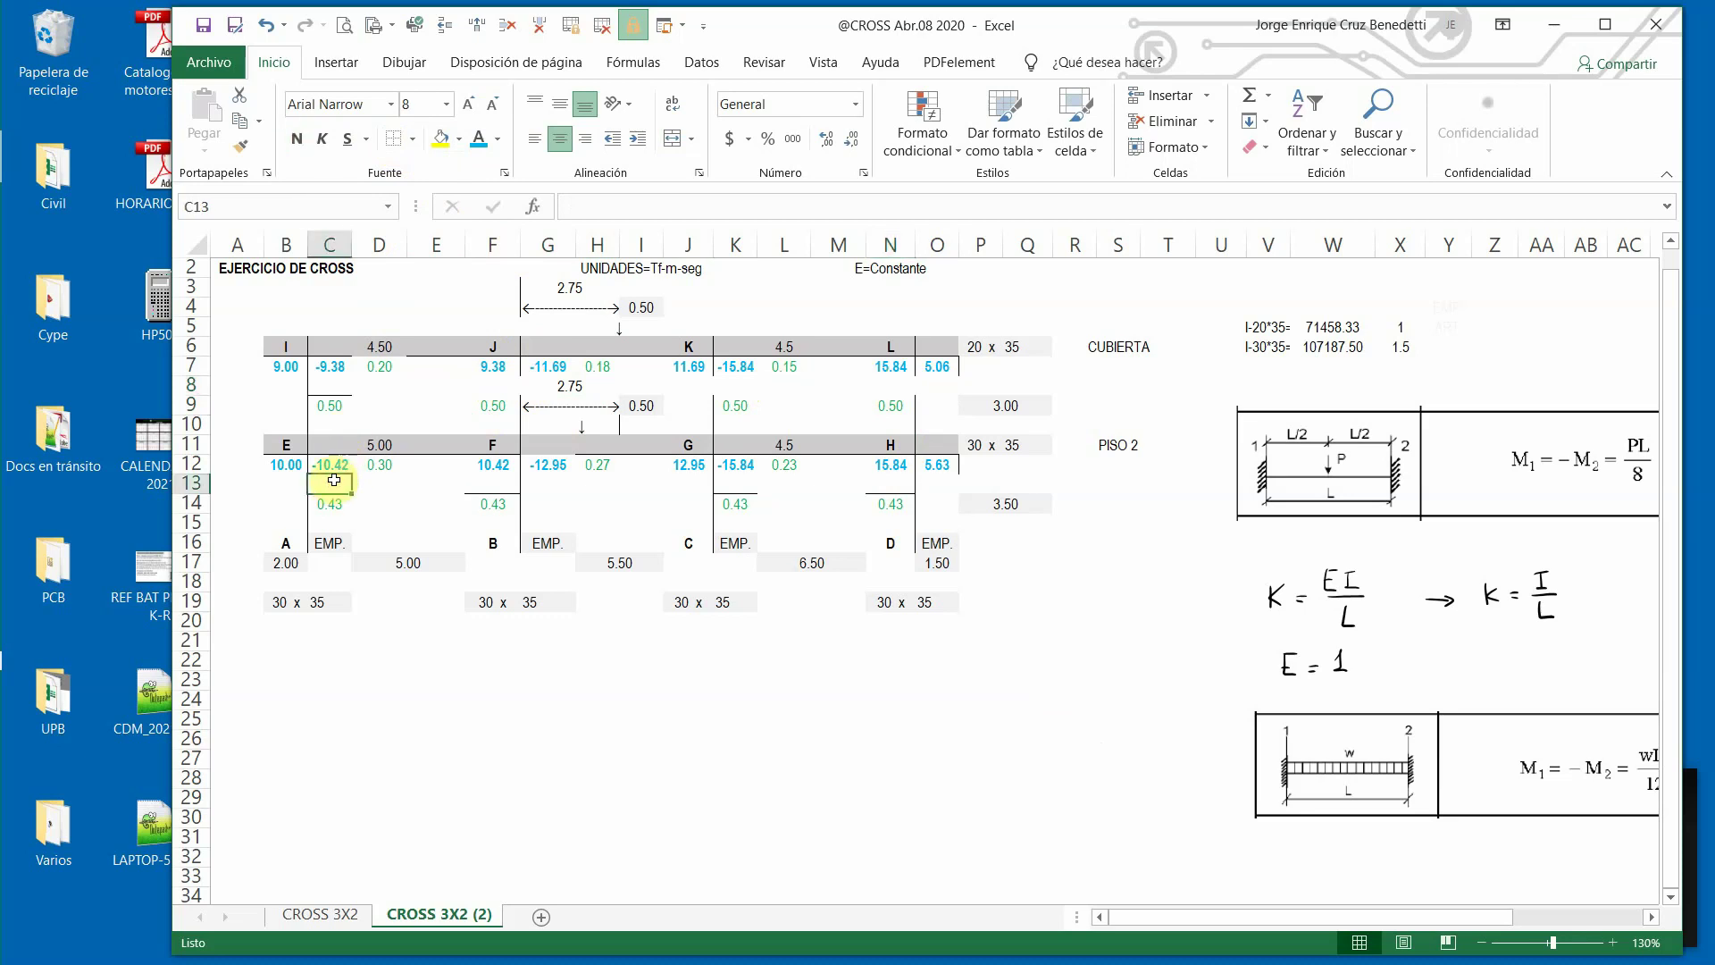
{"action": "key", "text": "F5"}
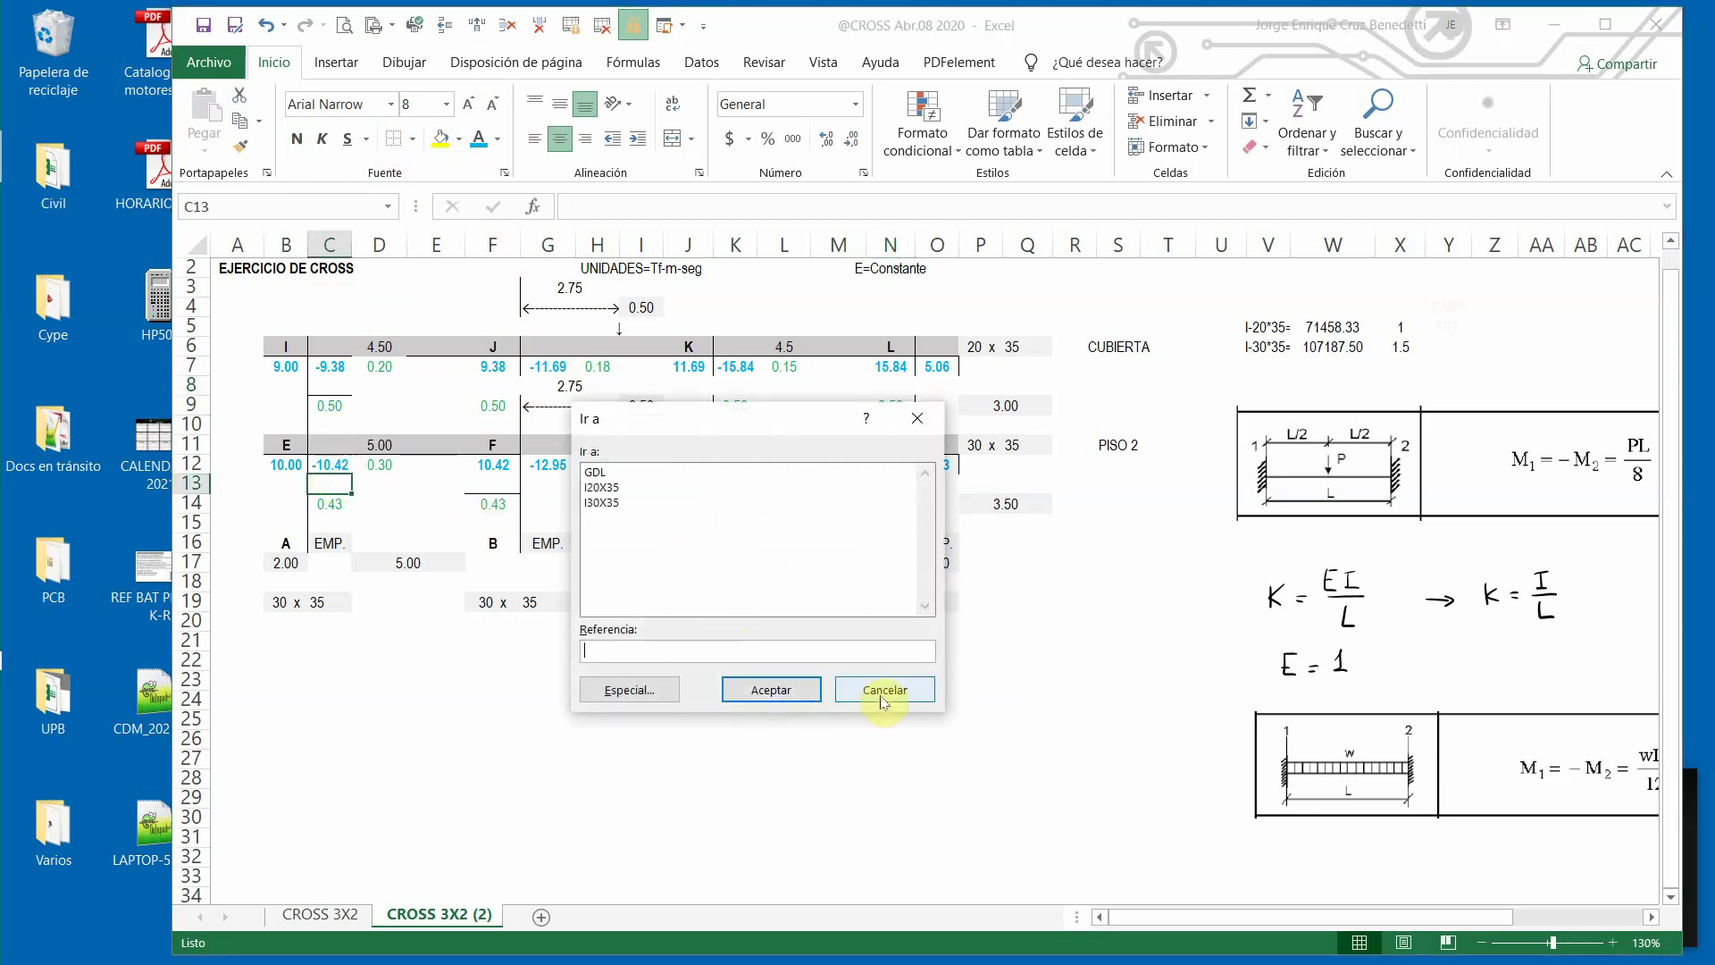
{"action": "left_click", "coordinate": [884, 692]}
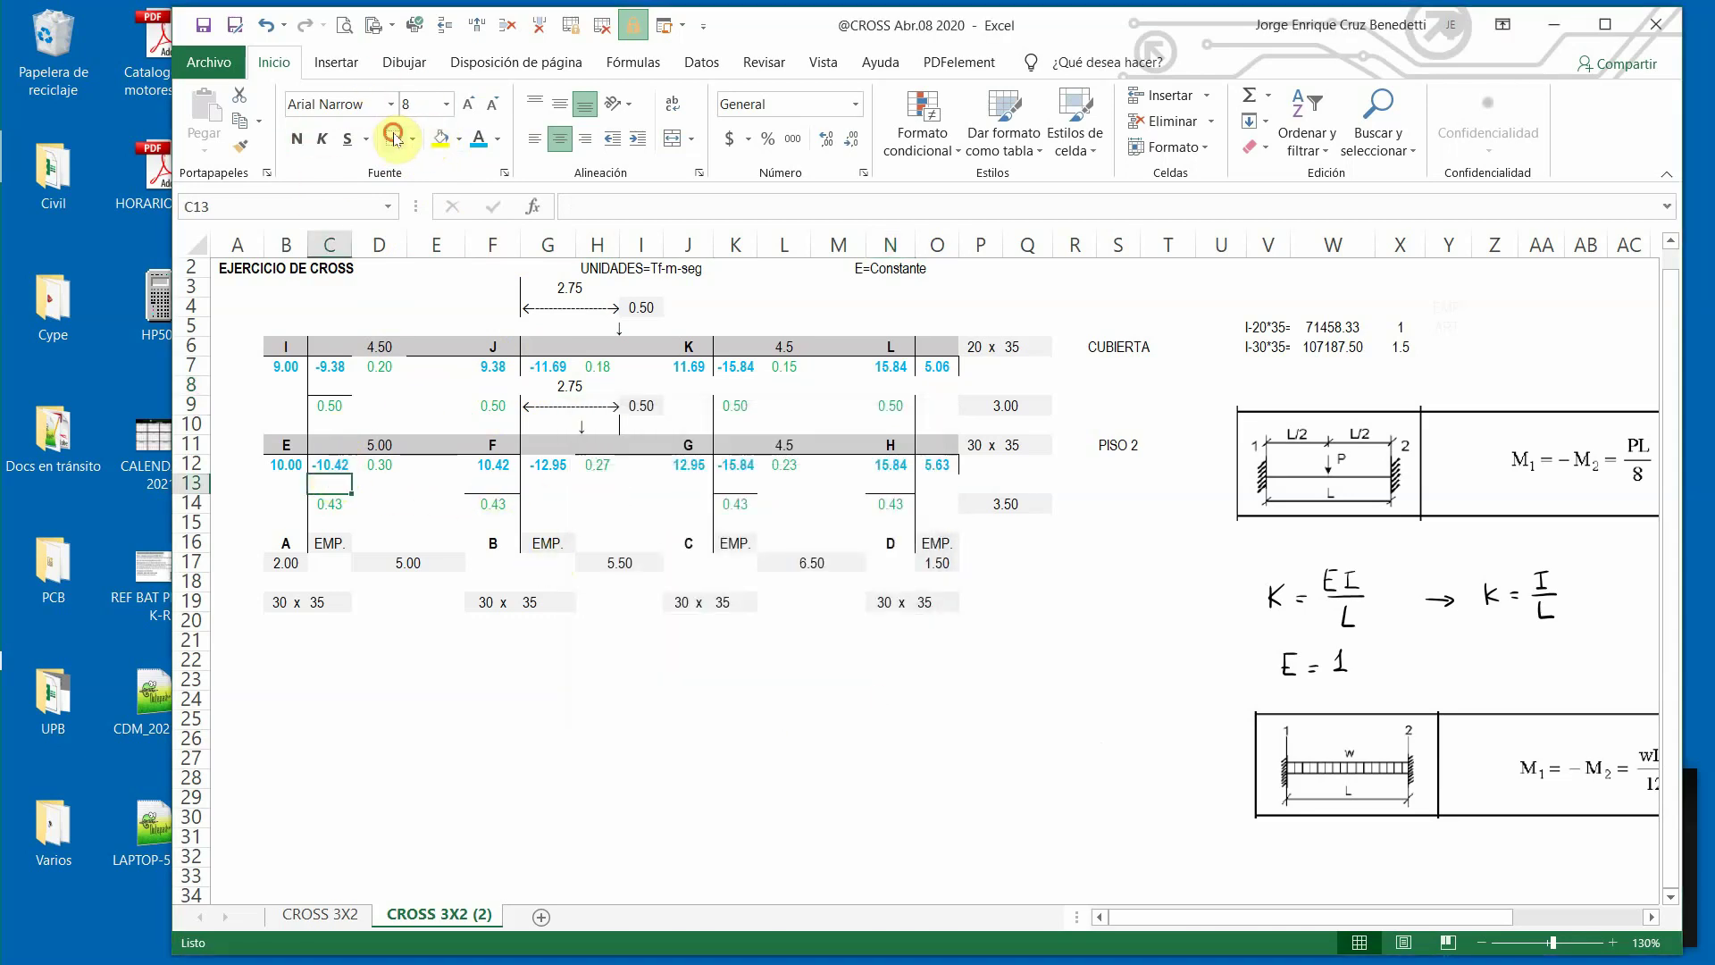
{"action": "left_click", "coordinate": [491, 483]}
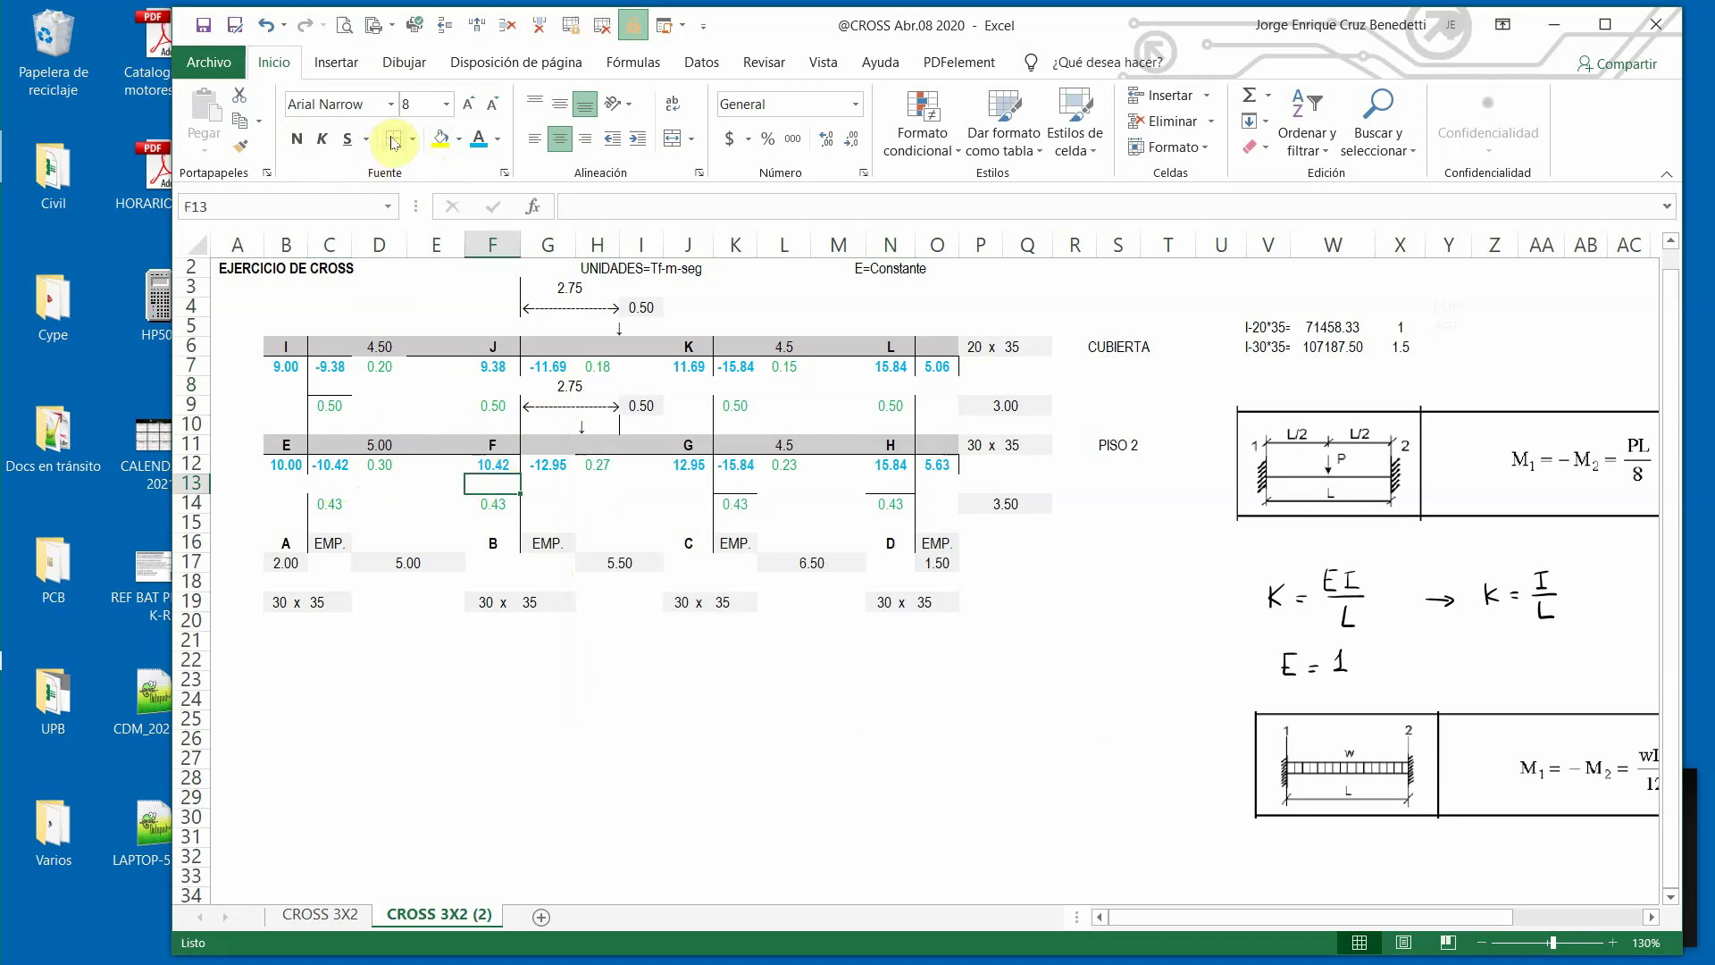
{"action": "left_click", "coordinate": [737, 484]}
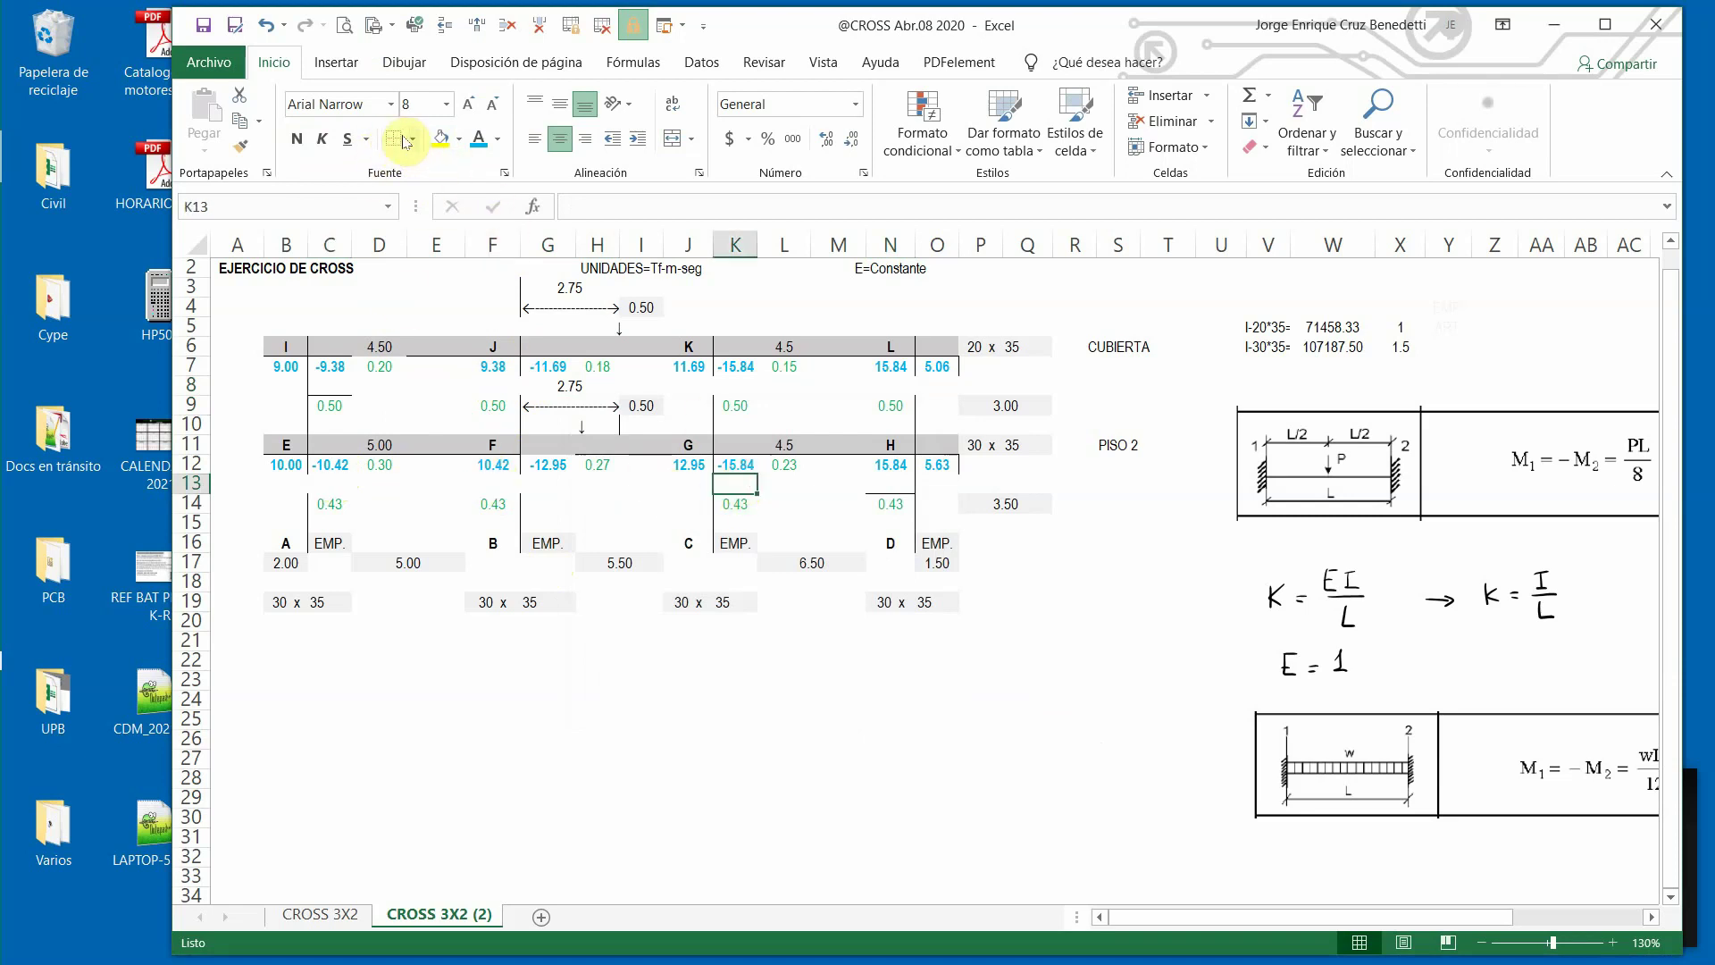
{"action": "left_click", "coordinate": [891, 484]}
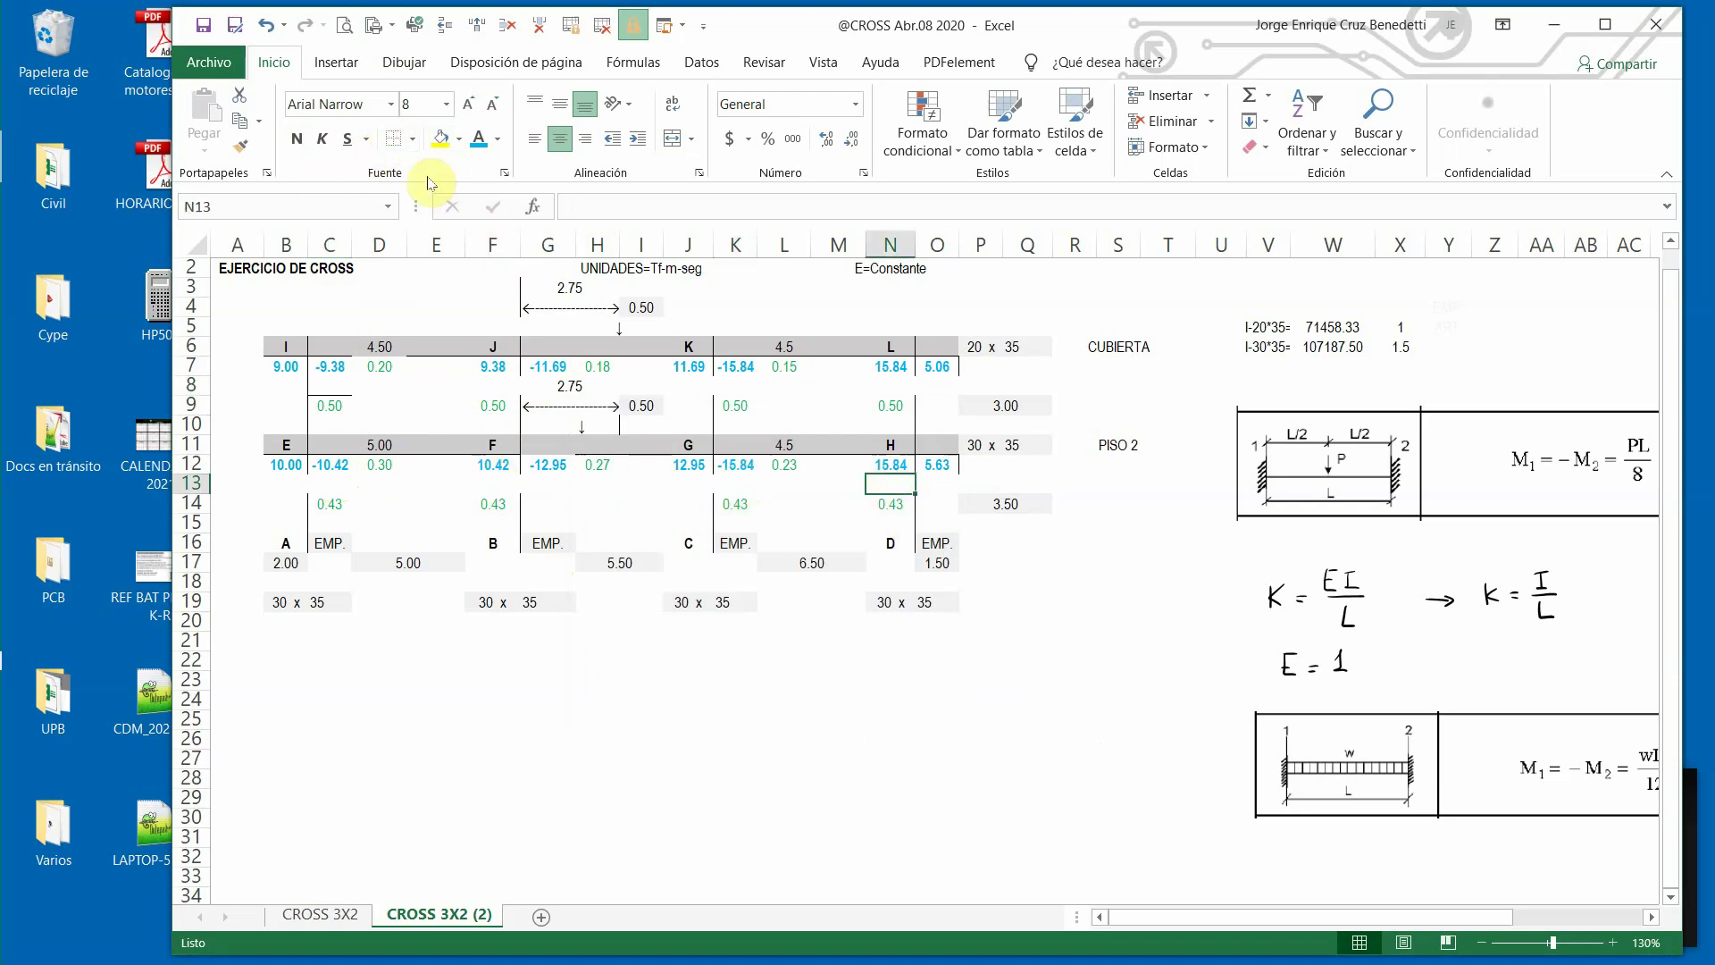
{"action": "left_click", "coordinate": [330, 384]}
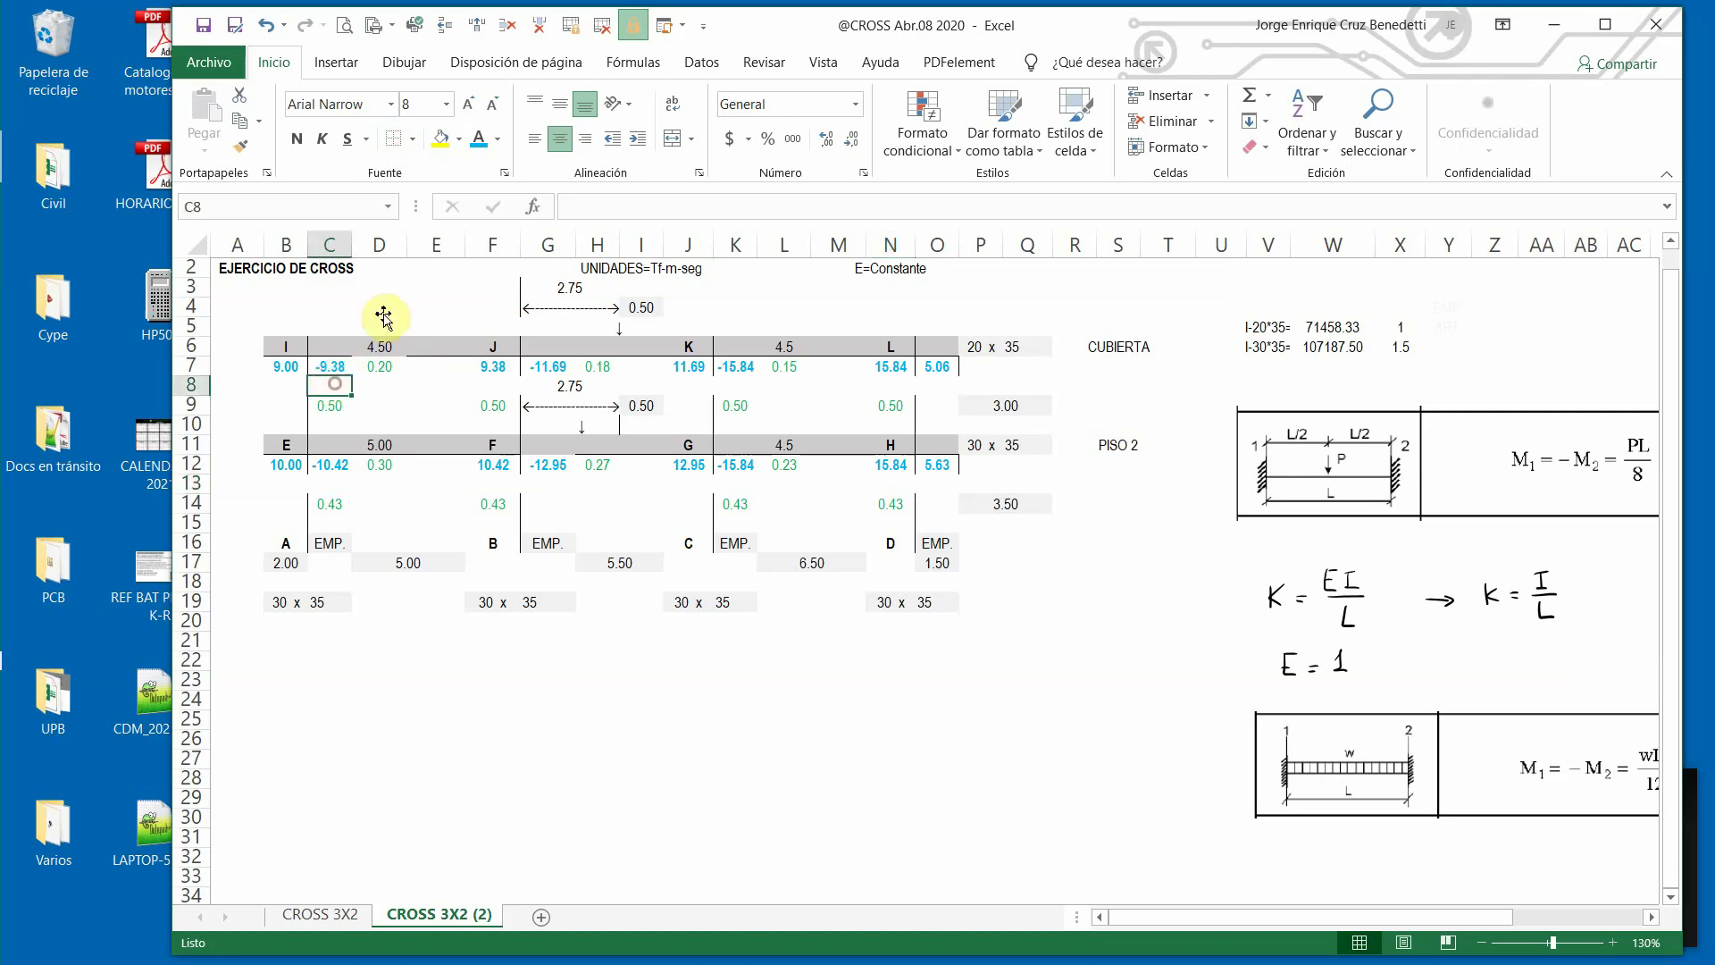
Apply a left border to C8, G8, K8 and O8 to complete the upper-storey column lines.
{"action": "left_click", "coordinate": [423, 405]}
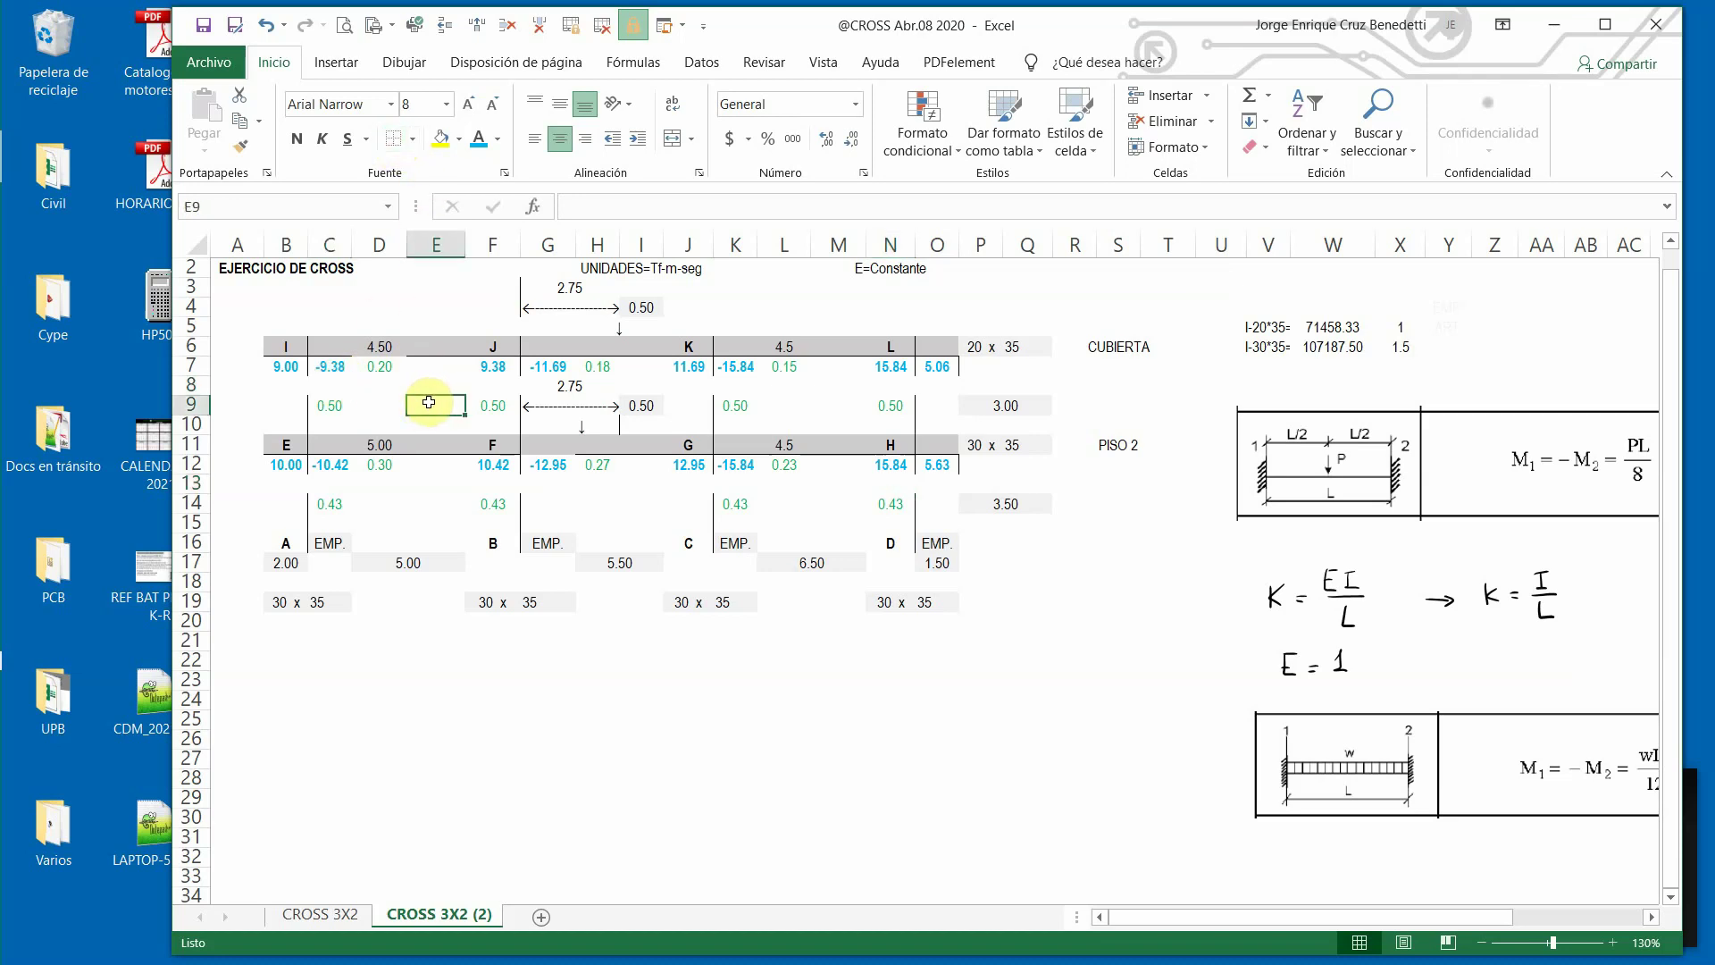
{"action": "left_click", "coordinate": [330, 384]}
{"action": "left_click", "coordinate": [413, 138]}
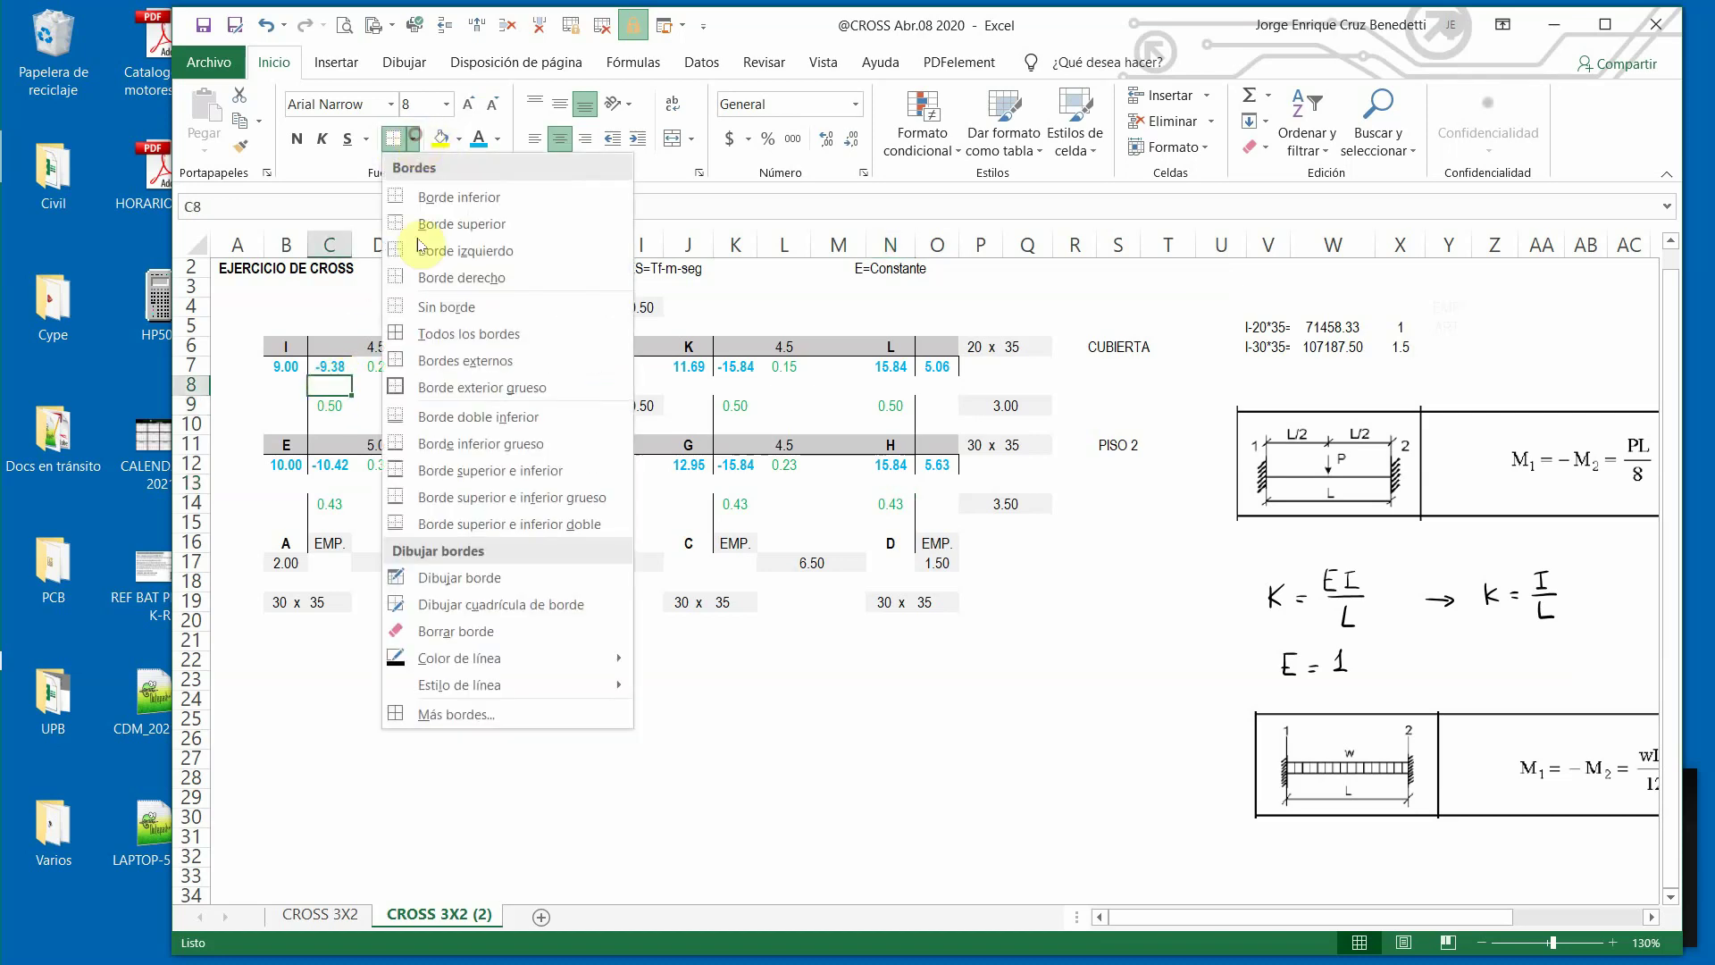
{"action": "left_click", "coordinate": [402, 255]}
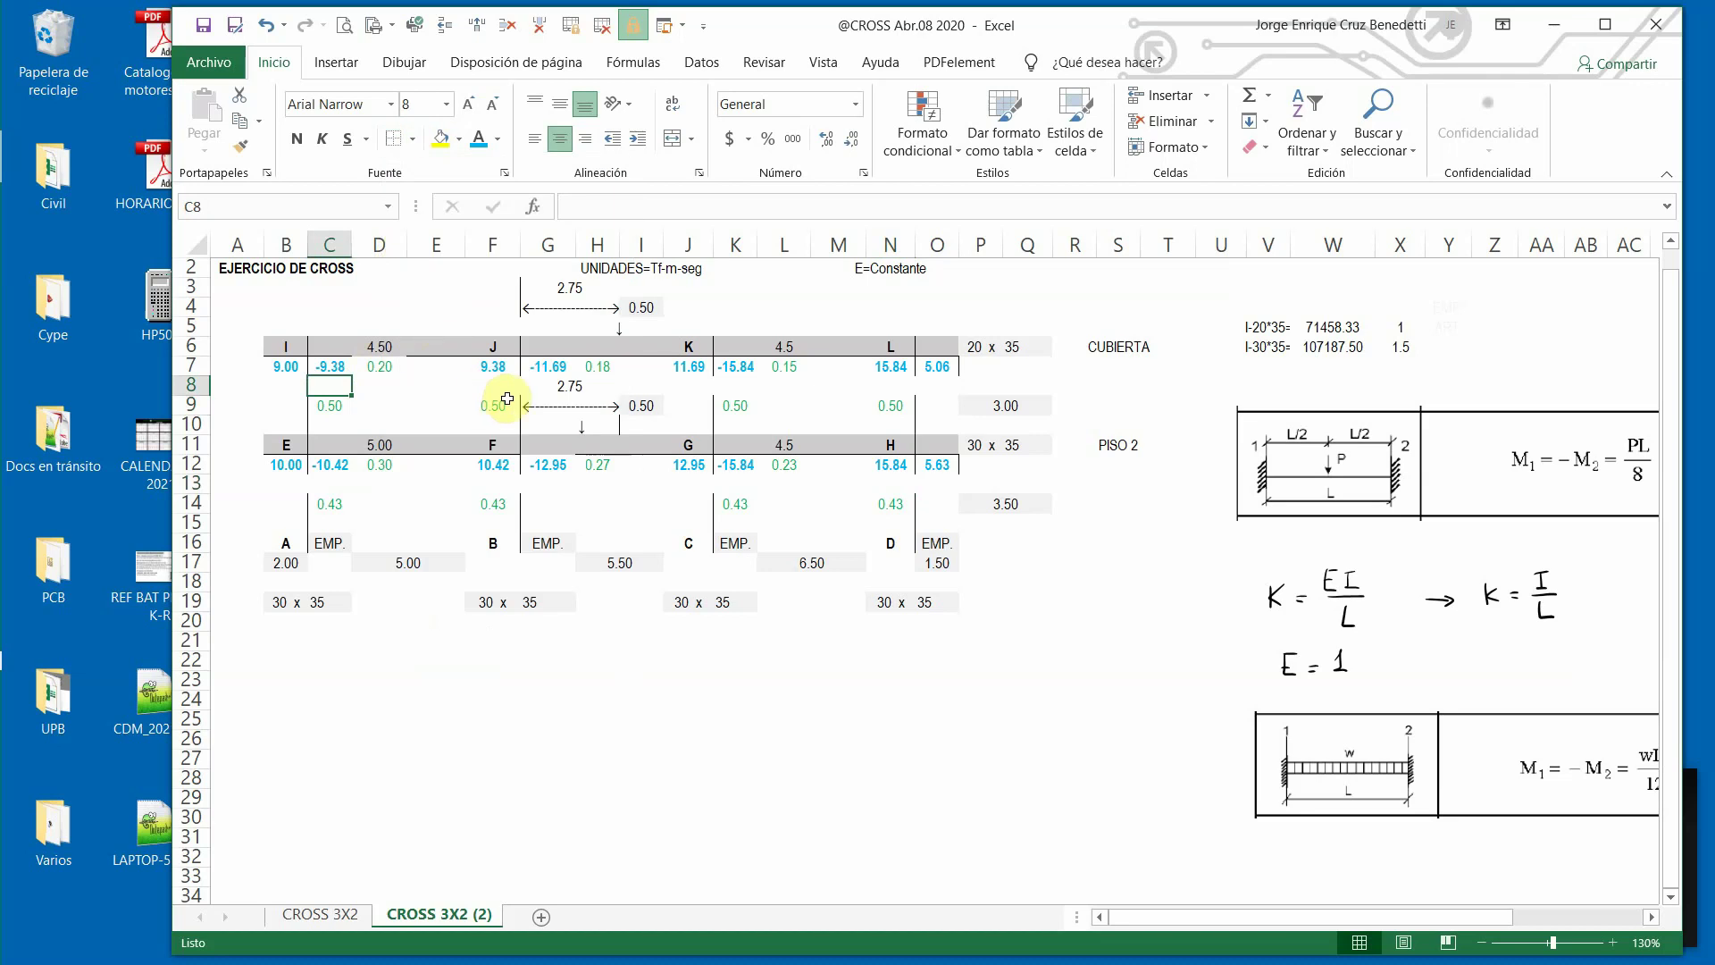
{"action": "left_click", "coordinate": [565, 386]}
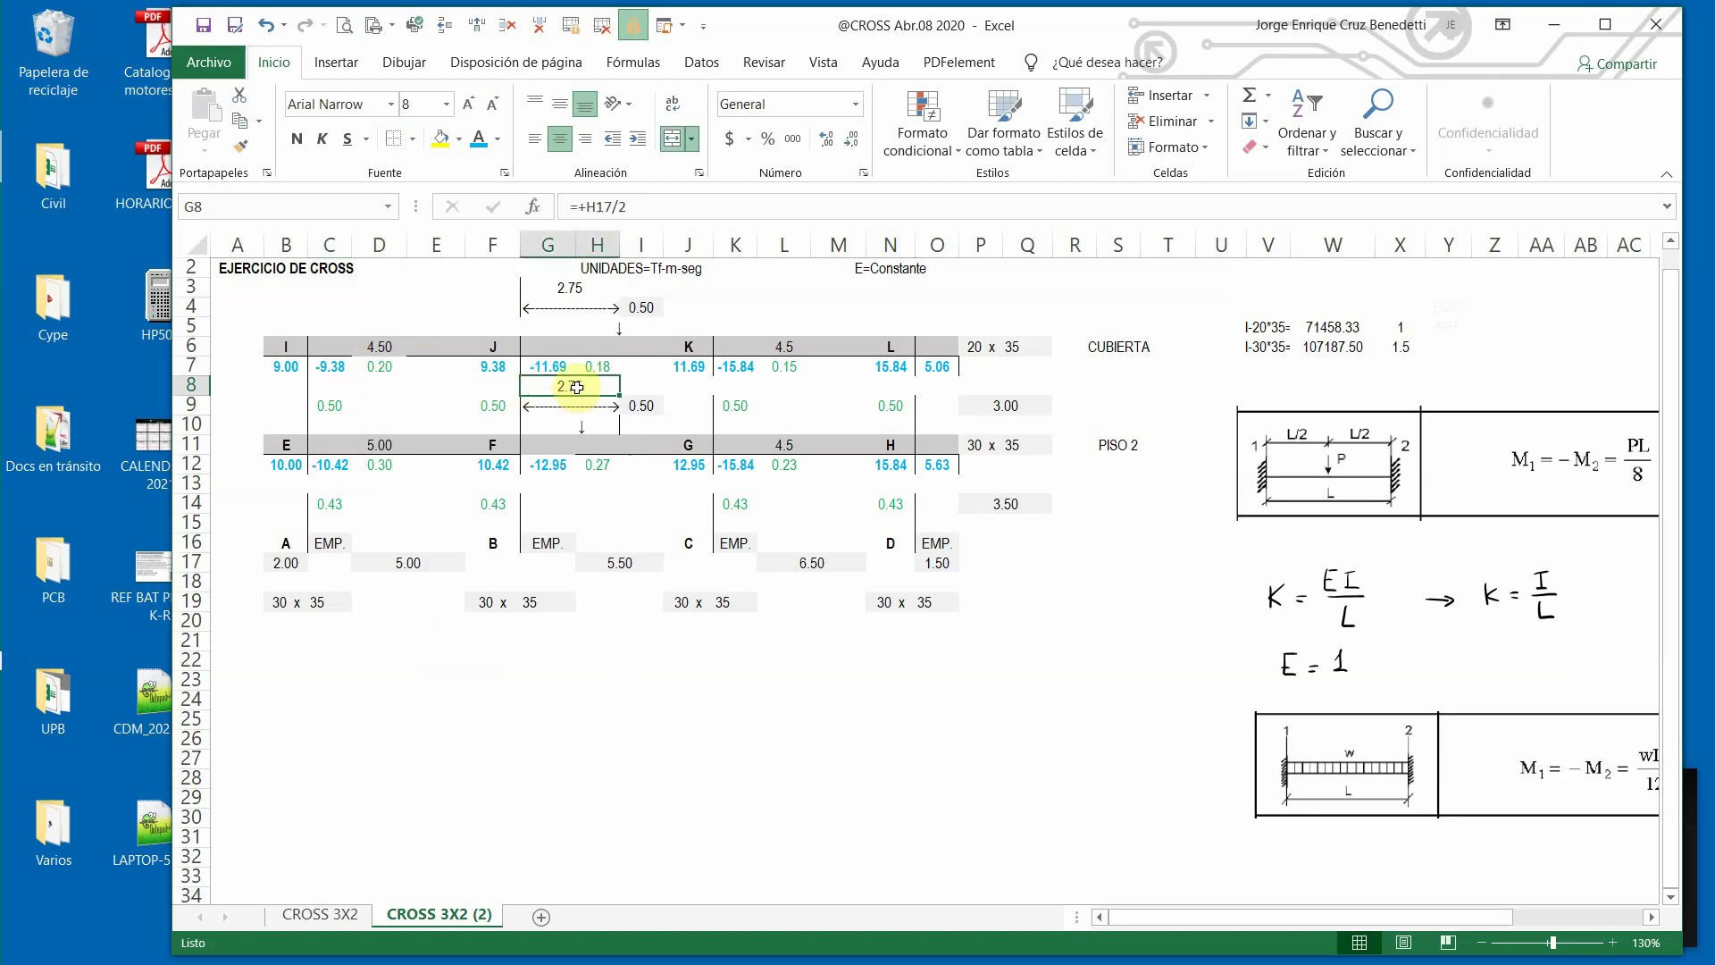
{"action": "left_click", "coordinate": [393, 141]}
{"action": "left_click", "coordinate": [732, 386]}
{"action": "left_click", "coordinate": [389, 141]}
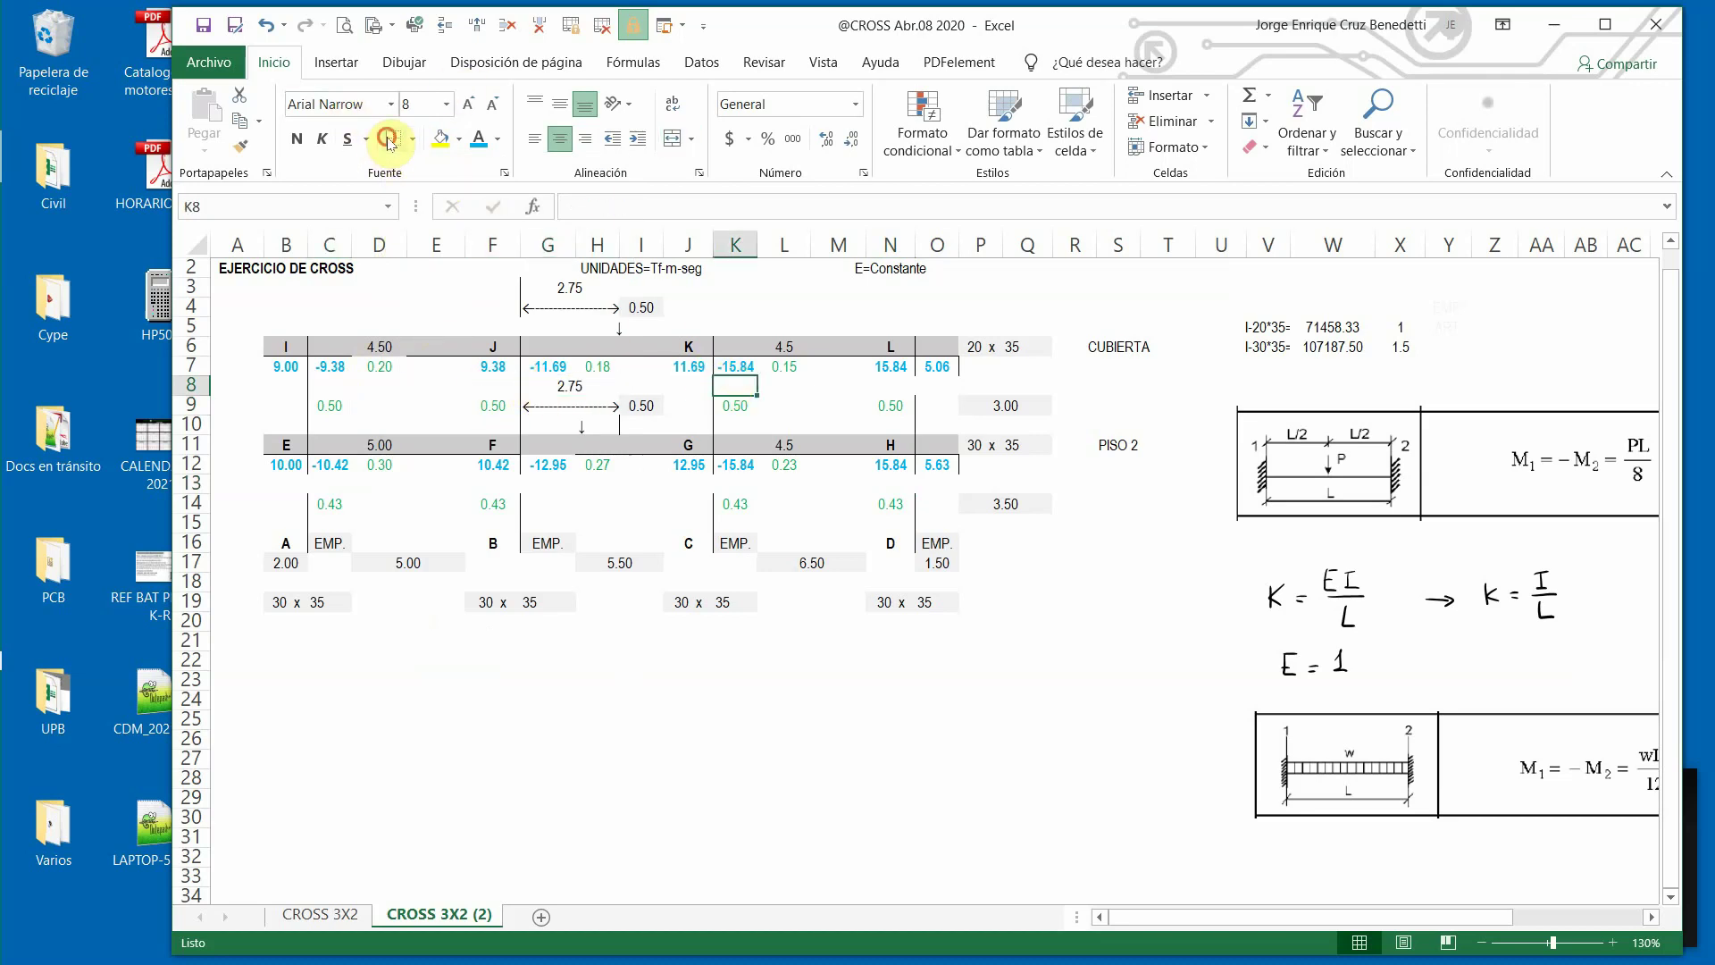
{"action": "left_click", "coordinate": [929, 386]}
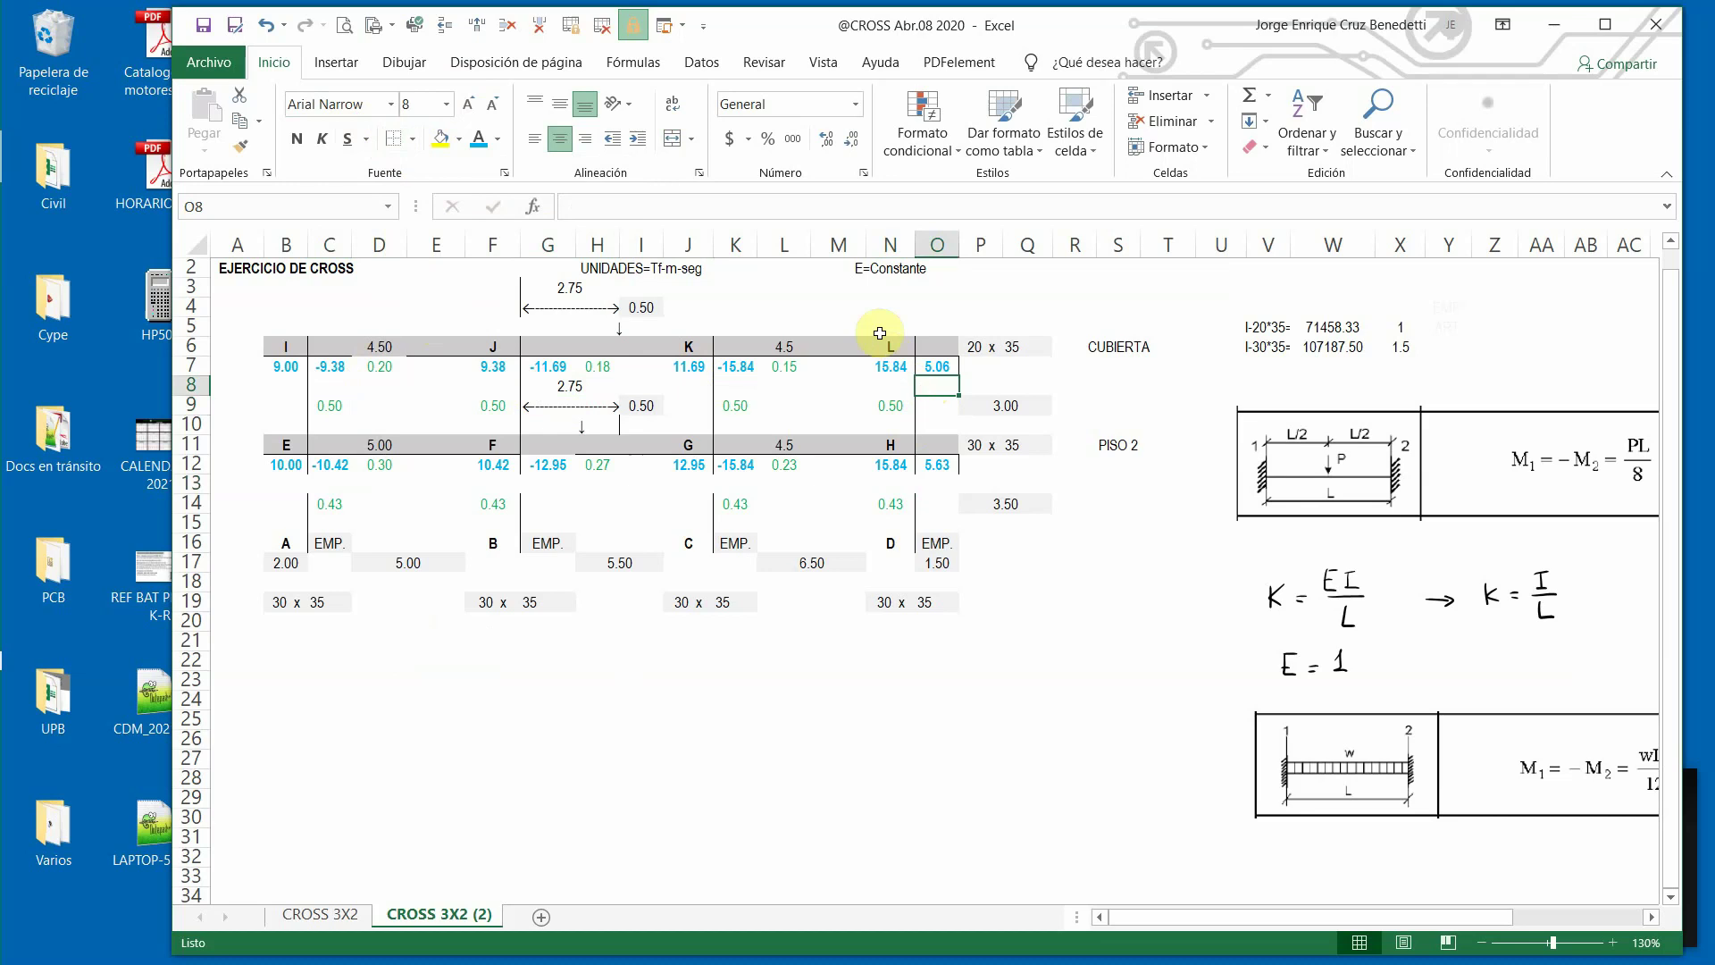
{"action": "left_click", "coordinate": [393, 140]}
Apply a left border to C13, G13, K13 and O13 to complete the lower-storey column lines.
{"action": "left_click", "coordinate": [332, 477]}
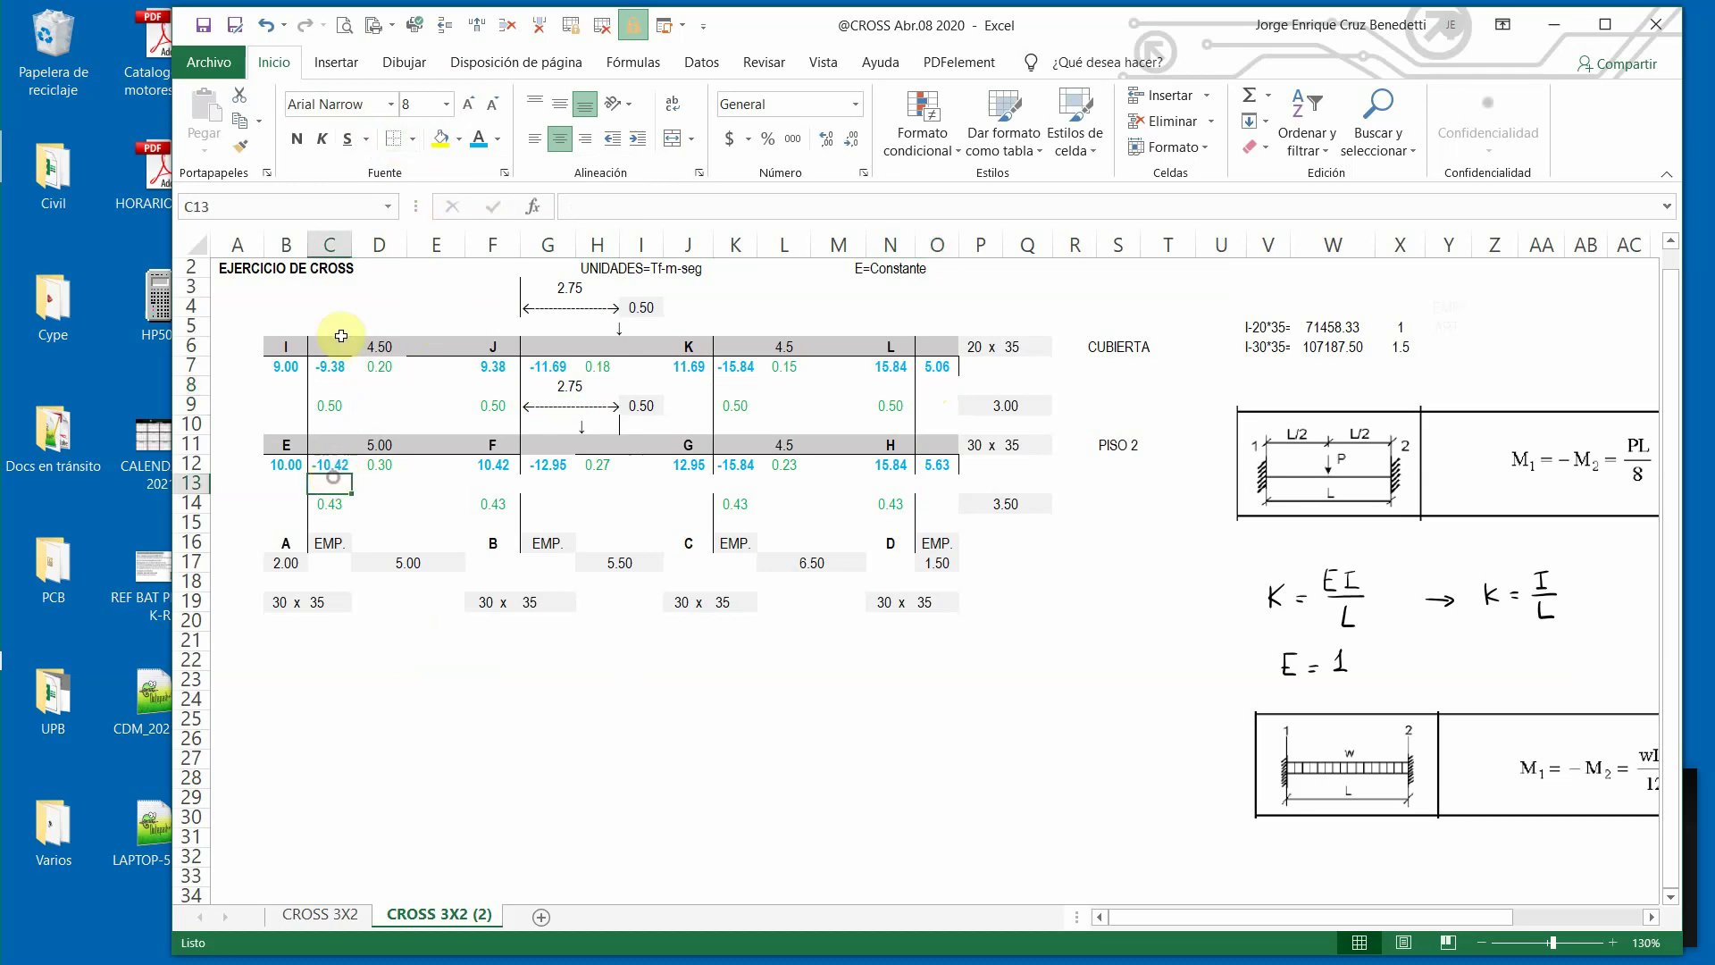
{"action": "left_click", "coordinate": [545, 483]}
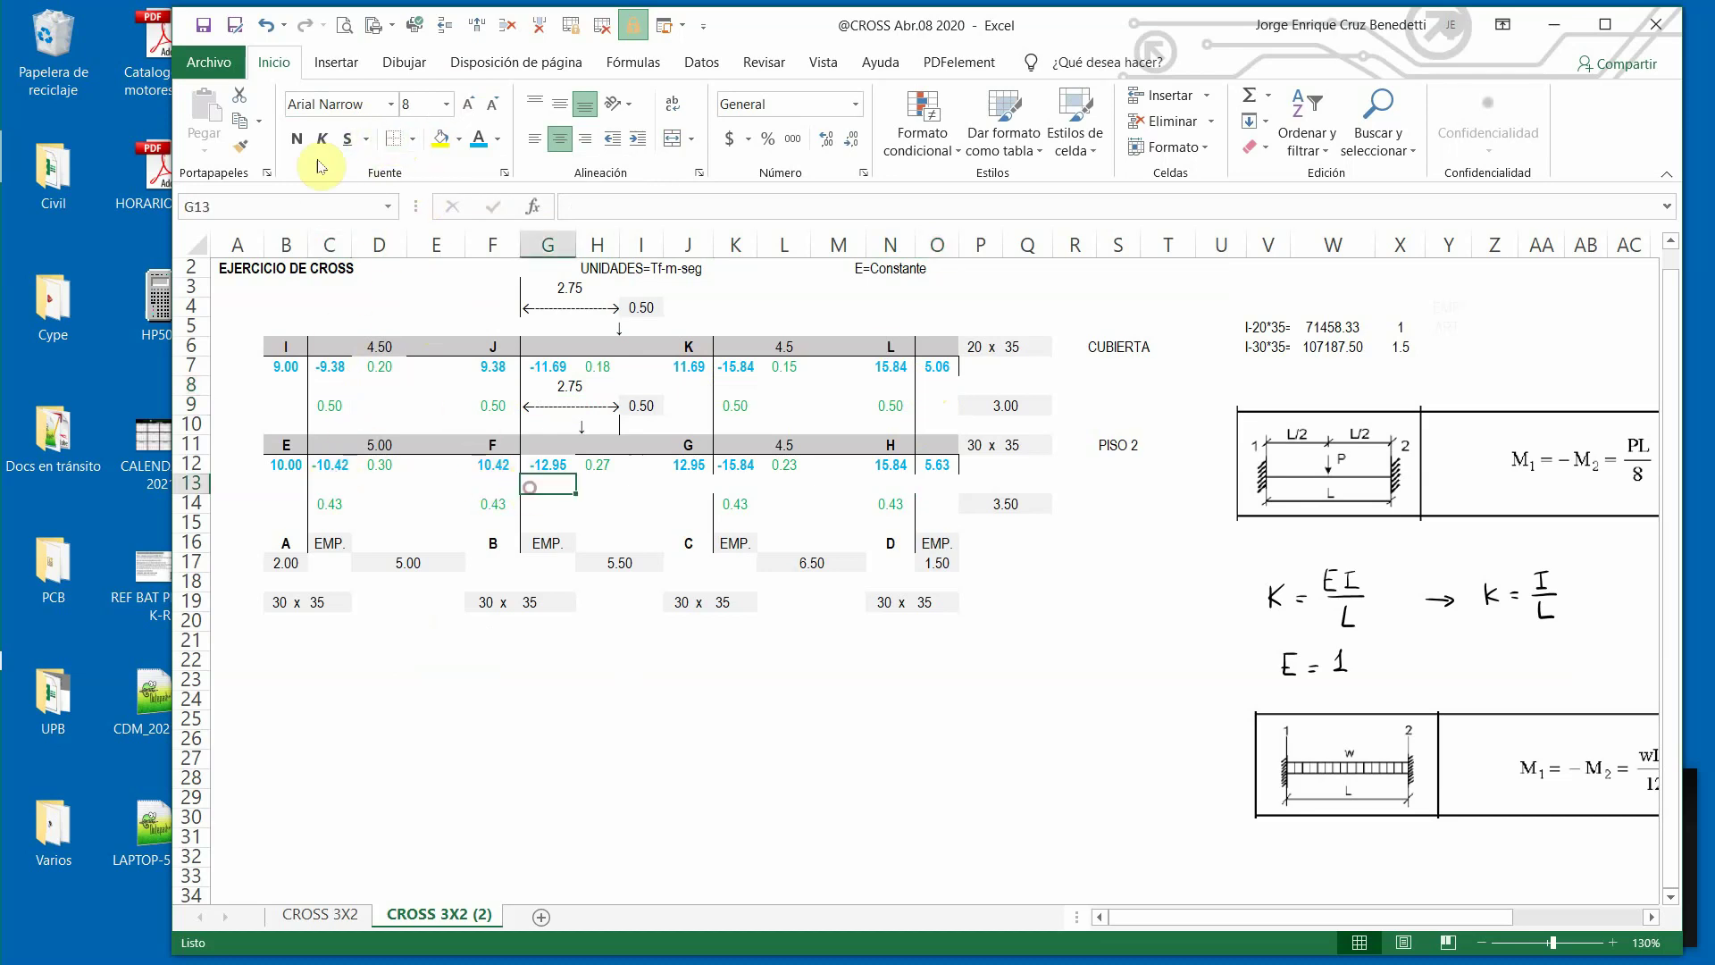
{"action": "left_click", "coordinate": [732, 484]}
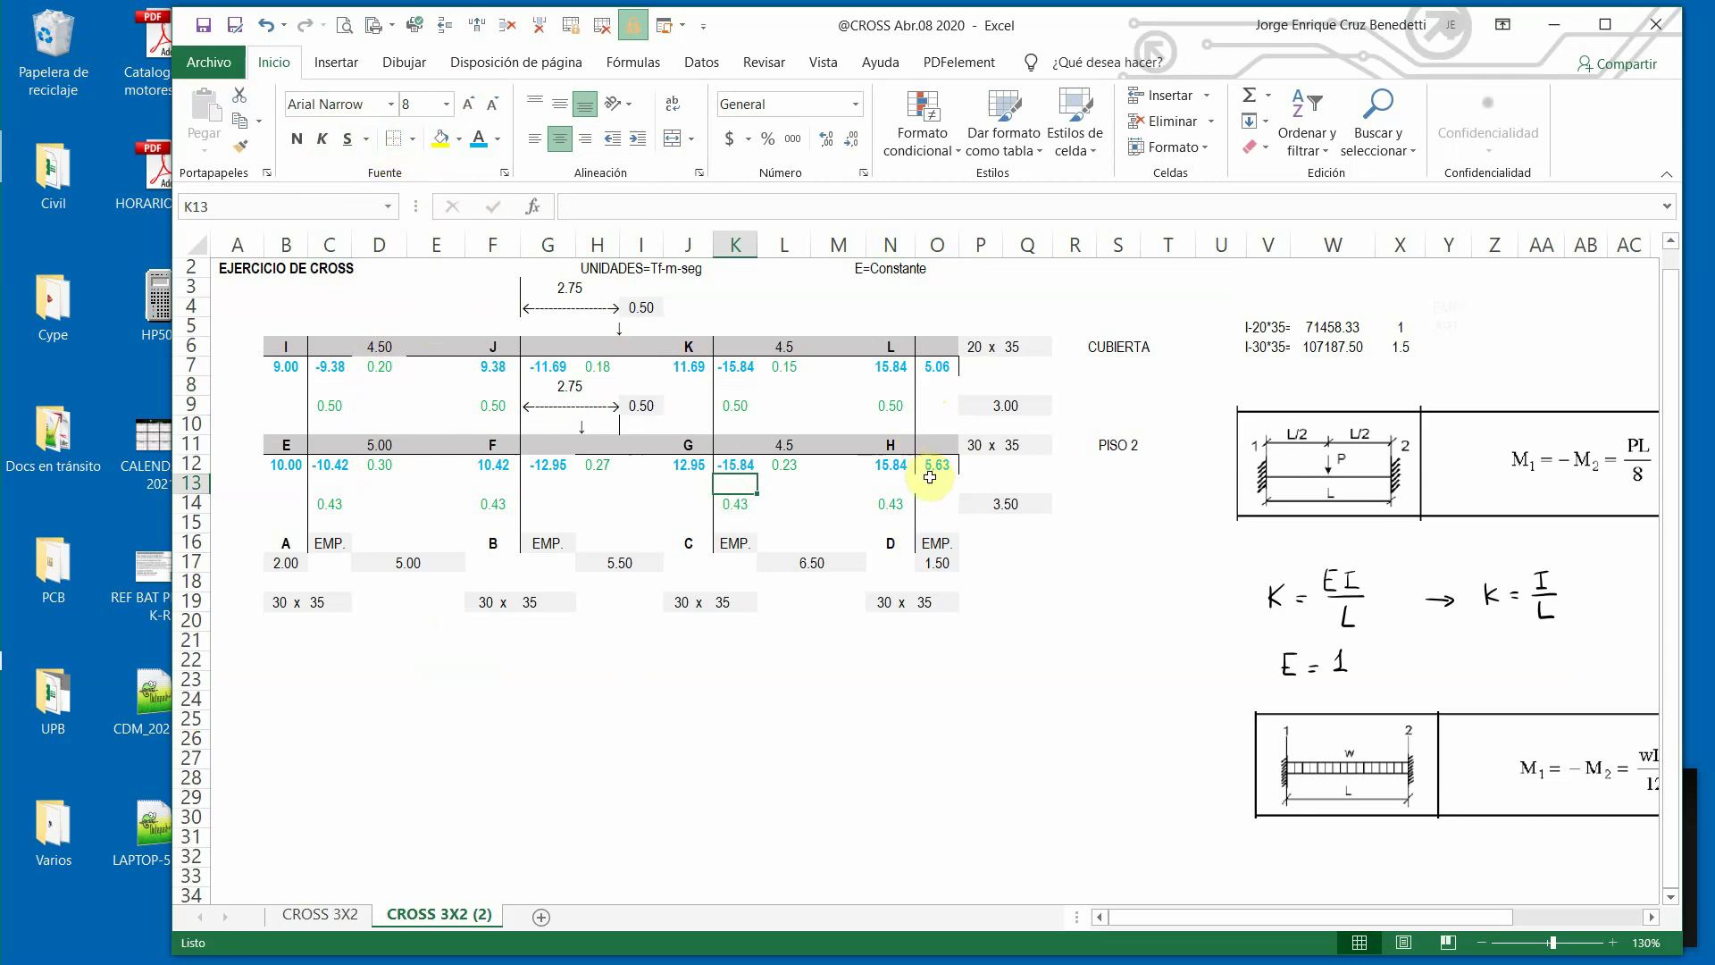
{"action": "left_click", "coordinate": [930, 486]}
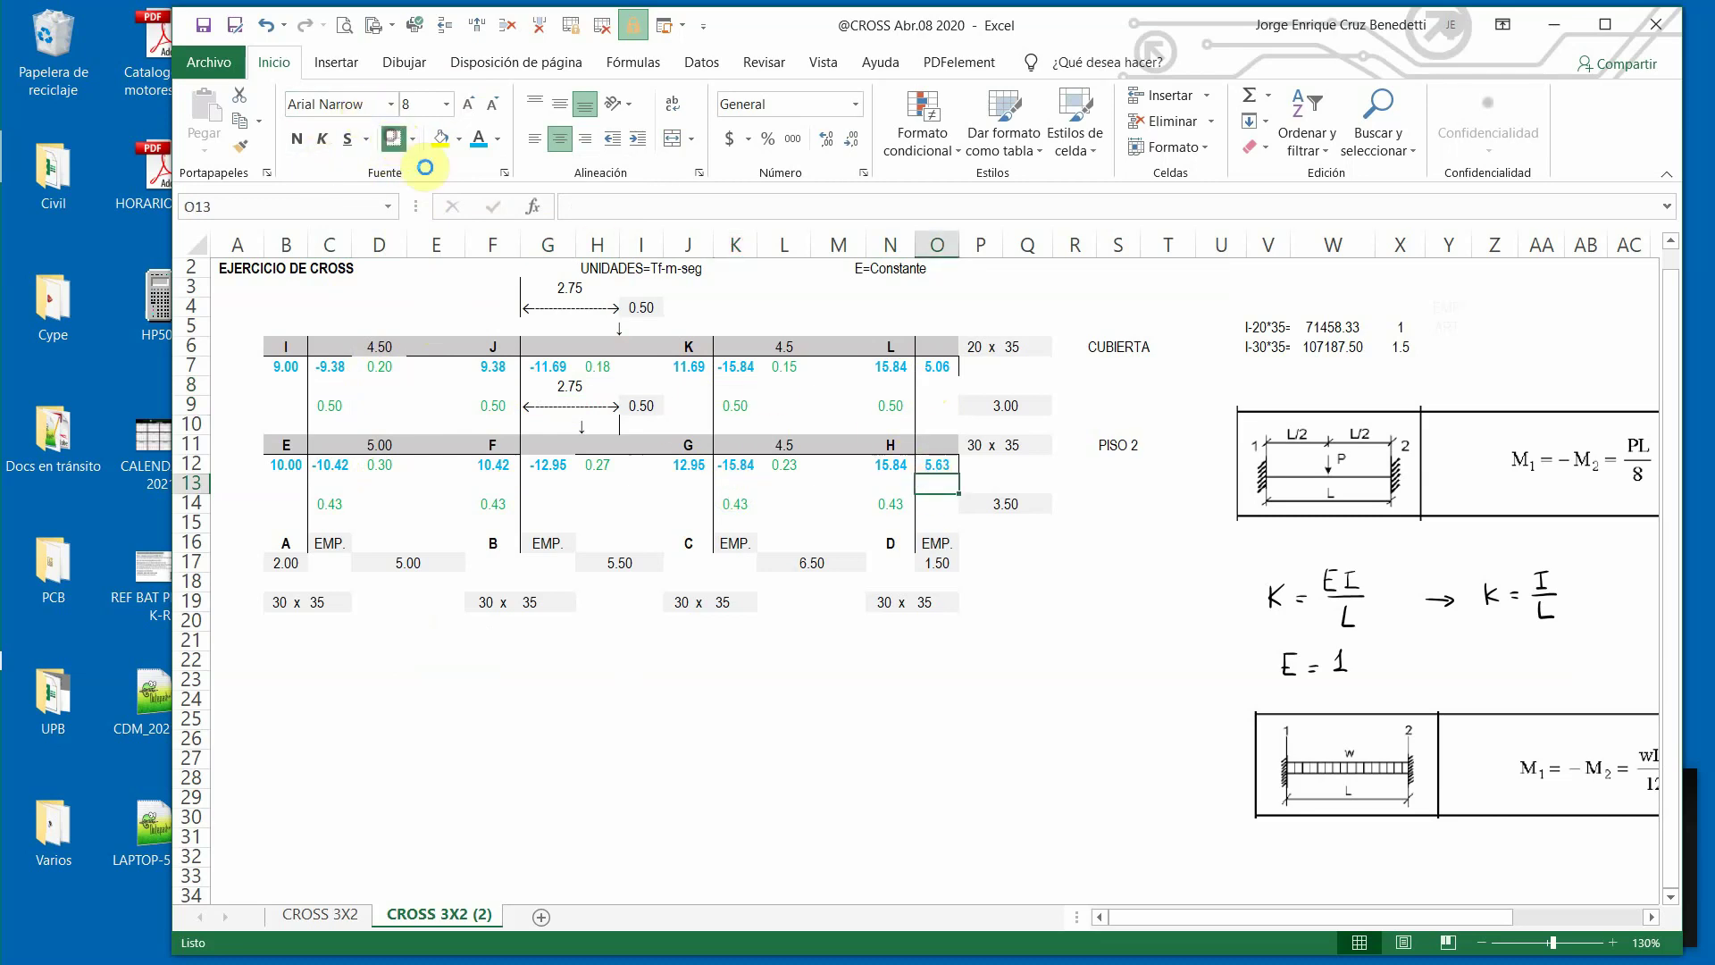
Remove the borders from cells P7 and P12 beside the overhang moments of both storeys.
{"action": "left_click", "coordinate": [980, 366]}
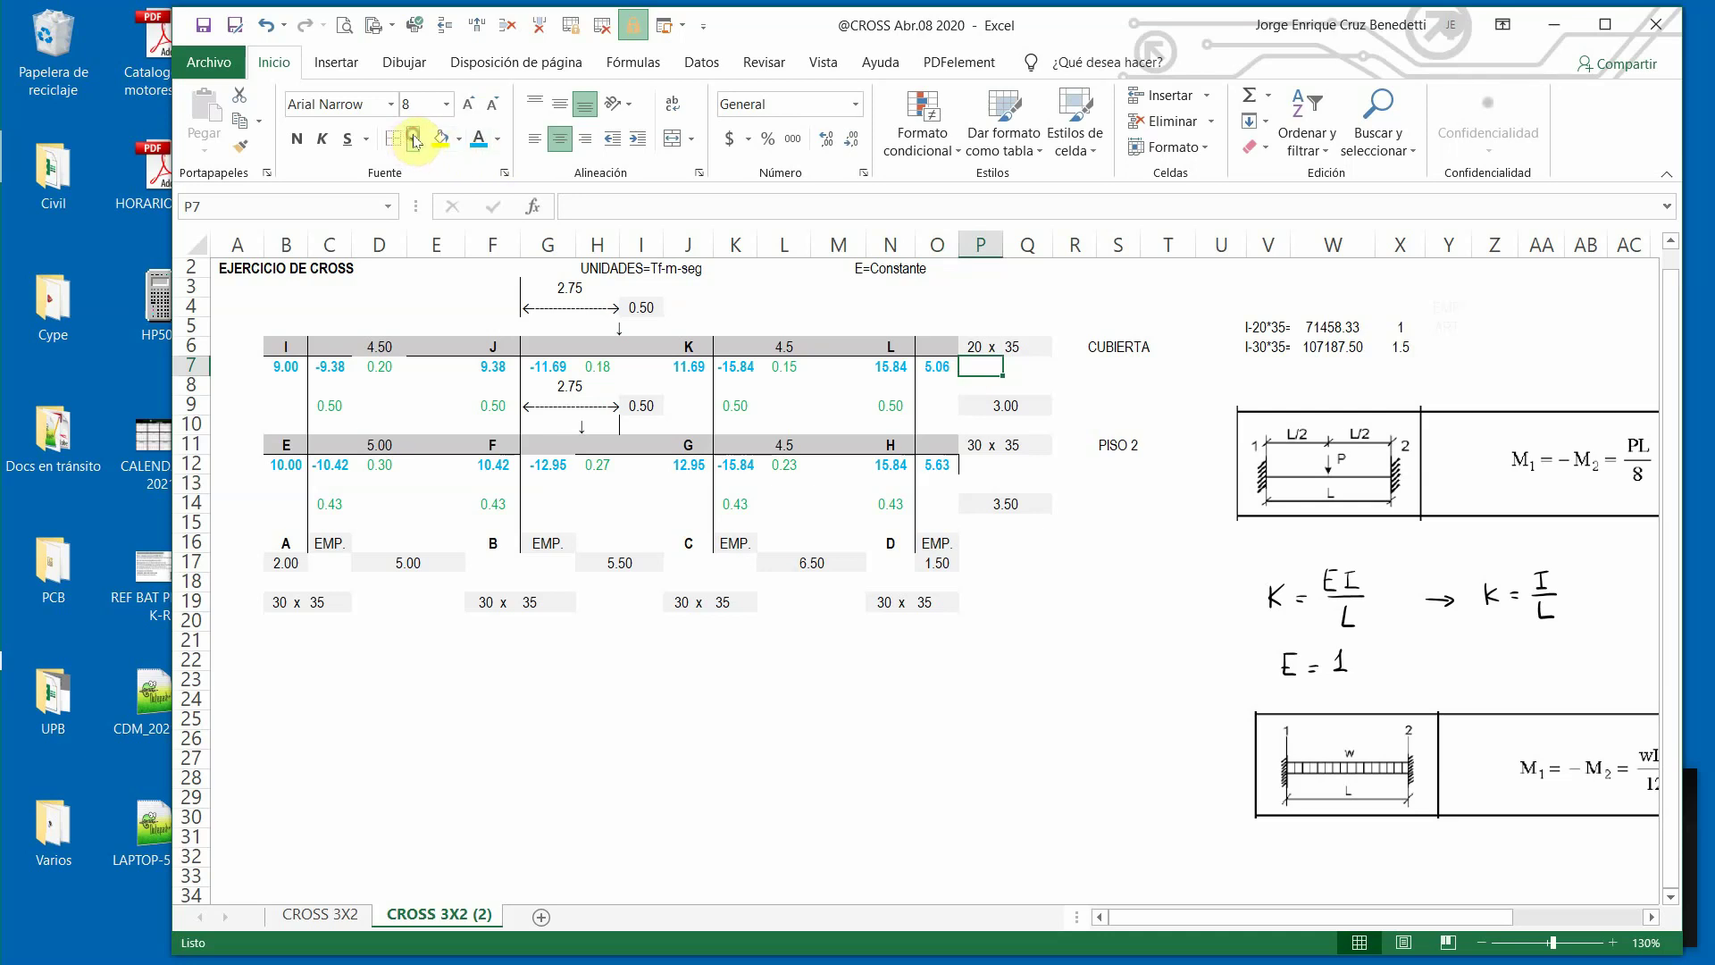
{"action": "left_click", "coordinate": [414, 139]}
{"action": "left_click", "coordinate": [445, 306]}
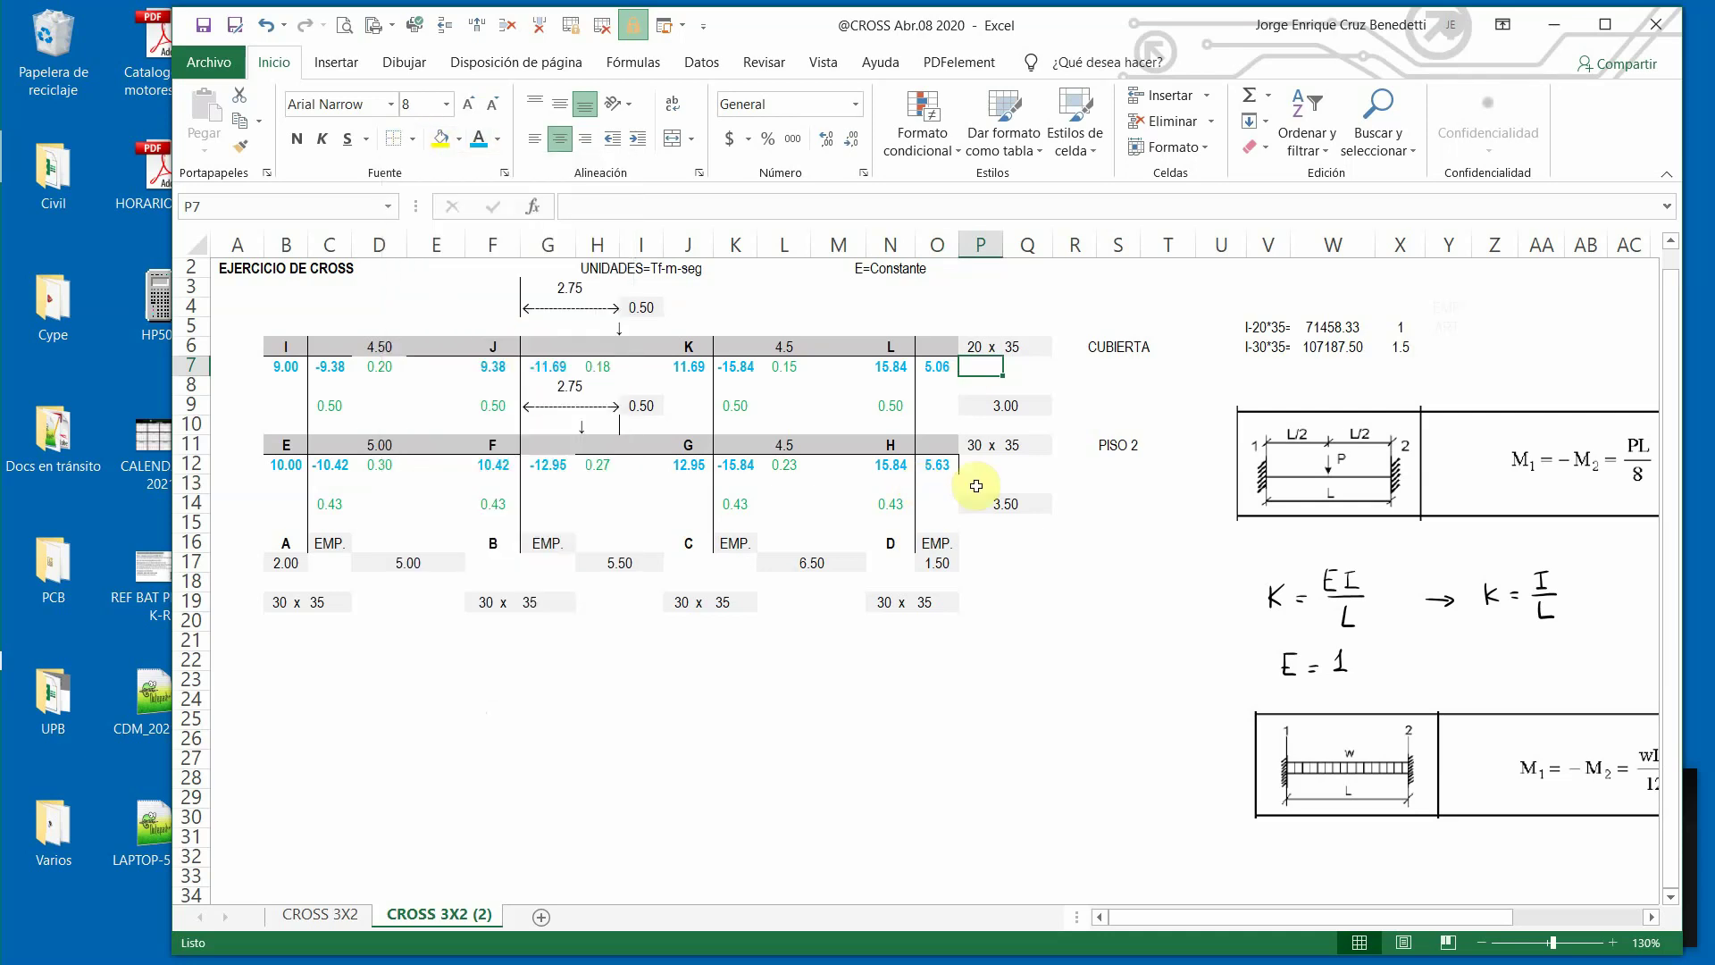
{"action": "left_click", "coordinate": [980, 463]}
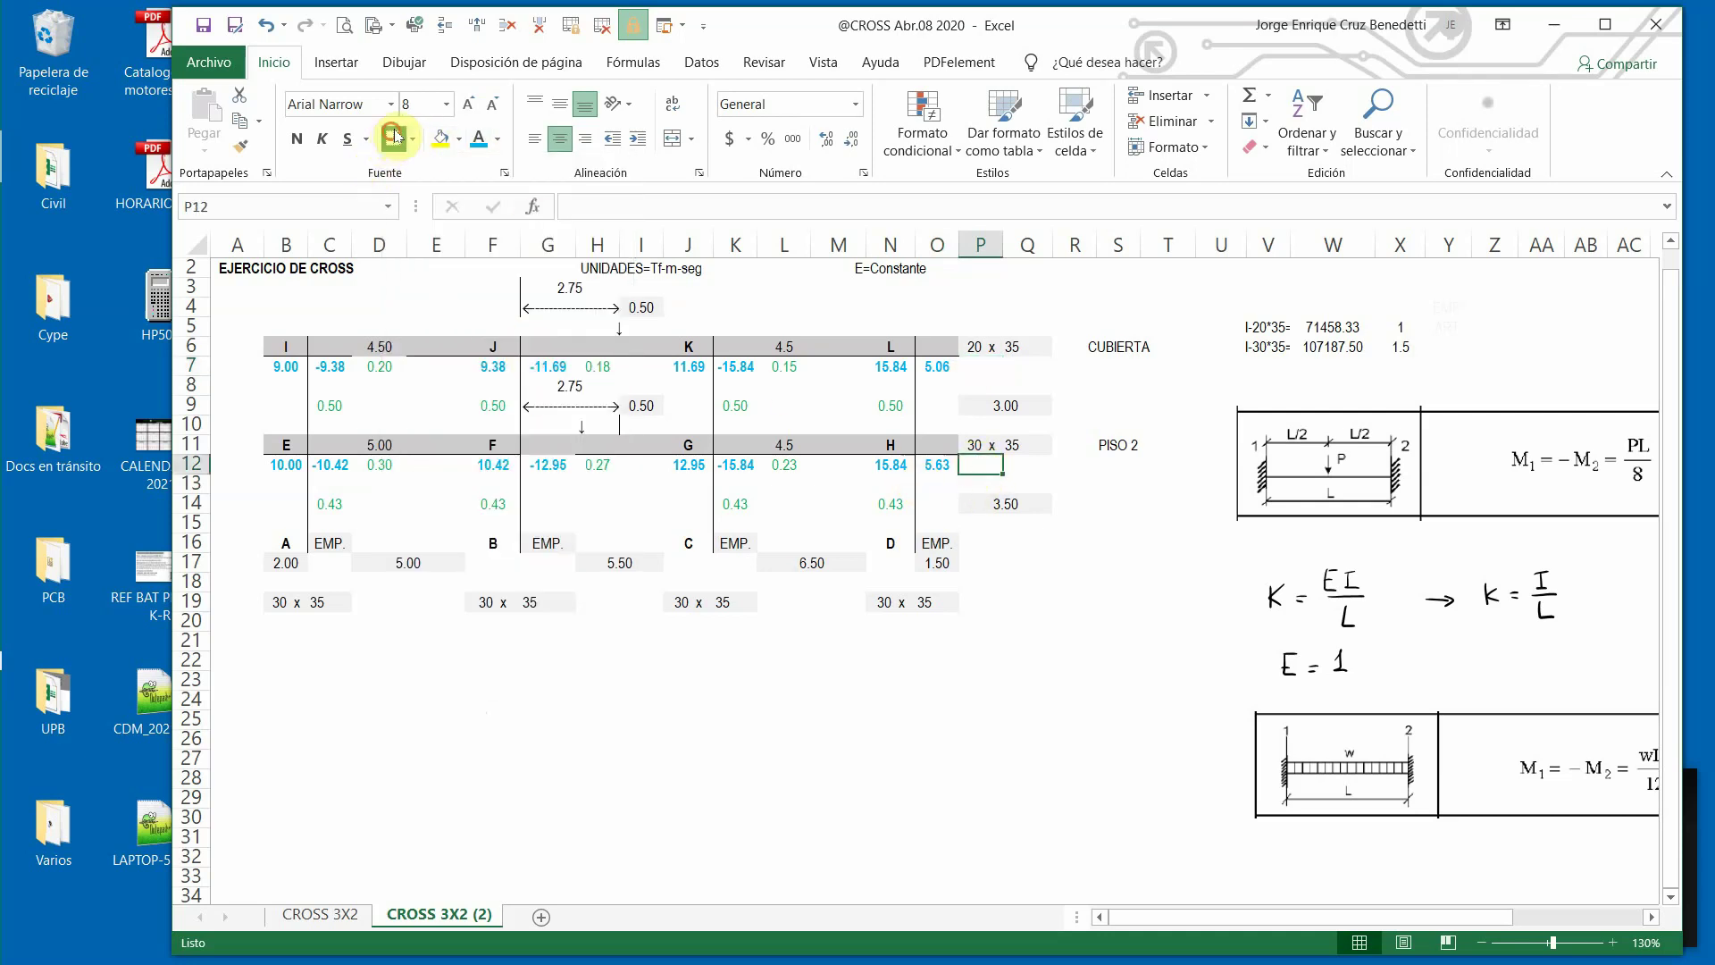
{"action": "left_click", "coordinate": [1026, 658]}
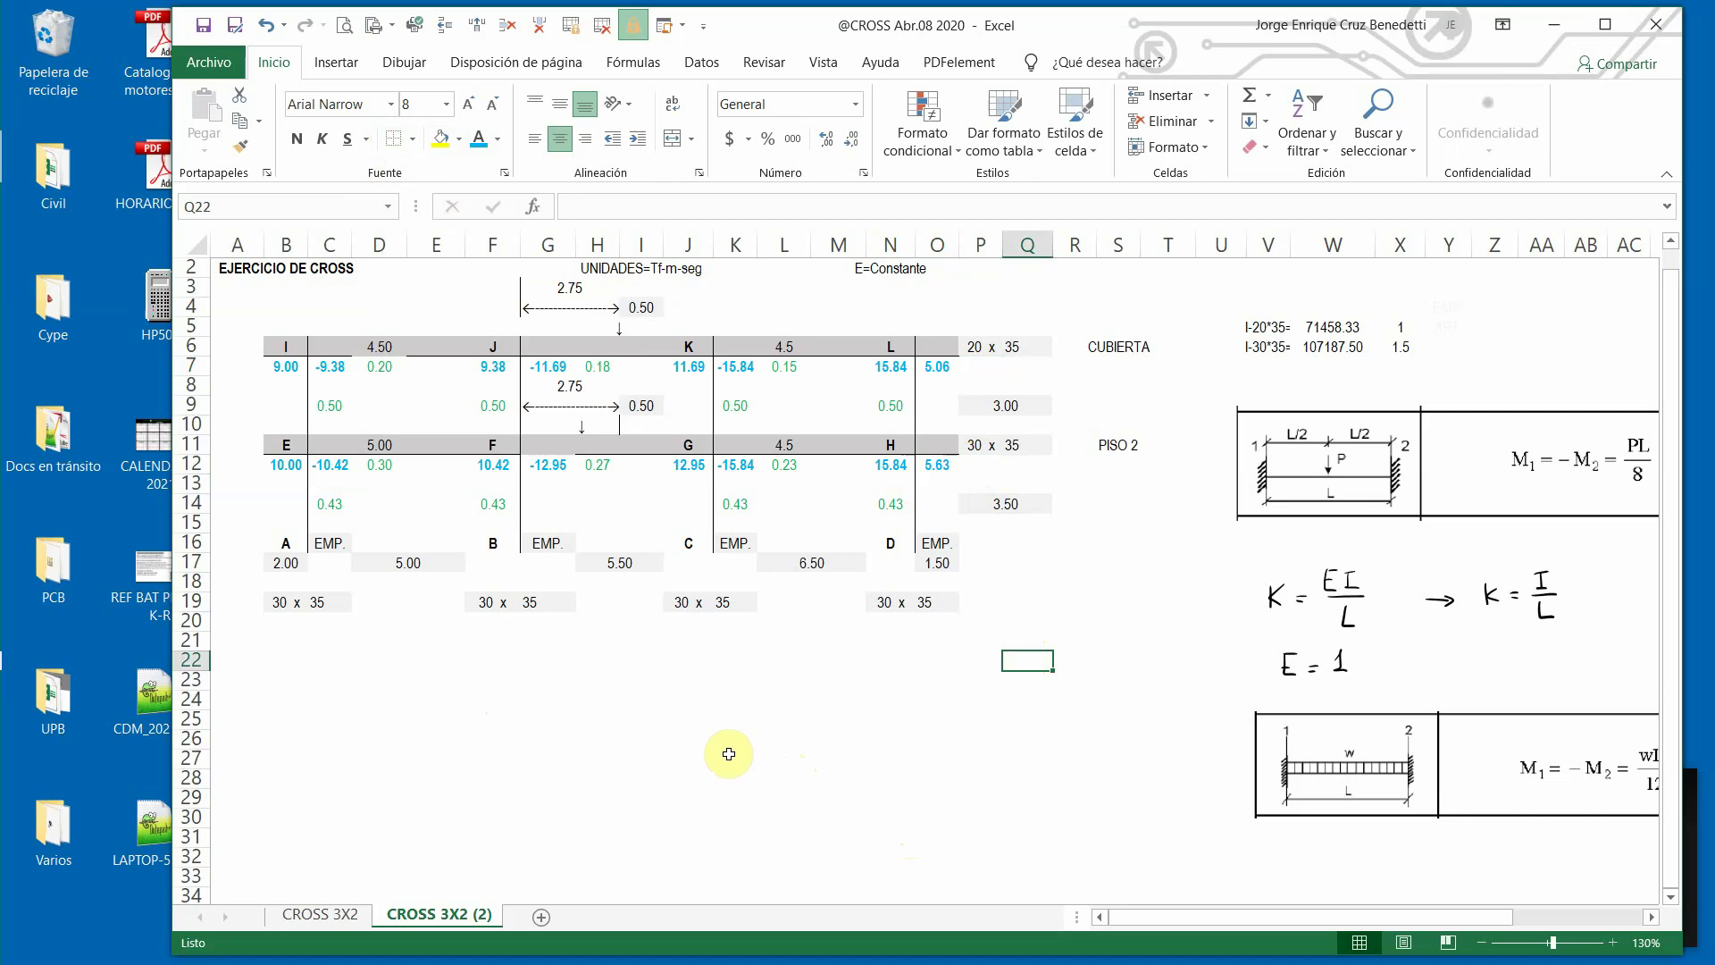
Copy the node I header block C22:E23 from the CROSS 3X2 sheet into B22 of CROSS 3X2 (2).
{"action": "left_click", "coordinate": [321, 914]}
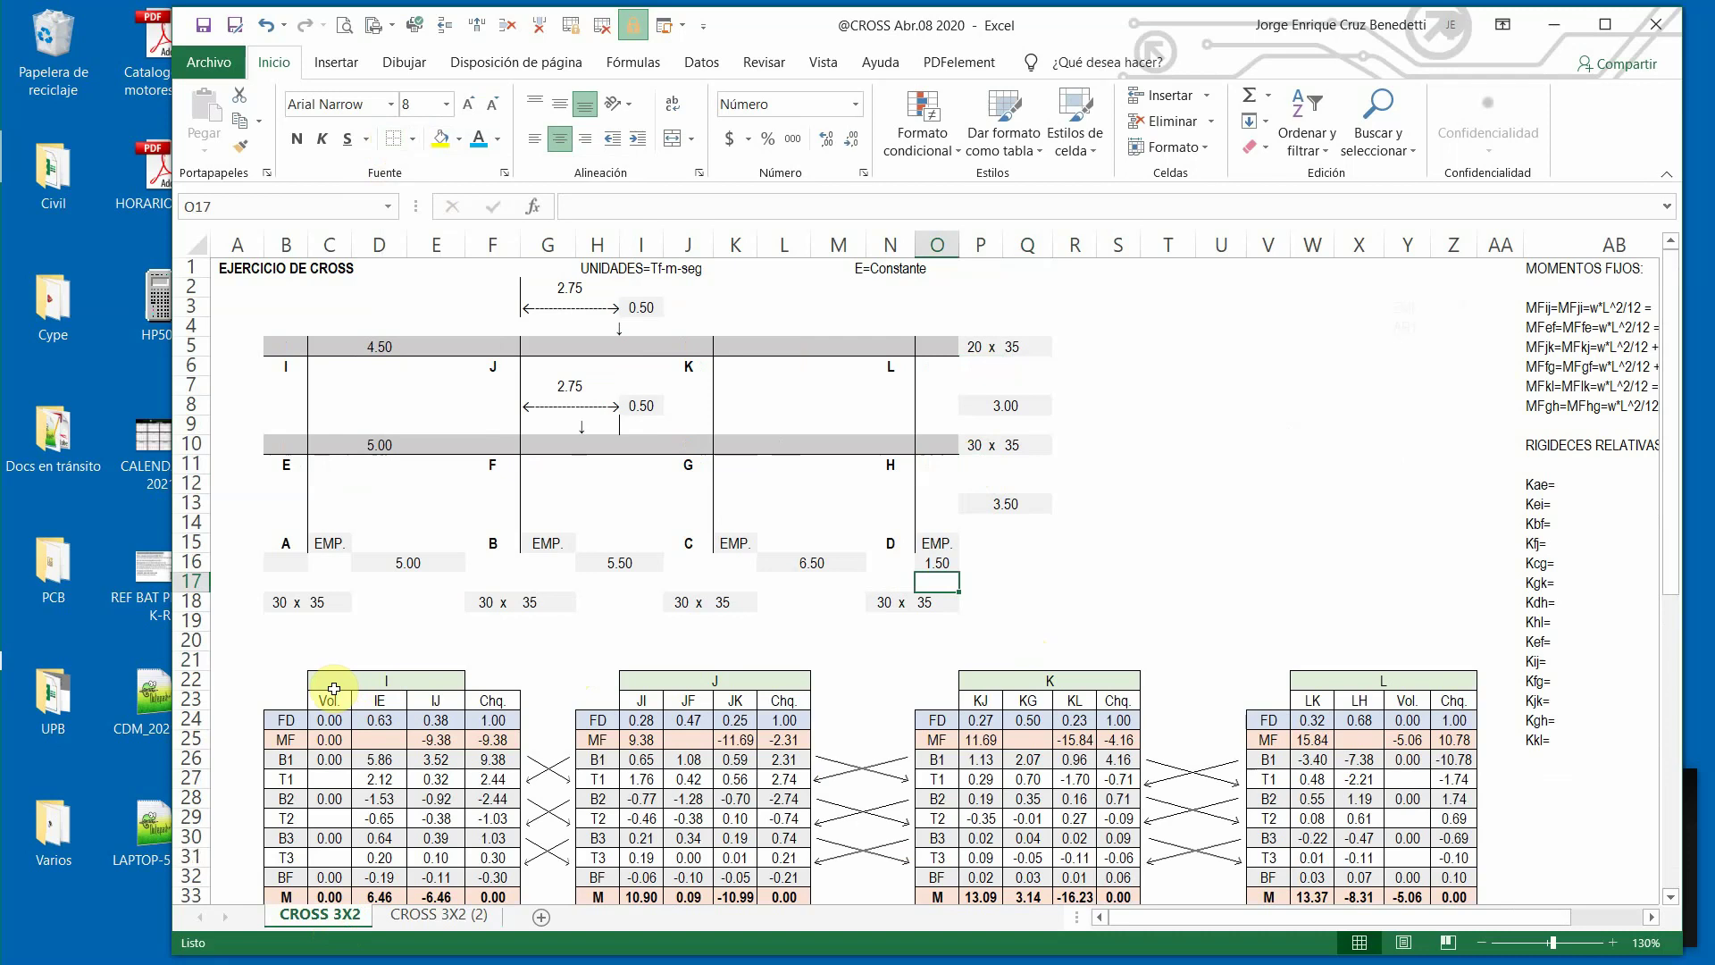
{"action": "left_click_drag", "start_coordinate": [307, 686], "coordinate": [404, 702]}
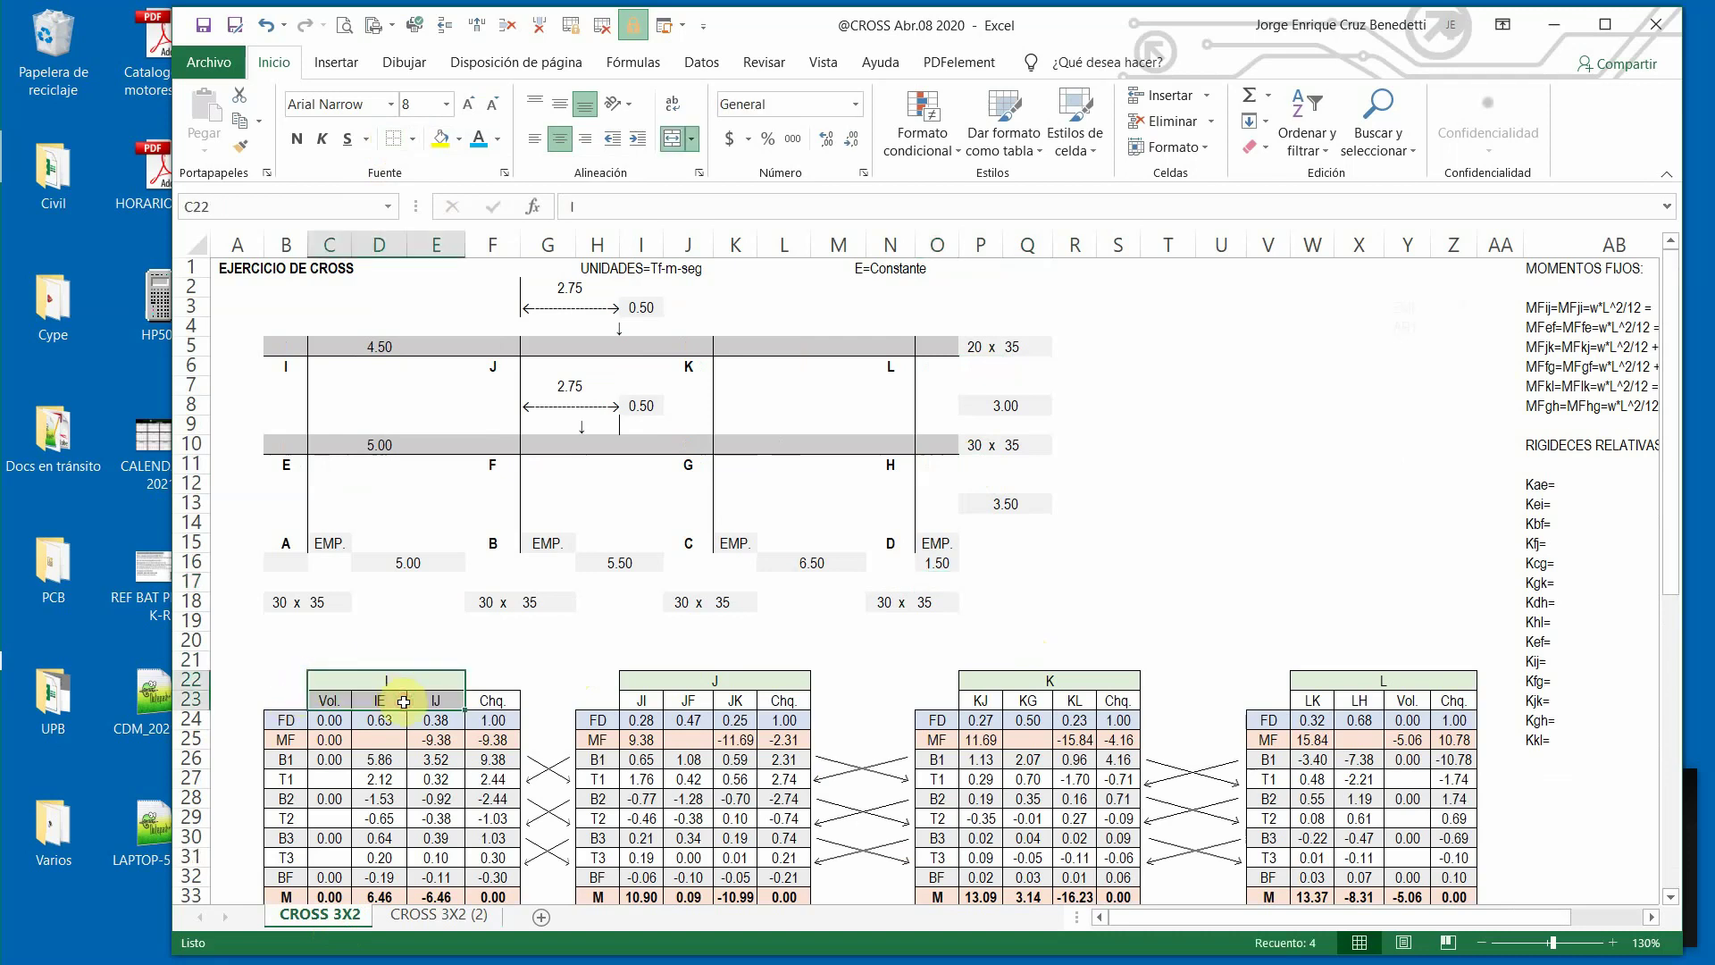
{"action": "key", "text": "ctrl+c"}
{"action": "left_click", "coordinate": [446, 915]}
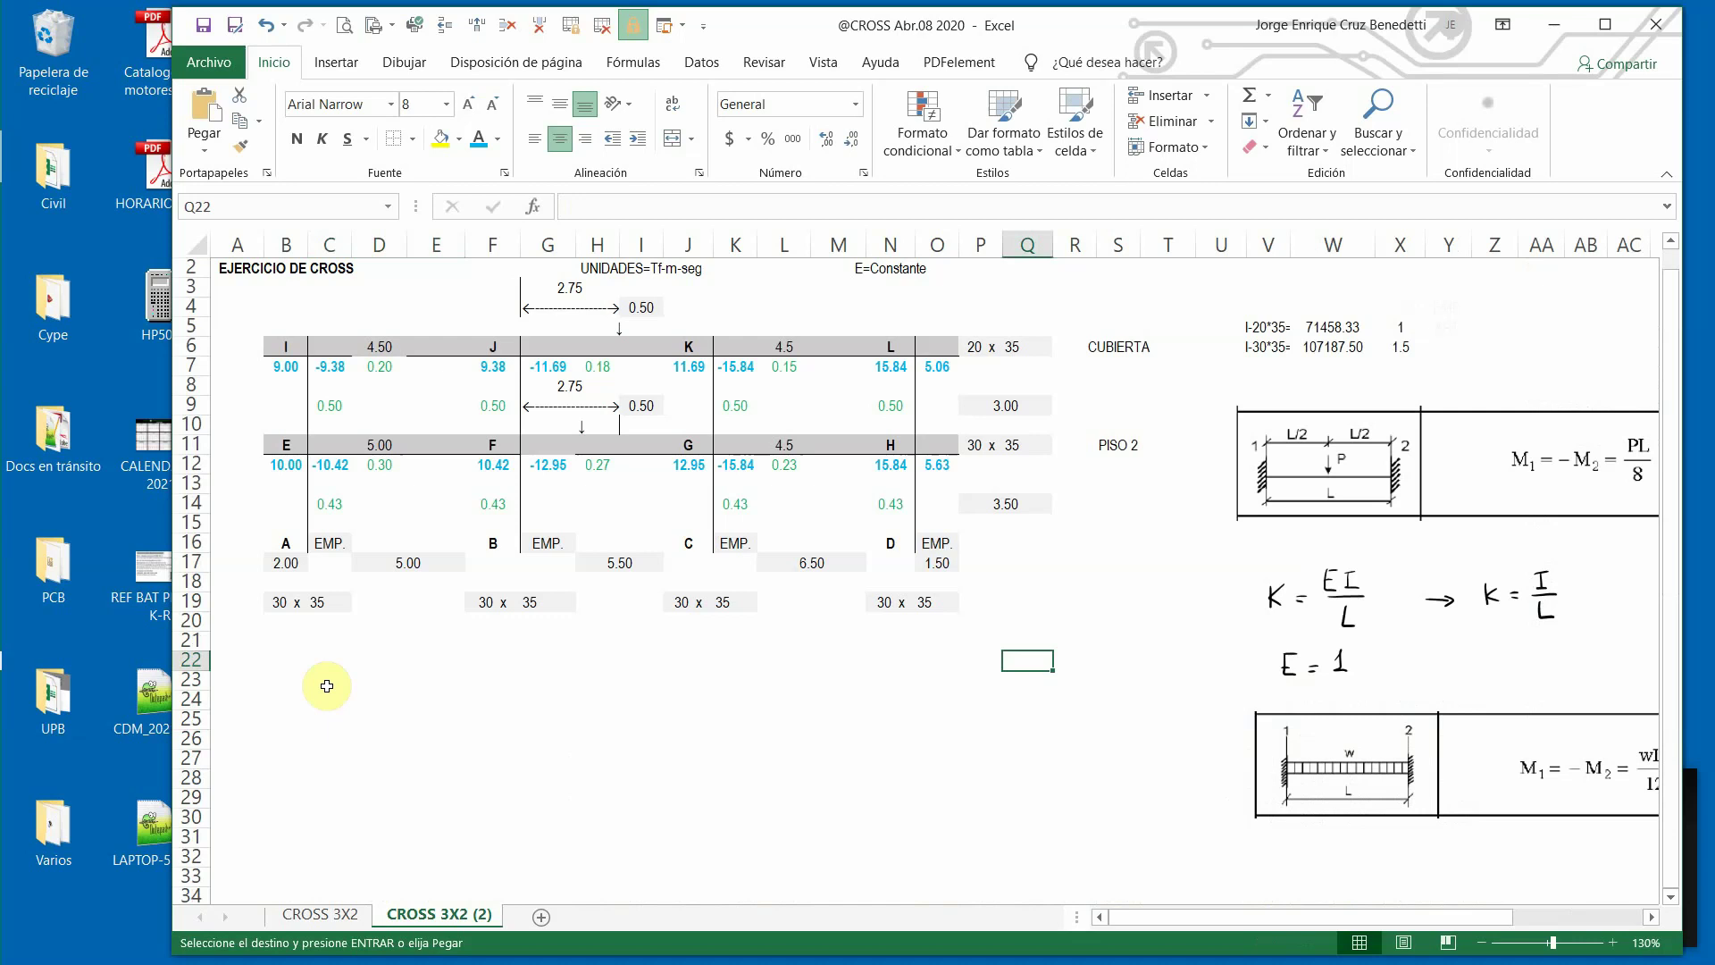
{"action": "left_click", "coordinate": [291, 662]}
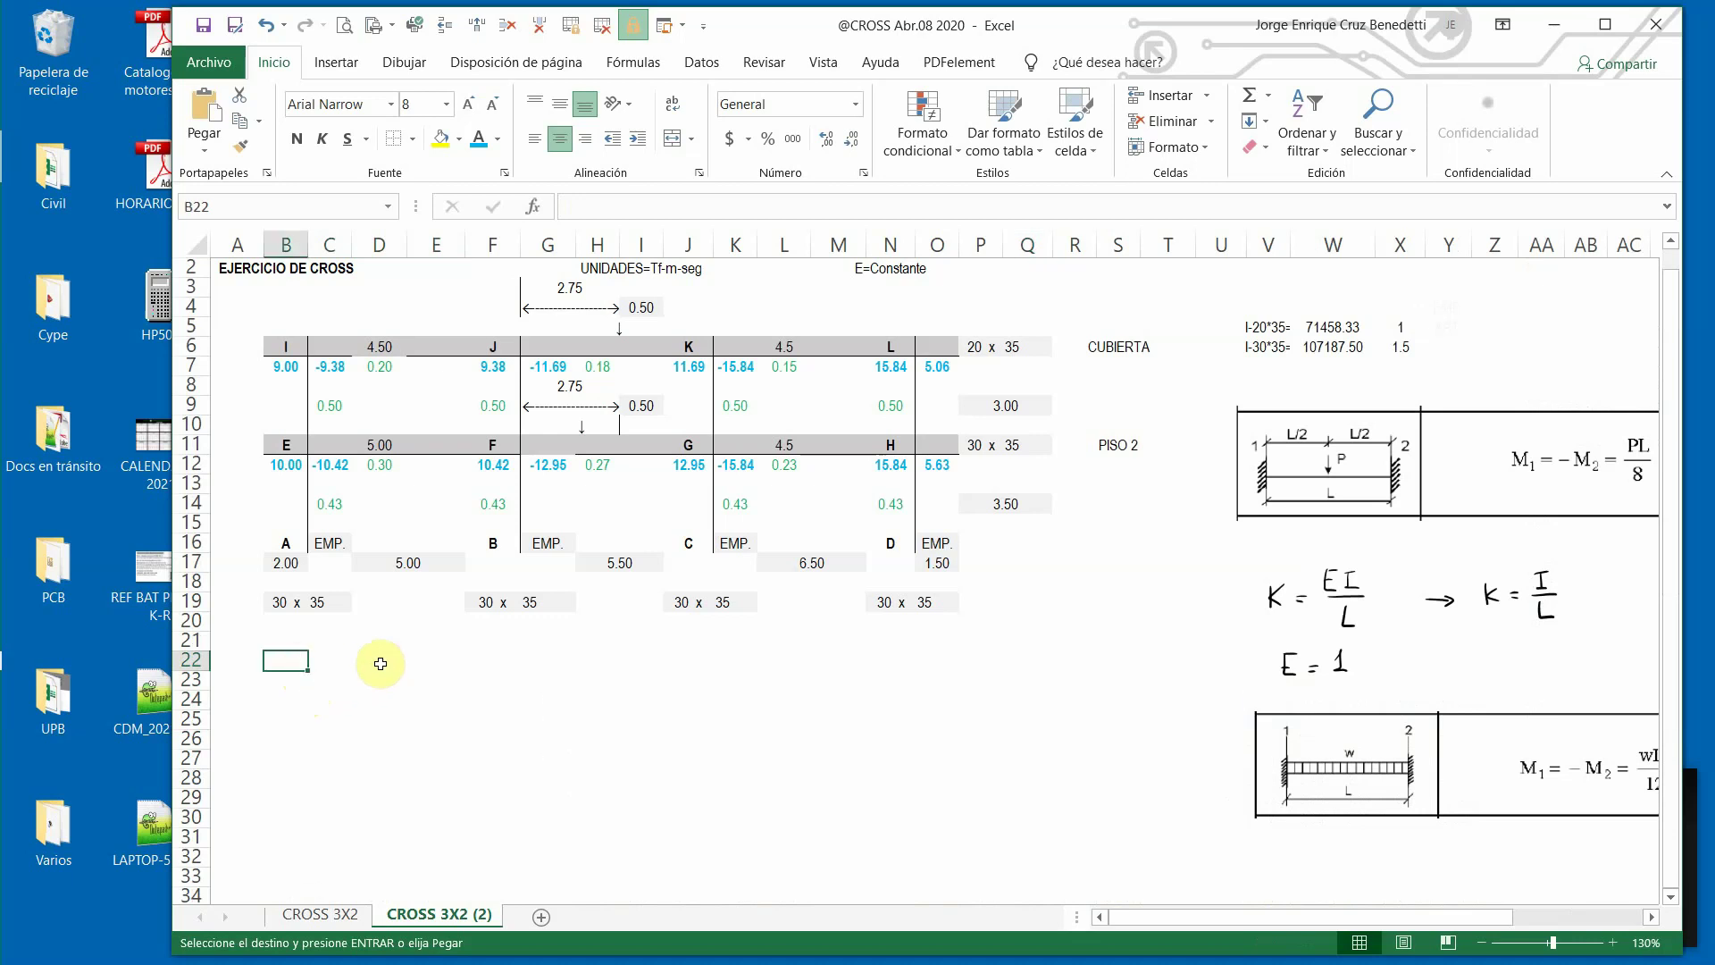
{"action": "key", "text": "ctrl+v"}
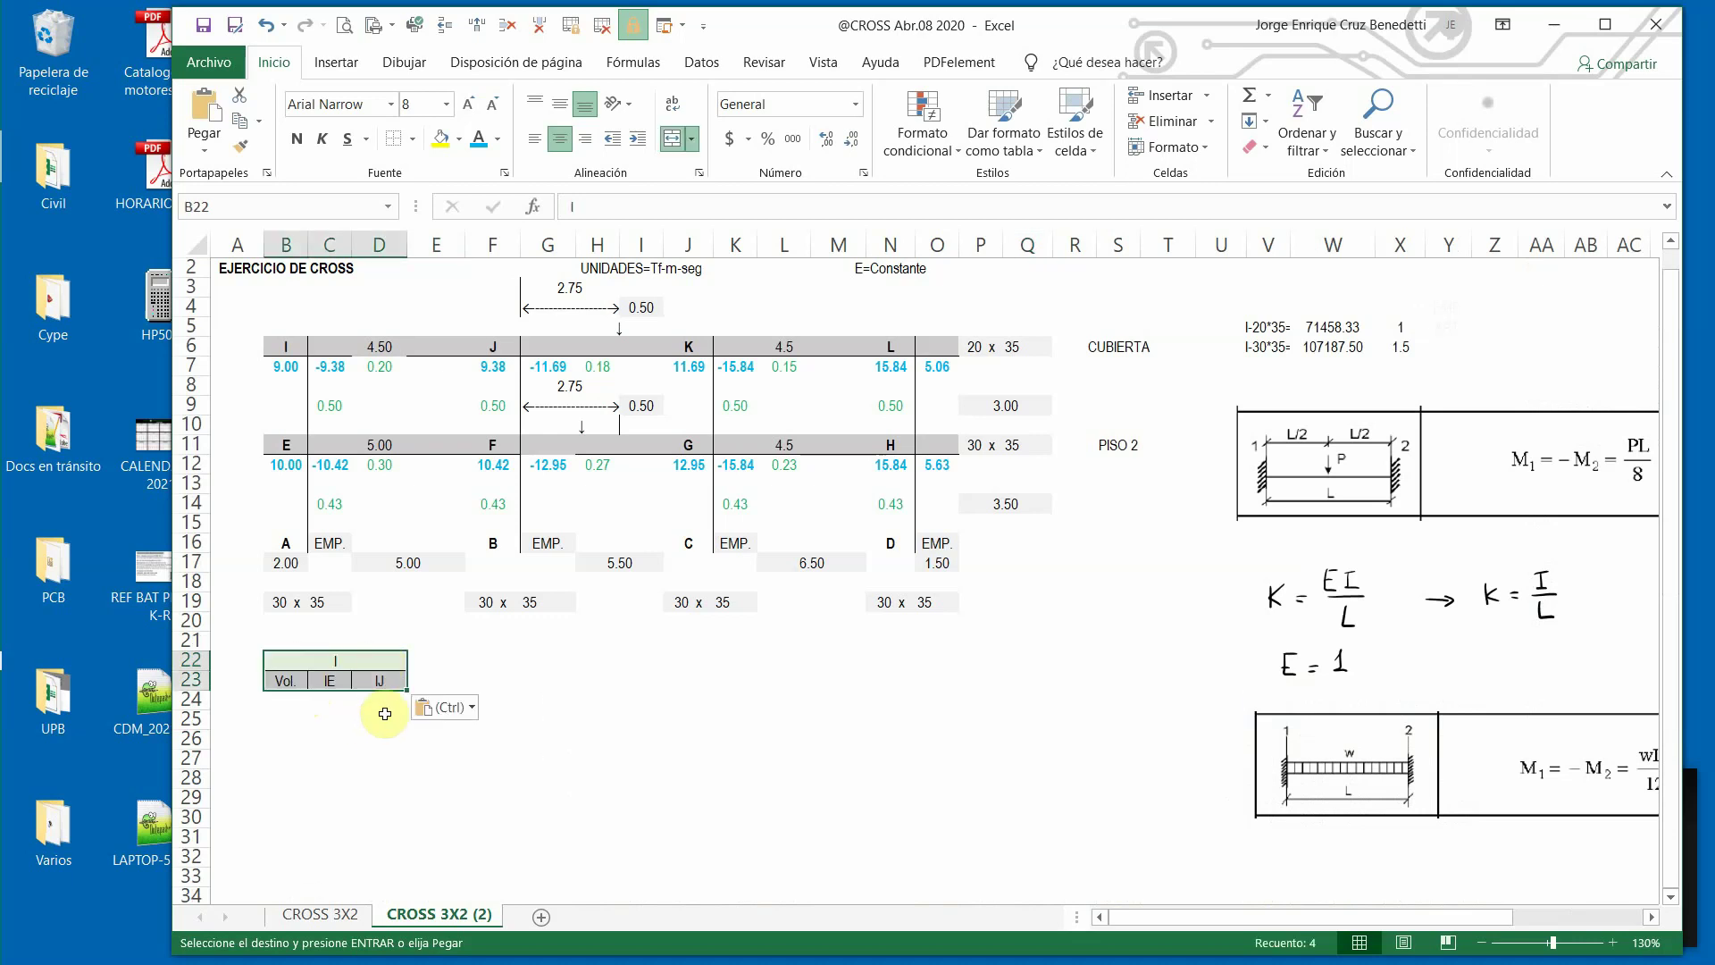
{"action": "left_click", "coordinate": [311, 916]}
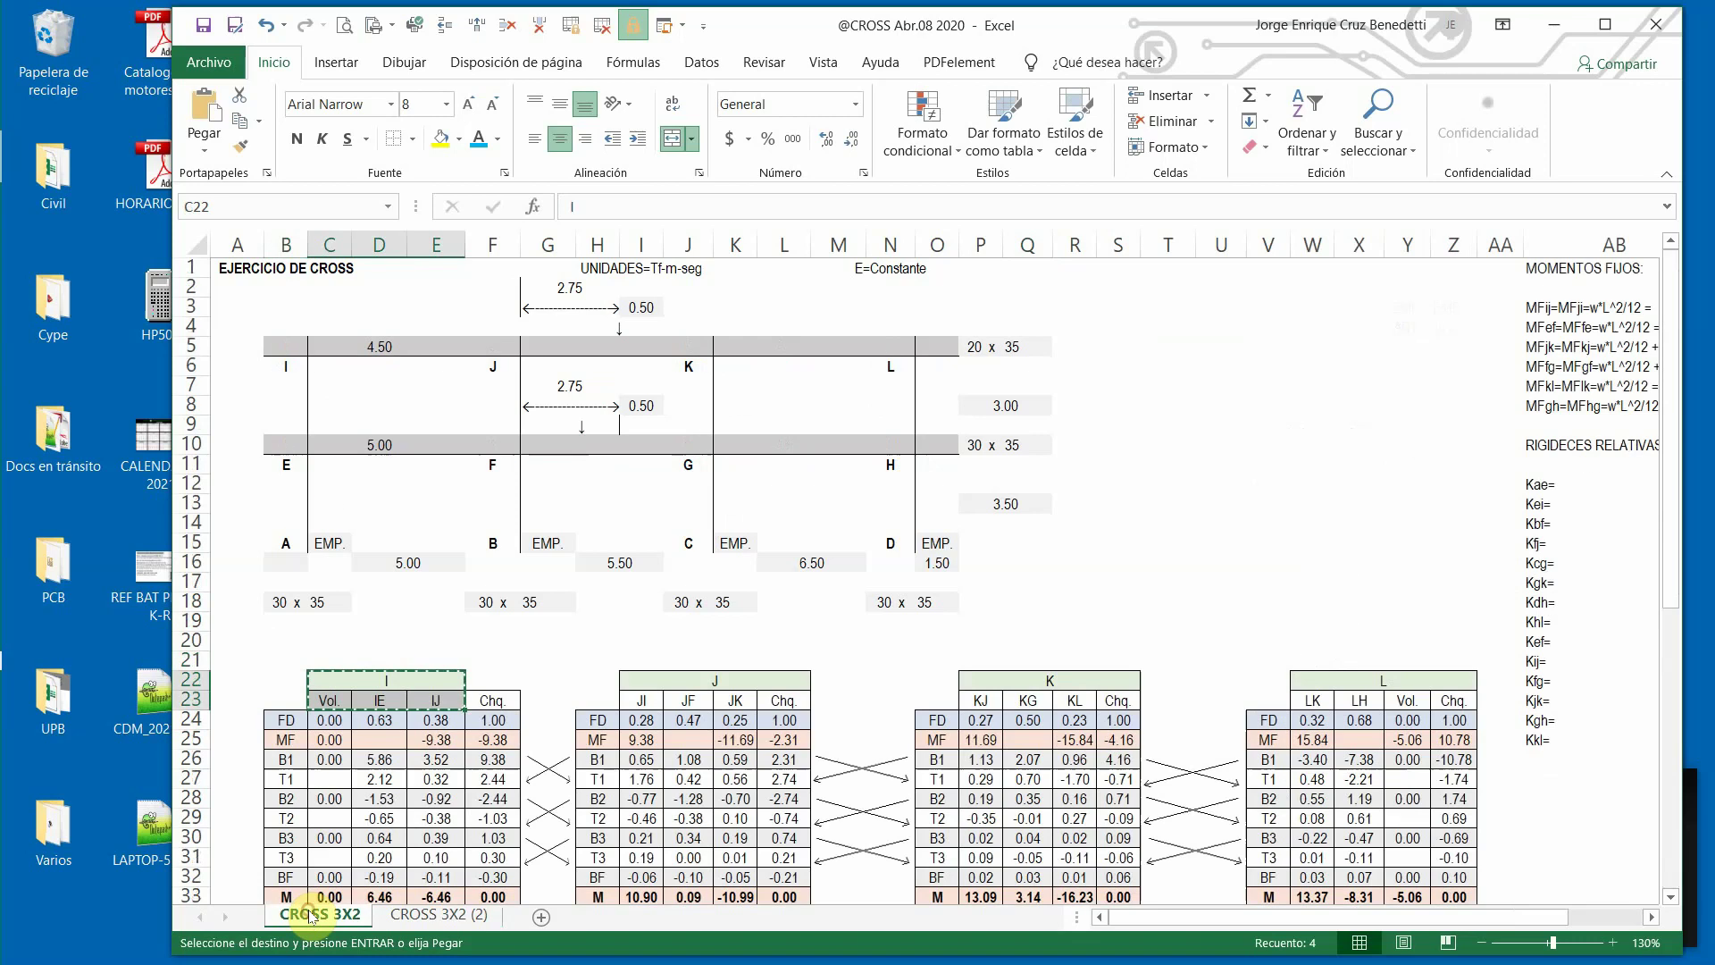
{"action": "left_click", "coordinate": [439, 915]}
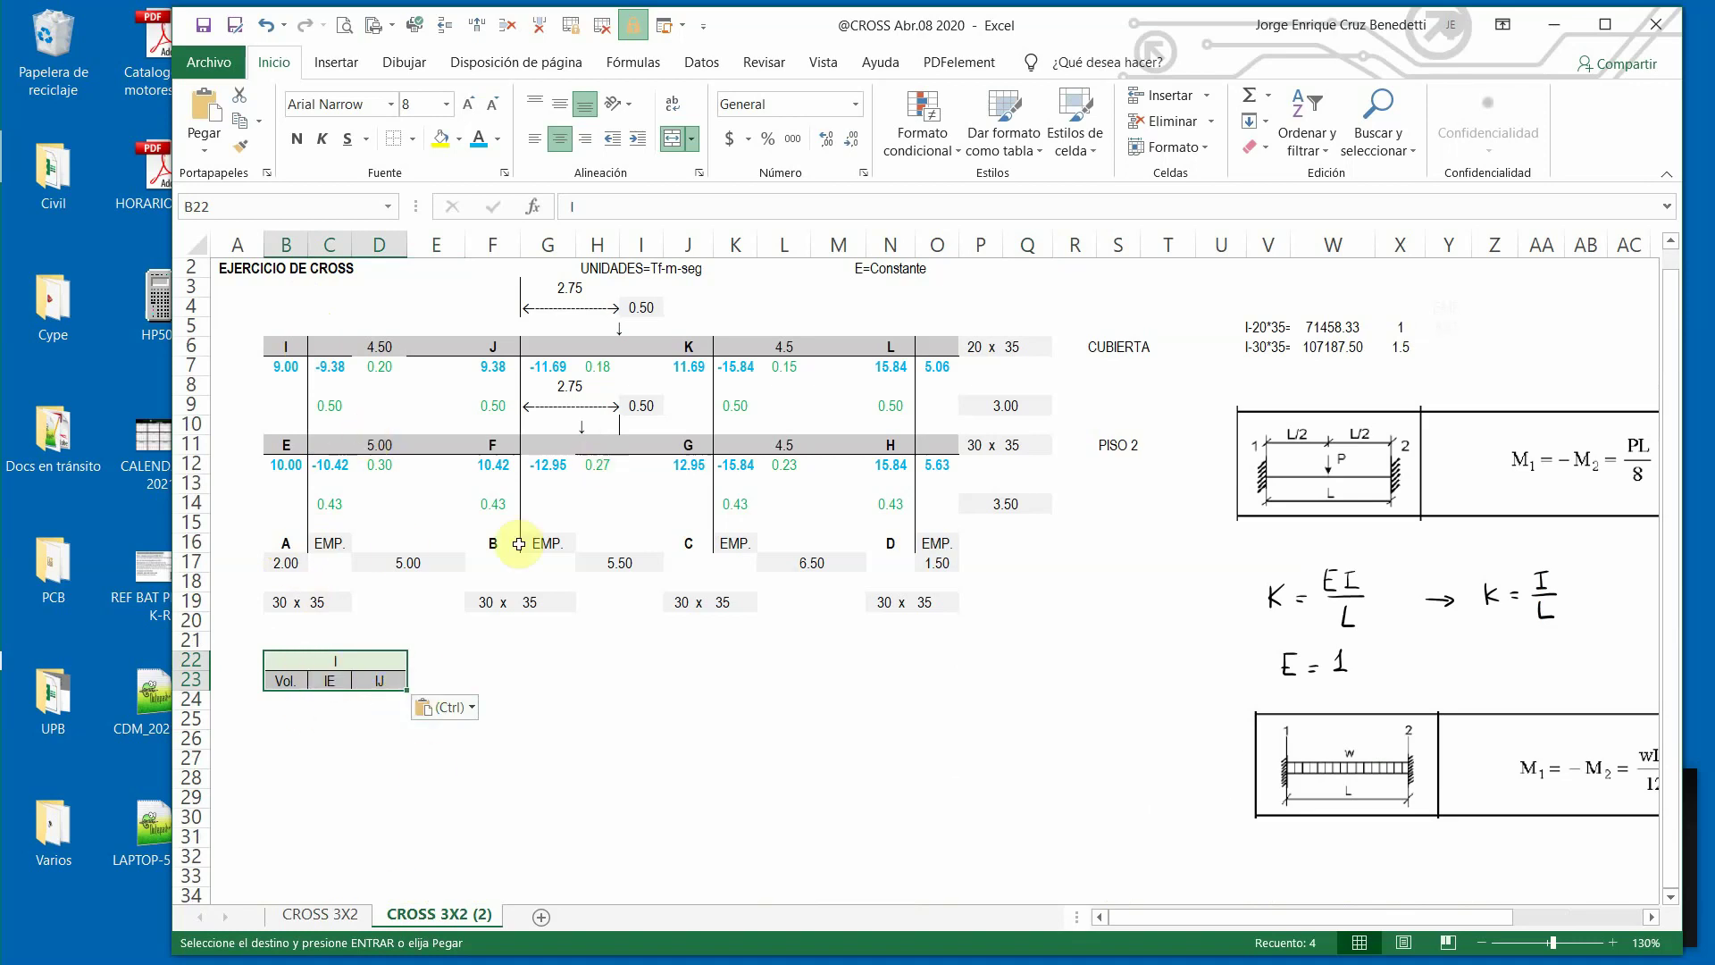
Apply a bottom border to cell D6 holding the 4.50 load on beam IJ.
{"action": "left_click", "coordinate": [376, 347]}
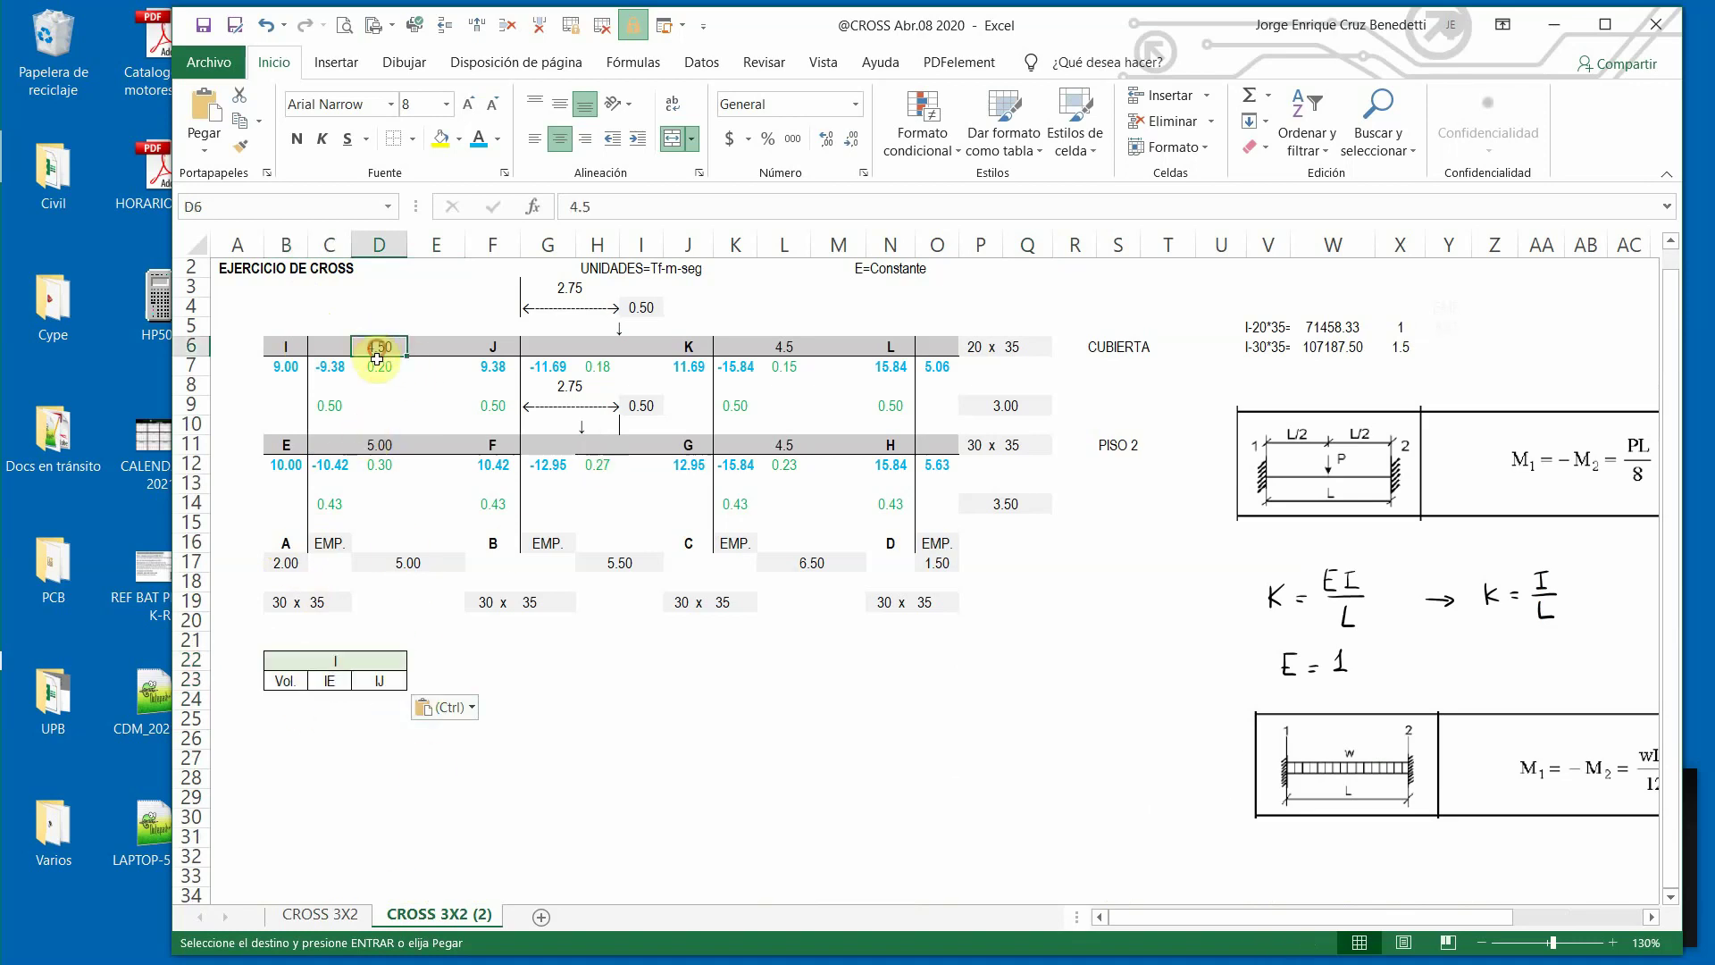
{"action": "left_click", "coordinate": [413, 140]}
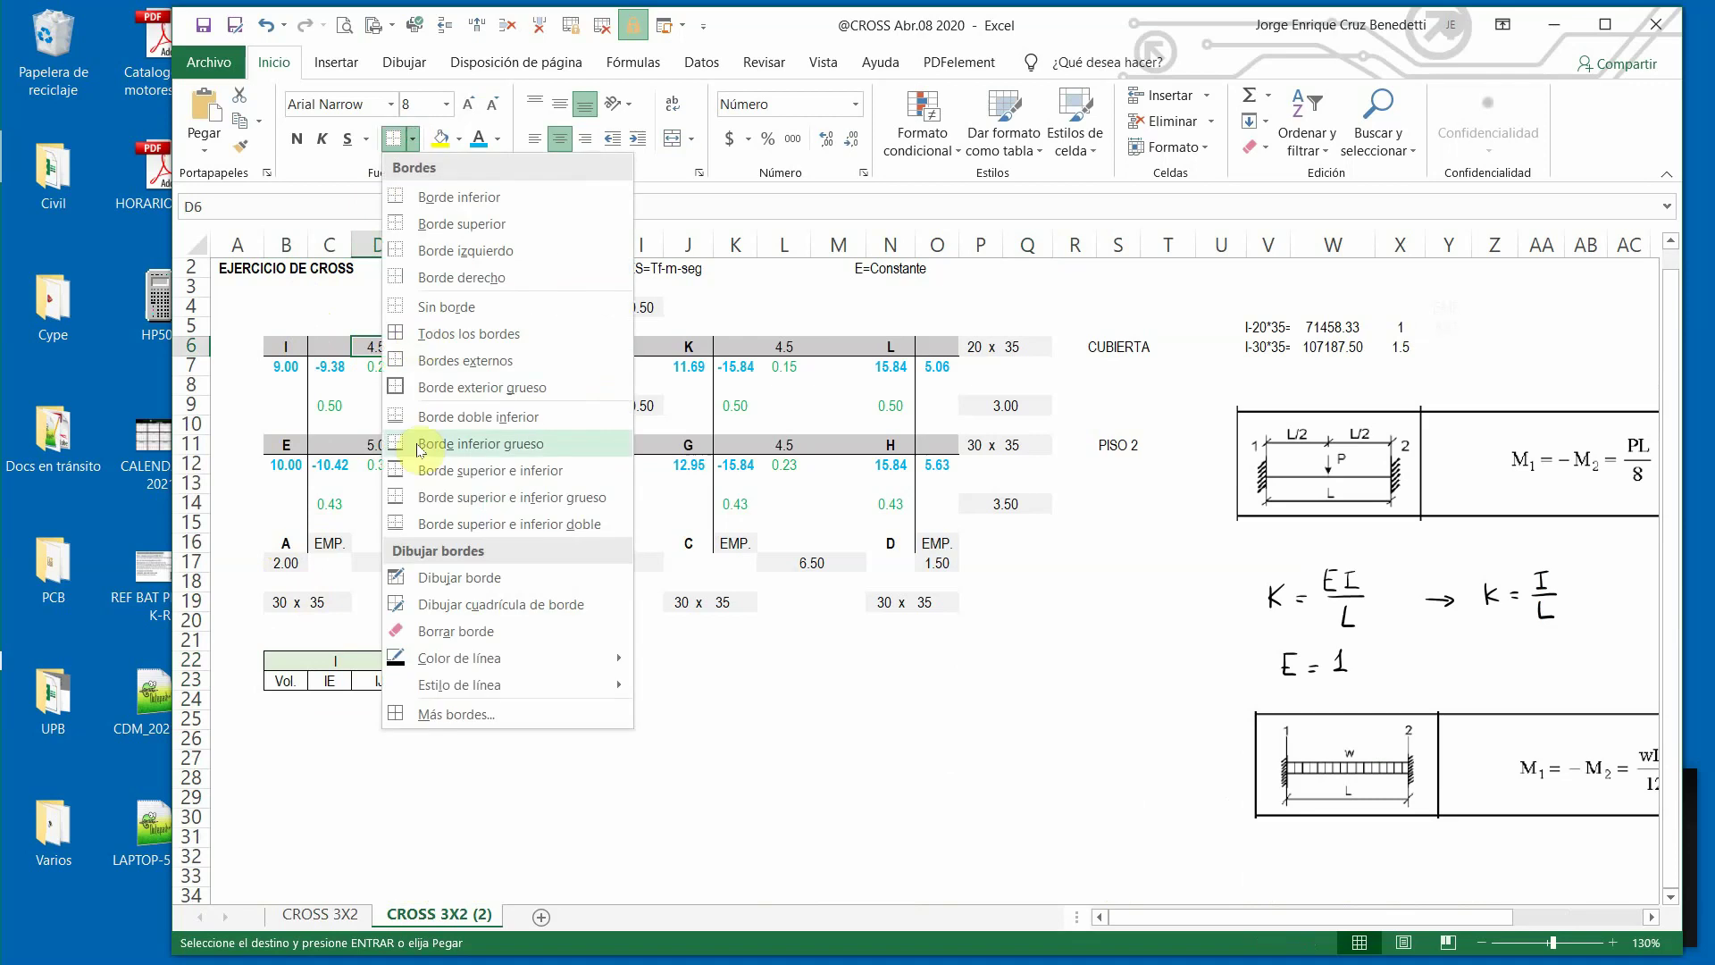
{"action": "left_click", "coordinate": [400, 206]}
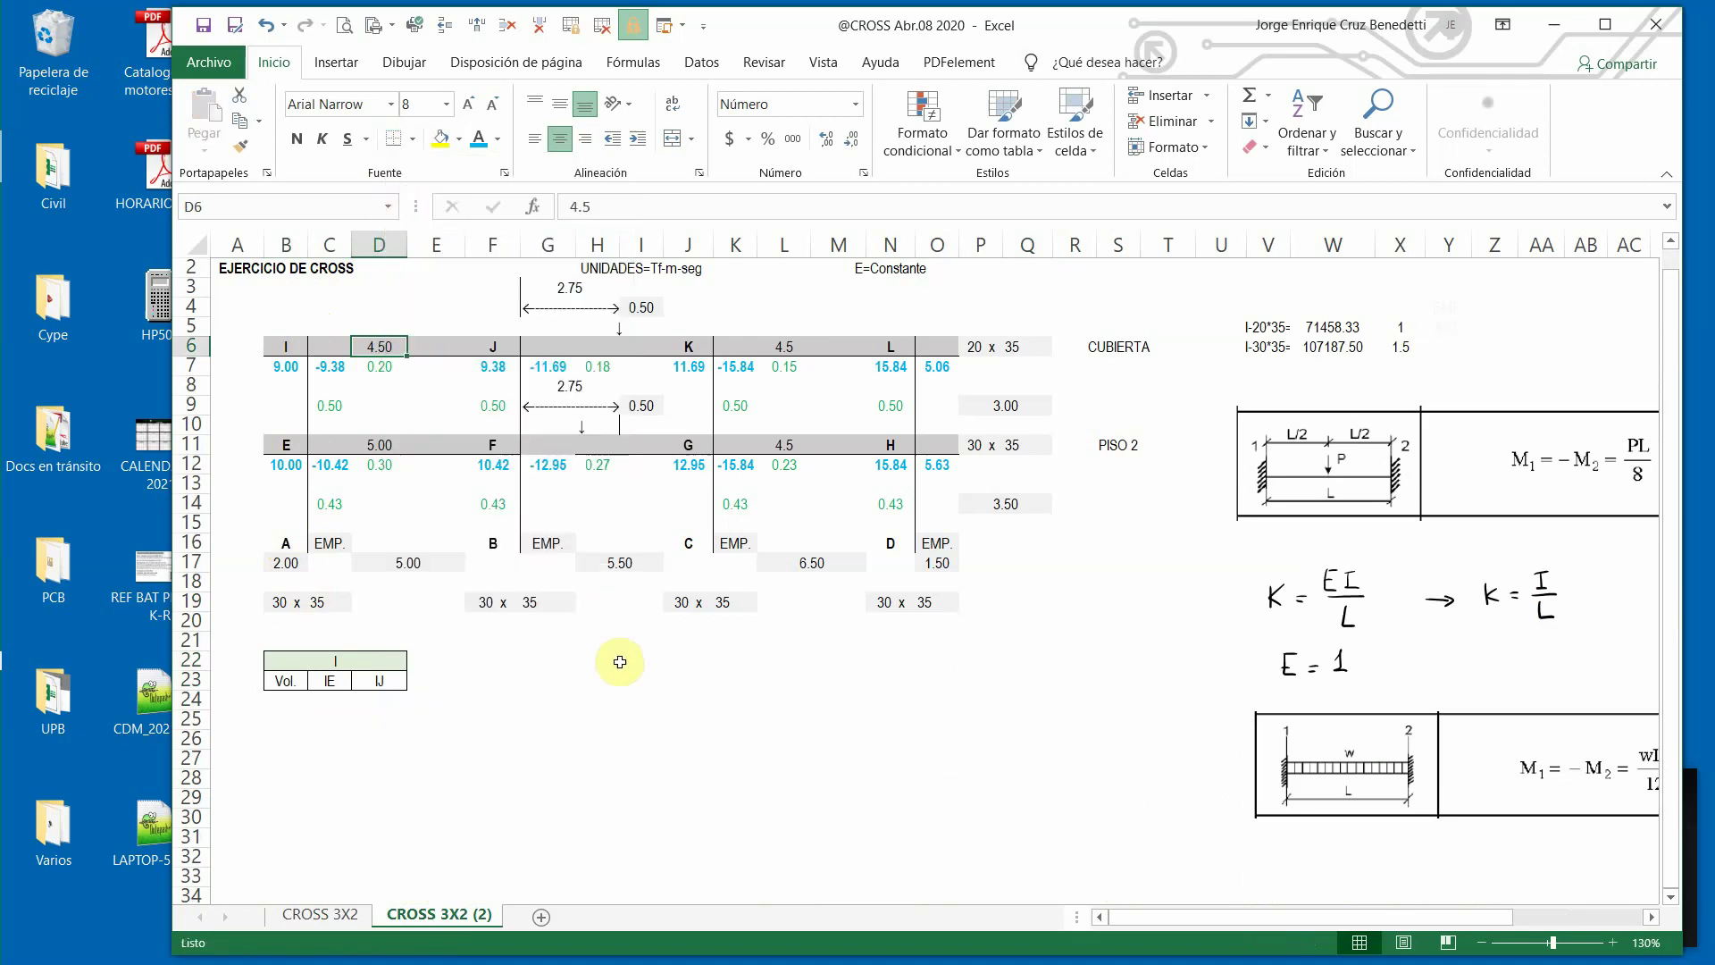
{"action": "left_click", "coordinate": [621, 661]}
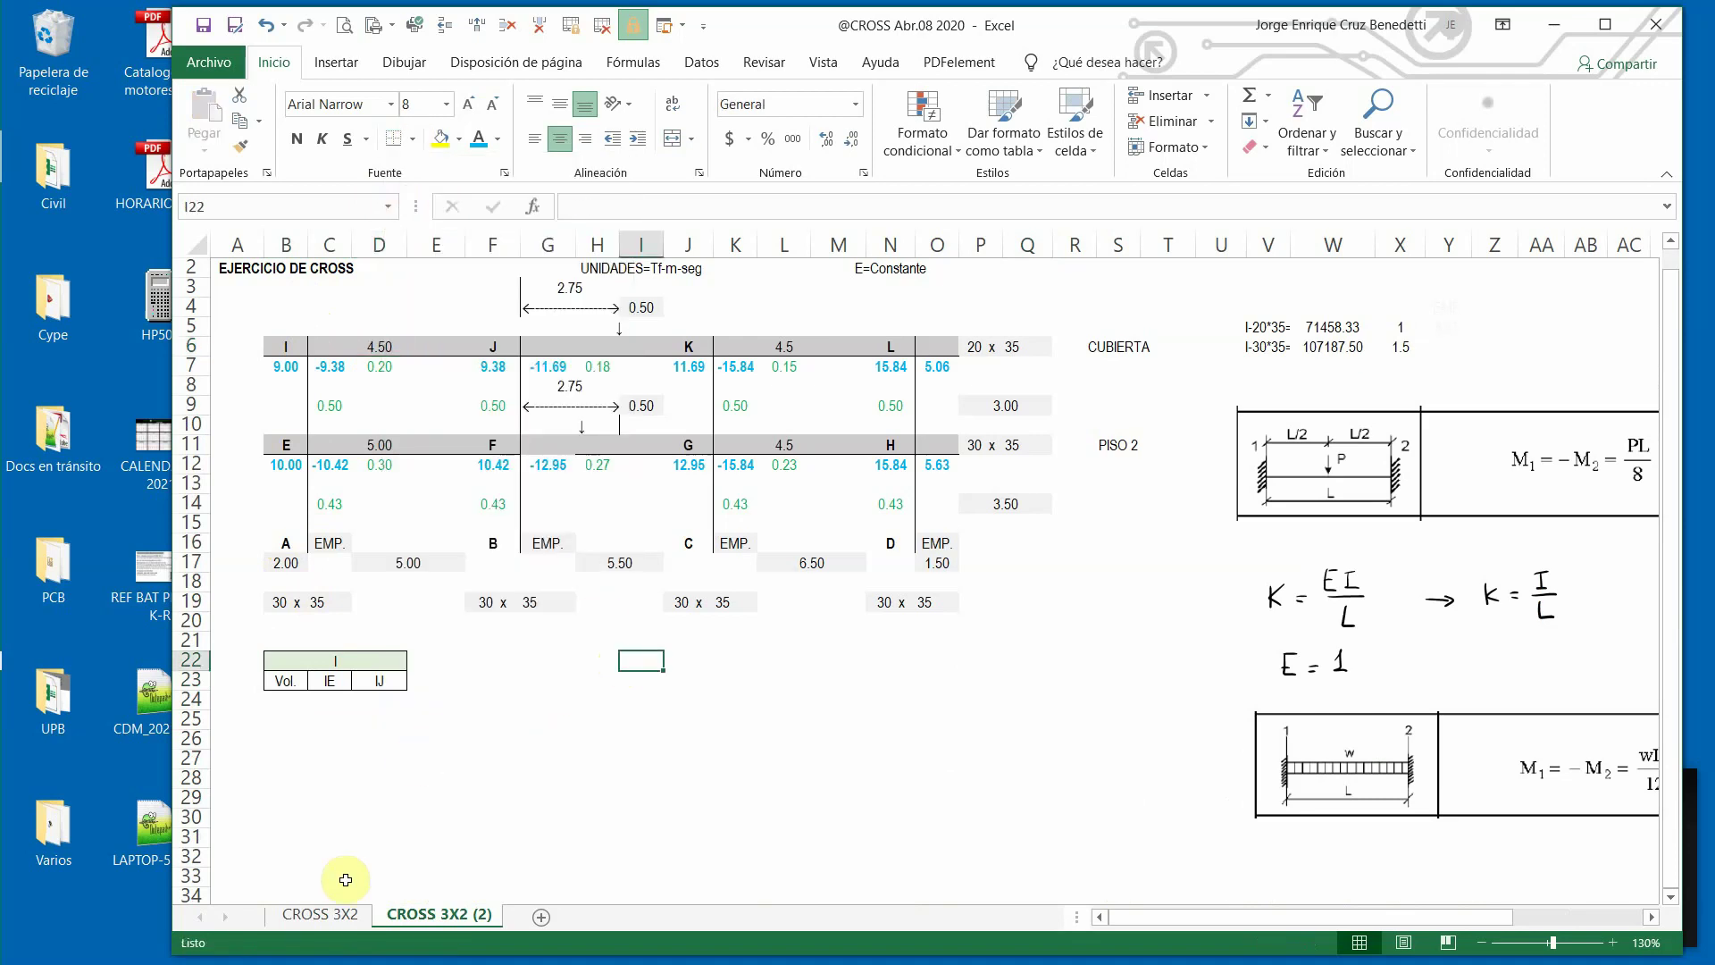
Copy the row labels FD to M from B24:B33 of CROSS 3X2 into A24 of CROSS 3X2 (2).
{"action": "left_click", "coordinate": [340, 916]}
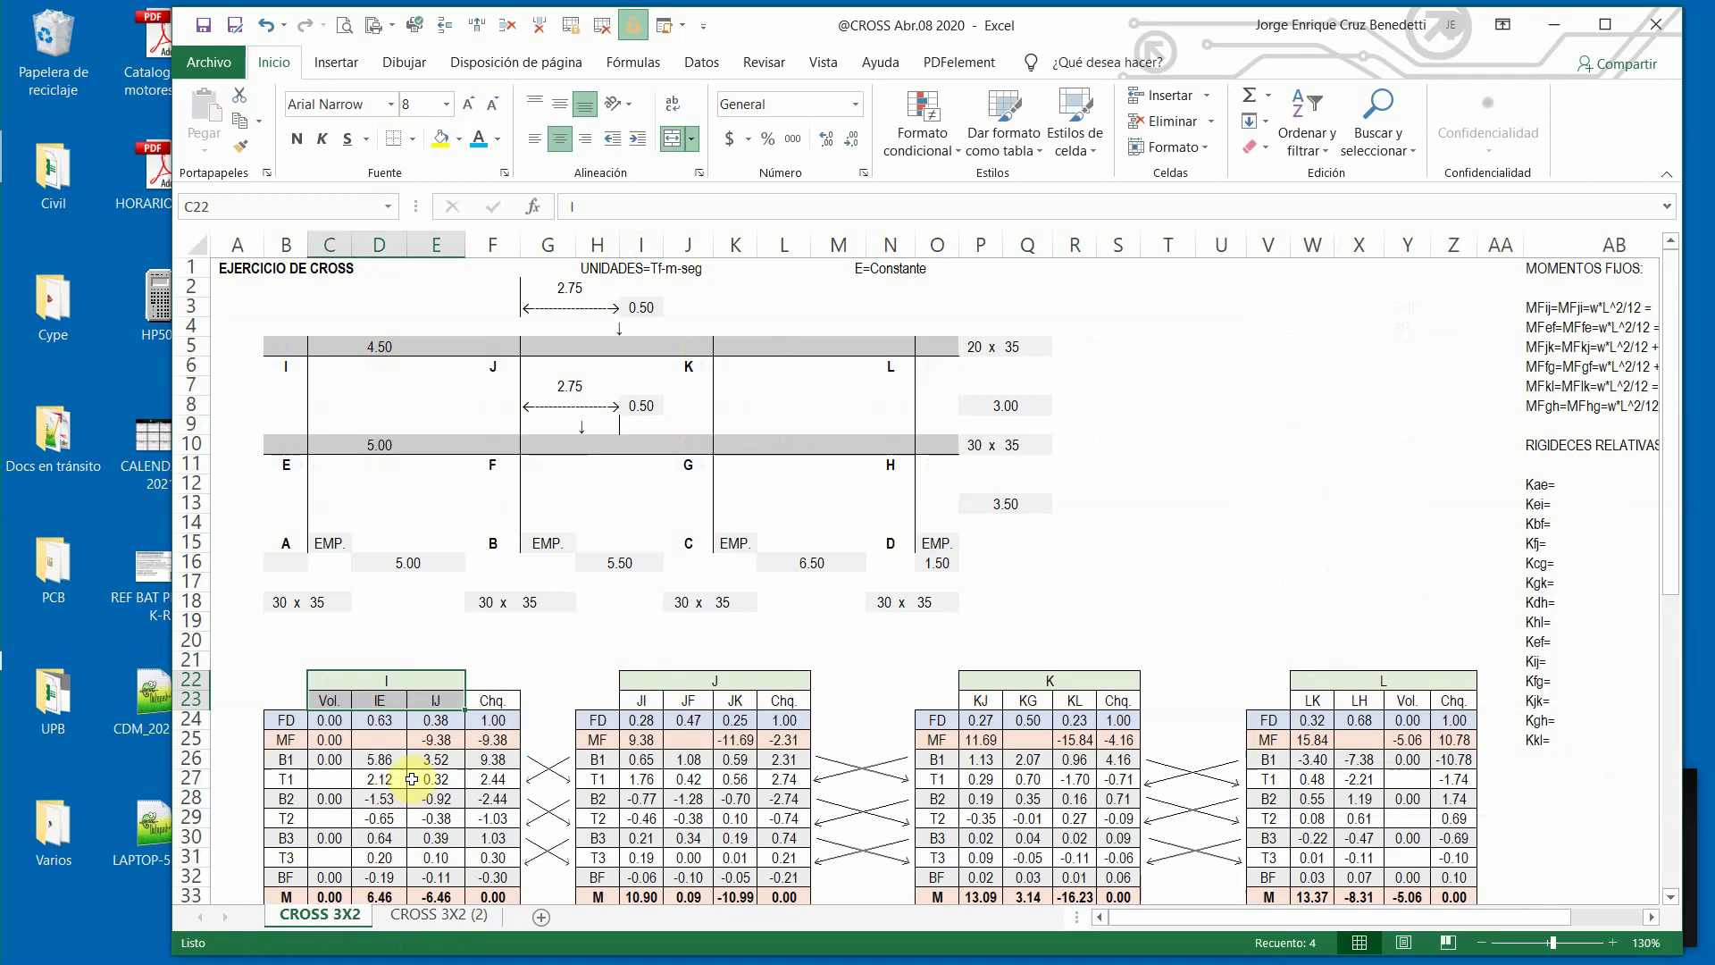
{"action": "scroll", "coordinate": [265, 574], "scroll_direction": "down", "scroll_amount": 2}
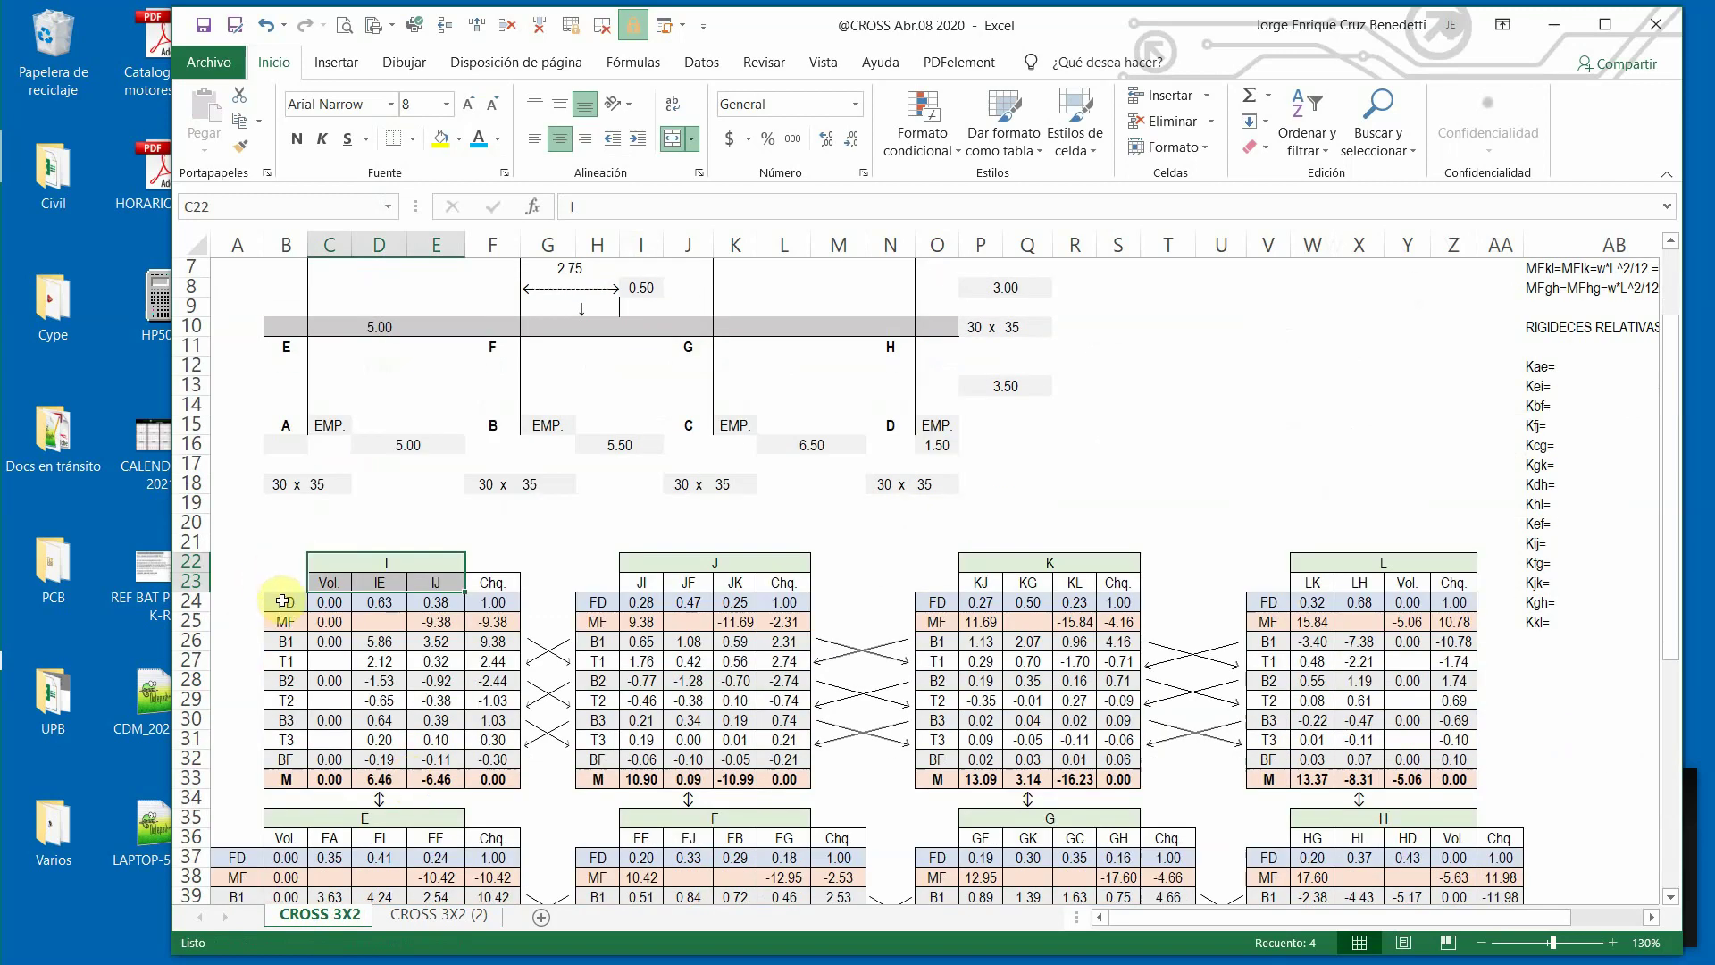
{"action": "left_click_drag", "start_coordinate": [282, 601], "coordinate": [281, 777]}
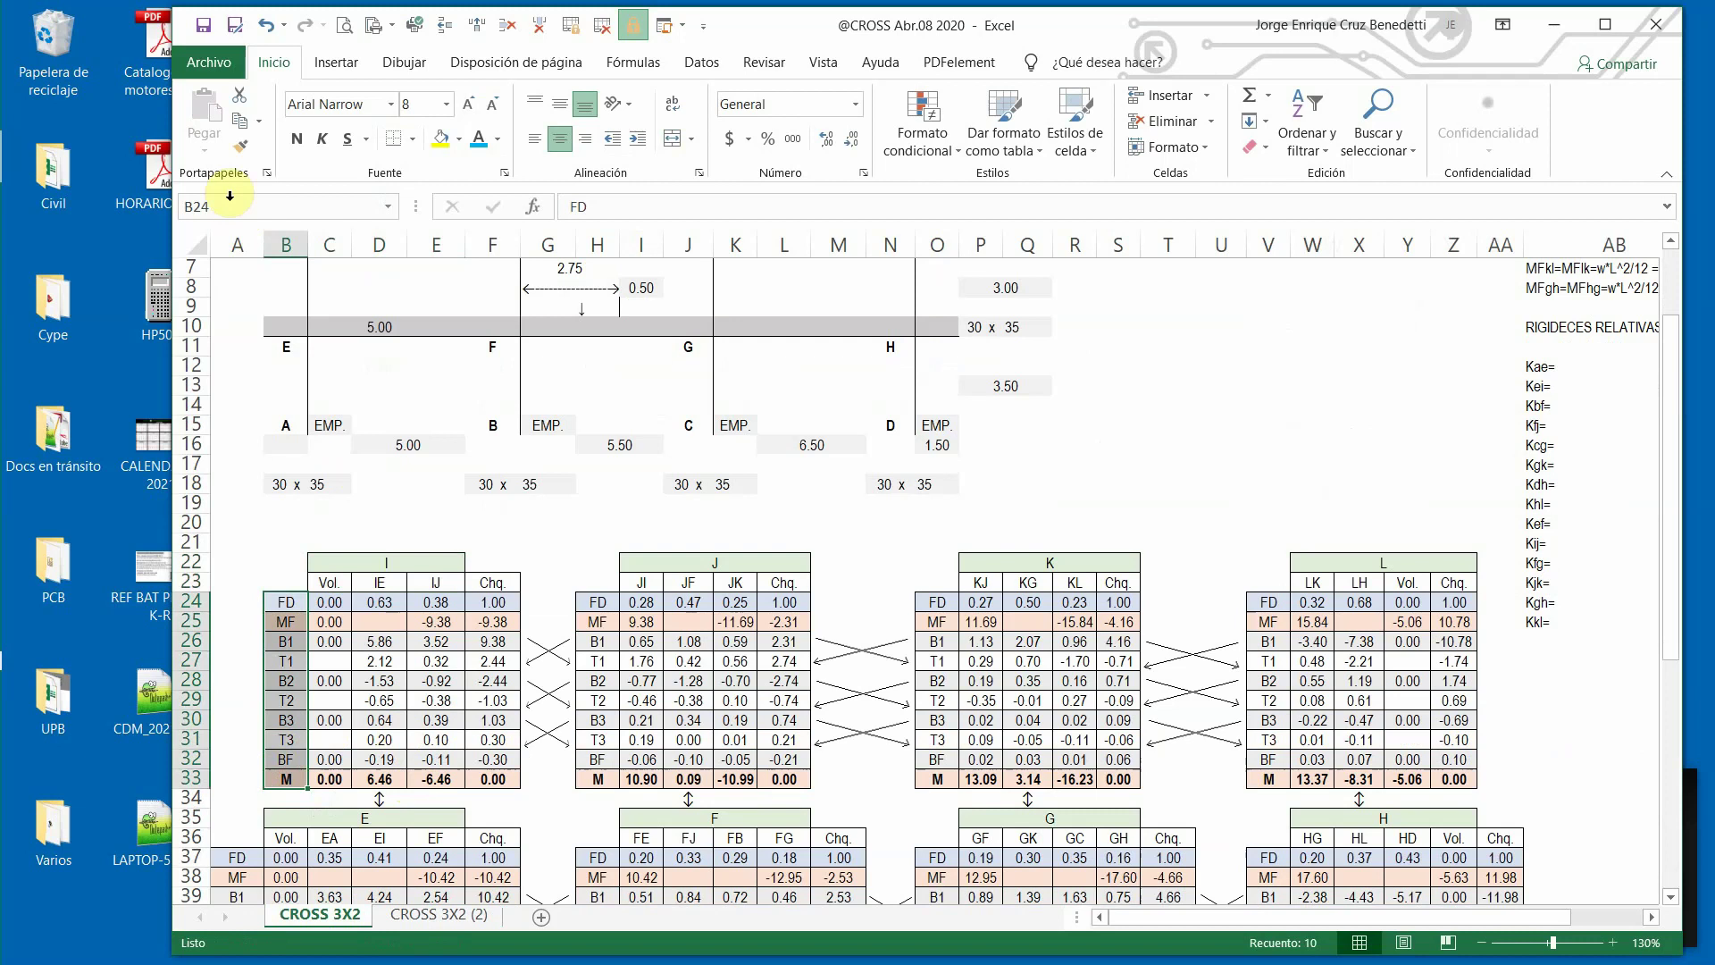
{"action": "left_click", "coordinate": [238, 129]}
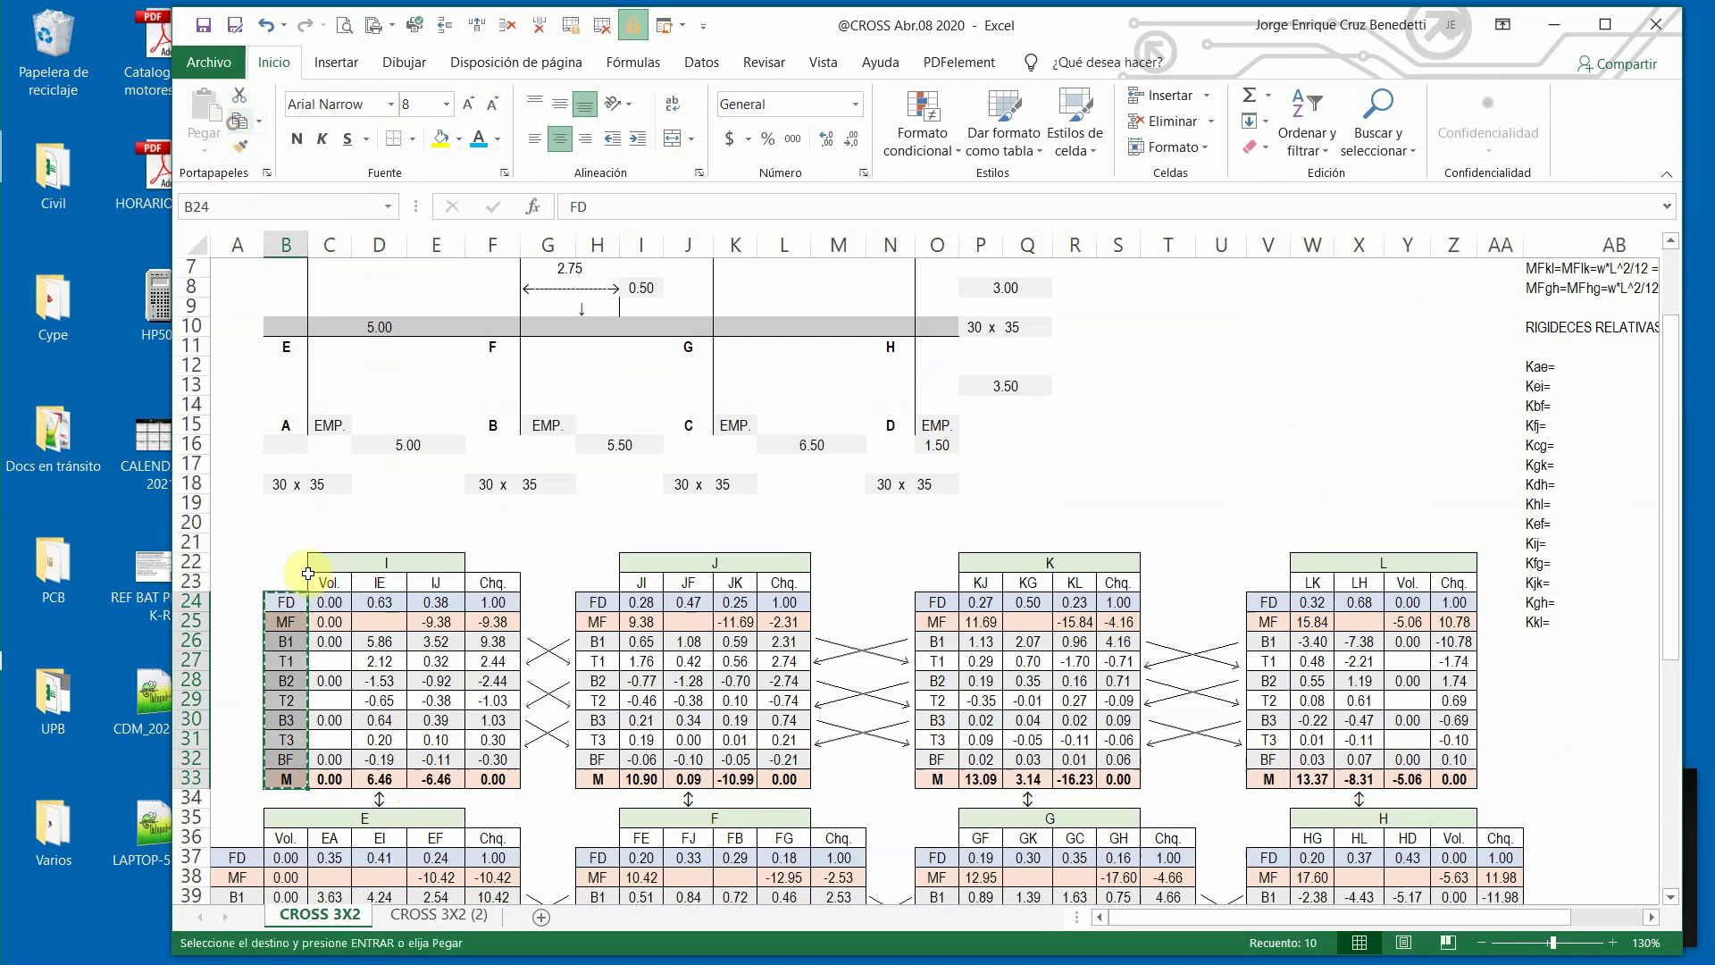
{"action": "left_click", "coordinate": [417, 917]}
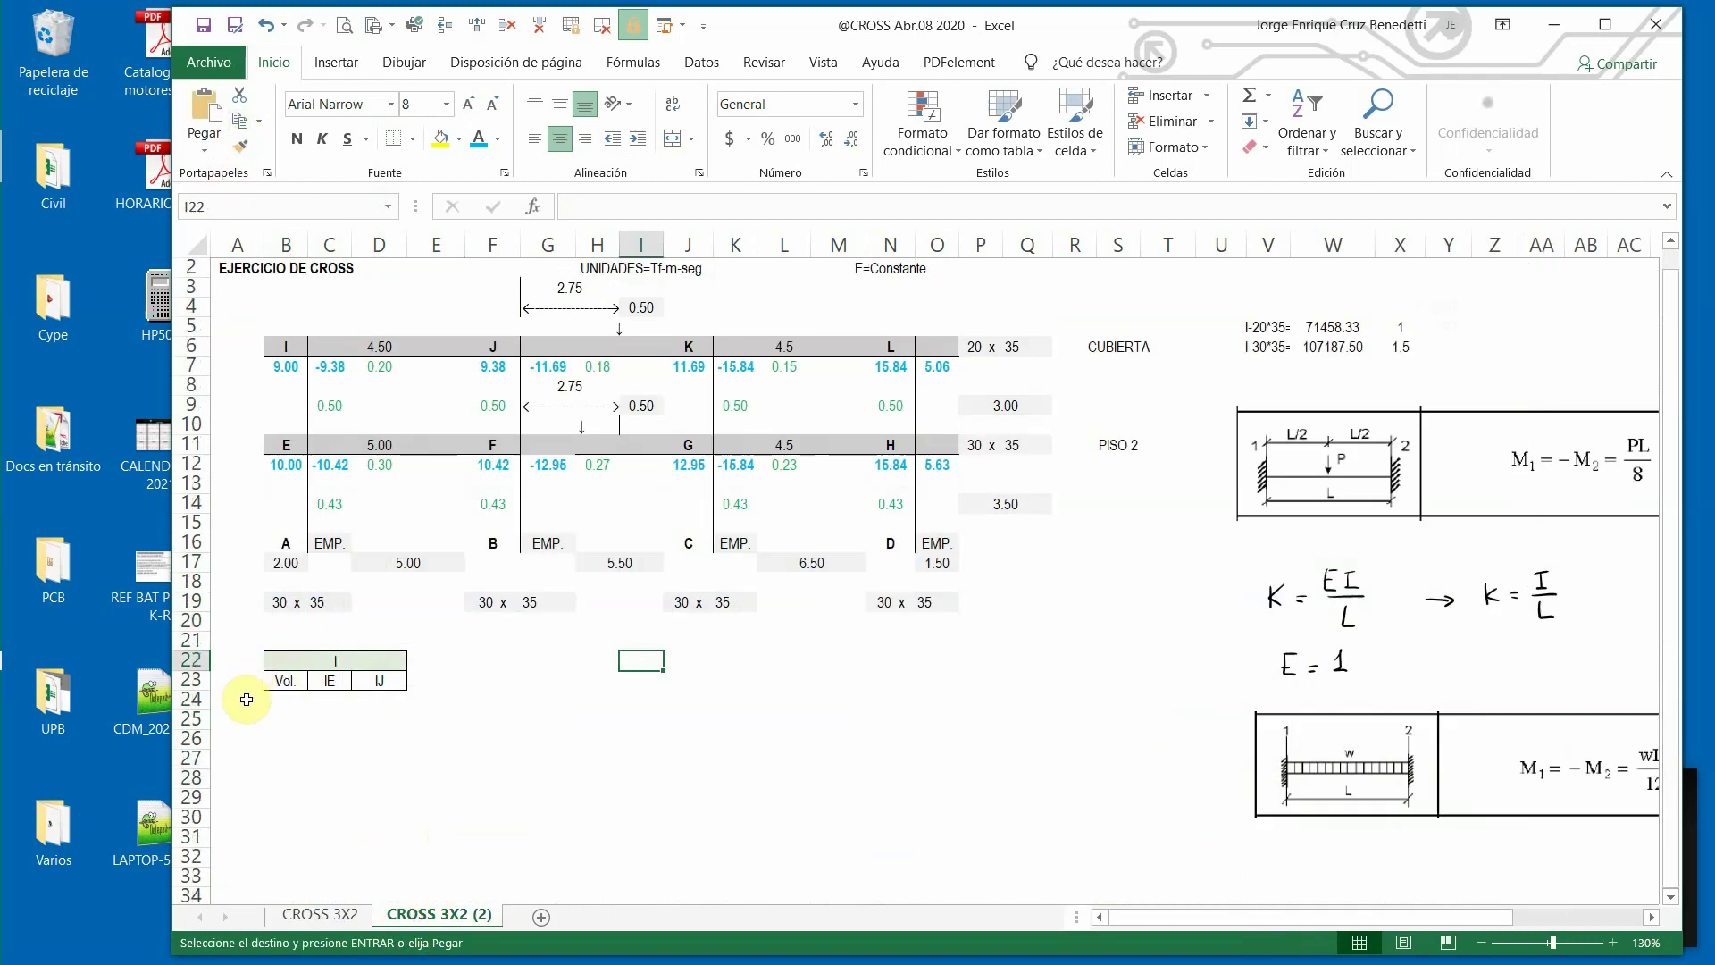
{"action": "left_click", "coordinate": [244, 697]}
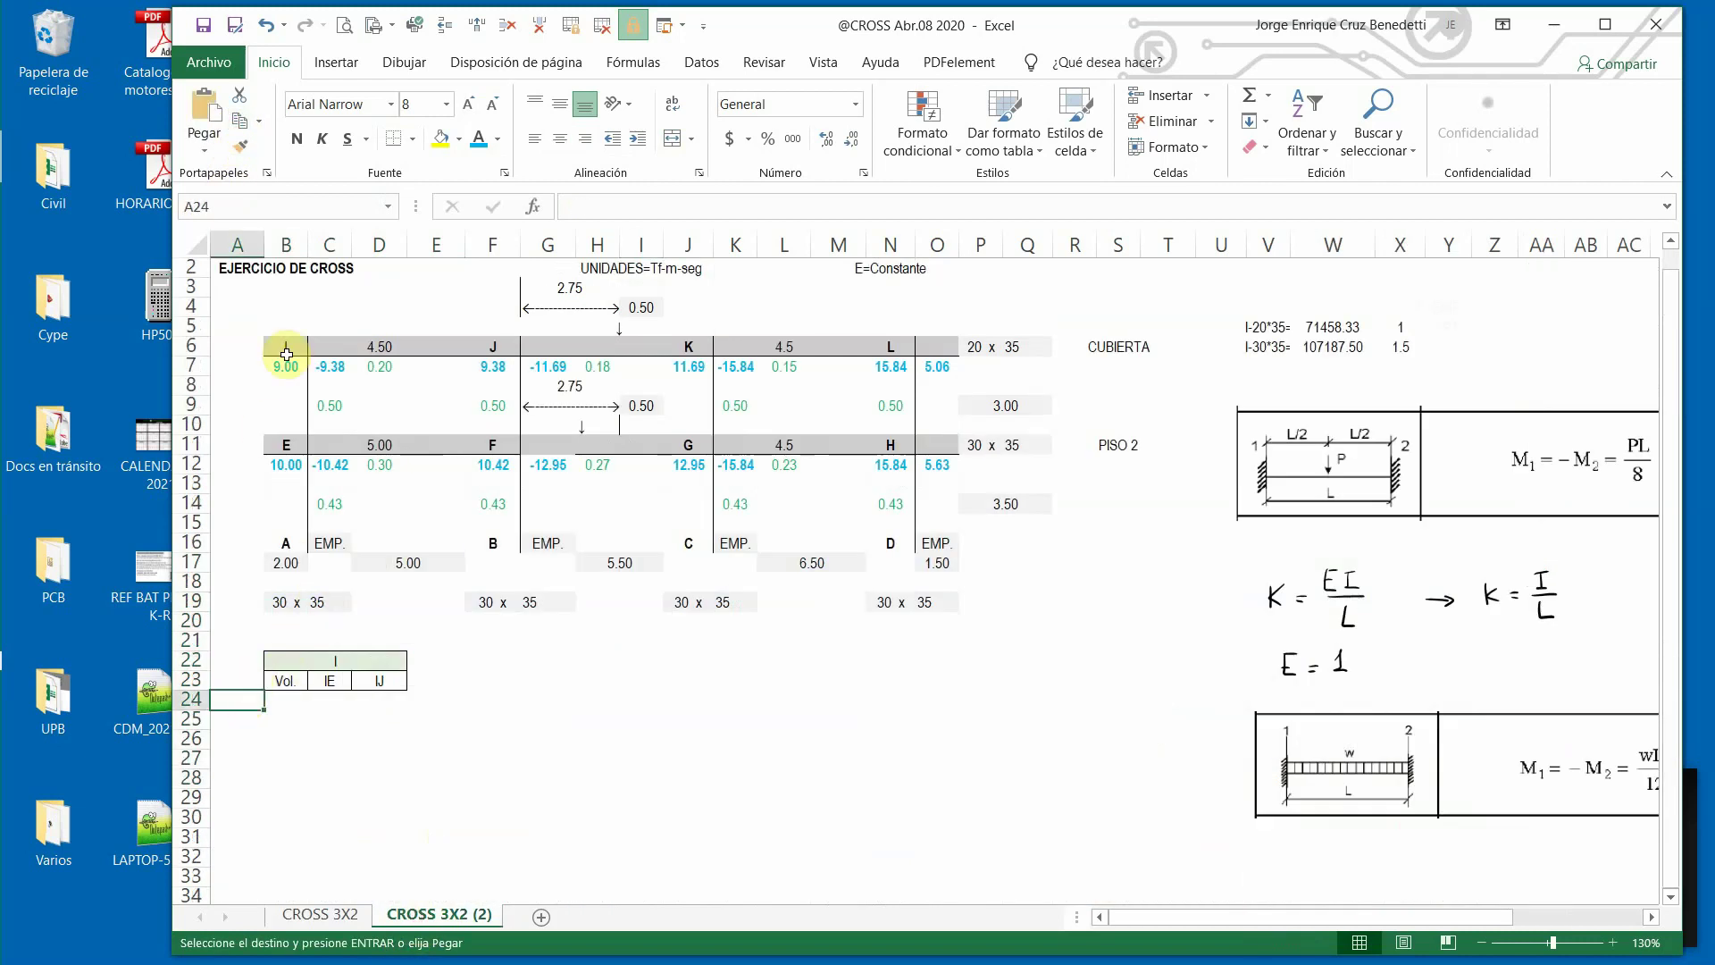
{"action": "left_click", "coordinate": [204, 115]}
{"action": "scroll", "coordinate": [486, 700], "scroll_direction": "down", "scroll_amount": 2}
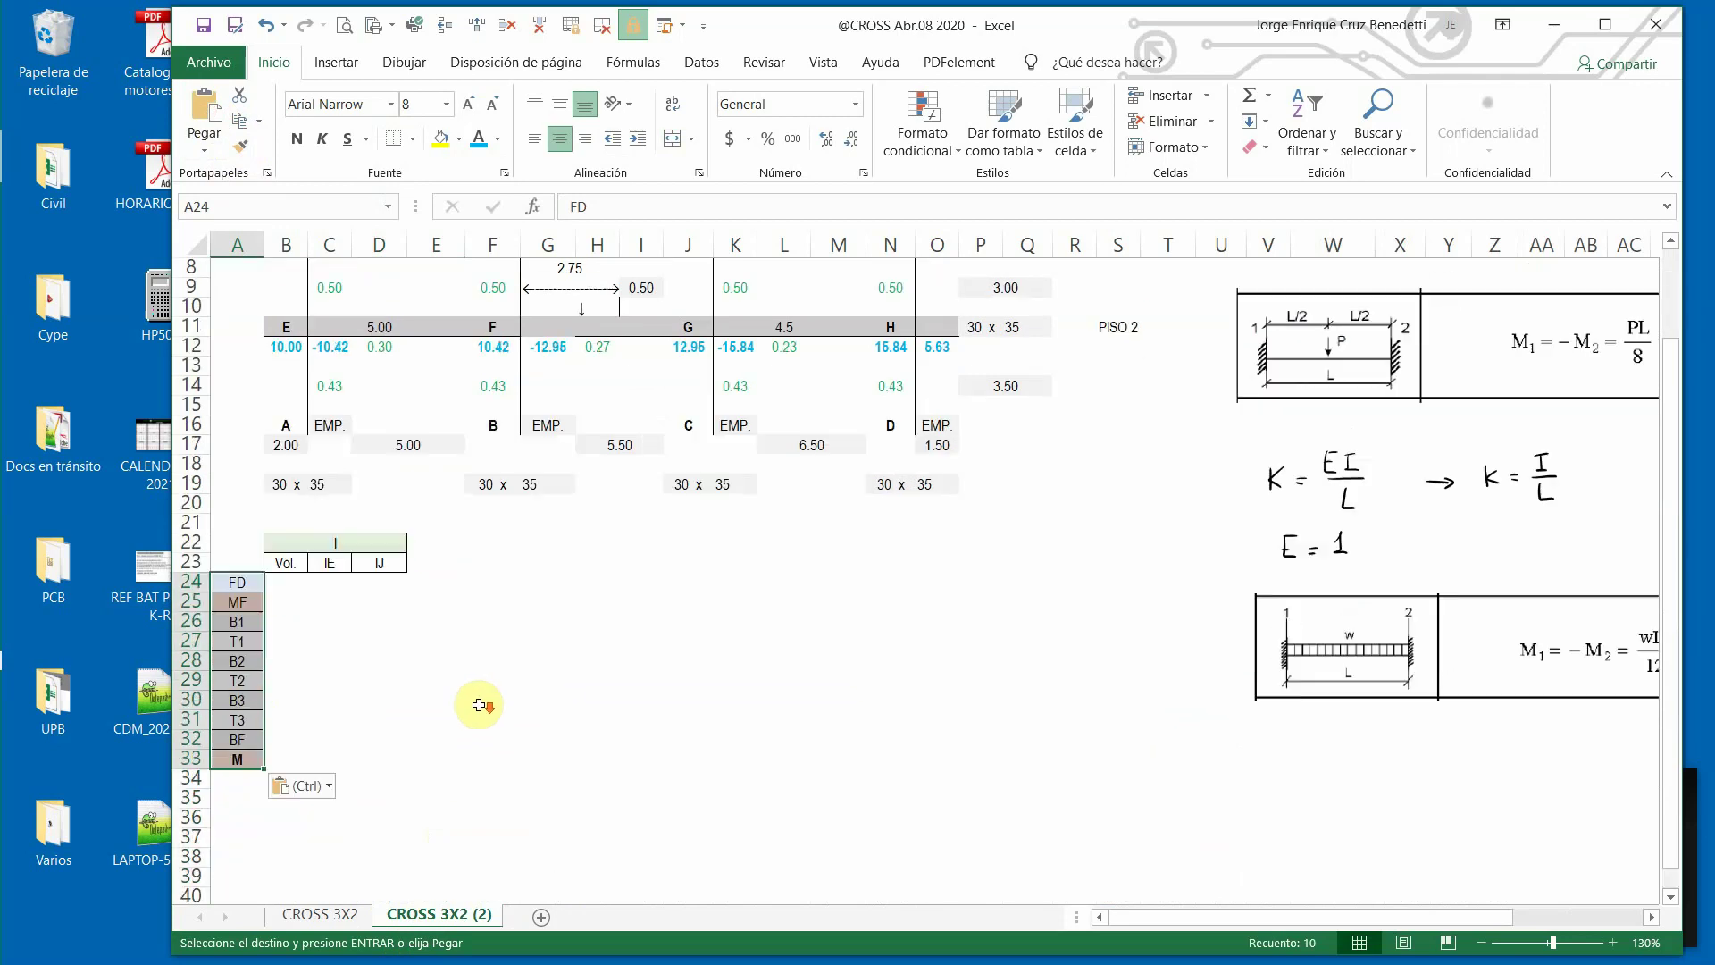
Apply all borders to B24:D33 to form the empty grid of the node I table.
{"action": "left_click", "coordinate": [278, 583]}
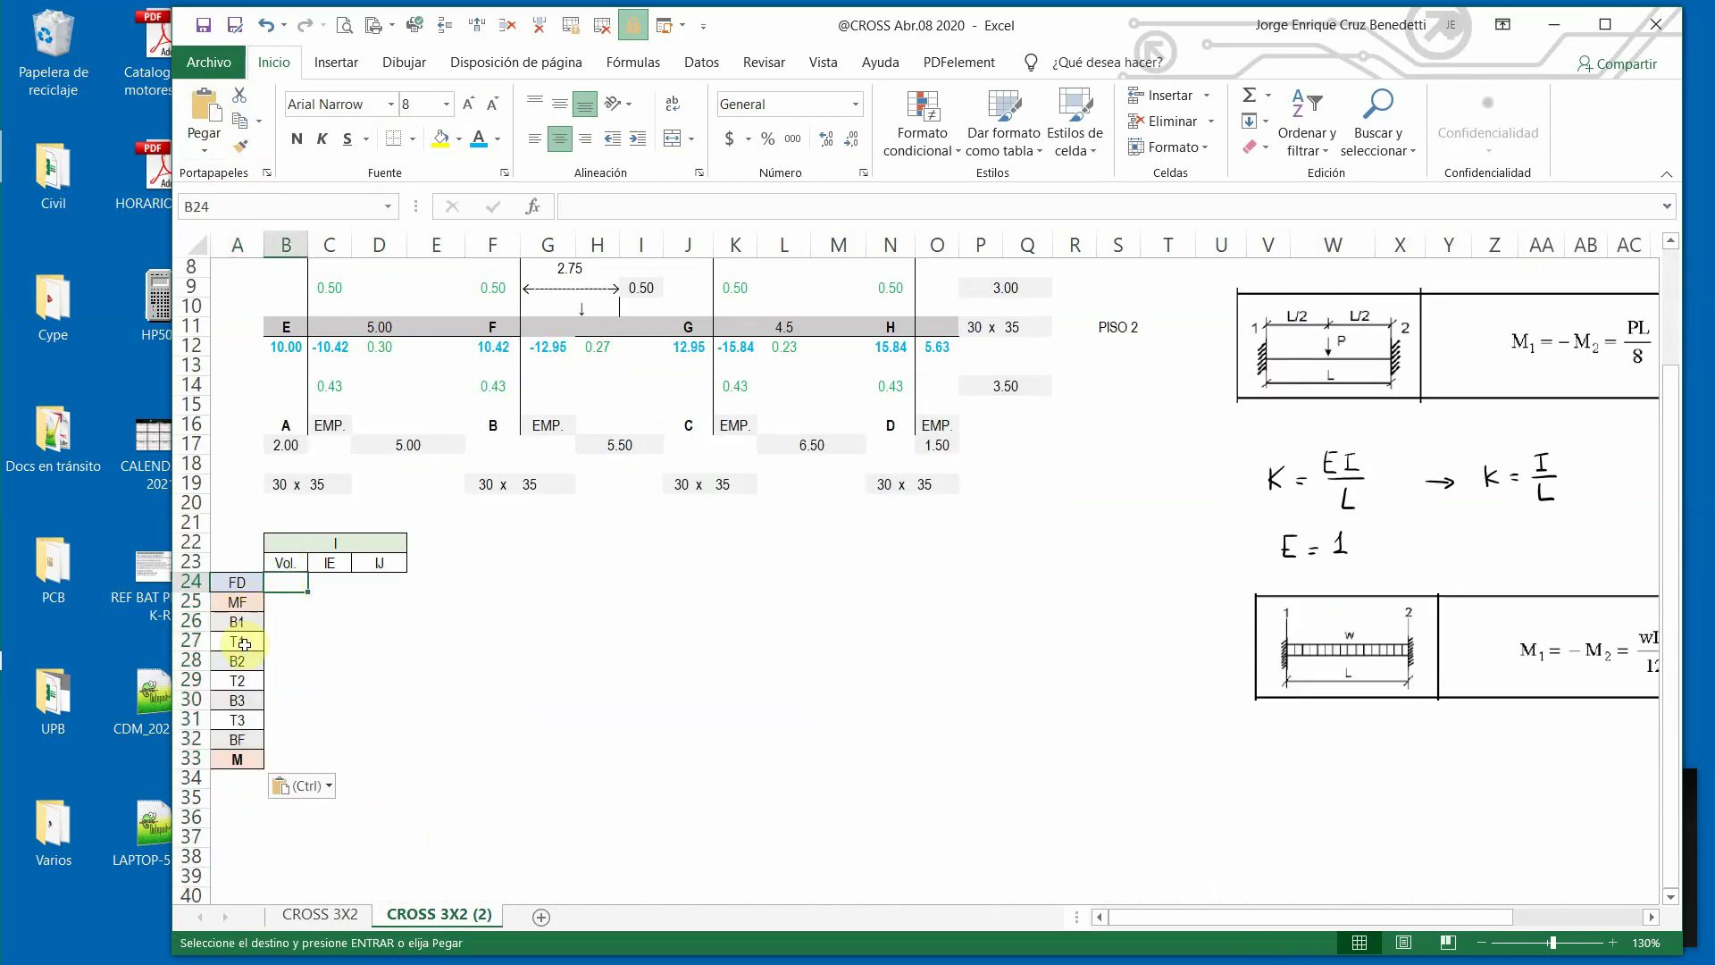
{"action": "left_click", "coordinate": [240, 761]}
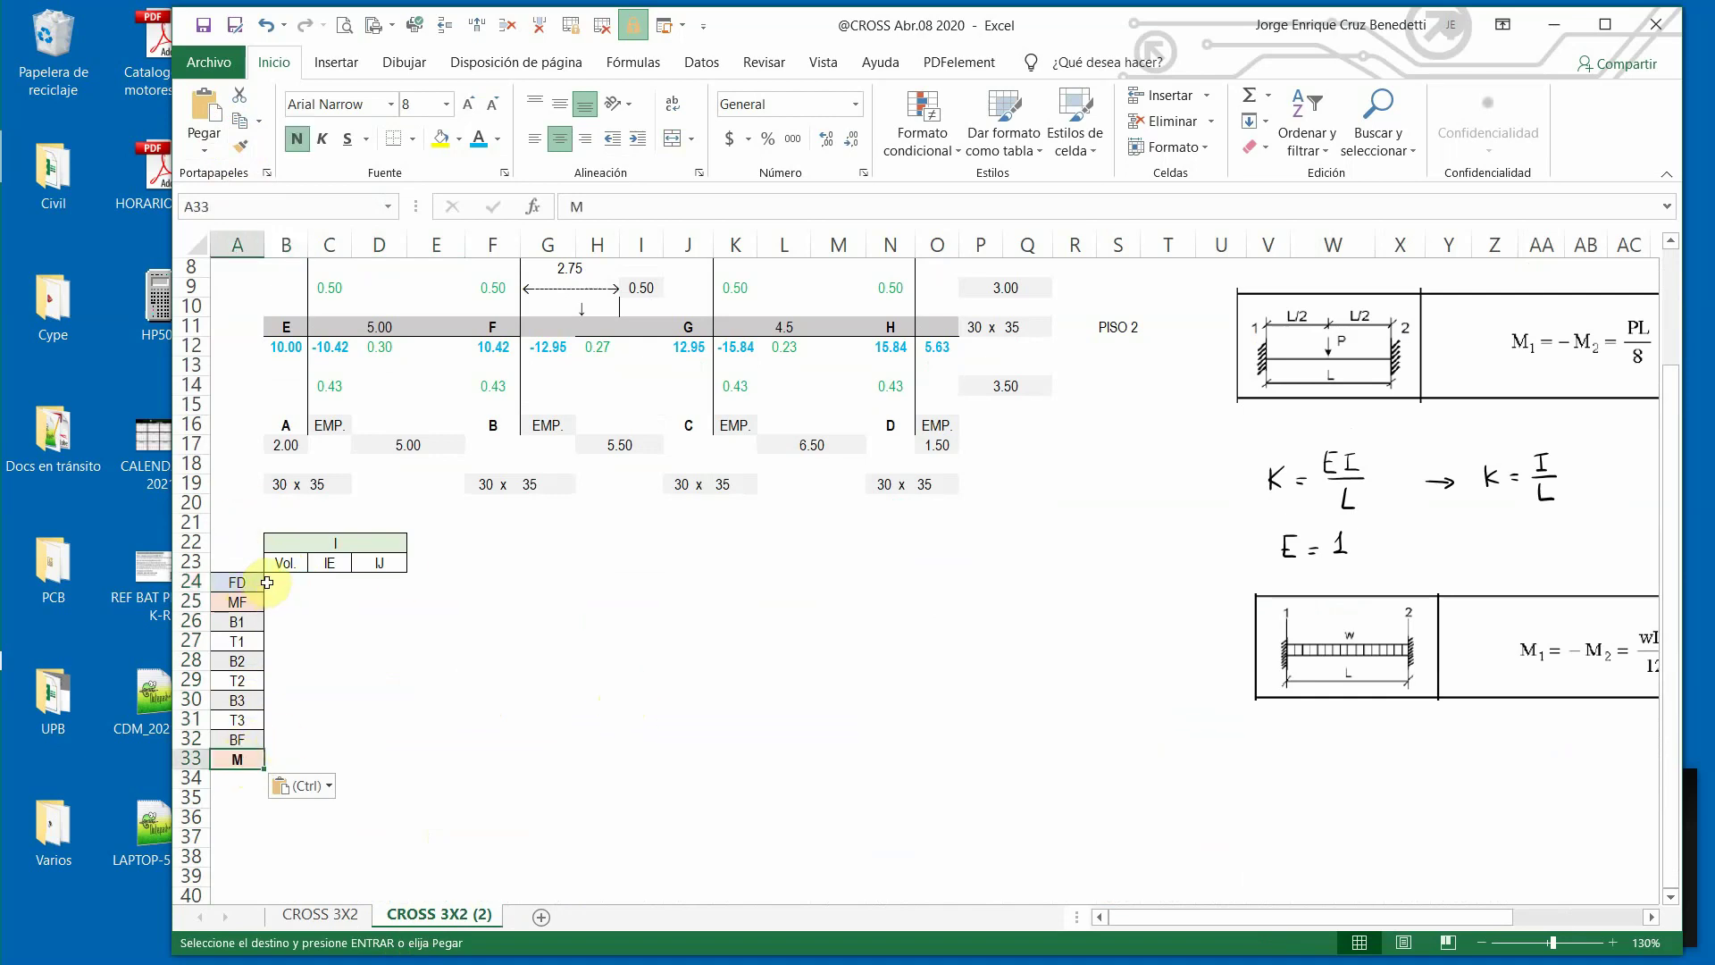
{"action": "left_click_drag", "start_coordinate": [267, 582], "coordinate": [367, 754]}
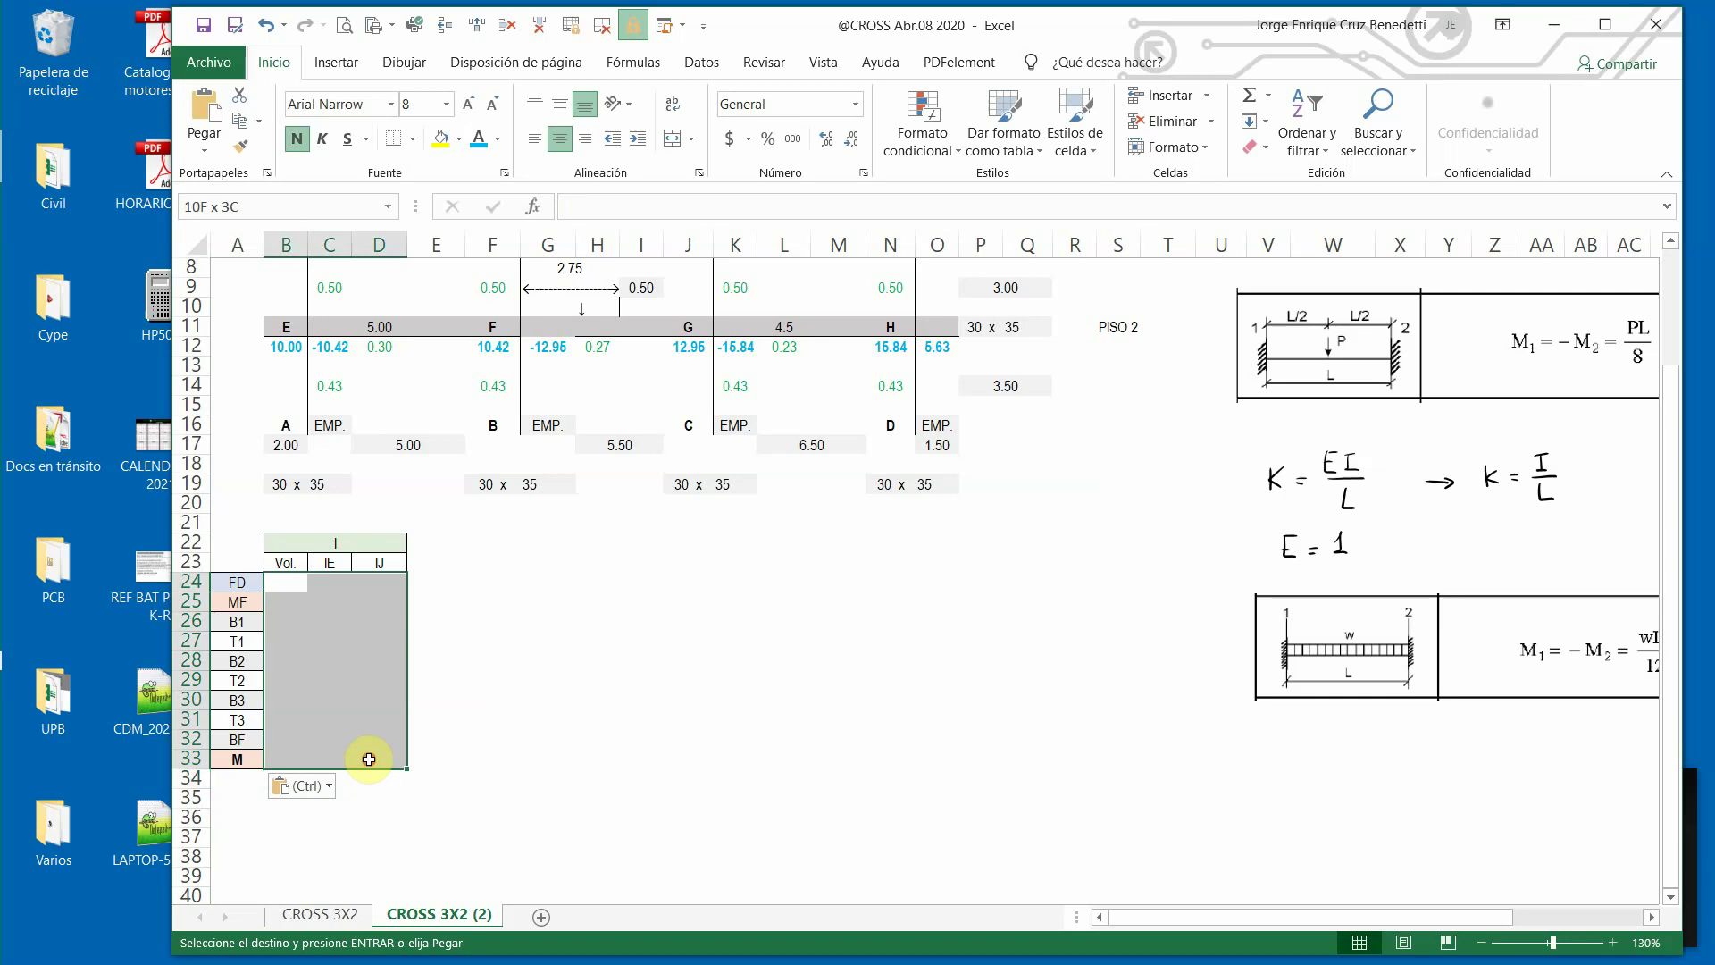
{"action": "left_click", "coordinate": [411, 141]}
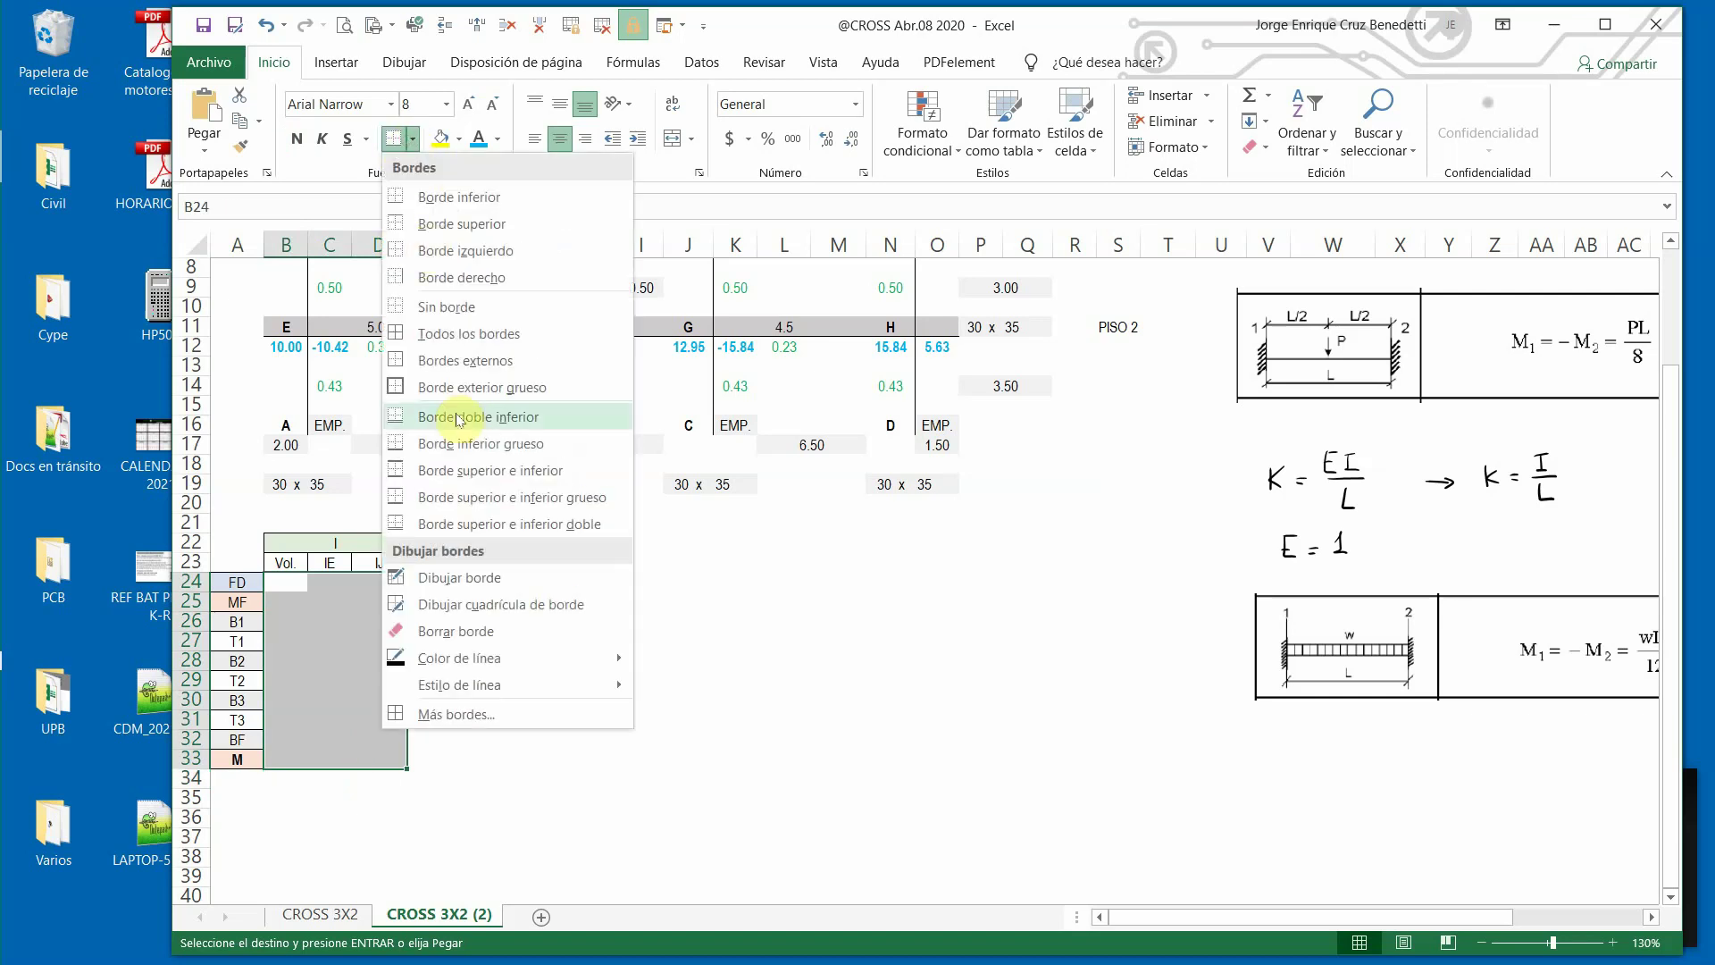
{"action": "left_click", "coordinate": [403, 334]}
{"action": "left_click", "coordinate": [481, 605]}
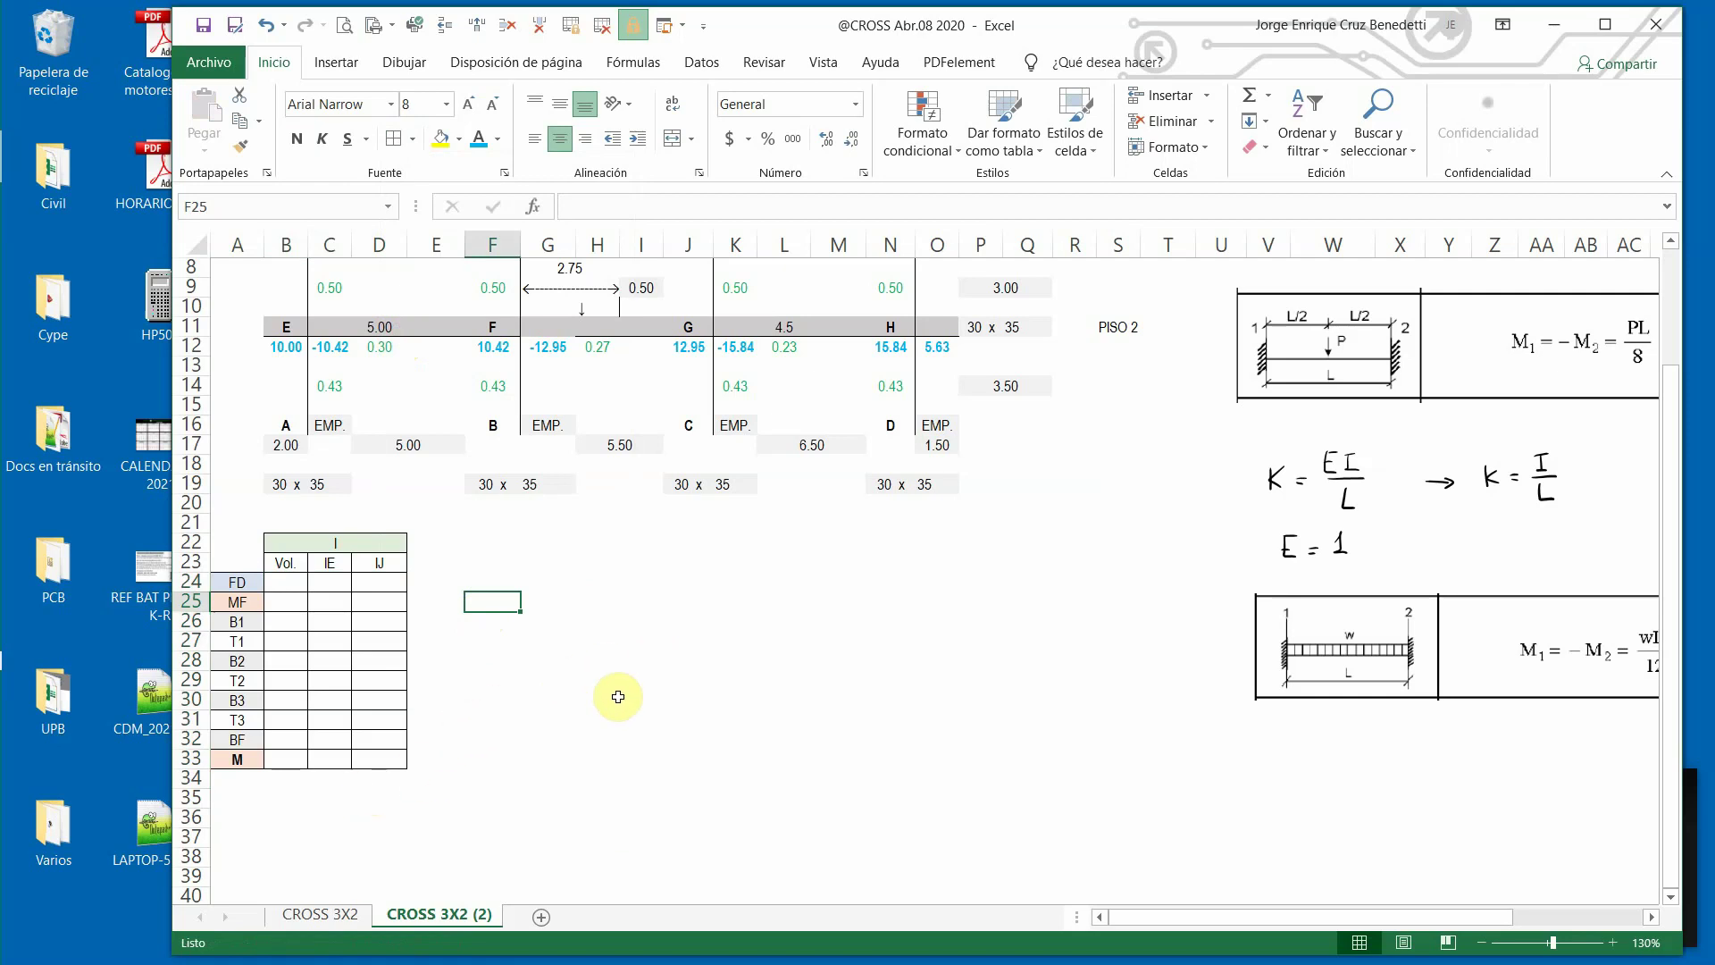
Copy the Chq. column header from F23 of CROSS 3X2 into E23 of CROSS 3X2 (2).
{"action": "scroll", "coordinate": [617, 696], "scroll_direction": "up", "scroll_amount": 3}
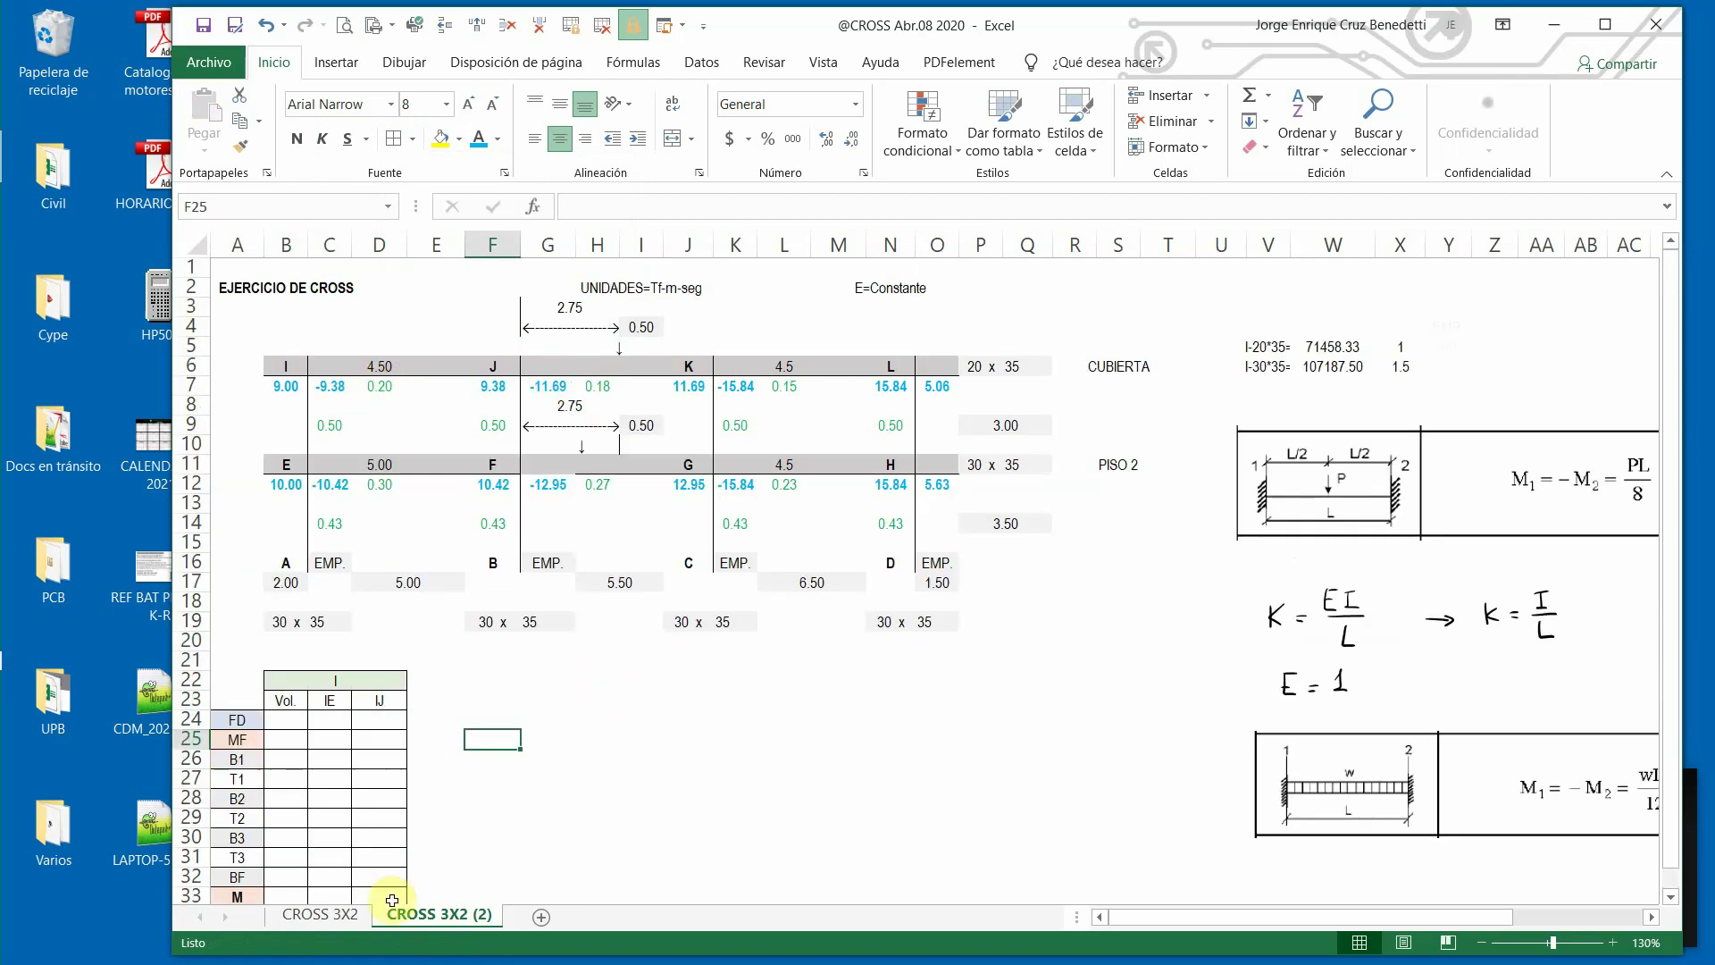
{"action": "left_click", "coordinate": [323, 913]}
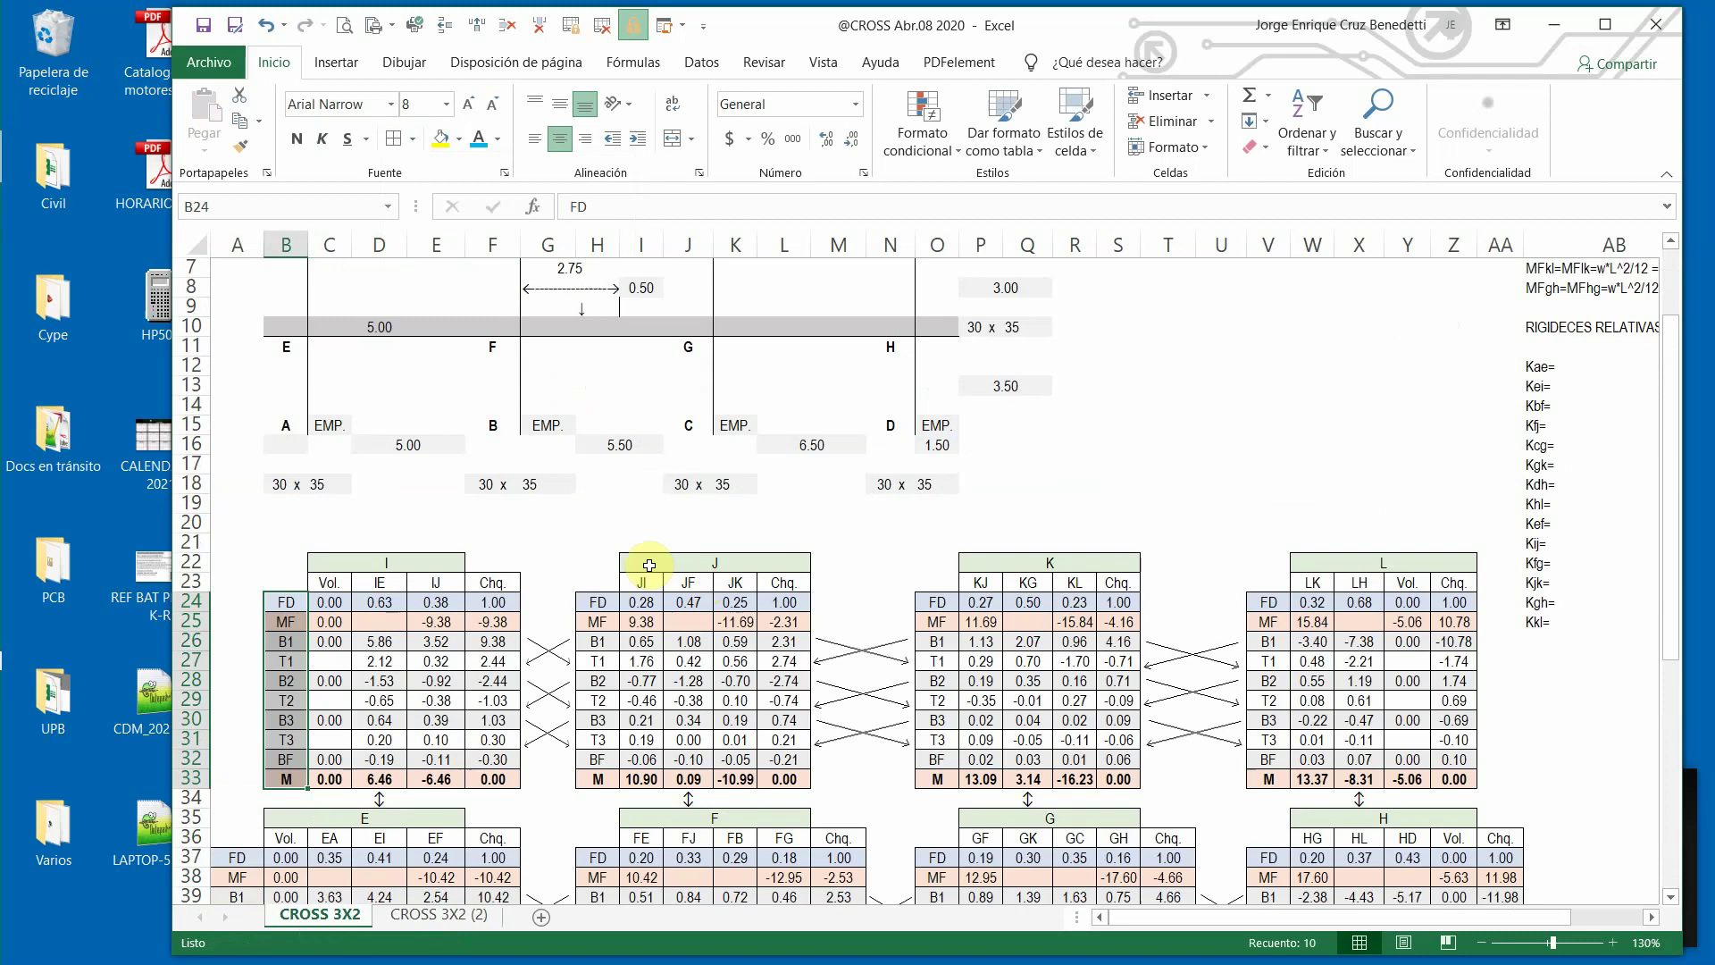
{"action": "left_click_drag", "start_coordinate": [645, 565], "coordinate": [716, 572]}
{"action": "left_click", "coordinate": [685, 542]}
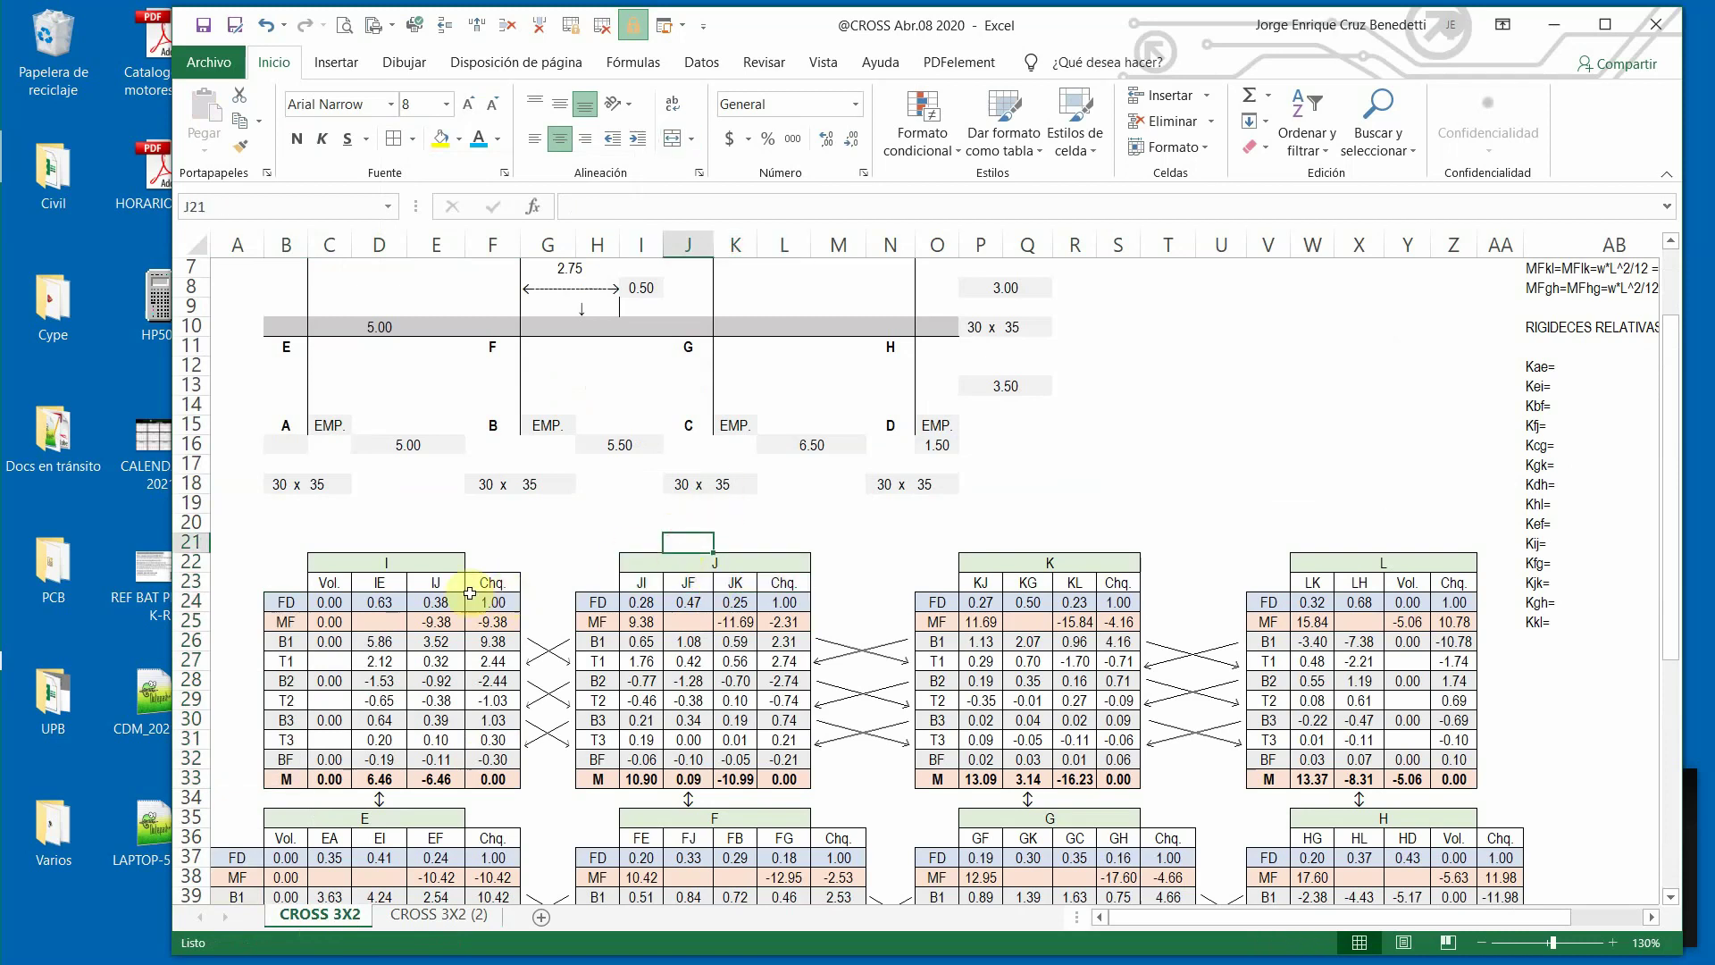
{"action": "left_click", "coordinate": [498, 583]}
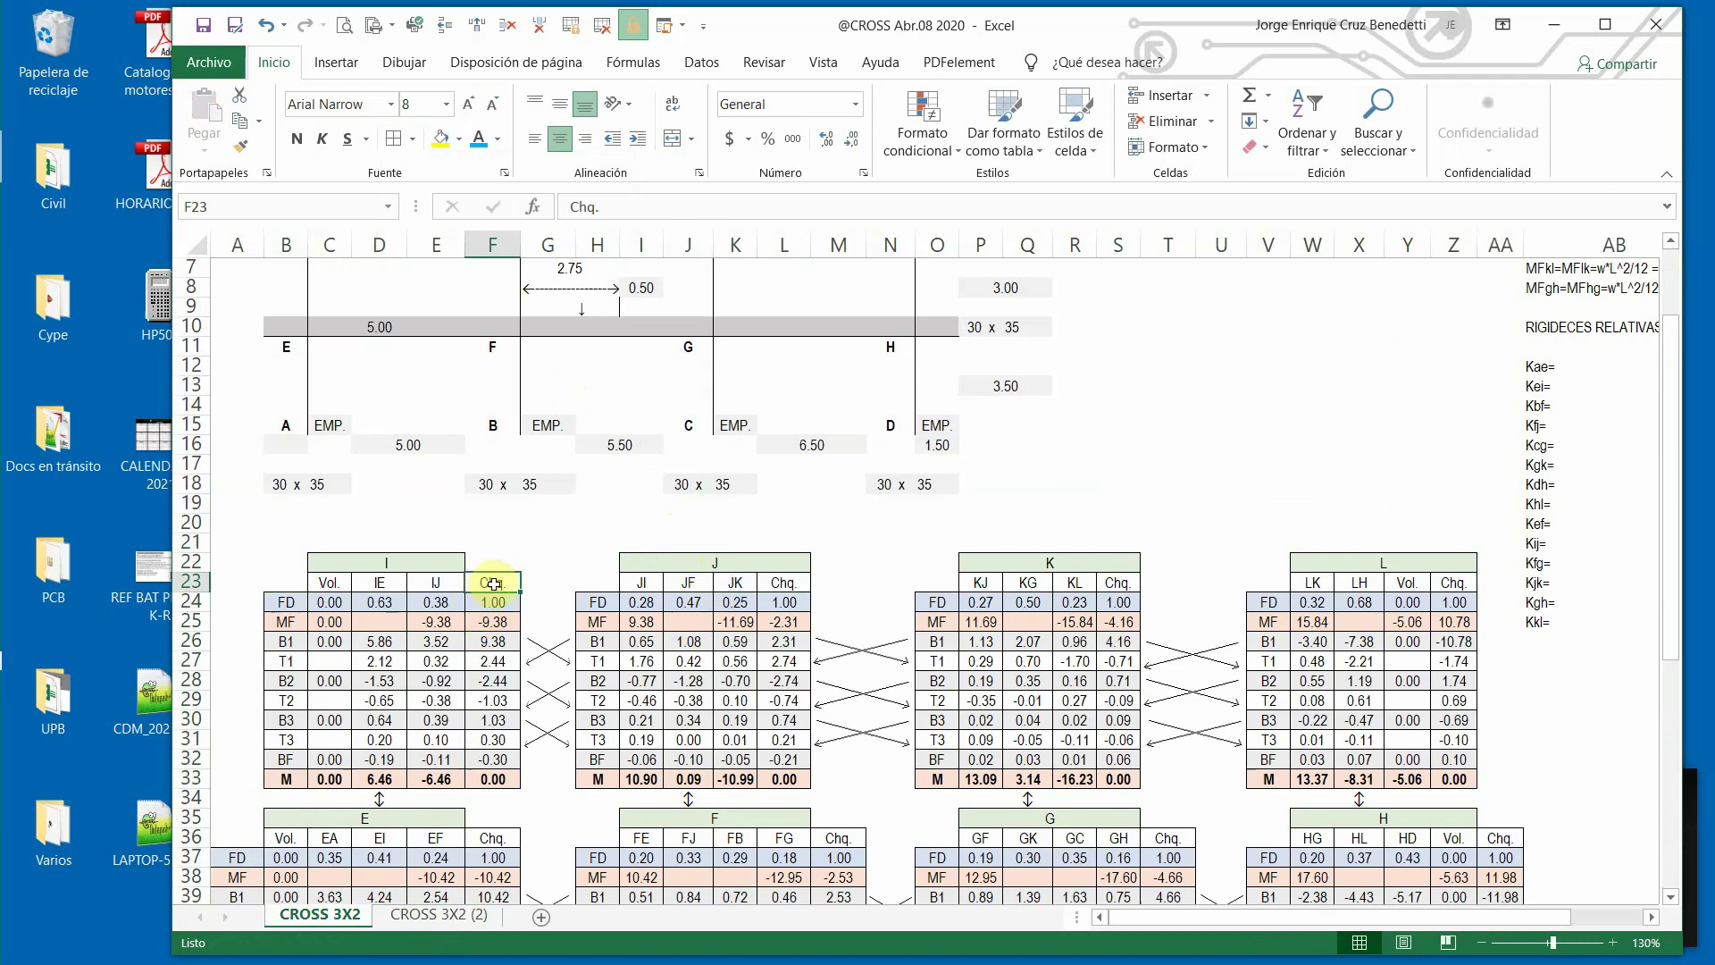
{"action": "key", "text": "ctrl+c"}
{"action": "left_click", "coordinate": [450, 914]}
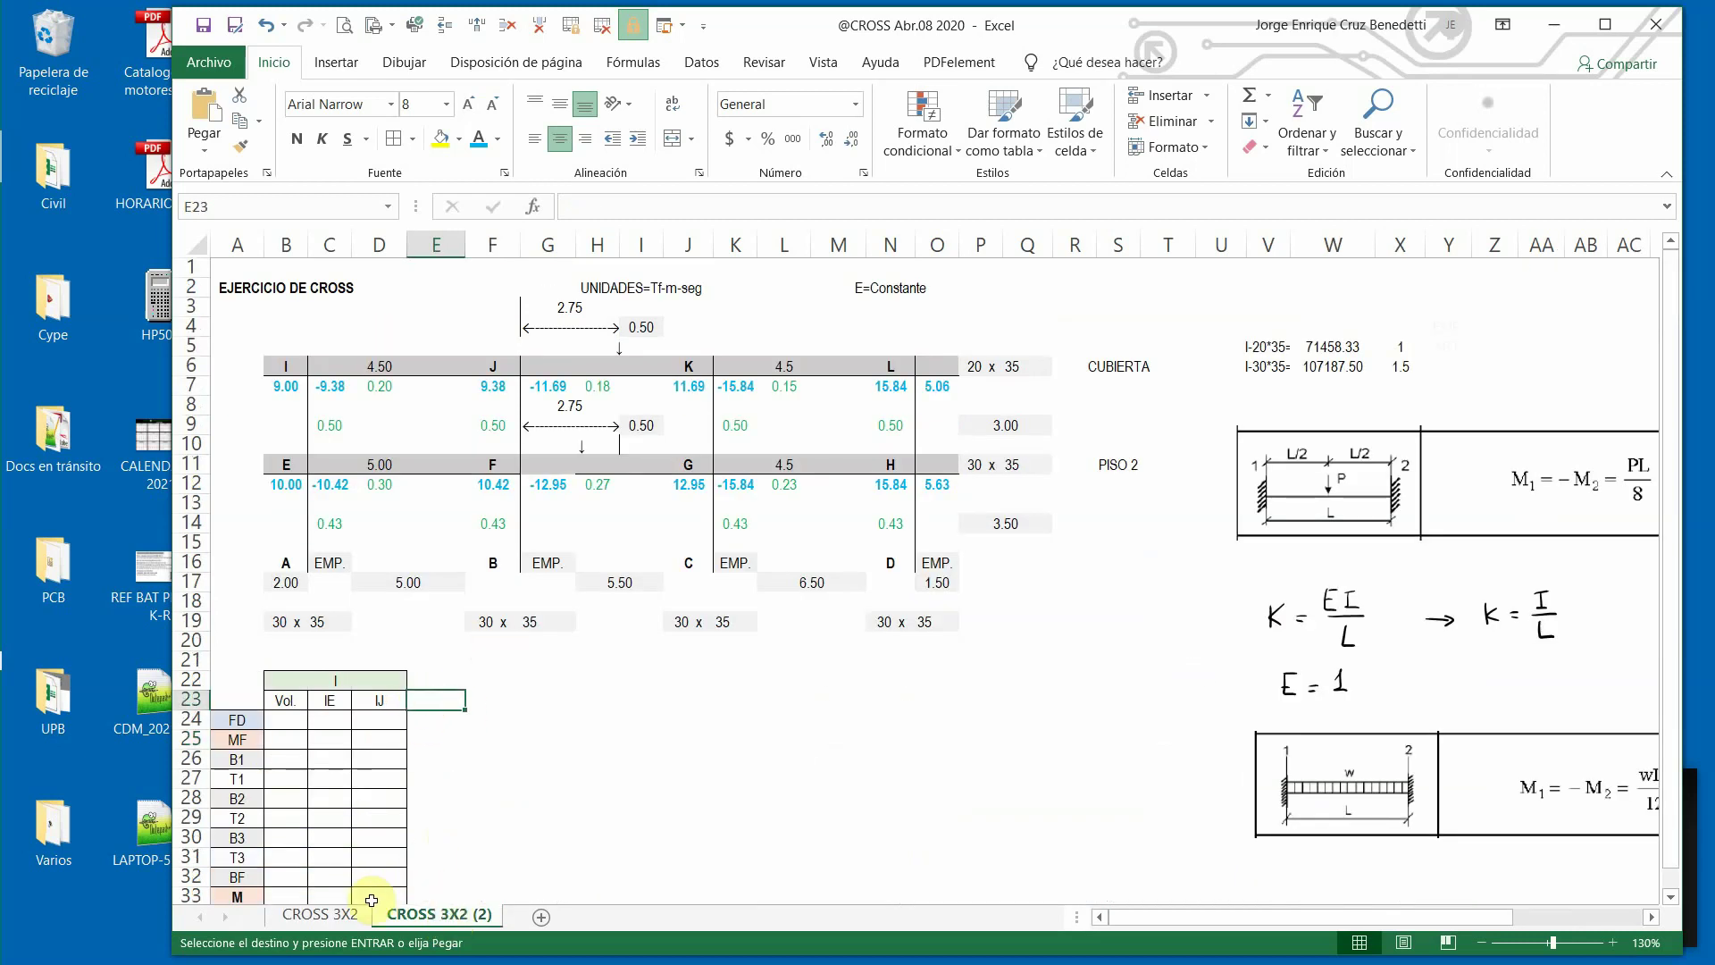
{"action": "left_click", "coordinate": [336, 919]}
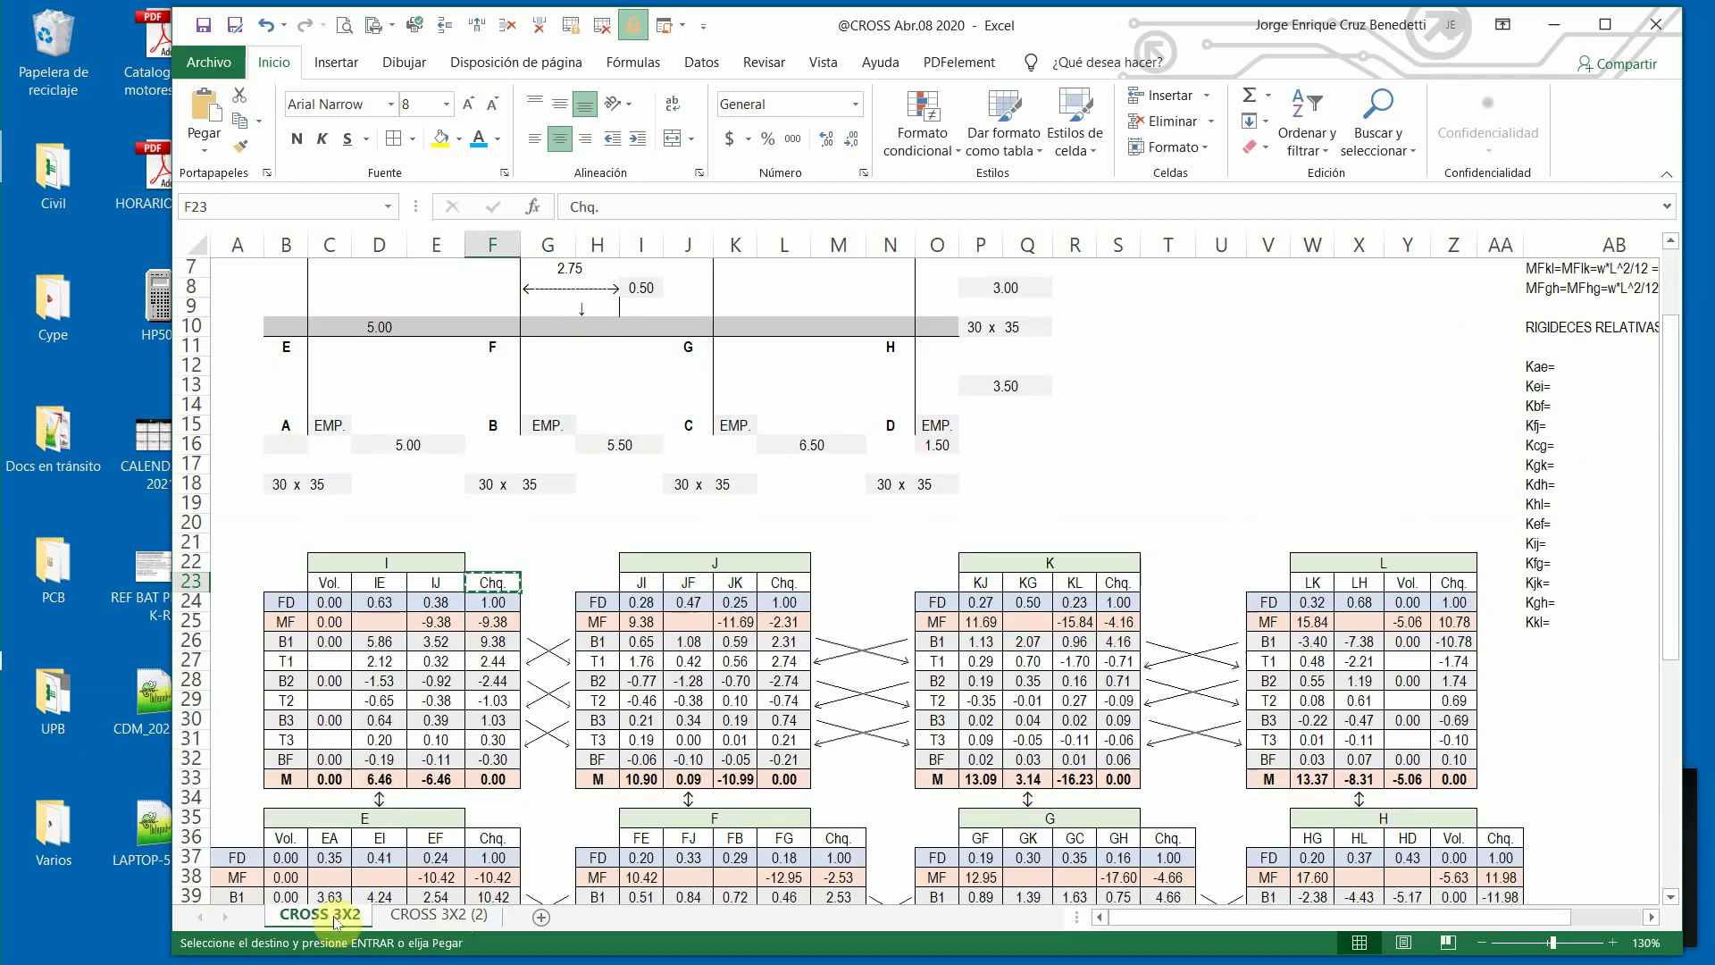
{"action": "left_click", "coordinate": [443, 914]}
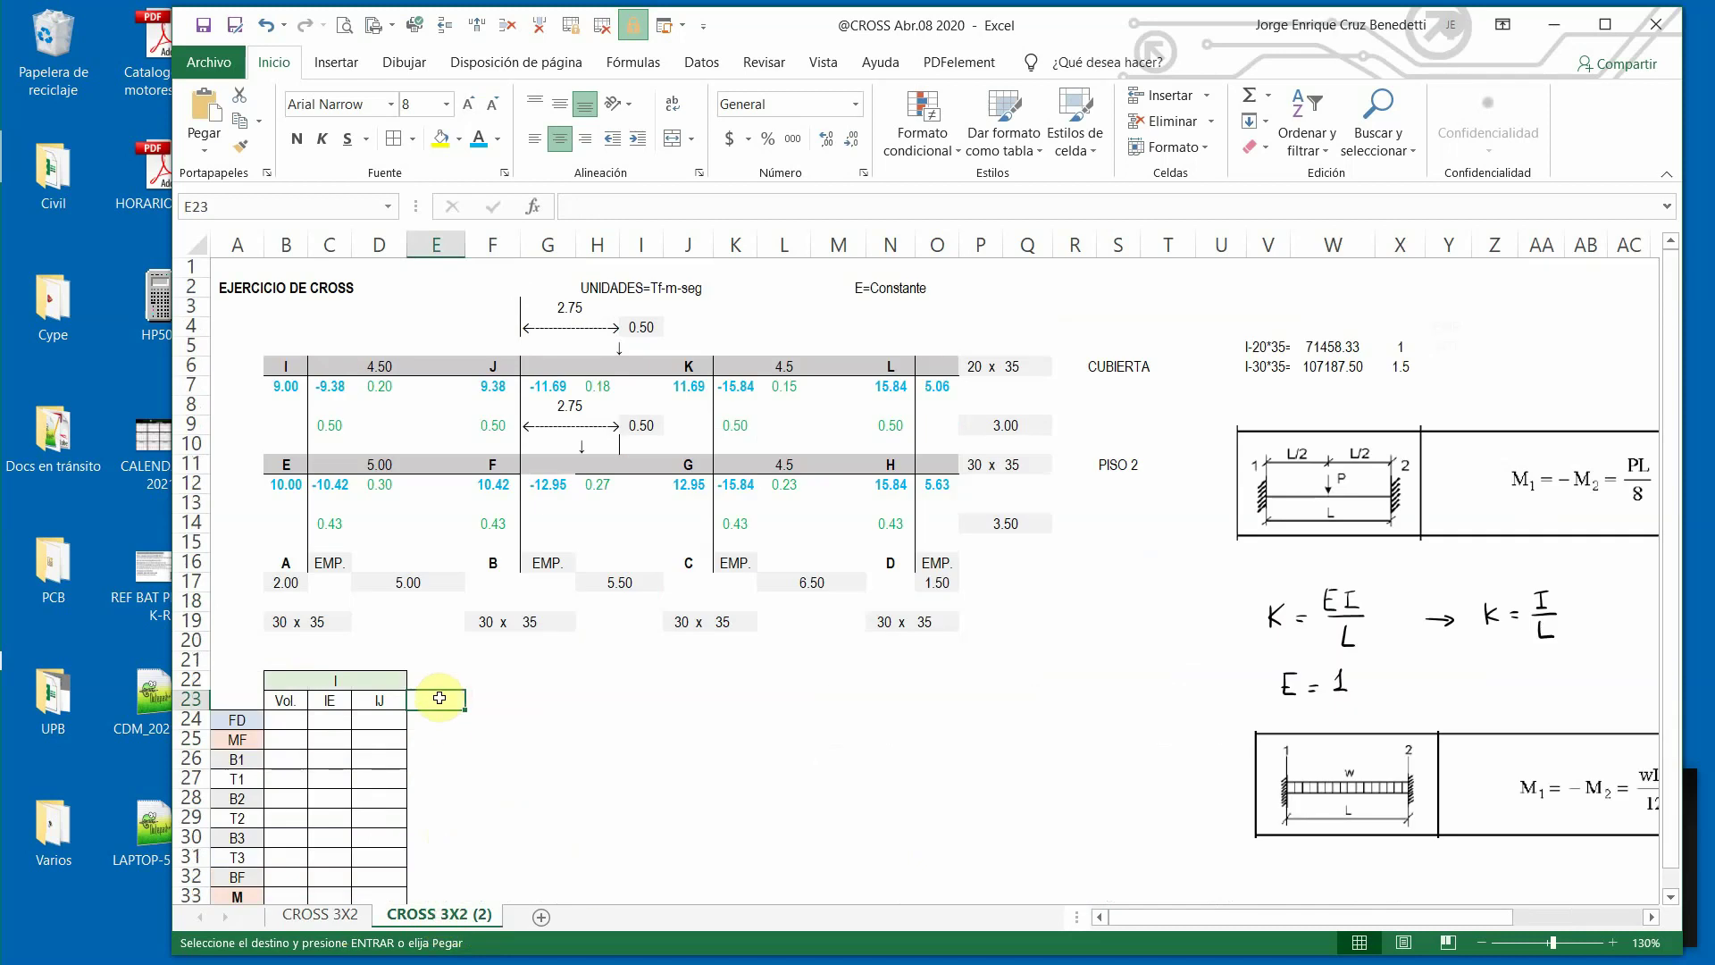
{"action": "key", "text": "ctrl+v"}
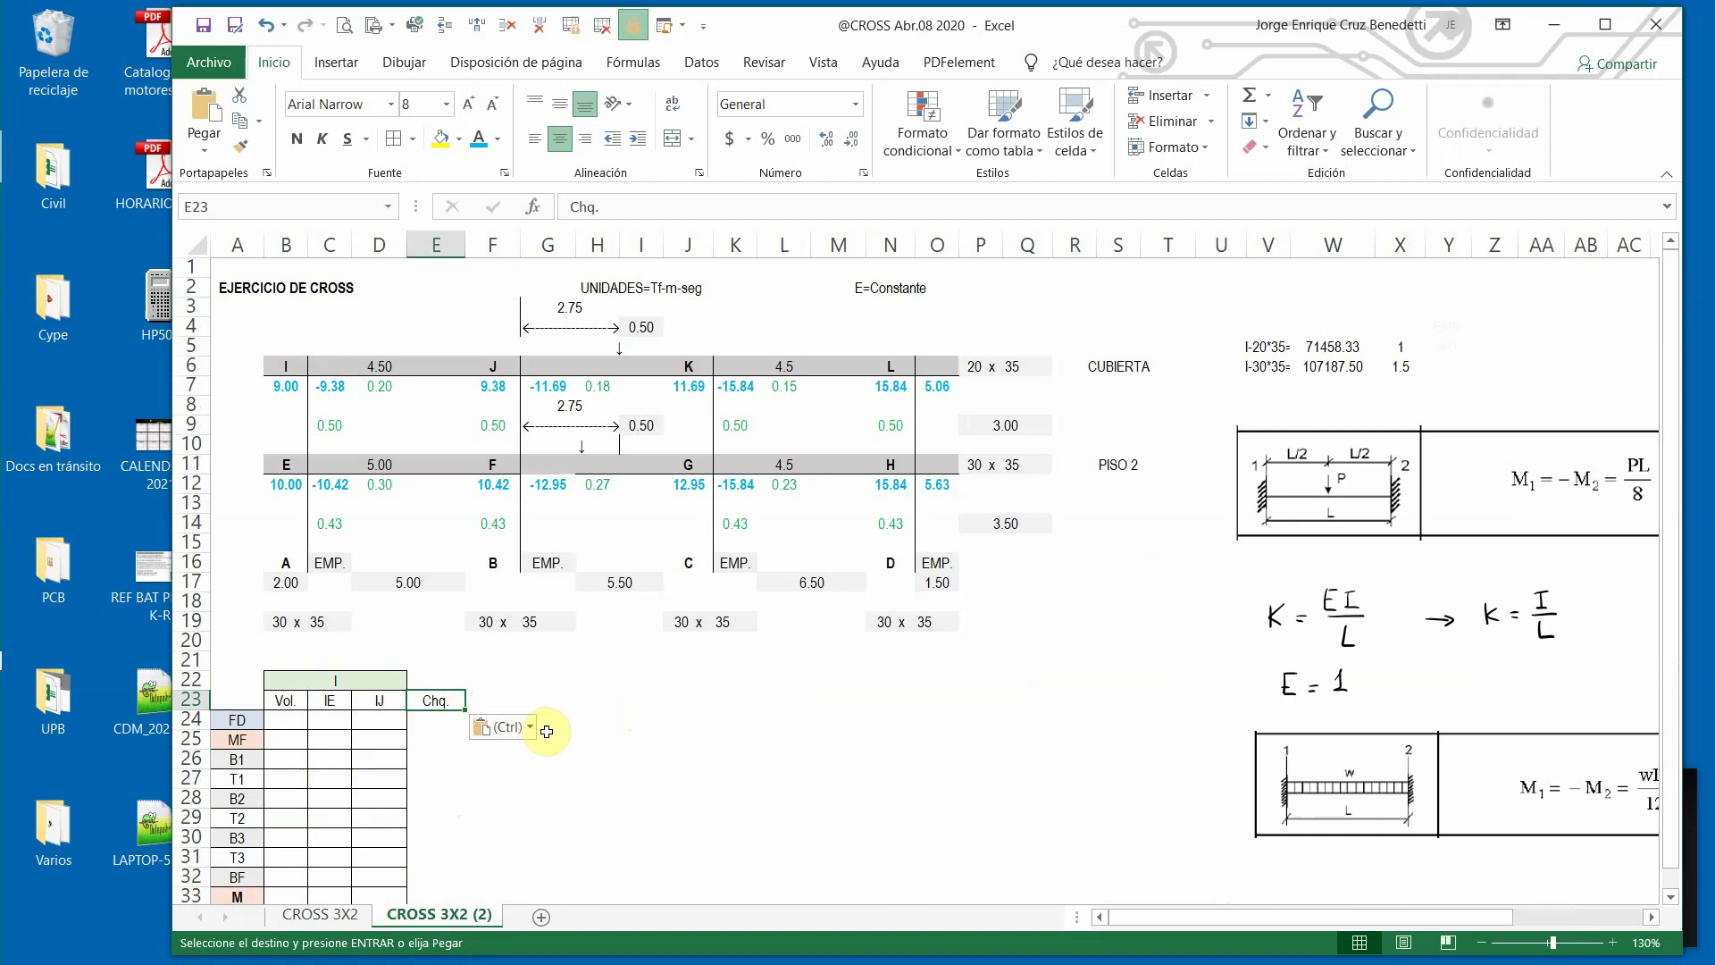
Insert two blank columns before column A of CROSS 3X2 (2), narrowing the first one inserted.
{"action": "scroll", "coordinate": [616, 704], "scroll_direction": "down", "scroll_amount": 3}
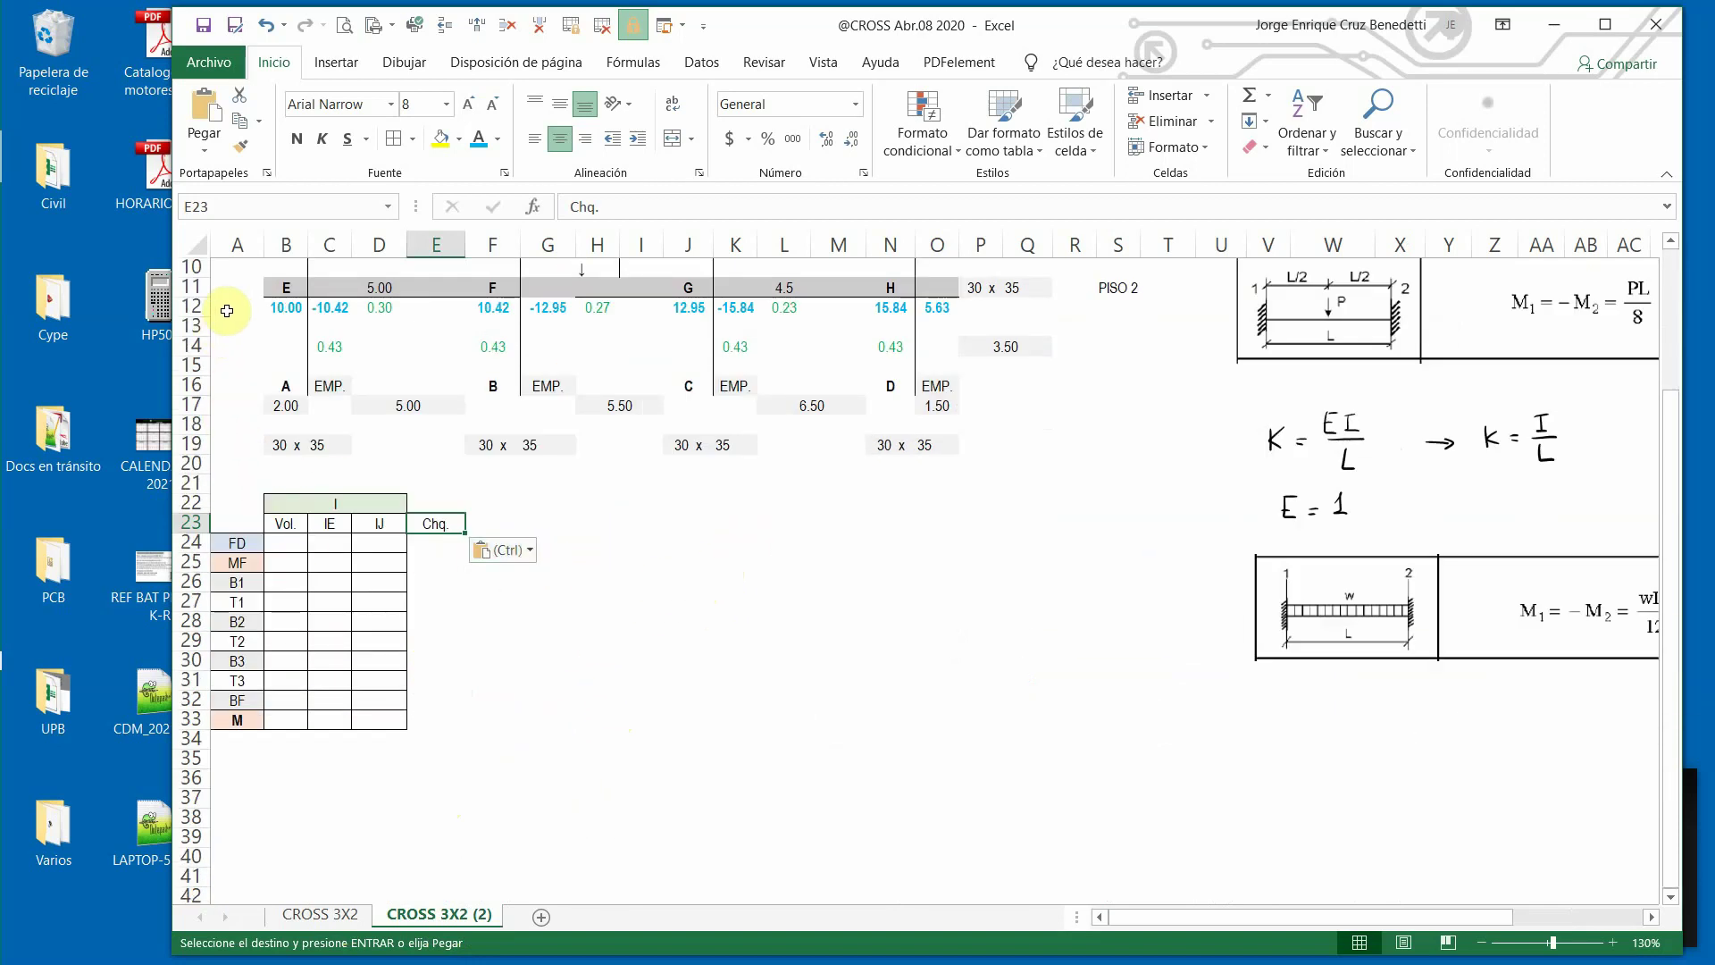
{"action": "left_click", "coordinate": [238, 337]}
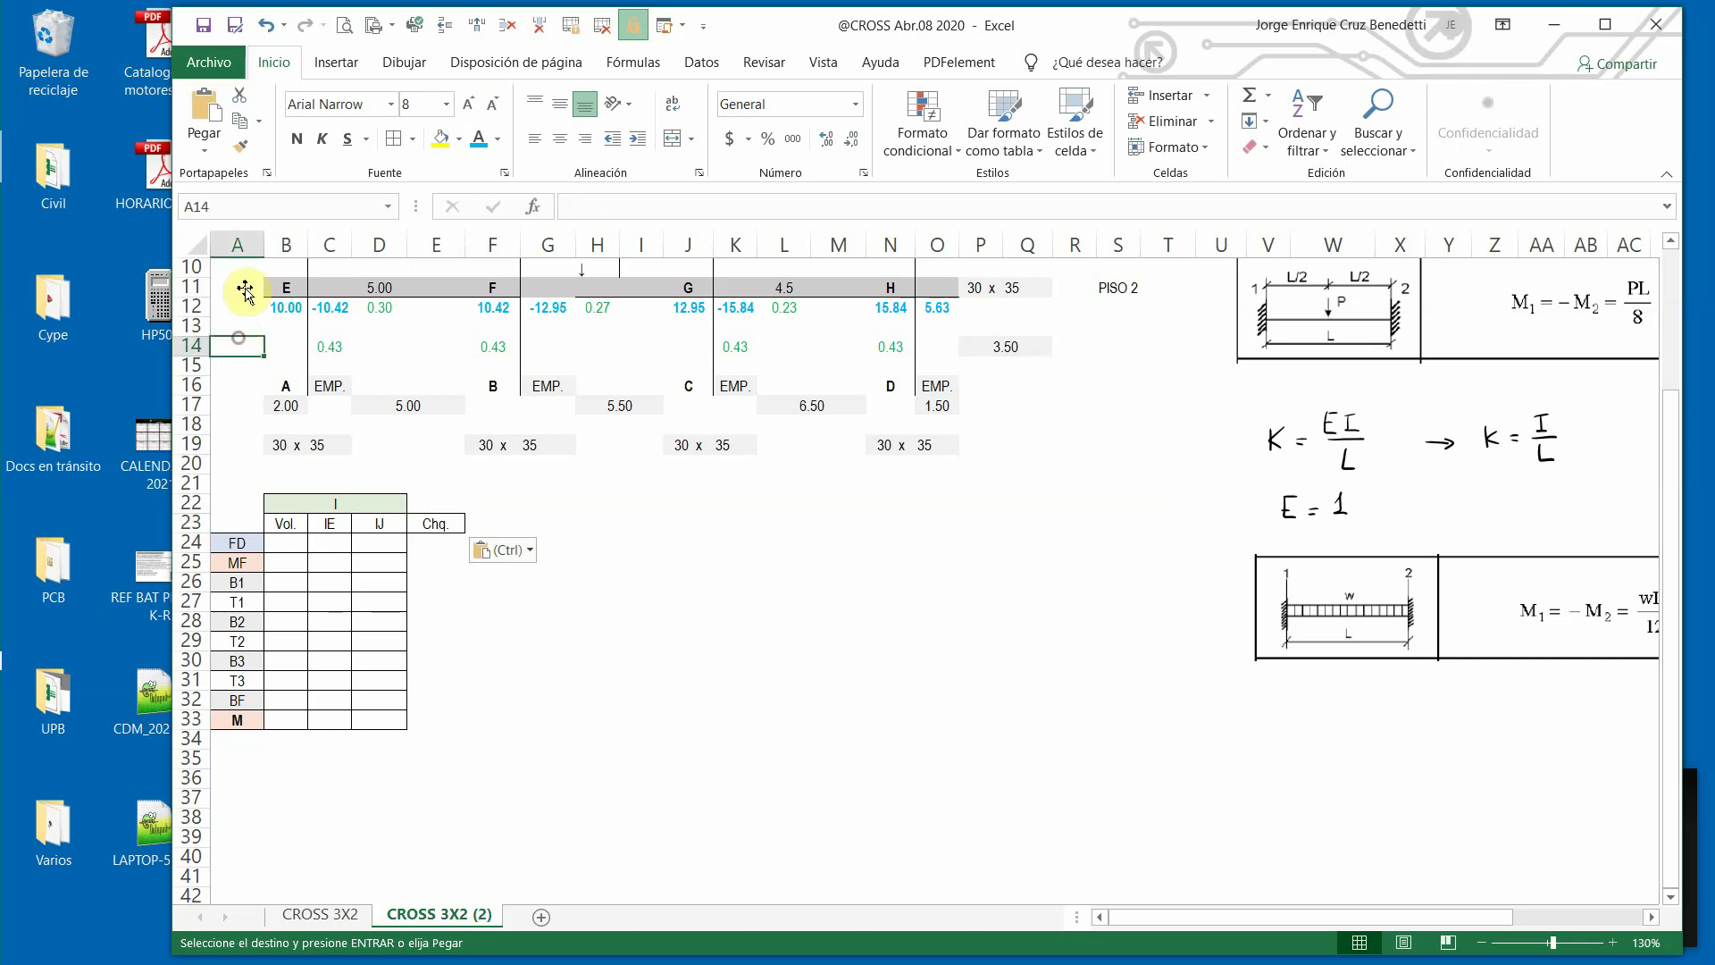
{"action": "left_click", "coordinate": [476, 27]}
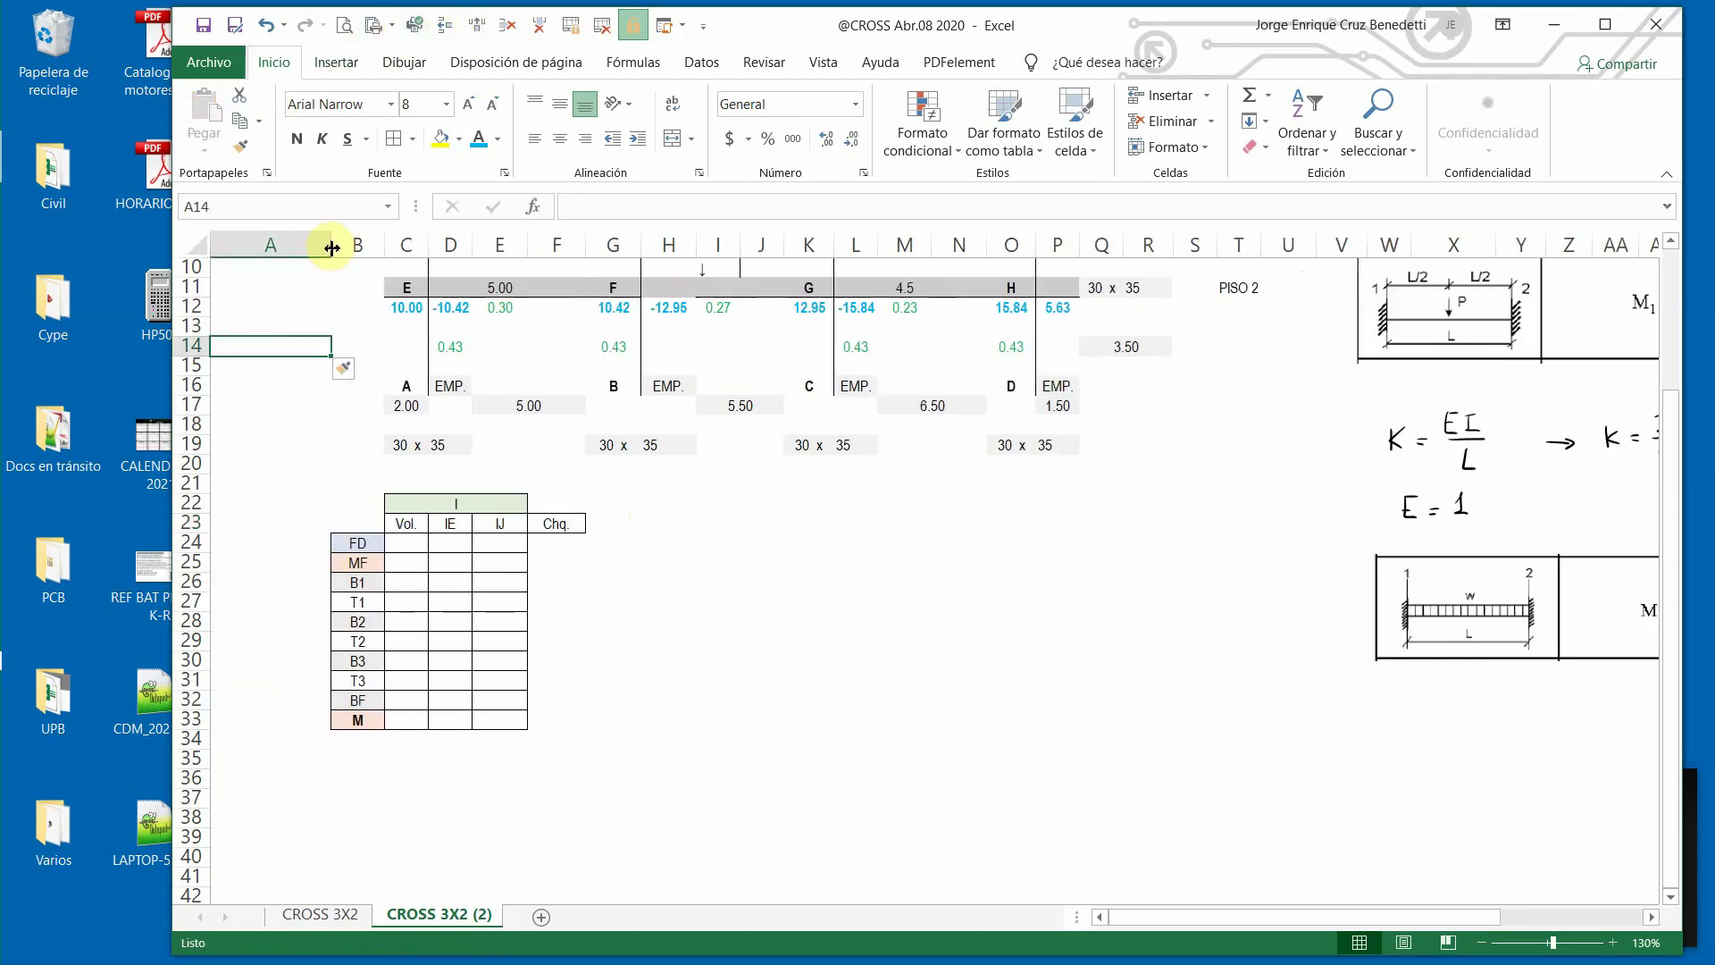
{"action": "left_click_drag", "start_coordinate": [331, 243], "coordinate": [277, 298]}
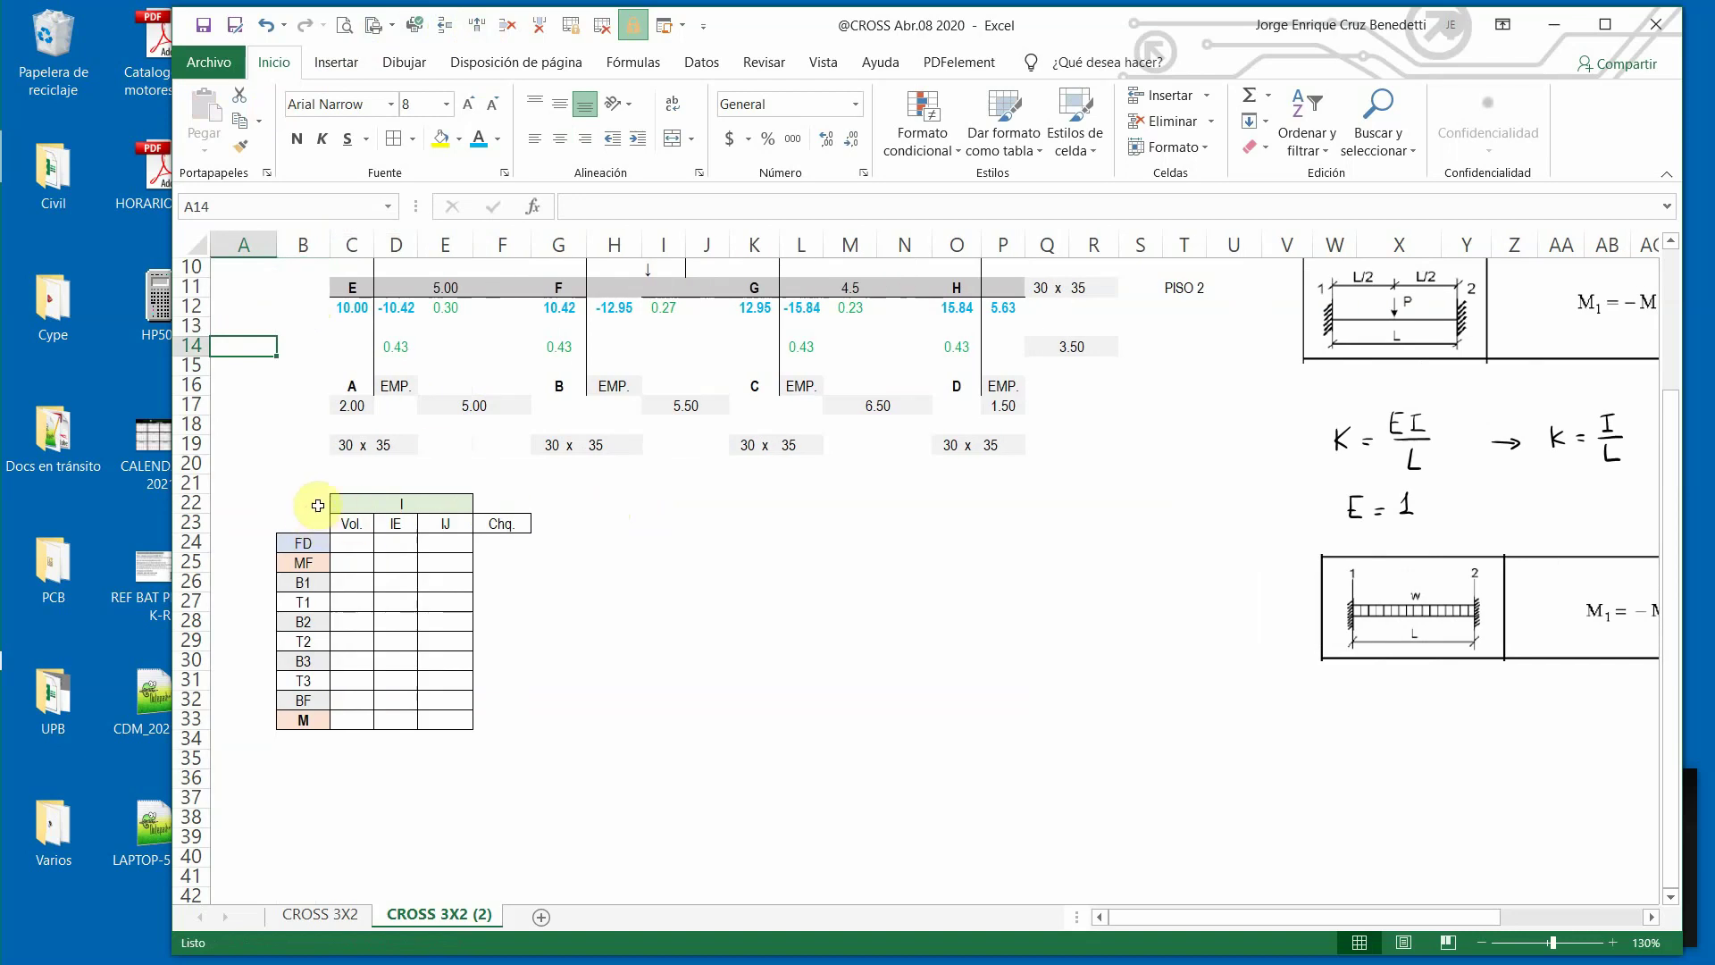
{"action": "left_click", "coordinate": [476, 27]}
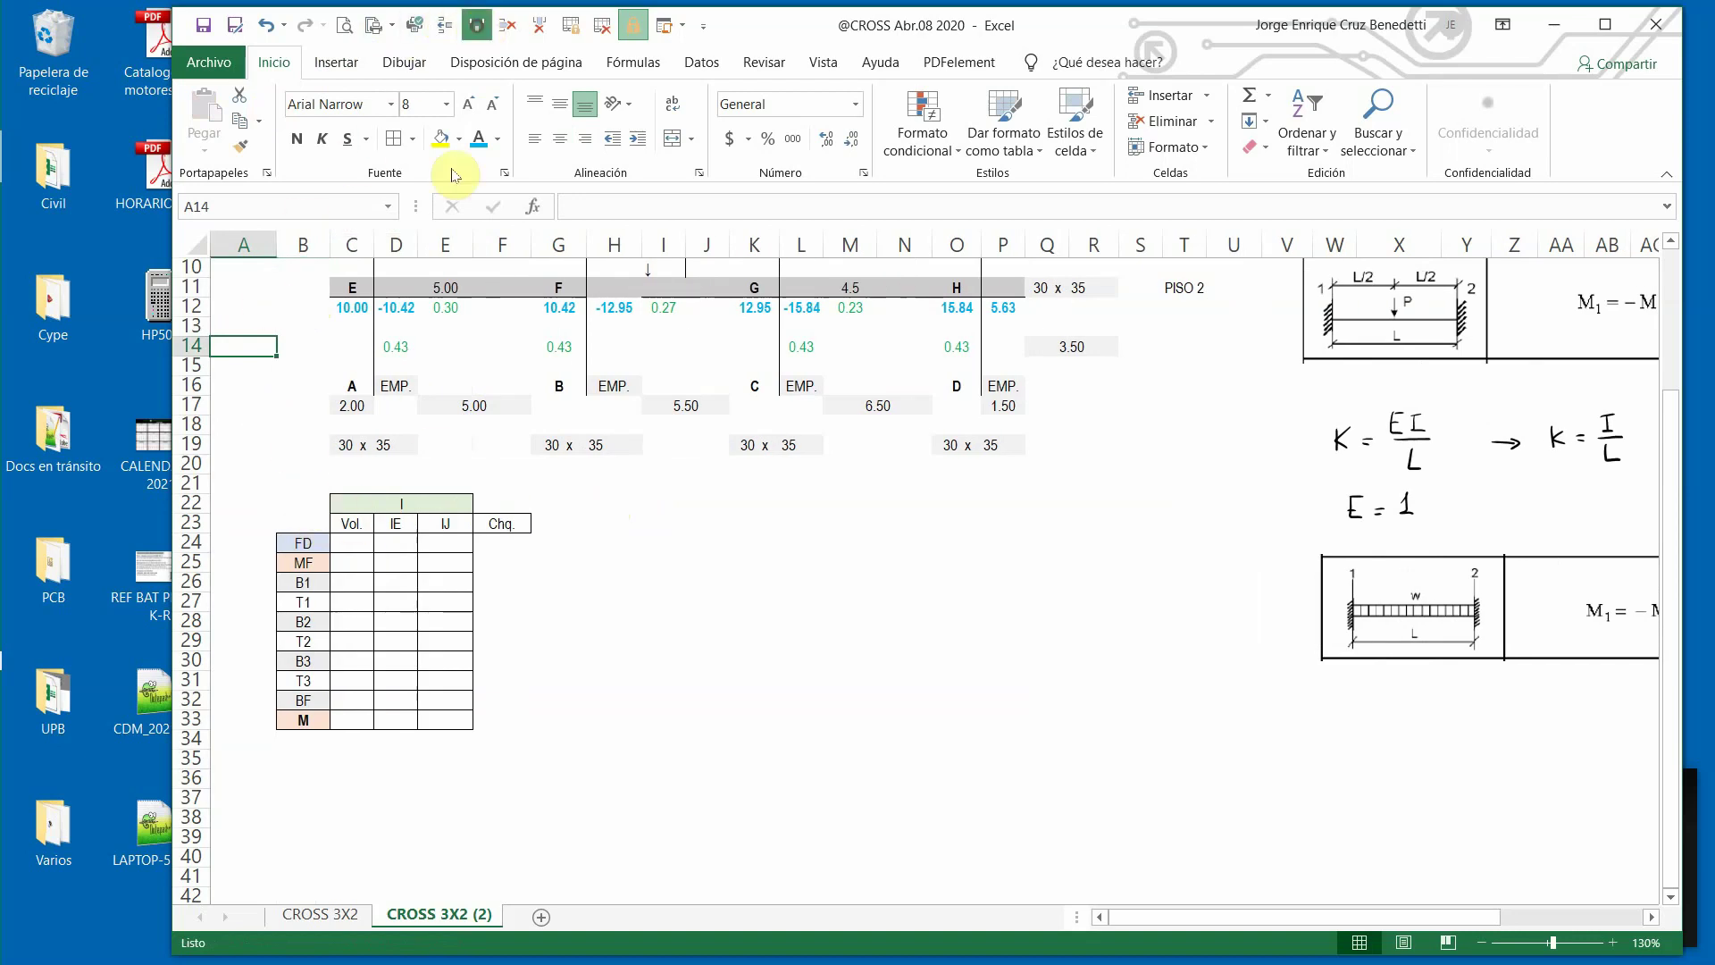
Move the node I table from C22:G33 one column left to B22:F33, accepting the separation of merged cells.
{"action": "left_click_drag", "start_coordinate": [425, 502], "coordinate": [617, 720]}
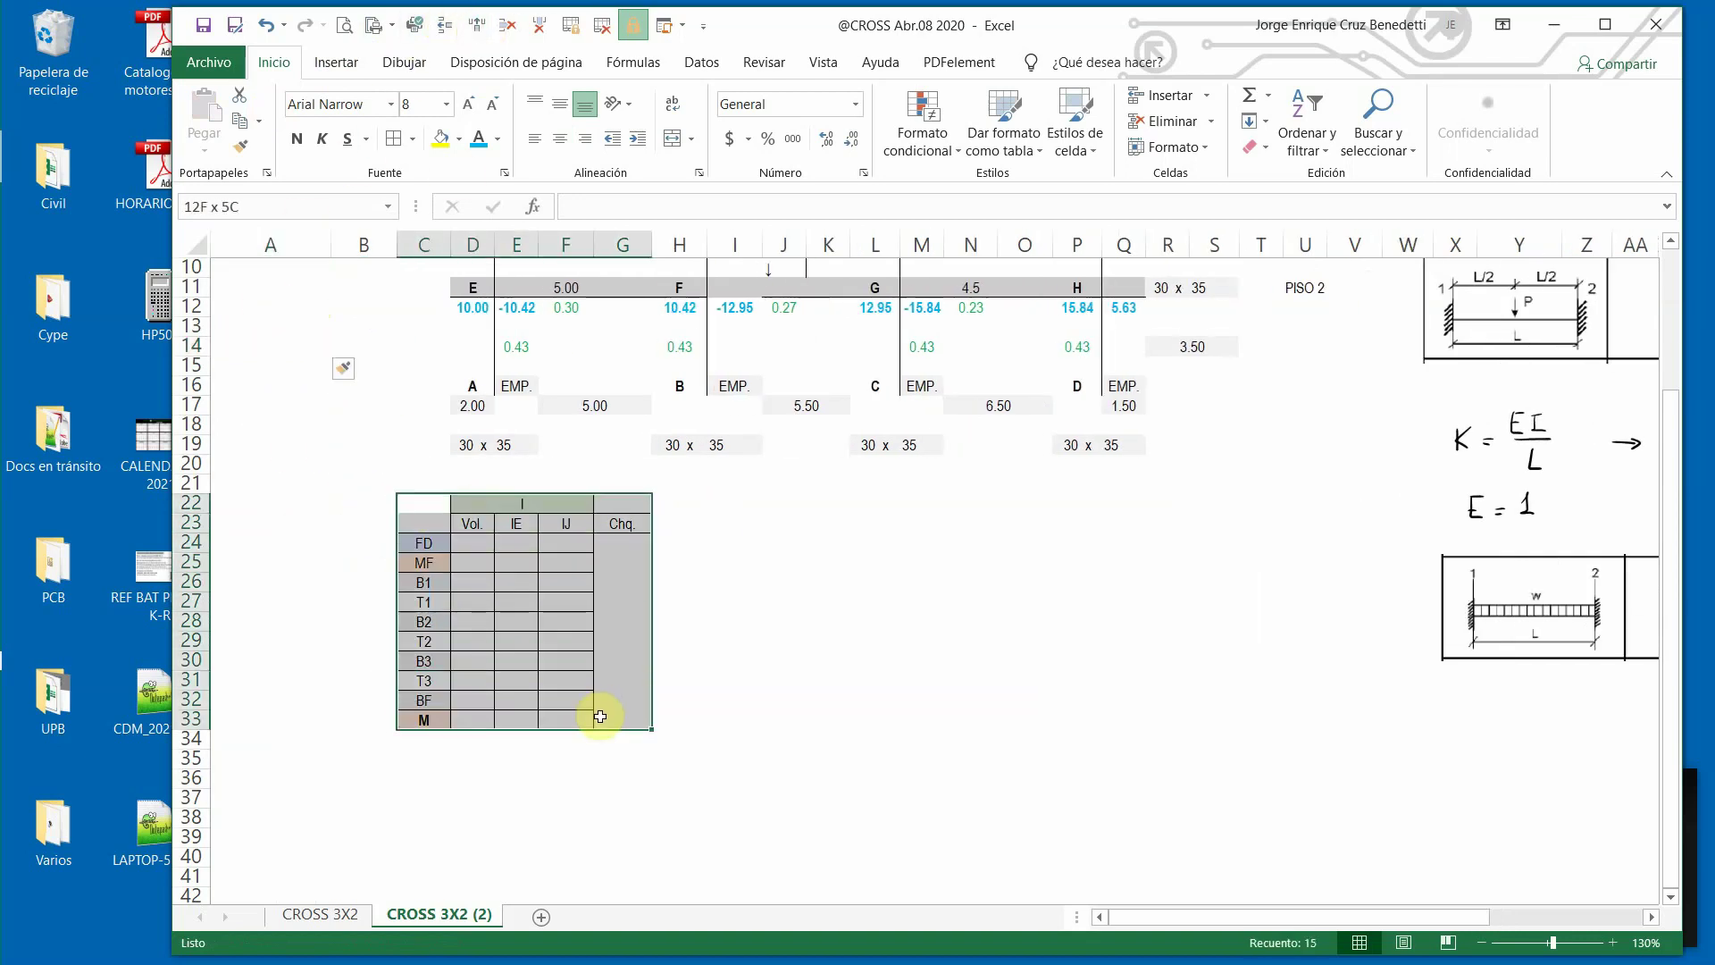
{"action": "left_click_drag", "start_coordinate": [399, 543], "coordinate": [382, 545]}
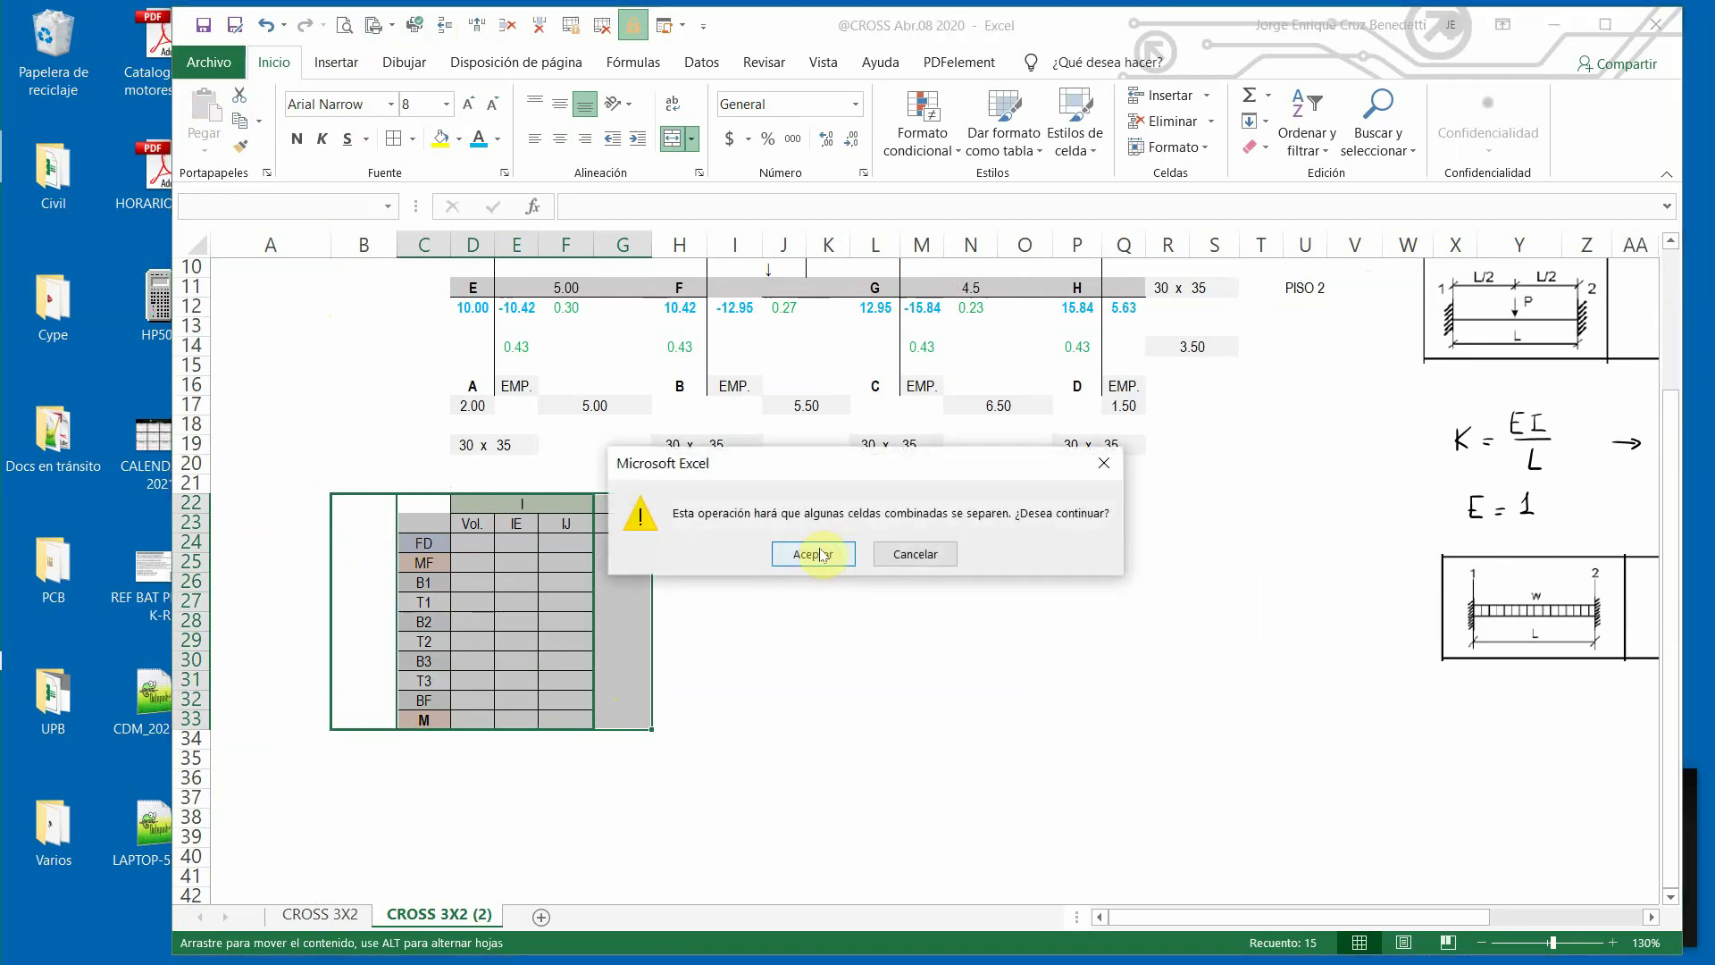
{"action": "left_click", "coordinate": [820, 554]}
Merge and center the node I title across C22:F22 so it spans the Chq. column.
{"action": "left_click", "coordinate": [423, 503]}
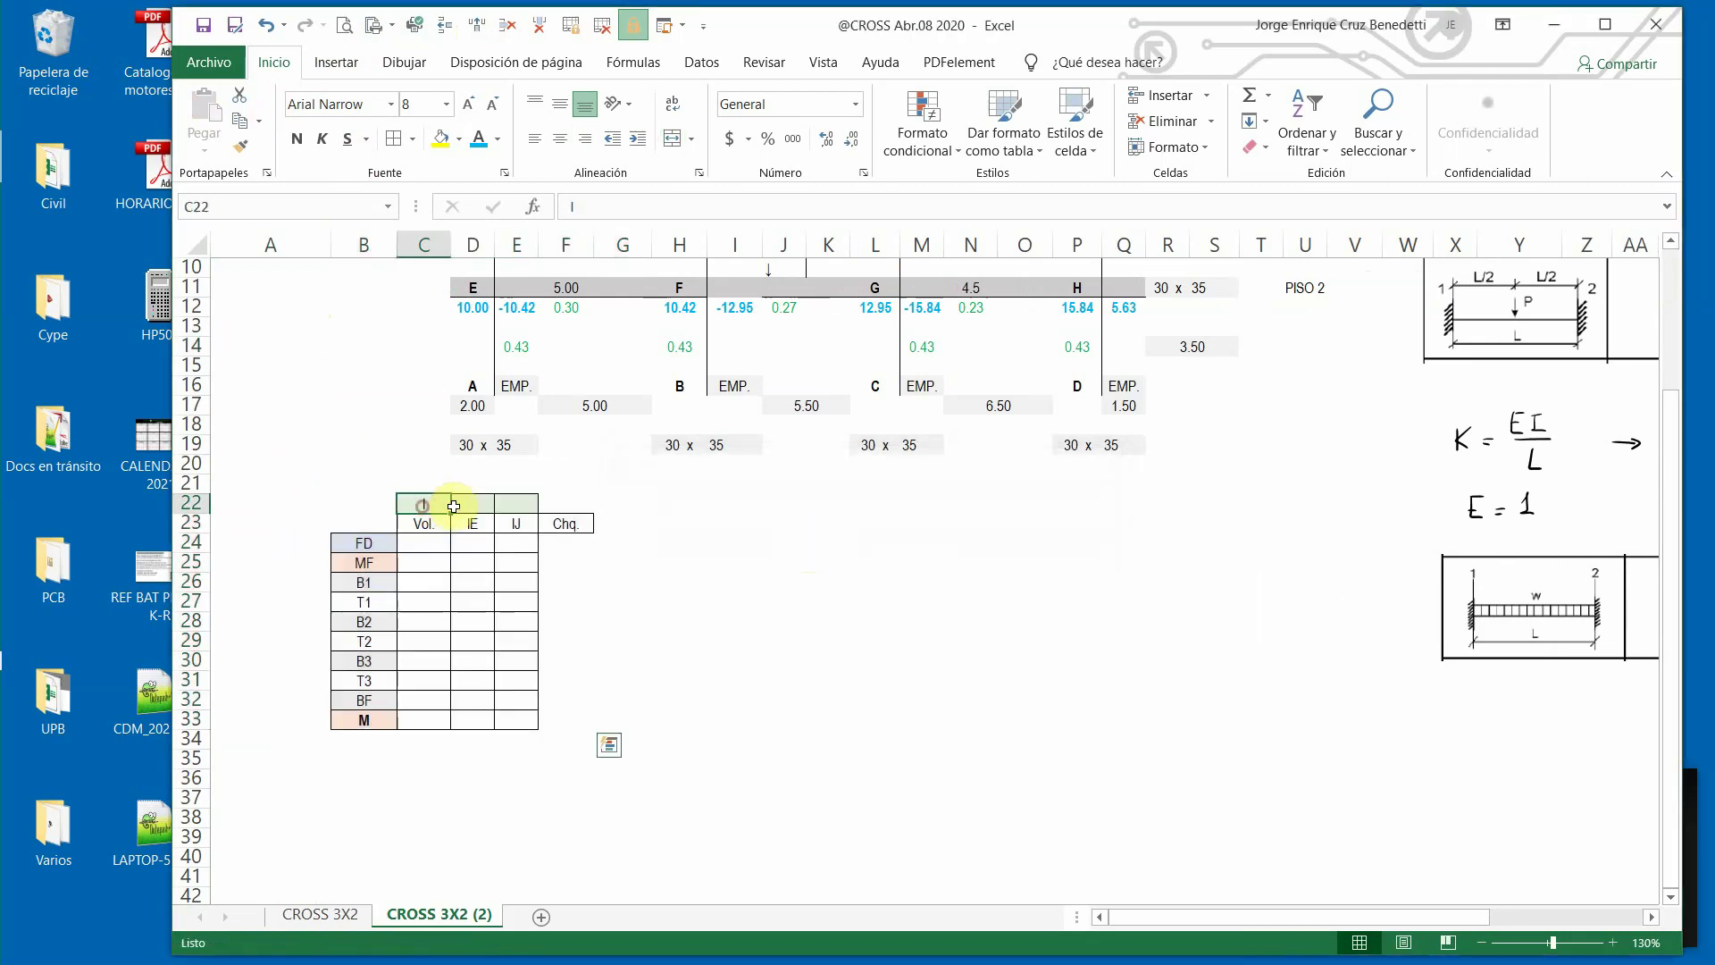
{"action": "left_click_drag", "start_coordinate": [454, 506], "coordinate": [564, 504]}
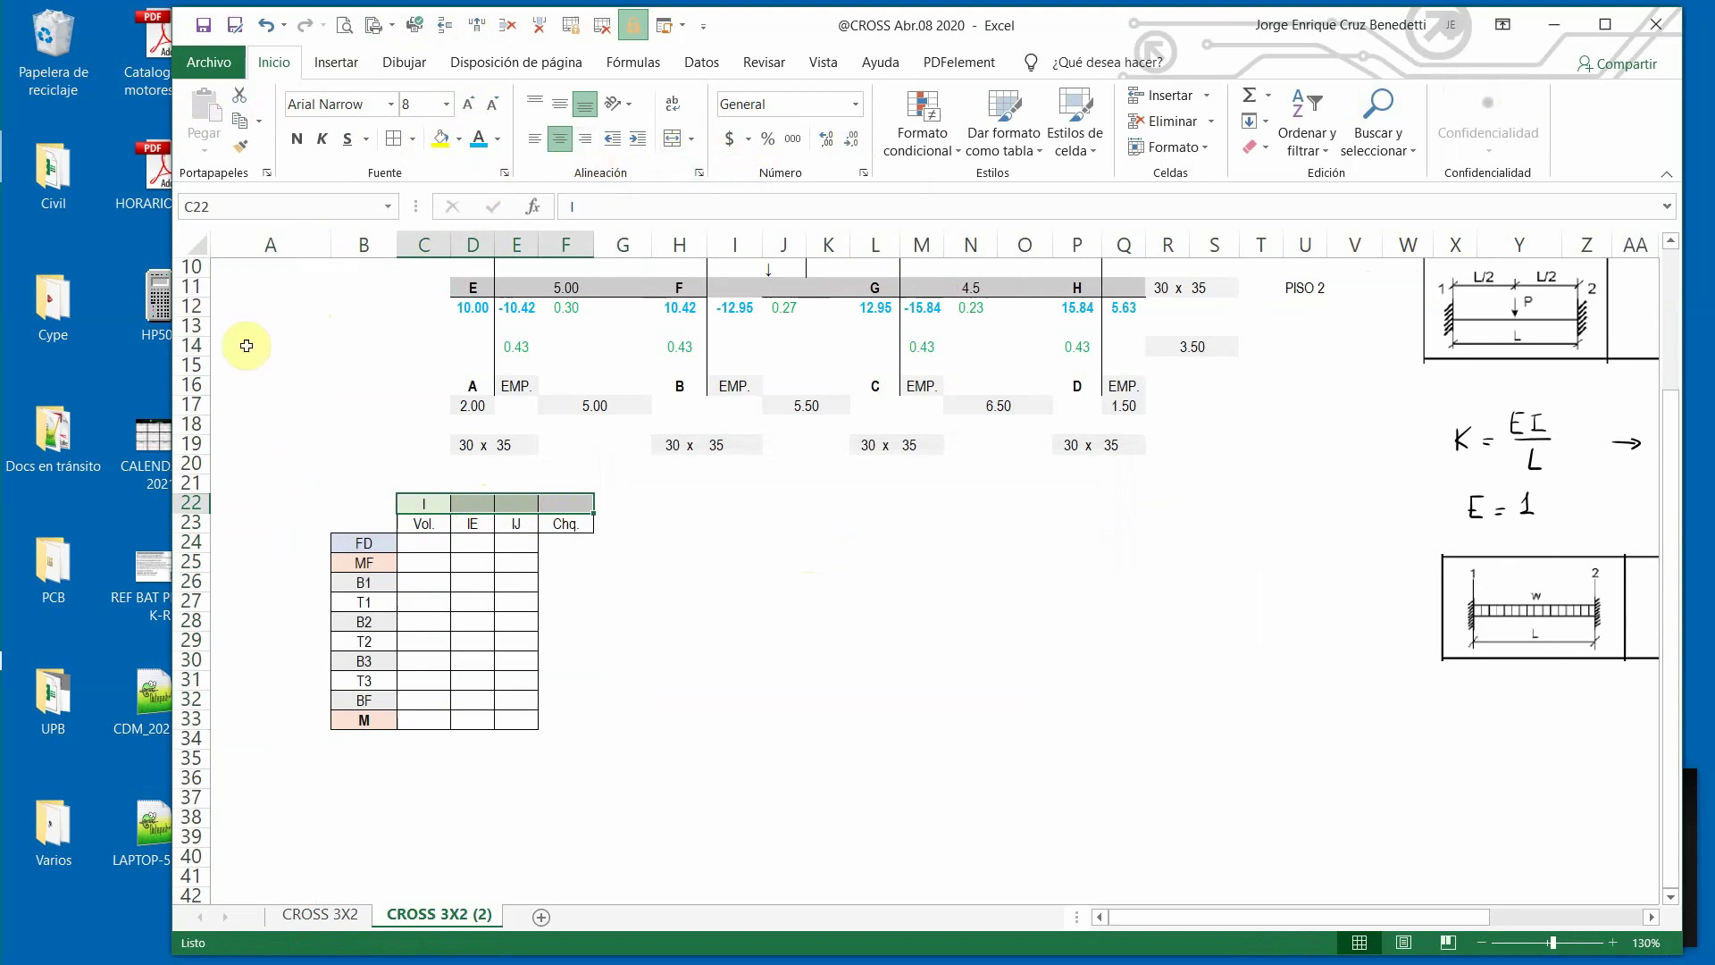
{"action": "left_click_drag", "start_coordinate": [173, 234], "coordinate": [66, 237]}
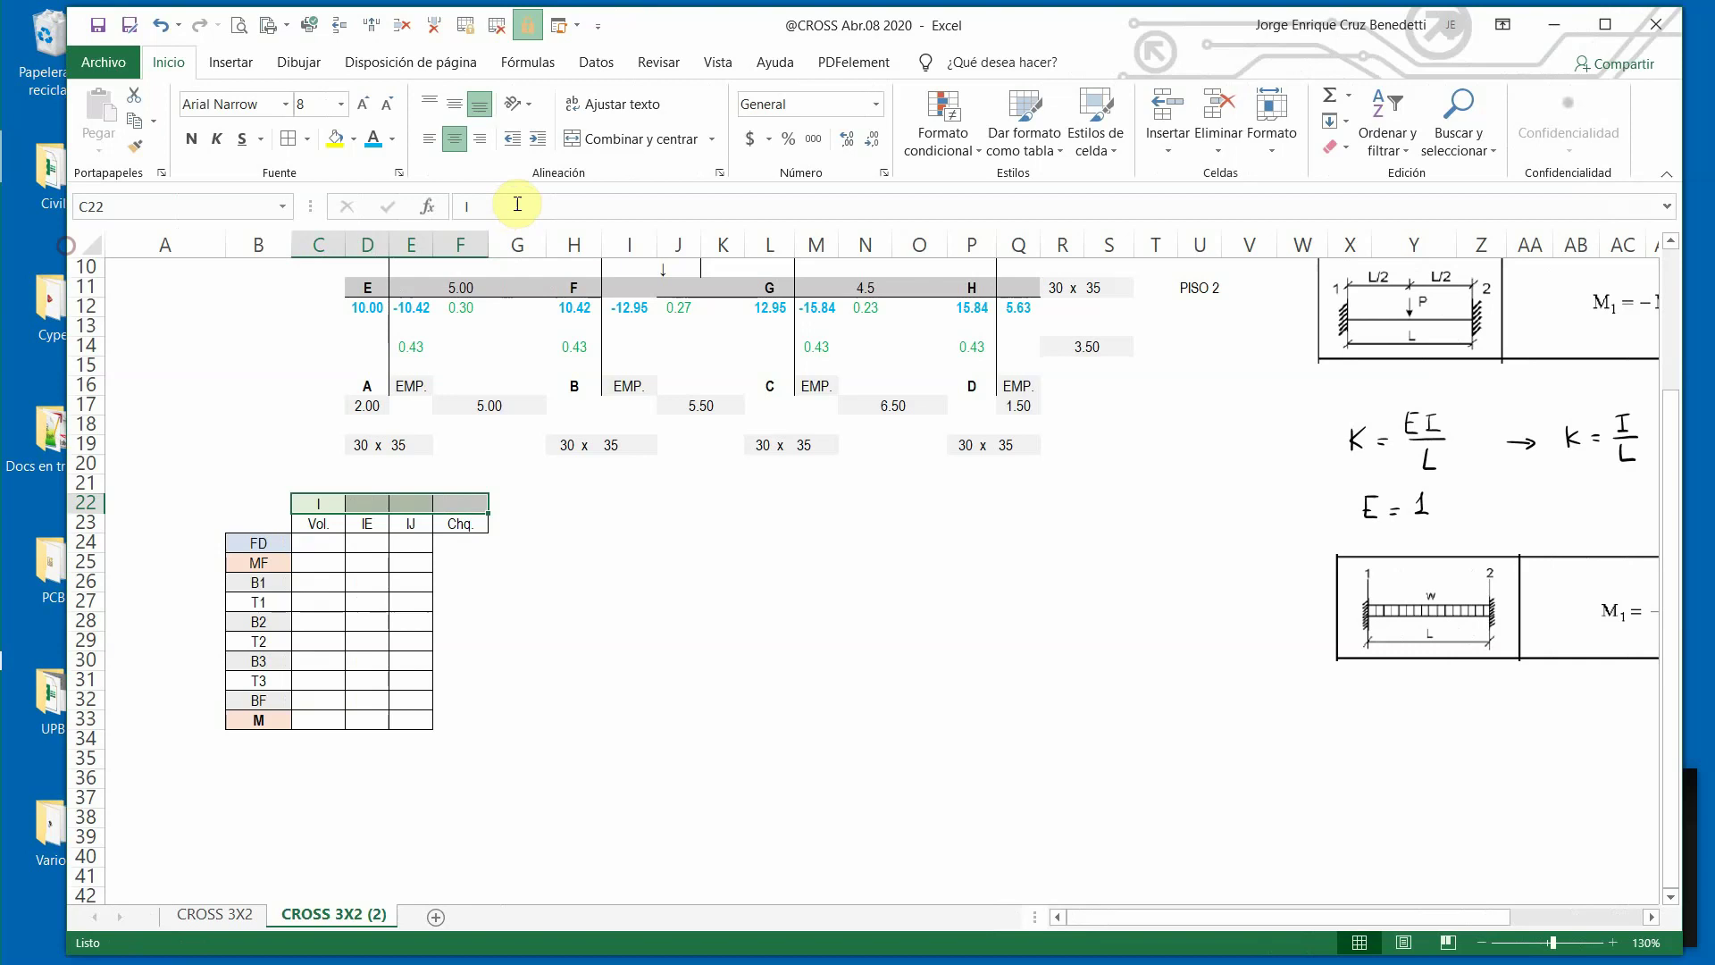
{"action": "left_click", "coordinate": [642, 139]}
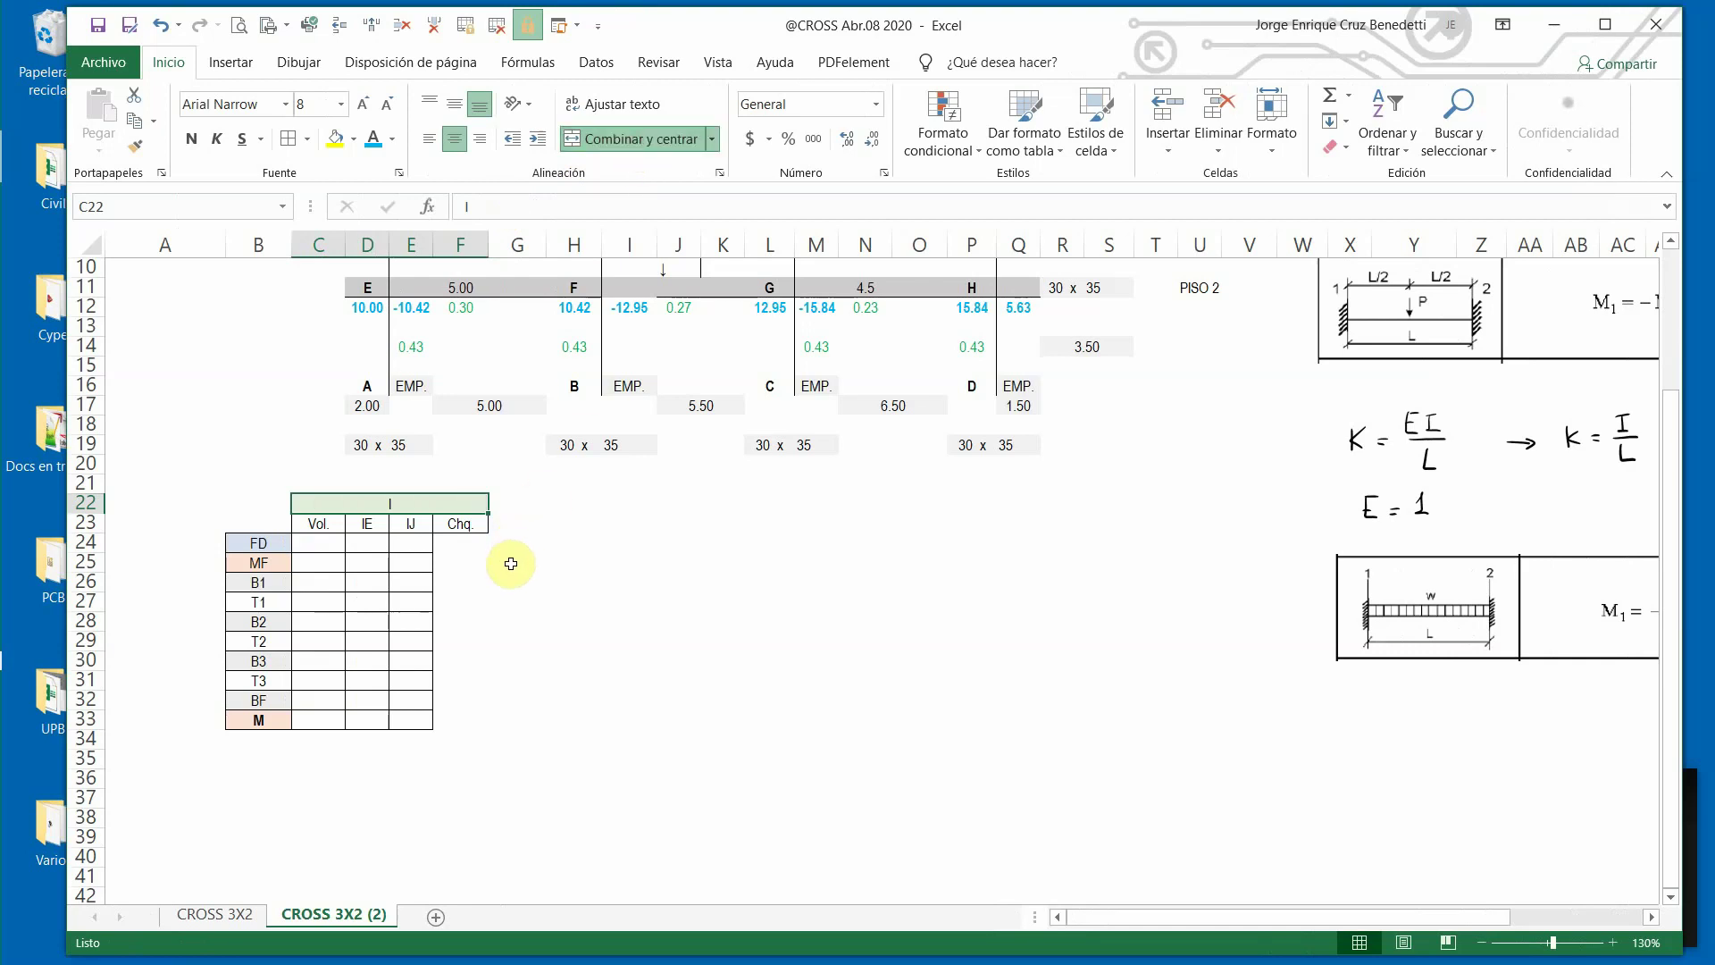
Apply all borders to the empty Chq. cells F24:F33 of the node I table.
{"action": "left_click_drag", "start_coordinate": [454, 543], "coordinate": [449, 716]}
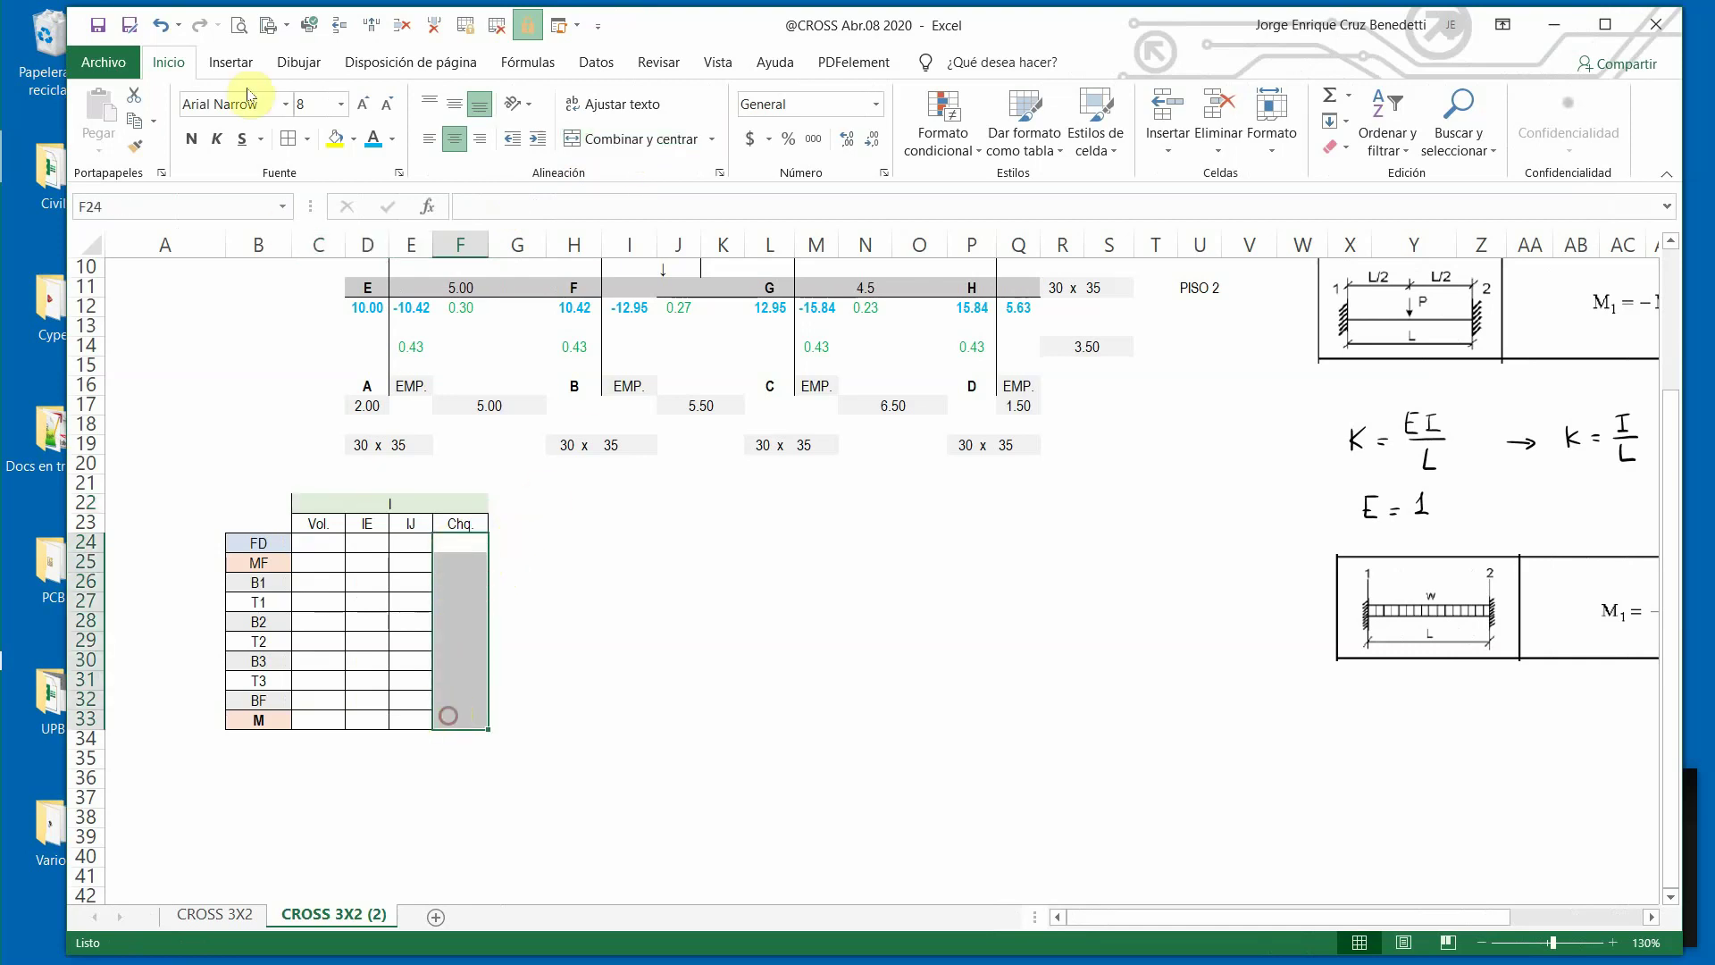
{"action": "left_click", "coordinate": [290, 150]}
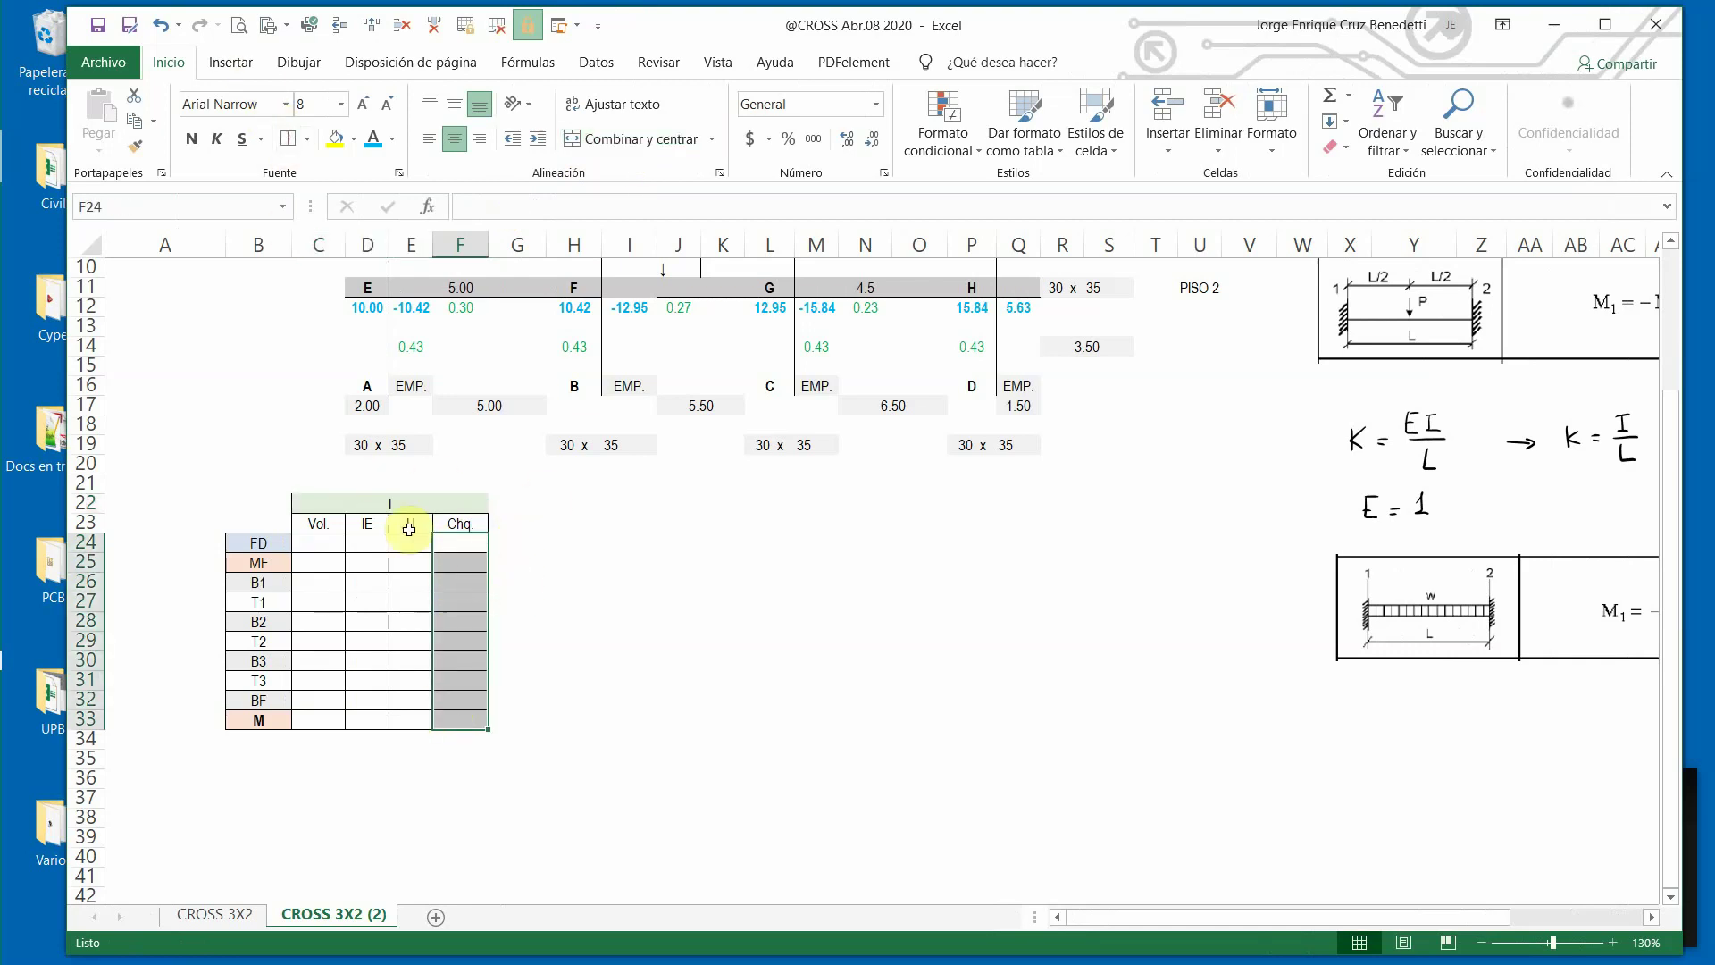
{"action": "left_click", "coordinate": [329, 507]}
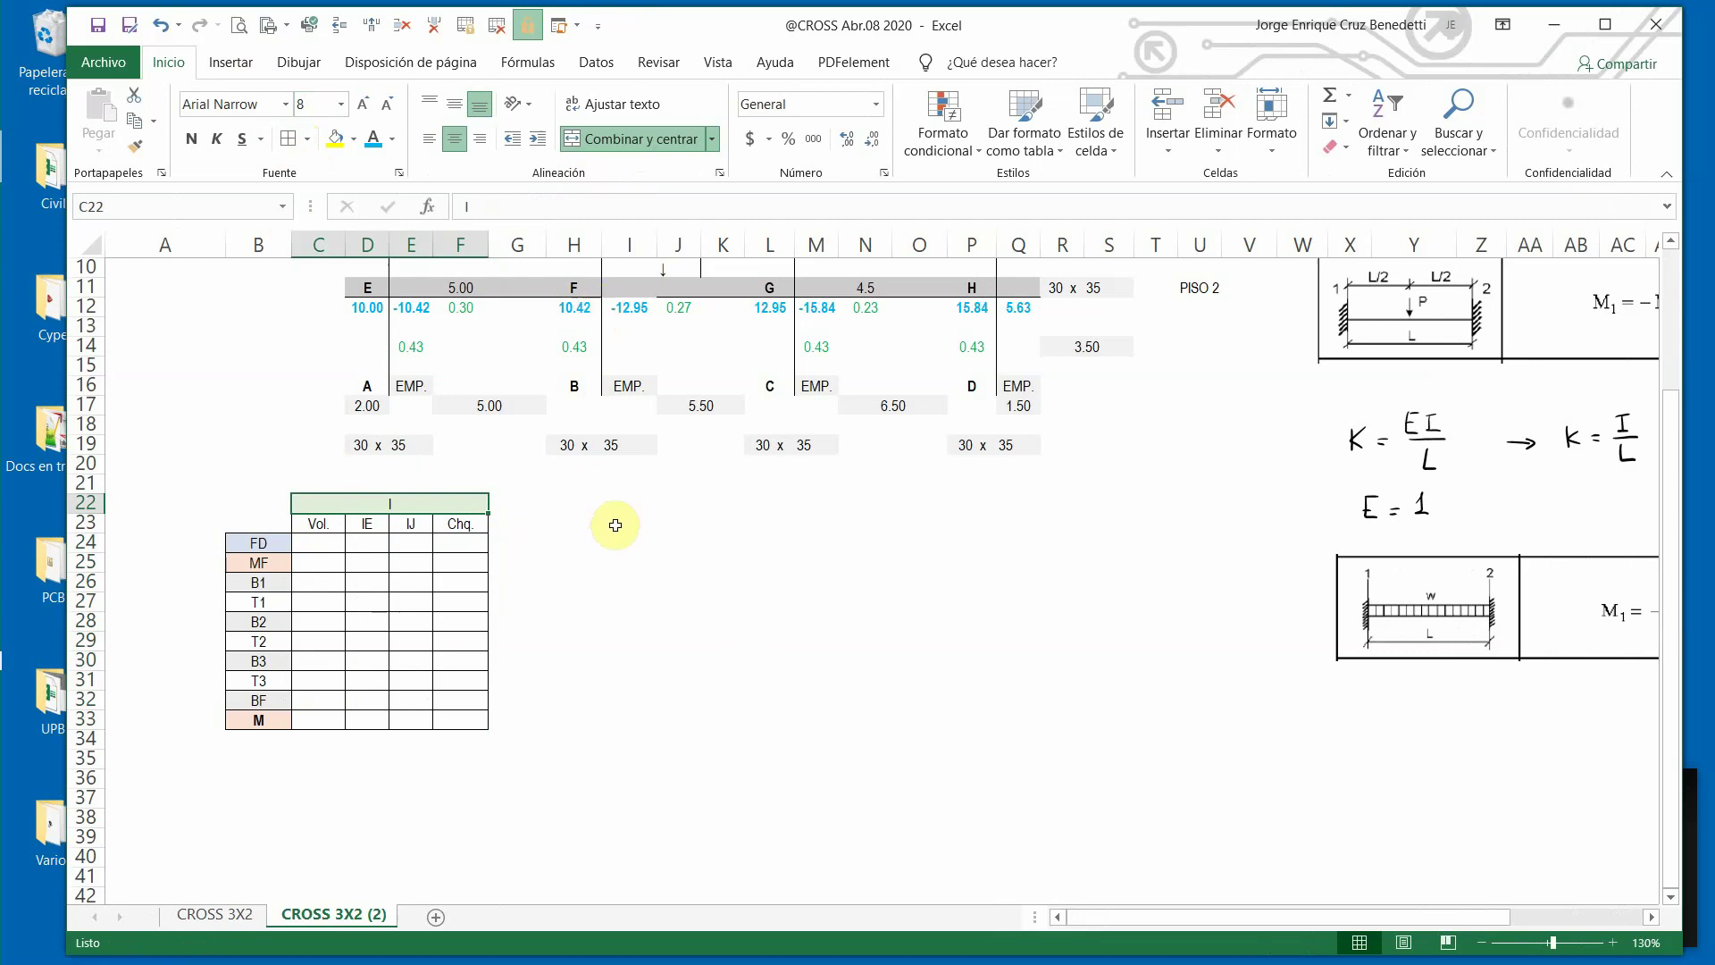
Copy the node J header block I22:L23 from CROSS 3X2 and return to CROSS 3X2 (2).
{"action": "scroll", "coordinate": [601, 490], "scroll_direction": "up", "scroll_amount": 3}
{"action": "left_click", "coordinate": [213, 914]}
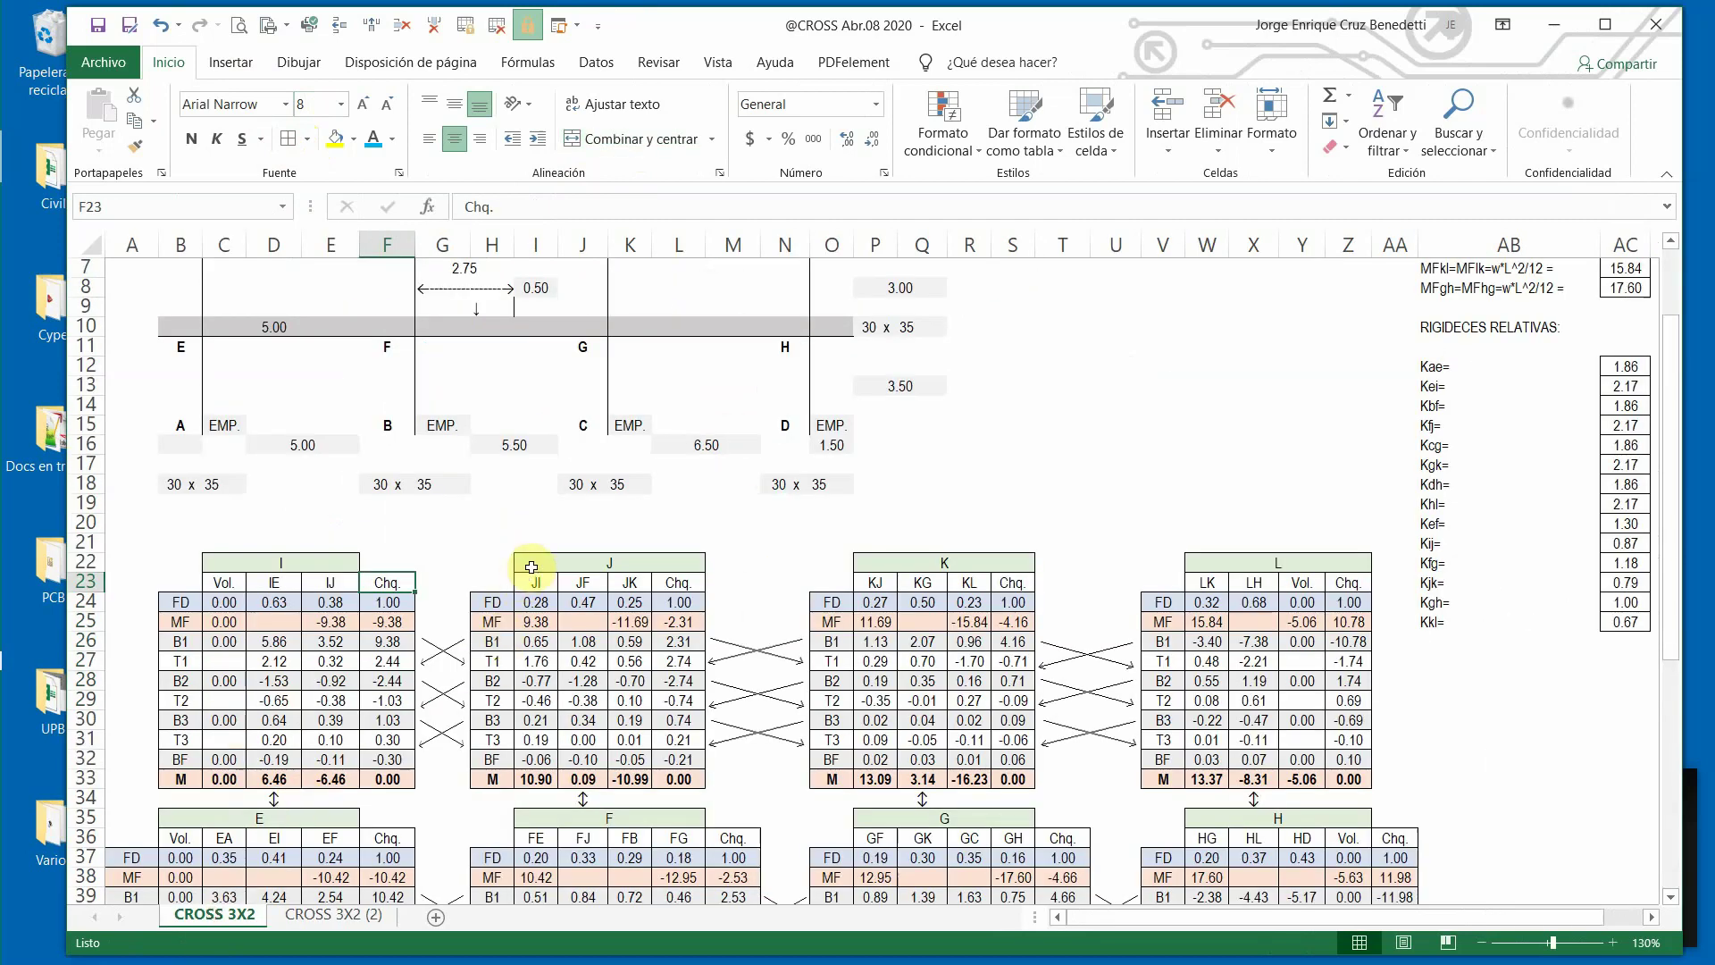
{"action": "left_click_drag", "start_coordinate": [532, 567], "coordinate": [625, 583]}
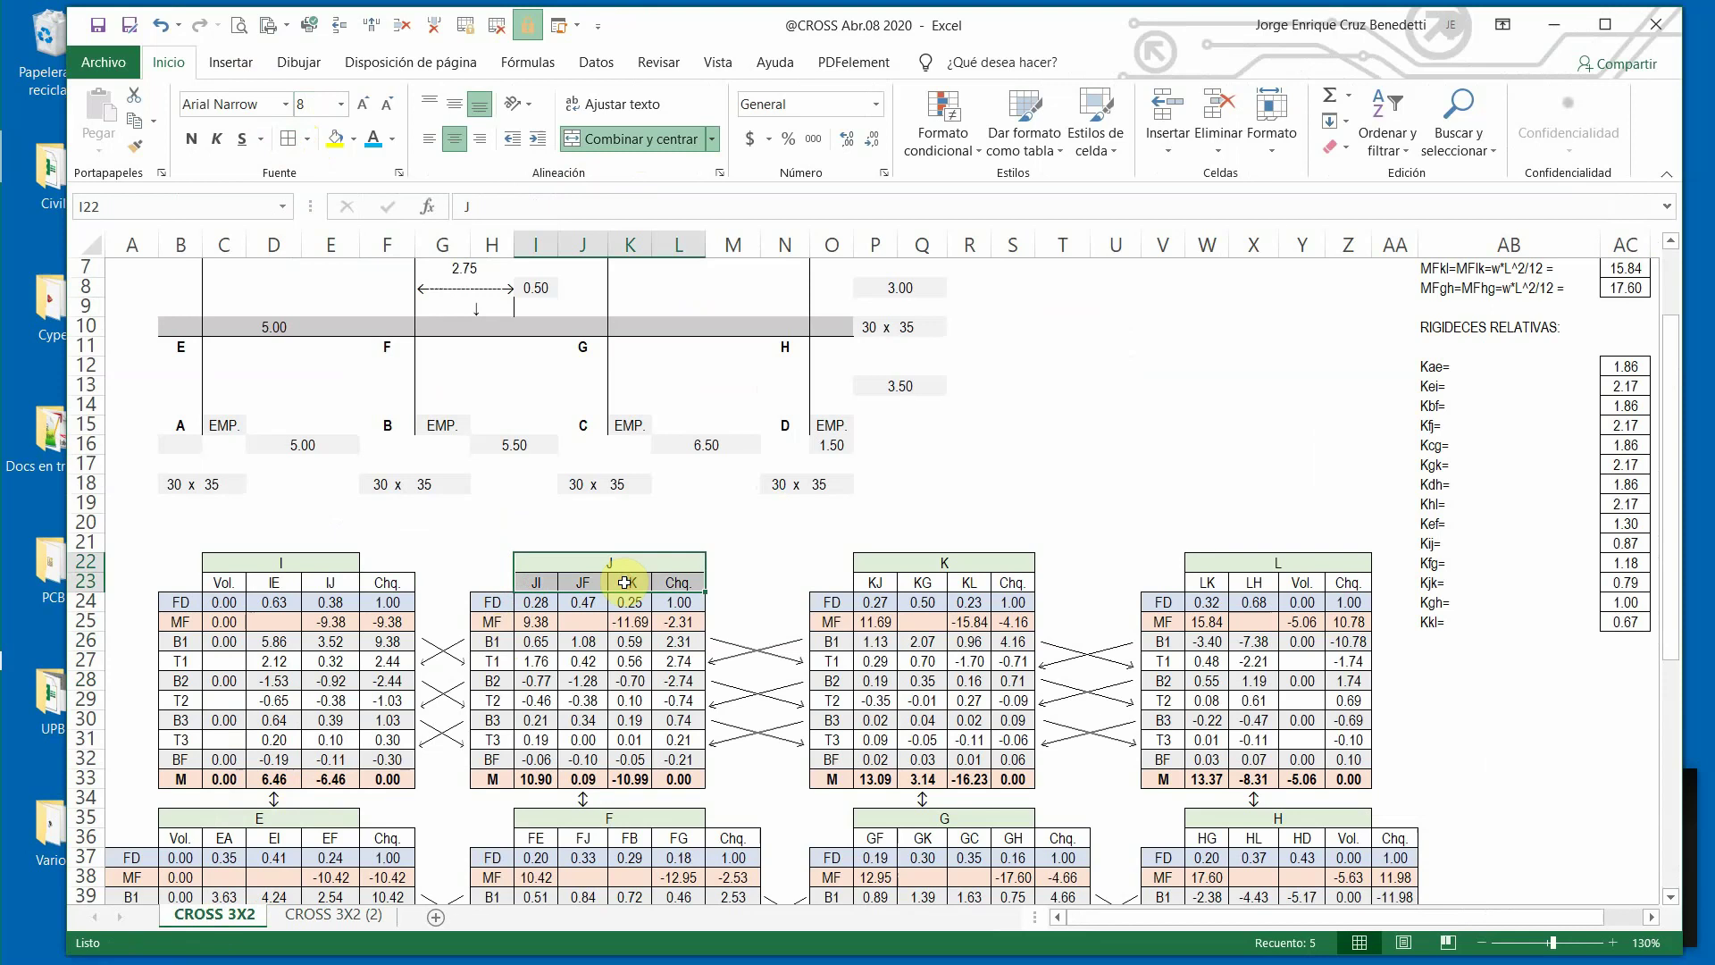
{"action": "key", "text": "ctrl+c"}
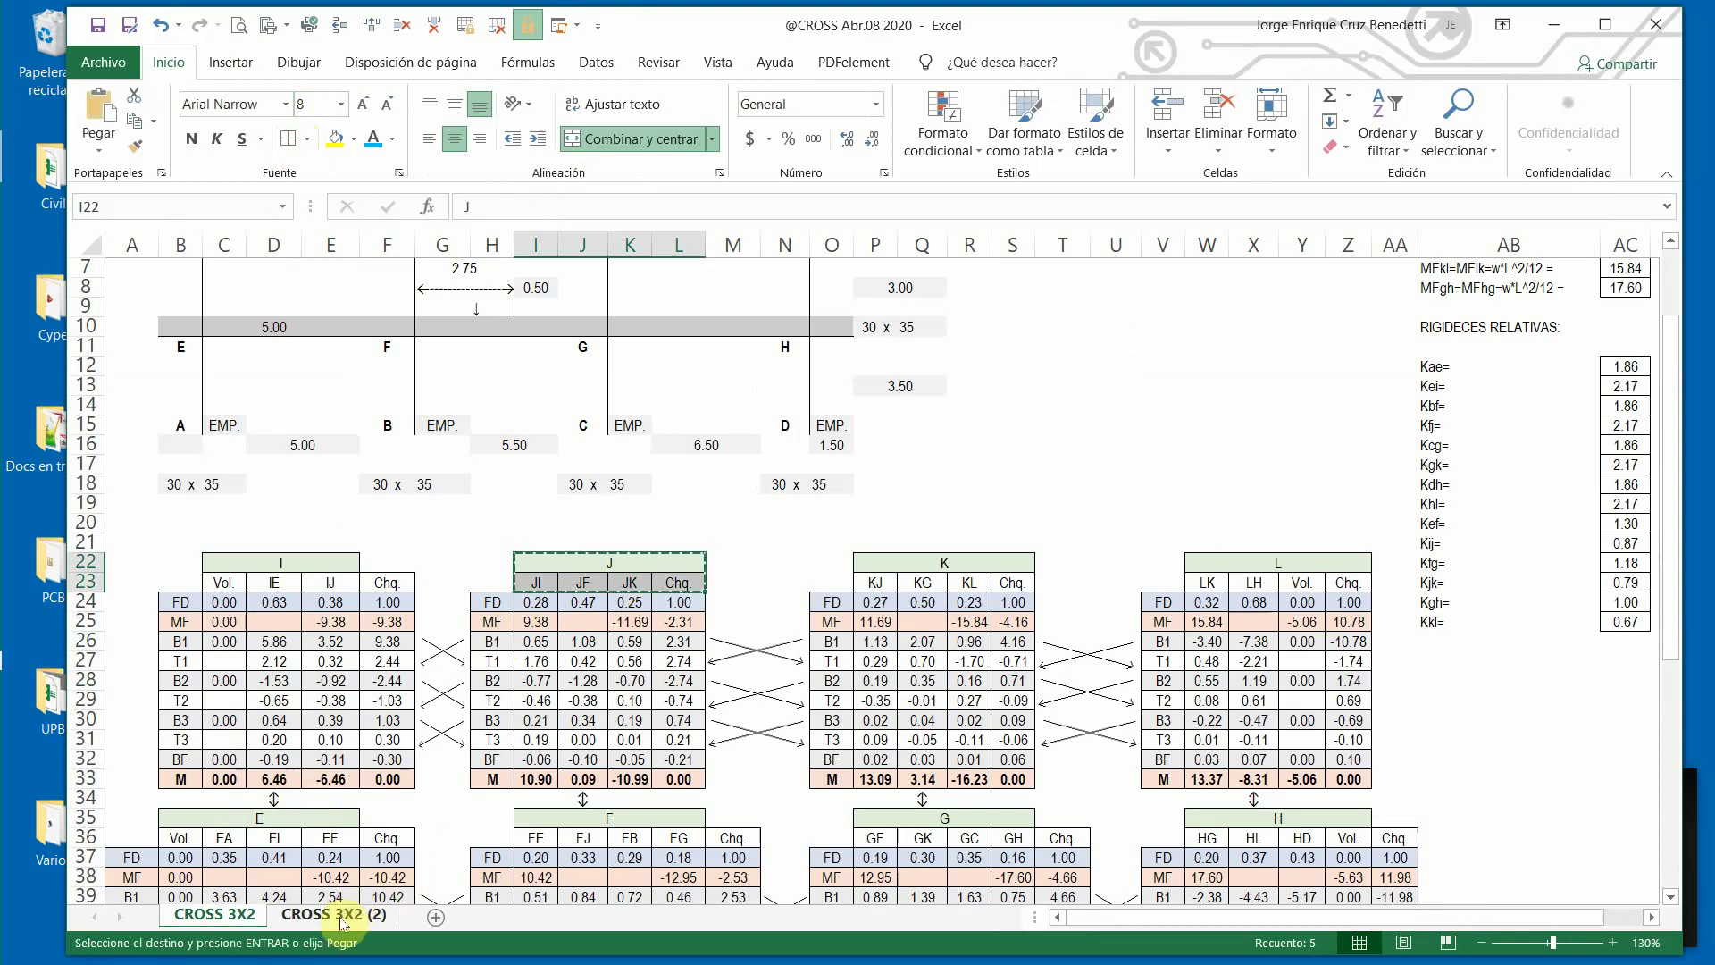
{"action": "left_click", "coordinate": [342, 914]}
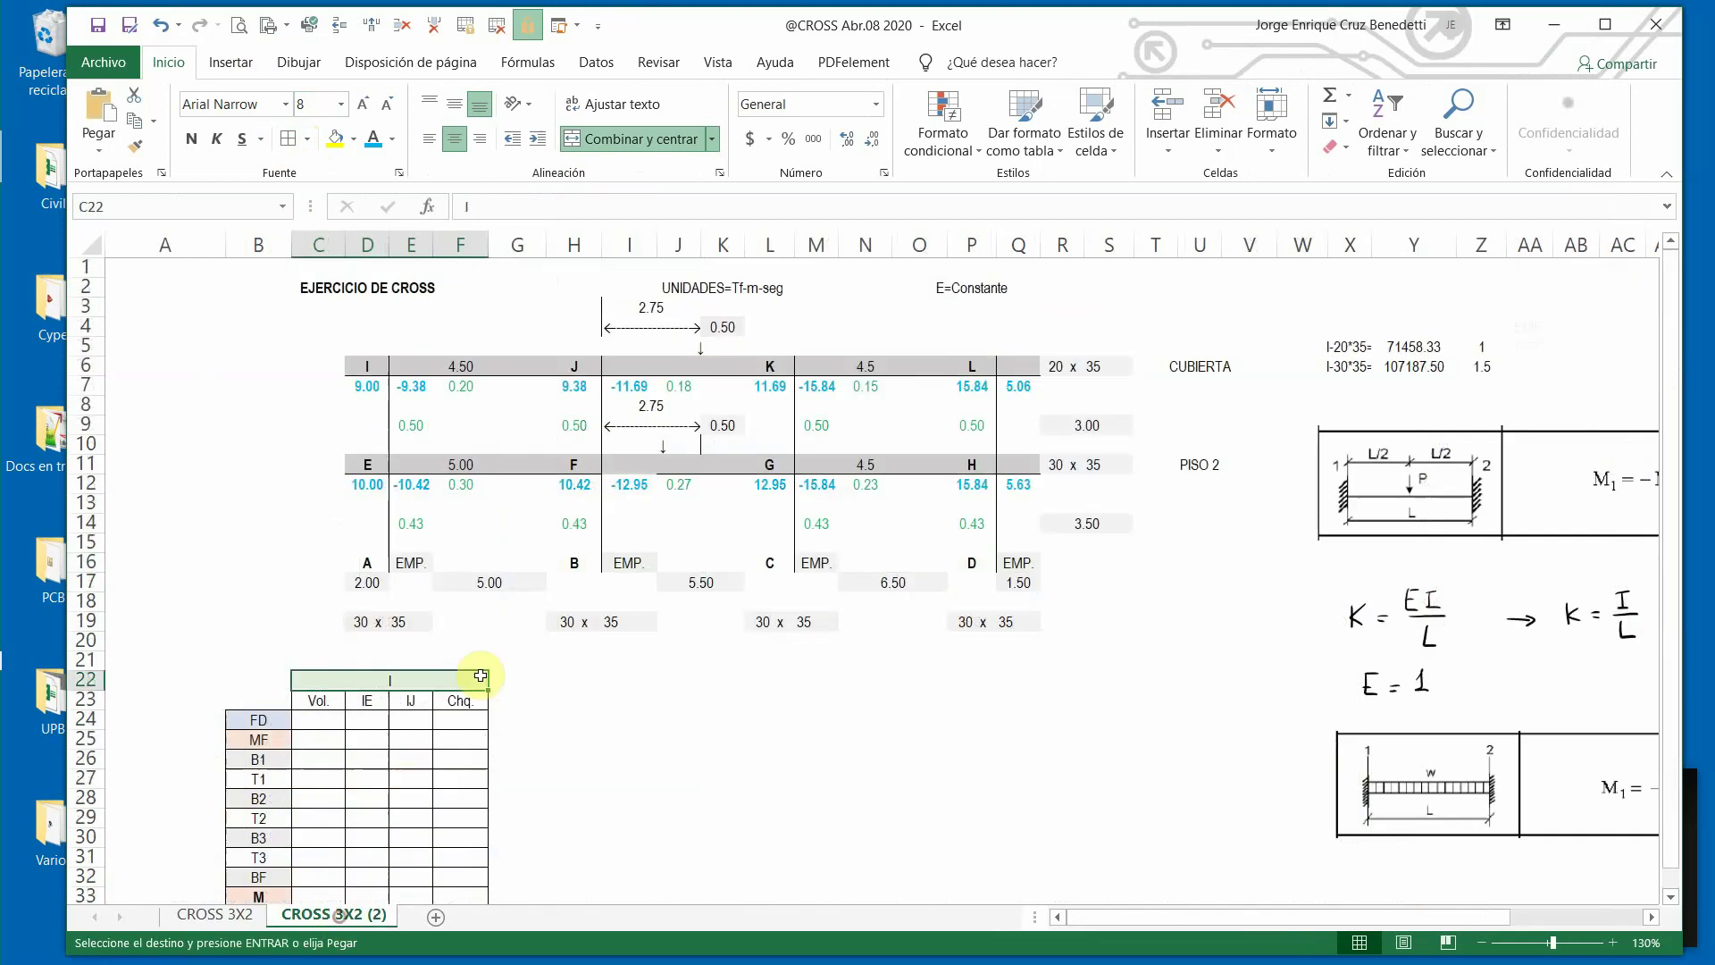
{"action": "left_click", "coordinate": [562, 683]}
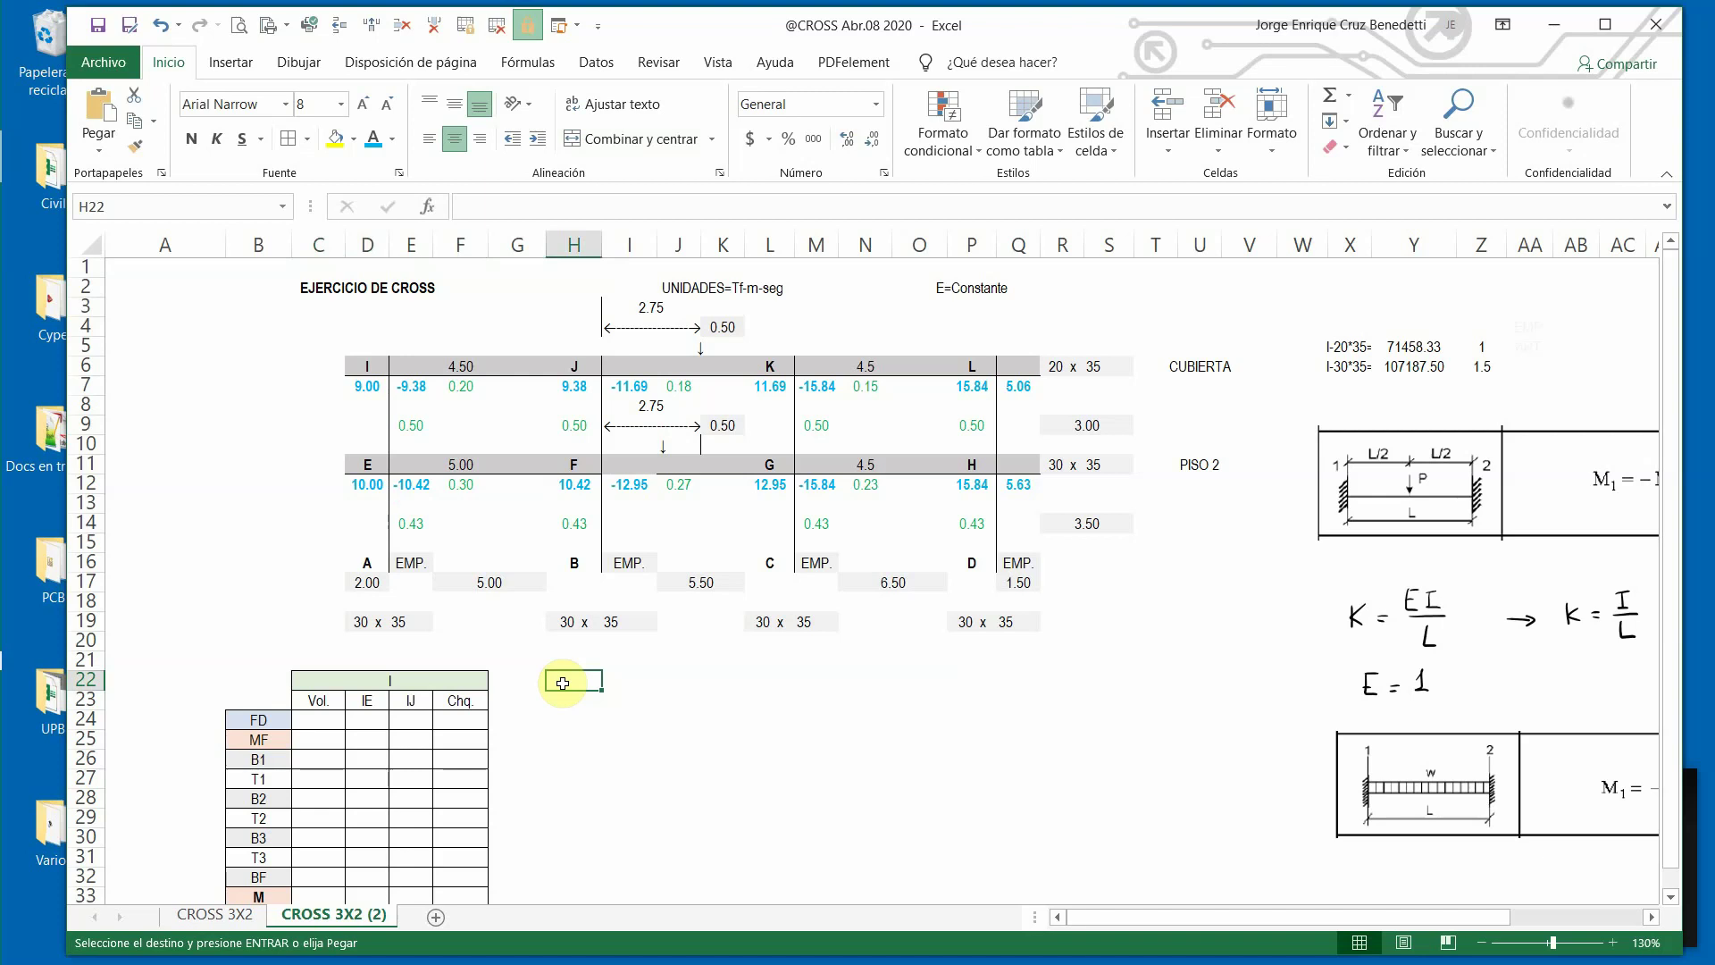
{"action": "key", "text": "ctrl+v"}
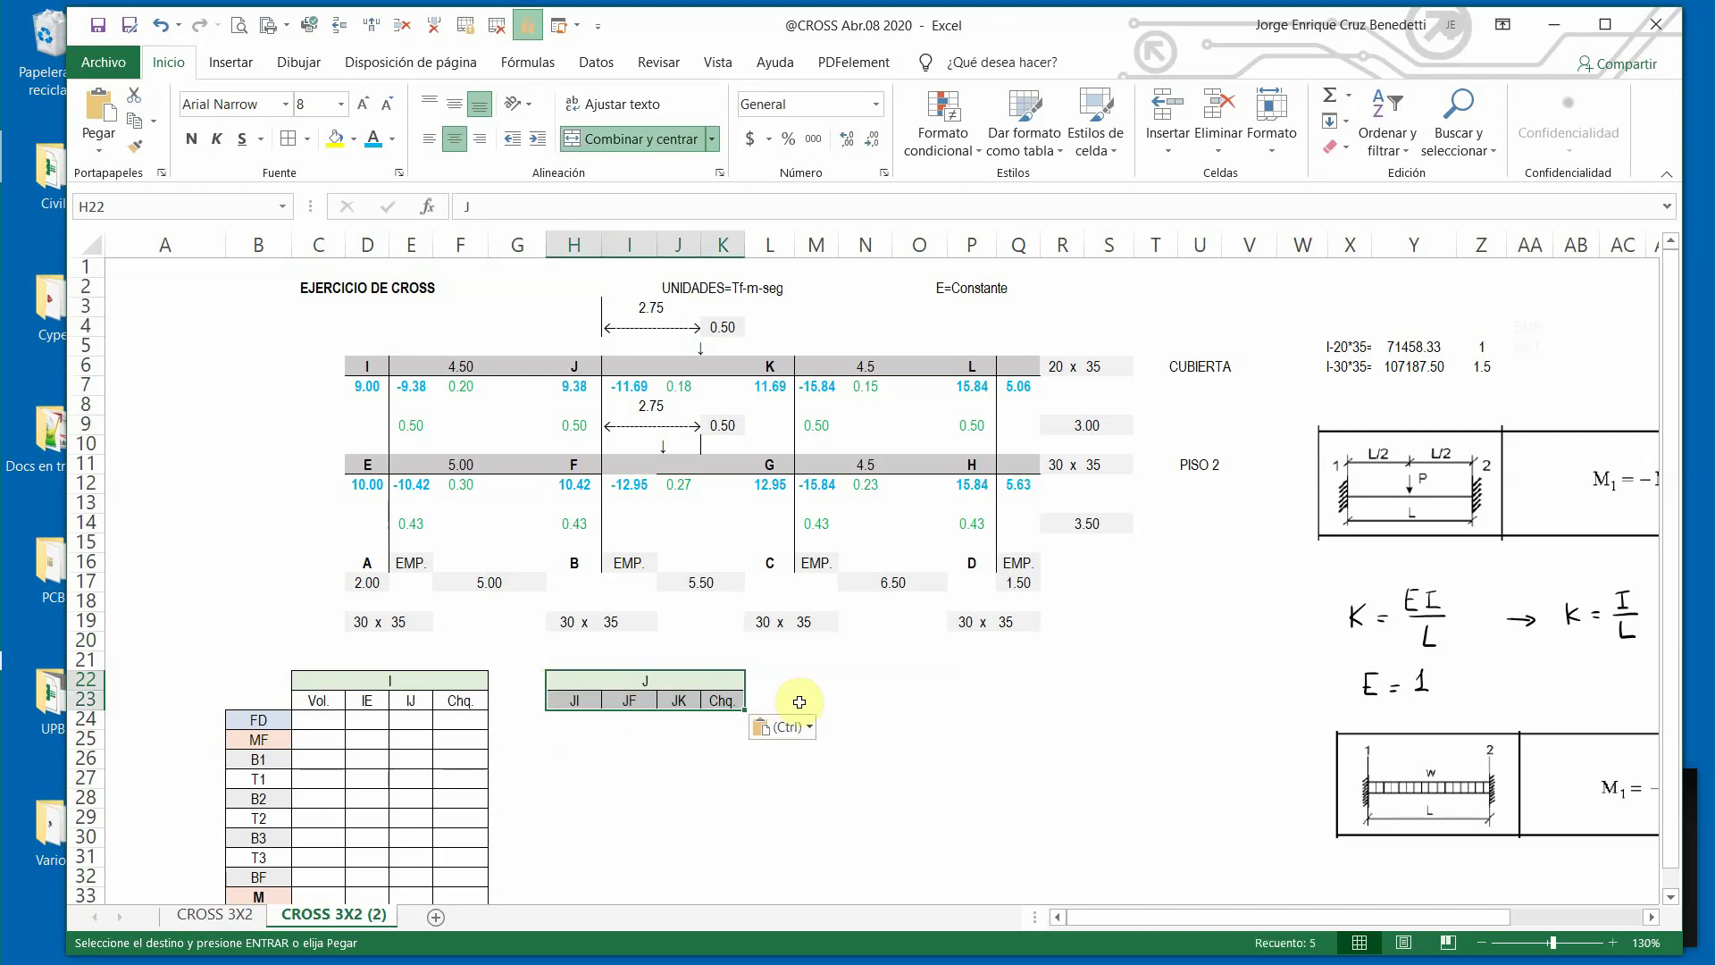
{"action": "left_click_drag", "start_coordinate": [747, 695], "coordinate": [617, 730]}
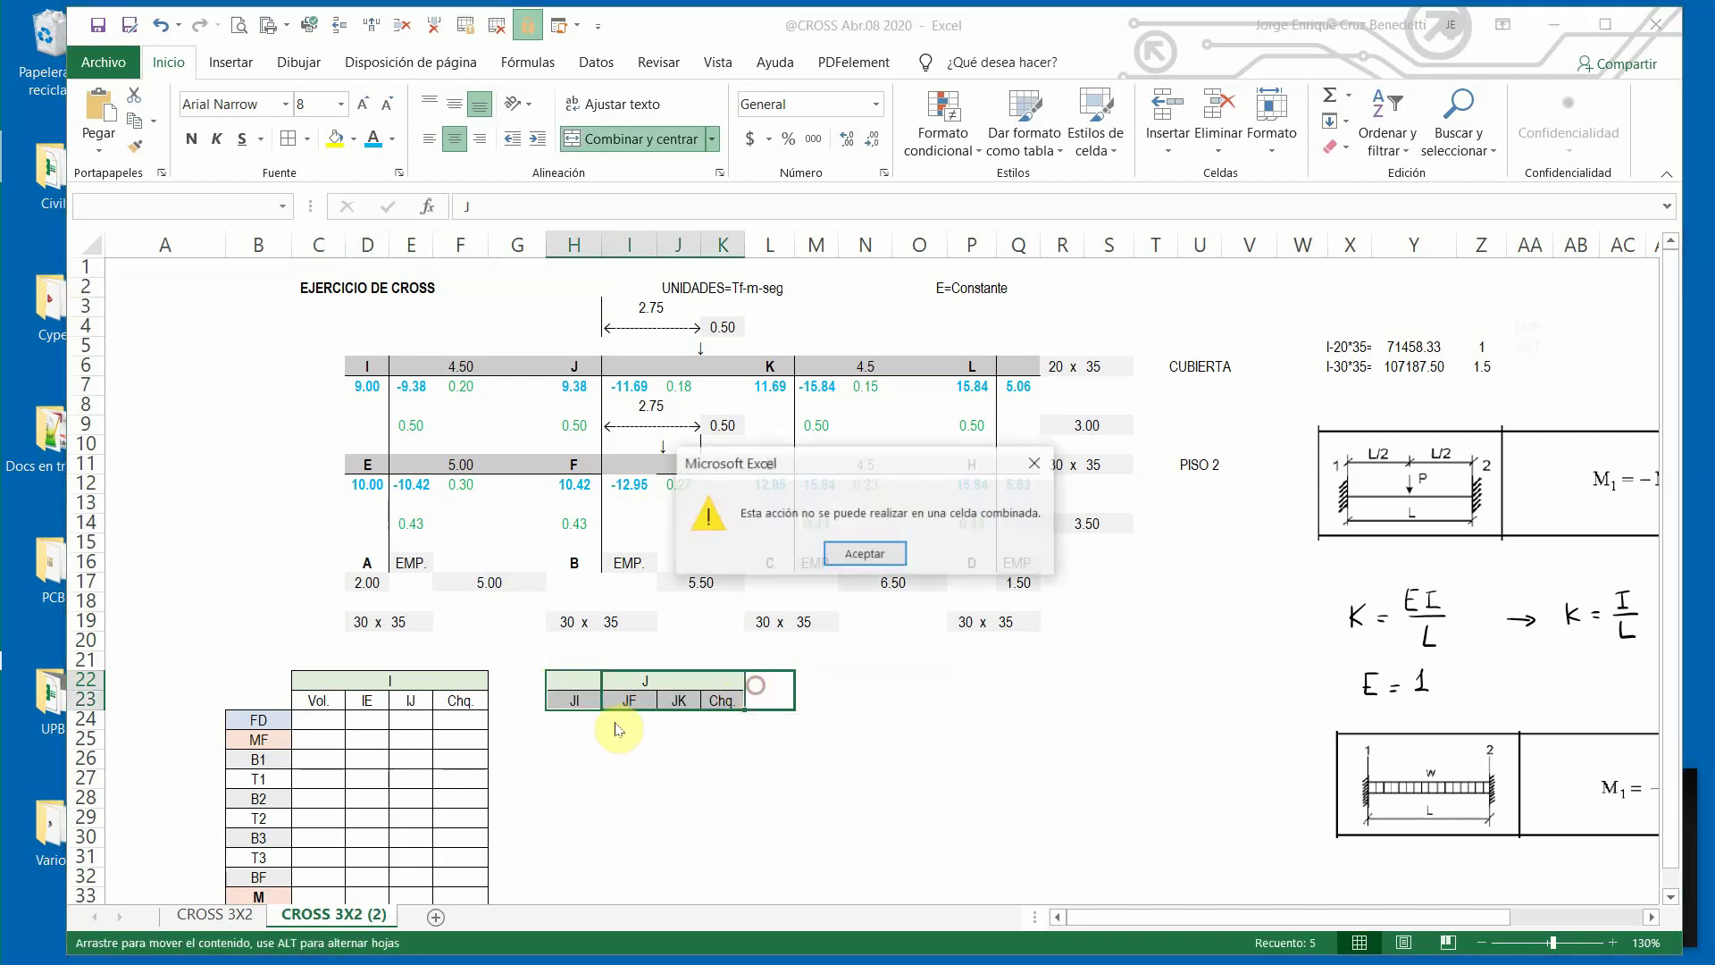
{"action": "left_click", "coordinate": [867, 555]}
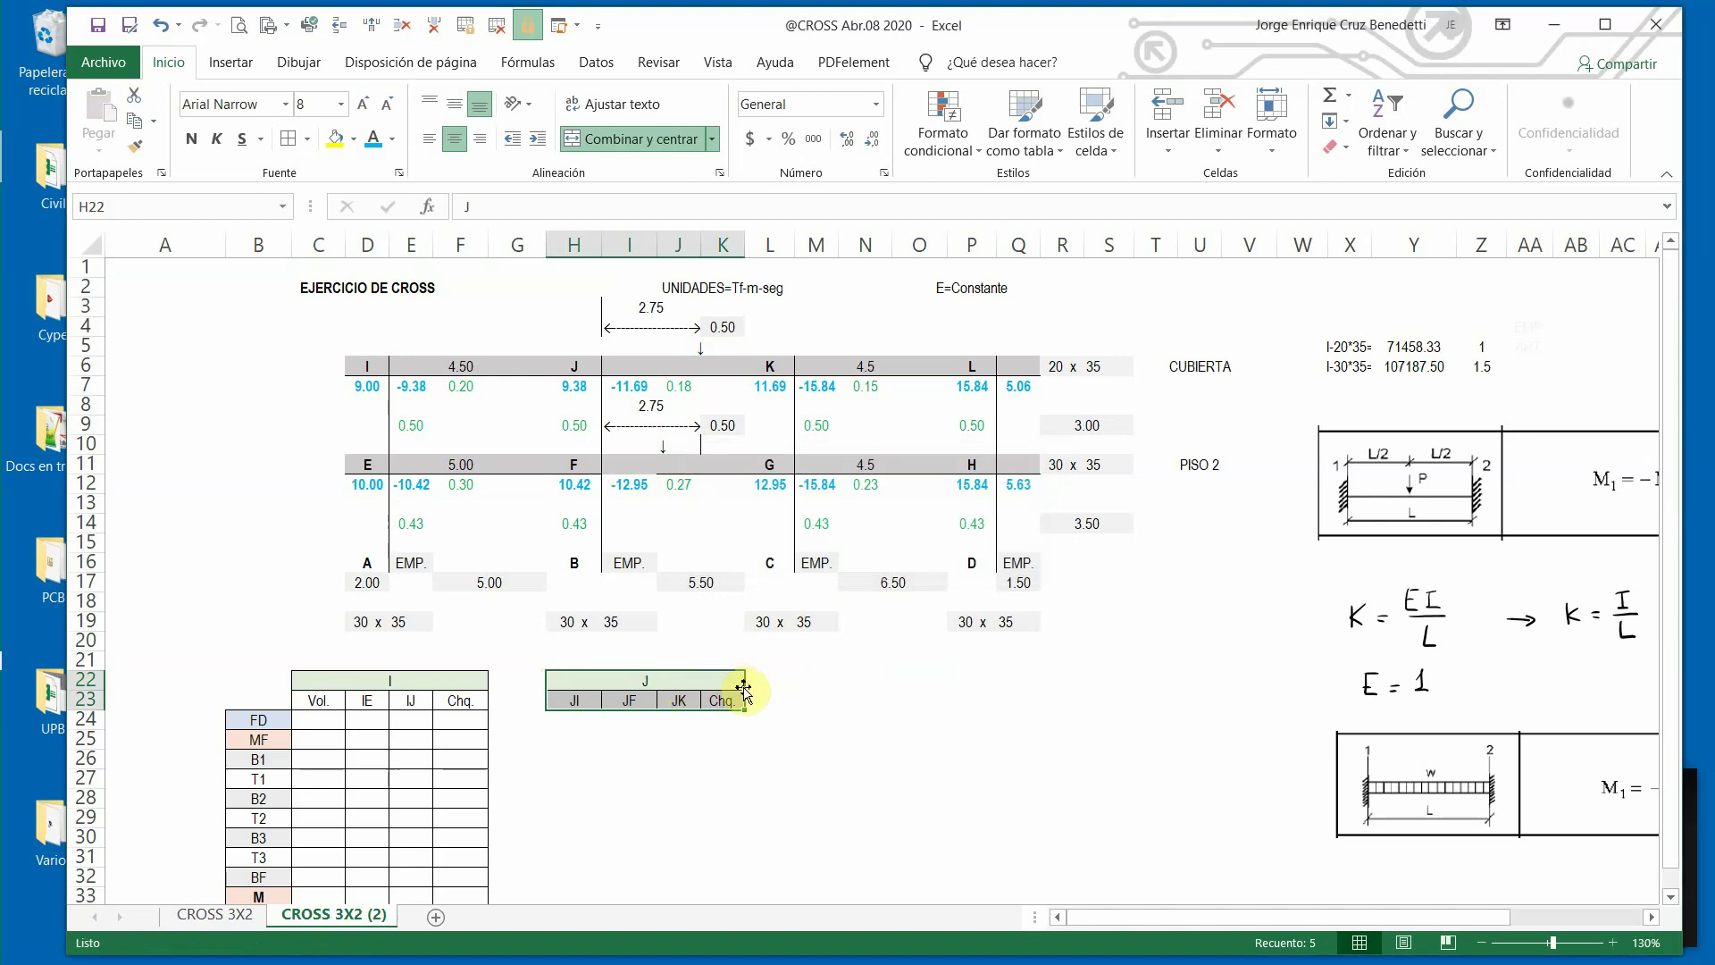
{"action": "left_click_drag", "start_coordinate": [743, 691], "coordinate": [763, 694]}
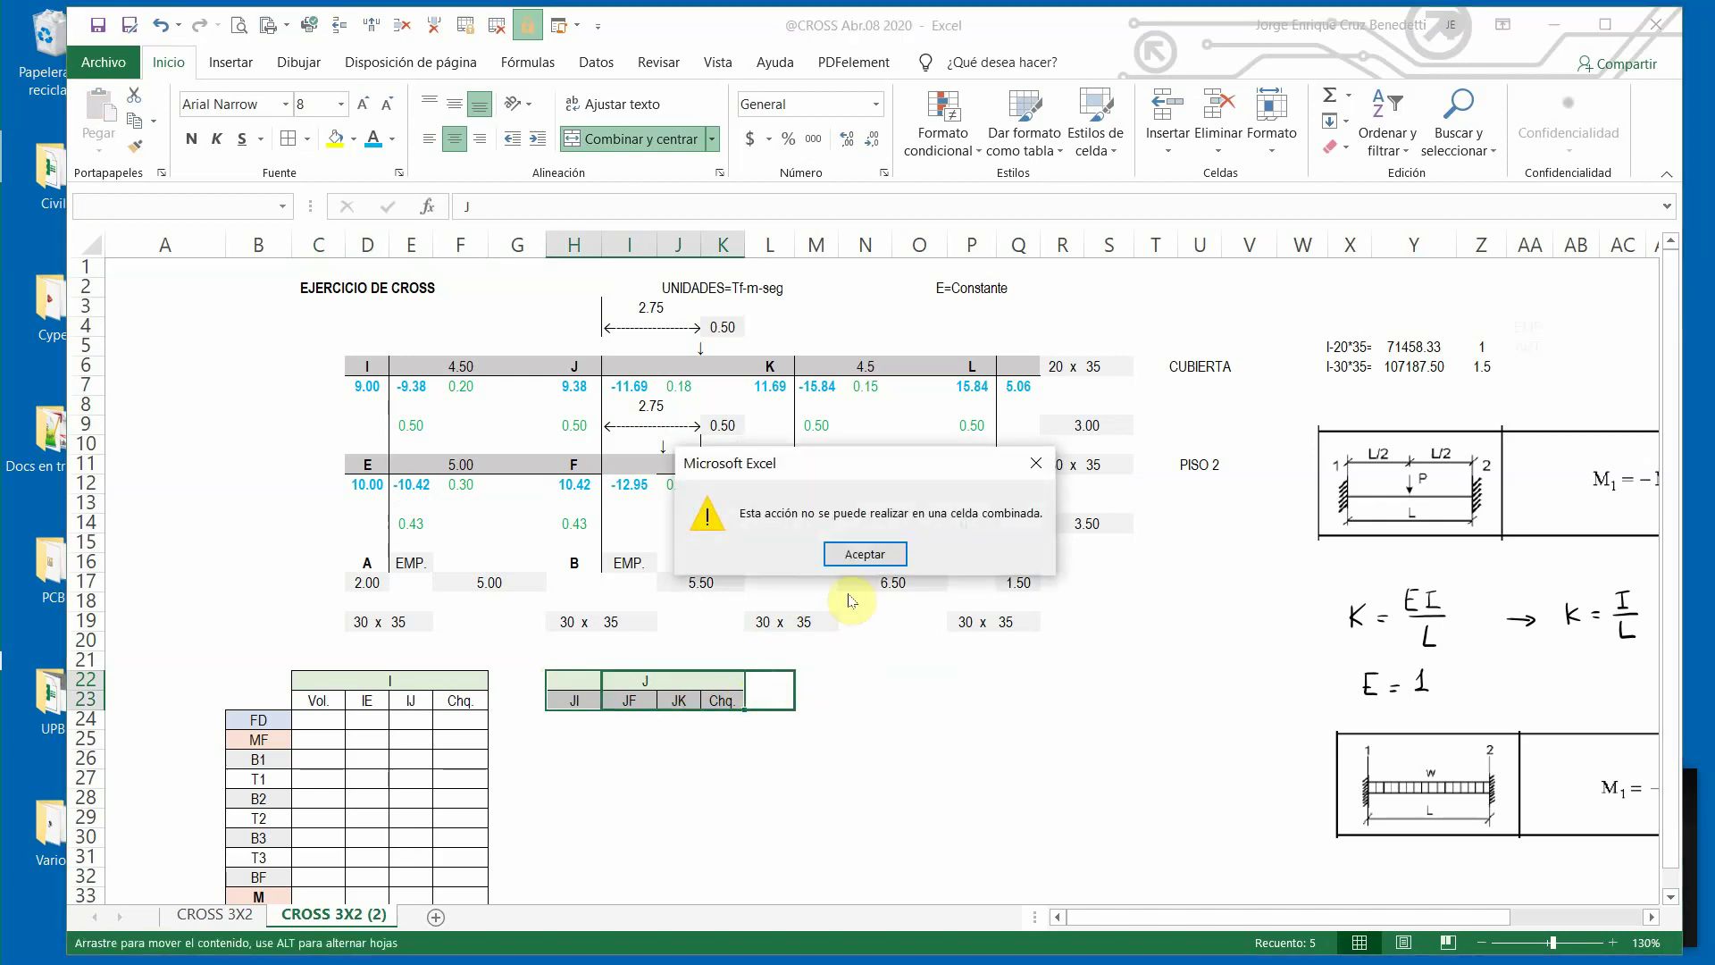
{"action": "left_click", "coordinate": [863, 553]}
{"action": "left_click", "coordinate": [161, 25]}
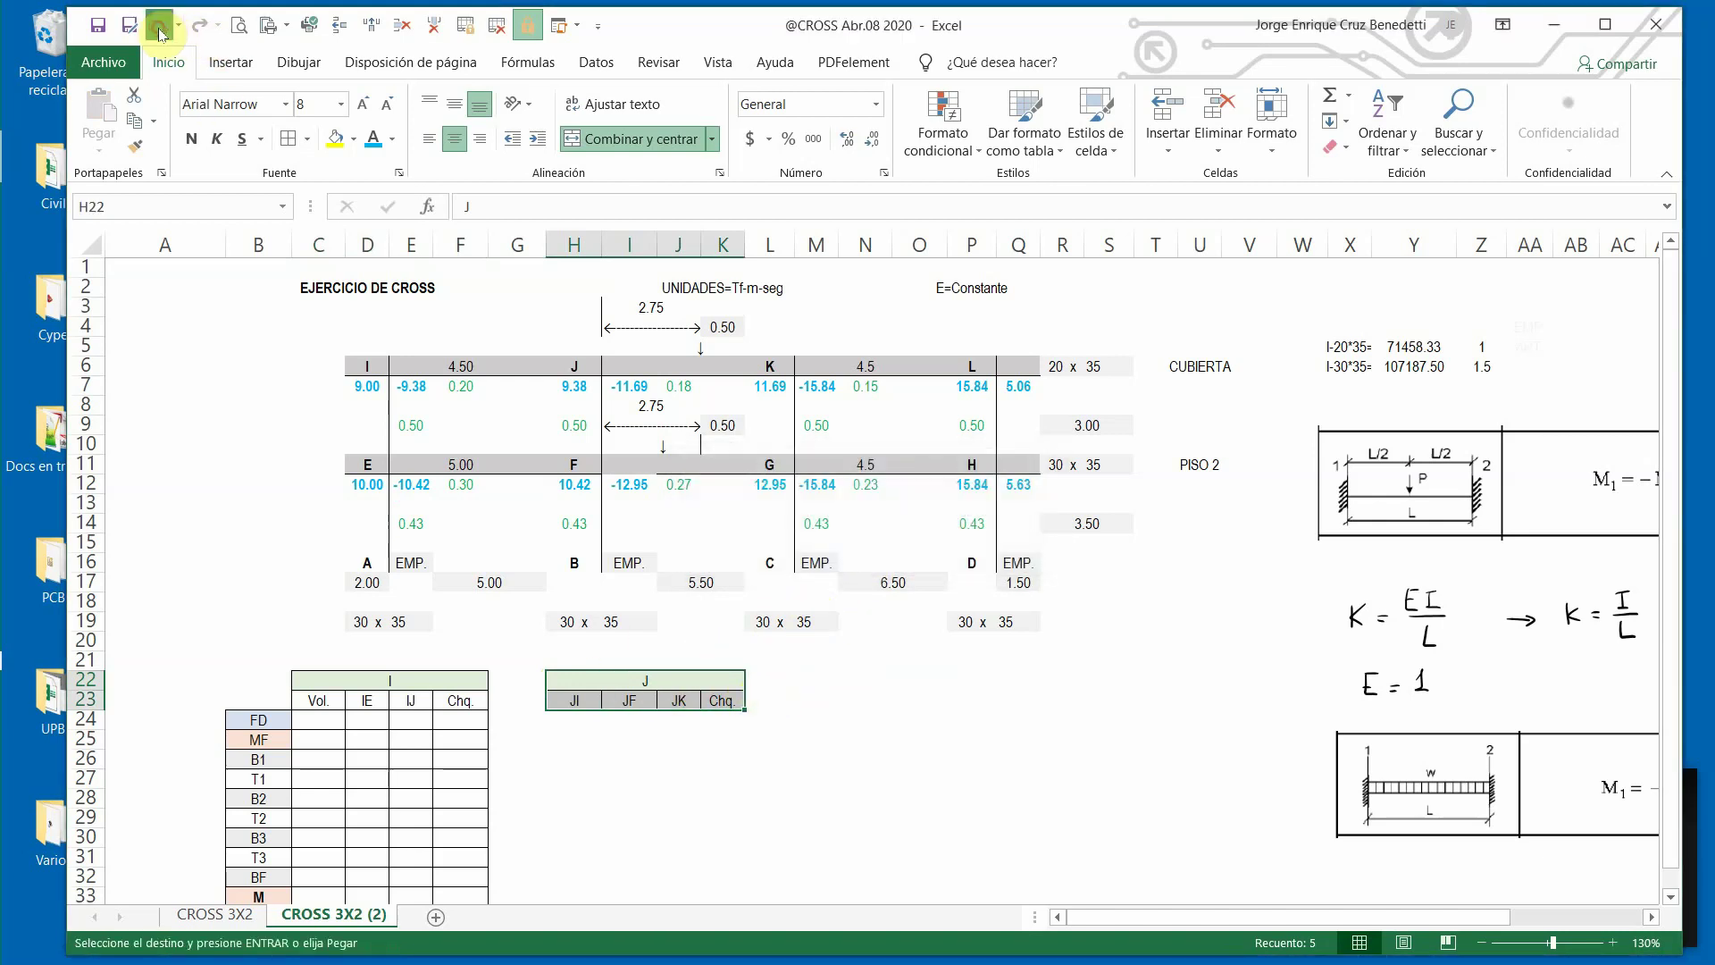
Paste the copied node J header block at I22 of CROSS 3X2 (2).
{"action": "left_click", "coordinate": [617, 682]}
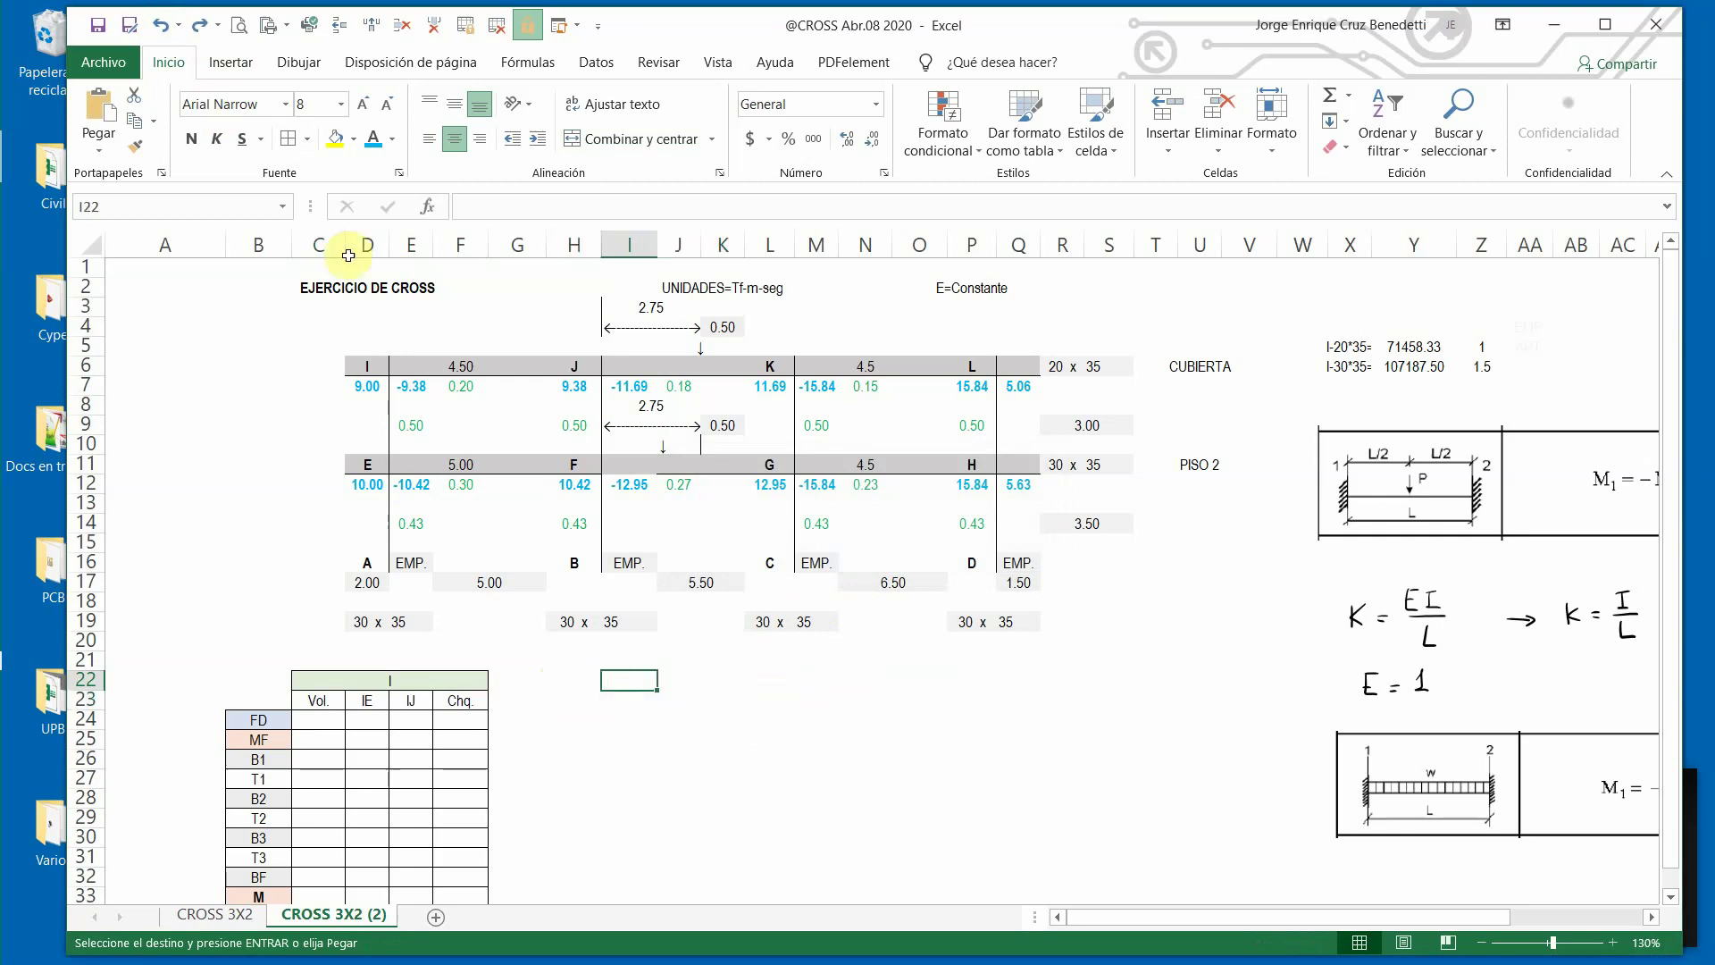
{"action": "left_click", "coordinate": [99, 112]}
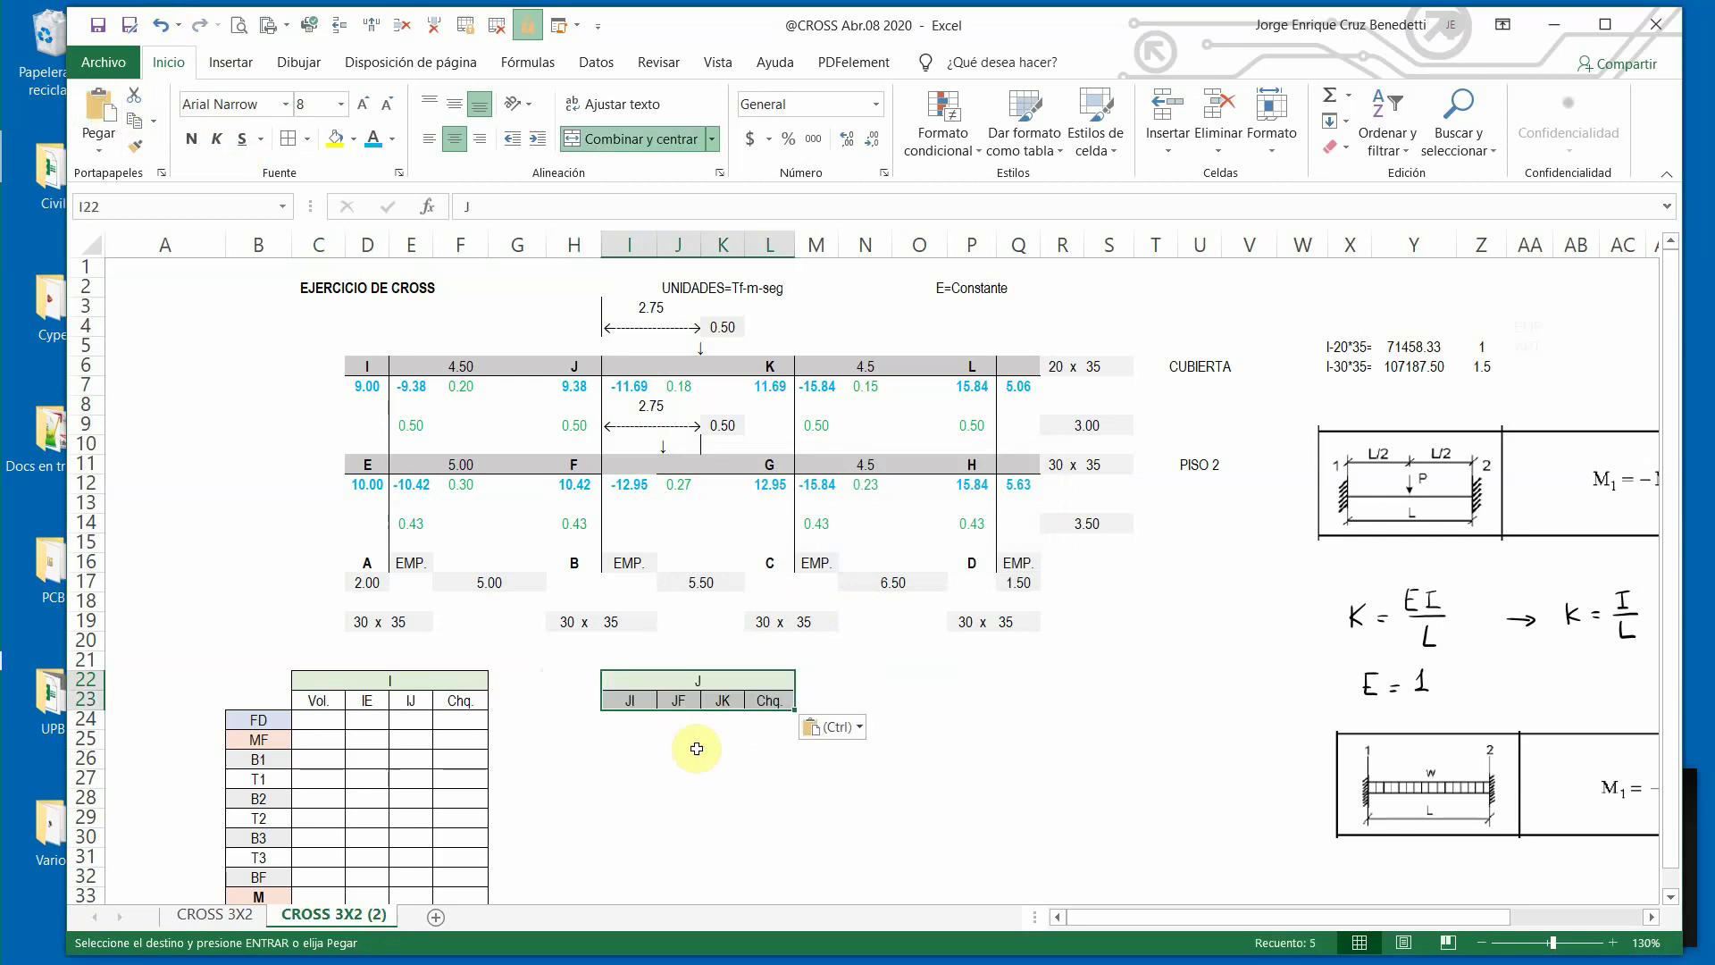
Copy the row labels FD to M from H24:H33 of CROSS 3X2 into H24 of CROSS 3X2 (2).
{"action": "left_click", "coordinate": [215, 914]}
{"action": "left_click_drag", "start_coordinate": [493, 602], "coordinate": [495, 773]}
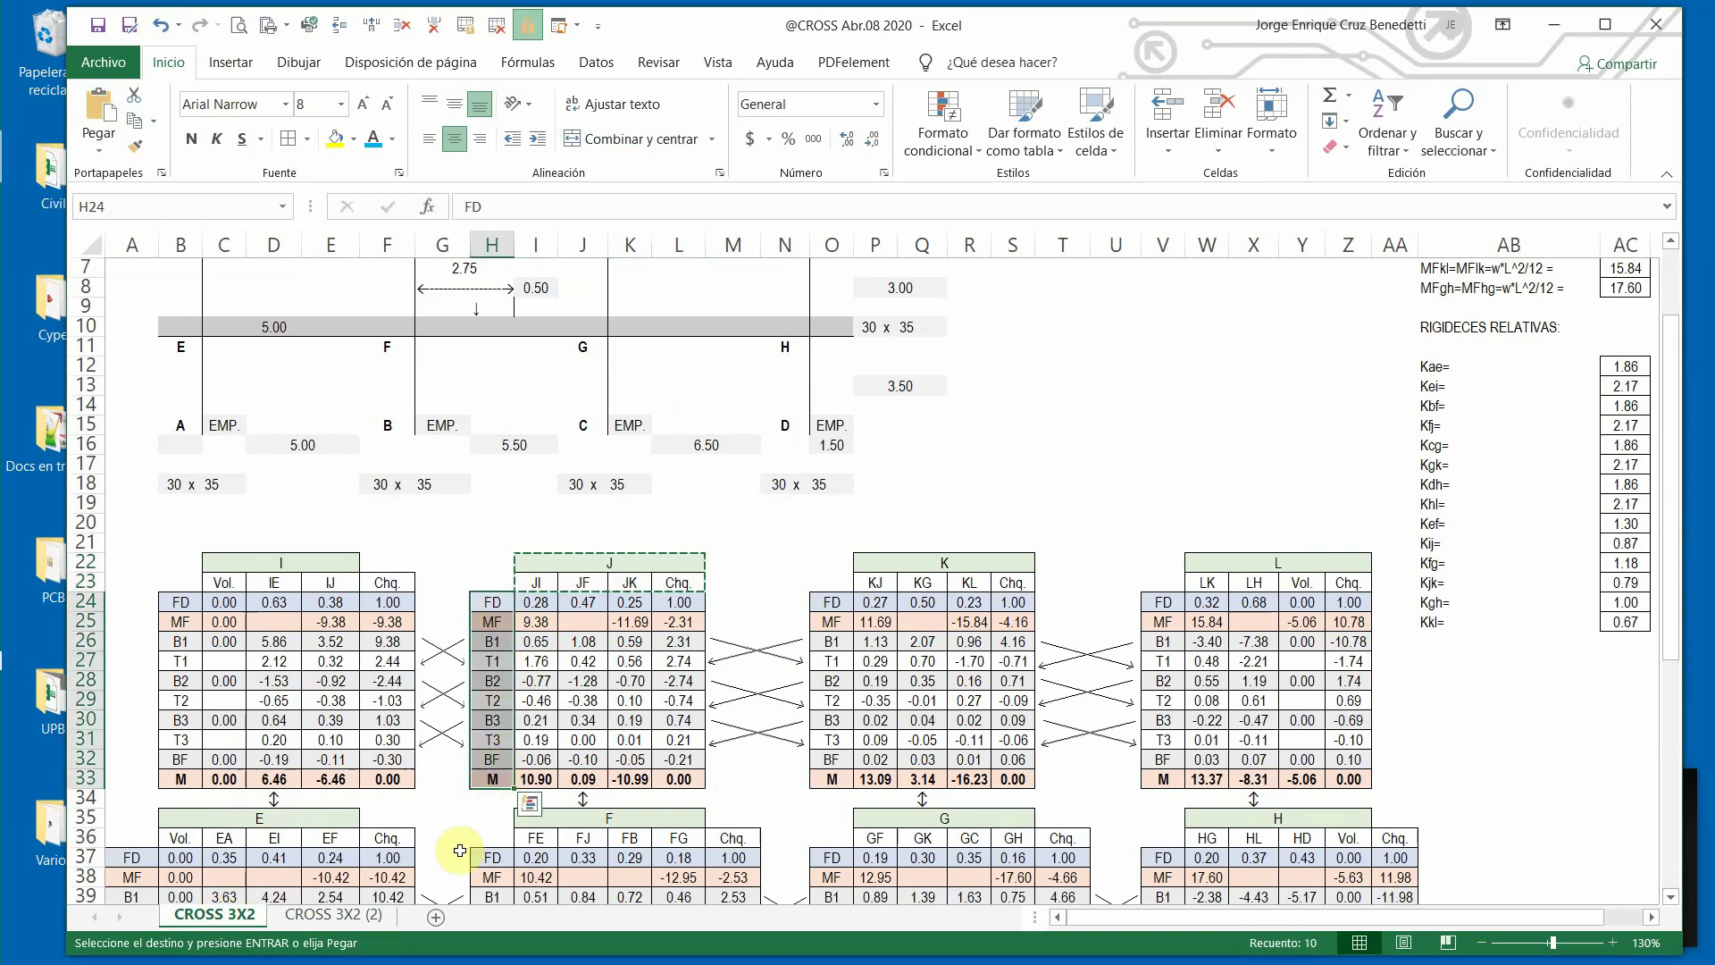
{"action": "key", "text": "ctrl+c"}
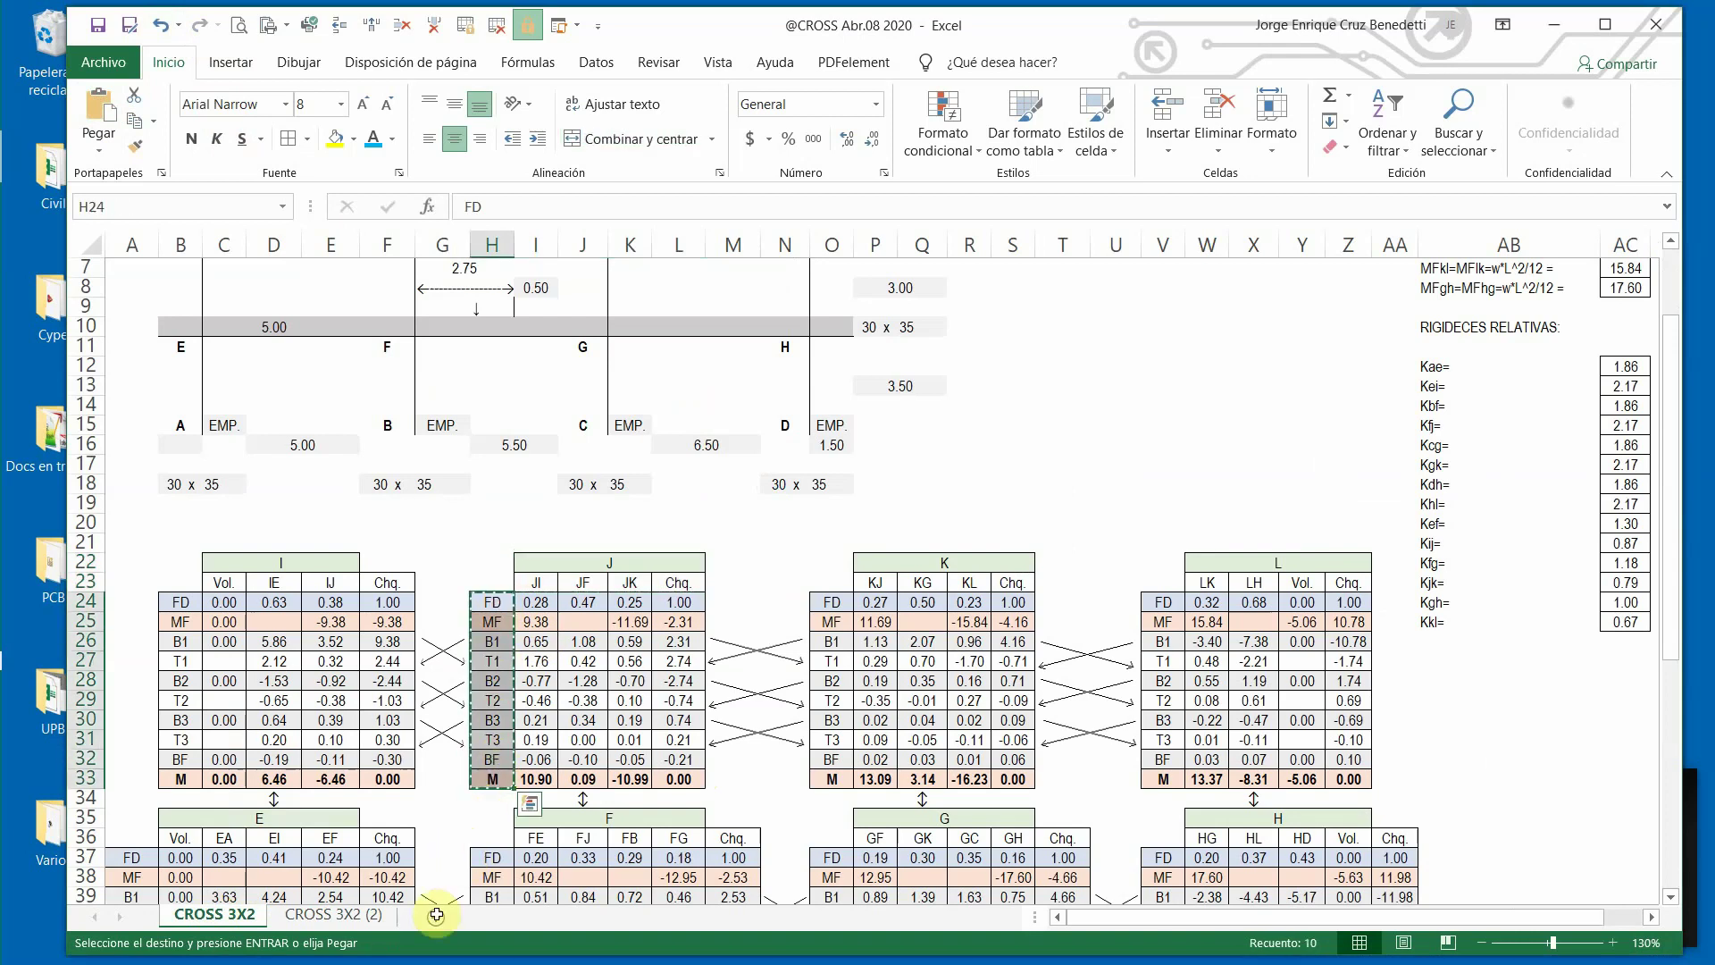
{"action": "left_click", "coordinate": [340, 918]}
{"action": "left_click", "coordinate": [571, 722]}
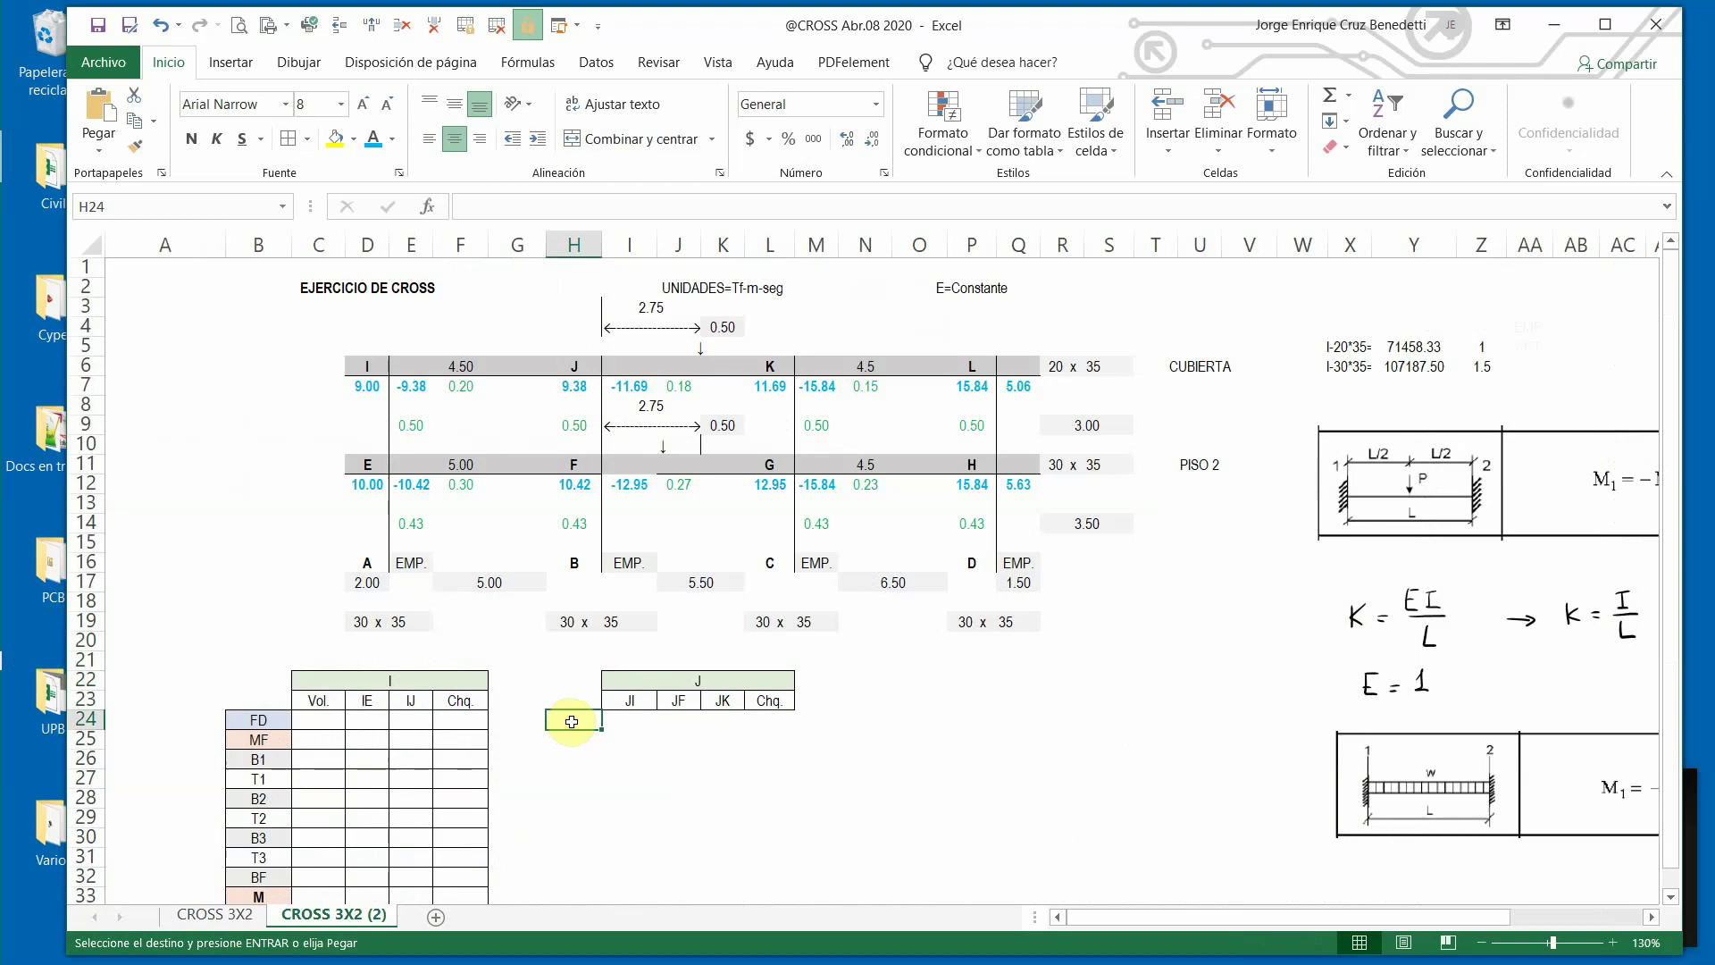
{"action": "key", "text": "ctrl+v"}
Apply all borders to I24:L33 to form the empty grid of the node J table.
{"action": "scroll", "coordinate": [651, 754], "scroll_direction": "down", "scroll_amount": 2}
{"action": "left_click_drag", "start_coordinate": [618, 605], "coordinate": [766, 782]}
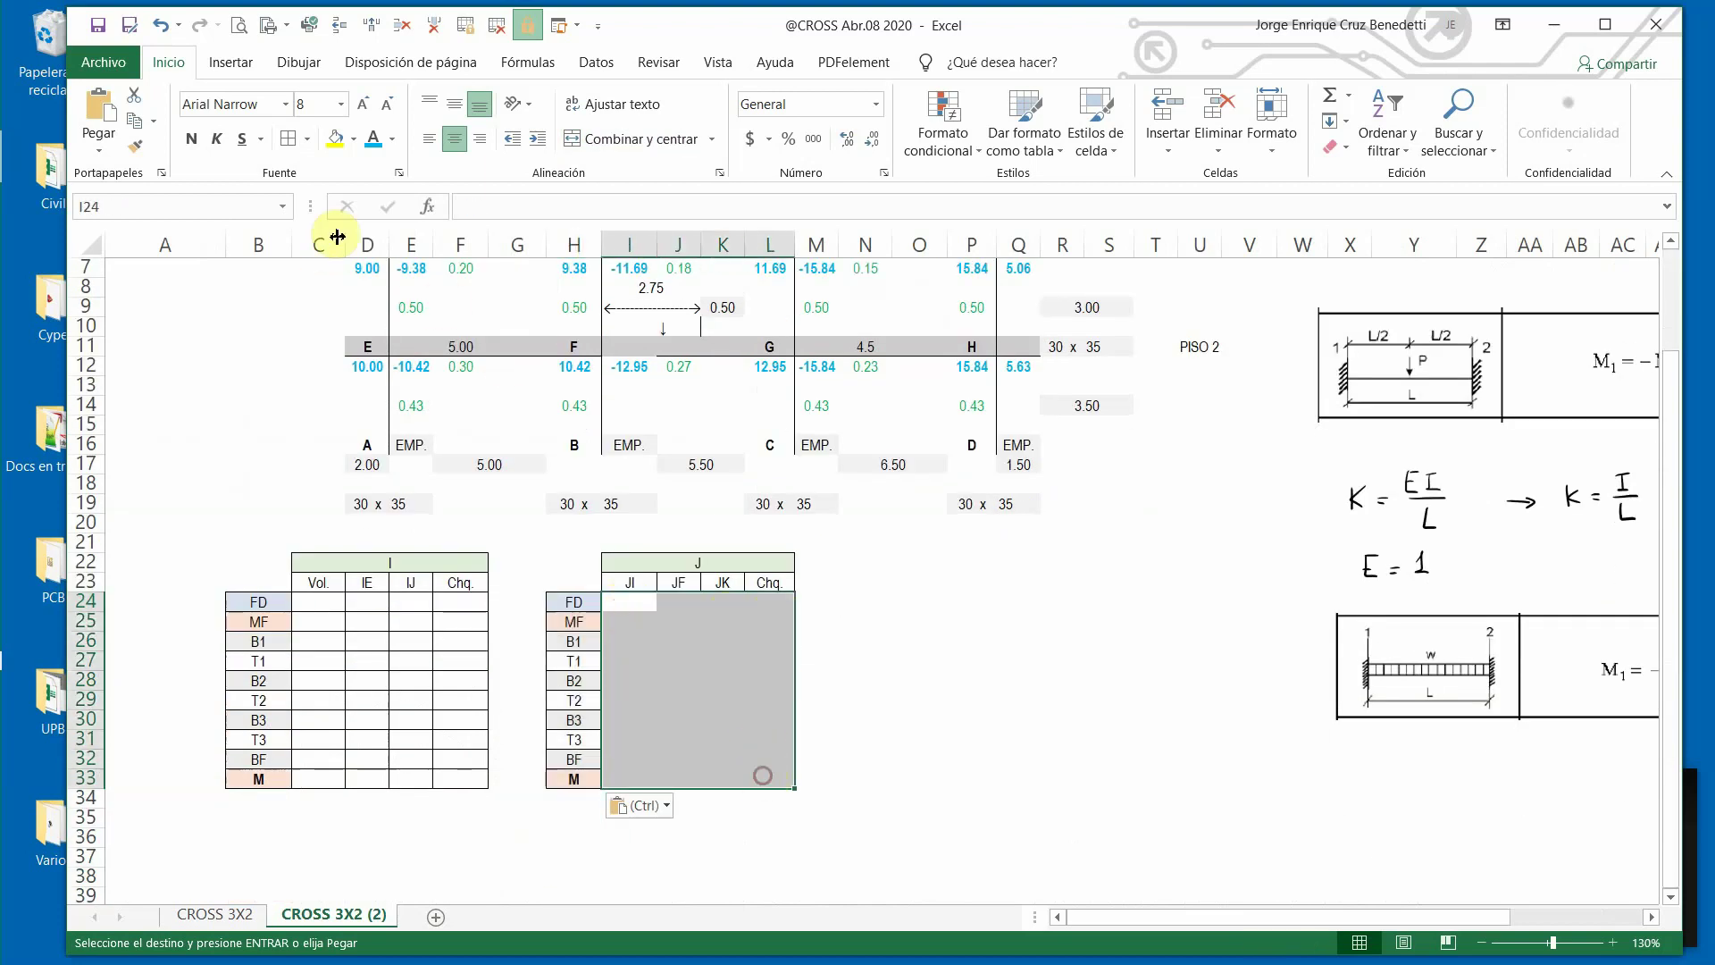
{"action": "left_click", "coordinate": [288, 140]}
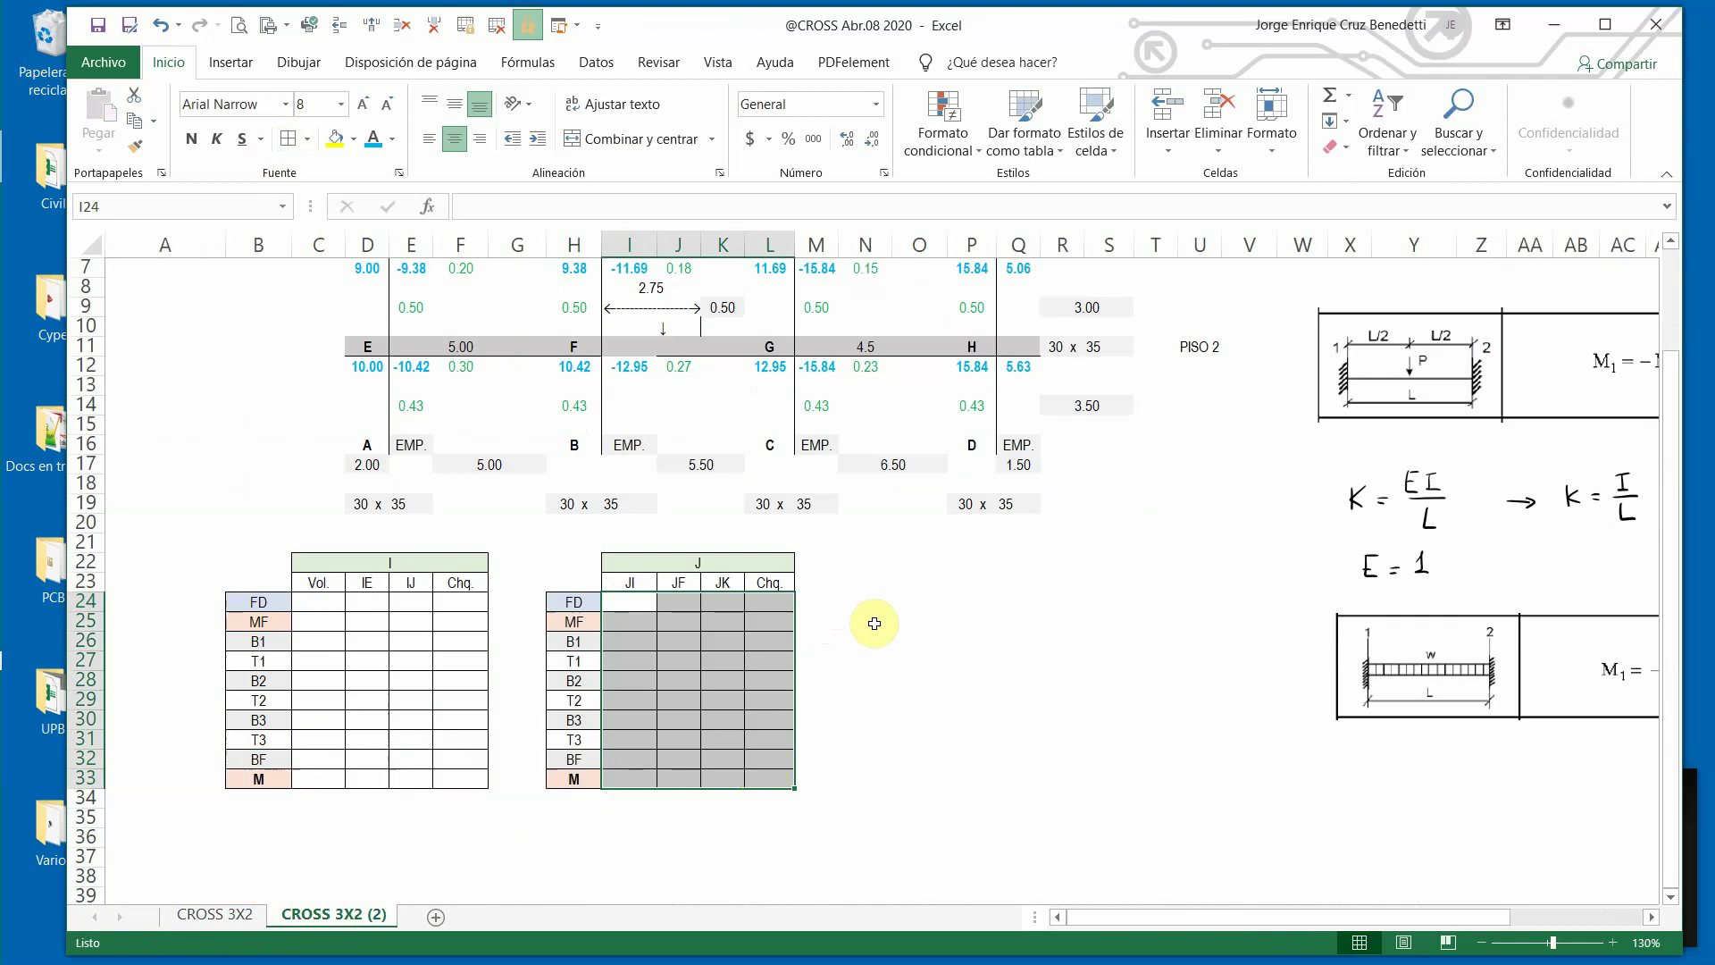
{"action": "scroll", "coordinate": [895, 635], "scroll_direction": "up", "scroll_amount": 1}
{"action": "scroll", "coordinate": [884, 652], "scroll_direction": "down", "scroll_amount": 2}
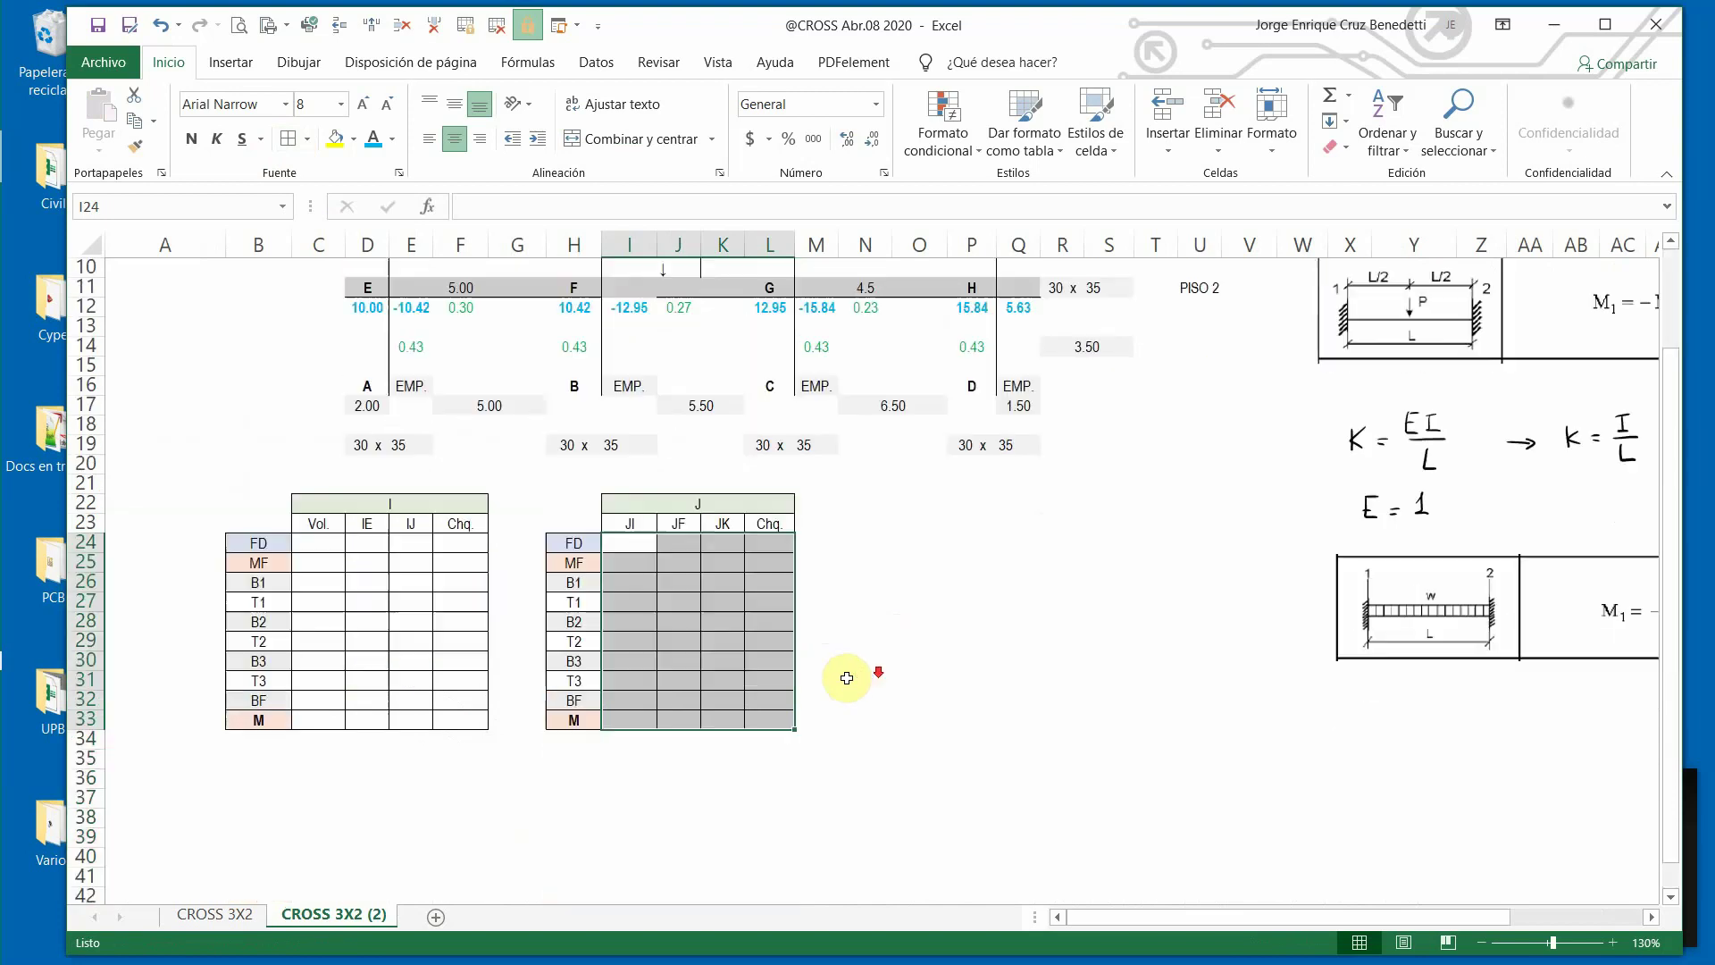
Copy the node K header block P22:S23 from CROSS 3X2 and paste it at O22 of CROSS 3X2 (2).
{"action": "left_click", "coordinate": [215, 915]}
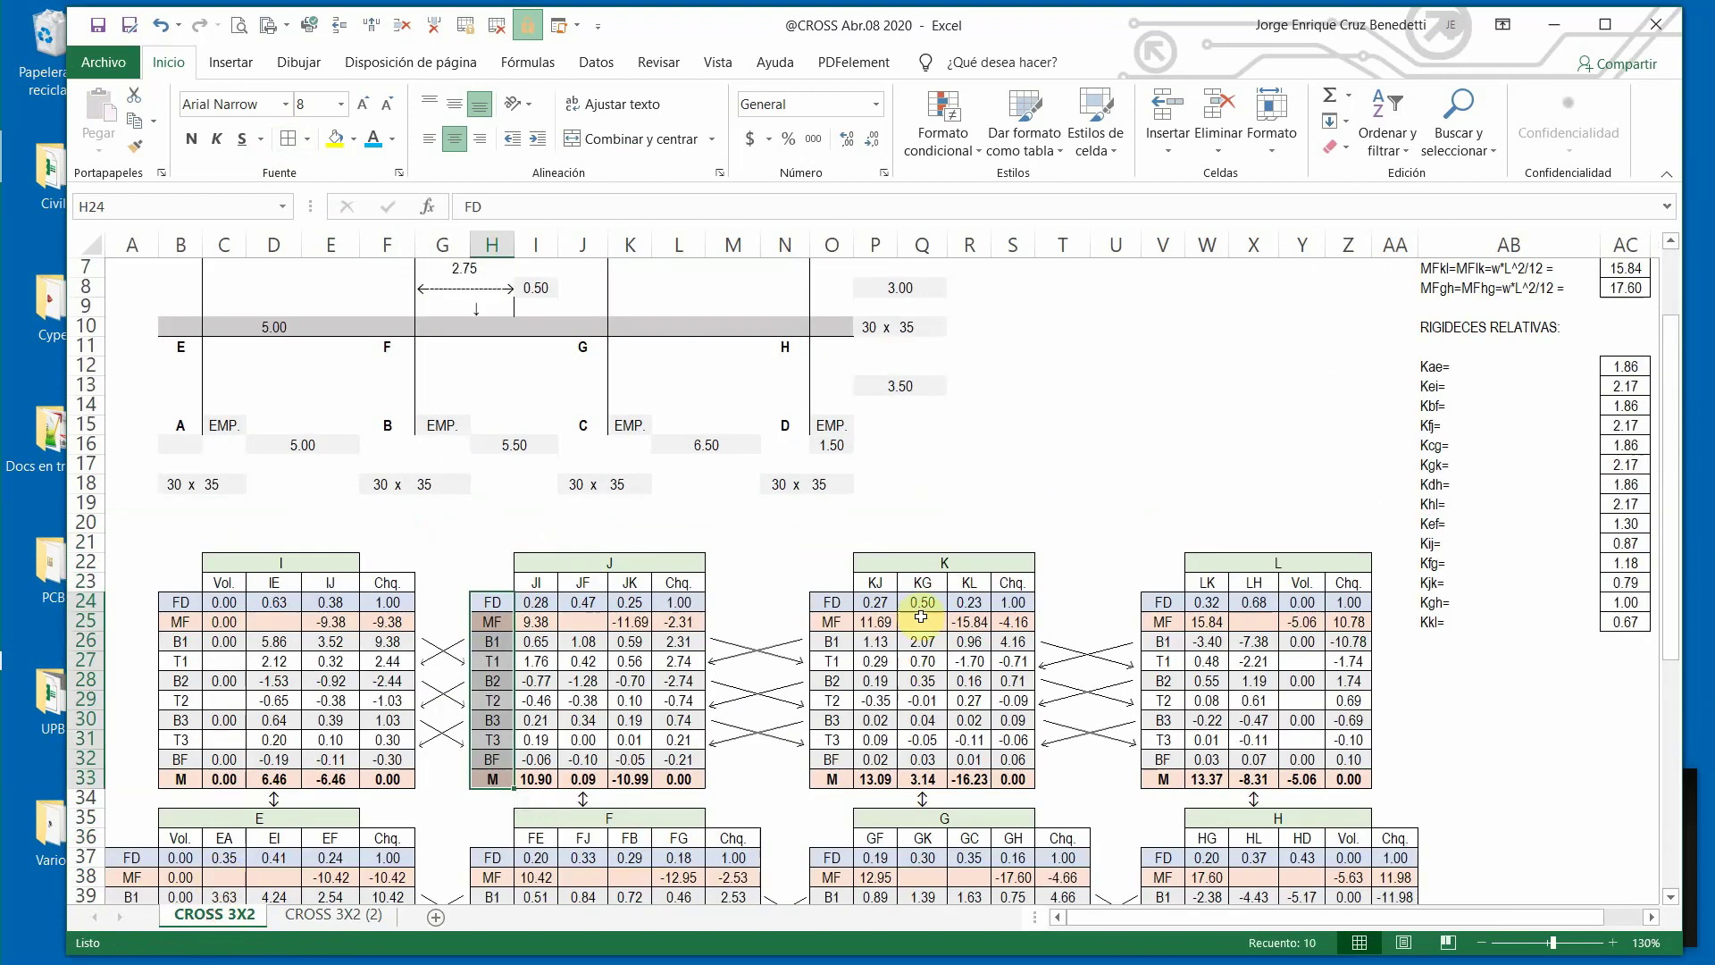
{"action": "left_click_drag", "start_coordinate": [880, 570], "coordinate": [938, 578]}
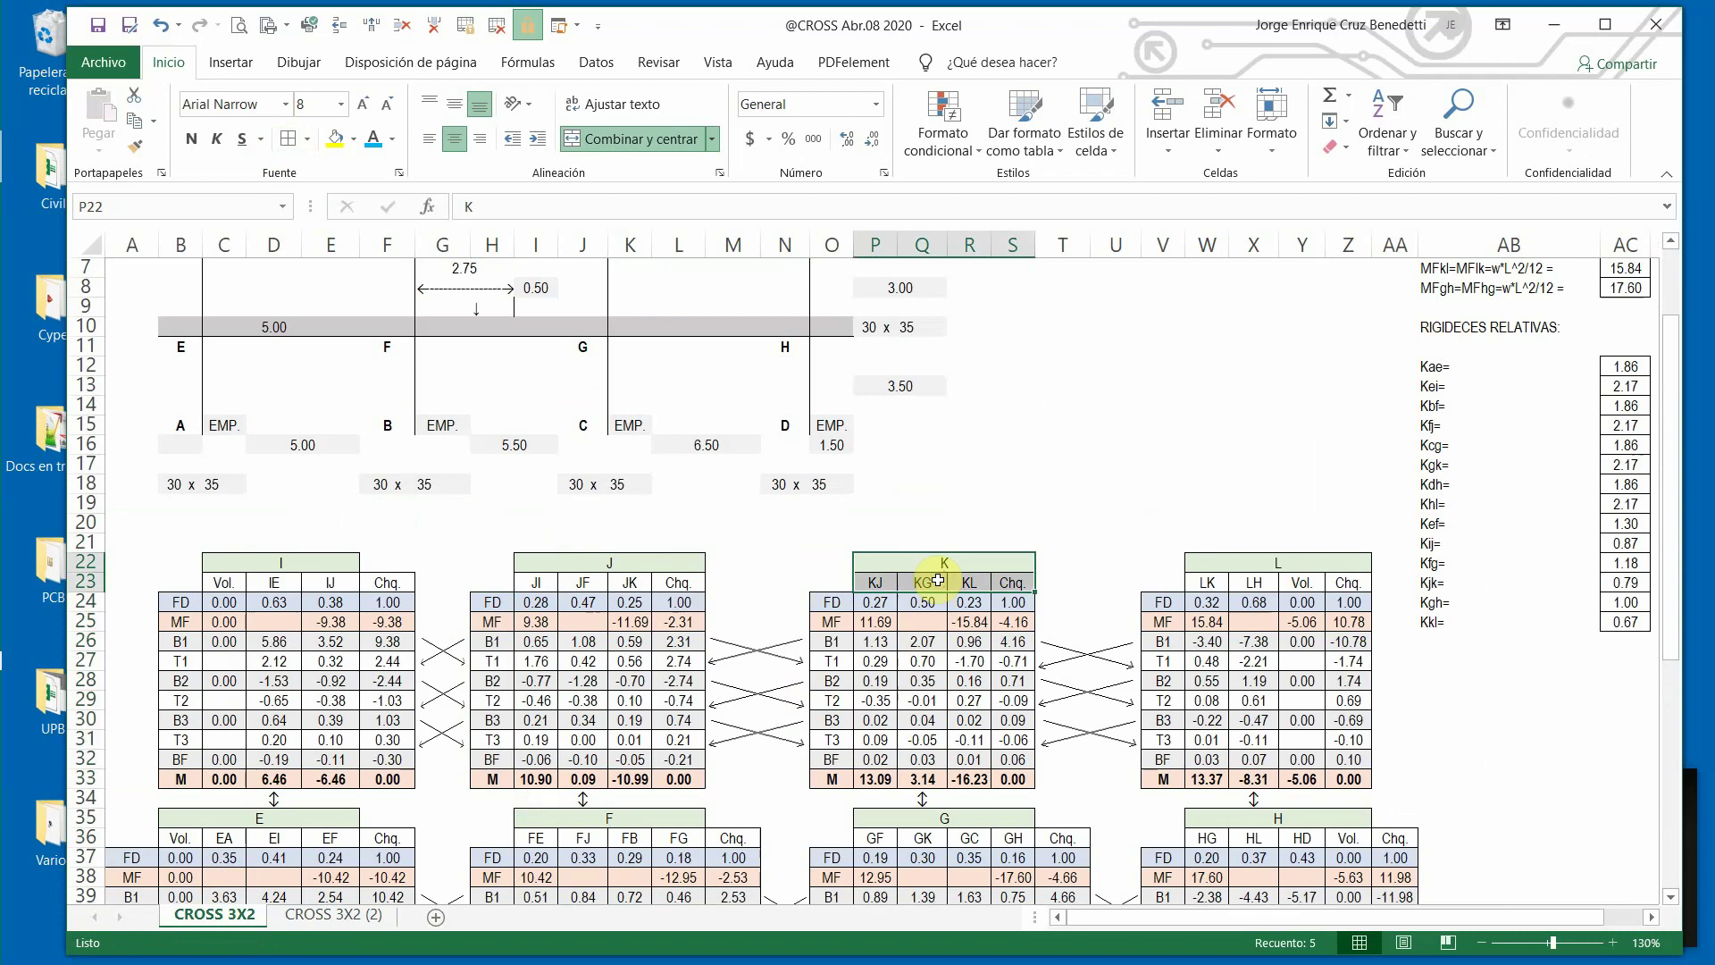
{"action": "key", "text": "ctrl+c"}
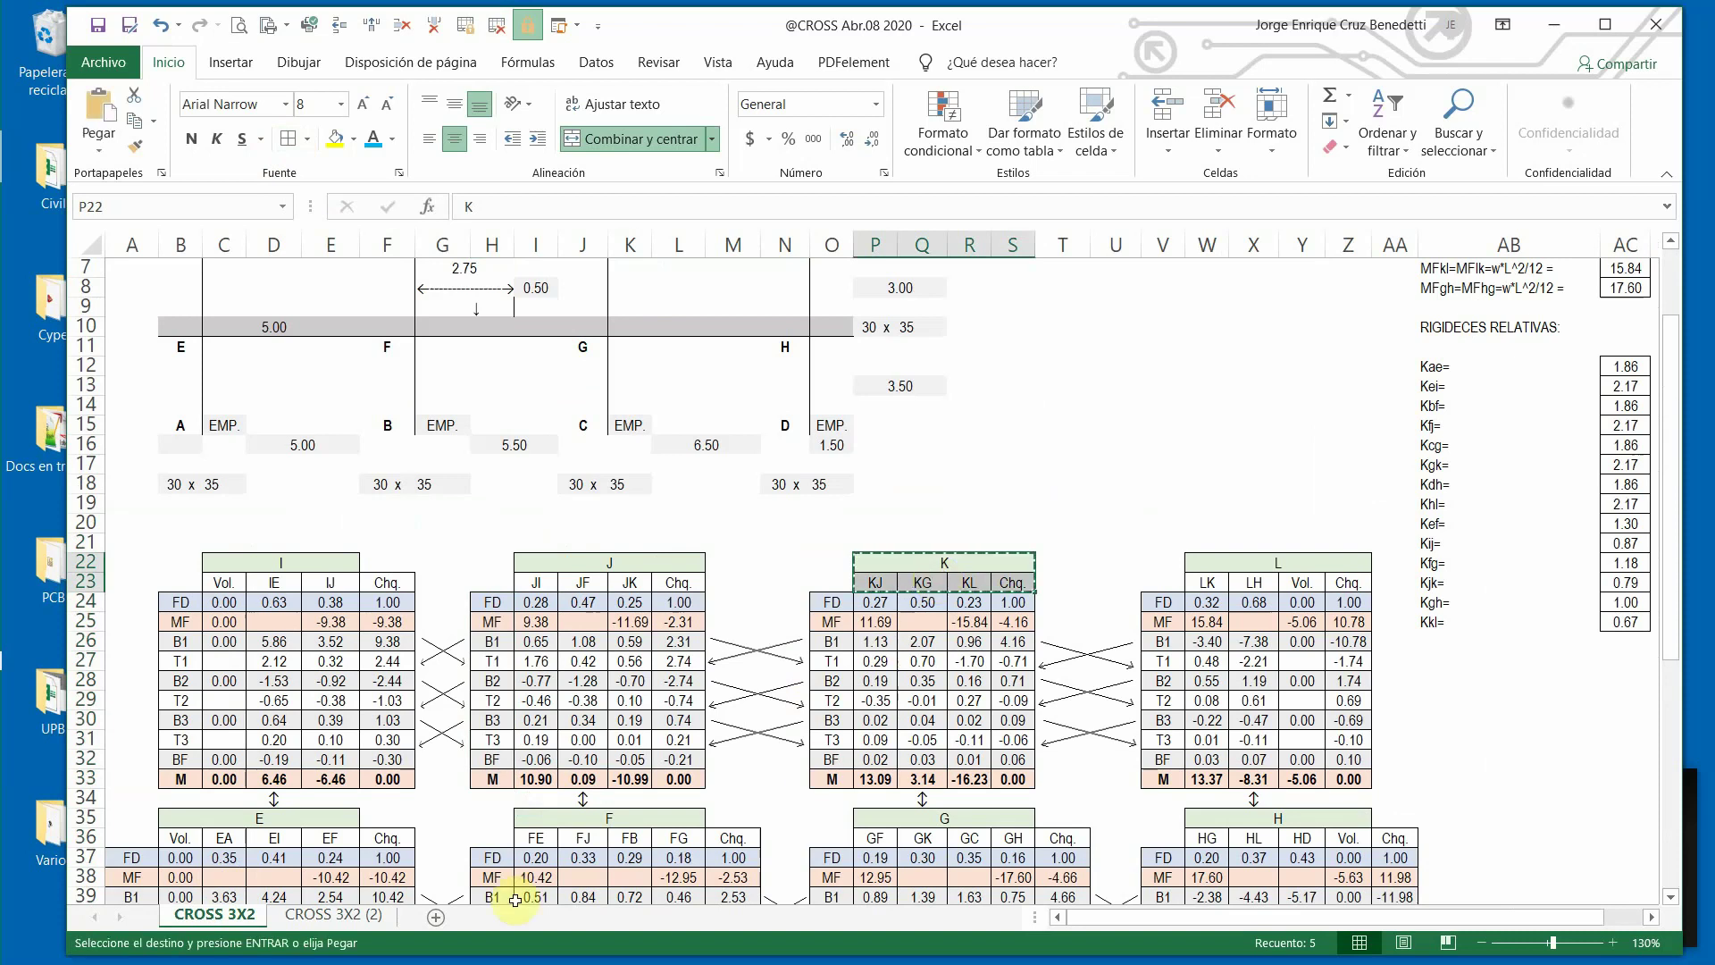
{"action": "left_click", "coordinate": [307, 915]}
{"action": "left_click", "coordinate": [893, 507]}
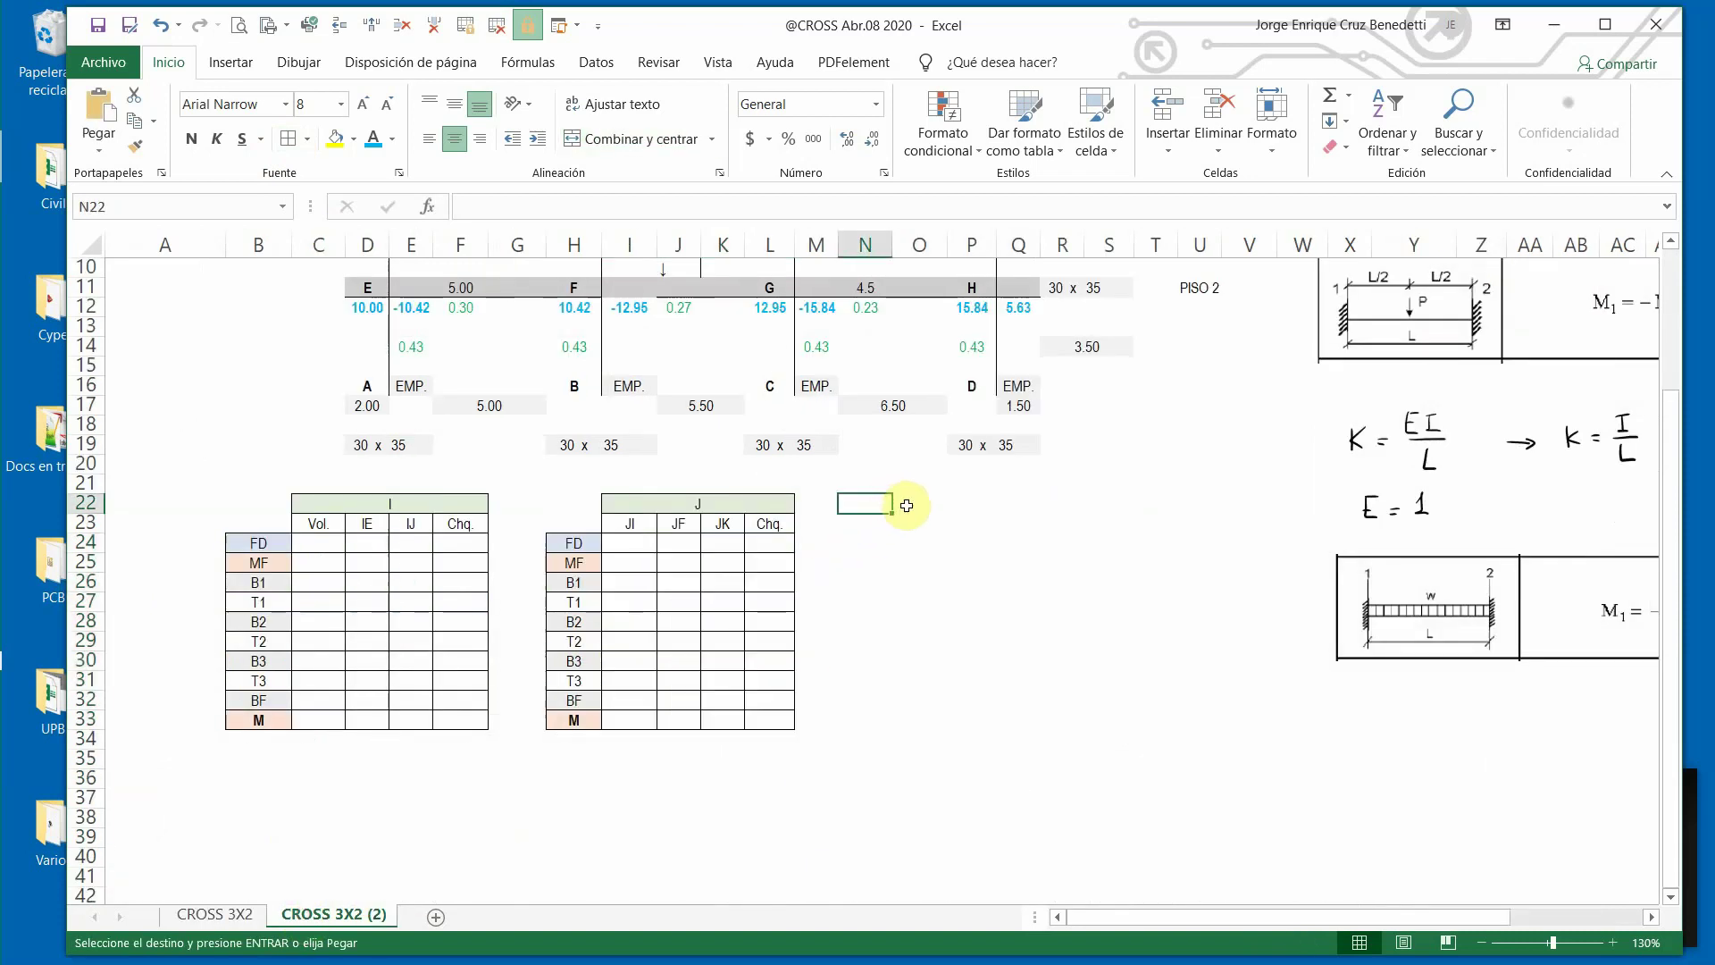
{"action": "left_click", "coordinate": [904, 506]}
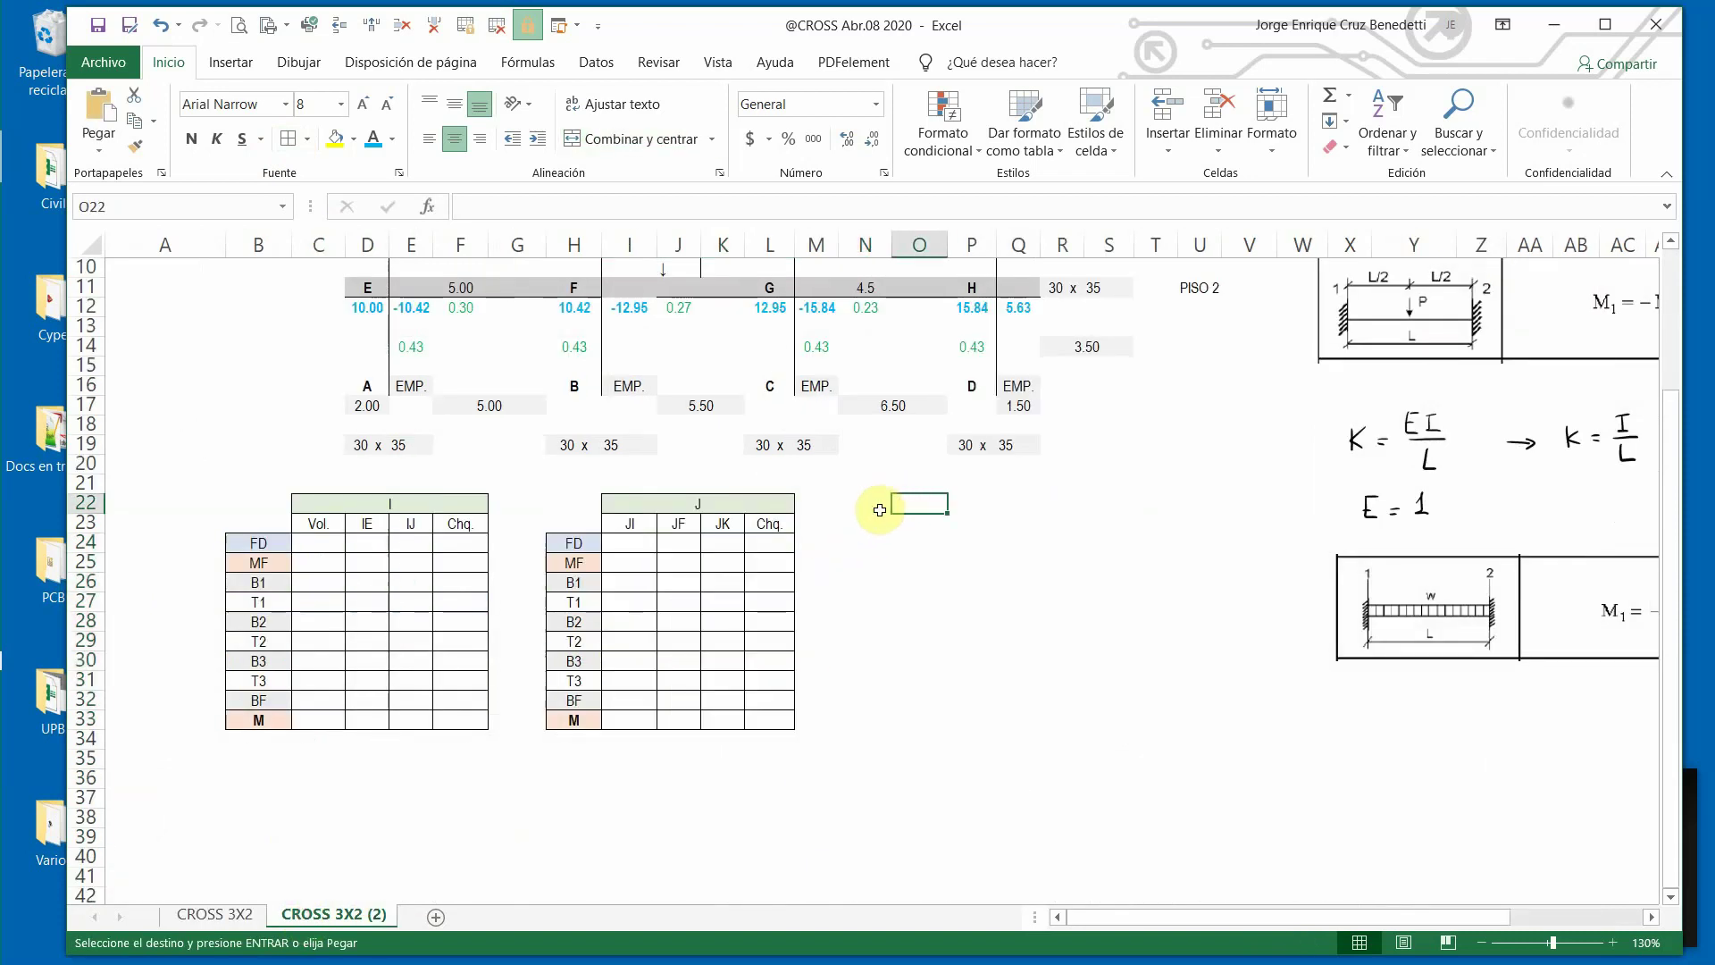
{"action": "key", "text": "ctrl+v"}
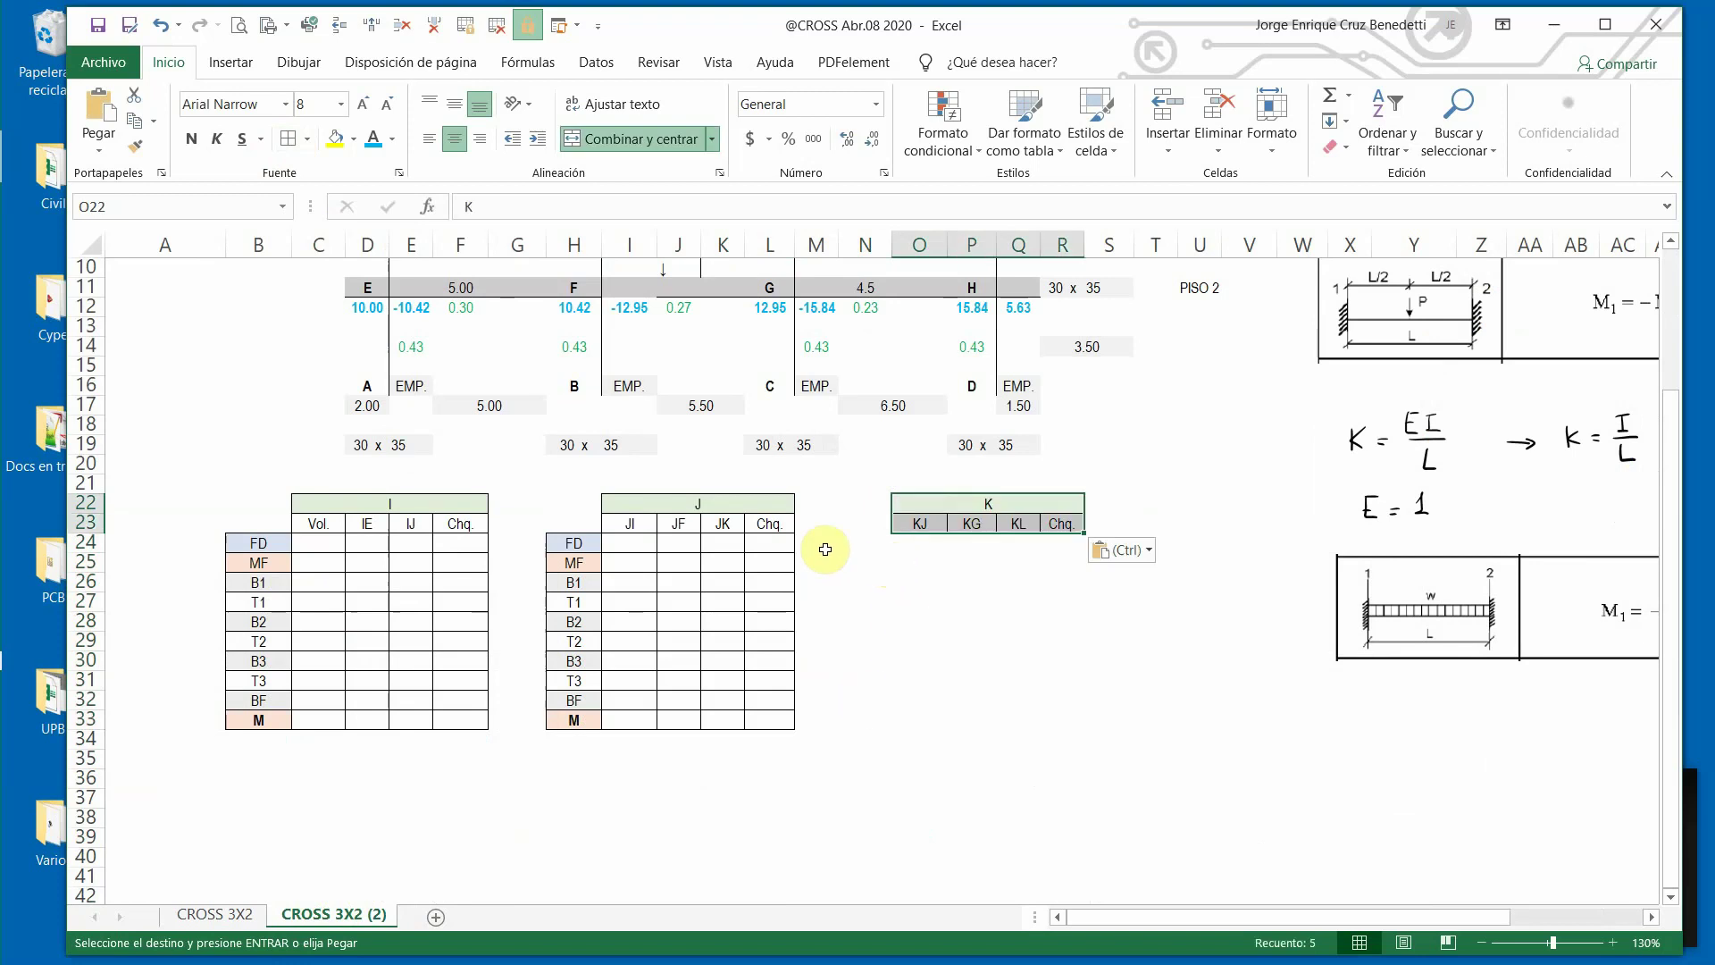
Copy the row labels FD to M from H24:H33 into N24 for the node K table.
{"action": "left_click_drag", "start_coordinate": [558, 543], "coordinate": [567, 722]}
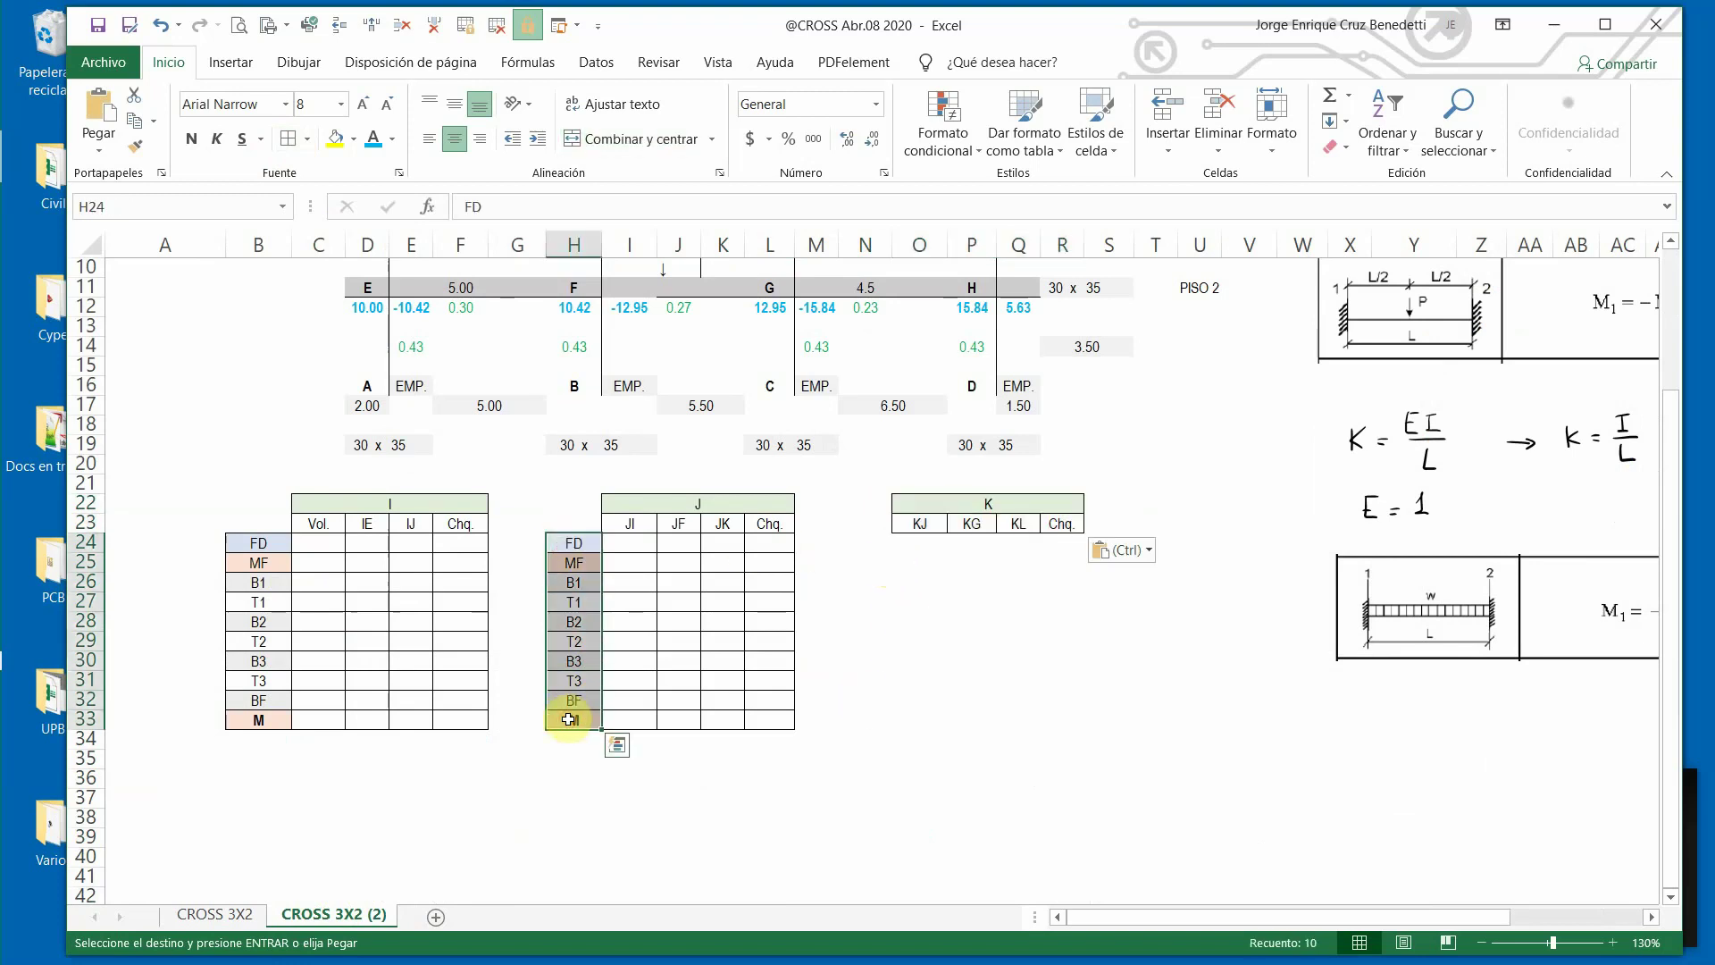
{"action": "key", "text": "ctrl+c"}
{"action": "left_click", "coordinate": [870, 547]}
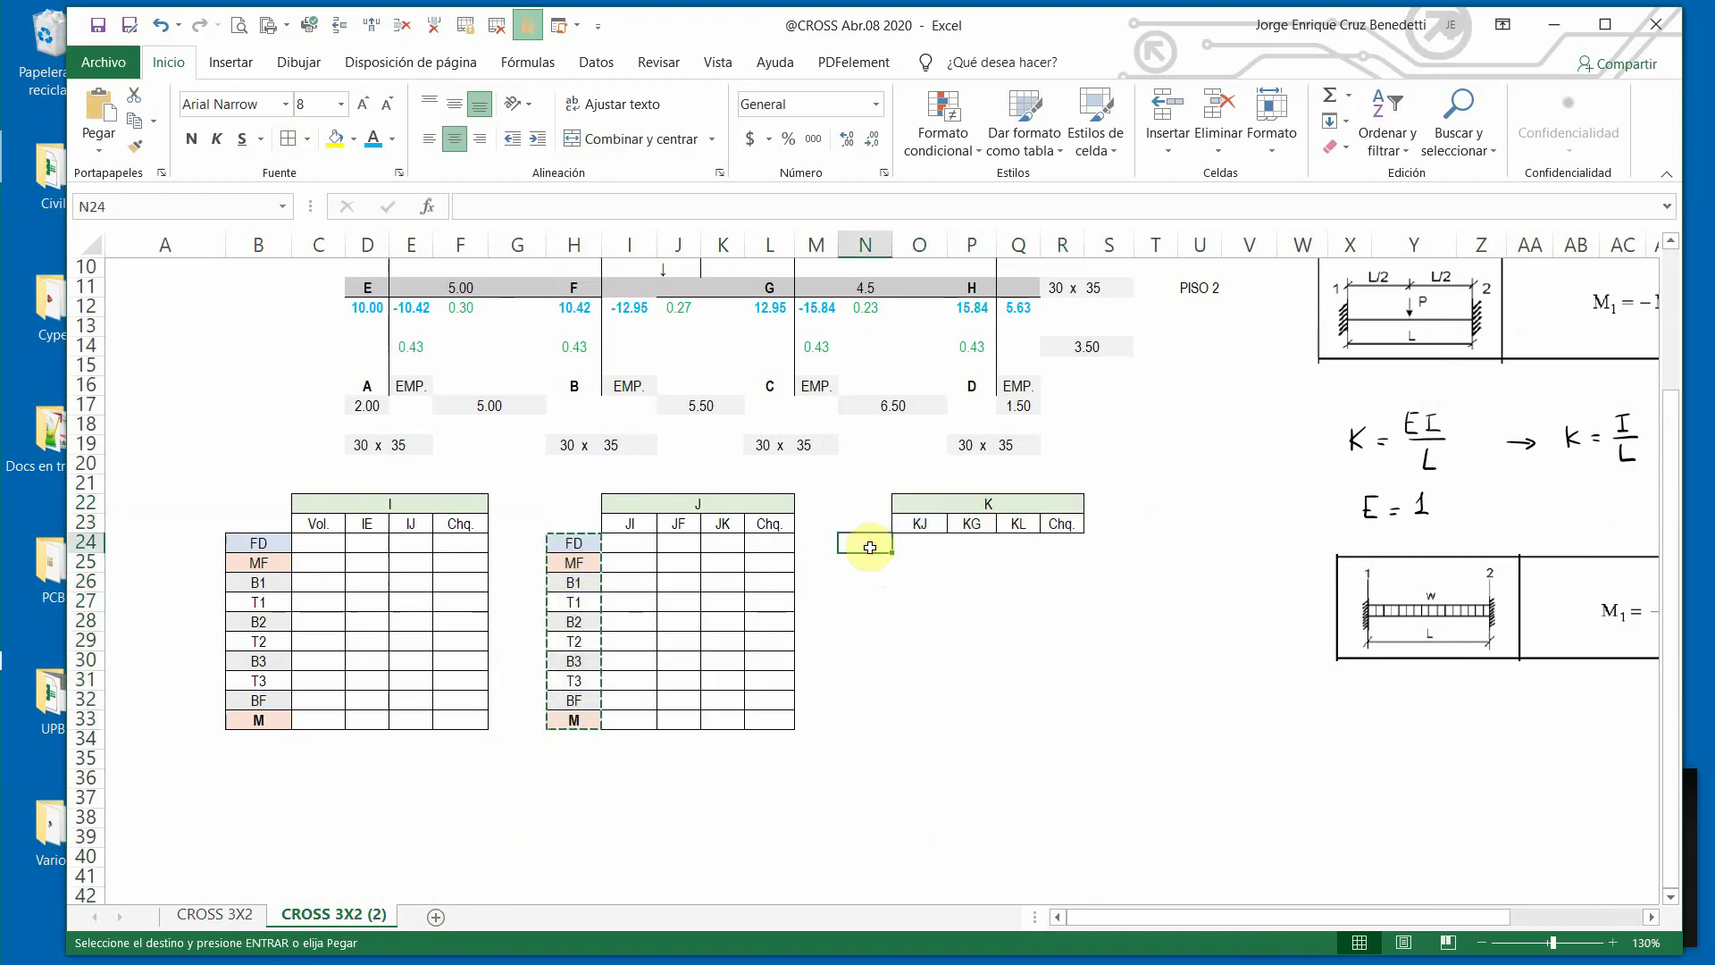
{"action": "key", "text": "ctrl+v"}
{"action": "key", "text": "ctrl+minus"}
{"action": "left_click", "coordinate": [728, 630]}
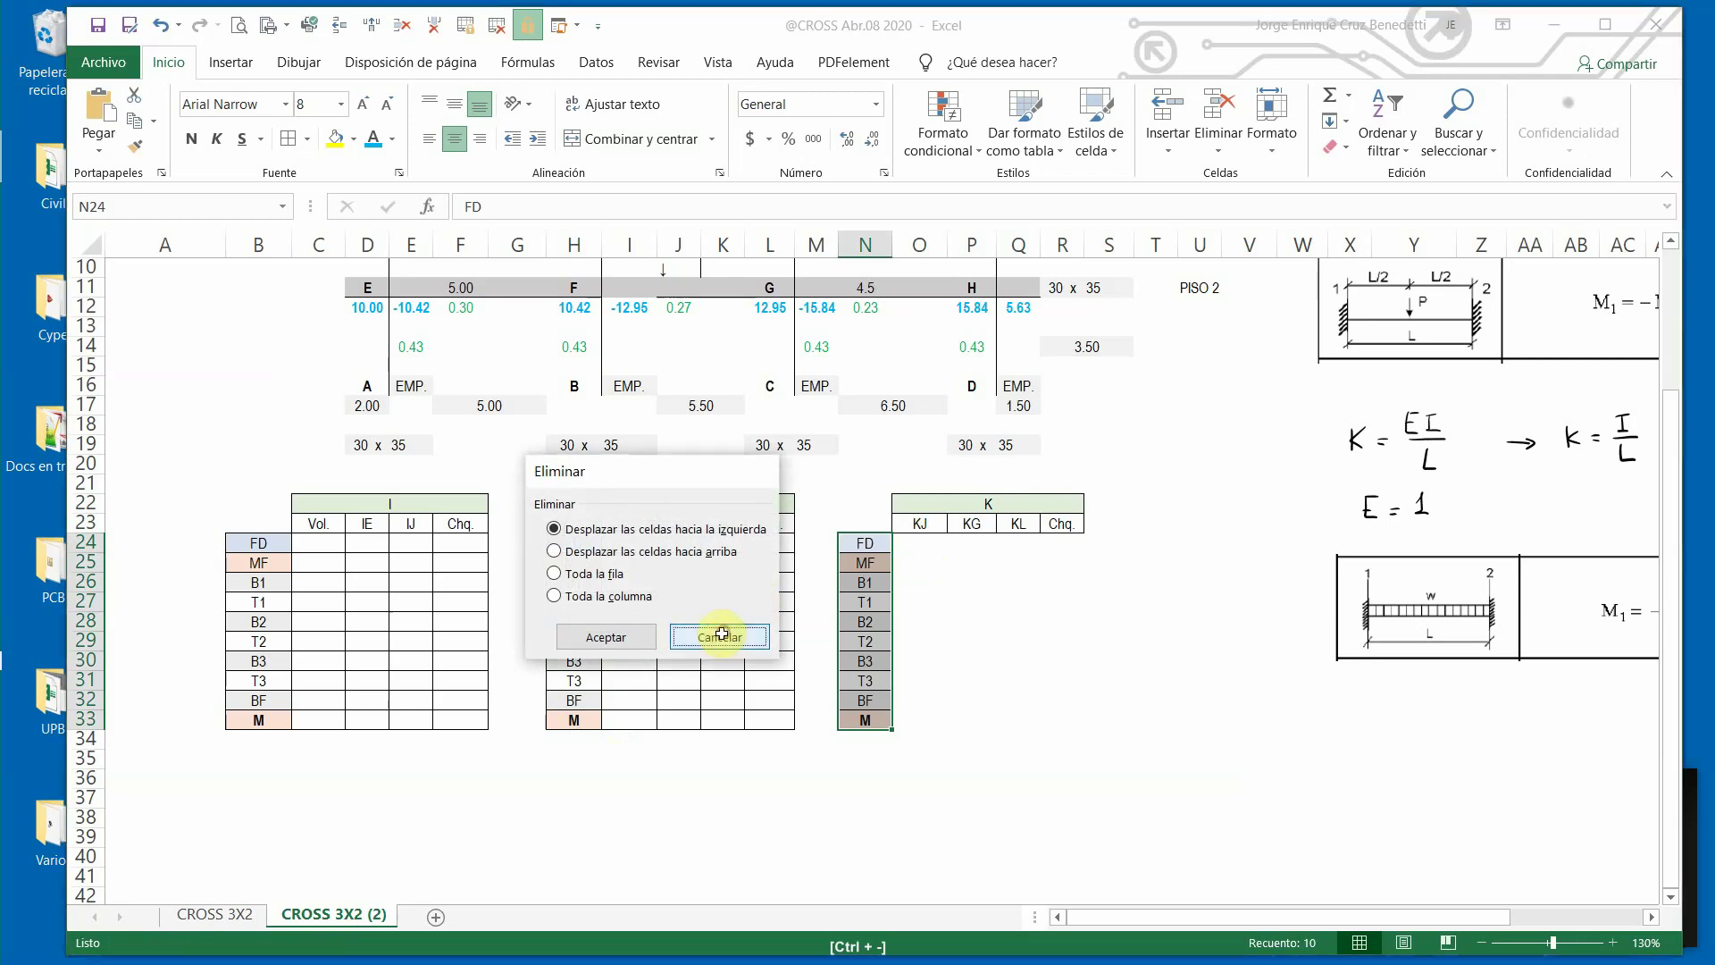
Apply all borders to O24:R33 to form the empty grid of the node K table.
{"action": "left_click", "coordinate": [913, 547]}
{"action": "left_click_drag", "start_coordinate": [913, 547], "coordinate": [1049, 722]}
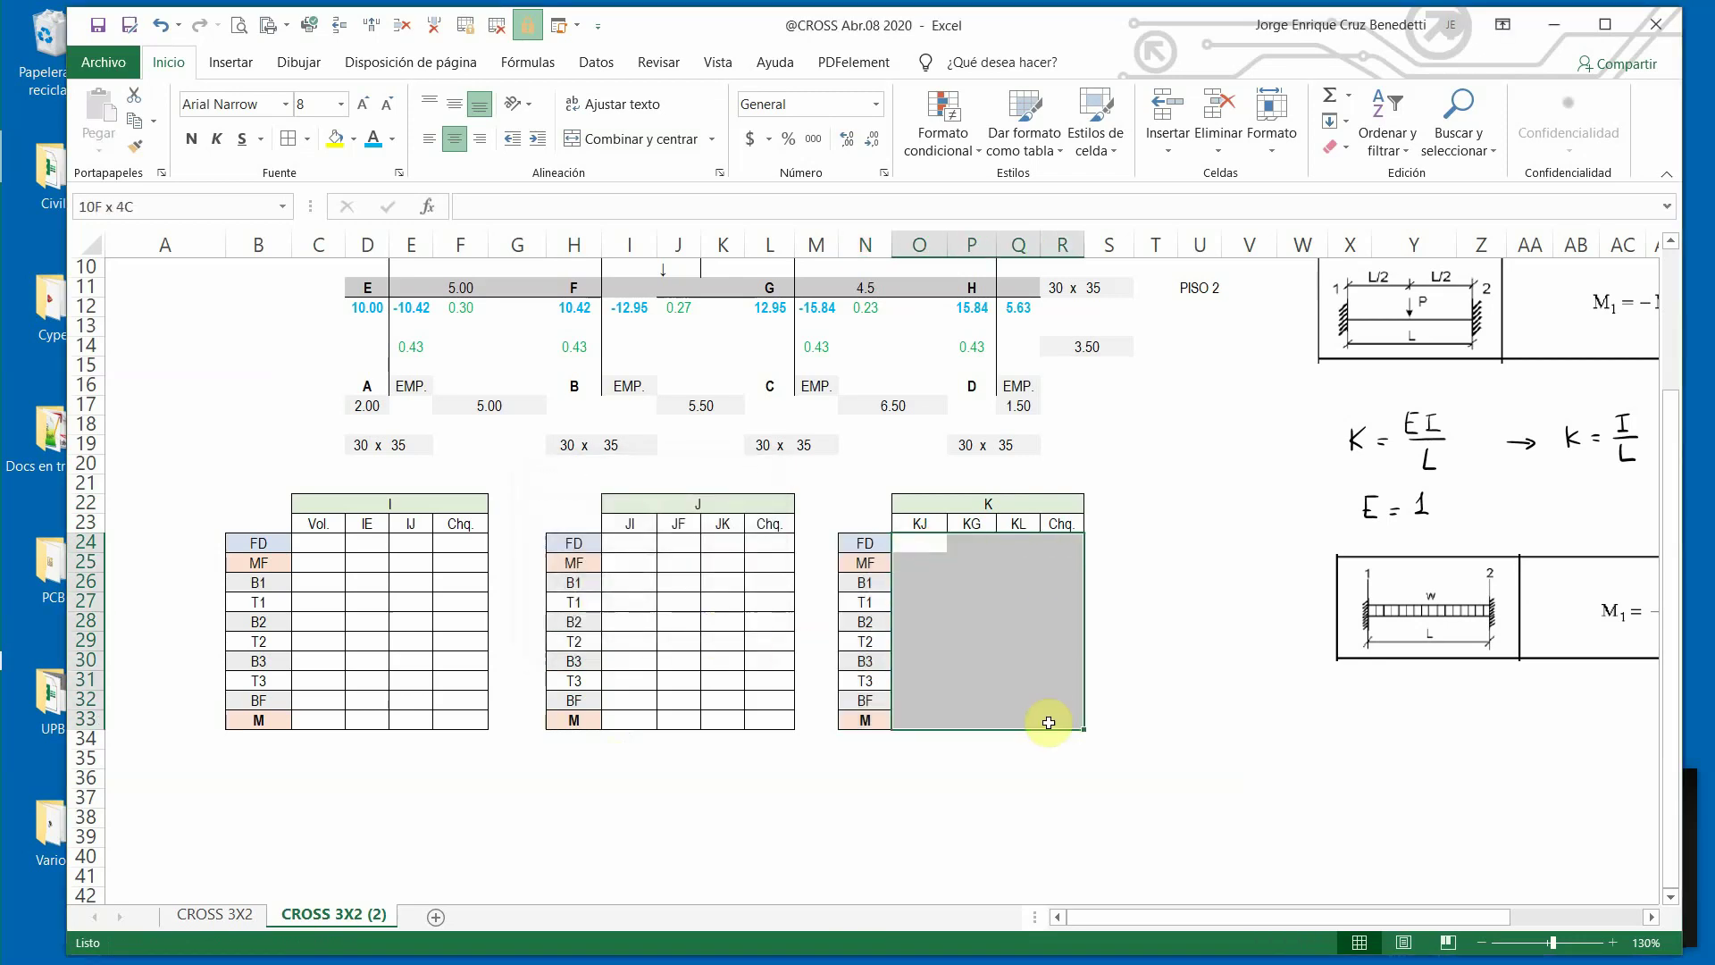
{"action": "left_click", "coordinate": [288, 139]}
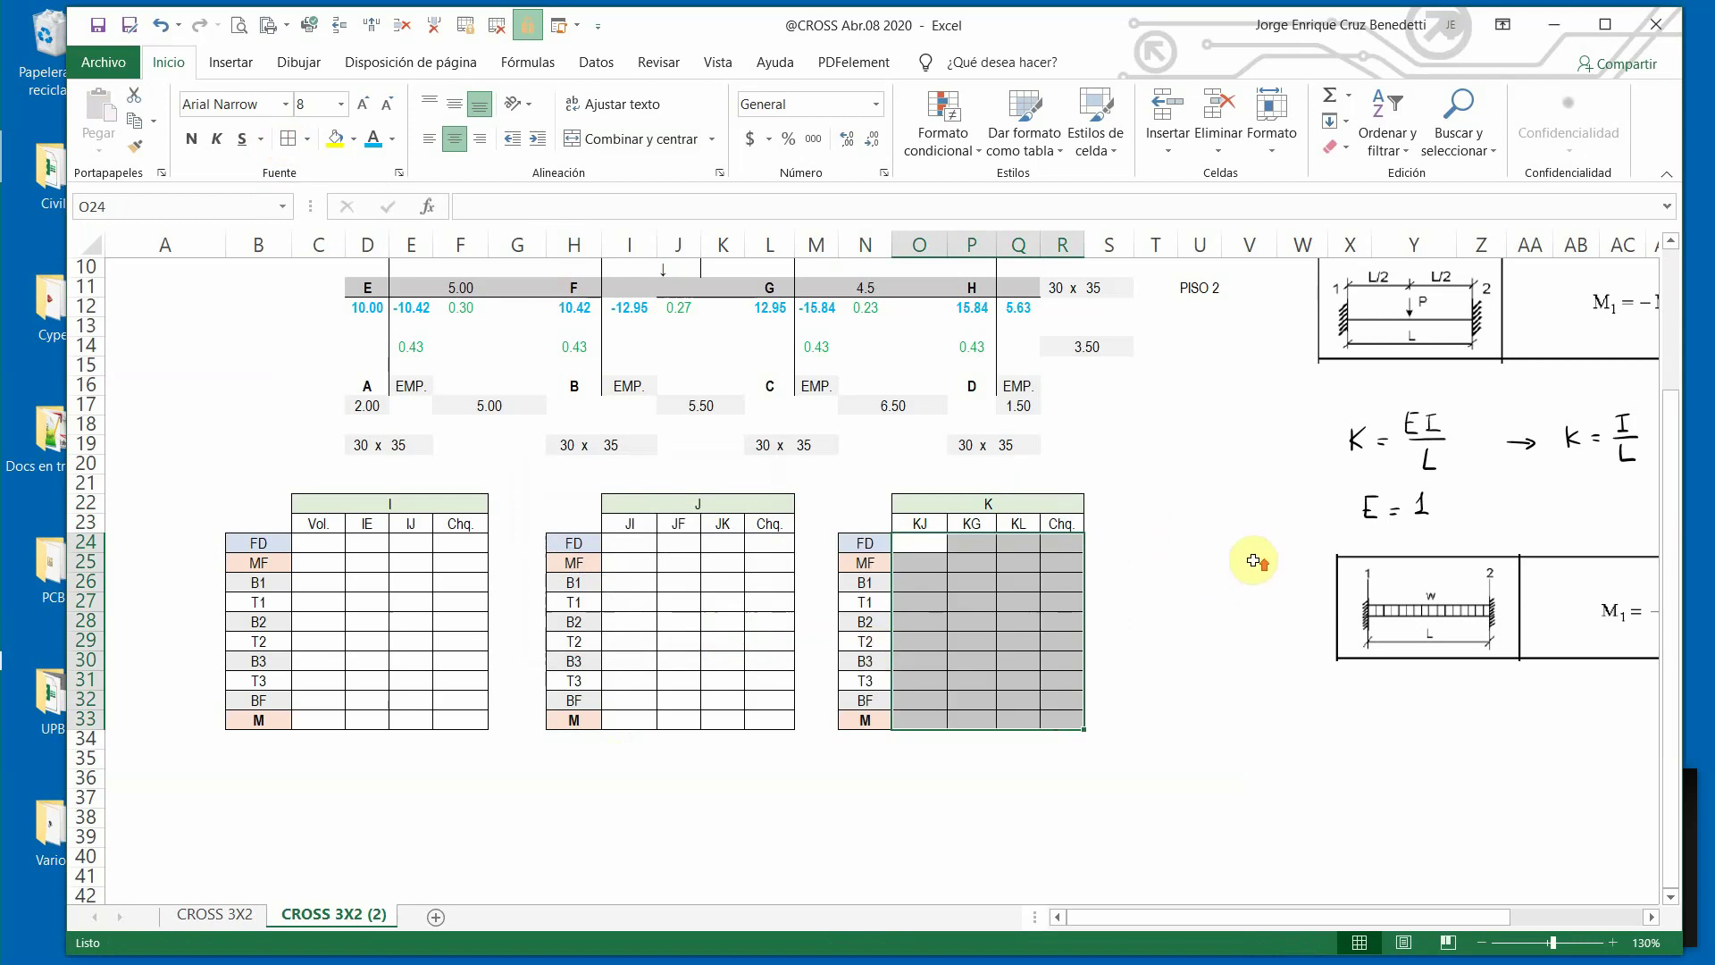
Copy the node L header block W22:Z23 from CROSS 3X2 and paste it at U22 of CROSS 3X2 (2).
{"action": "scroll", "coordinate": [1251, 559], "scroll_direction": "up", "scroll_amount": 3}
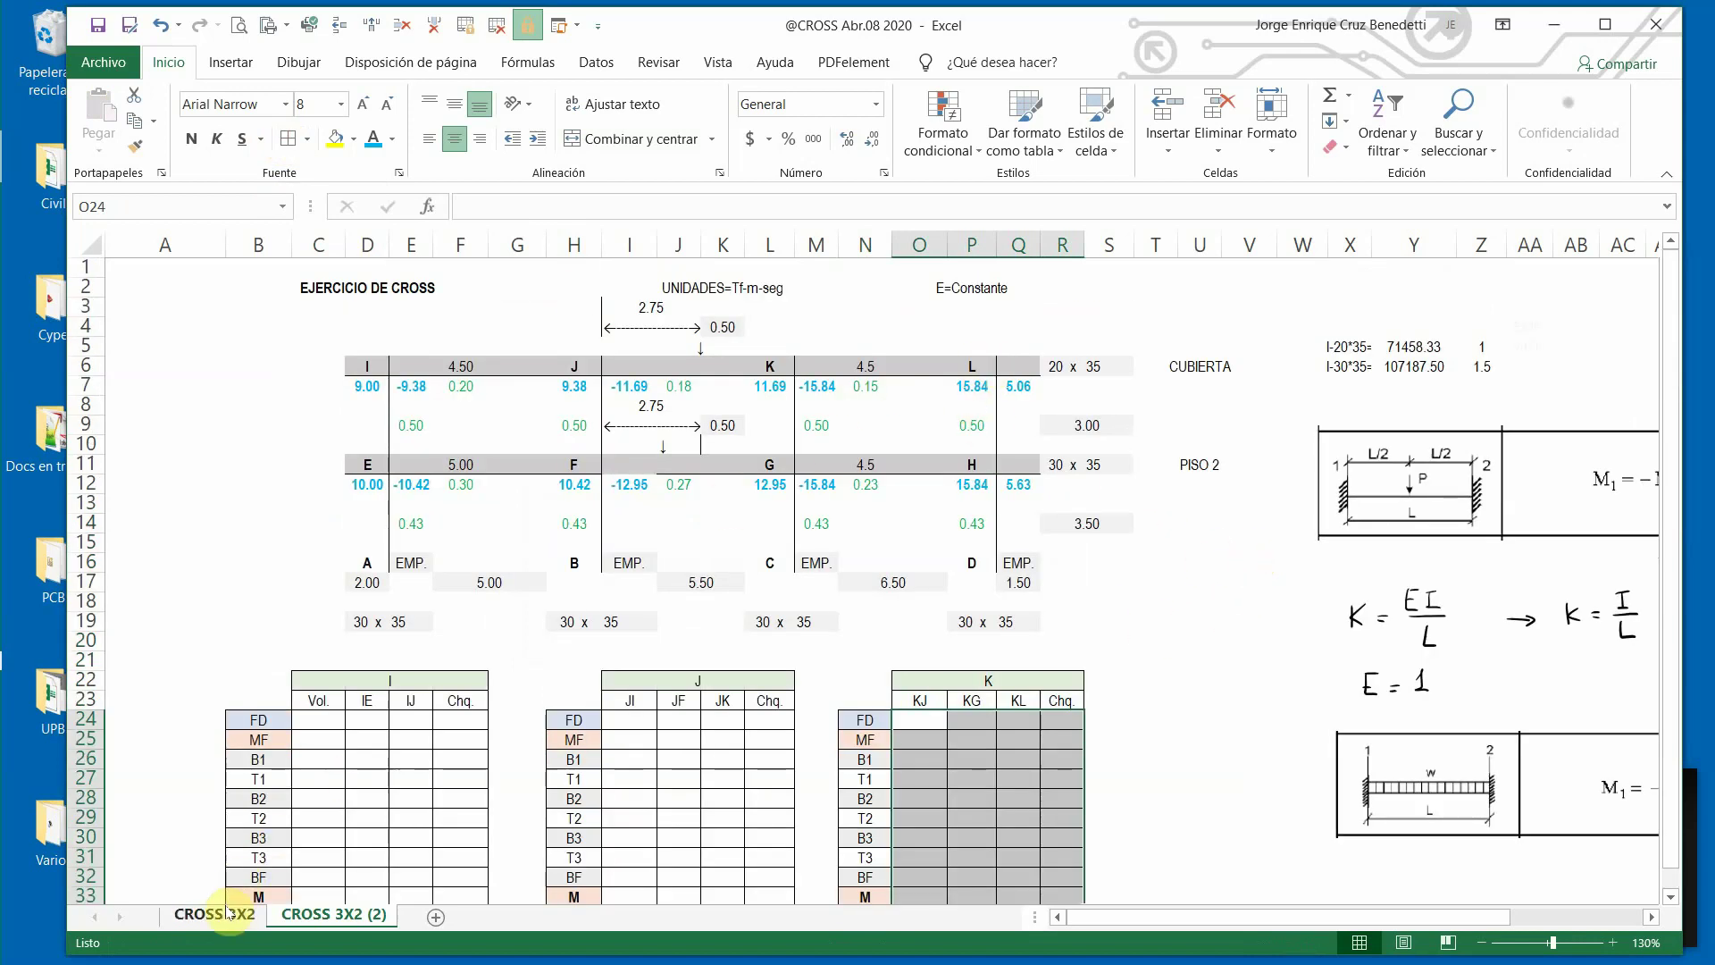
{"action": "left_click", "coordinate": [228, 913]}
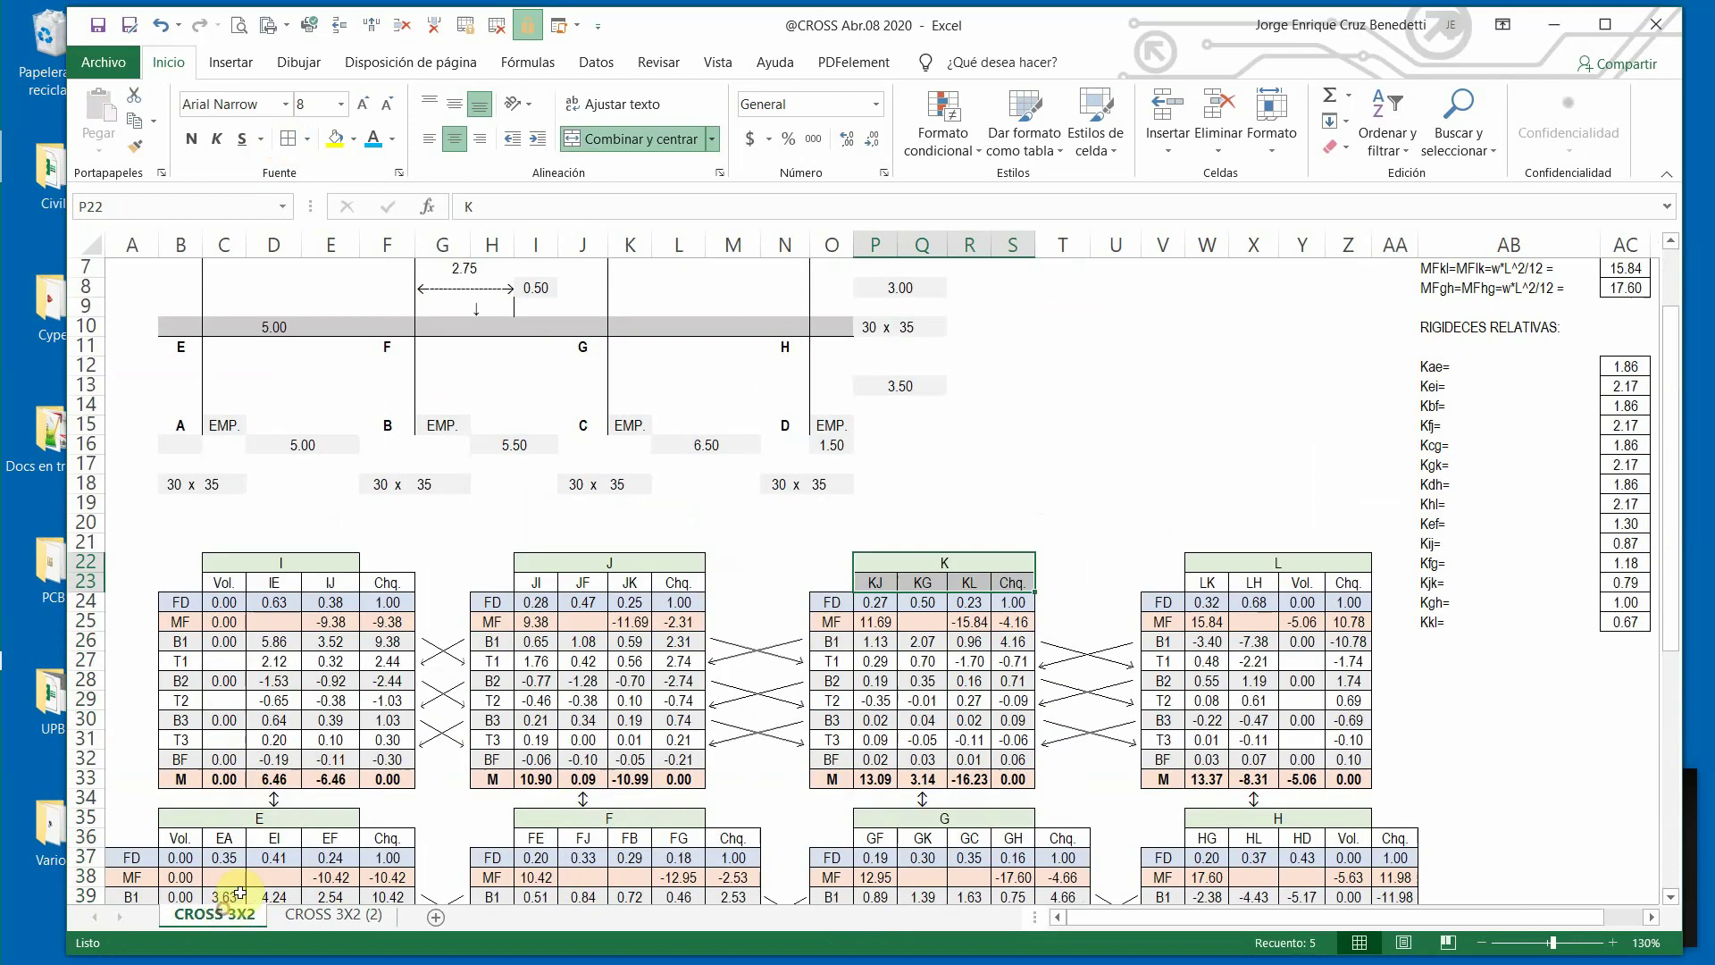
{"action": "left_click", "coordinate": [1219, 561]}
{"action": "left_click_drag", "start_coordinate": [1292, 559], "coordinate": [1337, 583]}
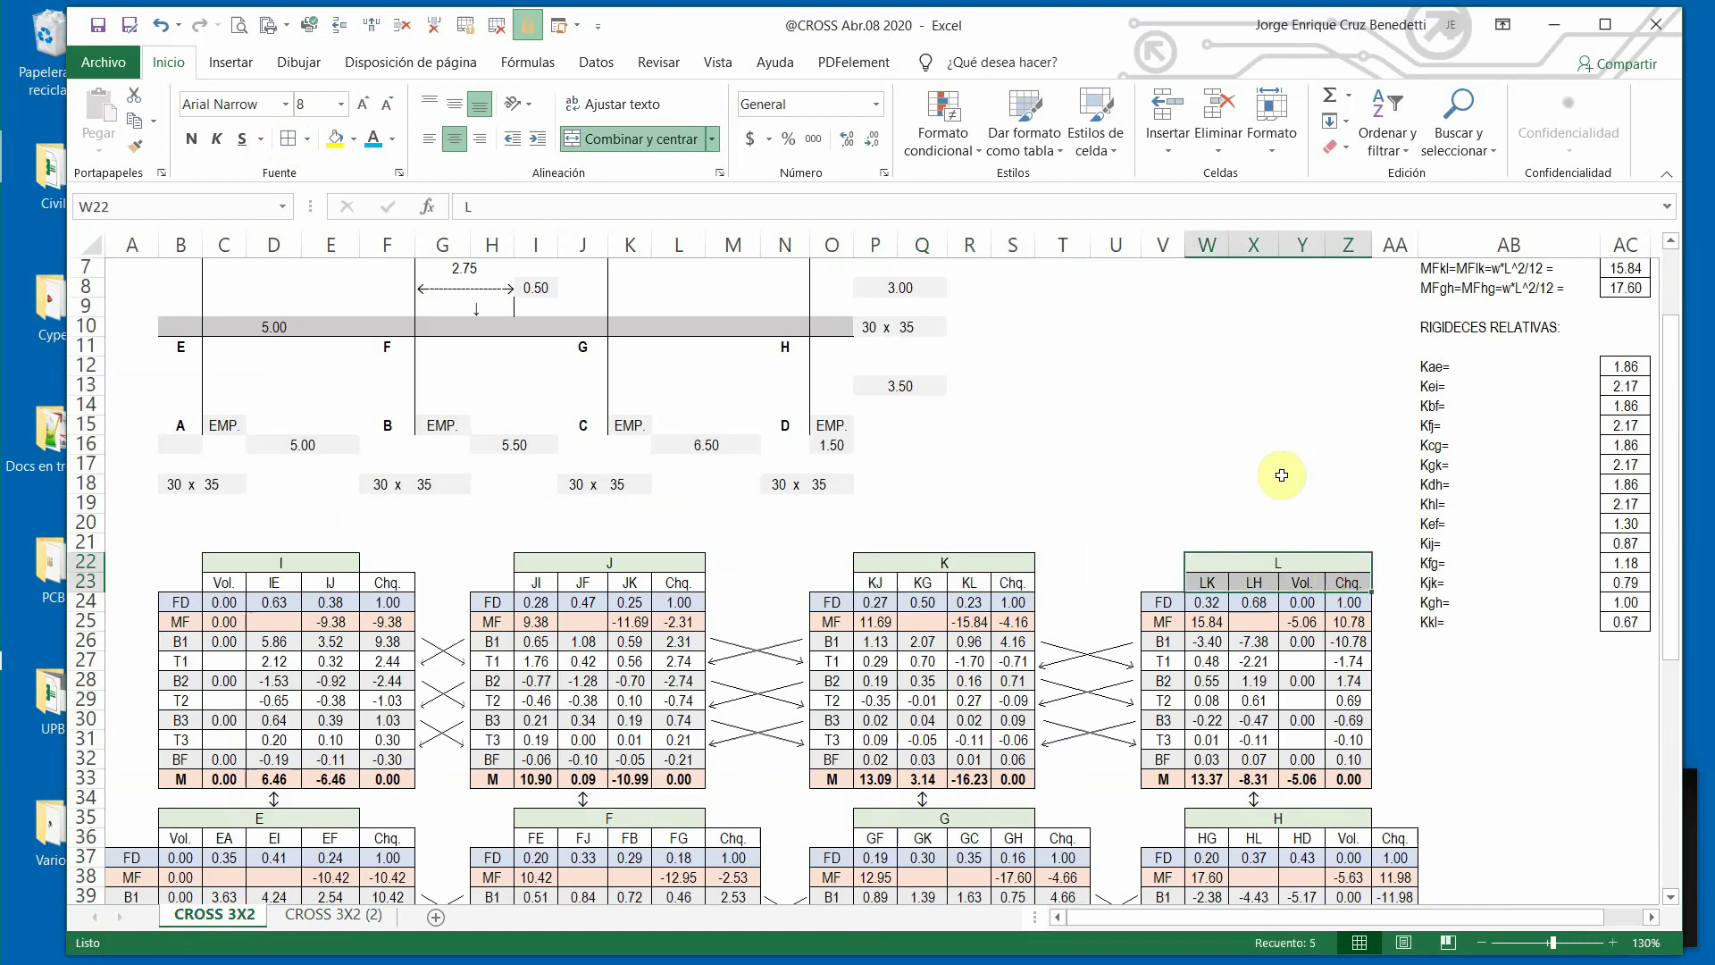
{"action": "key", "text": "ctrl+c"}
{"action": "left_click", "coordinate": [327, 914]}
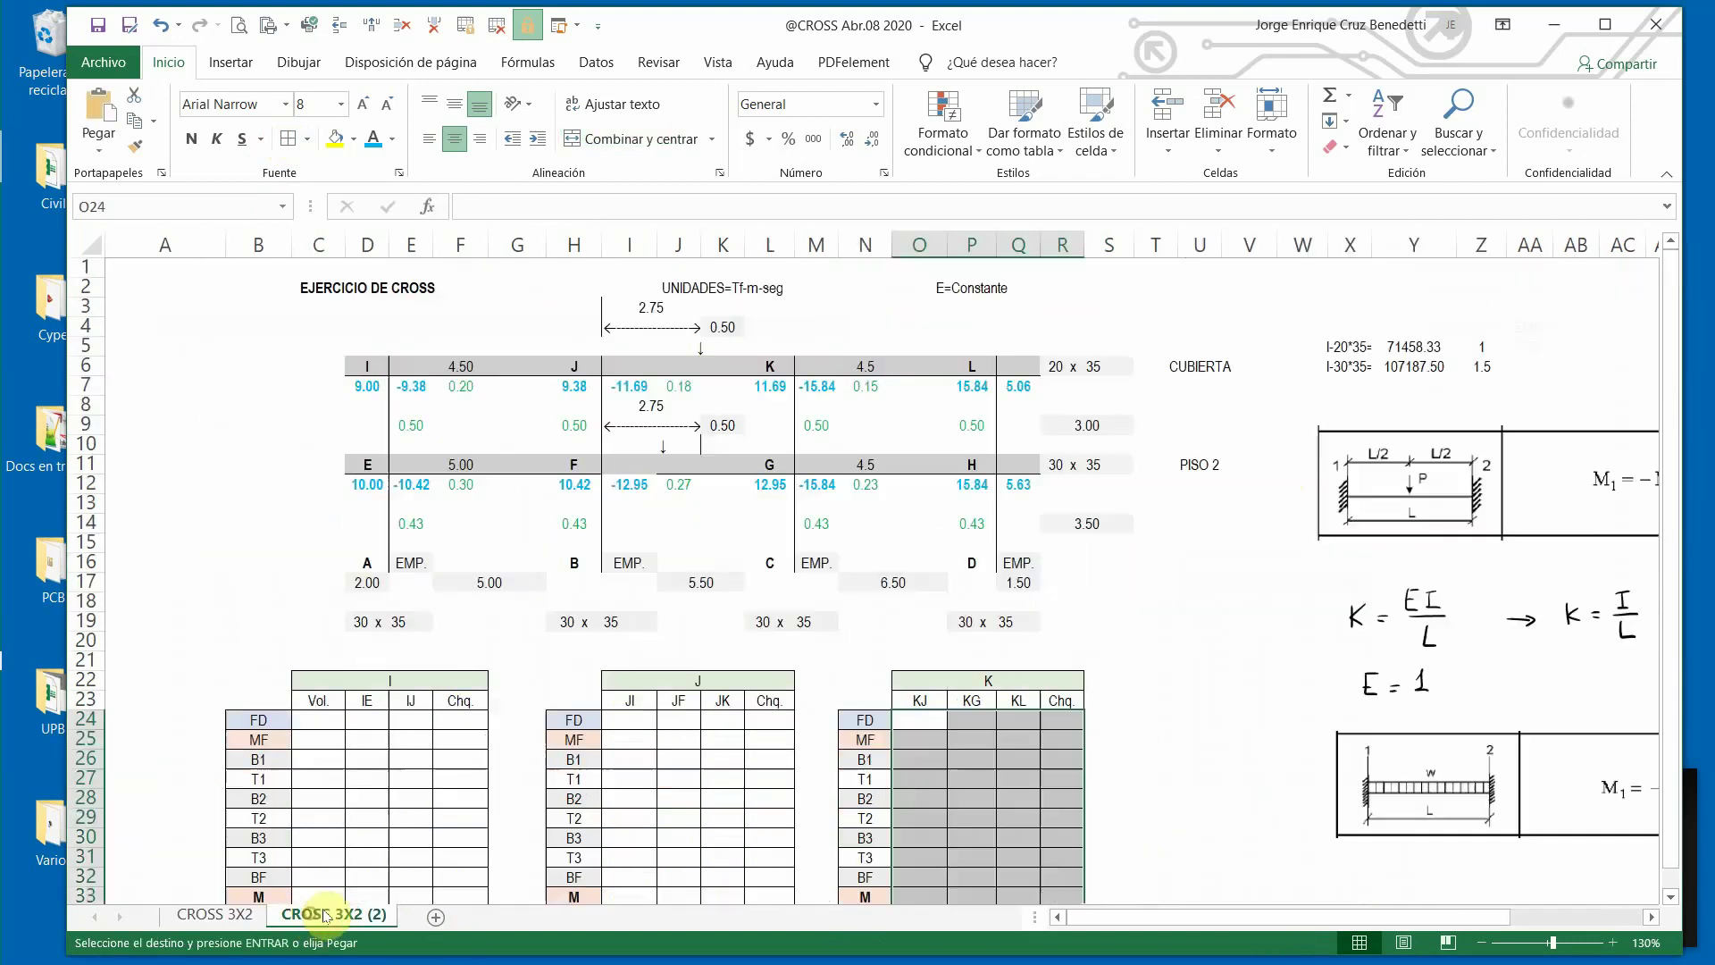
{"action": "left_click", "coordinate": [1209, 683]}
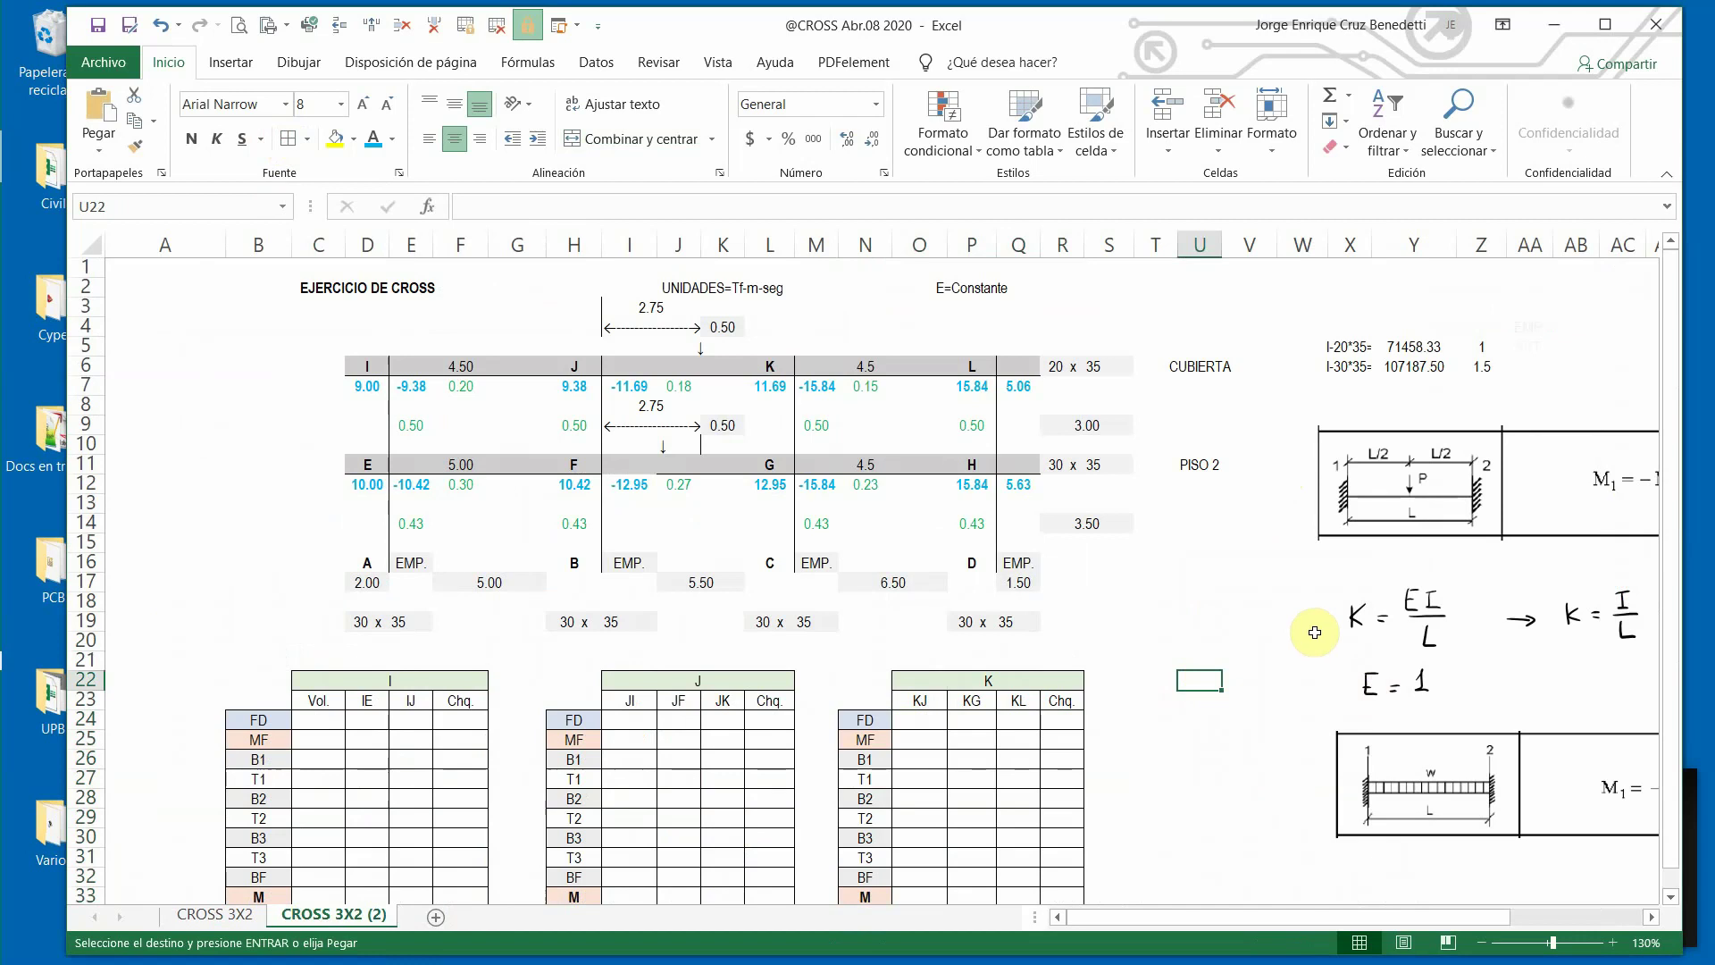
{"action": "key", "text": "ctrl+v"}
Move the point-load beam picture to column AA beside rows 6 to 11 and the handwritten E = 1 note up to about row 13.
{"action": "left_click", "coordinate": [1532, 785]}
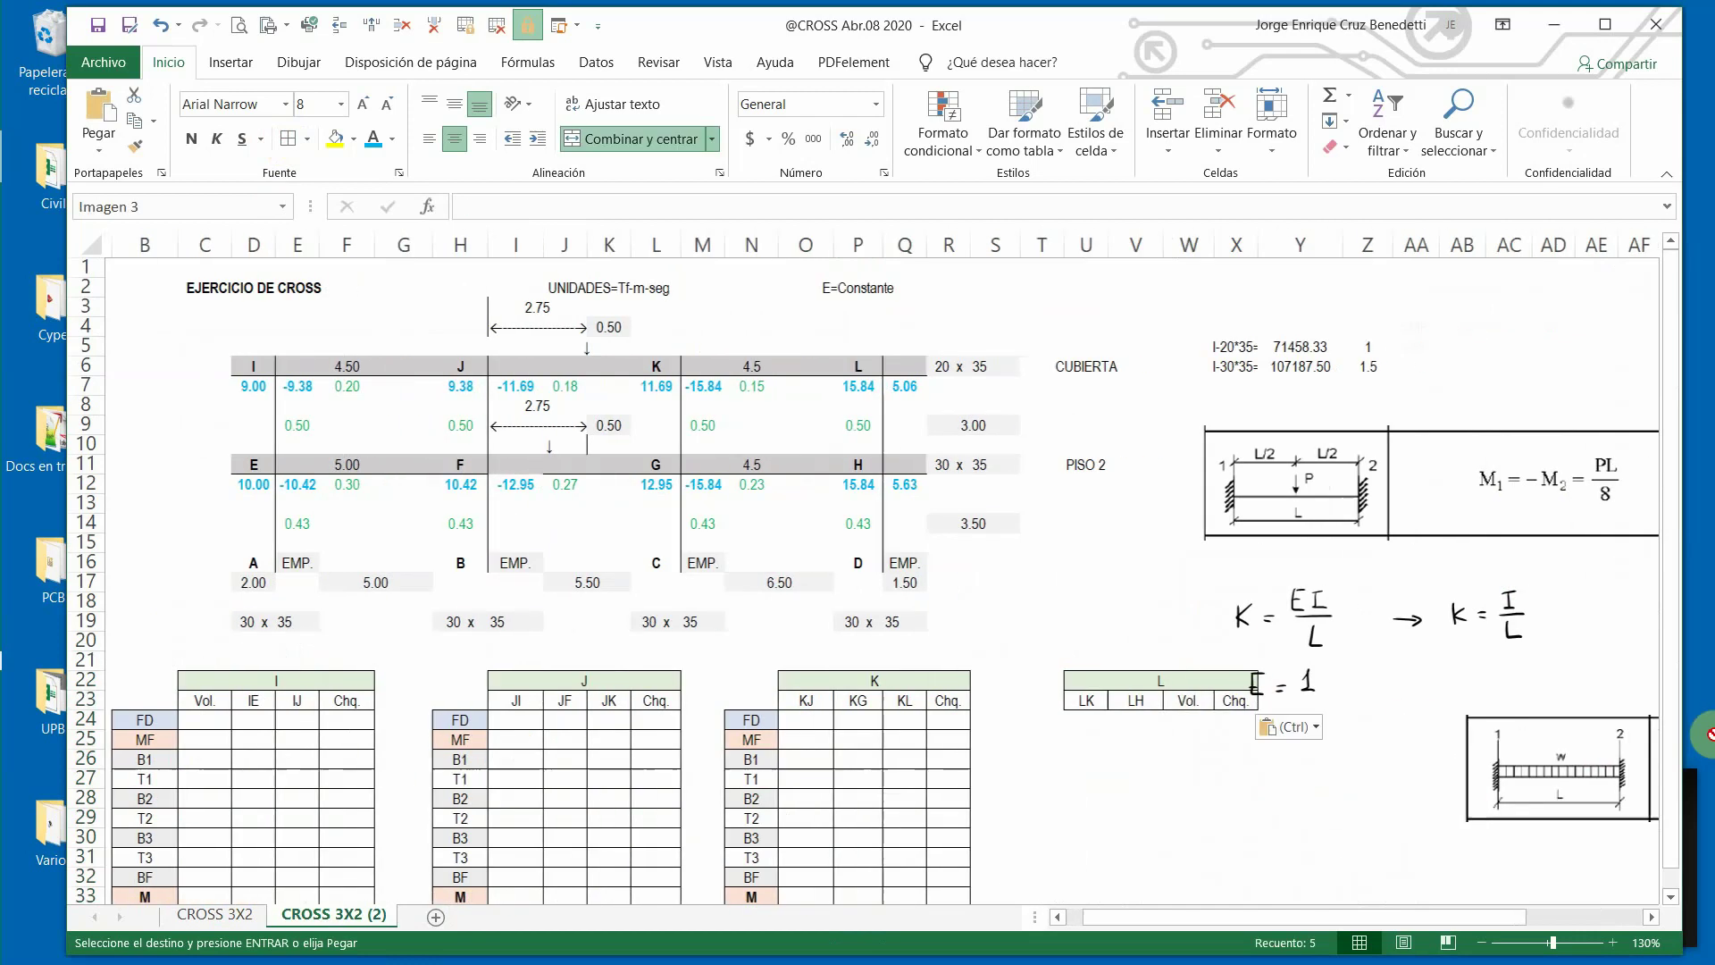
{"action": "left_click_drag", "start_coordinate": [1296, 516], "coordinate": [1511, 440]}
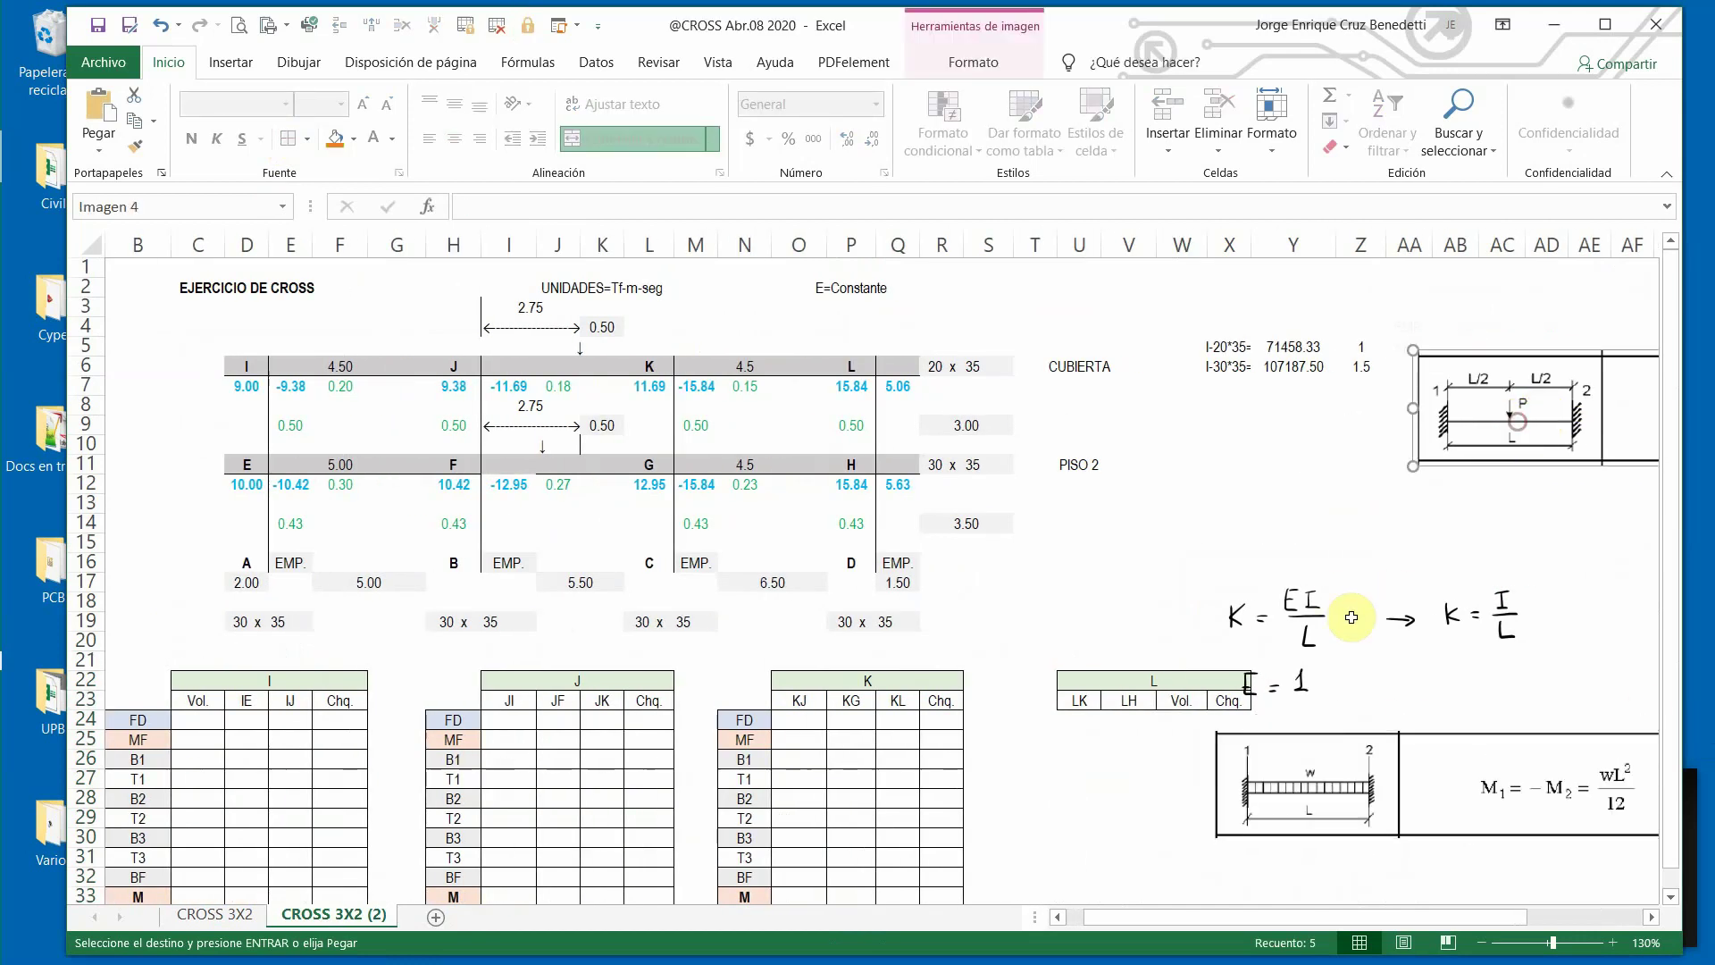
{"action": "left_click", "coordinate": [1300, 684]}
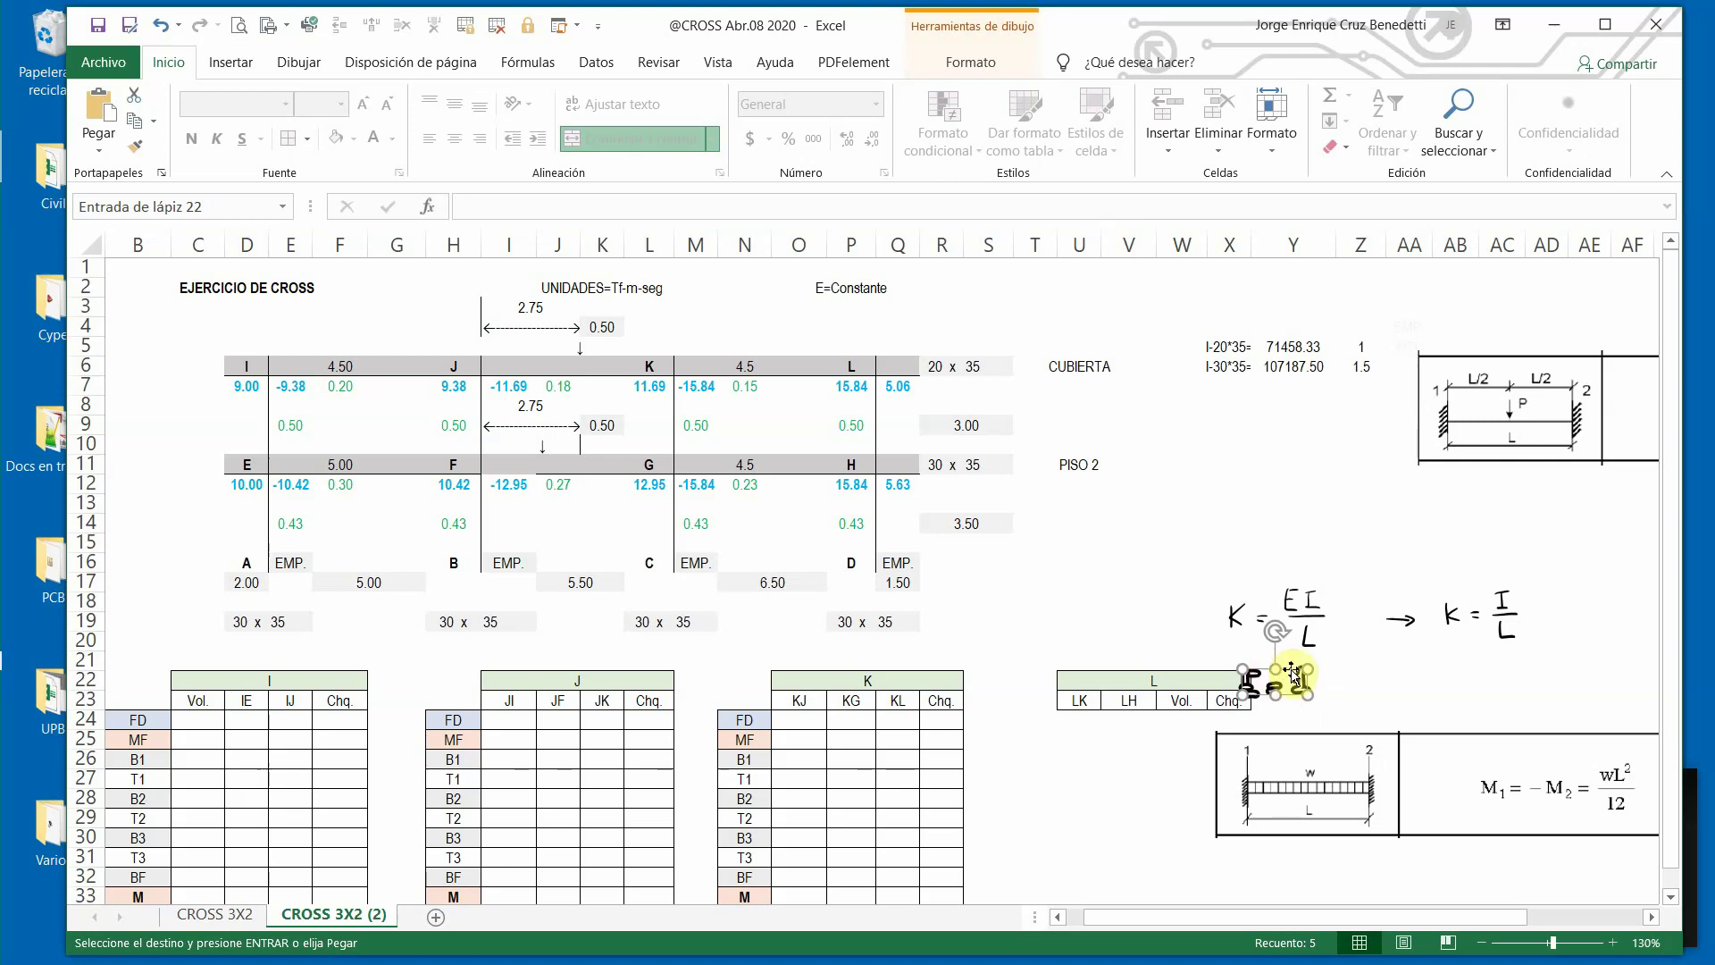
{"action": "left_click_drag", "start_coordinate": [1284, 670], "coordinate": [1286, 498]}
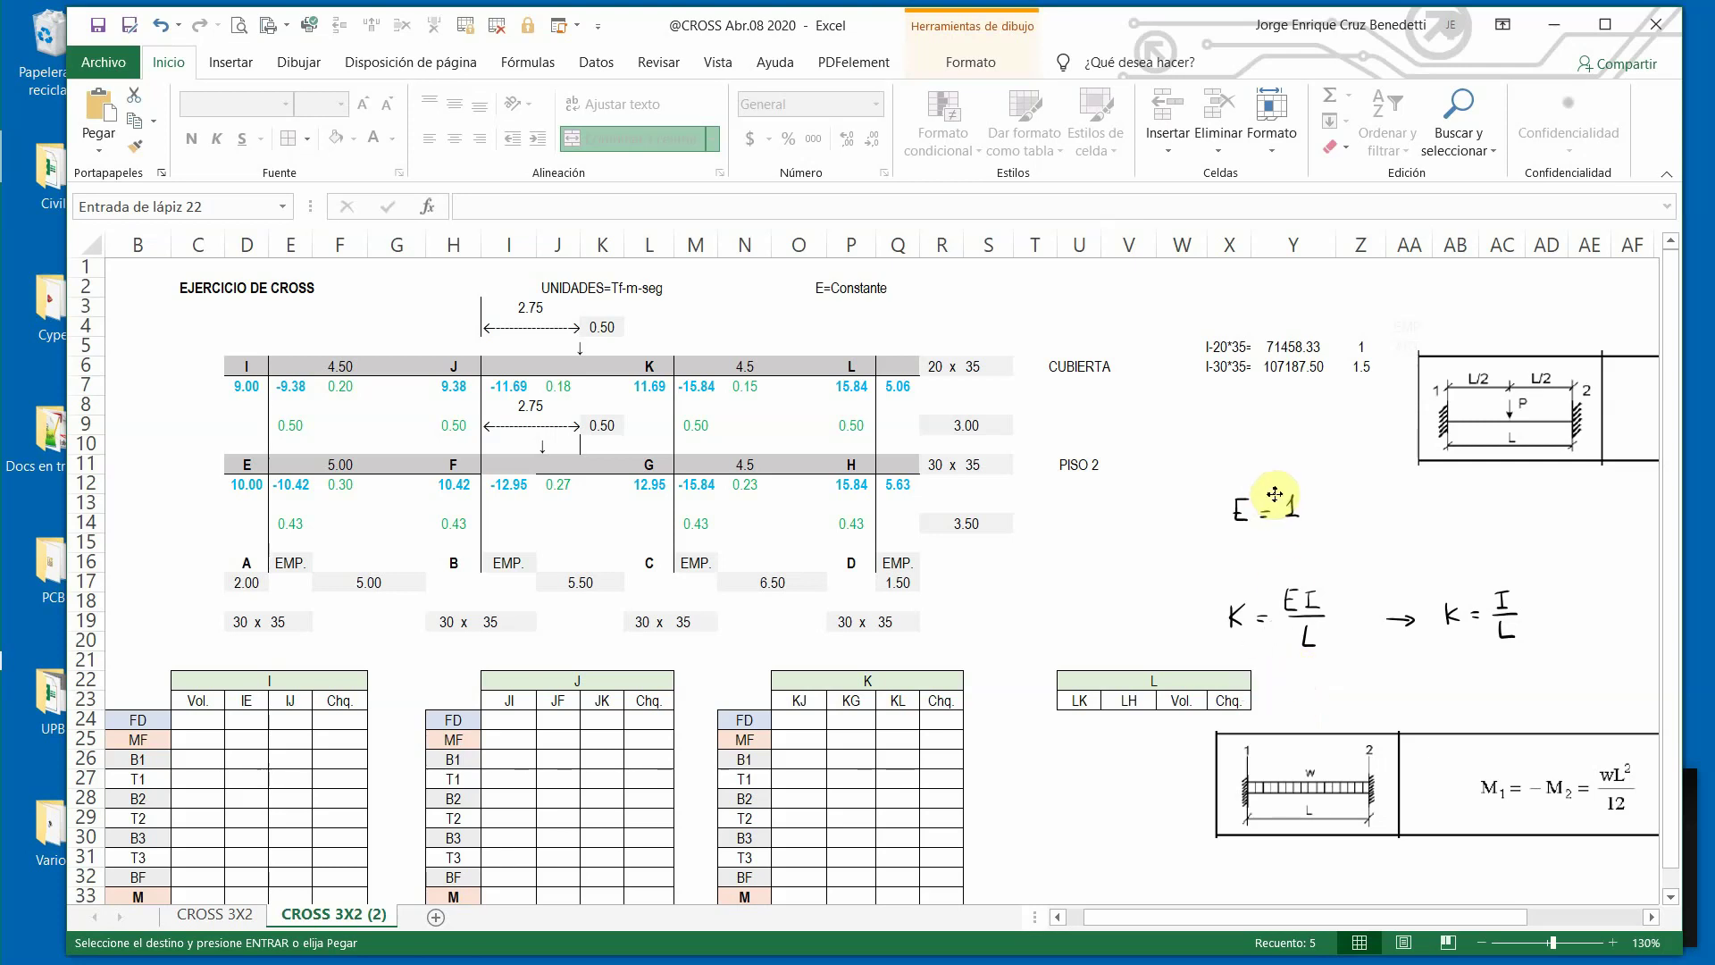
Place the handwritten K = EI/L and K = I/L notes side by side above E = 1, shifting the point-load picture to column AC.
{"action": "left_click", "coordinate": [1264, 597]}
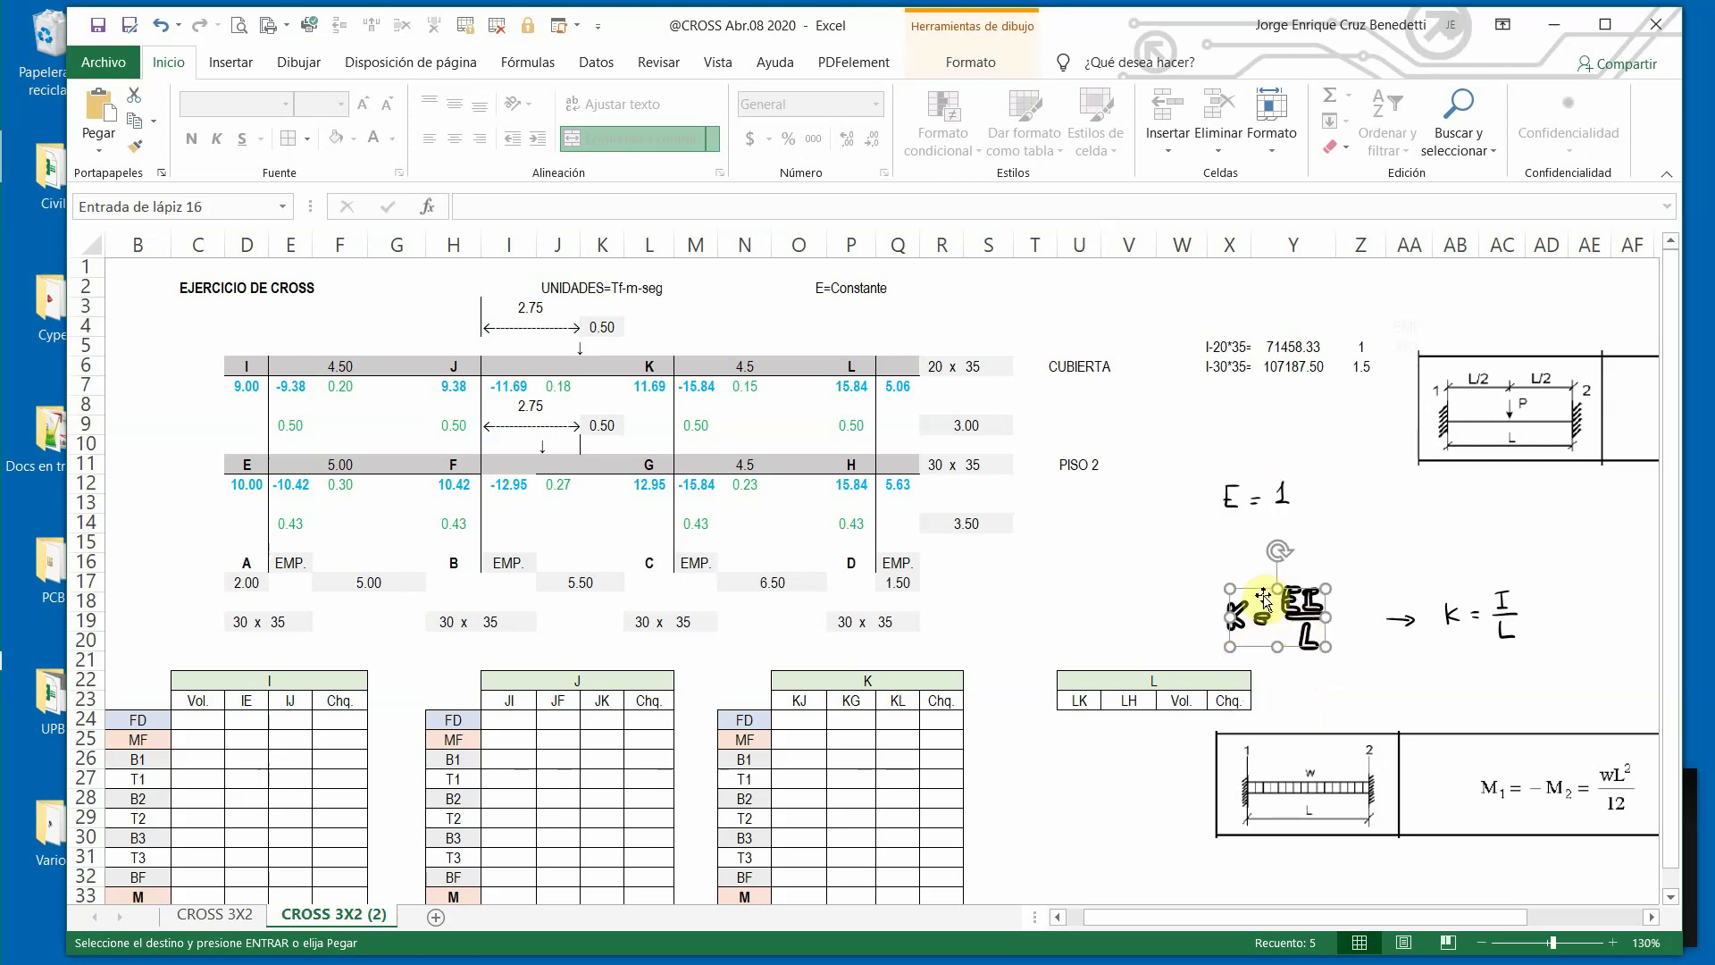
{"action": "left_click_drag", "start_coordinate": [1262, 589], "coordinate": [1239, 407]}
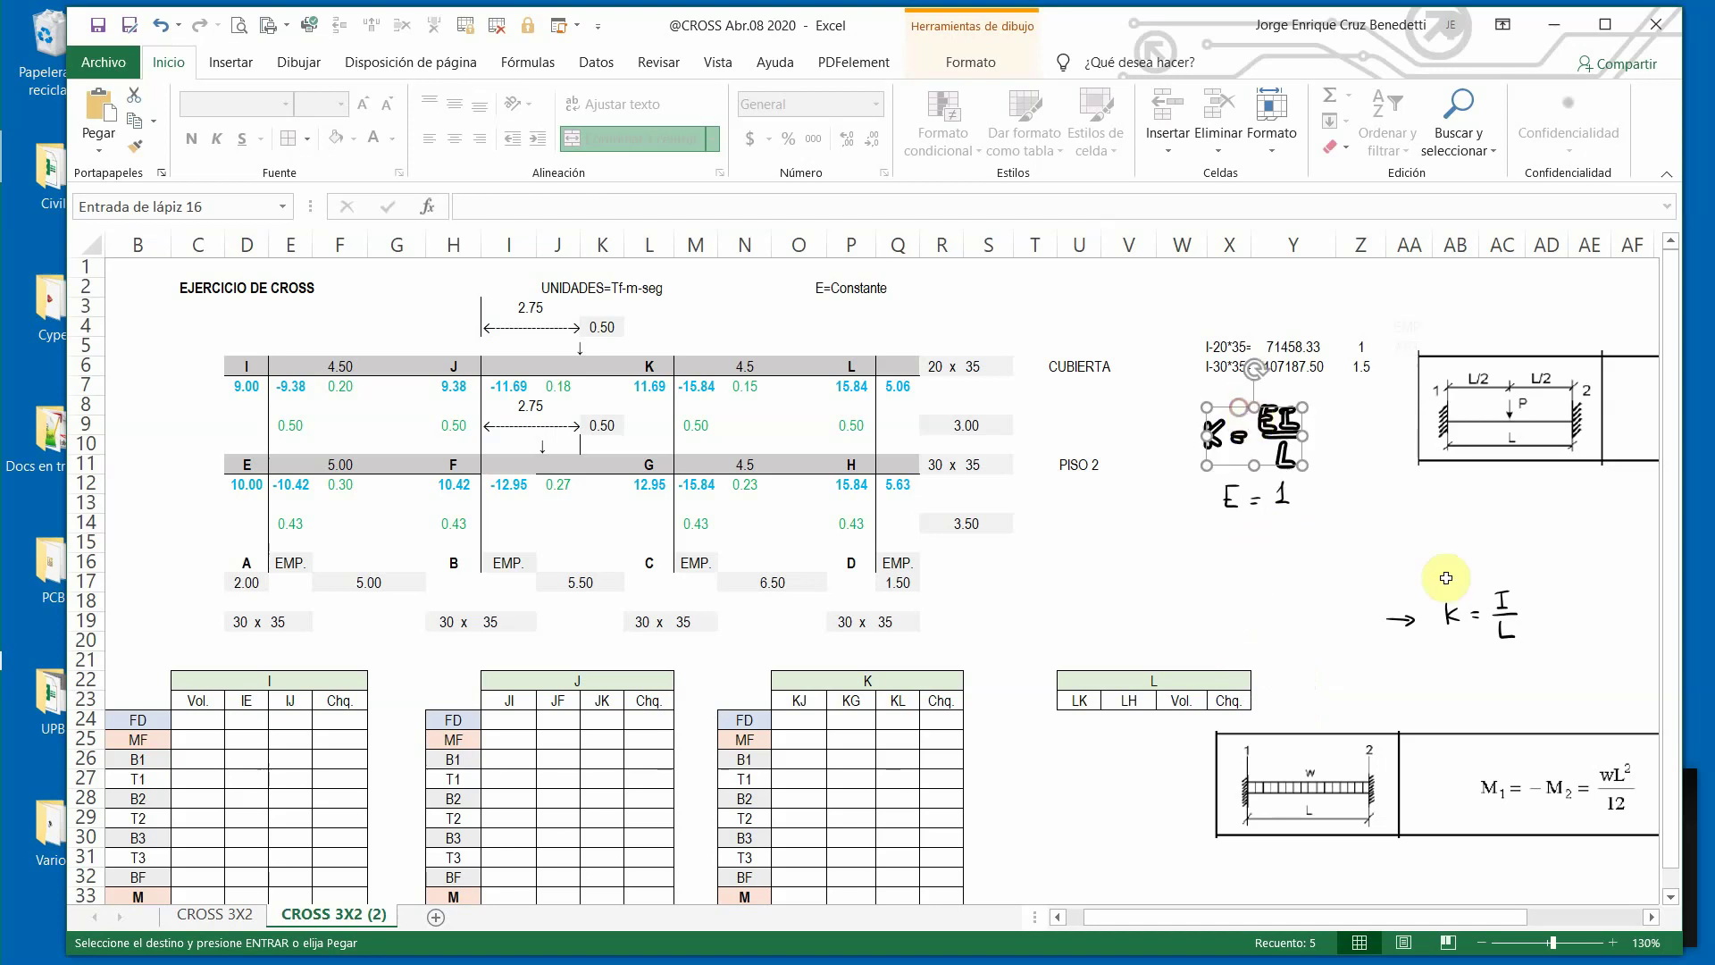
{"action": "left_click", "coordinate": [1457, 613]}
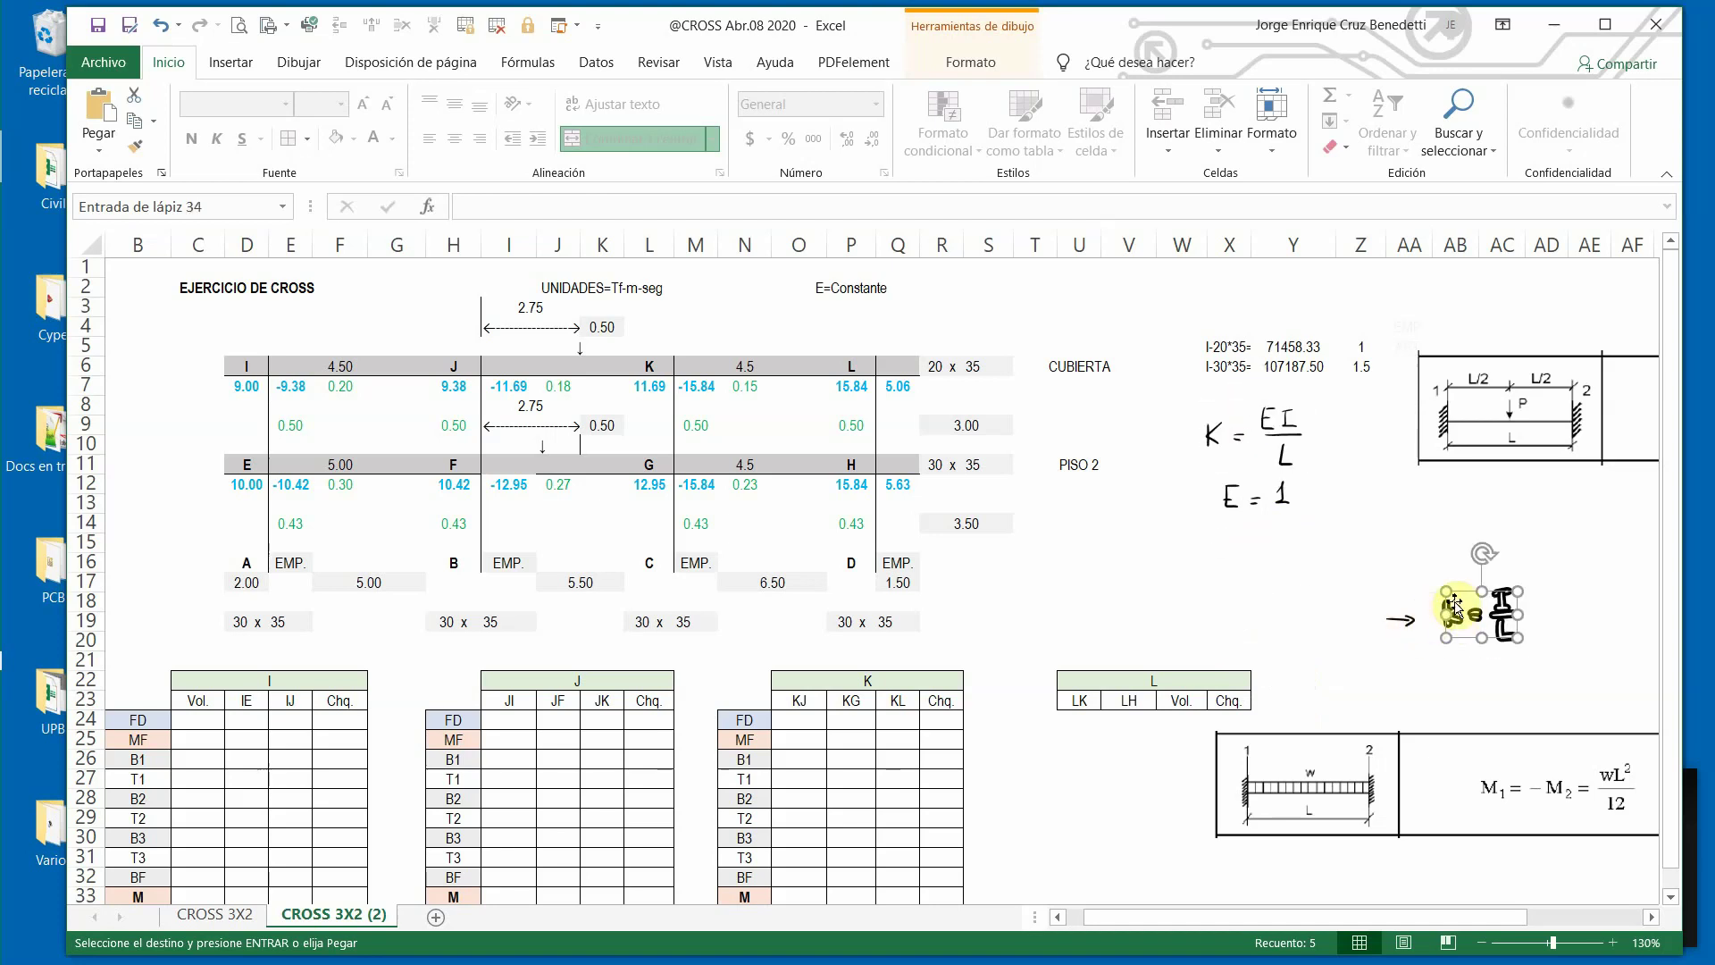
{"action": "mouse_move", "coordinate": [1462, 591]}
{"action": "left_mouse_down"}
{"action": "mouse_move", "coordinate": [1320, 511]}
{"action": "mouse_move", "coordinate": [1325, 398]}
{"action": "mouse_move", "coordinate": [1507, 418]}
{"action": "left_mouse_up"}
{"action": "left_click", "coordinate": [1404, 437]}
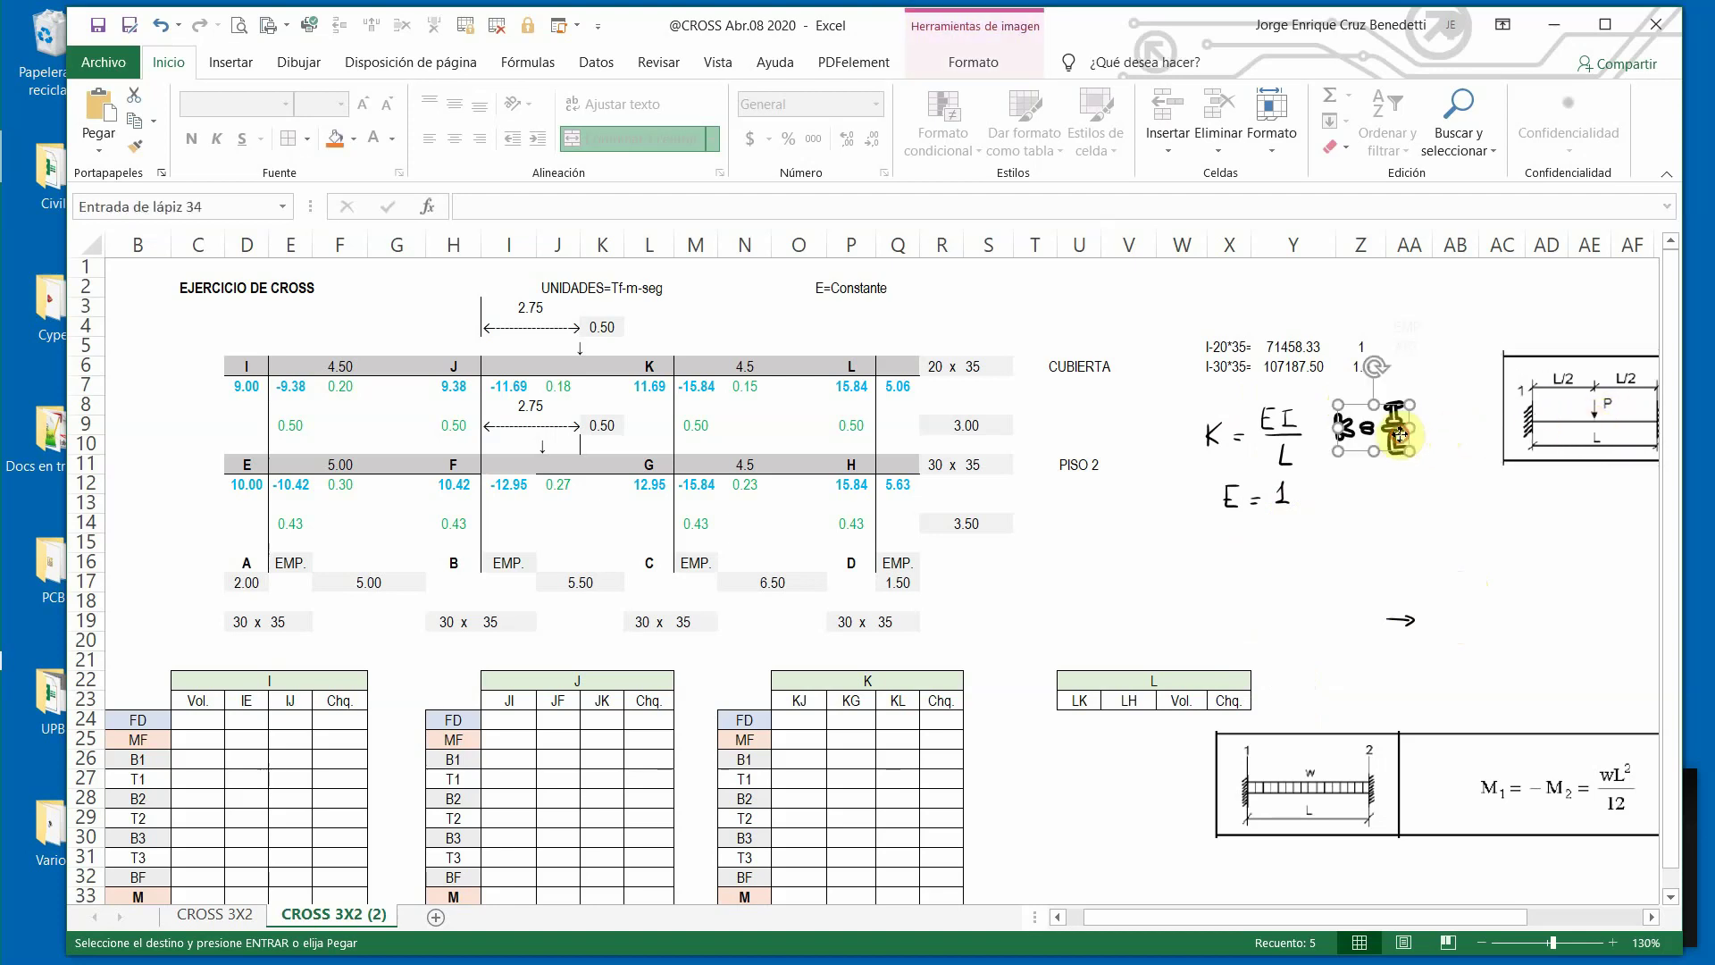
{"action": "left_click_drag", "start_coordinate": [1382, 428], "coordinate": [1415, 426]}
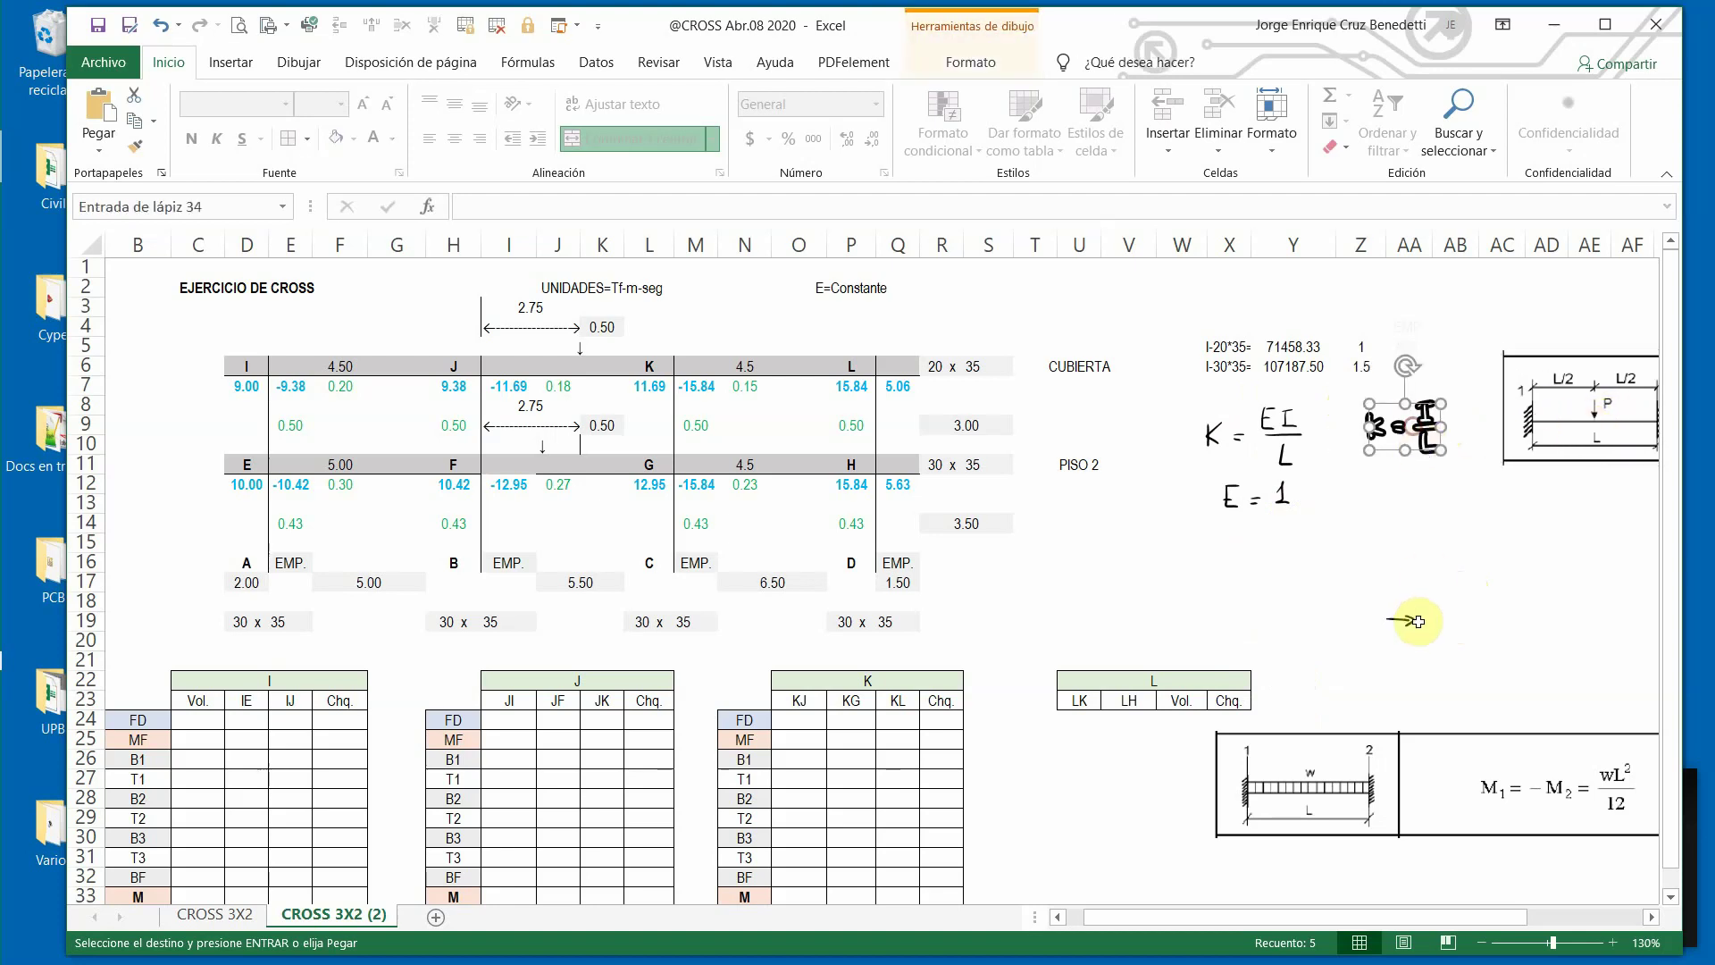
Place the handwritten arrow between the two K formulas and move the distributed-load beam picture to about rows 13 to 18, beneath the point-load picture.
{"action": "left_click", "coordinate": [1410, 621]}
{"action": "left_click_drag", "start_coordinate": [1394, 616], "coordinate": [1329, 434]}
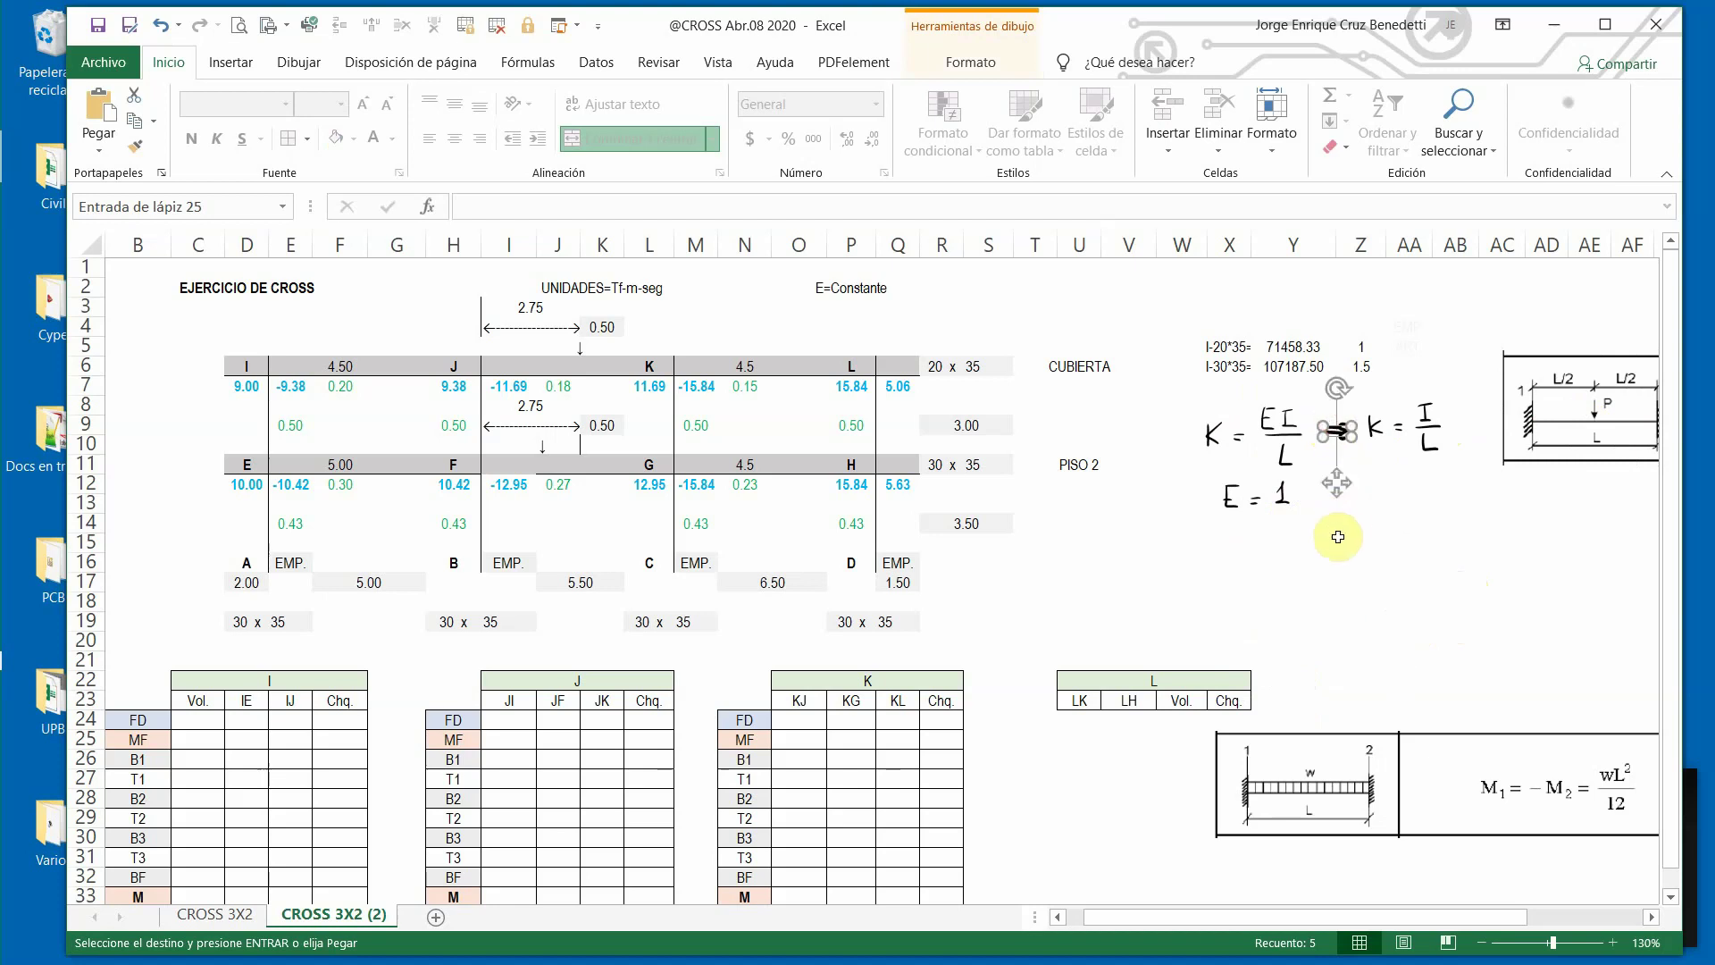
{"action": "left_click_drag", "start_coordinate": [1439, 742], "coordinate": [1549, 501]}
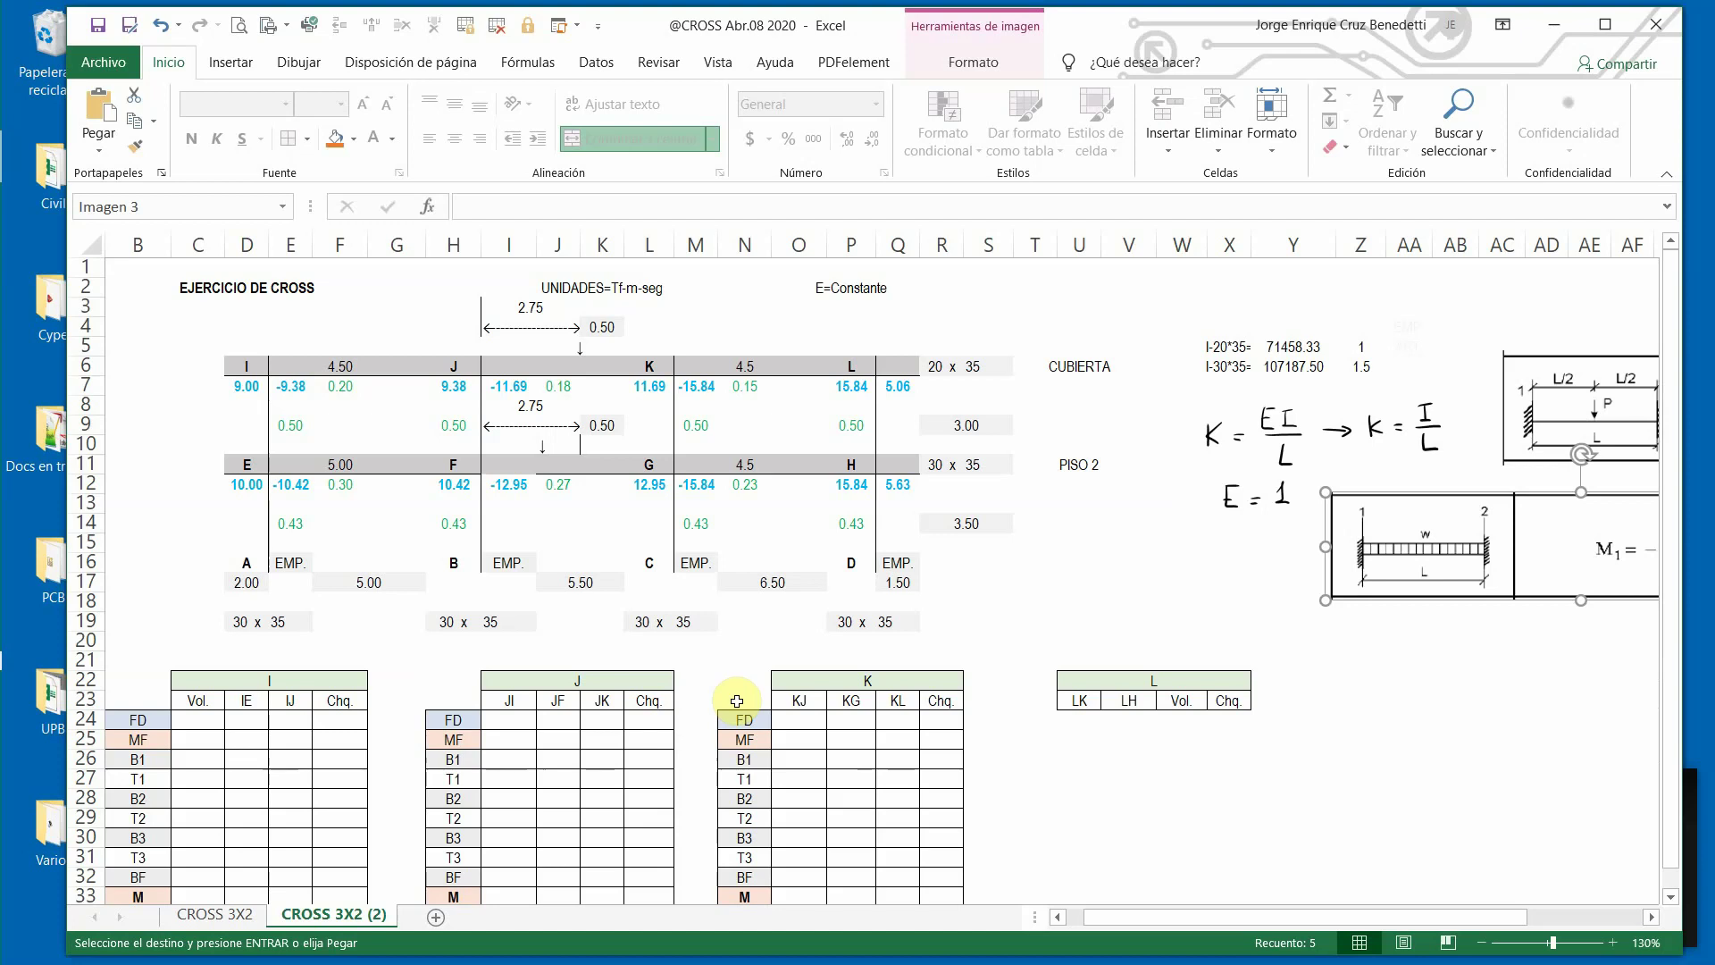
Copy the row labels FD to M from N24:N33 into T24 for the node L table.
{"action": "scroll", "coordinate": [741, 719], "scroll_direction": "down", "scroll_amount": 2}
{"action": "left_click_drag", "start_coordinate": [742, 598], "coordinate": [741, 774]}
{"action": "key", "text": "ctrl+v"}
{"action": "key", "text": "ctrl+c"}
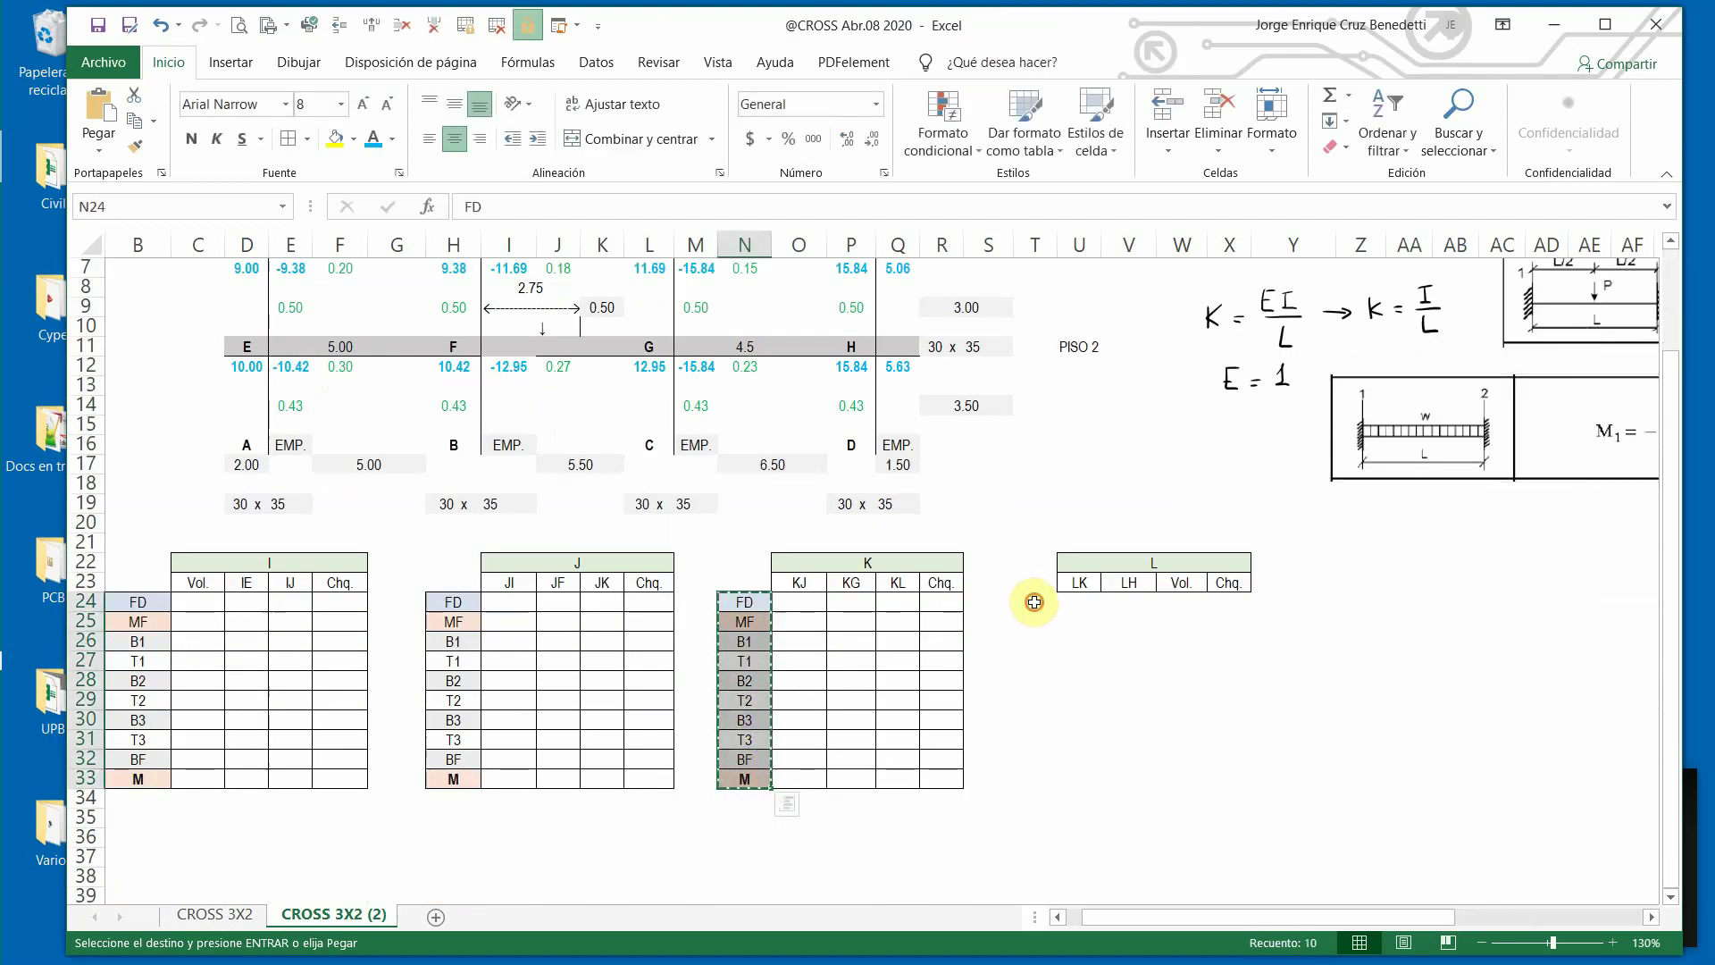
{"action": "left_click", "coordinate": [1035, 601]}
{"action": "key", "text": "ctrl+v"}
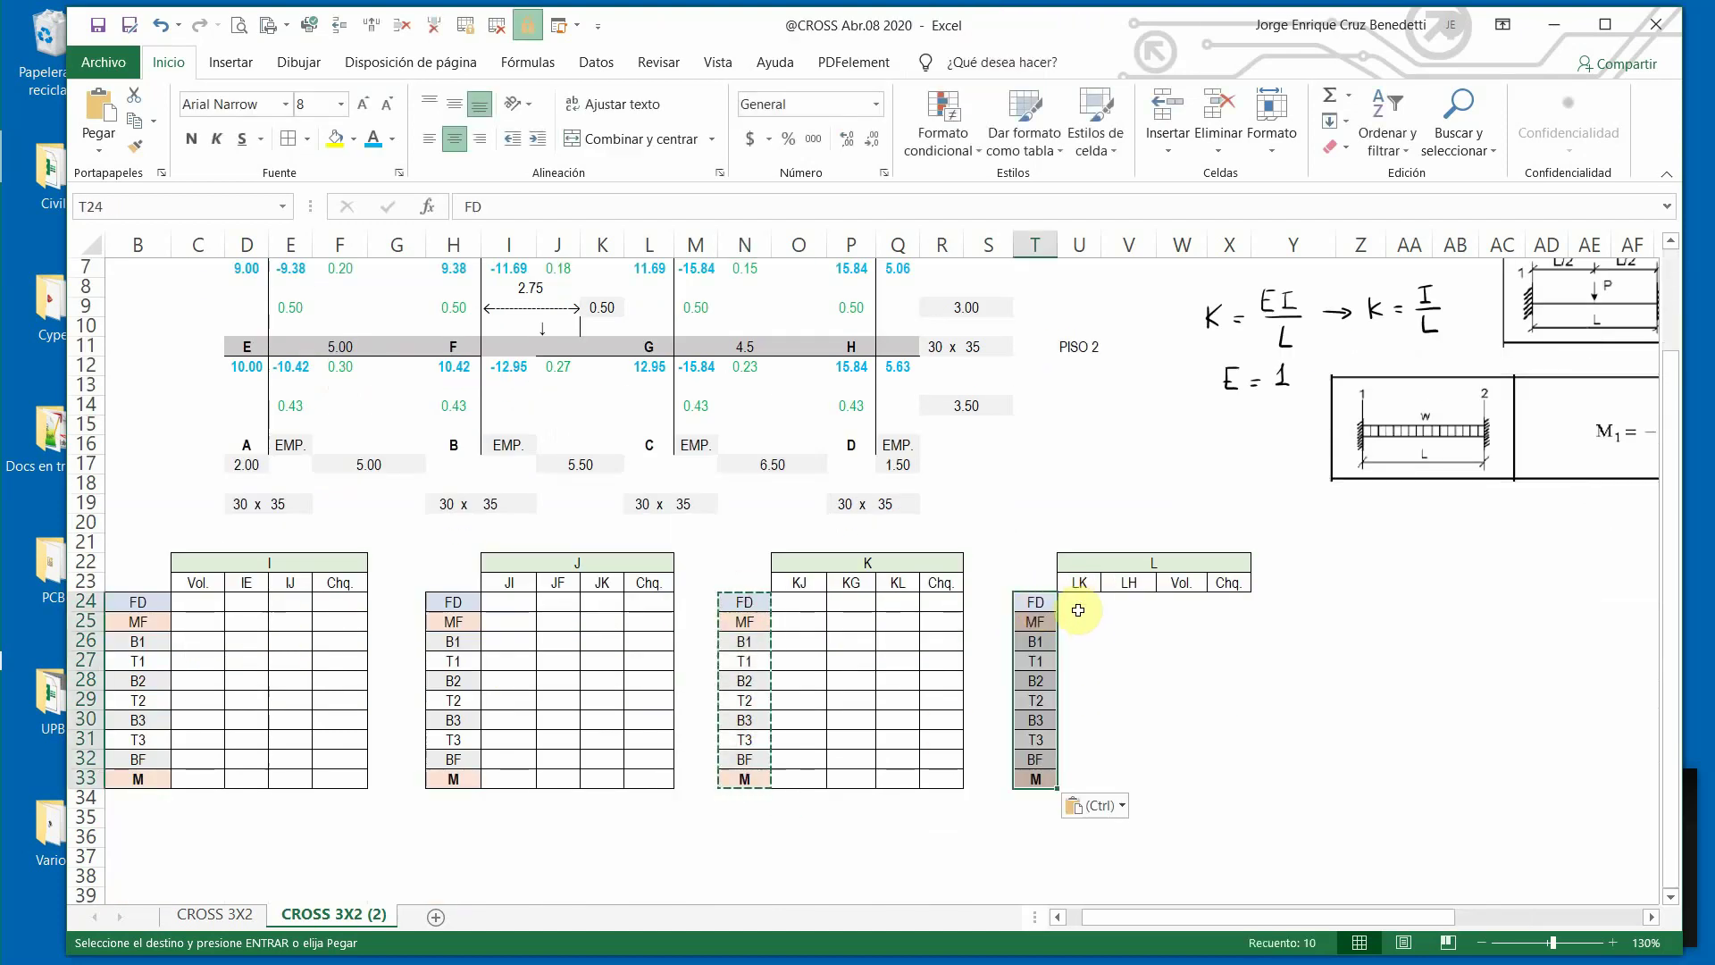
Apply all borders to U24:X33 to form the empty grid of the node L table.
{"action": "left_click_drag", "start_coordinate": [1078, 605], "coordinate": [1230, 786]}
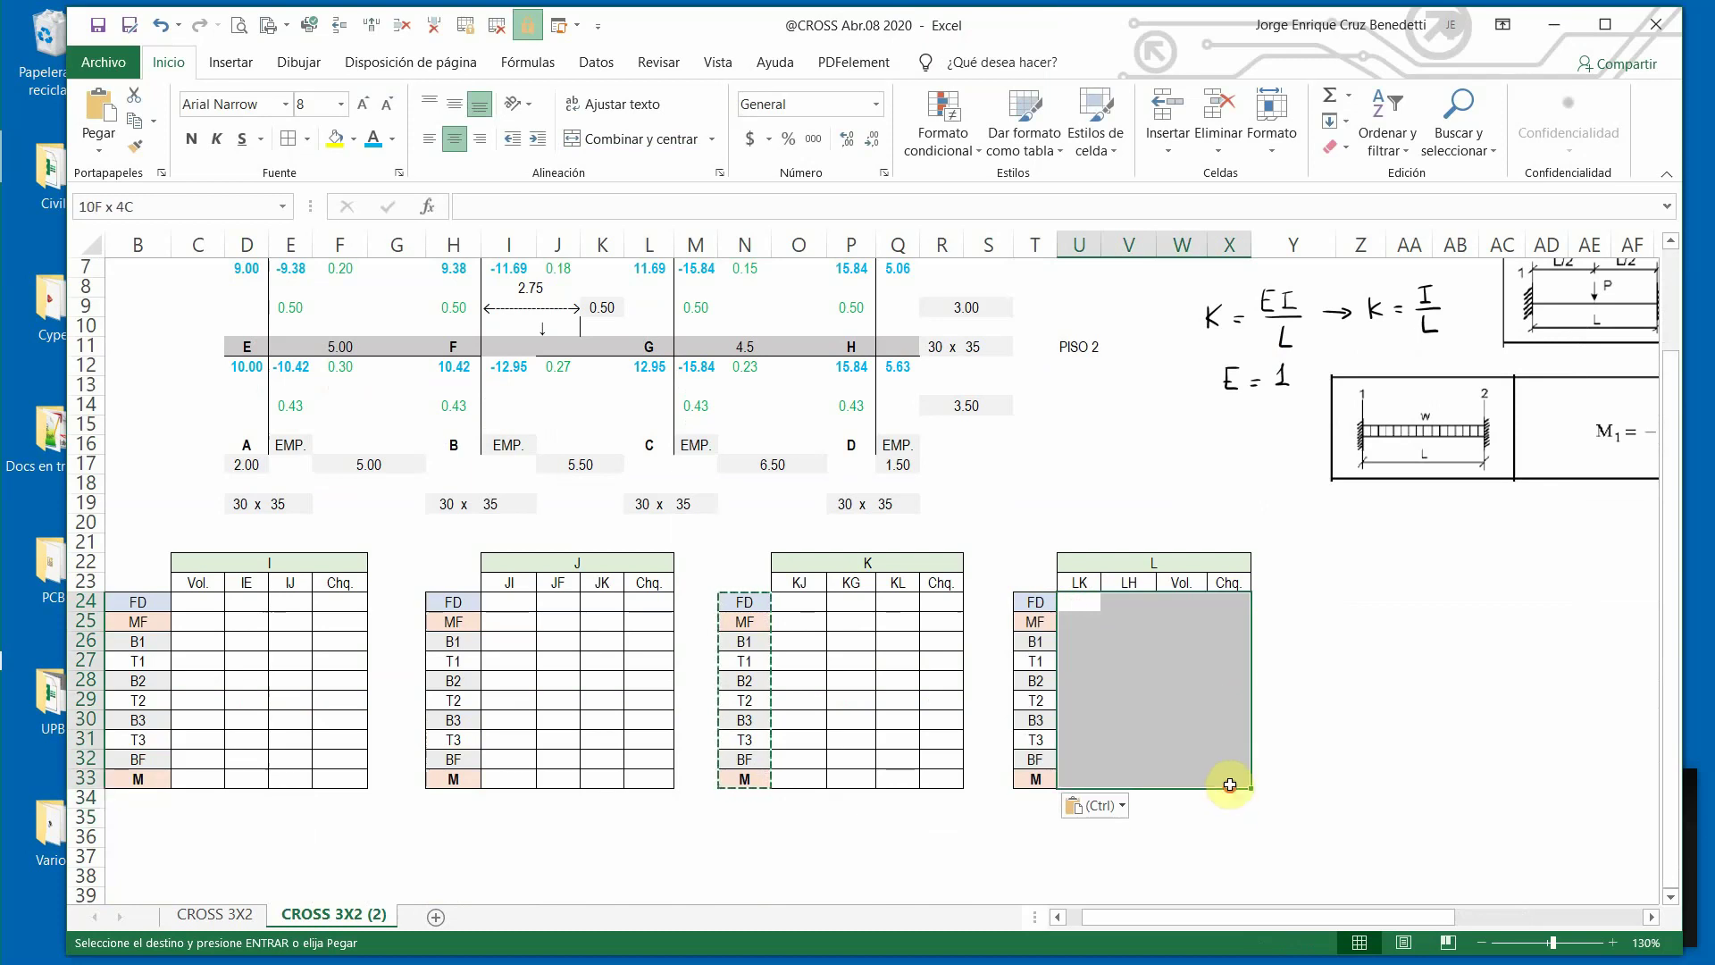
{"action": "left_click", "coordinate": [290, 141]}
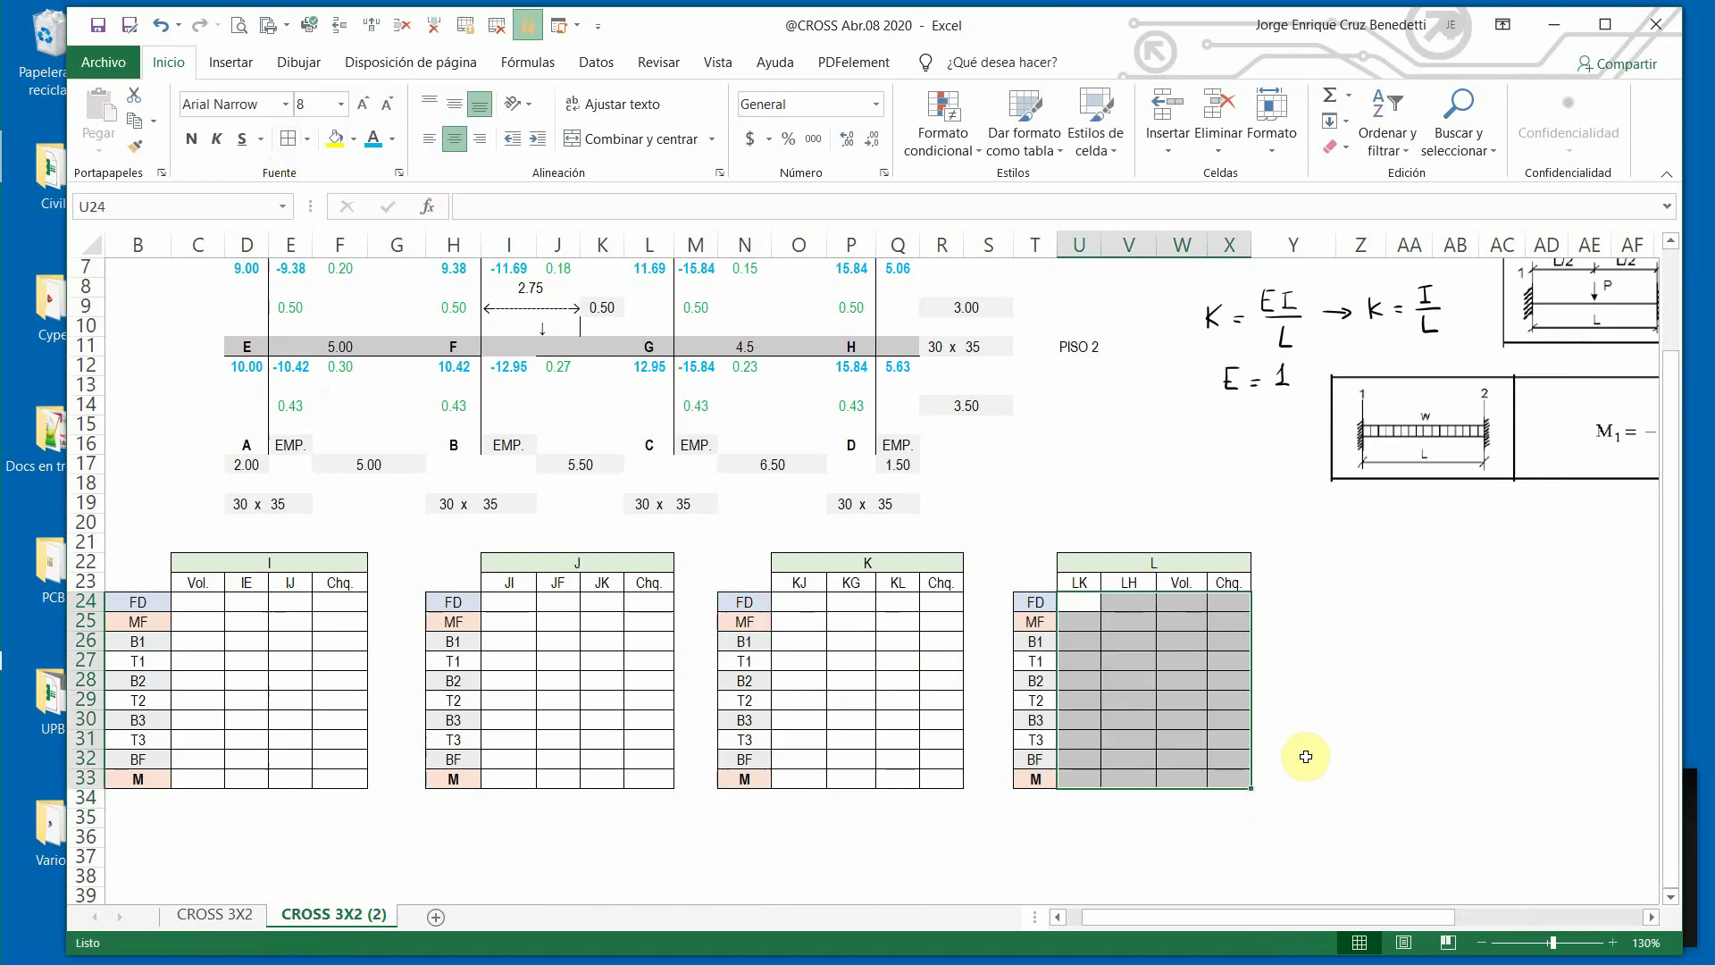
{"action": "scroll", "coordinate": [270, 804], "scroll_direction": "down", "scroll_amount": 1}
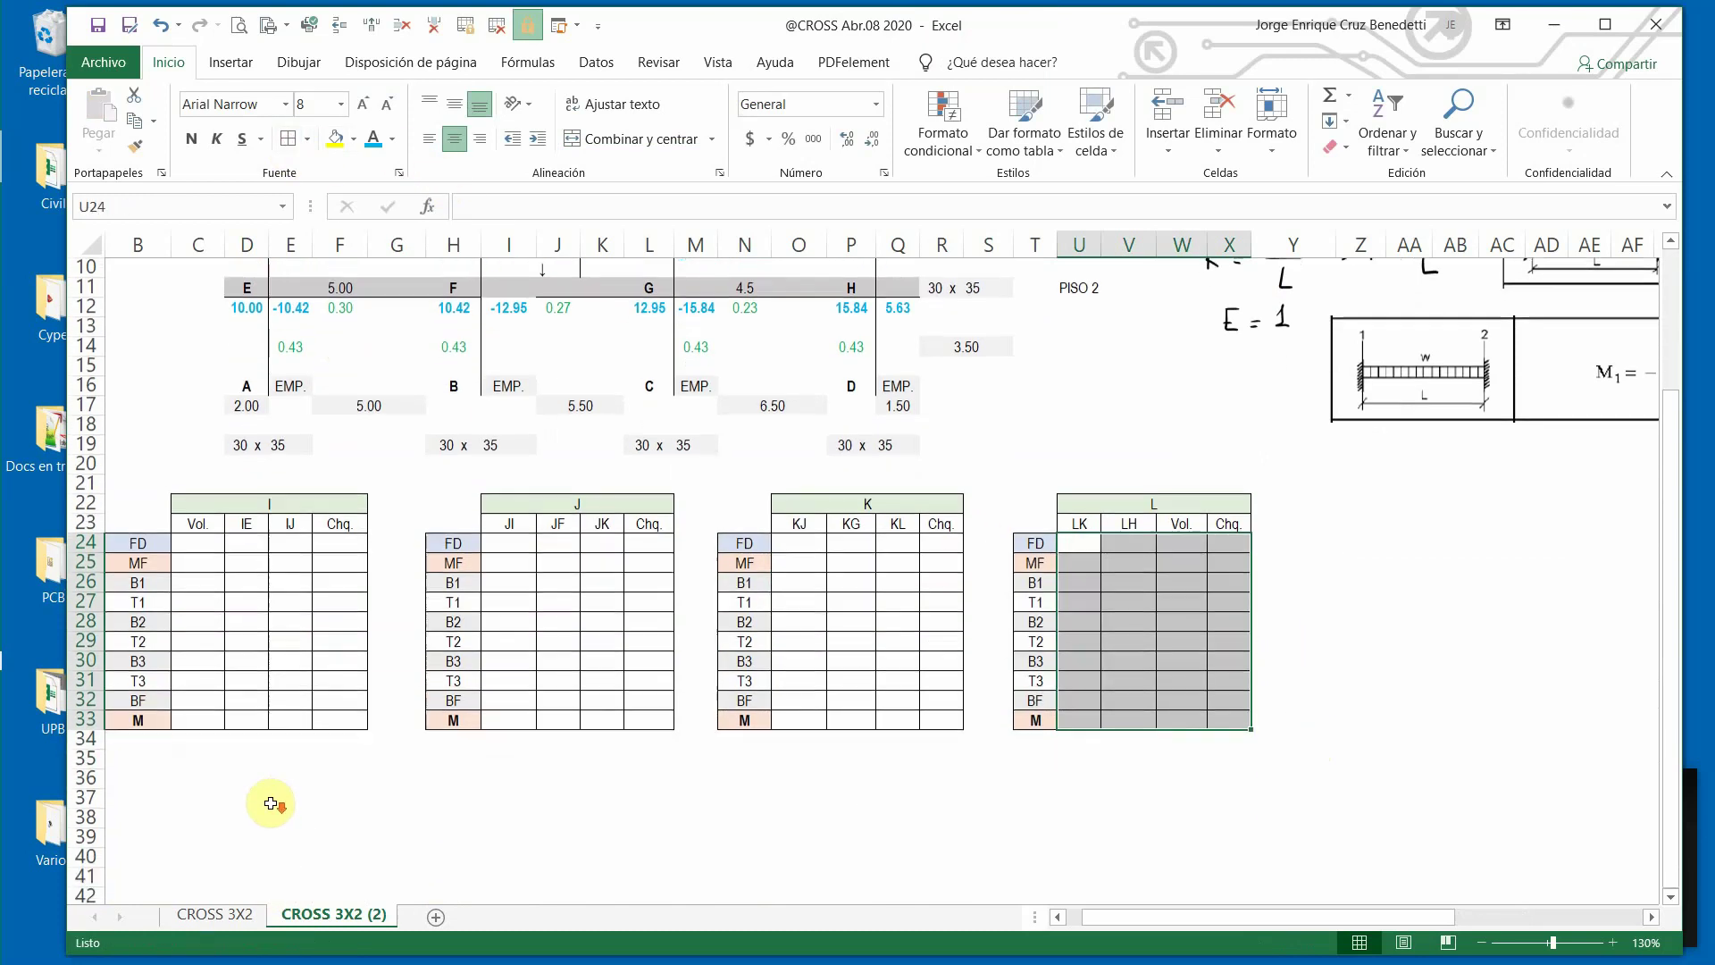
{"action": "scroll", "coordinate": [554, 626], "scroll_direction": "up", "scroll_amount": 3}
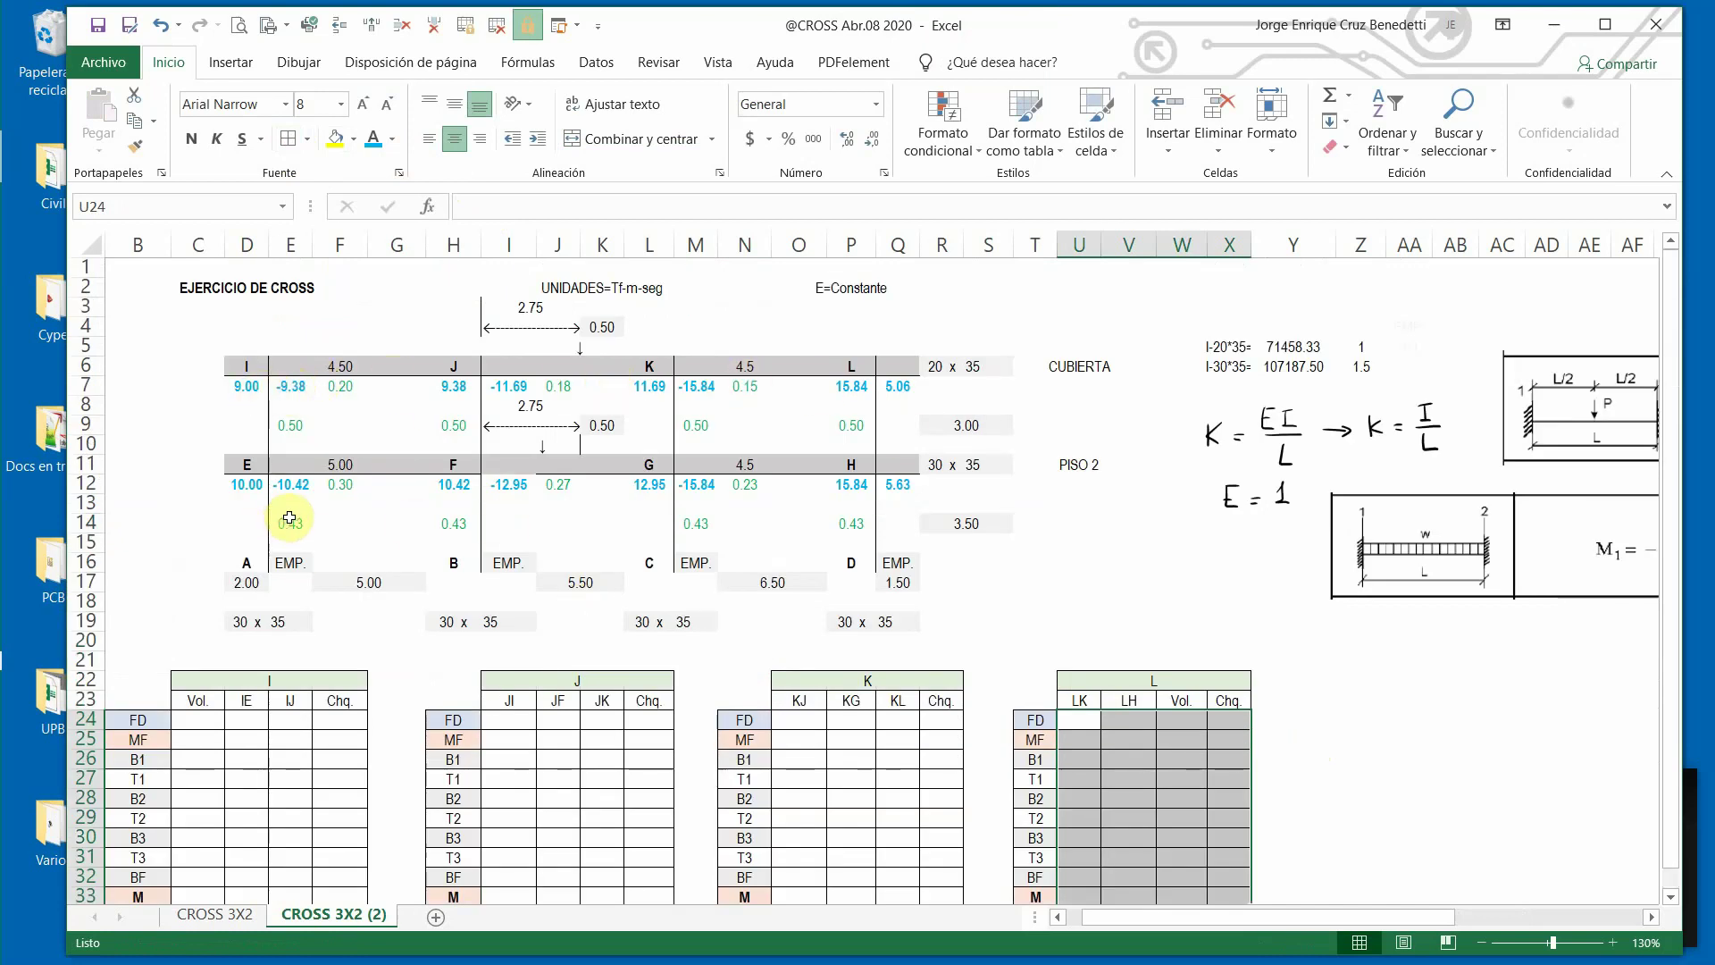
{"action": "scroll", "coordinate": [289, 519], "scroll_direction": "down", "scroll_amount": 1}
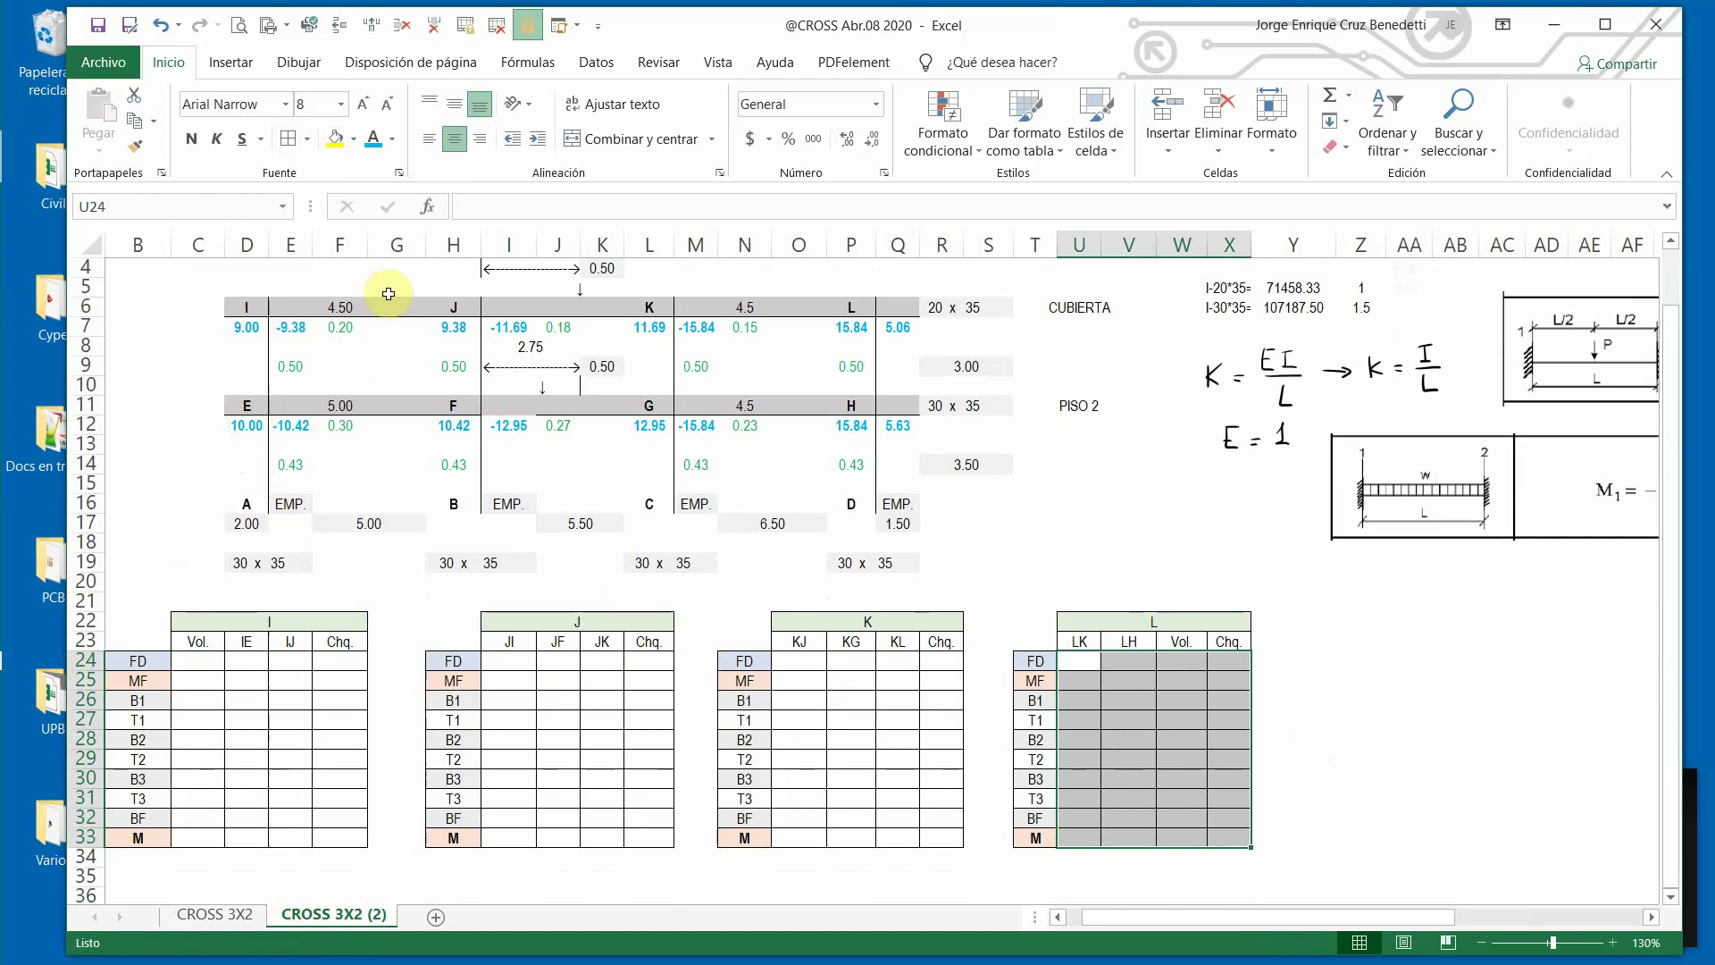
{"action": "scroll", "coordinate": [557, 506], "scroll_direction": "down", "scroll_amount": 2}
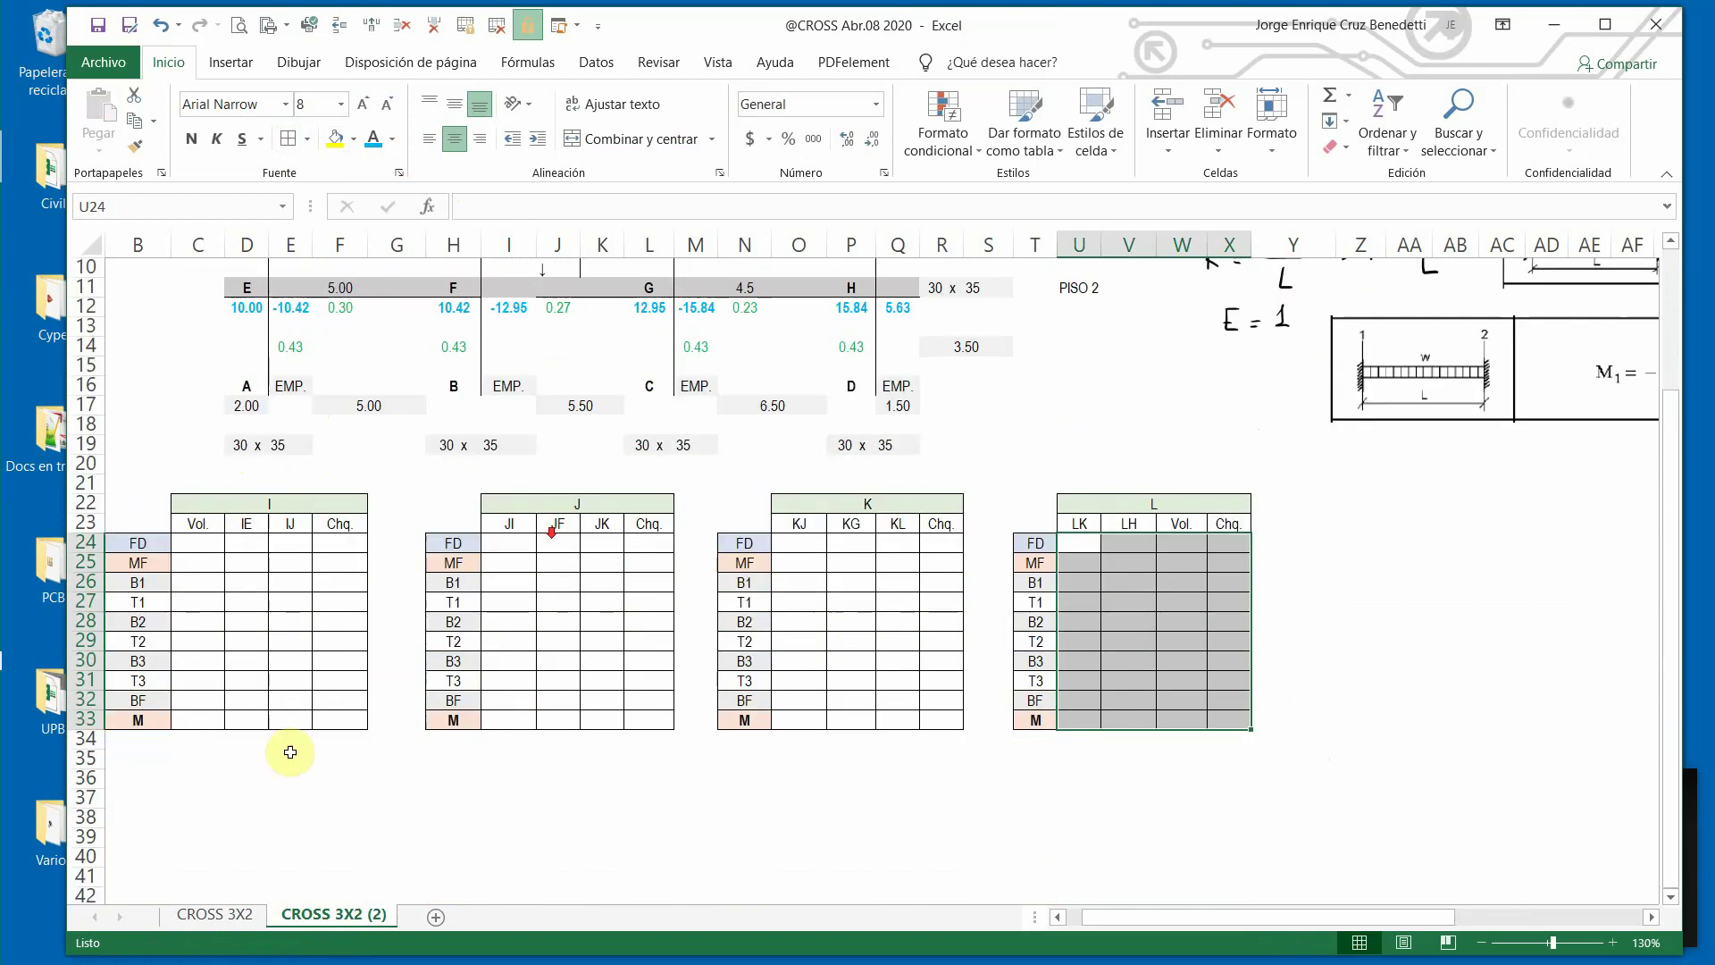
Copy the node E header block B35:F36 from the CROSS 3X2 sheet into C36 of CROSS 3X2 (2).
{"action": "left_click", "coordinate": [214, 914]}
{"action": "scroll", "coordinate": [315, 782], "scroll_direction": "down", "scroll_amount": 3}
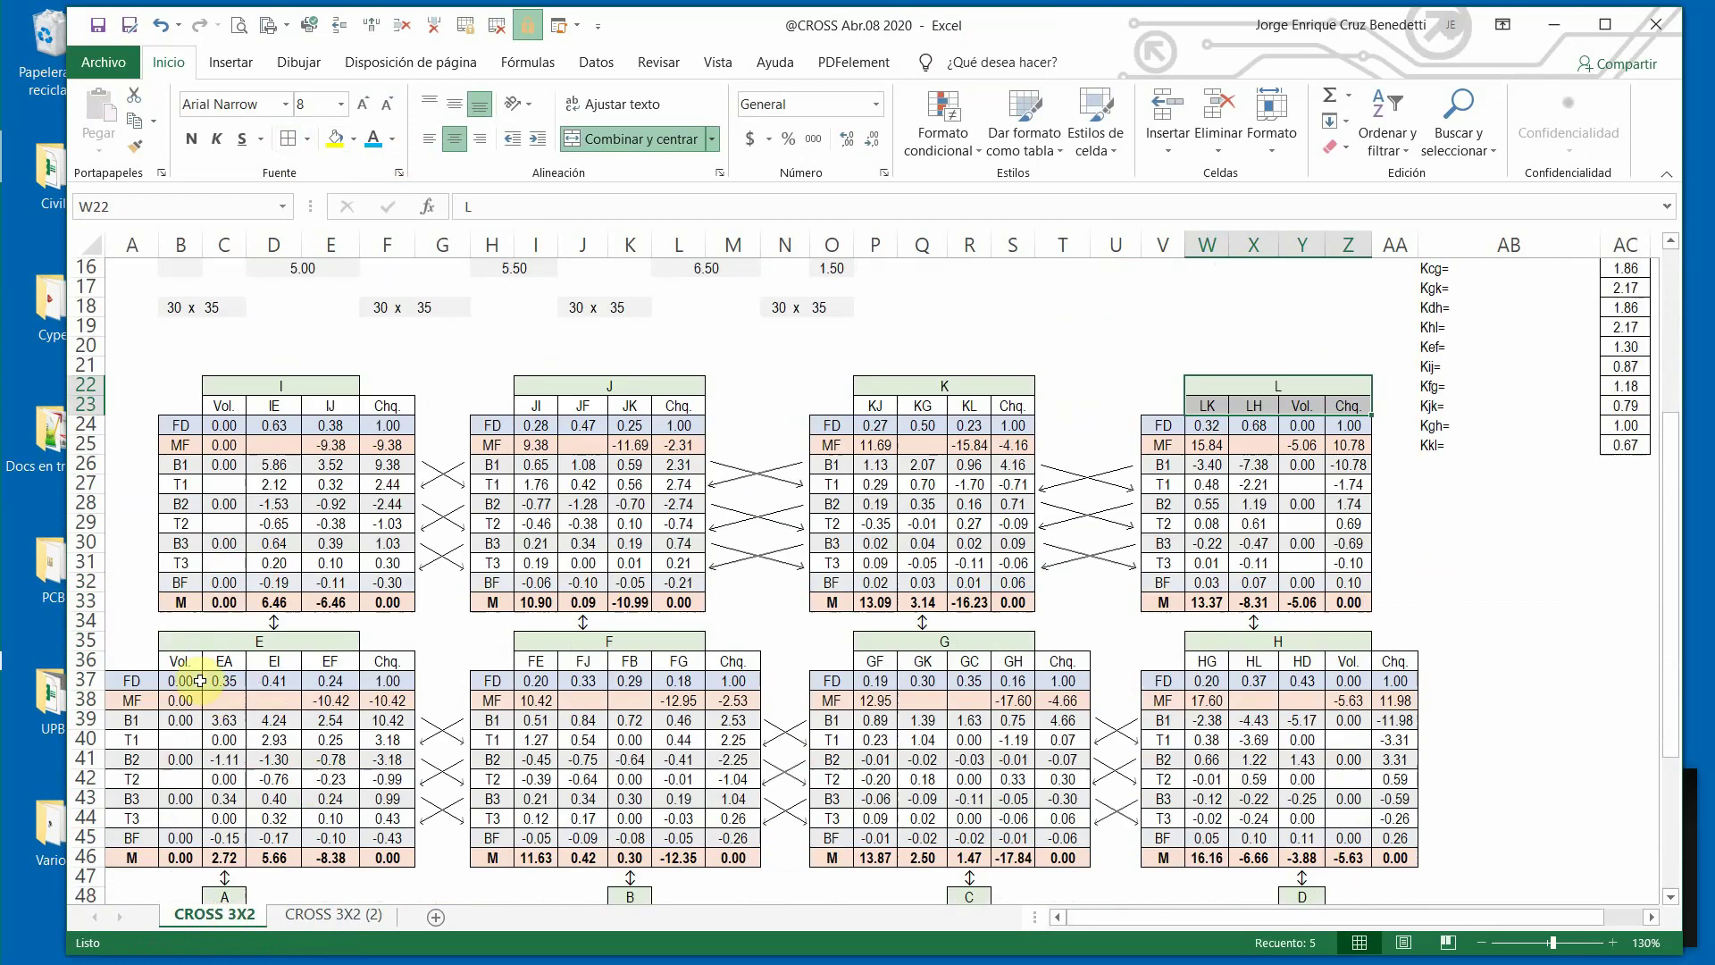
{"action": "left_click", "coordinate": [174, 641]}
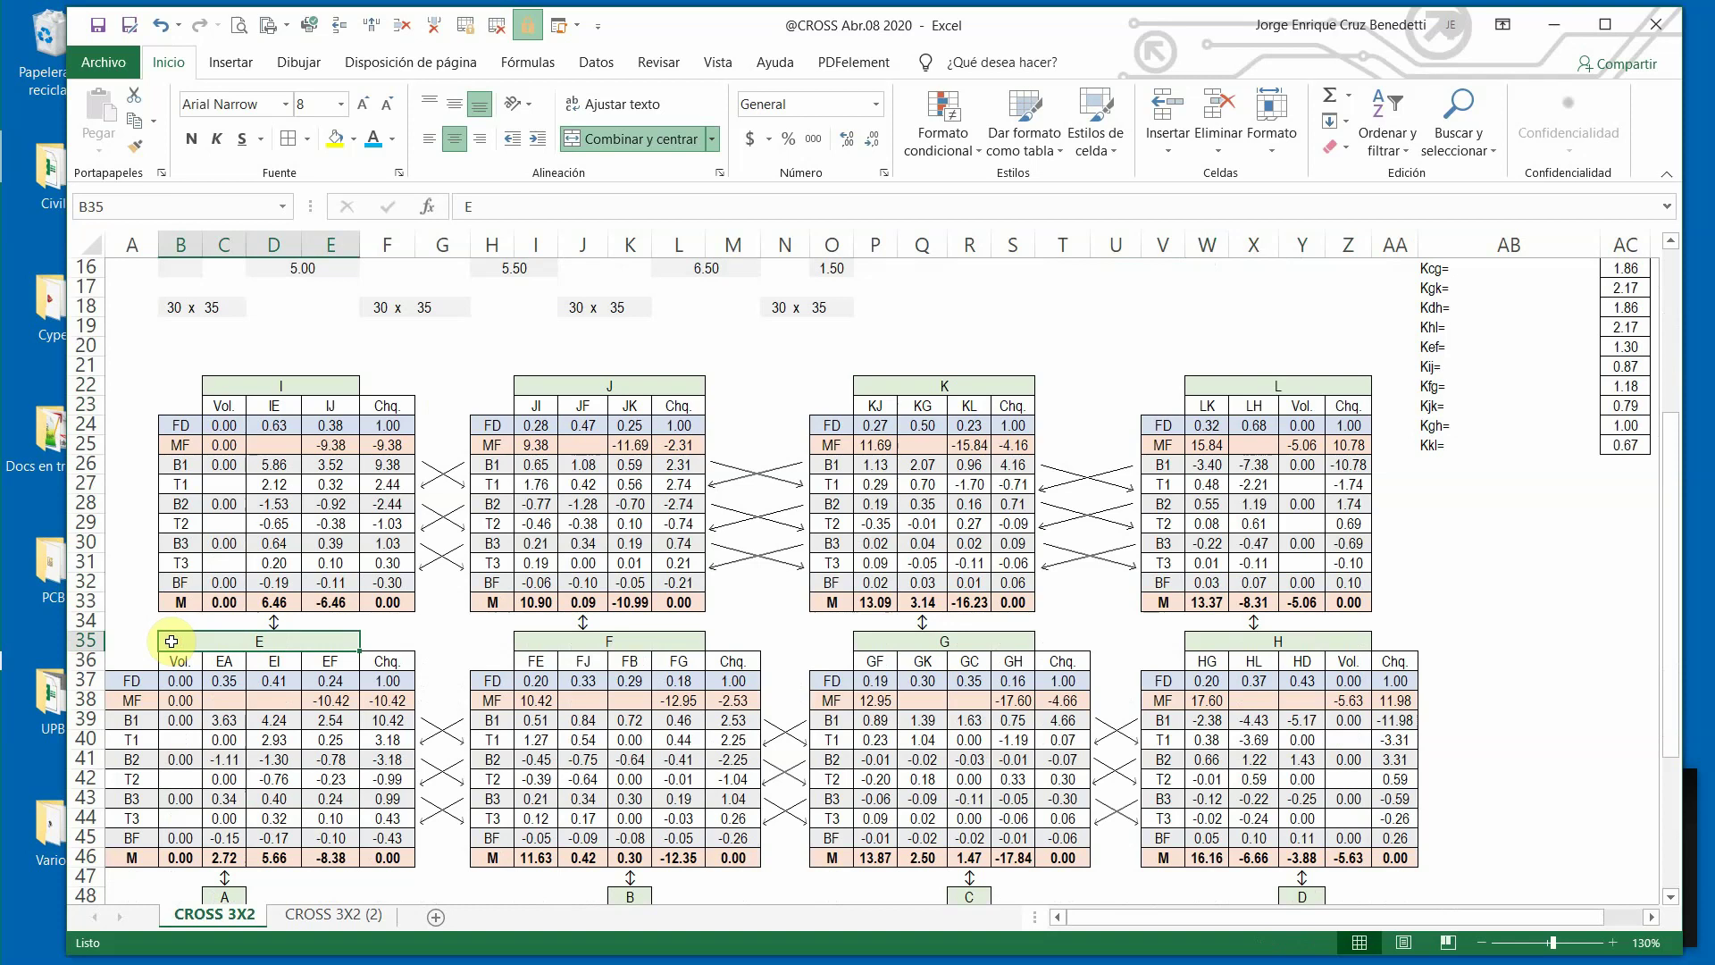
{"action": "left_click_drag", "start_coordinate": [171, 642], "coordinate": [375, 660]}
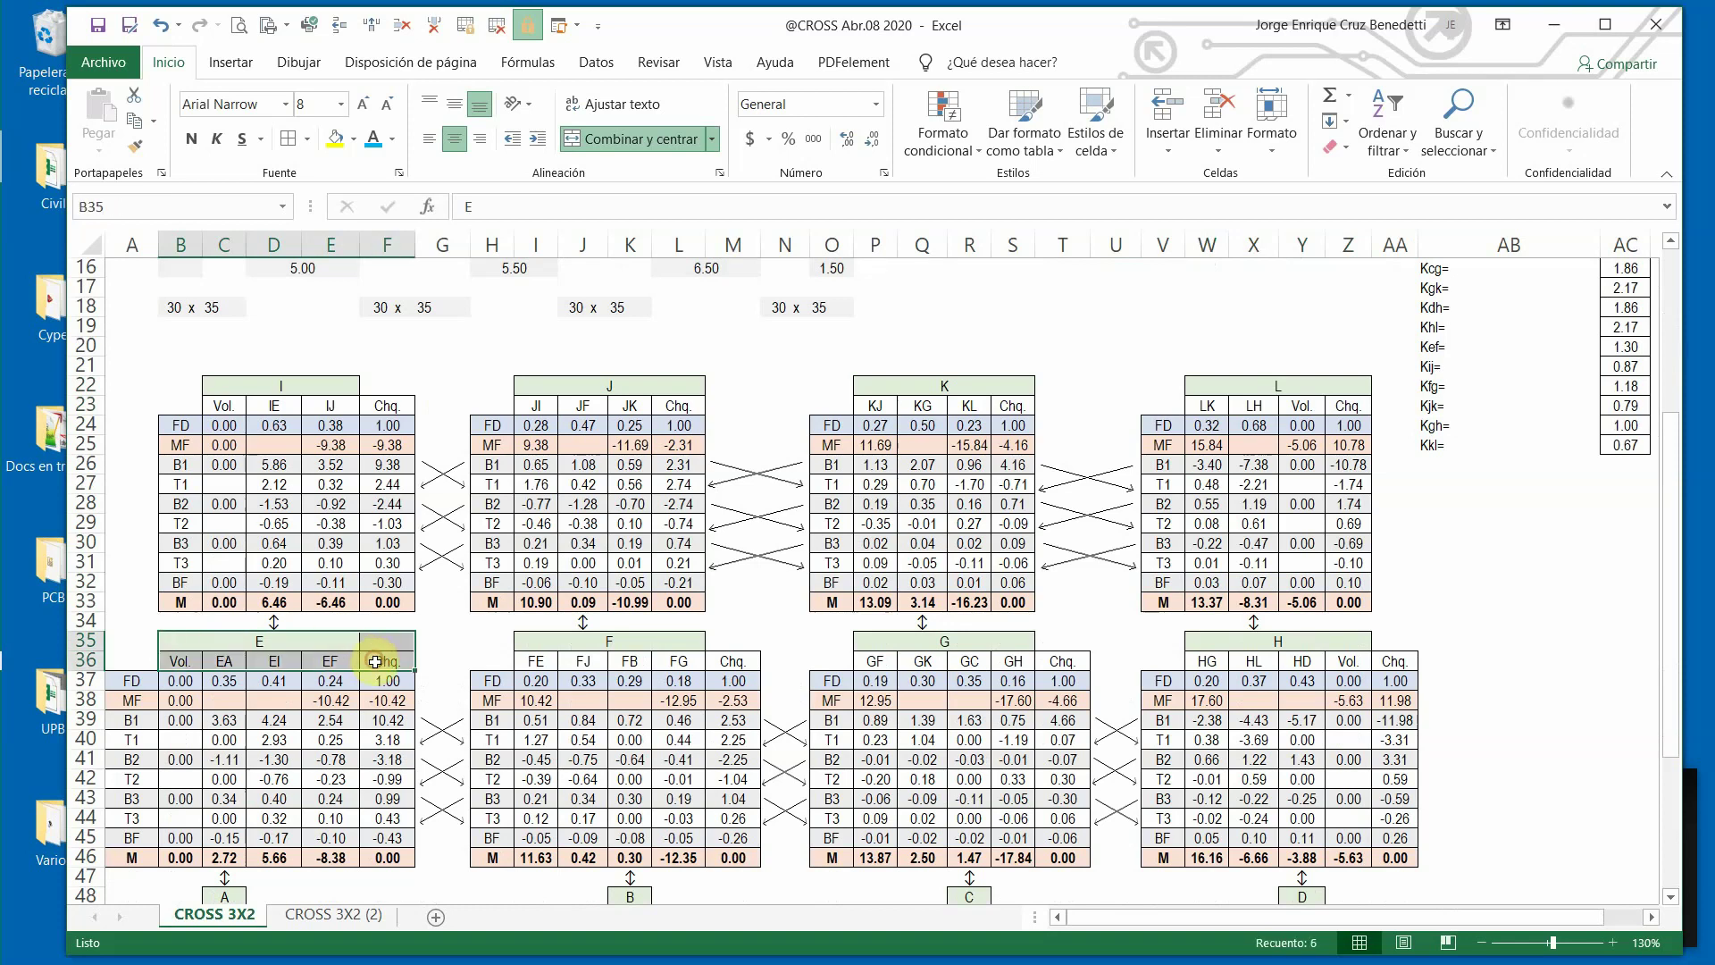
{"action": "key", "text": "ctrl+c"}
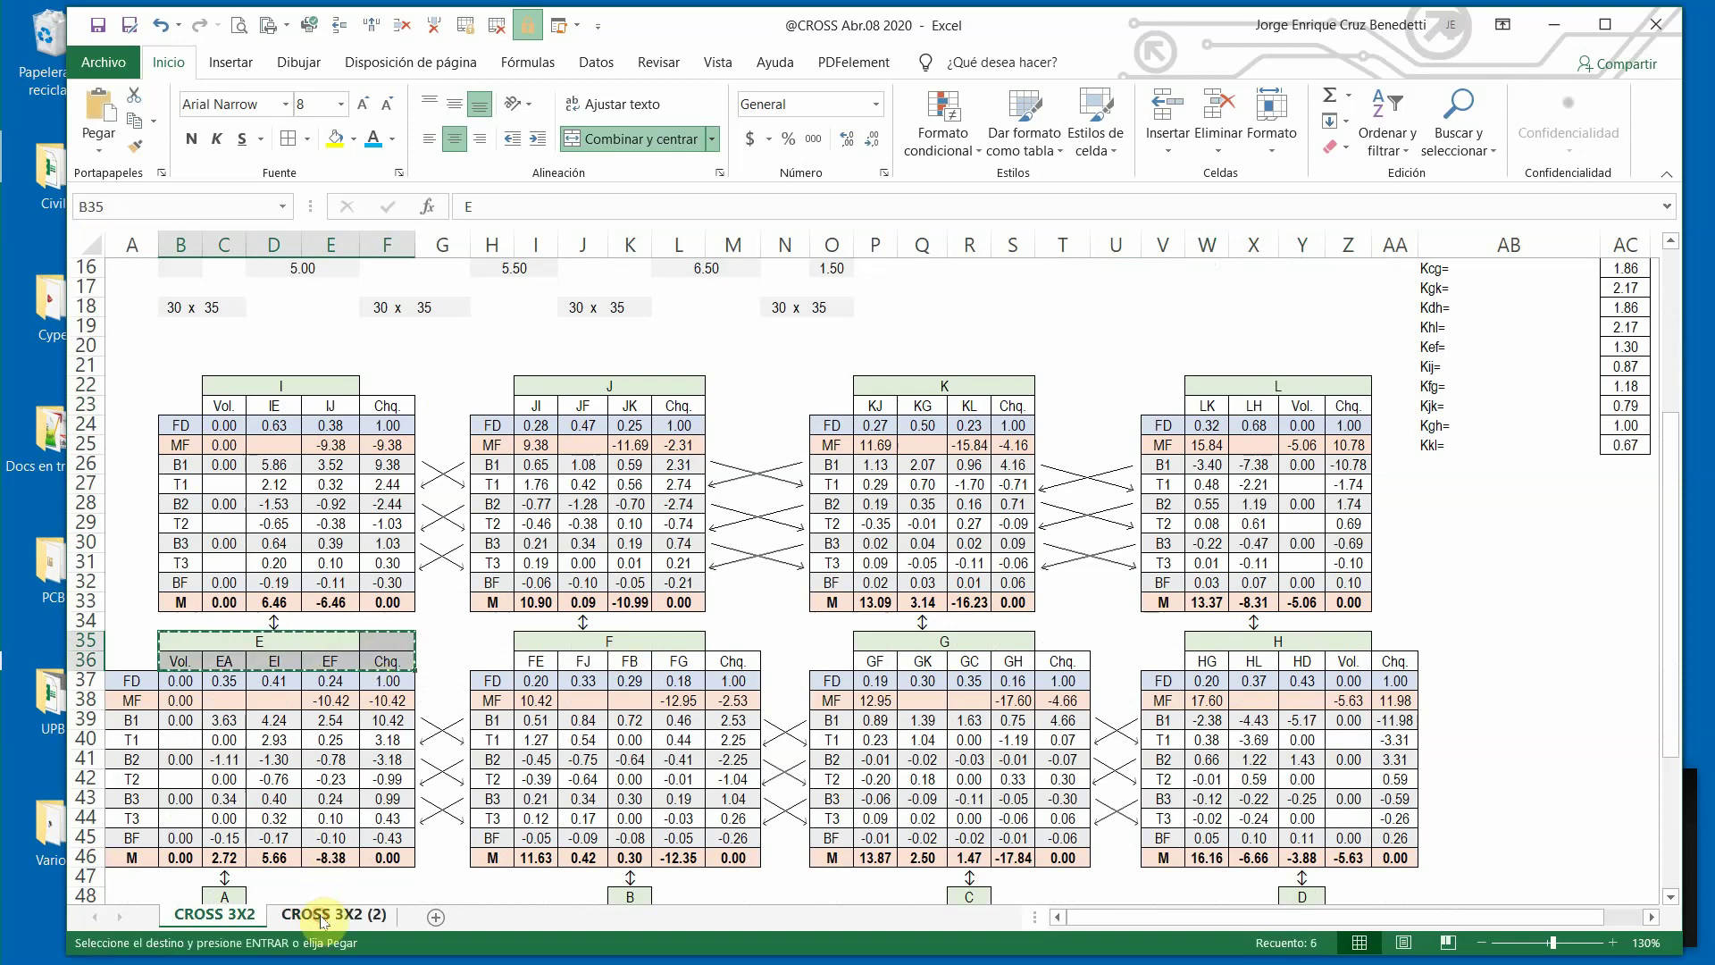
{"action": "left_click", "coordinate": [323, 917]}
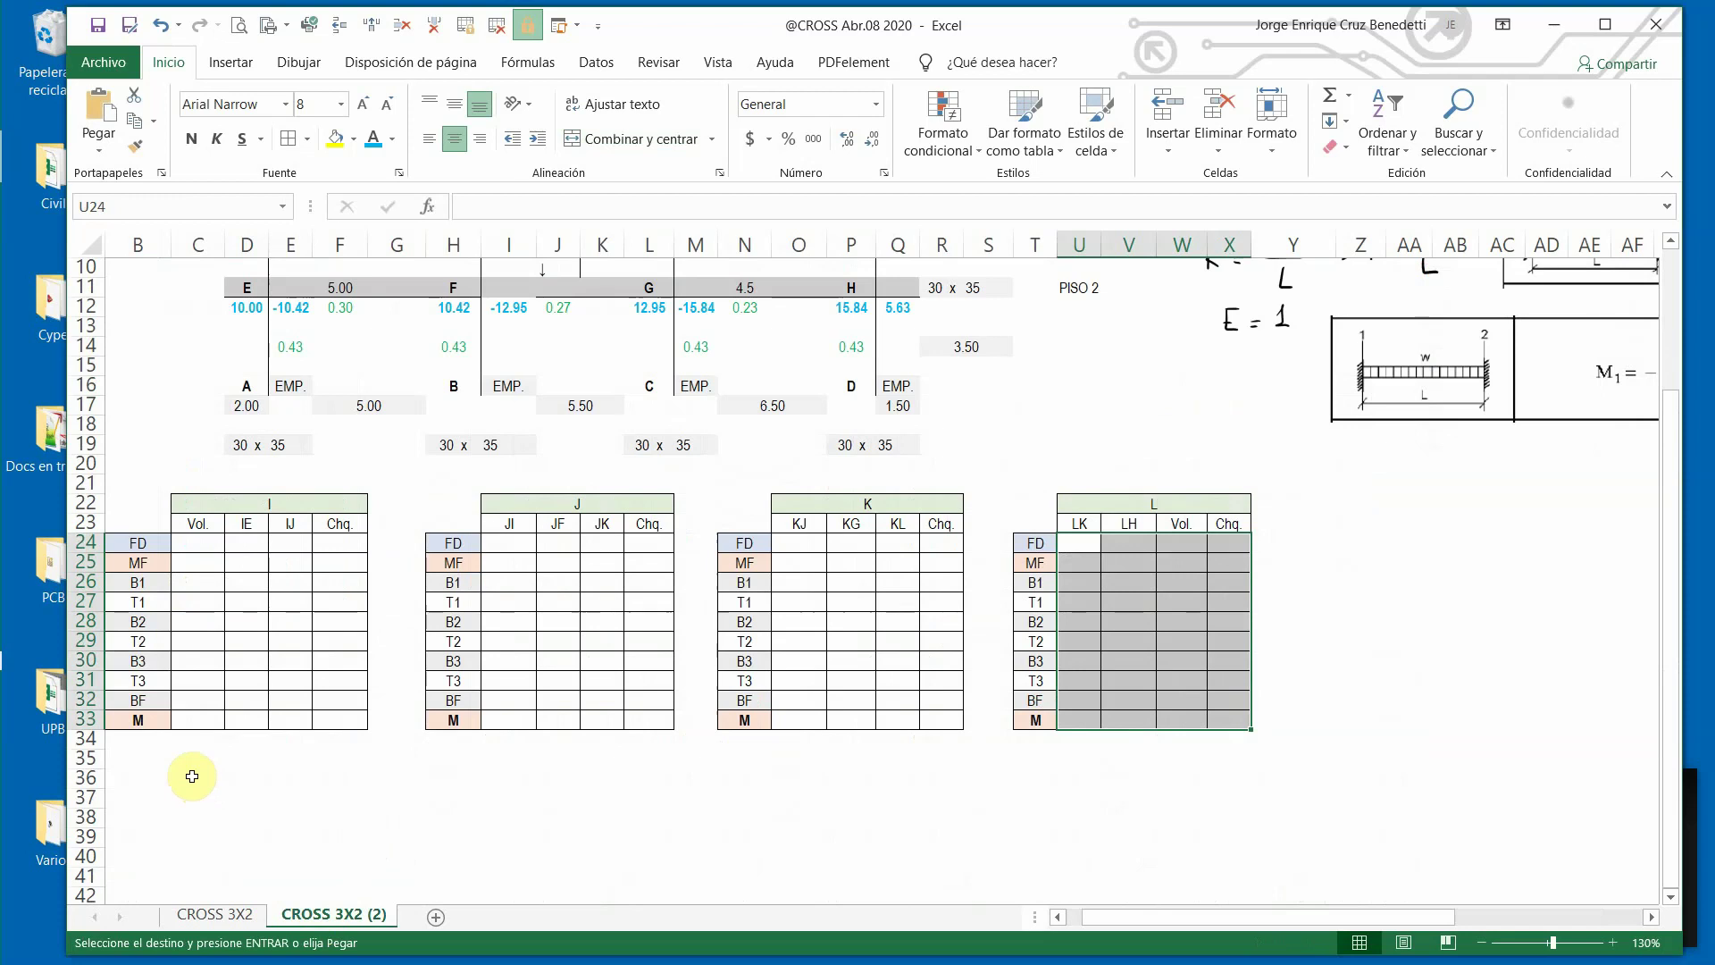
{"action": "left_click", "coordinate": [190, 770]}
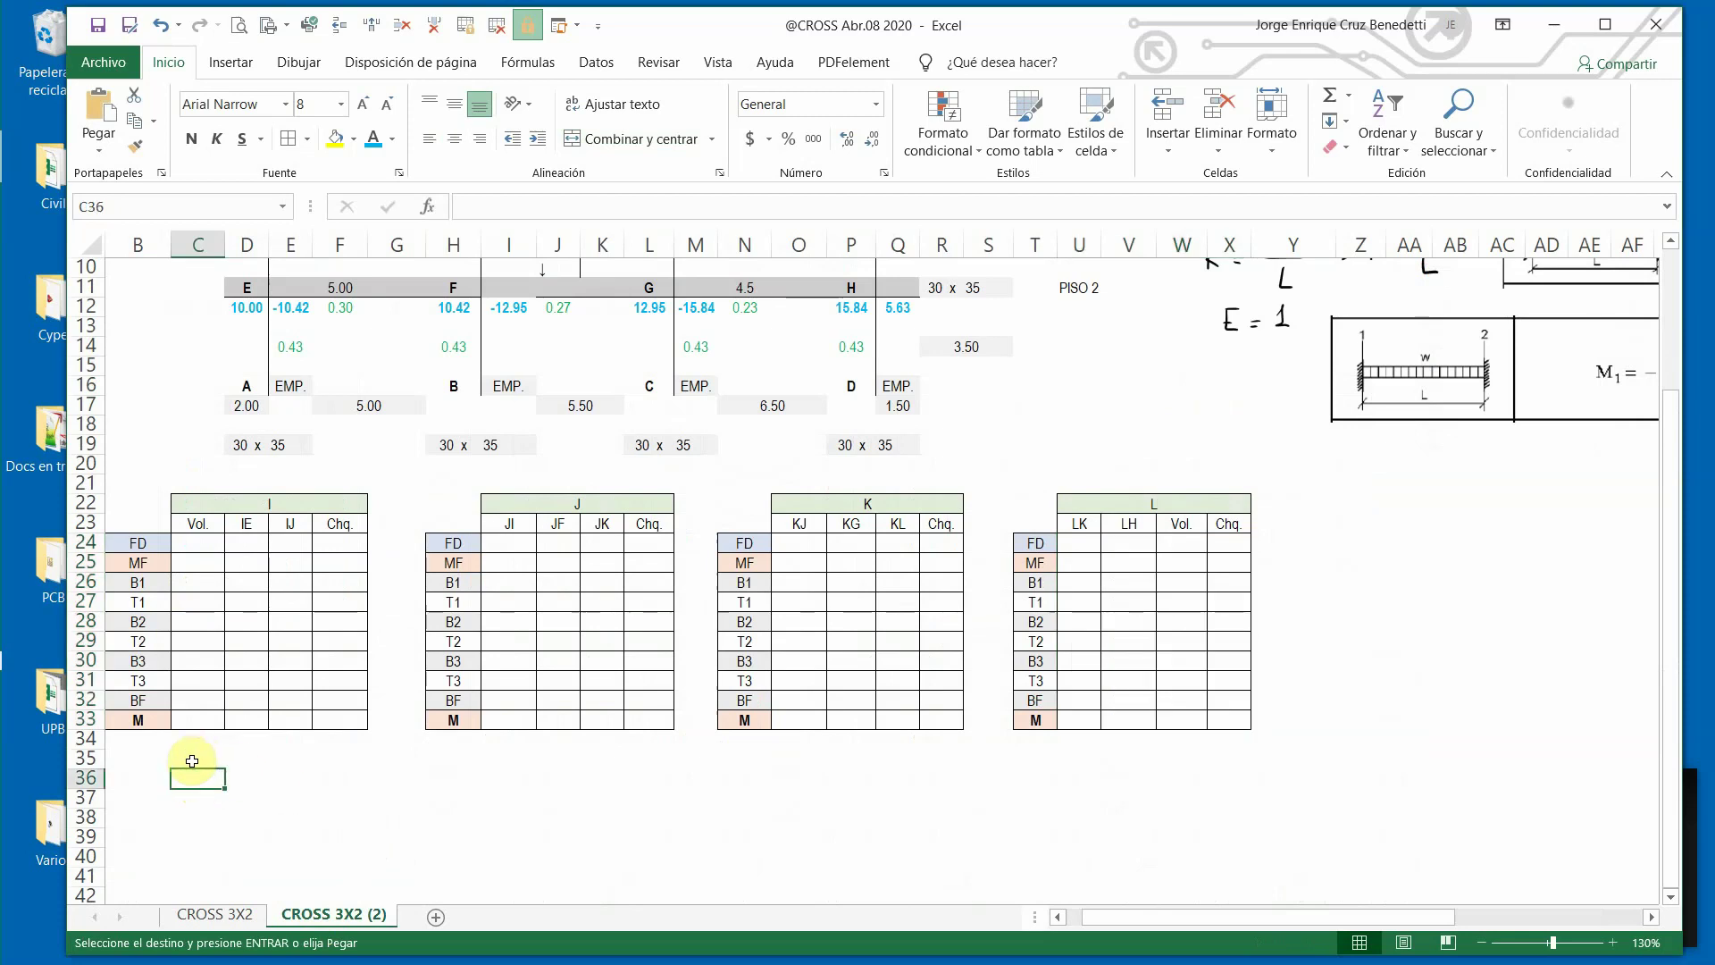
{"action": "key", "text": "ctrl+v"}
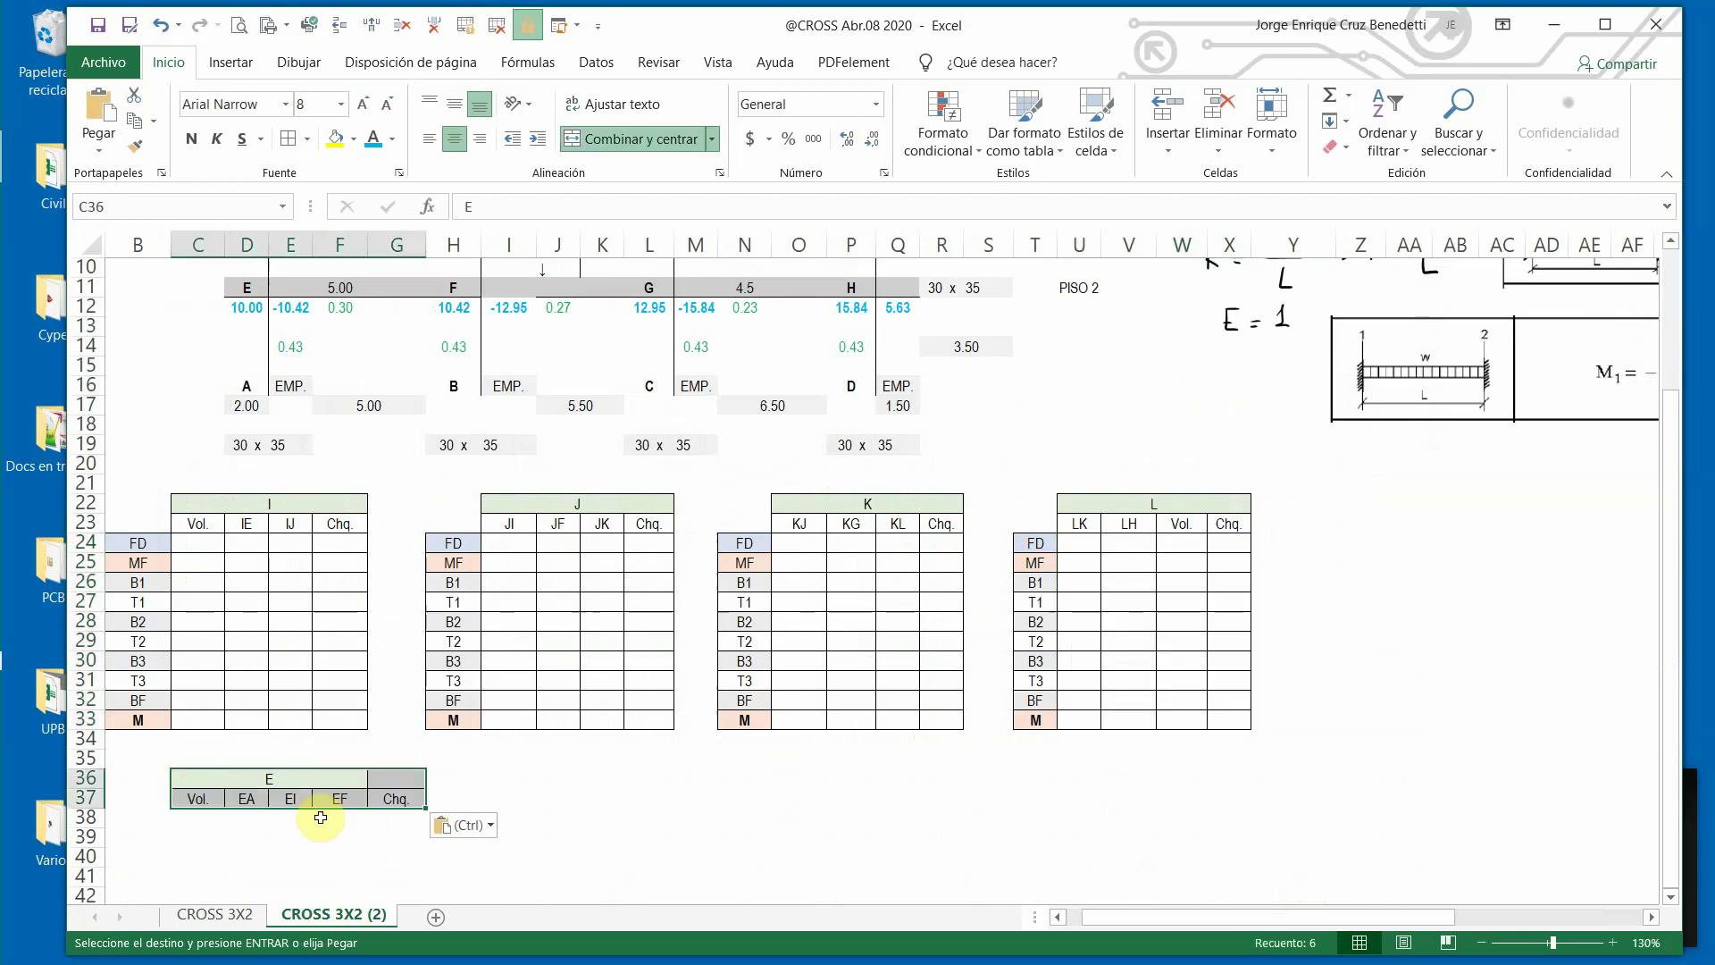
Compare the header's row with the CROSS 3X2 sheet and delete the empty row 35 above the node E header on CROSS 3X2 (2).
{"action": "left_click", "coordinate": [253, 915]}
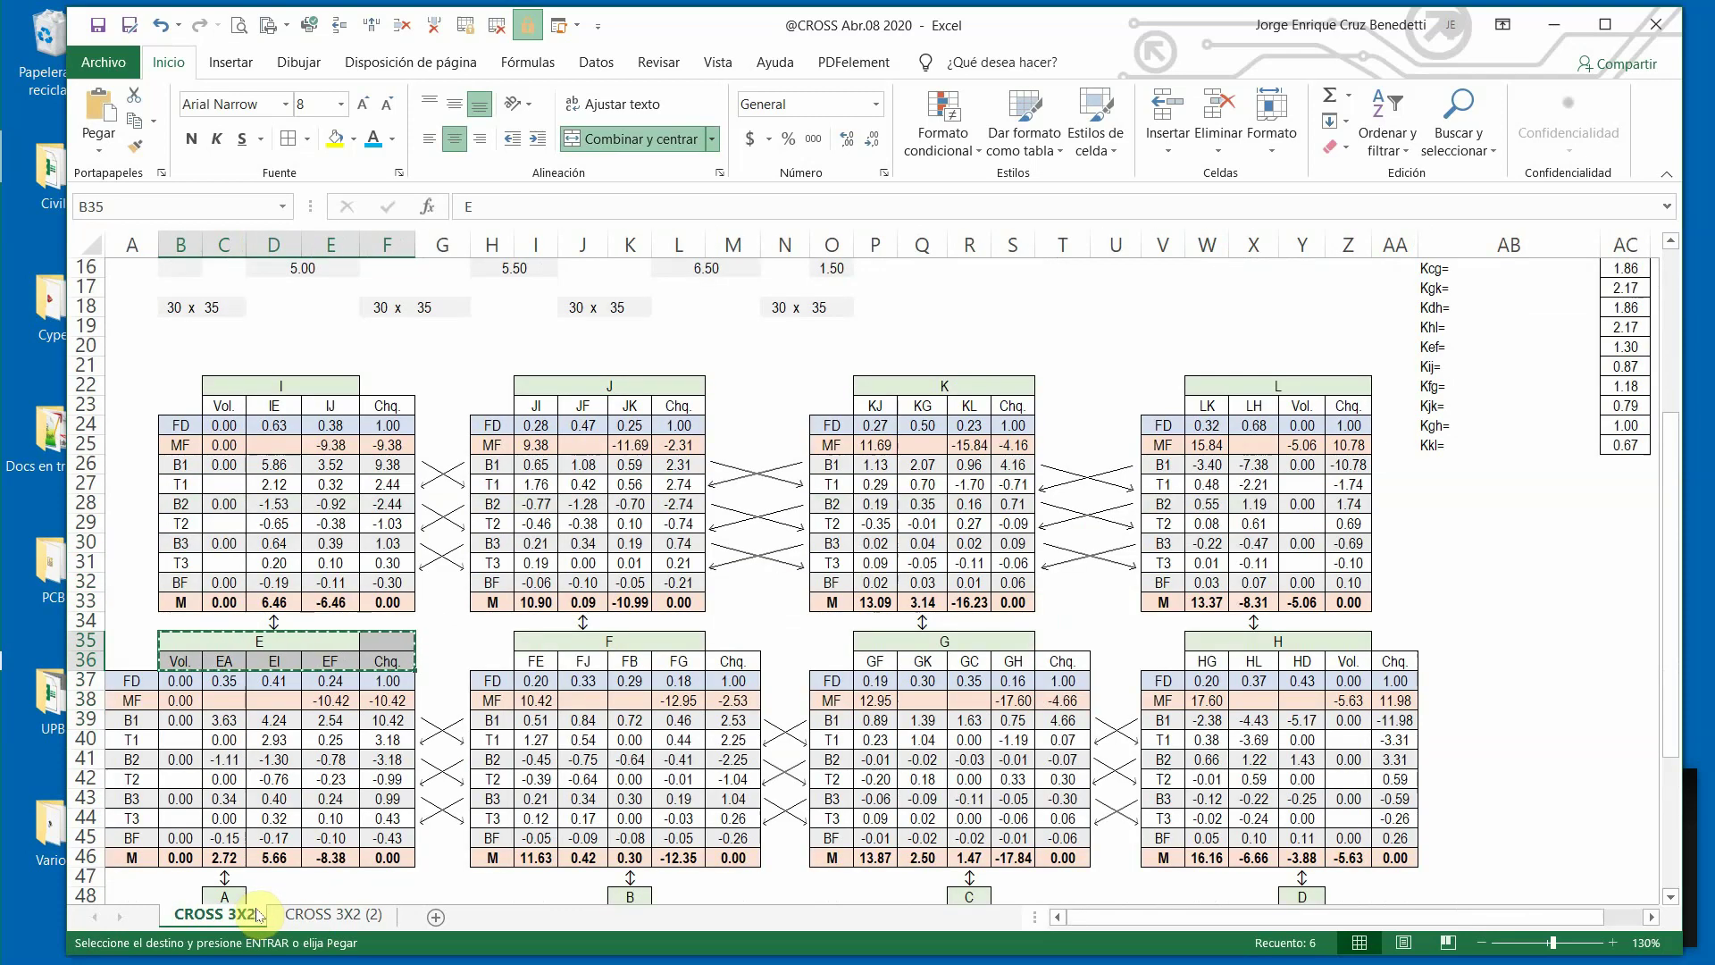
{"action": "left_click", "coordinate": [330, 915]}
{"action": "left_click", "coordinate": [207, 757]}
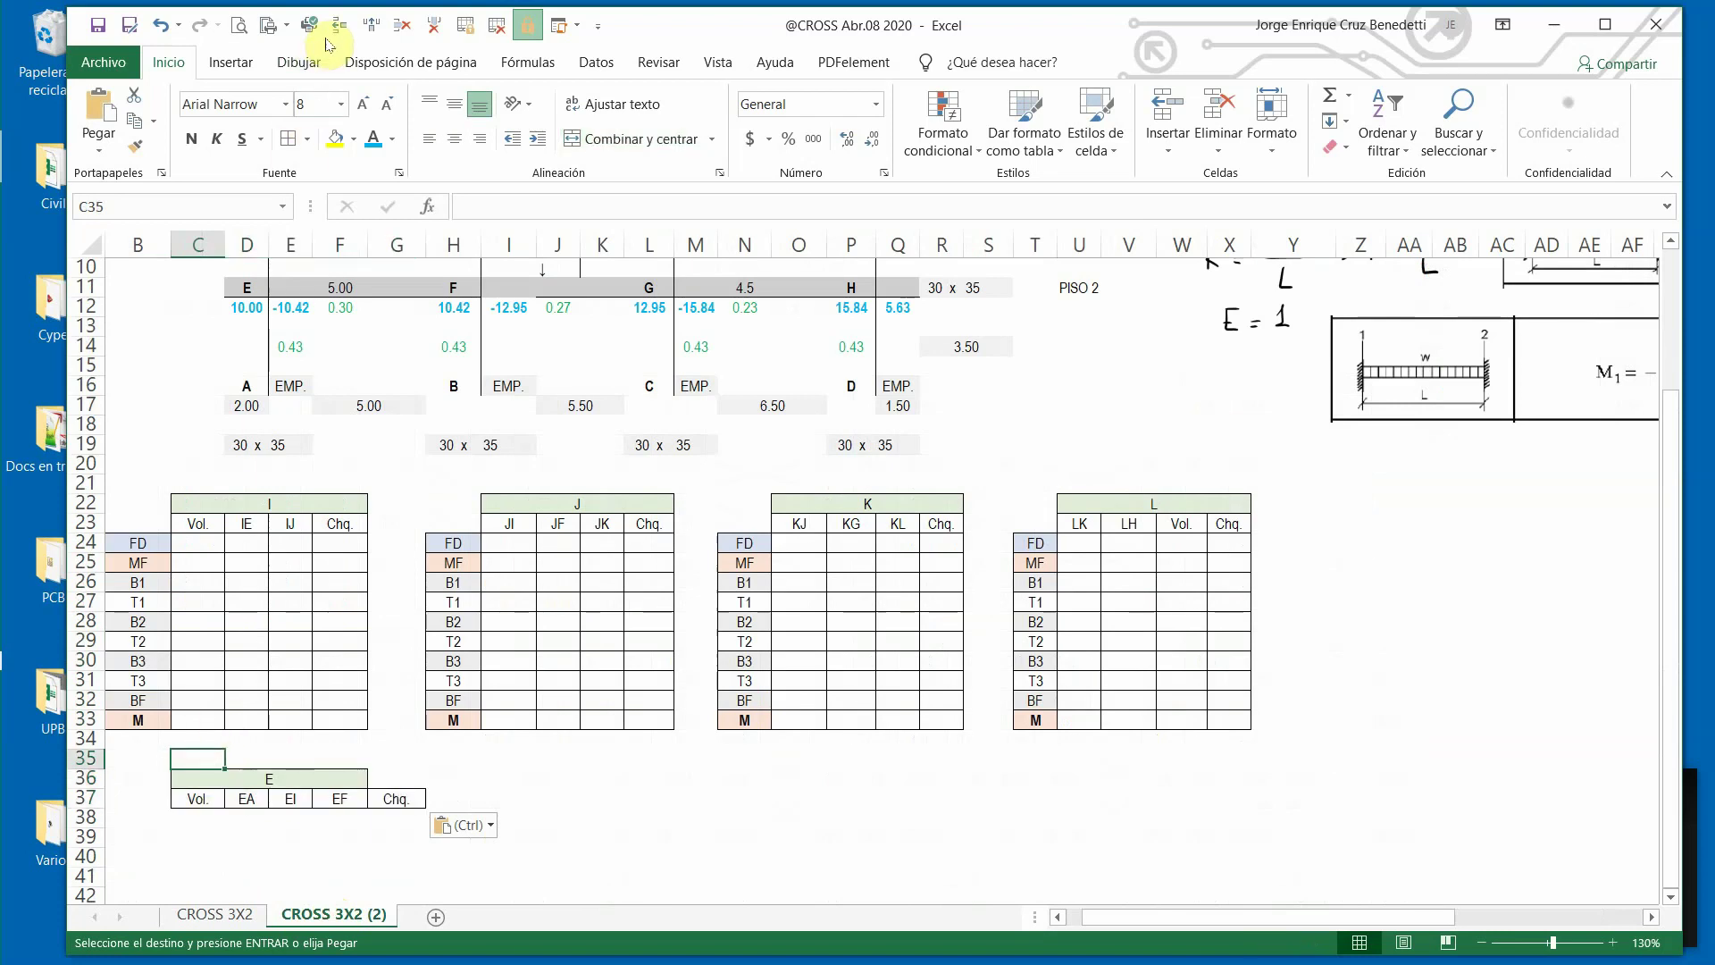
{"action": "left_click", "coordinate": [406, 34]}
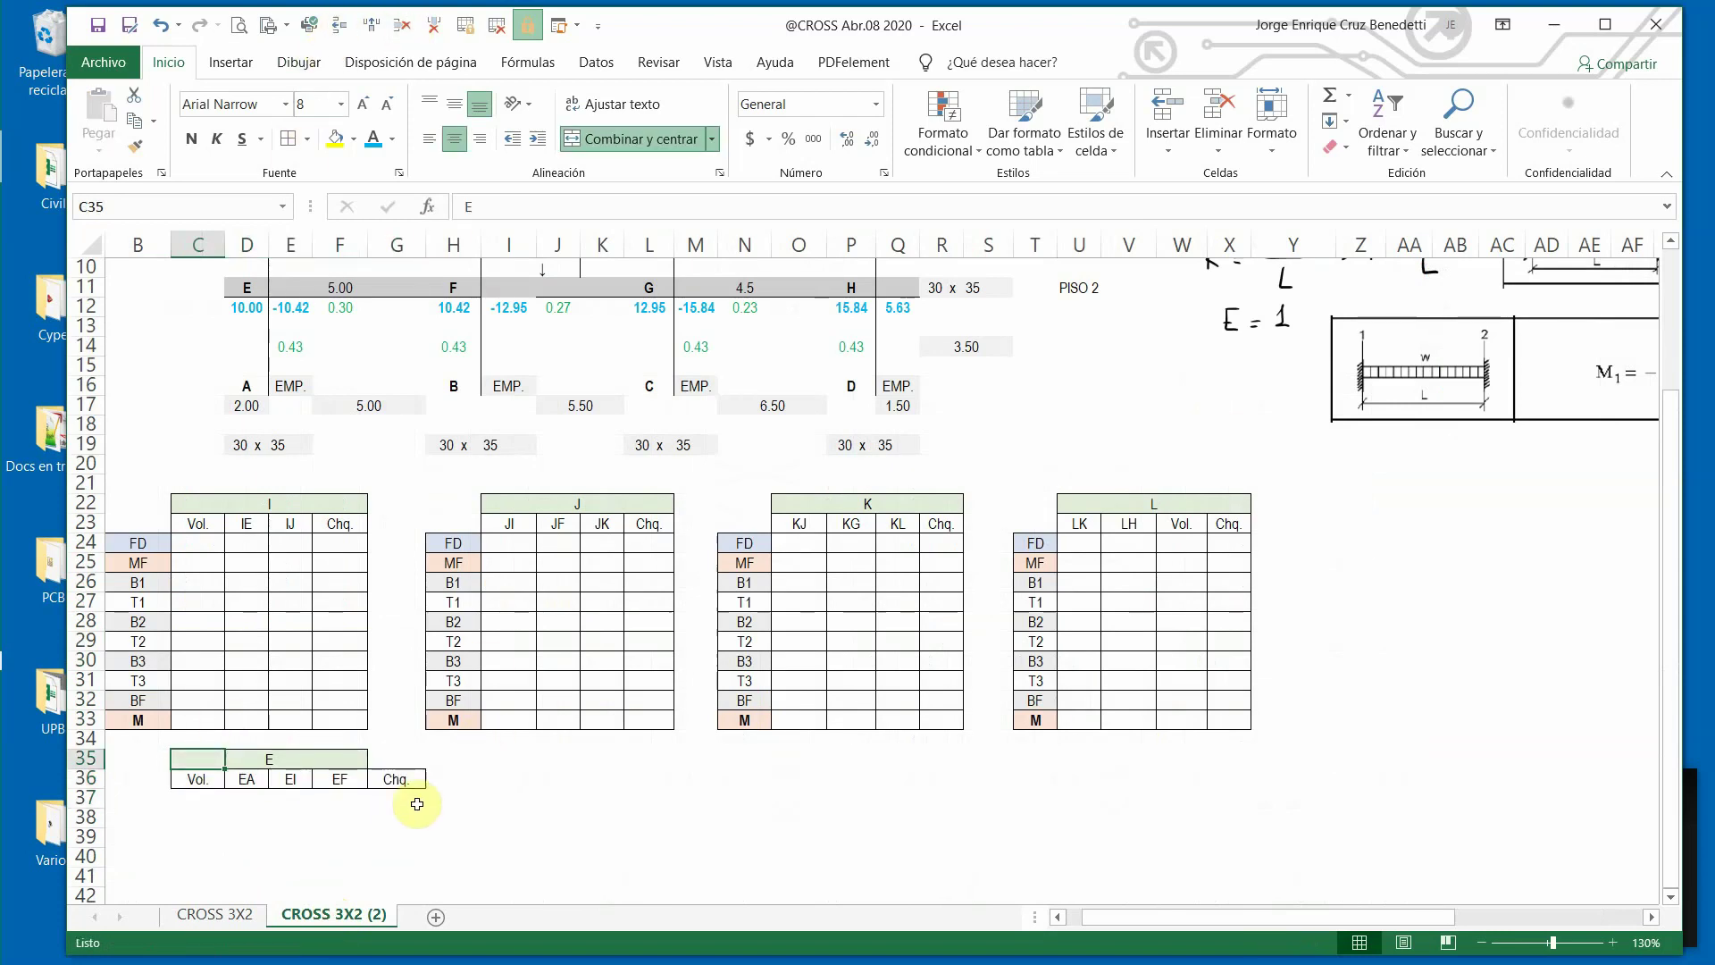
Copy the row labels FD to M from B24:B33 into B37 for the node E table.
{"action": "scroll", "coordinate": [251, 750], "scroll_direction": "down", "scroll_amount": 2}
{"action": "left_click_drag", "start_coordinate": [139, 425], "coordinate": [140, 593]}
{"action": "key", "text": "ctrl+c"}
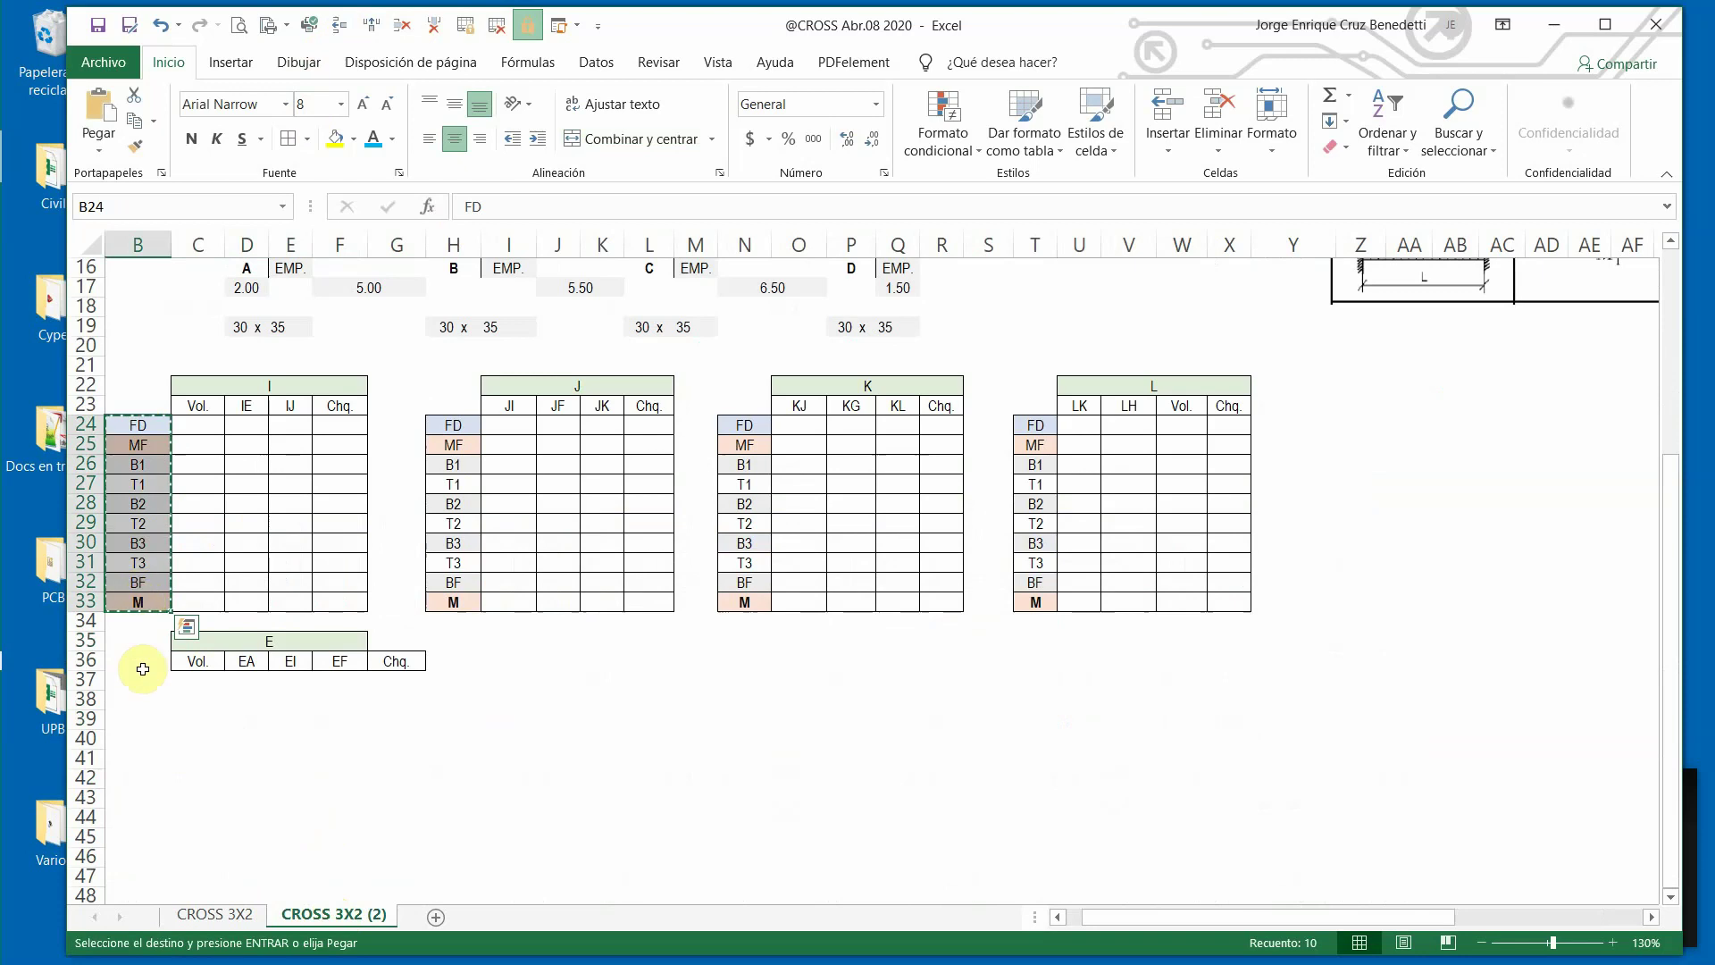
{"action": "left_click", "coordinate": [139, 678]}
{"action": "key", "text": "ctrl+v"}
{"action": "key", "text": "ctrl"}
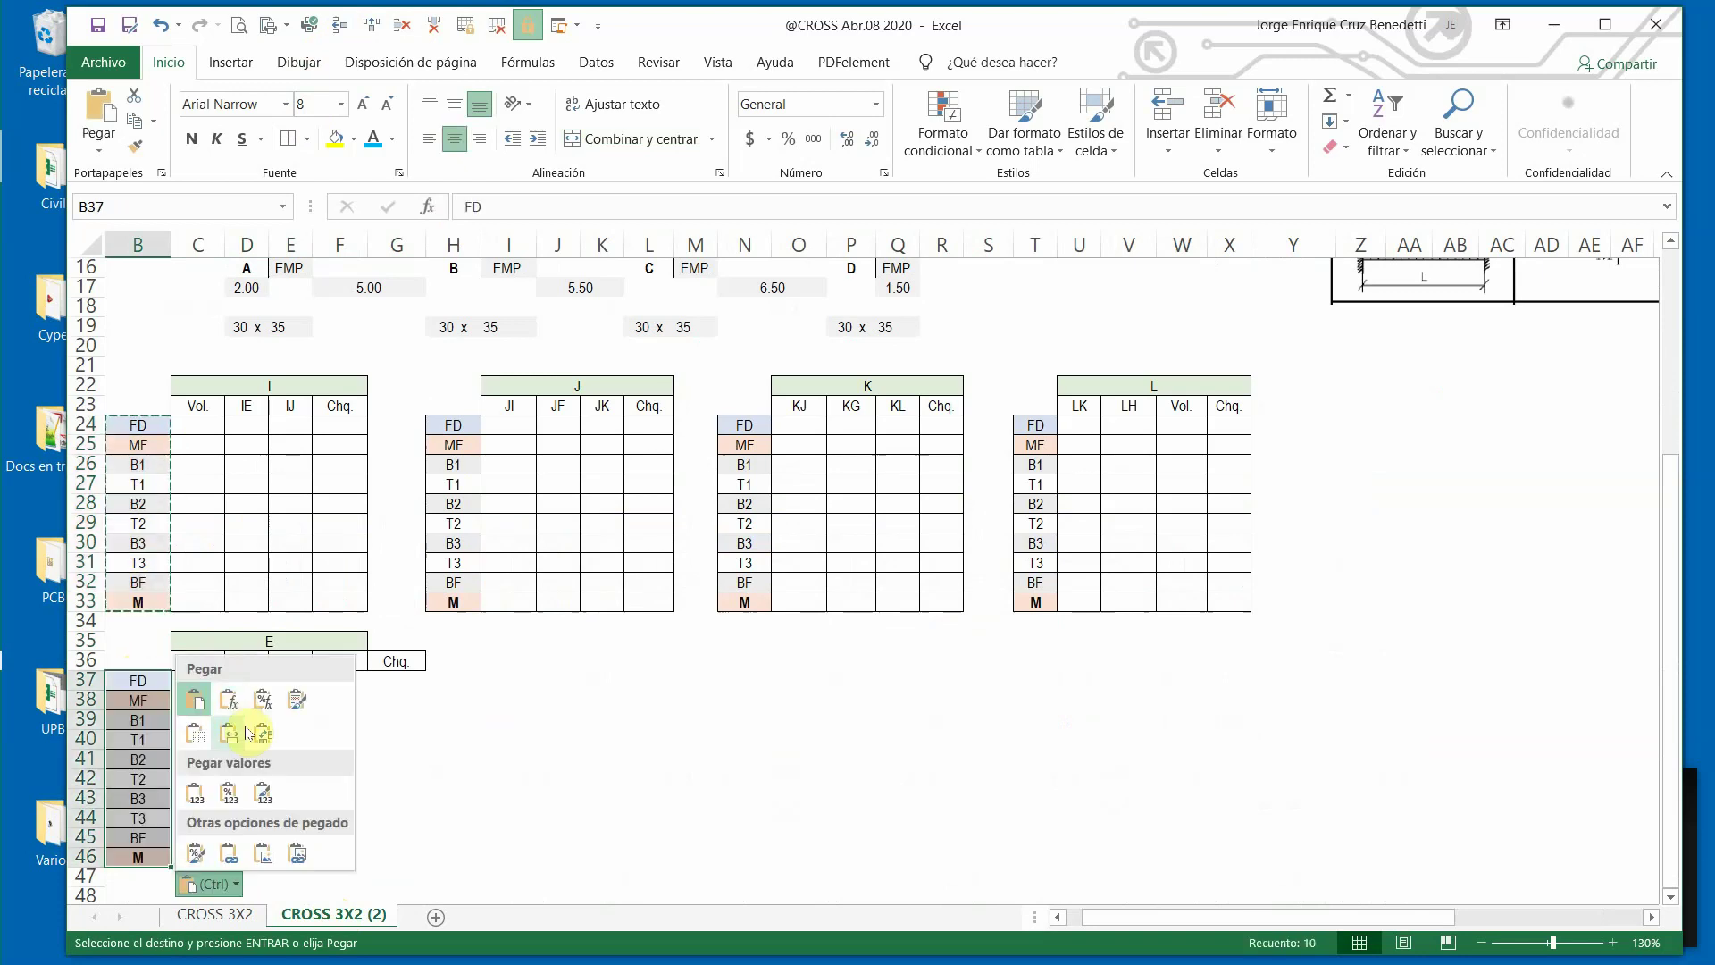
{"action": "key", "text": "Escape"}
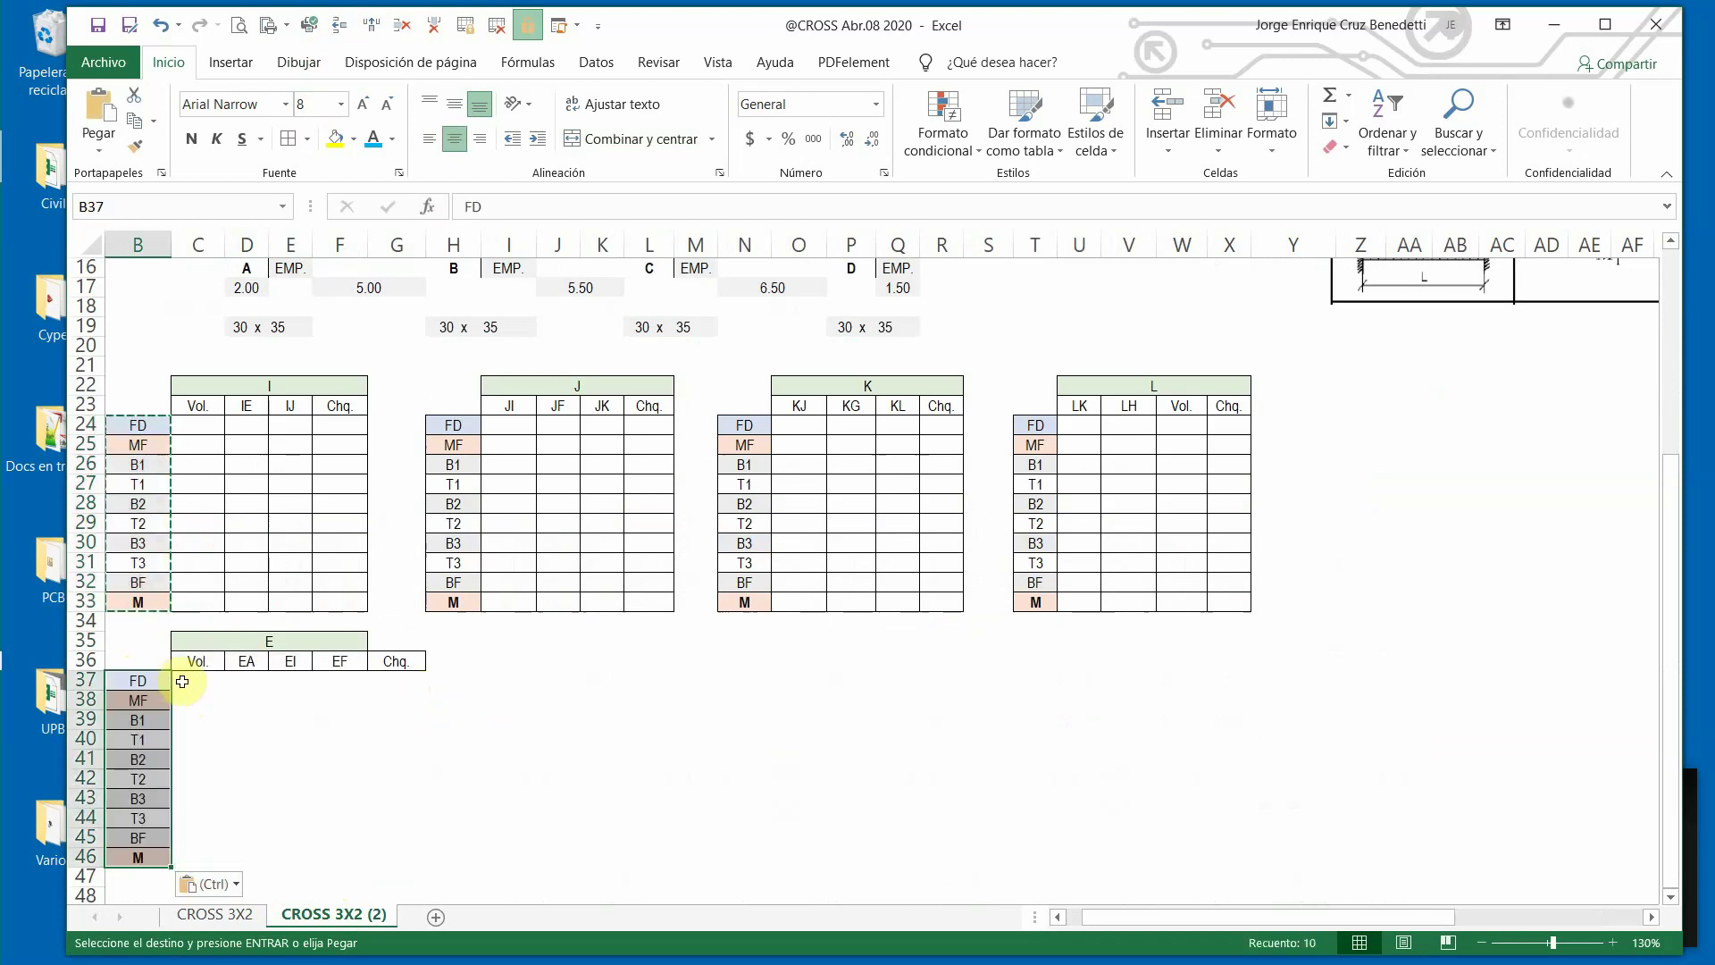
Apply all borders to C37:G46 to form the empty grid of the node E table.
{"action": "mouse_move", "coordinate": [183, 681]}
{"action": "left_mouse_down"}
{"action": "mouse_move", "coordinate": [299, 685]}
{"action": "mouse_move", "coordinate": [430, 874]}
{"action": "mouse_move", "coordinate": [402, 860]}
{"action": "left_mouse_up"}
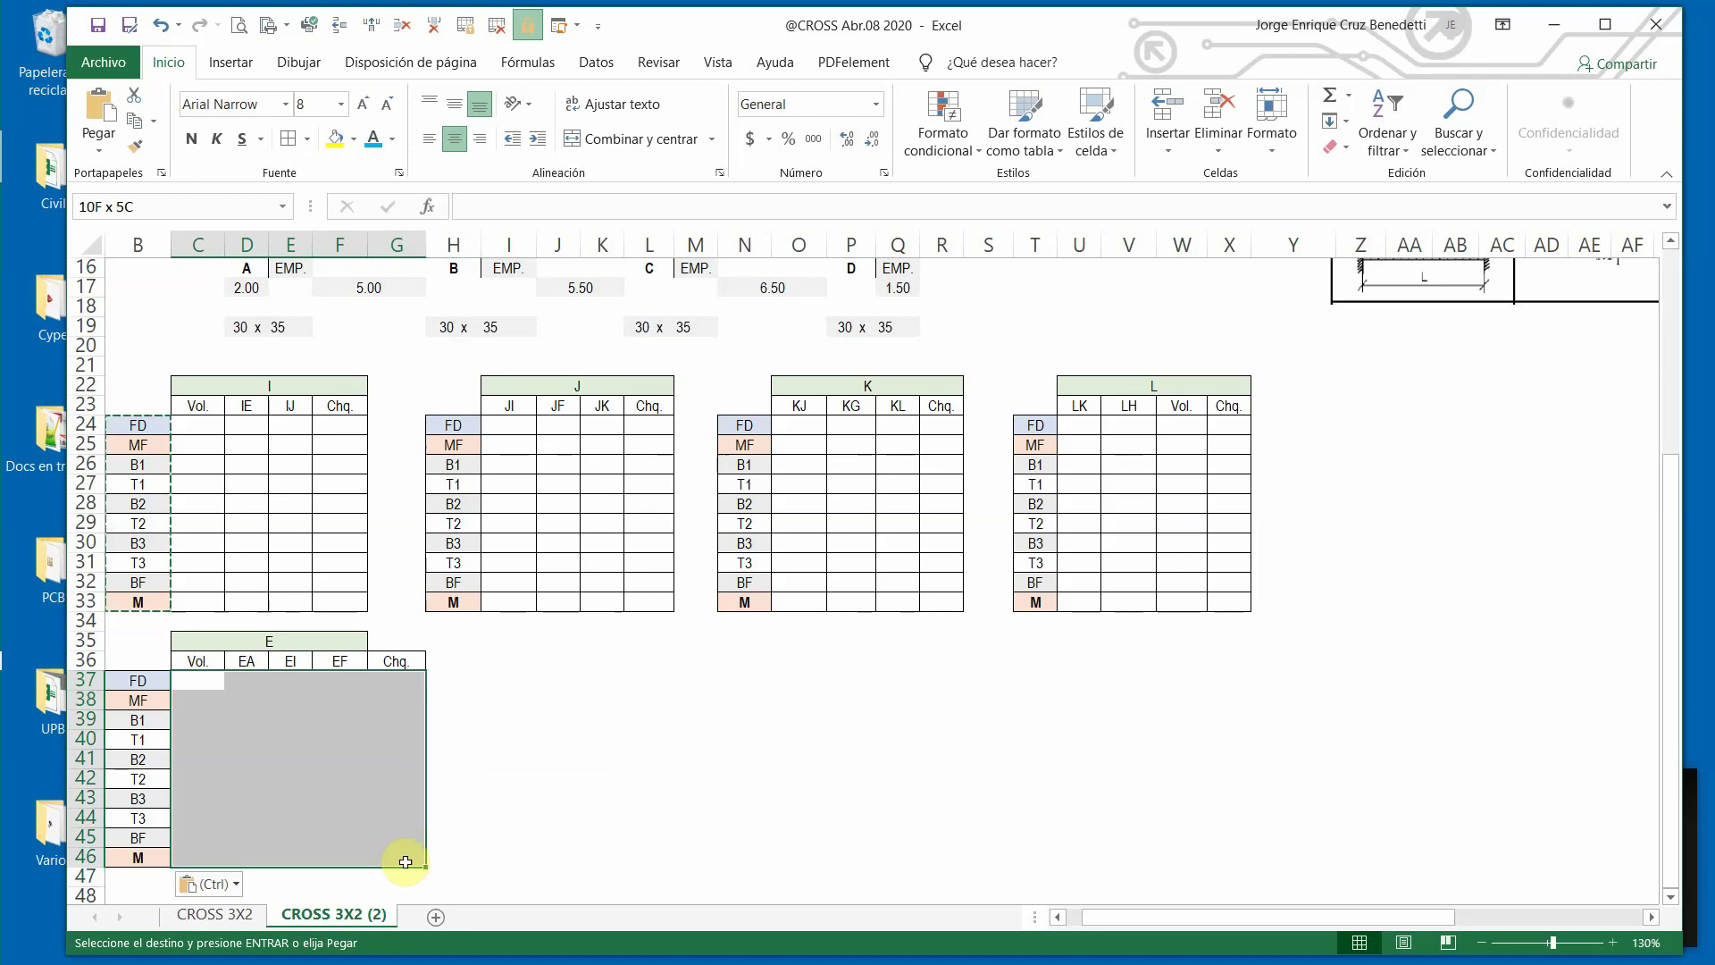
{"action": "left_click", "coordinate": [286, 140]}
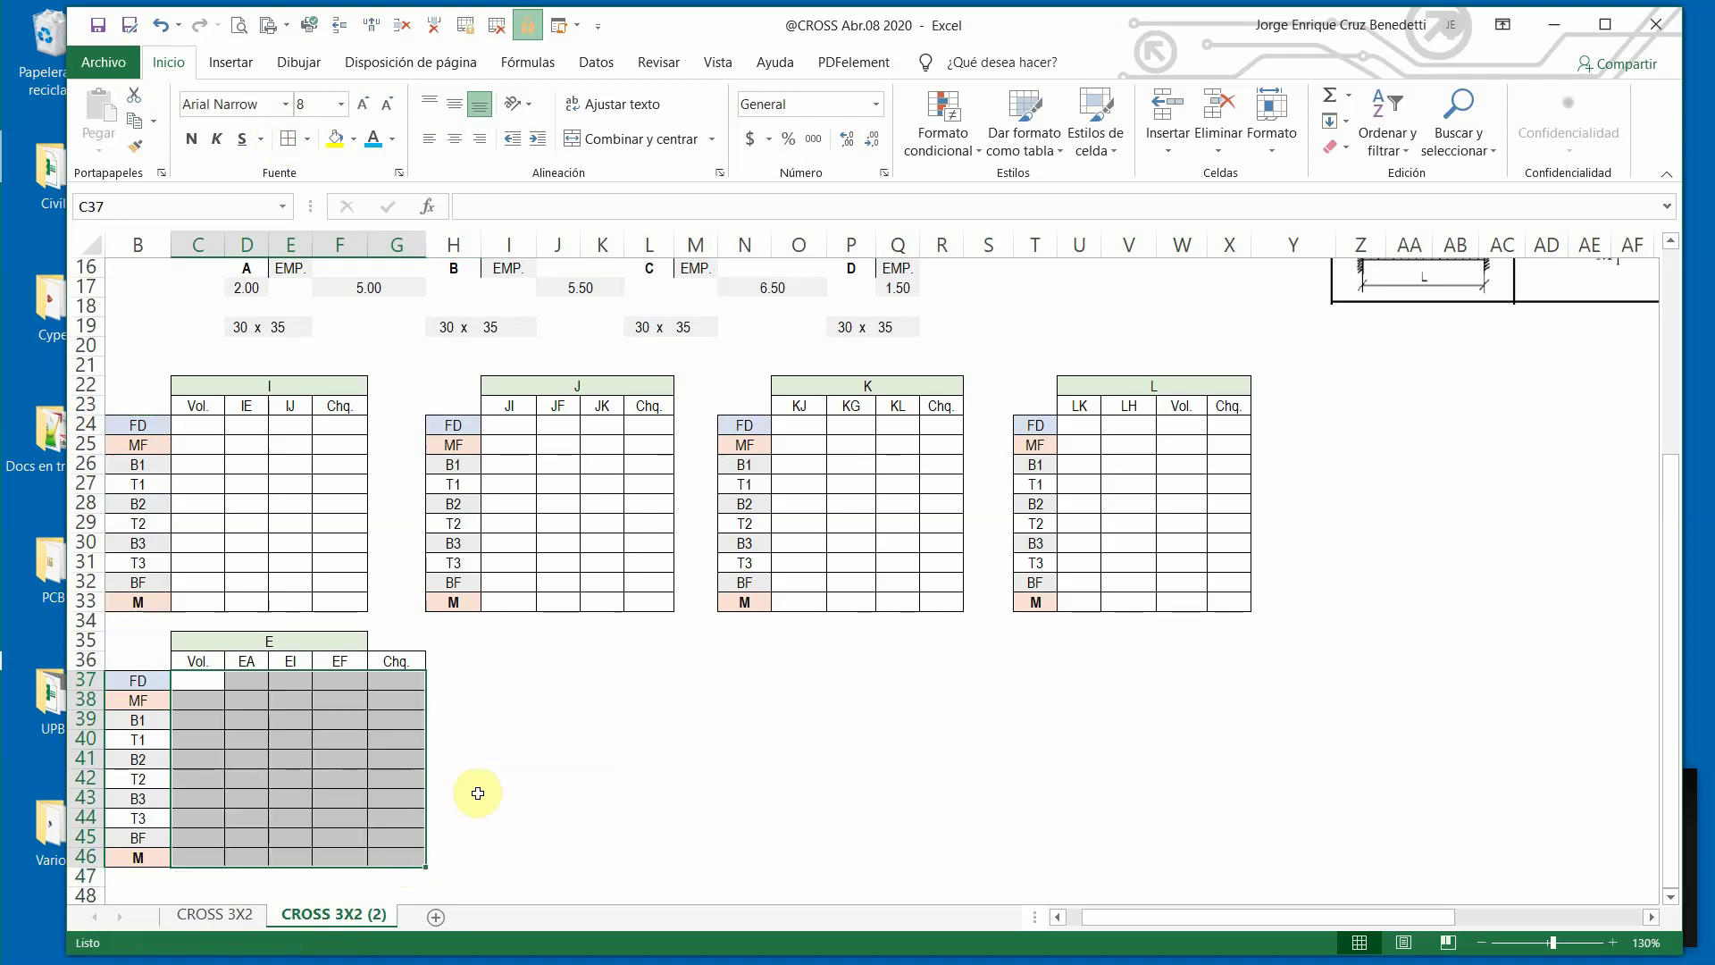
{"action": "left_click", "coordinate": [242, 917]}
{"action": "left_click", "coordinate": [330, 916]}
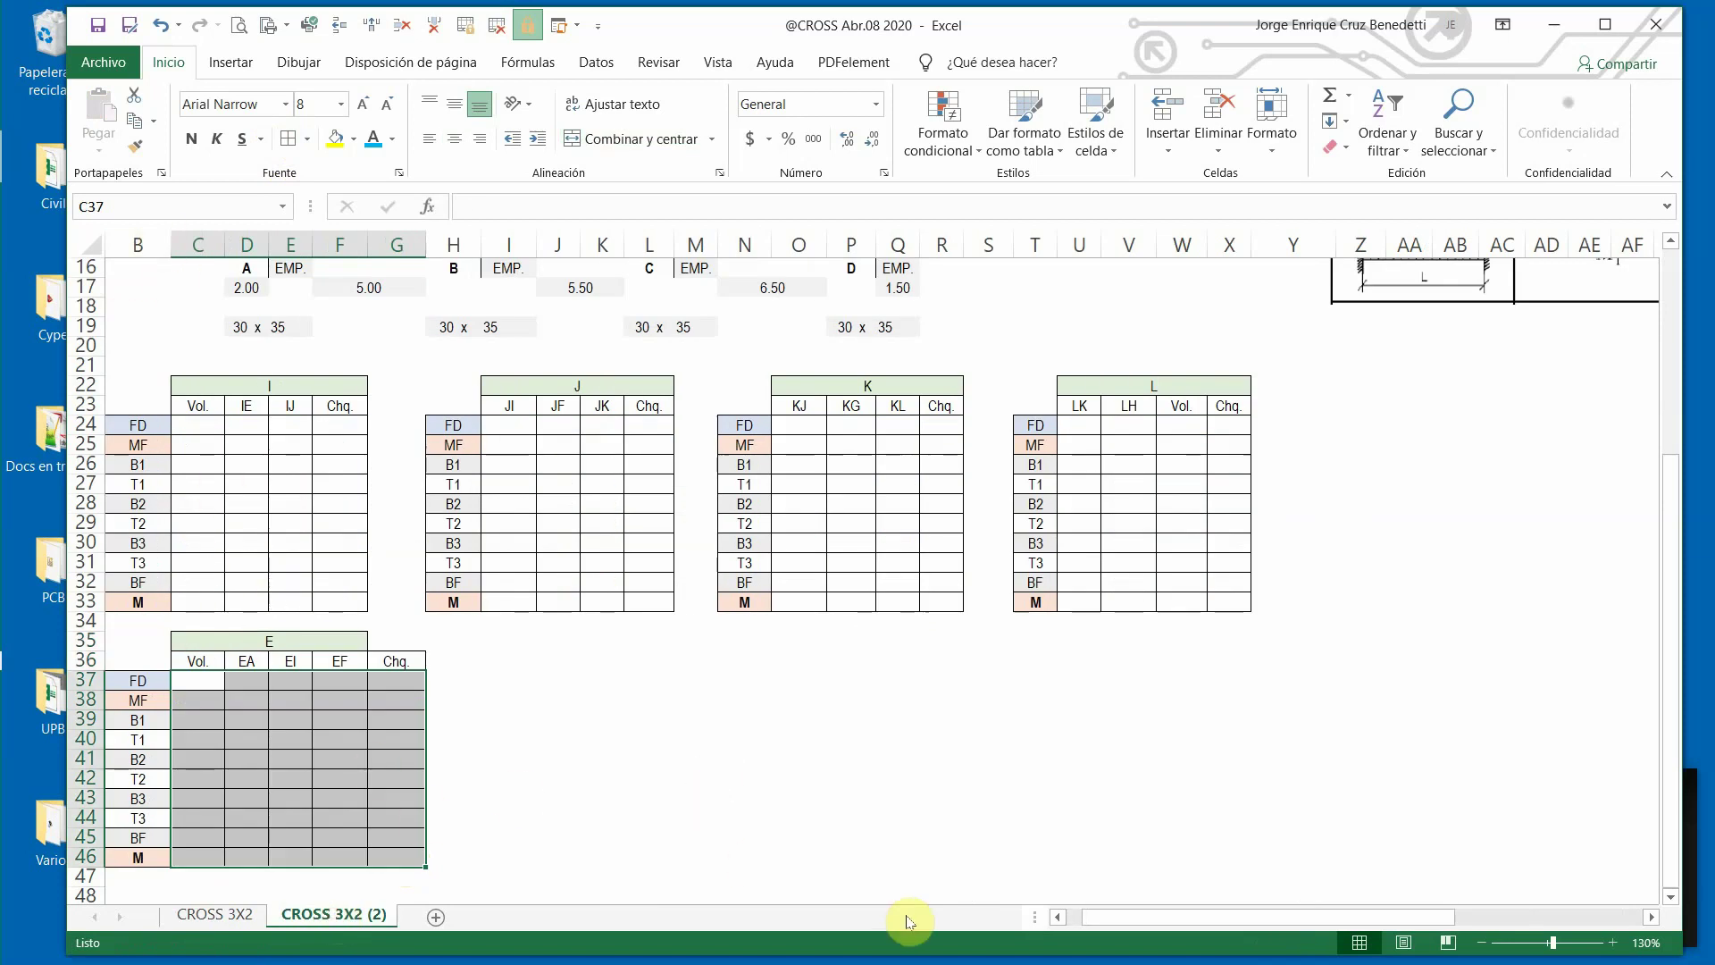
Insert a blank column at column A to shift the frame drawing and all node tables one column over.
{"action": "left_click_drag", "start_coordinate": [1111, 911], "coordinate": [1042, 916]}
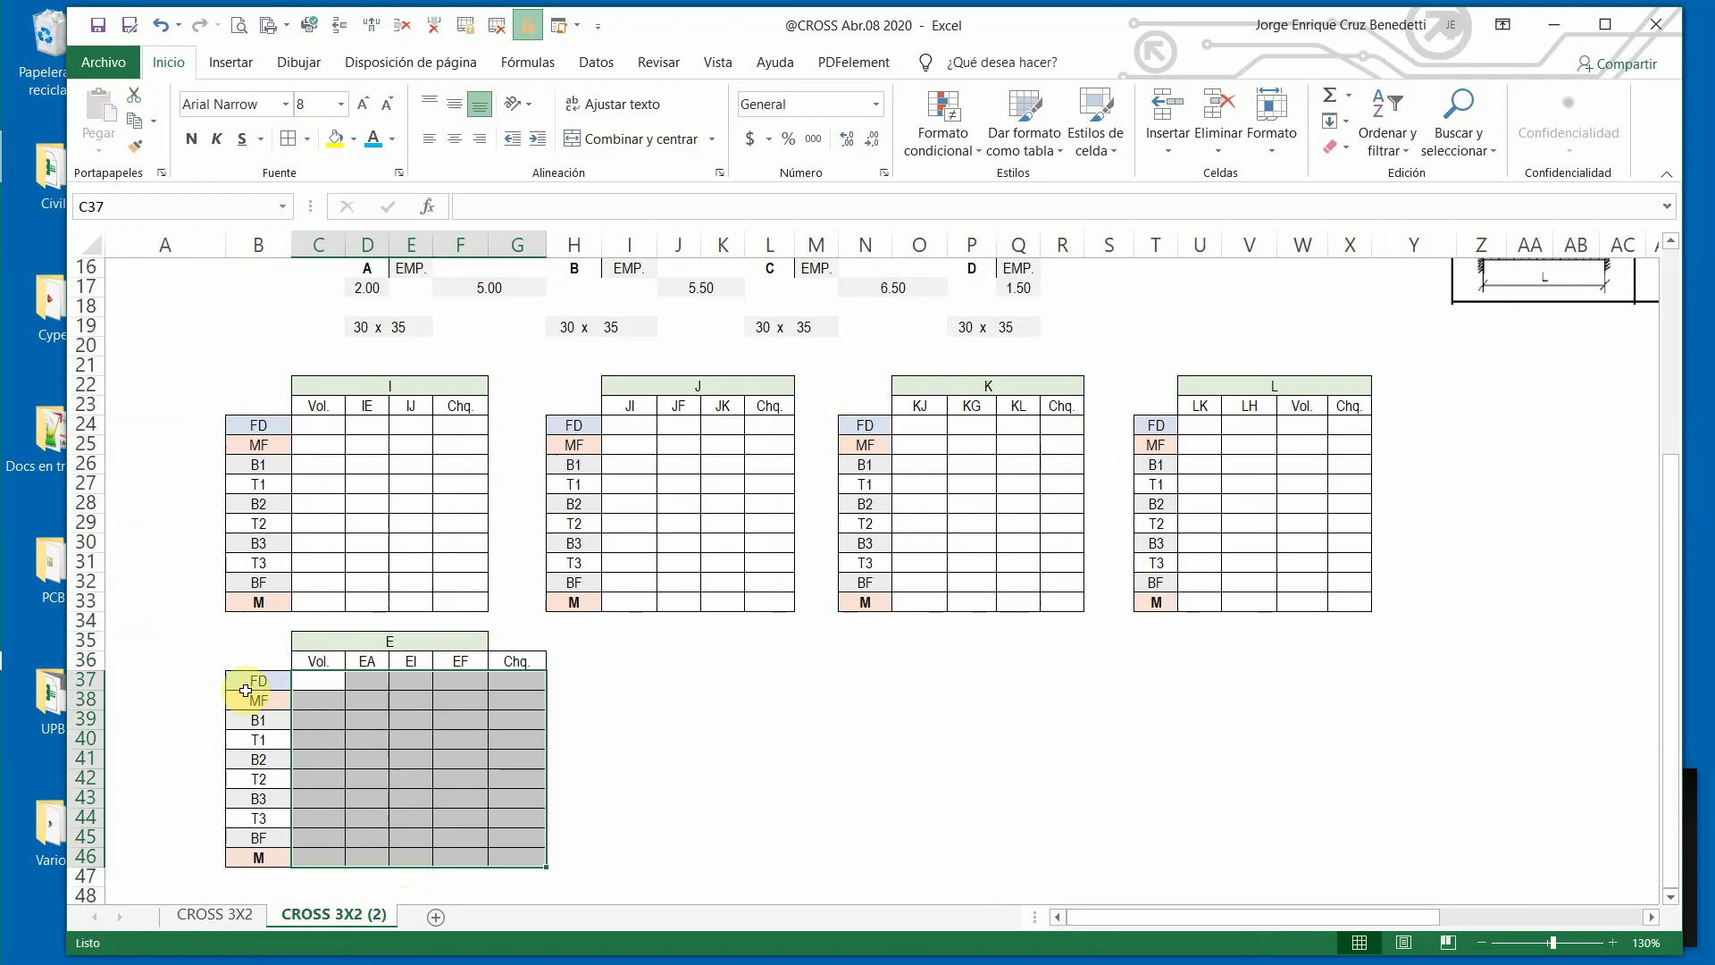
{"action": "left_click", "coordinate": [265, 676]}
{"action": "left_click_drag", "start_coordinate": [253, 664], "coordinate": [526, 857]}
{"action": "mouse_move", "coordinate": [226, 715]}
{"action": "left_mouse_down"}
{"action": "mouse_move", "coordinate": [199, 715]}
{"action": "mouse_move", "coordinate": [257, 720]}
{"action": "left_mouse_up"}
{"action": "left_click", "coordinate": [162, 324]}
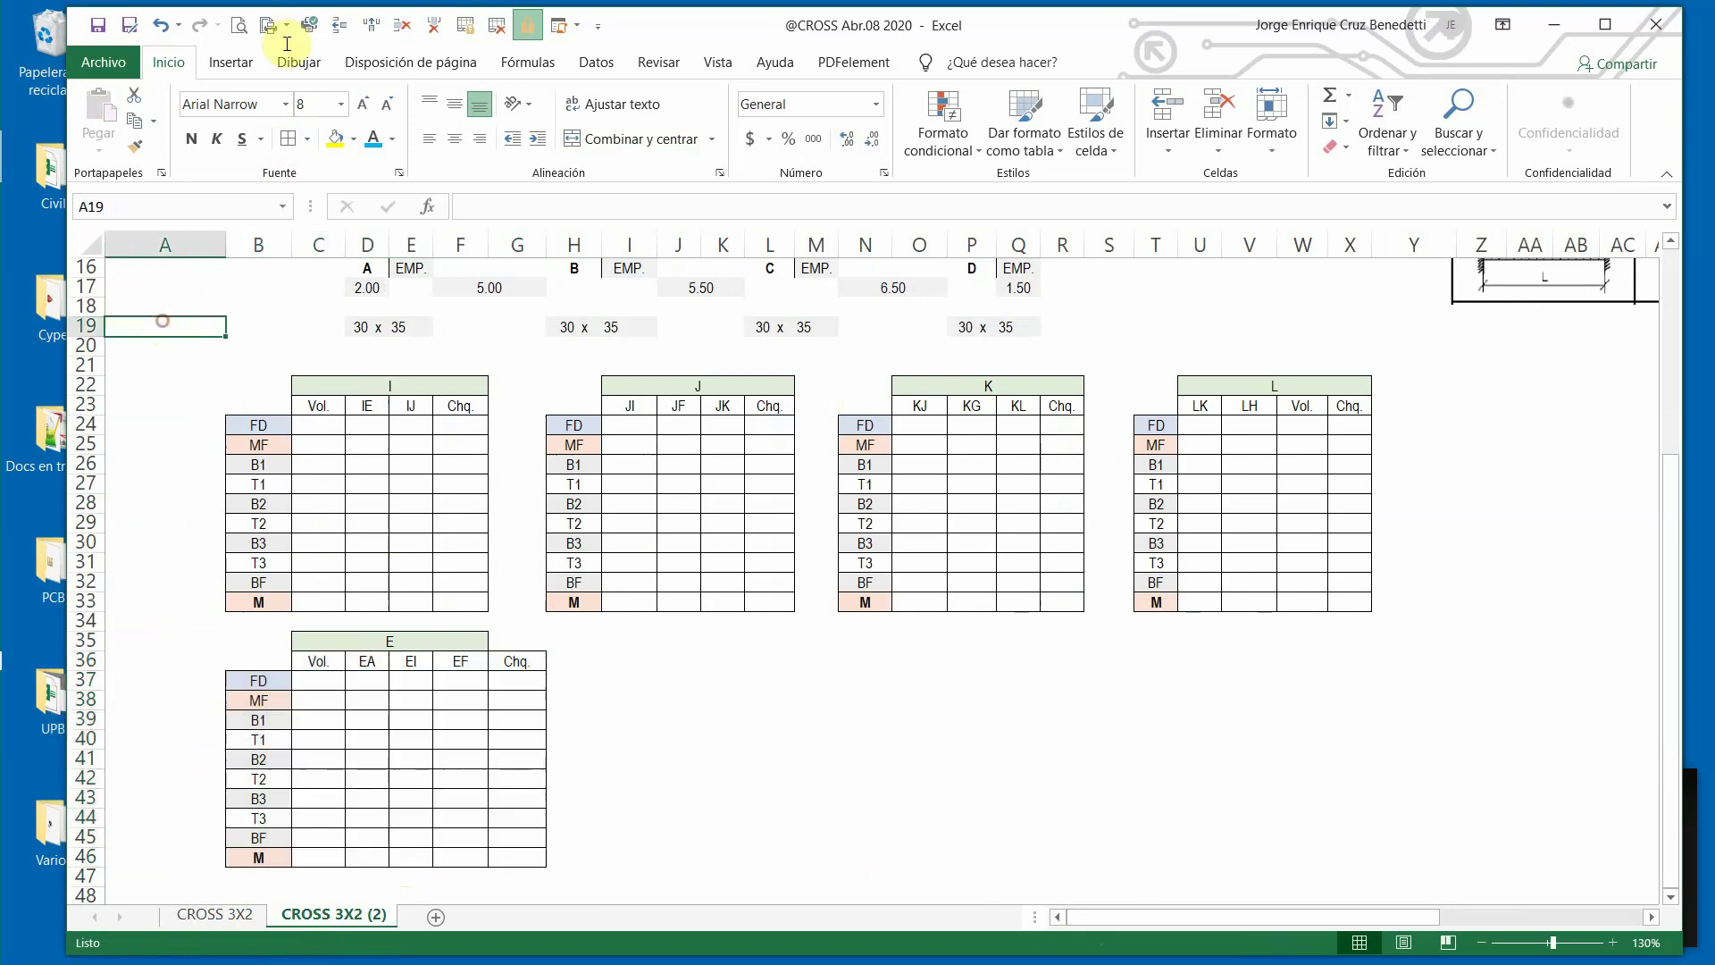
{"action": "left_click", "coordinate": [369, 28]}
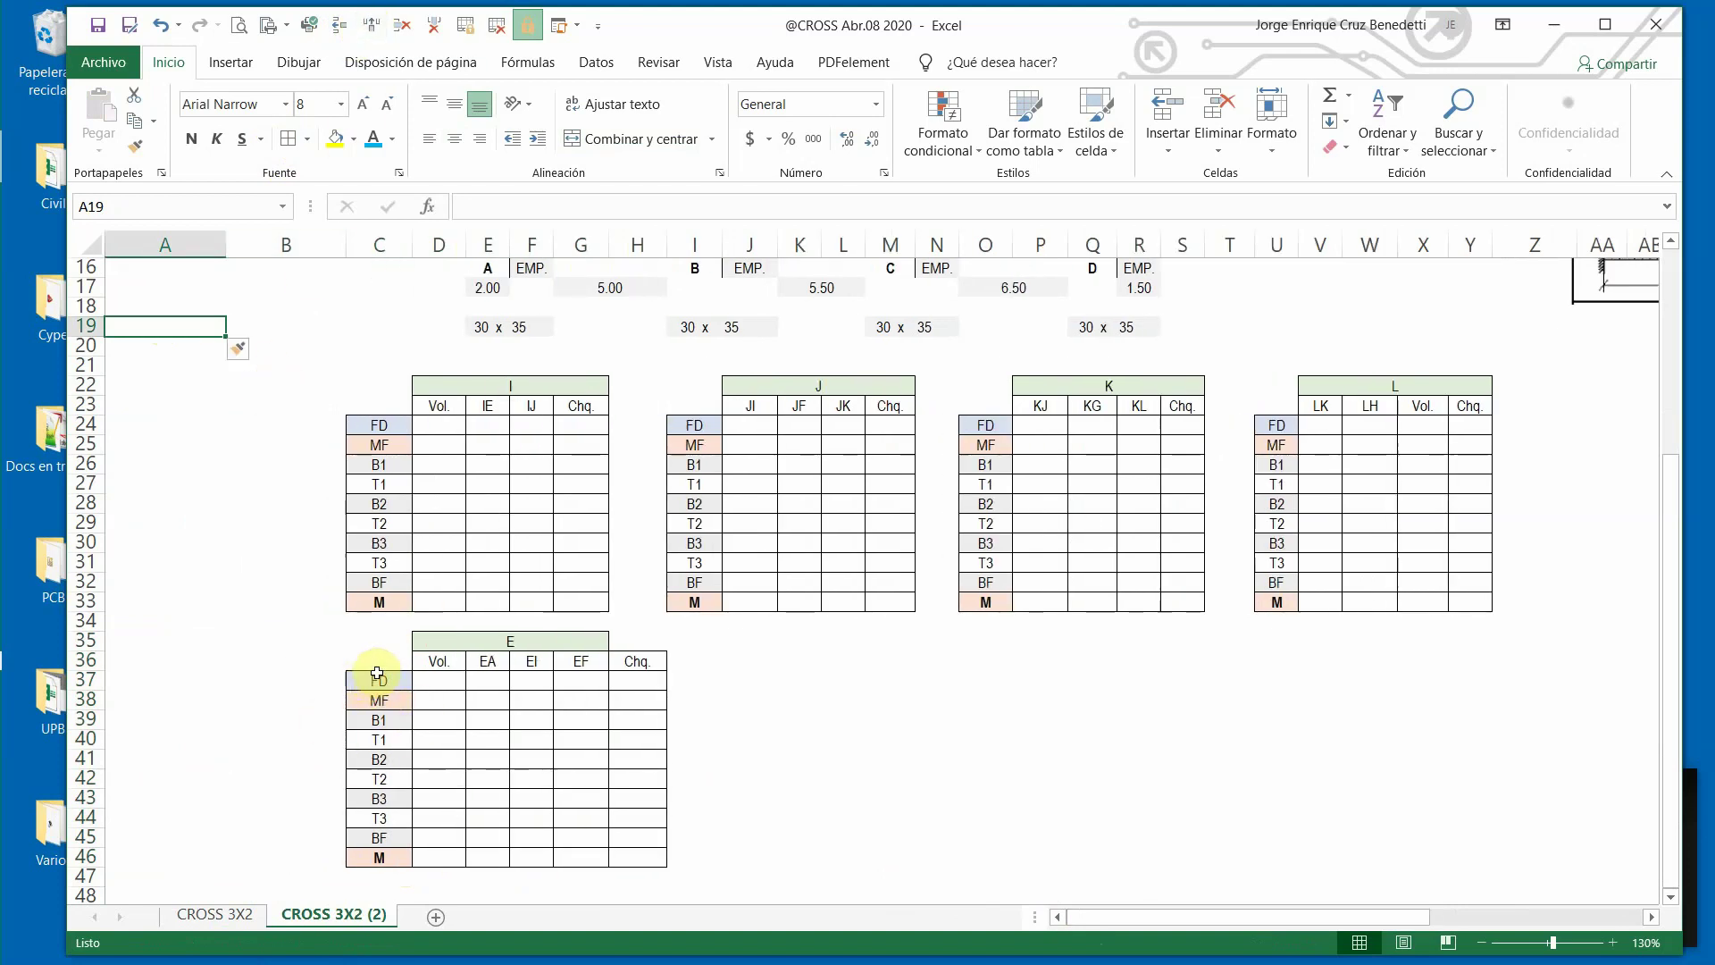
Move the node E table block C36:H46 one column over to start at B36, and narrow column B to fit its labels.
{"action": "left_click_drag", "start_coordinate": [372, 667], "coordinate": [651, 853]}
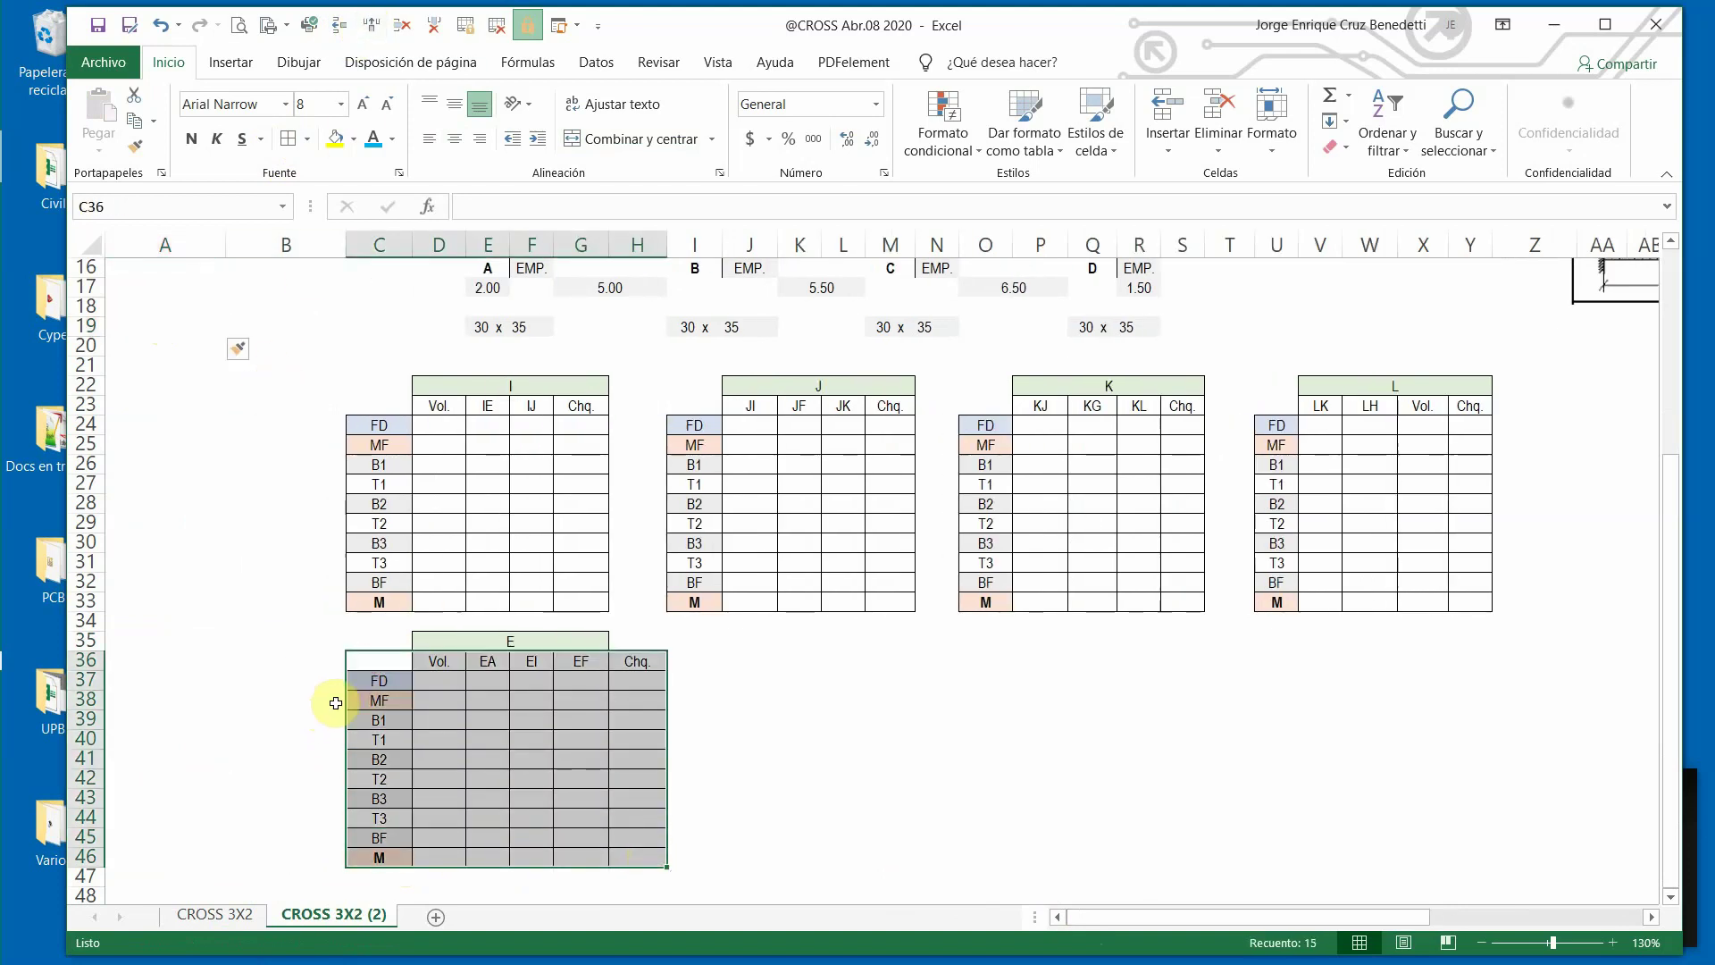
{"action": "left_click_drag", "start_coordinate": [343, 703], "coordinate": [325, 703]}
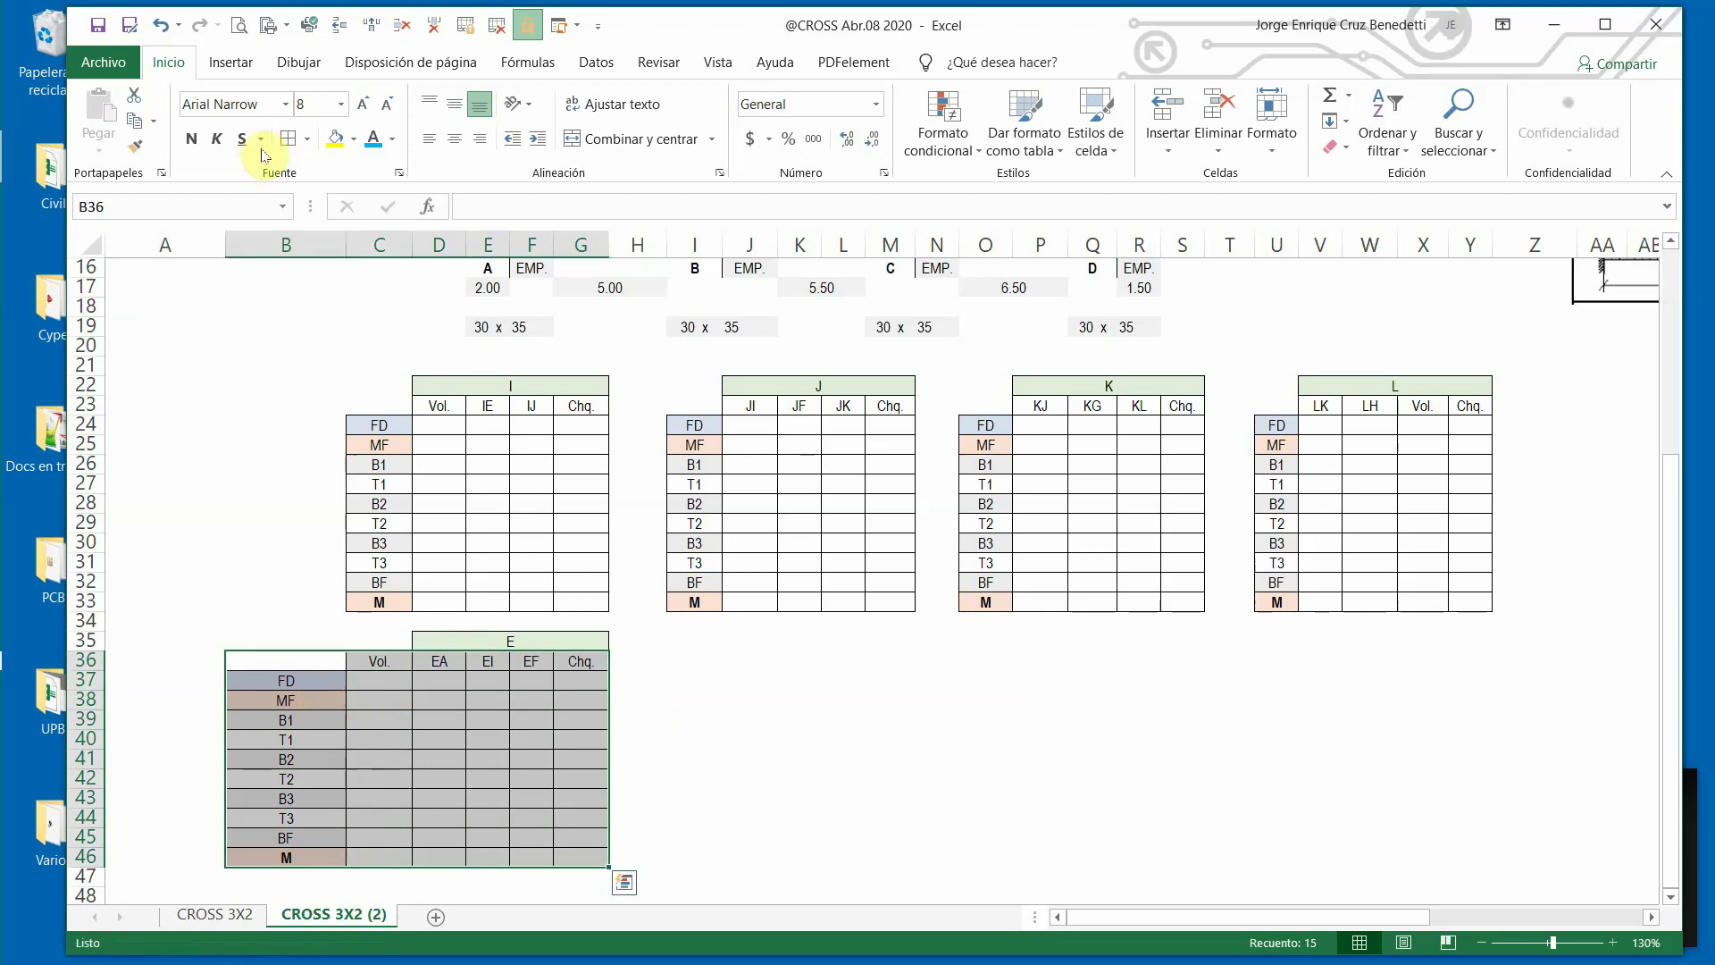
{"action": "left_click_drag", "start_coordinate": [348, 242], "coordinate": [286, 243]}
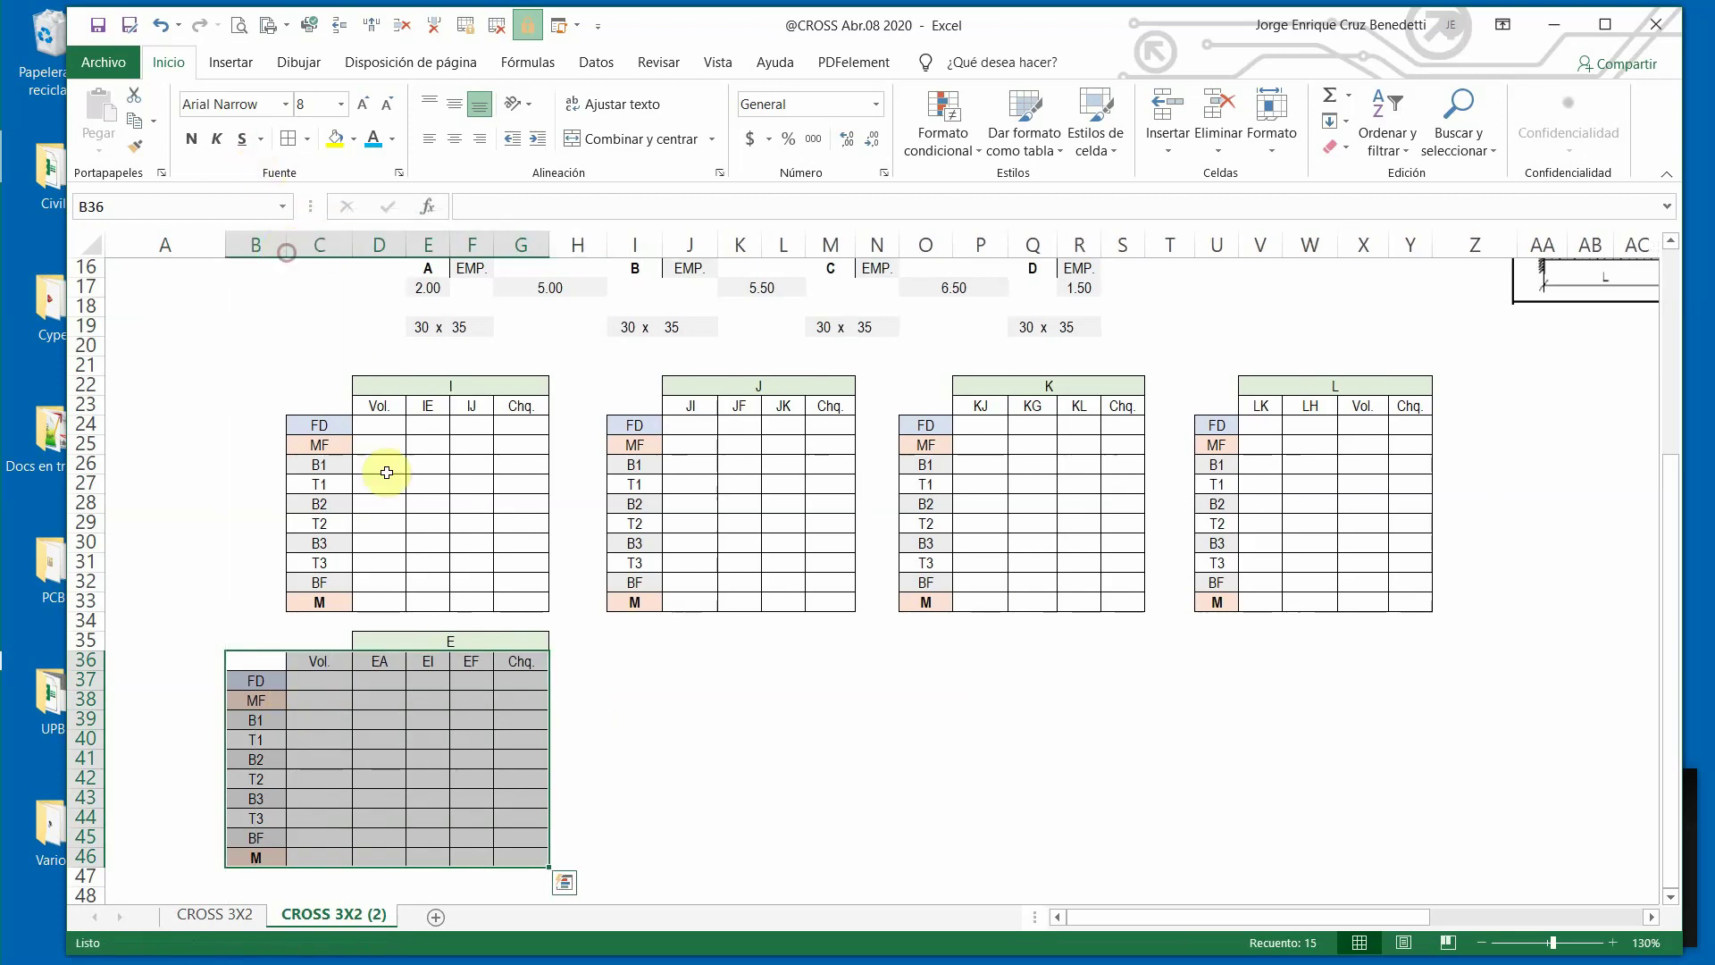
Unmerge the E title, merge and center it across C35:G35 above all five columns, and reduce the height of row 35.
{"action": "left_click", "coordinate": [366, 641]}
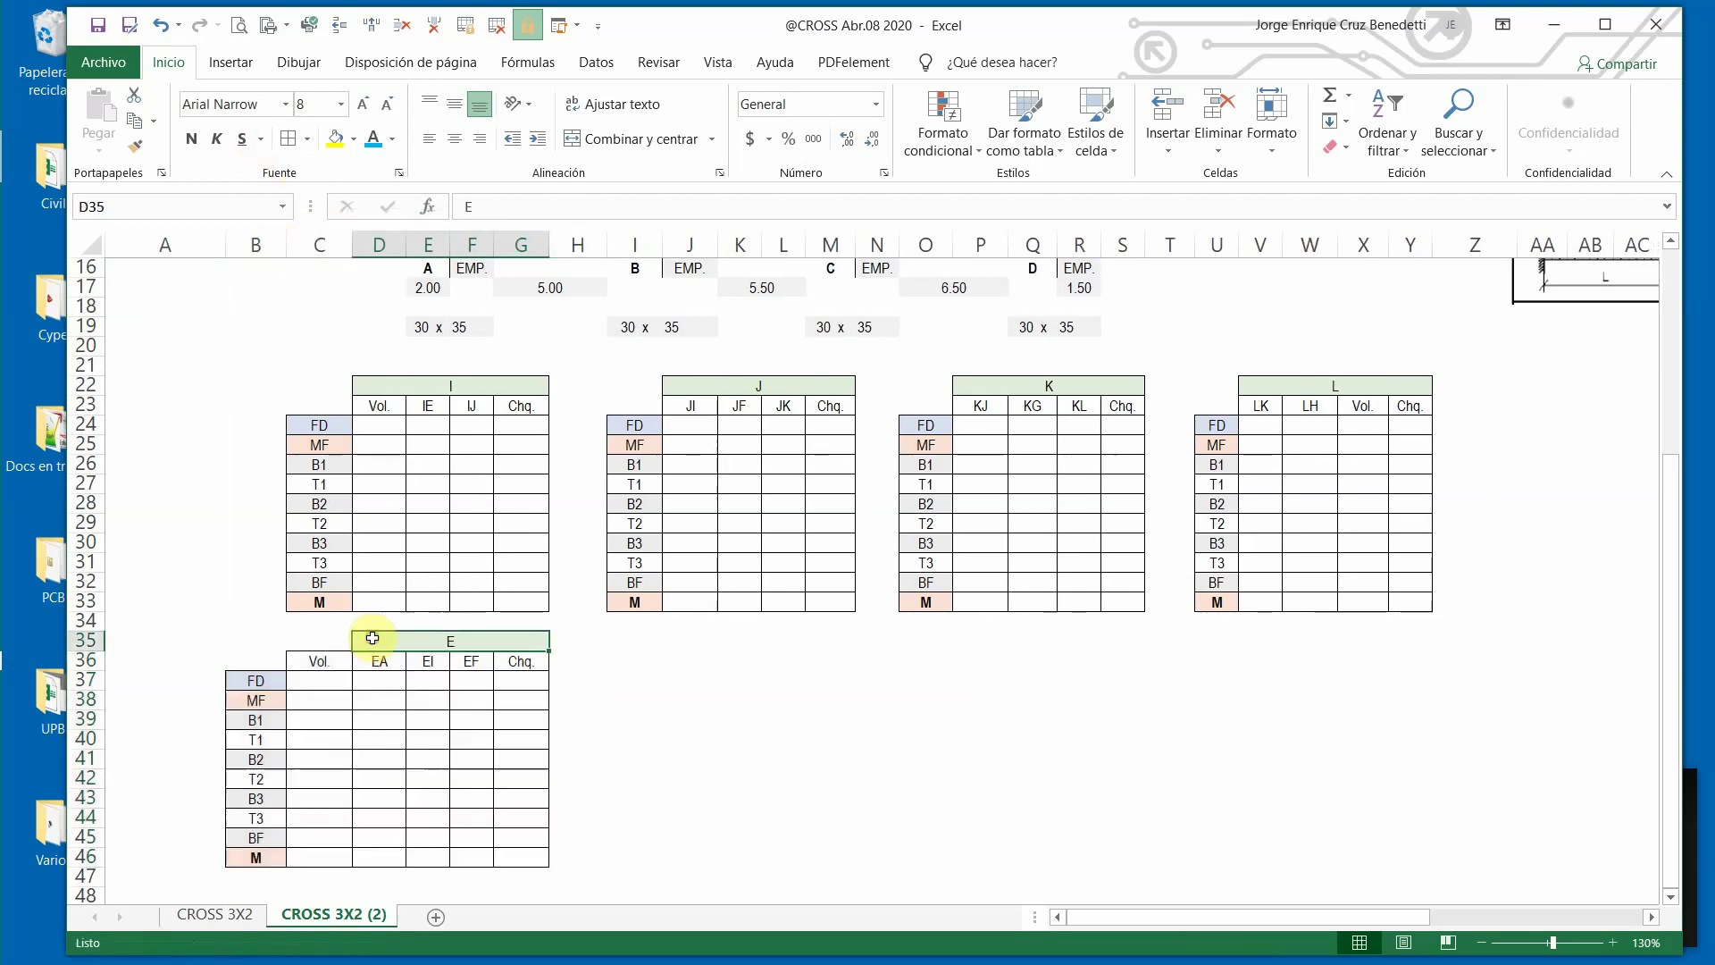
{"action": "left_click", "coordinate": [616, 139]}
{"action": "left_click", "coordinate": [338, 638]}
{"action": "left_click_drag", "start_coordinate": [338, 638], "coordinate": [500, 645]}
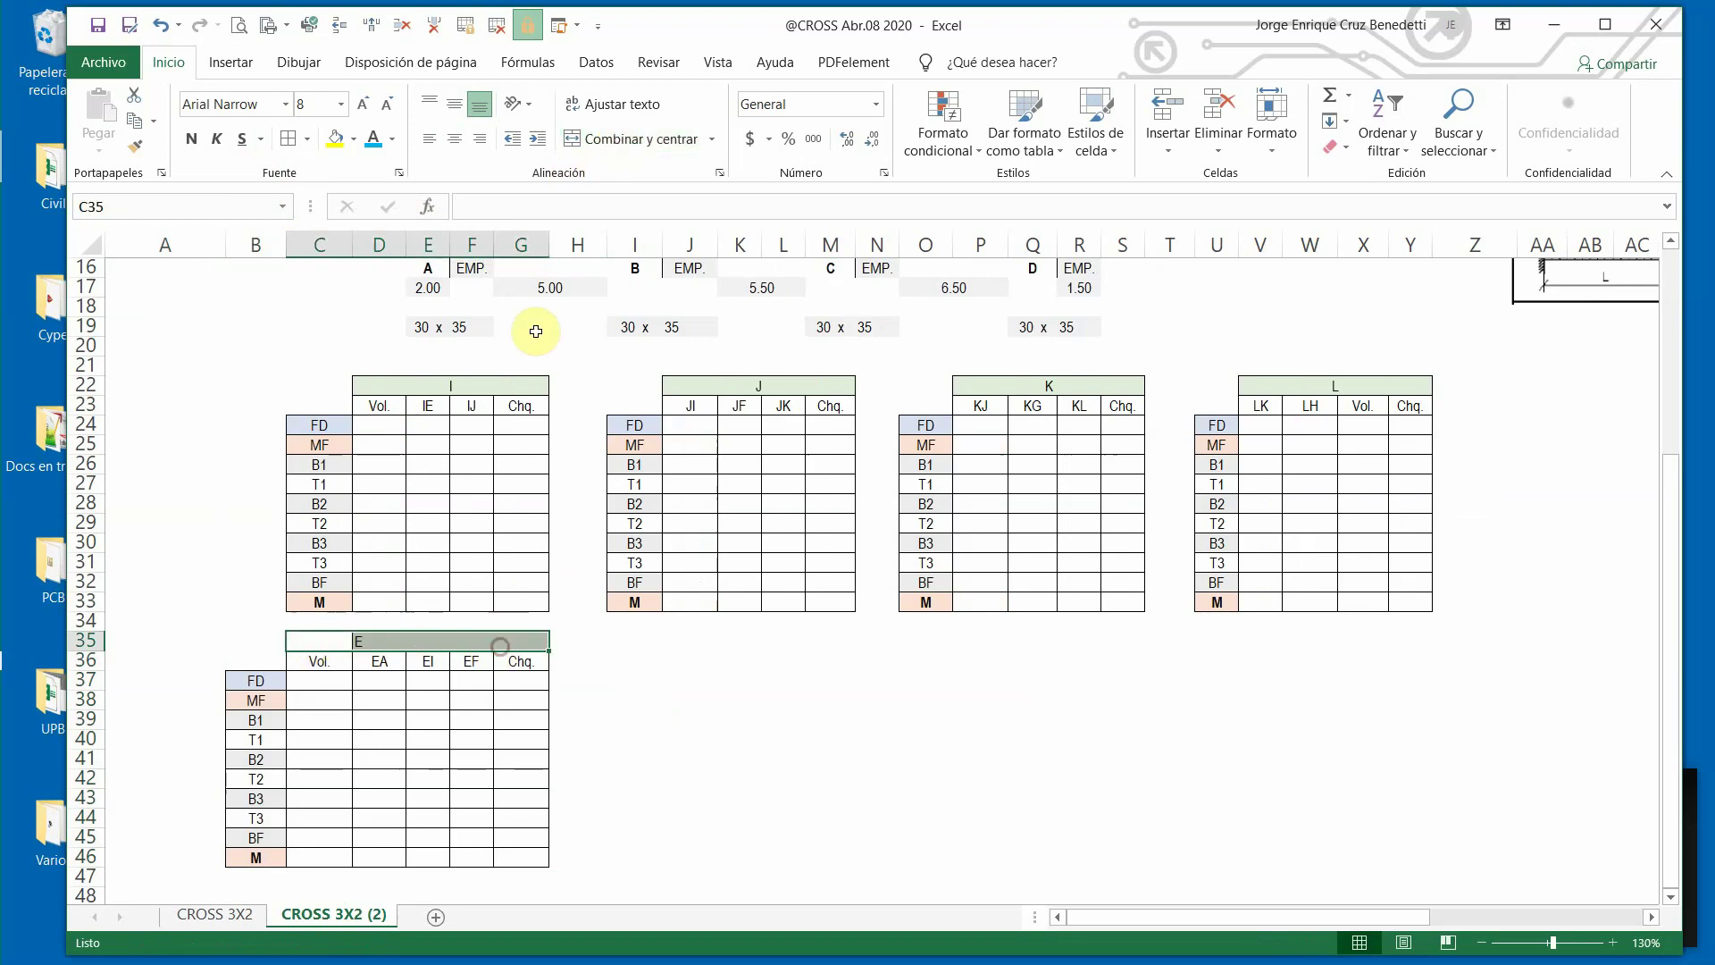
{"action": "left_click", "coordinate": [640, 138]}
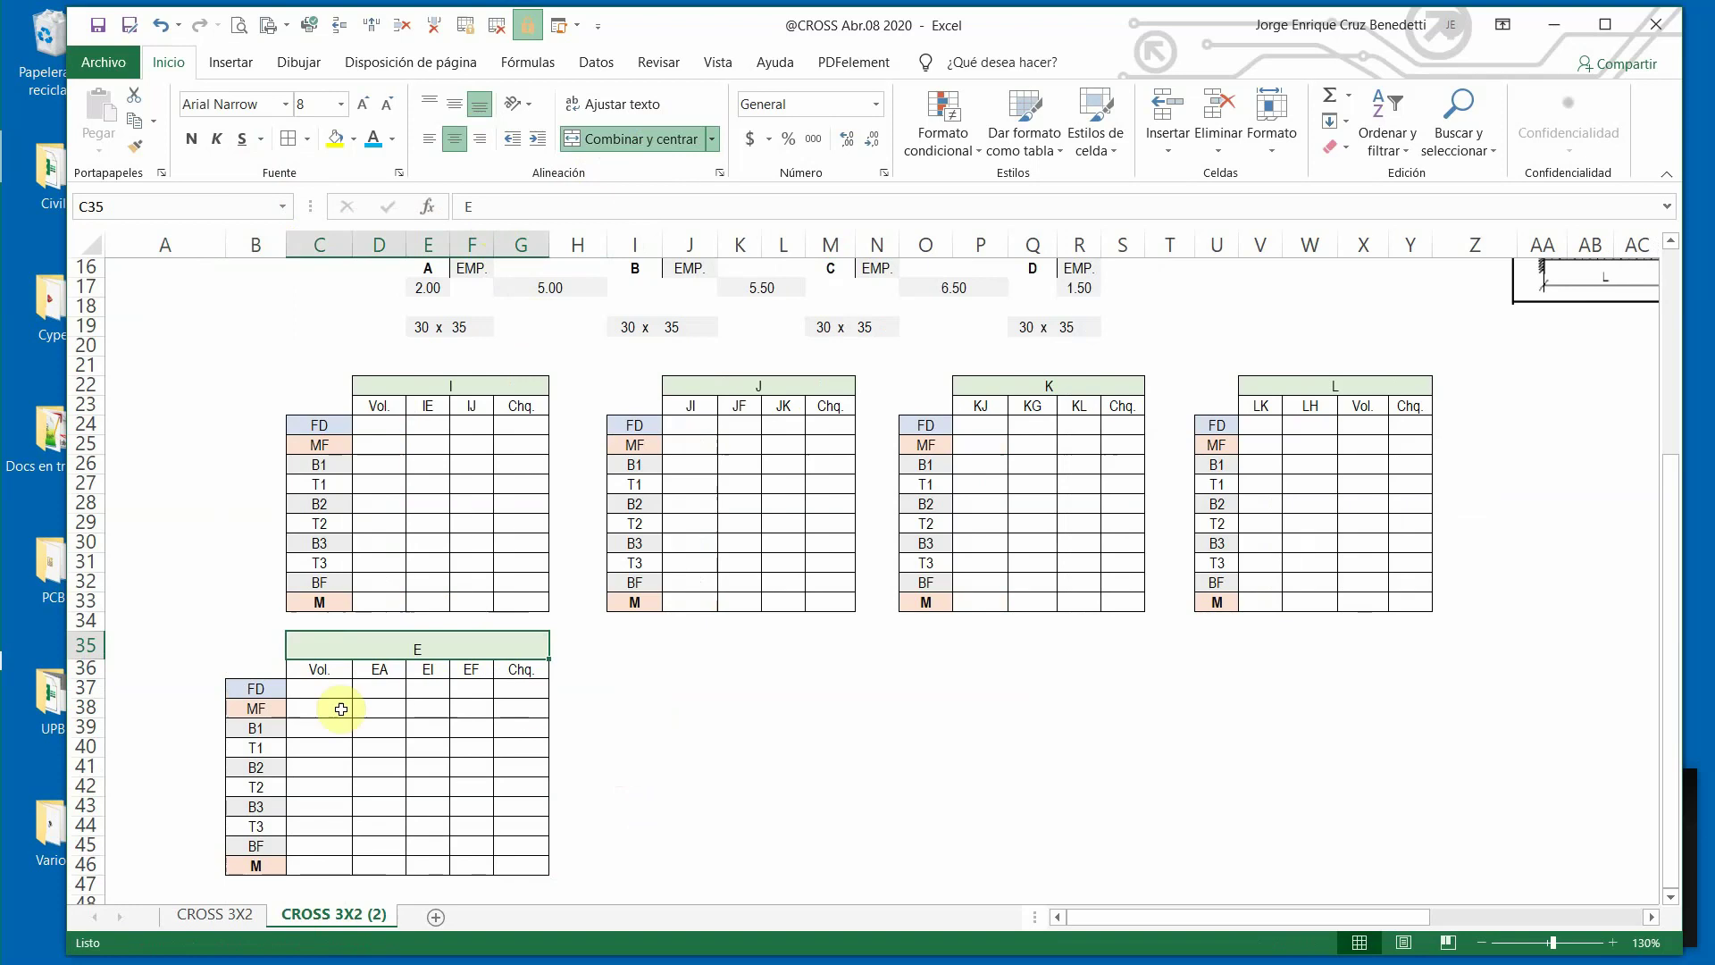
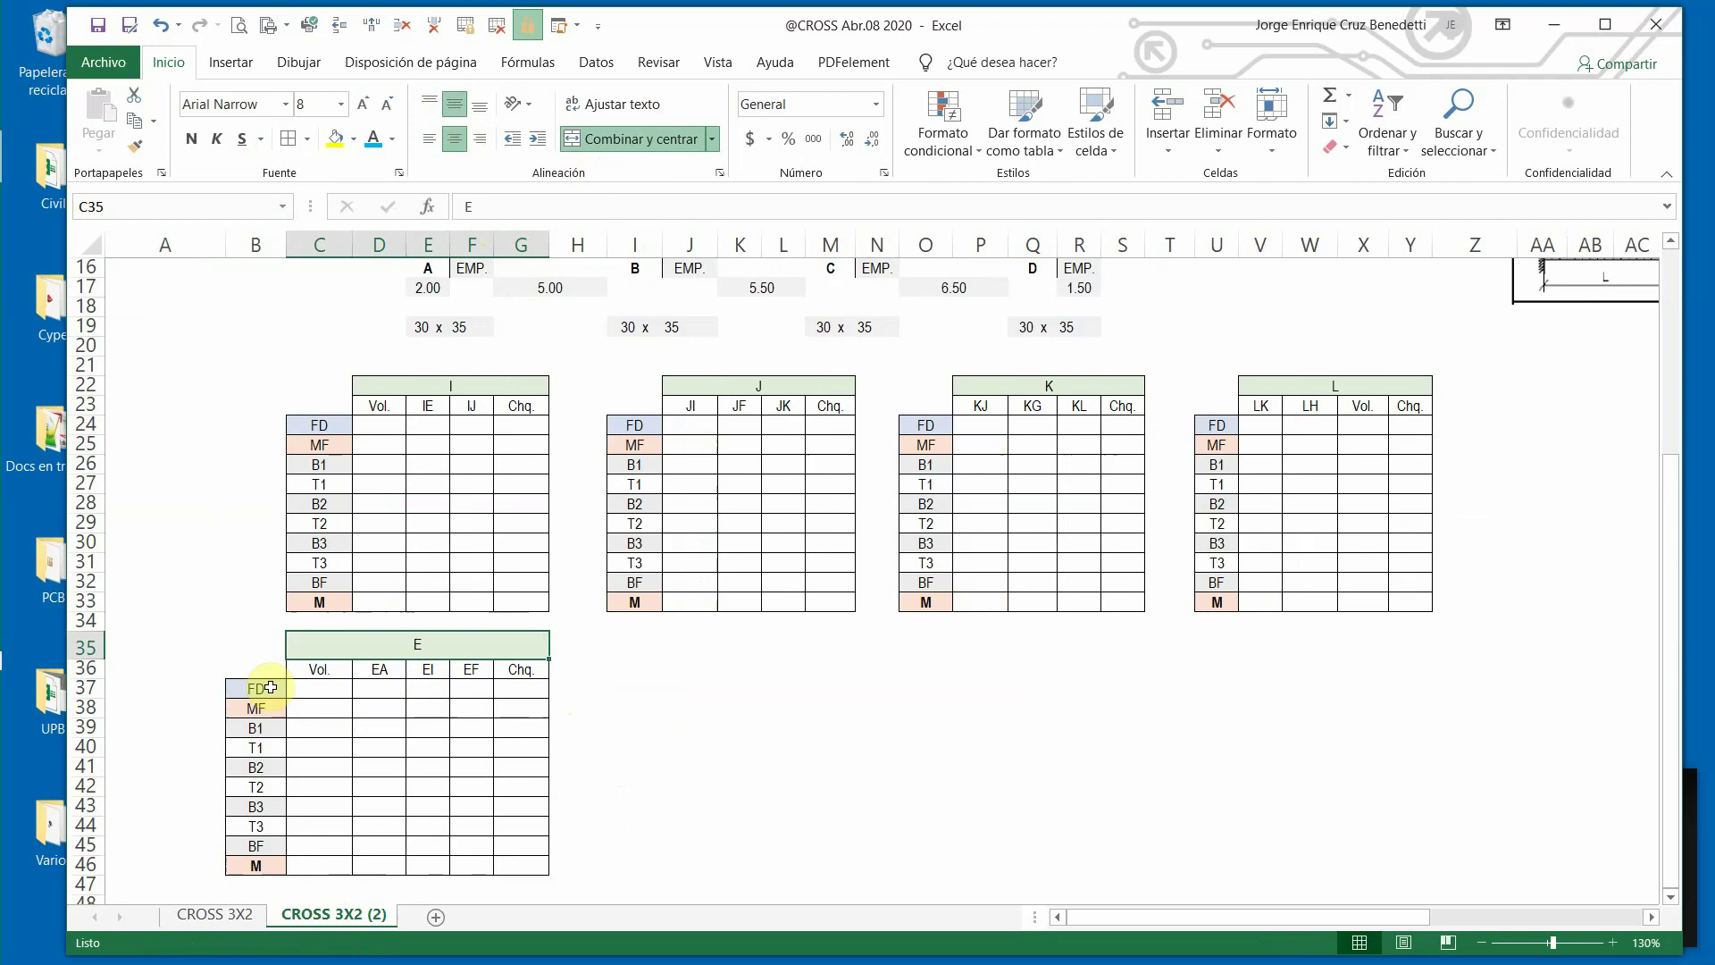
{"action": "left_click_drag", "start_coordinate": [96, 660], "coordinate": [96, 654]}
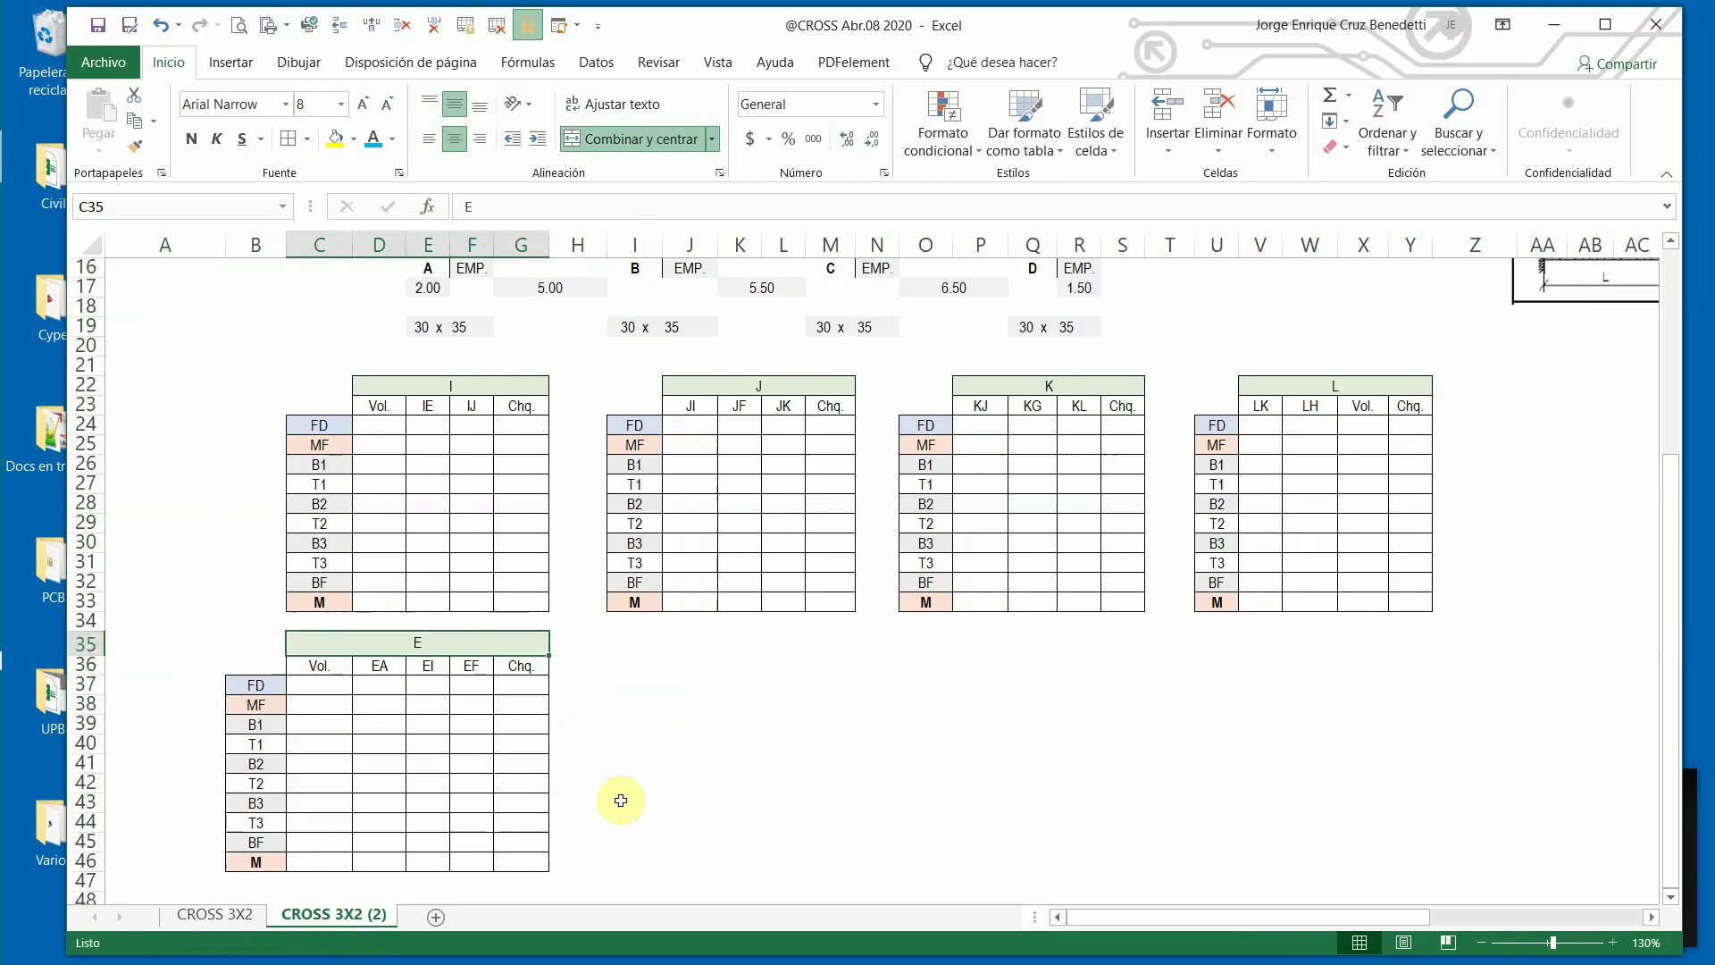
Copy the node F header block I35:M36 from the CROSS 3X2 sheet into J35 of CROSS 3X2 (2).
{"action": "left_click", "coordinate": [230, 916]}
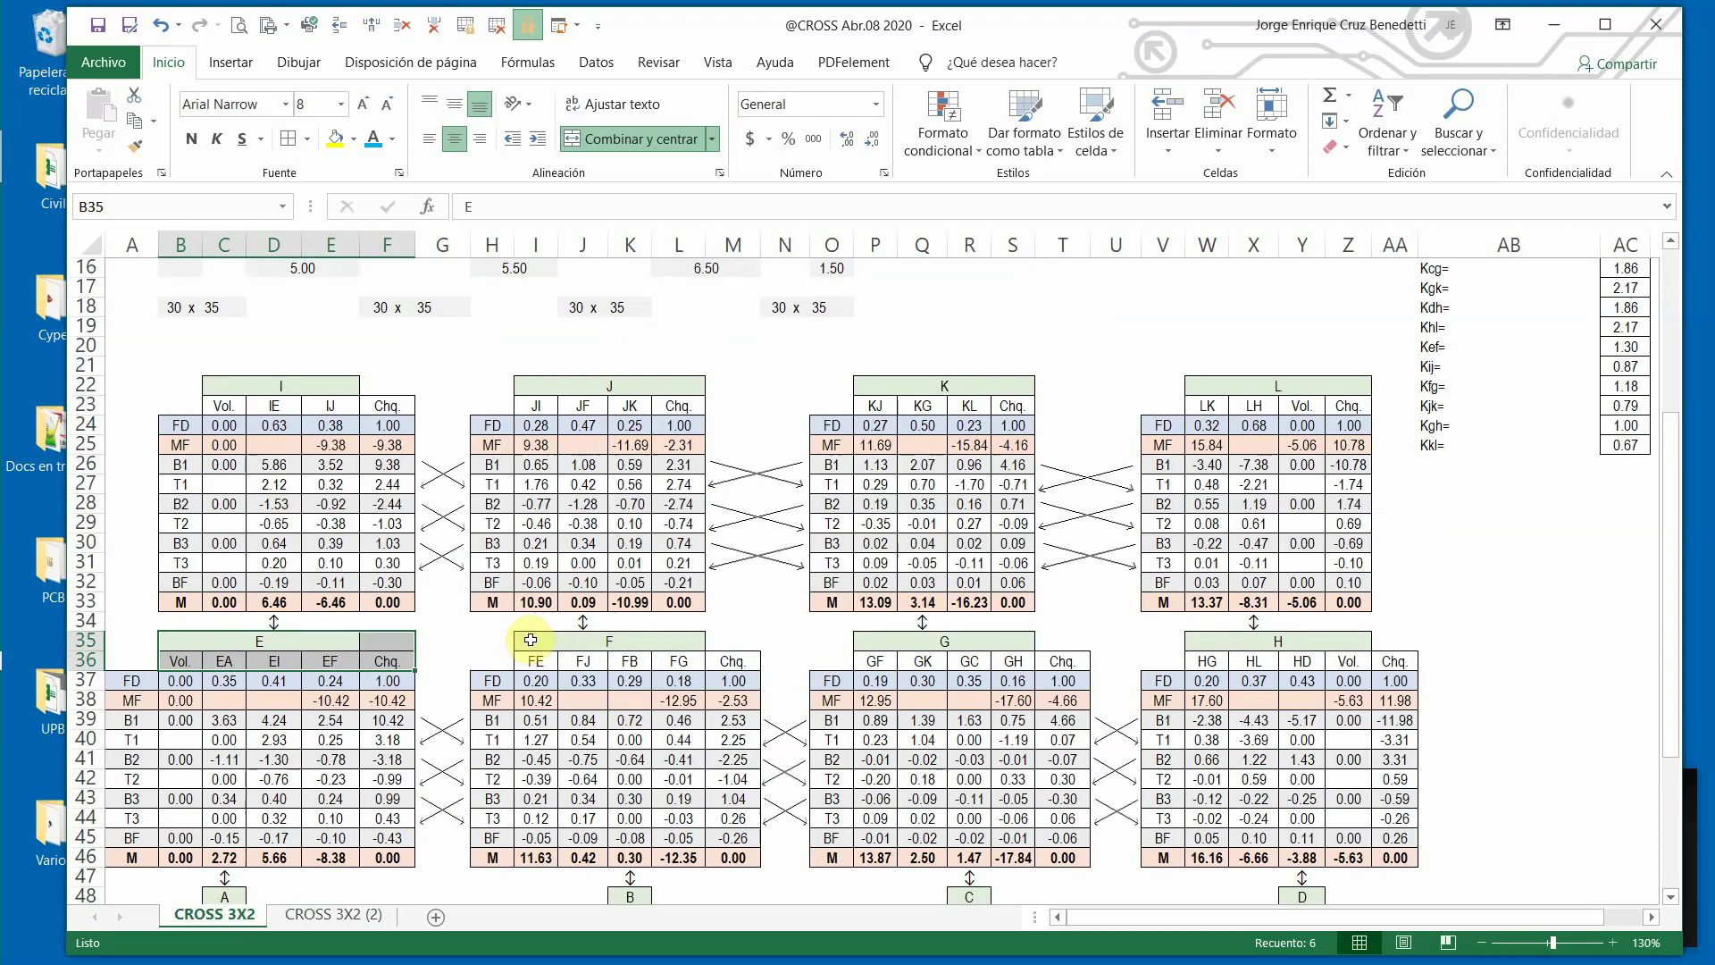
{"action": "left_click_drag", "start_coordinate": [534, 662], "coordinate": [720, 664]}
{"action": "left_click_drag", "start_coordinate": [529, 637], "coordinate": [720, 659]}
{"action": "key", "text": "ctrl+c"}
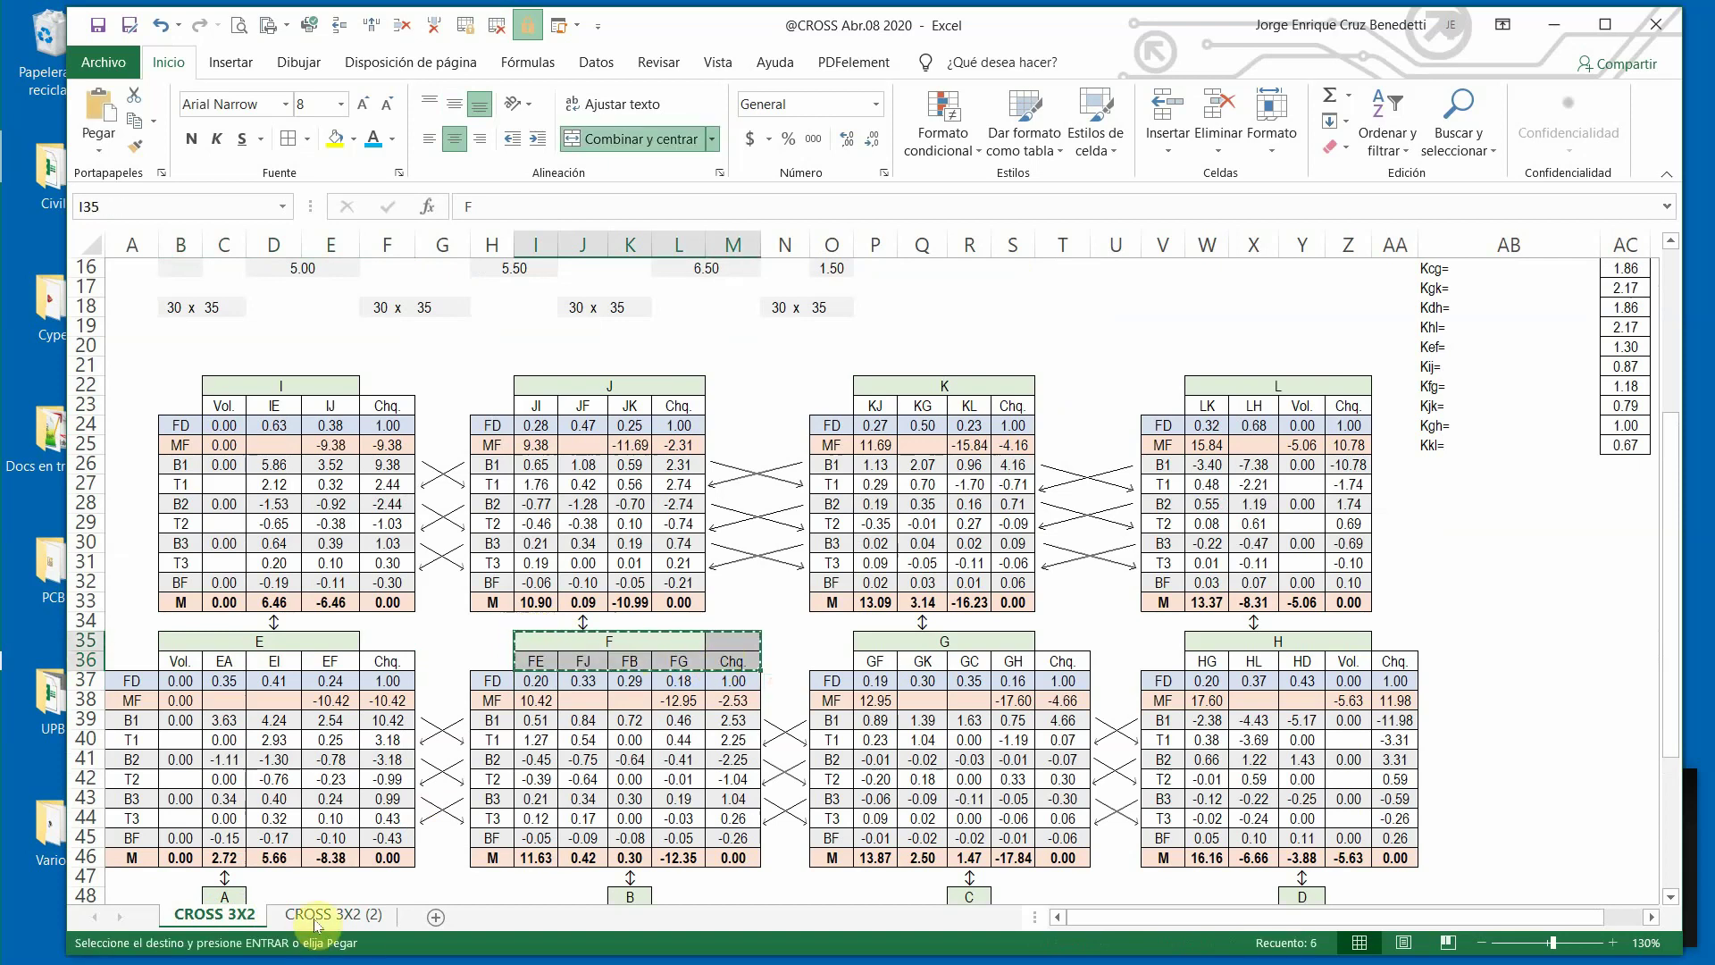
{"action": "left_click", "coordinate": [322, 914]}
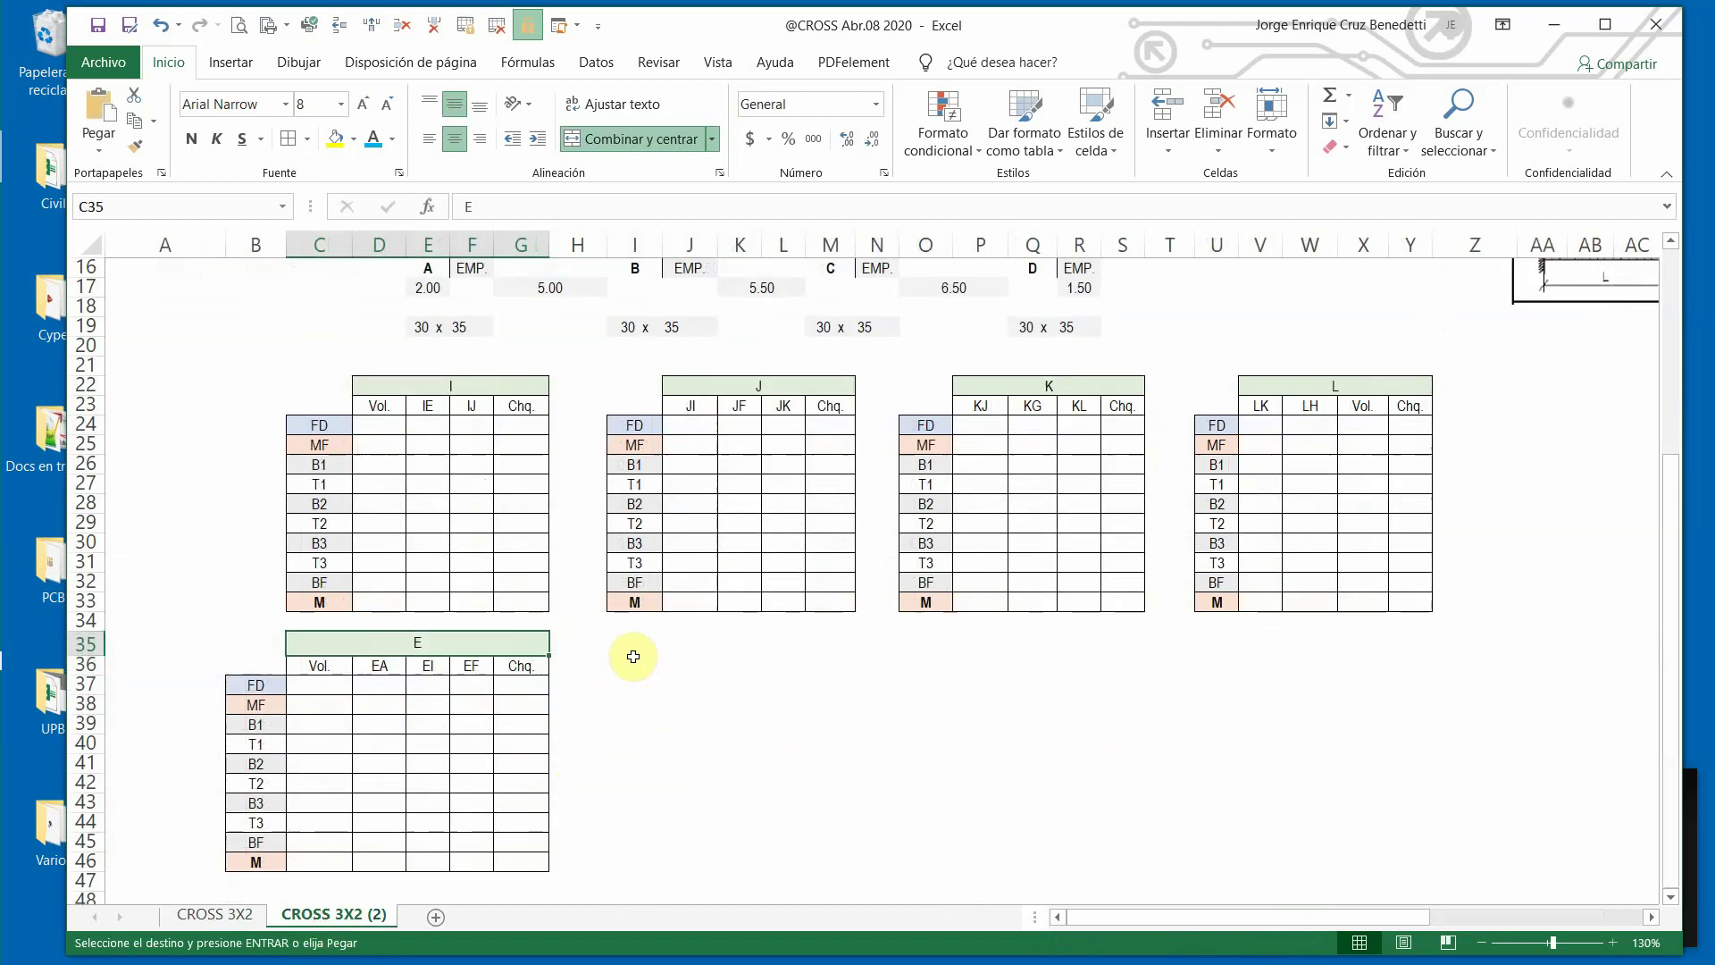
{"action": "left_click", "coordinate": [686, 644]}
{"action": "key", "text": "ctrl+v"}
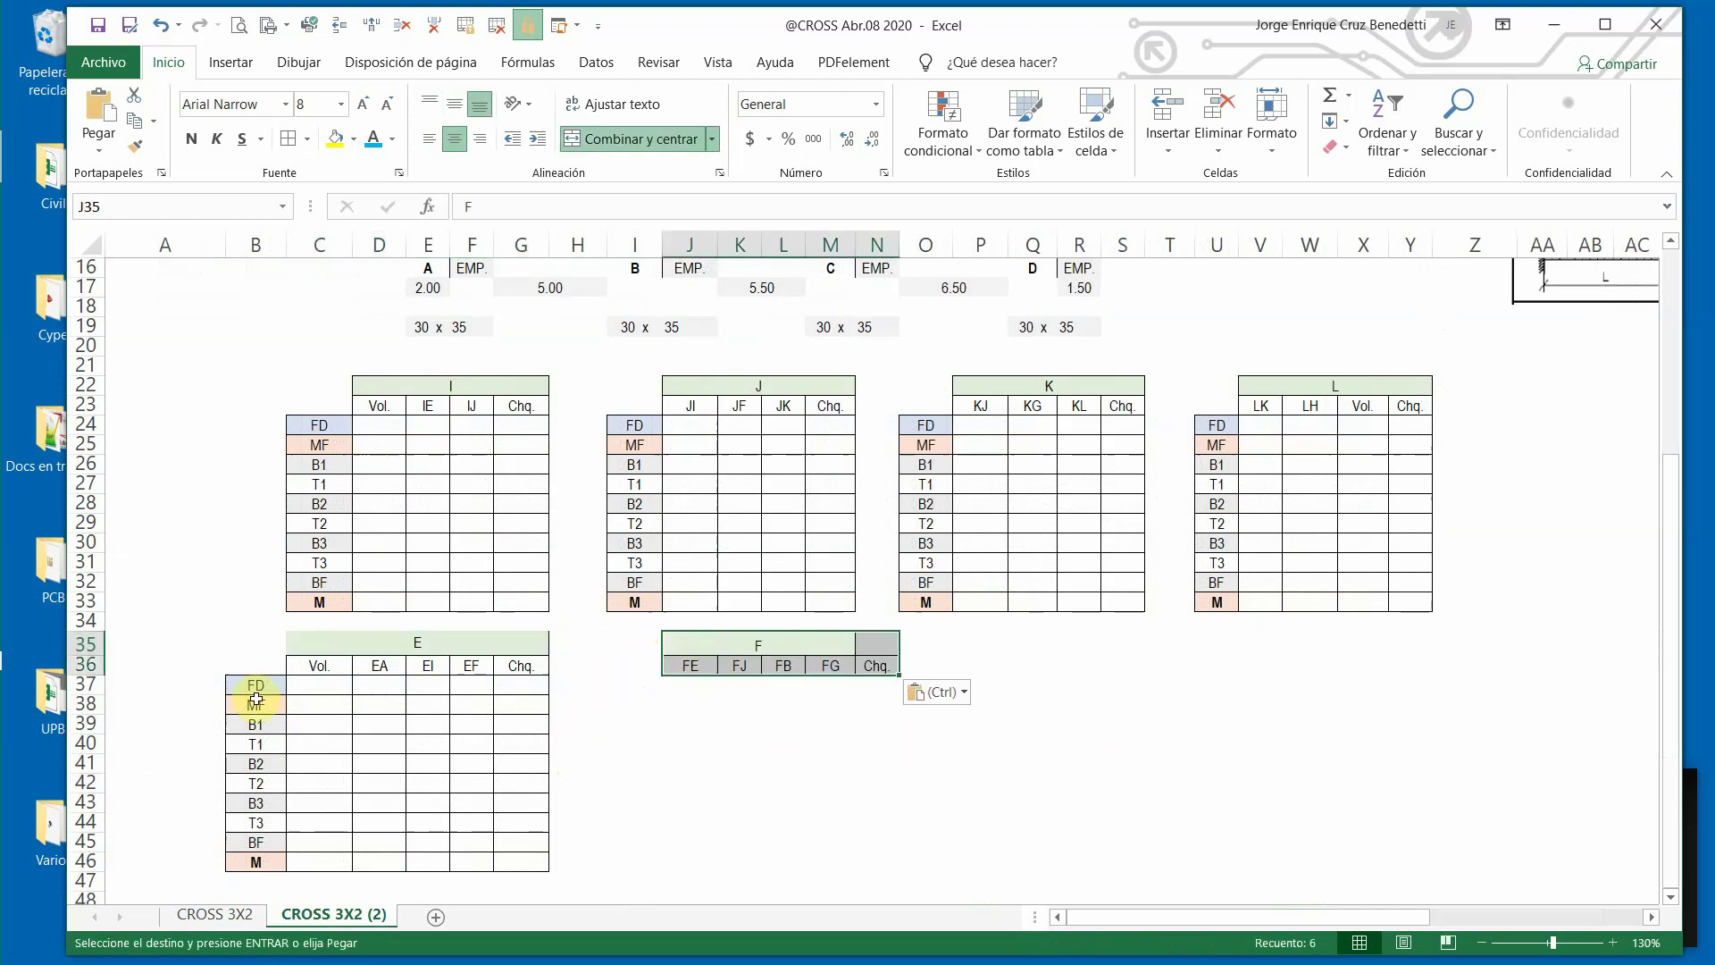
Copy the row labels FD to M from B37:B46 into I37 for the node F table.
{"action": "left_click_drag", "start_coordinate": [266, 705], "coordinate": [255, 861]}
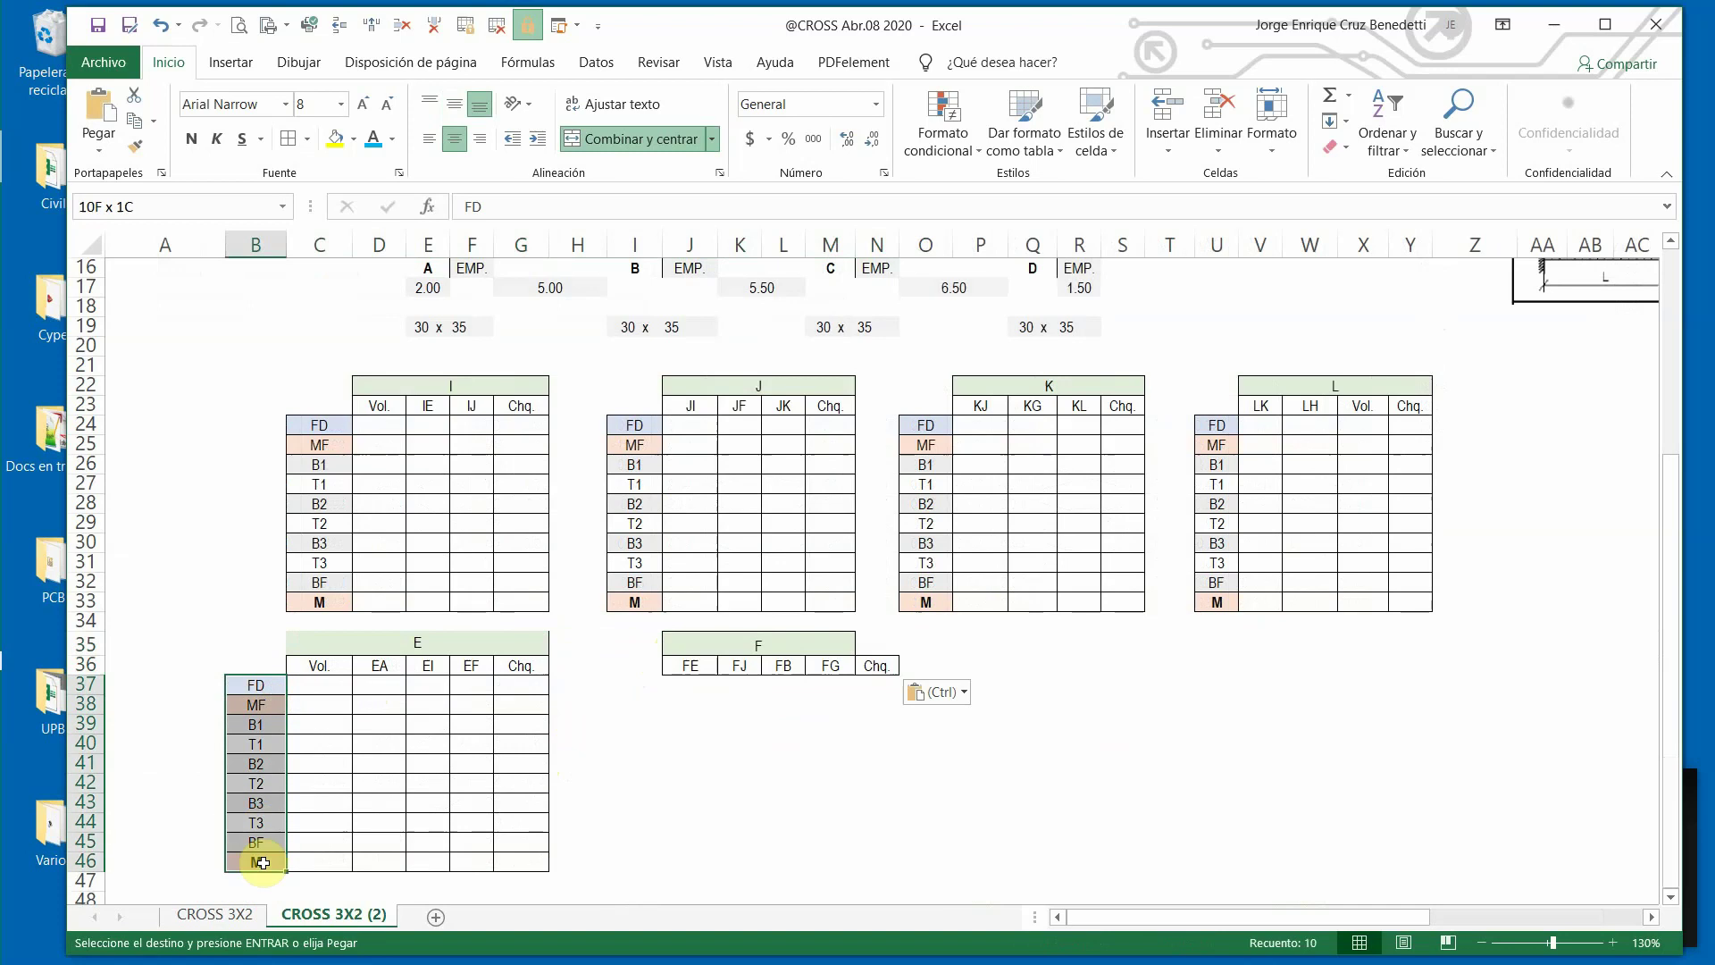
{"action": "left_click", "coordinate": [134, 120]}
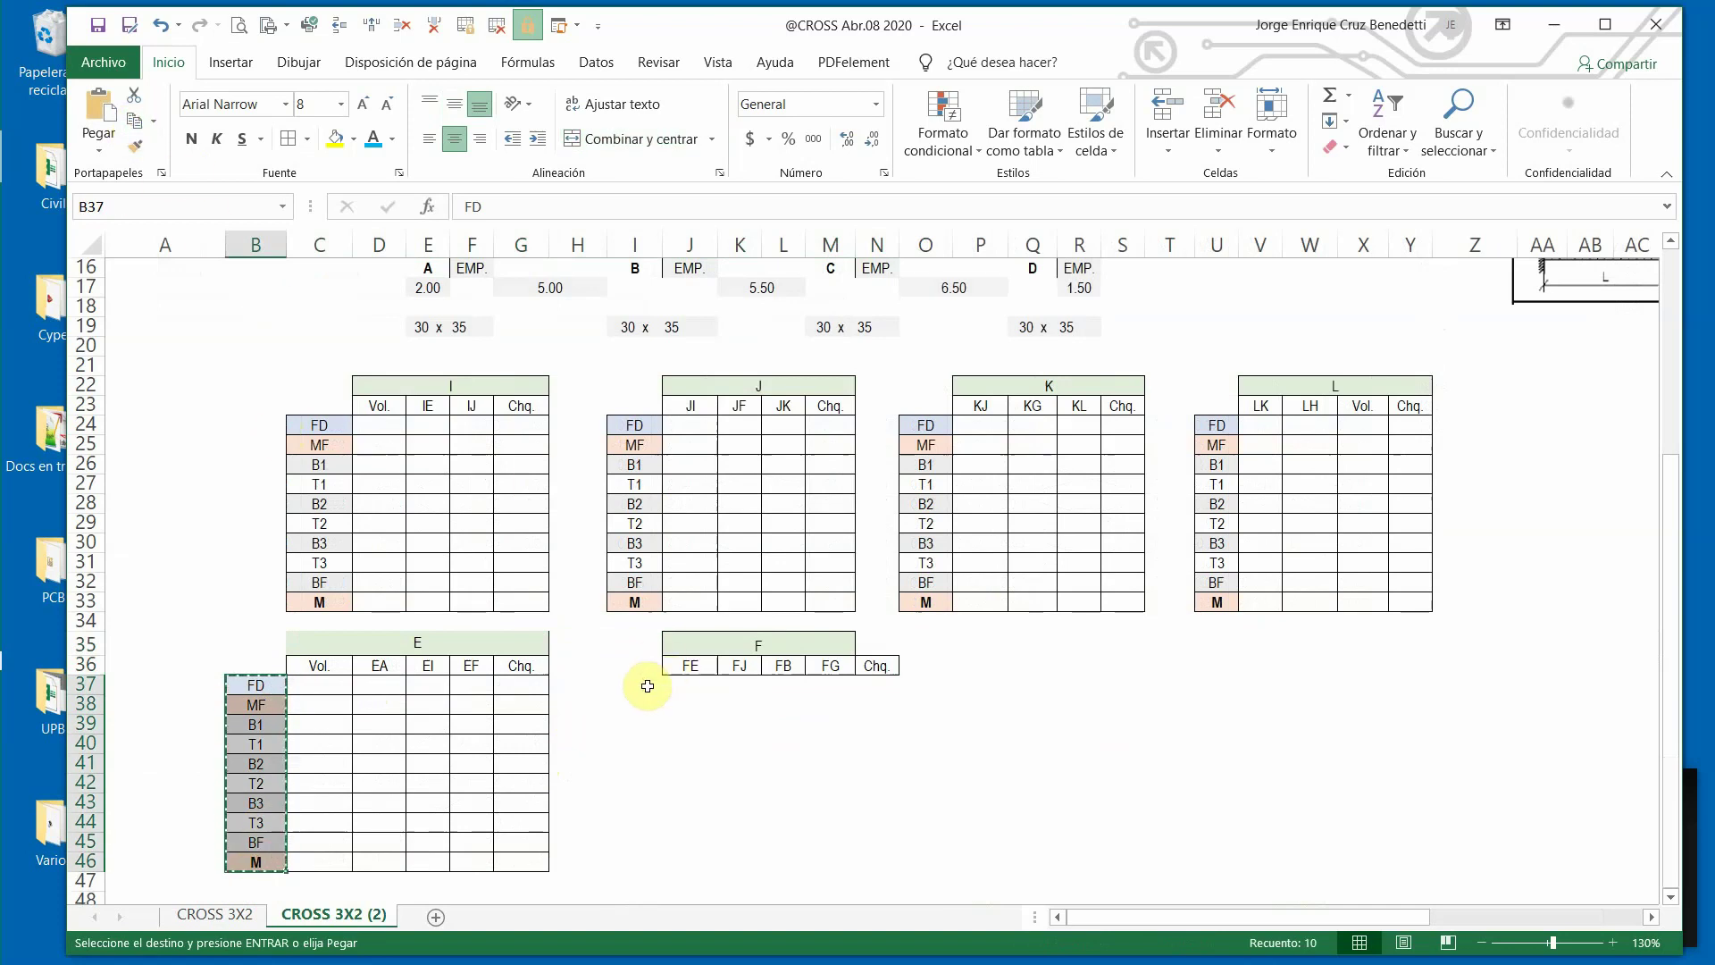
{"action": "left_click", "coordinate": [628, 685]}
{"action": "left_click", "coordinate": [105, 113]}
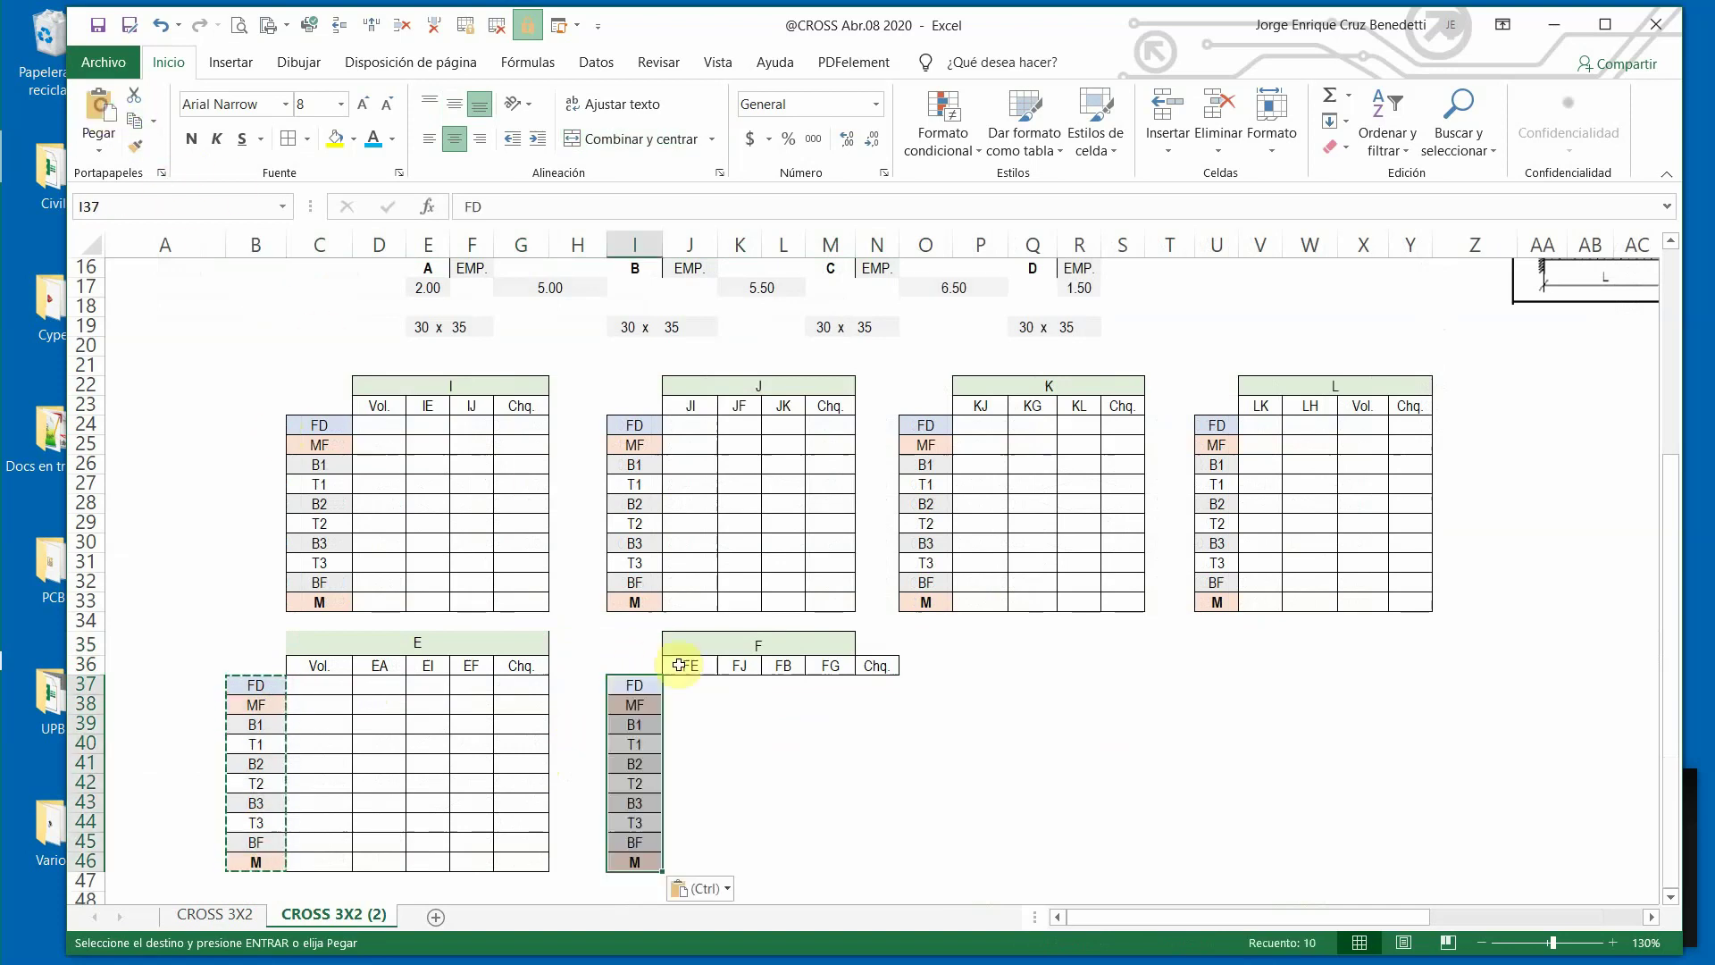
Apply all borders to J37:N46 for node F, and re-merge and center the F title across J35:N35.
{"action": "left_click_drag", "start_coordinate": [683, 689], "coordinate": [878, 855]}
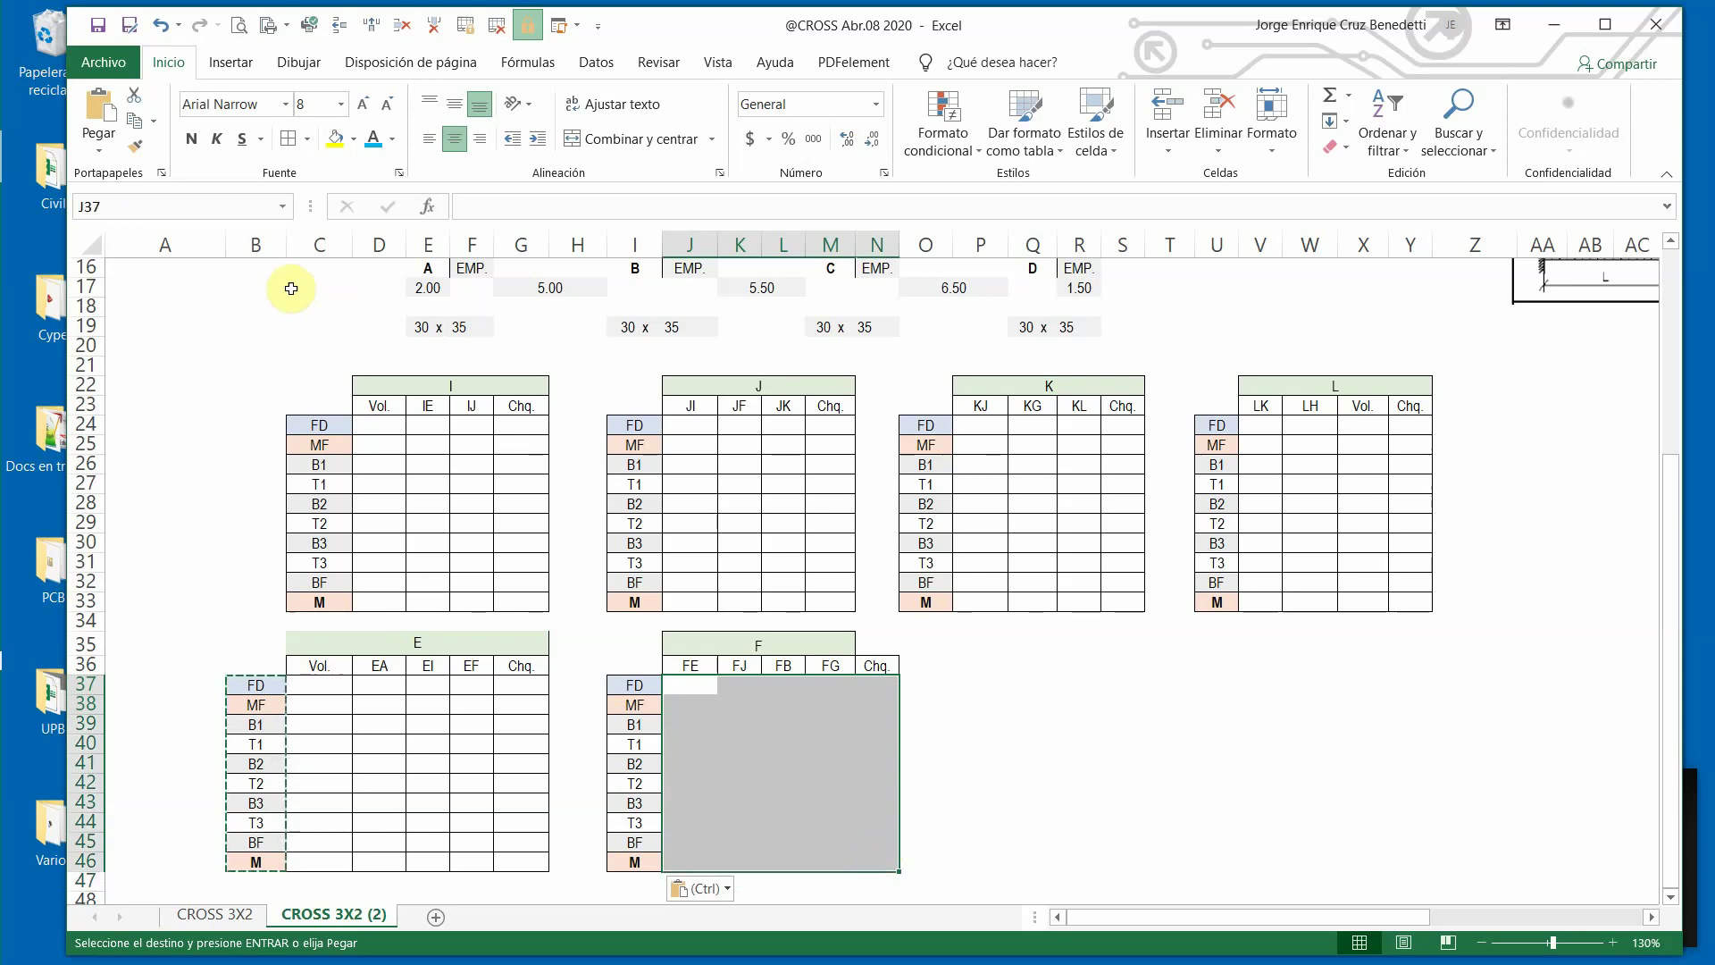
{"action": "left_click", "coordinate": [287, 139]}
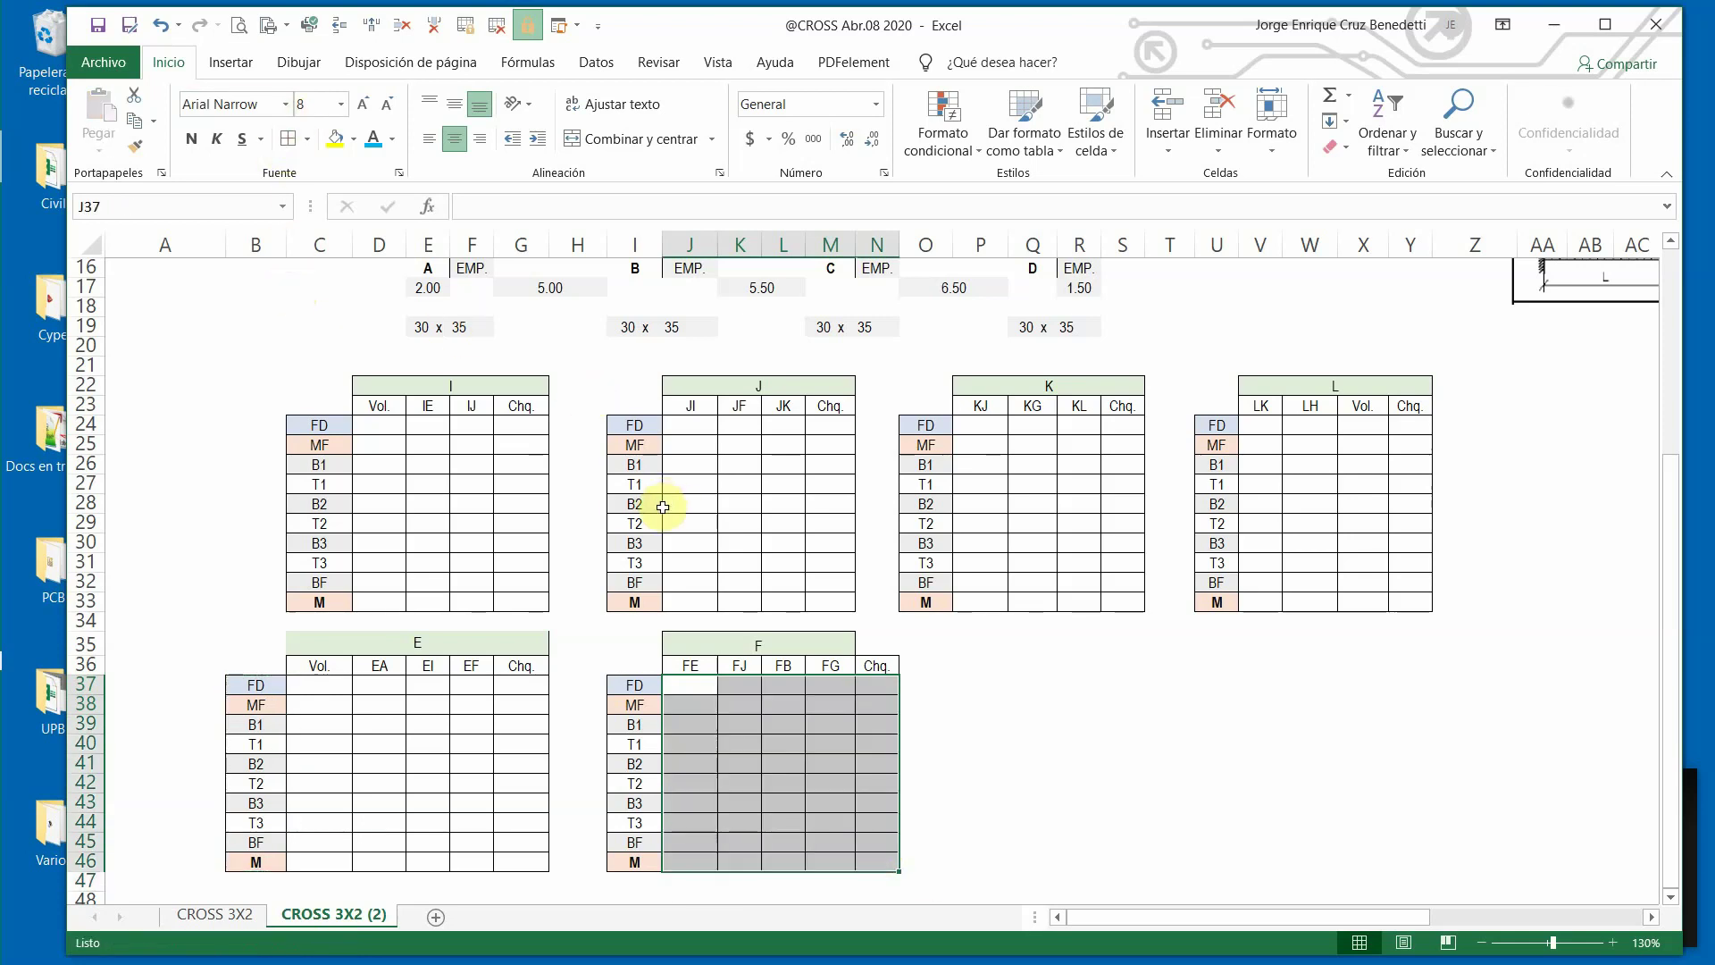
{"action": "left_click", "coordinate": [377, 652]}
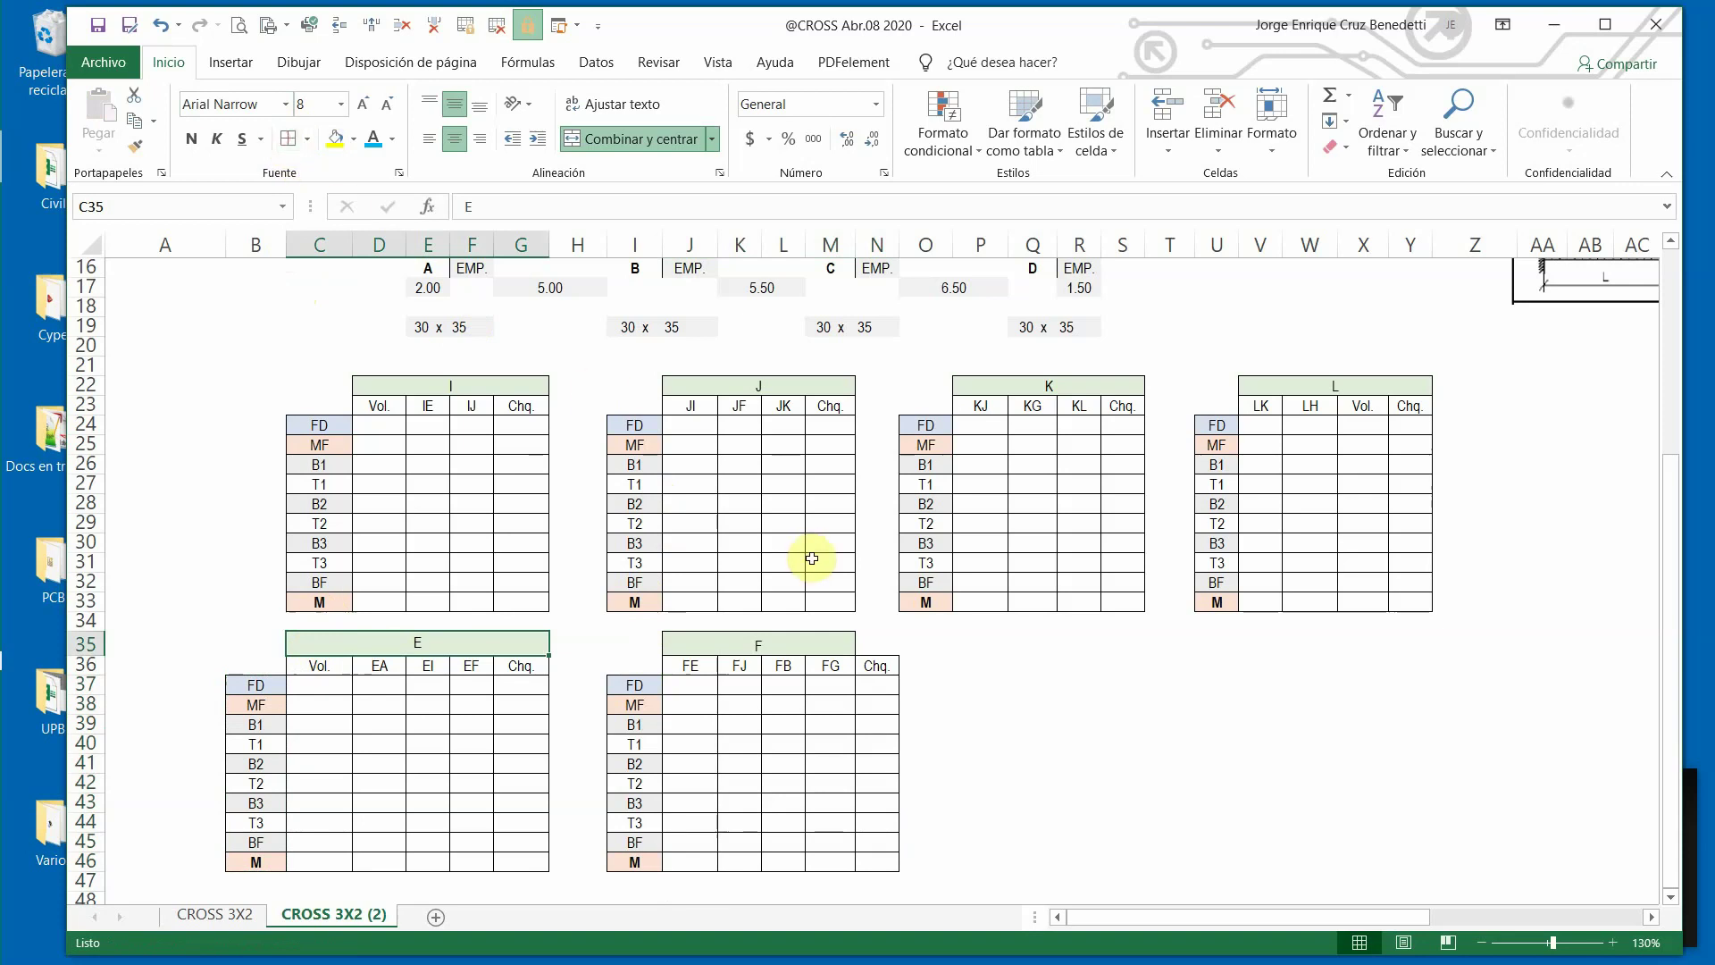
{"action": "left_click", "coordinate": [697, 652]}
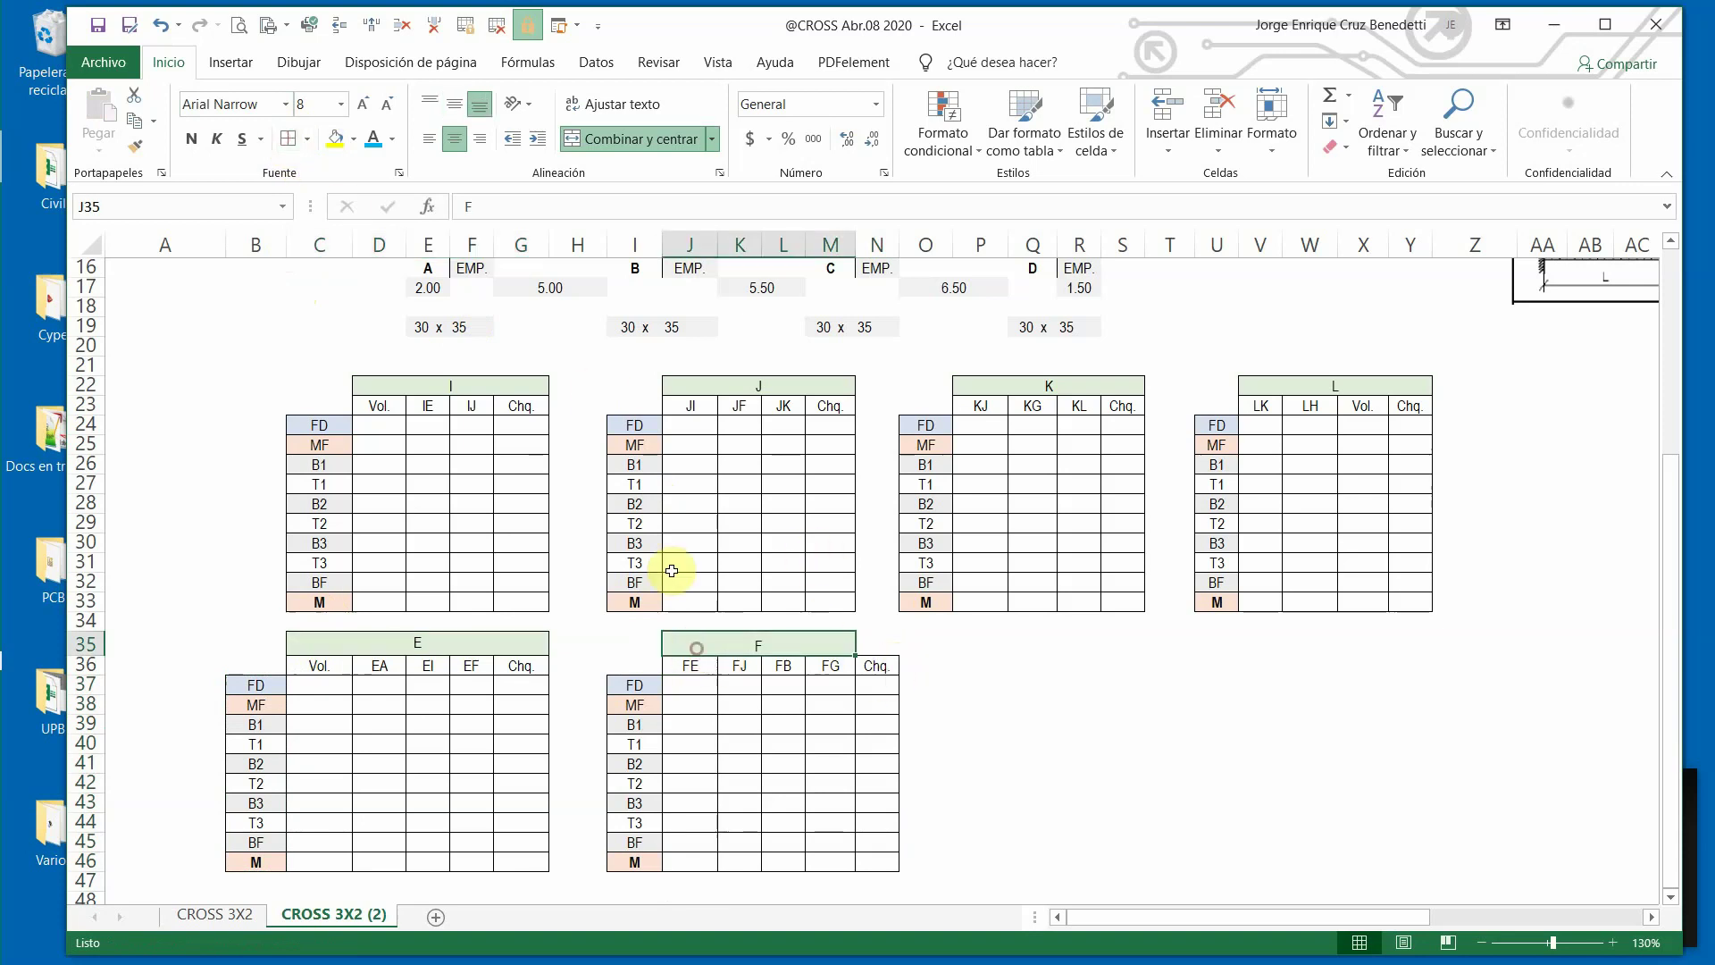
{"action": "left_click", "coordinate": [633, 138]}
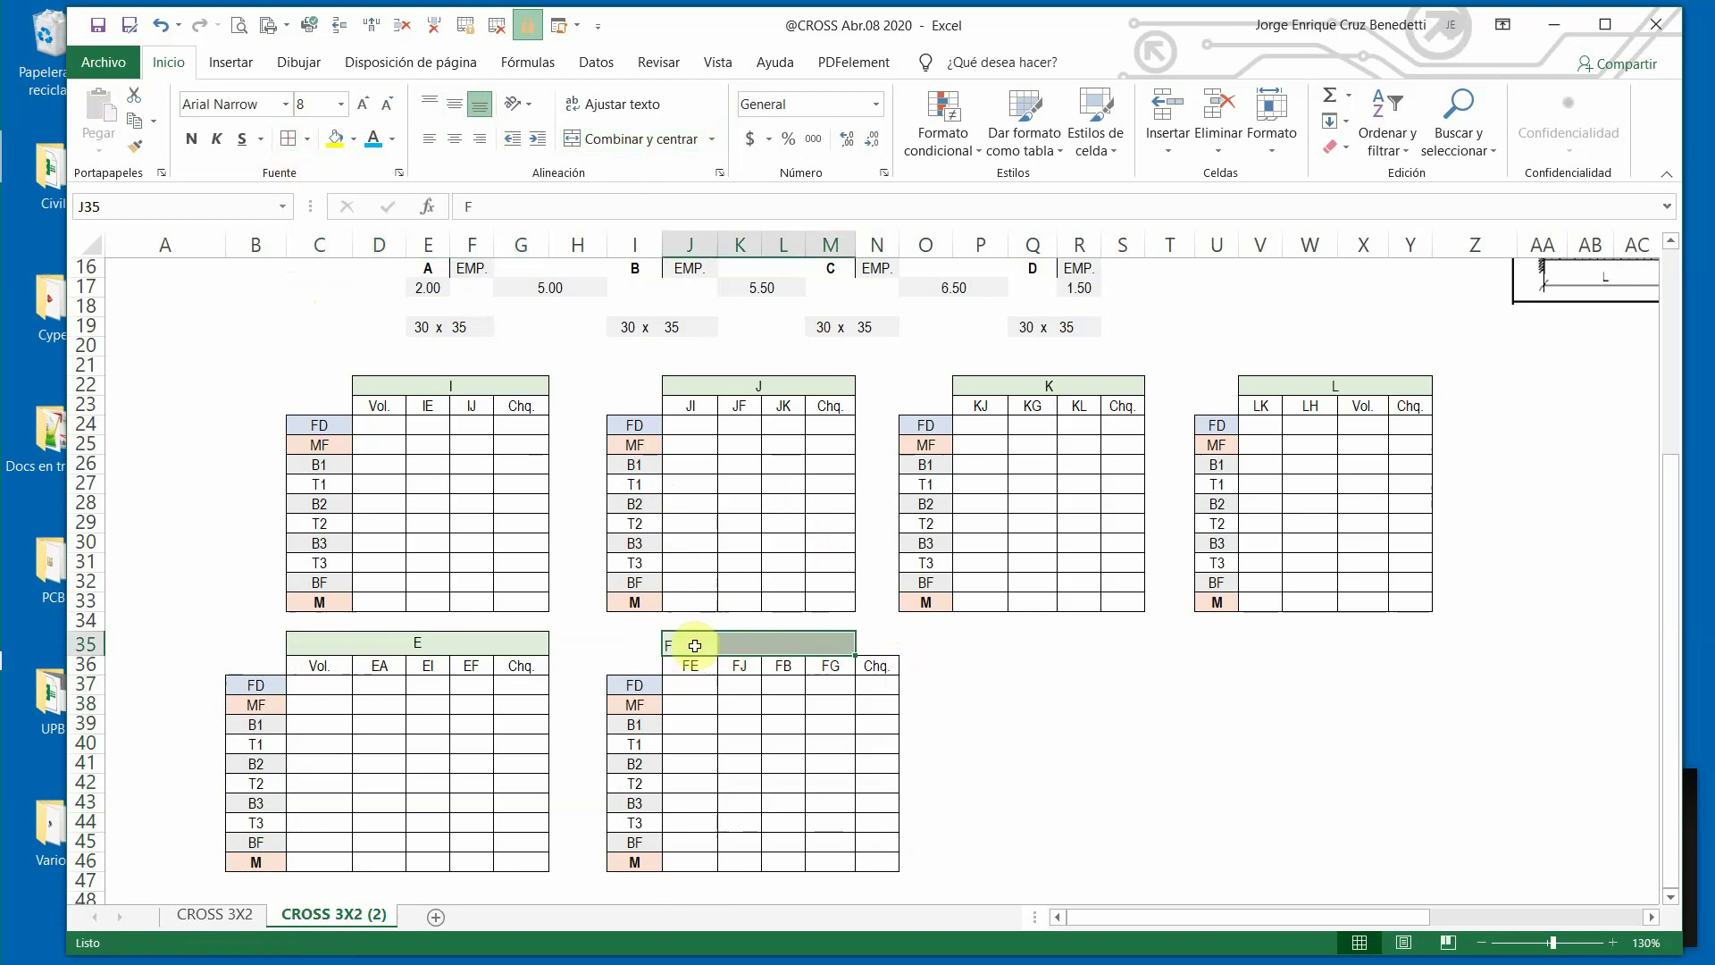
{"action": "left_click_drag", "start_coordinate": [688, 643], "coordinate": [873, 643]}
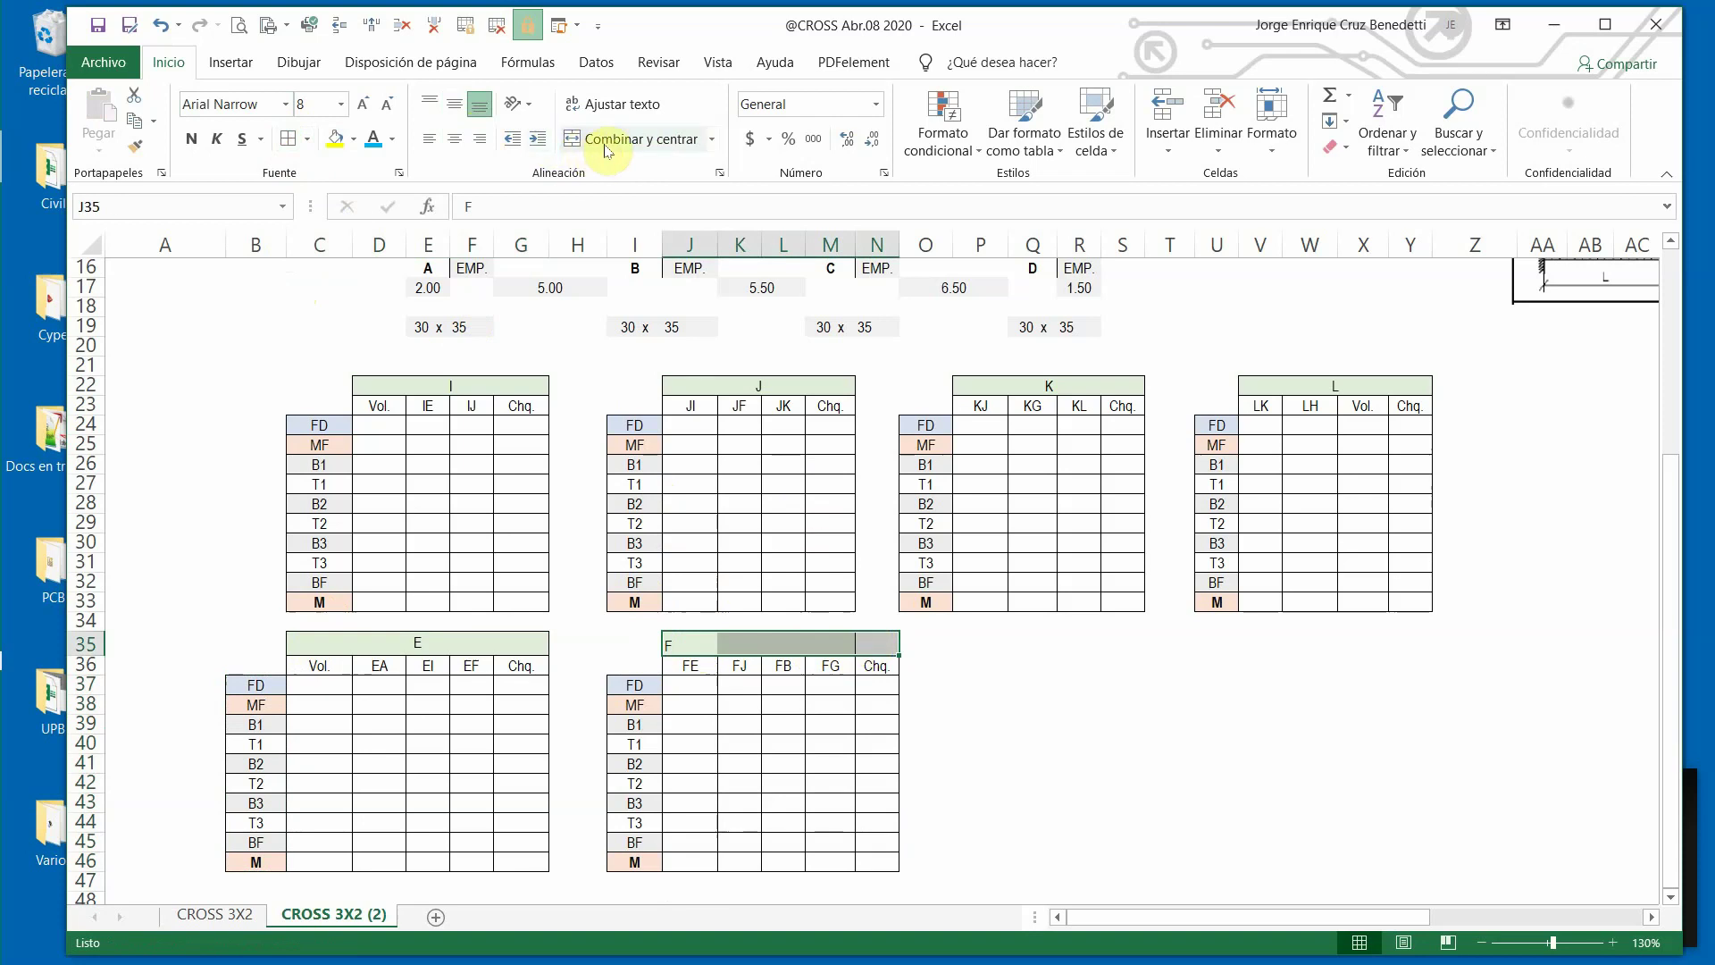
{"action": "left_click", "coordinate": [641, 140]}
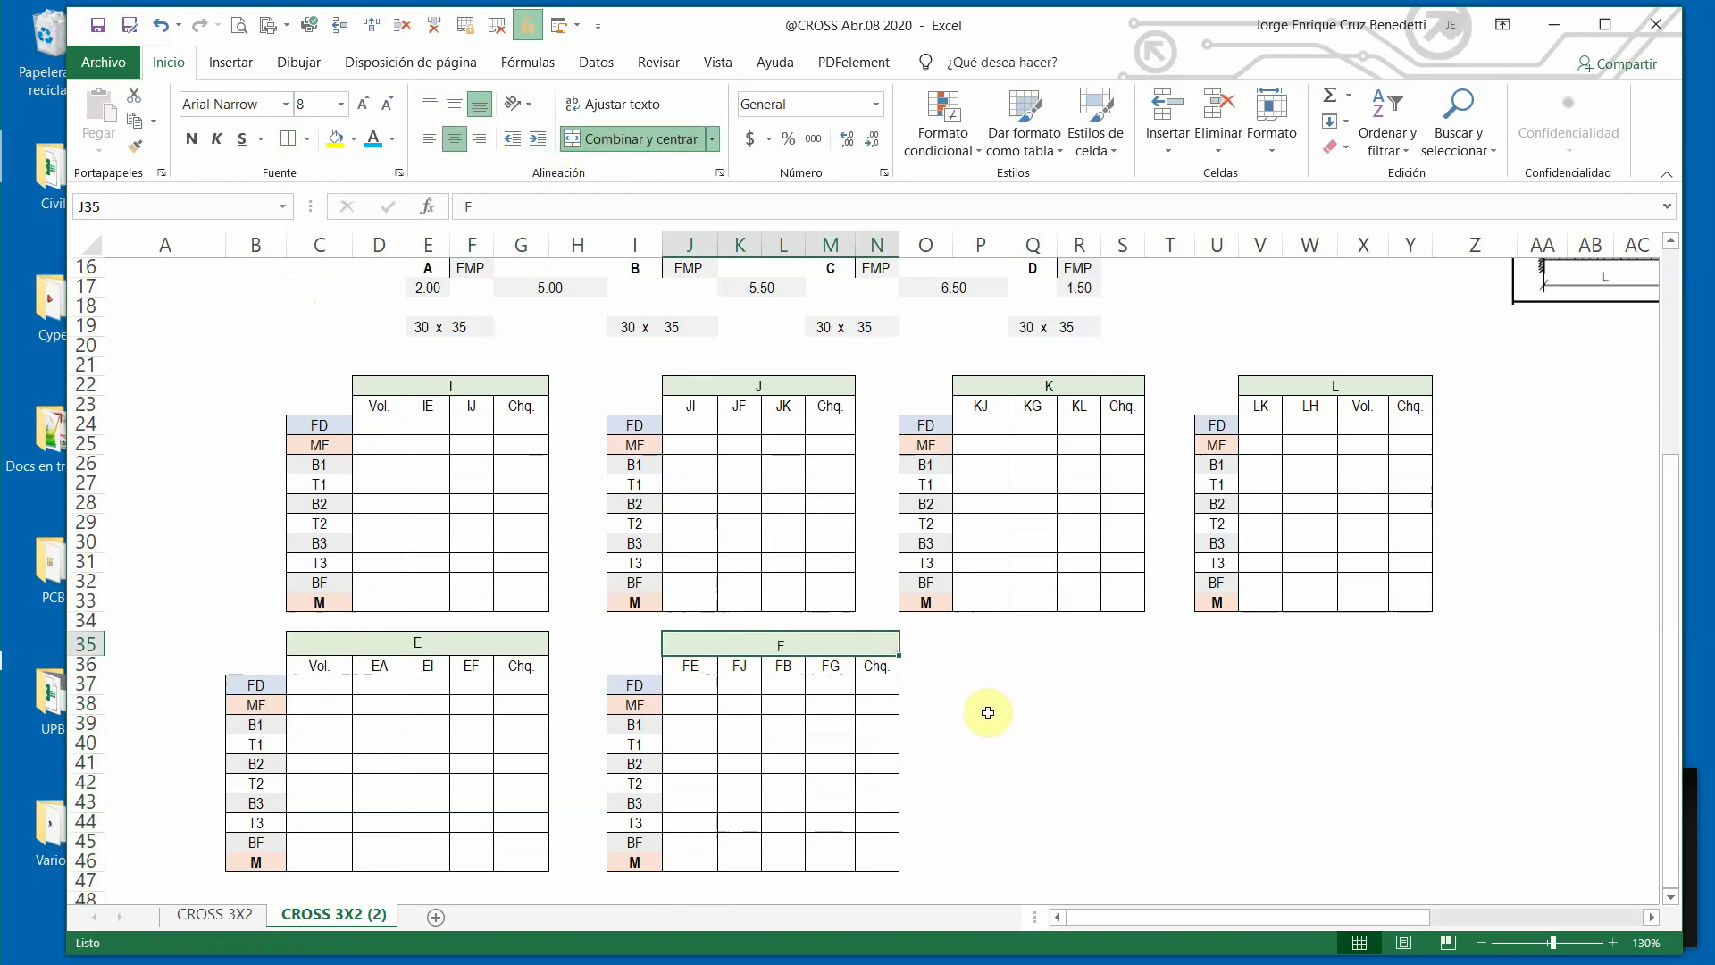
Copy the node G header block P35:T36 from the CROSS 3X2 sheet into Q35 of CROSS 3X2 (2).
{"action": "left_click", "coordinate": [225, 914]}
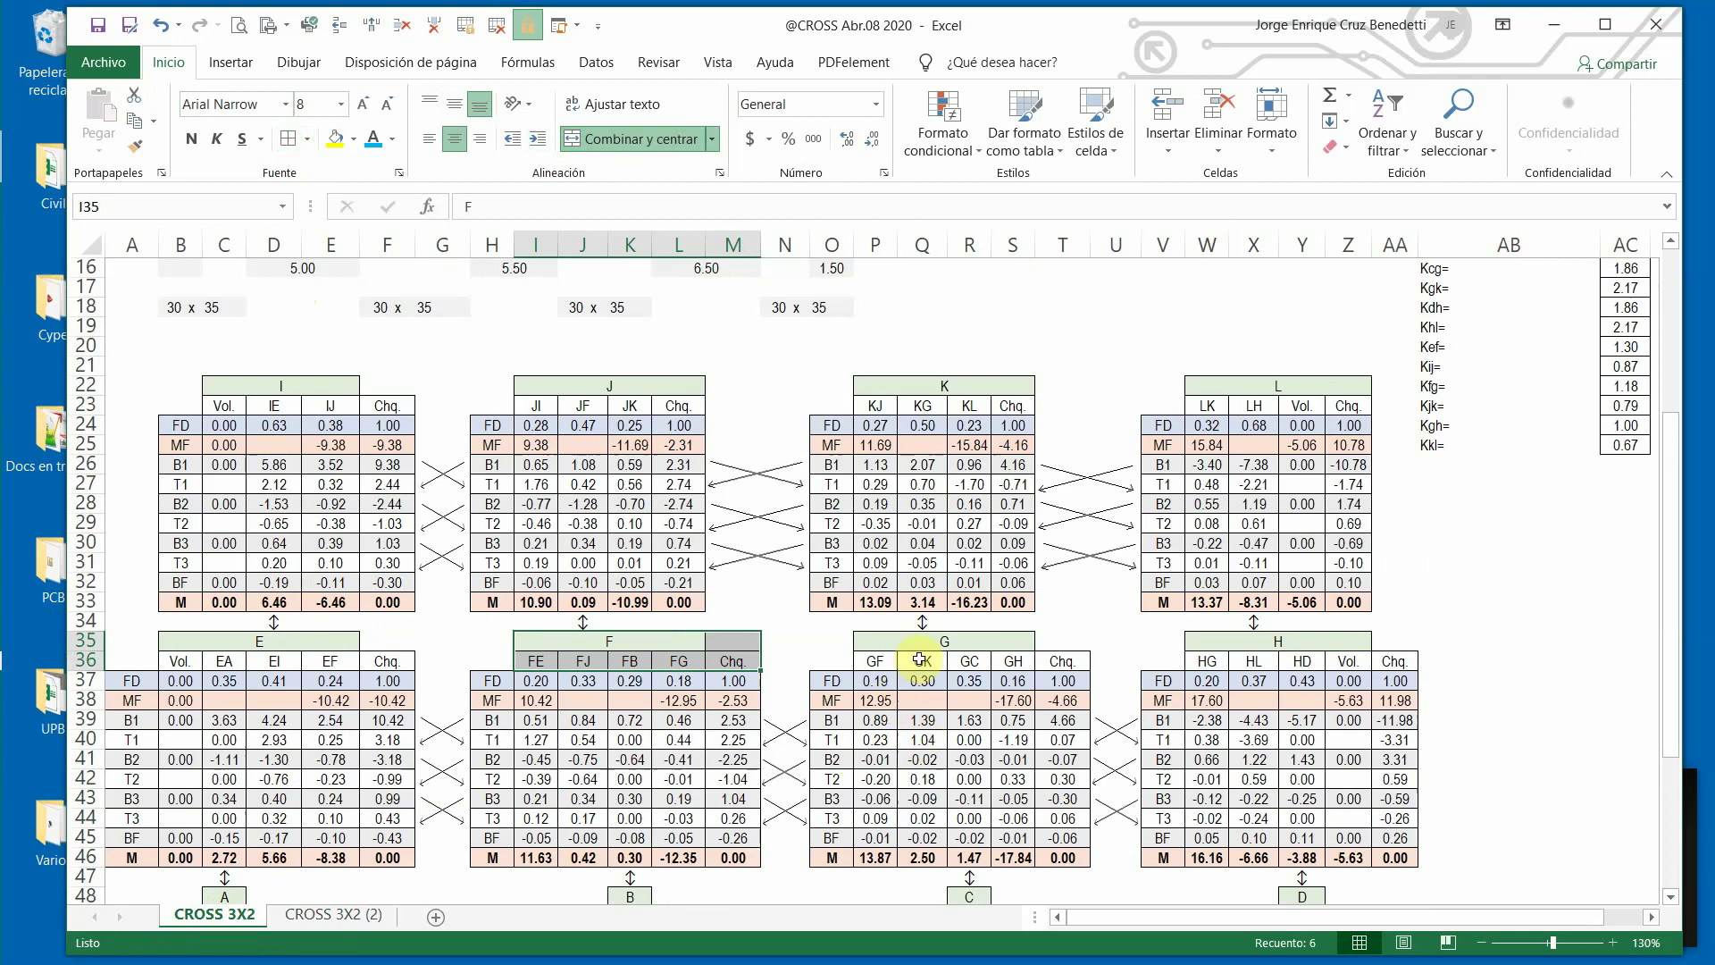
{"action": "left_click_drag", "start_coordinate": [880, 646], "coordinate": [1050, 664]}
{"action": "key", "text": "ctrl+c"}
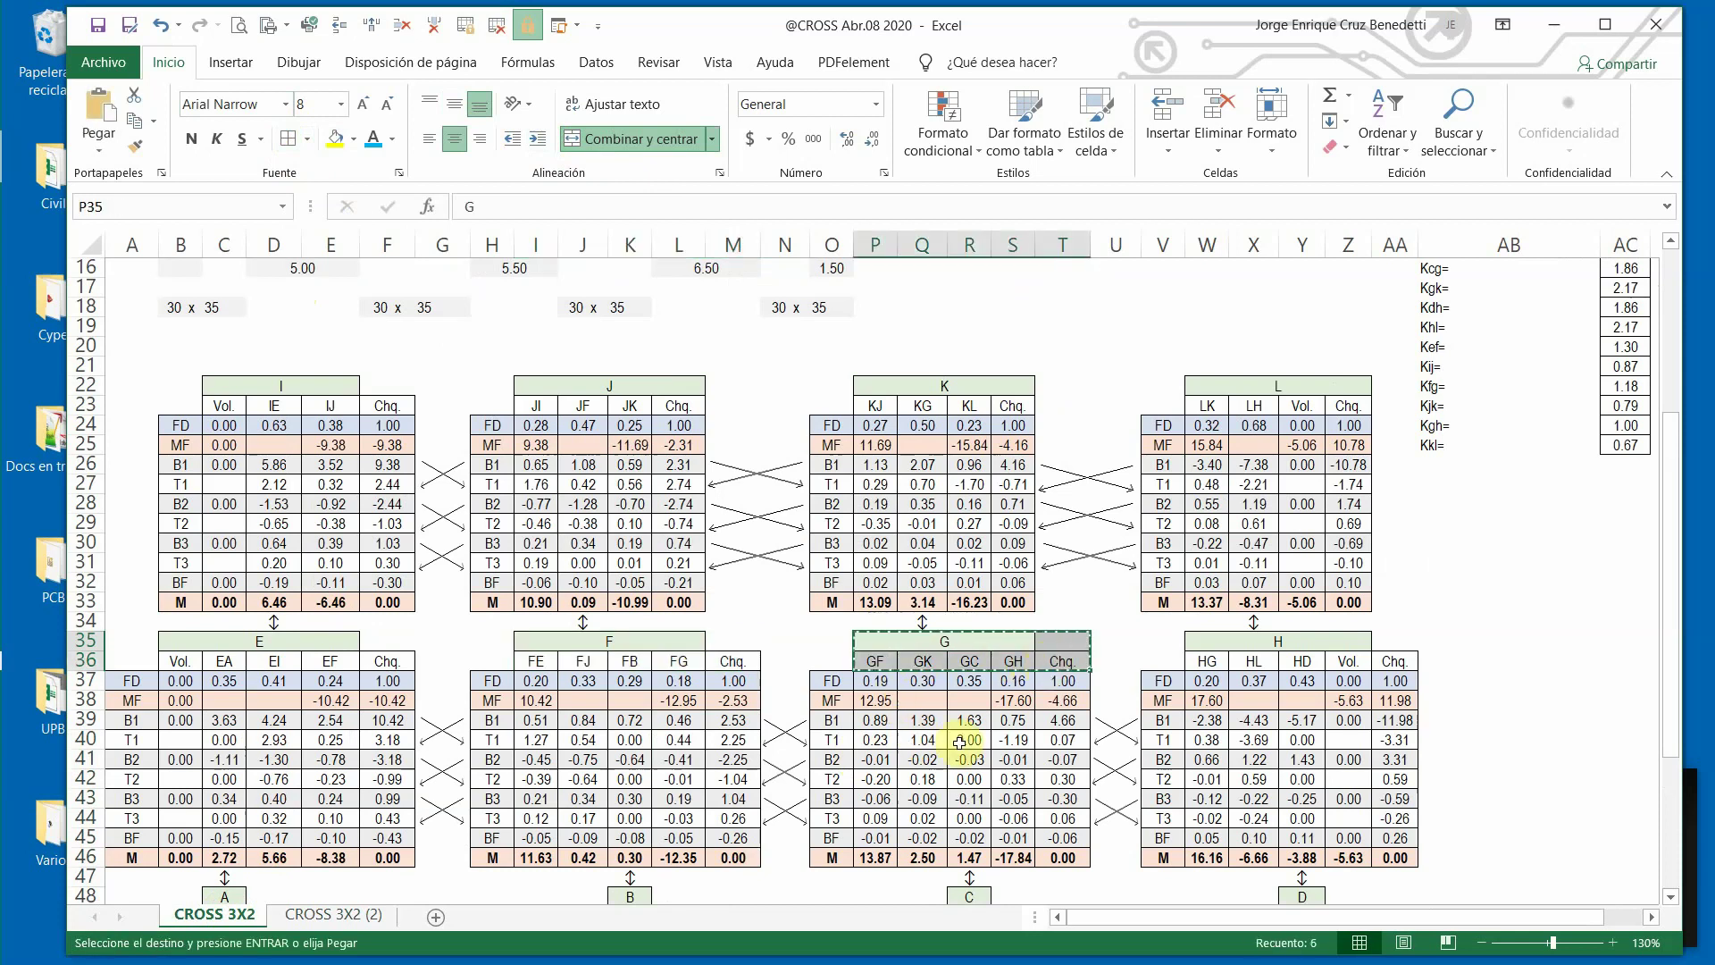
{"action": "left_click", "coordinate": [357, 925]}
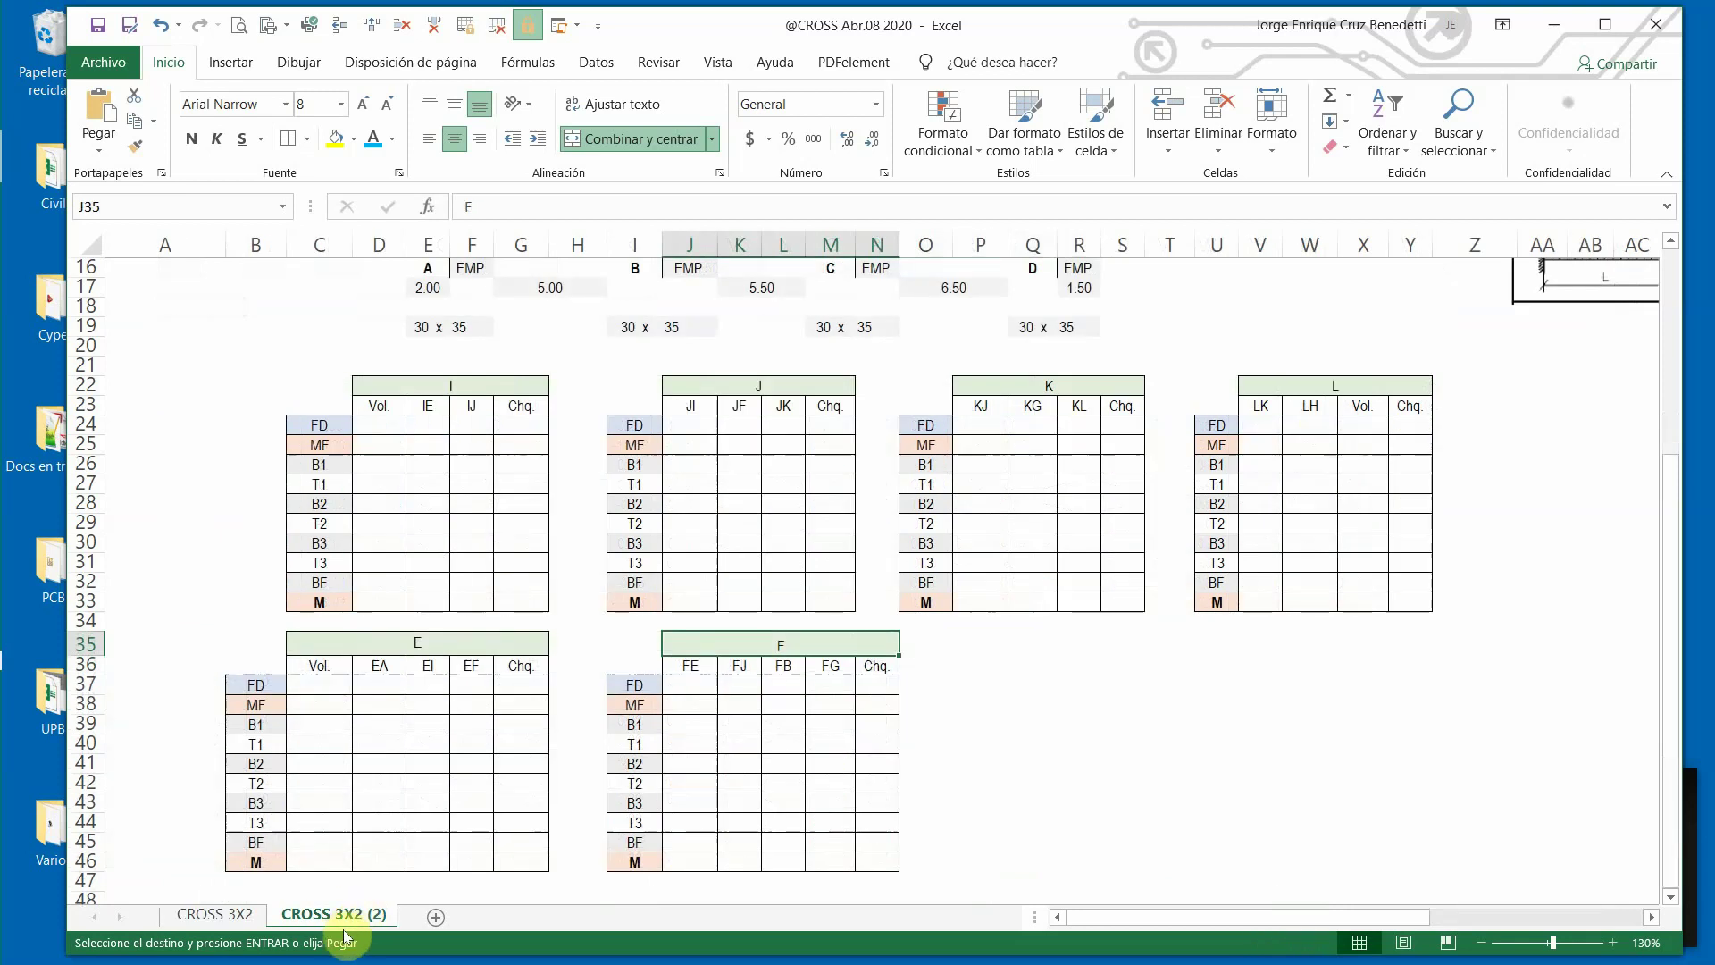
{"action": "left_click", "coordinate": [1010, 645]}
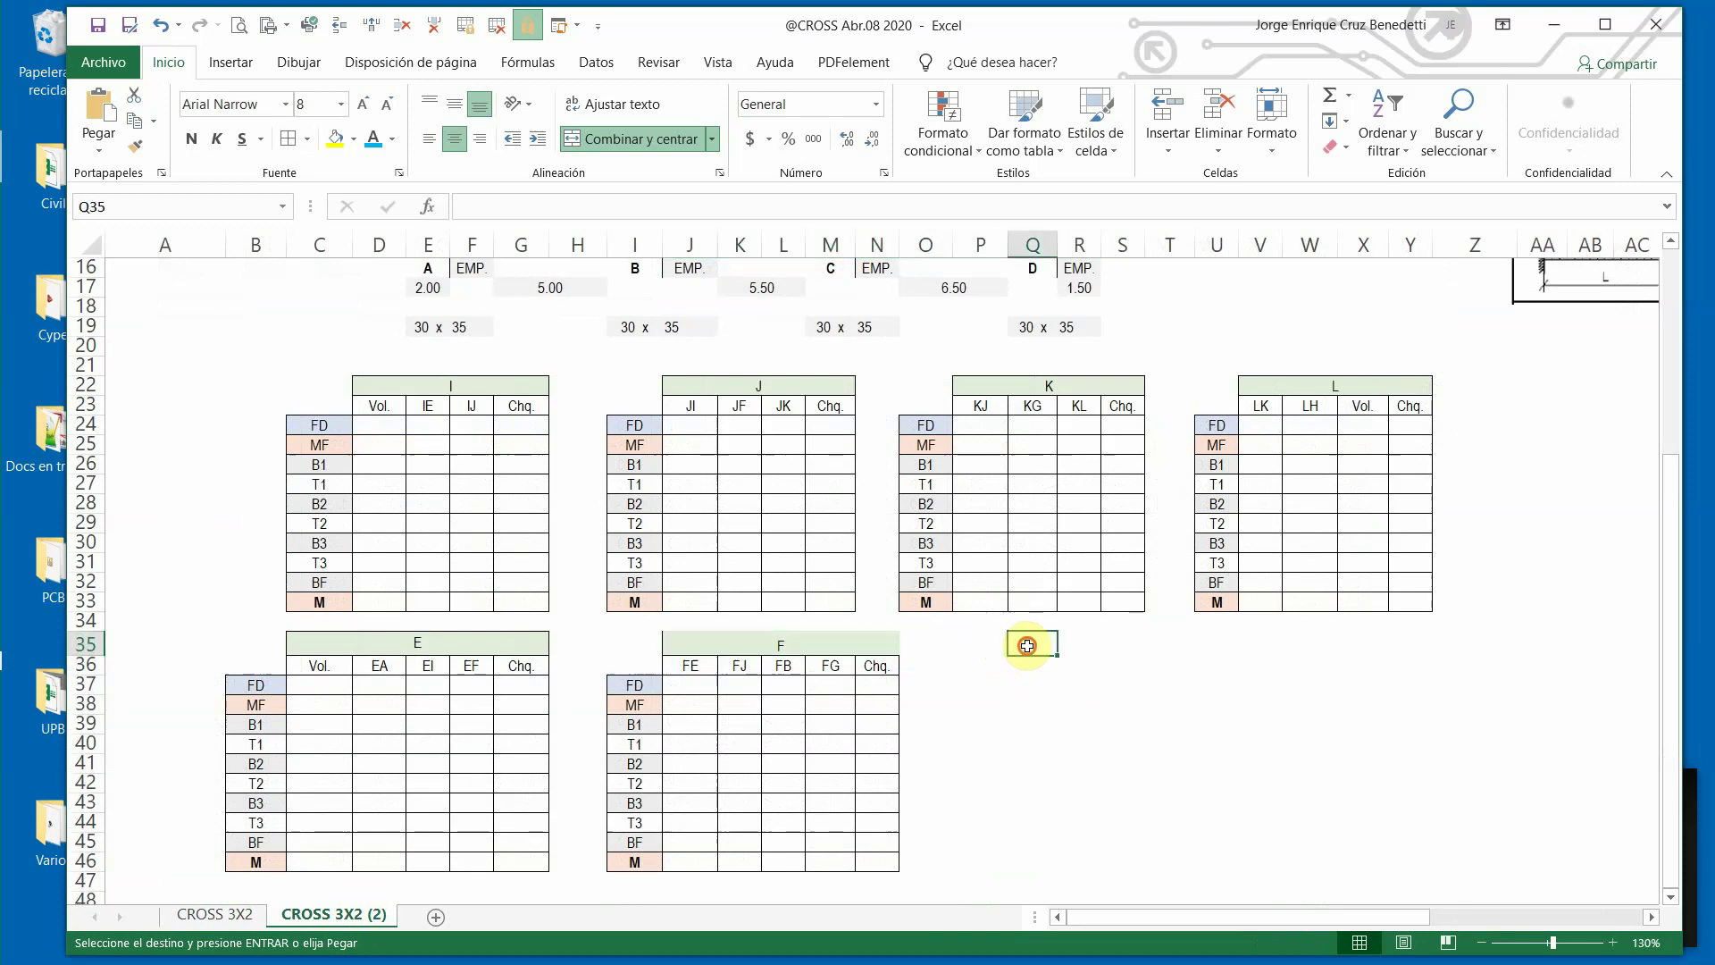
{"action": "key", "text": "ctrl+v"}
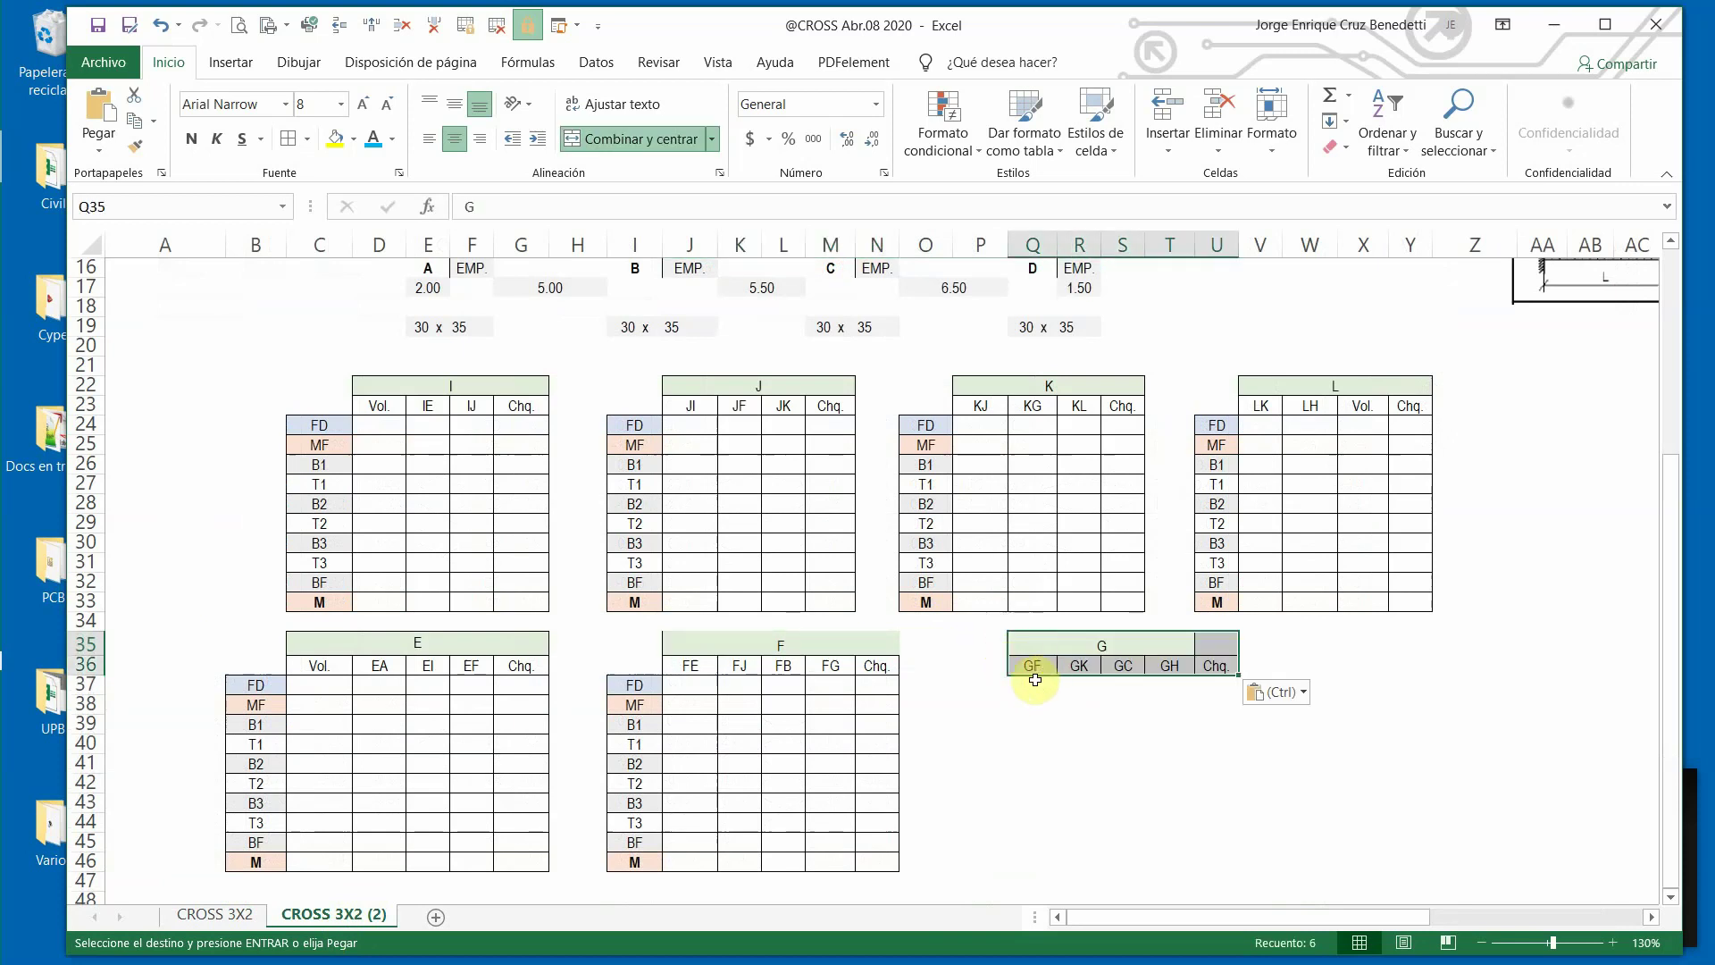
Copy the row labels FD to M from I37:I46 into P37 for the node G table.
{"action": "left_click_drag", "start_coordinate": [634, 683], "coordinate": [635, 860]}
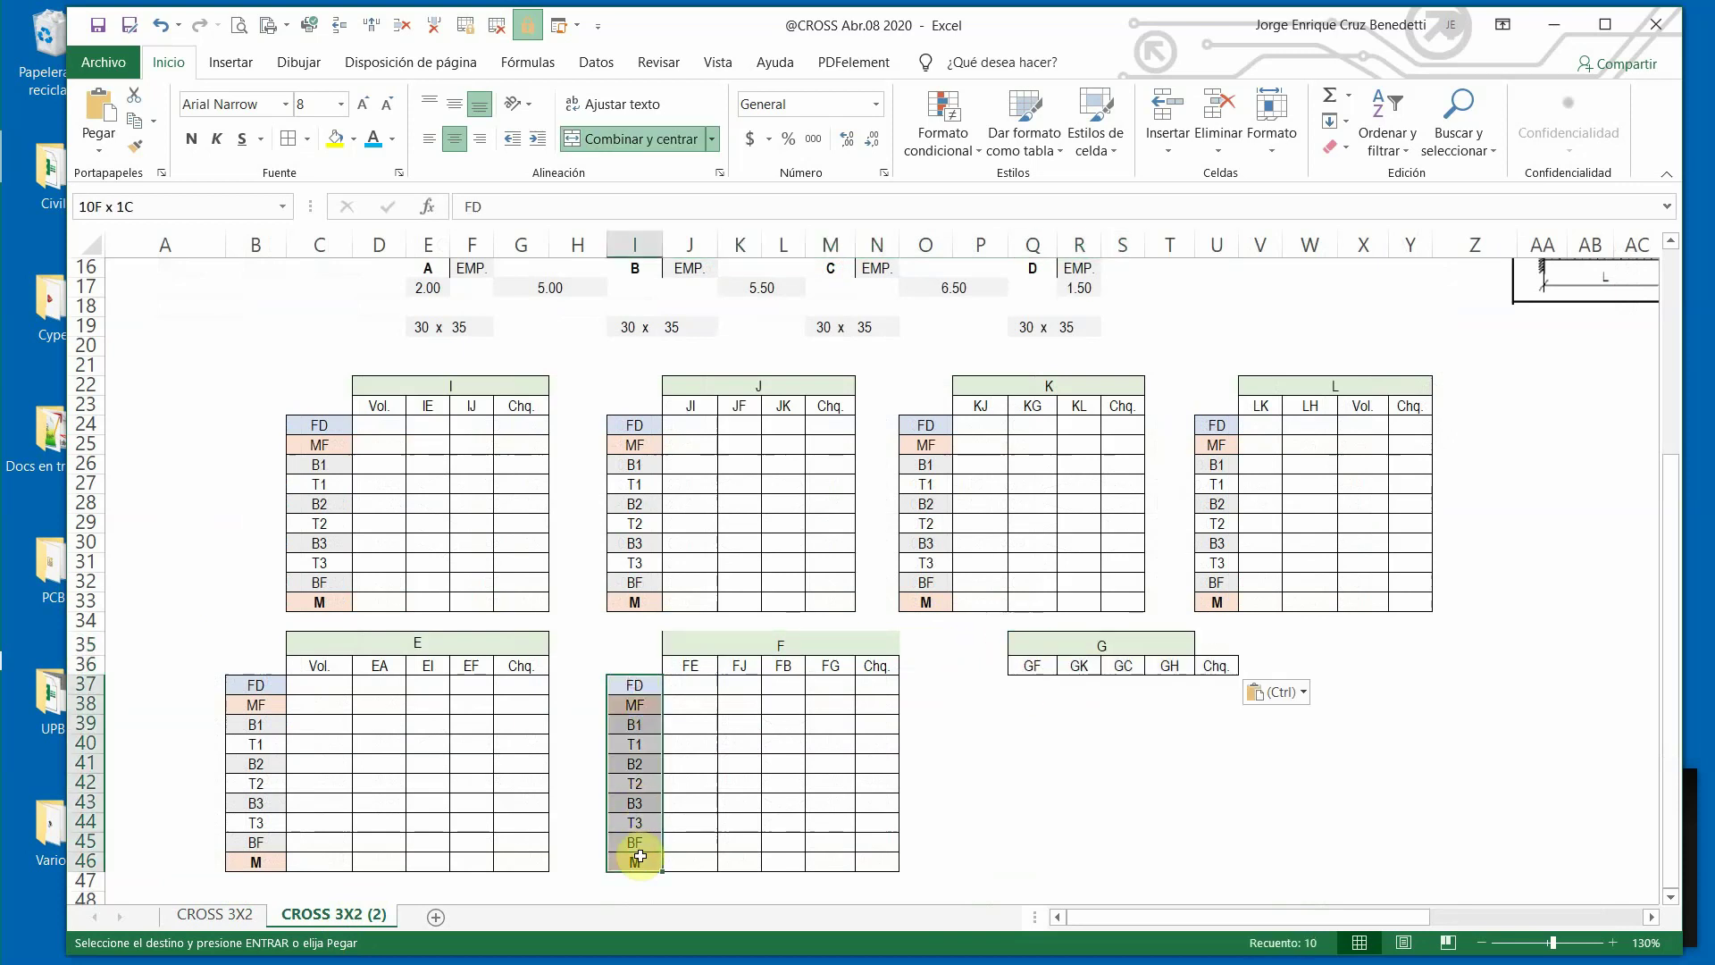
{"action": "key", "text": "ctrl+c"}
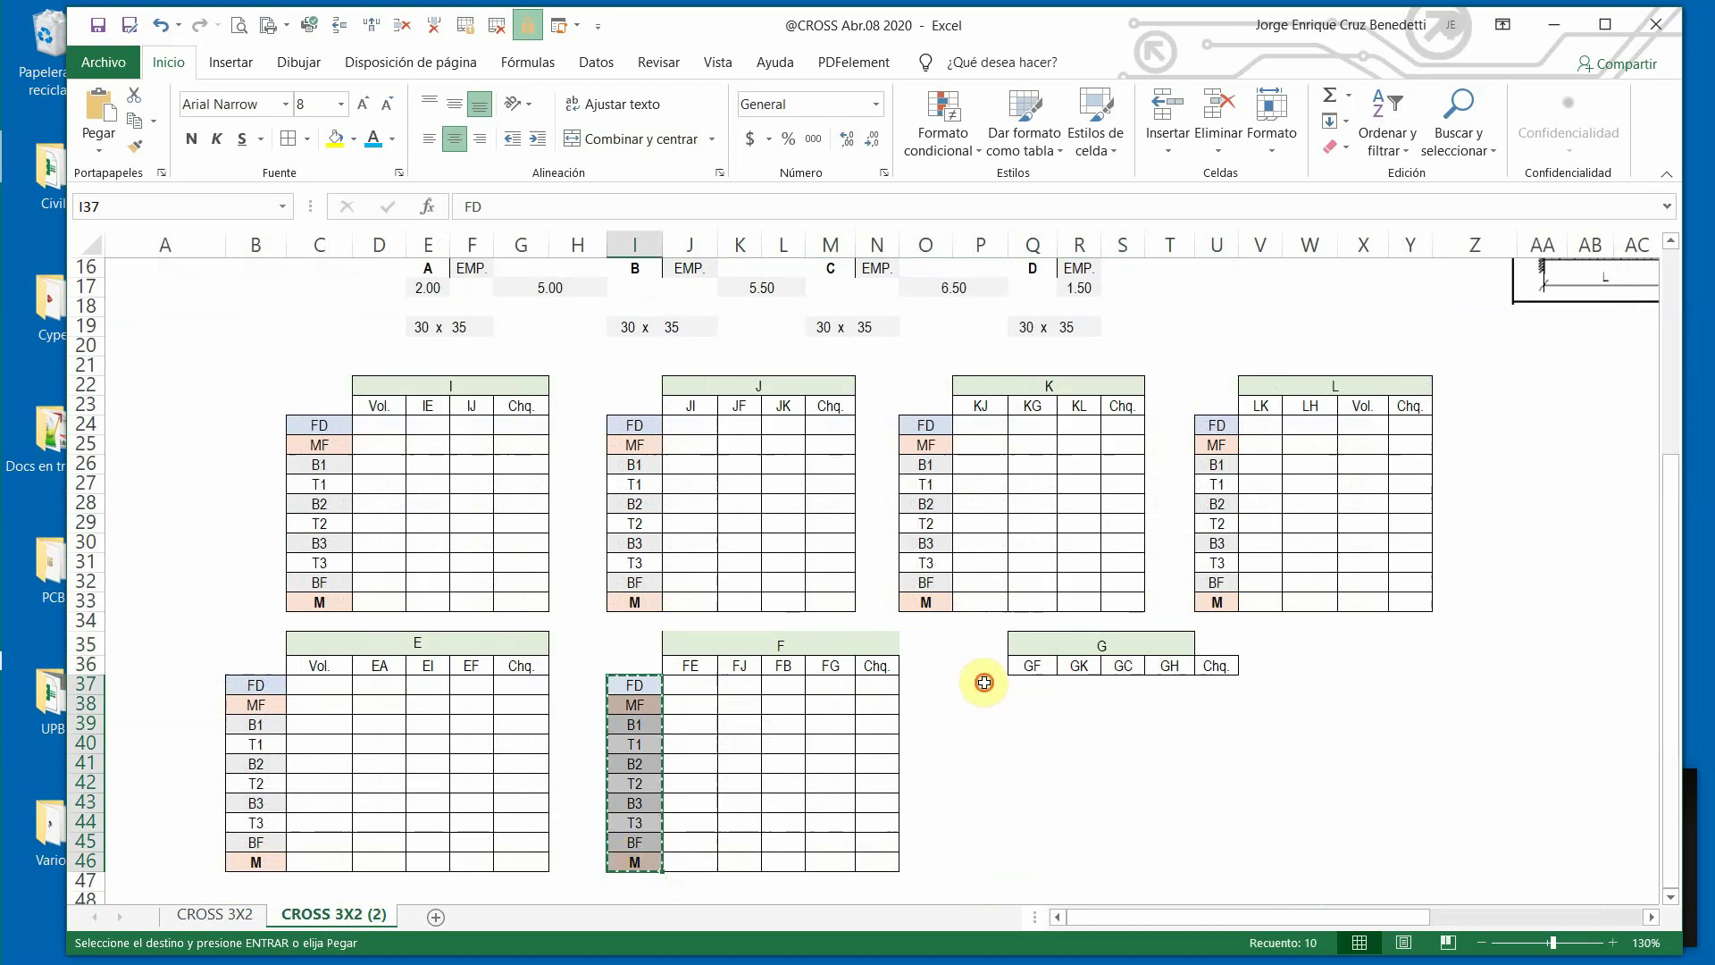
{"action": "left_click", "coordinate": [983, 683]}
{"action": "key", "text": "ctrl+v"}
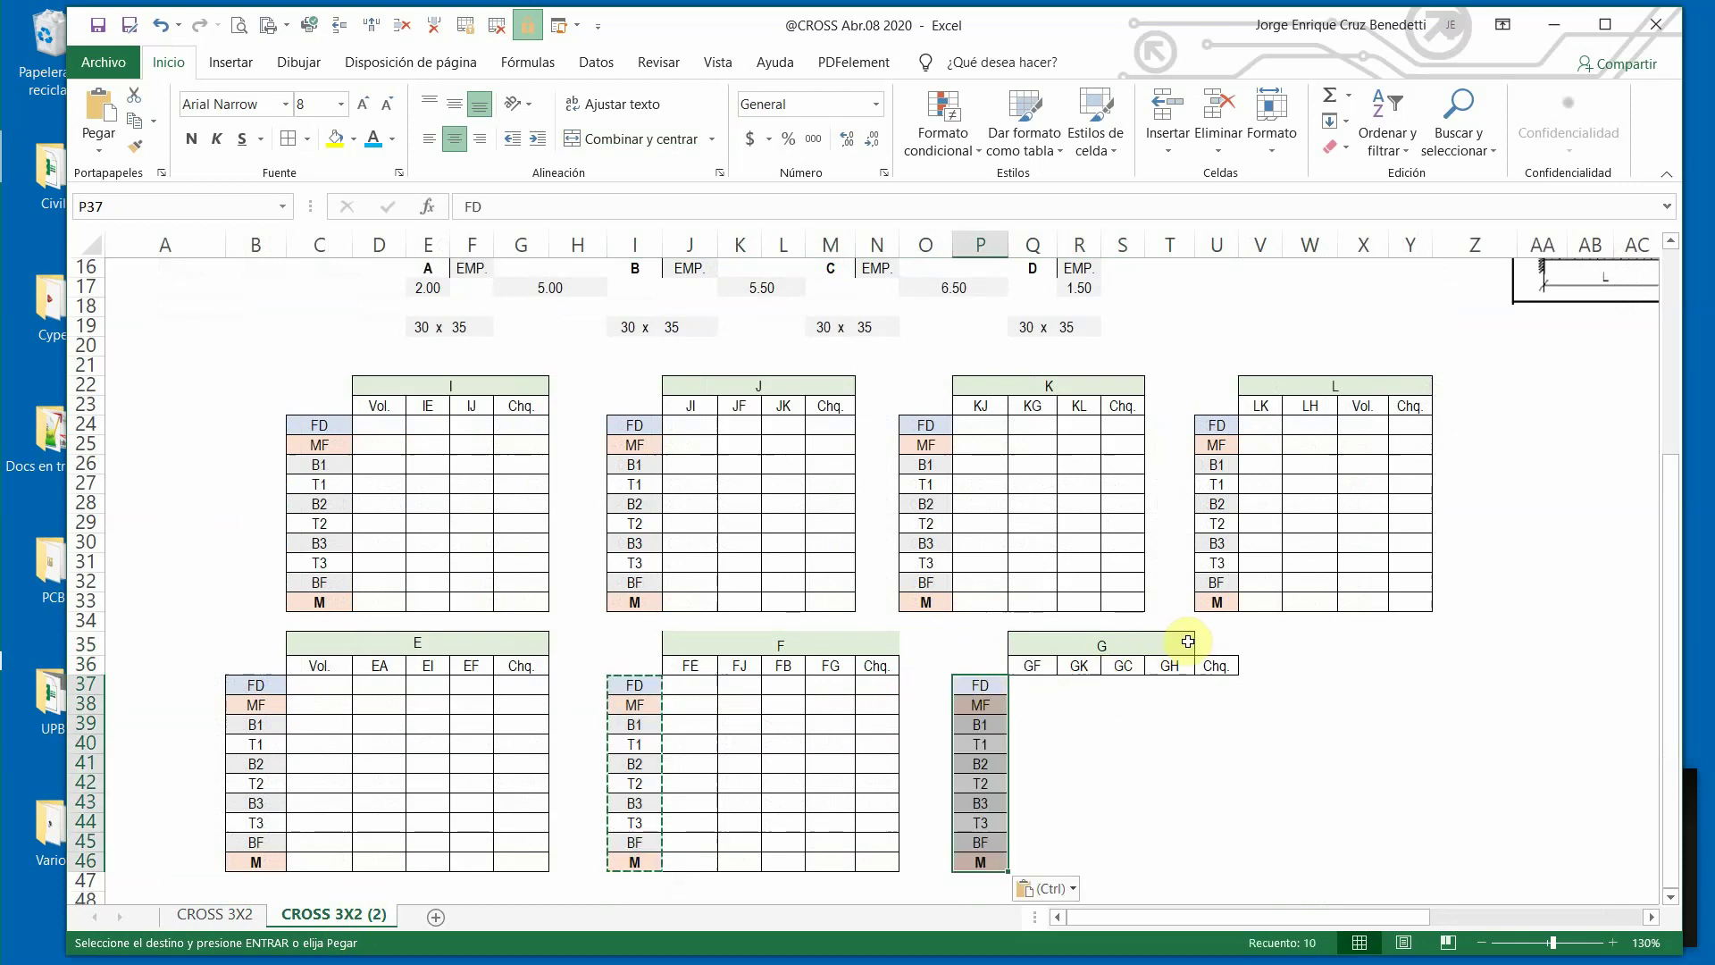
Unmerge the G title, merge and center it across Q35:U35, and apply all borders to Q37:U46.
{"action": "left_click", "coordinate": [1047, 644]}
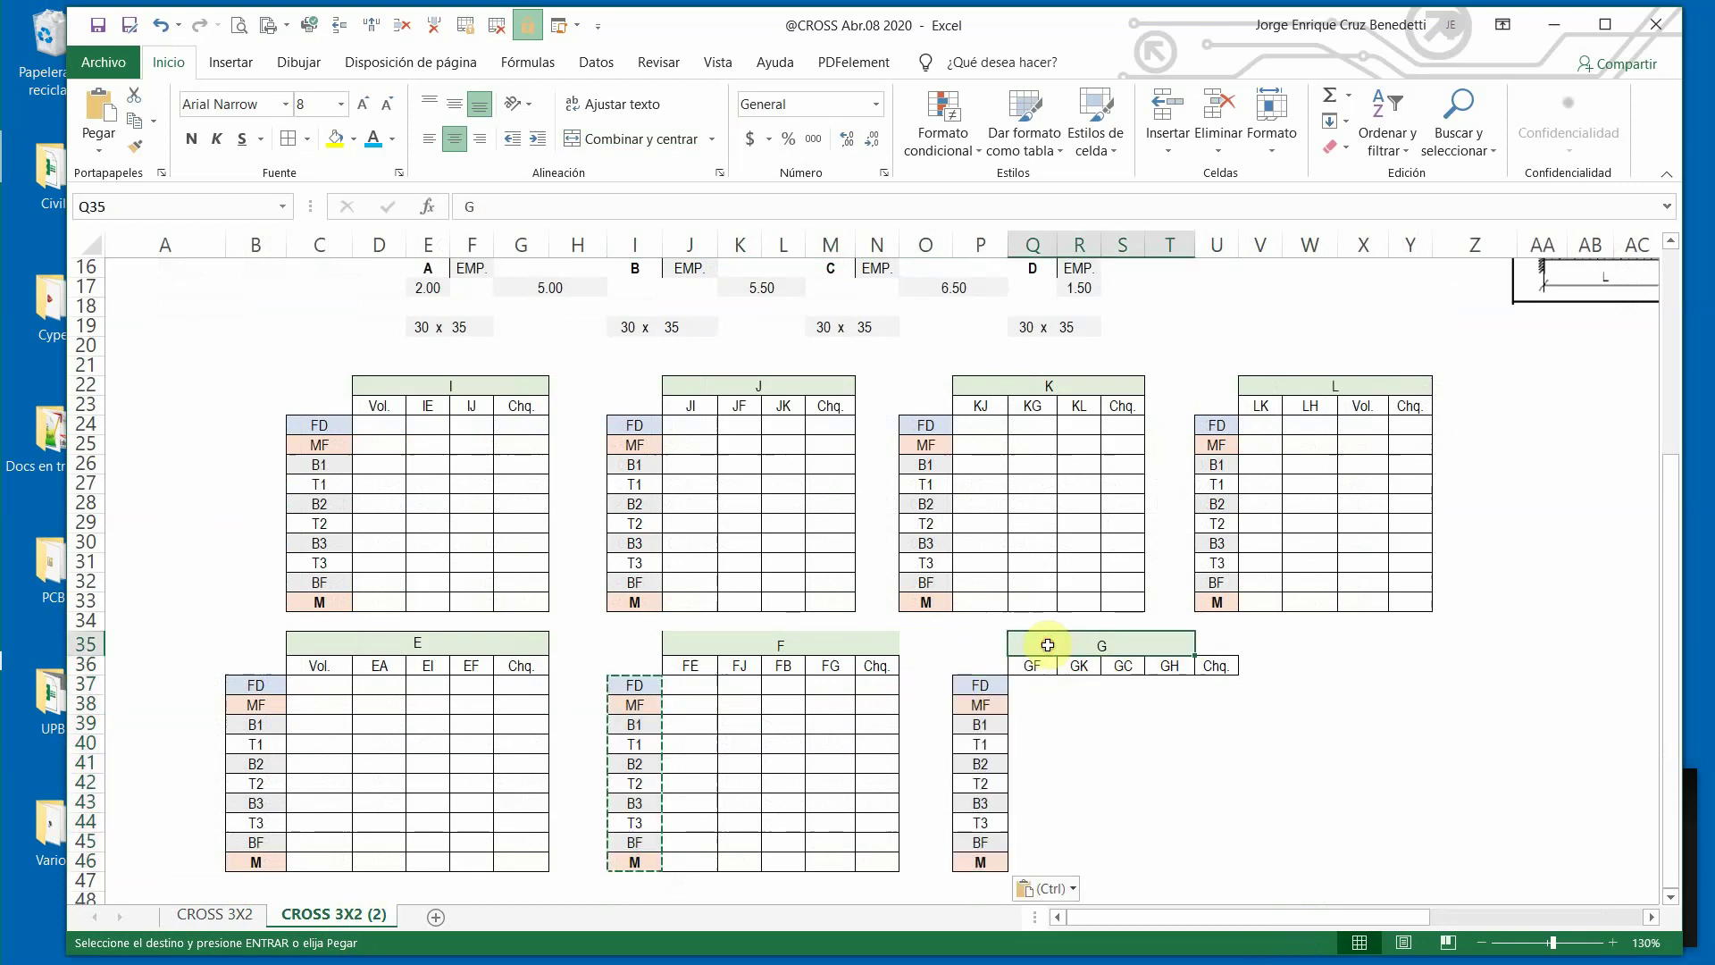
{"action": "left_click", "coordinate": [640, 139]}
{"action": "left_click_drag", "start_coordinate": [1036, 645], "coordinate": [1217, 644]}
{"action": "left_click", "coordinate": [636, 140]}
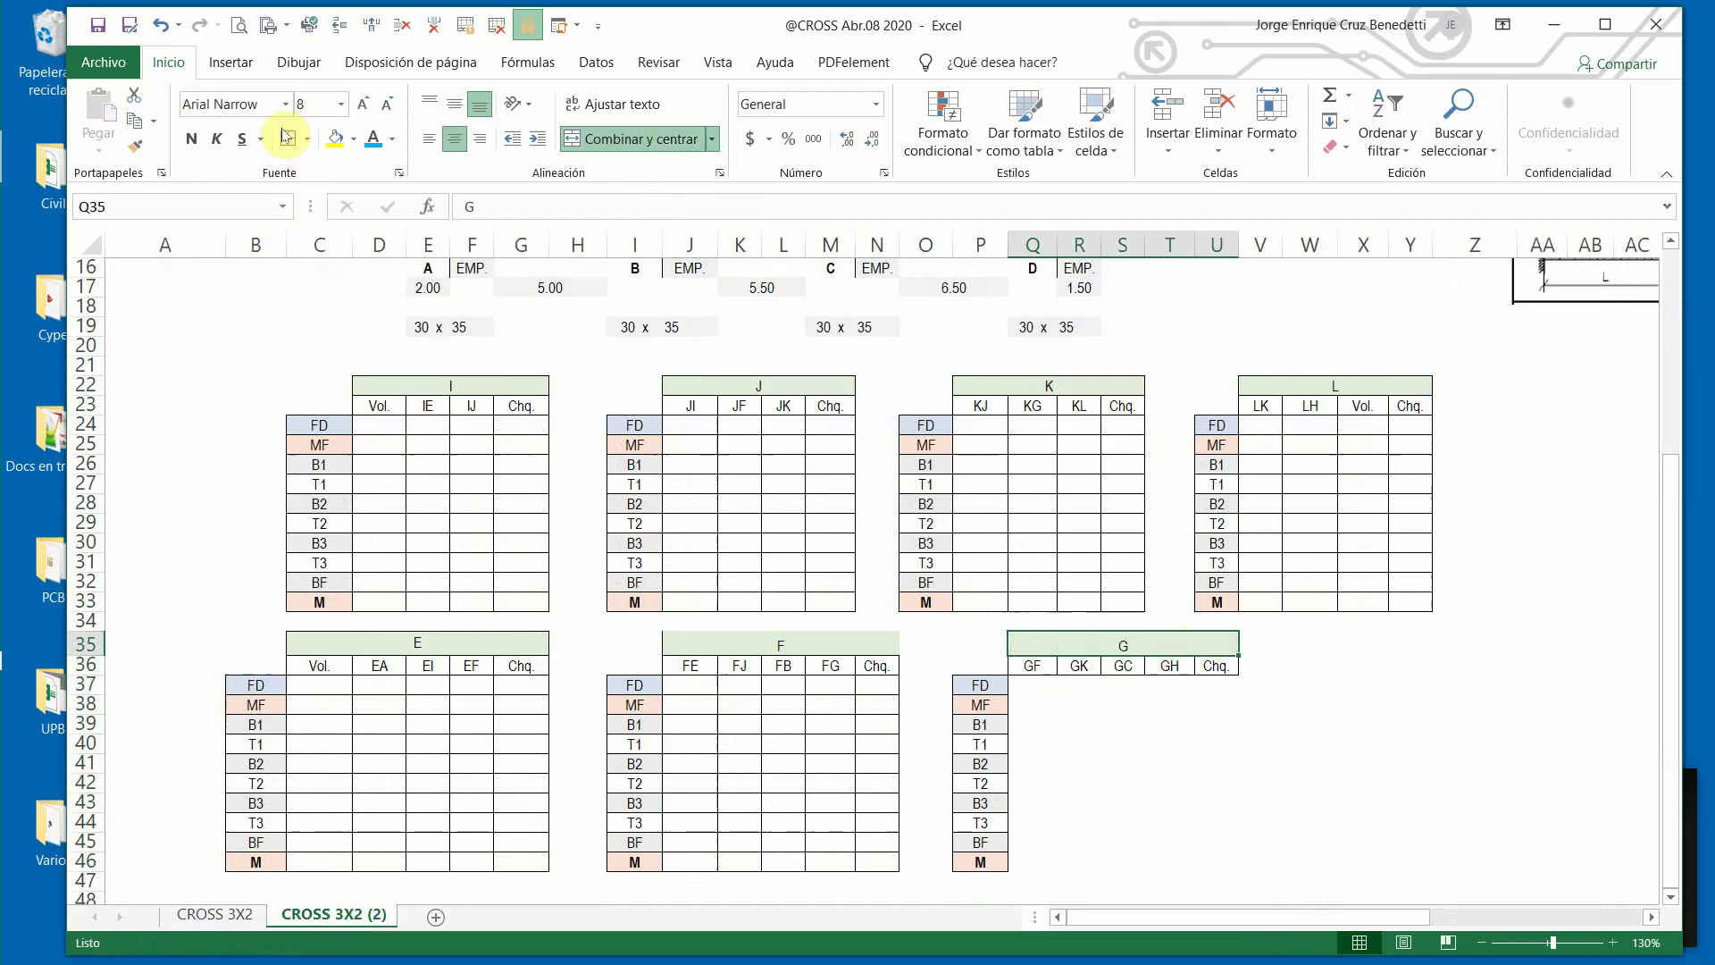
{"action": "left_click", "coordinate": [740, 643]}
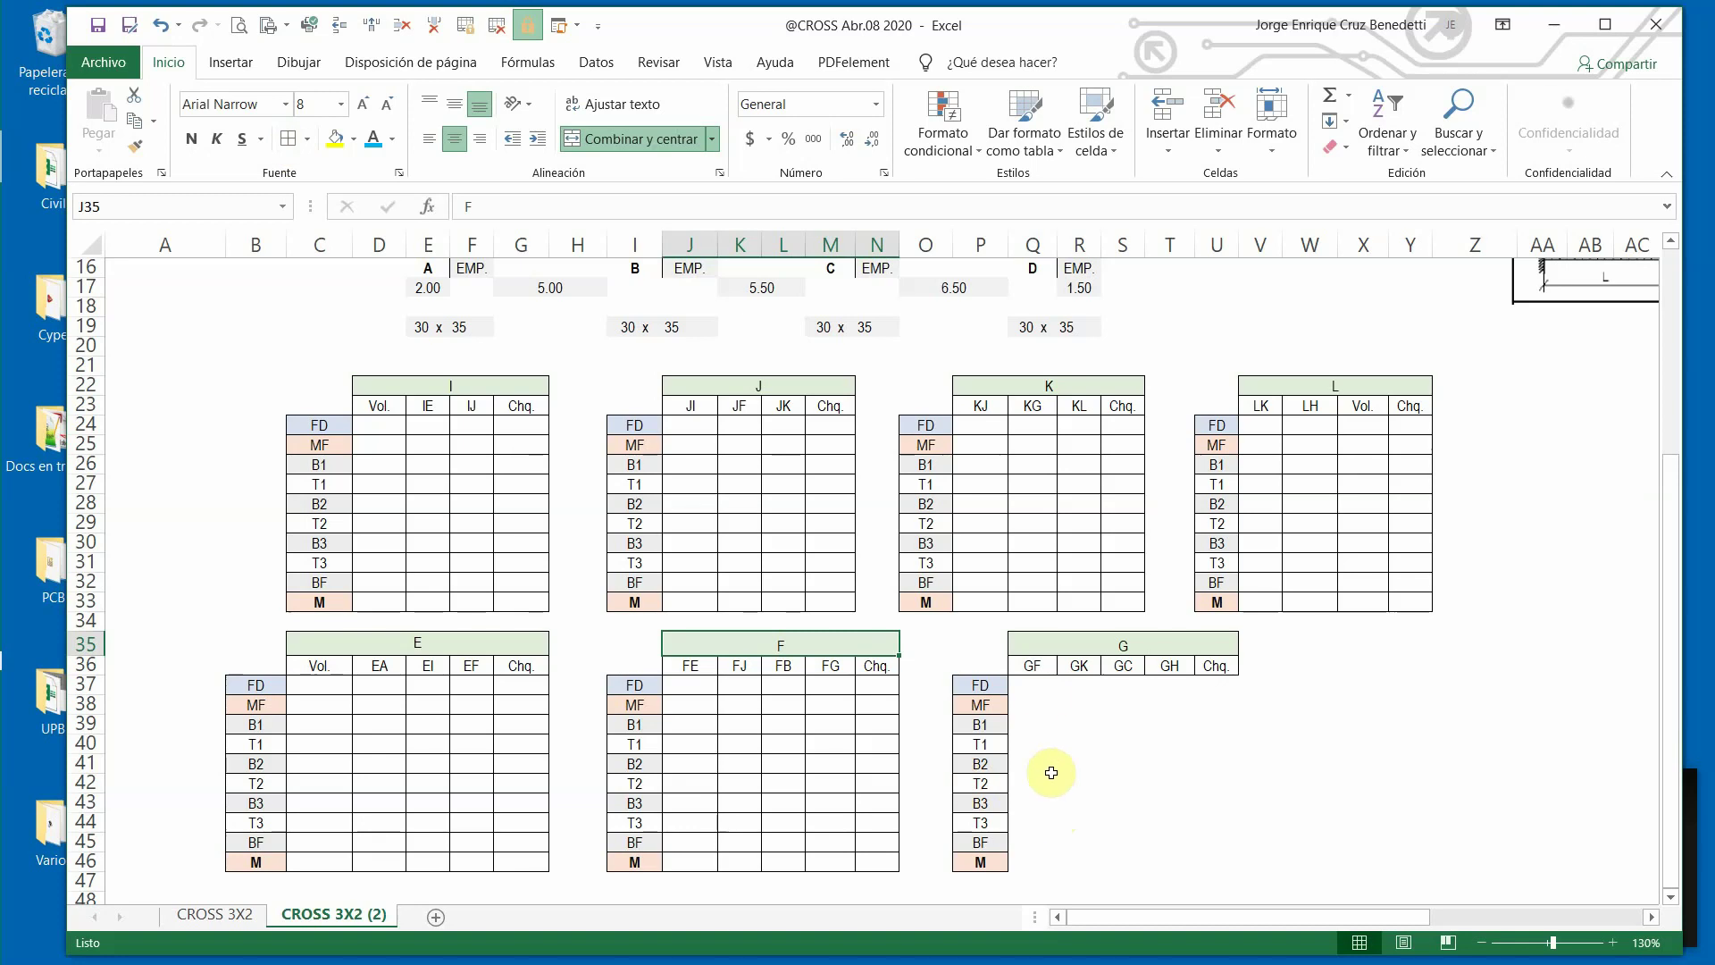
{"action": "left_click_drag", "start_coordinate": [1036, 693], "coordinate": [1236, 863]}
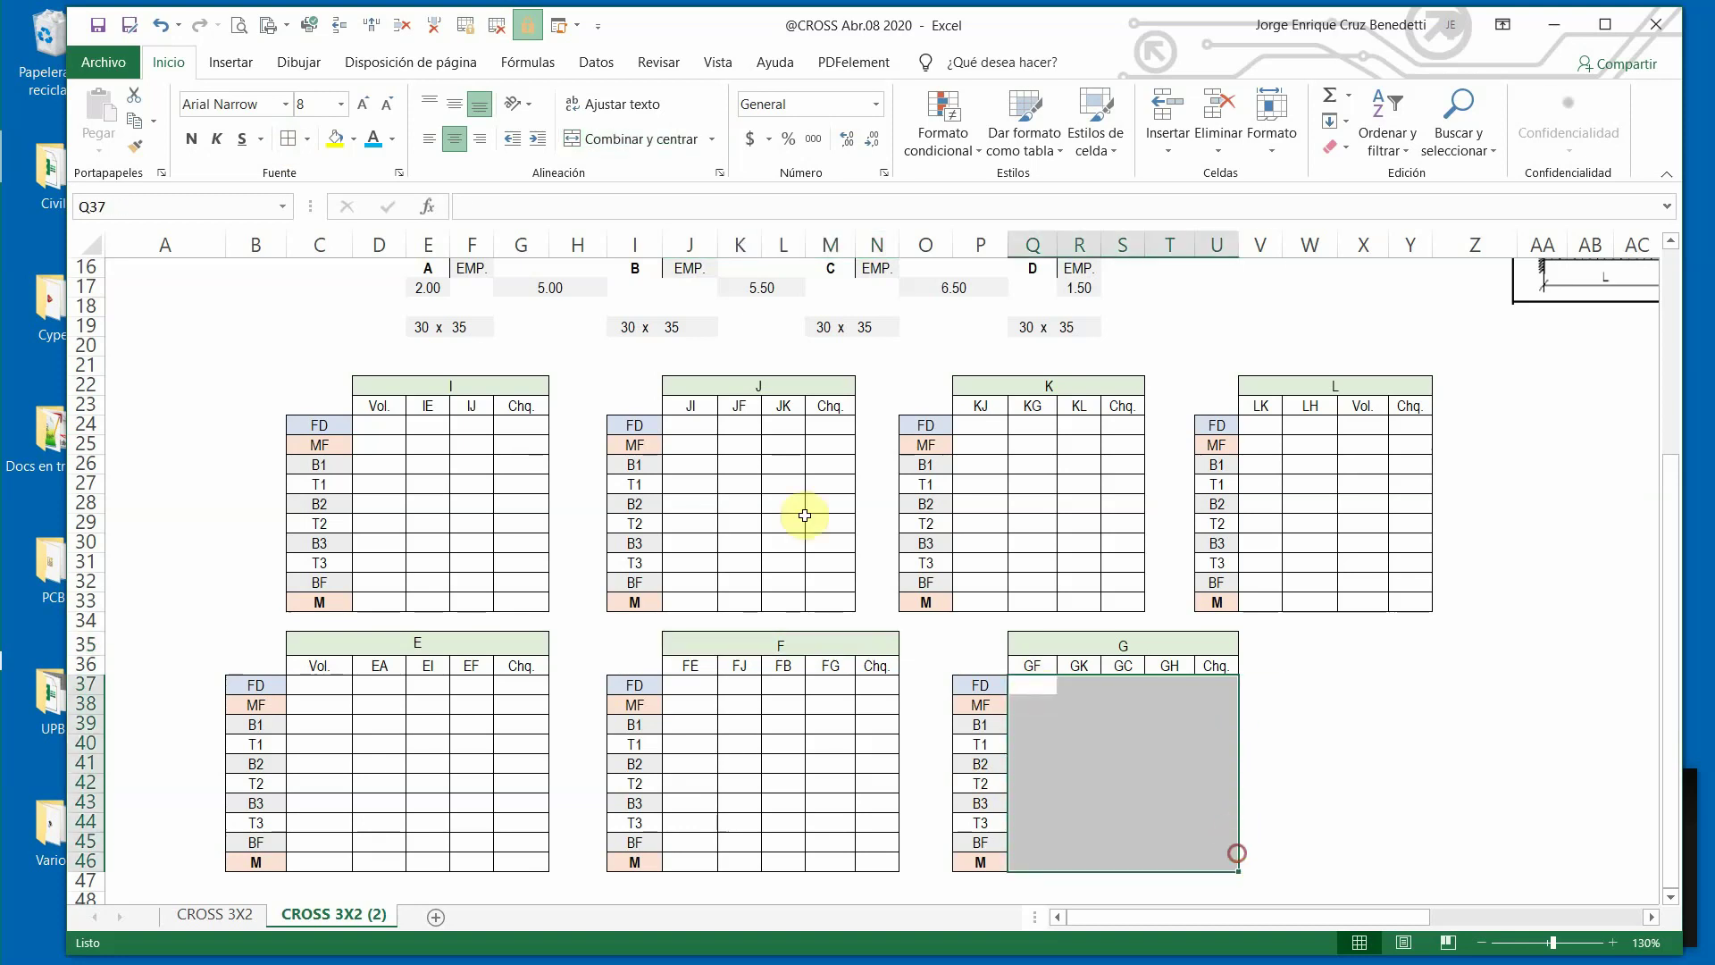
{"action": "left_click", "coordinate": [286, 139]}
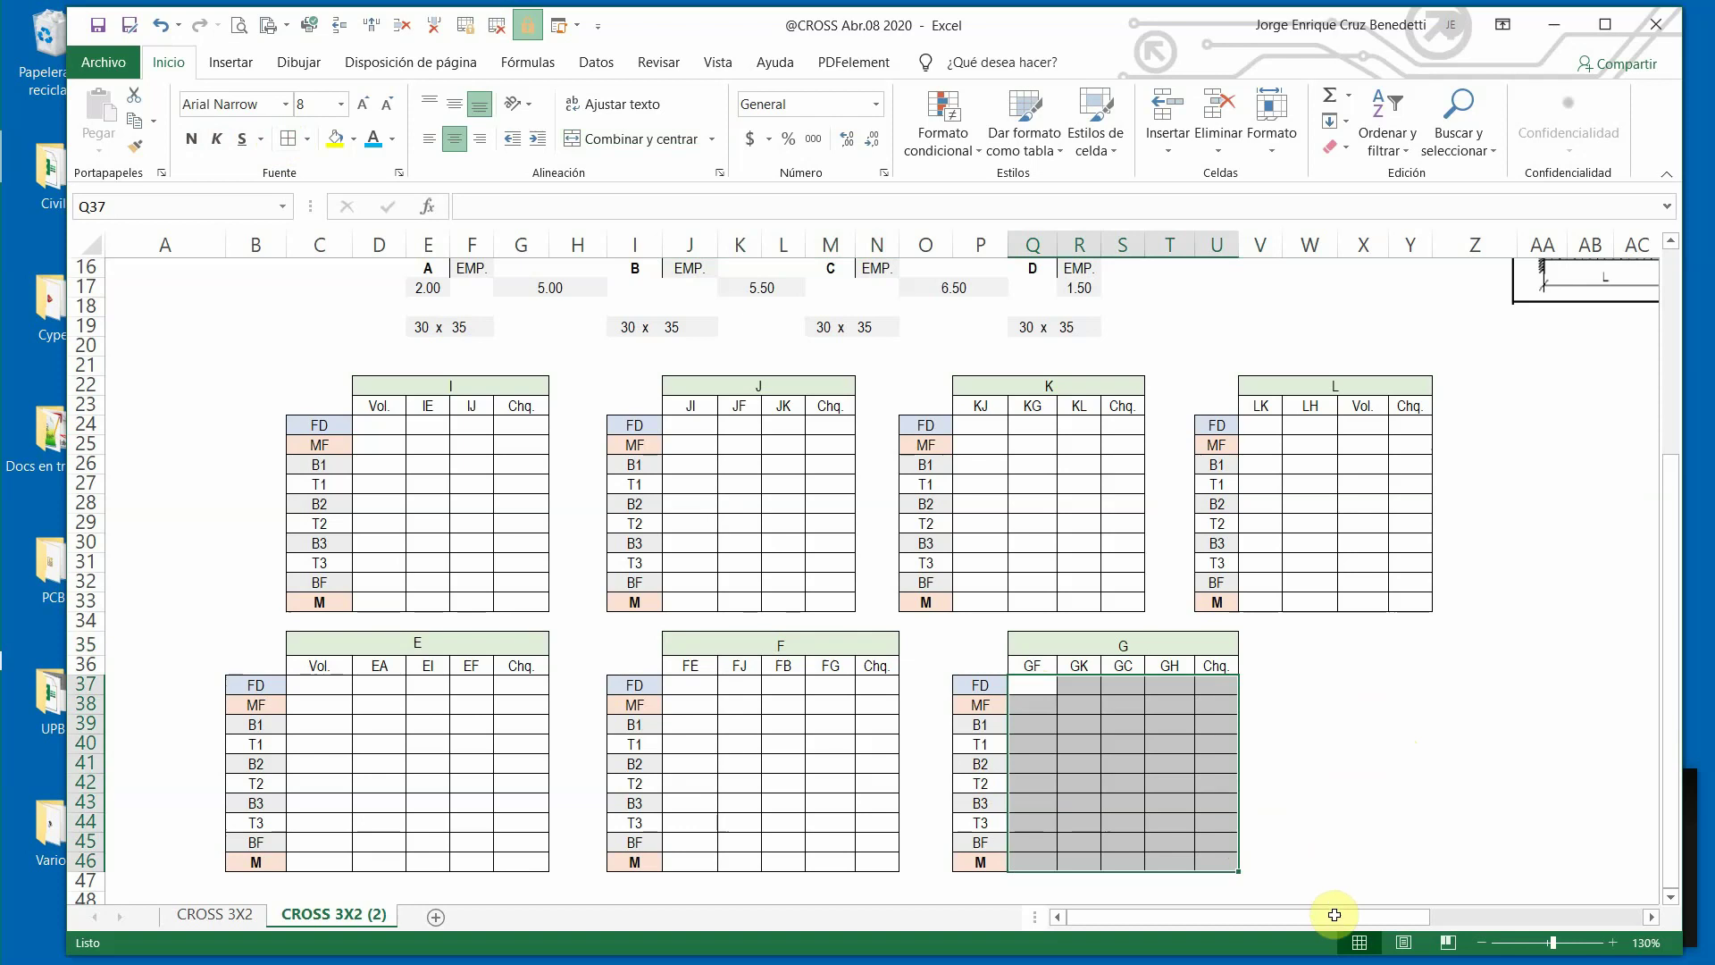
Copy the node H header block W35:AA36 from the CROSS 3X2 sheet into X35 of CROSS 3X2 (2).
{"action": "left_click_drag", "start_coordinate": [1337, 918], "coordinate": [1353, 927]}
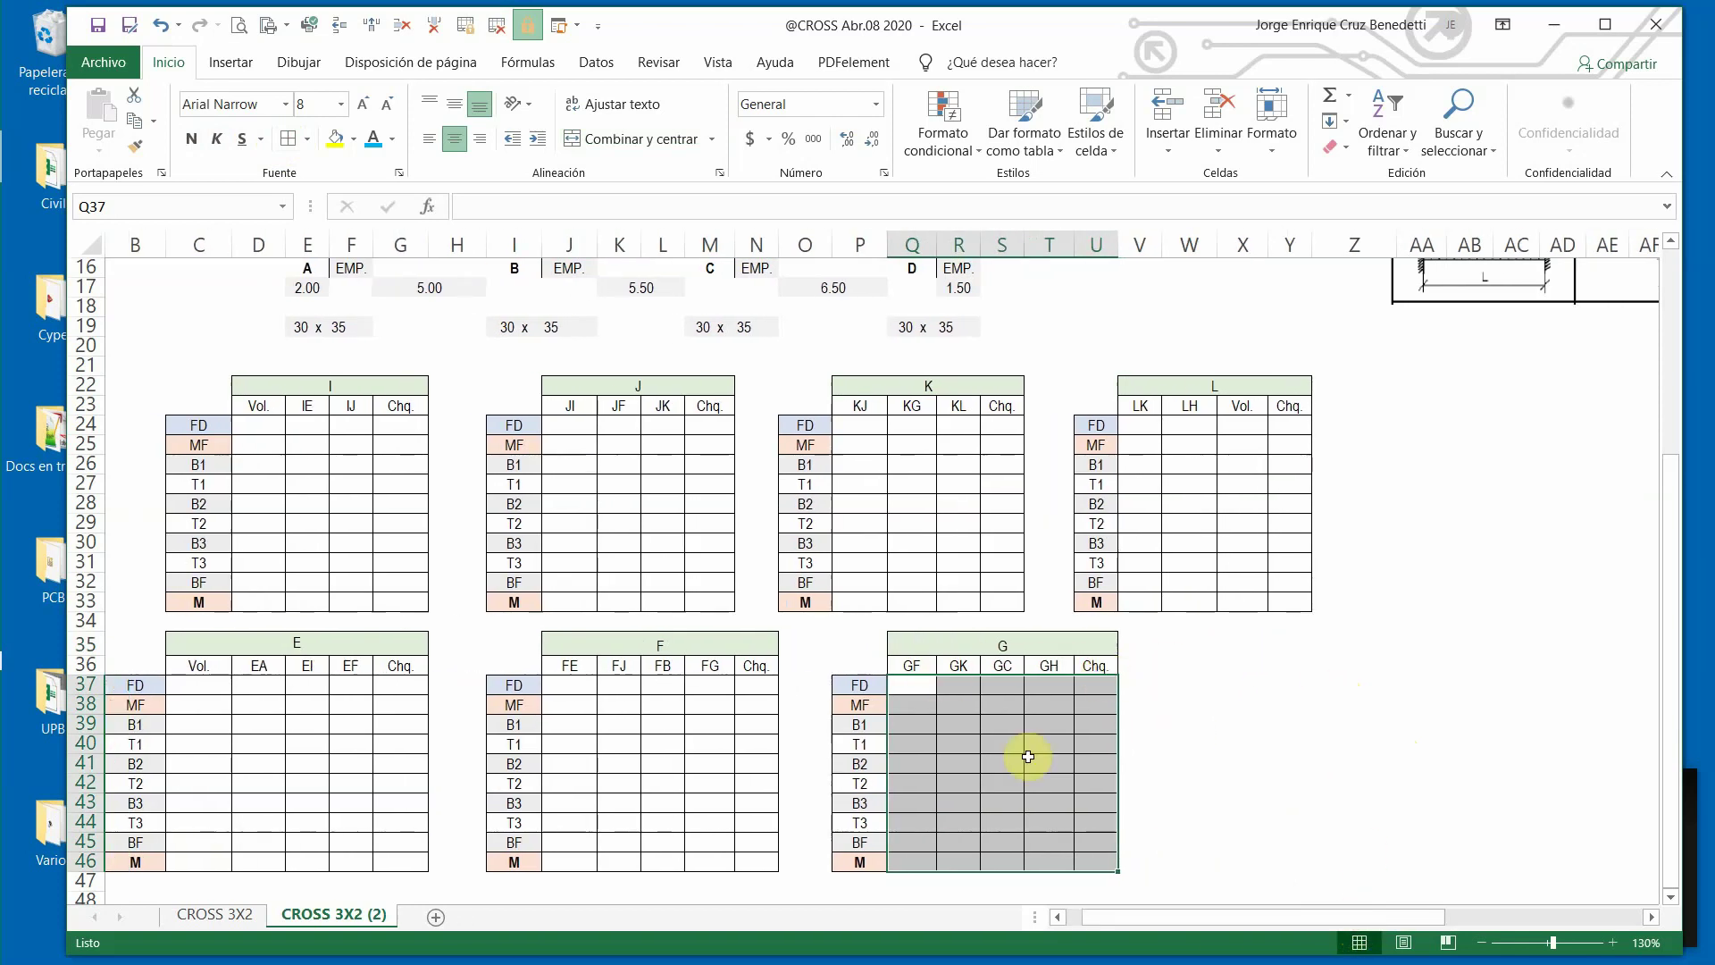
{"action": "left_click", "coordinate": [215, 915]}
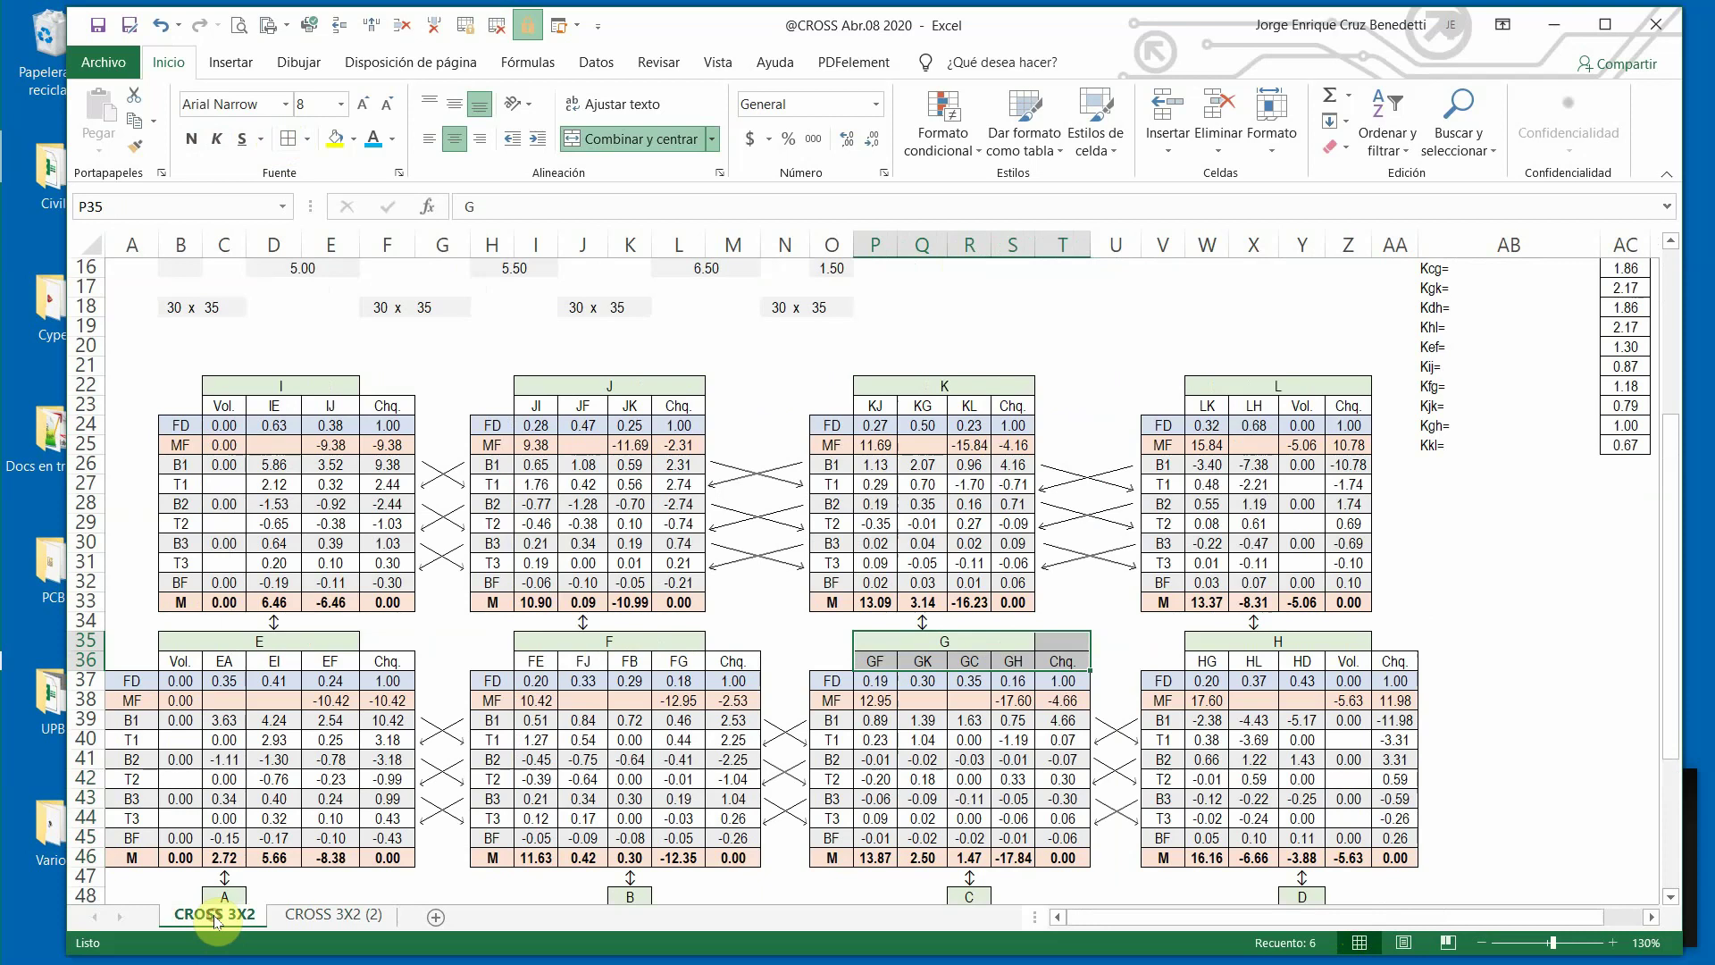
{"action": "left_click_drag", "start_coordinate": [1211, 654], "coordinate": [1385, 660]}
{"action": "key", "text": "ctrl+c"}
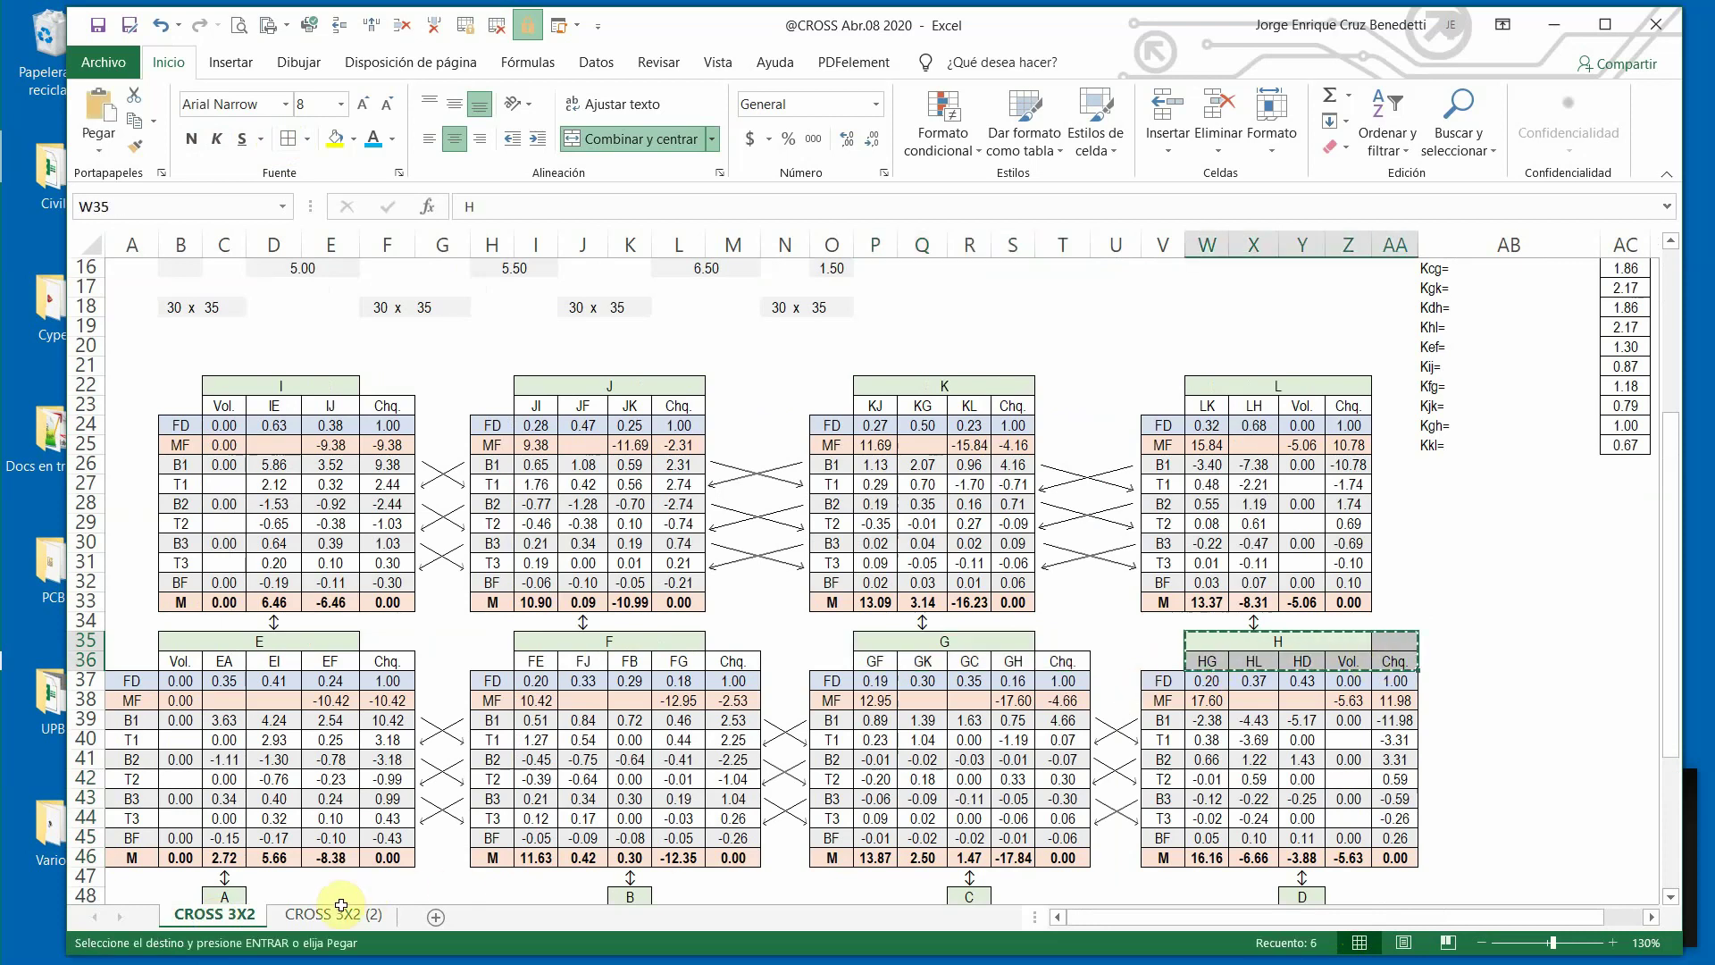
{"action": "left_click", "coordinate": [340, 913]}
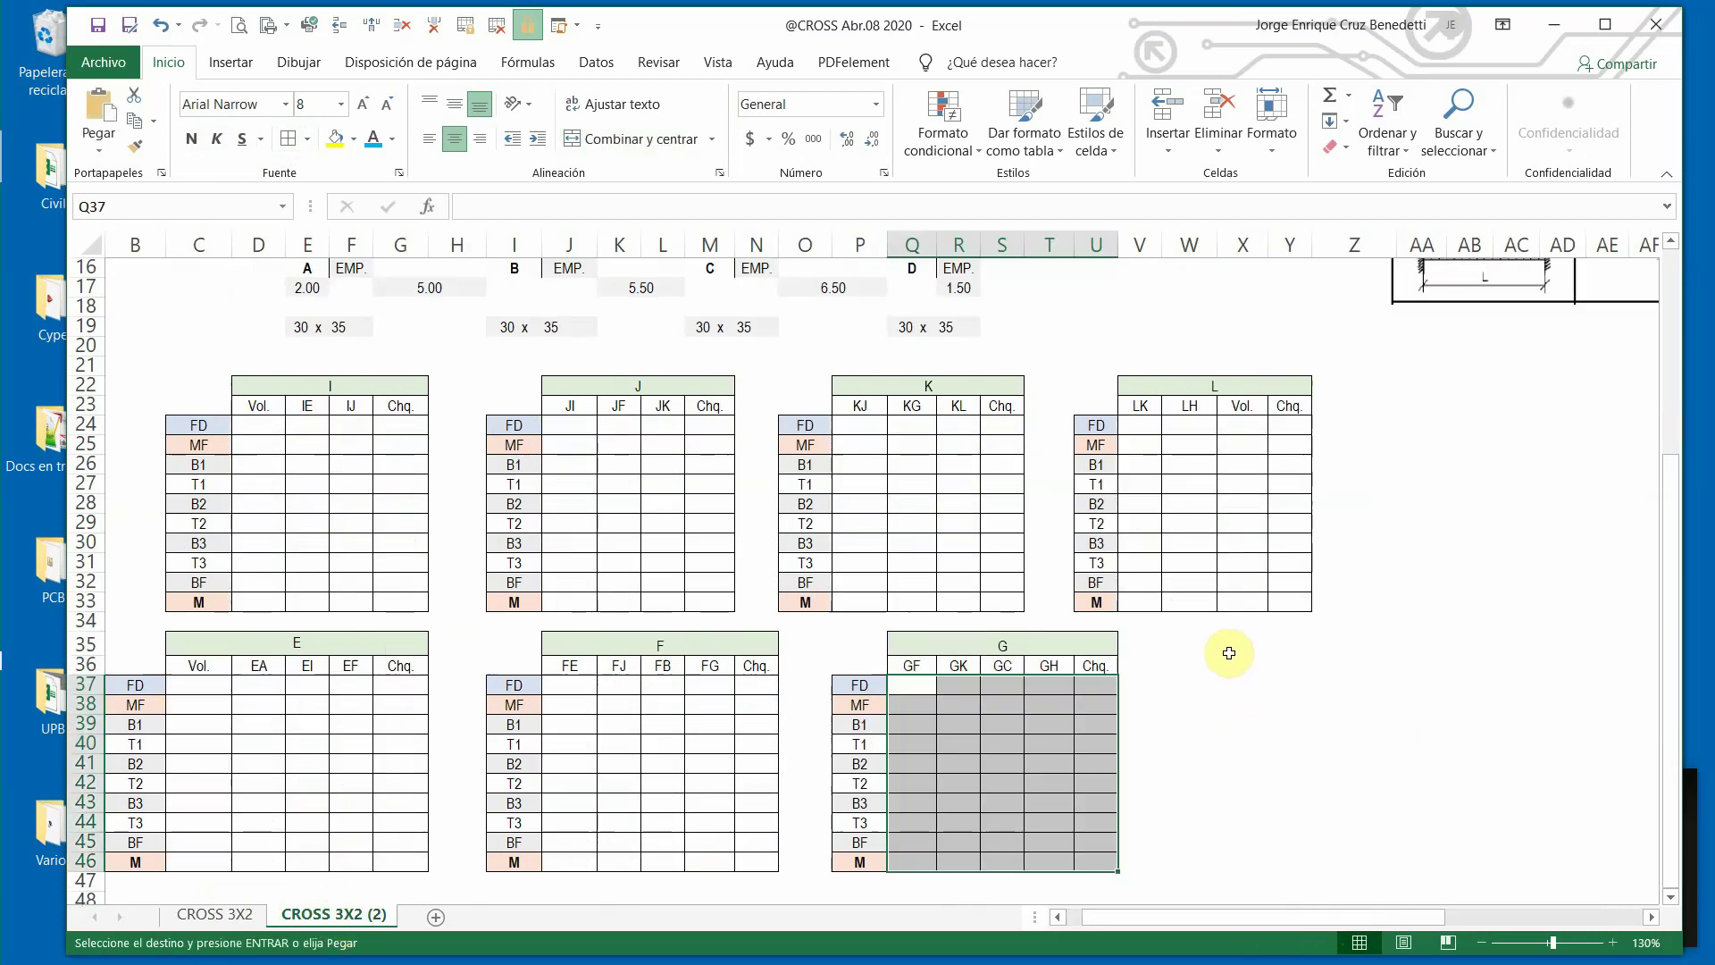
{"action": "left_click", "coordinate": [1229, 644]}
{"action": "key", "text": "ctrl+v"}
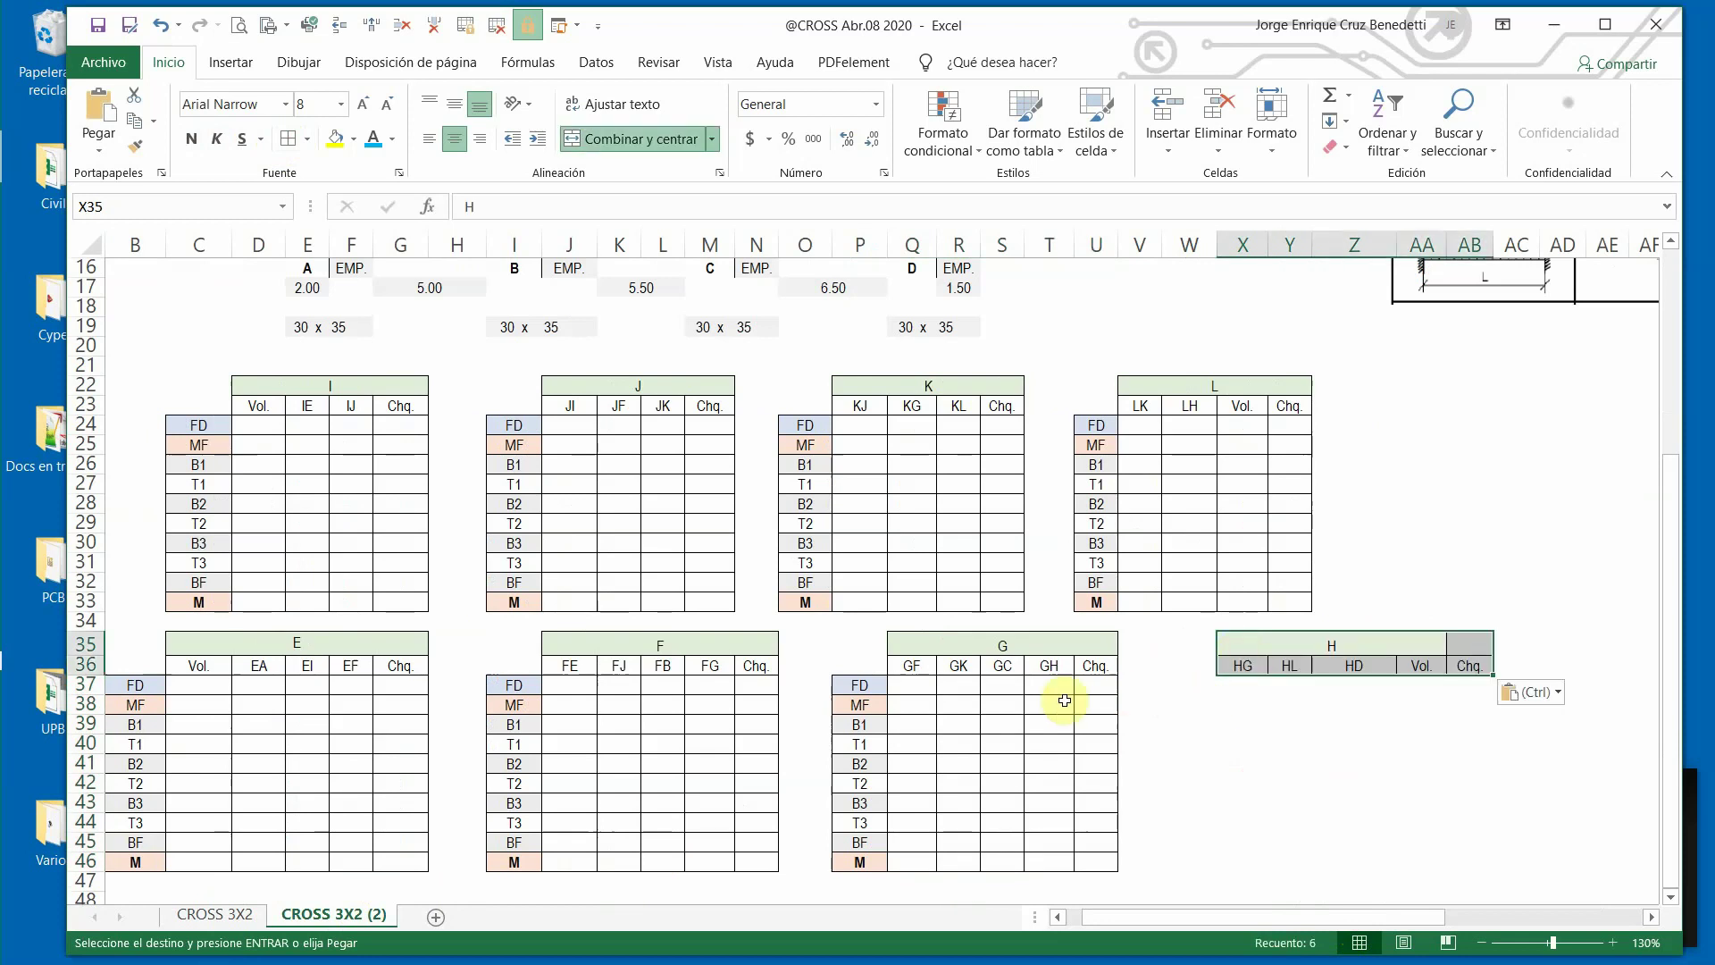
Copy the row labels FD to M from P37:P46 into W37 for the node H table.
{"action": "left_click_drag", "start_coordinate": [862, 687], "coordinate": [859, 862]}
{"action": "key", "text": "ctrl+c"}
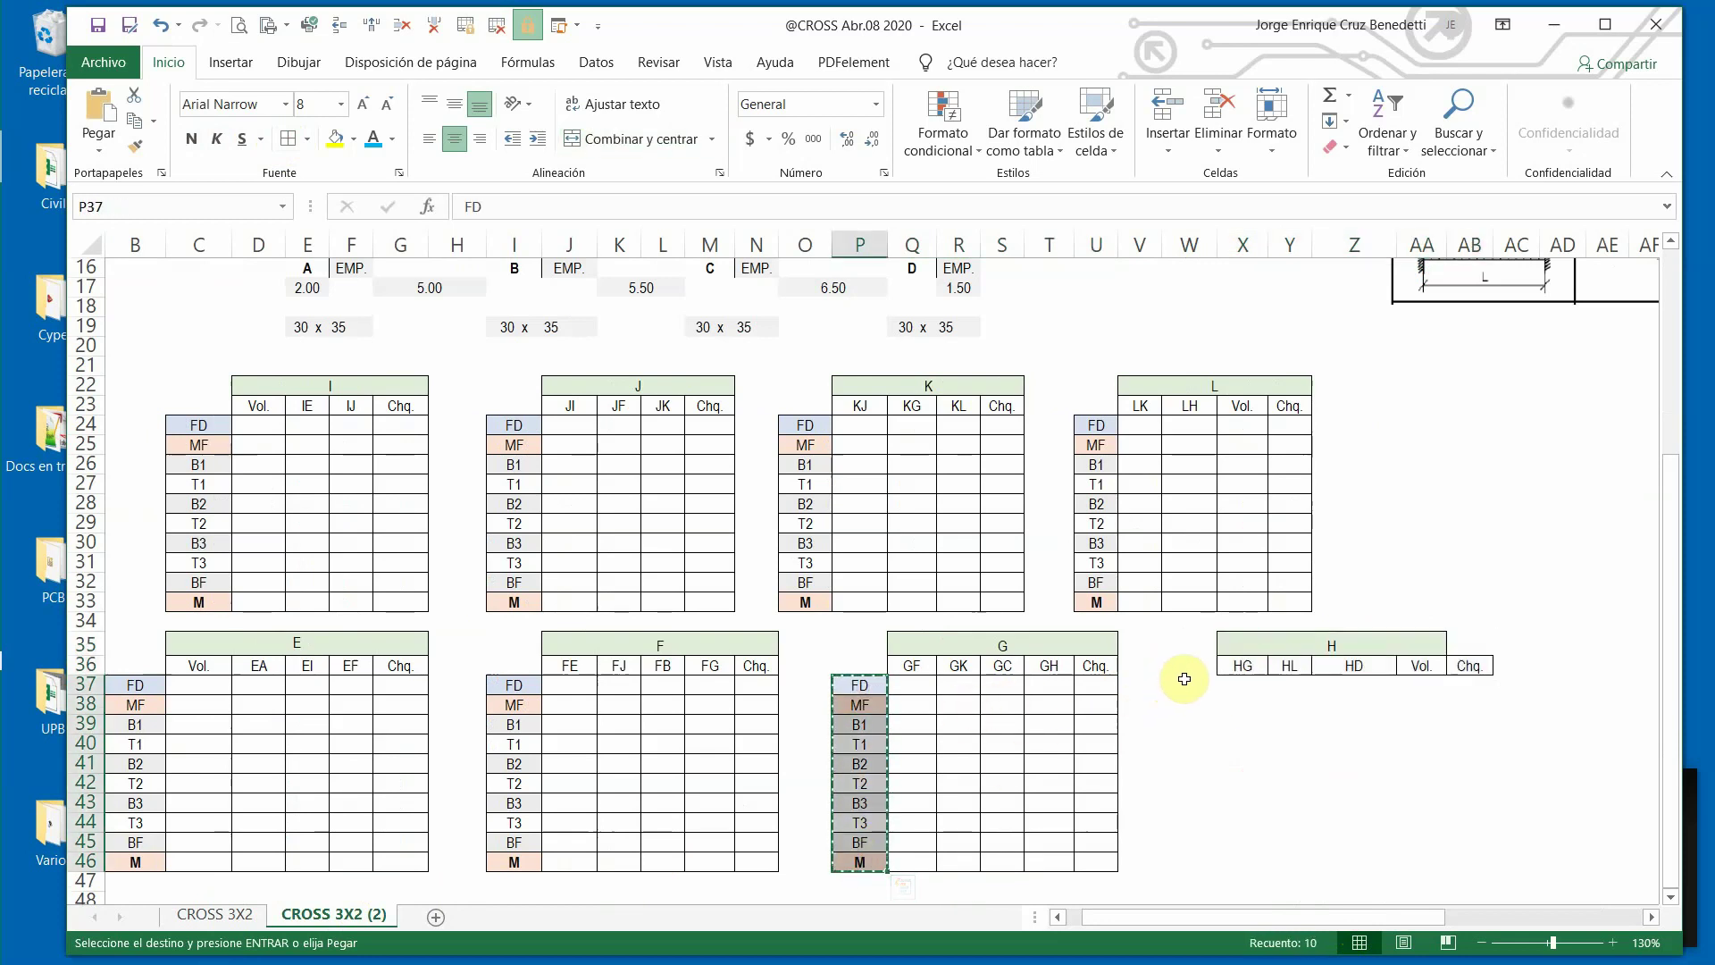
{"action": "left_click", "coordinate": [1185, 681]}
{"action": "key", "text": "ctrl+v"}
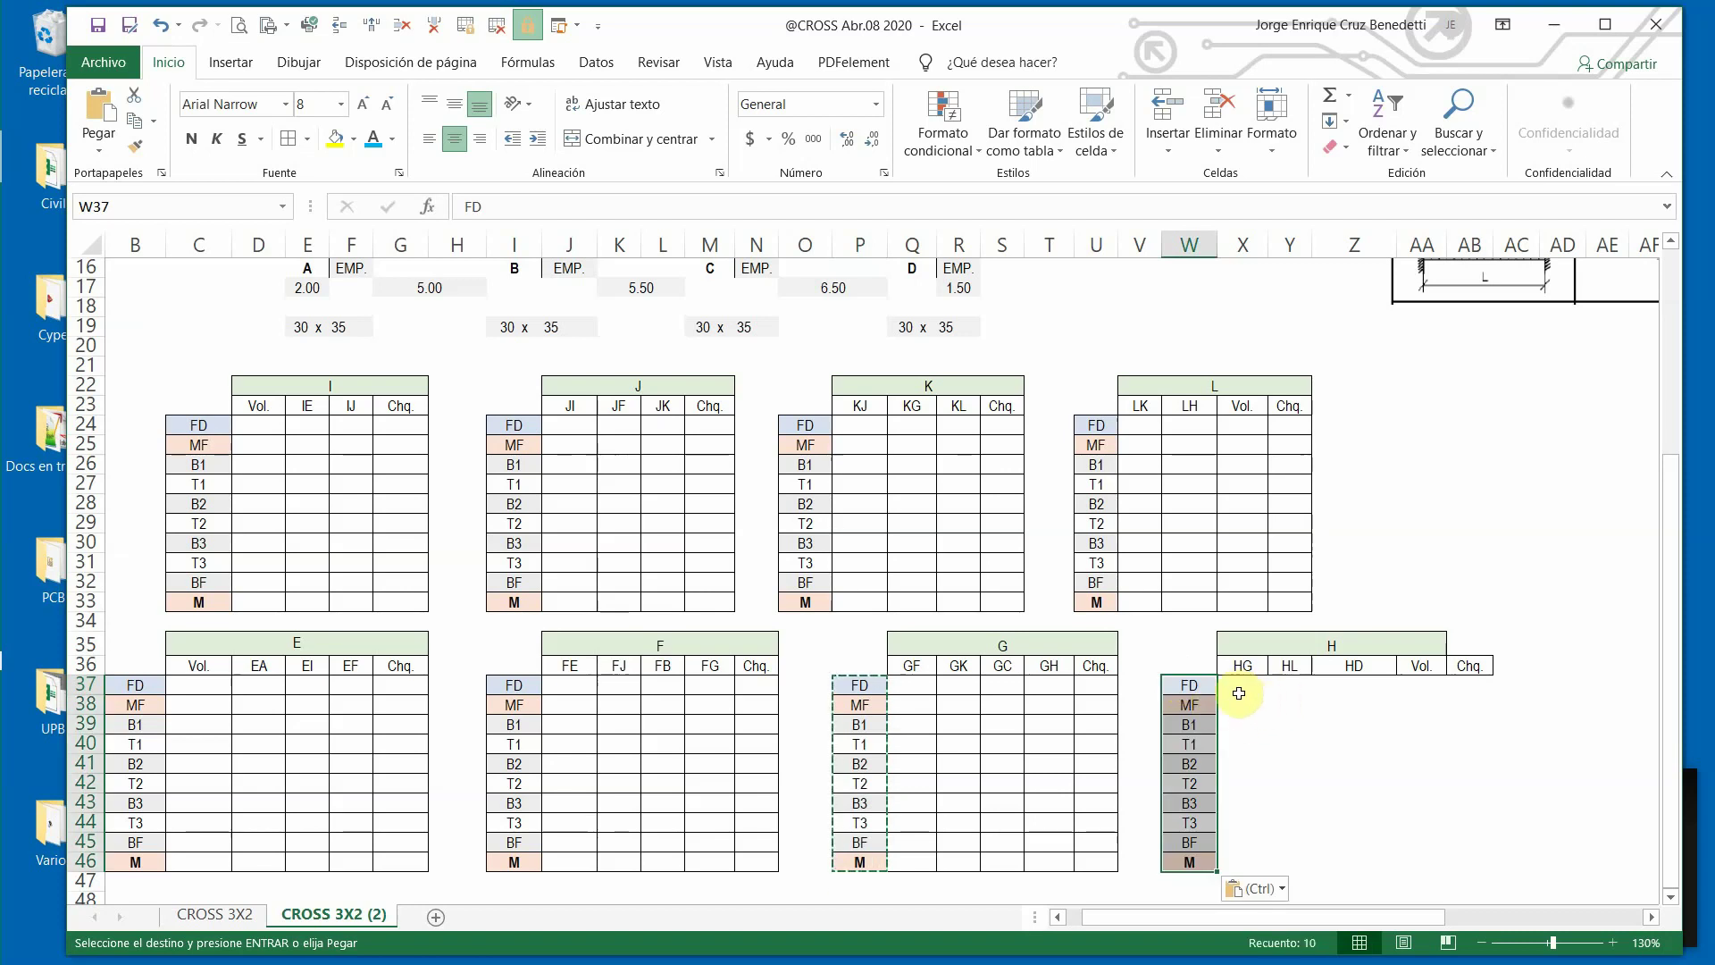
Unmerge the H title, merge and center it across X35:AB35, and apply all borders to X37:AB46.
{"action": "left_click", "coordinate": [1314, 649]}
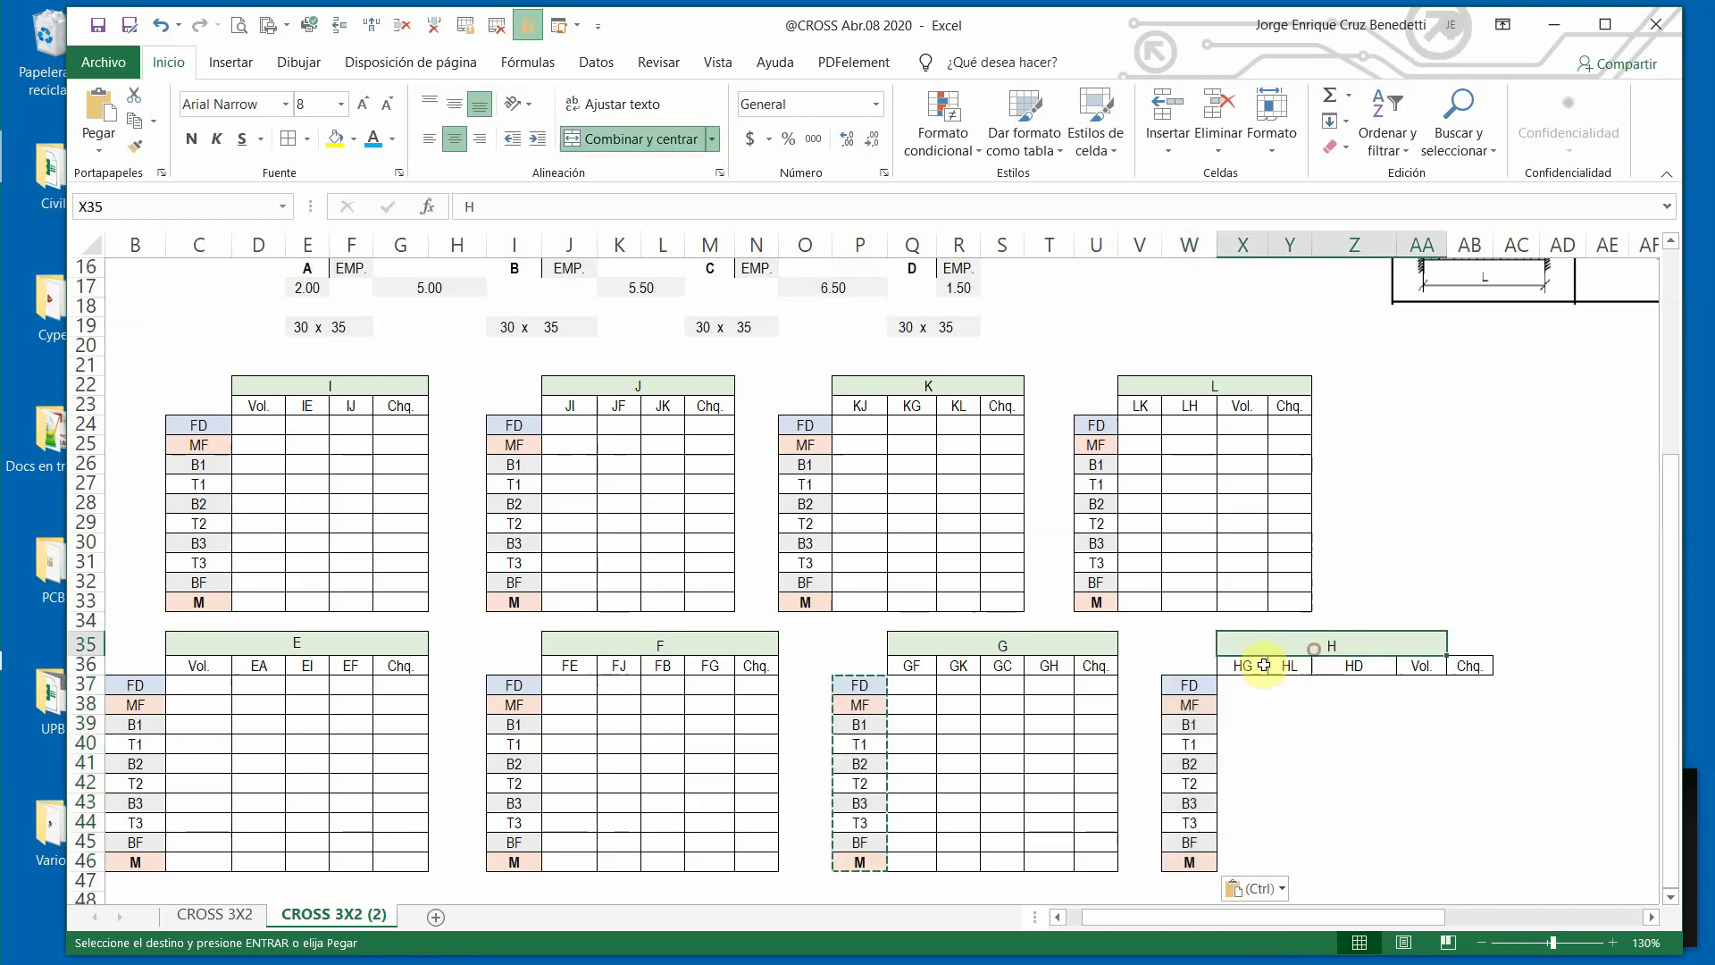
{"action": "left_click", "coordinate": [596, 139]}
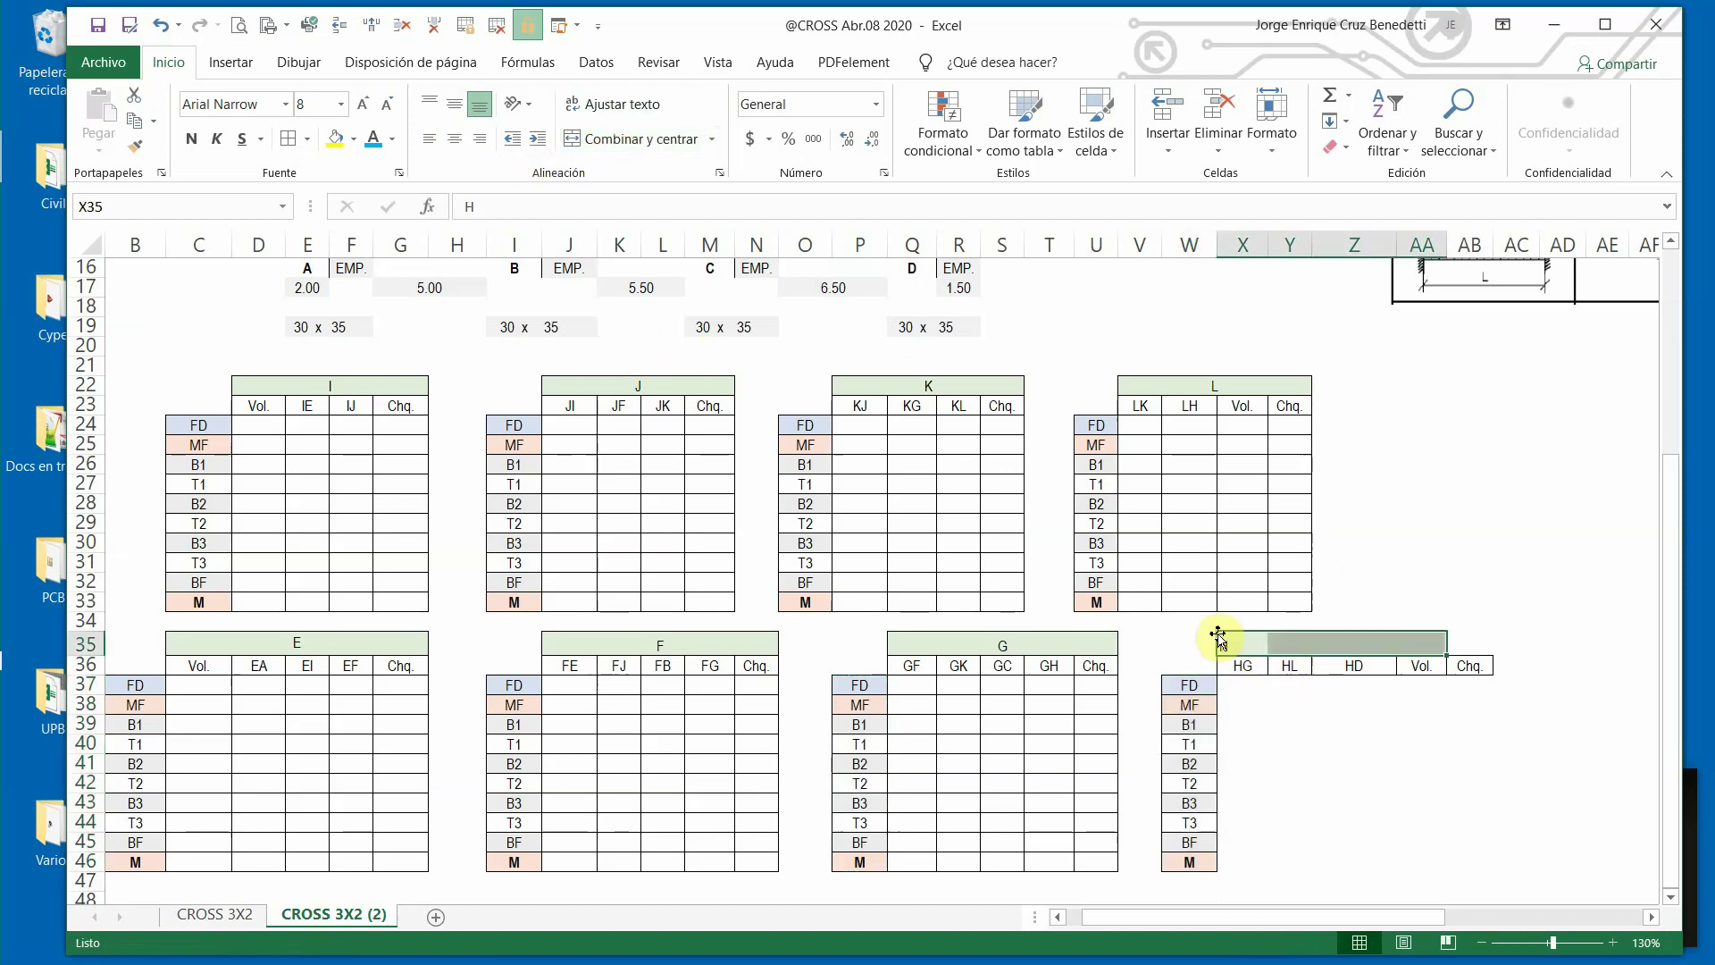
{"action": "left_click_drag", "start_coordinate": [1224, 644], "coordinate": [1482, 651]}
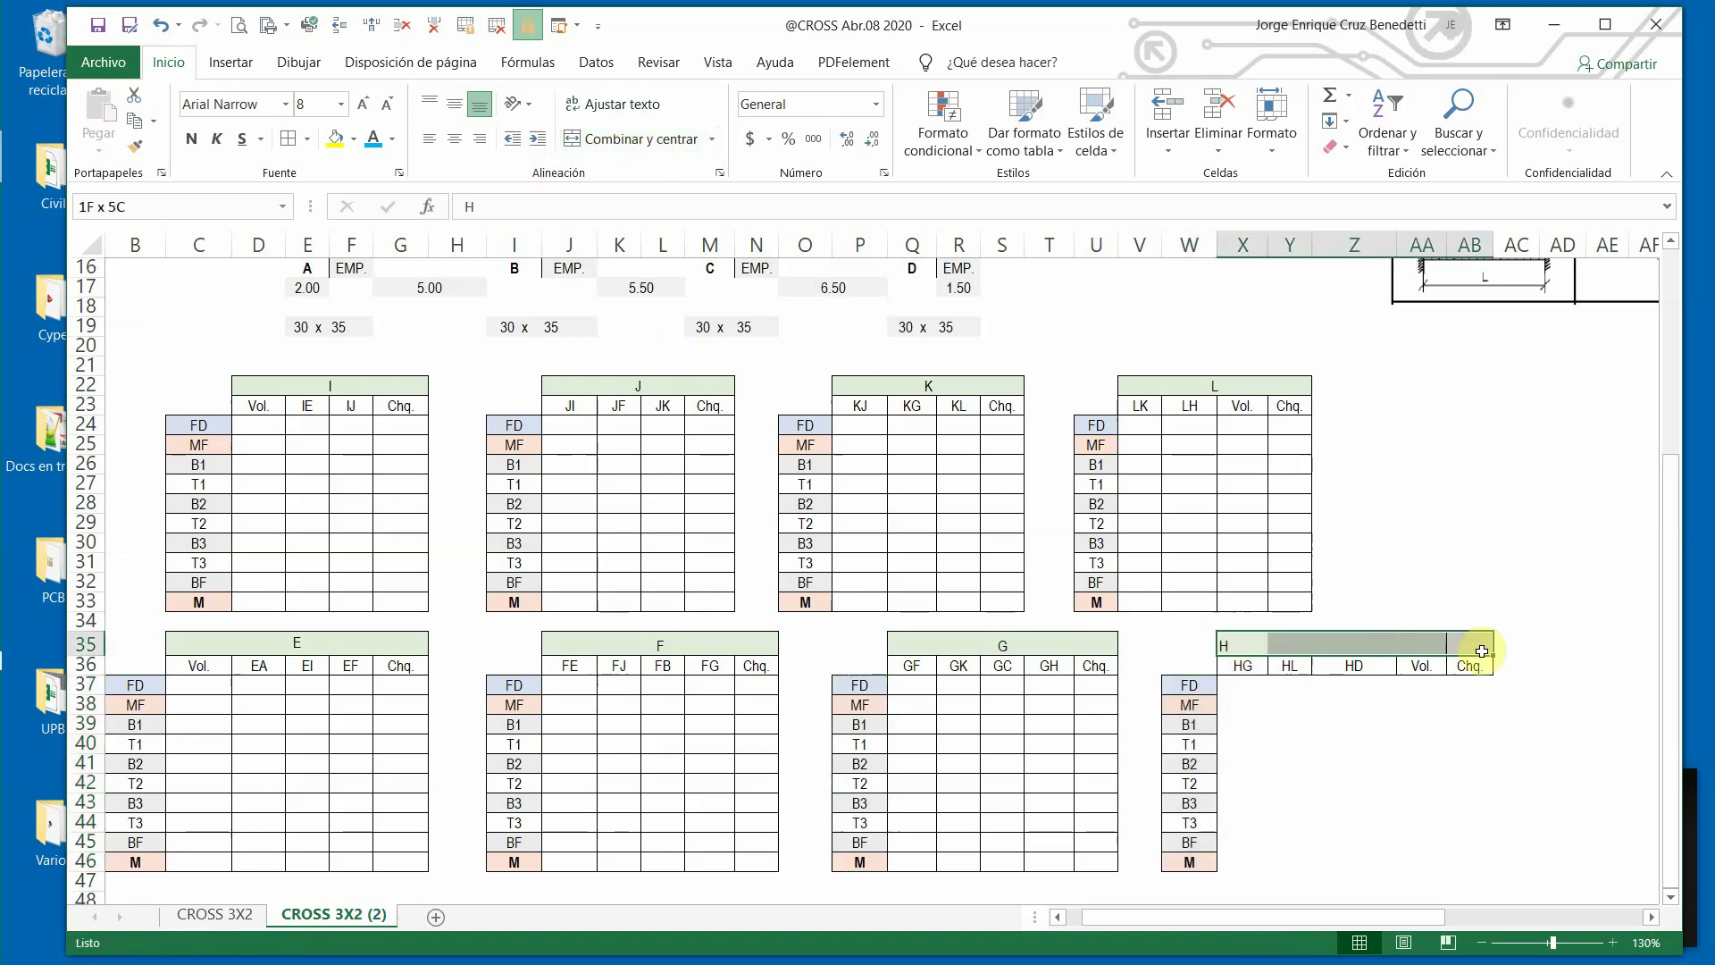
{"action": "left_click", "coordinate": [636, 140]}
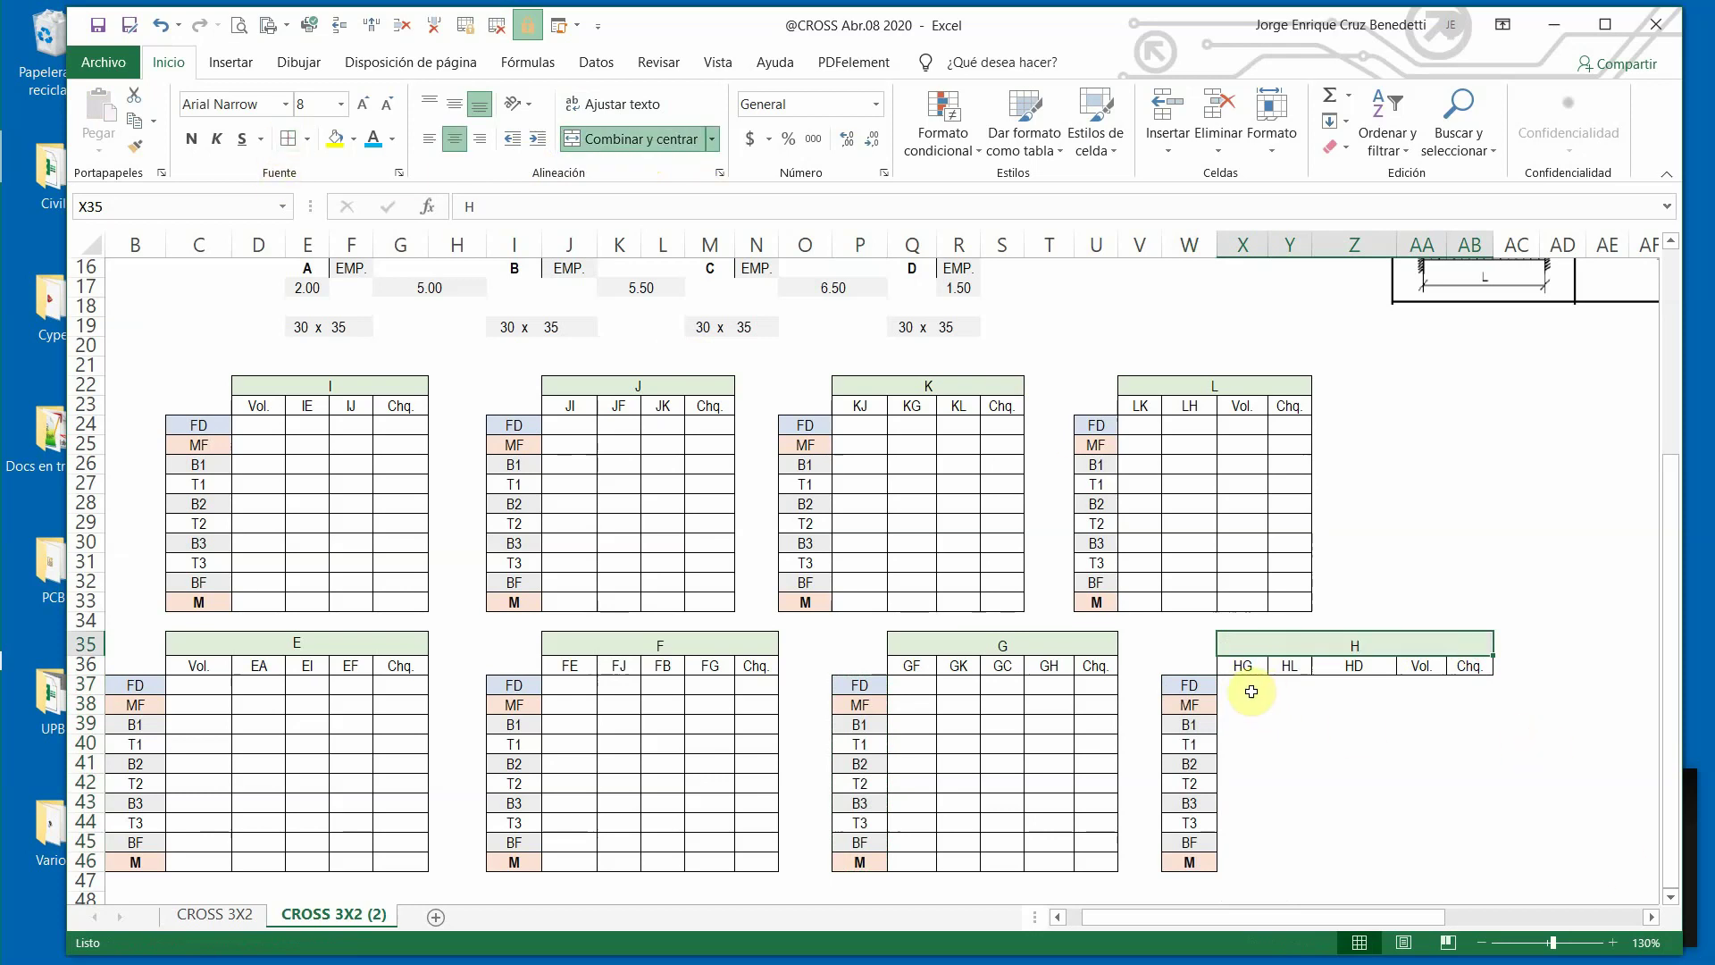
{"action": "left_click_drag", "start_coordinate": [1241, 688], "coordinate": [1473, 857]}
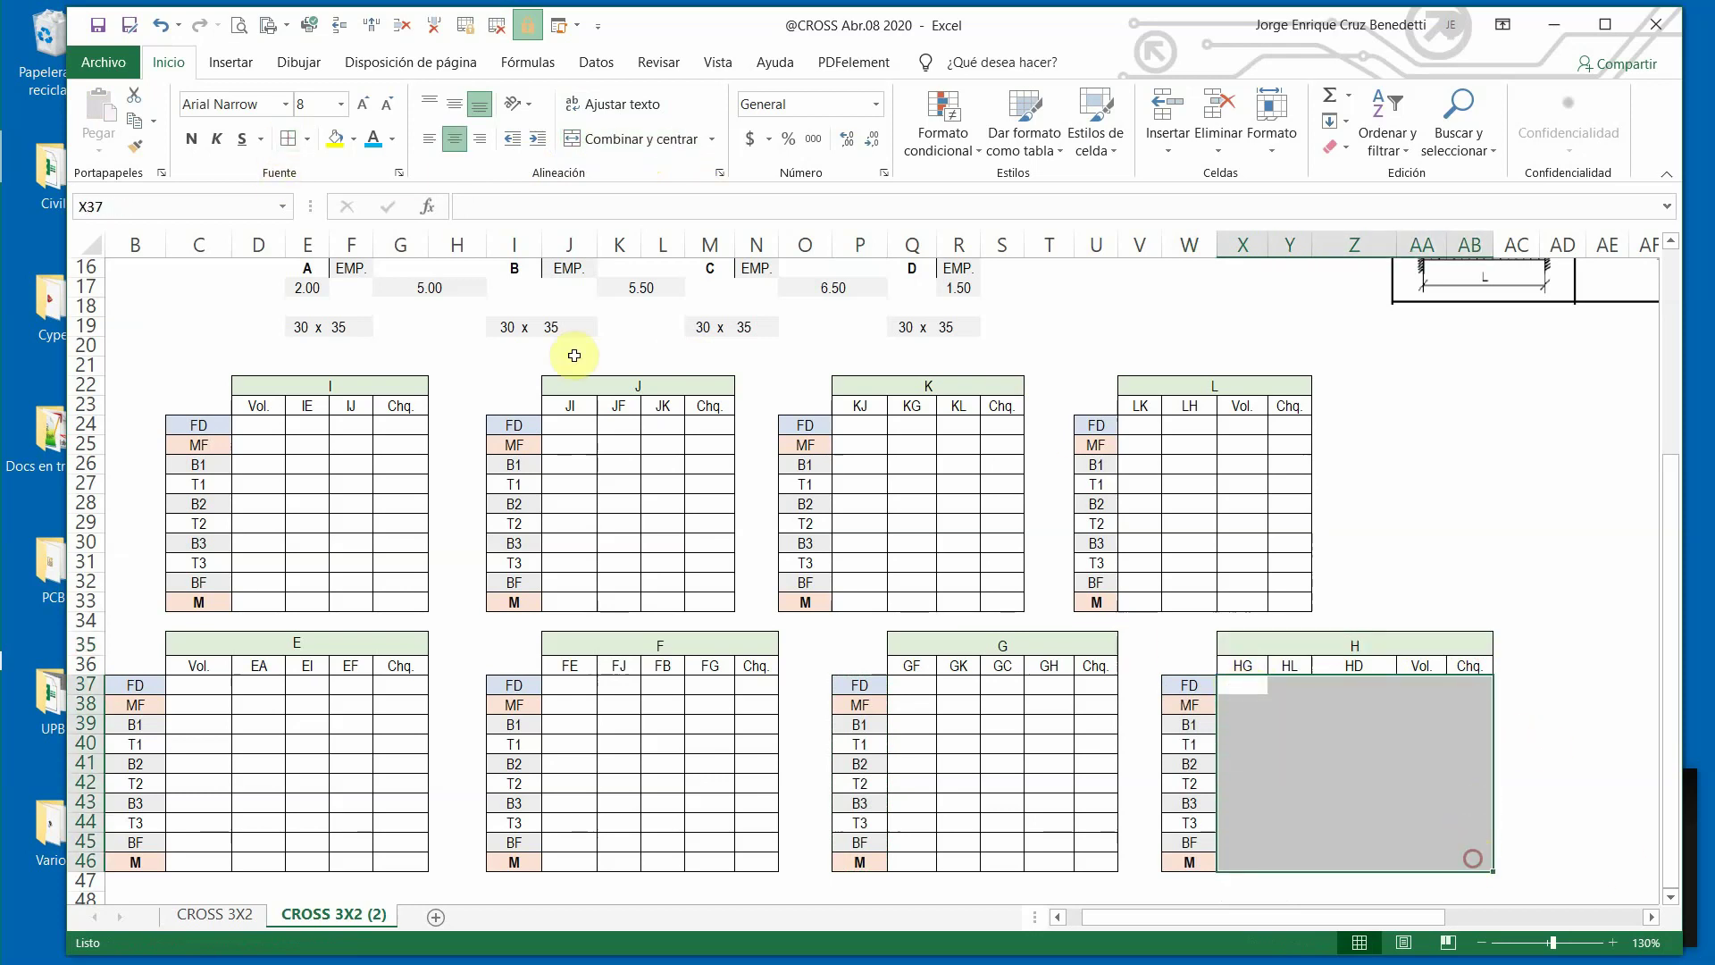
{"action": "left_click", "coordinate": [288, 138]}
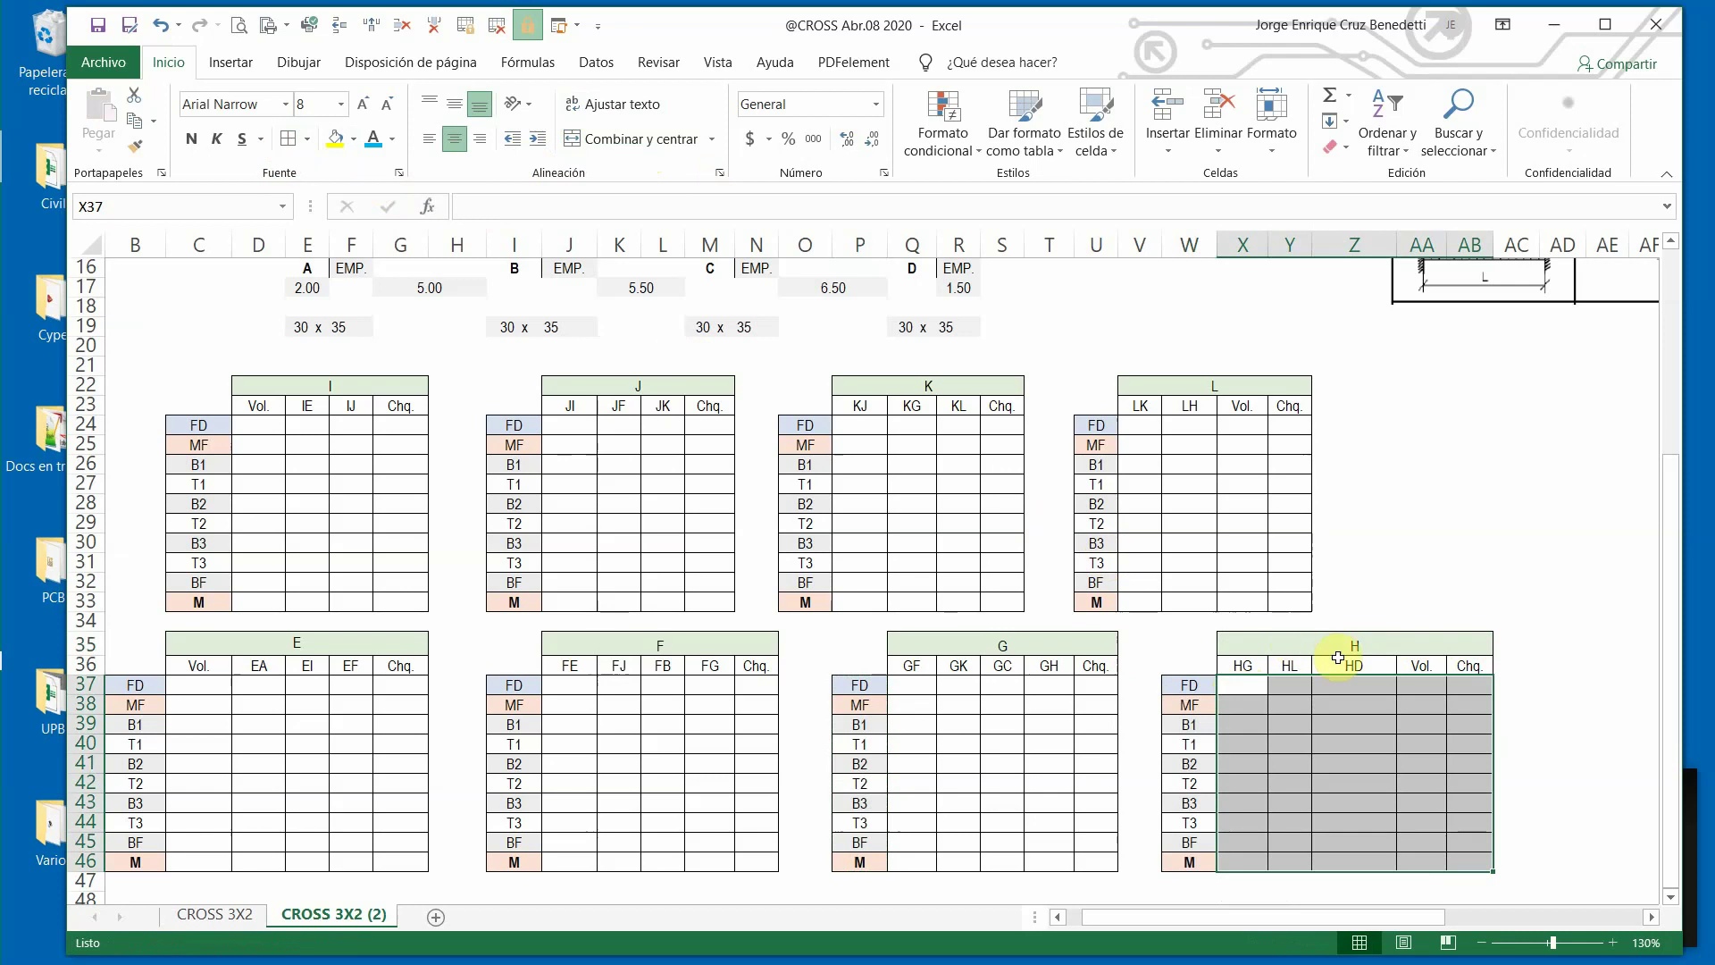
Narrow column Z, which holds the HD column of the node H table, and check the cells above it.
{"action": "left_click_drag", "start_coordinate": [1396, 245], "coordinate": [1369, 261]}
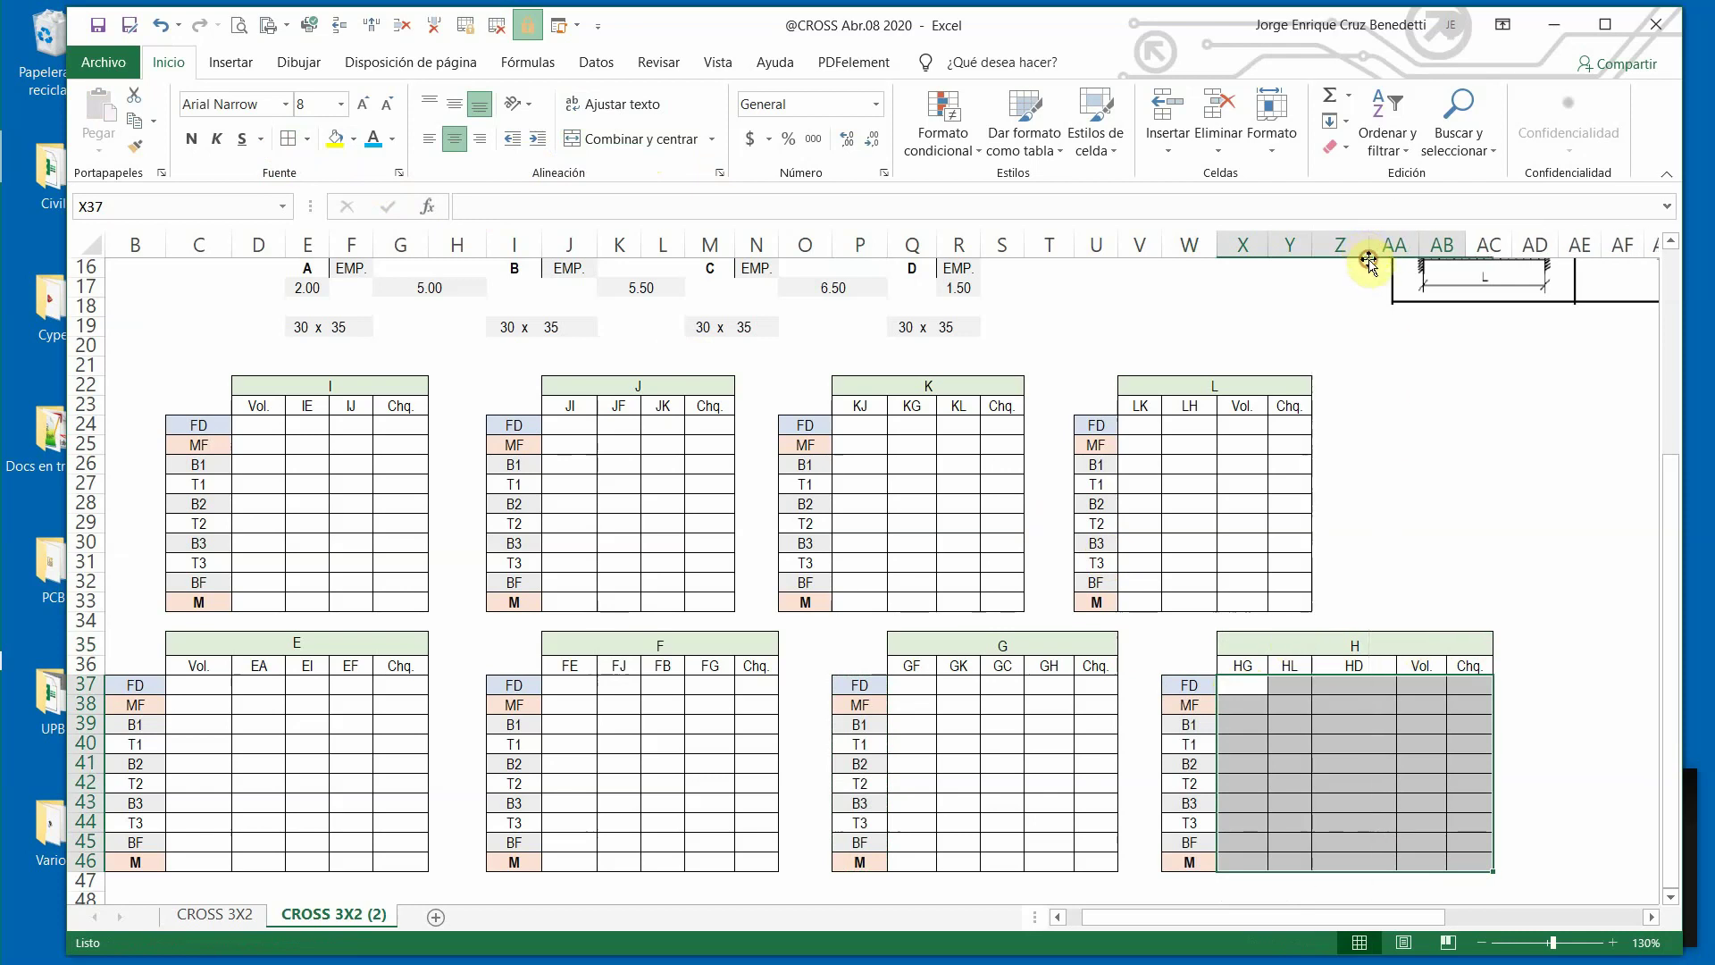
{"action": "scroll", "coordinate": [1563, 496], "scroll_direction": "up", "scroll_amount": 5}
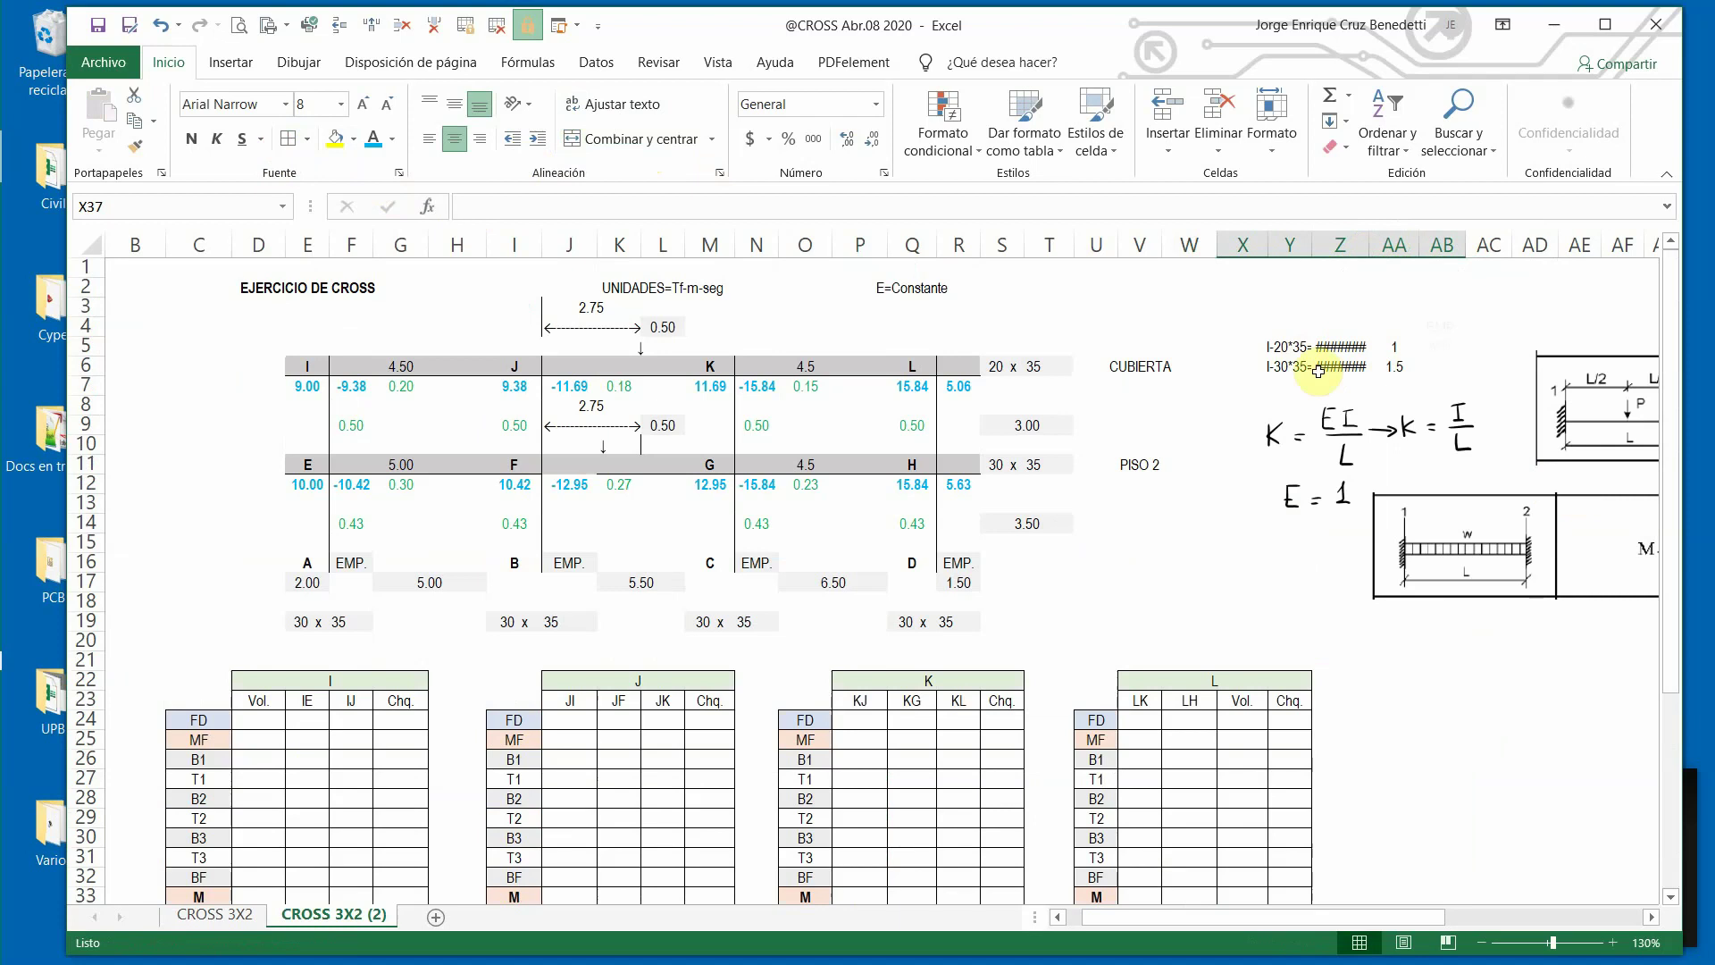
Copy the node A header cells C48:C49 from the CROSS 3X2 sheet into D48 of CROSS 3X2 (2).
{"action": "scroll", "coordinate": [1356, 572], "scroll_direction": "down", "scroll_amount": 8}
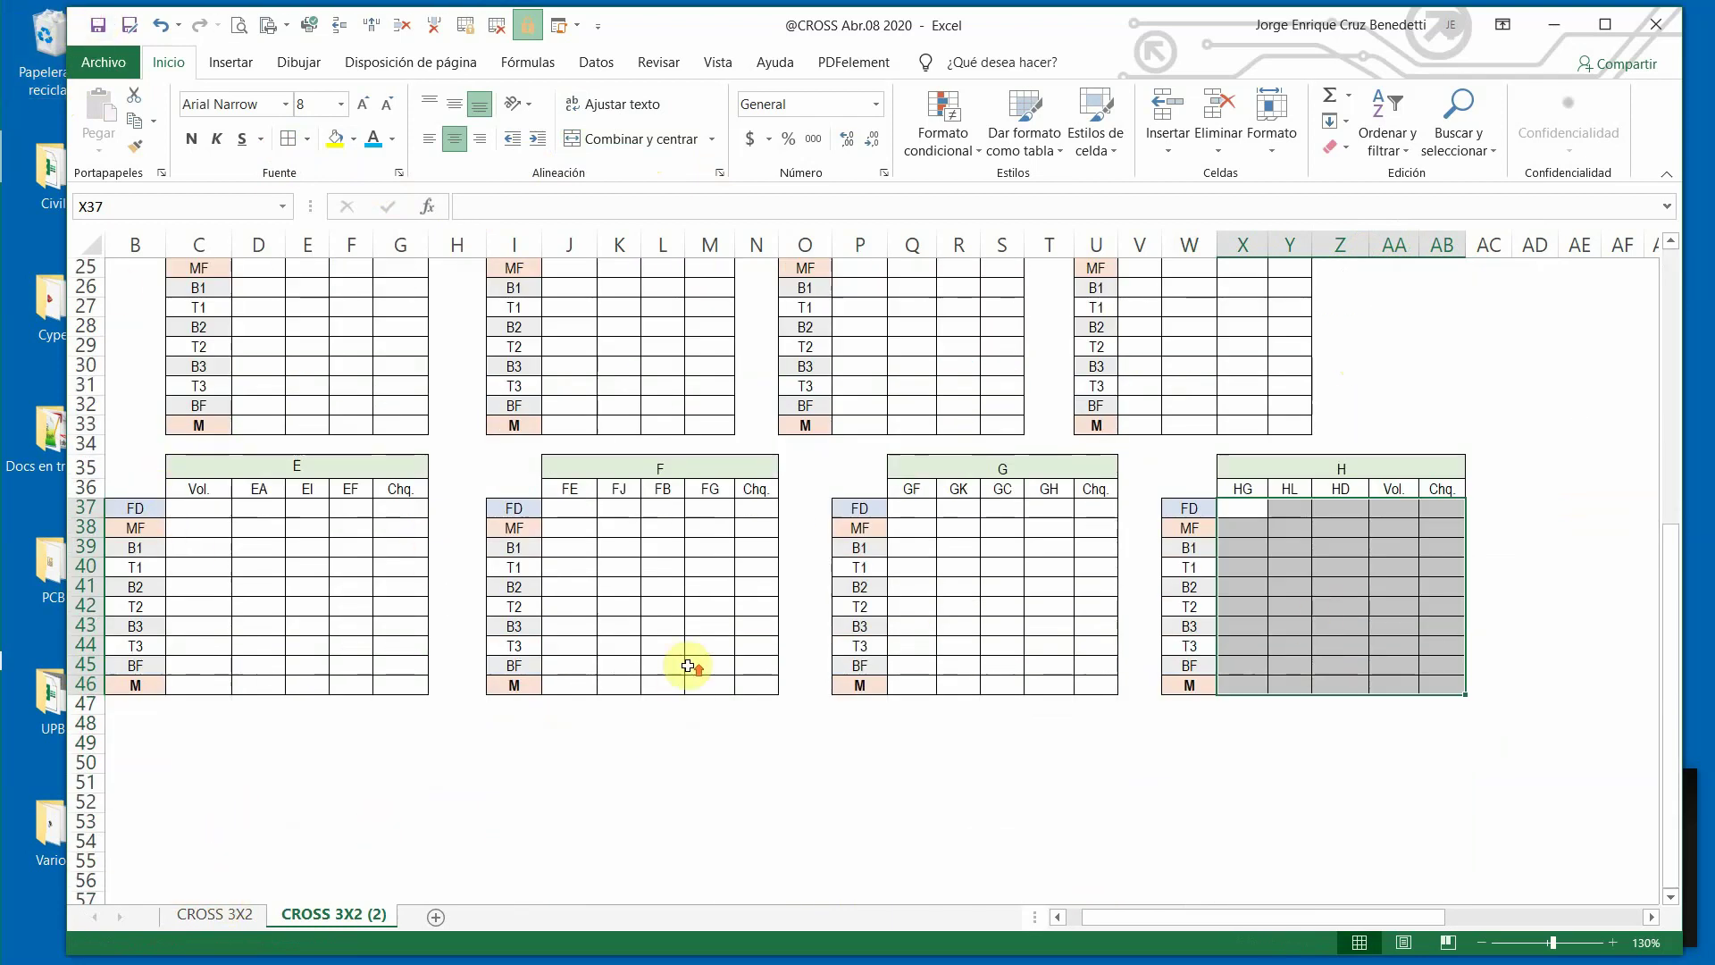
{"action": "scroll", "coordinate": [685, 664], "scroll_direction": "up", "scroll_amount": 6}
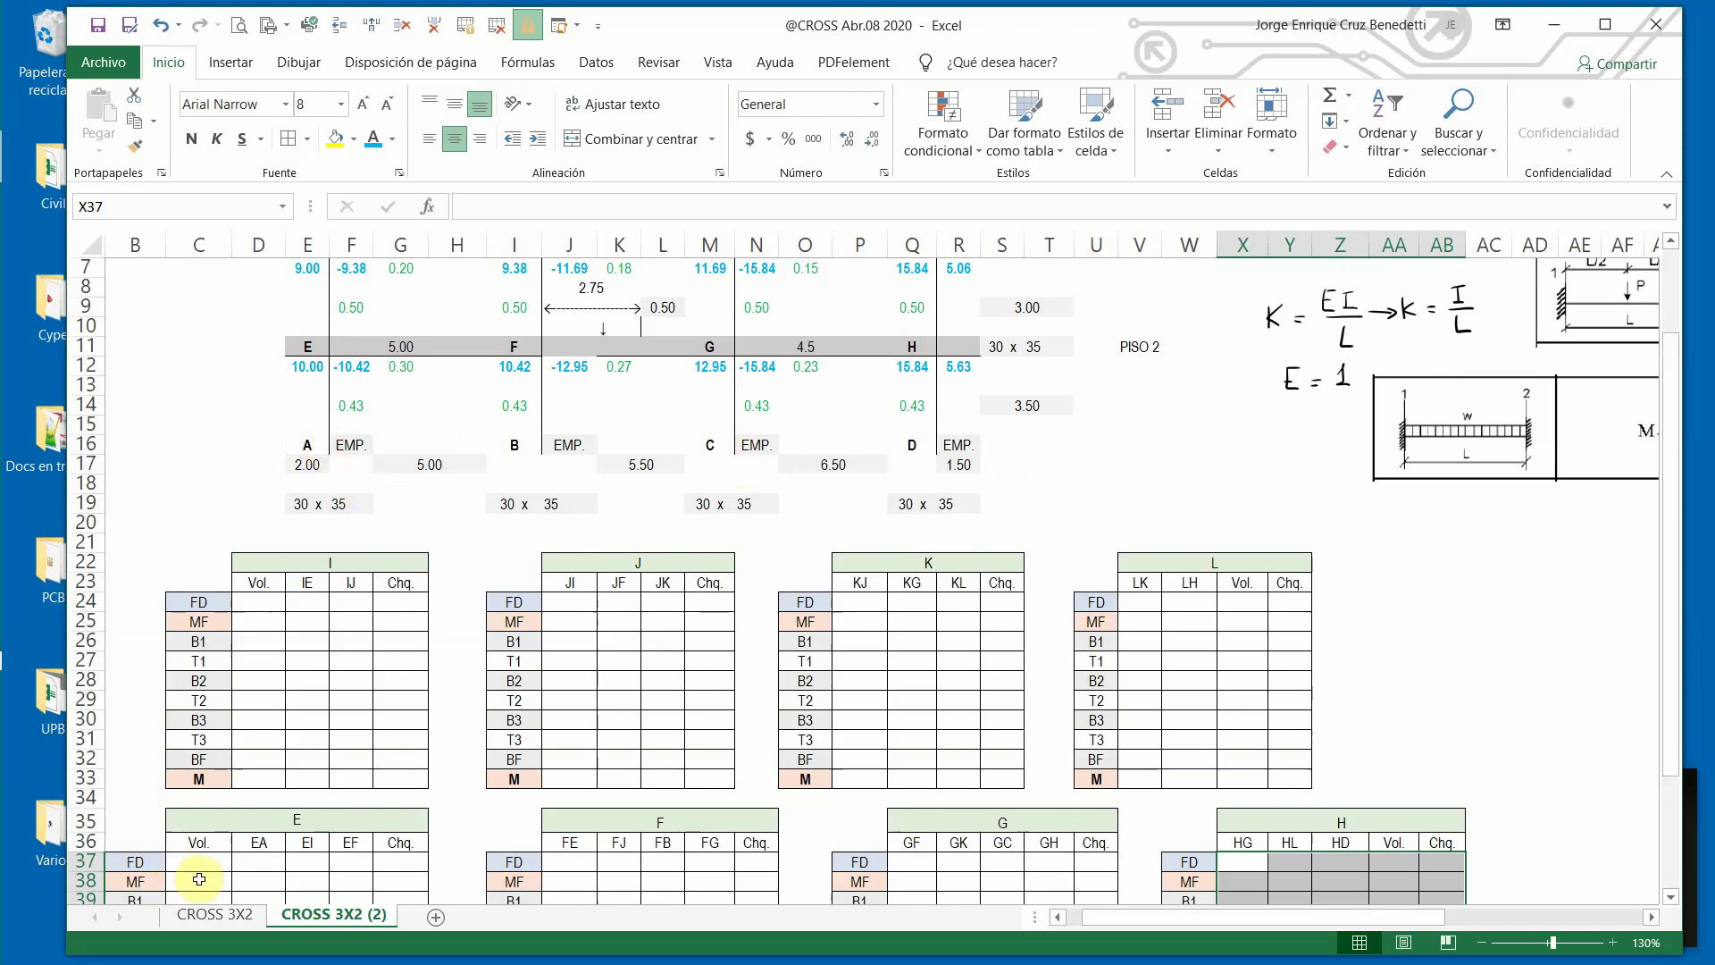
{"action": "left_click", "coordinate": [213, 914]}
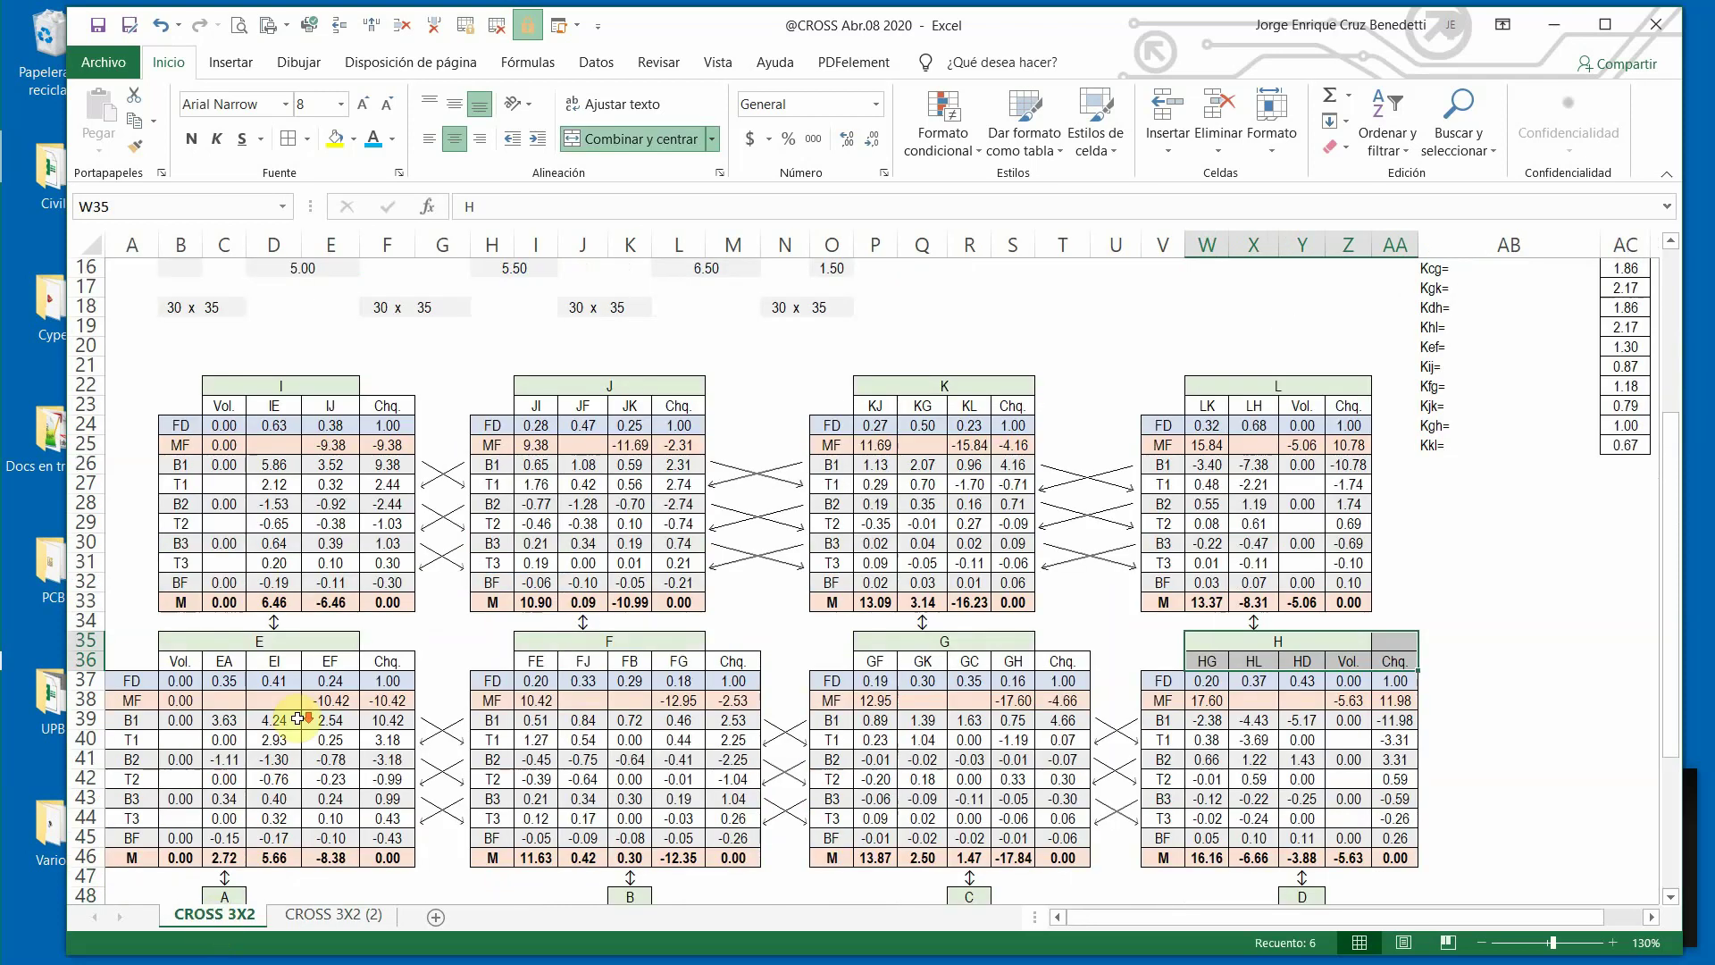
{"action": "scroll", "coordinate": [287, 715], "scroll_direction": "down", "scroll_amount": 4}
{"action": "scroll", "coordinate": [278, 686], "scroll_direction": "down", "scroll_amount": 1}
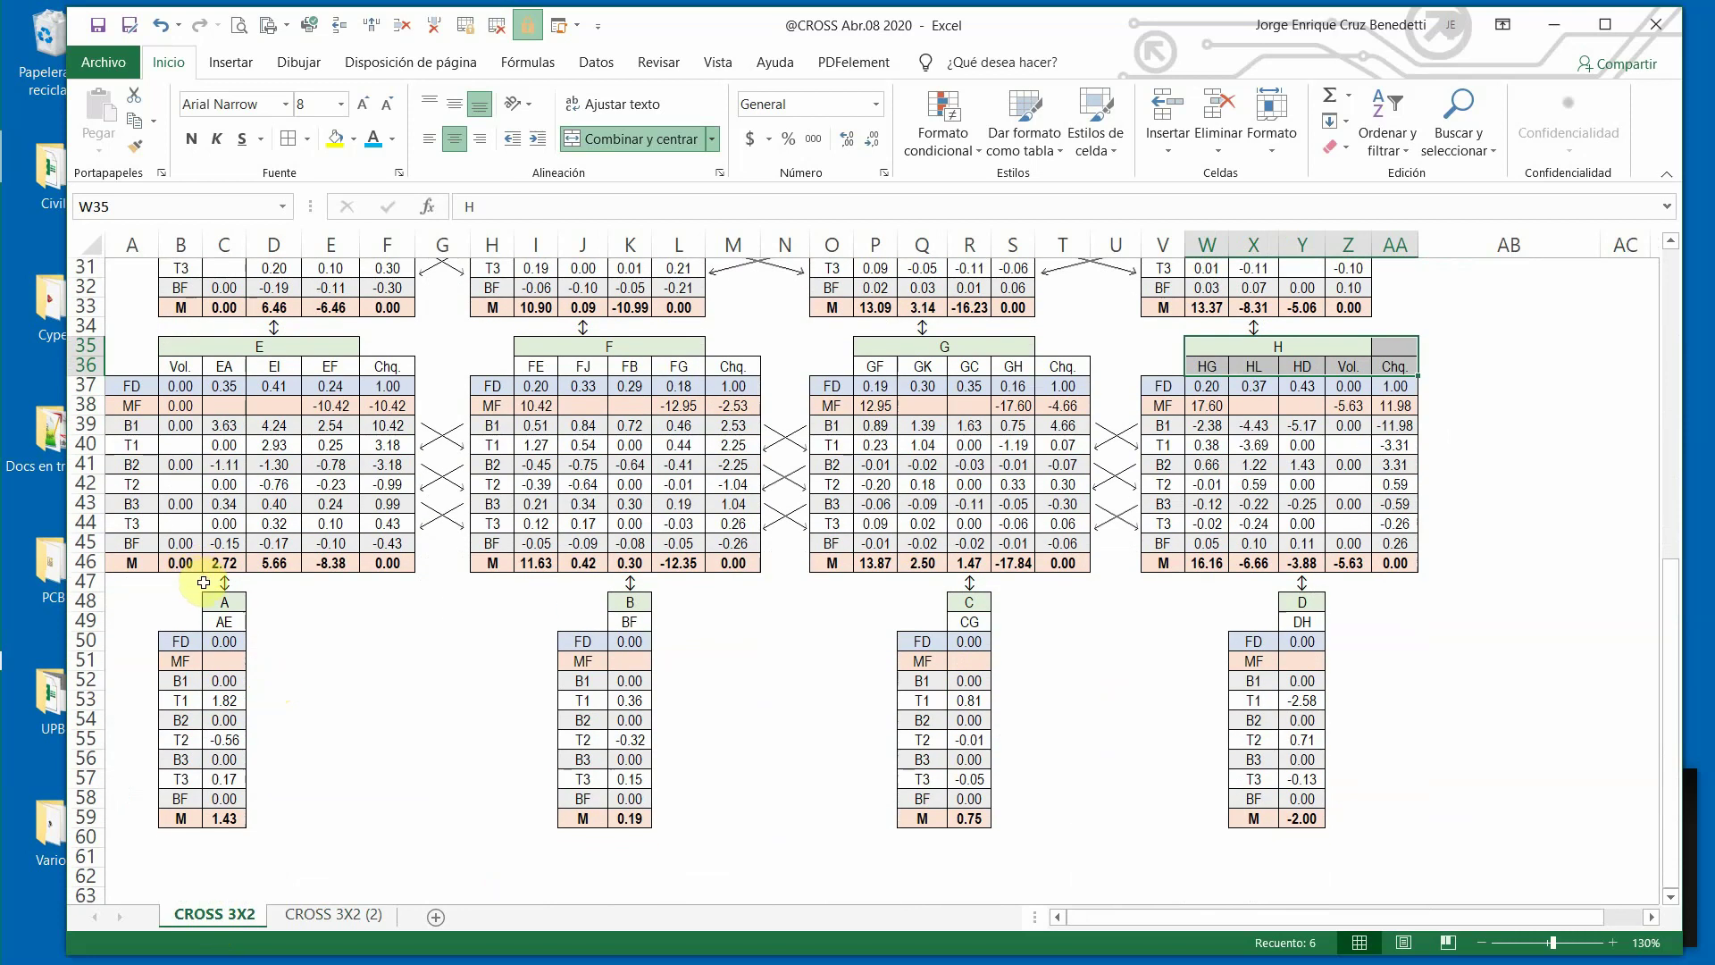
{"action": "left_click_drag", "start_coordinate": [218, 607], "coordinate": [218, 619]}
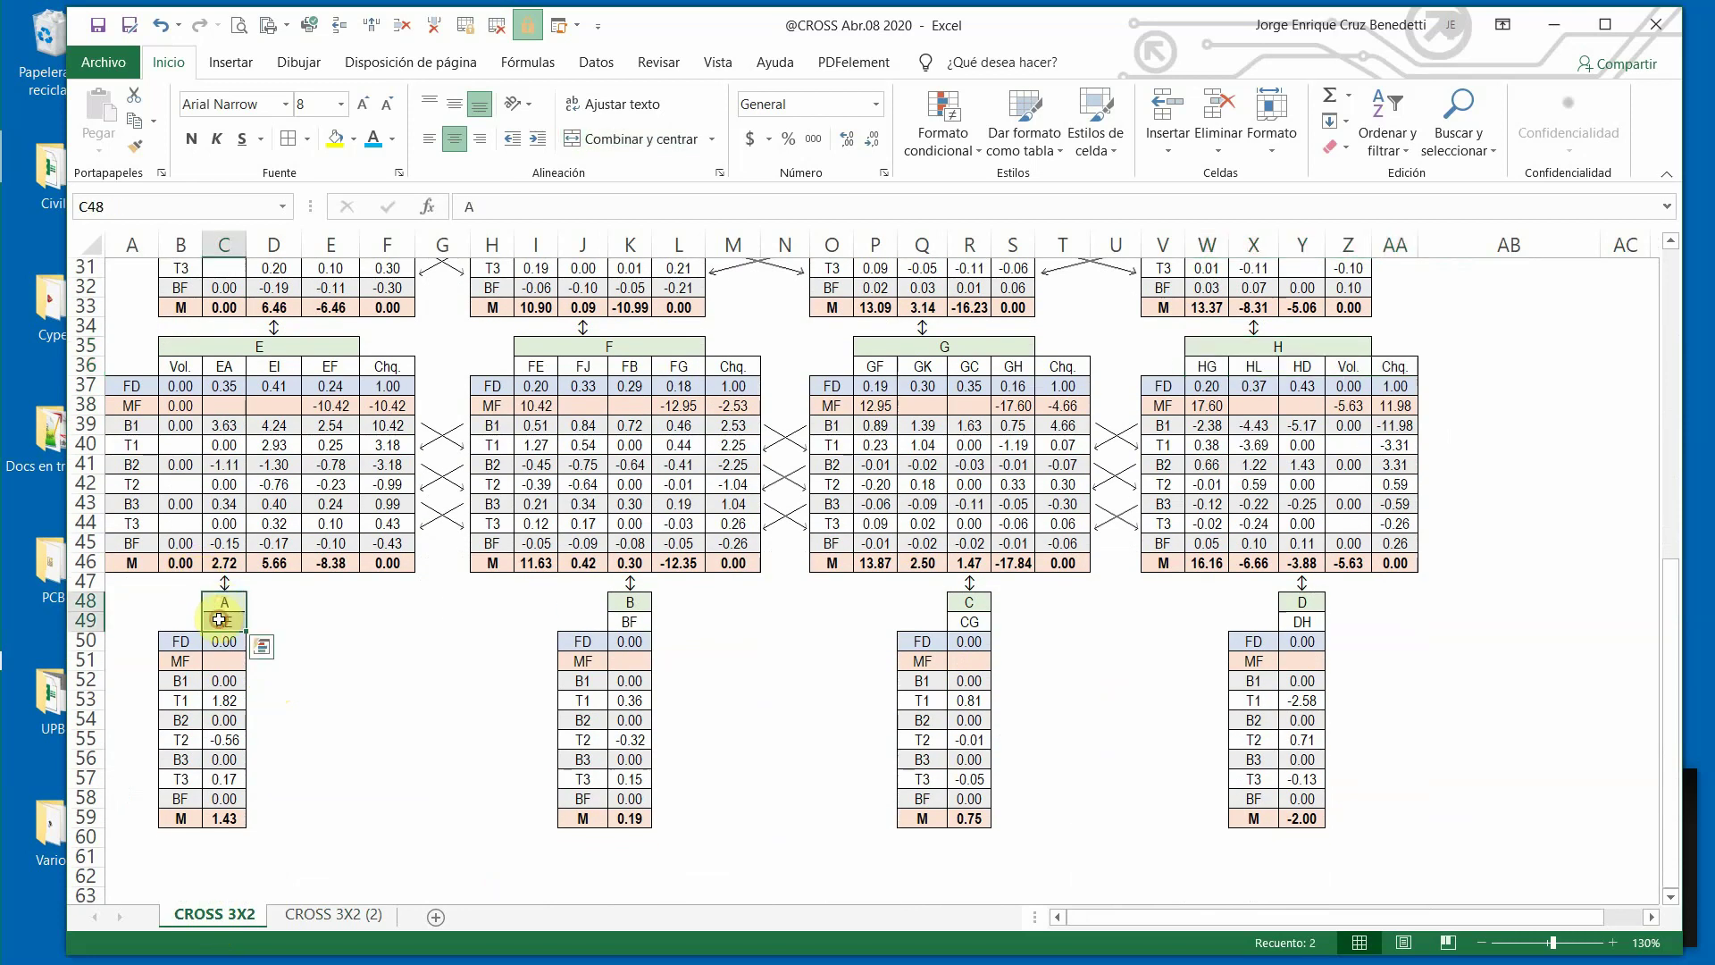
{"action": "key", "text": "ctrl+c"}
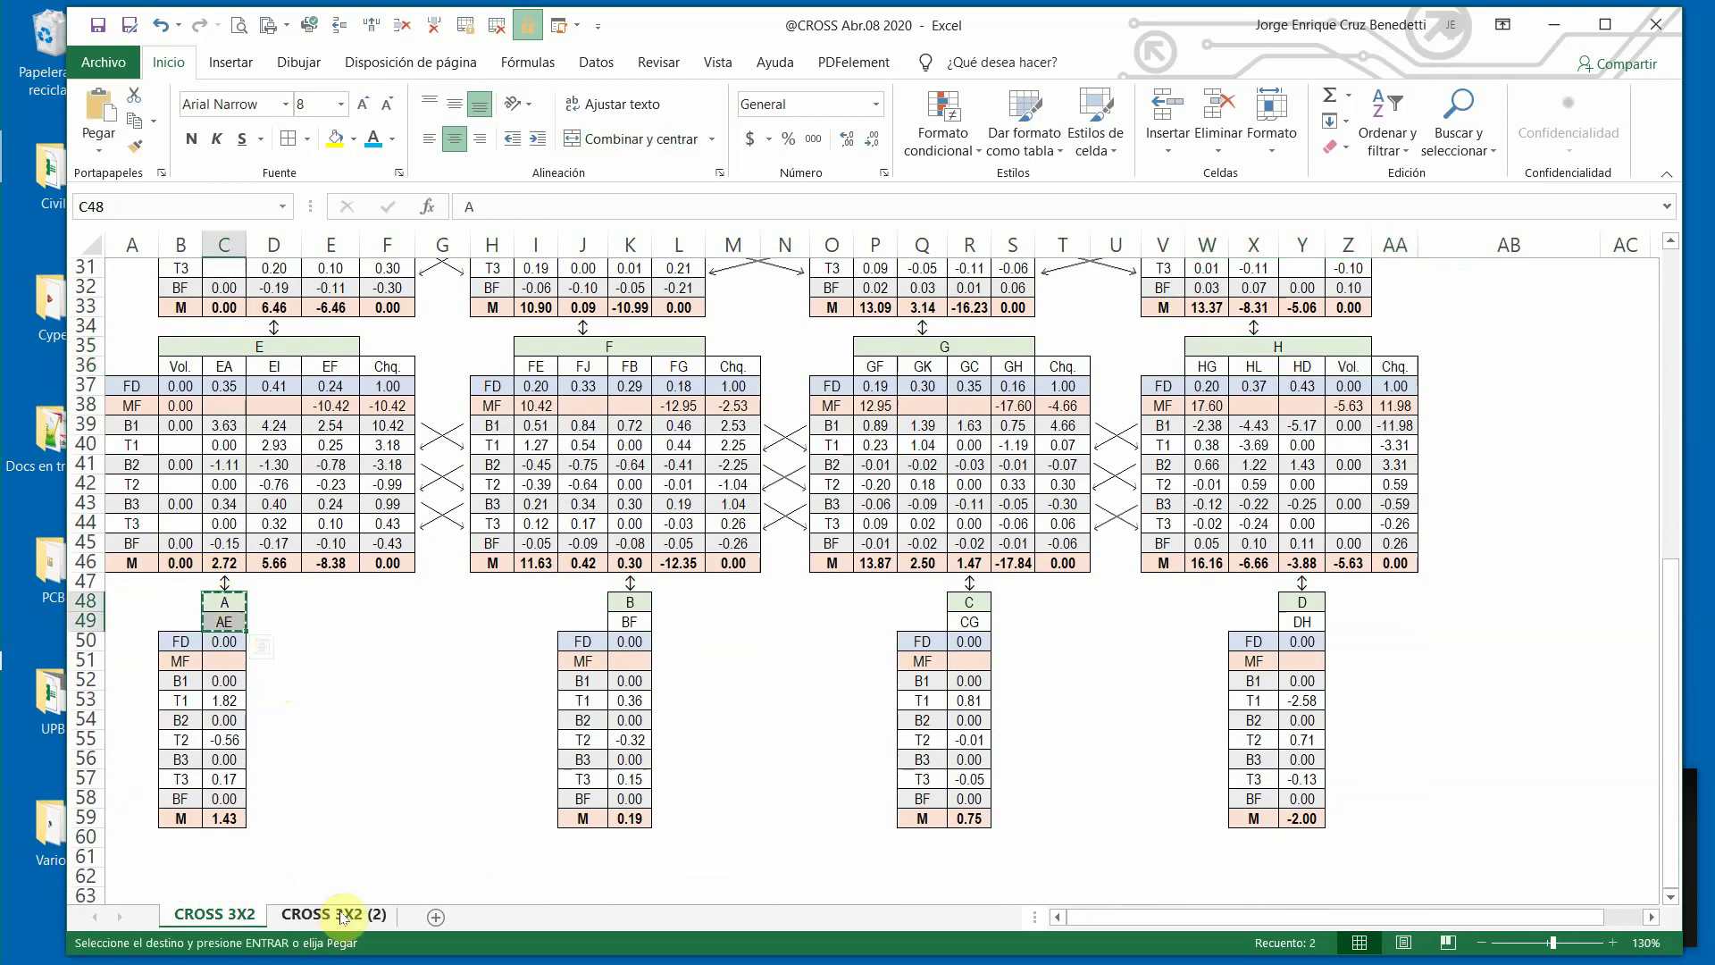
{"action": "left_click", "coordinate": [333, 916]}
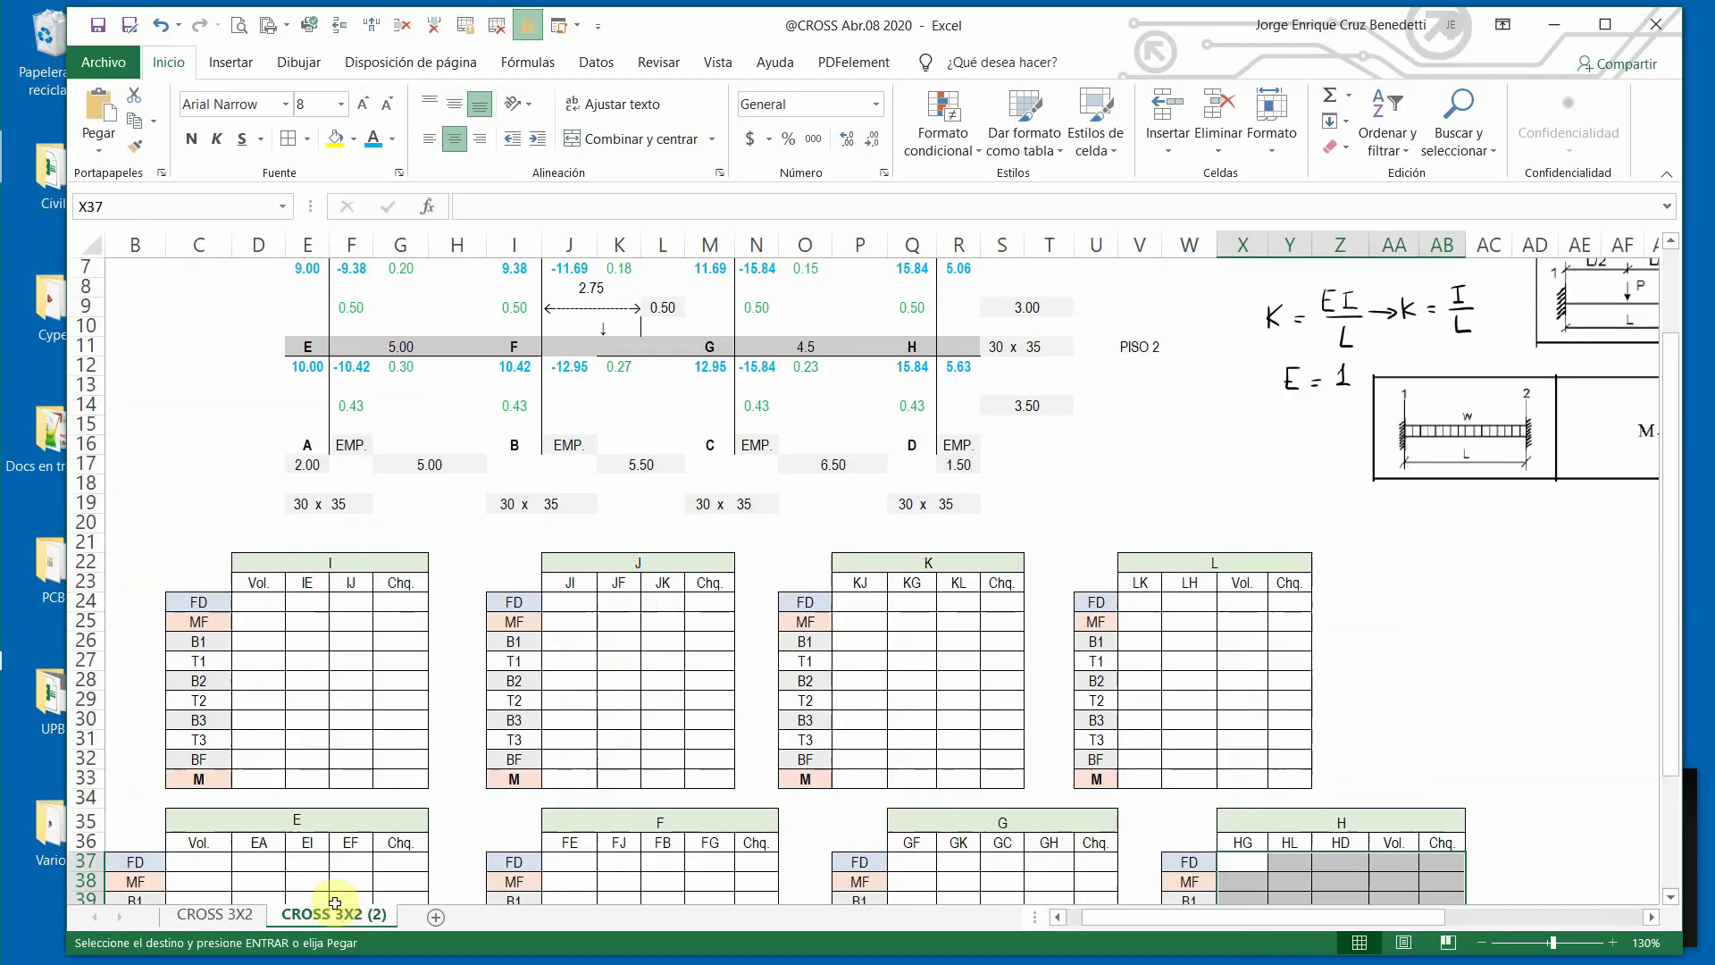
{"action": "scroll", "coordinate": [334, 736], "scroll_direction": "down", "scroll_amount": 5}
{"action": "left_click", "coordinate": [259, 784]}
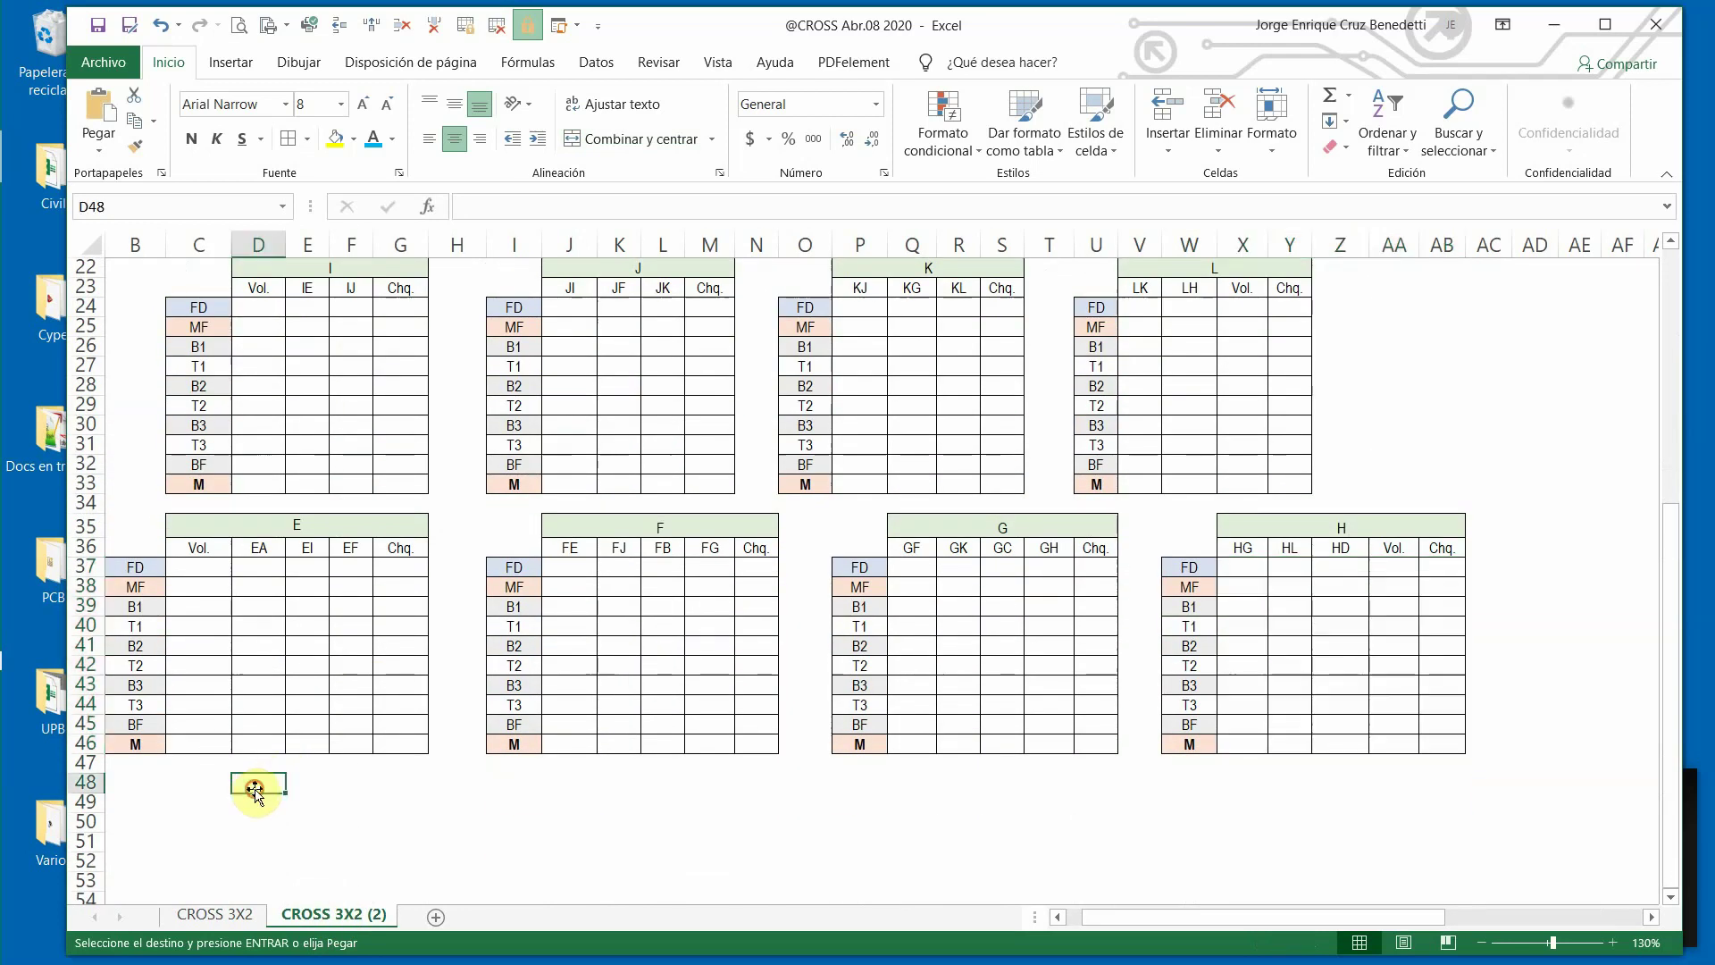
{"action": "key", "text": "ctrl+v"}
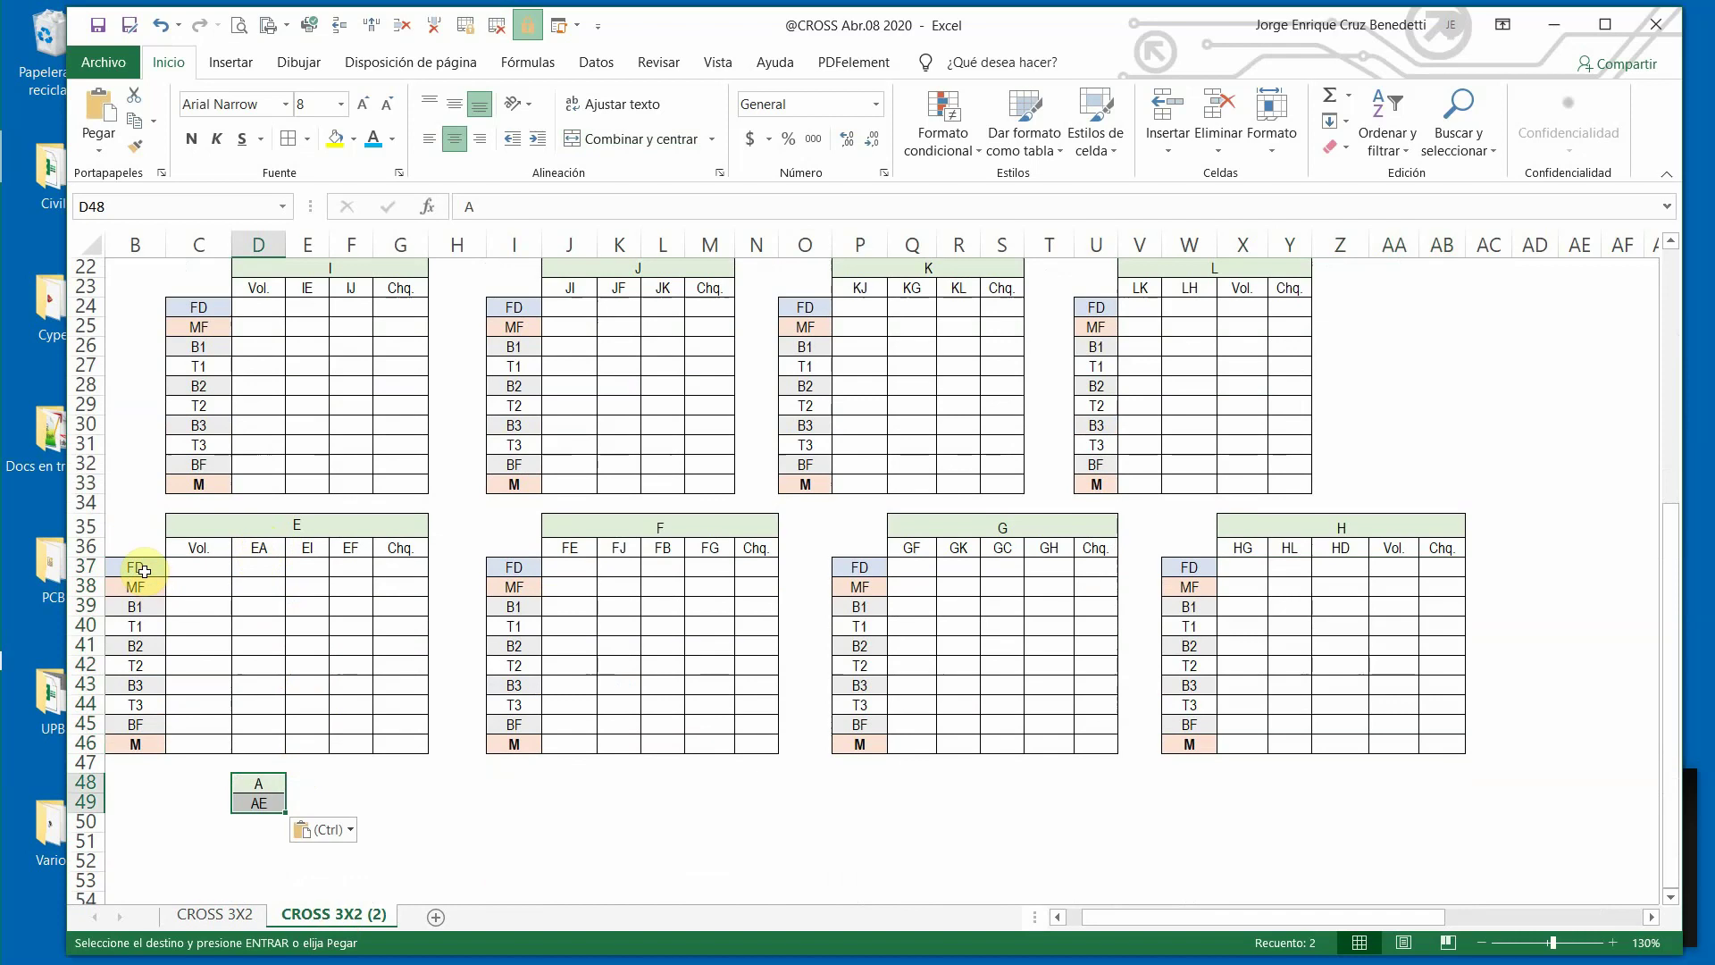
Copy the row labels FD to M from B37:B46 into C50 and apply all borders to D50:D59 for the node A table.
{"action": "left_click_drag", "start_coordinate": [141, 570], "coordinate": [135, 741]}
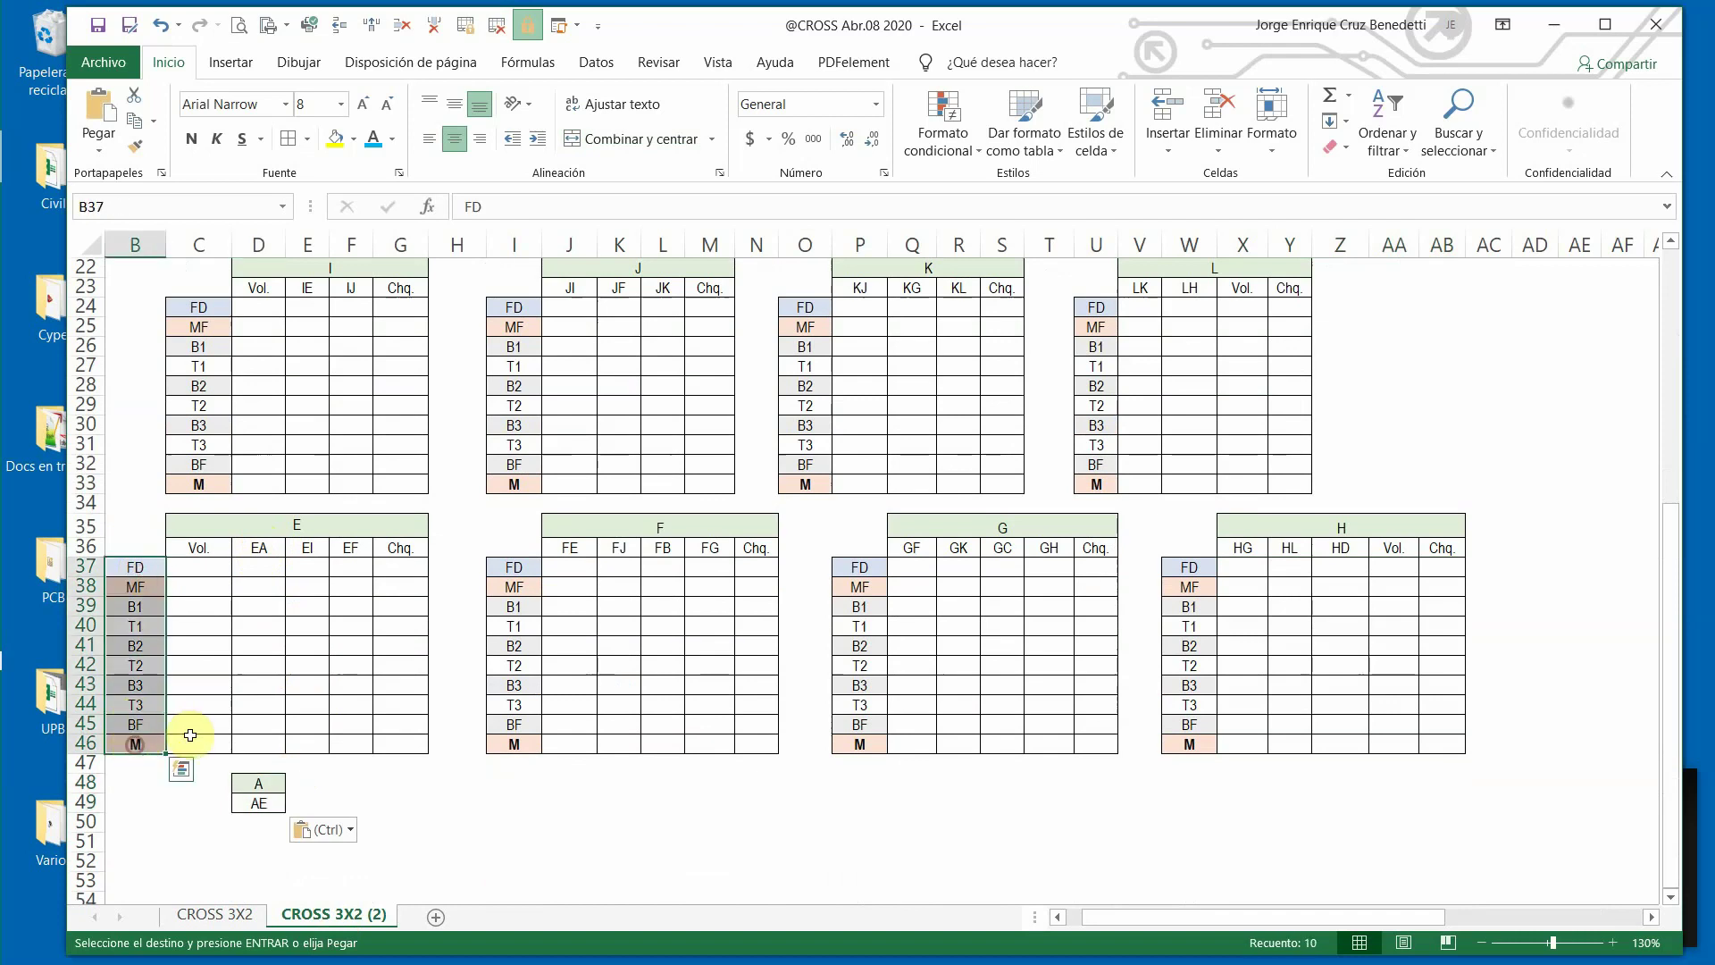
{"action": "key", "text": "ctrl+c"}
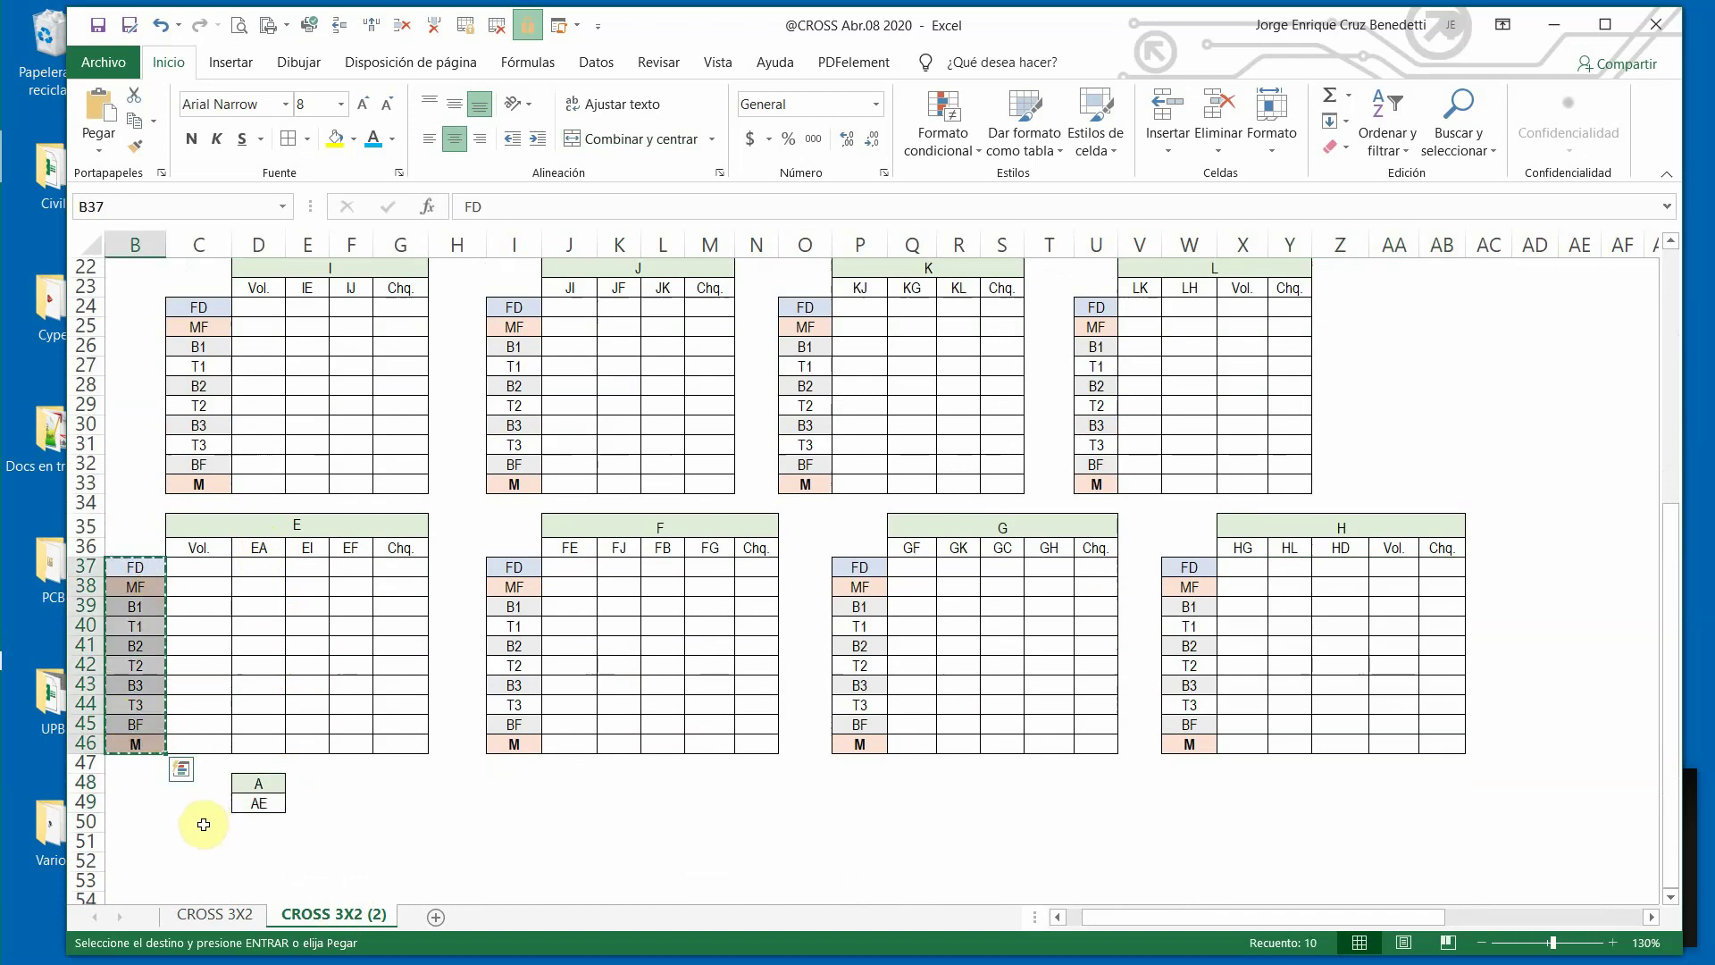
{"action": "left_click", "coordinate": [204, 819]}
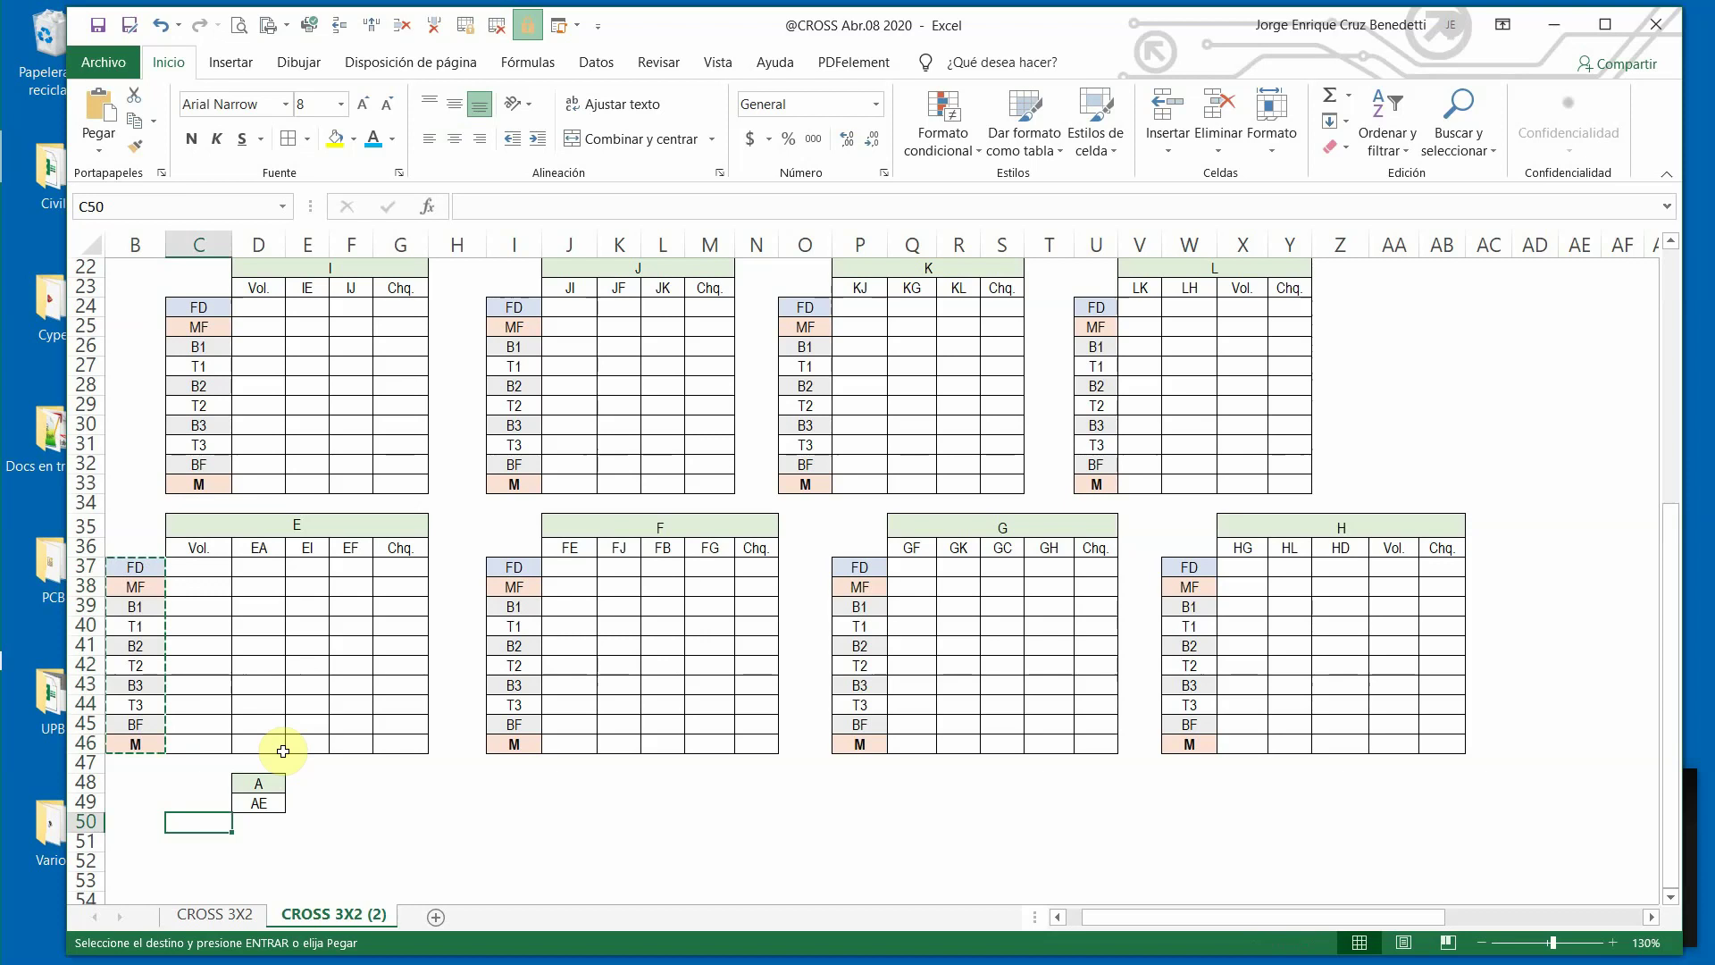
{"action": "key", "text": "ctrl+v"}
{"action": "scroll", "coordinate": [287, 706], "scroll_direction": "down", "scroll_amount": 4}
{"action": "left_click_drag", "start_coordinate": [253, 585], "coordinate": [257, 766]}
{"action": "left_click", "coordinate": [295, 139]}
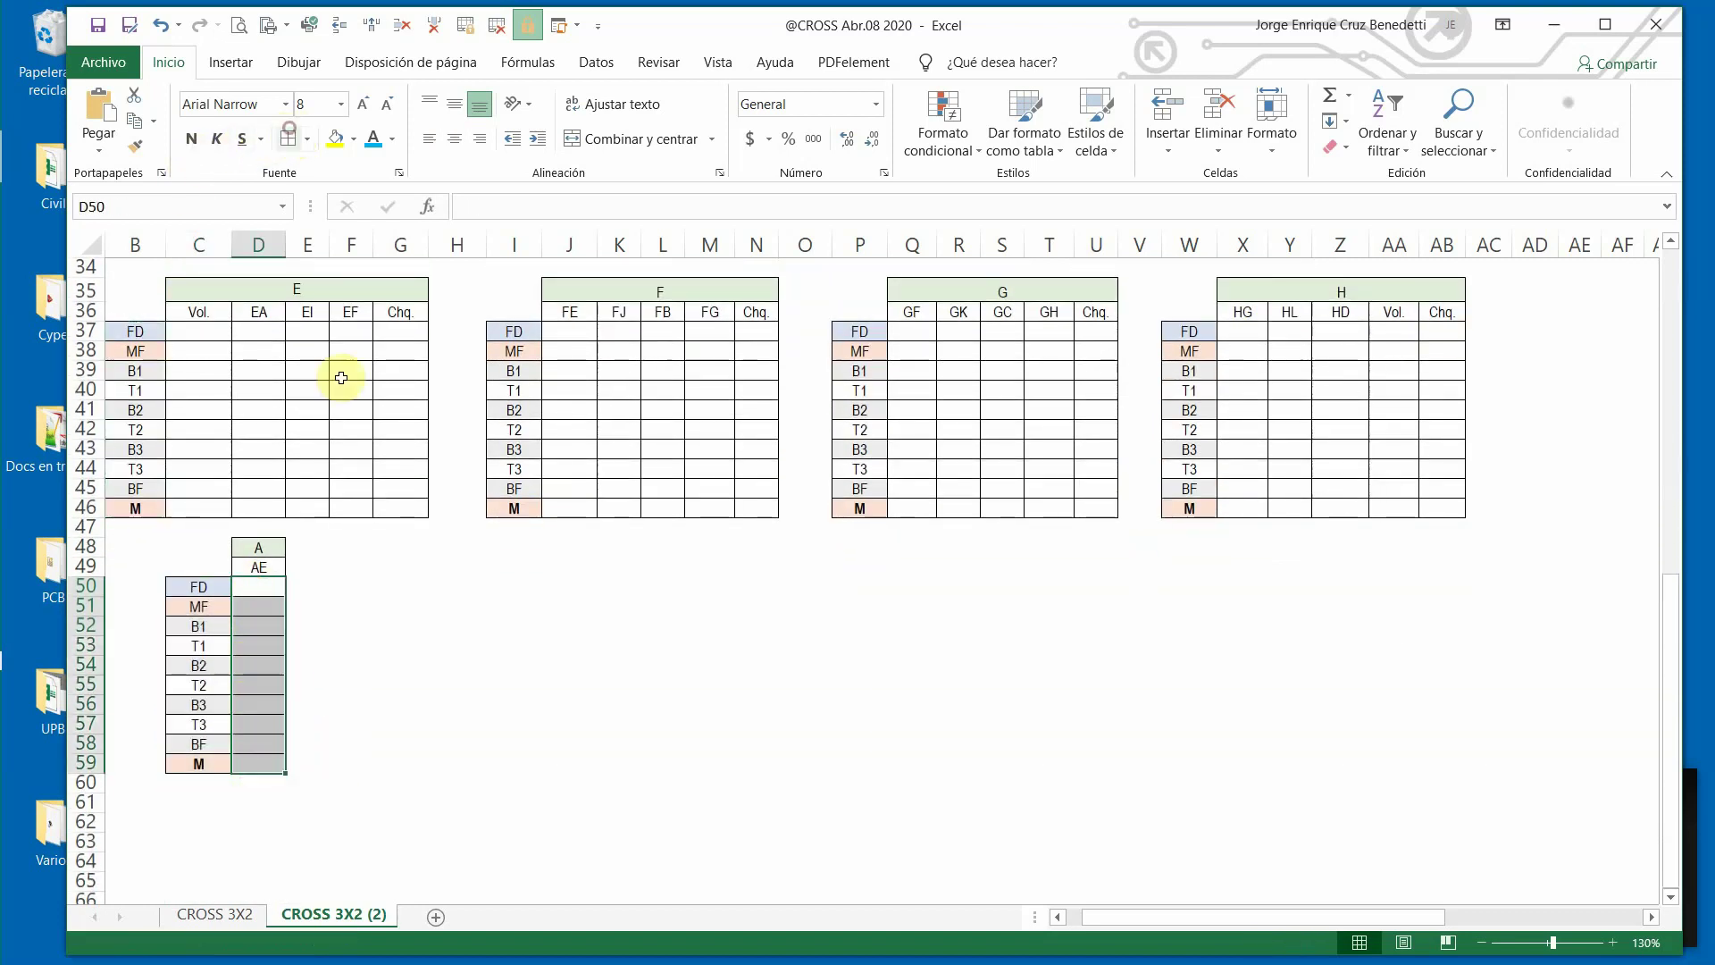
Copy the B, C and D header block K48:Y49 from the CROSS 3X2 sheet into L48 of CROSS 3X2 (2).
{"action": "left_click", "coordinate": [218, 916]}
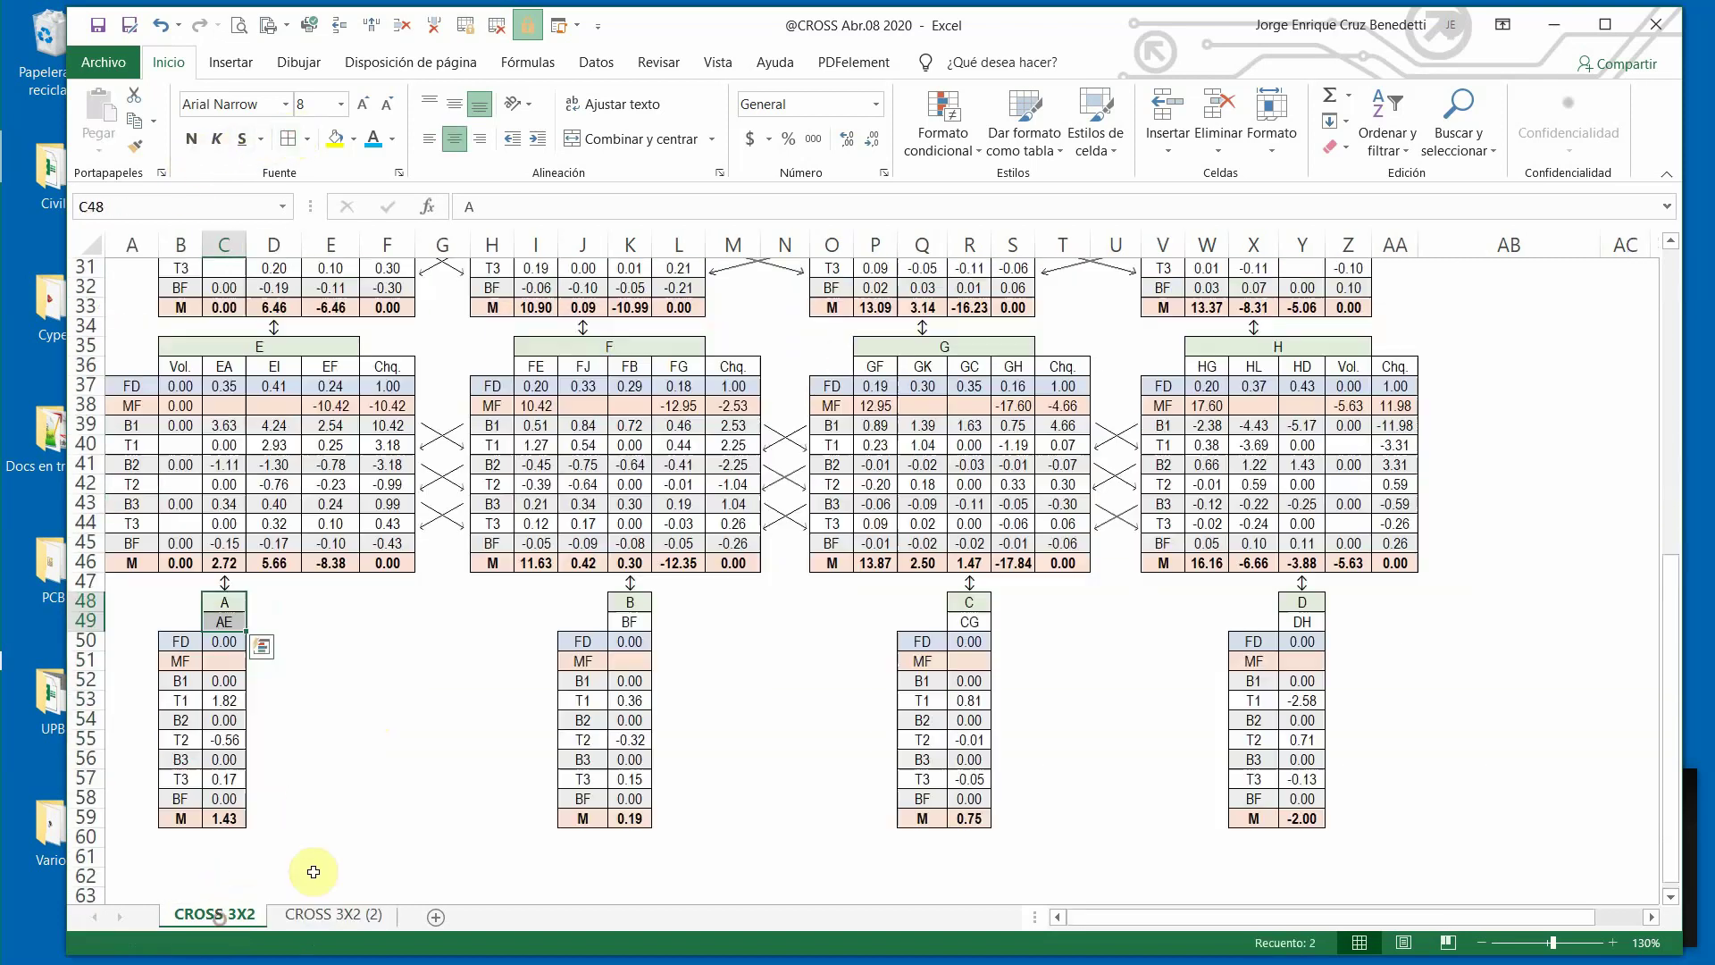
{"action": "left_click_drag", "start_coordinate": [627, 595], "coordinate": [1292, 626]}
{"action": "key", "text": "ctrl+c"}
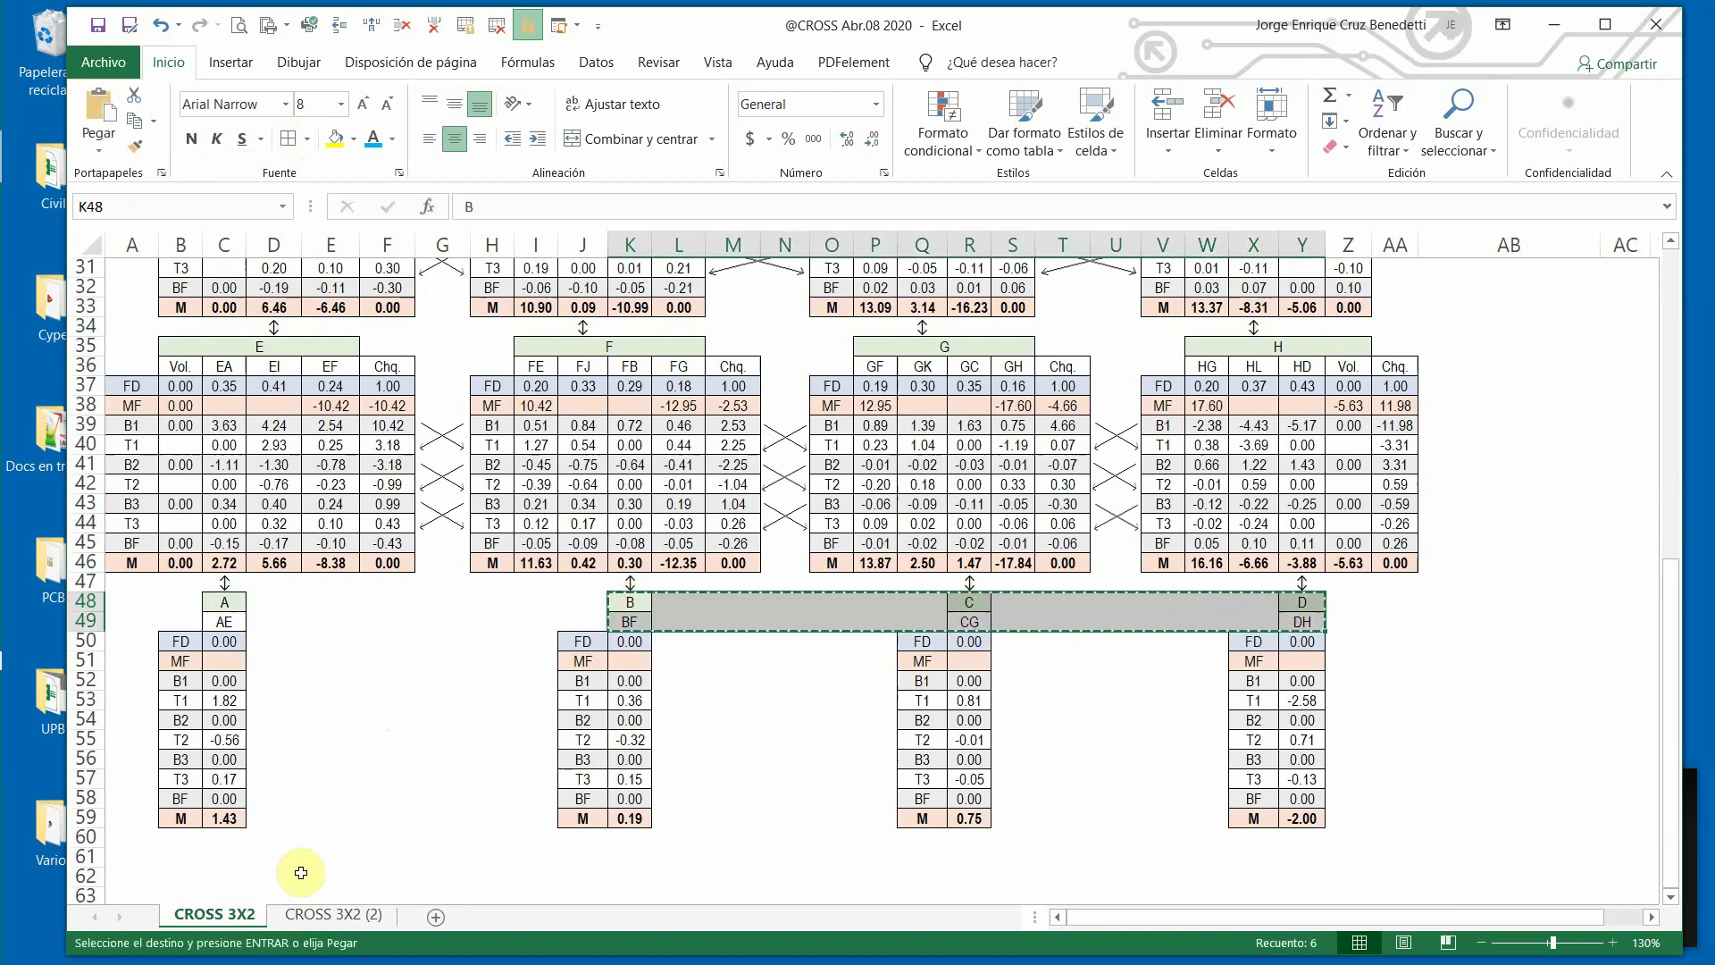
{"action": "left_click", "coordinate": [333, 914]}
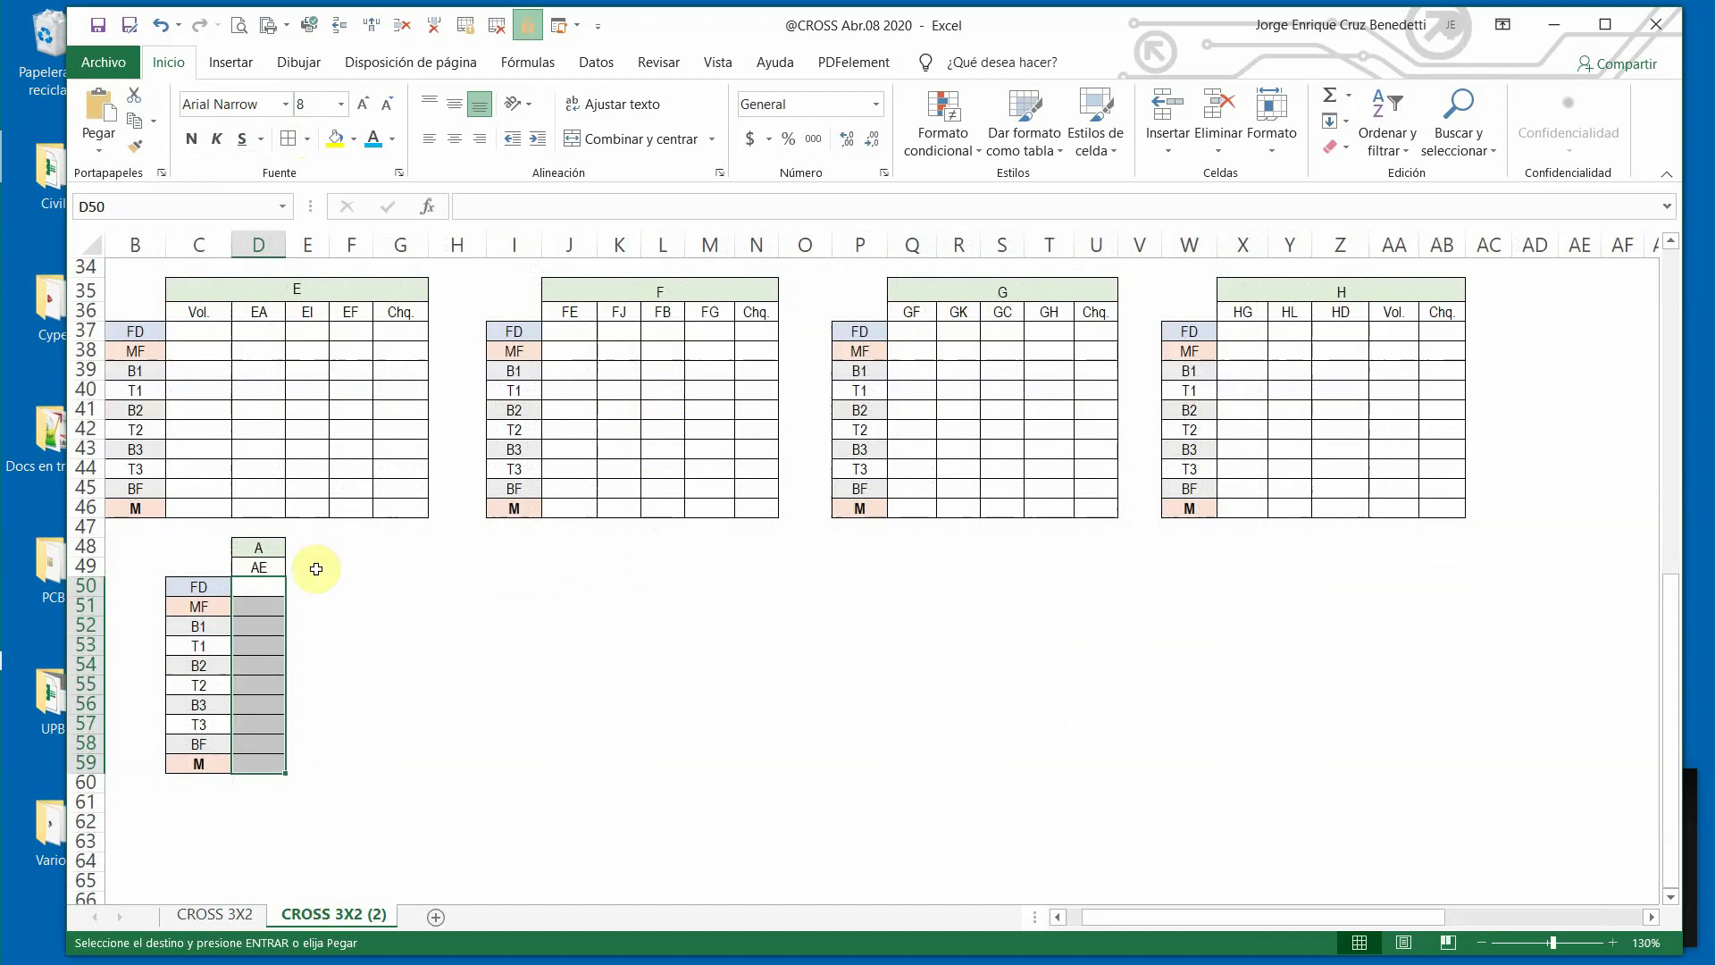
{"action": "left_click", "coordinate": [657, 551]}
{"action": "key", "text": "ctrl+v"}
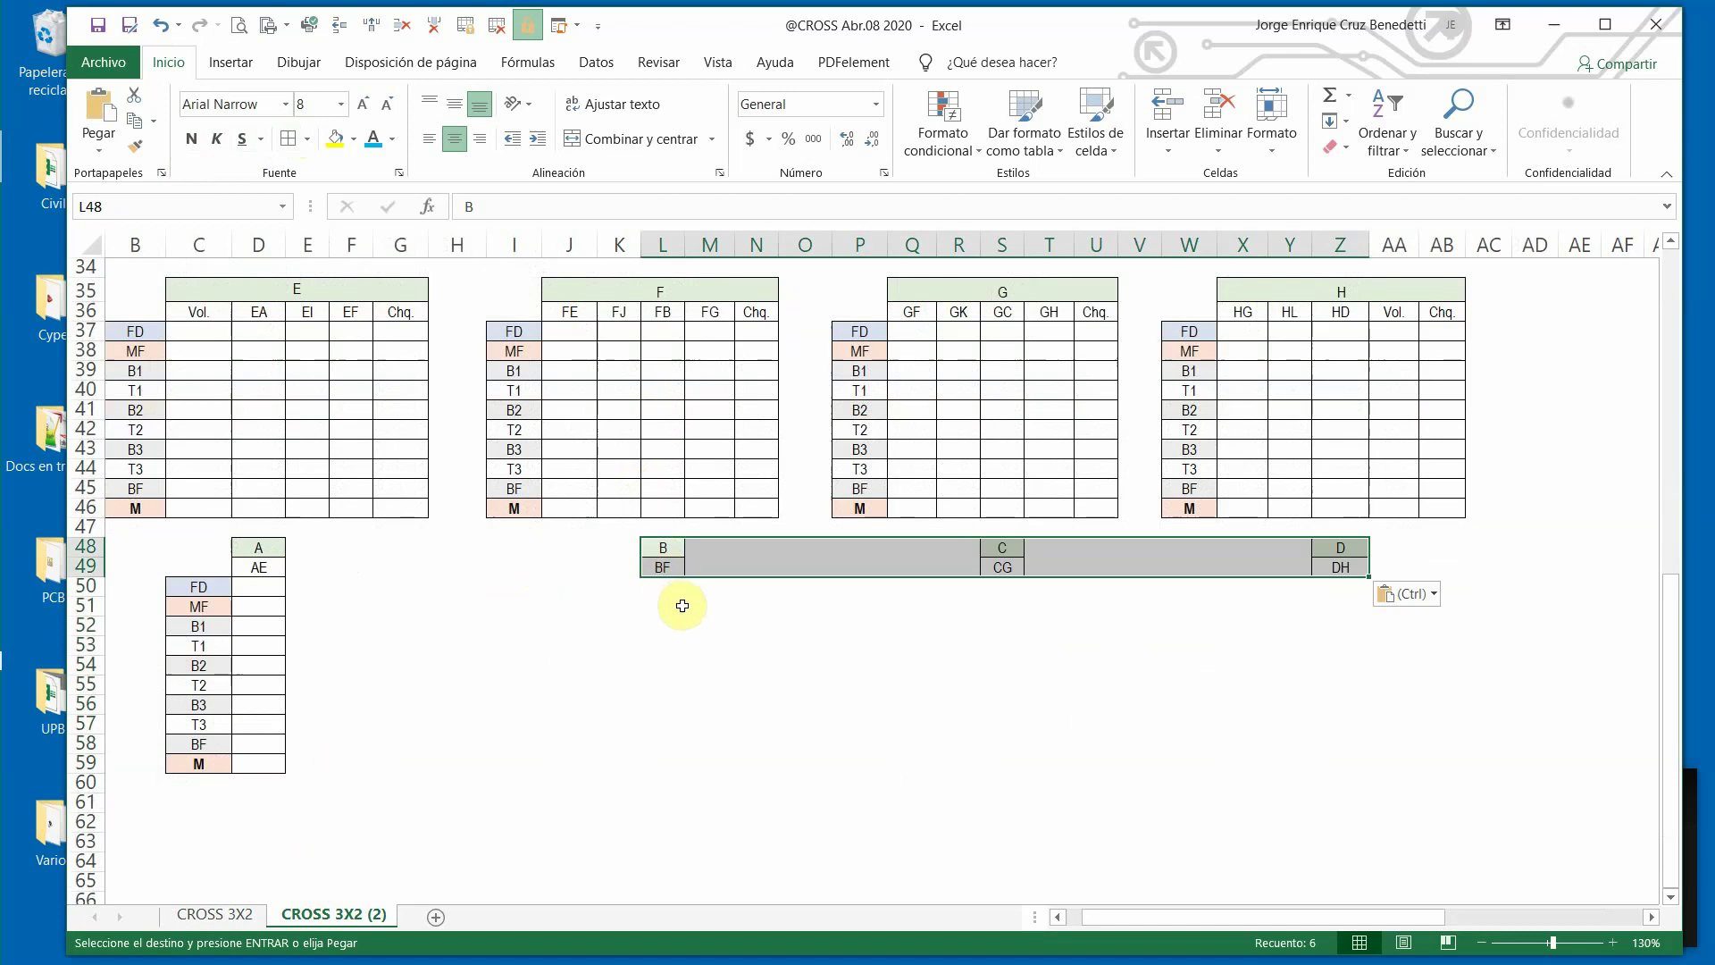
Copy the bordered node A table body C50:D59 into K50, R50 and Y50 for nodes B, C and D.
{"action": "left_click_drag", "start_coordinate": [179, 583], "coordinate": [251, 724]}
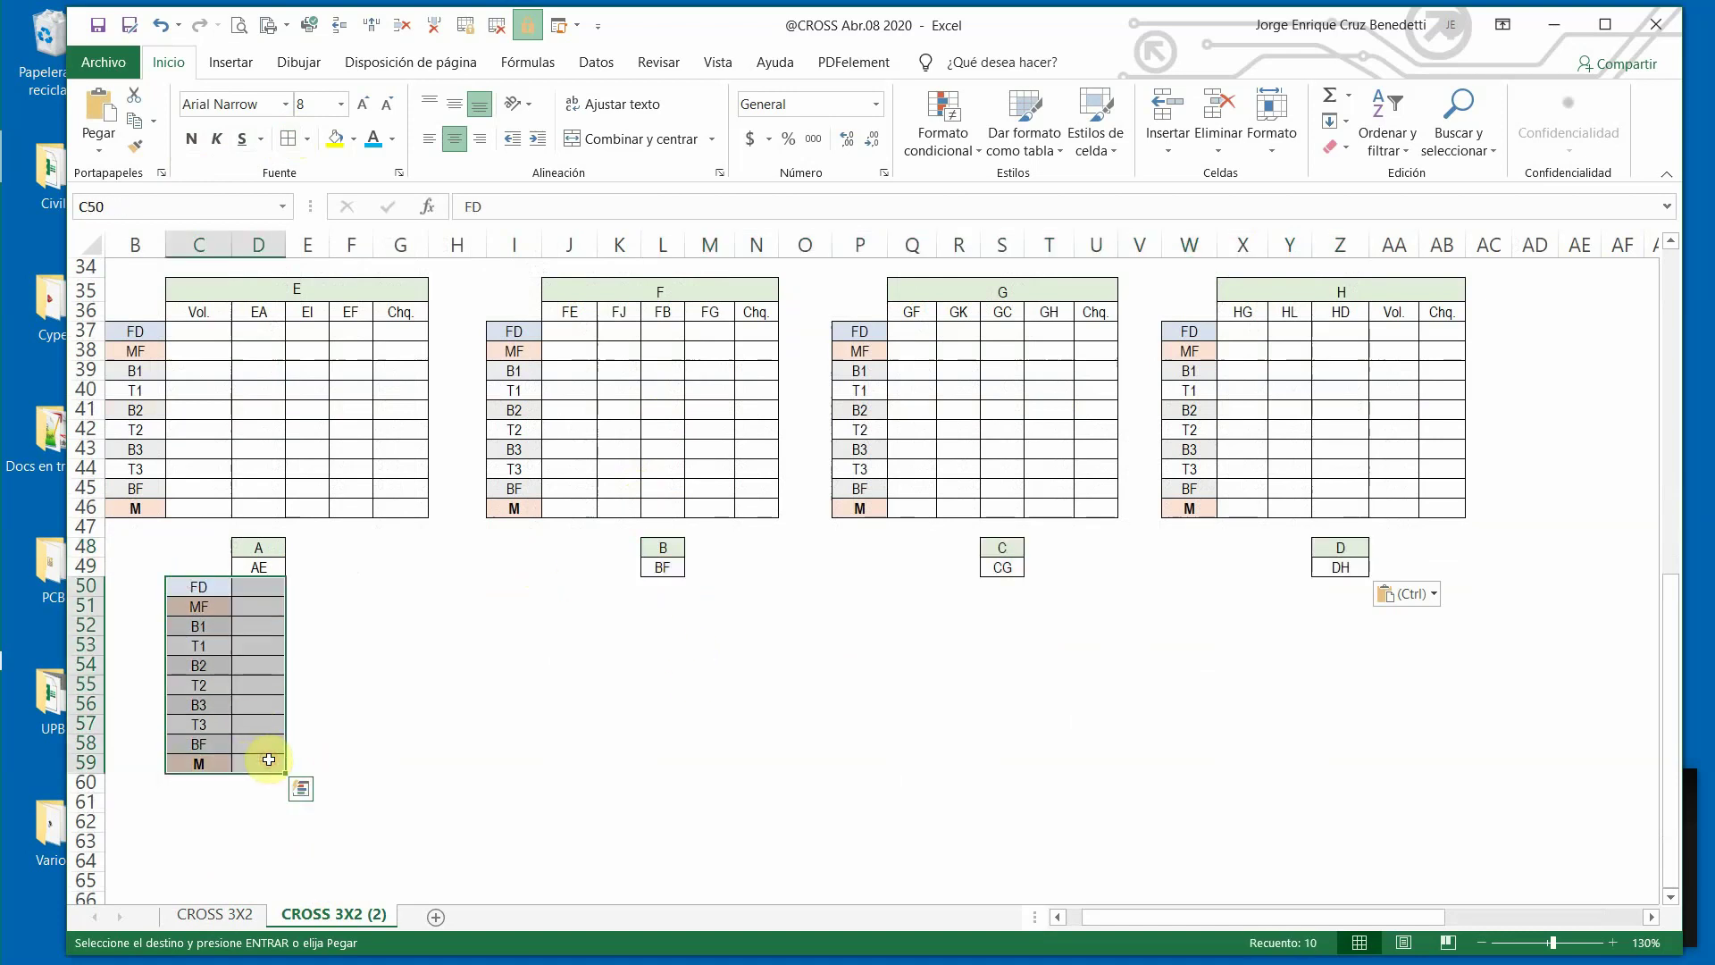
{"action": "key", "text": "ctrl+c"}
{"action": "left_click", "coordinate": [624, 587]}
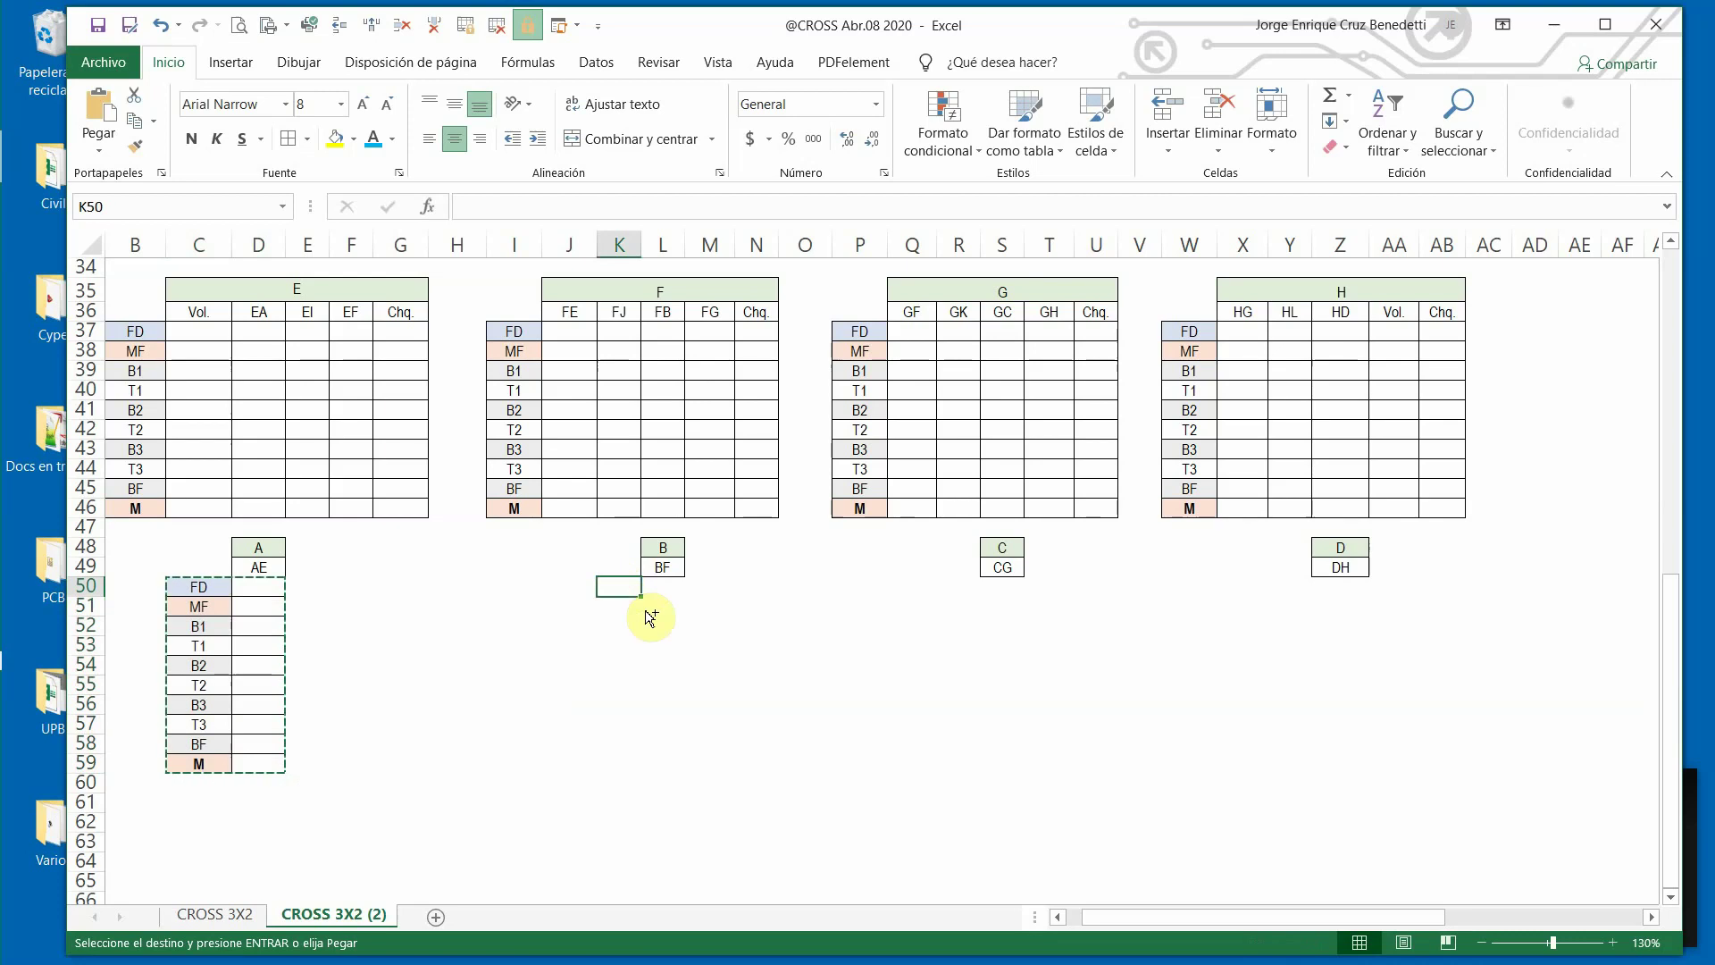
{"action": "key", "text": "ctrl+v"}
{"action": "left_click", "coordinate": [959, 595]}
{"action": "key", "text": "ctrl+v"}
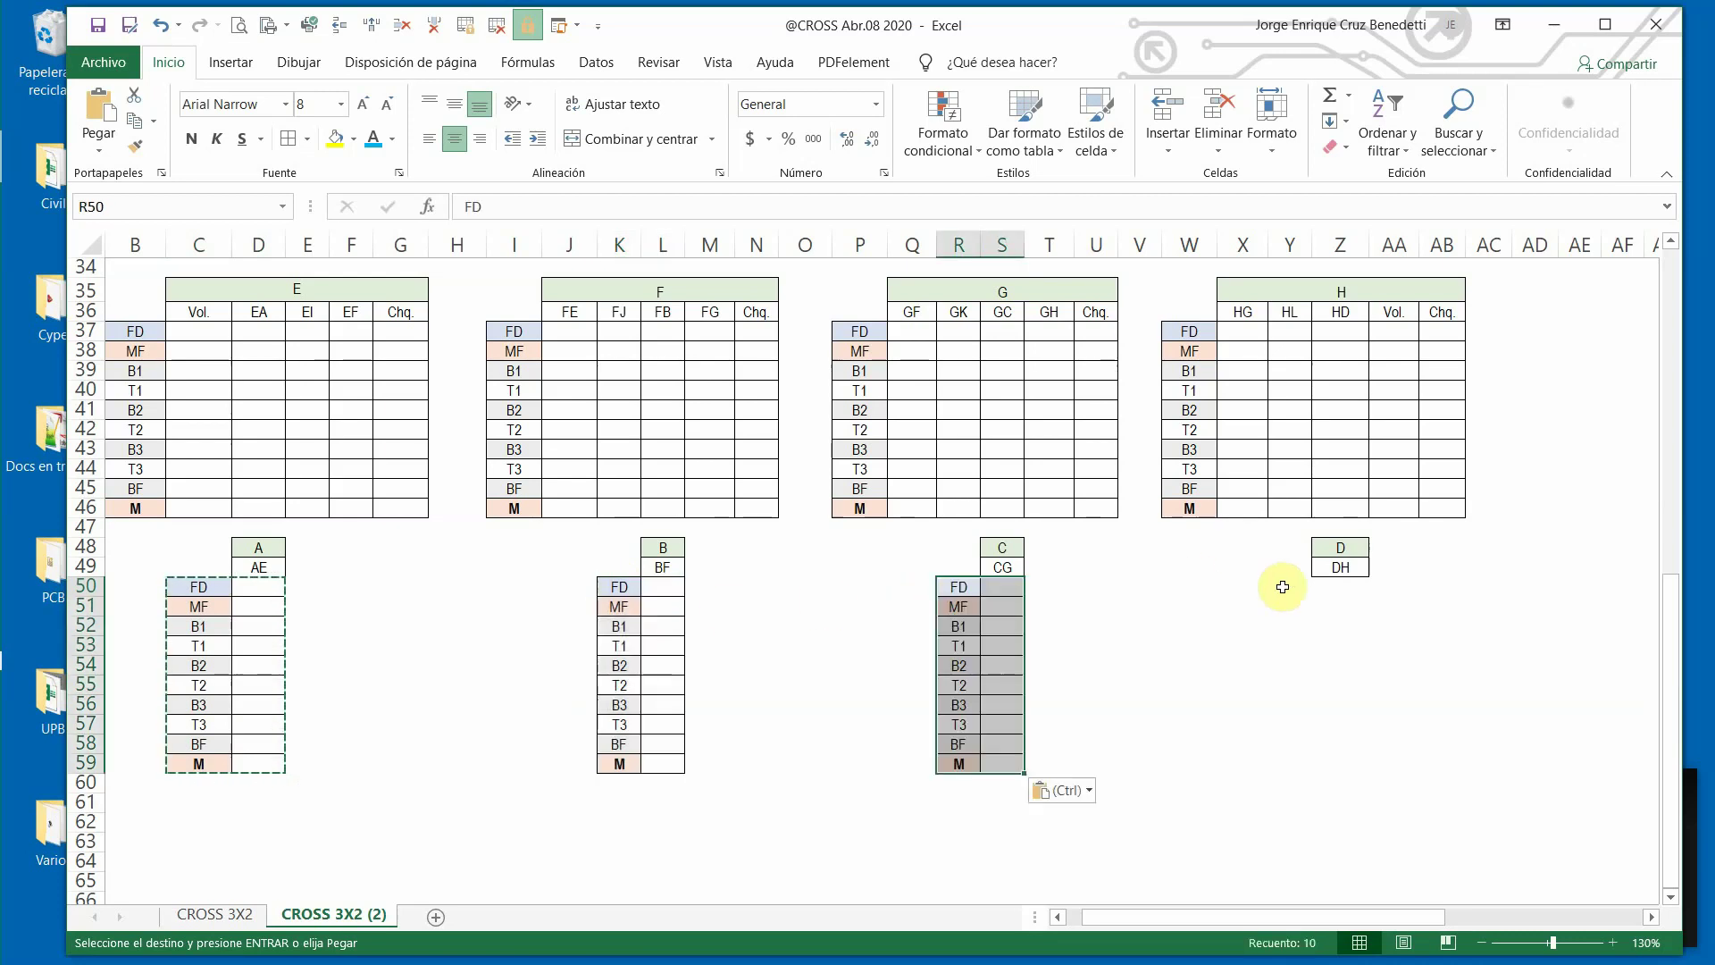
{"action": "left_click", "coordinate": [1298, 593]}
{"action": "key", "text": "ctrl+v"}
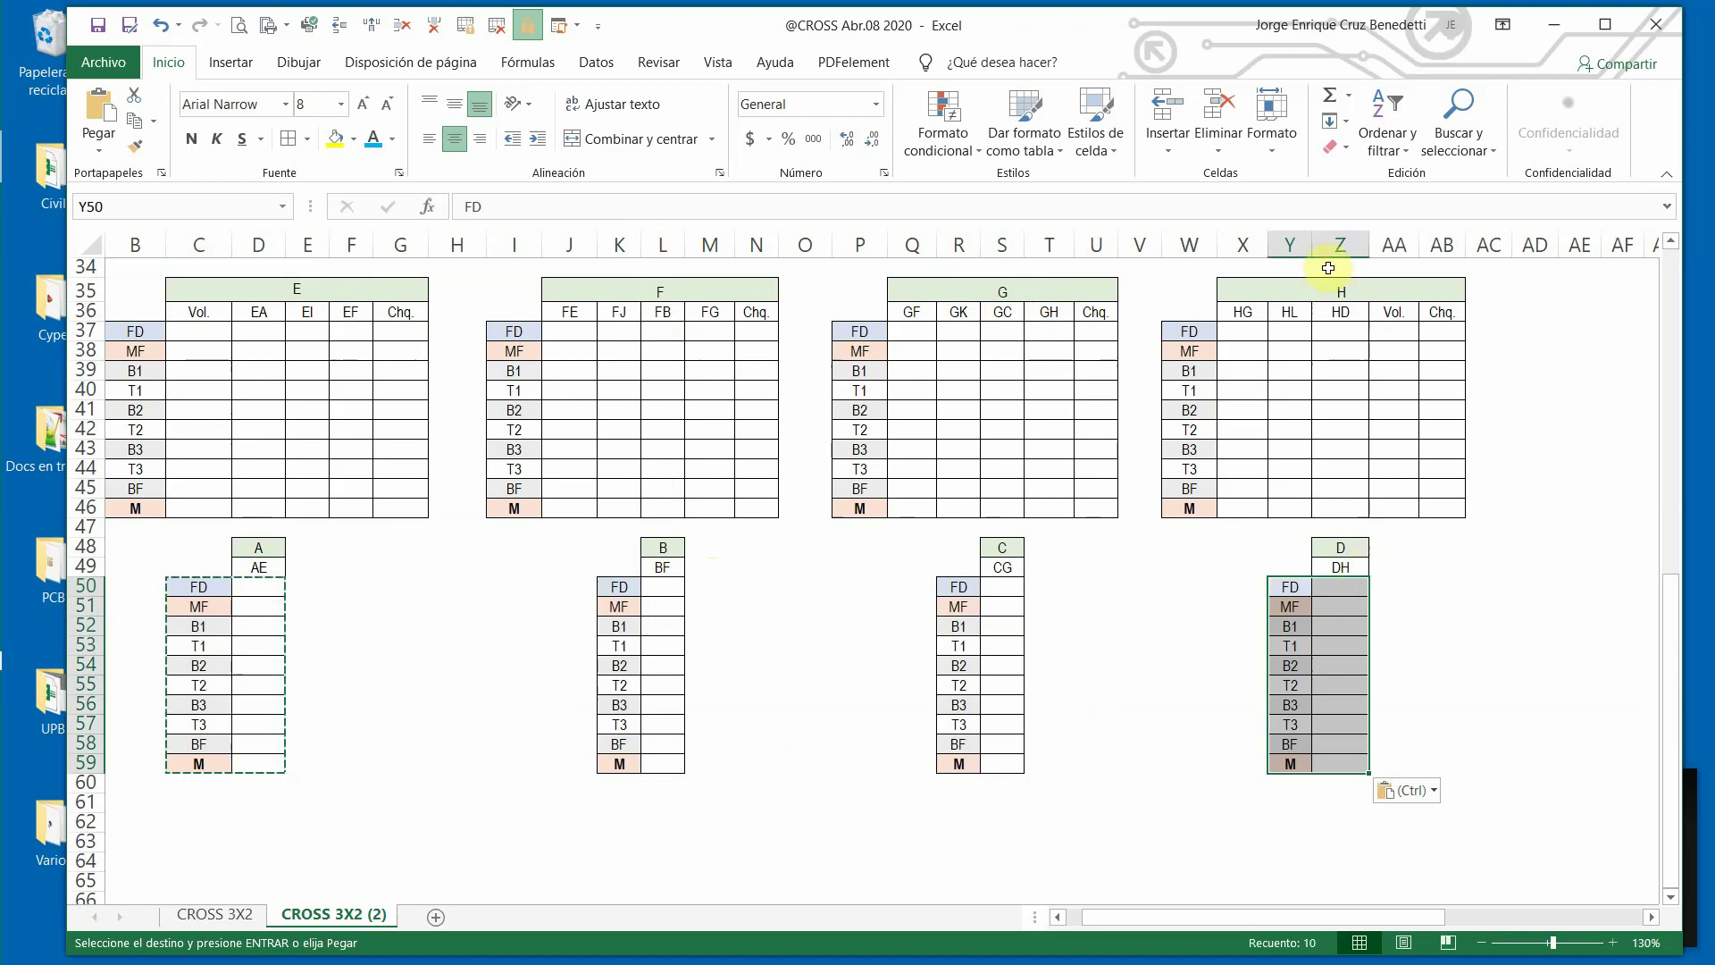
Review the overall layout of the node tables, including the new A, B, C and D tables.
{"action": "left_click", "coordinate": [625, 784]}
{"action": "scroll", "coordinate": [816, 735], "scroll_direction": "up", "scroll_amount": 2}
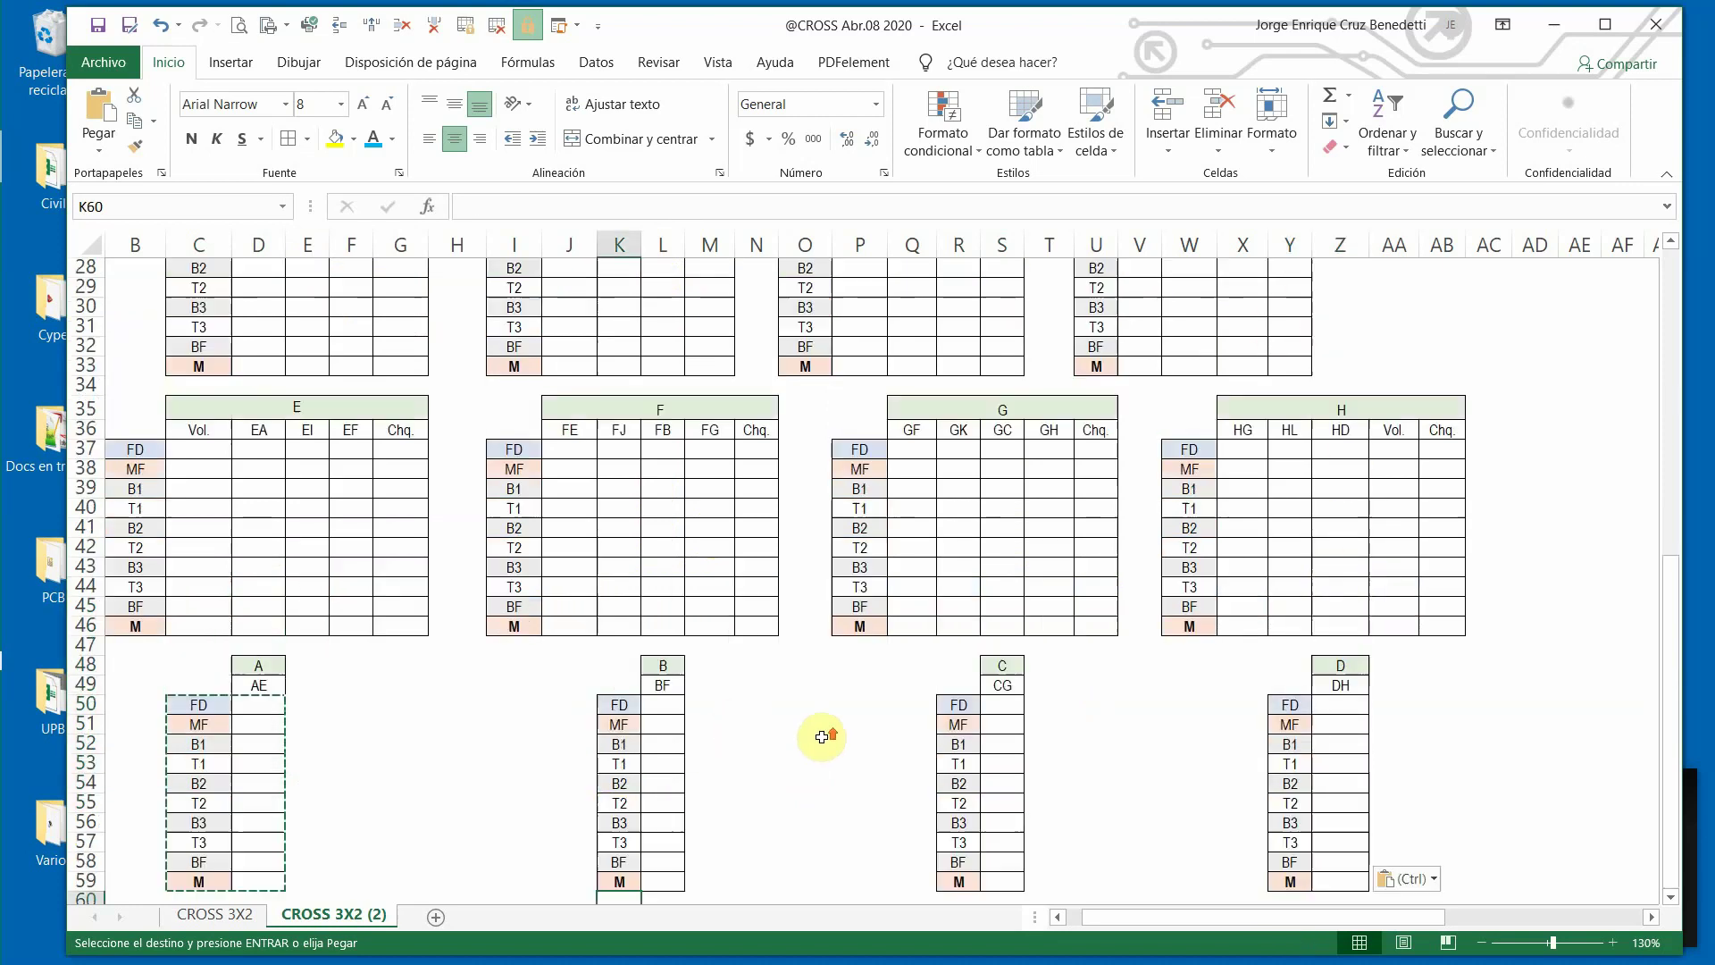
{"action": "scroll", "coordinate": [817, 734], "scroll_direction": "down", "scroll_amount": 3}
{"action": "scroll", "coordinate": [816, 727], "scroll_direction": "up", "scroll_amount": 3}
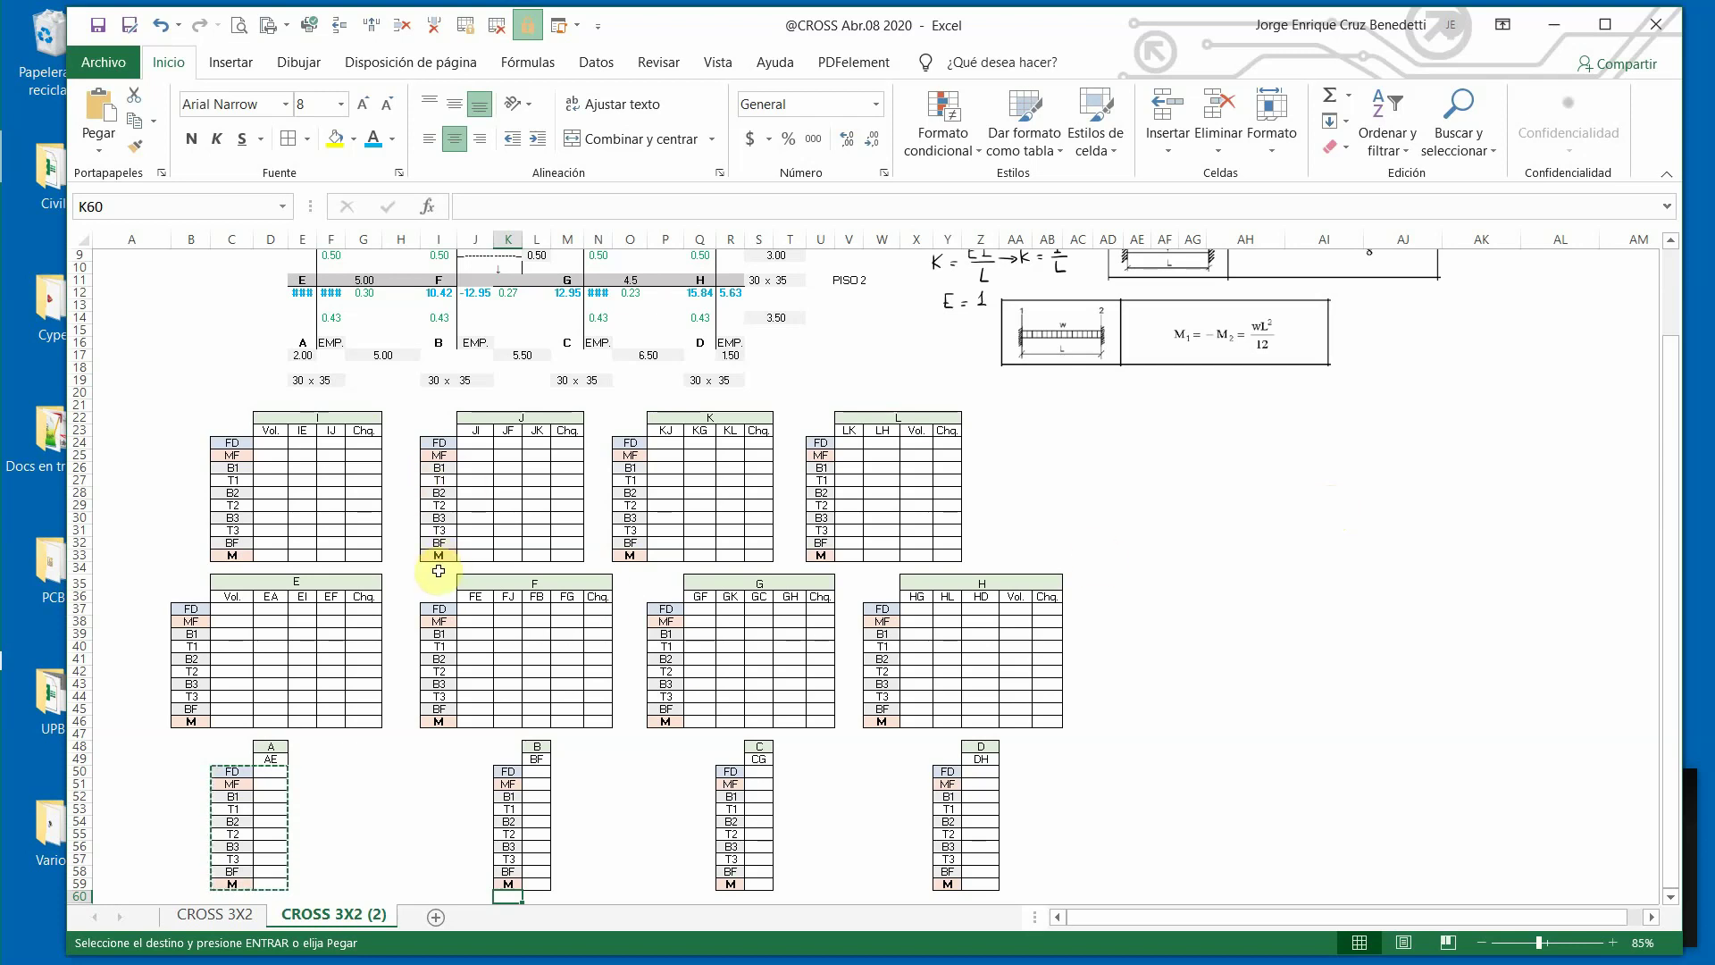
{"action": "scroll", "coordinate": [438, 570], "scroll_direction": "up", "scroll_amount": 2}
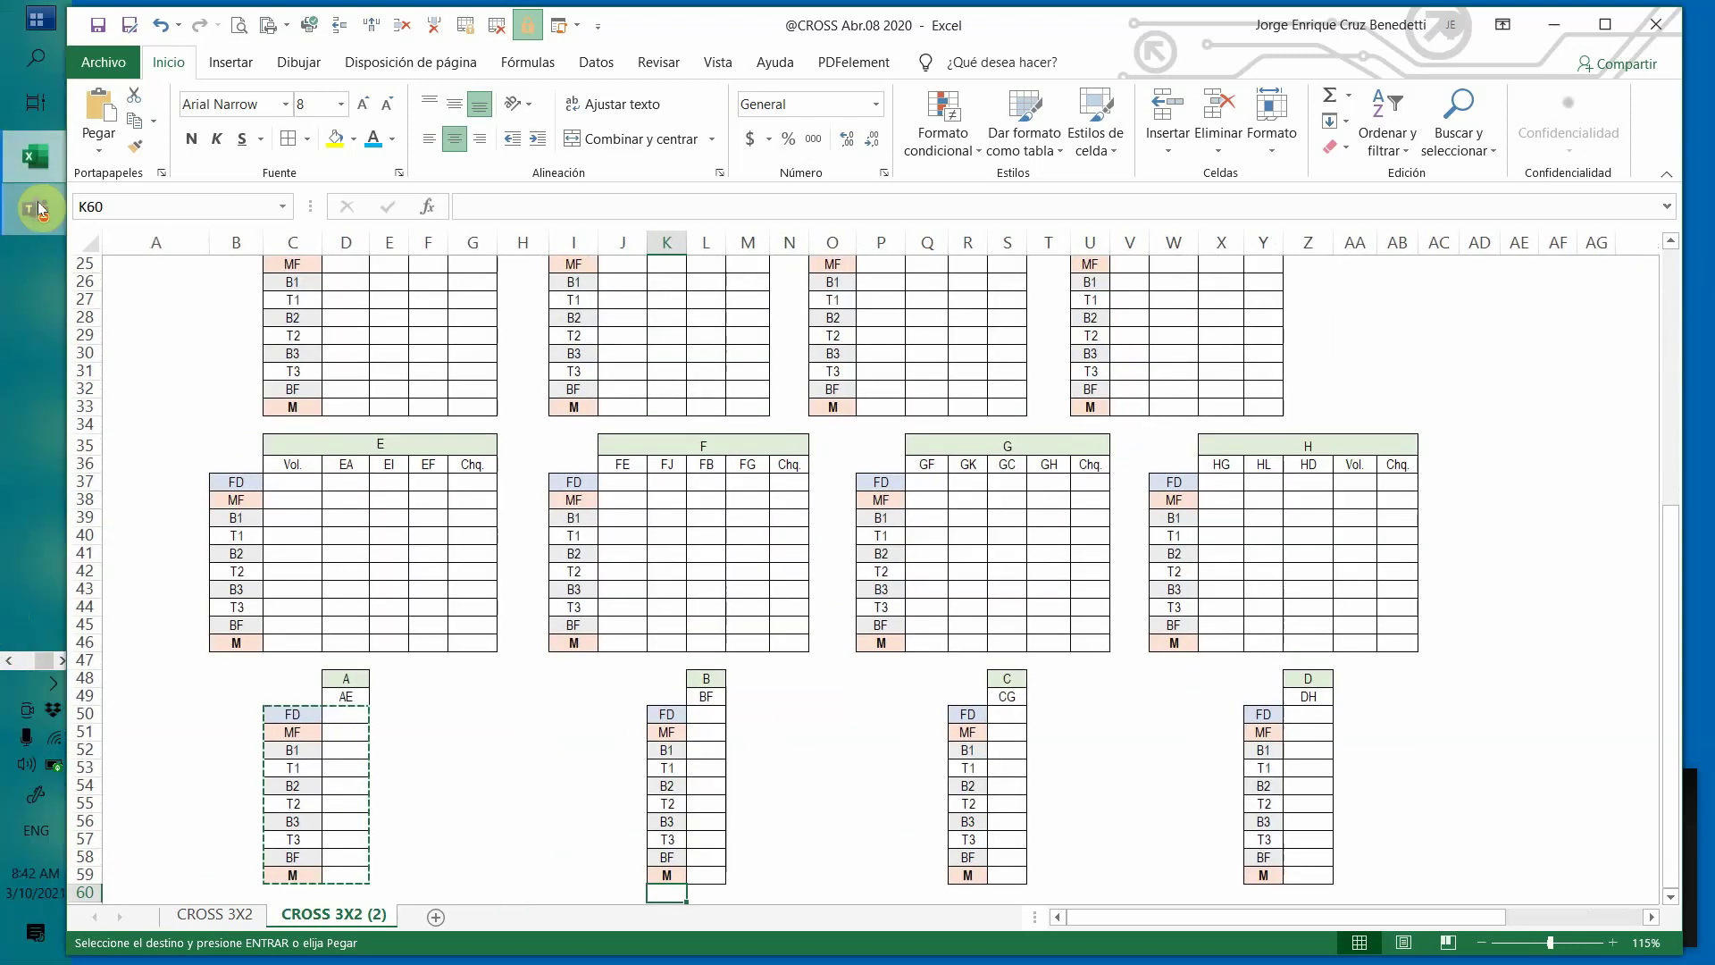
Check the Teams meeting window, return to the Excel workbook and cancel the active copy selection.
{"action": "mouse_move", "coordinate": [39, 209]}
{"action": "left_click", "coordinate": [178, 349]}
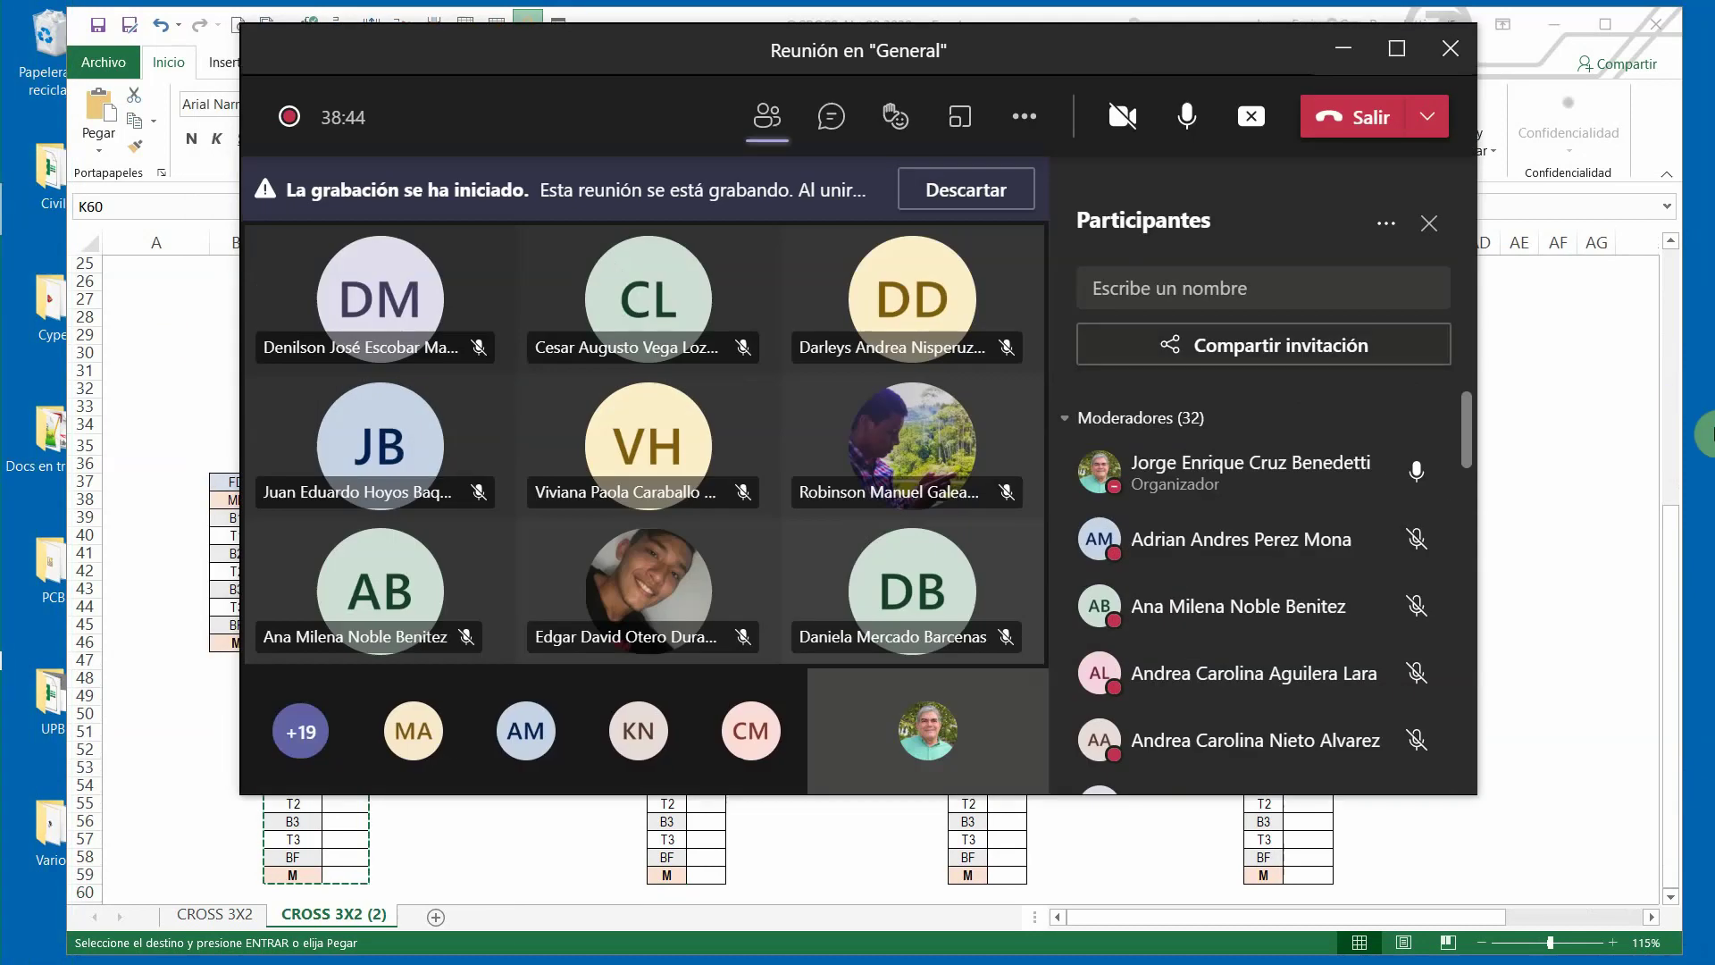
{"action": "left_click", "coordinate": [1345, 48]}
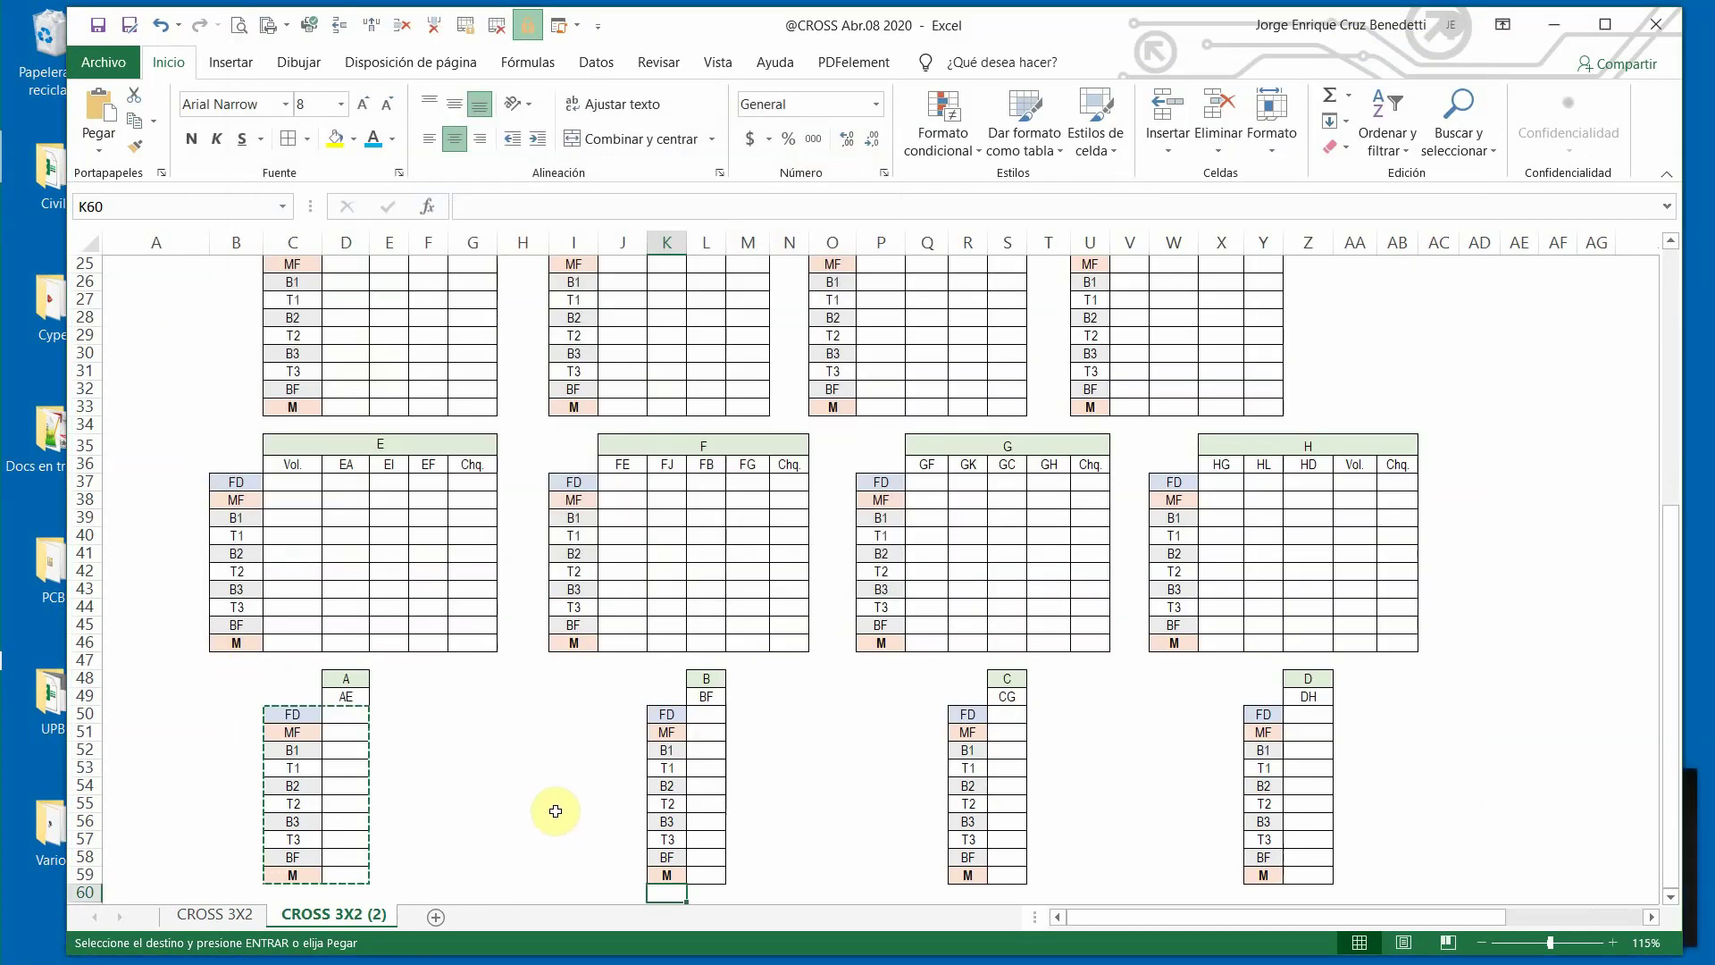
{"action": "key", "text": "Escape"}
Enter 0 as the FD value for Vol. in the node I table, cell D24, consulting the CROSS 3X2 sheet as reference.
{"action": "scroll", "coordinate": [467, 736], "scroll_direction": "up", "scroll_amount": 7}
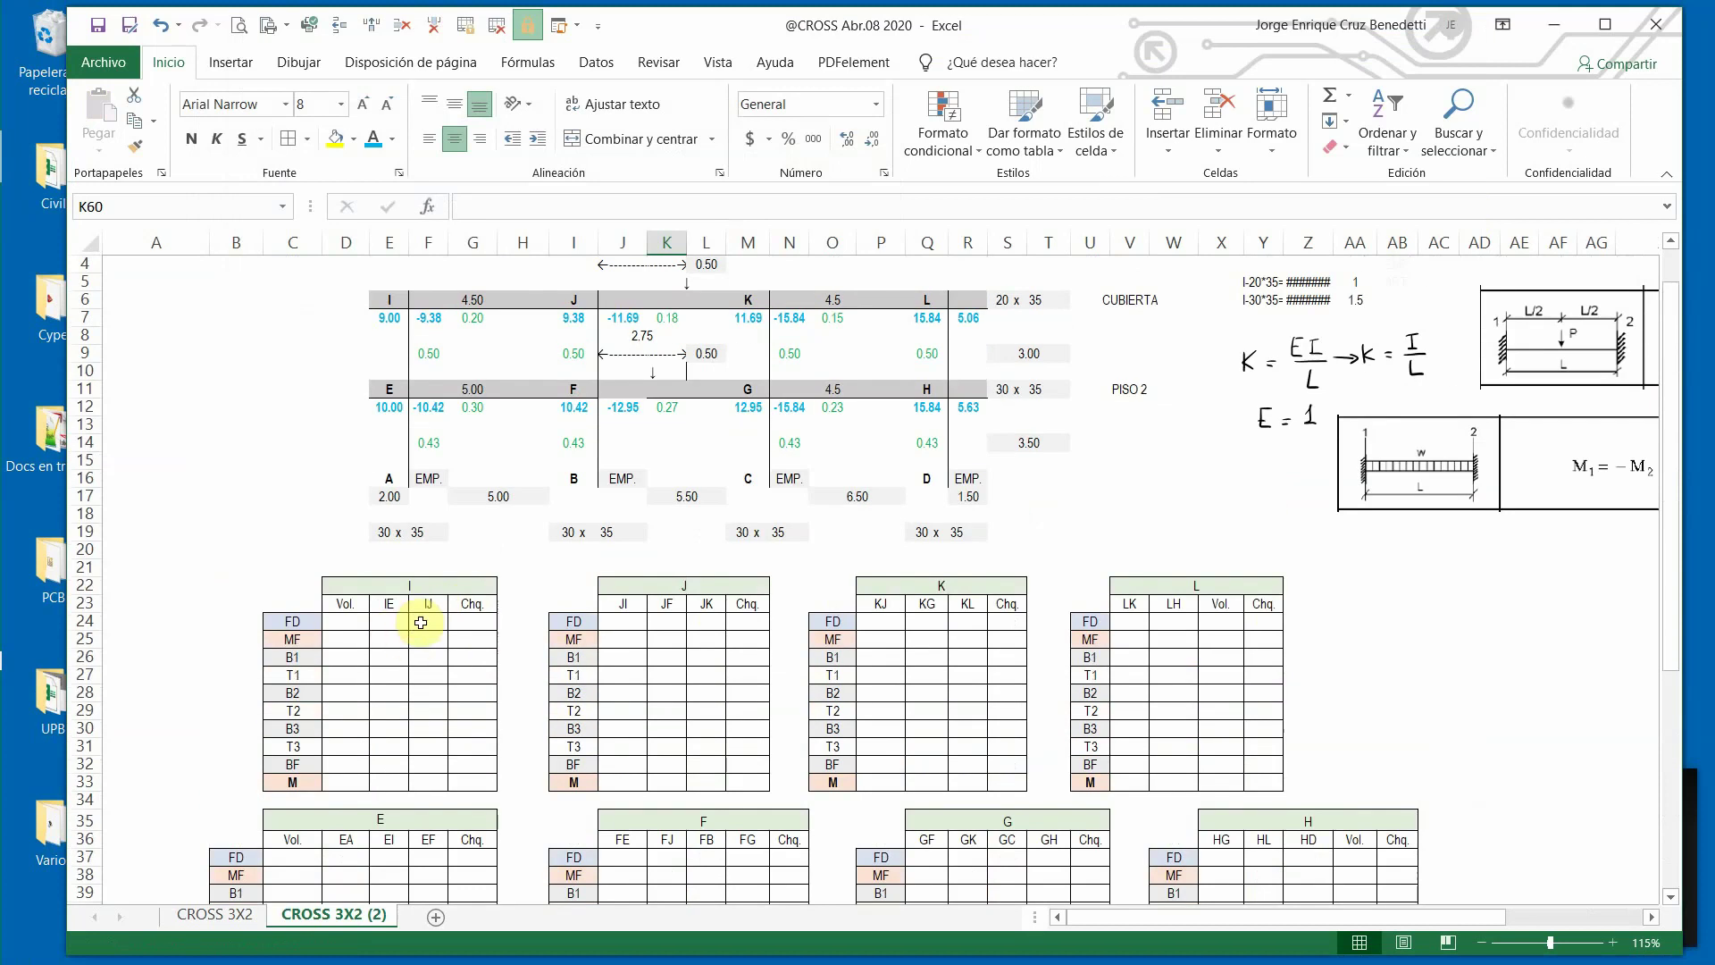
{"action": "scroll", "coordinate": [418, 623], "scroll_direction": "up", "scroll_amount": 1}
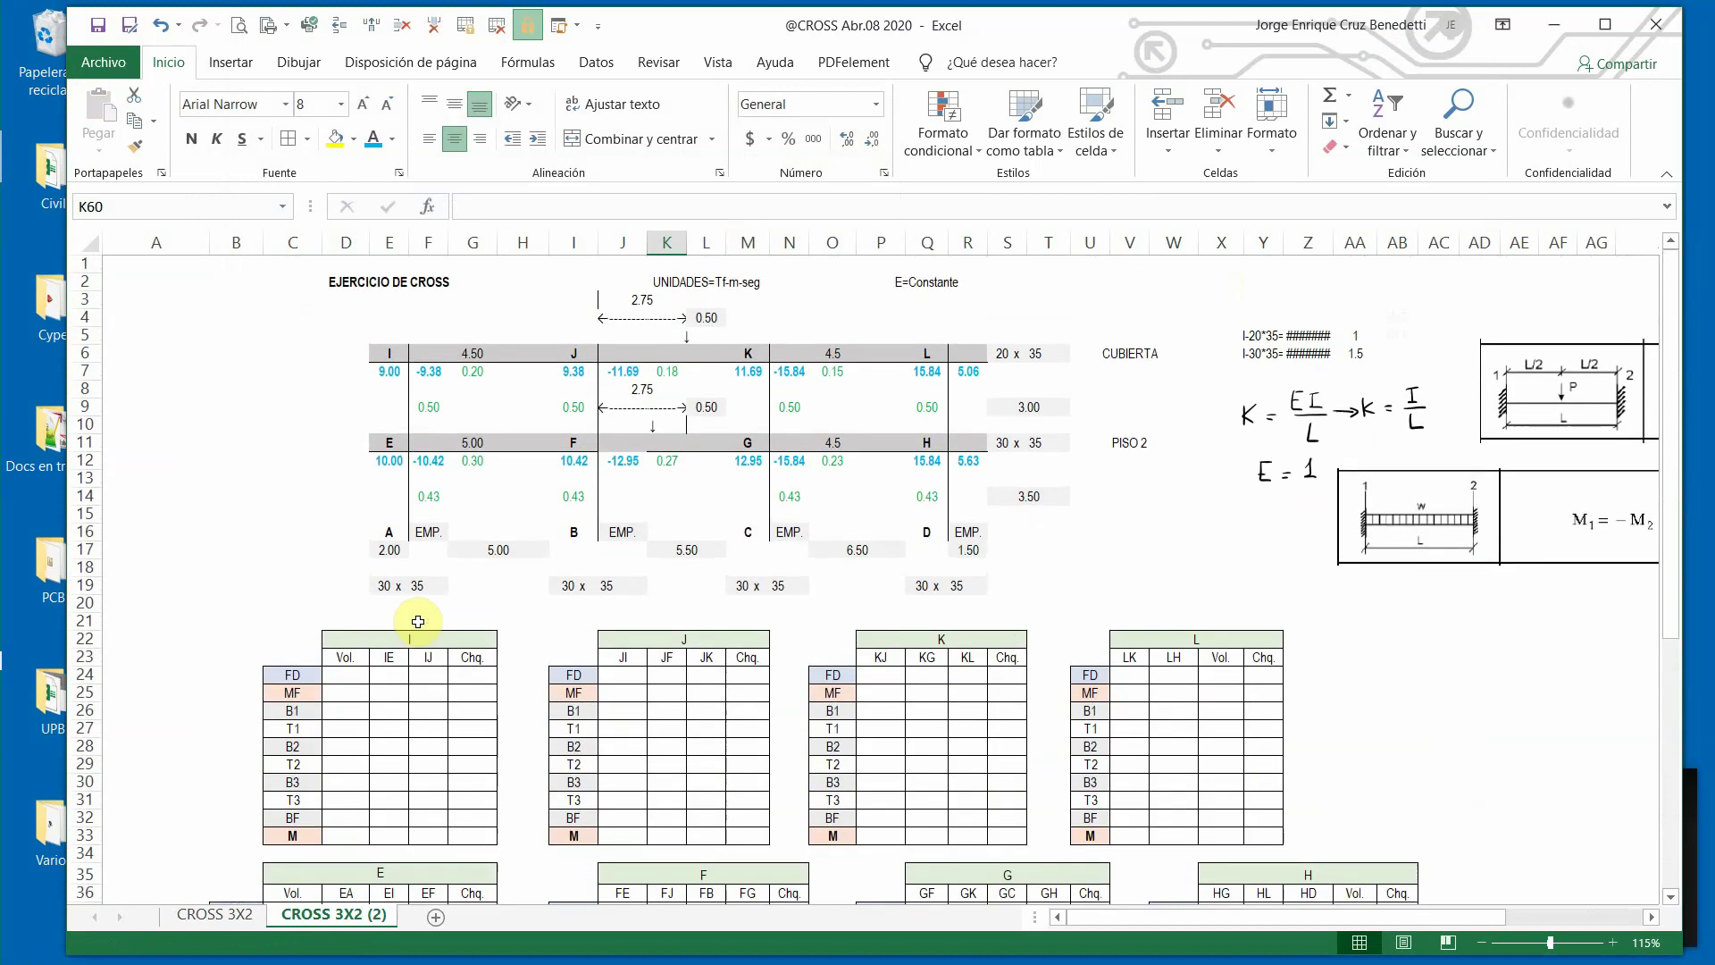
{"action": "left_click", "coordinate": [345, 675]}
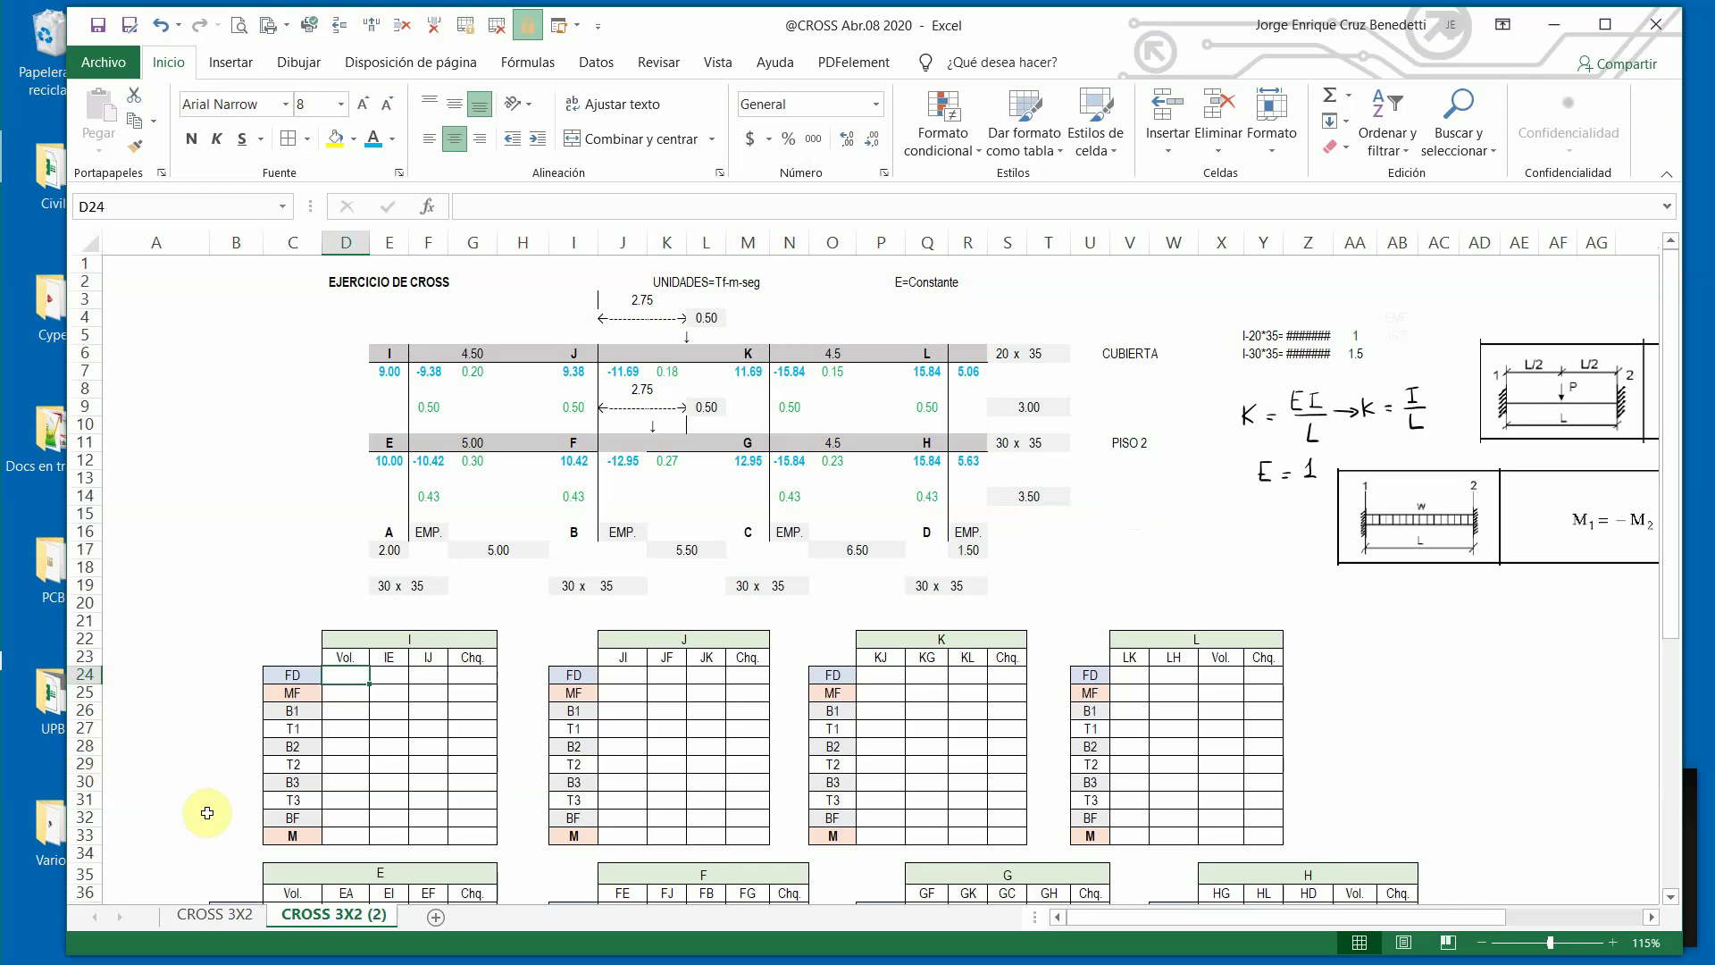
{"action": "left_click", "coordinate": [214, 917]}
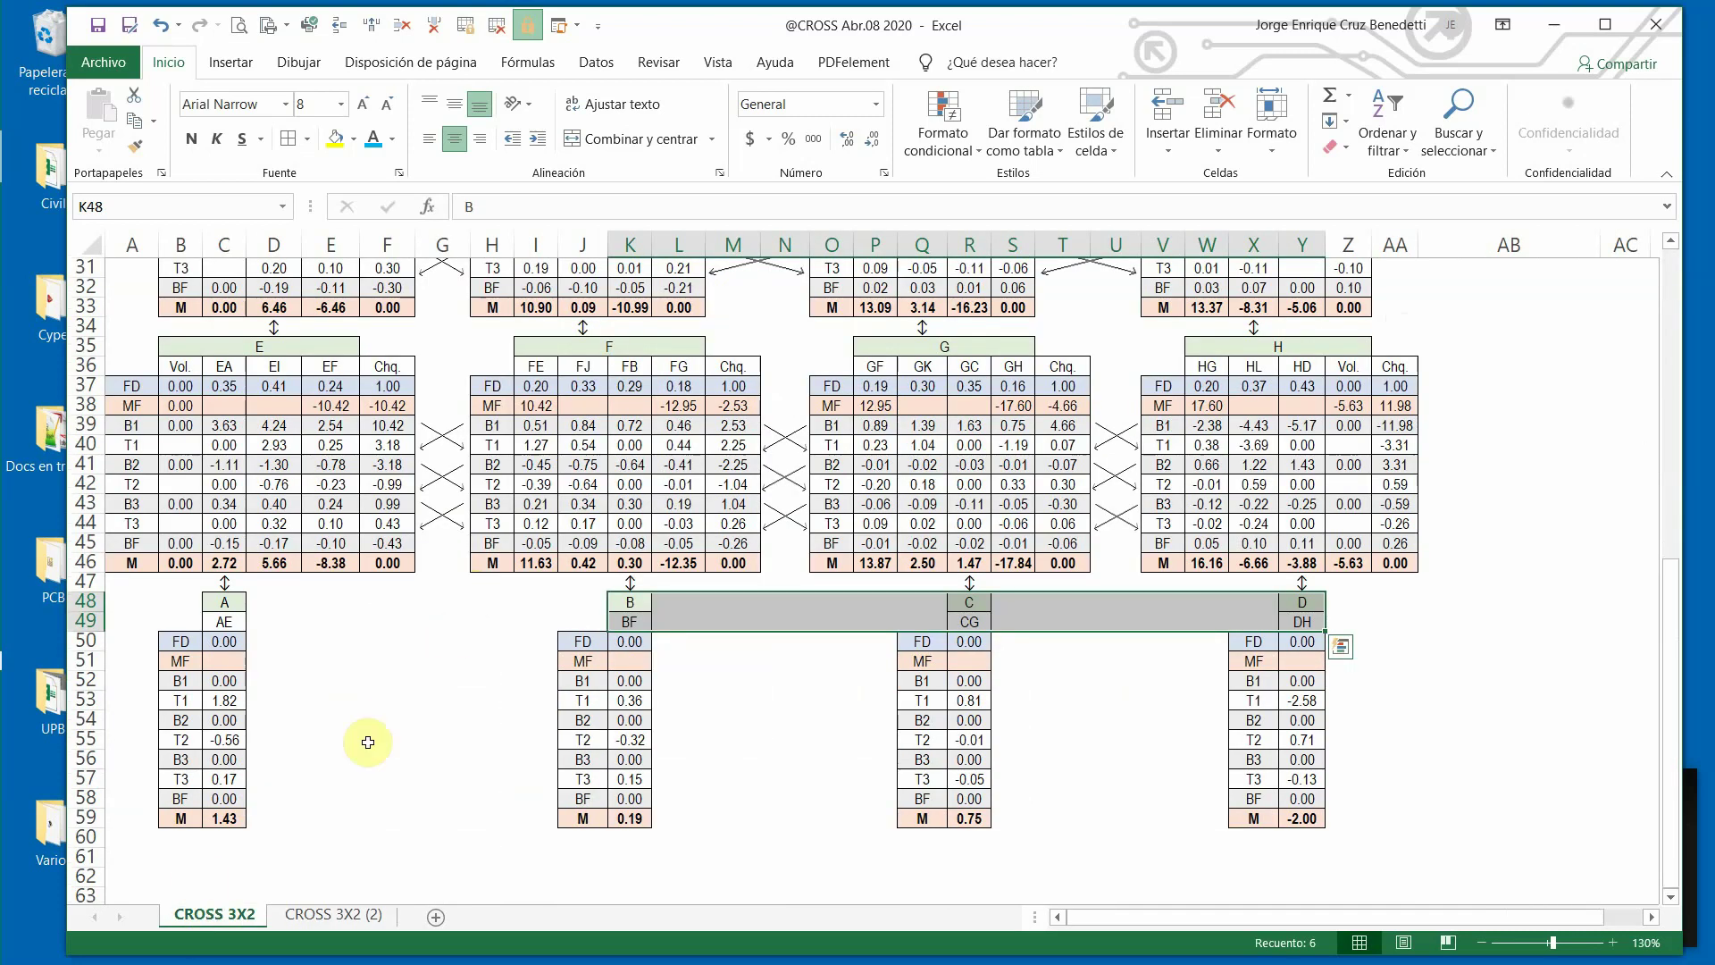
{"action": "left_click", "coordinate": [323, 914]}
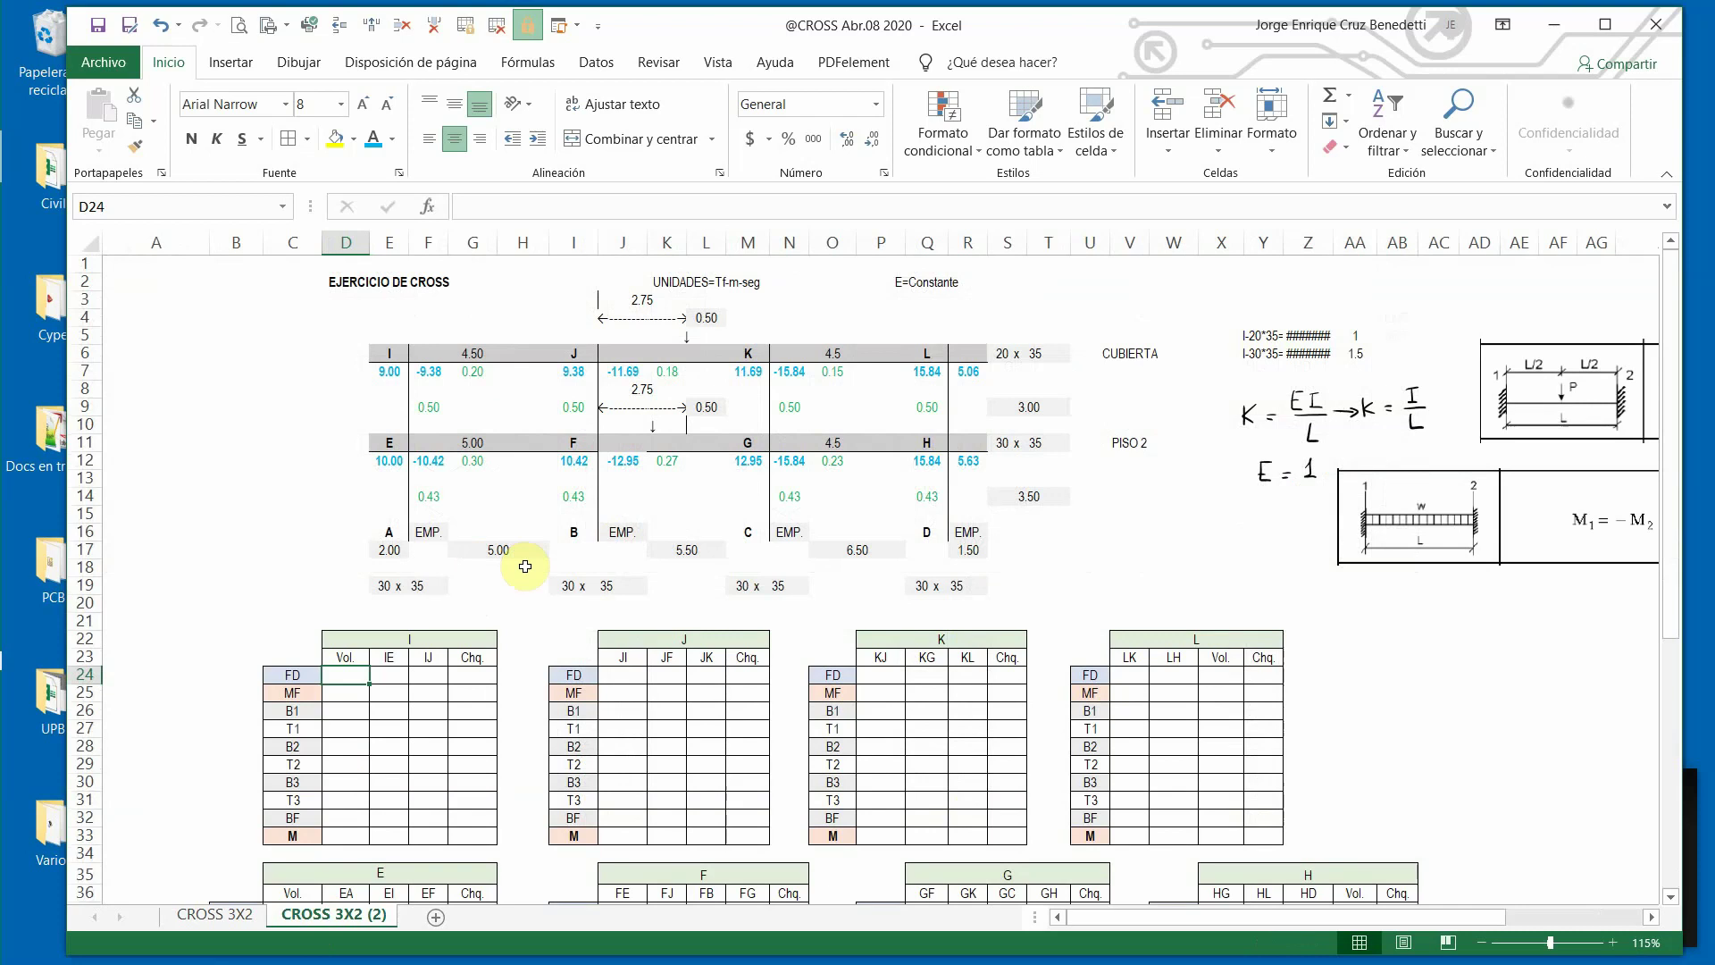
{"action": "type", "text": "0"}
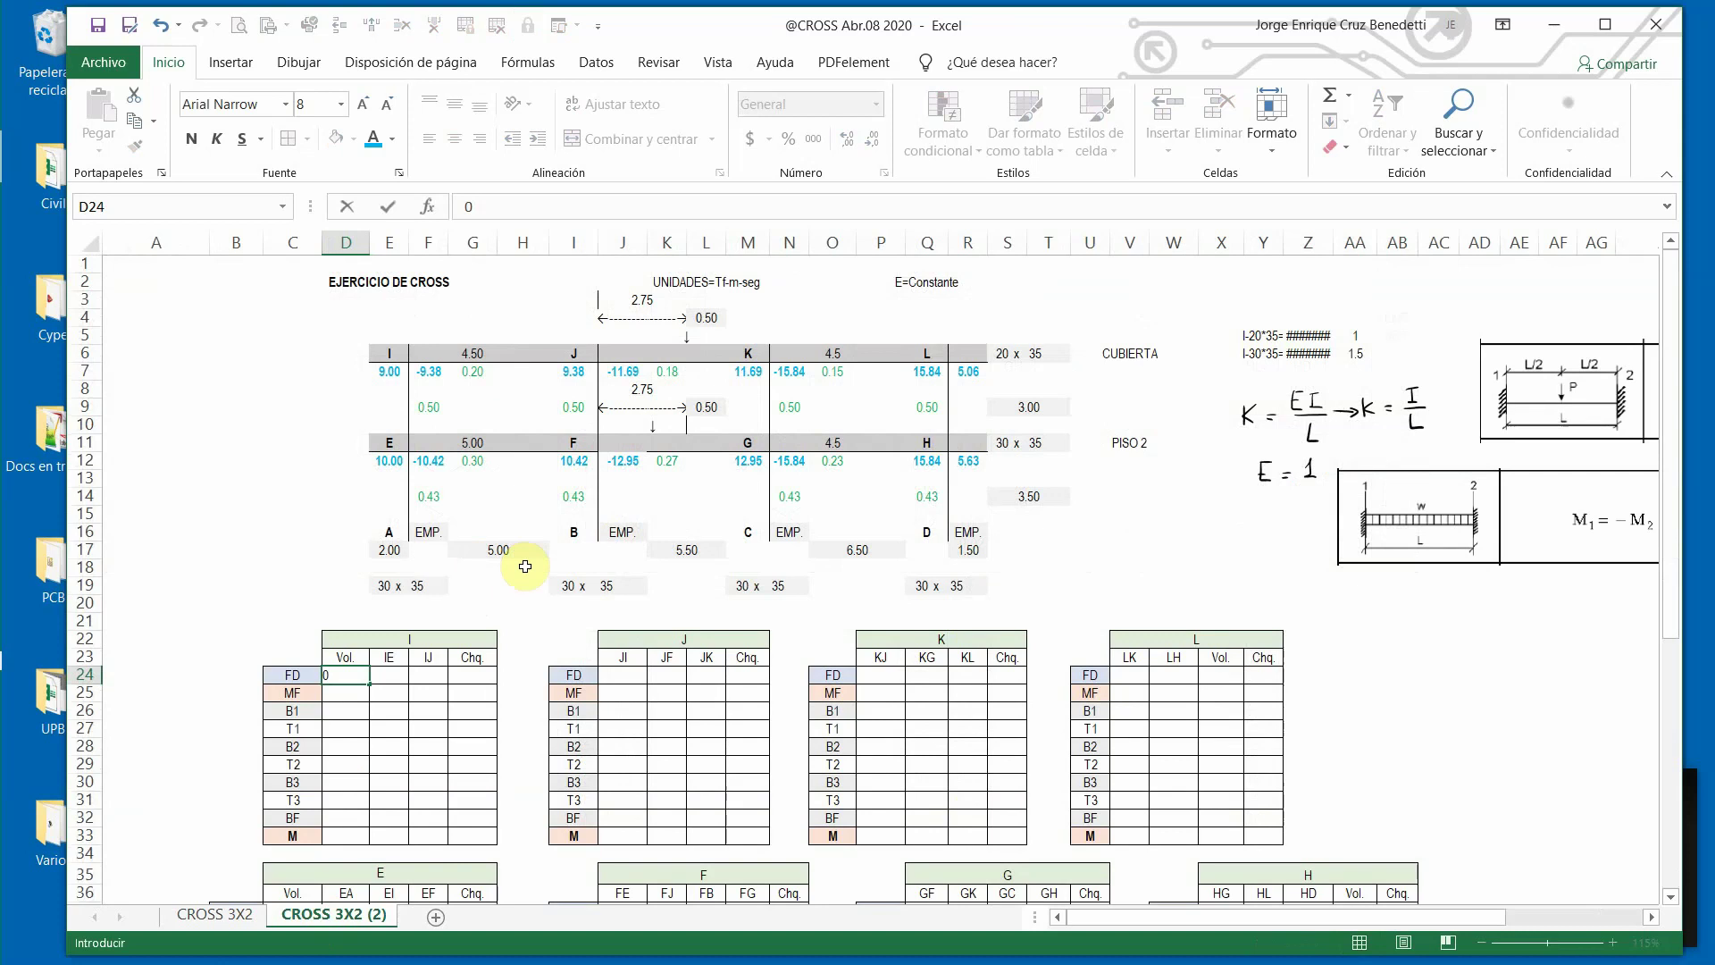
{"action": "key", "text": "Return"}
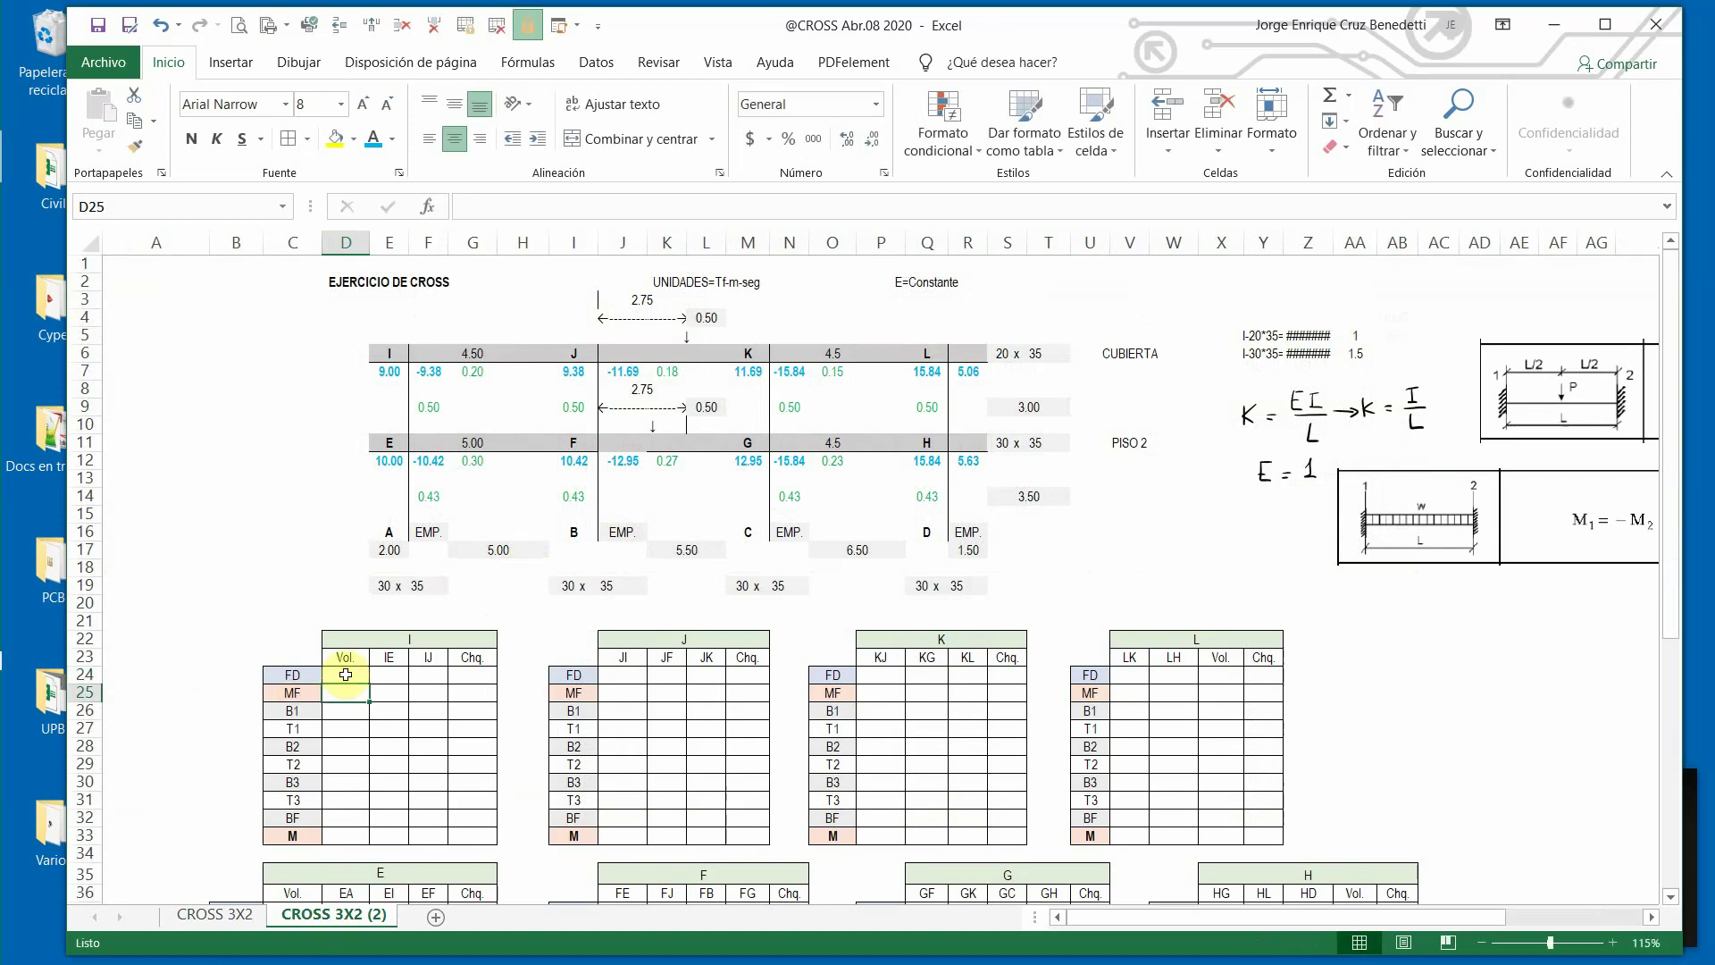
{"action": "left_click", "coordinate": [212, 917]}
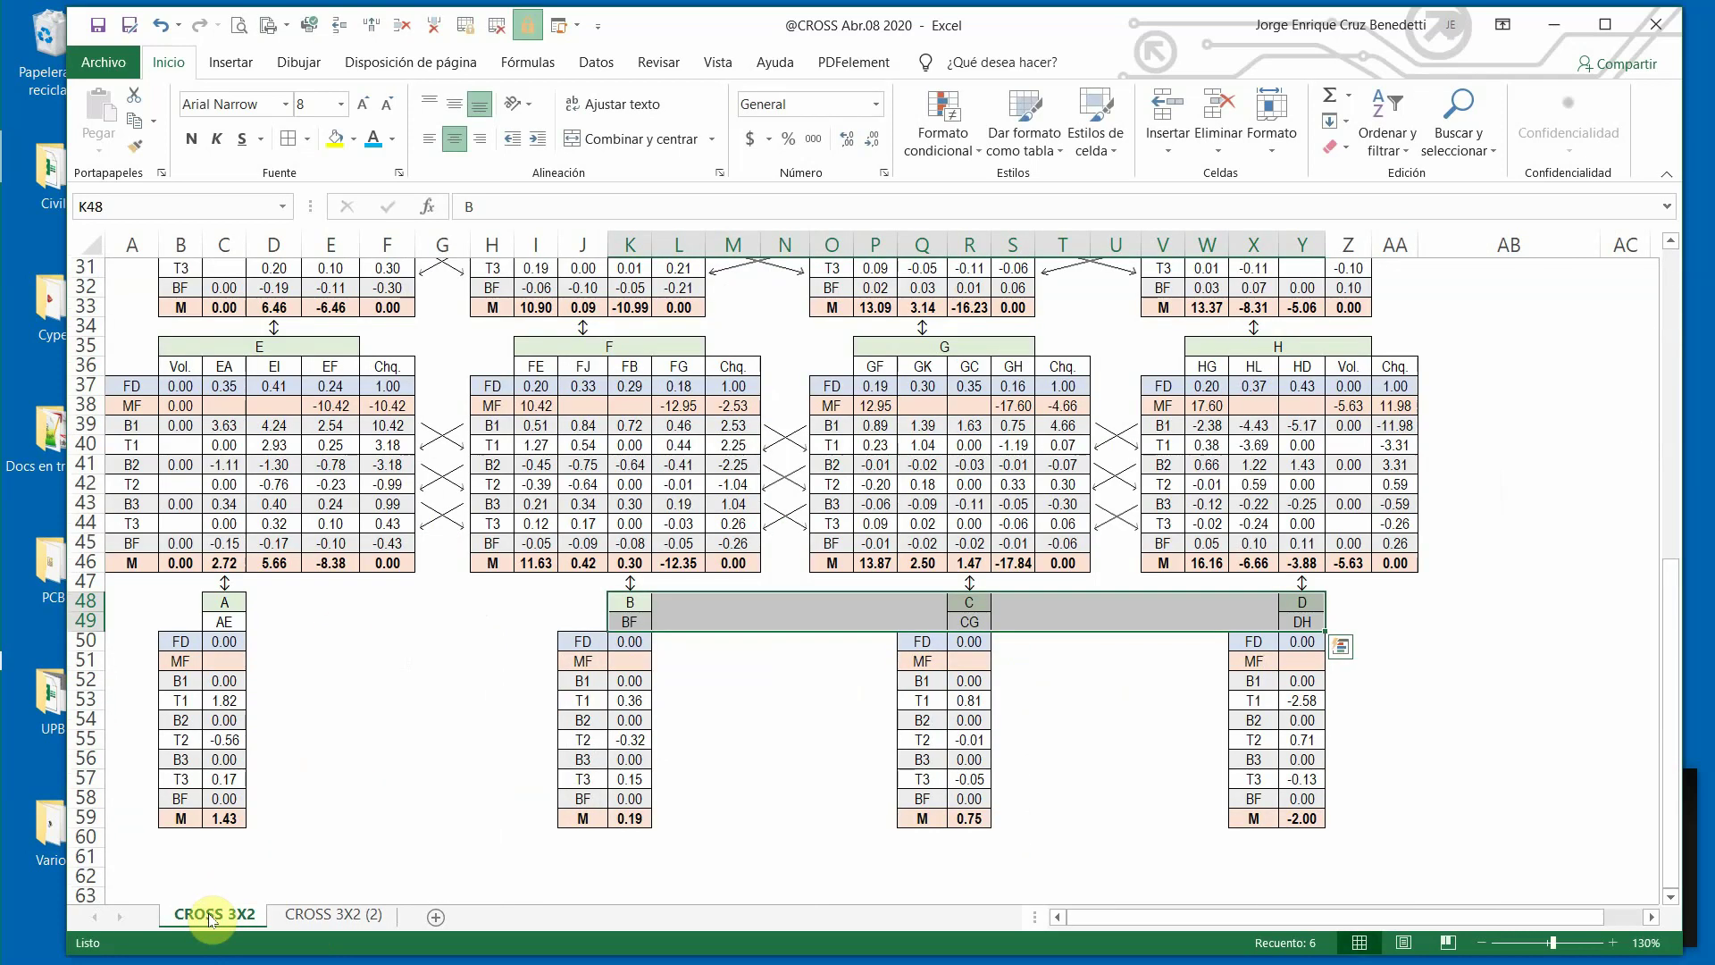
{"action": "left_click", "coordinate": [313, 915]}
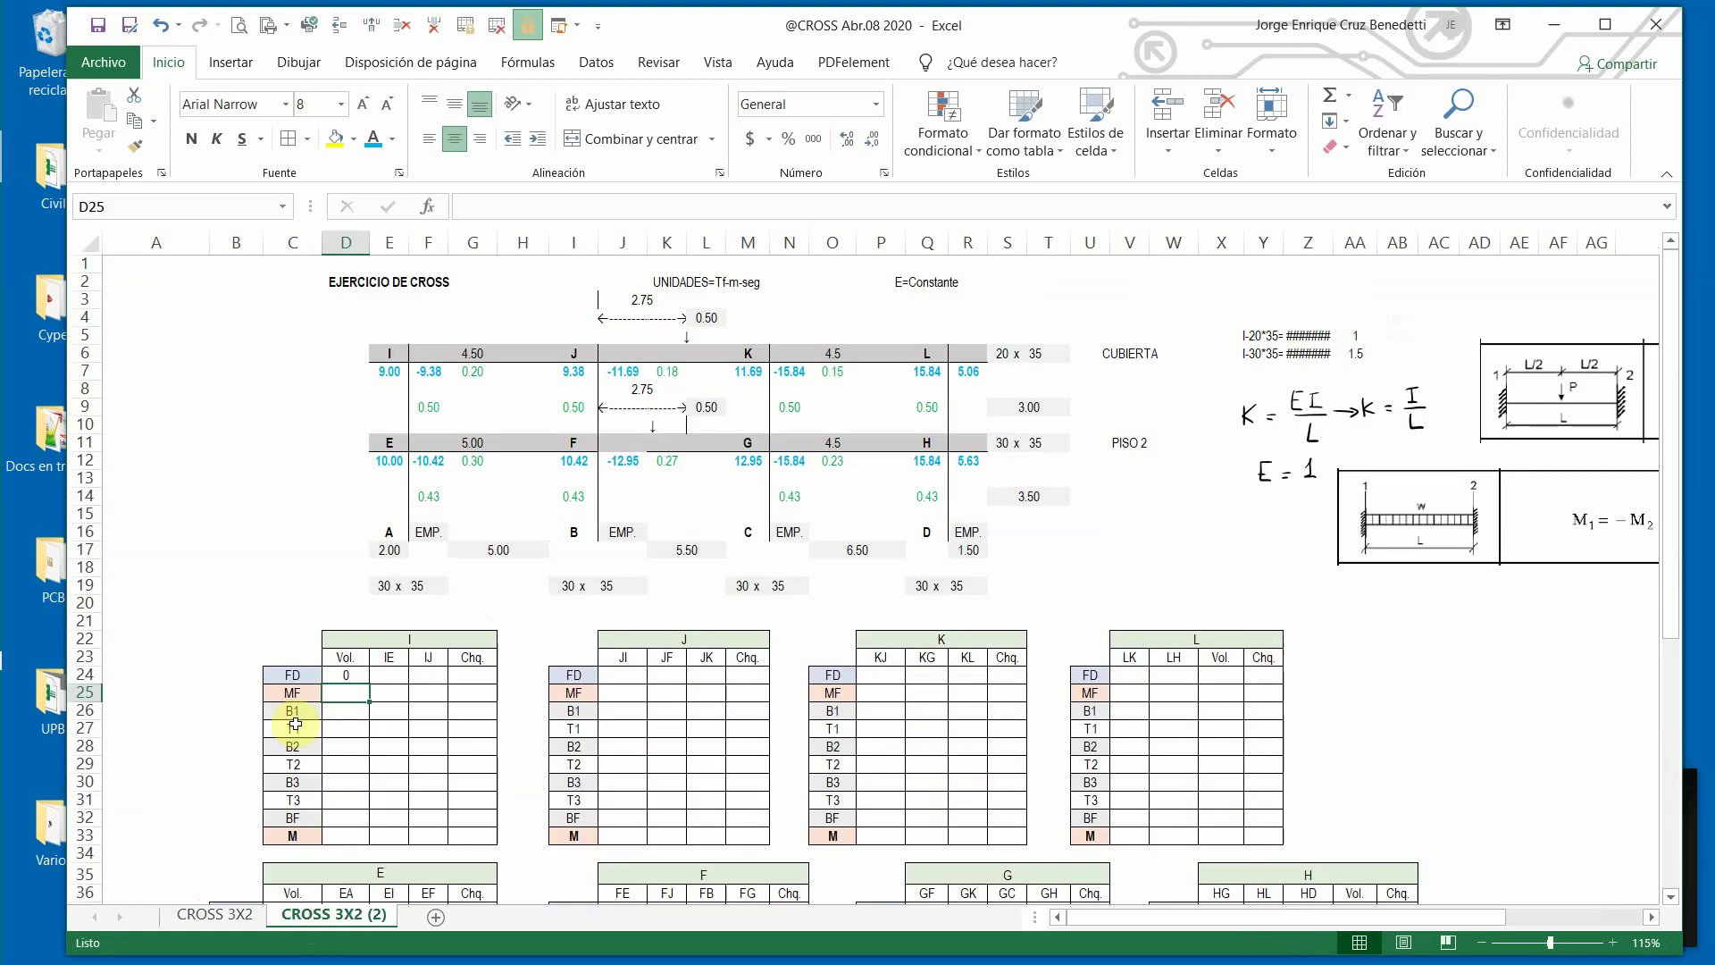
Copy the blue formatting of the FD label in C24 onto the node I distribution factor cells D24:G24.
{"action": "left_click", "coordinate": [305, 675]}
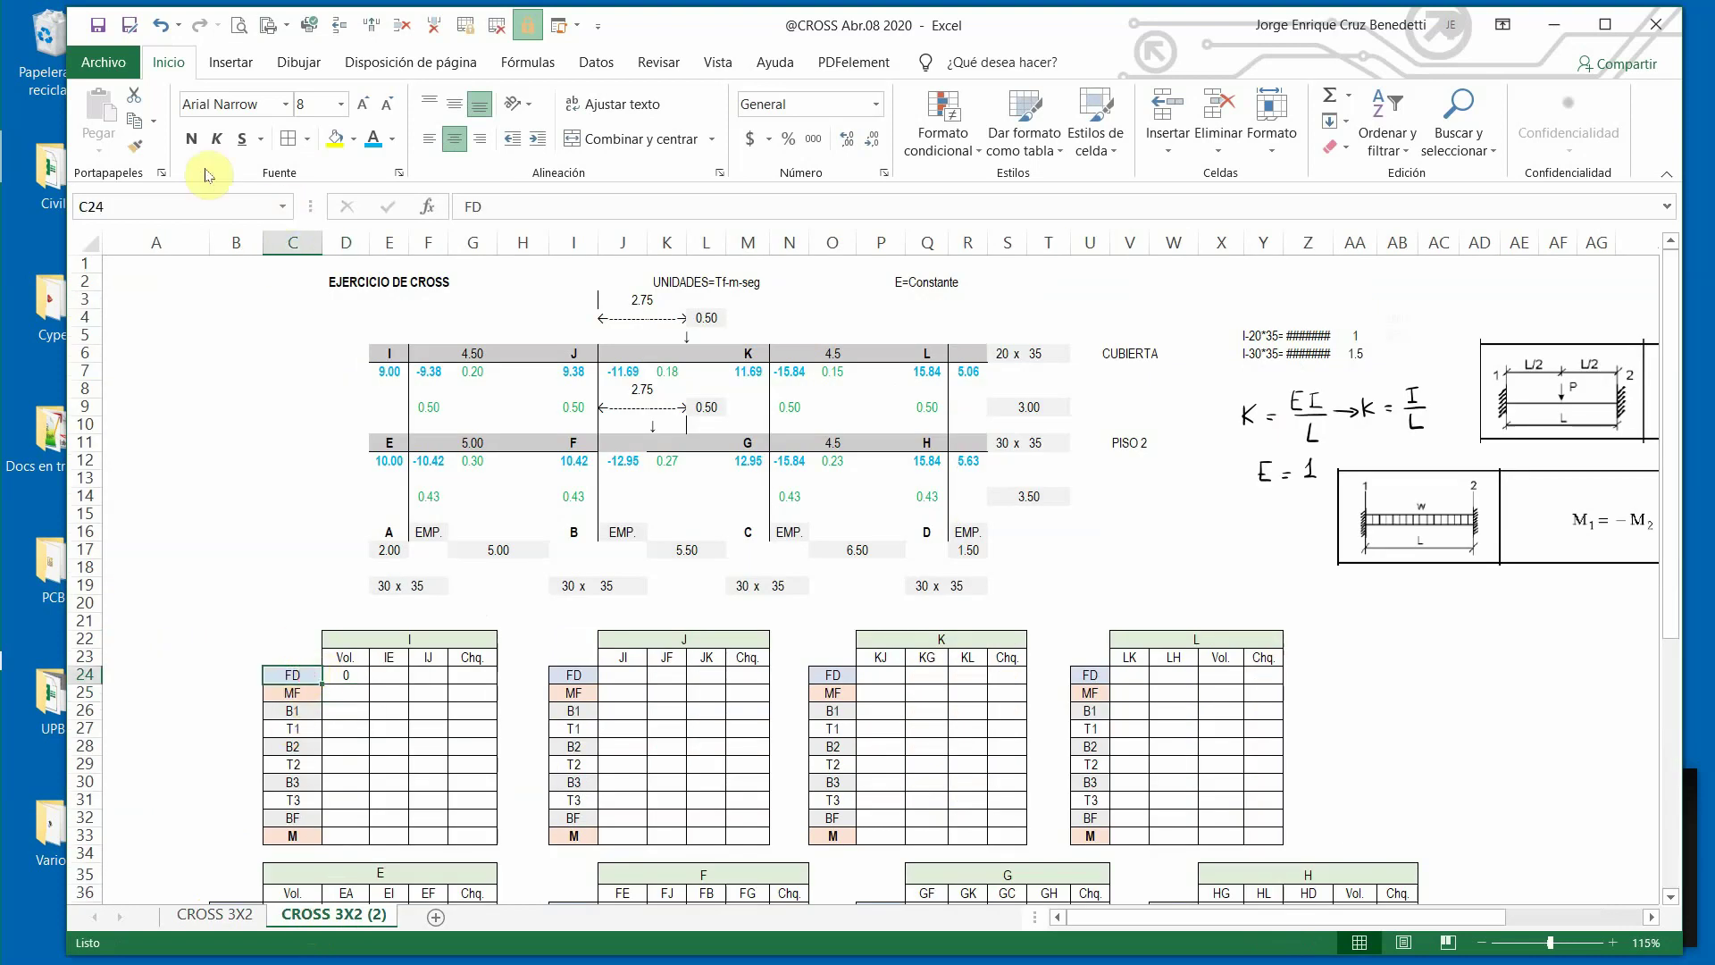
{"action": "left_click", "coordinate": [134, 145]}
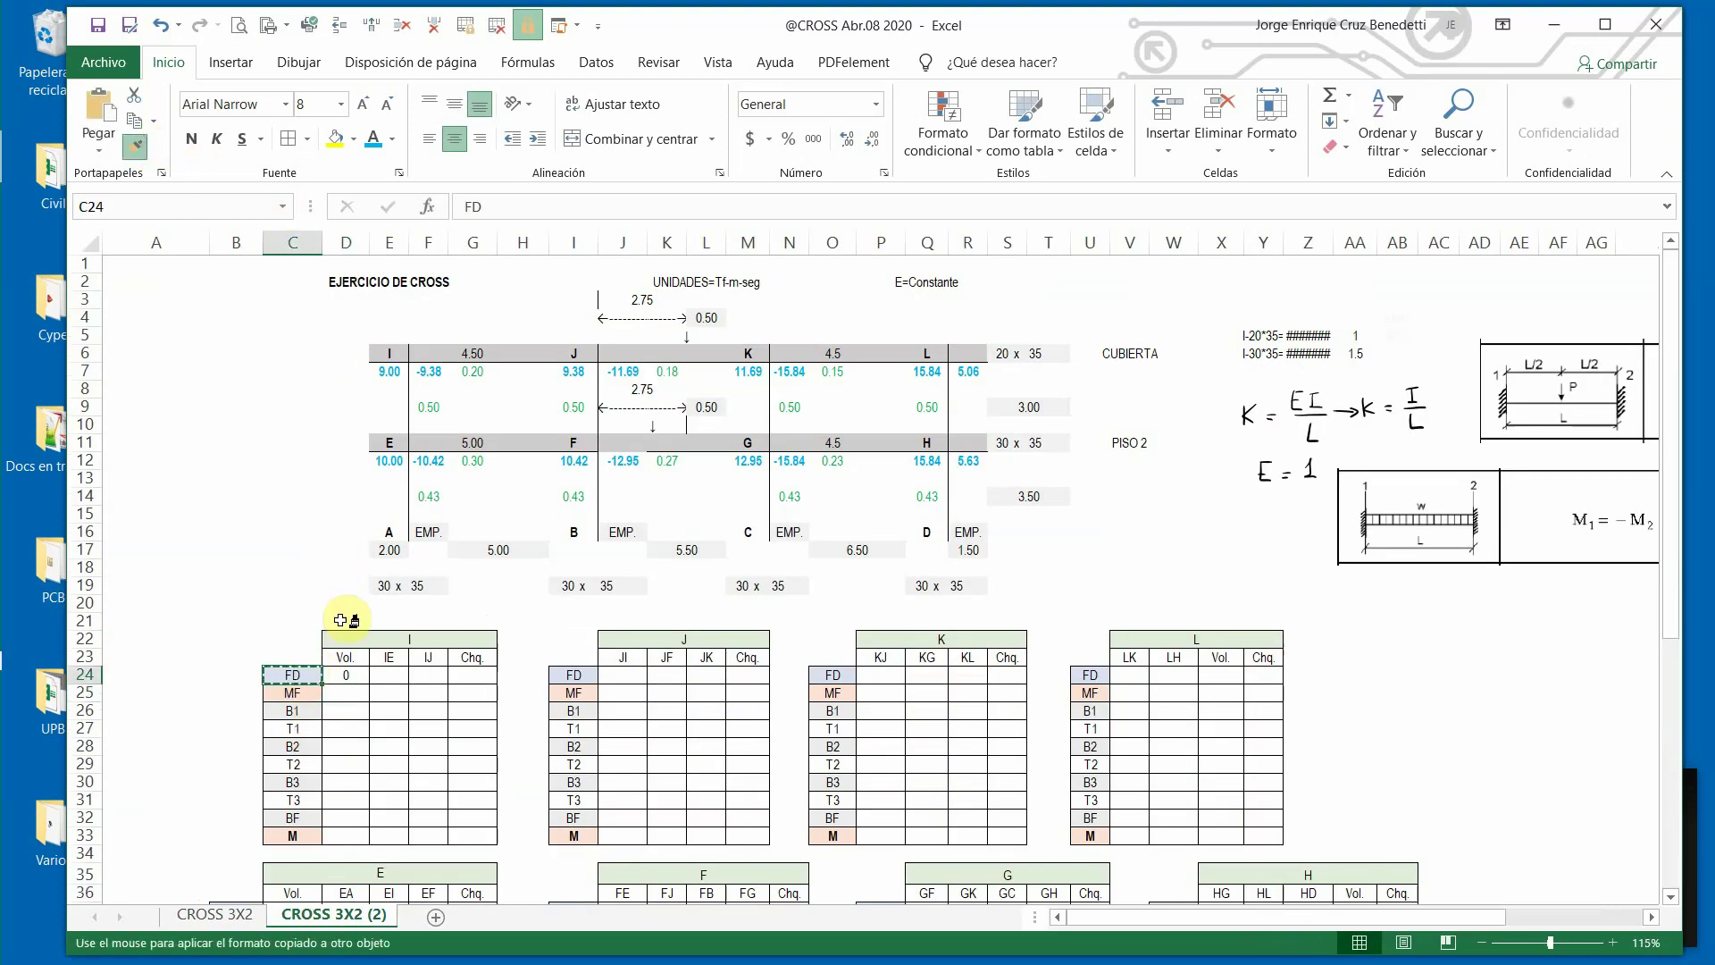
{"action": "left_click_drag", "start_coordinate": [363, 671], "coordinate": [483, 674]}
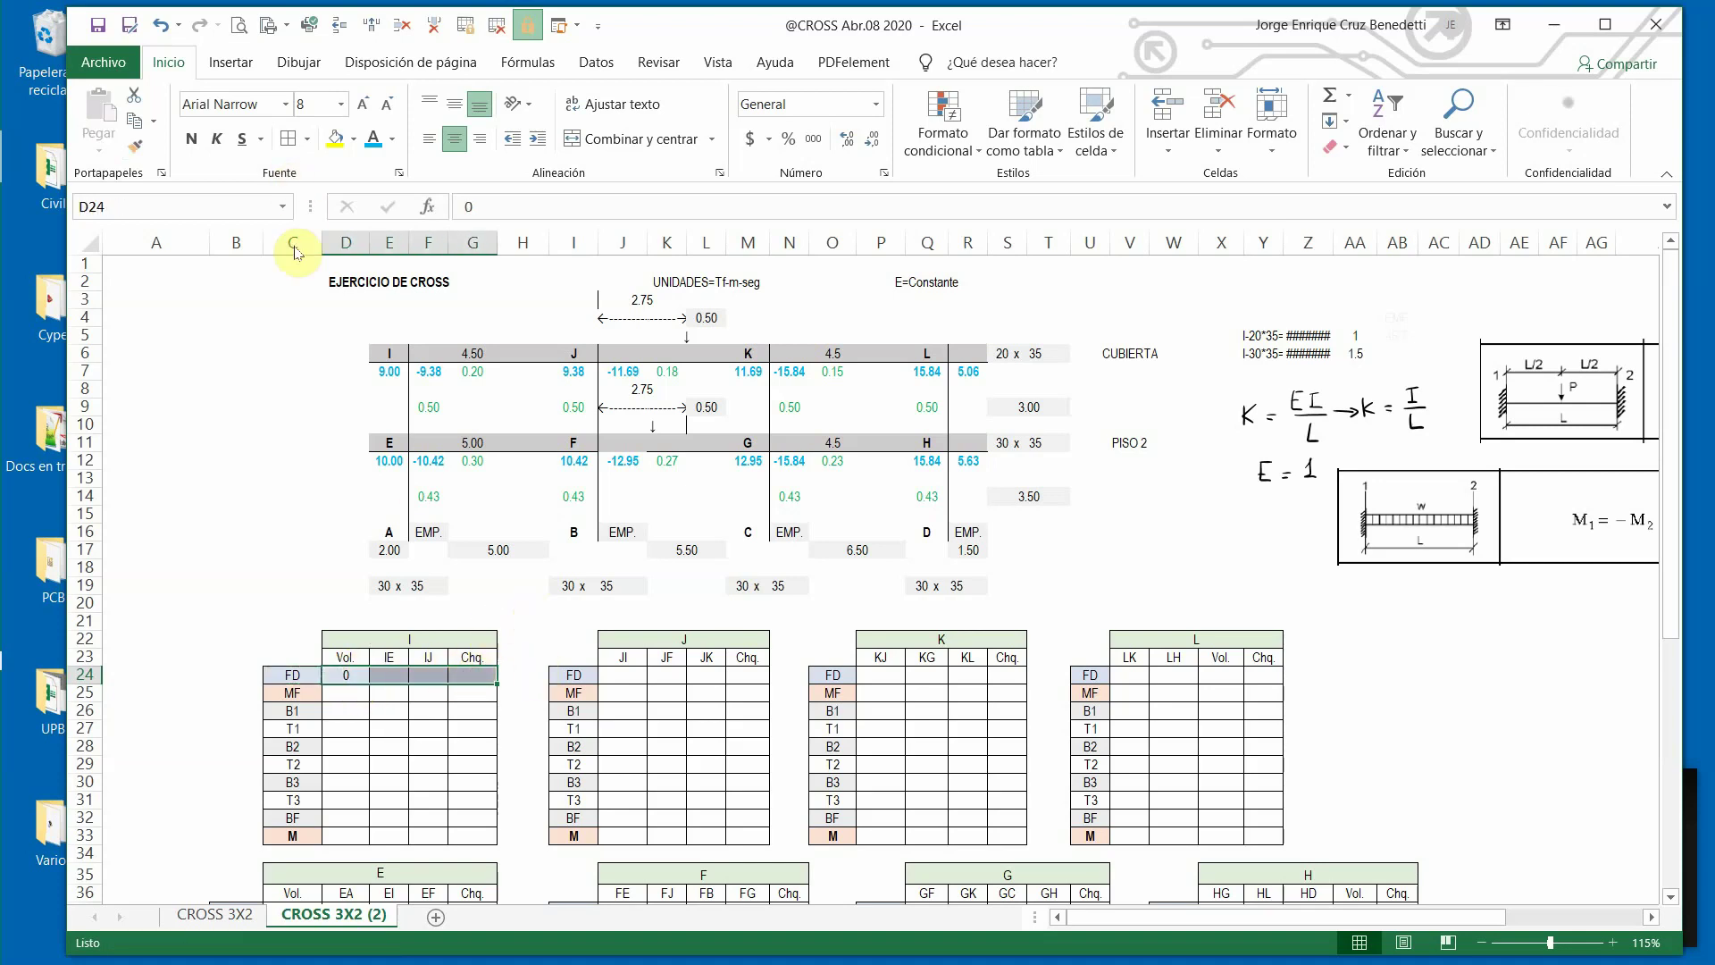
{"action": "left_click", "coordinate": [138, 144]}
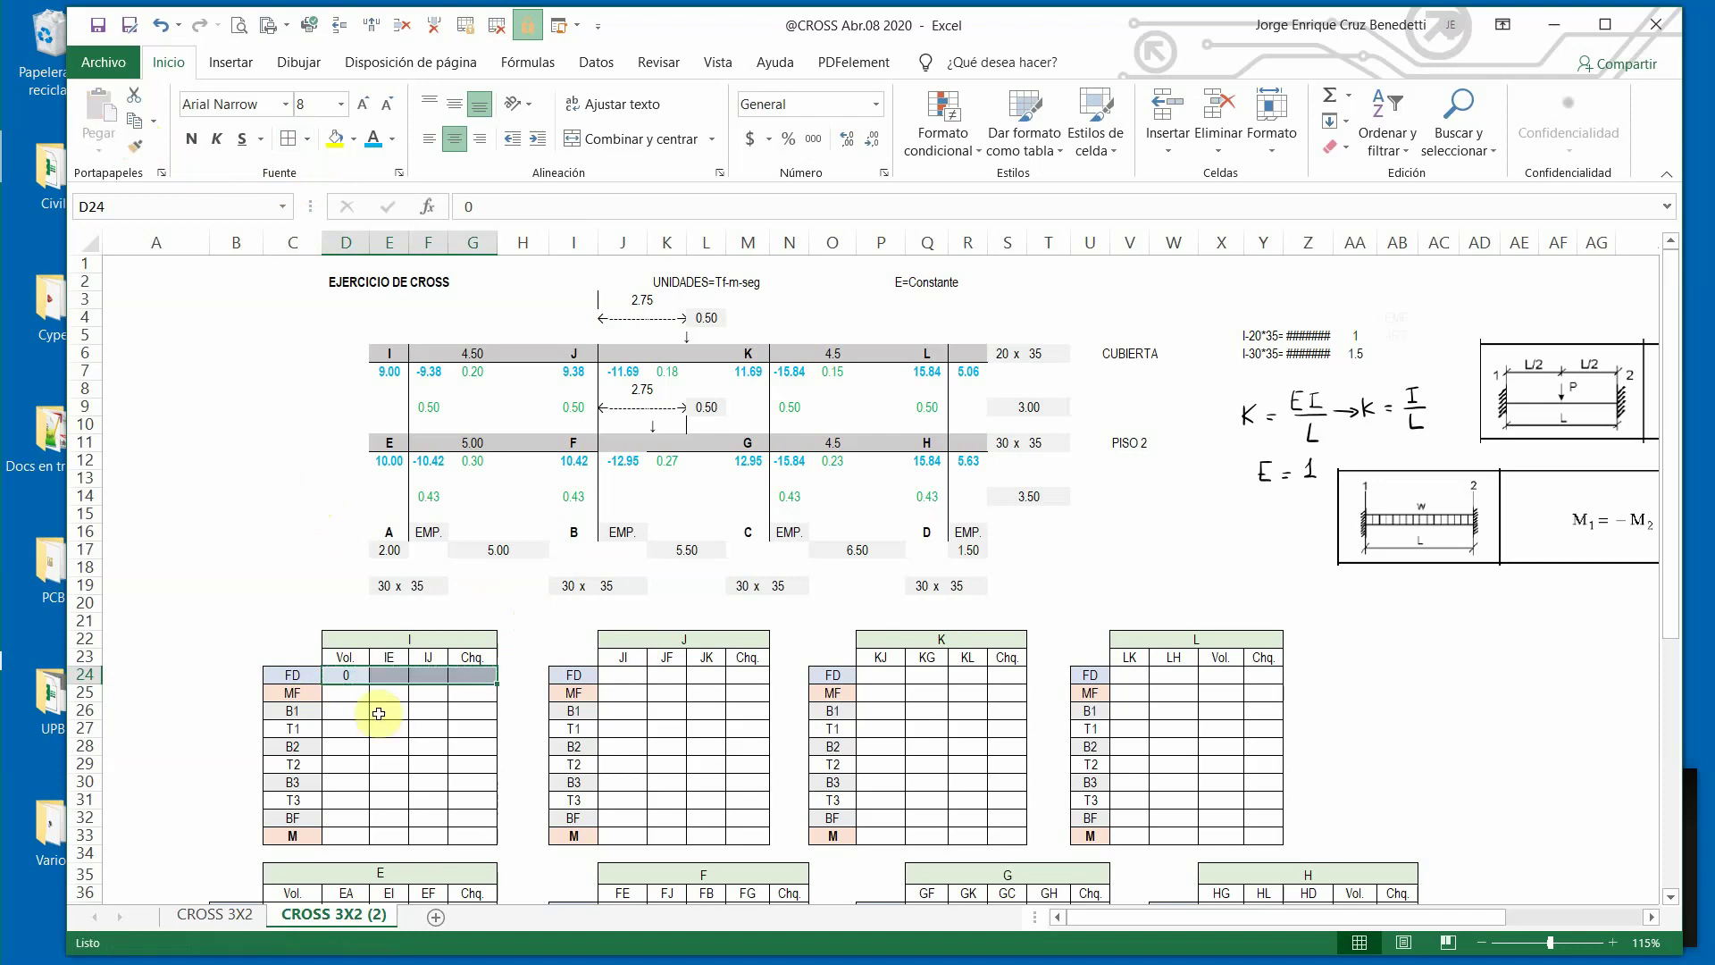
Format D24 as Número with two decimals and copy that formatting to E24:G24 in the node I table.
{"action": "left_click", "coordinate": [344, 676]}
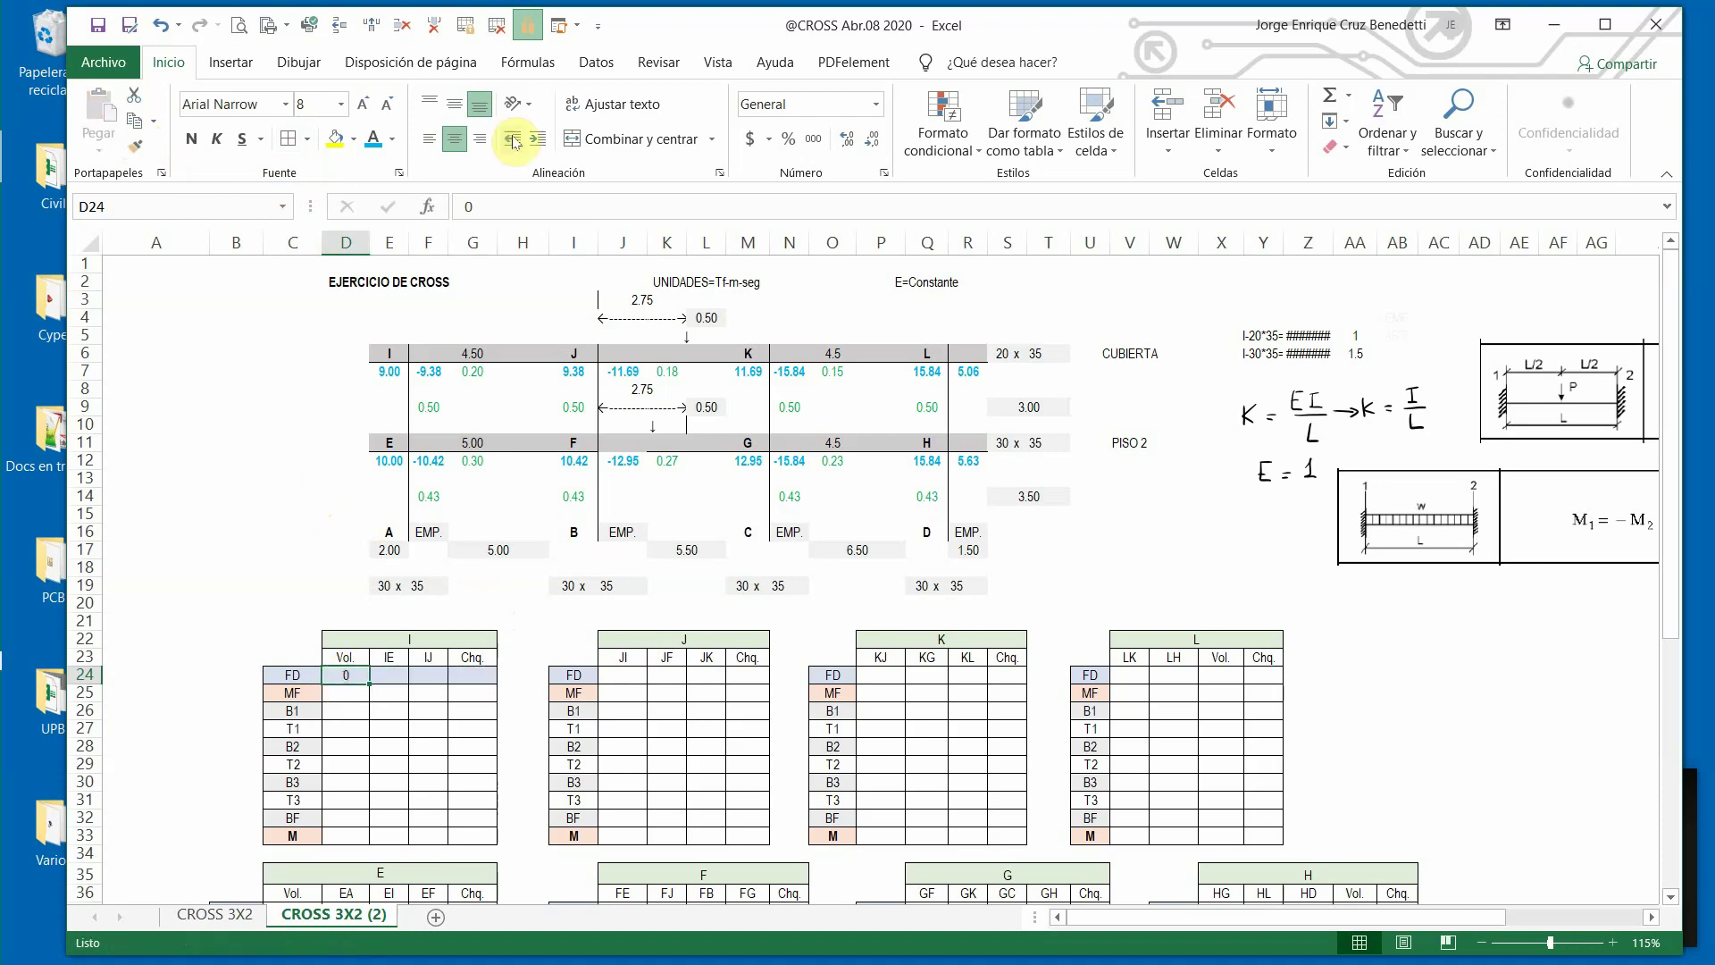
{"action": "left_click", "coordinate": [876, 104]}
{"action": "left_click", "coordinate": [843, 182]}
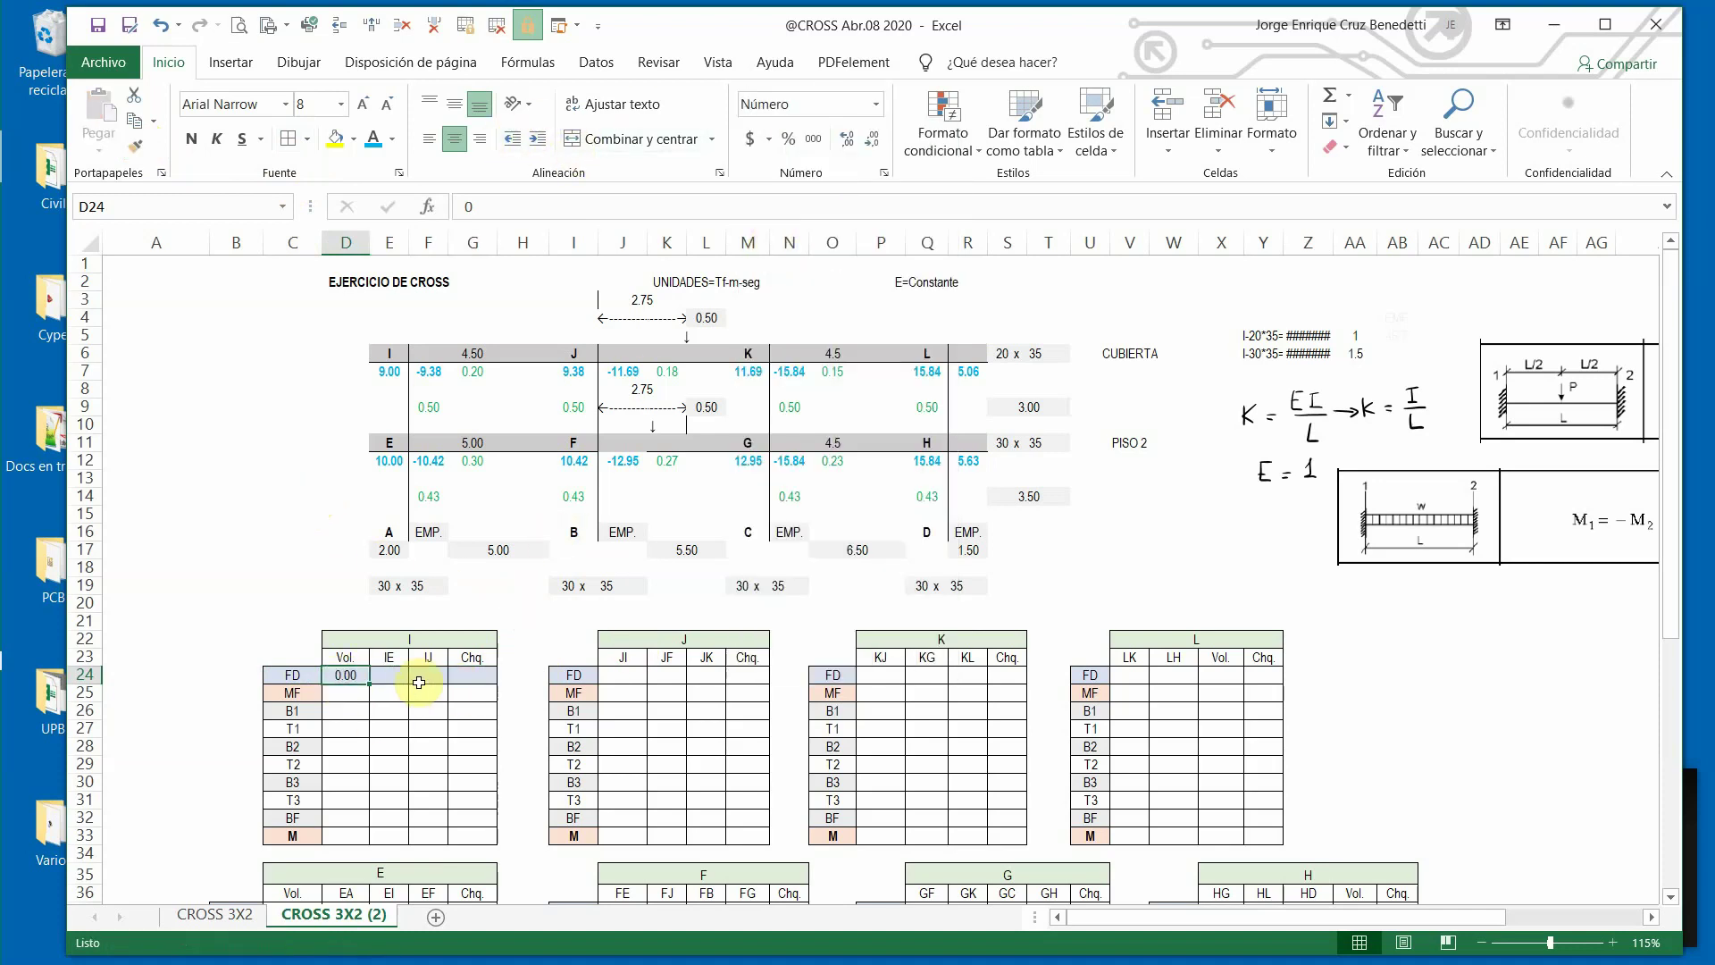
{"action": "left_click", "coordinate": [140, 157]}
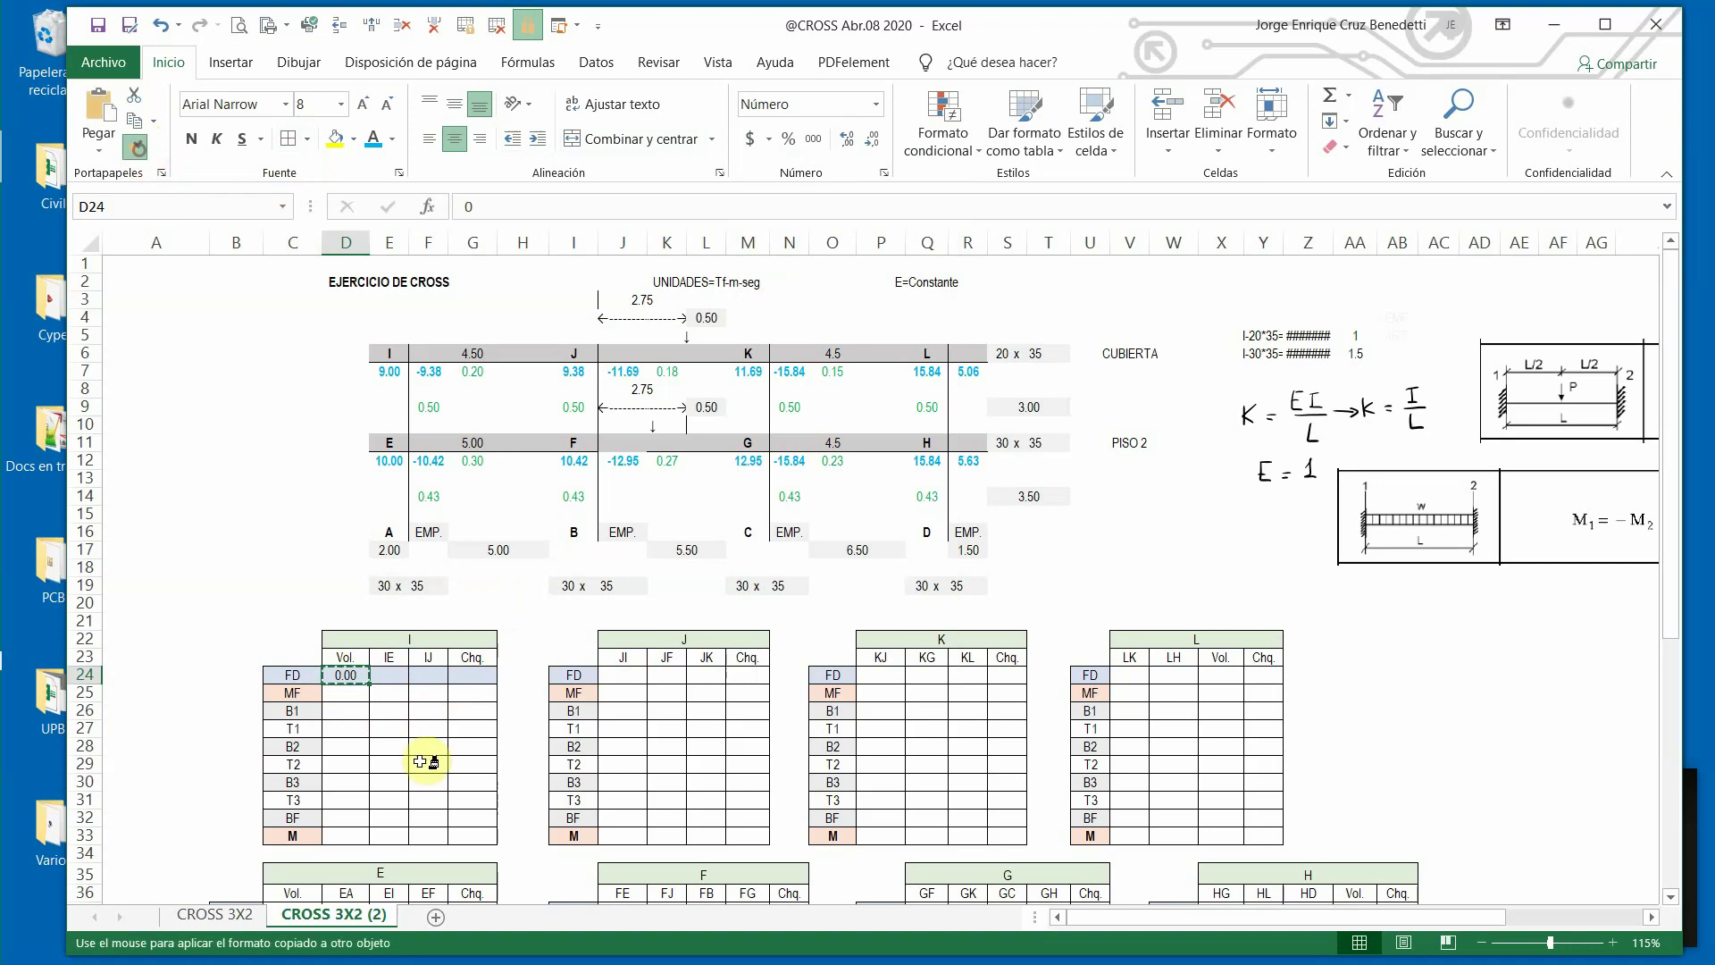
{"action": "left_click_drag", "start_coordinate": [390, 676], "coordinate": [466, 676]}
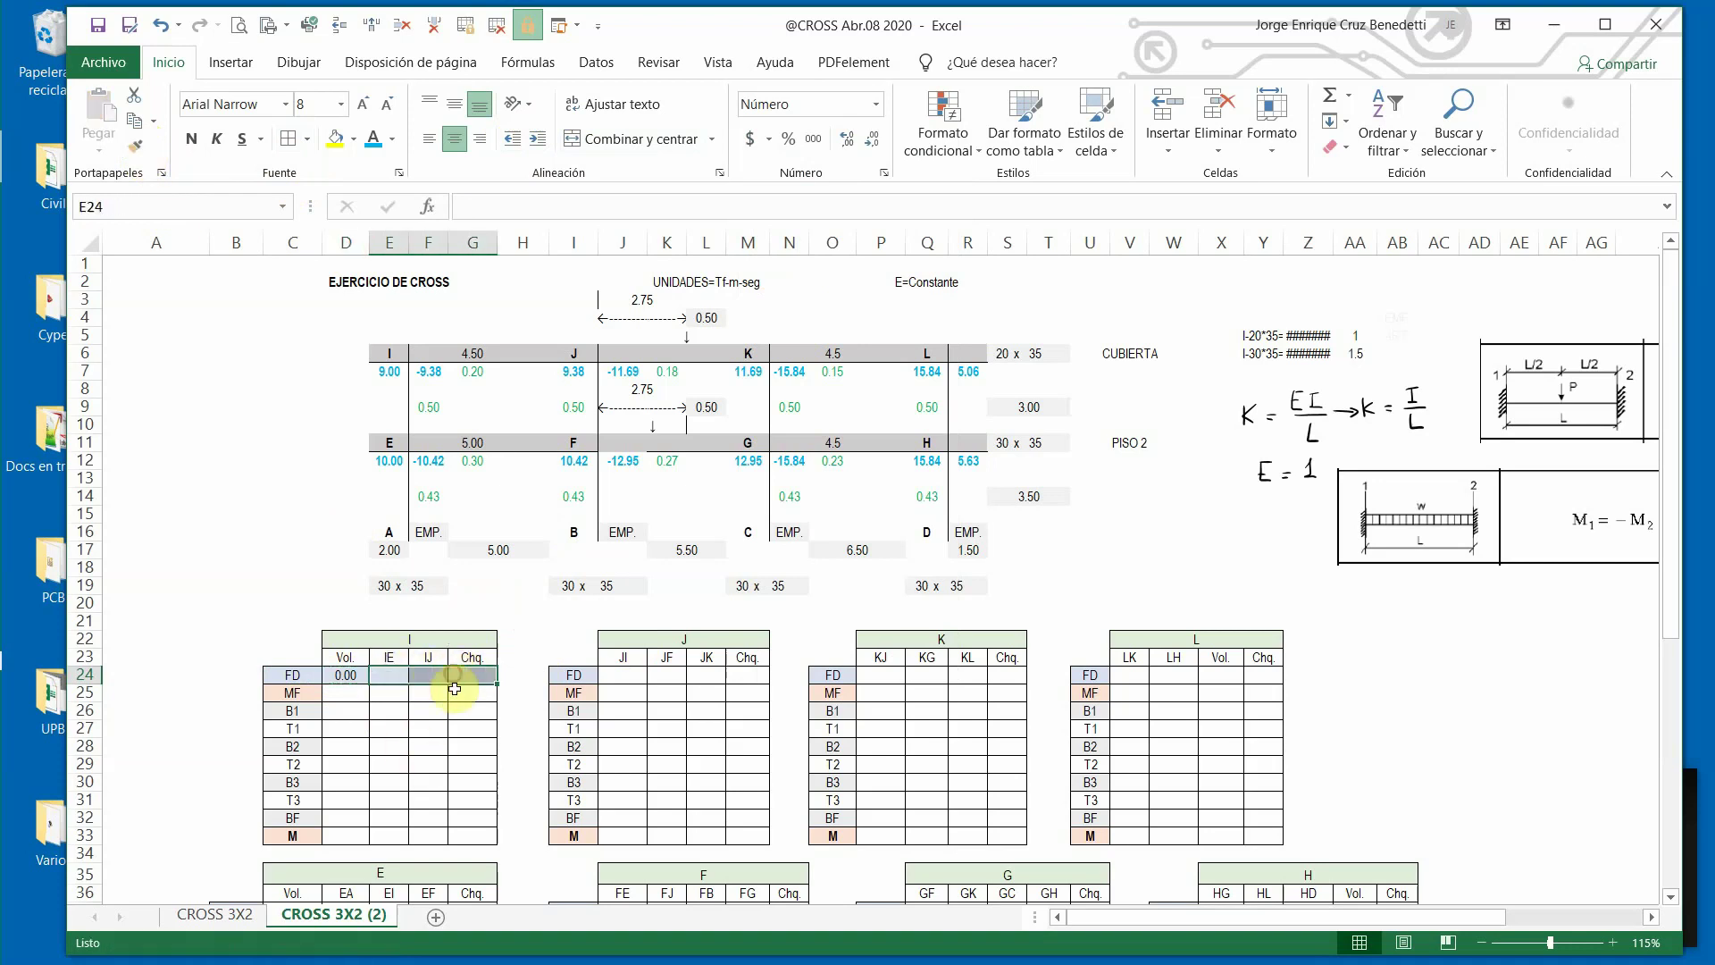
Copy the formatting of the node I FD cells onto the node J FD cells J24:M24, including the Chq. column.
{"action": "left_click", "coordinate": [134, 145]}
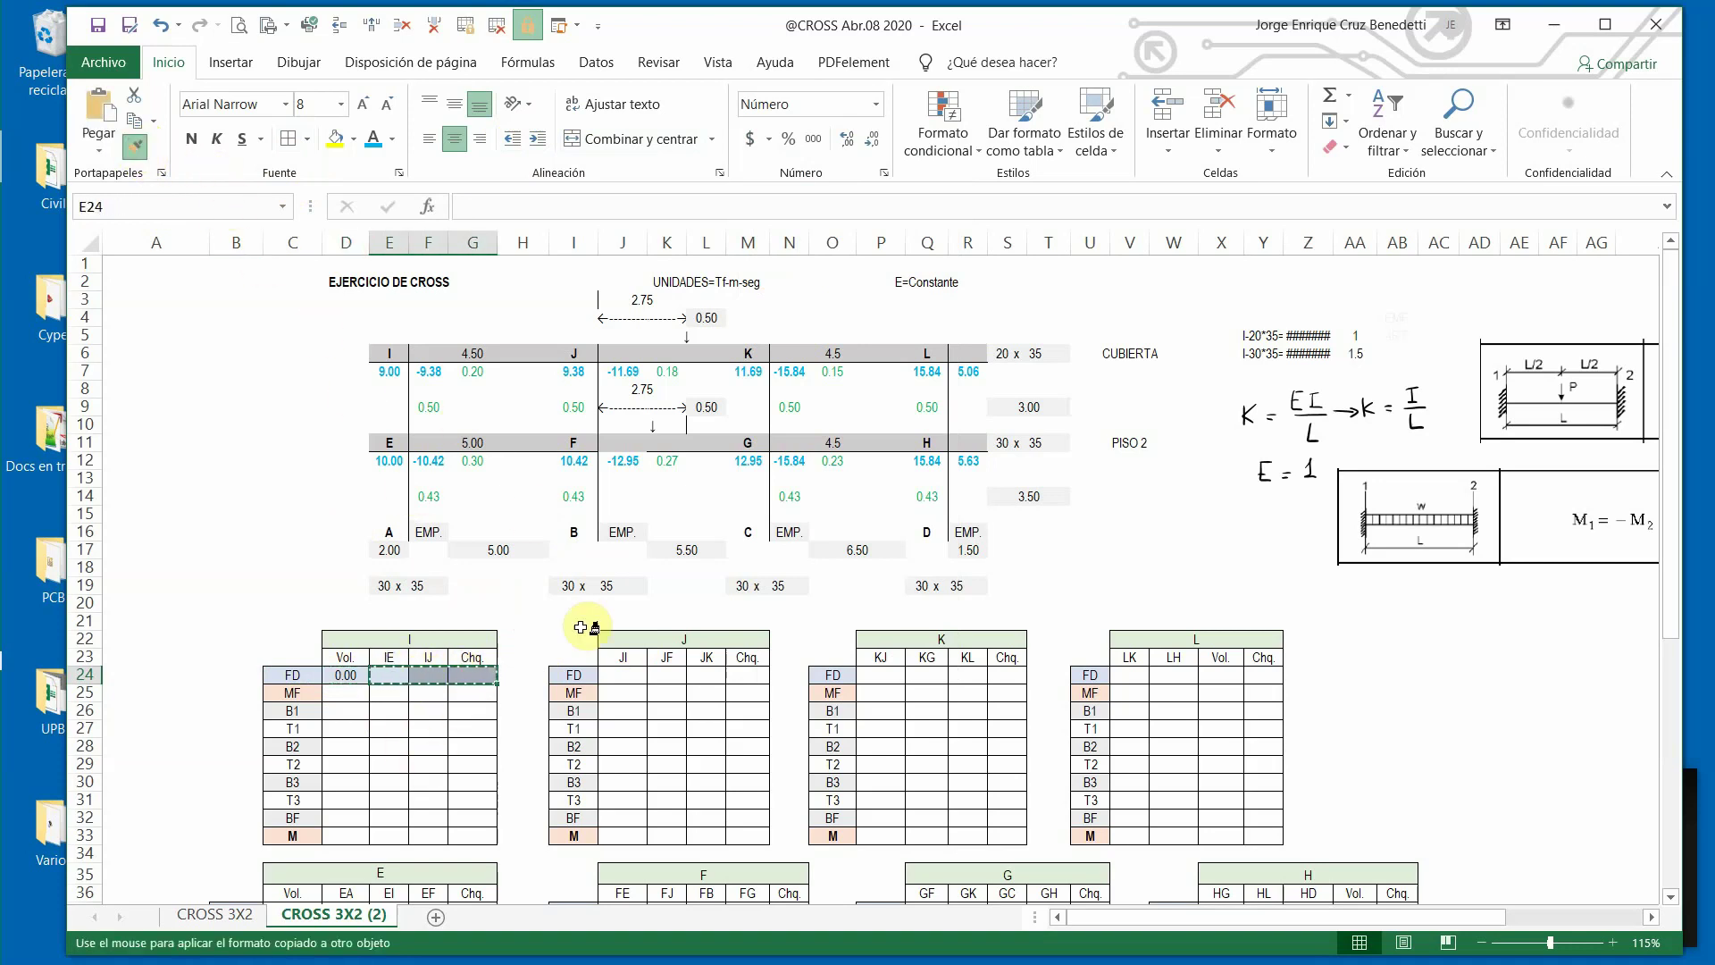
{"action": "left_click", "coordinate": [622, 676]}
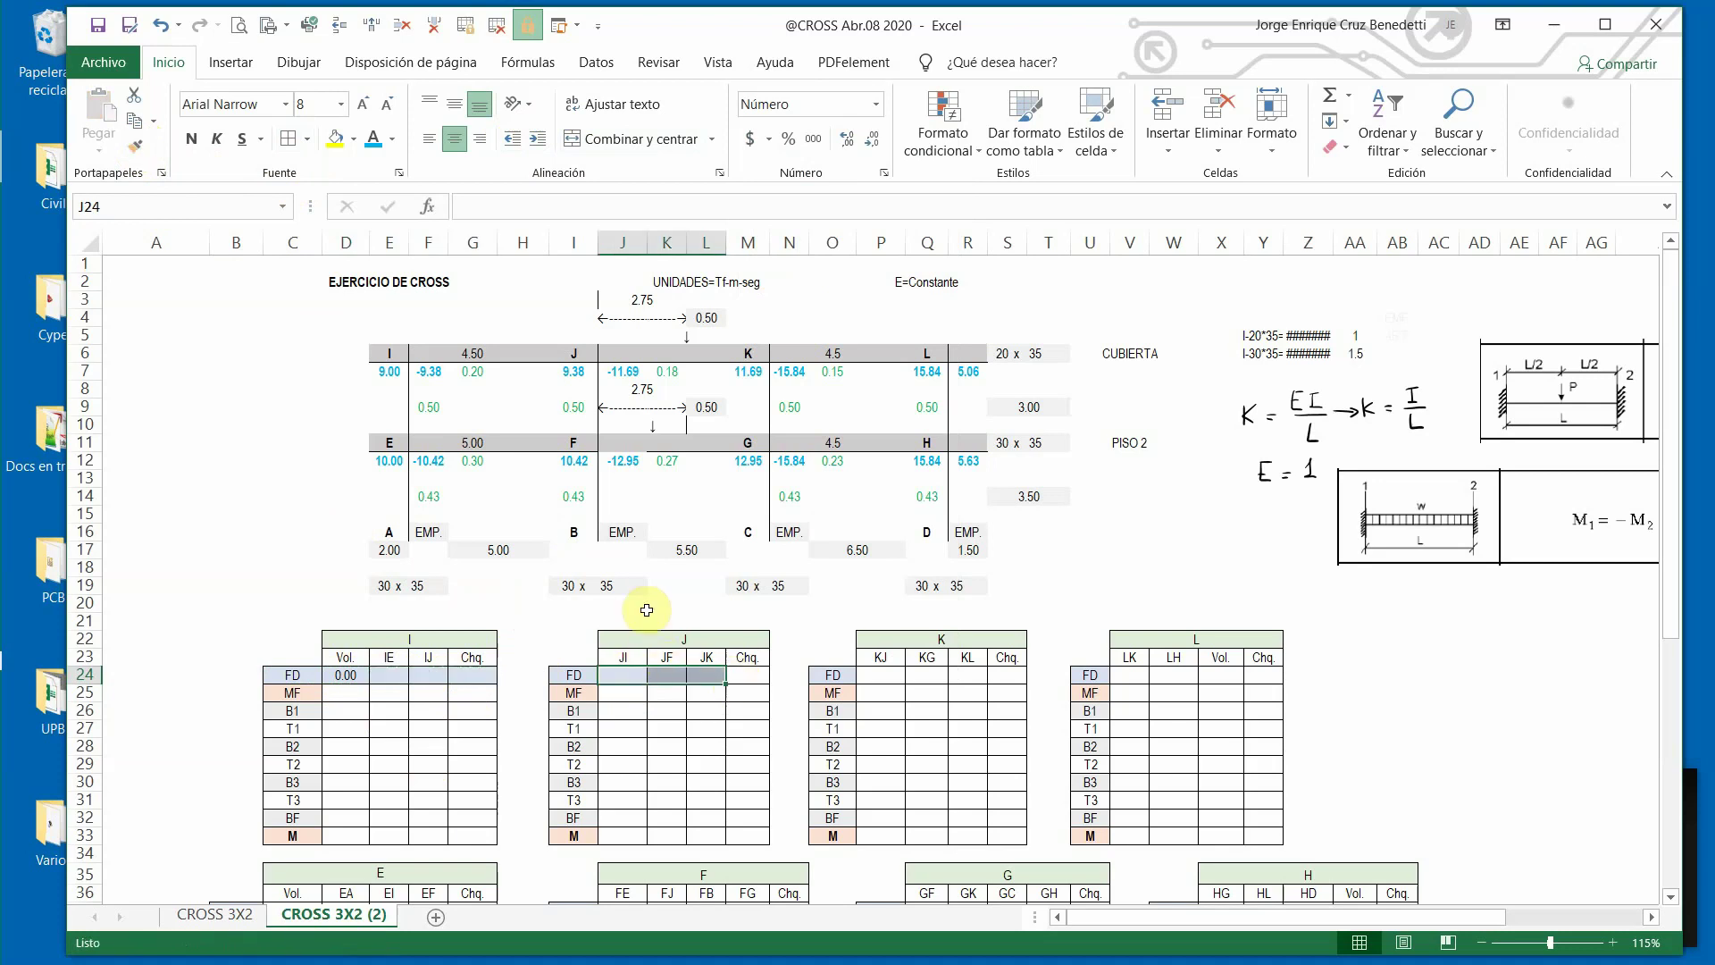
{"action": "left_click", "coordinate": [299, 480]}
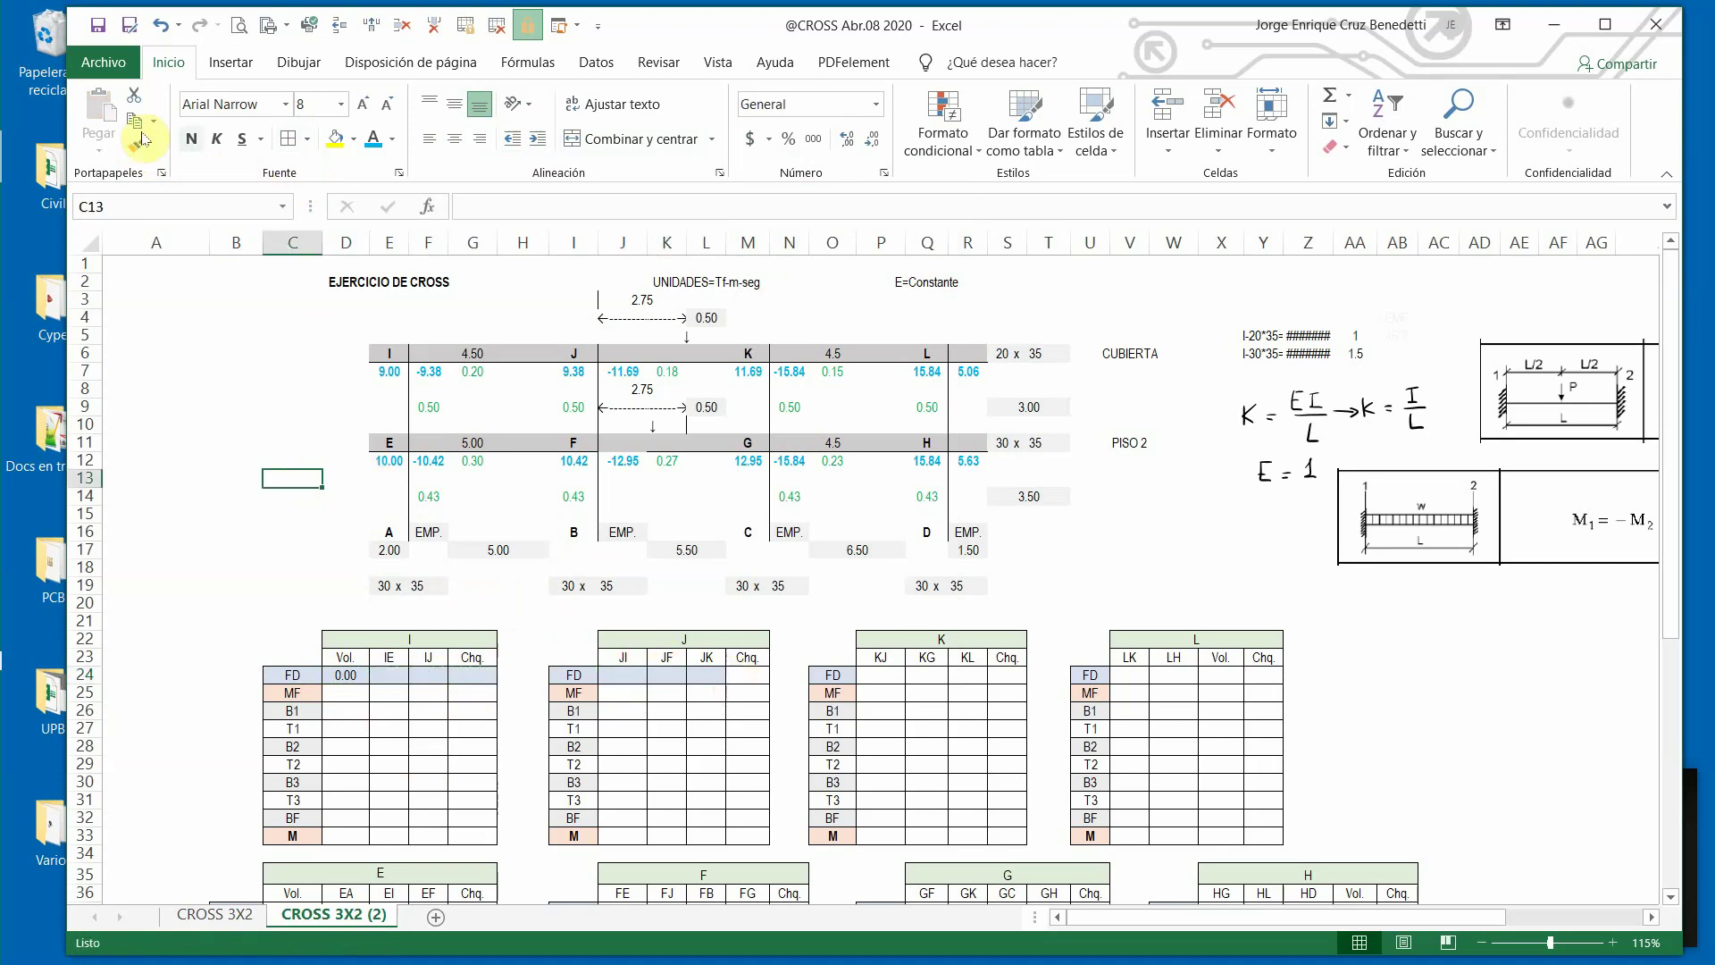
{"action": "left_click", "coordinate": [706, 677]}
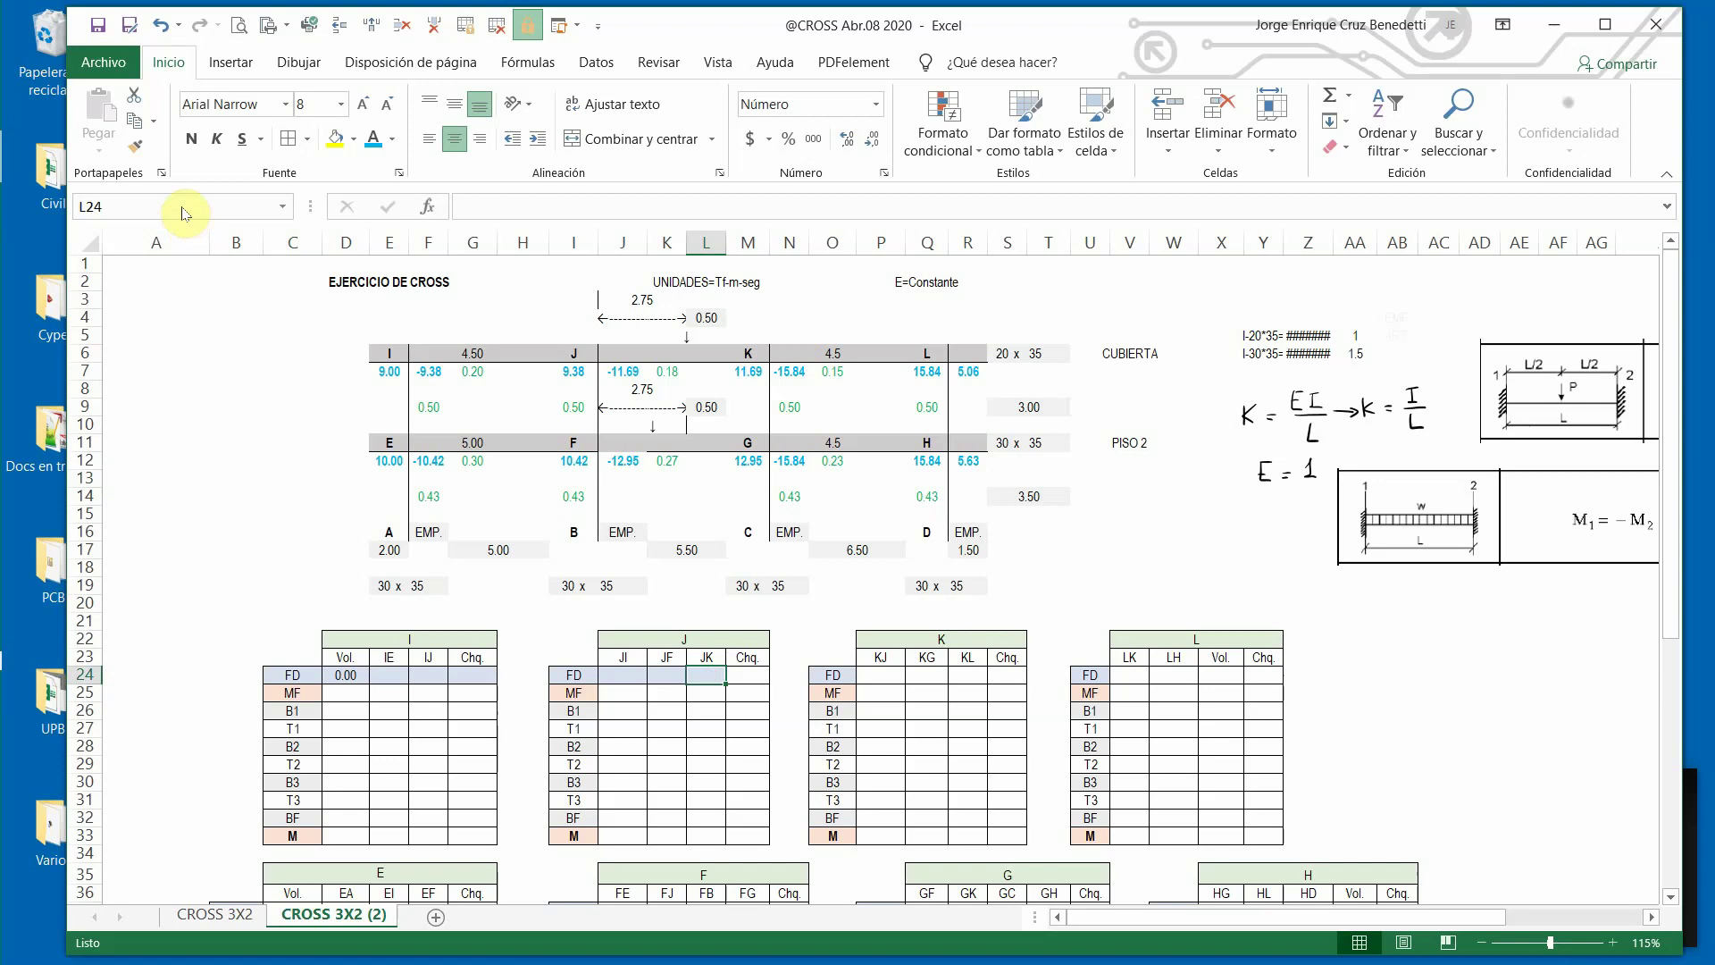
{"action": "left_click", "coordinate": [135, 145]}
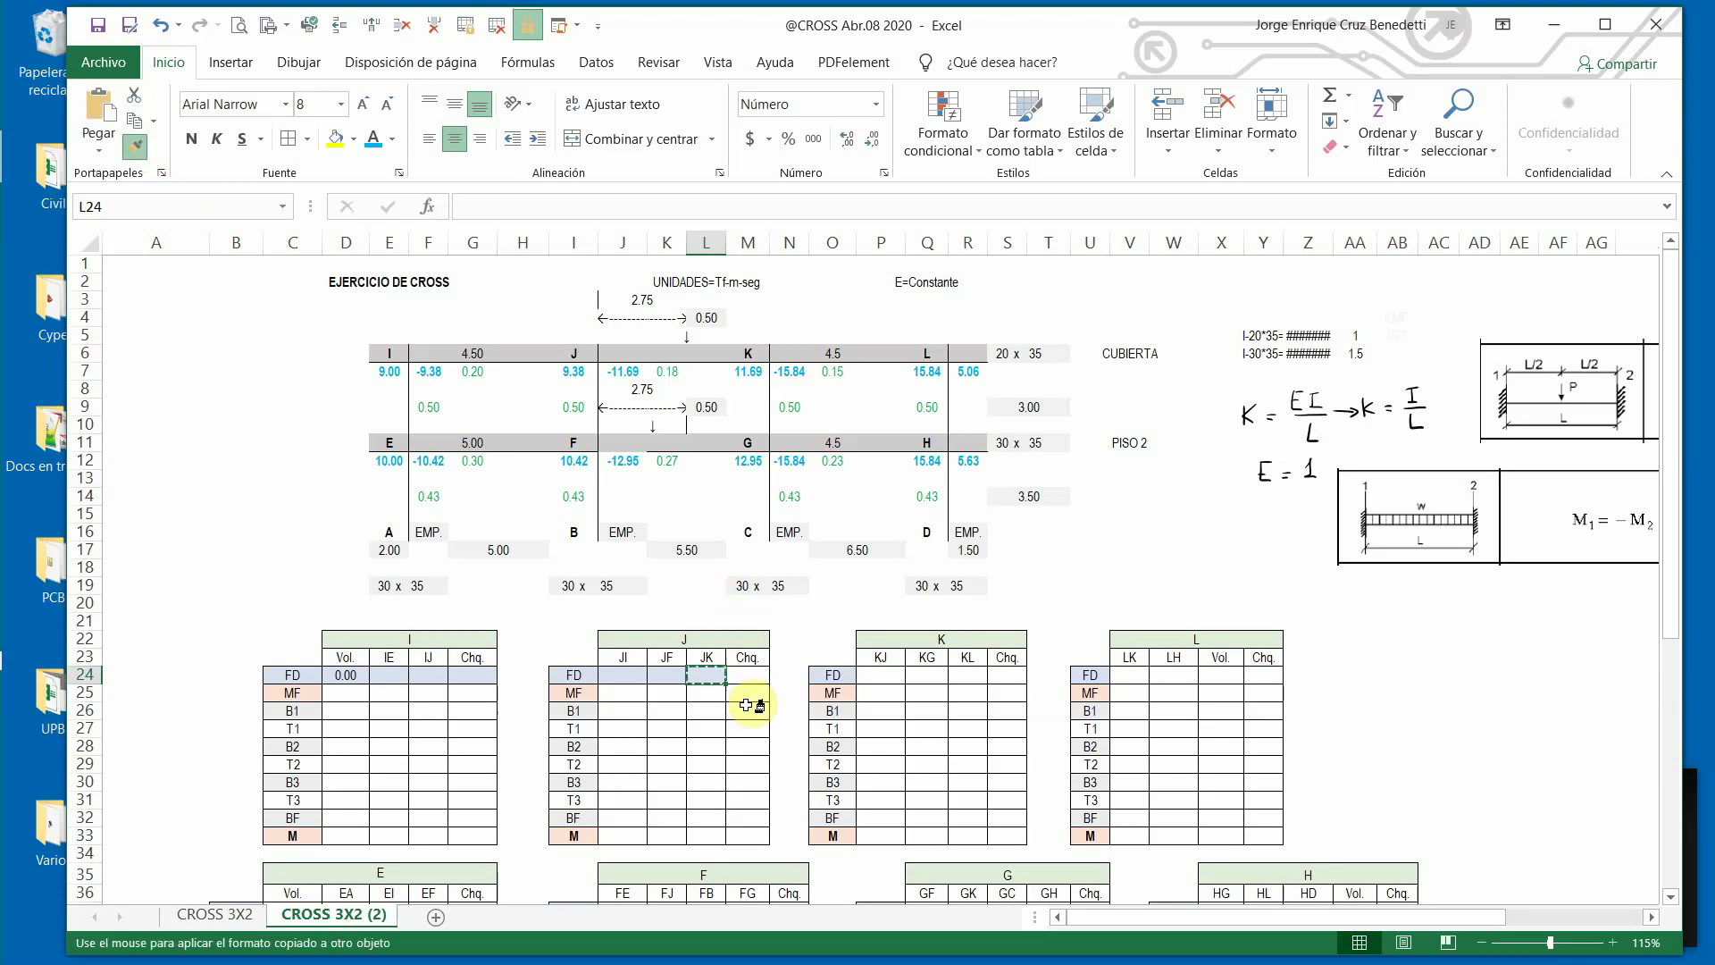
{"action": "left_click", "coordinate": [750, 676]}
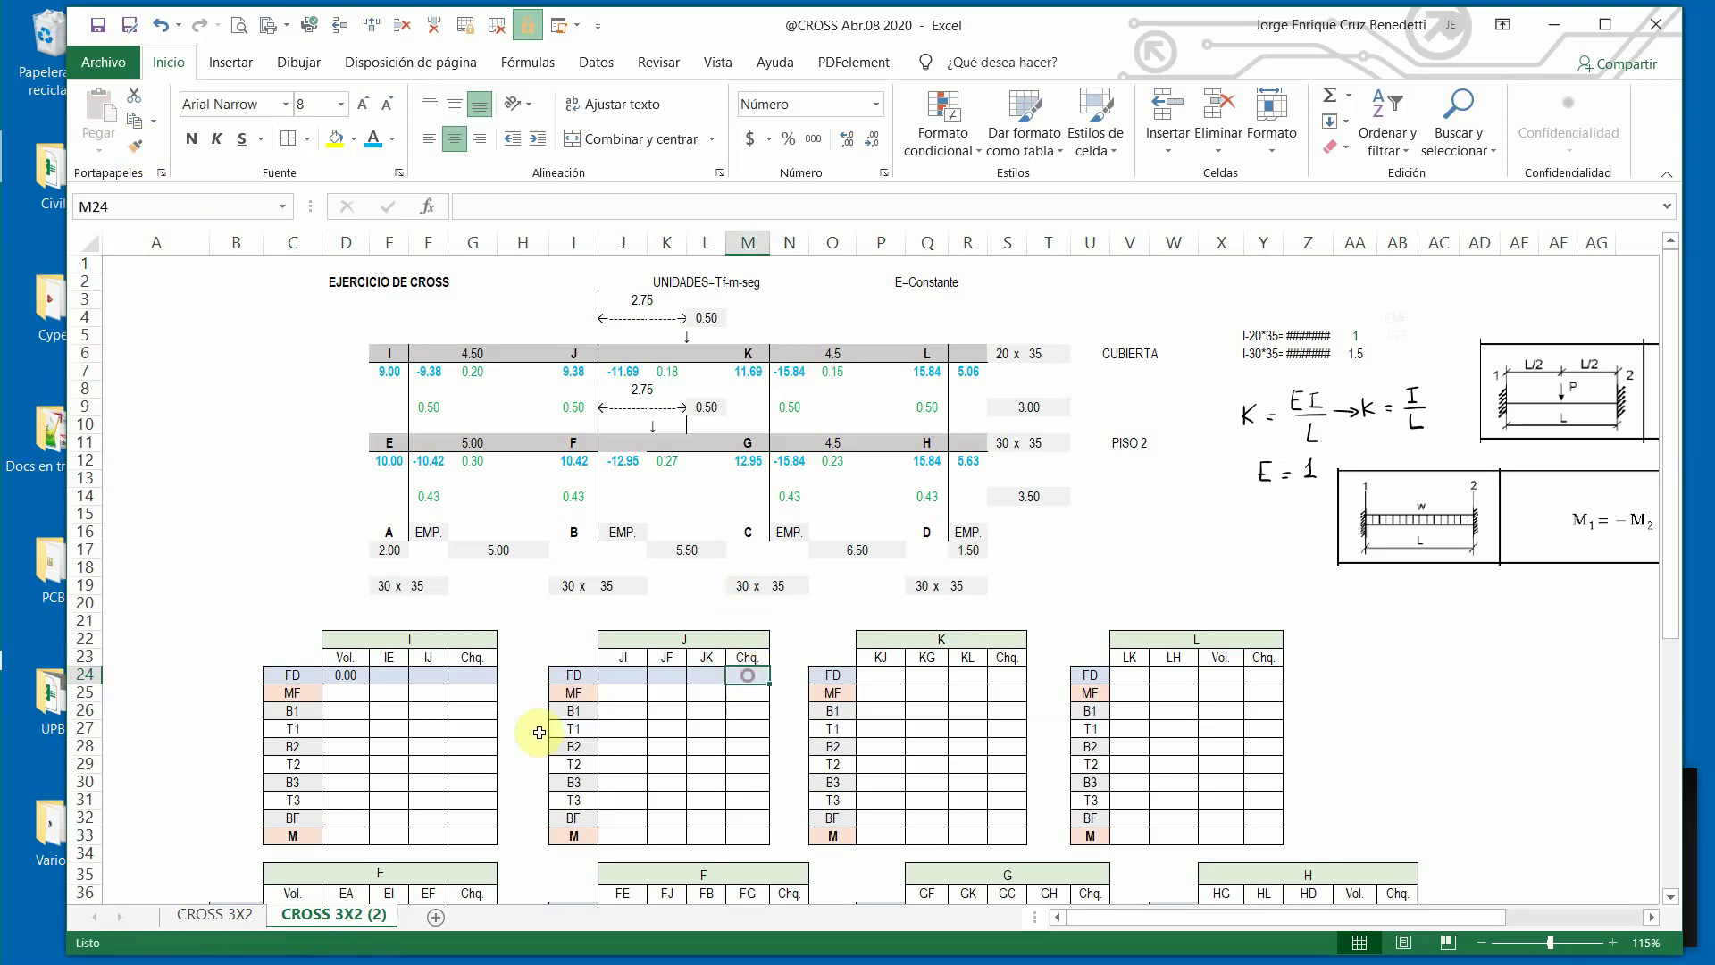
Handwrite the distribution factor formula F.D.i = Ki / ΣKi in black ink beside the frame diagram, around columns A to C.
{"action": "left_click", "coordinate": [389, 678]}
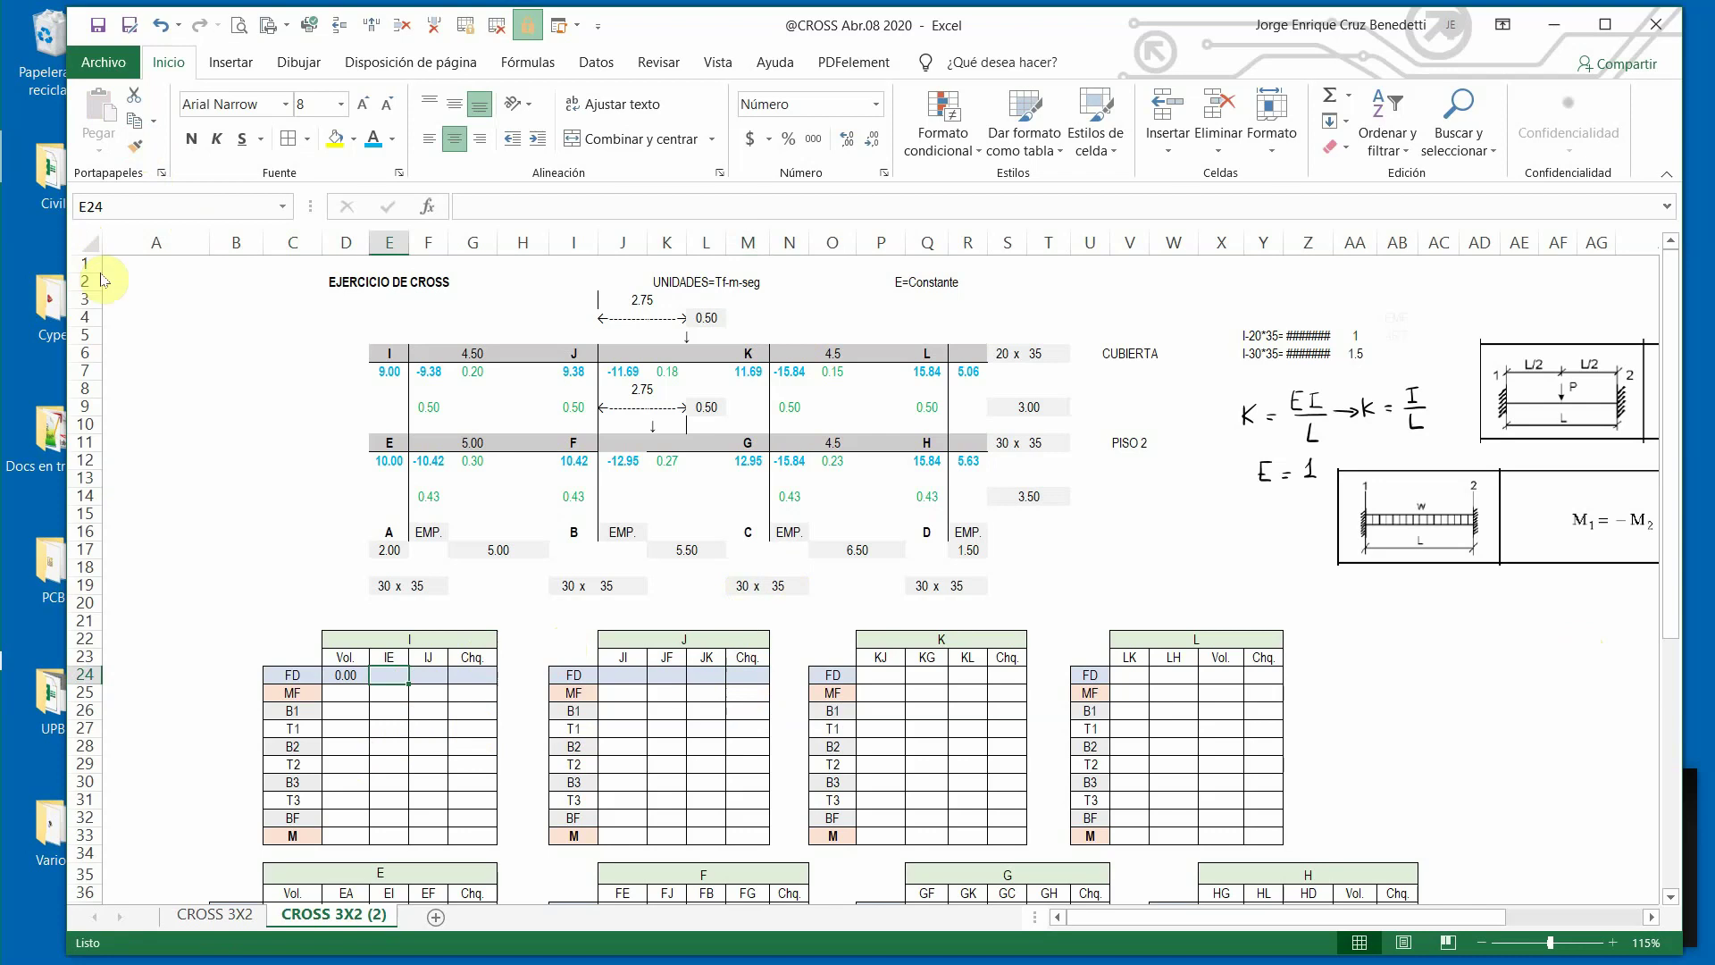
{"action": "left_click", "coordinate": [298, 62]}
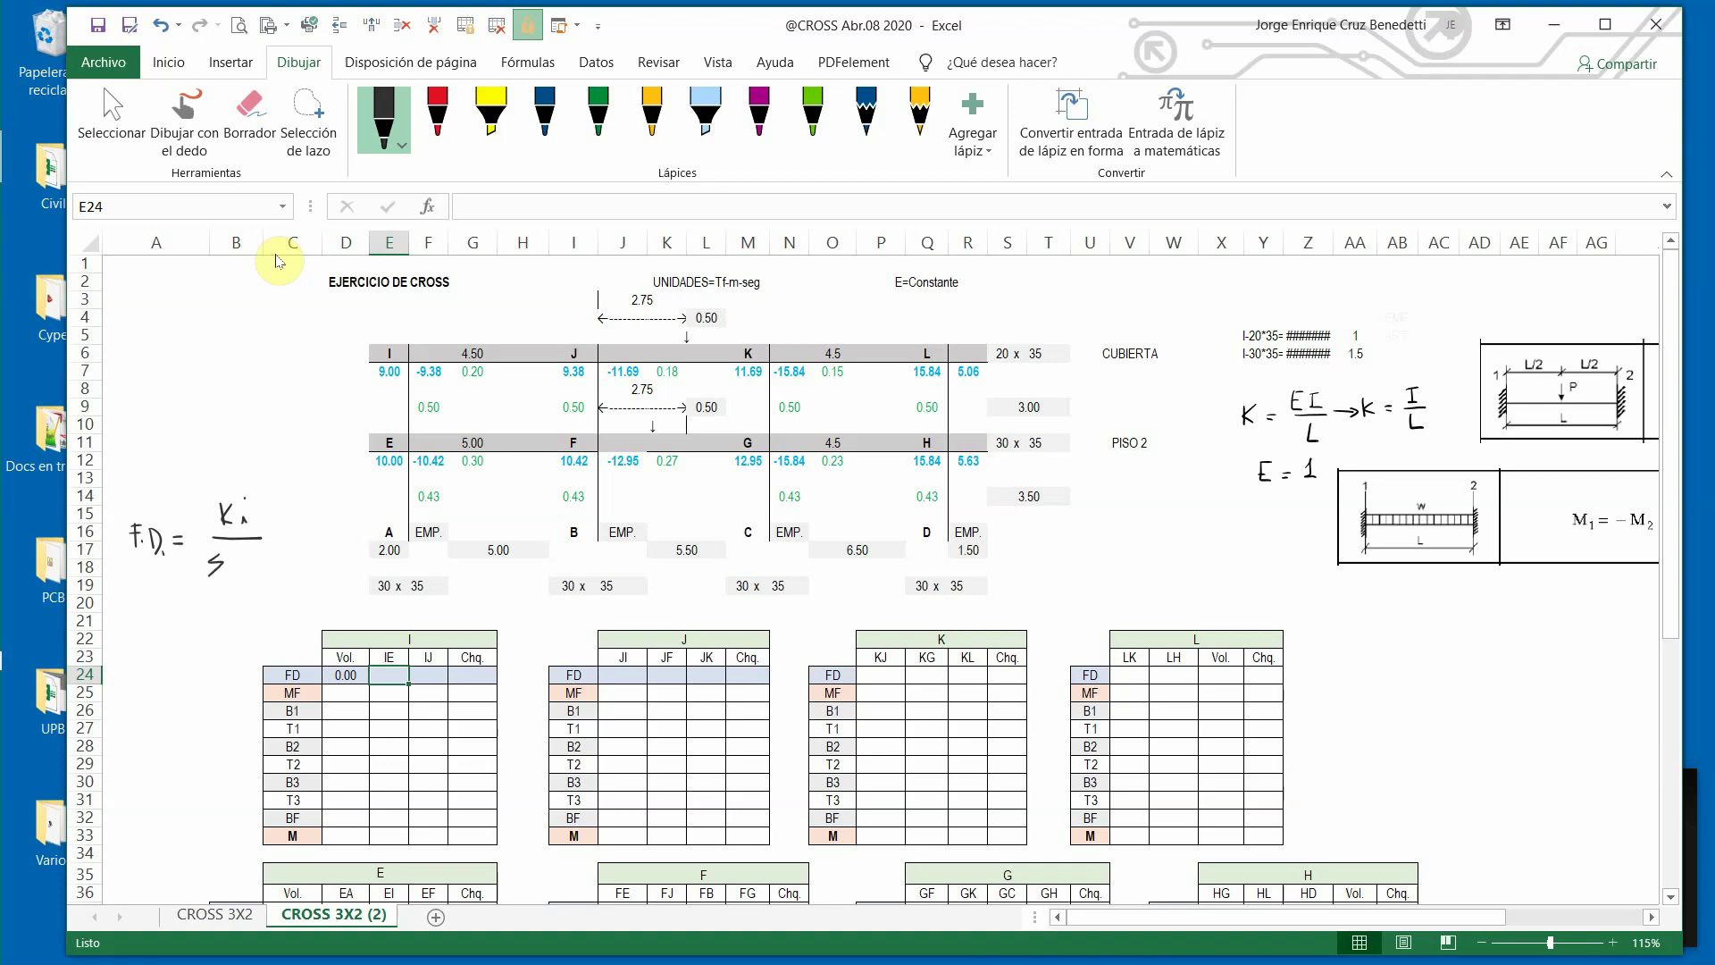
{"action": "left_click_drag", "start_coordinate": [253, 566], "coordinate": [259, 574]}
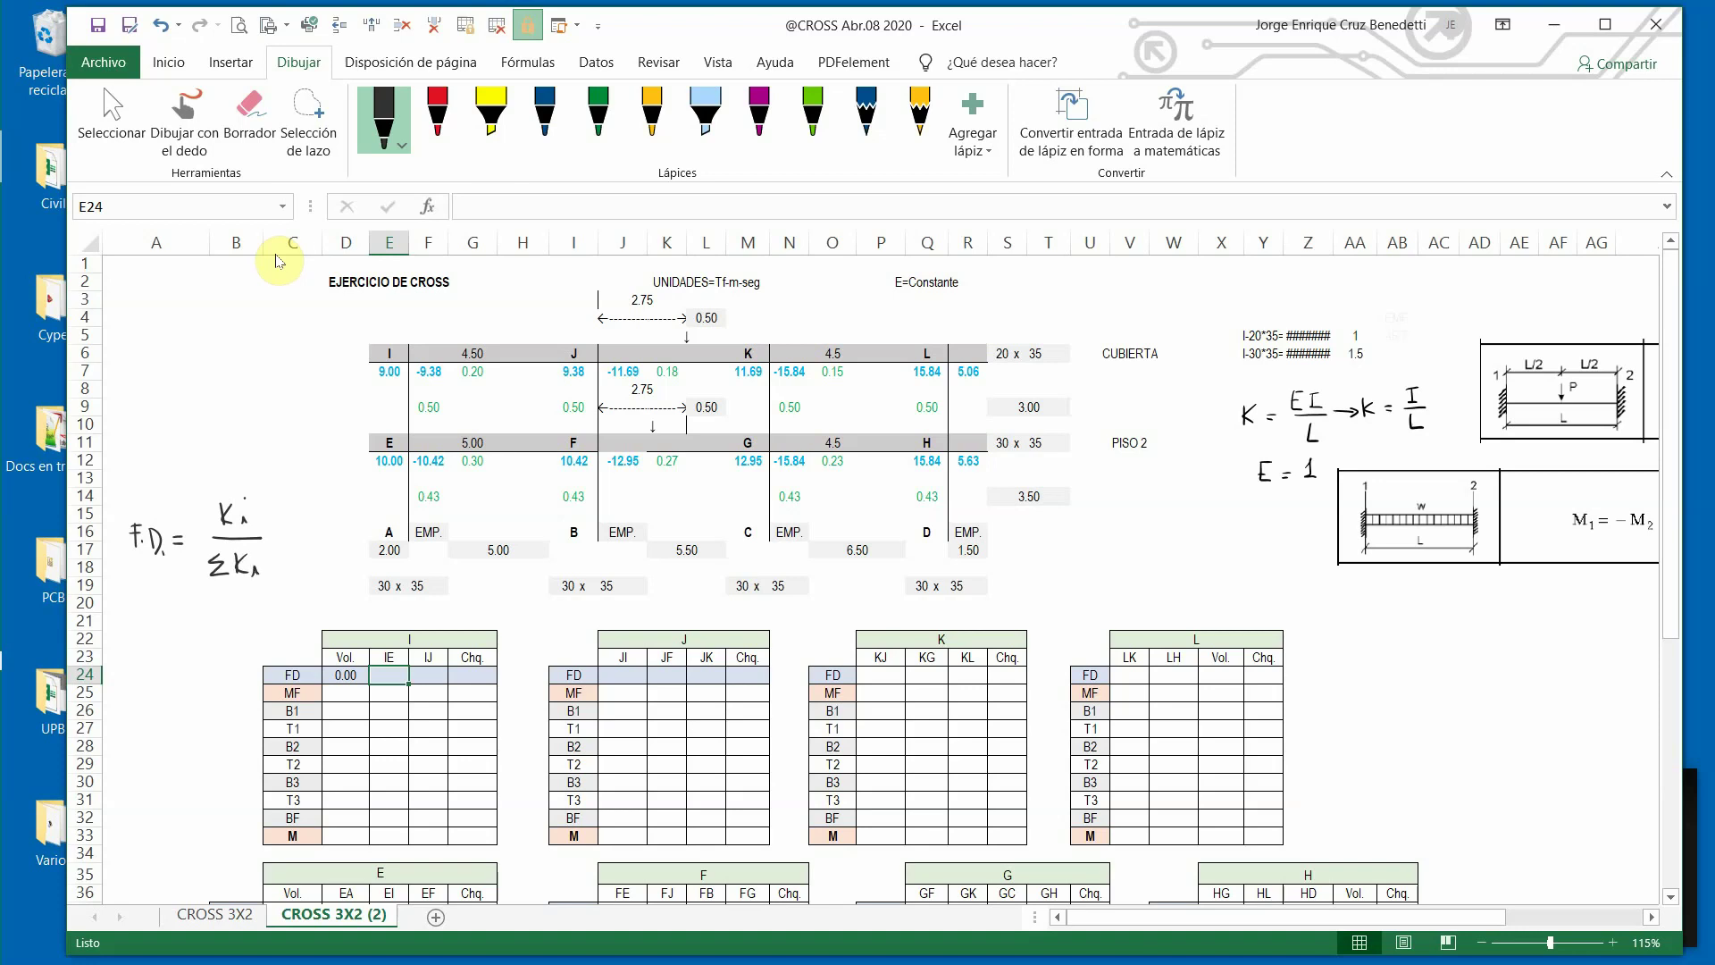
Enter the formula +G7/(G7+F9) as the IE distribution factor in cell E24 of the node I table.
{"action": "left_click", "coordinate": [483, 371]}
{"action": "left_click", "coordinate": [399, 674]}
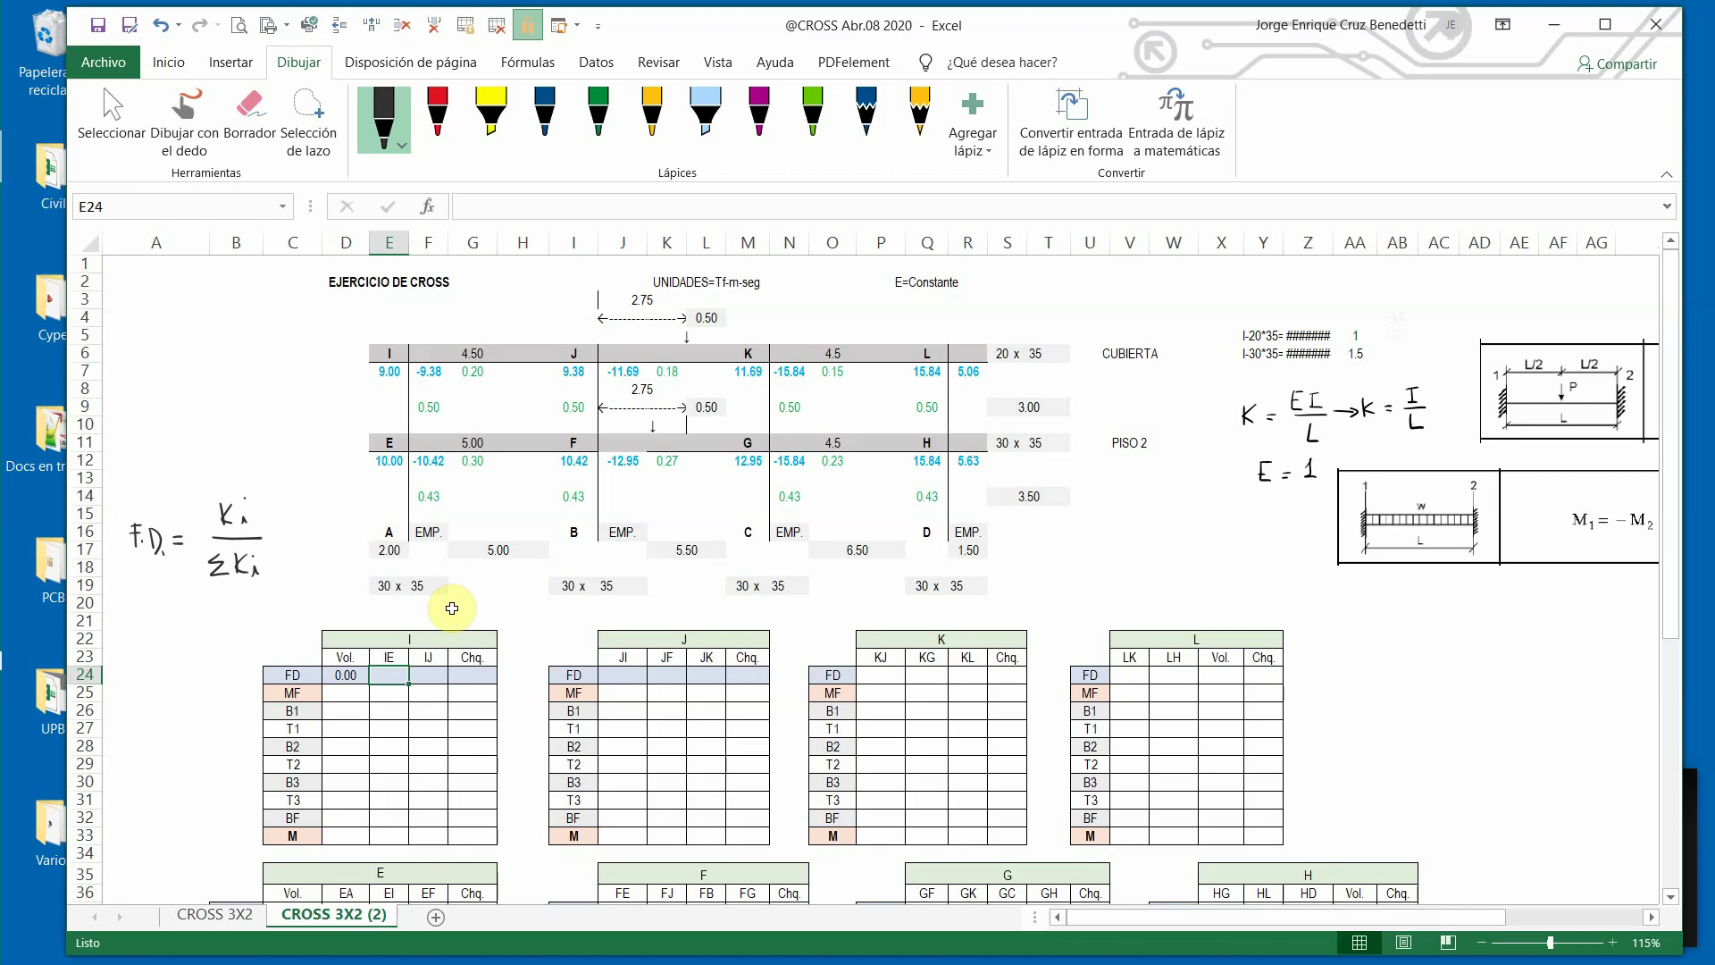
{"action": "type", "text": "+"}
{"action": "left_click", "coordinate": [474, 370]}
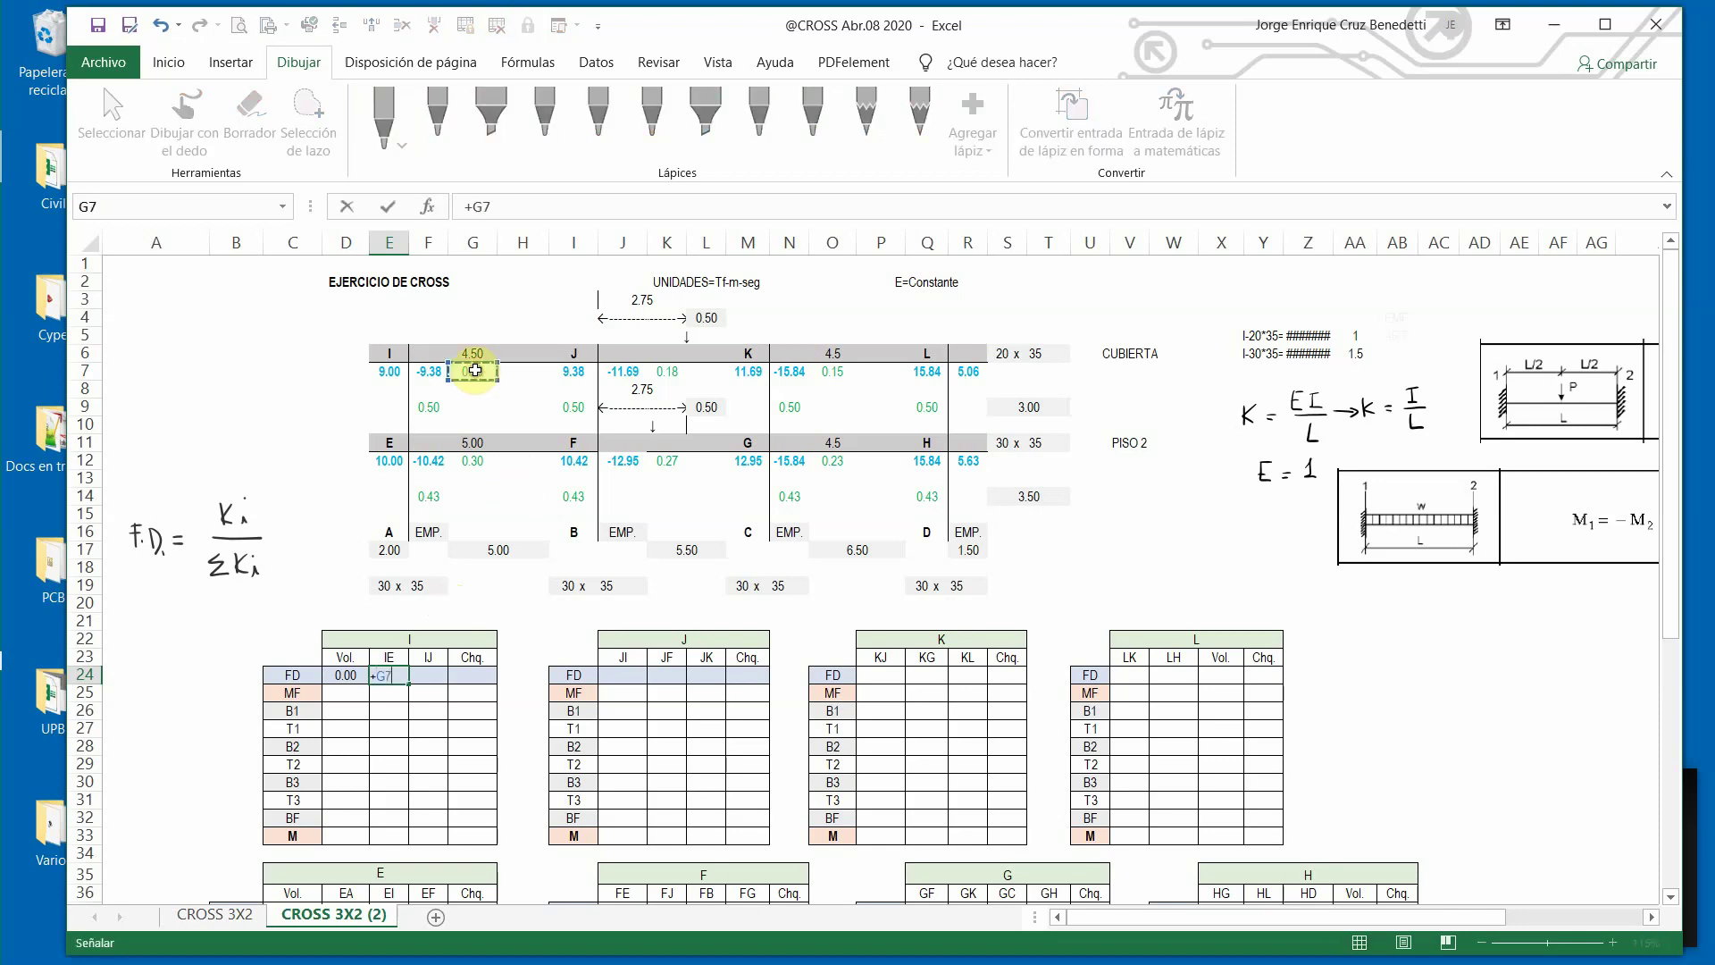
{"action": "type", "text": "/("}
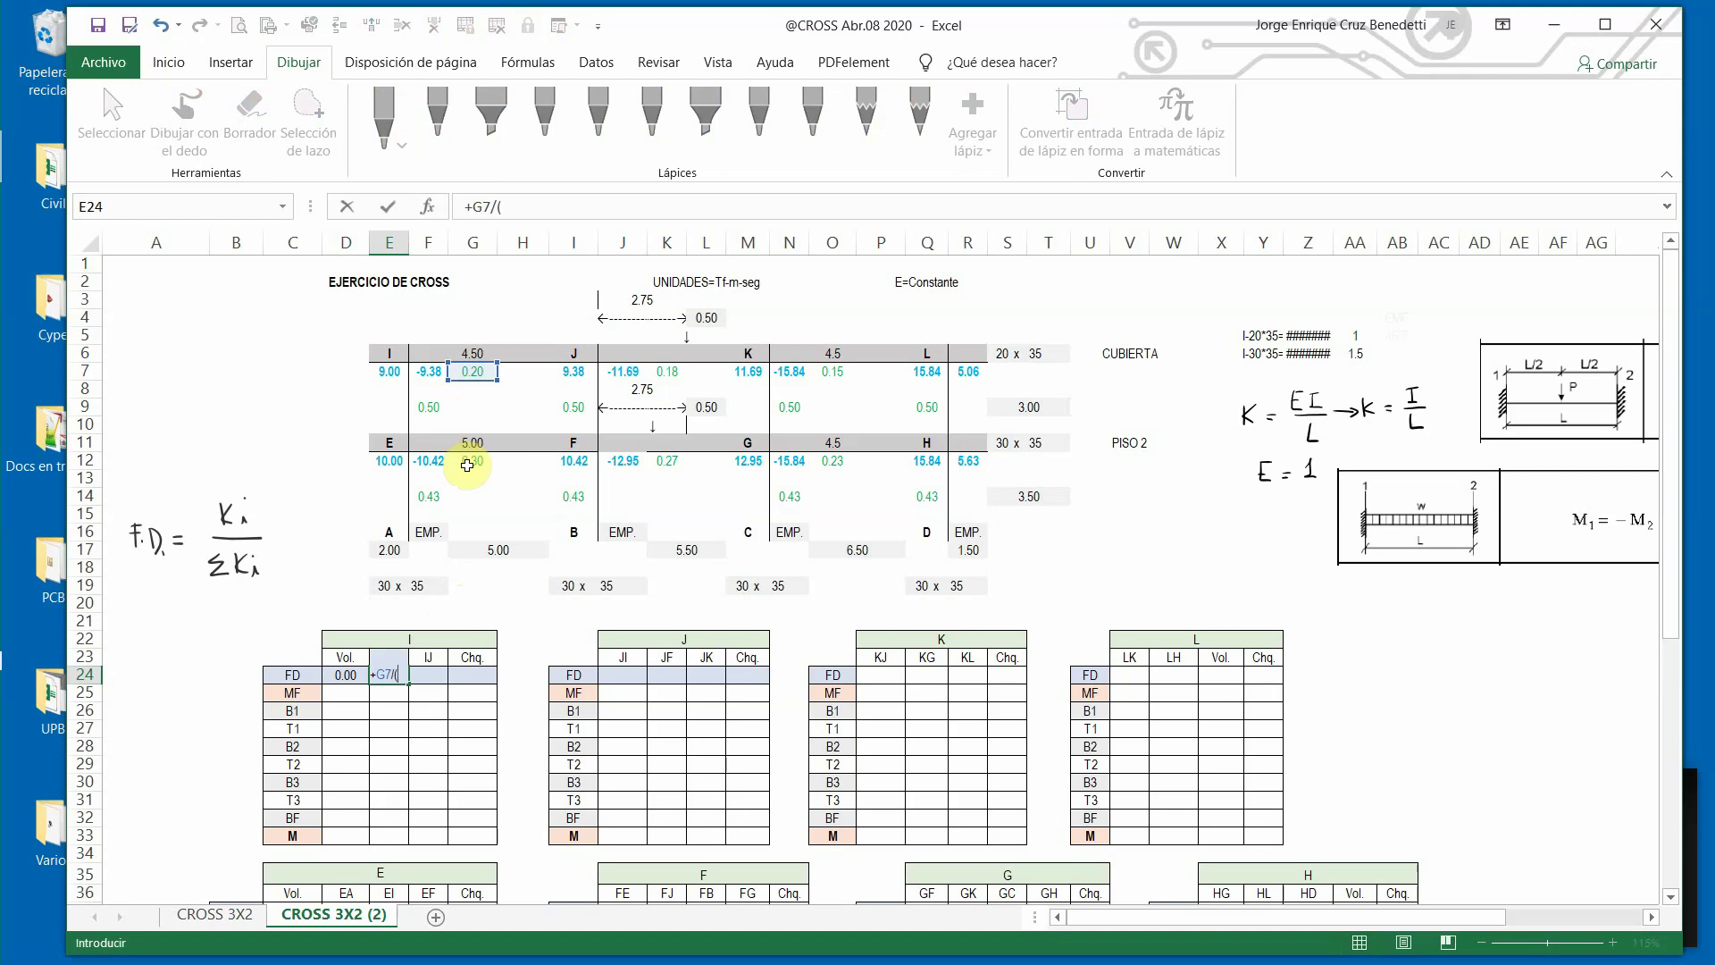
{"action": "left_click", "coordinate": [474, 370]}
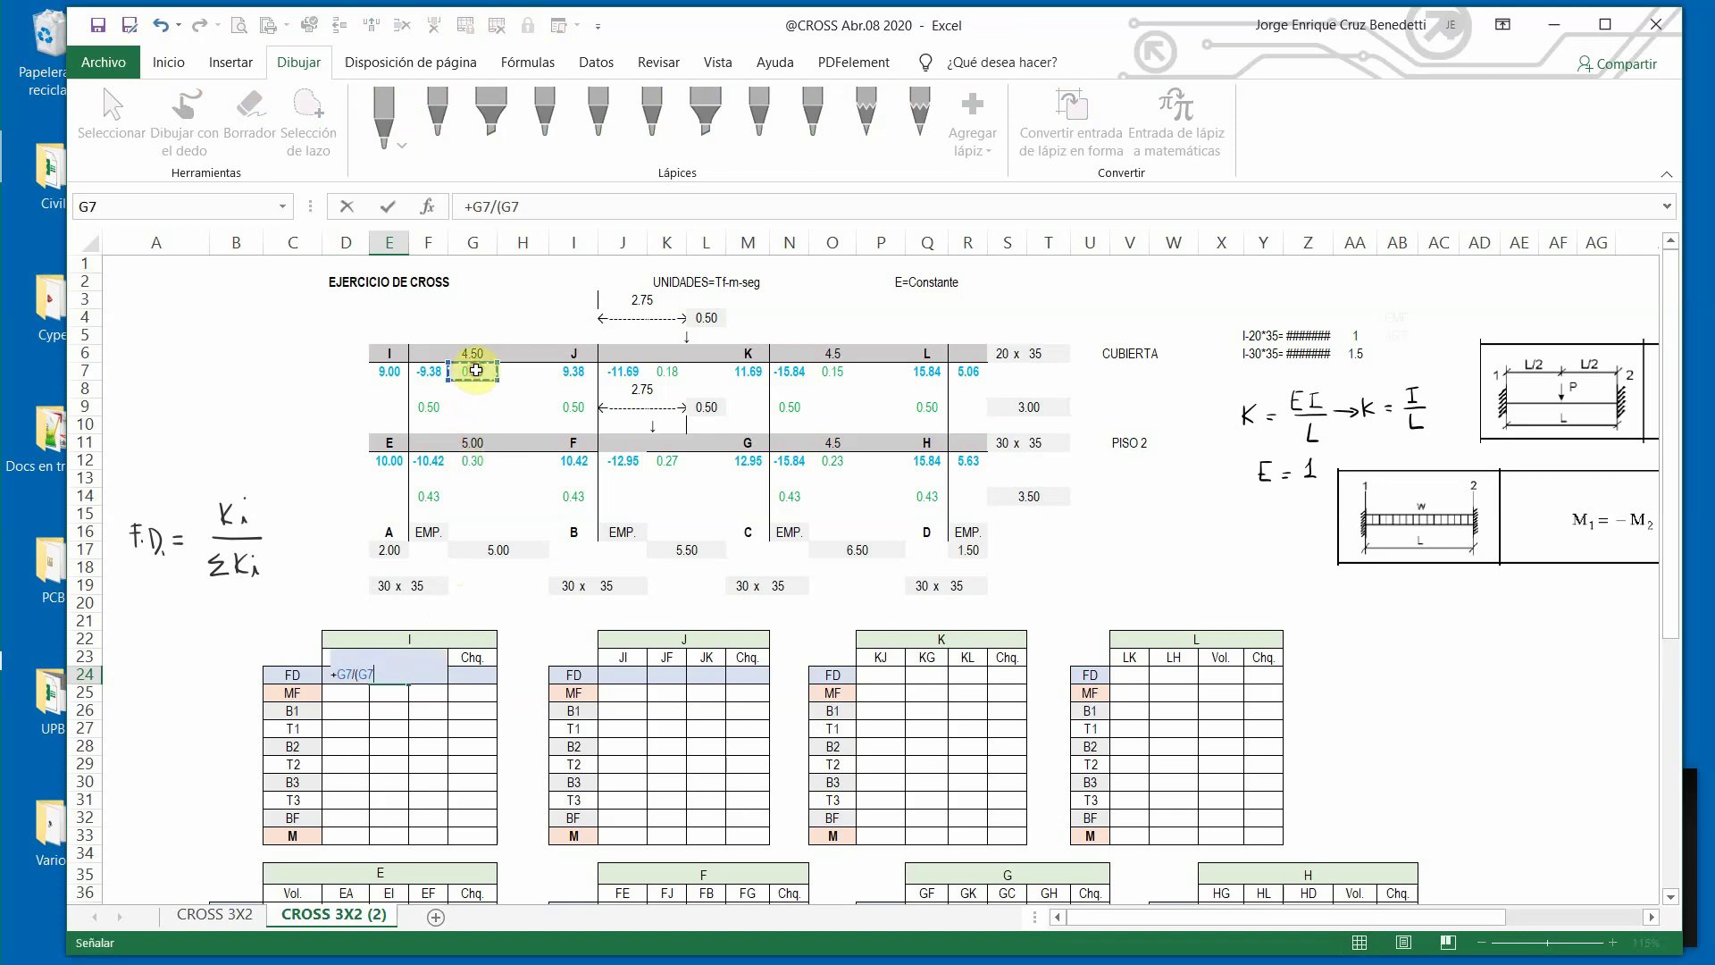
{"action": "type", "text": "+"}
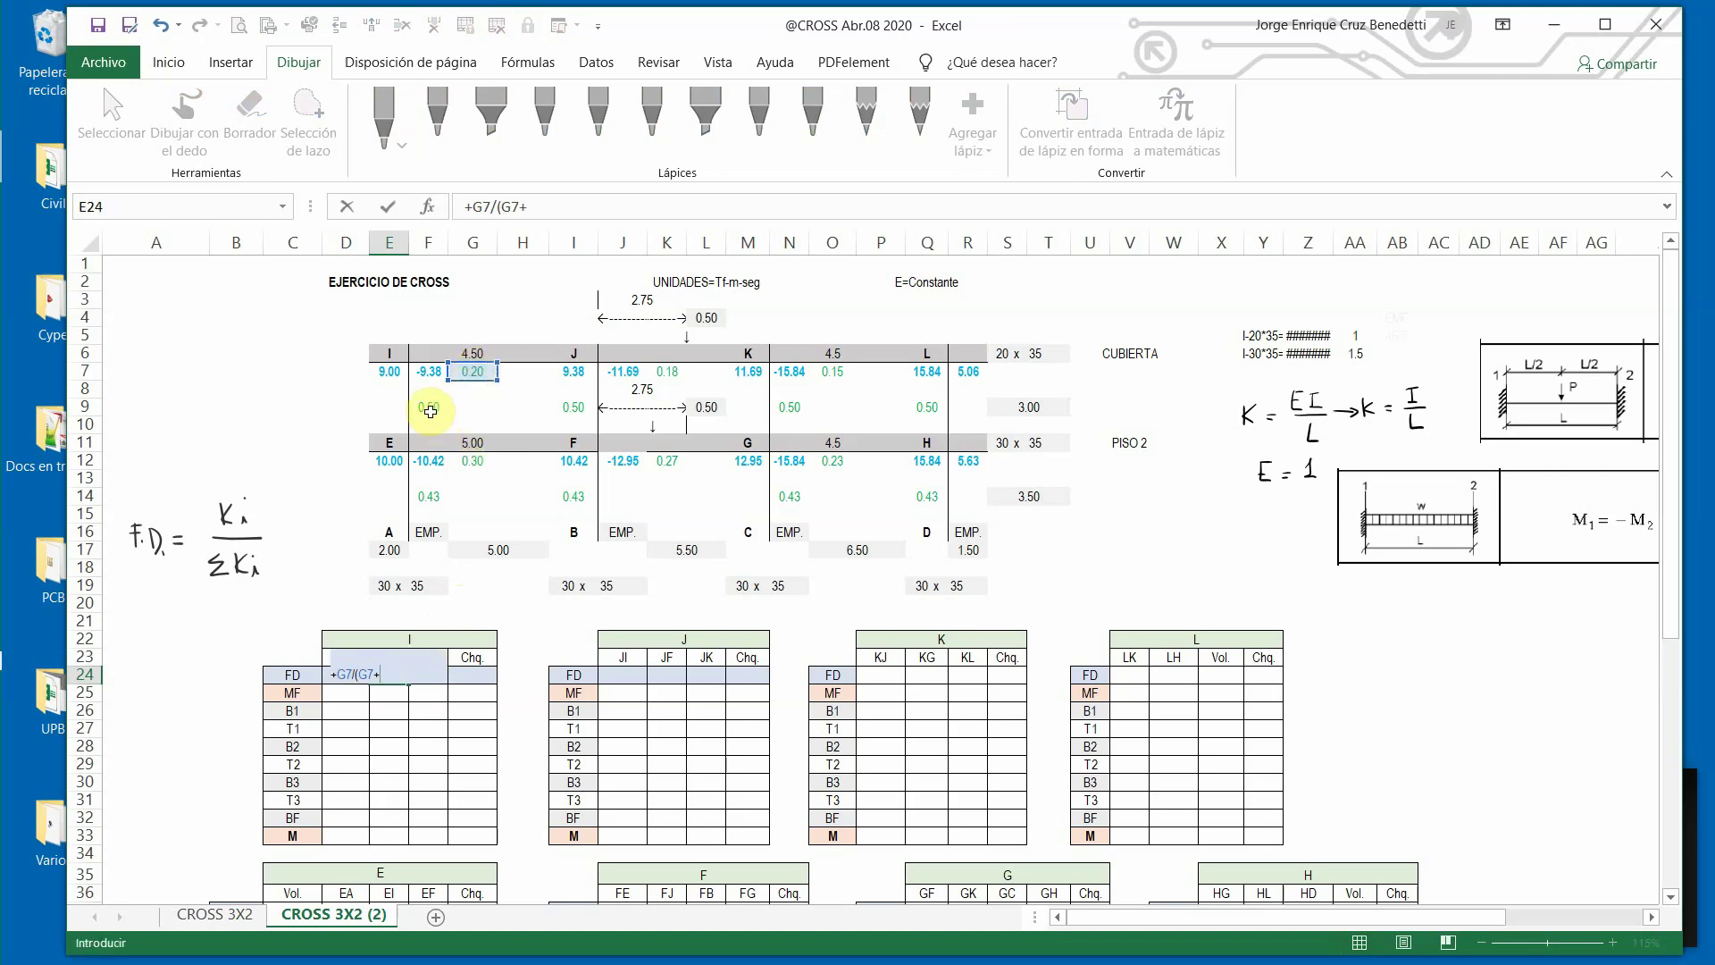
{"action": "left_click", "coordinate": [422, 409]}
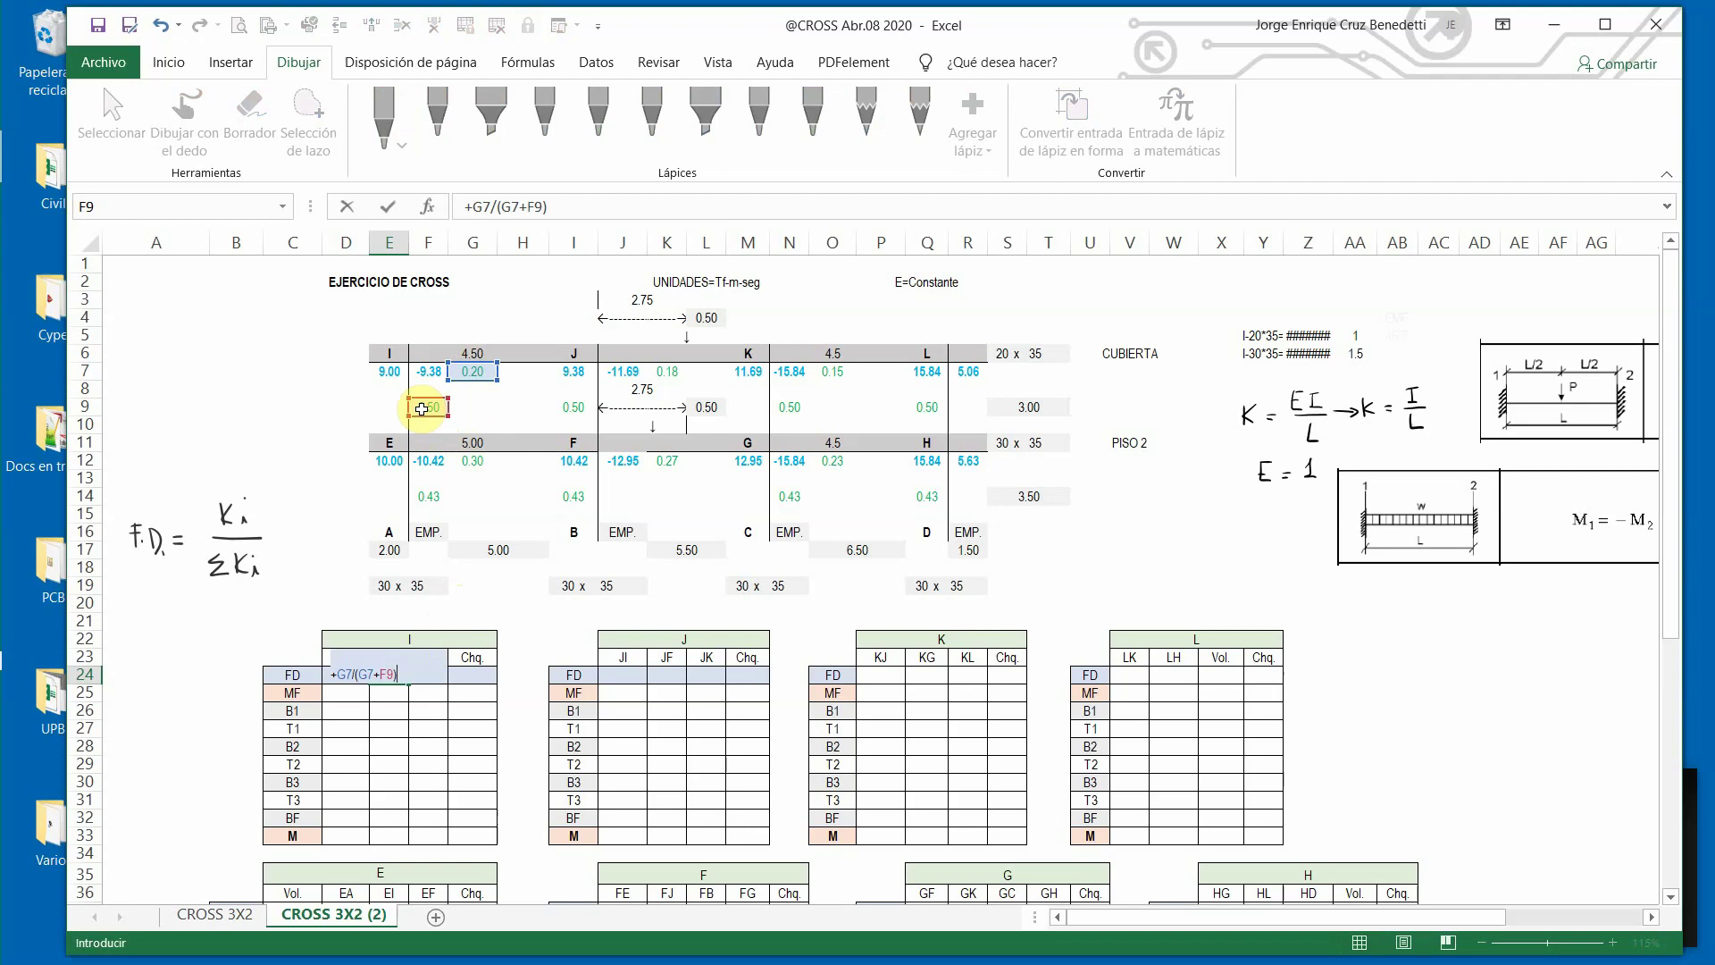
{"action": "key", "text": "Return"}
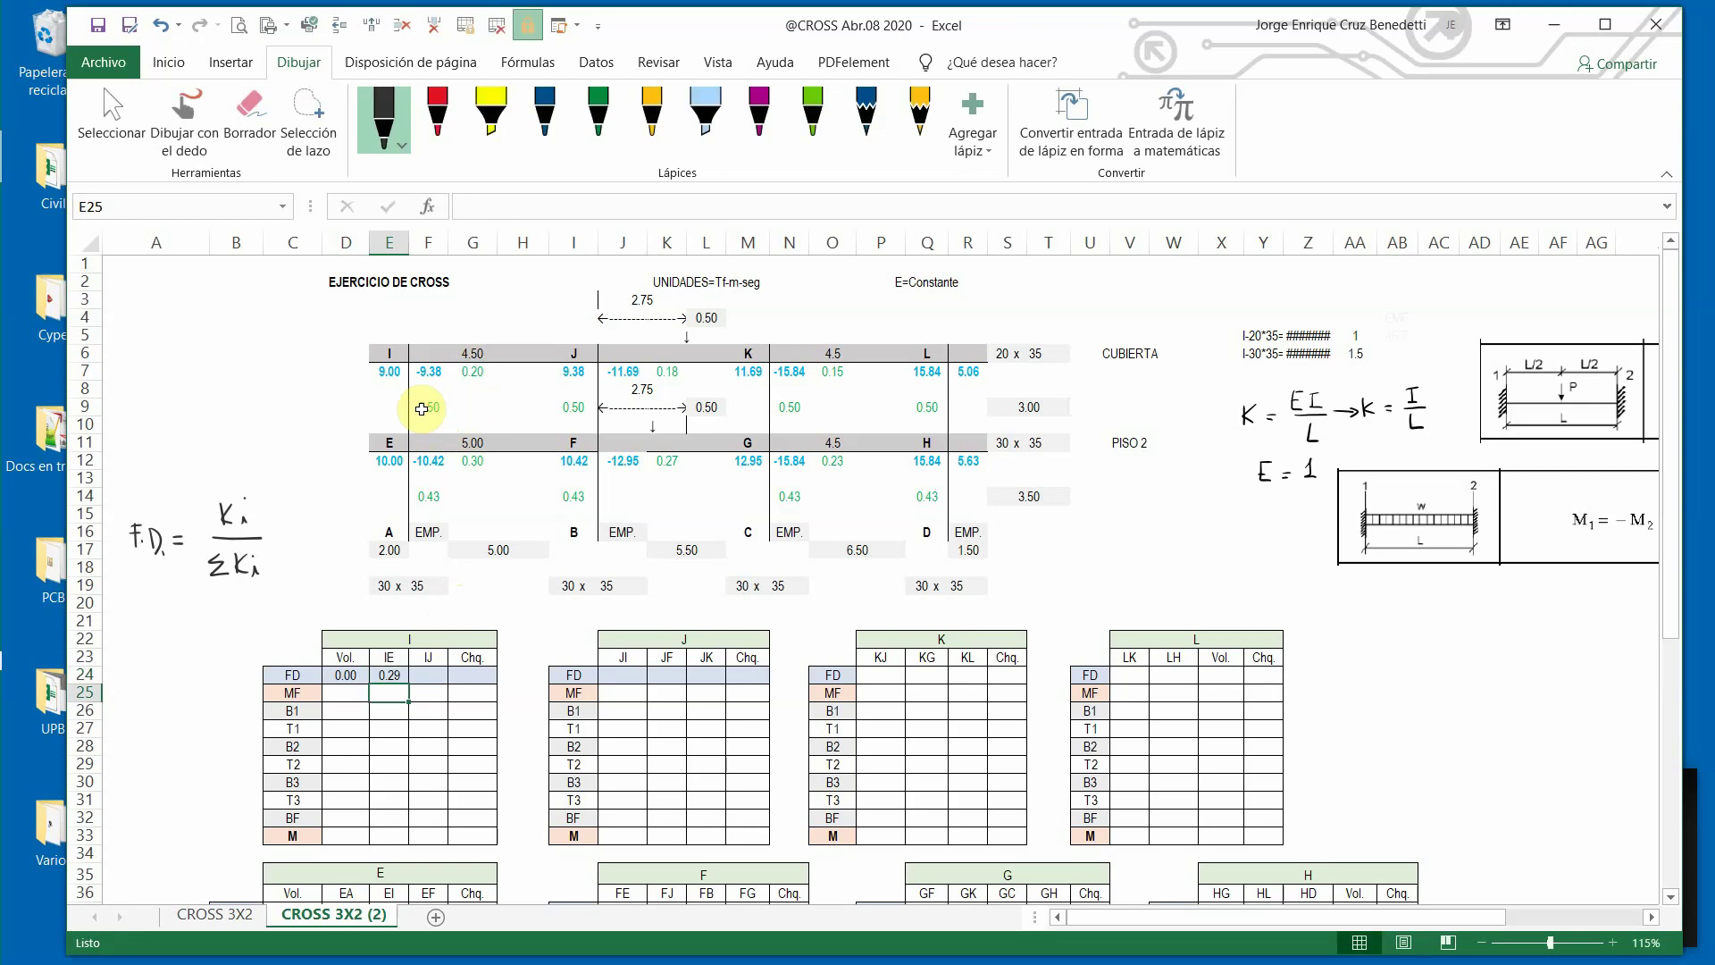
Try to obtain the IJ factor by copying the E24 formula into F24 and redirecting its numerator to F9.
{"action": "left_click", "coordinate": [388, 675]}
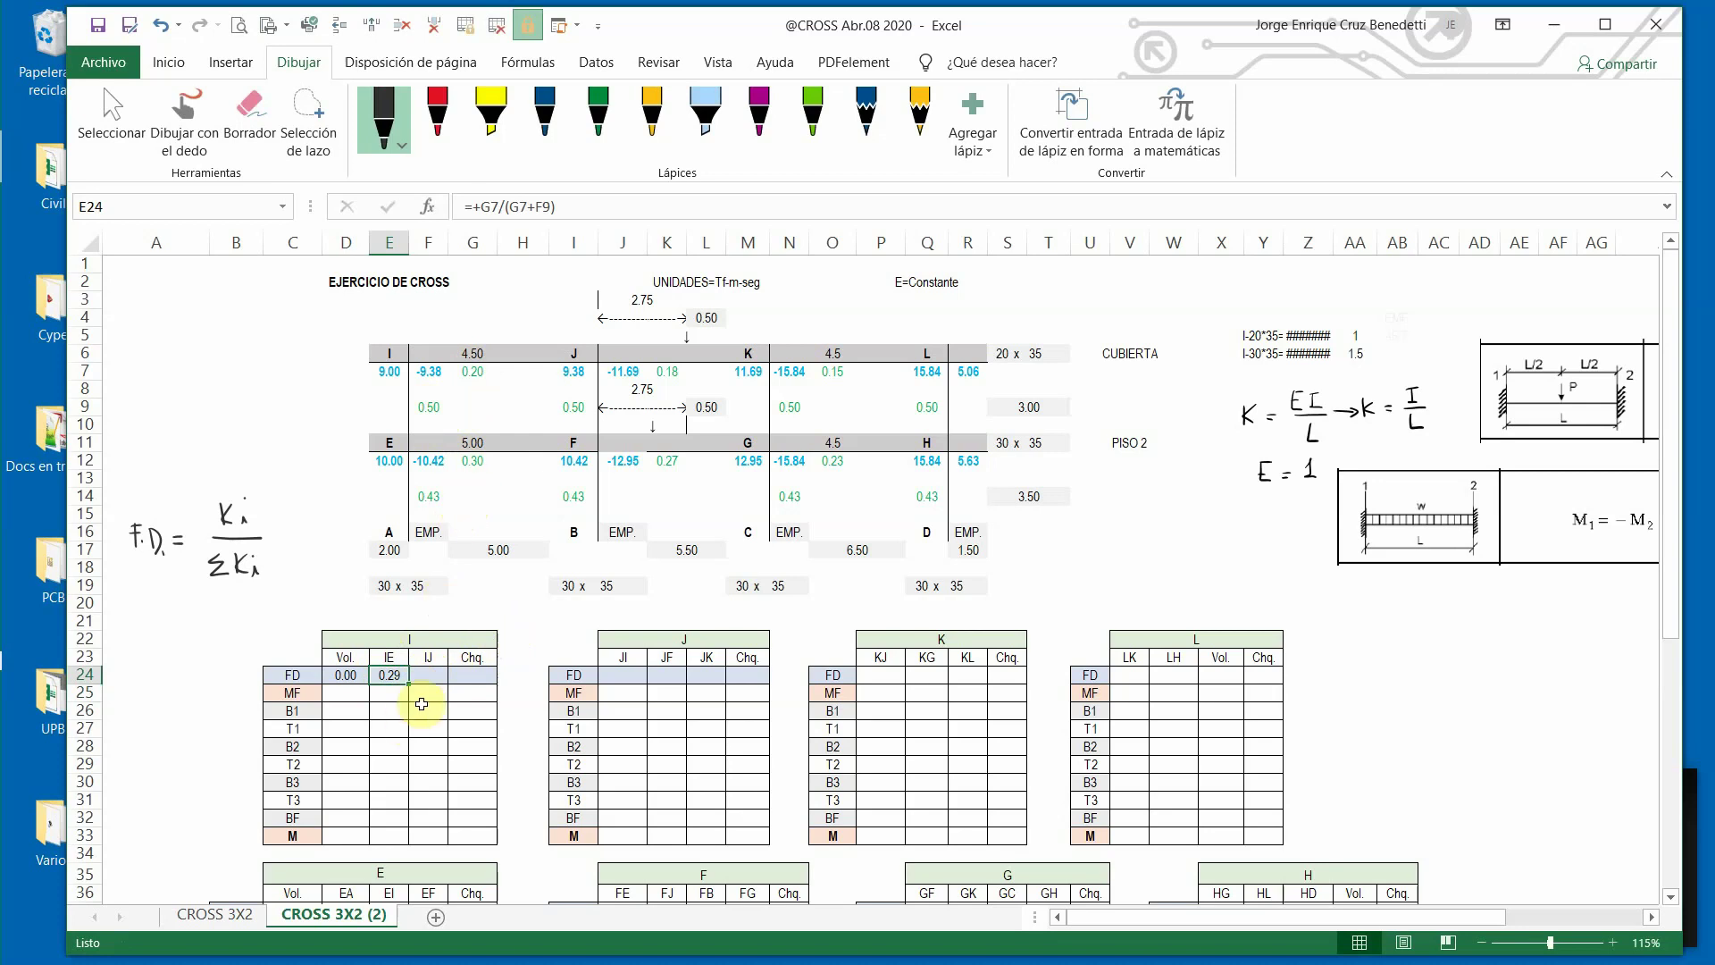
{"action": "key", "text": "ctrl+c"}
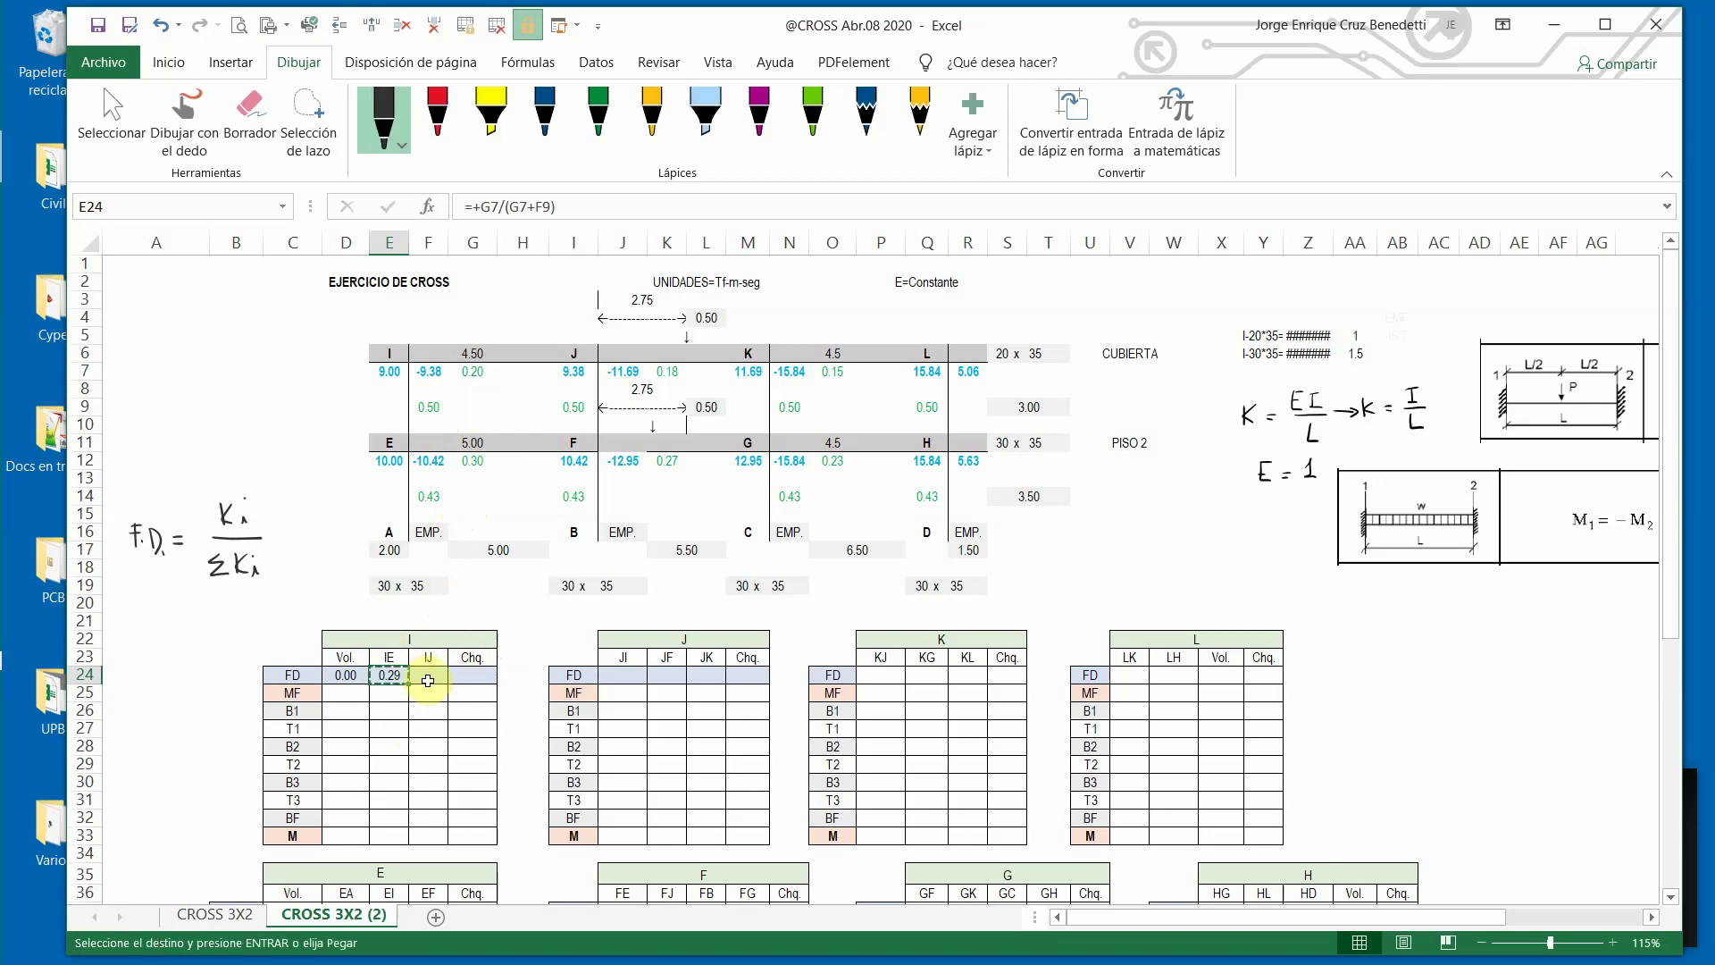
{"action": "left_click", "coordinate": [430, 676]}
{"action": "key", "text": "ctrl+v"}
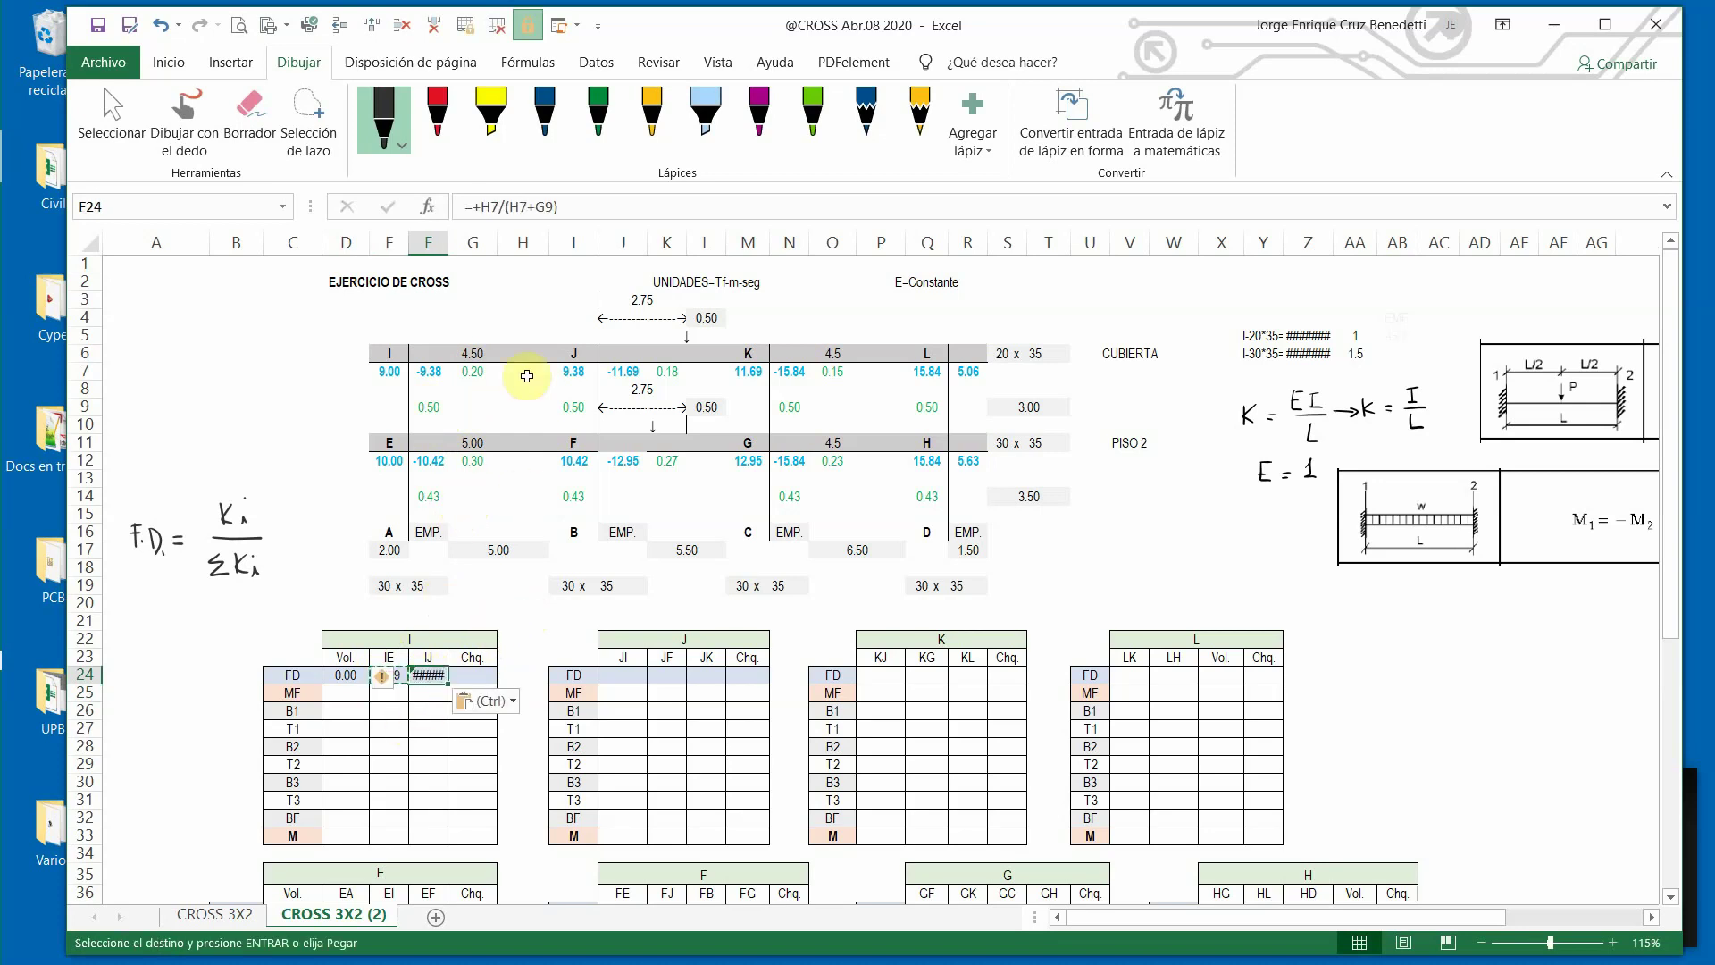
{"action": "left_click", "coordinate": [511, 207]}
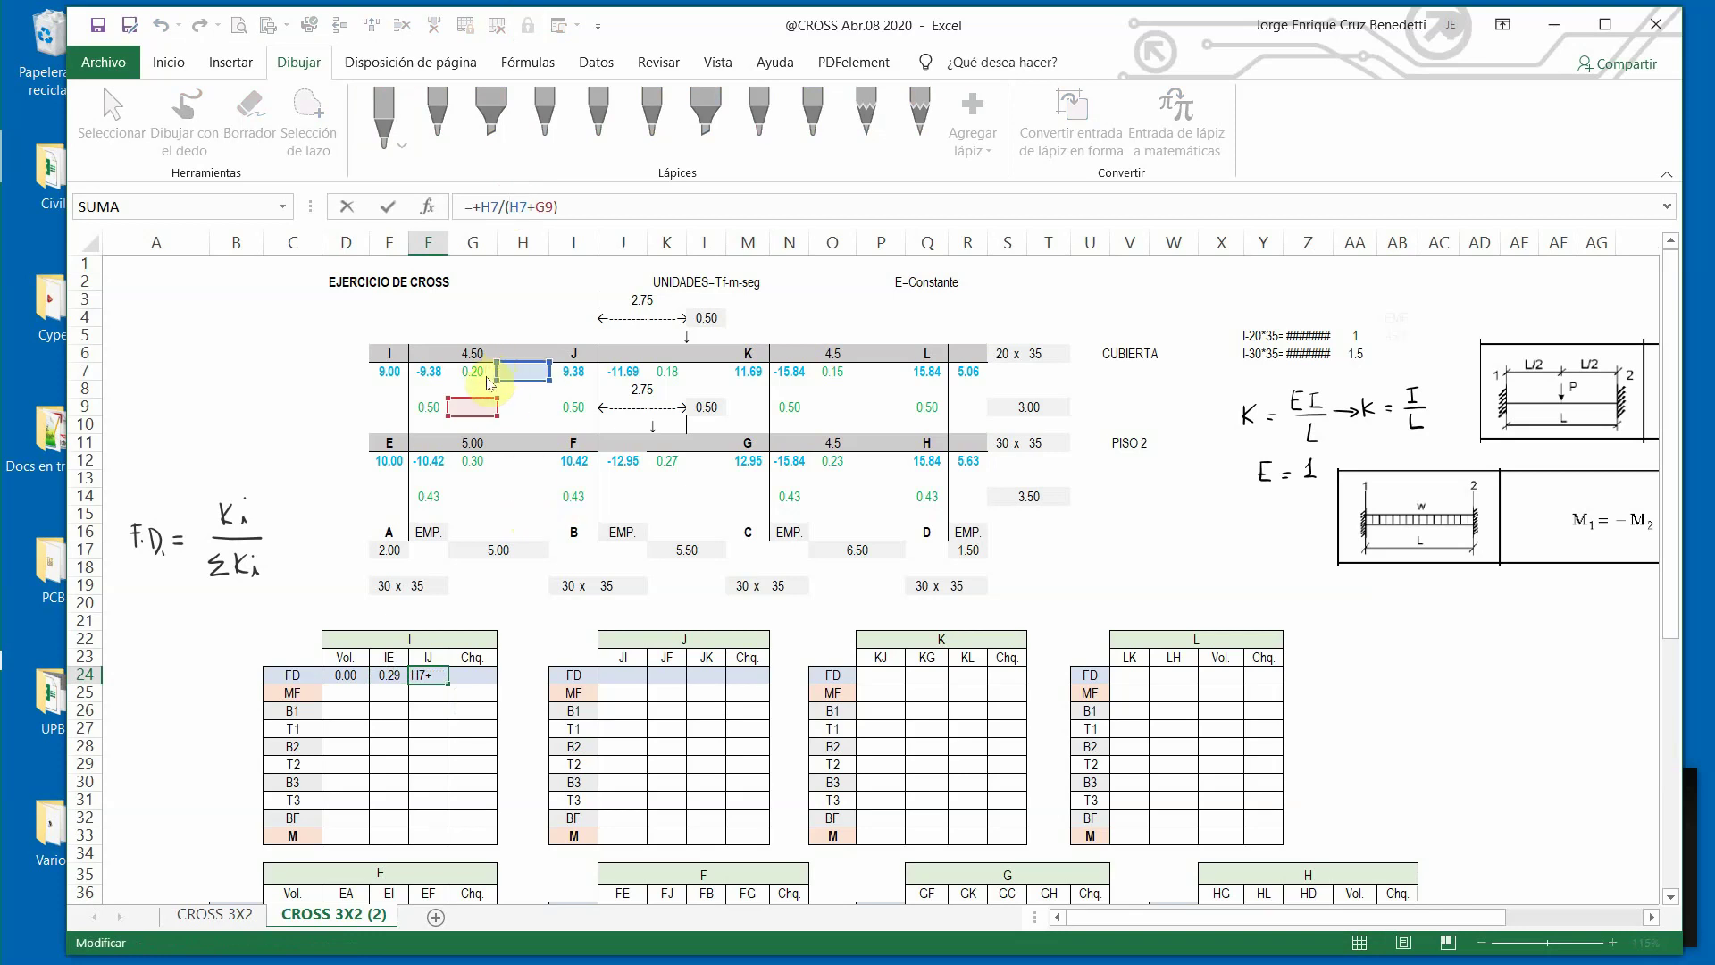
{"action": "left_click_drag", "start_coordinate": [498, 375], "coordinate": [435, 407]}
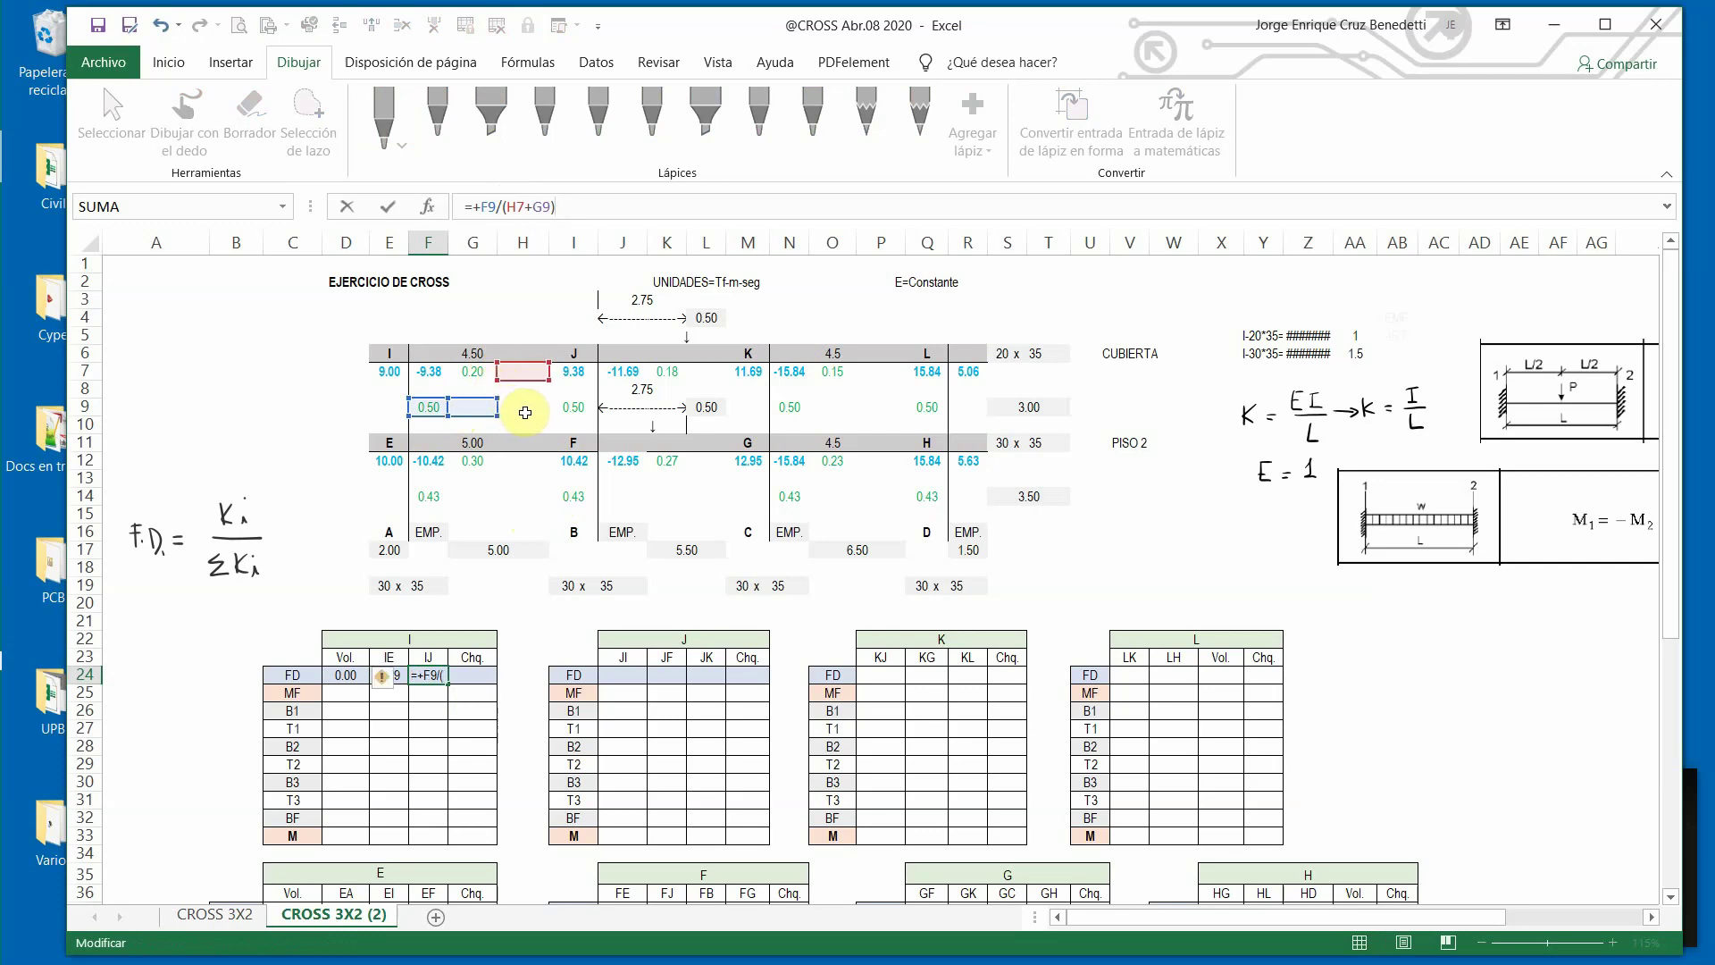
{"action": "left_click", "coordinate": [524, 371]}
{"action": "key", "text": "Return"}
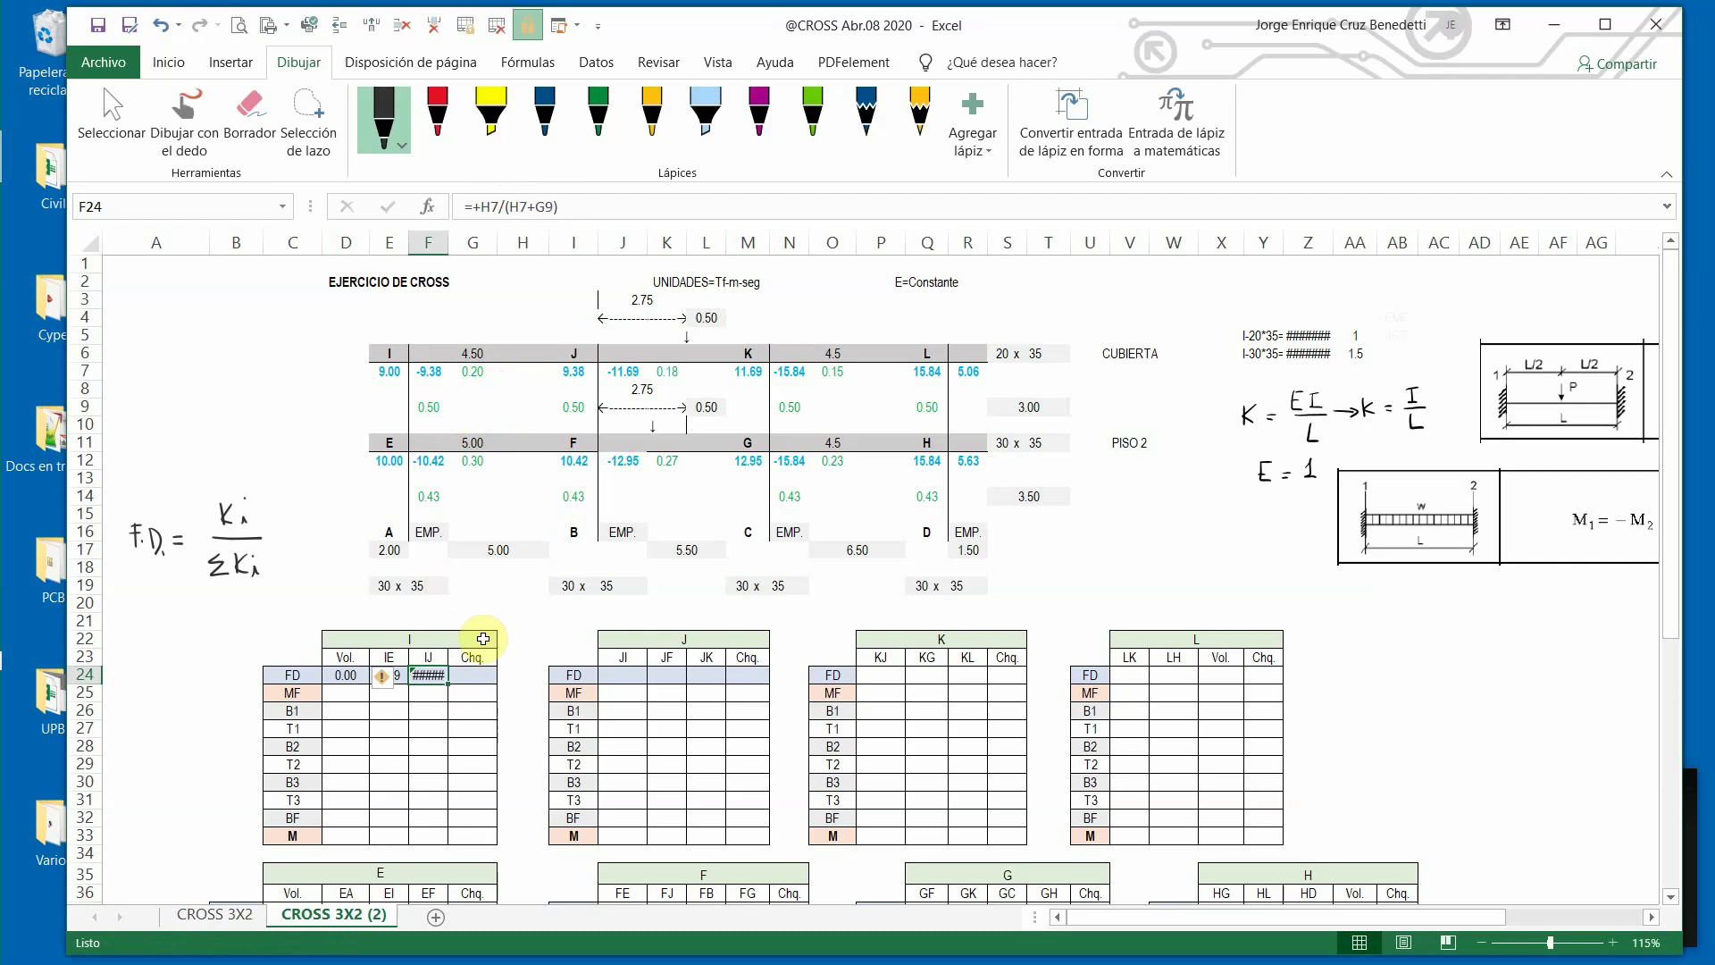
Enter the formula +F9/(F9+G7) as the IJ distribution factor in cell F24 of the node I table.
{"action": "key", "text": "Left"}
{"action": "type", "text": "+"}
{"action": "left_click", "coordinate": [430, 408]}
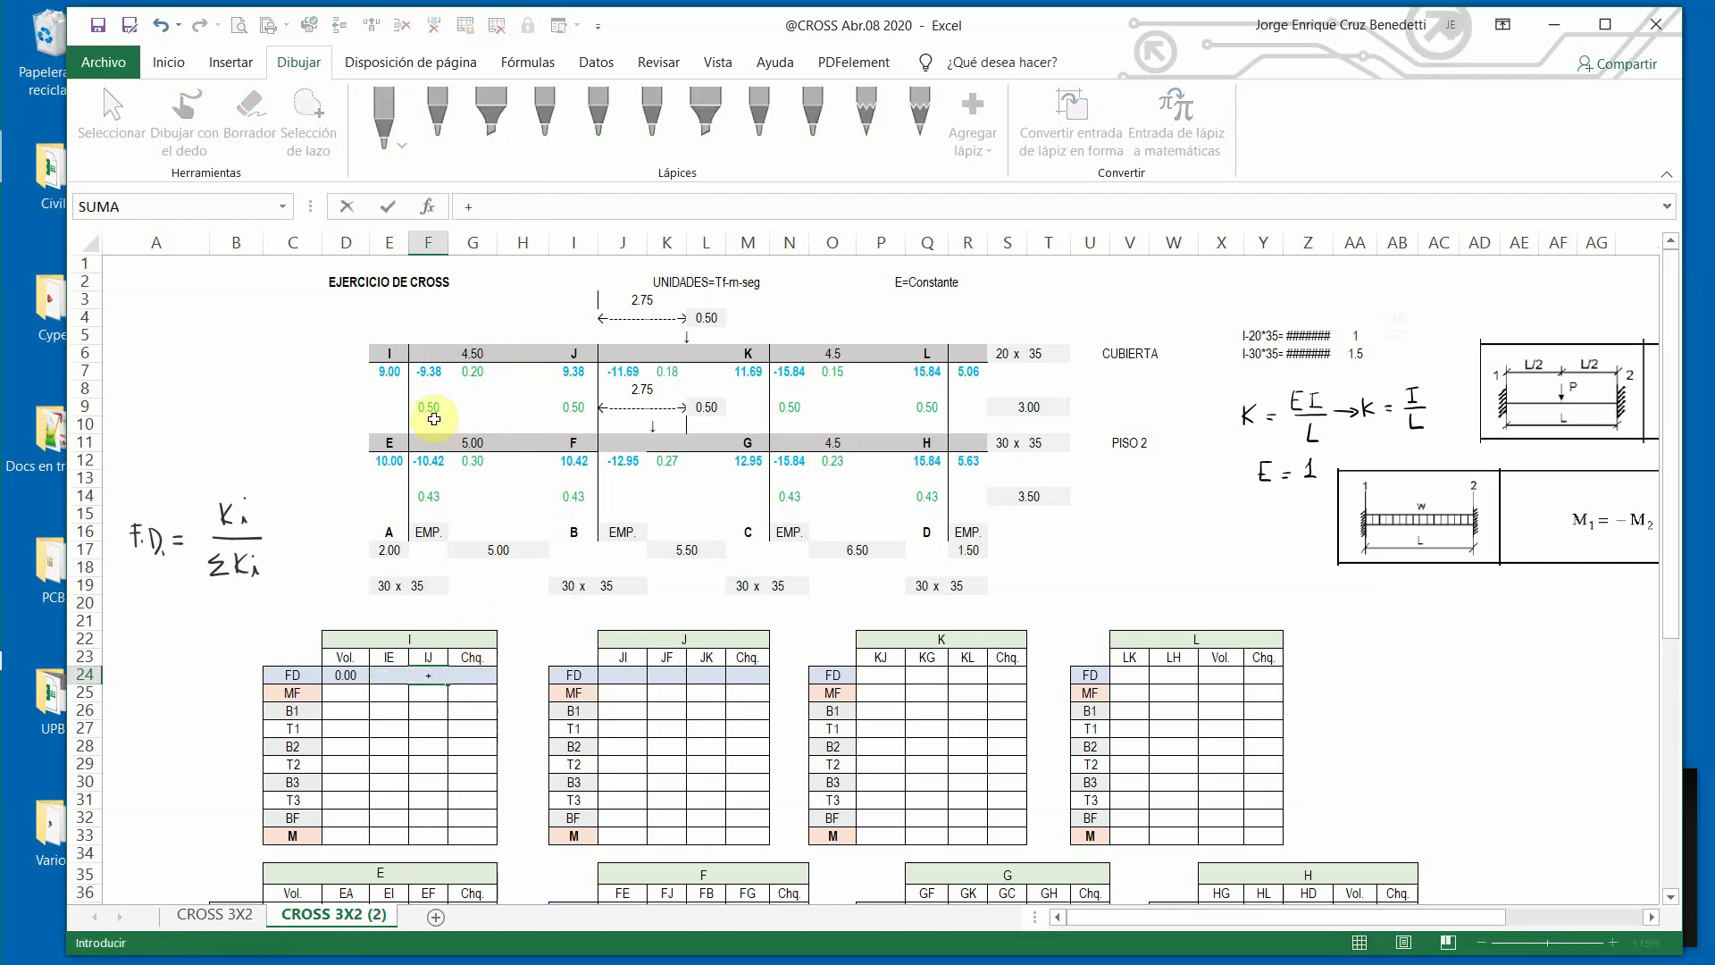
{"action": "type", "text": "/"}
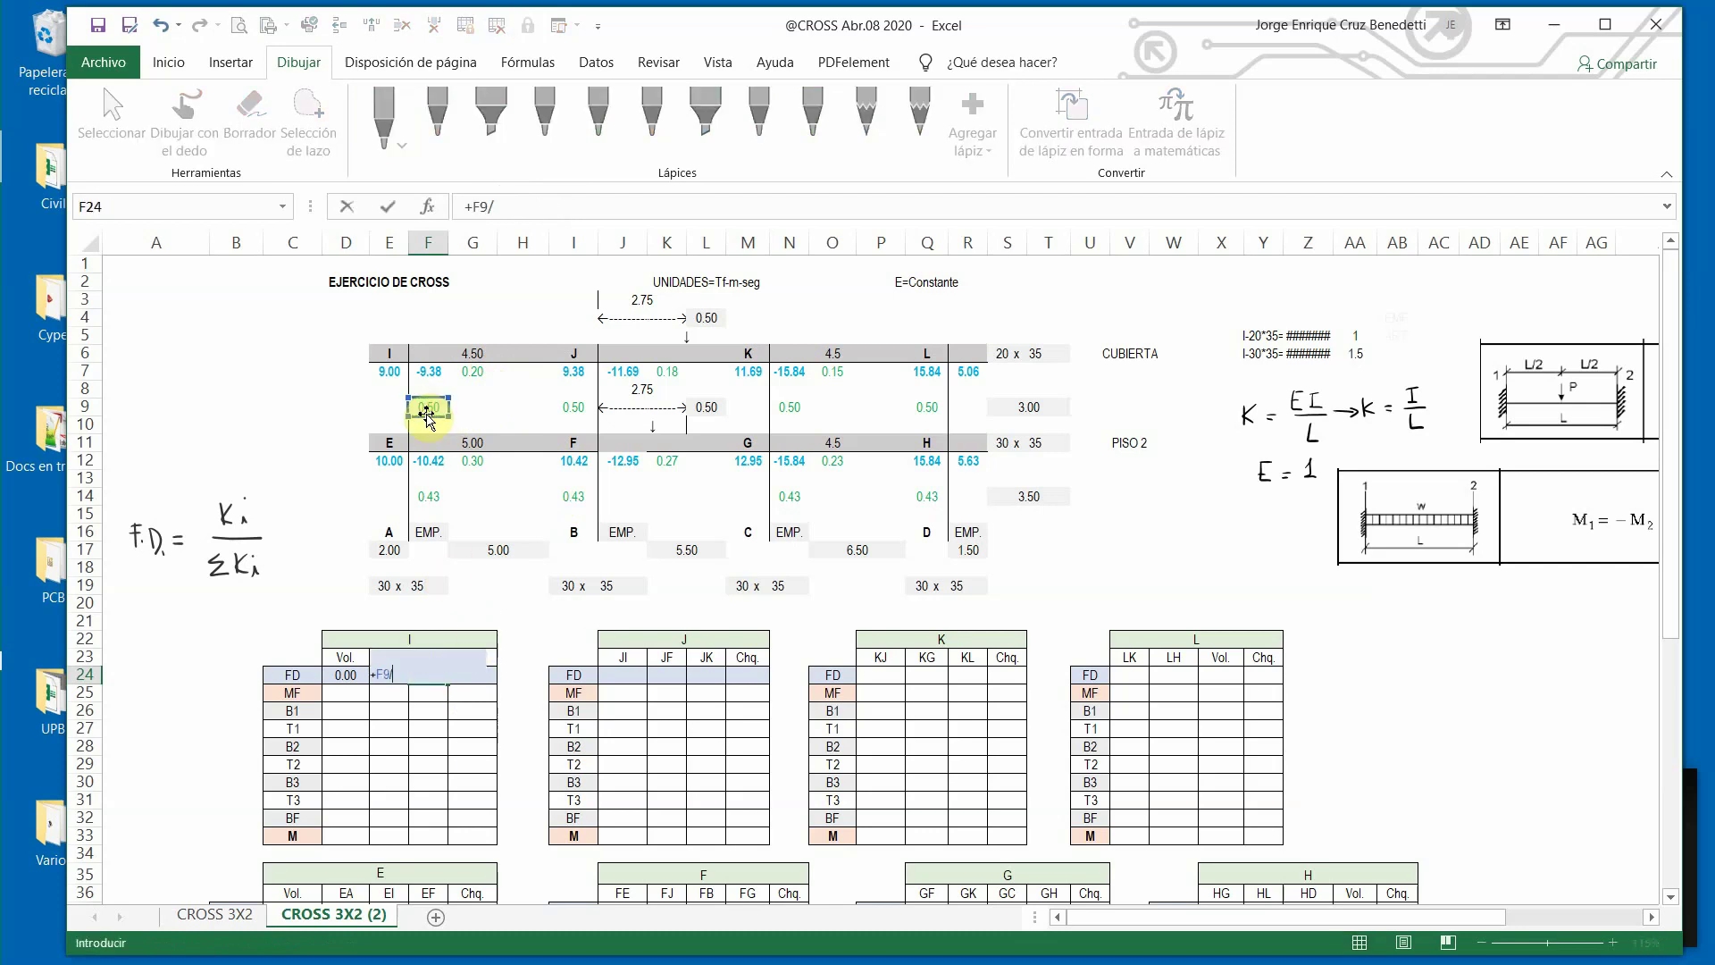
{"action": "type", "text": "("}
{"action": "left_click", "coordinate": [428, 409]}
{"action": "type", "text": "+"}
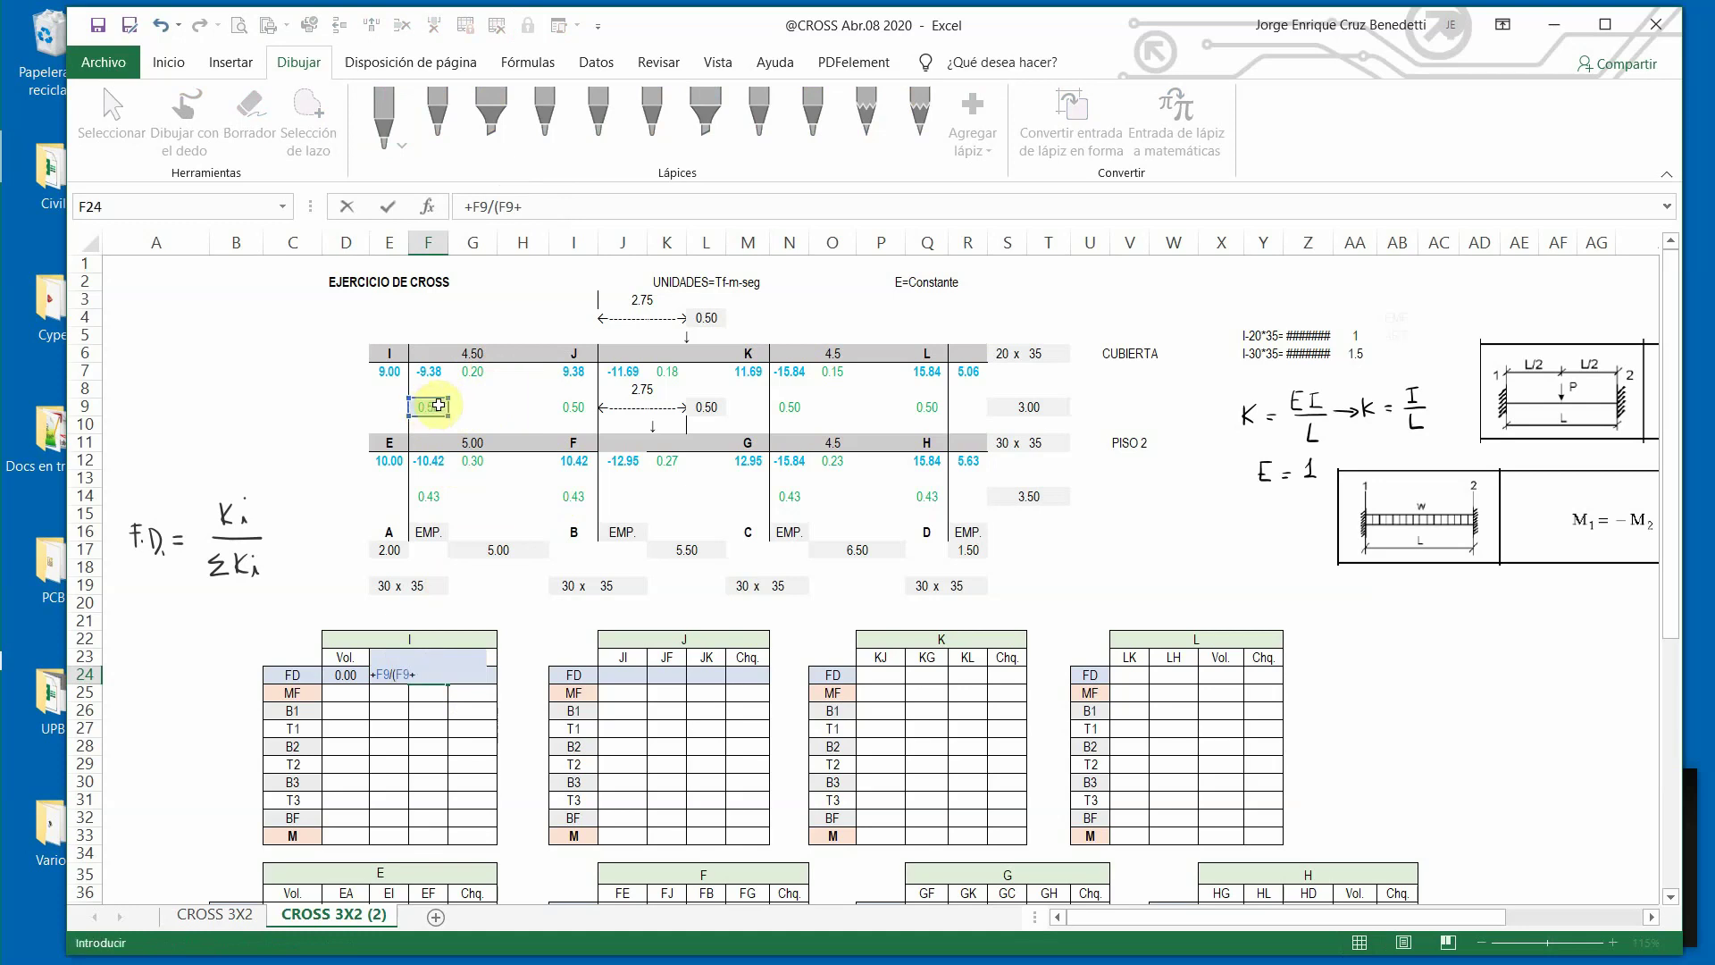
{"action": "left_click", "coordinate": [473, 372]}
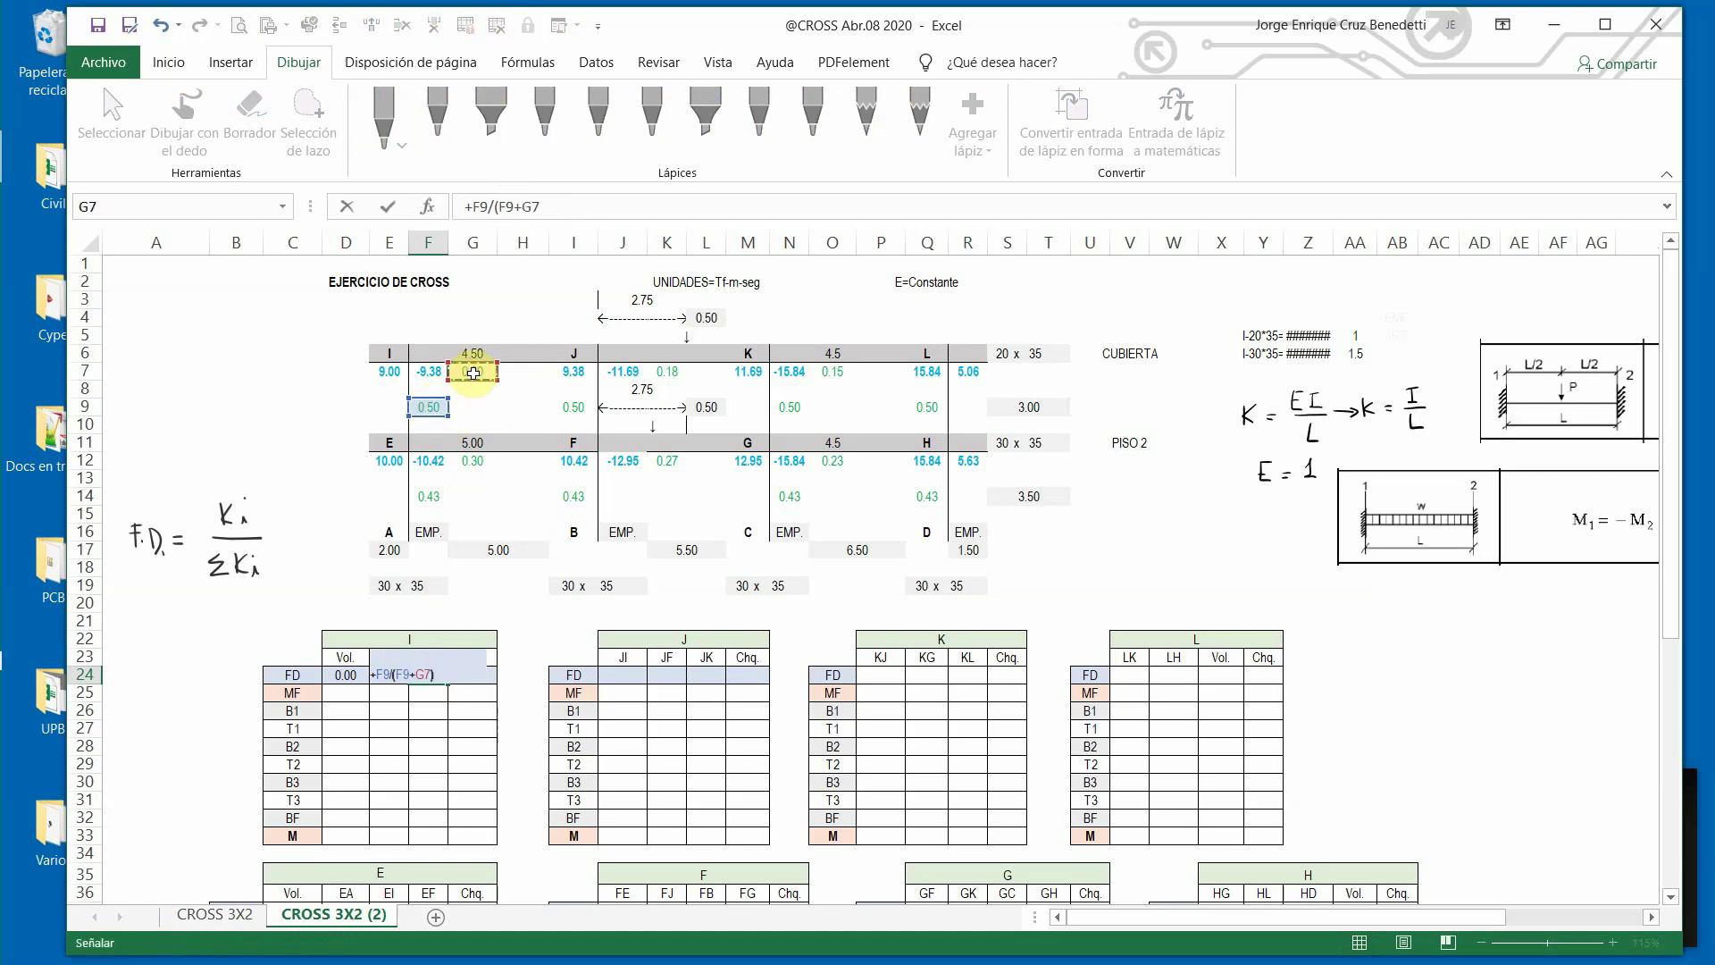
{"action": "key", "text": "Return"}
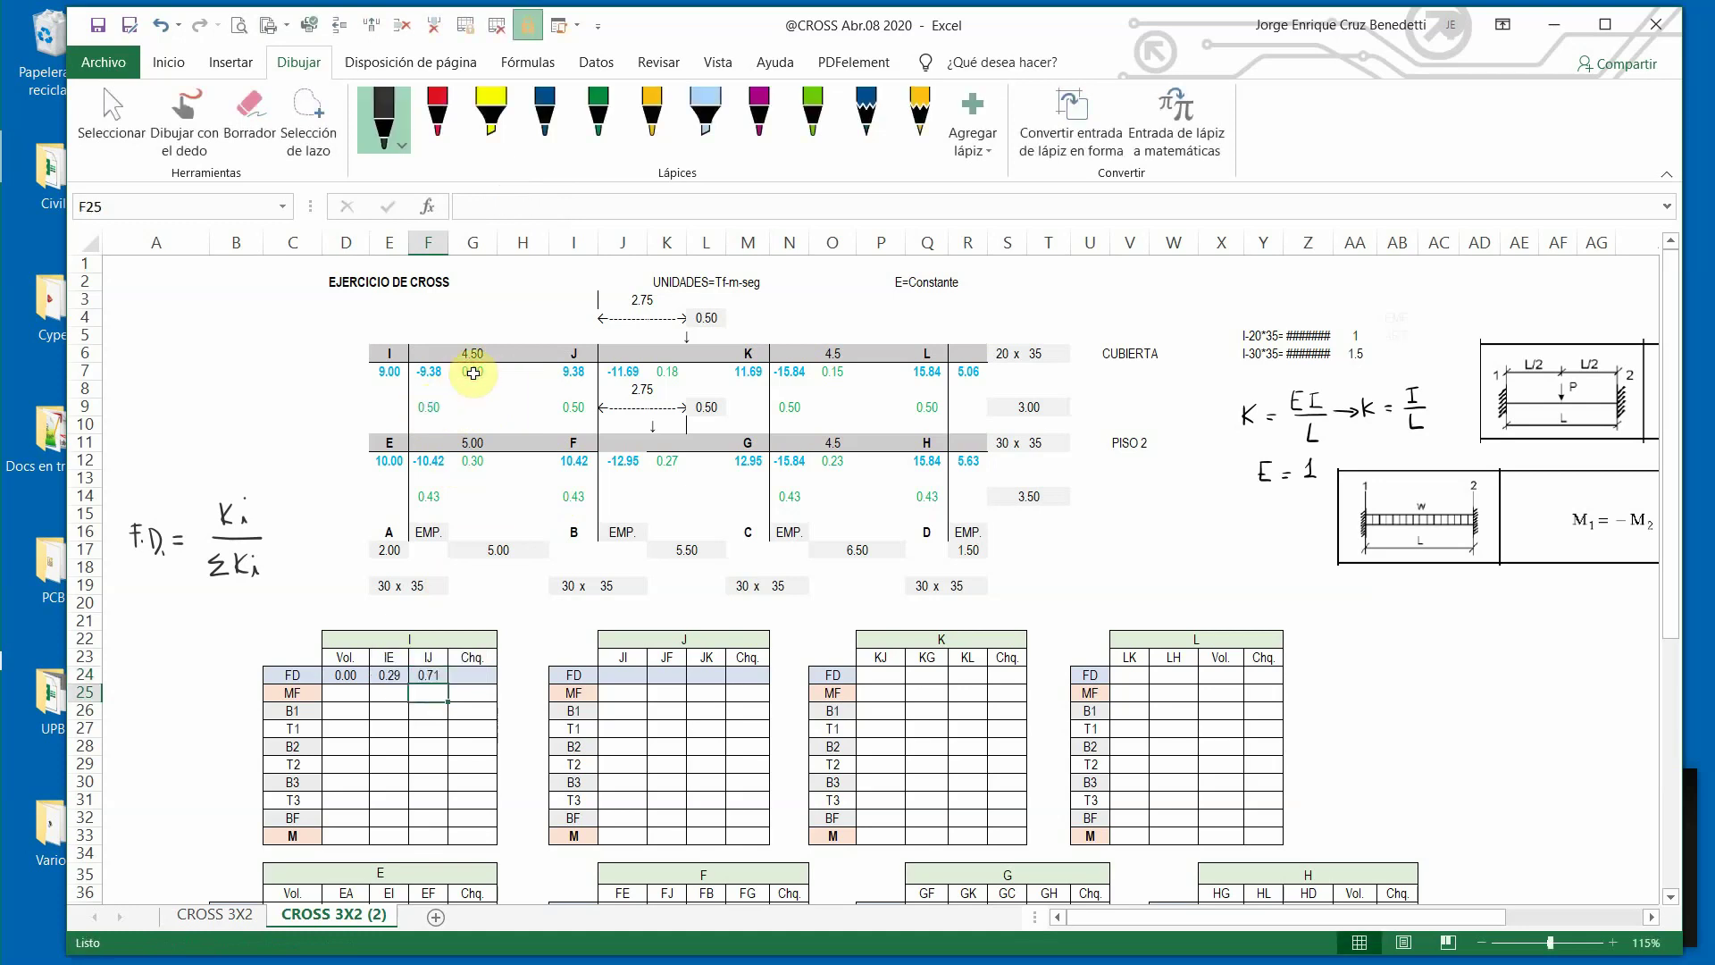
Enter the check total =SUMA(D24:F24) in cell G24 of the node I table's FD row.
{"action": "left_click", "coordinate": [478, 676]}
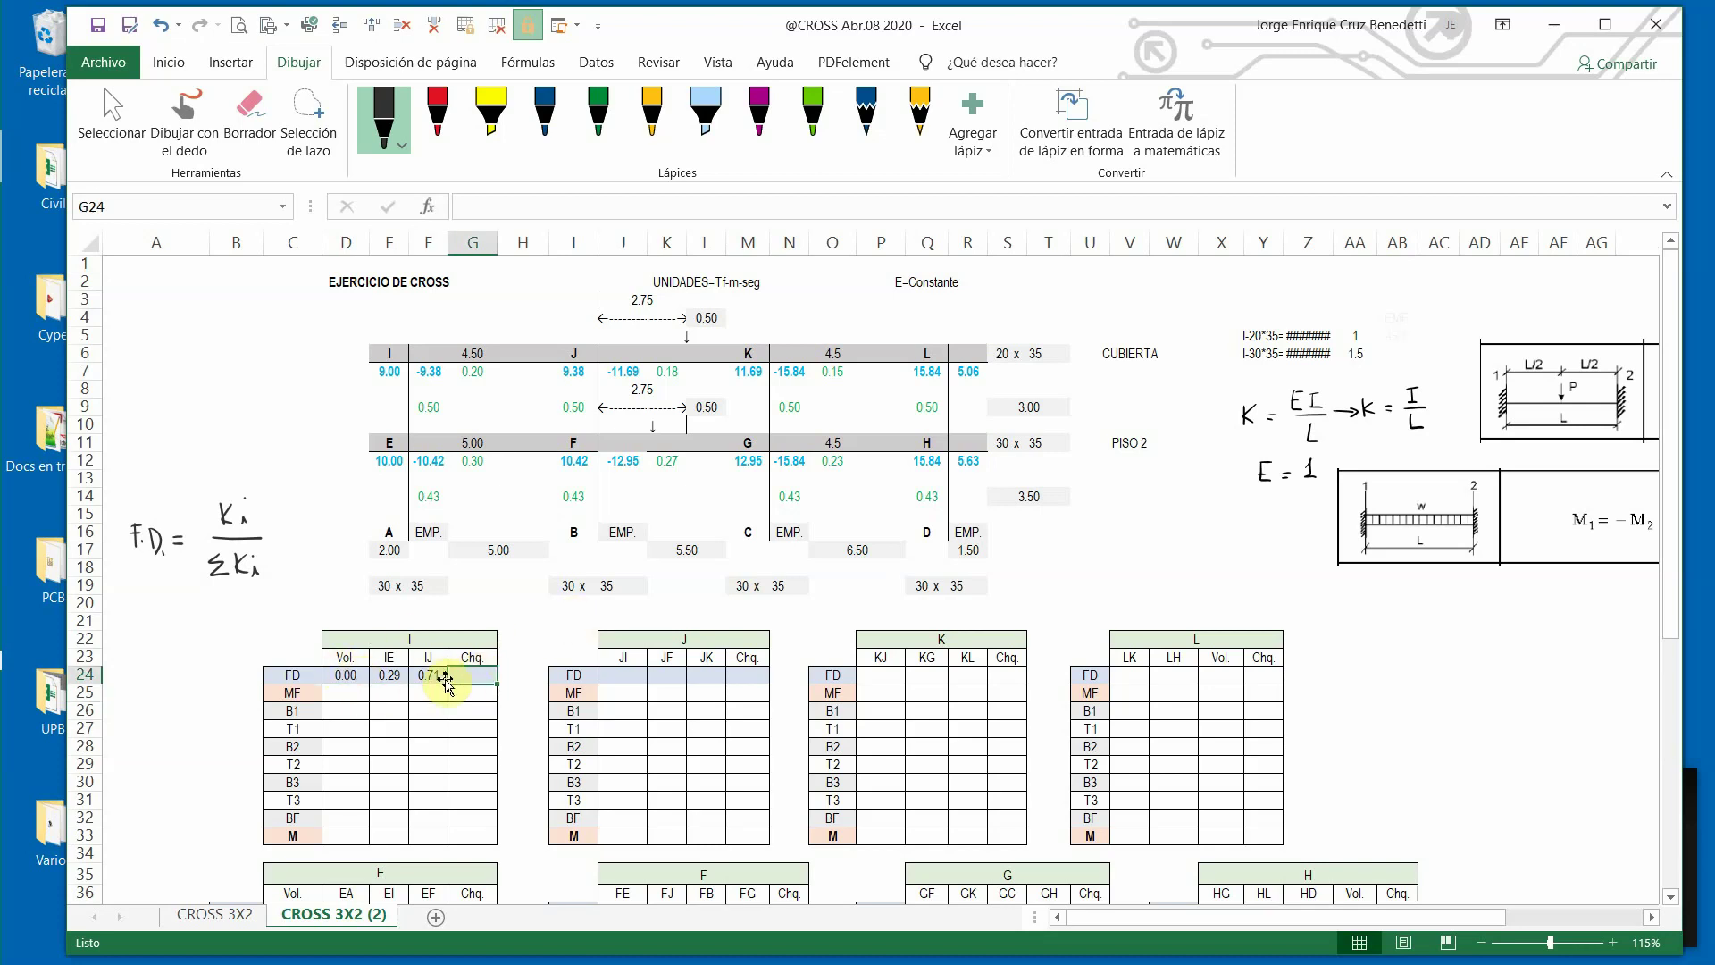
{"action": "left_click", "coordinate": [169, 62]}
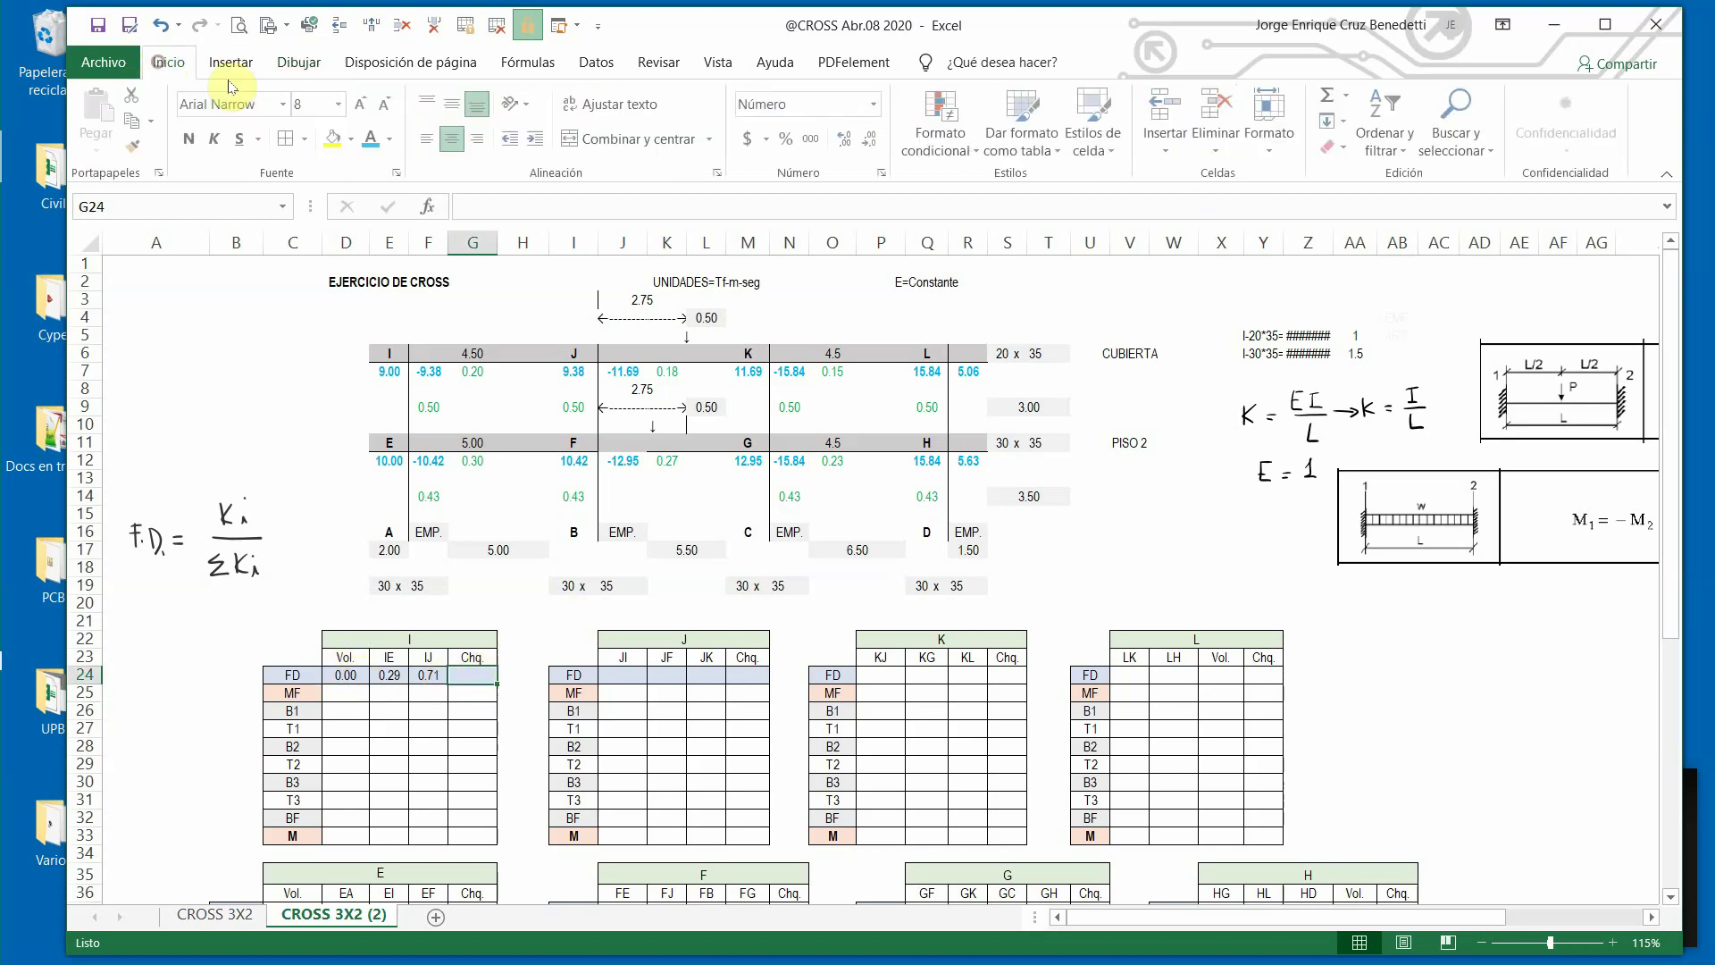
{"action": "left_click", "coordinate": [1330, 94]}
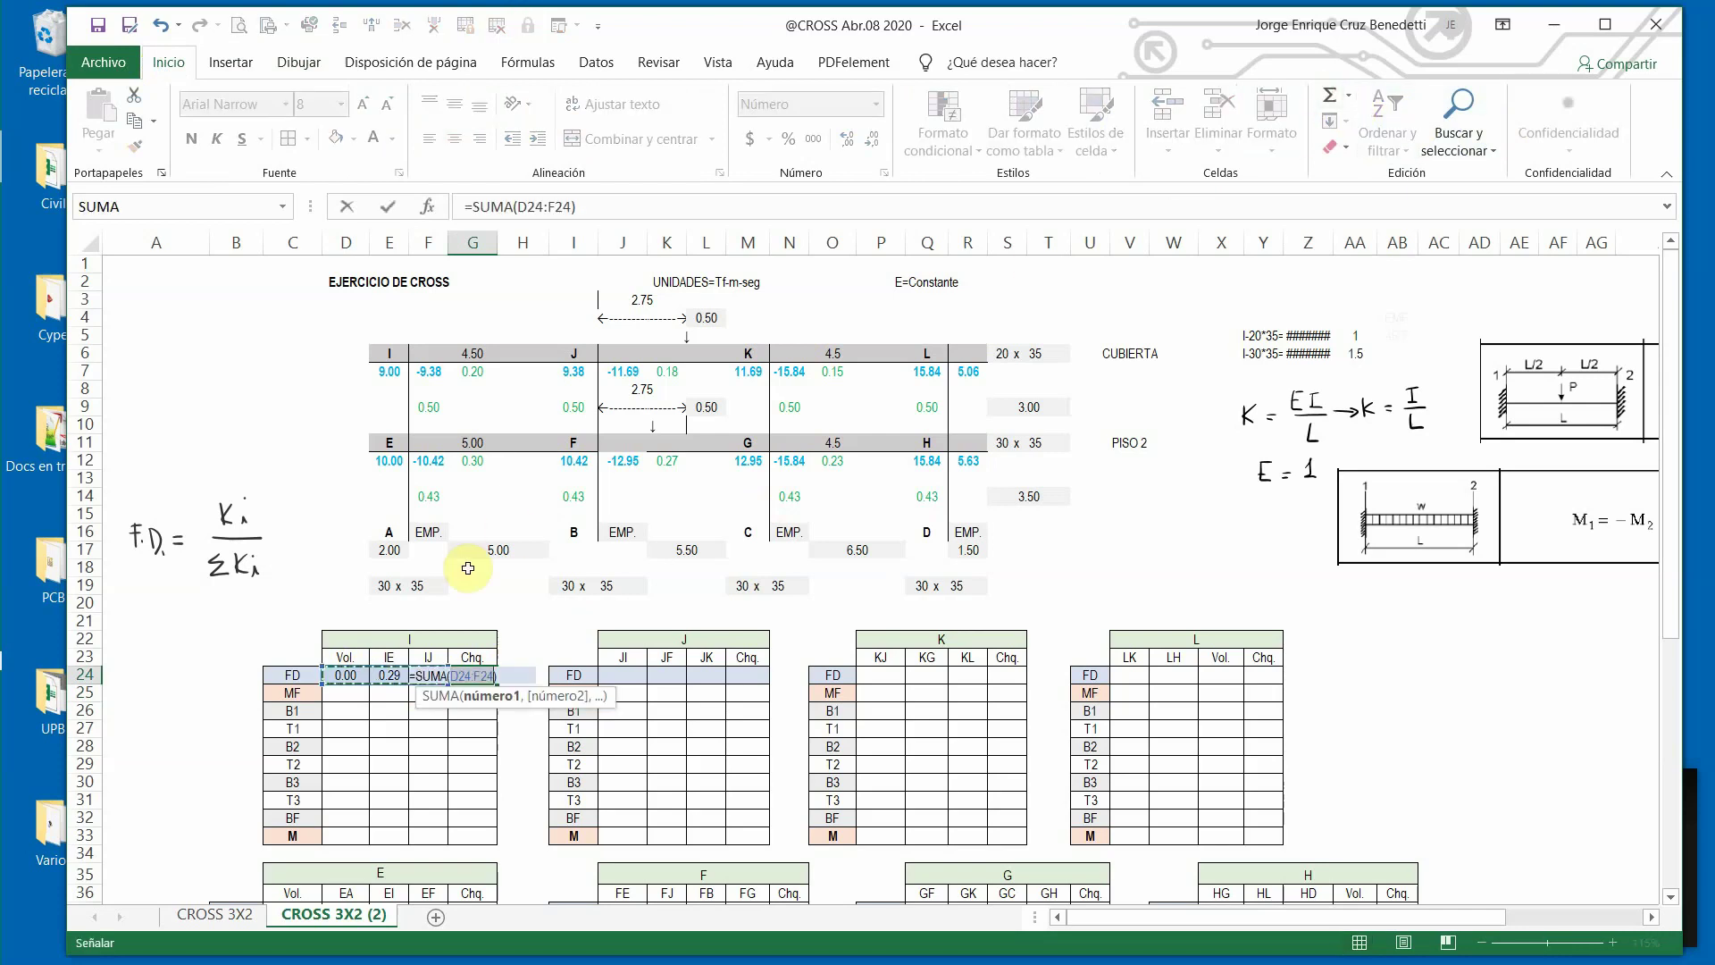
{"action": "left_click", "coordinate": [388, 206]}
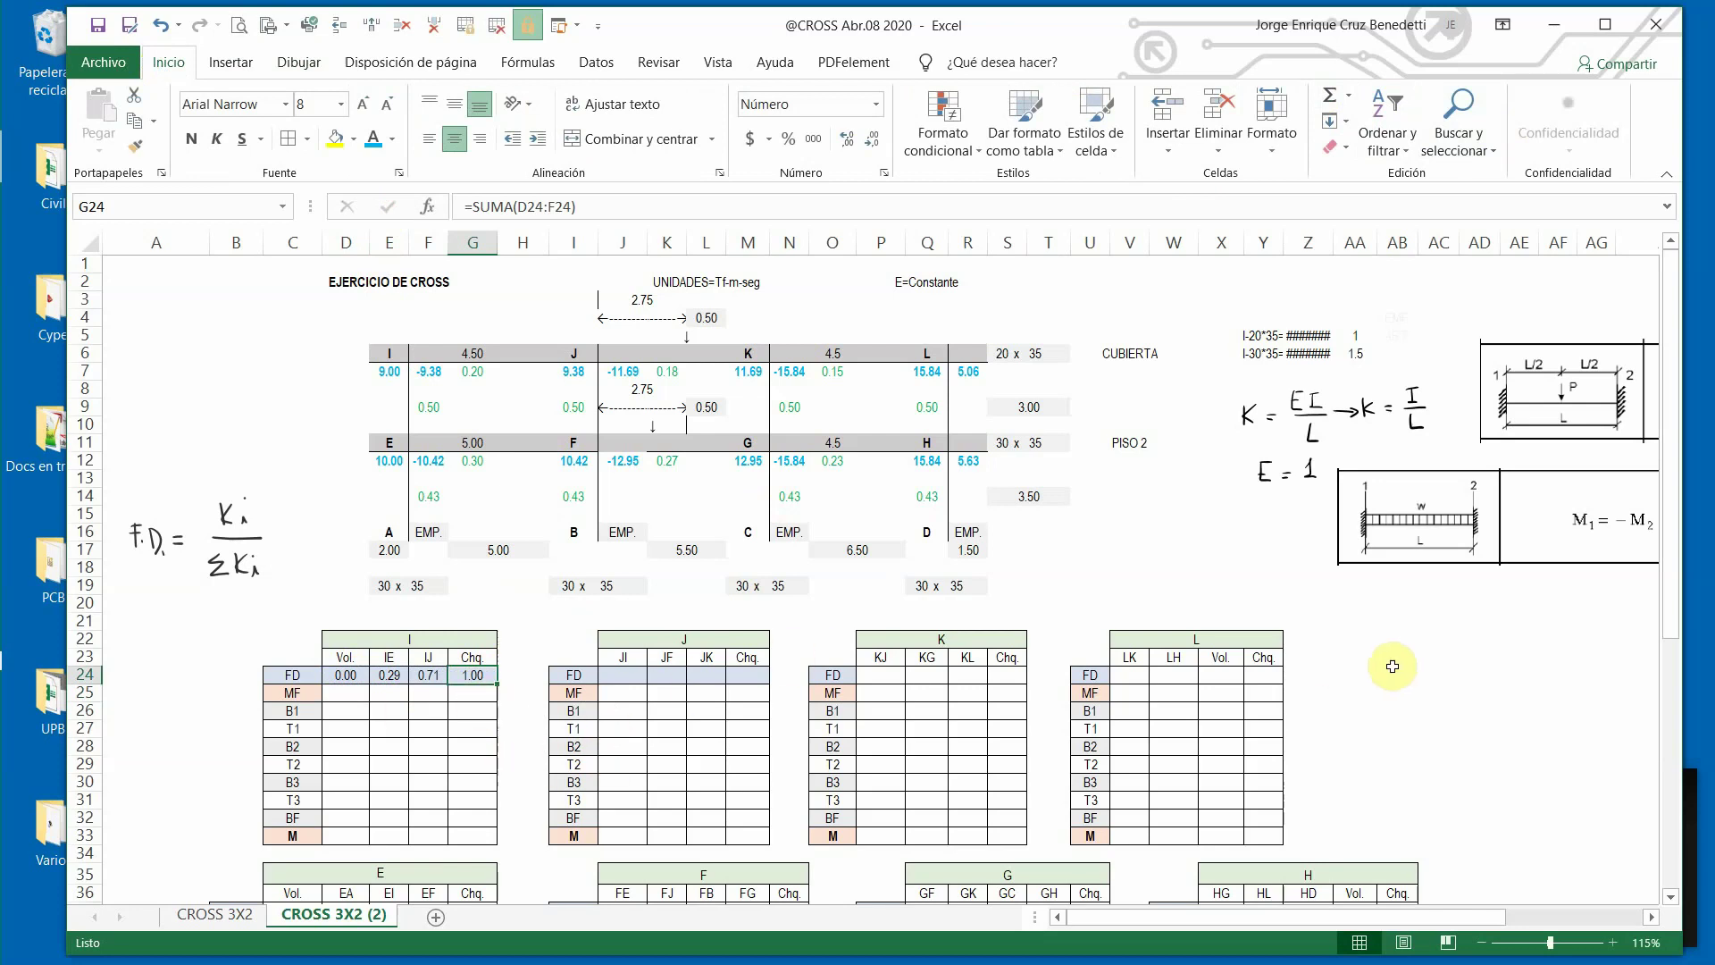
Select the three distribution factors in cells D24:F24 of the node I table.
{"action": "scroll", "coordinate": [332, 714], "scroll_direction": "down", "scroll_amount": 3}
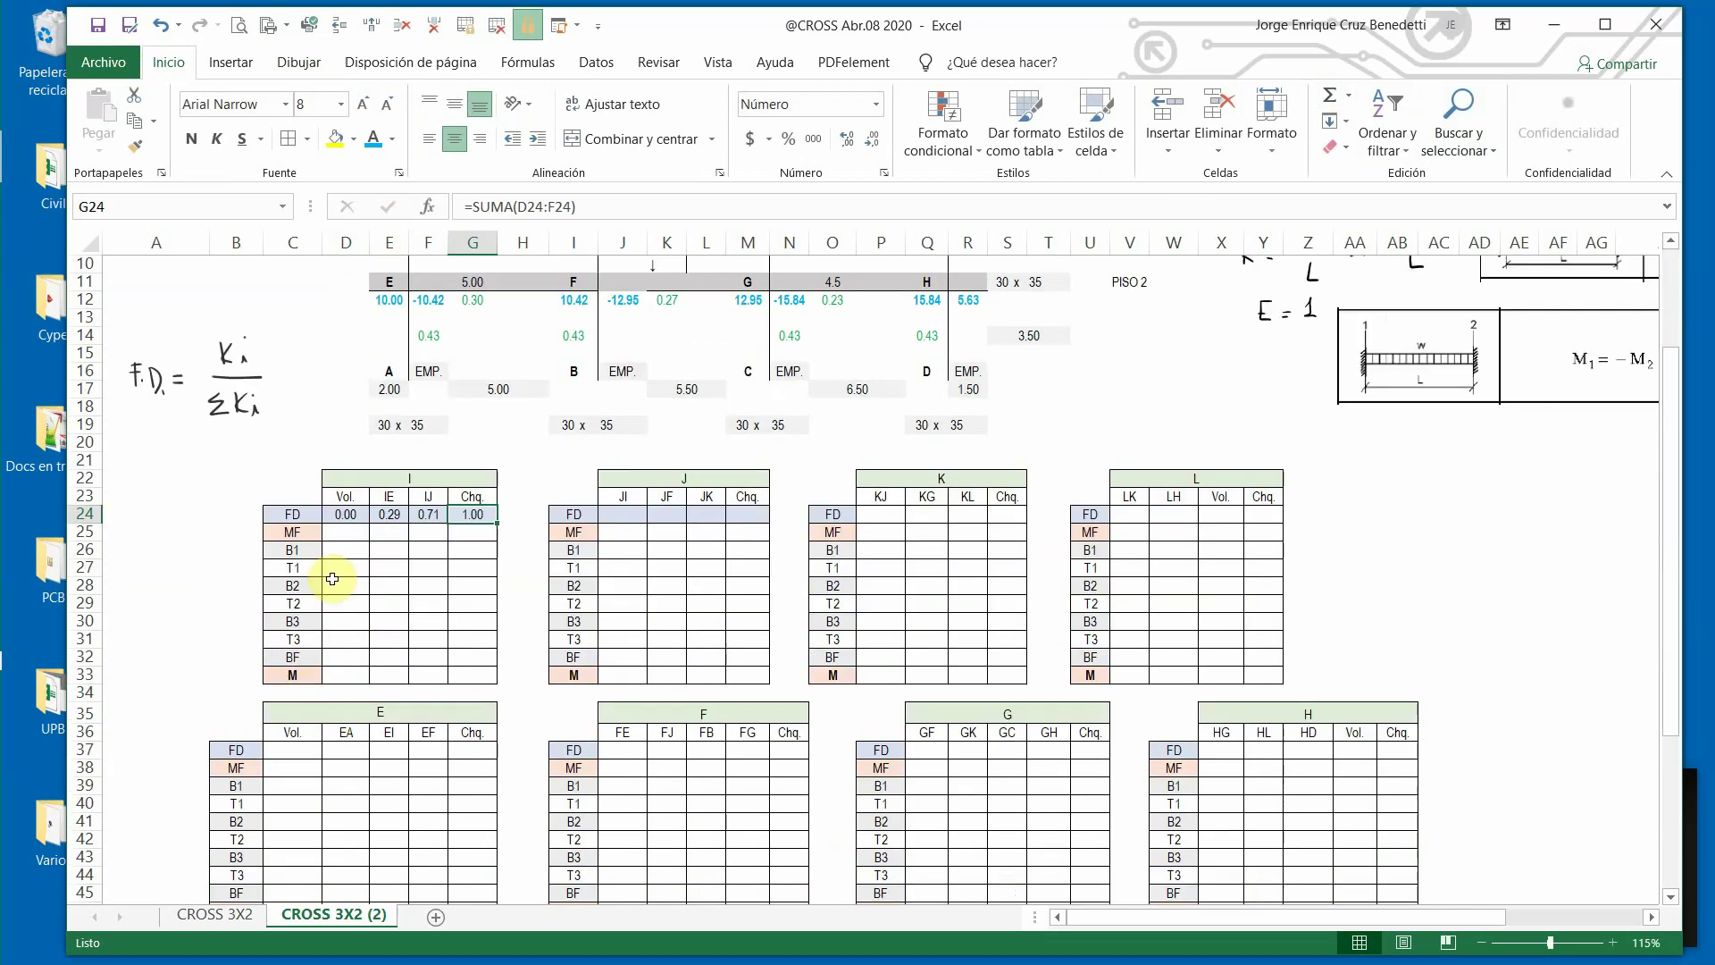
{"action": "left_click_drag", "start_coordinate": [345, 515], "coordinate": [447, 518]}
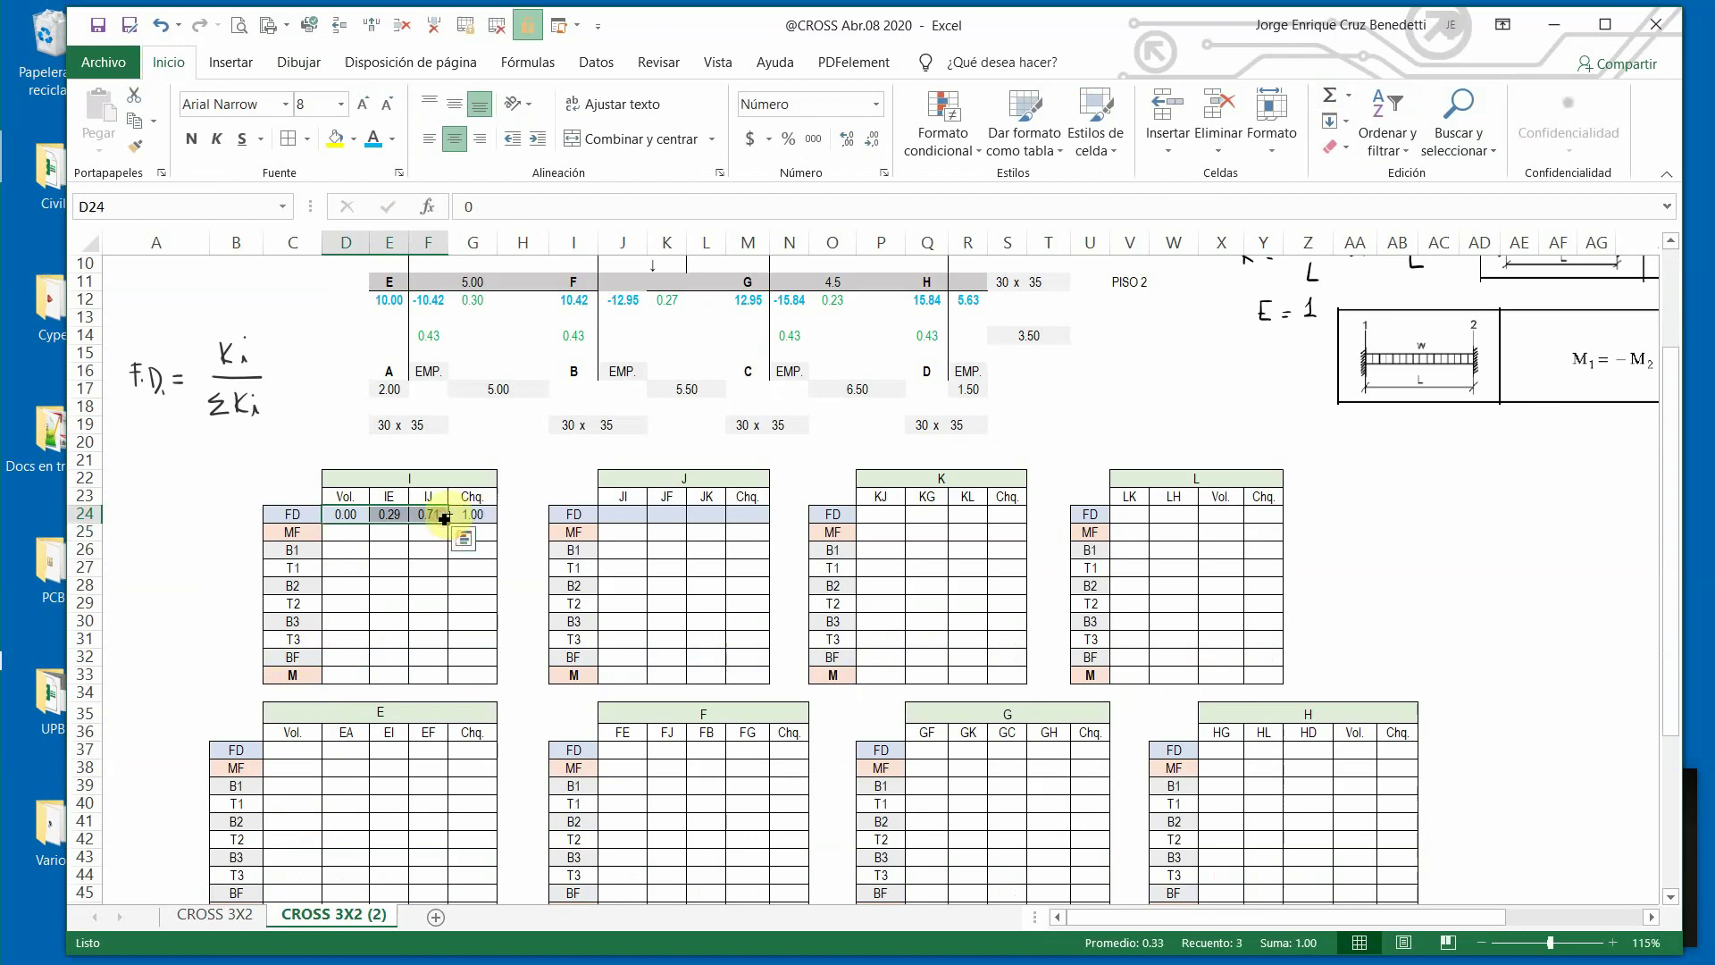
Copy node I's distribution factors D24:F24 into node E's FD row starting at C37.
{"action": "key", "text": "ctrl+c"}
{"action": "left_click", "coordinate": [299, 750]}
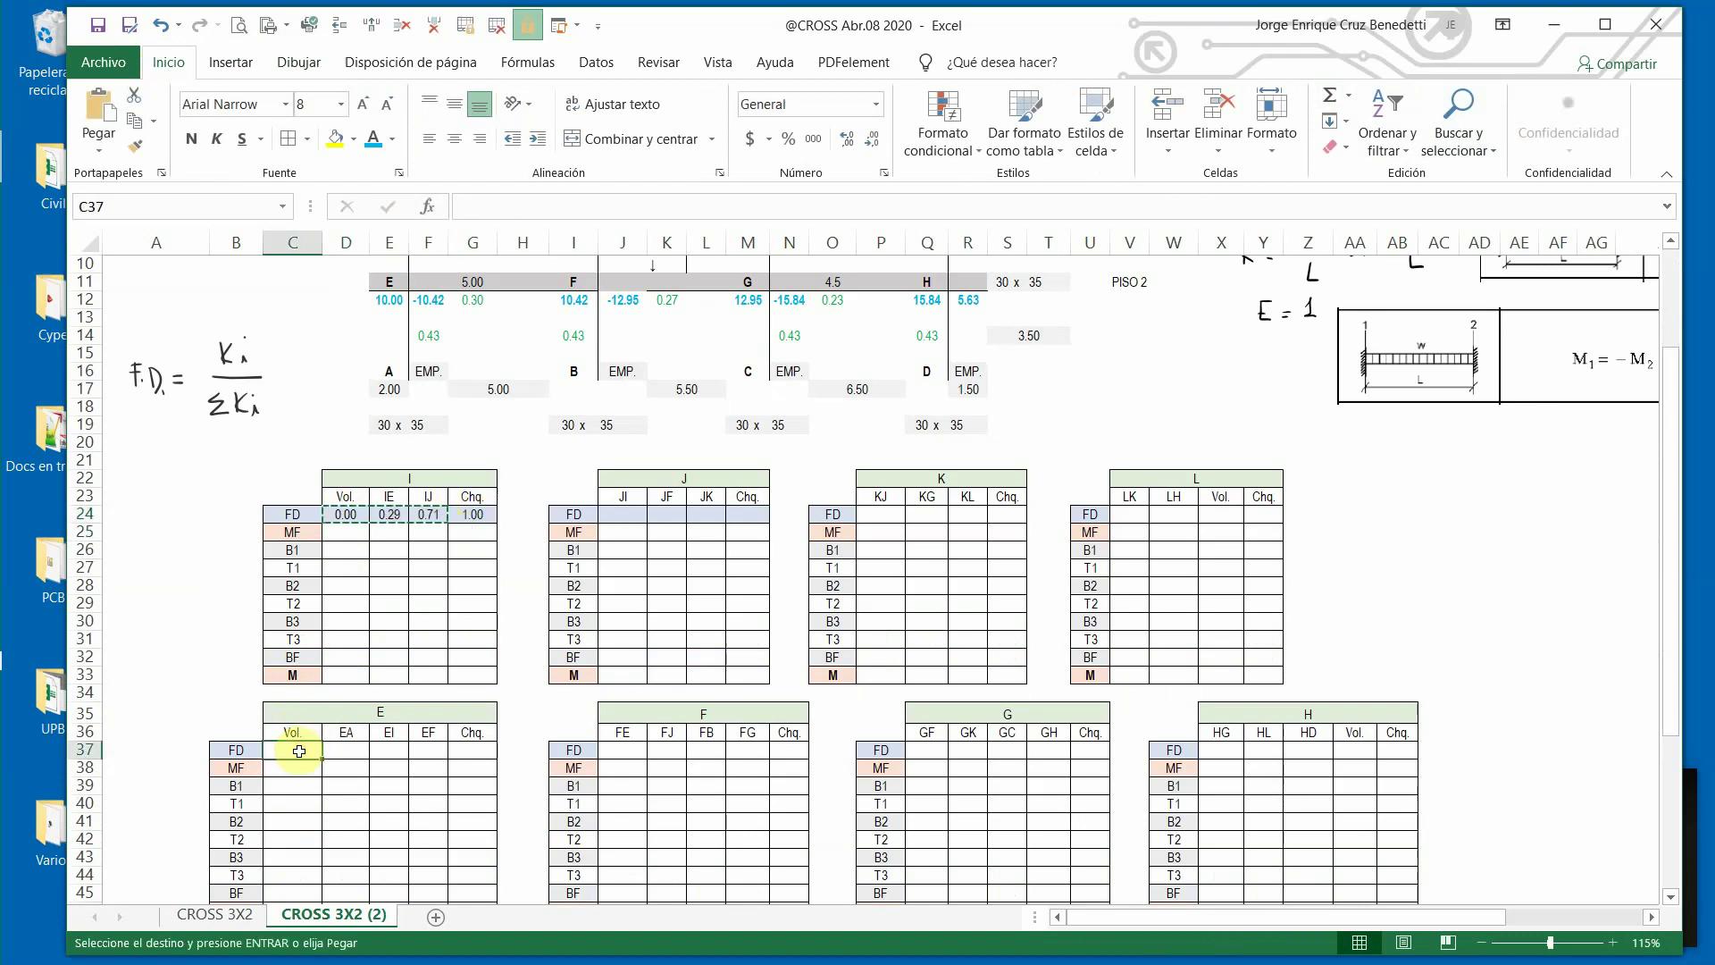
{"action": "key", "text": "ctrl+v"}
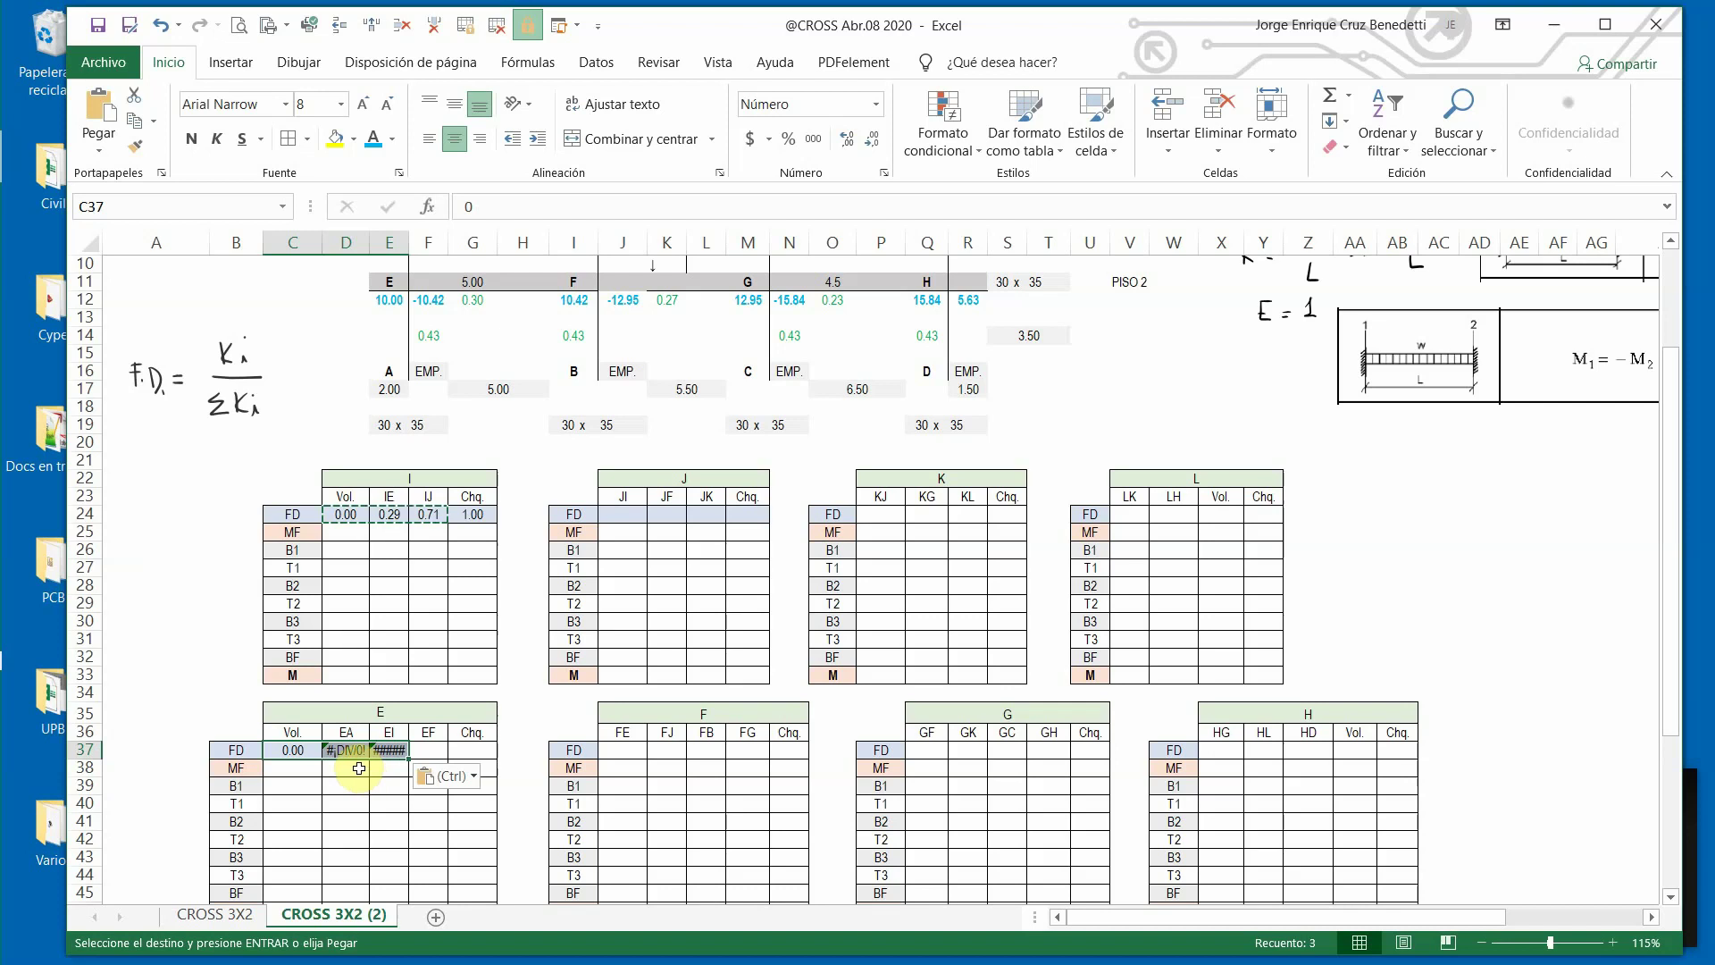
Try to repoint the numerator of node E's EA factor formula in D37 to F14, and undo the edit.
{"action": "double_click", "coordinate": [356, 753]}
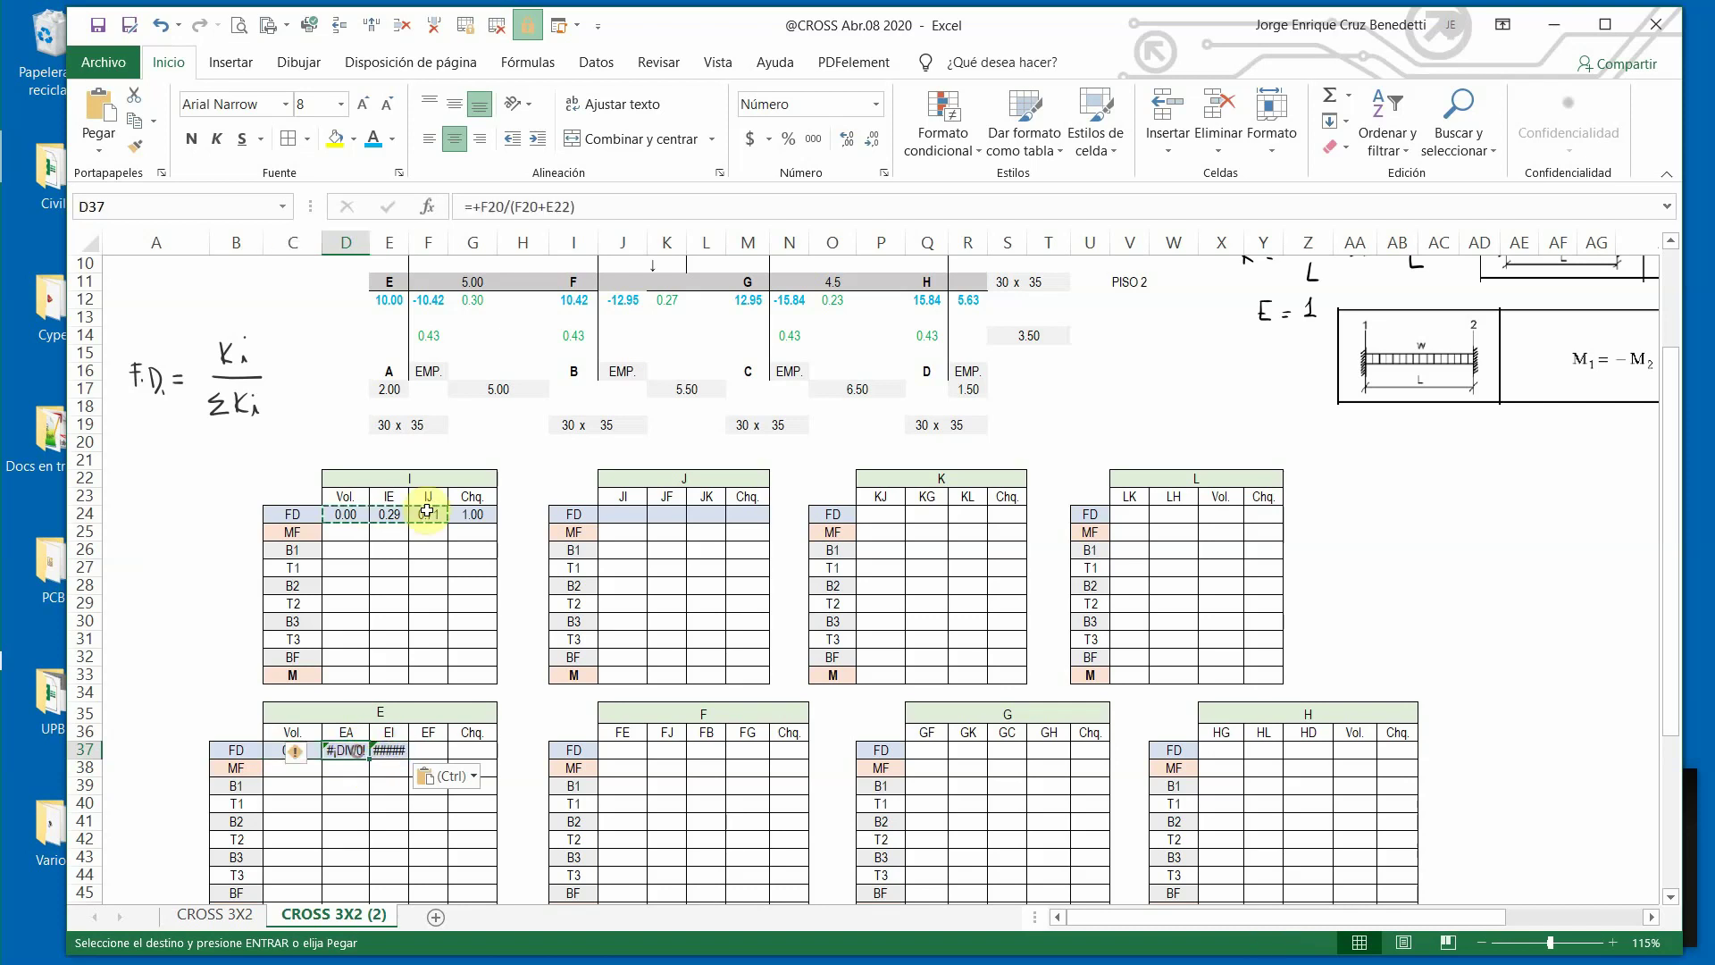
{"action": "left_click", "coordinate": [534, 206]}
{"action": "key", "text": "BackSpace"}
{"action": "type", "text": "0"}
{"action": "scroll", "coordinate": [634, 457], "scroll_direction": "up", "scroll_amount": 2}
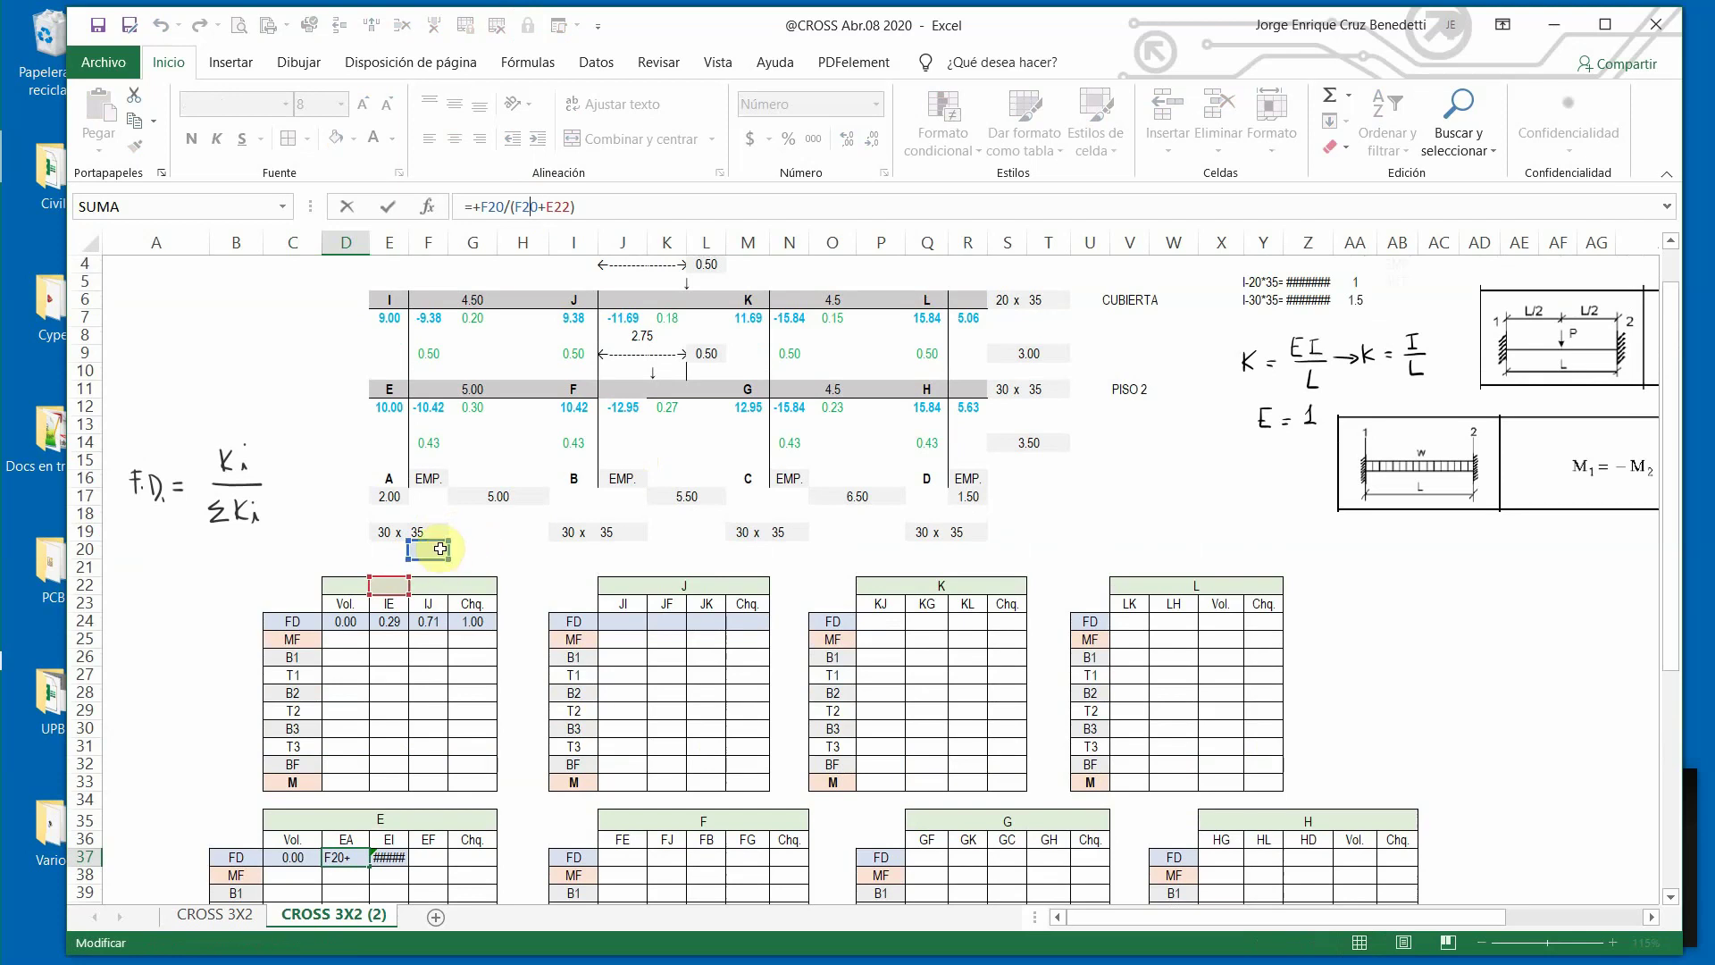
{"action": "left_click", "coordinate": [439, 450]}
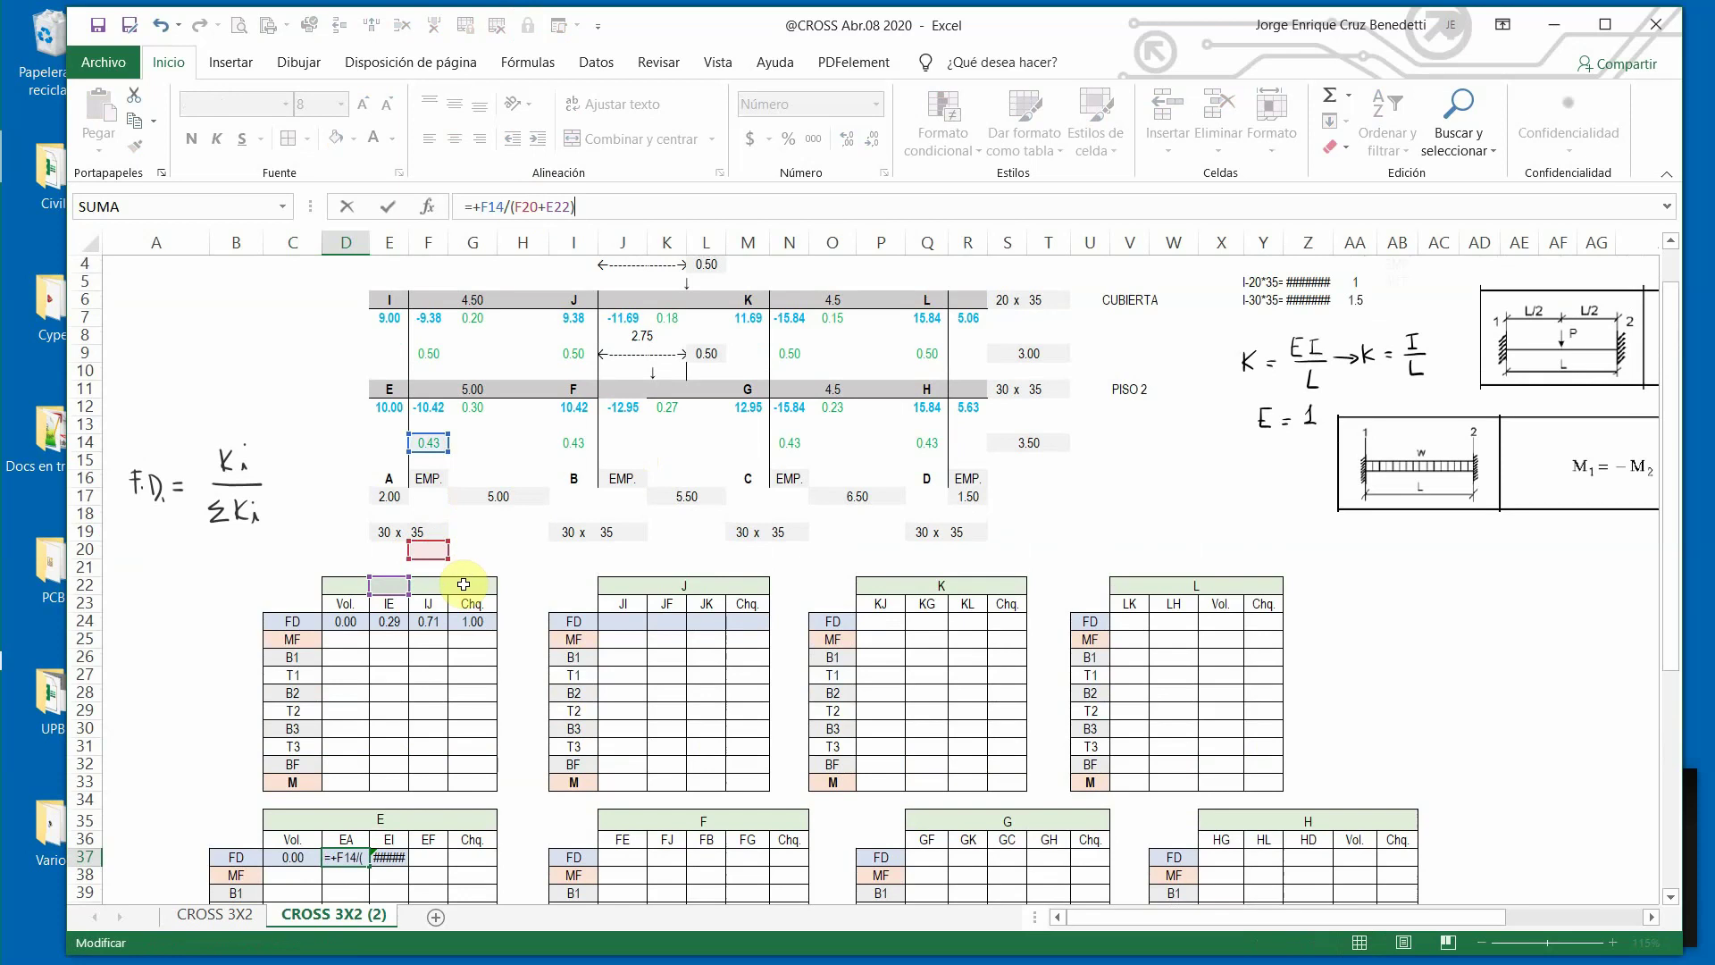
{"action": "key", "text": "ctrl+Return"}
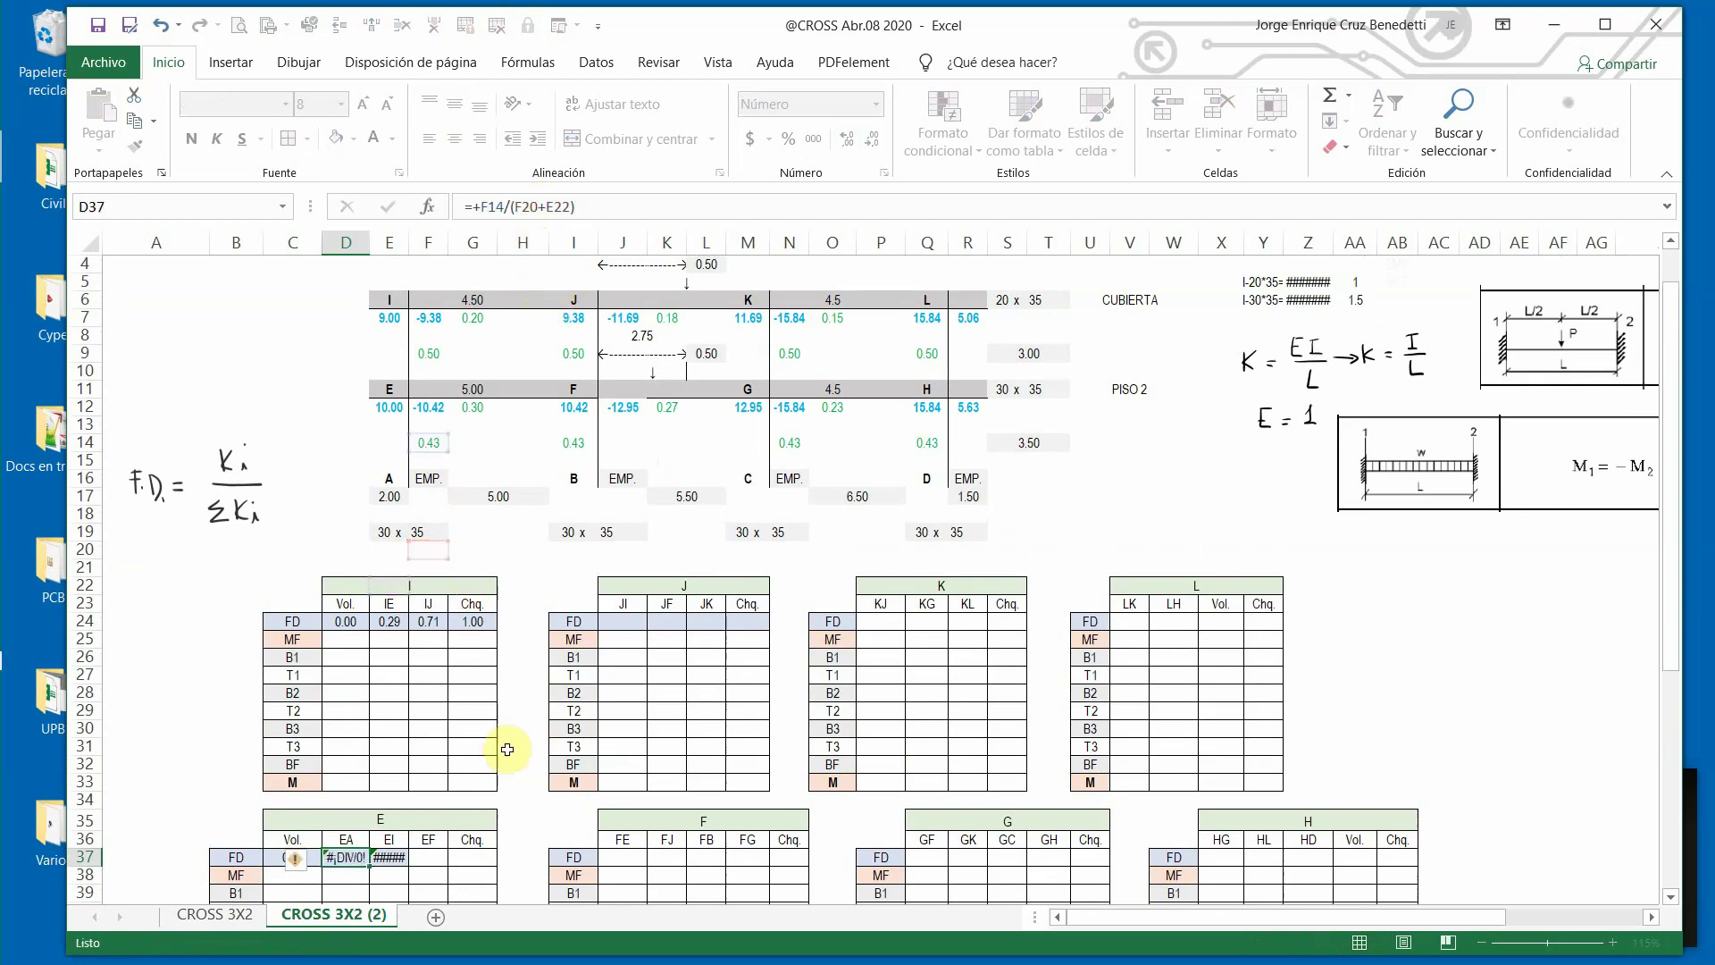
{"action": "key", "text": "ctrl+z"}
Enter the formula +F14/(F14+G12) for node E's EA factor in D37, accepting the closing-parenthesis correction.
{"action": "scroll", "coordinate": [345, 861], "scroll_direction": "down", "scroll_amount": 3}
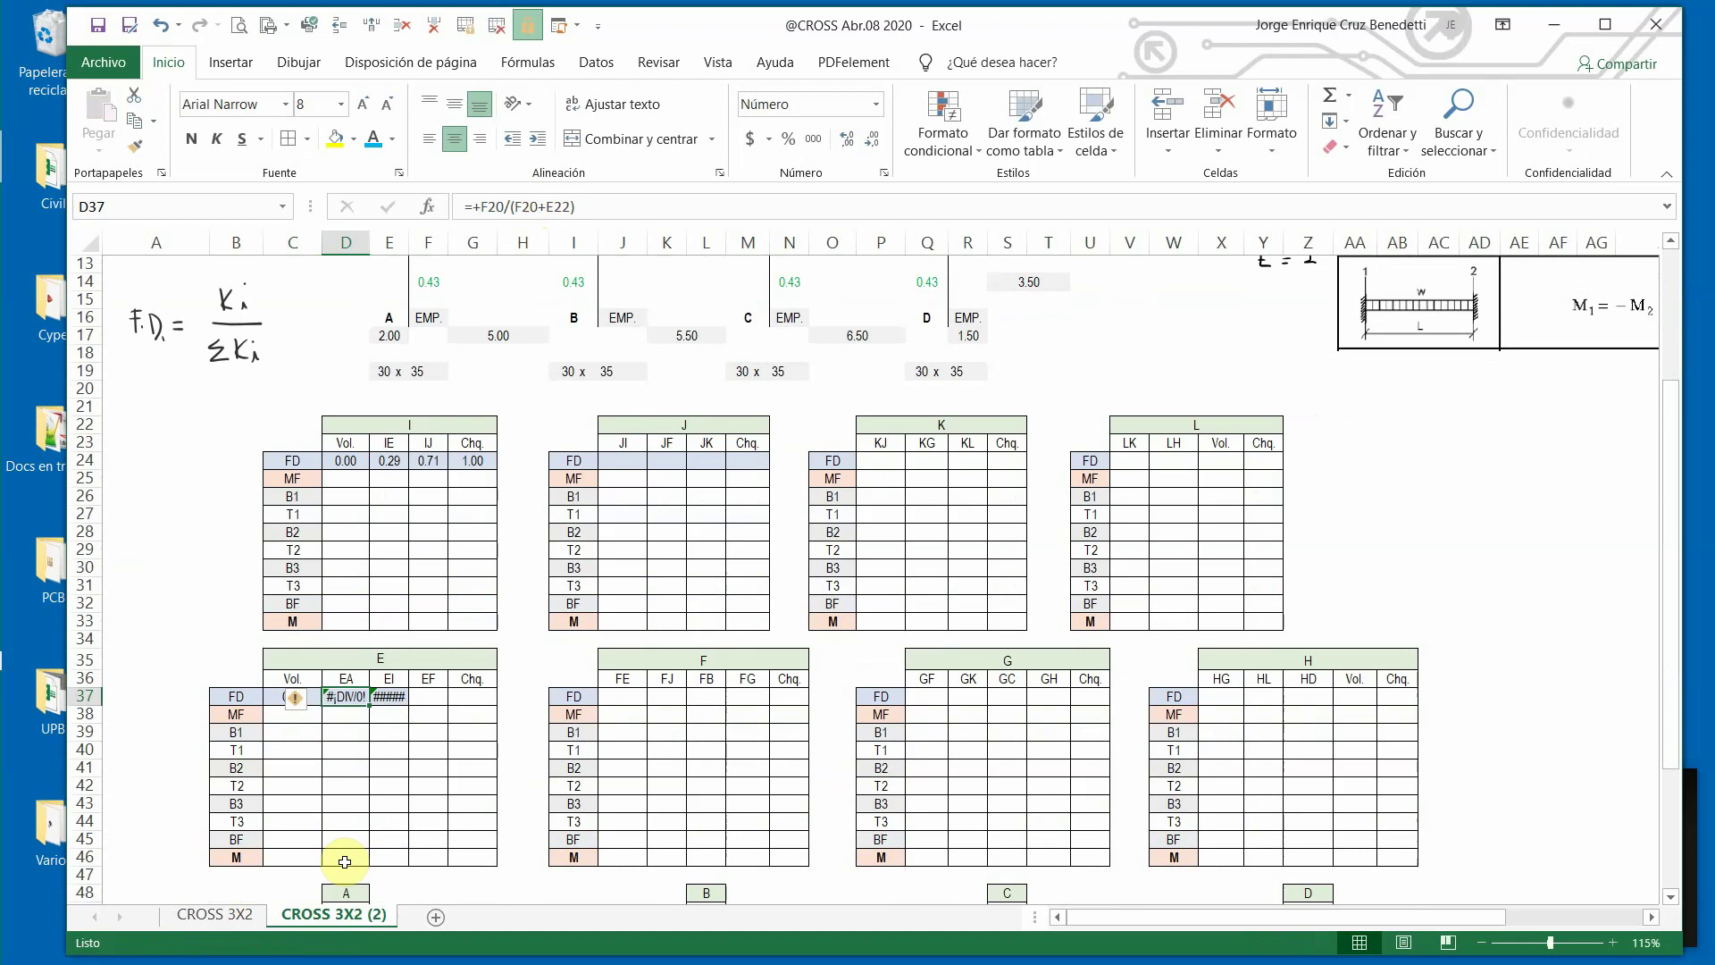
{"action": "type", "text": "+"}
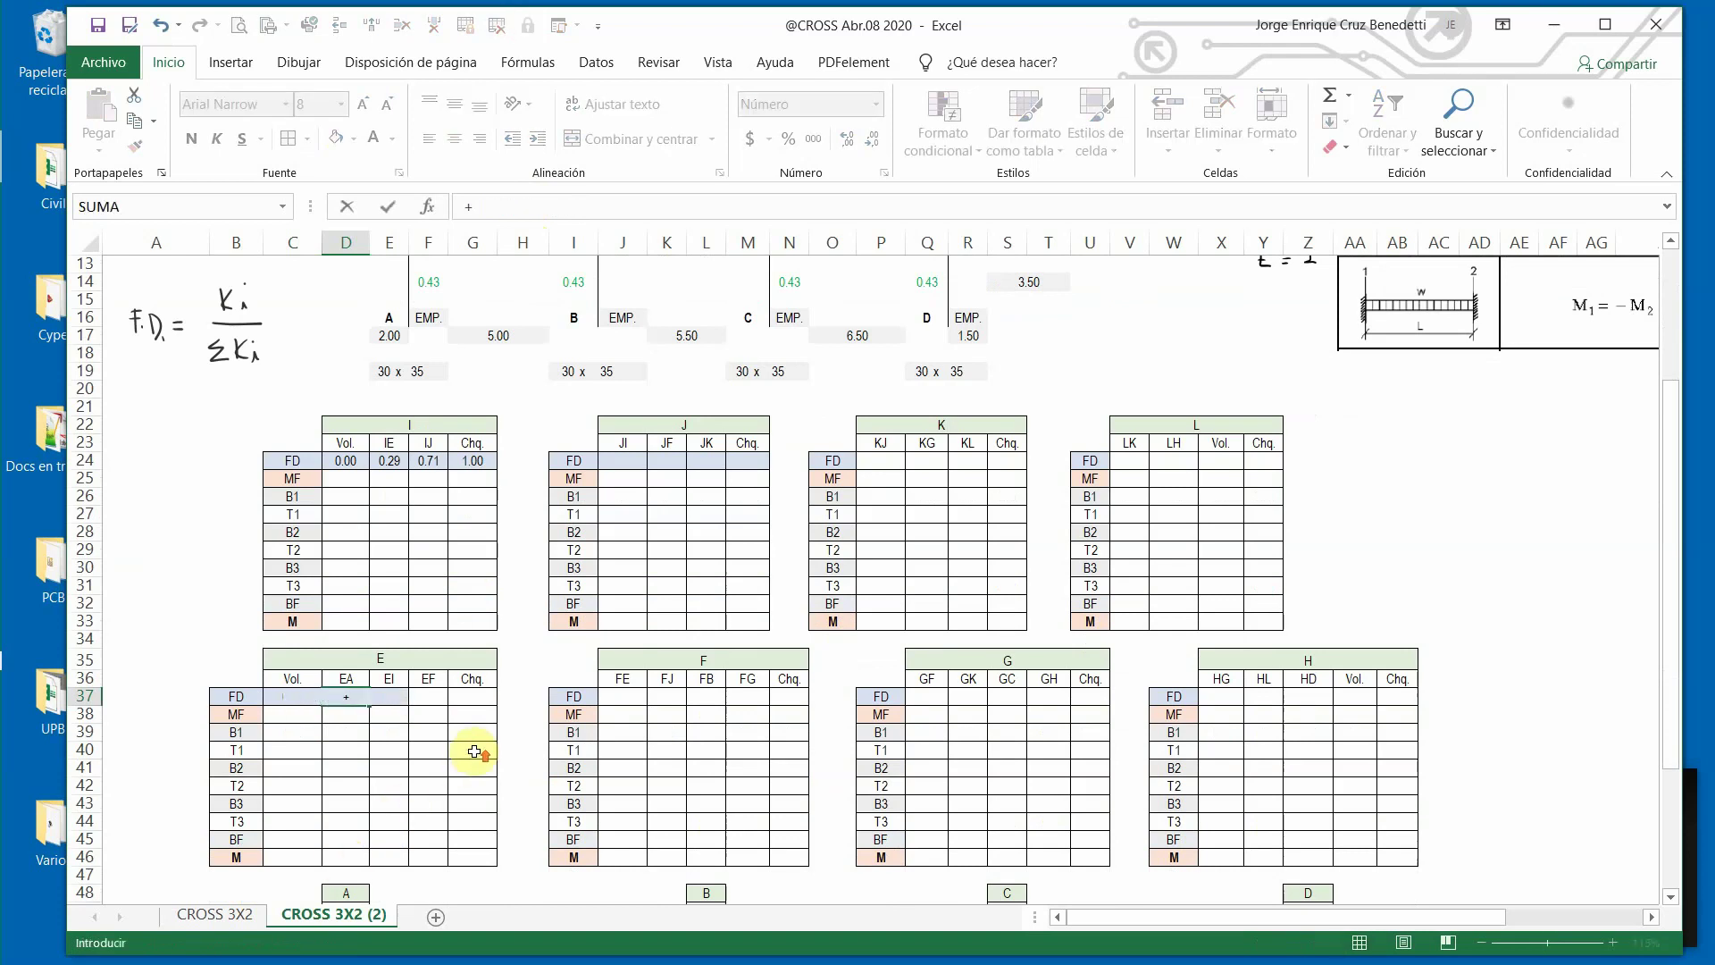
{"action": "scroll", "coordinate": [470, 749], "scroll_direction": "up", "scroll_amount": 4}
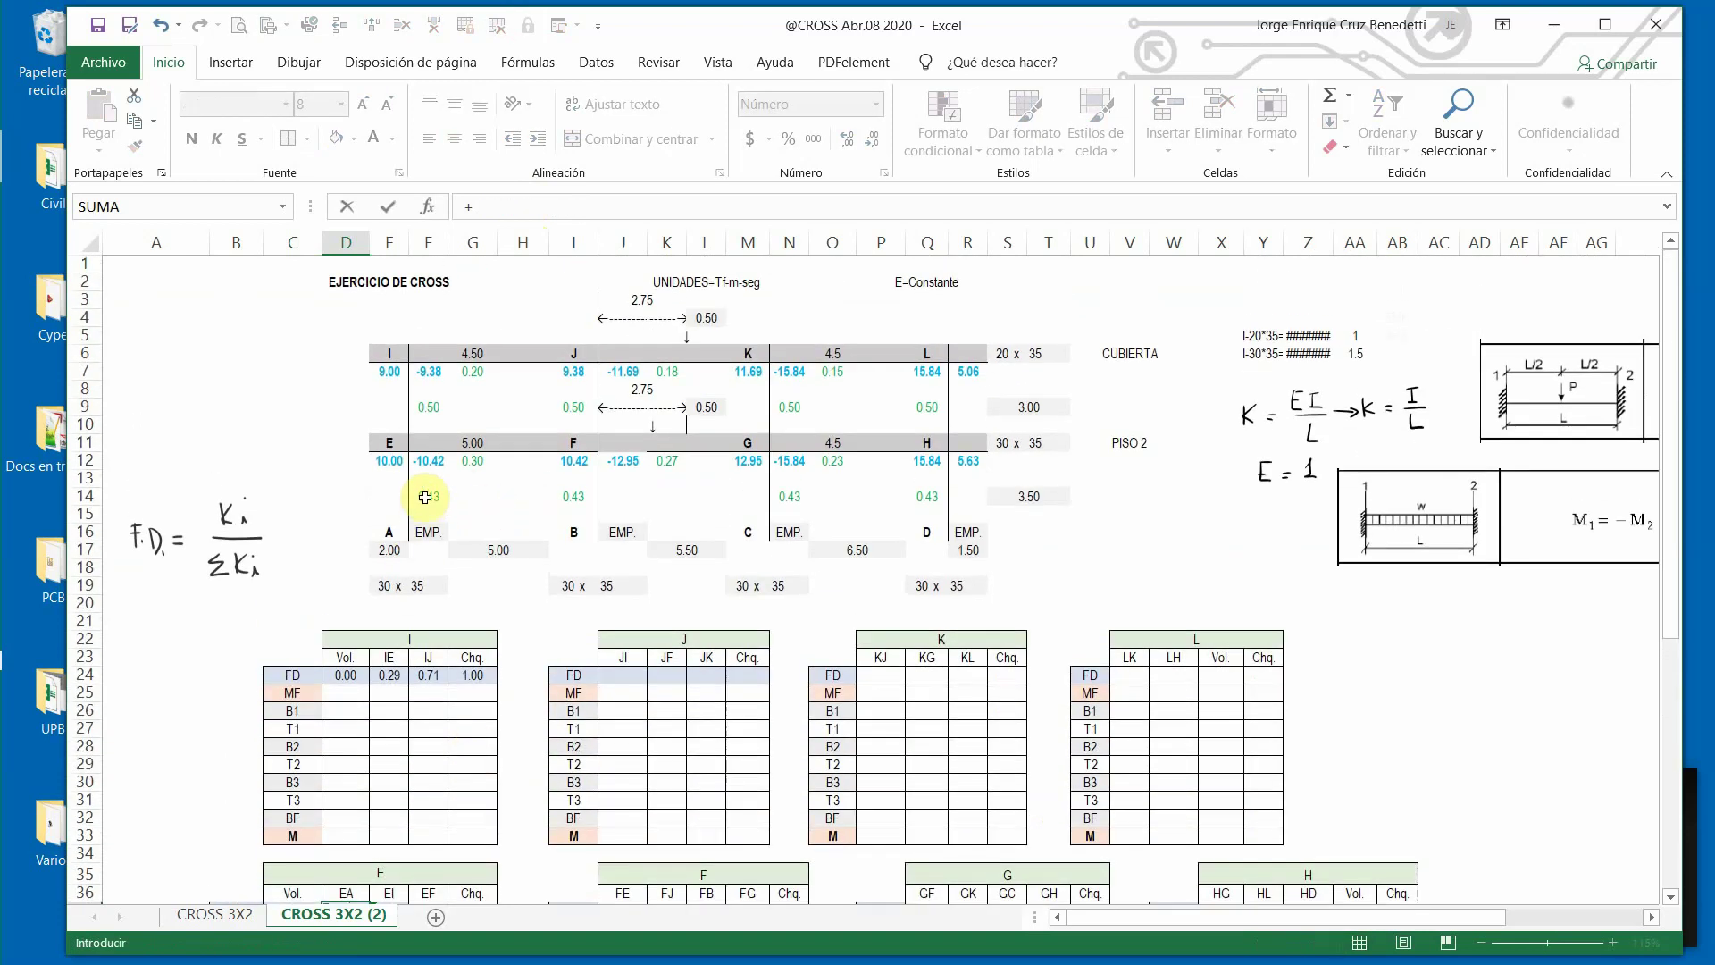
{"action": "left_click", "coordinate": [427, 495]}
{"action": "type", "text": "/("}
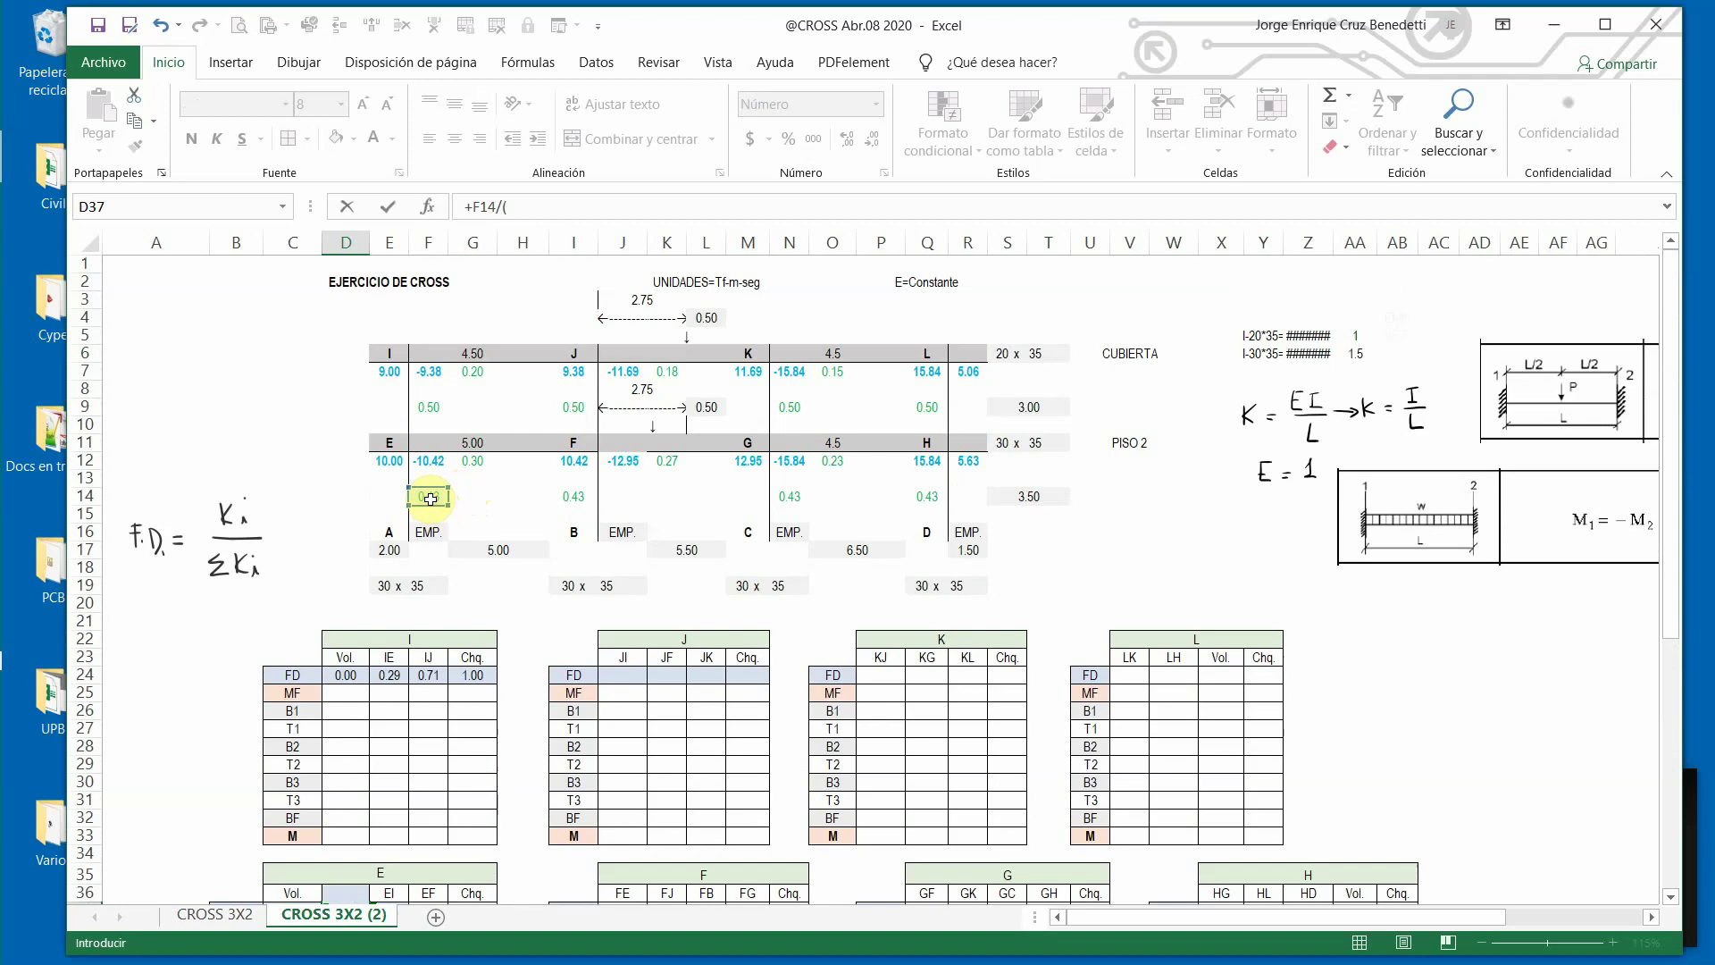
{"action": "left_click", "coordinate": [430, 498]}
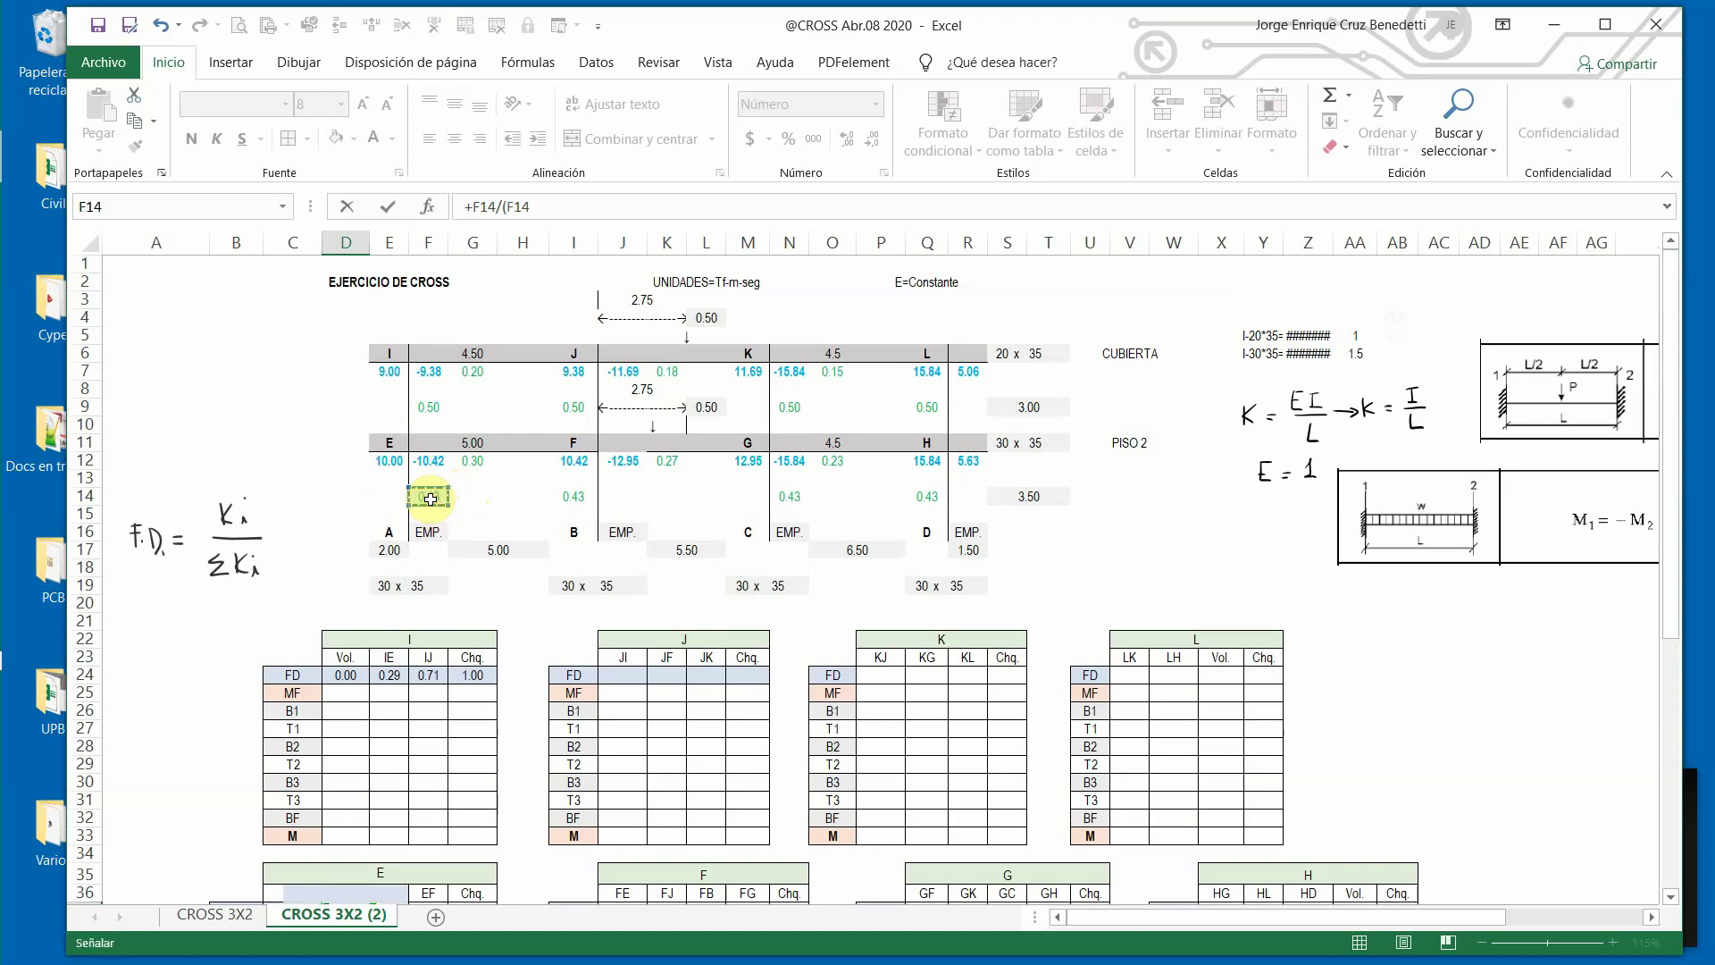
{"action": "left_click", "coordinate": [469, 465]}
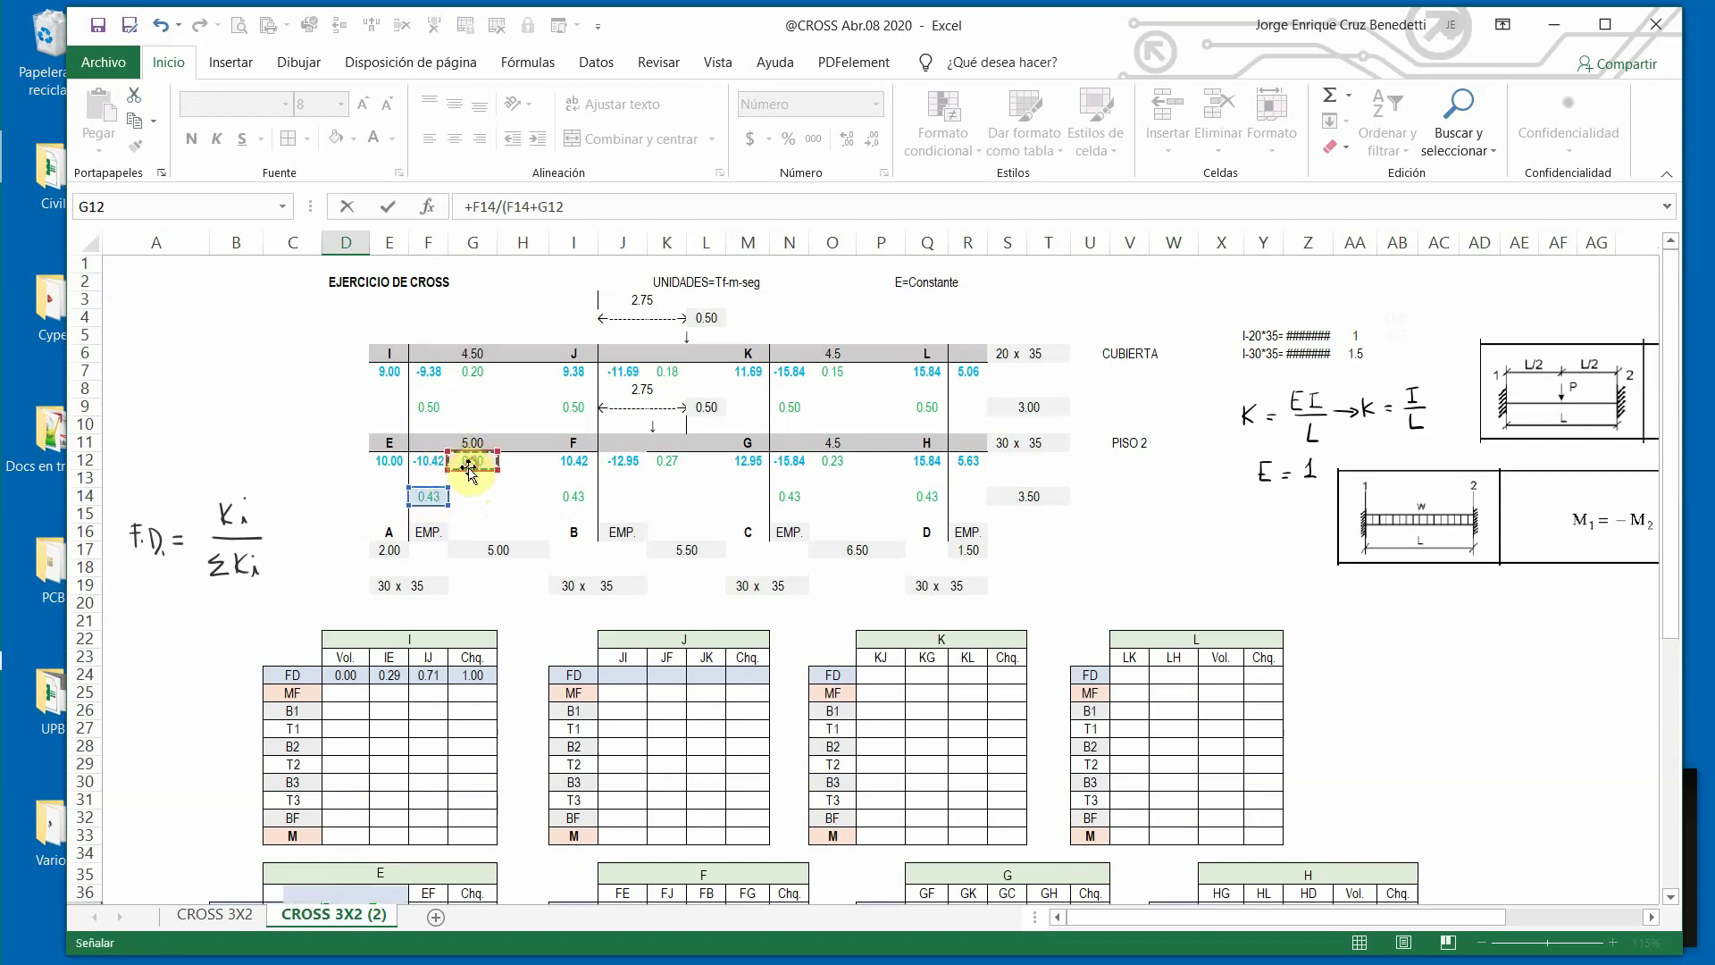
{"action": "key", "text": "Return"}
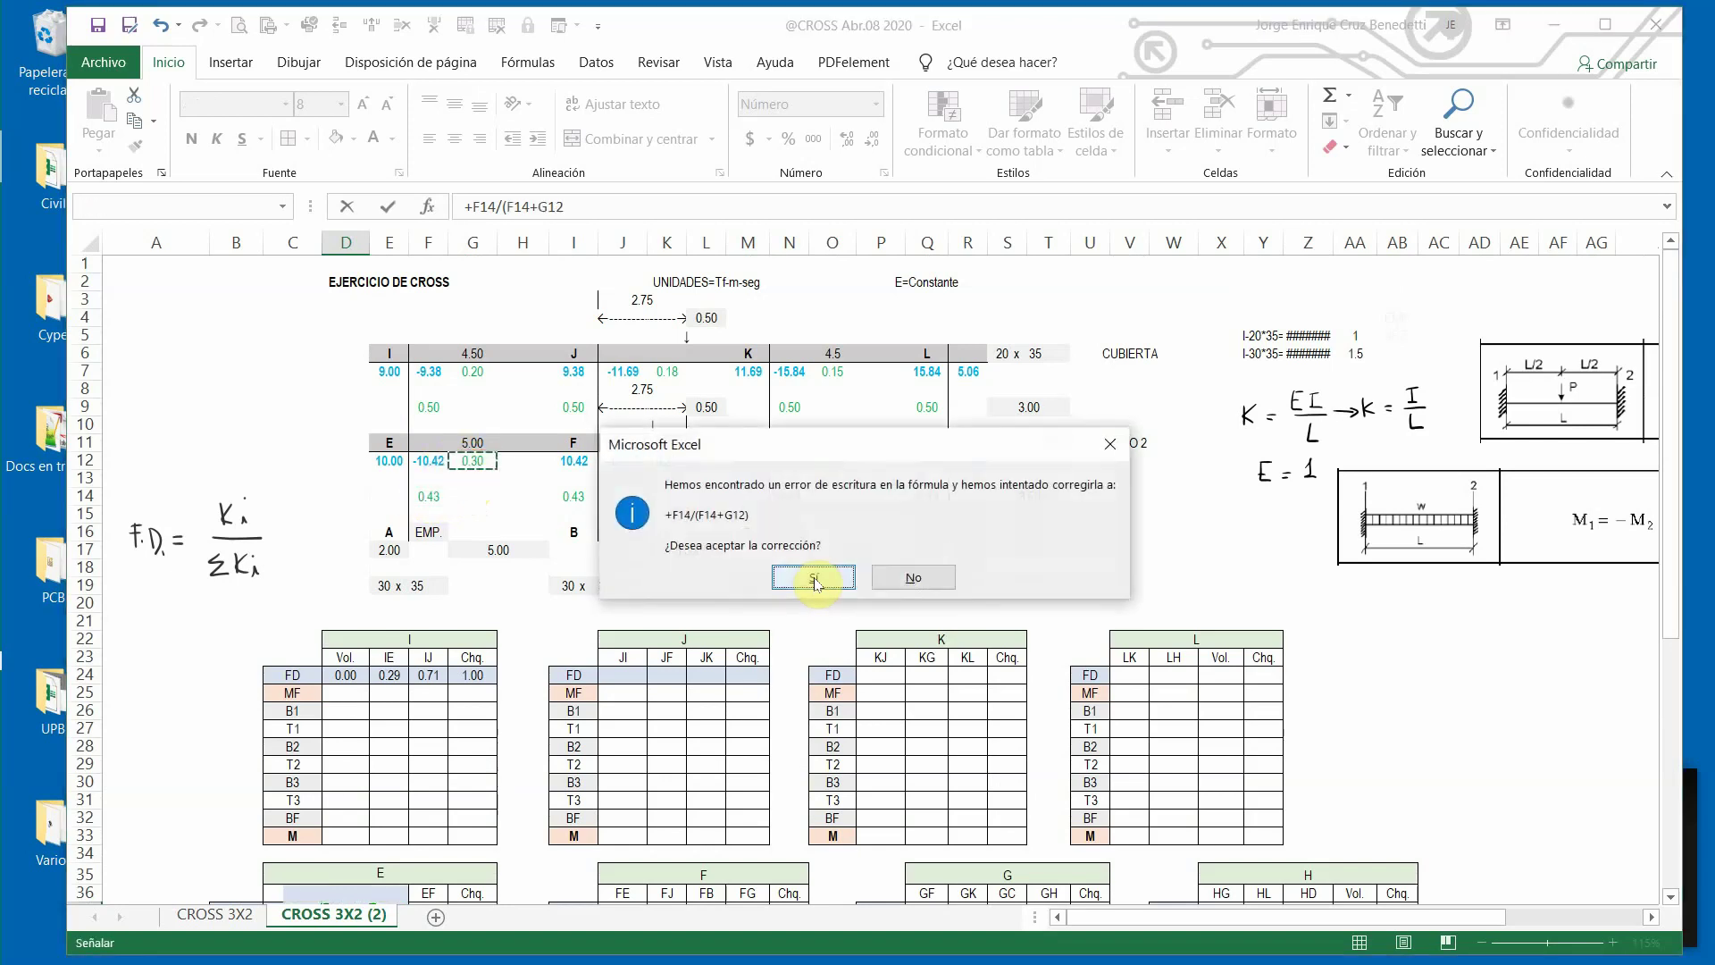
{"action": "left_click", "coordinate": [813, 580]}
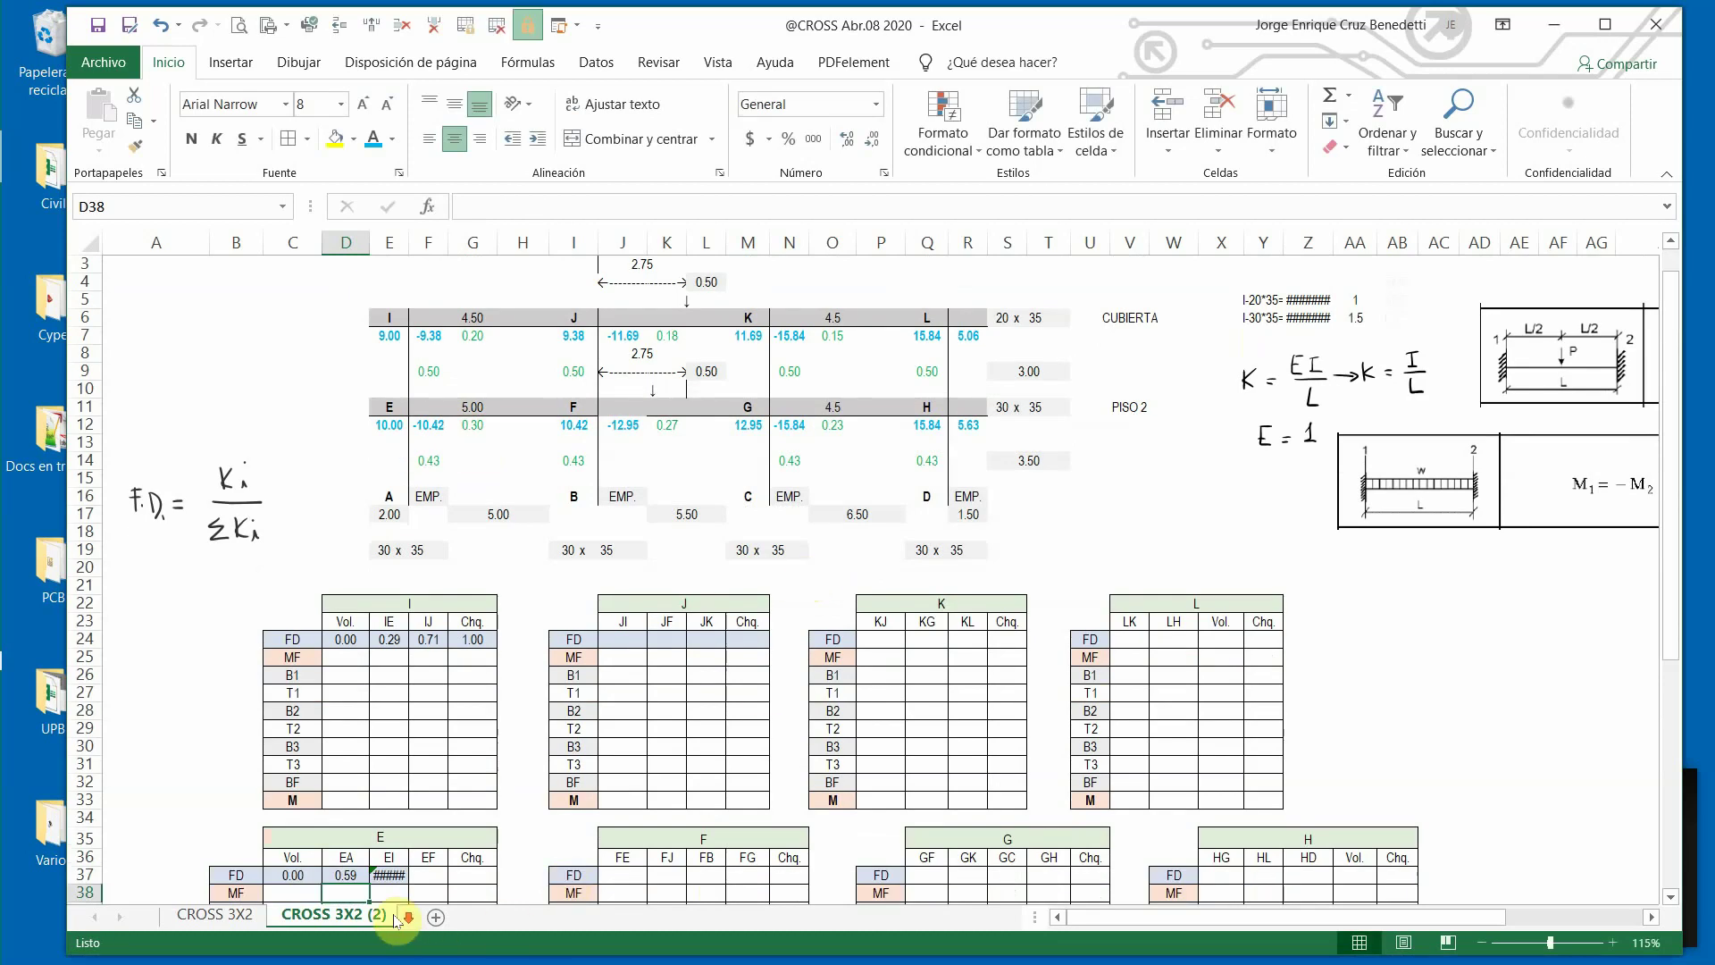
Copy the EA factor formula from D37 into node E's EI cell, E37.
{"action": "scroll", "coordinate": [384, 894], "scroll_direction": "down", "scroll_amount": 1}
{"action": "left_click", "coordinate": [389, 821]}
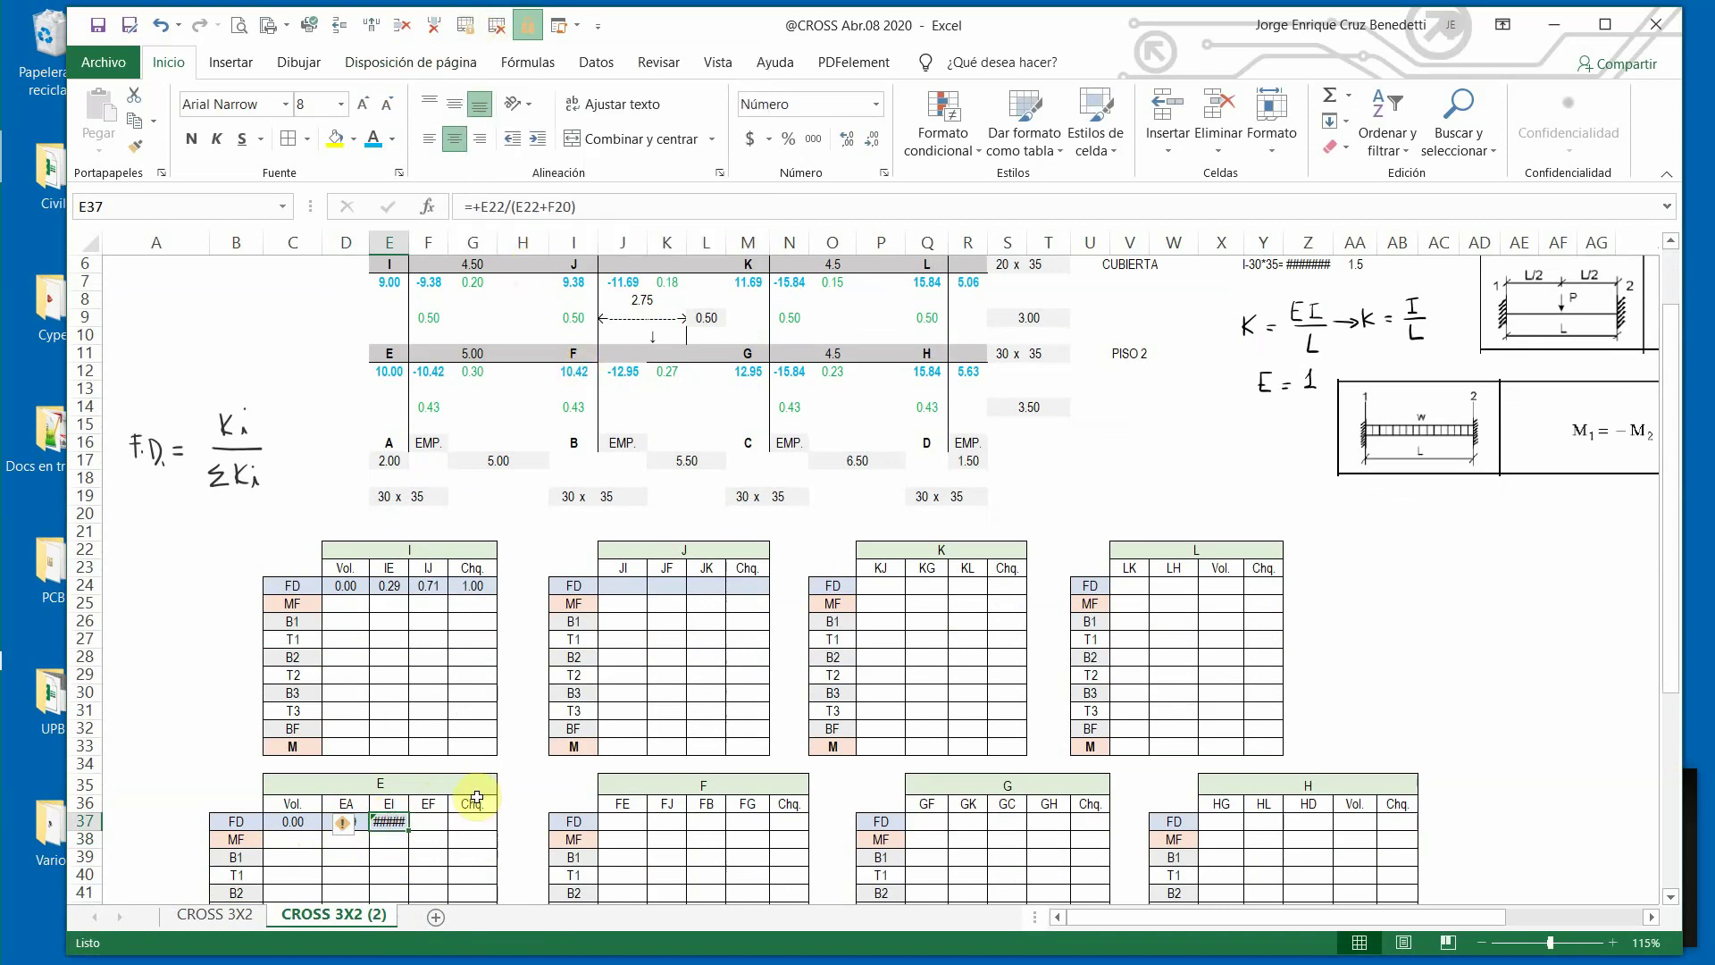
{"action": "left_click", "coordinate": [512, 712]}
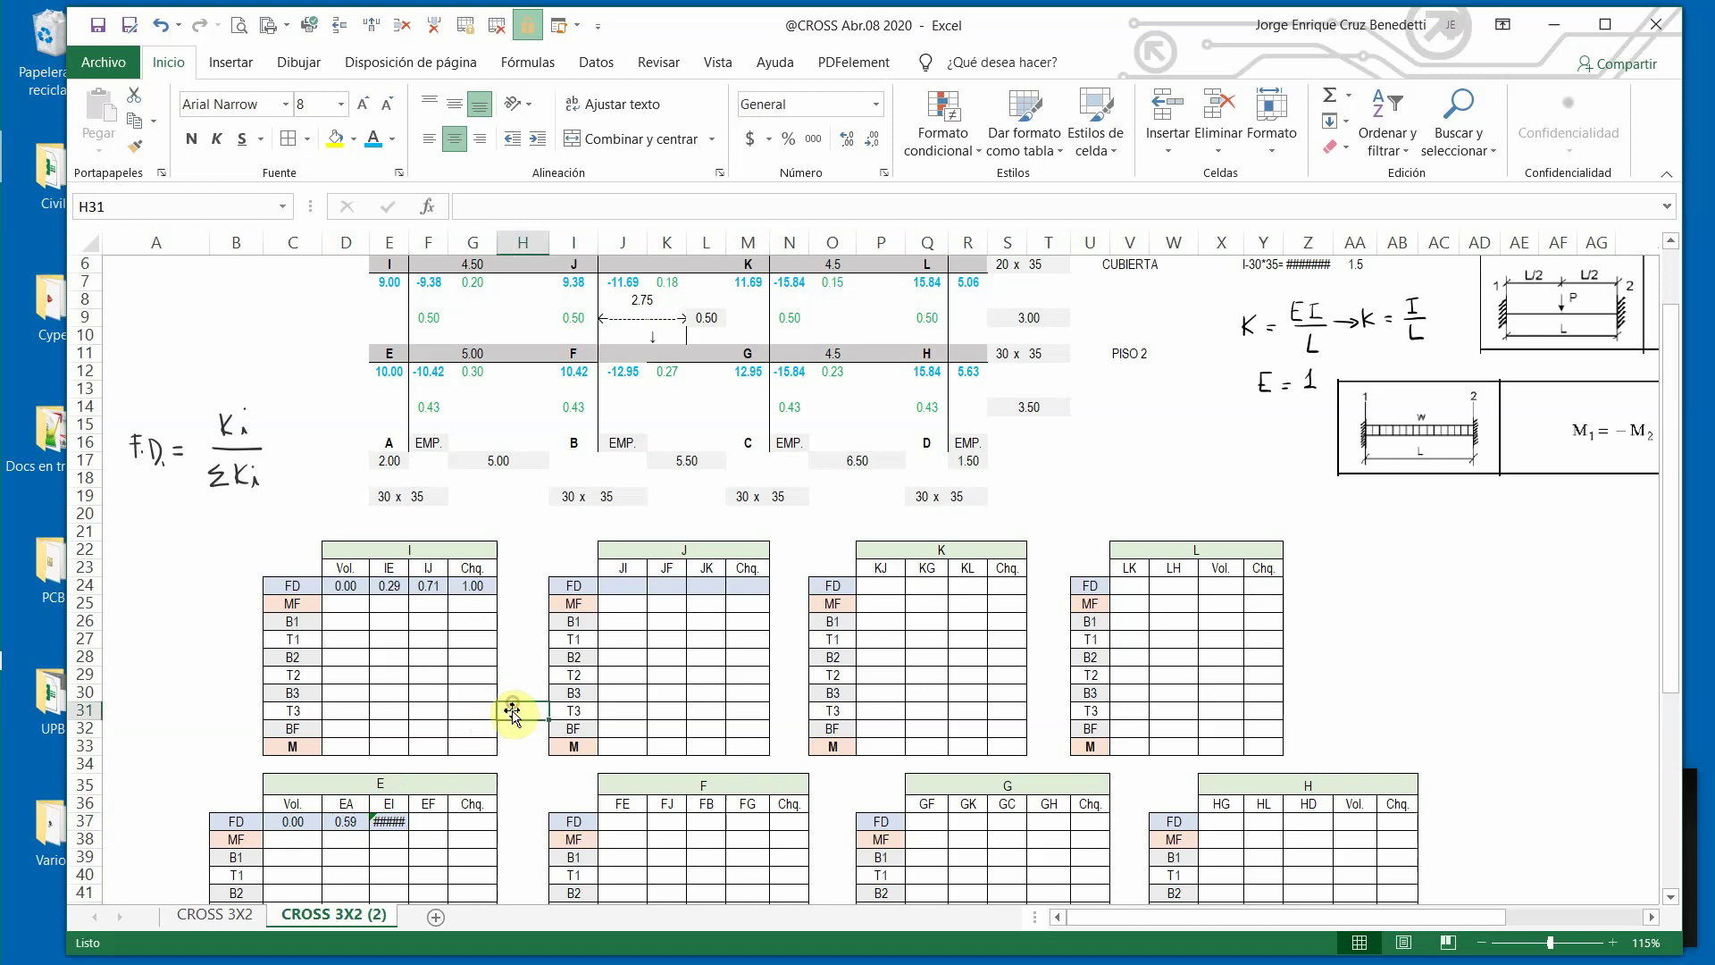
{"action": "left_click", "coordinate": [342, 827]}
{"action": "key", "text": "ctrl+c"}
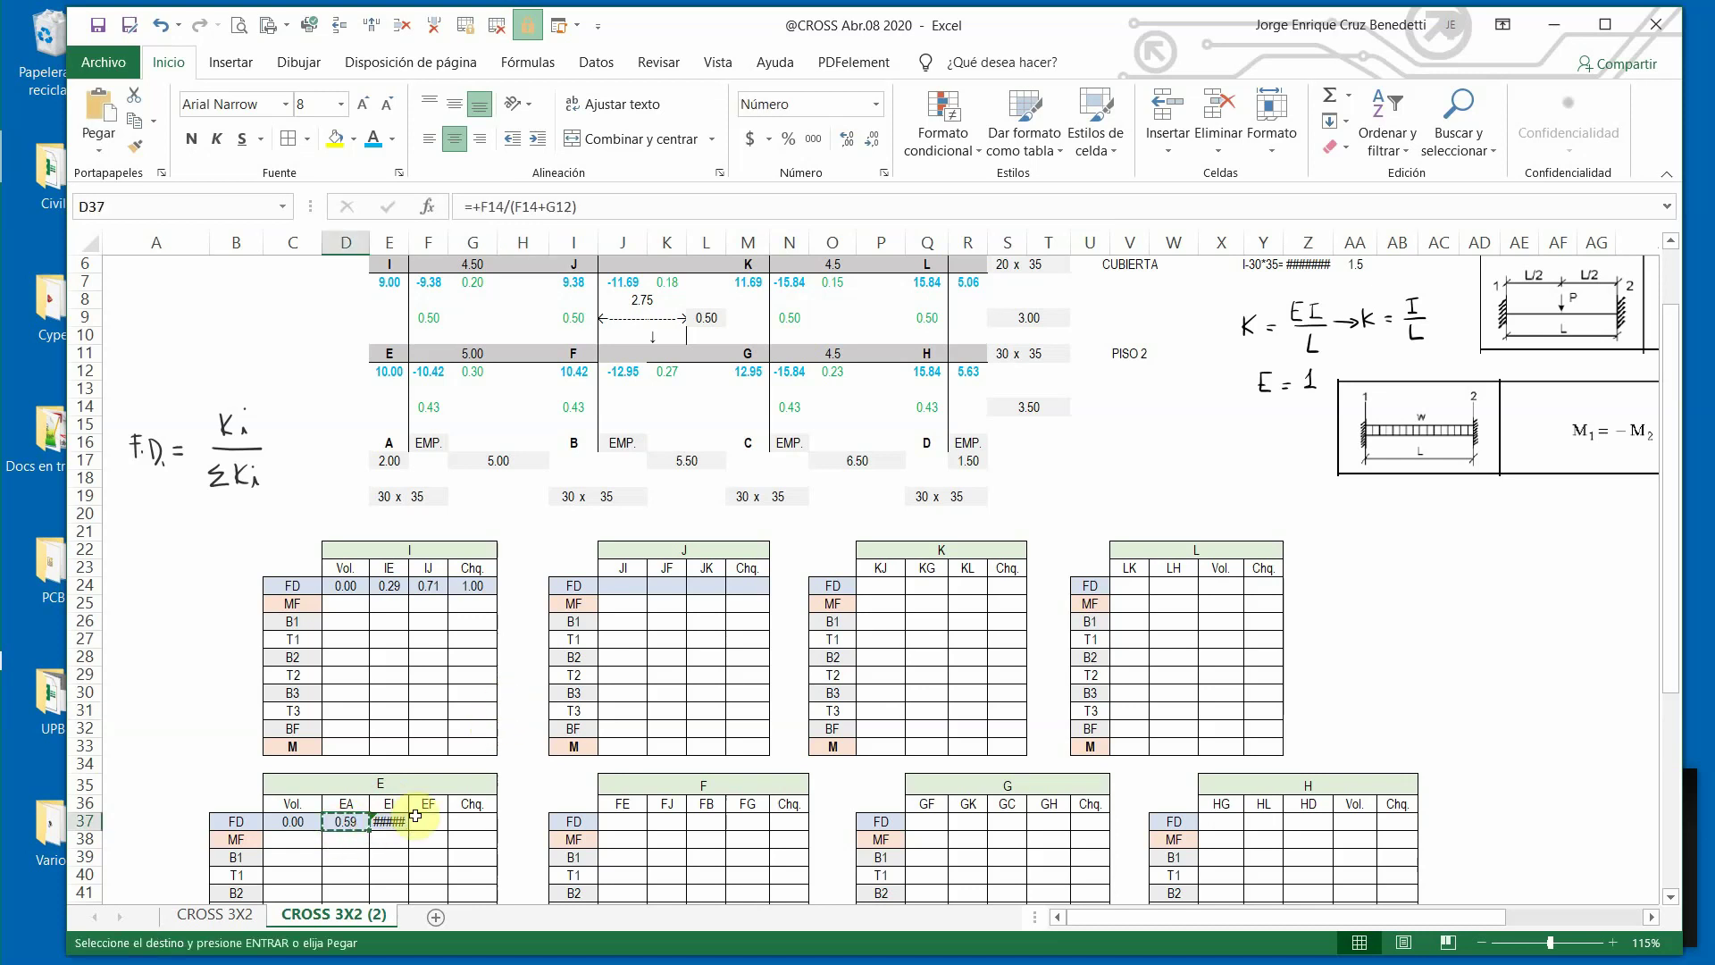
{"action": "left_click", "coordinate": [384, 820]}
{"action": "key", "text": "ctrl+v"}
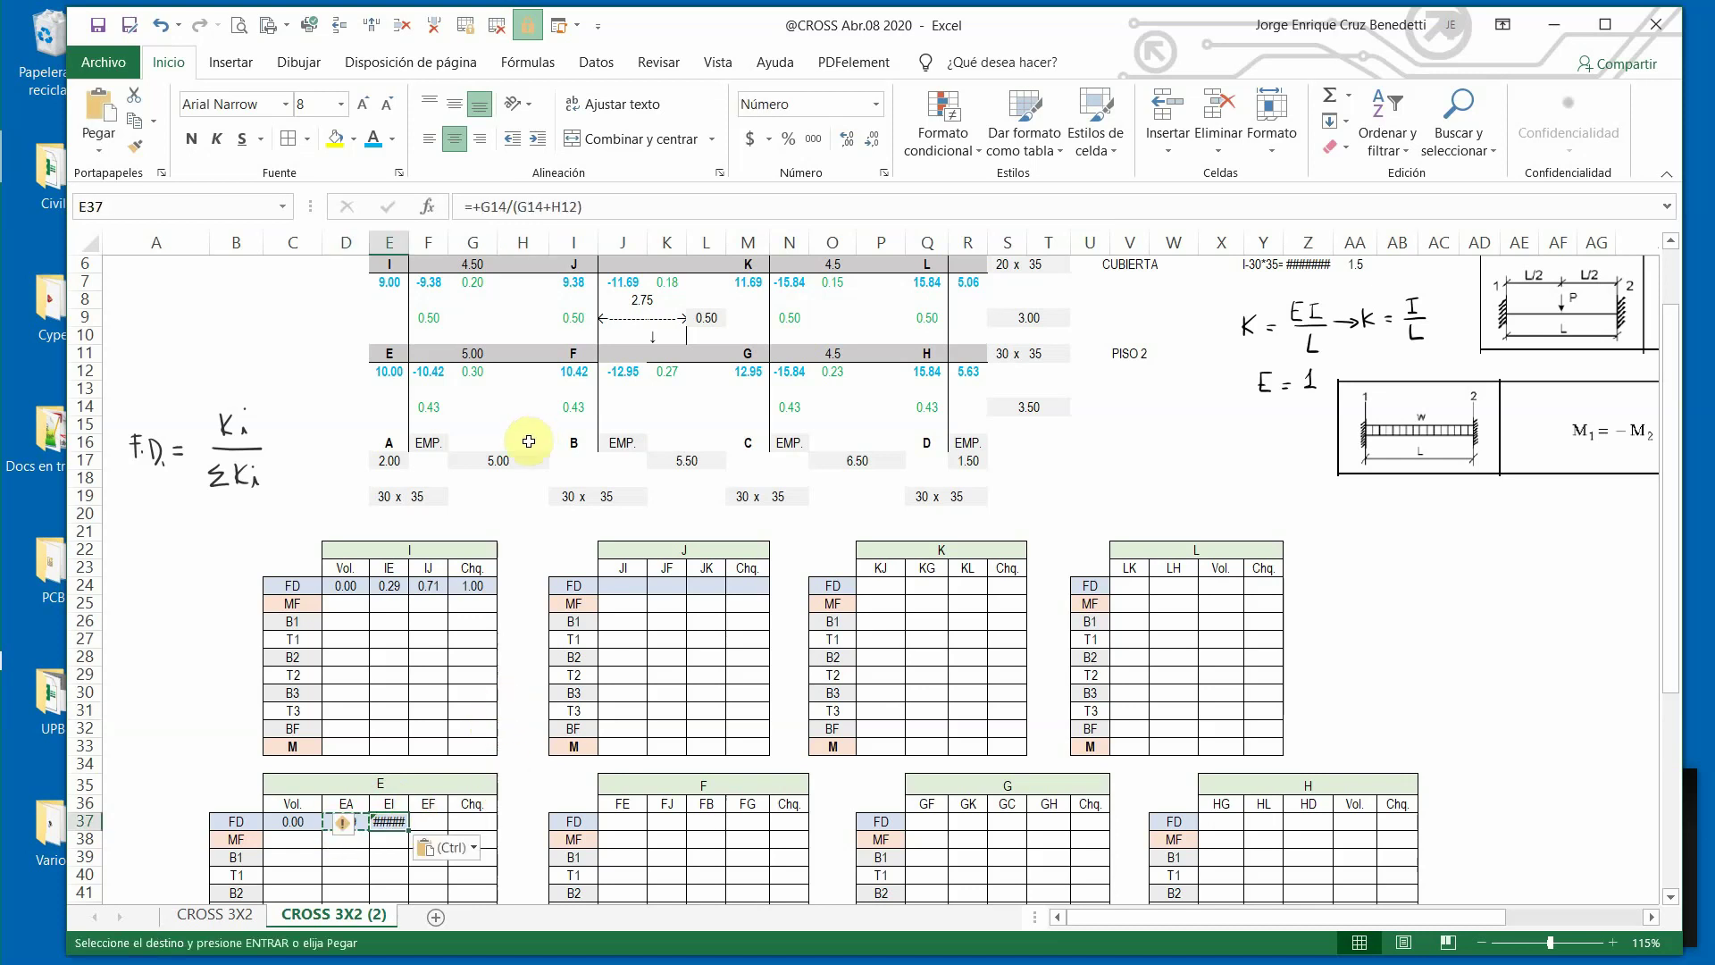
Repoint the references of the EI formula in E37 so it reads =+F14/(F14+G12).
{"action": "left_click", "coordinate": [519, 211]}
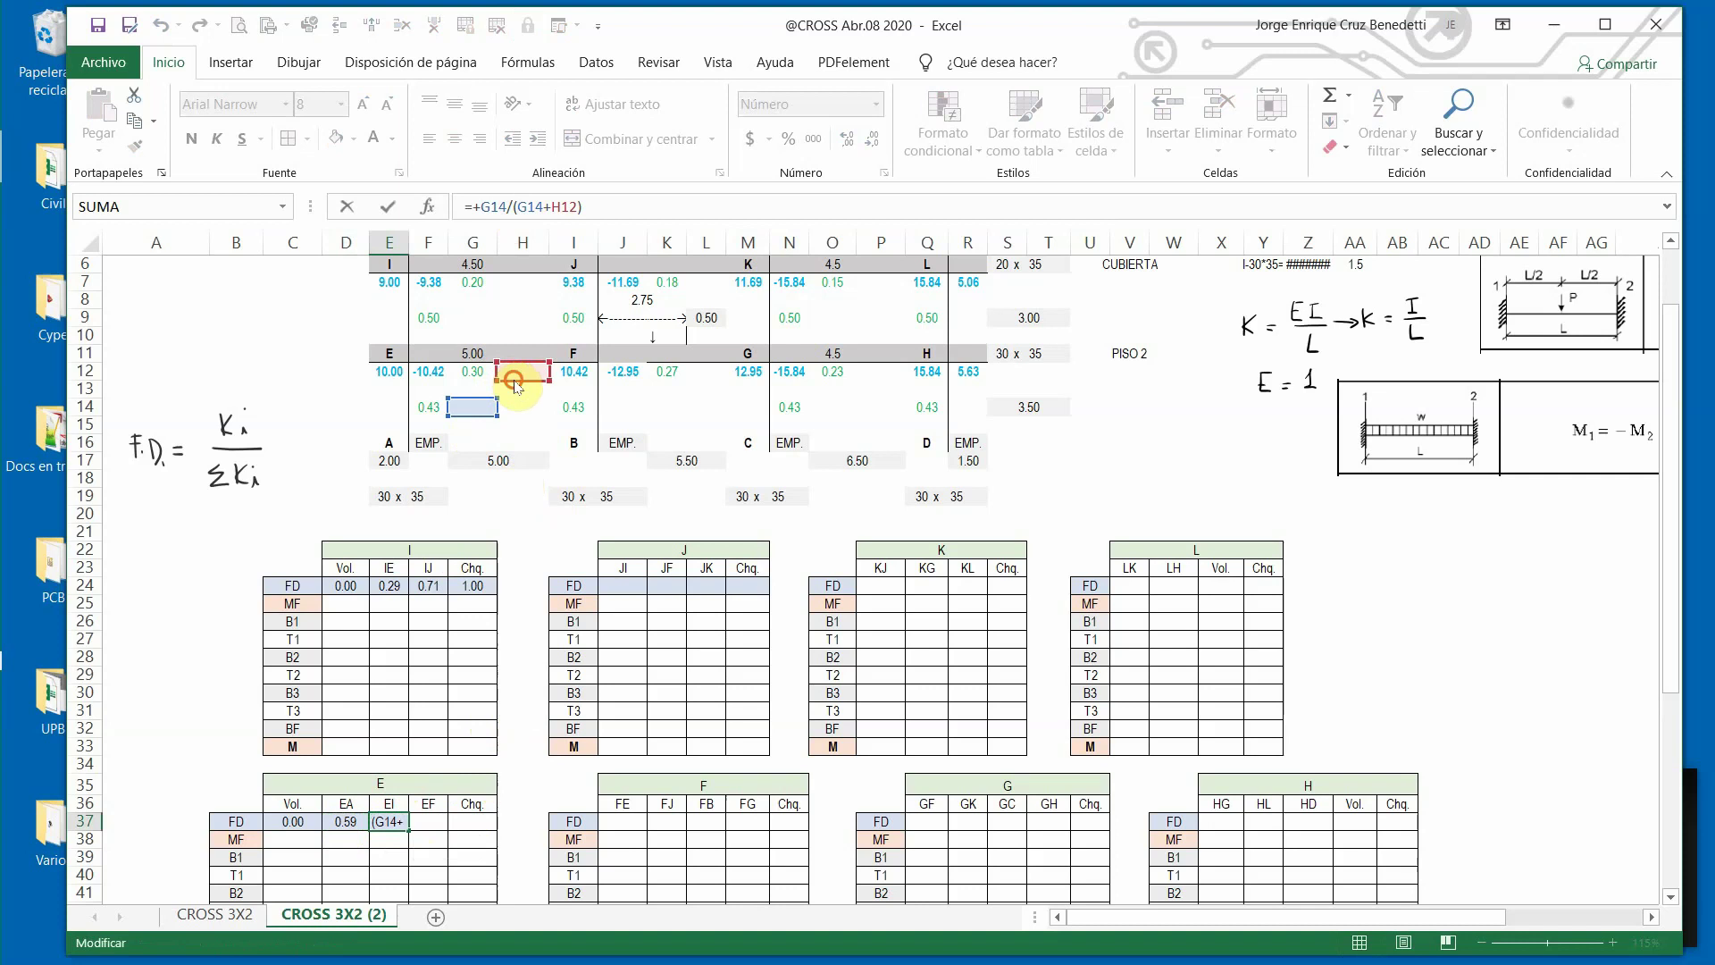
{"action": "left_click_drag", "start_coordinate": [515, 385], "coordinate": [429, 407]}
{"action": "left_click", "coordinate": [388, 206]}
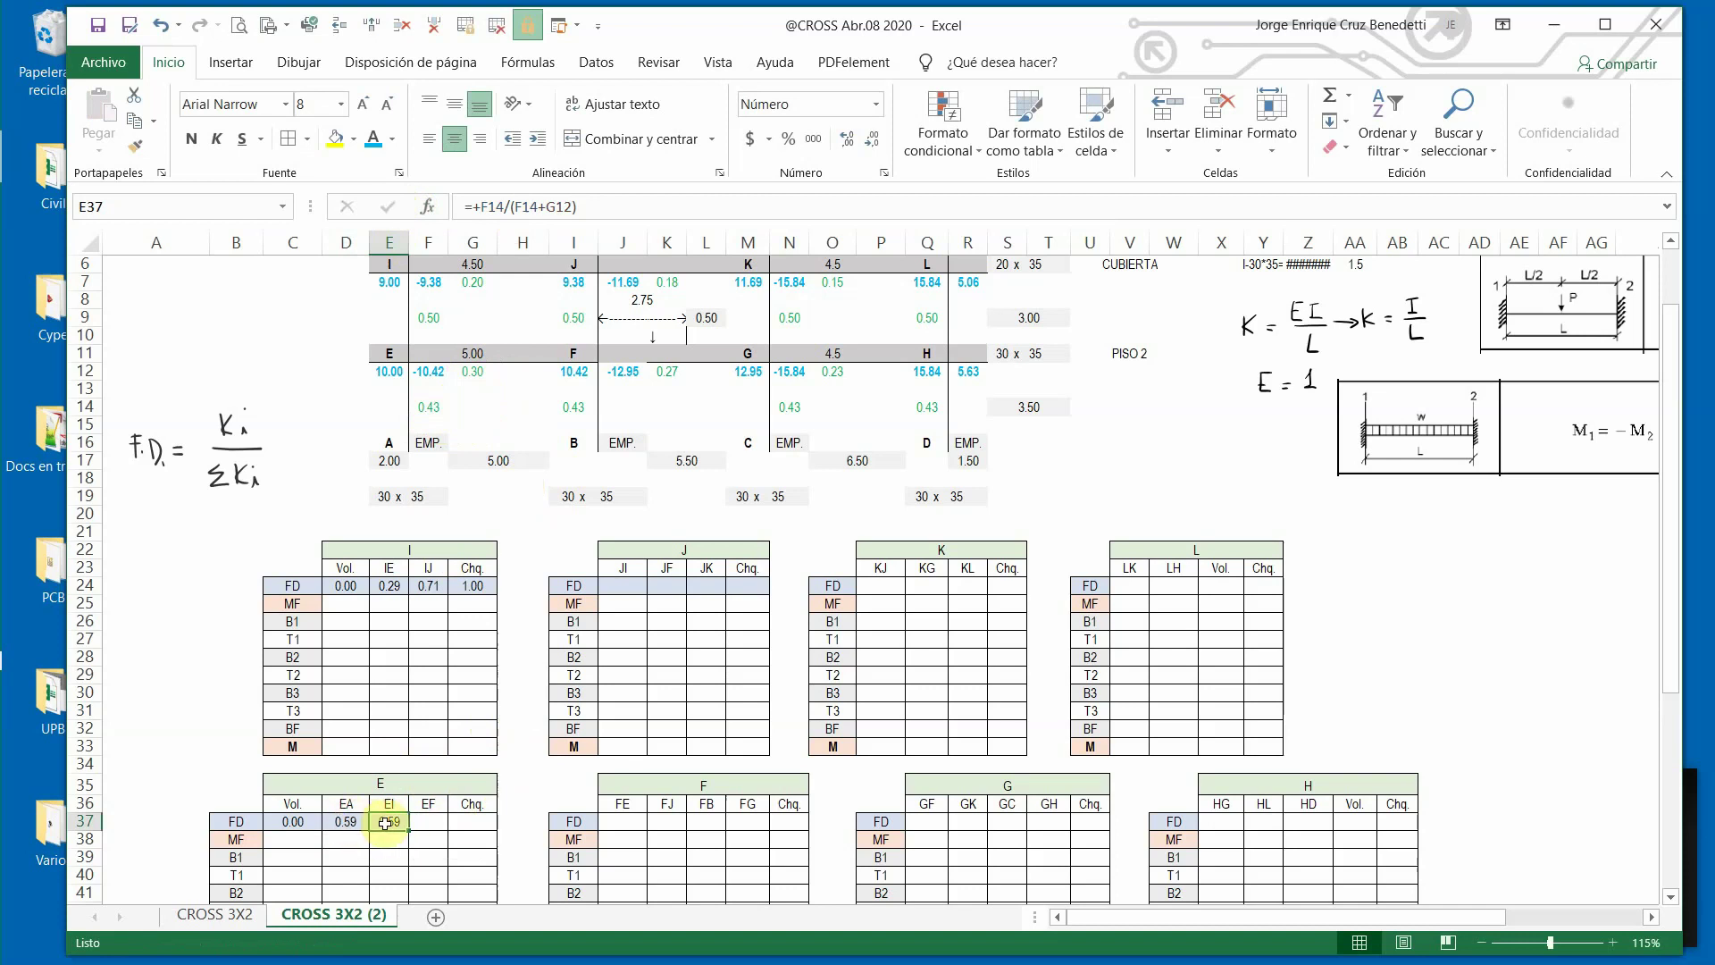
{"action": "left_click", "coordinate": [508, 206]}
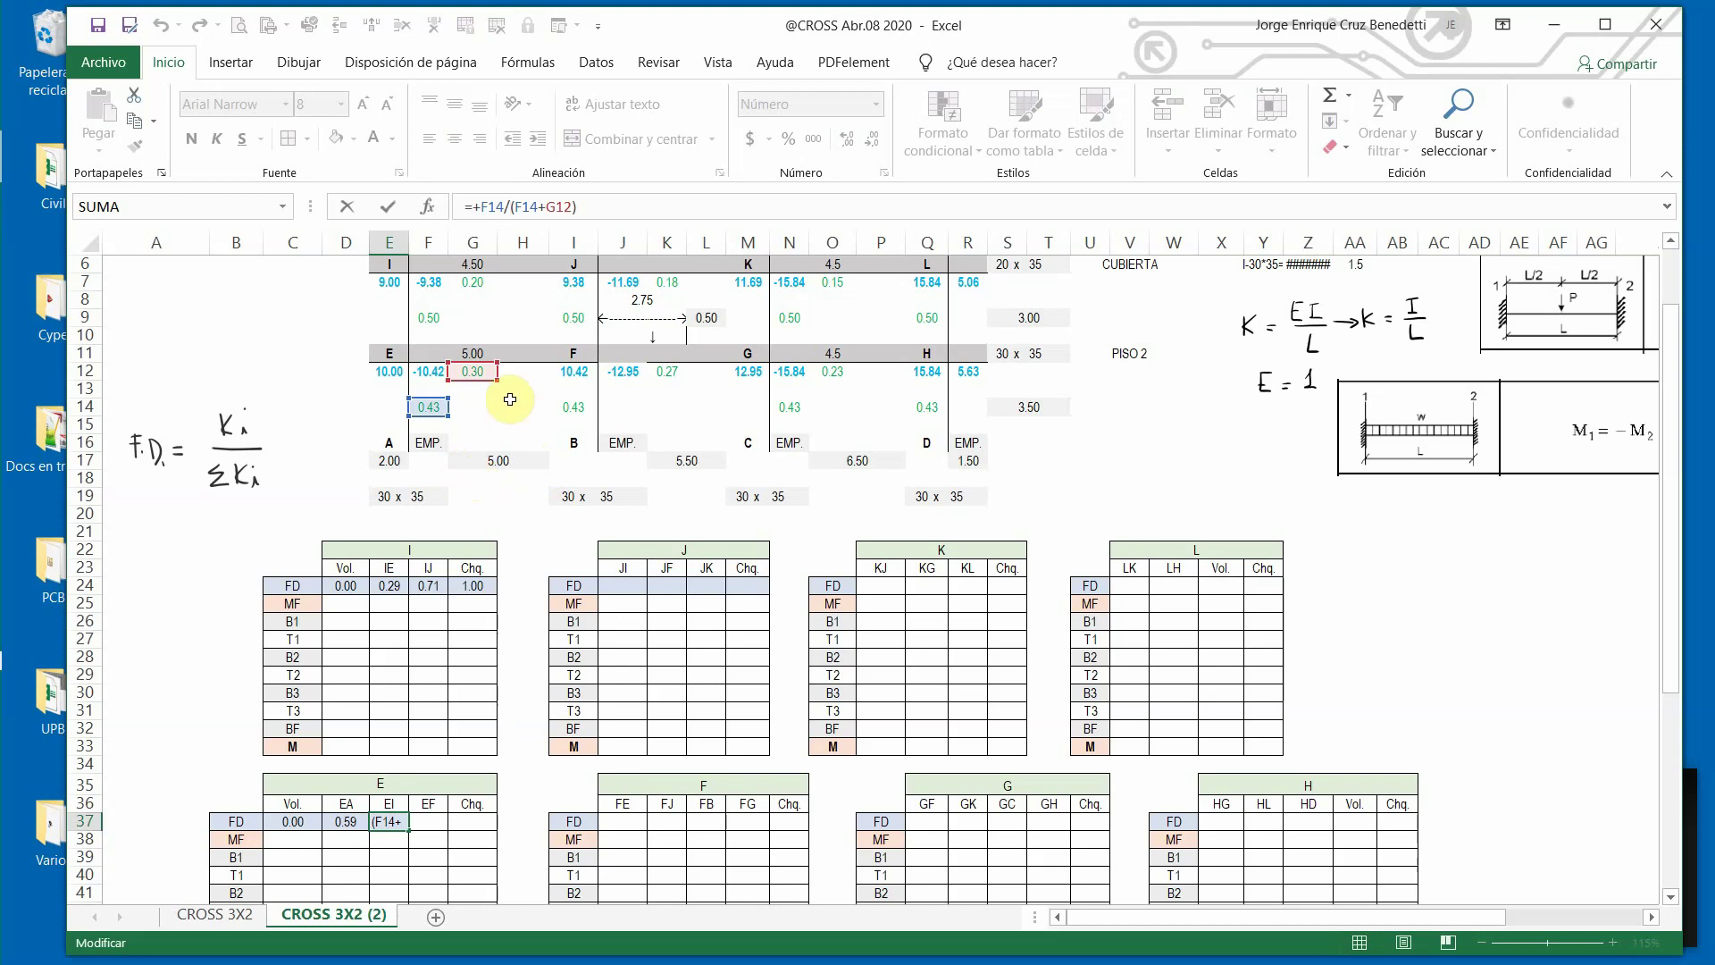
{"action": "scroll", "coordinate": [519, 399], "scroll_direction": "up", "scroll_amount": 1}
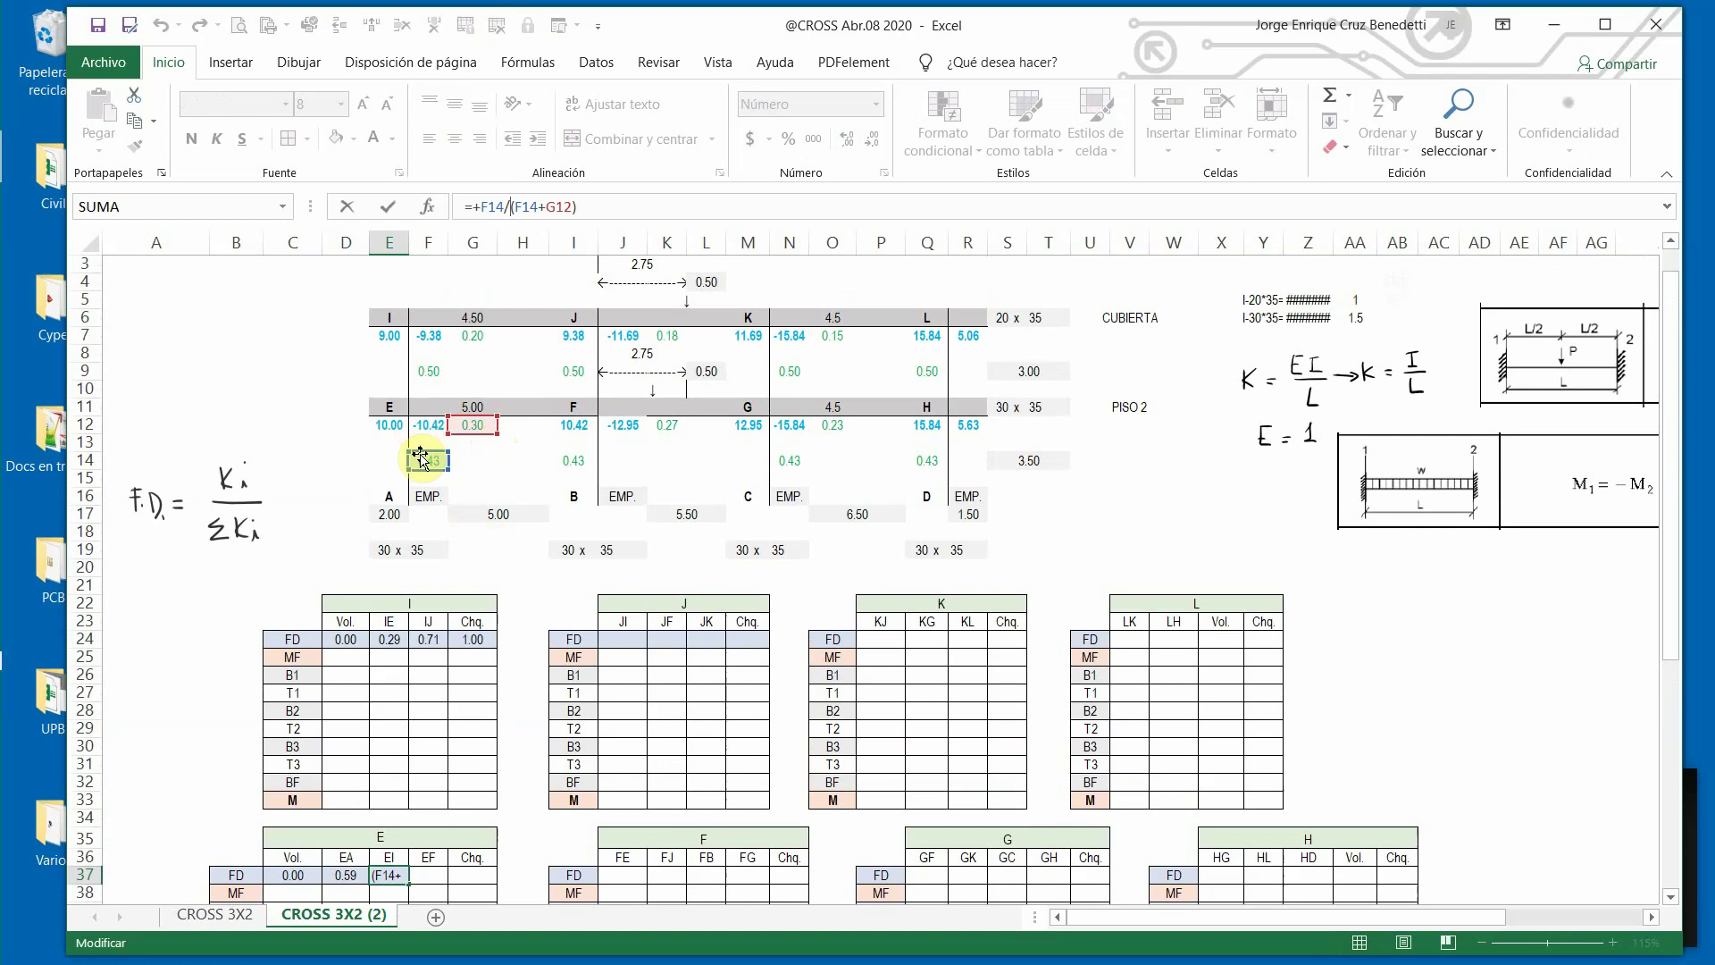
{"action": "left_click_drag", "start_coordinate": [428, 454], "coordinate": [429, 371]}
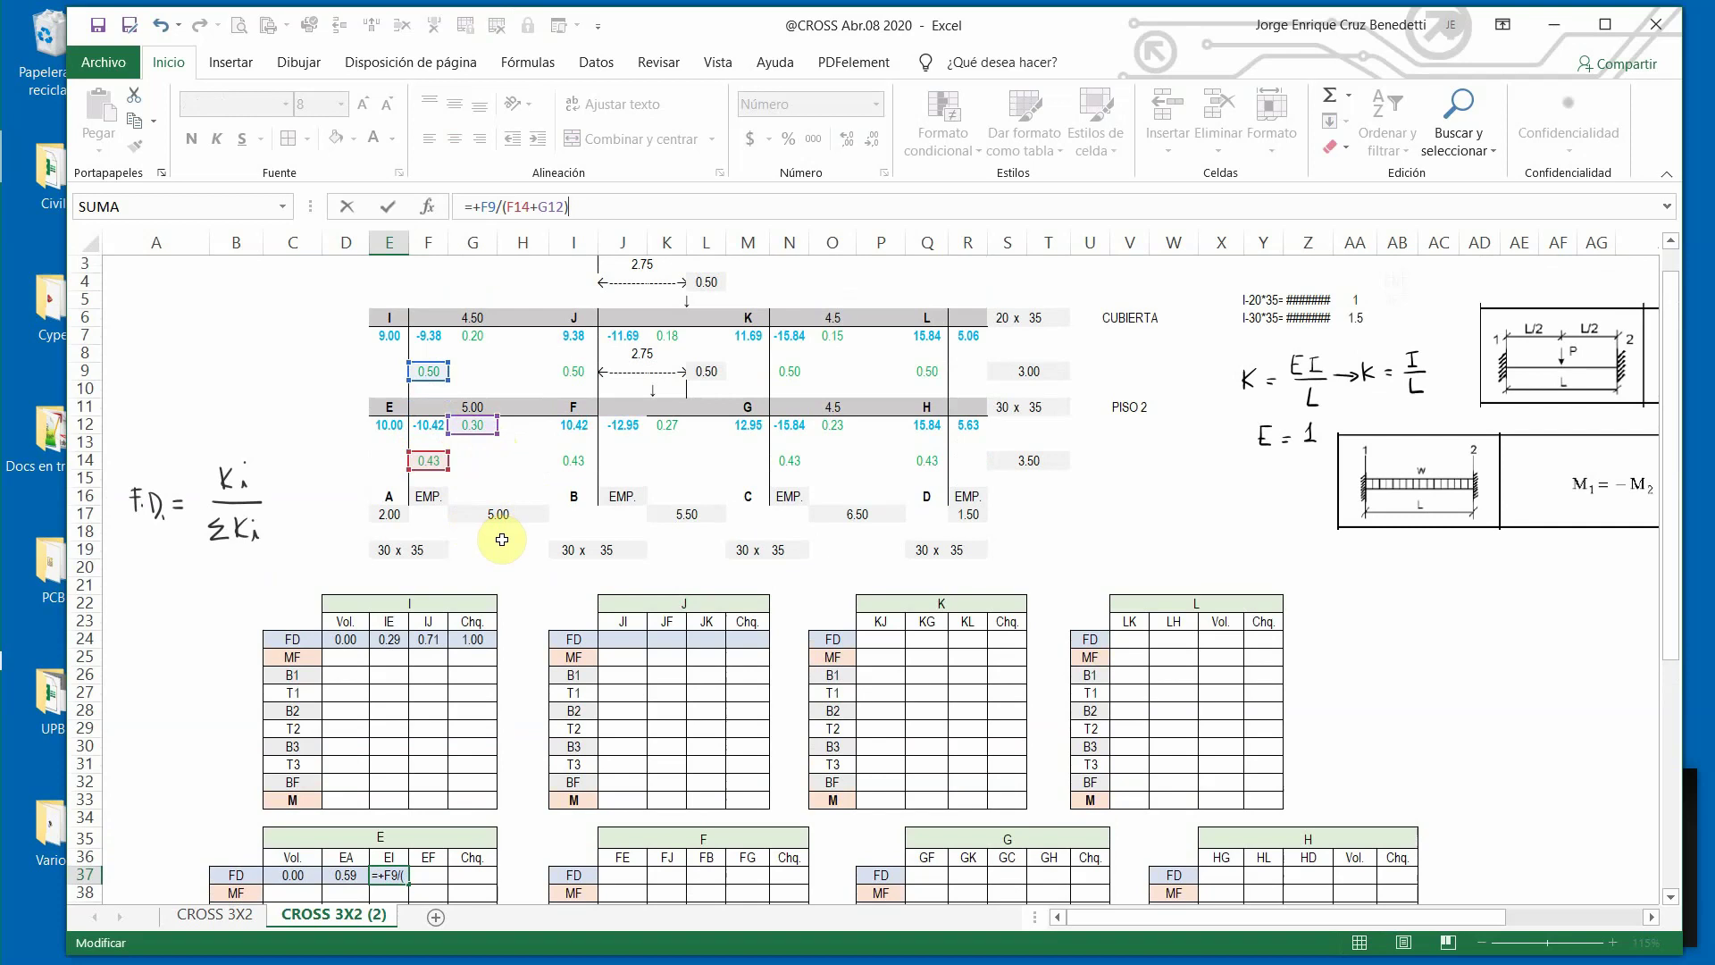
{"action": "key", "text": "Return"}
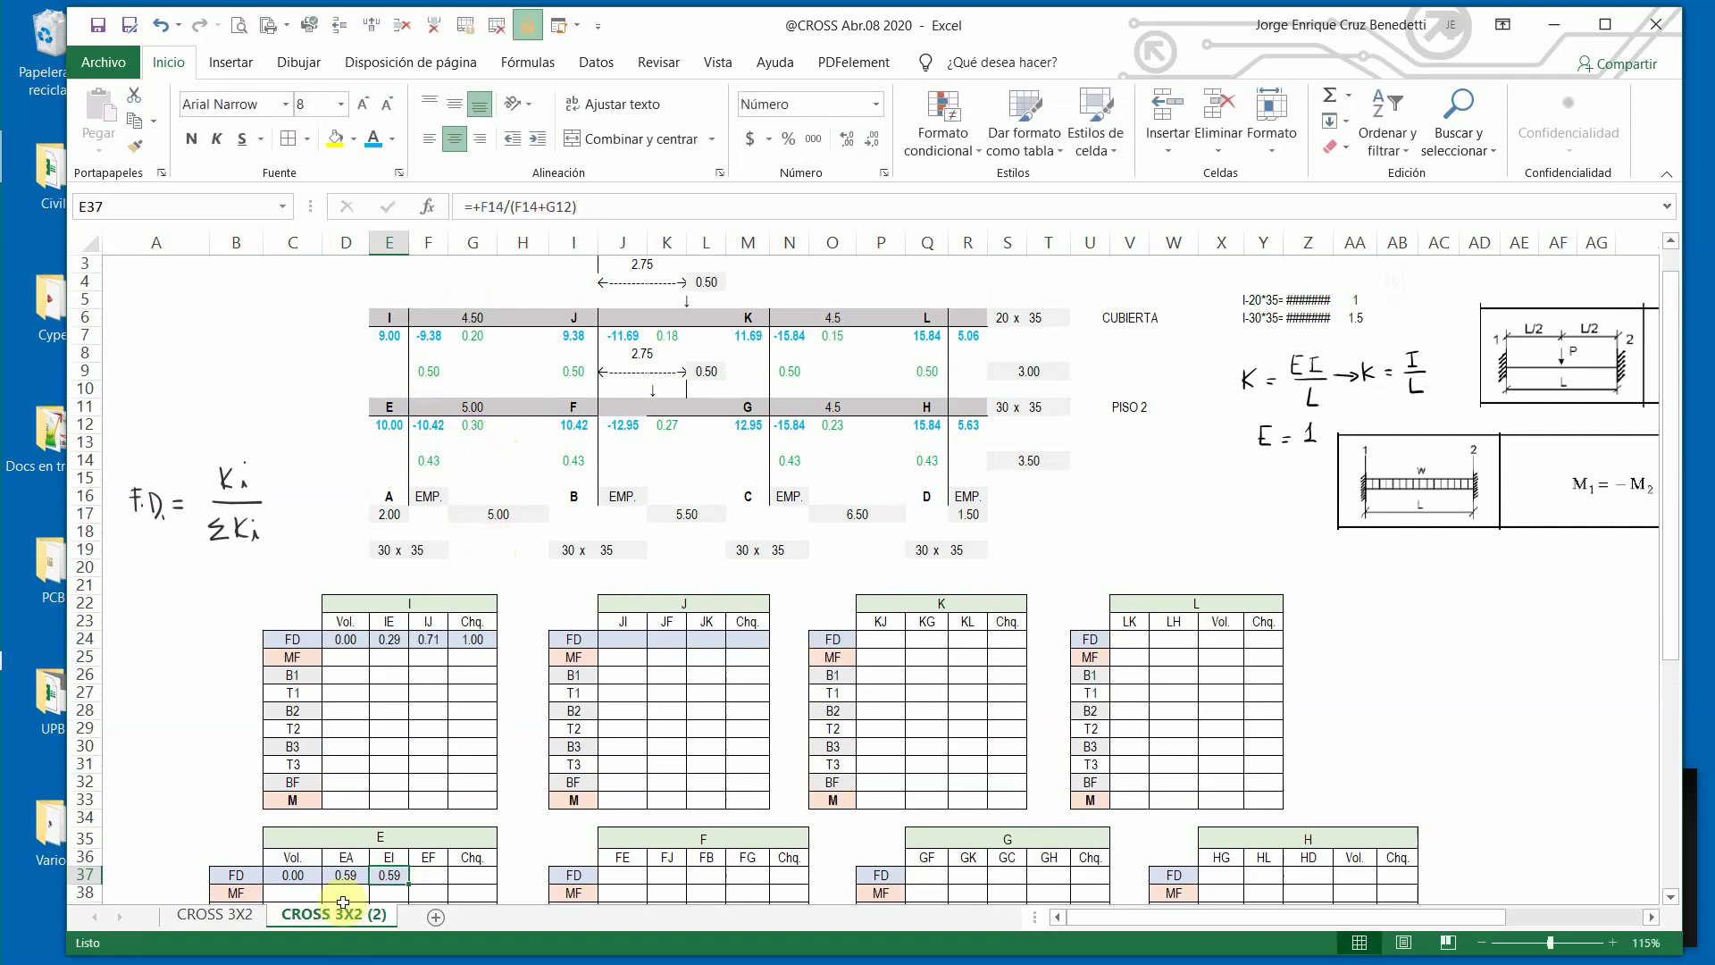
Add F9 to the denominator of the EA formula in D37, making it =+F14/(F14+G12+F9).
{"action": "left_click", "coordinate": [343, 874]}
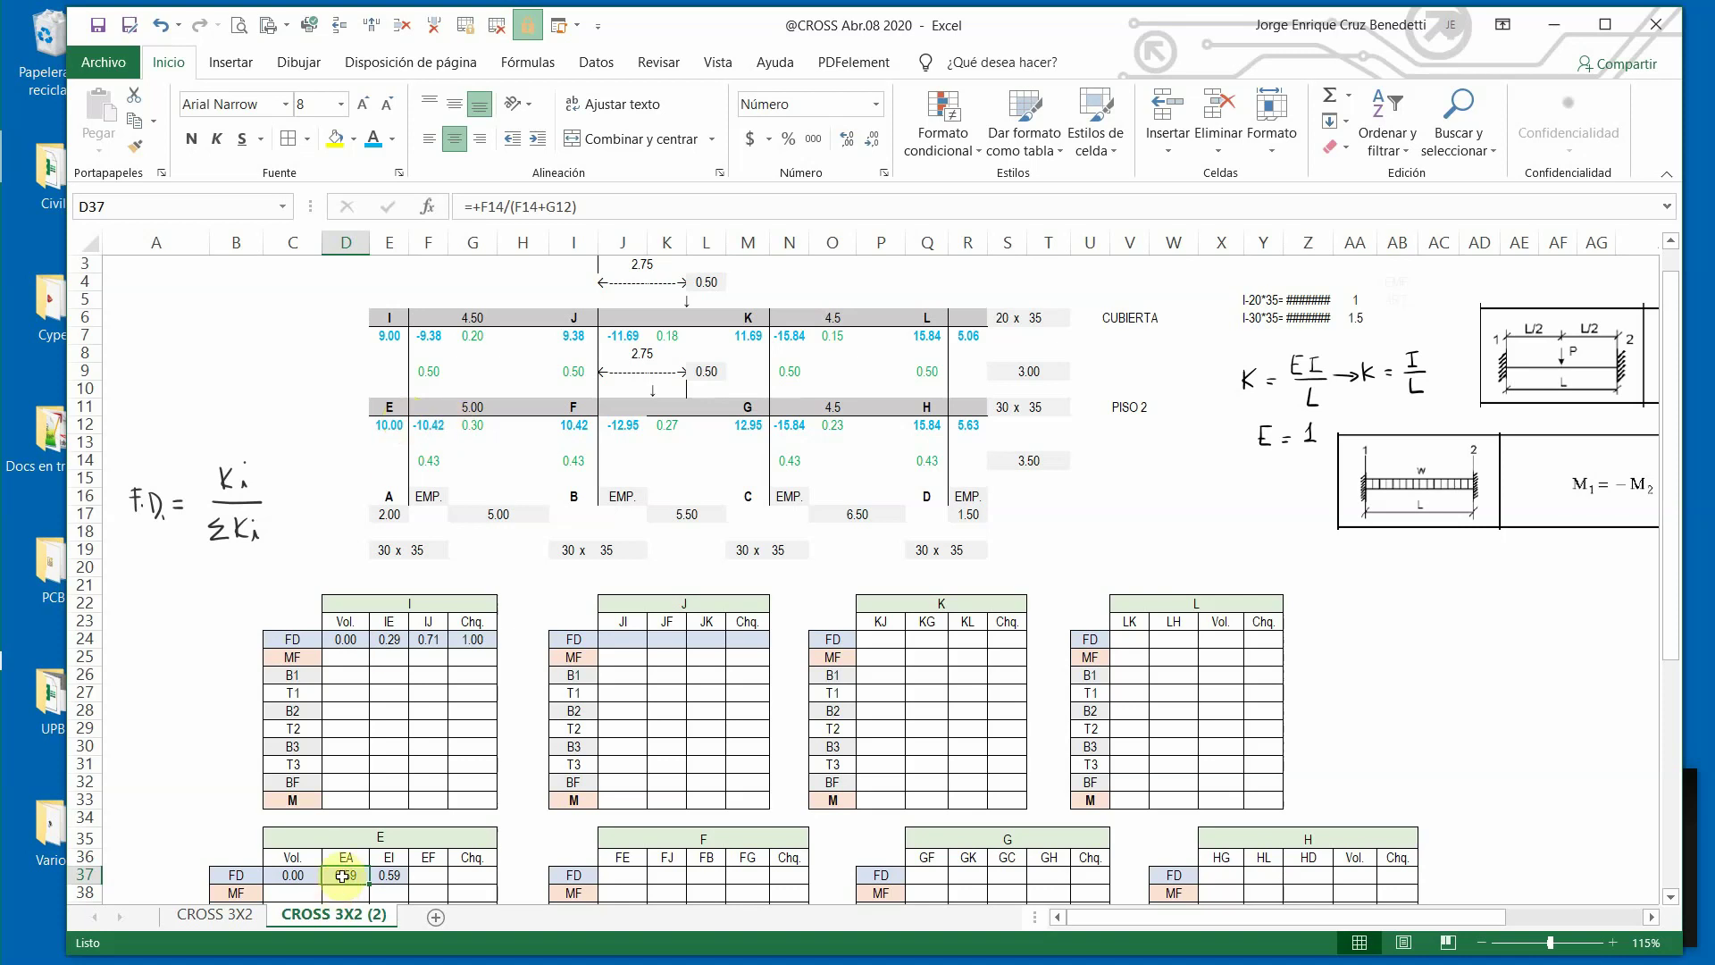
{"action": "left_click", "coordinate": [554, 207]}
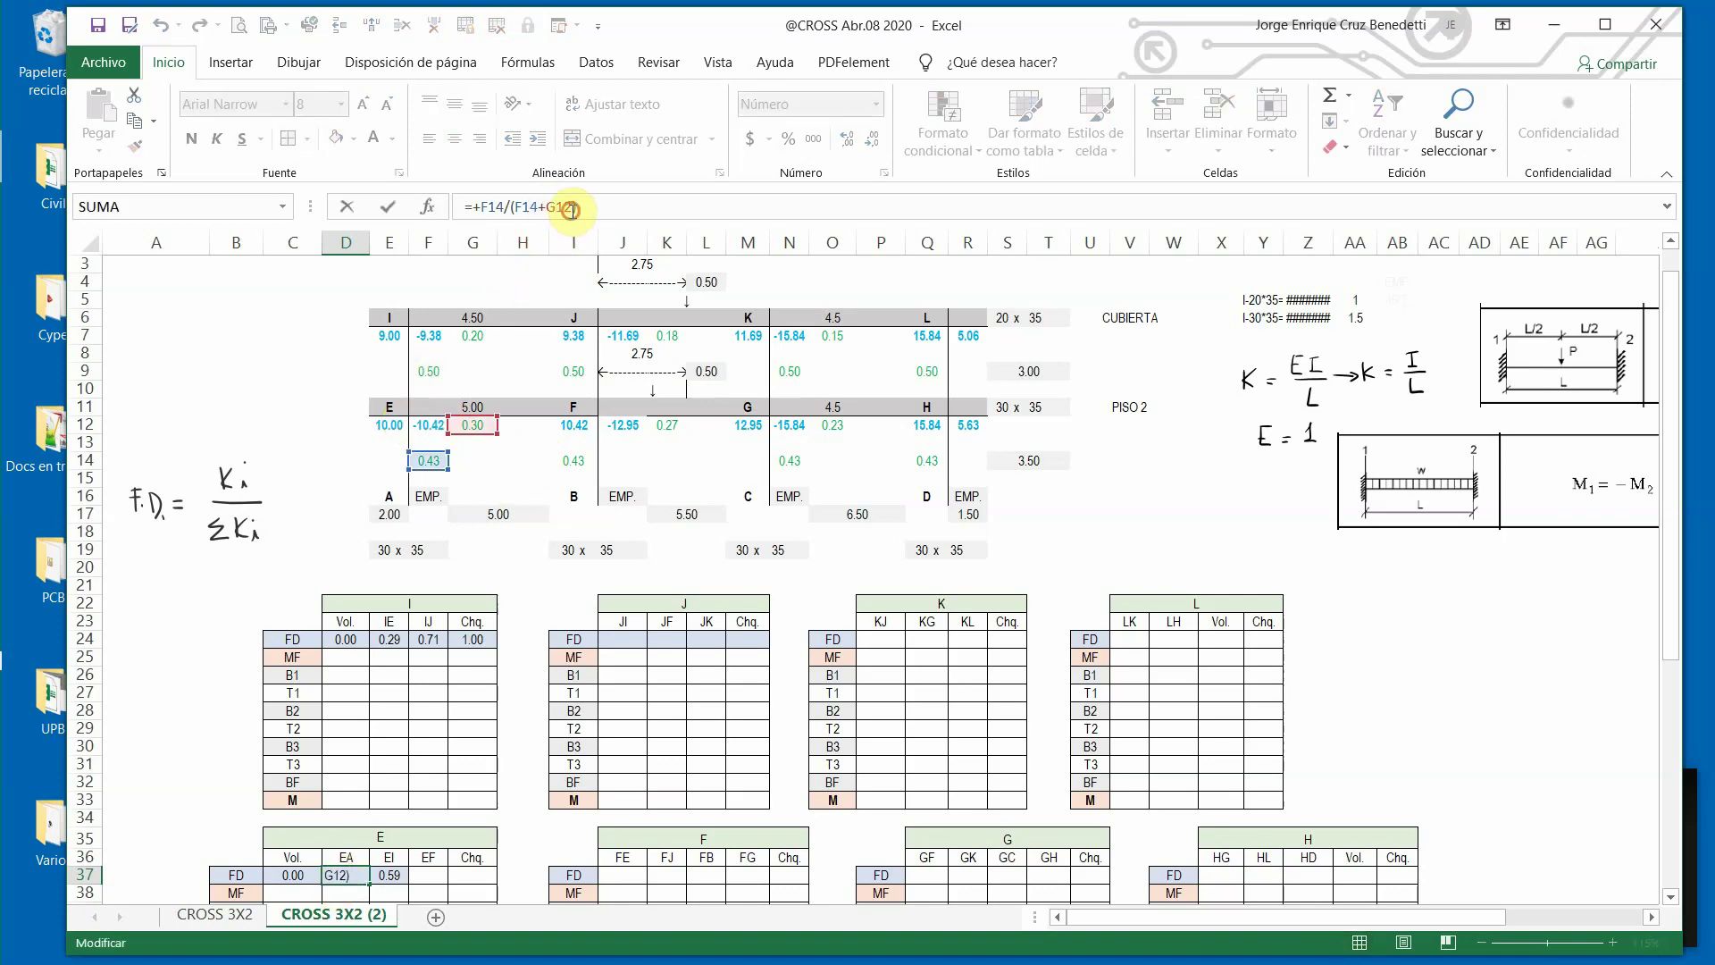
{"action": "type", "text": "+"}
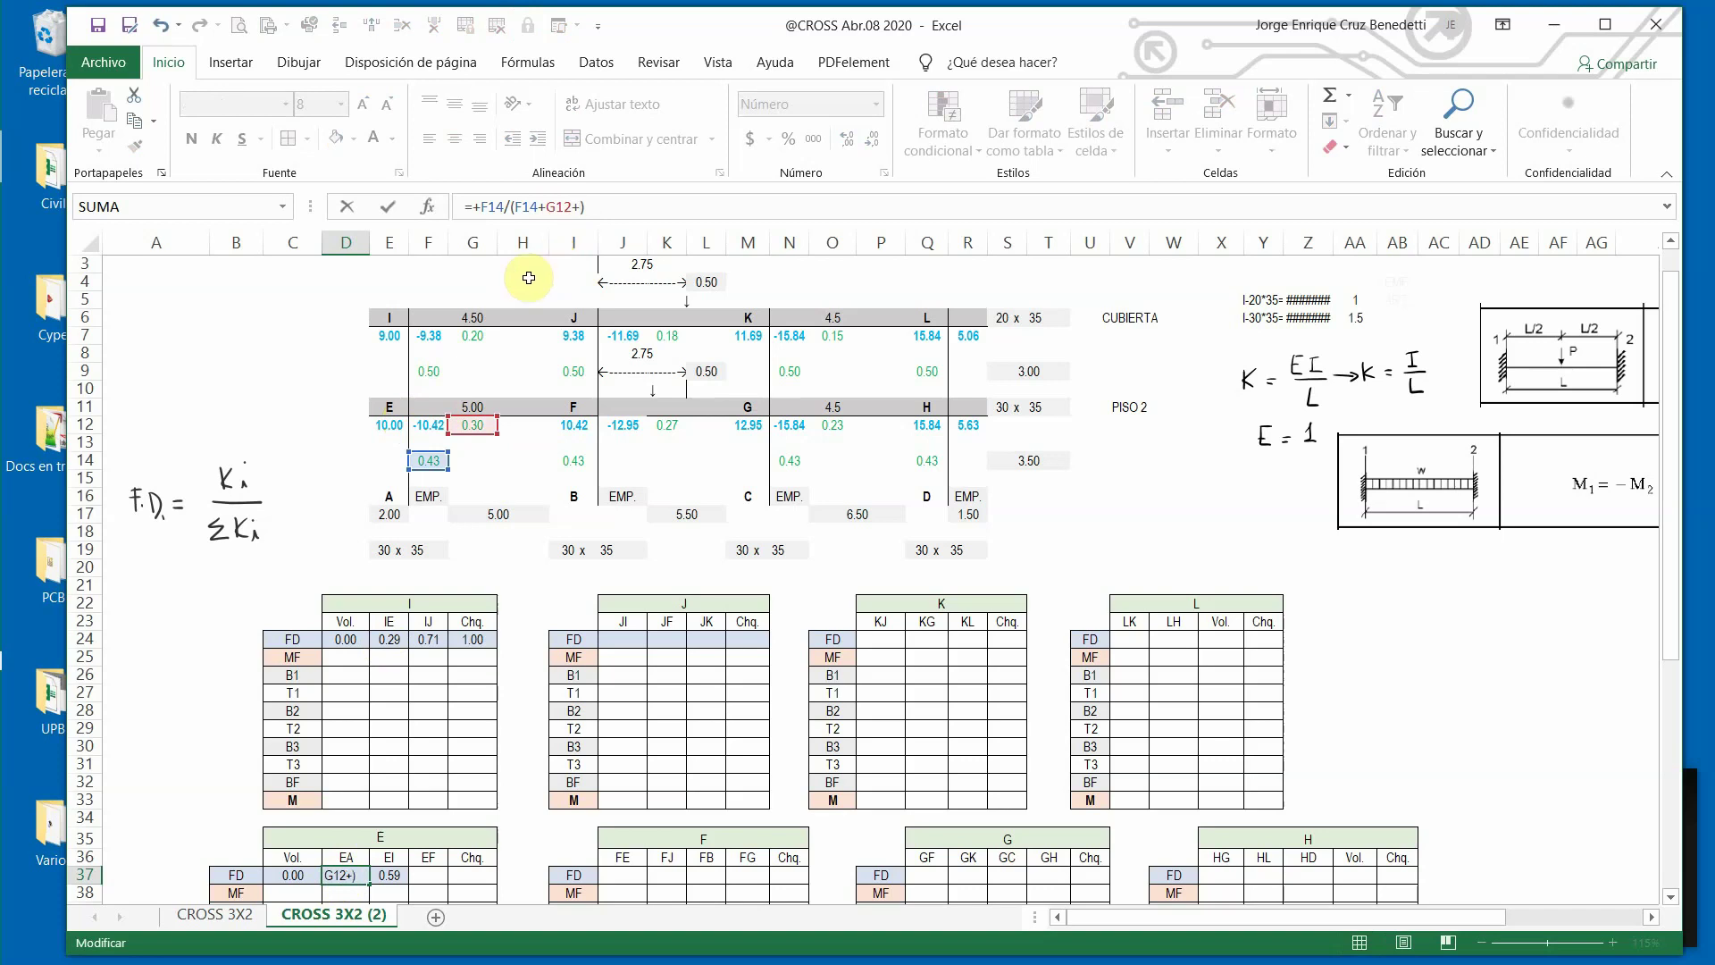
{"action": "left_click", "coordinate": [431, 370]}
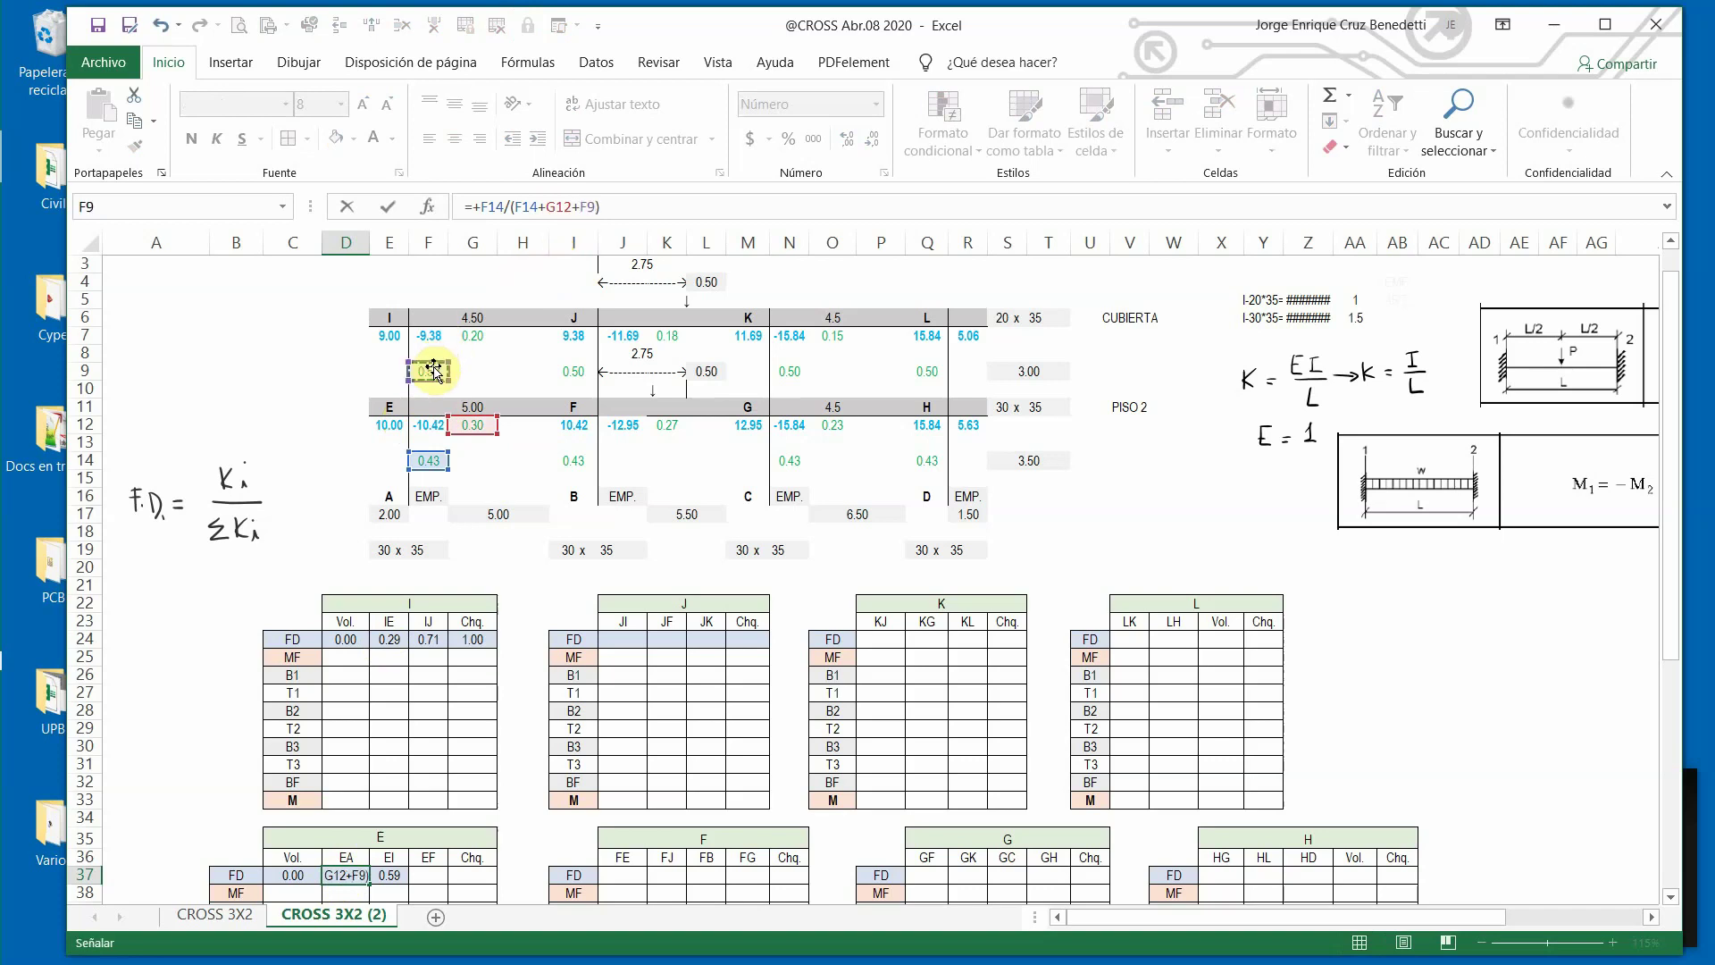
{"action": "key", "text": "Return"}
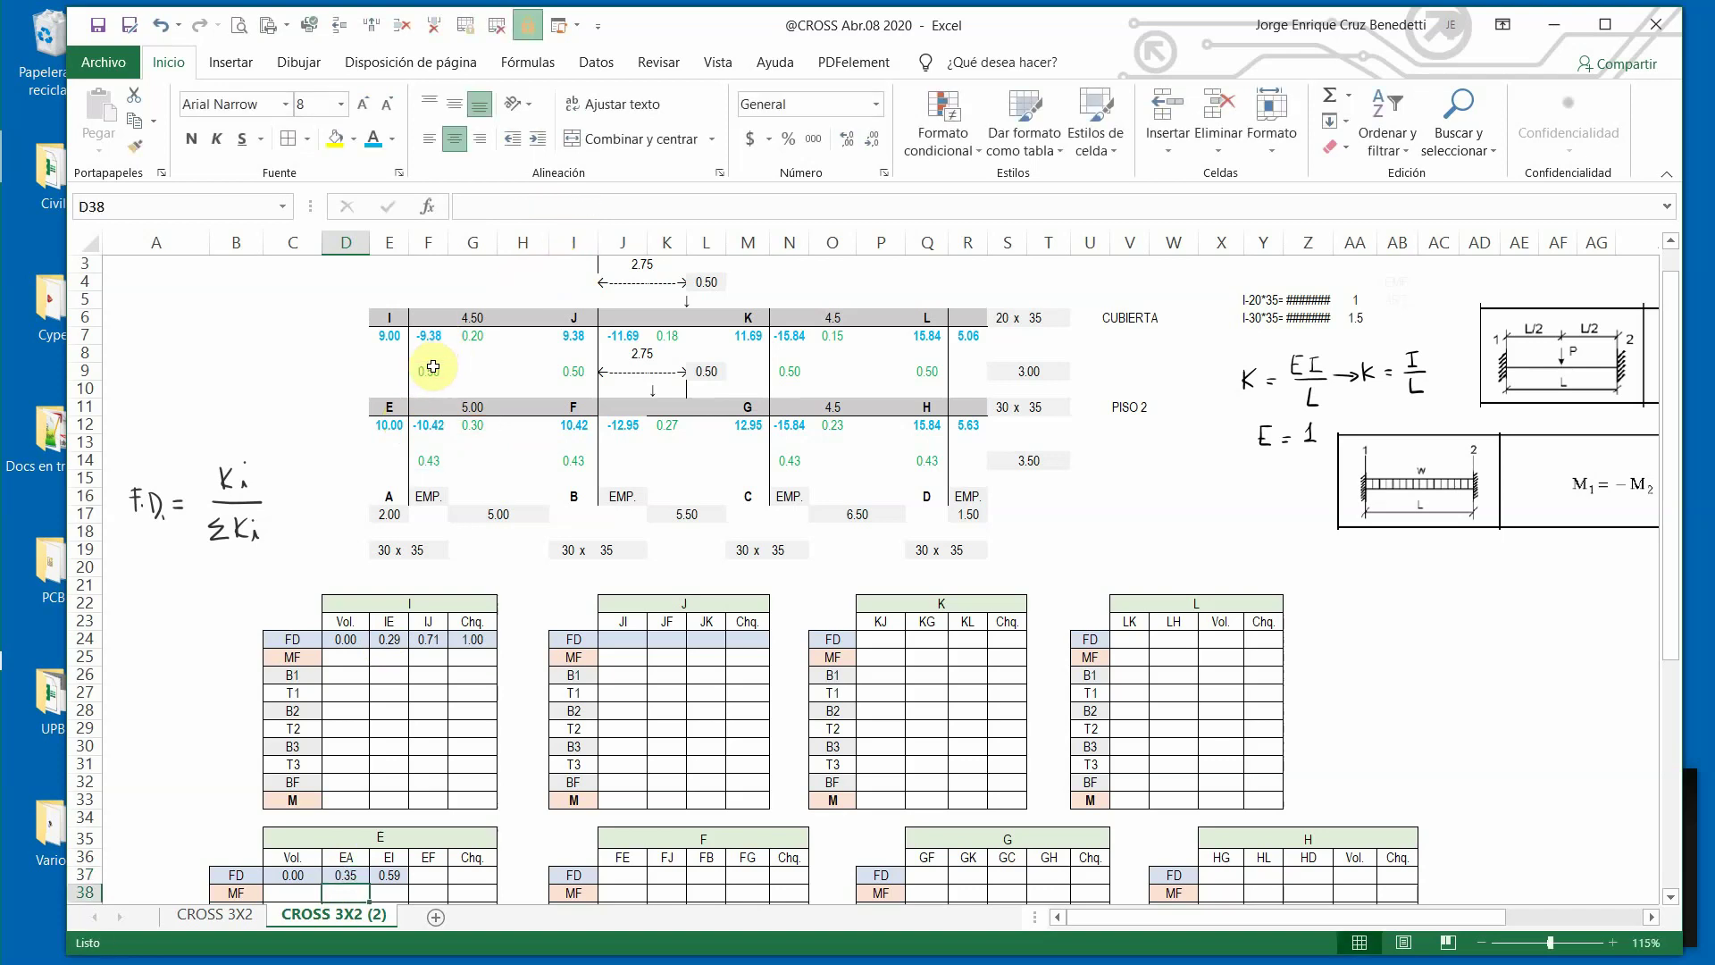
Give the EI formula in E37 the same content as D37, =+F14/(F14+G12+F9).
{"action": "left_click", "coordinate": [349, 871]}
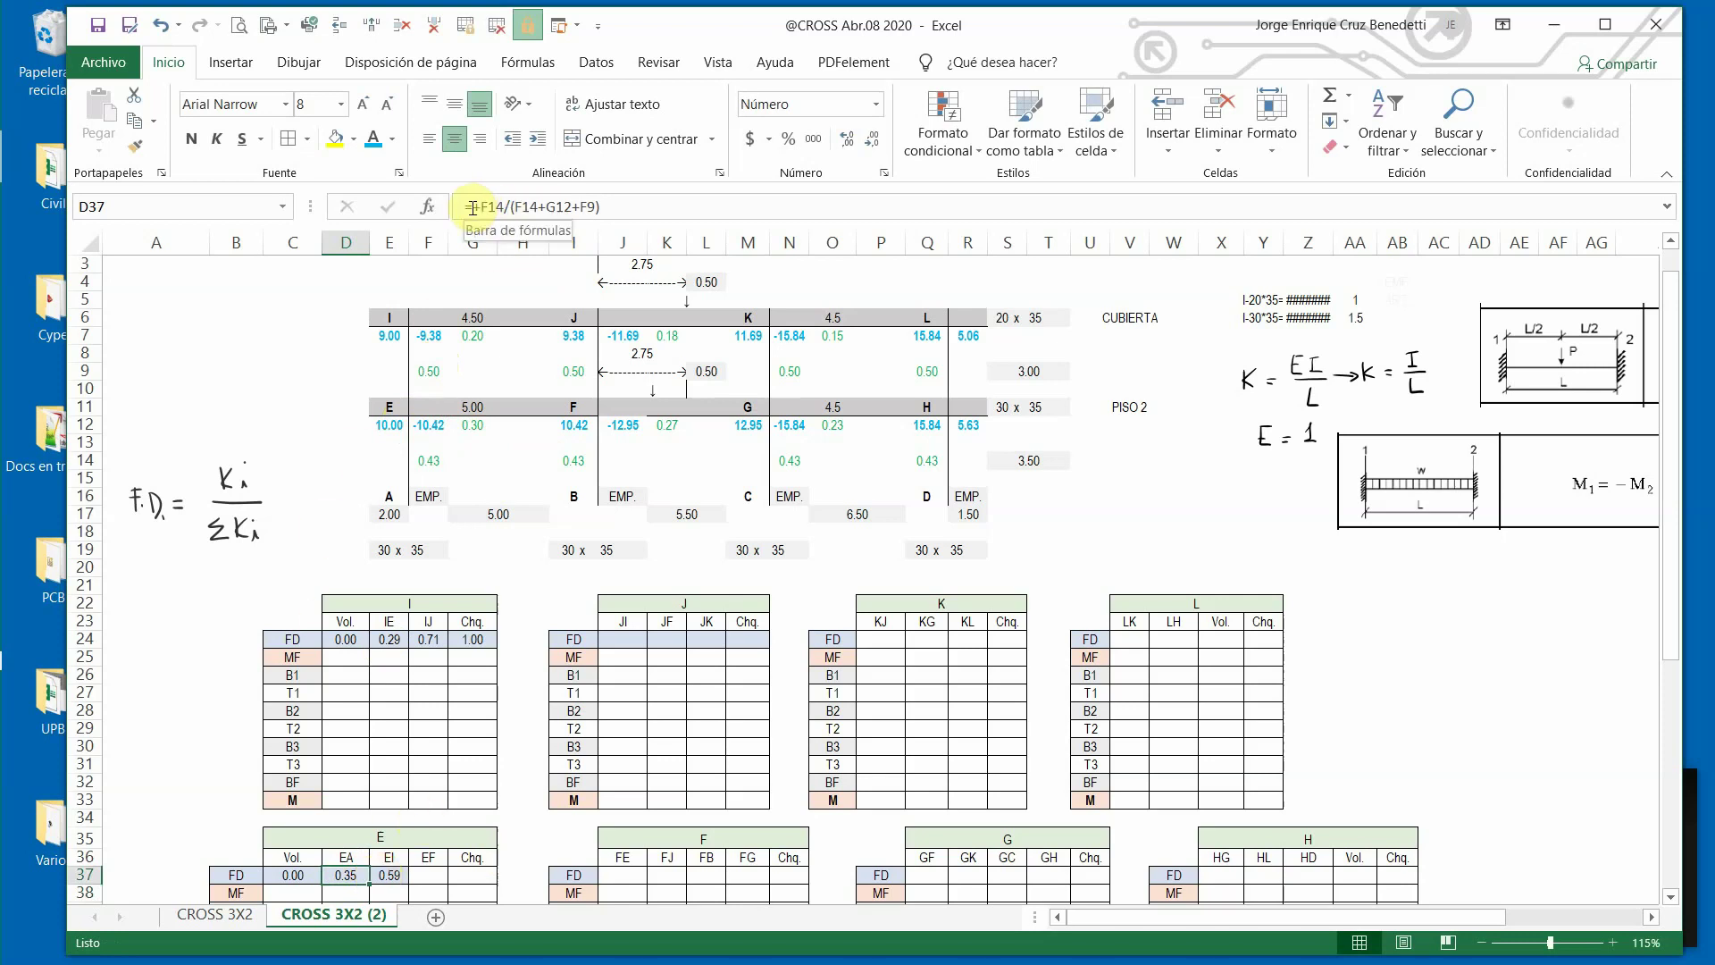
{"action": "left_click_drag", "start_coordinate": [471, 206], "coordinate": [630, 206]}
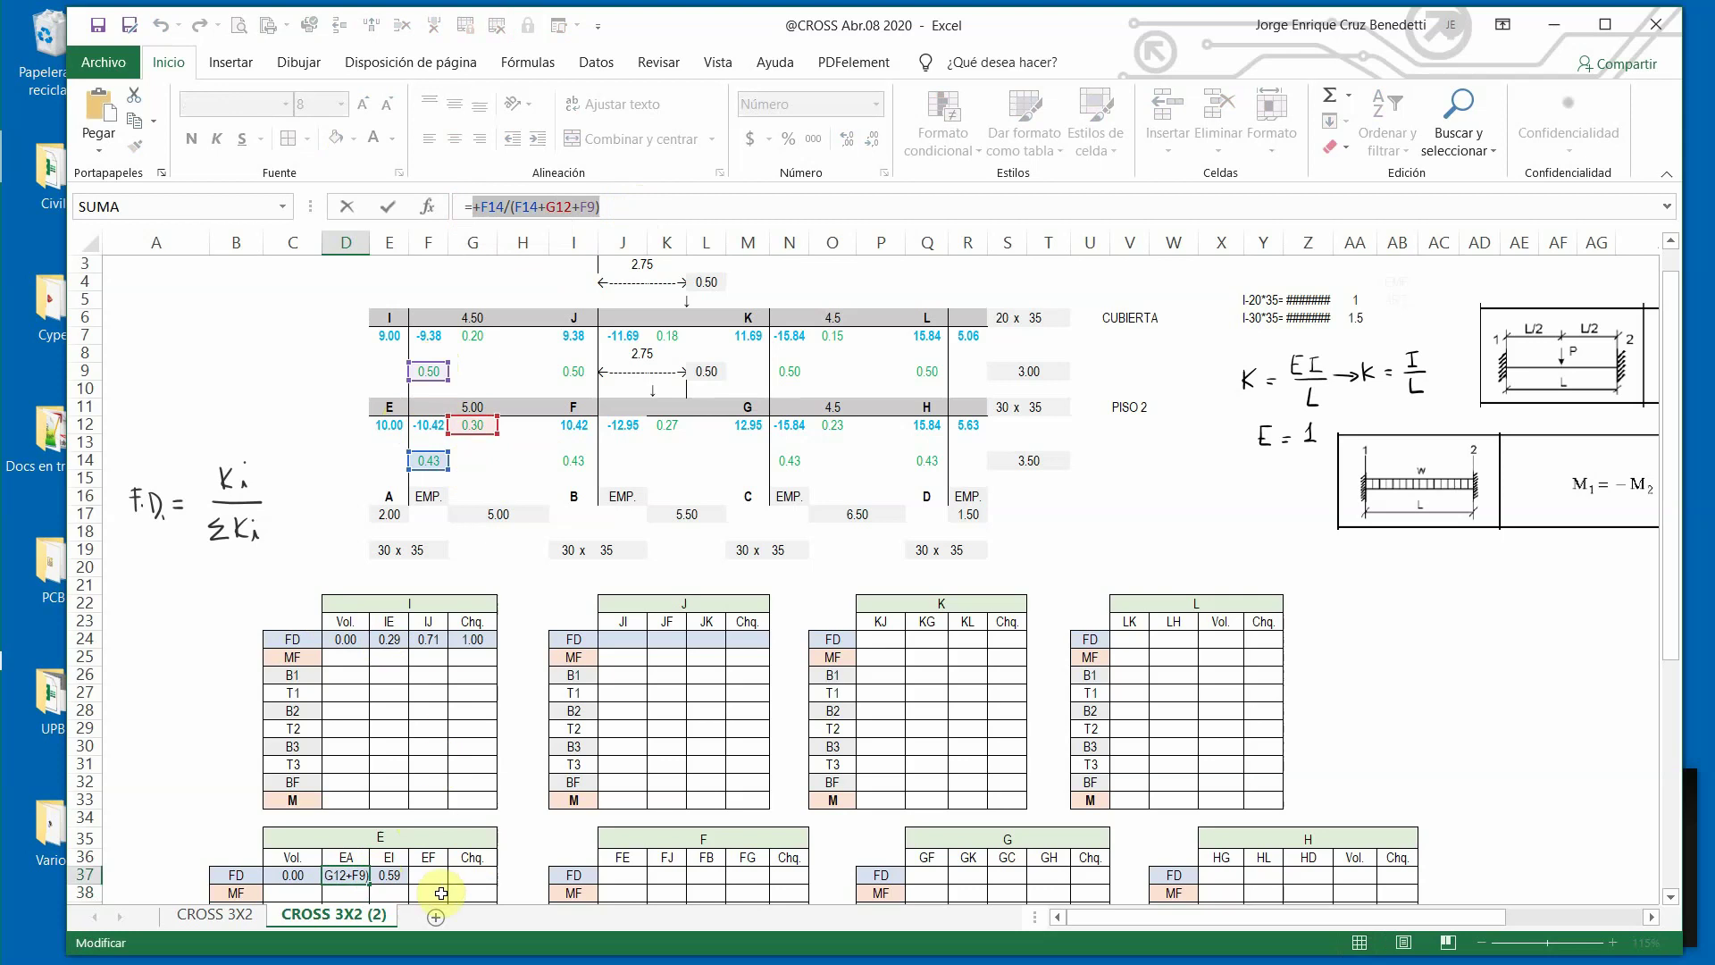
{"action": "key", "text": "Escape"}
{"action": "left_click", "coordinate": [406, 880]}
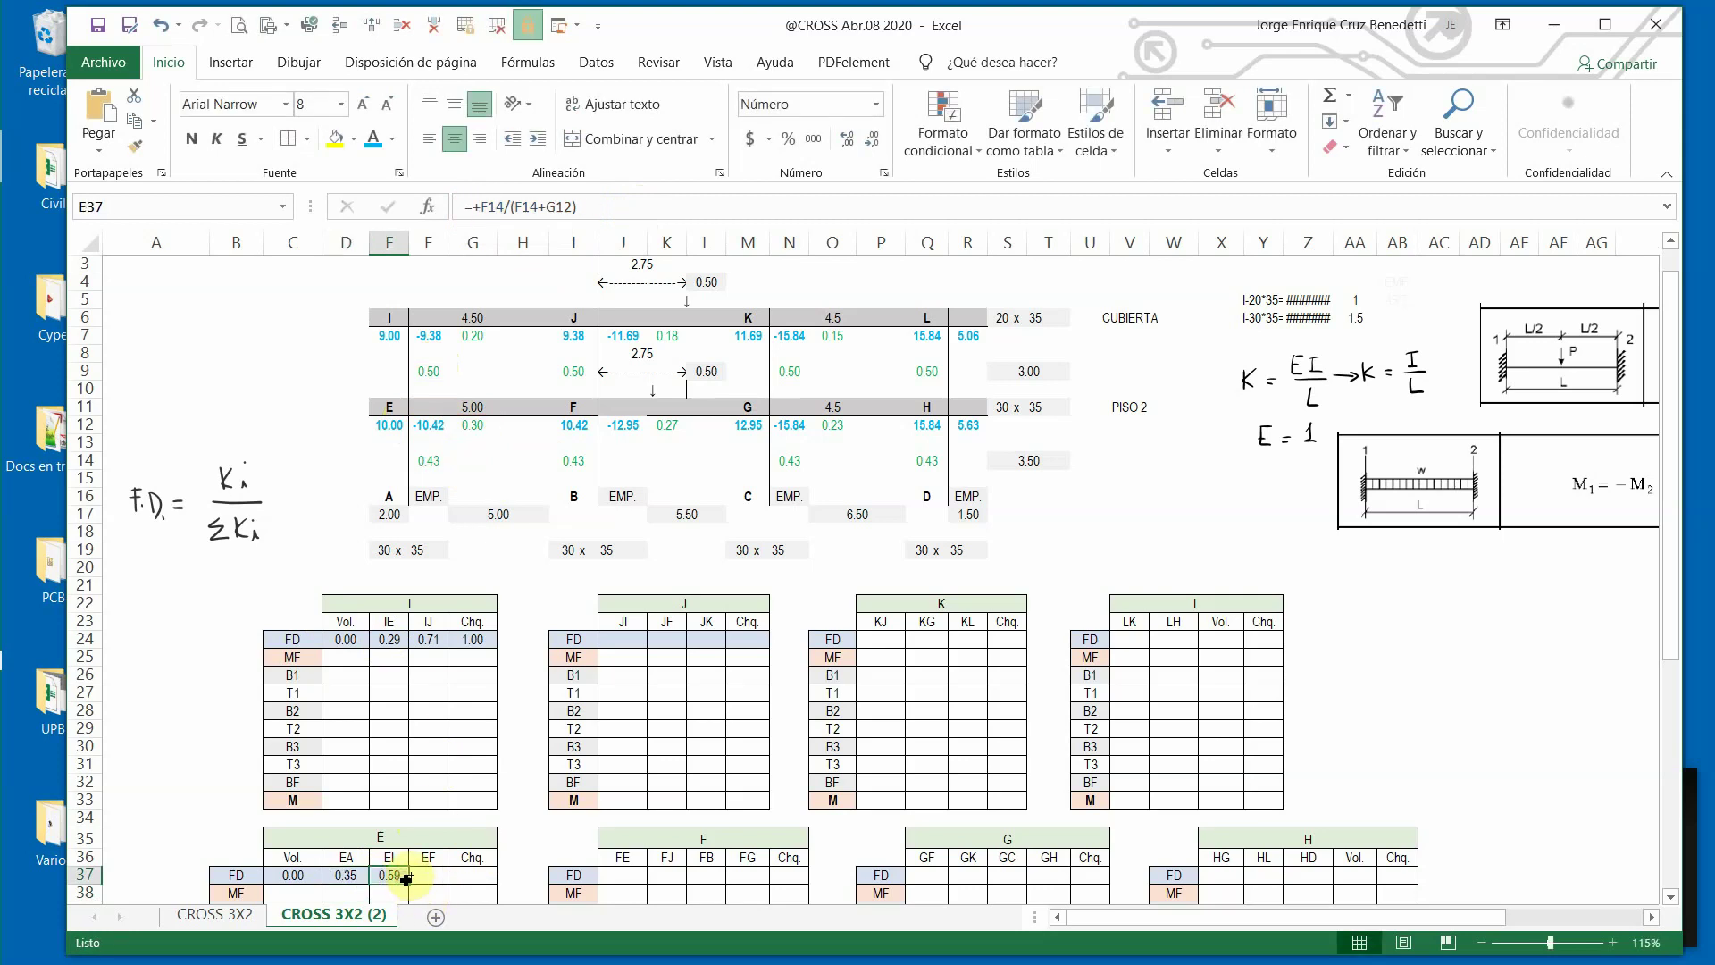
{"action": "left_click", "coordinate": [519, 206]}
{"action": "type", "text": "+F9"}
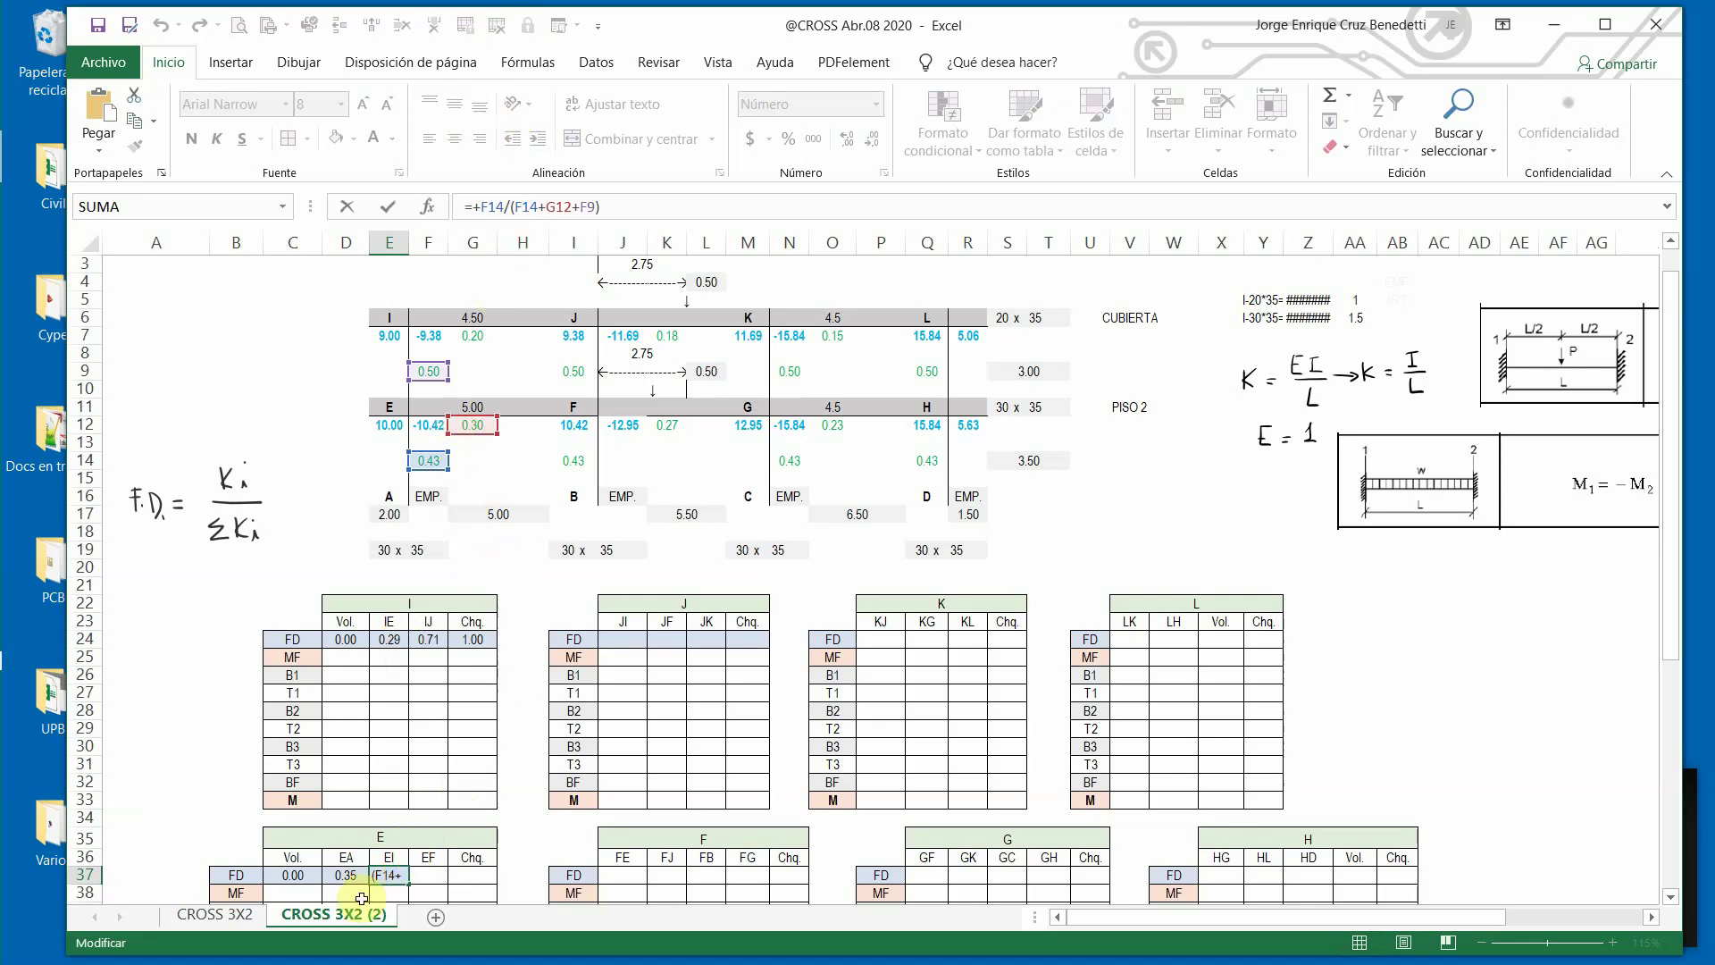
Replace the numerator of the EI formula in E37 with F9, making it =+F9/(F14+G12+F9).
{"action": "left_click", "coordinate": [504, 207]}
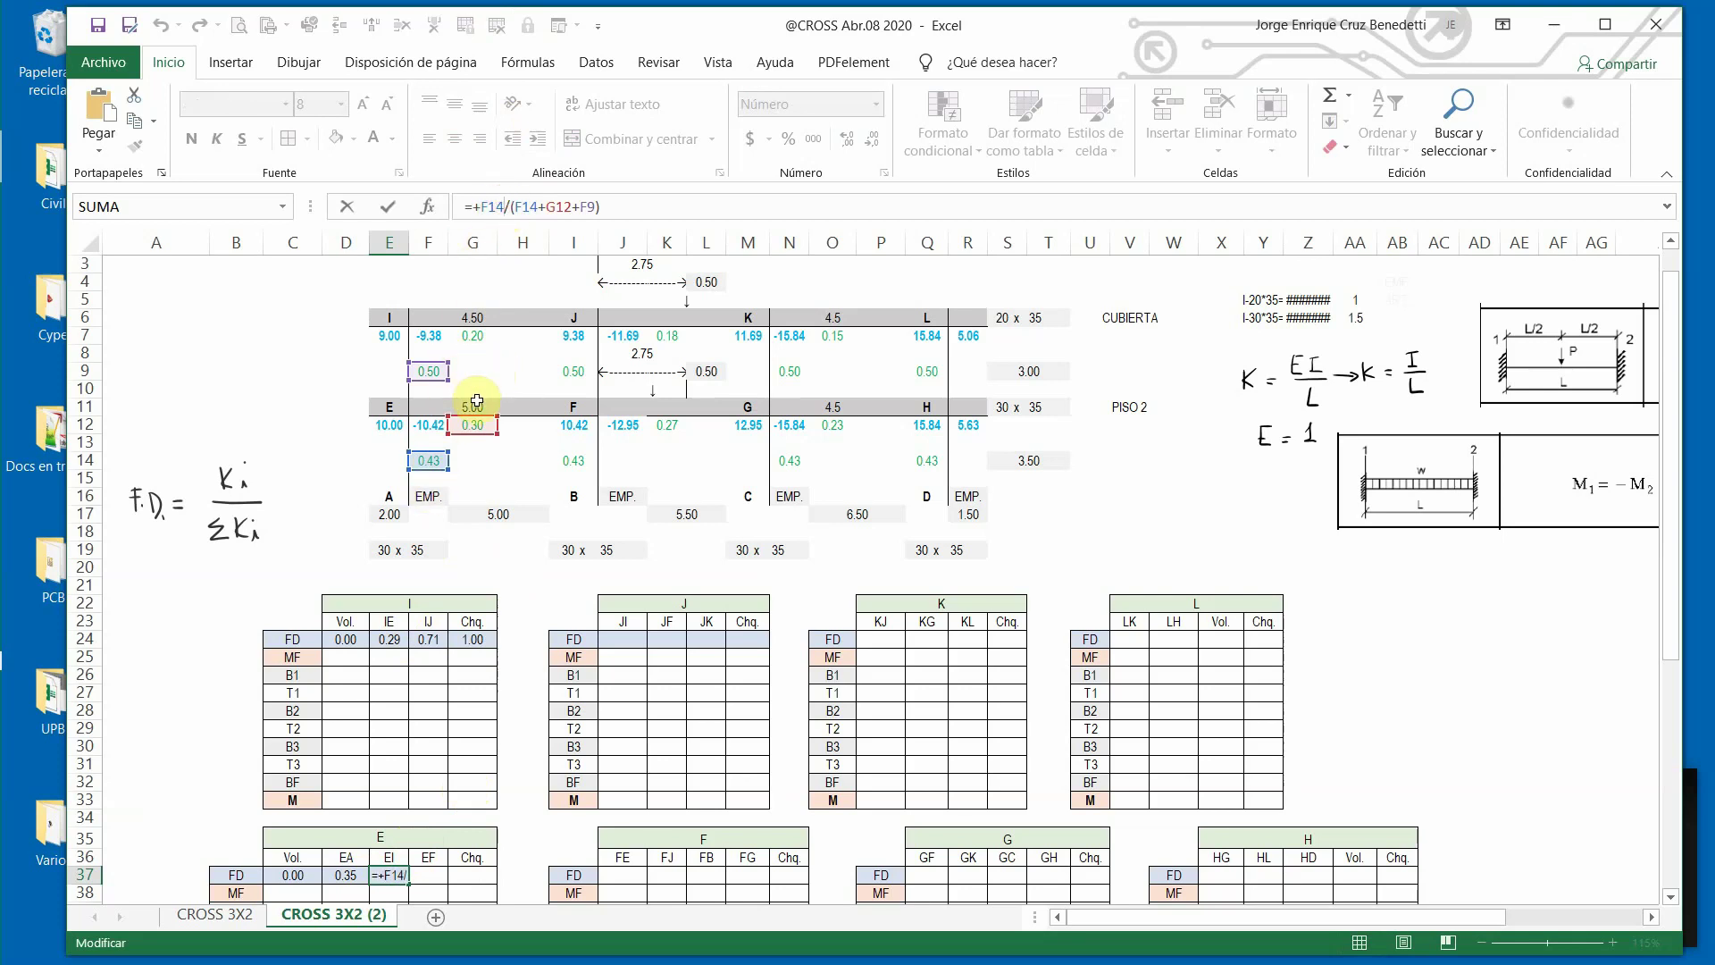
{"action": "key", "text": "BackSpace"}
{"action": "key", "text": "Delete"}
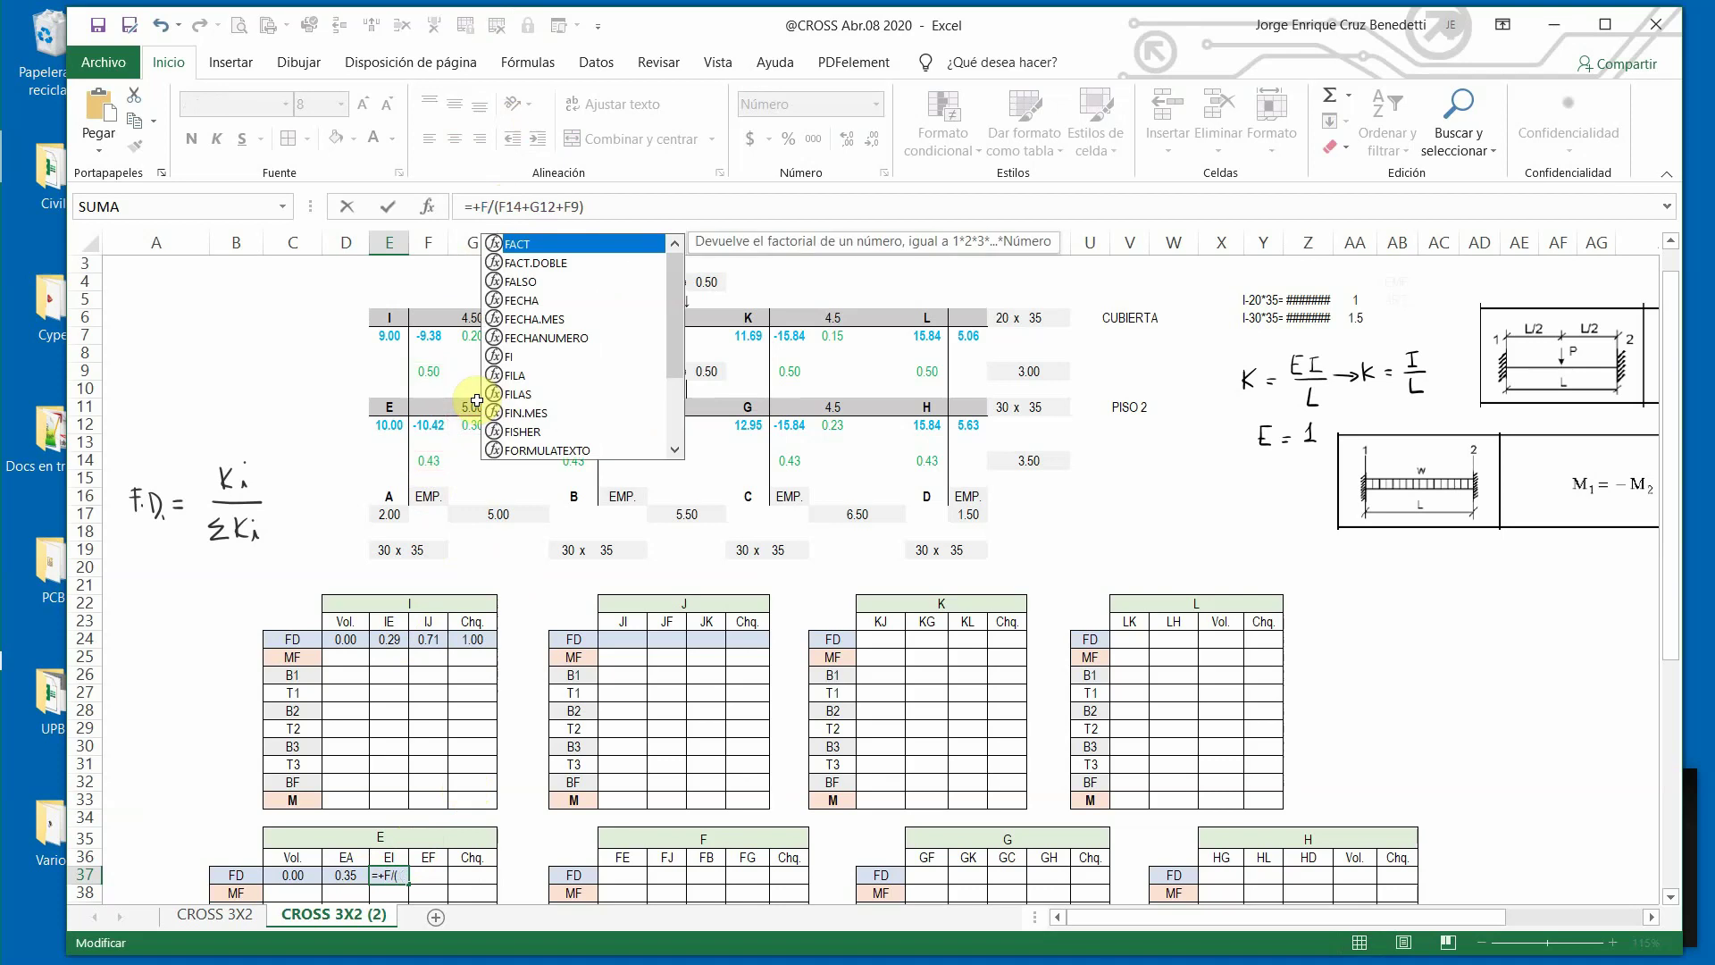
{"action": "type", "text": "9"}
{"action": "key", "text": "Return"}
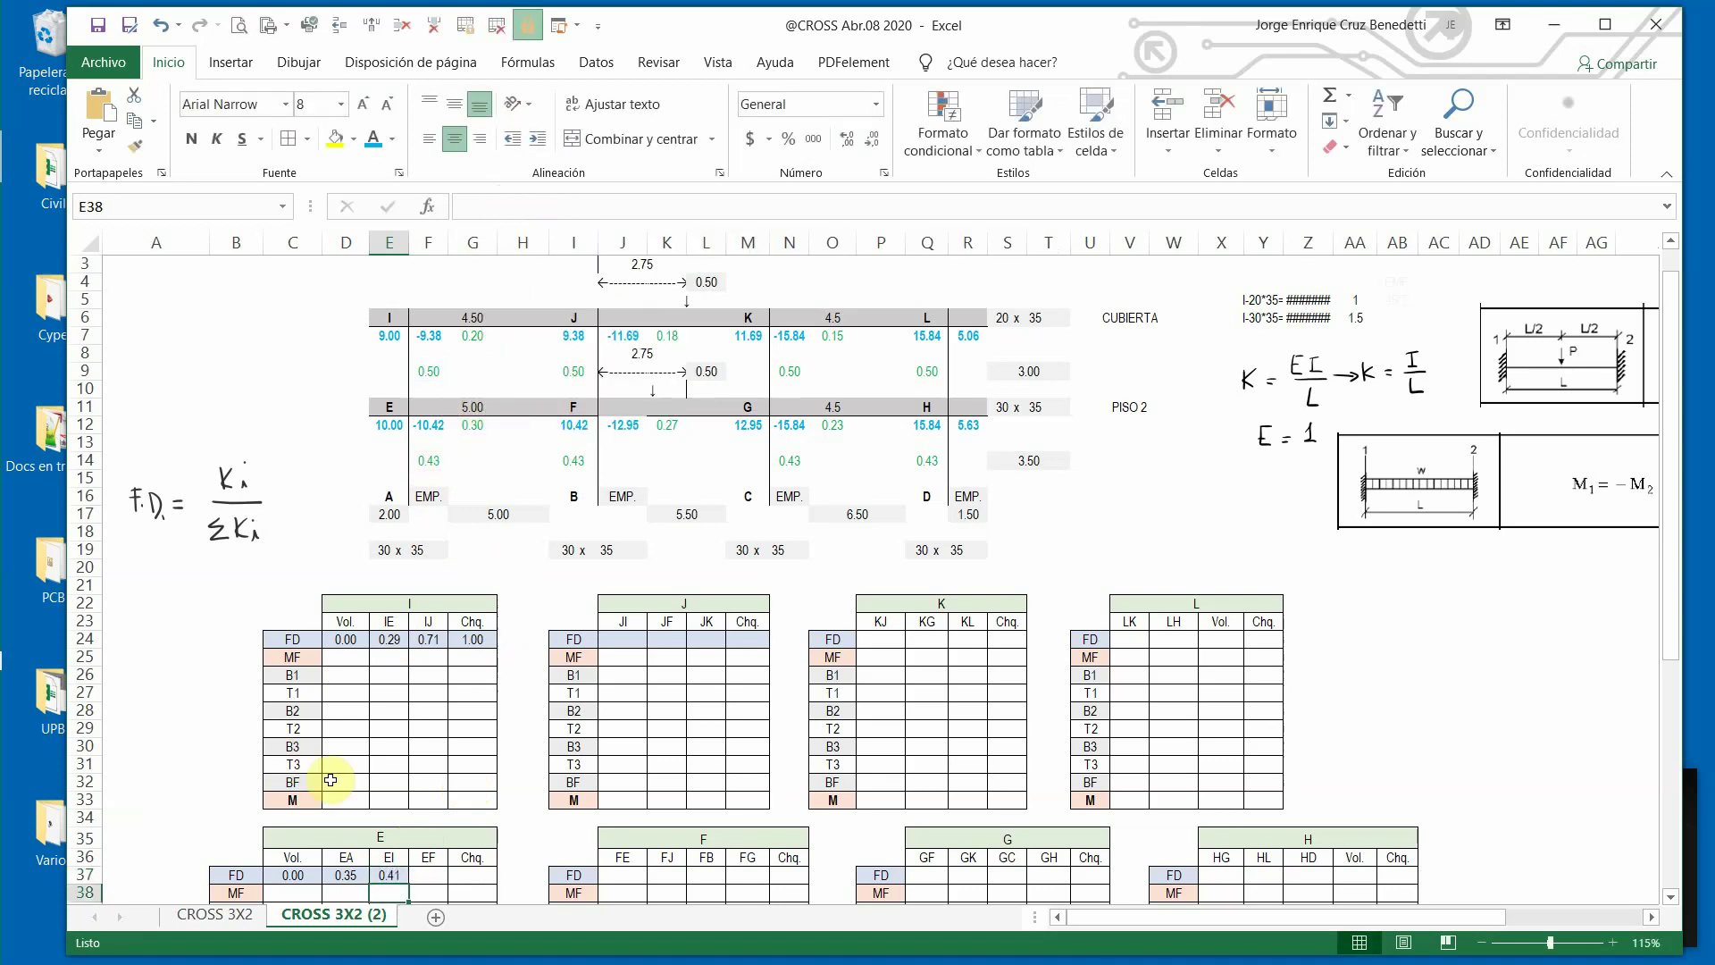
Copy the F9/(F14+G12+F9) part of the EI formula in E37 into node E's EF cell, F37.
{"action": "left_click", "coordinate": [355, 877]}
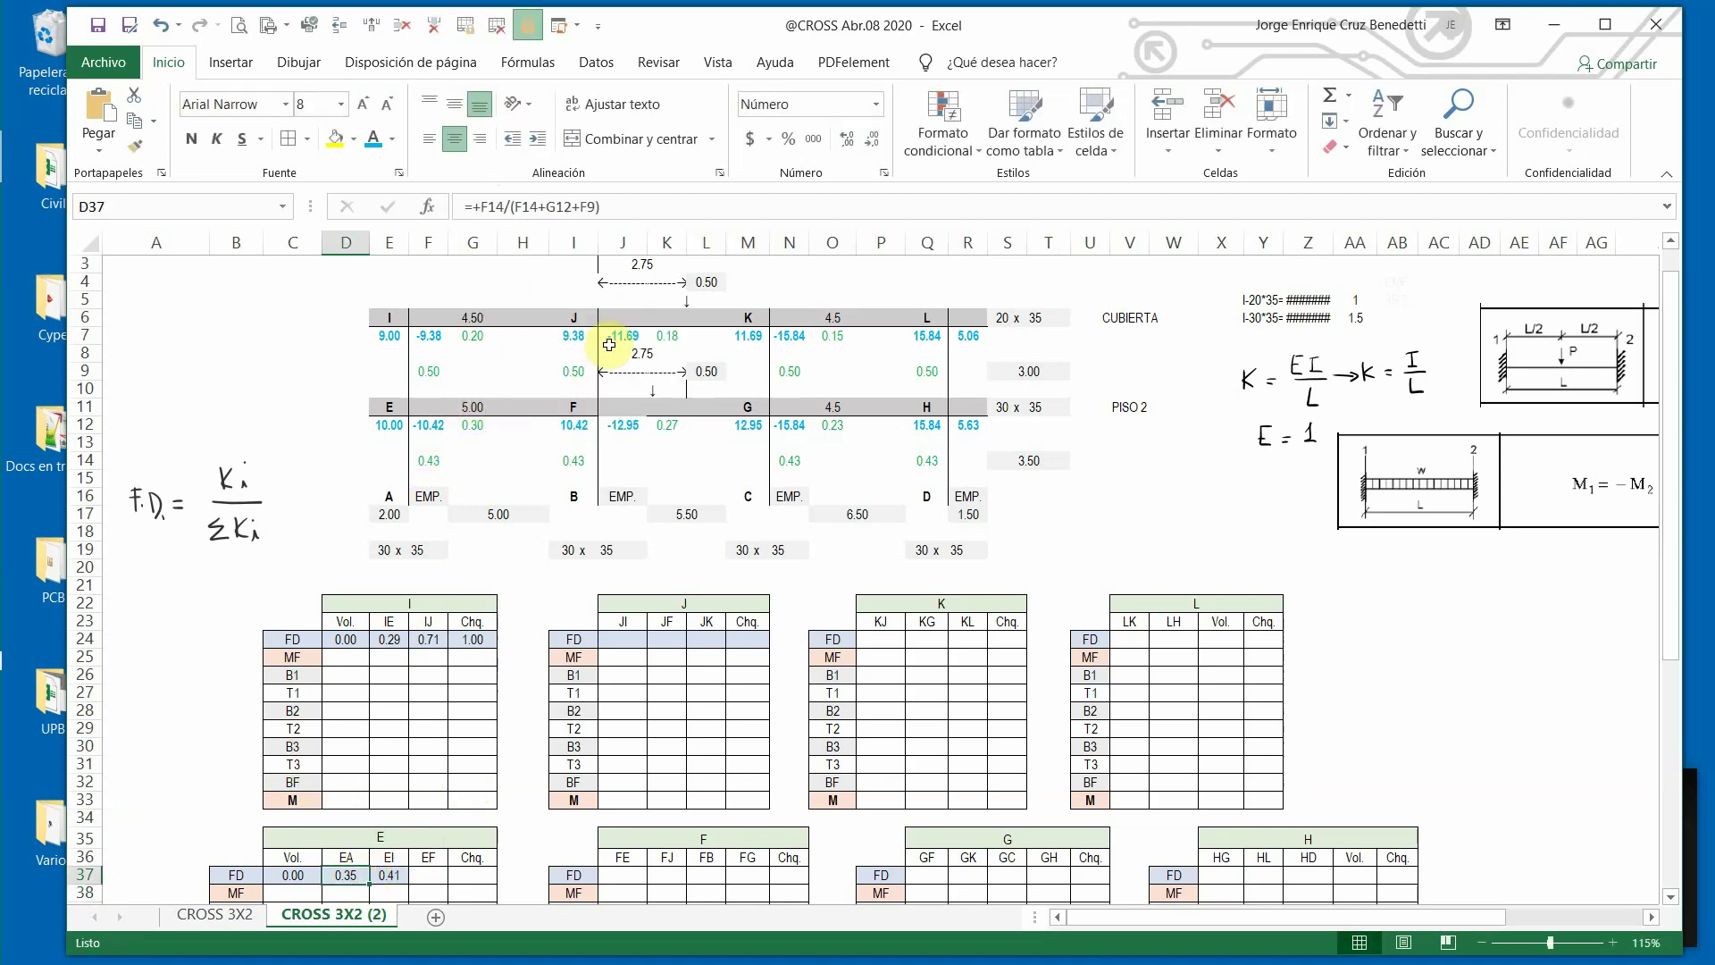
{"action": "left_click", "coordinate": [560, 207]}
{"action": "key", "text": "Escape"}
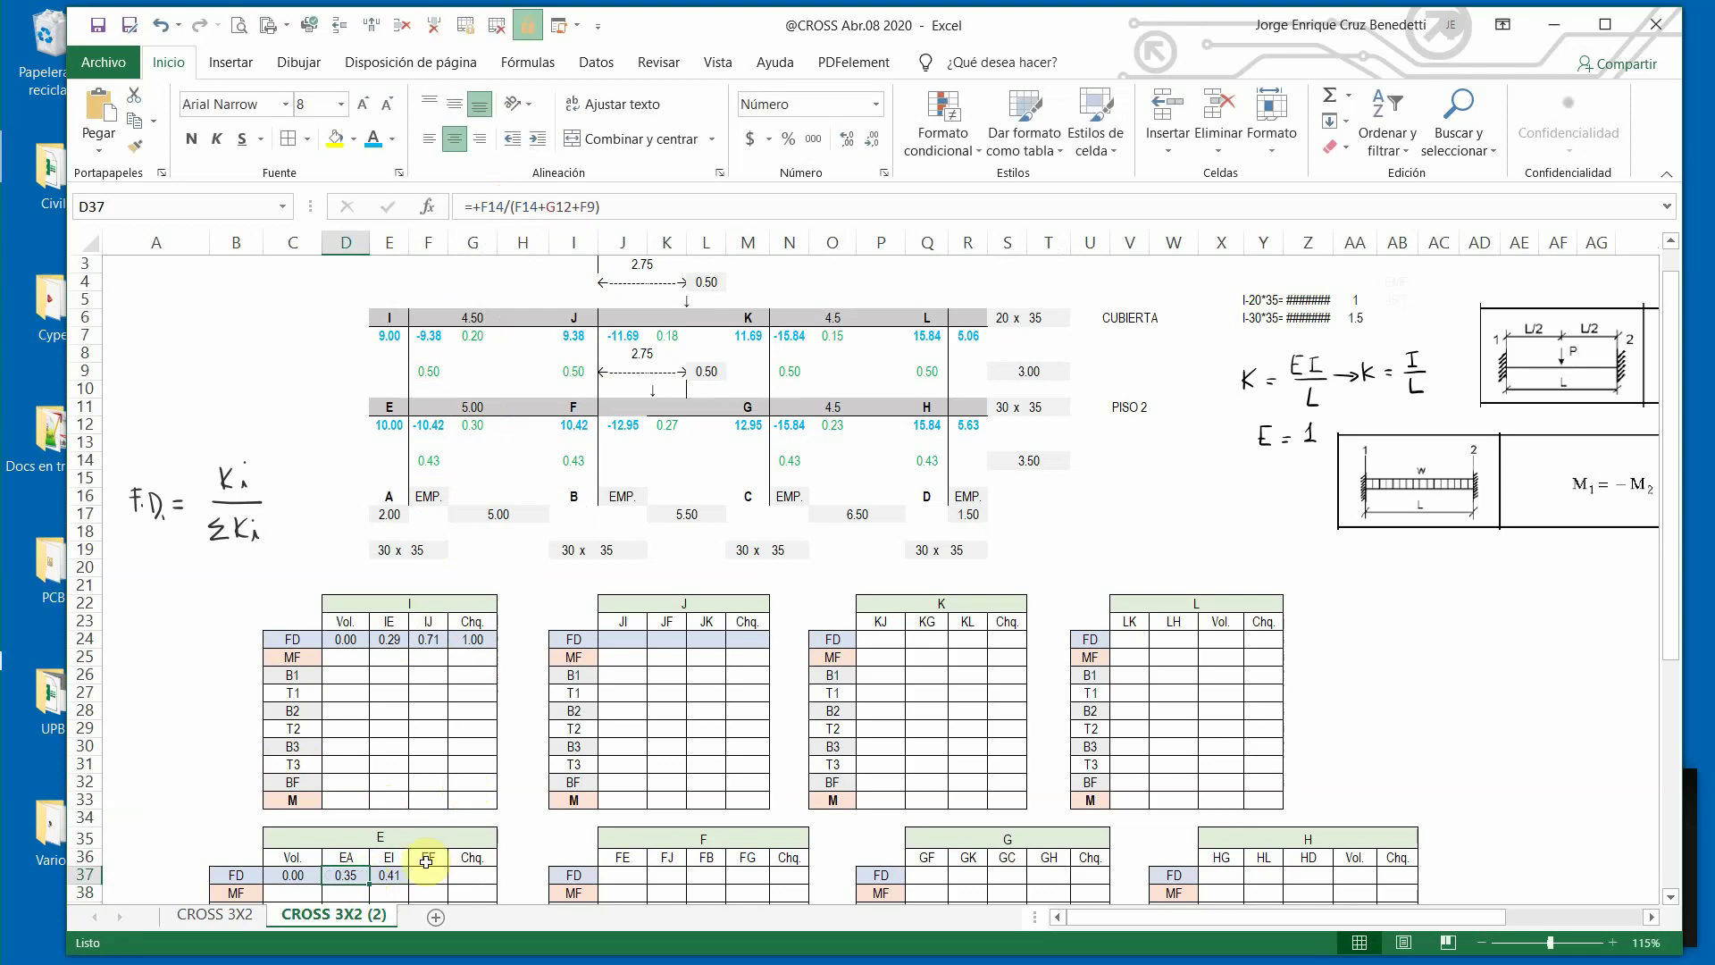
{"action": "scroll", "coordinate": [420, 853], "scroll_direction": "down", "scroll_amount": 2}
{"action": "left_click", "coordinate": [392, 770]}
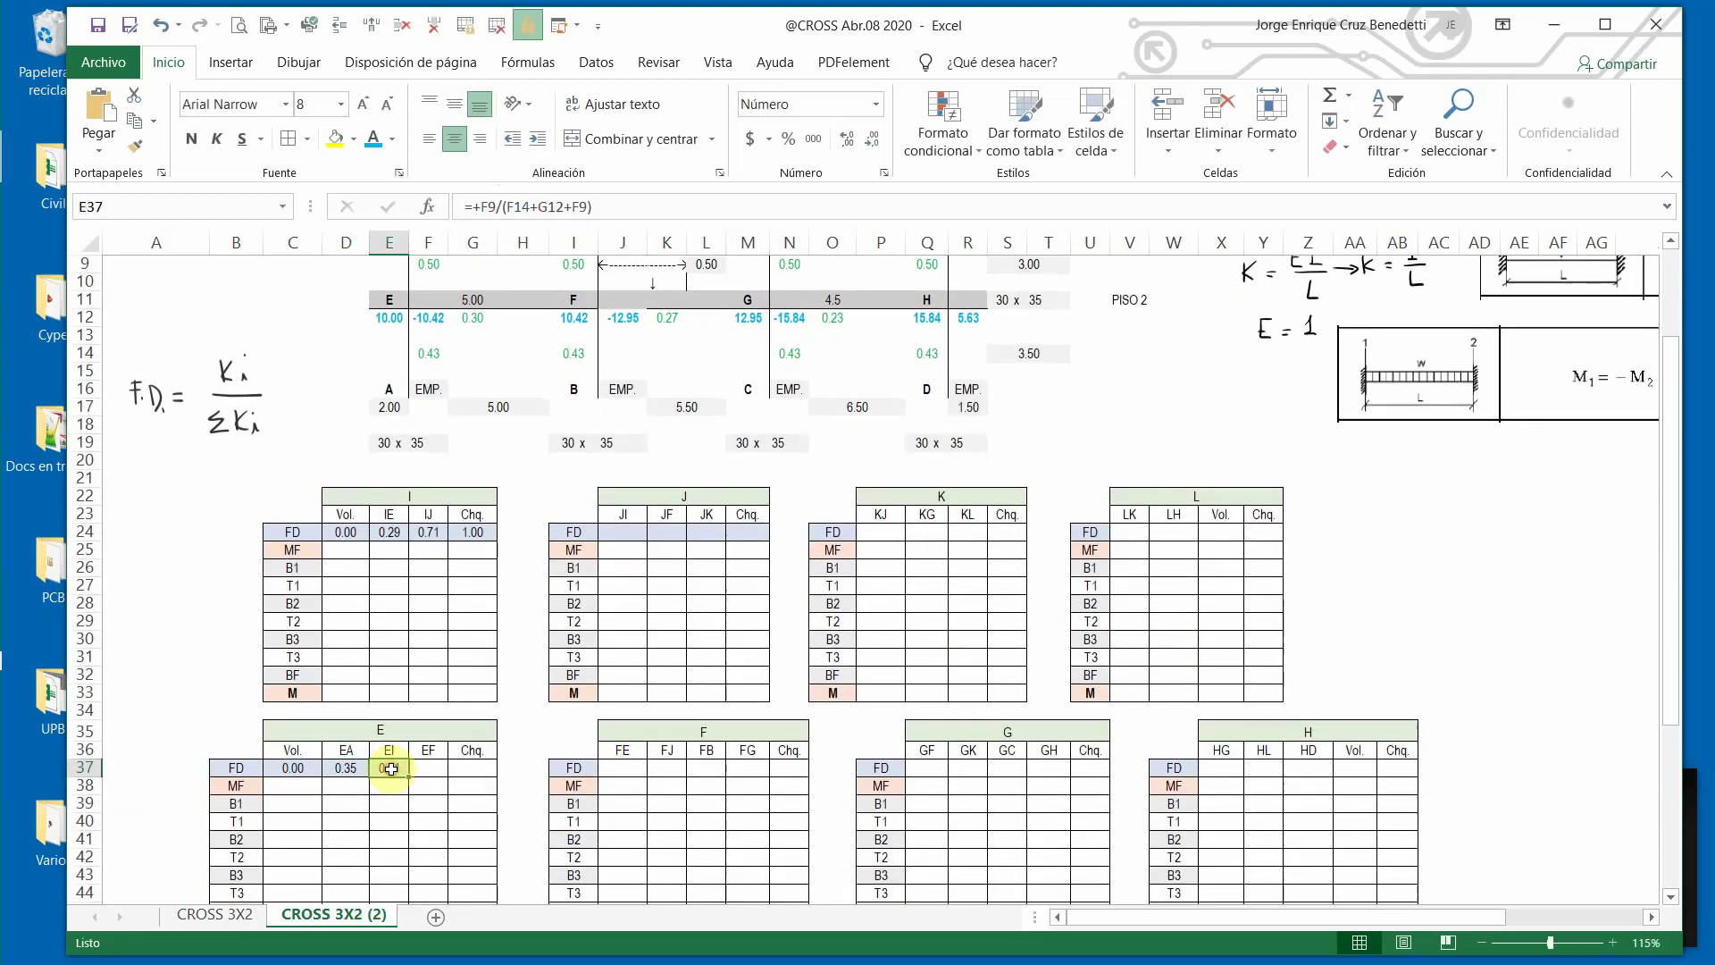
{"action": "left_click", "coordinate": [527, 204]}
{"action": "left_click_drag", "start_coordinate": [487, 206], "coordinate": [670, 205]}
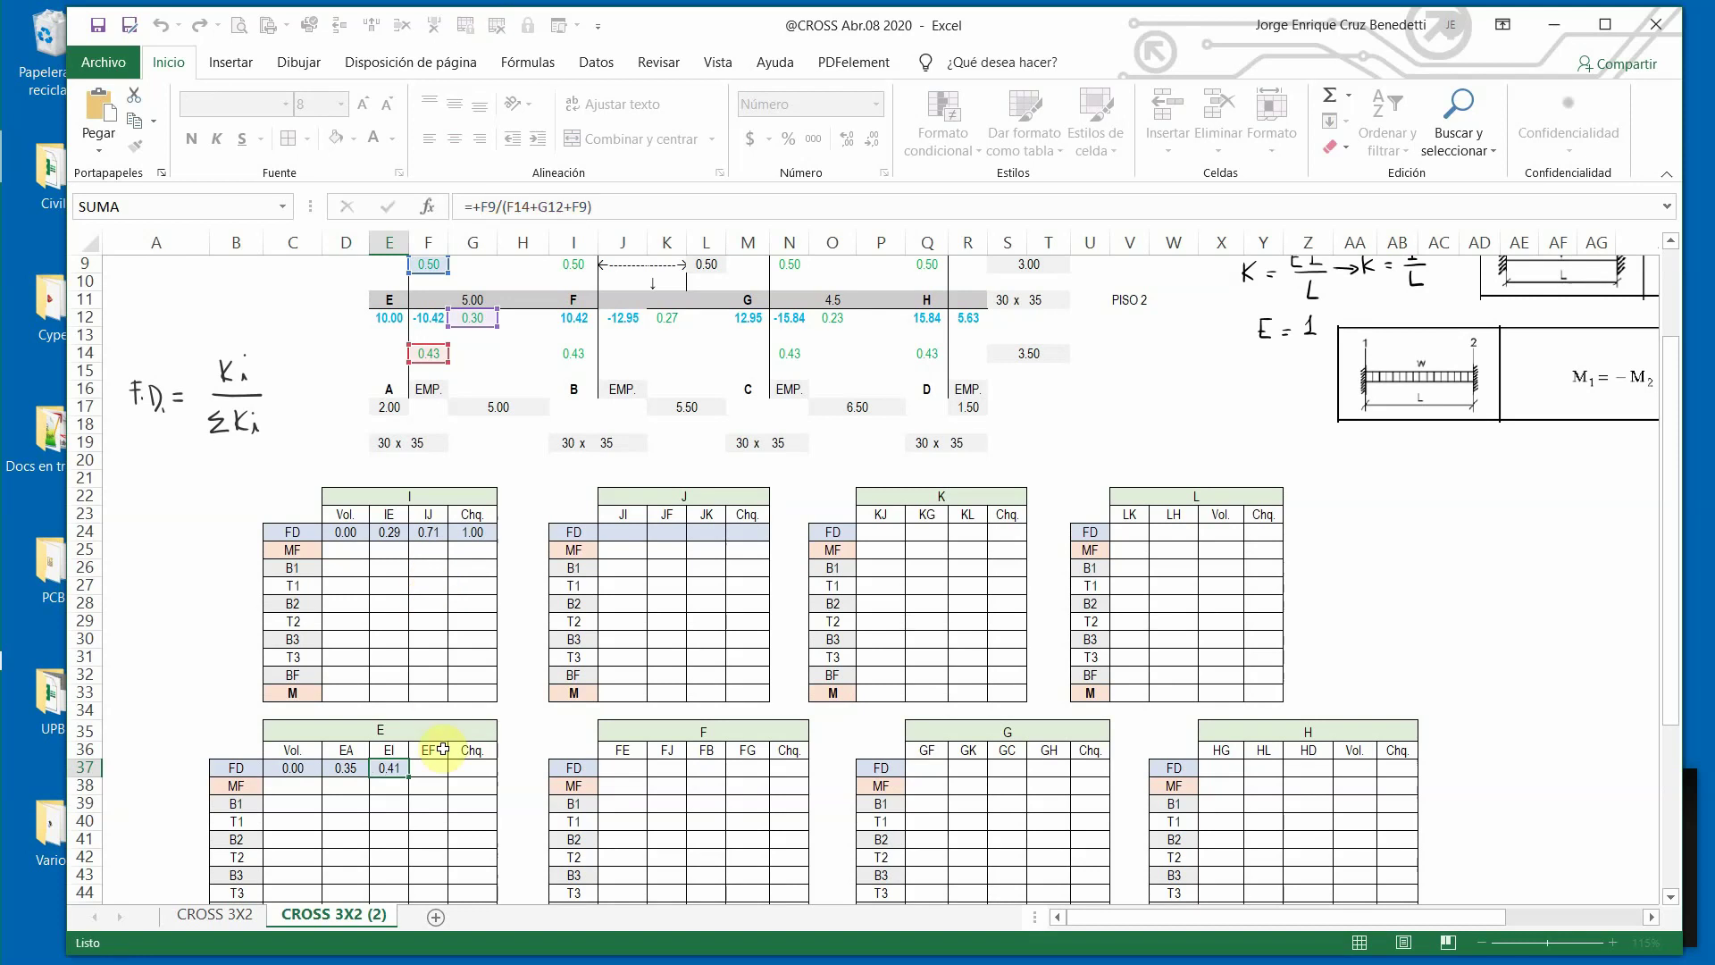
{"action": "key", "text": "Escape"}
{"action": "left_click", "coordinate": [435, 767]}
{"action": "key", "text": "ctrl+v"}
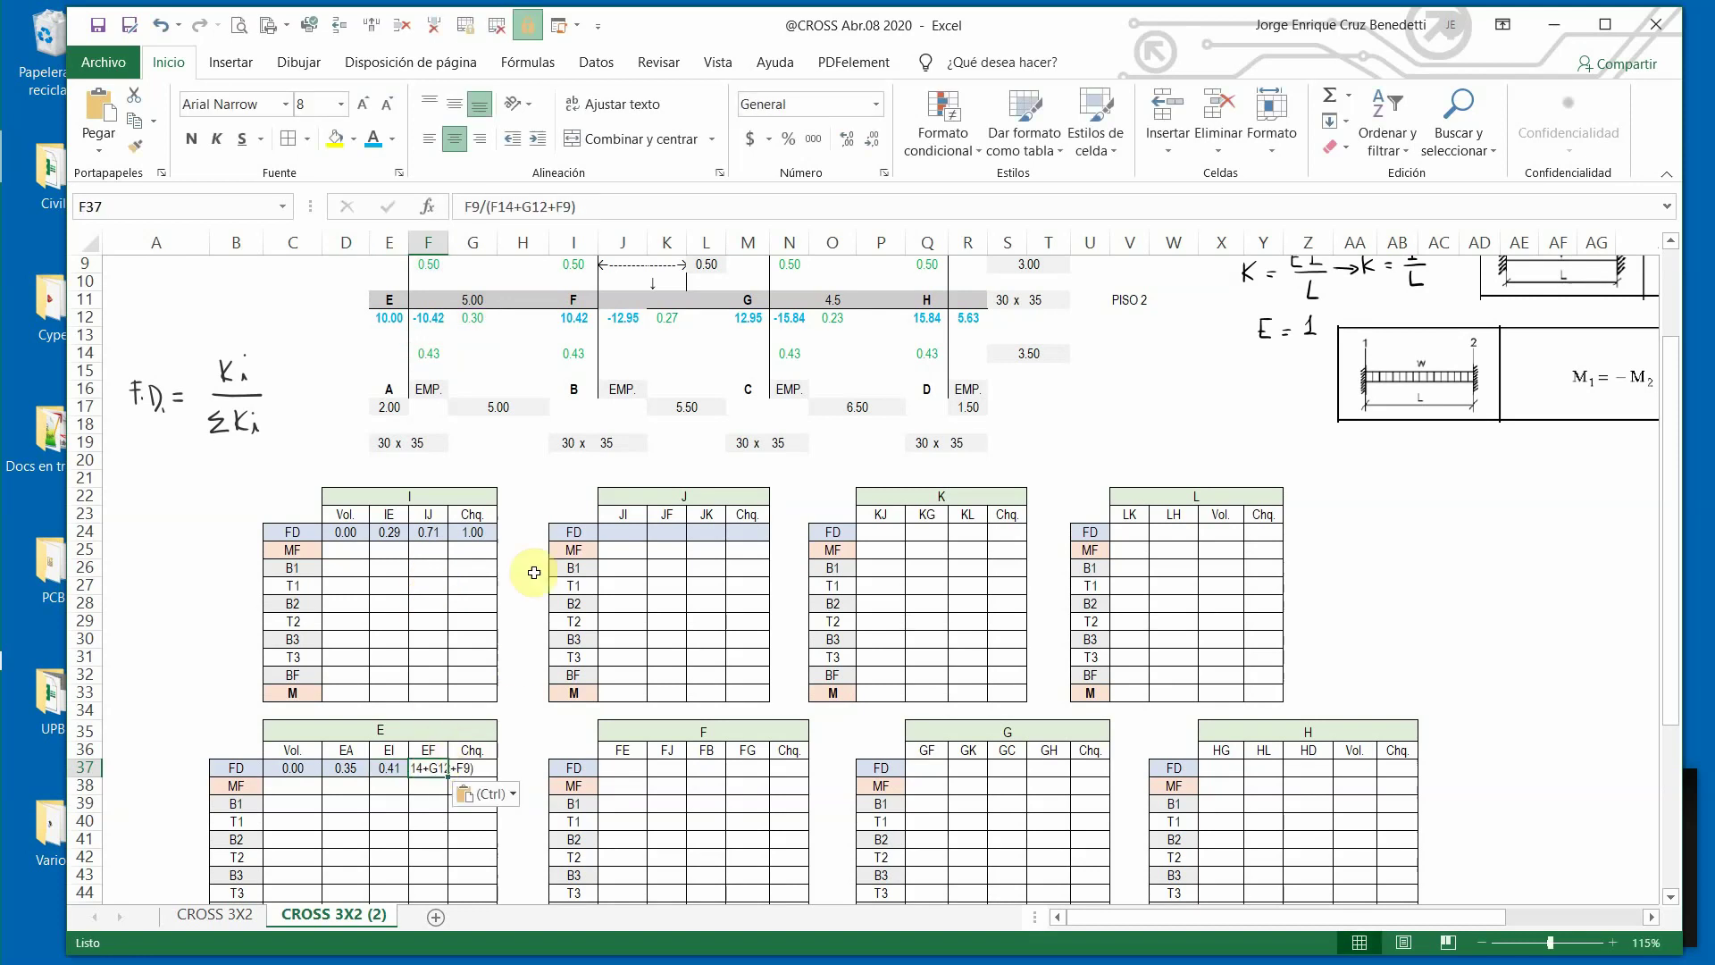
Turn the text in F37 into a formula with G12 as its numerator, +G12/(F14+G12+F9).
{"action": "left_click", "coordinate": [486, 203]}
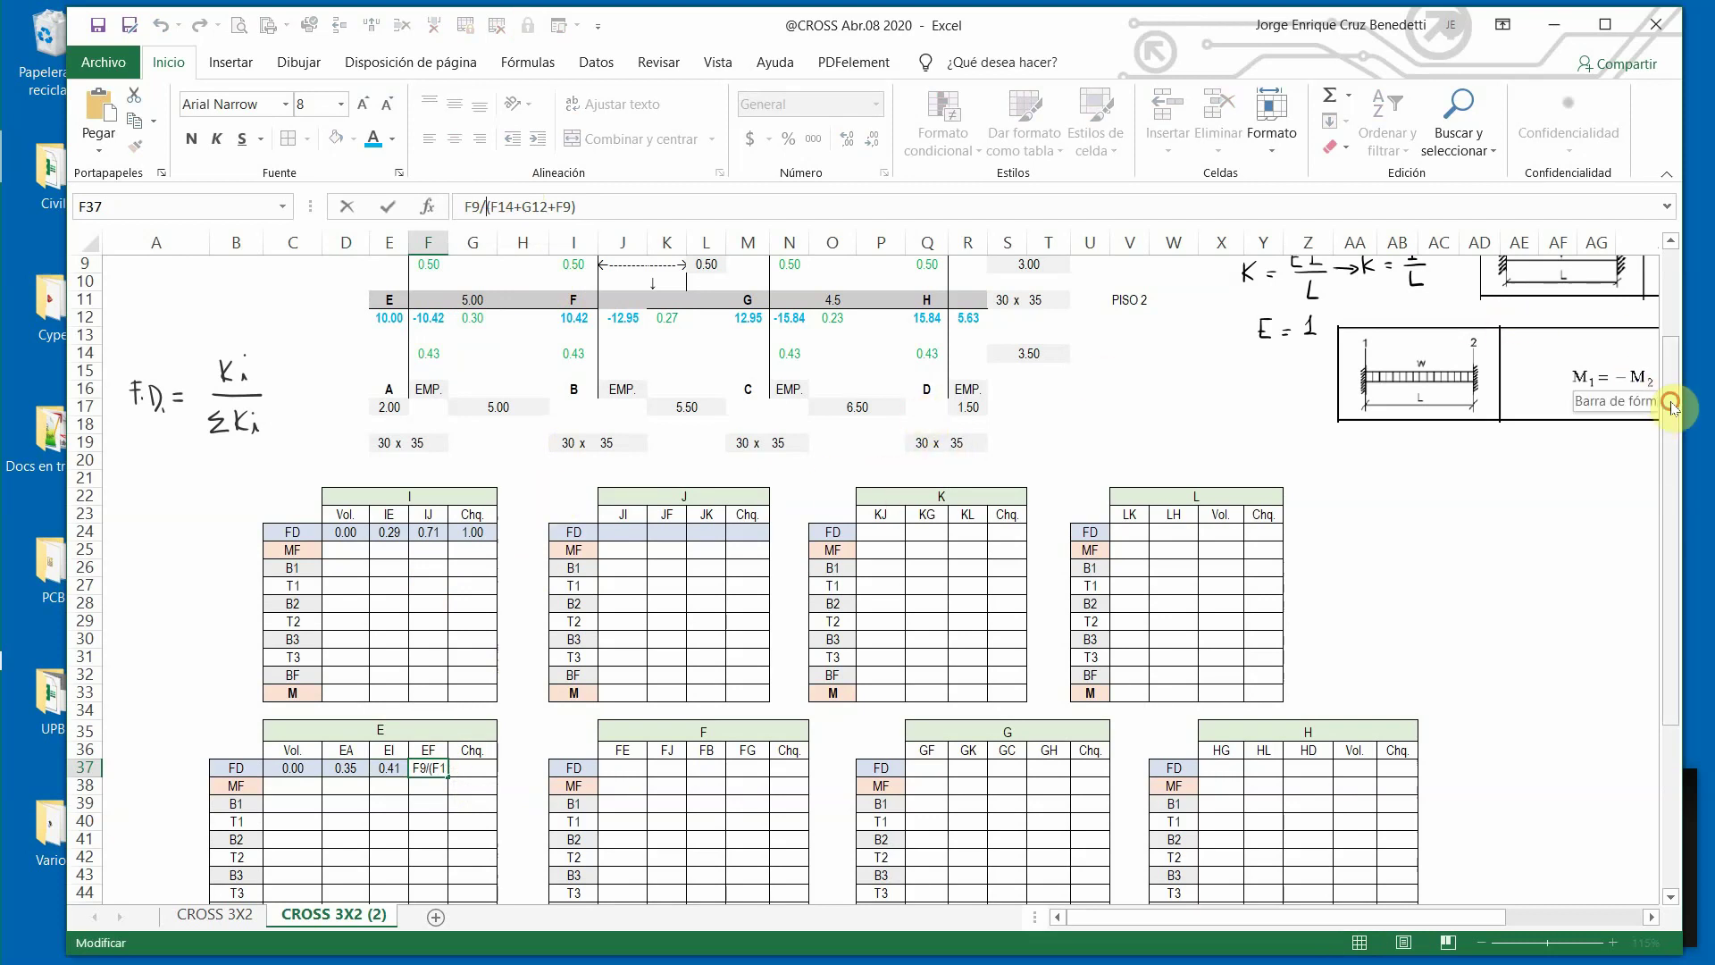
{"action": "scroll", "coordinate": [1670, 404], "scroll_direction": "up", "scroll_amount": 2}
{"action": "scroll", "coordinate": [1670, 344], "scroll_direction": "down", "scroll_amount": 1}
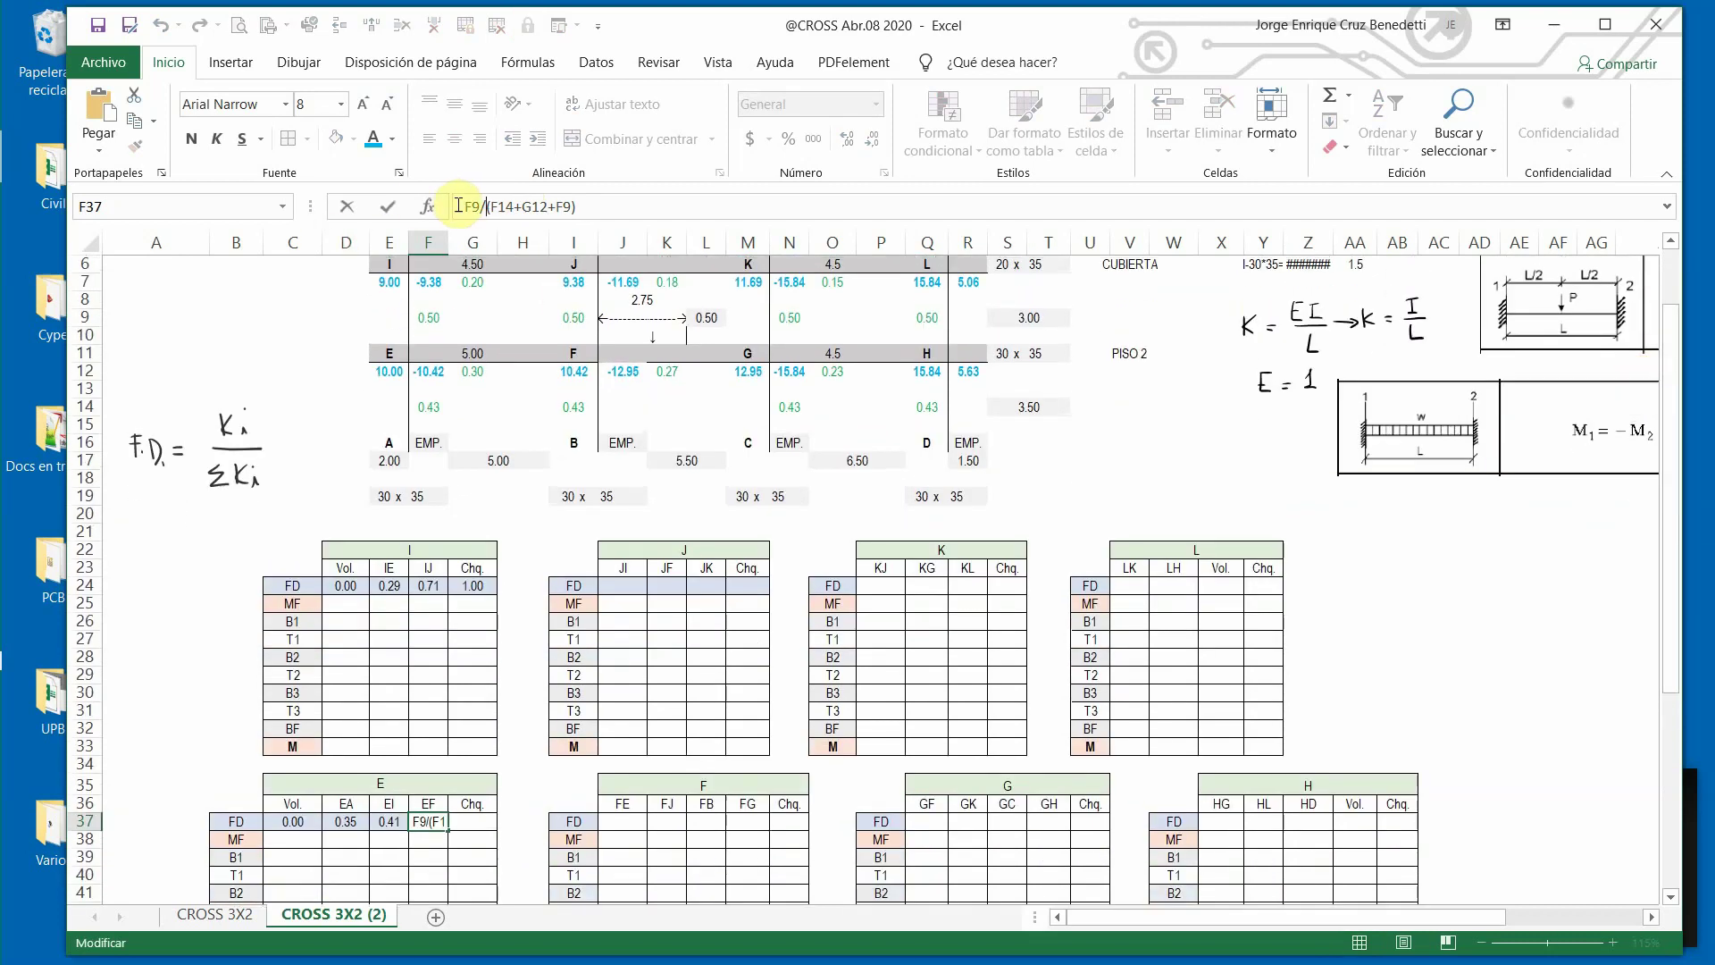
{"action": "type", "text": "+"}
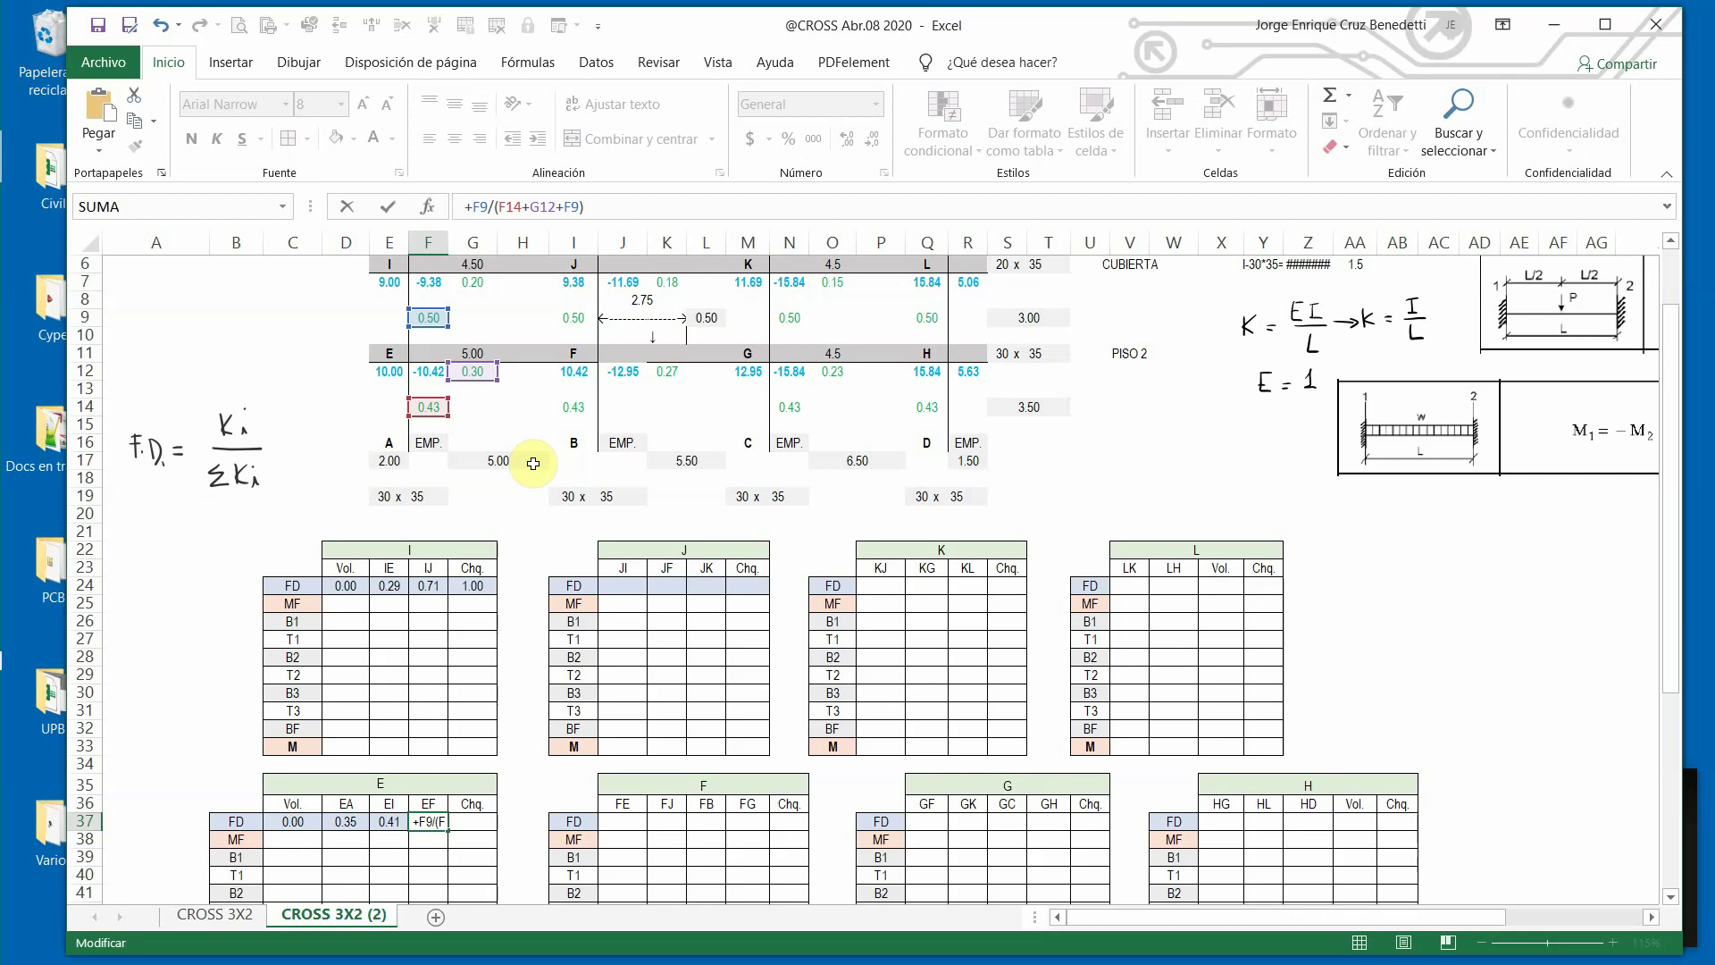
{"action": "left_click", "coordinate": [485, 208]}
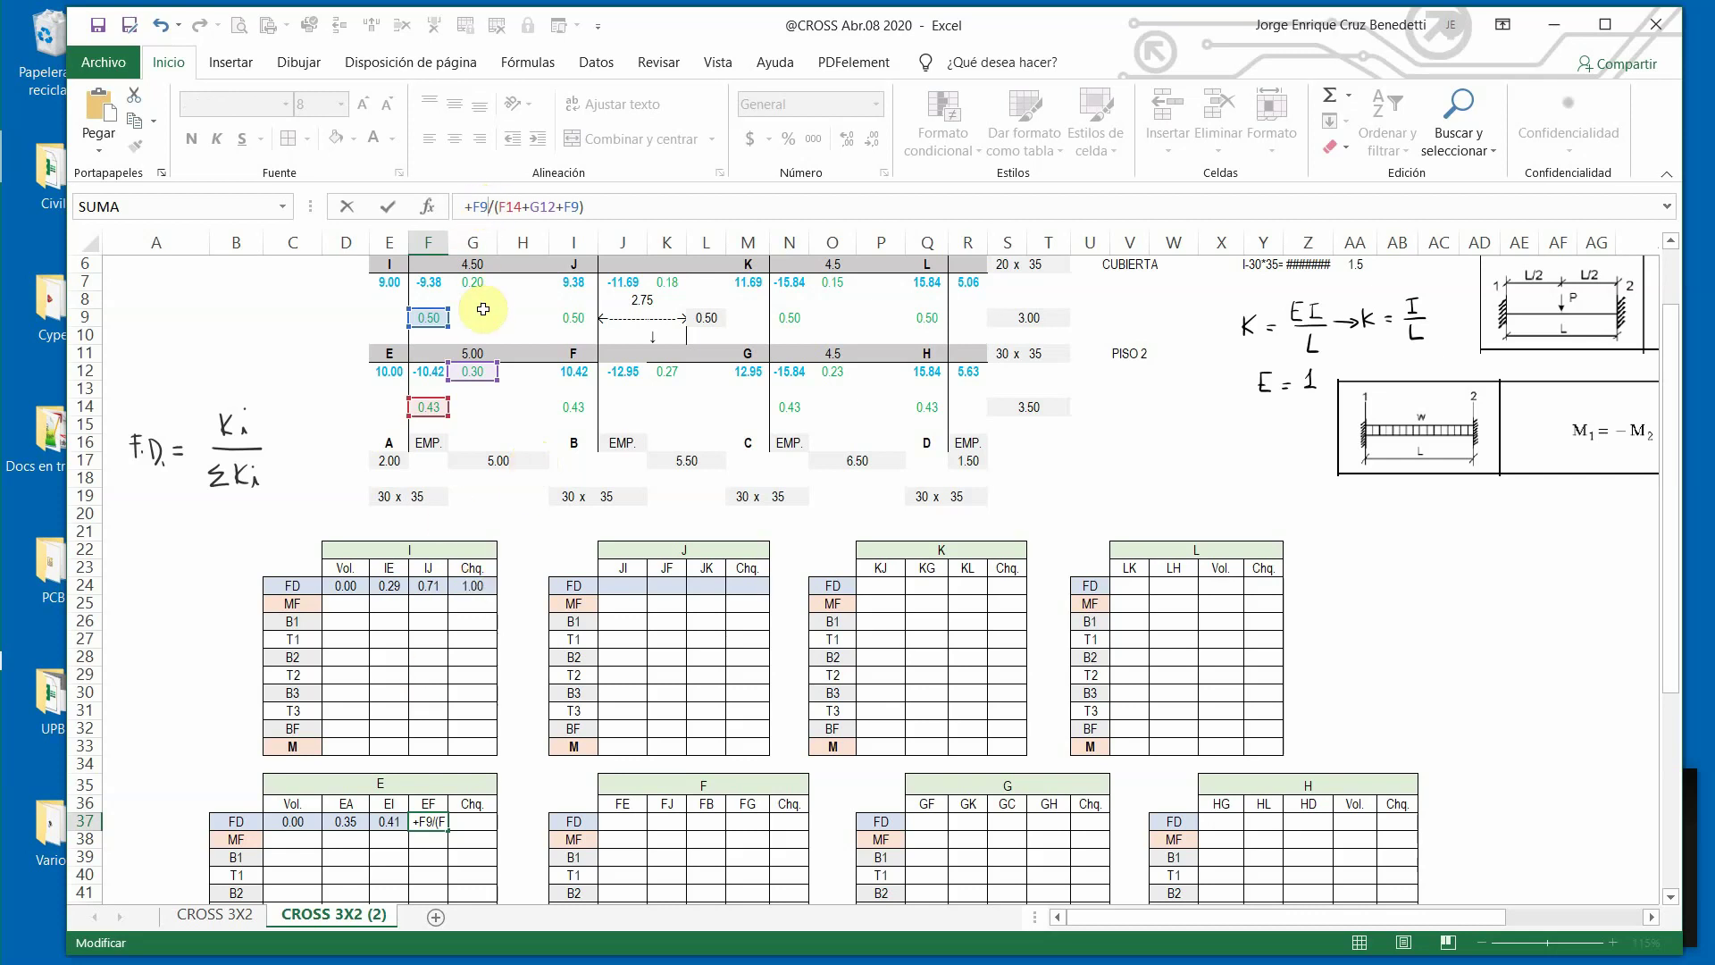
{"action": "key", "text": "BackSpace"}
{"action": "key", "text": "BackSpace"}
{"action": "type", "text": "G12"}
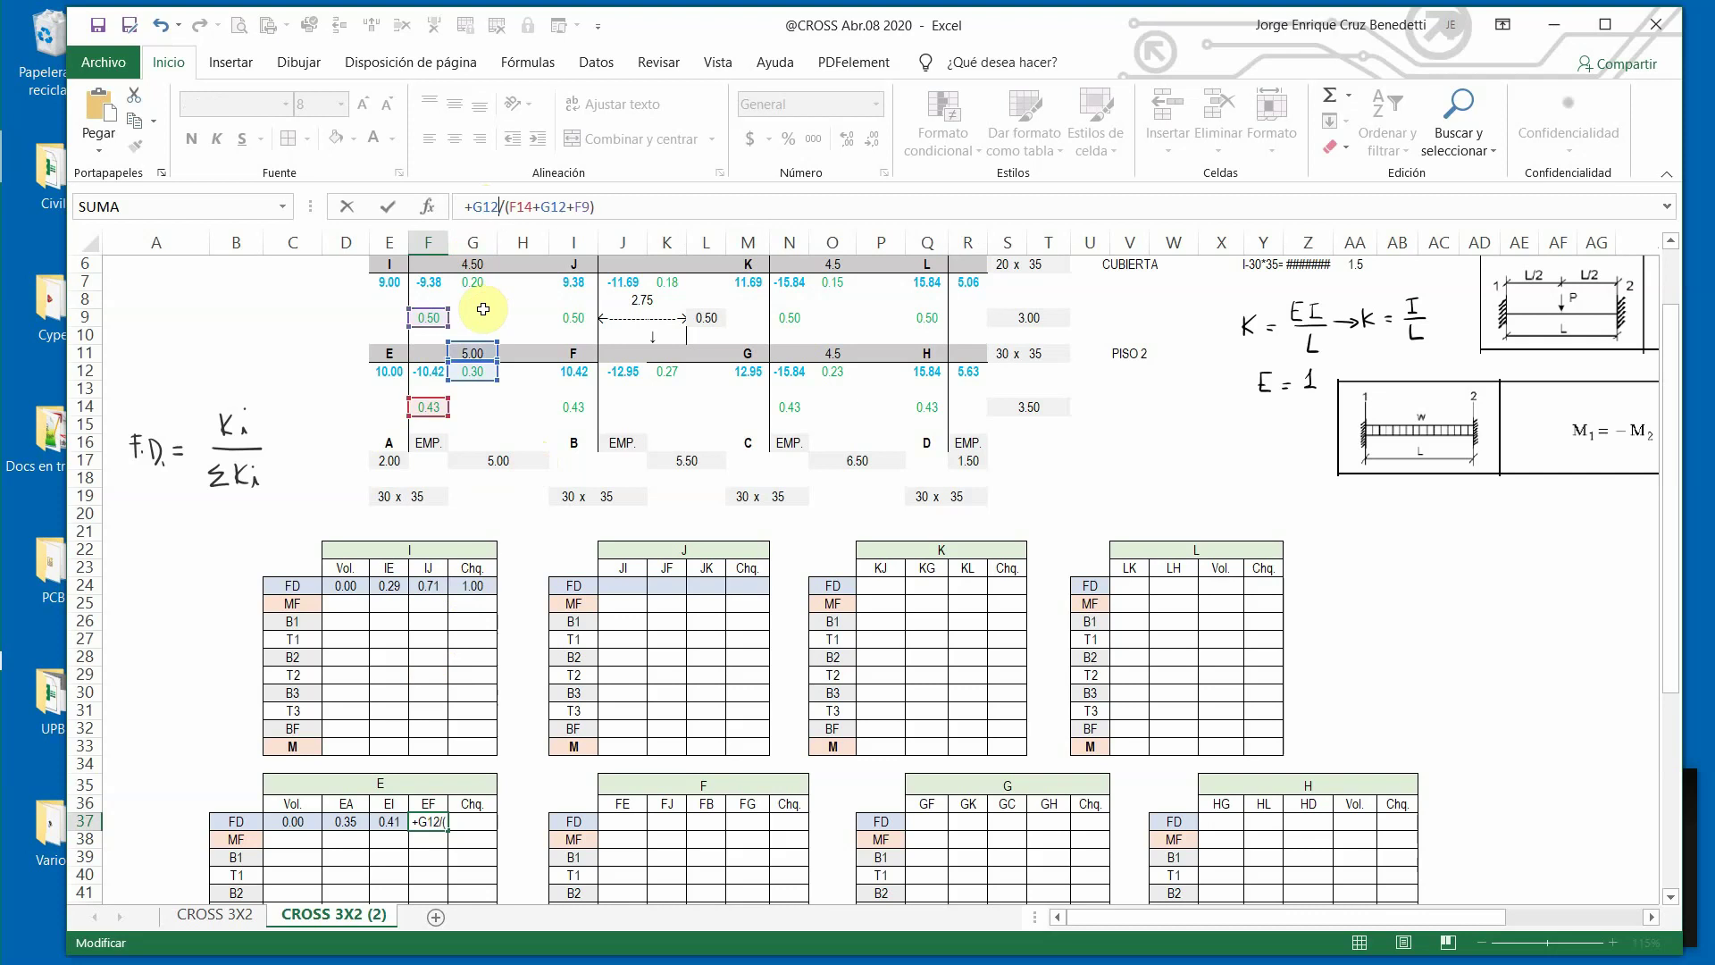
{"action": "key", "text": "Return"}
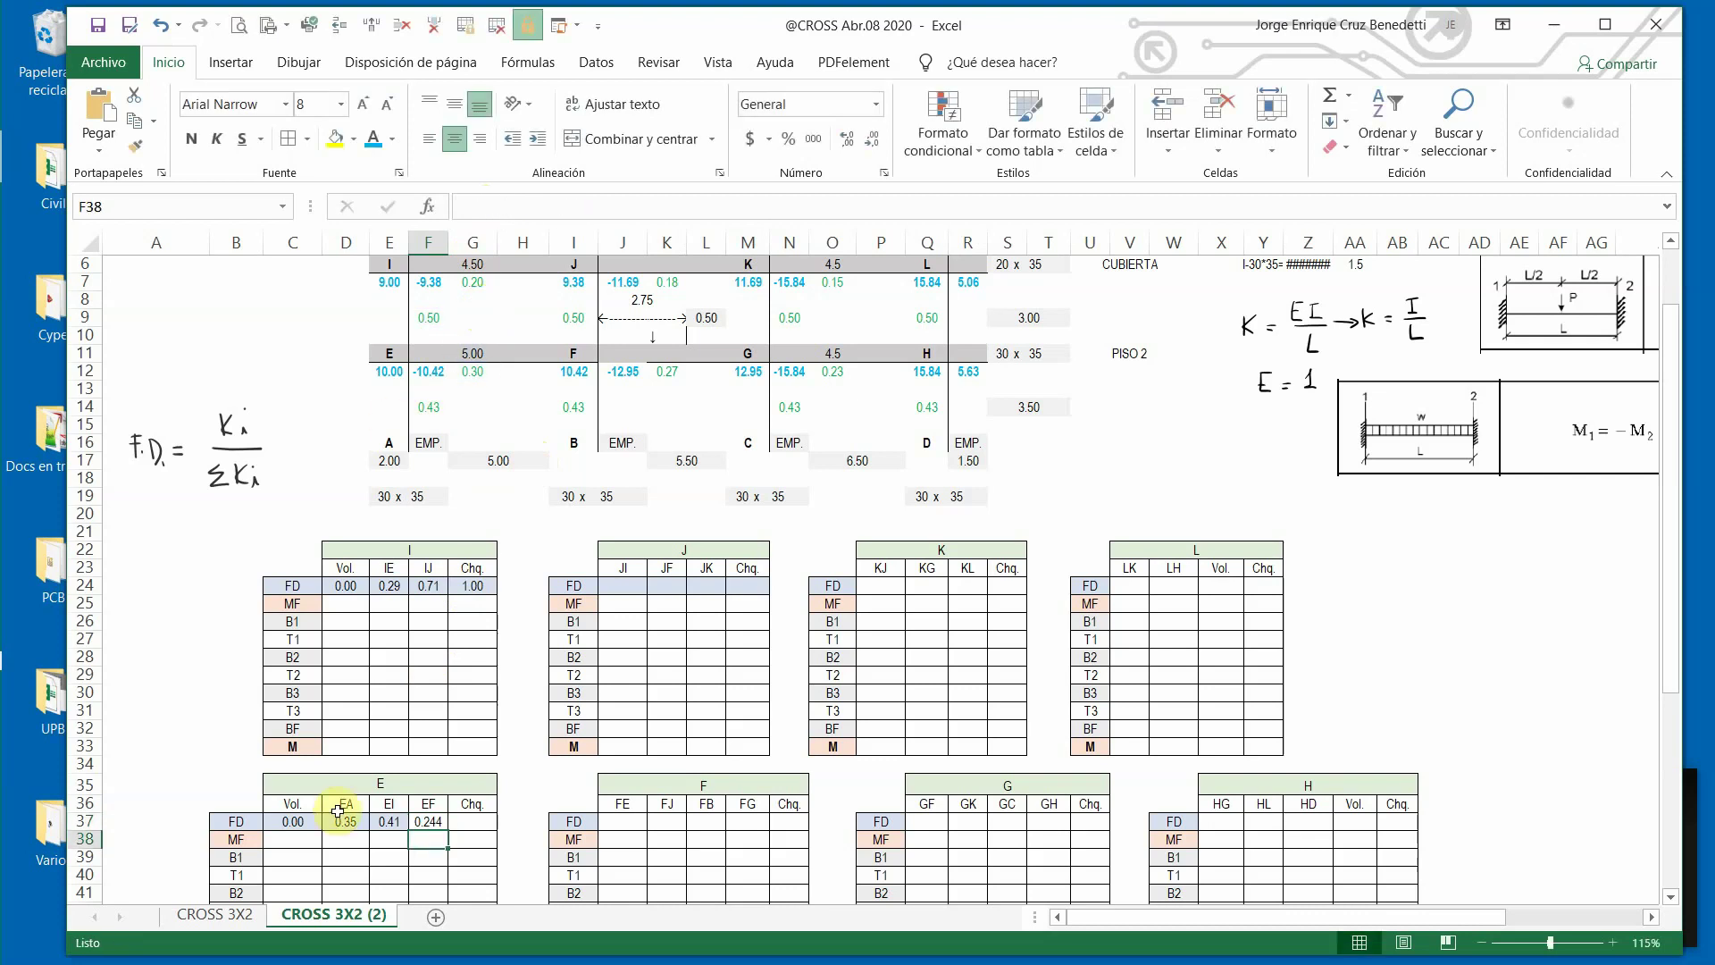
Copy the cell formatting of E37 onto node E's EF factor in F37.
{"action": "left_click", "coordinate": [389, 815]}
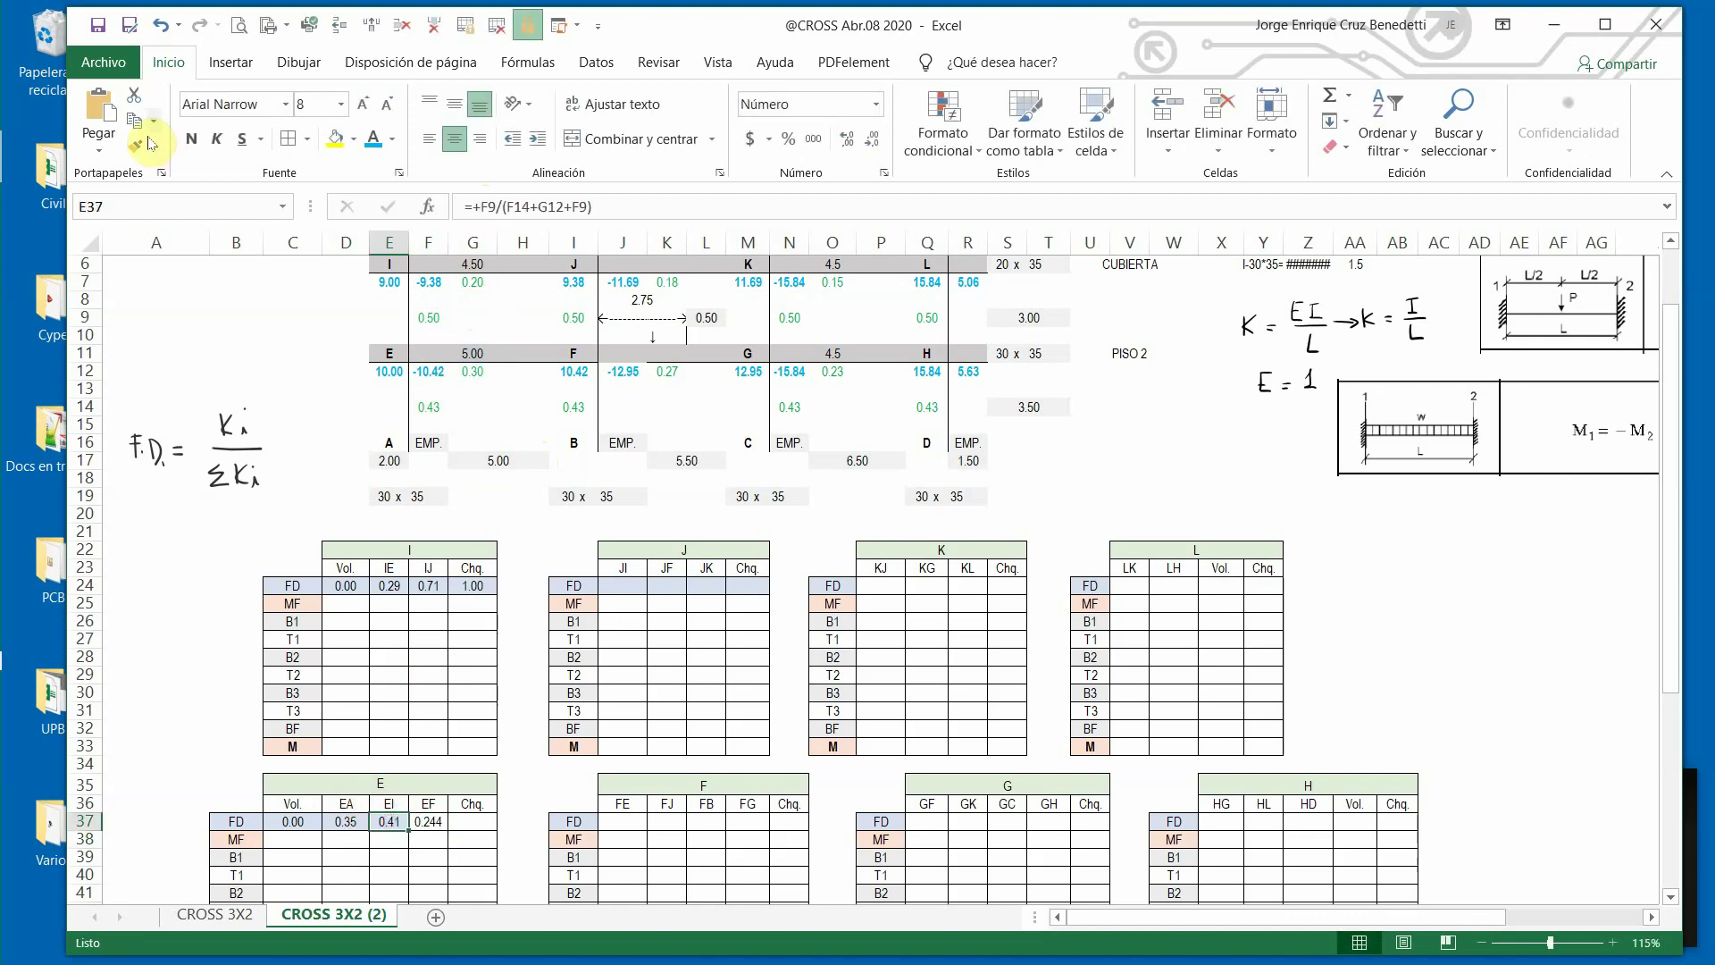
{"action": "left_click", "coordinate": [134, 146]}
{"action": "left_click", "coordinate": [429, 823]}
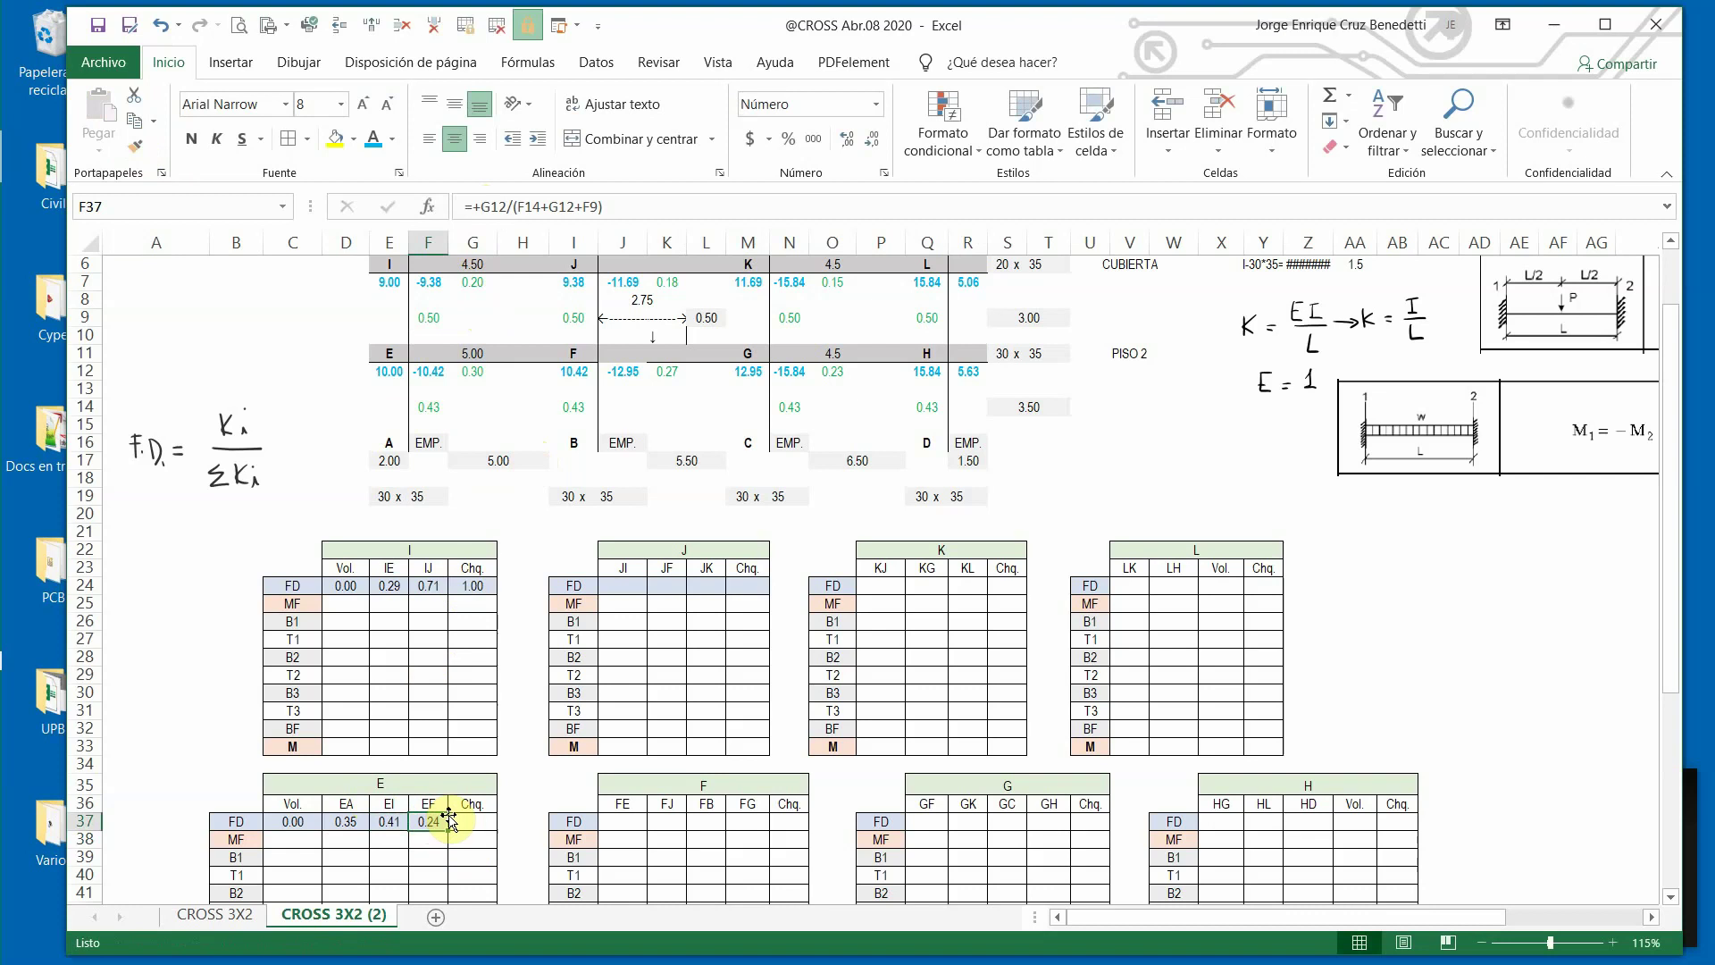
Copy the check sum from G24 into node E's Chq. cell, G37, and extend its range to C37:F37.
{"action": "left_click", "coordinate": [478, 584]}
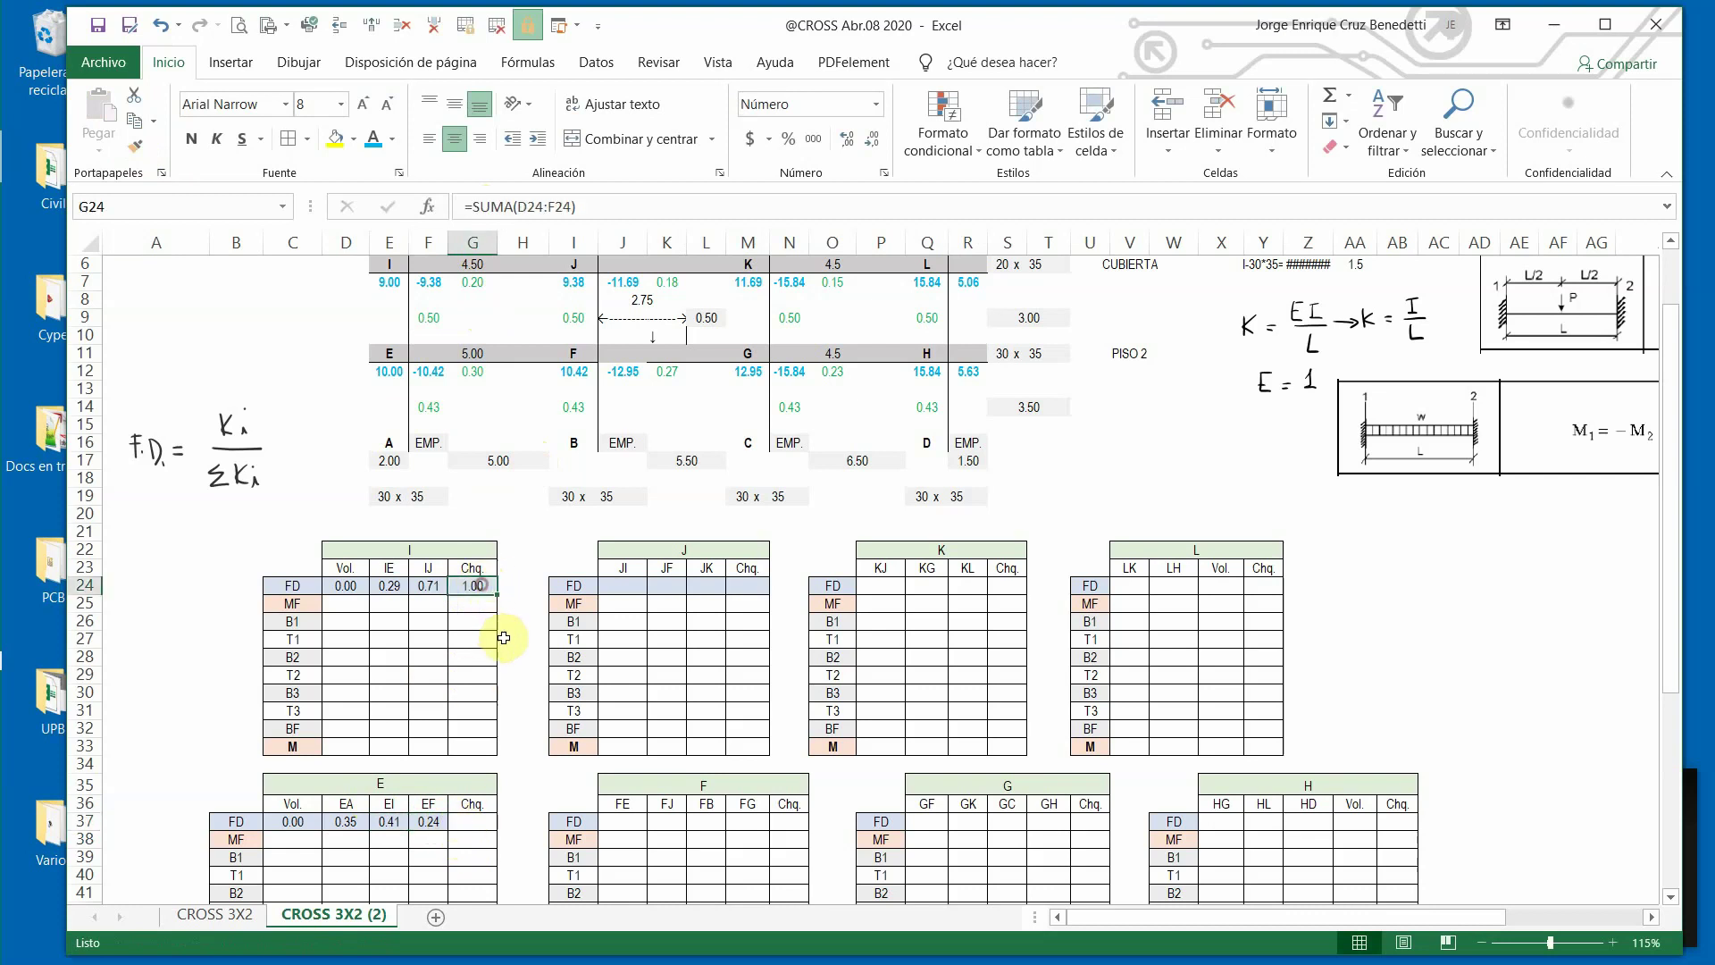
{"action": "key", "text": "ctrl+c"}
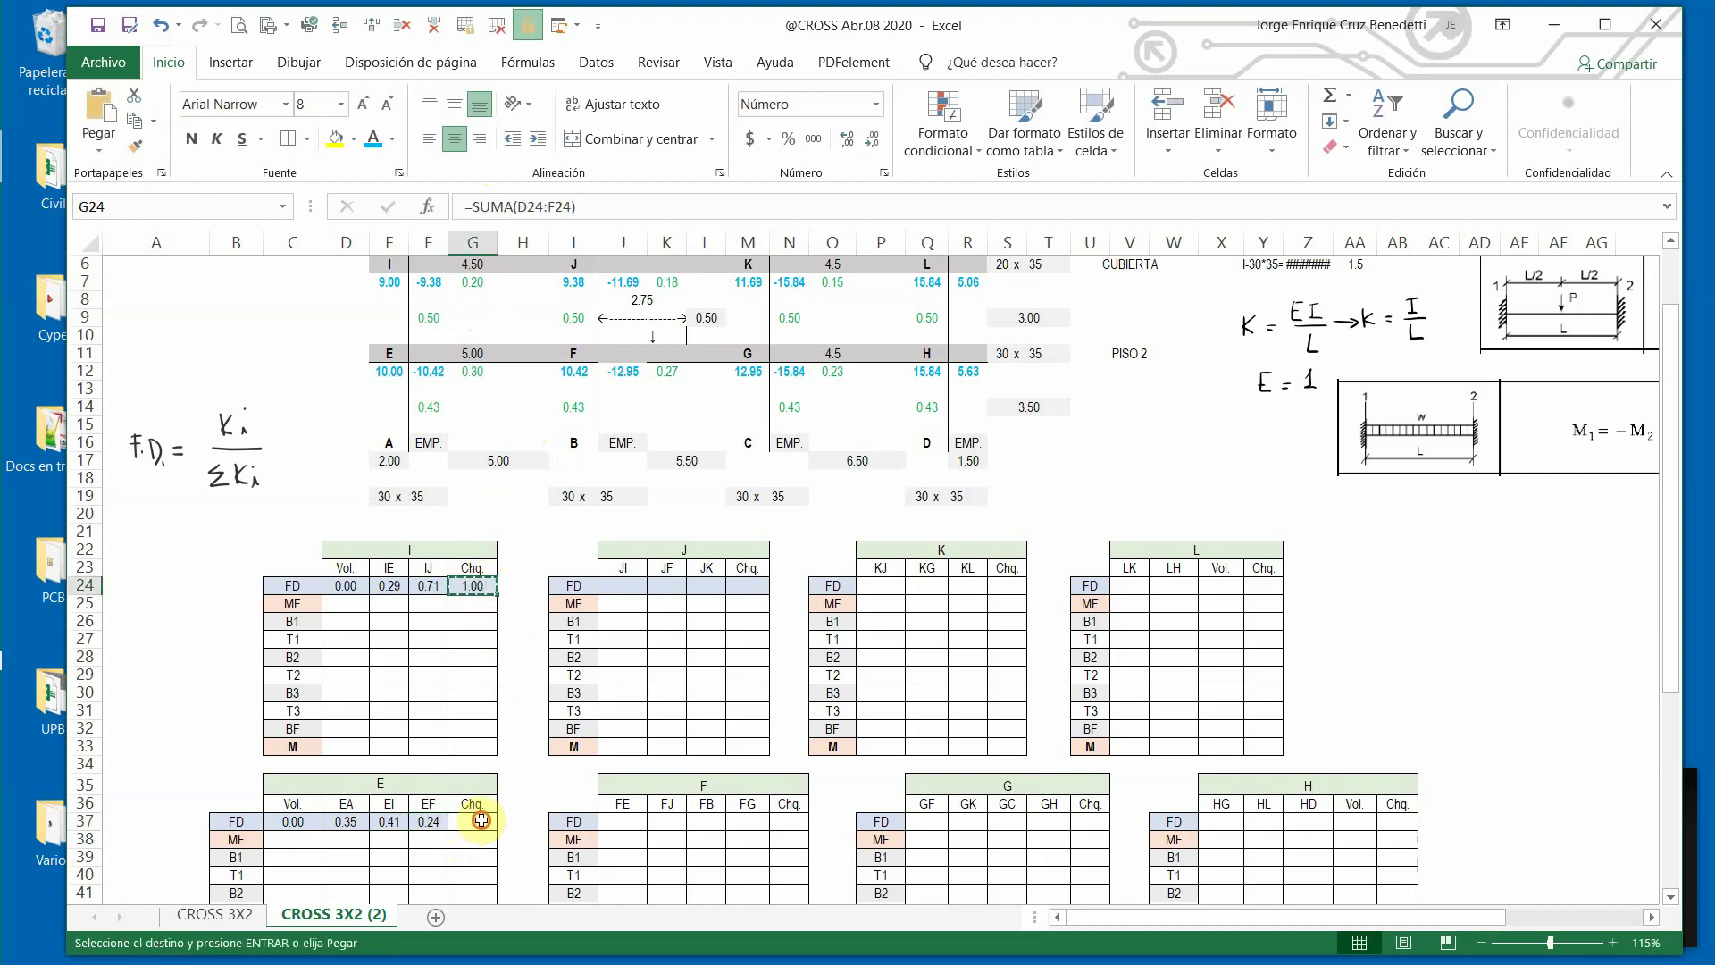
{"action": "left_click", "coordinate": [473, 821]}
{"action": "key", "text": "ctrl+v"}
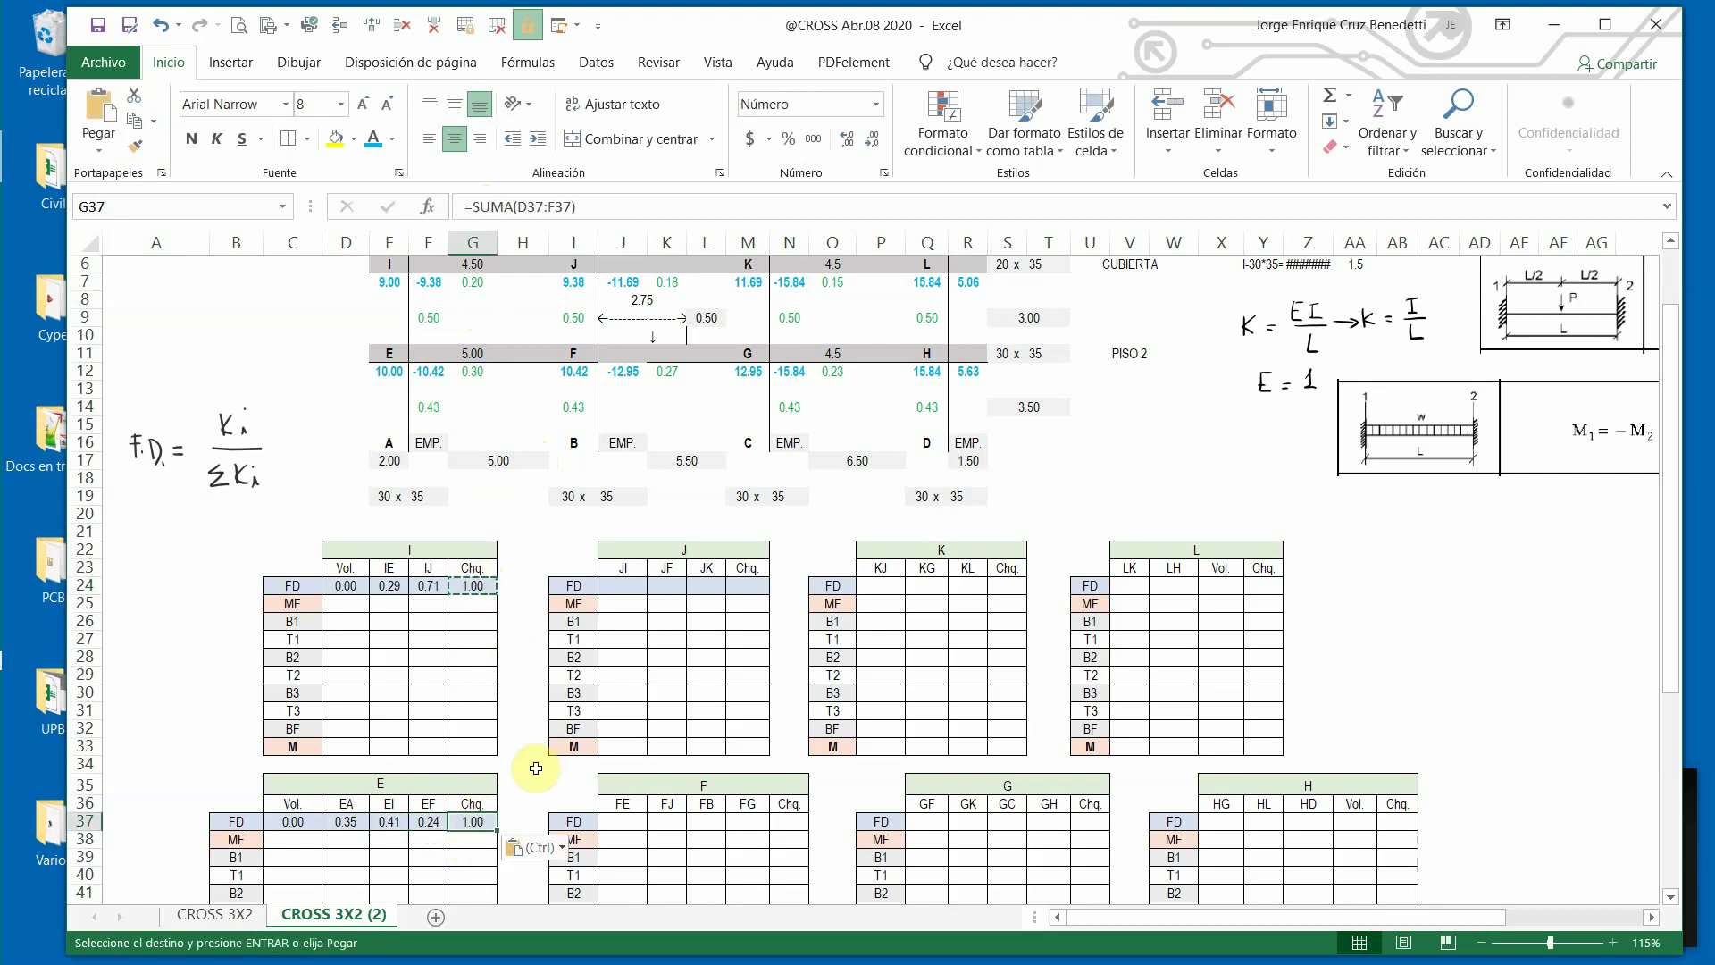
{"action": "left_click", "coordinate": [560, 205]}
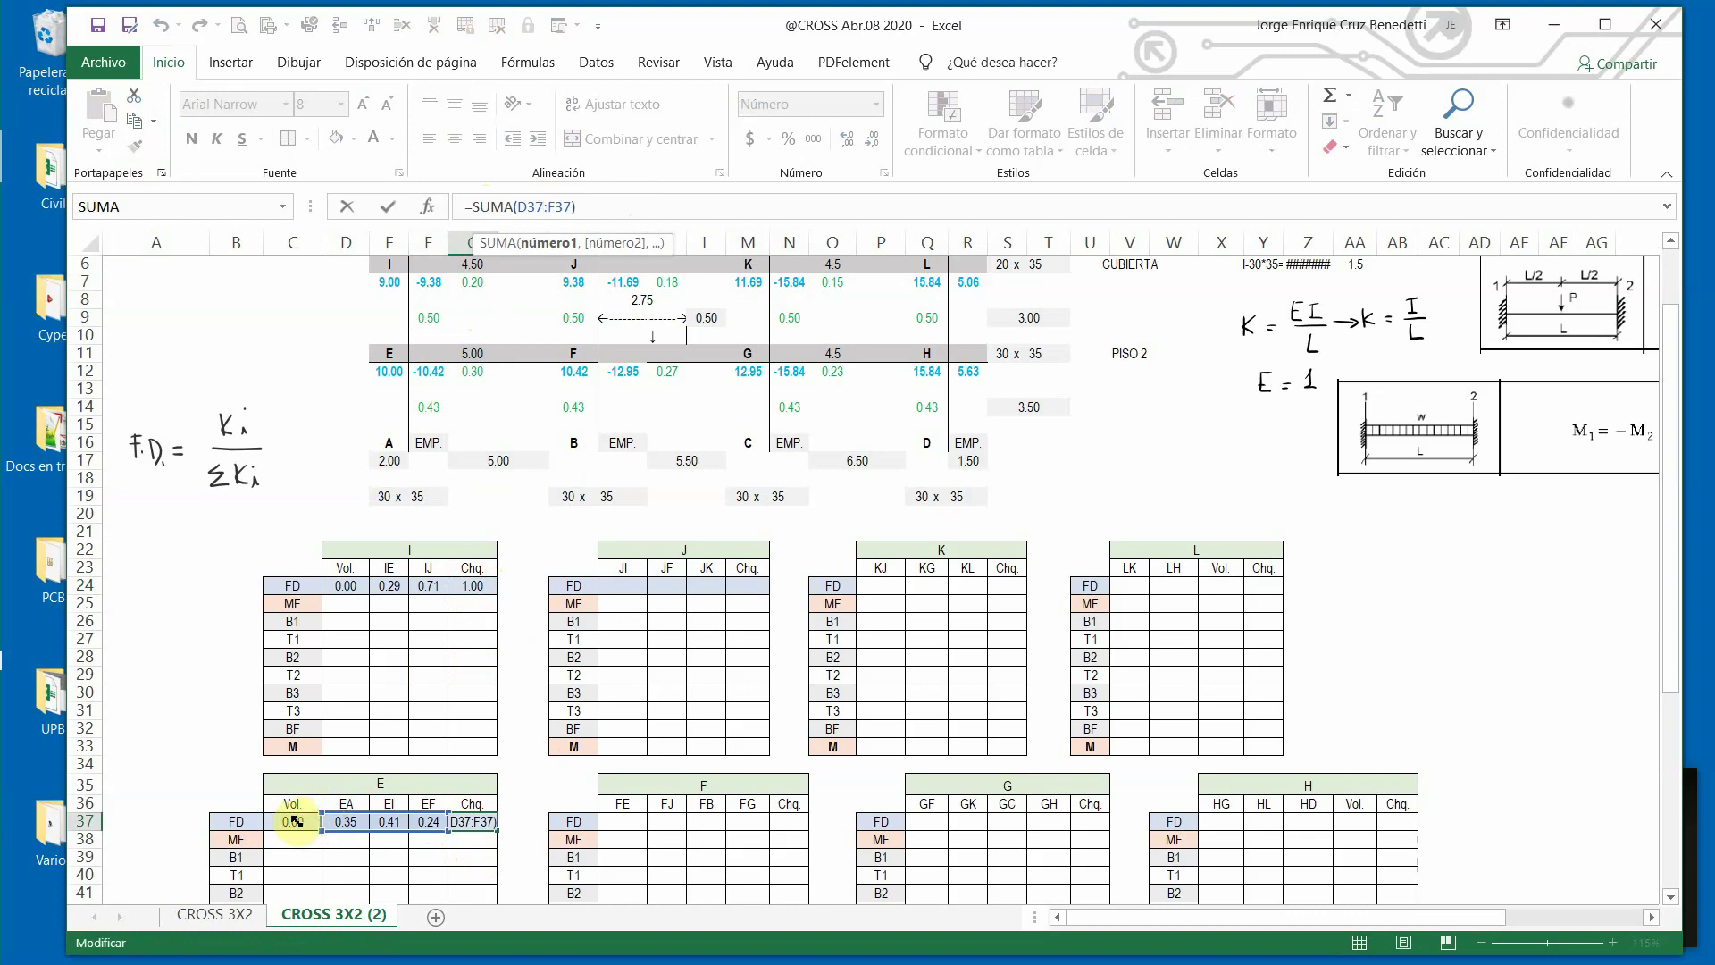
{"action": "left_click_drag", "start_coordinate": [296, 821], "coordinate": [295, 817]}
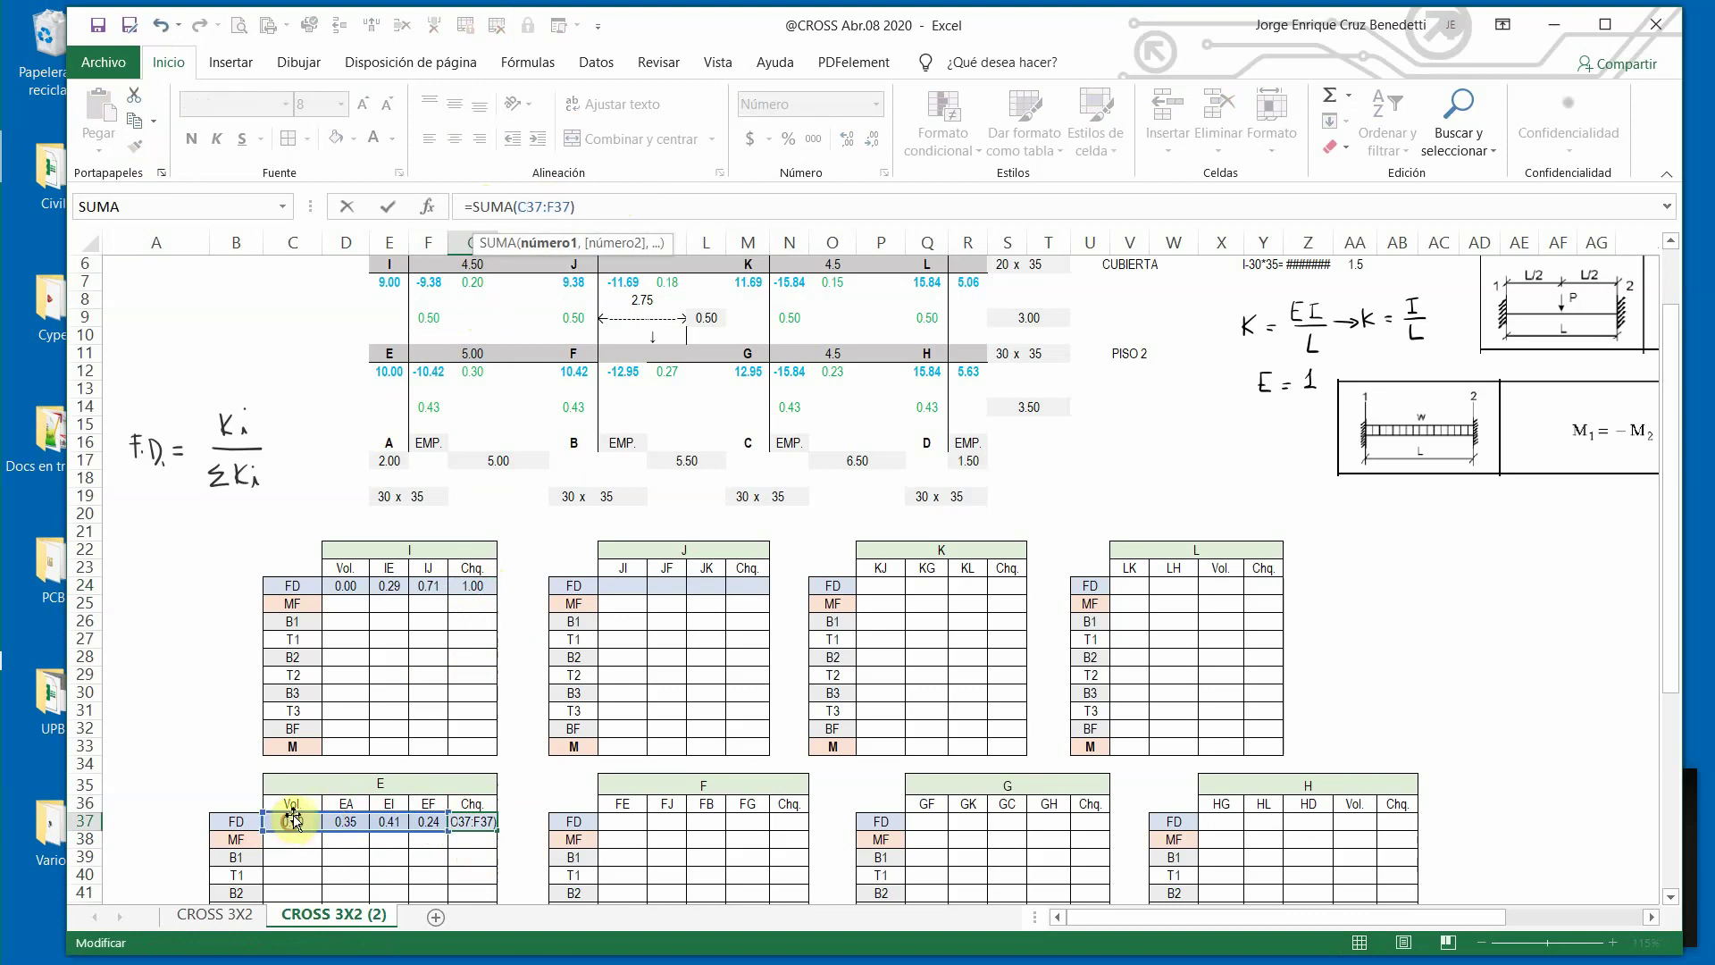
{"action": "left_click", "coordinate": [394, 222]}
Copy node I's check sum from G24 into node J's Chq. cell, M24, and check its range.
{"action": "scroll", "coordinate": [623, 746], "scroll_direction": "down", "scroll_amount": 2}
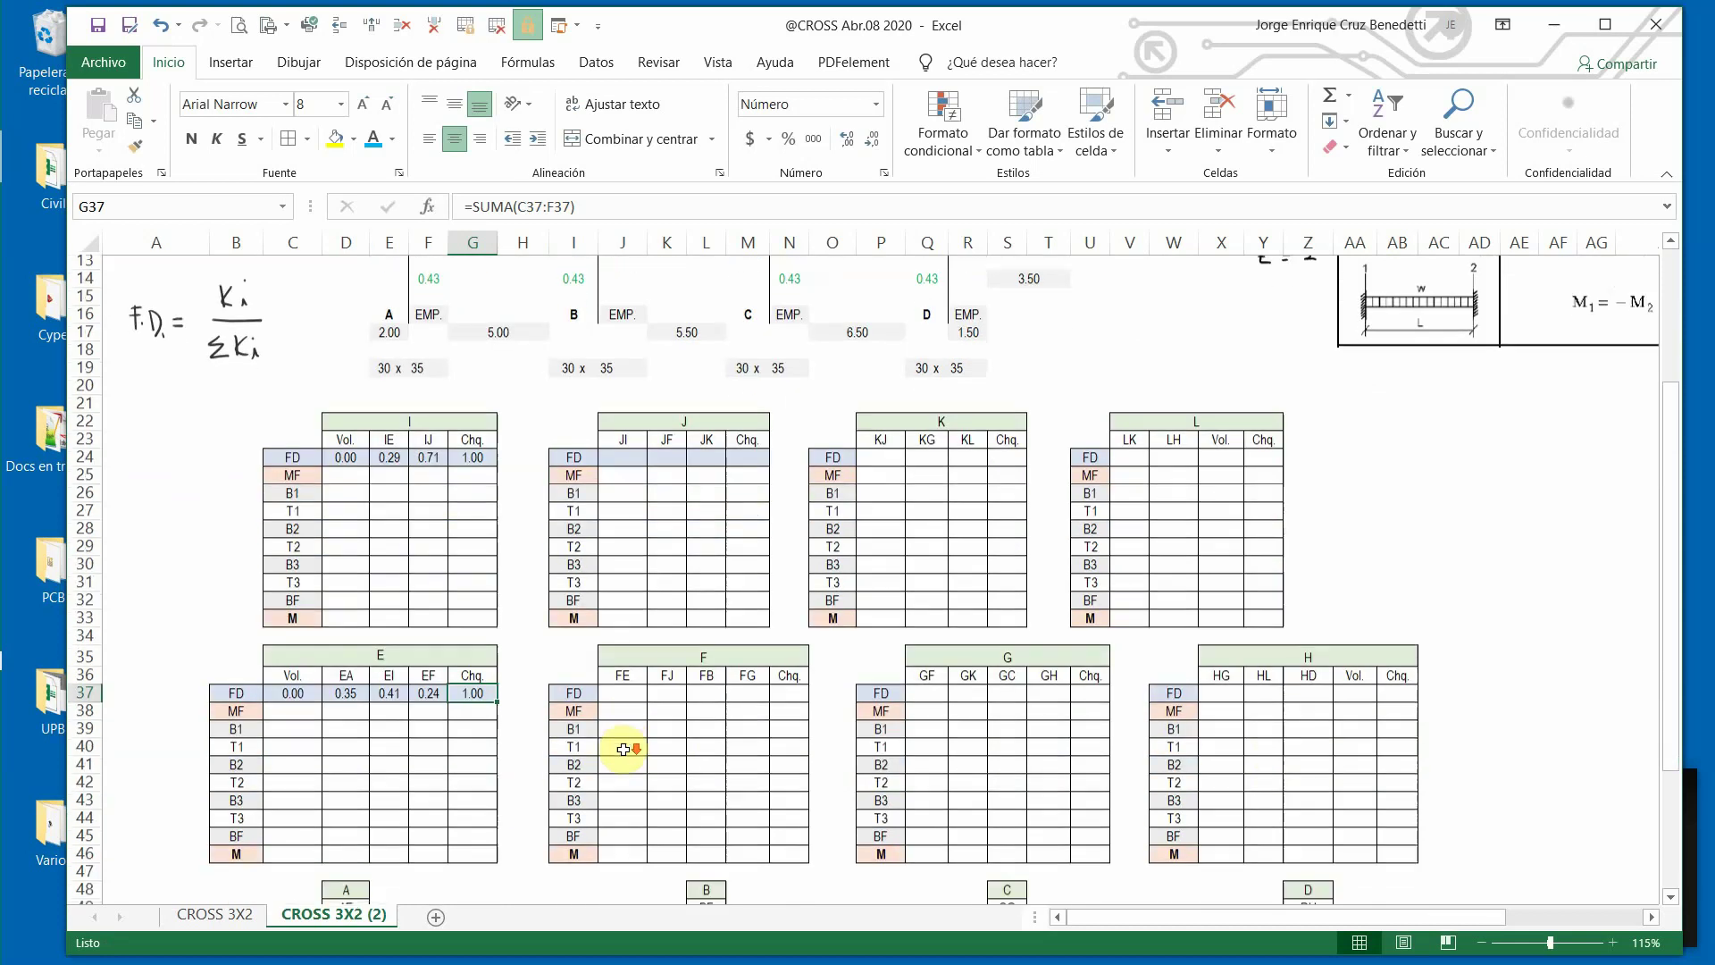
{"action": "scroll", "coordinate": [623, 748], "scroll_direction": "down", "scroll_amount": 1}
{"action": "scroll", "coordinate": [463, 786], "scroll_direction": "down", "scroll_amount": 3}
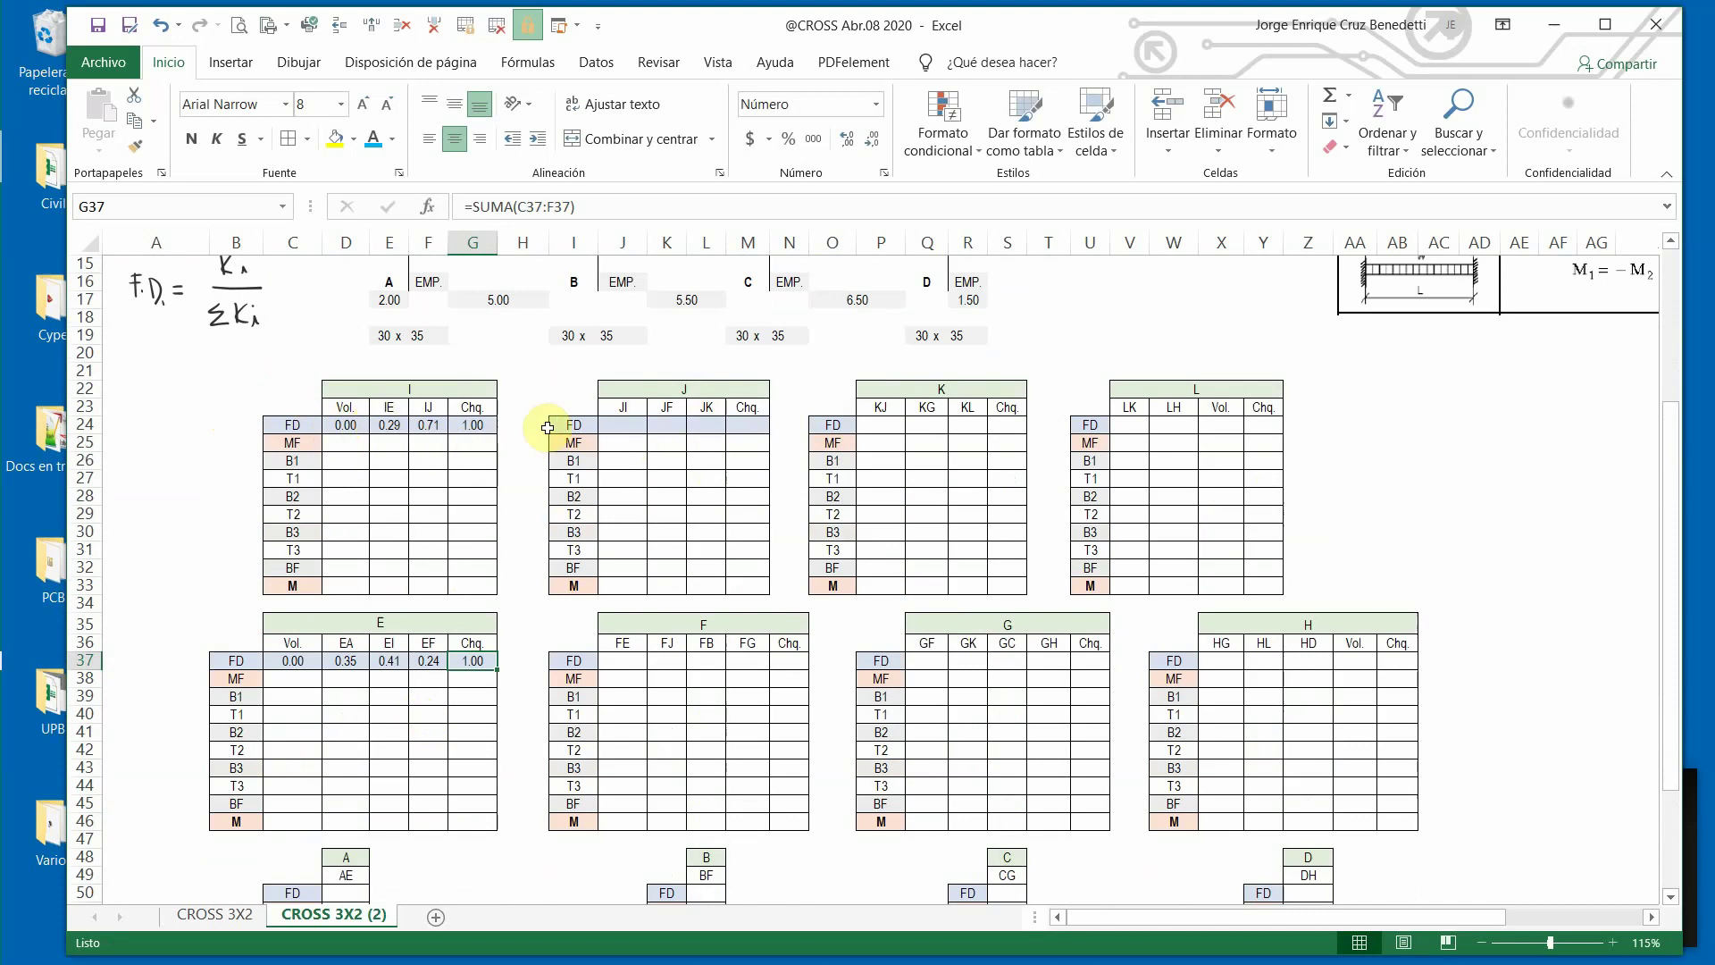
{"action": "left_click", "coordinate": [469, 425]}
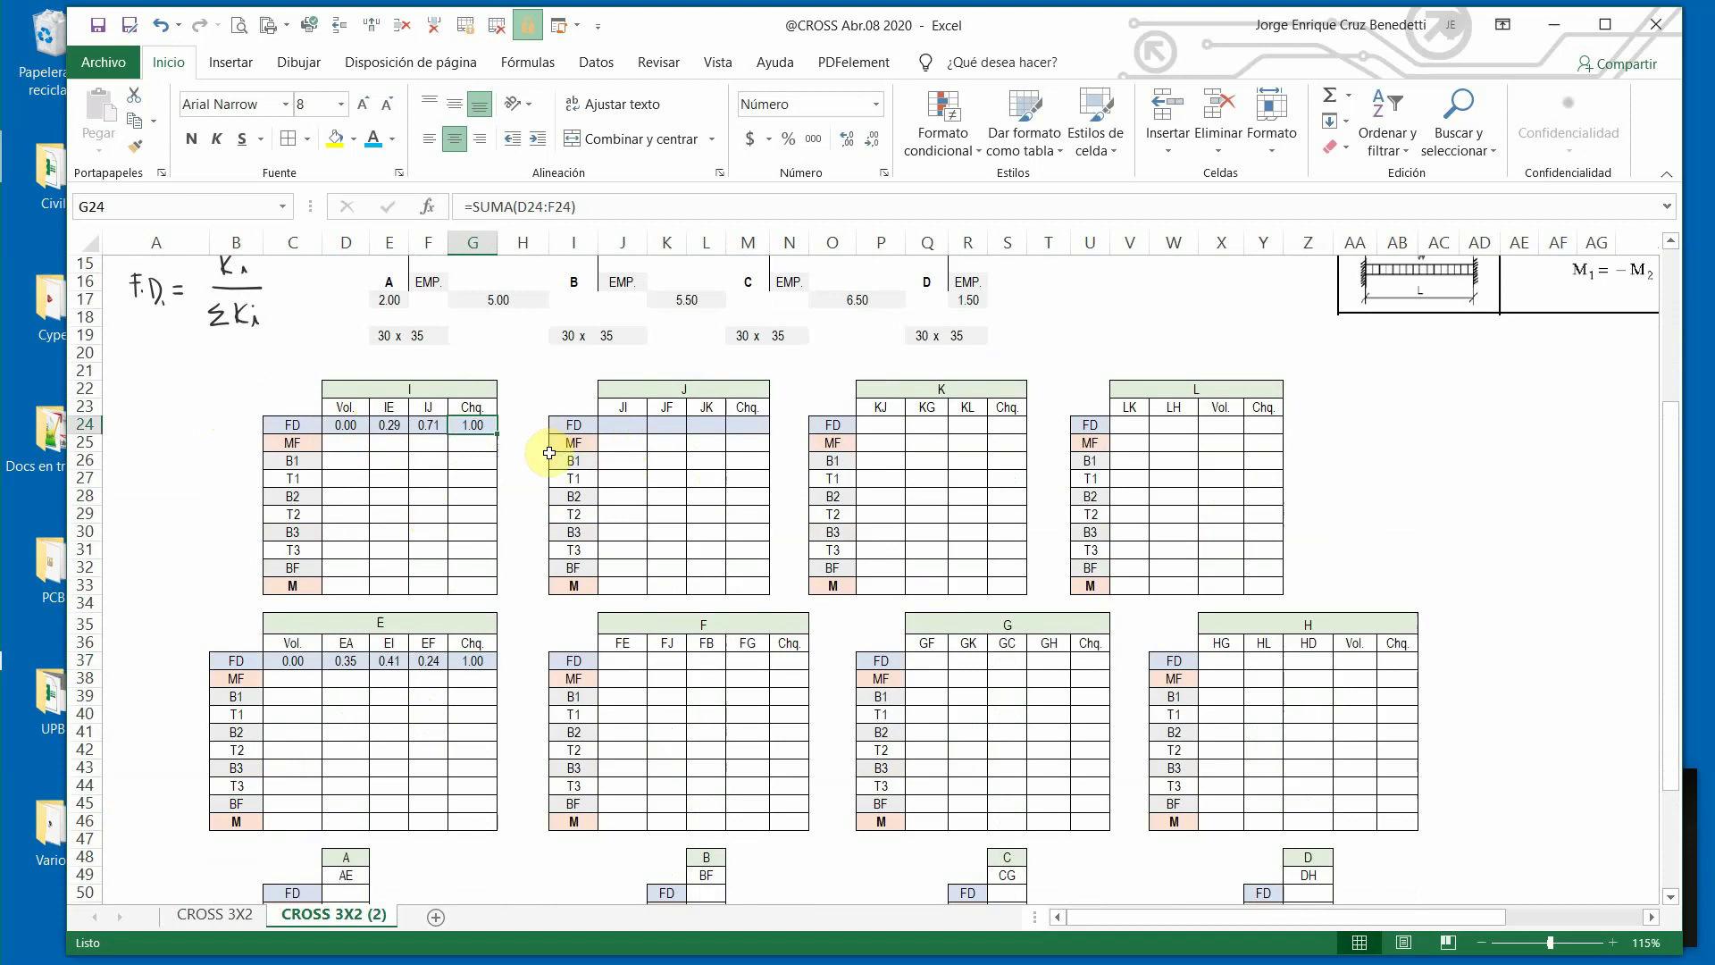
{"action": "key", "text": "ctrl+c"}
{"action": "left_click", "coordinate": [746, 426]}
{"action": "key", "text": "ctrl+v"}
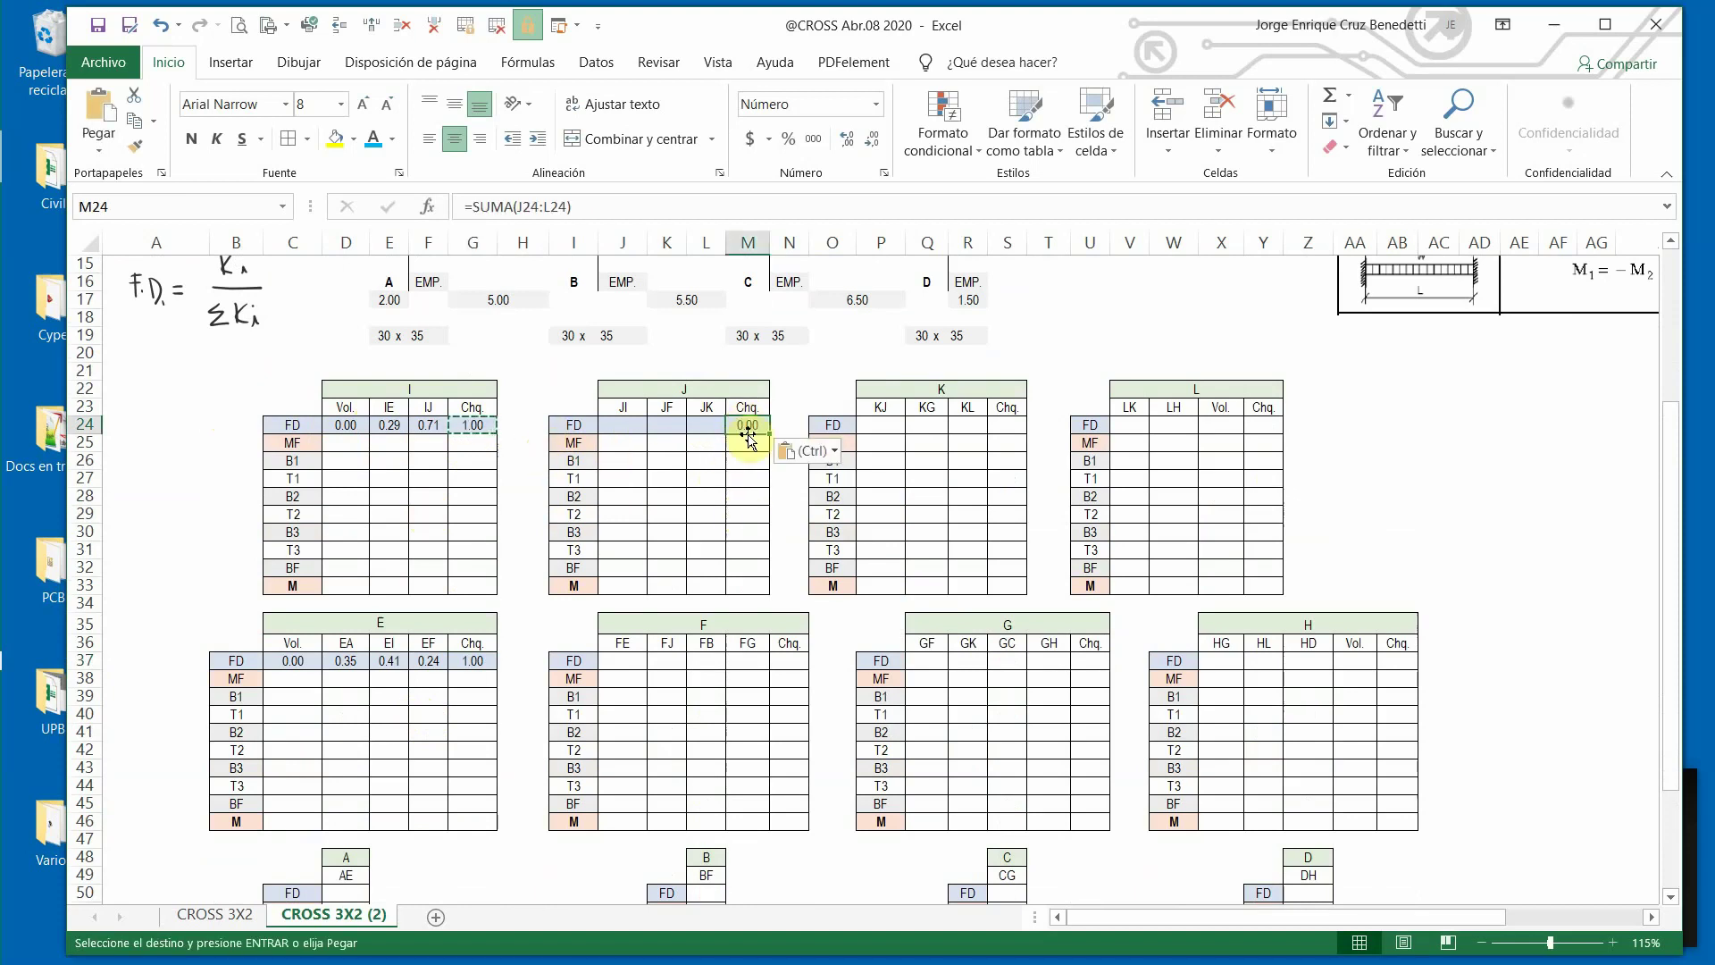
{"action": "left_click", "coordinate": [519, 208]}
{"action": "key", "text": "Escape"}
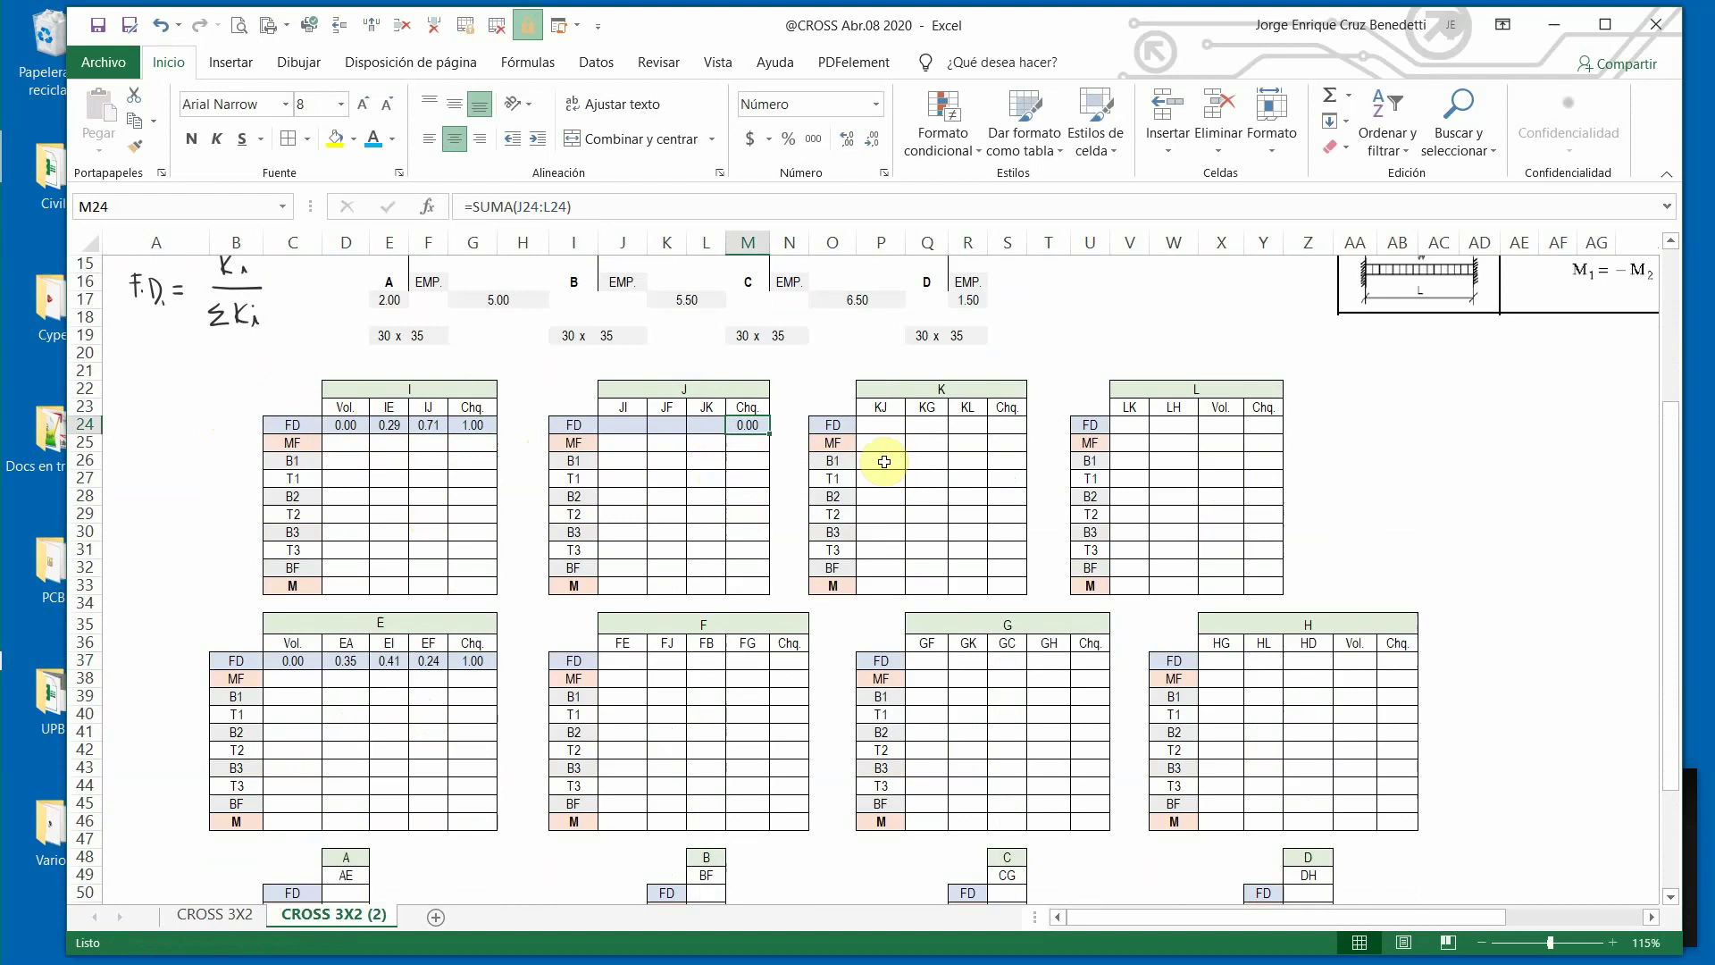
Copy the check sum from M24 into the Chq. cells of nodes K and L, S24 and Y24.
{"action": "key", "text": "ctrl+c"}
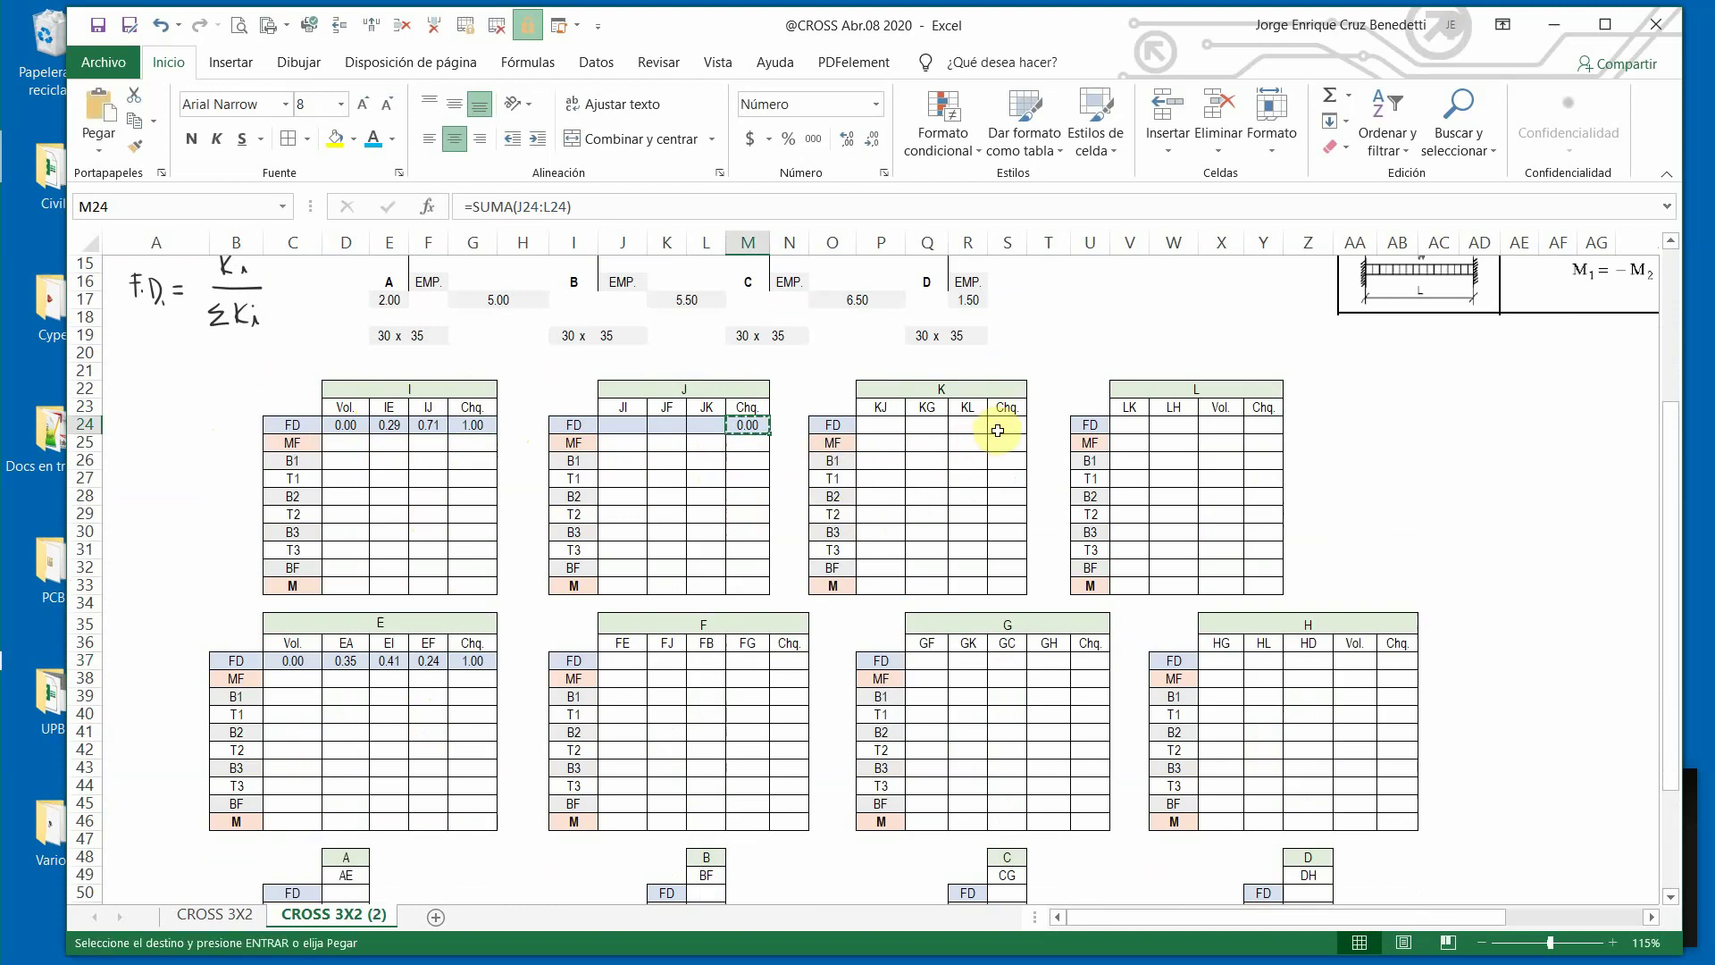
{"action": "left_click", "coordinate": [999, 429]}
{"action": "key", "text": "ctrl+v"}
{"action": "key", "text": "ctrl"}
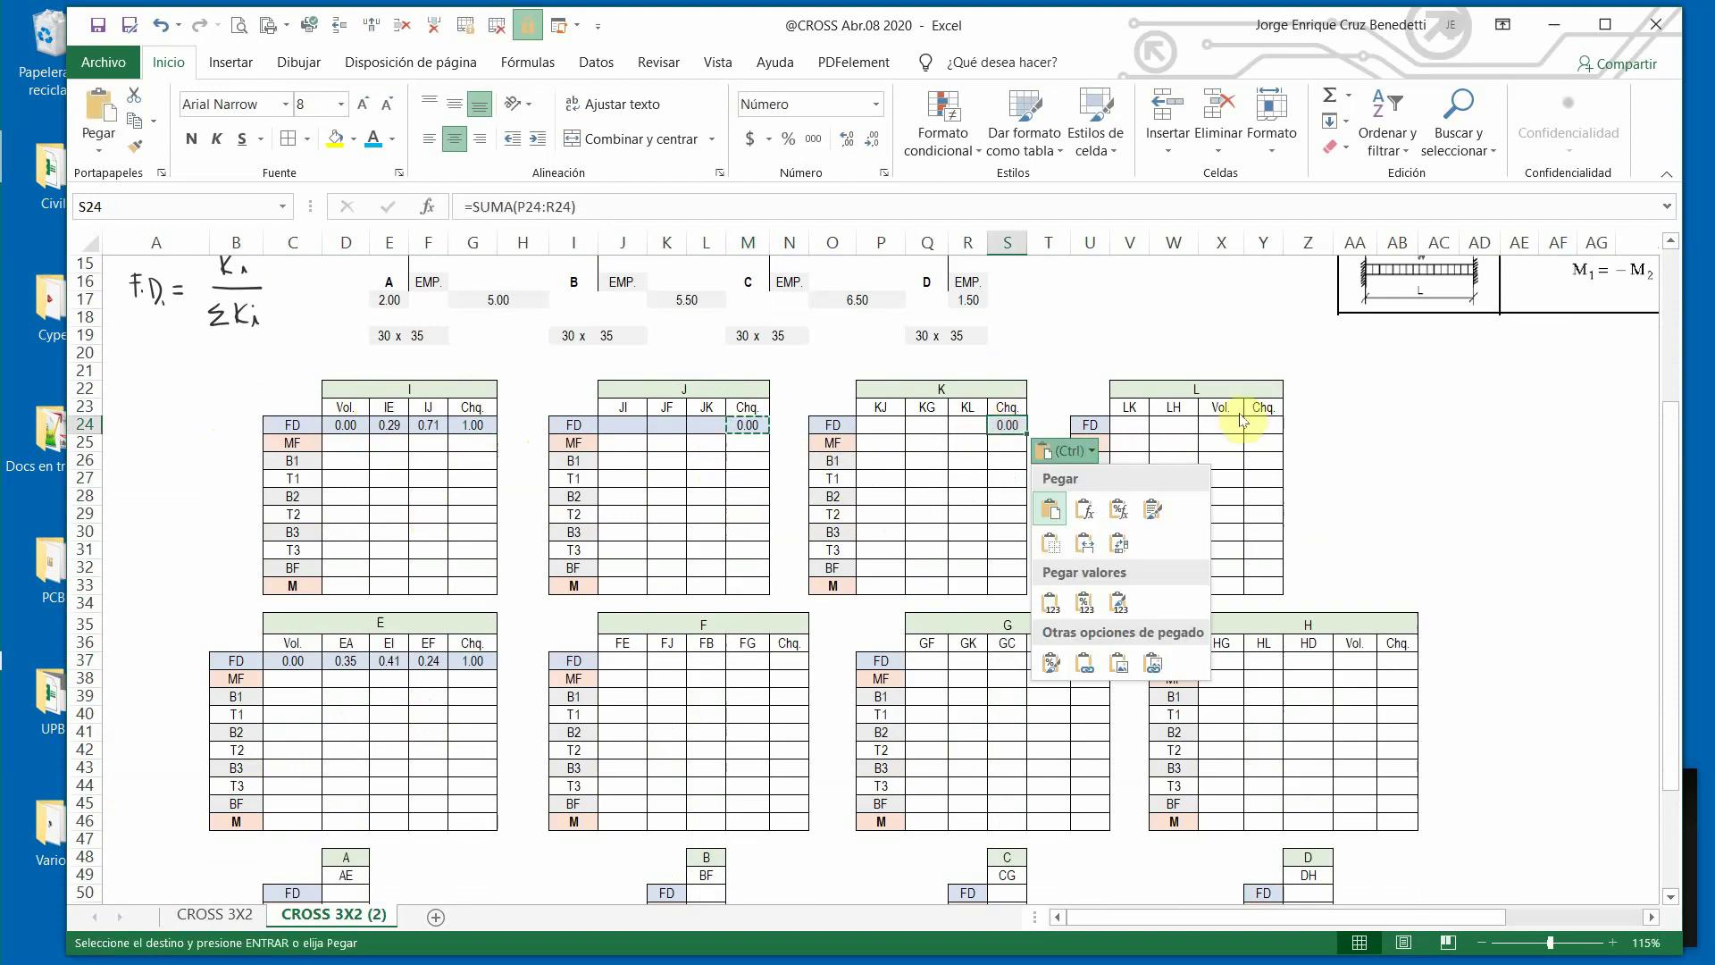
{"action": "left_click", "coordinate": [1259, 433]}
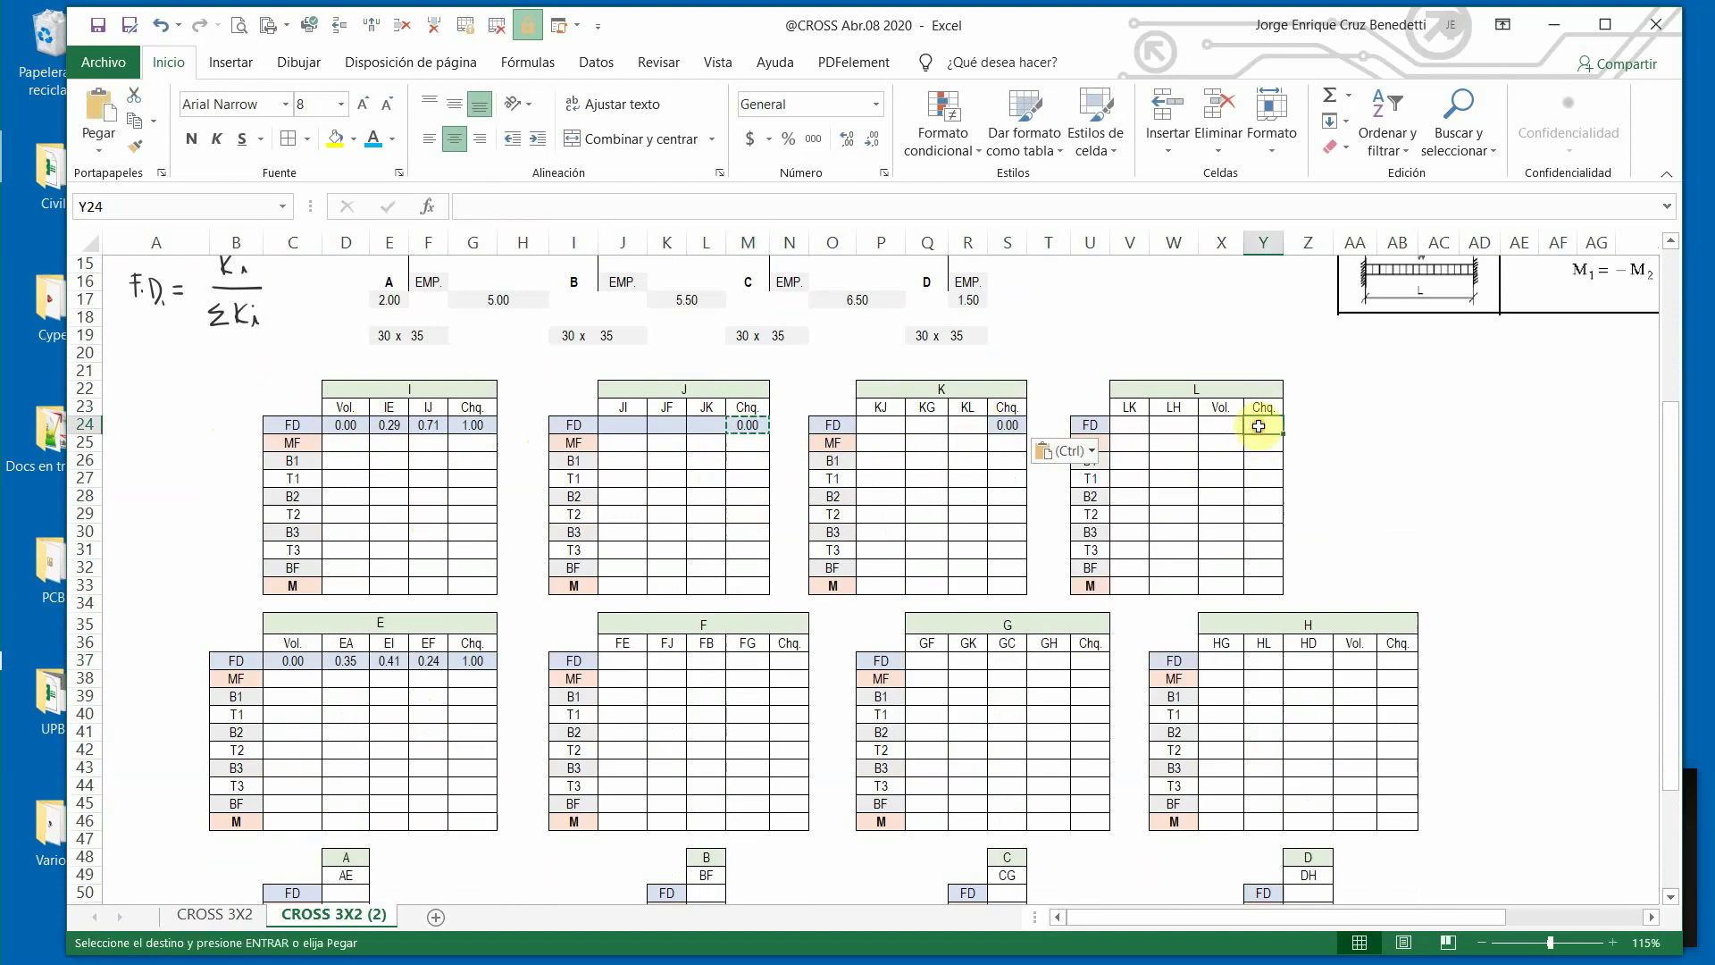
{"action": "key", "text": "ctrl+v"}
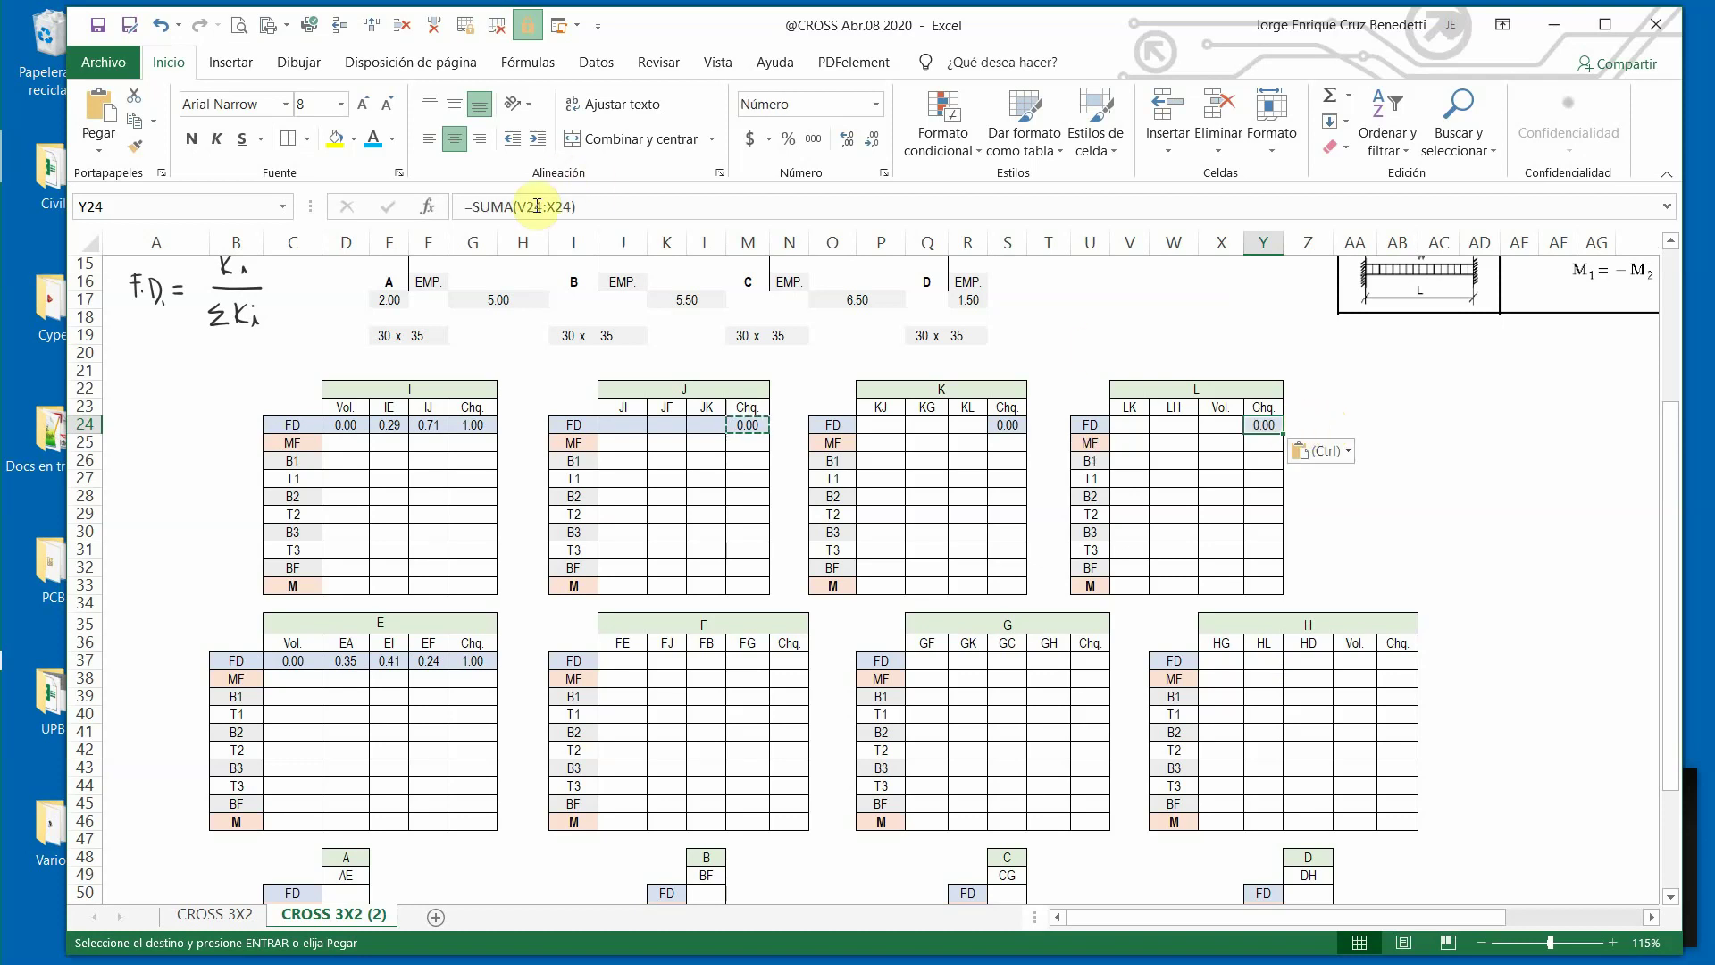
{"action": "left_click", "coordinate": [536, 206]}
{"action": "key", "text": "Escape"}
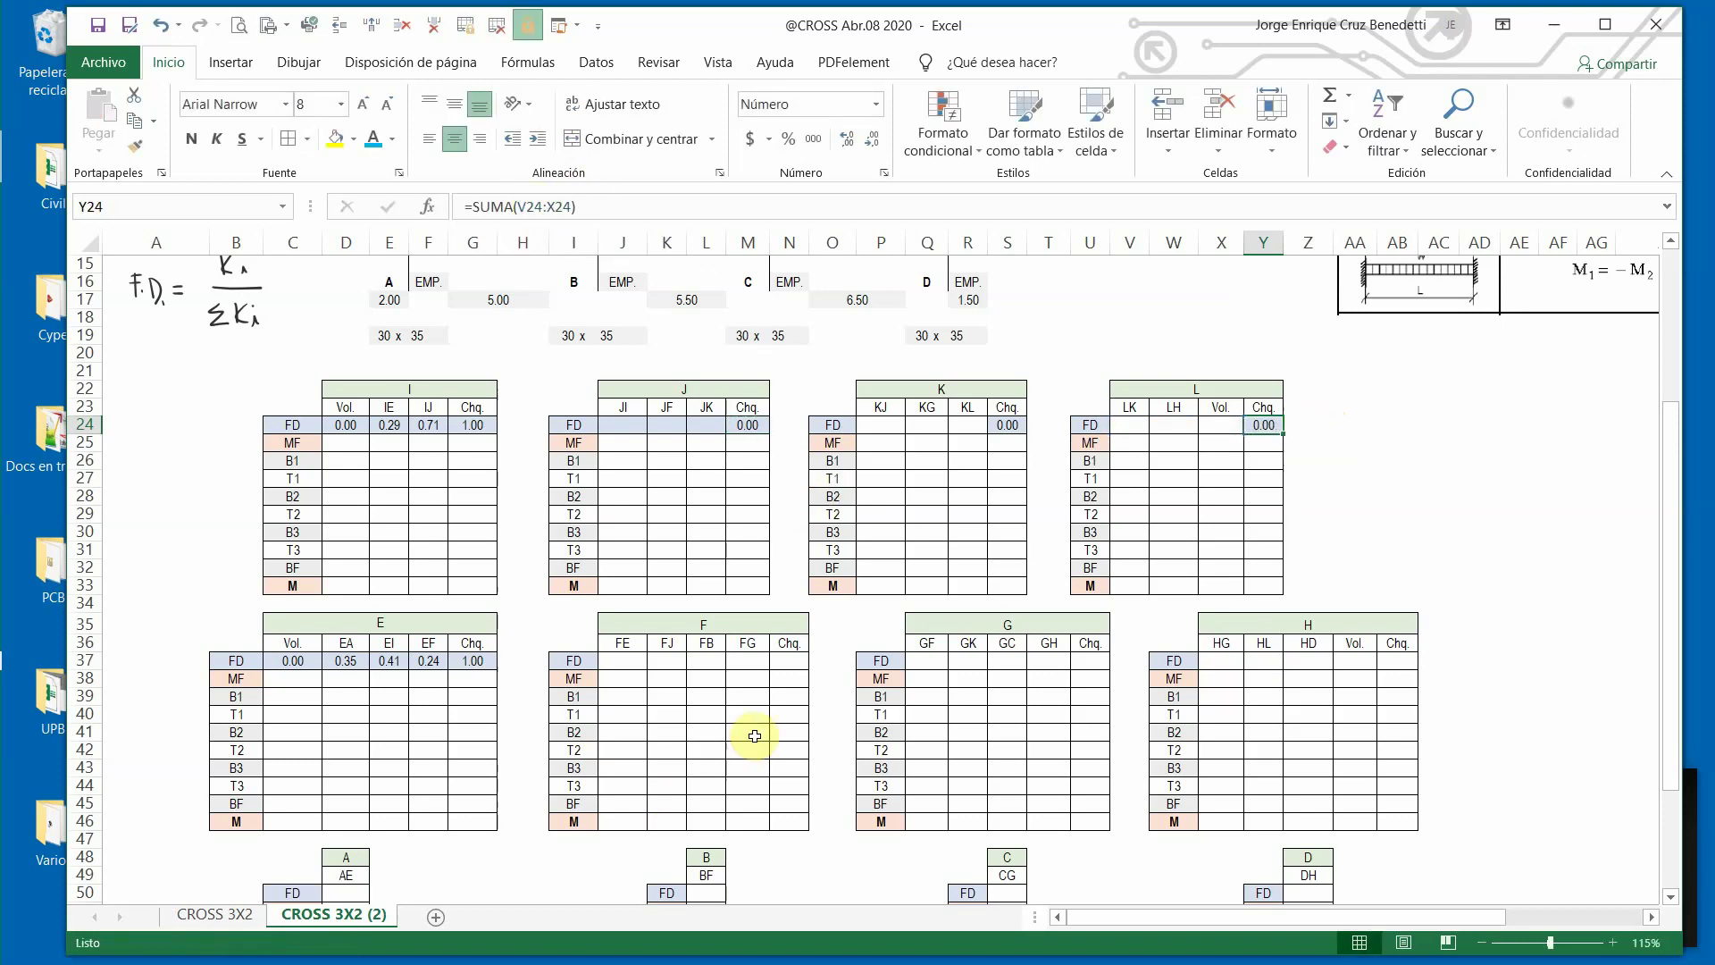
Copy node E's check sum from G37 into the Chq. cells of nodes F, G and H: N37, U37 and AB37.
{"action": "left_click", "coordinate": [479, 663]}
{"action": "key", "text": "ctrl+c"}
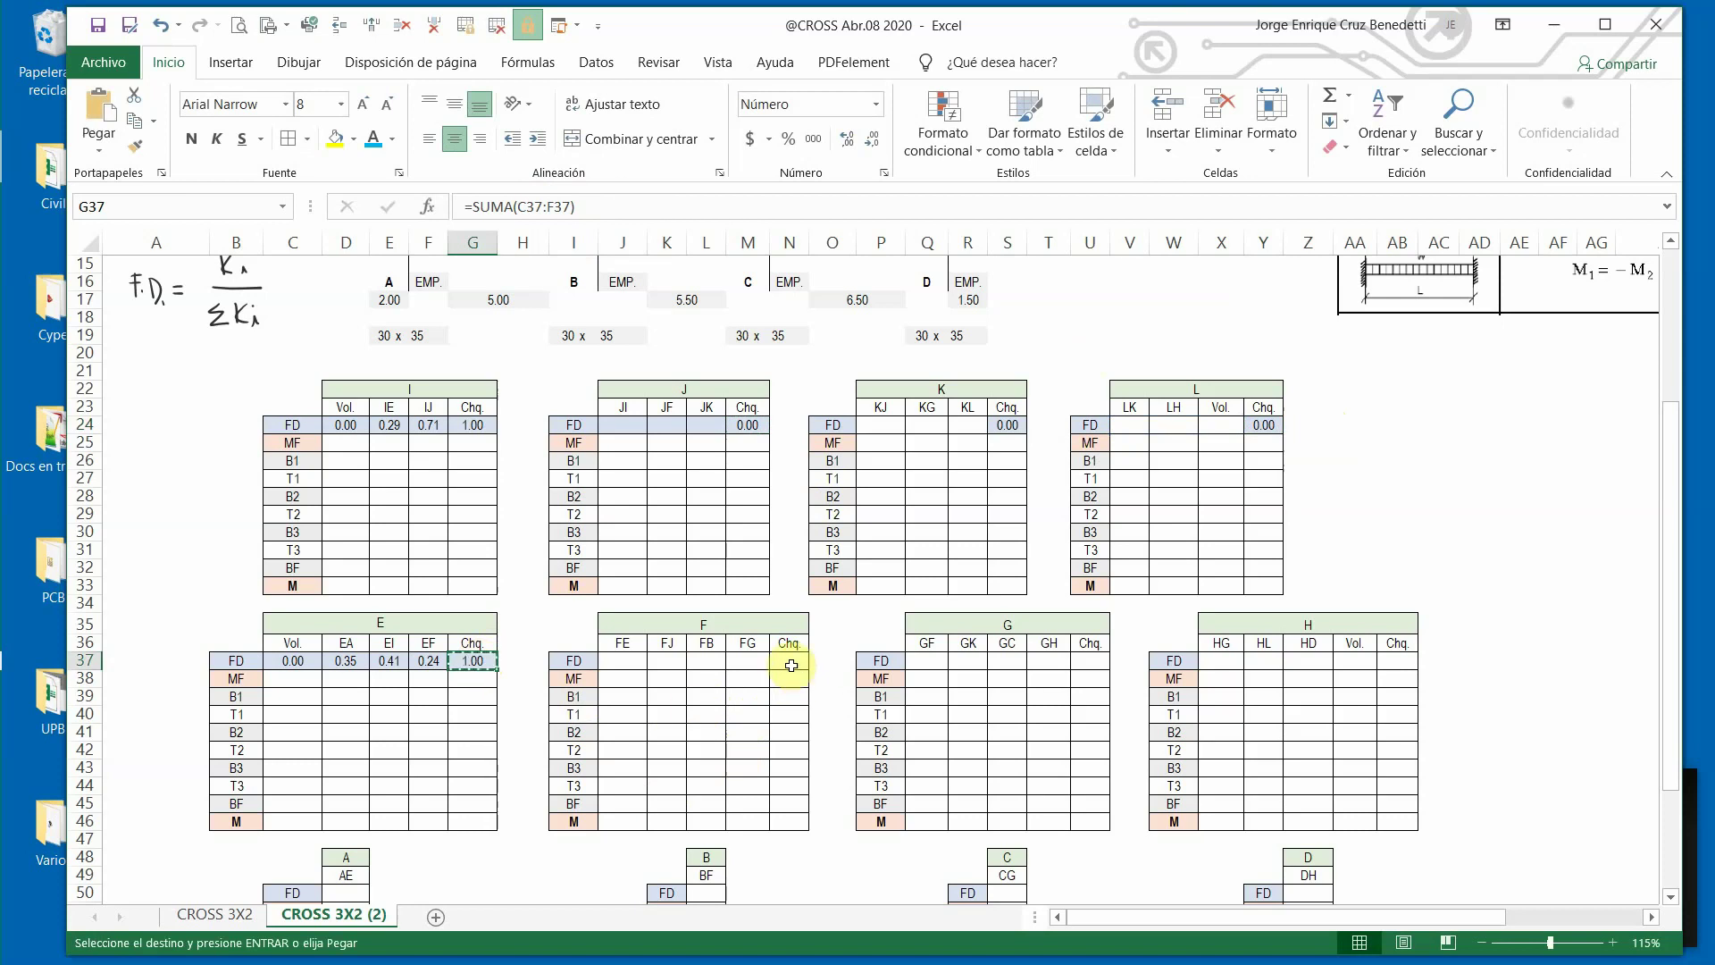
{"action": "left_click", "coordinate": [787, 663]}
{"action": "key", "text": "ctrl+v"}
{"action": "left_click", "coordinate": [1090, 661]}
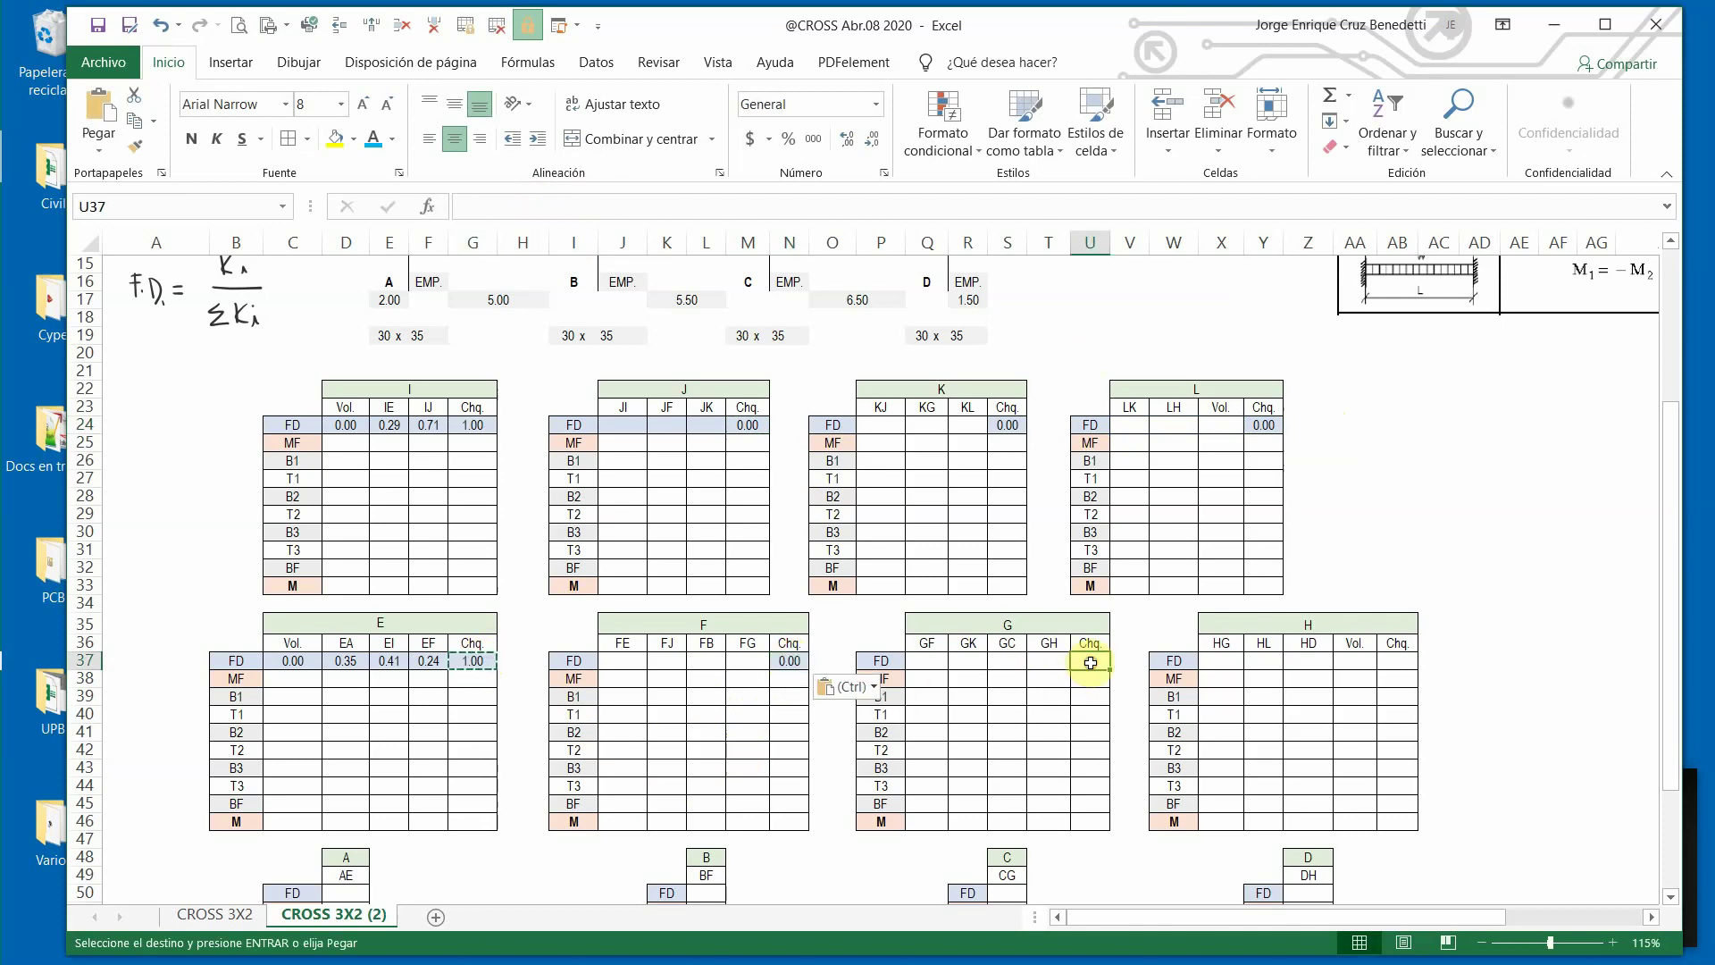
{"action": "key", "text": "ctrl+v"}
{"action": "left_click", "coordinate": [1400, 666]}
{"action": "key", "text": "ctrl+v"}
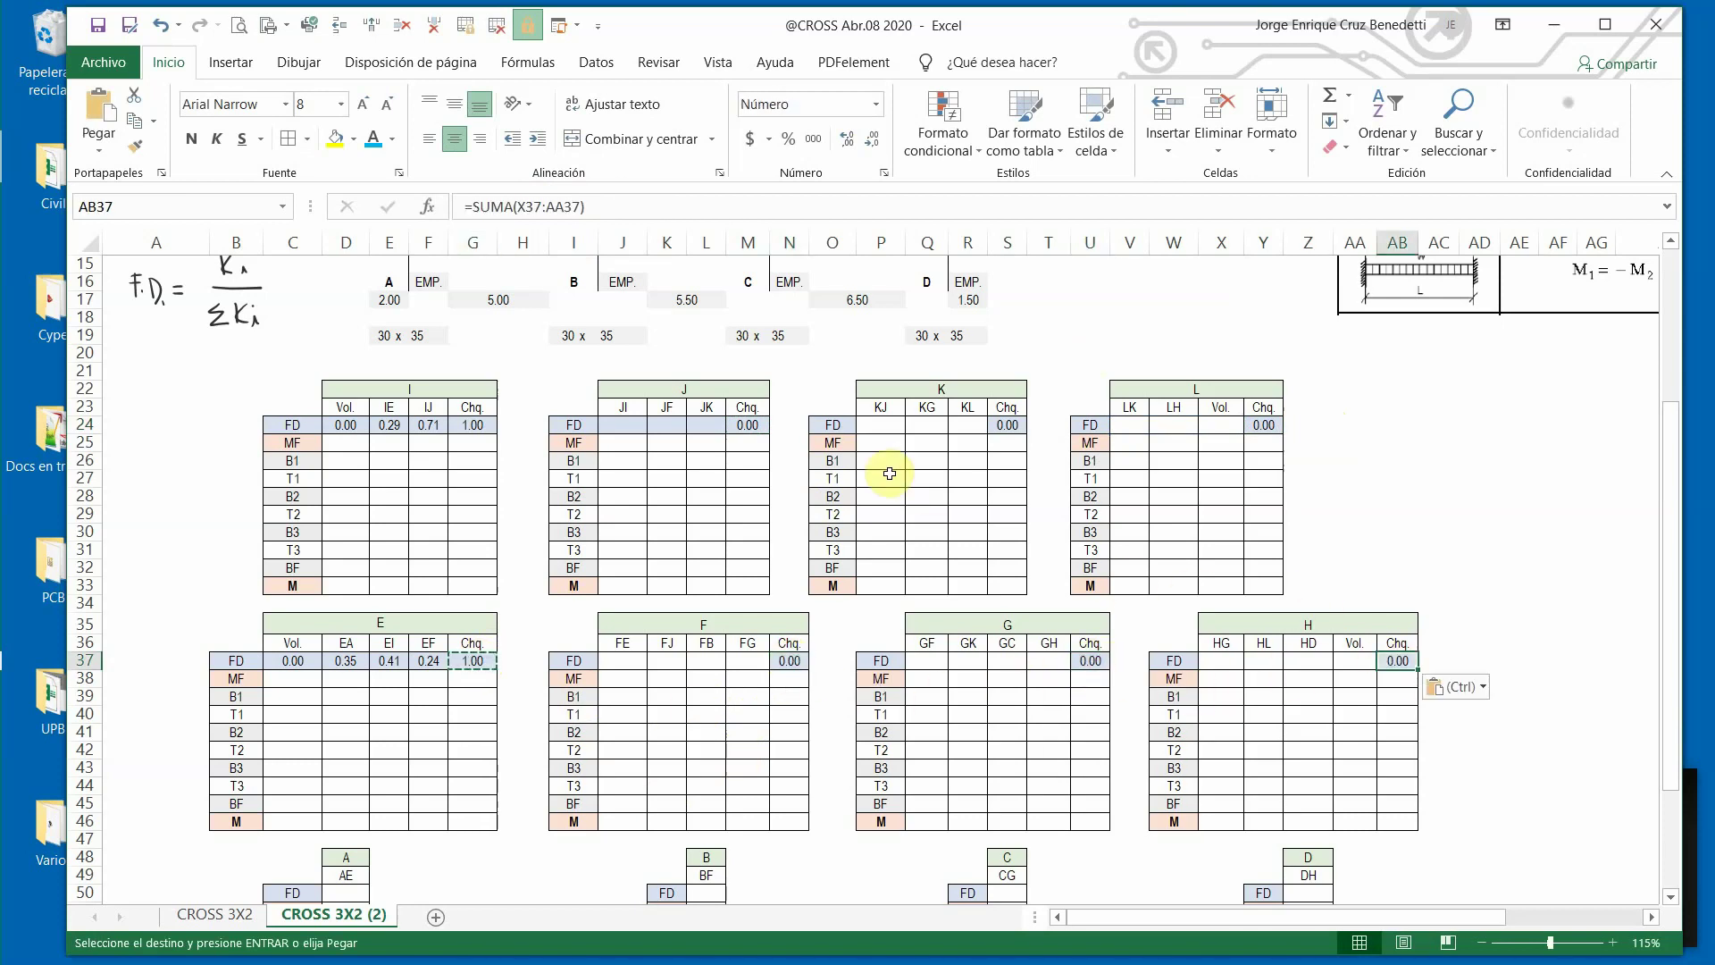
Enter the JI distribution factor of node J in J24 as +G7/(G7+I9+K7).
{"action": "left_click", "coordinate": [629, 424]}
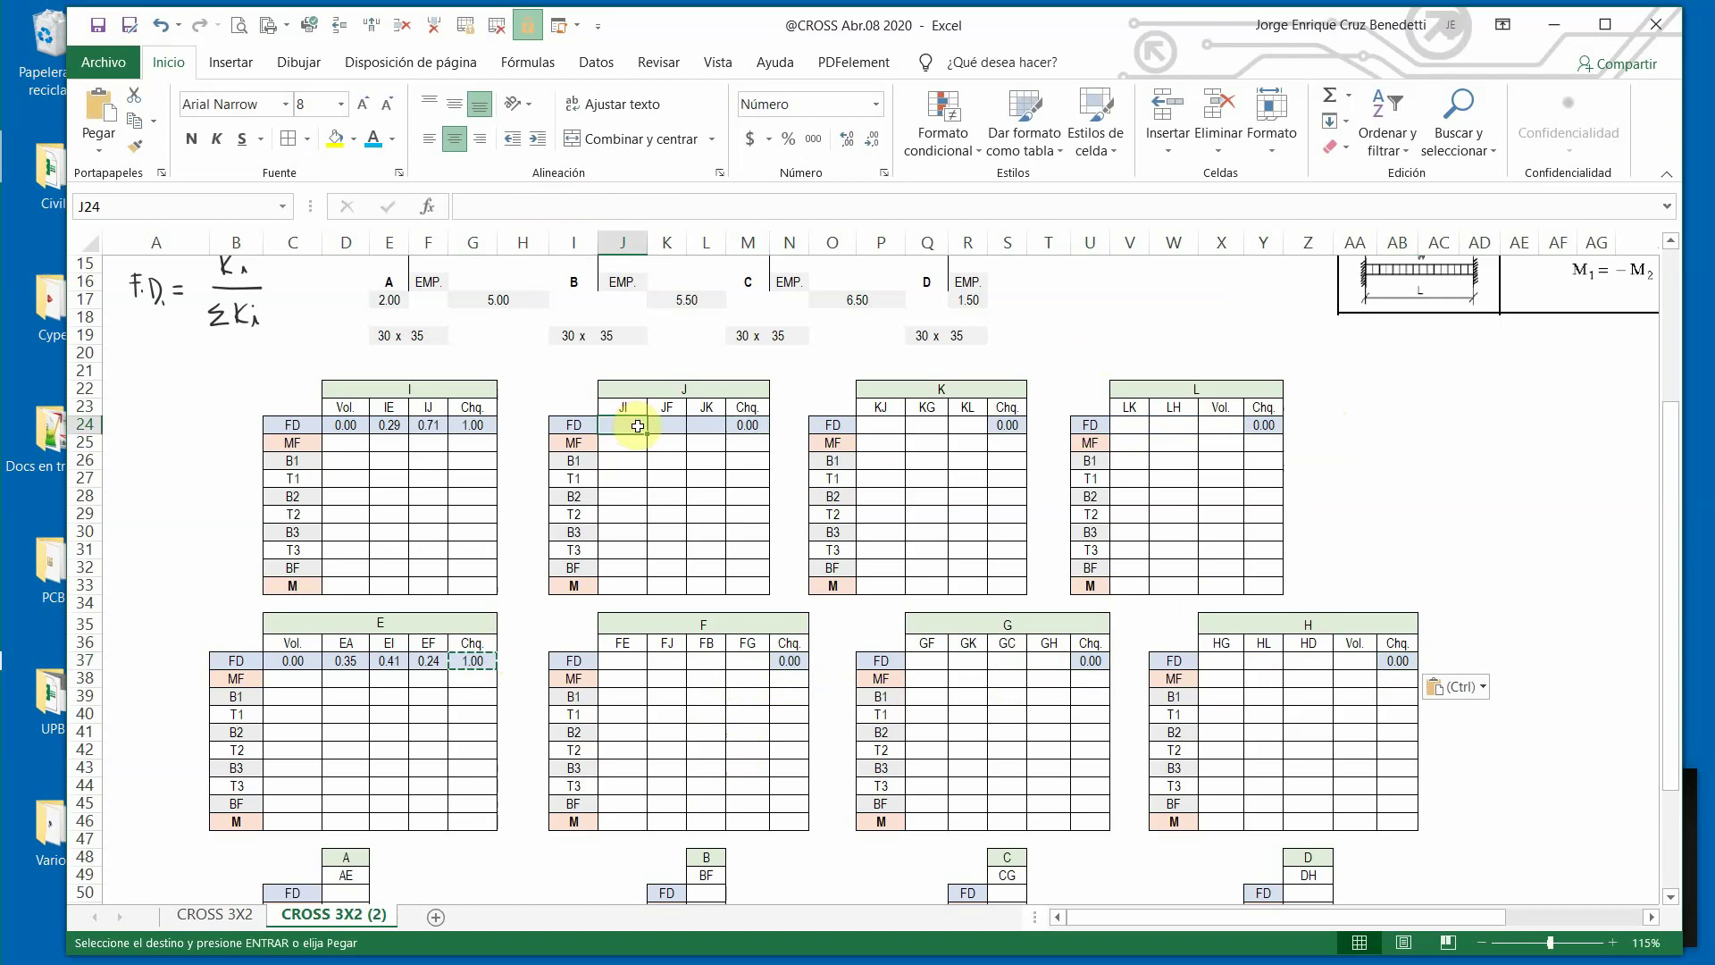
{"action": "scroll", "coordinate": [706, 484], "scroll_direction": "up", "scroll_amount": 3}
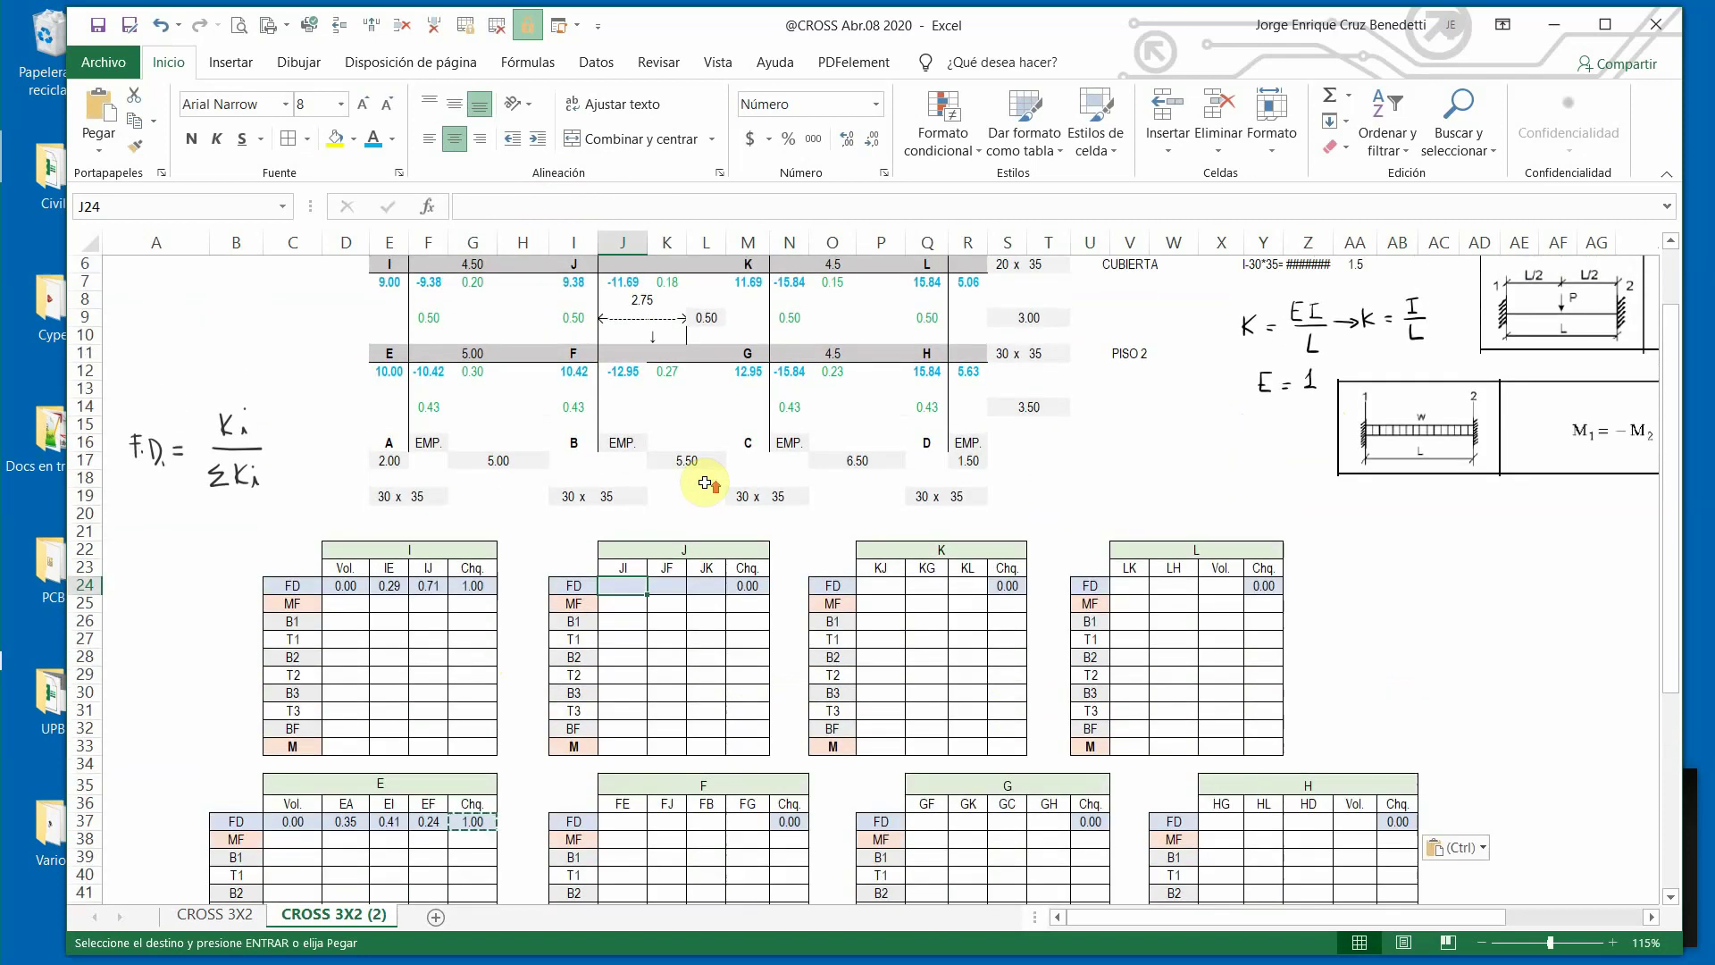
{"action": "scroll", "coordinate": [705, 483], "scroll_direction": "up", "scroll_amount": 1}
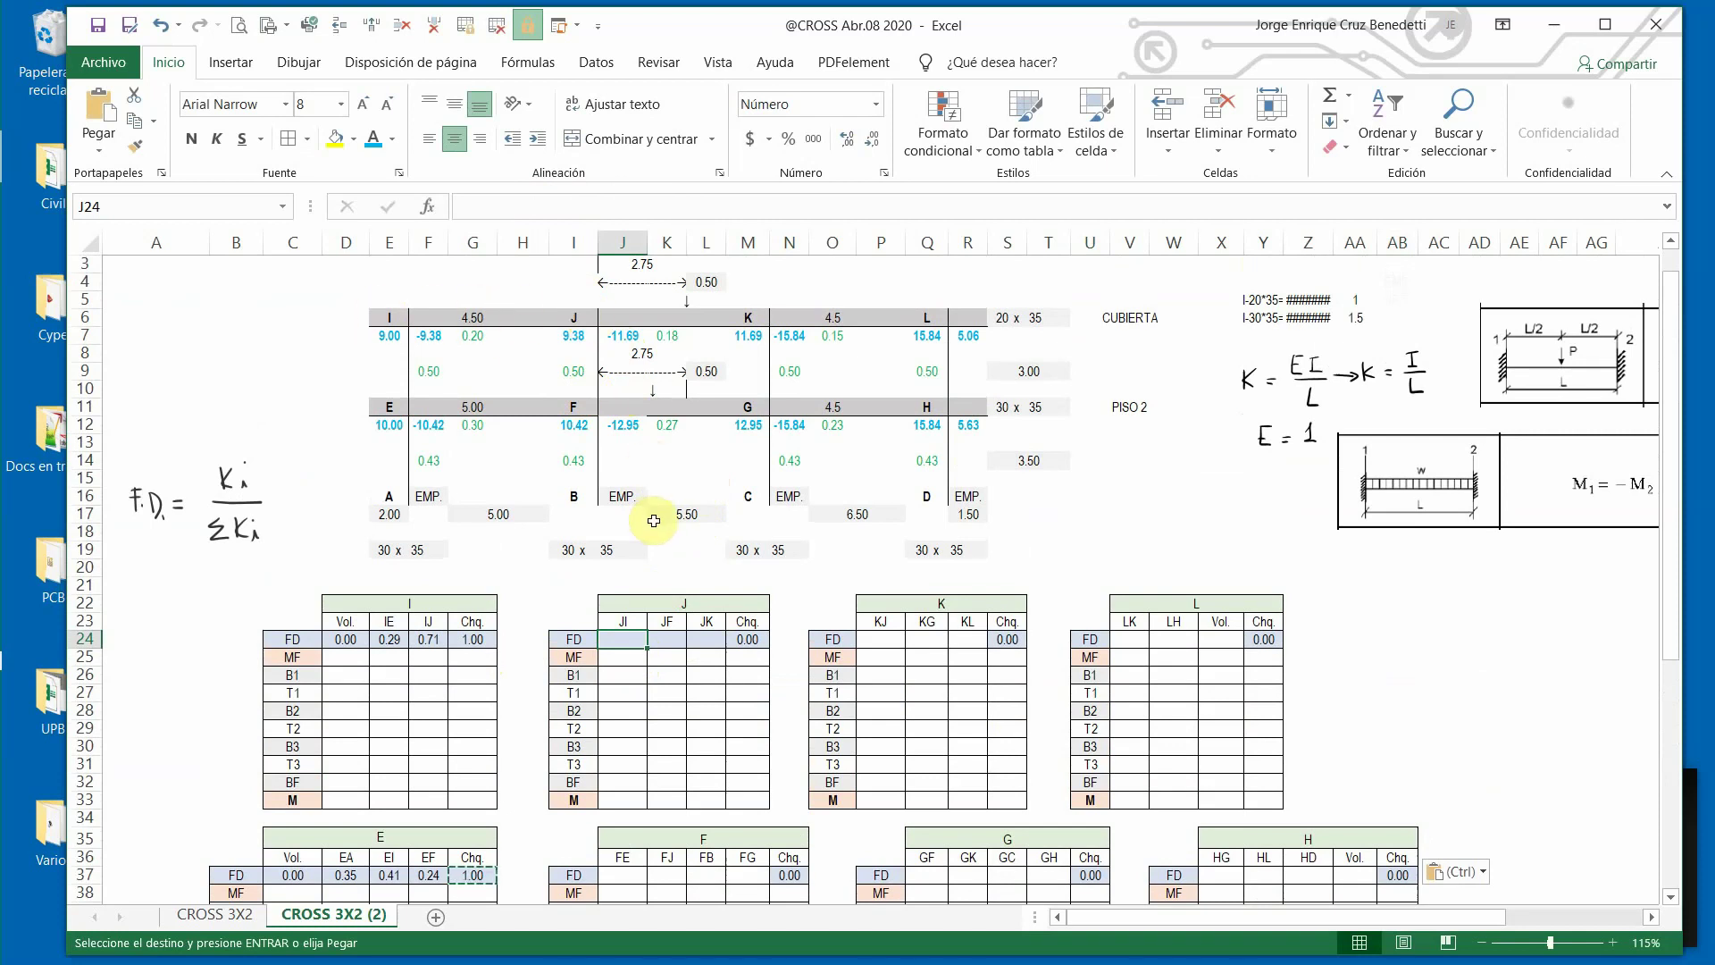
{"action": "type", "text": "+"}
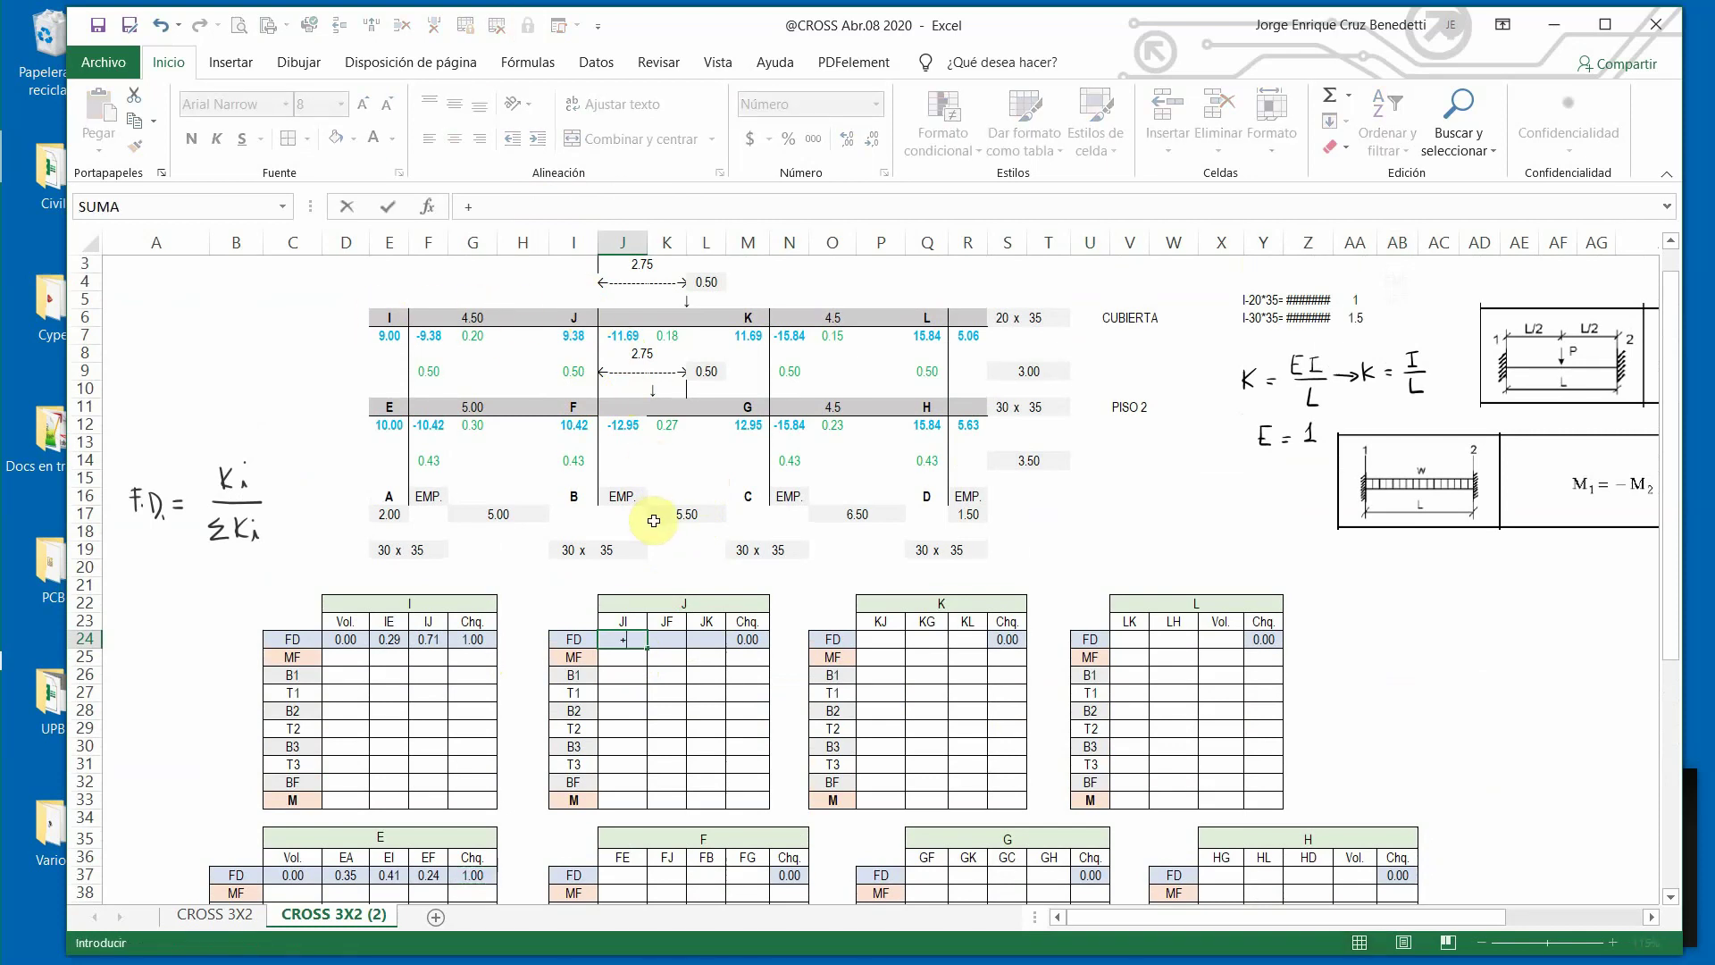
{"action": "left_click", "coordinate": [473, 335]}
{"action": "type", "text": "/"}
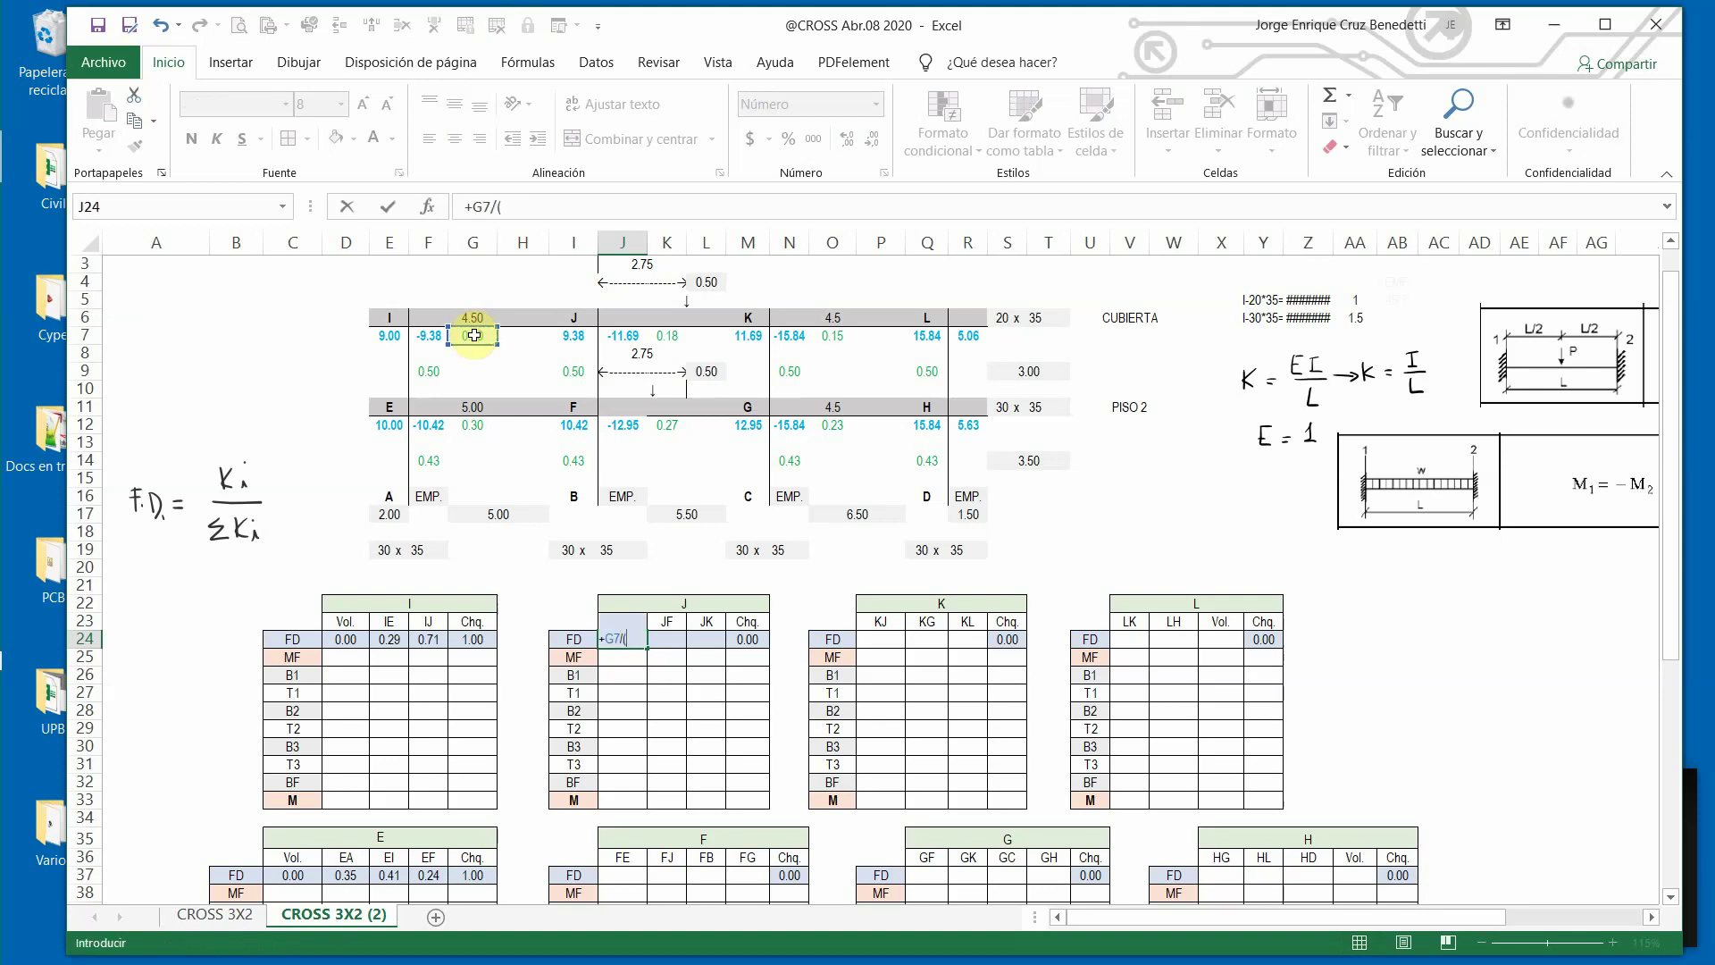
{"action": "type", "text": "("}
{"action": "left_click", "coordinate": [471, 335]}
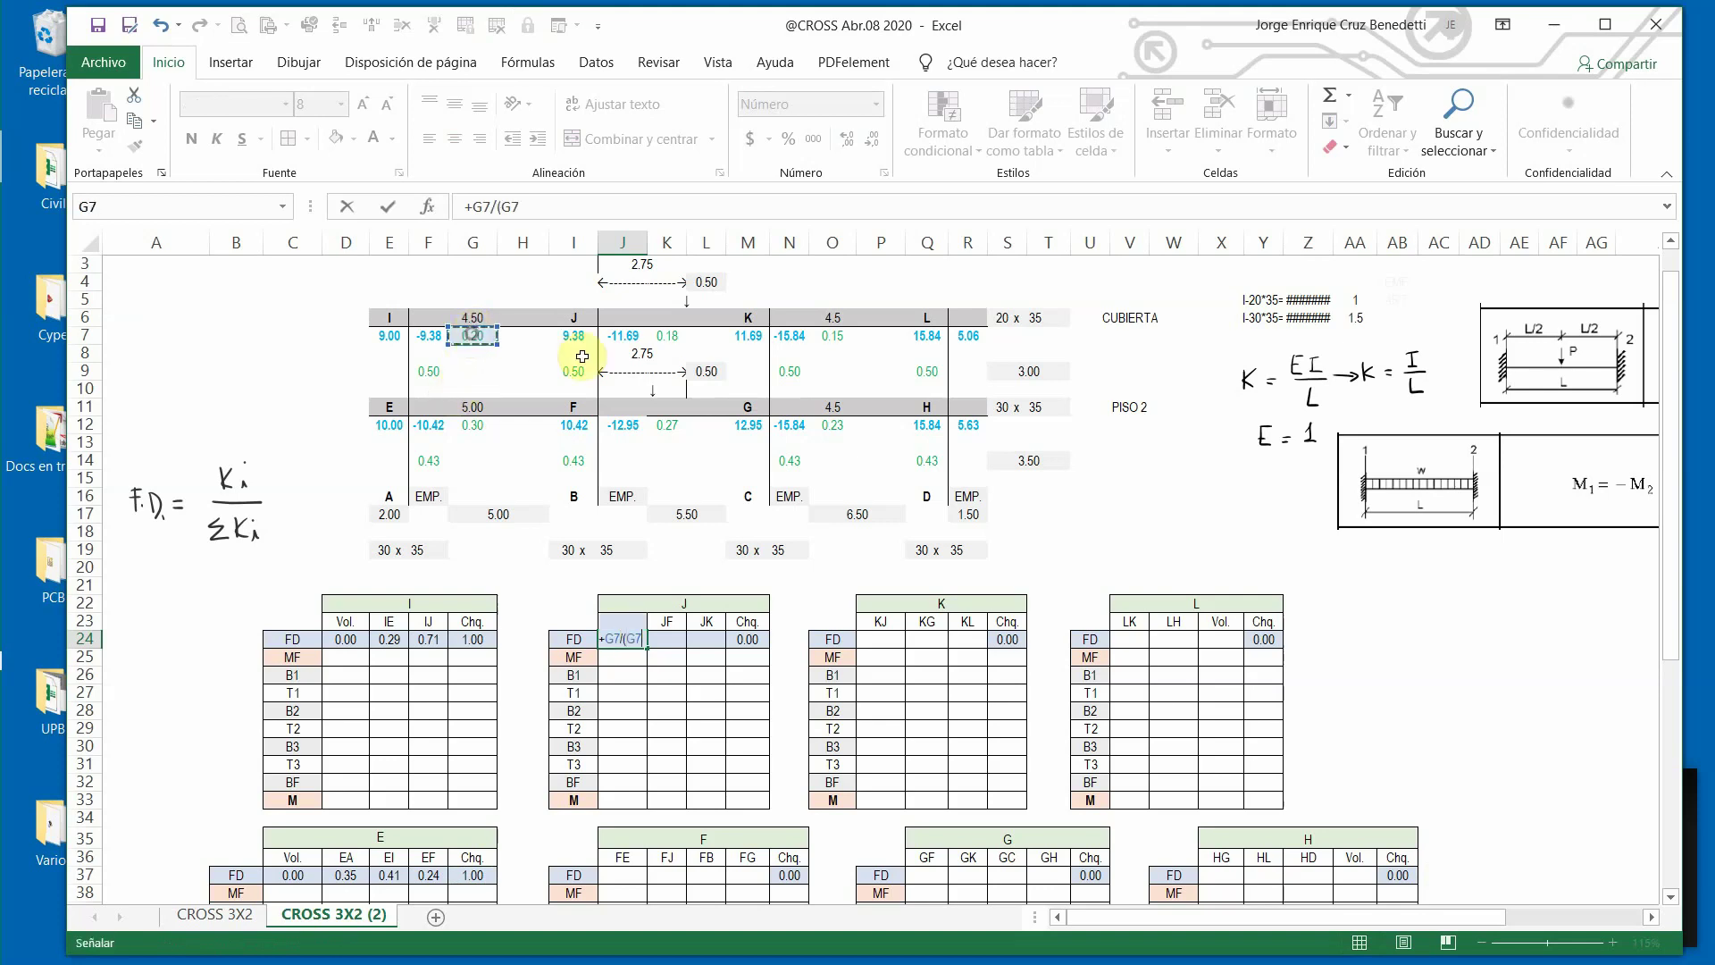
{"action": "type", "text": "+"}
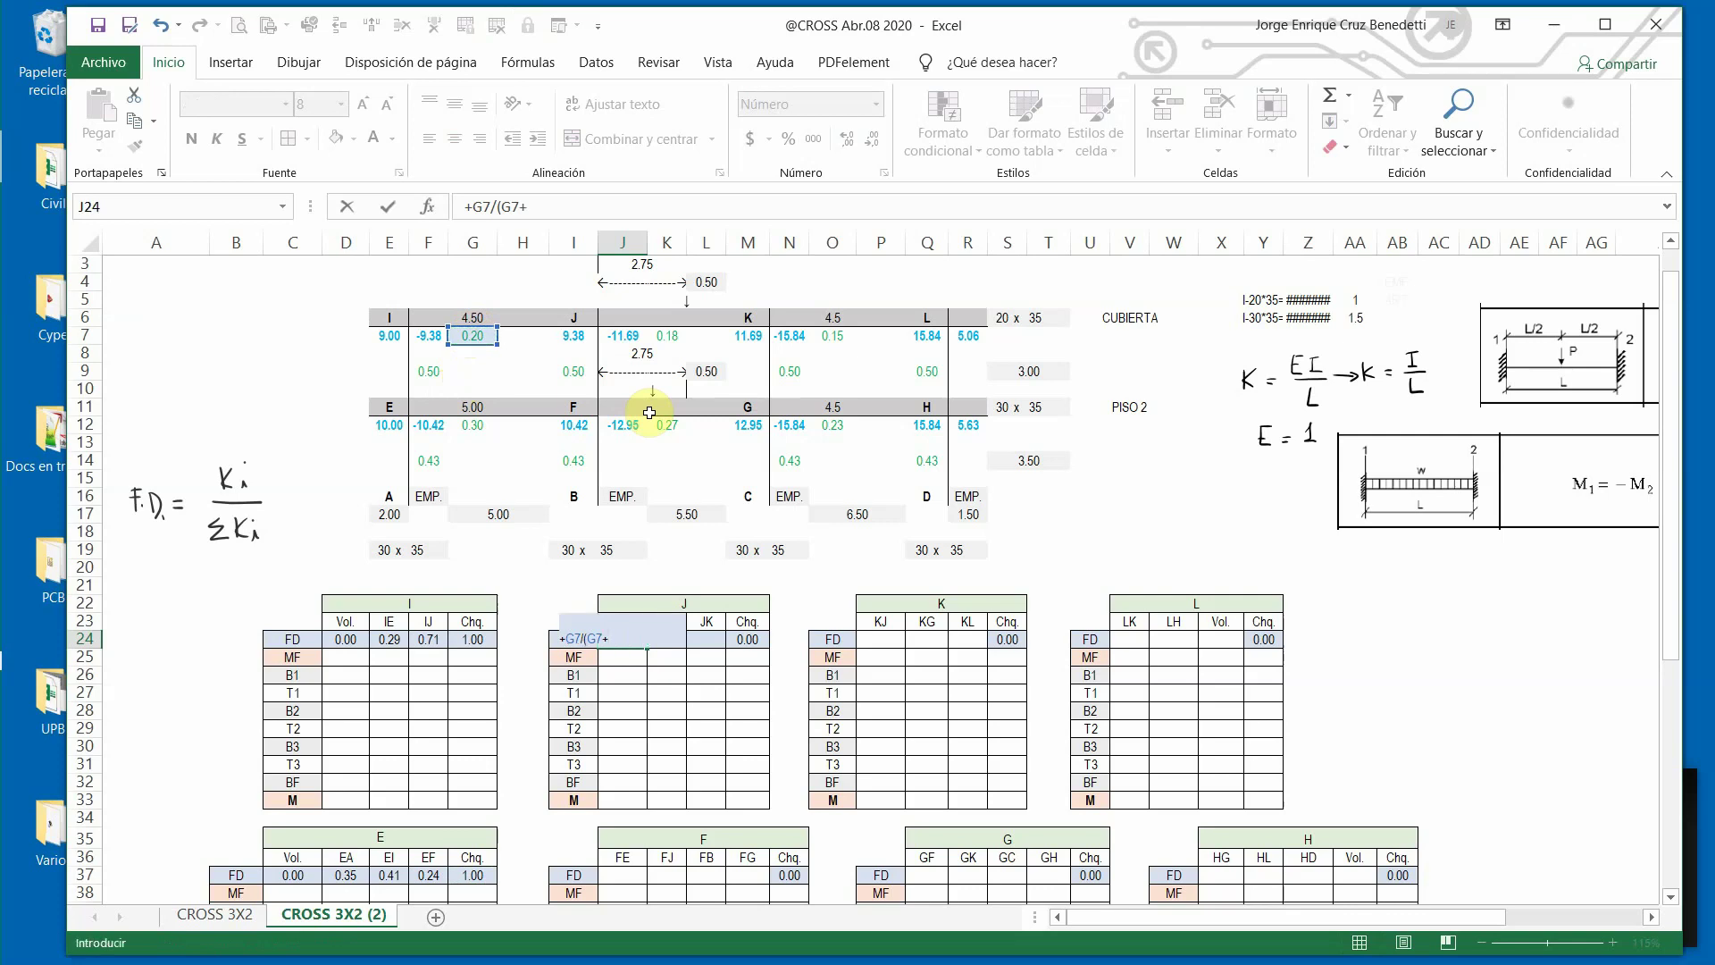
{"action": "left_click", "coordinate": [572, 370]}
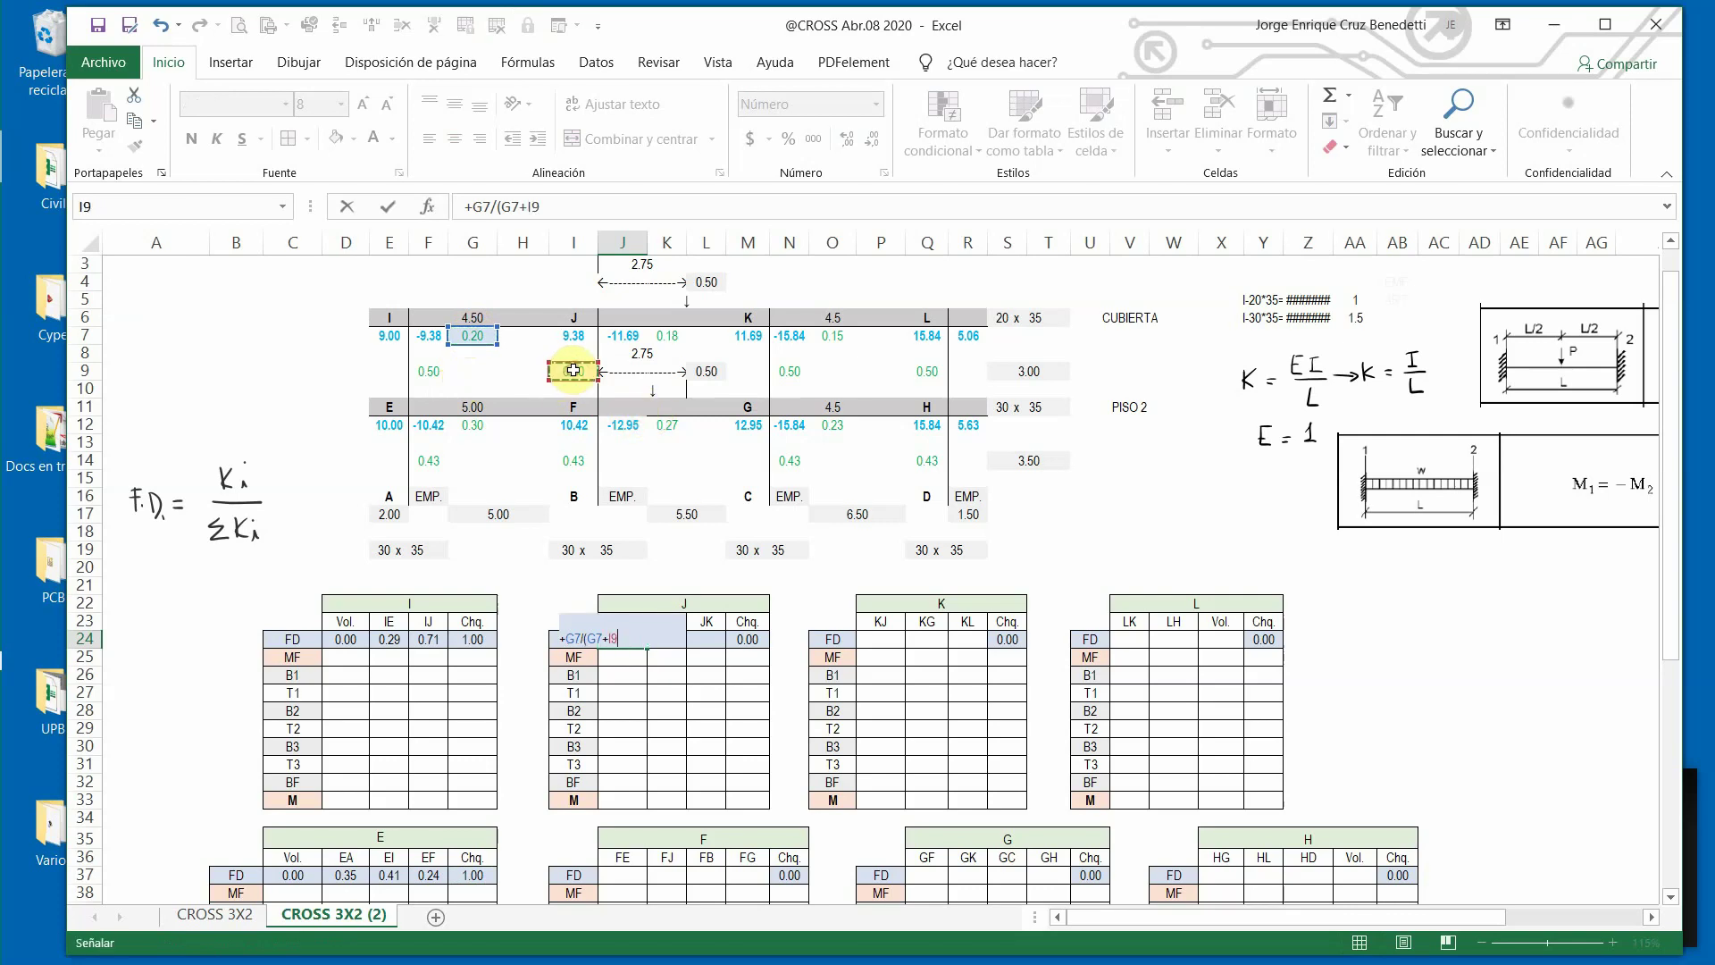
{"action": "type", "text": "+"}
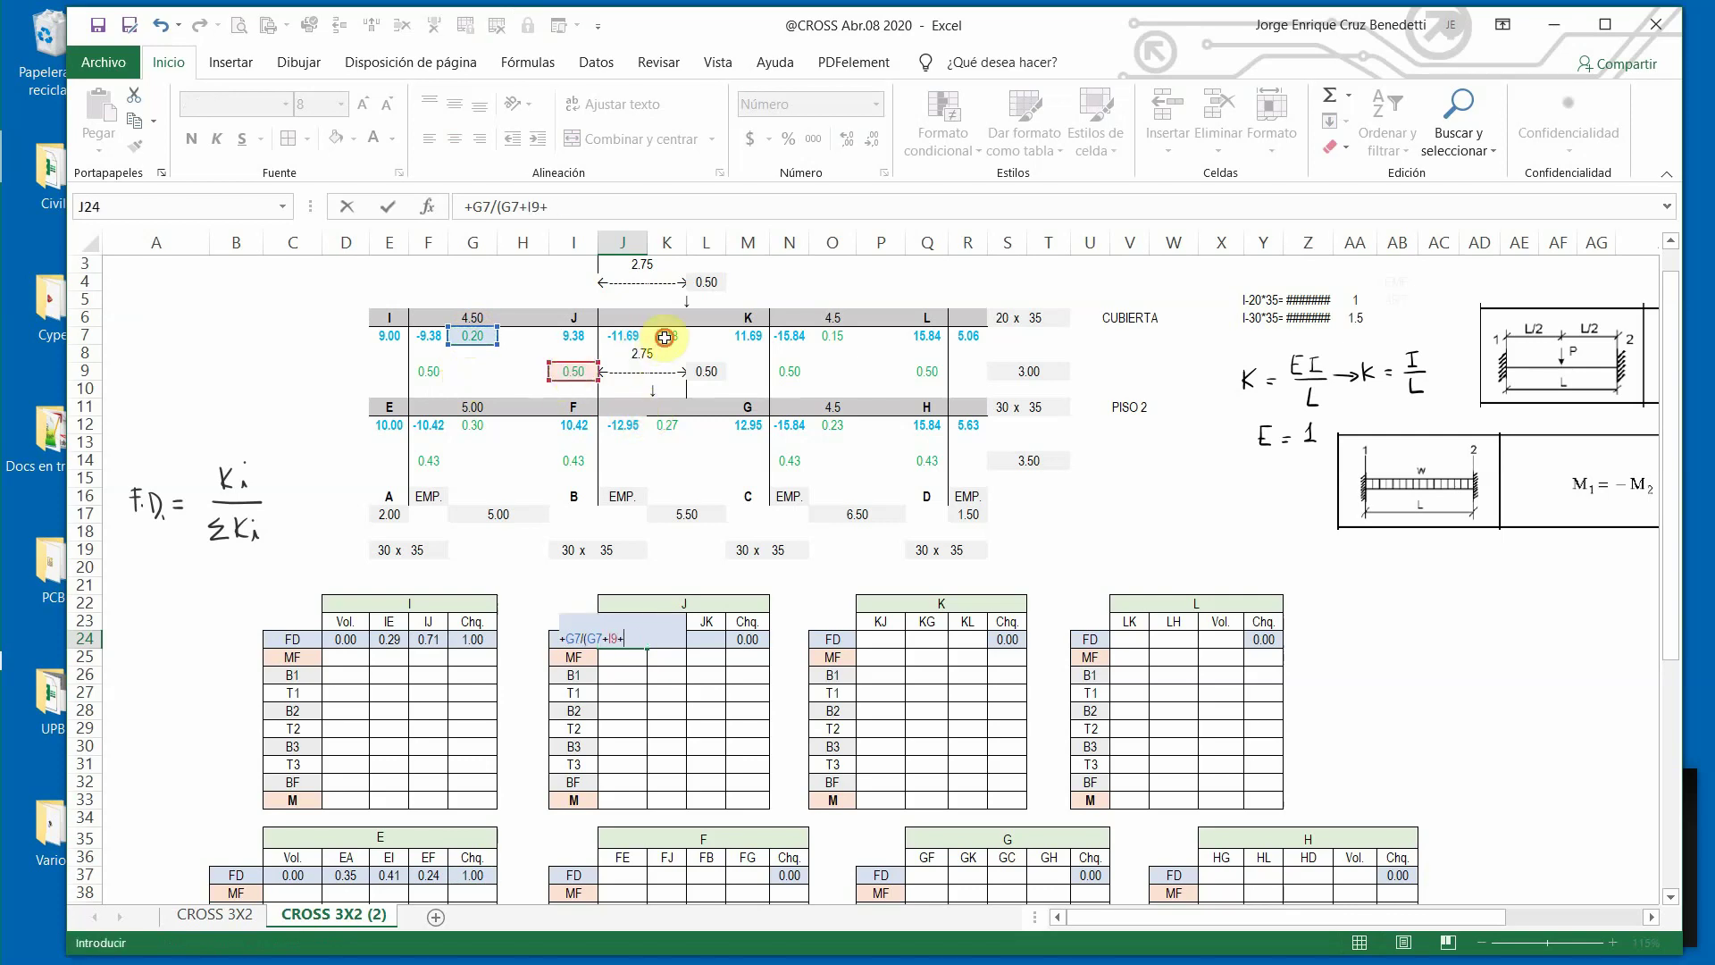
{"action": "left_click", "coordinate": [665, 336]}
{"action": "type", "text": ")"}
{"action": "key", "text": "Return"}
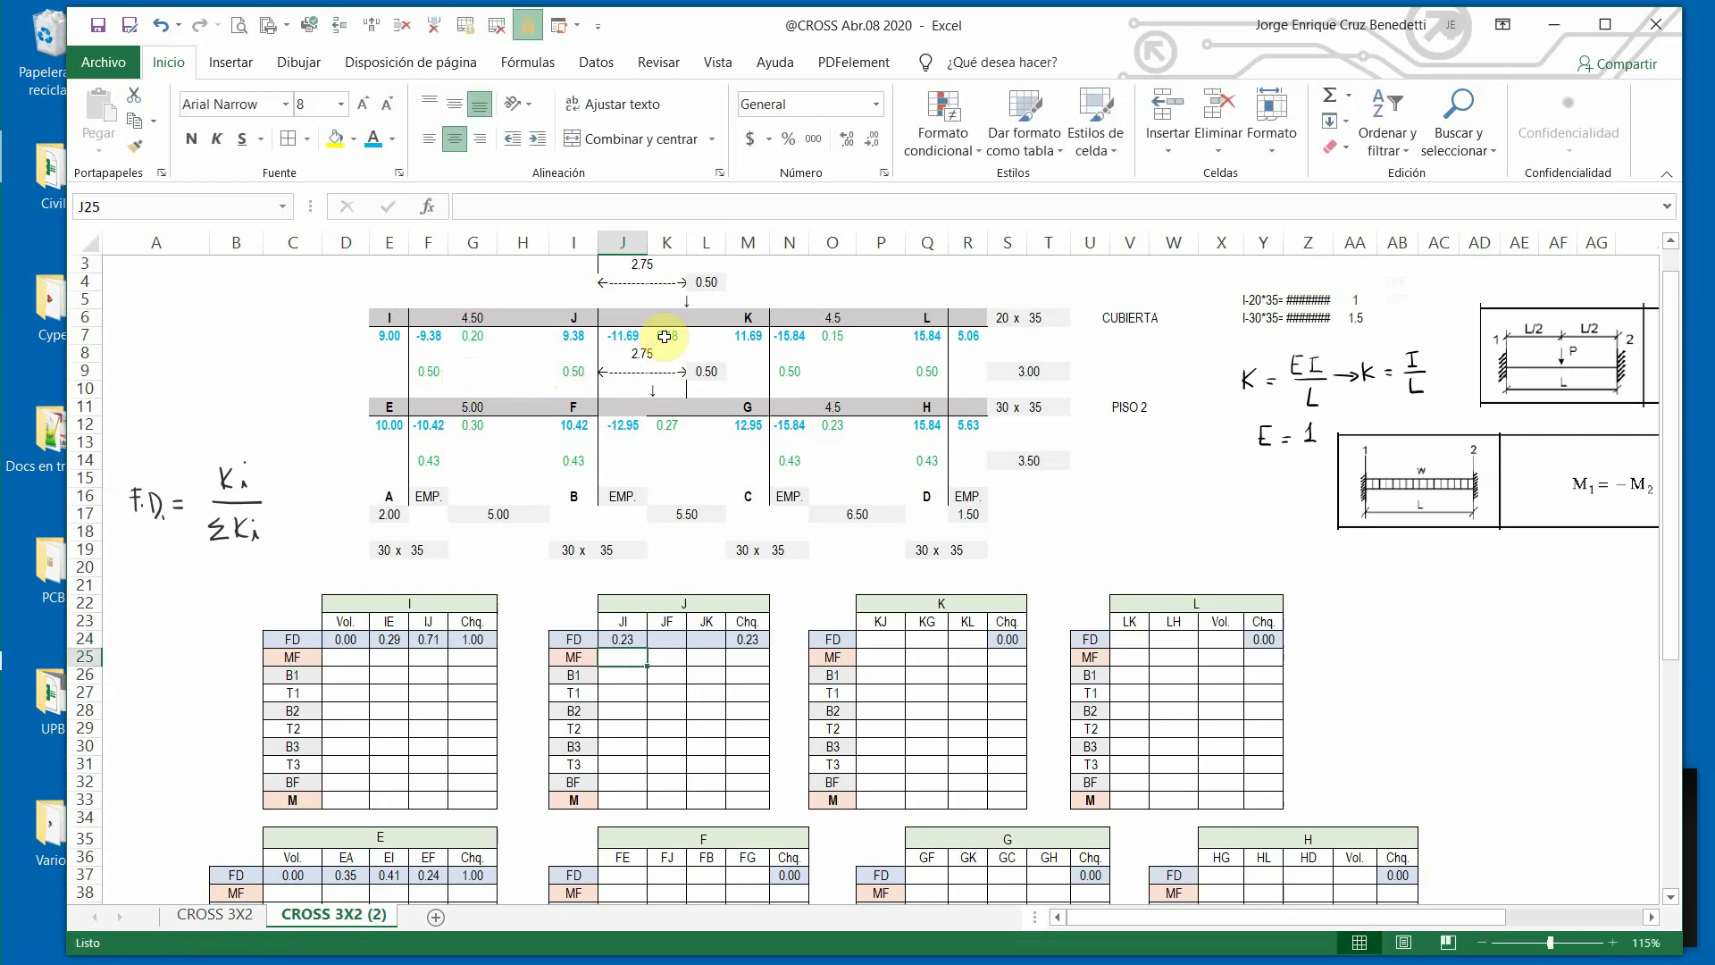
Reuse the formula text of J24 for node J's JF factor in K24, changing it to +I9/(G7+I9+K7).
{"action": "left_click", "coordinate": [624, 636]}
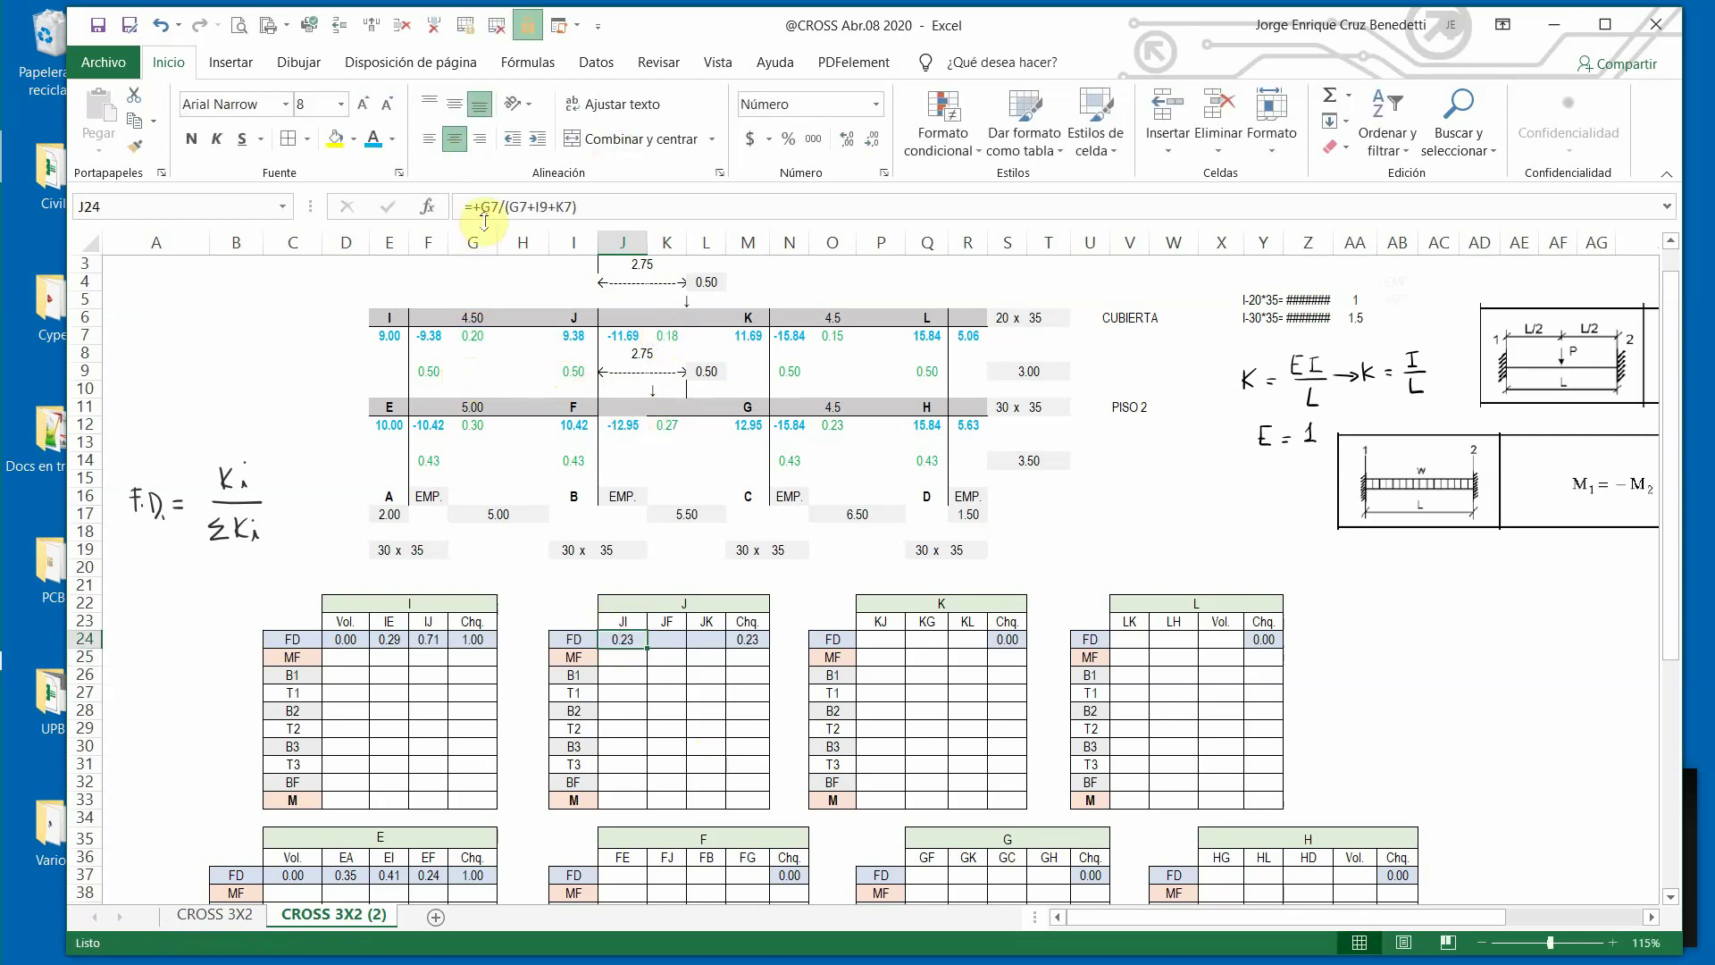
{"action": "left_click", "coordinate": [544, 207]}
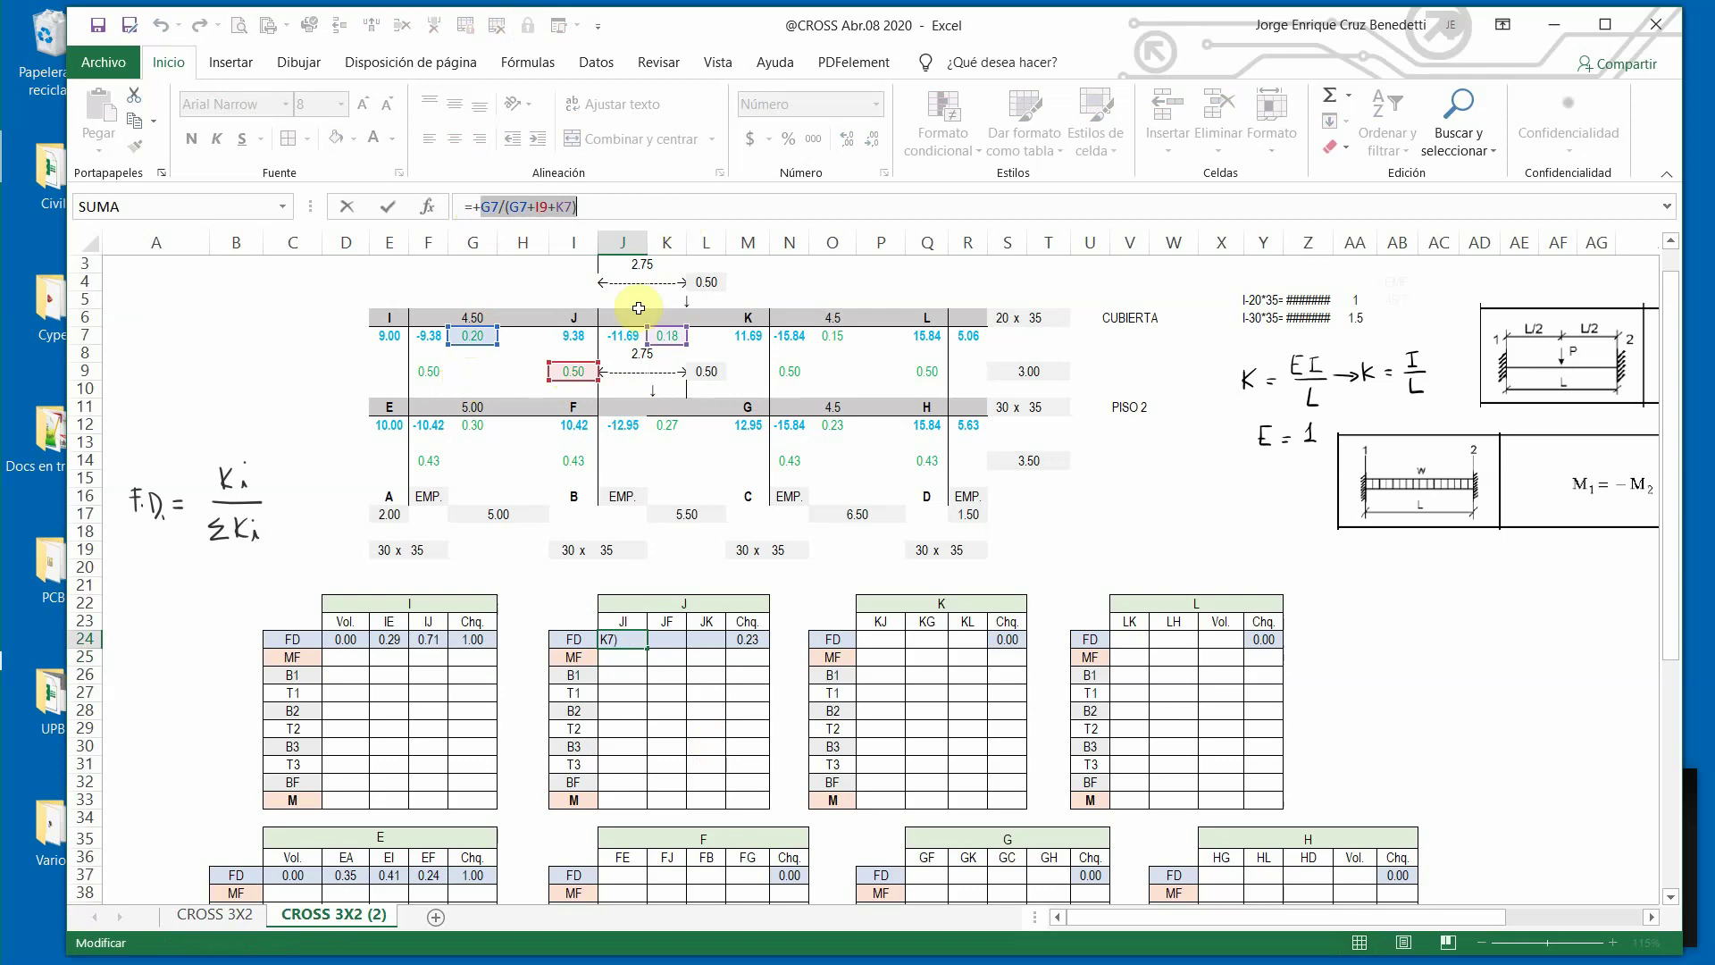
{"action": "left_click", "coordinate": [677, 644]}
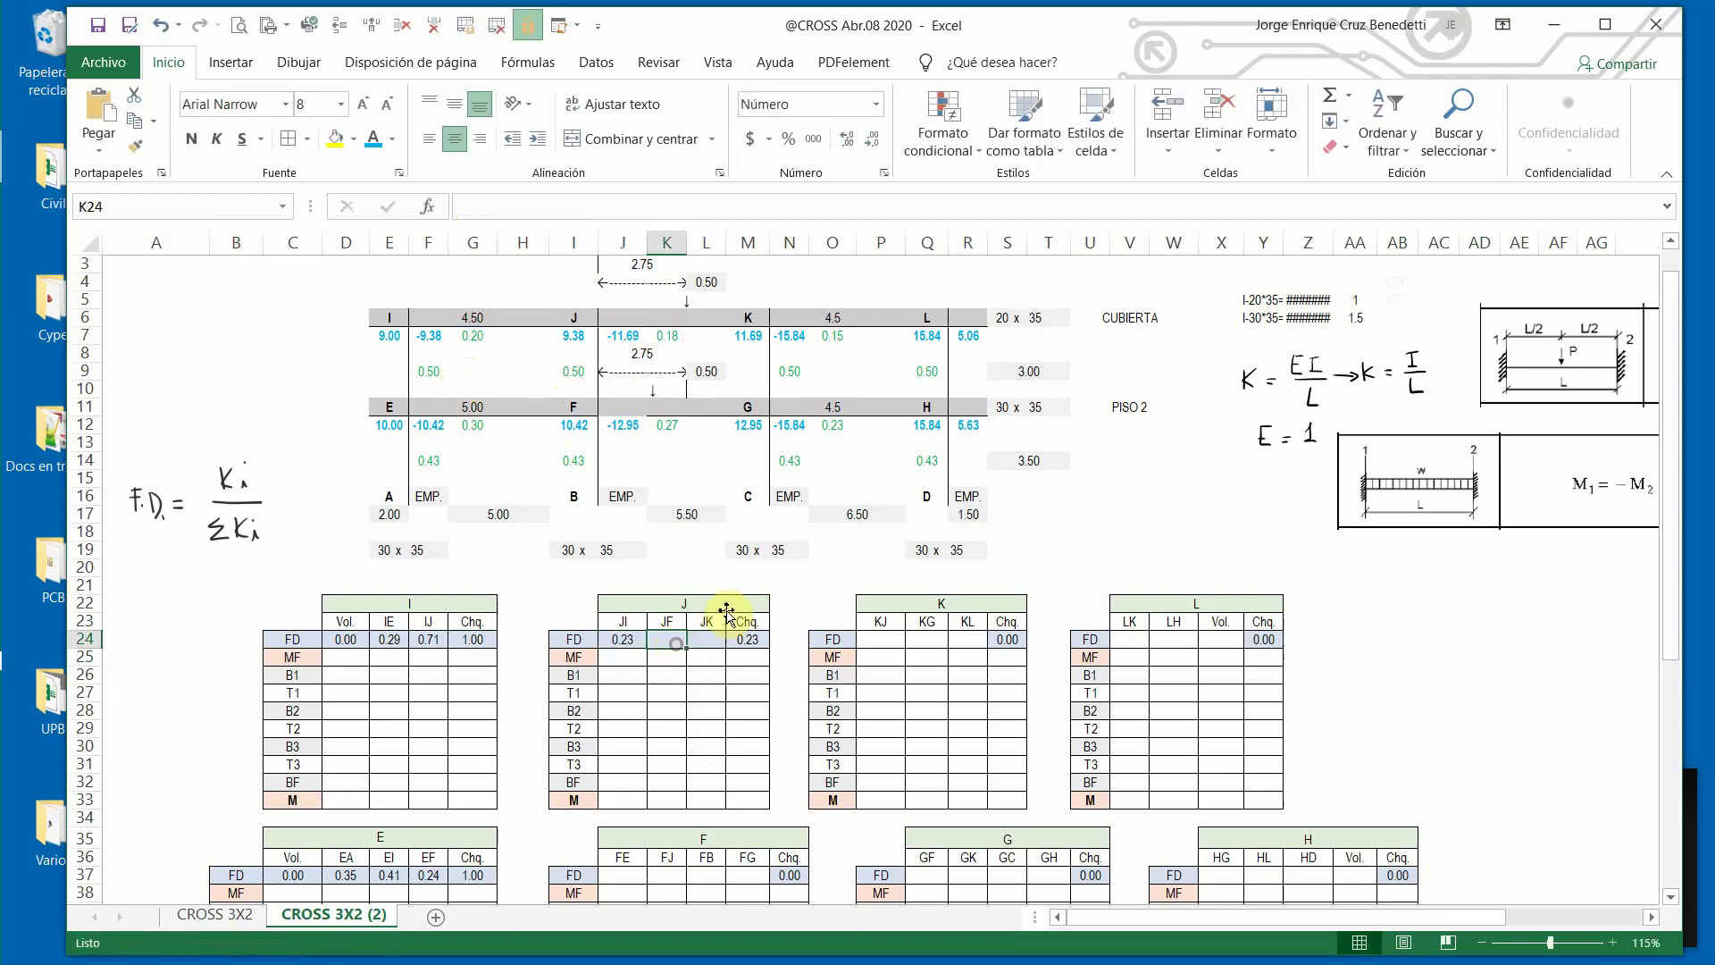
{"action": "key", "text": "ctrl+v"}
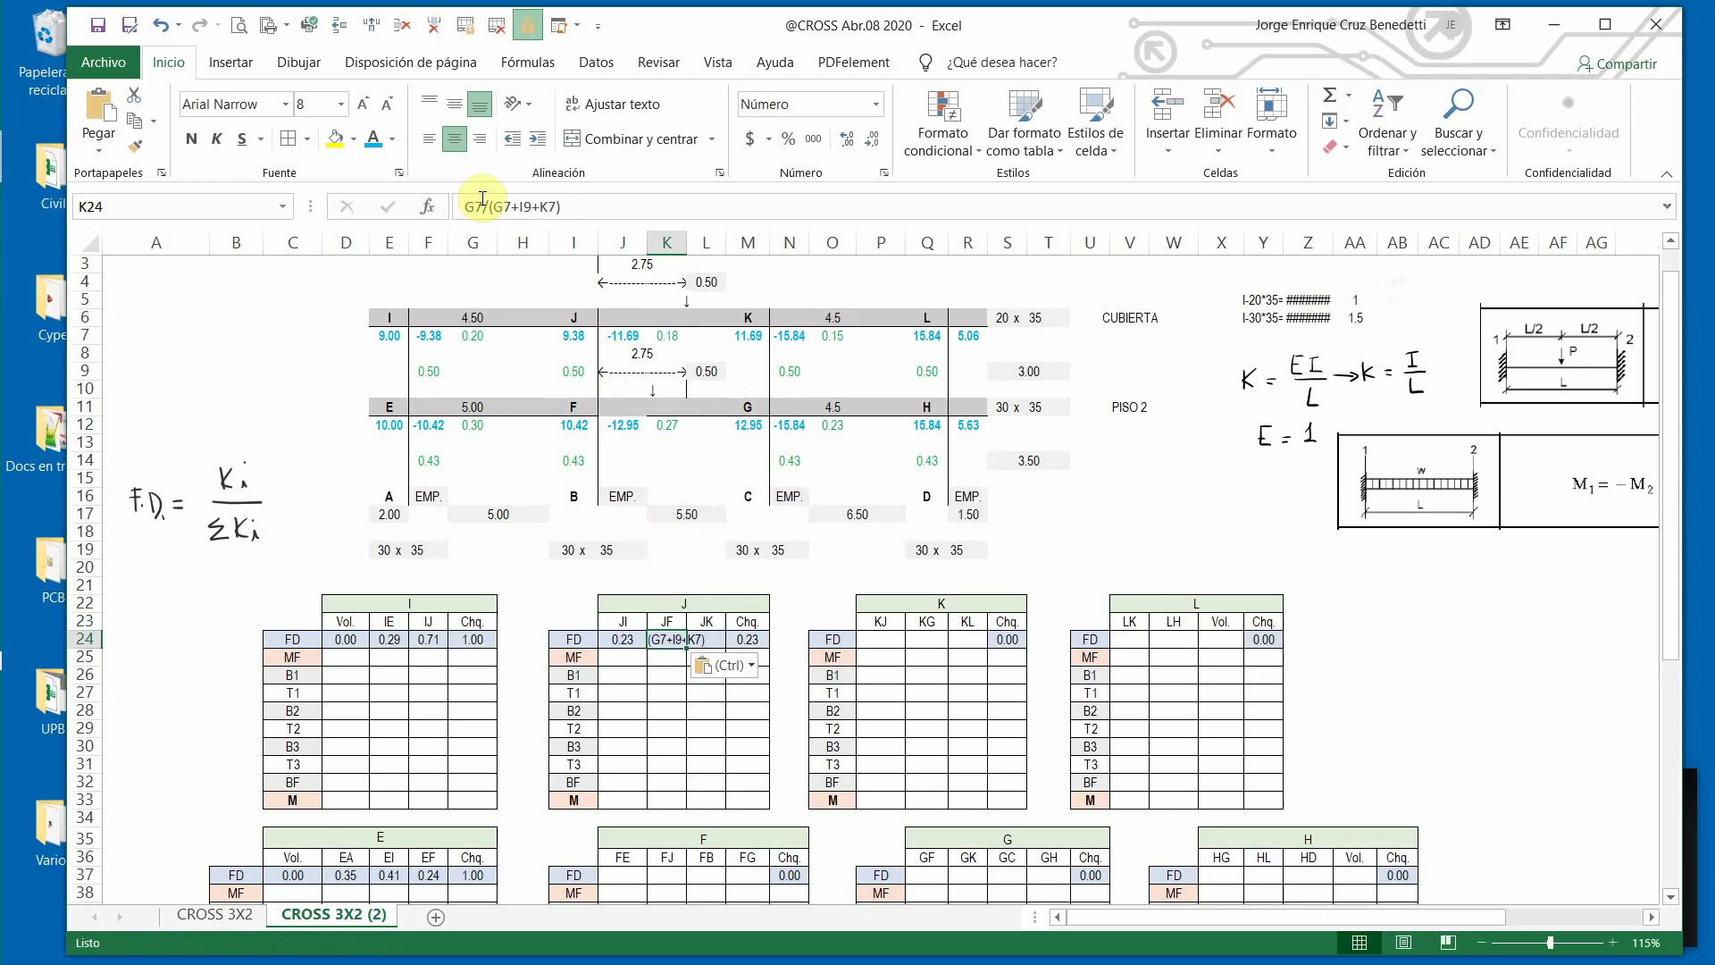
{"action": "left_click", "coordinate": [480, 204]}
{"action": "key", "text": "BackSpace"}
{"action": "key", "text": "BackSpace"}
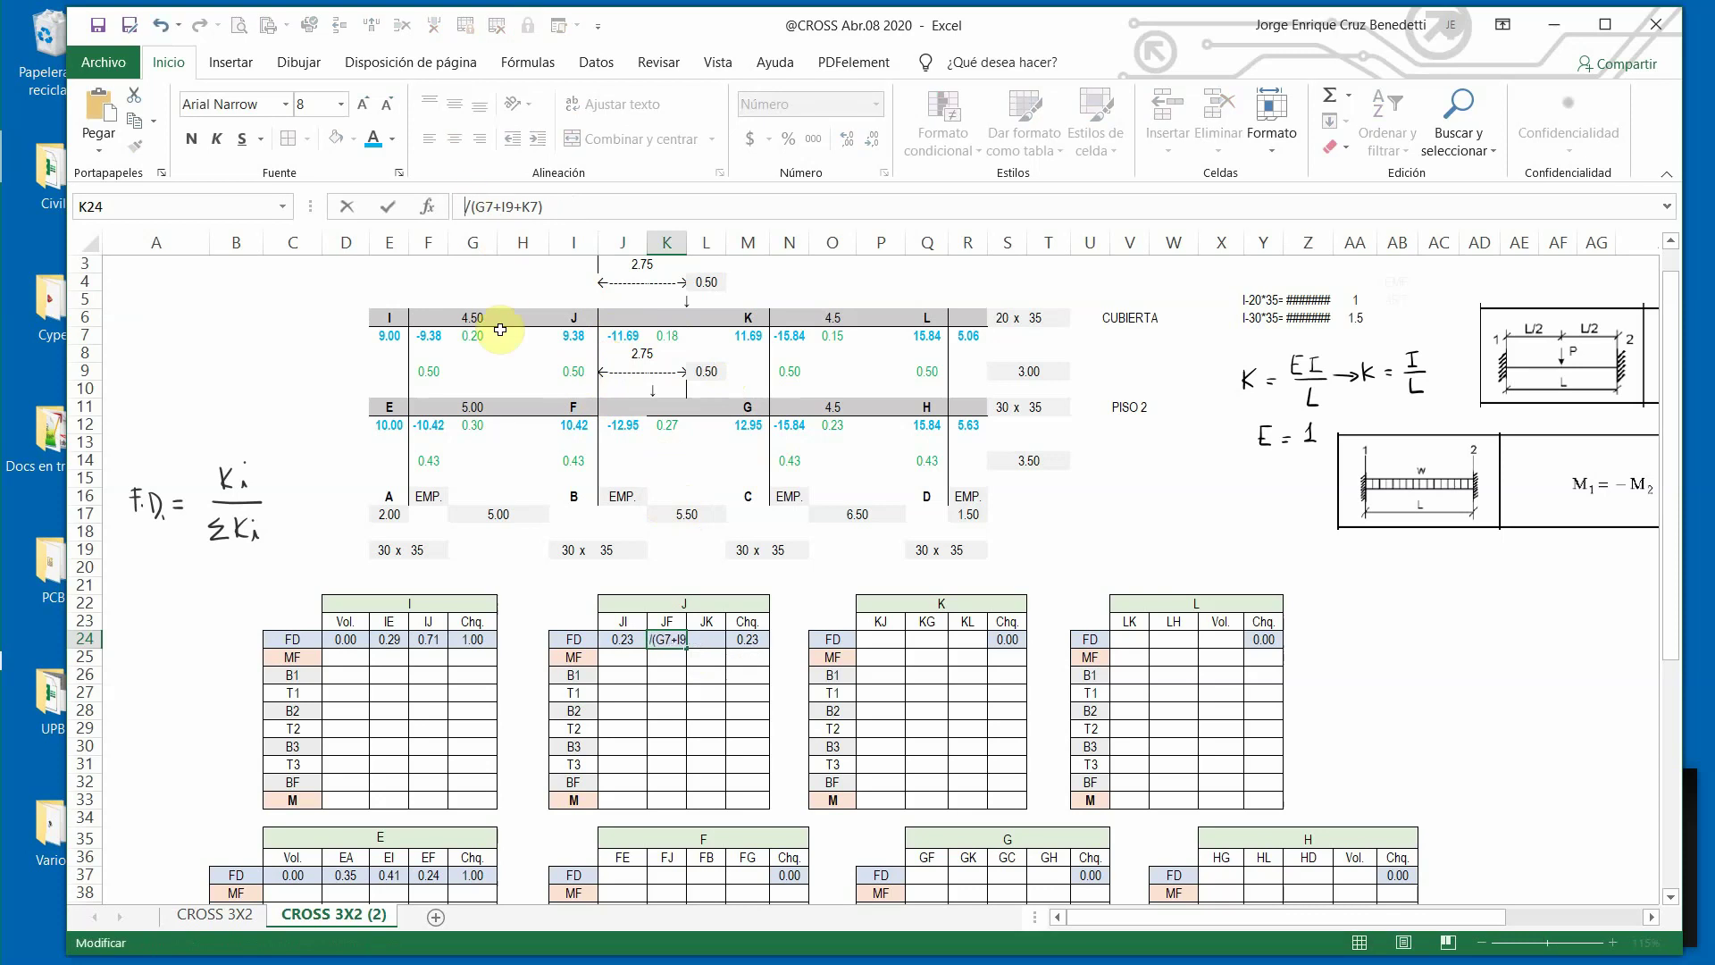
{"action": "type", "text": "I9"}
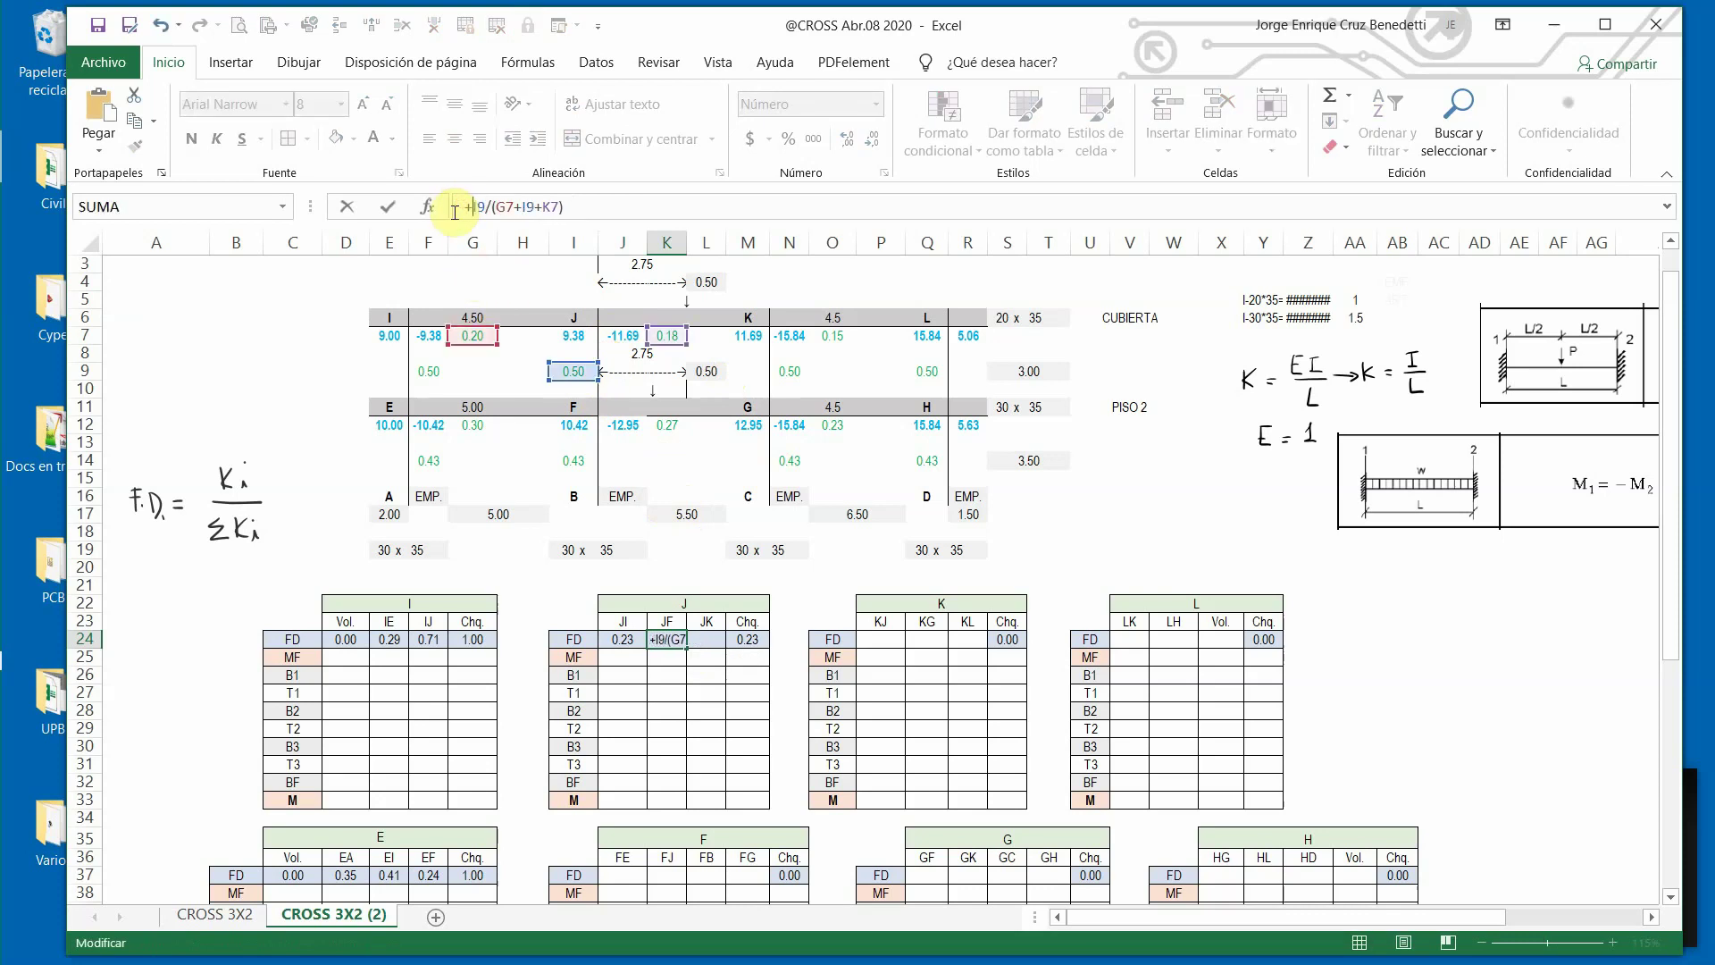
{"action": "key", "text": "Return"}
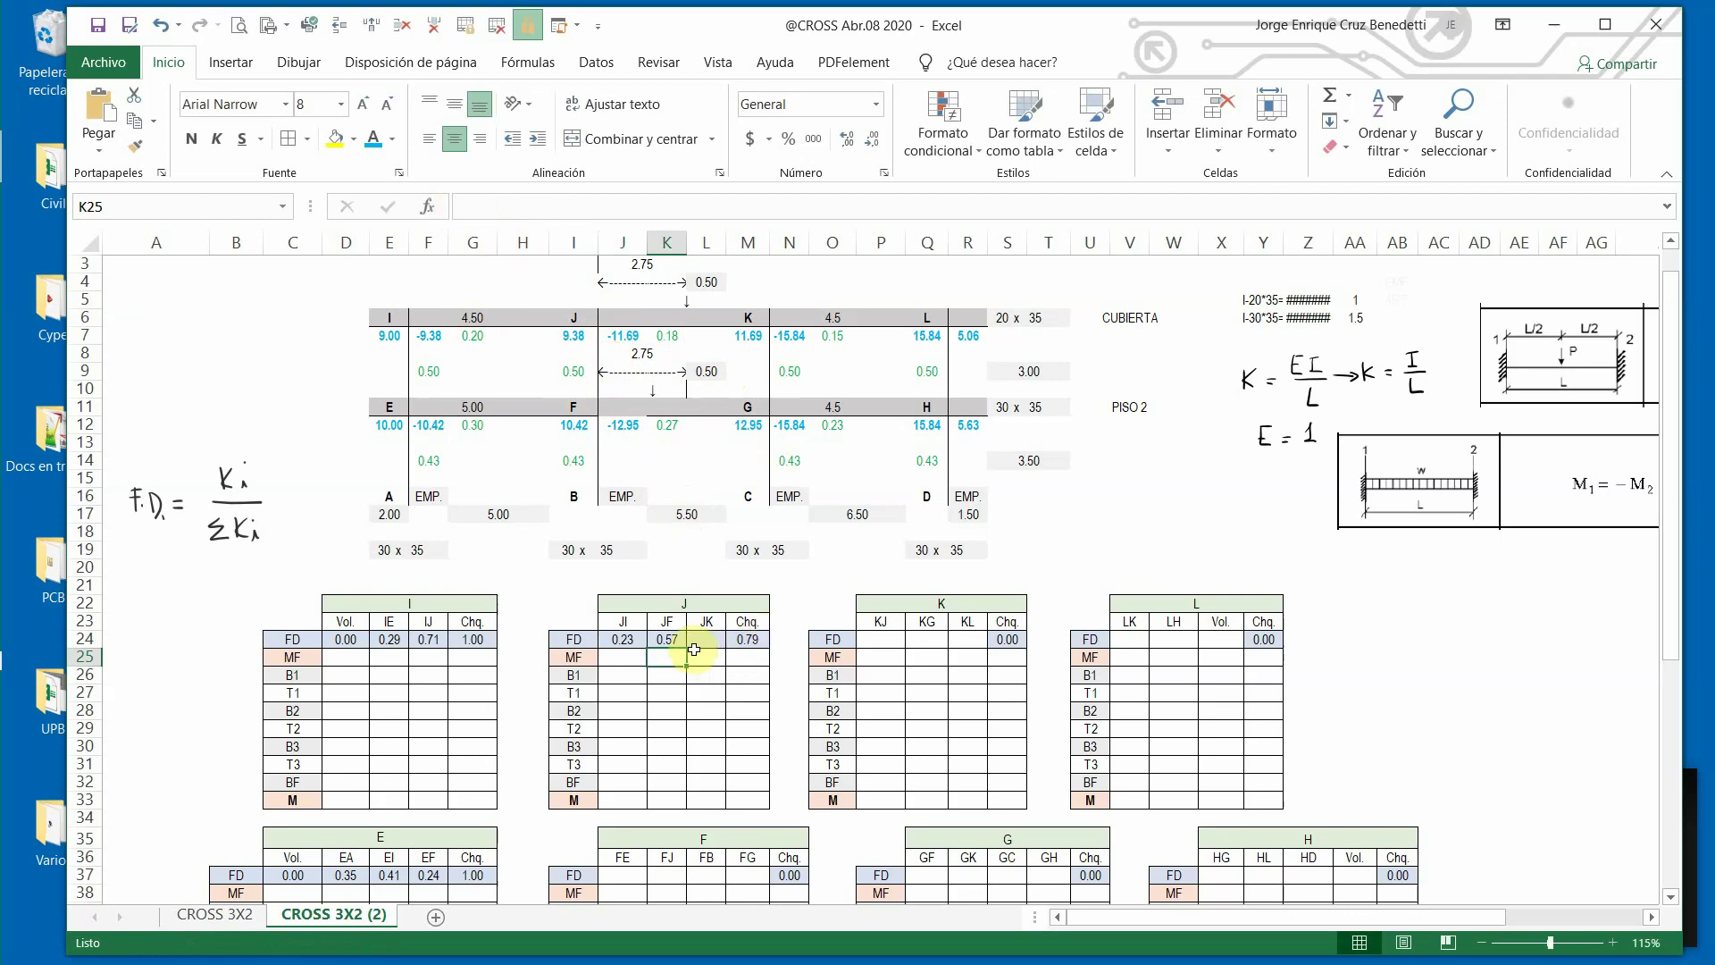
{"action": "key", "text": "Up"}
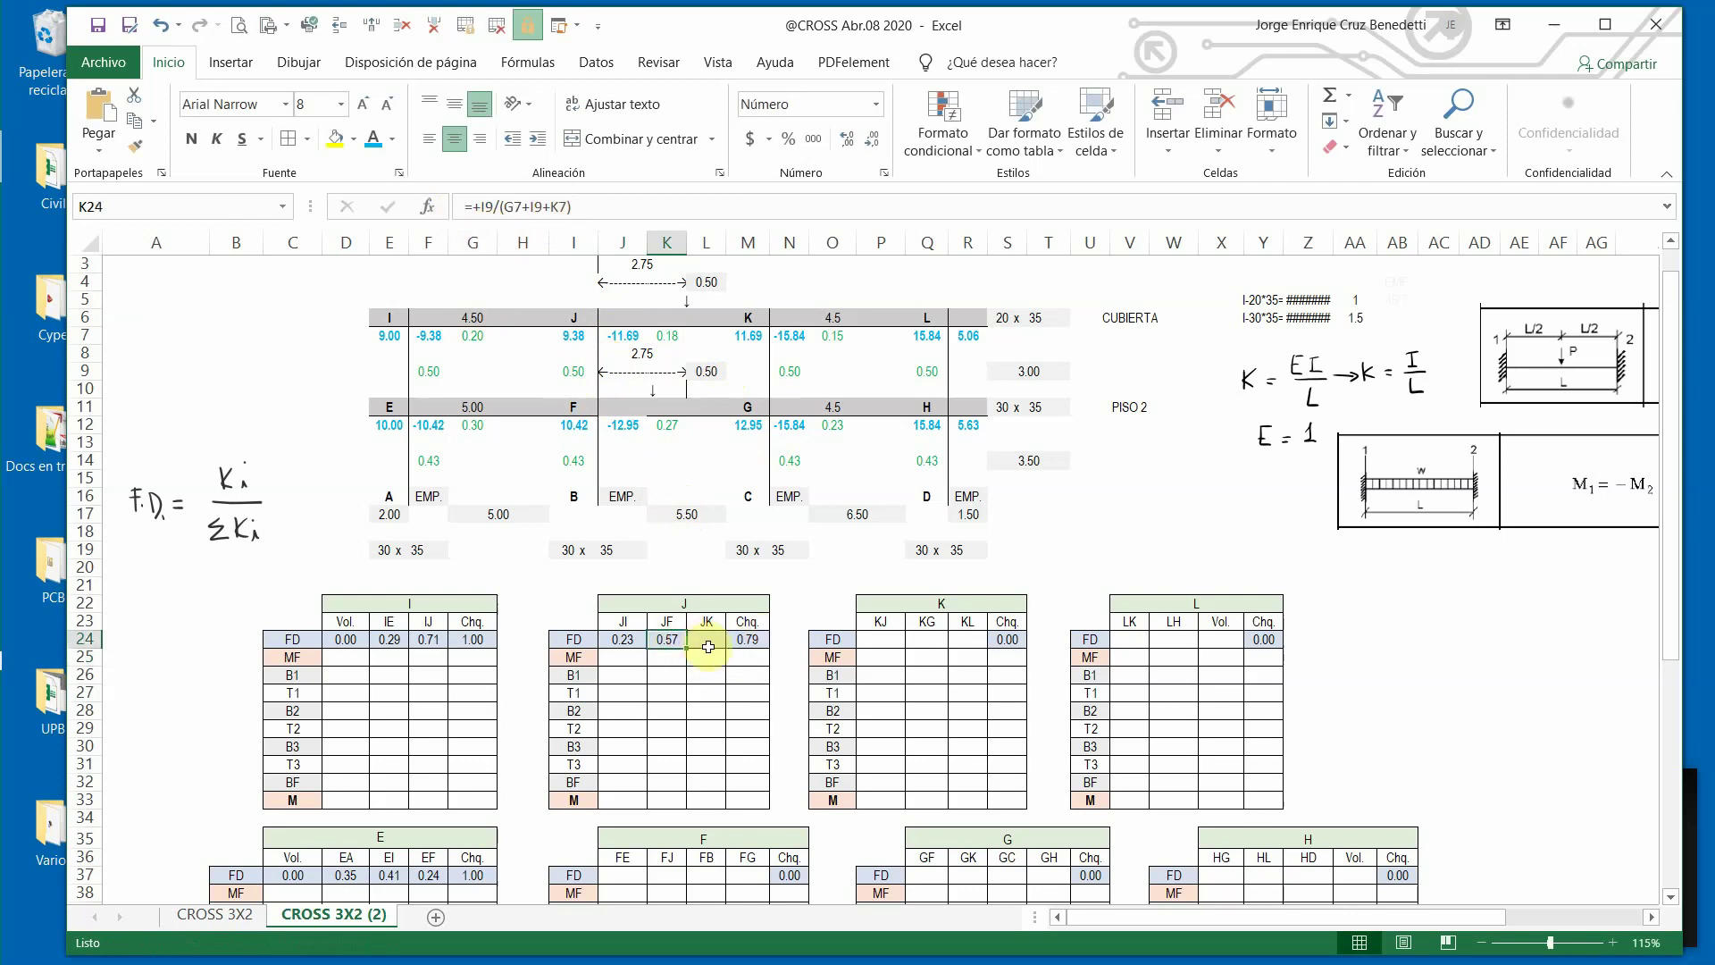
Reuse the same formula text for node J's JK factor in L24, changing it to +K7/(G7+I9+K7).
{"action": "left_click", "coordinate": [707, 642]}
{"action": "type", "text": "G7/(G7+I9+K7)"}
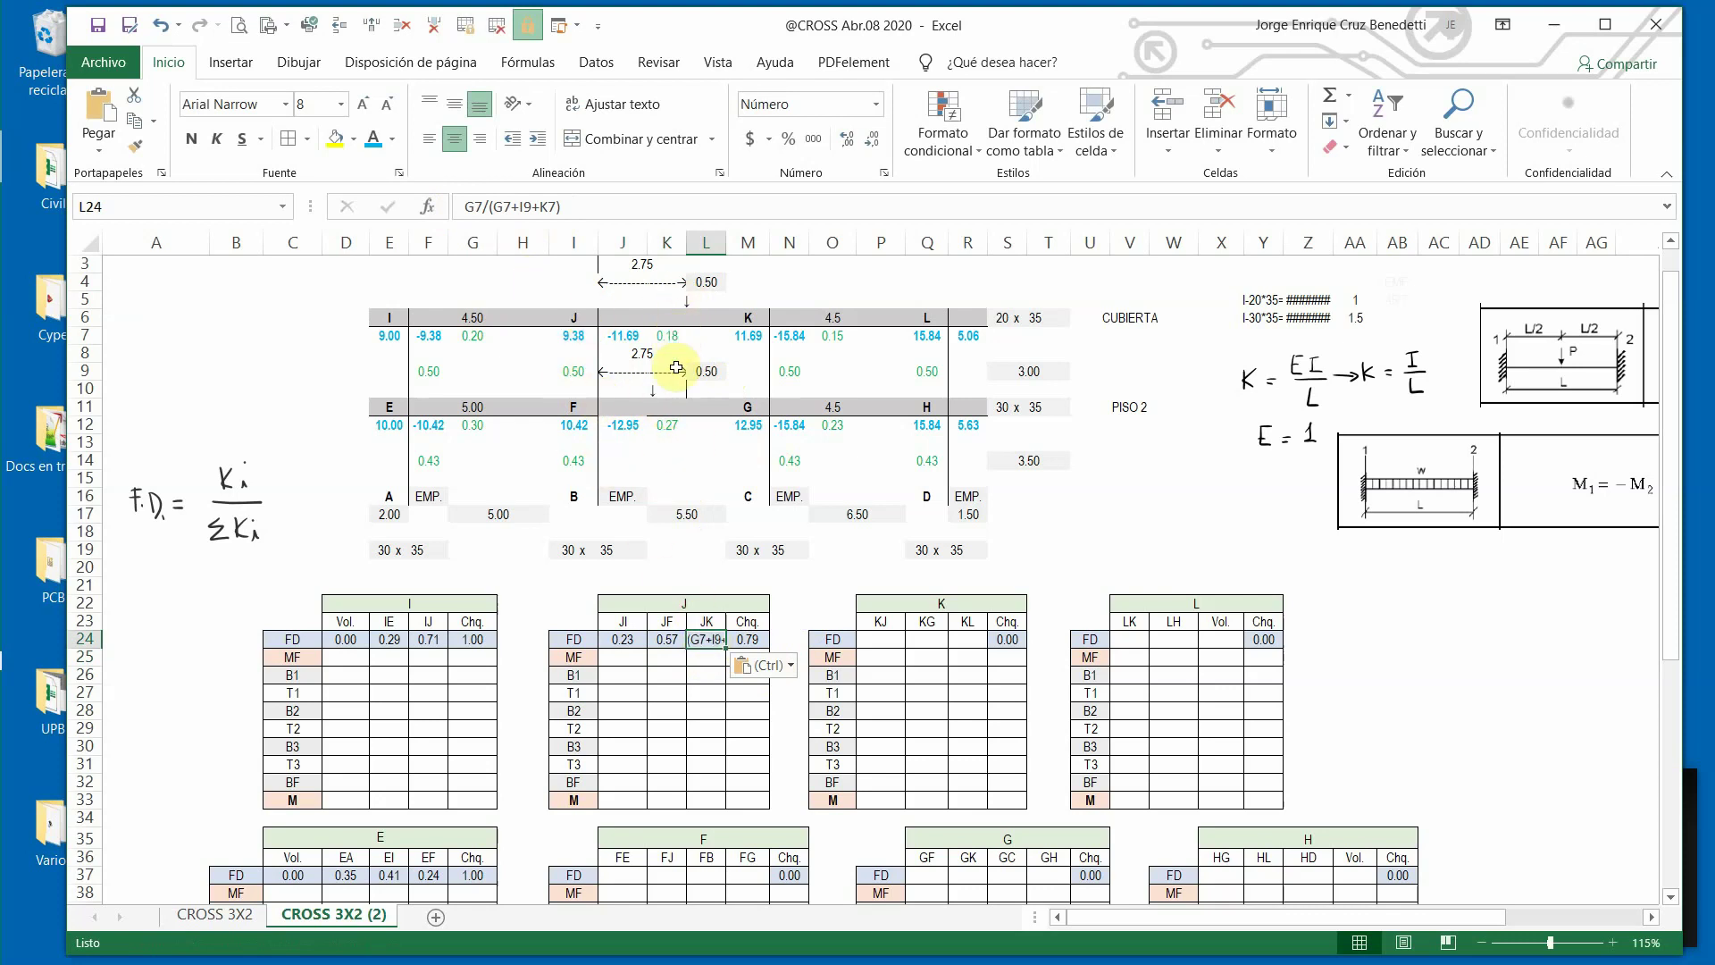
{"action": "left_click", "coordinate": [482, 206]}
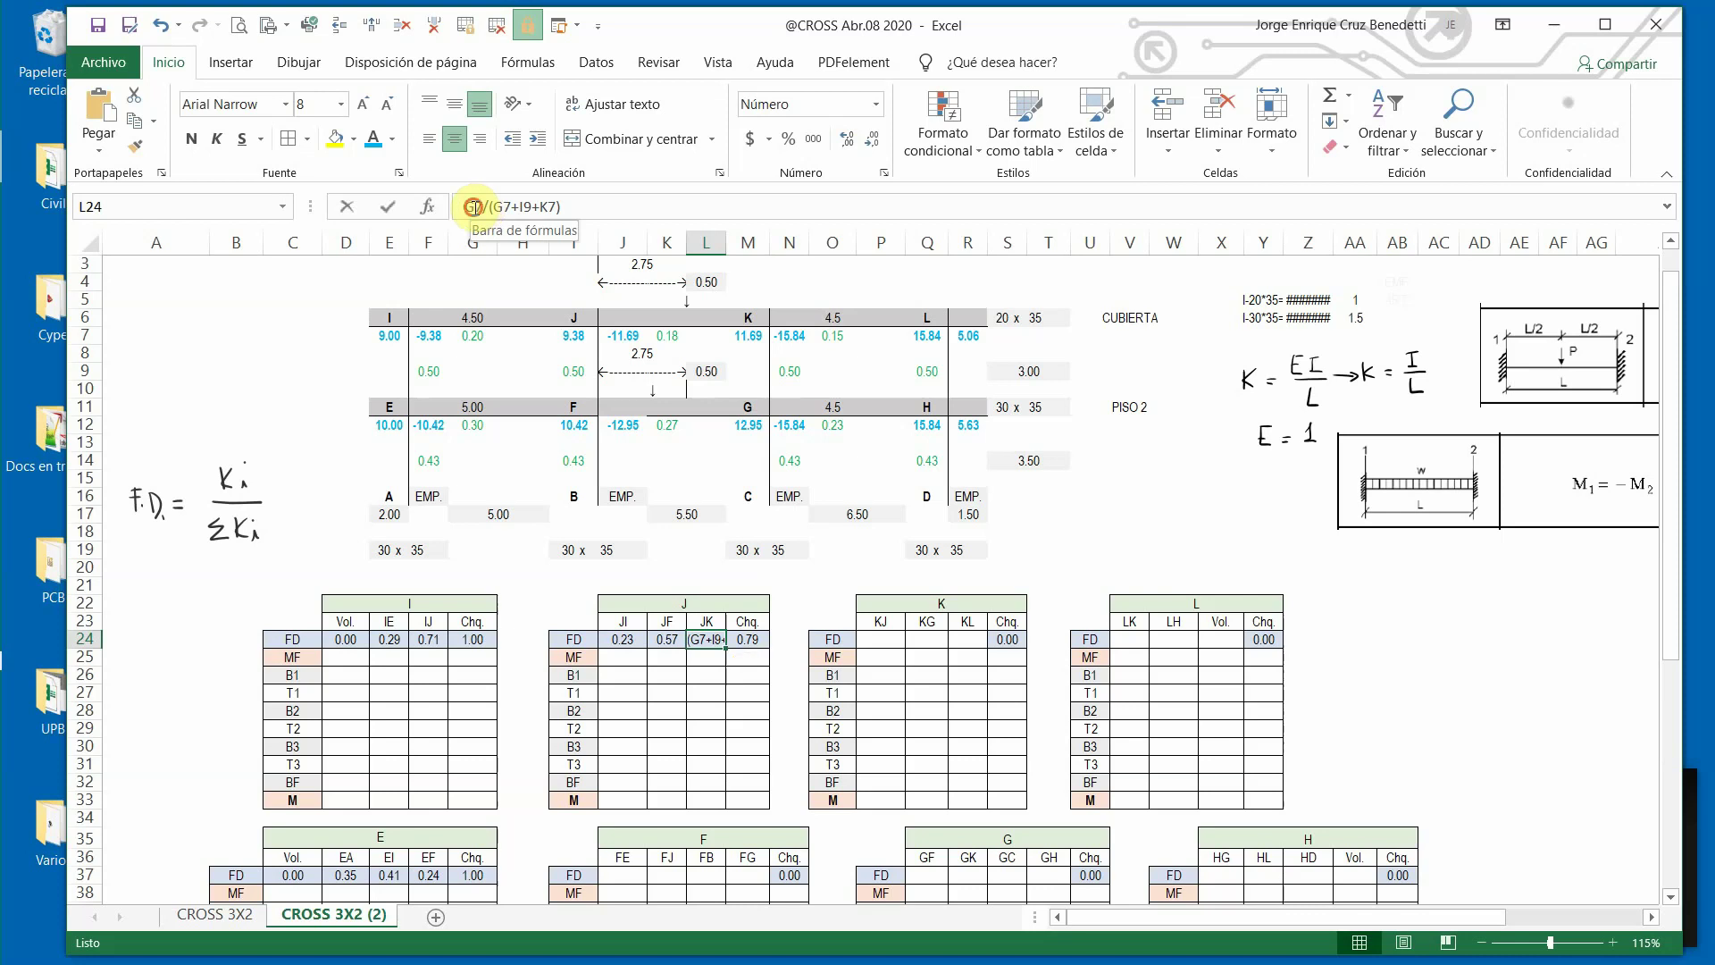
{"action": "key", "text": "BackSpace"}
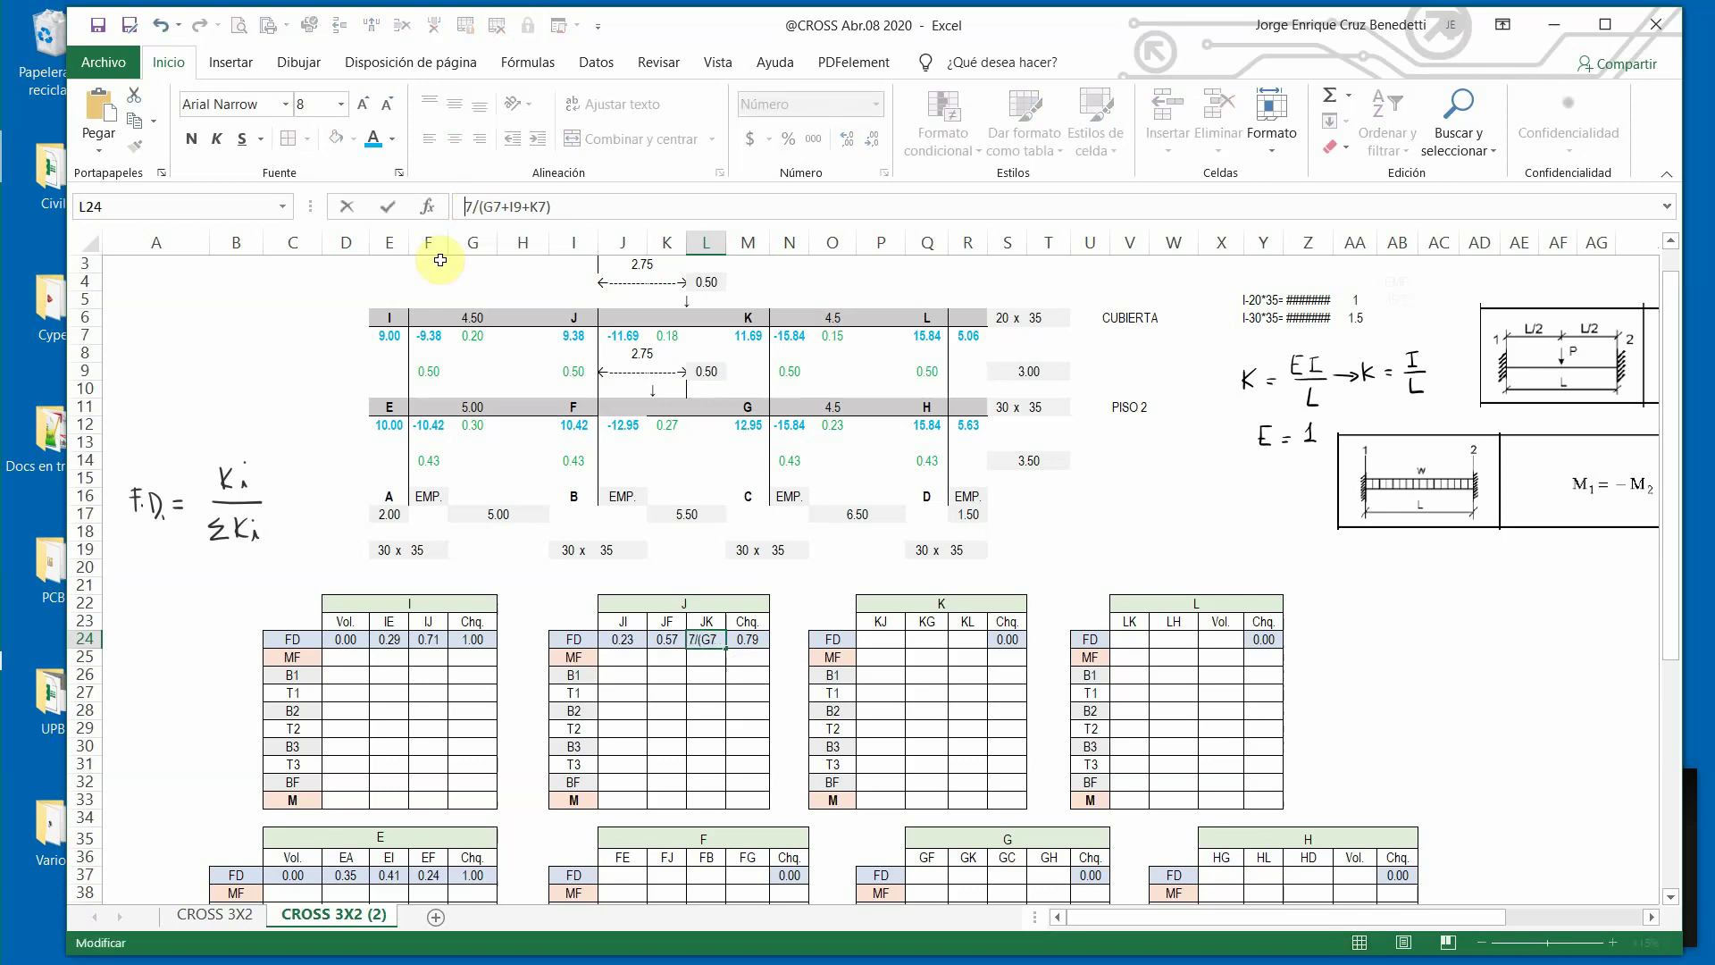
{"action": "type", "text": "+K"}
{"action": "key", "text": "Return"}
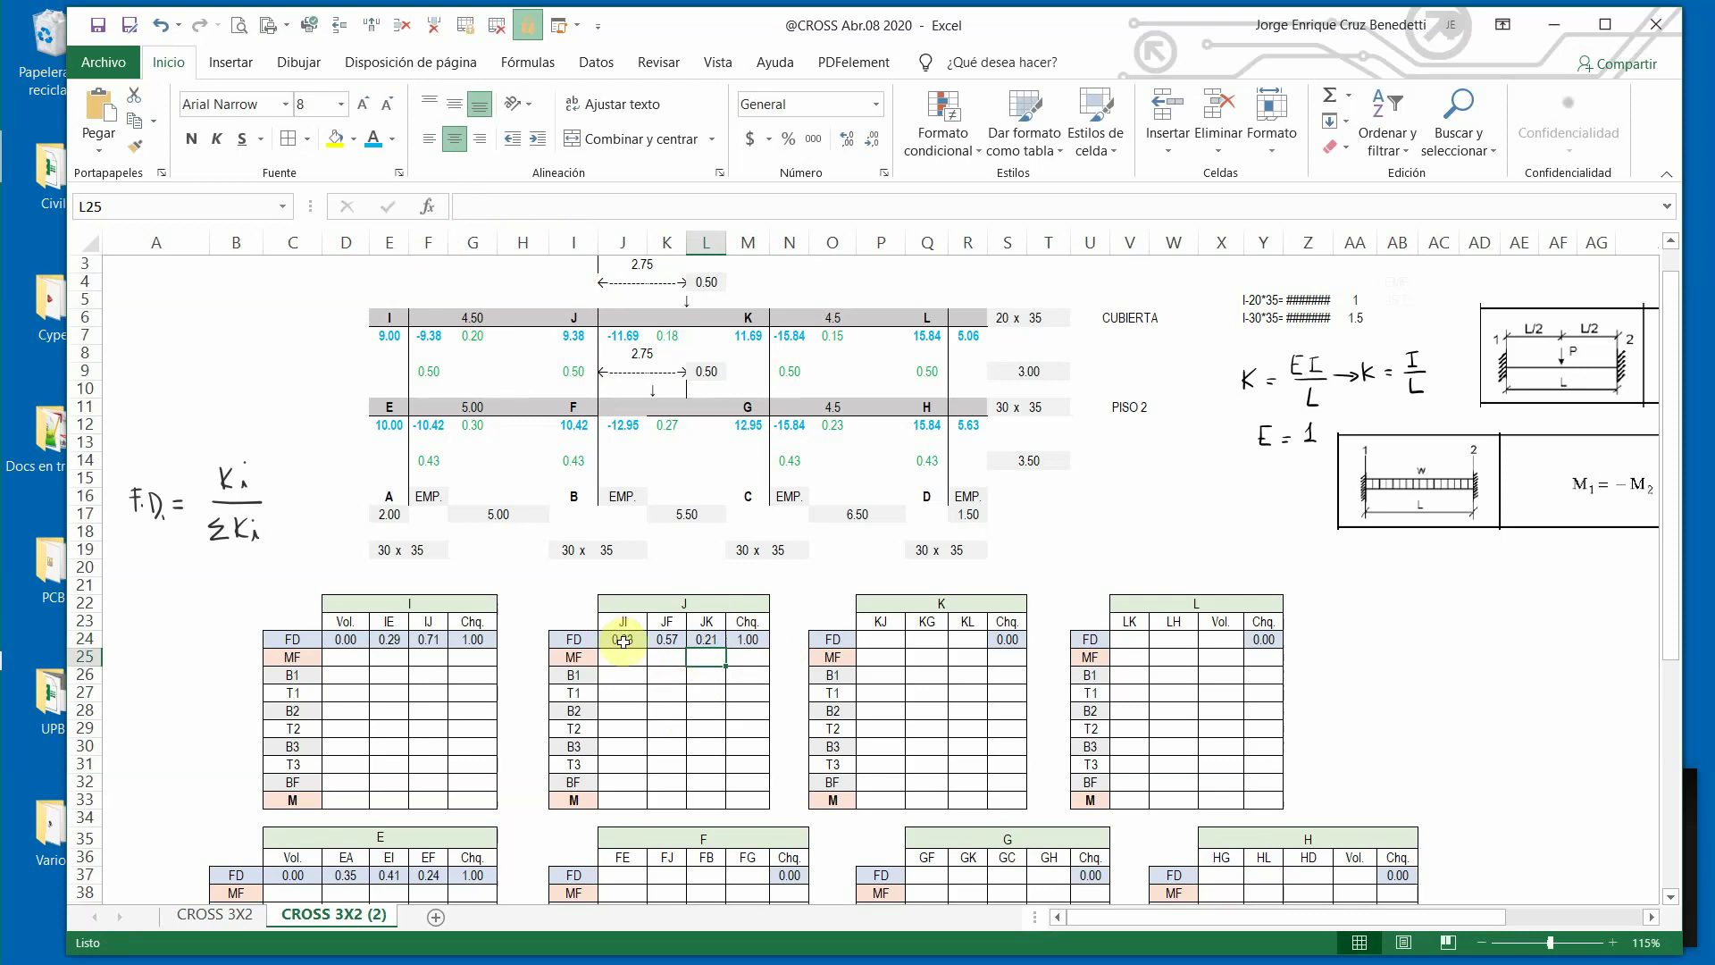
Copy node J's distribution factors from J24:L24 into node K's FD row, starting at P24.
{"action": "left_click_drag", "start_coordinate": [624, 640], "coordinate": [698, 637]}
{"action": "key", "text": "ctrl+c"}
{"action": "left_click", "coordinate": [881, 640]}
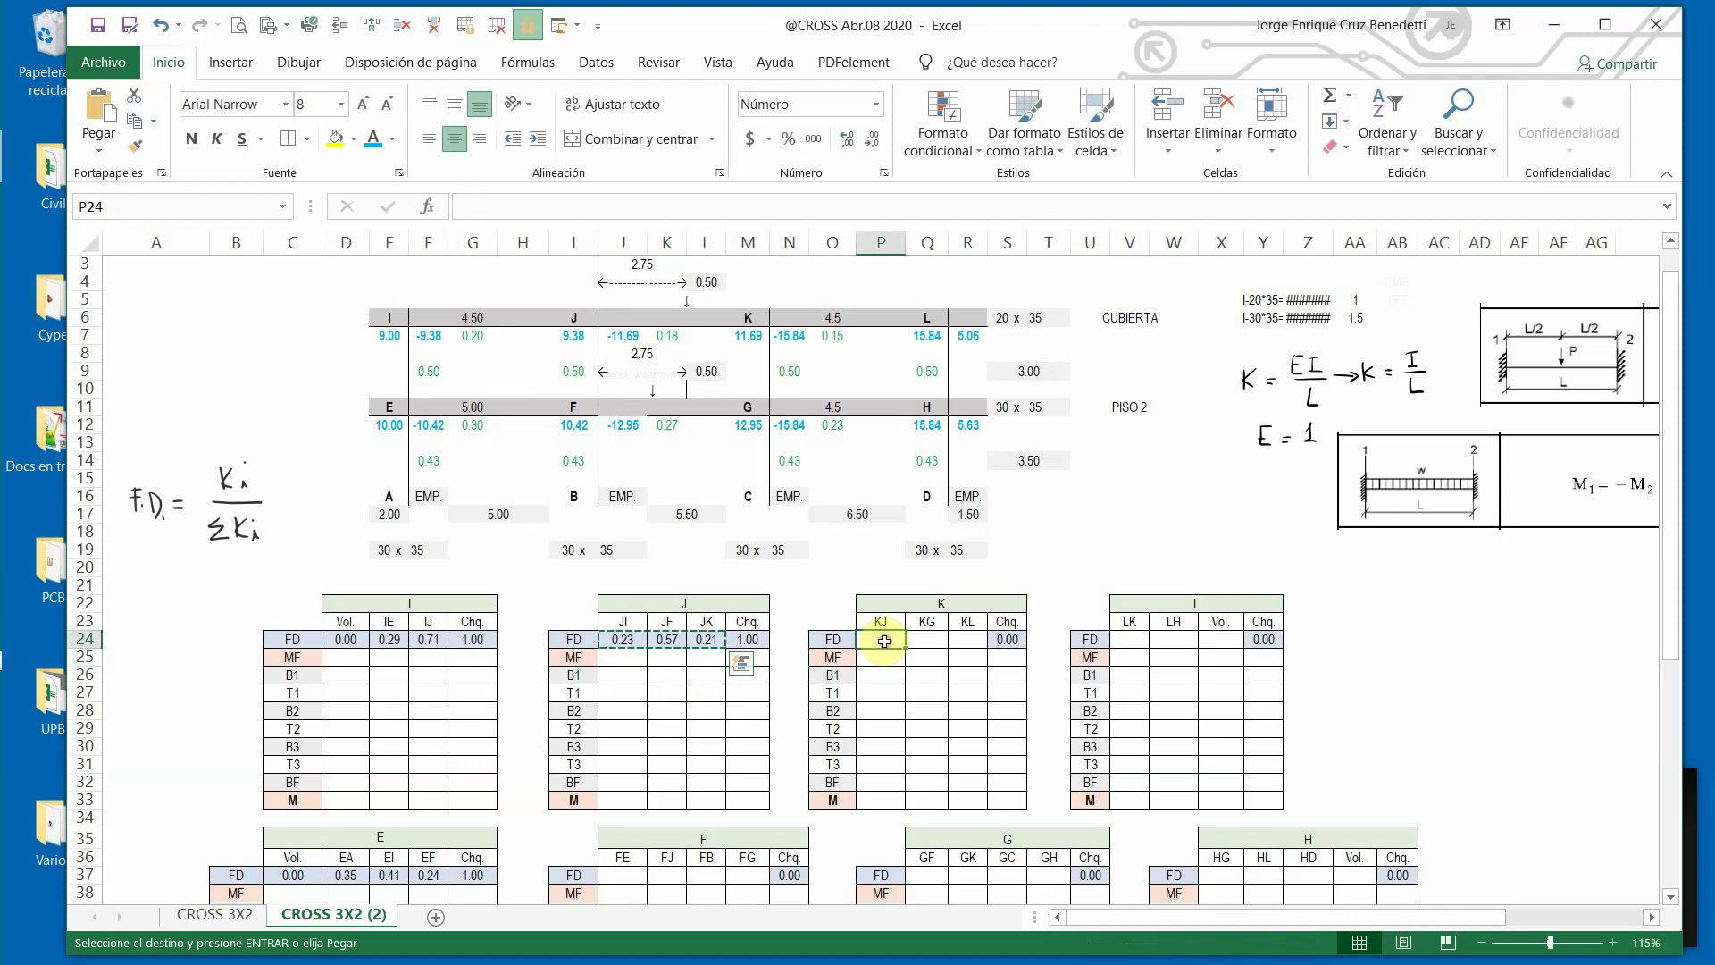
{"action": "key", "text": "ctrl+v"}
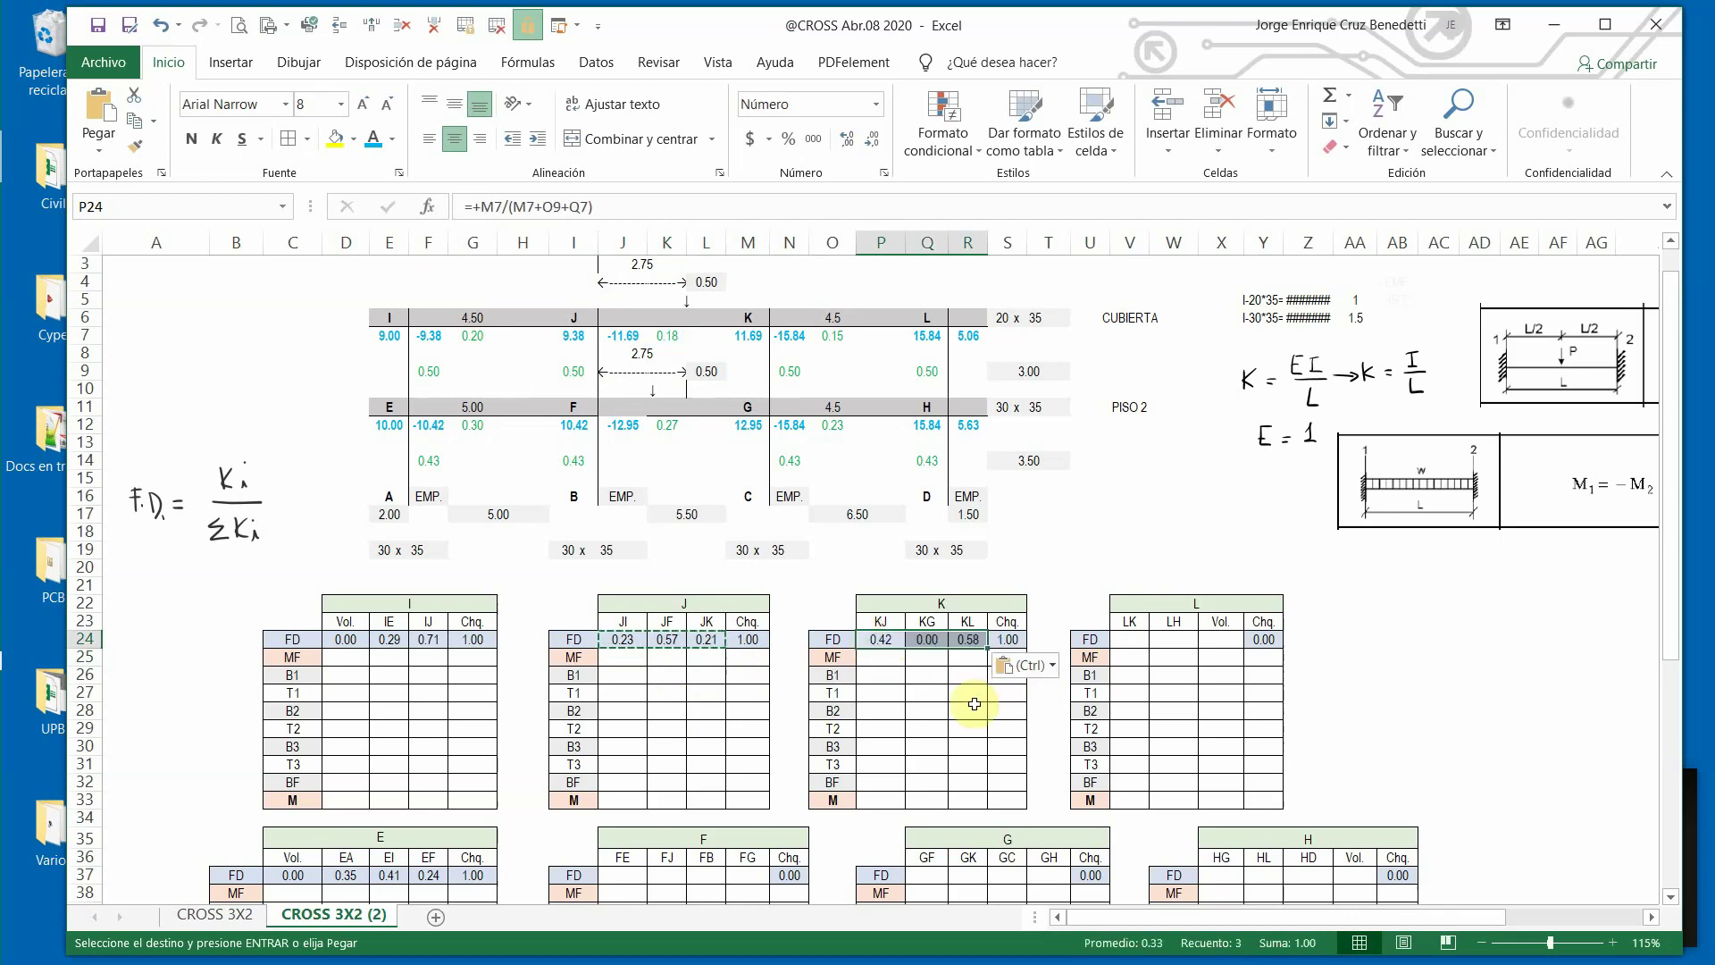
Correct the references of node K's KJ factor in P24 so the formula is +K7/(K7+N9+O7).
{"action": "left_click", "coordinate": [884, 640]}
{"action": "left_click", "coordinate": [517, 204]}
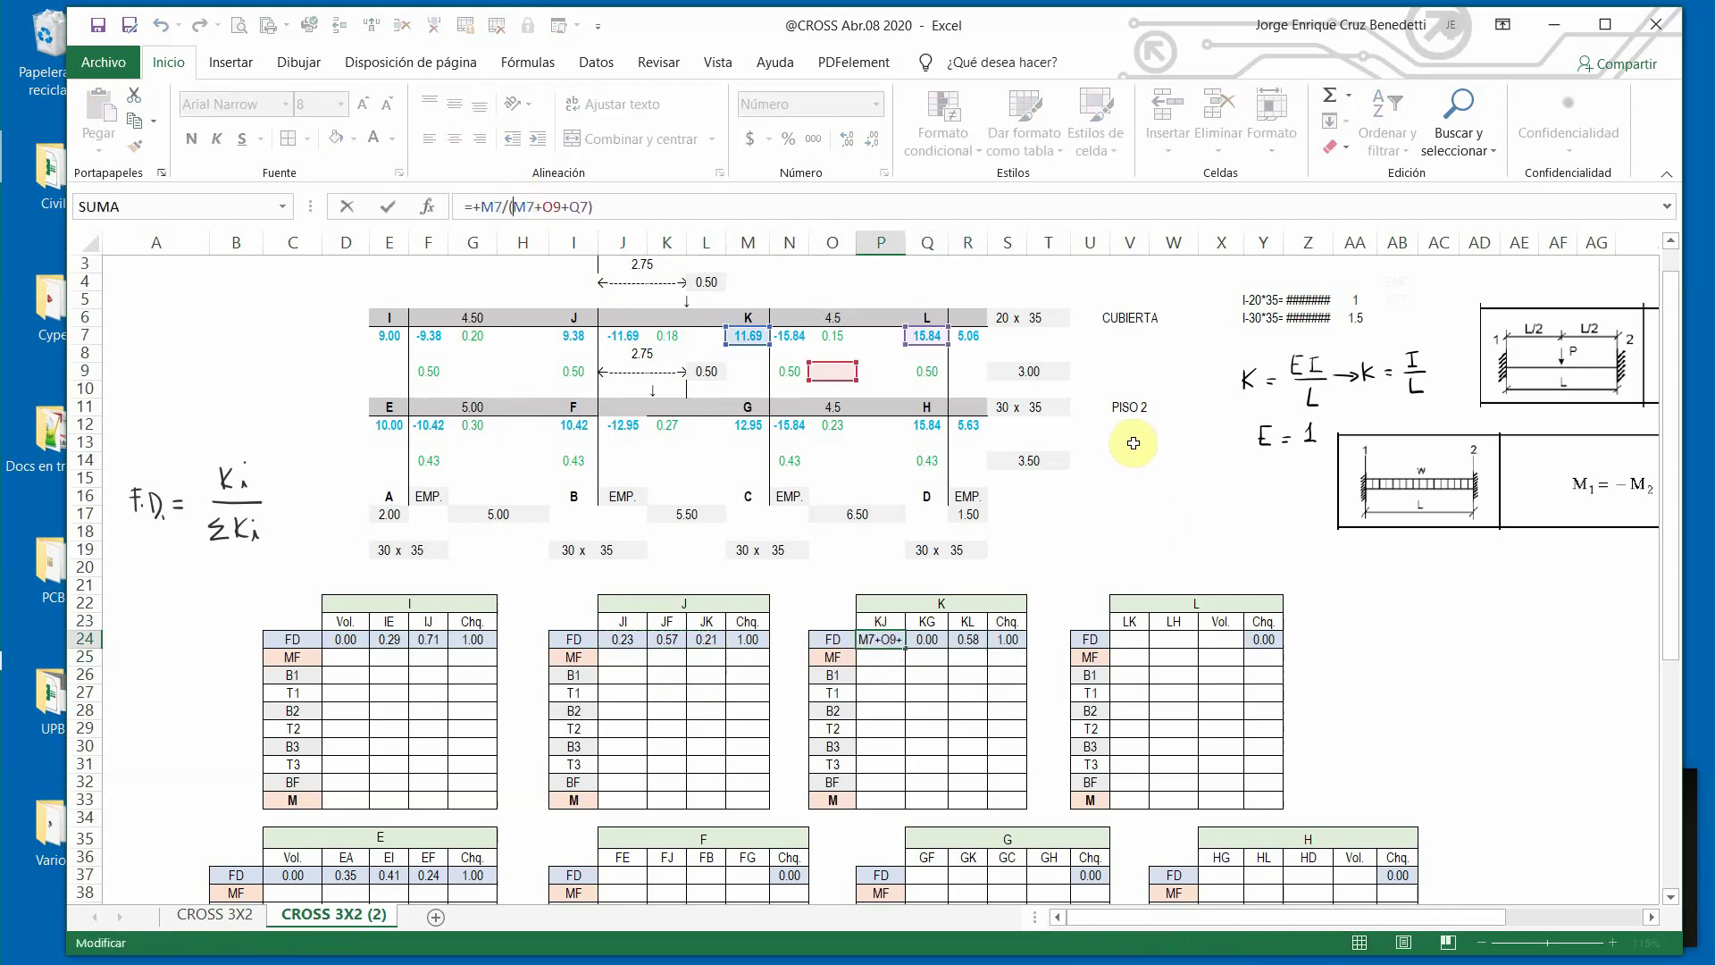
{"action": "left_click_drag", "start_coordinate": [809, 371], "coordinate": [768, 372]}
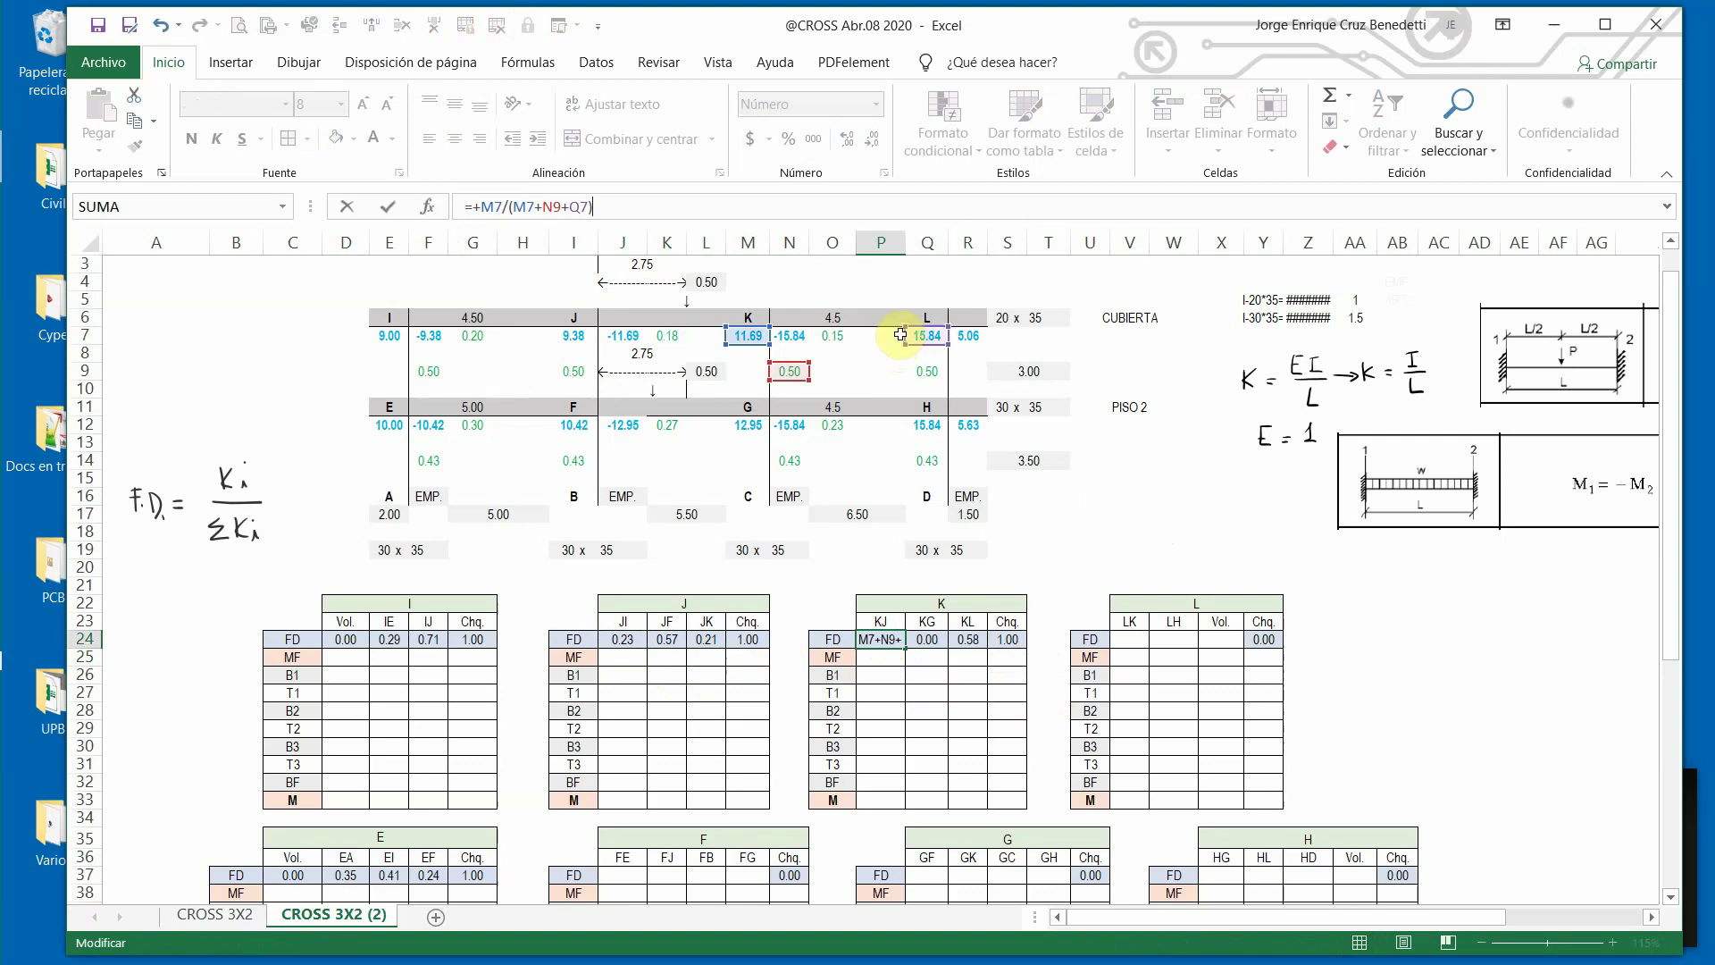
{"action": "left_click_drag", "start_coordinate": [905, 336], "coordinate": [836, 338]}
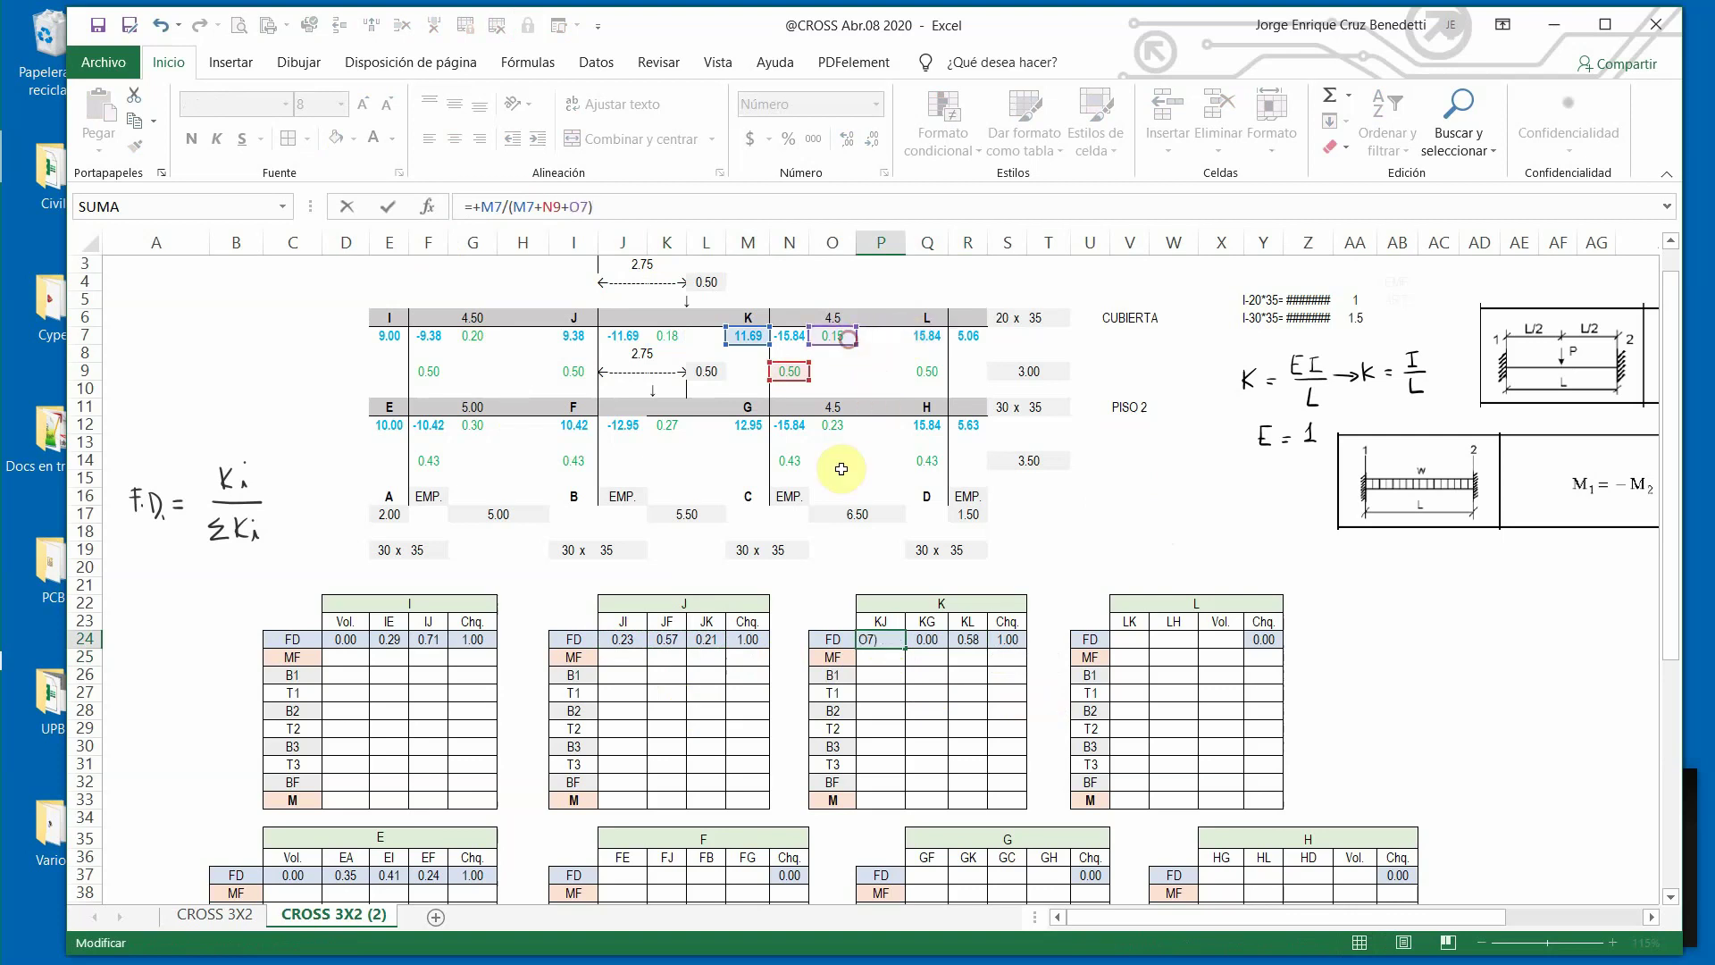
{"action": "left_click", "coordinate": [387, 207]}
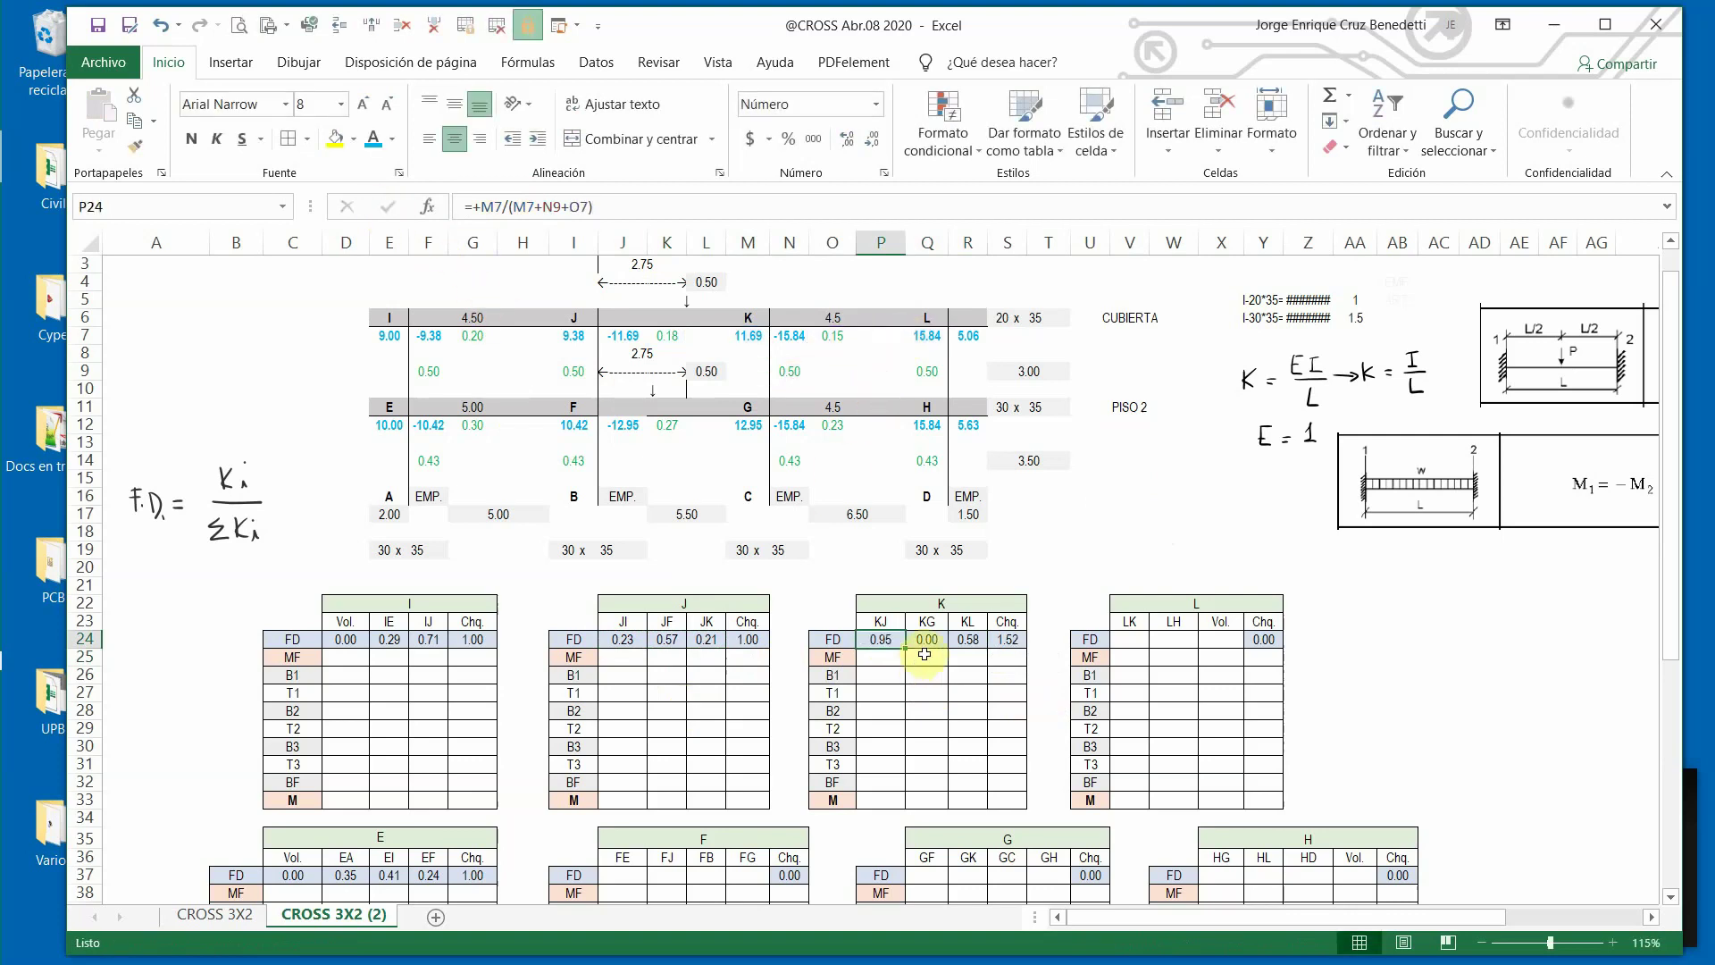
{"action": "left_click", "coordinate": [494, 207]}
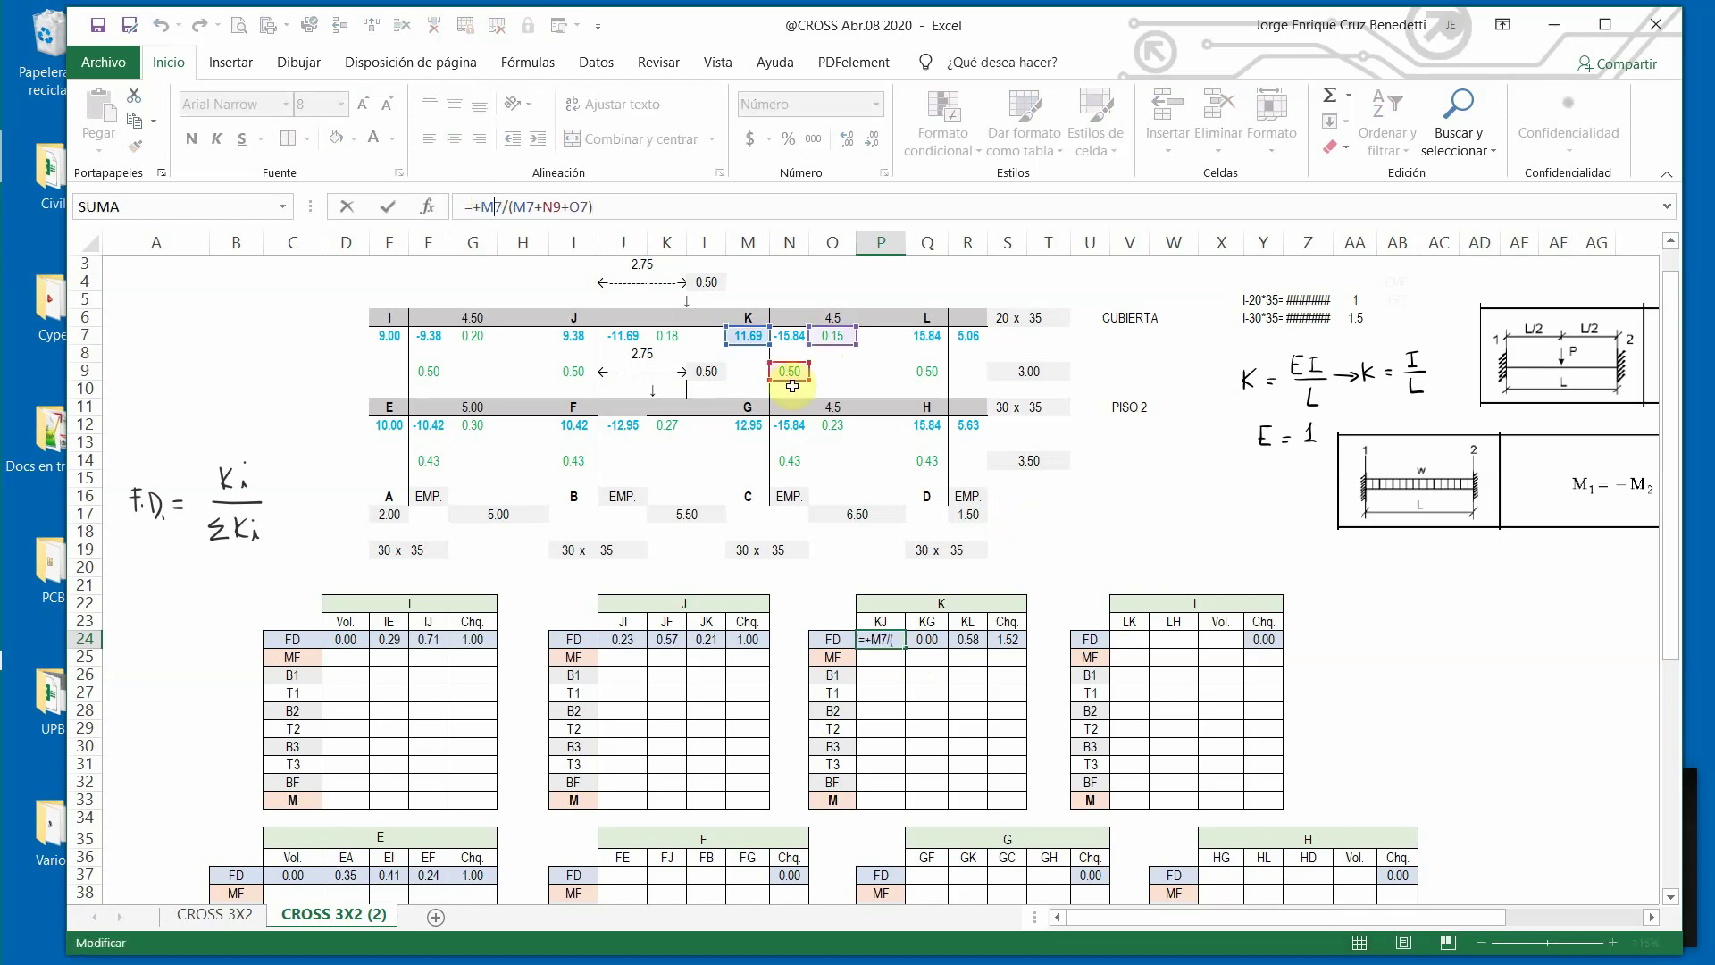
{"action": "left_click_drag", "start_coordinate": [724, 337], "coordinate": [679, 348]}
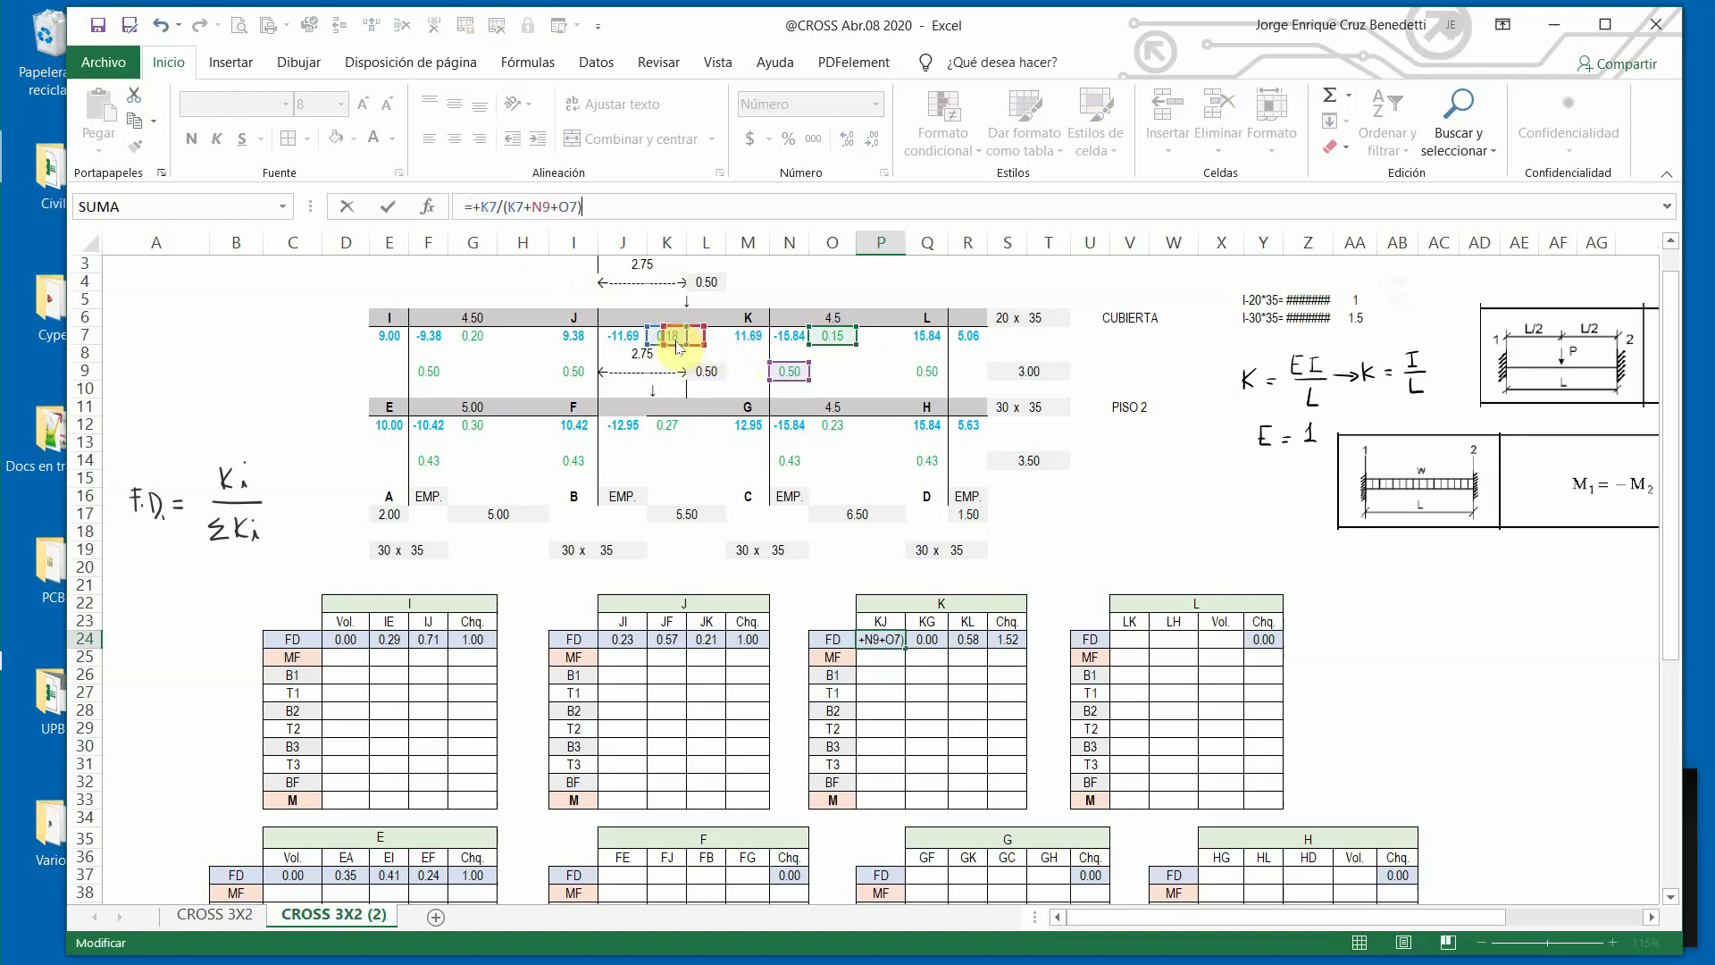
{"action": "left_click", "coordinate": [388, 206]}
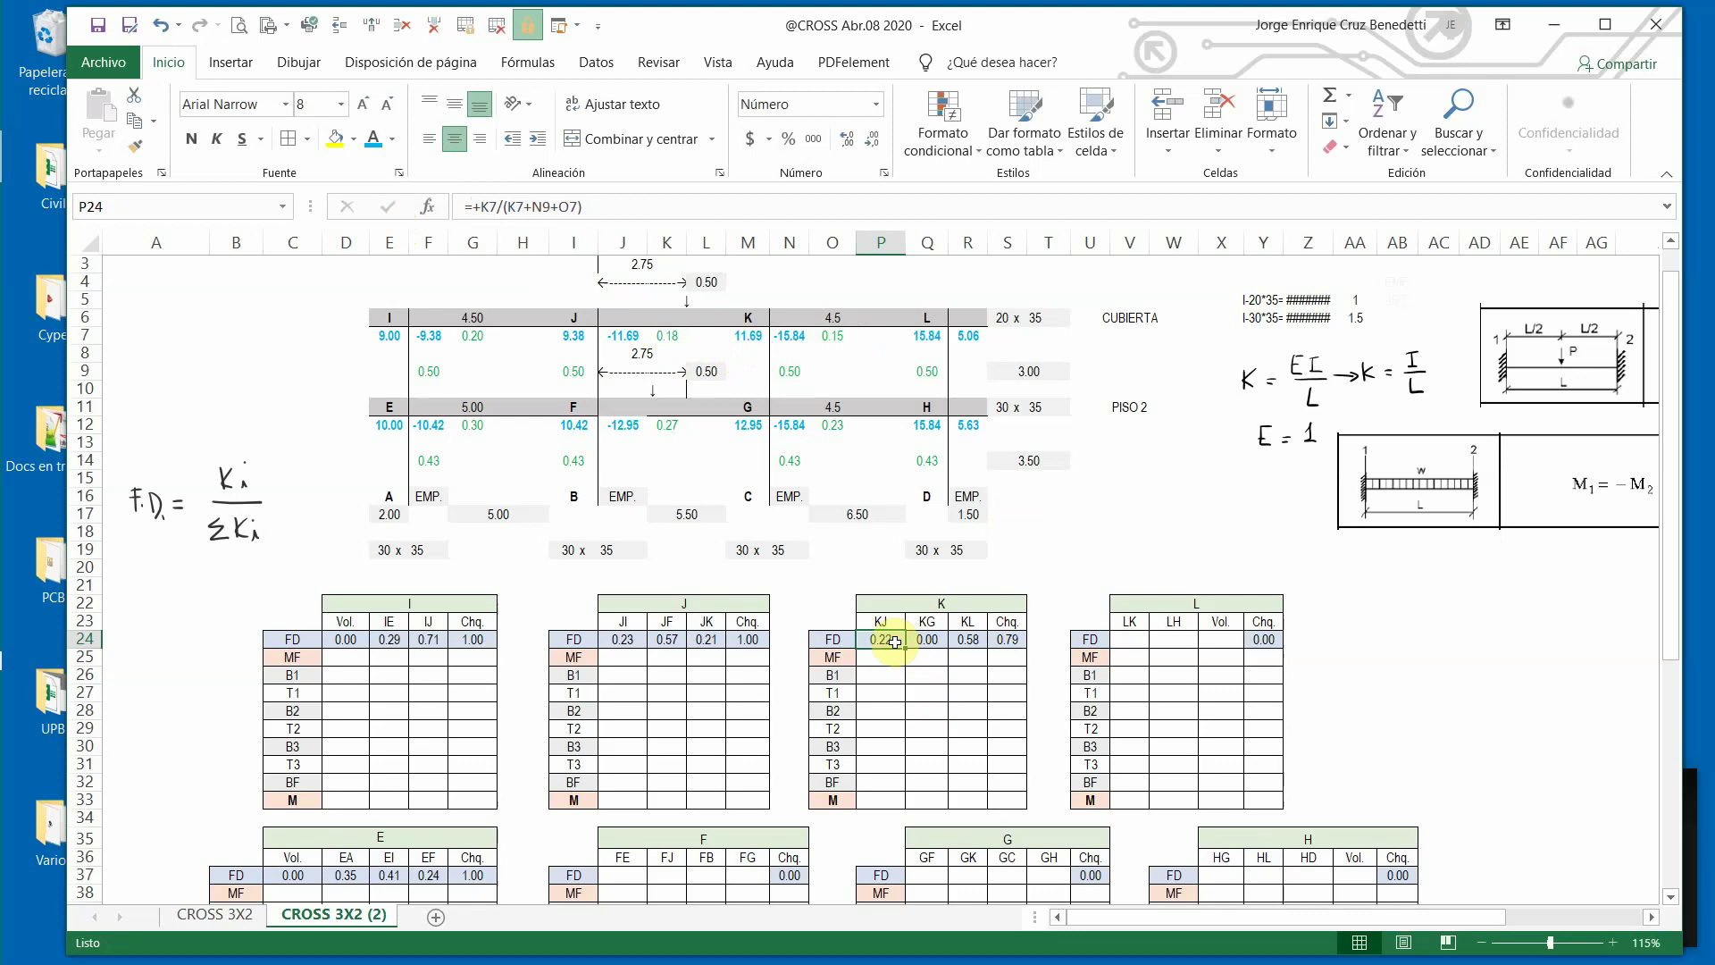
Correct the references of node K's KG factor in Q24 so the formula is +N9/(K7+N9+O7).
{"action": "left_click", "coordinate": [925, 639]}
{"action": "left_click", "coordinate": [506, 216]}
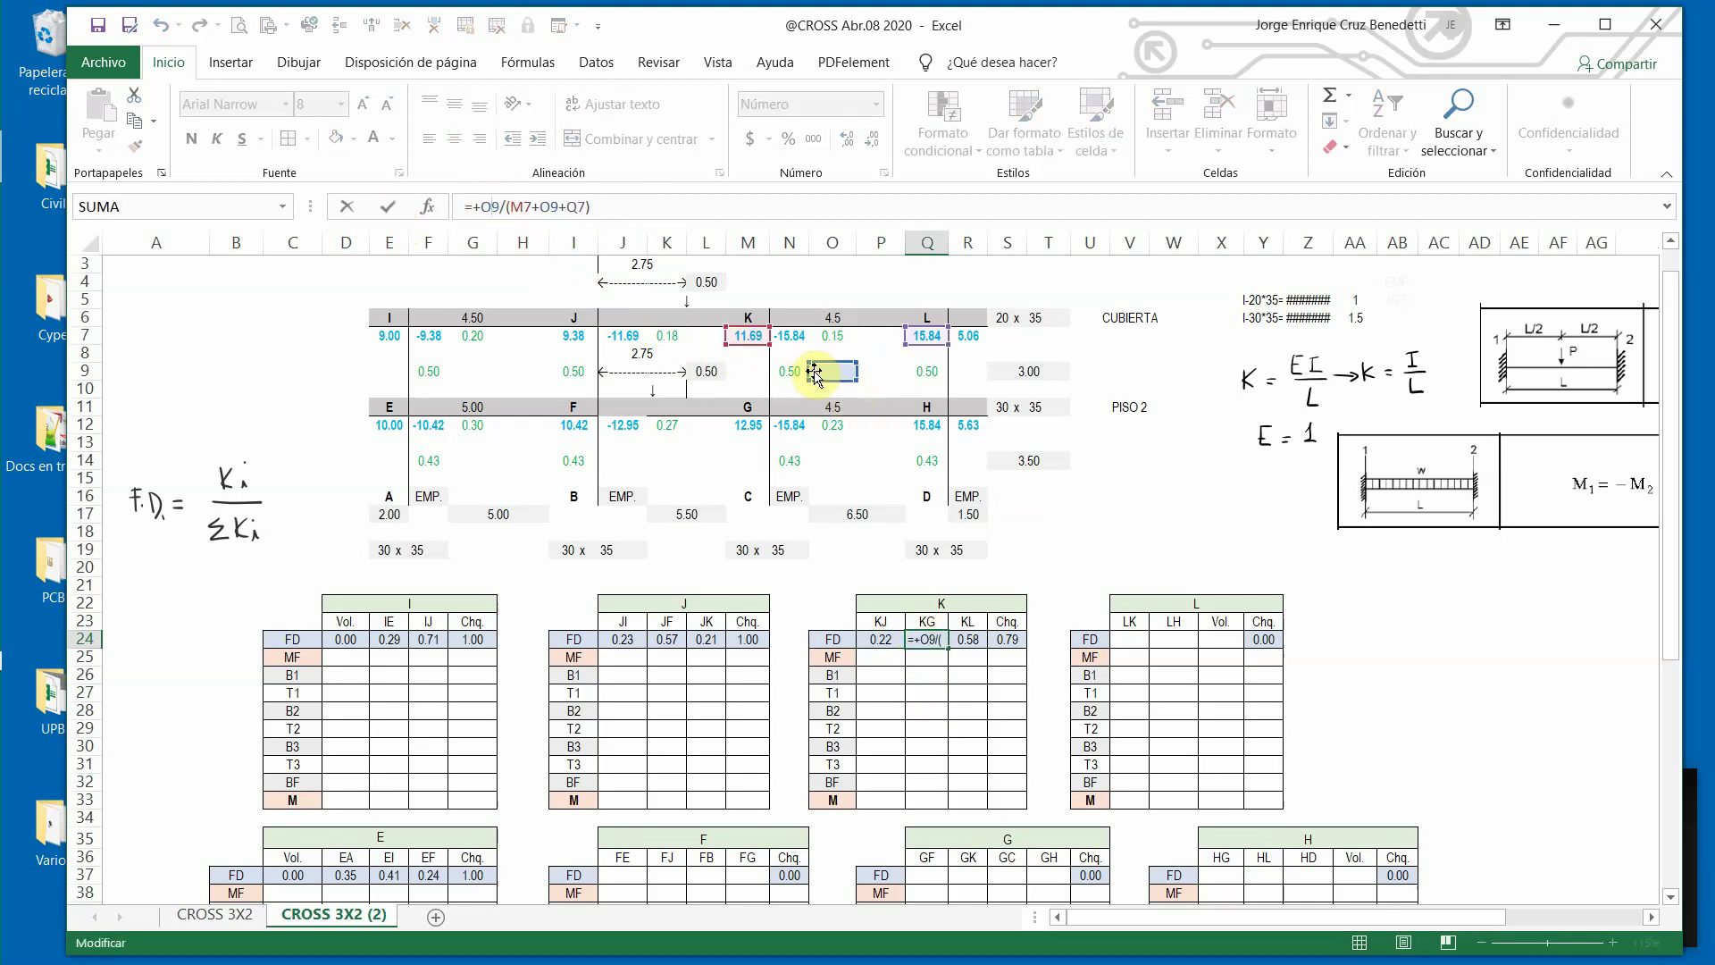
{"action": "left_click_drag", "start_coordinate": [812, 376], "coordinate": [791, 373]}
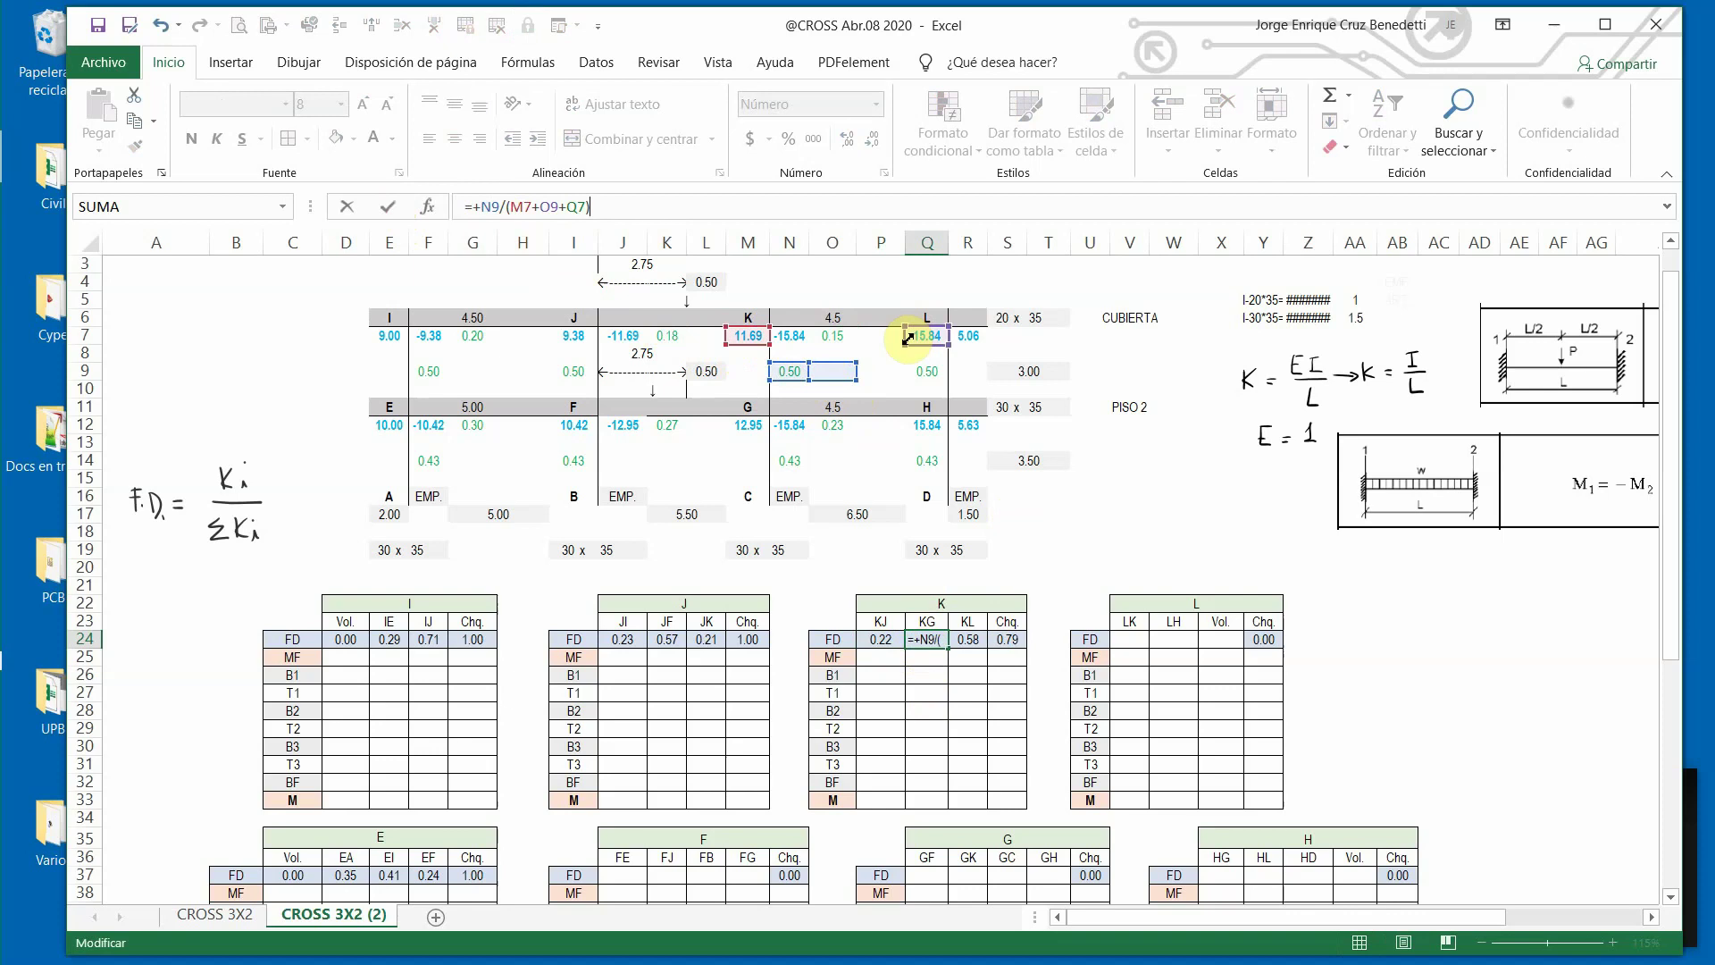
{"action": "left_click_drag", "start_coordinate": [906, 336], "coordinate": [844, 336]}
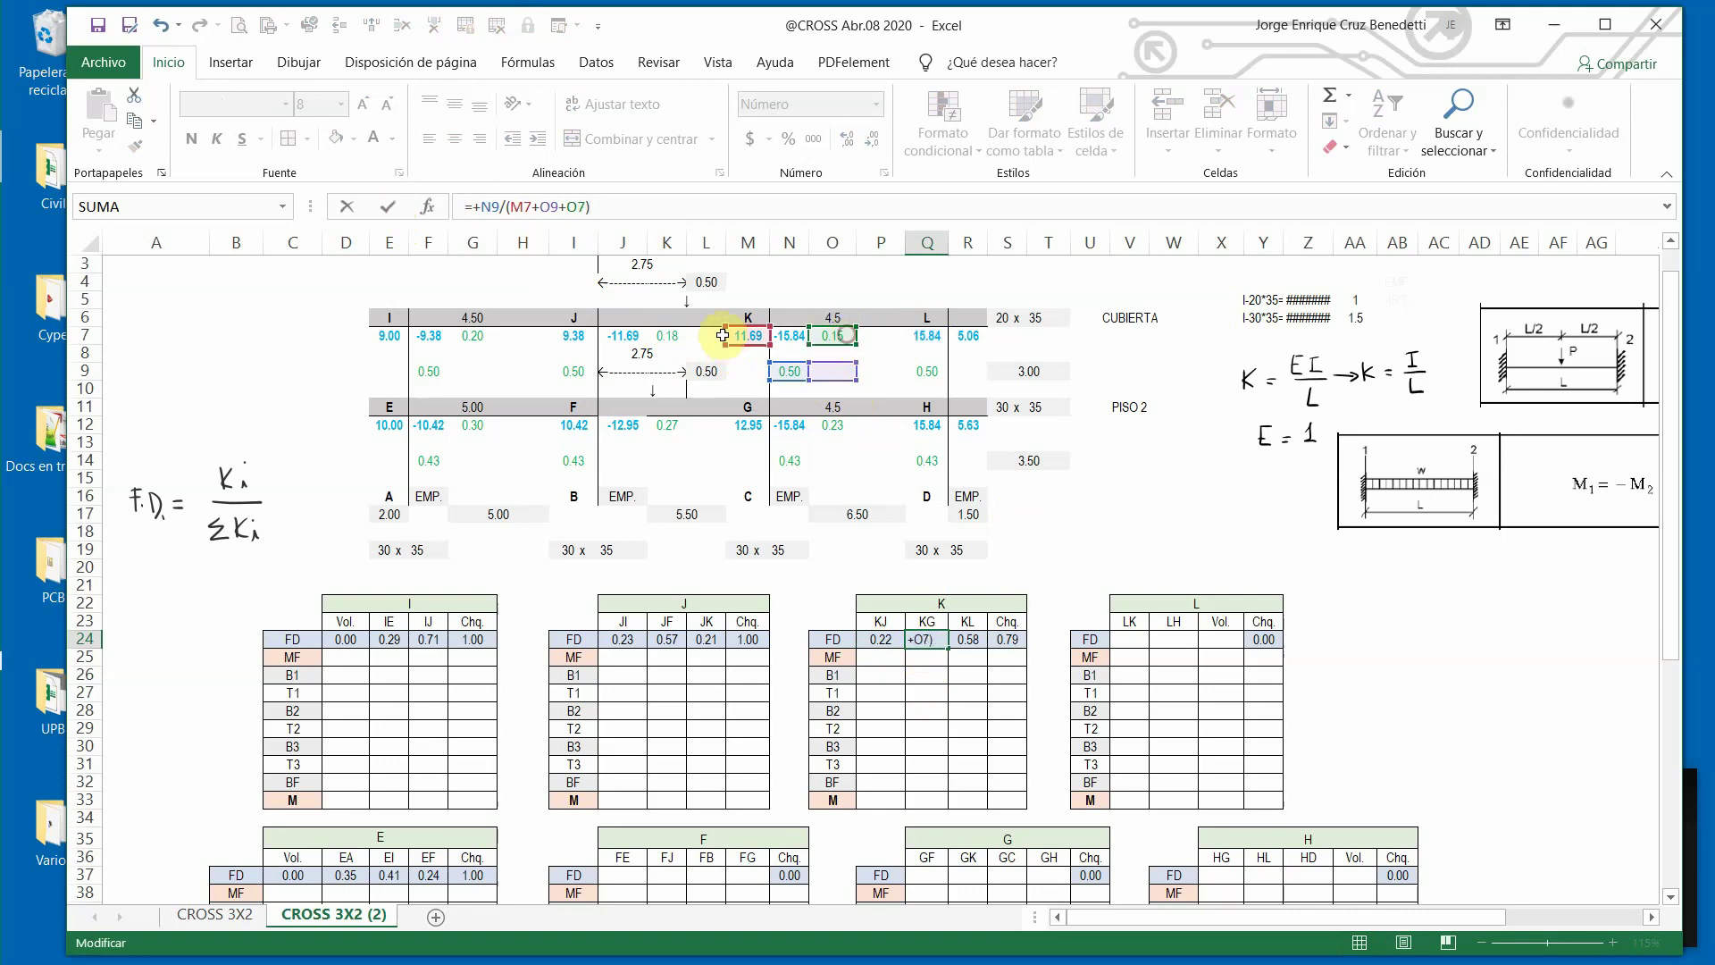
{"action": "left_click_drag", "start_coordinate": [726, 339], "coordinate": [645, 338]}
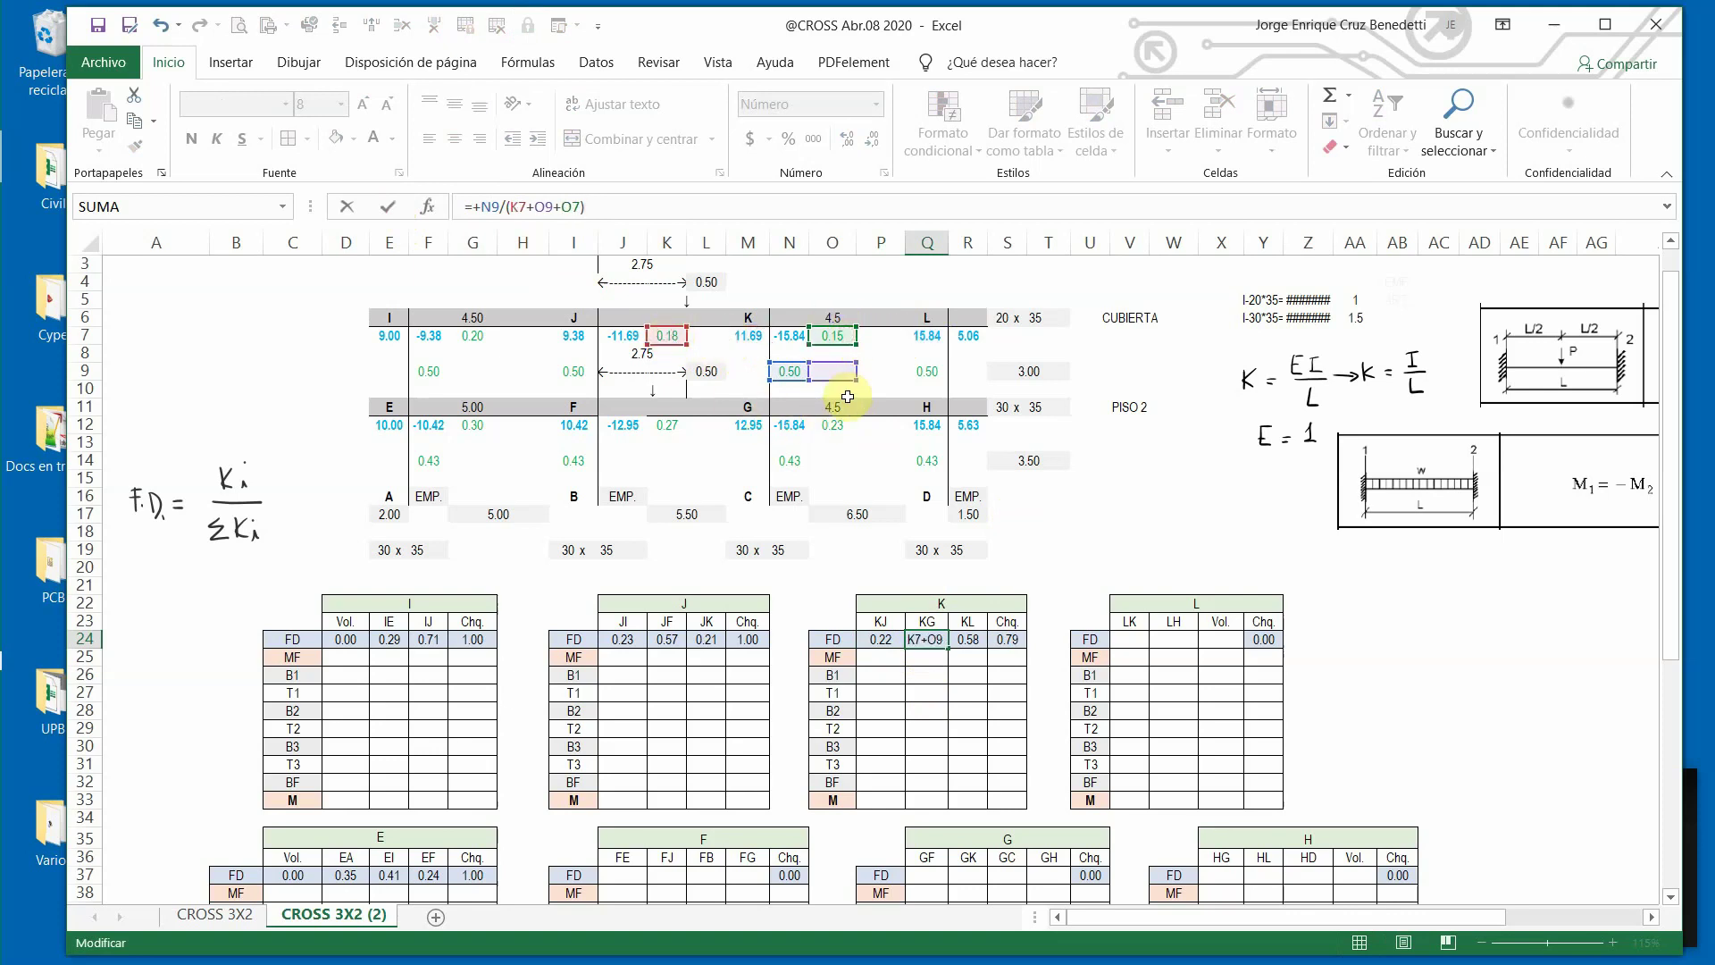
{"action": "left_click_drag", "start_coordinate": [815, 375], "coordinate": [788, 372]}
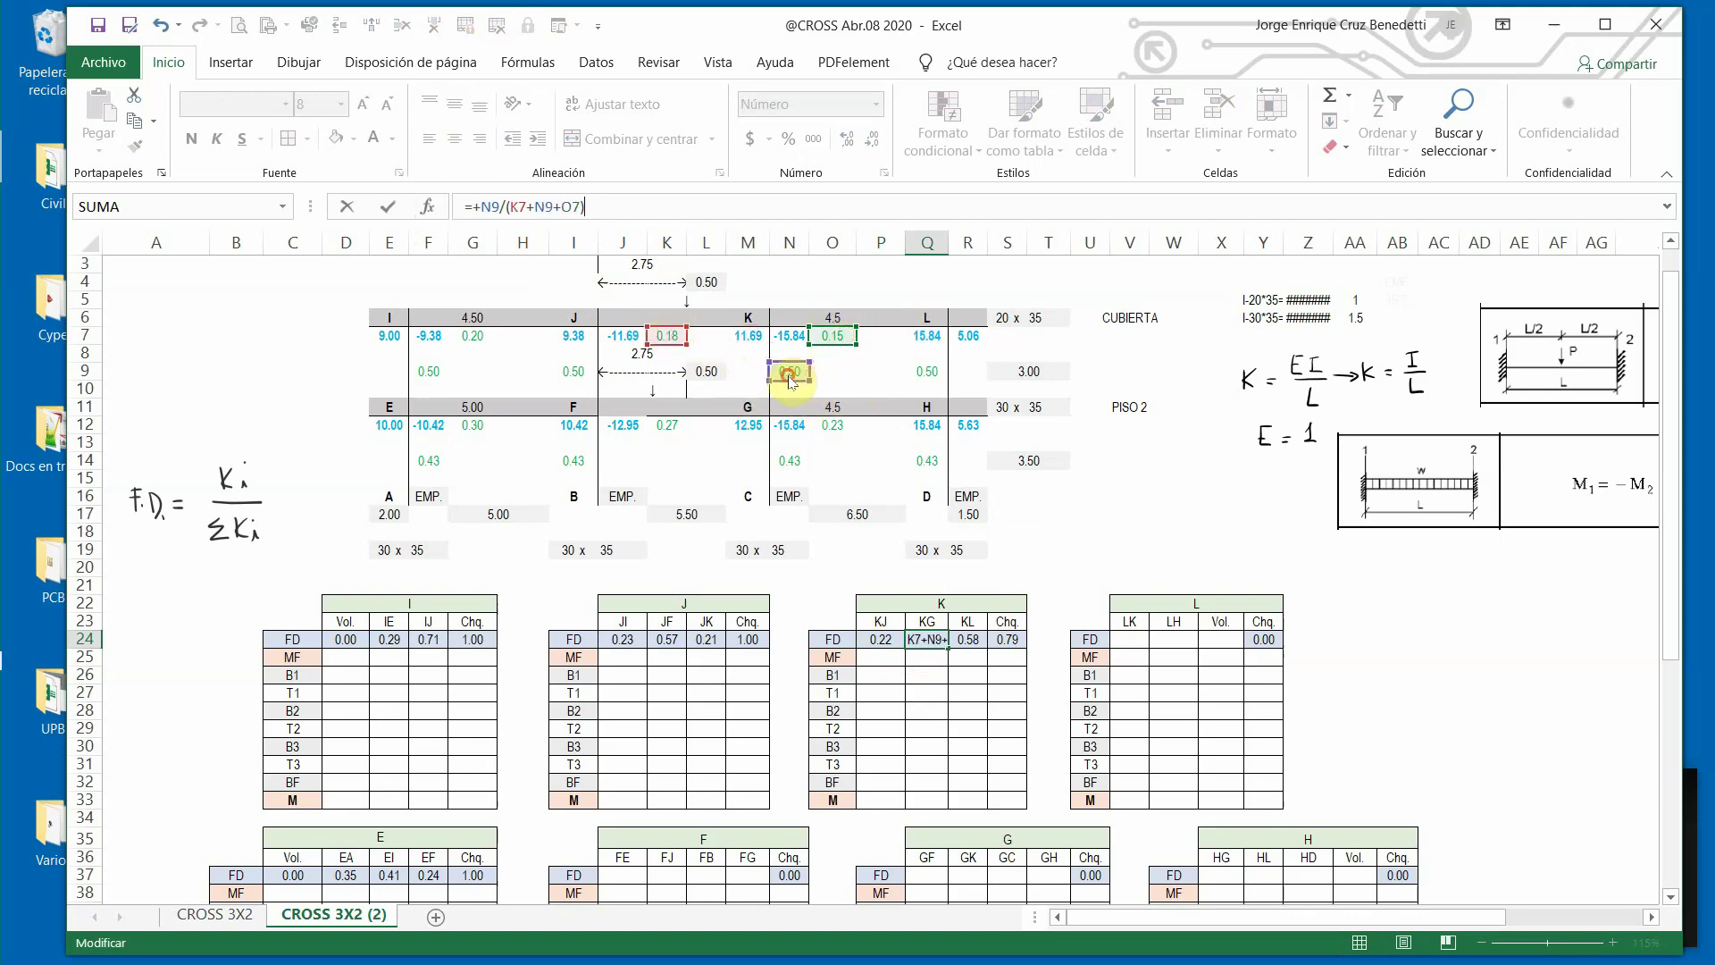
{"action": "left_click", "coordinate": [386, 210]}
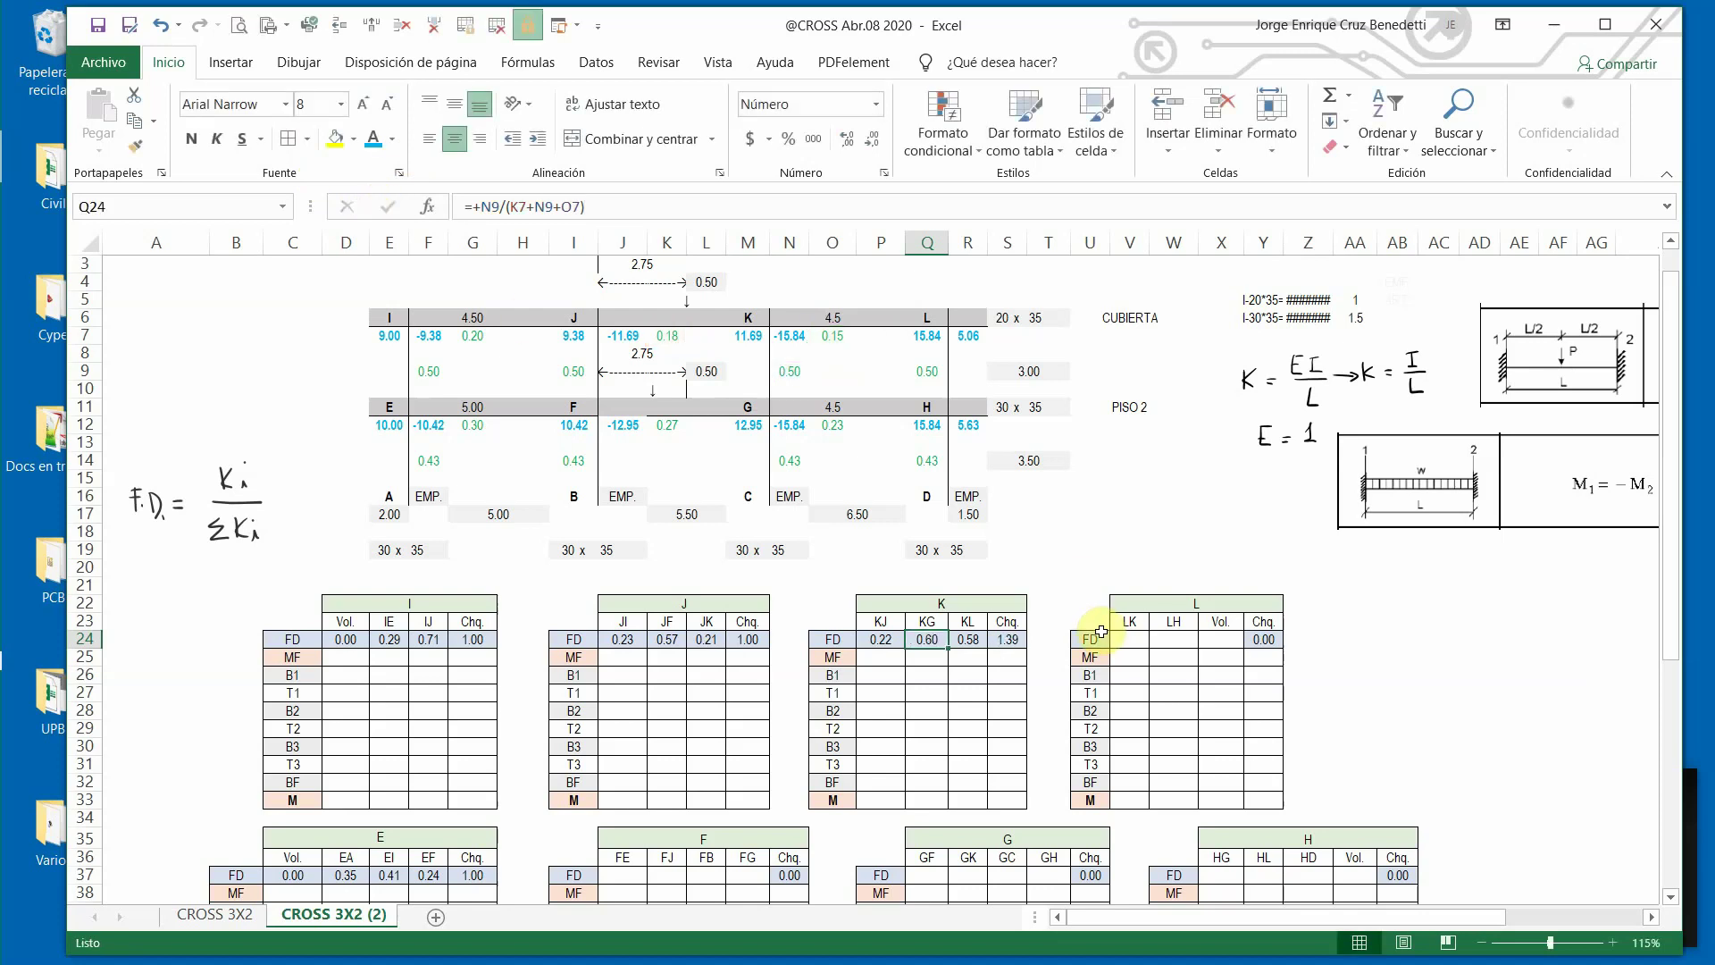
Correct the references of node K's KL factor in R24 so the formula is +O7/(K7+N9+O7).
{"action": "left_click", "coordinate": [967, 640]}
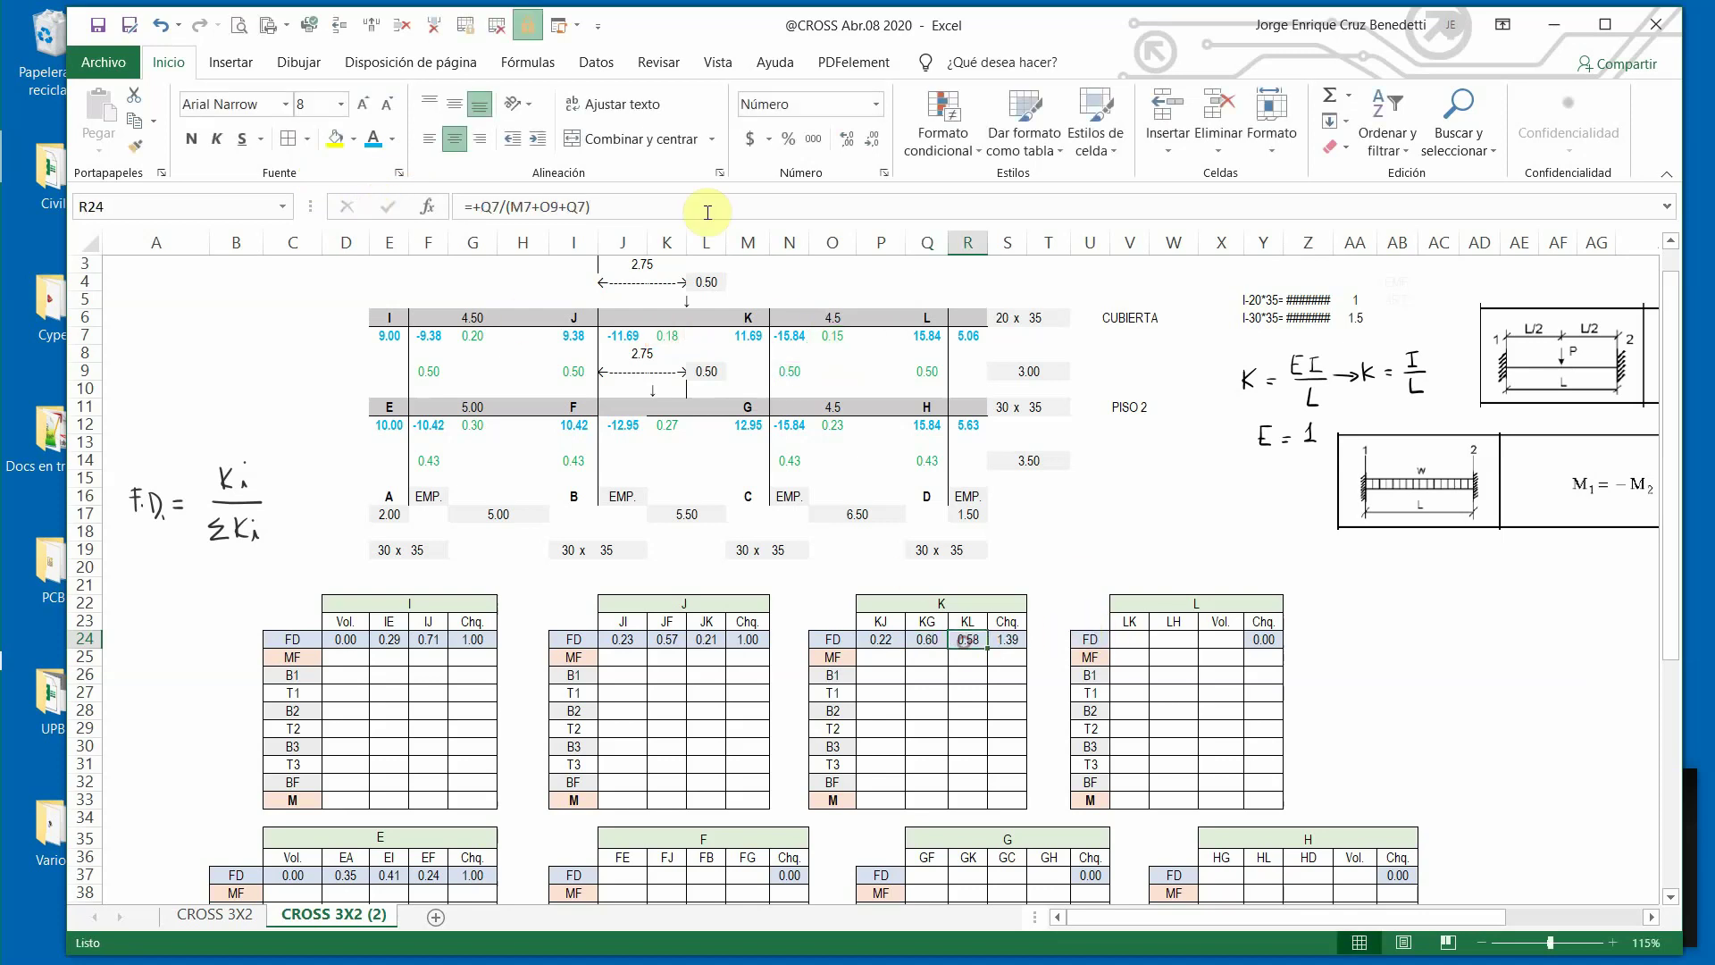
{"action": "left_click", "coordinate": [539, 207]}
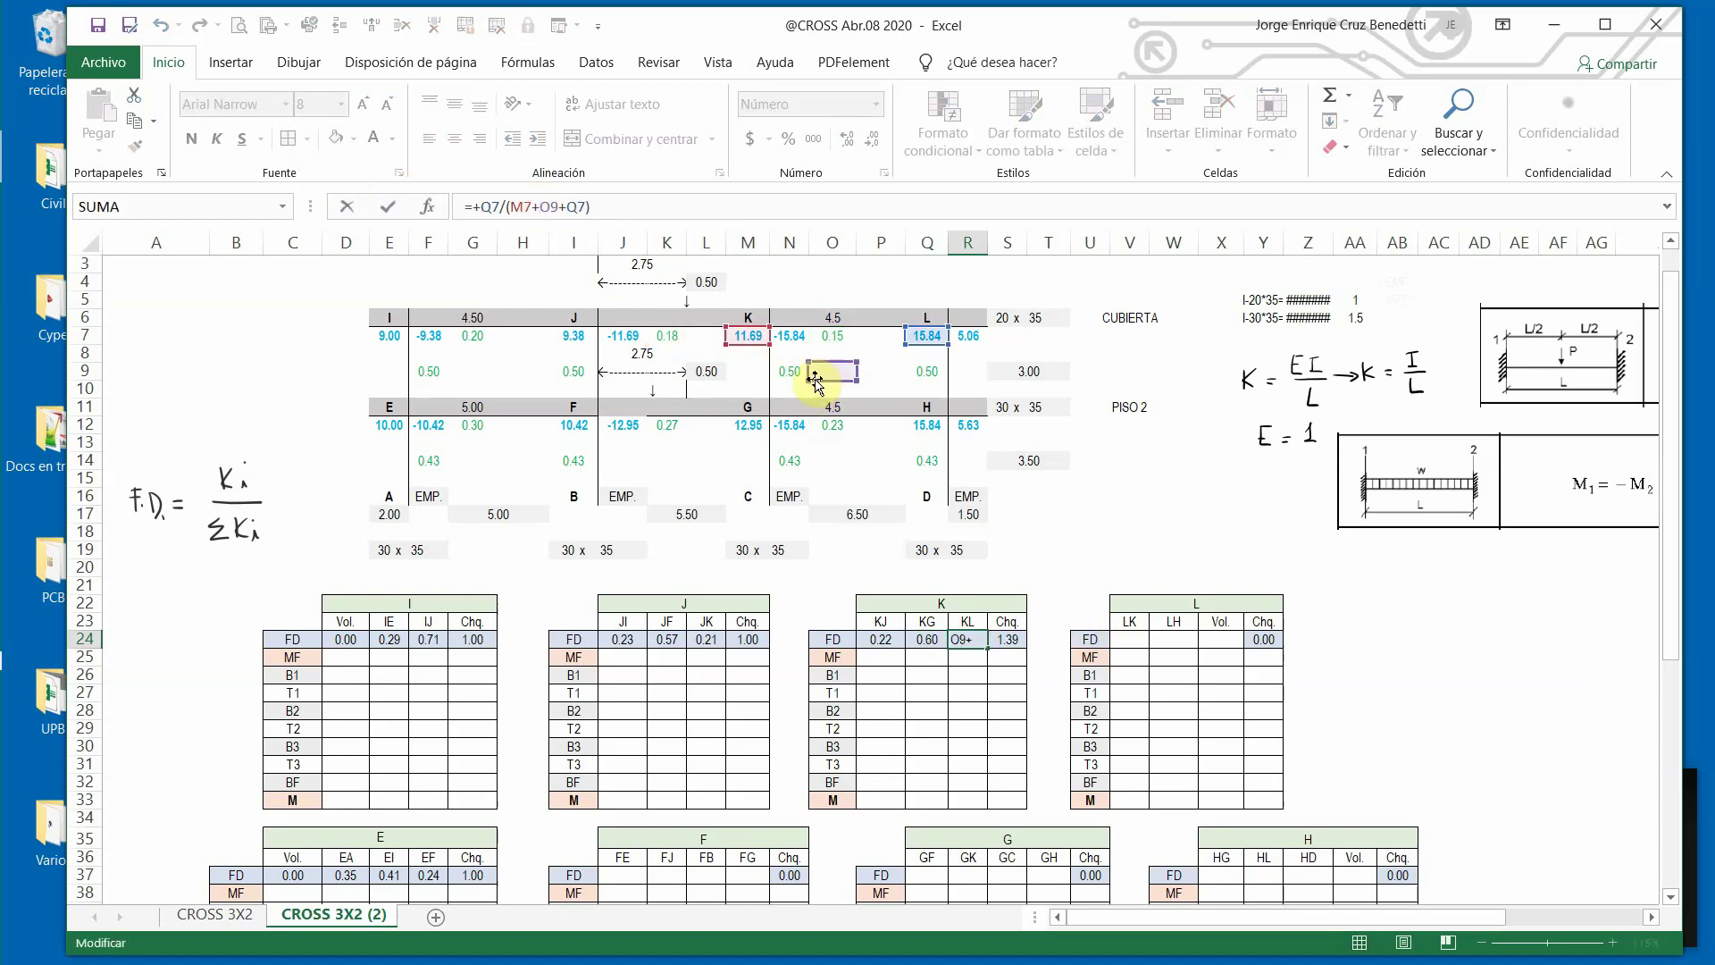
{"action": "left_click_drag", "start_coordinate": [813, 369], "coordinate": [668, 338]}
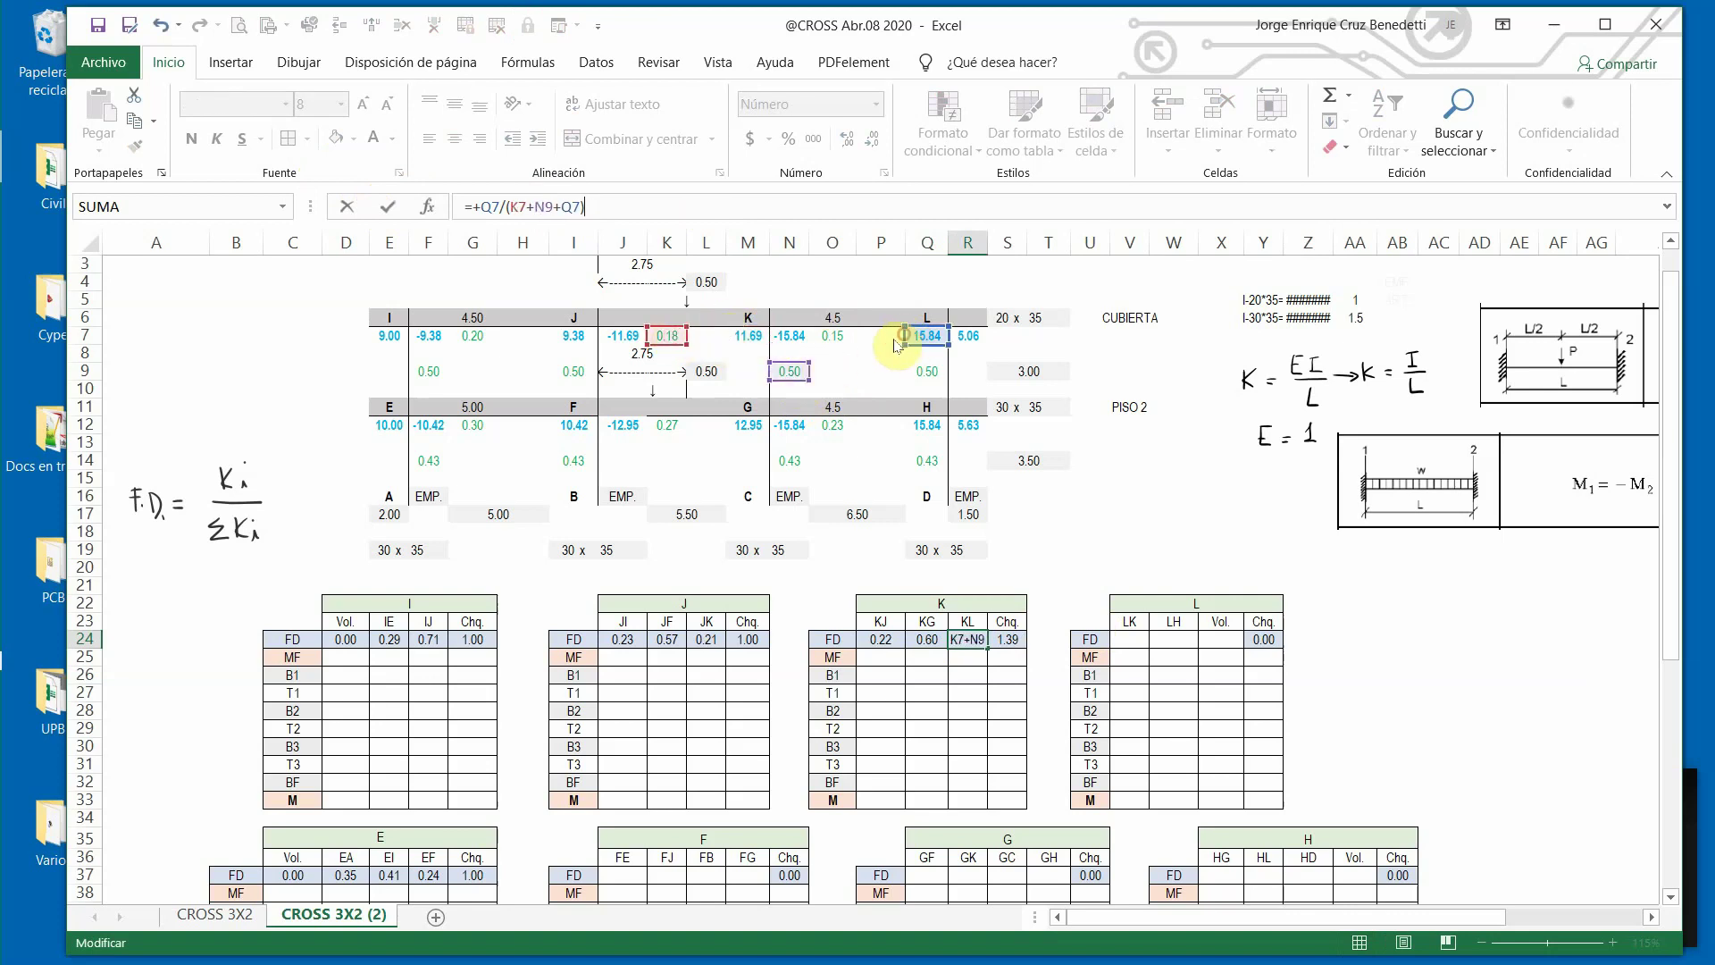
{"action": "left_click_drag", "start_coordinate": [898, 344], "coordinate": [835, 344]}
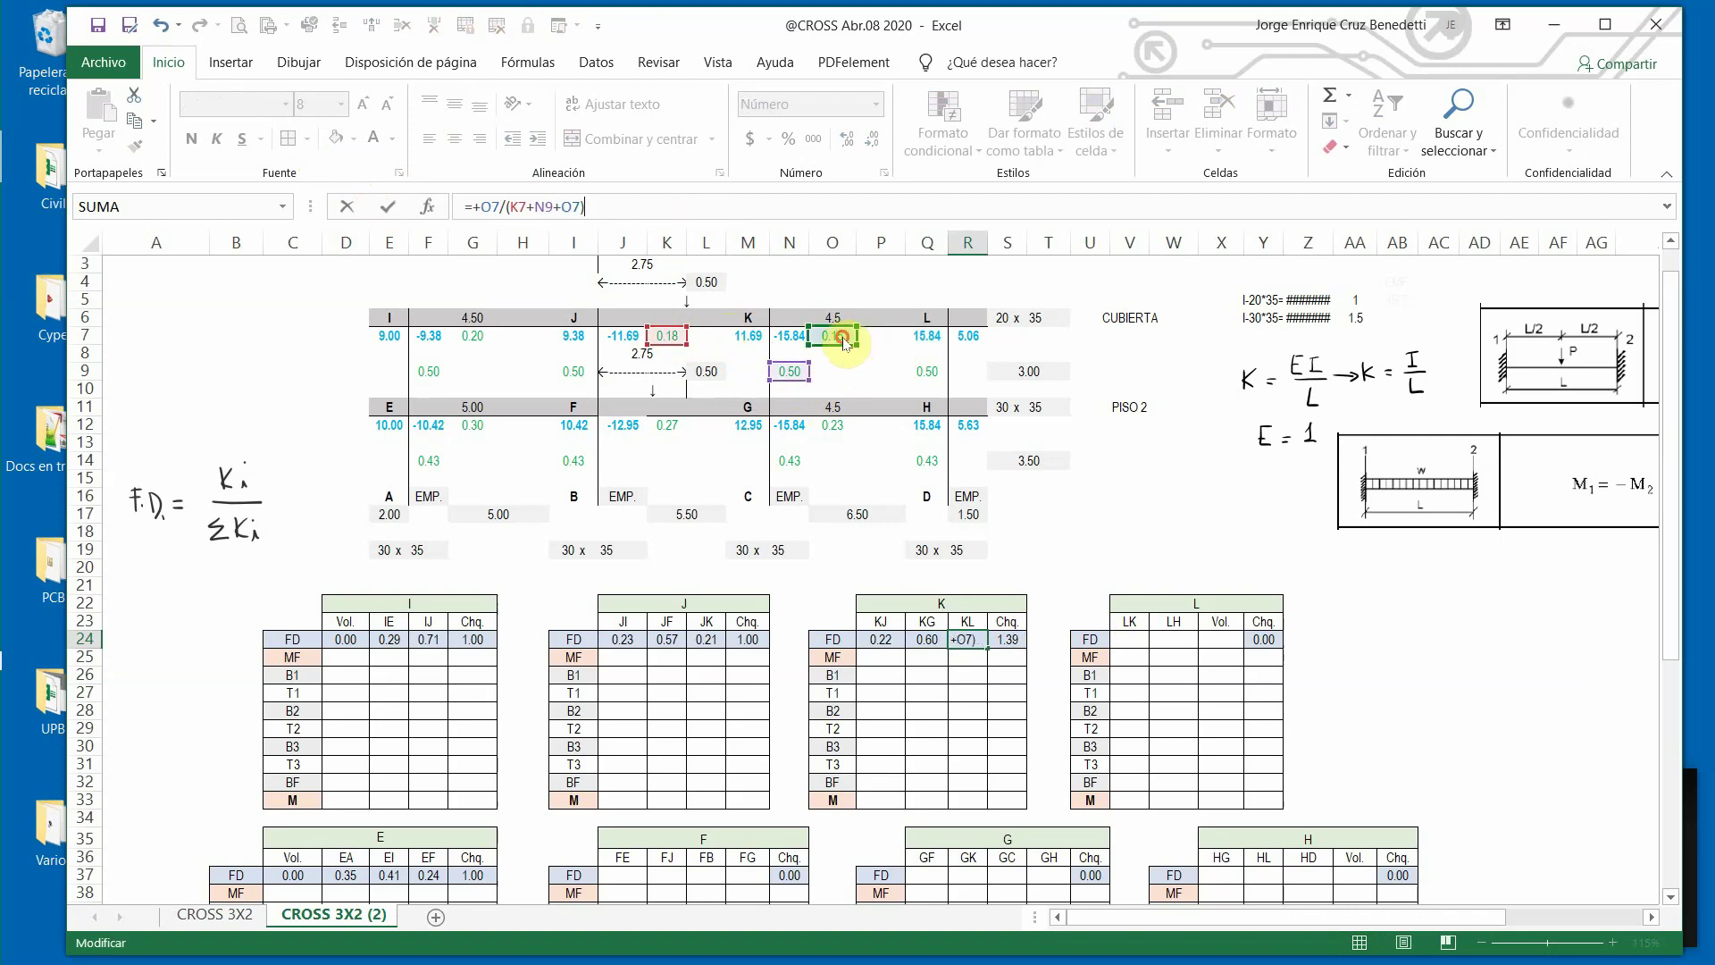
{"action": "left_click", "coordinate": [391, 207]}
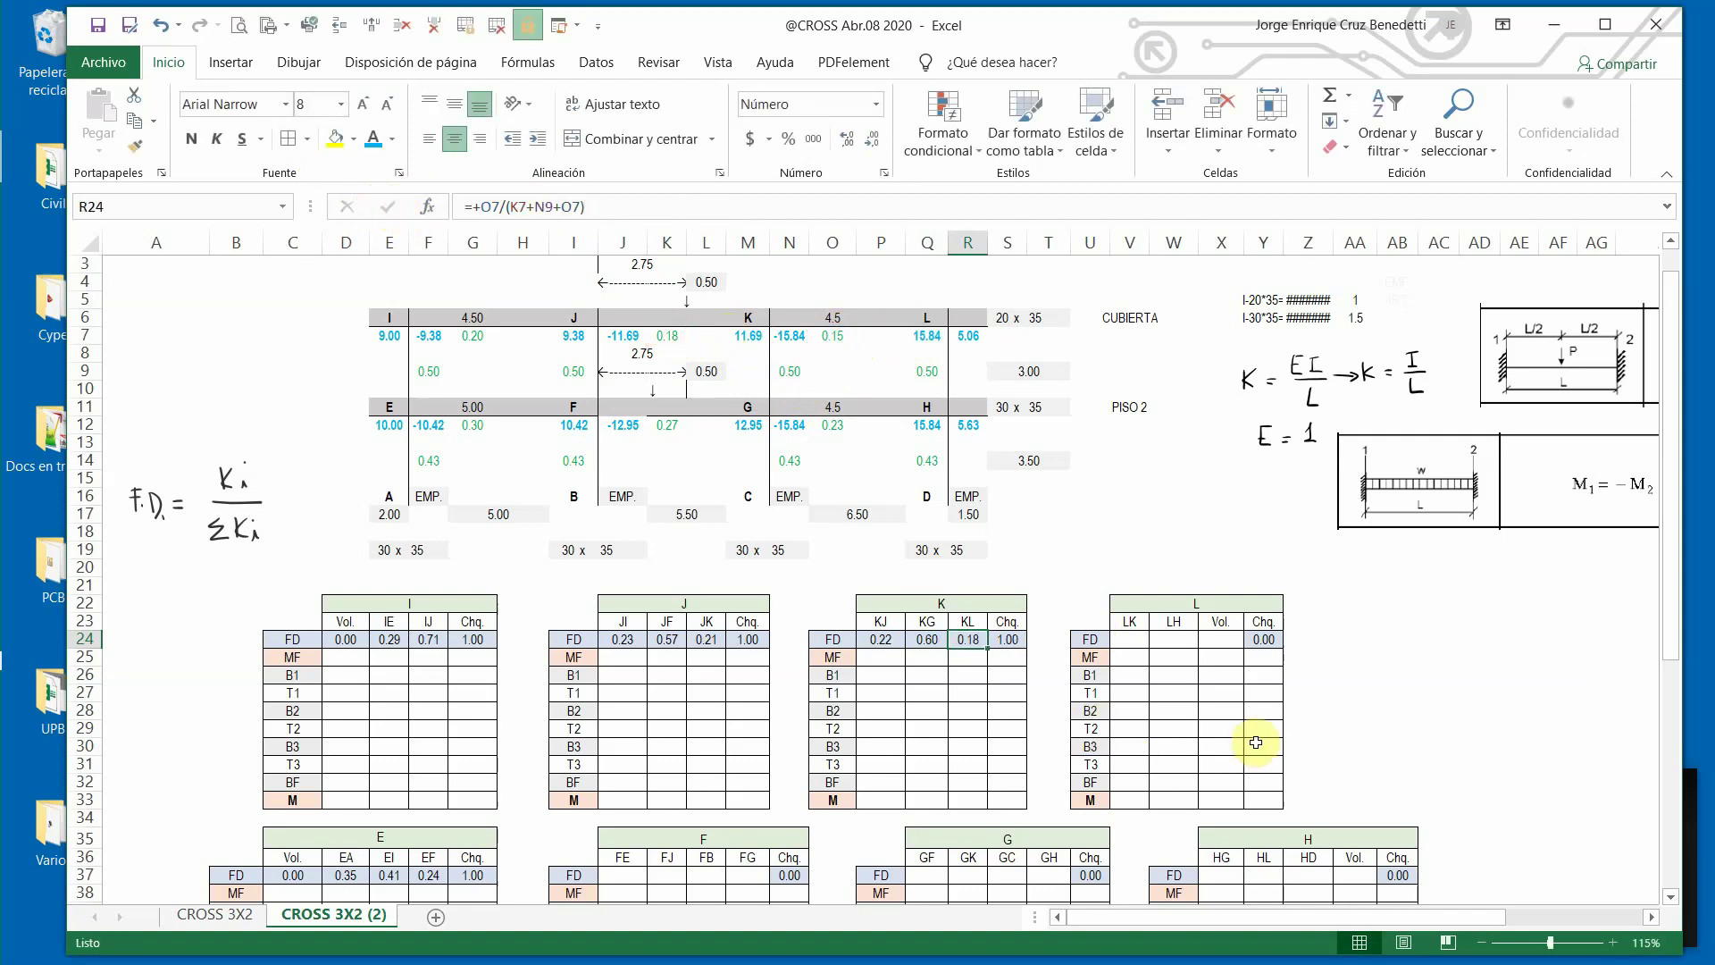
Copy node K's distribution factors from P24:R24 into node L's FD row, starting at V24.
{"action": "scroll", "coordinate": [1217, 745], "scroll_direction": "up", "scroll_amount": 1}
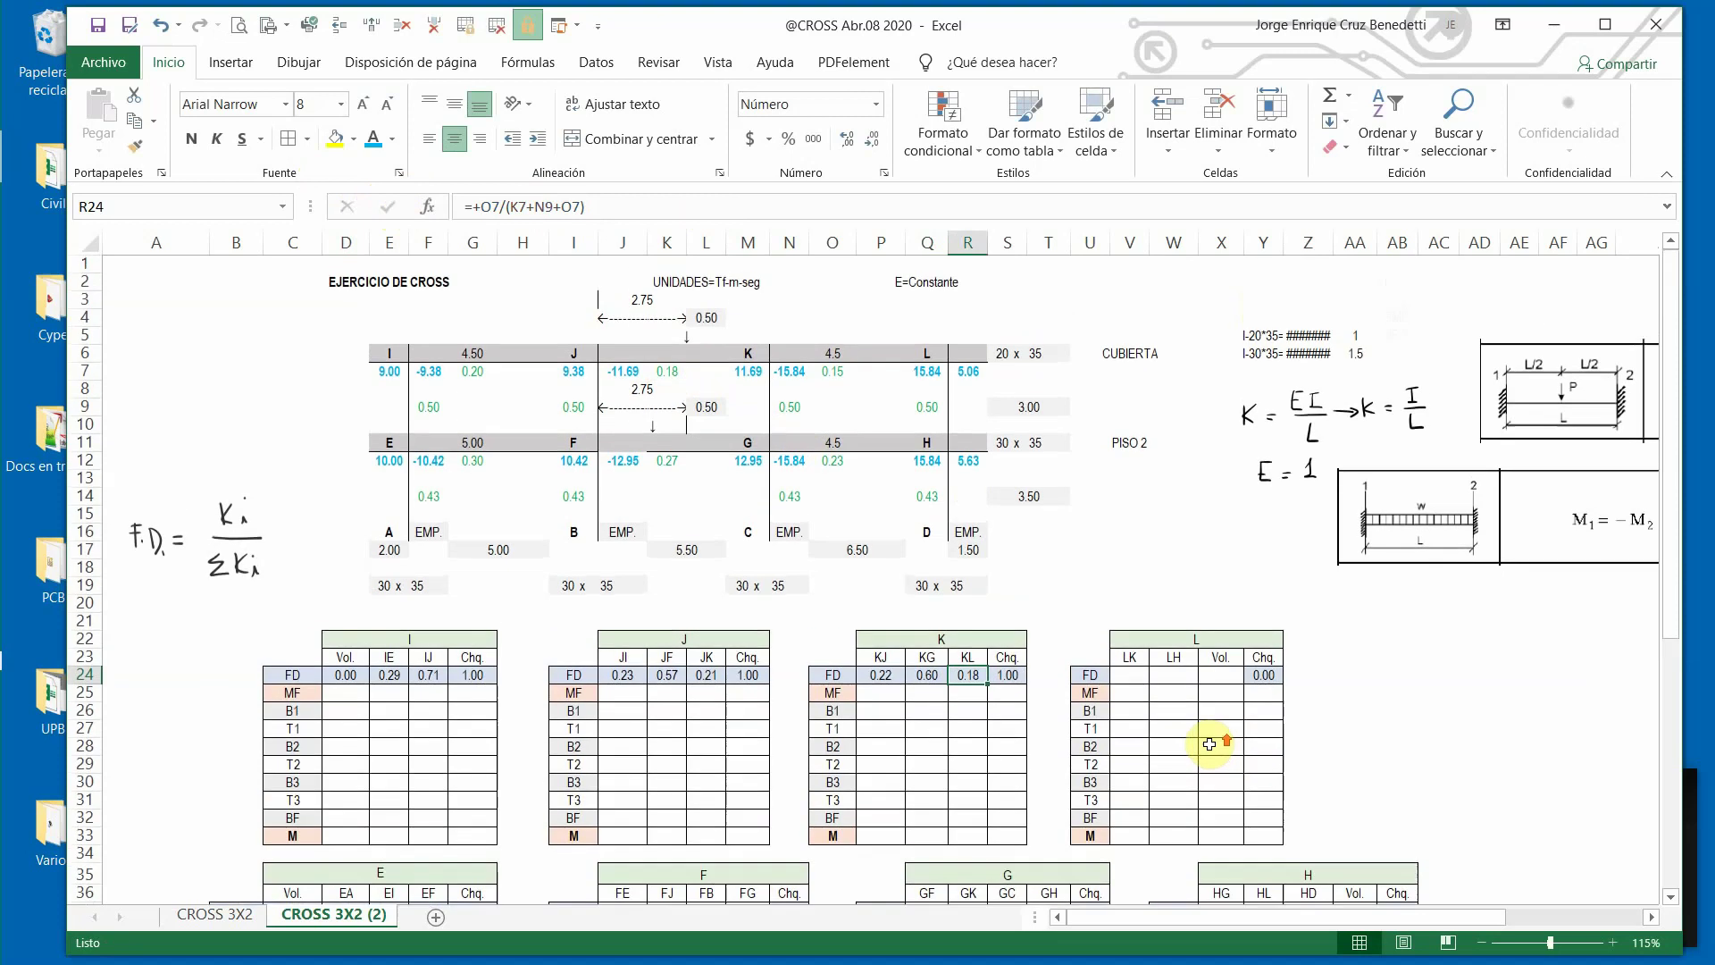
{"action": "scroll", "coordinate": [1209, 730], "scroll_direction": "down", "scroll_amount": 1}
{"action": "left_click_drag", "start_coordinate": [897, 625], "coordinate": [967, 625]}
{"action": "key", "text": "ctrl+c"}
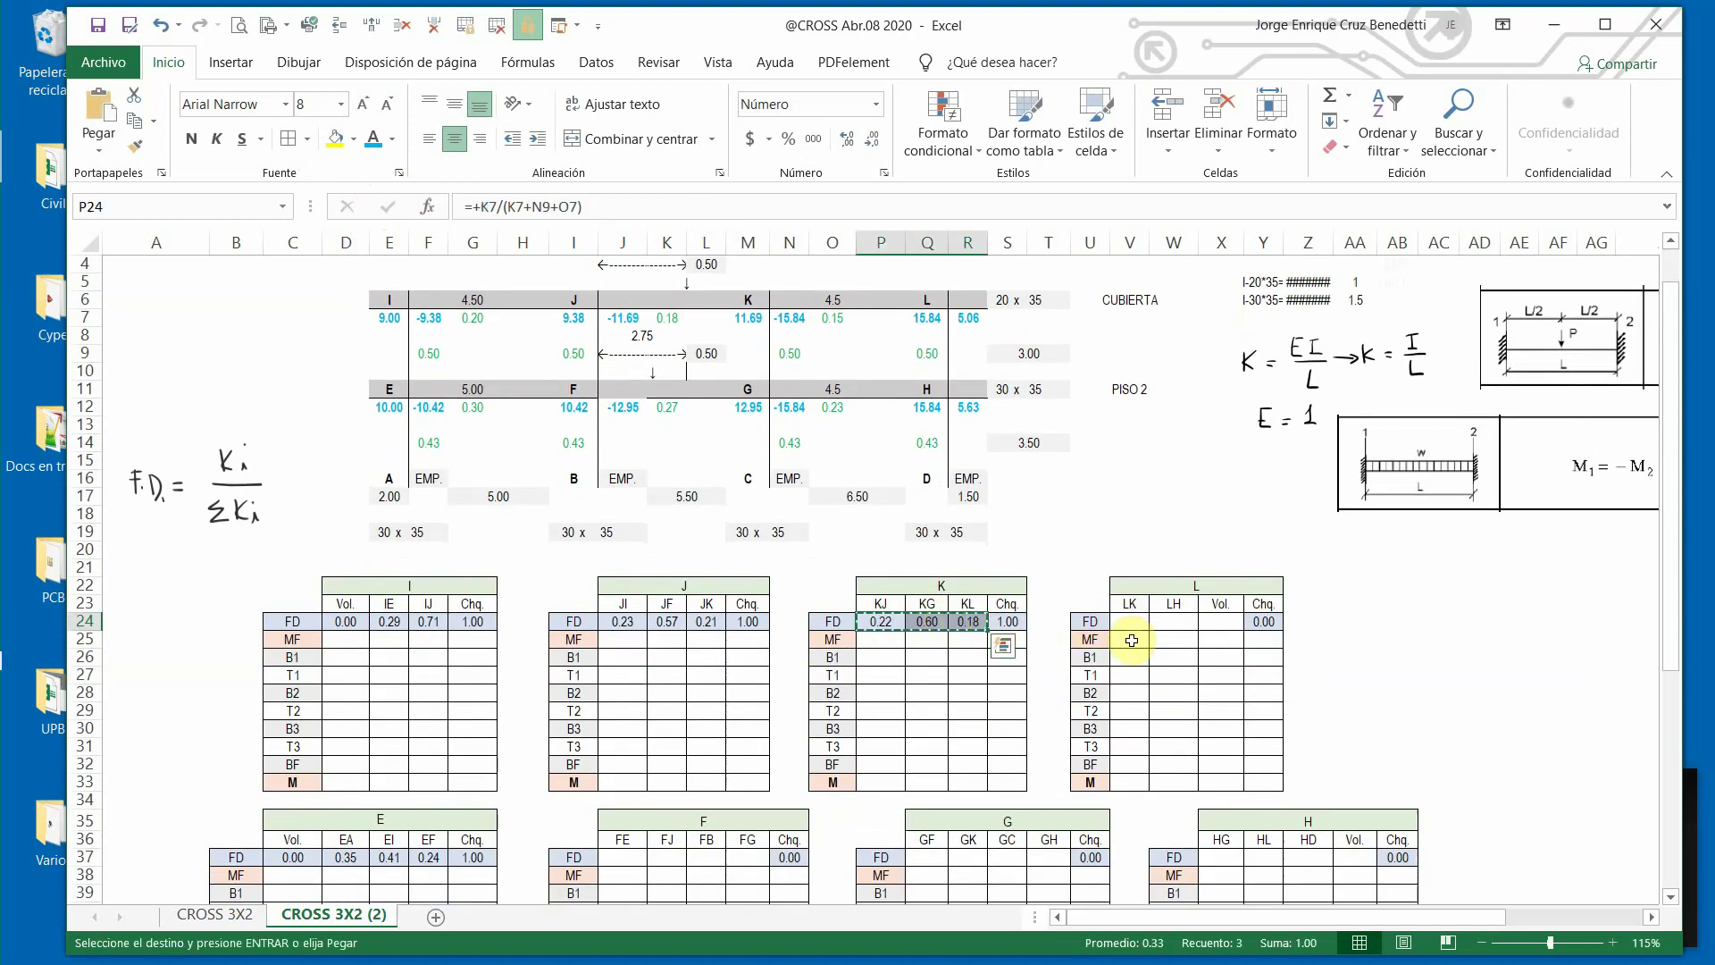
{"action": "left_click", "coordinate": [1132, 618]}
{"action": "key", "text": "ctrl+v"}
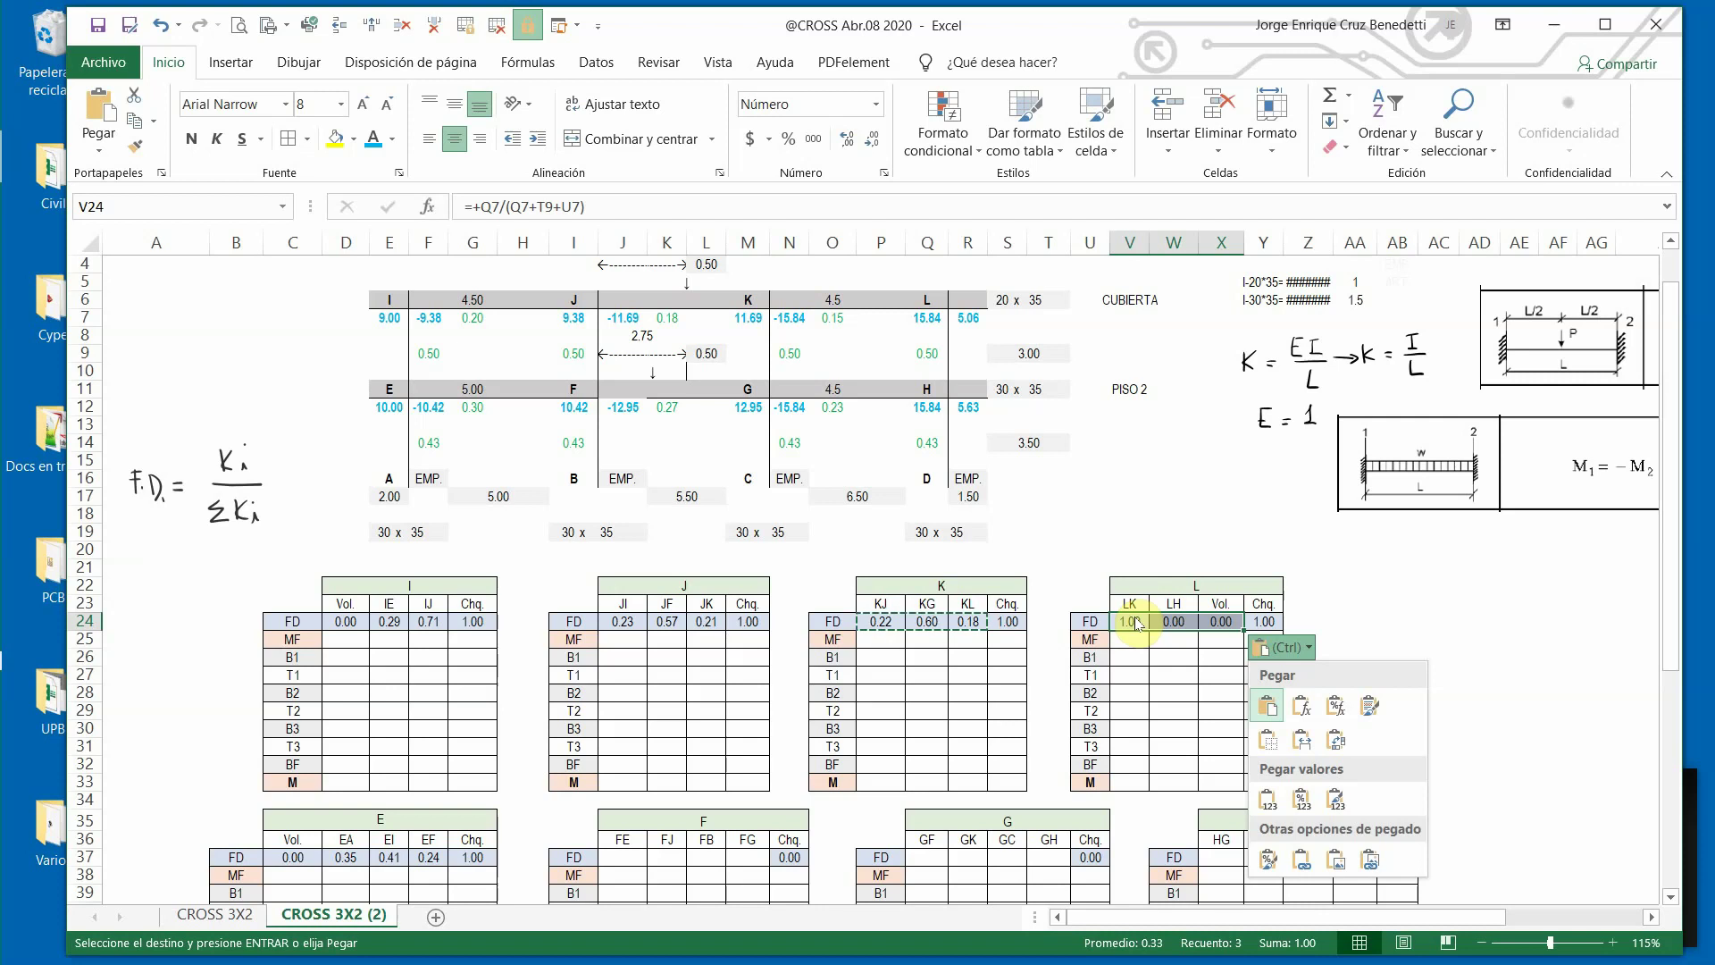
{"action": "key", "text": "Escape"}
Correct node L's LK factor in V24 to +O7/(O7+Q9), removing the third term of the denominator.
{"action": "left_click", "coordinate": [514, 206]}
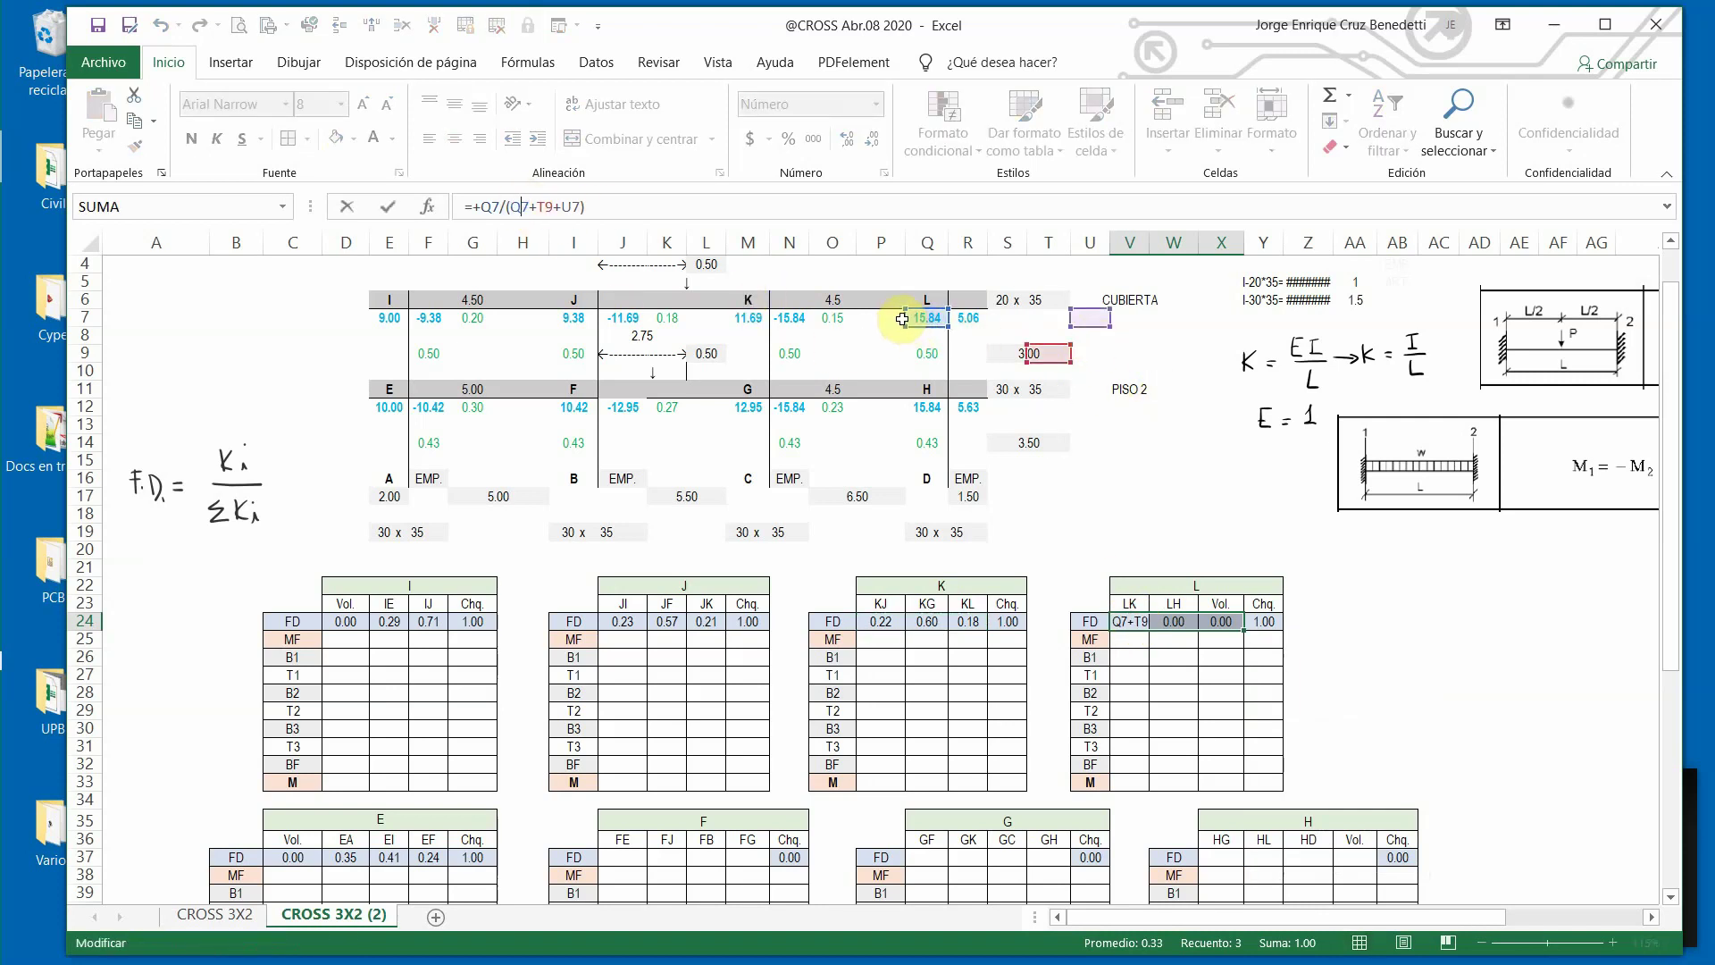
{"action": "left_click_drag", "start_coordinate": [905, 319], "coordinate": [813, 319]}
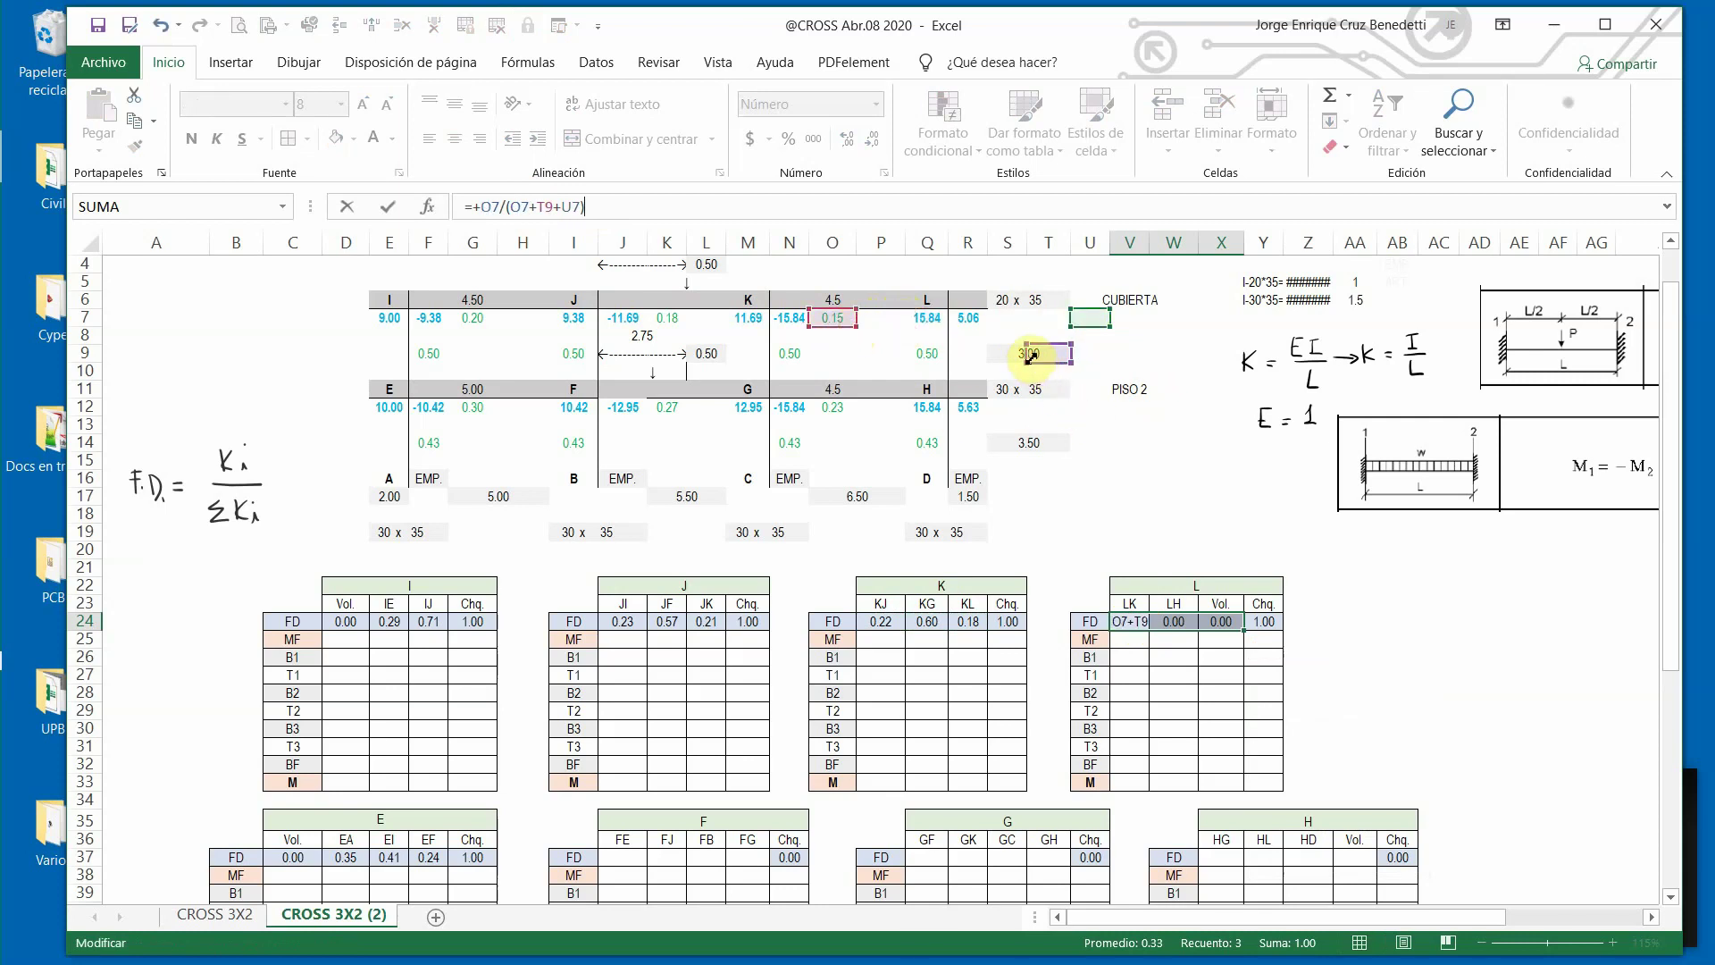
{"action": "left_click_drag", "start_coordinate": [1030, 356], "coordinate": [919, 356]}
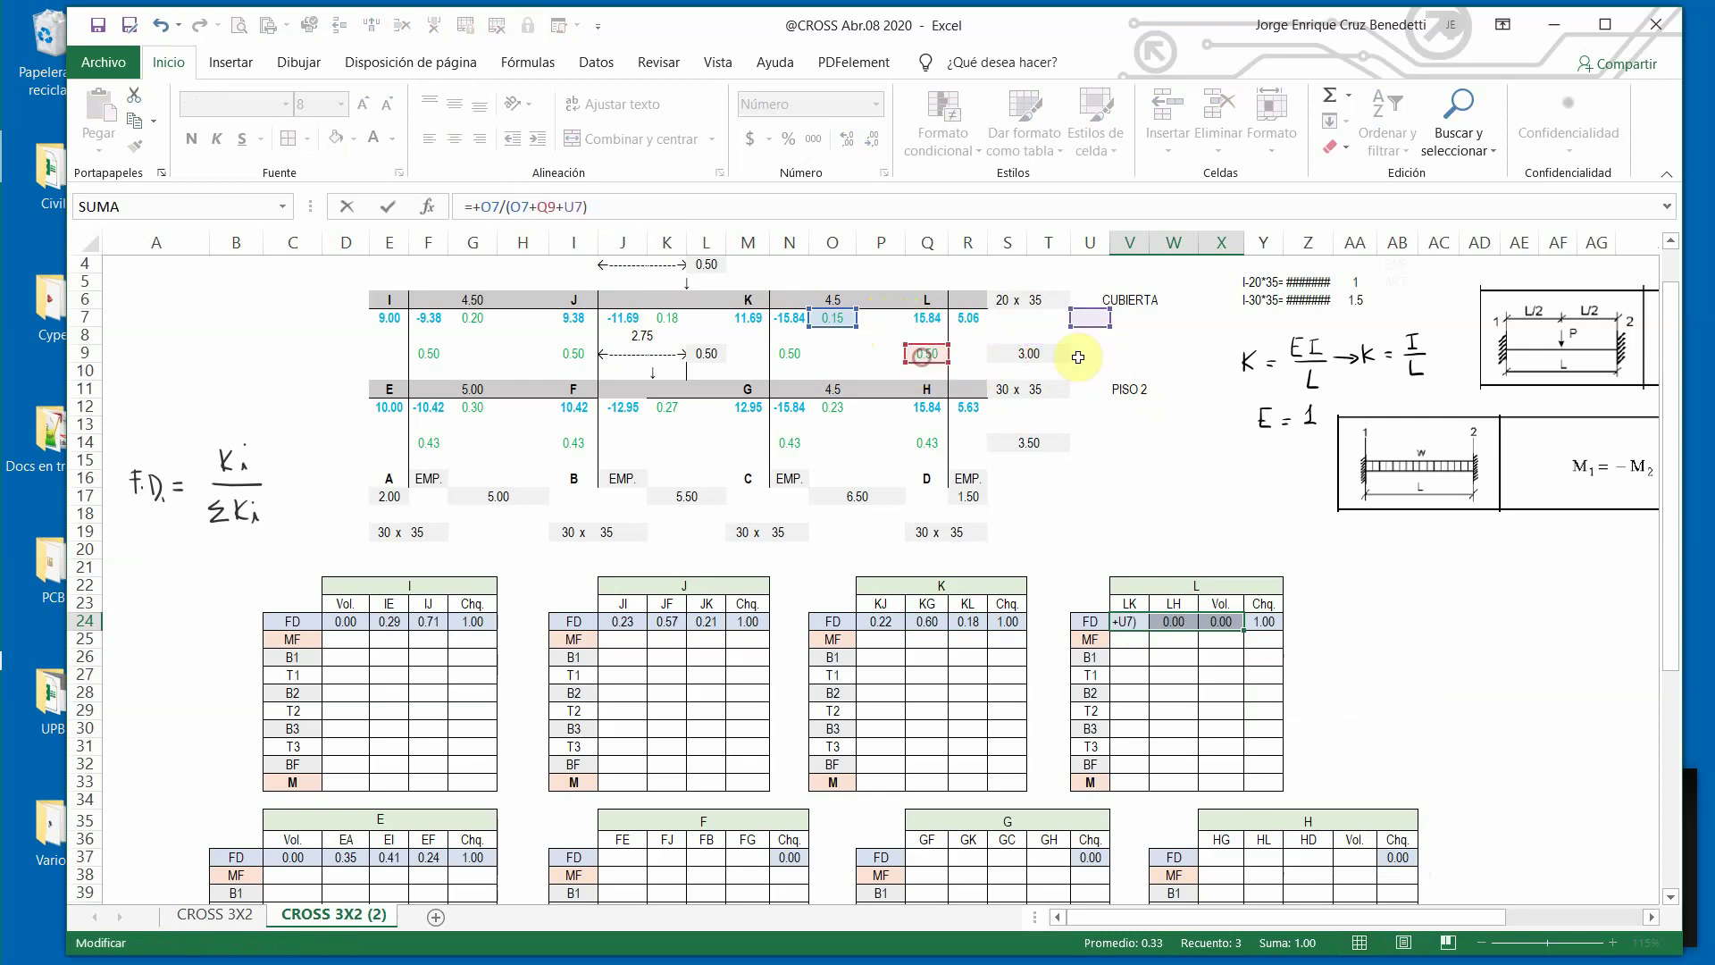
{"action": "left_click", "coordinate": [560, 206]}
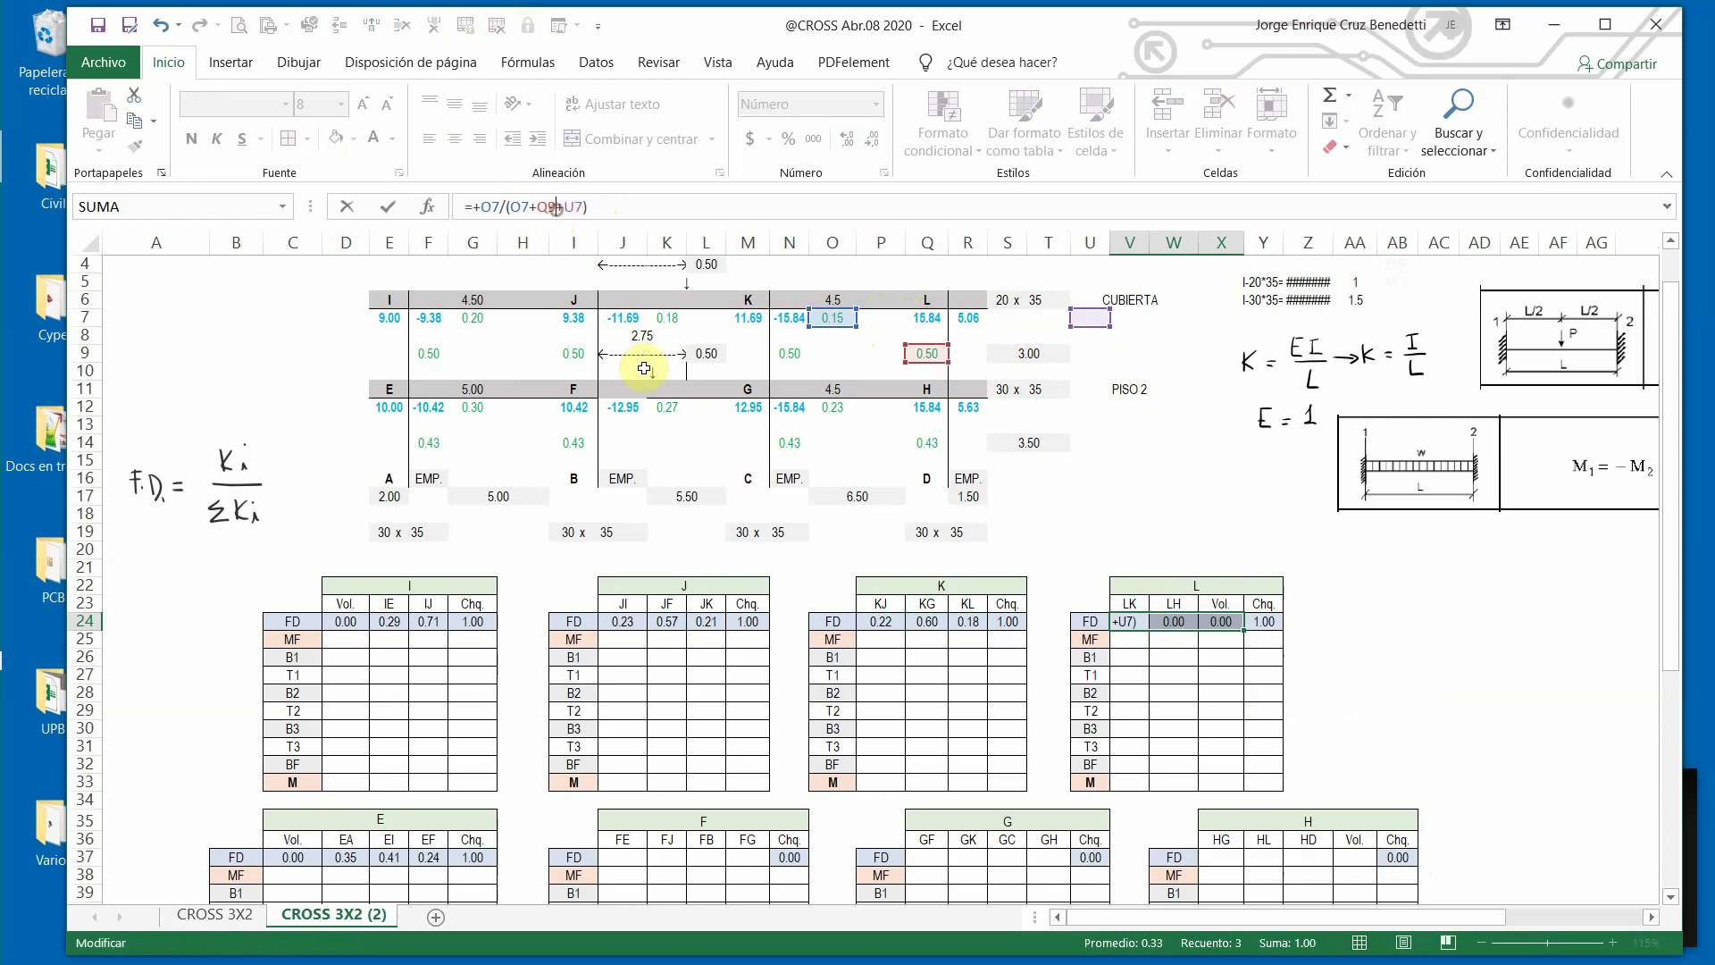
{"action": "key", "text": "Delete"}
{"action": "key", "text": "Delete"}
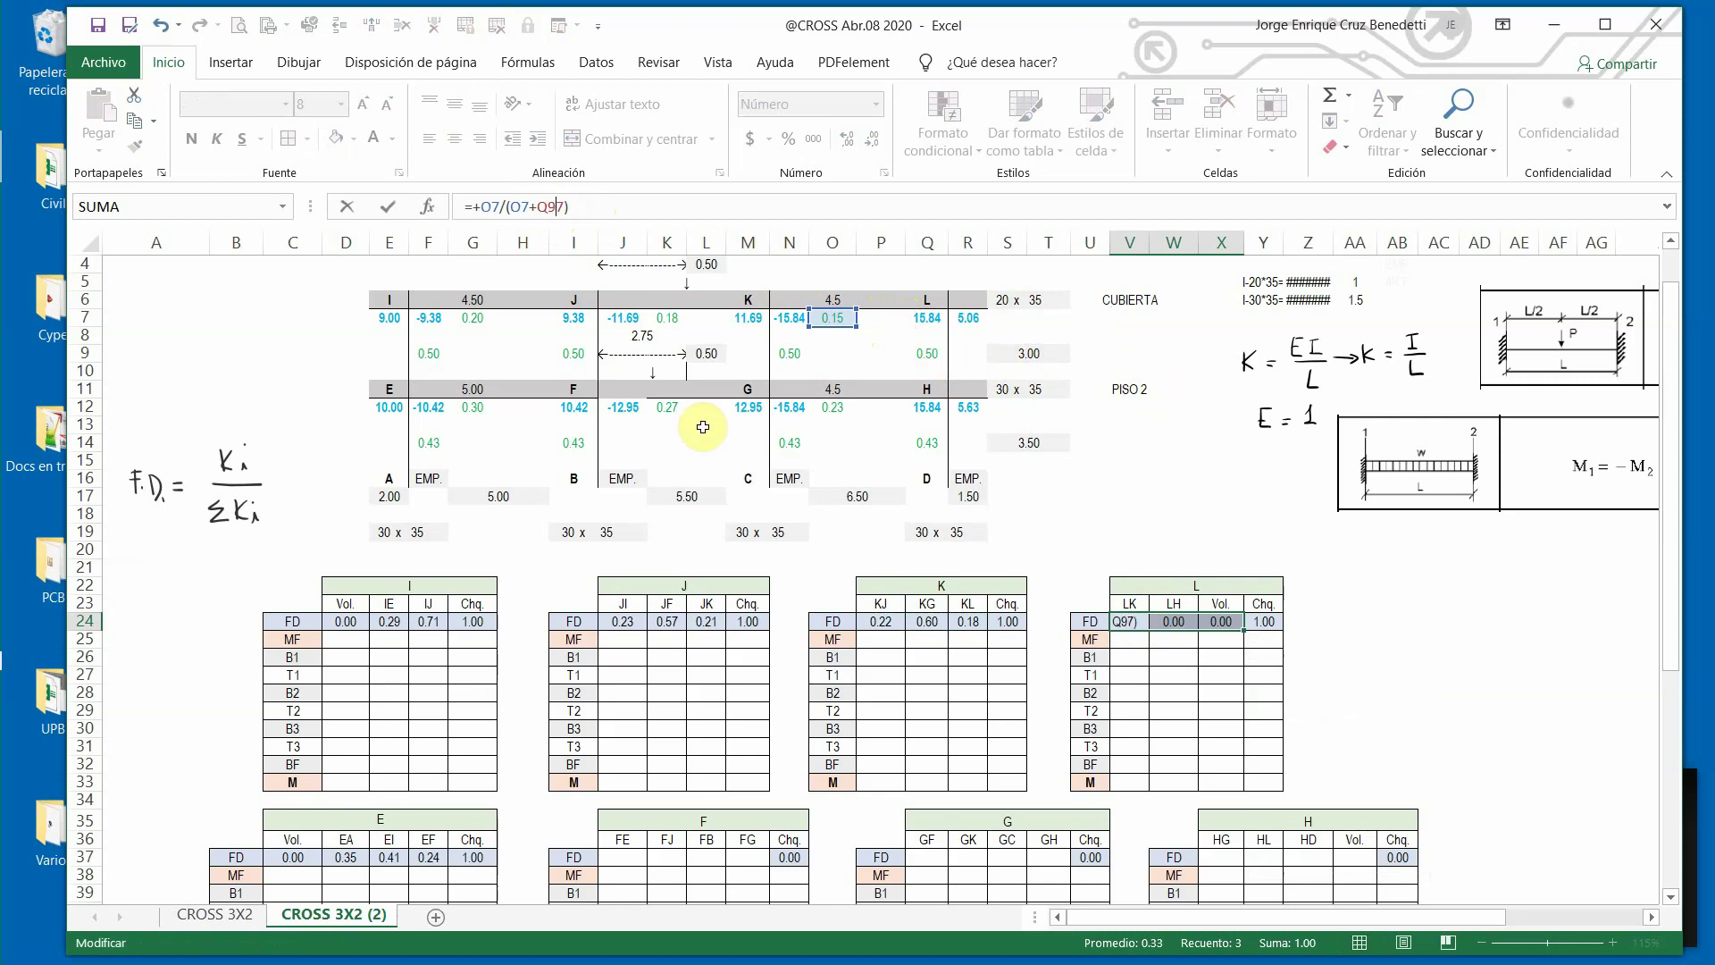
{"action": "key", "text": "Return"}
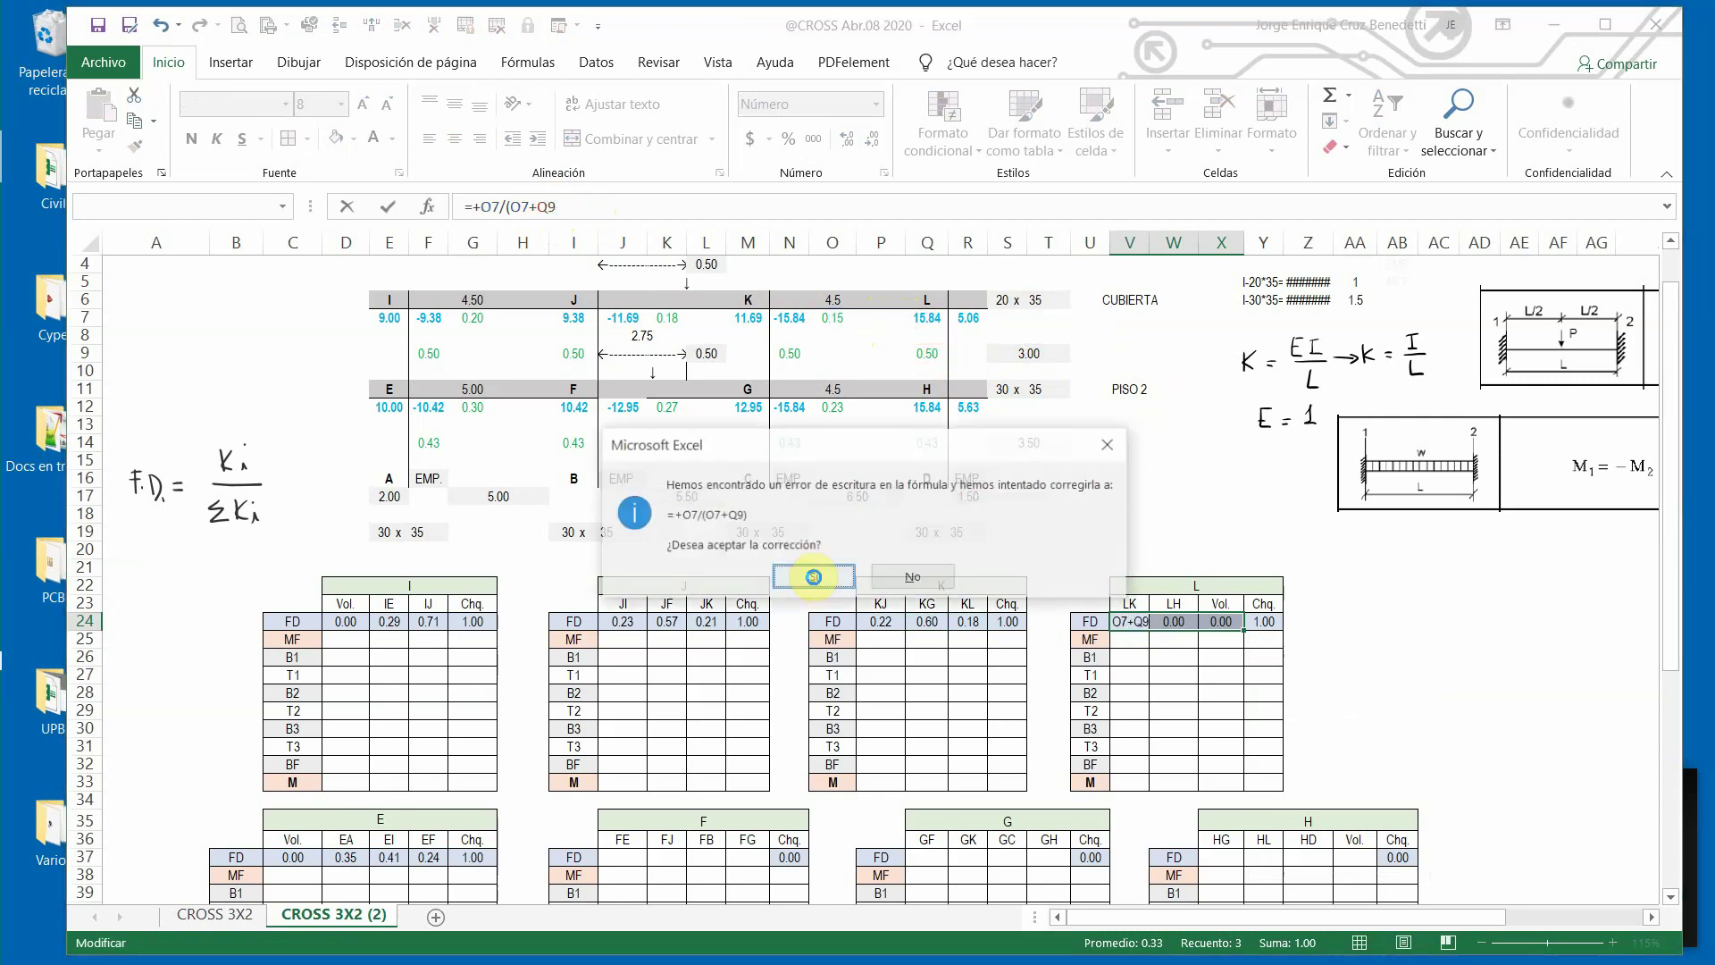
{"action": "left_click", "coordinate": [754, 574]}
Reuse the formula text of V24 for node L's LH factor in W24, changing it to +Q9/(O7+Q9).
{"action": "left_click", "coordinate": [1134, 621]}
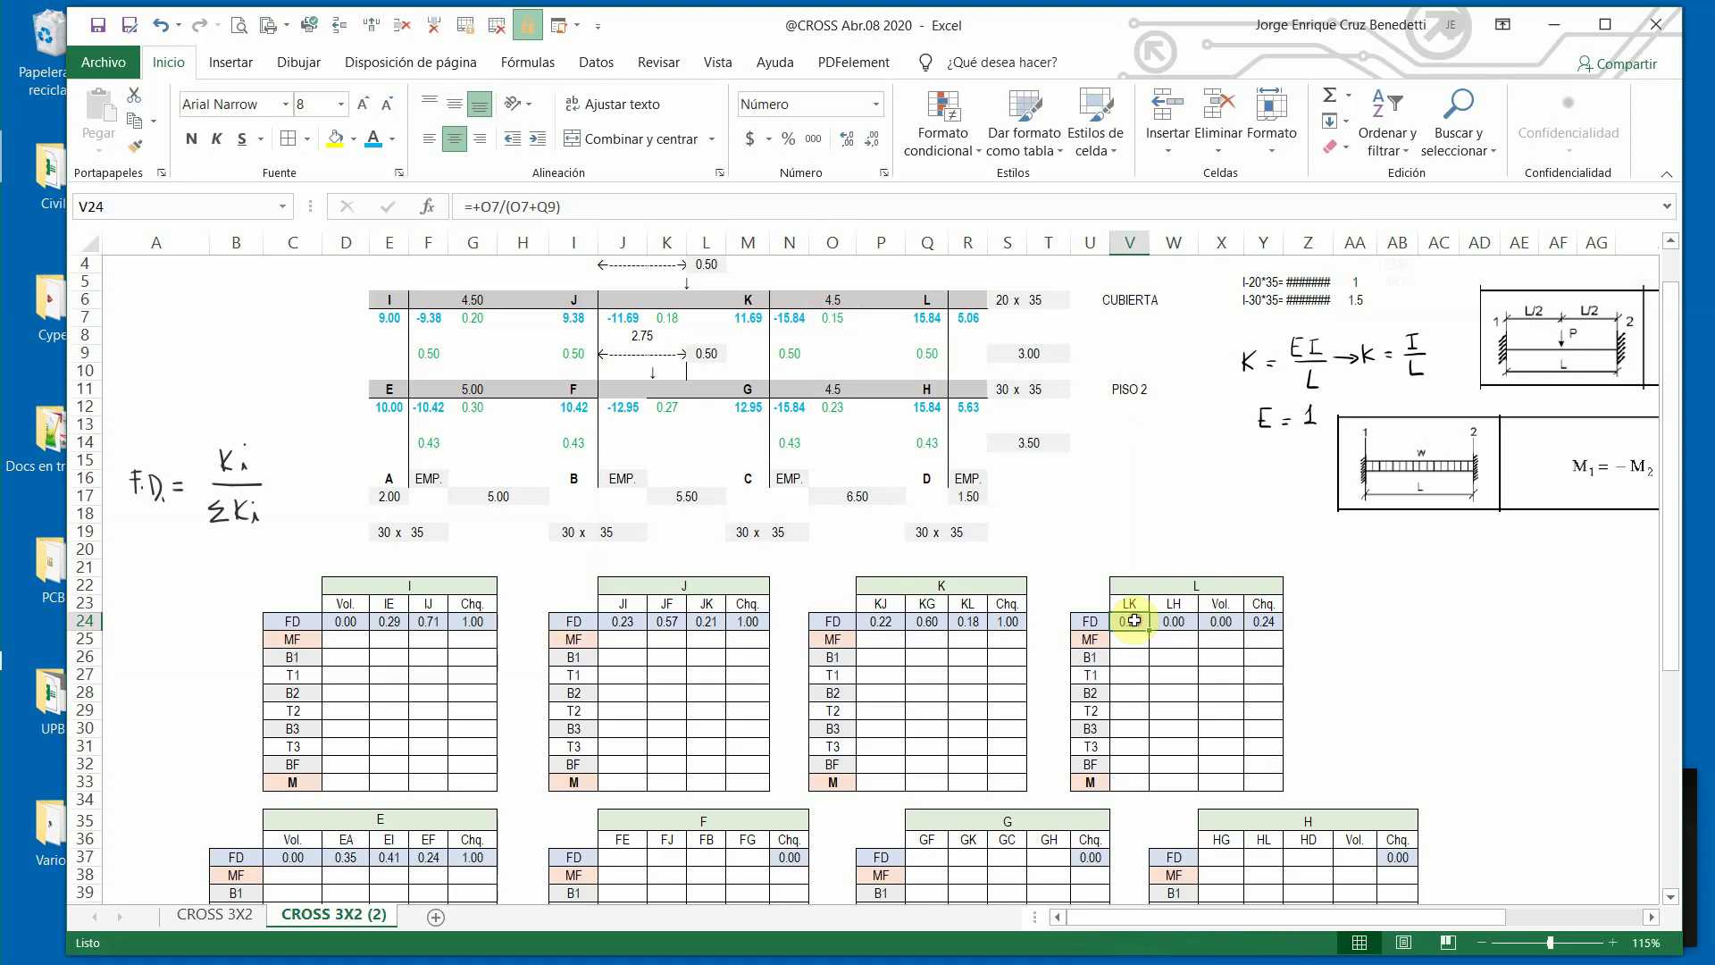
{"action": "left_click", "coordinate": [552, 207]}
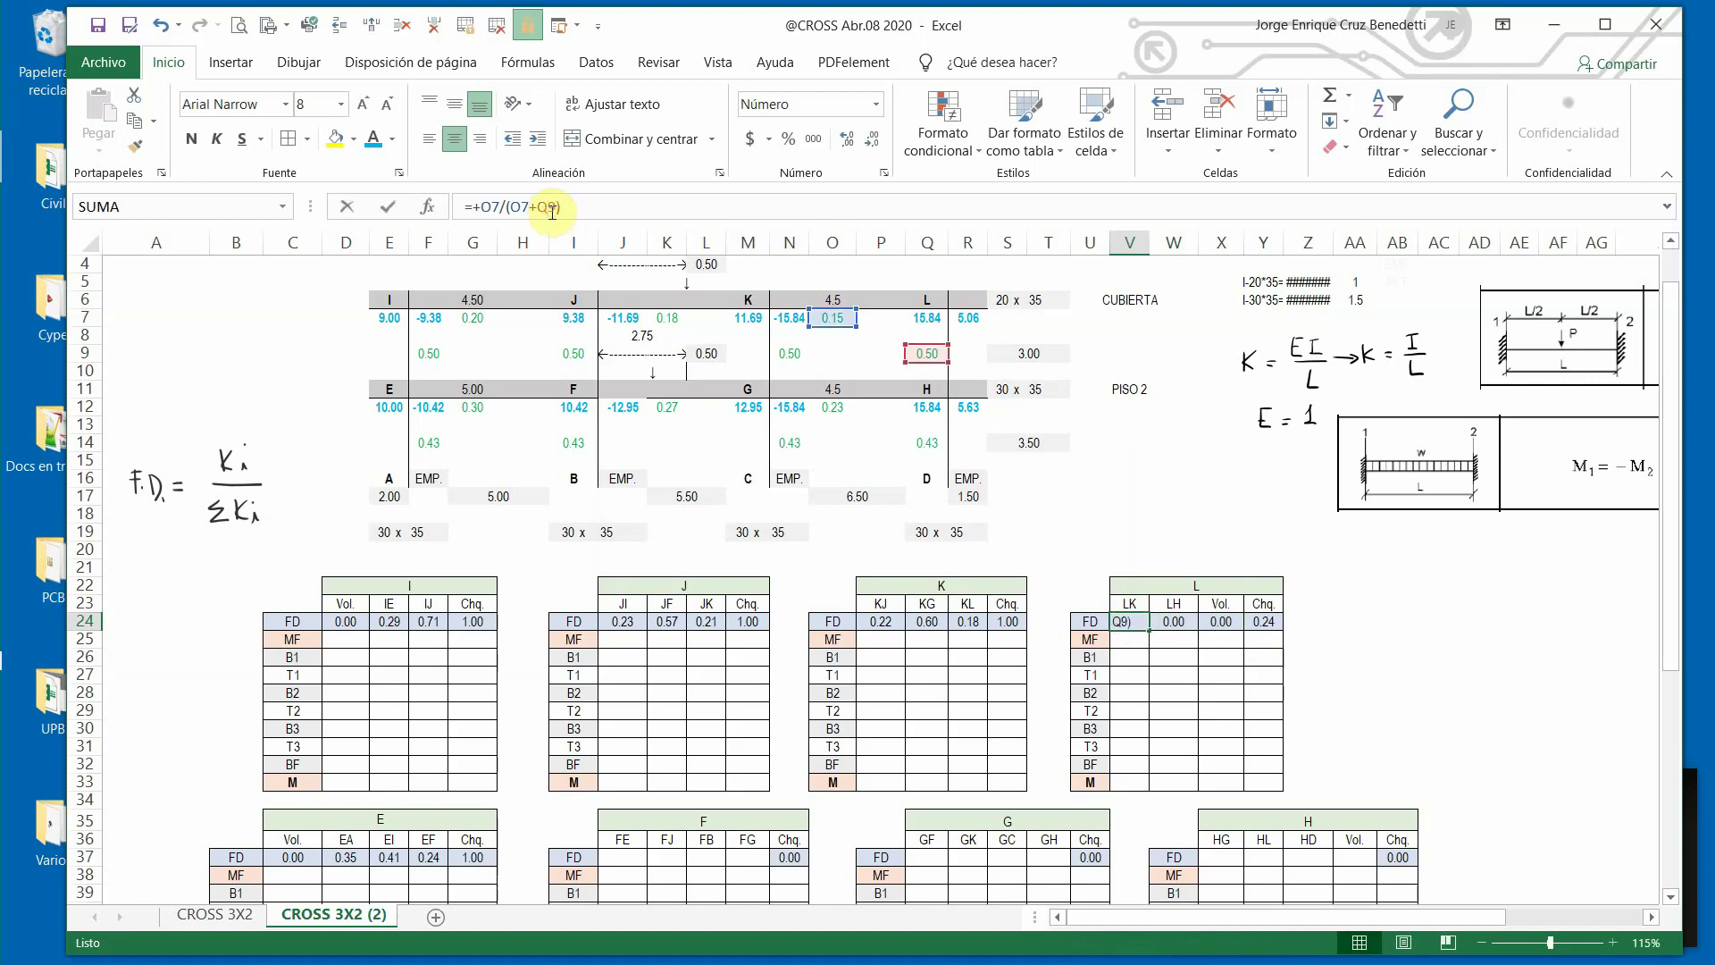
{"action": "key", "text": "Return"}
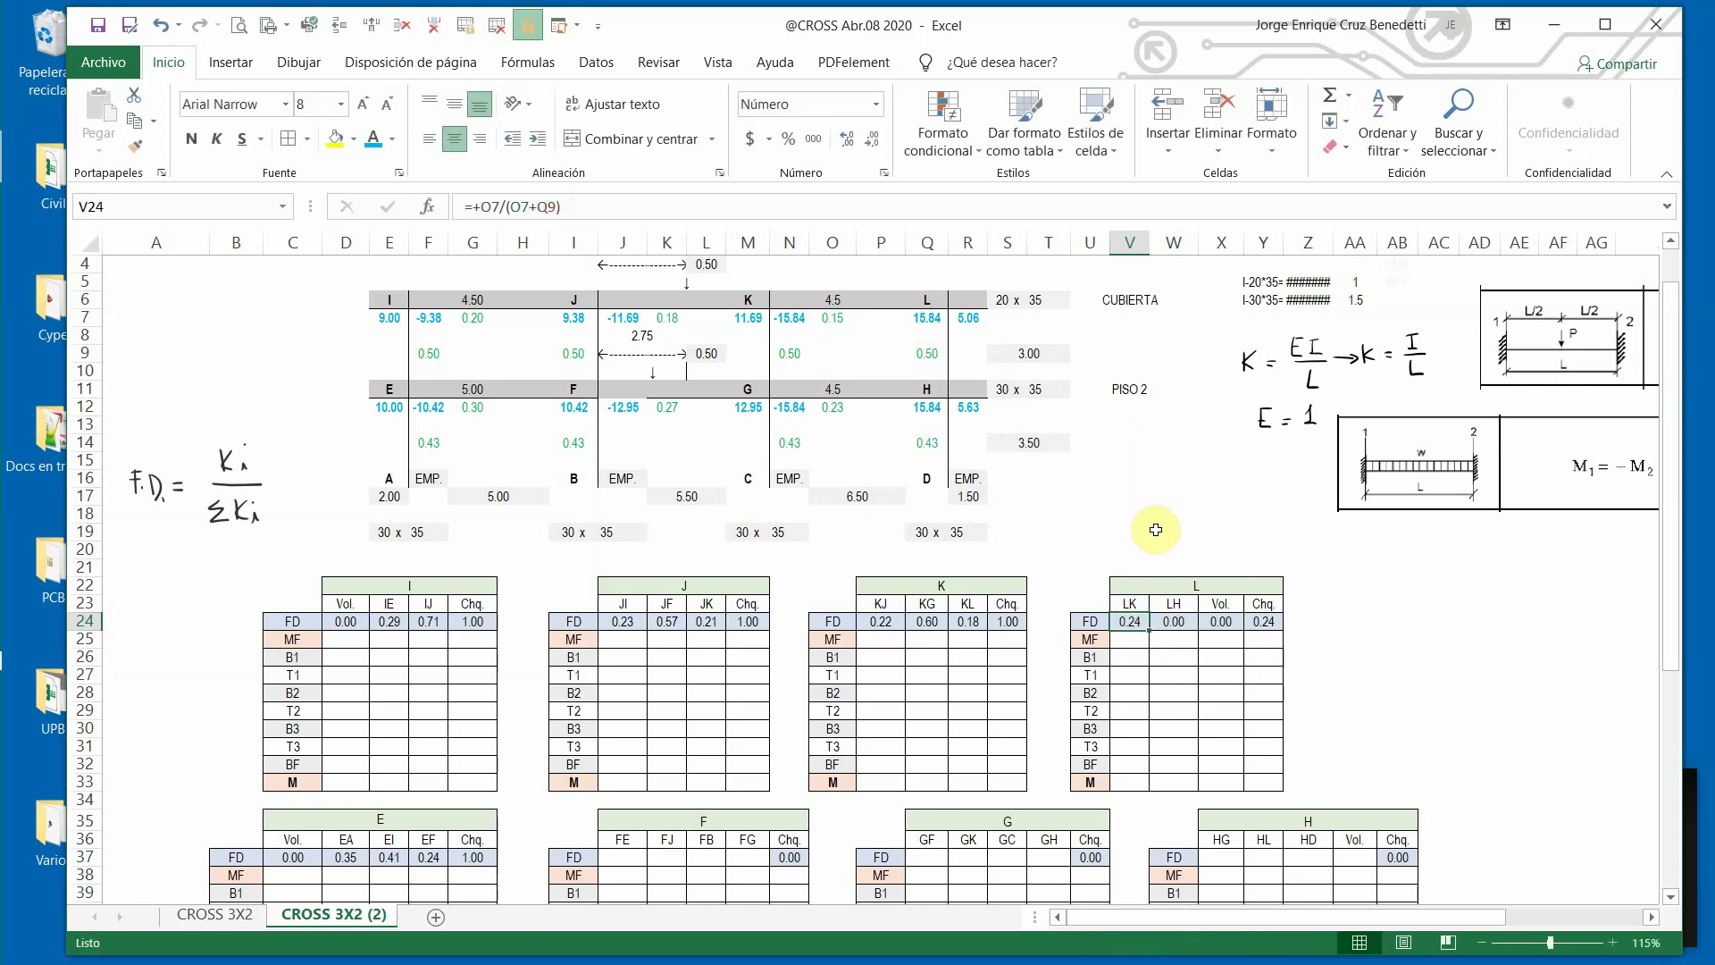
{"action": "left_click_drag", "start_coordinate": [477, 207], "coordinate": [538, 207]}
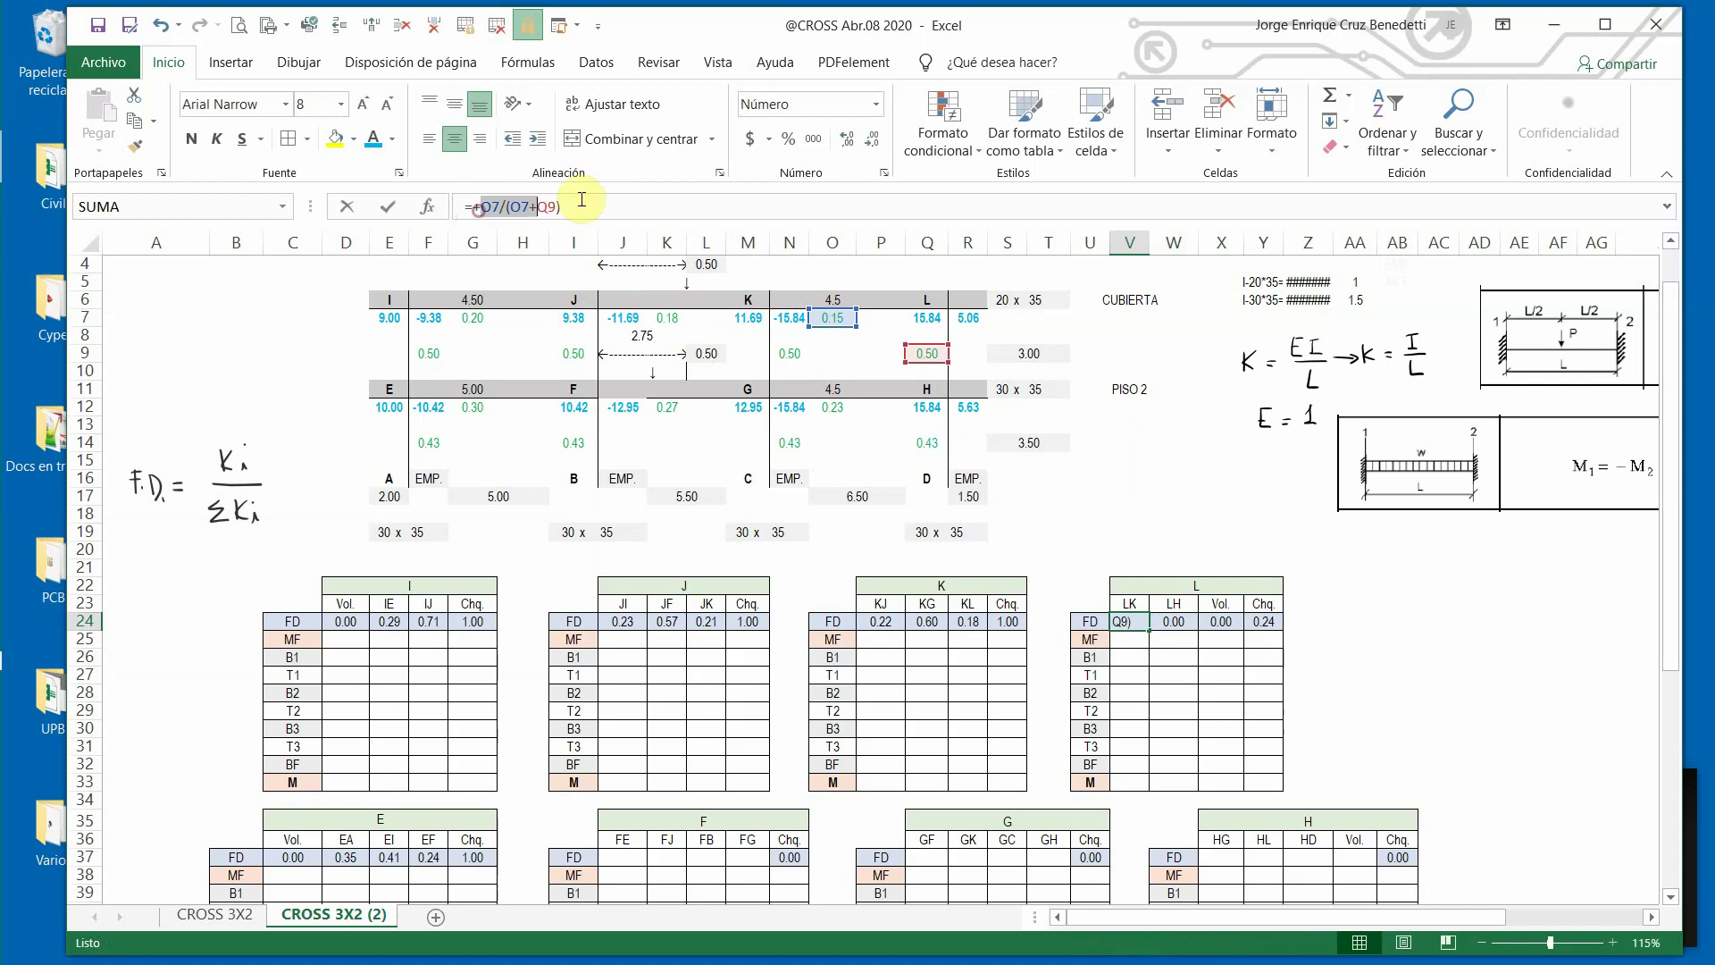
{"action": "key", "text": "Escape"}
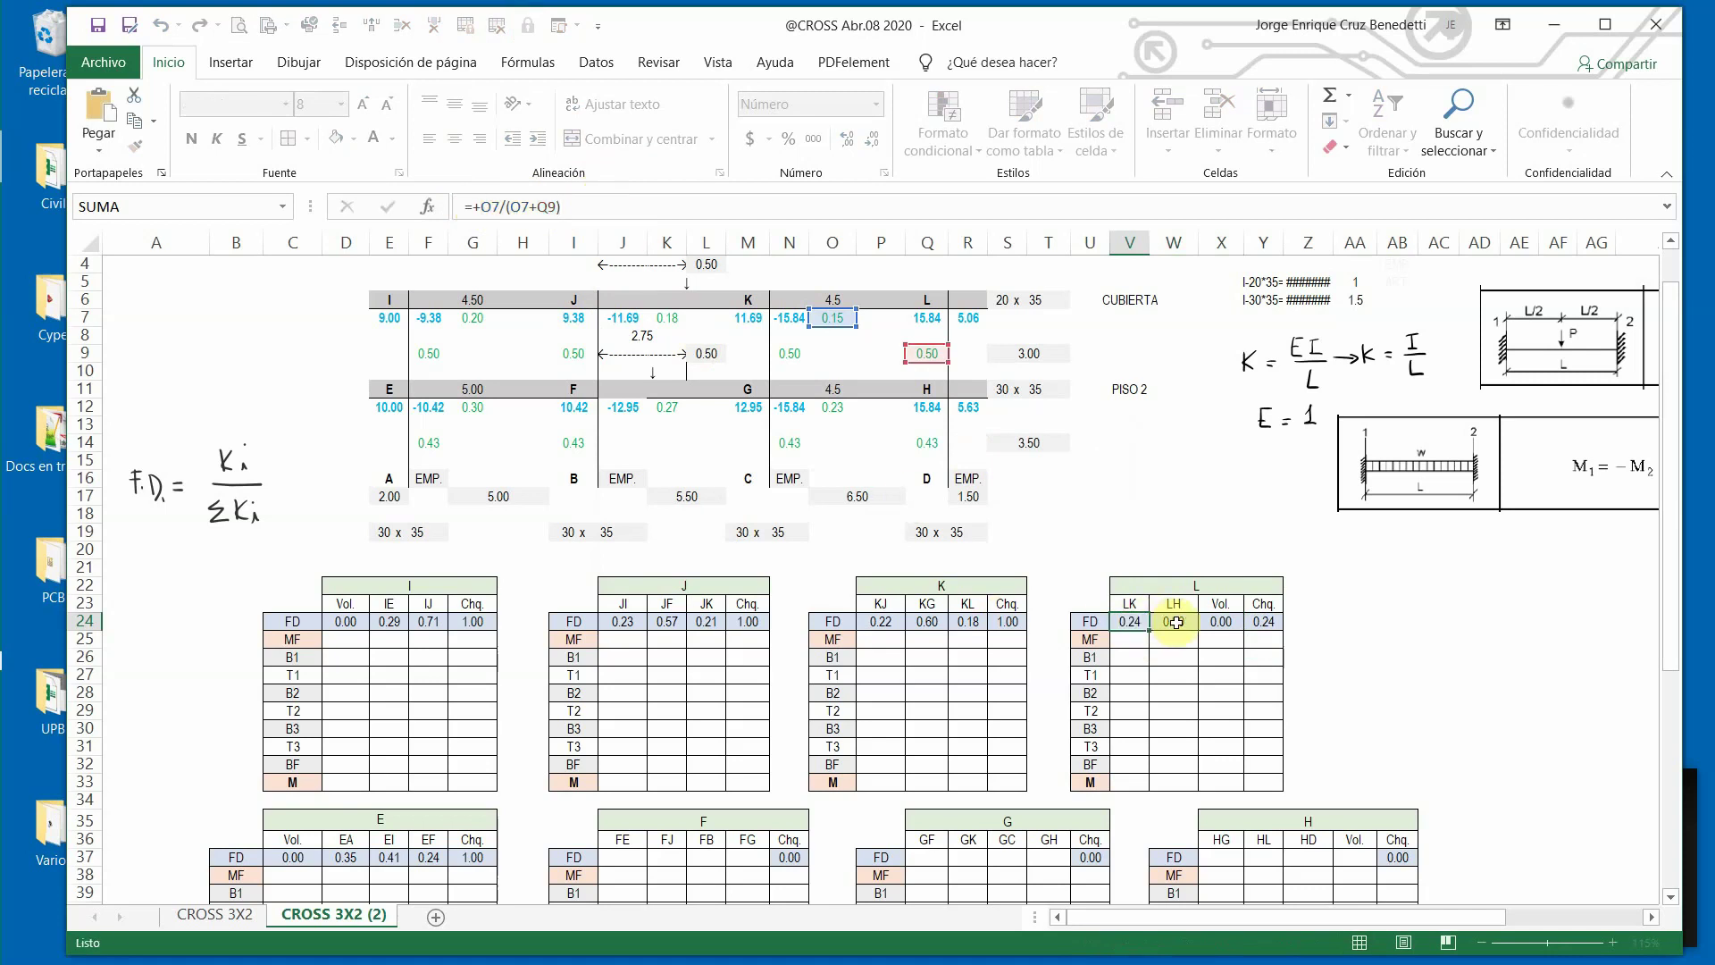
{"action": "left_click", "coordinate": [1161, 618]}
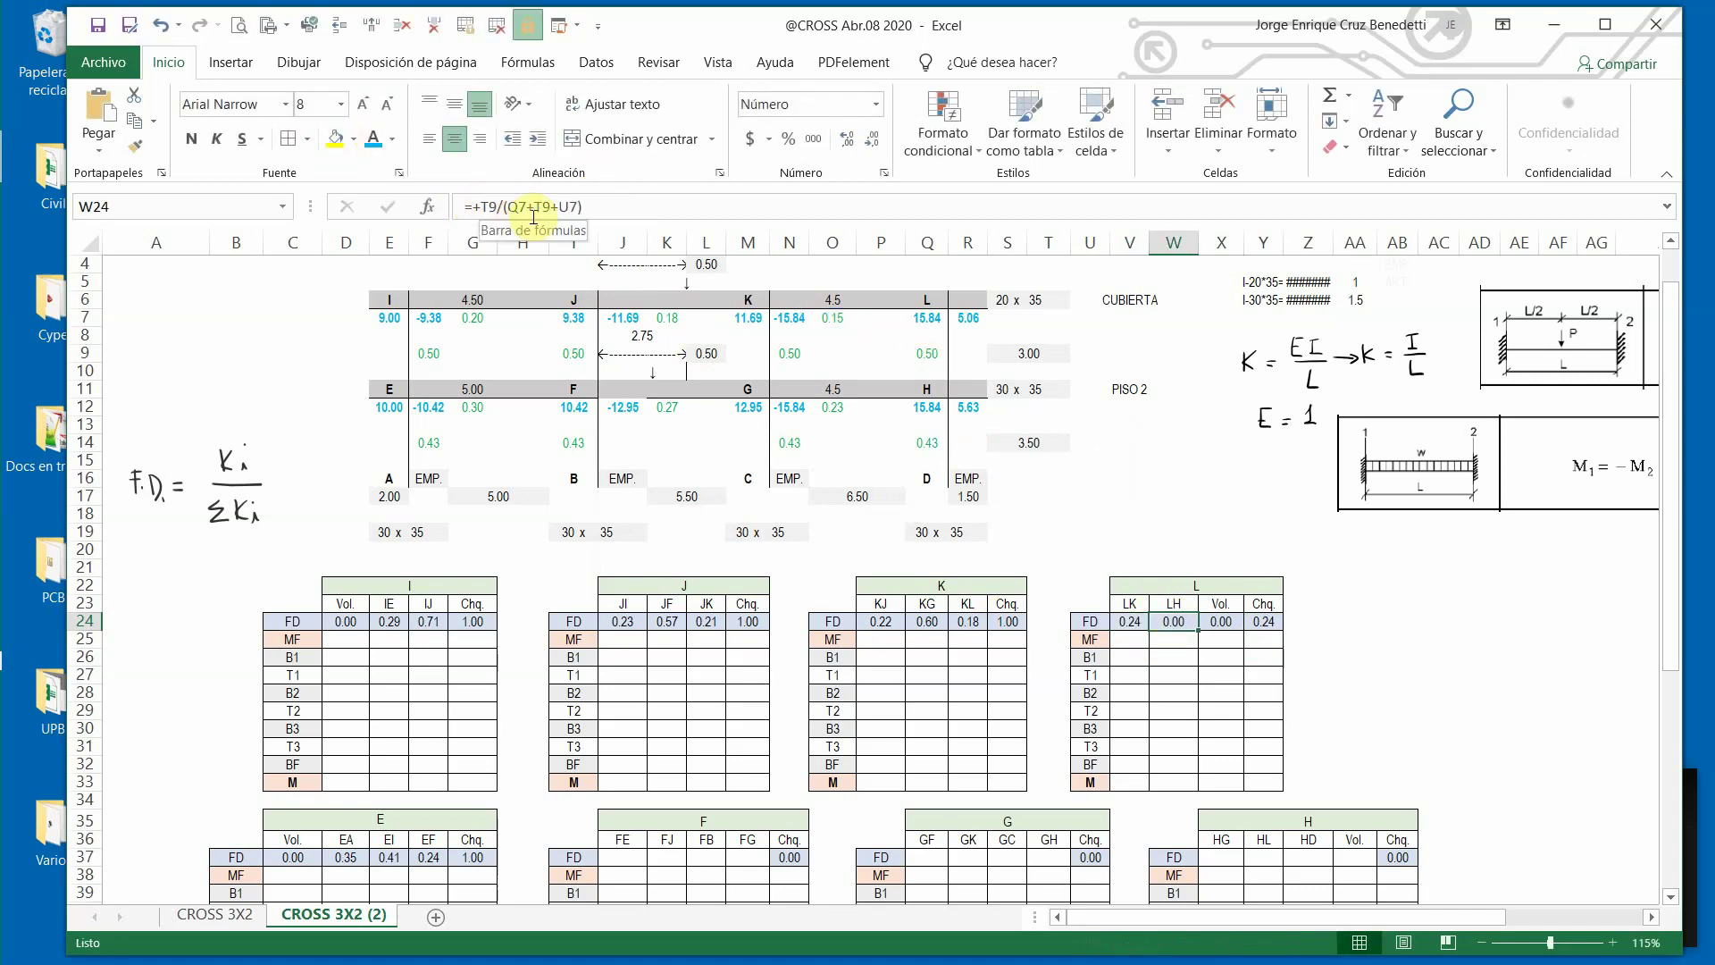
{"action": "left_click_drag", "start_coordinate": [462, 206], "coordinate": [651, 210]}
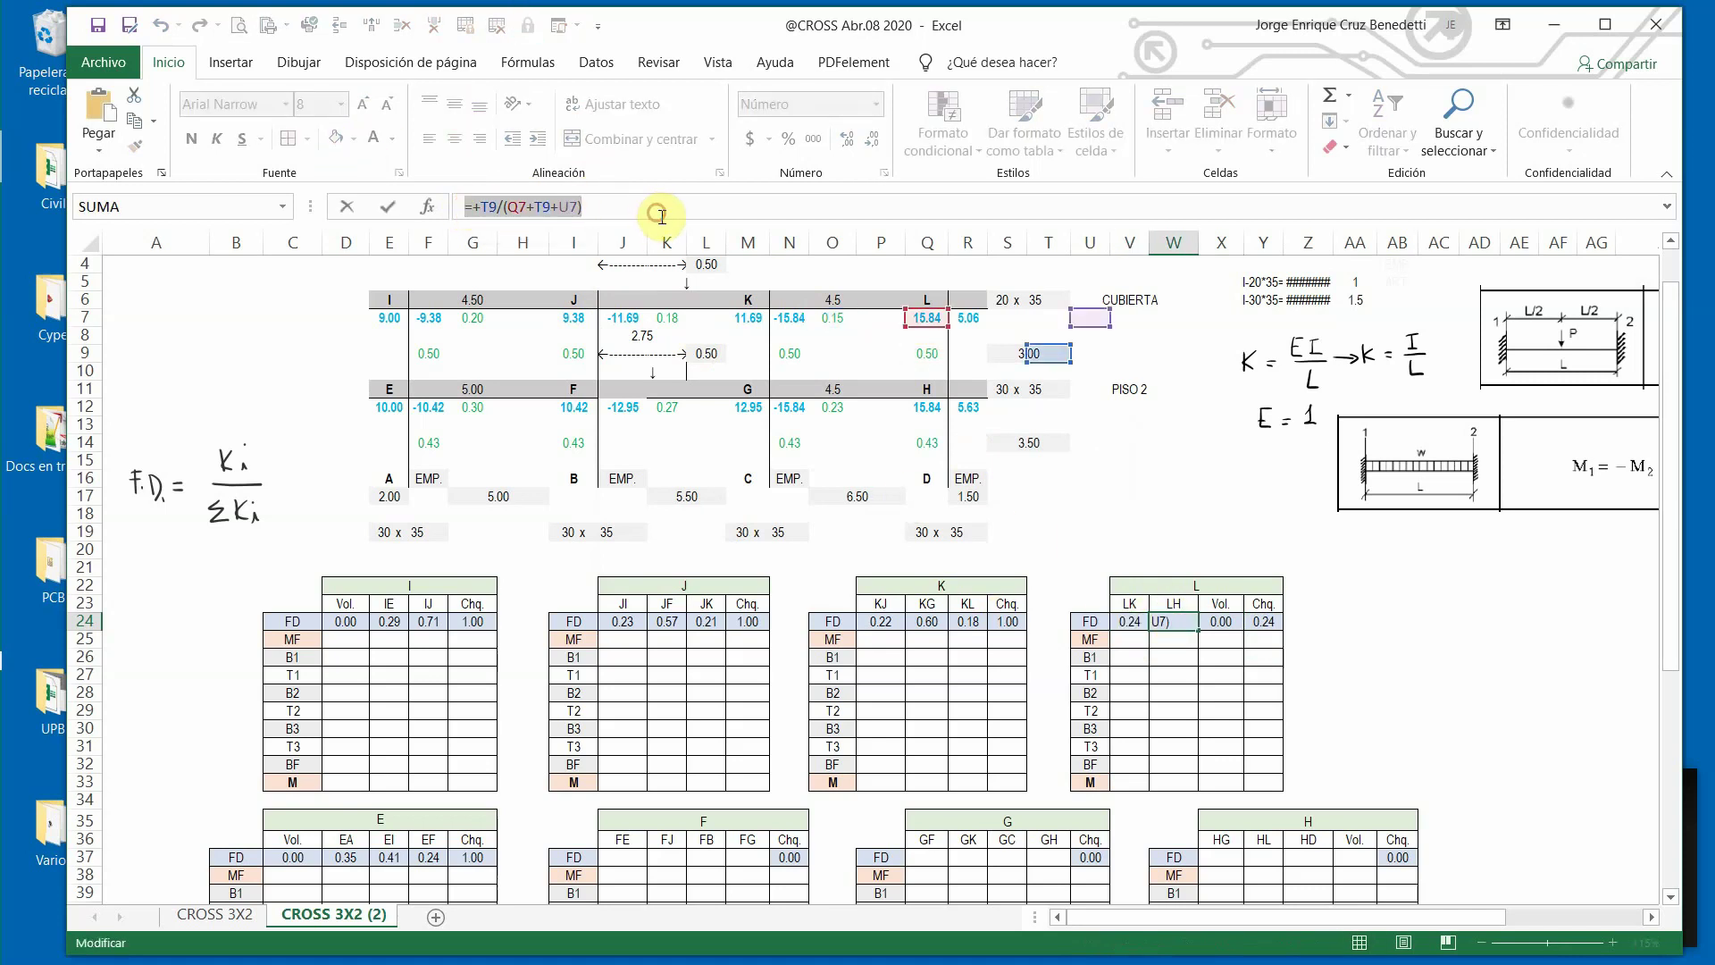
{"action": "key", "text": "ctrl+v"}
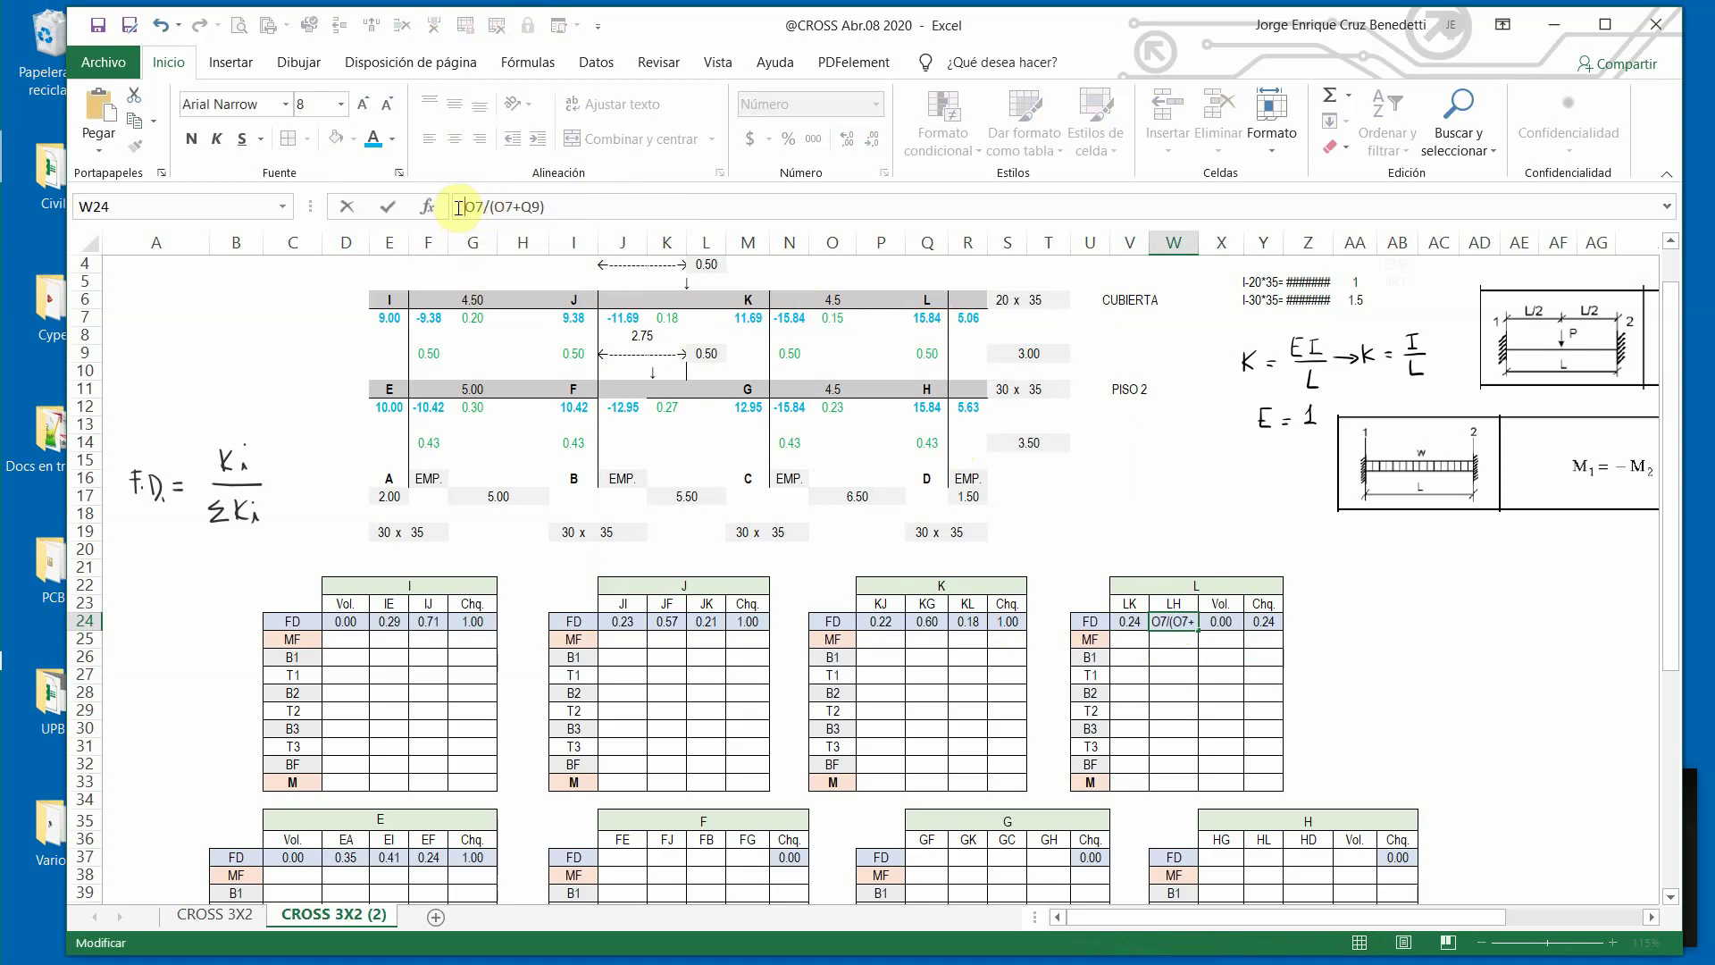
{"action": "left_click", "coordinate": [459, 206]}
{"action": "type", "text": "+"}
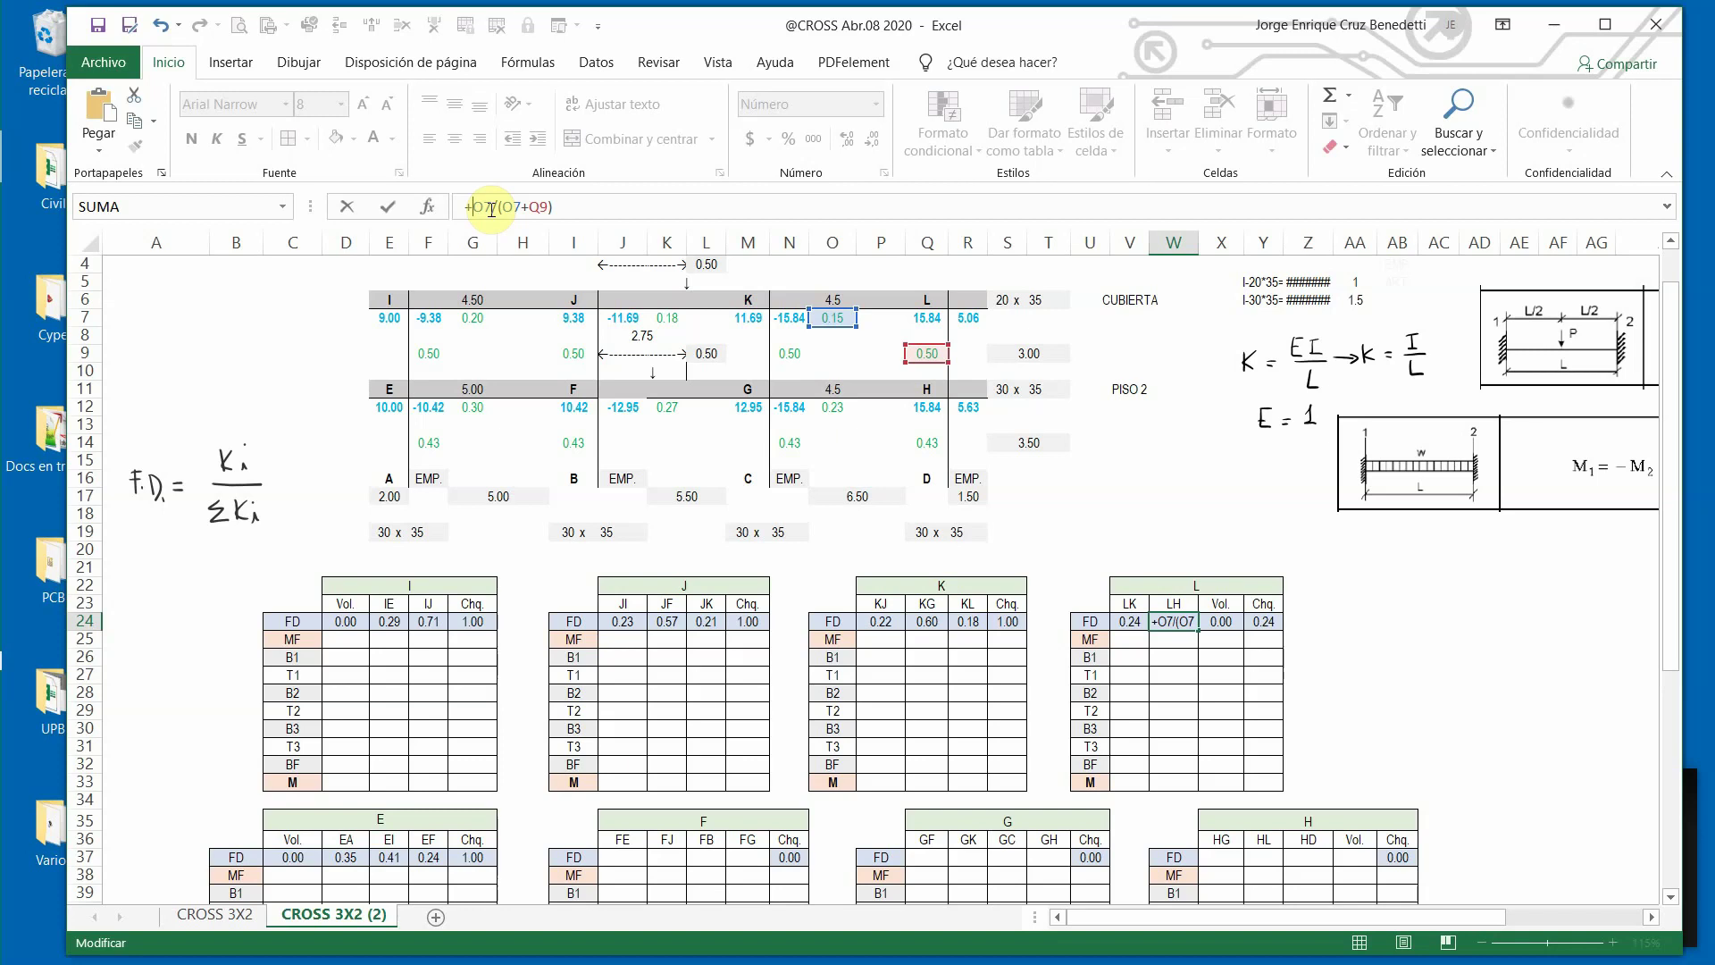
{"action": "type", "text": "Q9"}
{"action": "key", "text": "Return"}
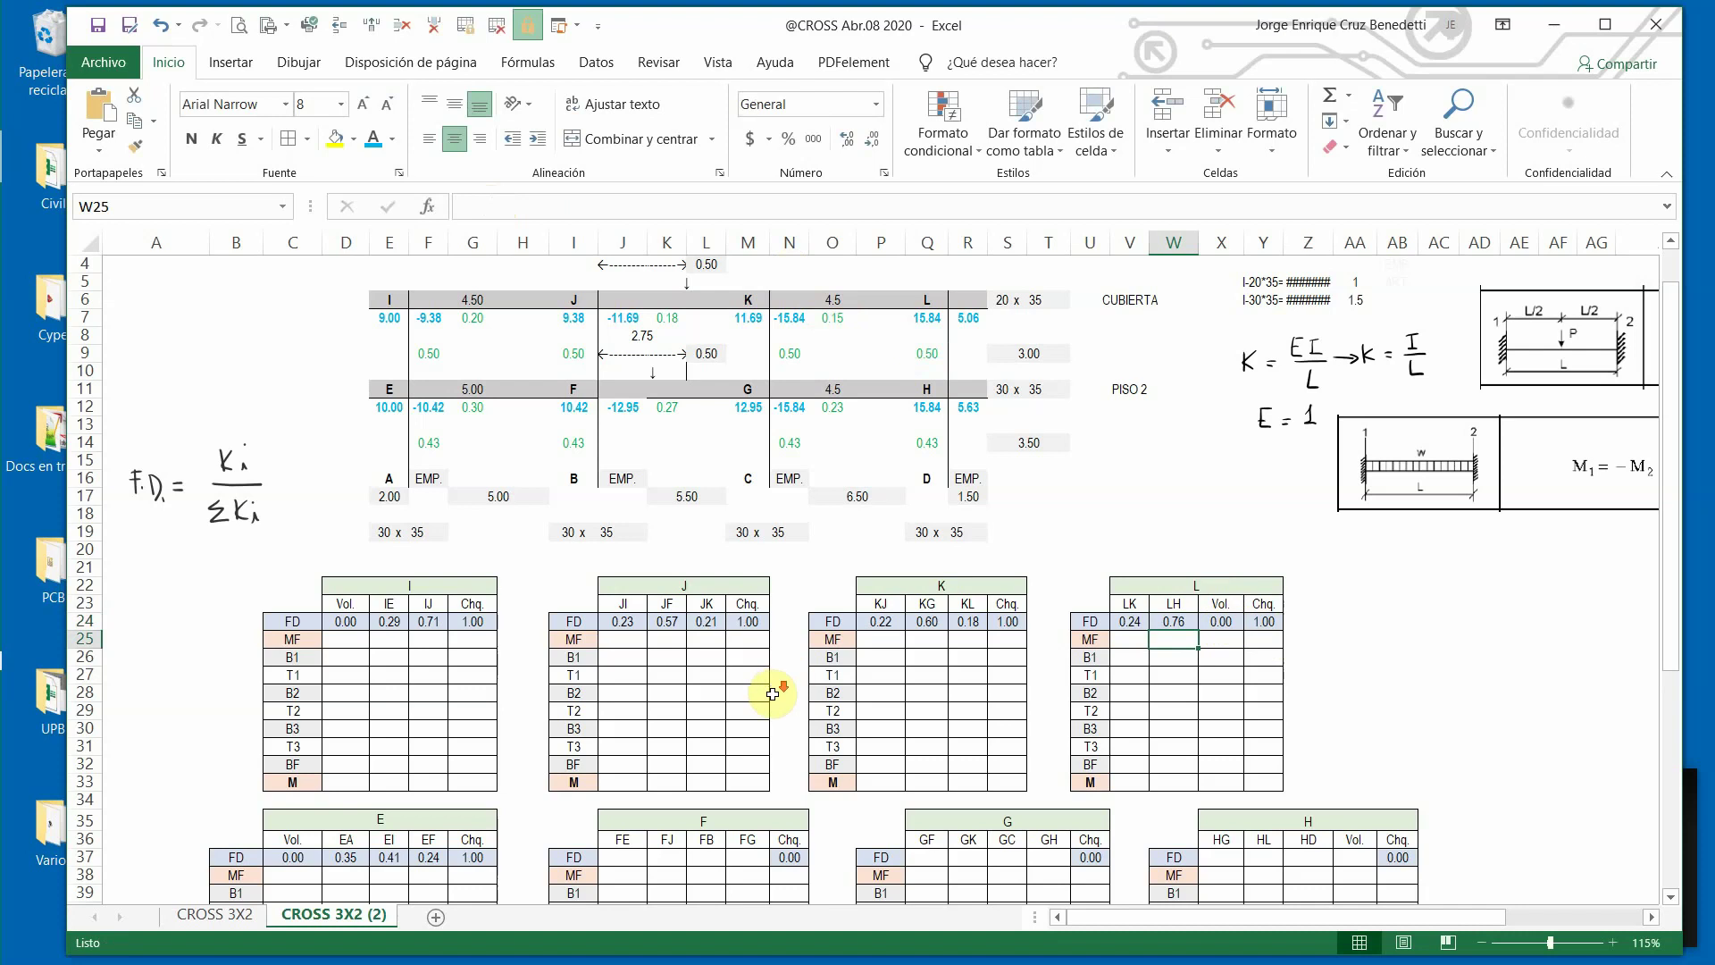
Copy node E's EA factor from D37 into node F's FE cell, J37.
{"action": "scroll", "coordinate": [777, 692], "scroll_direction": "down", "scroll_amount": 3}
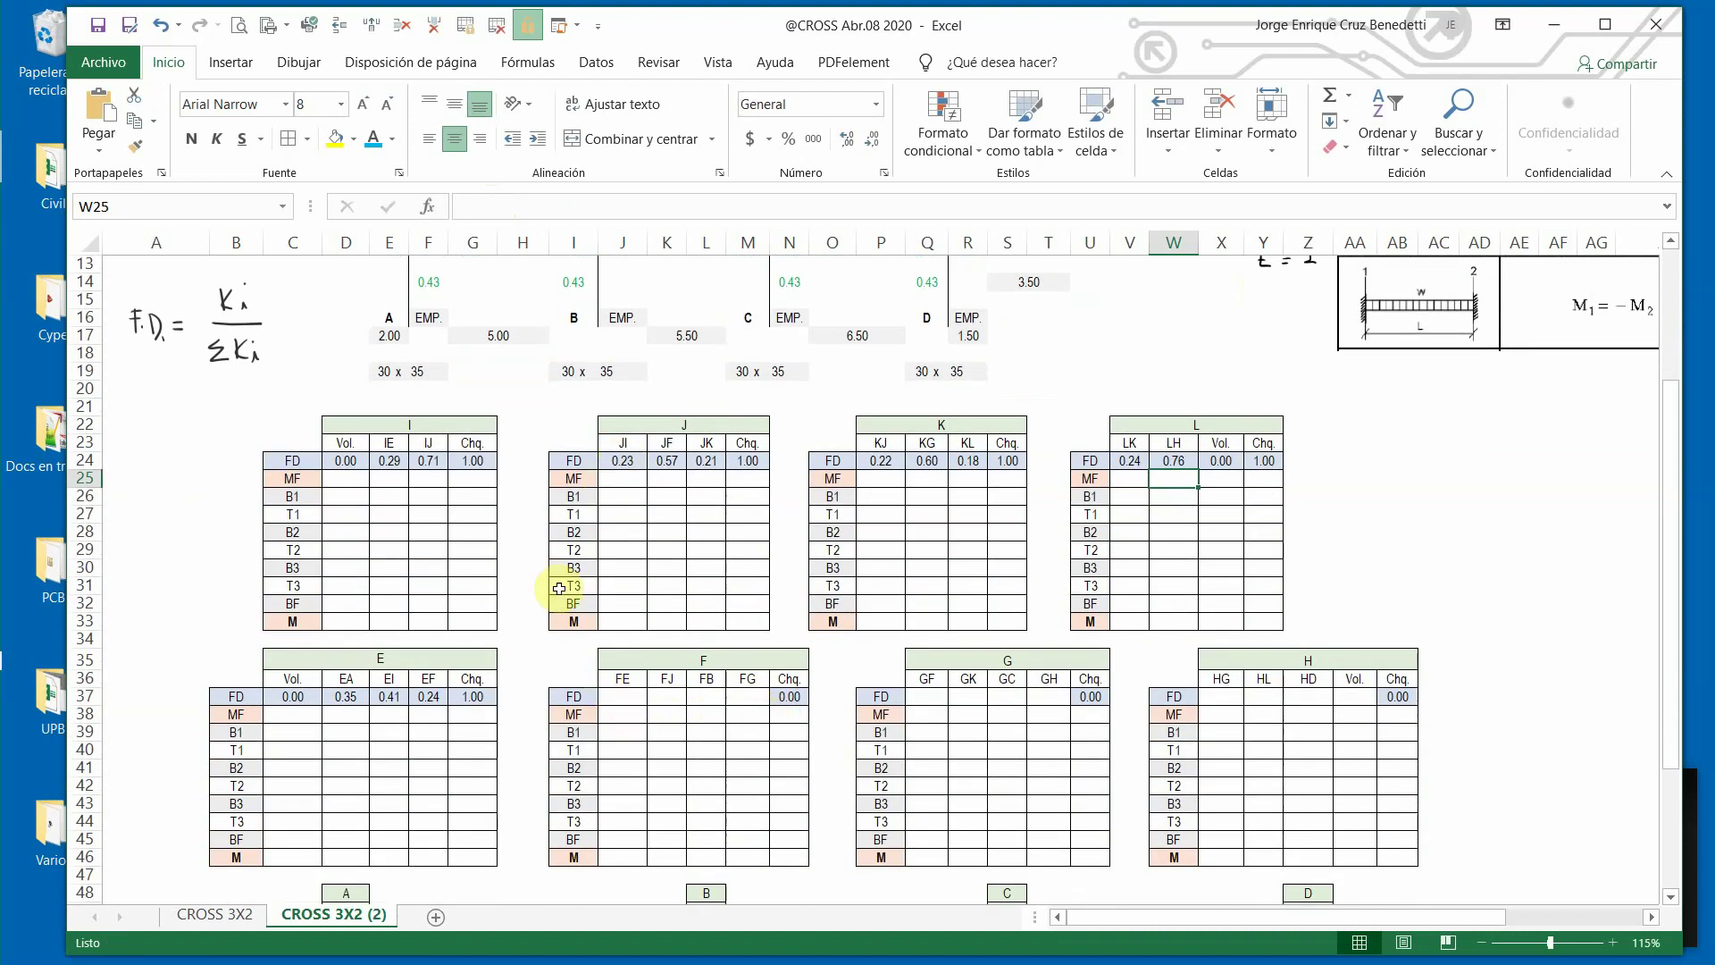
{"action": "left_click", "coordinate": [347, 698]}
{"action": "key", "text": "ctrl+c"}
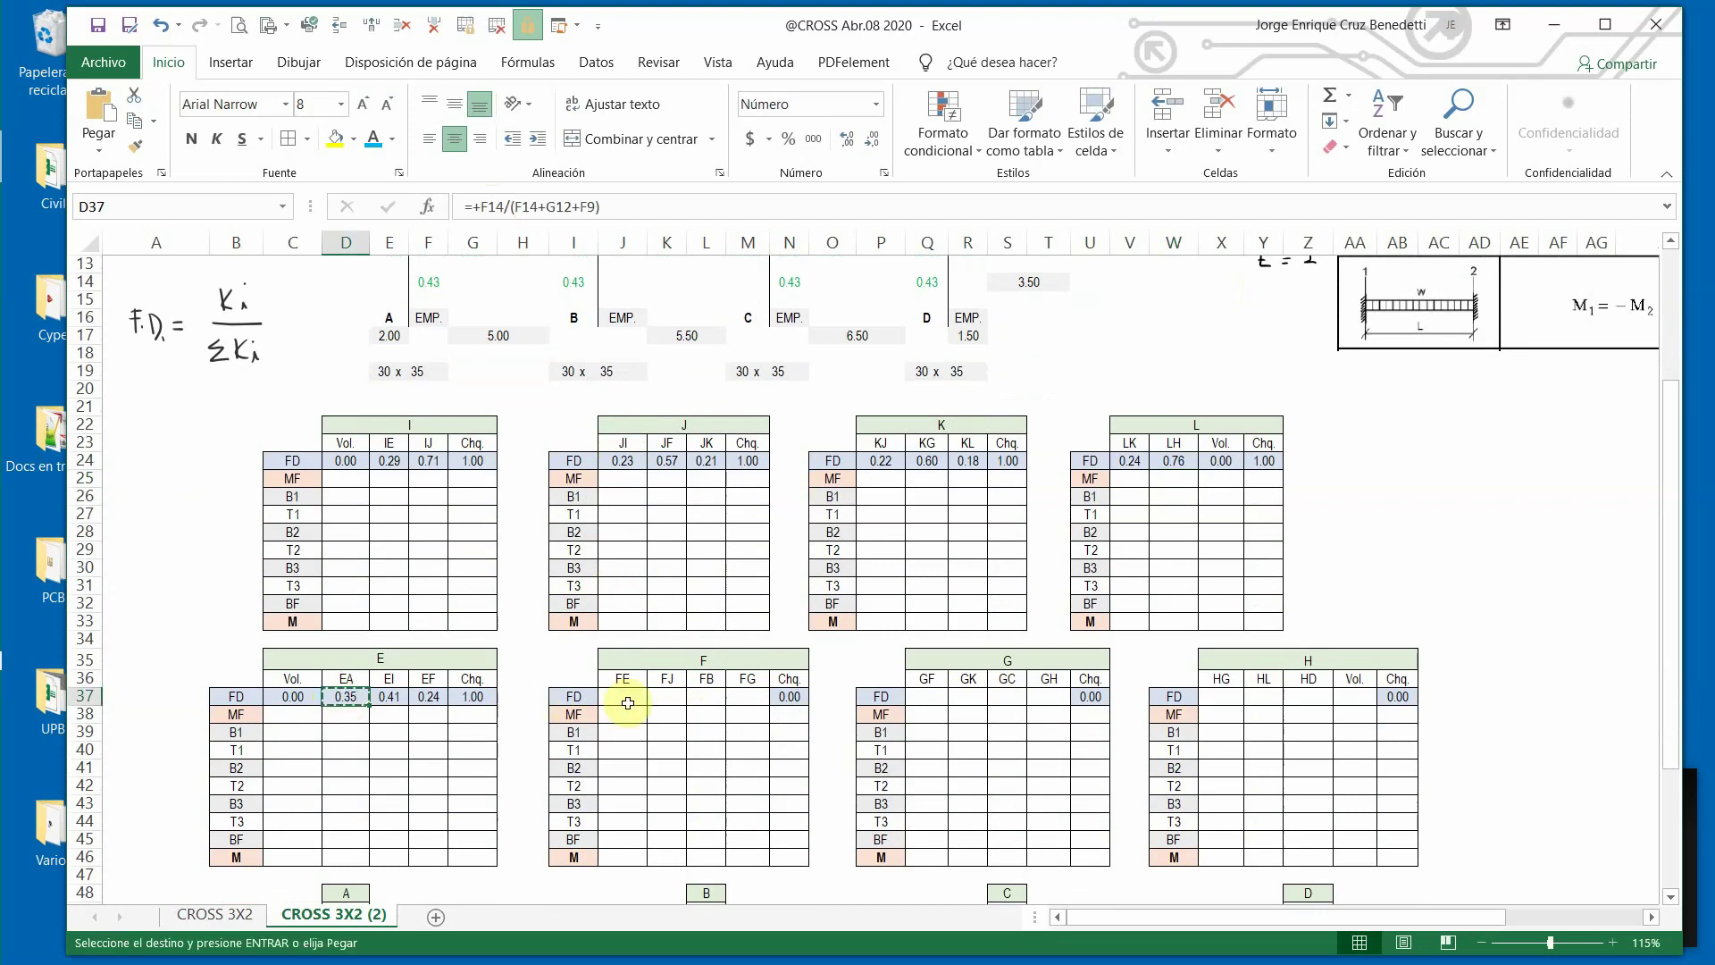
{"action": "left_click", "coordinate": [622, 698]}
{"action": "key", "text": "ctrl+v"}
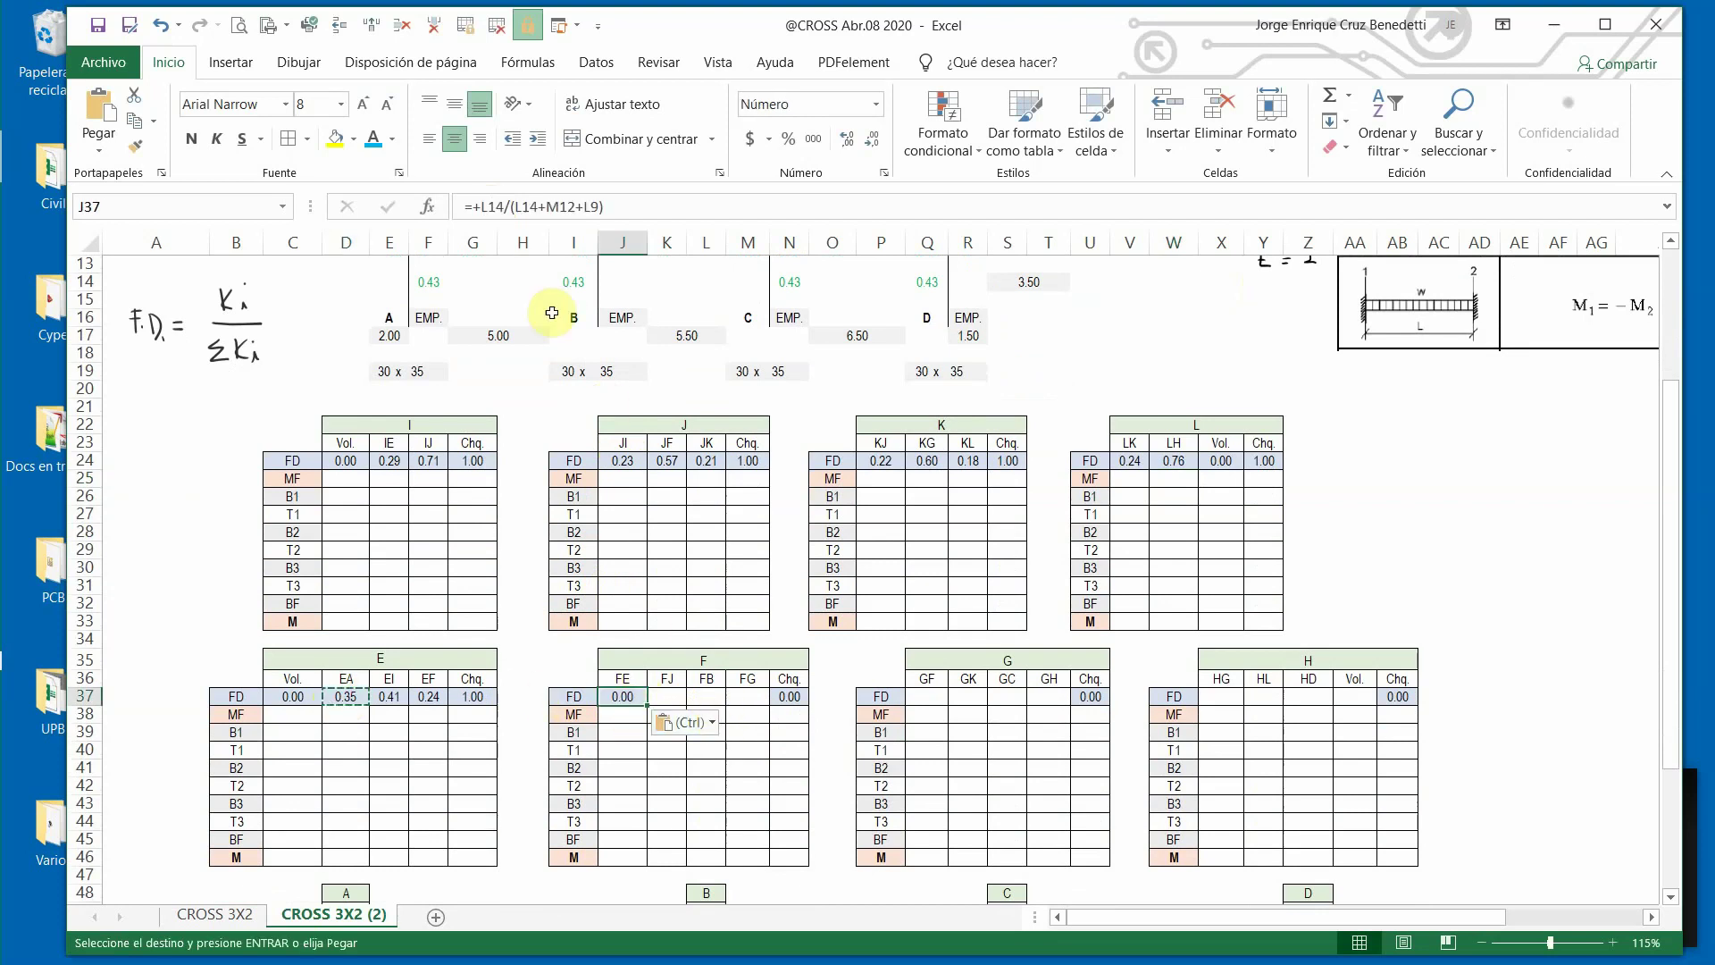
Correct node F's FE factor in J37 to =+I14/(I14+K12+I9+G12), repointing the copied references and adding G12 to the denominator.
{"action": "left_click", "coordinate": [523, 206]}
{"action": "scroll", "coordinate": [840, 571], "scroll_direction": "up", "scroll_amount": 2}
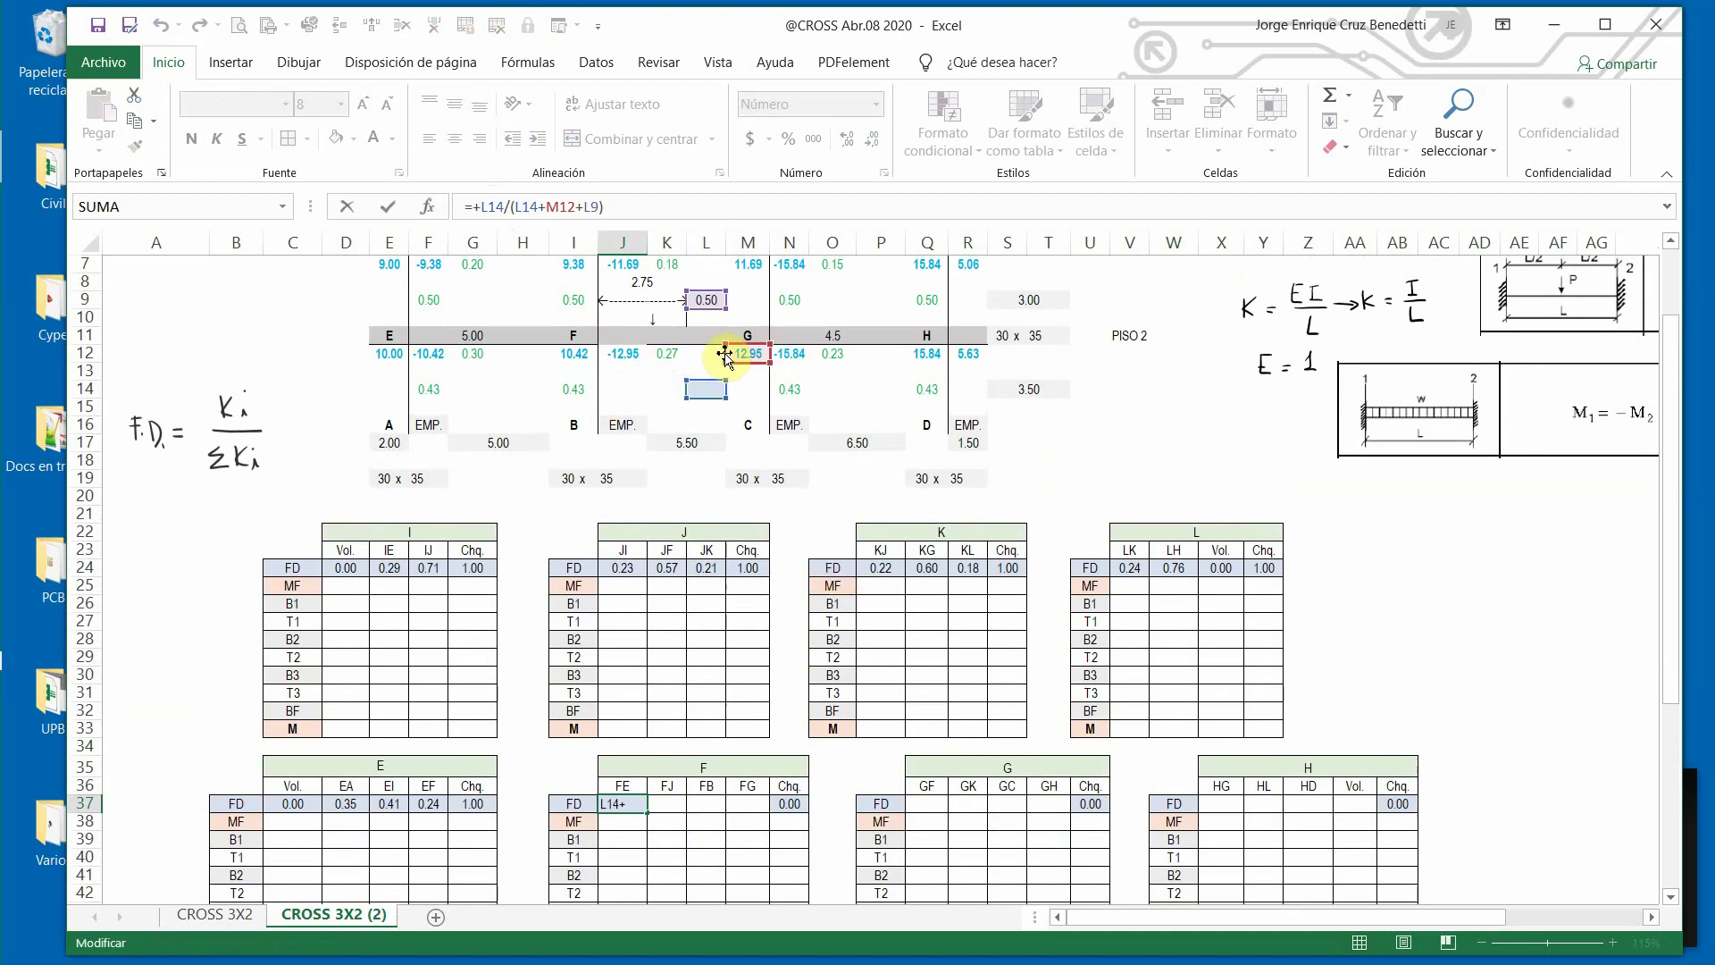
{"action": "left_click_drag", "start_coordinate": [731, 354], "coordinate": [568, 300]}
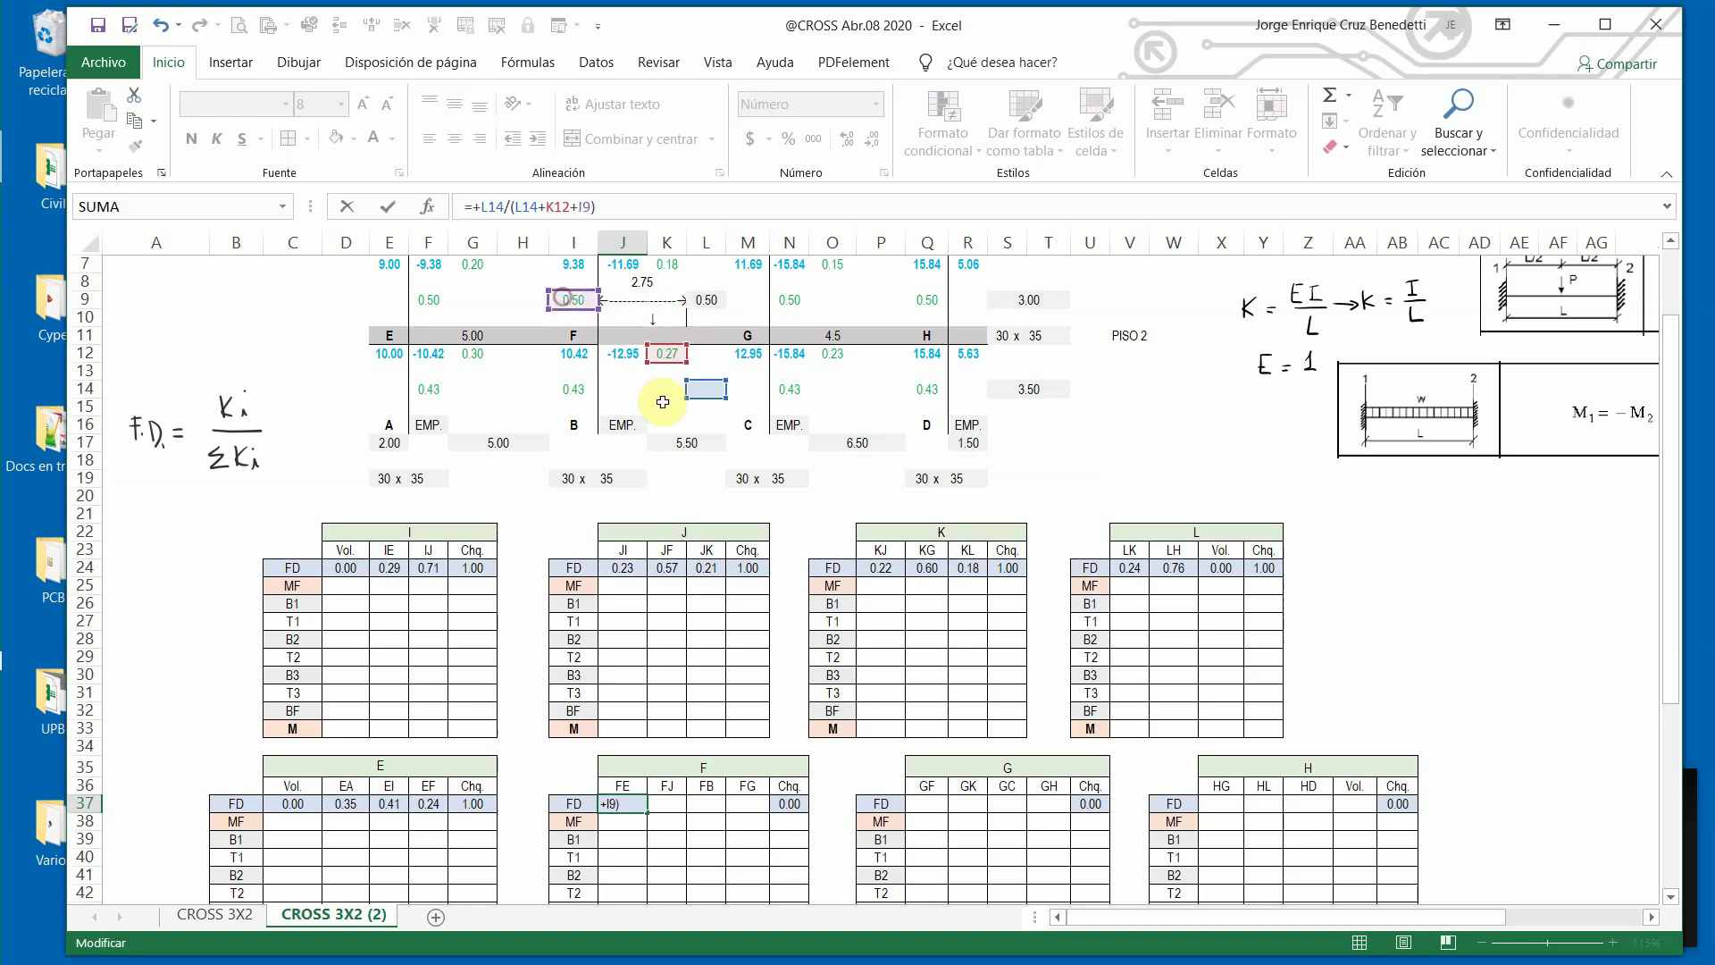
{"action": "left_click_drag", "start_coordinate": [684, 390], "coordinate": [572, 393]}
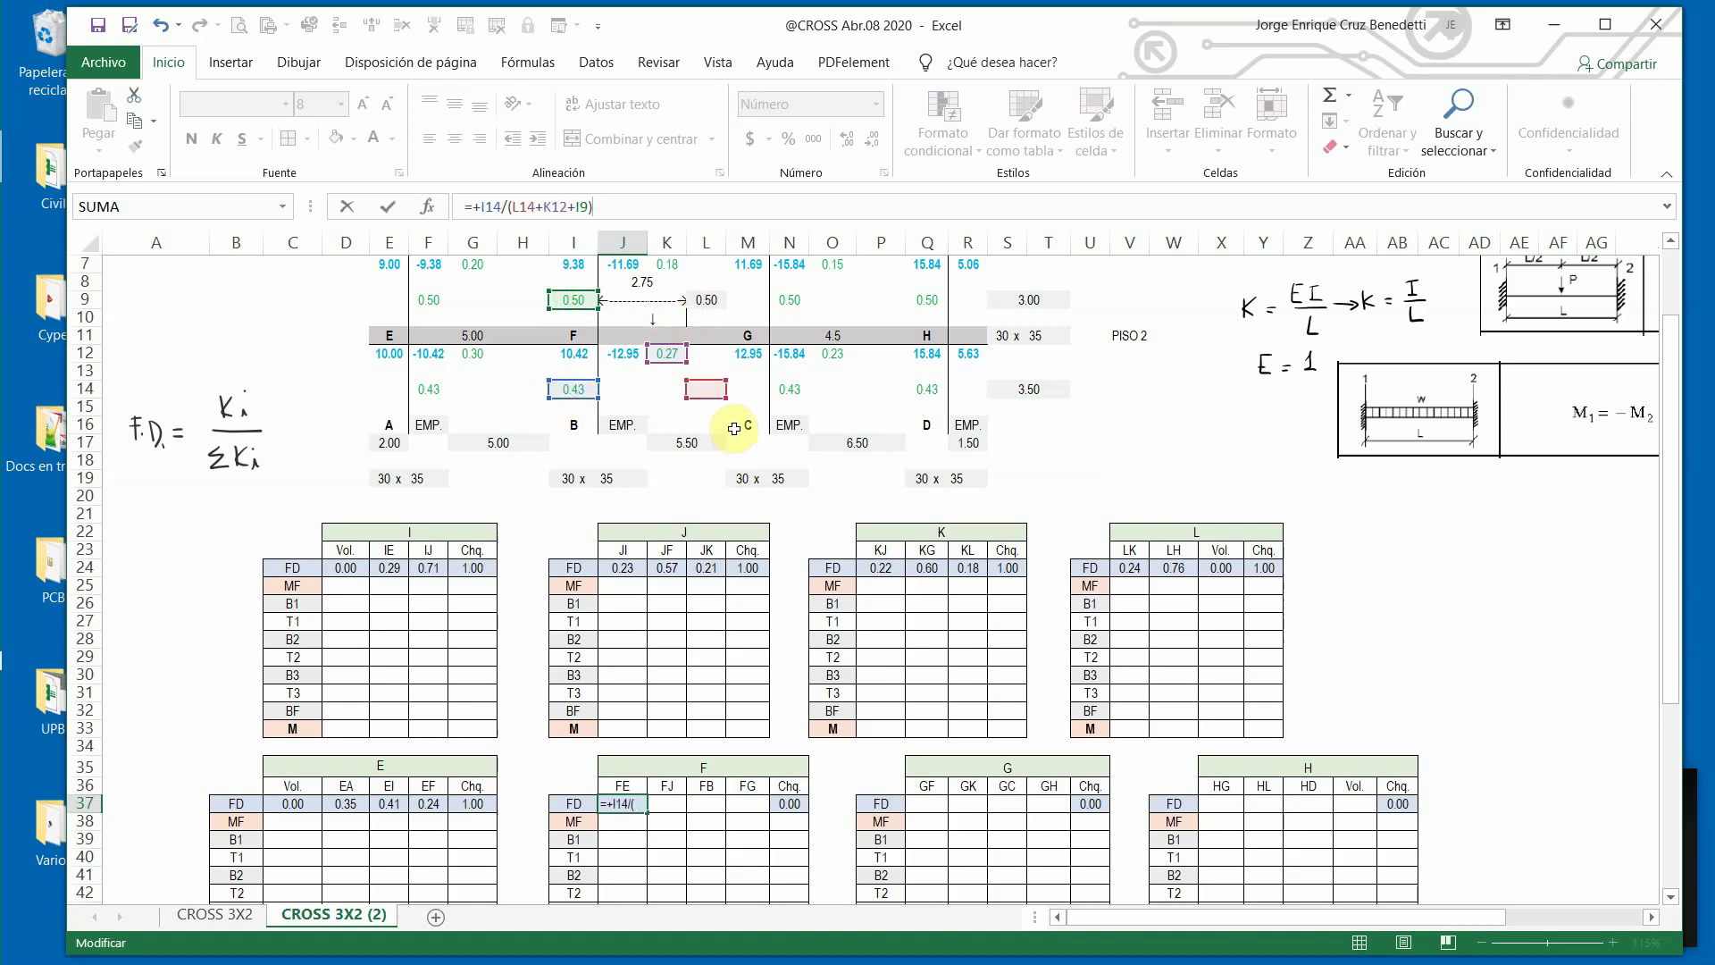
{"action": "left_click_drag", "start_coordinate": [687, 390], "coordinate": [579, 396]}
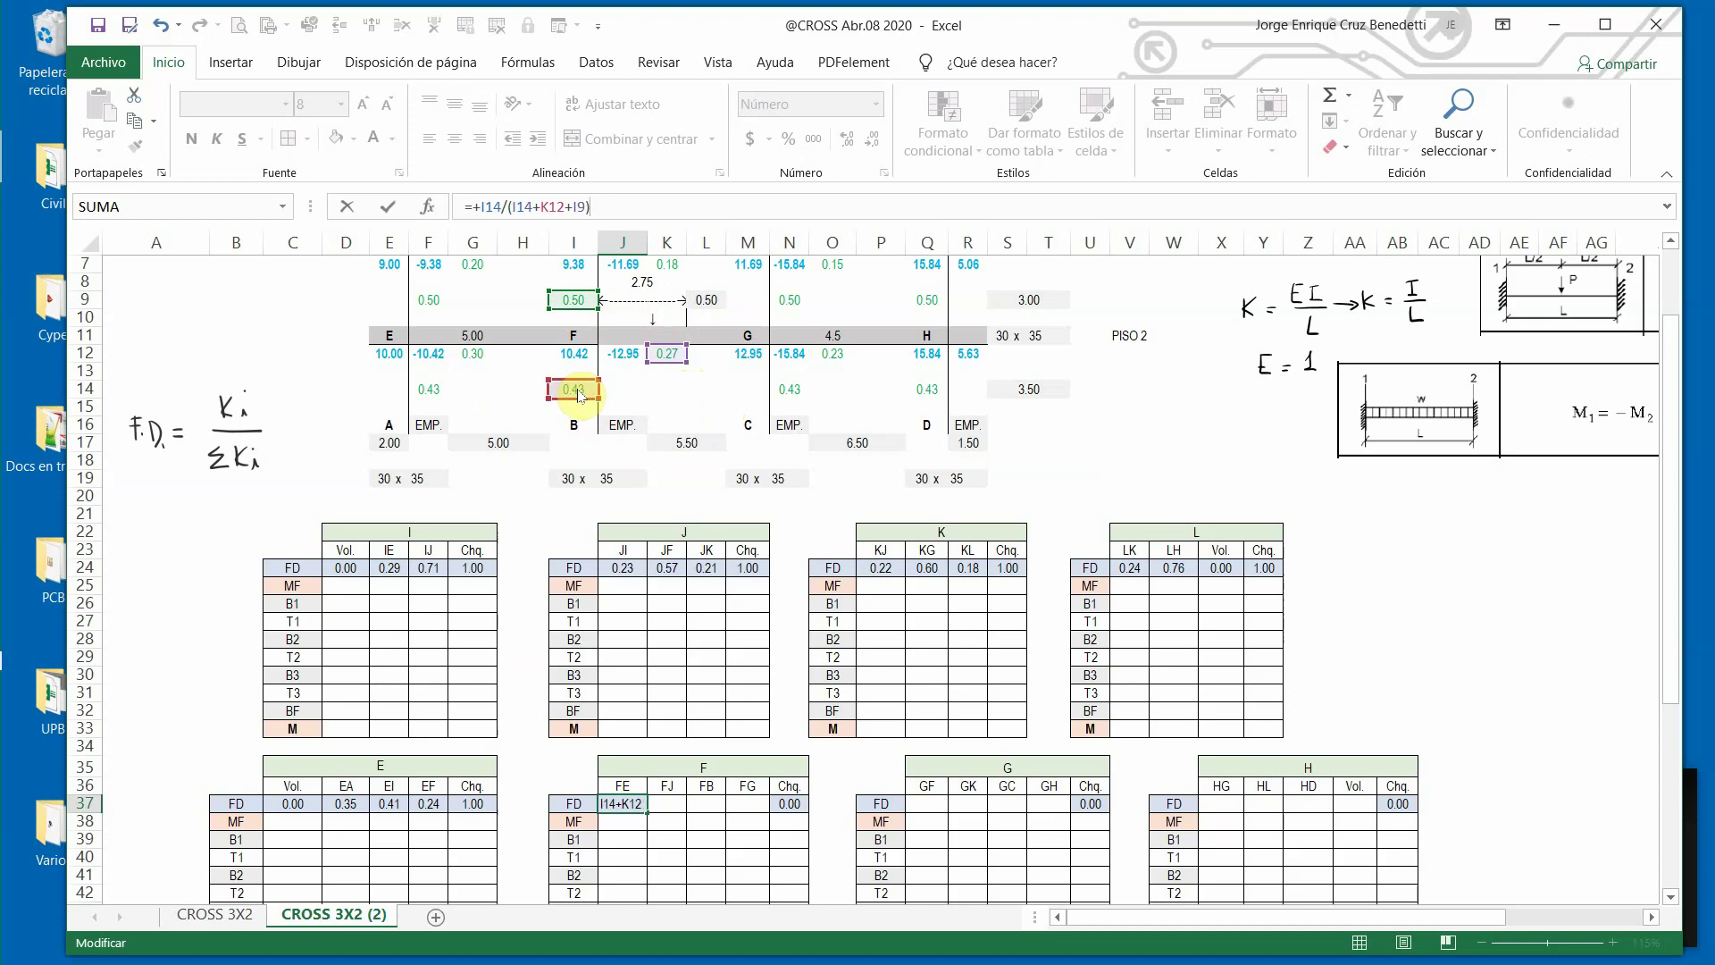
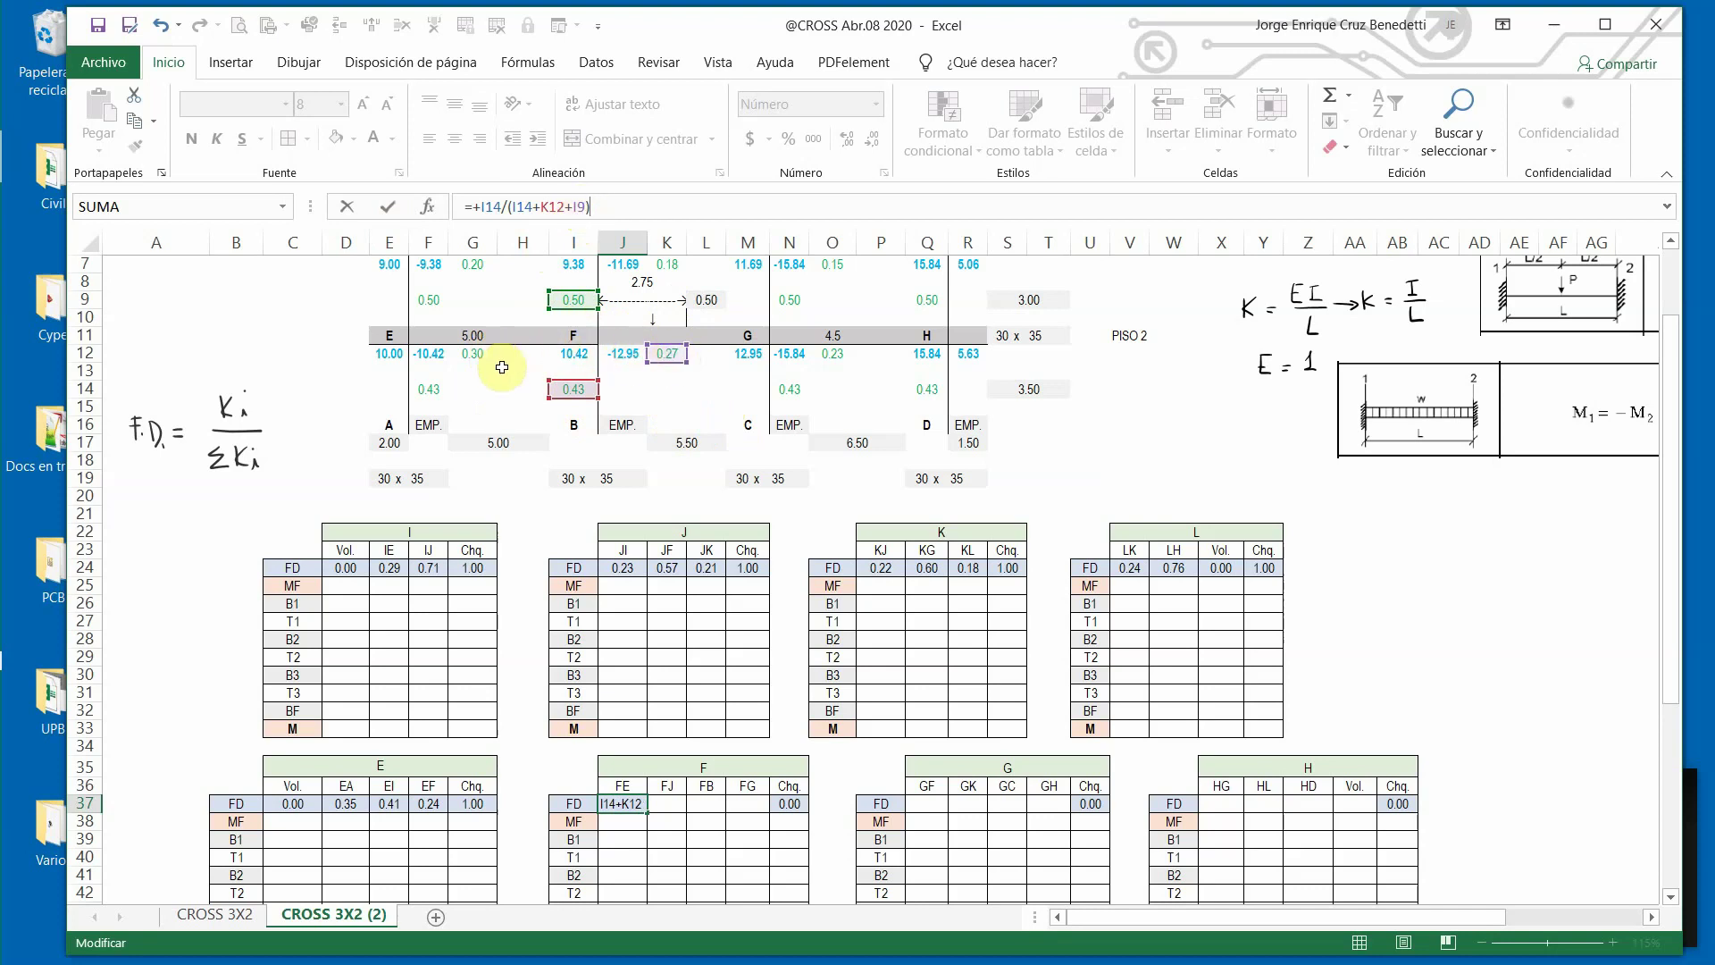
{"action": "left_click", "coordinate": [586, 206]}
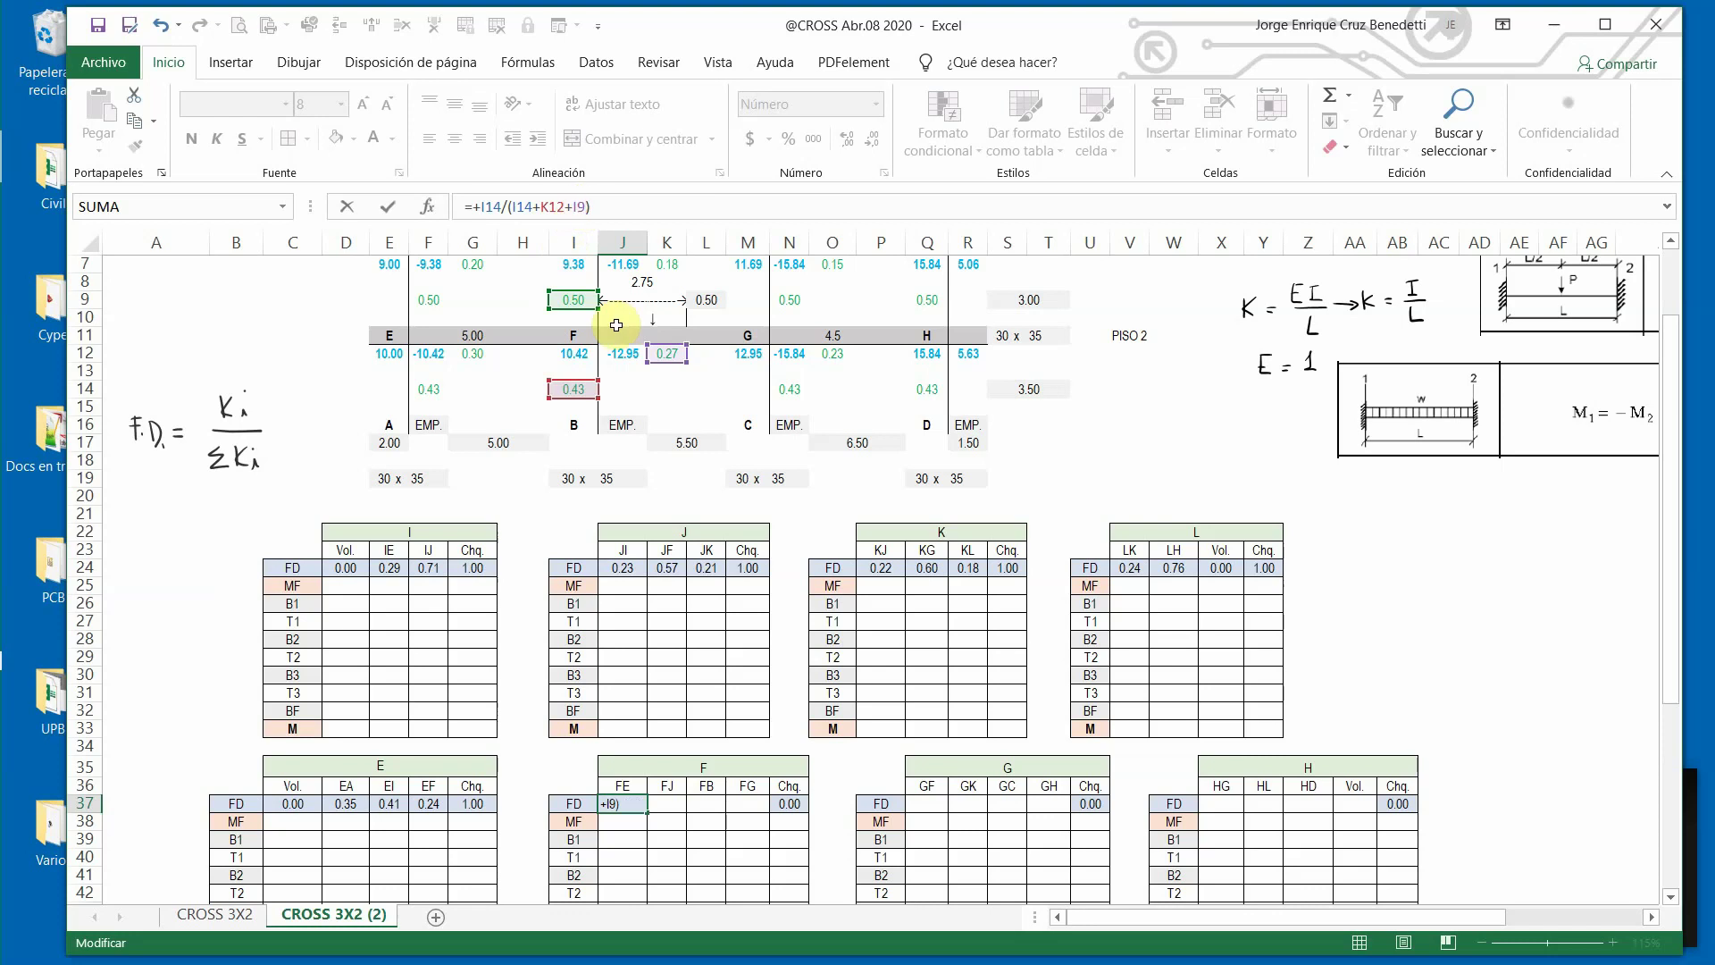
{"action": "left_click", "coordinate": [474, 357]}
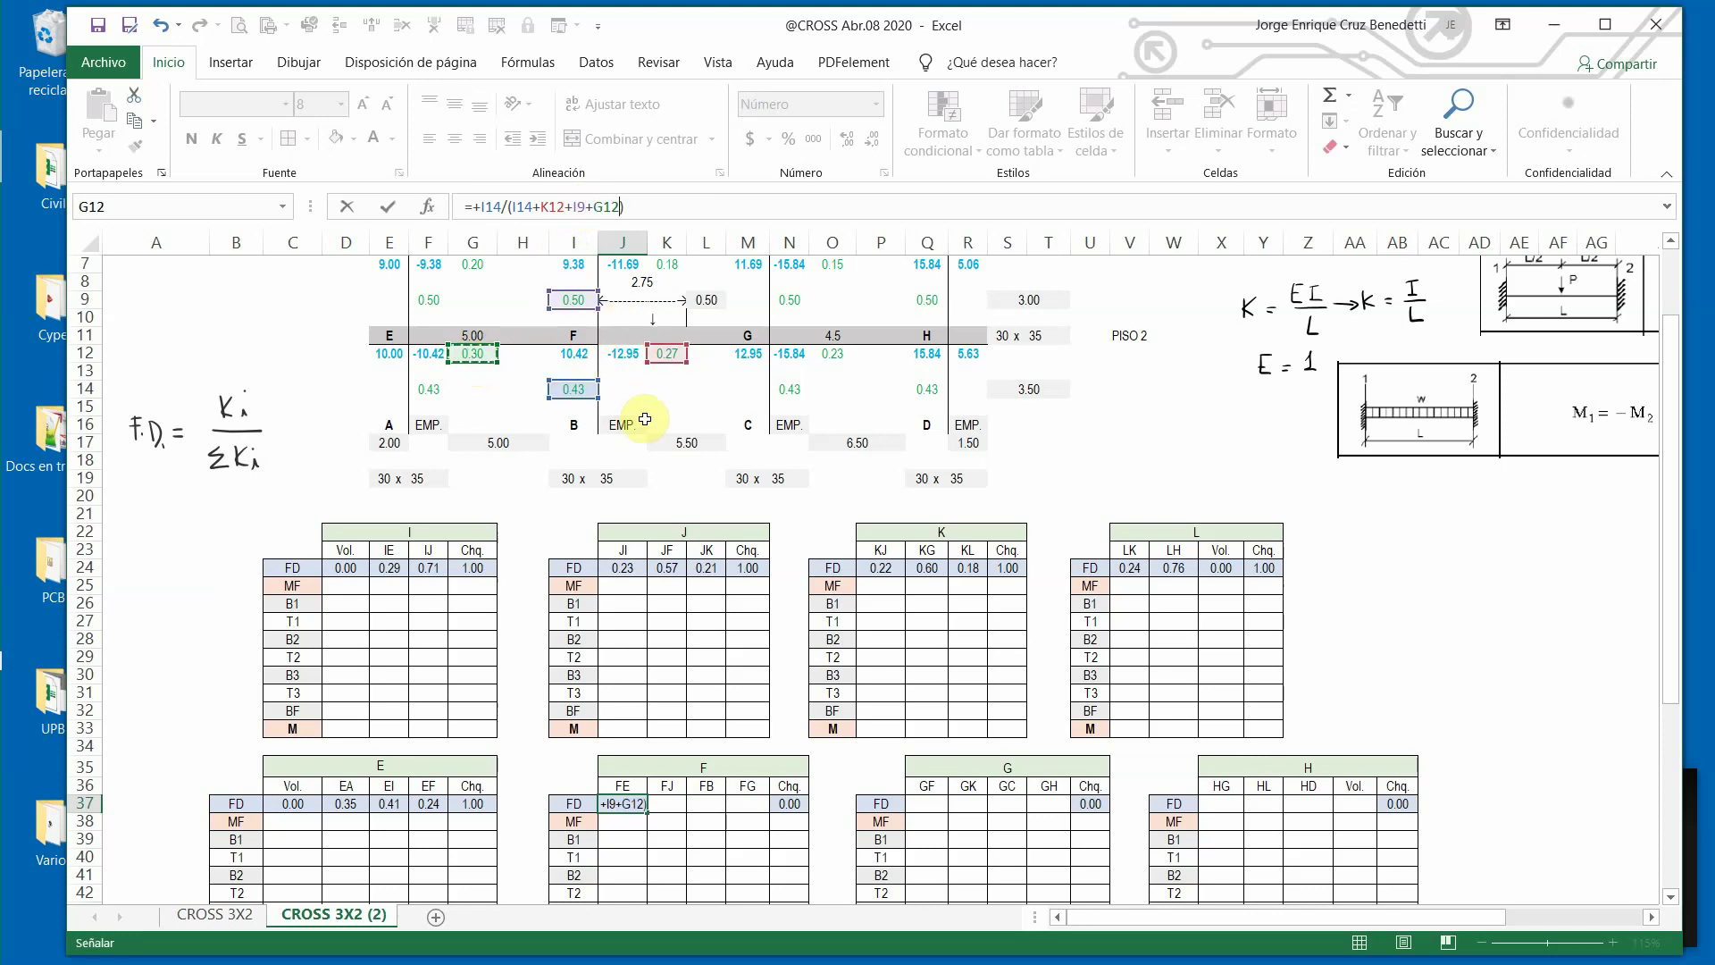
{"action": "key", "text": "Return"}
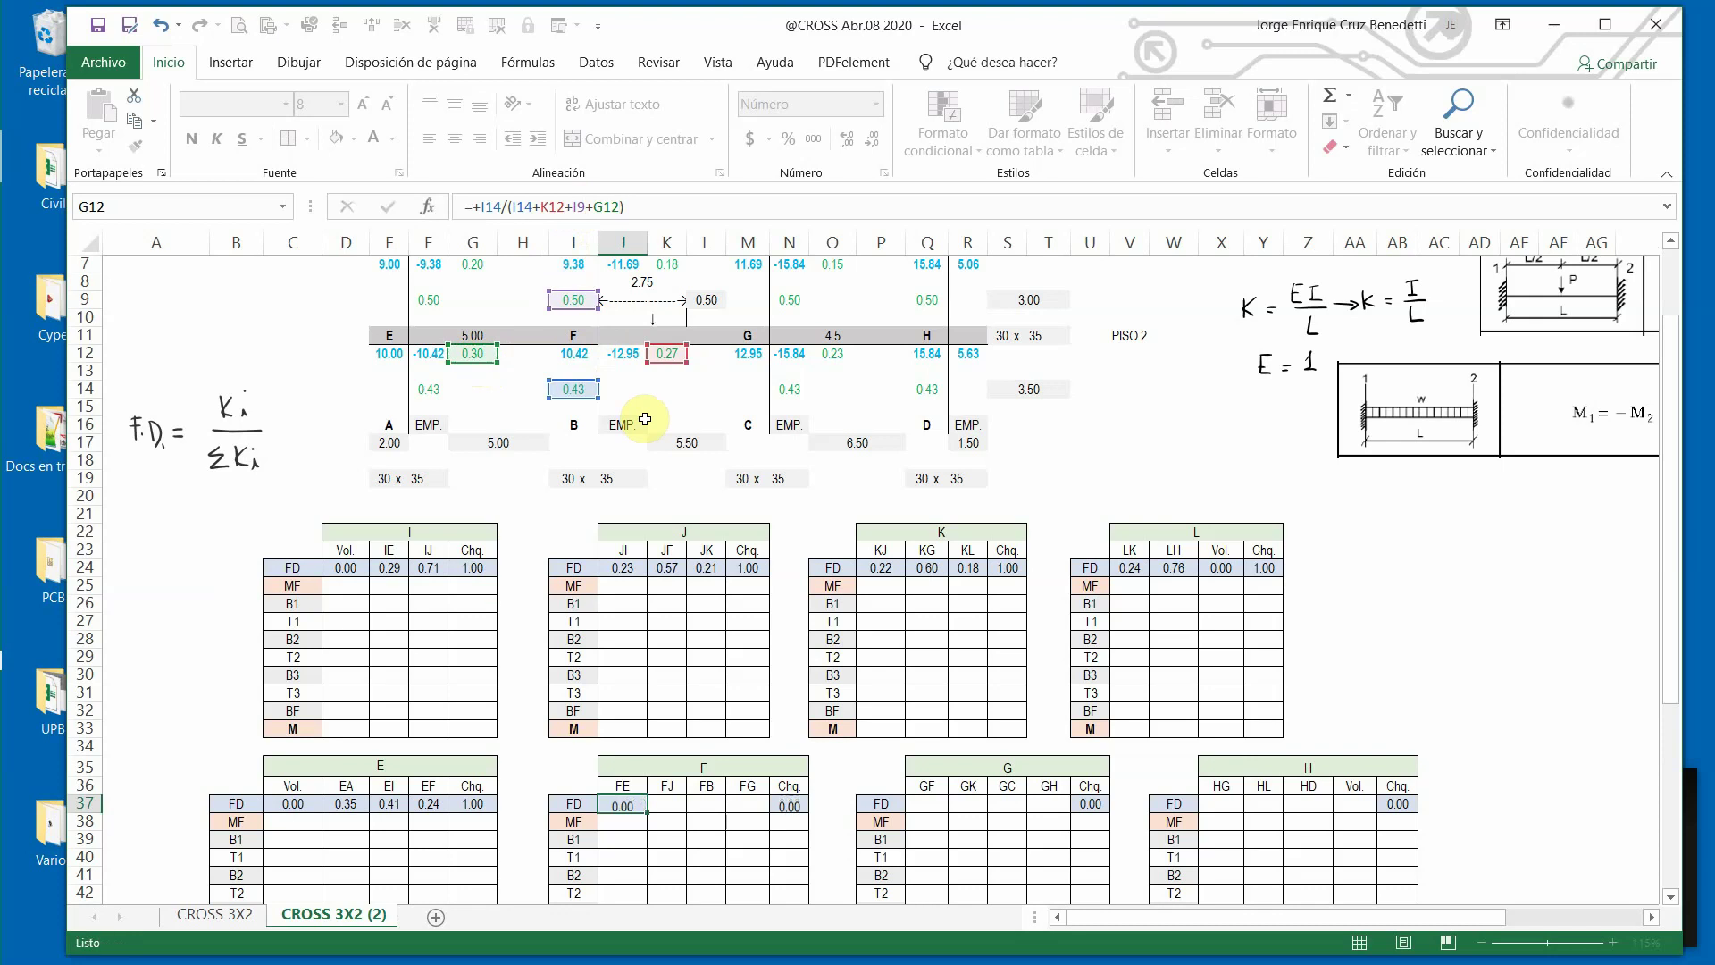
Copy the formula text of J37, without its leading =+, into node F's FJ cell, K37.
{"action": "left_click", "coordinate": [632, 802]}
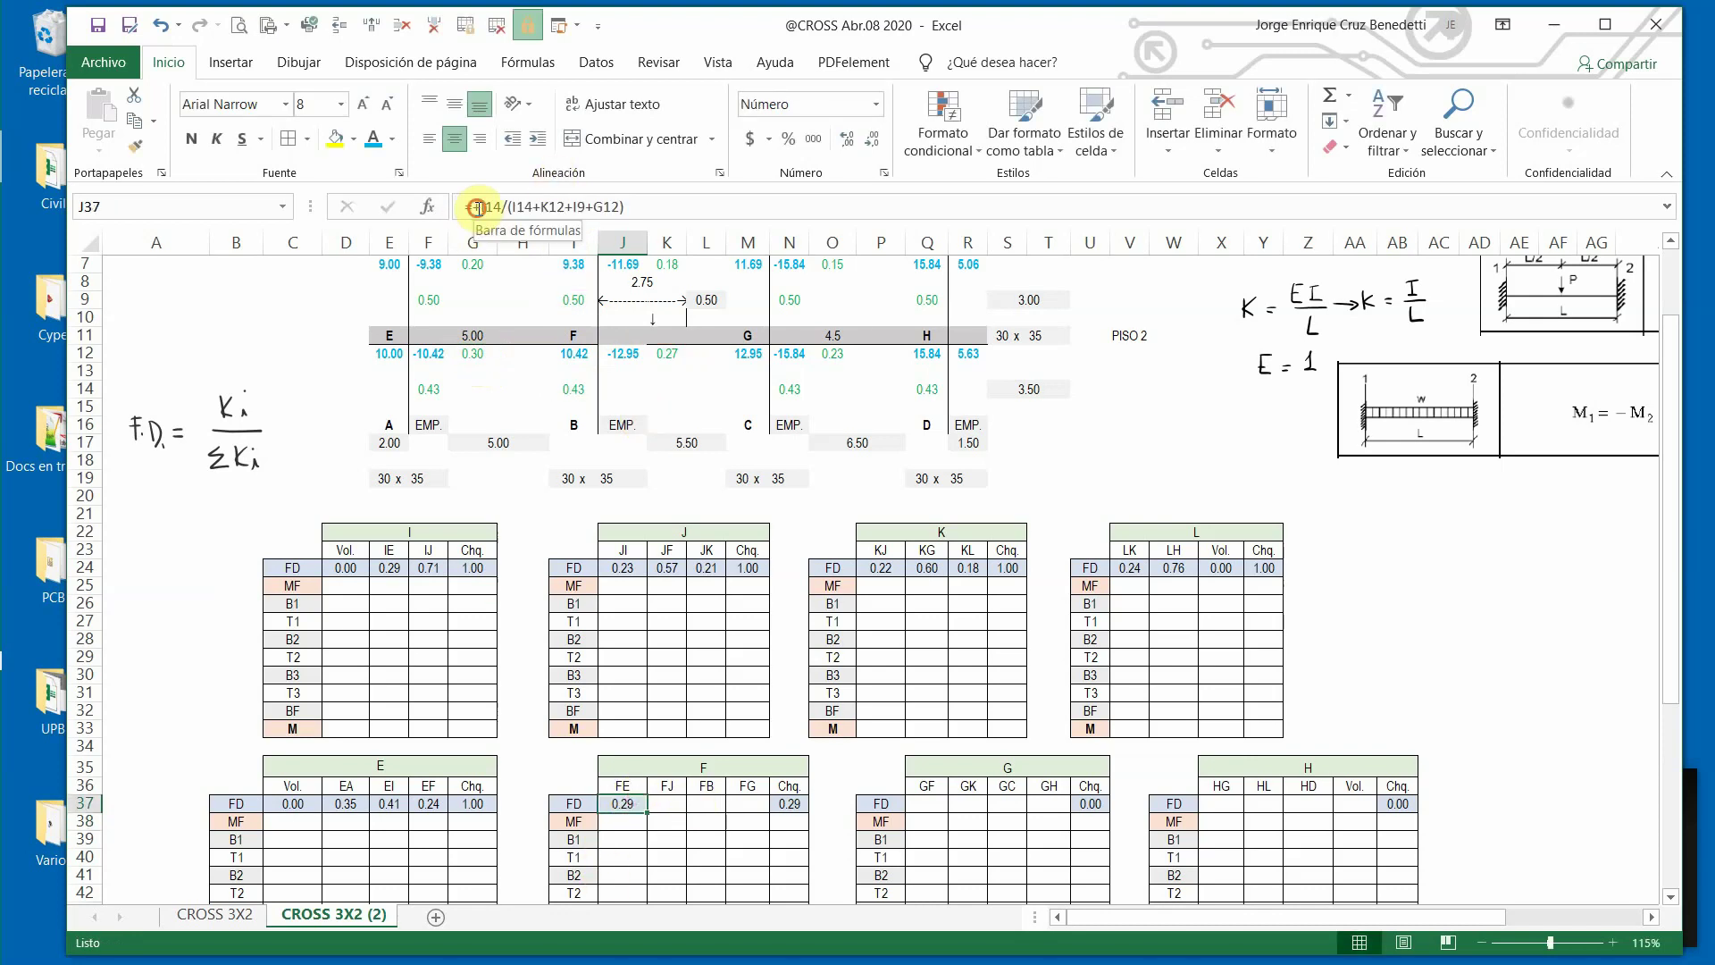
{"action": "left_click_drag", "start_coordinate": [476, 208], "coordinate": [678, 214]}
{"action": "key", "text": "ctrl+c"}
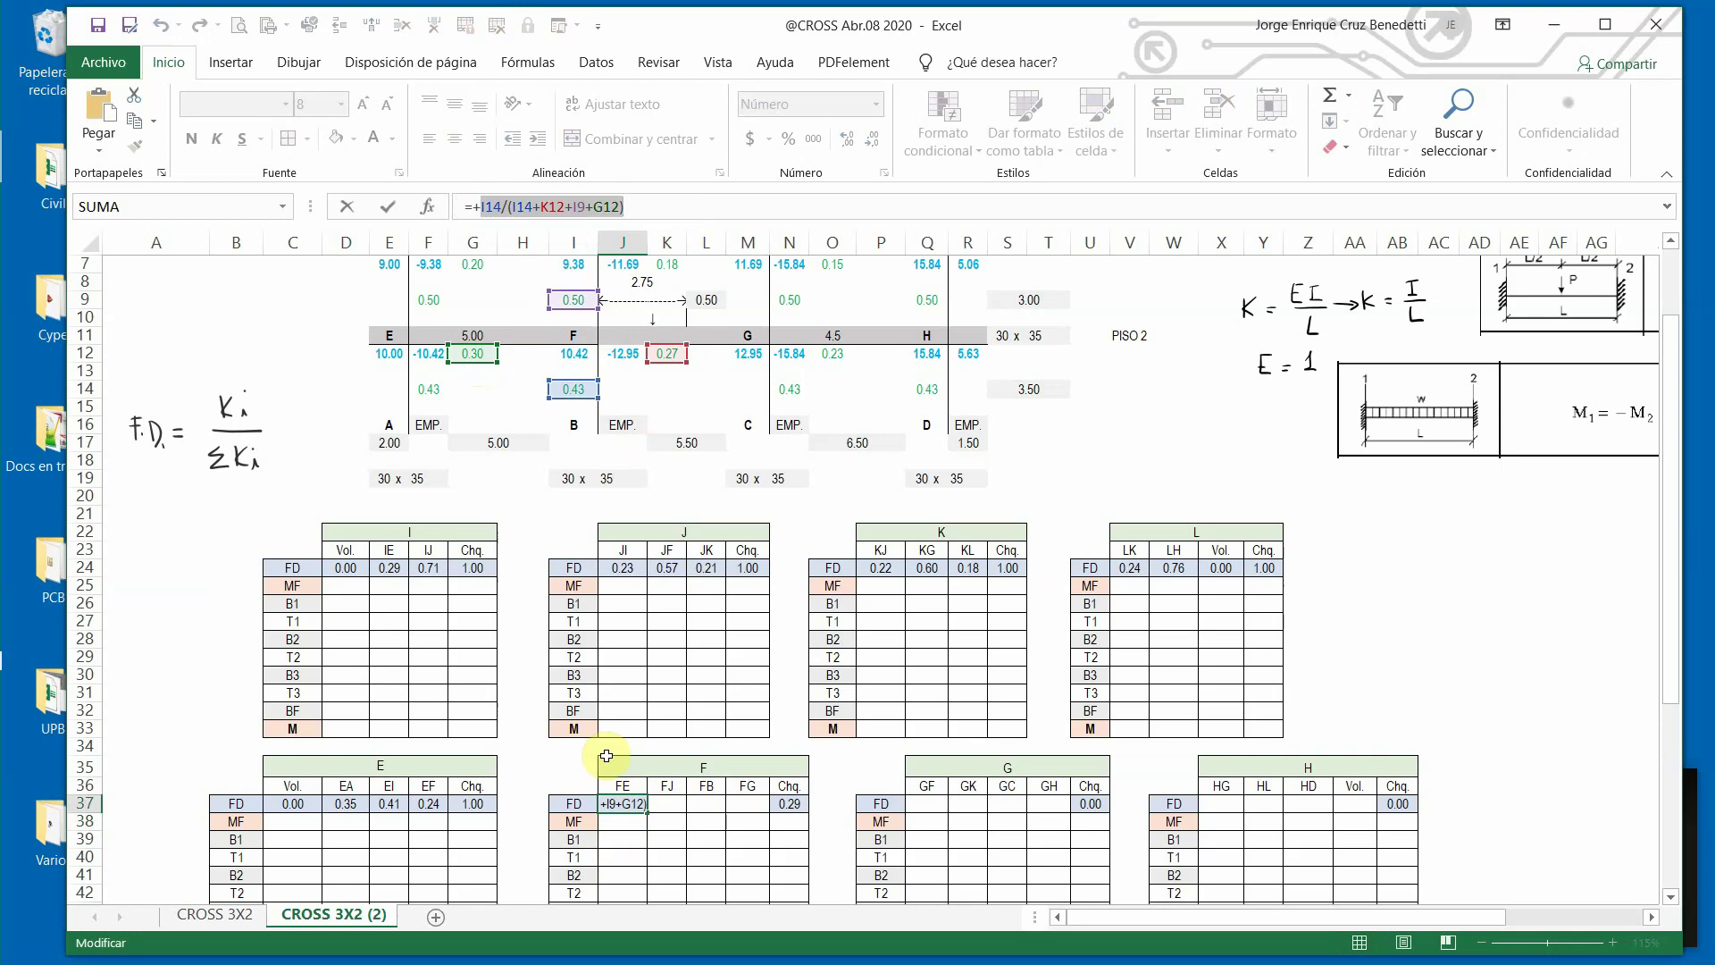
{"action": "key", "text": "Escape"}
{"action": "left_click", "coordinate": [676, 804]}
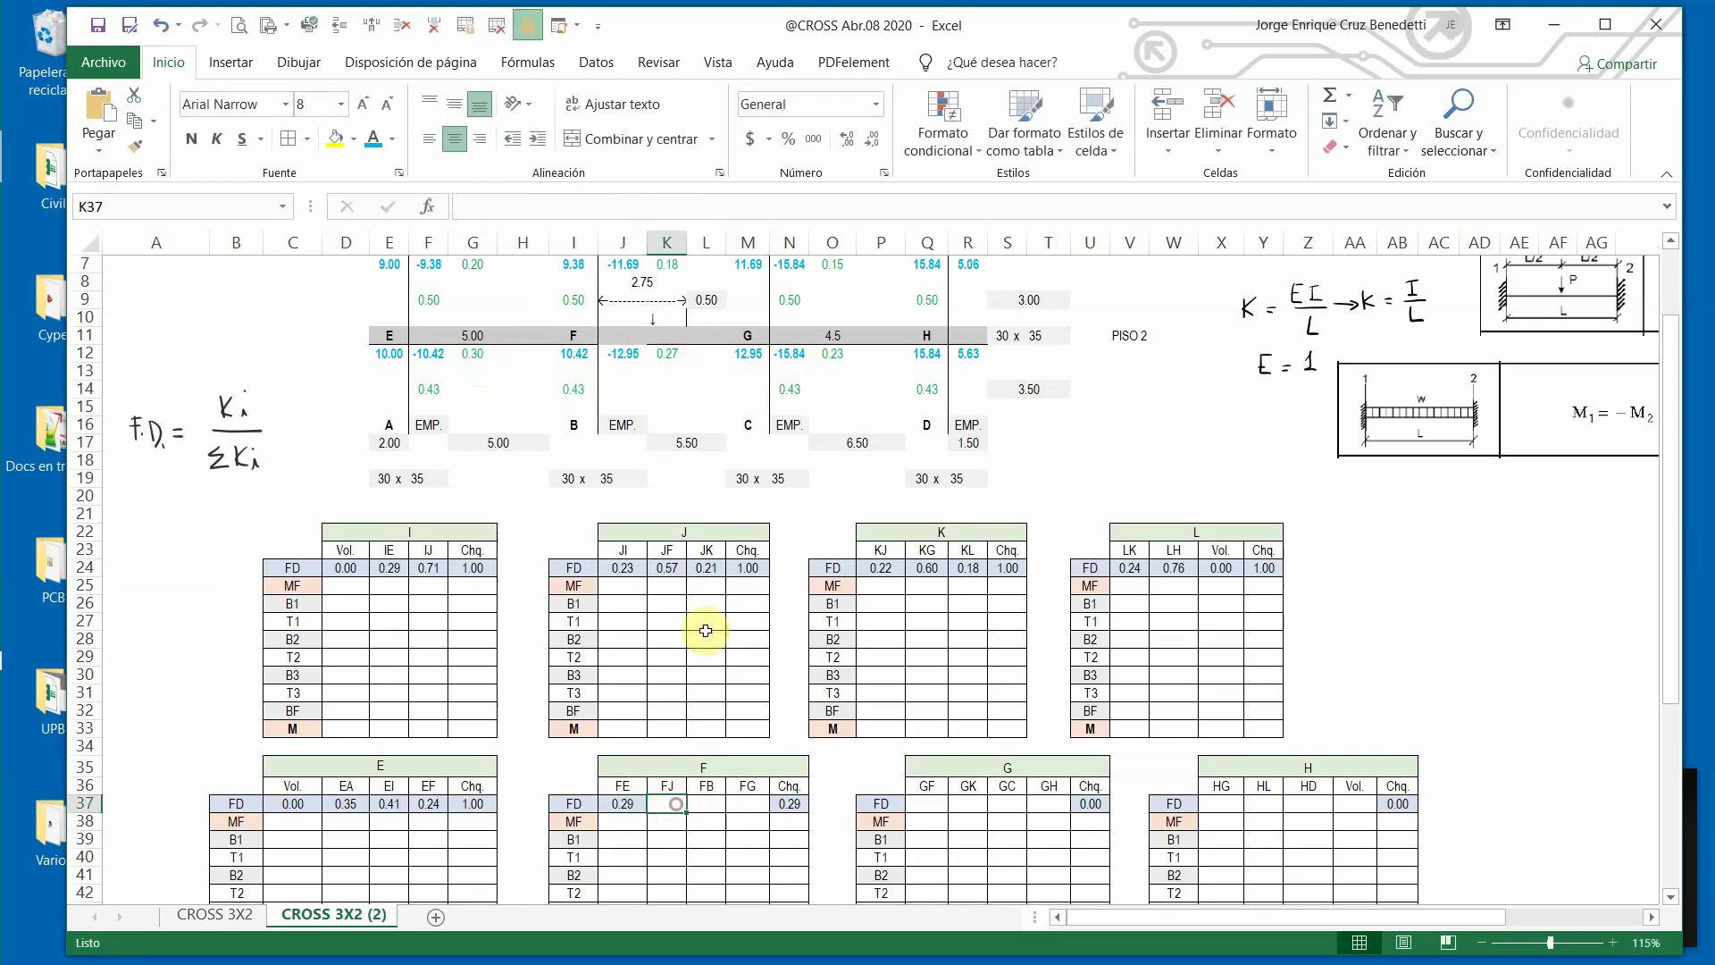
{"action": "key", "text": "ctrl+v"}
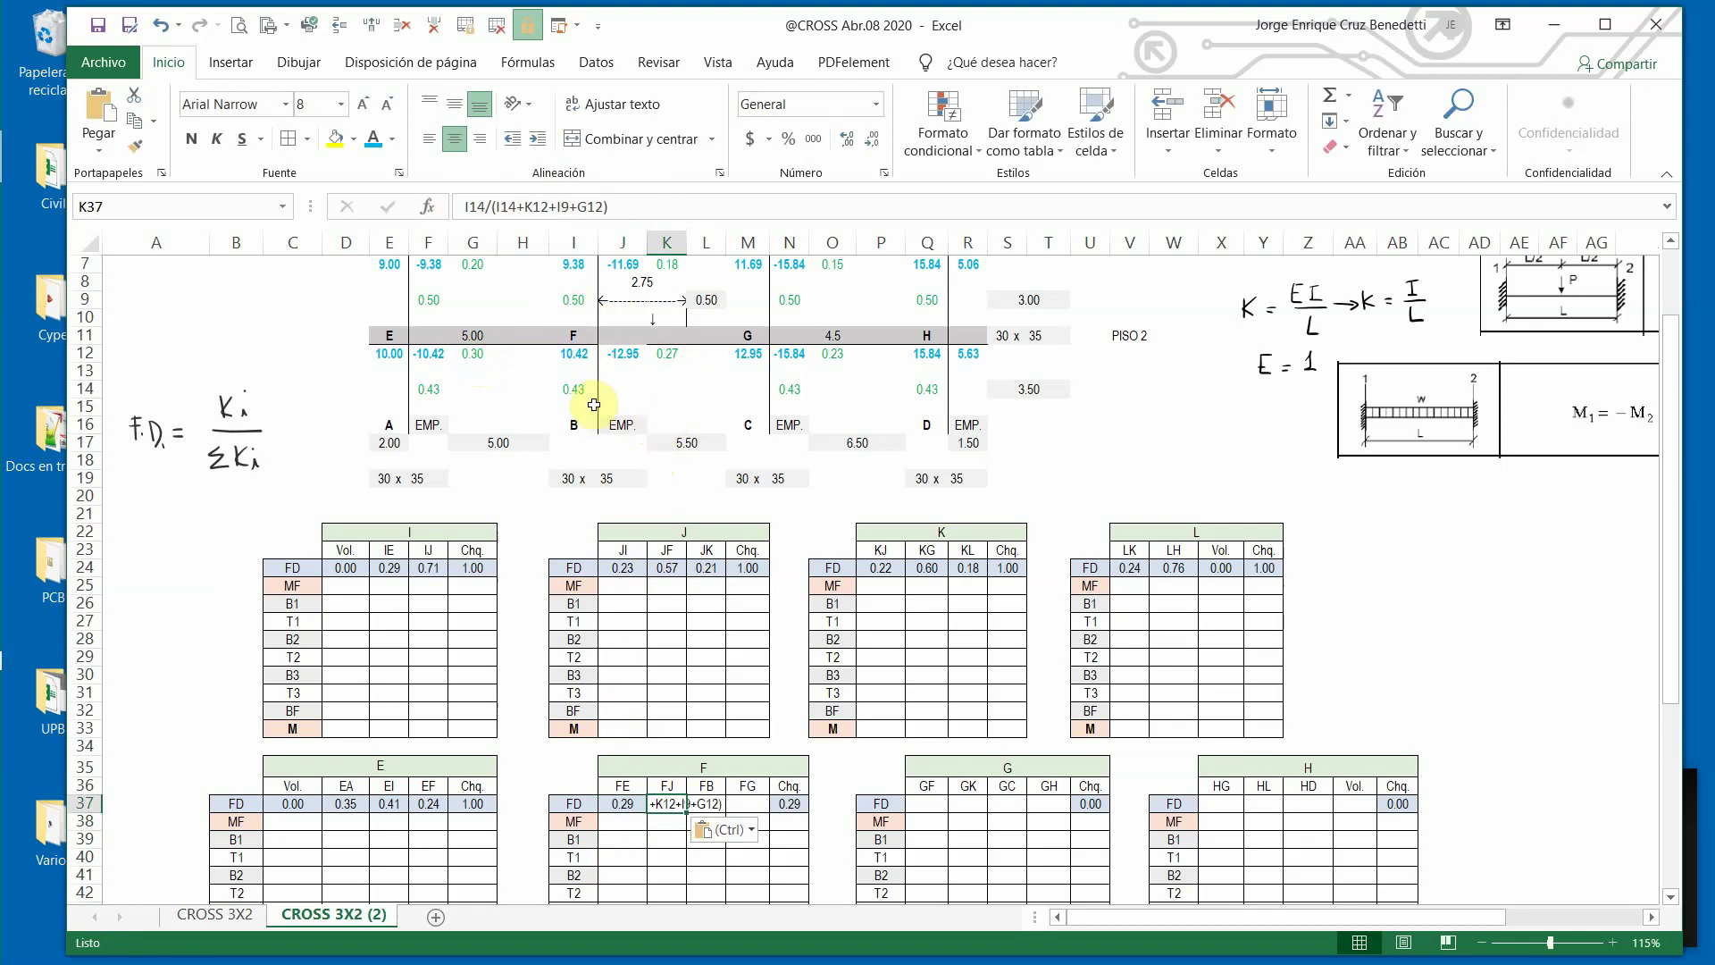
{"action": "key", "text": "Escape"}
Turn the pasted text in K37 into the formula +I9/(I14+K12+I9+G12), replacing the numerator with I9.
{"action": "scroll", "coordinate": [596, 401], "scroll_direction": "up", "scroll_amount": 1}
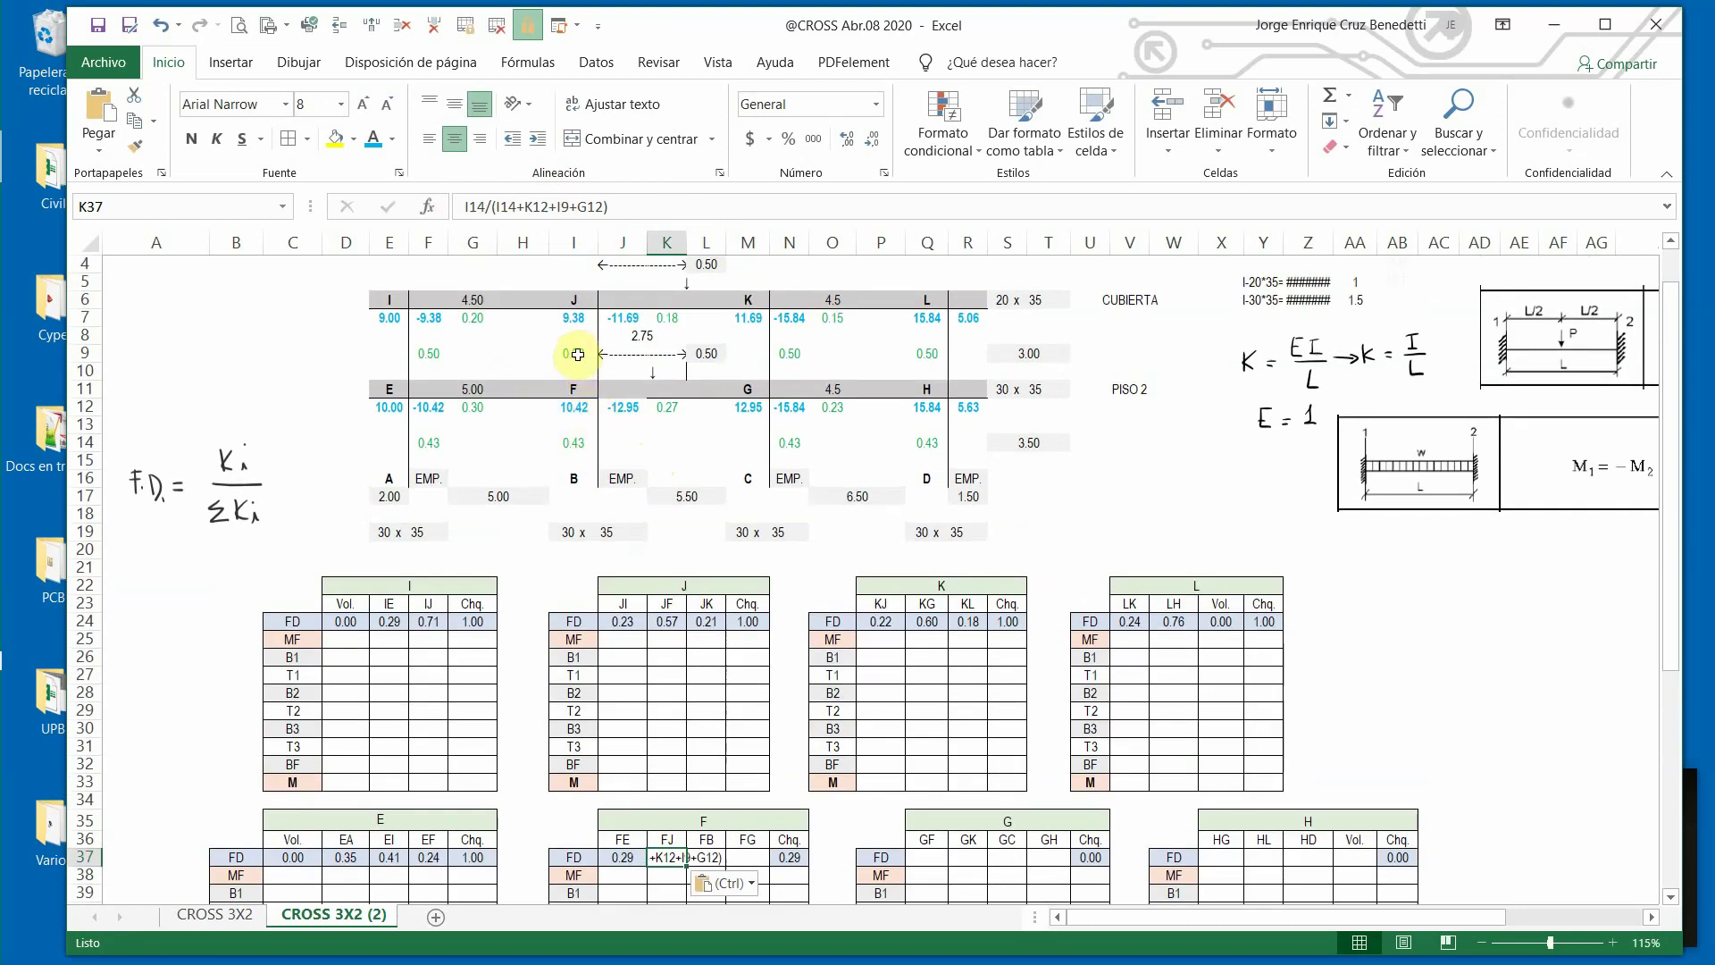
{"action": "left_click", "coordinate": [483, 206]}
{"action": "key", "text": "BackSpace"}
{"action": "key", "text": "BackSpace"}
{"action": "key", "text": "BackSpace"}
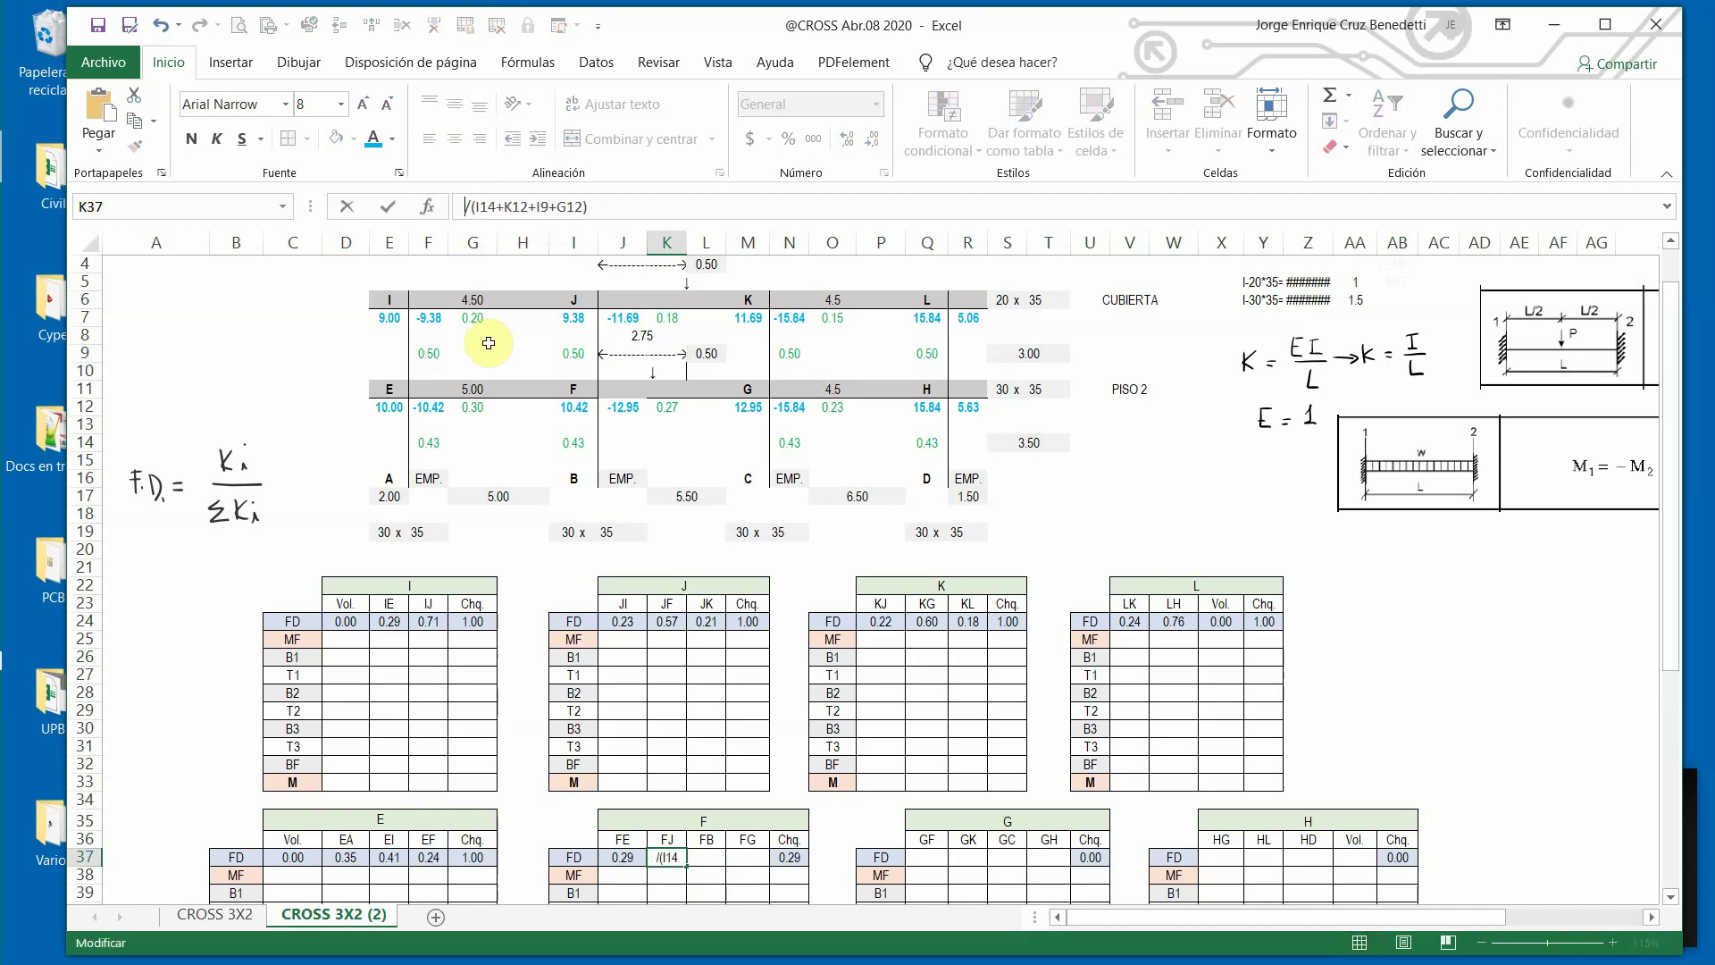
{"action": "type", "text": "+I9"}
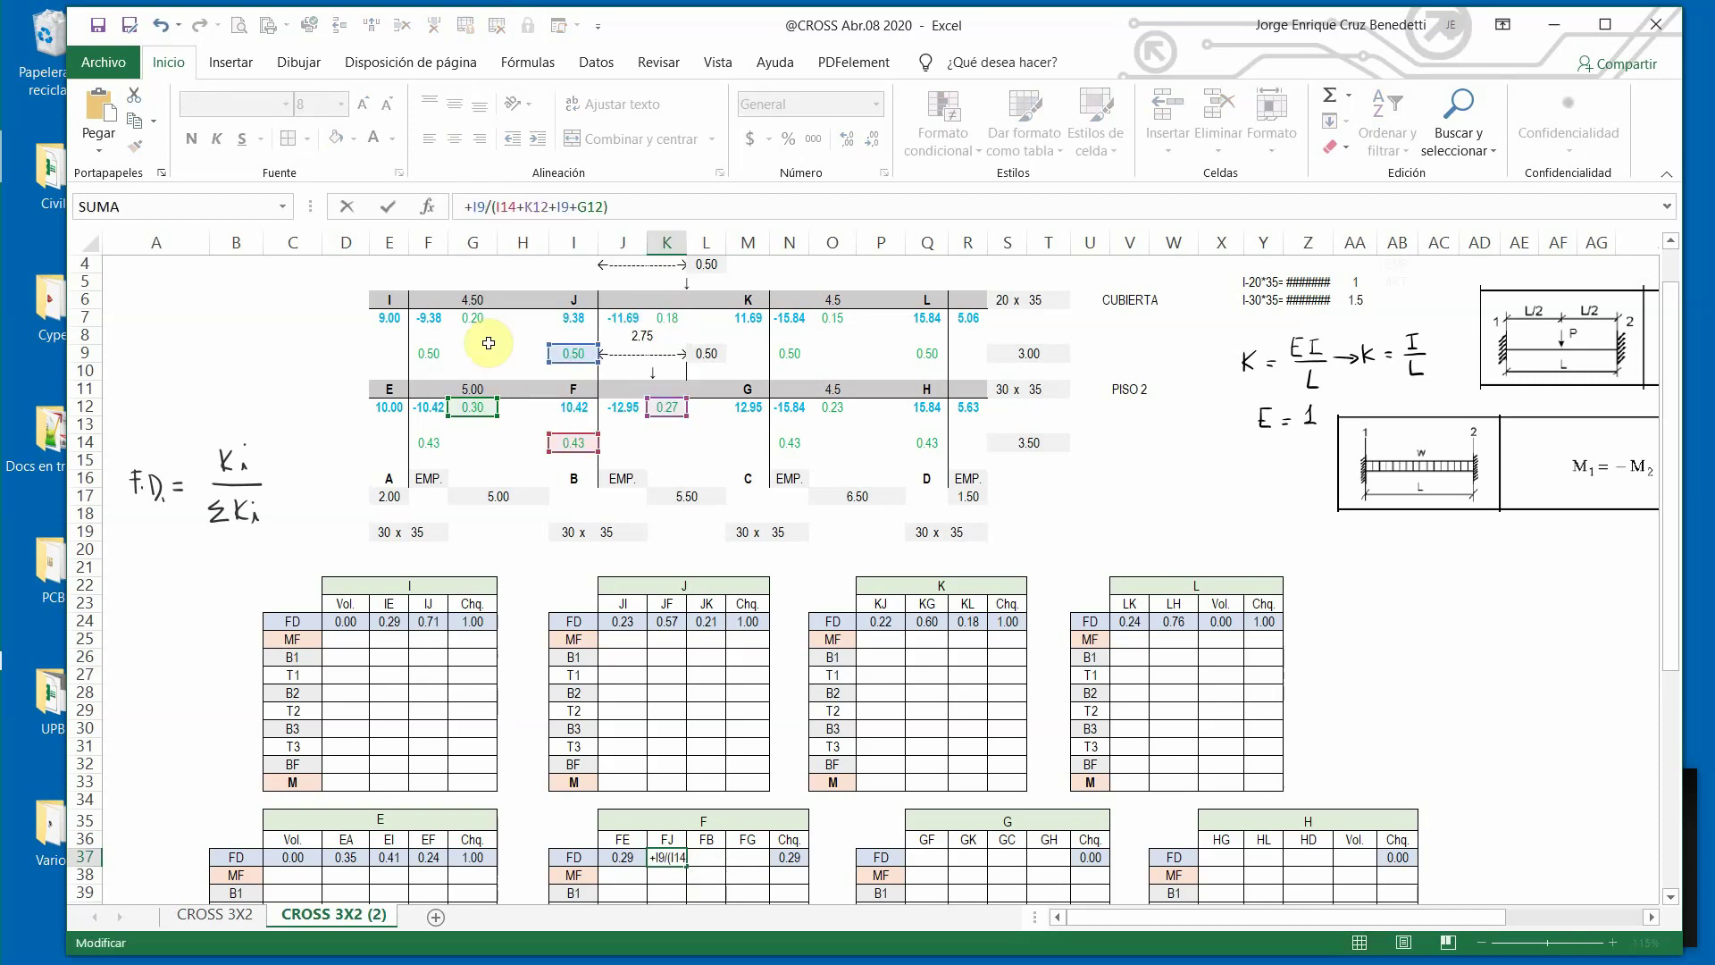
{"action": "type", "text": "3"}
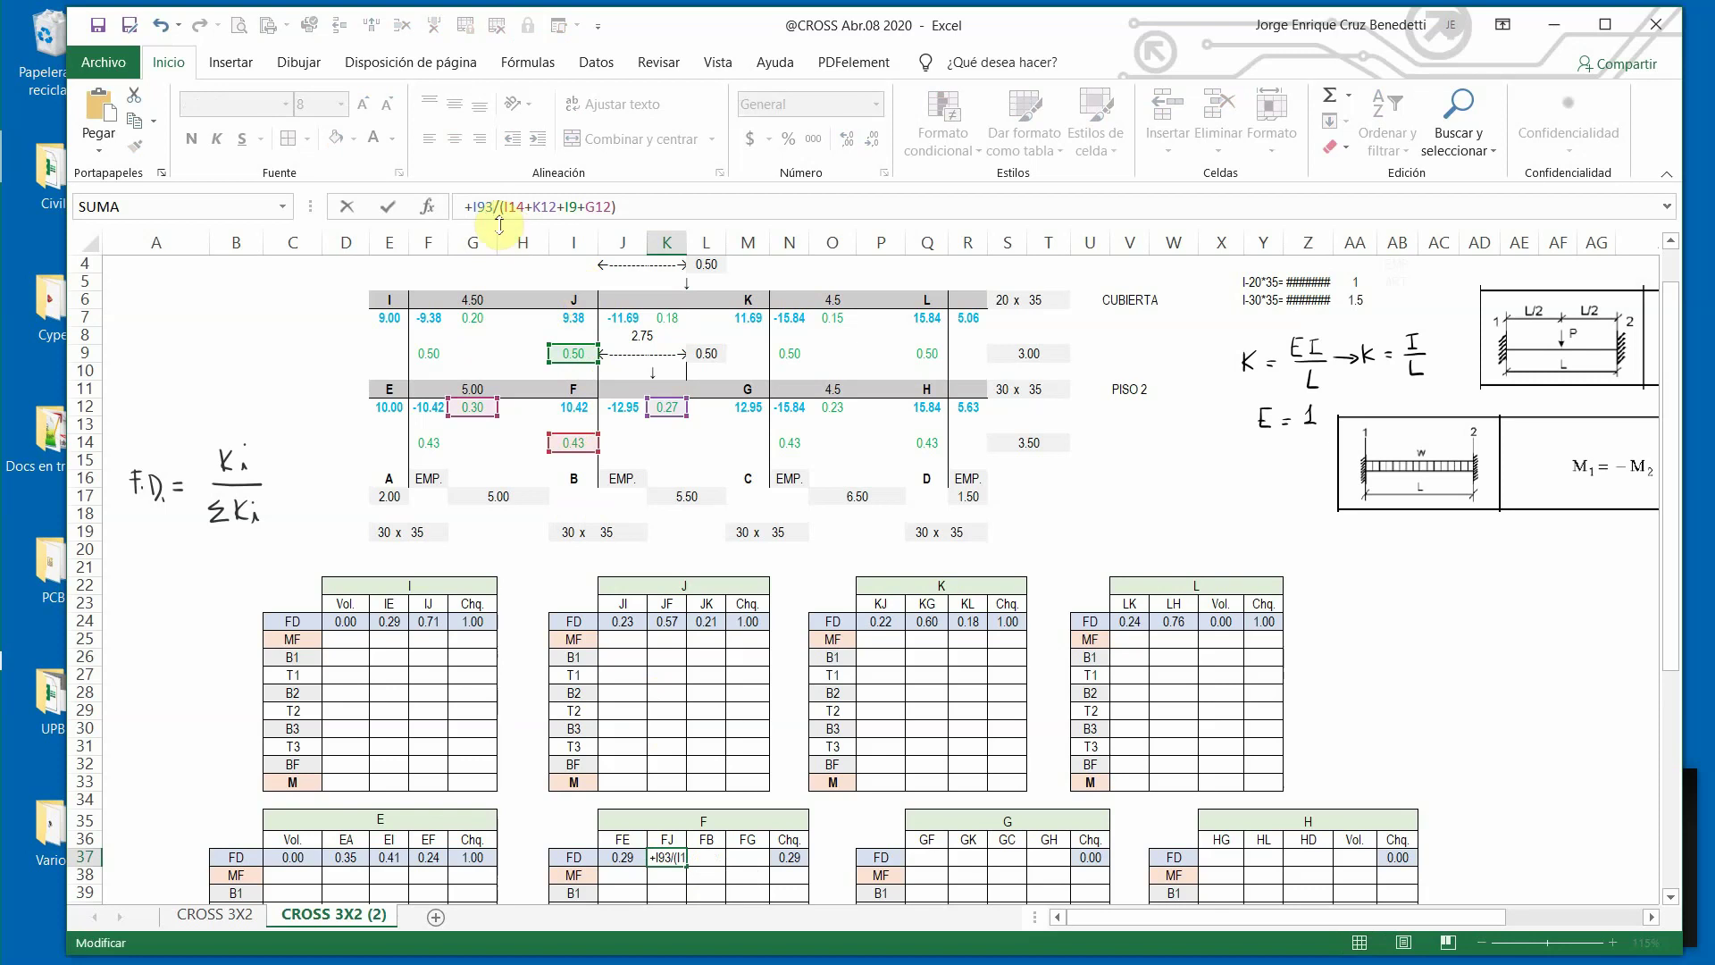
{"action": "key", "text": "BackSpace"}
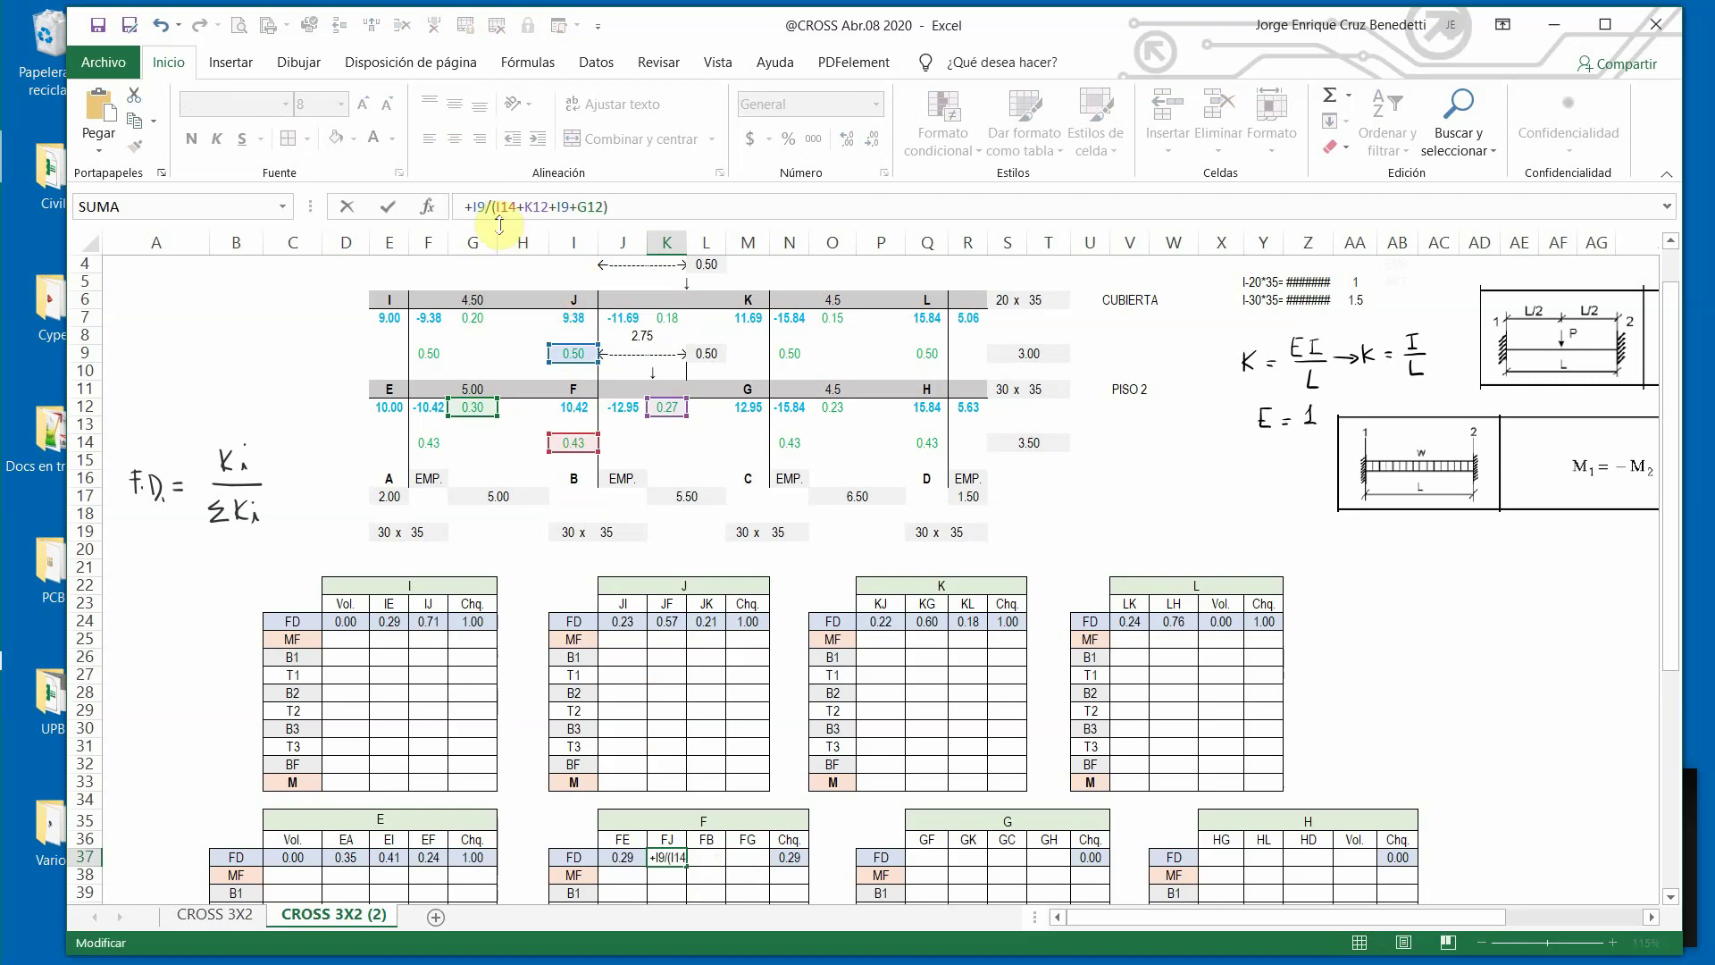
{"action": "key", "text": "Return"}
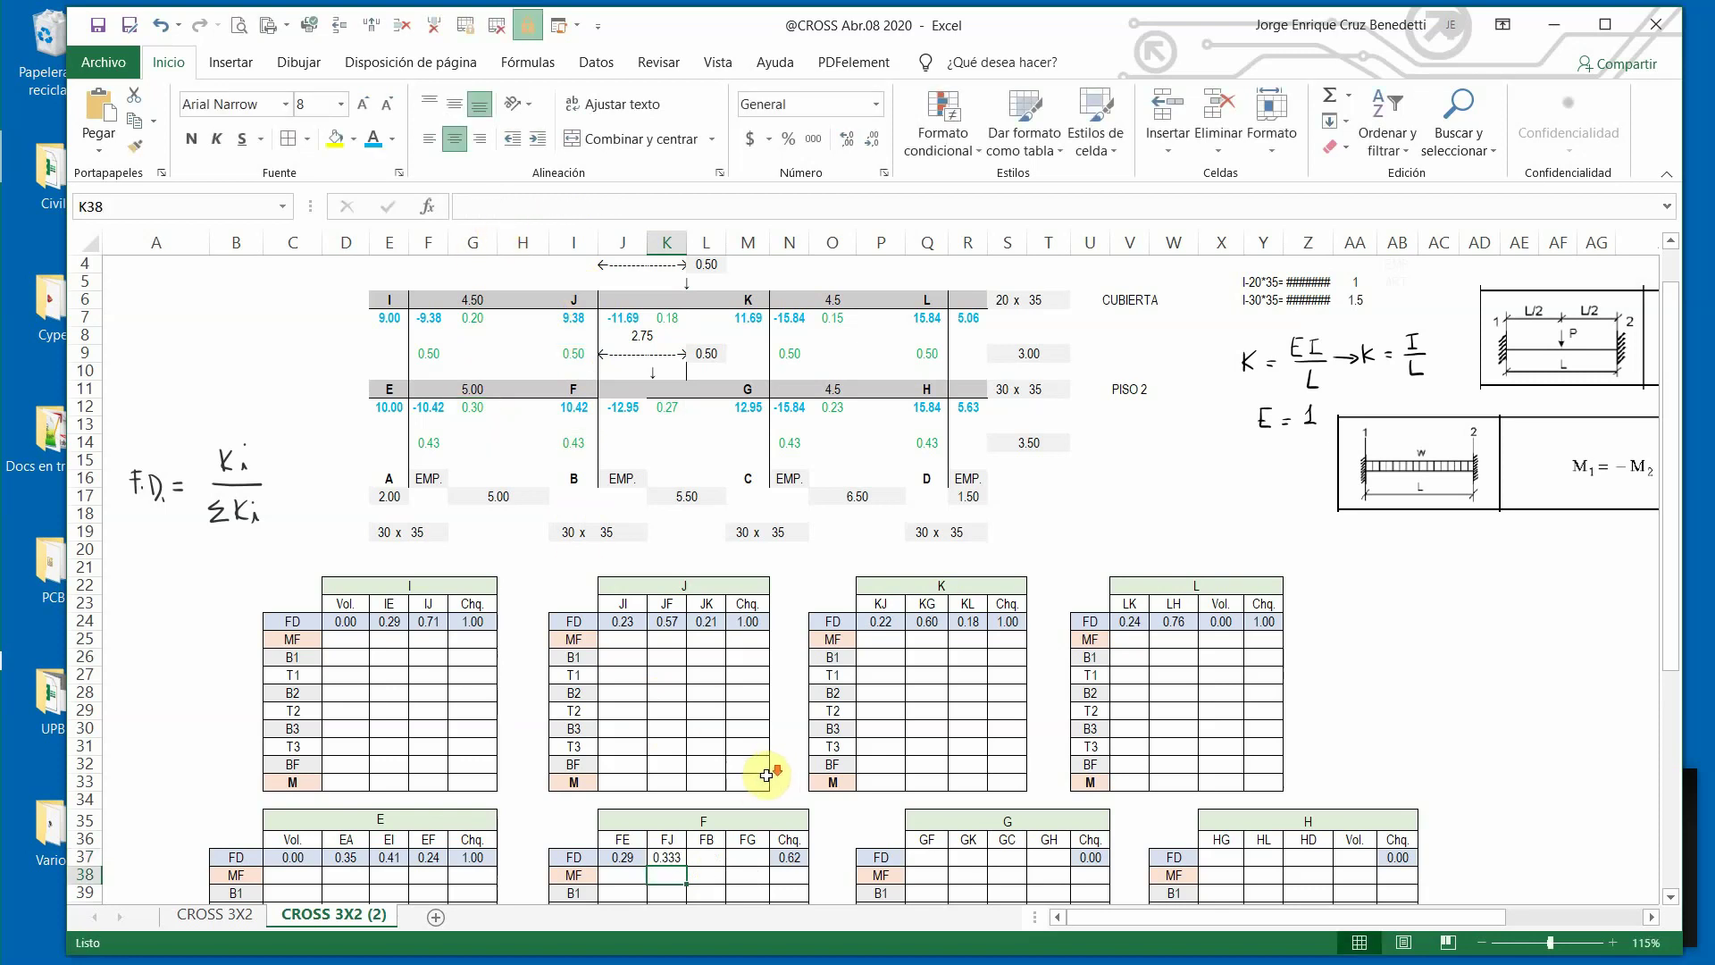
Copy the cell format of J37 onto node F's remaining factor cells, K37:M37.
{"action": "scroll", "coordinate": [766, 775], "scroll_direction": "down", "scroll_amount": 3}
{"action": "left_click", "coordinate": [612, 696]}
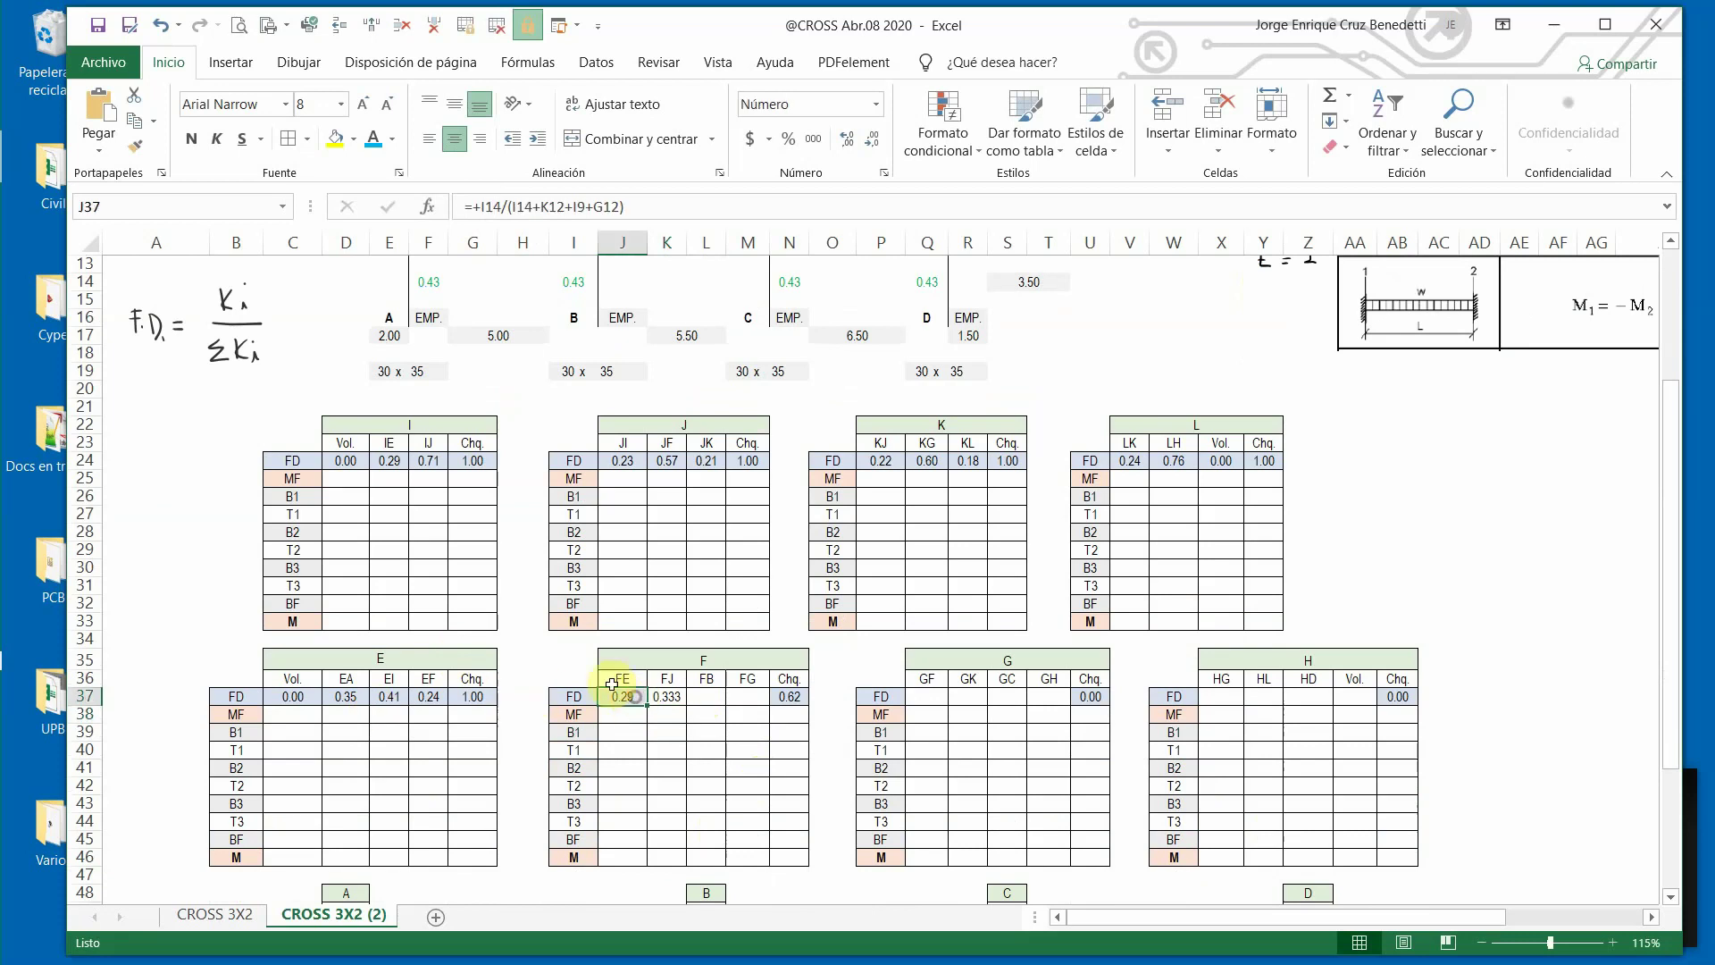
{"action": "left_click", "coordinate": [135, 145]}
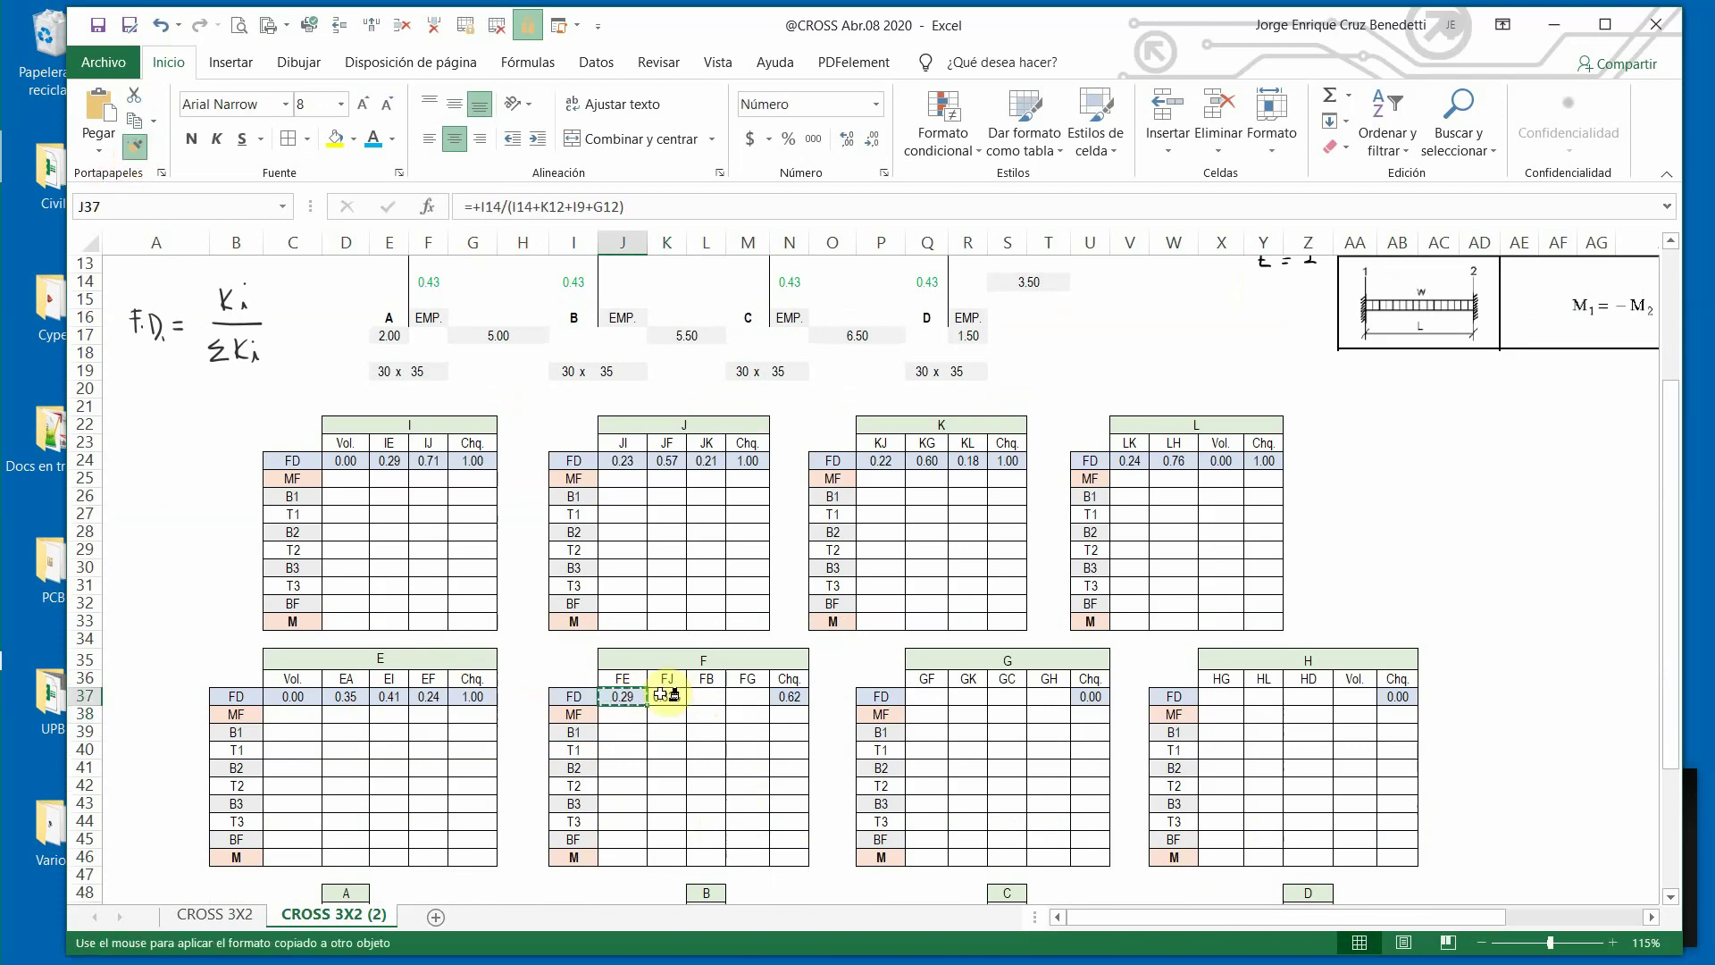
{"action": "left_click_drag", "start_coordinate": [661, 695], "coordinate": [741, 696]}
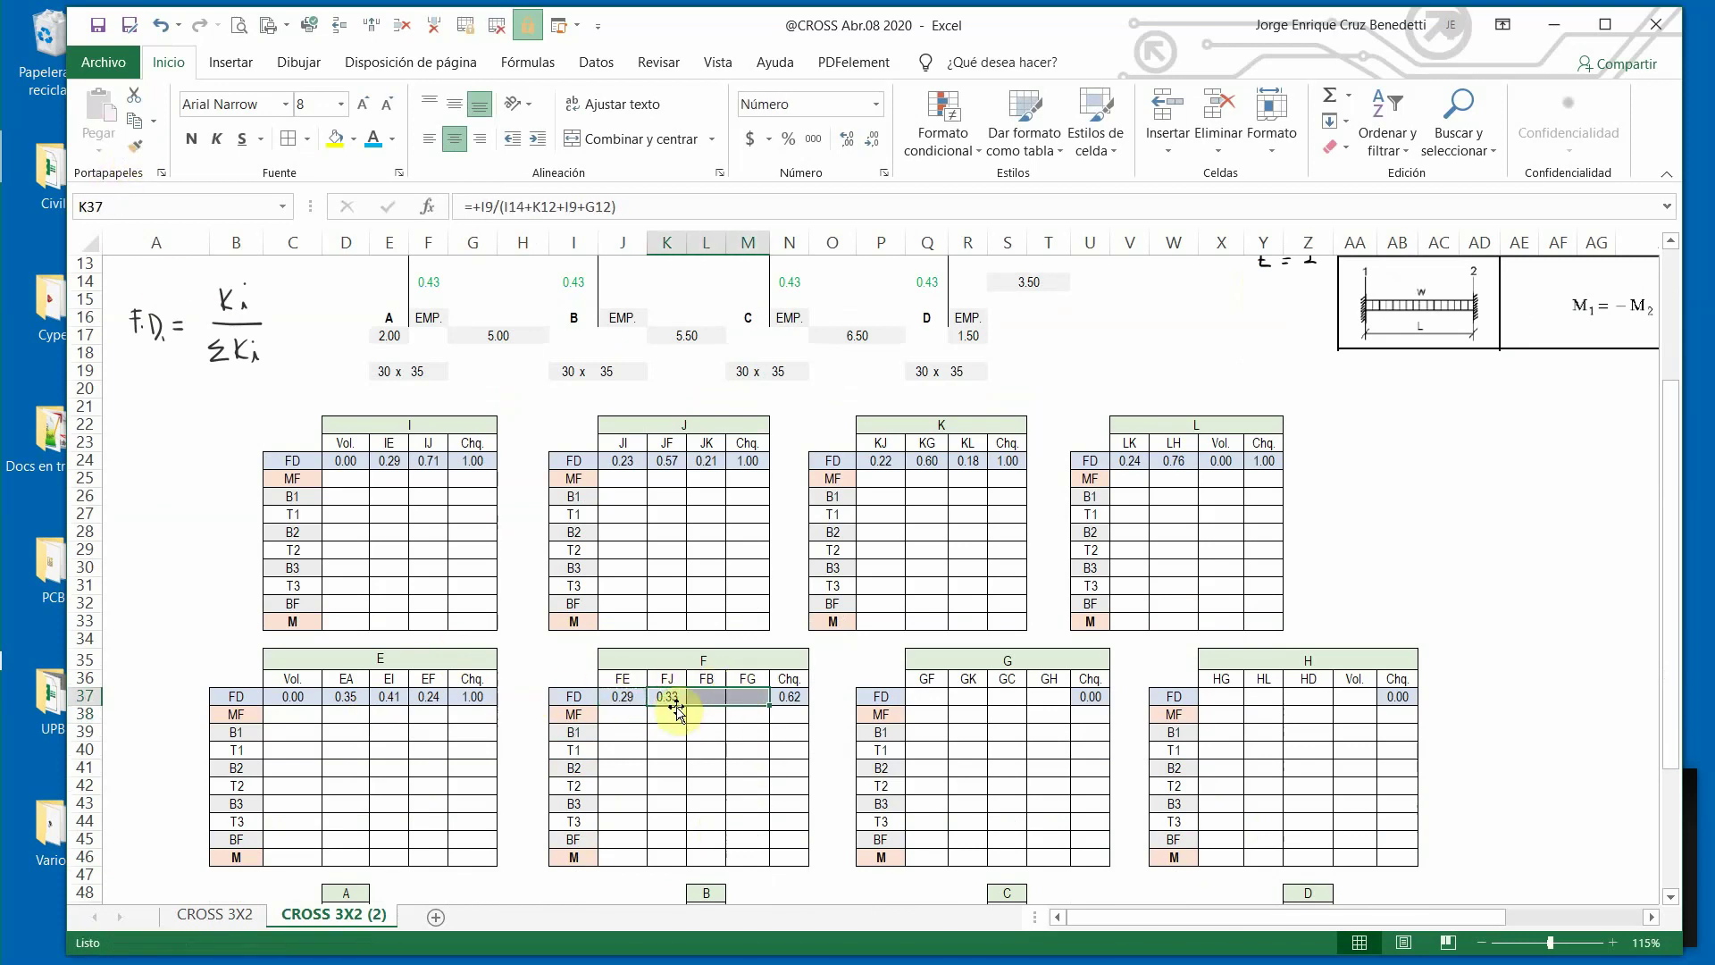
Copy the formula text of K37, without its leading =+, into node F's FB cell, L37.
{"action": "left_click", "coordinate": [668, 696]}
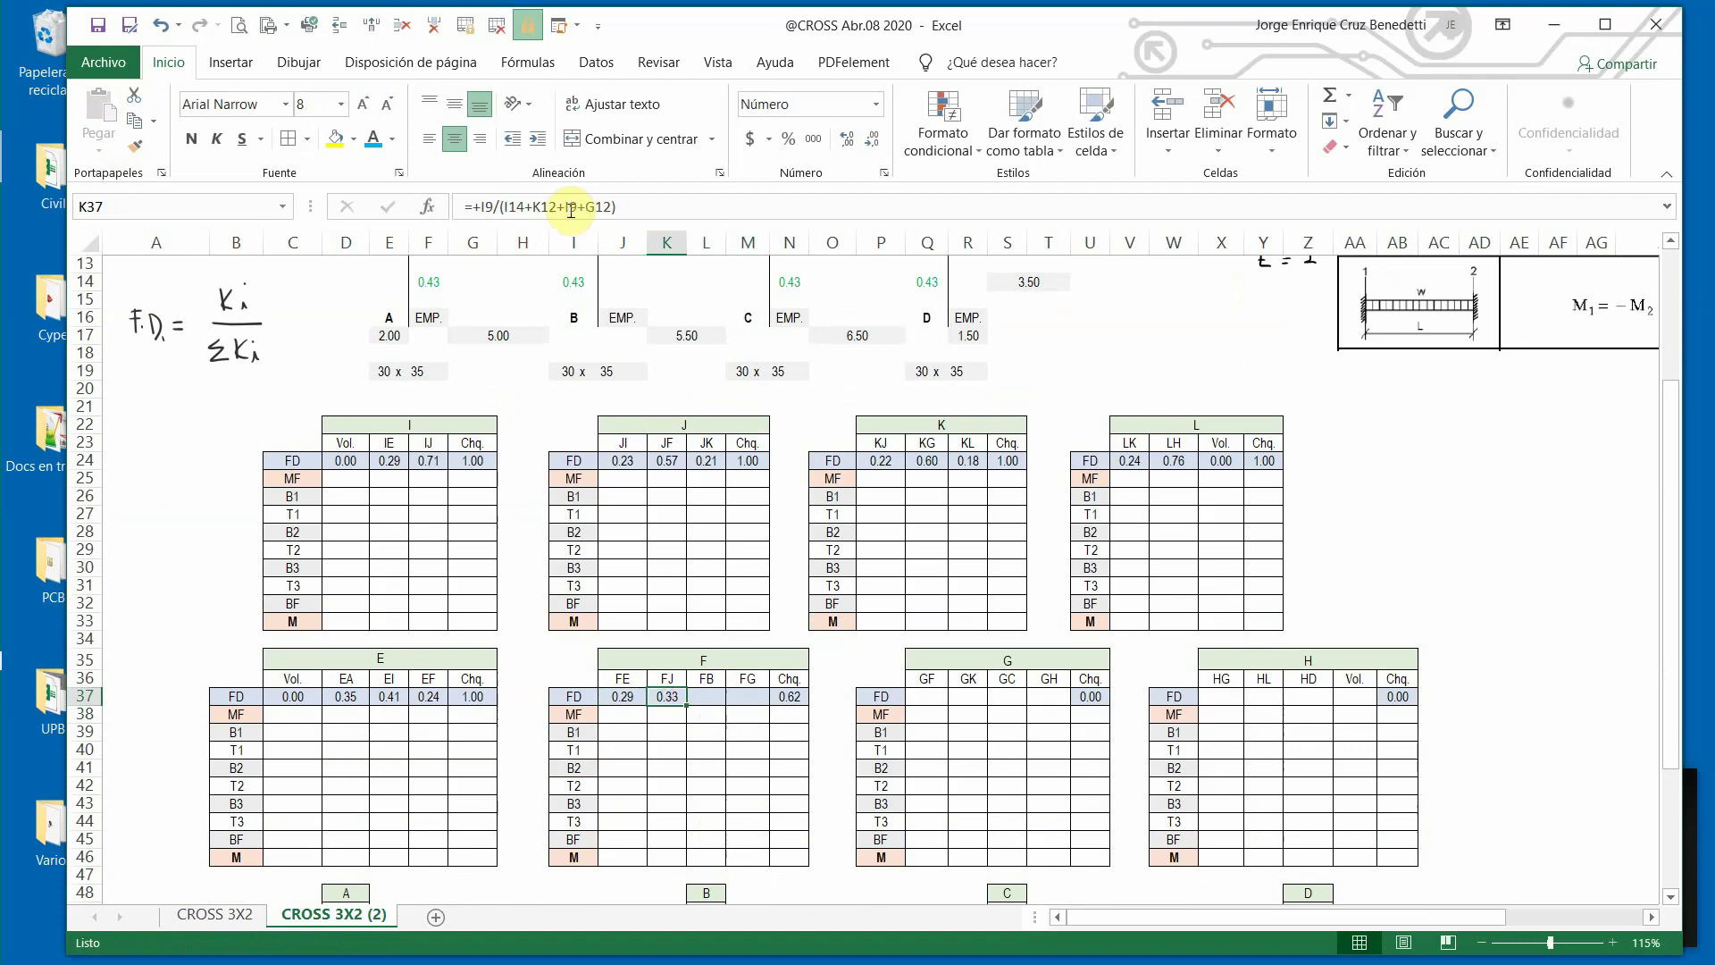
{"action": "left_click_drag", "start_coordinate": [480, 206], "coordinate": [731, 239]}
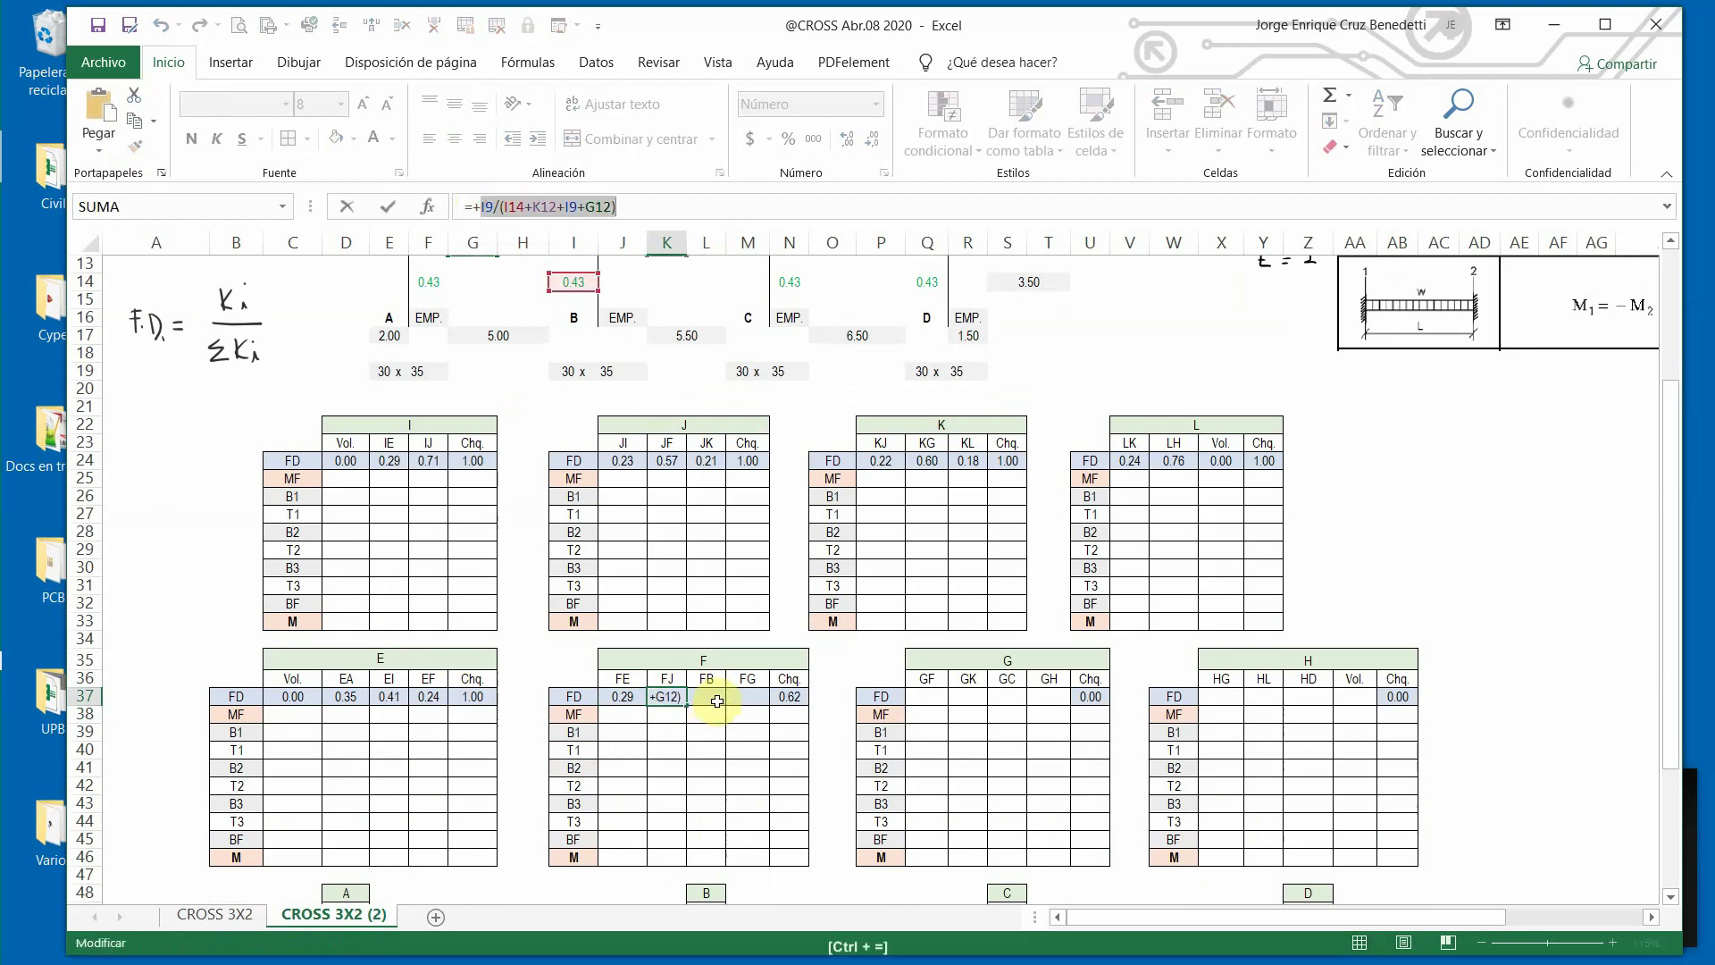
{"action": "key", "text": "Tab"}
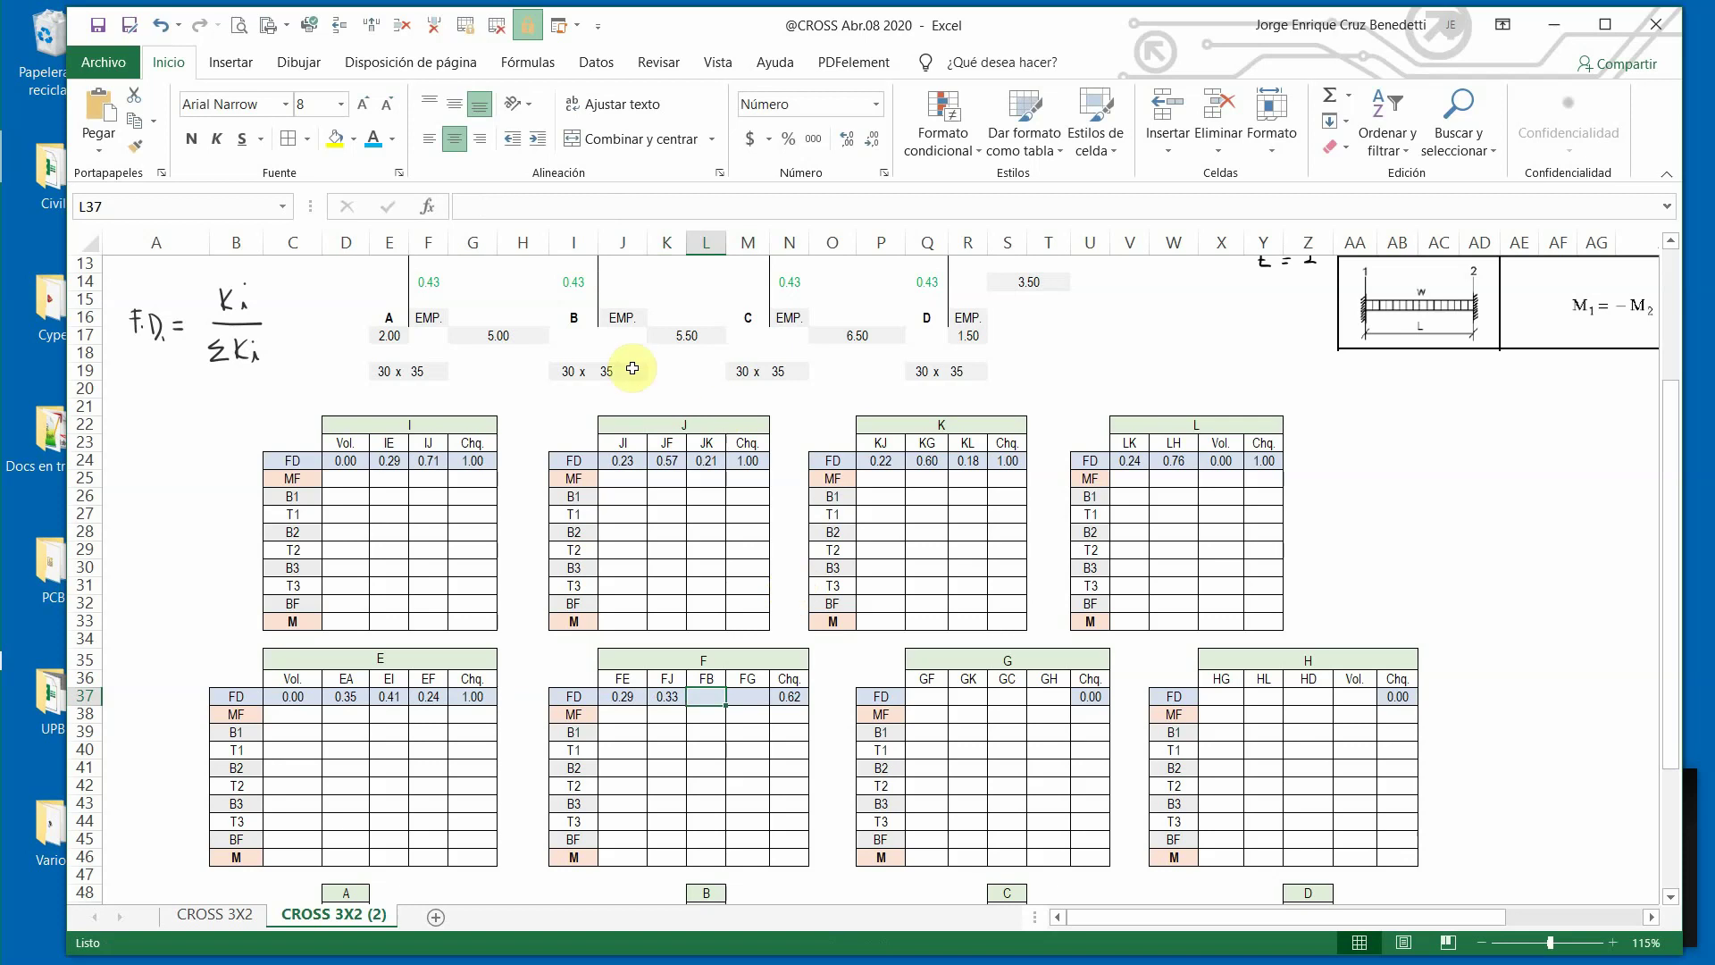
{"action": "key", "text": "ctrl+v"}
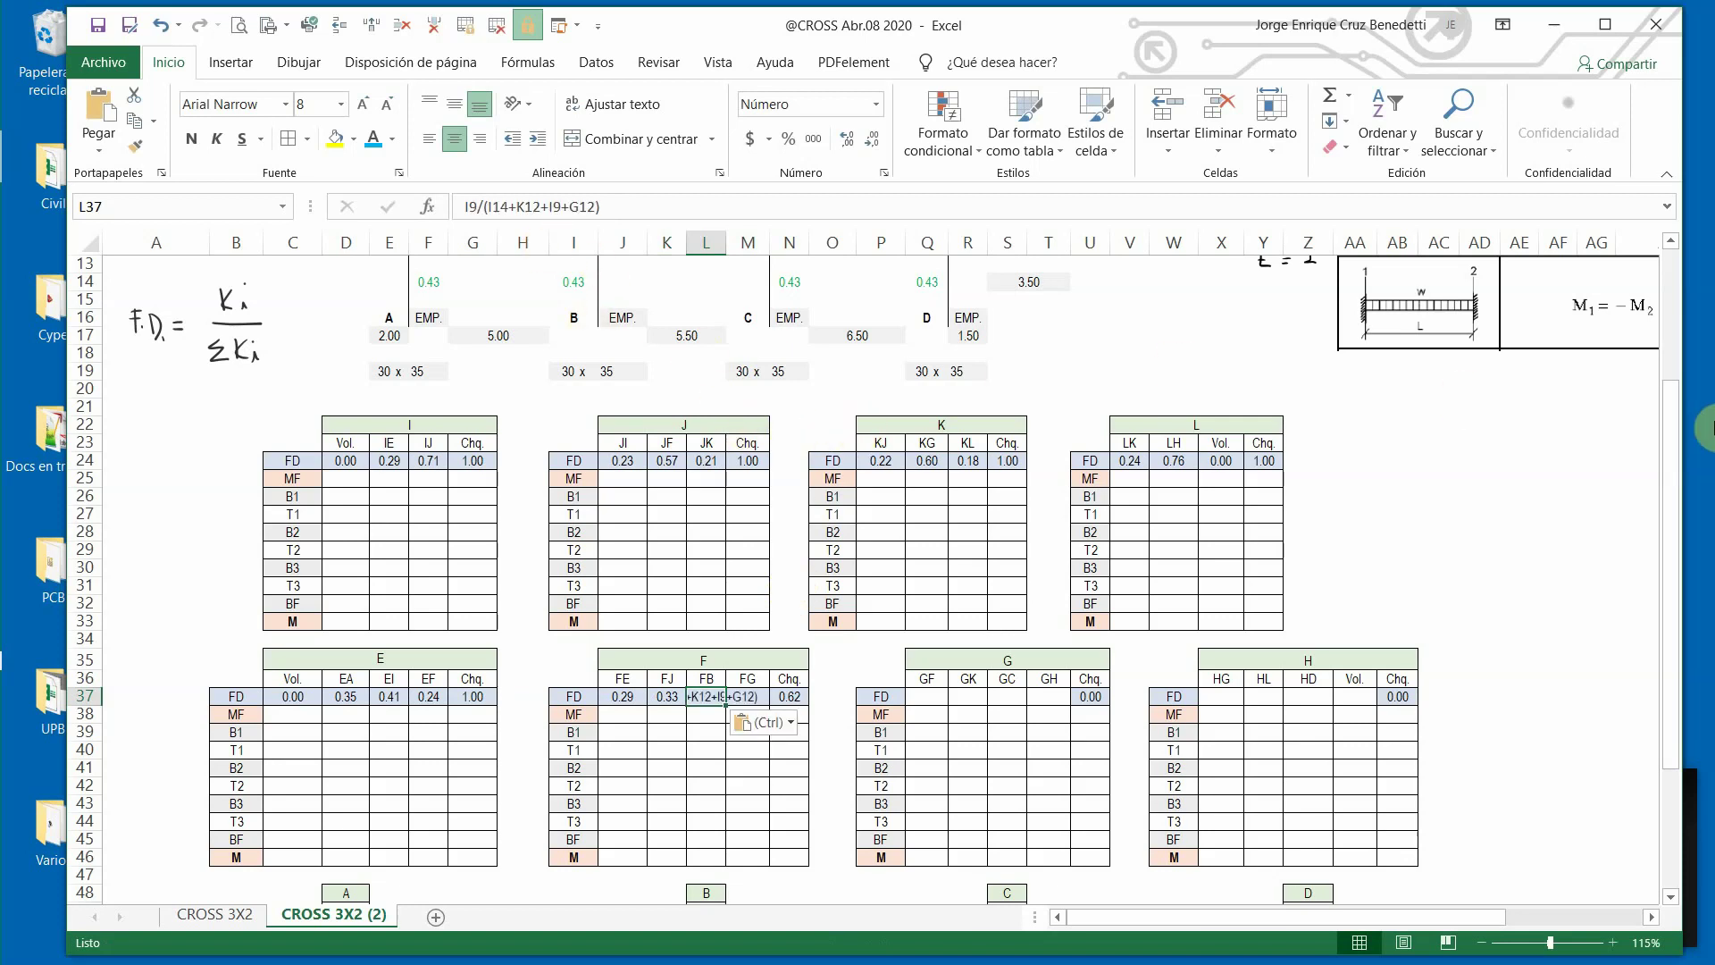
Turn the pasted text in L37 into the formula +I14/(I14+K12+I9+G12), replacing the numerator with I14.
{"action": "left_click_drag", "start_coordinate": [1671, 433], "coordinate": [1667, 361]}
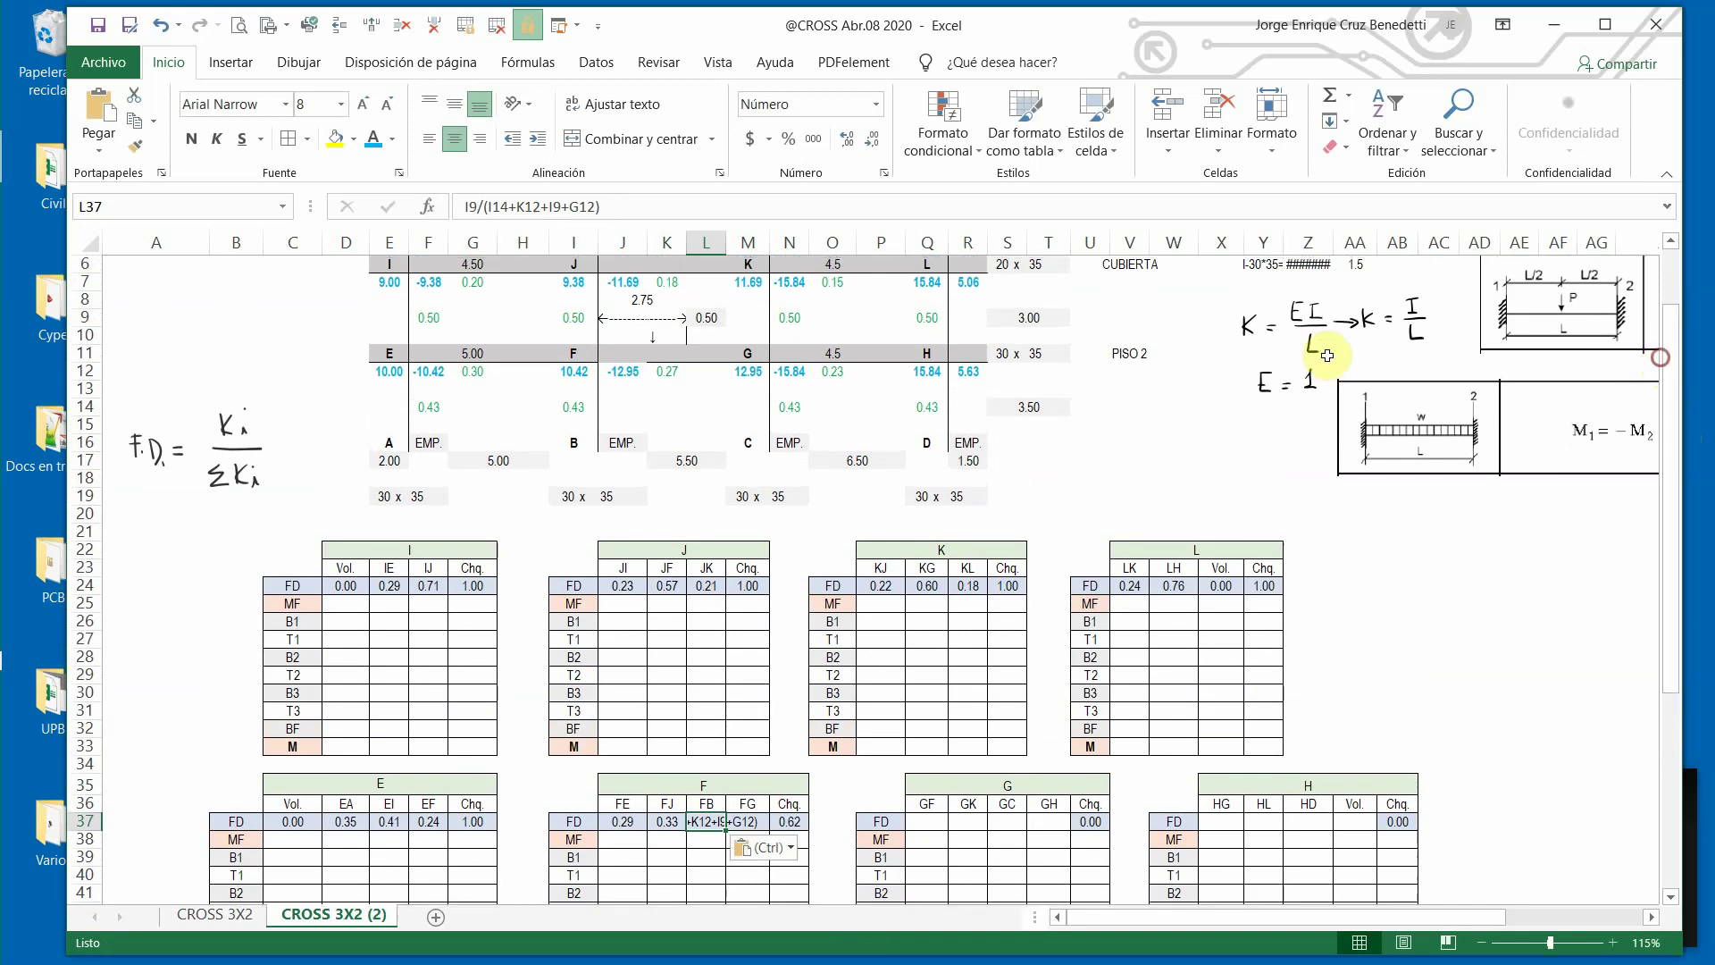
{"action": "left_click", "coordinate": [461, 206]}
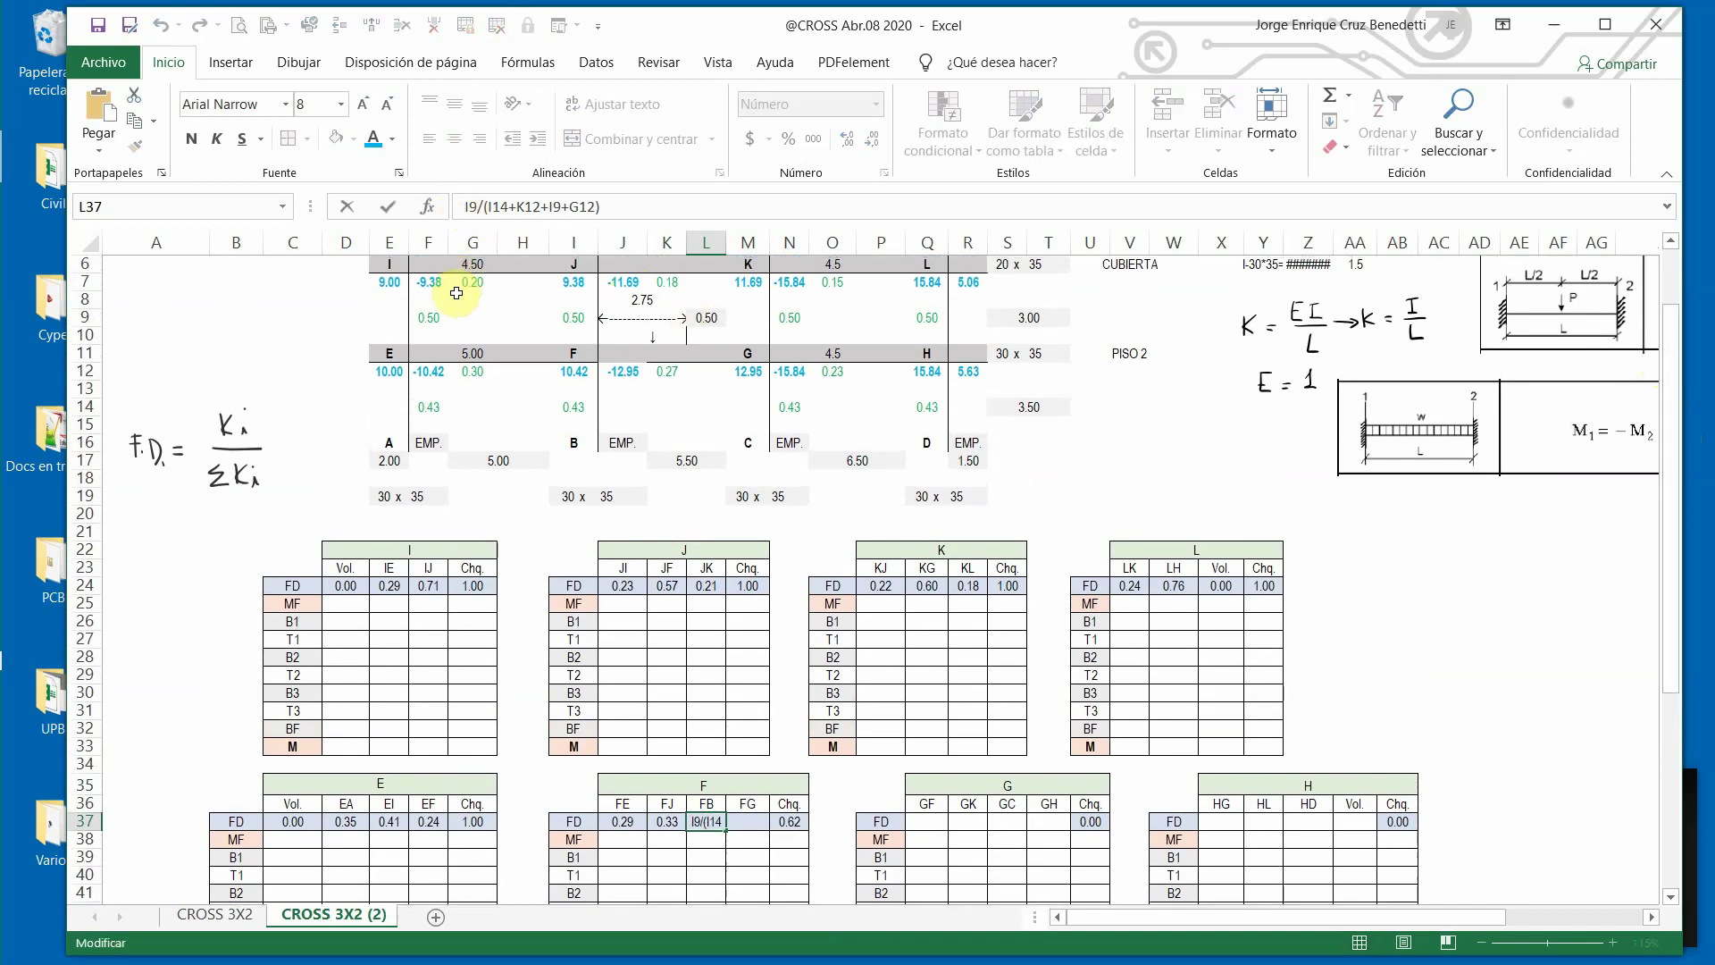
{"action": "type", "text": "+"}
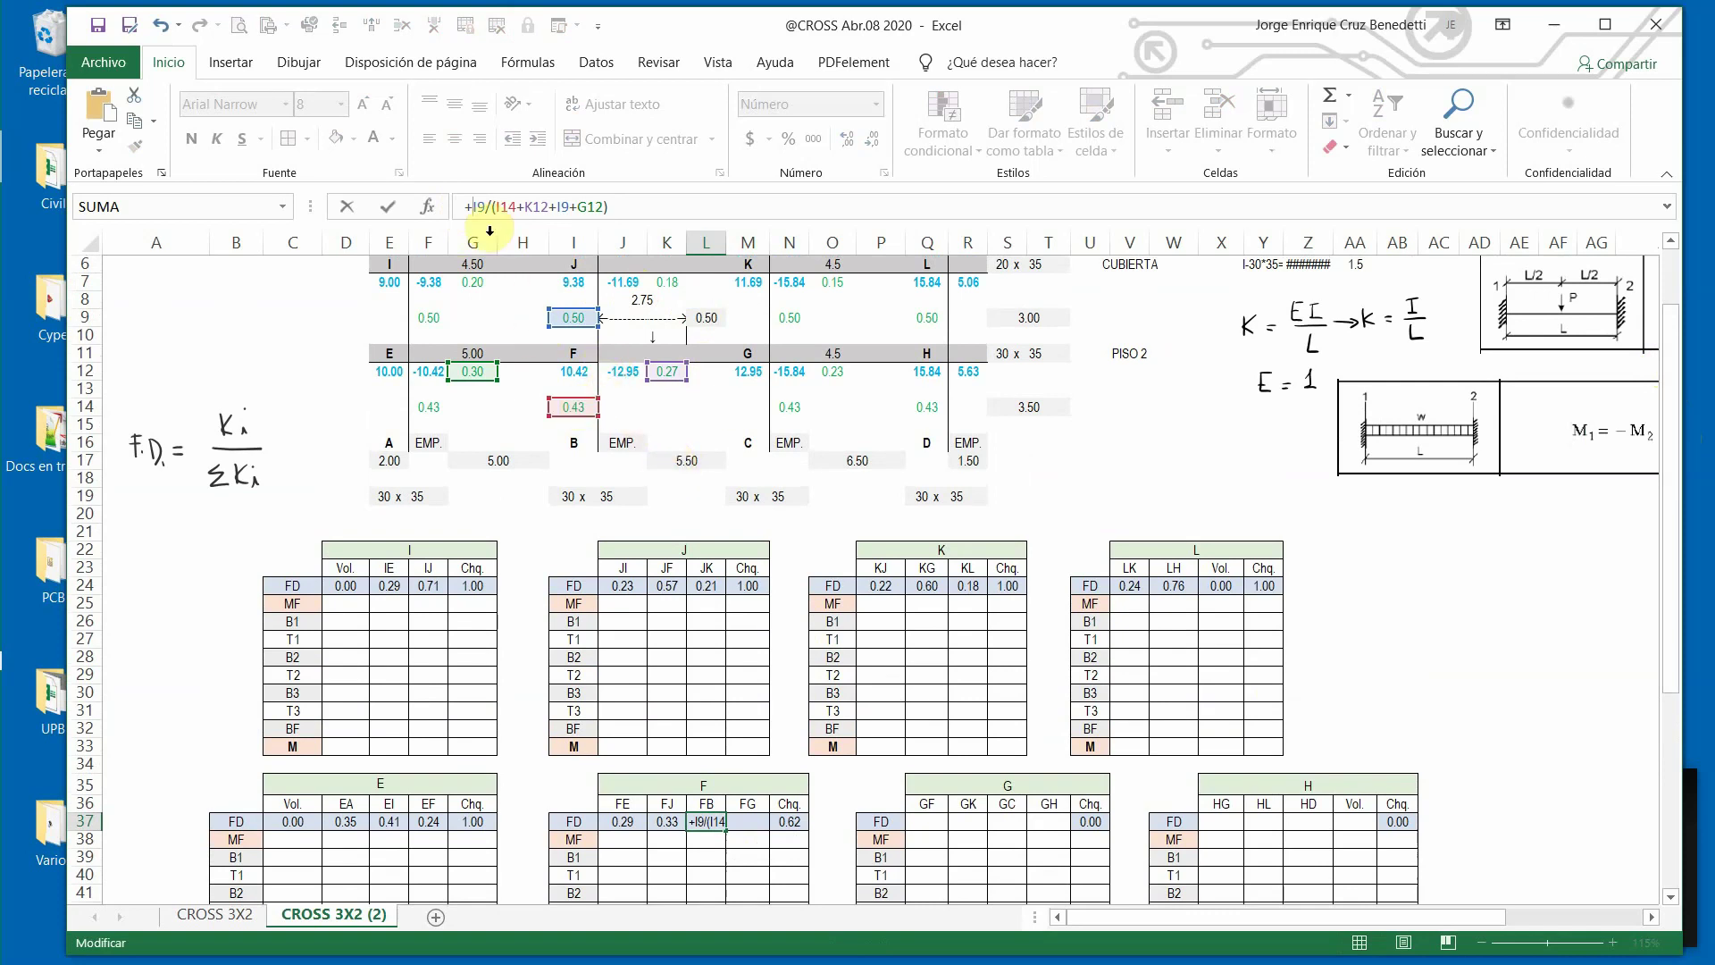
{"action": "left_click", "coordinate": [481, 208]}
{"action": "key", "text": "BackSpace"}
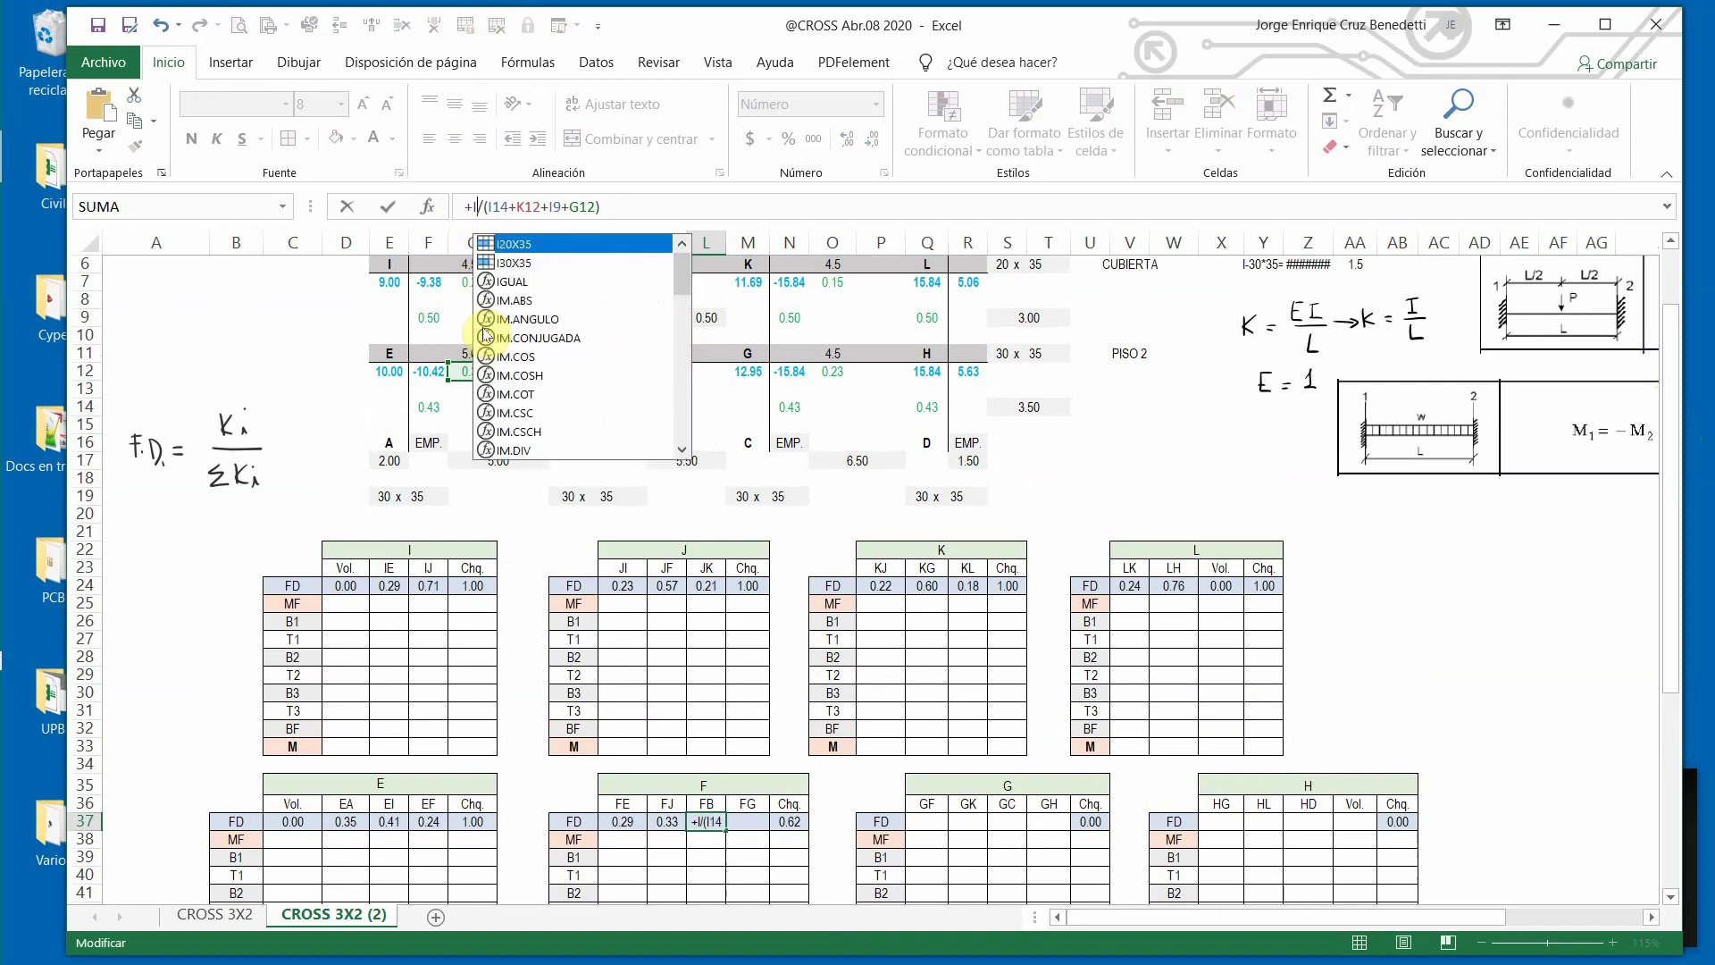
{"action": "type", "text": "14"}
{"action": "key", "text": "Return"}
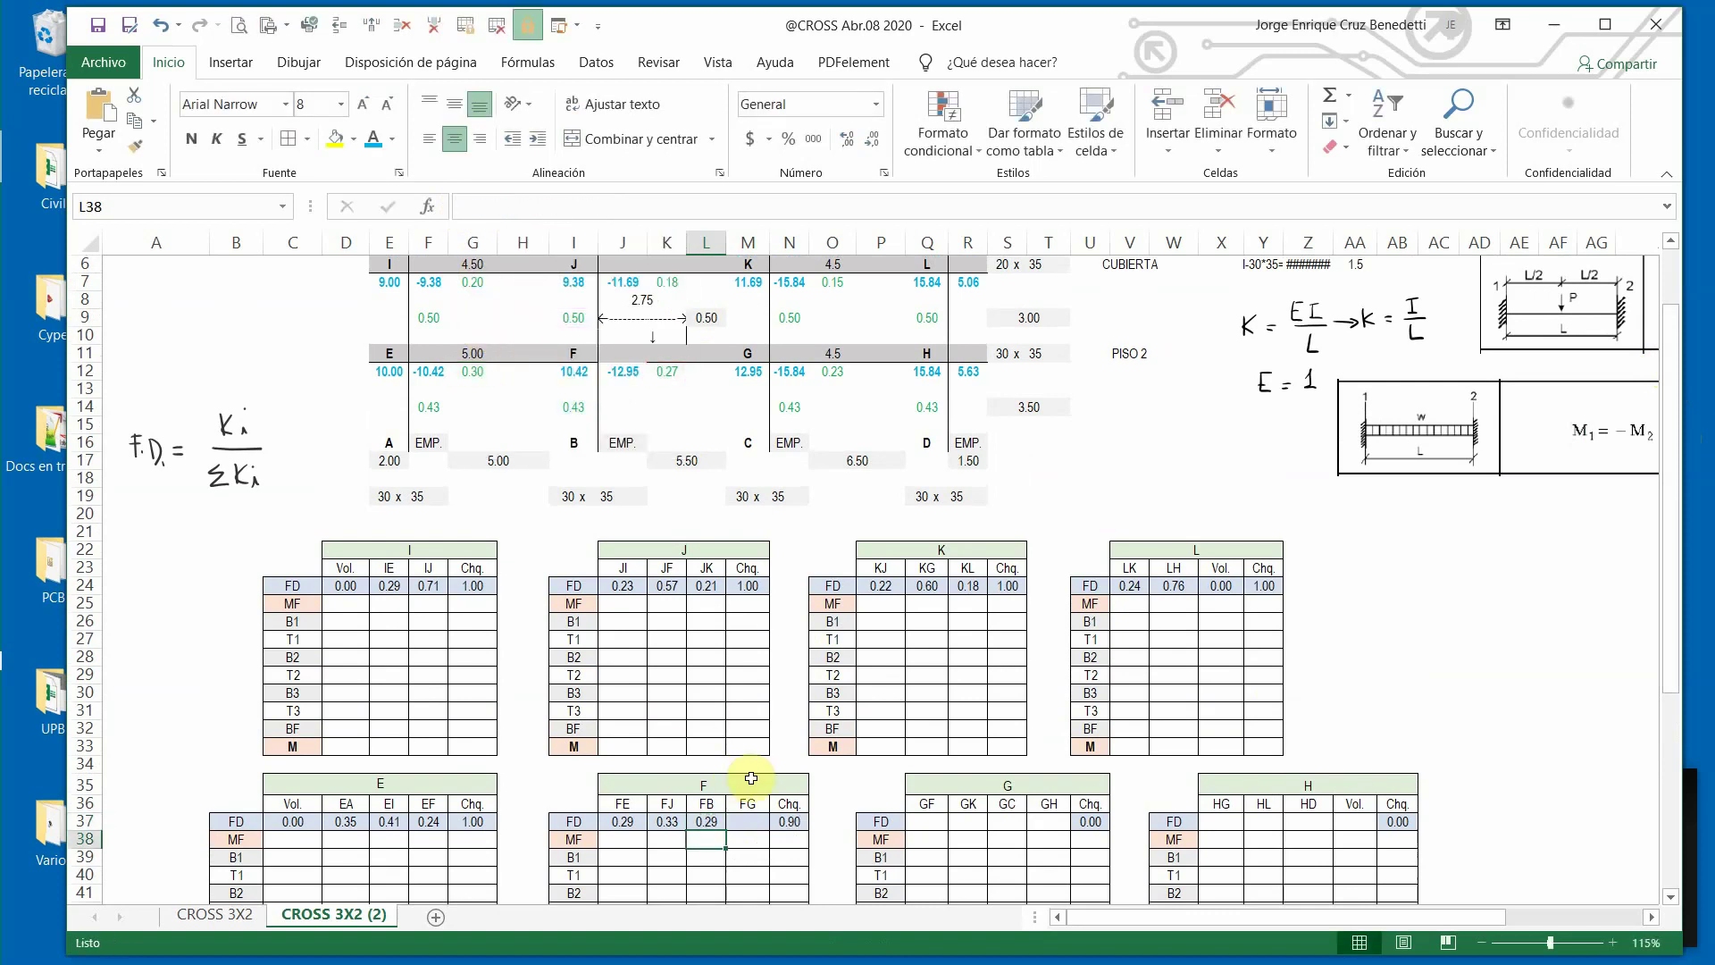
Copy the formula text of L37, without its leading =+, into node F's FG cell, M37, without inserting any cells.
{"action": "scroll", "coordinate": [750, 778], "scroll_direction": "down", "scroll_amount": 1}
{"action": "left_click", "coordinate": [706, 767]}
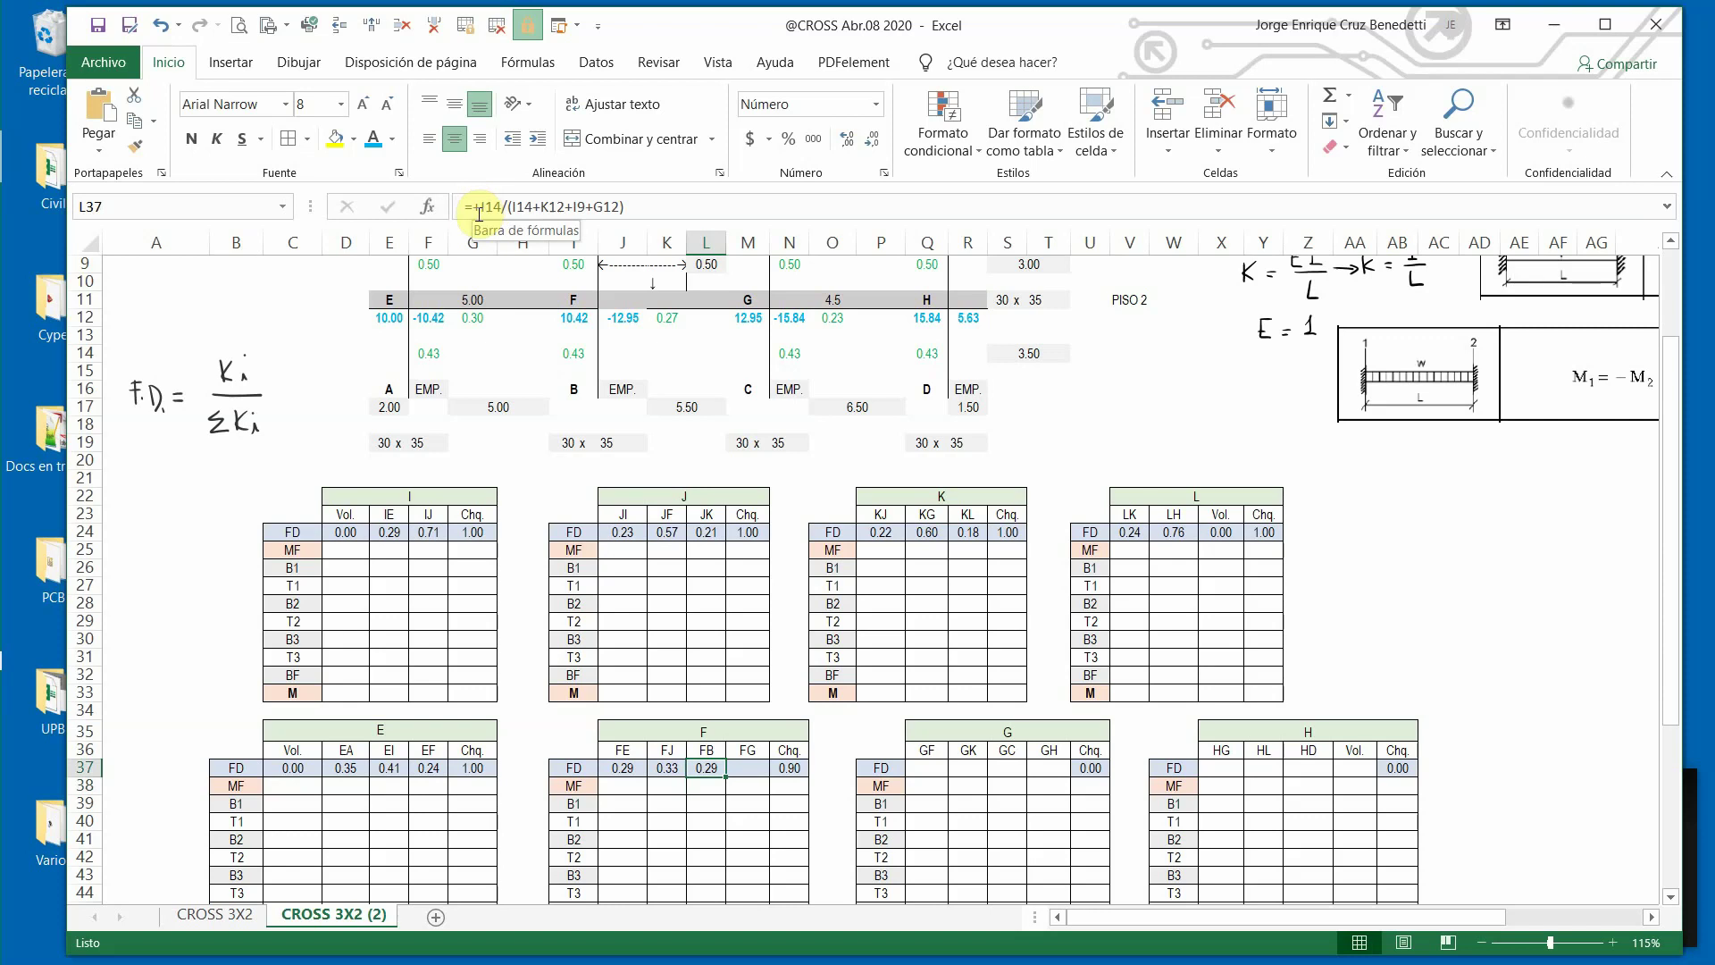
{"action": "left_click_drag", "start_coordinate": [479, 214], "coordinate": [849, 258]}
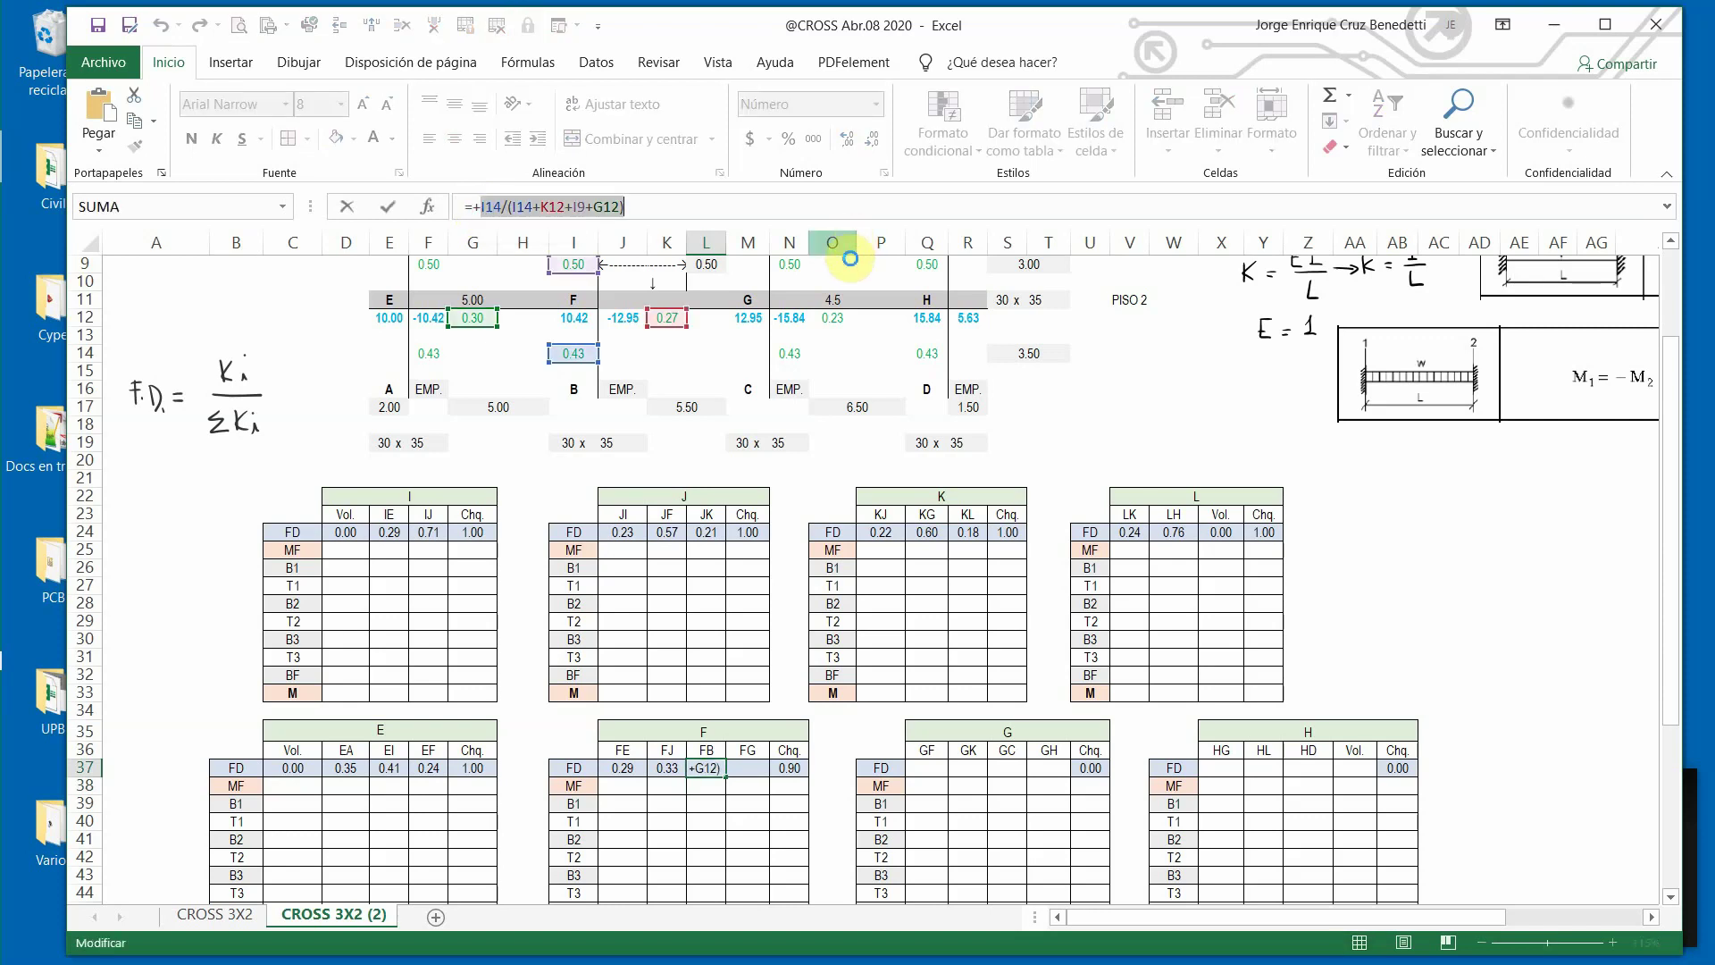
{"action": "key", "text": "Tab"}
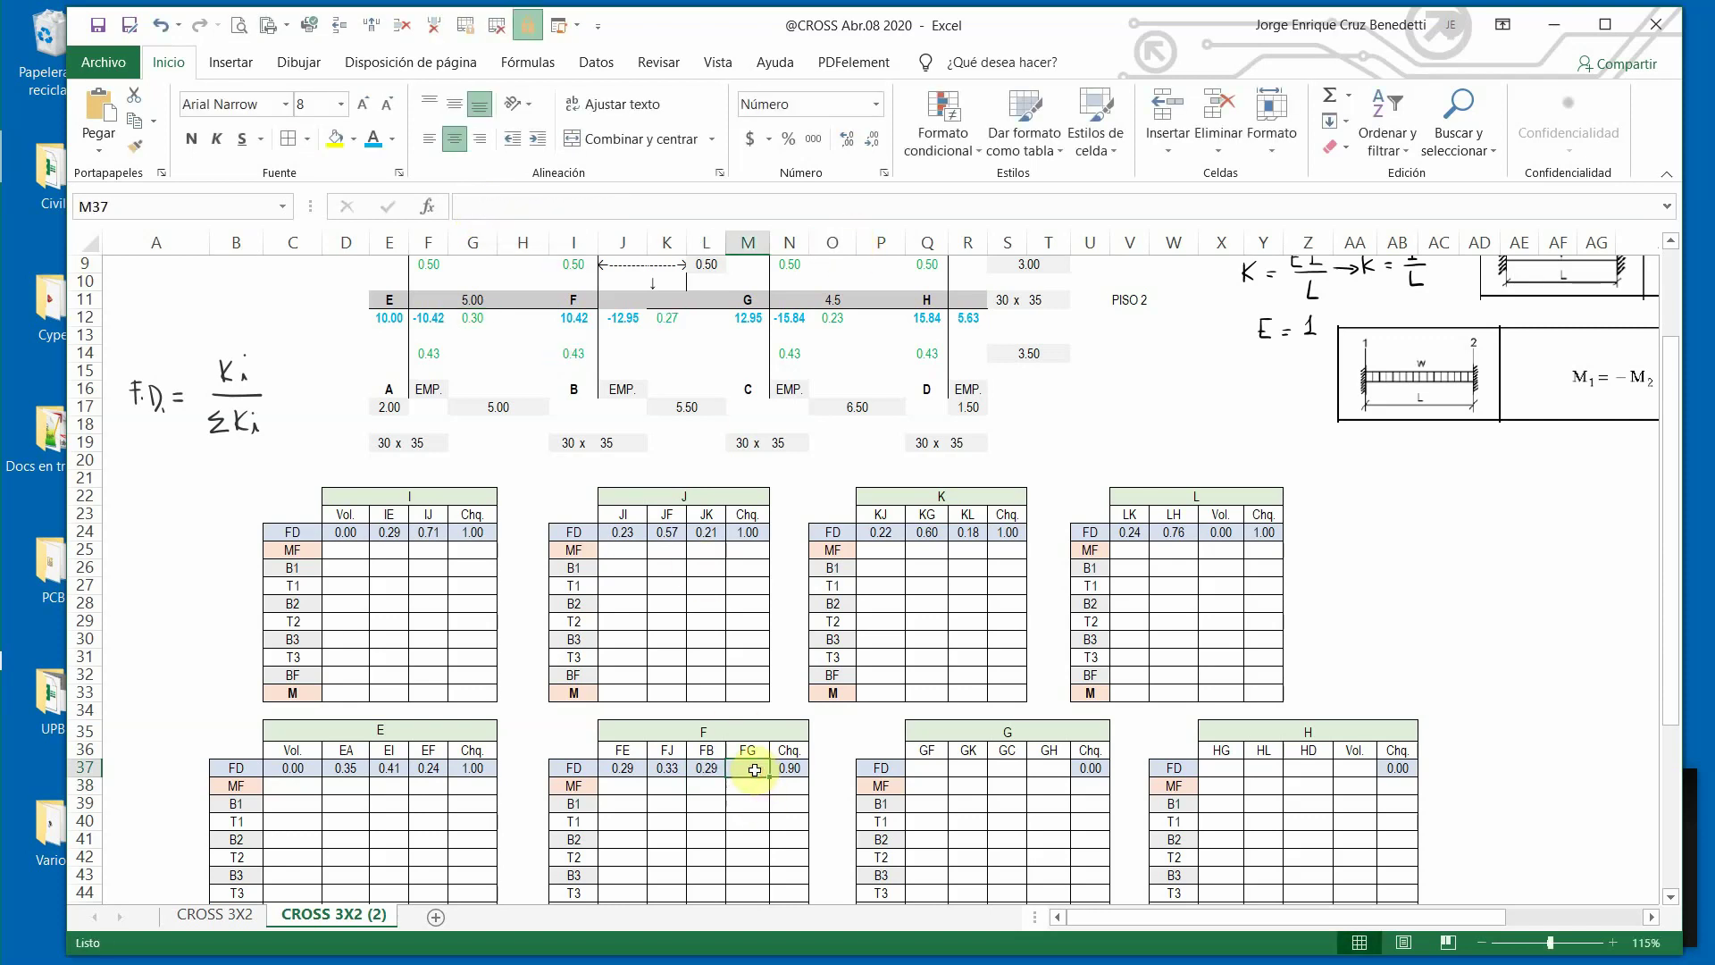
{"action": "key", "text": "ctrl+v"}
{"action": "key", "text": "ctrl+plus"}
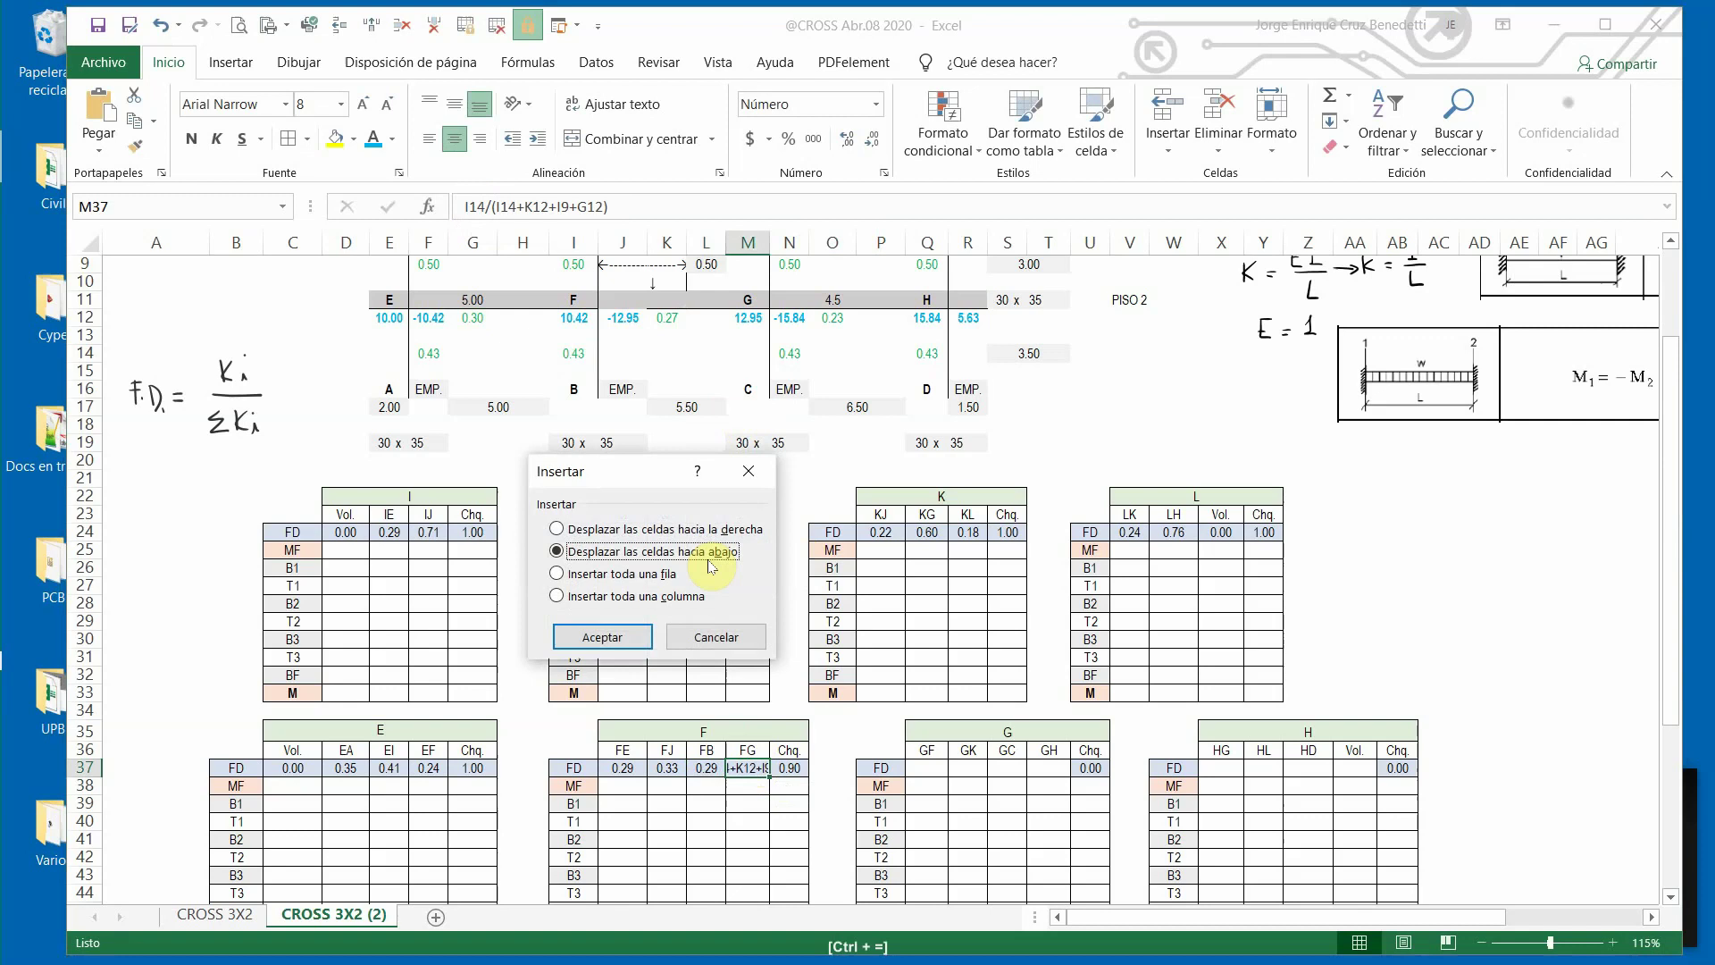
{"action": "left_click", "coordinate": [716, 638]}
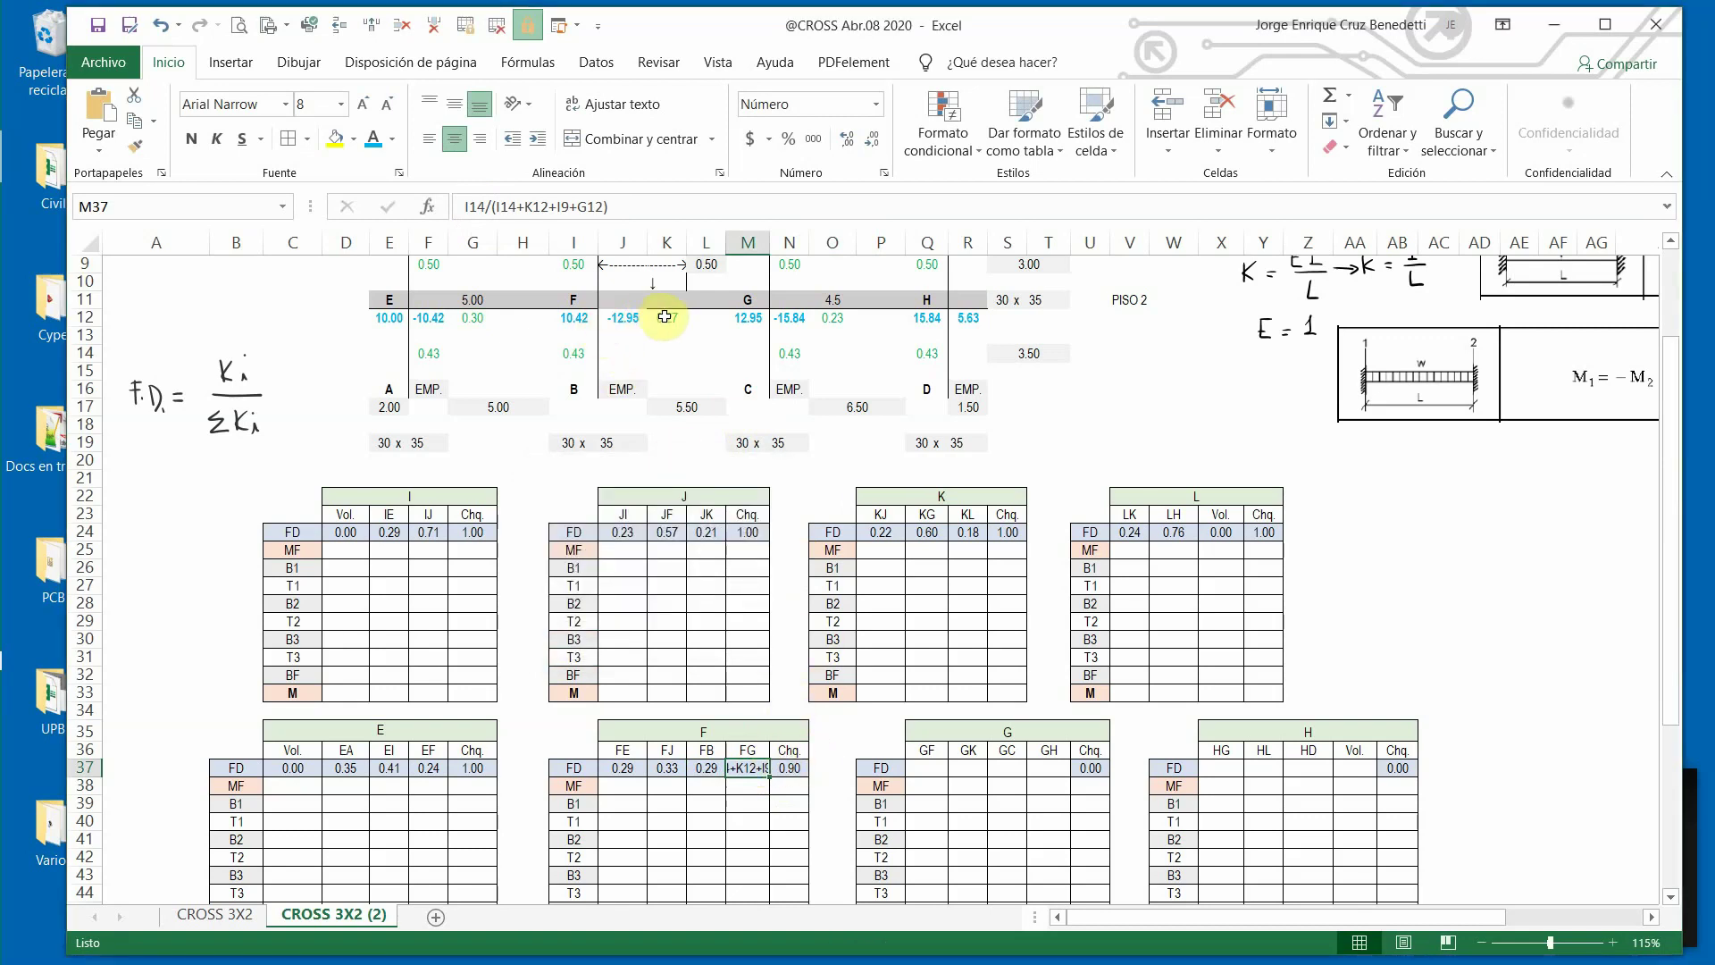
Turn the pasted text in M37 into the formula +K12/(I14+K12+I9+G12), replacing the numerator with K12.
{"action": "left_click", "coordinate": [485, 207]}
{"action": "key", "text": "BackSpace"}
{"action": "key", "text": "BackSpace"}
{"action": "key", "text": "BackSpace"}
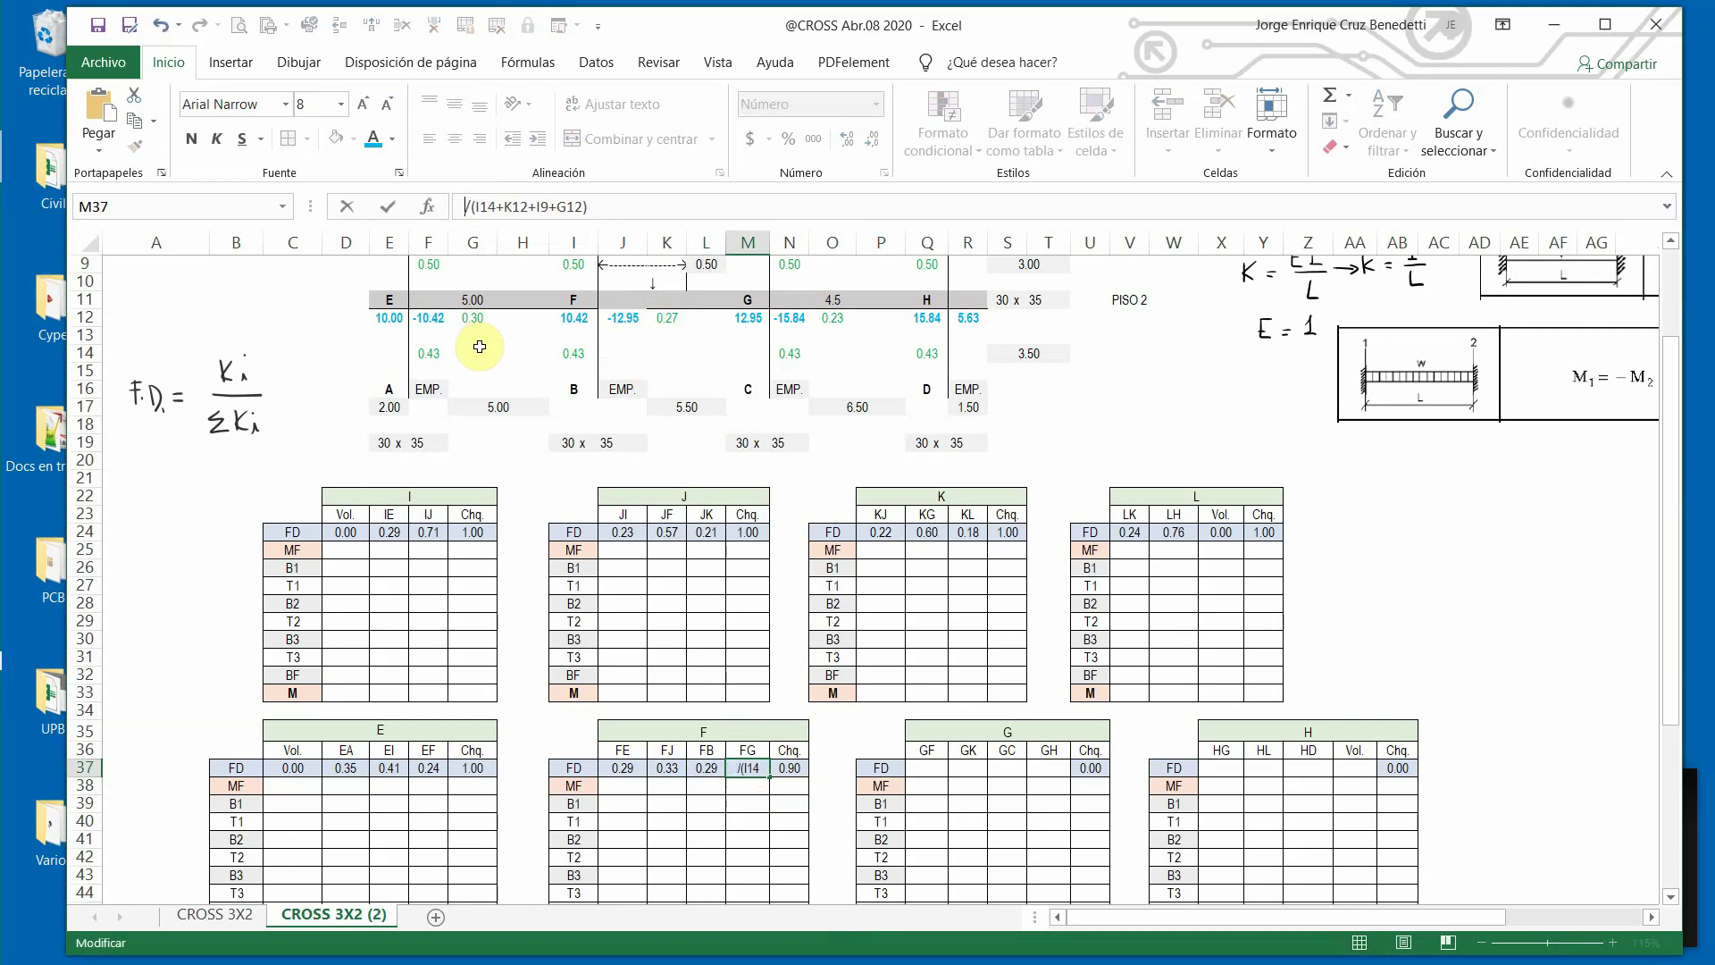
{"action": "type", "text": "+K12"}
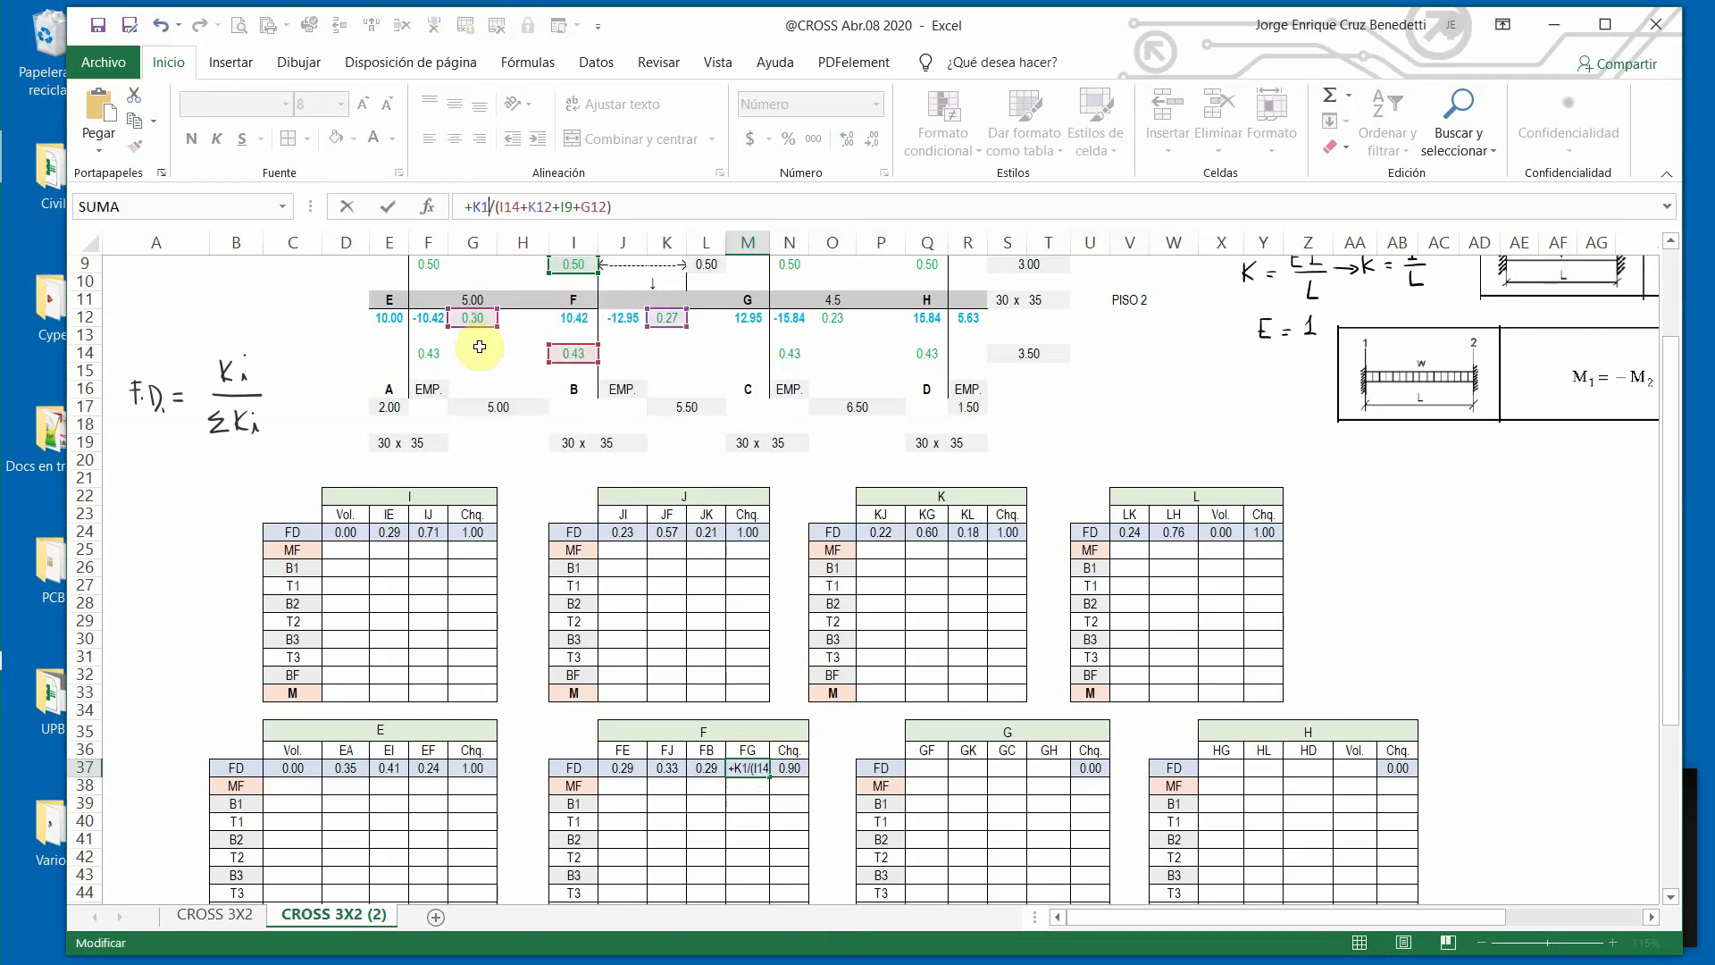
{"action": "key", "text": "Return"}
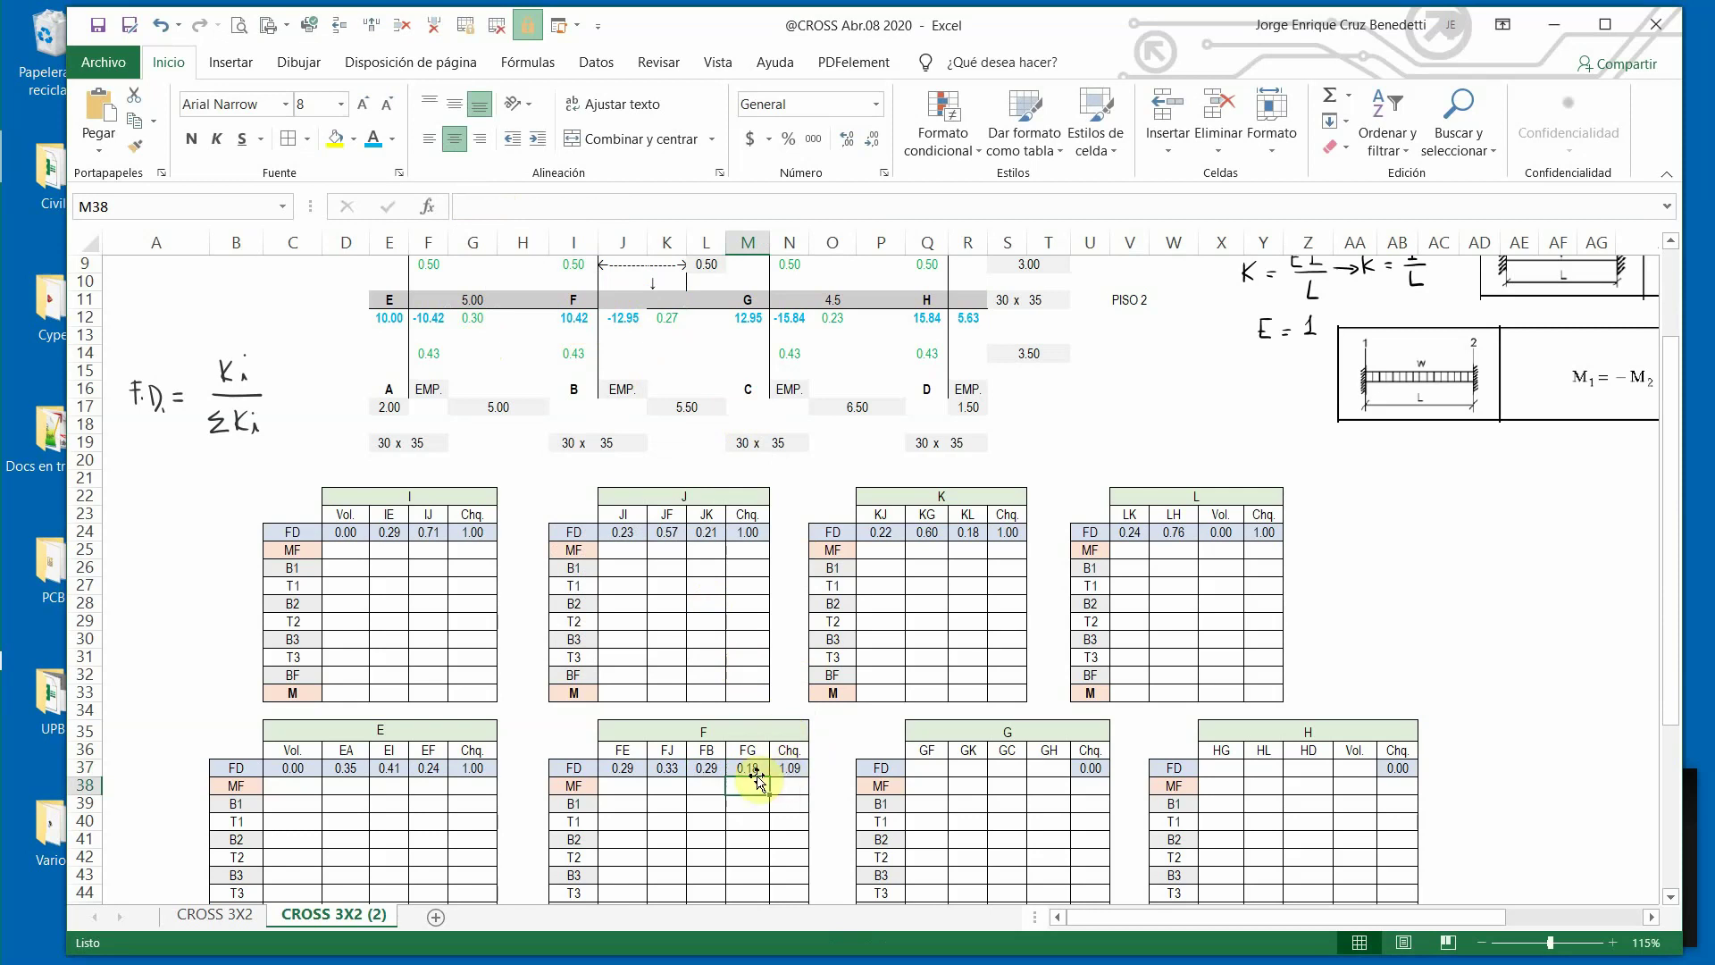
{"action": "key", "text": "Up"}
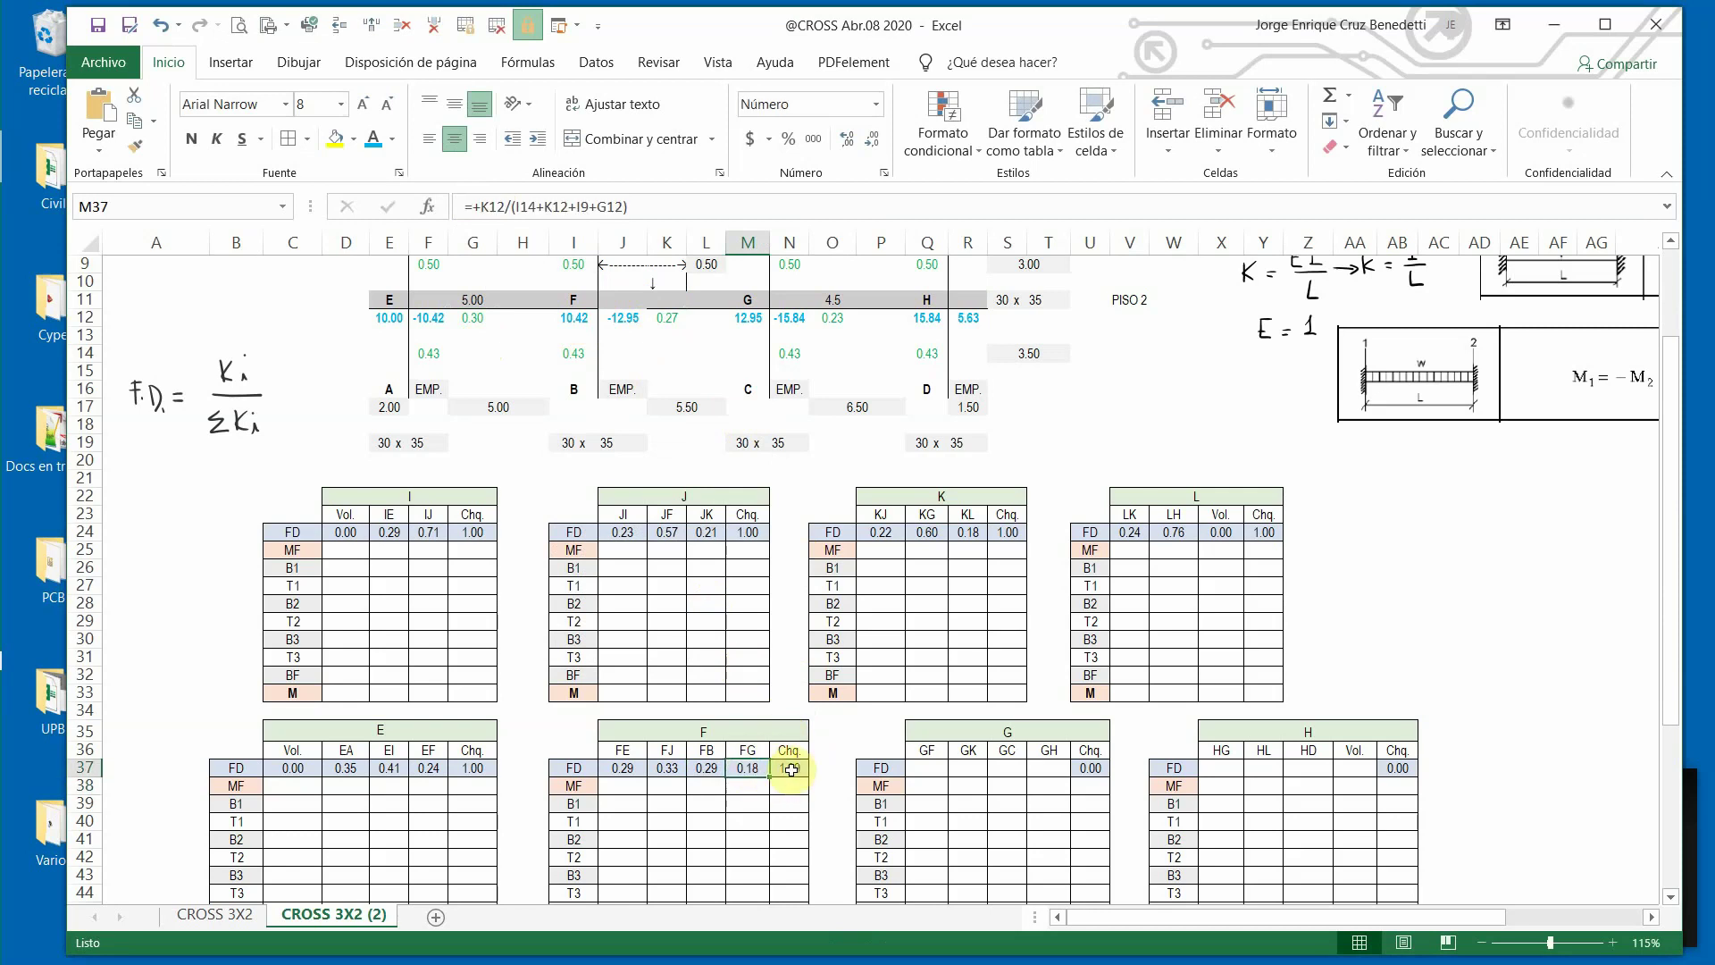
Examine the formulas behind node F's check sum and its FE and FJ factors, N37, J37 and K37.
{"action": "left_click", "coordinate": [775, 770]}
{"action": "left_click", "coordinate": [496, 206]}
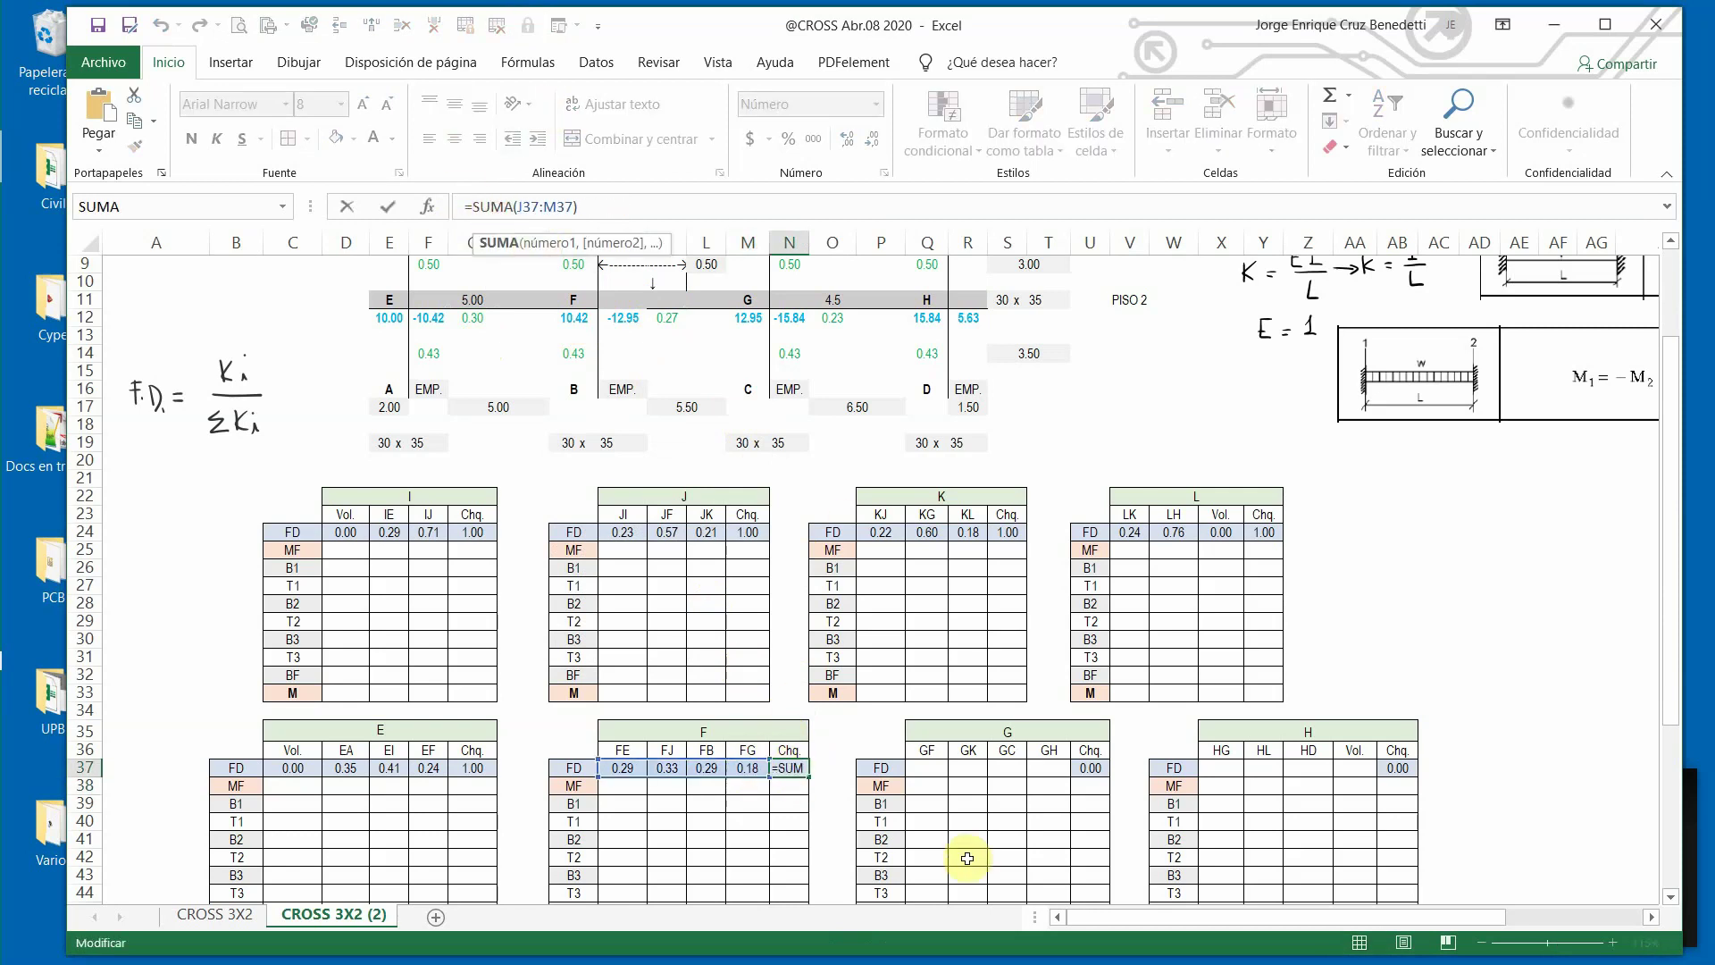
{"action": "key", "text": "Escape"}
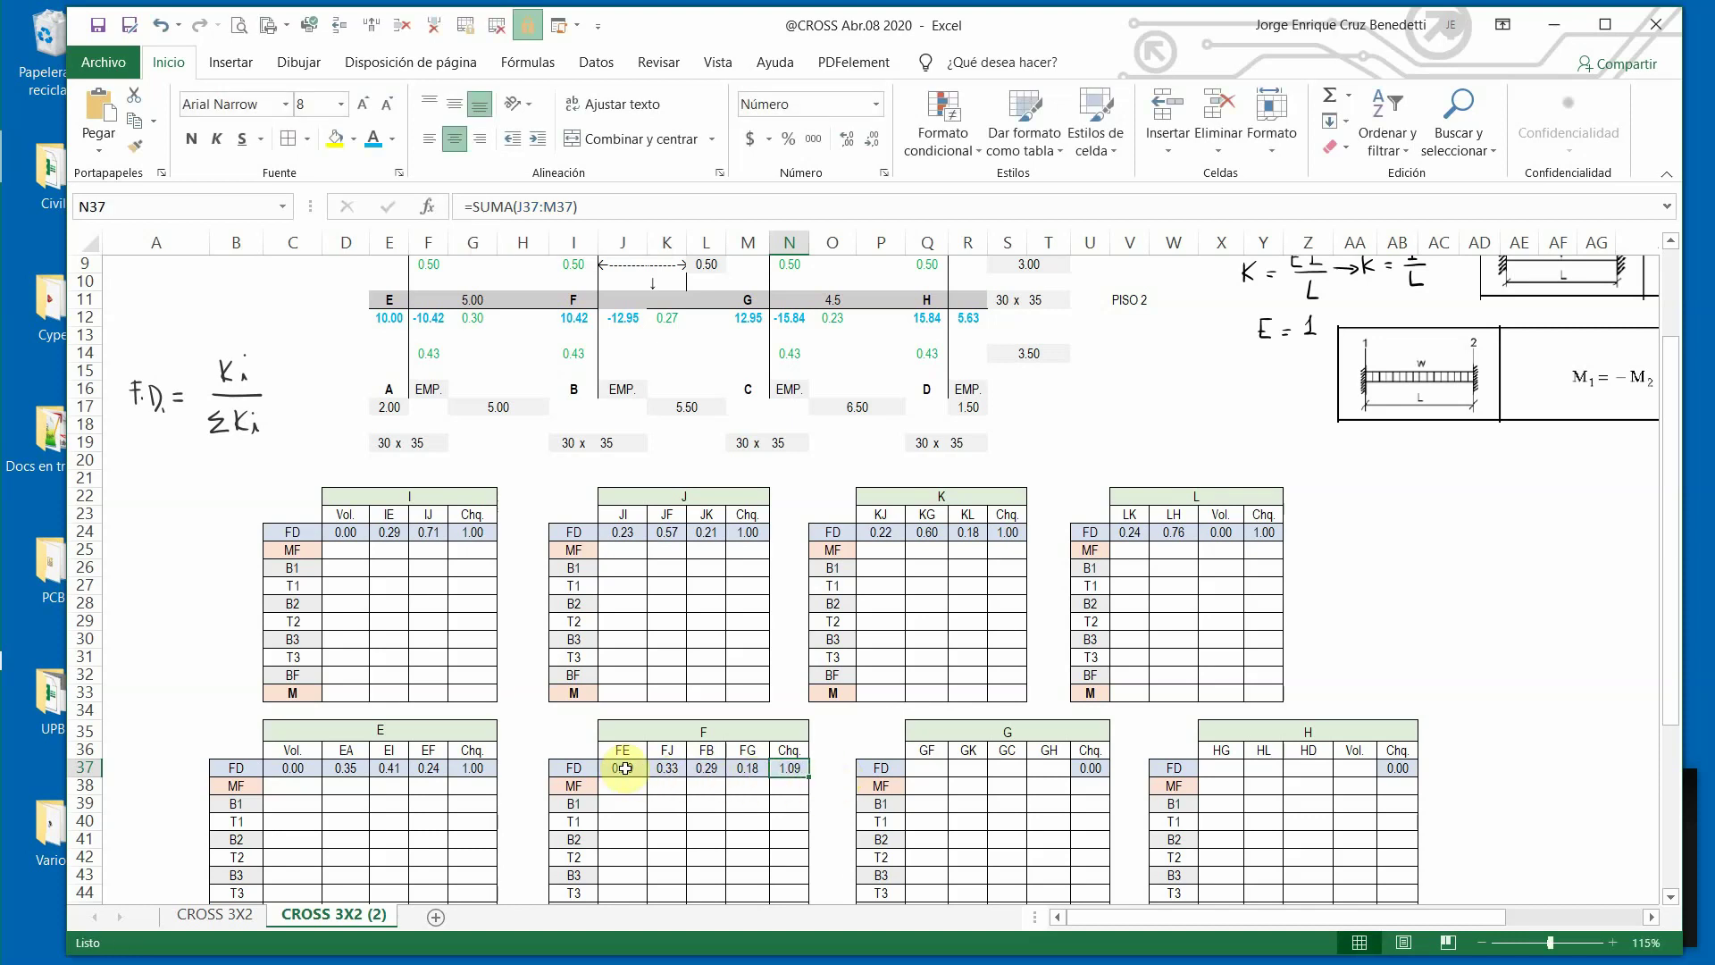
{"action": "left_click", "coordinate": [624, 766]}
{"action": "scroll", "coordinate": [697, 375], "scroll_direction": "up", "scroll_amount": 1}
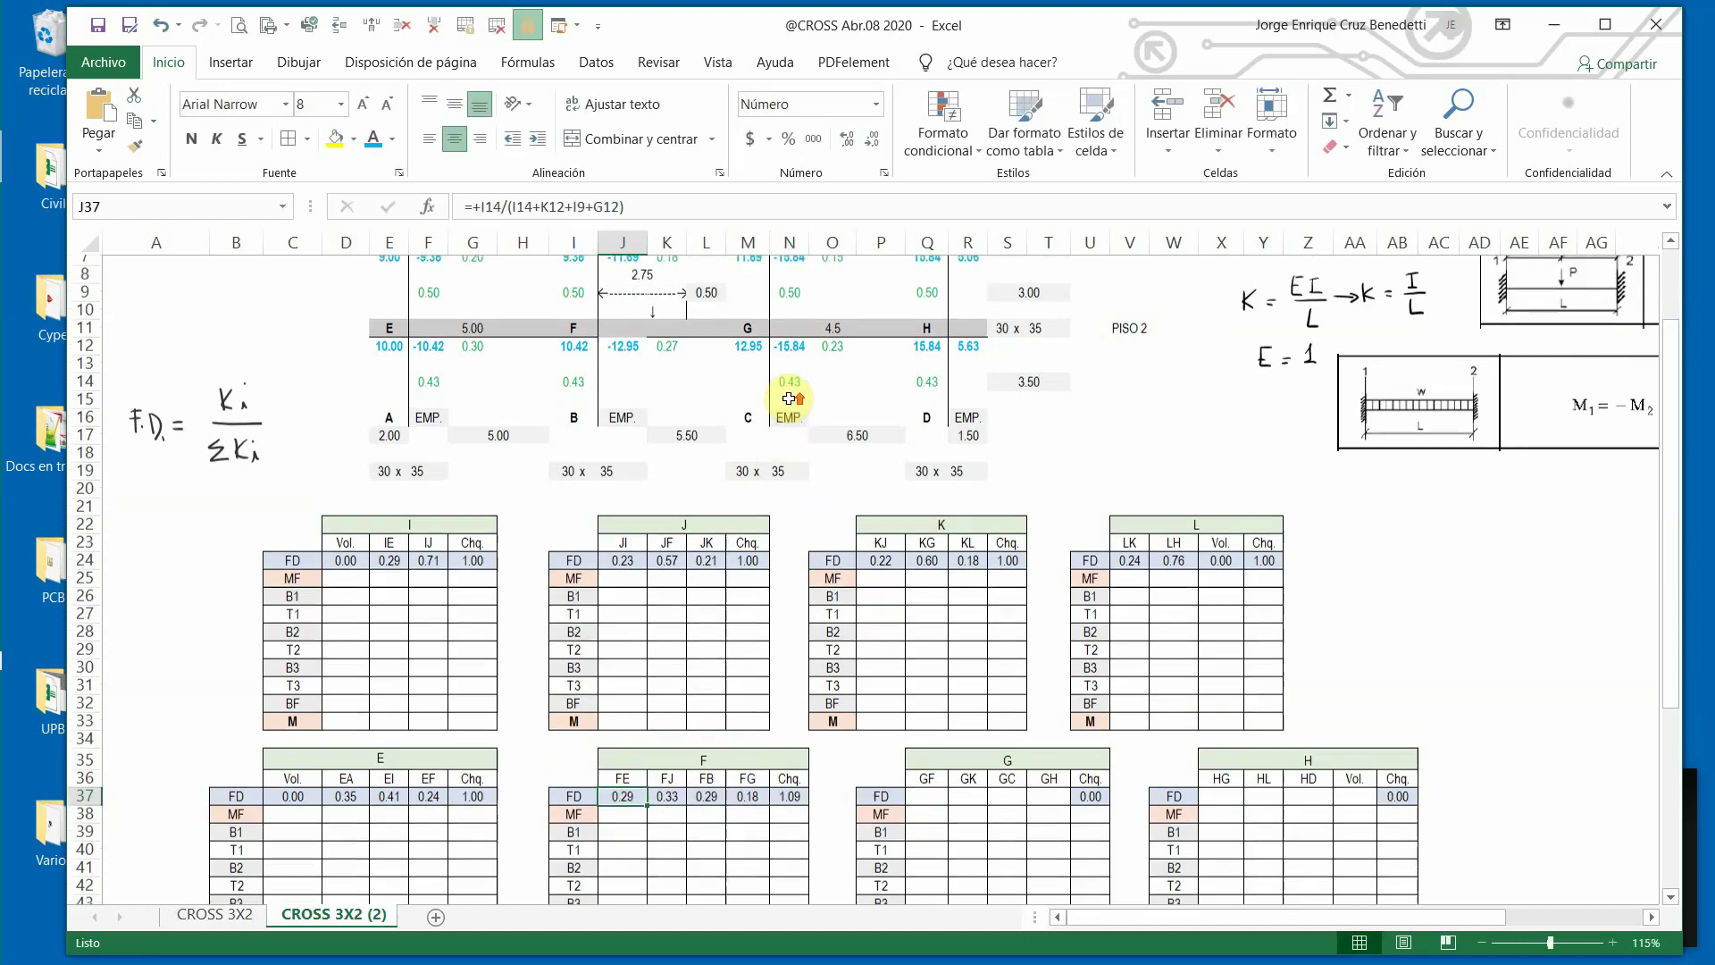
{"action": "left_click", "coordinate": [594, 206]}
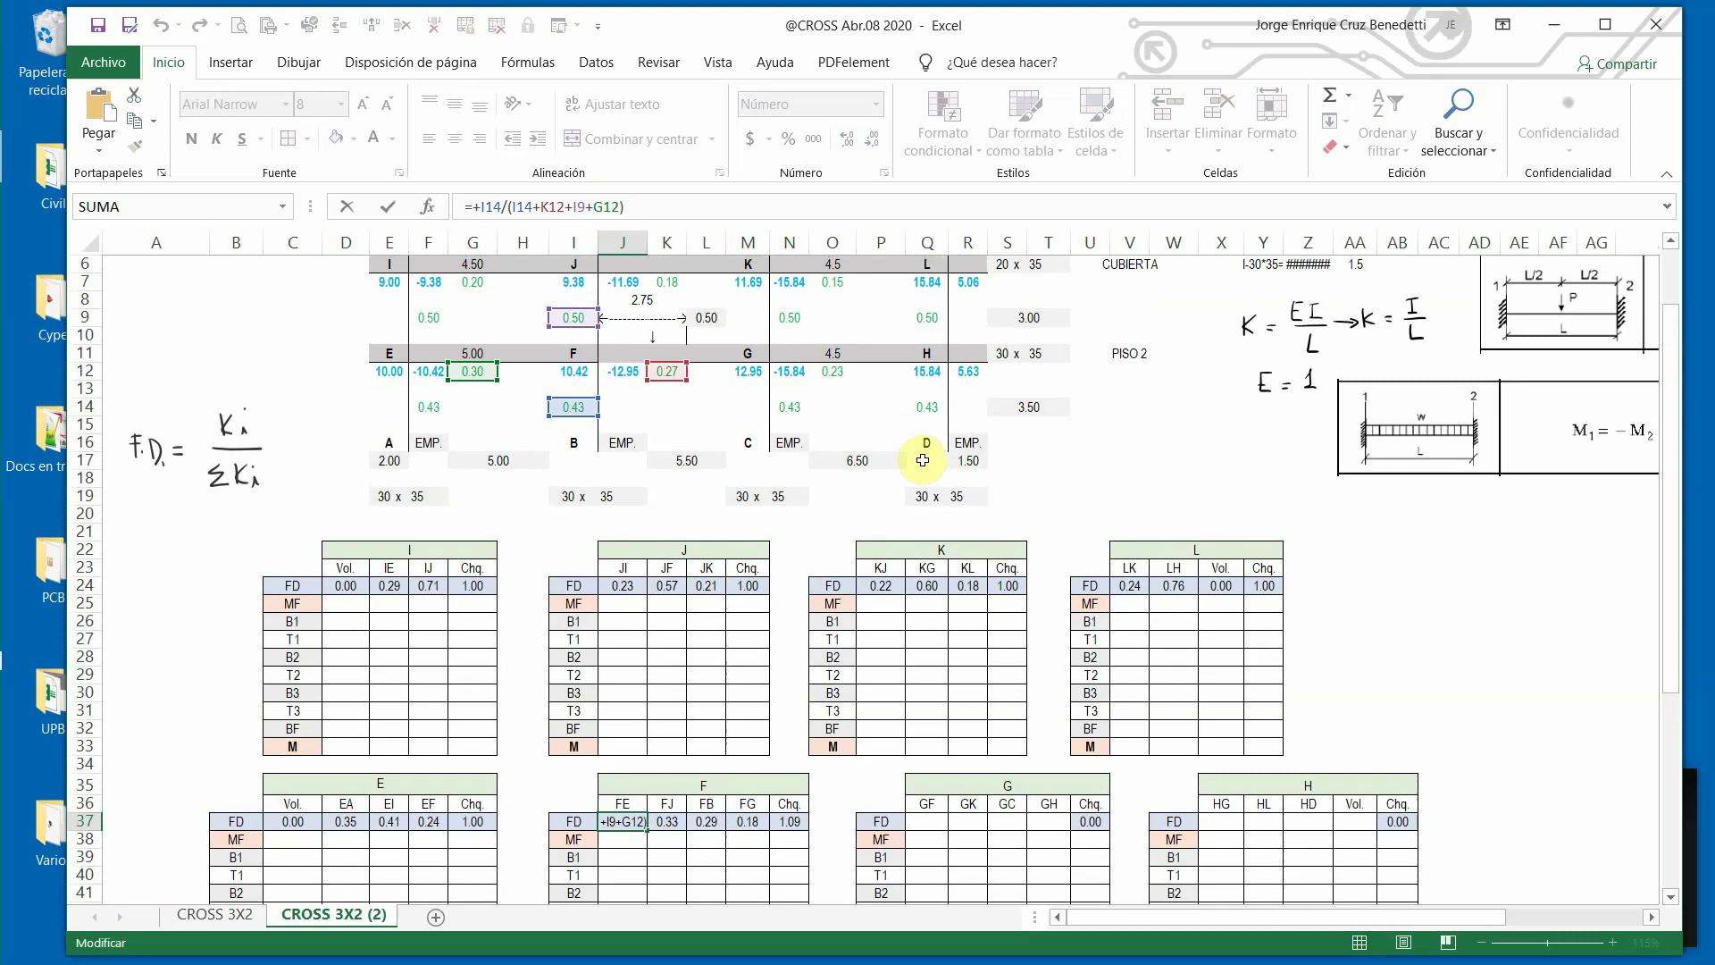
{"action": "key", "text": "Return"}
{"action": "left_click", "coordinate": [670, 821]}
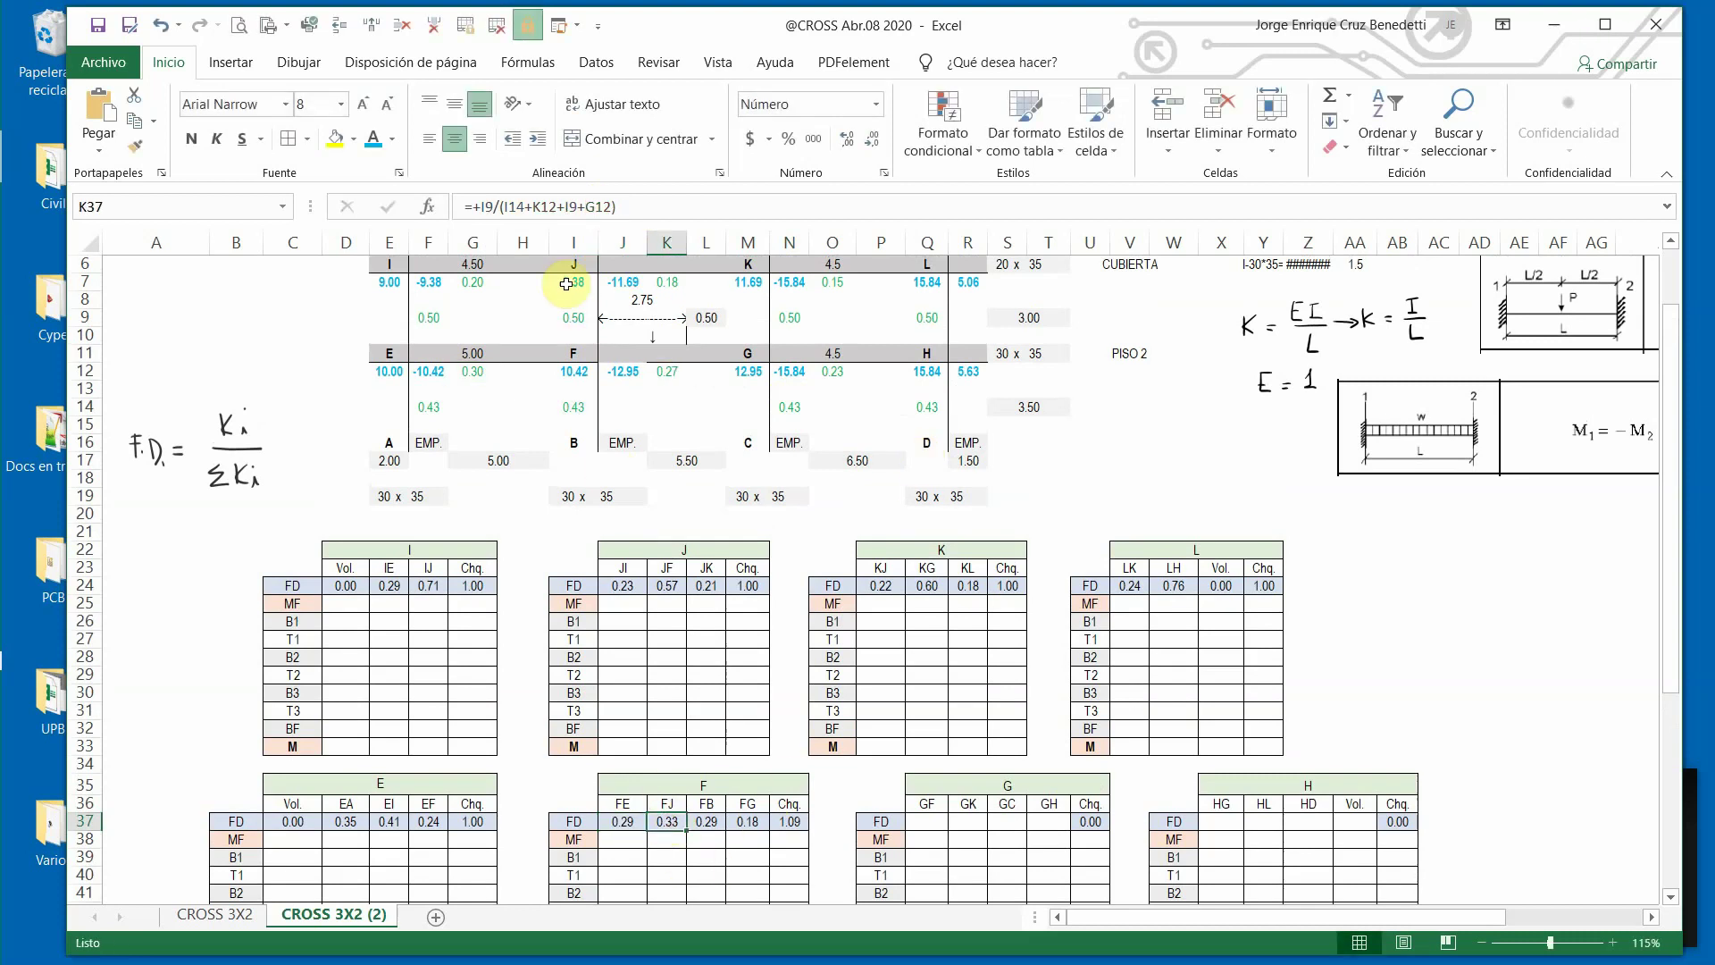
{"action": "left_click", "coordinate": [549, 205]}
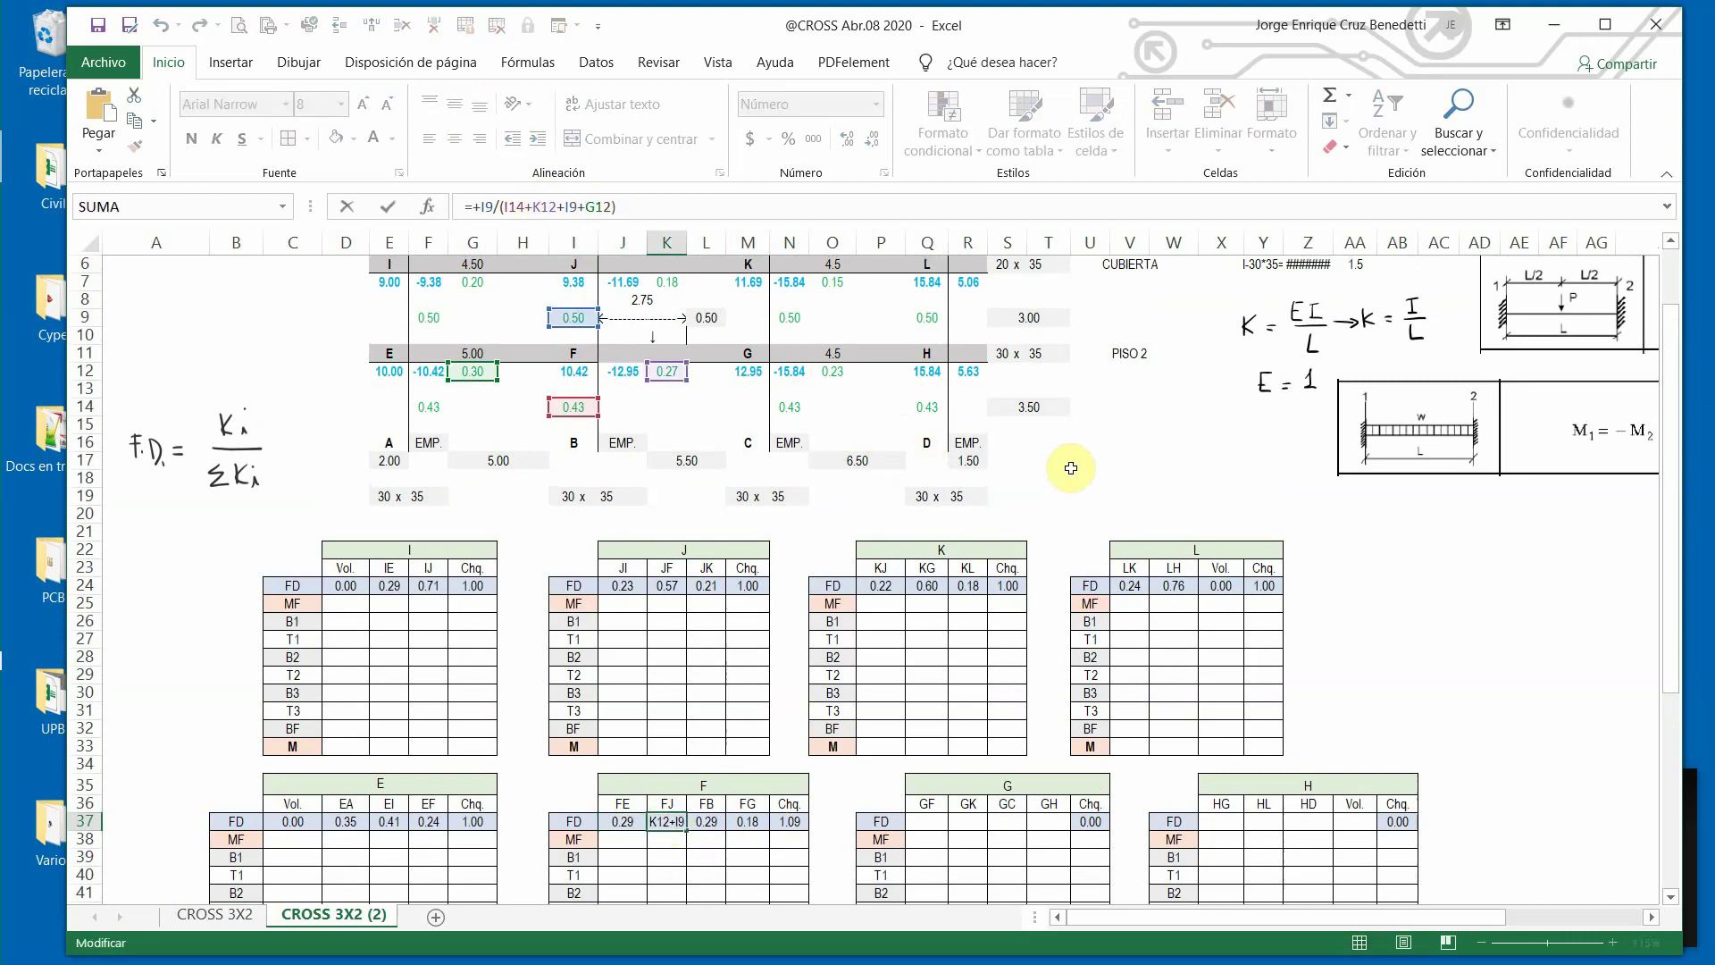
{"action": "key", "text": "ctrl+Return"}
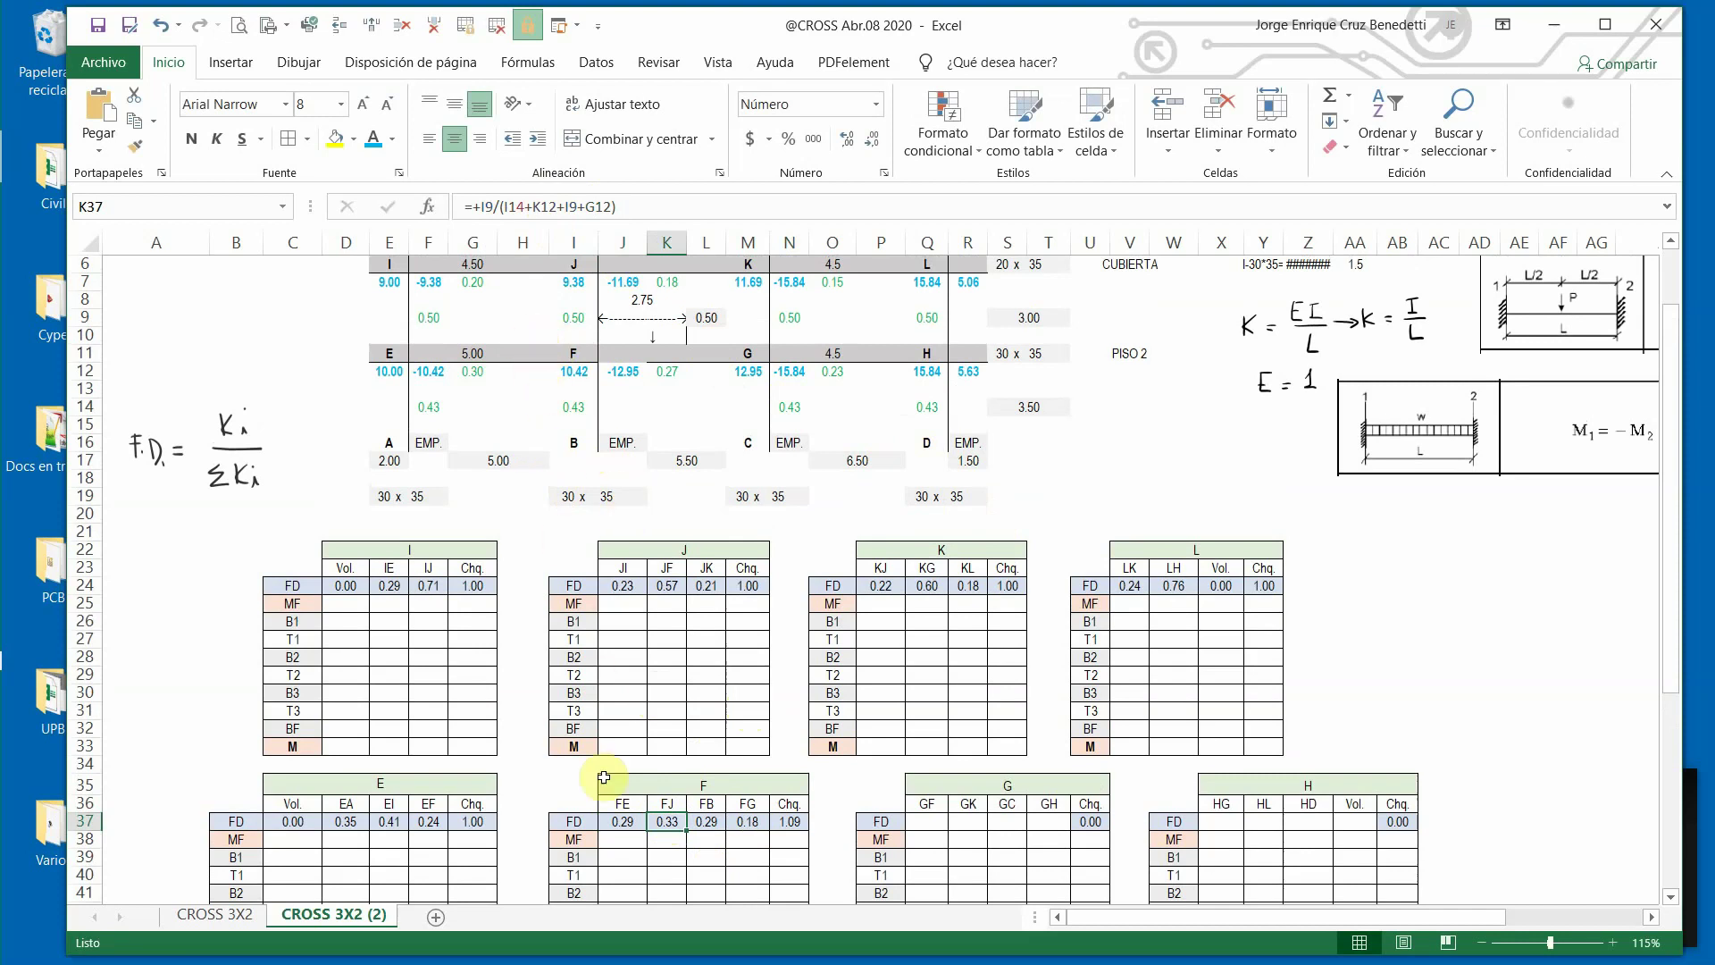
Correct node F's FE factor in J37 by replacing the numerator with G12, giving =+G12/(I14+K12+I9+G12).
{"action": "left_click", "coordinate": [618, 822]}
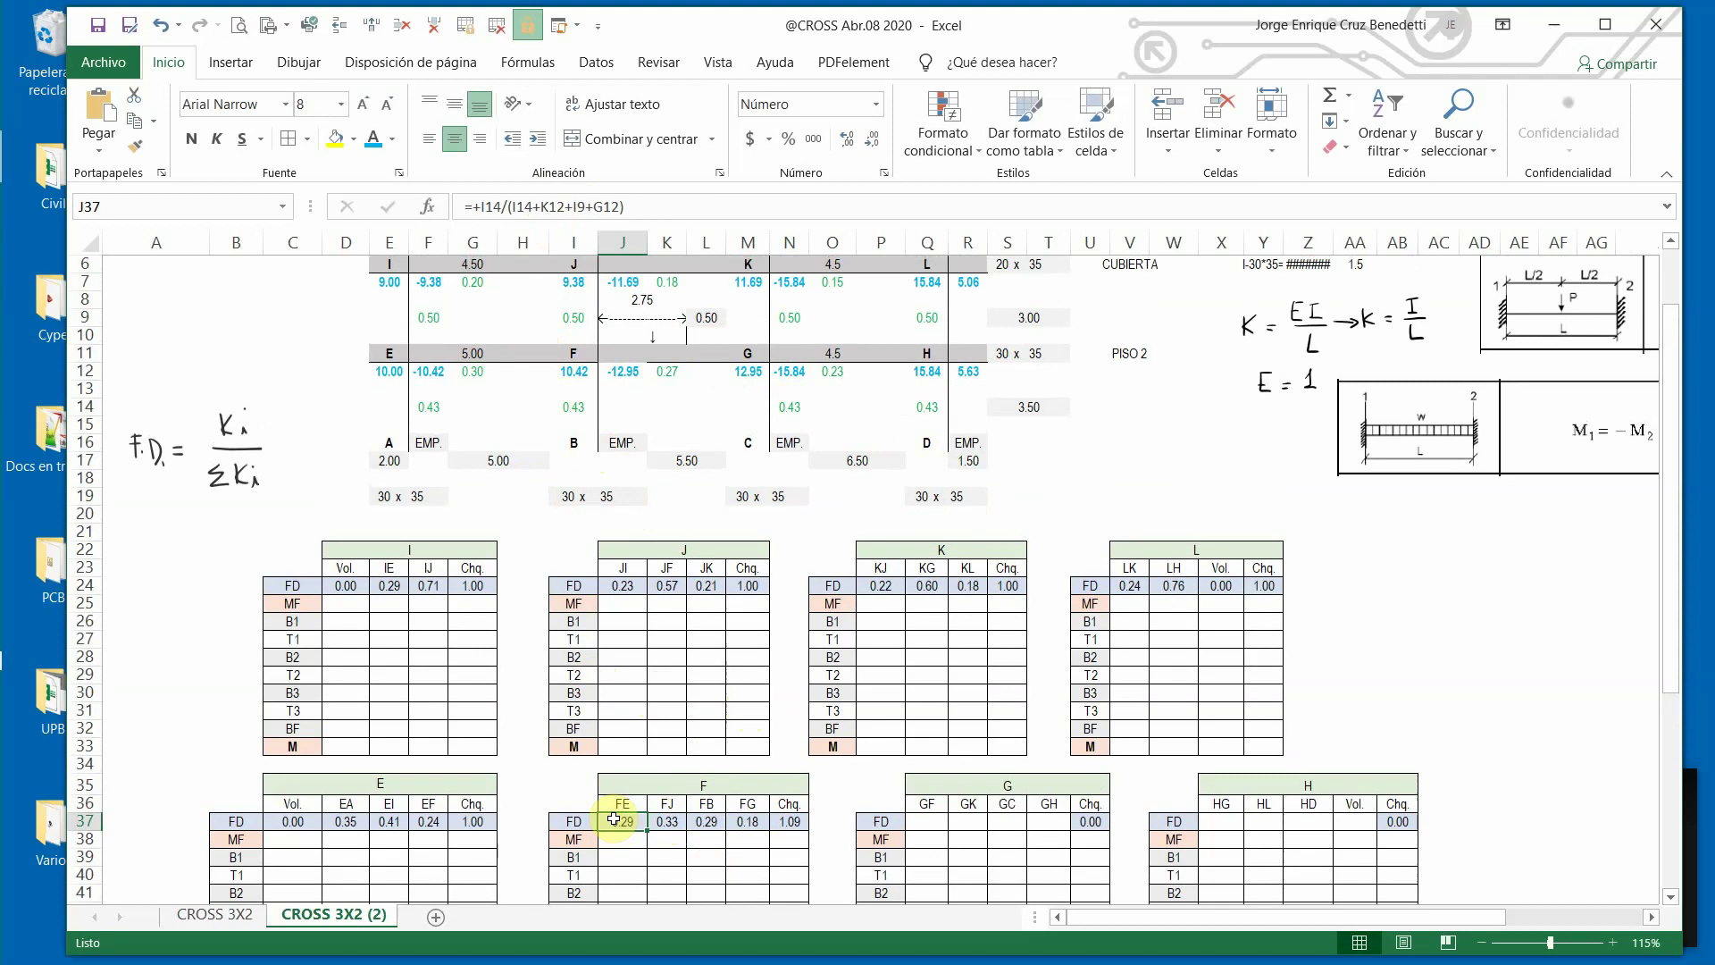
{"action": "left_click", "coordinate": [503, 206]}
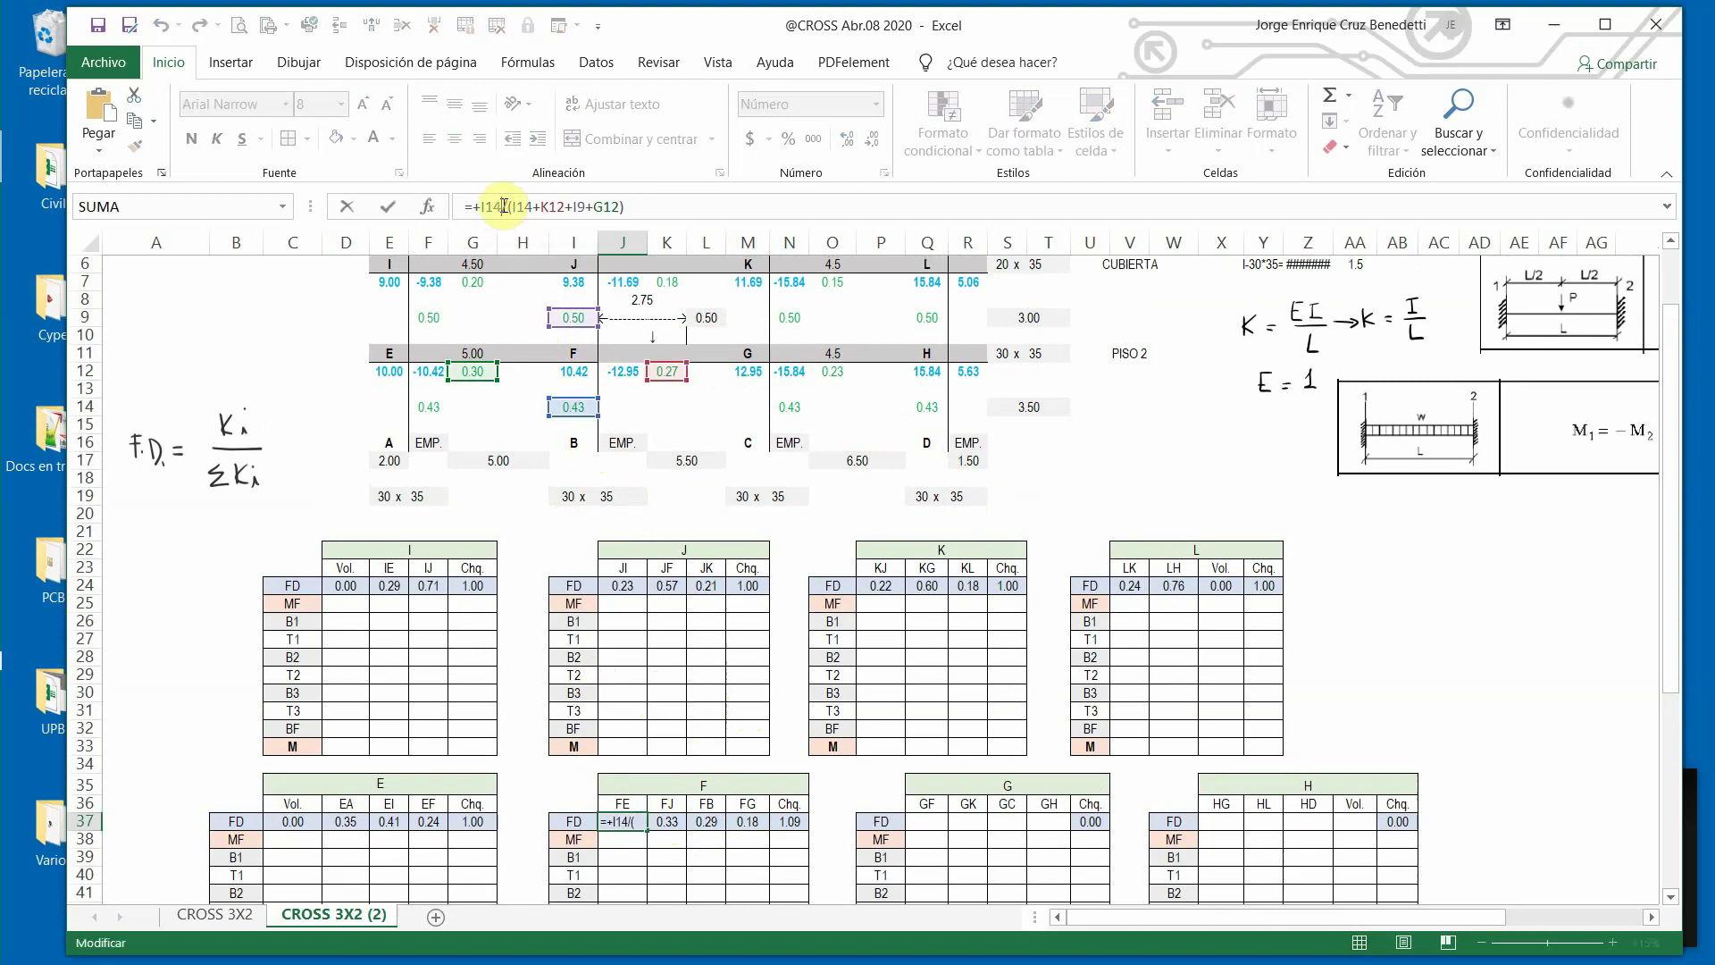
{"action": "key", "text": "BackSpace"}
{"action": "key", "text": "BackSpace"}
{"action": "key", "text": "BackSpace"}
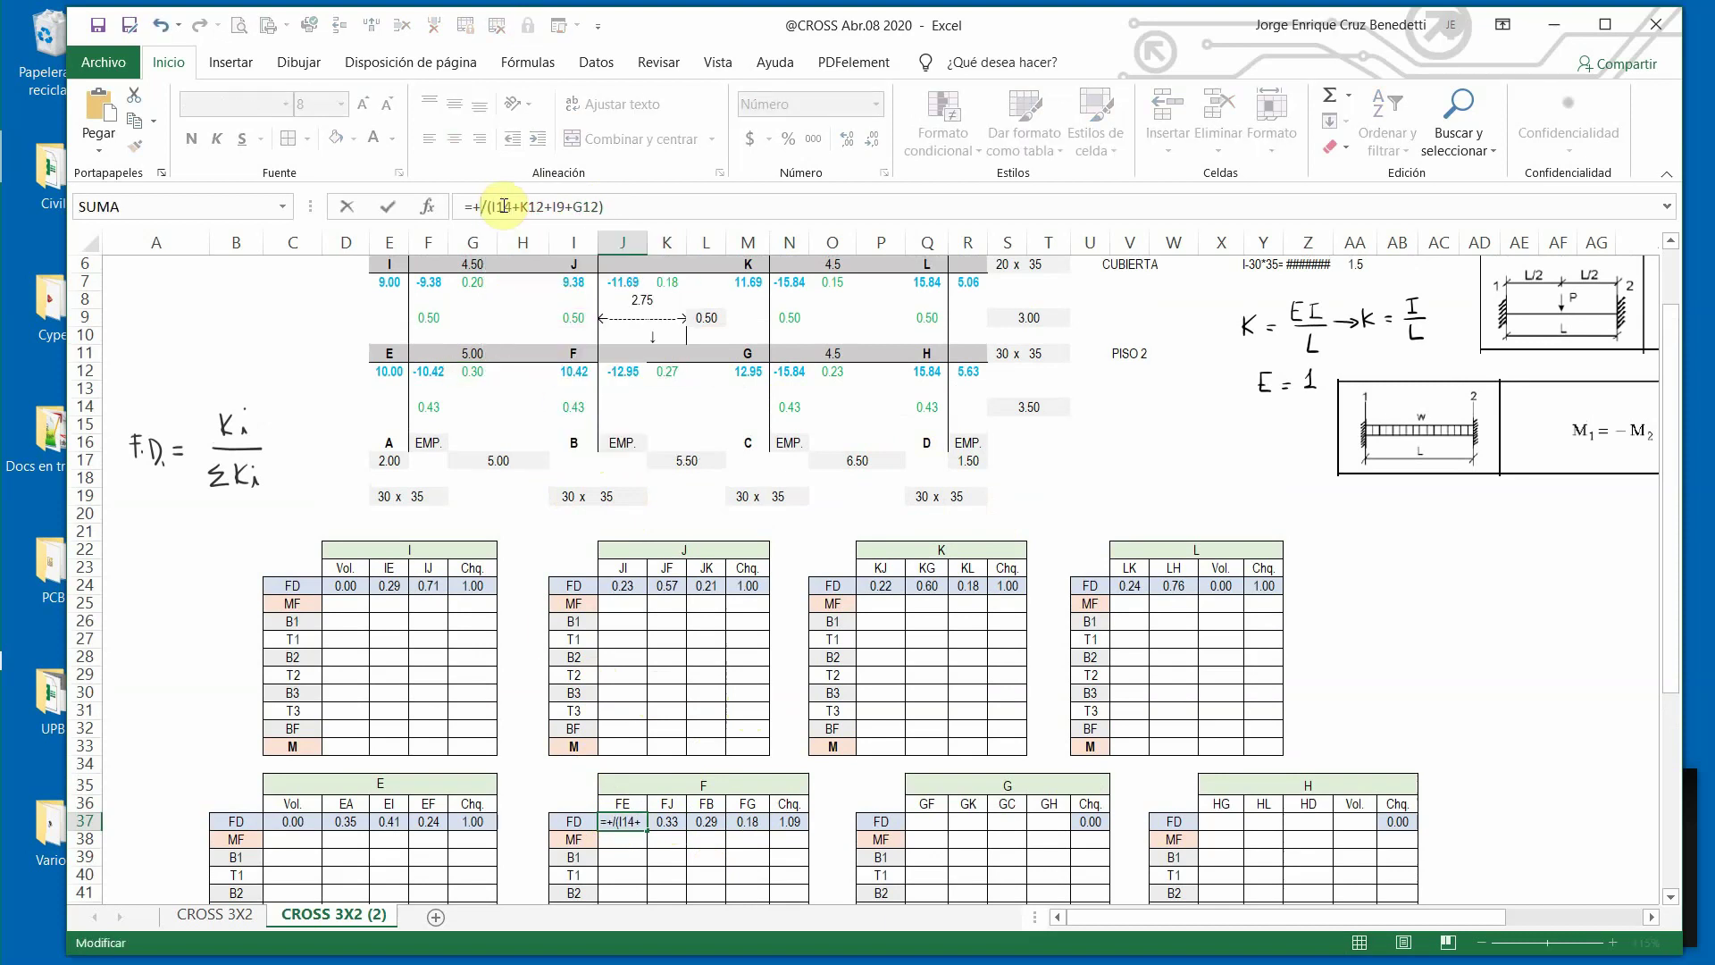
{"action": "type", "text": "G12"}
{"action": "key", "text": "Return"}
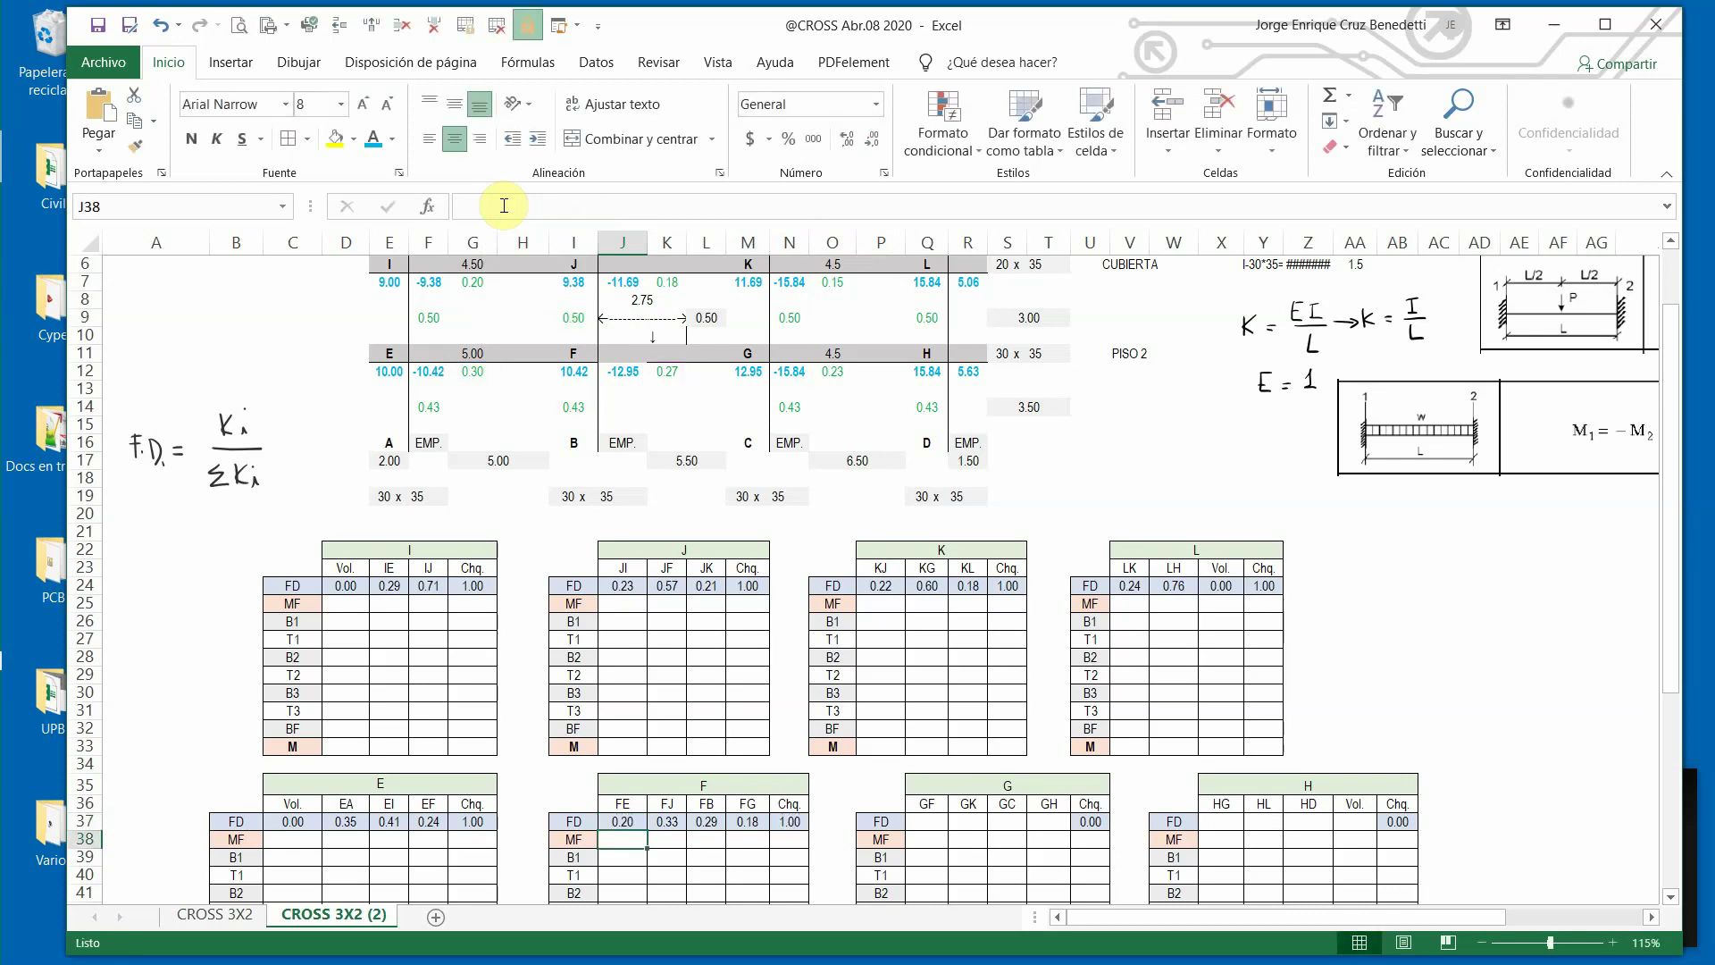
Copy node F's FE factor cell, J37, into node G's GF cell, Q37.
{"action": "scroll", "coordinate": [786, 746], "scroll_direction": "down", "scroll_amount": 2}
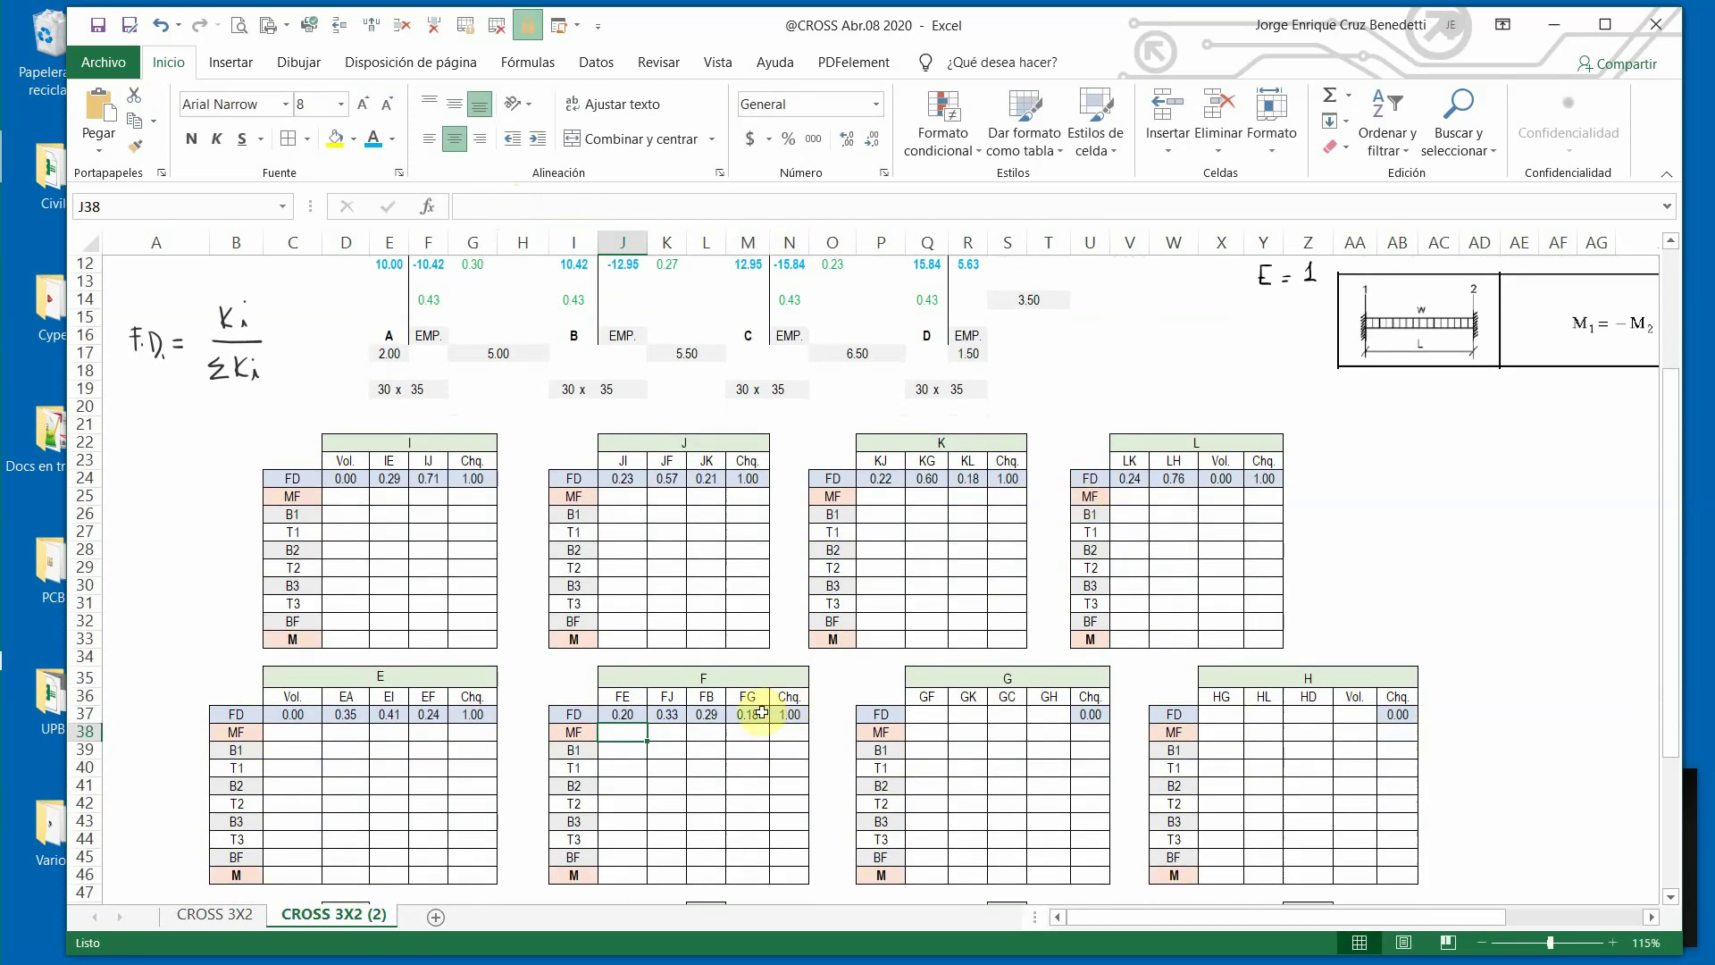
{"action": "left_click", "coordinate": [622, 713]}
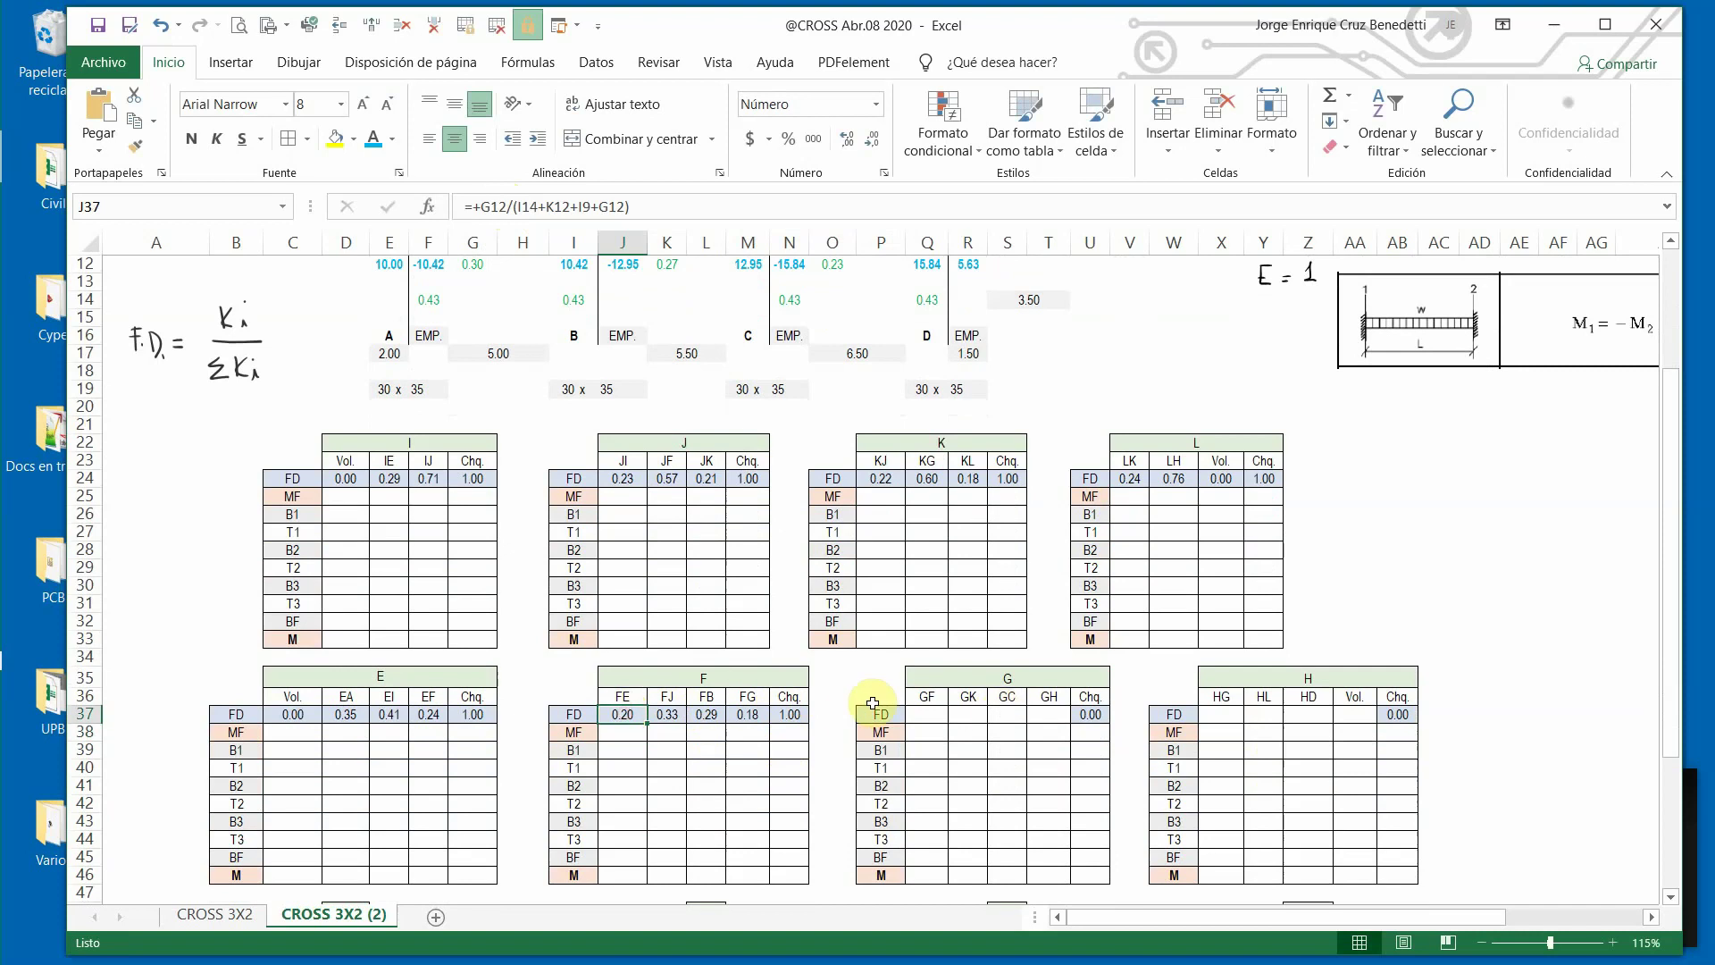
{"action": "key", "text": "ctrl+c"}
{"action": "left_click", "coordinate": [925, 712]}
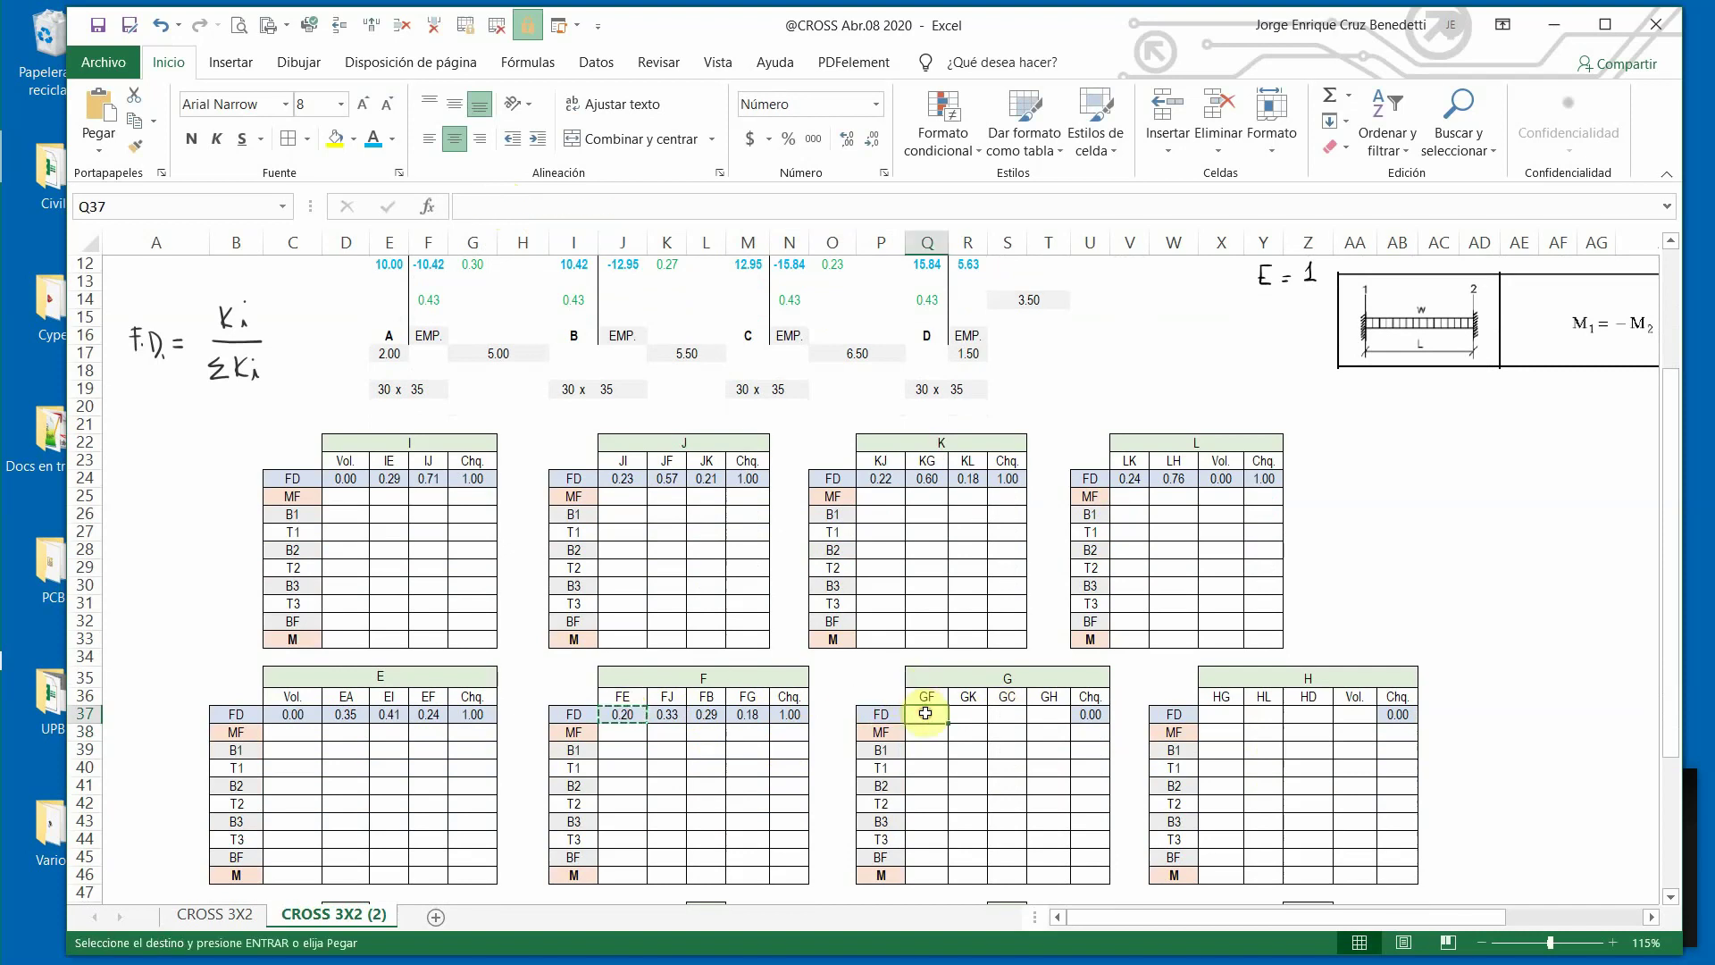
{"action": "key", "text": "Return"}
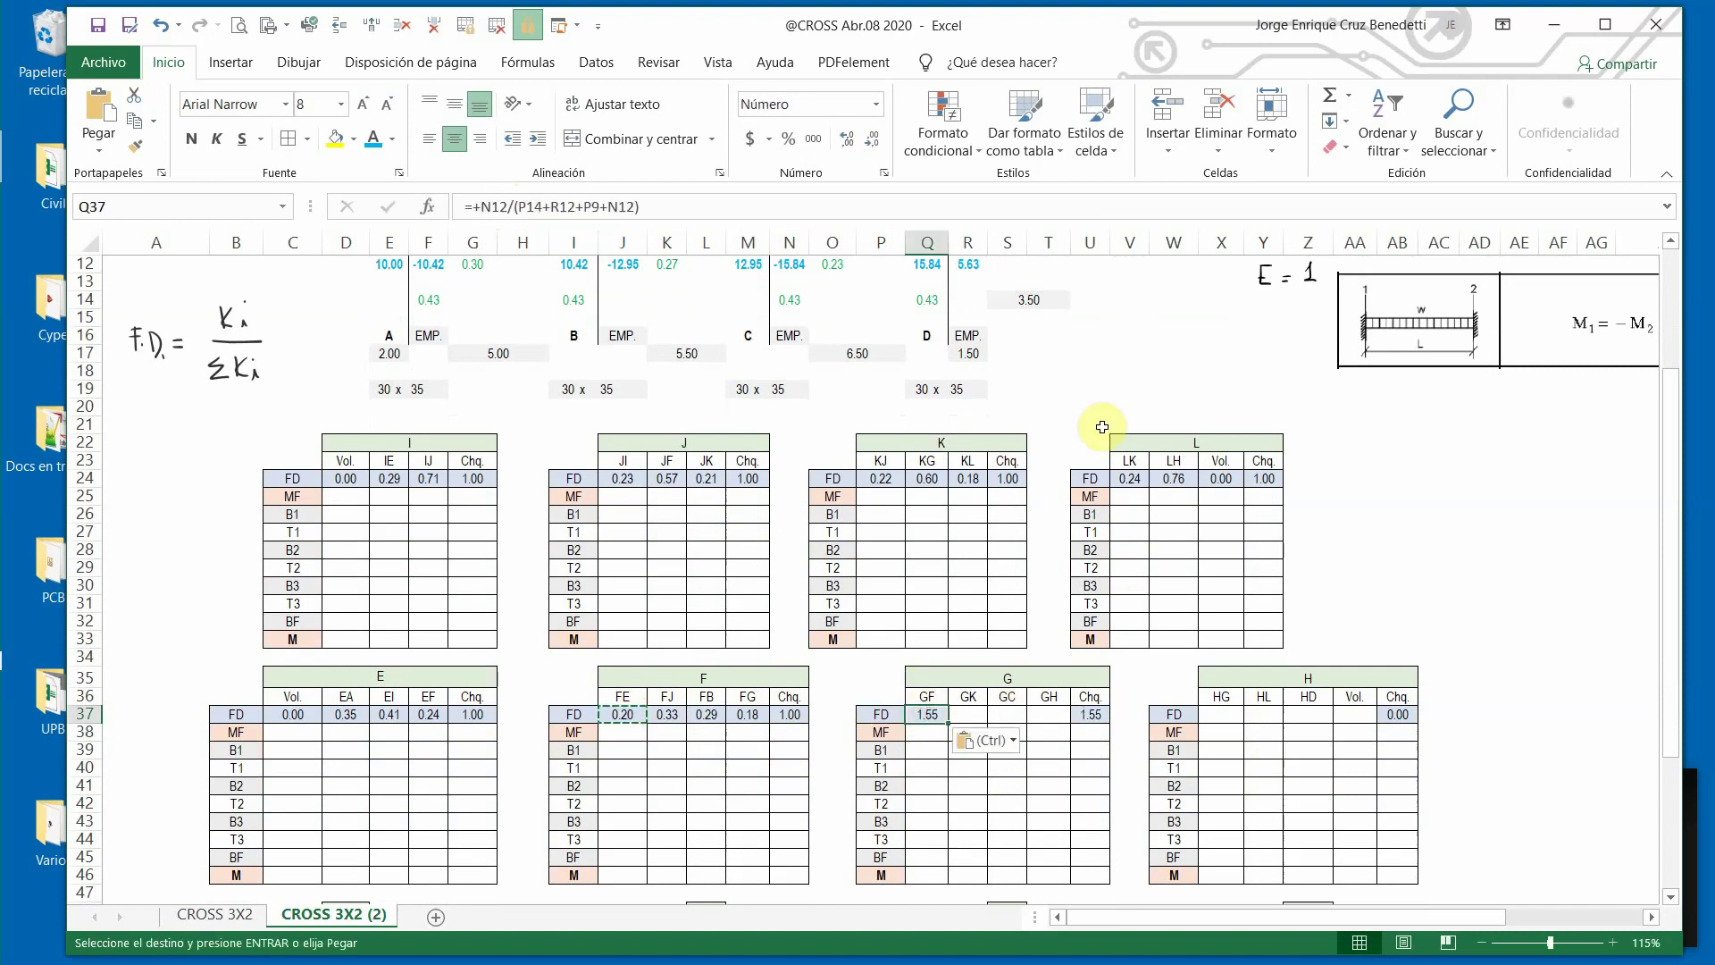
Re-point the cell references in Q37 to node G's stiffnesses so the formula is =+K12/(N14+O12+N9+K12).
{"action": "left_click", "coordinate": [501, 204]}
{"action": "scroll", "coordinate": [1139, 444], "scroll_direction": "up", "scroll_amount": 3}
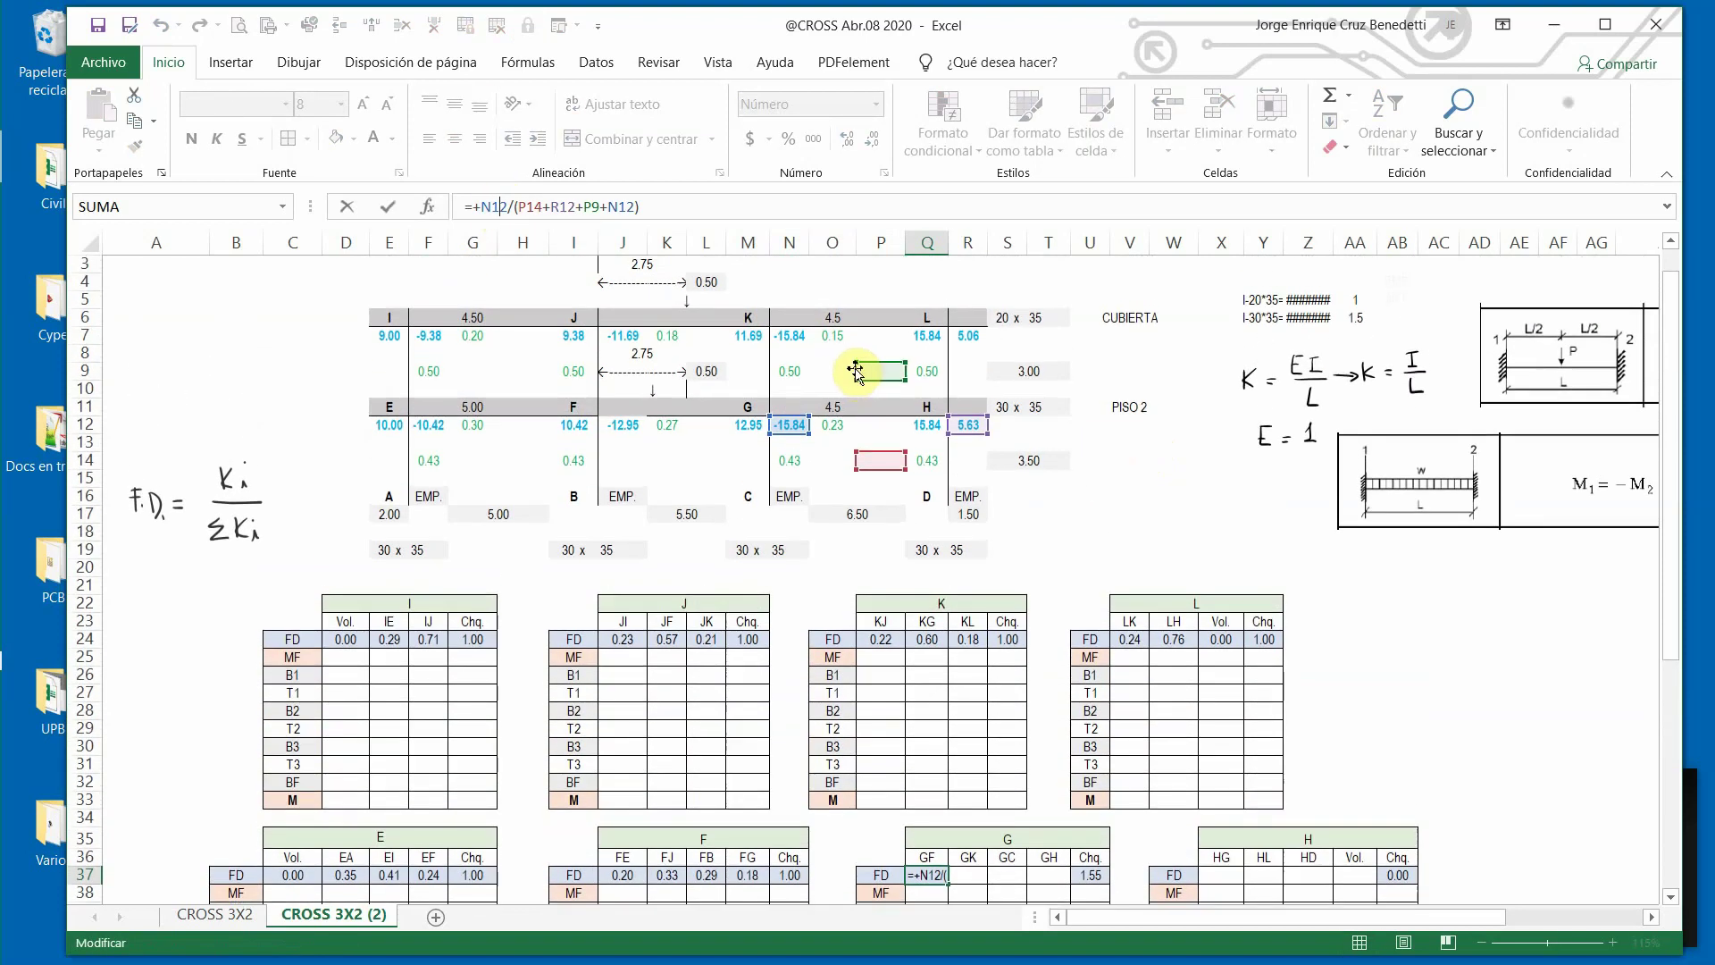
{"action": "left_click_drag", "start_coordinate": [858, 369], "coordinate": [786, 370]}
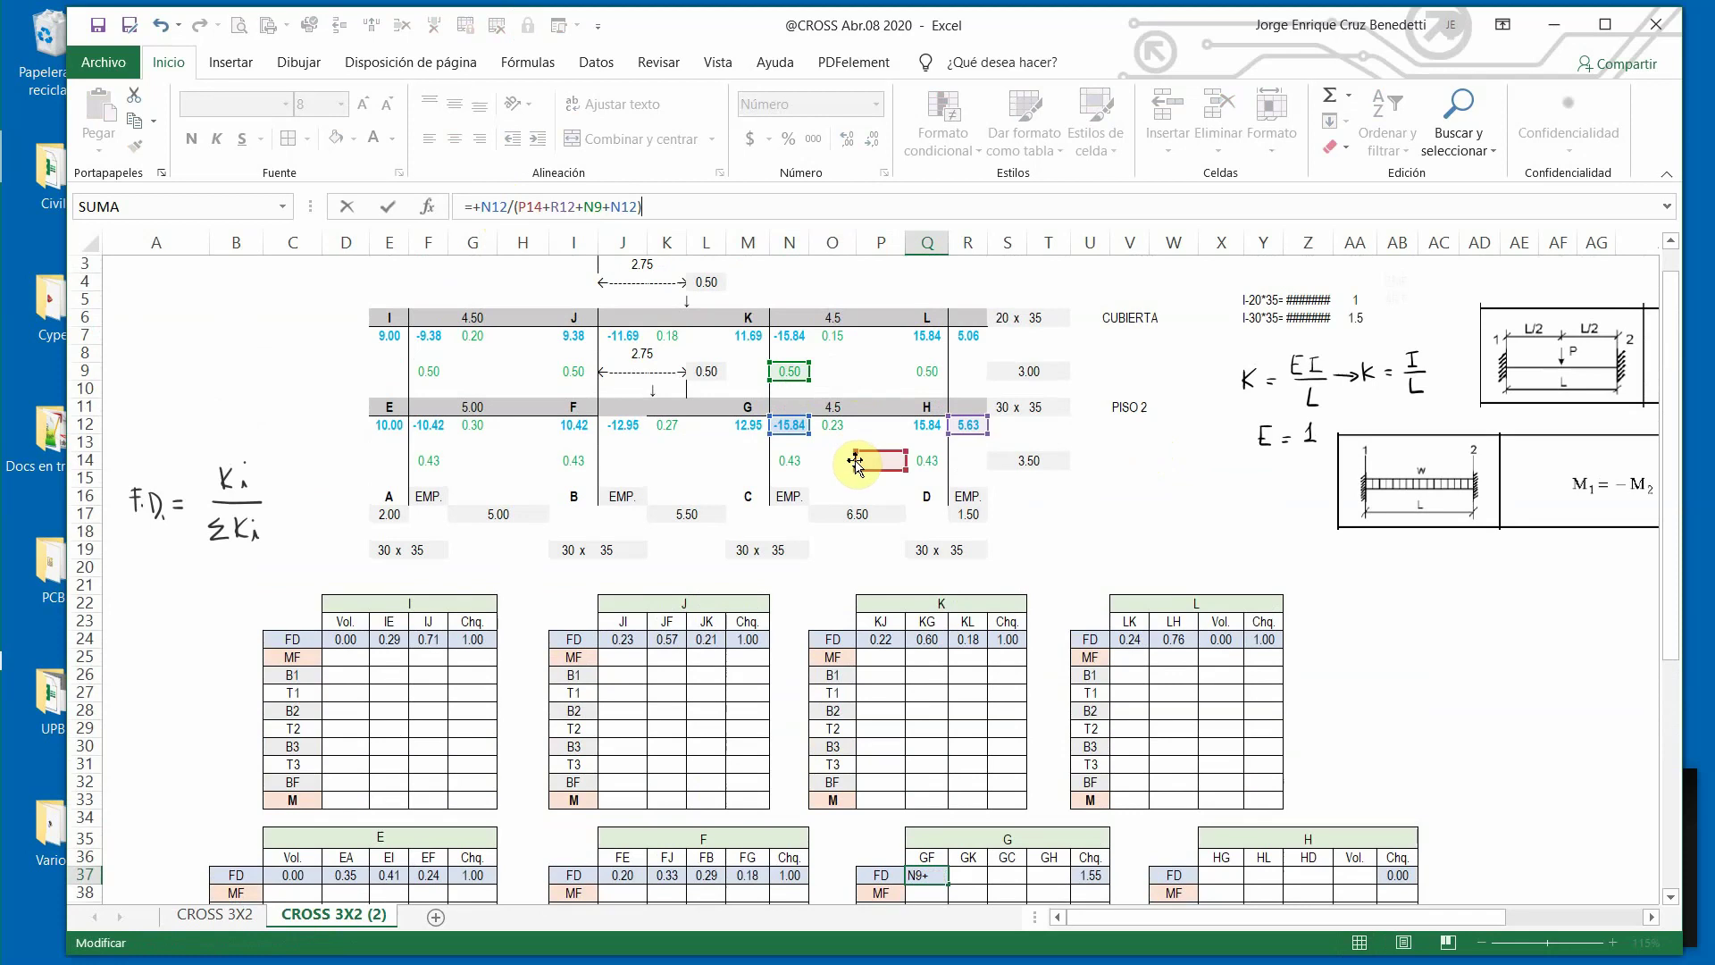
{"action": "left_click_drag", "start_coordinate": [856, 460], "coordinate": [668, 425]}
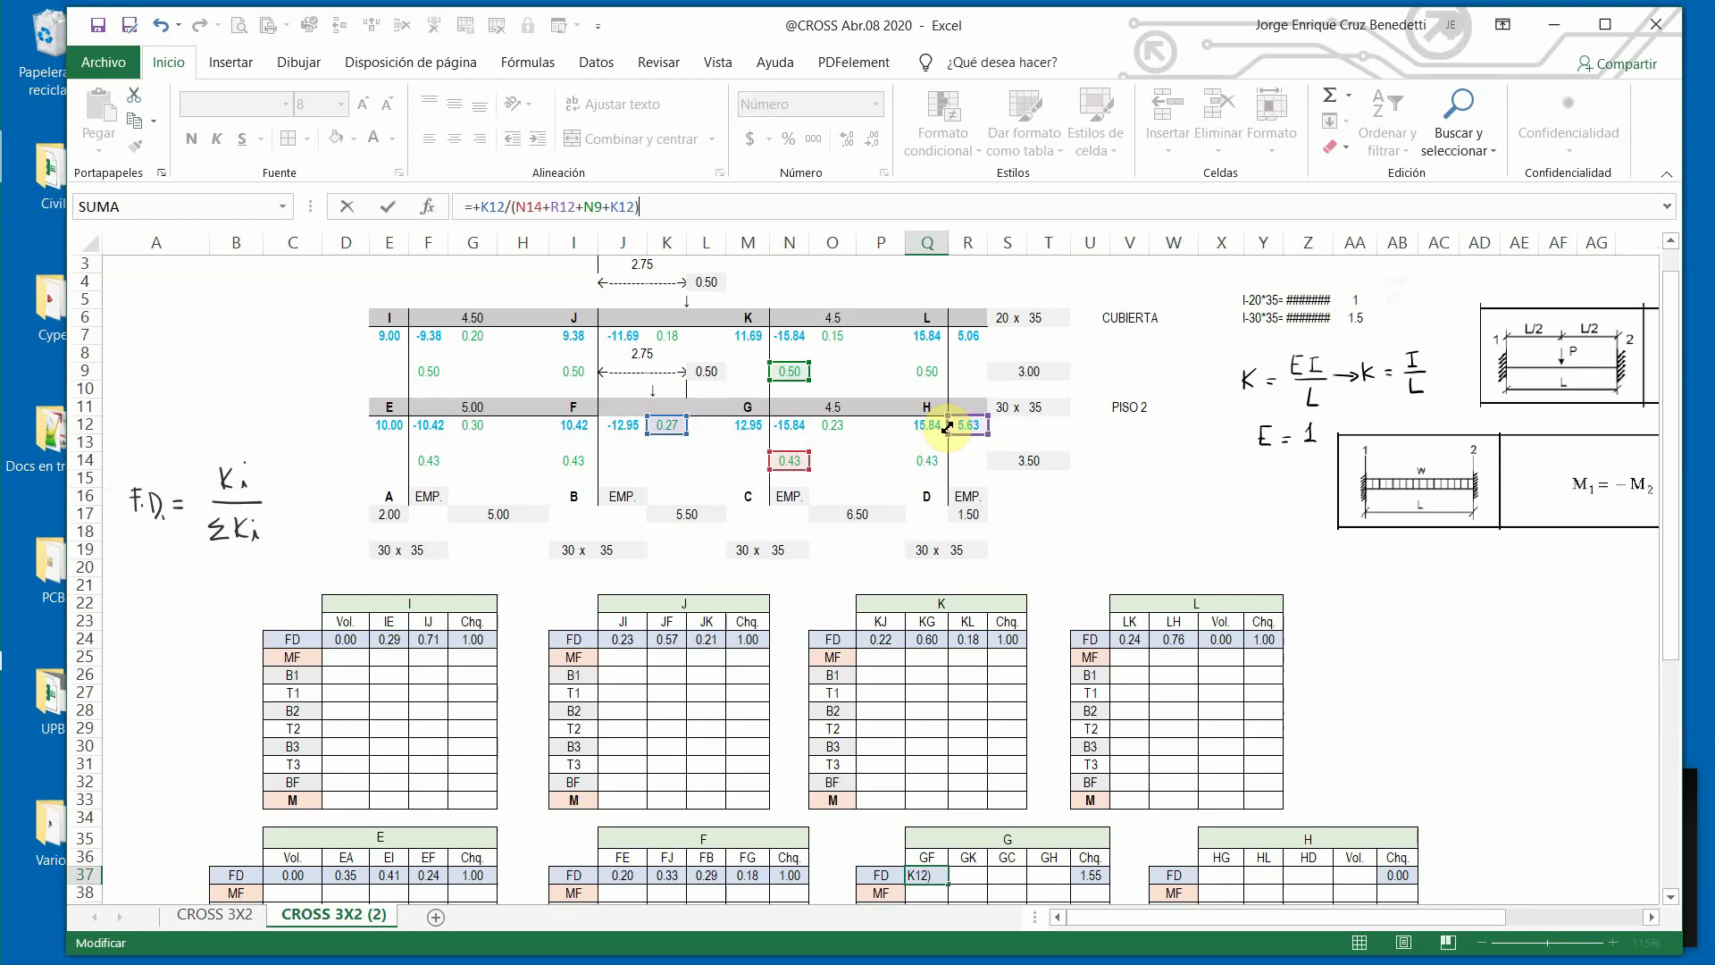
{"action": "left_click_drag", "start_coordinate": [950, 430], "coordinate": [813, 429]}
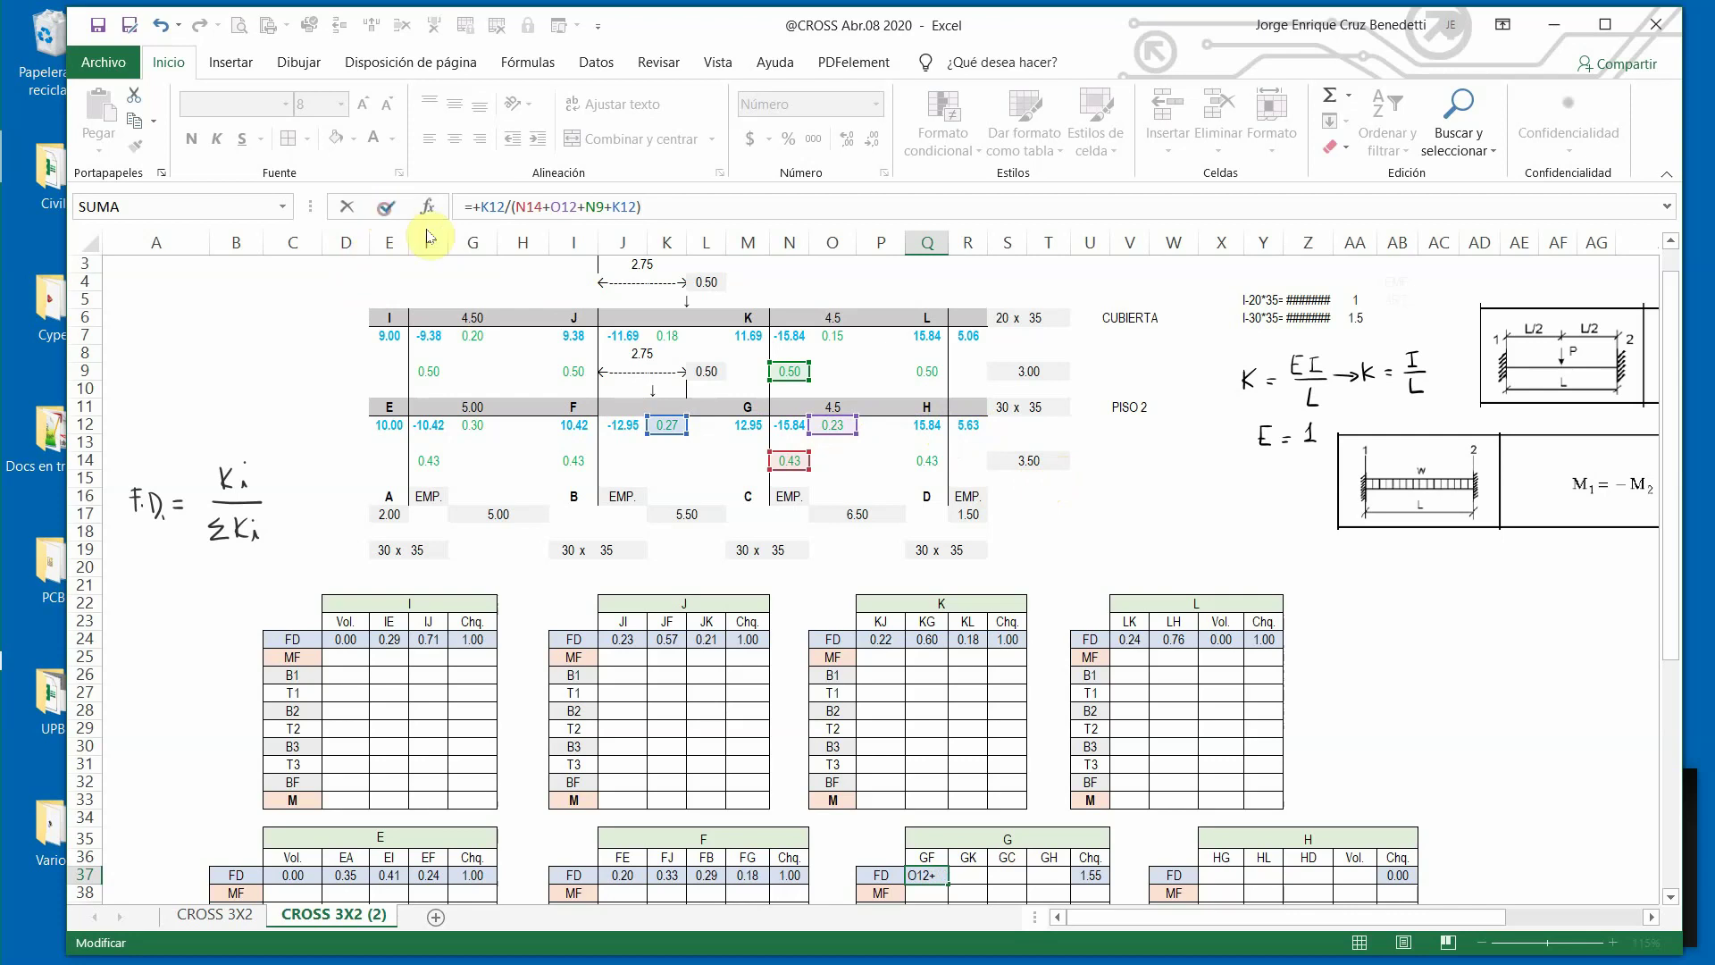
{"action": "left_click", "coordinate": [386, 207]}
Copy the formula text of Q37, without its leading =+, into node G's GK cell, R37.
{"action": "scroll", "coordinate": [1022, 728], "scroll_direction": "down", "scroll_amount": 3}
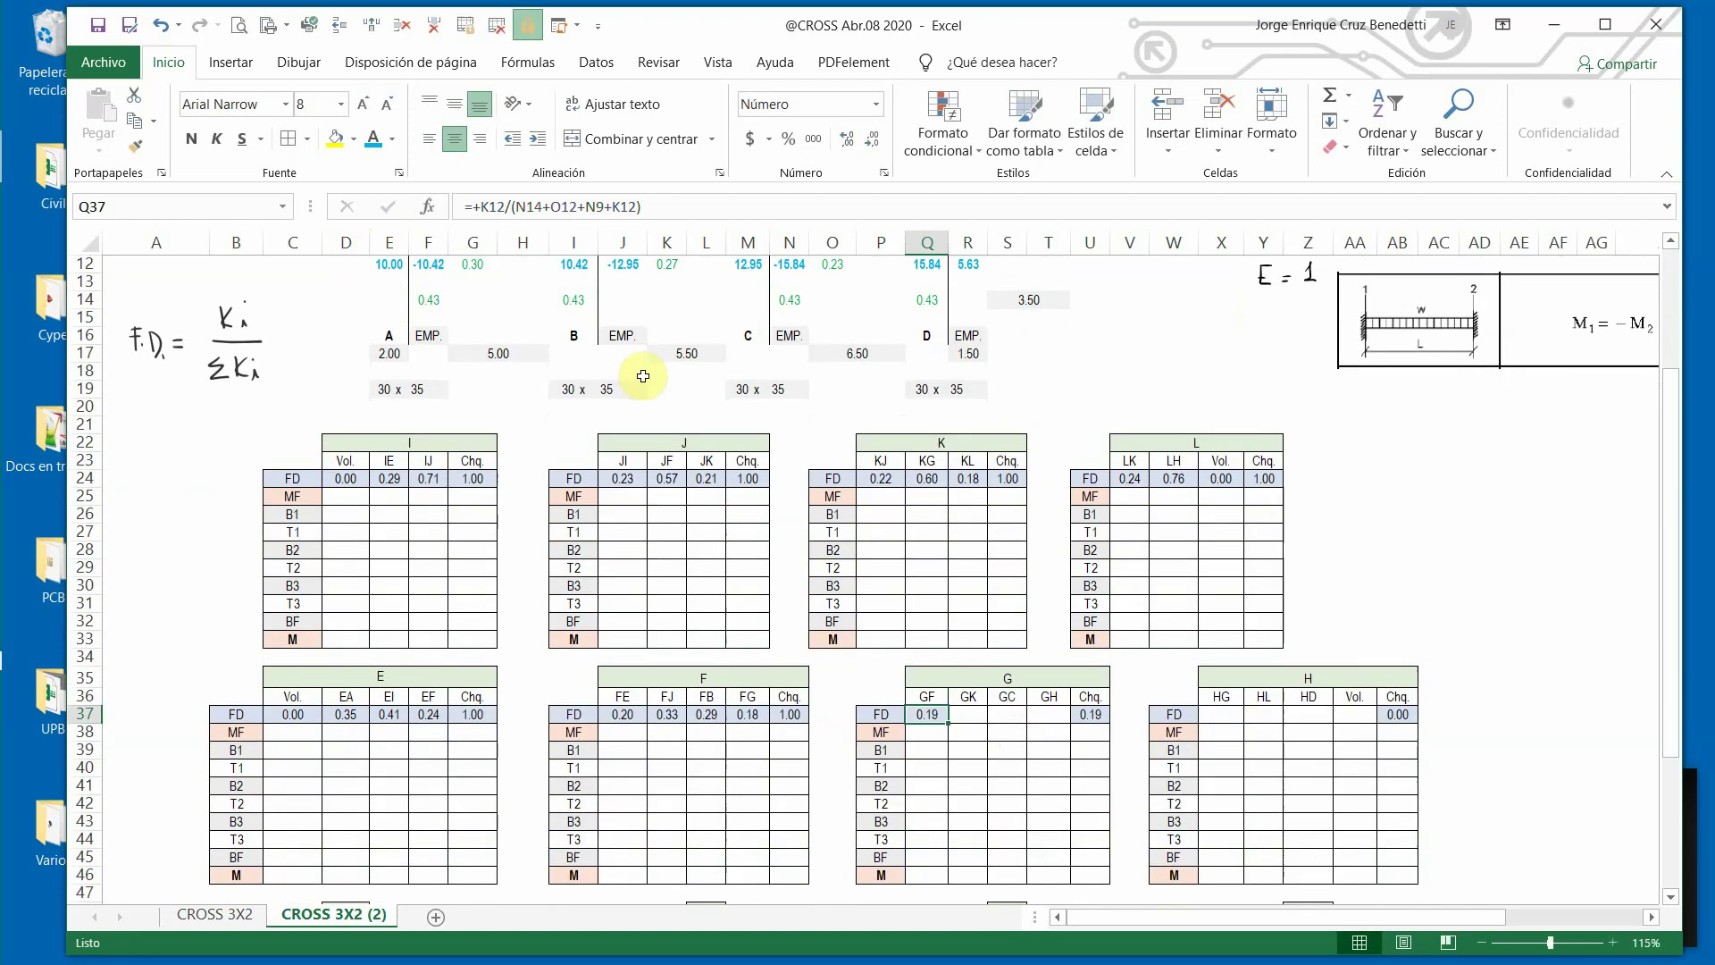
{"action": "left_click_drag", "start_coordinate": [480, 206], "coordinate": [716, 218]}
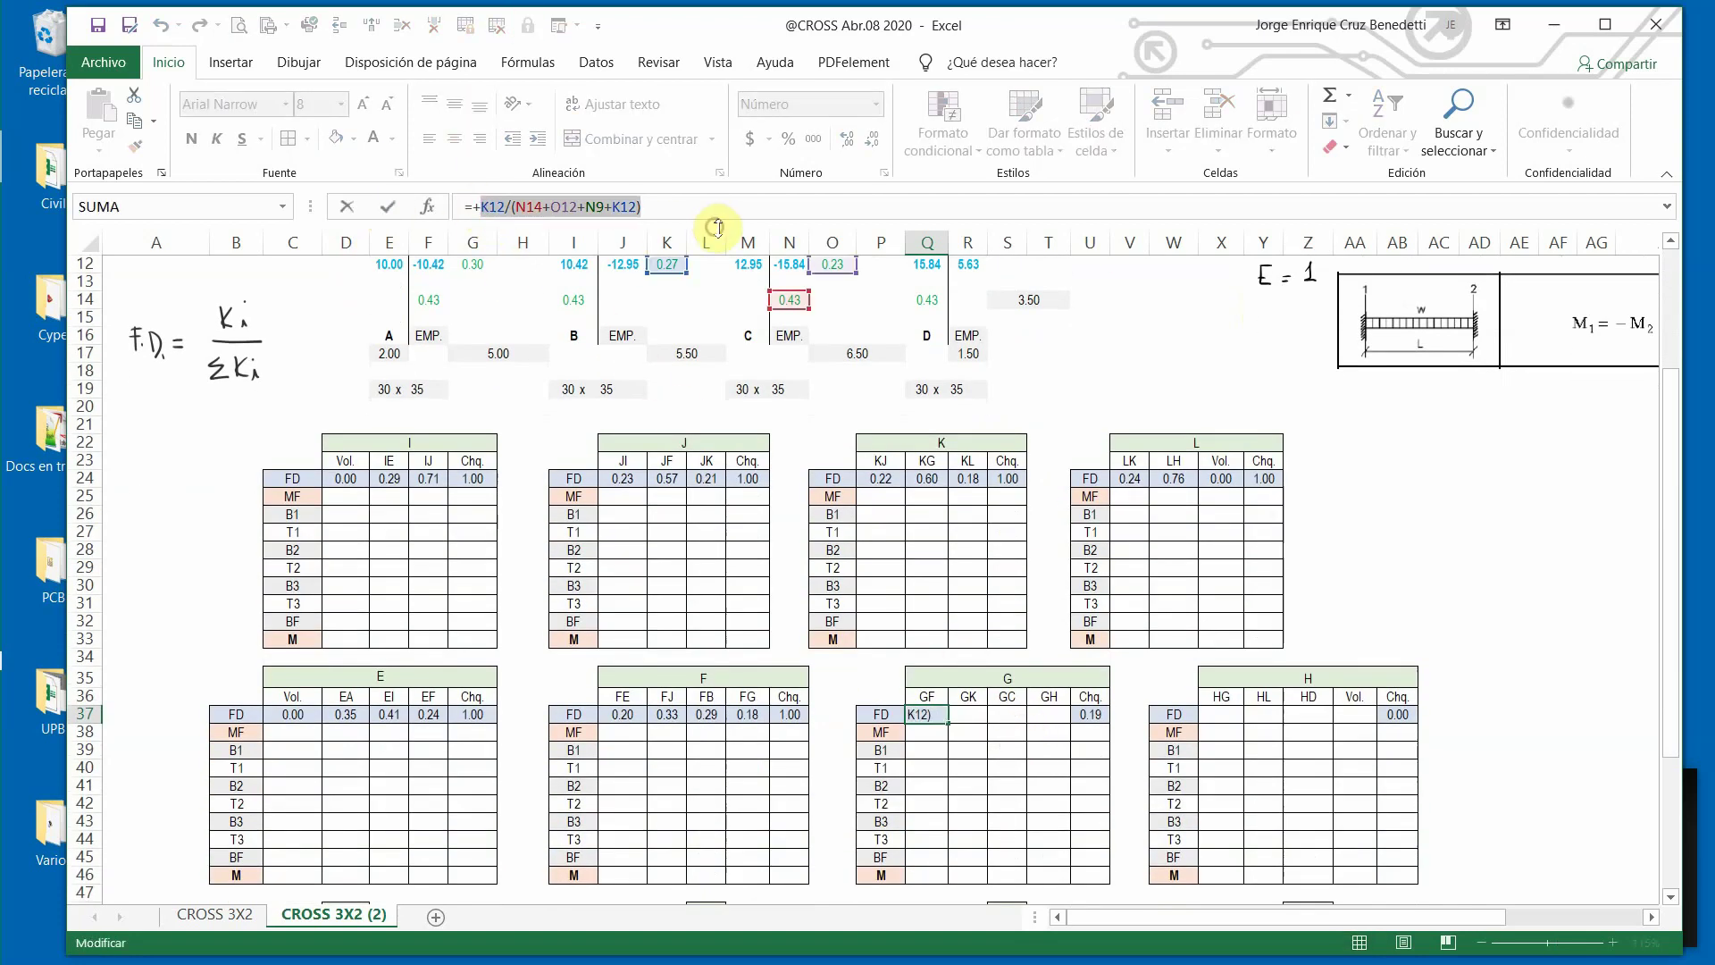
{"action": "key", "text": "Escape"}
{"action": "left_click", "coordinate": [976, 714]}
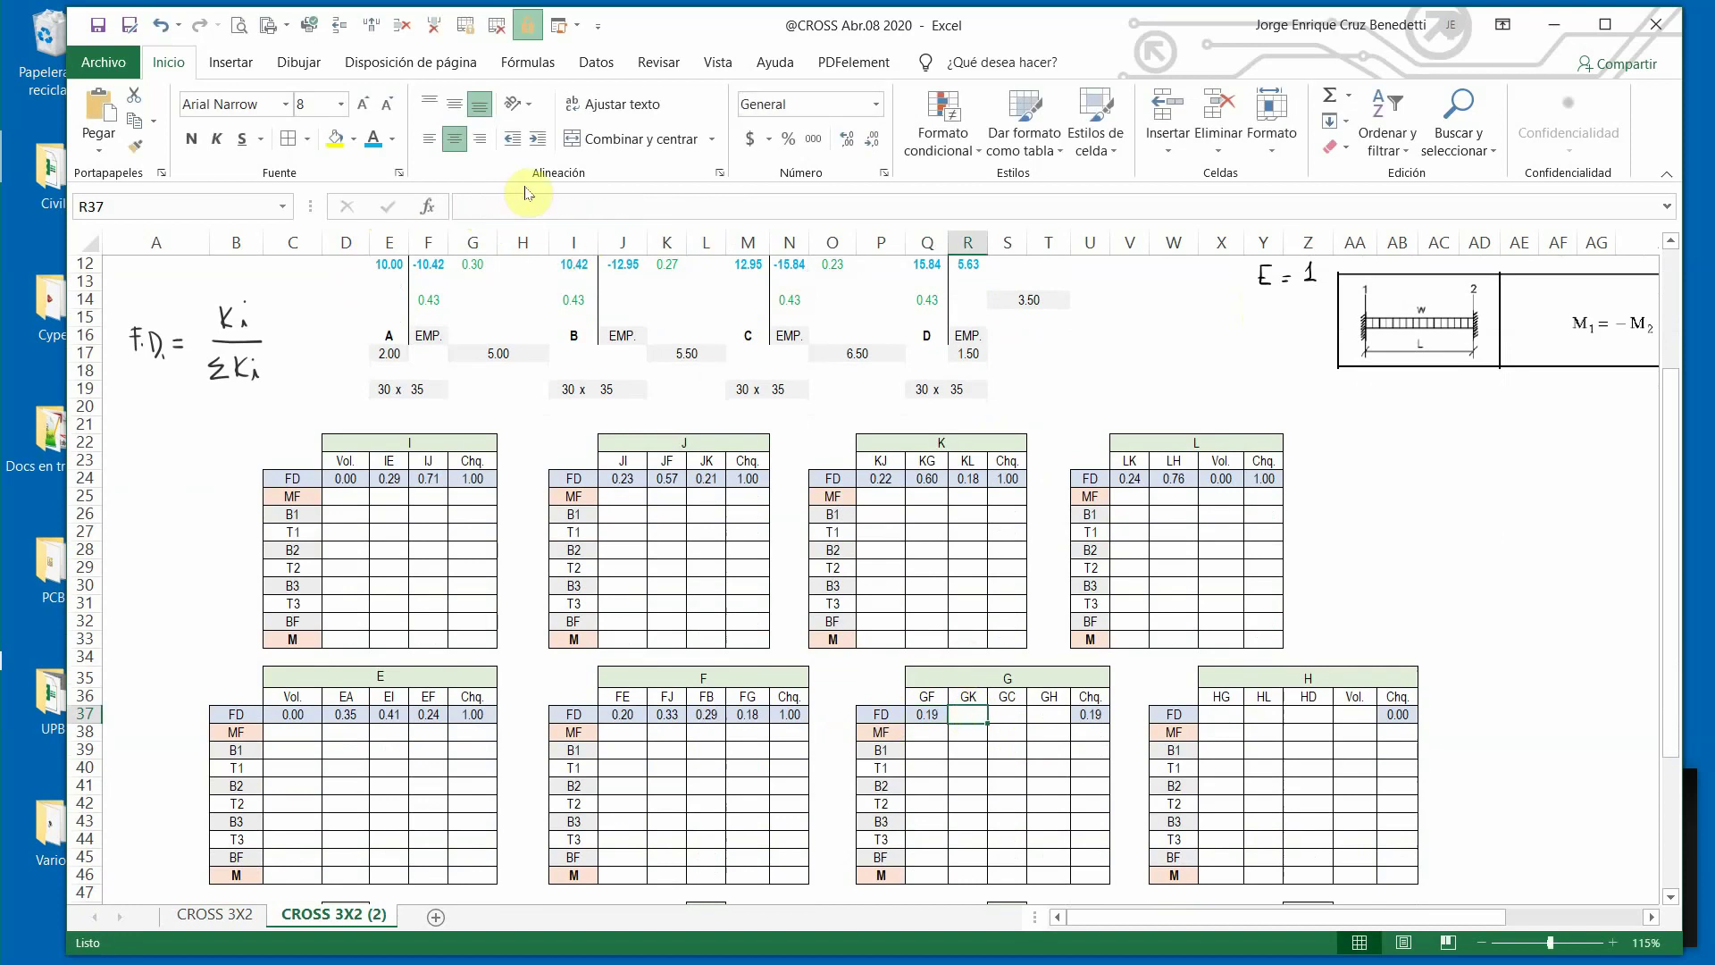
{"action": "left_click", "coordinate": [514, 206]}
{"action": "key", "text": "ctrl+v"}
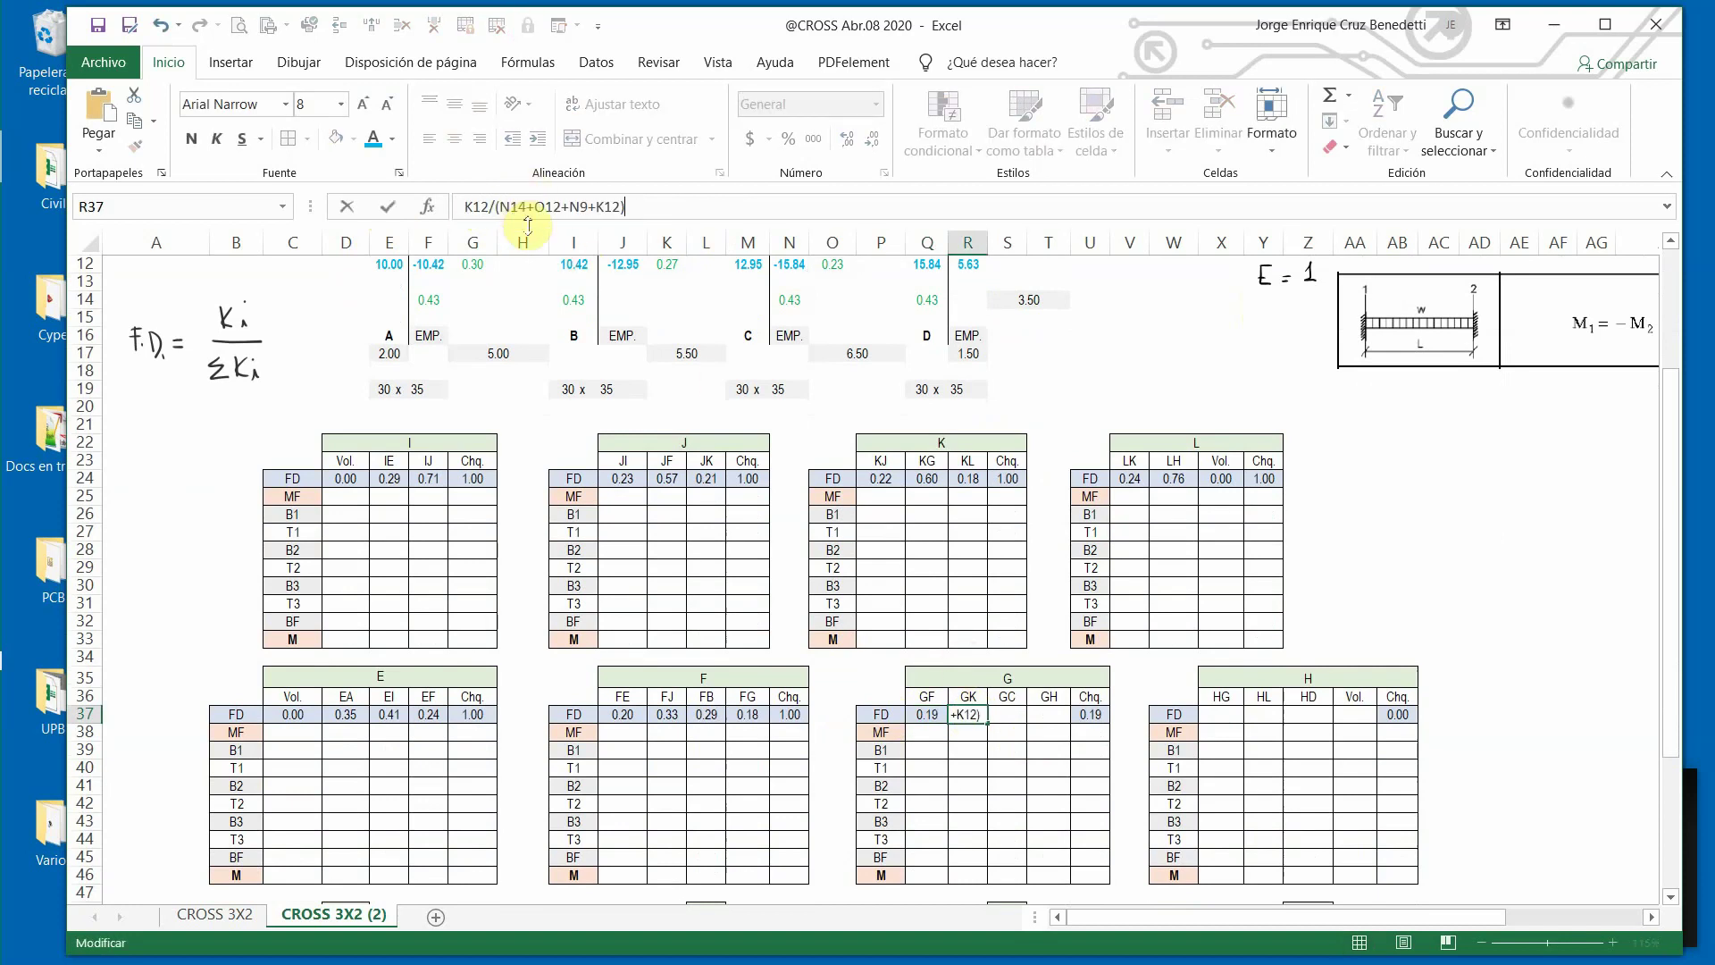
Turn the pasted text in R37 into the formula +O12/(N14+O12+N9+K12), replacing the numerator with O12.
{"action": "scroll", "coordinate": [724, 414], "scroll_direction": "up", "scroll_amount": 2}
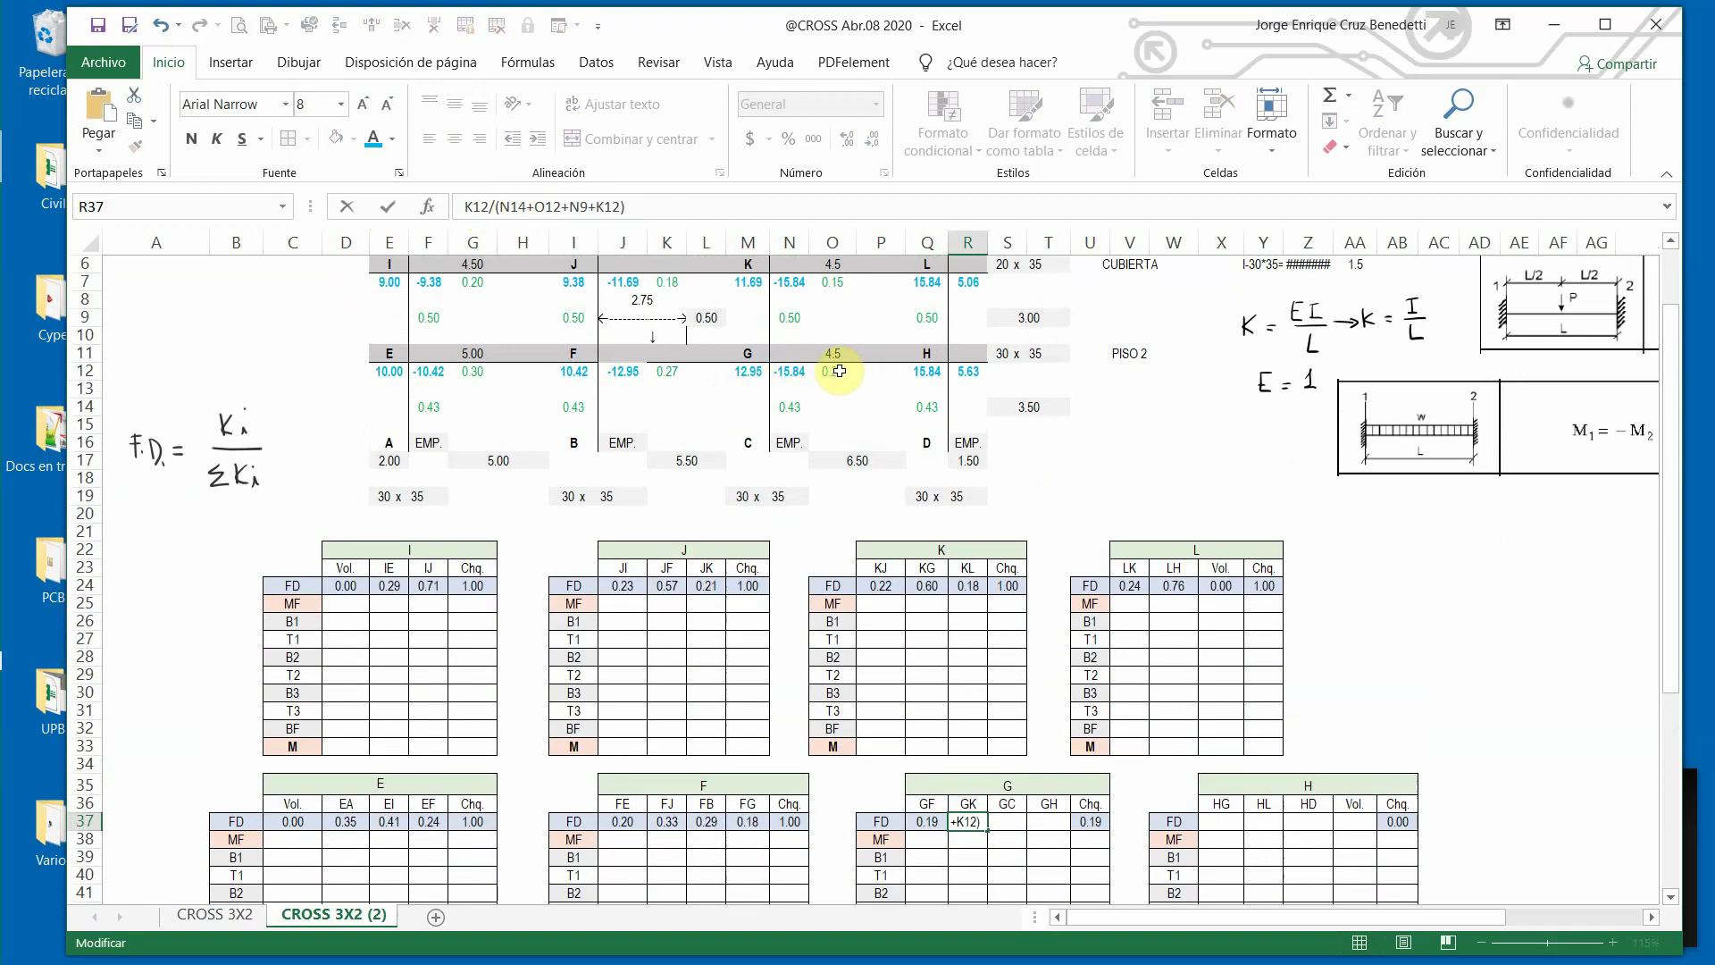
{"action": "left_click", "coordinate": [469, 207]}
{"action": "key", "text": "BackSpace"}
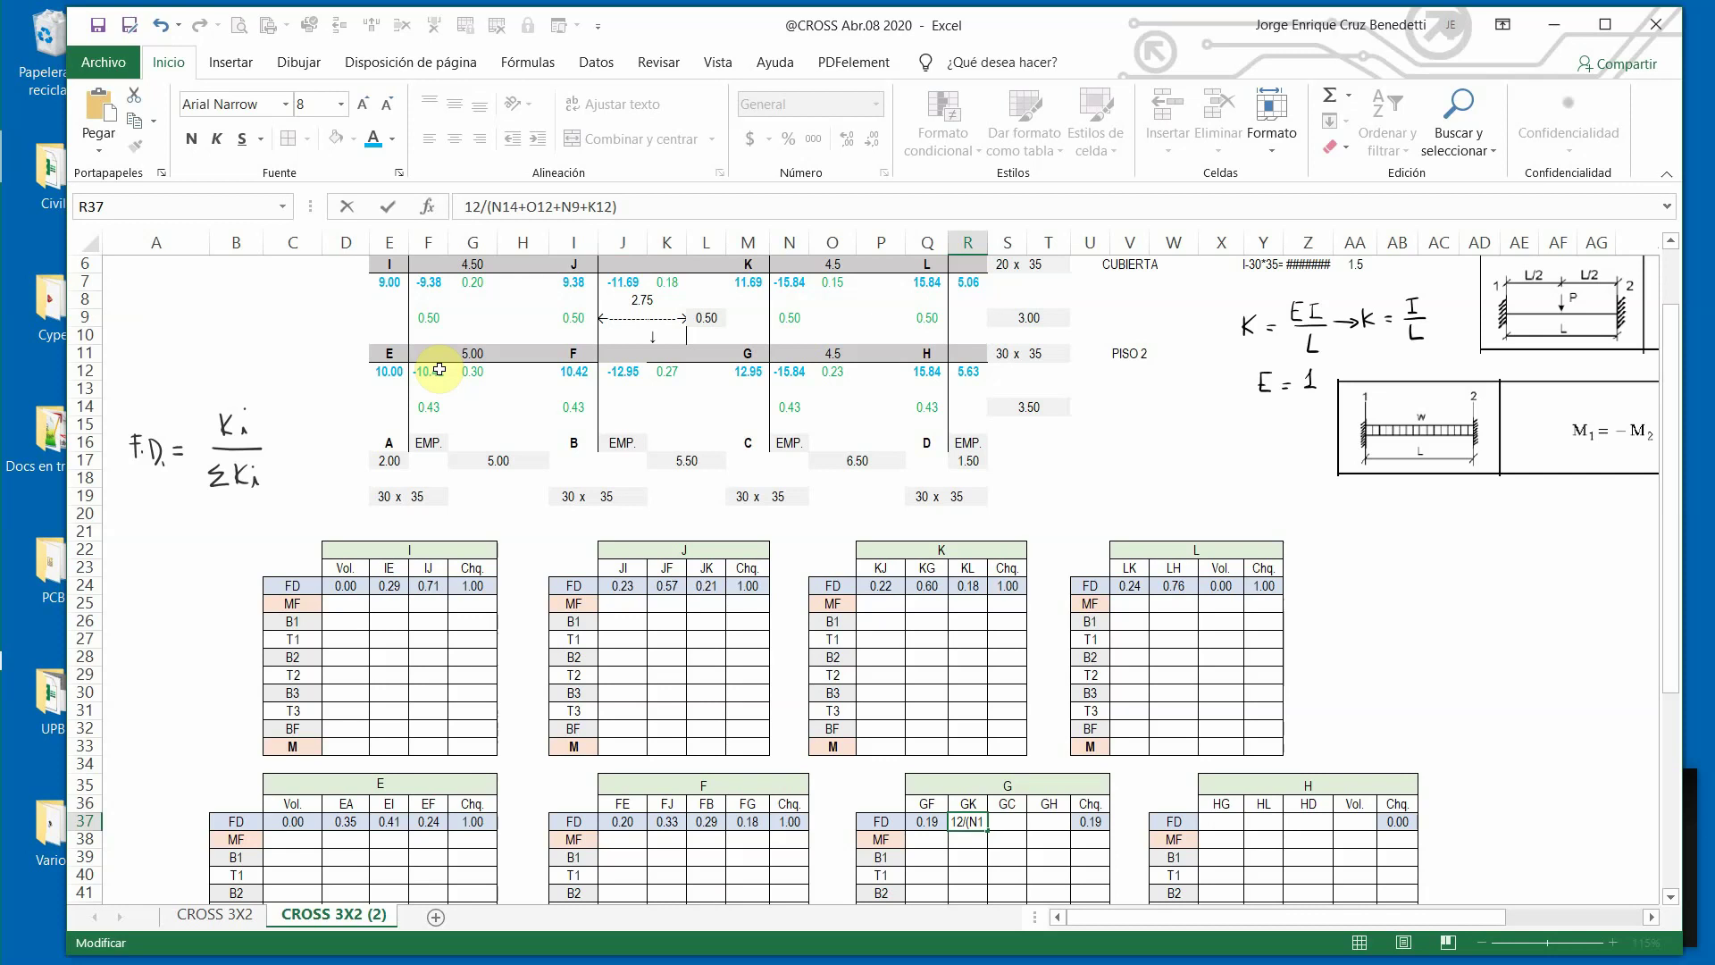
{"action": "type", "text": "="}
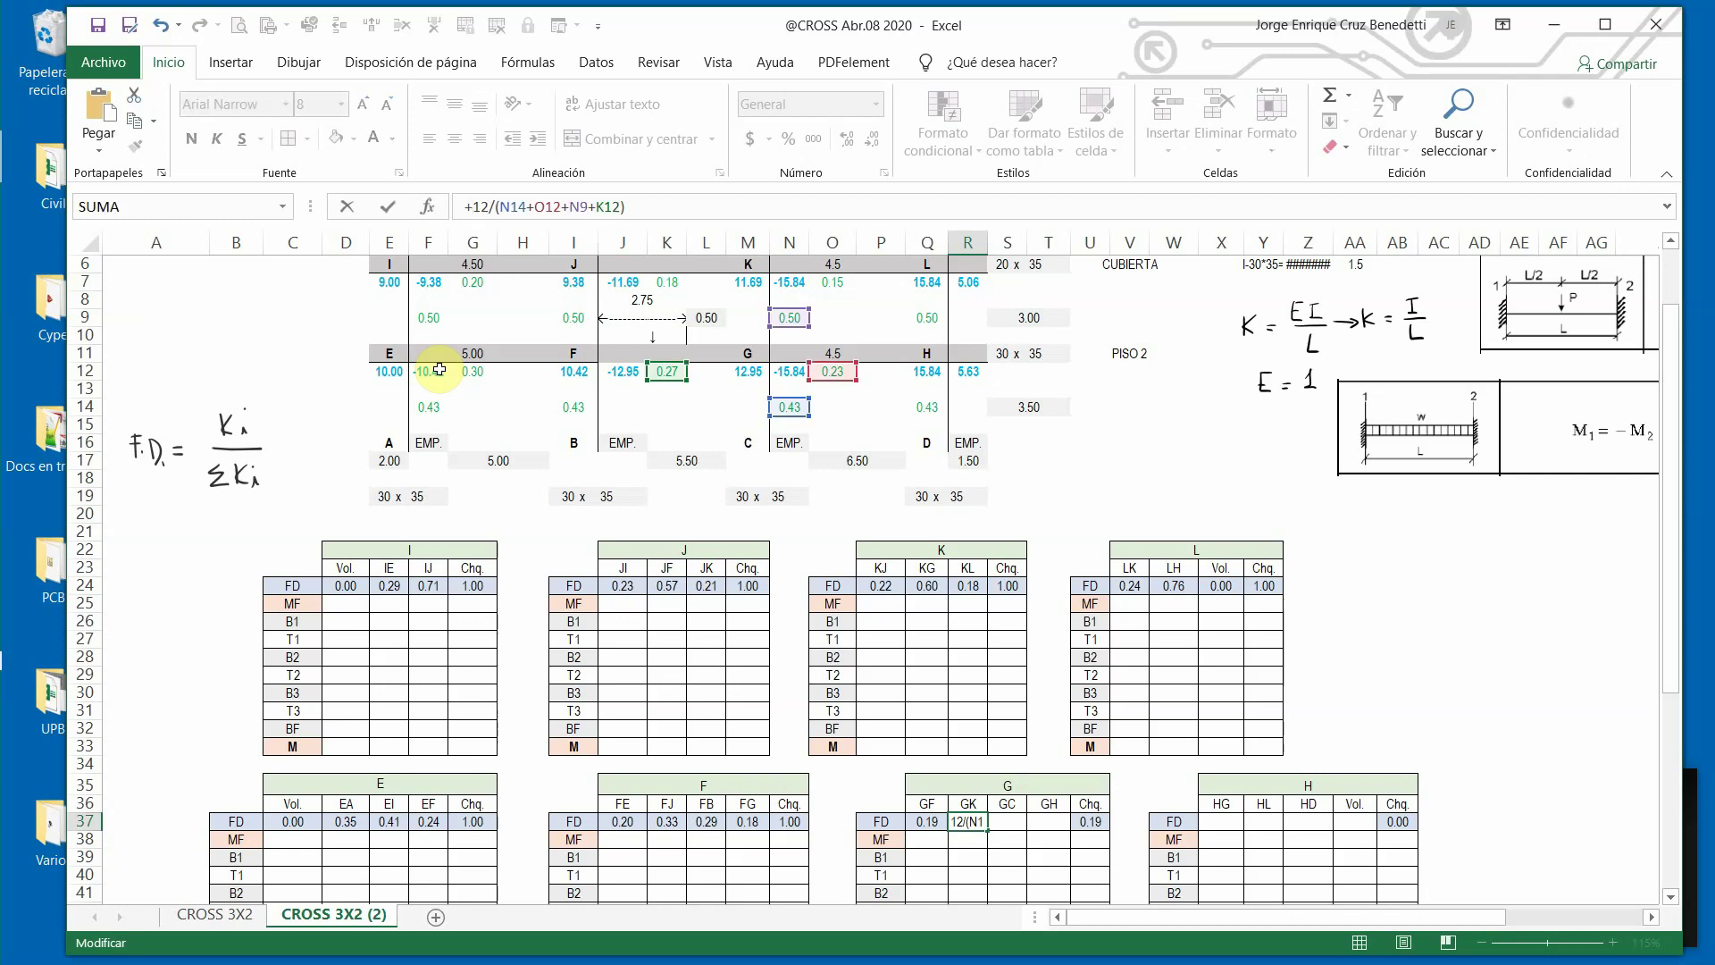
{"action": "key", "text": "Return"}
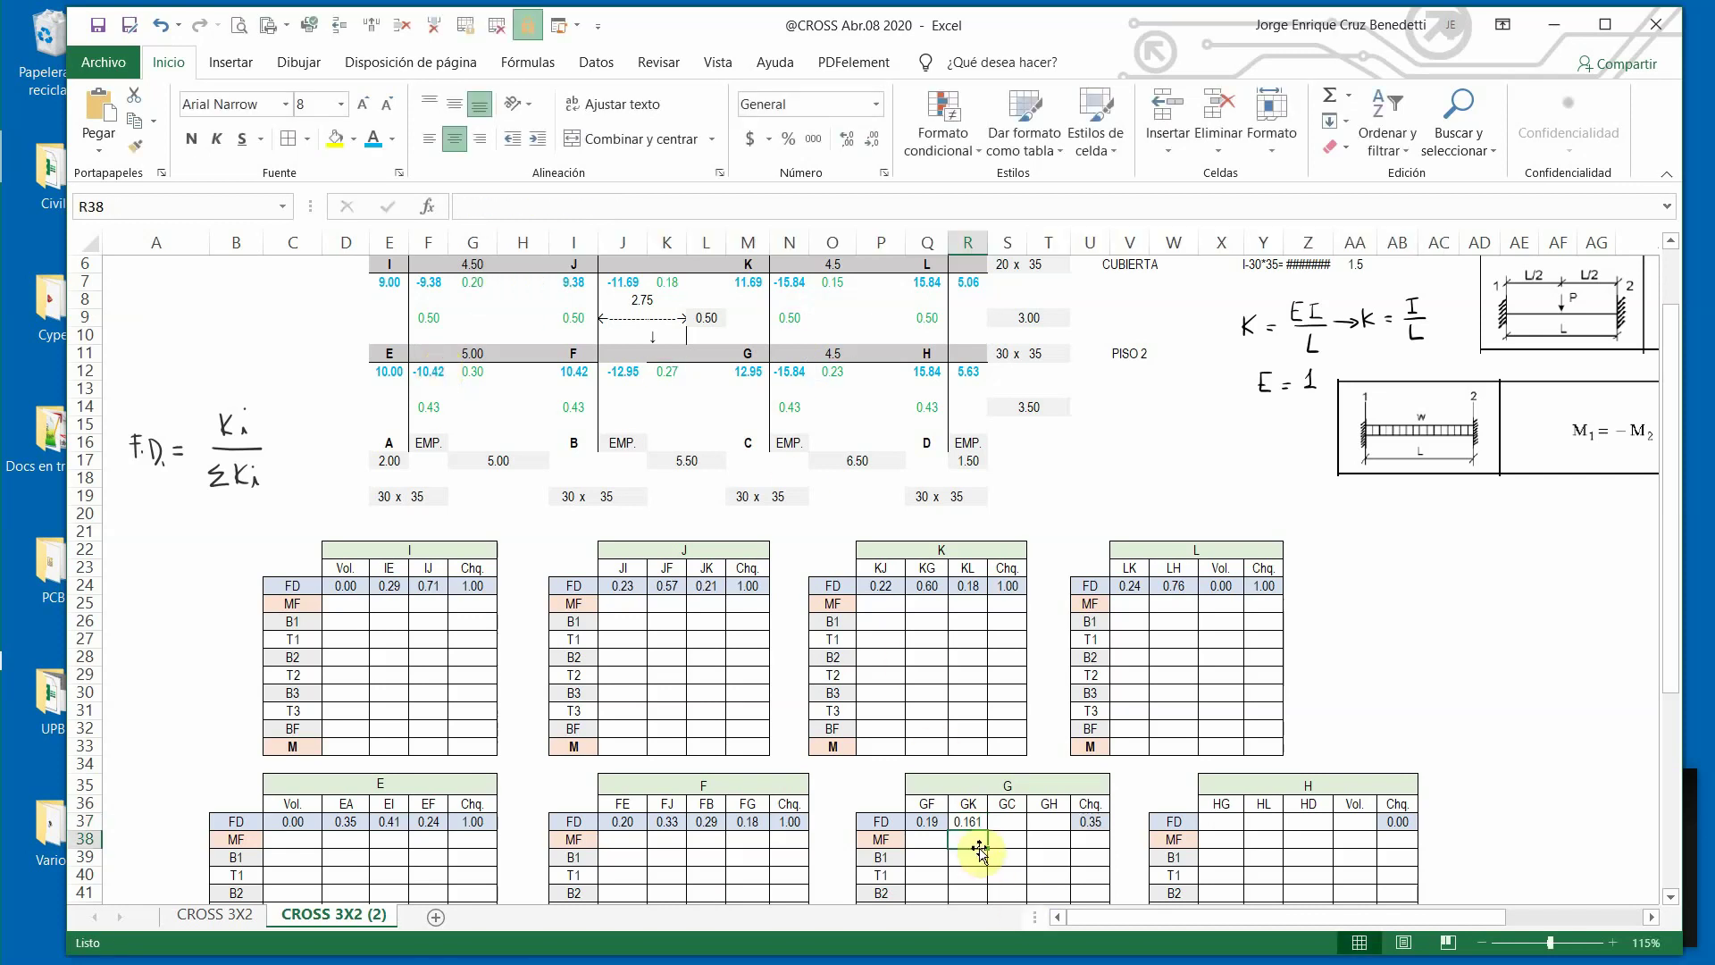
Copy the cell format of Q37 onto node G's remaining factor cells, R37:T37.
{"action": "scroll", "coordinate": [984, 849], "scroll_direction": "down", "scroll_amount": 3}
{"action": "left_click", "coordinate": [926, 661]}
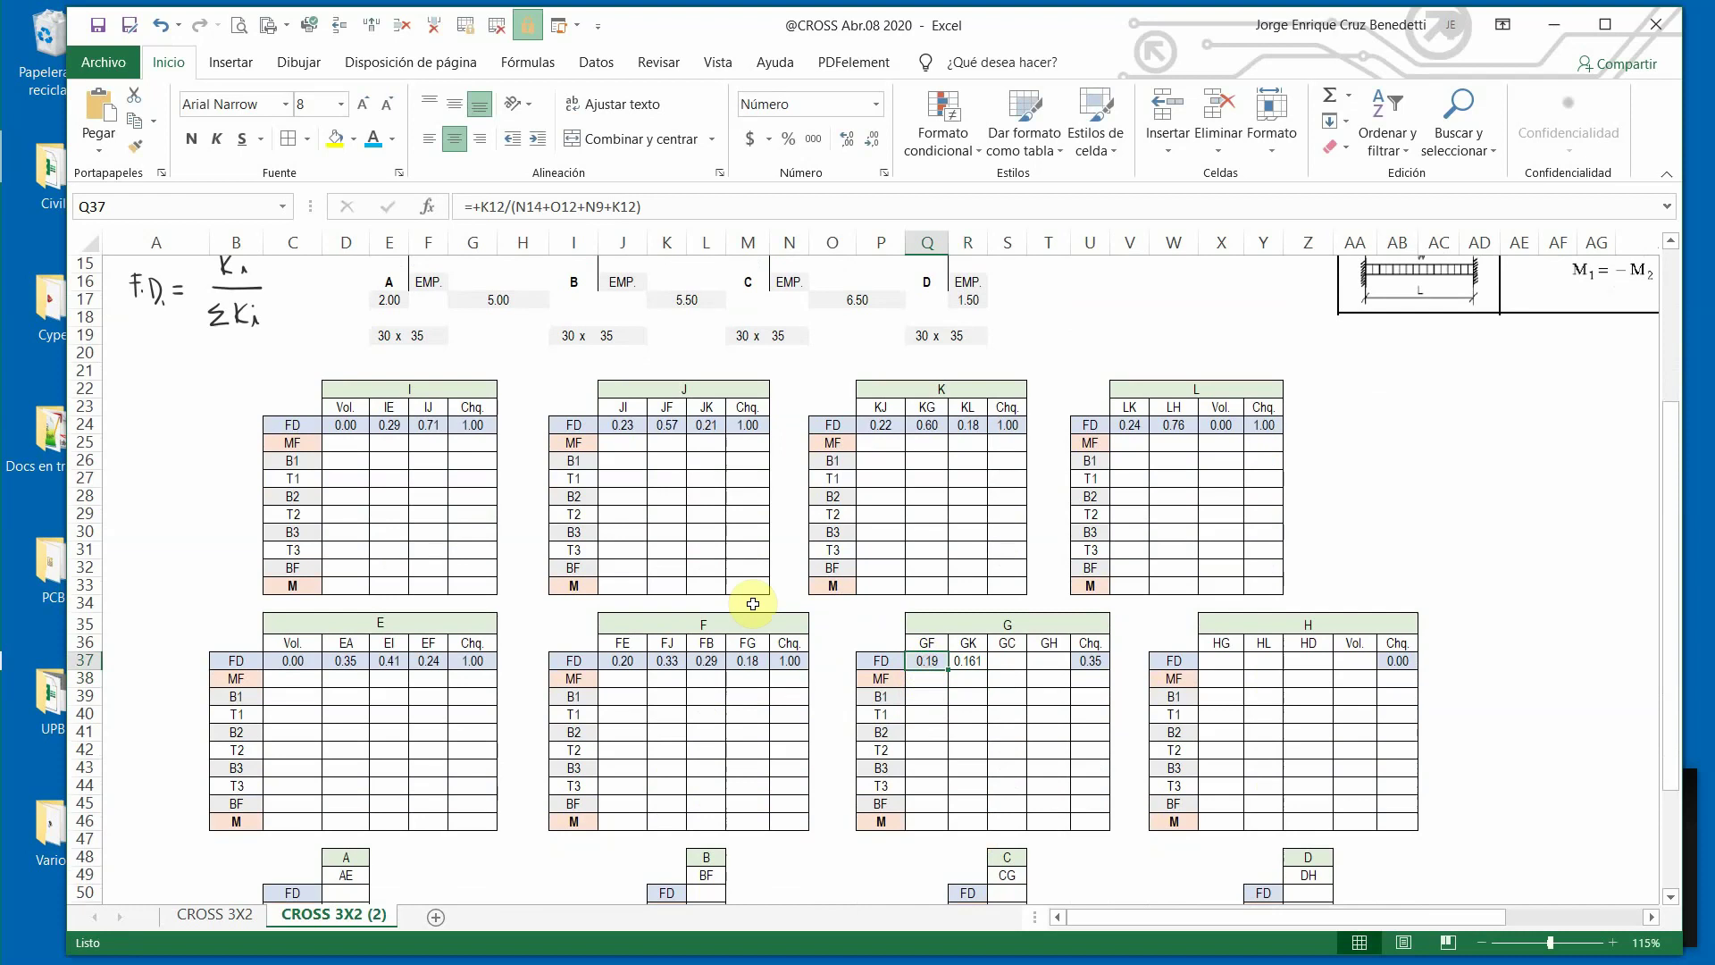
{"action": "left_click", "coordinate": [132, 149]}
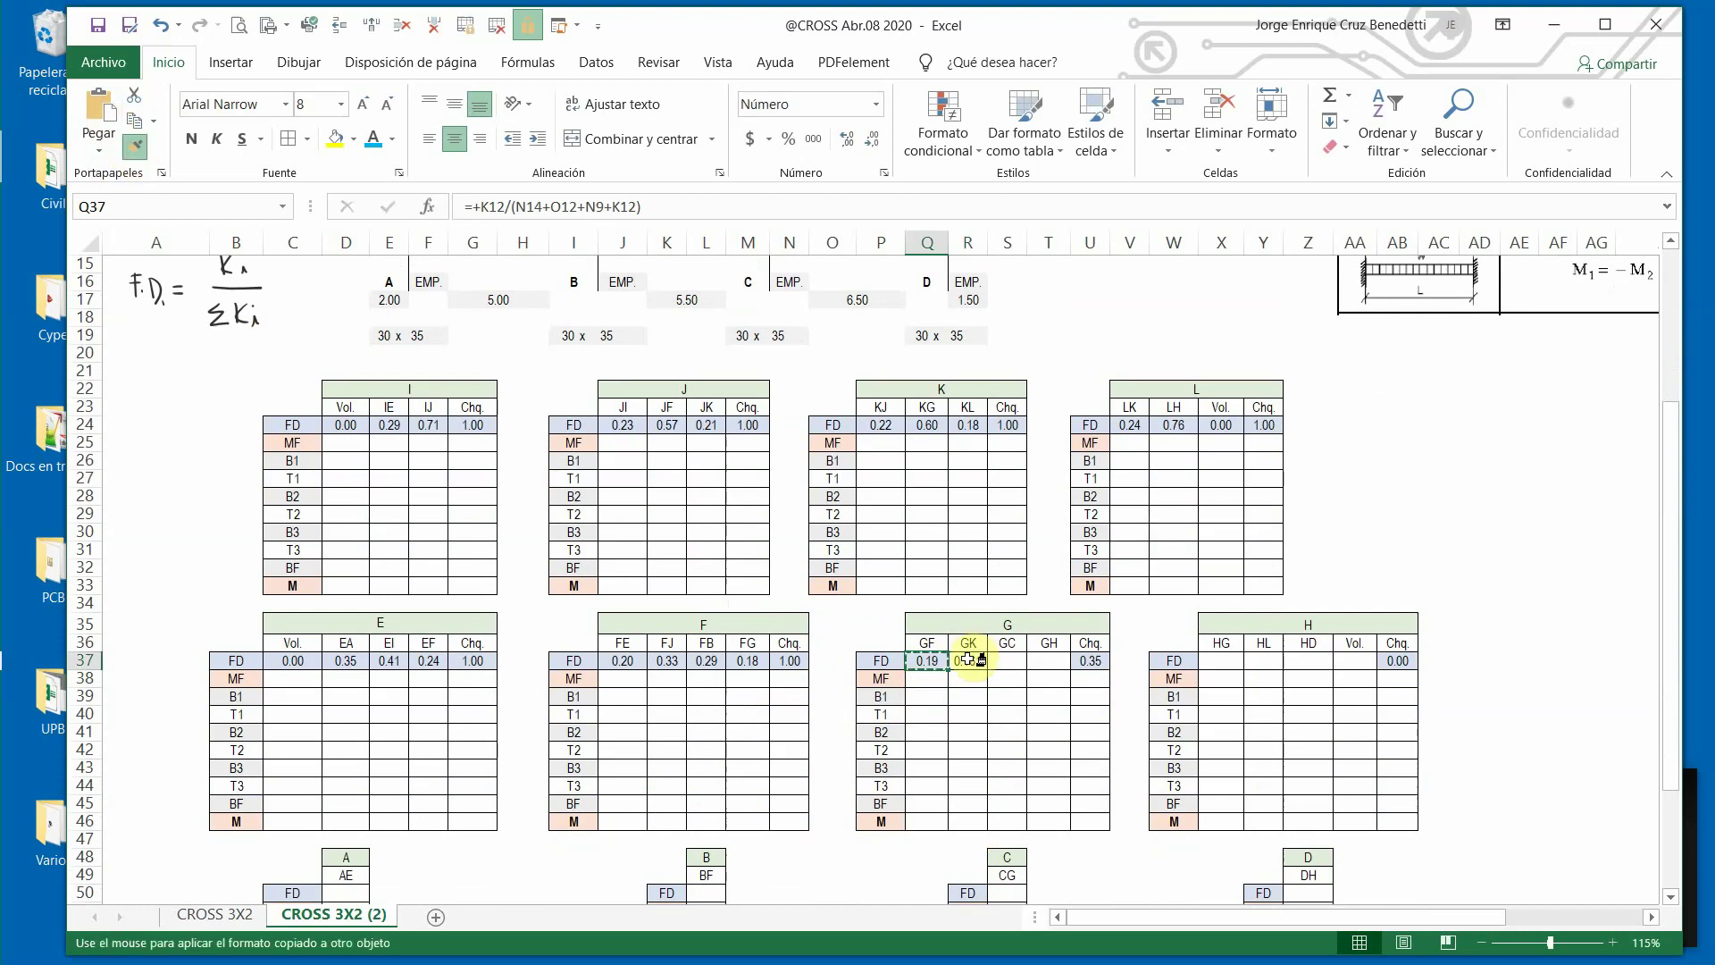
{"action": "left_click_drag", "start_coordinate": [971, 660], "coordinate": [1039, 659]}
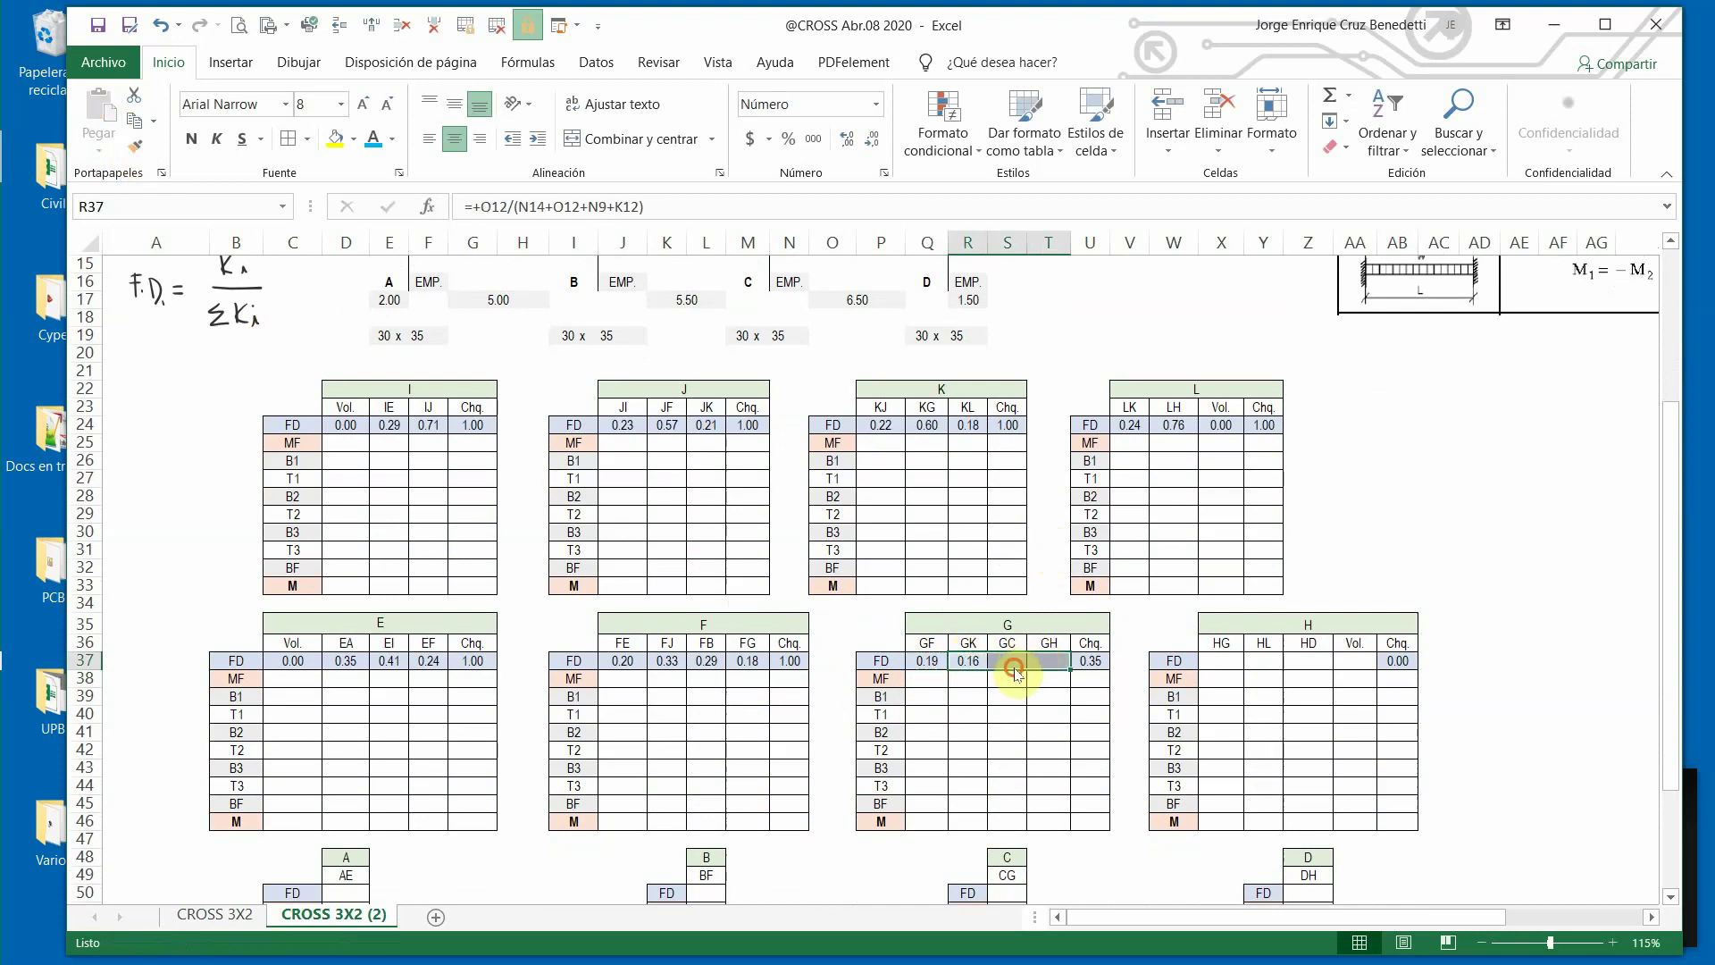
{"action": "left_click", "coordinate": [1128, 354]}
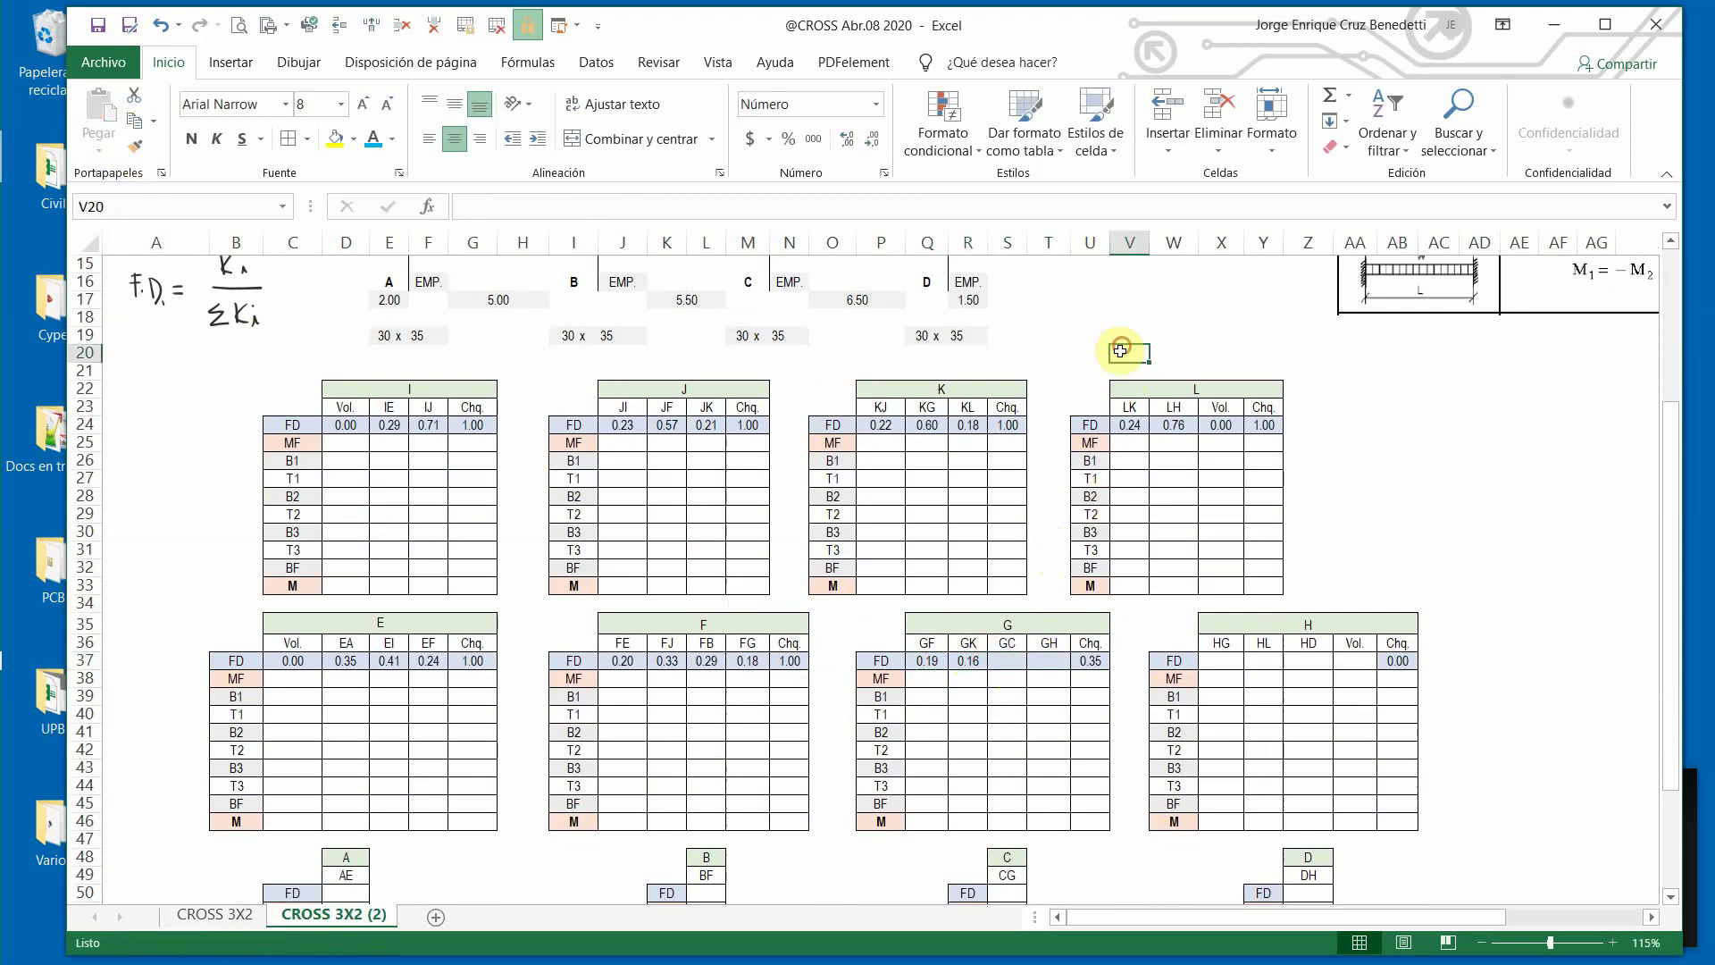
Copy the formula text of R37, without its leading =+, into node G's GC cell, S37.
{"action": "double_click", "coordinate": [976, 657]}
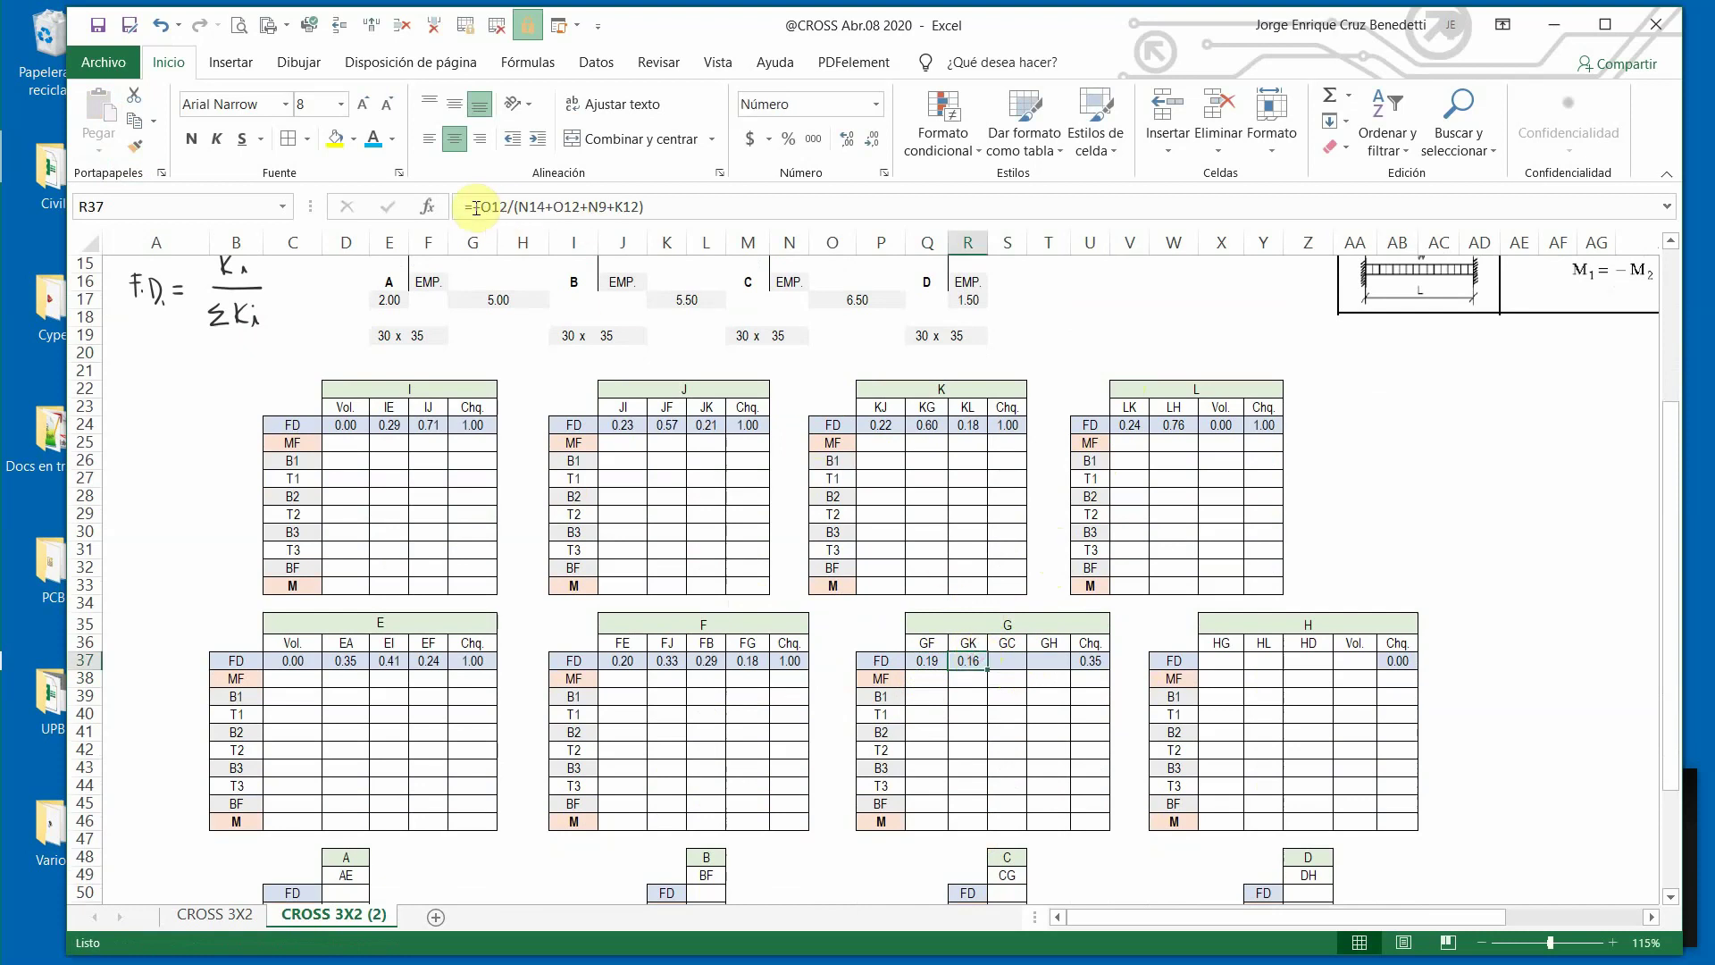
{"action": "left_click_drag", "start_coordinate": [714, 211], "coordinate": [728, 213]}
{"action": "key", "text": "ctrl+c"}
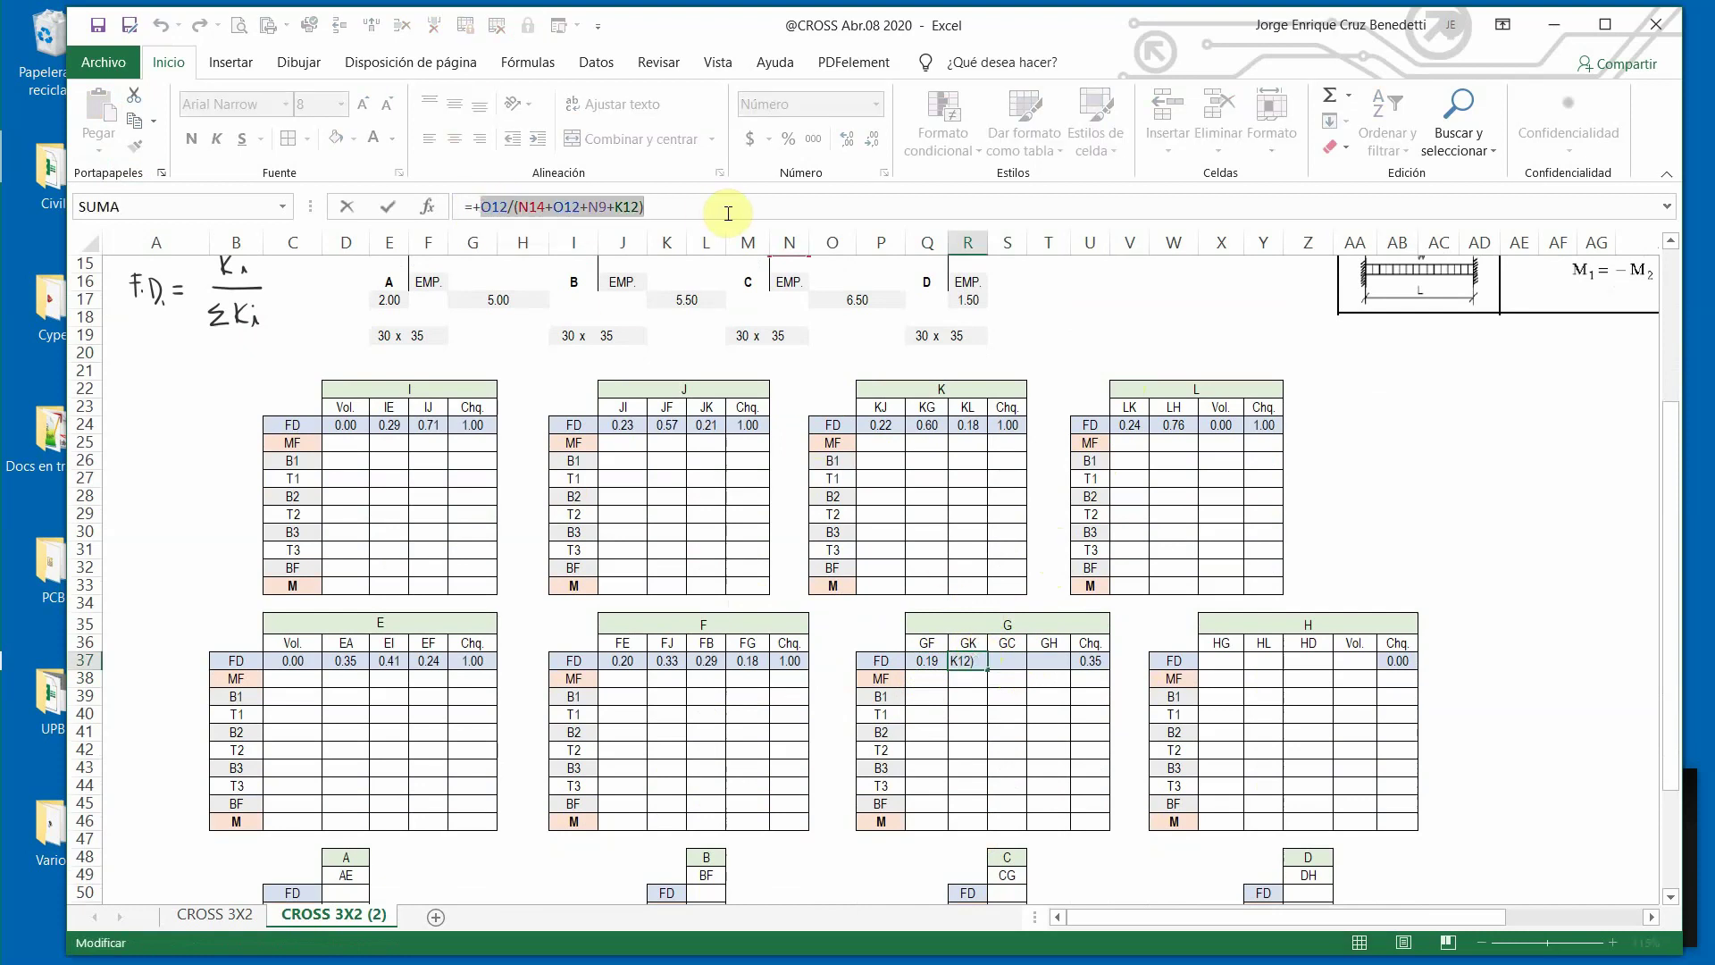
{"action": "key", "text": "Escape"}
{"action": "left_click", "coordinate": [1002, 662]}
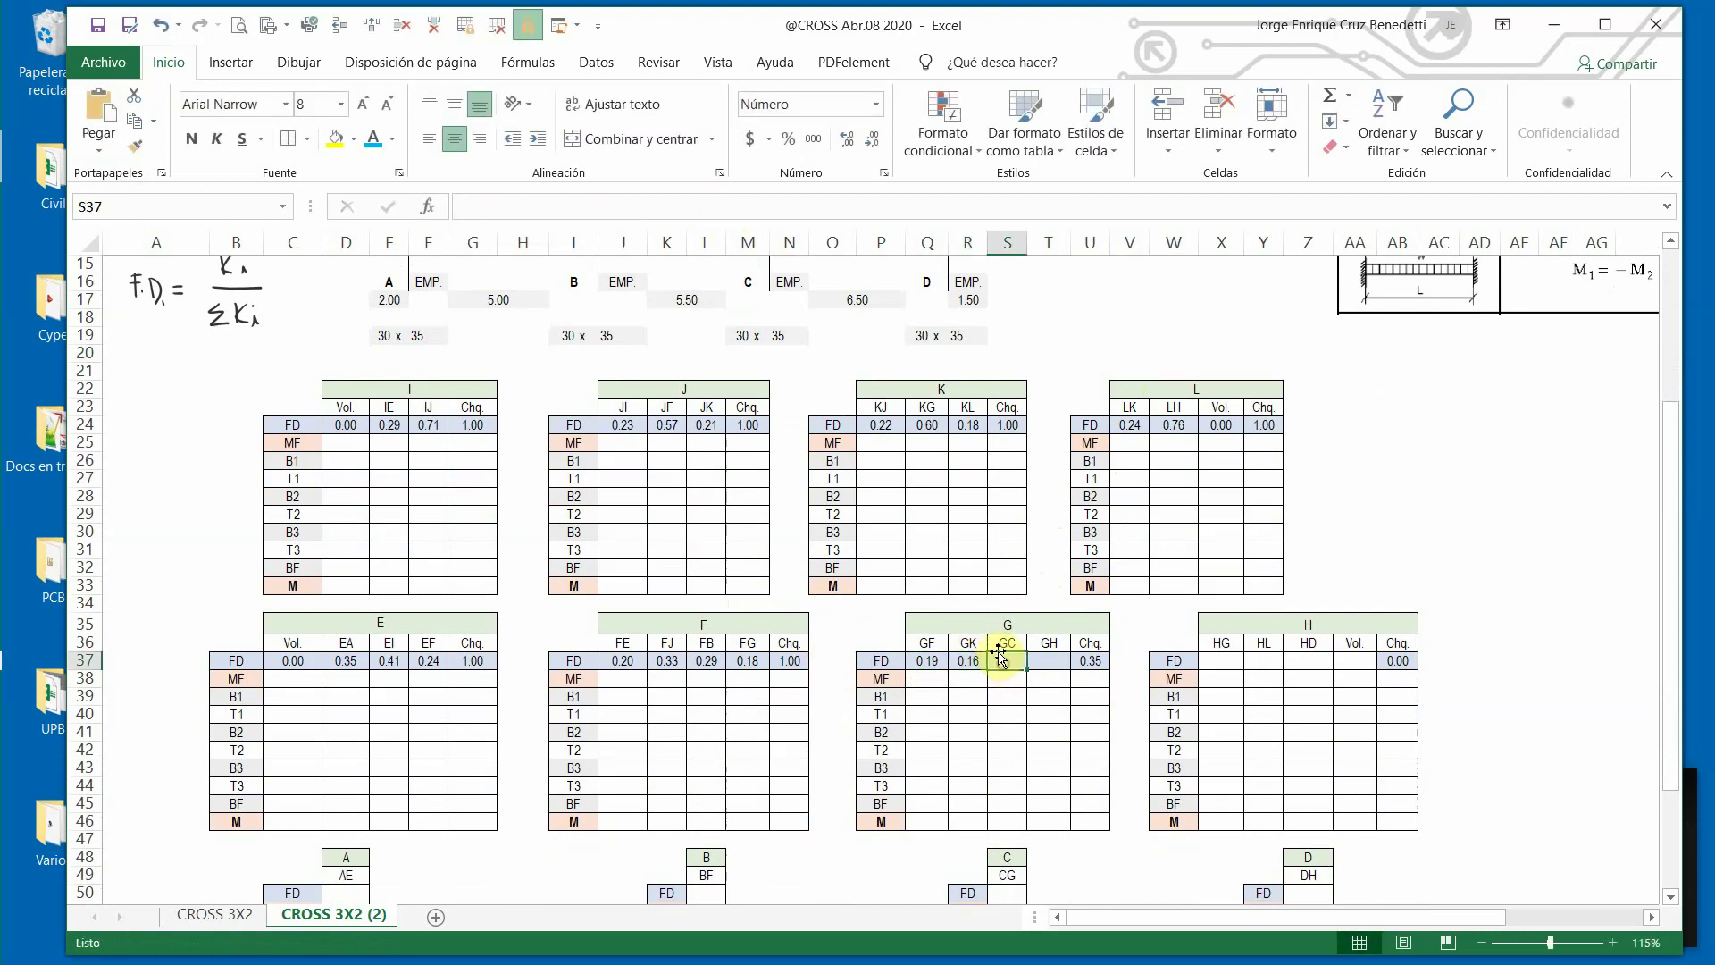
{"action": "key", "text": "ctrl+v"}
Turn the pasted text in S37 into the formula +N14/(N14+O12+N9+K12), replacing the numerator with N14.
{"action": "scroll", "coordinate": [999, 554], "scroll_direction": "up", "scroll_amount": 2}
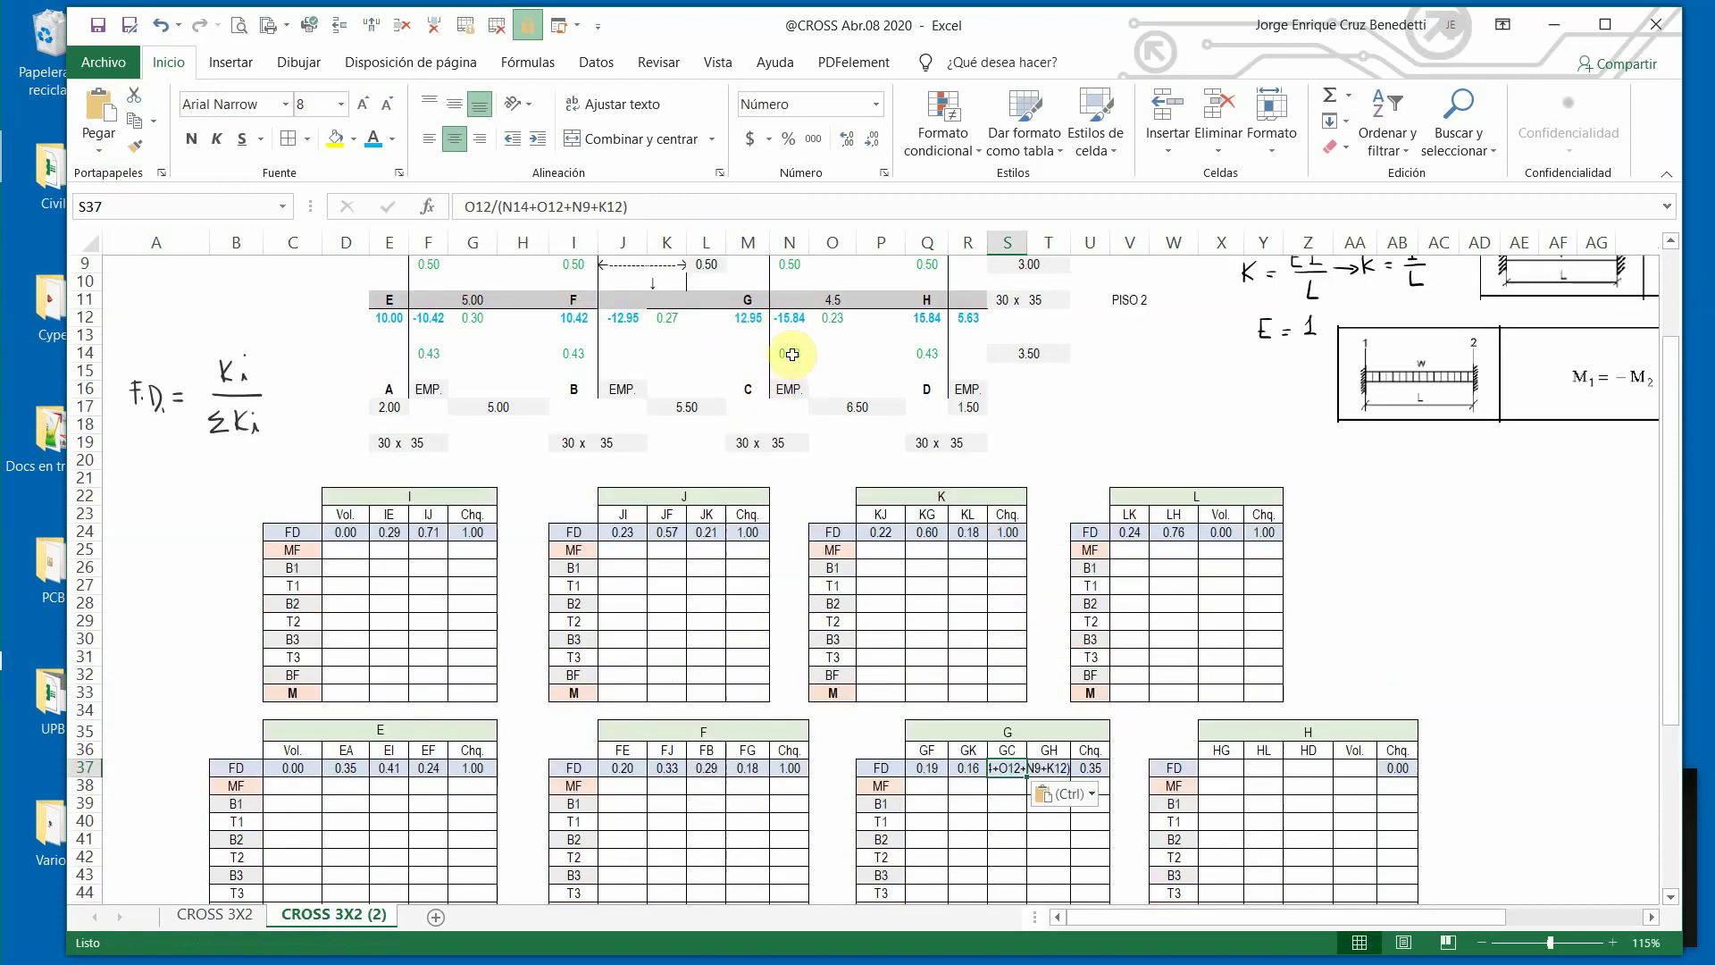
{"action": "scroll", "coordinate": [792, 355], "scroll_direction": "down", "scroll_amount": 3}
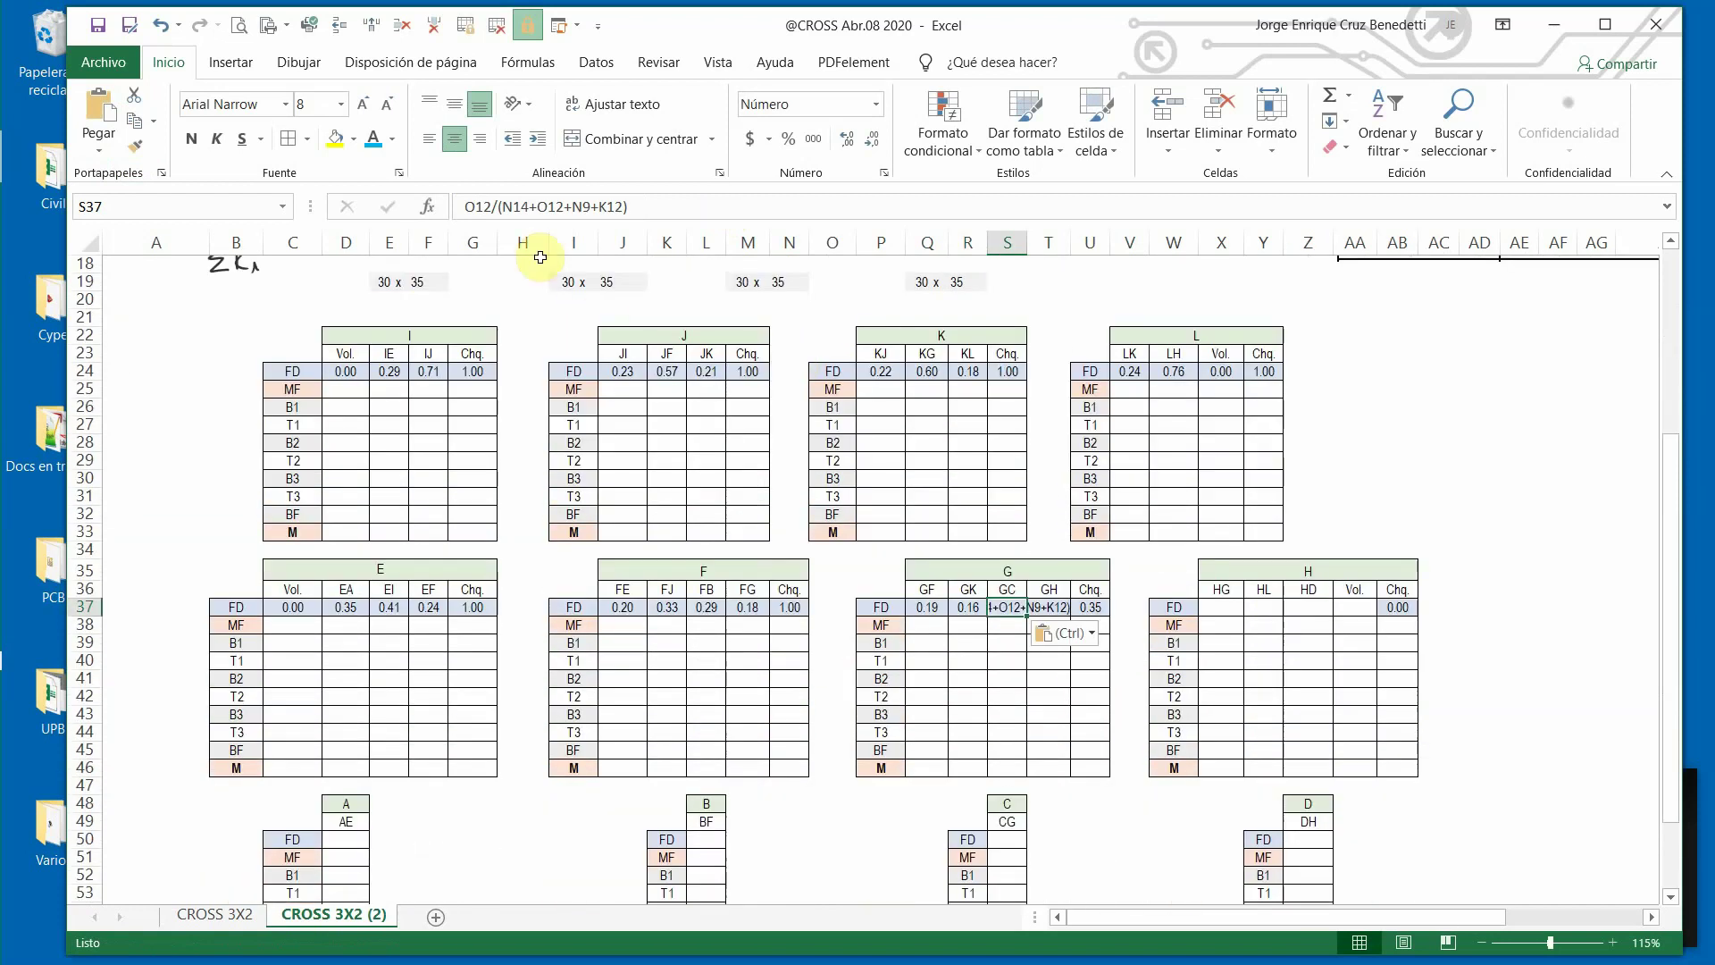
{"action": "left_click", "coordinate": [490, 206]}
{"action": "key", "text": "BackSpace"}
{"action": "key", "text": "BackSpace"}
{"action": "key", "text": "BackSpace"}
{"action": "type", "text": "+N1"}
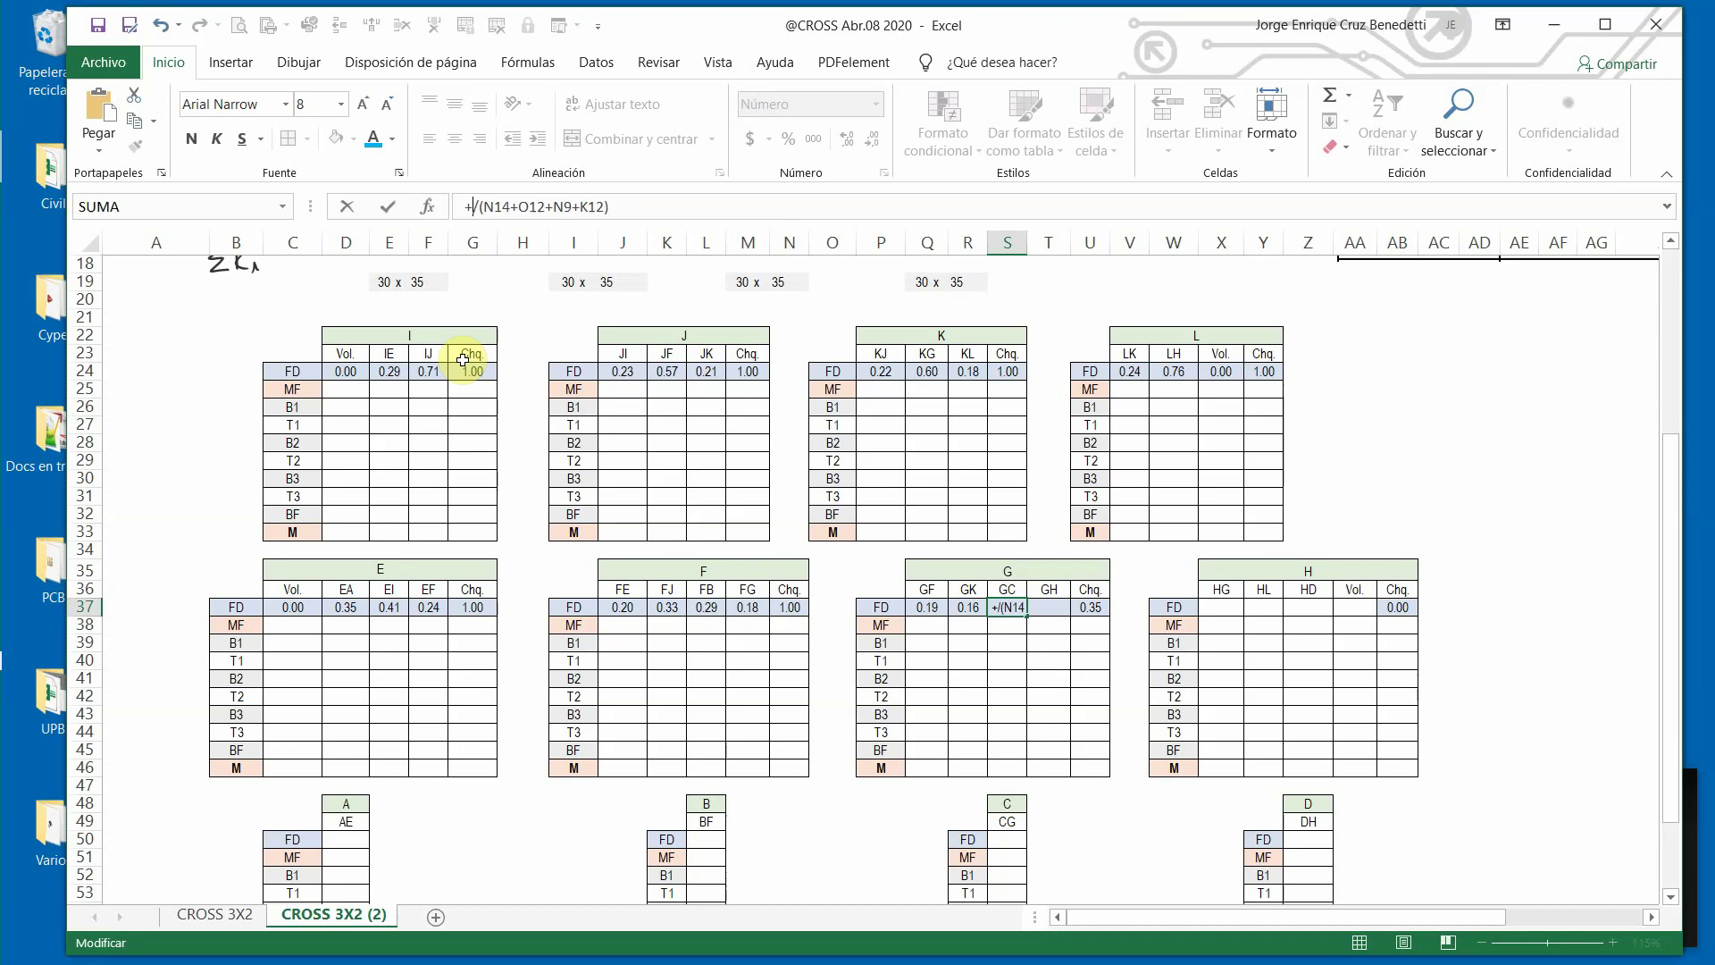
{"action": "type", "text": "4"}
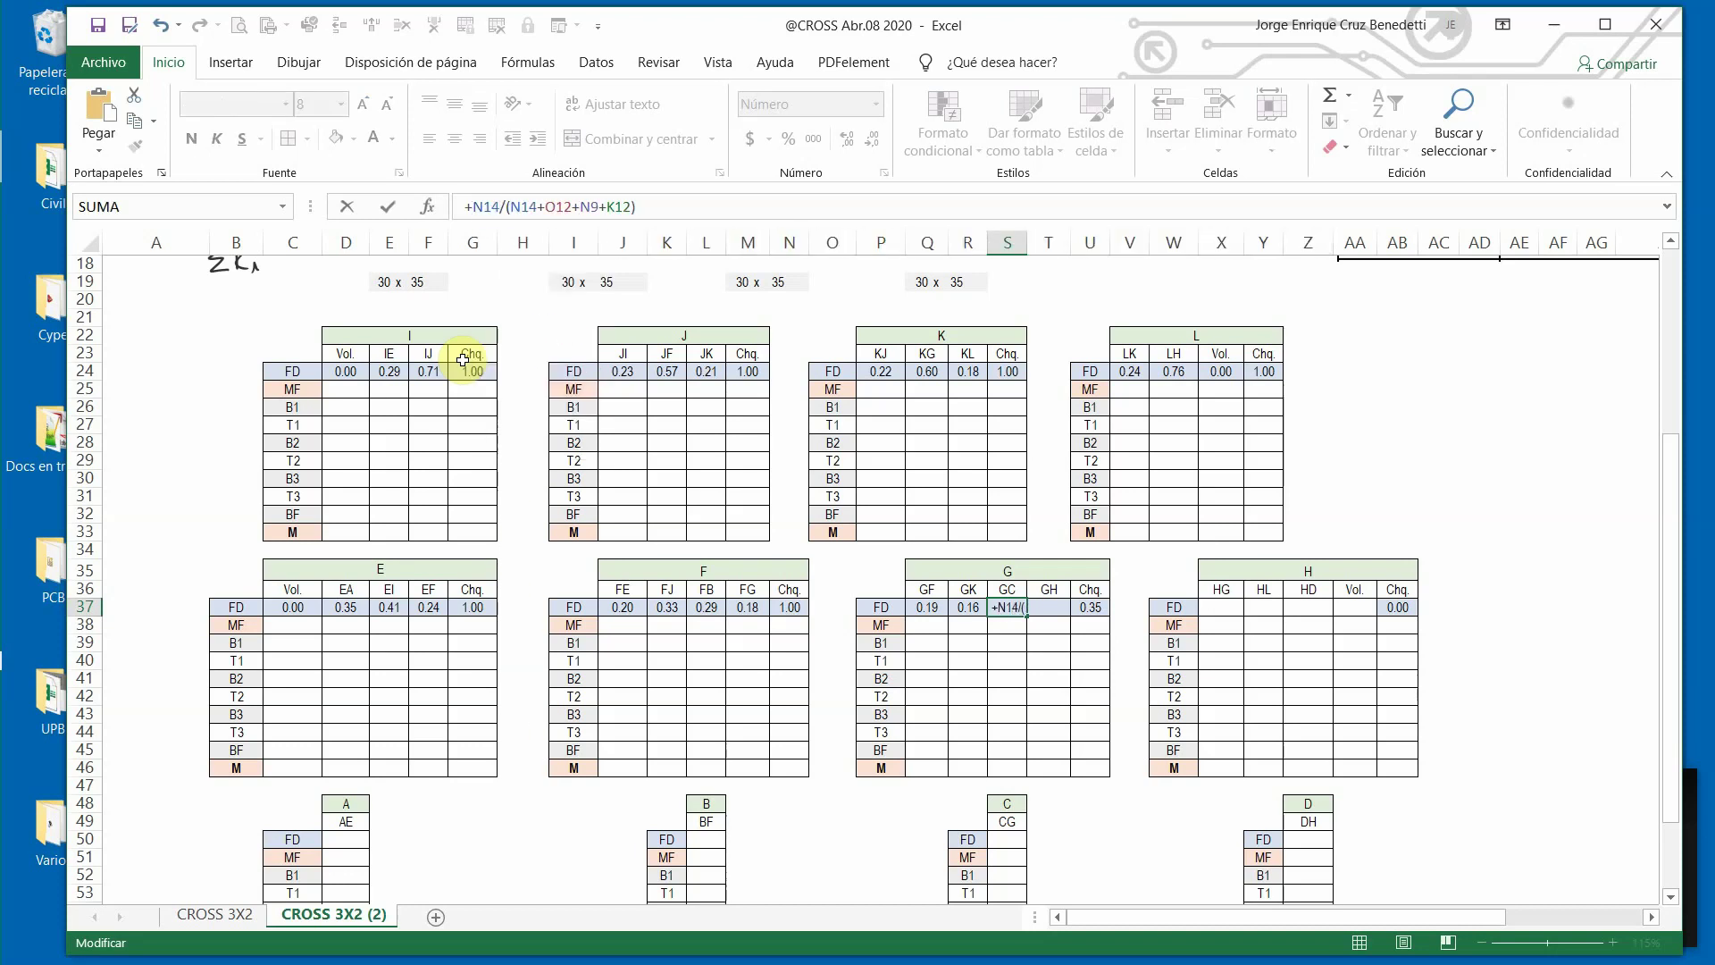
{"action": "key", "text": "Return"}
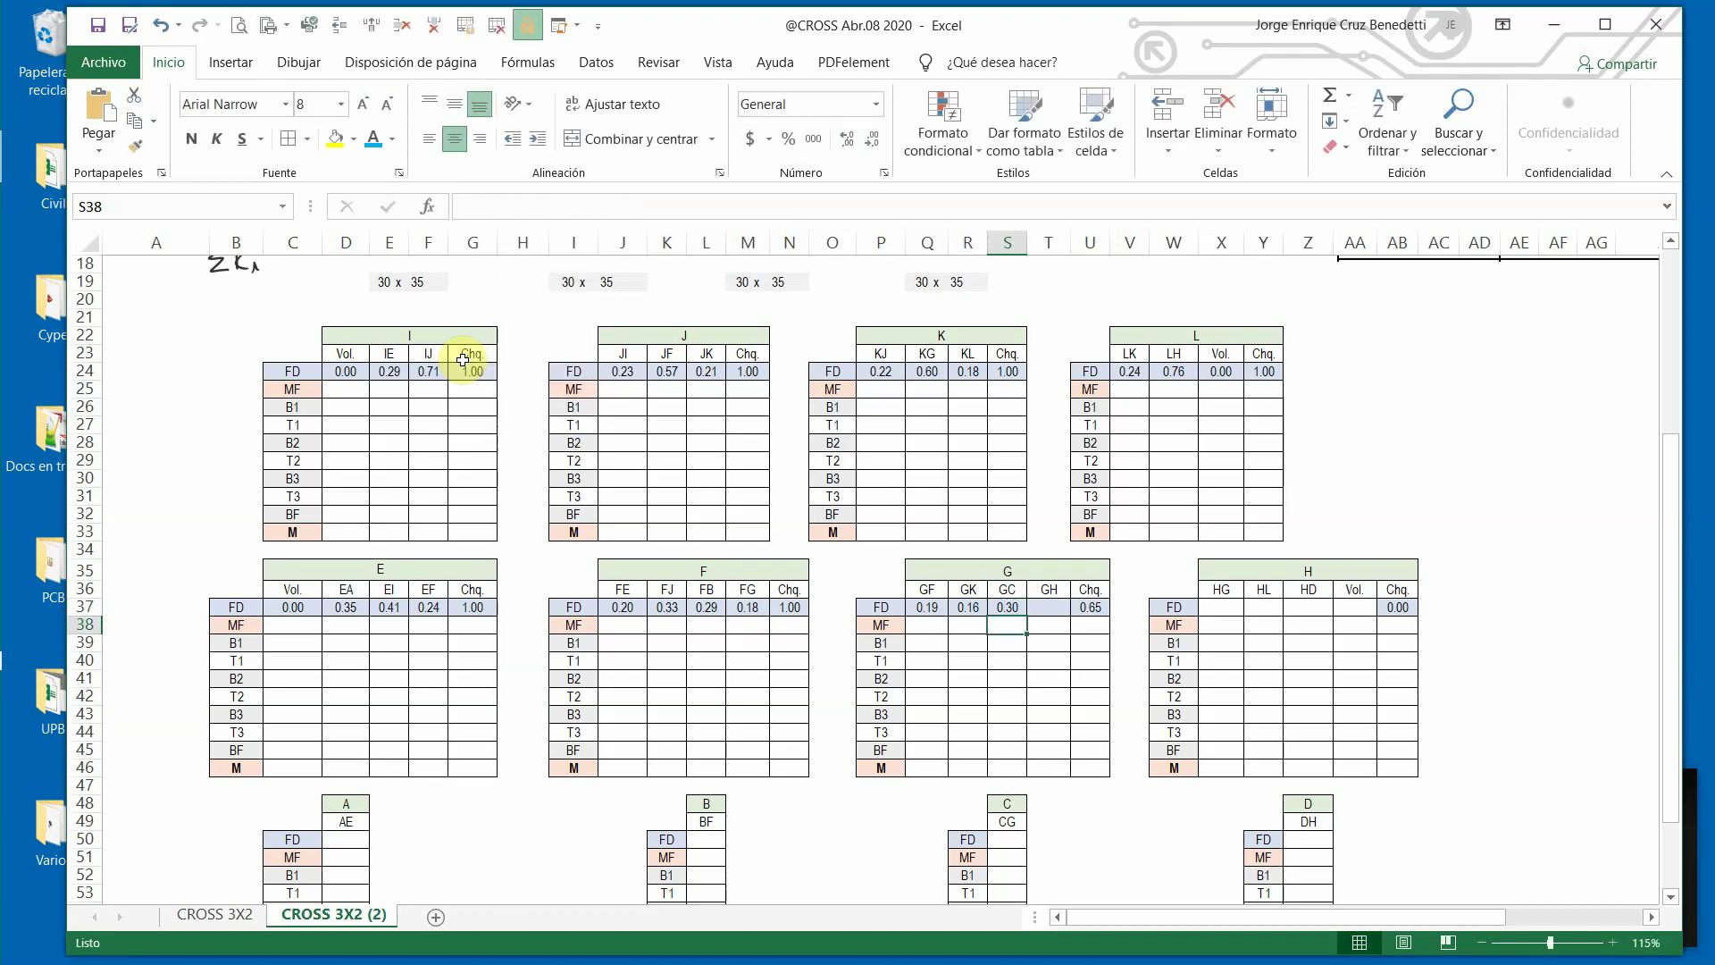
Copy the formula text of S37, without its leading =+, into node G's GH cell, T37.
{"action": "left_click", "coordinate": [1005, 605]}
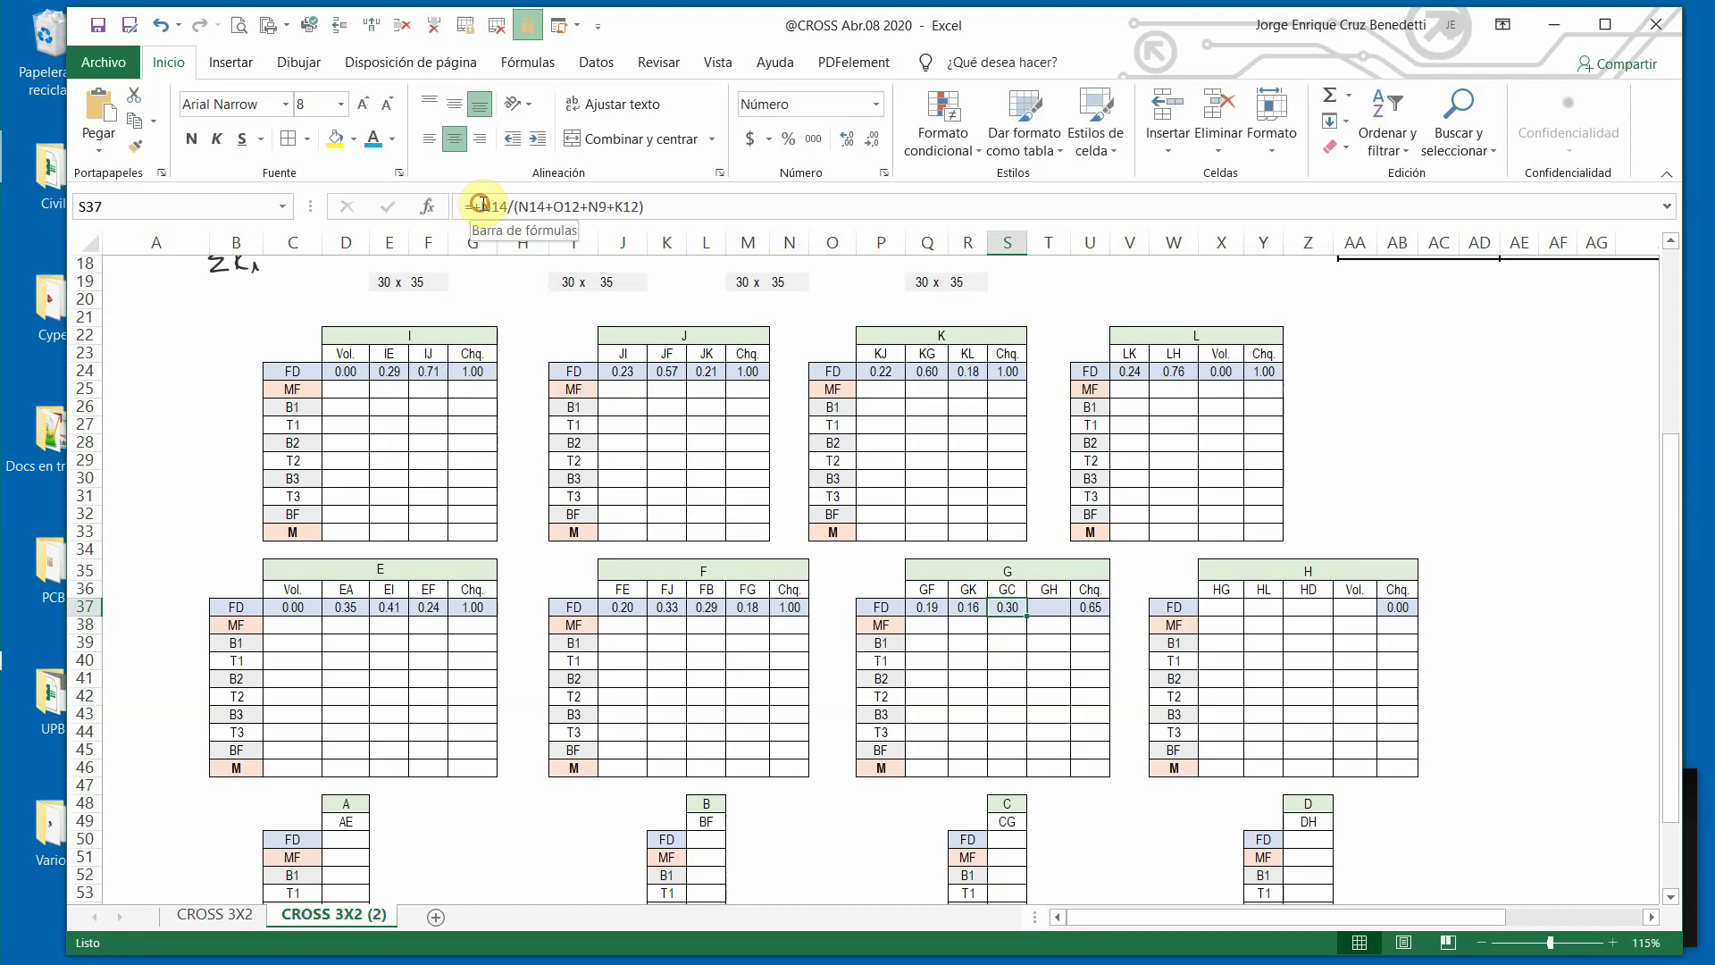
{"action": "left_click_drag", "start_coordinate": [480, 207], "coordinate": [724, 219]}
{"action": "key", "text": "ctrl+c"}
{"action": "key", "text": "Escape"}
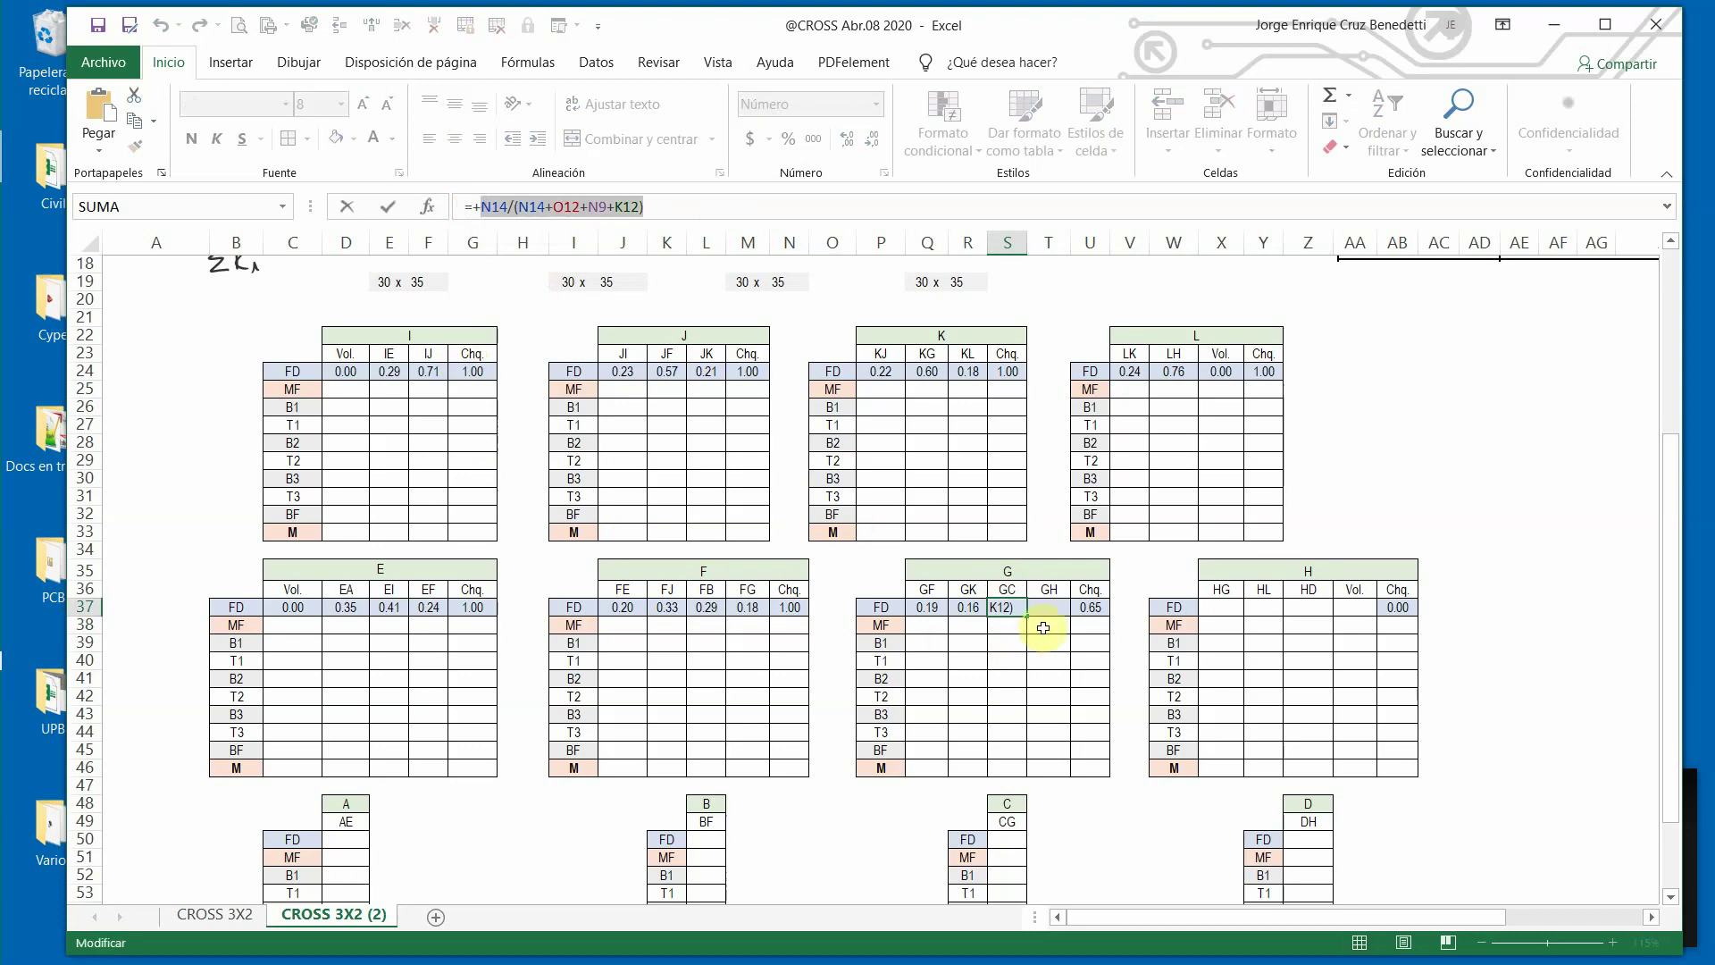
{"action": "left_click", "coordinate": [1047, 607]}
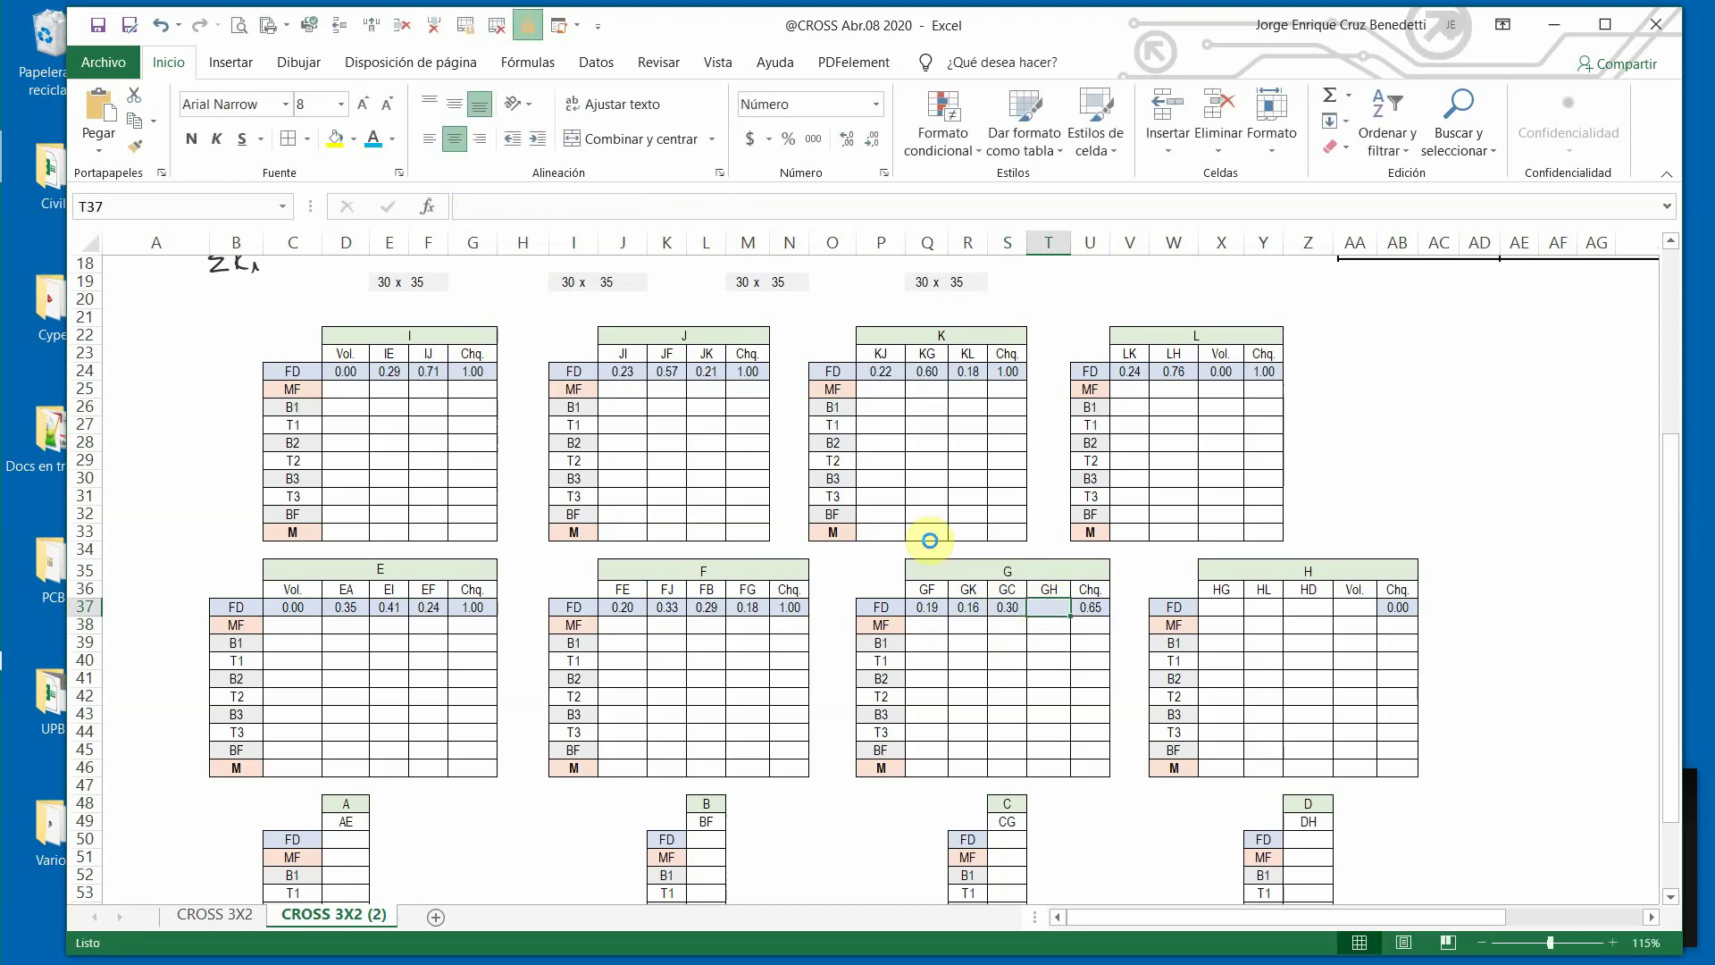
{"action": "key", "text": "ctrl+v"}
Turn the pasted text in T37 into the formula +O12/(N14+O12+N9+K12), replacing the numerator with O12.
{"action": "scroll", "coordinate": [964, 547], "scroll_direction": "up", "scroll_amount": 5}
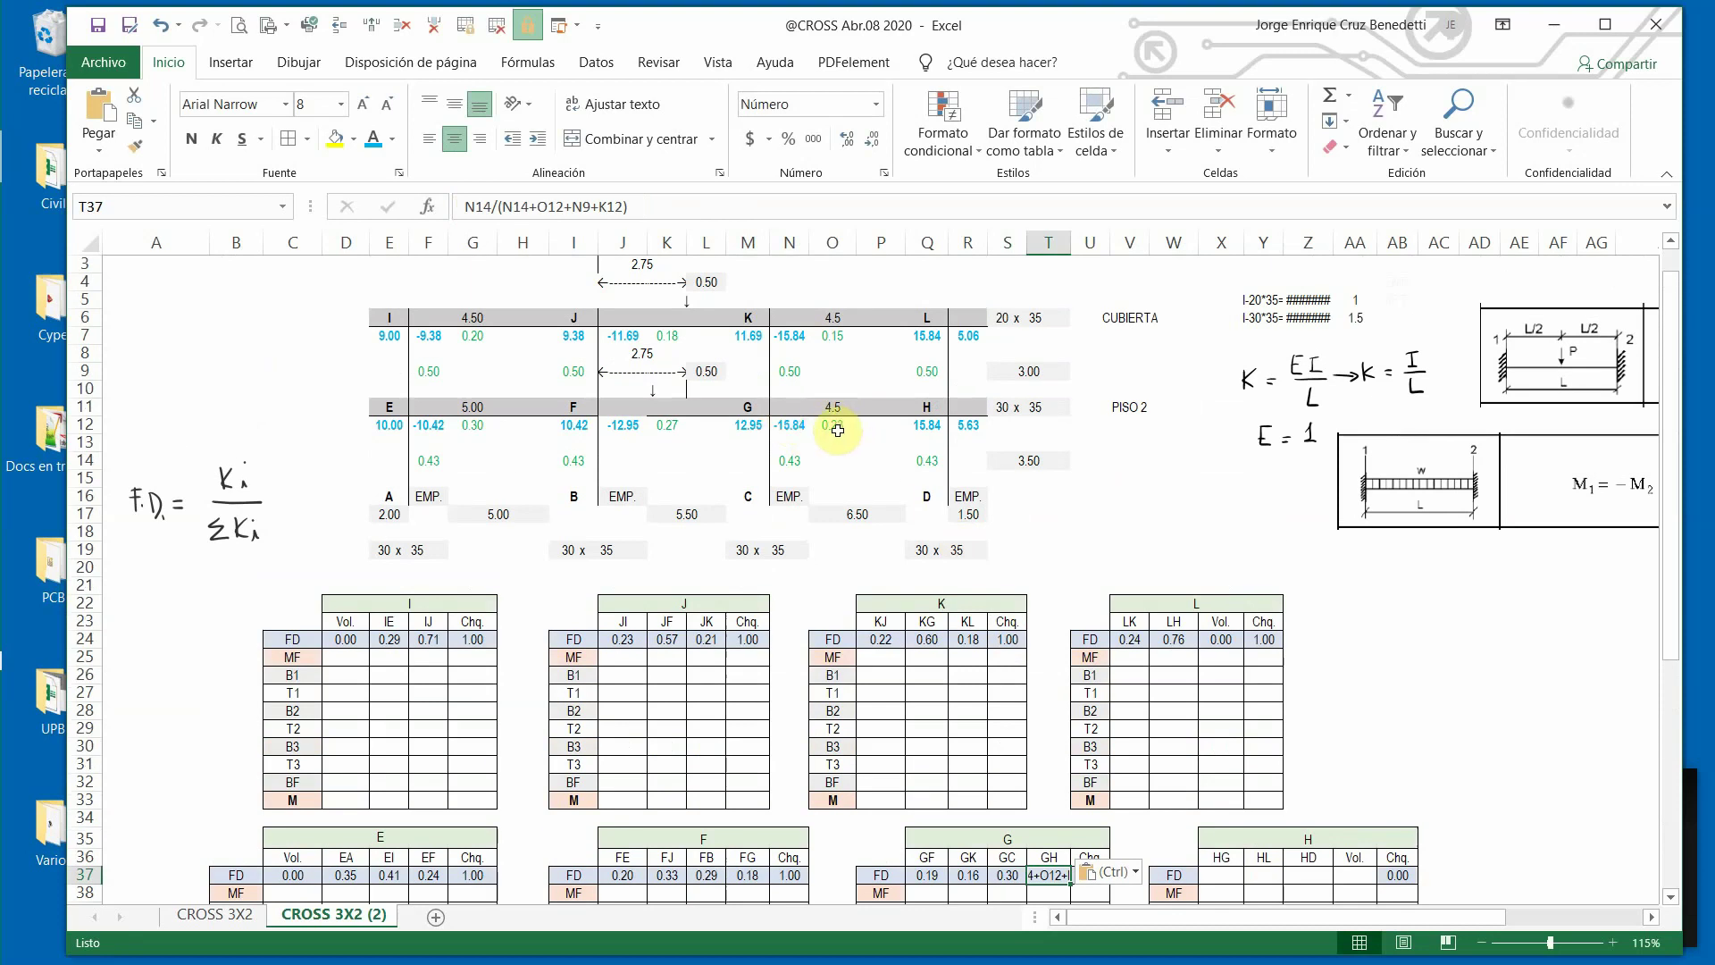
{"action": "left_click", "coordinate": [491, 206]}
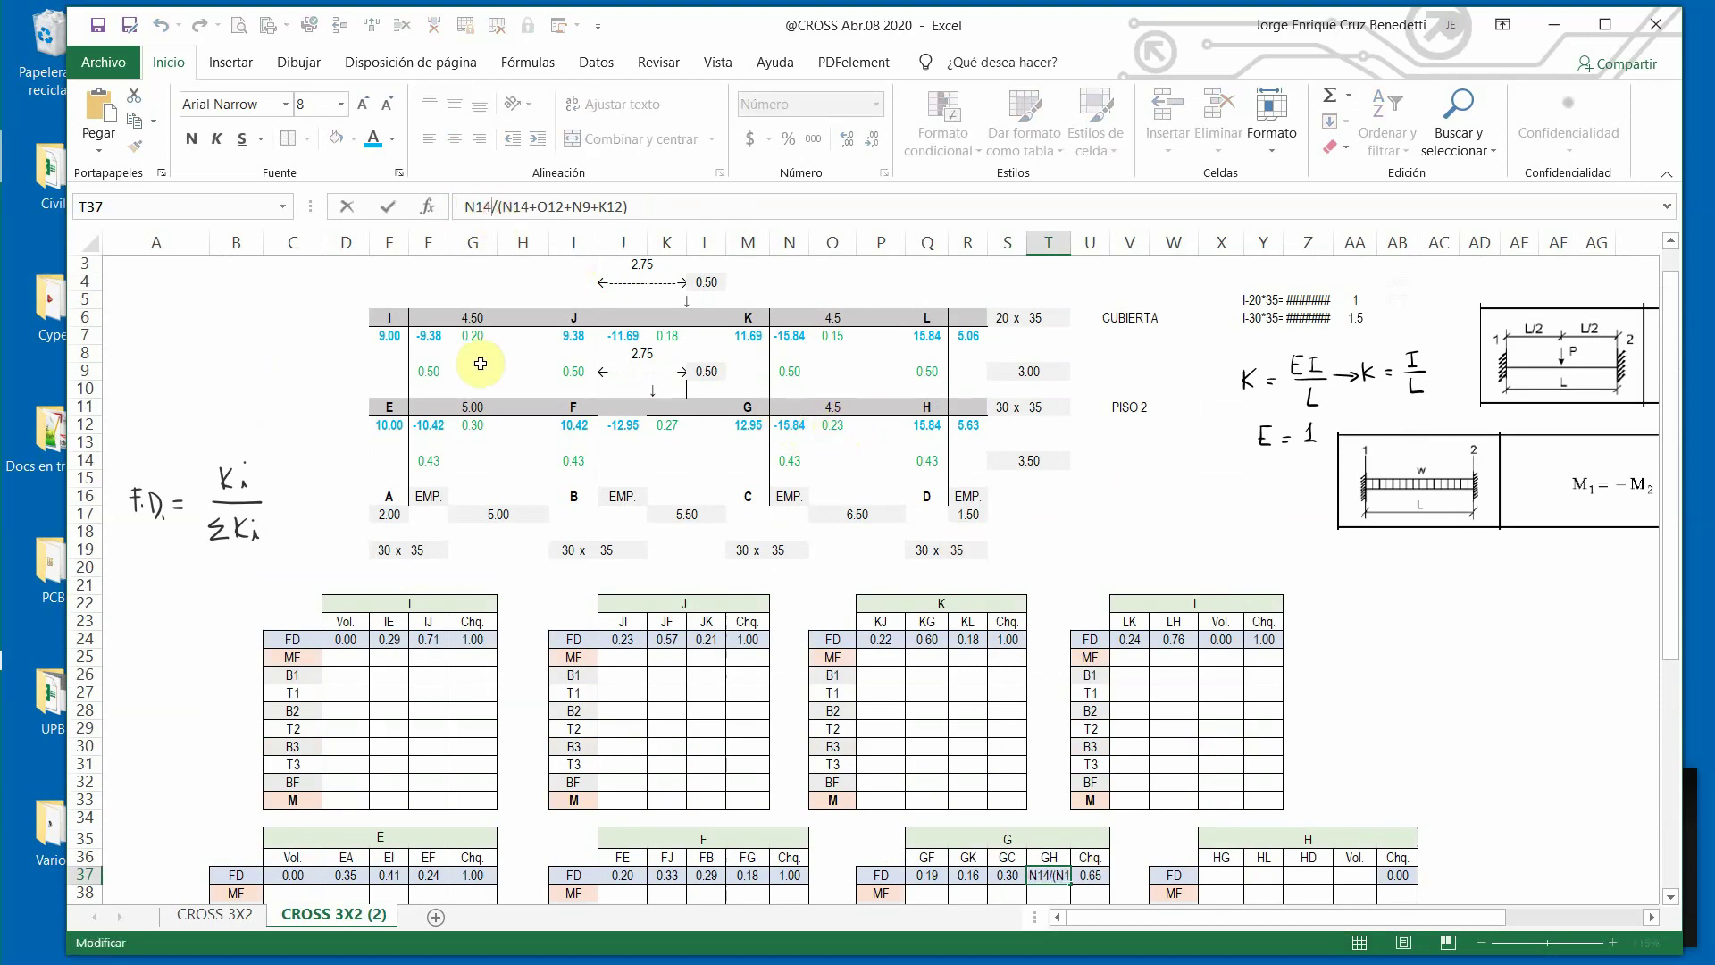
{"action": "key", "text": "BackSpace"}
{"action": "key", "text": "BackSpace"}
{"action": "key", "text": "BackSpace"}
{"action": "type", "text": "+O"}
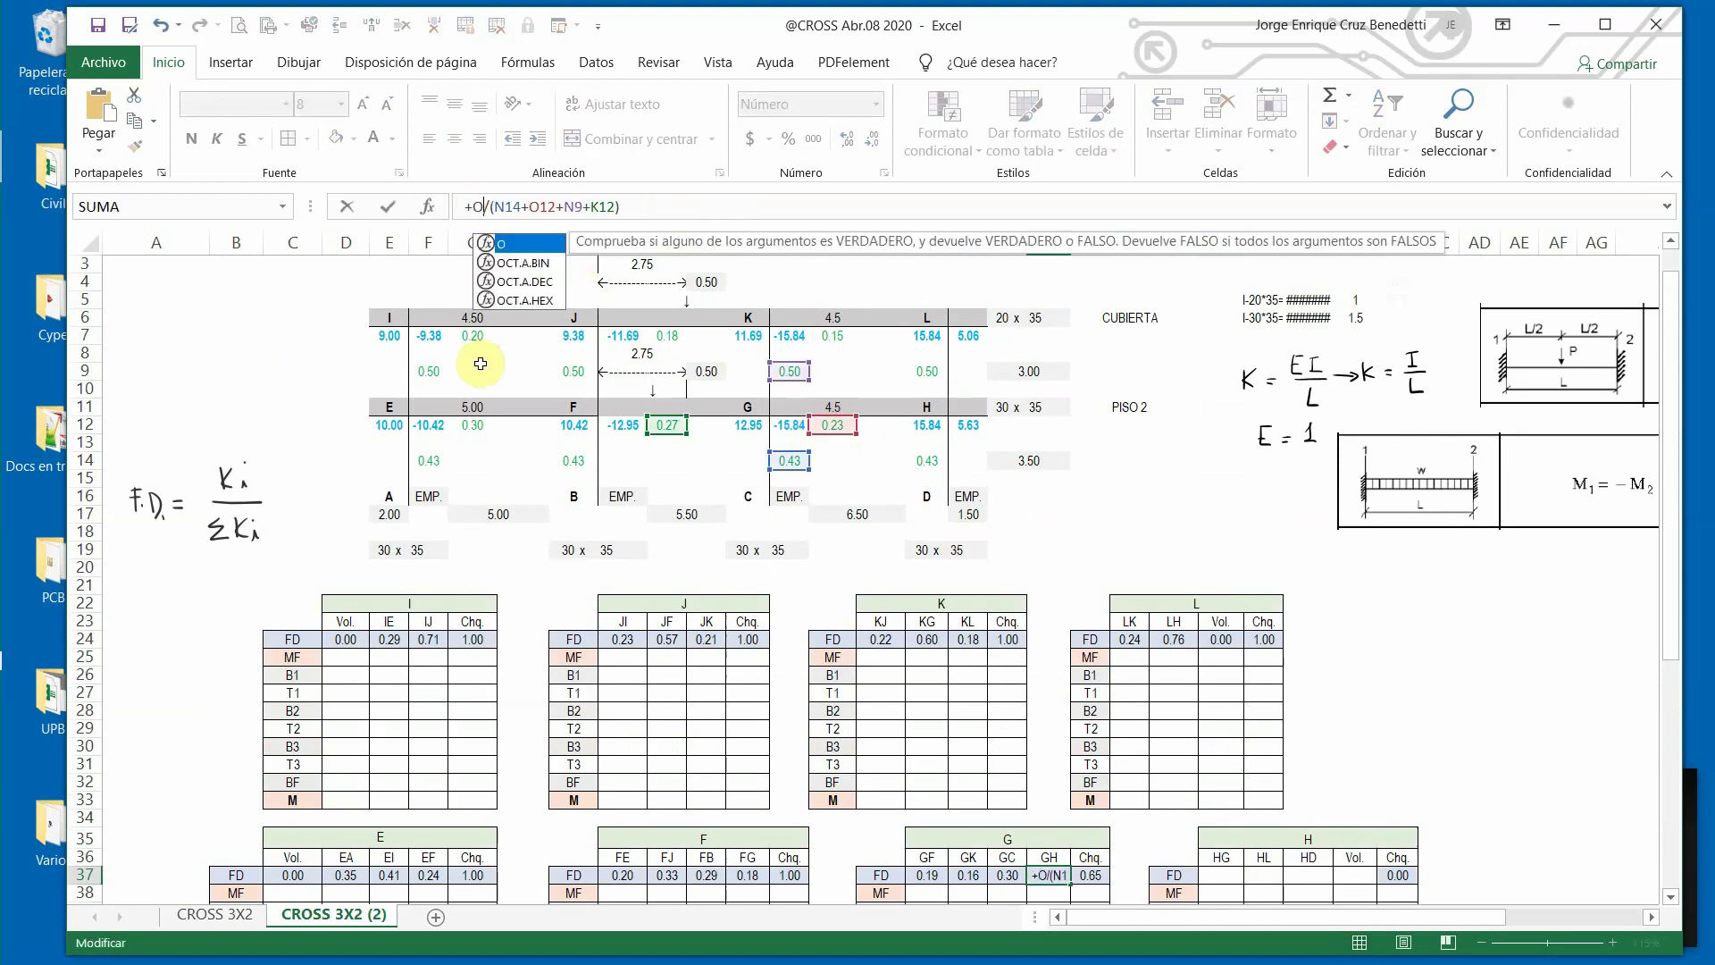
{"action": "type", "text": "12"}
{"action": "key", "text": "Return"}
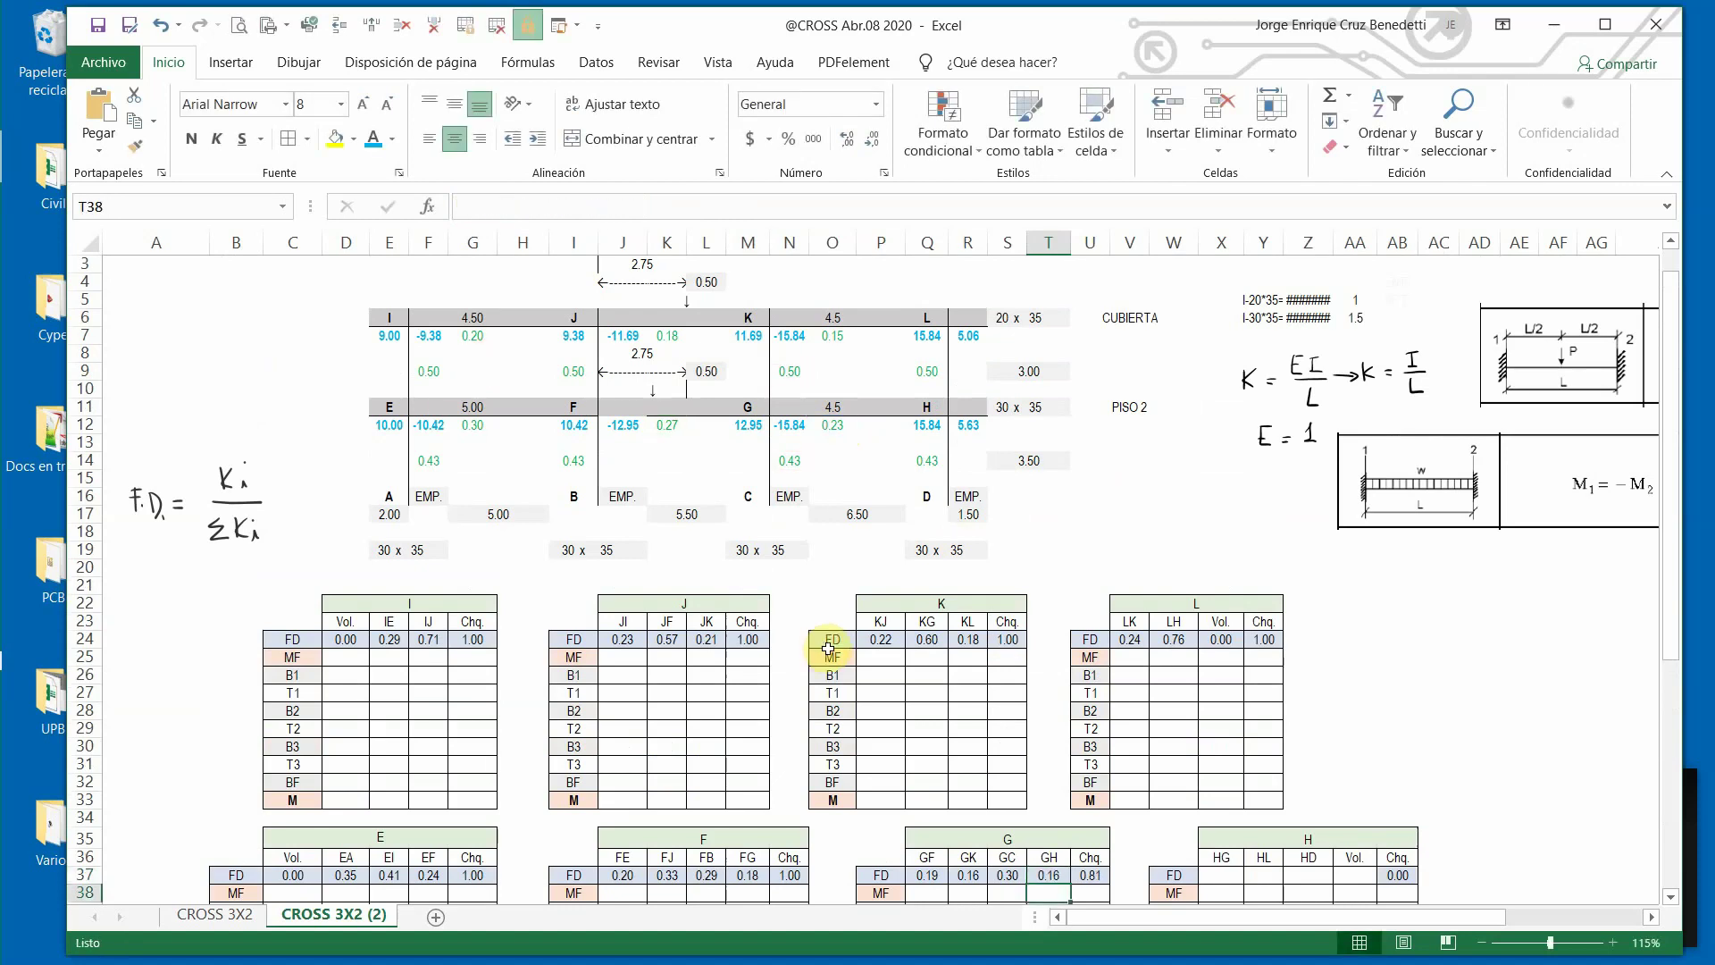
Check the cell references in node G's GF formula, Q37, against the stiffnesses on the frame diagram.
{"action": "scroll", "coordinate": [1051, 850], "scroll_direction": "down", "scroll_amount": 2}
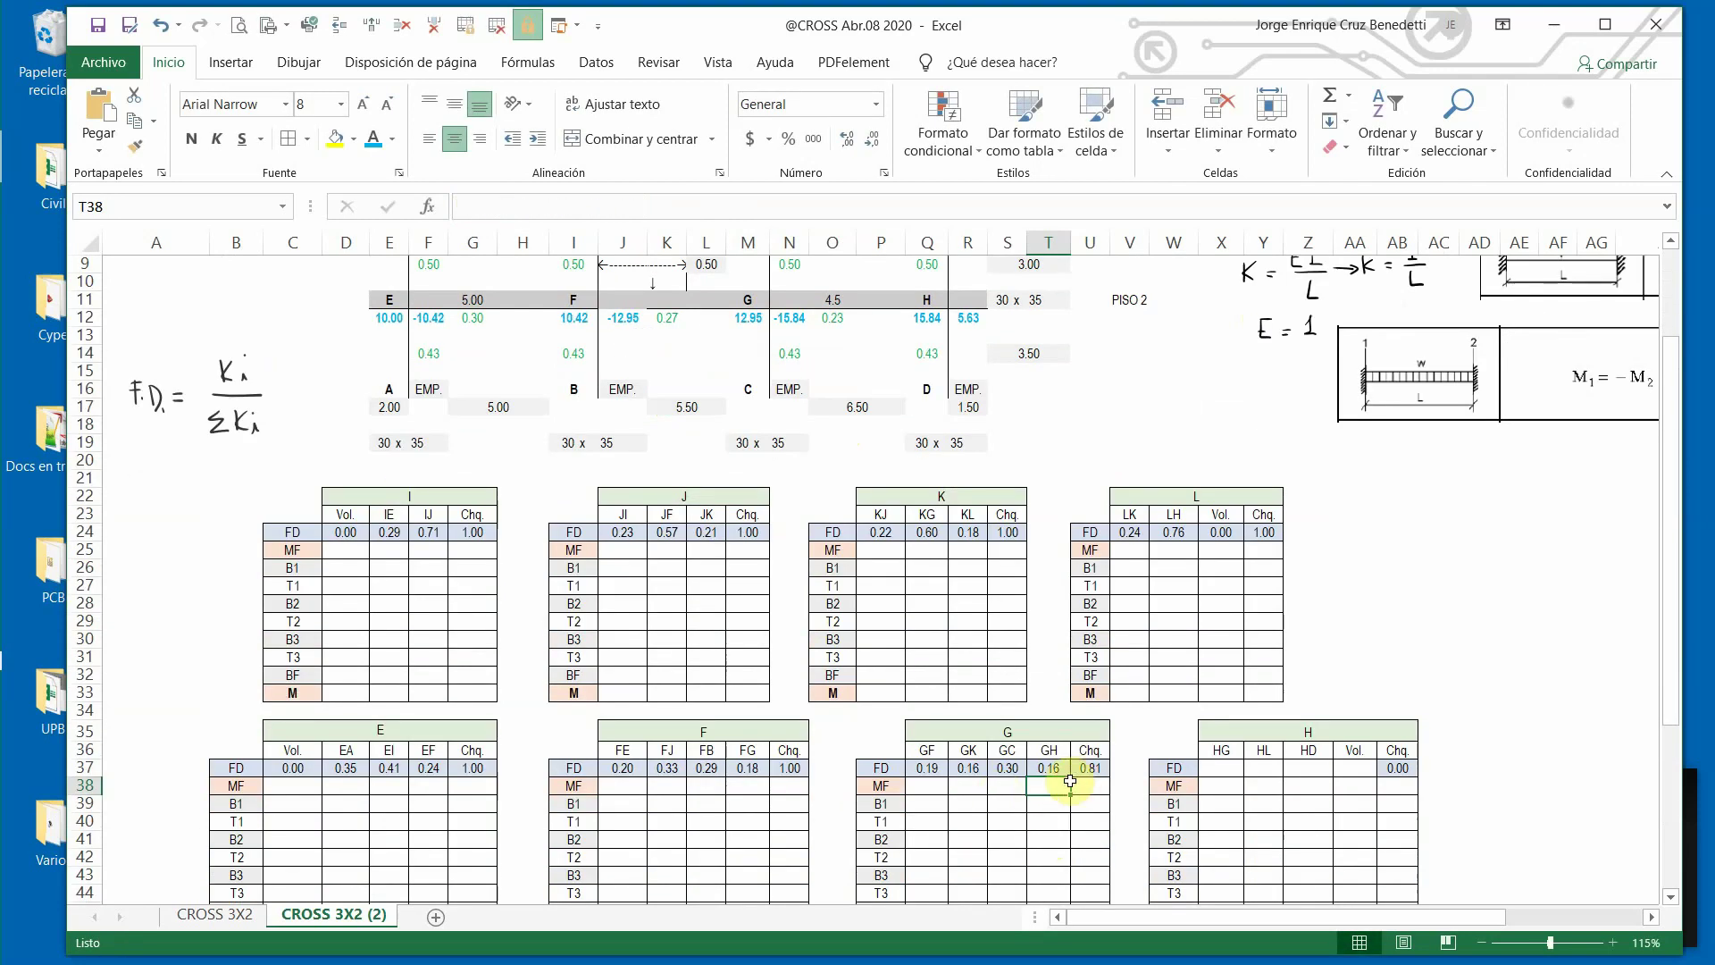
{"action": "left_click", "coordinate": [926, 768]}
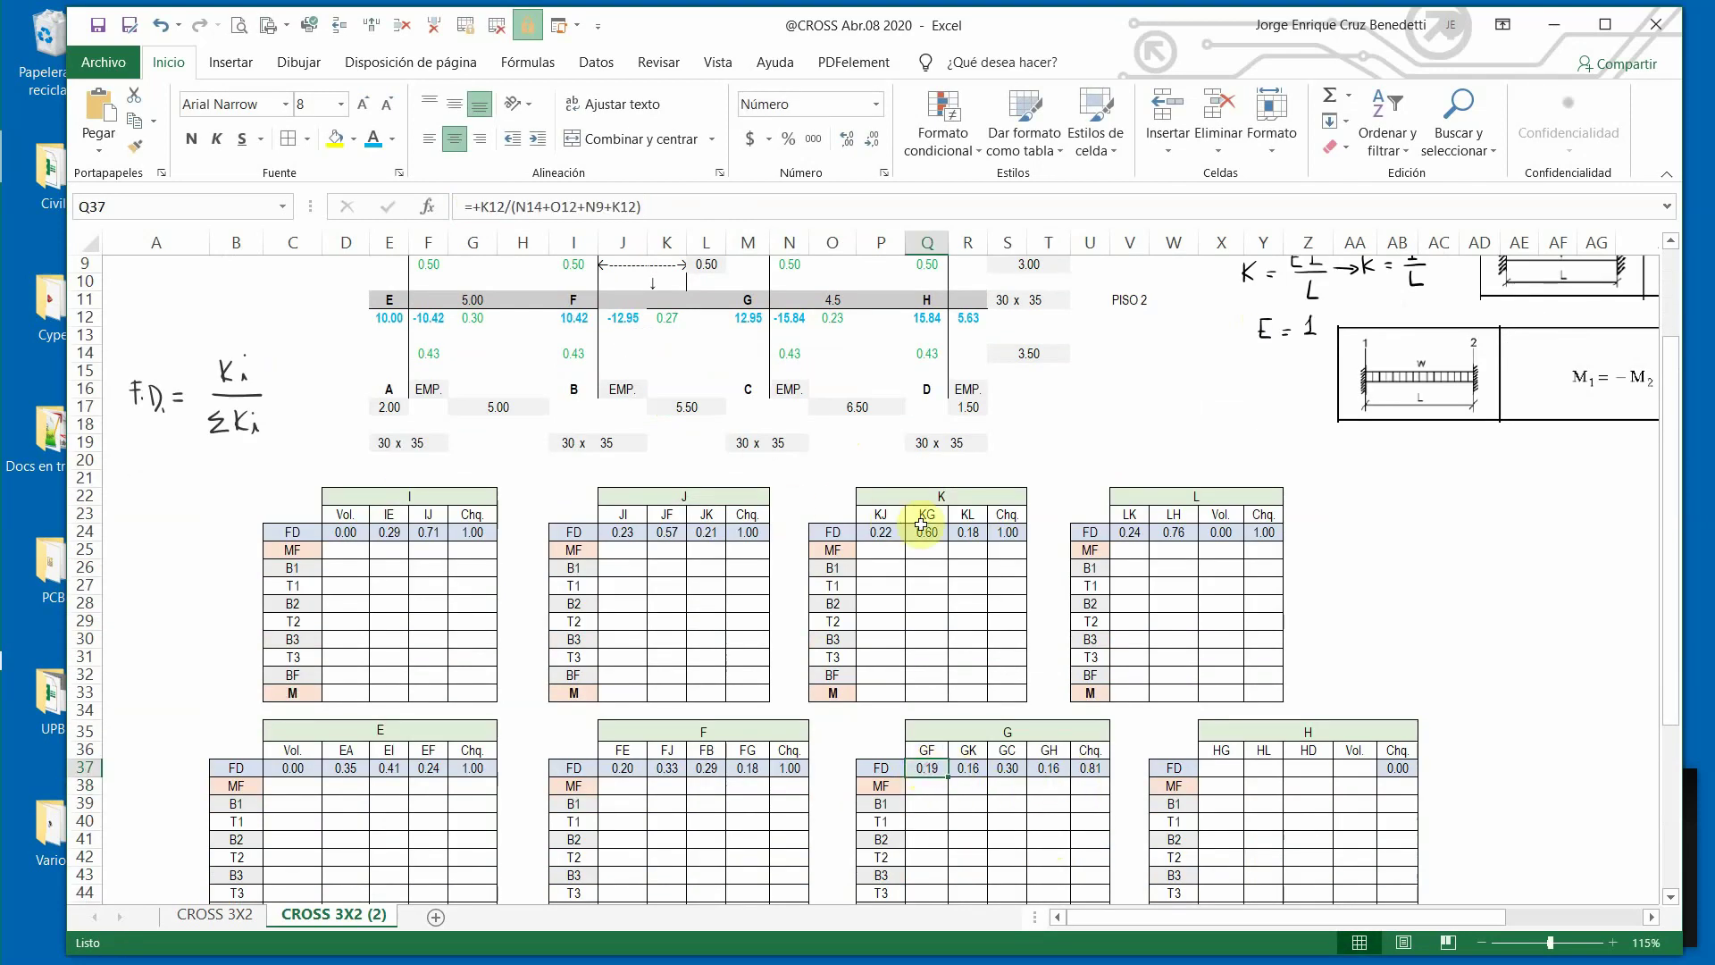
{"action": "scroll", "coordinate": [924, 518], "scroll_direction": "up", "scroll_amount": 1}
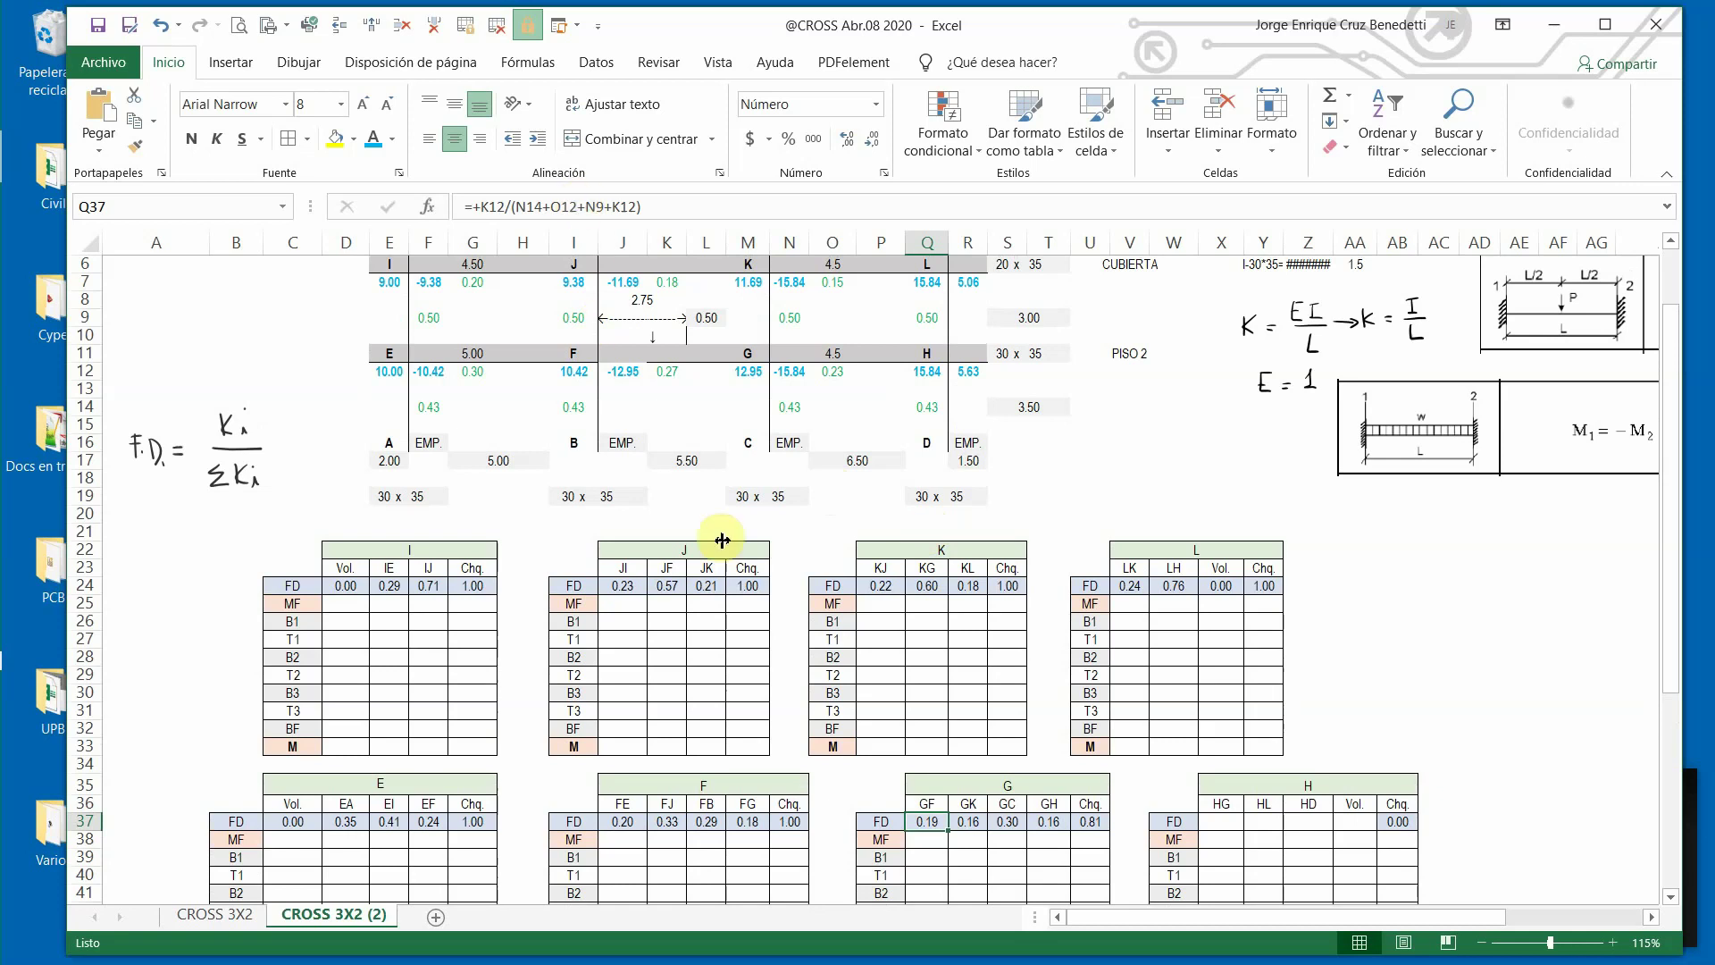
{"action": "scroll", "coordinate": [725, 526], "scroll_direction": "down", "scroll_amount": 1}
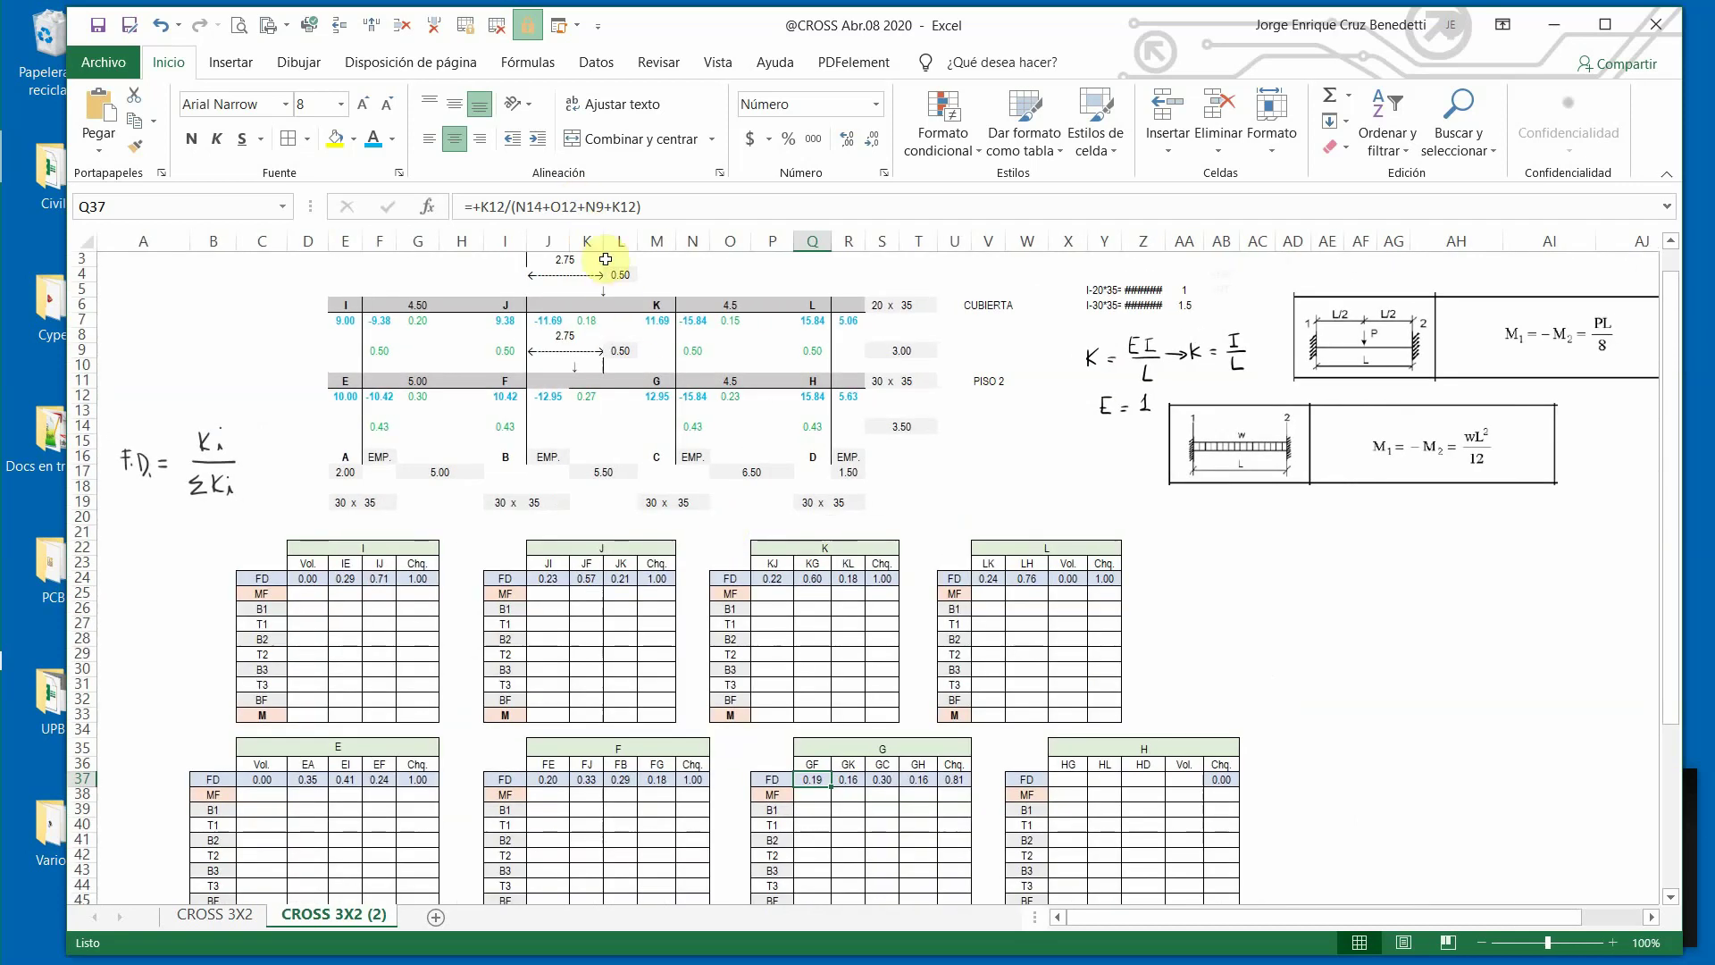
{"action": "left_click", "coordinate": [583, 206]}
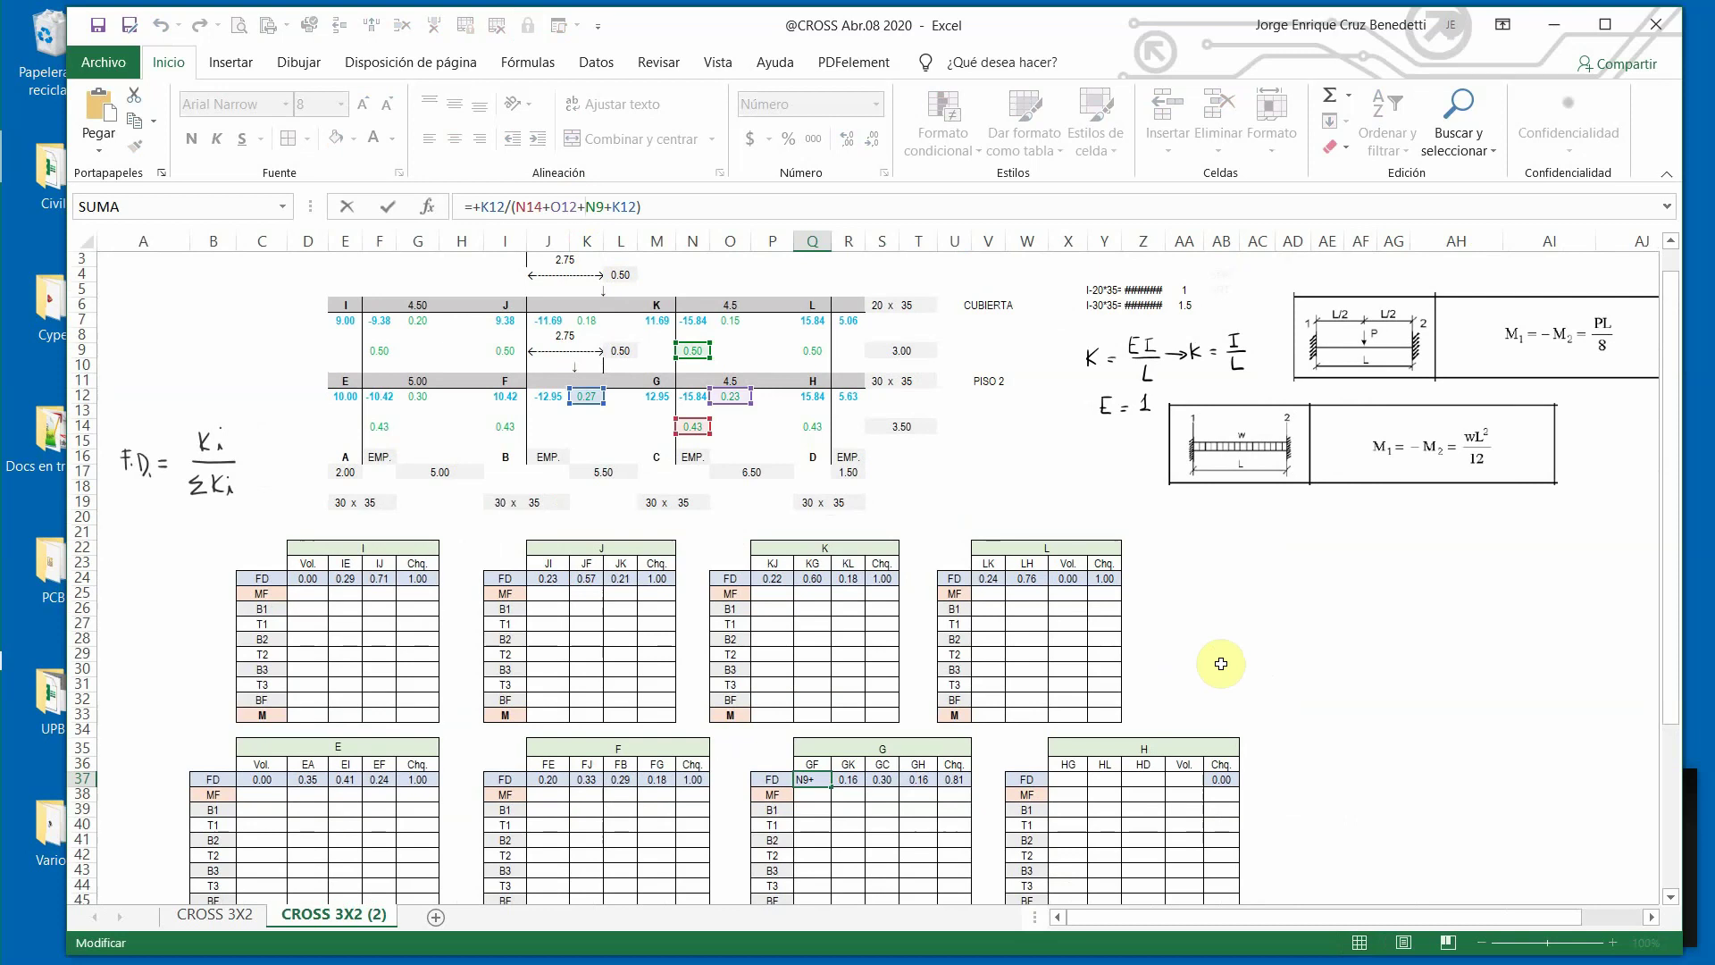
{"action": "key", "text": "Return"}
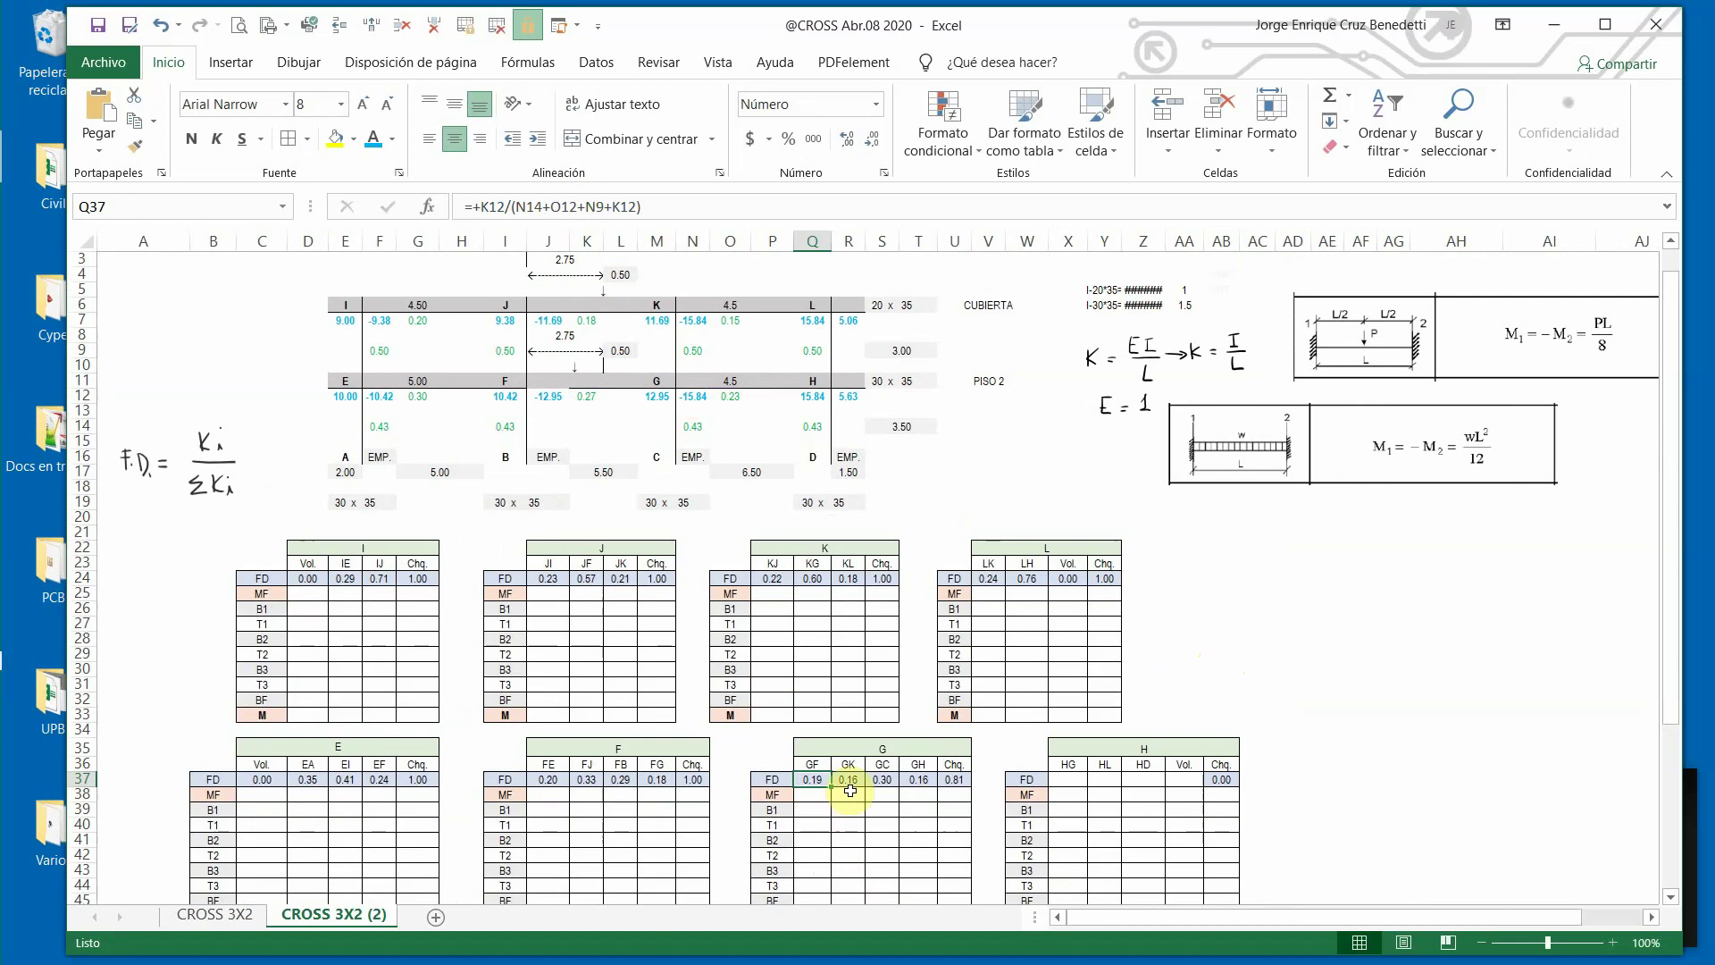
Correct node G's GK formula in R37 by replacing the numerator O12 with N9, the stiffness of column GK.
{"action": "left_click", "coordinate": [845, 781]}
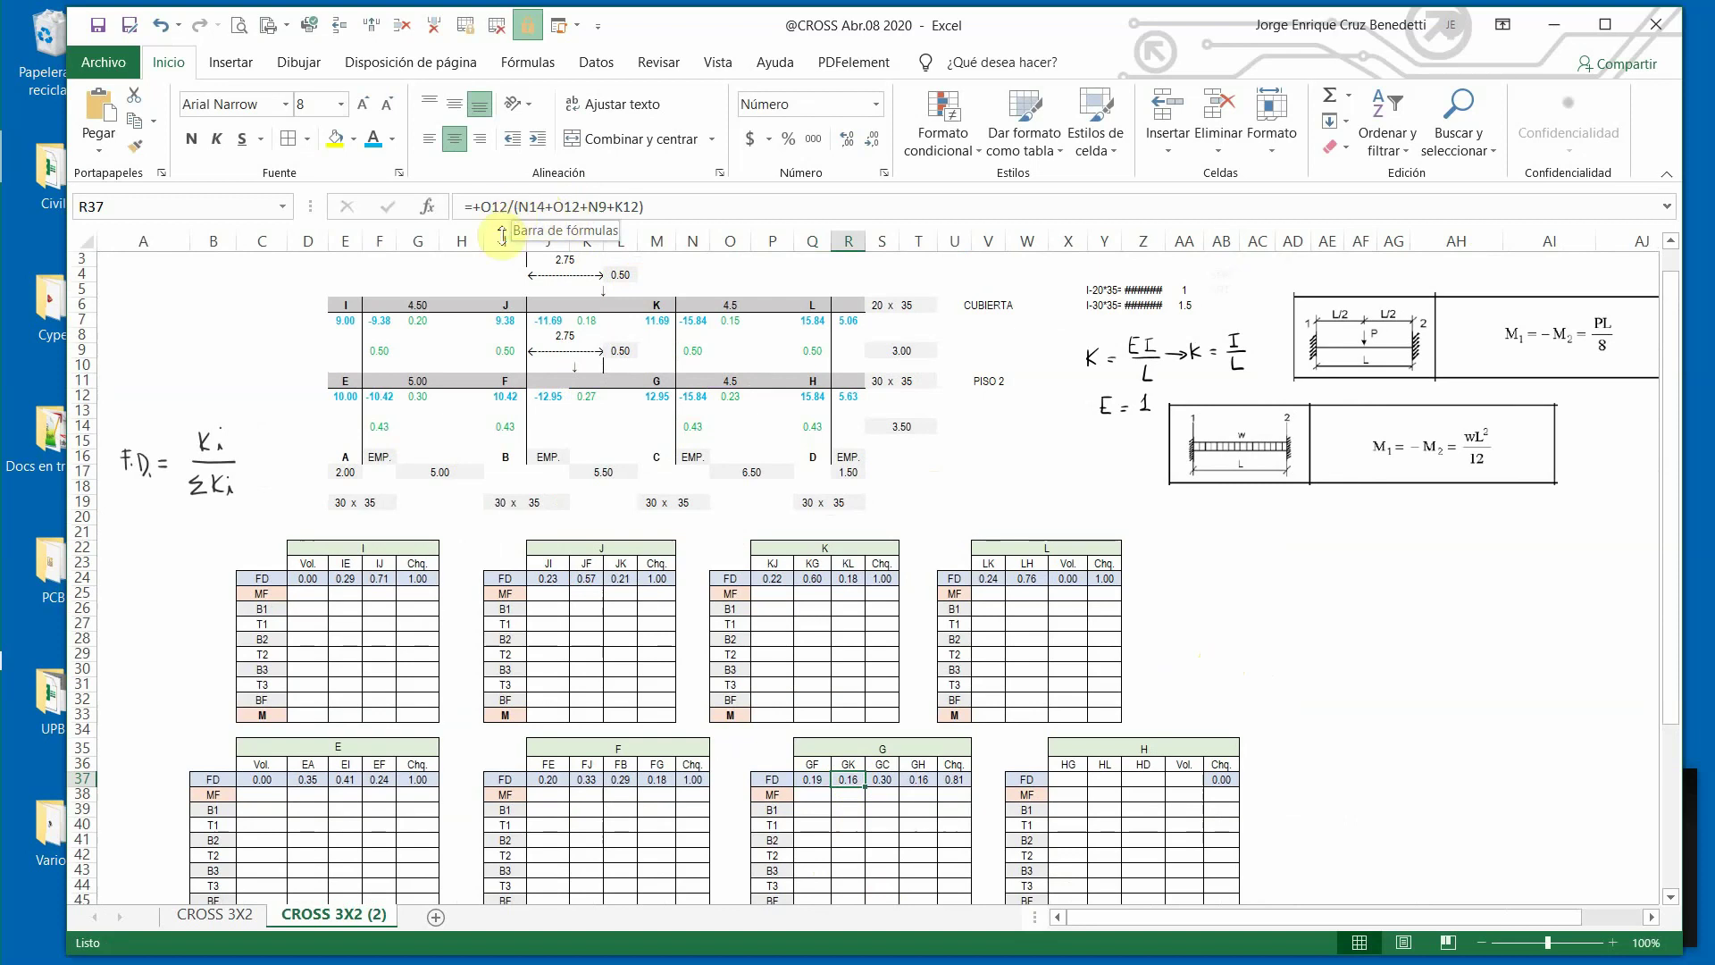
{"action": "left_click", "coordinate": [506, 207]}
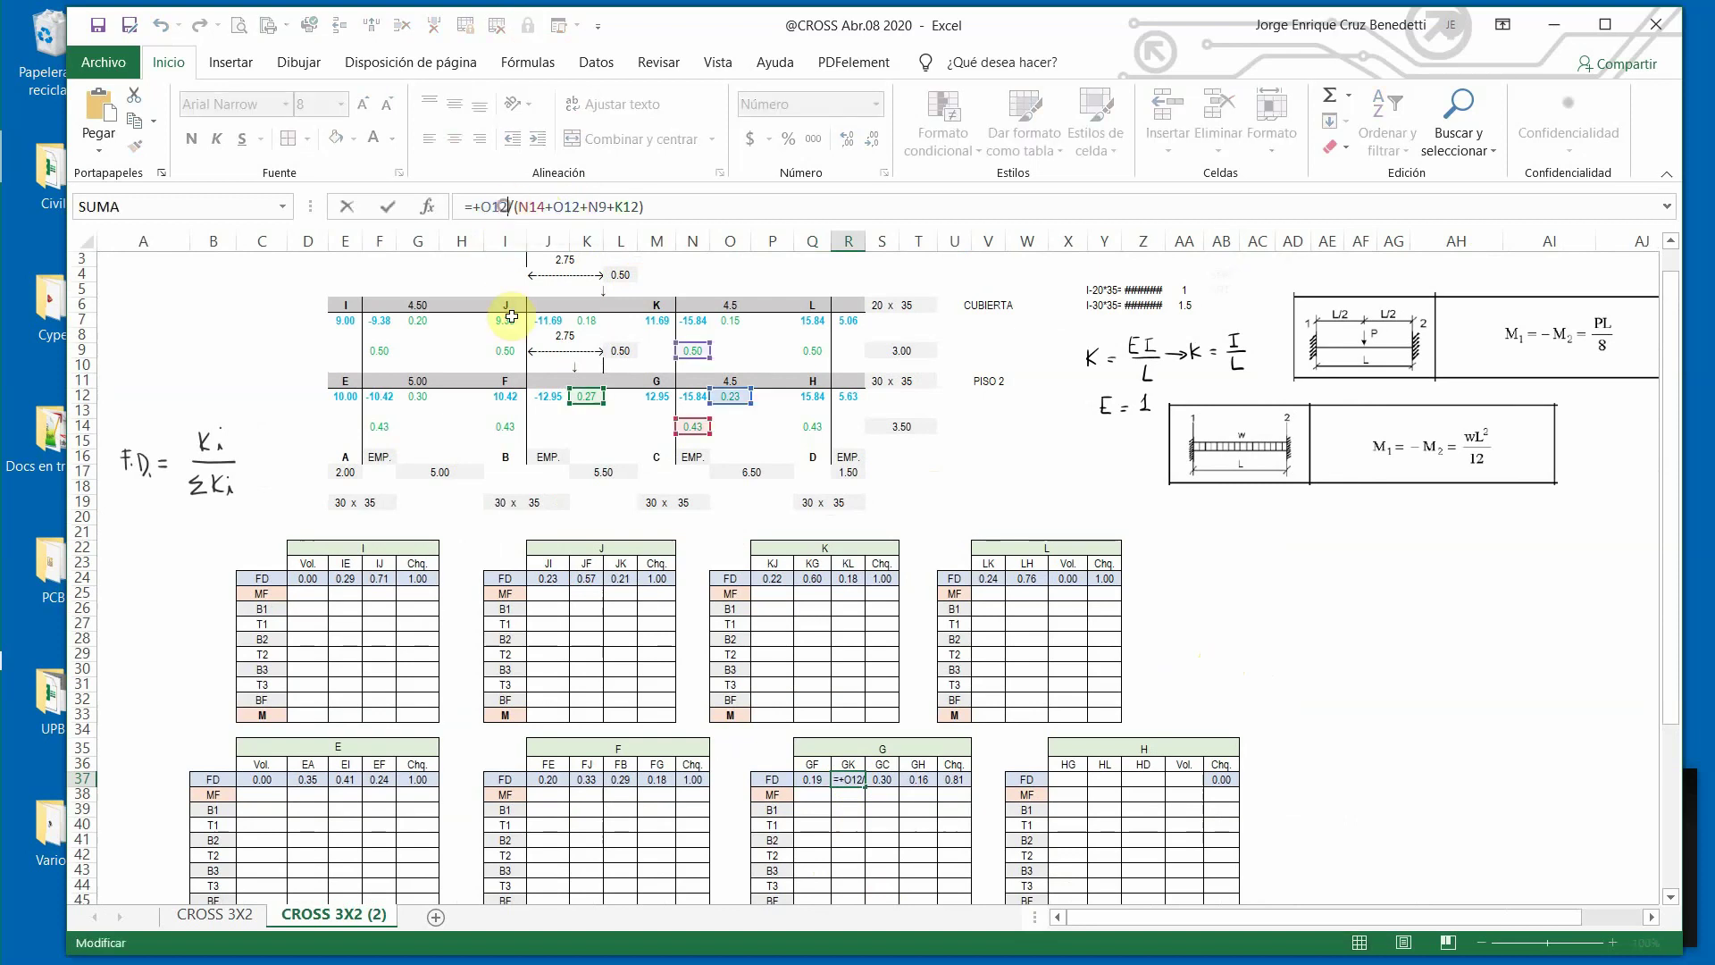
{"action": "key", "text": "BackSpace"}
{"action": "key", "text": "BackSpace"}
{"action": "key", "text": "BackSpace"}
{"action": "type", "text": "N"}
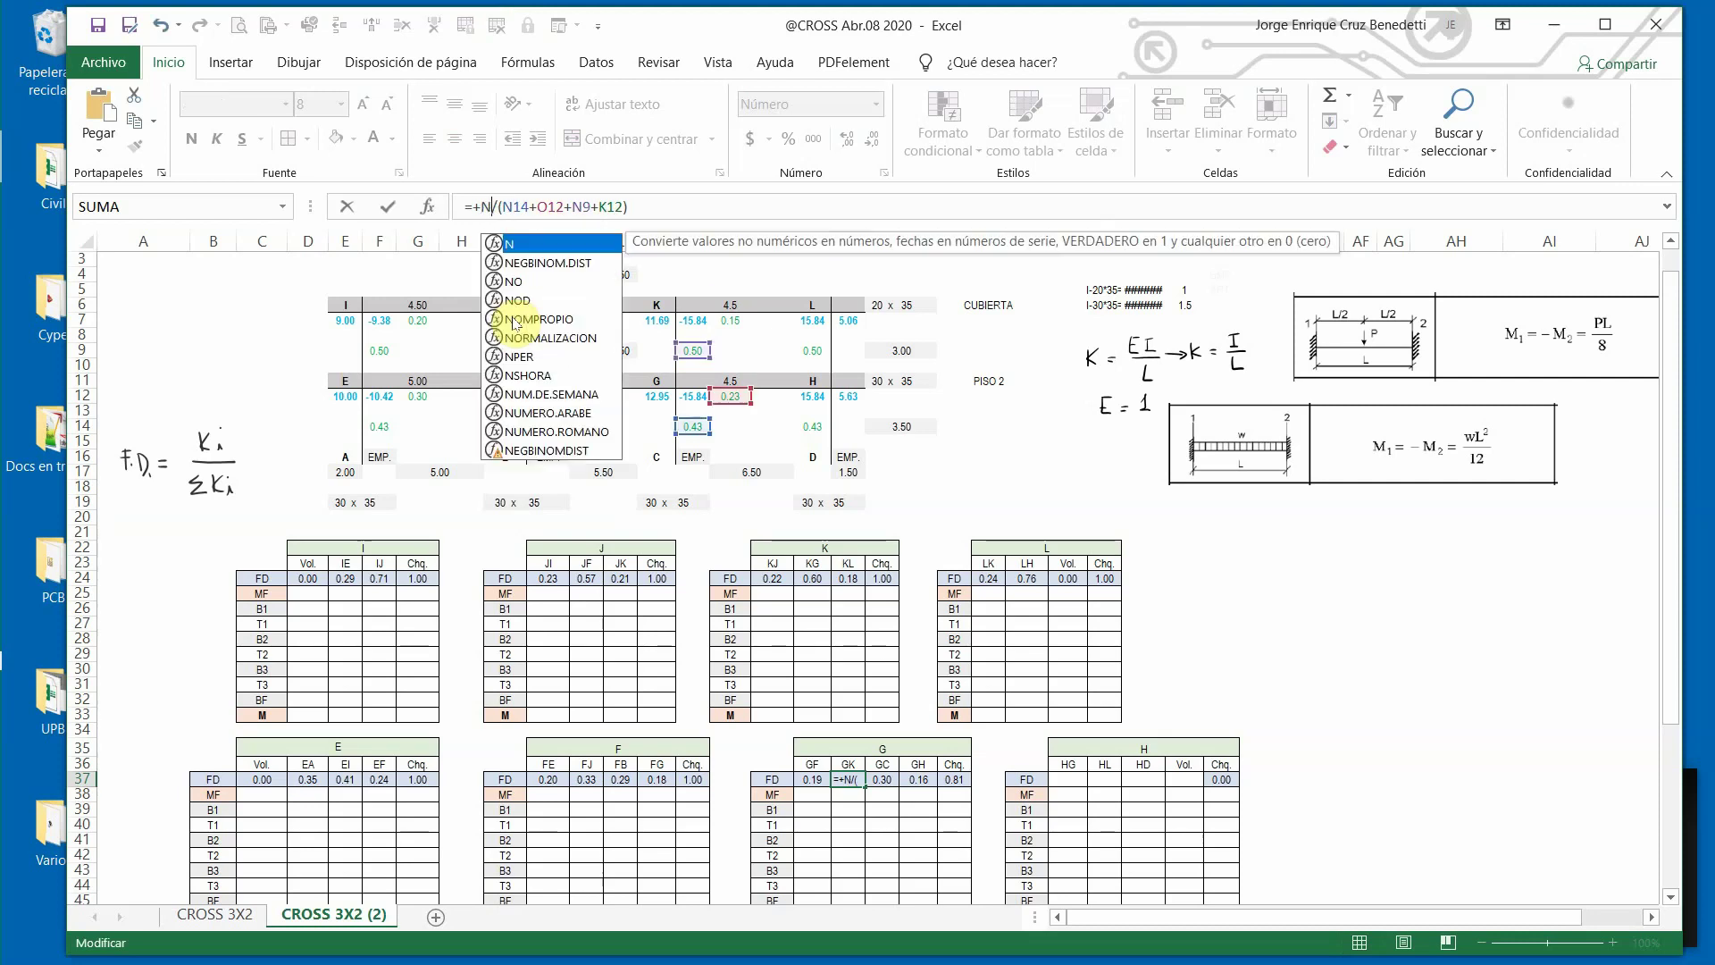
{"action": "key", "text": "Return"}
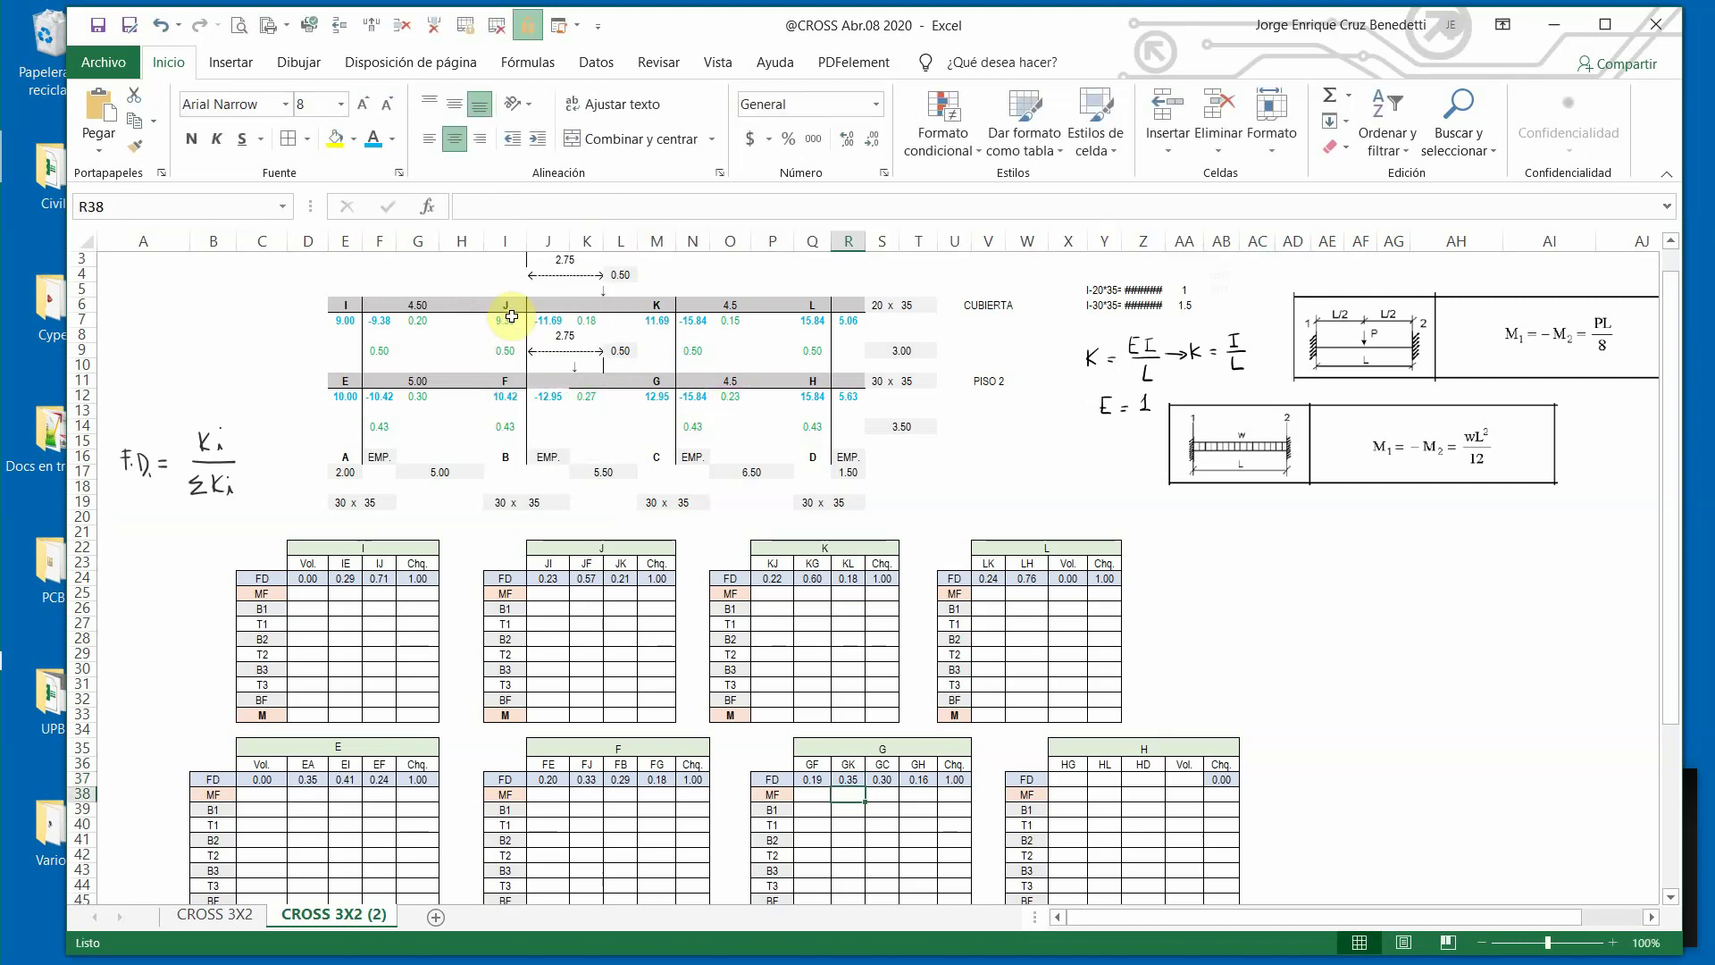
Copy node G's GF formula from Q37 into node H's HG cell, X37.
{"action": "scroll", "coordinate": [839, 711], "scroll_direction": "down", "scroll_amount": 3}
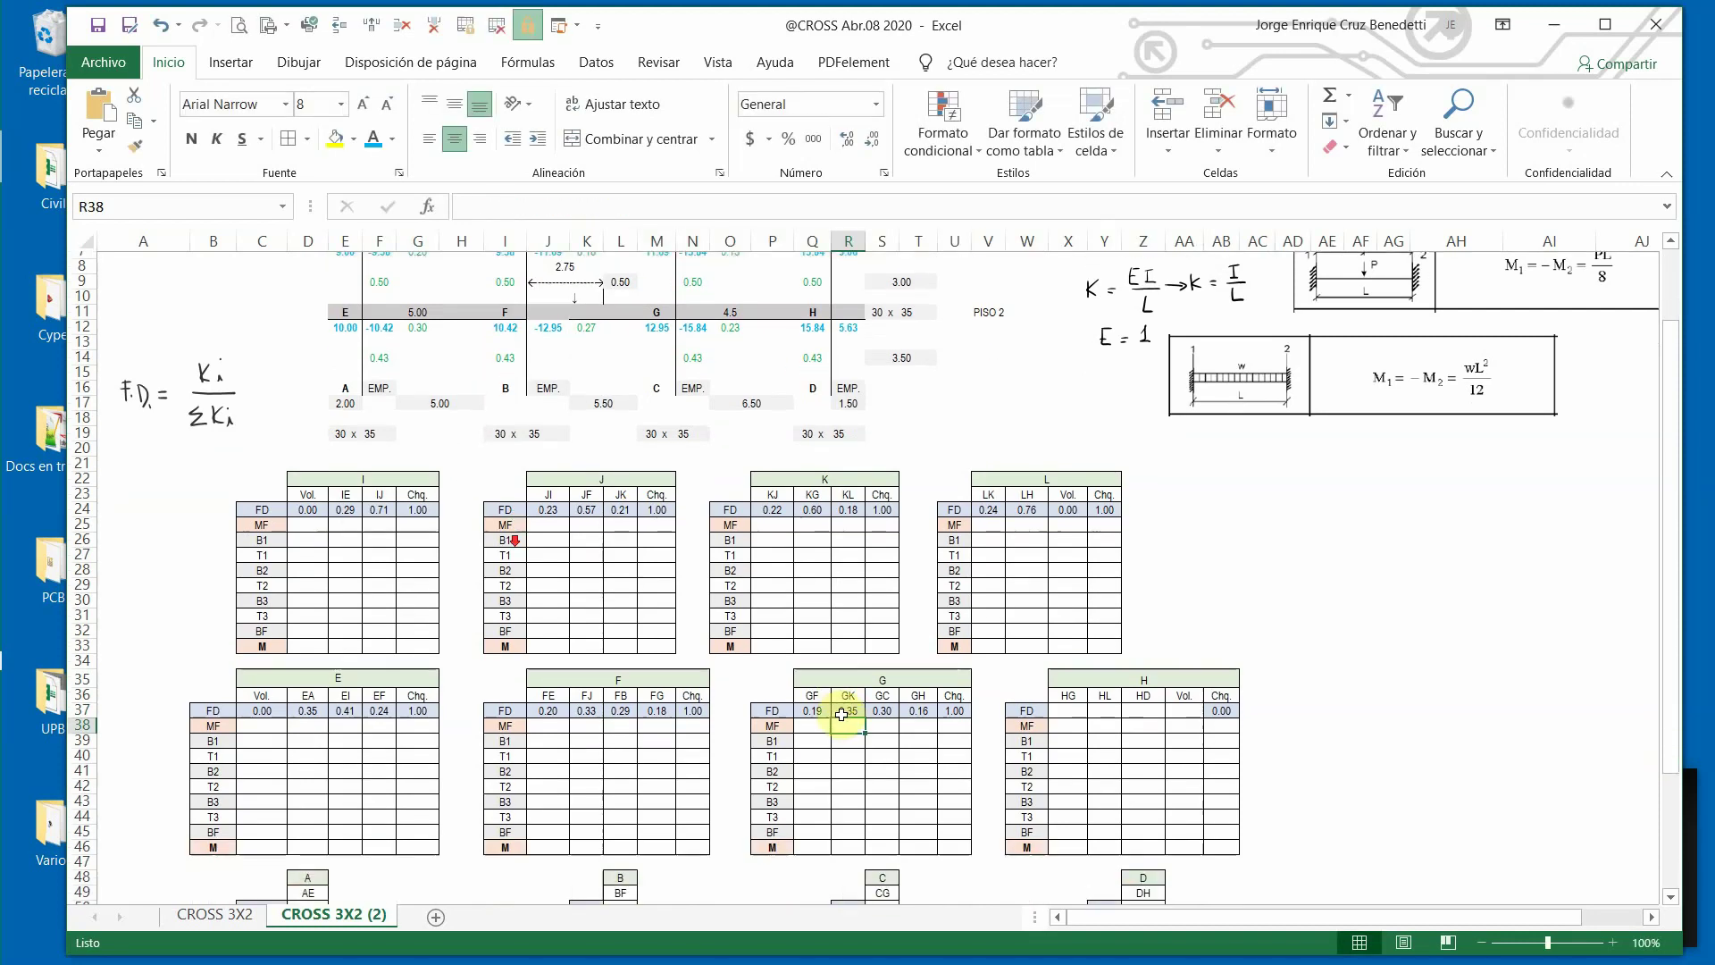
{"action": "scroll", "coordinate": [842, 719], "scroll_direction": "down", "scroll_amount": 1}
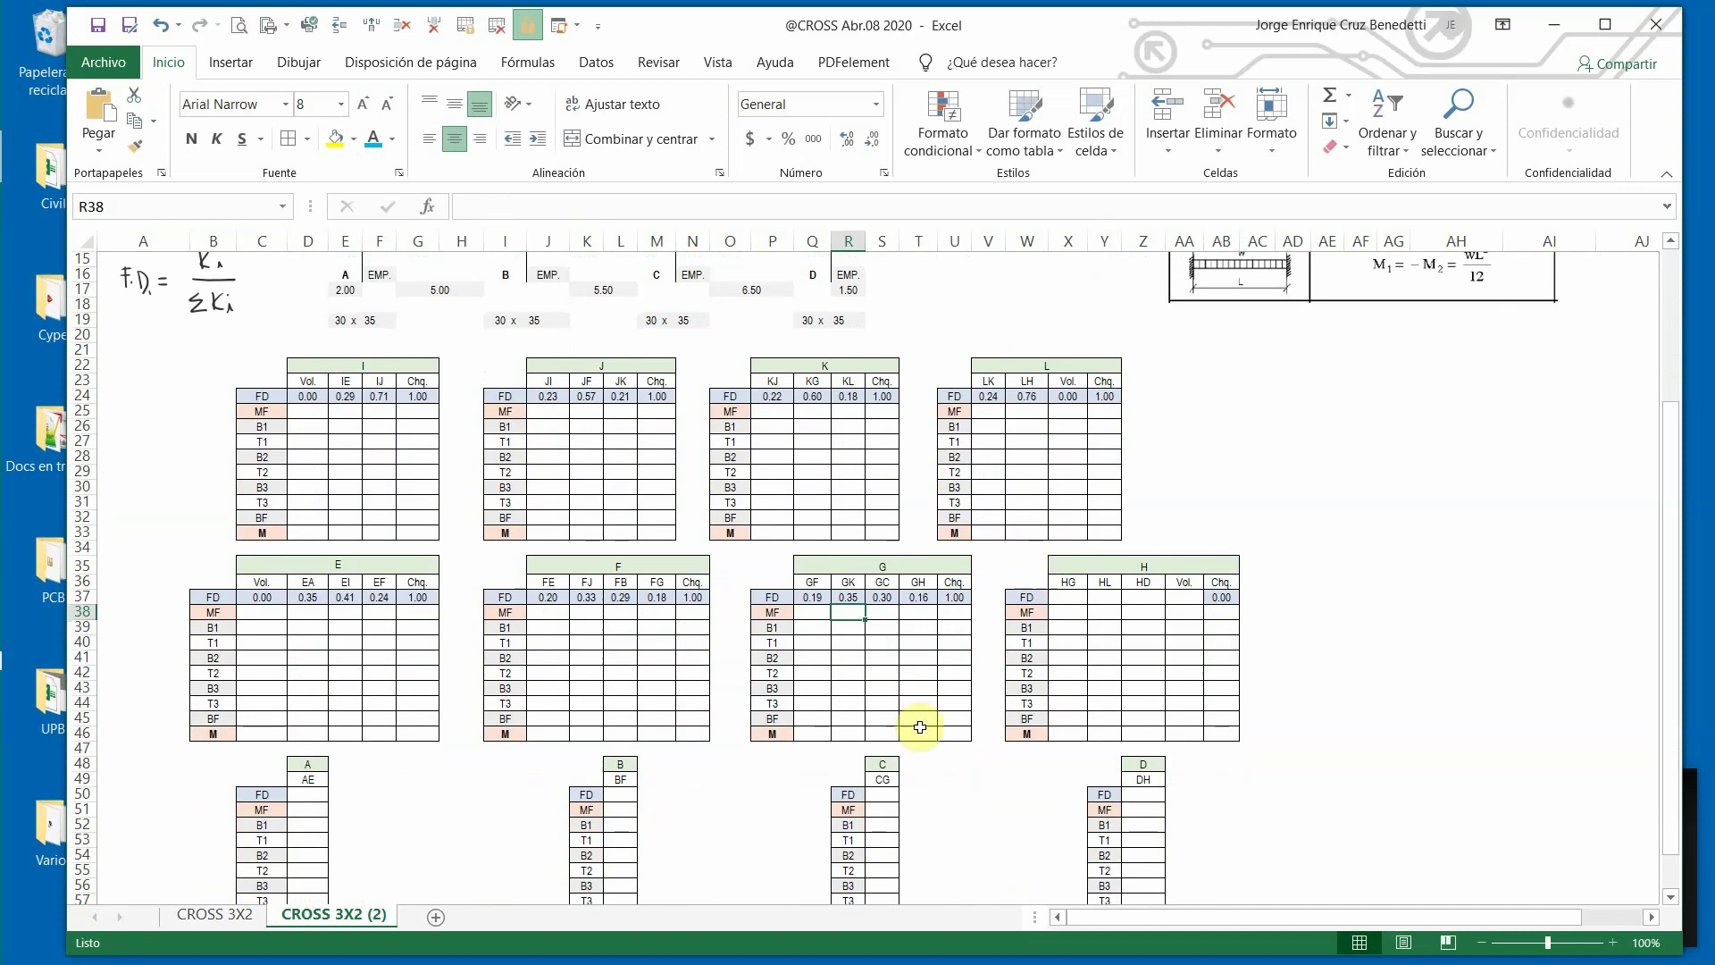
{"action": "left_click", "coordinate": [815, 597]}
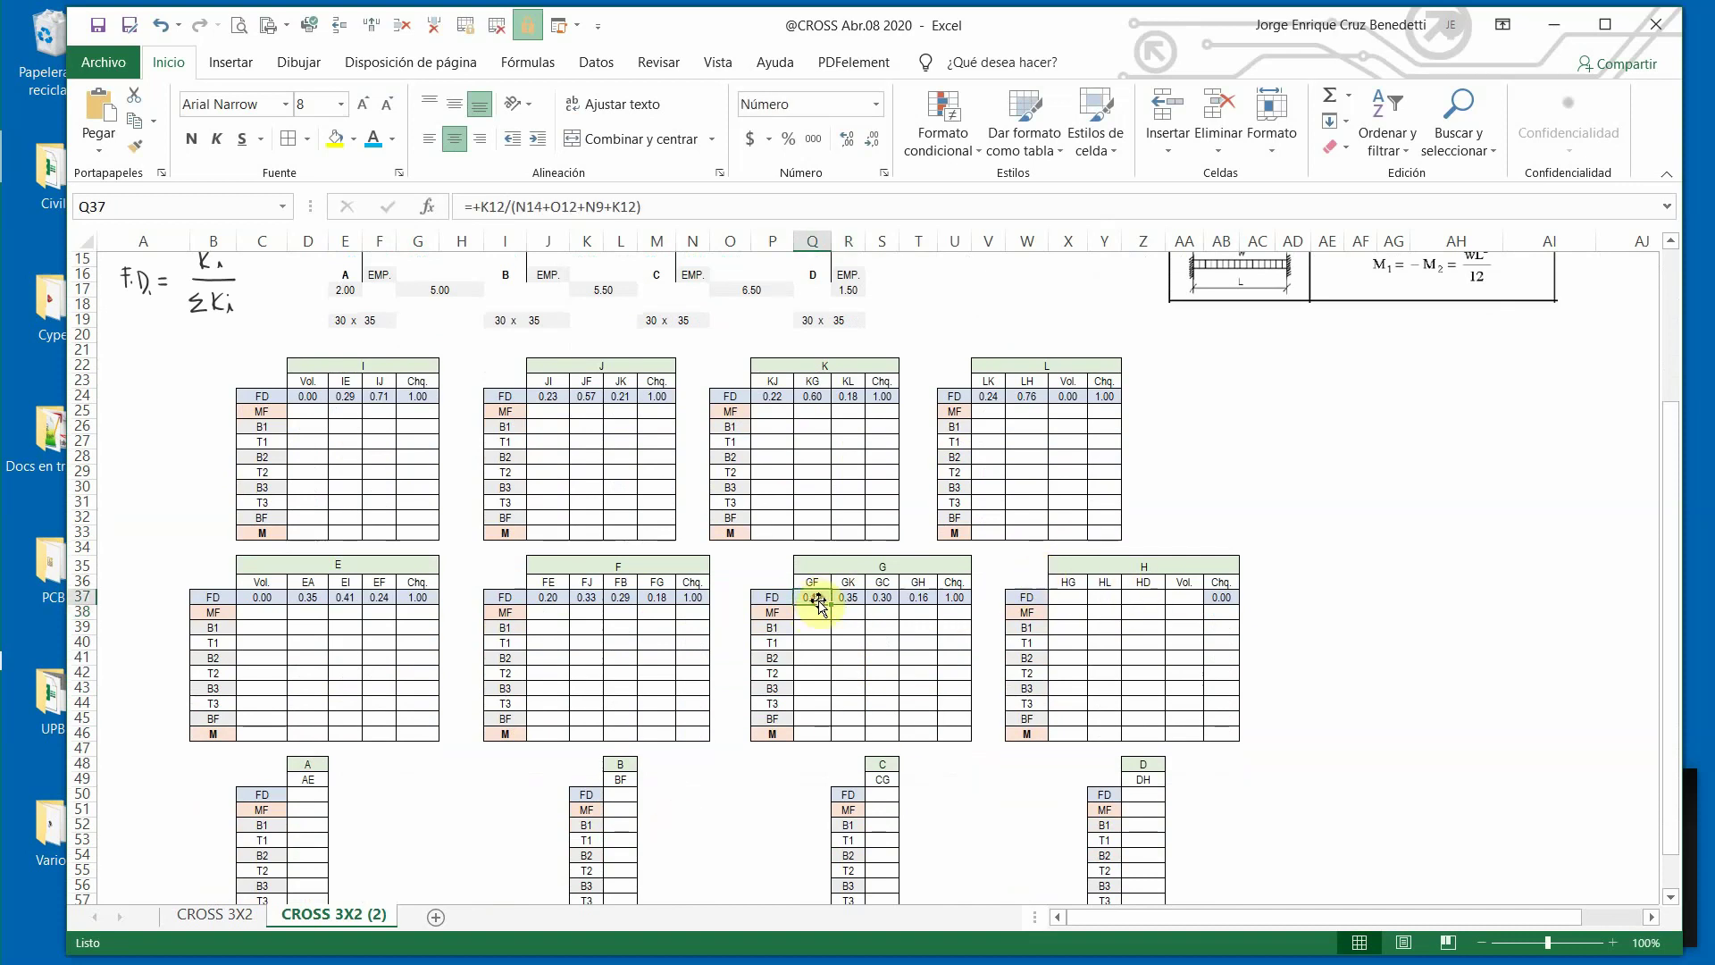
{"action": "key", "text": "ctrl+c"}
{"action": "left_click", "coordinate": [1068, 596]}
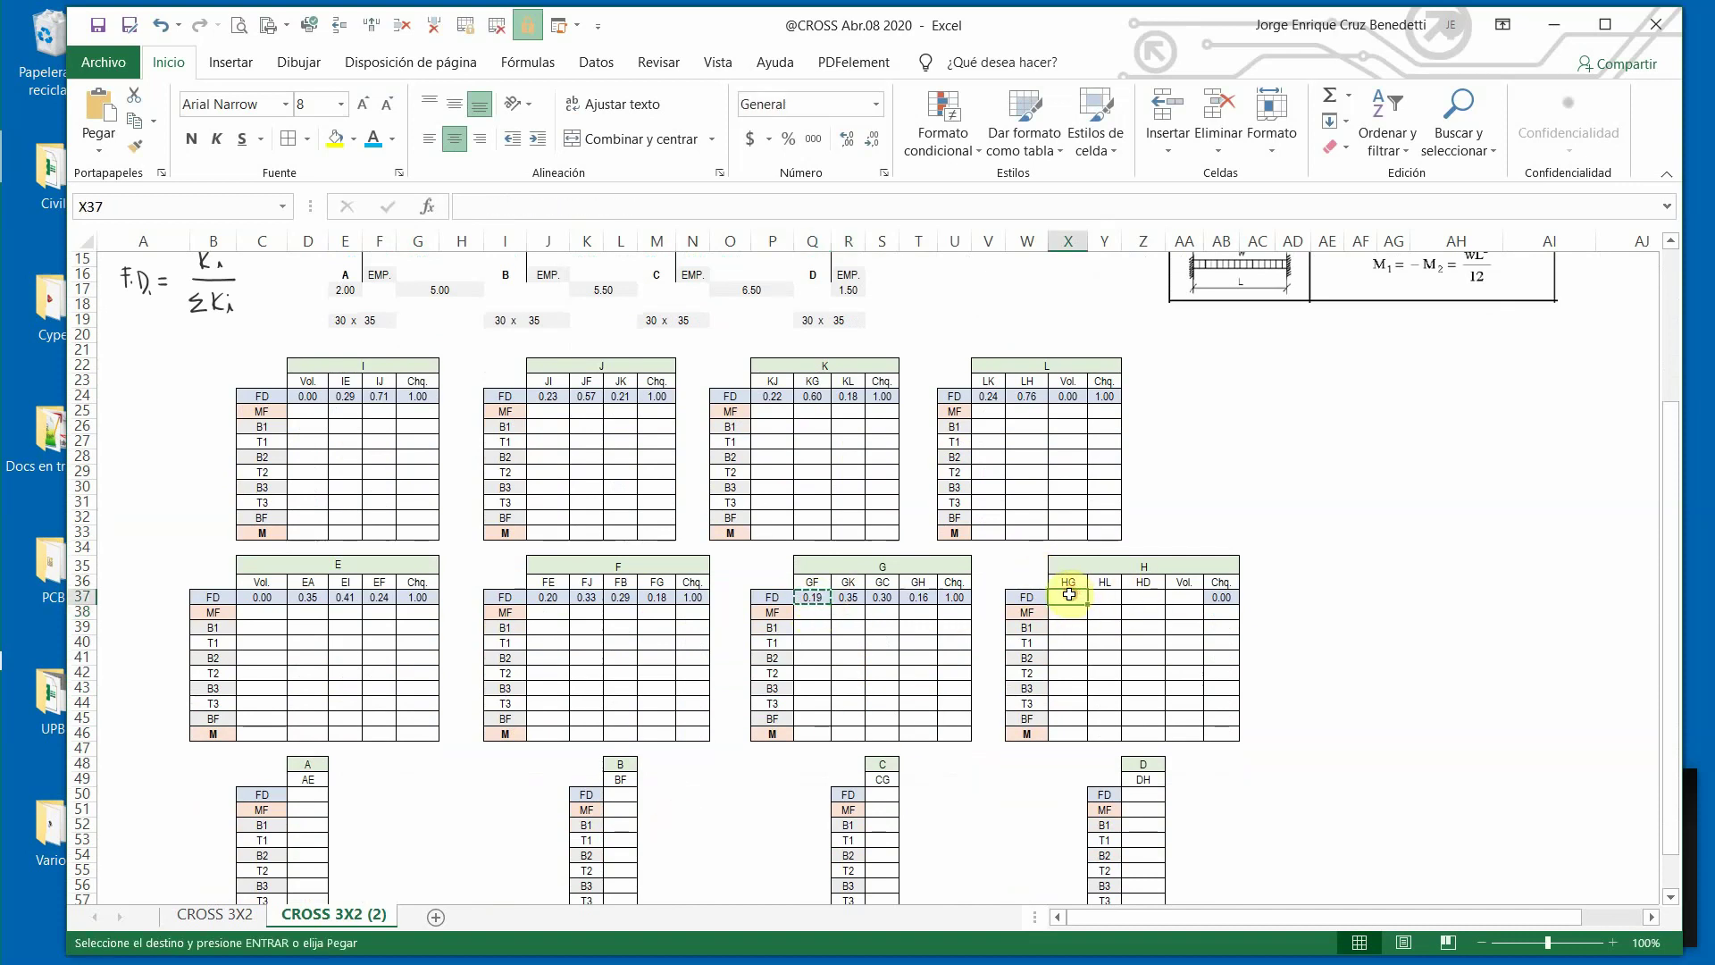
{"action": "key", "text": "ctrl+v"}
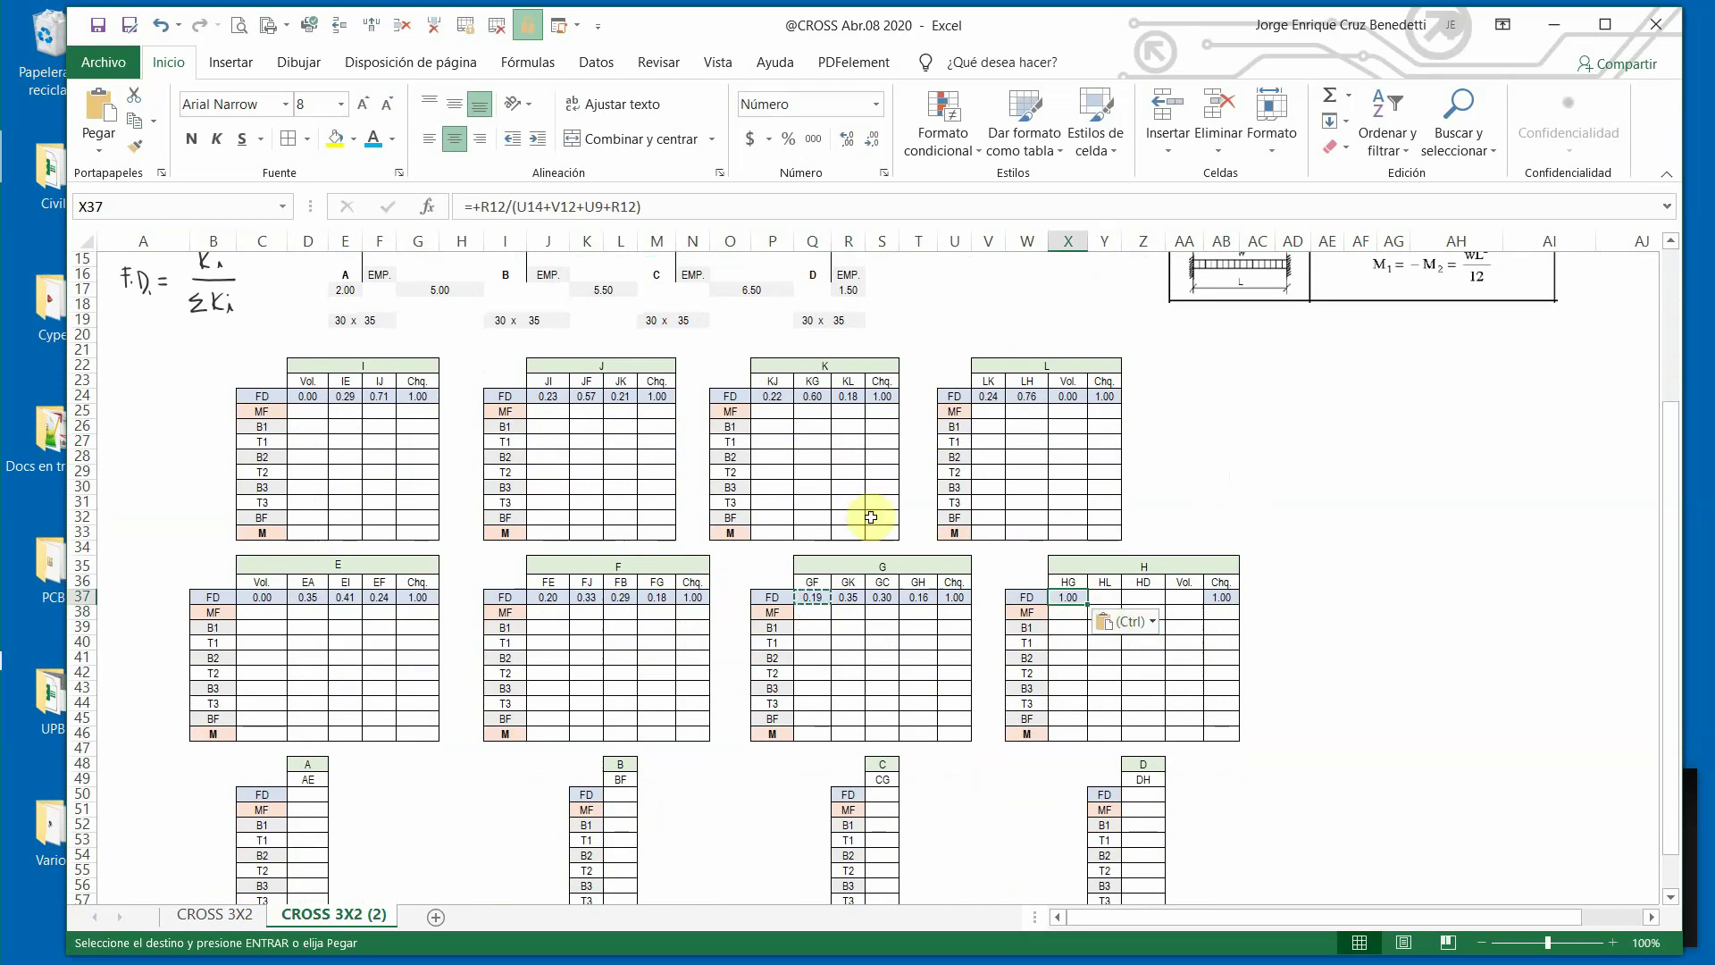
In node H's HG formula, X37, repoint the numerator and last denominator term to O12, U9 to Q9 and U14 to Q14.
{"action": "left_click", "coordinate": [524, 207]}
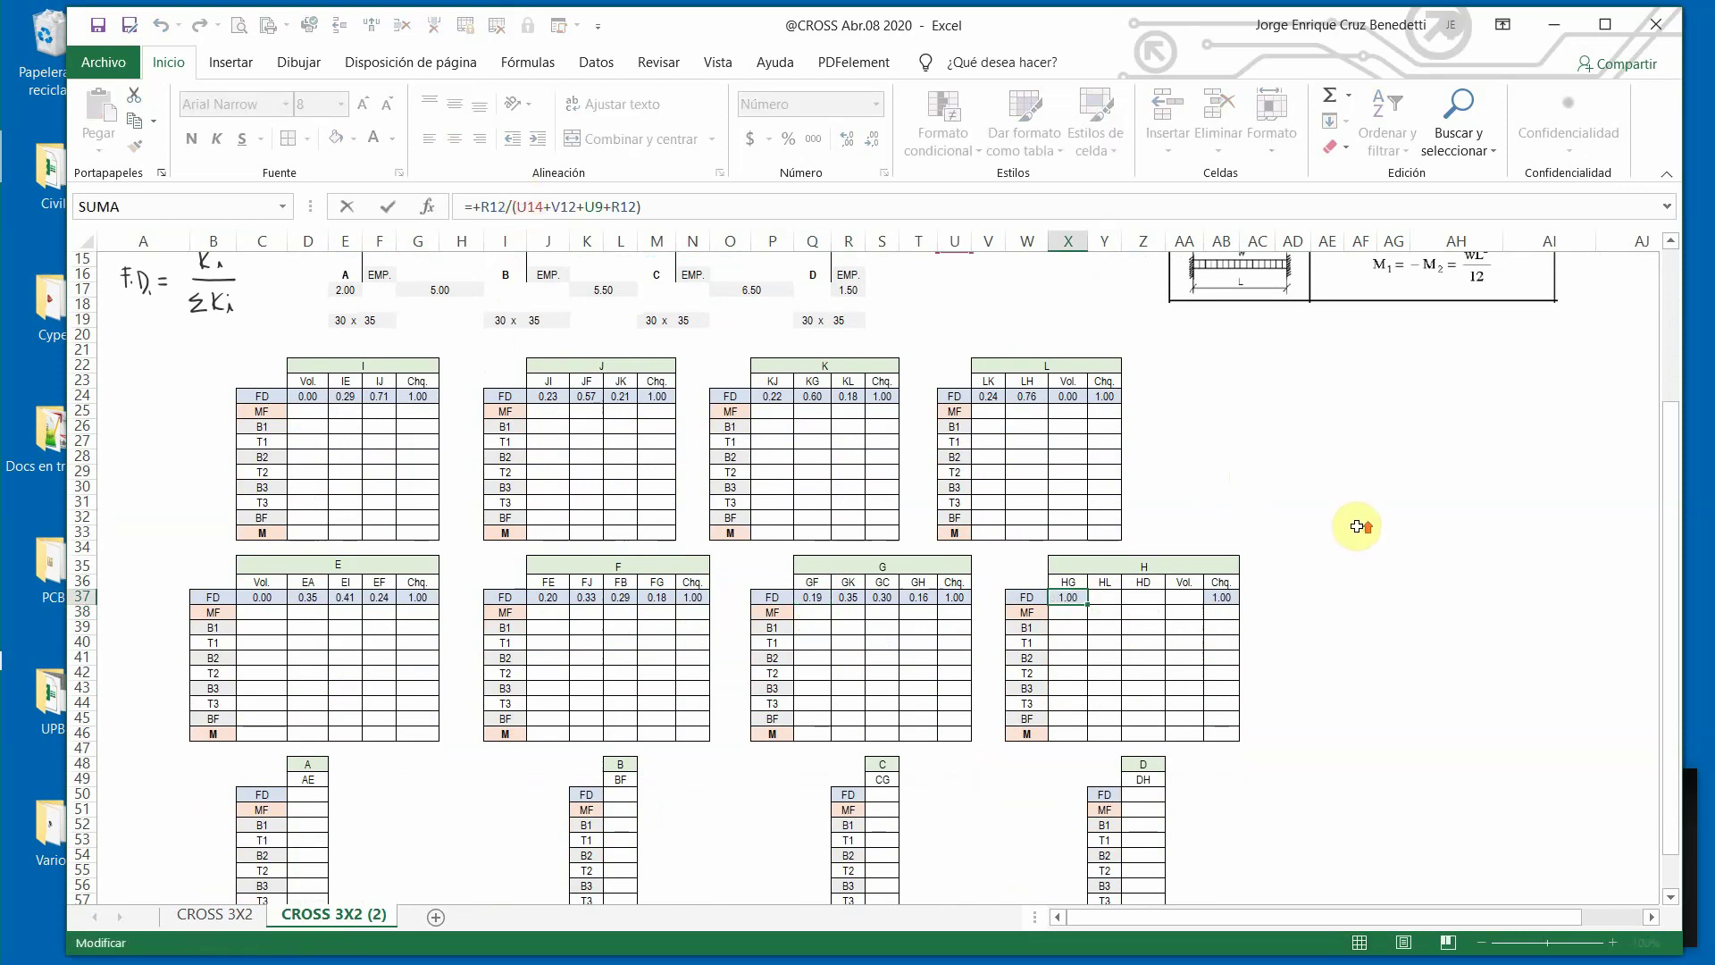
{"action": "scroll", "coordinate": [1354, 527], "scroll_direction": "up", "scroll_amount": 4}
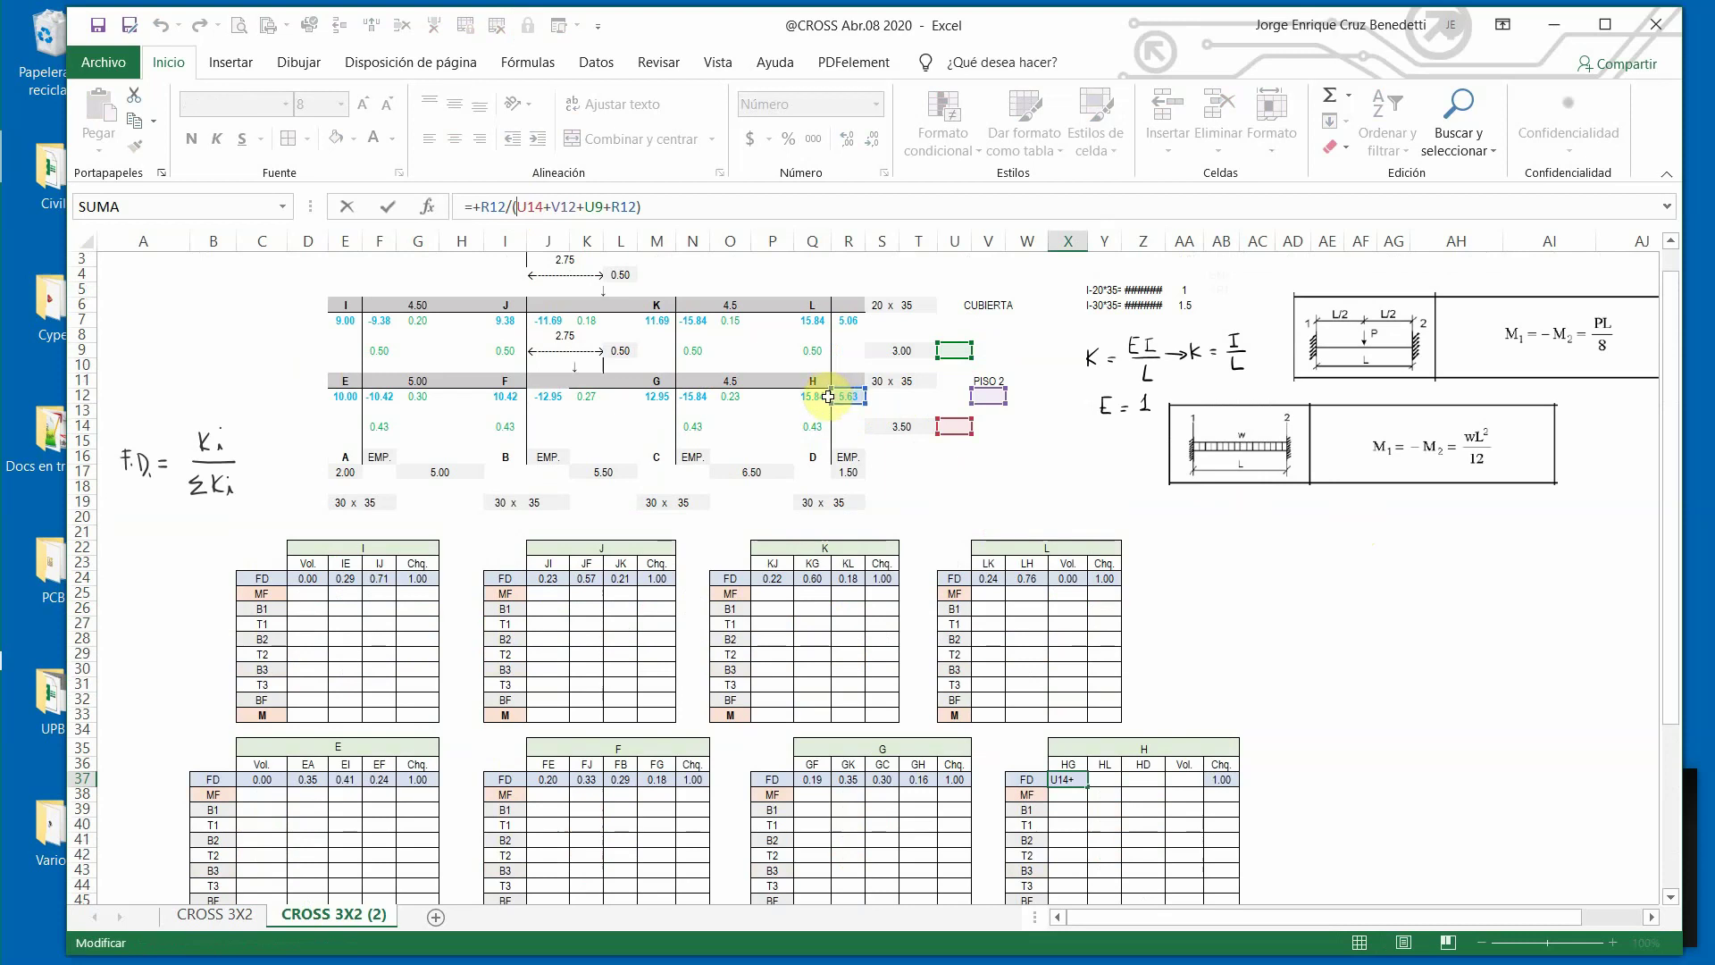
{"action": "left_click_drag", "start_coordinate": [831, 399], "coordinate": [728, 396]}
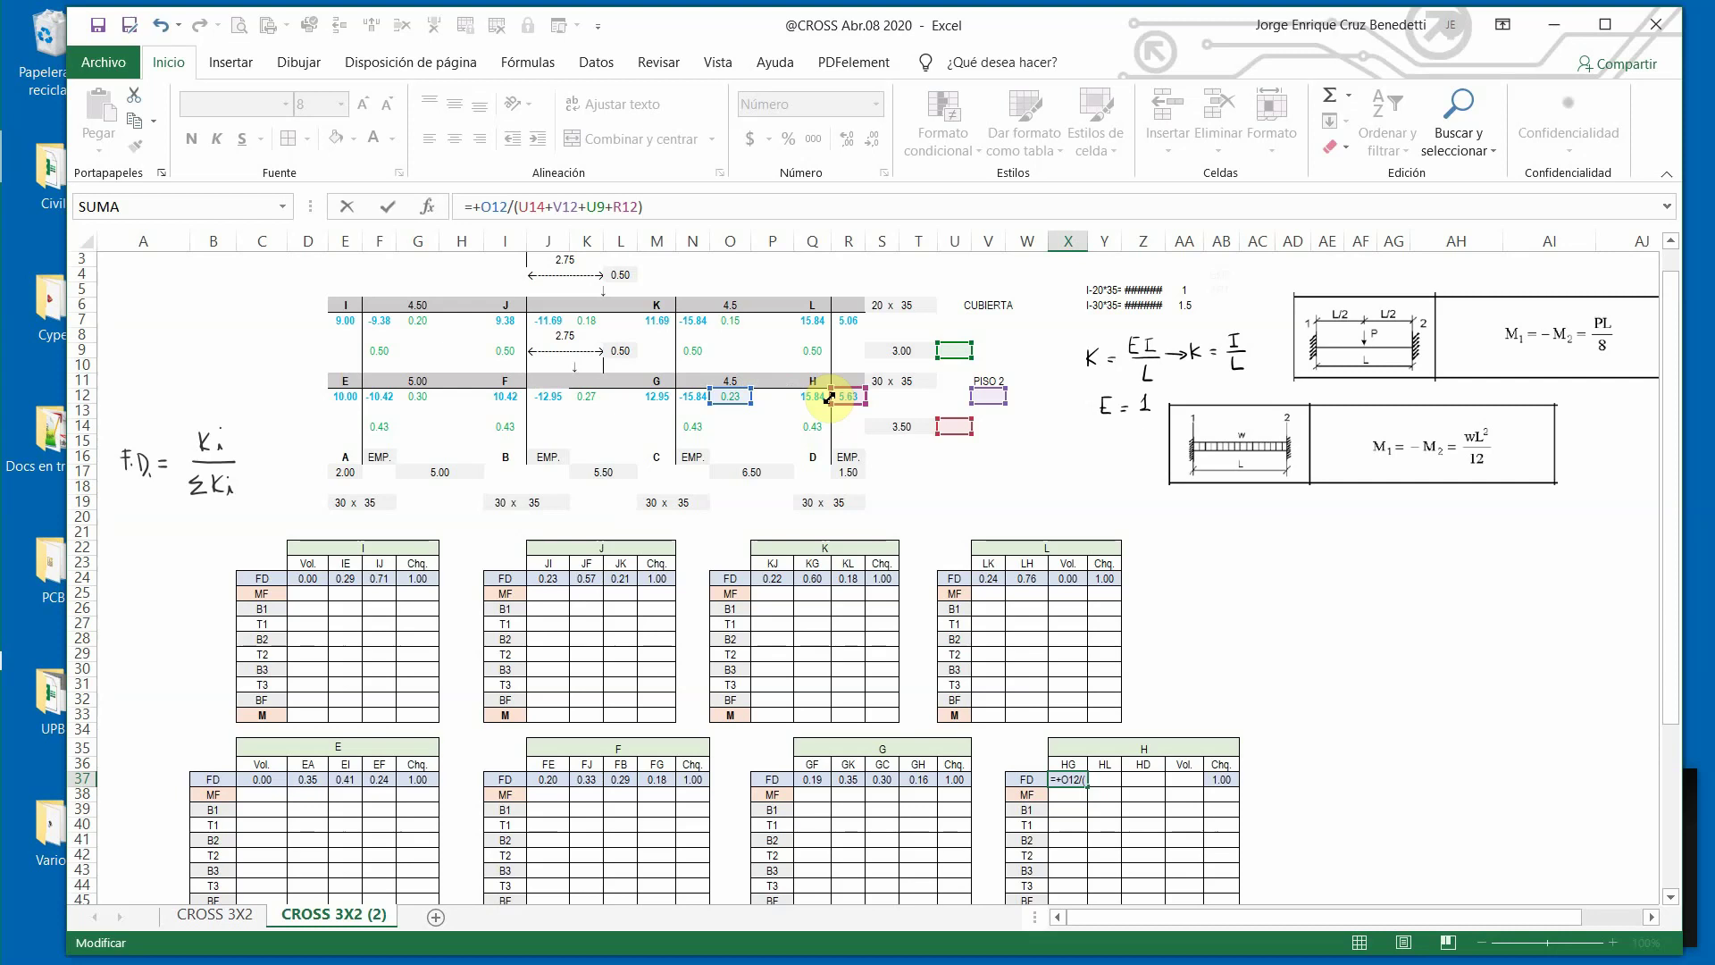
{"action": "left_click_drag", "start_coordinate": [831, 399], "coordinate": [730, 396]}
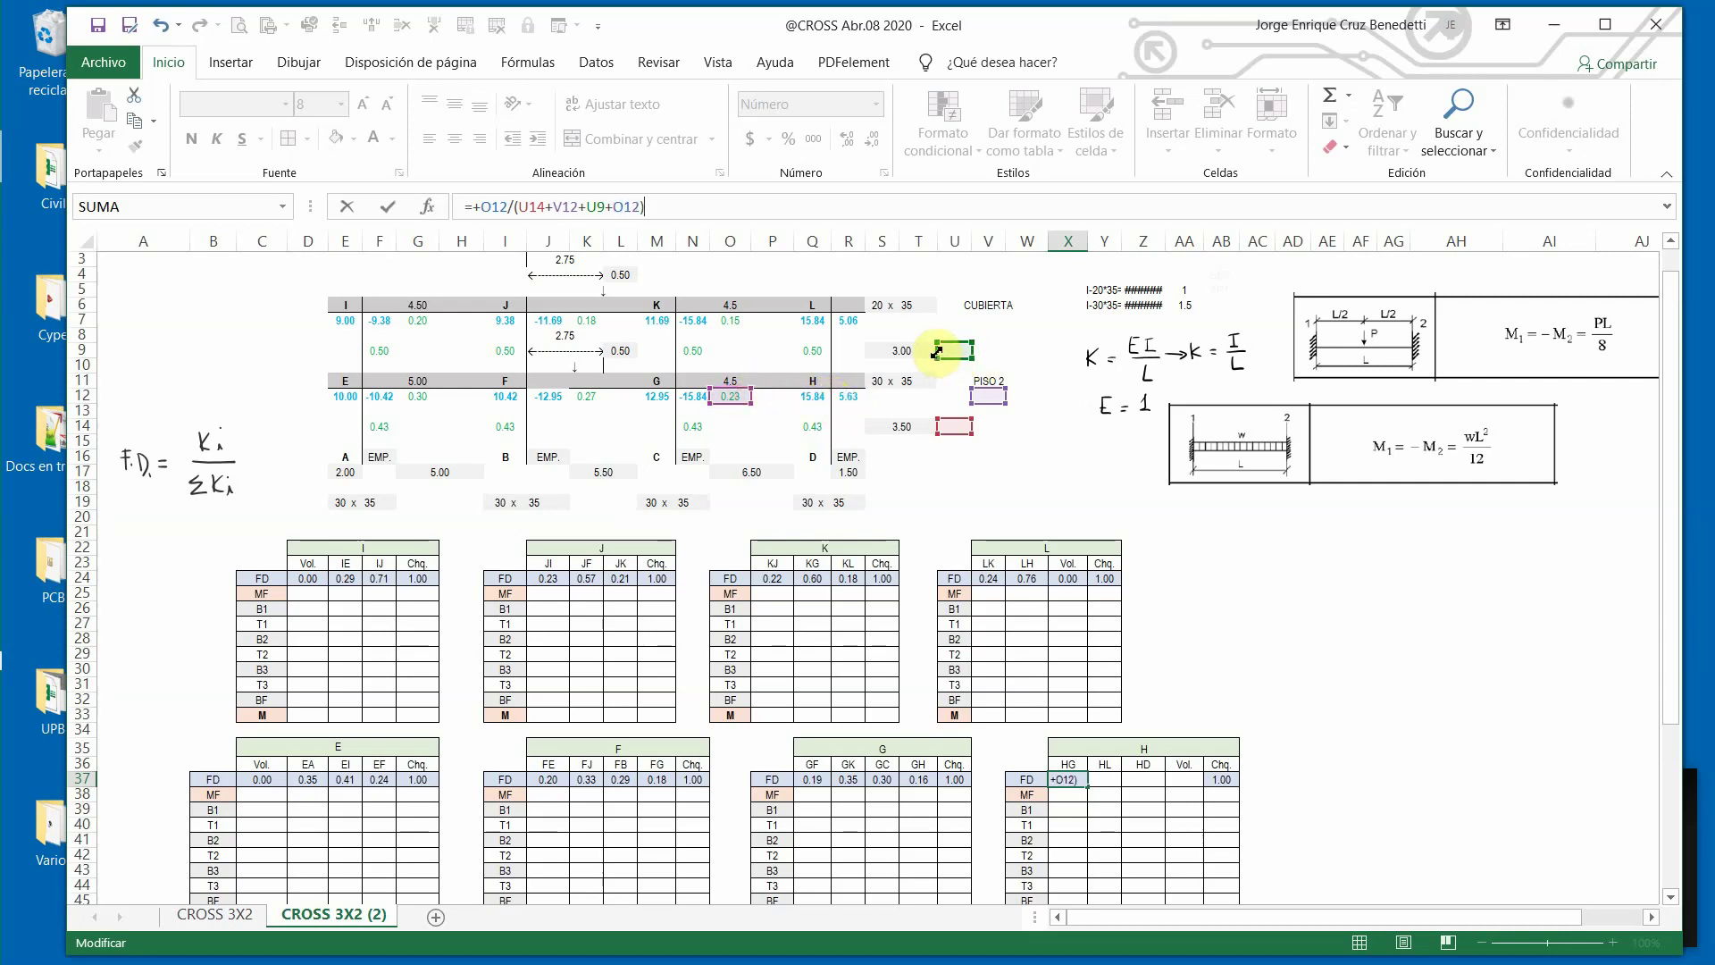
{"action": "left_click_drag", "start_coordinate": [937, 353], "coordinate": [831, 352]}
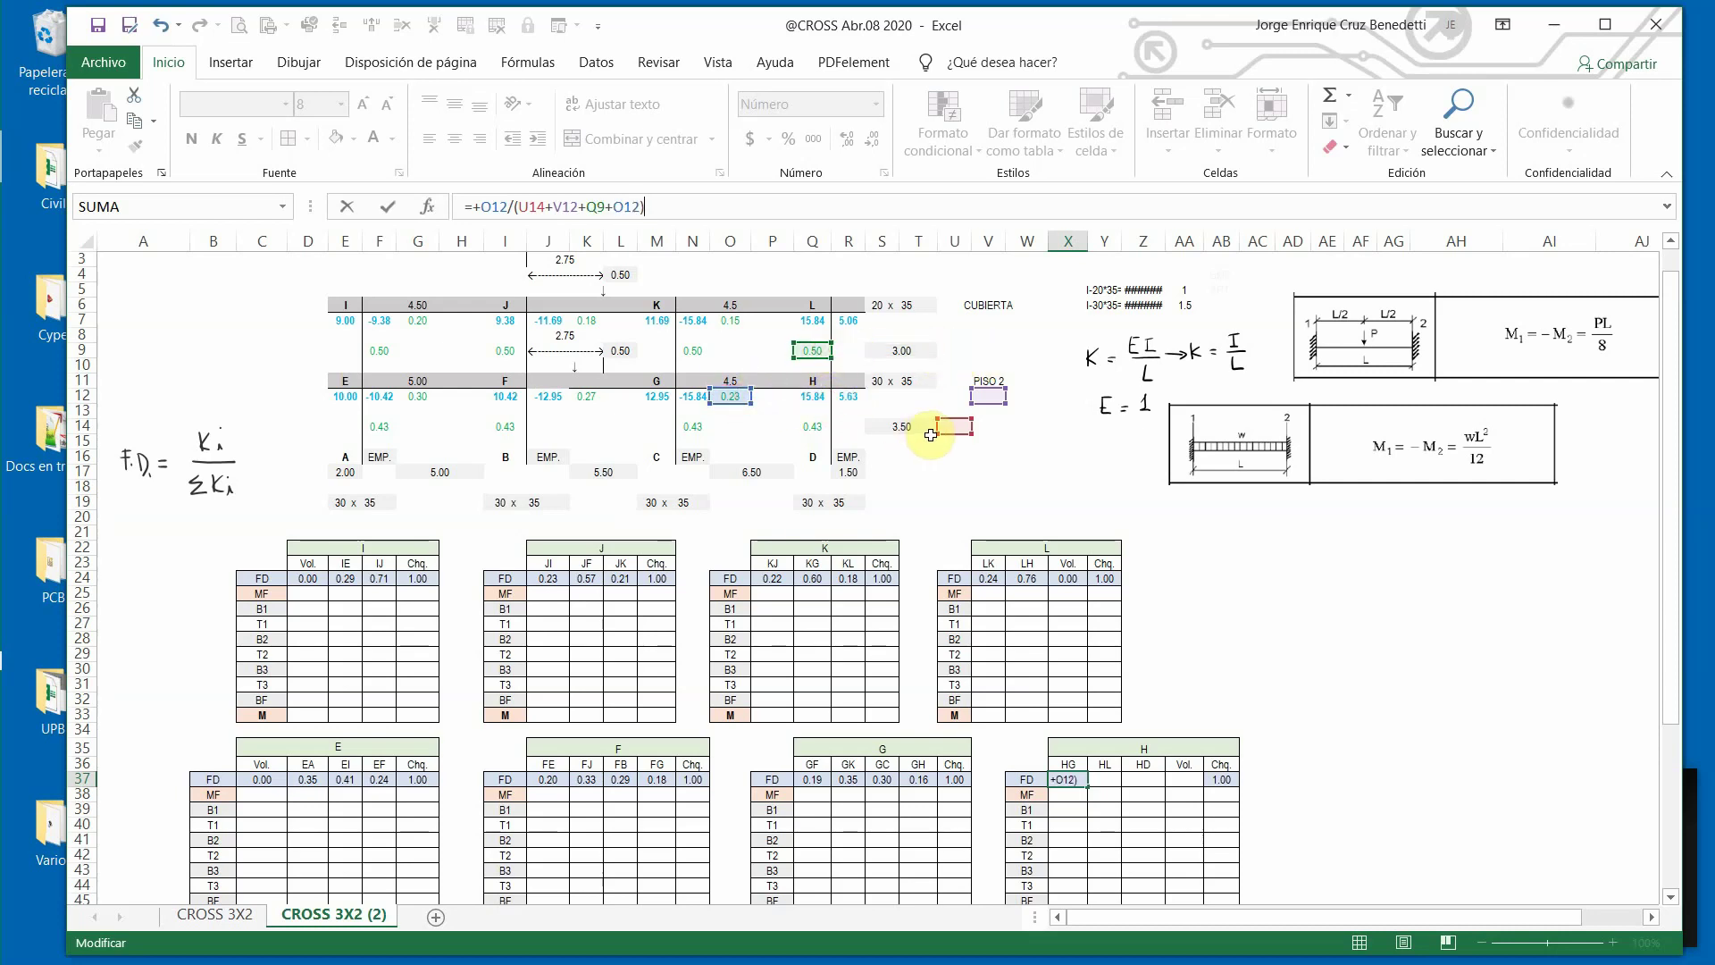
{"action": "left_click_drag", "start_coordinate": [938, 429], "coordinate": [815, 427]}
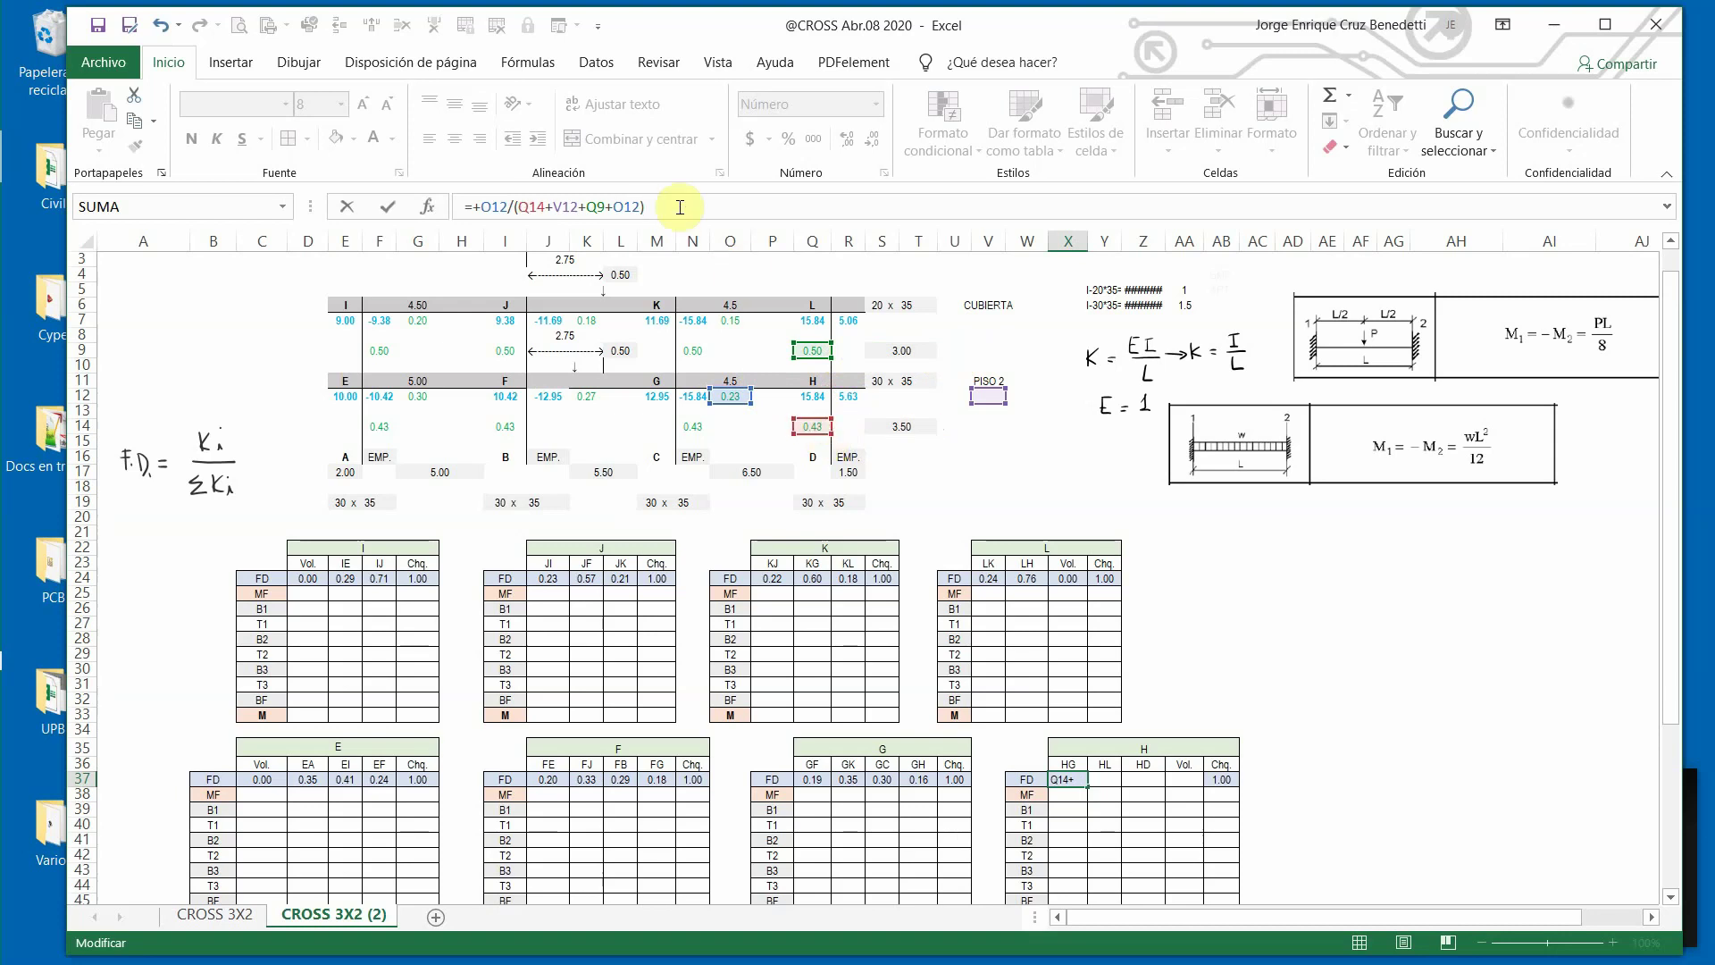
Remove the V12 term from the denominator of X37, leaving the formula =+O12/(Q14+Q9+O12).
{"action": "left_click", "coordinate": [547, 208]}
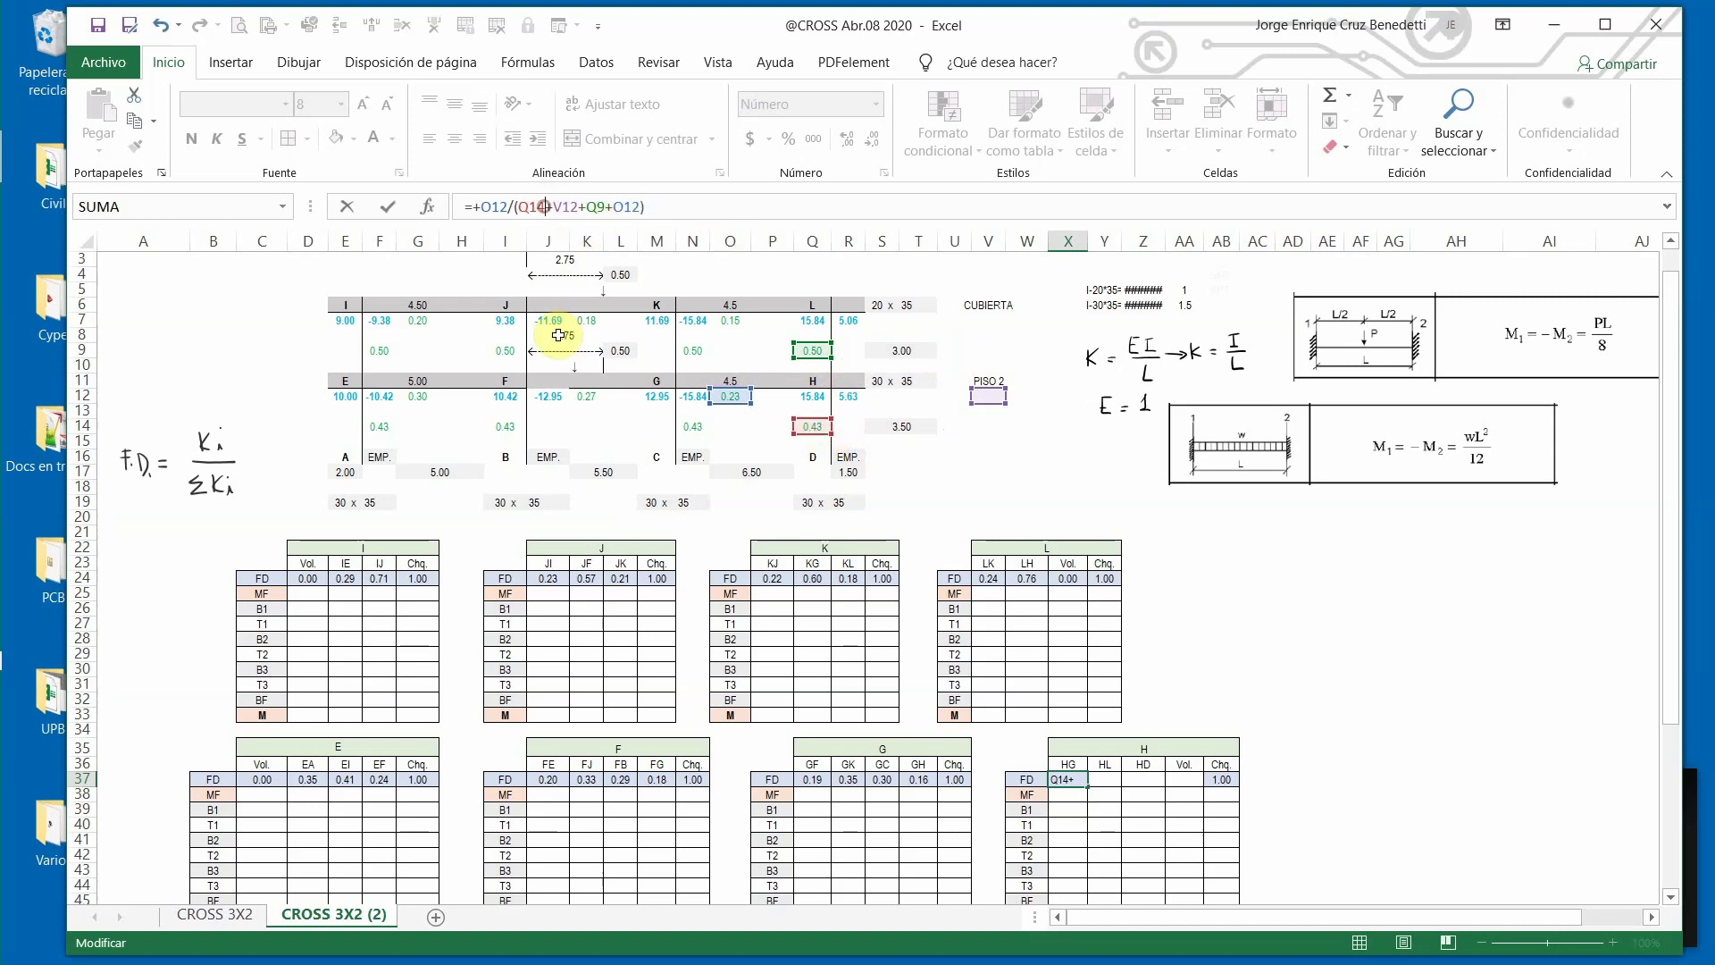
{"action": "key", "text": "Delete"}
{"action": "key", "text": "Delete"}
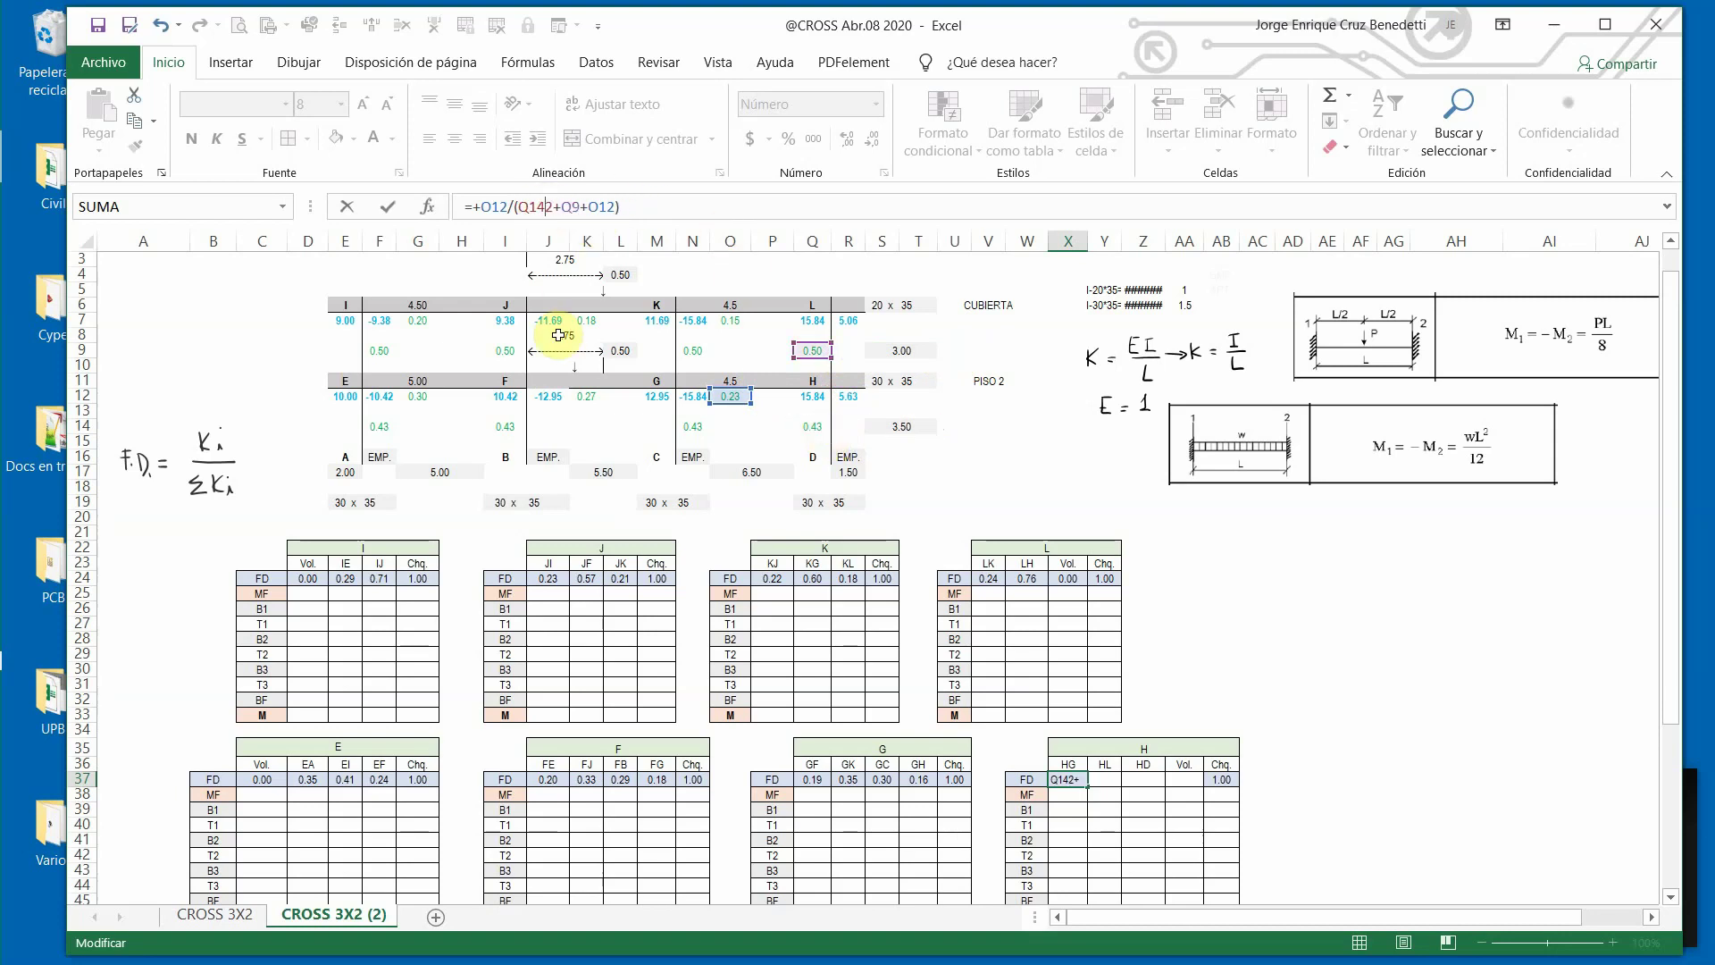
{"action": "key", "text": "Delete"}
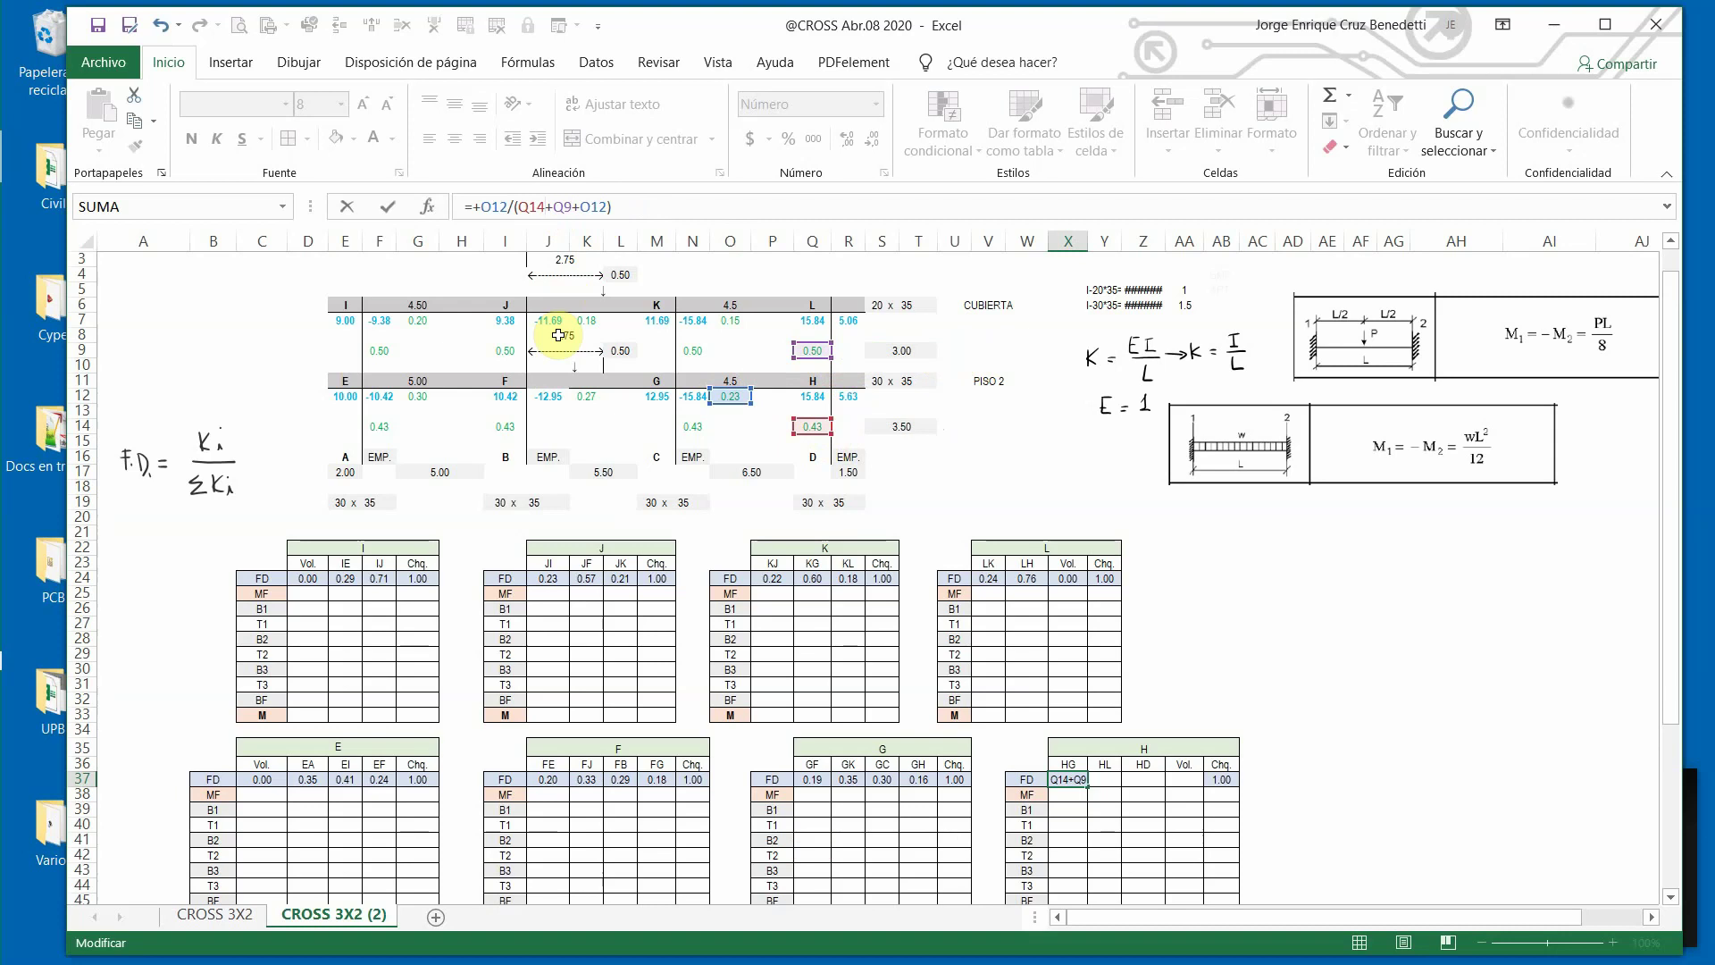
{"action": "key", "text": "Return"}
Copy the formula text O12/(Q14+Q9+O12) from X37 and paste it into node H's HL cell, Y37.
{"action": "scroll", "coordinate": [992, 617], "scroll_direction": "down", "scroll_amount": 1}
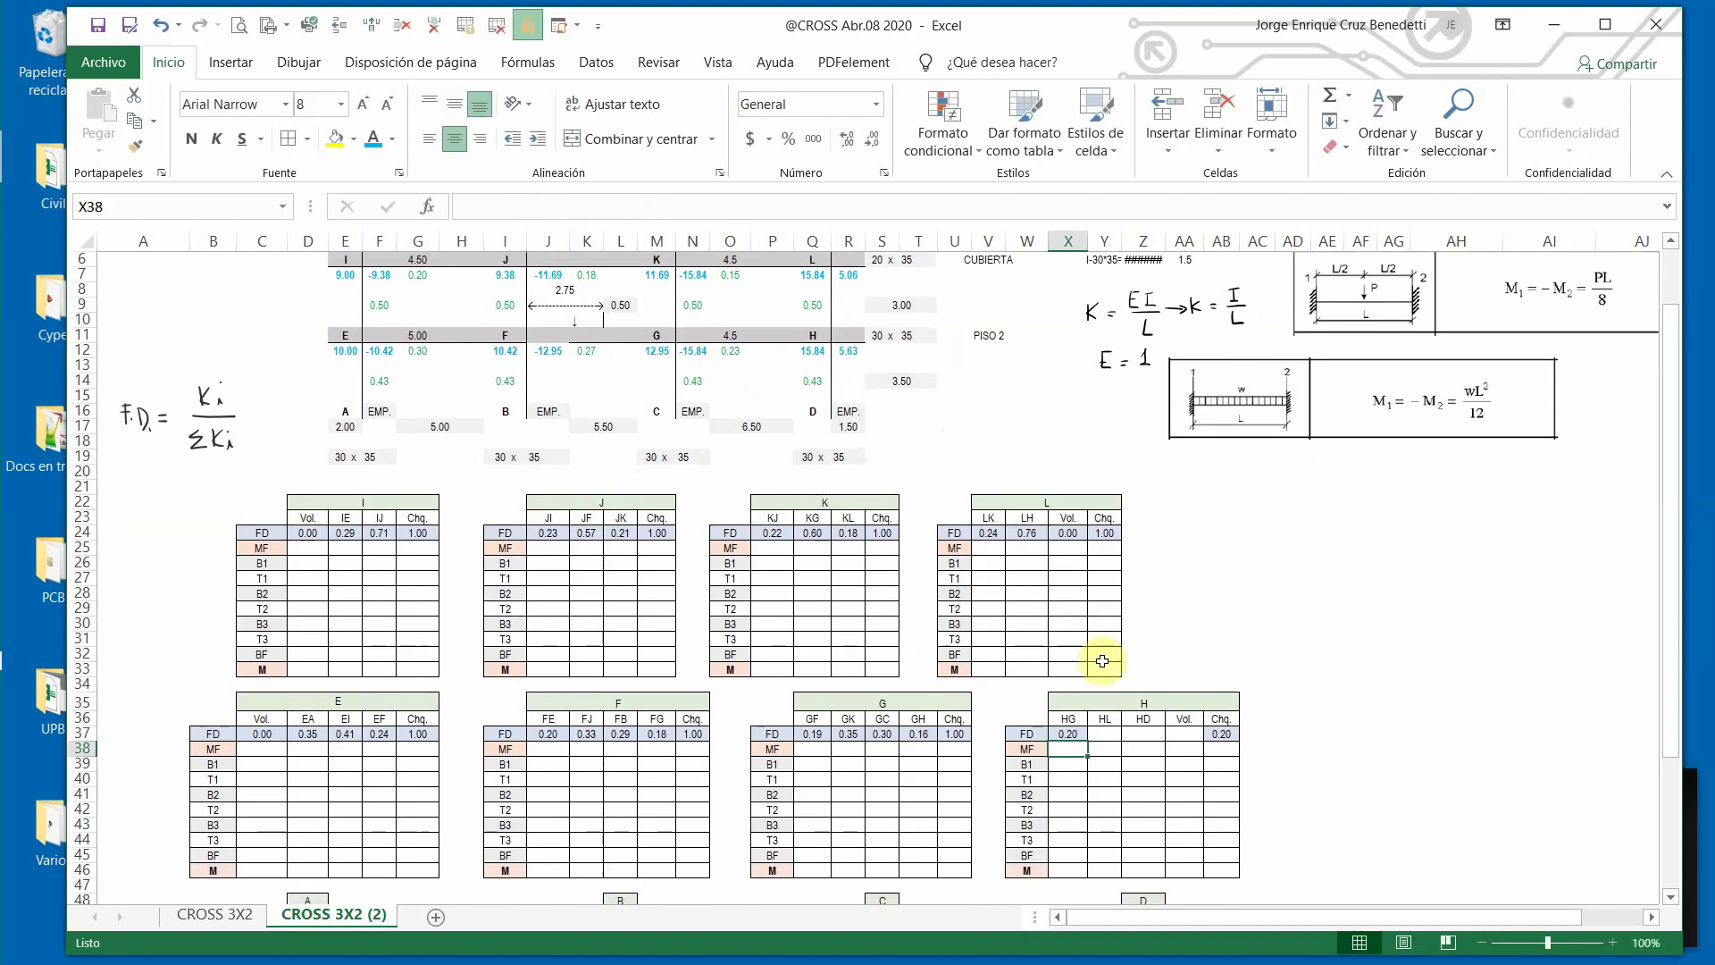
{"action": "left_click", "coordinate": [1072, 732]}
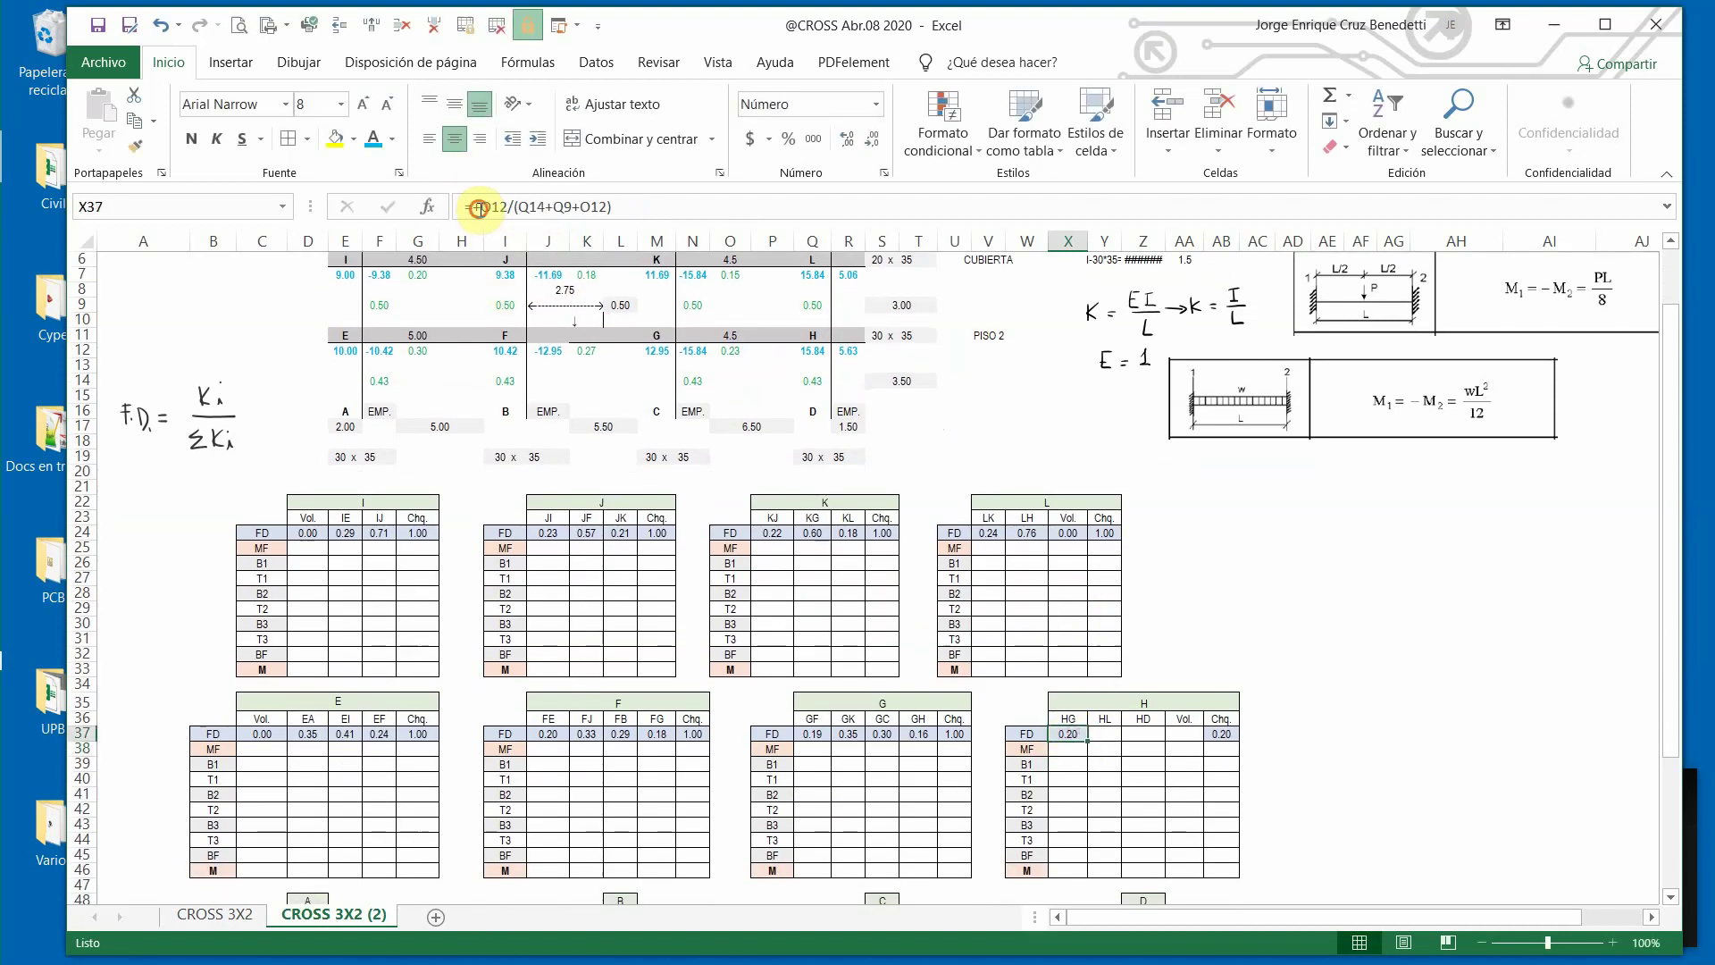
{"action": "left_click_drag", "start_coordinate": [482, 207], "coordinate": [705, 203]}
{"action": "key", "text": "ctrl+c"}
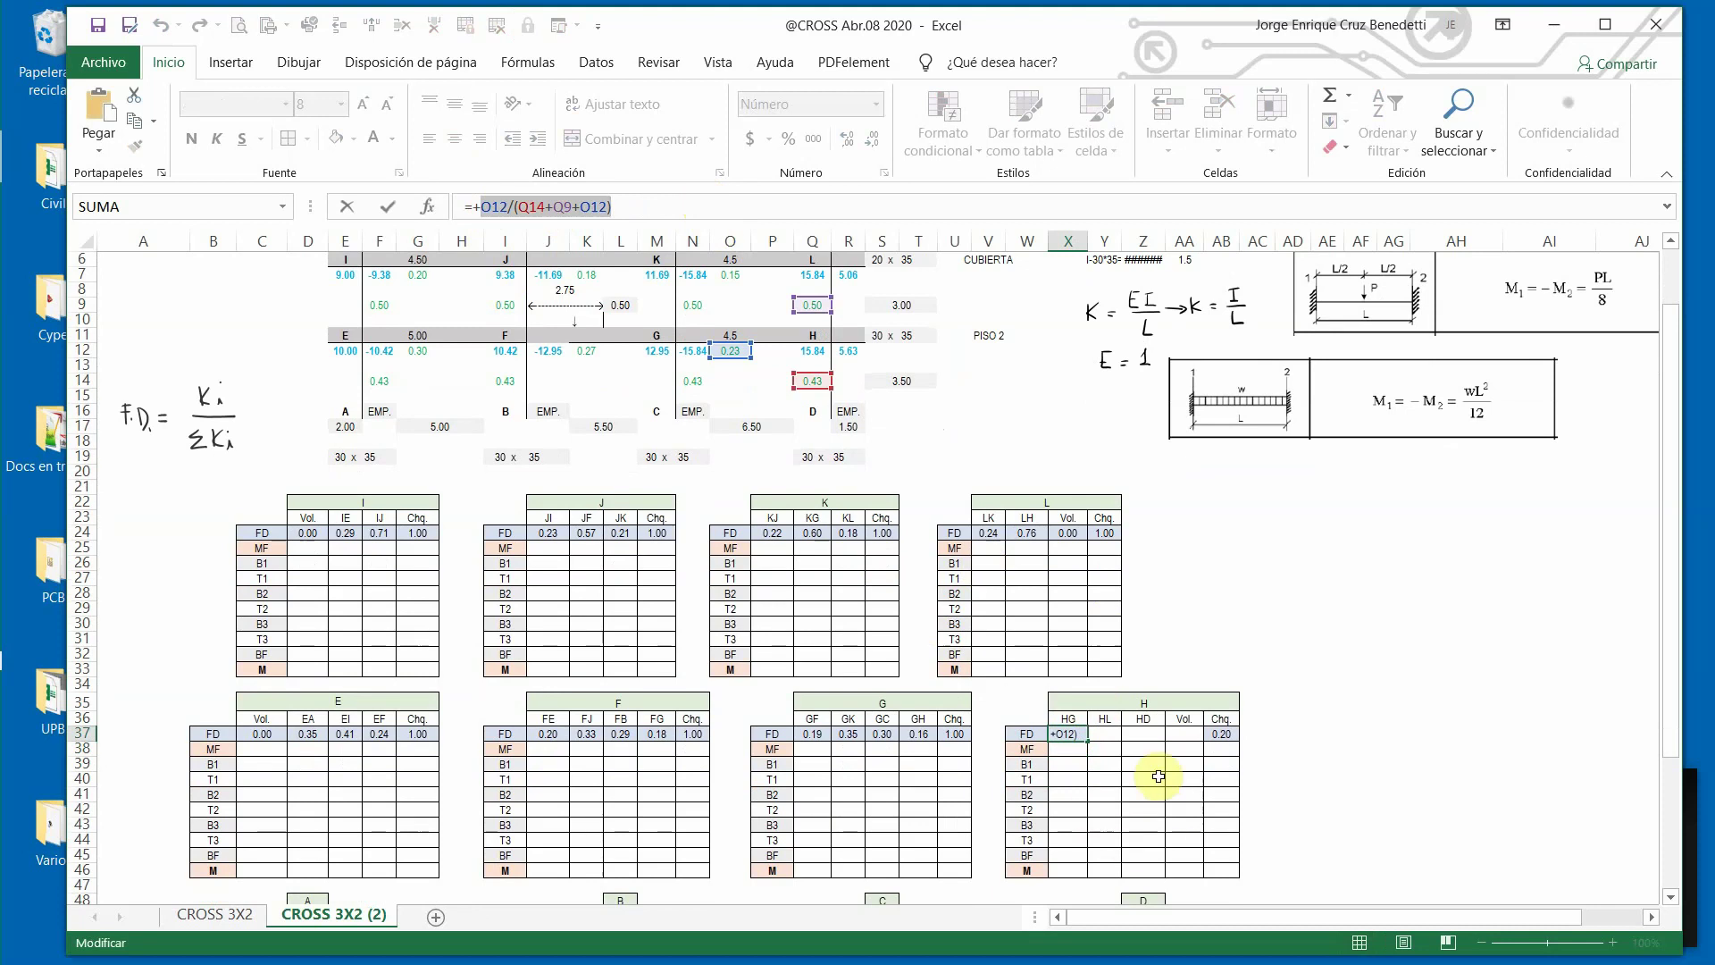
{"action": "key", "text": "Escape"}
{"action": "left_click", "coordinate": [1107, 734]}
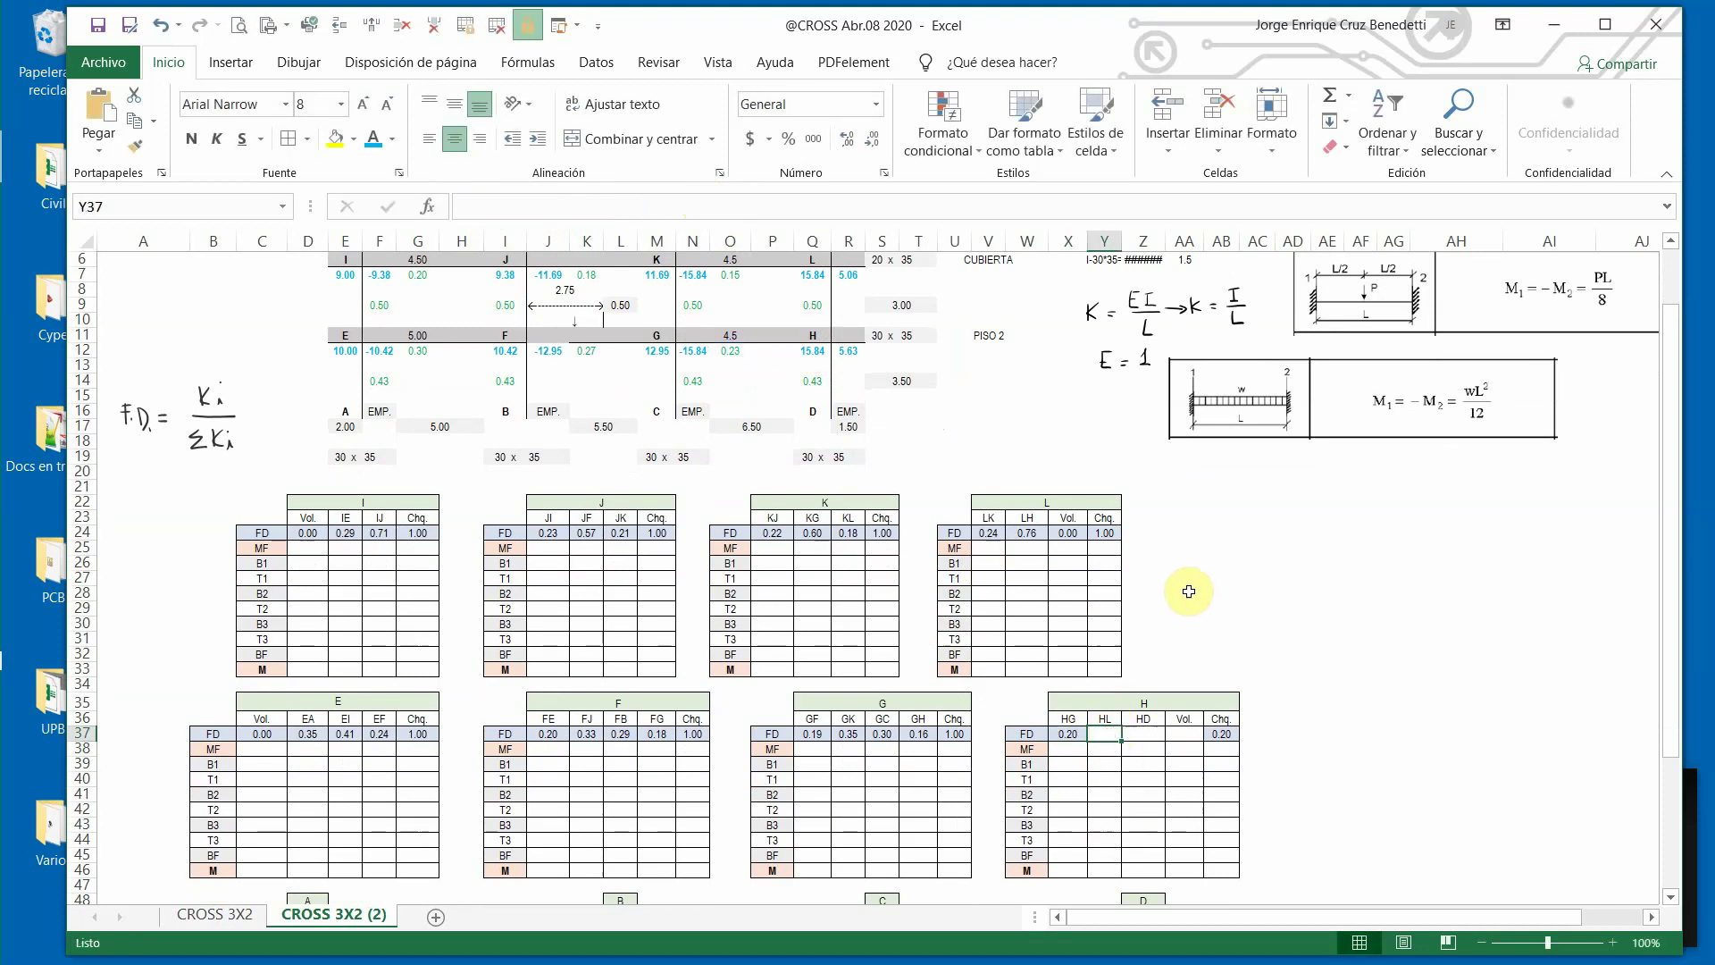
{"action": "key", "text": "ctrl+v"}
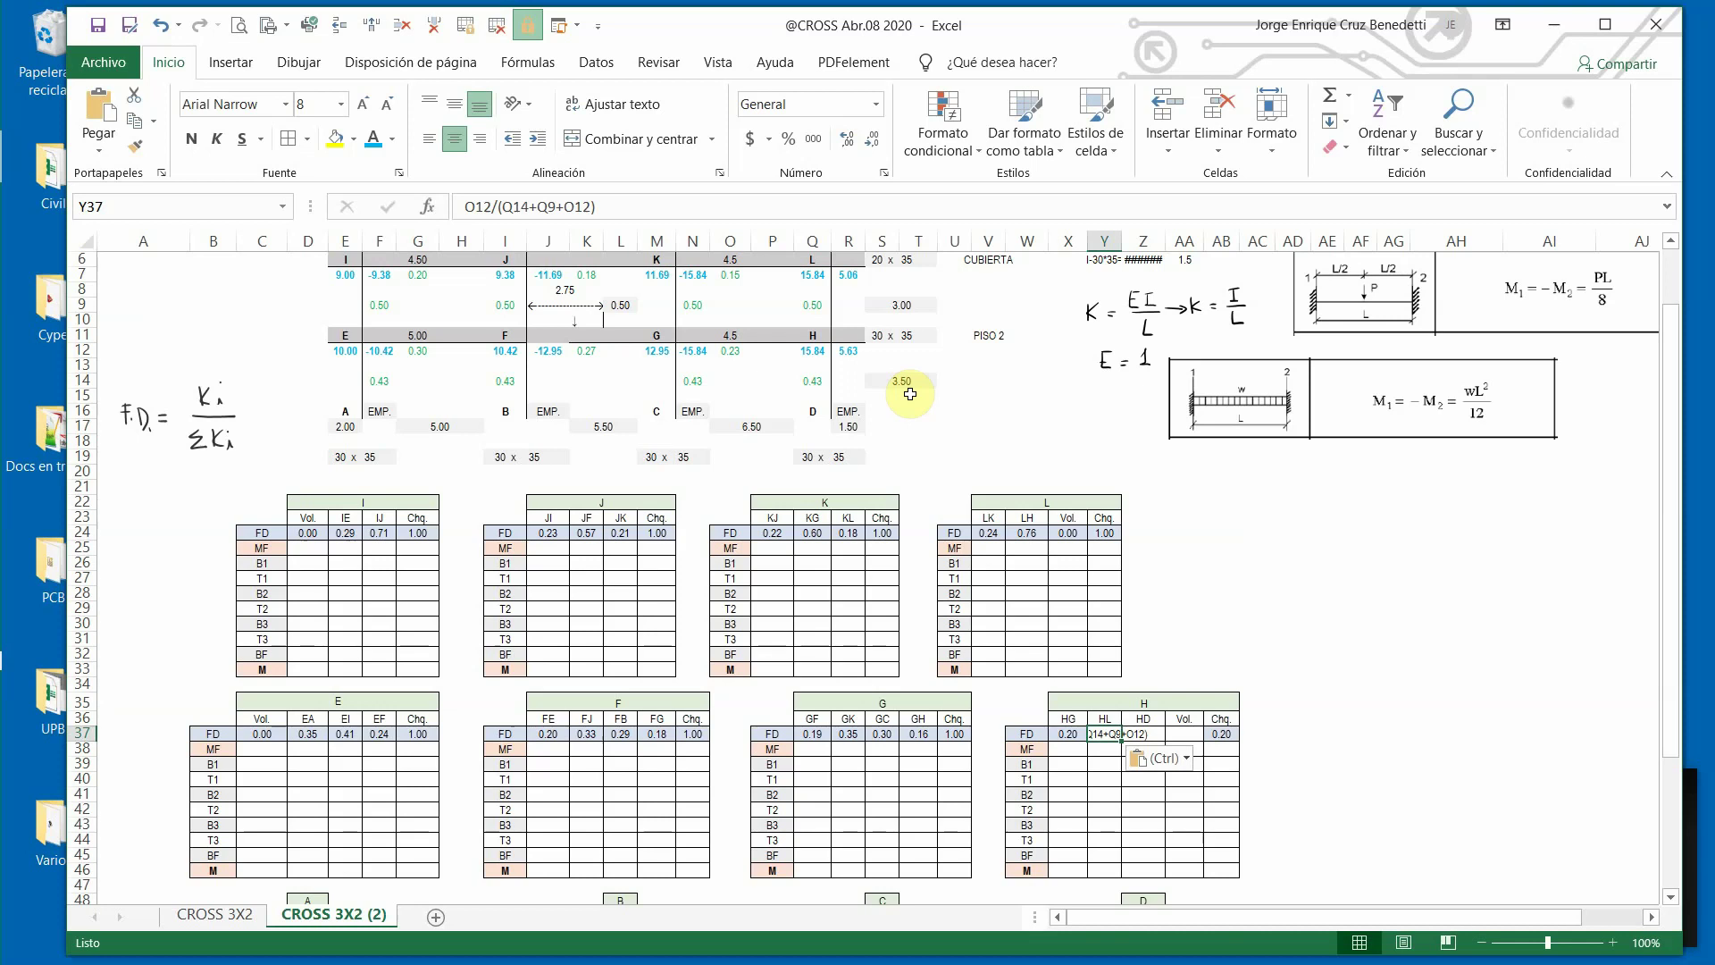
Turn the pasted text in Y37 into the formula +Q9/(Q14+Q9+O12), replacing the numerator with Q9.
{"action": "left_click", "coordinate": [488, 206]}
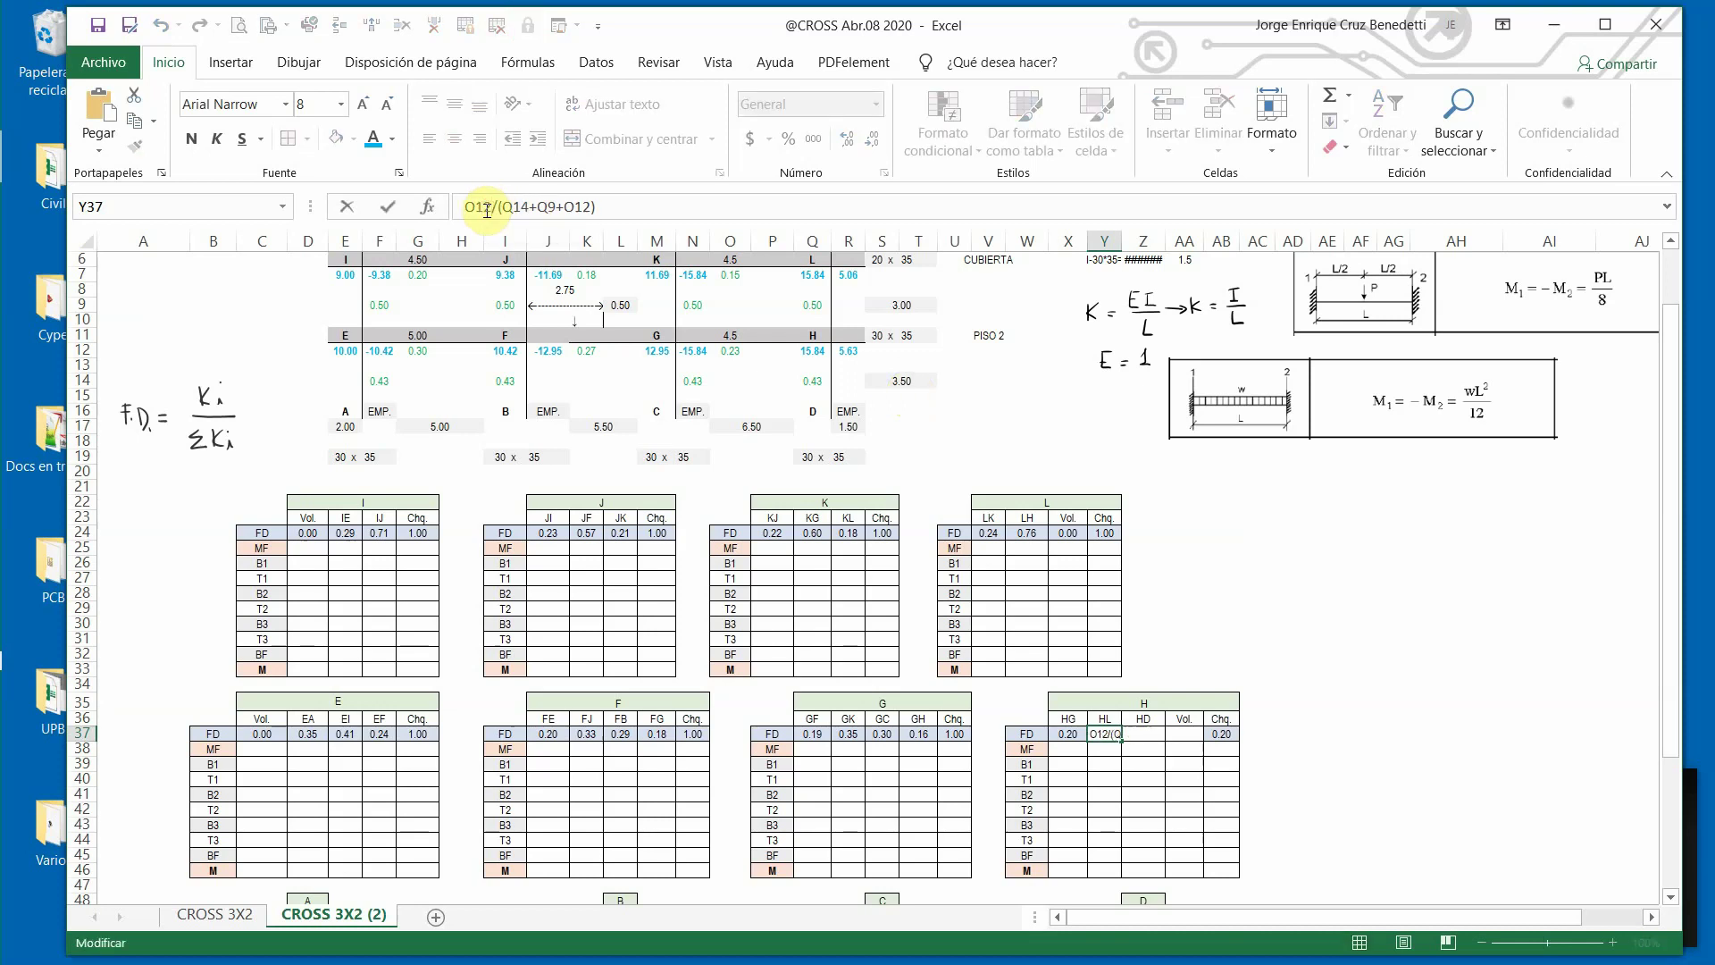
{"action": "key", "text": "BackSpace"}
{"action": "key", "text": "BackSpace"}
{"action": "key", "text": "BackSpace"}
{"action": "type", "text": "=O12"}
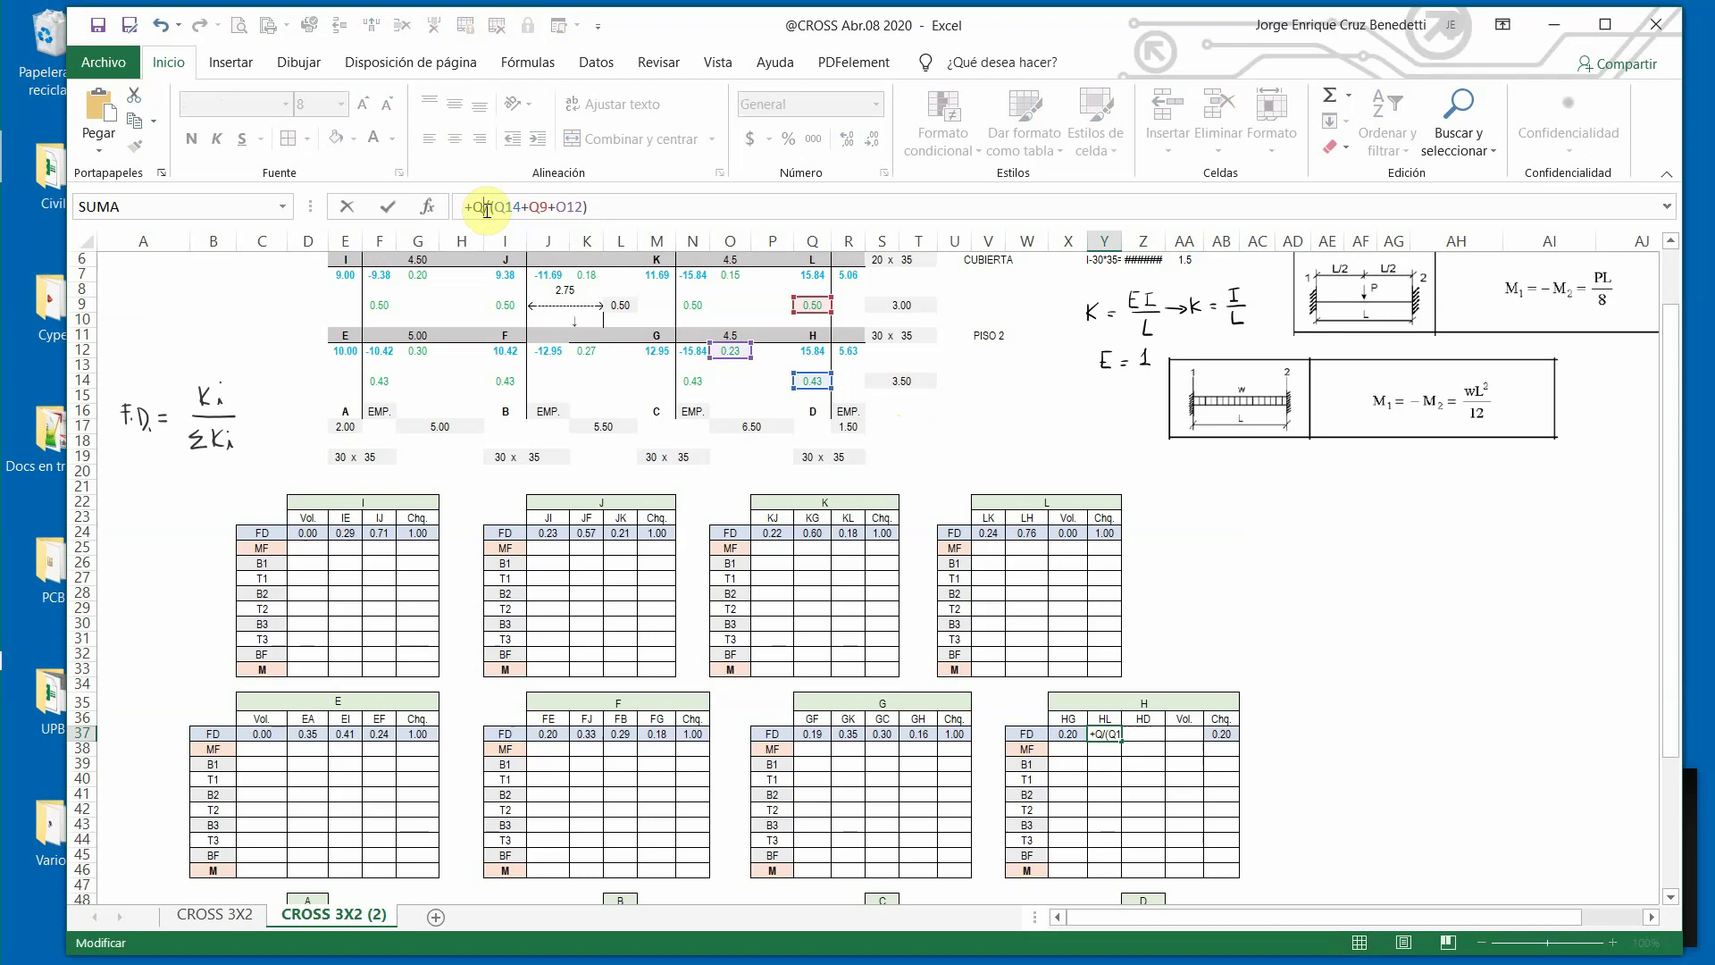
{"action": "key", "text": "Return"}
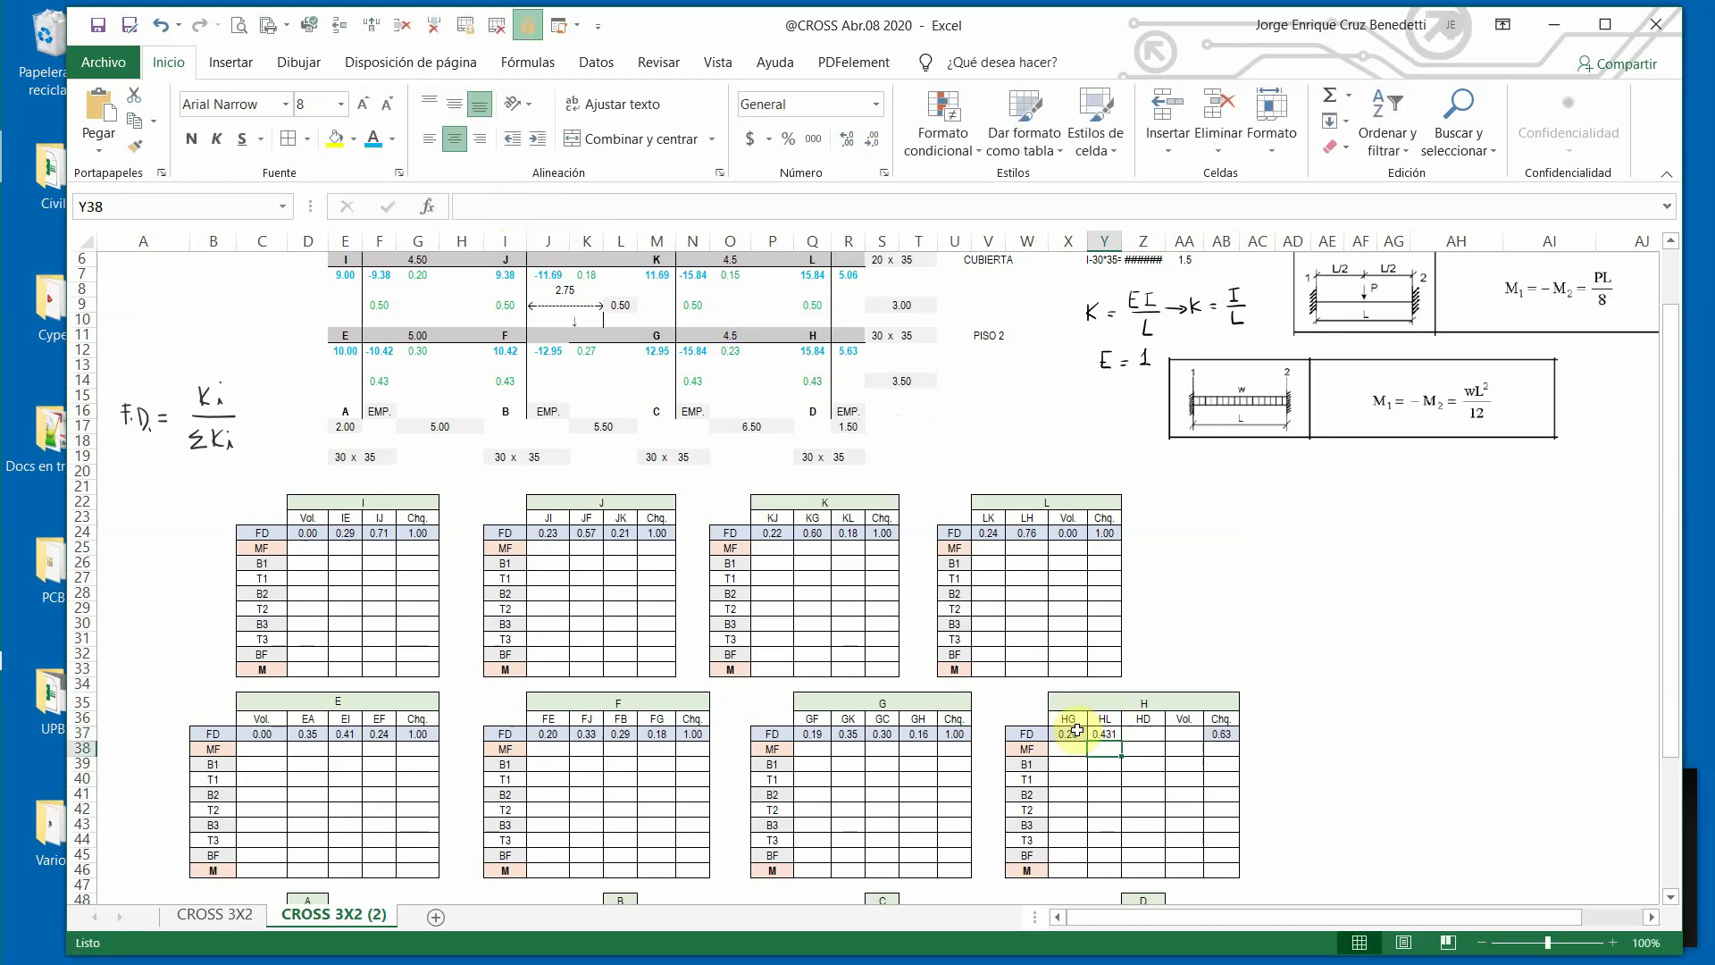
Apply the cell formatting of X37 to Y37:AA37 and enter 0 as node H's Vol. factor in AA37.
{"action": "left_click", "coordinate": [1072, 734]}
{"action": "left_click", "coordinate": [135, 145]}
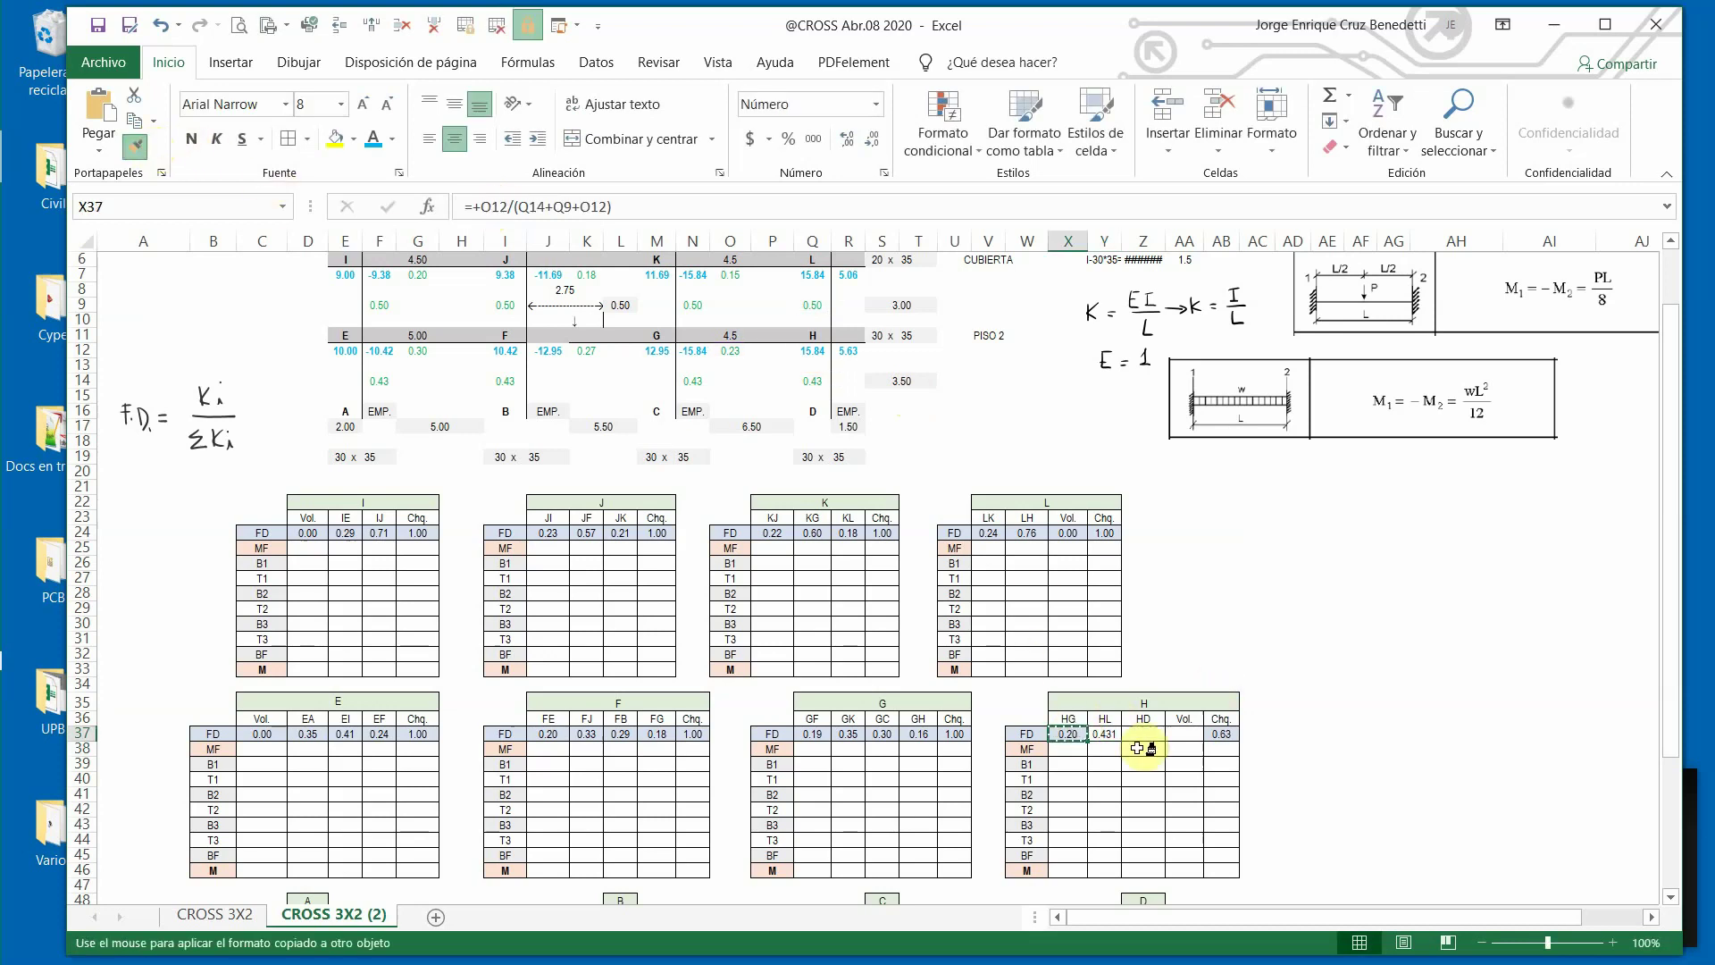
{"action": "left_click_drag", "start_coordinate": [1104, 734], "coordinate": [1189, 734]}
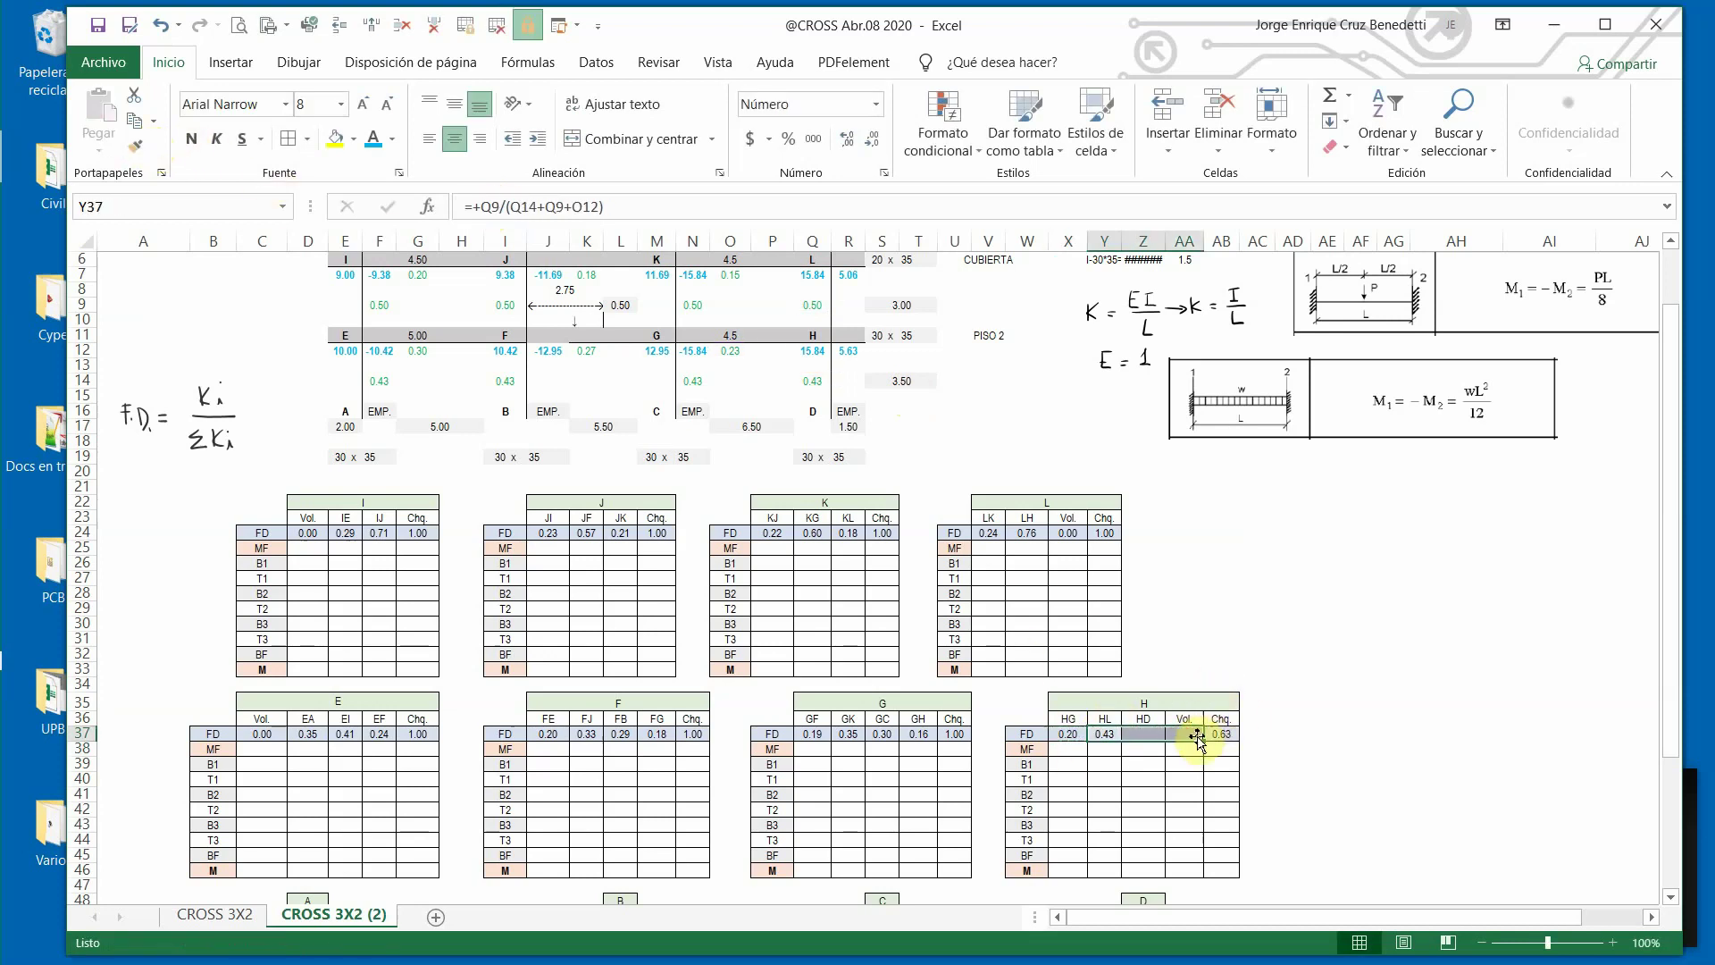
{"action": "left_click", "coordinate": [1185, 733]}
{"action": "type", "text": "0"}
{"action": "key", "text": "Return"}
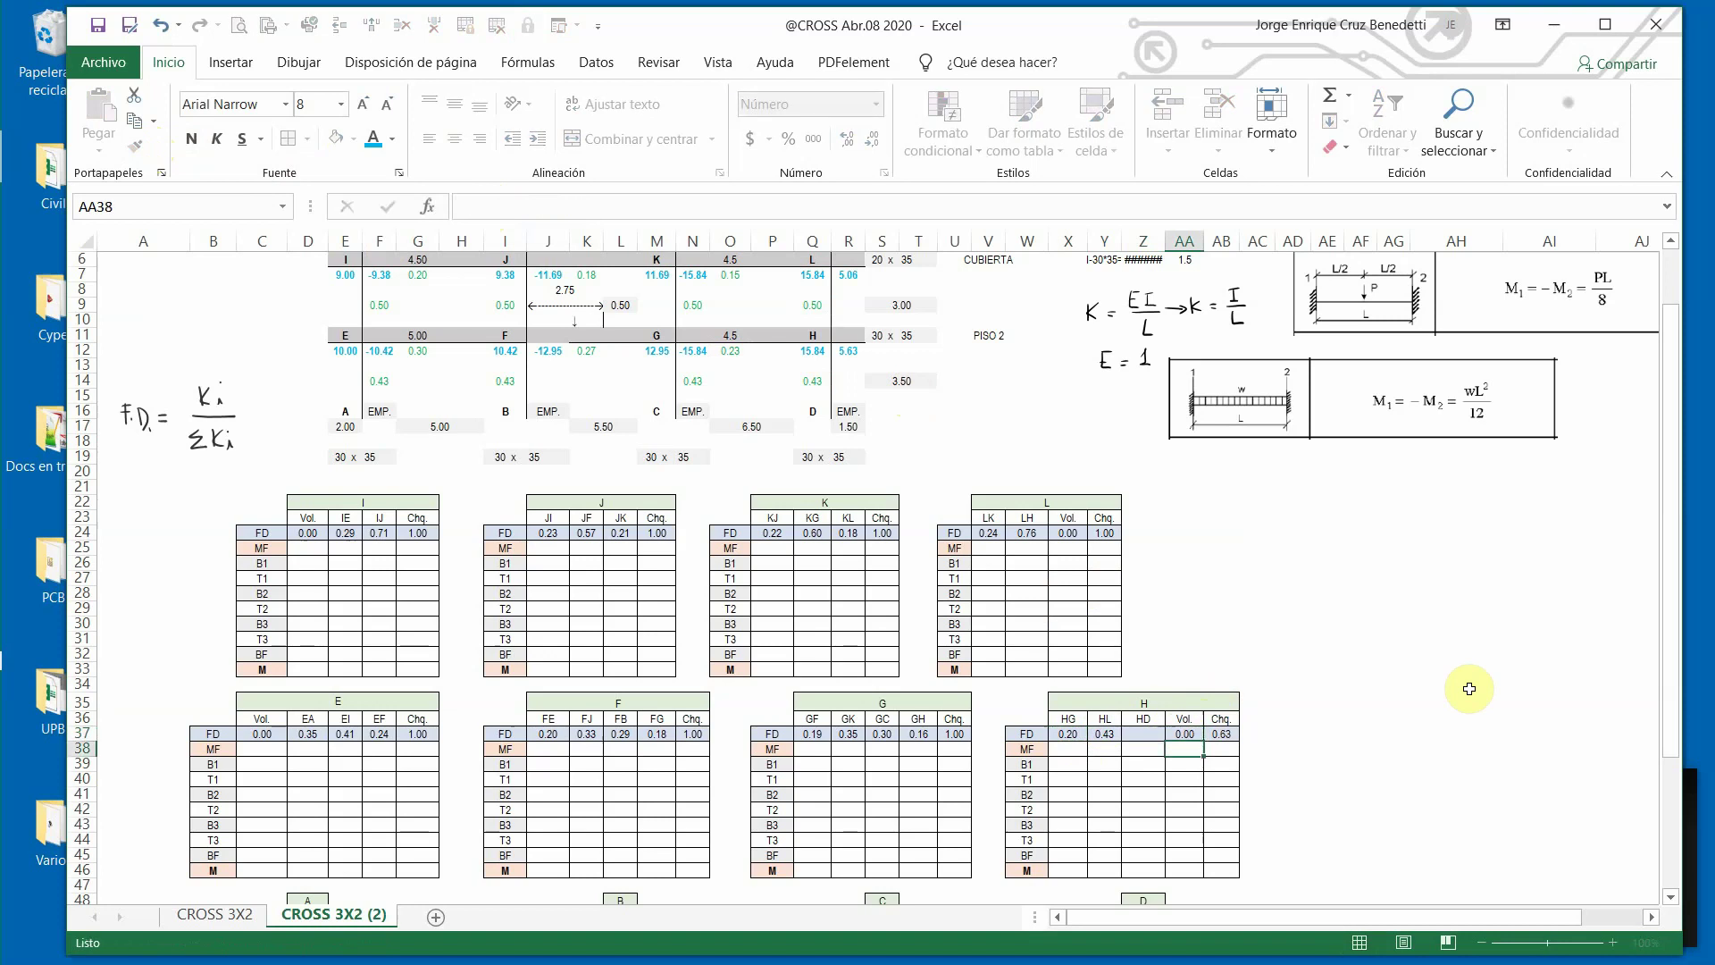
Copy the formula text Q9/(Q14+Q9+O12) from Y37 and paste it into node H's HD cell, Z37.
{"action": "left_click", "coordinate": [1105, 731]}
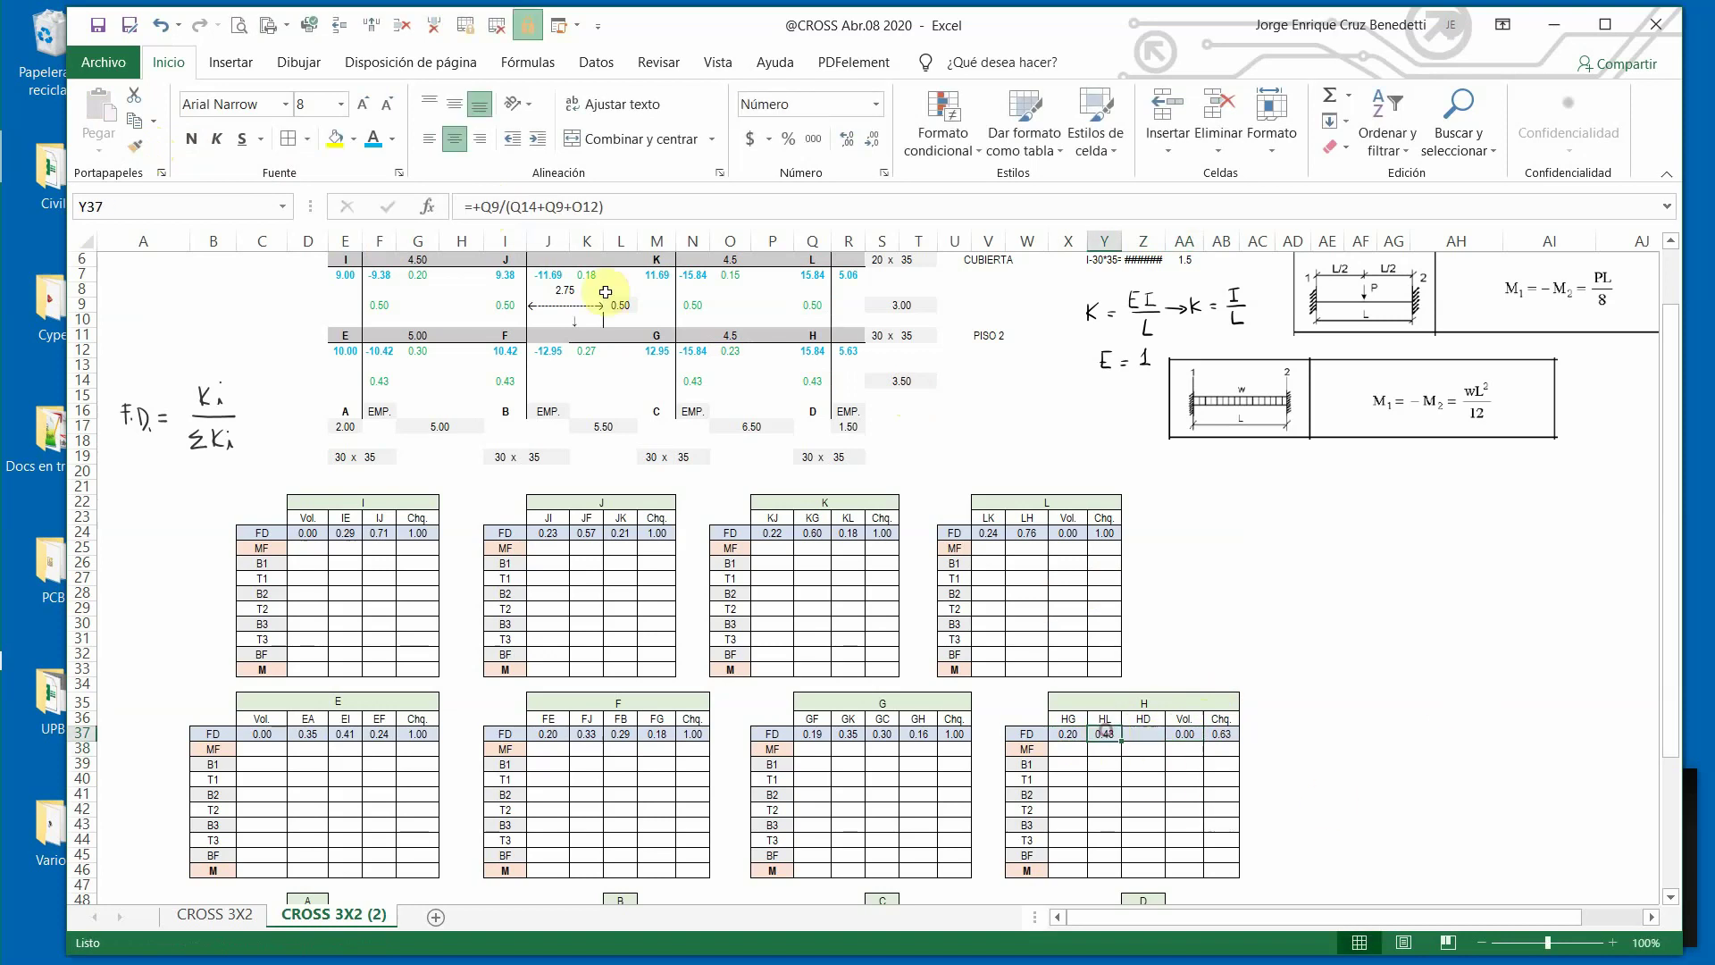
{"action": "left_click_drag", "start_coordinate": [480, 207], "coordinate": [638, 221]}
{"action": "key", "text": "Escape"}
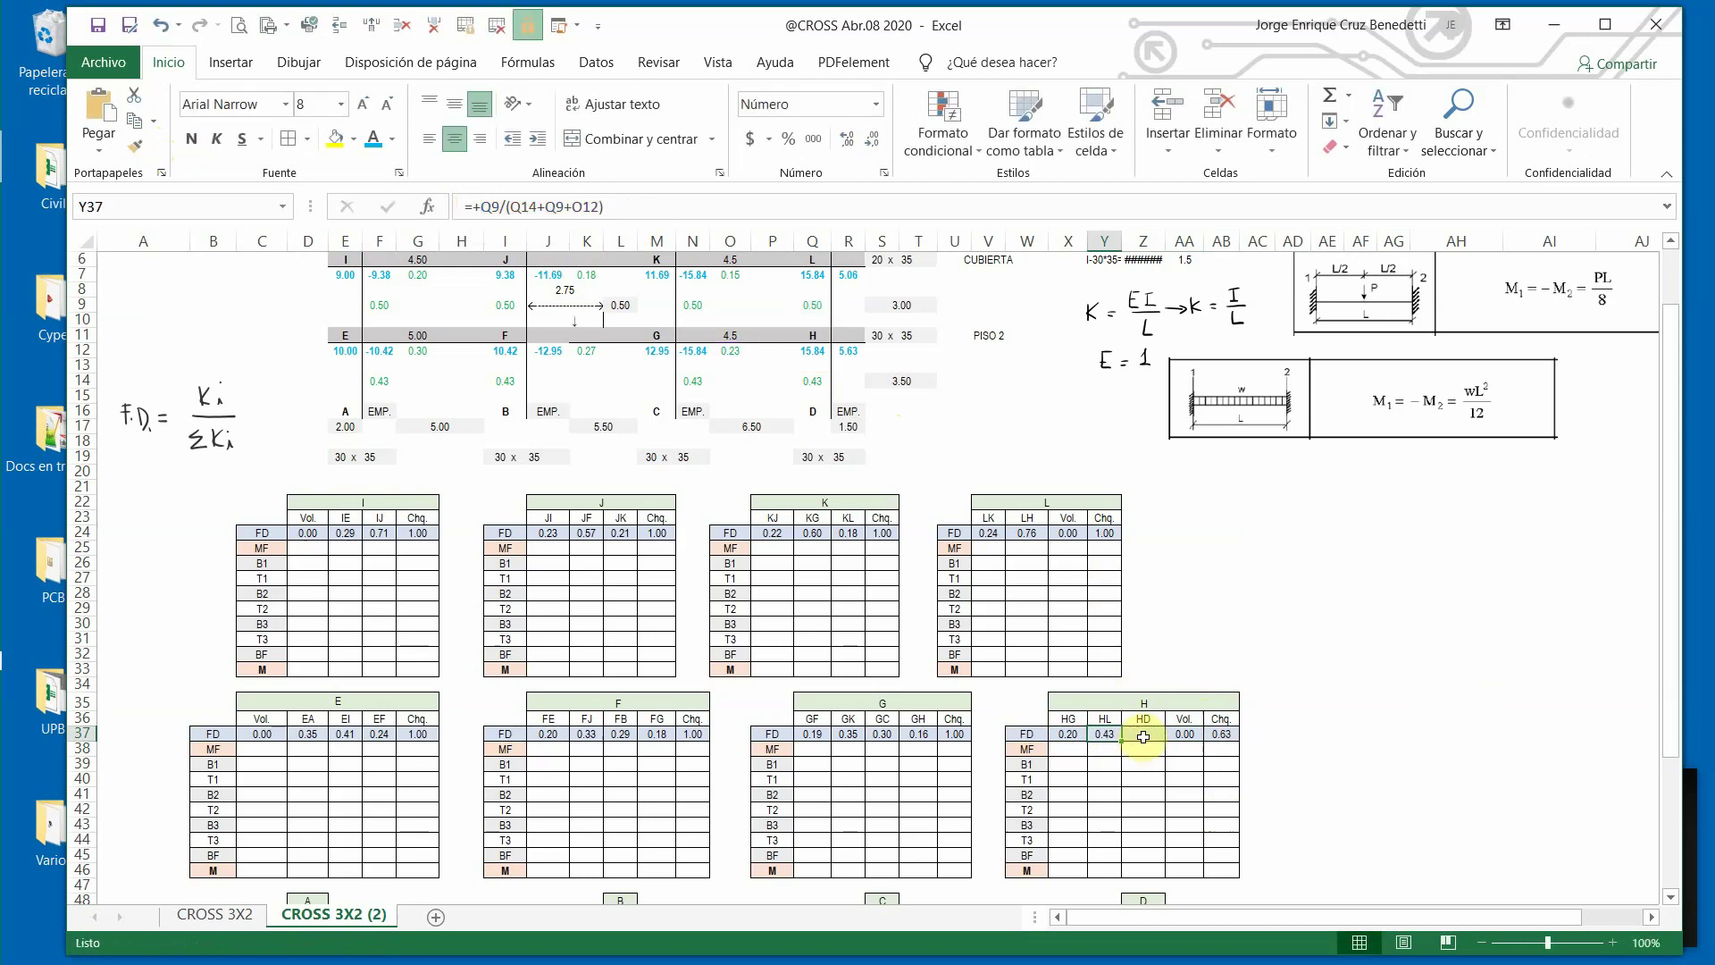
{"action": "left_click", "coordinate": [1144, 733]}
{"action": "key", "text": "ctrl+v"}
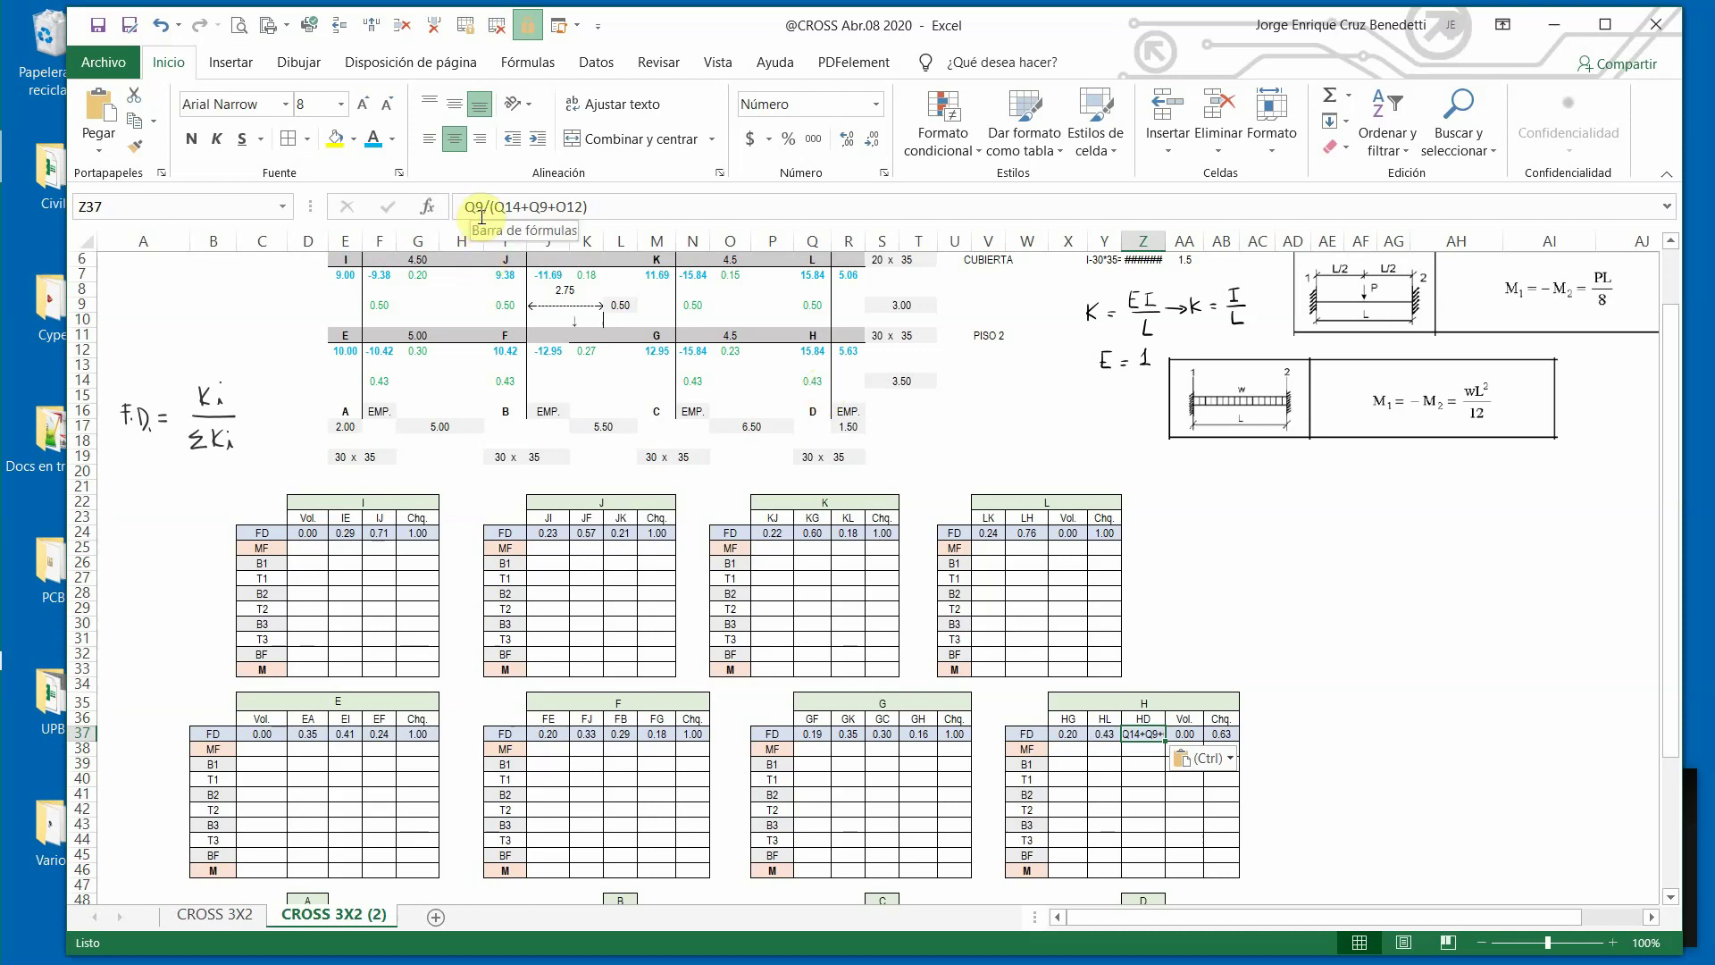
Turn the pasted text in Z37 into the formula +Q14/(Q14+Q9+O12), replacing the numerator with Q14.
{"action": "left_click", "coordinate": [466, 209]}
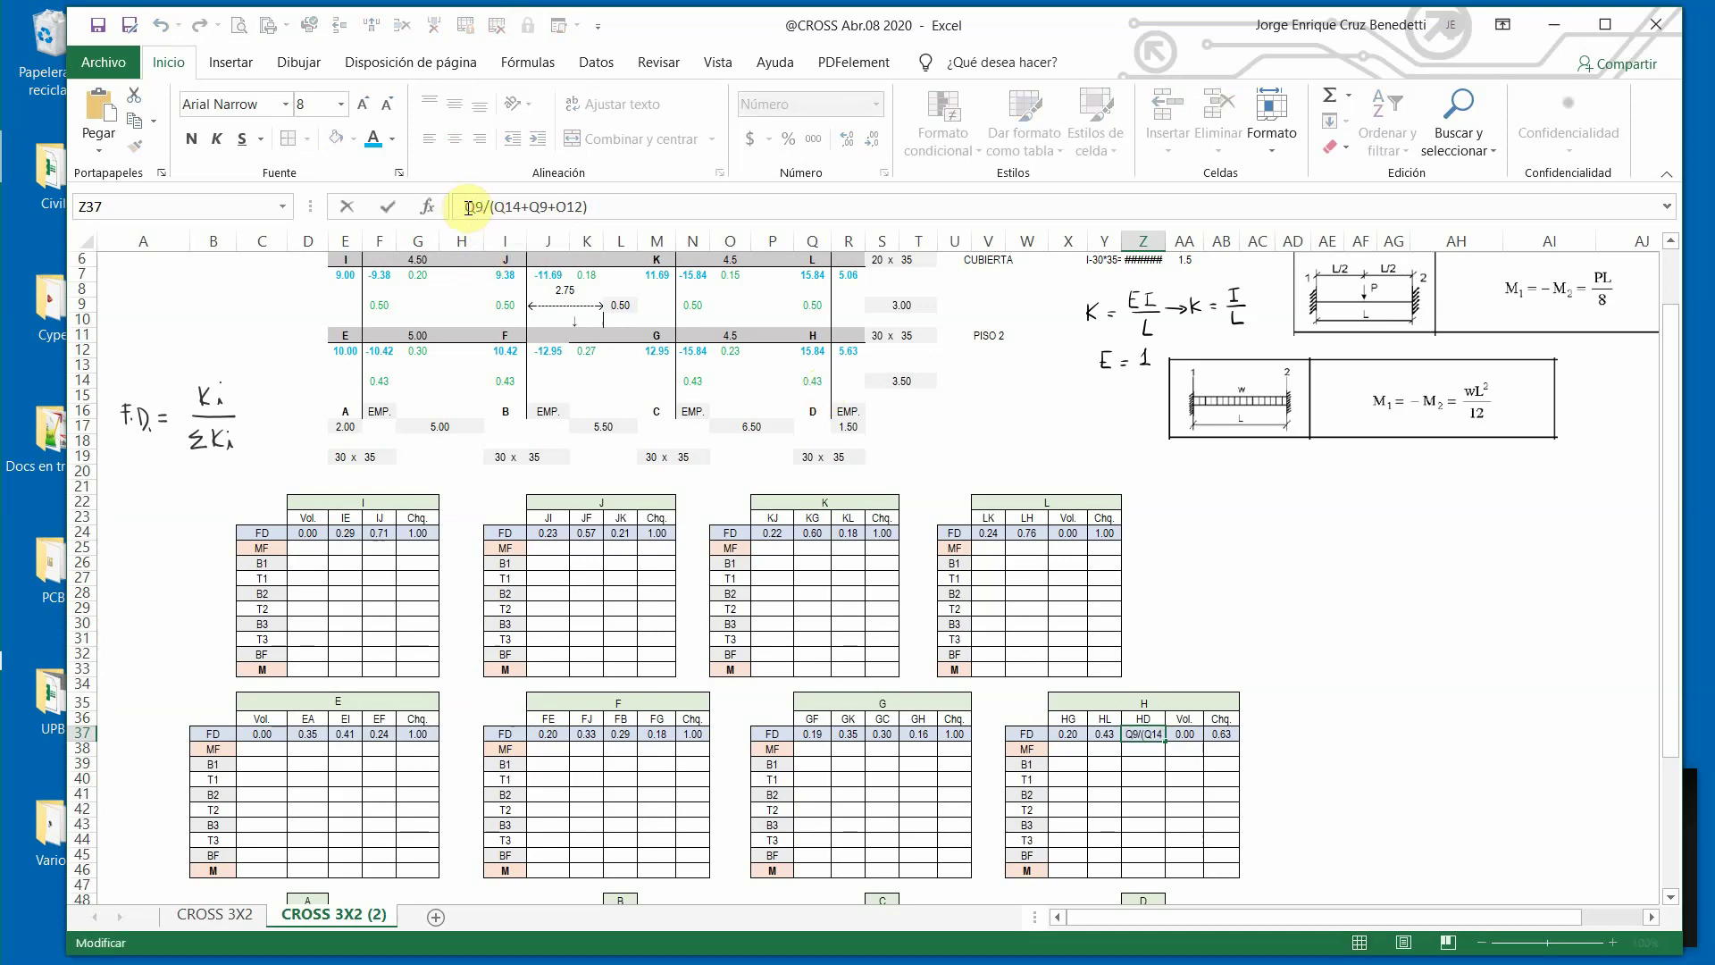
{"action": "type", "text": "+"}
{"action": "left_click", "coordinate": [492, 207]}
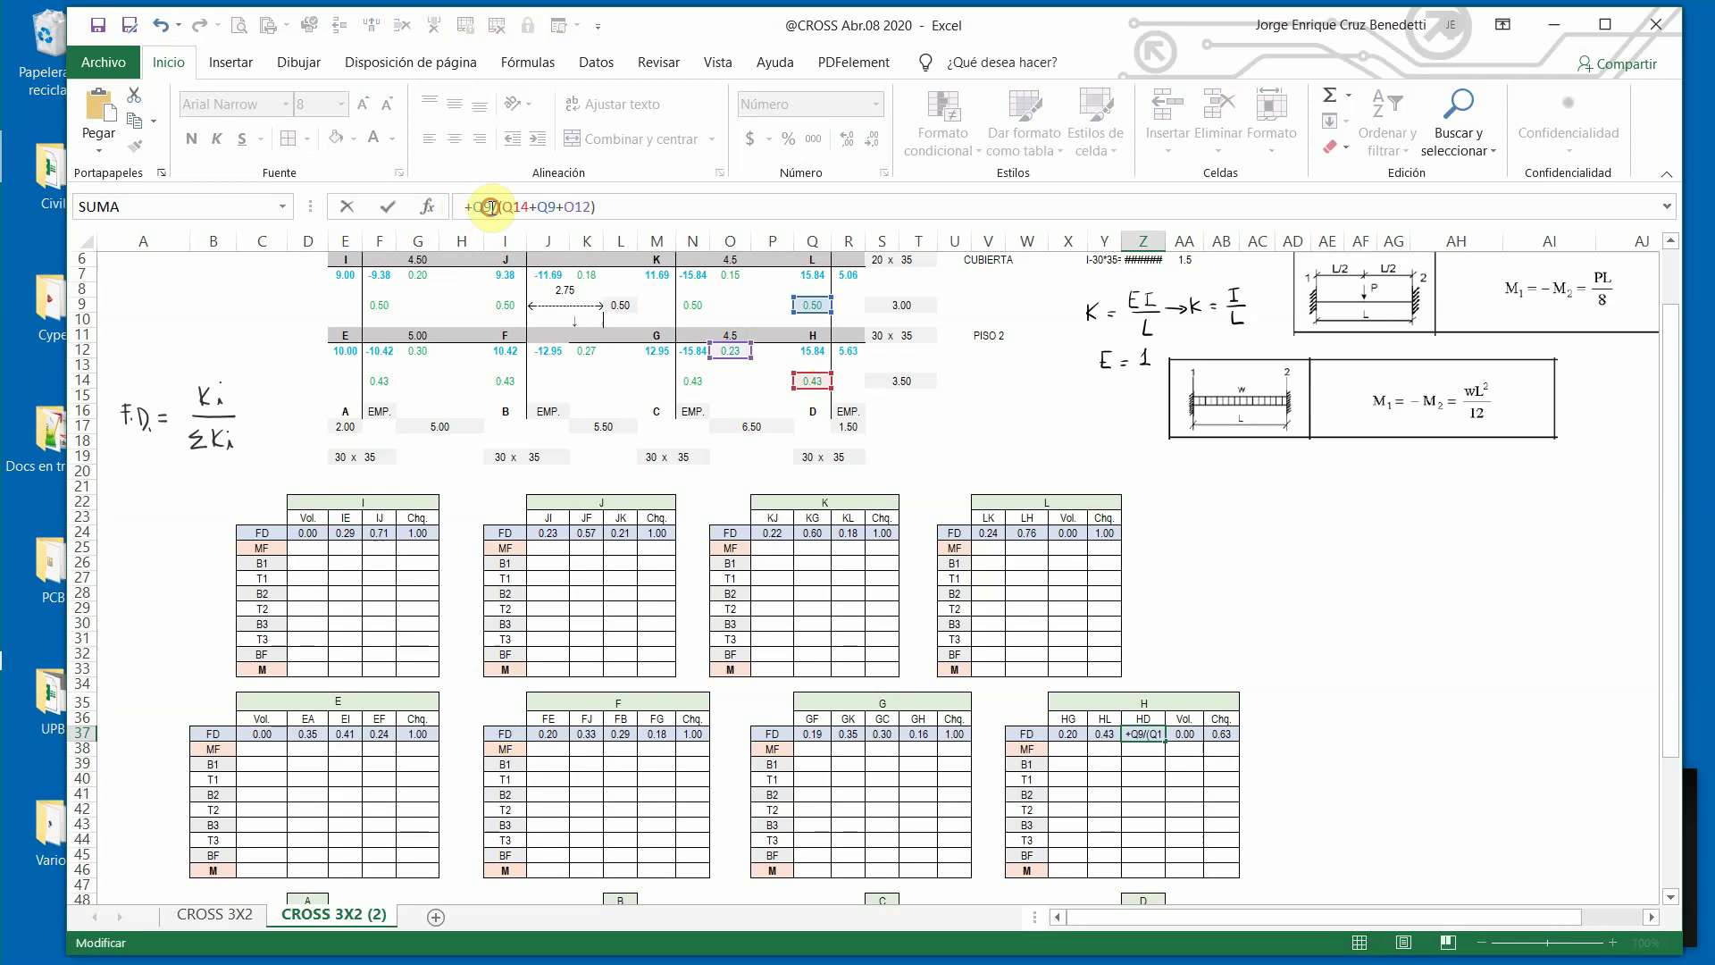
{"action": "key", "text": "BackSpace"}
{"action": "type", "text": "14"}
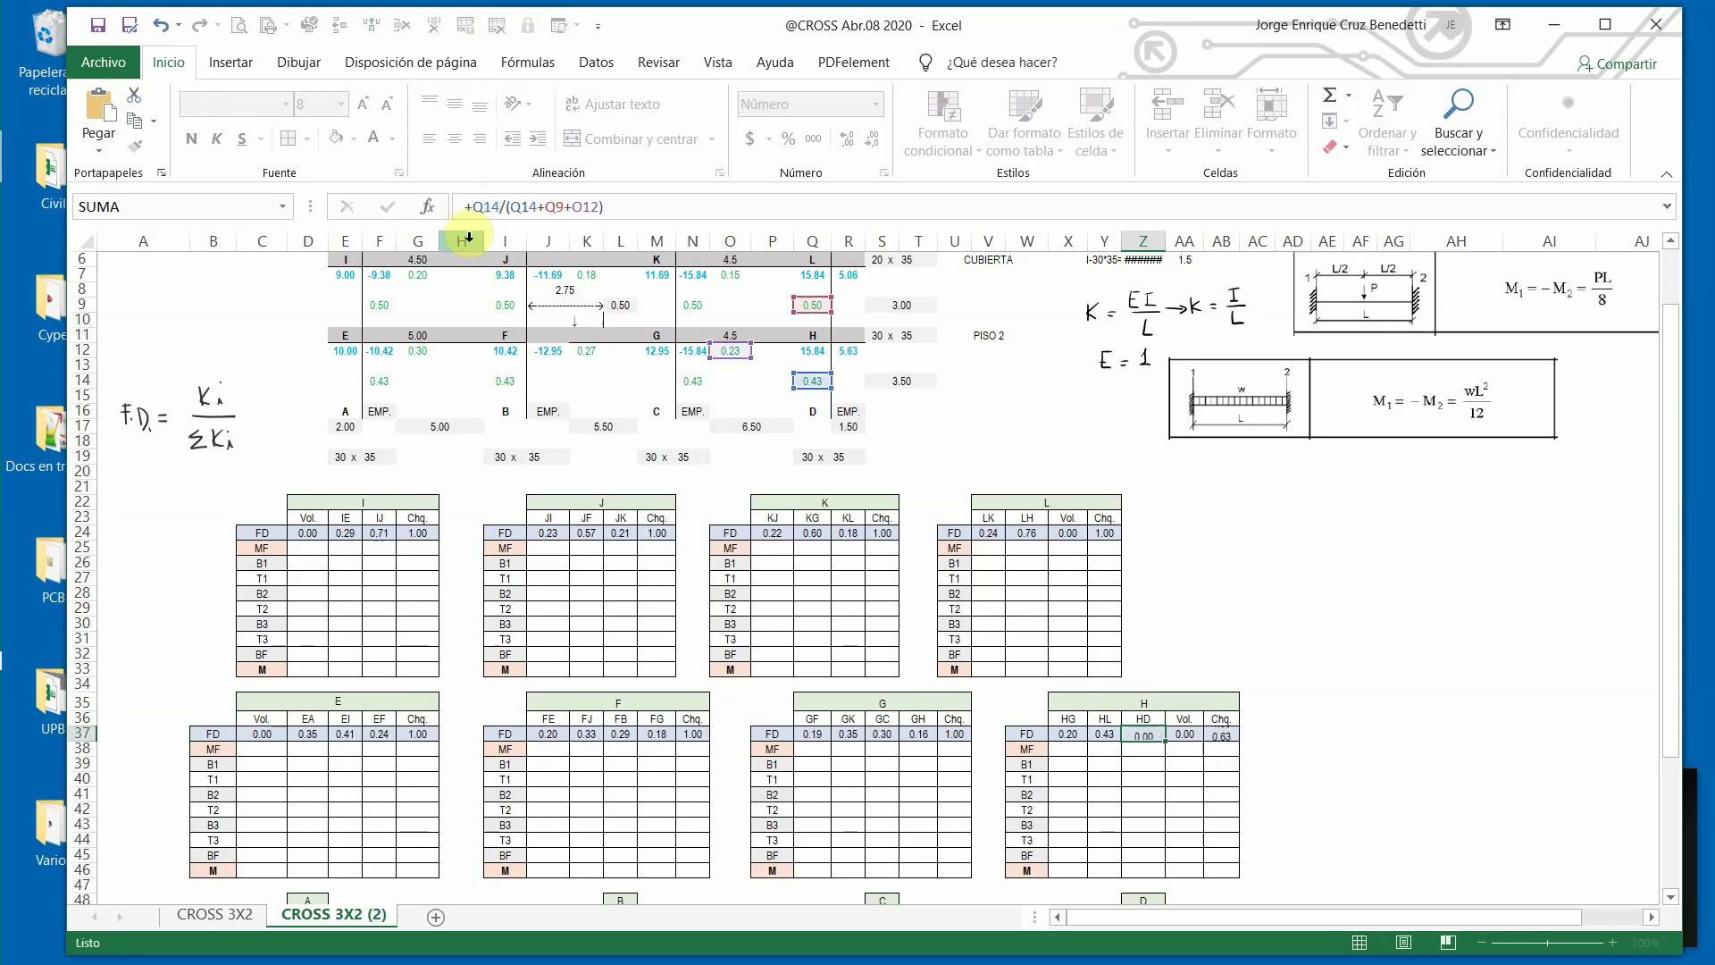
{"action": "key", "text": "Return"}
Copy the 0 factor from C37 into the FD cells of supports A, B, C and D: D50, L50, S50 and Z50.
{"action": "scroll", "coordinate": [465, 249], "scroll_direction": "down", "scroll_amount": 4}
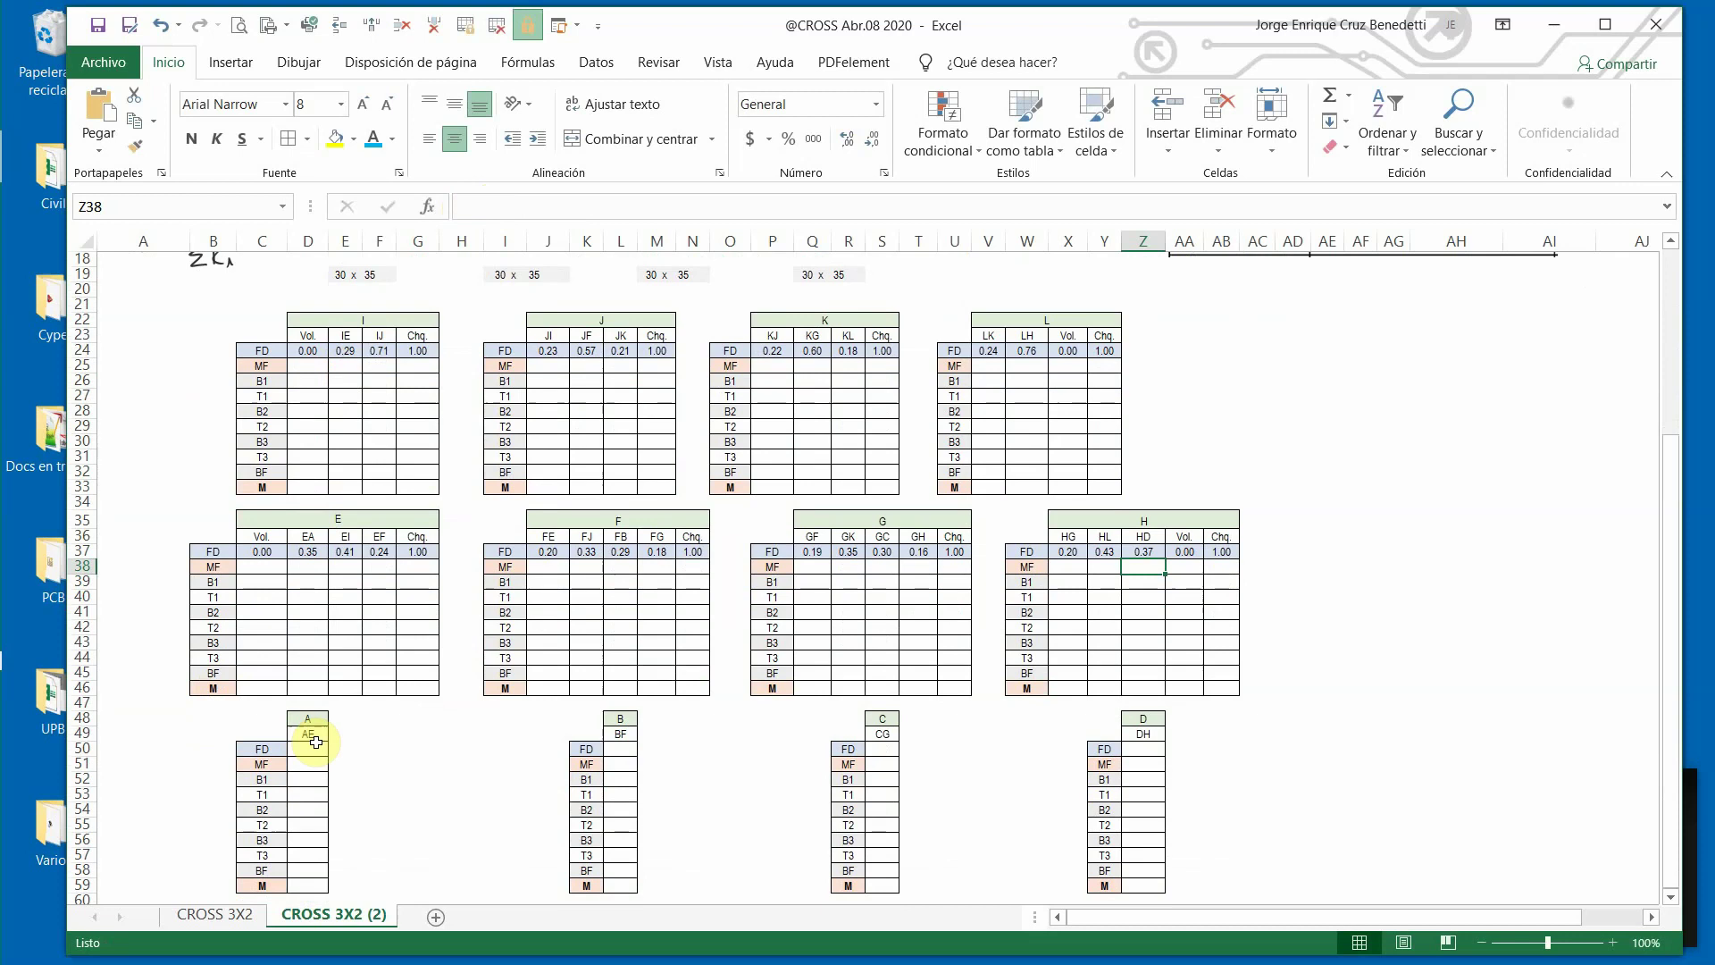
{"action": "left_click", "coordinate": [268, 551]}
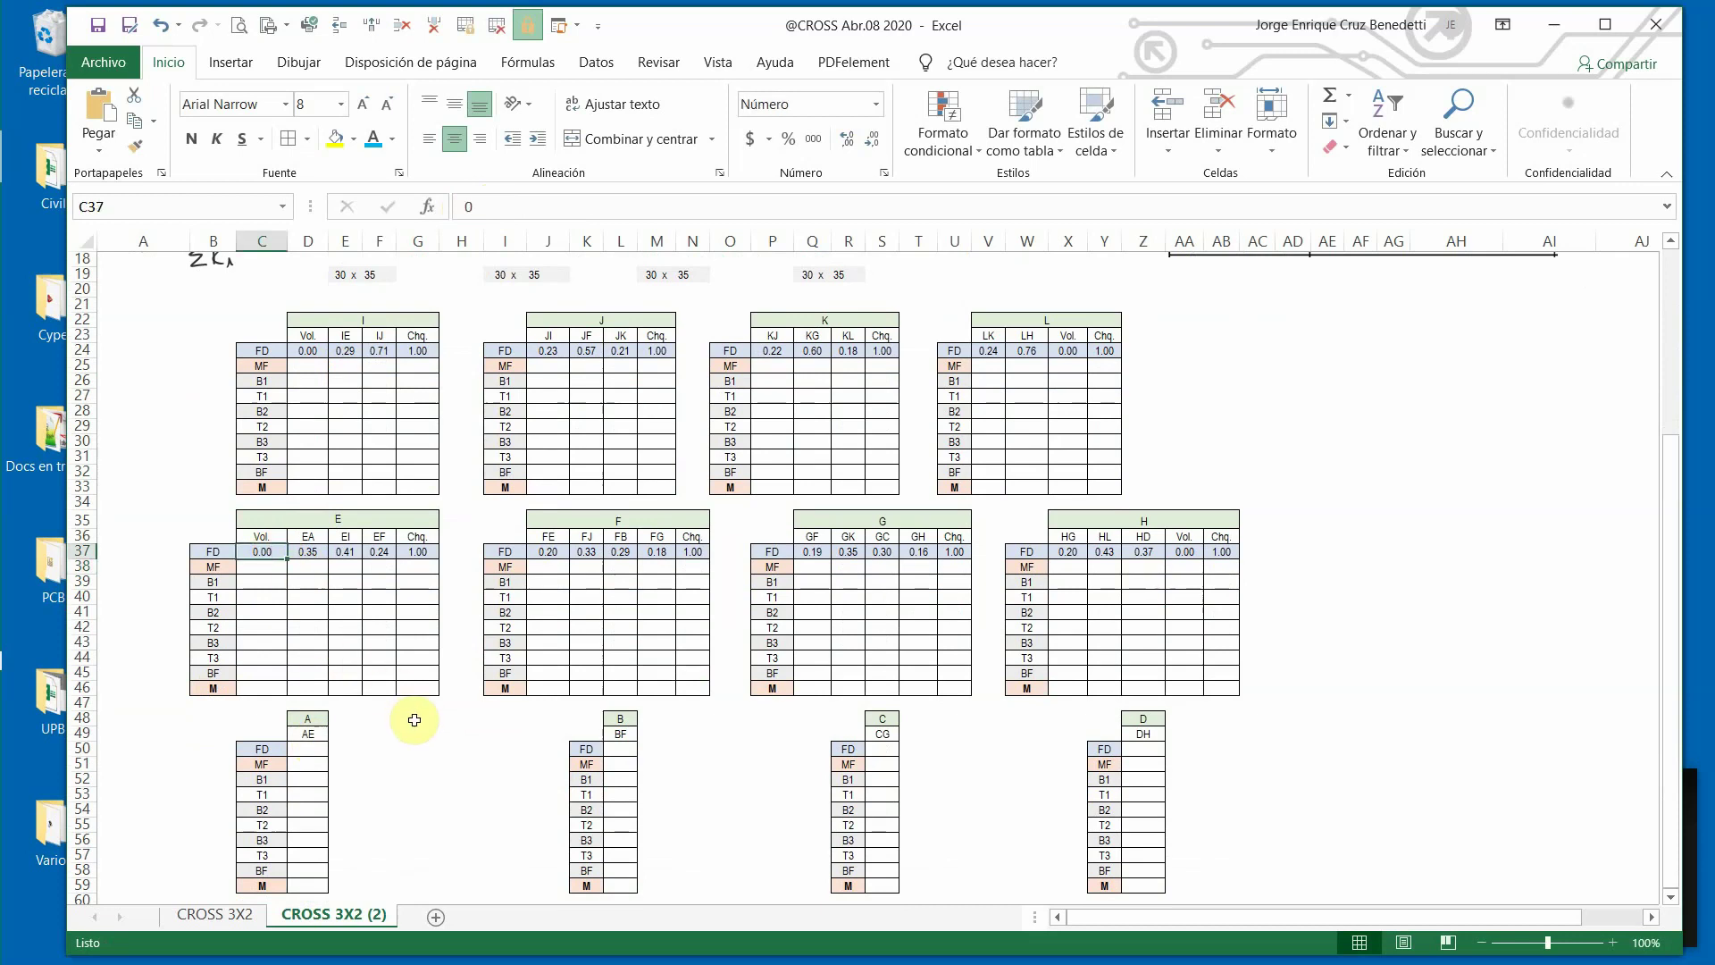
{"action": "key", "text": "ctrl+c"}
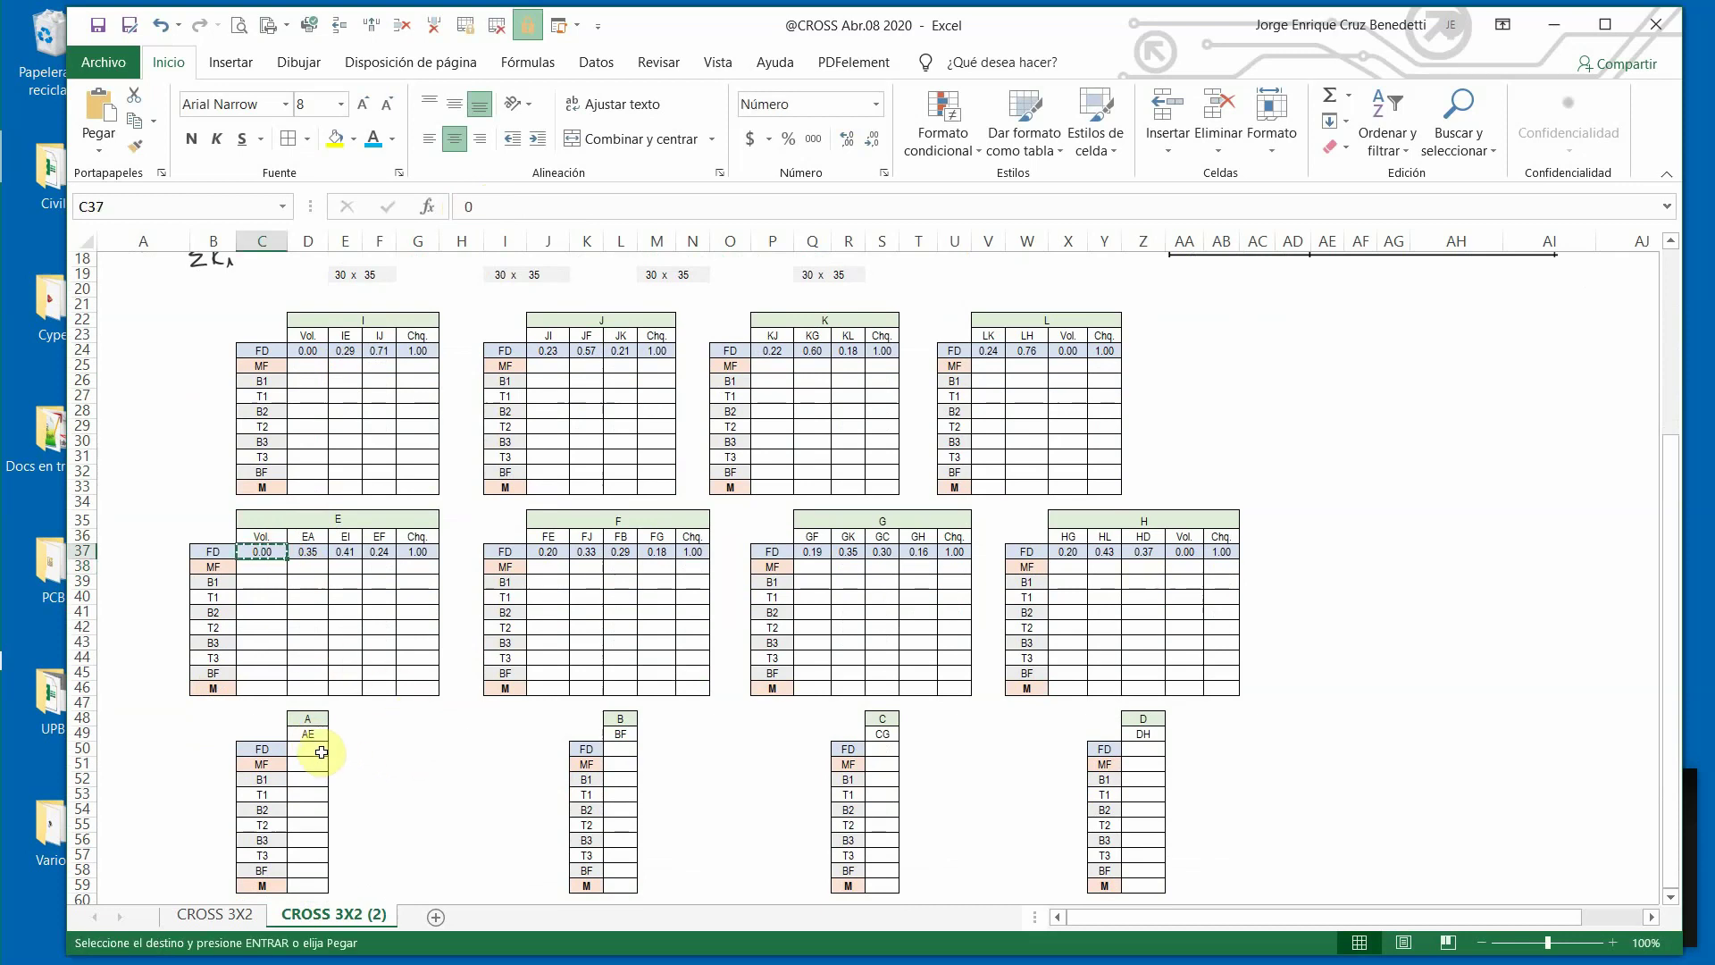
{"action": "left_click", "coordinate": [318, 750]}
{"action": "key", "text": "ctrl+v"}
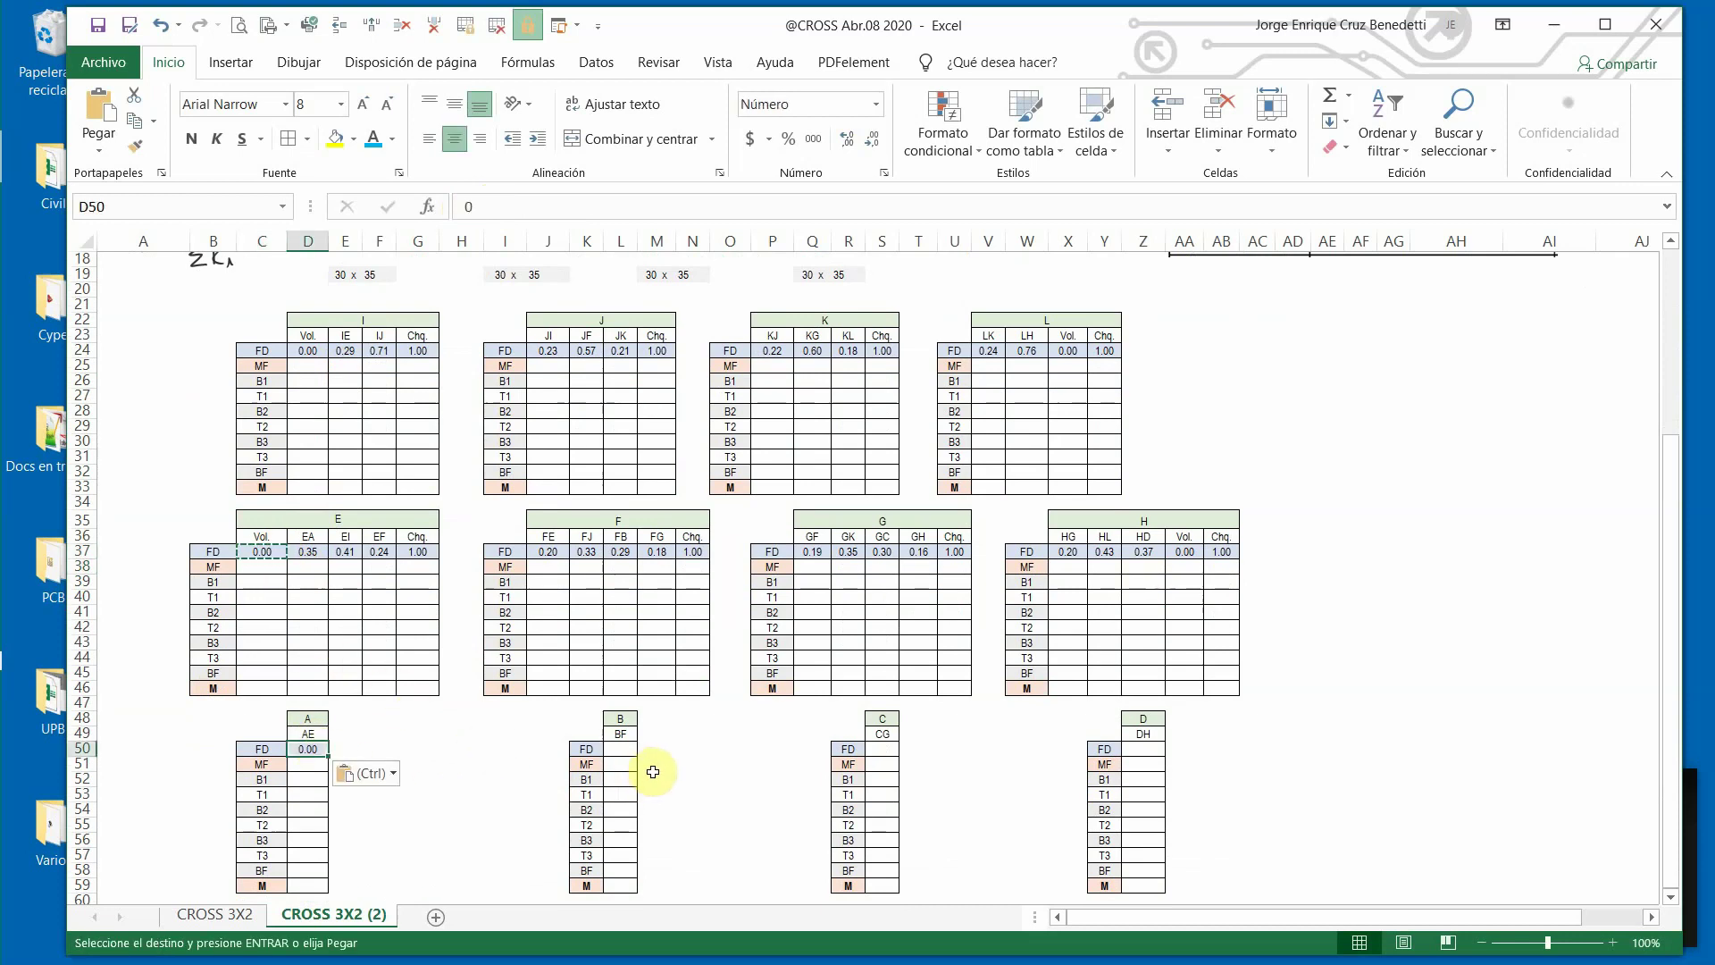
{"action": "left_click", "coordinate": [625, 751]}
{"action": "key", "text": "ctrl+v"}
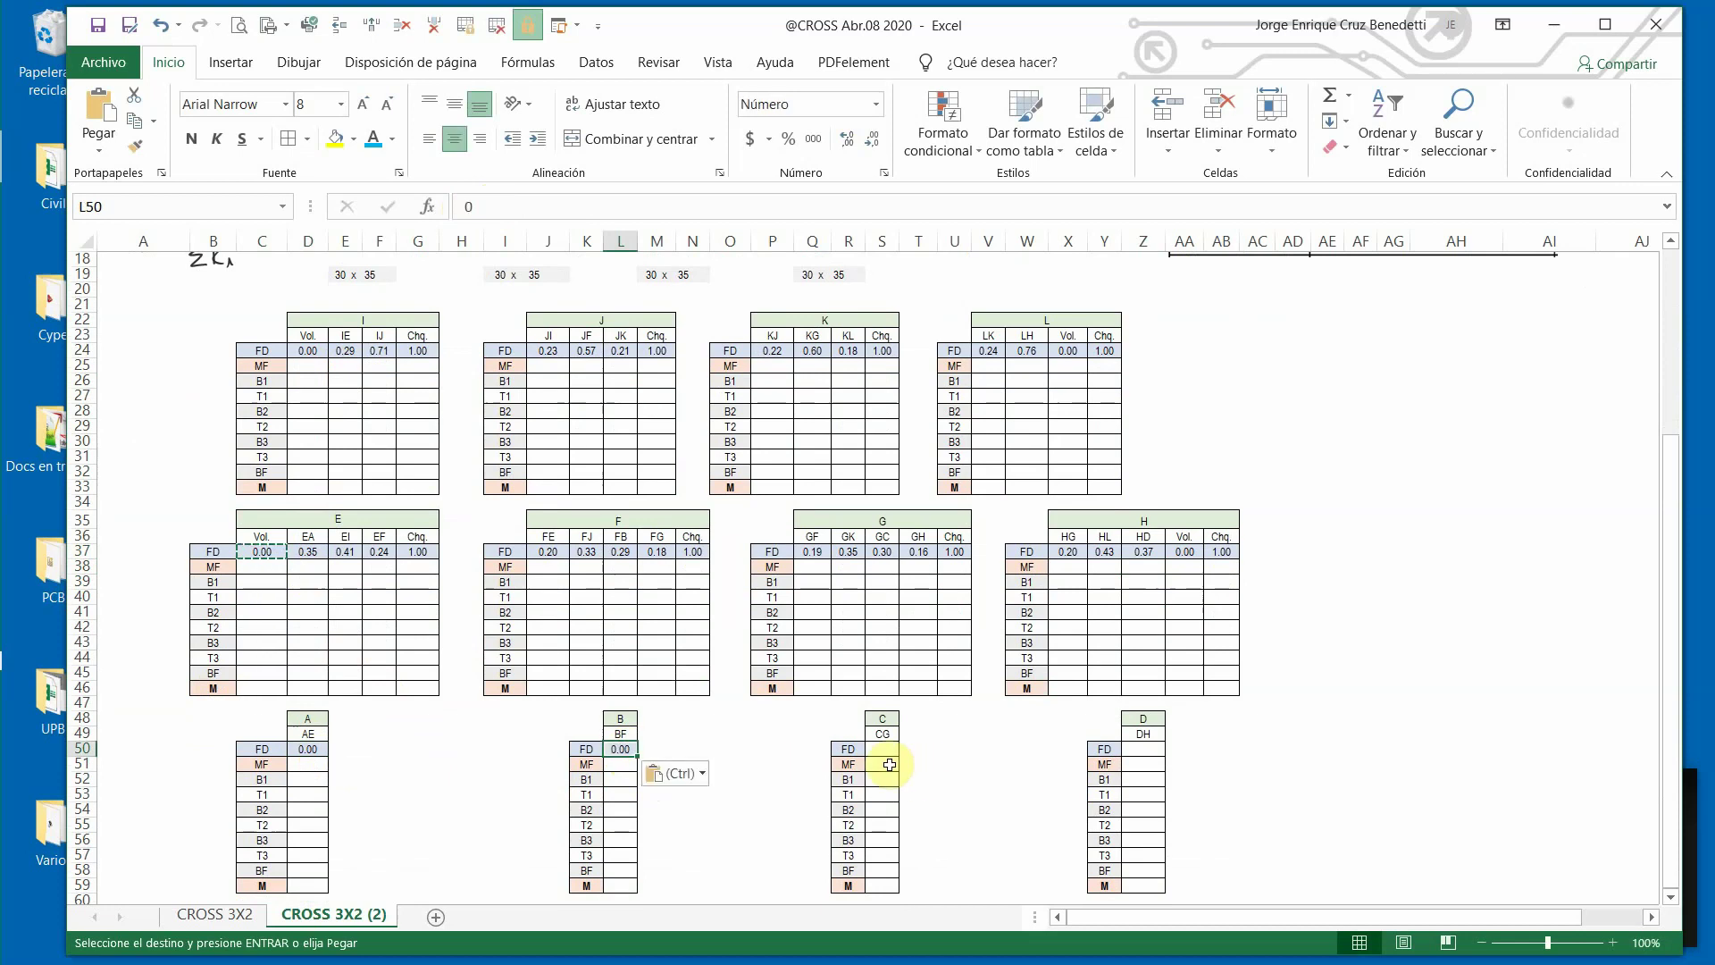
{"action": "left_click", "coordinate": [881, 749]}
{"action": "key", "text": "ctrl+v"}
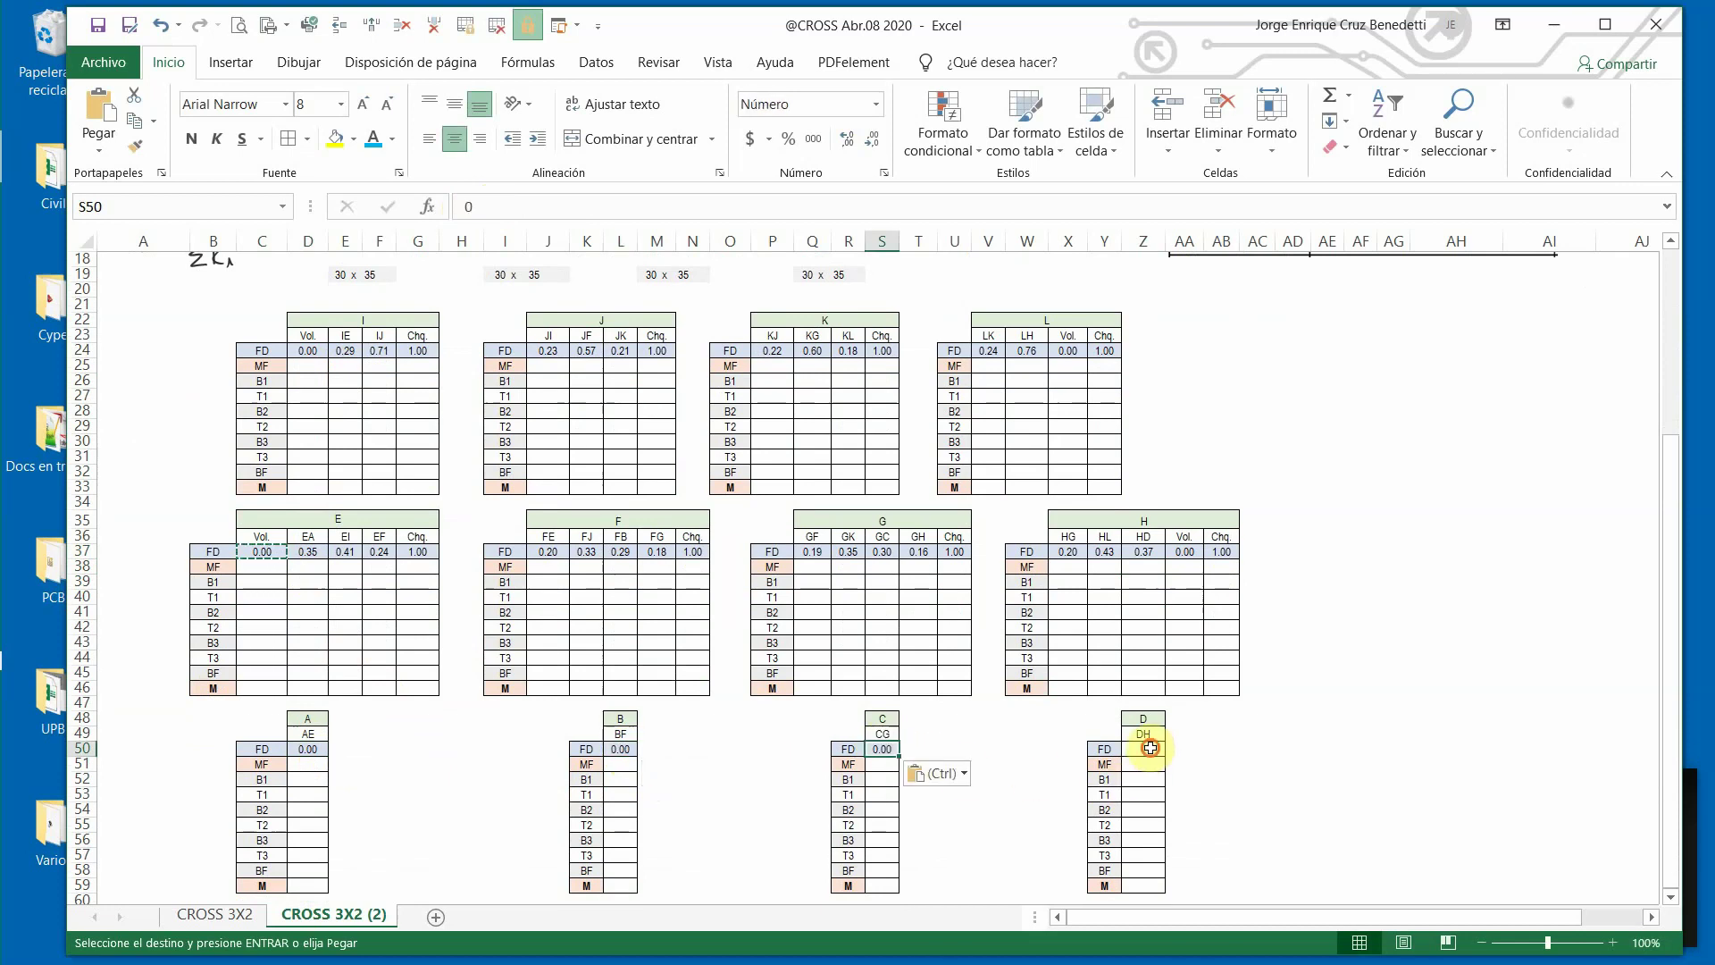
{"action": "left_click", "coordinate": [1144, 748]}
{"action": "key", "text": "ctrl+v"}
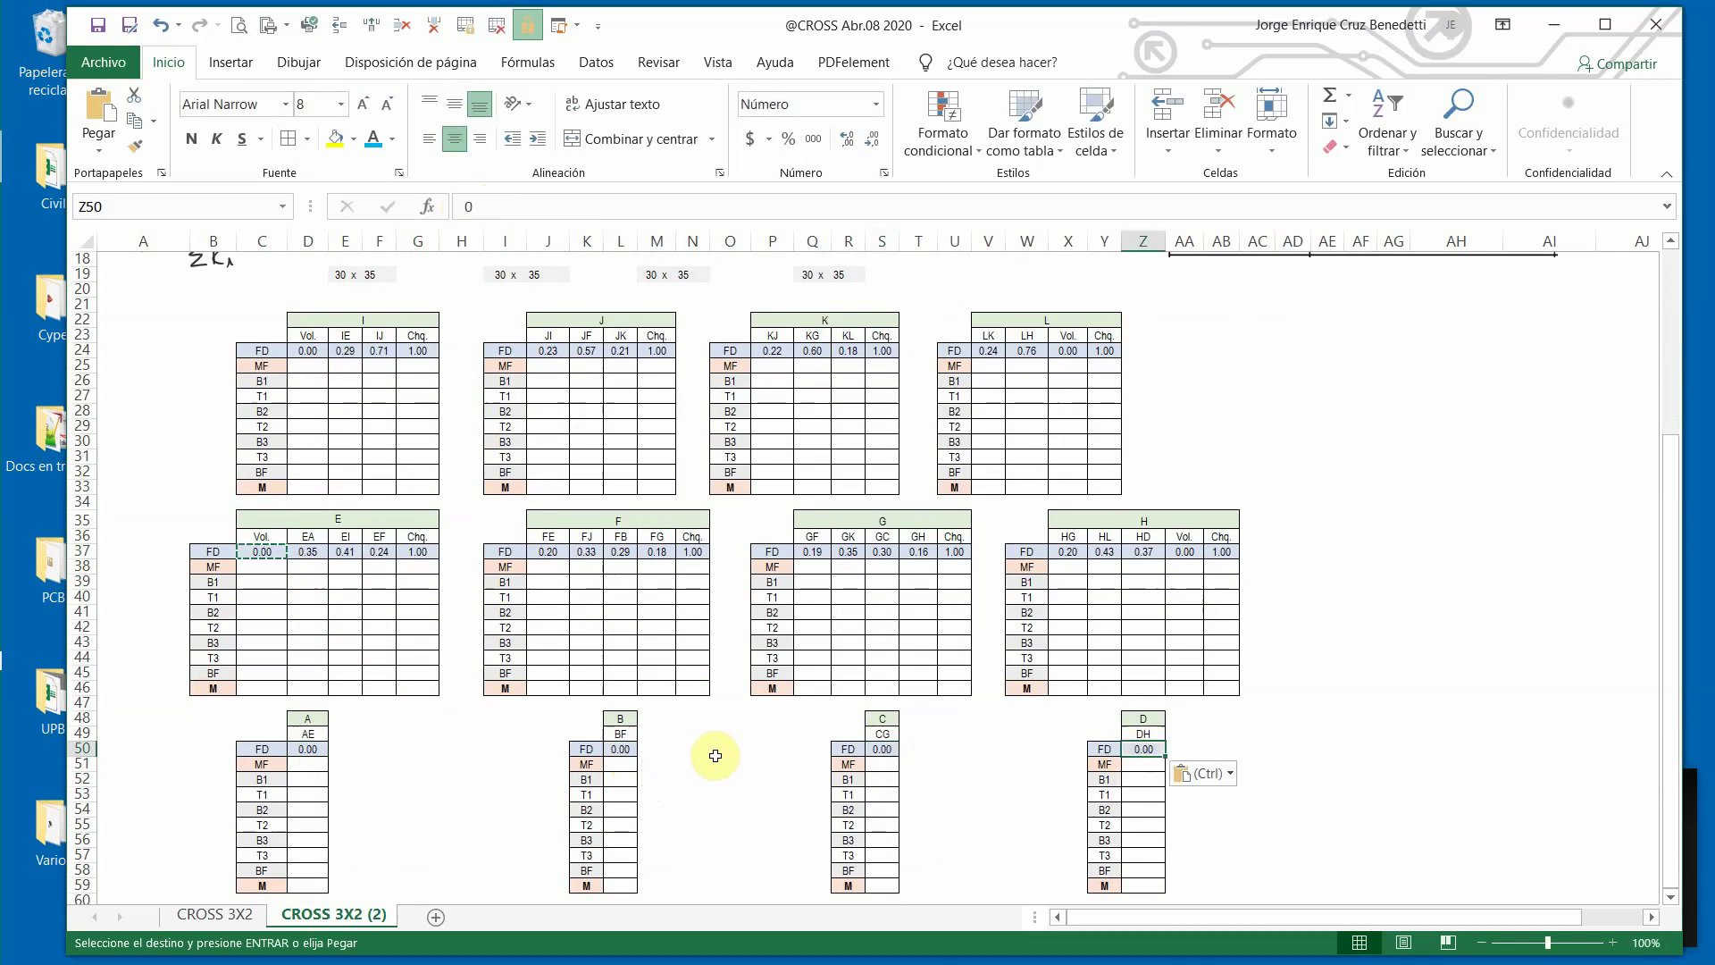
{"action": "scroll", "coordinate": [713, 755], "scroll_direction": "up", "scroll_amount": 5}
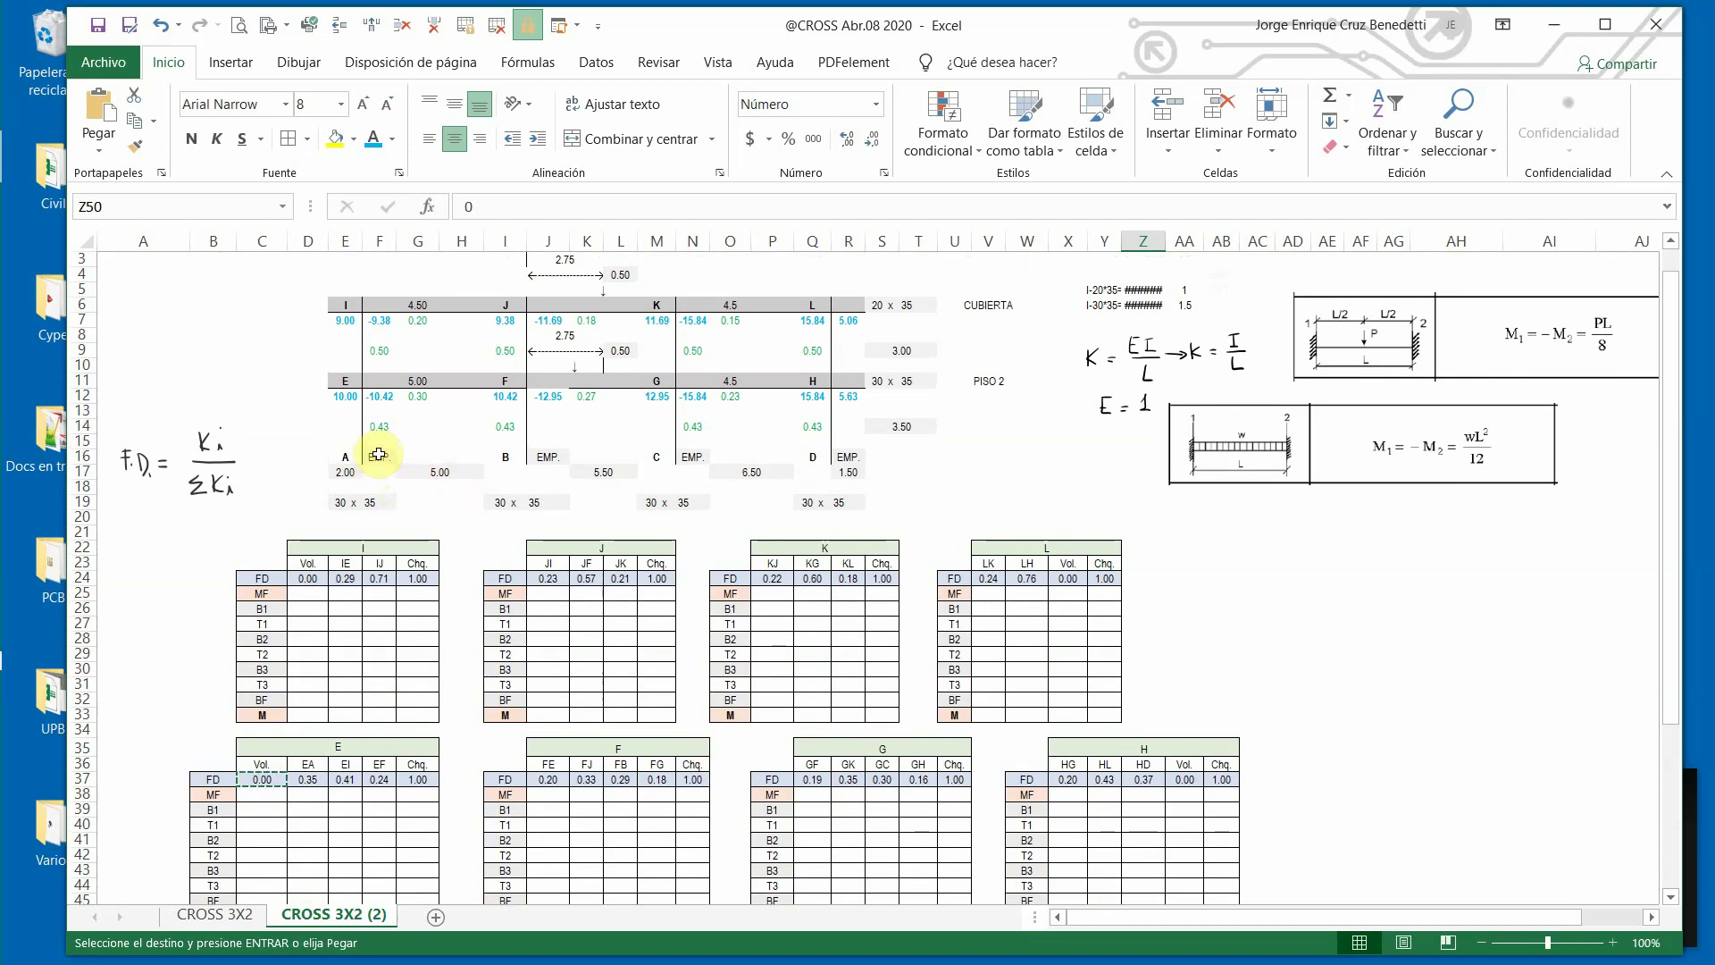
{"action": "scroll", "coordinate": [444, 766], "scroll_direction": "down", "scroll_amount": 6}
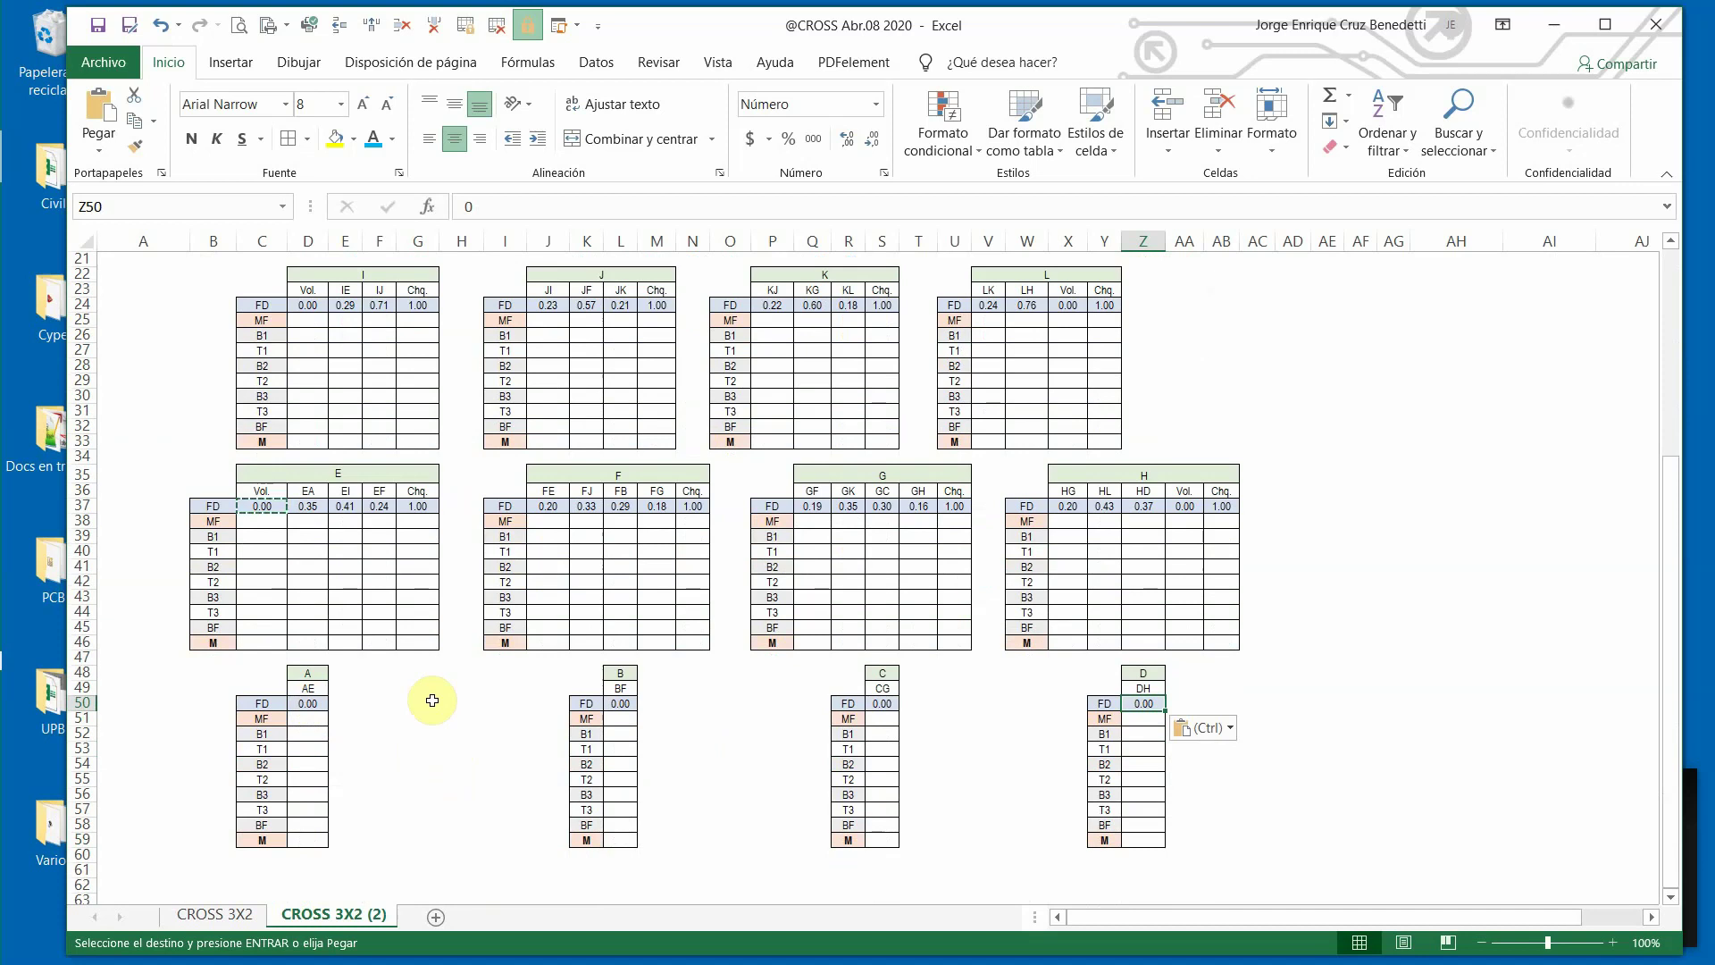
Link node I's Vol. fixed-end moment (MF) in D25 to the cantilever moment in E7 with the formula +E7.
{"action": "scroll", "coordinate": [390, 787], "scroll_direction": "up", "scroll_amount": 4}
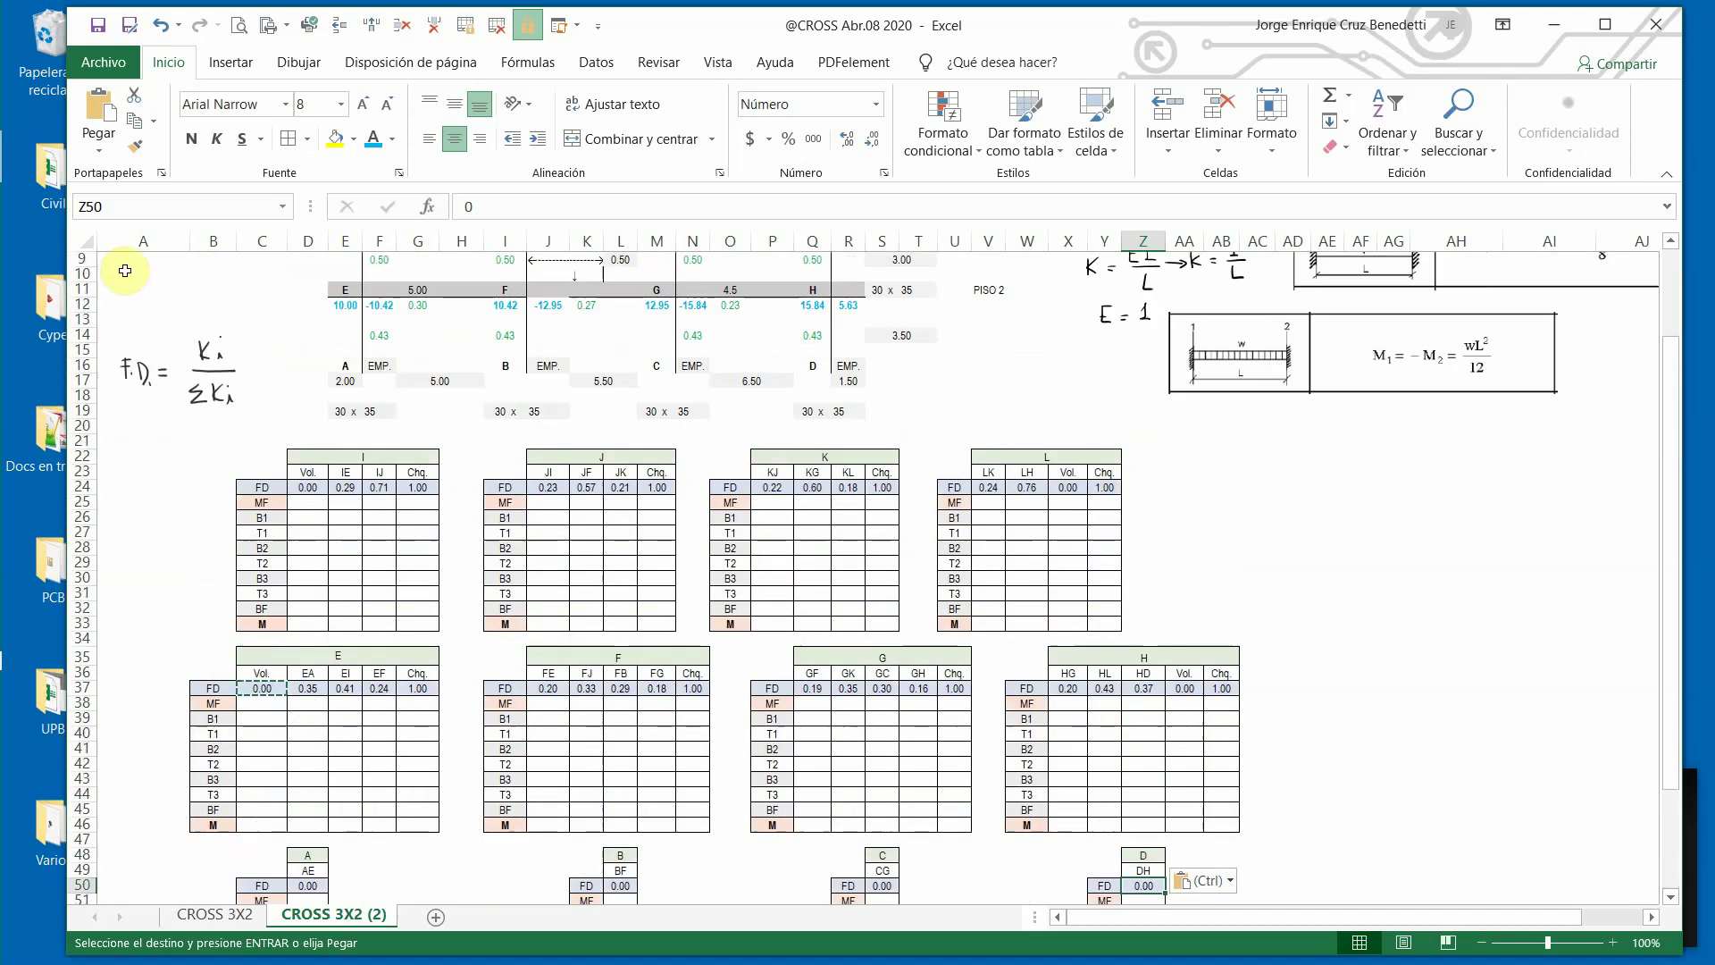
{"action": "key", "text": "Escape"}
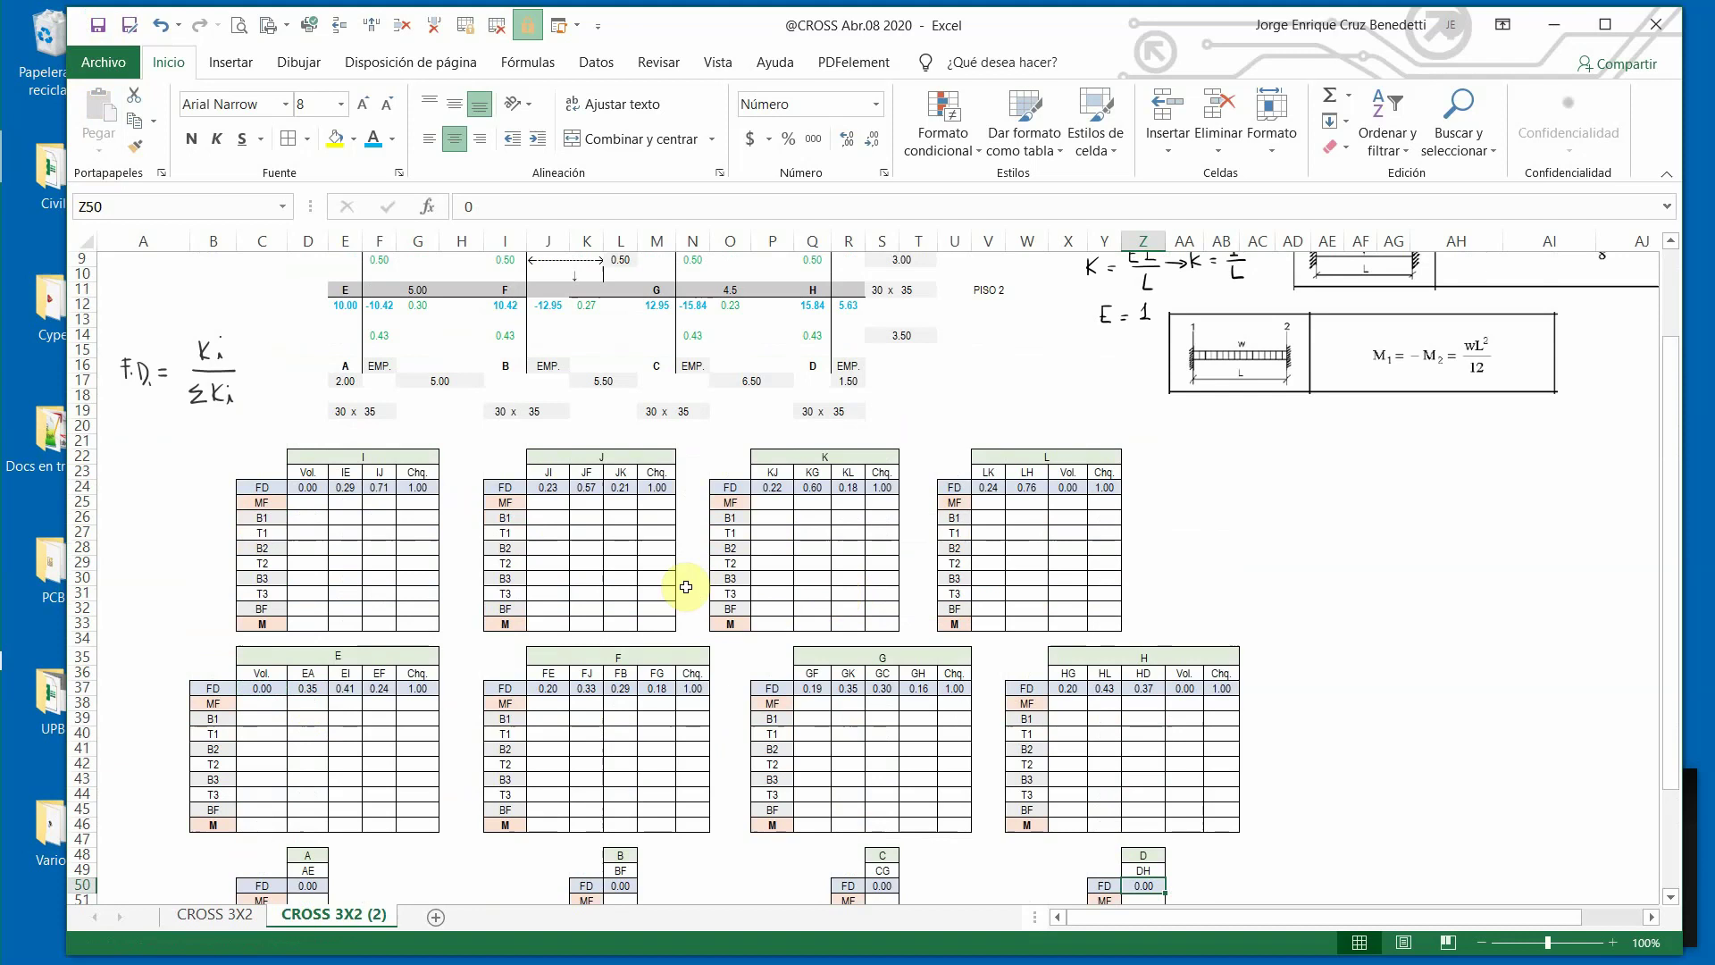
{"action": "scroll", "coordinate": [387, 491], "scroll_direction": "up", "scroll_amount": 3}
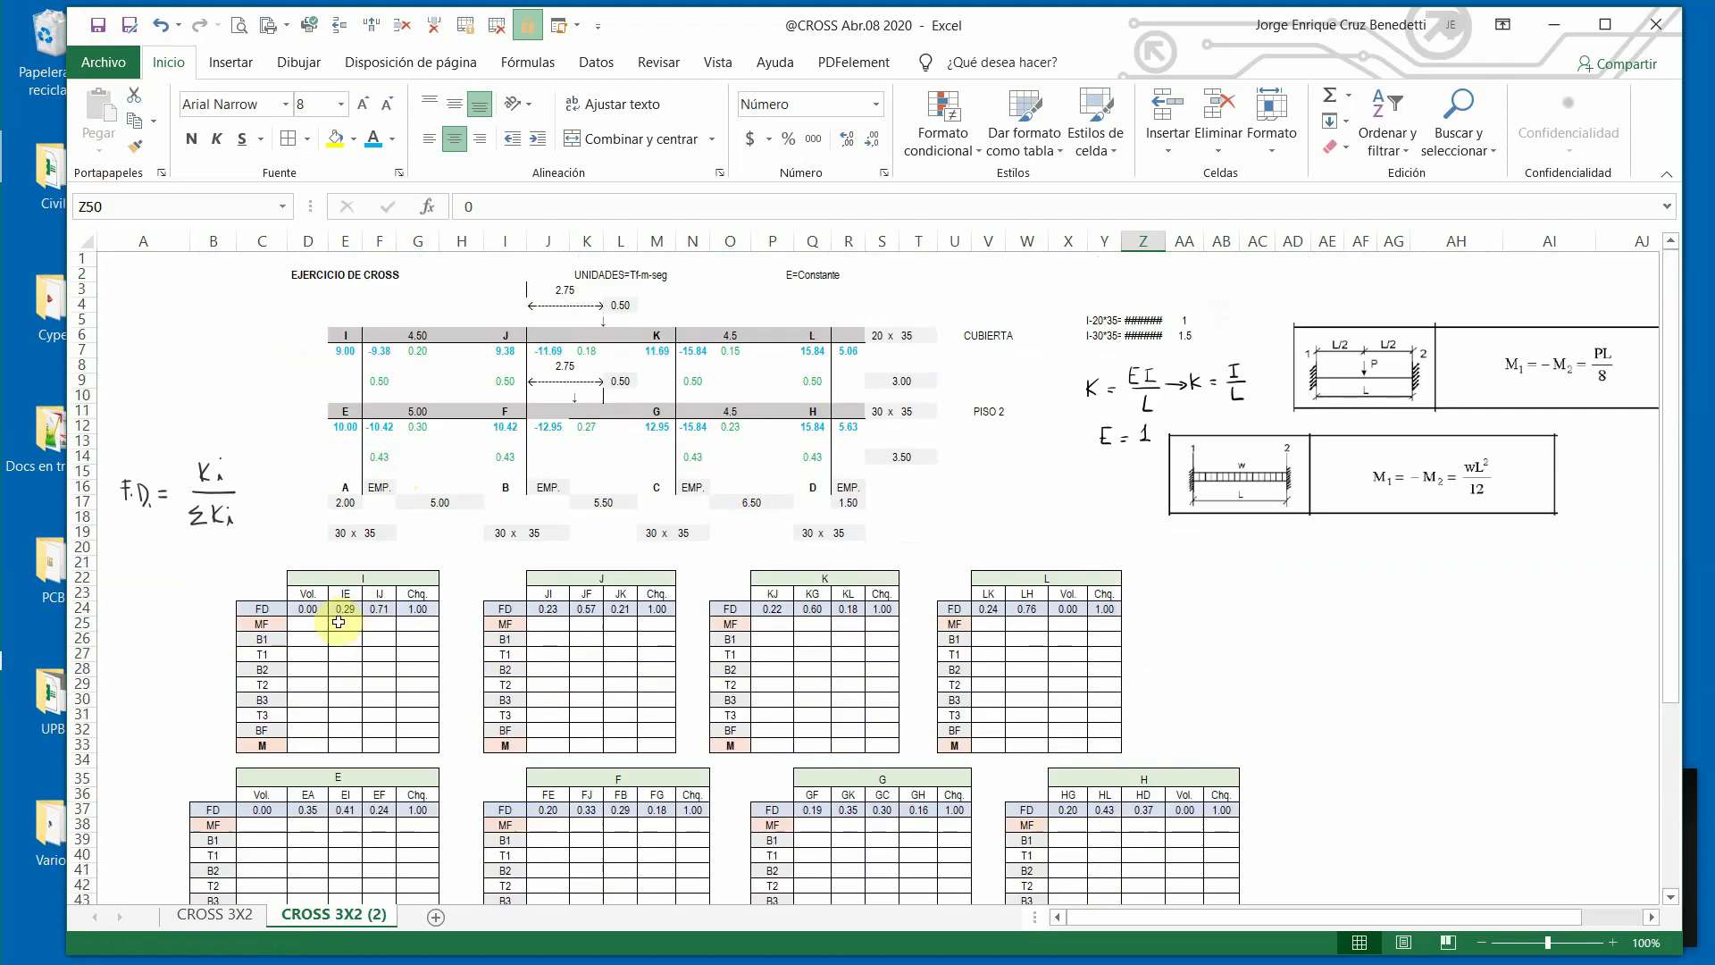
{"action": "left_click", "coordinate": [311, 627]}
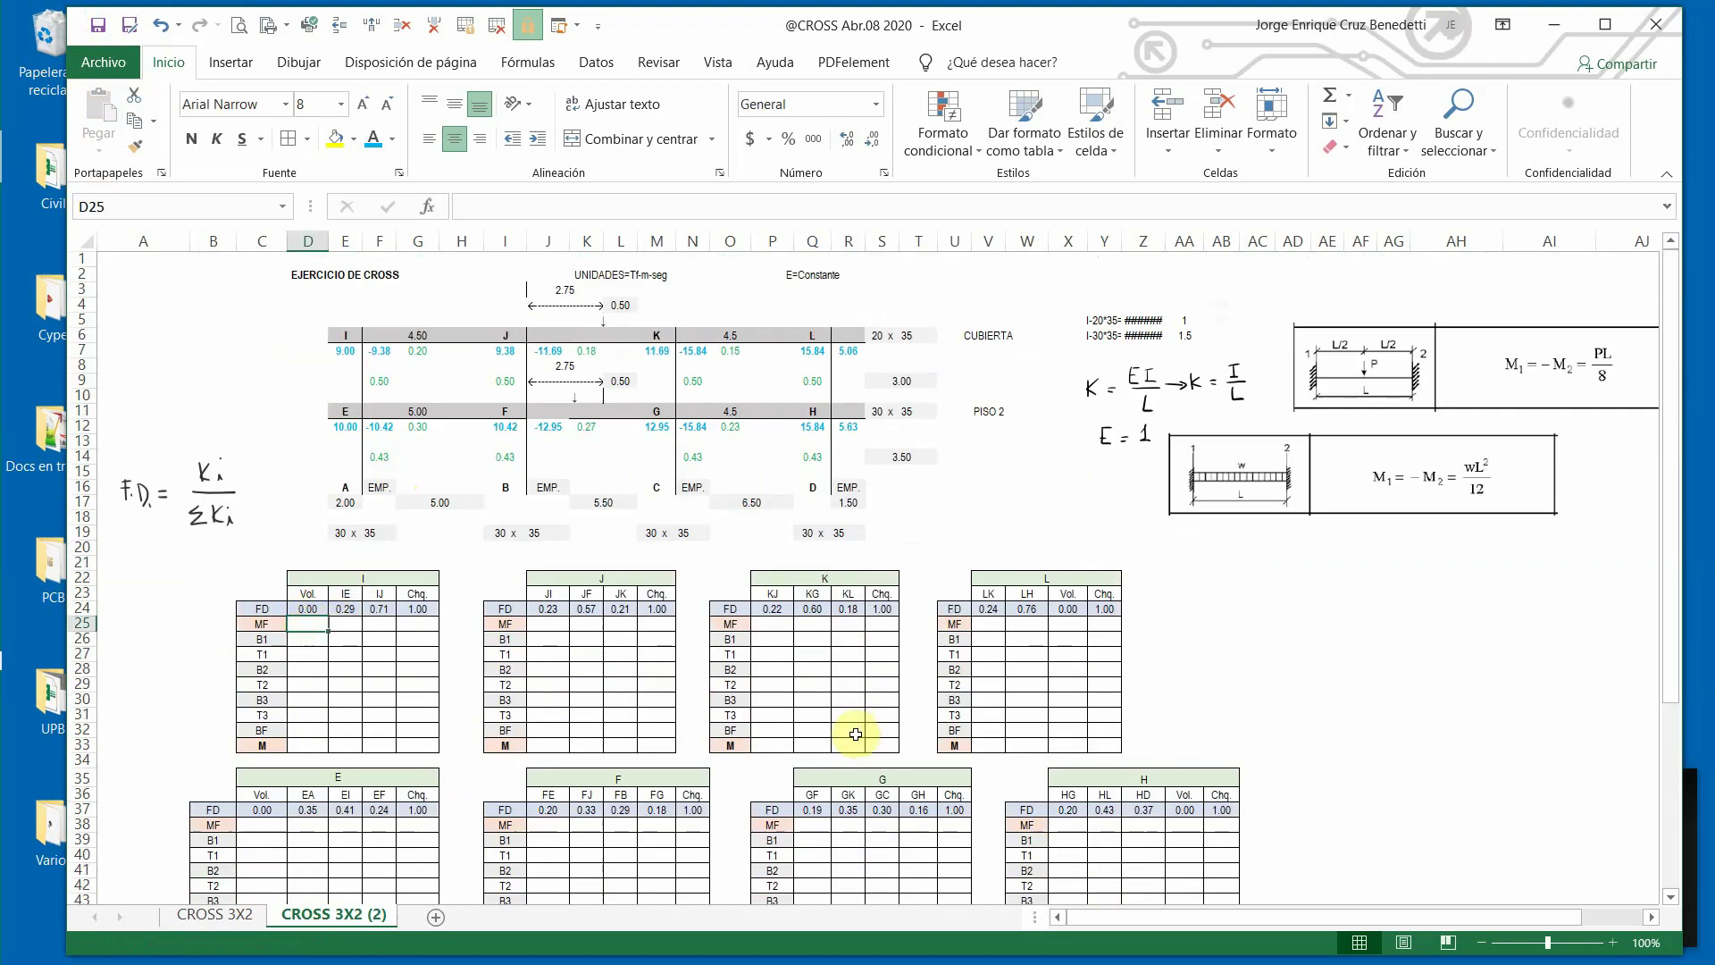
{"action": "type", "text": "+"}
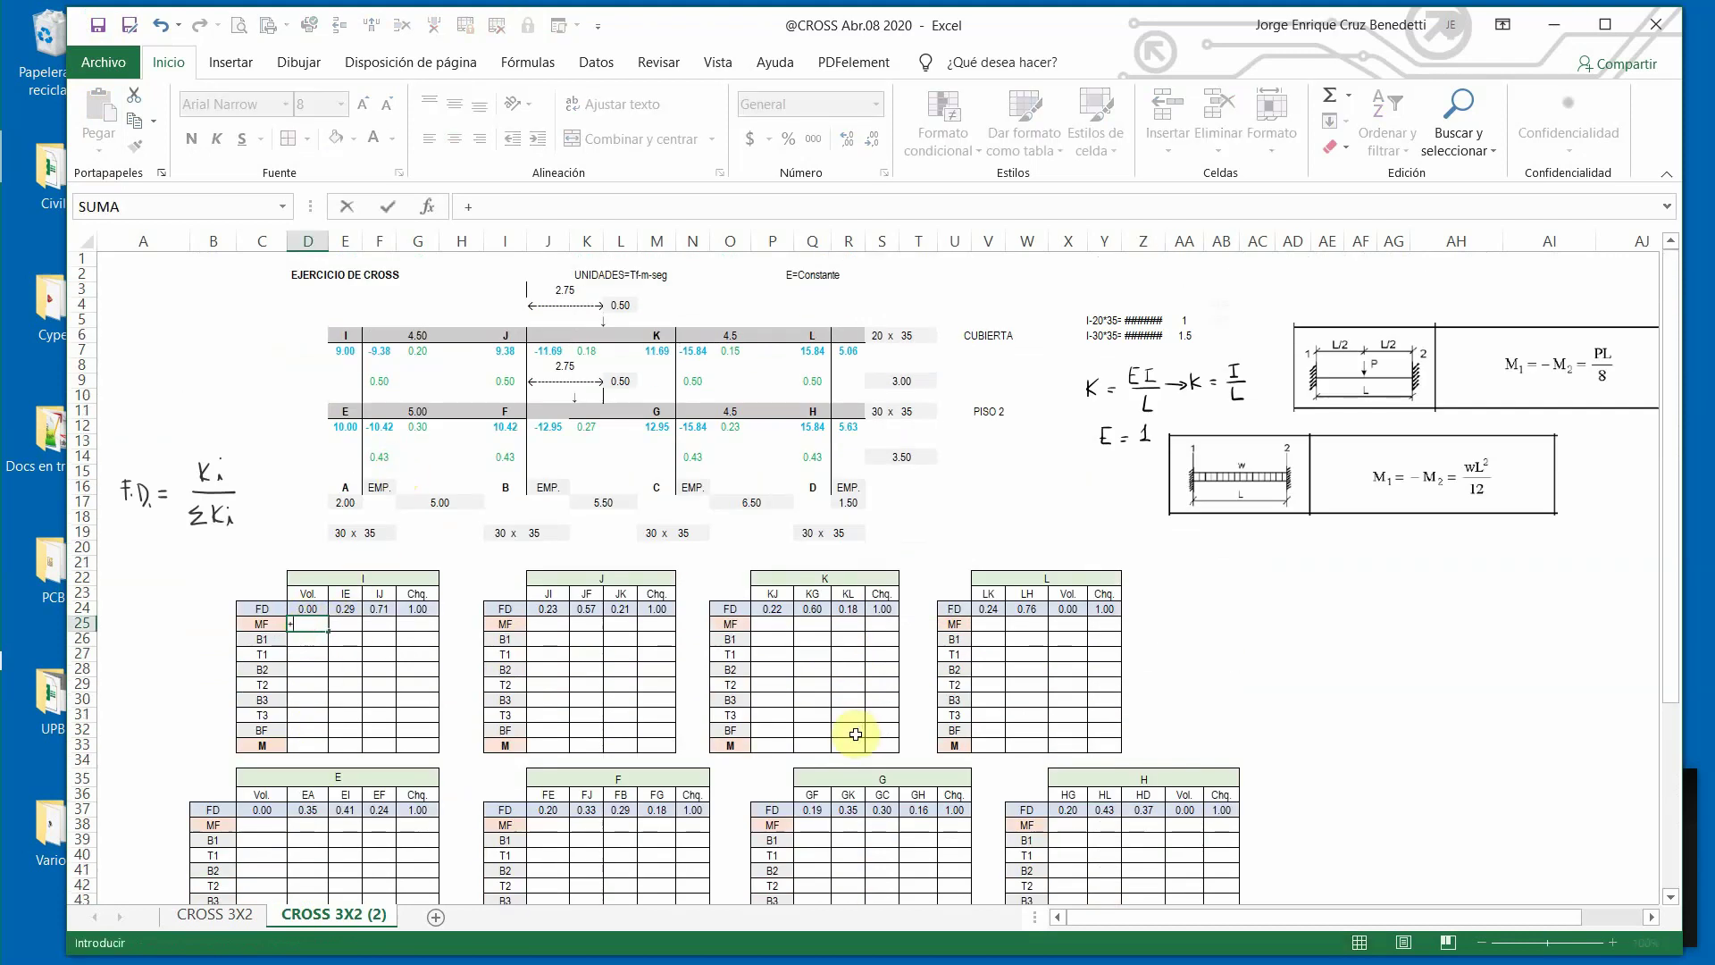
{"action": "left_click", "coordinate": [345, 361]}
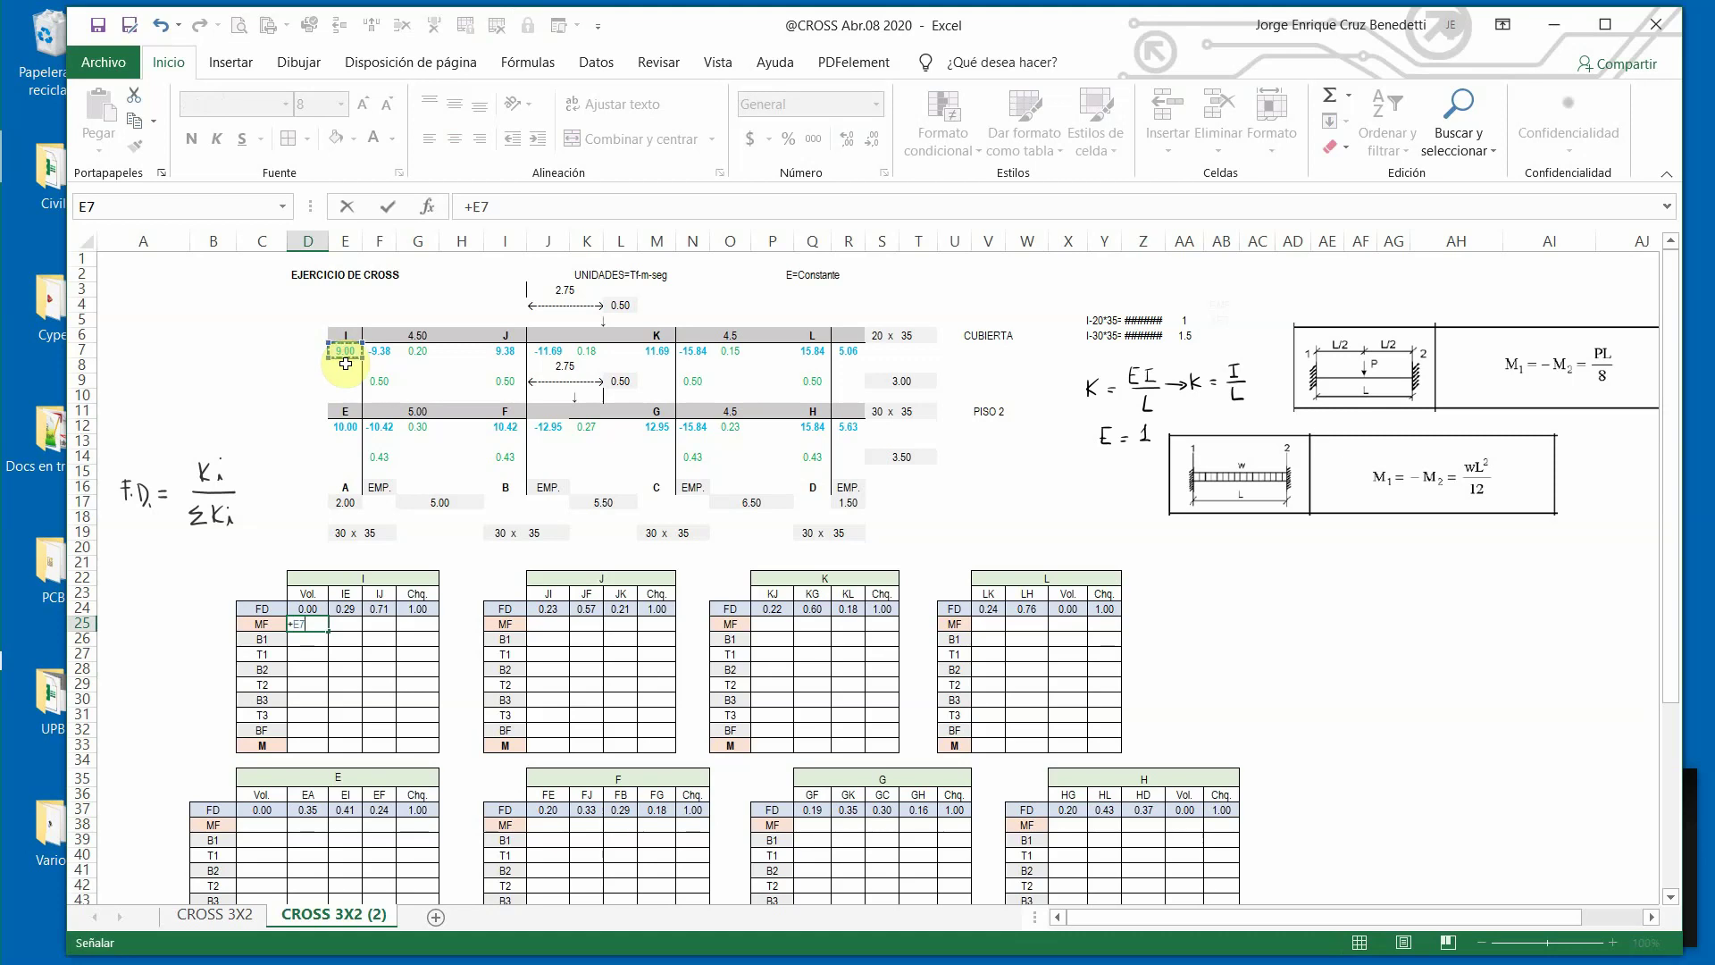
{"action": "key", "text": "Return"}
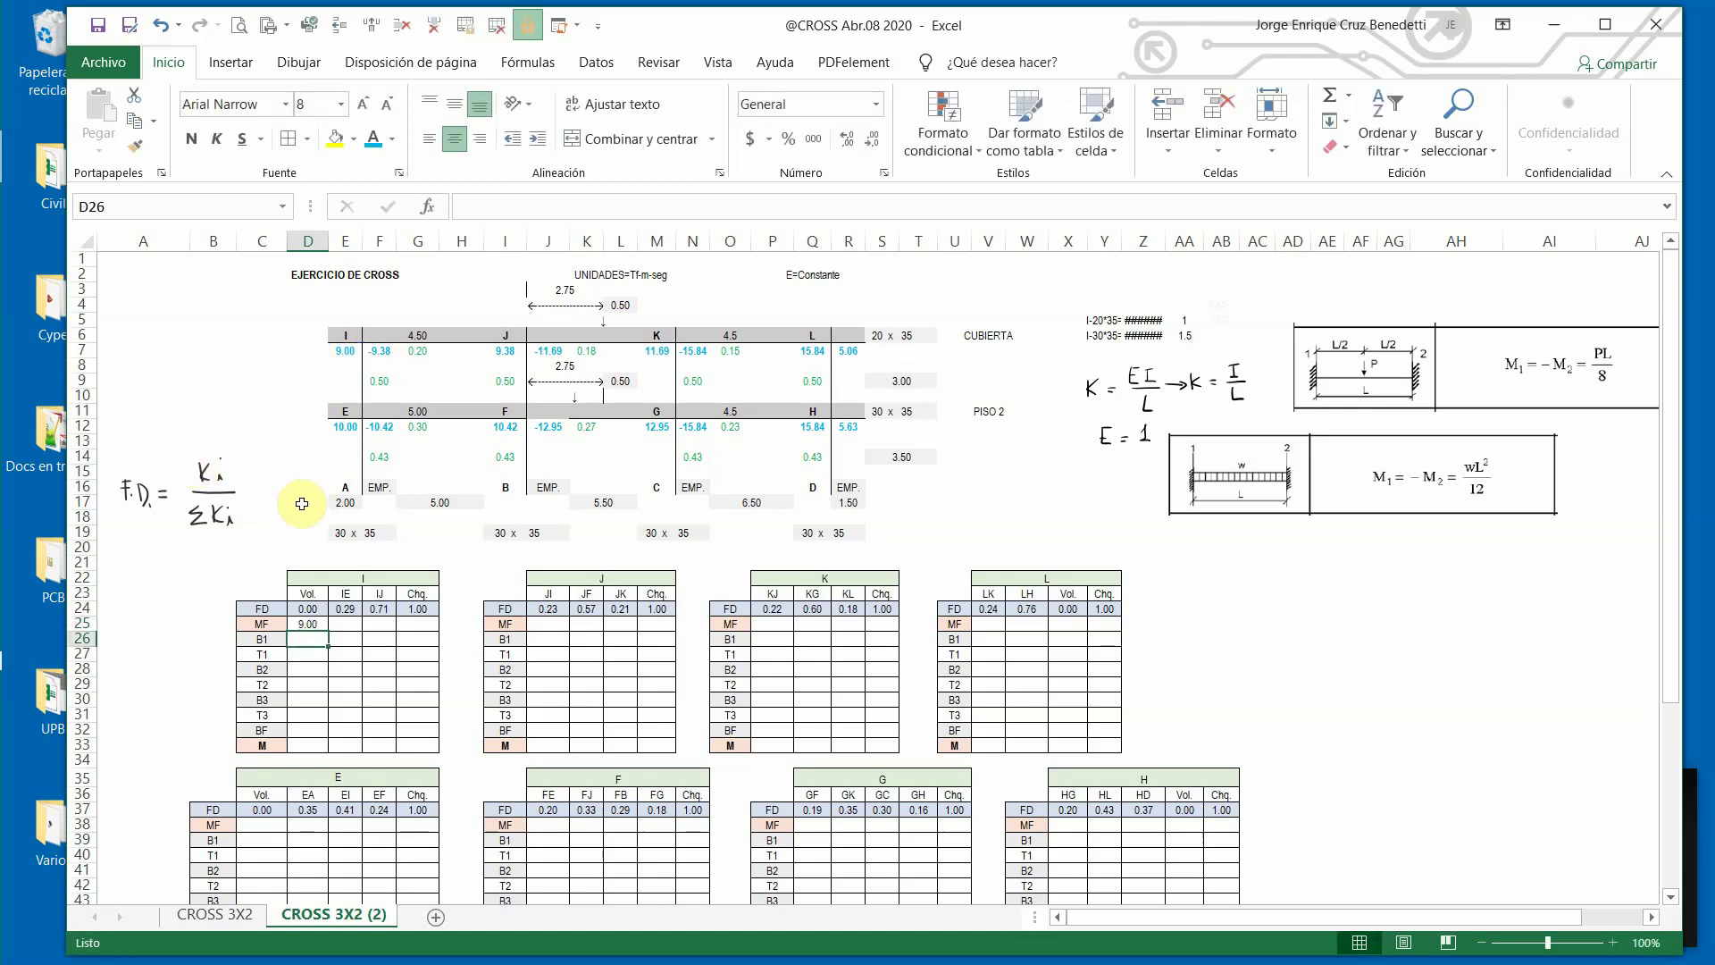
Fill cell D25 with the lightest orange theme tint, like the MF label.
{"action": "left_click", "coordinate": [261, 624]}
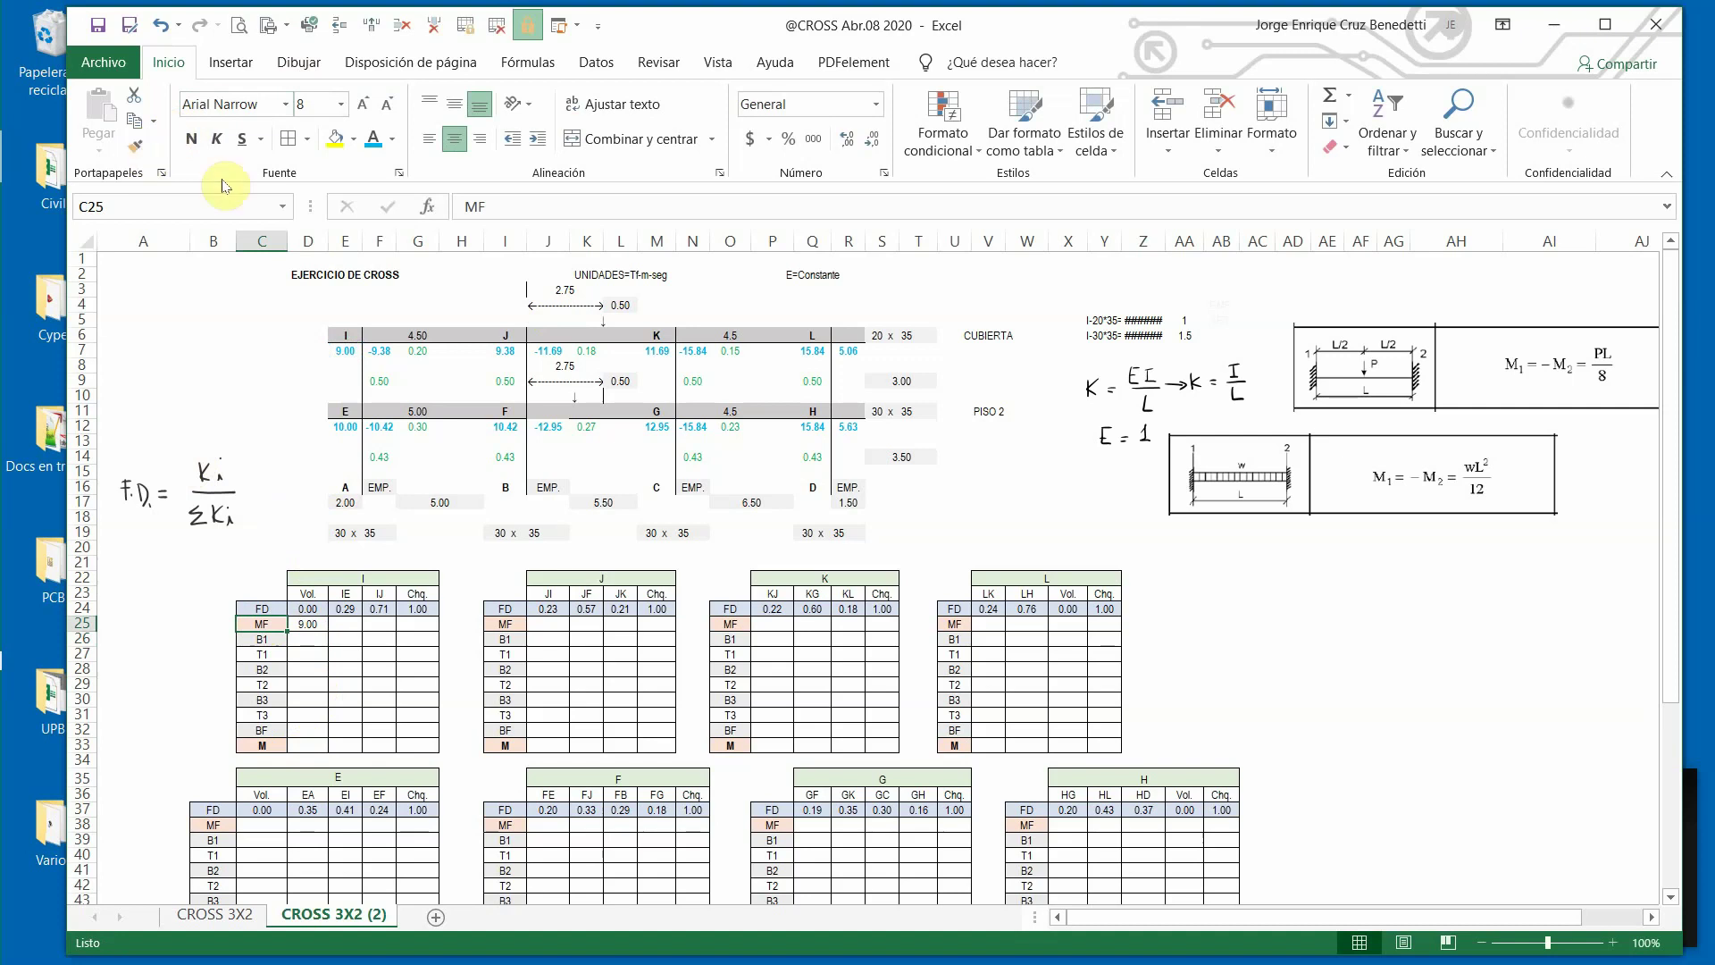
{"action": "left_click", "coordinate": [307, 624]}
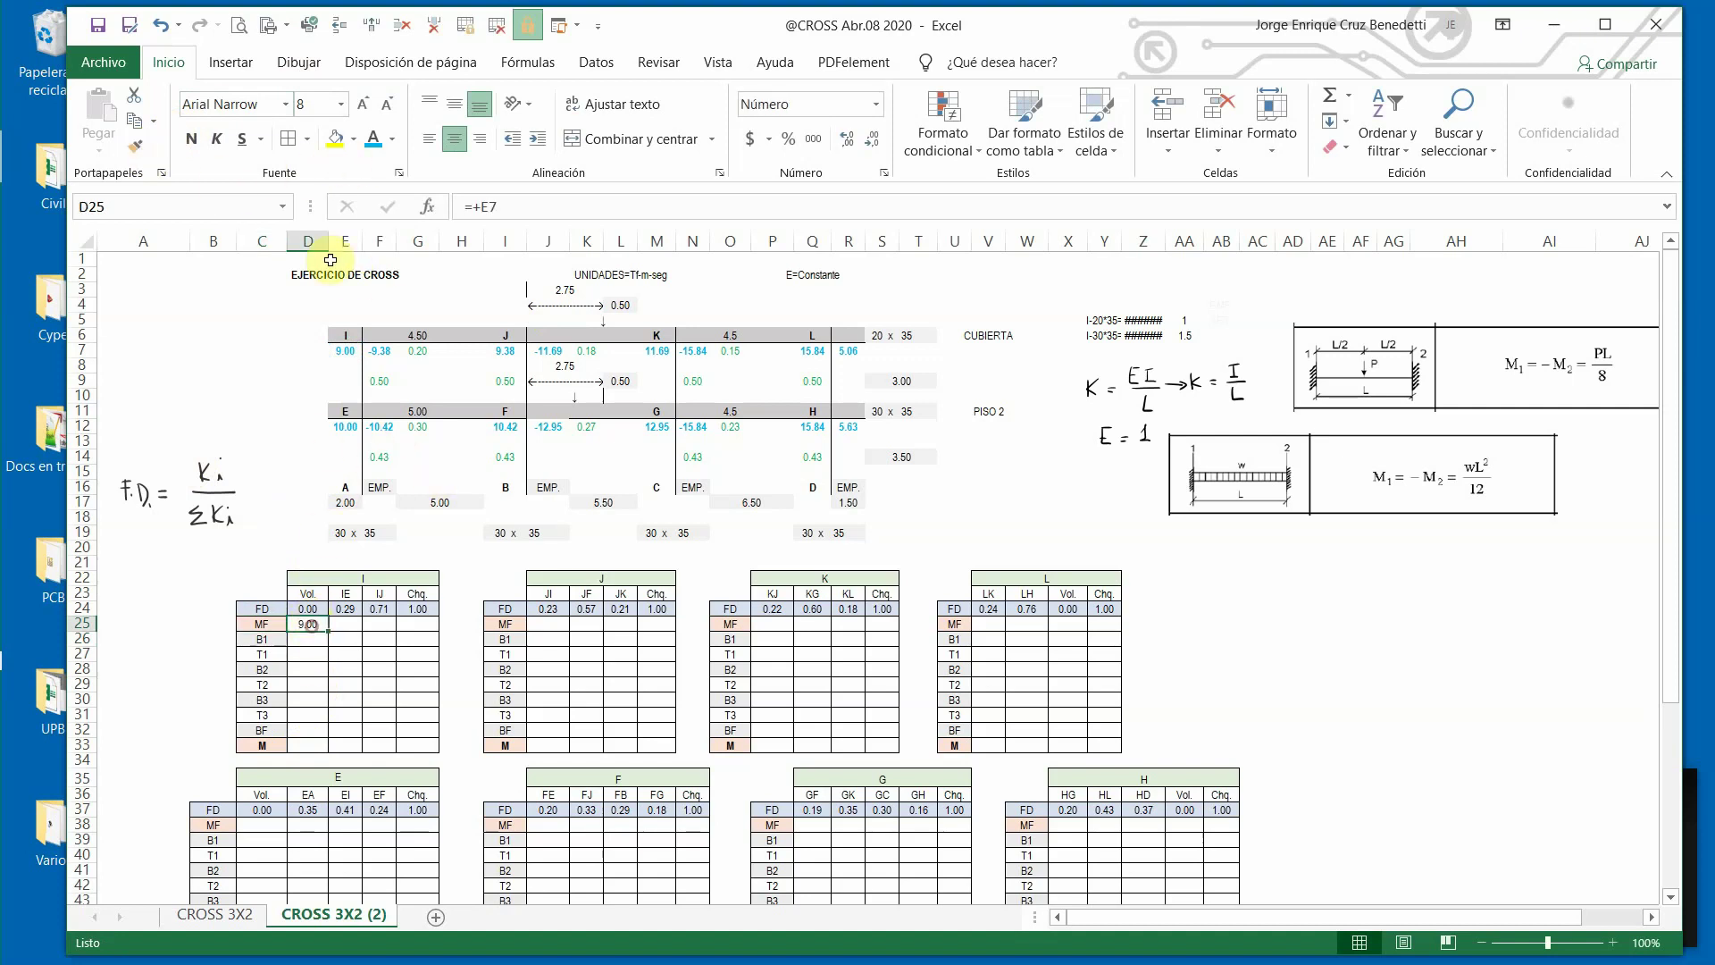
{"action": "left_click", "coordinate": [352, 140]}
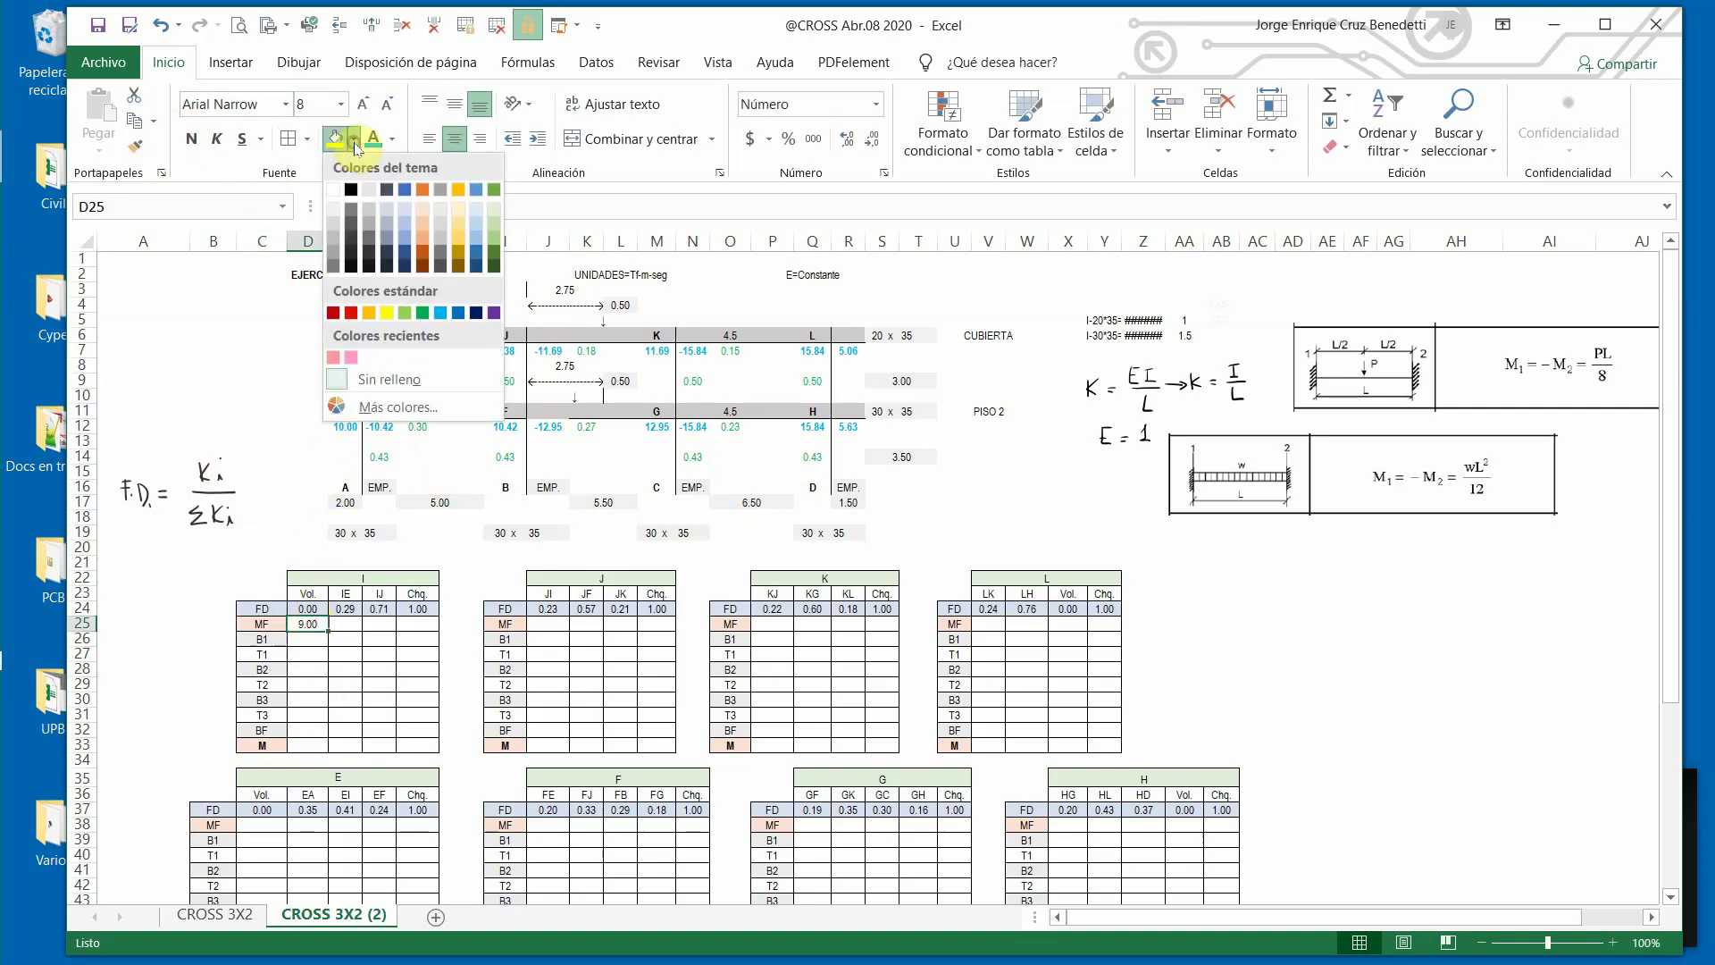
{"action": "left_click", "coordinate": [424, 212]}
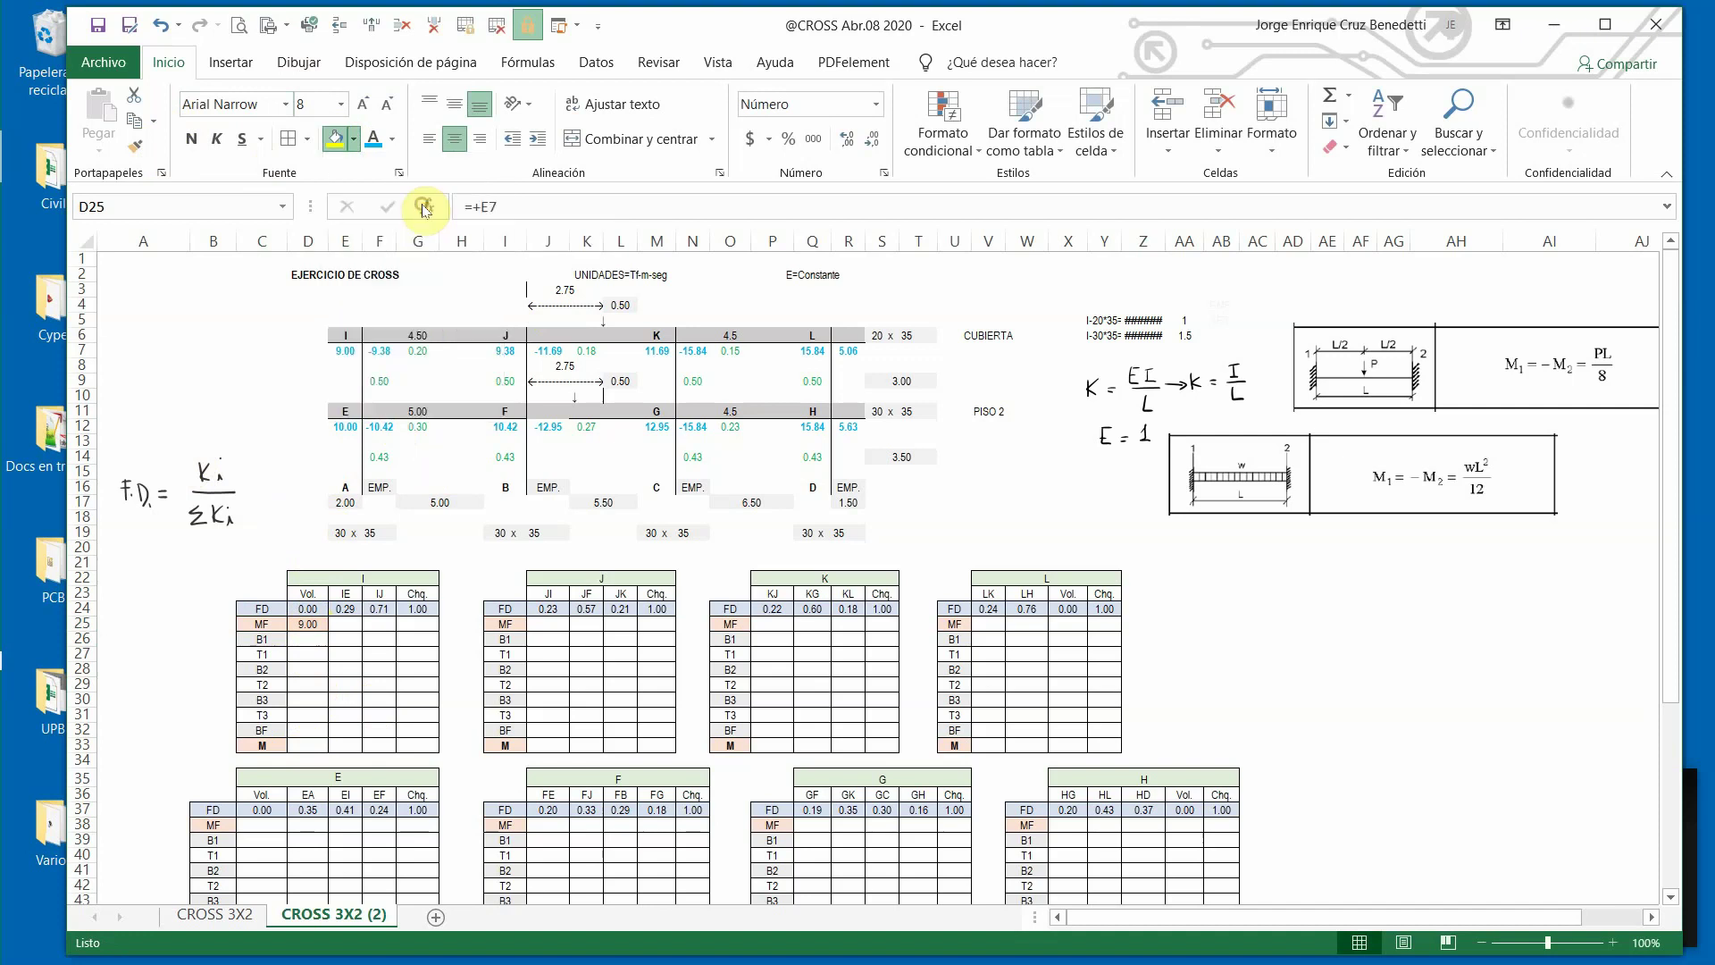
Apply the cell formatting of D25 to the rest of node I's MF row, E25:G25.
{"action": "left_click", "coordinate": [350, 621]}
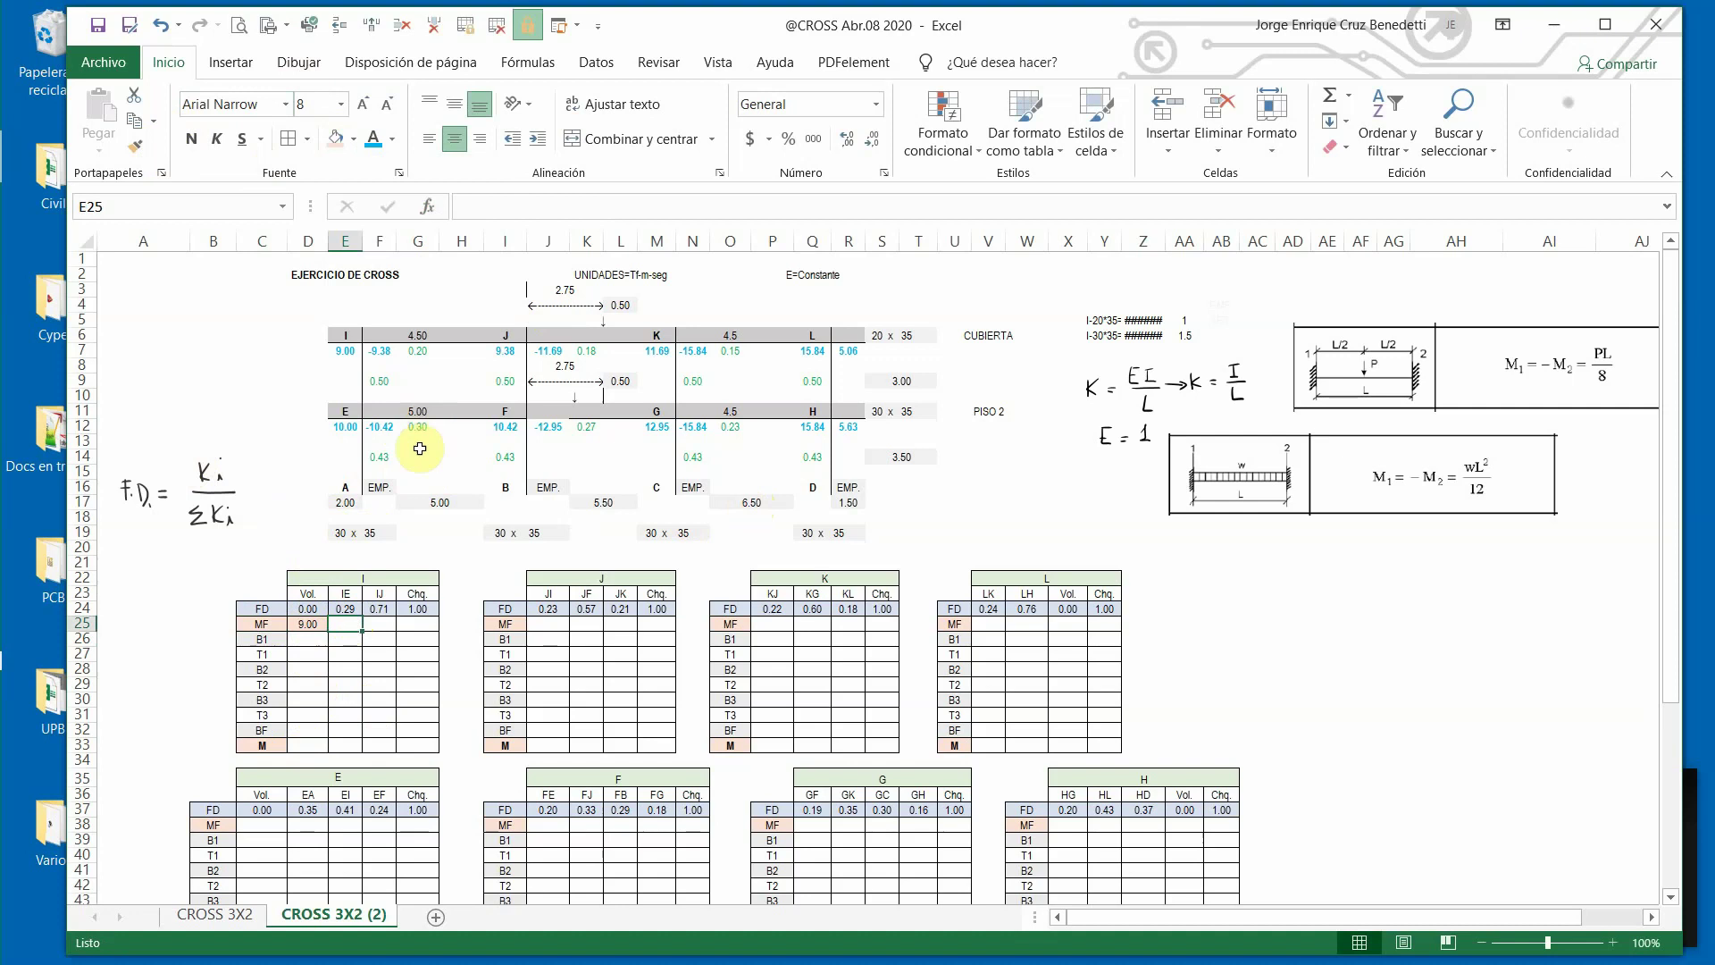
{"action": "left_click", "coordinate": [307, 623]}
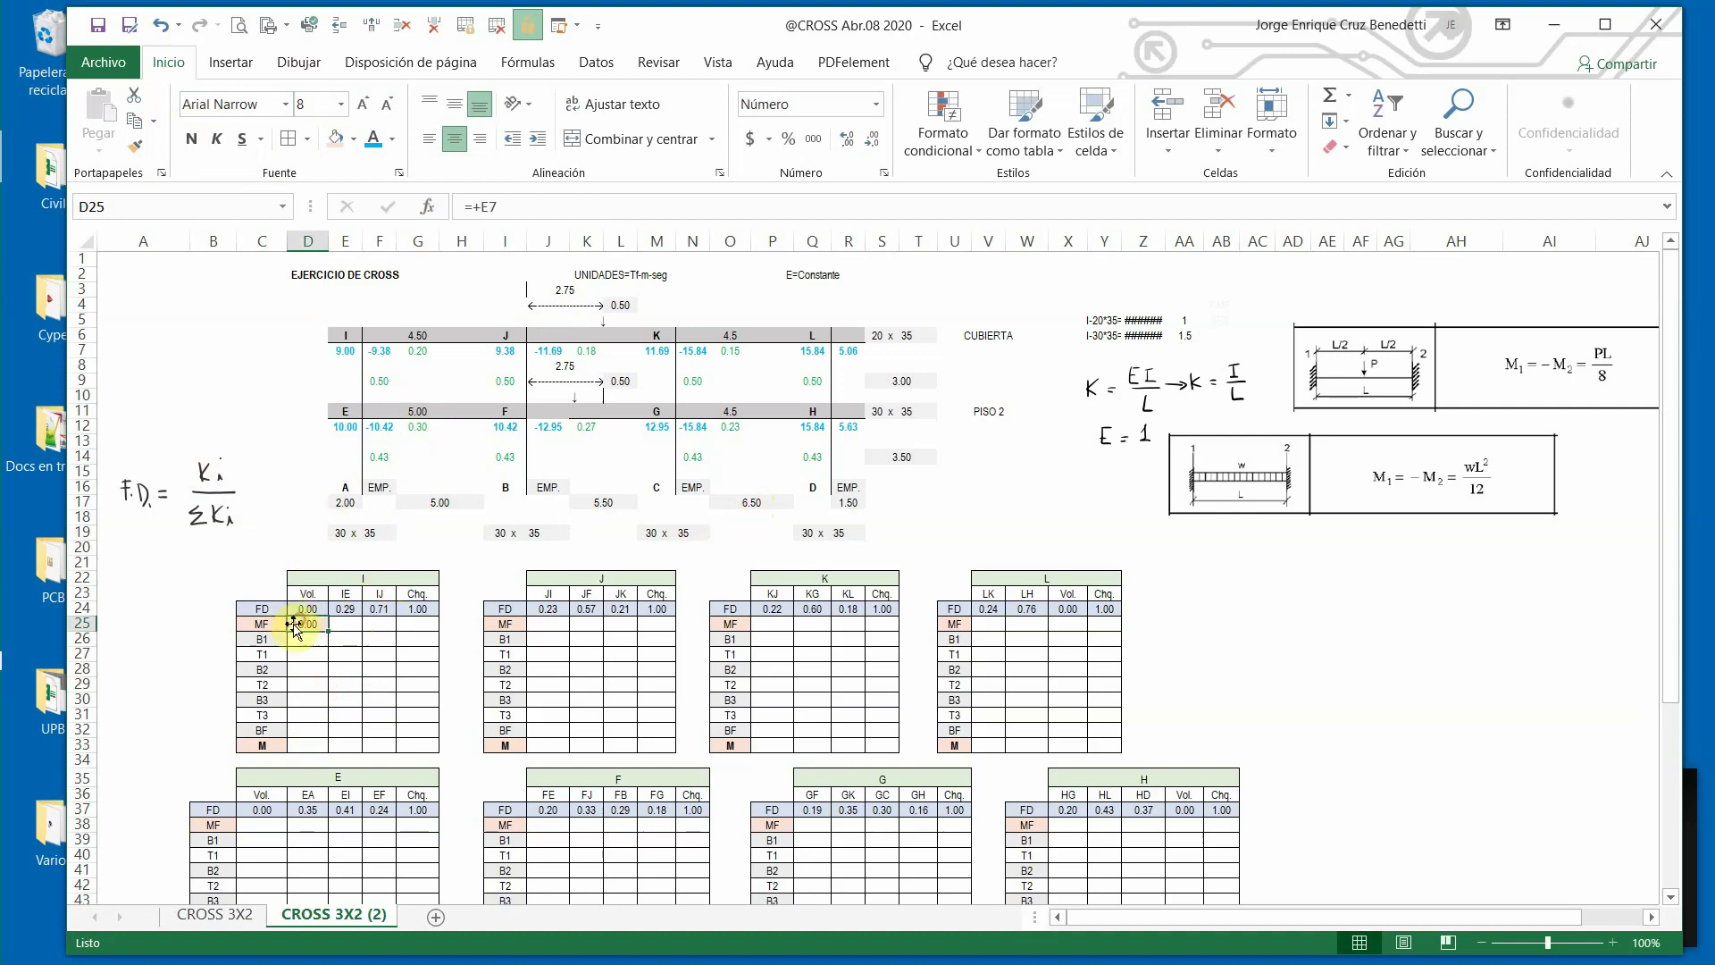
{"action": "left_click", "coordinate": [135, 122]}
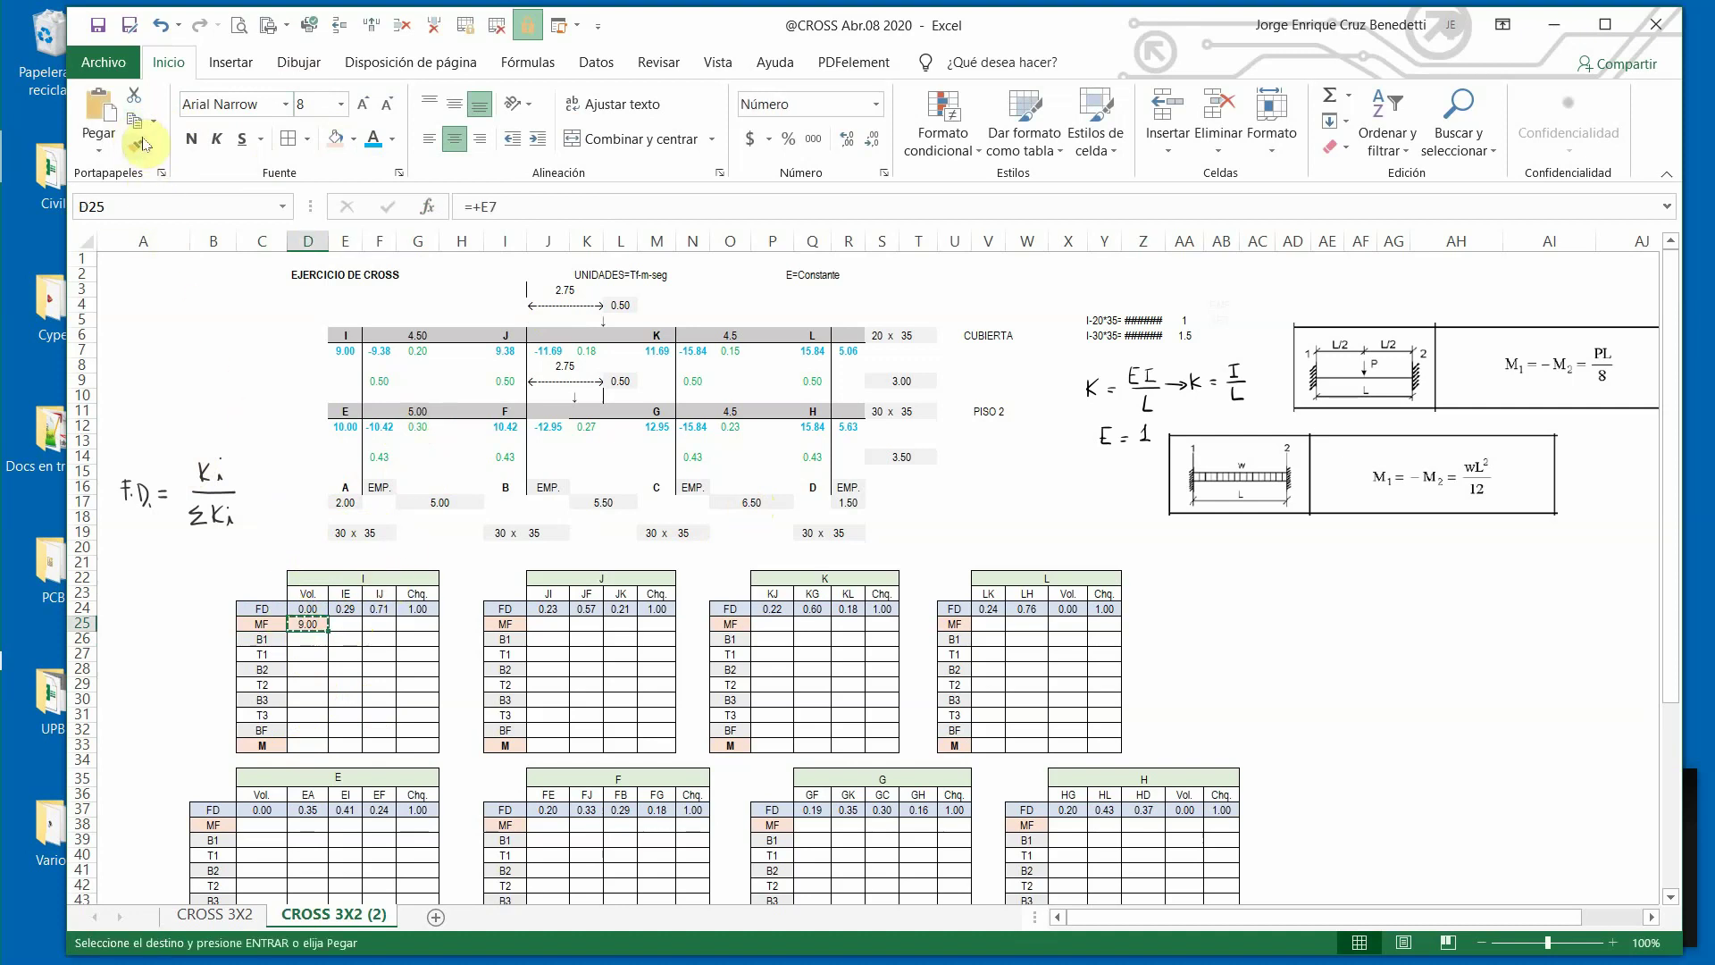
{"action": "key", "text": "Escape"}
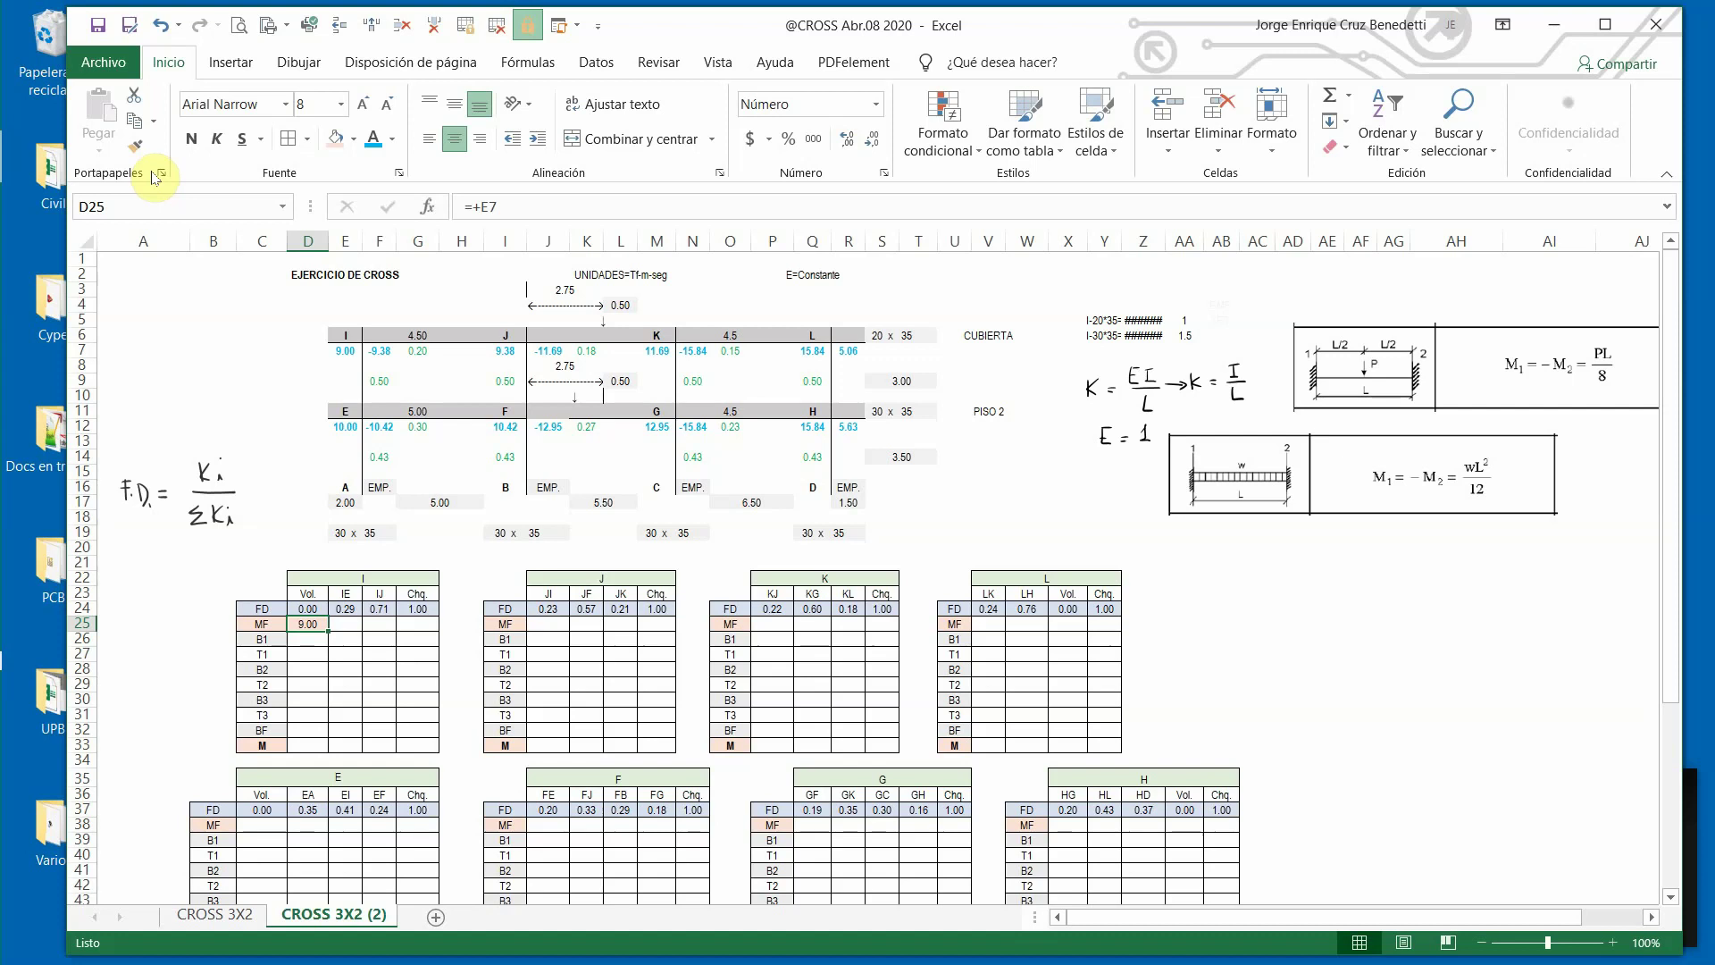
{"action": "left_click", "coordinate": [134, 144]}
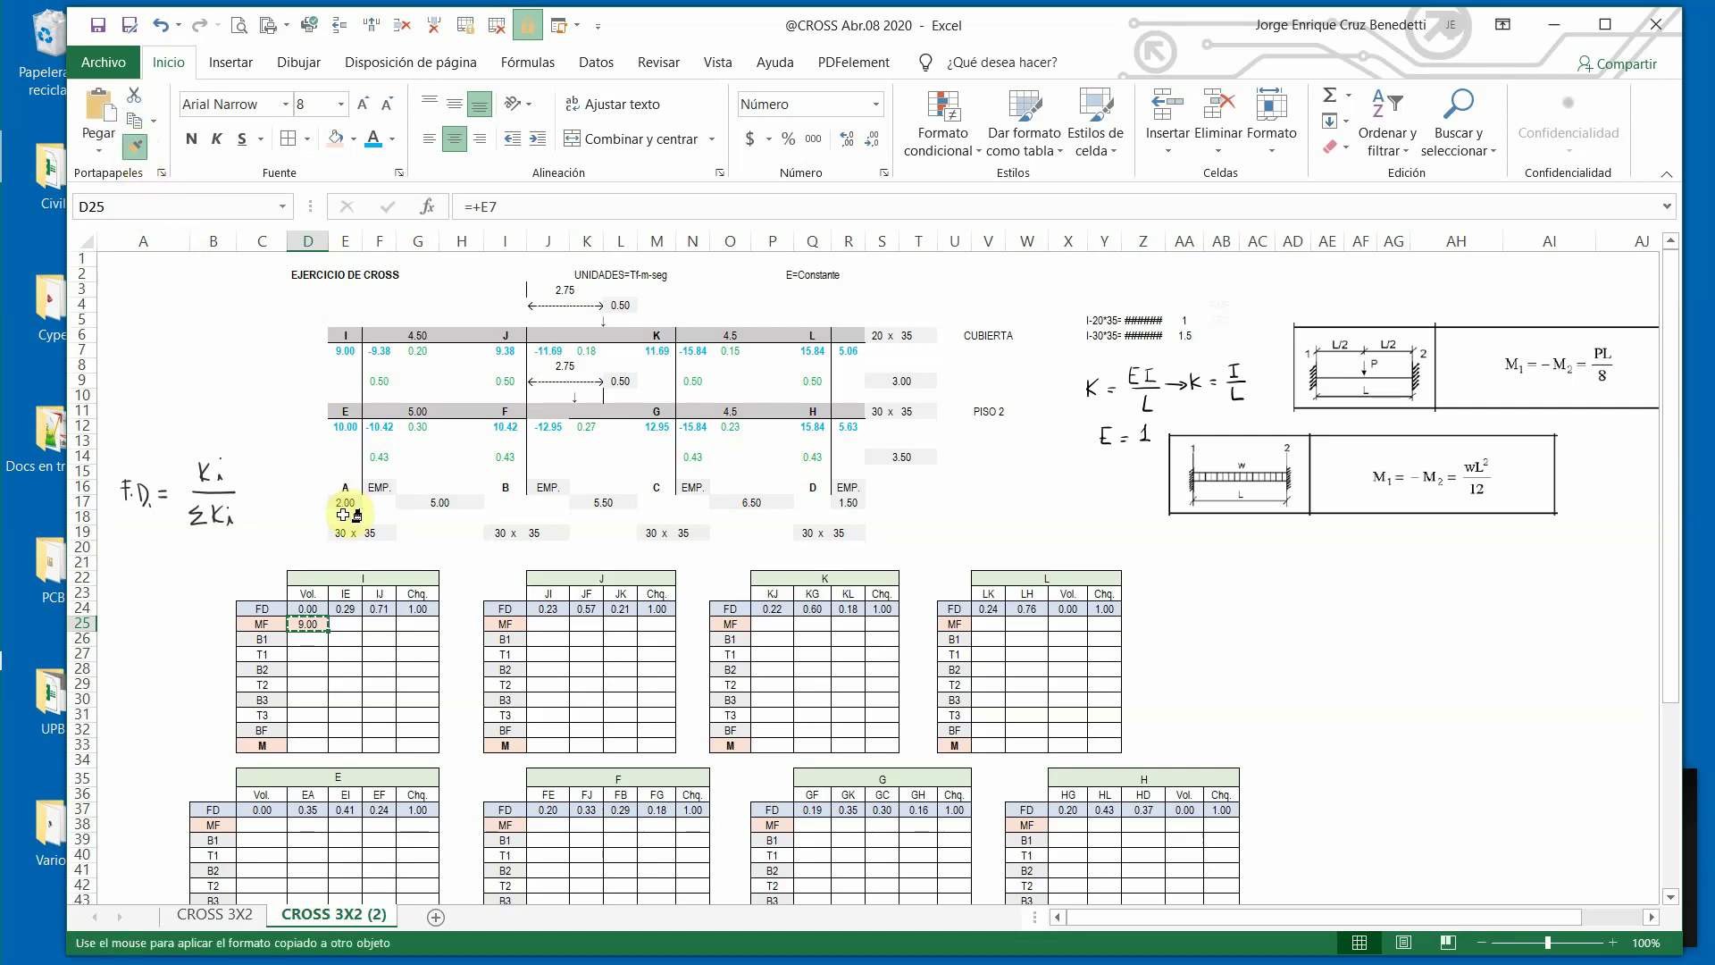
{"action": "left_click_drag", "start_coordinate": [344, 624], "coordinate": [406, 620]}
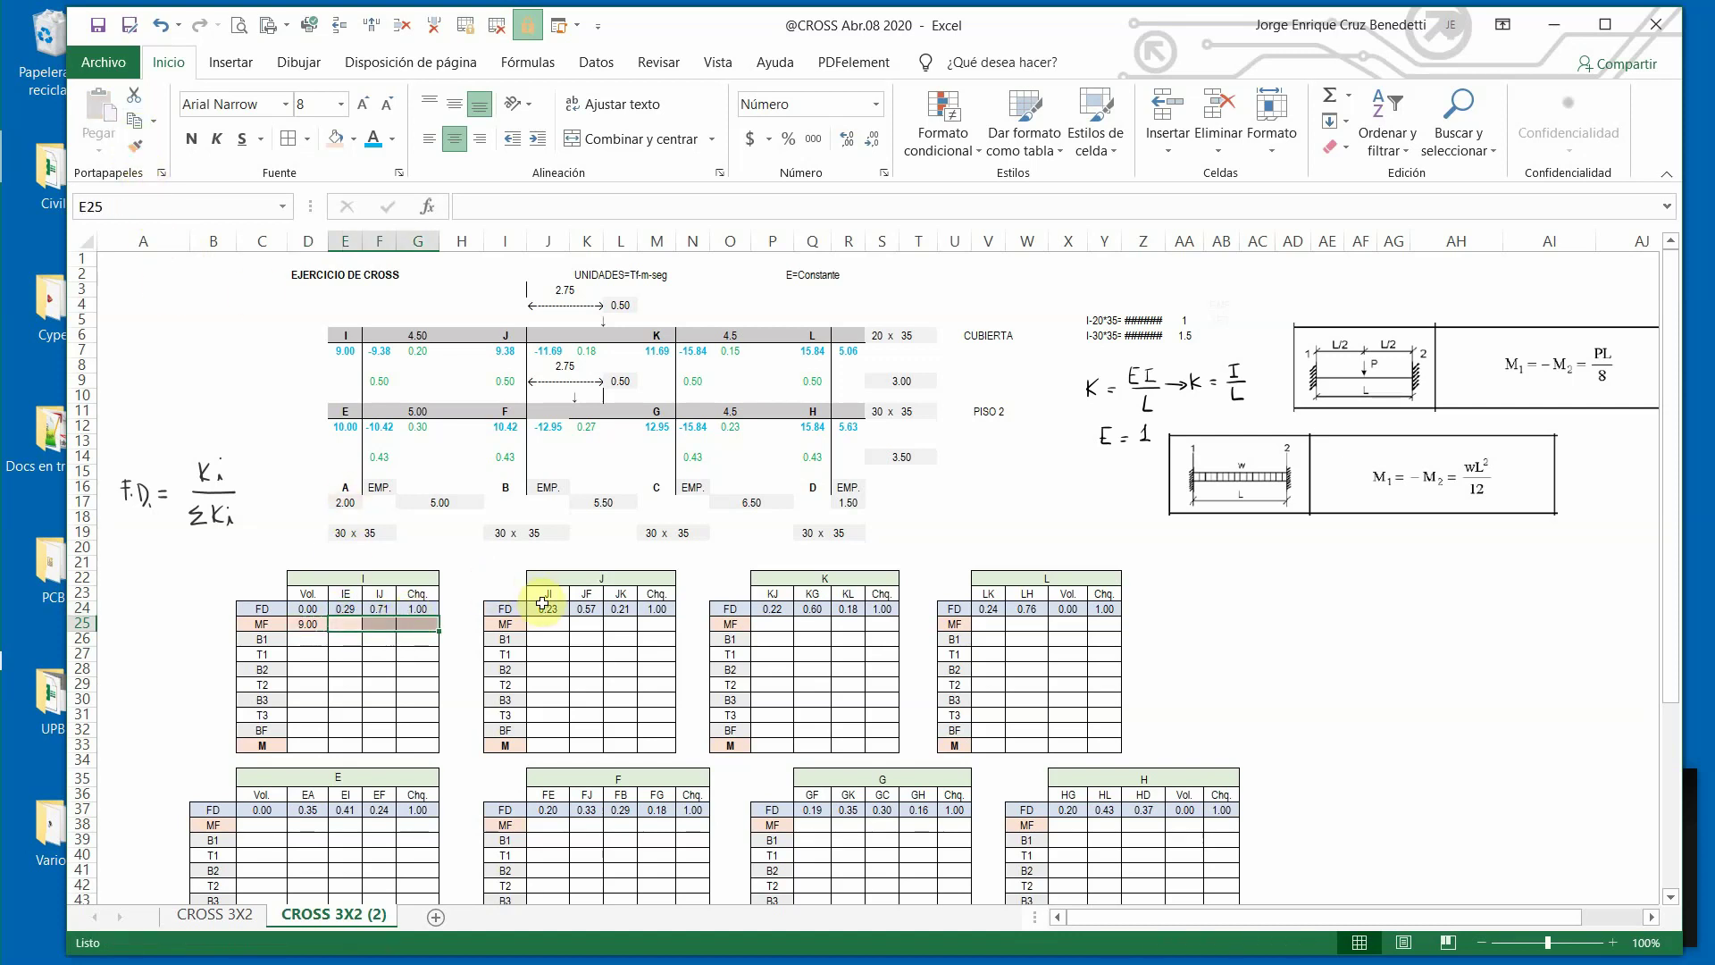
Apply the MF row formatting to J25:L25, P25:R25 and V25:X25 in the tables of nodes J, K and L.
{"action": "left_click", "coordinate": [134, 143]}
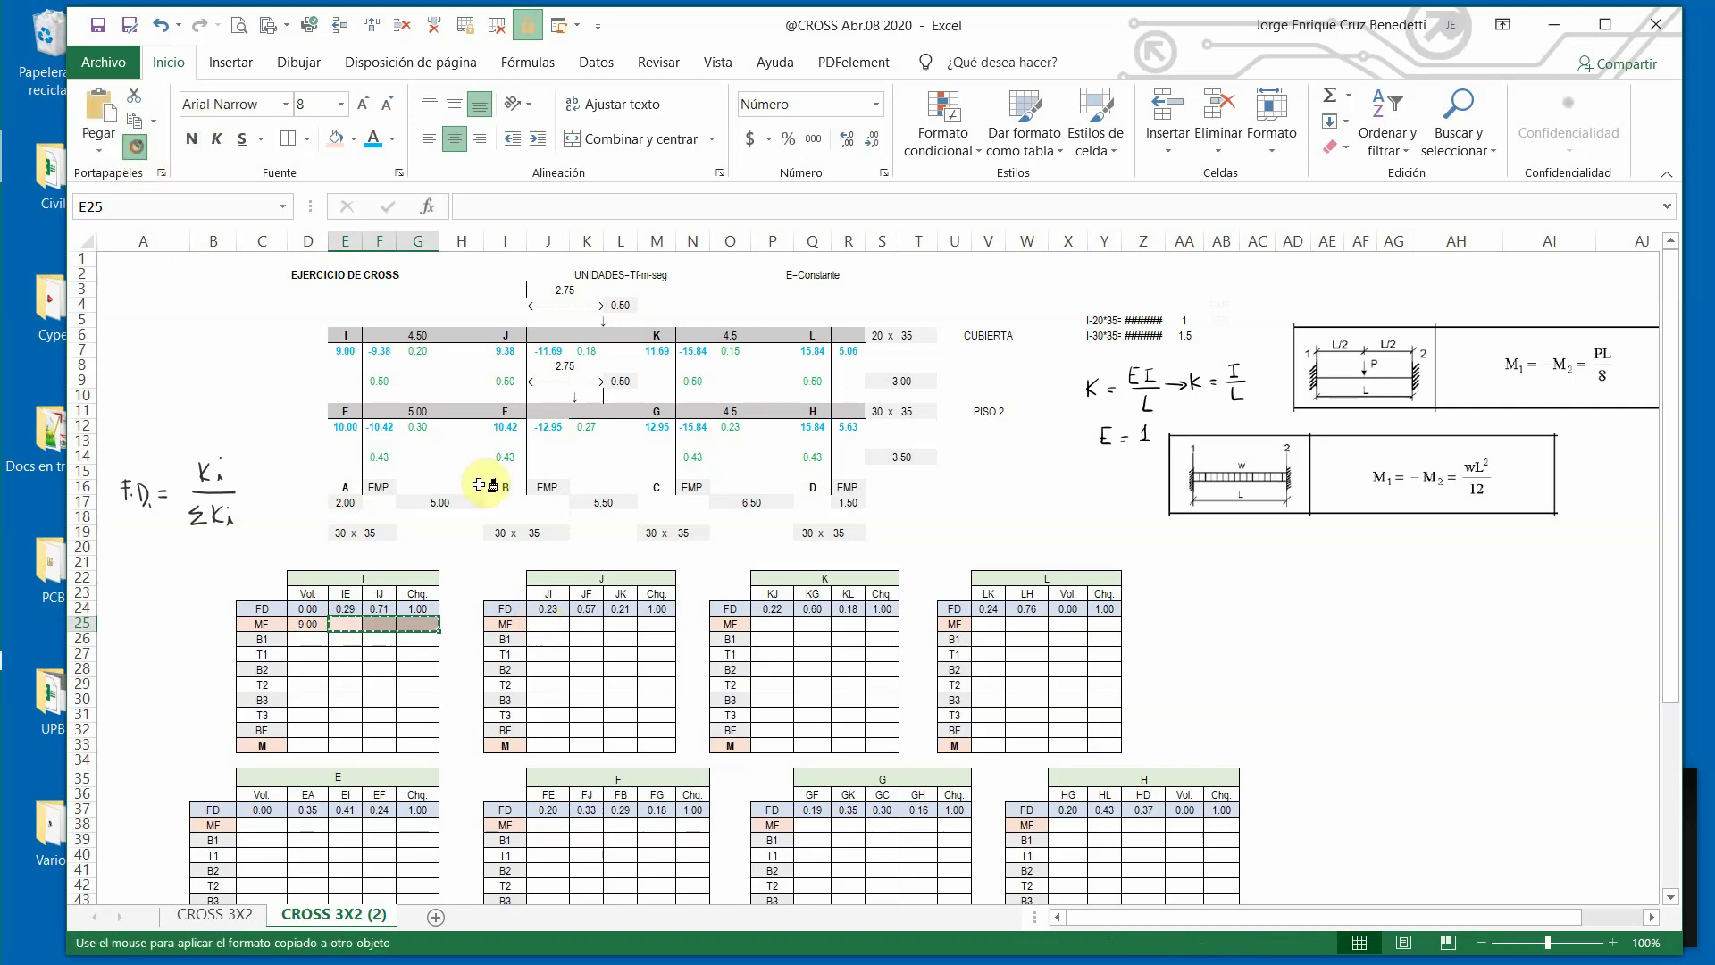
{"action": "left_click_drag", "start_coordinate": [549, 622], "coordinate": [620, 624]}
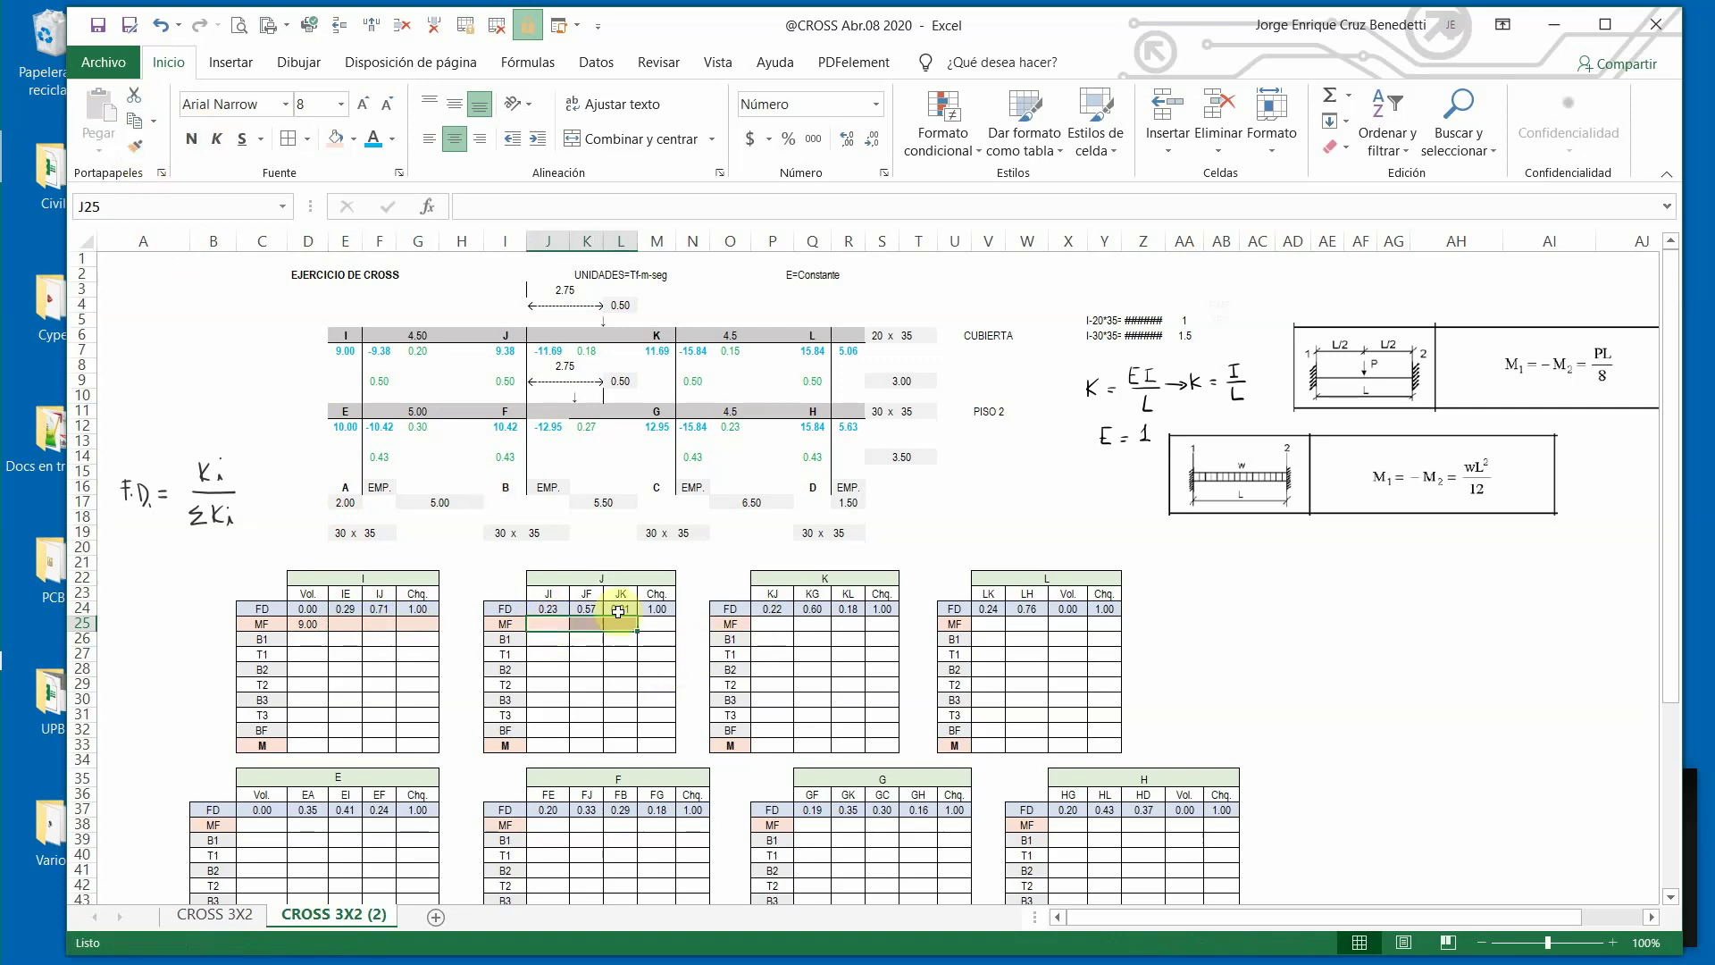
{"action": "left_click", "coordinate": [134, 144]}
{"action": "left_click_drag", "start_coordinate": [772, 623], "coordinate": [849, 624]}
{"action": "left_click", "coordinate": [134, 144]}
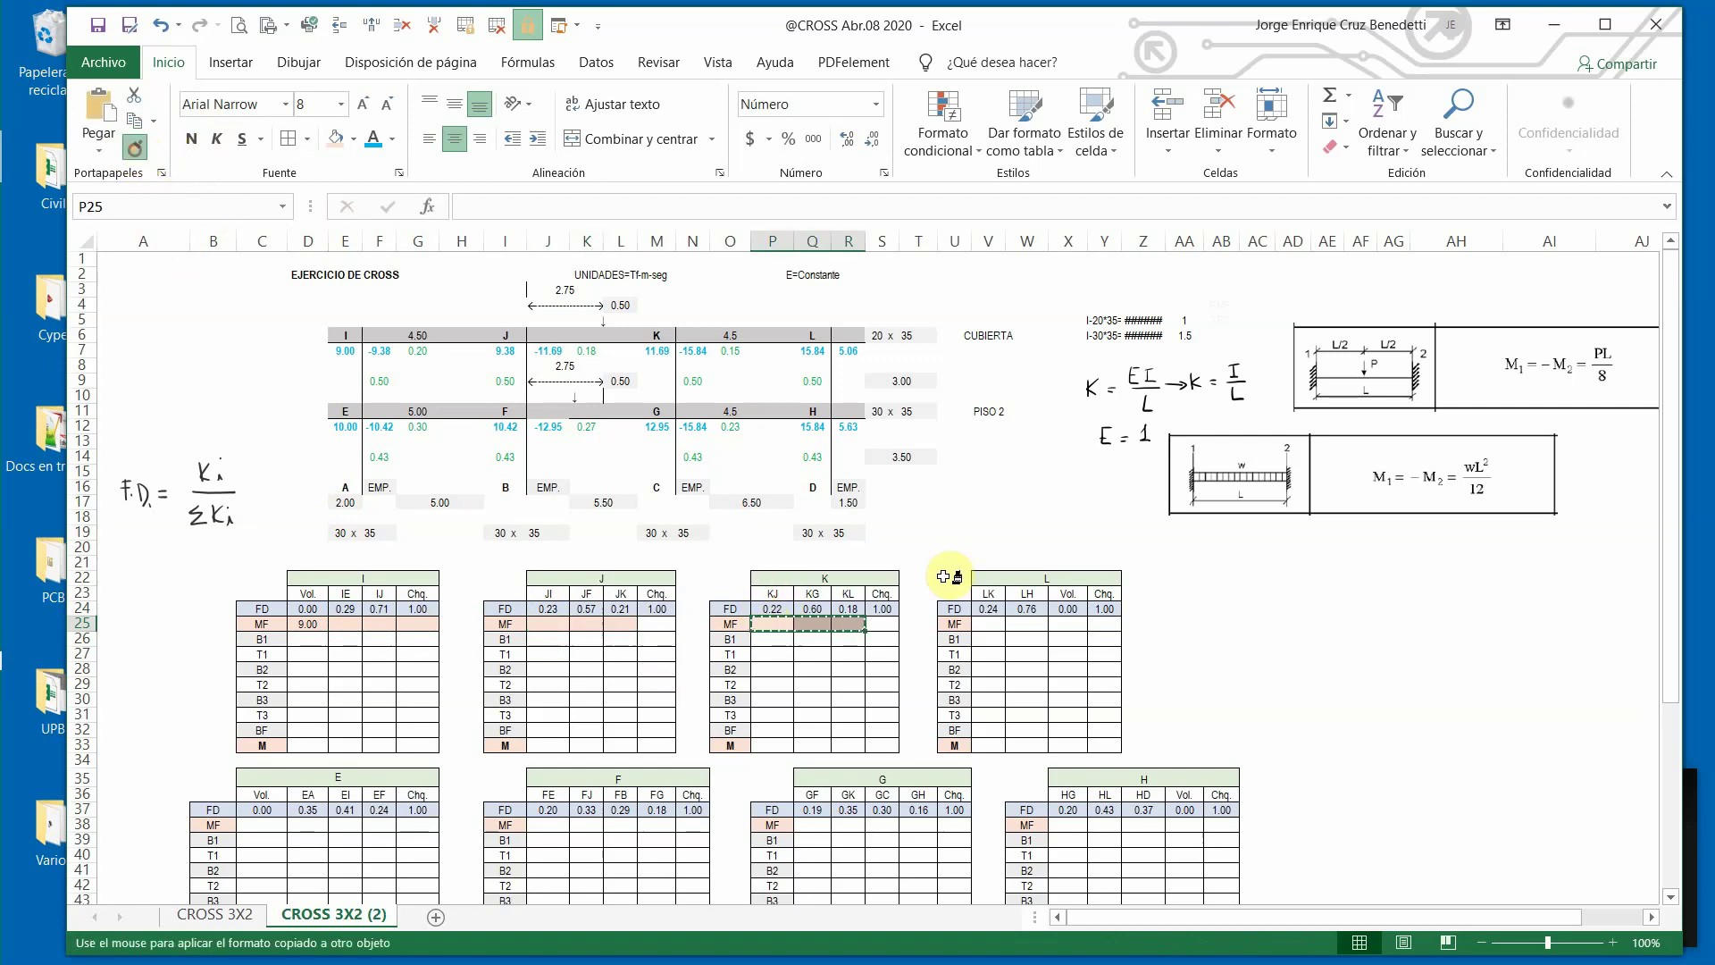
{"action": "left_click_drag", "start_coordinate": [988, 624], "coordinate": [1069, 623]}
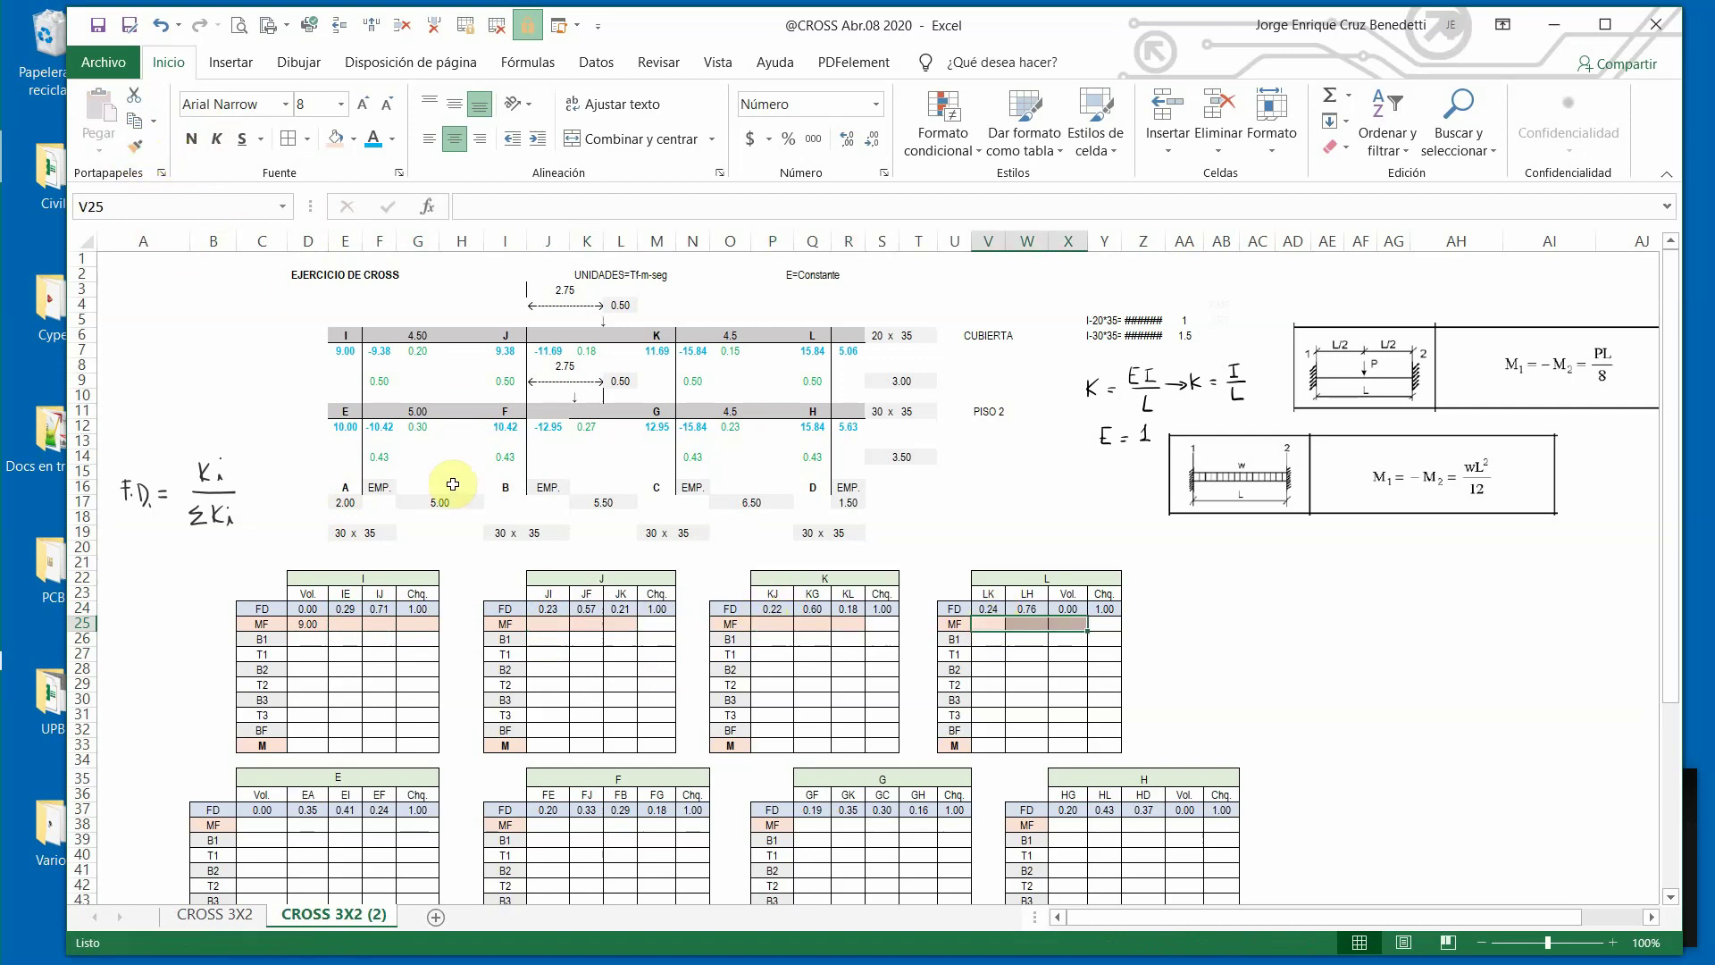
Enter 0 as the fixed-end moment of column IE in cell E25.
{"action": "left_click", "coordinate": [417, 624]}
{"action": "left_click", "coordinate": [346, 628]}
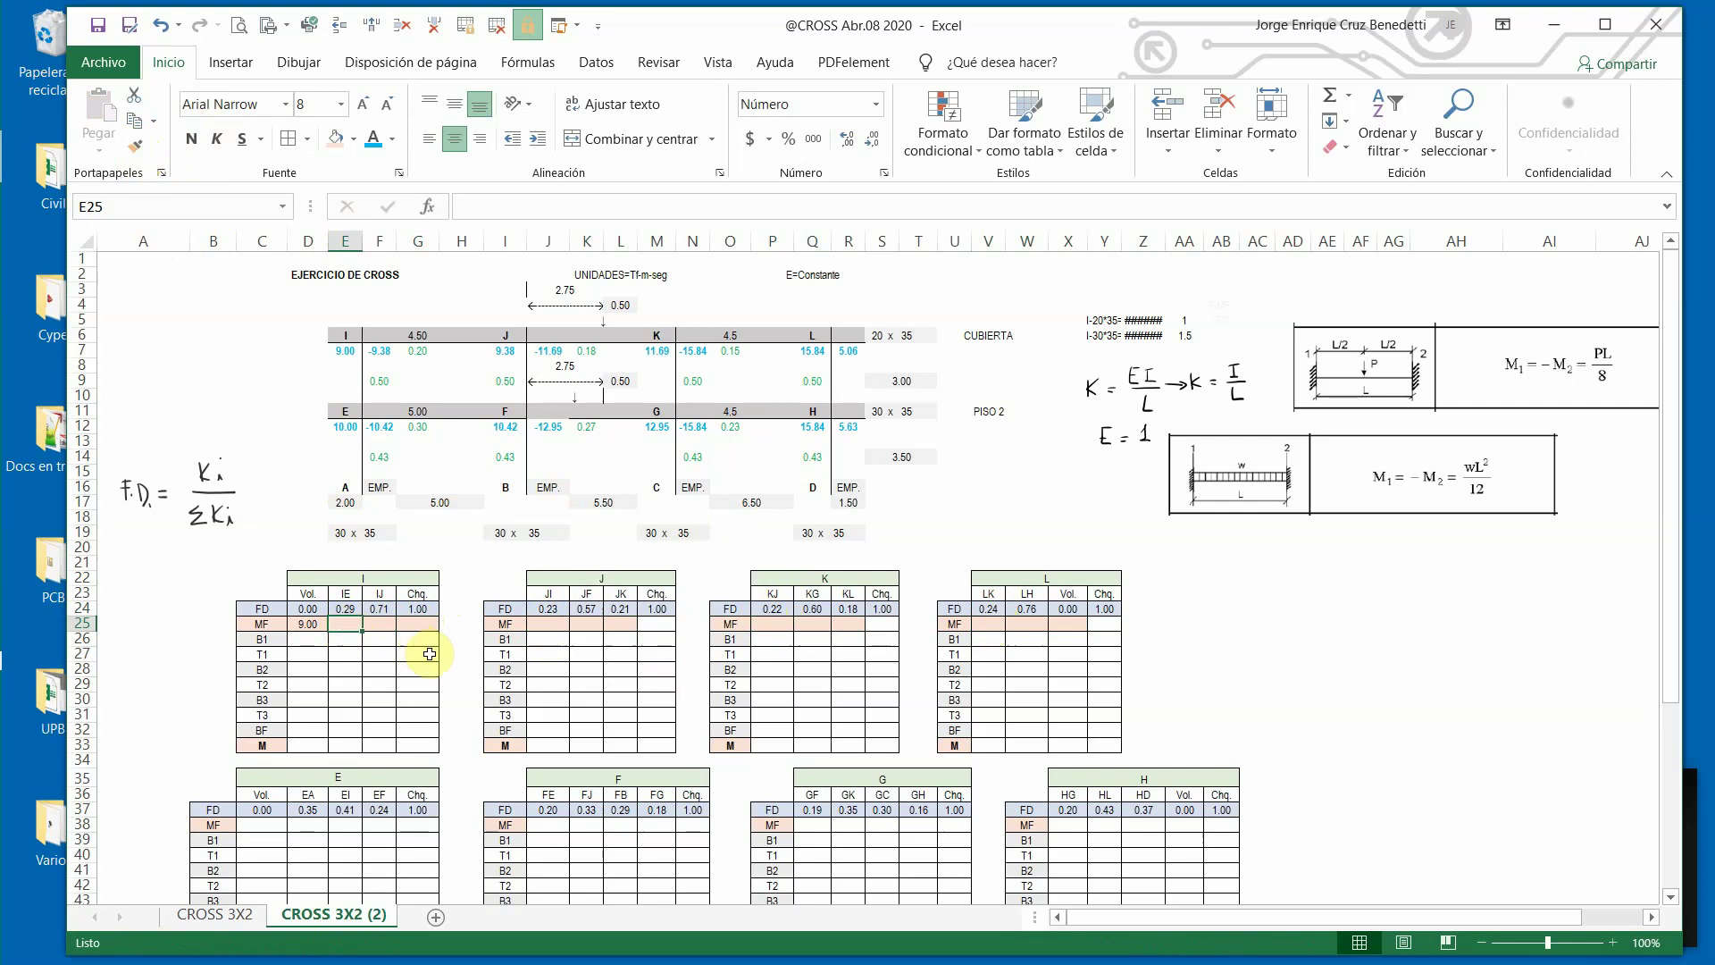
{"action": "type", "text": "1+"}
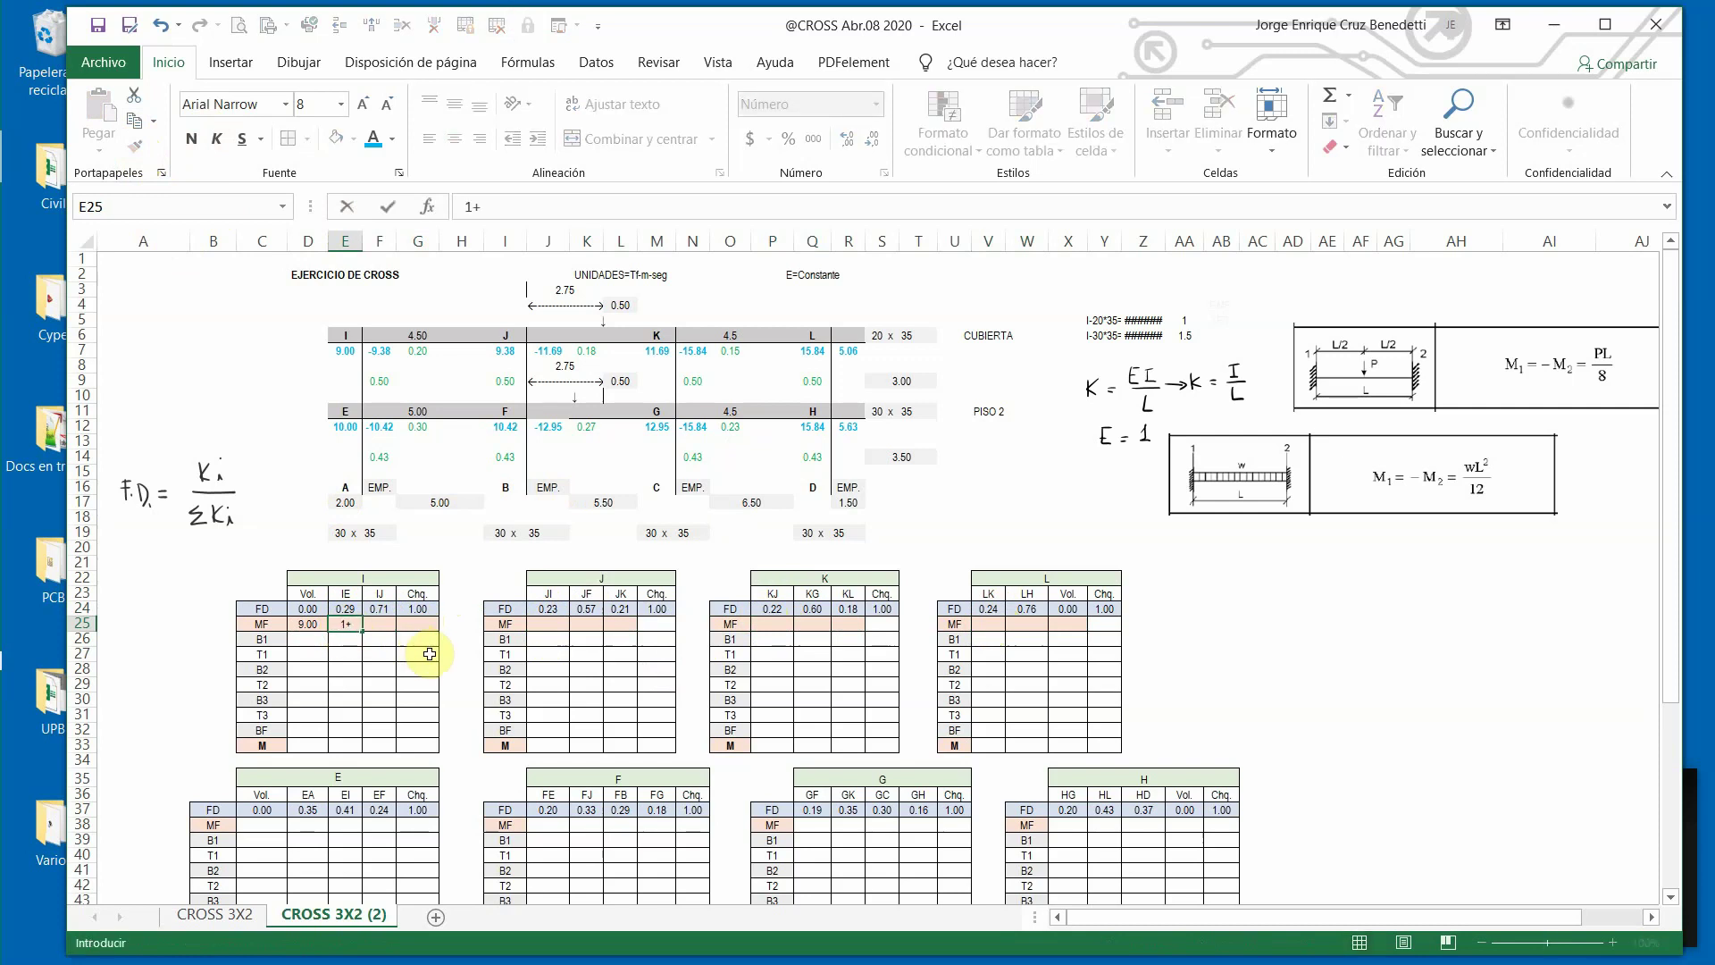
{"action": "key", "text": "Escape"}
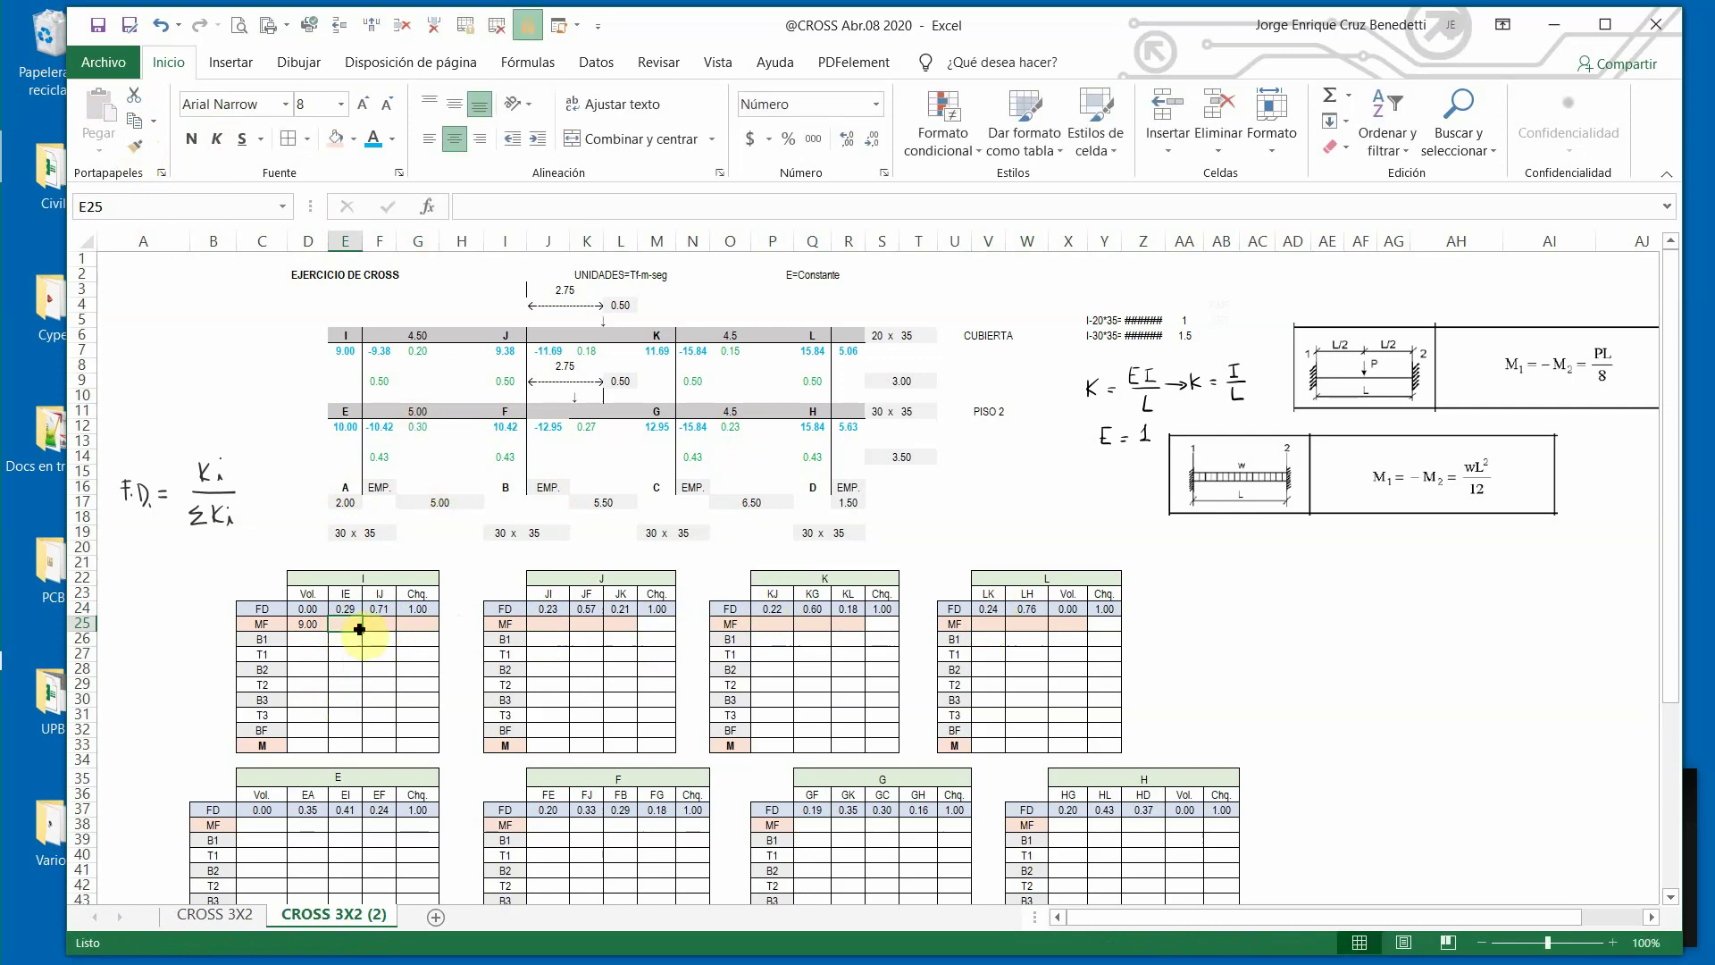
{"action": "type", "text": "0"}
{"action": "key", "text": "Return"}
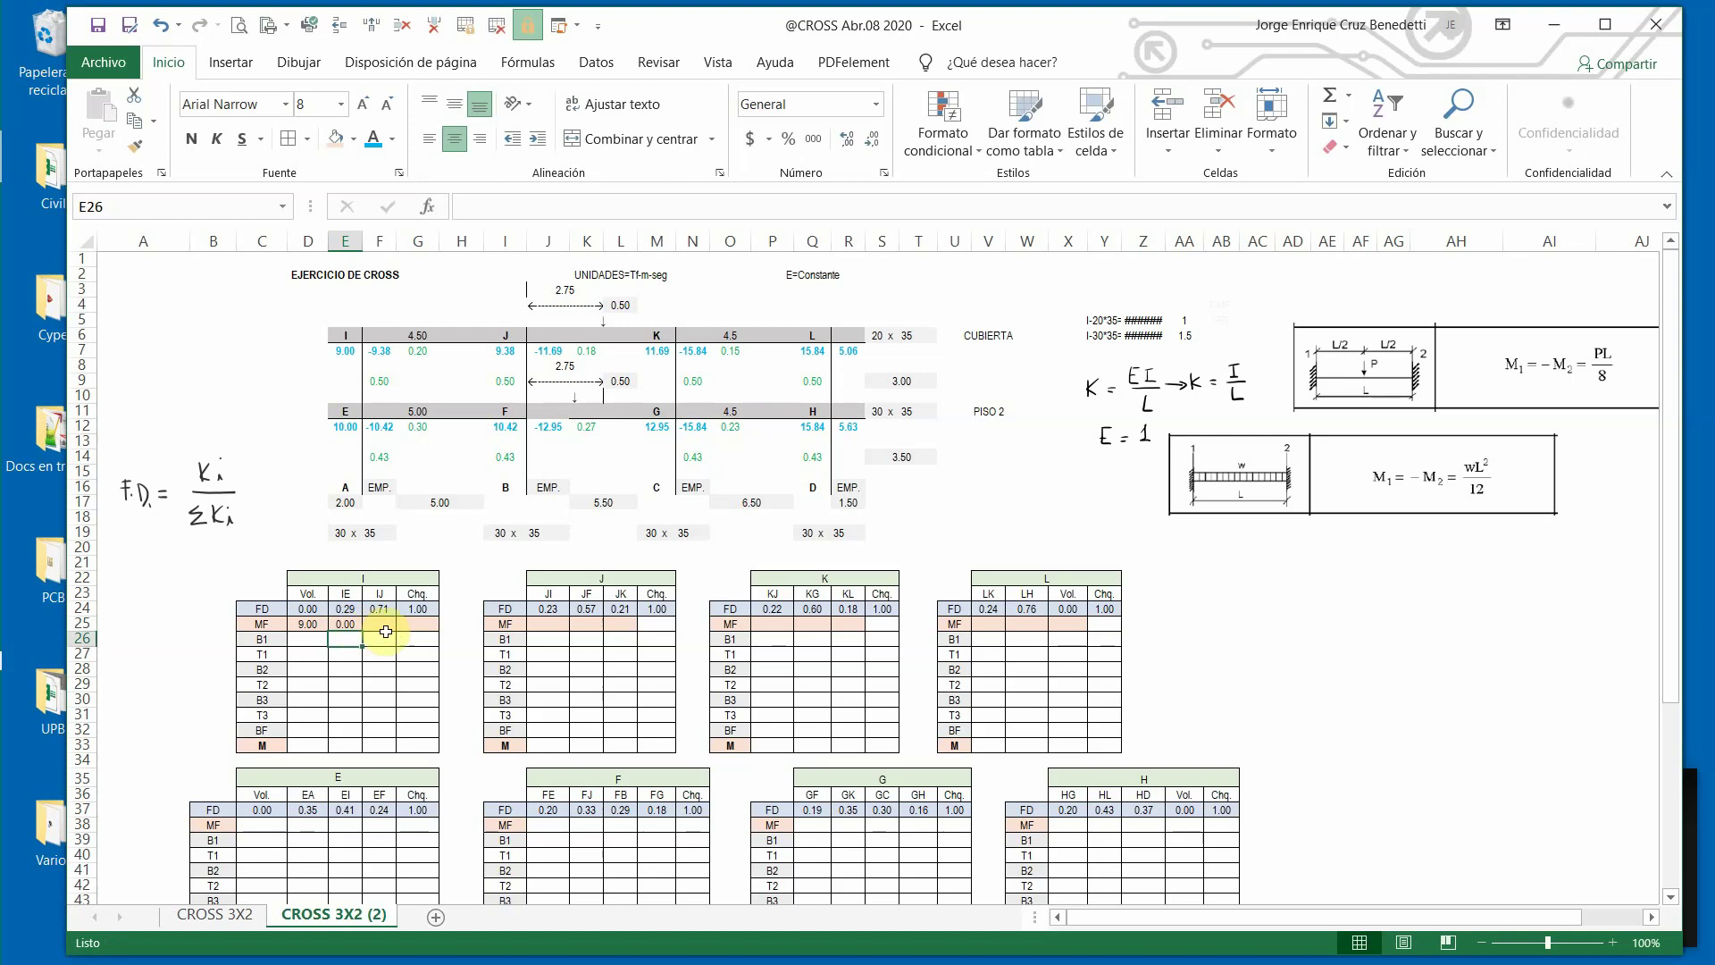
Link the IJ fixed-end moment in F25 to the beam moment in F7 with the formula +F7.
{"action": "left_click", "coordinate": [380, 626]}
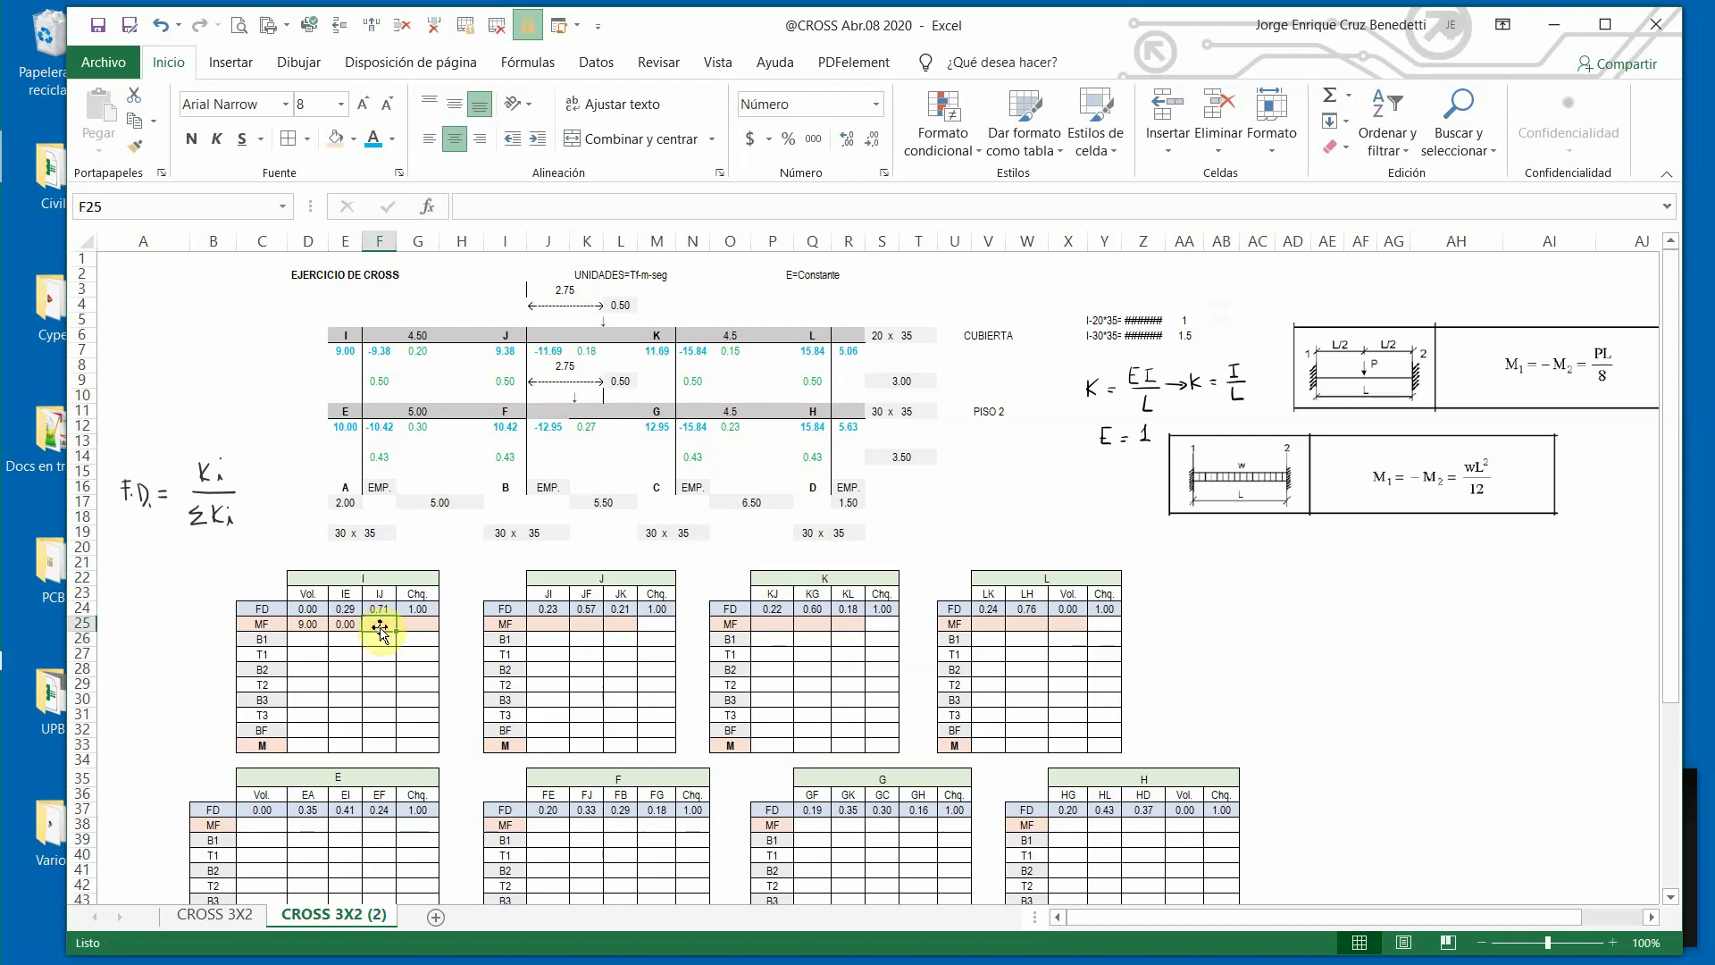
{"action": "type", "text": "+"}
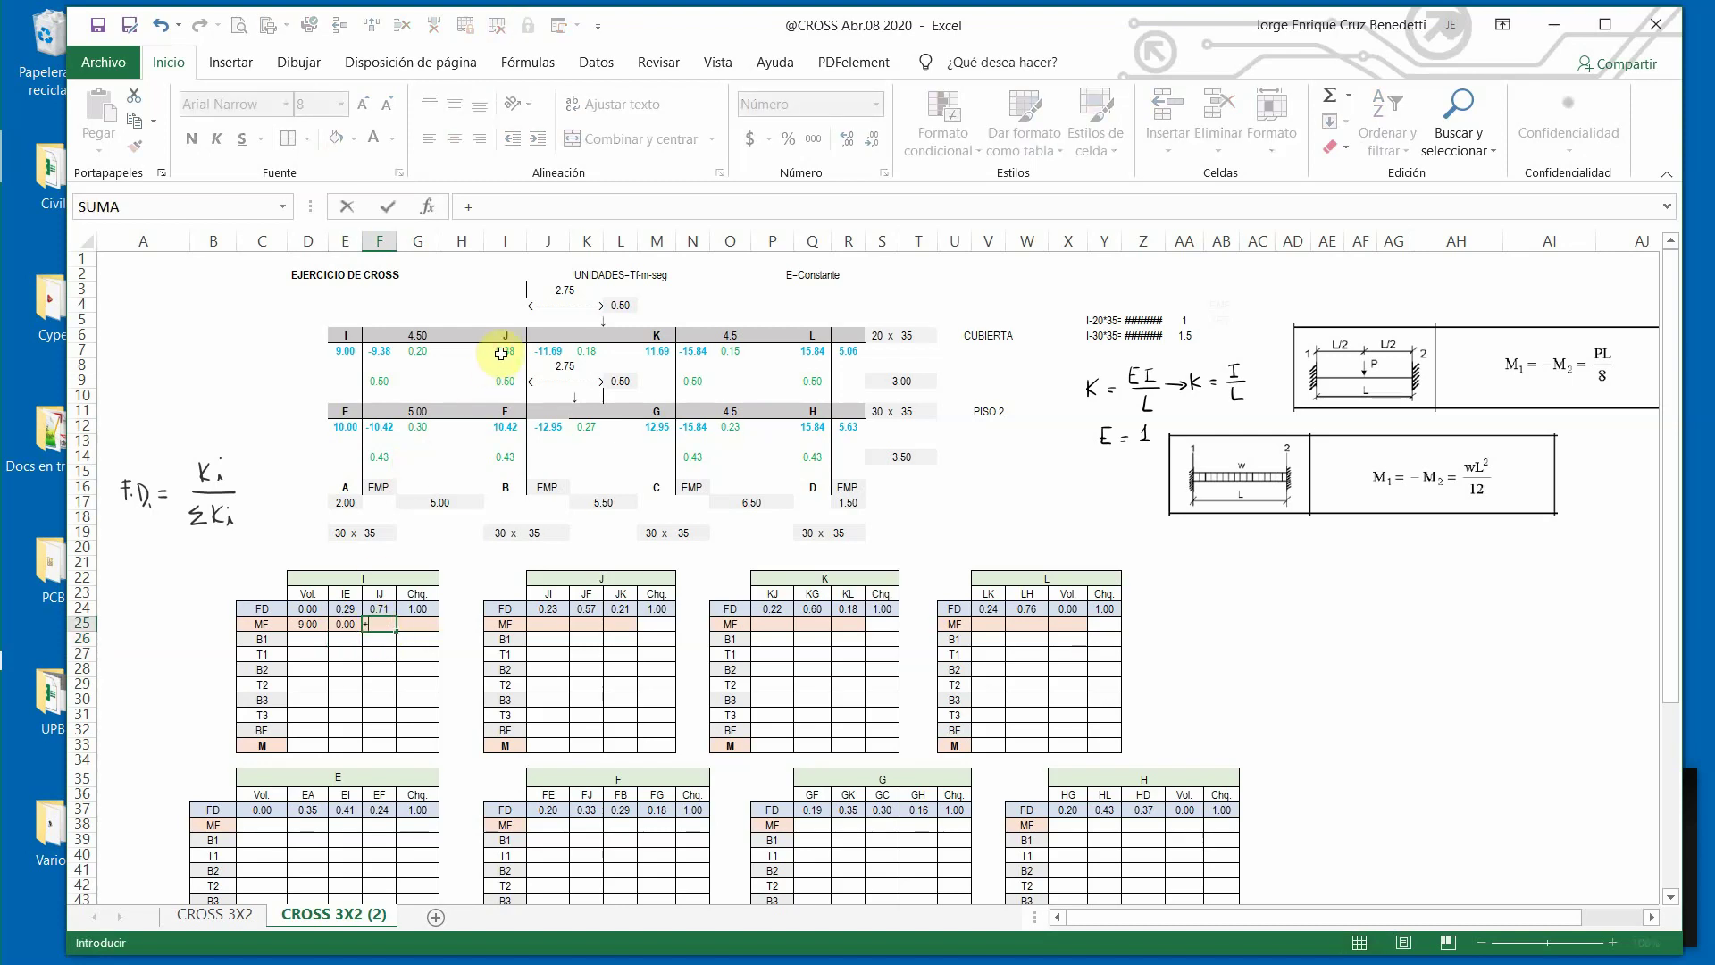
{"action": "left_click", "coordinate": [386, 352]}
{"action": "key", "text": "Return"}
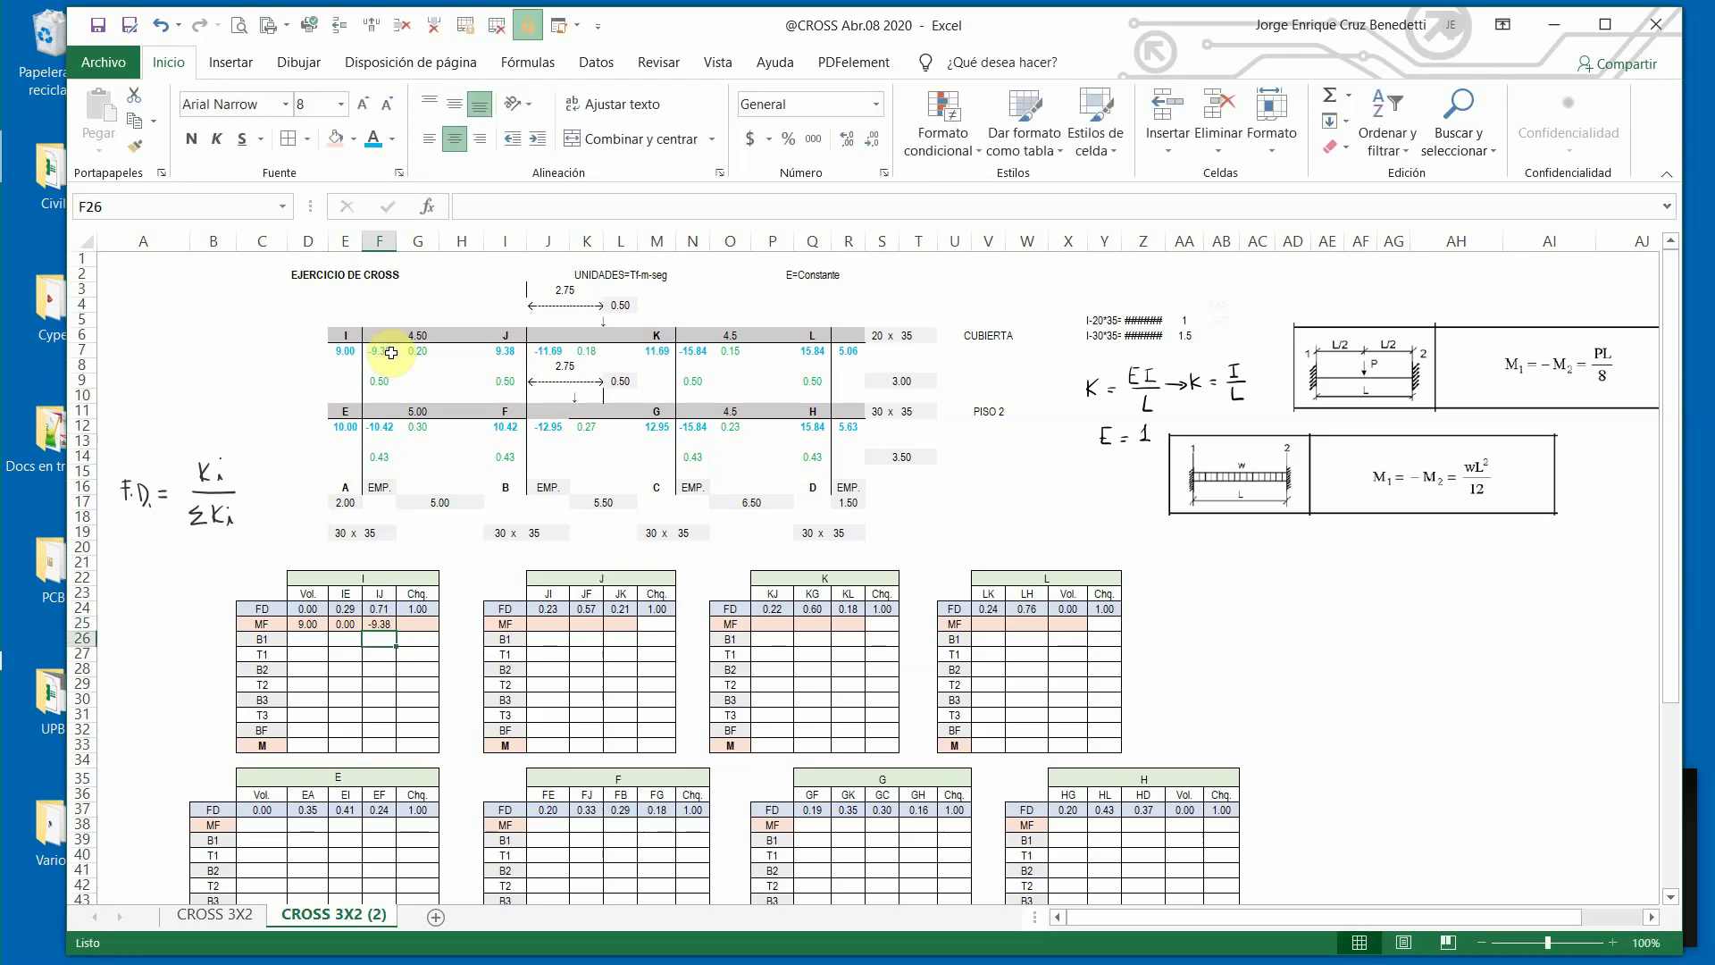
Extend the check sum formula from G24 down to G25 so it sums node I's MF row, D25:F25.
{"action": "left_click", "coordinate": [420, 627]}
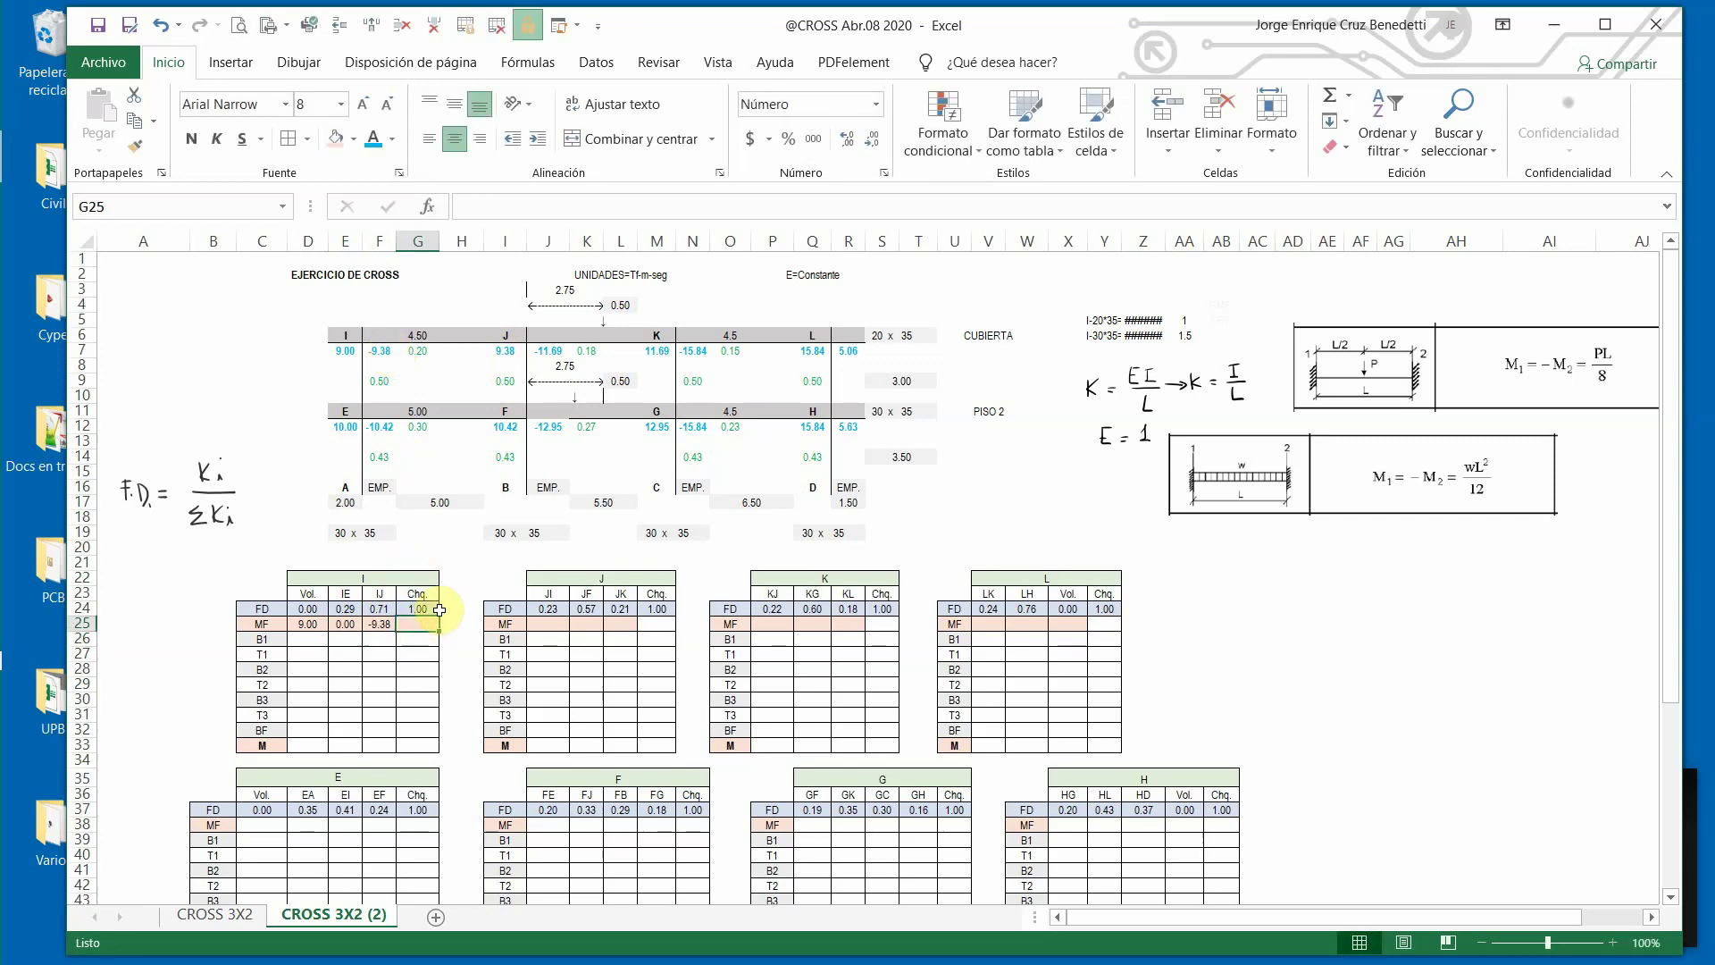
{"action": "left_click", "coordinate": [420, 608]}
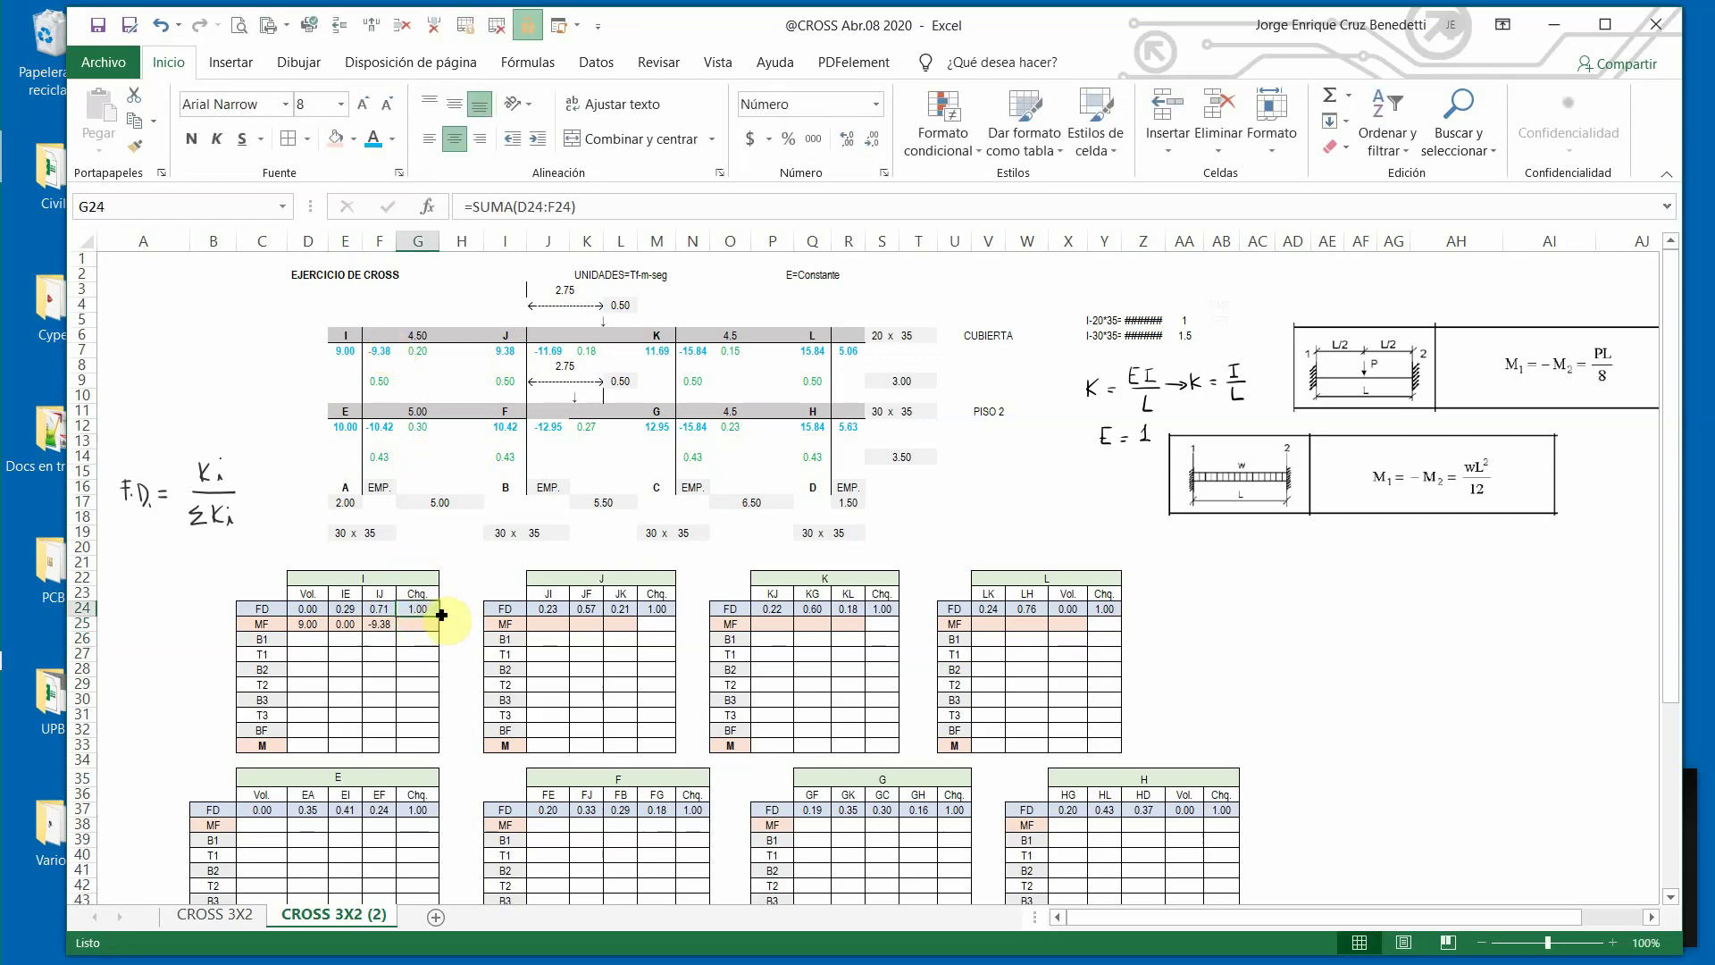
{"action": "left_click_drag", "start_coordinate": [436, 614], "coordinate": [442, 636]}
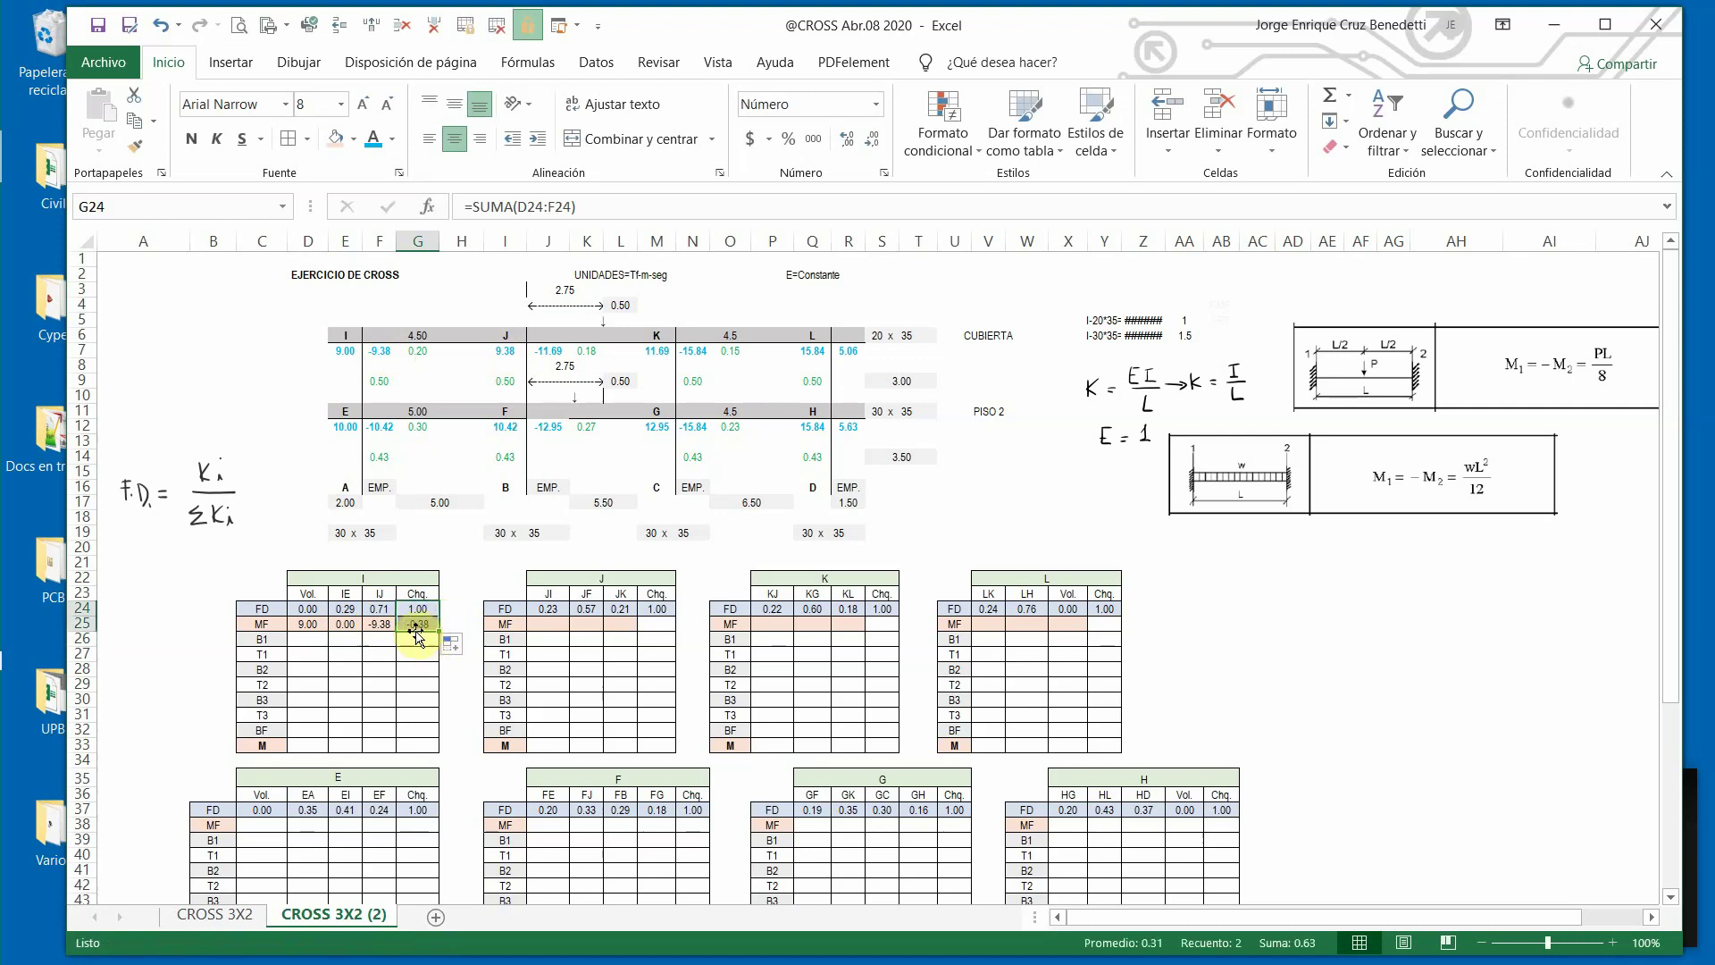
{"action": "left_click", "coordinate": [418, 627]}
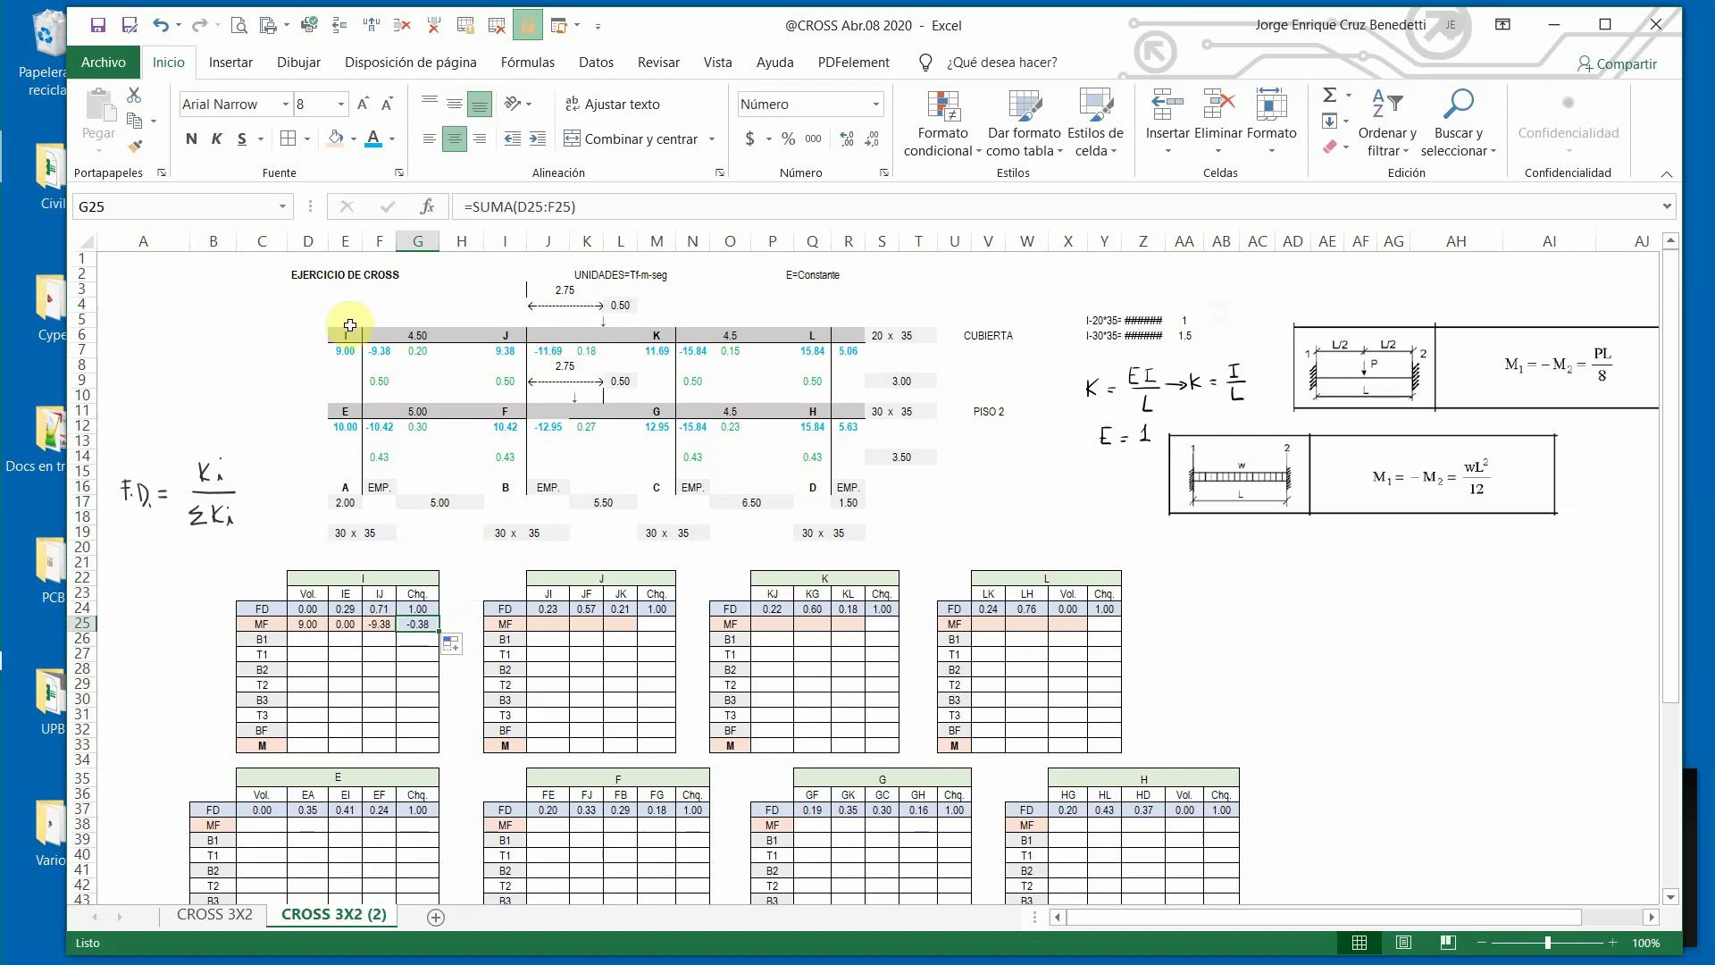
{"action": "left_click", "coordinate": [417, 623]}
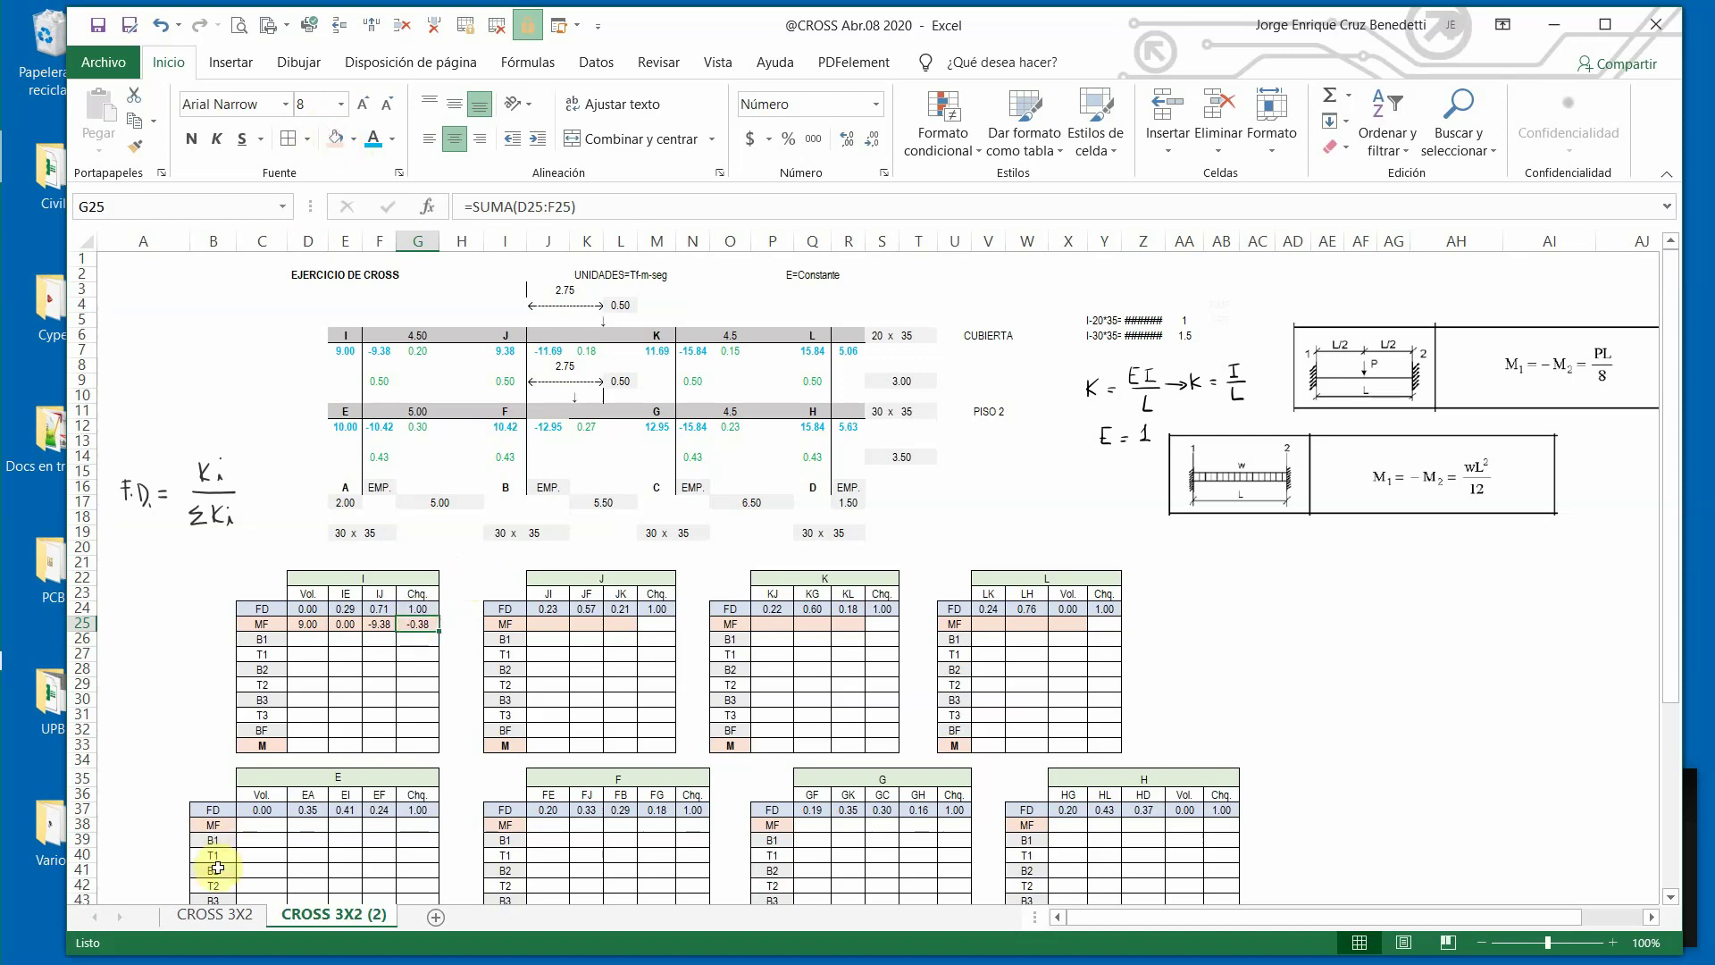
In node J's MF row, link the JI moment in J25 to I7 with +I7 and enter 0 for JF in K25.
{"action": "left_click", "coordinate": [545, 624]}
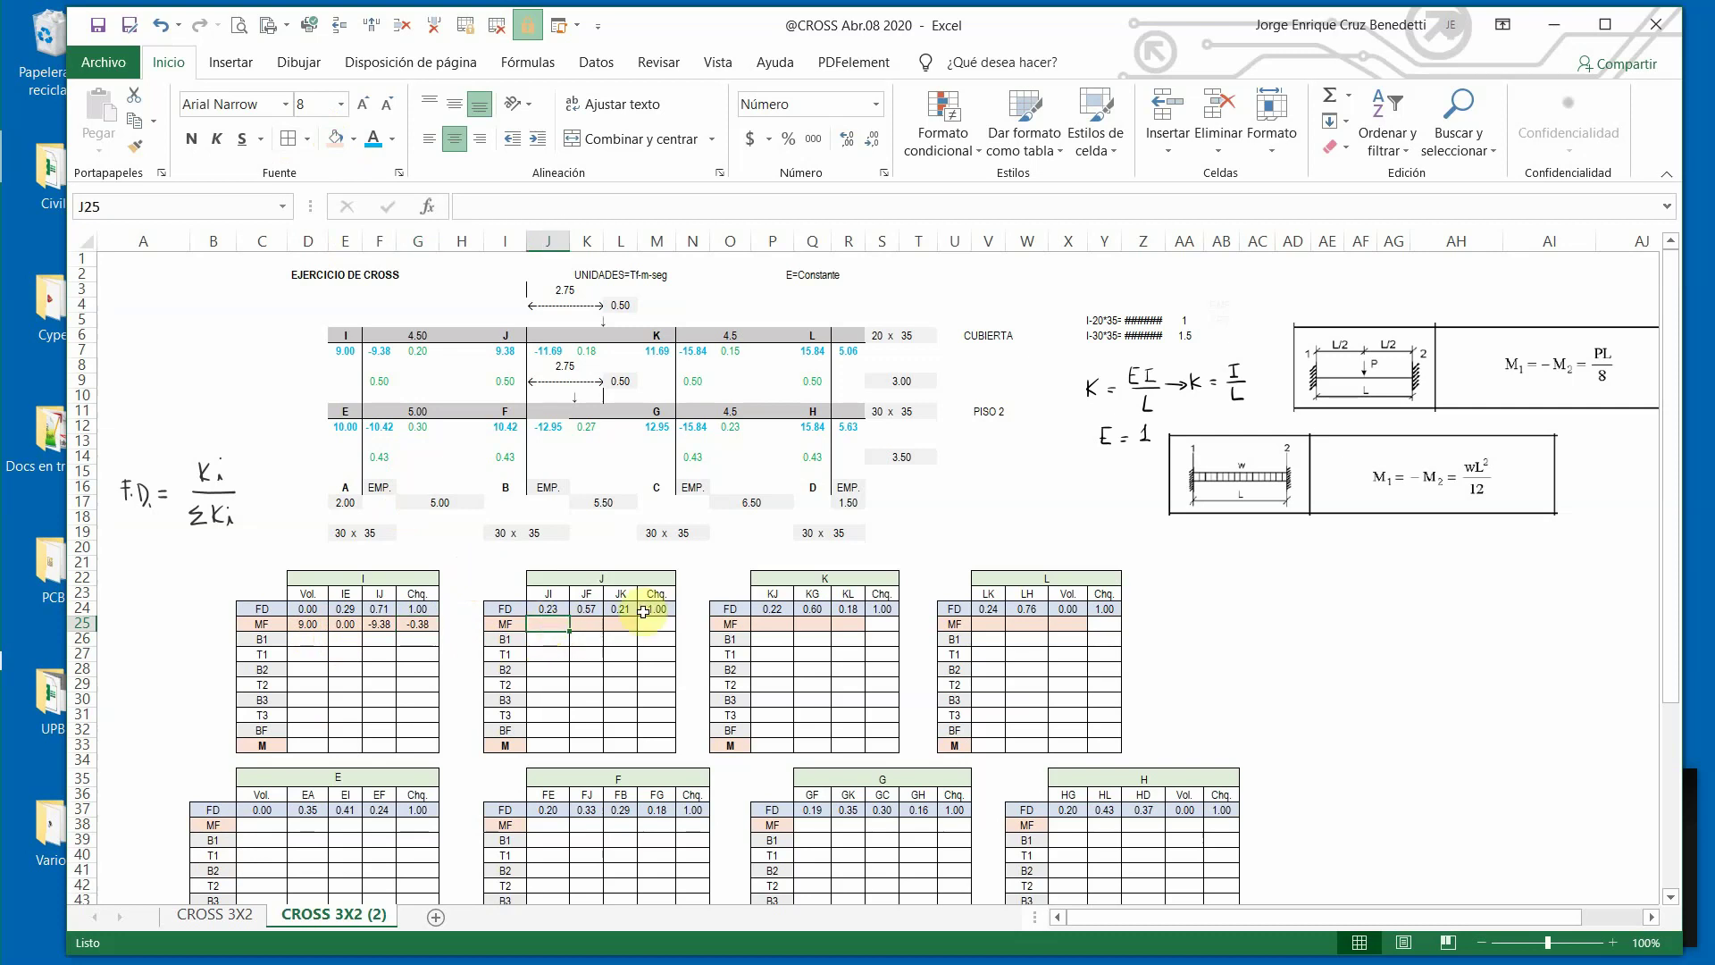
{"action": "type", "text": "+"}
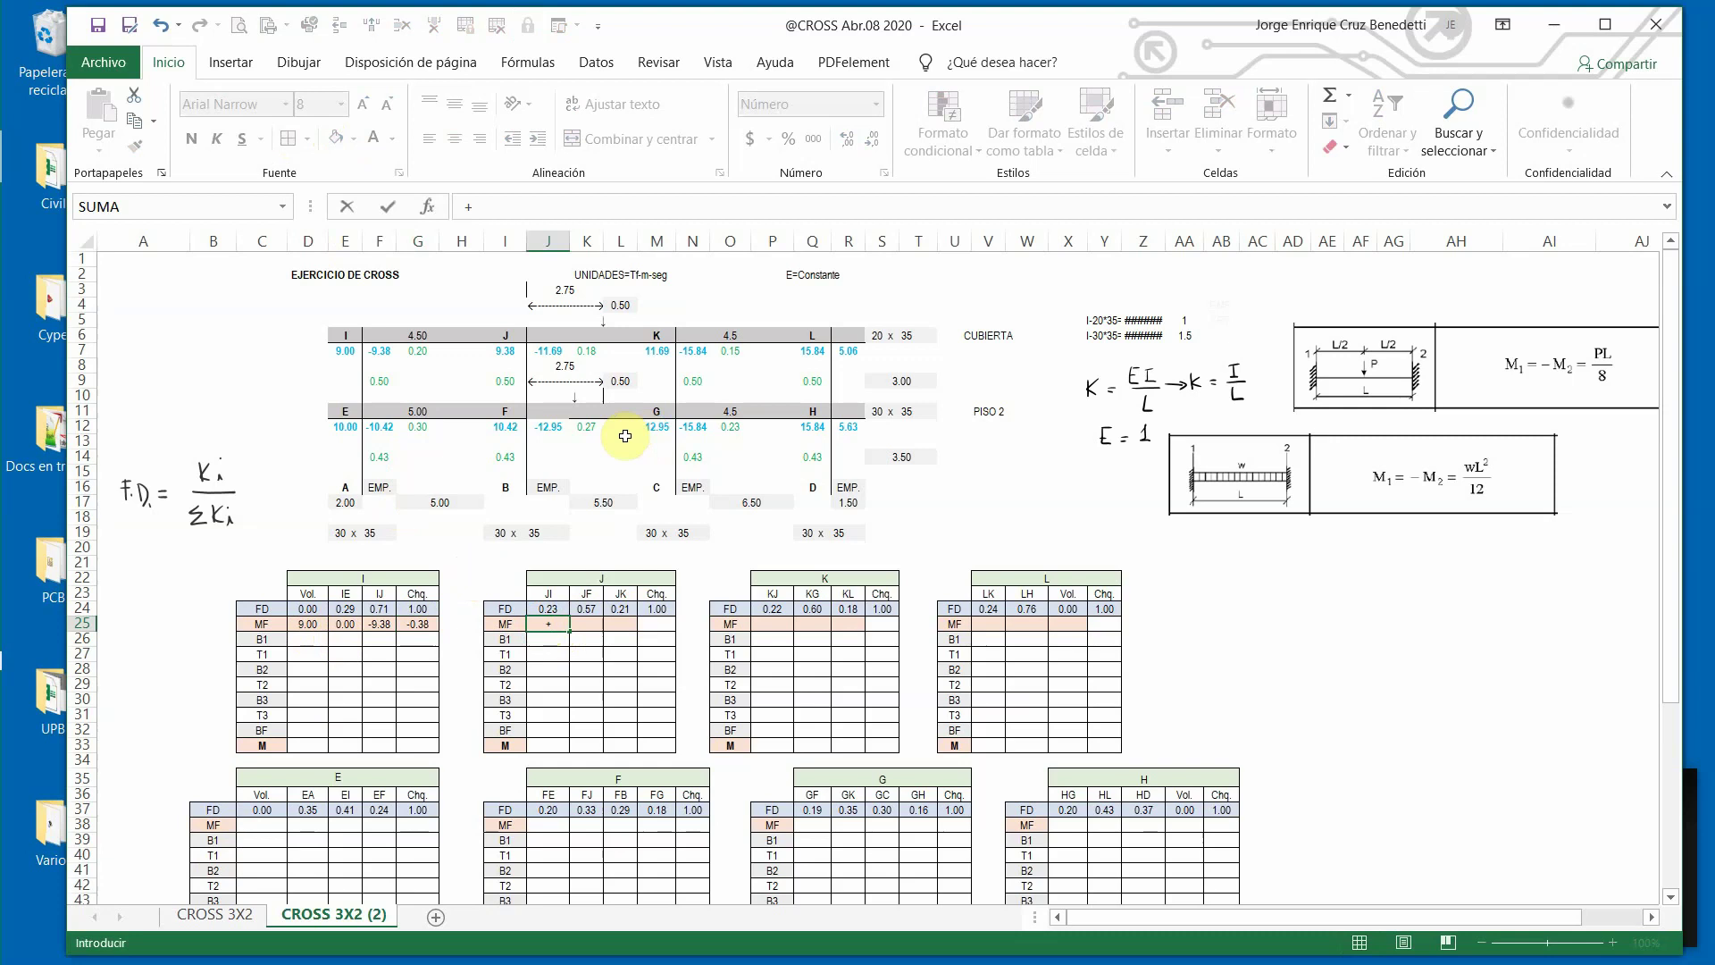
{"action": "left_click", "coordinate": [513, 350]}
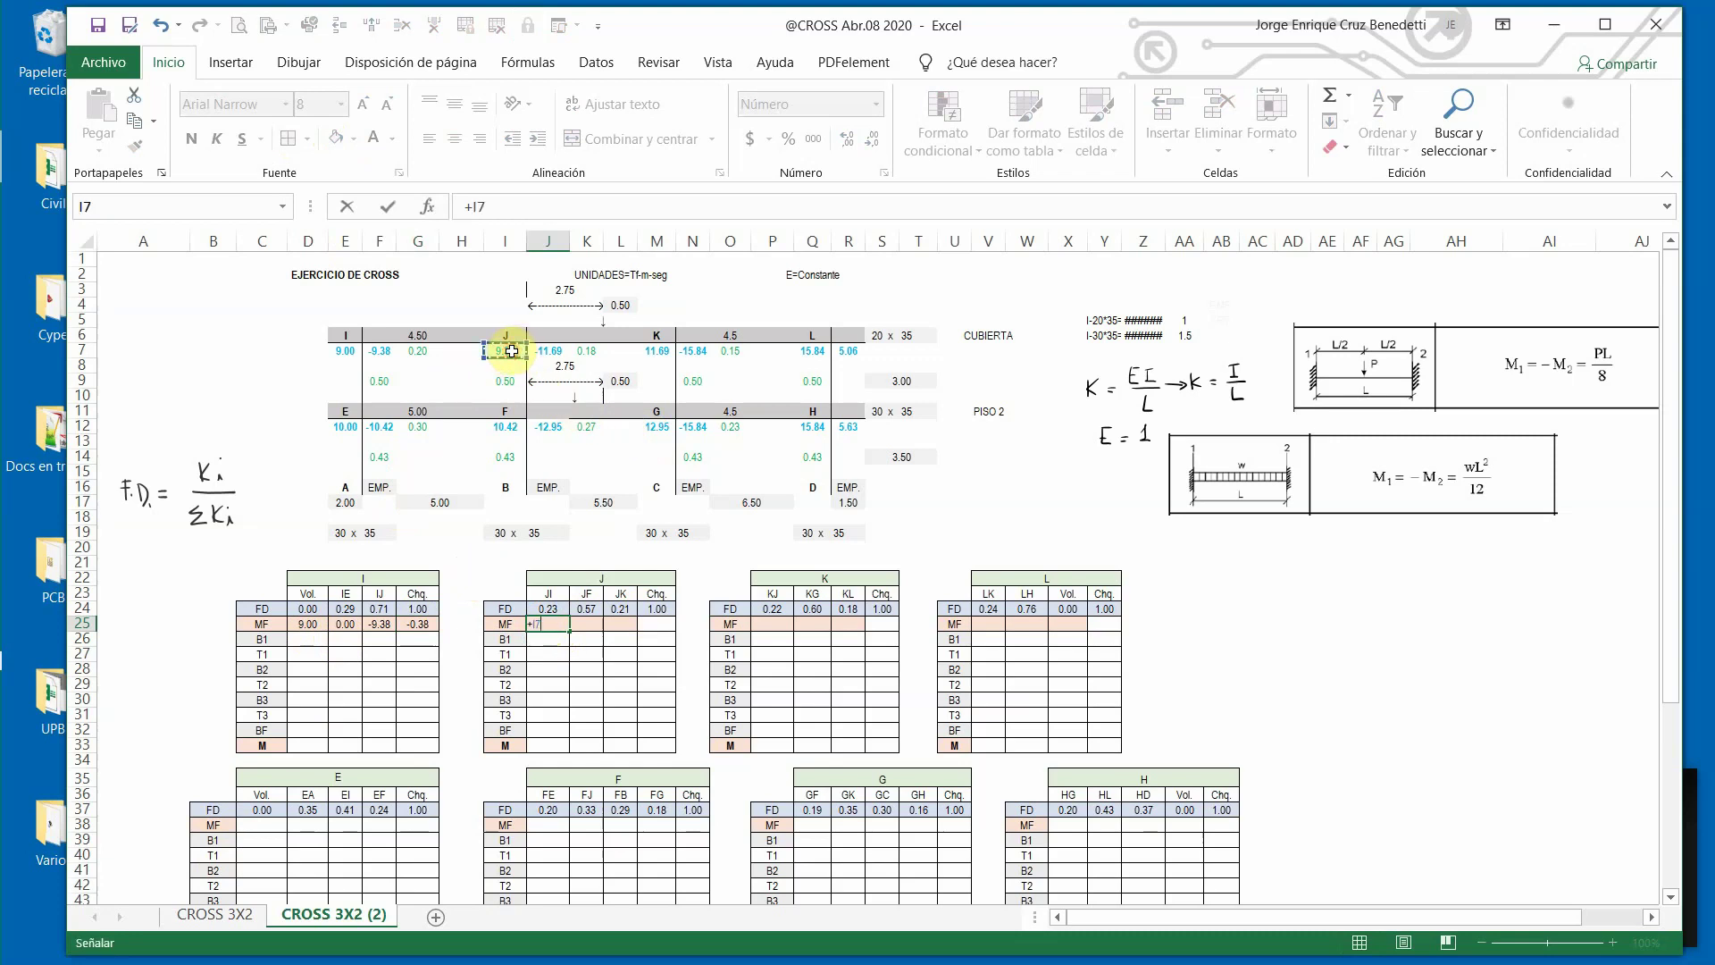
{"action": "key", "text": "Tab"}
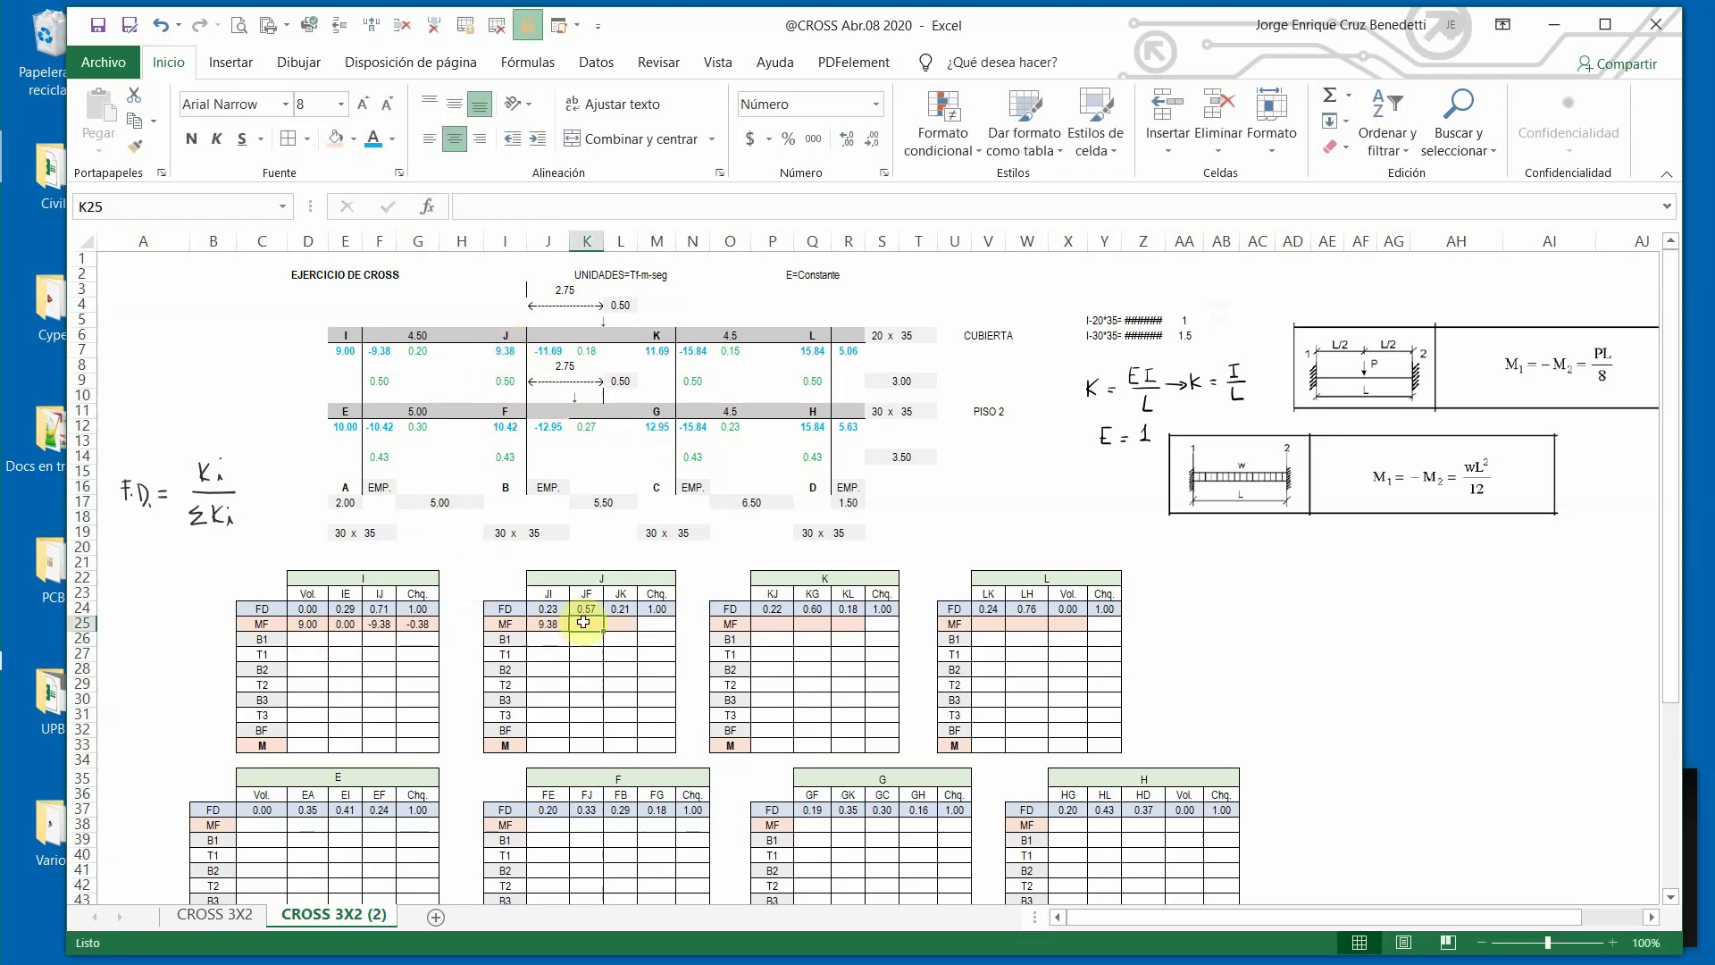
{"action": "type", "text": "0"}
{"action": "key", "text": "Return"}
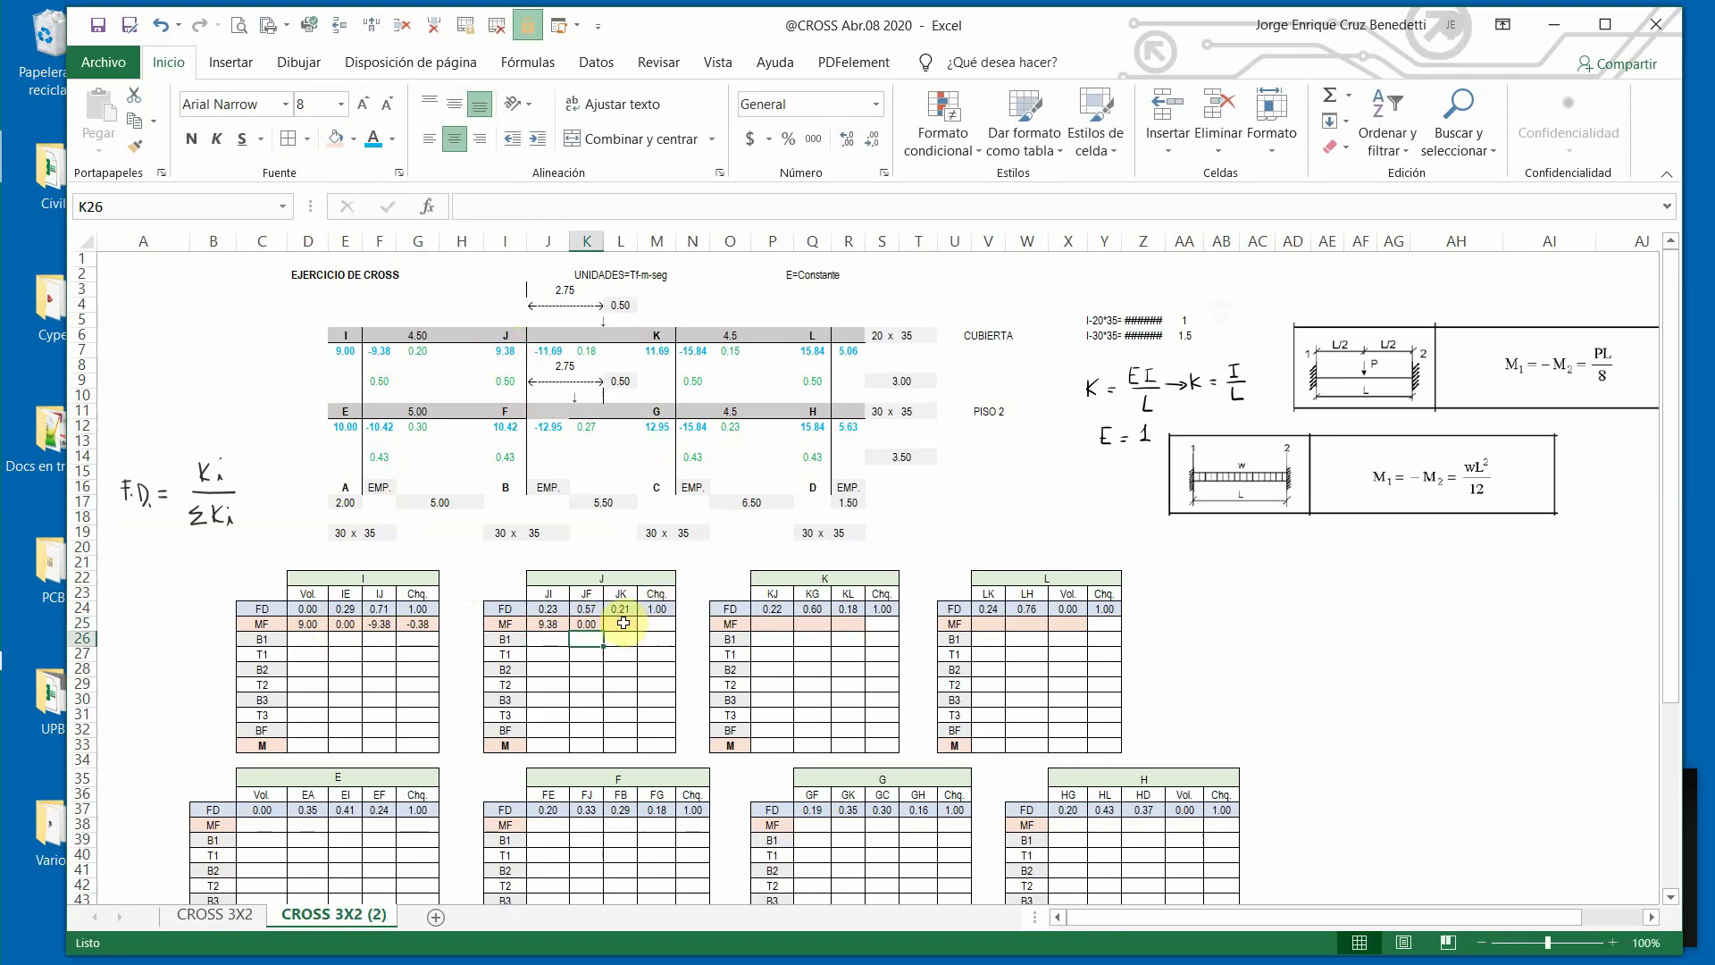
Link the JK fixed-end moment in L25 to the beam moment in J7 with the formula +J7.
{"action": "left_click", "coordinate": [623, 623]}
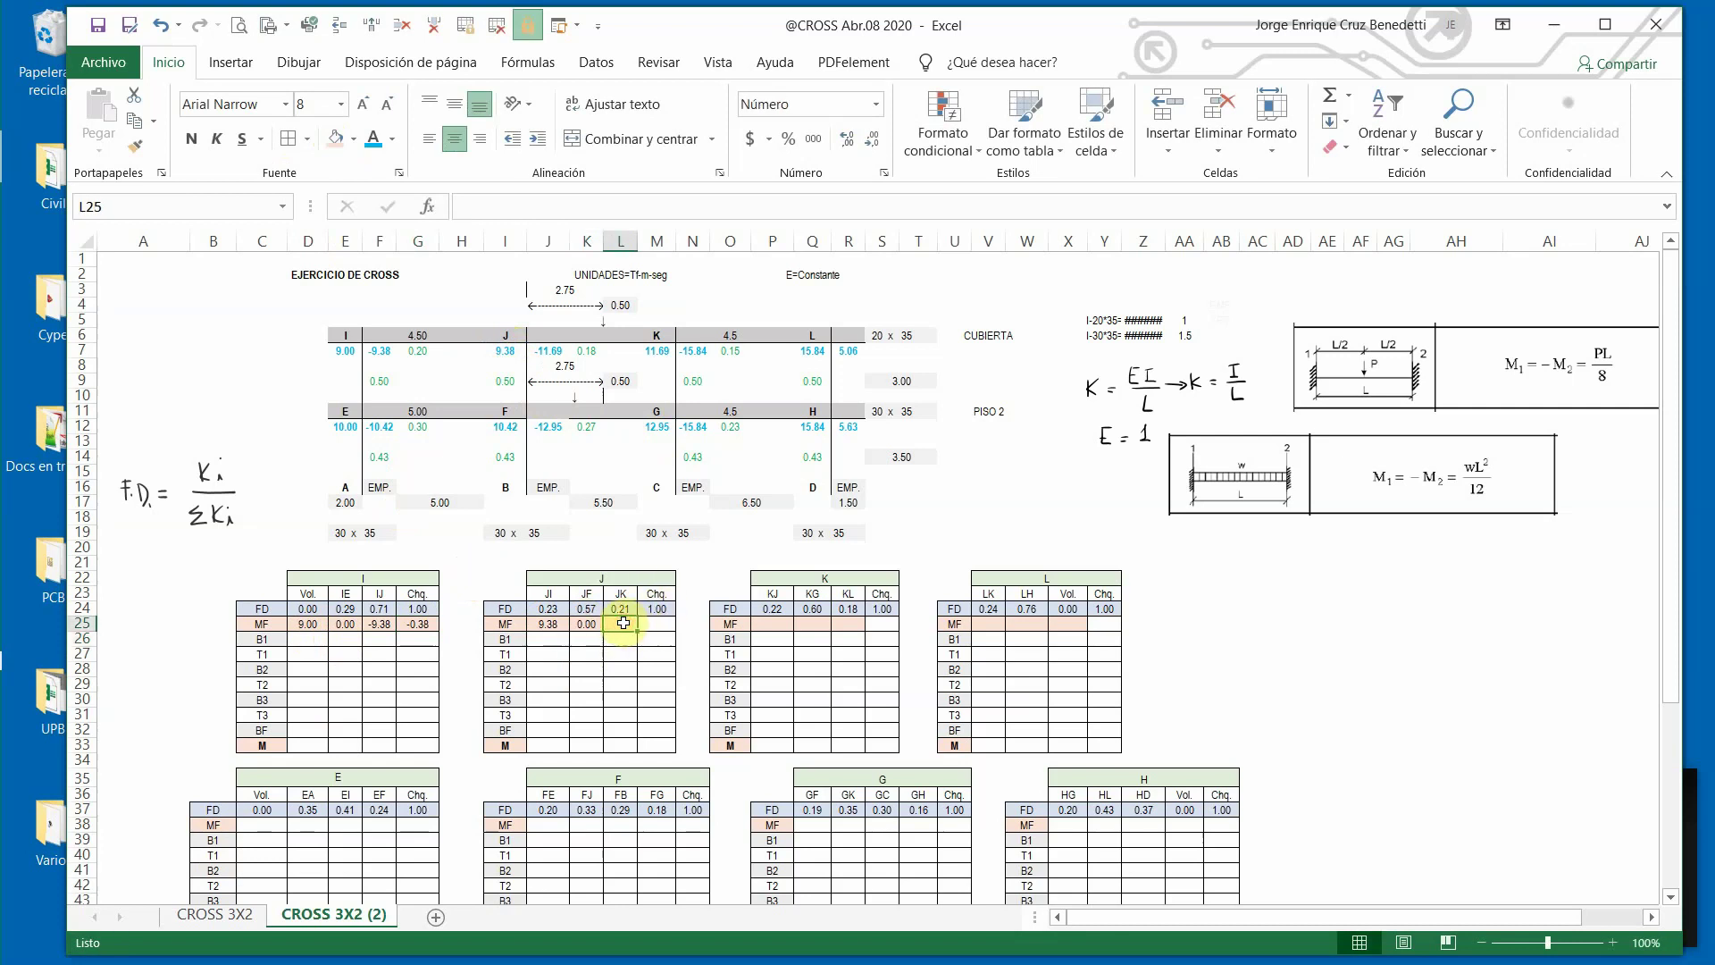
{"action": "type", "text": "+"}
{"action": "left_click", "coordinate": [544, 352]}
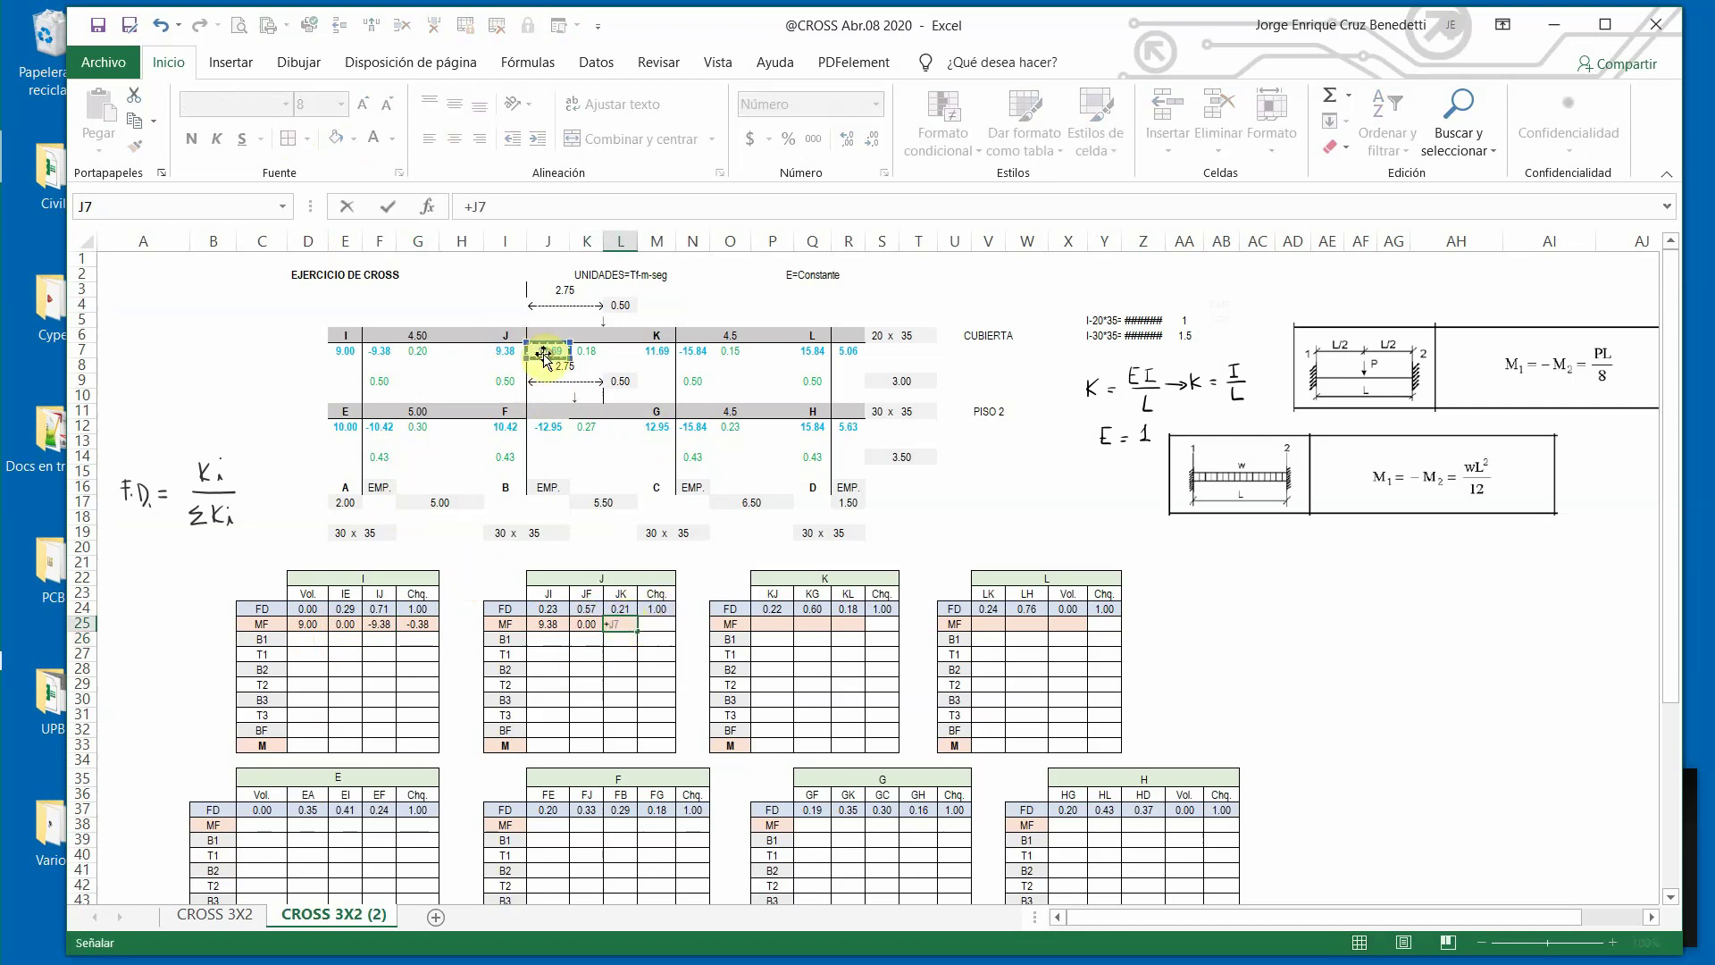
{"action": "key", "text": "Return"}
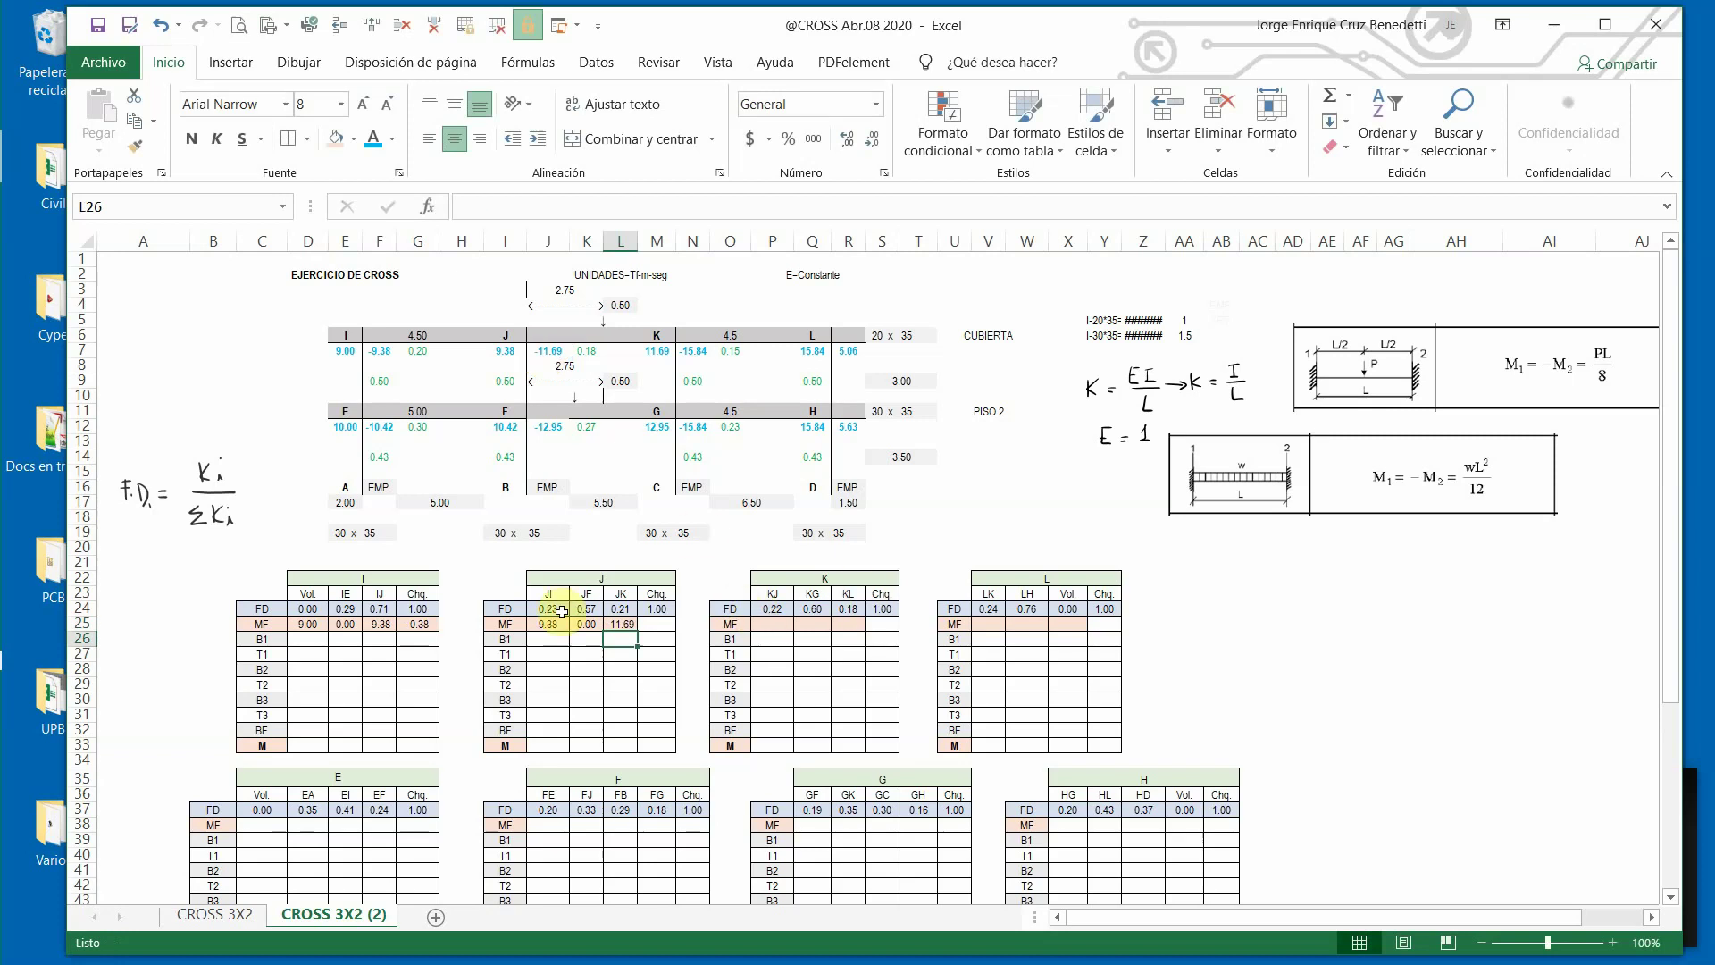
Copy the check sum formula from G25 to M25 so it sums node J's MF row, J25:L25.
{"action": "left_click", "coordinate": [426, 623]}
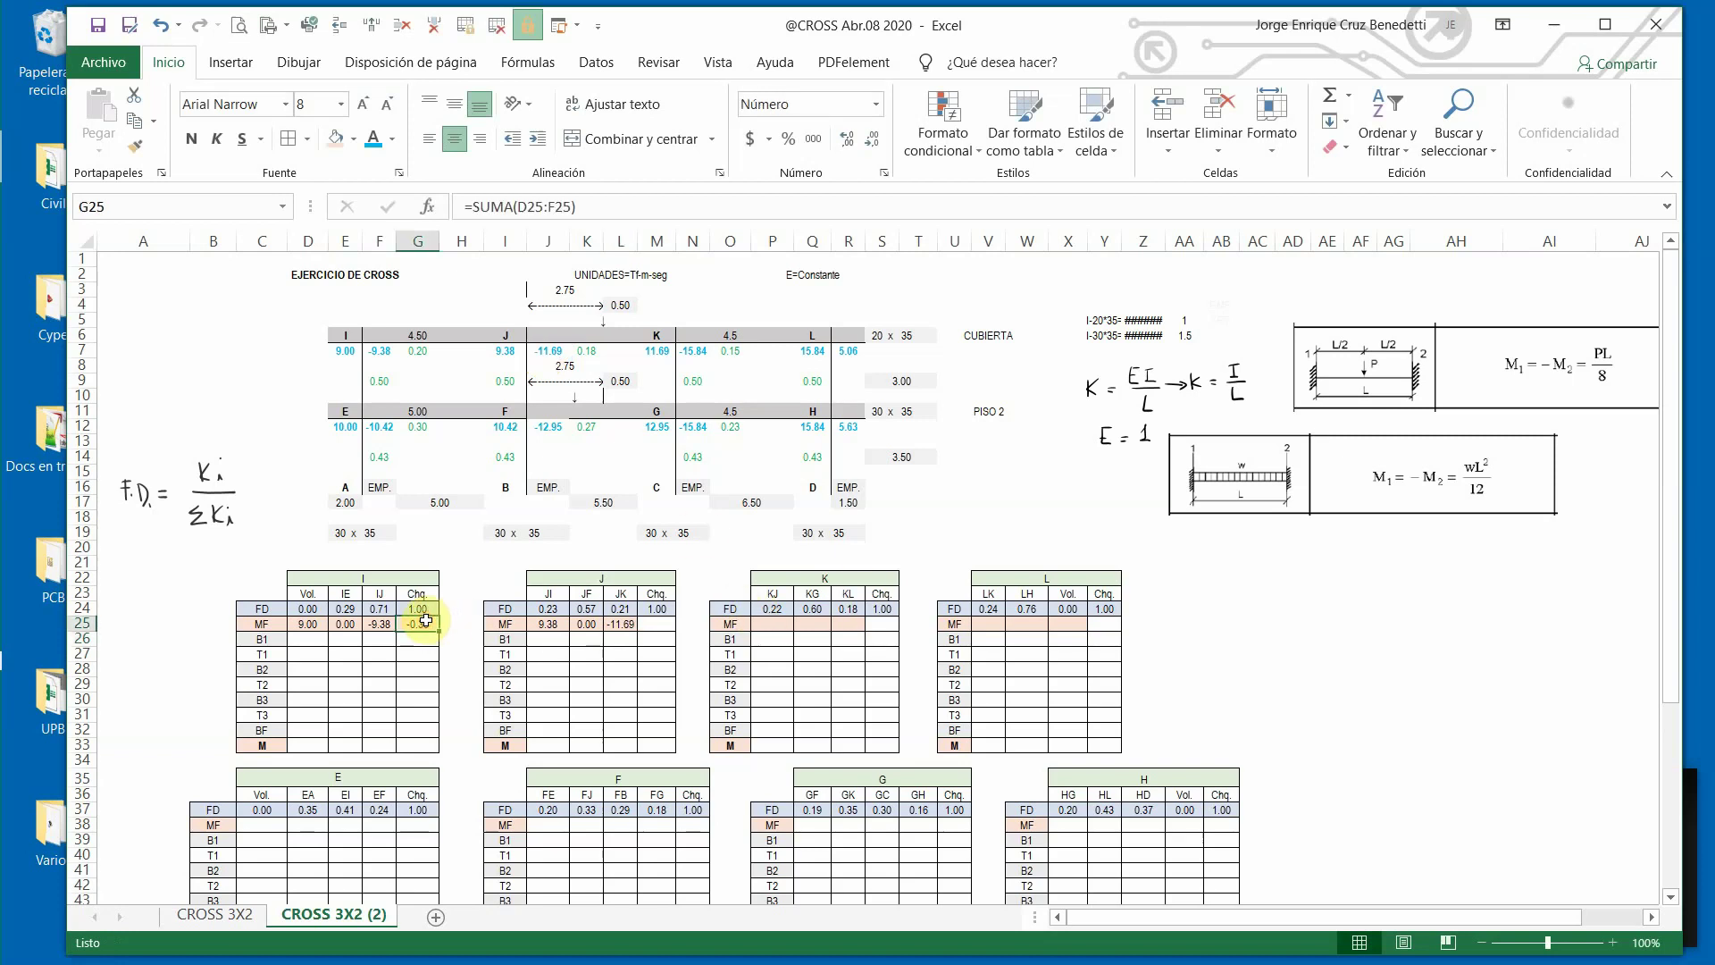
{"action": "key", "text": "ctrl+c"}
{"action": "left_click", "coordinate": [663, 623]}
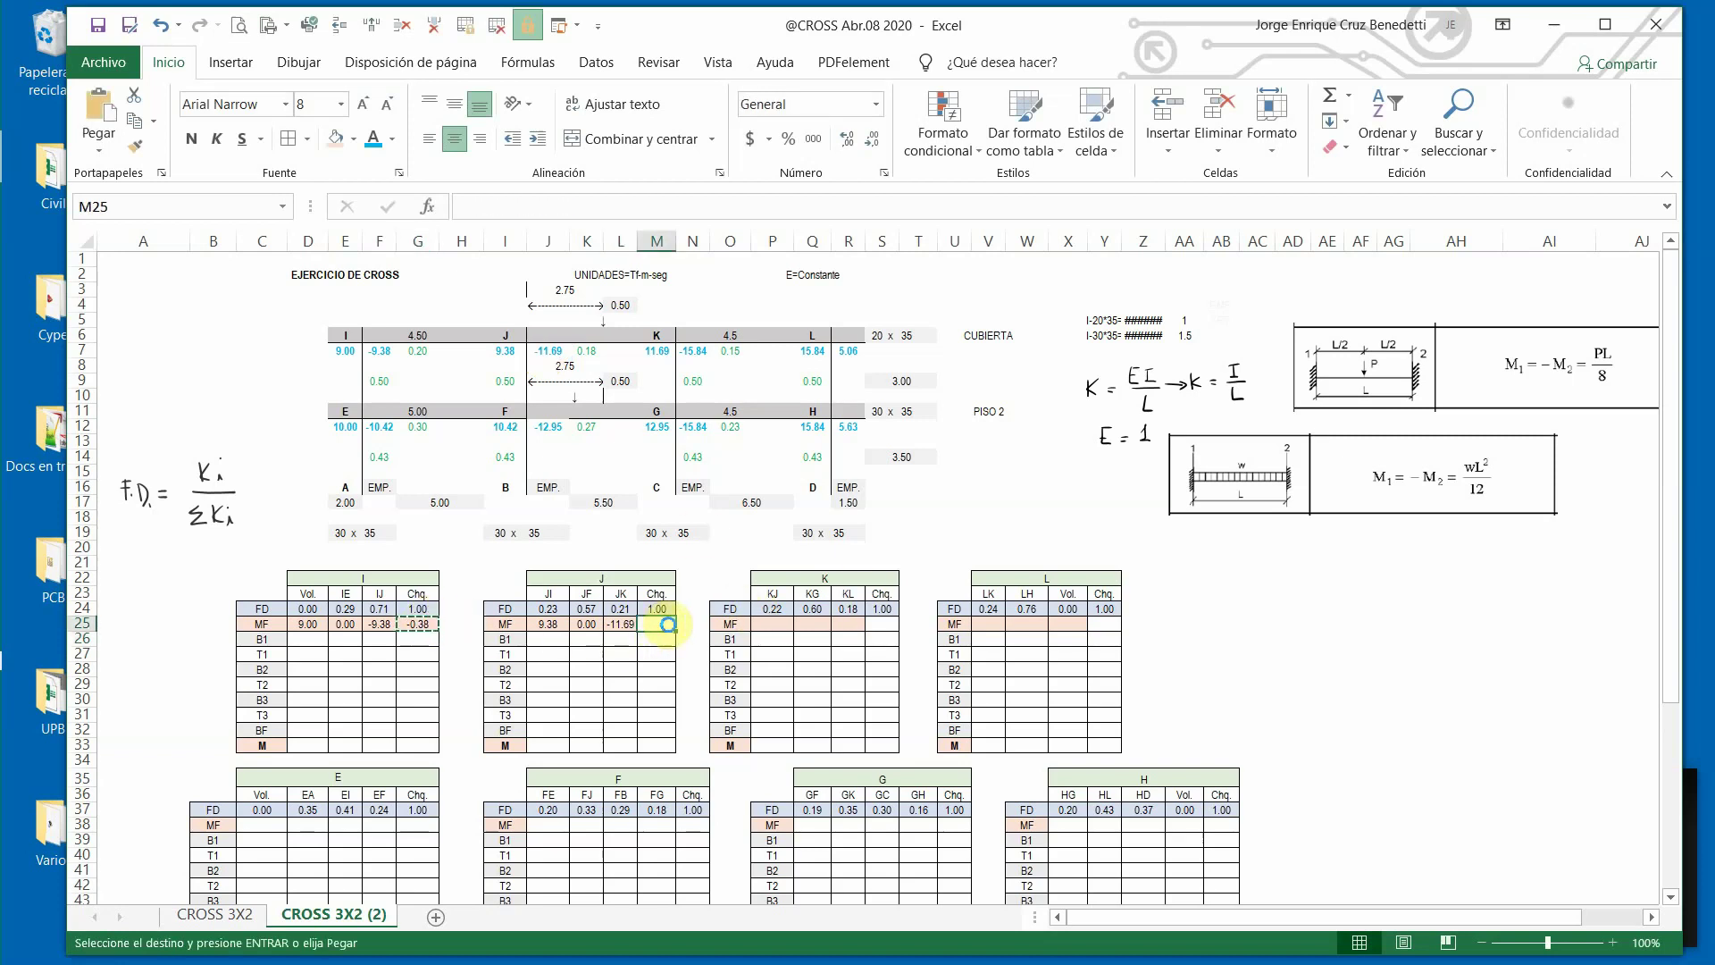
{"action": "key", "text": "ctrl+v"}
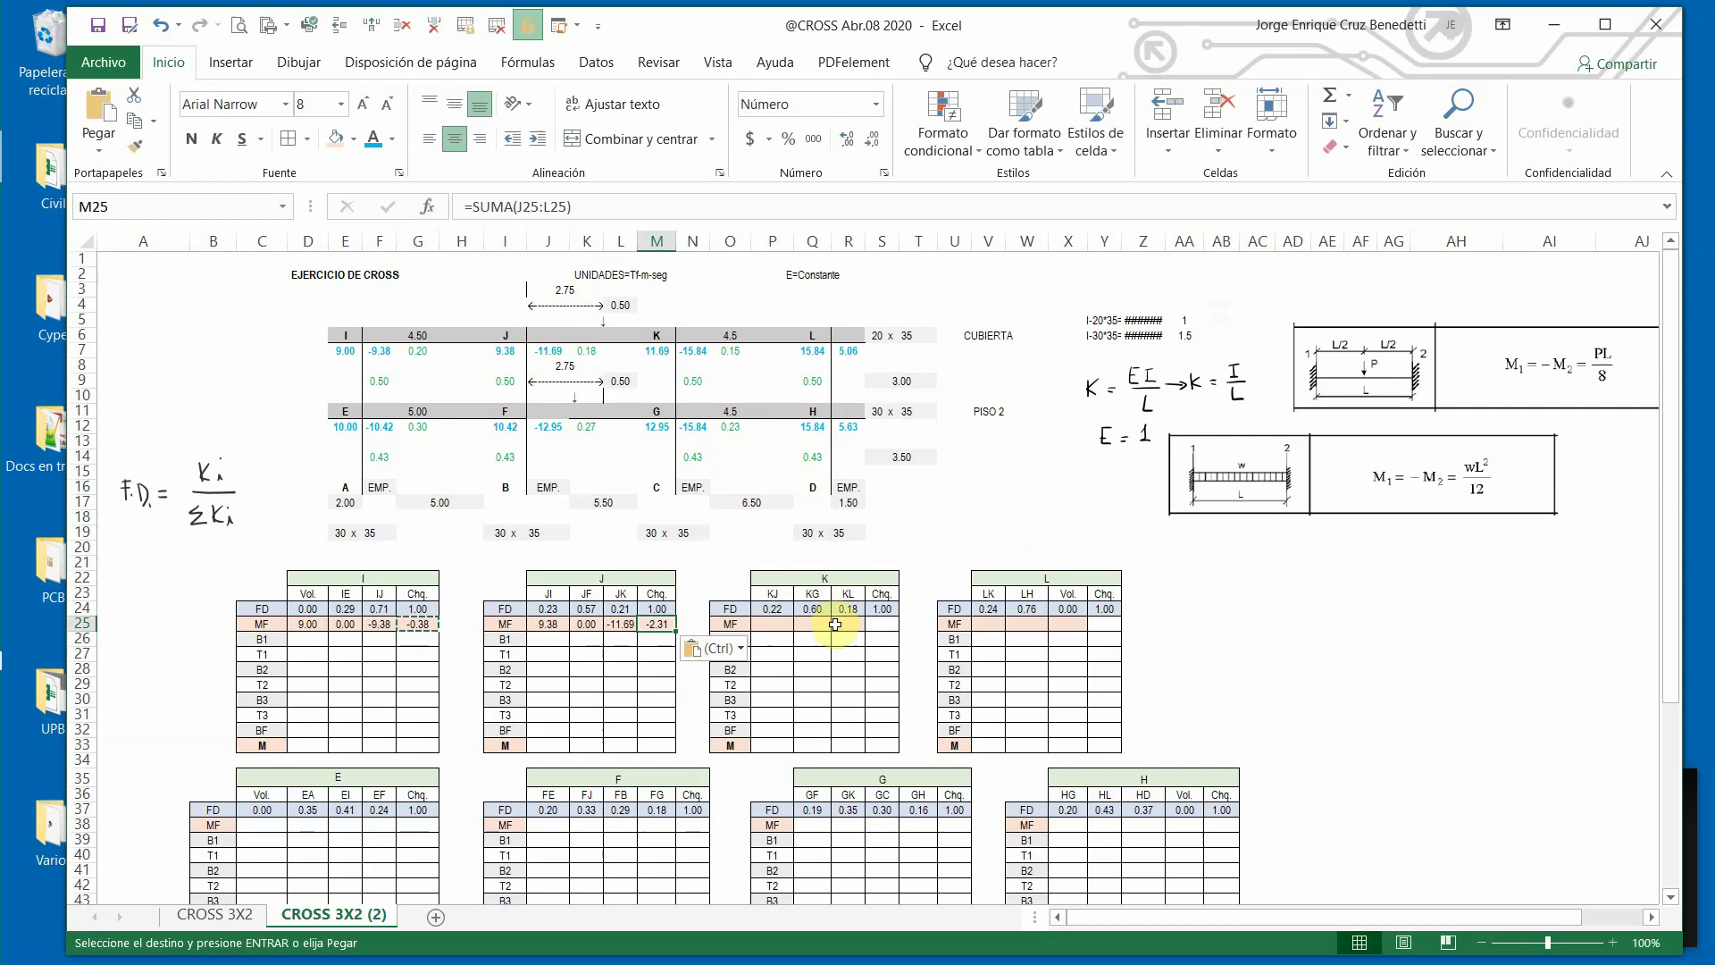
In node K's MF row, link the KJ moment in P25 to M7 with +M7 and enter 0 for KG in Q25.
{"action": "left_click", "coordinate": [780, 627]}
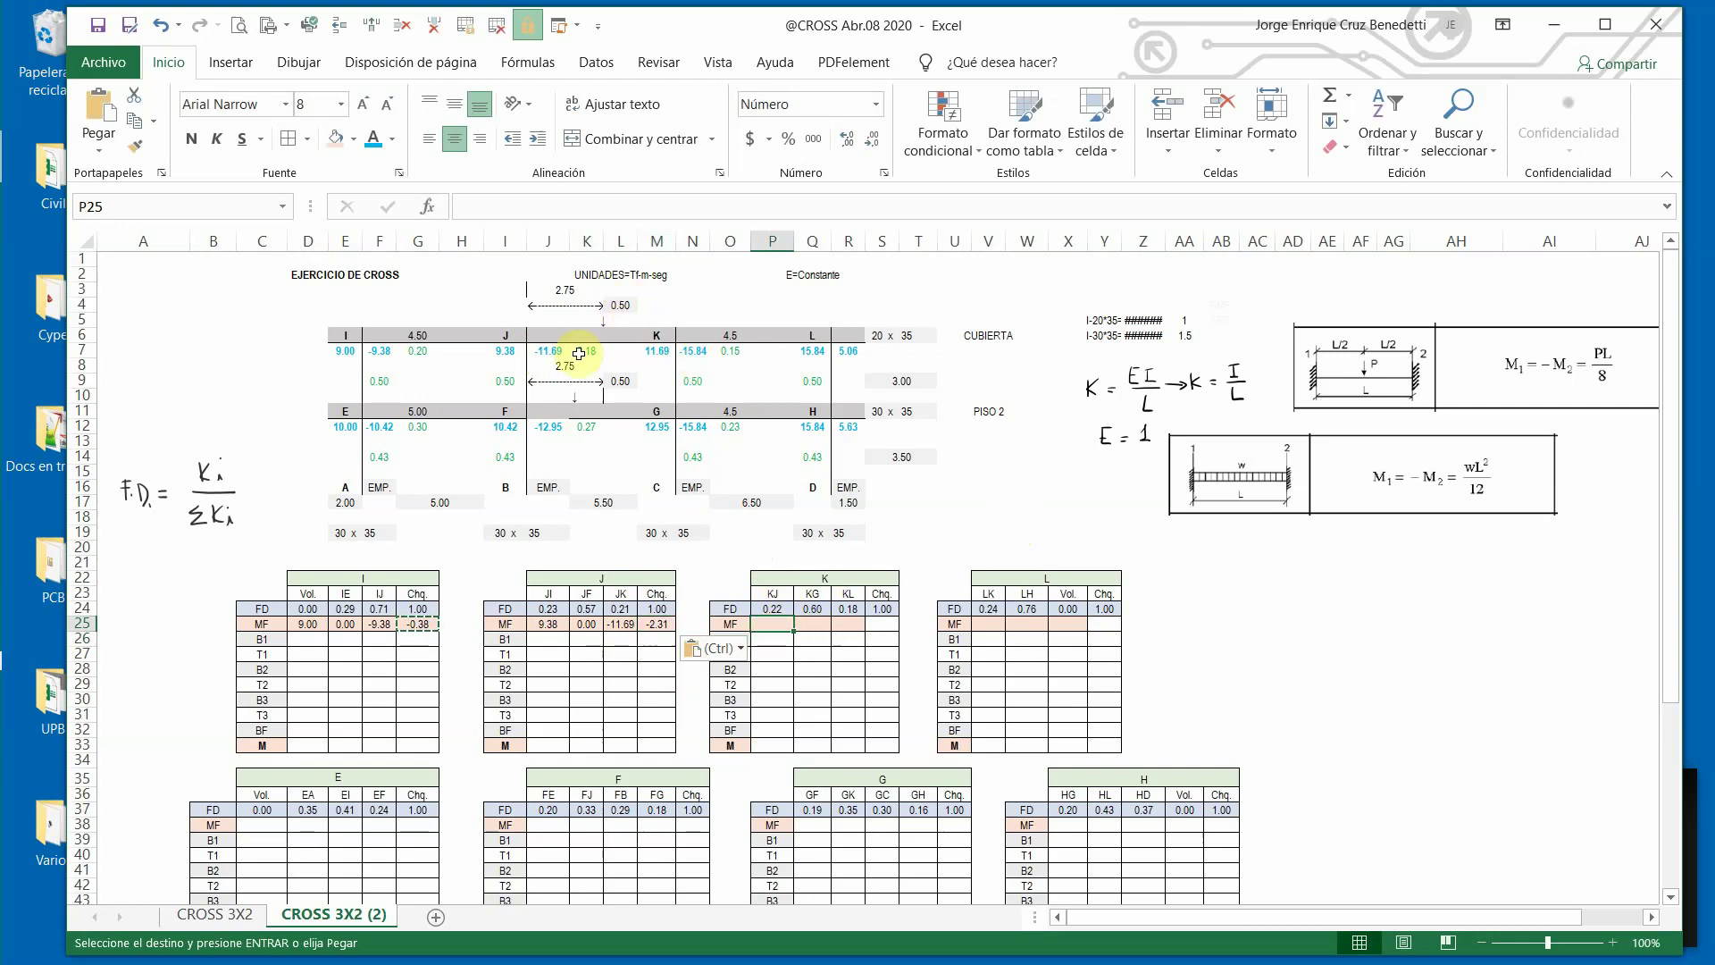
{"action": "type", "text": "+"}
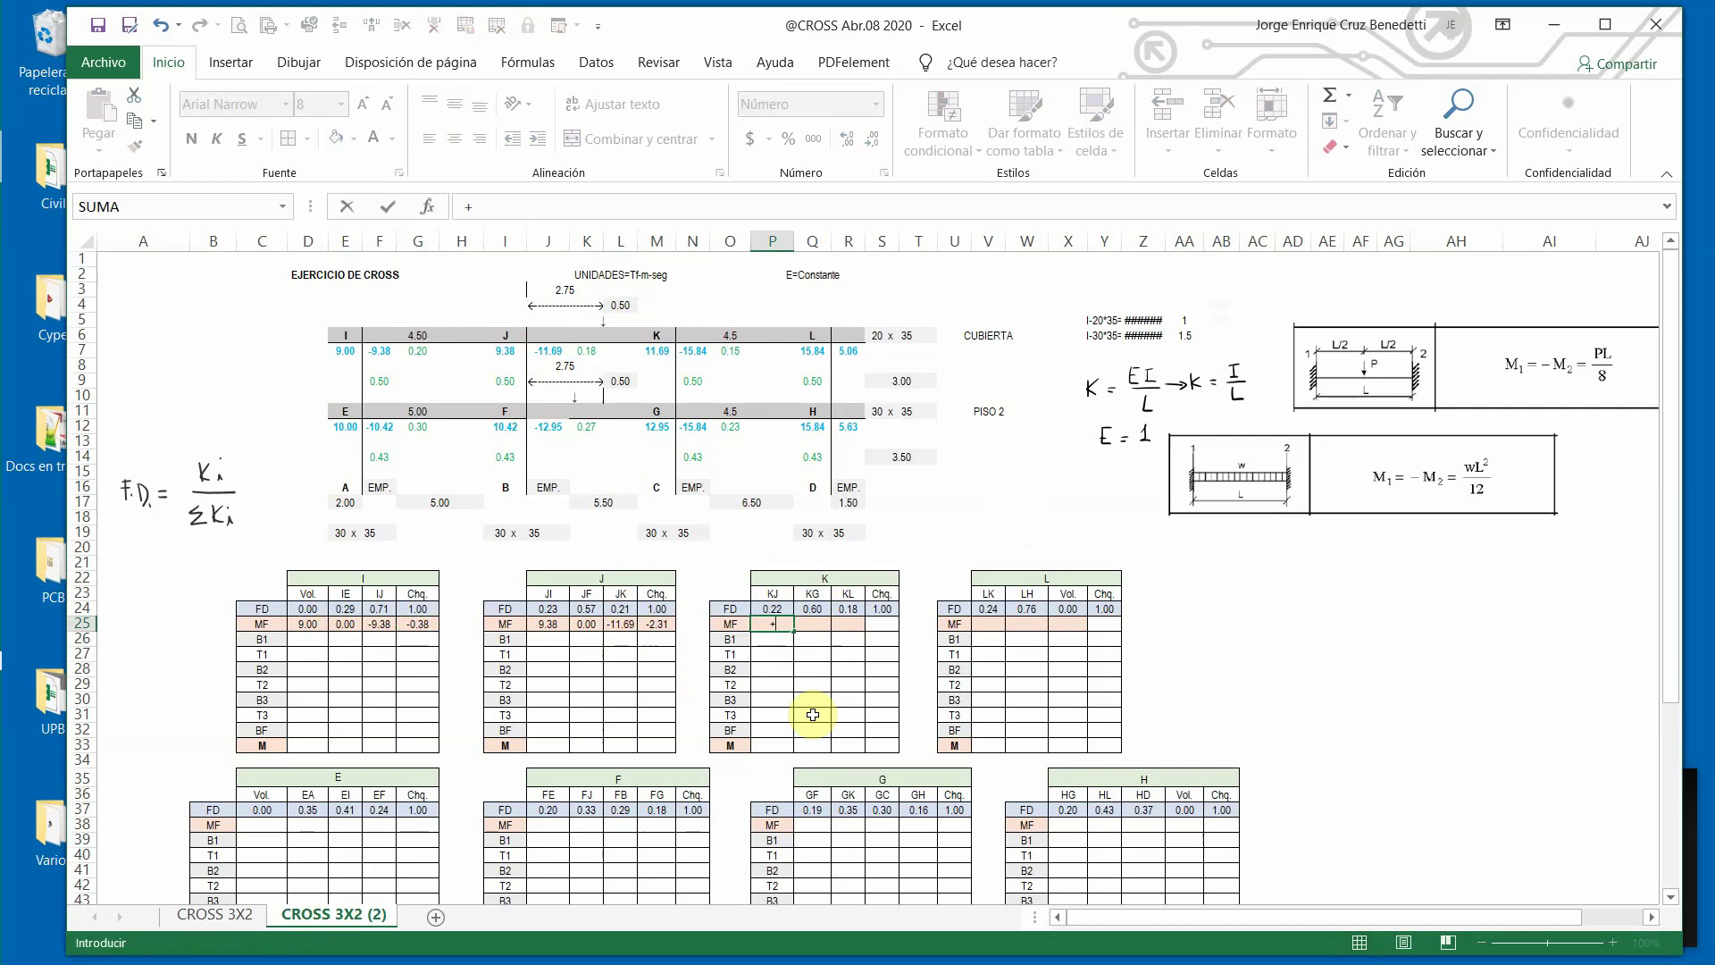
{"action": "left_click", "coordinate": [658, 349]}
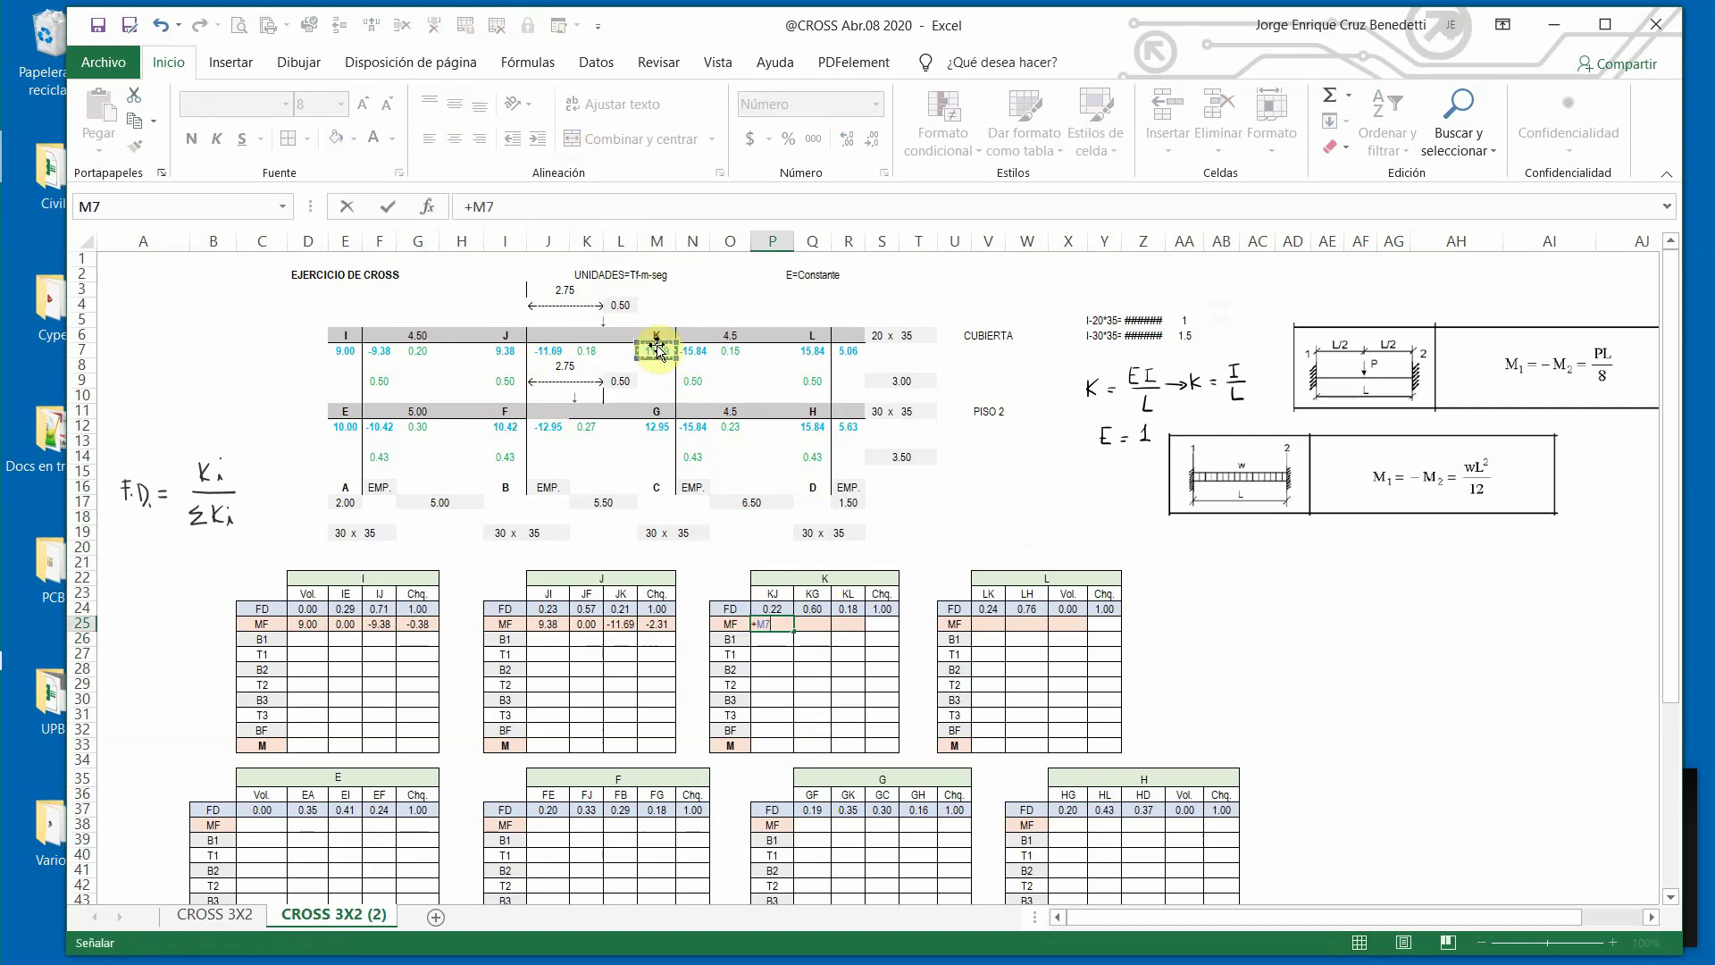
{"action": "key", "text": "Return"}
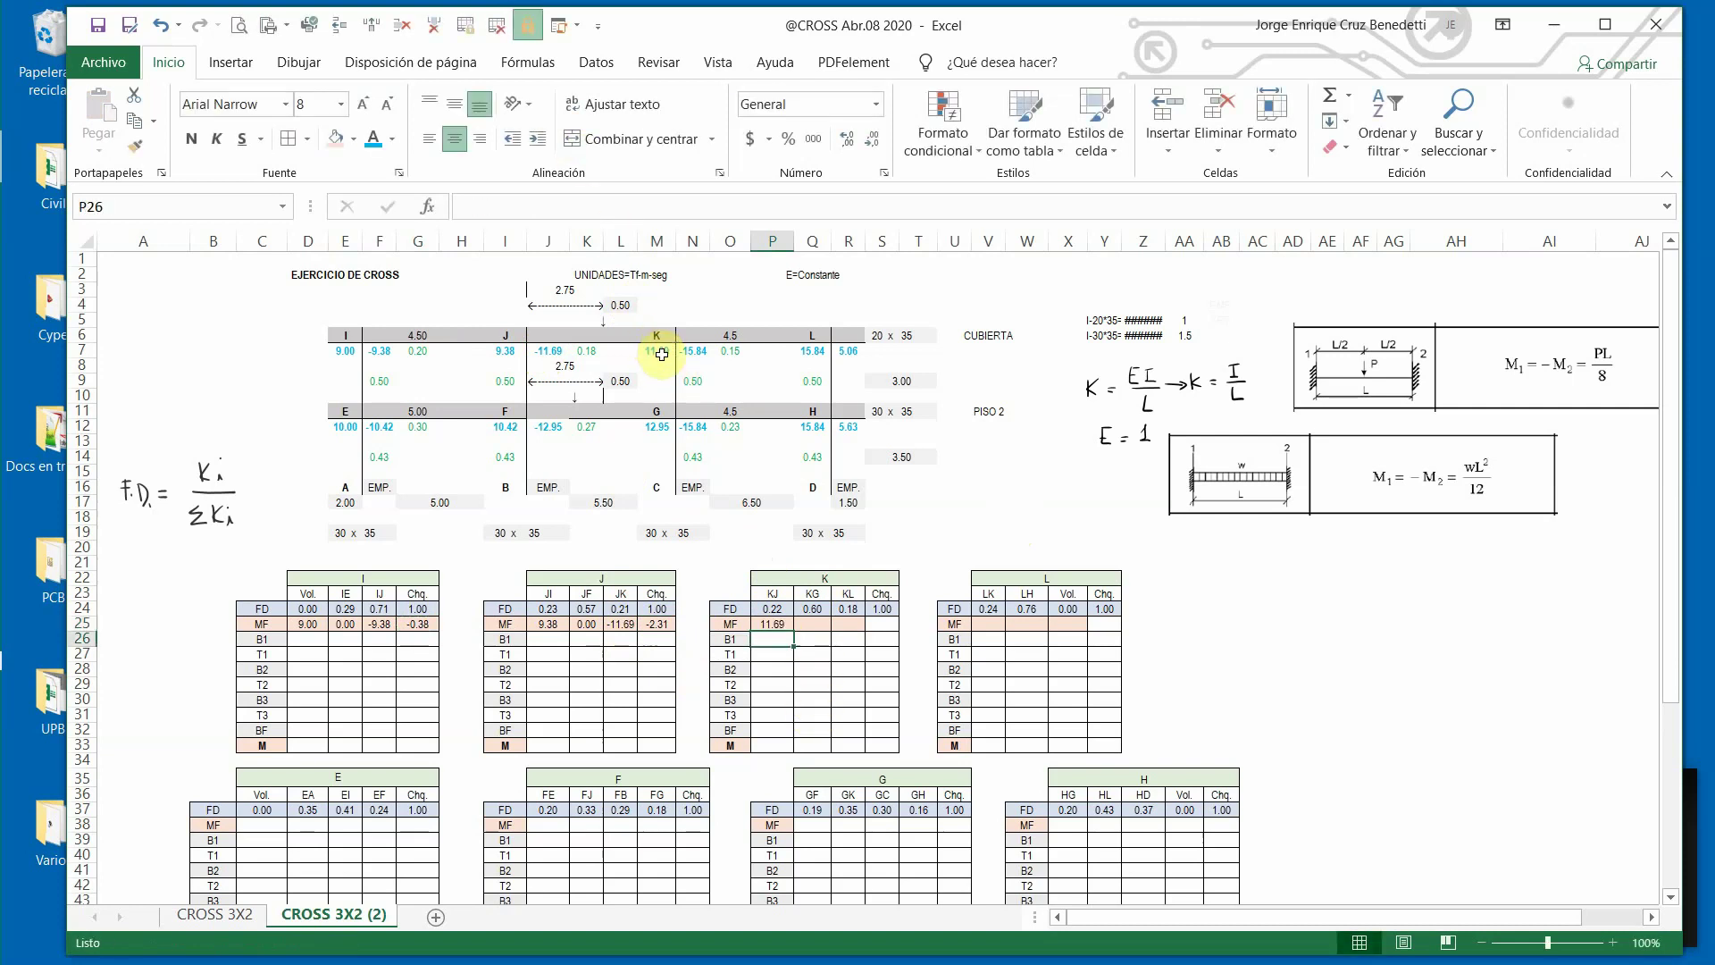
{"action": "left_click", "coordinate": [814, 625]}
{"action": "type", "text": "0"}
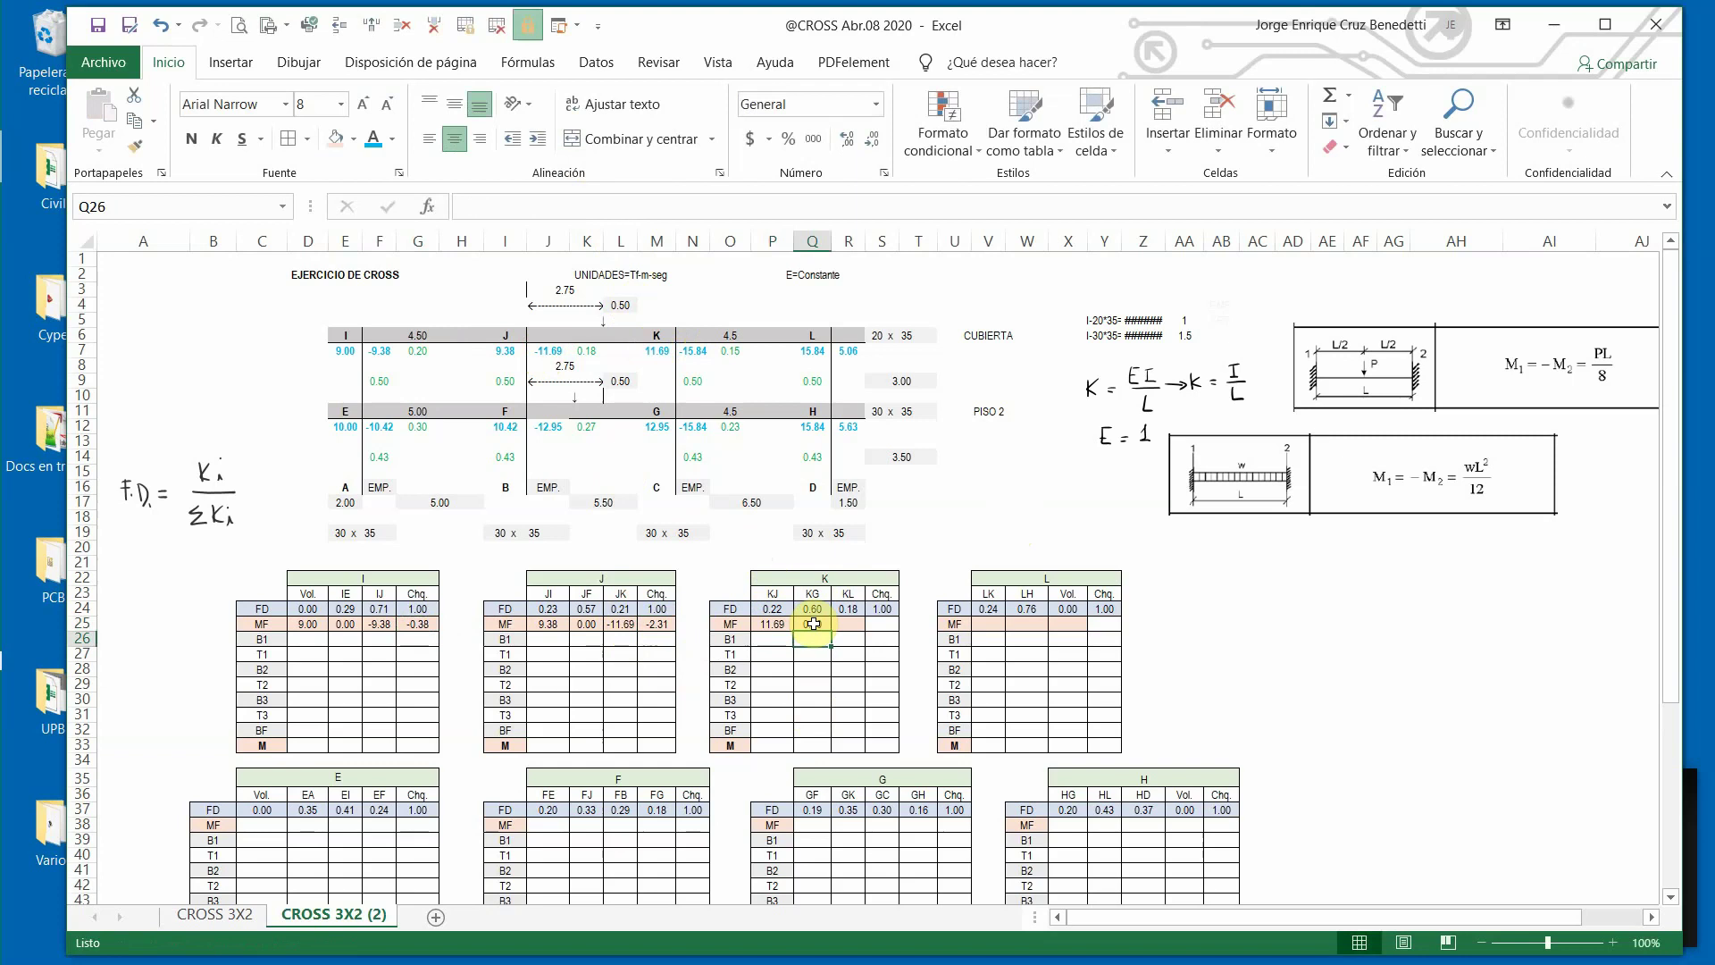
{"action": "key", "text": "Return"}
Link the KL fixed-end moment in R25 to the beam moment in N7.
{"action": "left_click", "coordinate": [854, 622]}
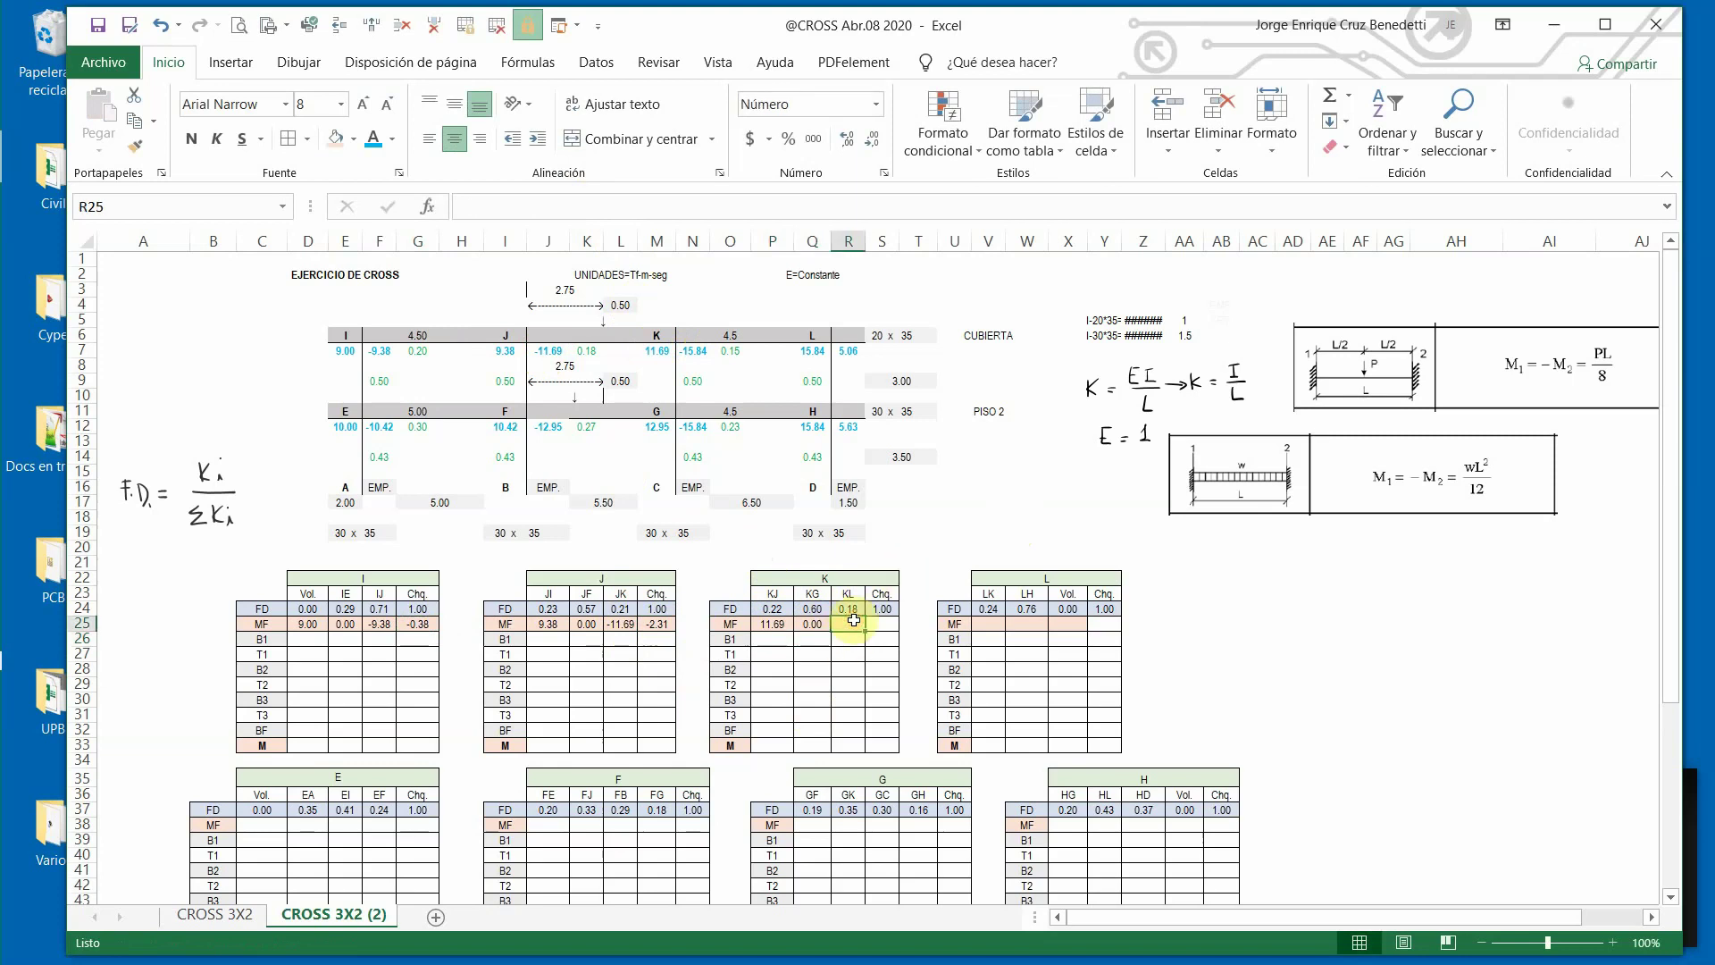
{"action": "type", "text": "+"}
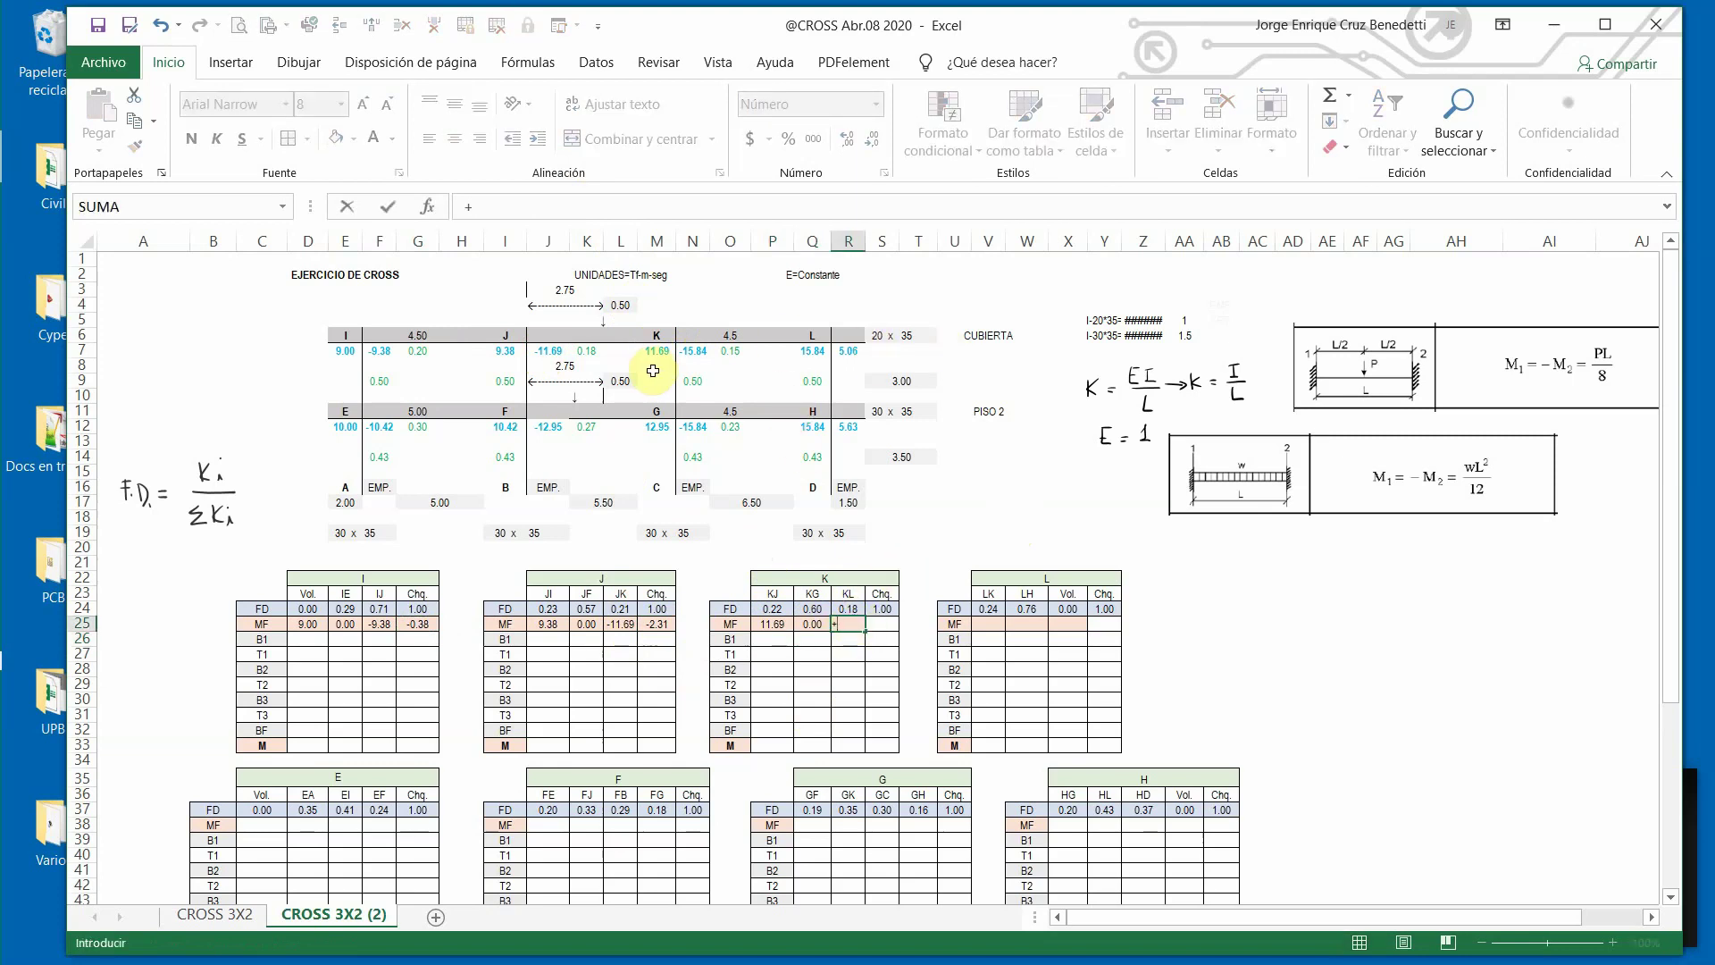
{"action": "left_click", "coordinate": [693, 350]}
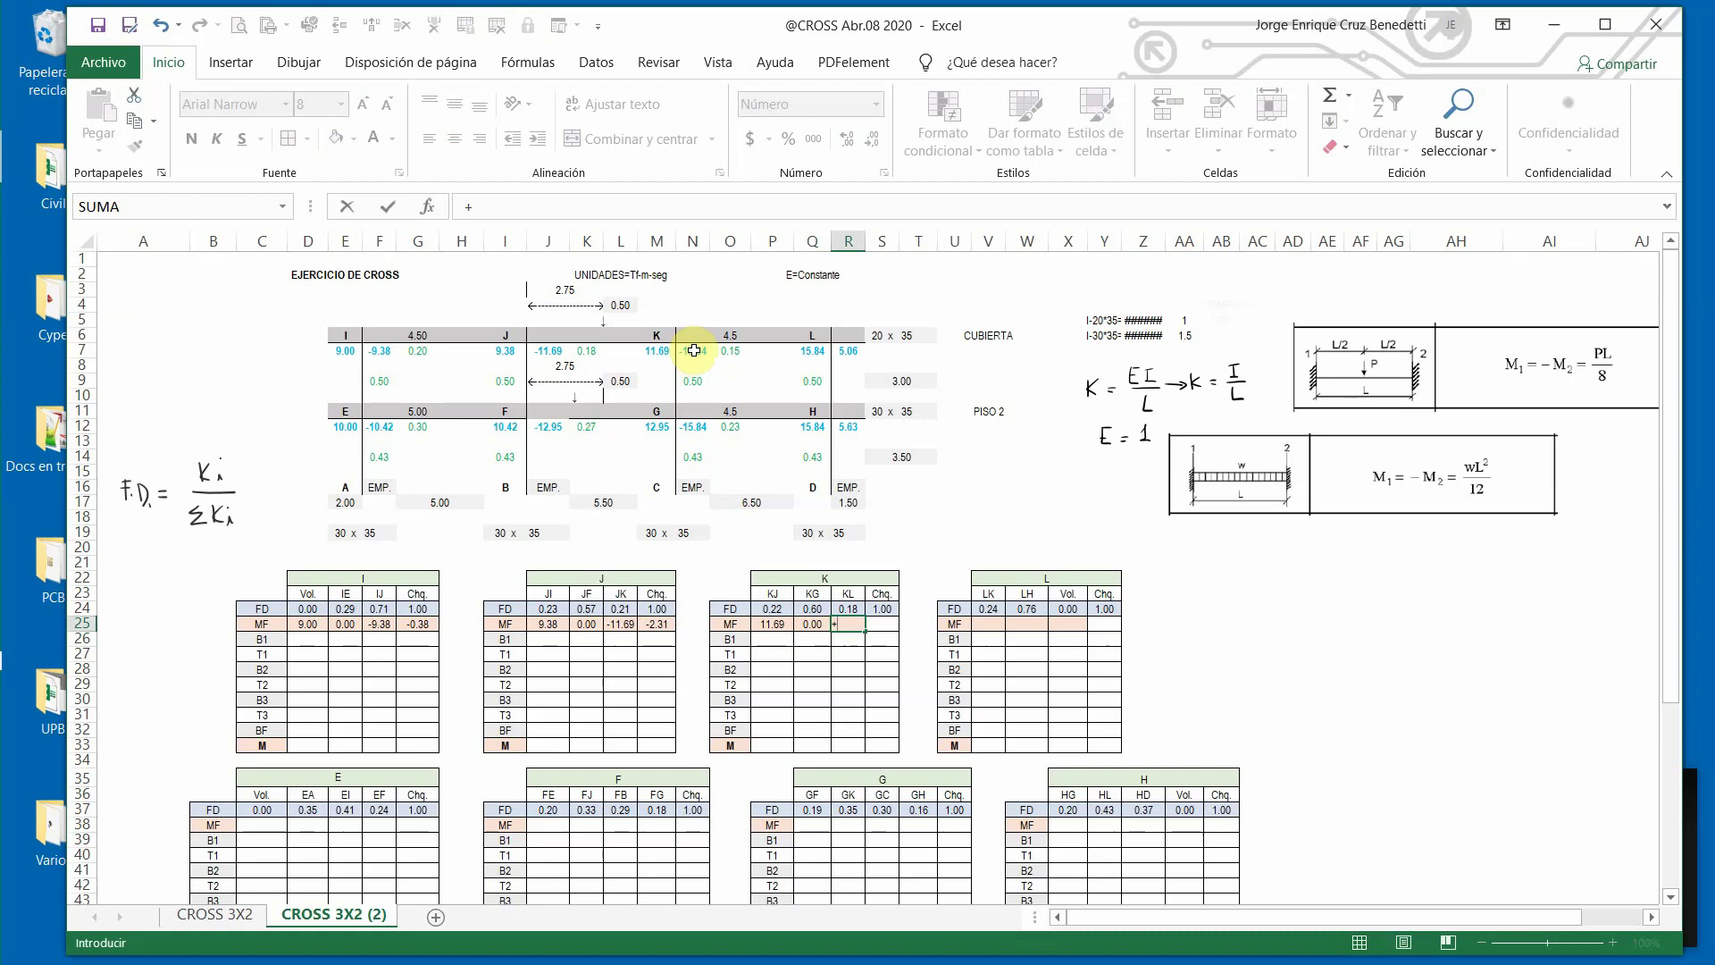
{"action": "left_click", "coordinate": [388, 206]}
Copy the check sum formula from M25 to S25 so it sums node K's MF row.
{"action": "left_click", "coordinate": [656, 624]}
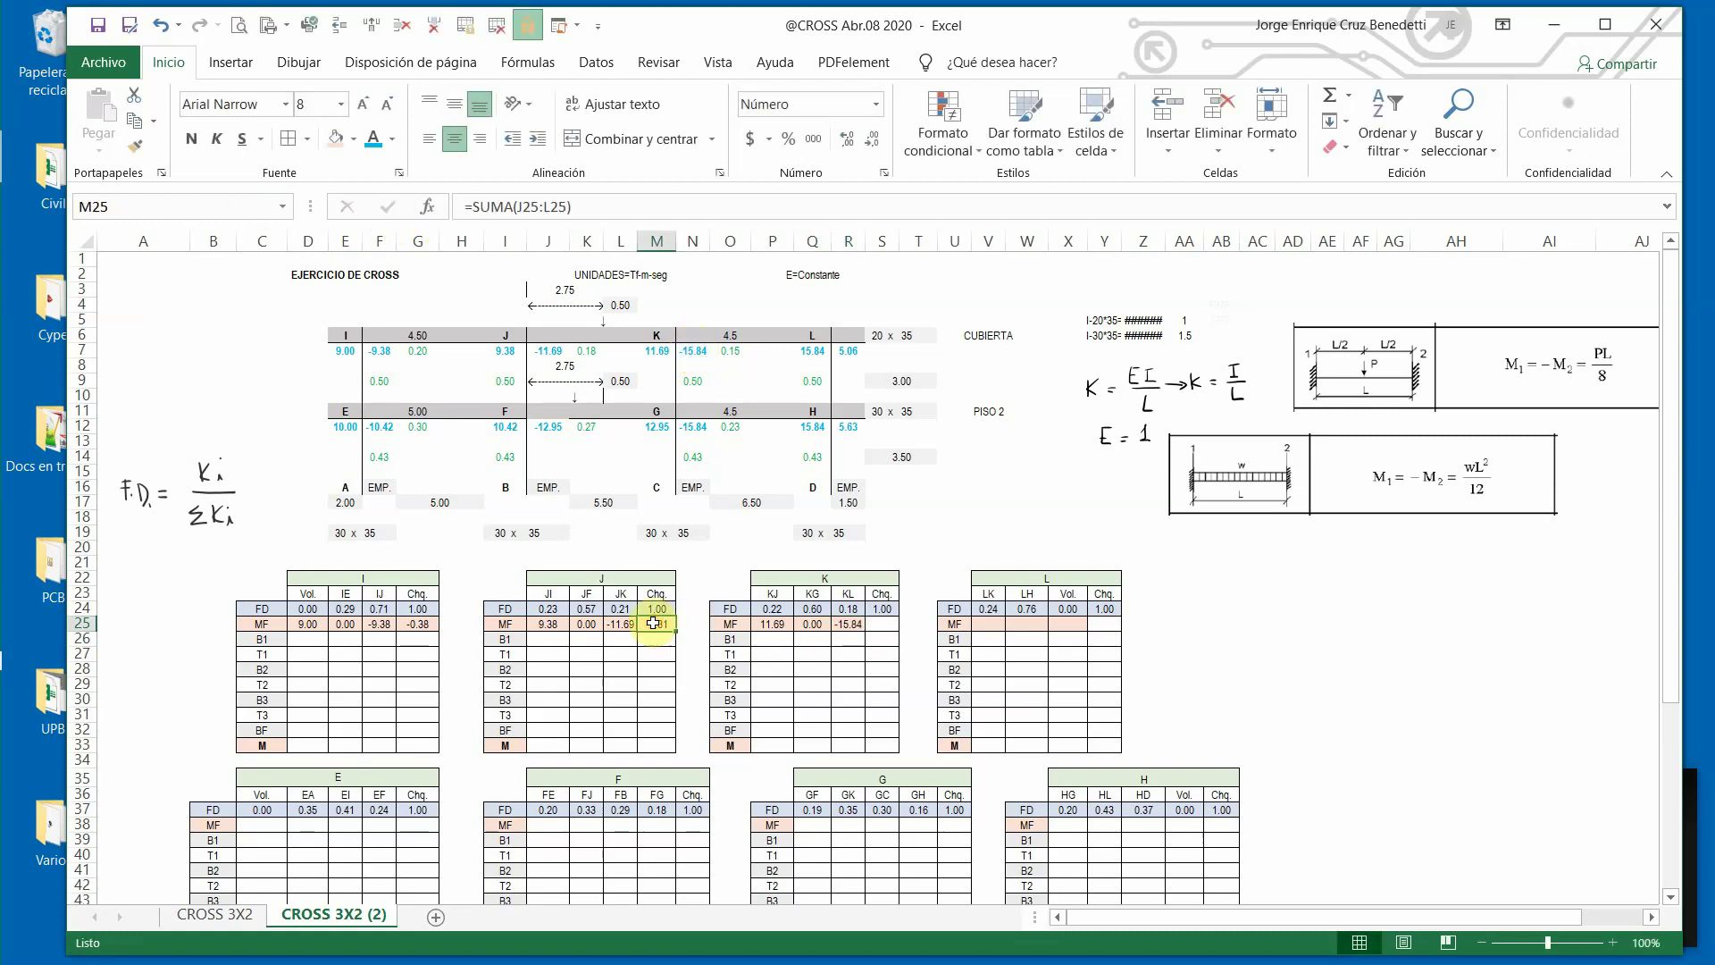
{"action": "key", "text": "ctrl+c"}
{"action": "left_click", "coordinate": [882, 627]}
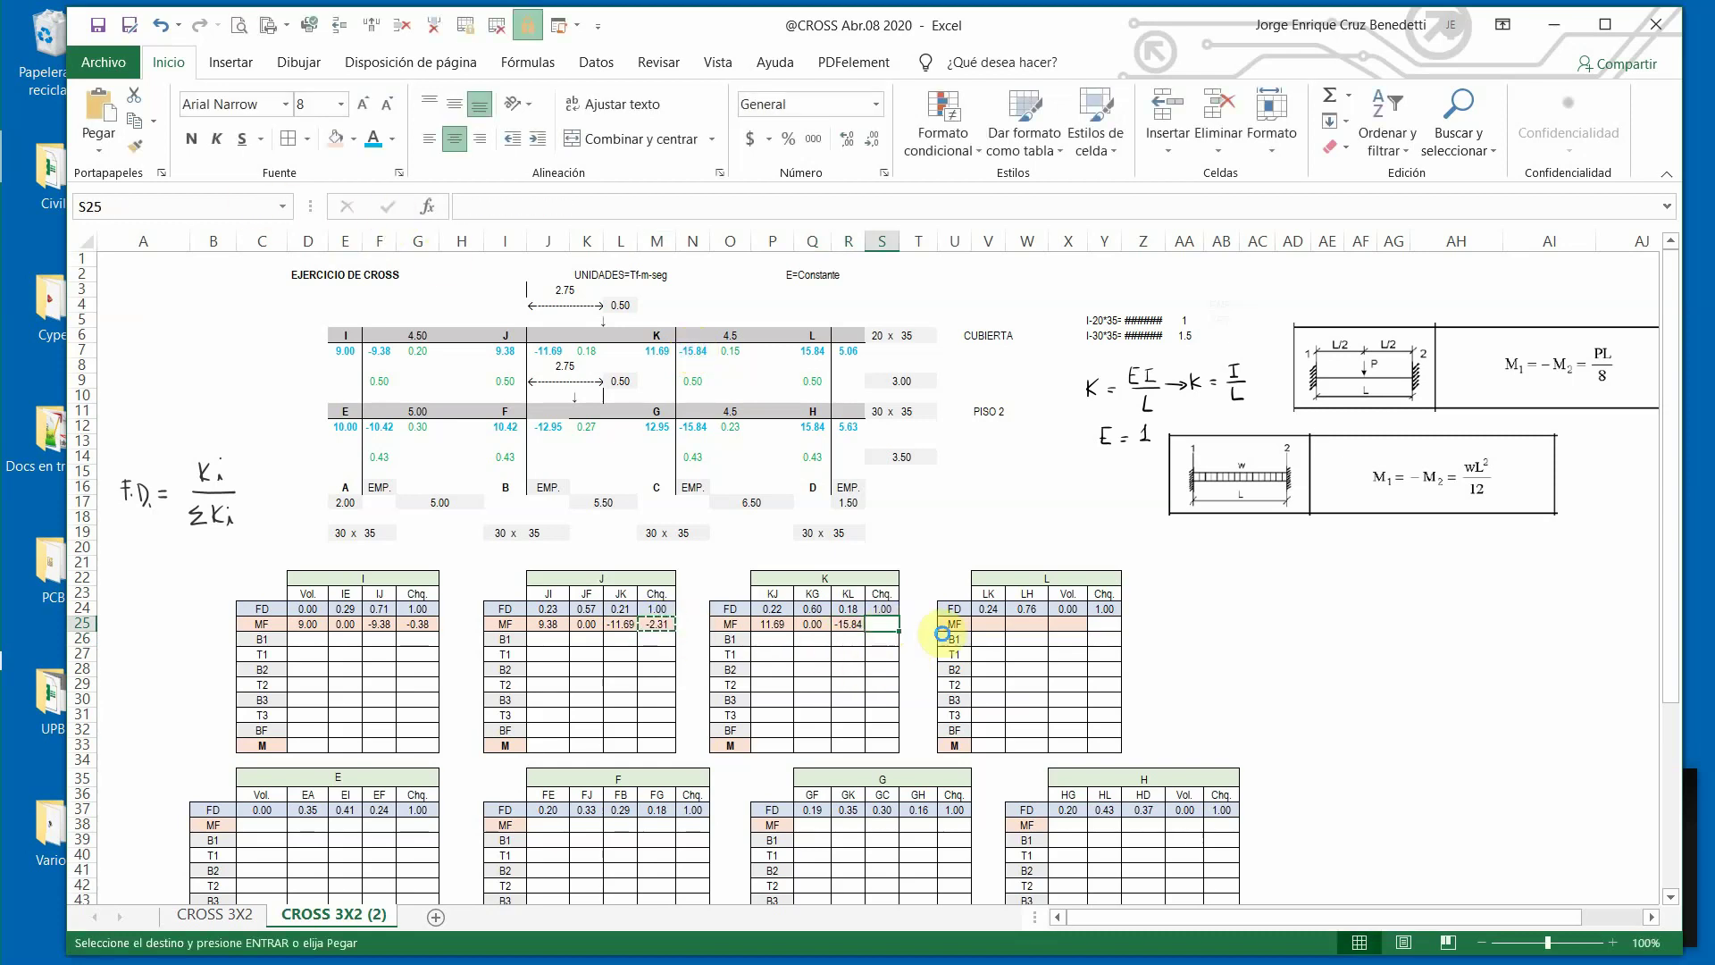
{"action": "key", "text": "ctrl+v"}
In node L's MF row, link the LK moment in V25 to Q7 with +Q7 and enter 0 for LH in W25.
{"action": "left_click", "coordinate": [981, 624]}
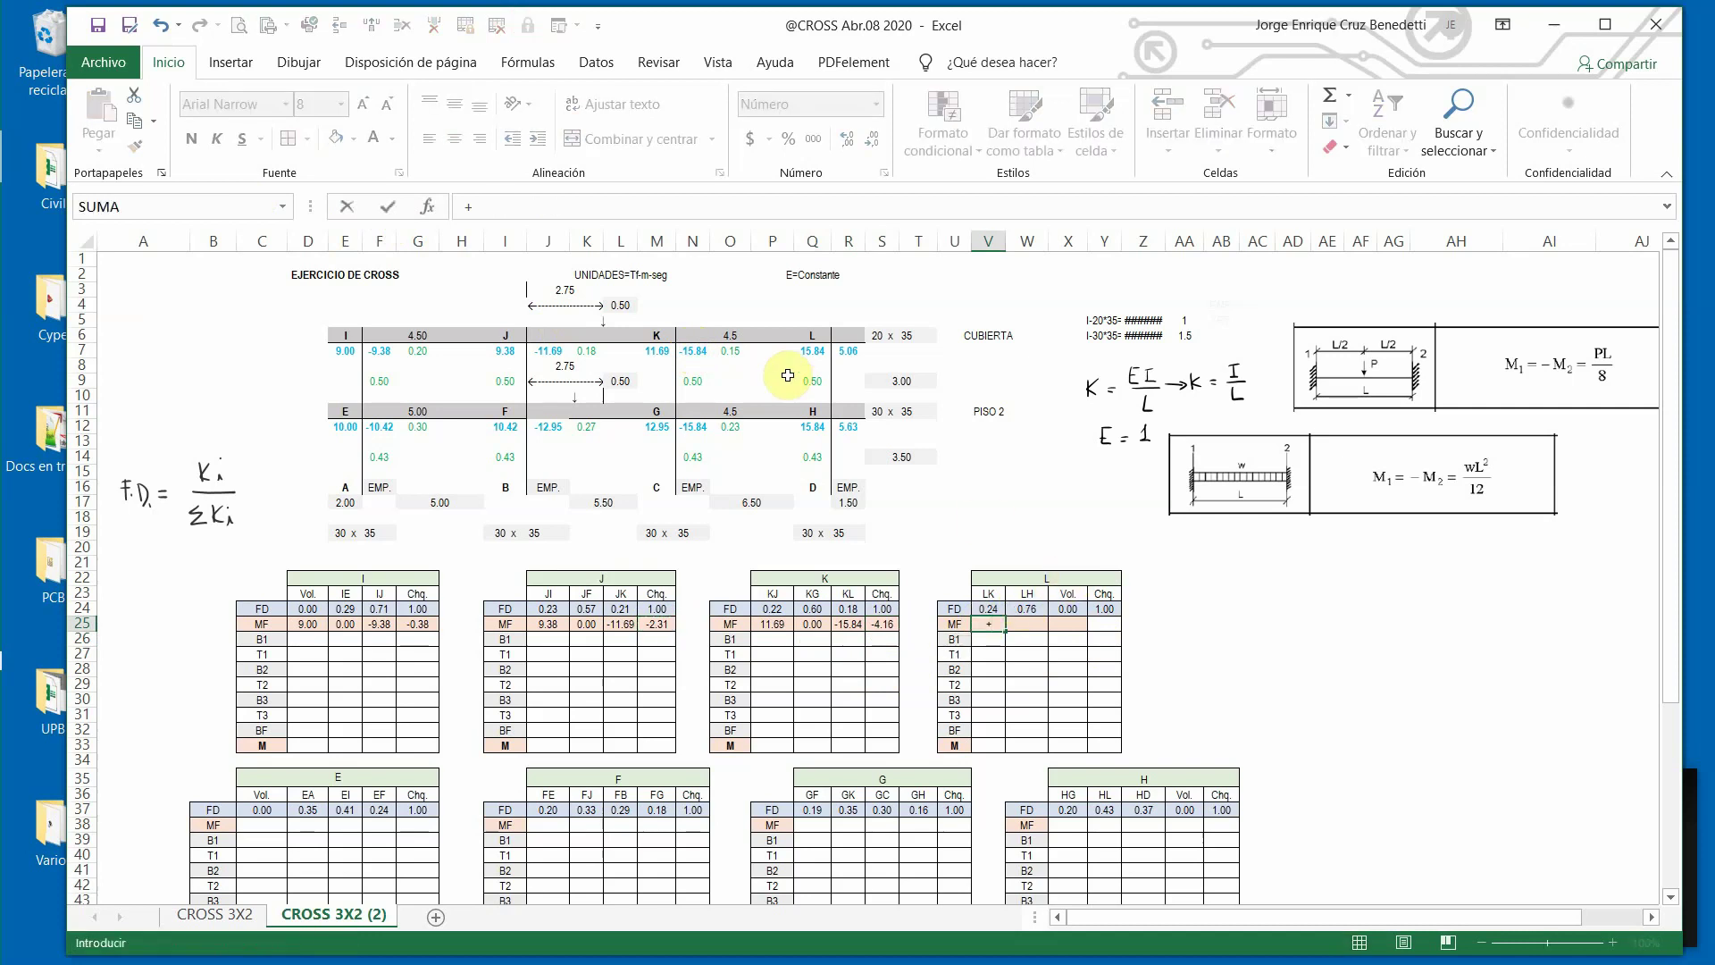
{"action": "left_click", "coordinate": [813, 350]}
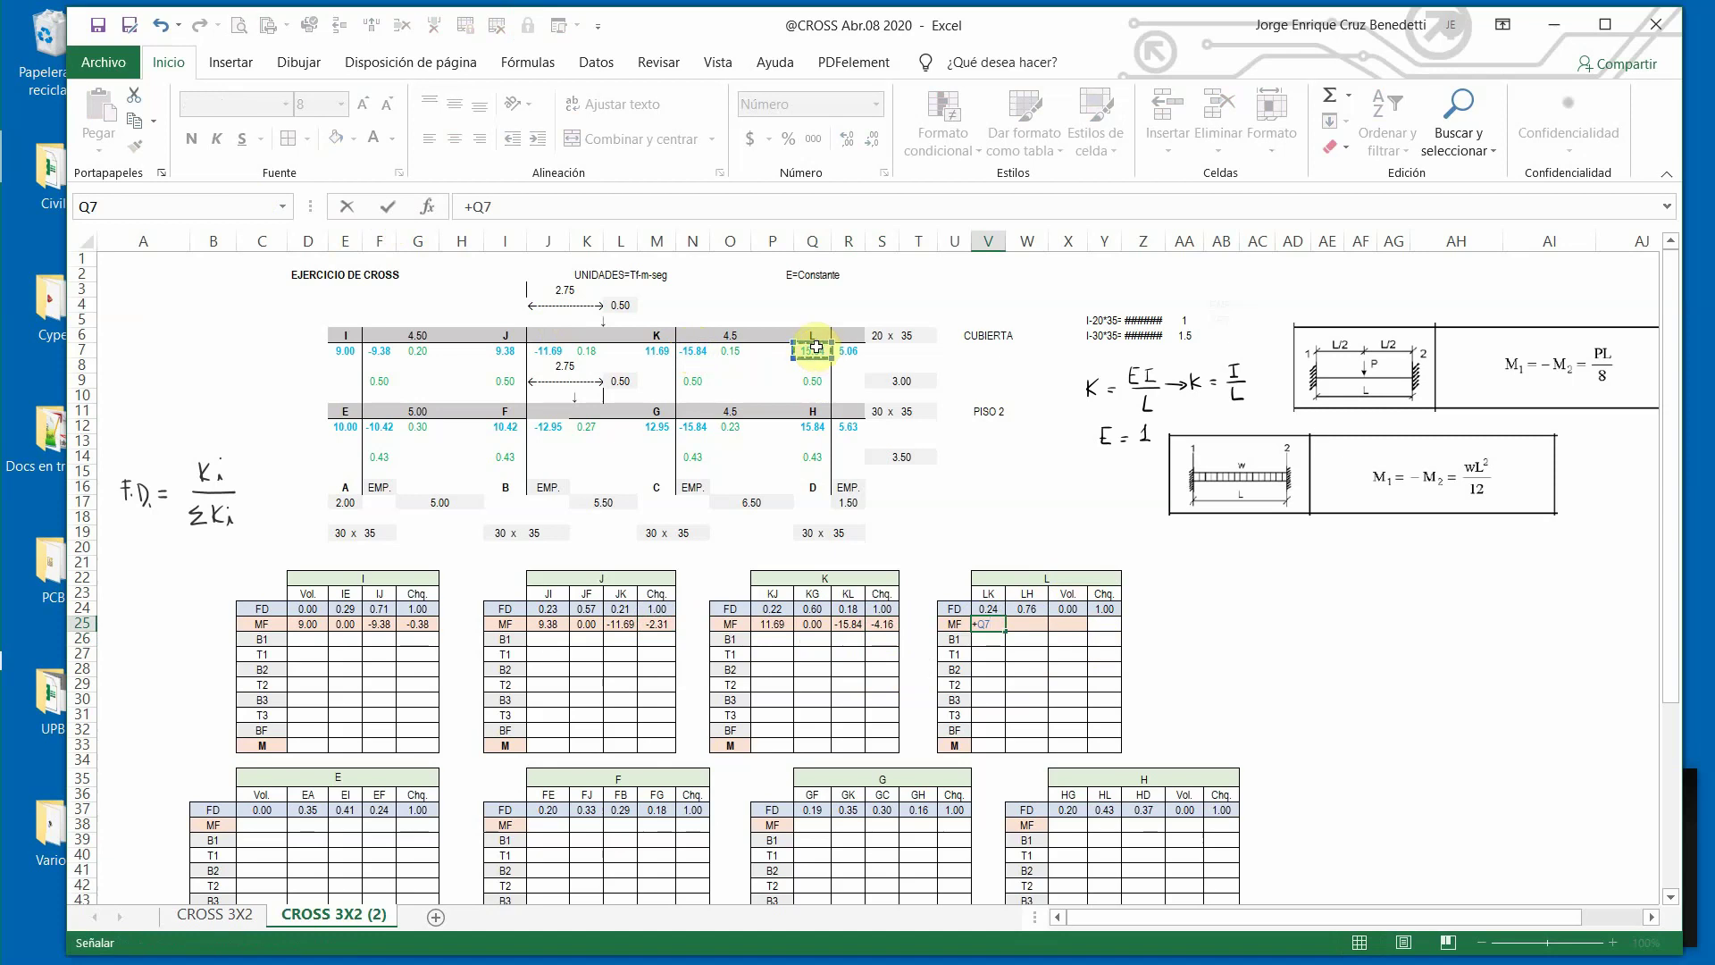
{"action": "key", "text": "Return"}
{"action": "left_click", "coordinate": [1029, 623]}
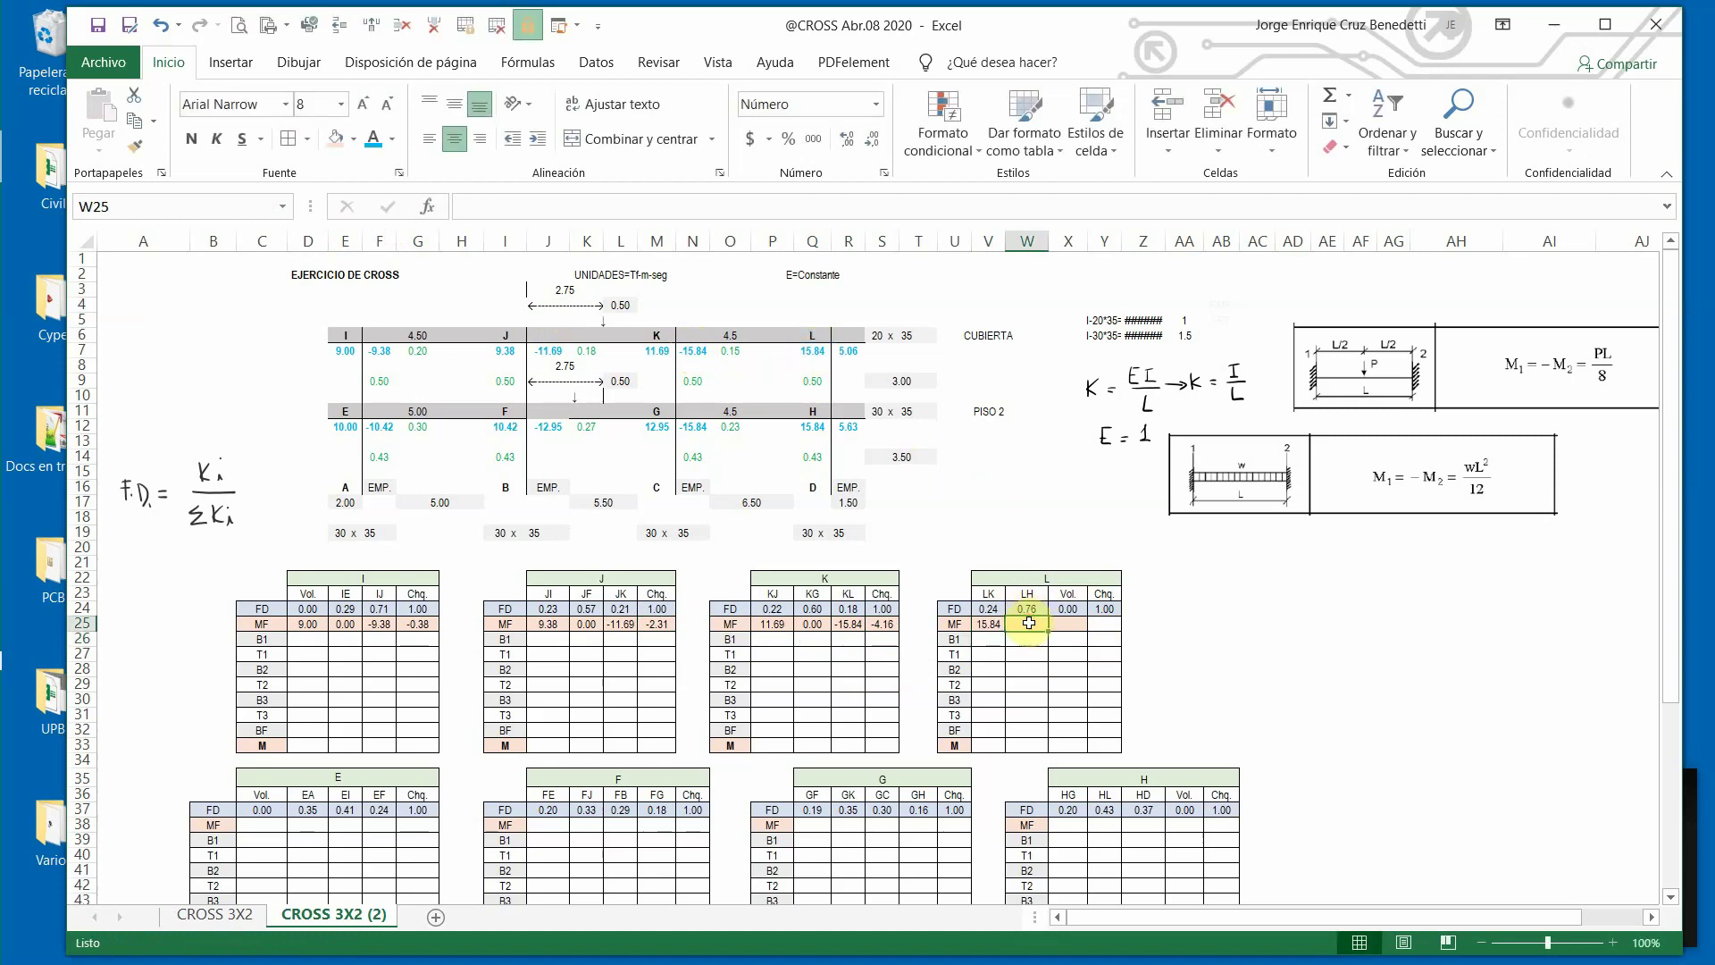
{"action": "type", "text": "0"}
{"action": "key", "text": "Return"}
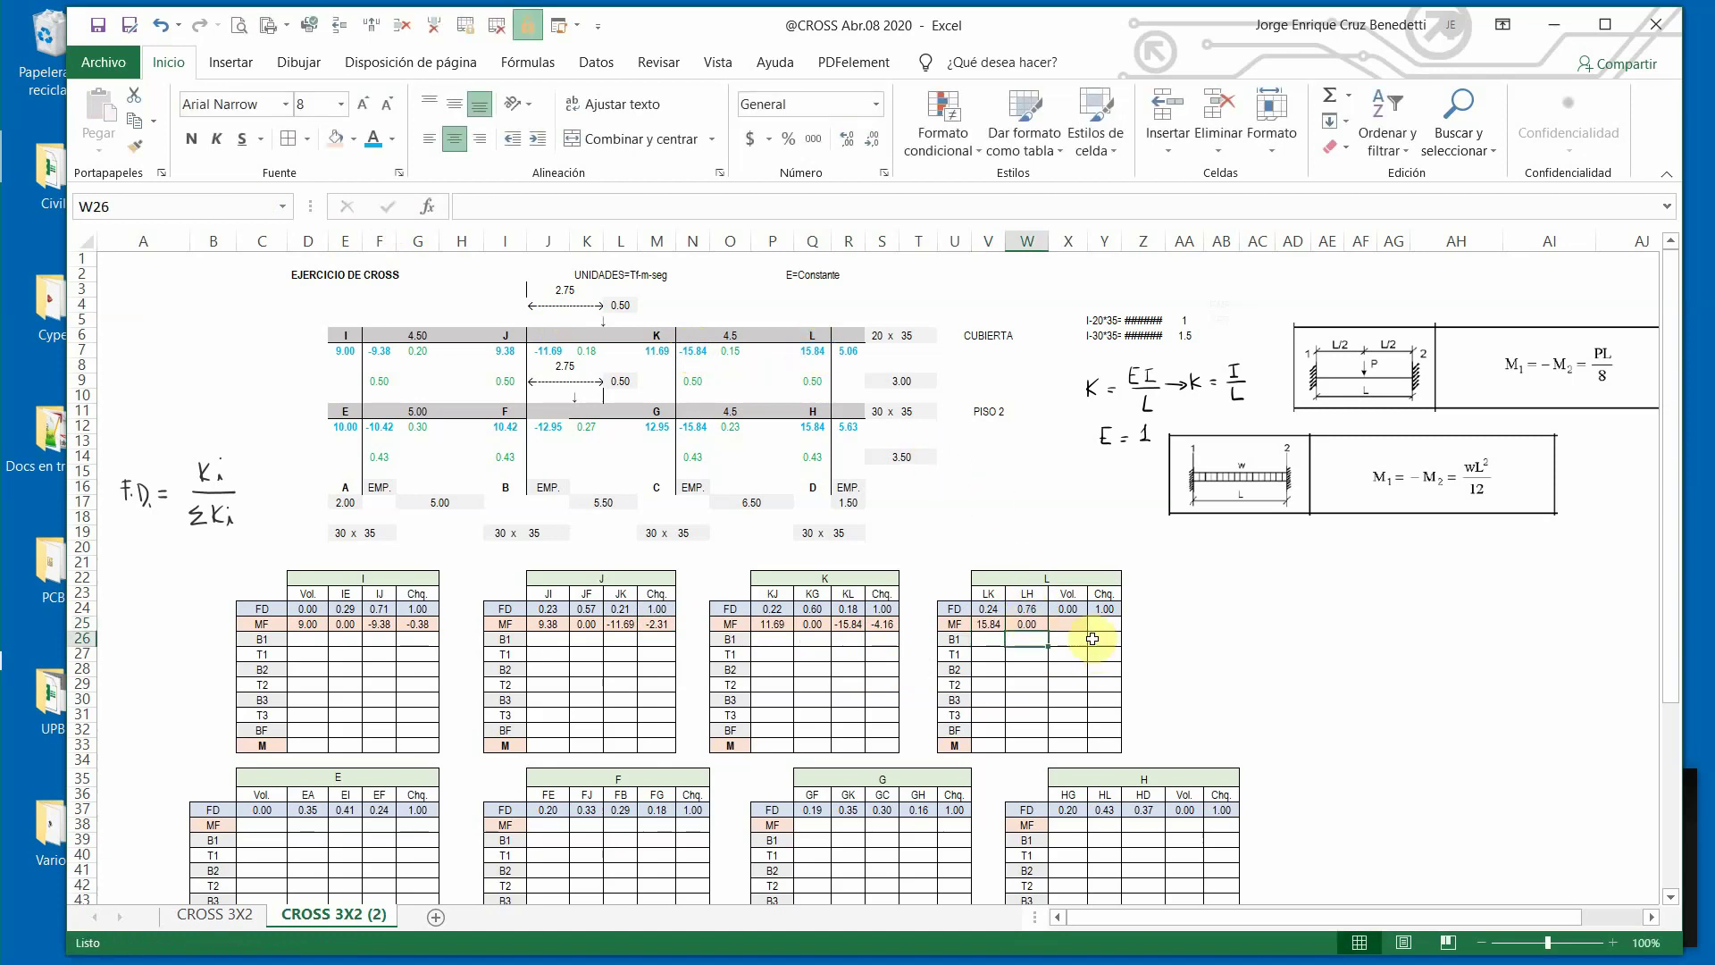
Link node L's cantilever (Vol.) moment in X25 to R7 with the formula +R7.
{"action": "left_click", "coordinate": [1072, 627]}
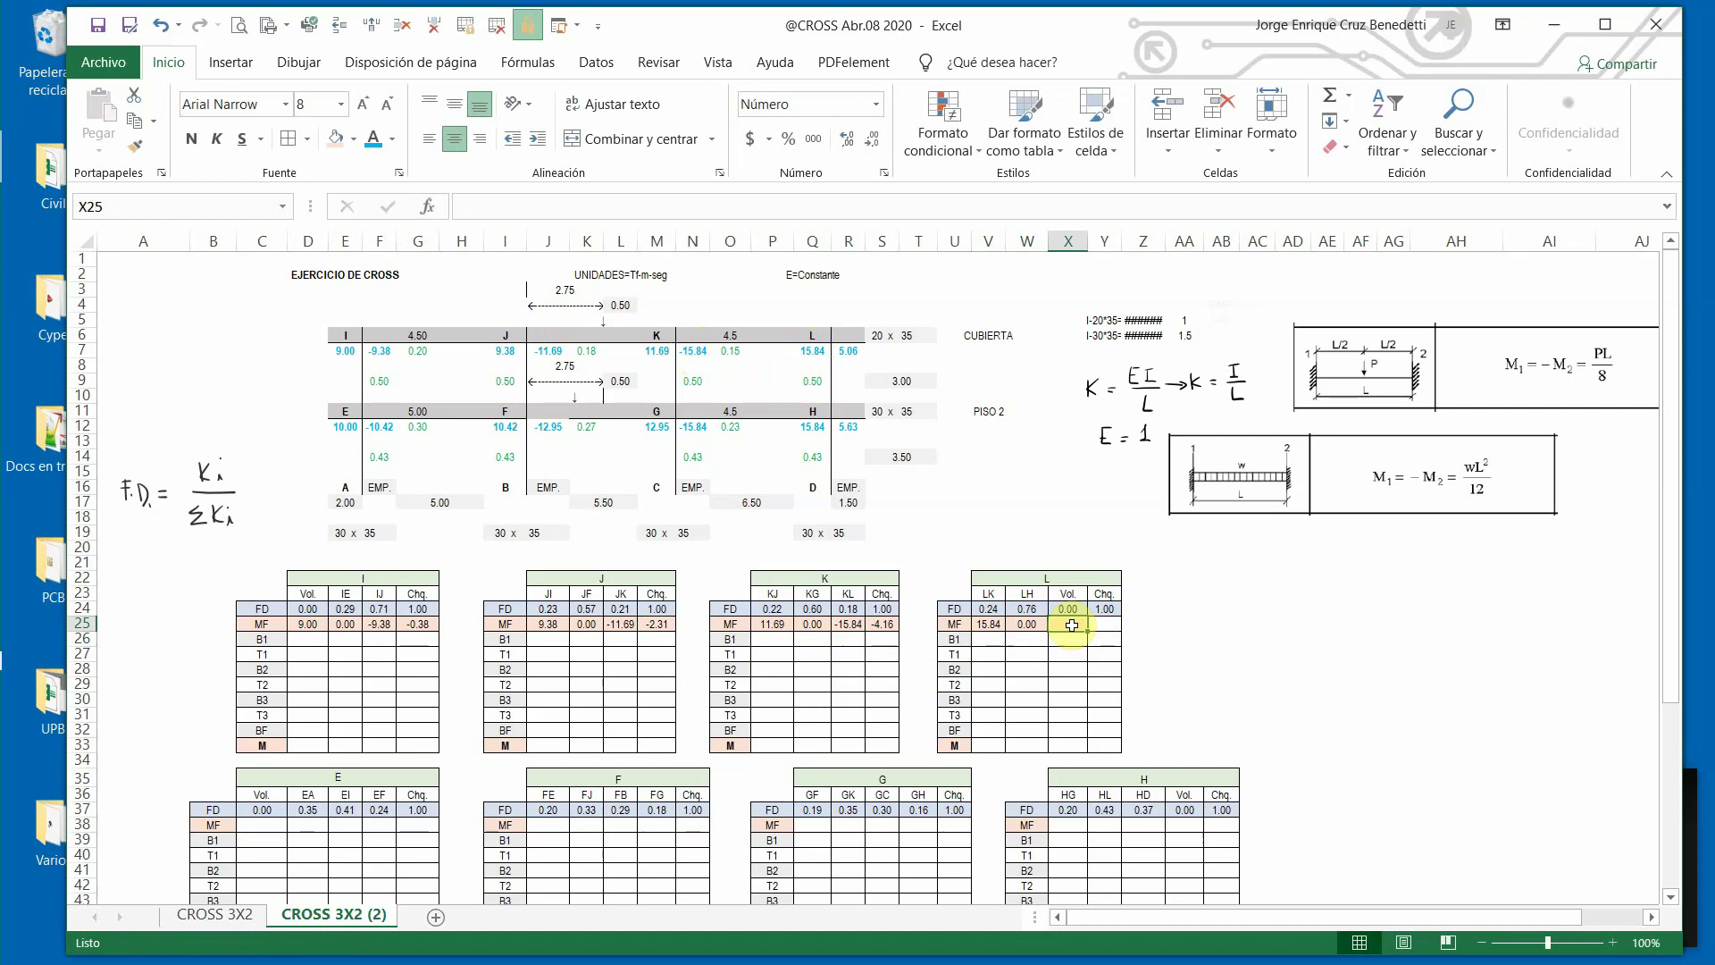
{"action": "type", "text": "+"}
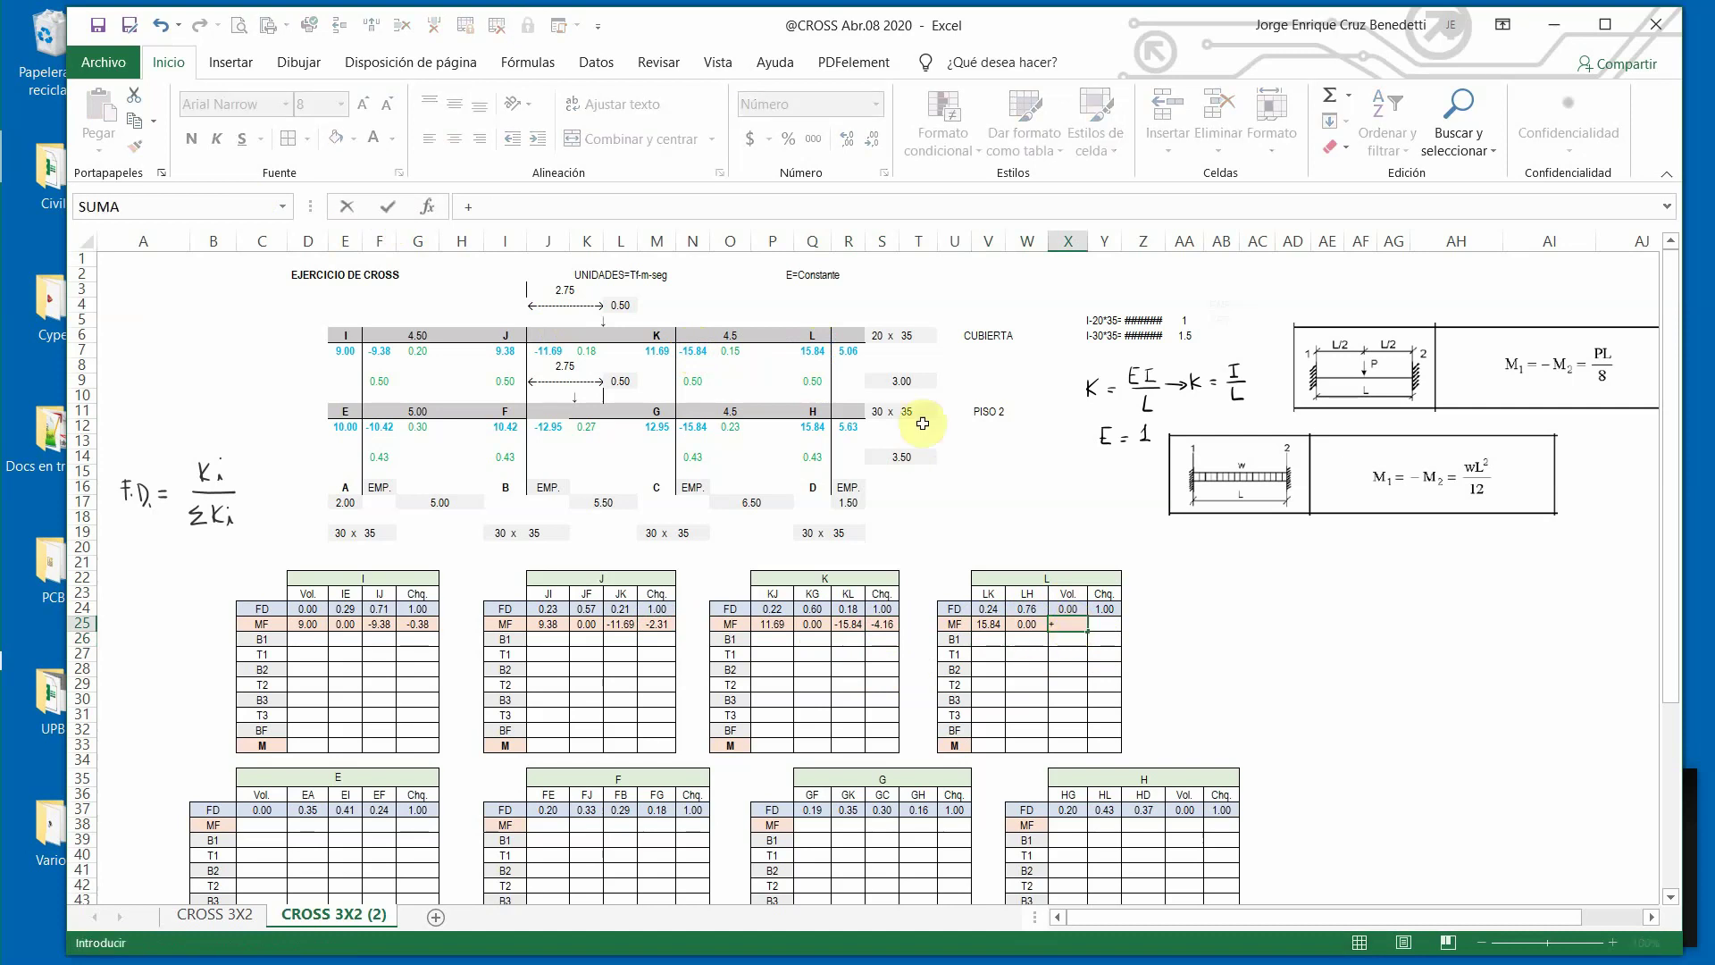
{"action": "left_click", "coordinate": [850, 352]}
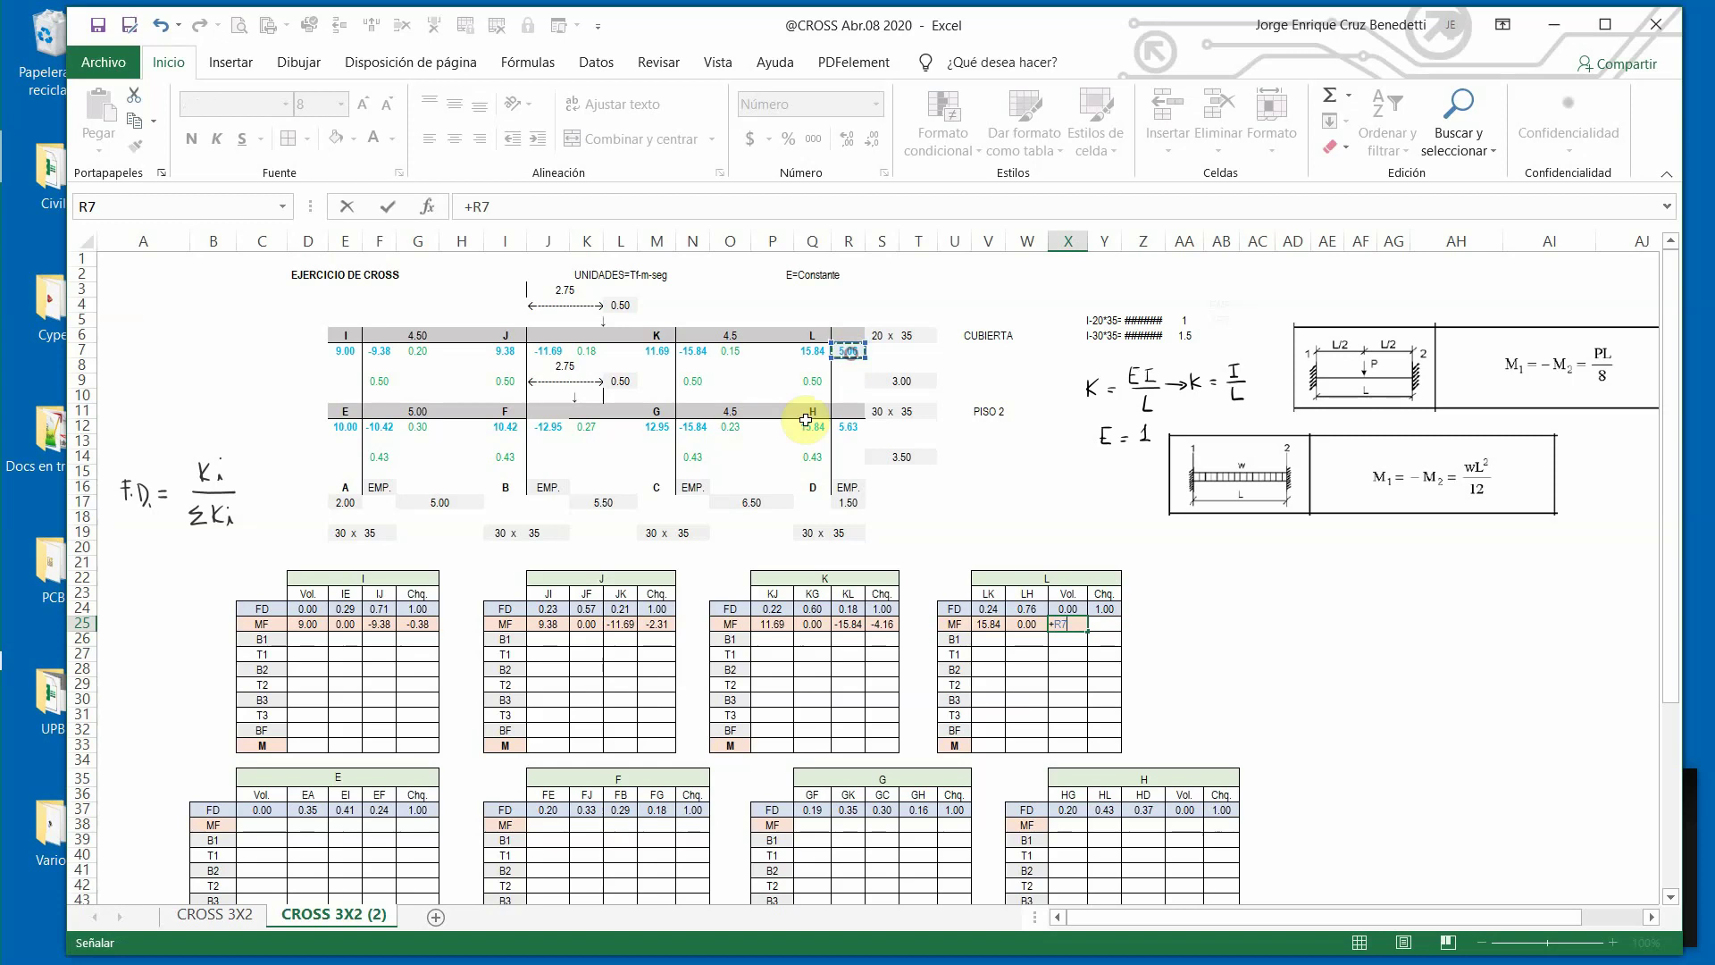
{"action": "left_click", "coordinate": [386, 207]}
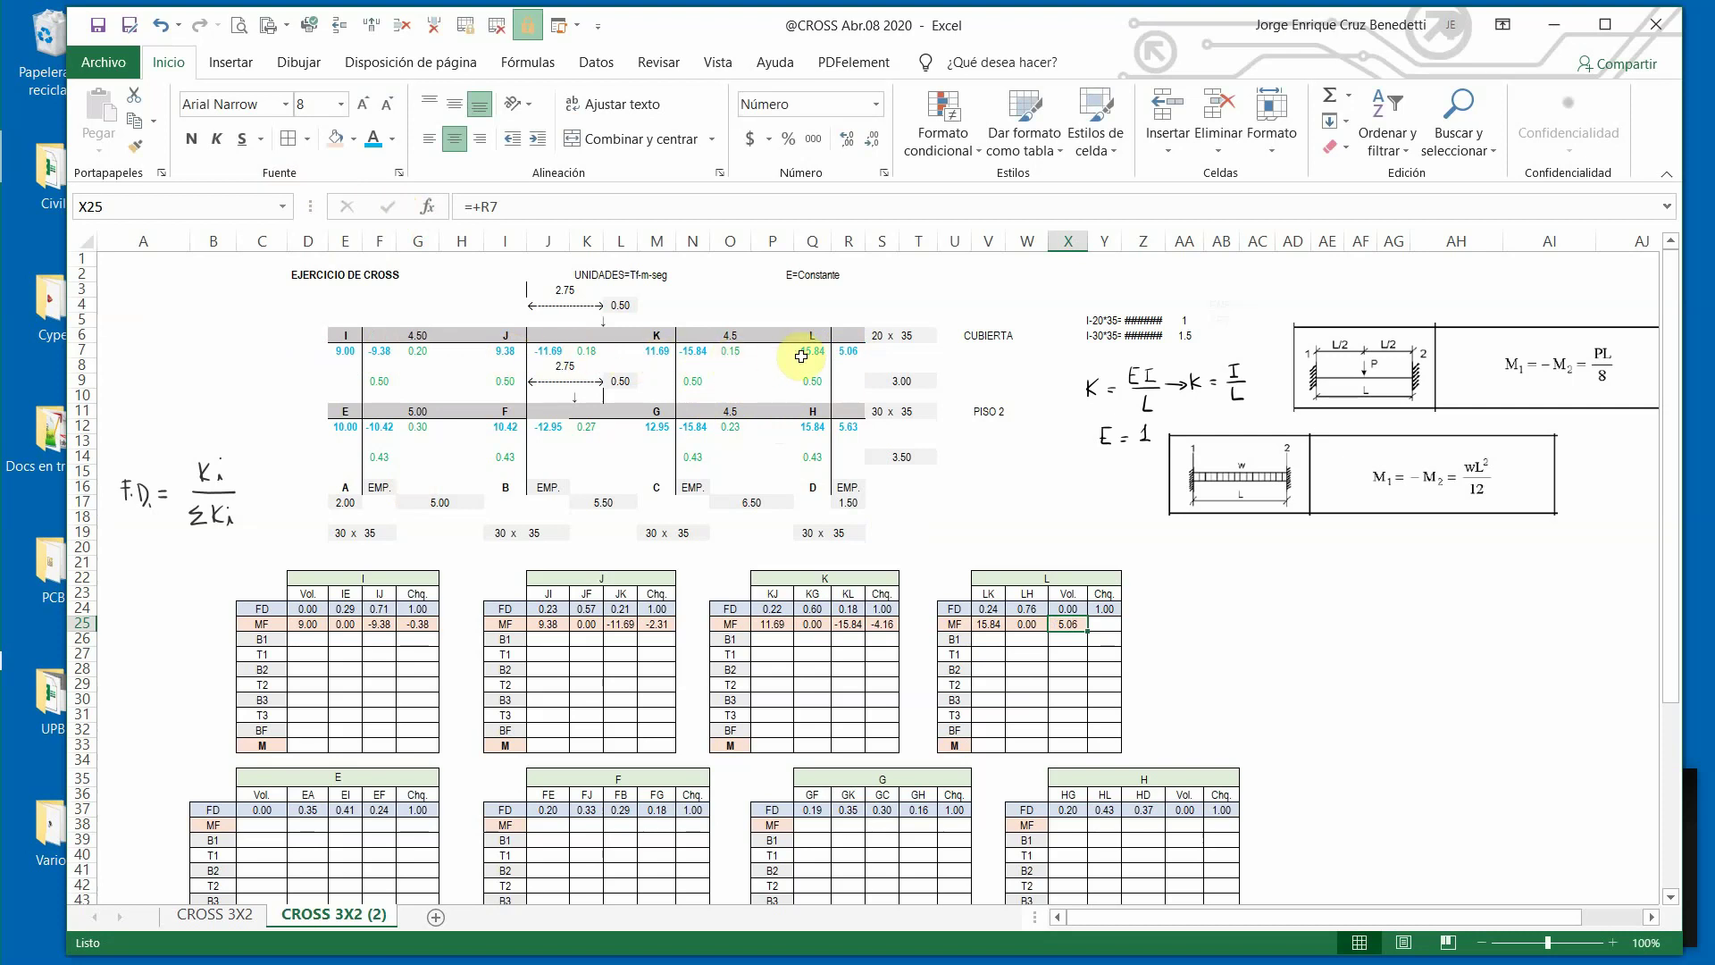
Make the roof cantilever moment formula at node L in R7 negative by putting a minus sign before G6.
{"action": "left_click", "coordinate": [848, 350]}
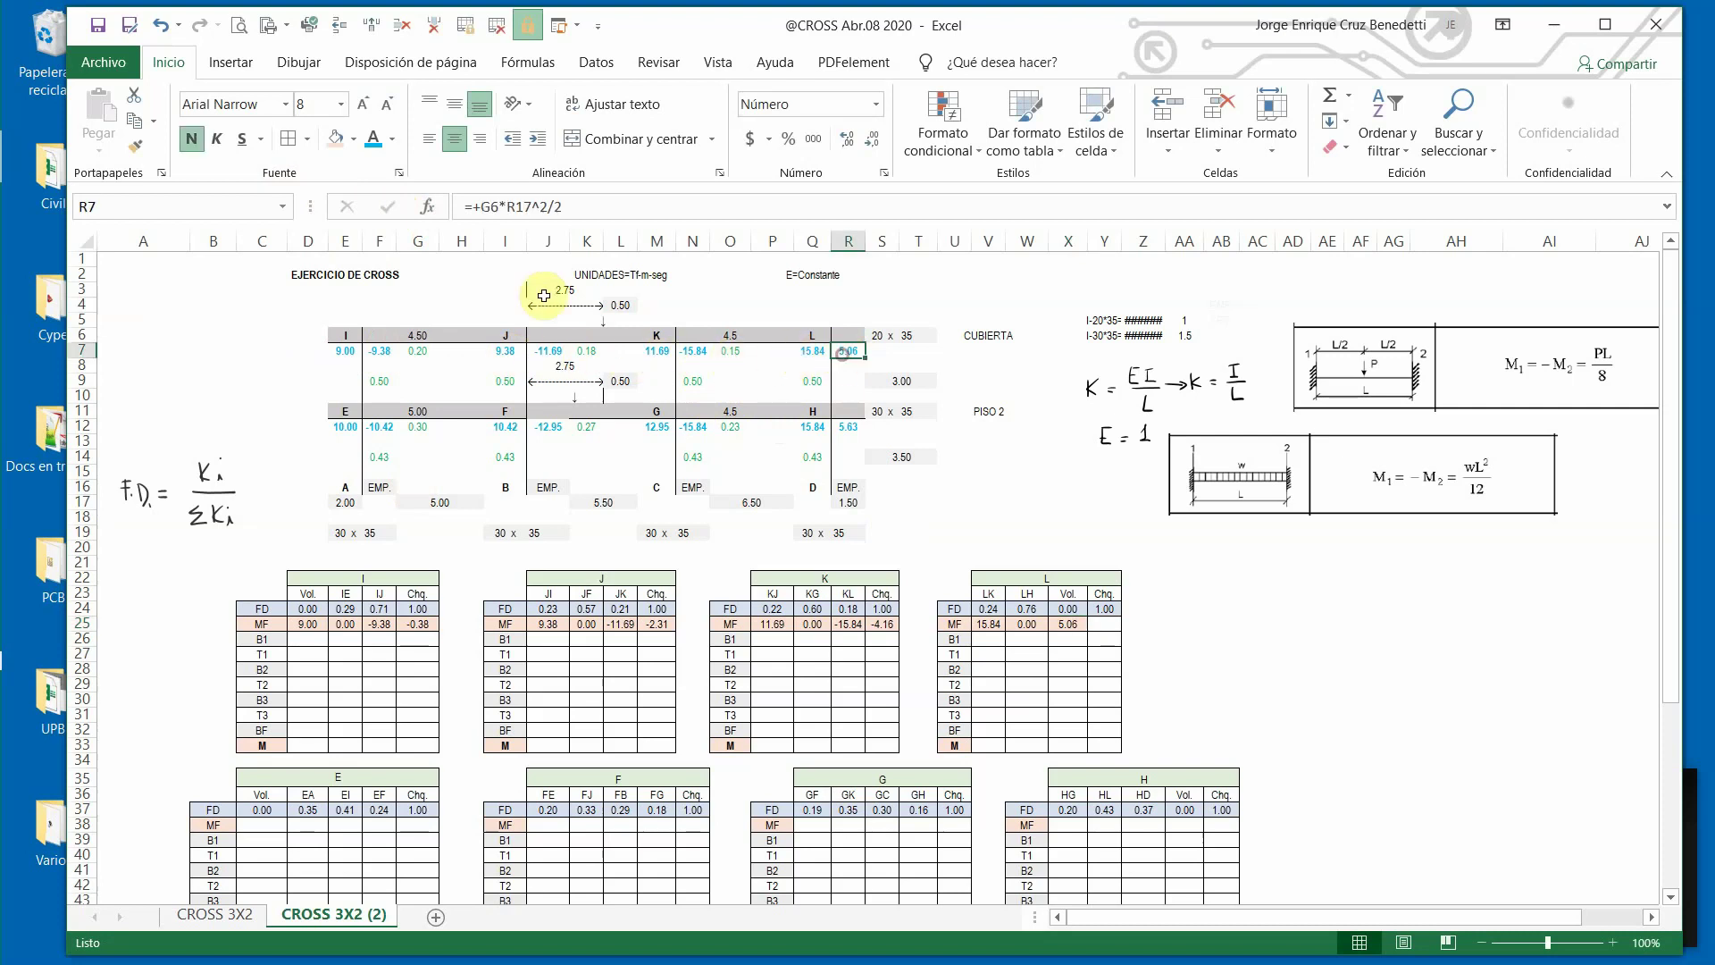
{"action": "left_click", "coordinate": [477, 208]}
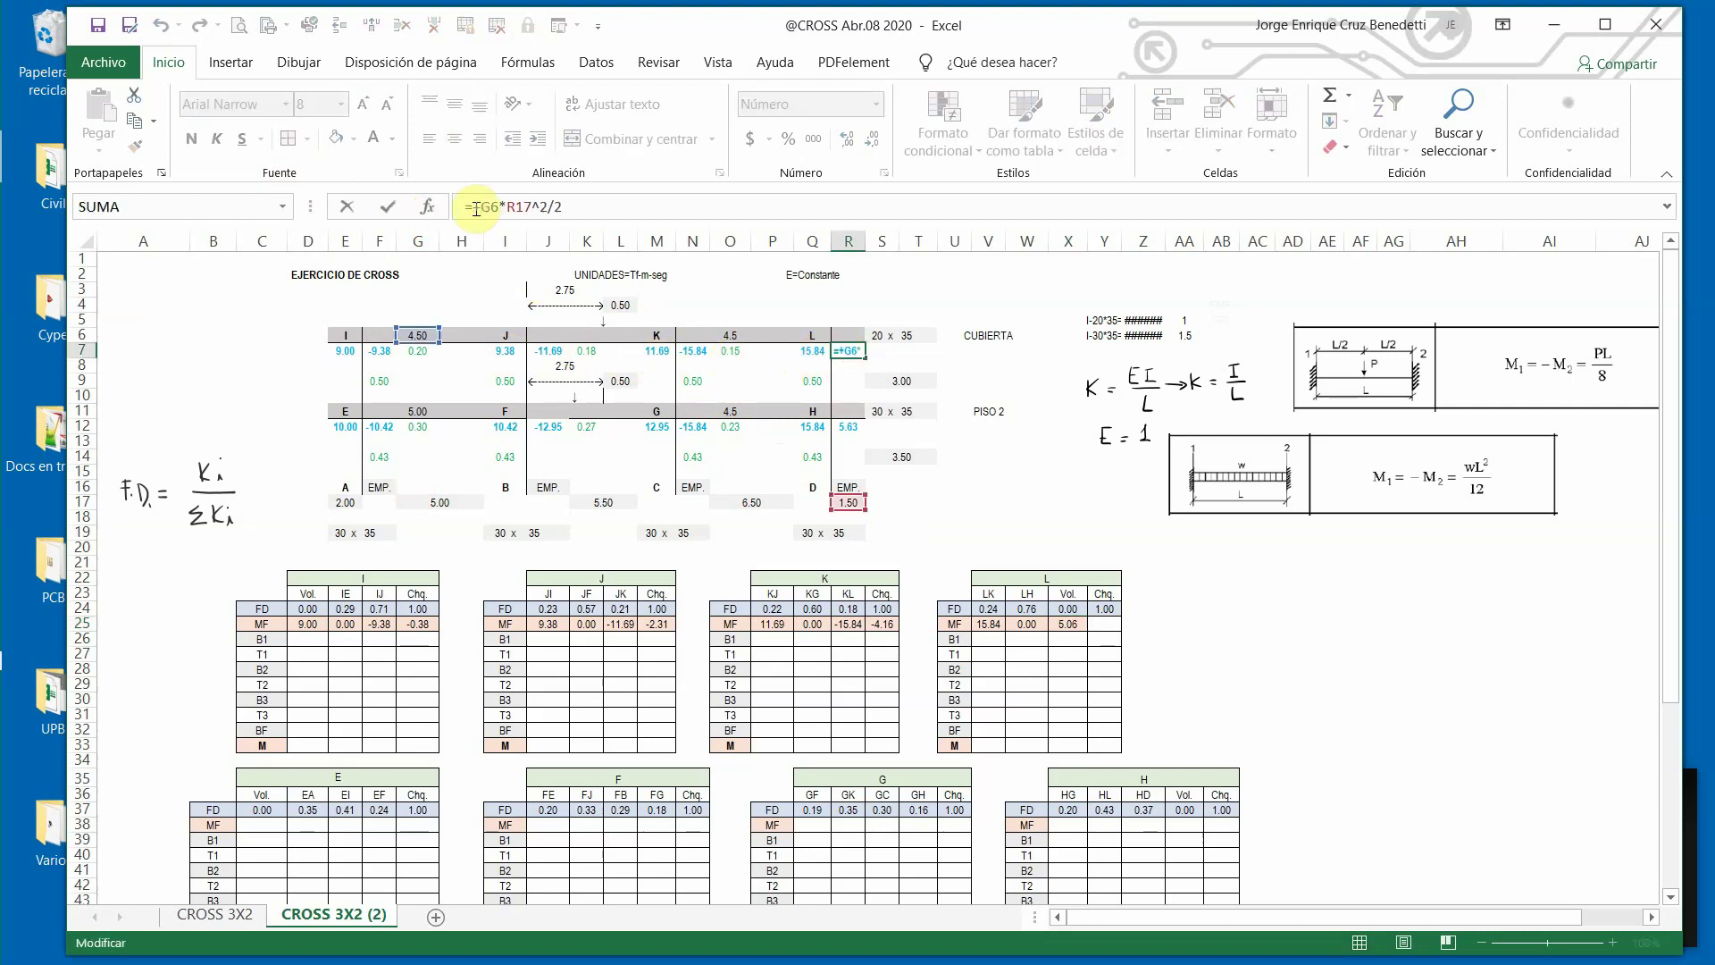
{"action": "type", "text": "-"}
{"action": "key", "text": "Return"}
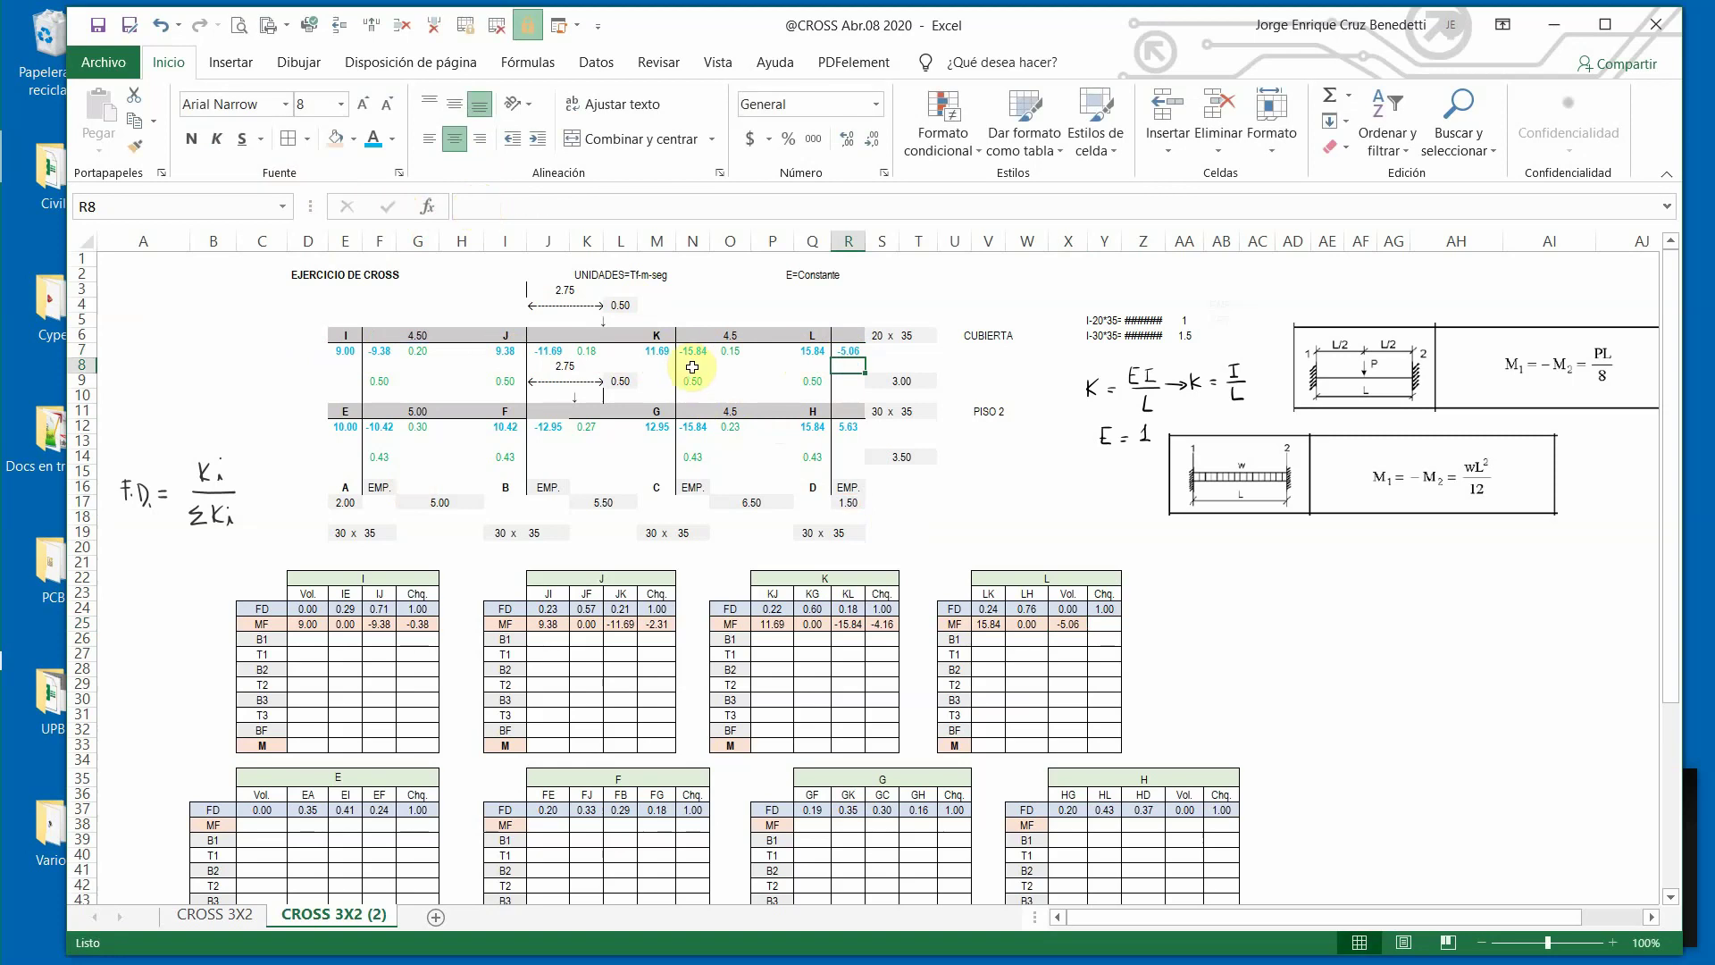
Make the floor 2 cantilever moment formula at node H in R12 negative by replacing the plus before G11 with a minus.
{"action": "left_click", "coordinate": [848, 432]}
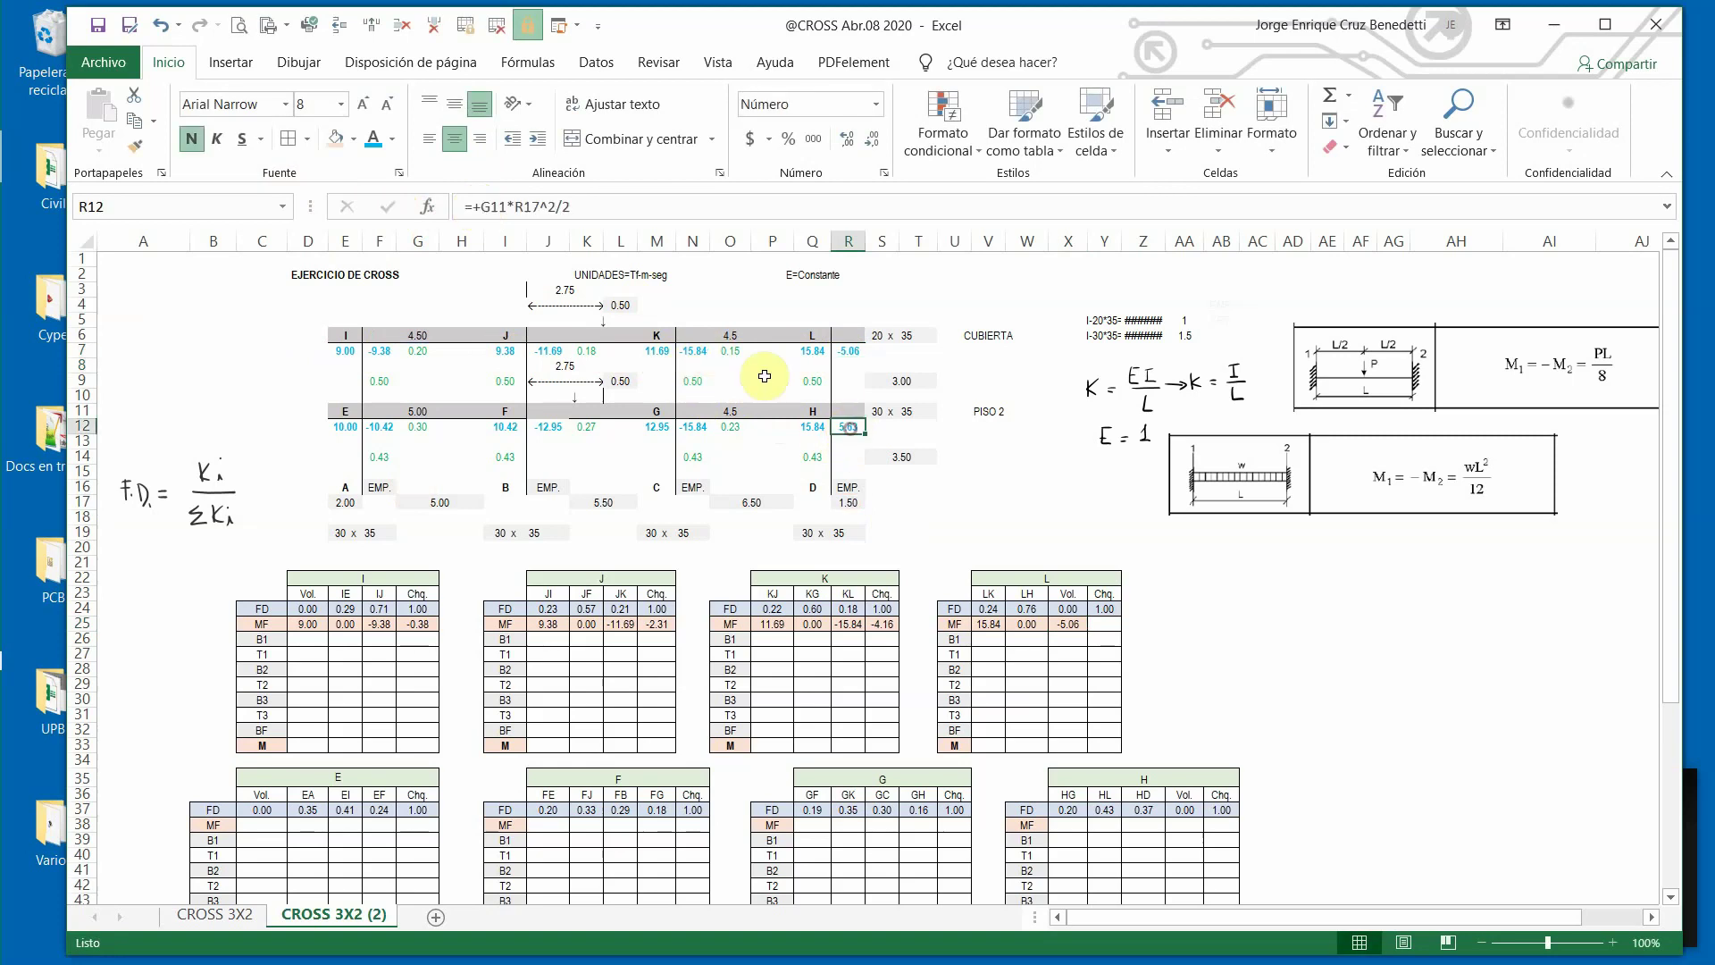
{"action": "left_click", "coordinate": [476, 207]}
{"action": "key", "text": "BackSpace"}
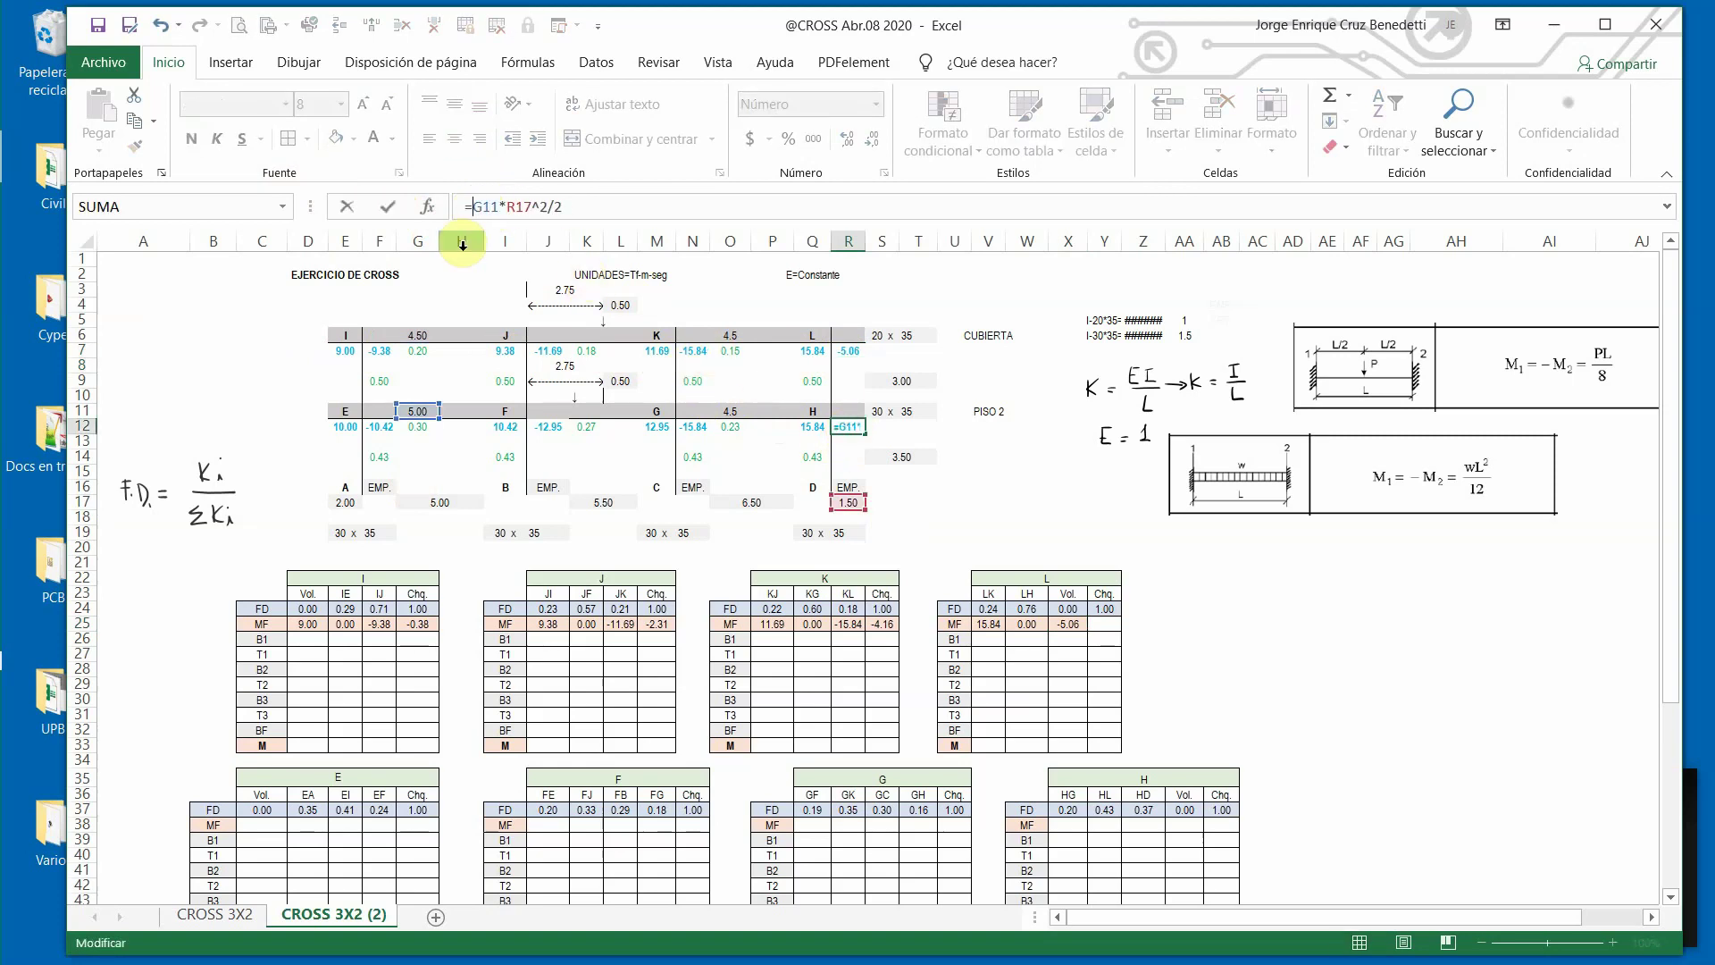
{"action": "key", "text": "Return"}
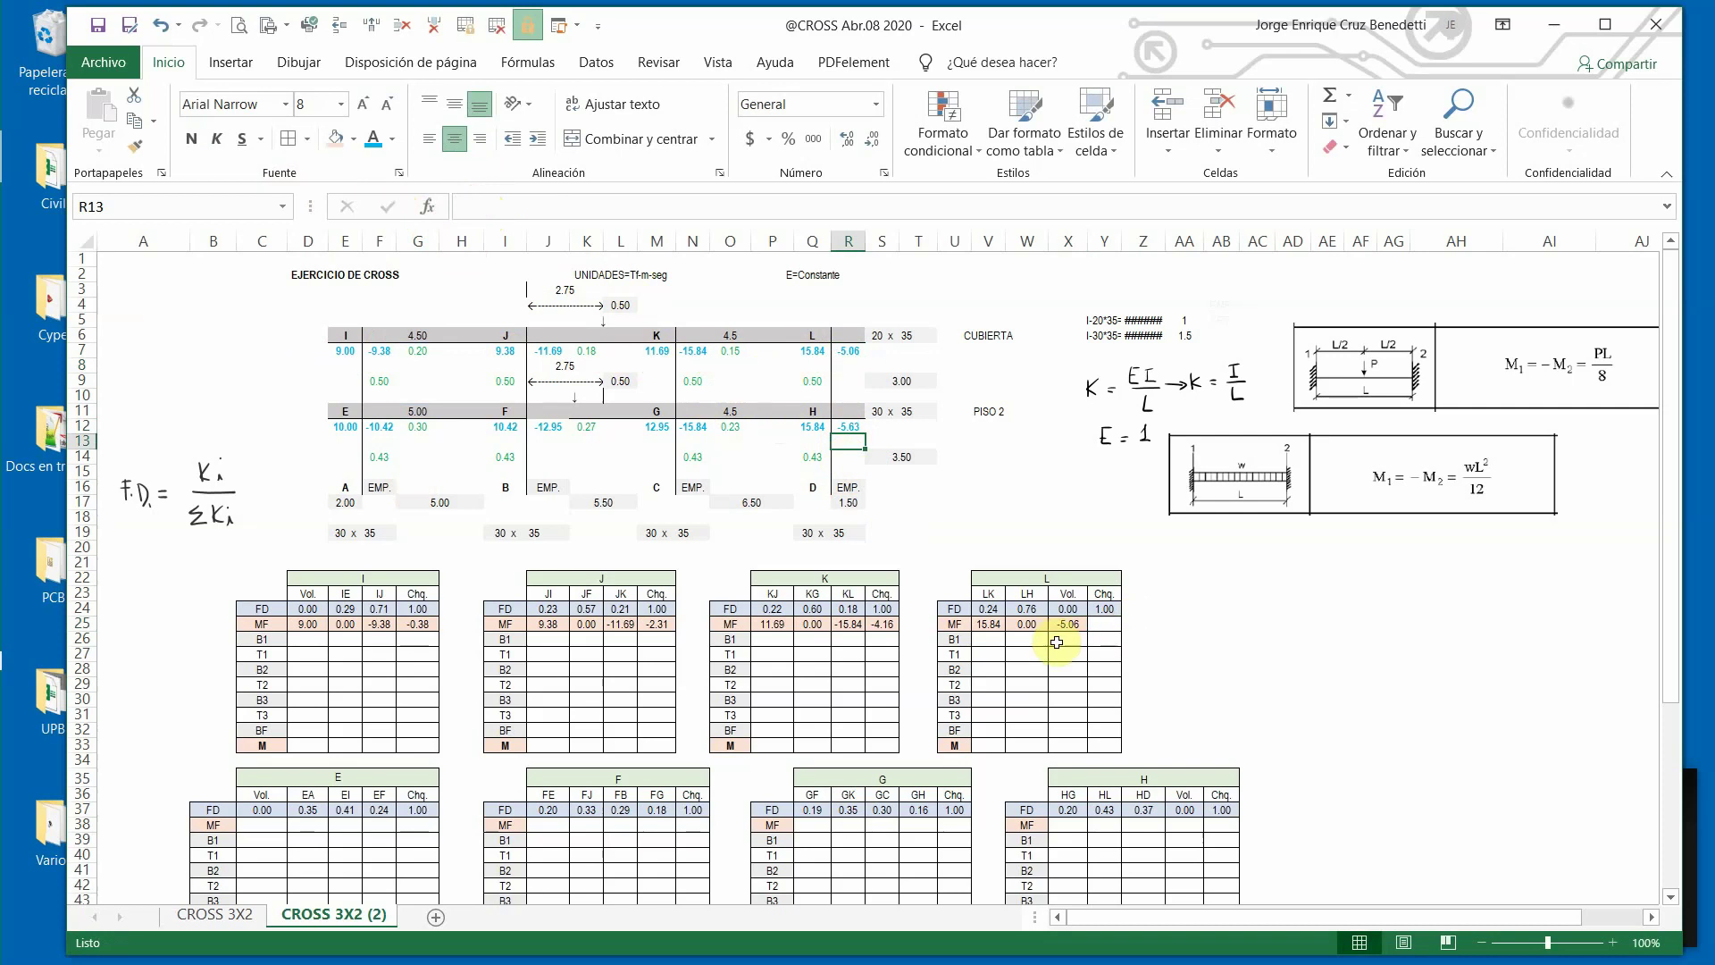
Copy node K's MF check sum from S25 to node L's check cell Y25 and review the formula's range.
{"action": "left_click", "coordinate": [889, 625]}
{"action": "key", "text": "ctrl+c"}
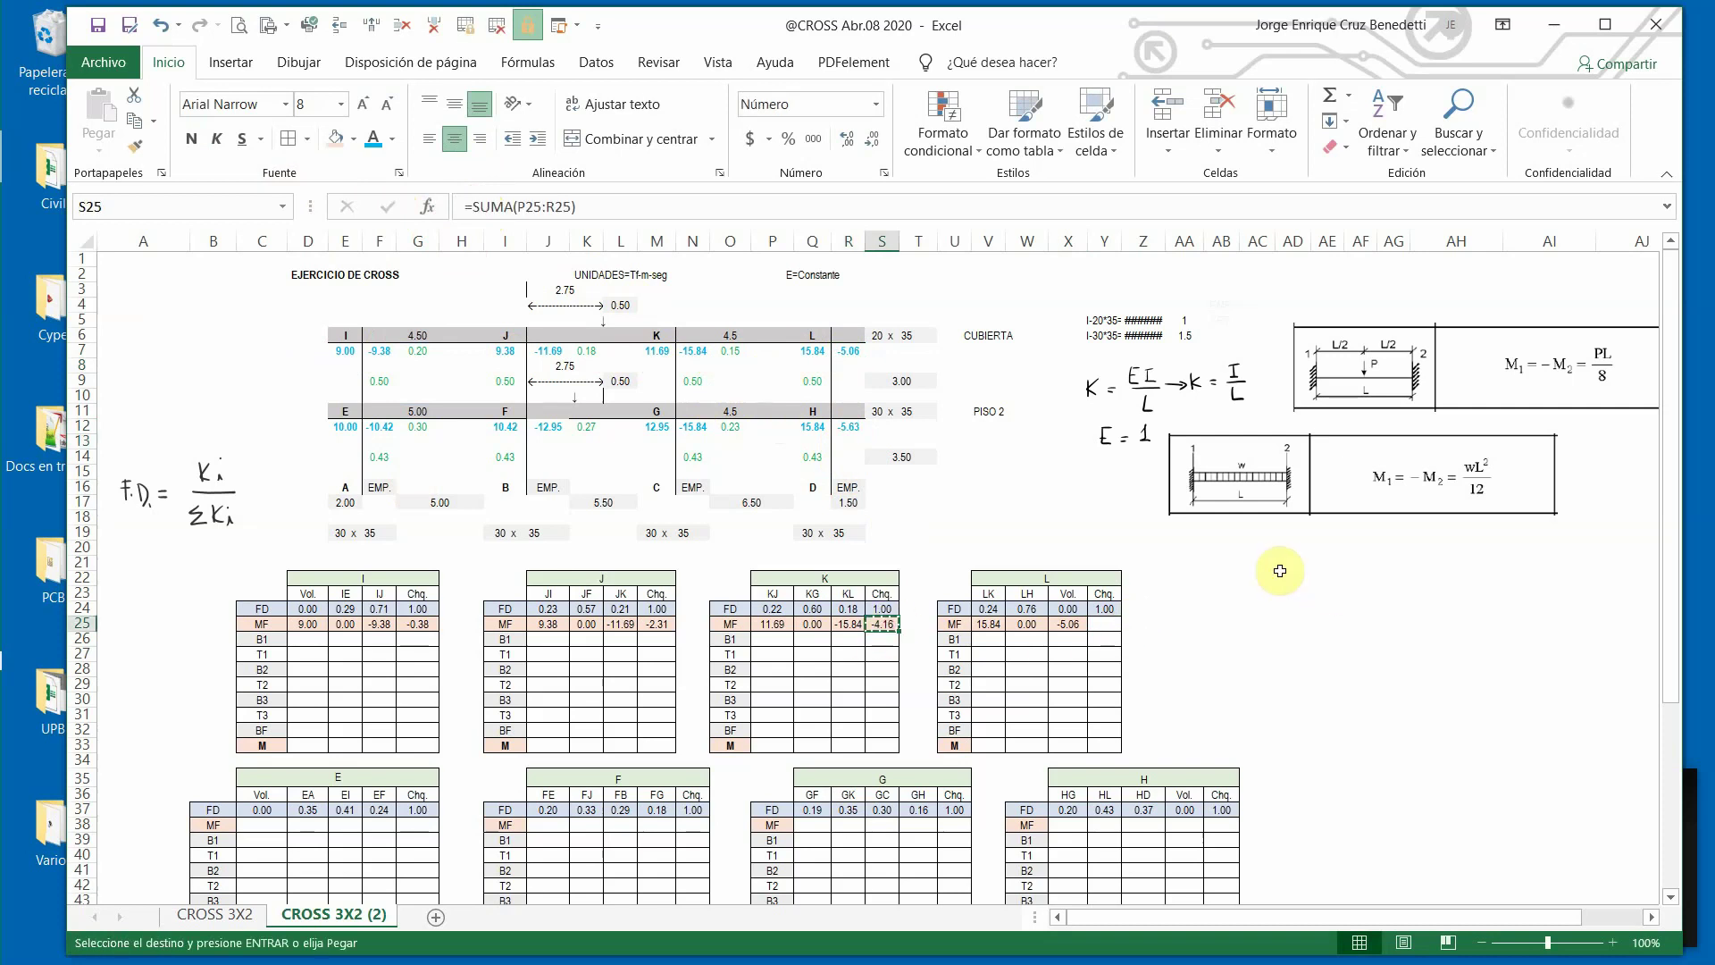
{"action": "left_click", "coordinate": [1104, 625]}
{"action": "key", "text": "ctrl+v"}
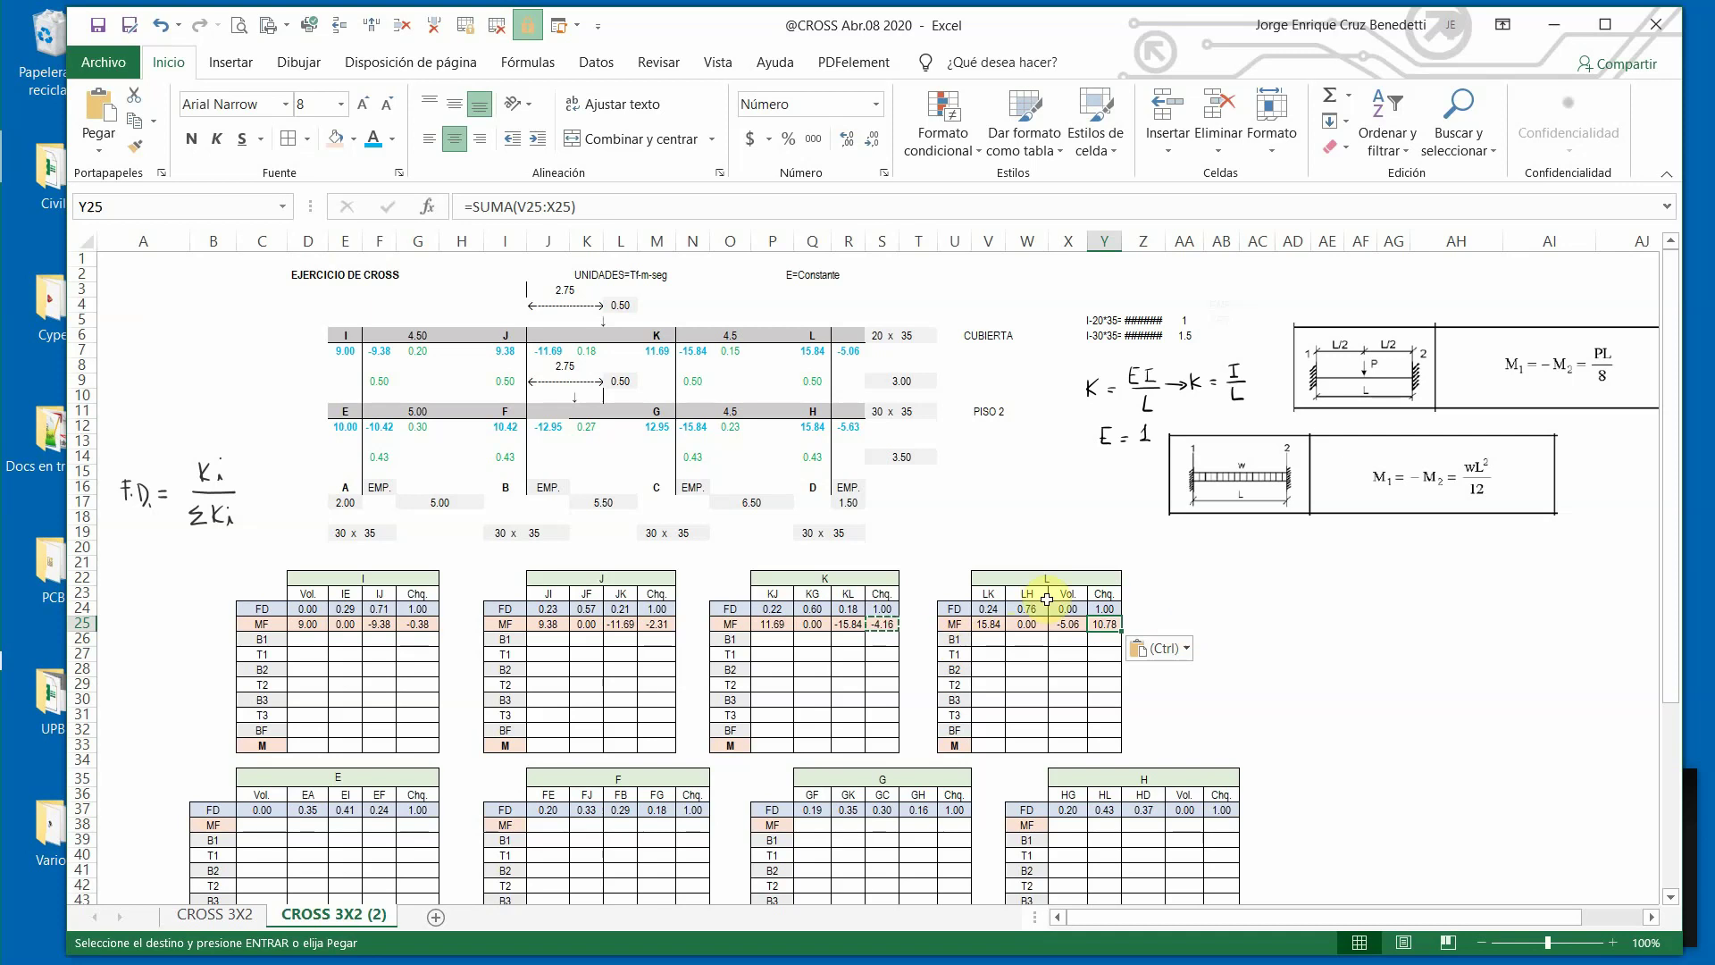
{"action": "left_click", "coordinate": [529, 208]}
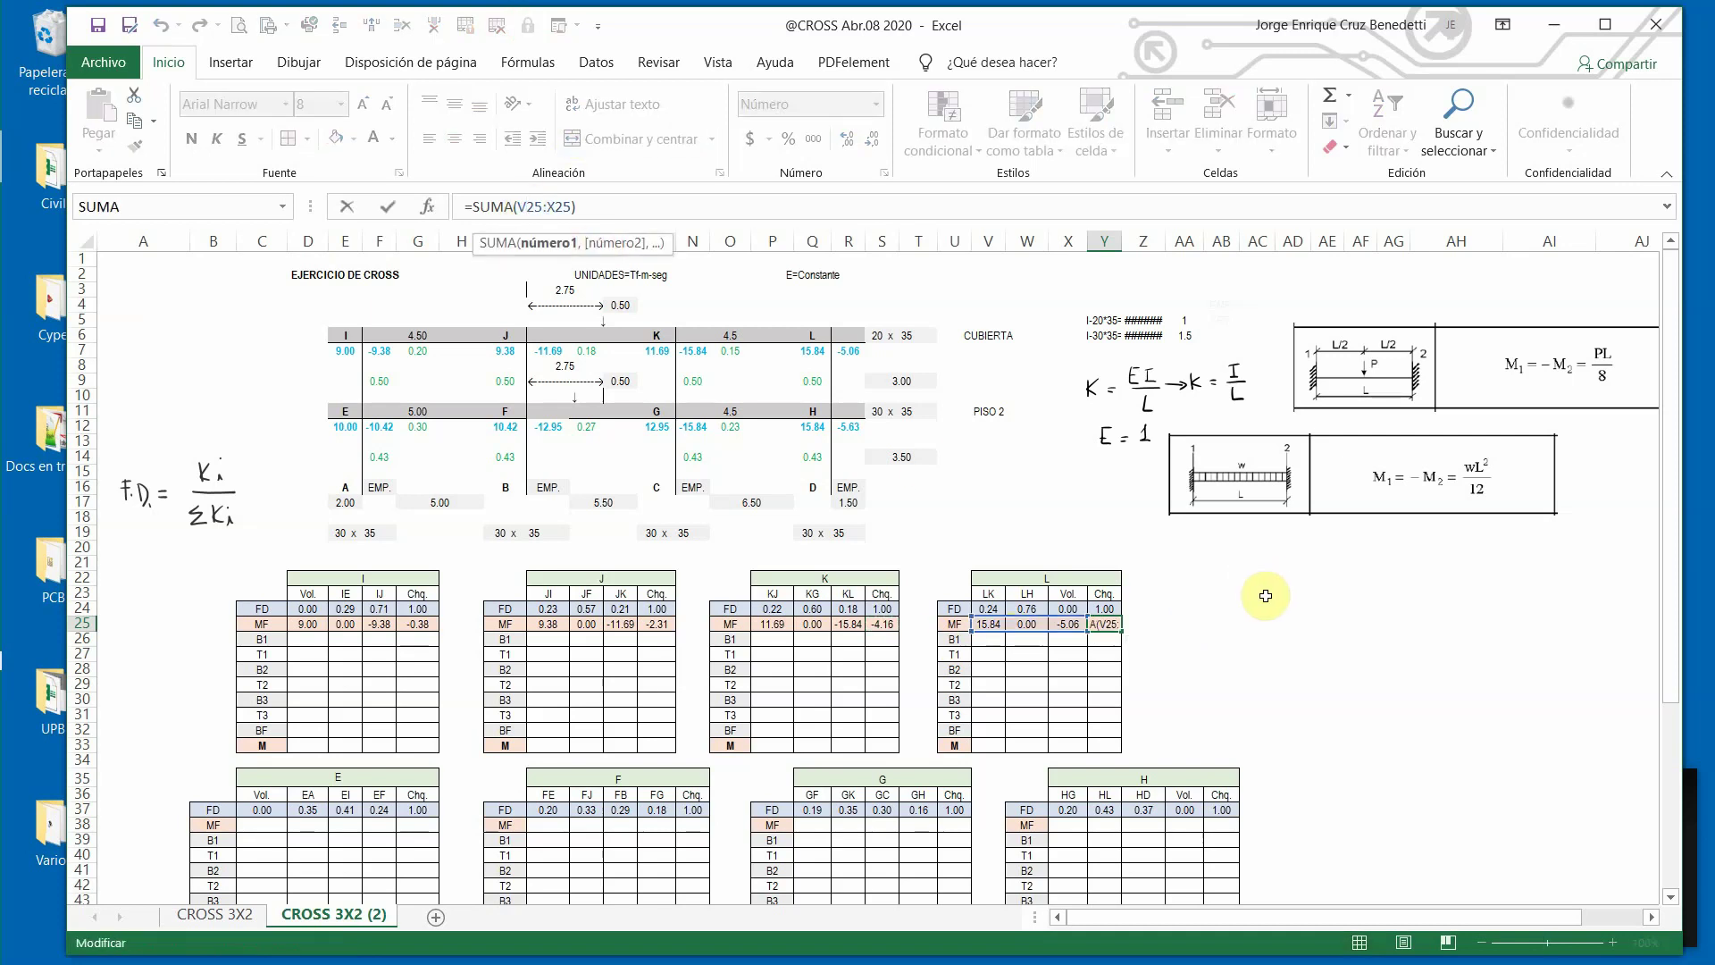
{"action": "key", "text": "Escape"}
Link node E's cantilever (Vol.) moment in C38 to the floor 2 moment in E12 with the formula +E12.
{"action": "scroll", "coordinate": [761, 617], "scroll_direction": "down", "scroll_amount": 2}
{"action": "scroll", "coordinate": [761, 616], "scroll_direction": "down", "scroll_amount": 1}
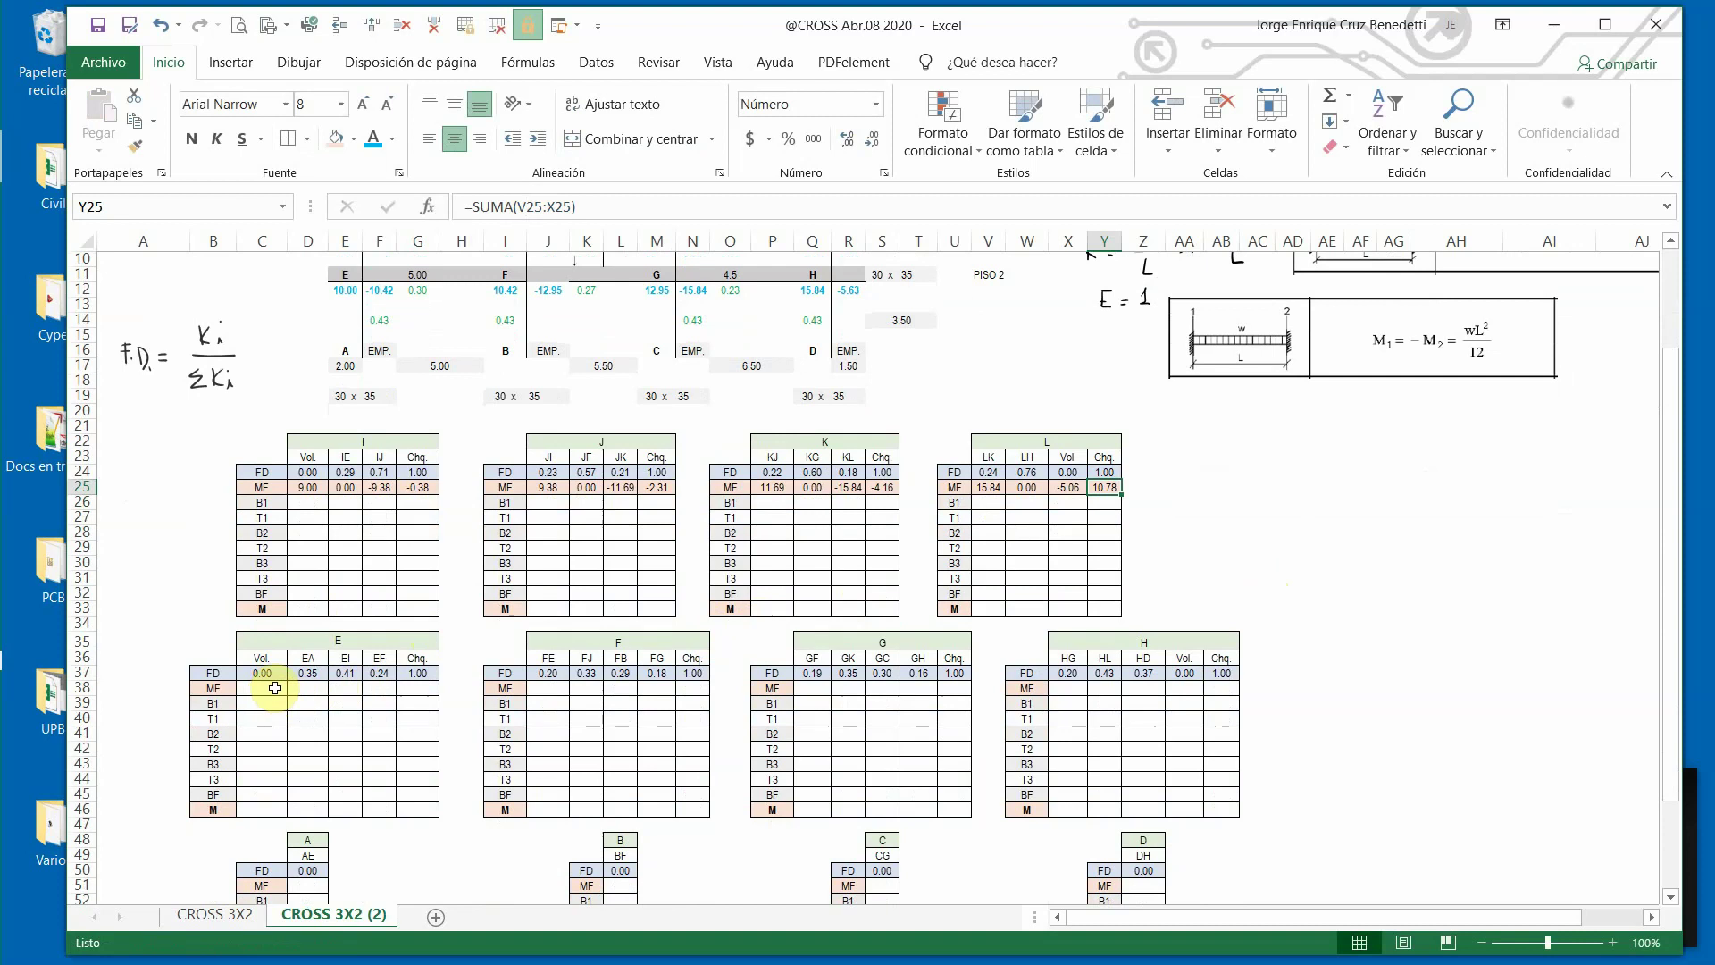
{"action": "left_click", "coordinate": [270, 688]}
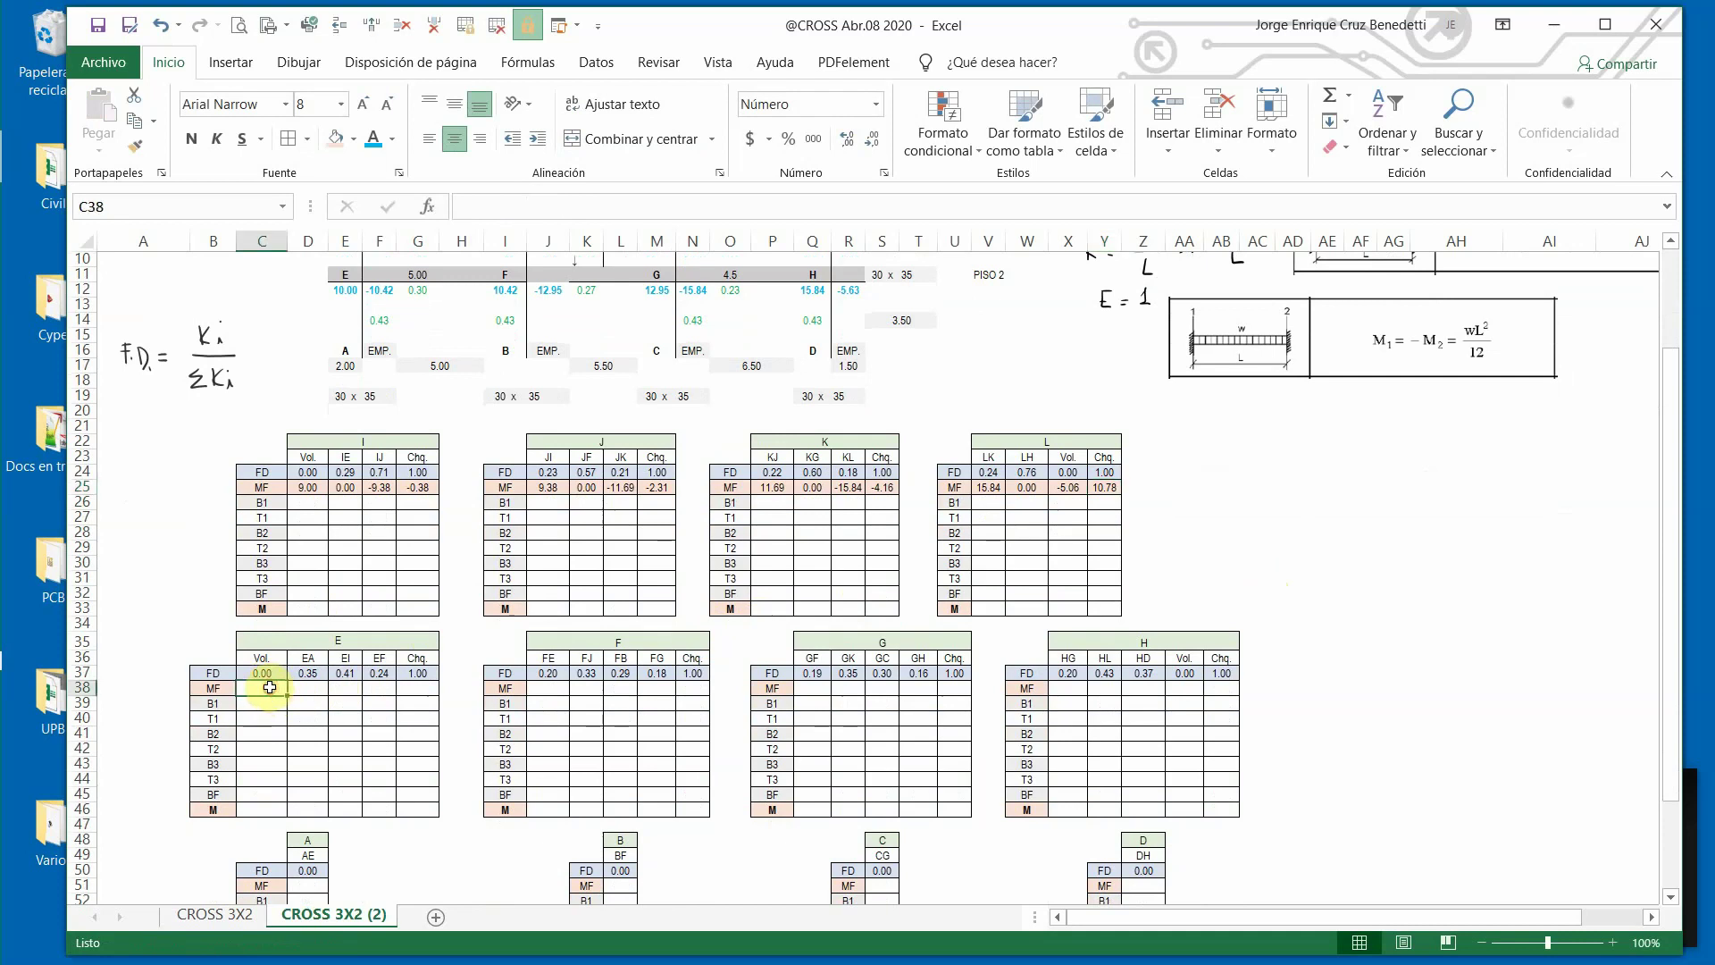
{"action": "type", "text": "+"}
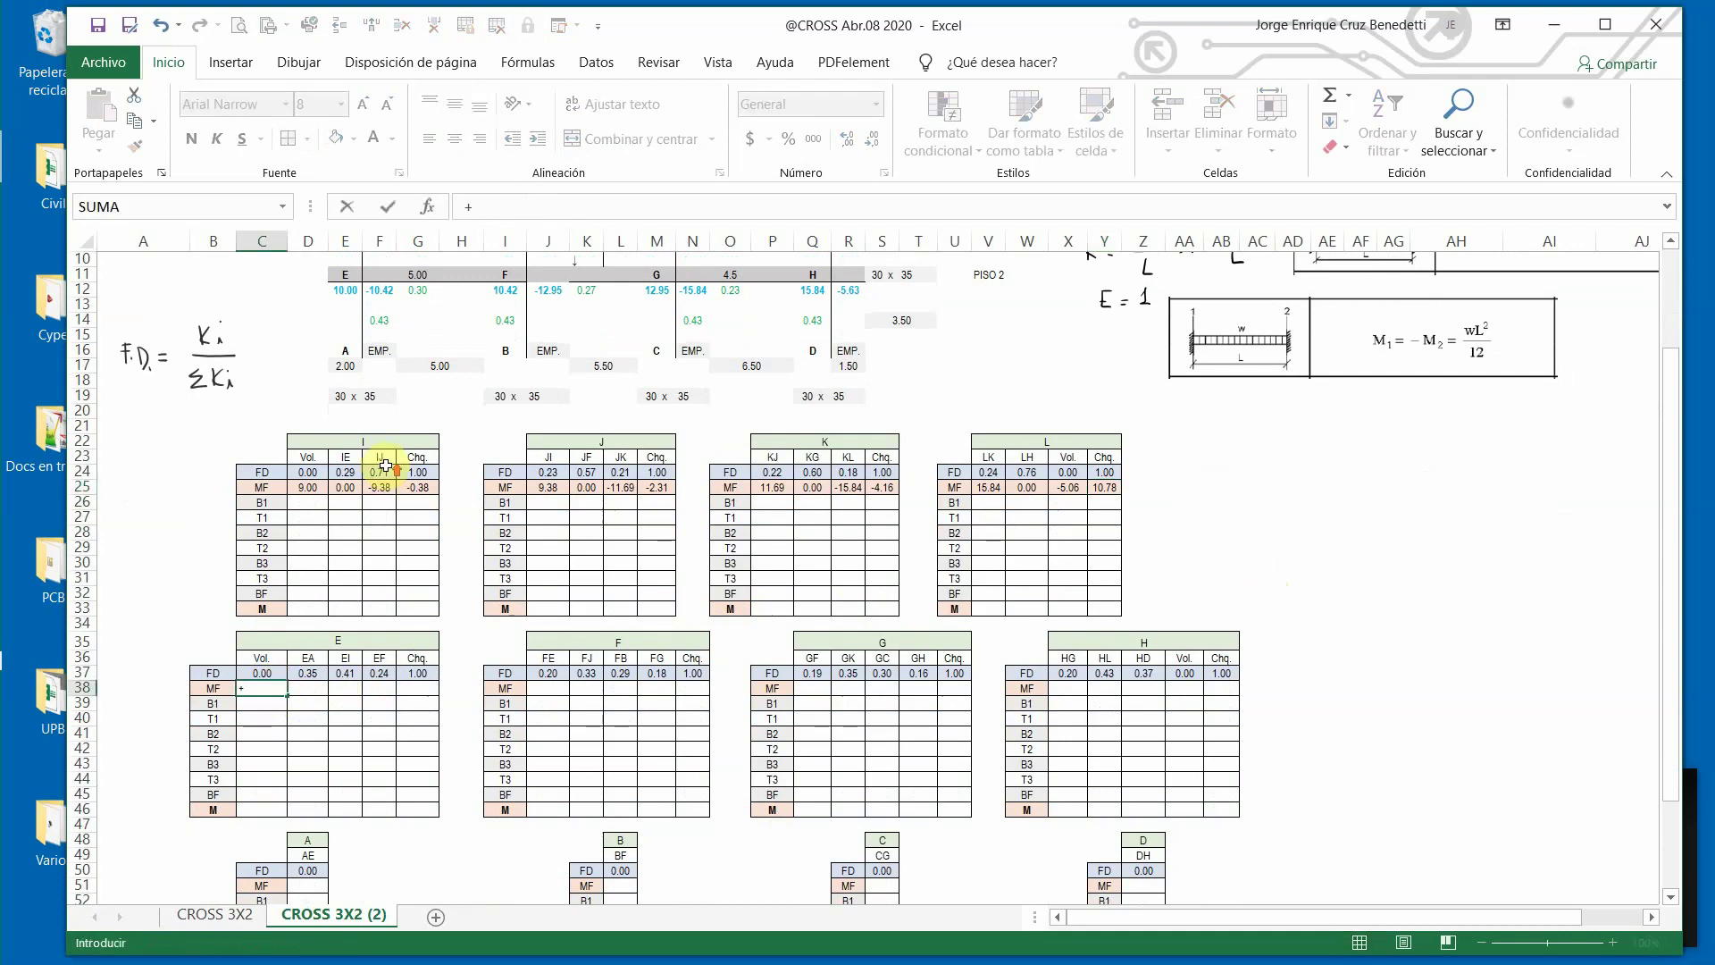
{"action": "scroll", "coordinate": [384, 465], "scroll_direction": "up", "scroll_amount": 2}
{"action": "left_click", "coordinate": [343, 379]}
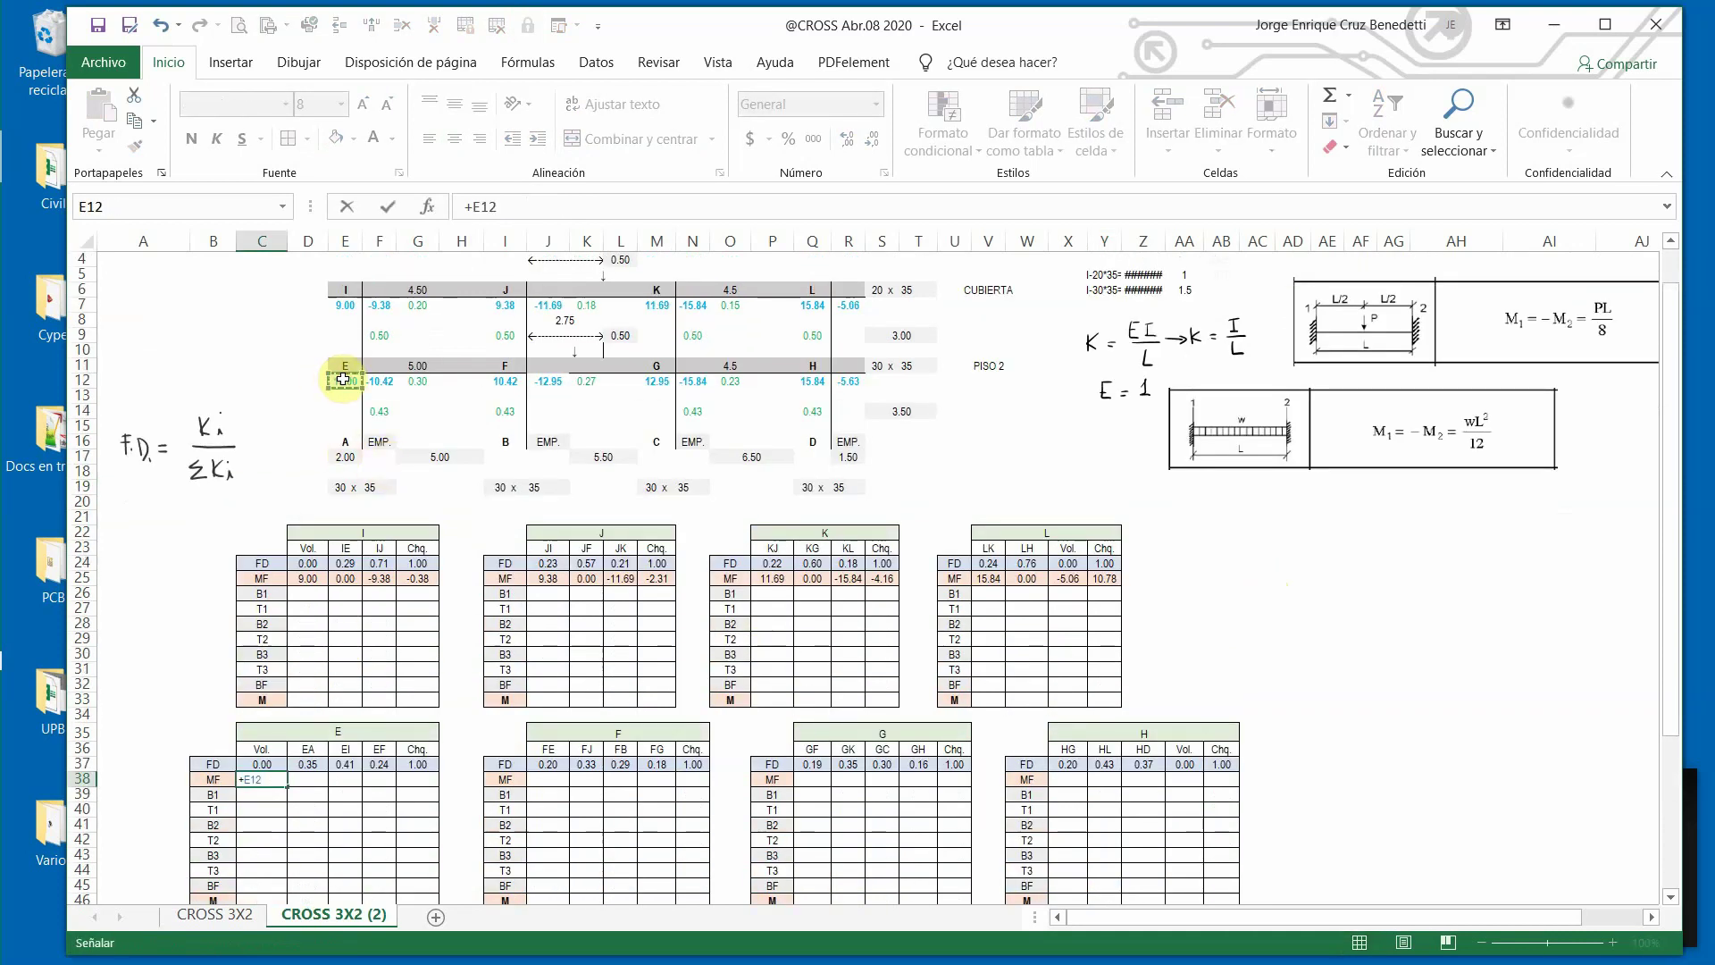
{"action": "key", "text": "Return"}
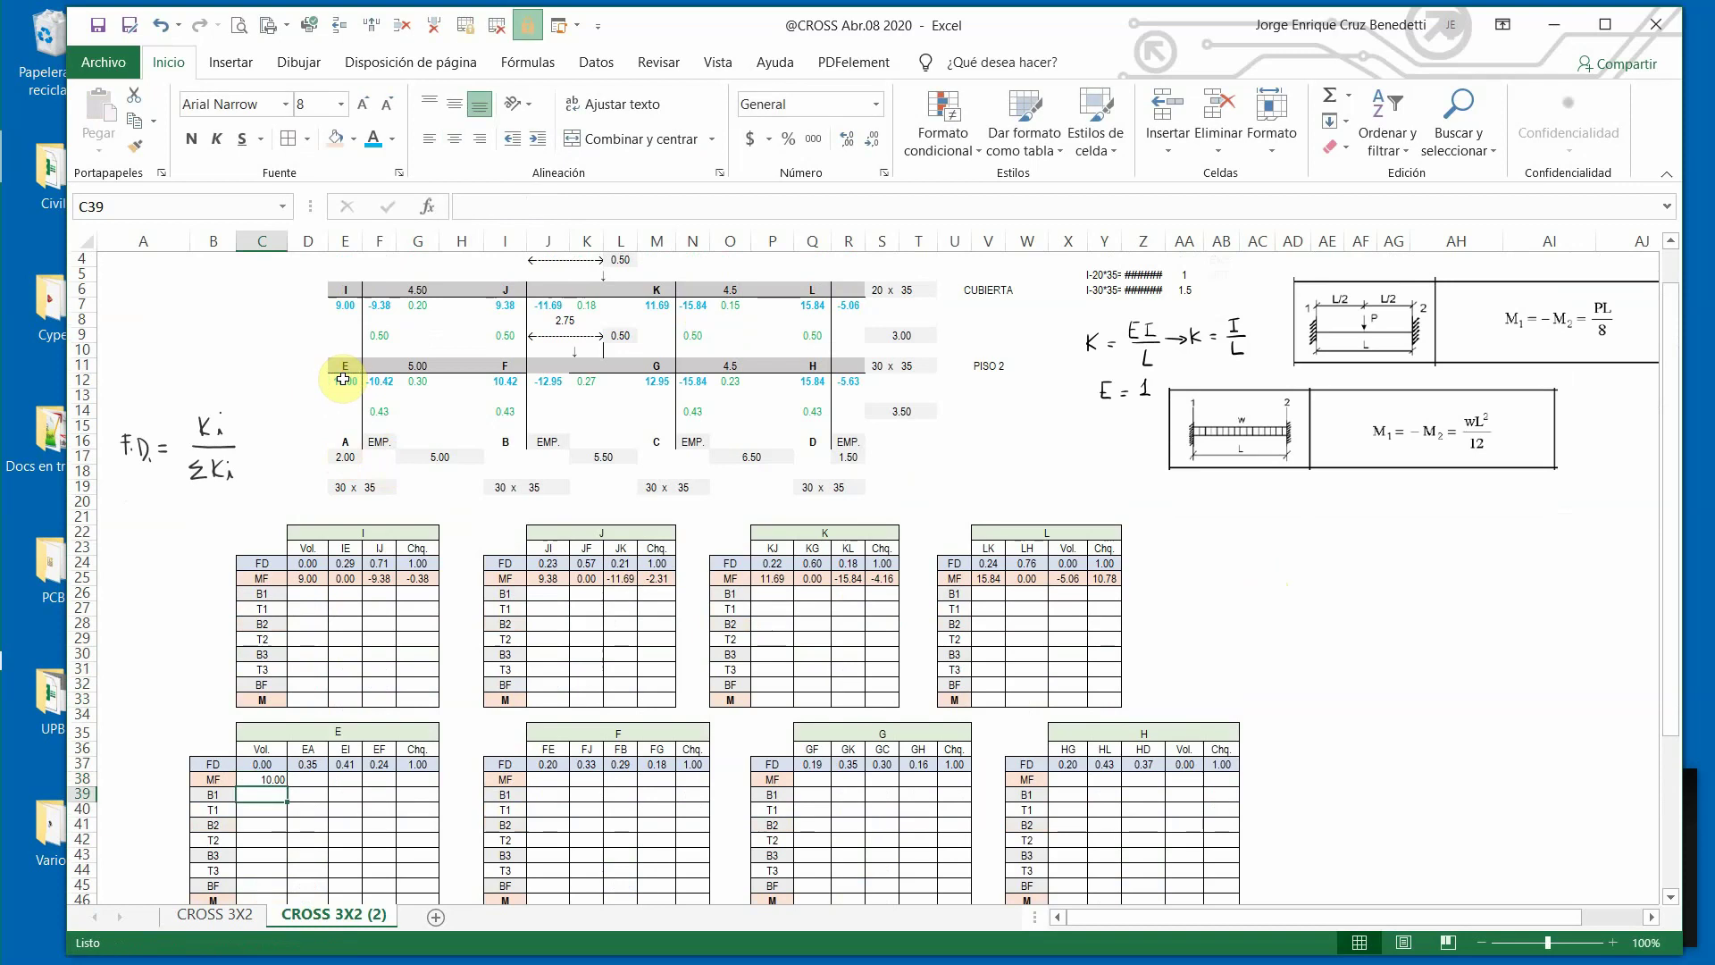
Apply the format of node I's MF cell D25 to node E's MF row, C38:G38.
{"action": "left_click", "coordinate": [309, 582]}
{"action": "left_click", "coordinate": [134, 145]}
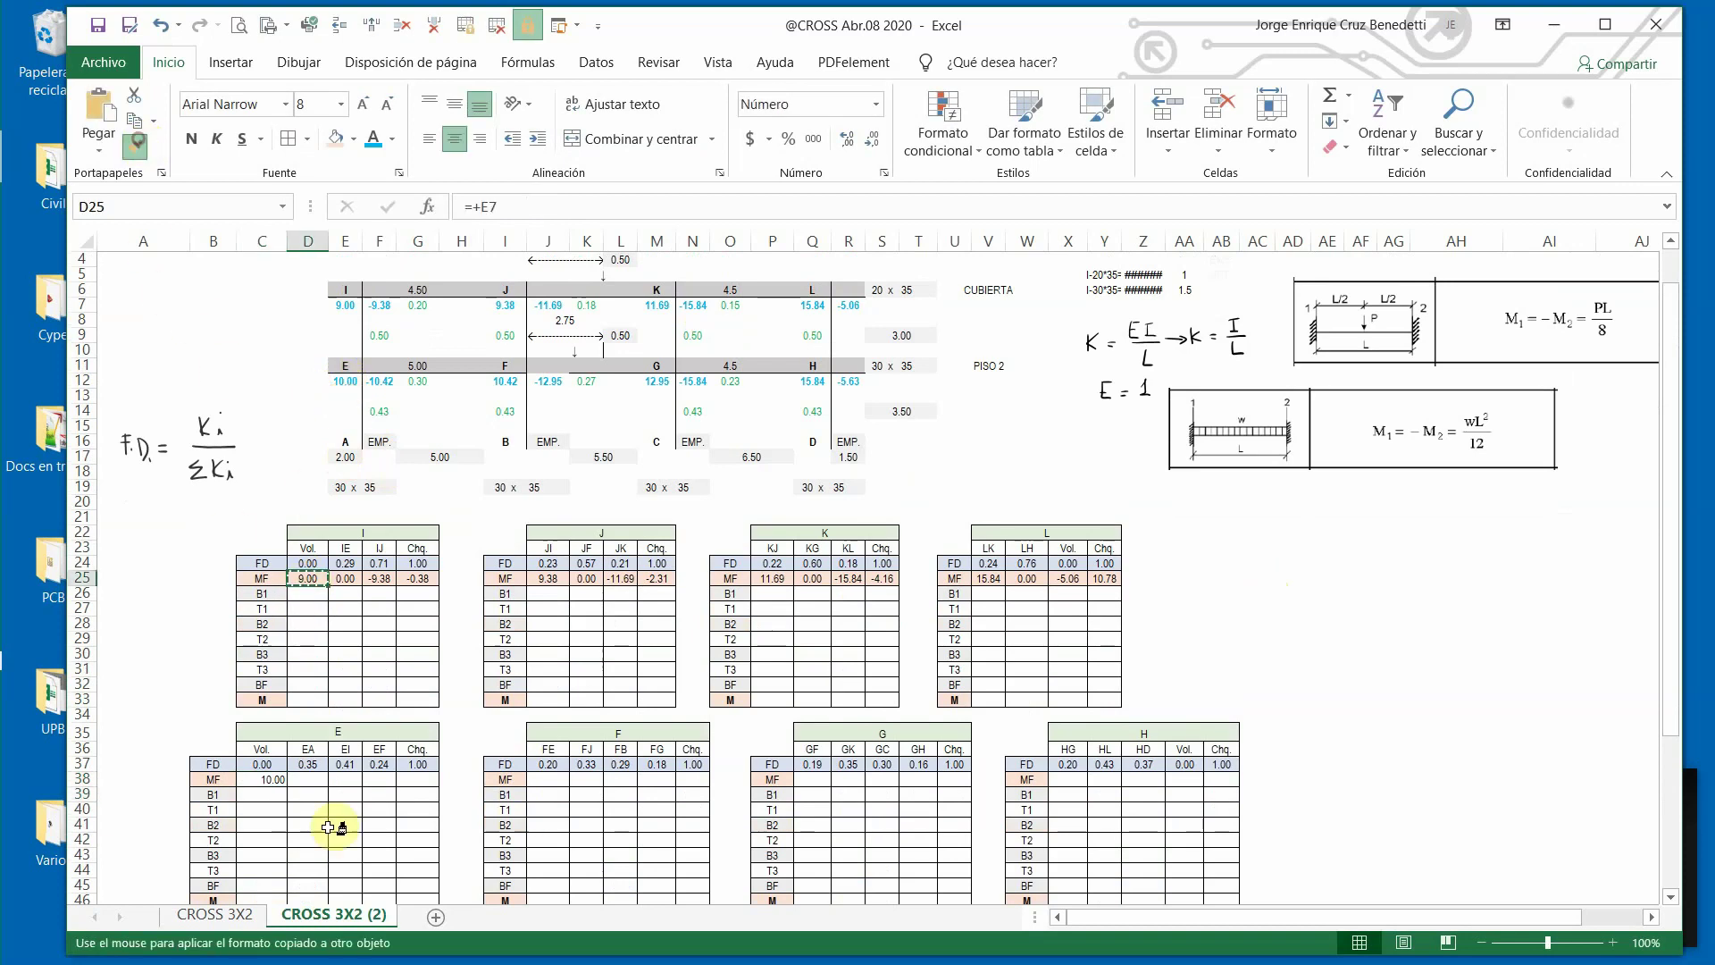
{"action": "left_click_drag", "start_coordinate": [260, 778], "coordinate": [410, 781]}
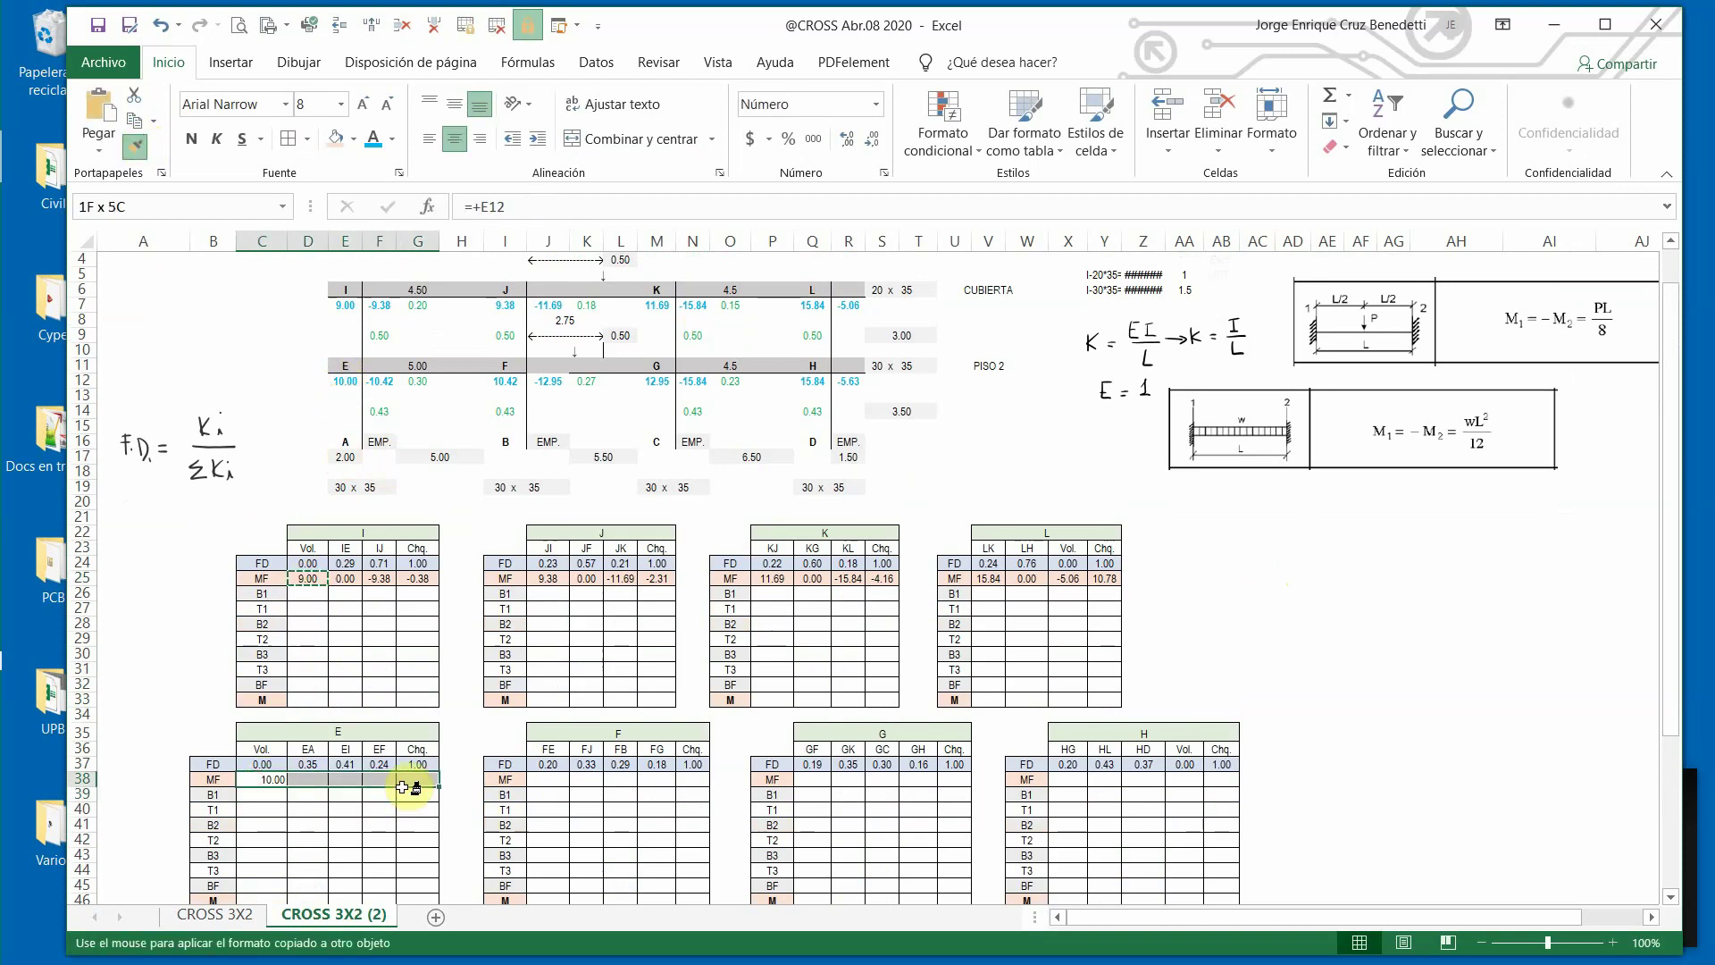
Enter 0 for the EA and EI fixed-end moments in node E's MF row, cells D38 and E38.
{"action": "left_click", "coordinate": [308, 779]}
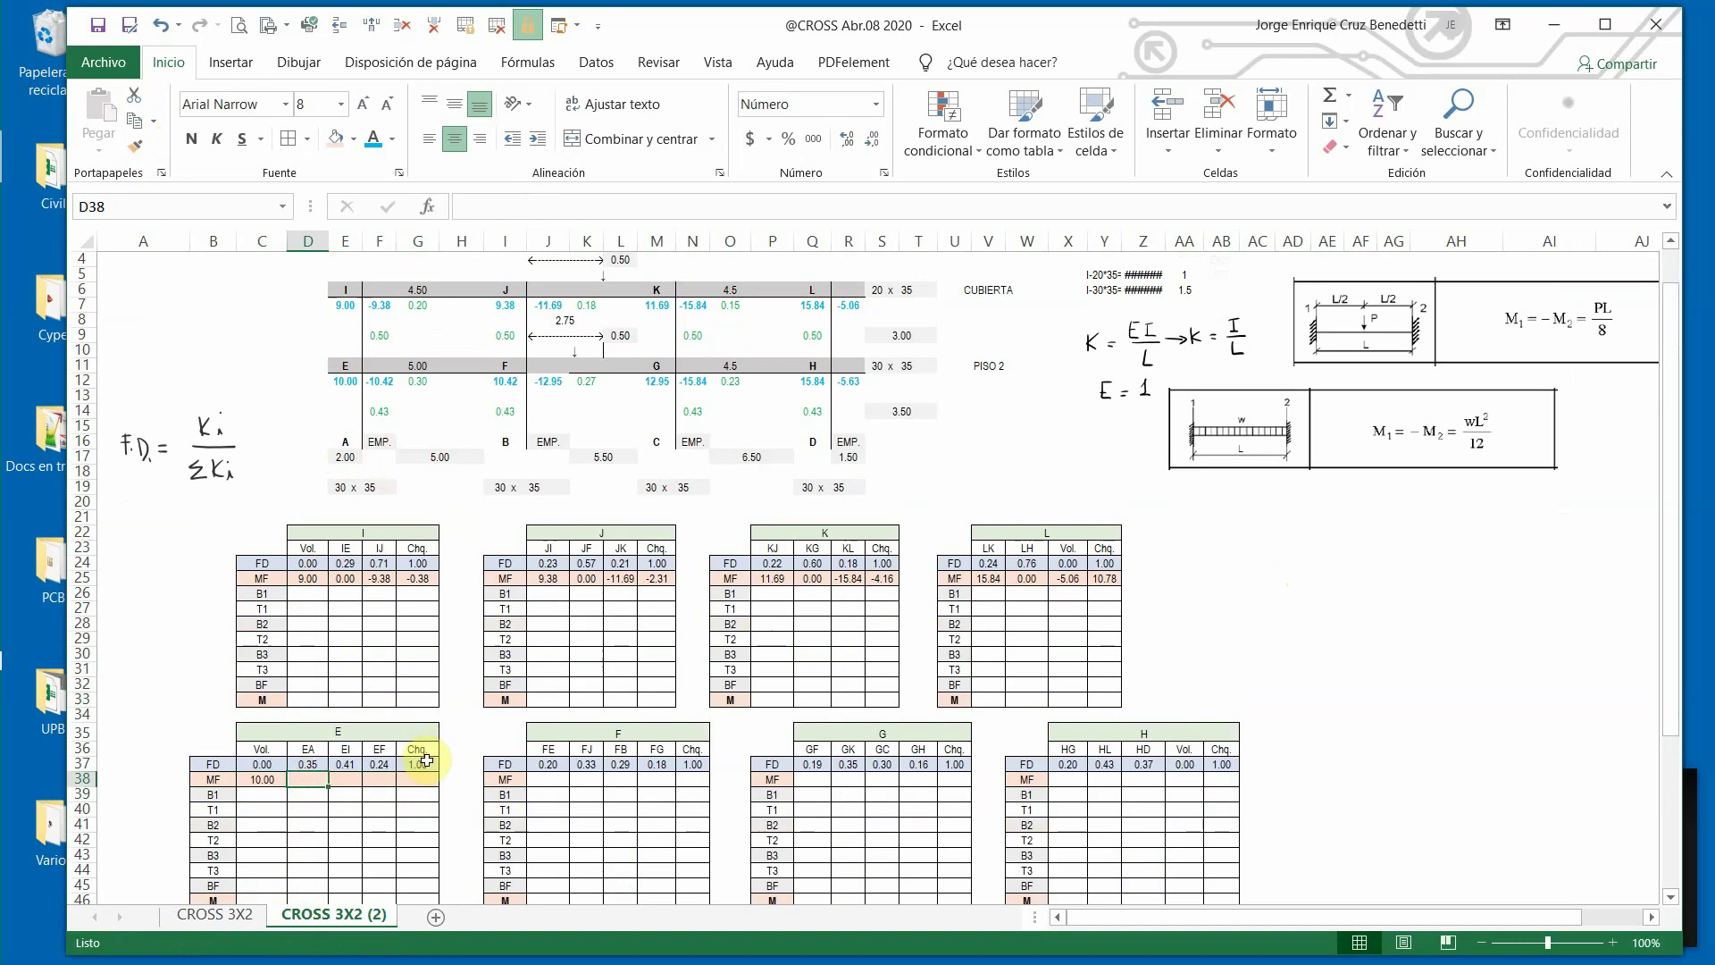
{"action": "type", "text": "0"}
{"action": "key", "text": "Return"}
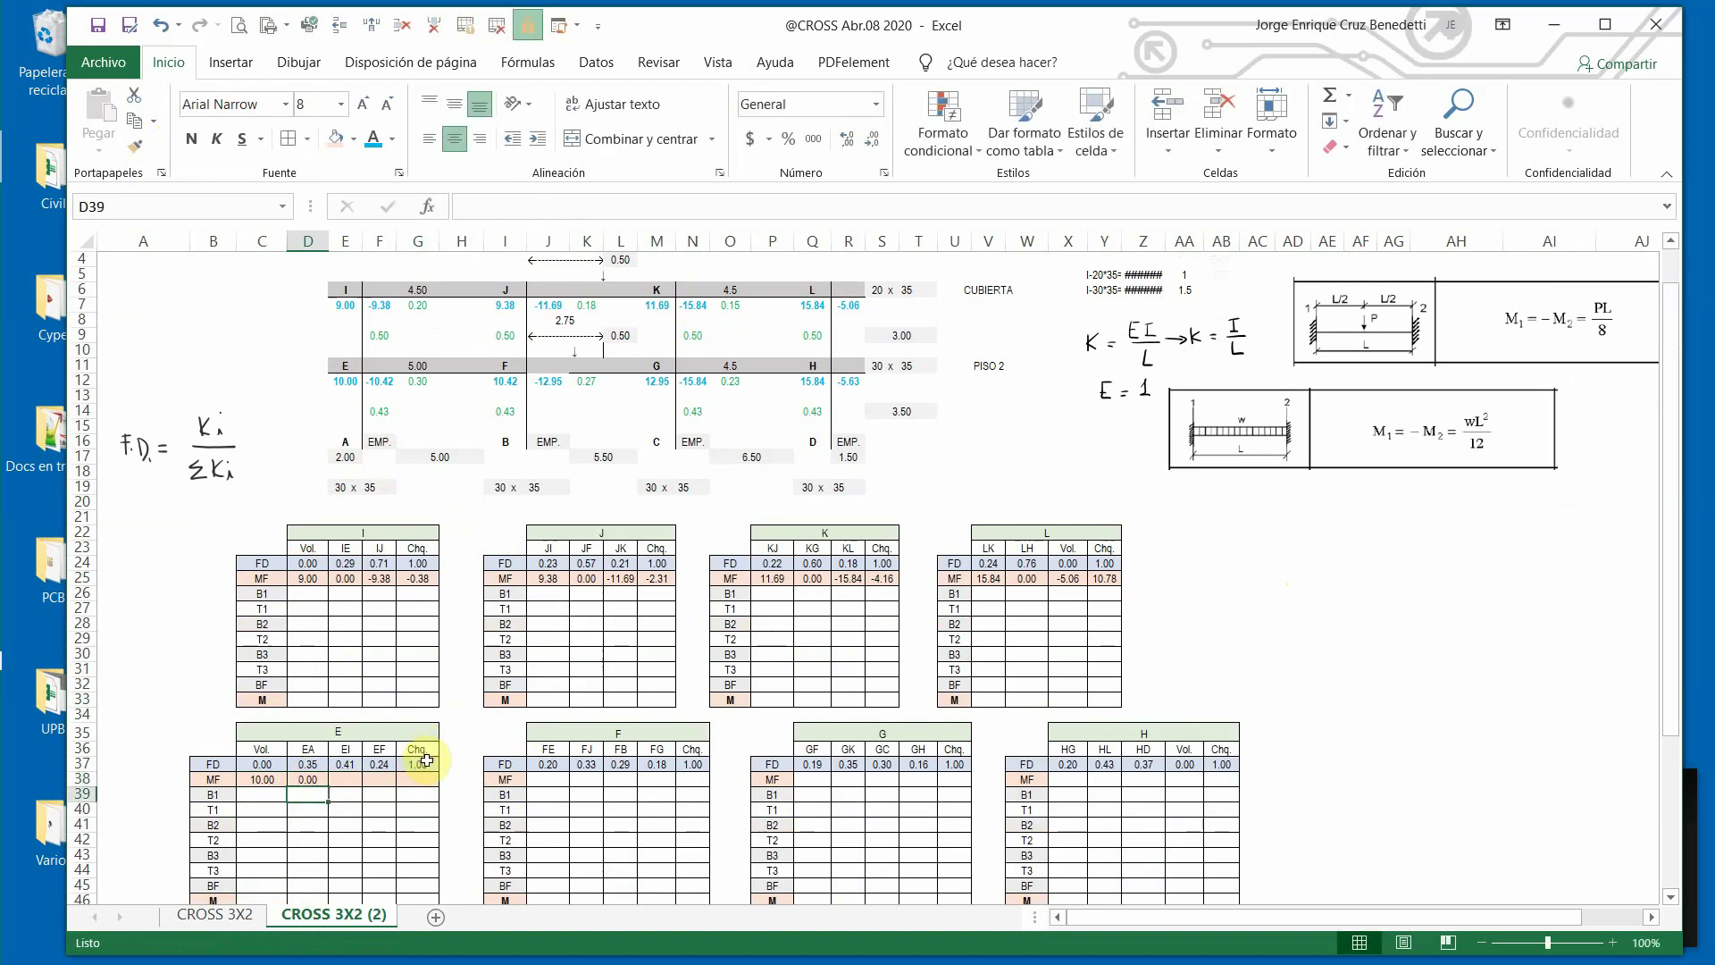
{"action": "left_click", "coordinate": [353, 789]}
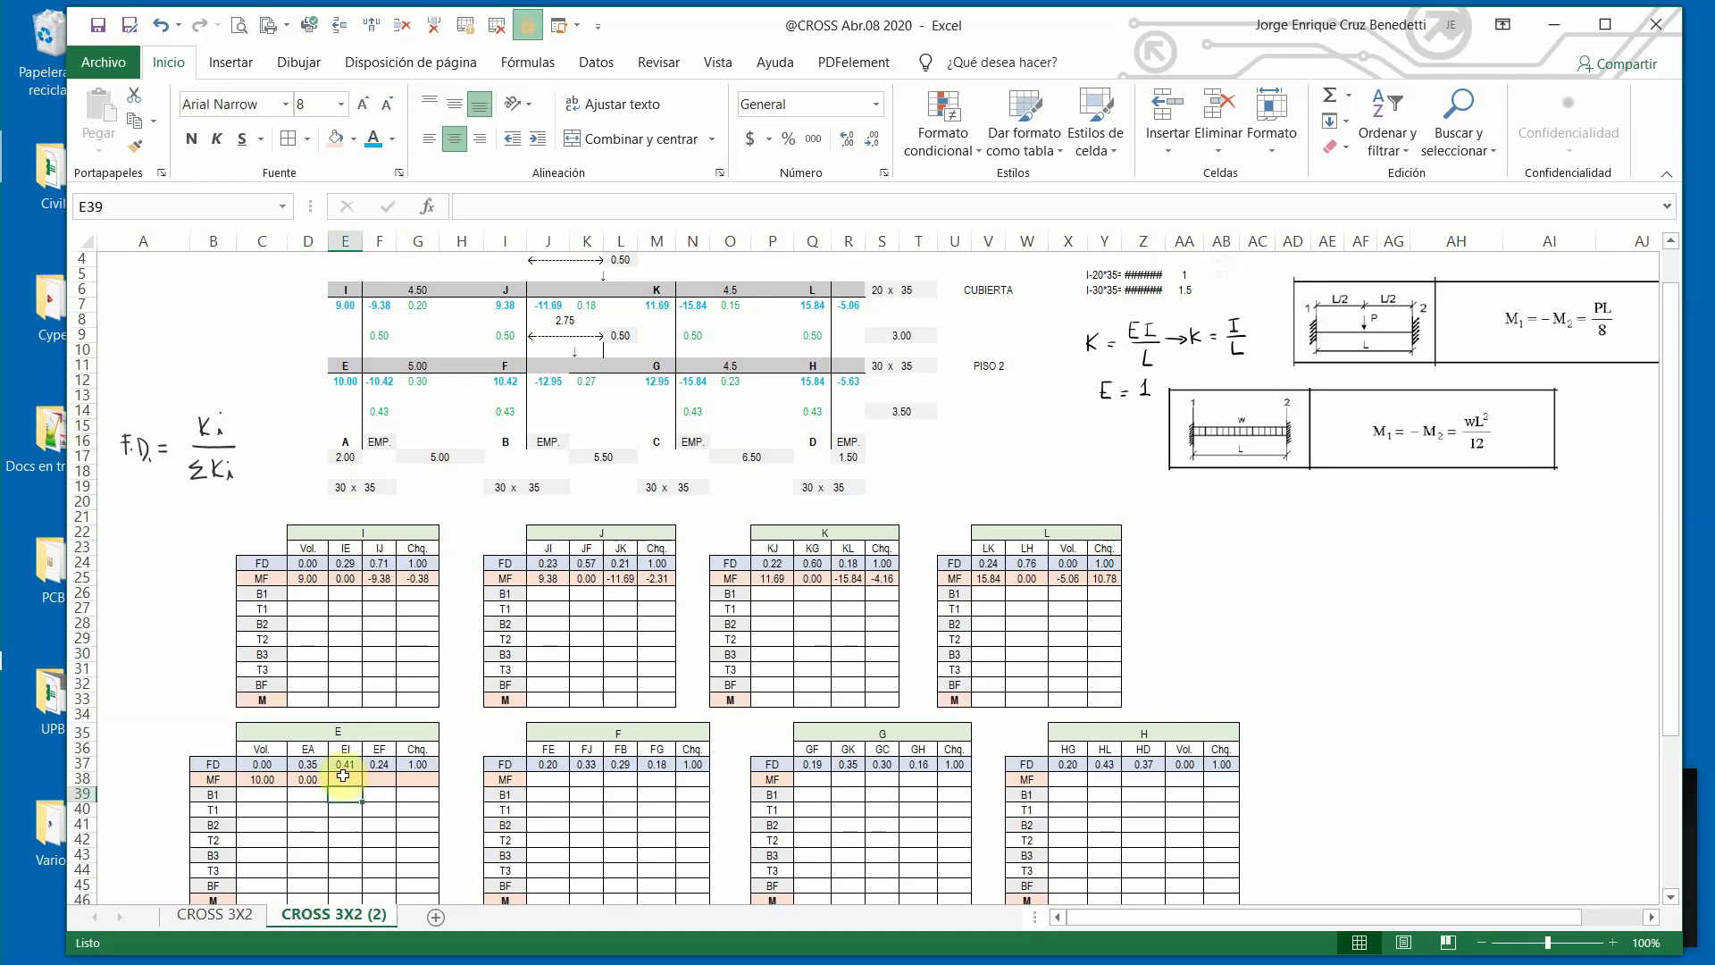
{"action": "left_click", "coordinate": [343, 779]}
{"action": "type", "text": "0"}
{"action": "key", "text": "Return"}
Link node E's EF moment in F38 to F12 with the formula +F12.
{"action": "left_click", "coordinate": [381, 781]}
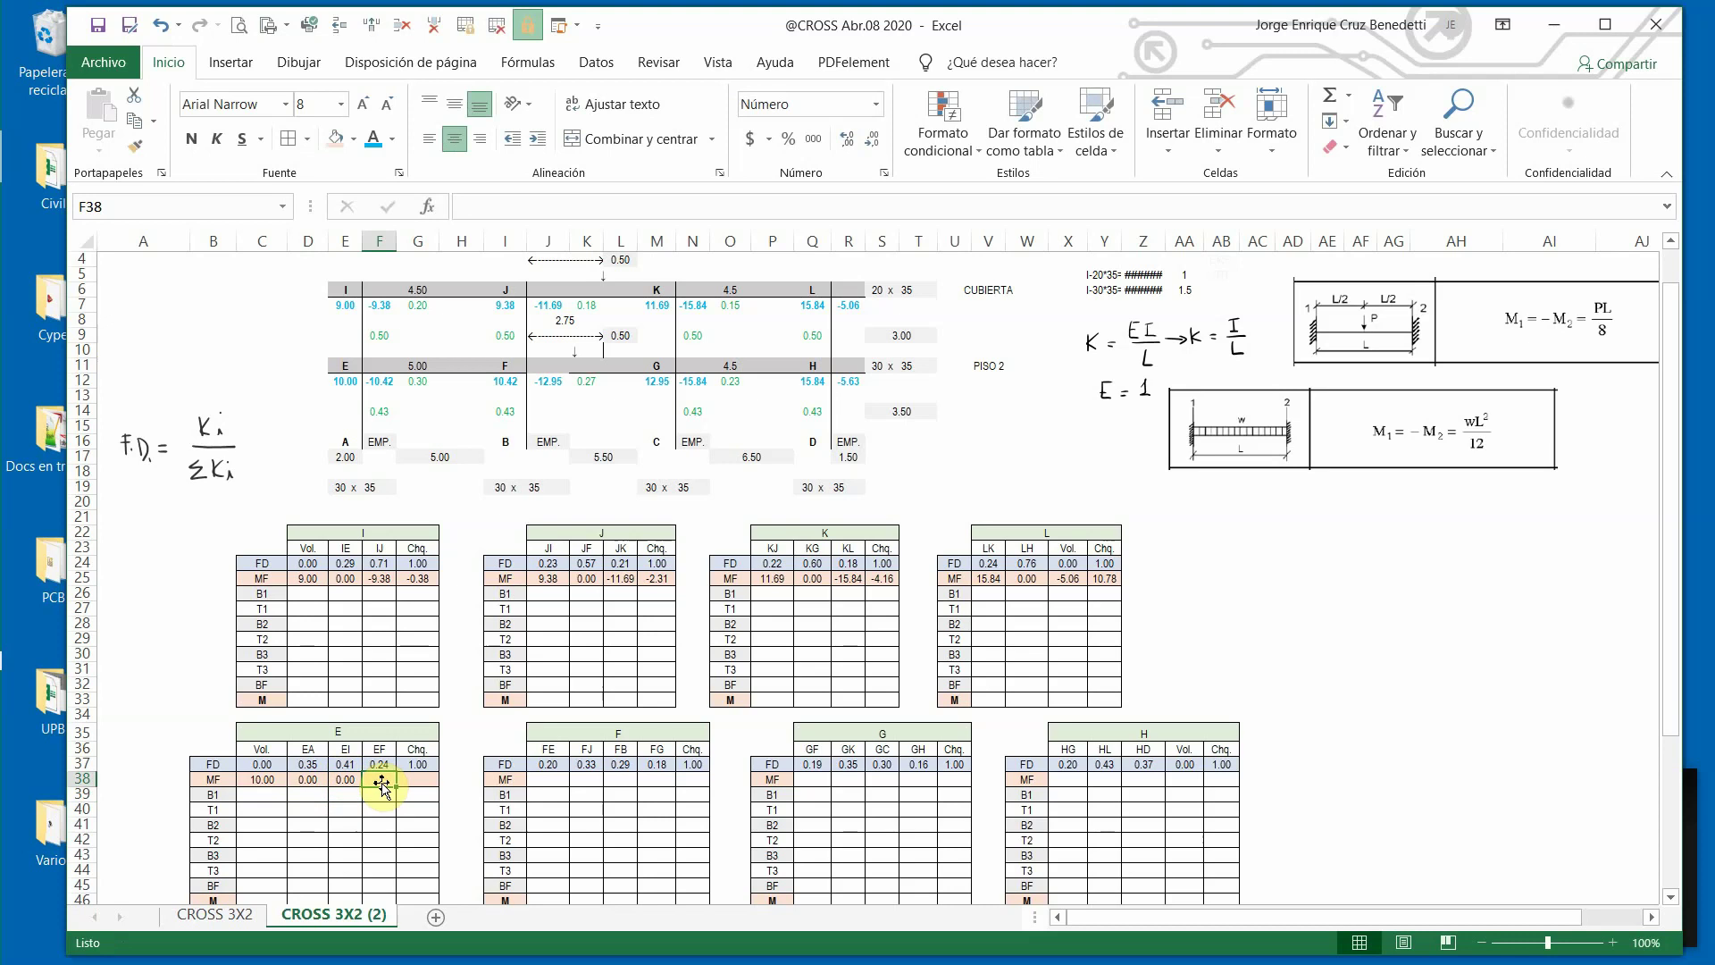
{"action": "type", "text": "+"}
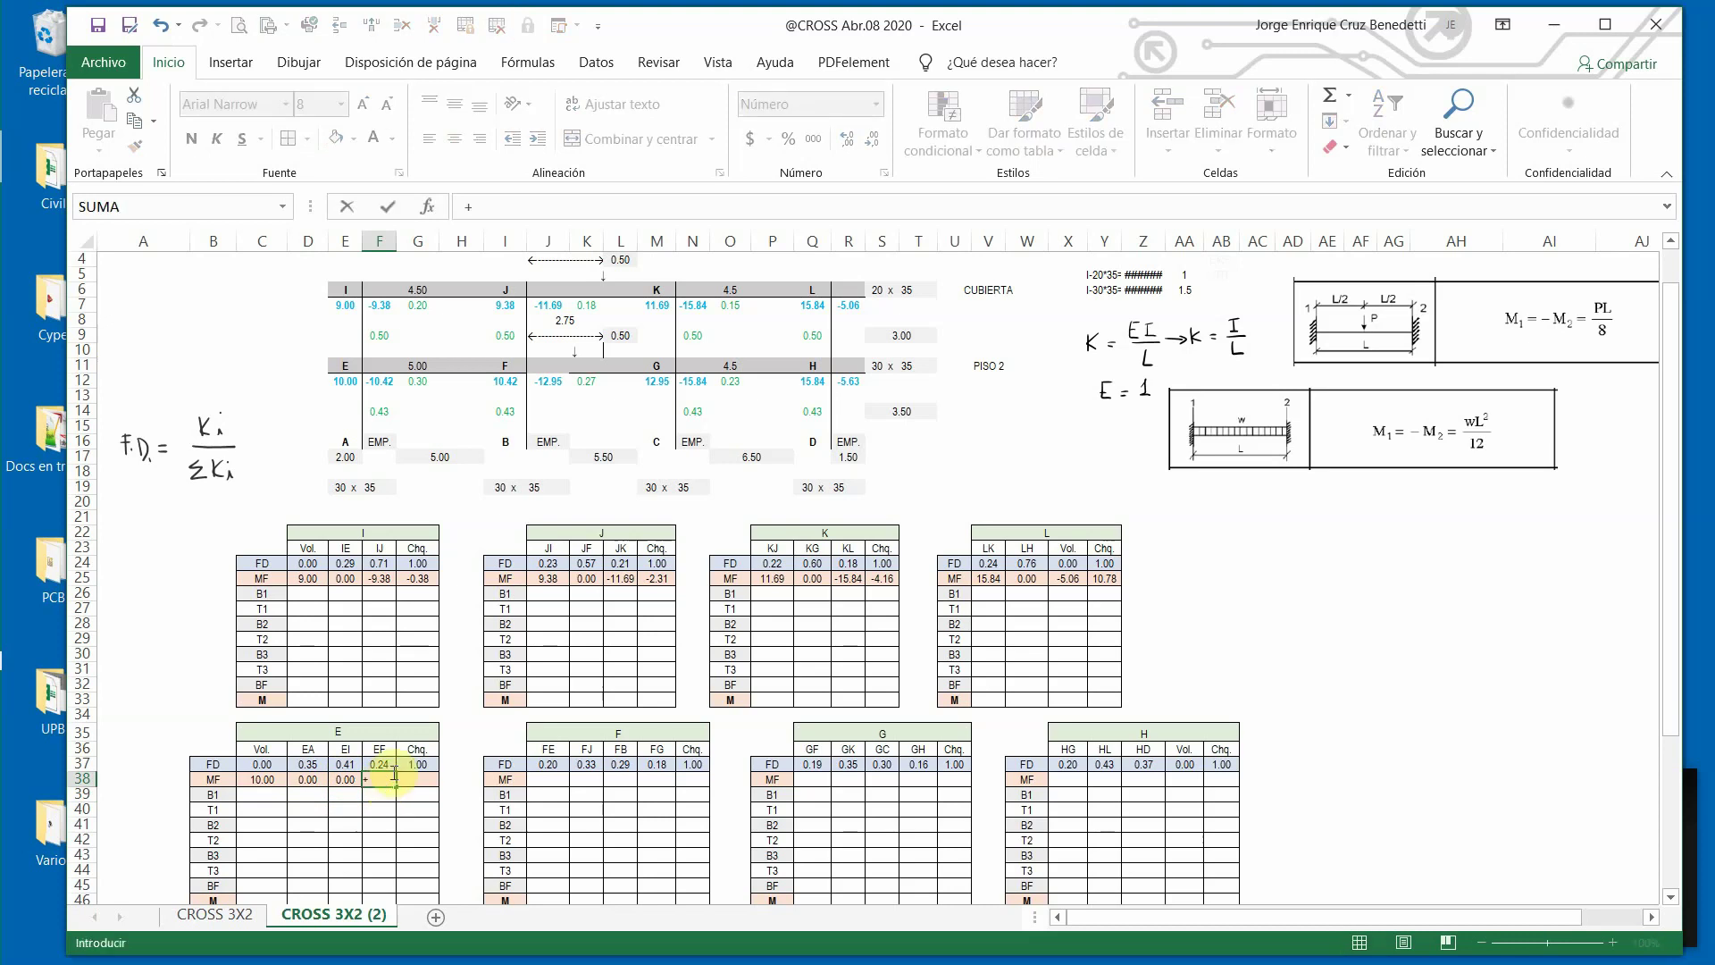
{"action": "left_click", "coordinate": [385, 382]}
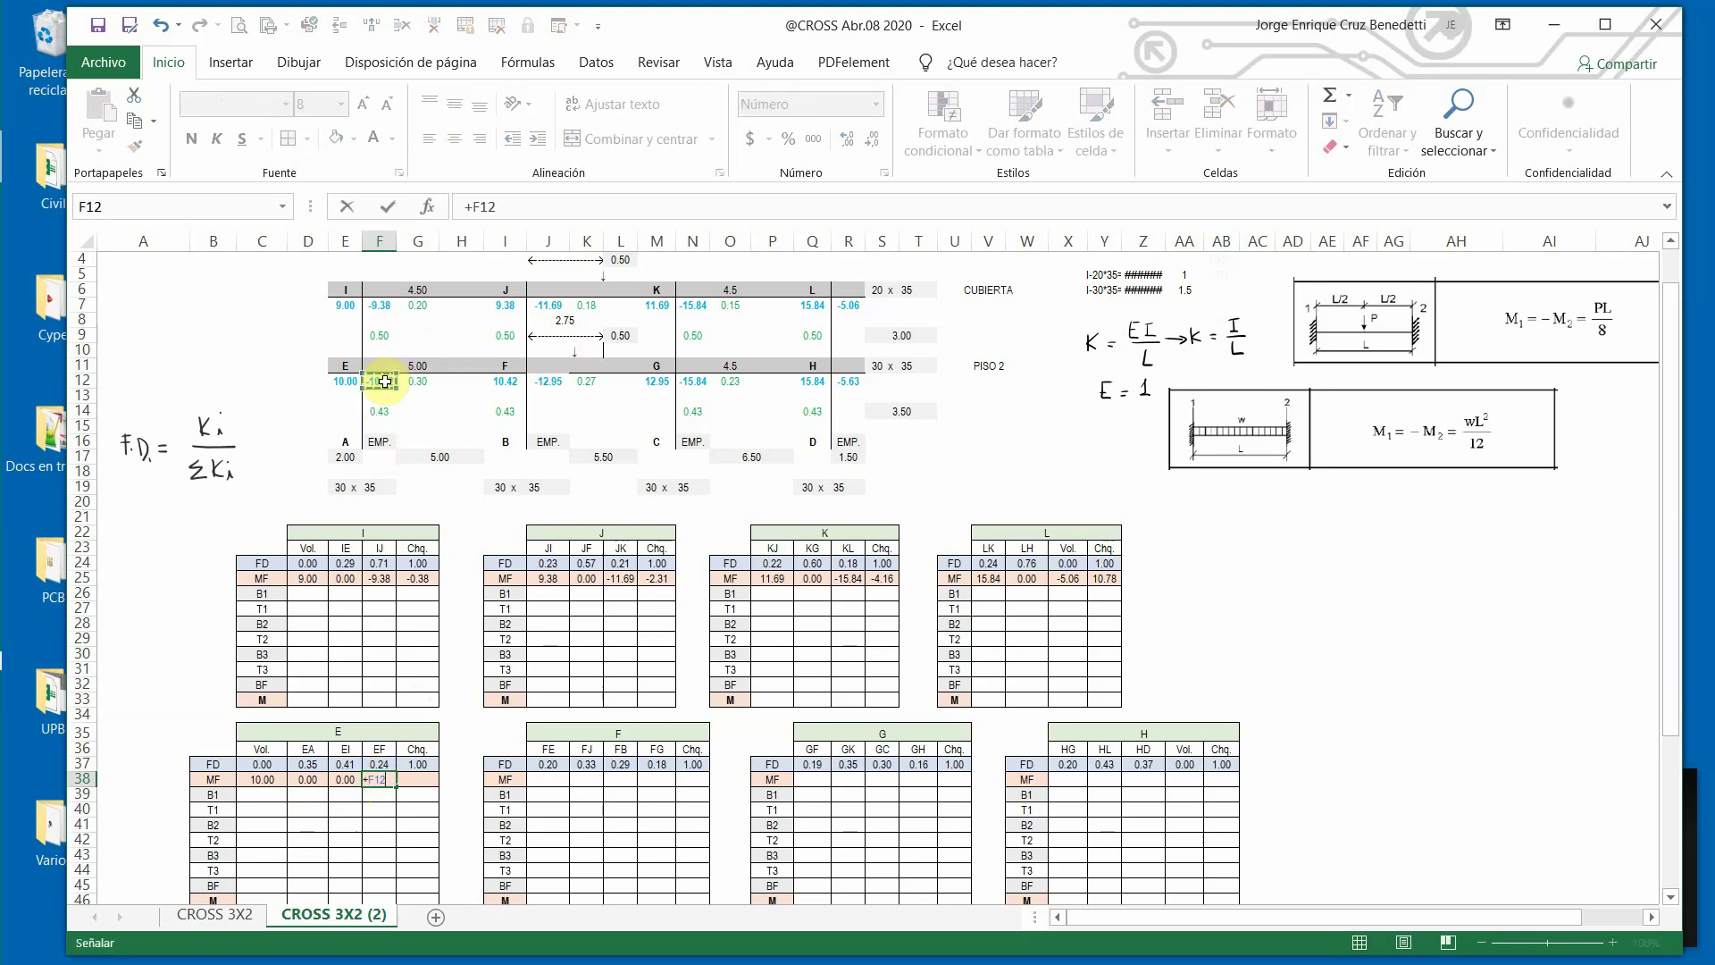
{"action": "key", "text": "Return"}
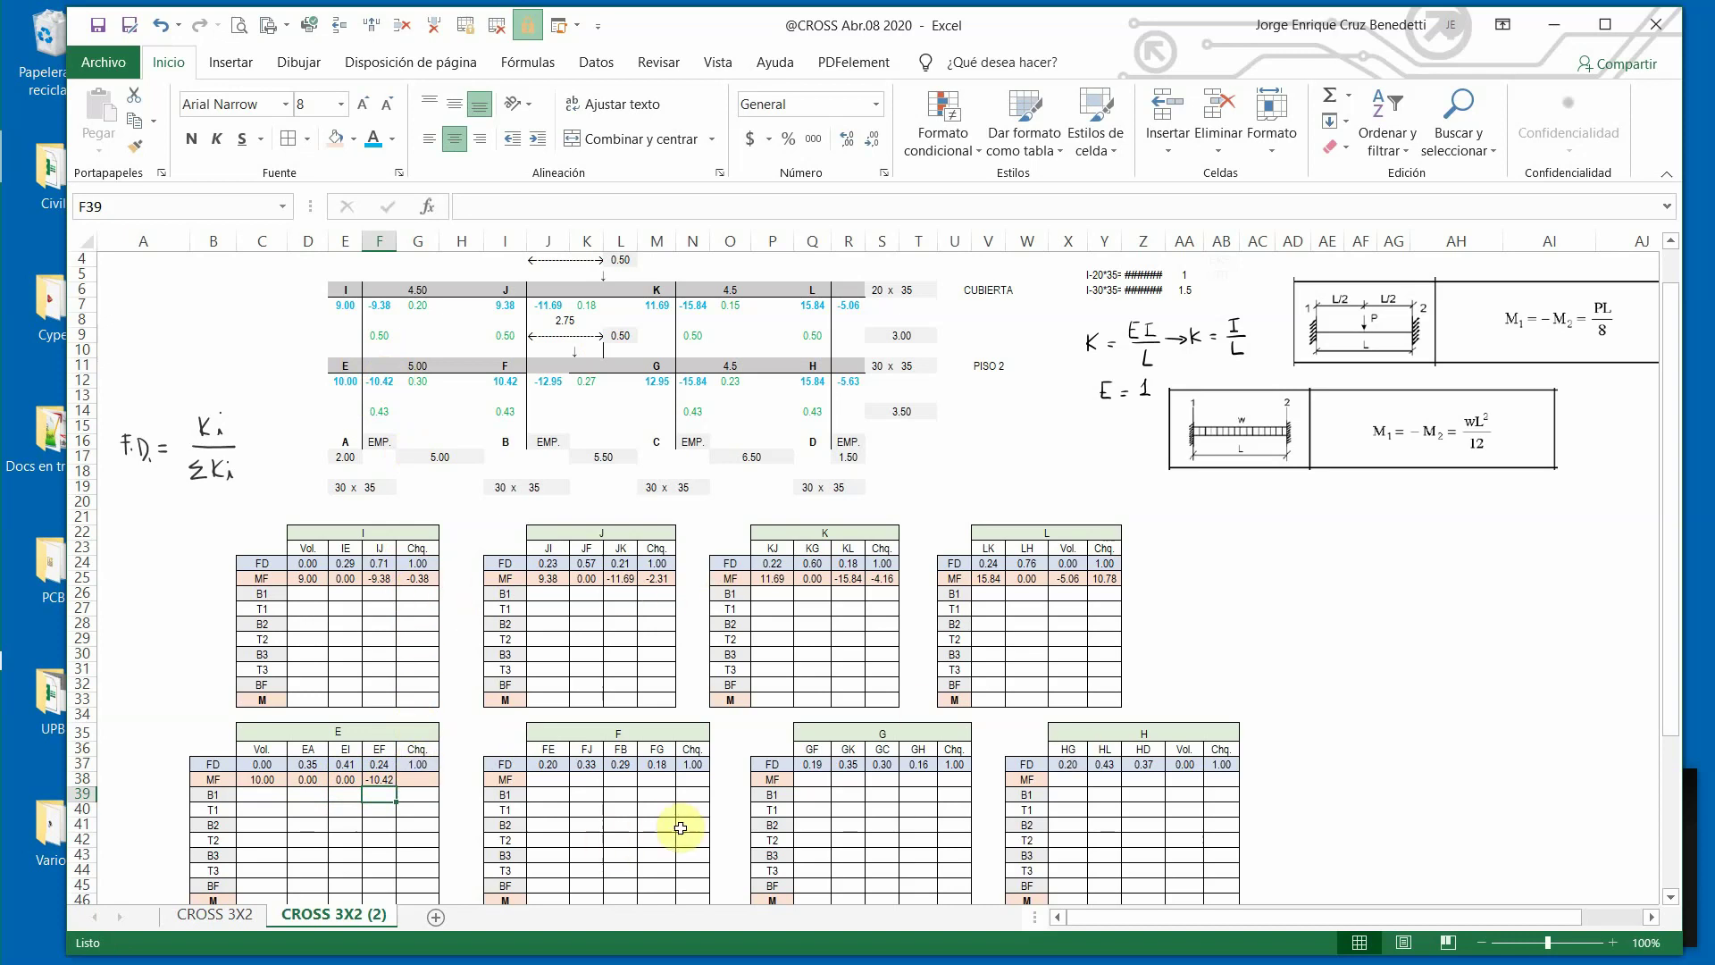
Copy node E's check sum from G37 to the MF row in G38 and review the formula's range.
{"action": "left_click", "coordinate": [418, 764]}
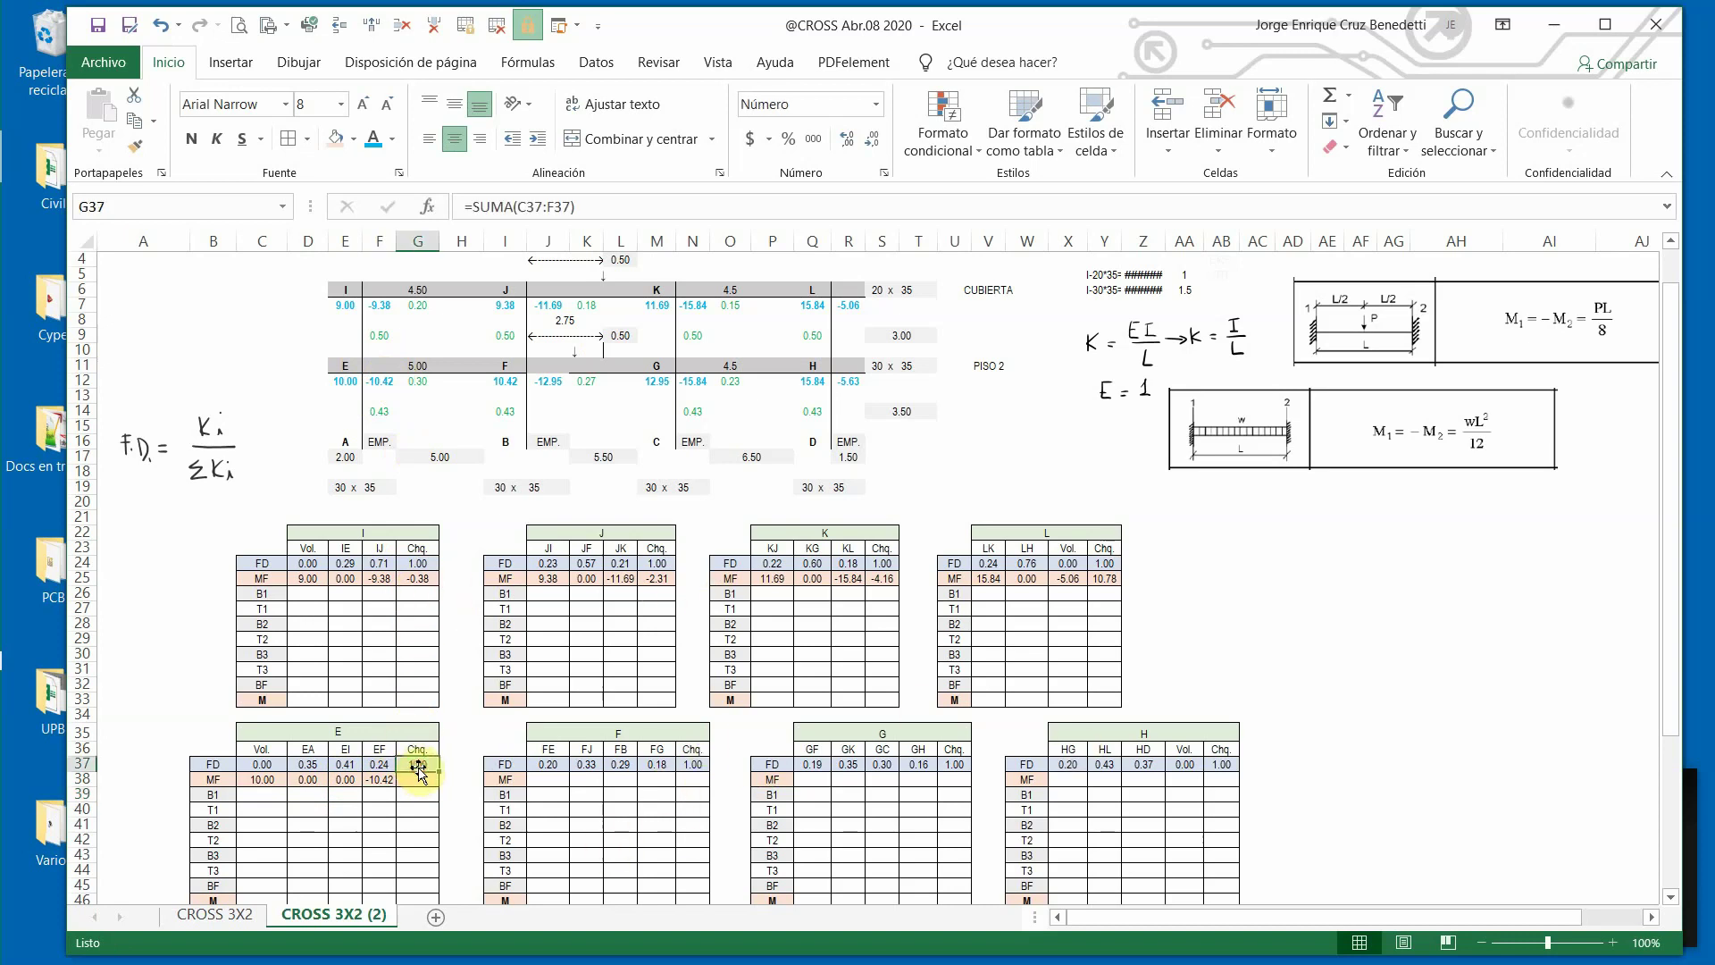
{"action": "key", "text": "ctrl+c"}
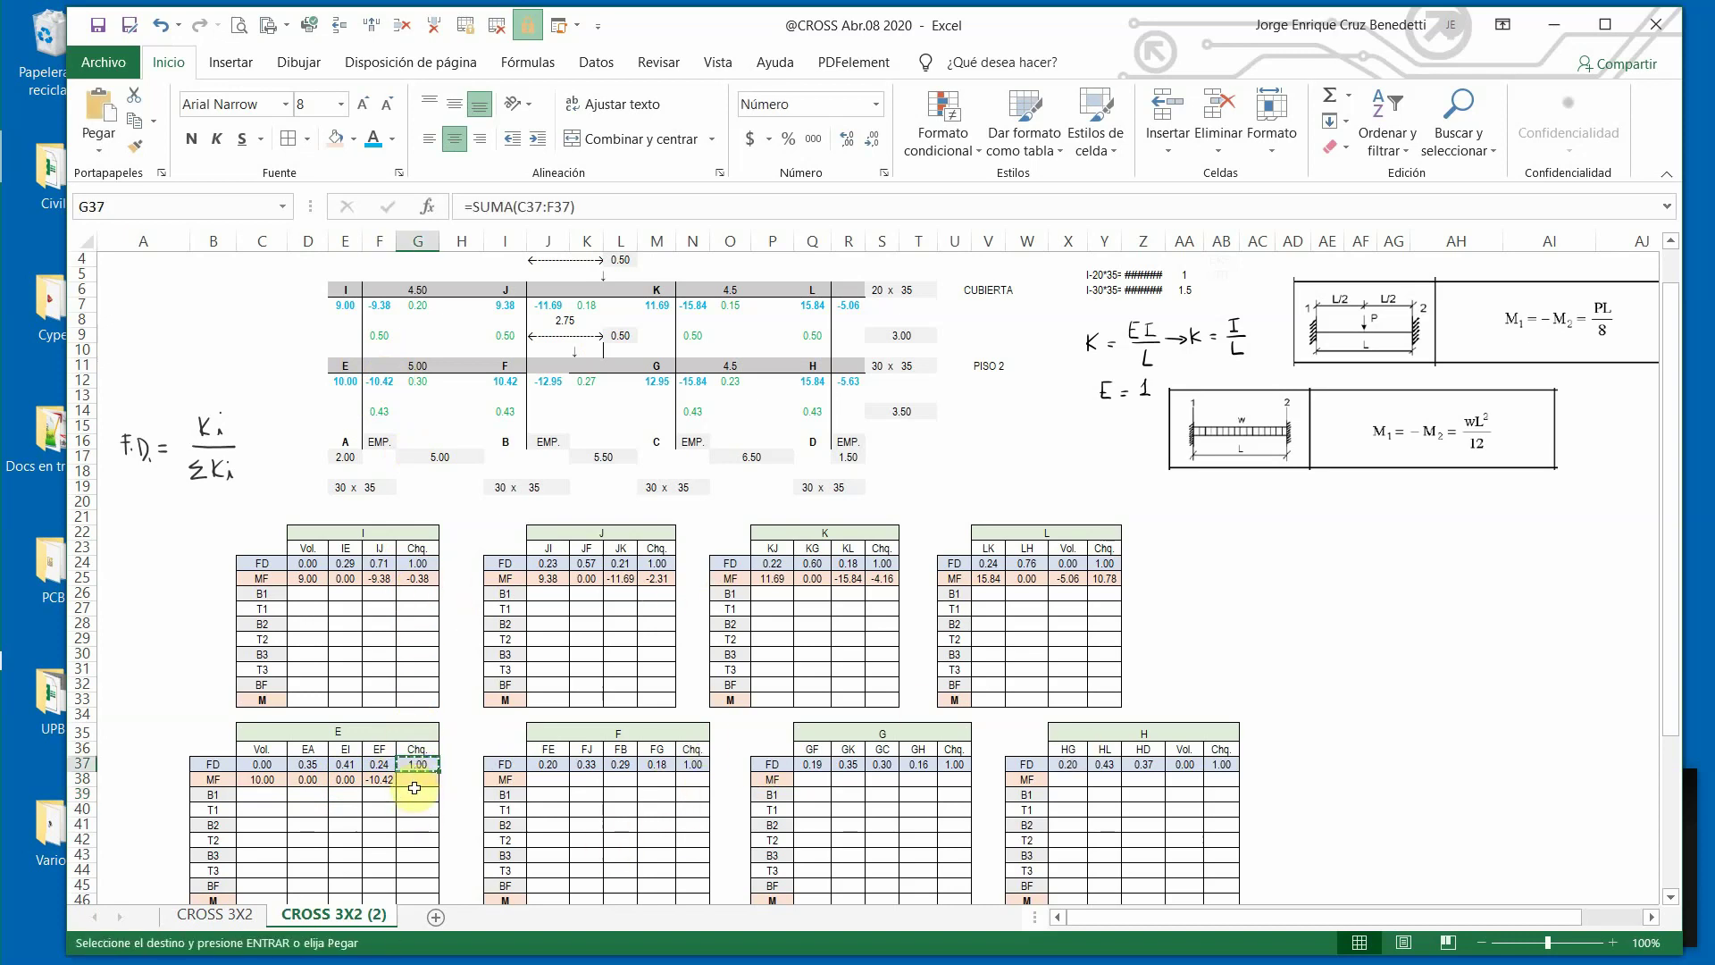
{"action": "left_click", "coordinate": [416, 780]}
{"action": "key", "text": "Return"}
{"action": "key", "text": "ctrl+plus"}
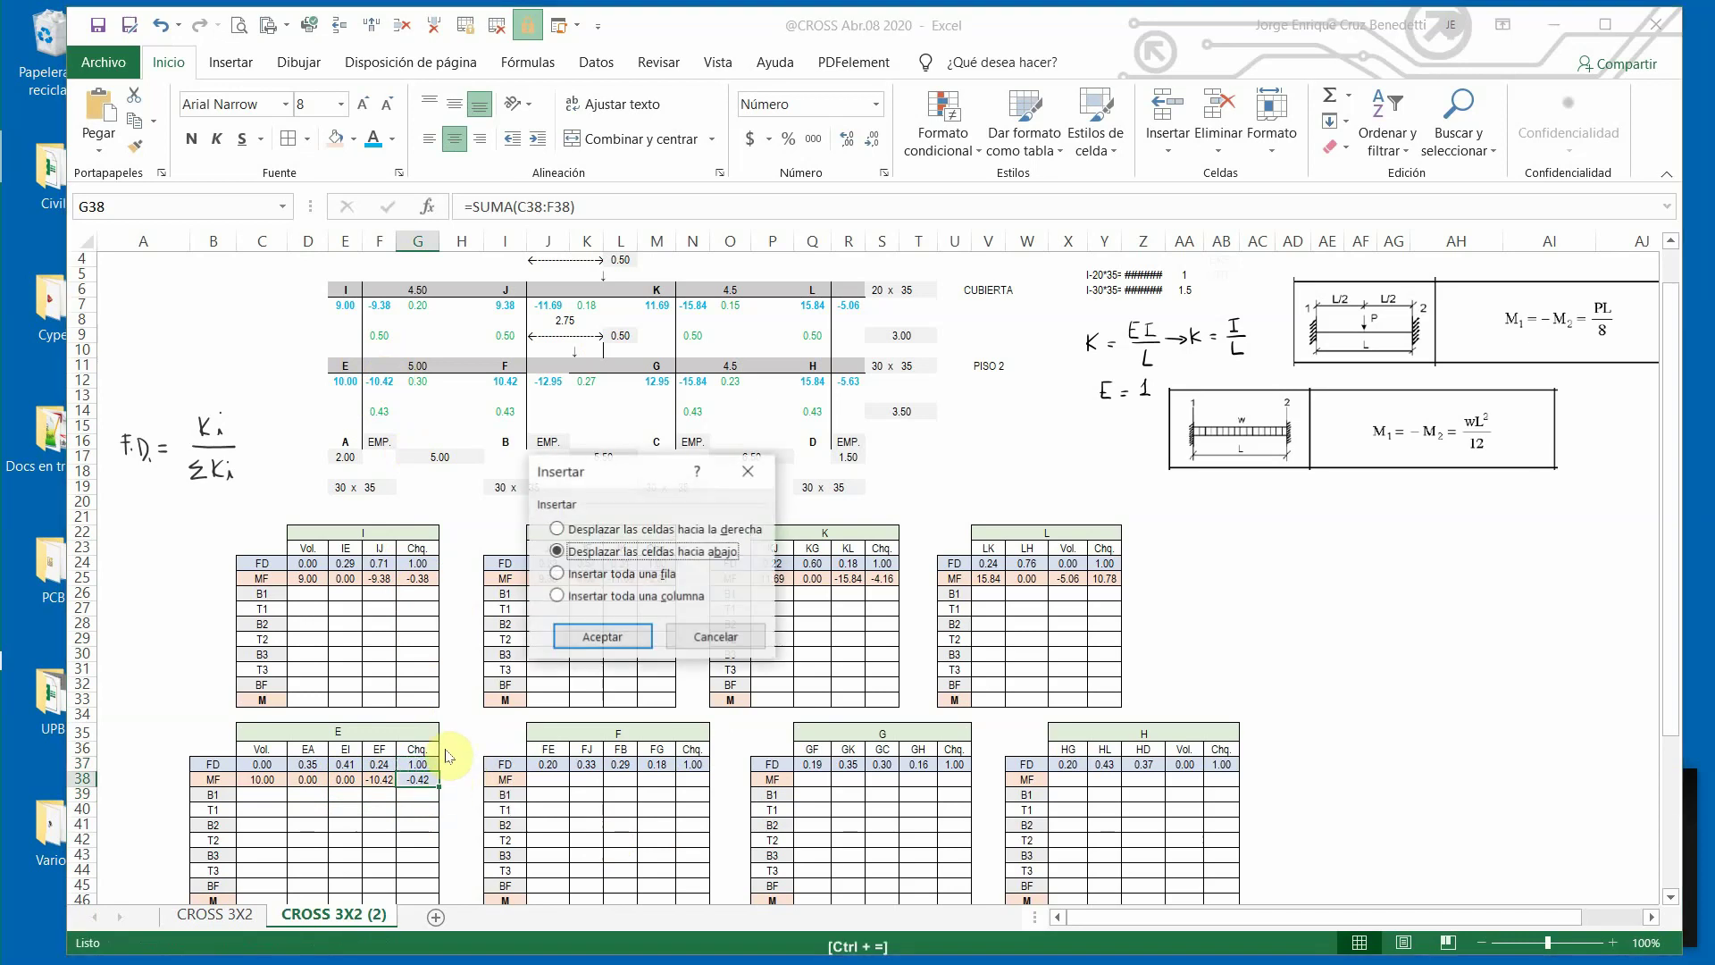
{"action": "left_click", "coordinate": [712, 636]}
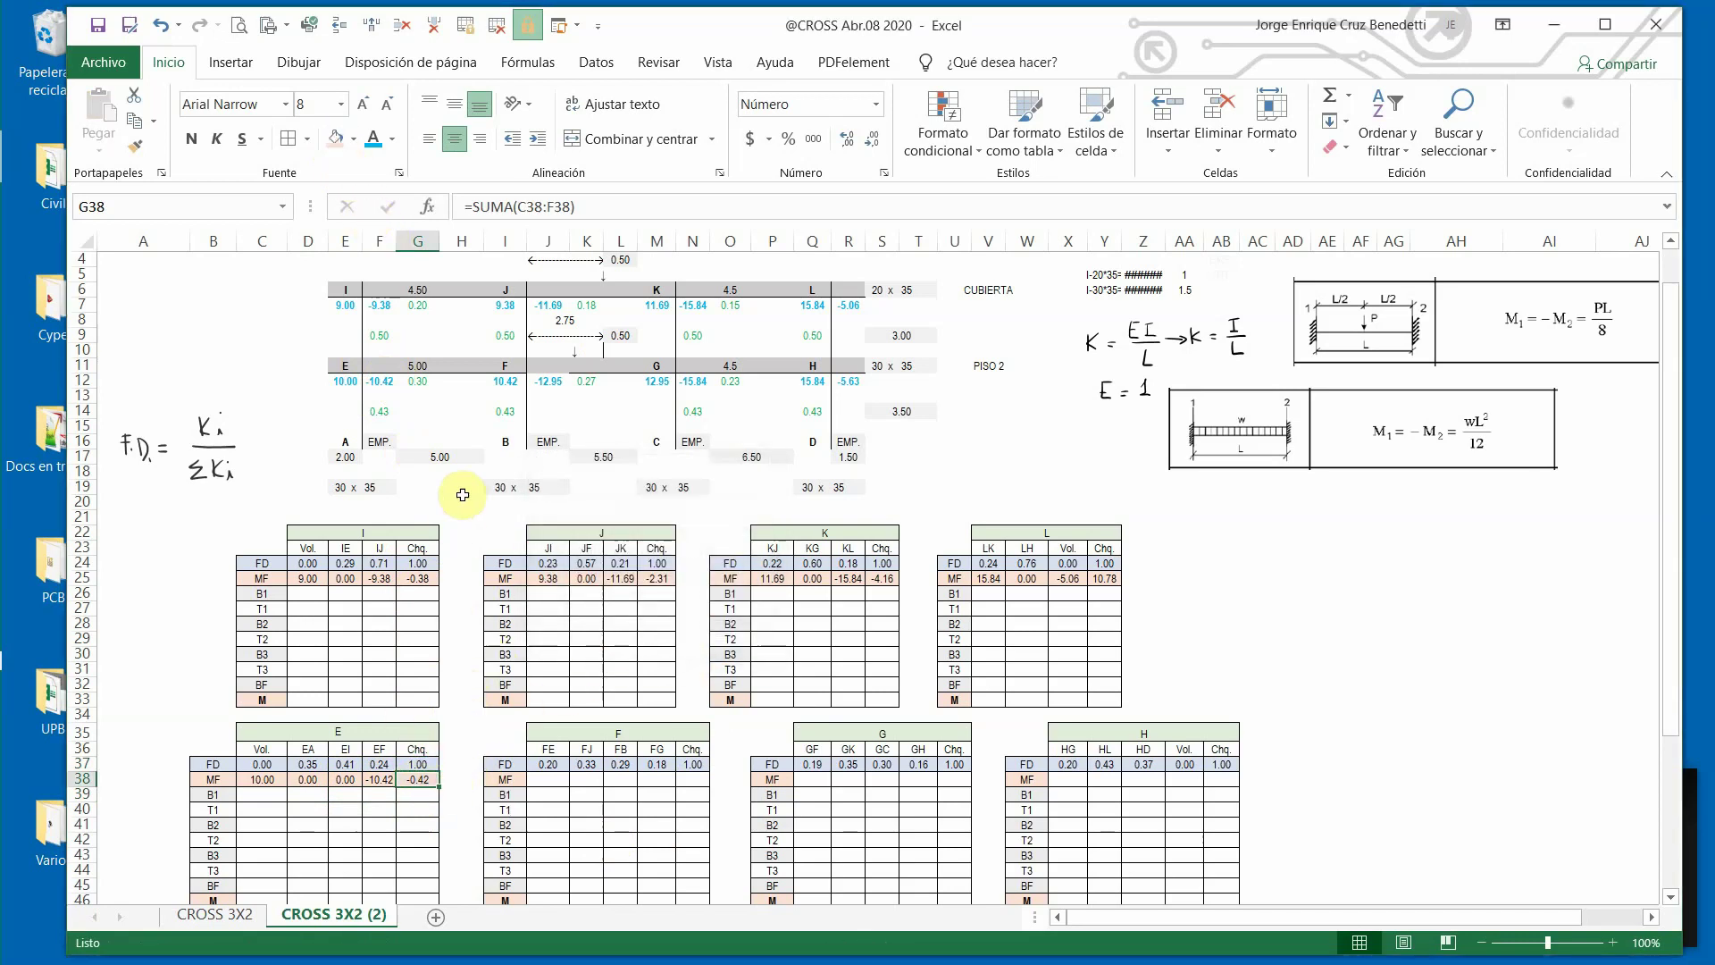
{"action": "left_click", "coordinate": [533, 207]}
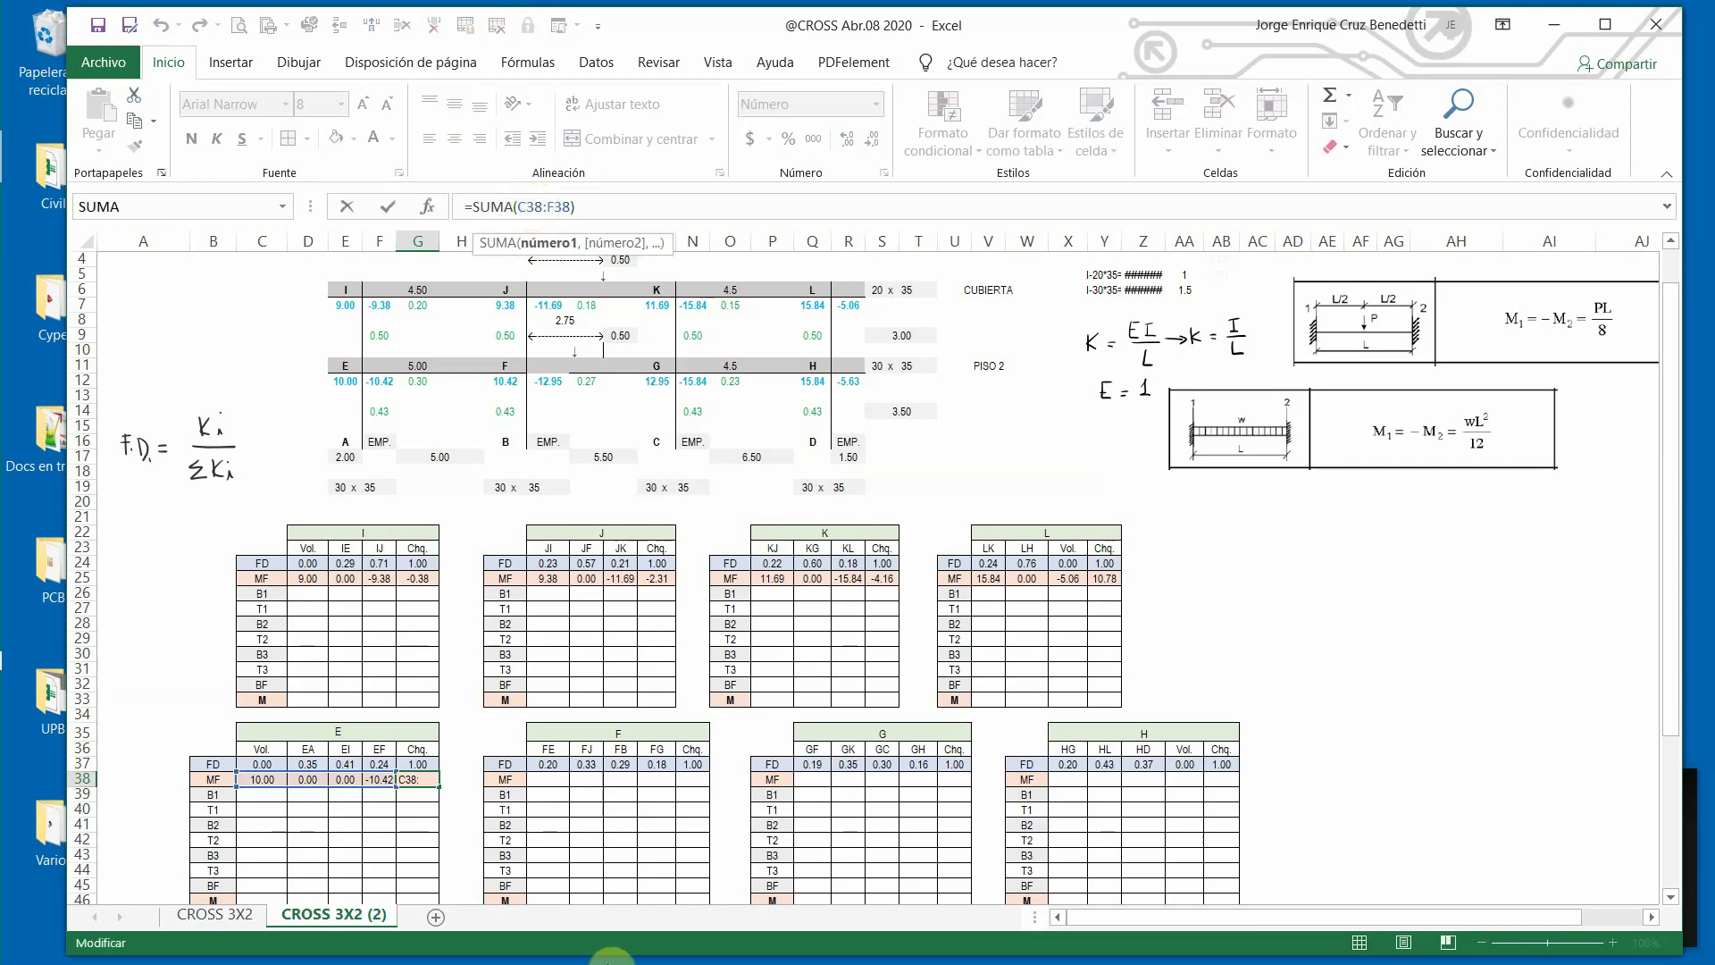
{"action": "key", "text": "Escape"}
Copy the format of node E's MF row C38:G38 to the MF rows of nodes F, G and H.
{"action": "scroll", "coordinate": [636, 894], "scroll_direction": "down", "scroll_amount": 3}
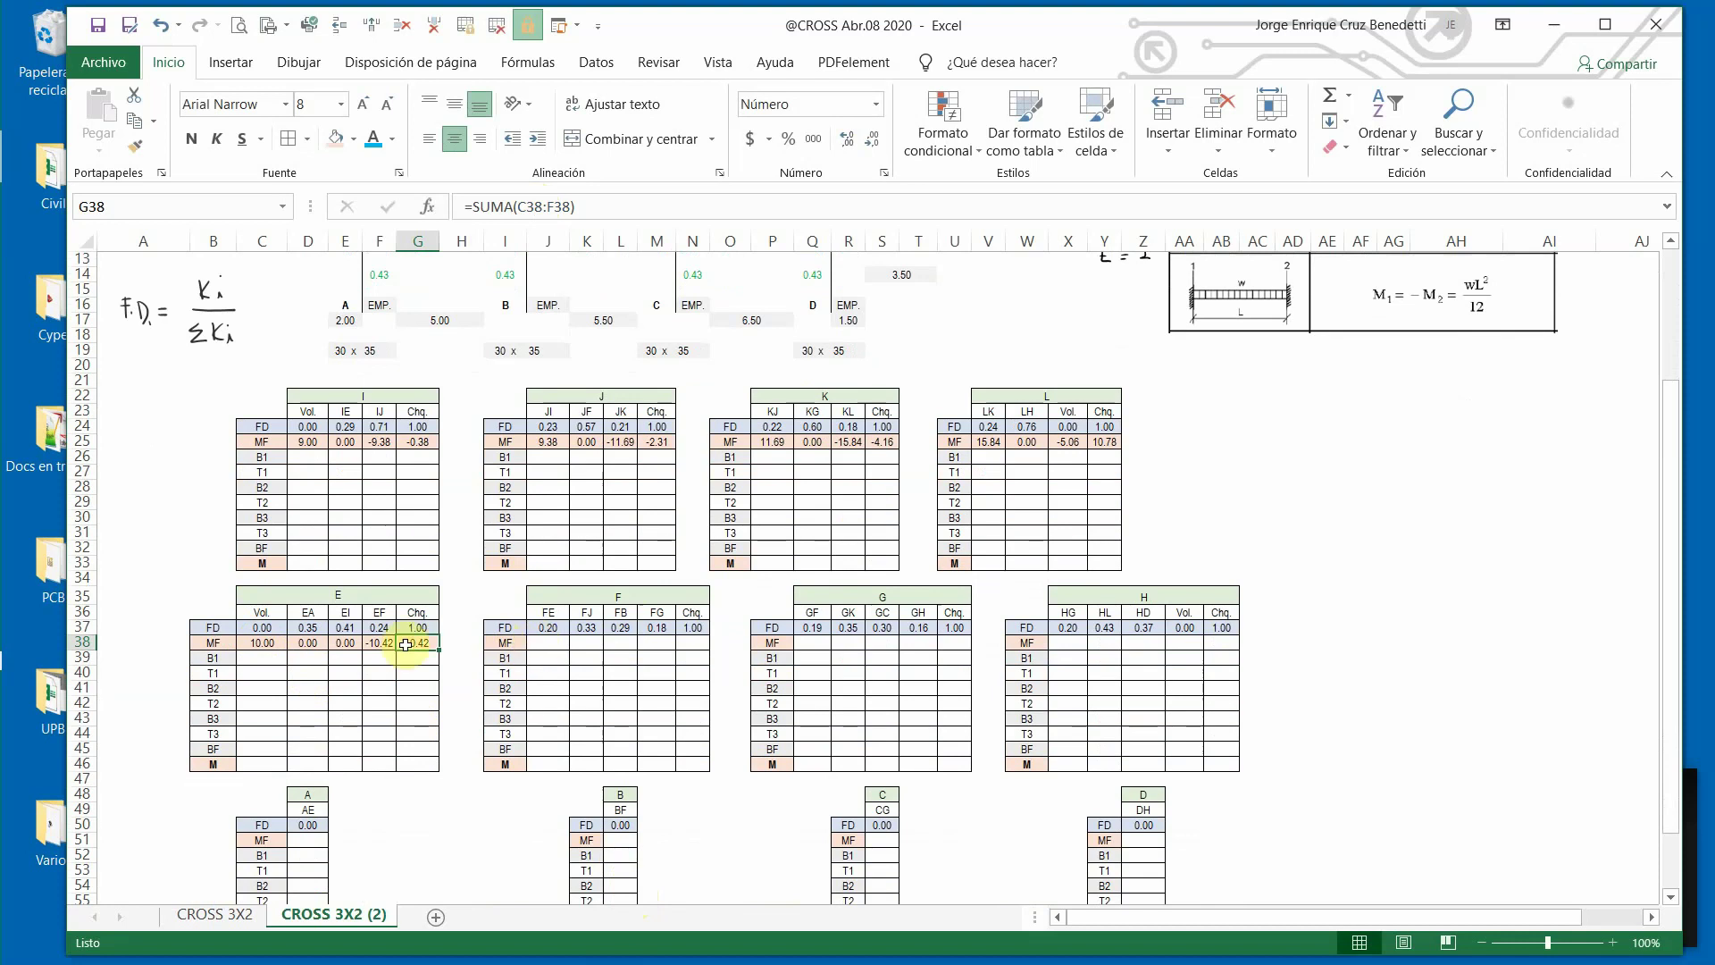
{"action": "left_click_drag", "start_coordinate": [269, 651], "coordinate": [413, 645]}
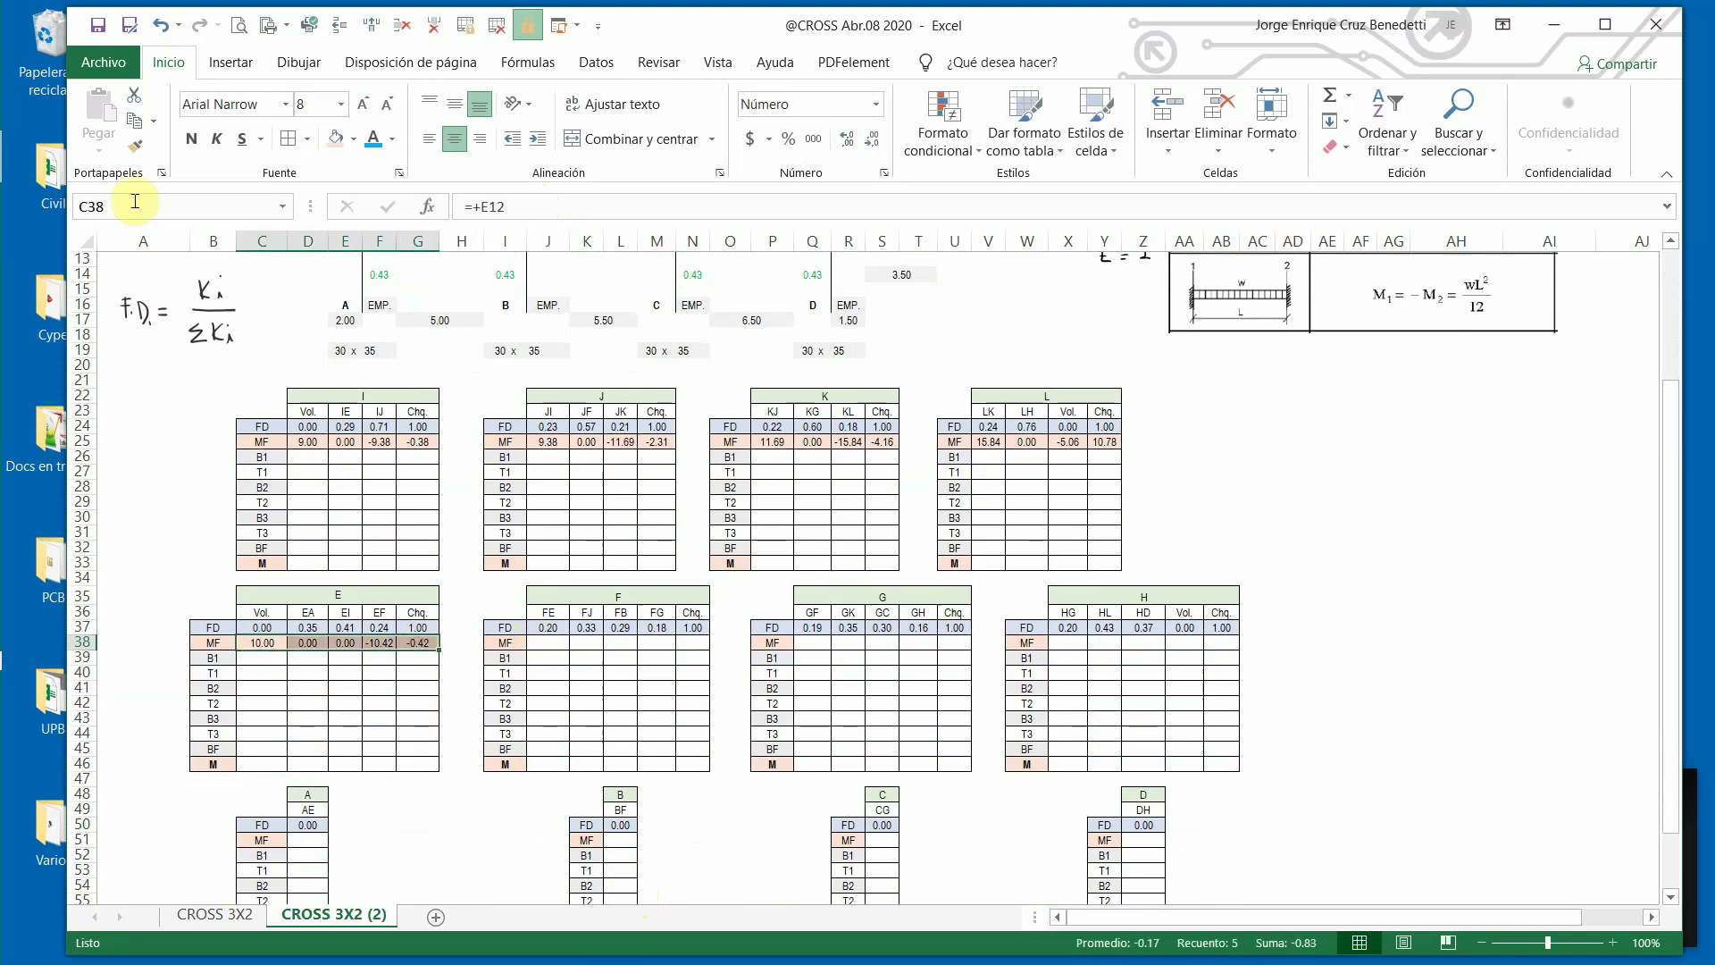
{"action": "left_click", "coordinate": [132, 148]}
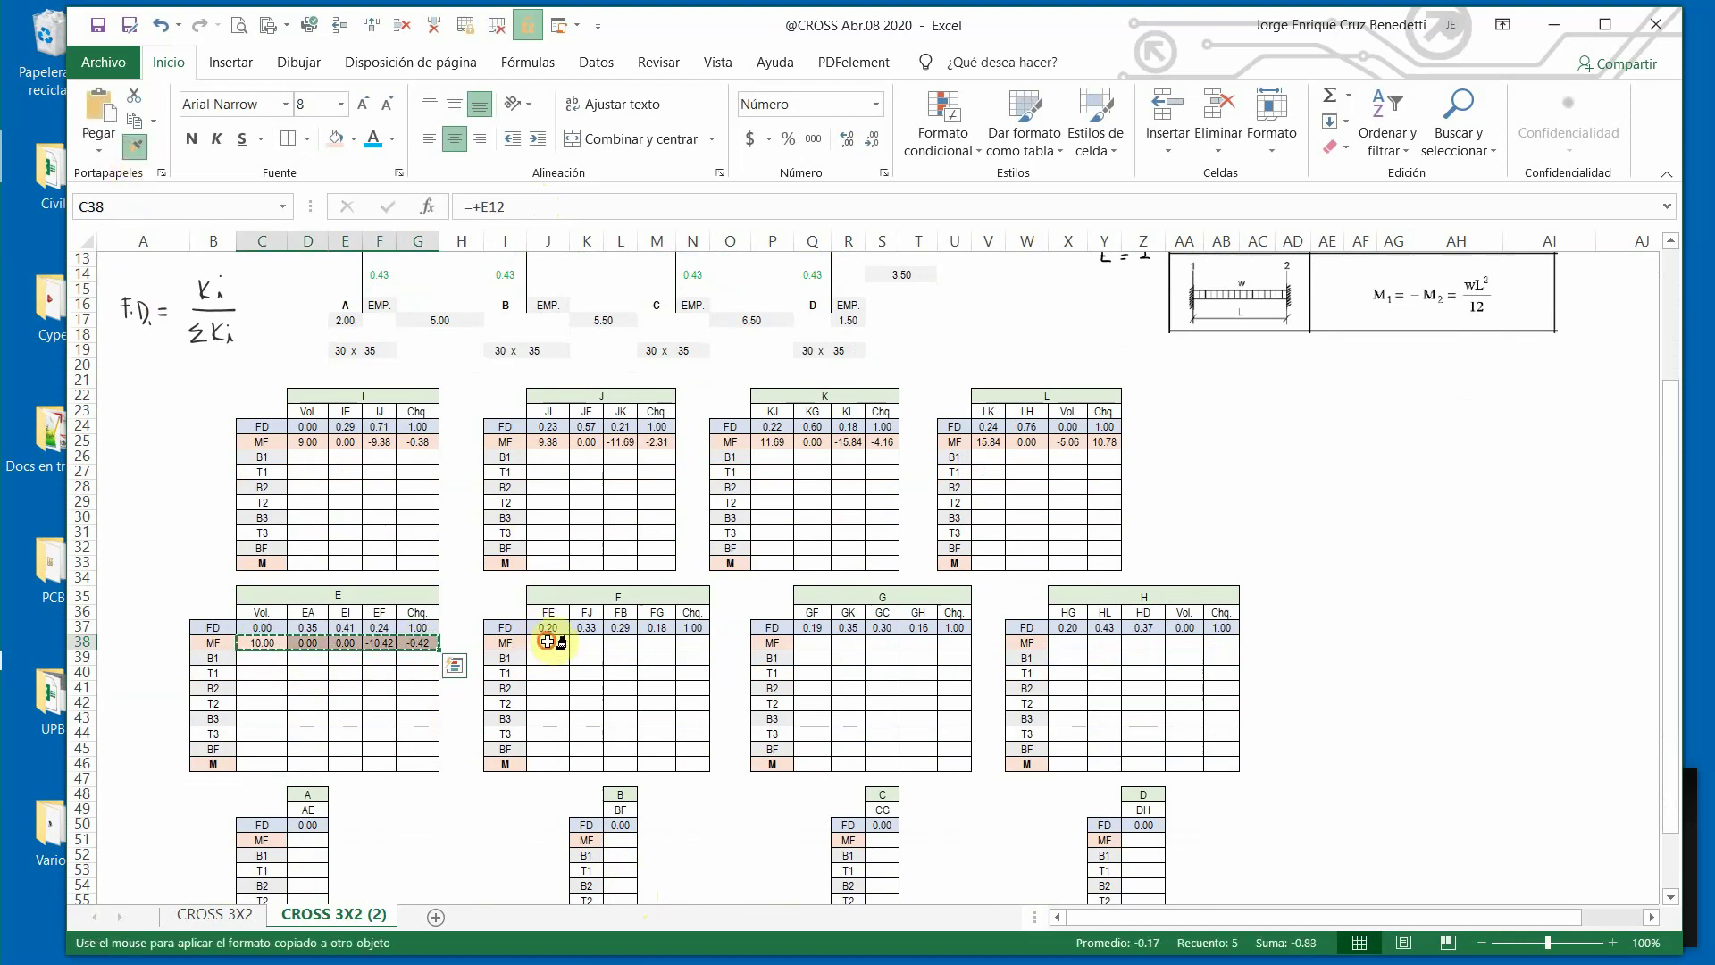
{"action": "left_click", "coordinate": [548, 642]}
{"action": "left_click", "coordinate": [134, 145]}
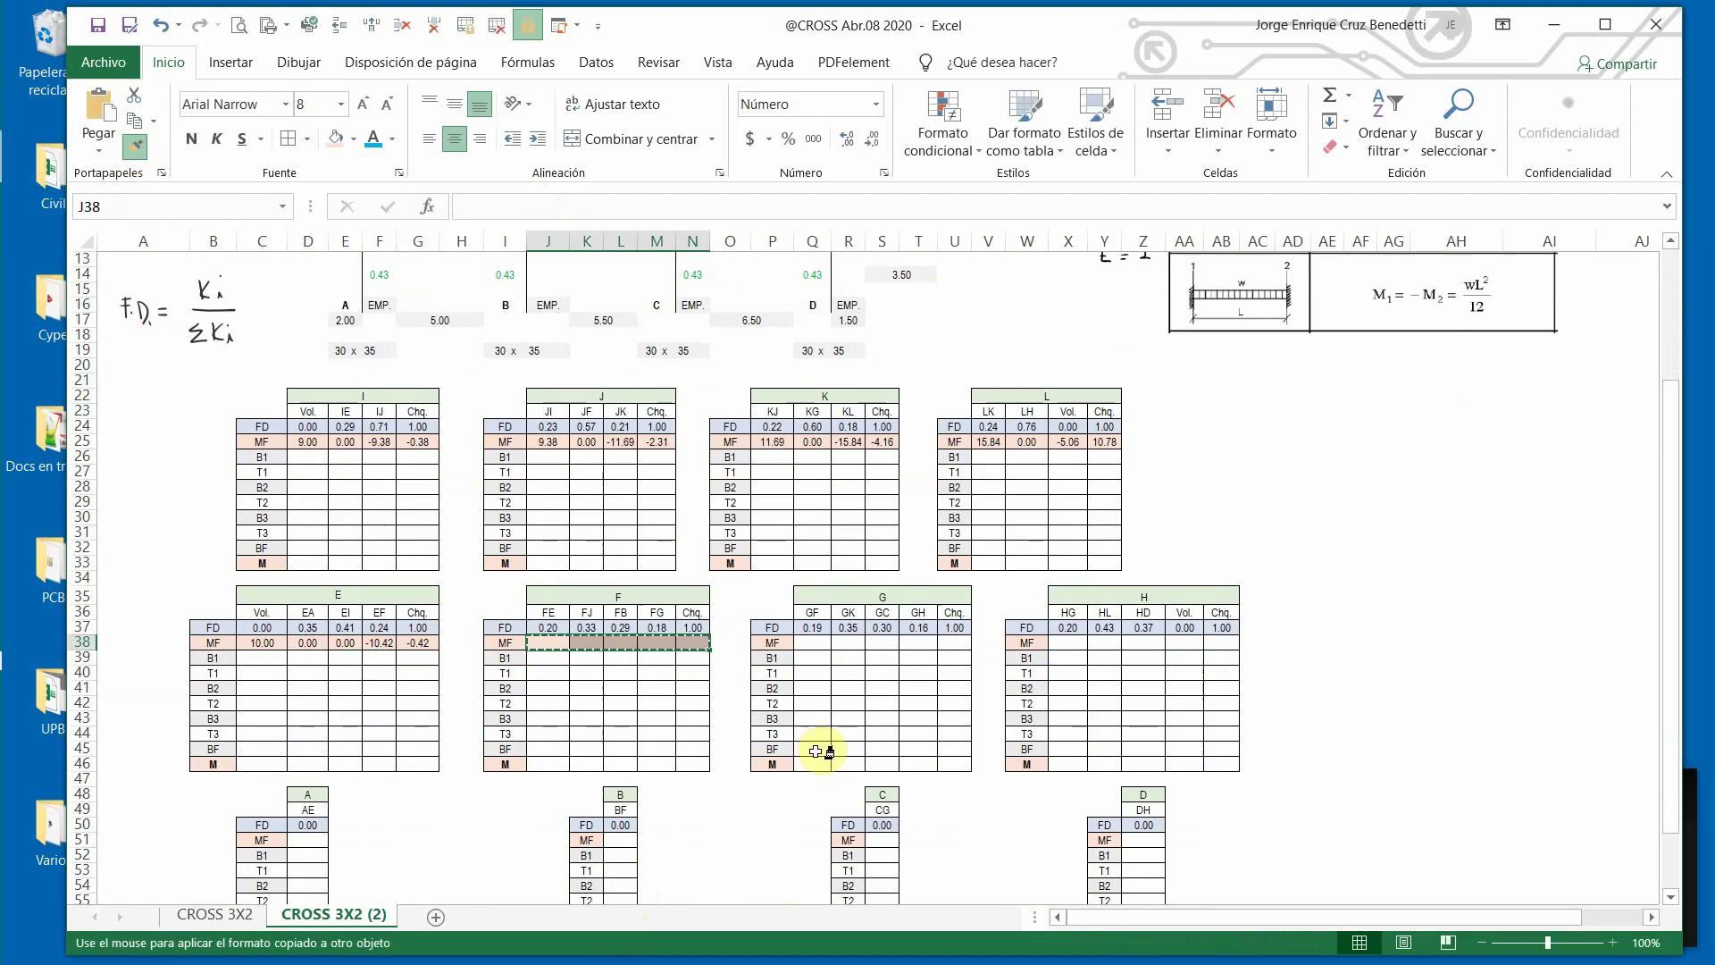
{"action": "left_click", "coordinate": [820, 645]}
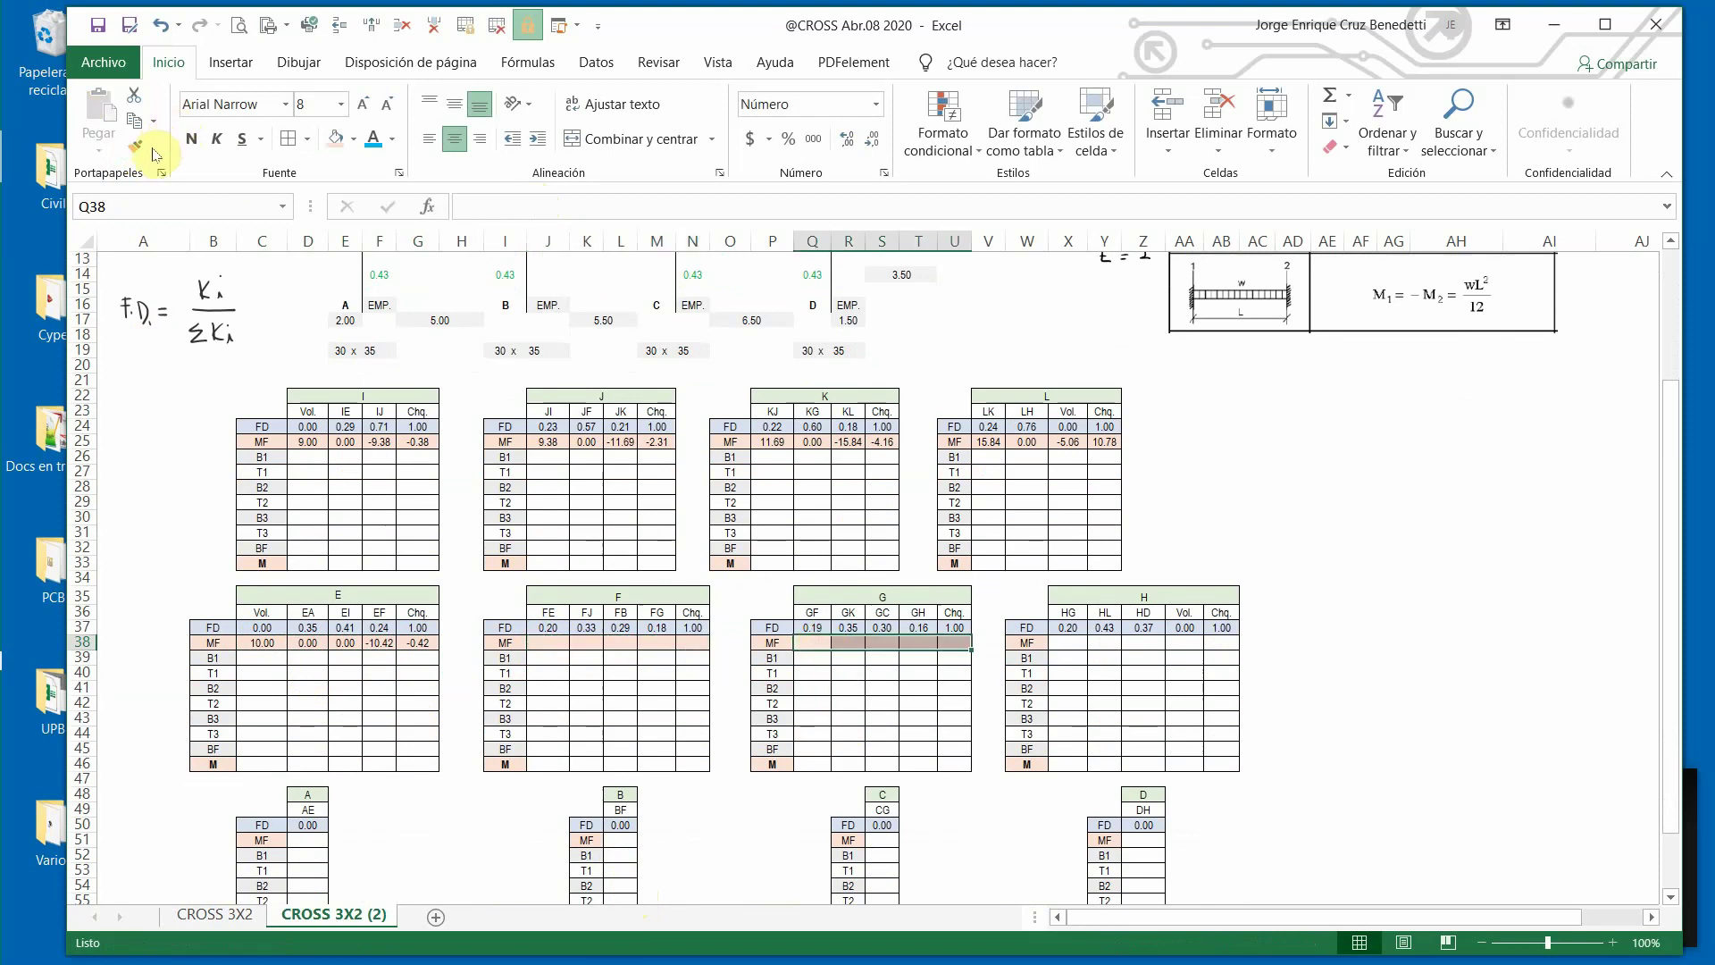
{"action": "left_click", "coordinate": [133, 148]}
{"action": "left_click", "coordinate": [1068, 642]}
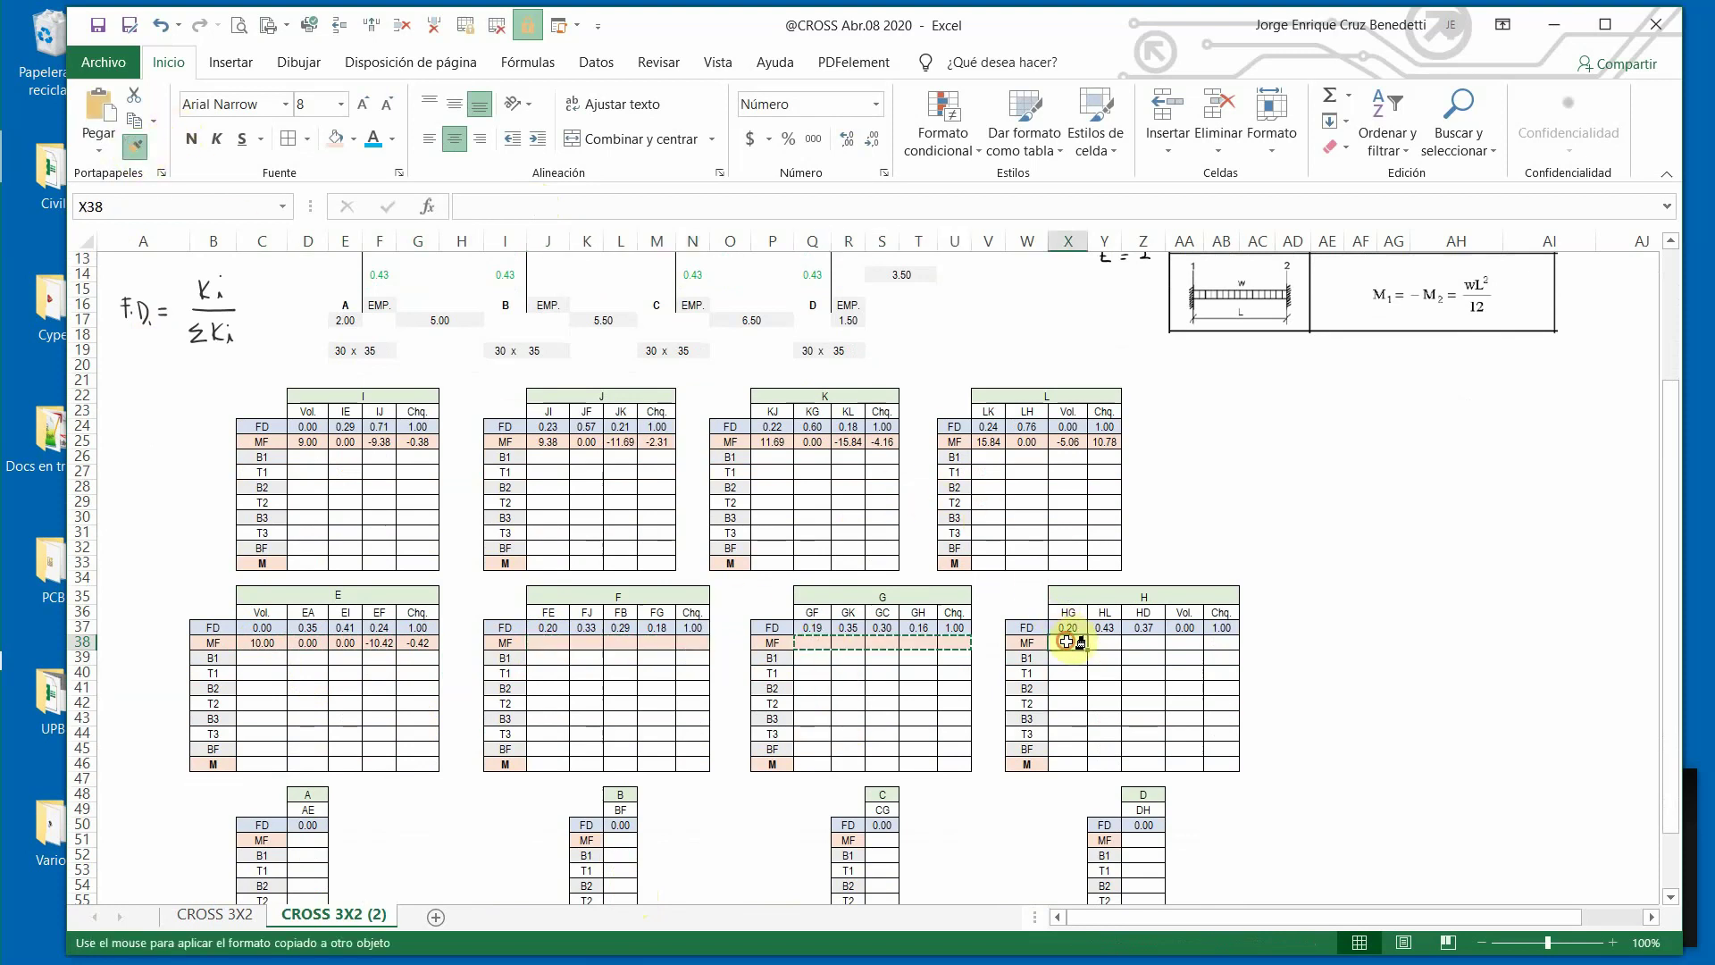
{"action": "left_click", "coordinate": [418, 764]}
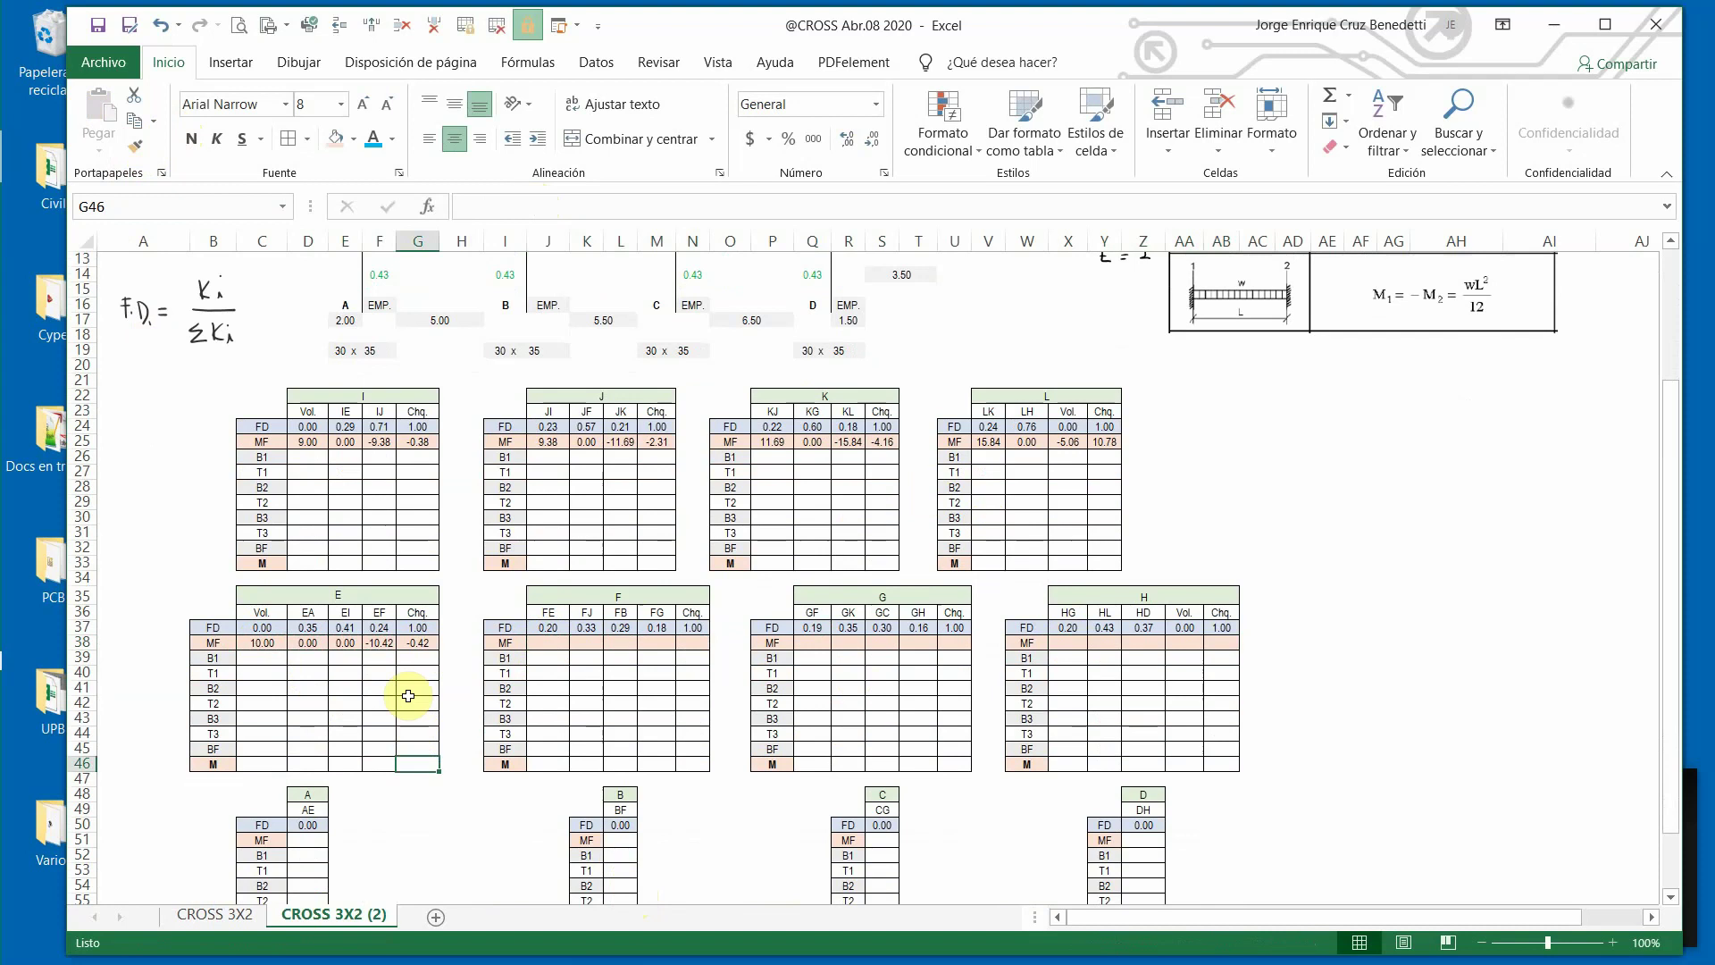
Link node F's FE moment in J38 to I12 with the formula +I12.
{"action": "left_click", "coordinate": [544, 642]}
{"action": "scroll", "coordinate": [683, 491], "scroll_direction": "up", "scroll_amount": 3}
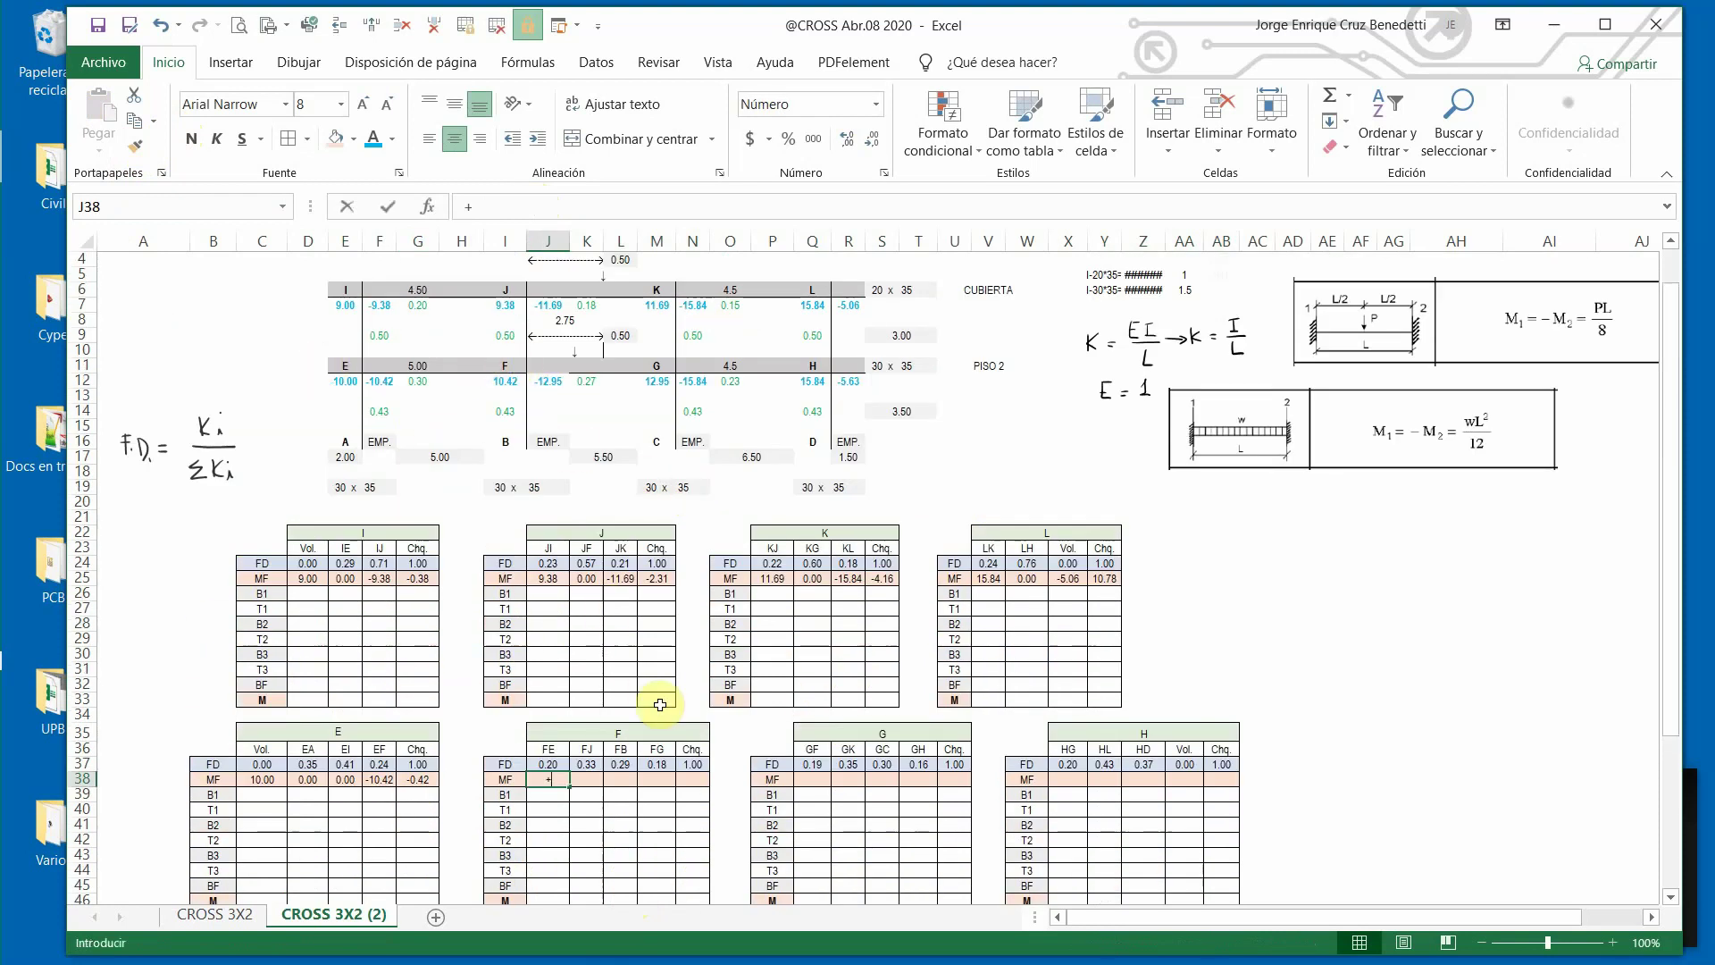
{"action": "type", "text": "+"}
{"action": "left_click", "coordinate": [504, 379]}
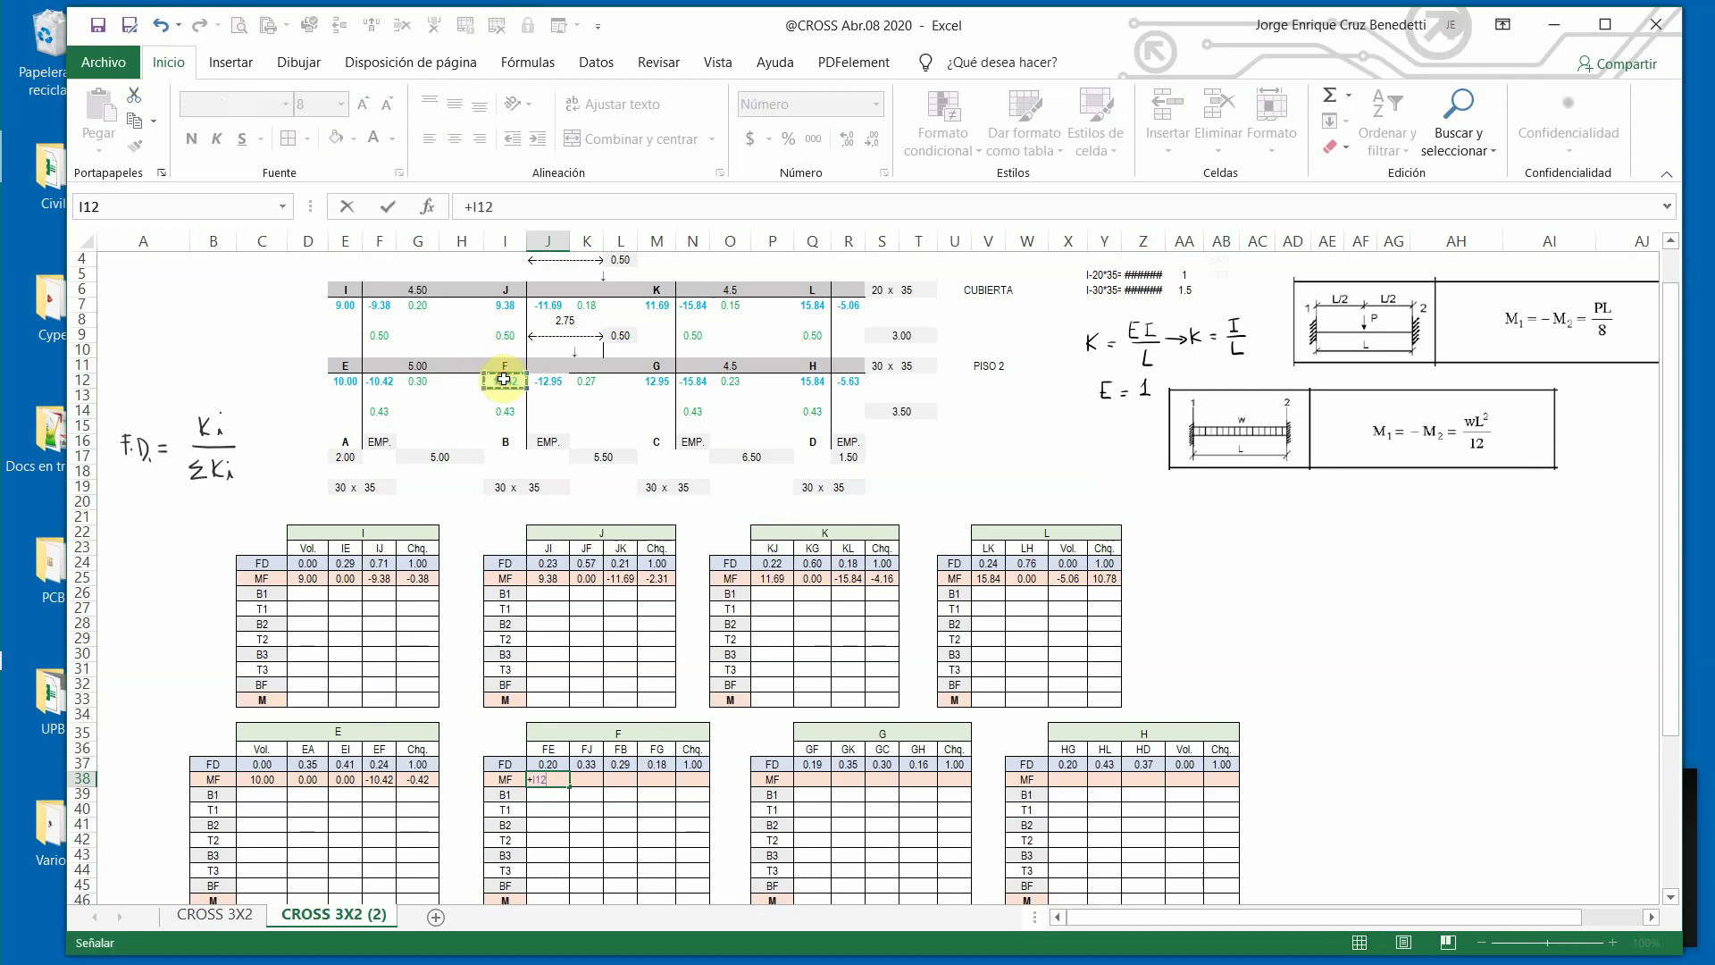
{"action": "key", "text": "Return"}
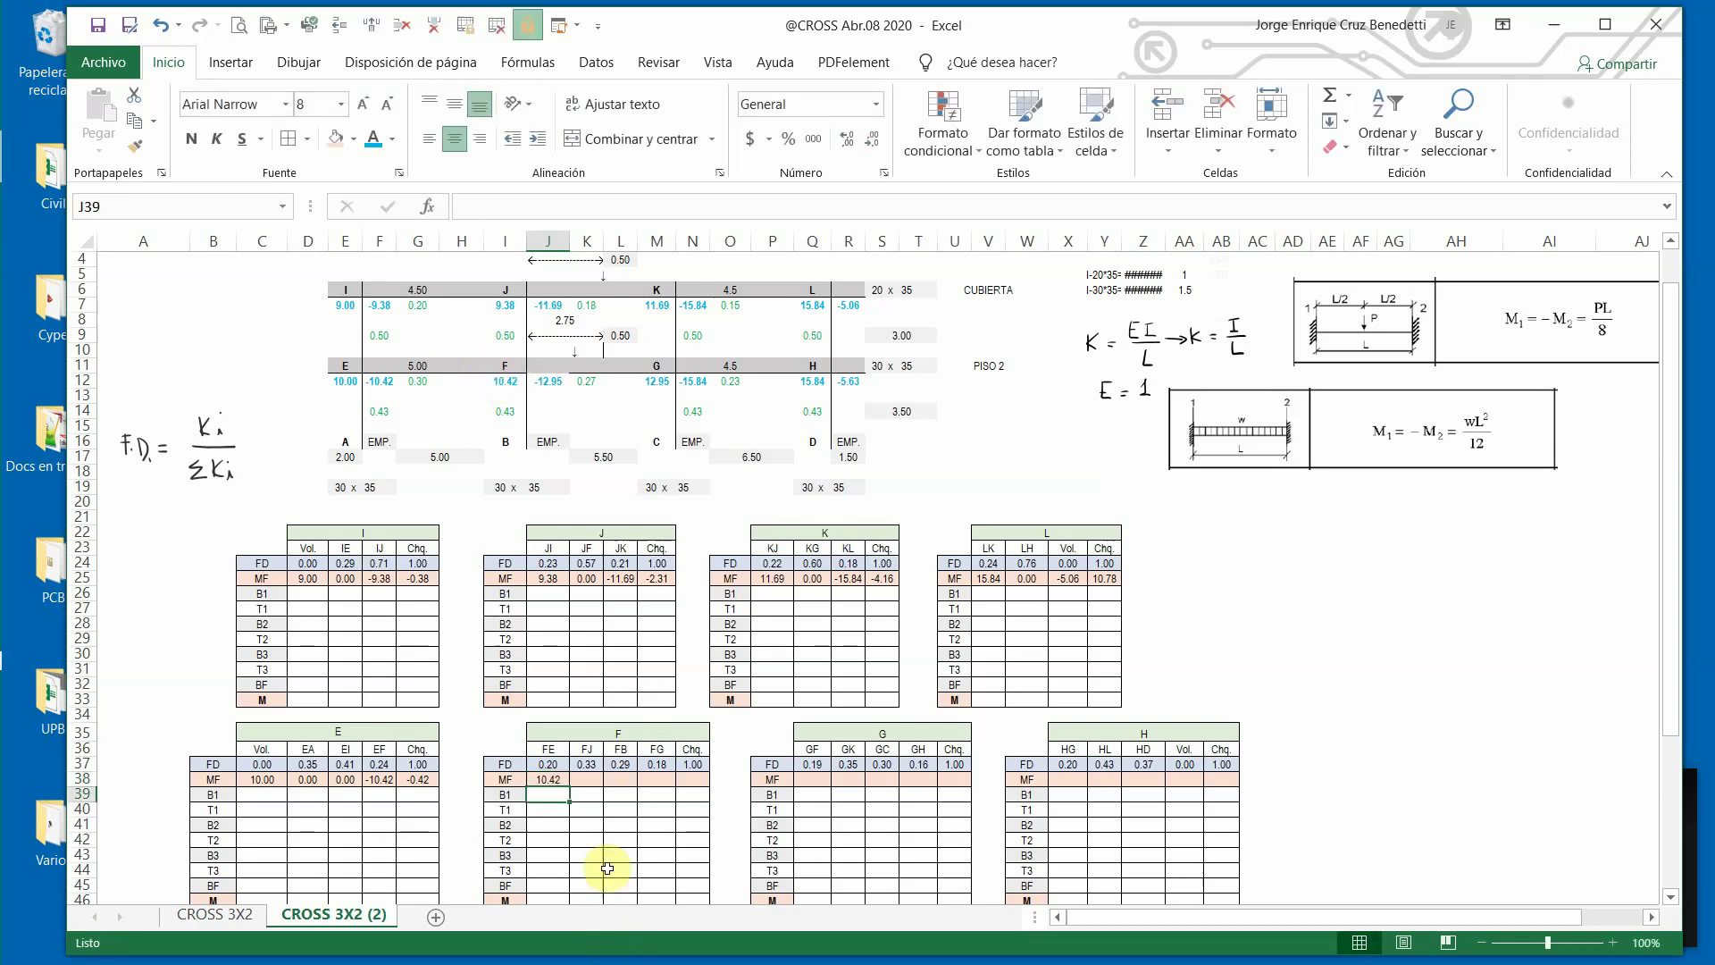
Enter 0 for node F's FJ and FB fixed-end moments in K38 and L38.
{"action": "left_click", "coordinate": [591, 781]}
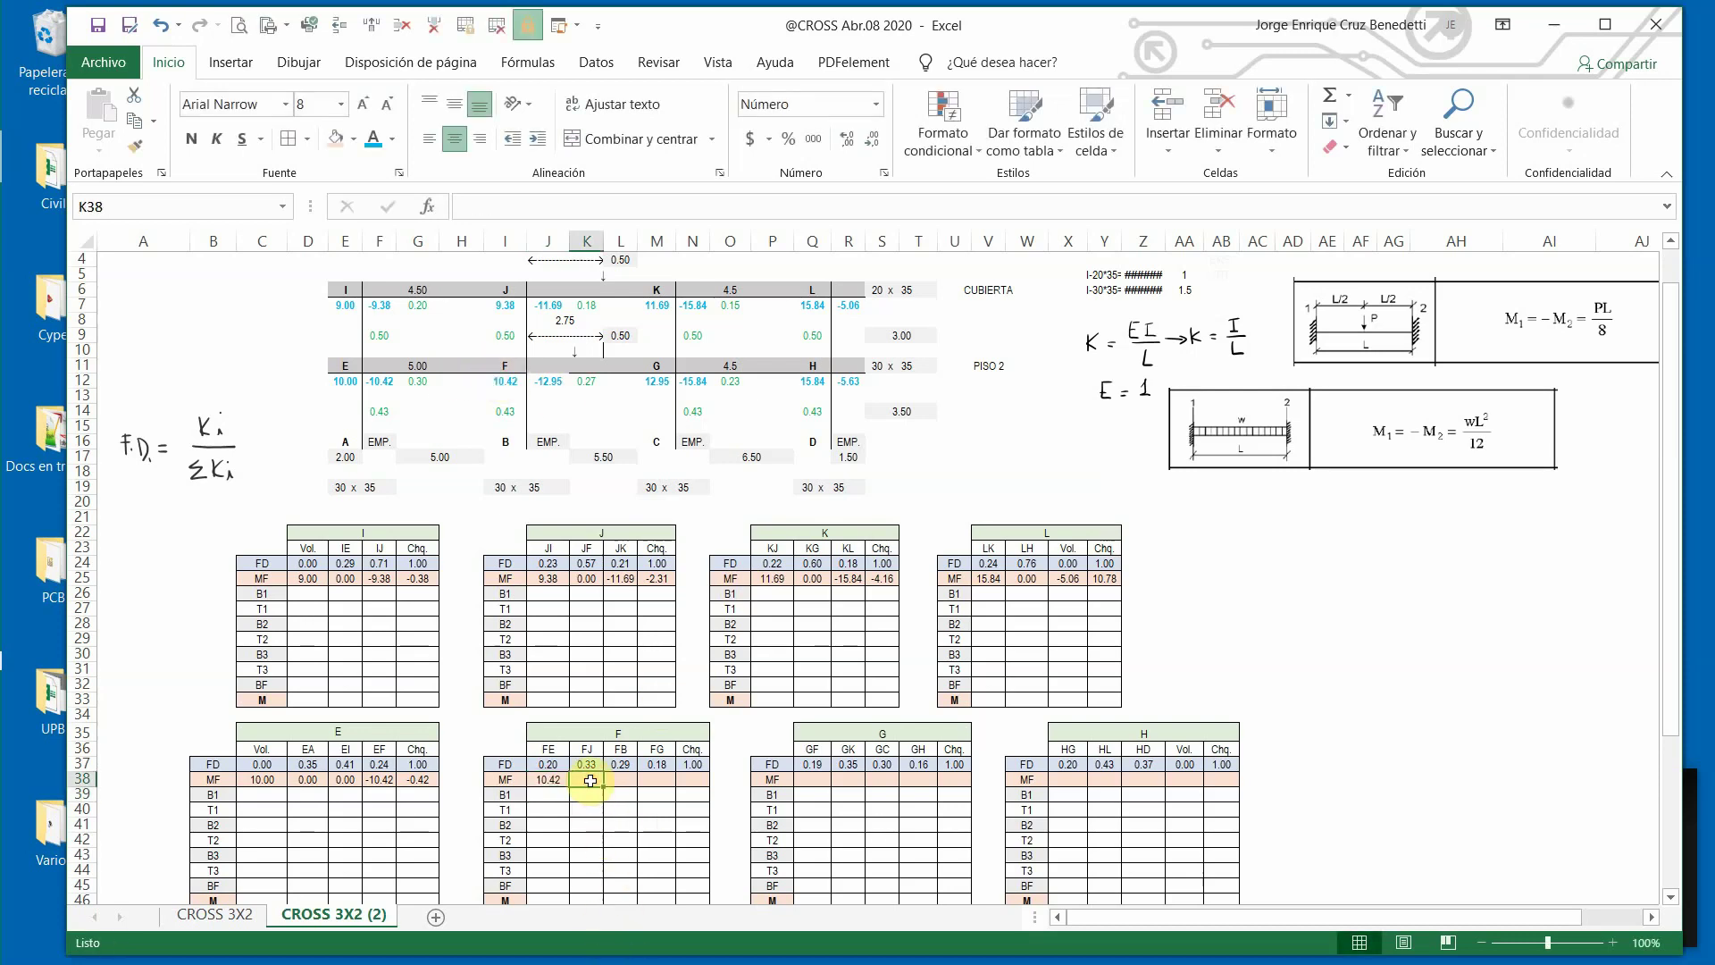
{"action": "type", "text": "0"}
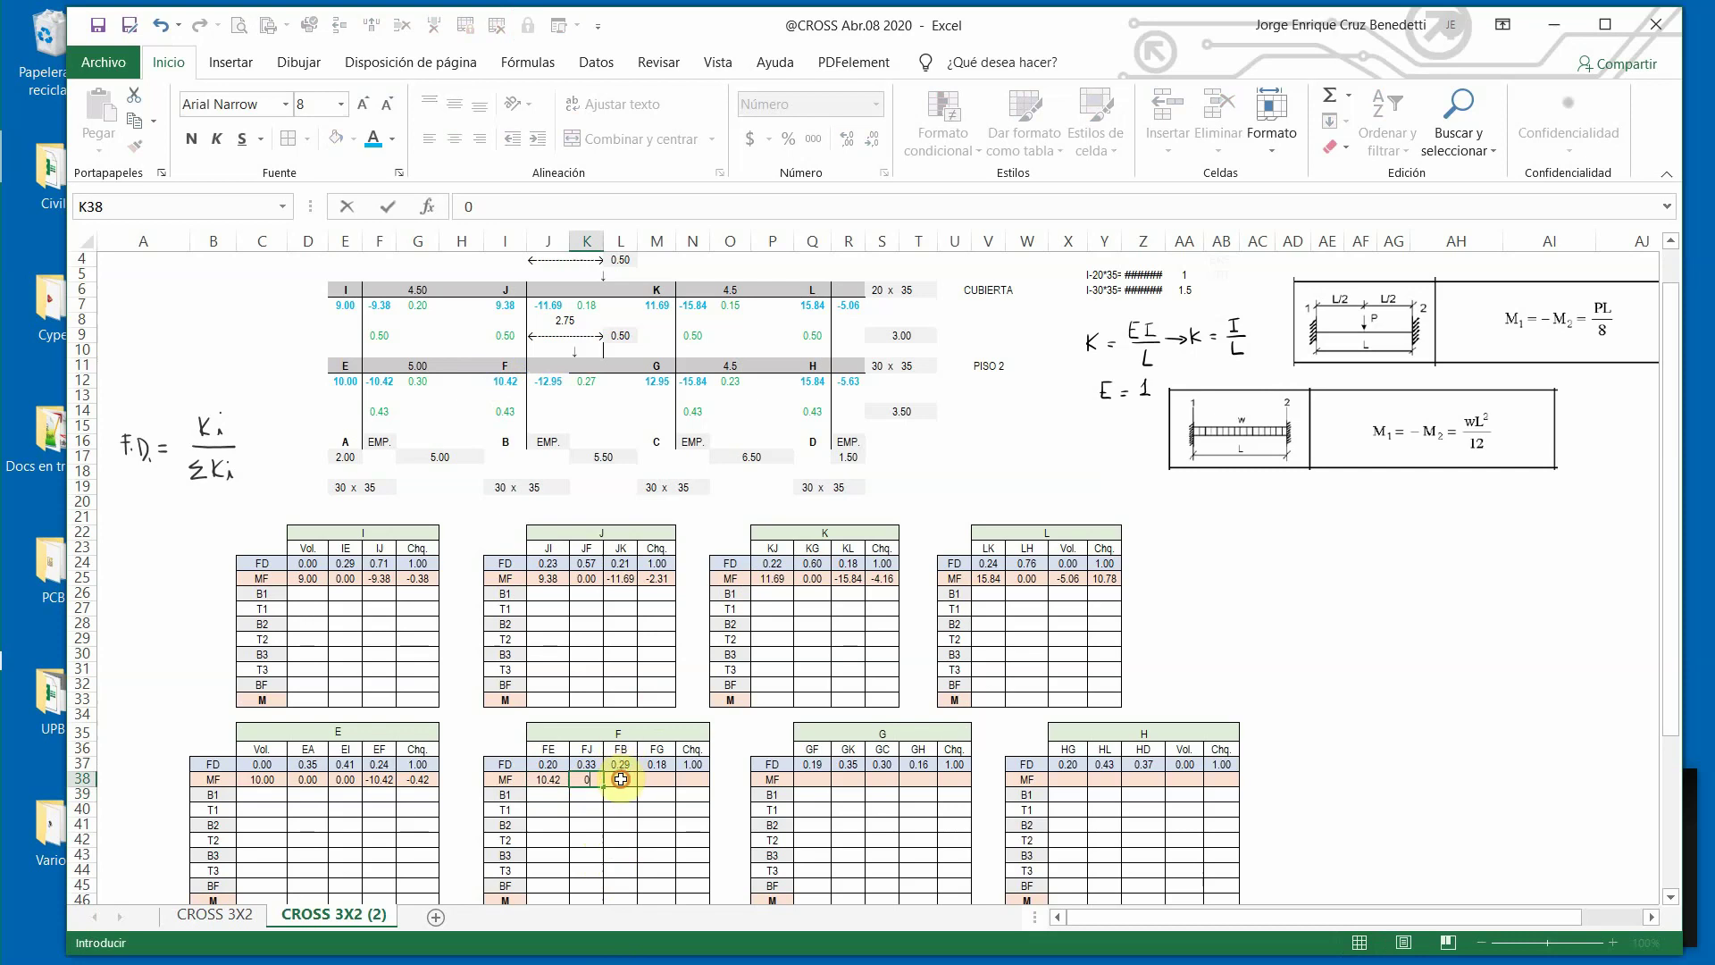
{"action": "left_click", "coordinate": [621, 779]}
{"action": "type", "text": "0"}
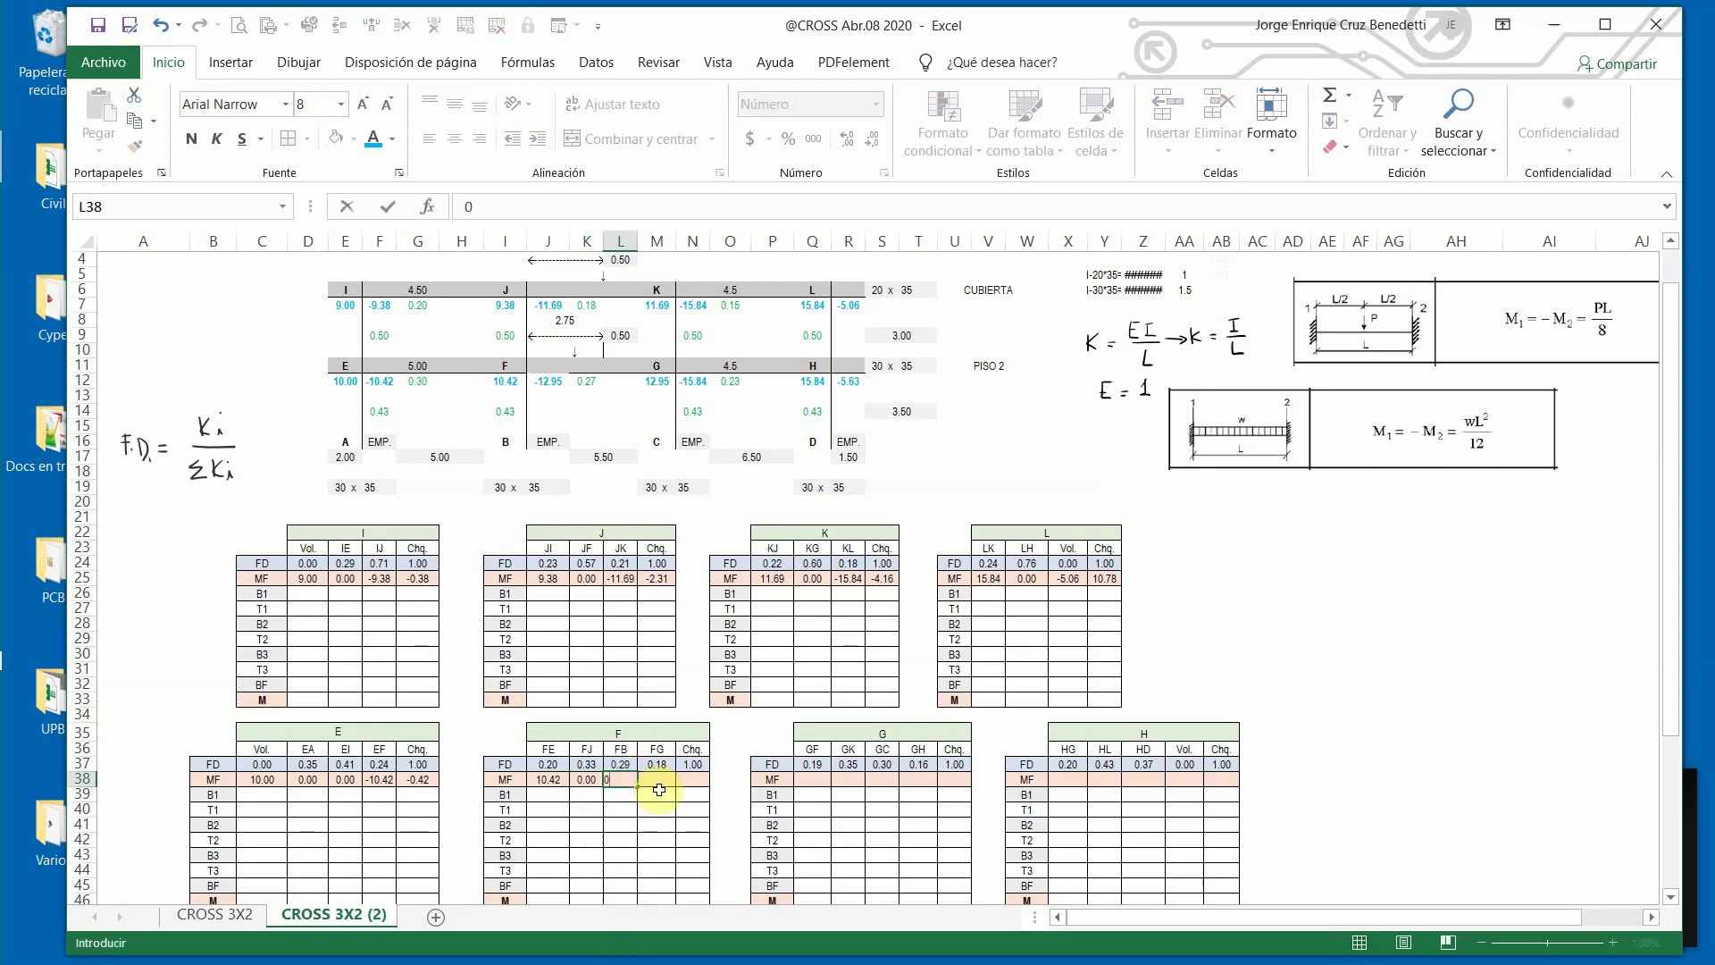
Link node F's FG moment in M38 to J12 with the formula +J12.
{"action": "left_click", "coordinate": [661, 785]}
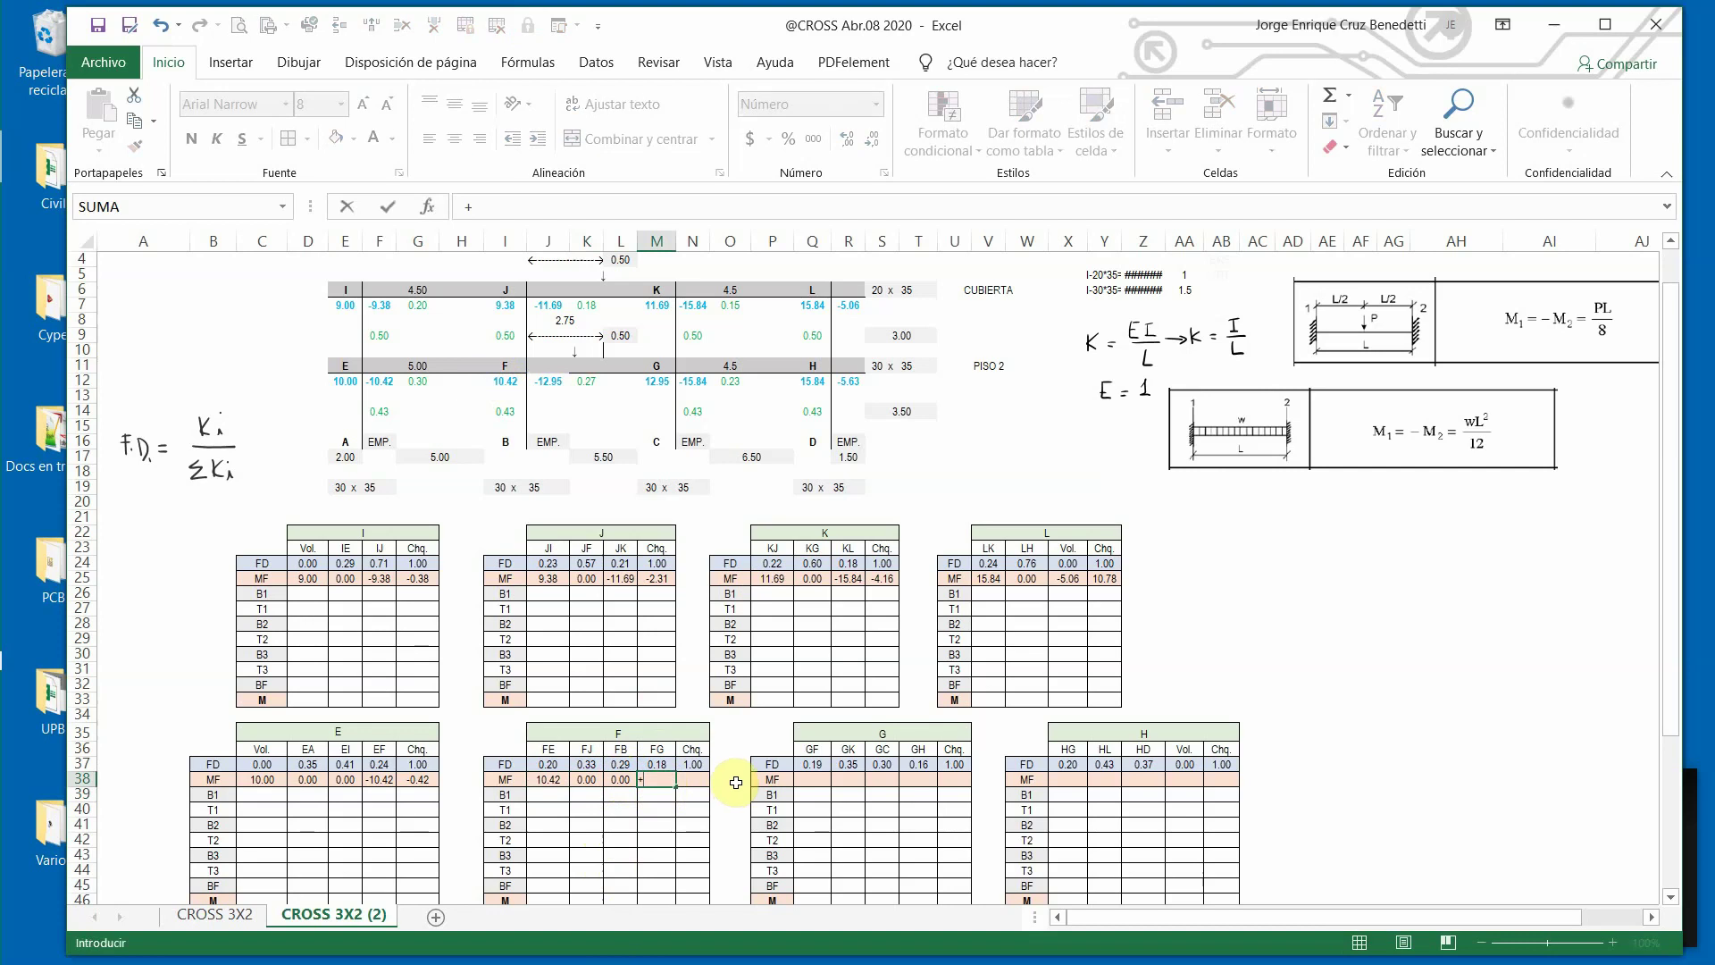
{"action": "left_click", "coordinate": [554, 385]}
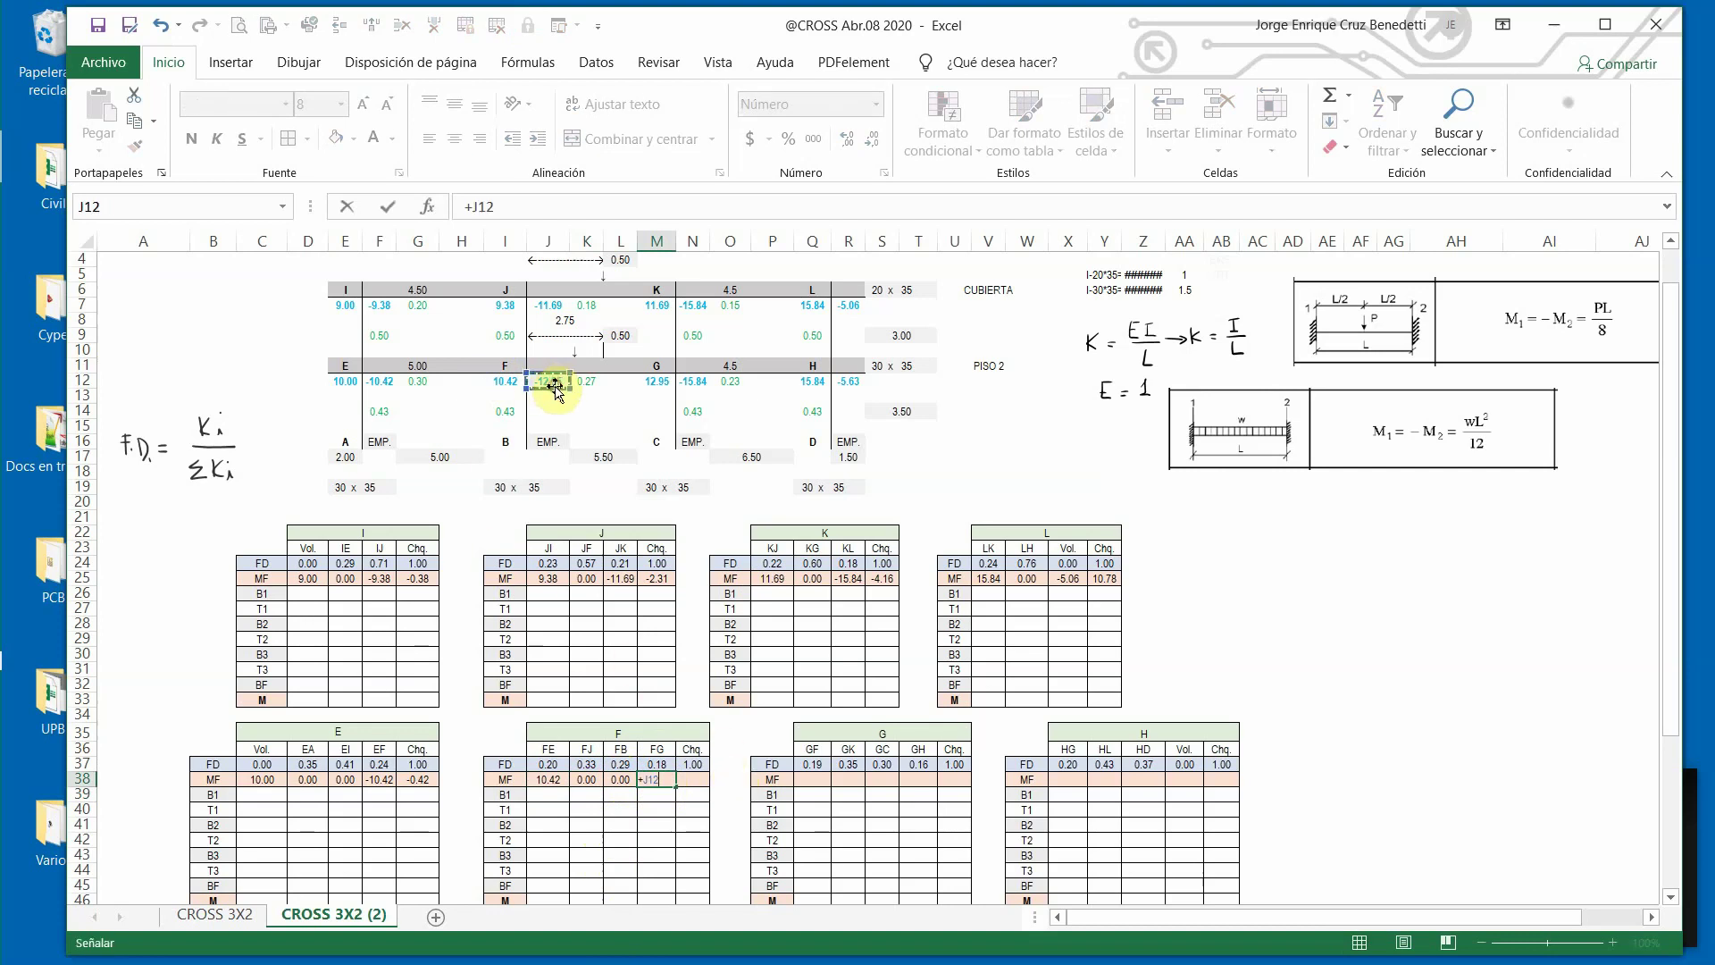
{"action": "key", "text": "Return"}
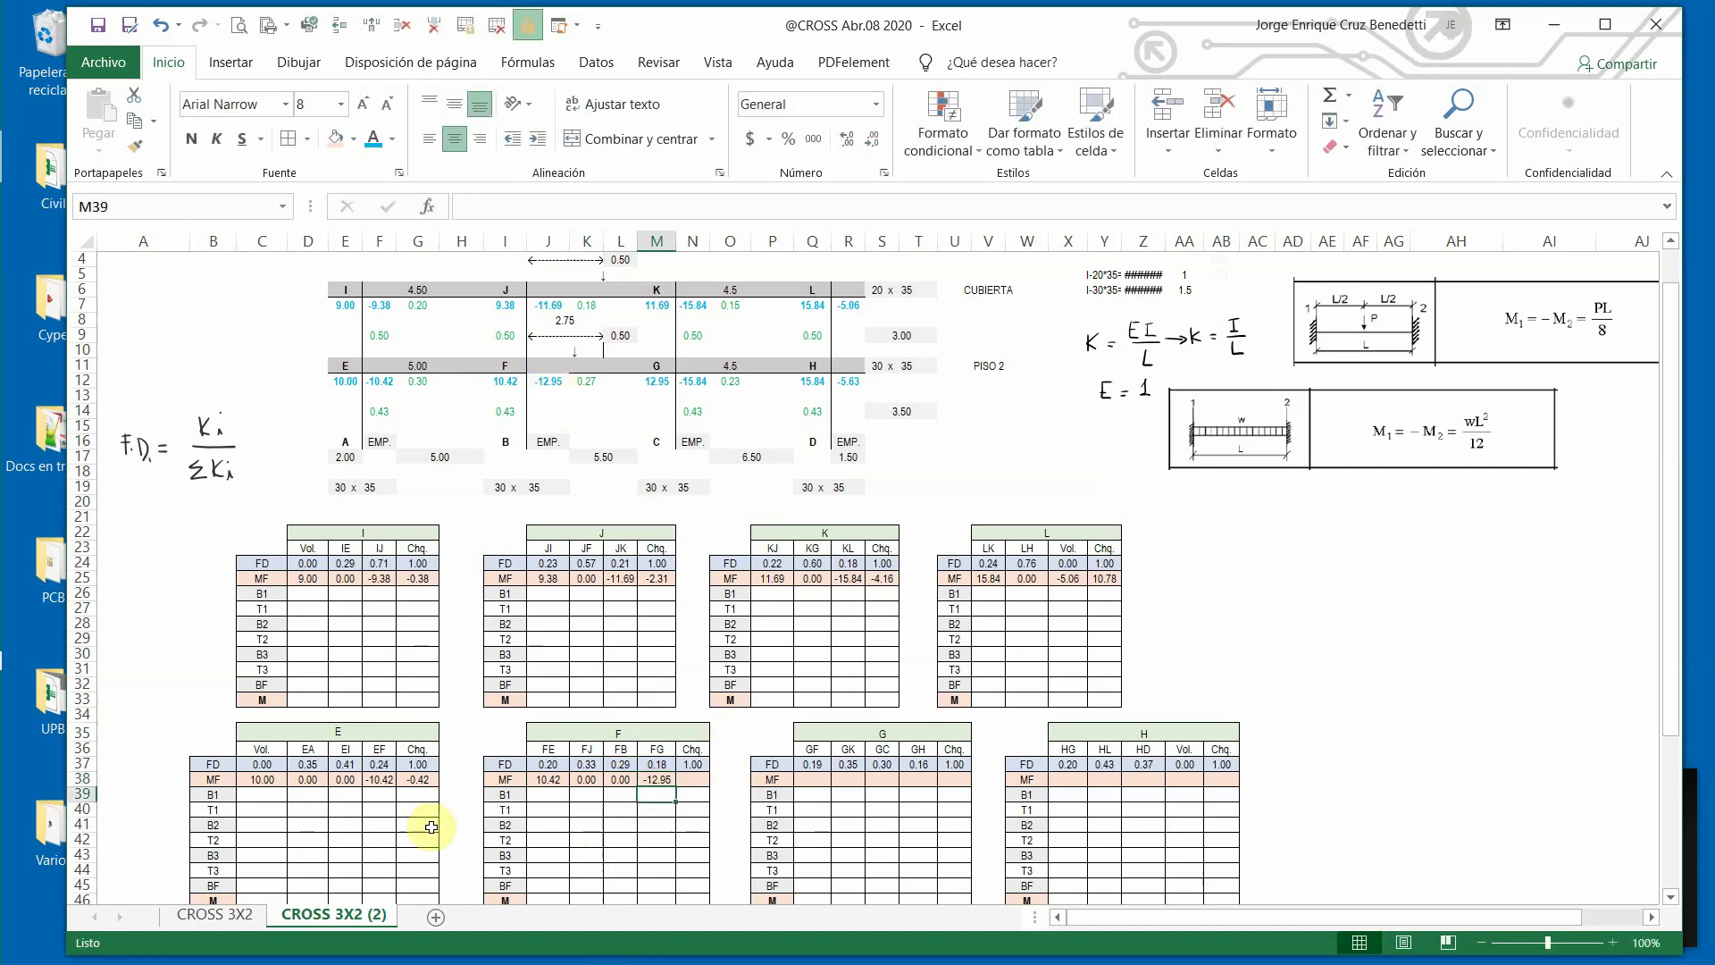
Copy node E's MF check sum from G38 to node F's check cell N38.
{"action": "left_click", "coordinate": [421, 777]}
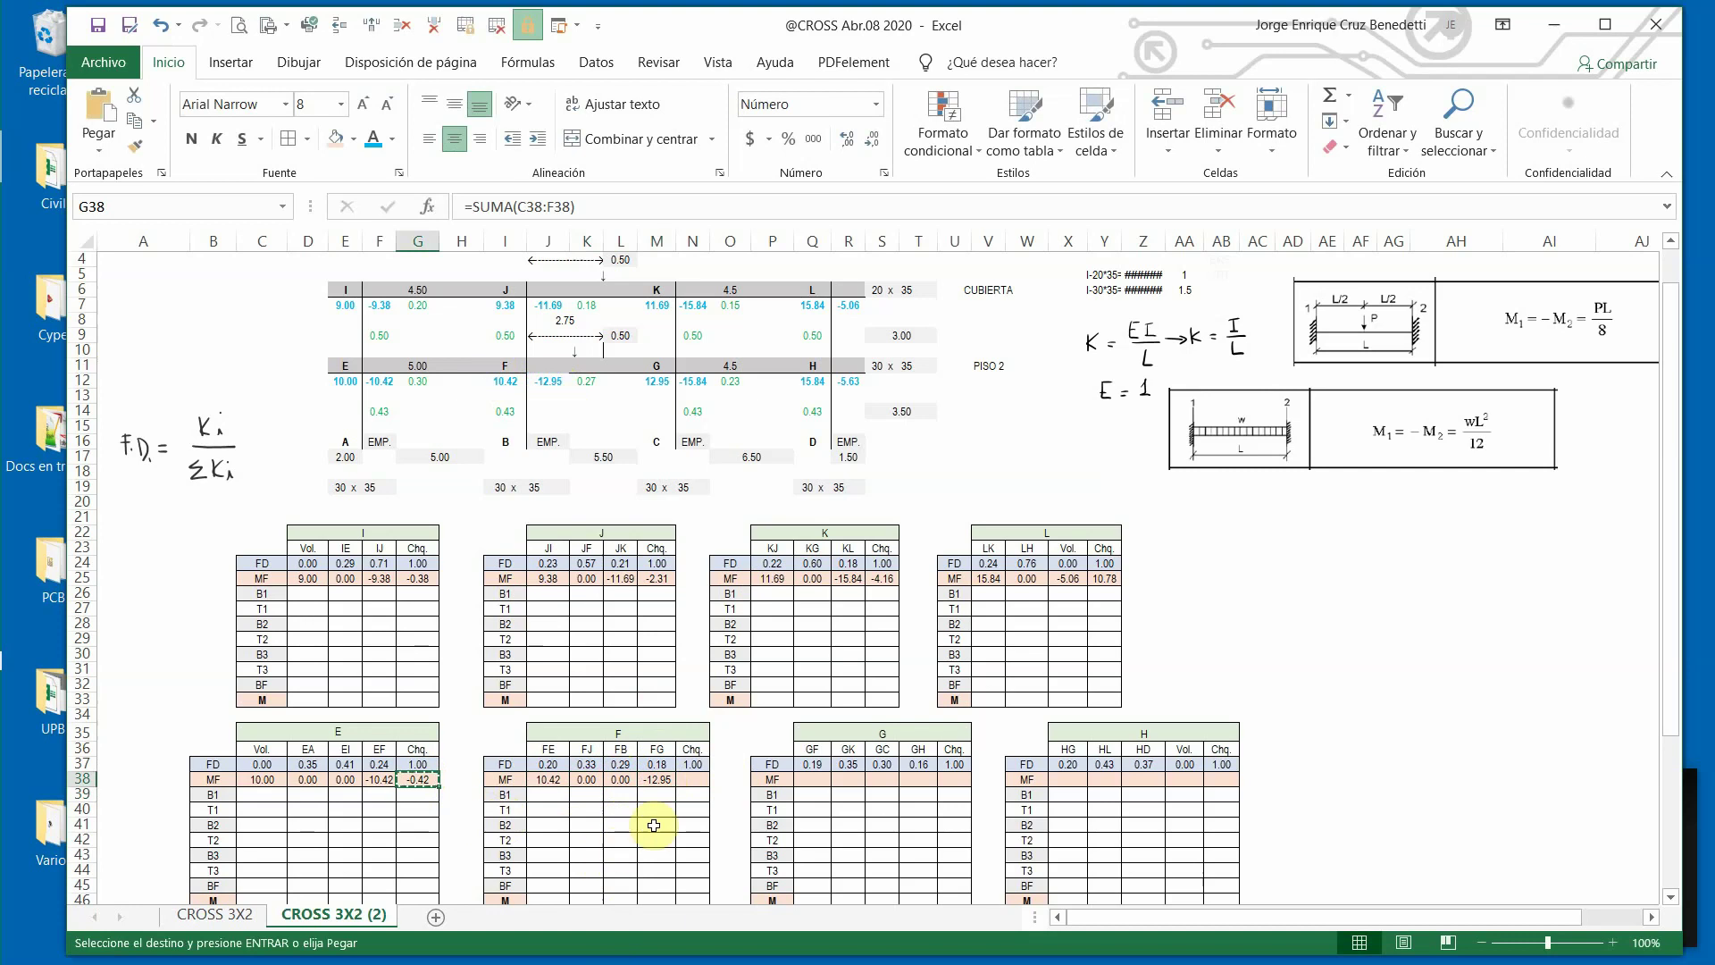
{"action": "key", "text": "ctrl+c"}
{"action": "left_click", "coordinate": [690, 777]}
{"action": "key", "text": "ctrl+v"}
{"action": "key", "text": "ctrl+minus"}
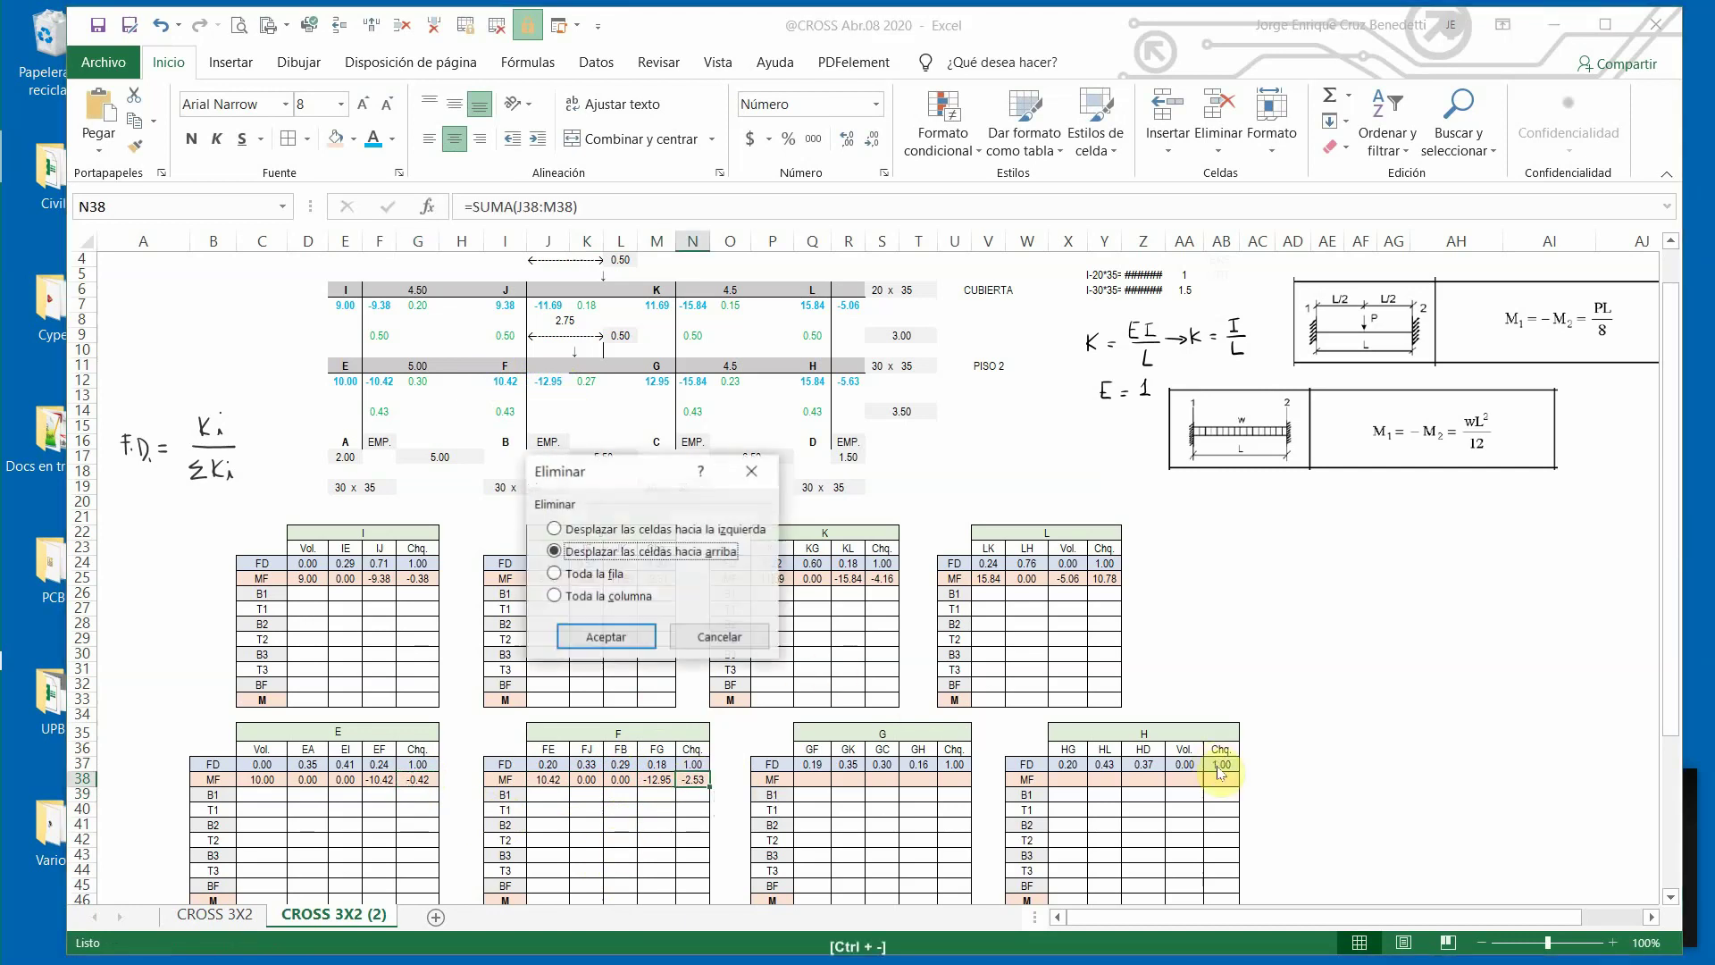
{"action": "left_click", "coordinate": [735, 637]}
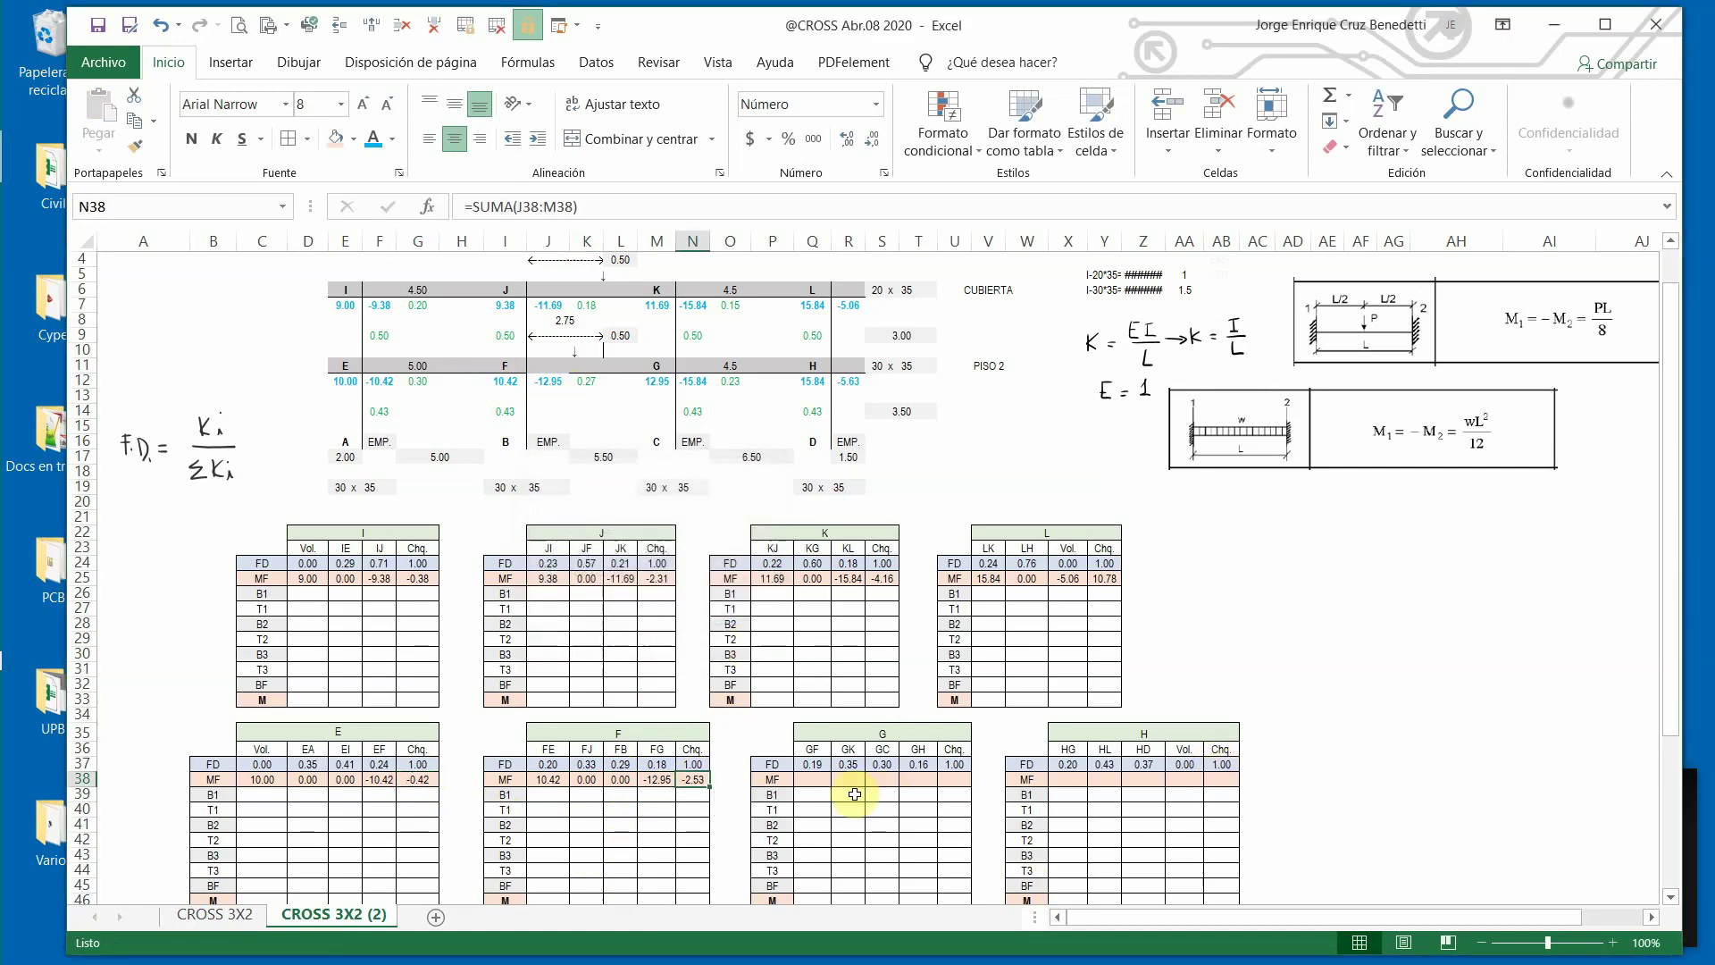
Link node G's GF moment in Q38 to M12 with the formula +M12.
{"action": "left_click", "coordinate": [810, 779]}
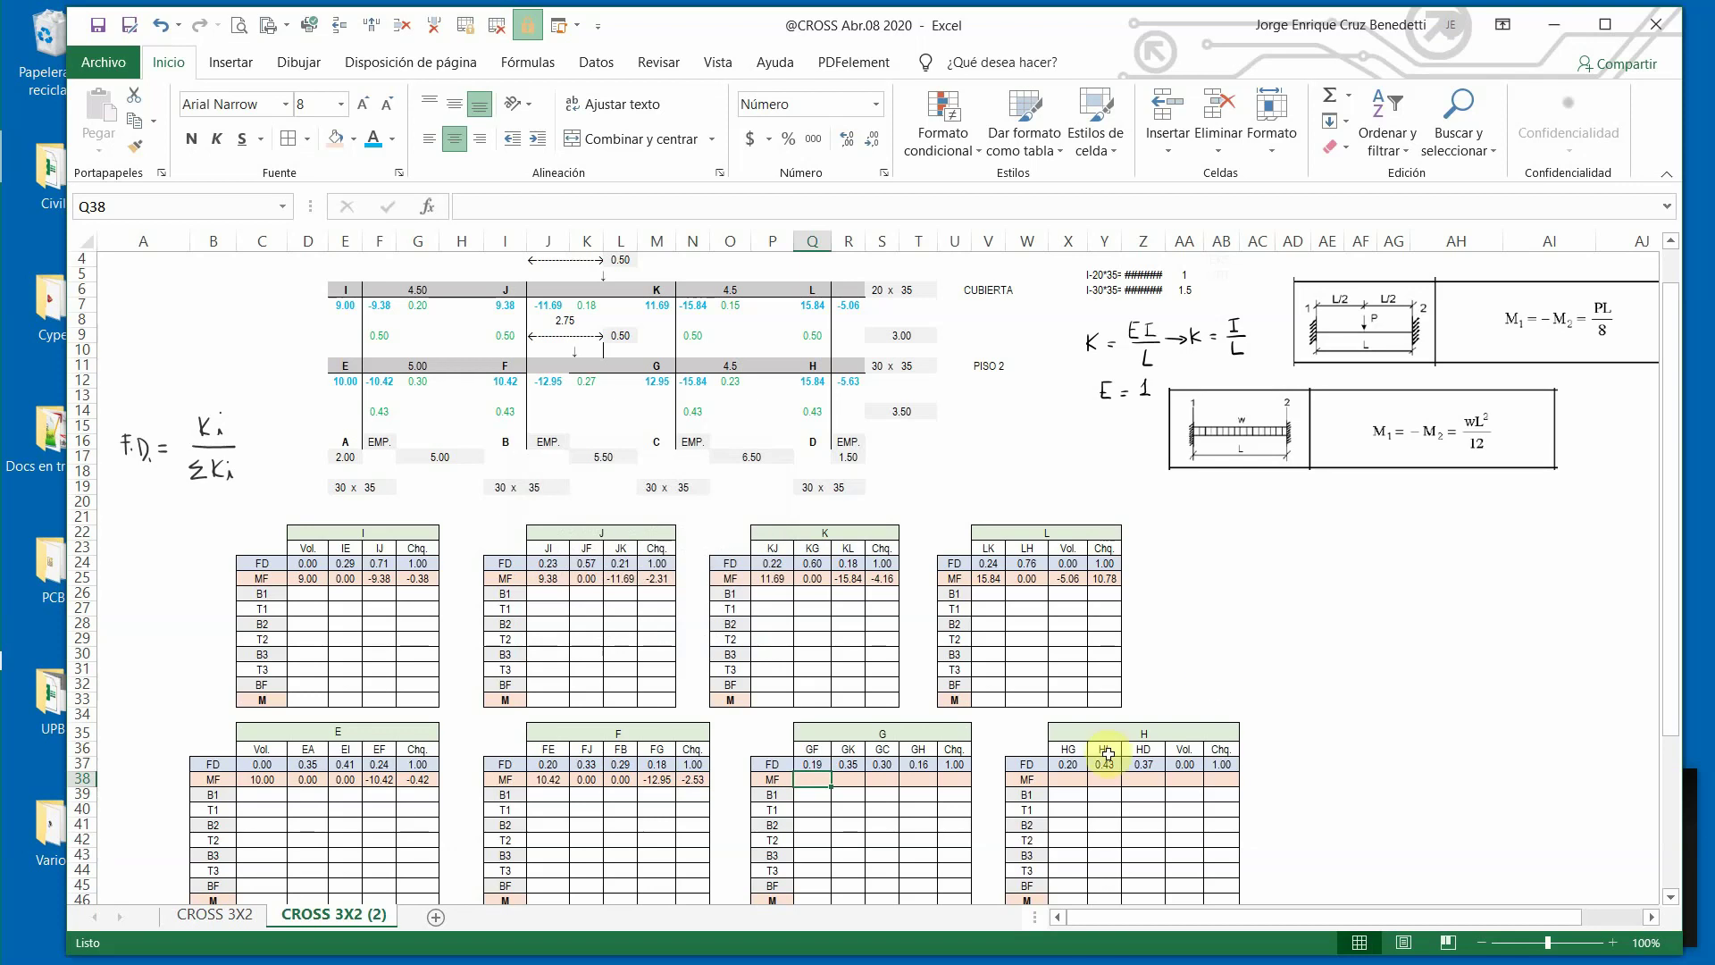
{"action": "type", "text": "+"}
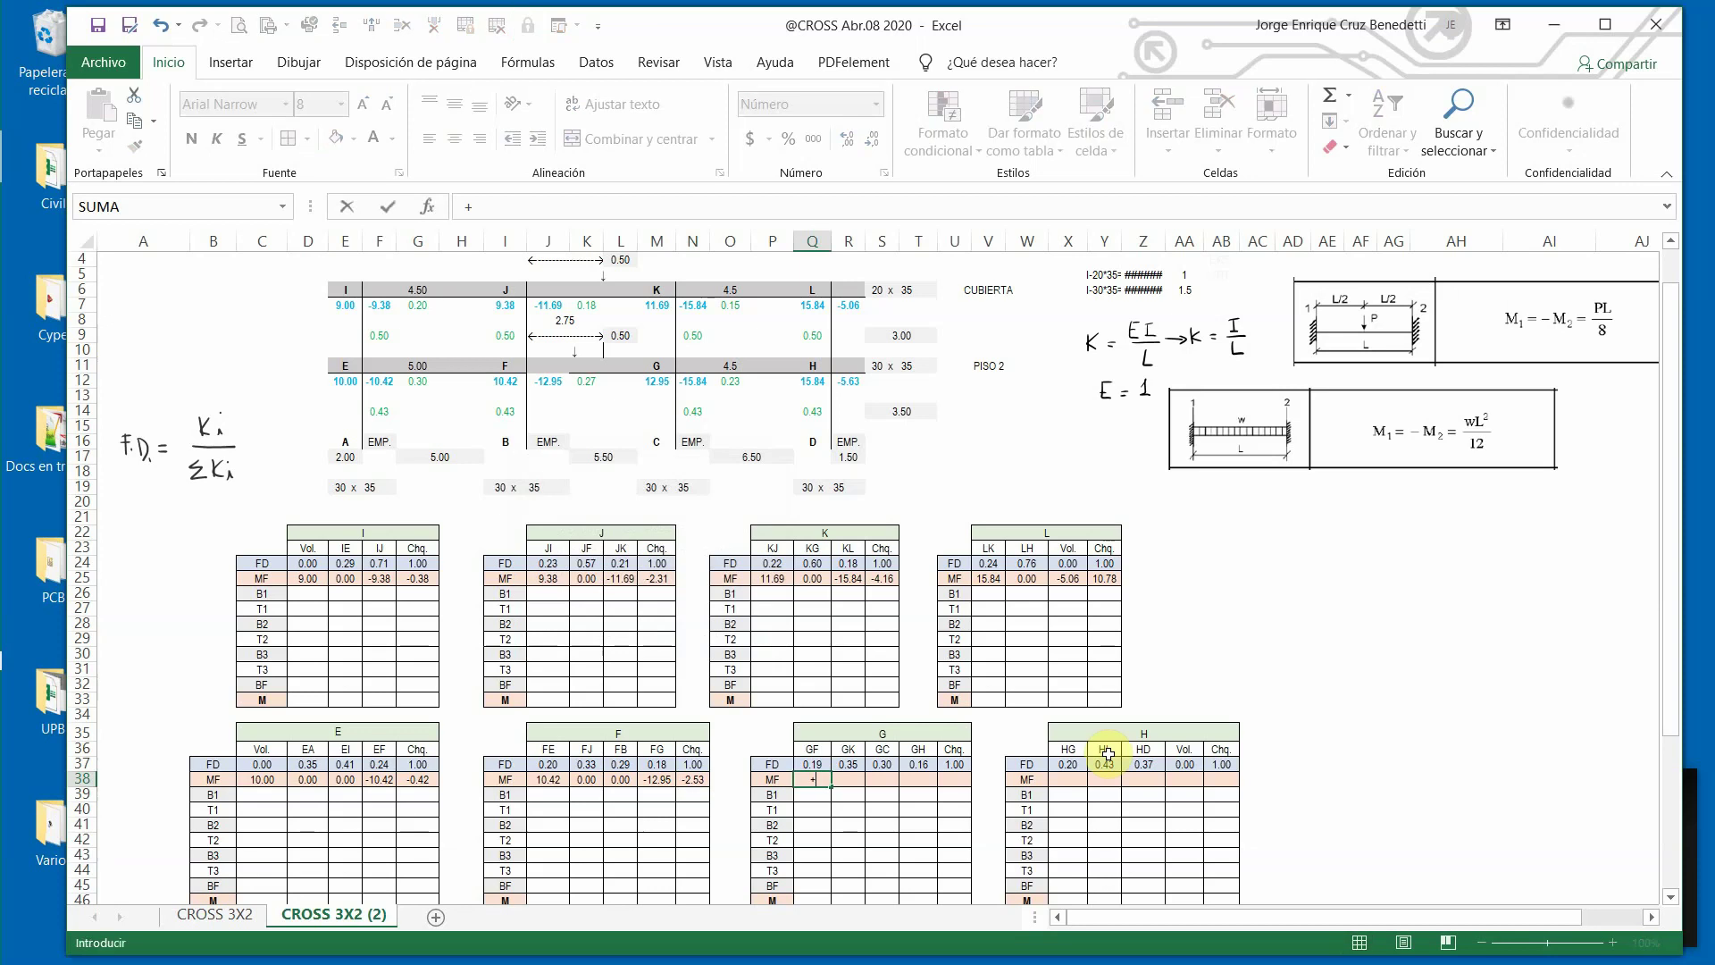
{"action": "left_click", "coordinate": [653, 384]}
{"action": "key", "text": "Tab"}
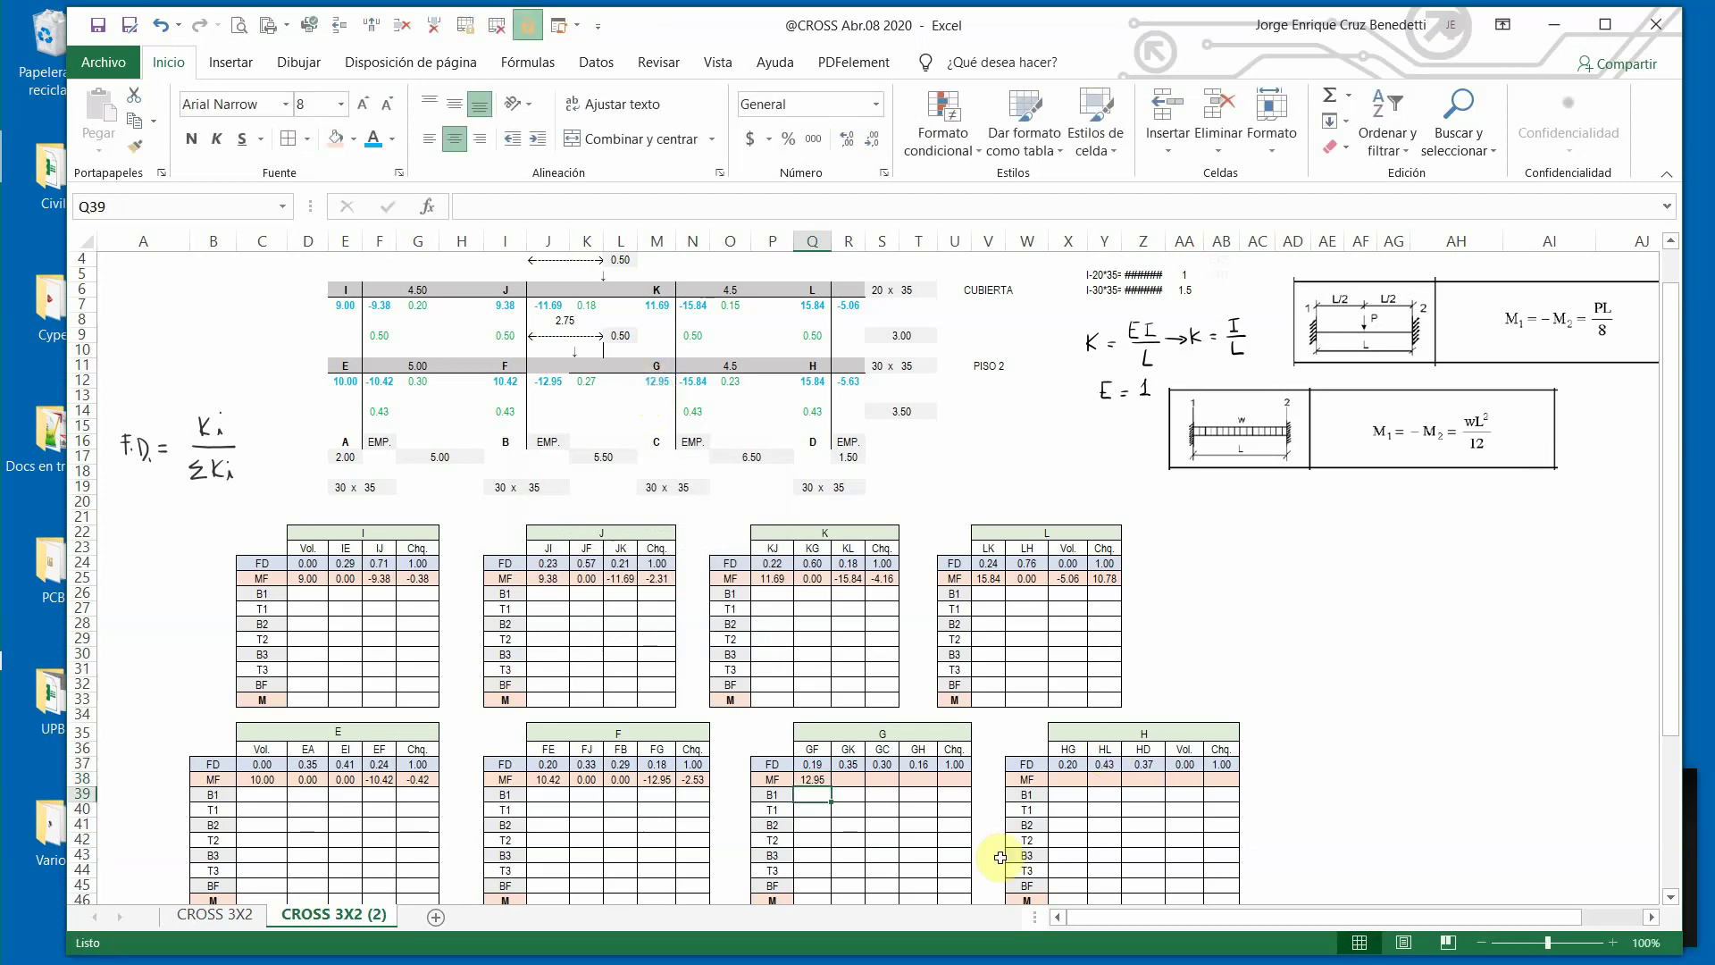
Complete table G's MF row with 0 for GK and GC and a reference to N12 for GH.
{"action": "type", "text": "0"}
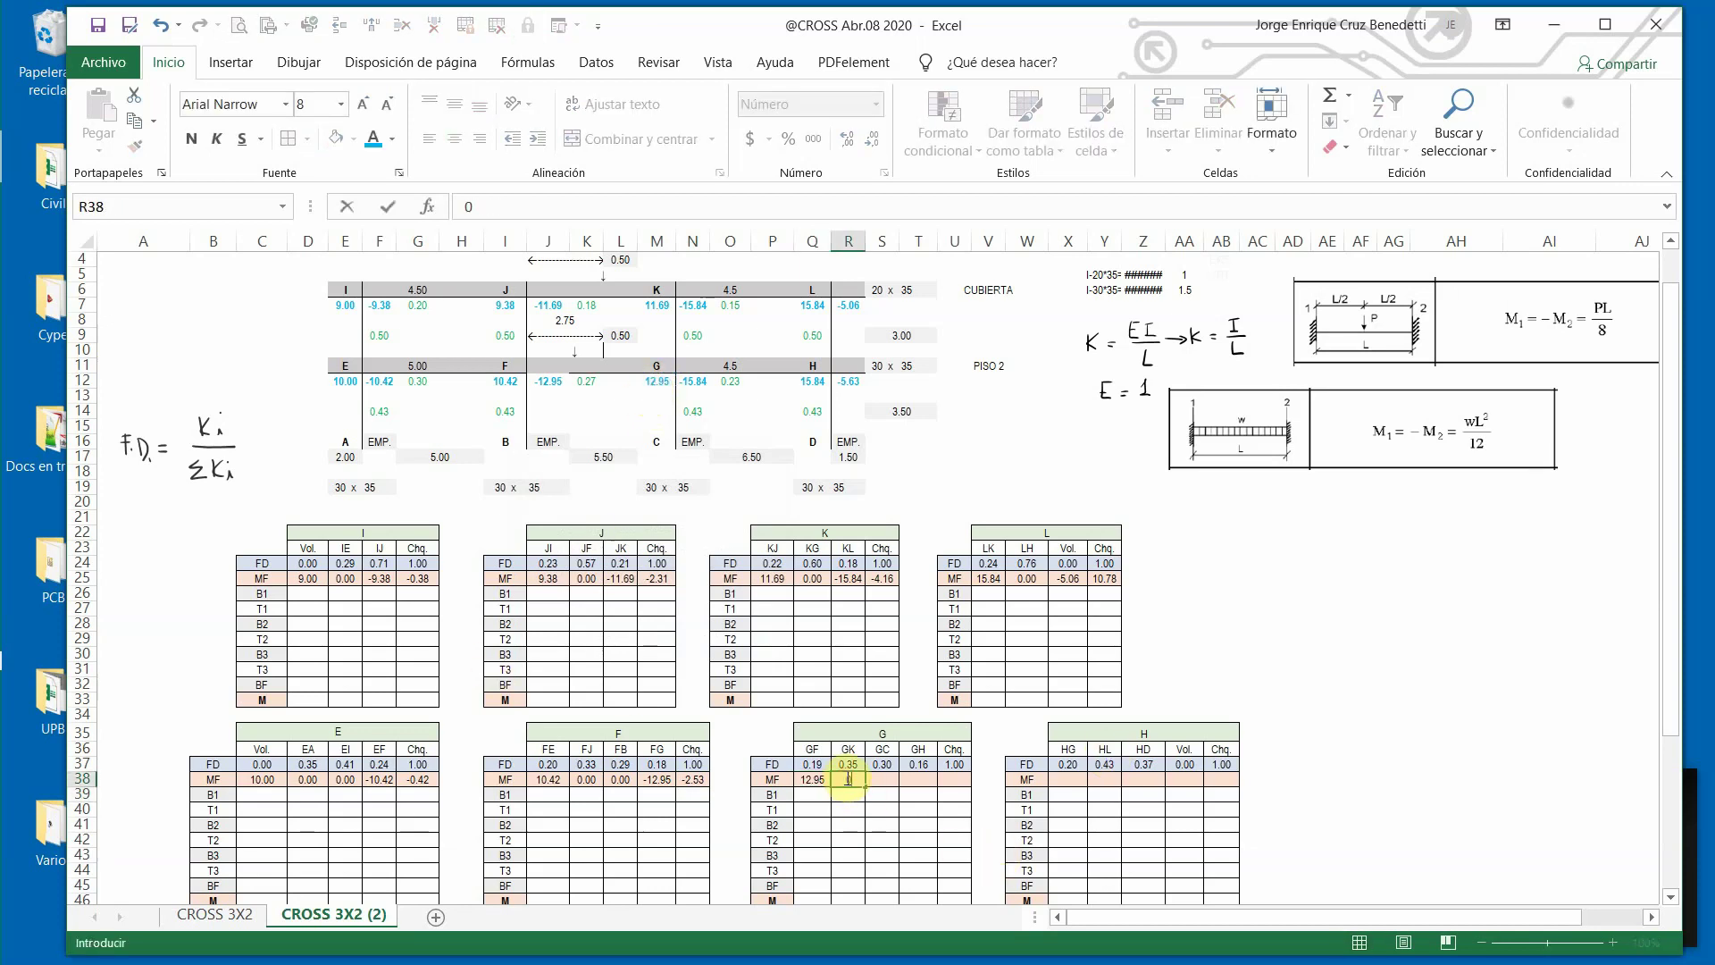
{"action": "left_click", "coordinate": [883, 780]}
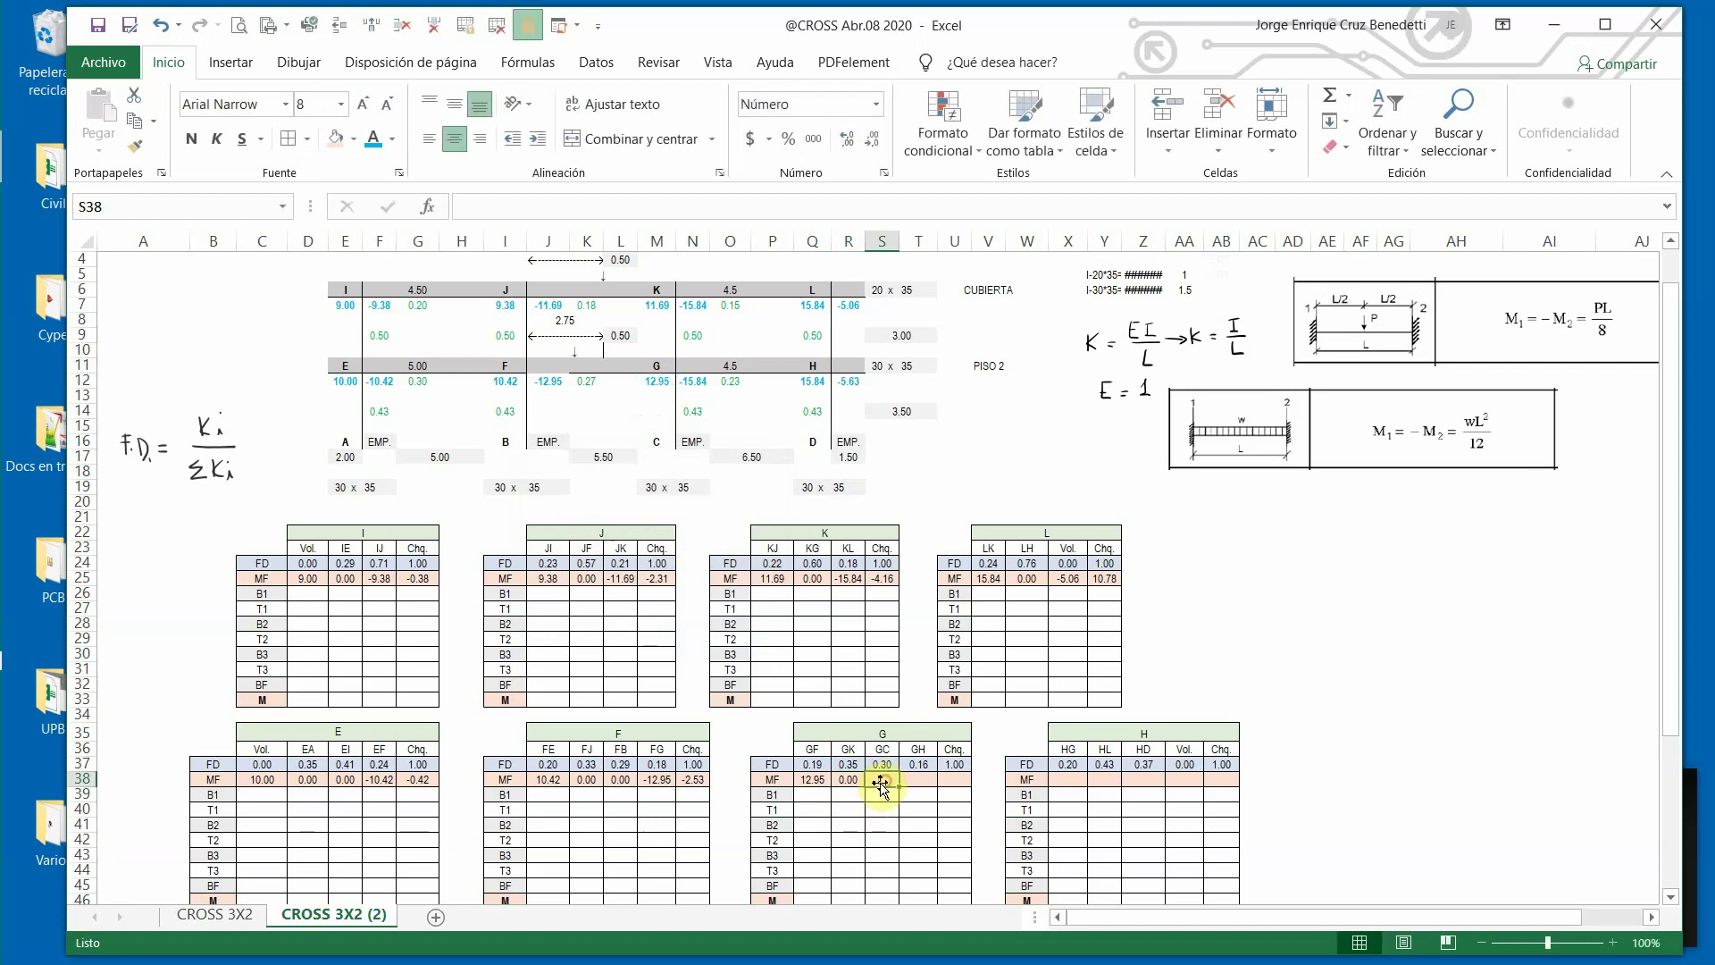
{"action": "type", "text": "0"}
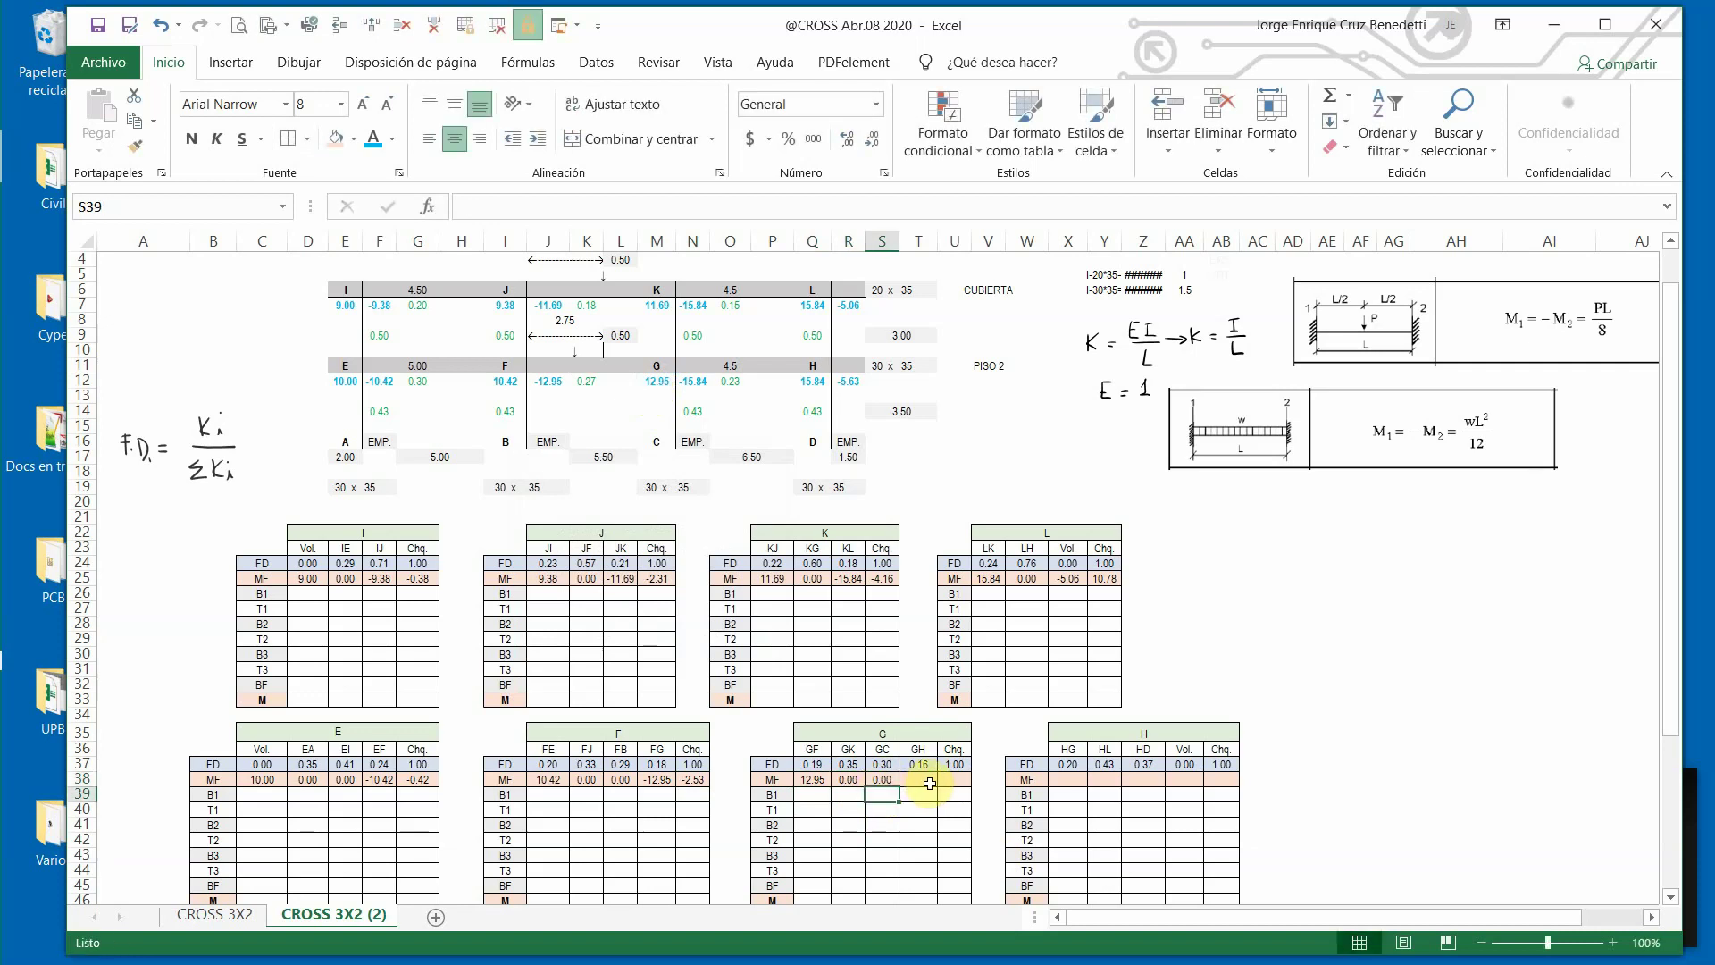
{"action": "left_click", "coordinate": [919, 780]}
{"action": "type", "text": "+"}
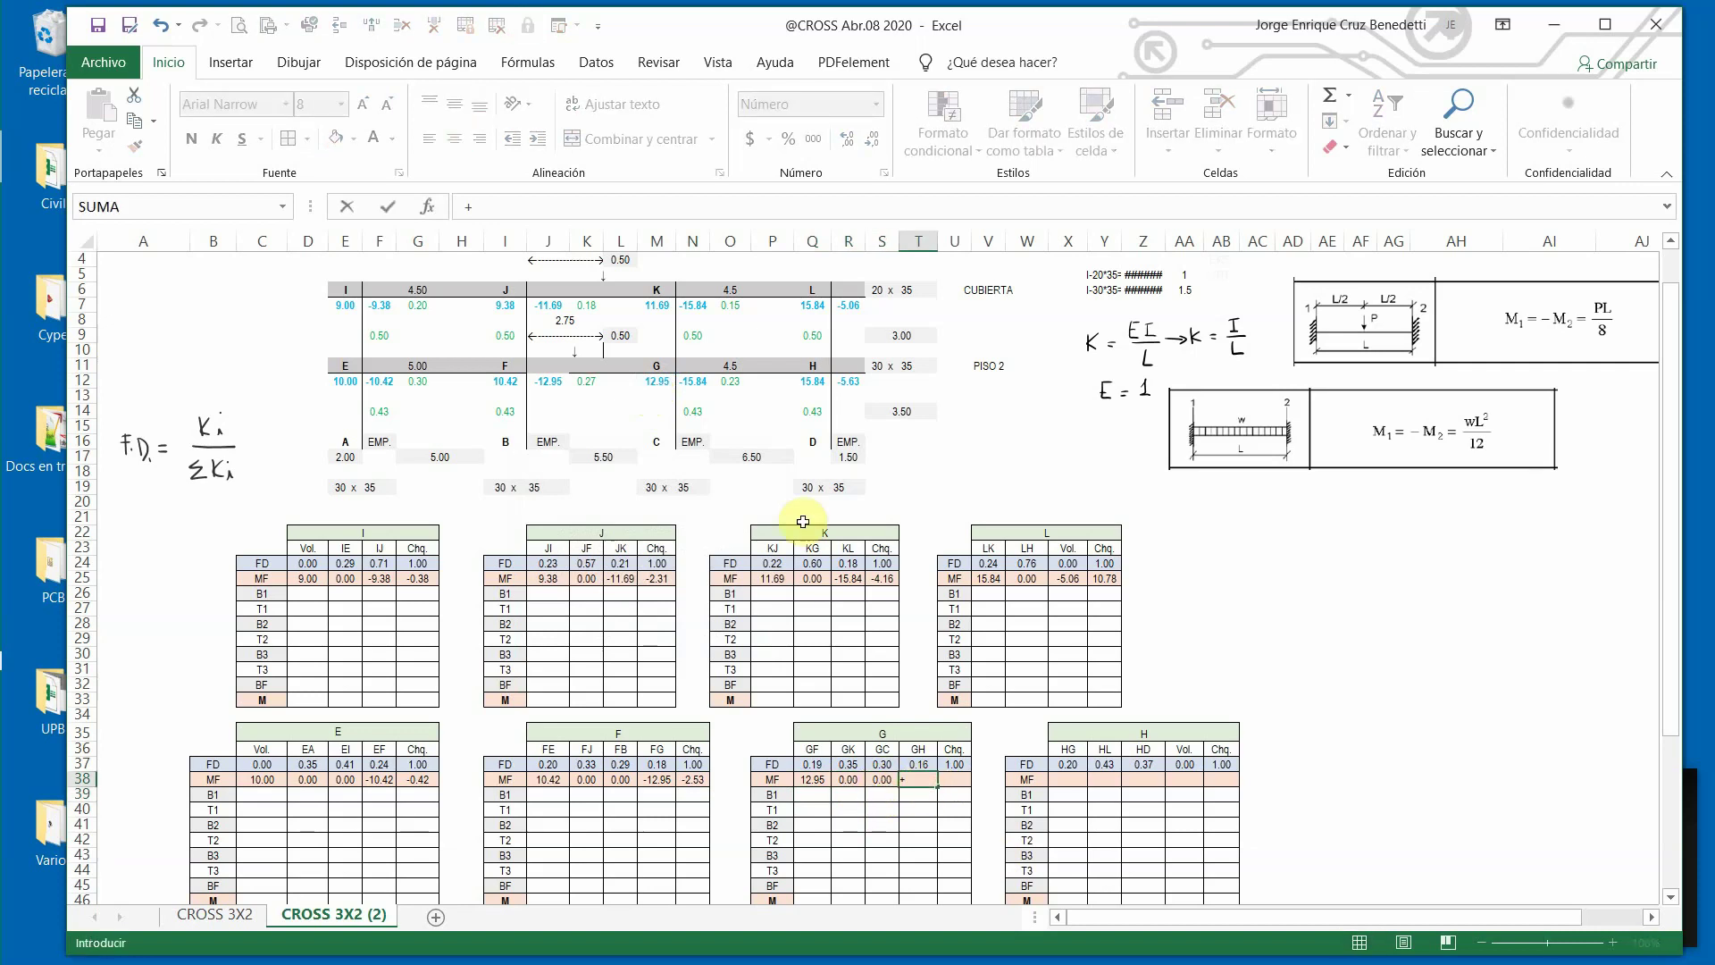
{"action": "left_click", "coordinate": [686, 383]}
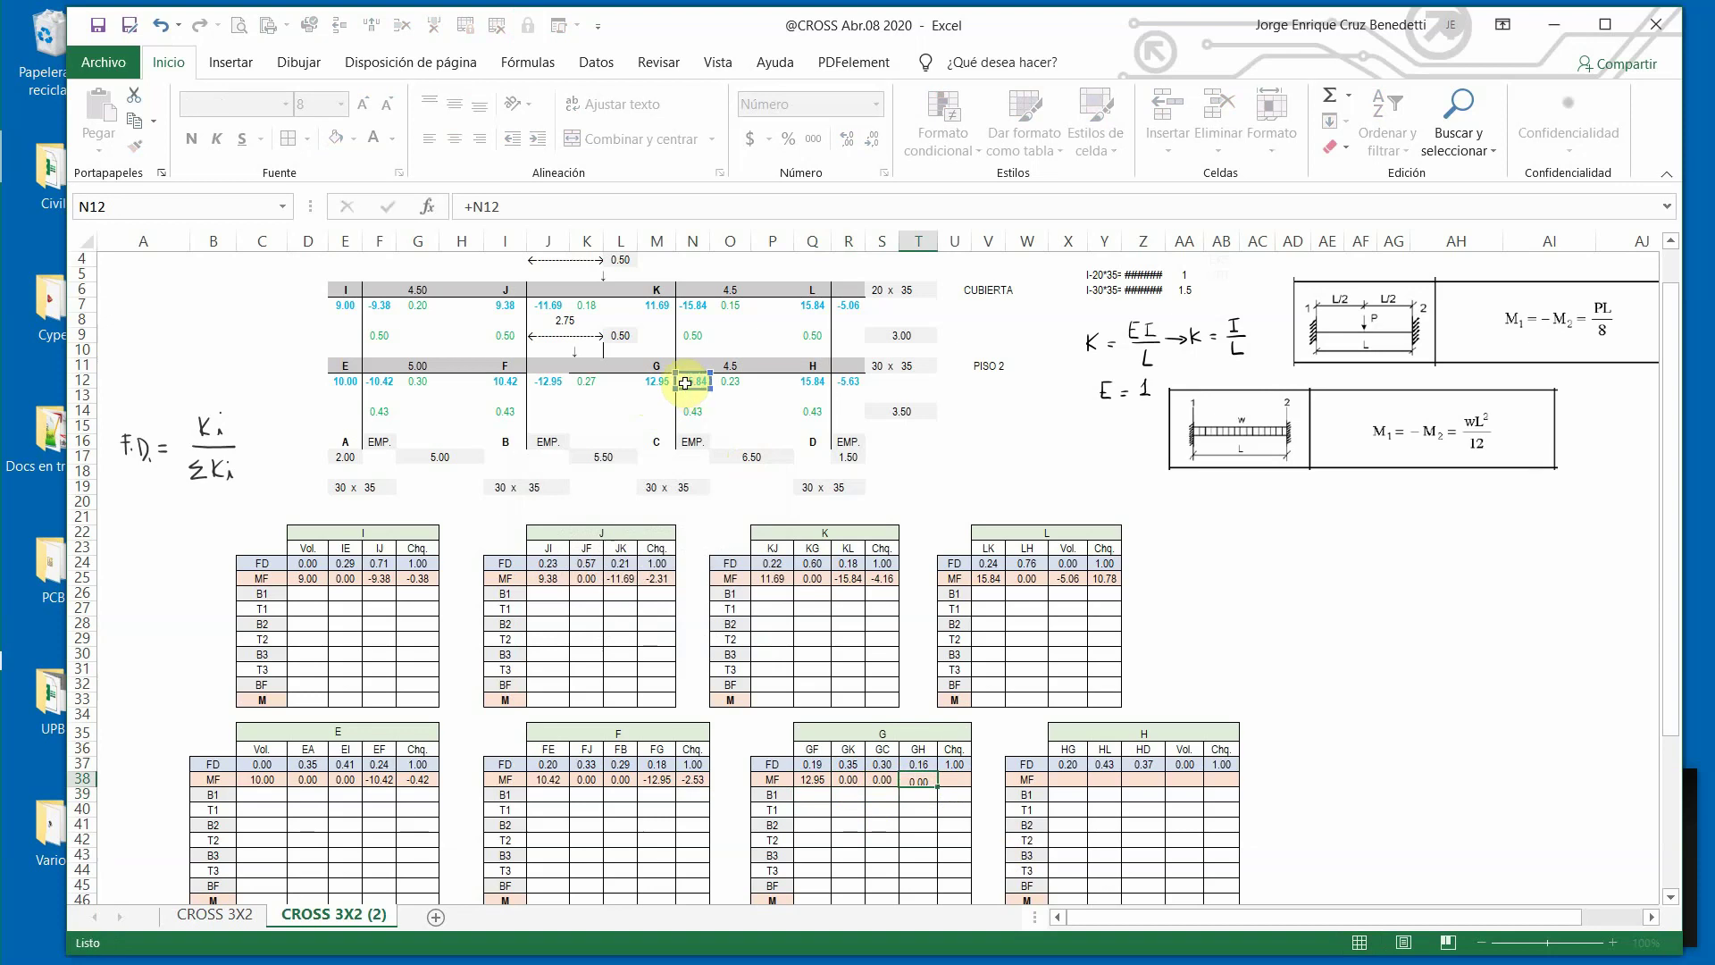
{"action": "key", "text": "Return"}
Copy the Chq. sum formula from table F's MF row into the Chq. cells of the MF rows in tables G and H.
{"action": "left_click", "coordinate": [690, 777]}
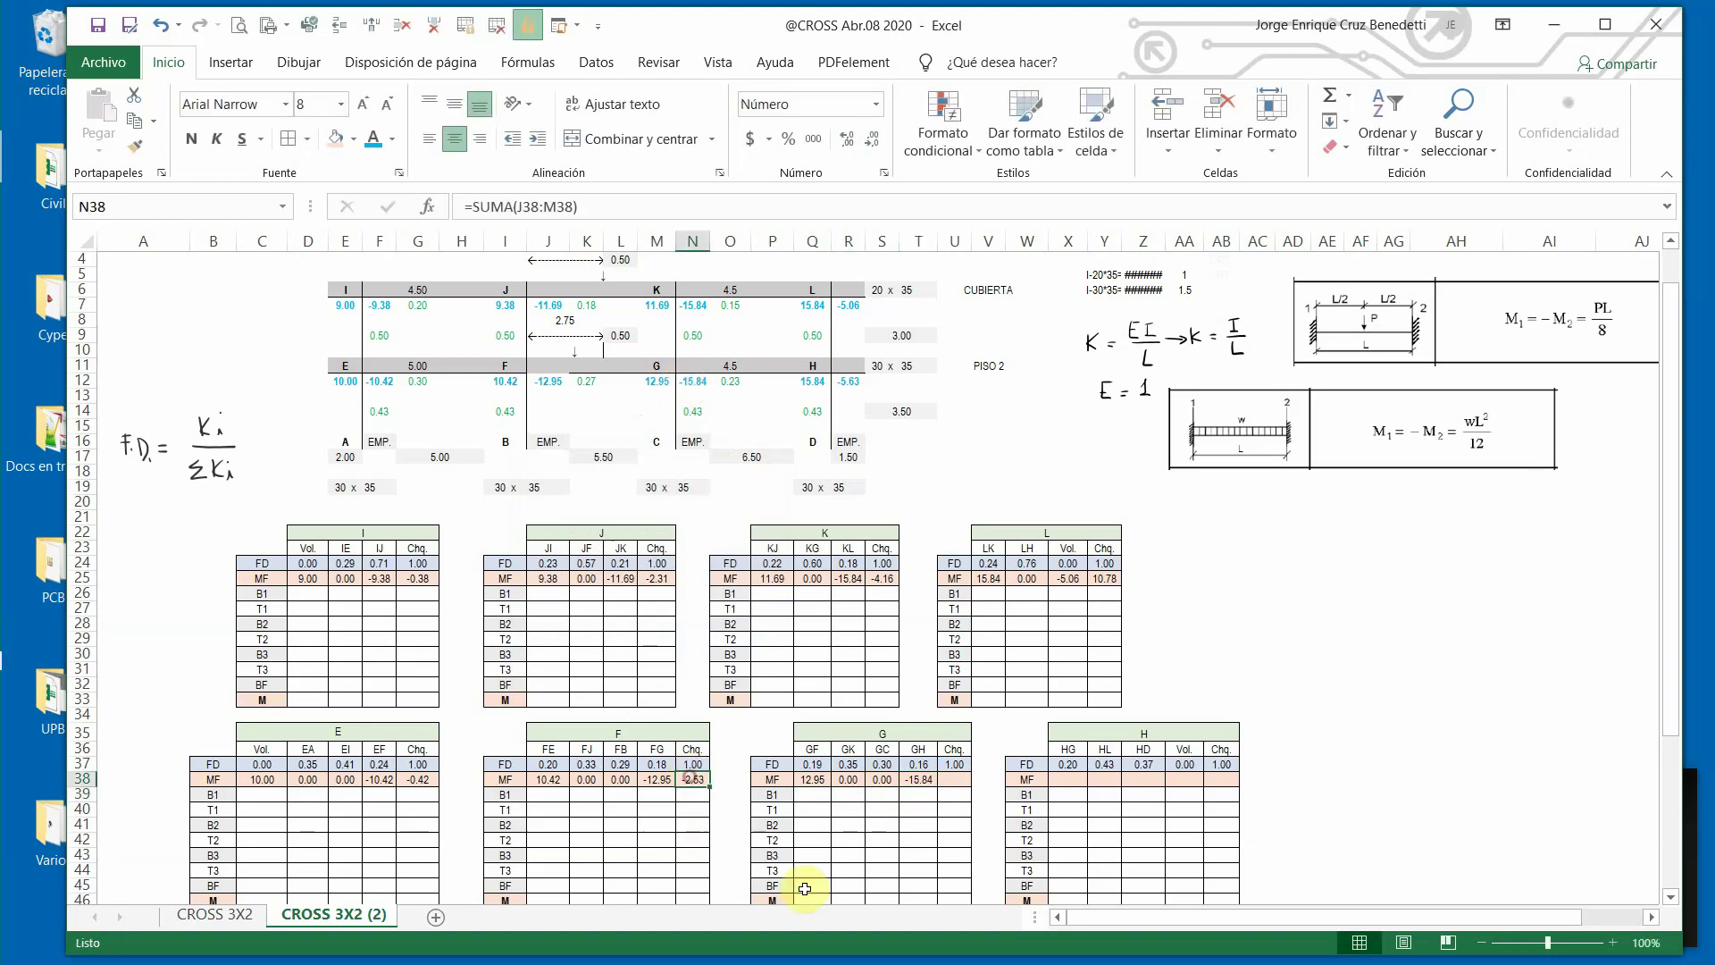
{"action": "key", "text": "ctrl+c"}
{"action": "left_click", "coordinate": [952, 777]}
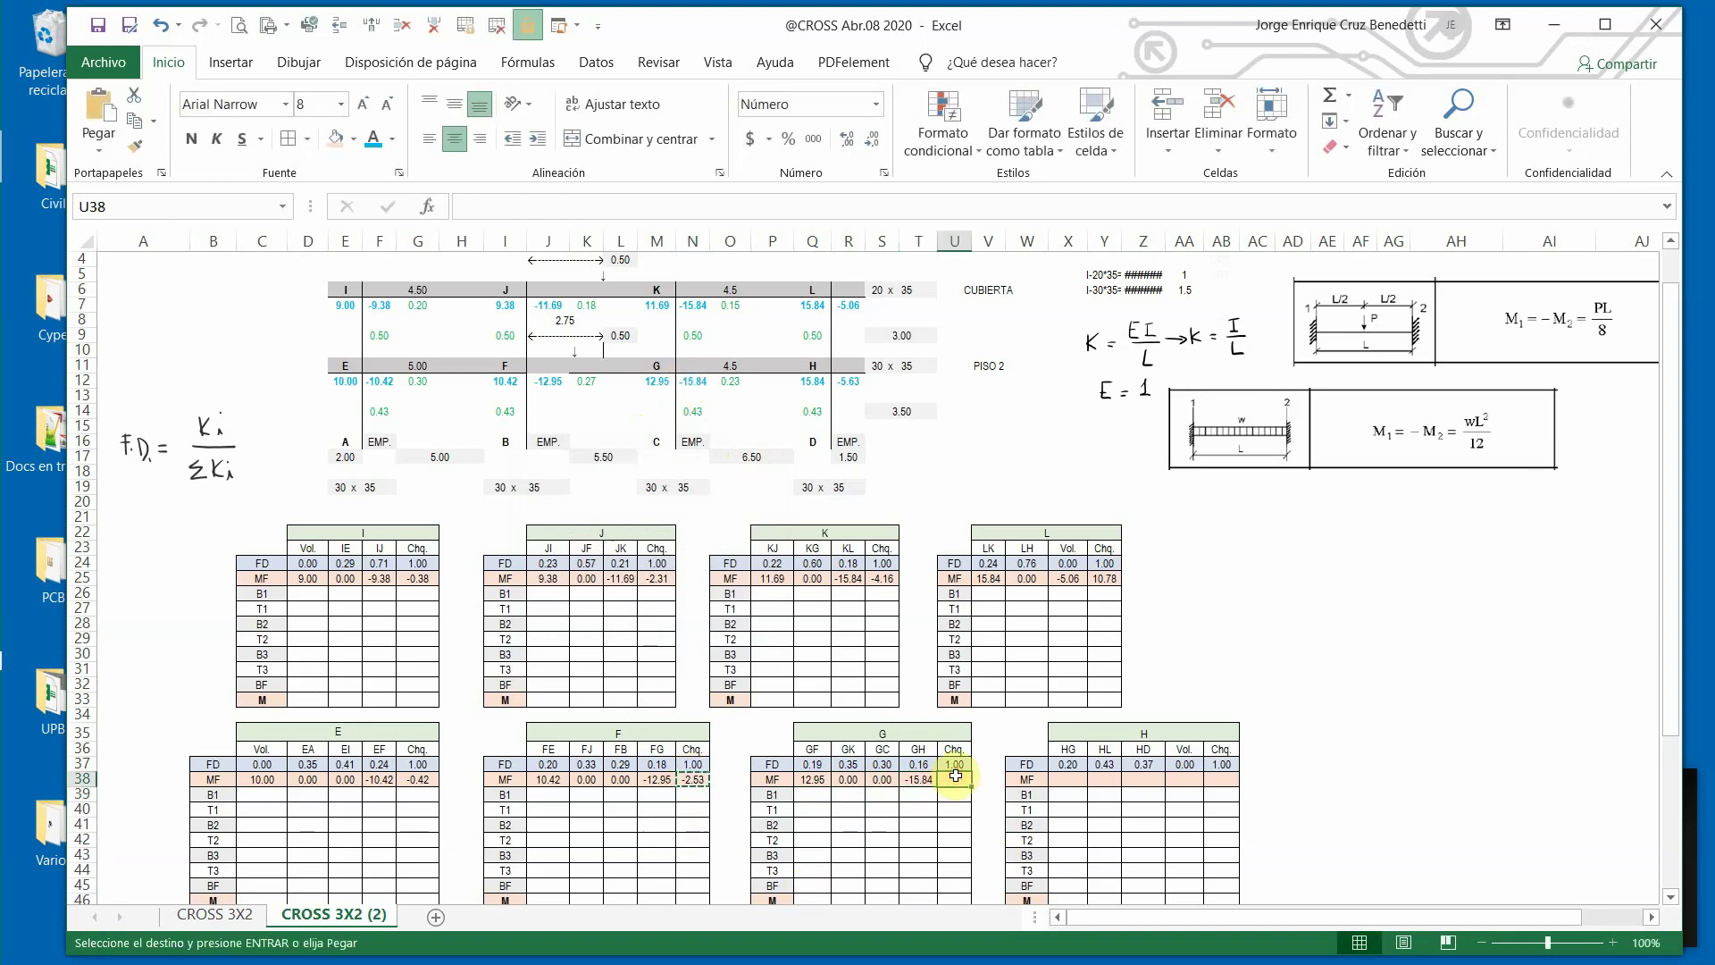
{"action": "key", "text": "ctrl+v"}
{"action": "key", "text": "ctrl+equal"}
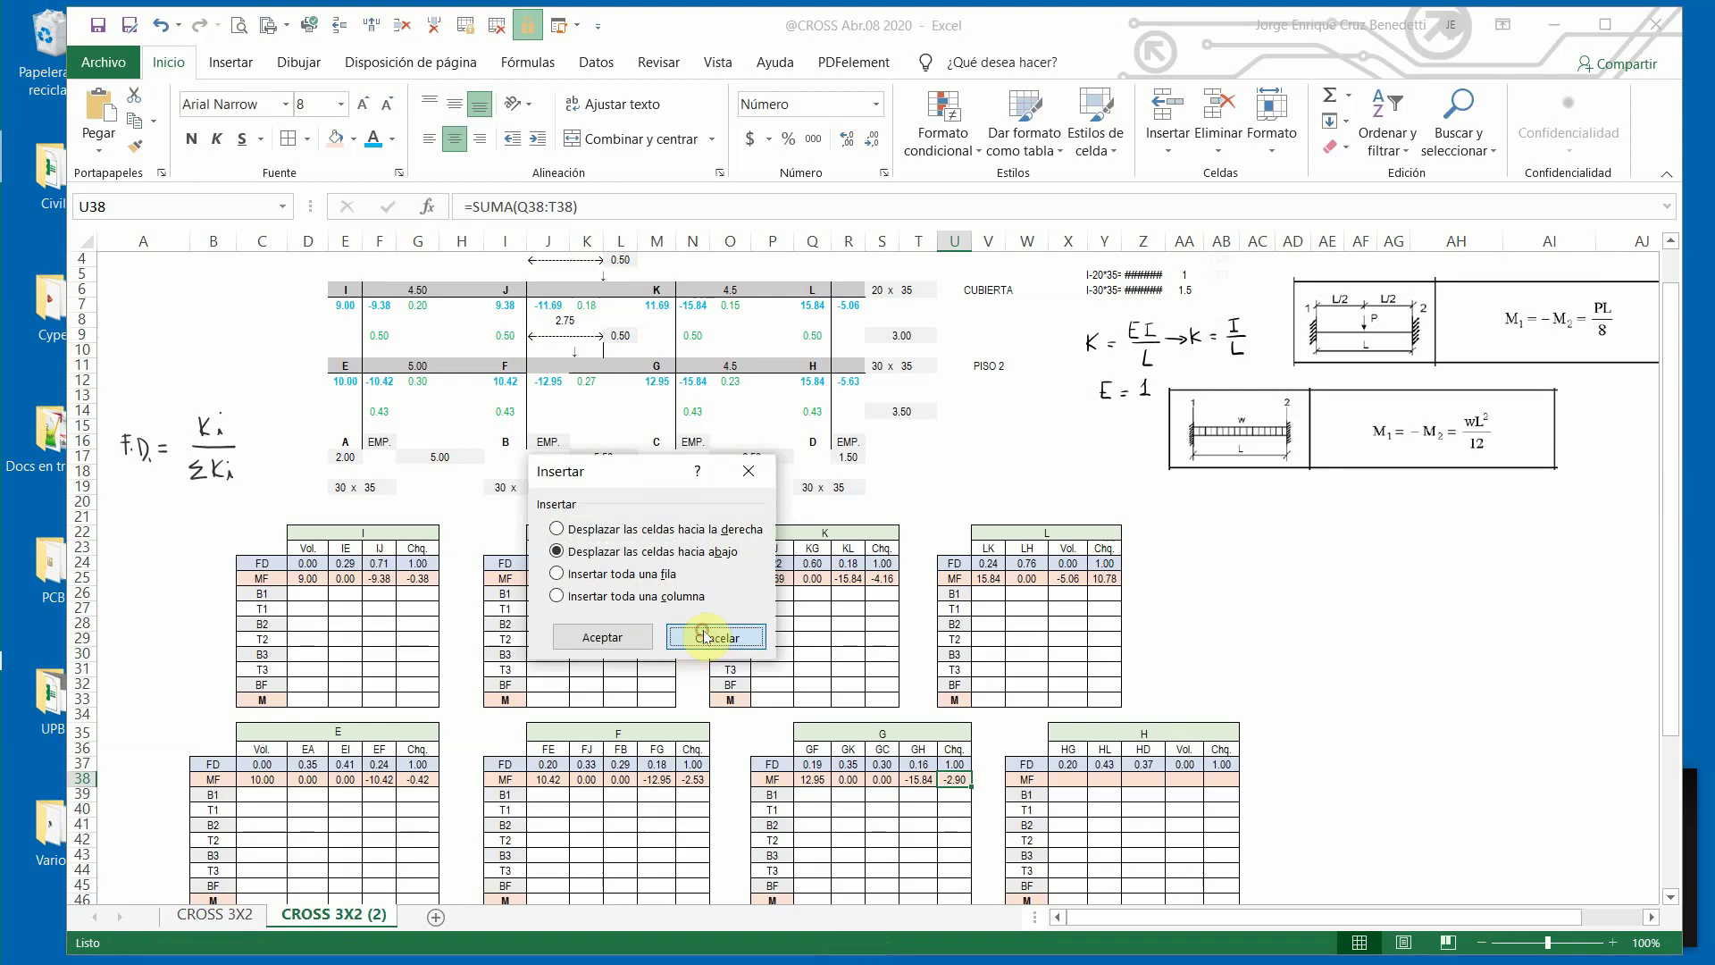
{"action": "left_click", "coordinate": [702, 633]}
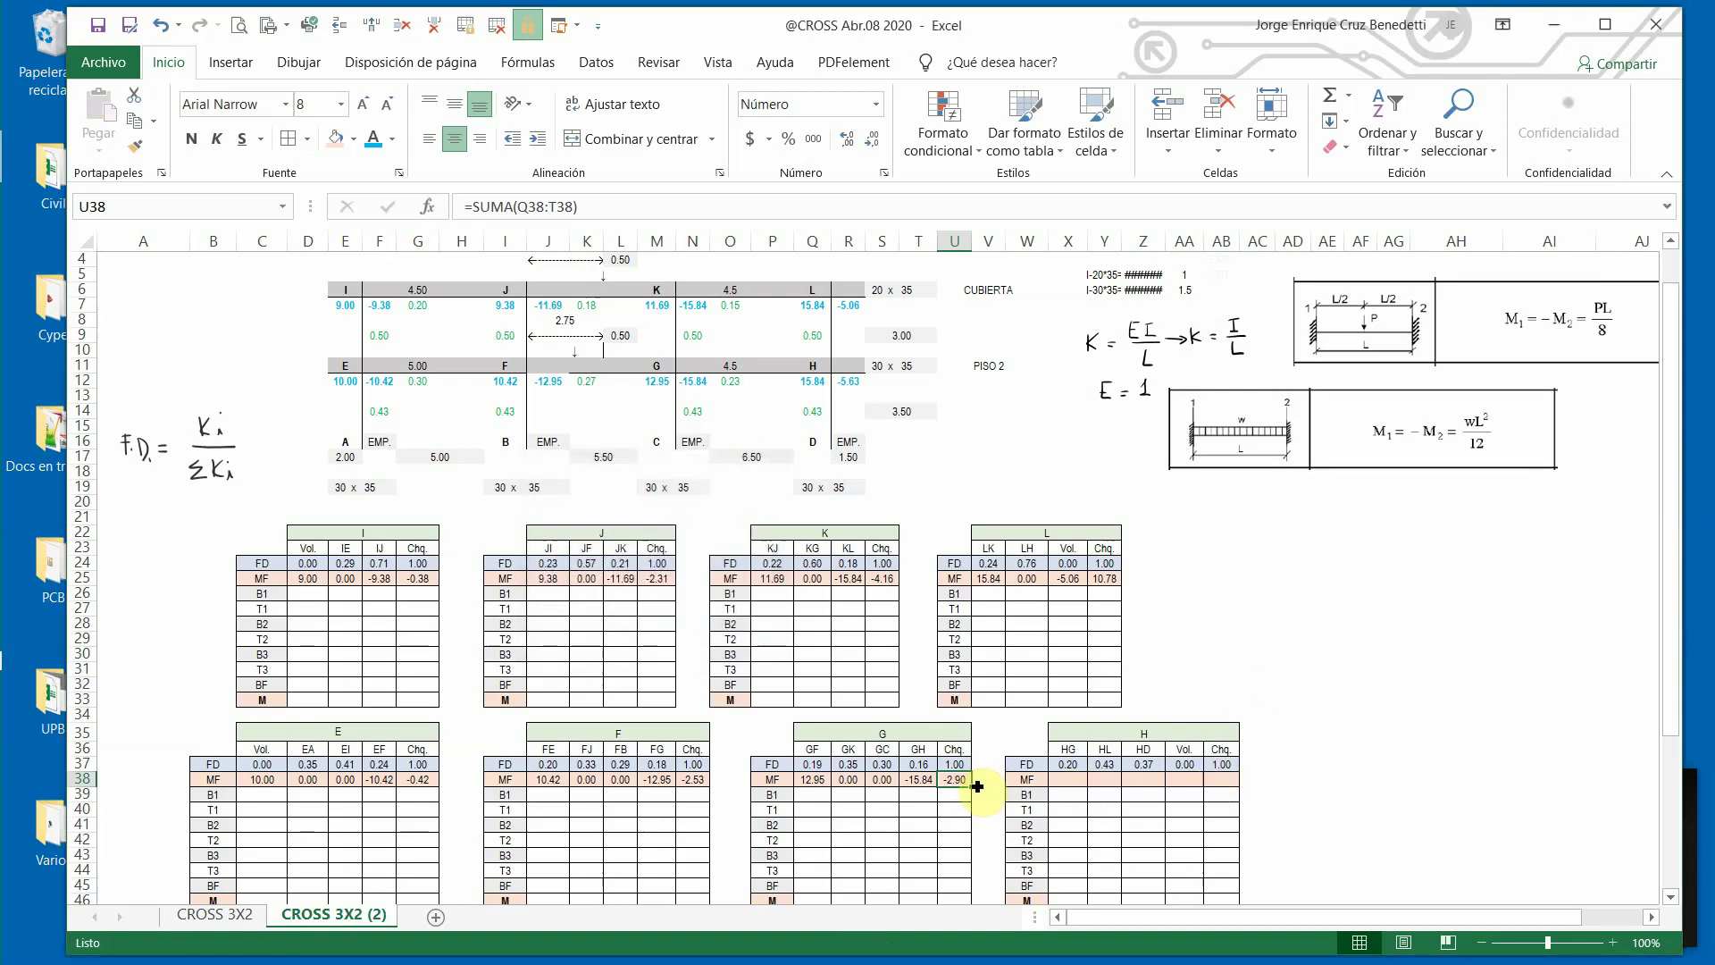
{"action": "key", "text": "ctrl+c"}
{"action": "left_click", "coordinate": [1221, 779]}
{"action": "key", "text": "ctrl+v"}
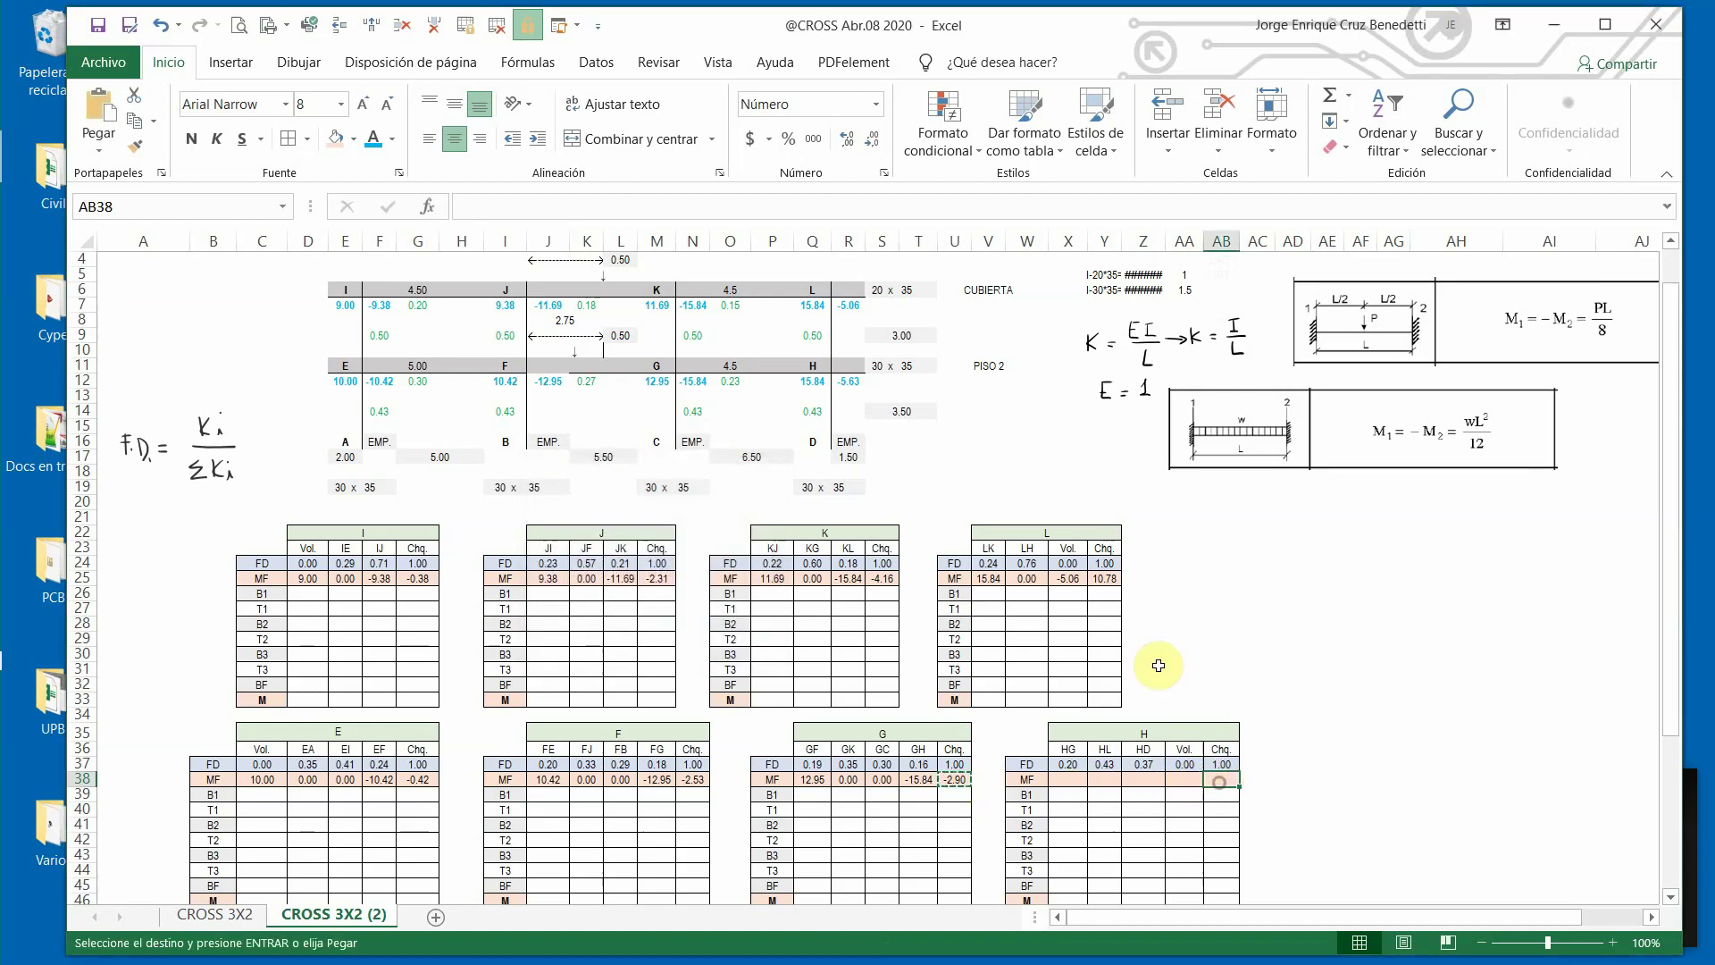
In table H's MF row, link HG to cell Q12 and enter 0 for HL and HD.
{"action": "left_click", "coordinate": [1069, 779]}
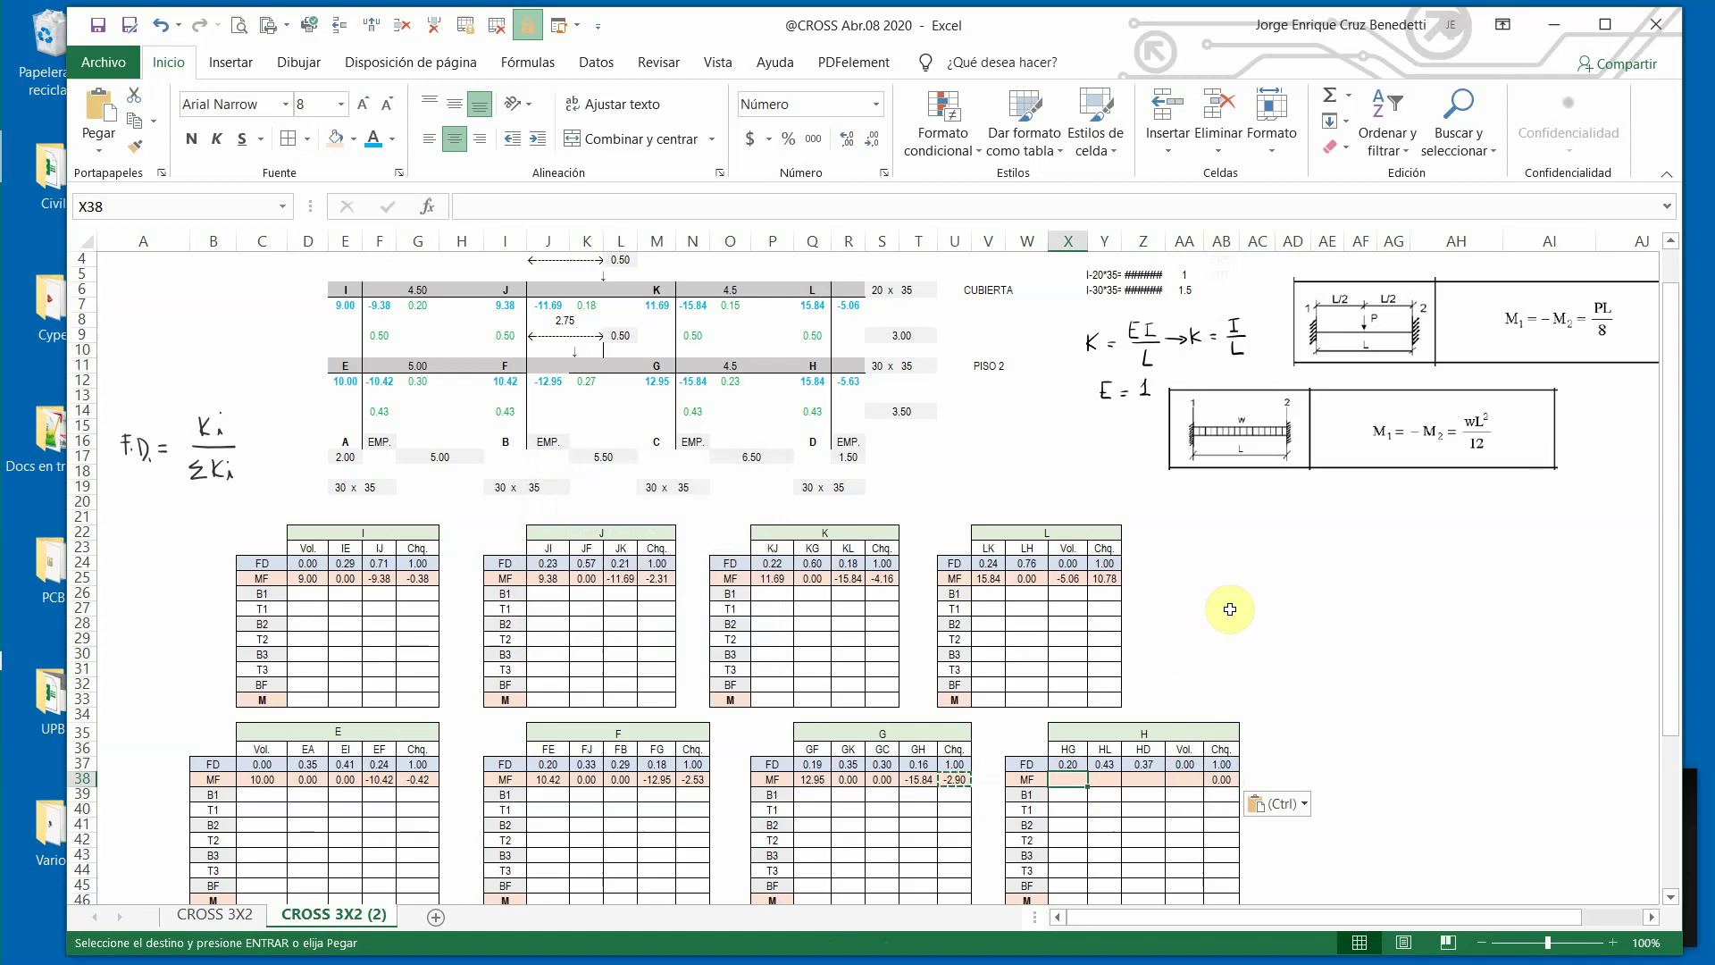
{"action": "type", "text": "+"}
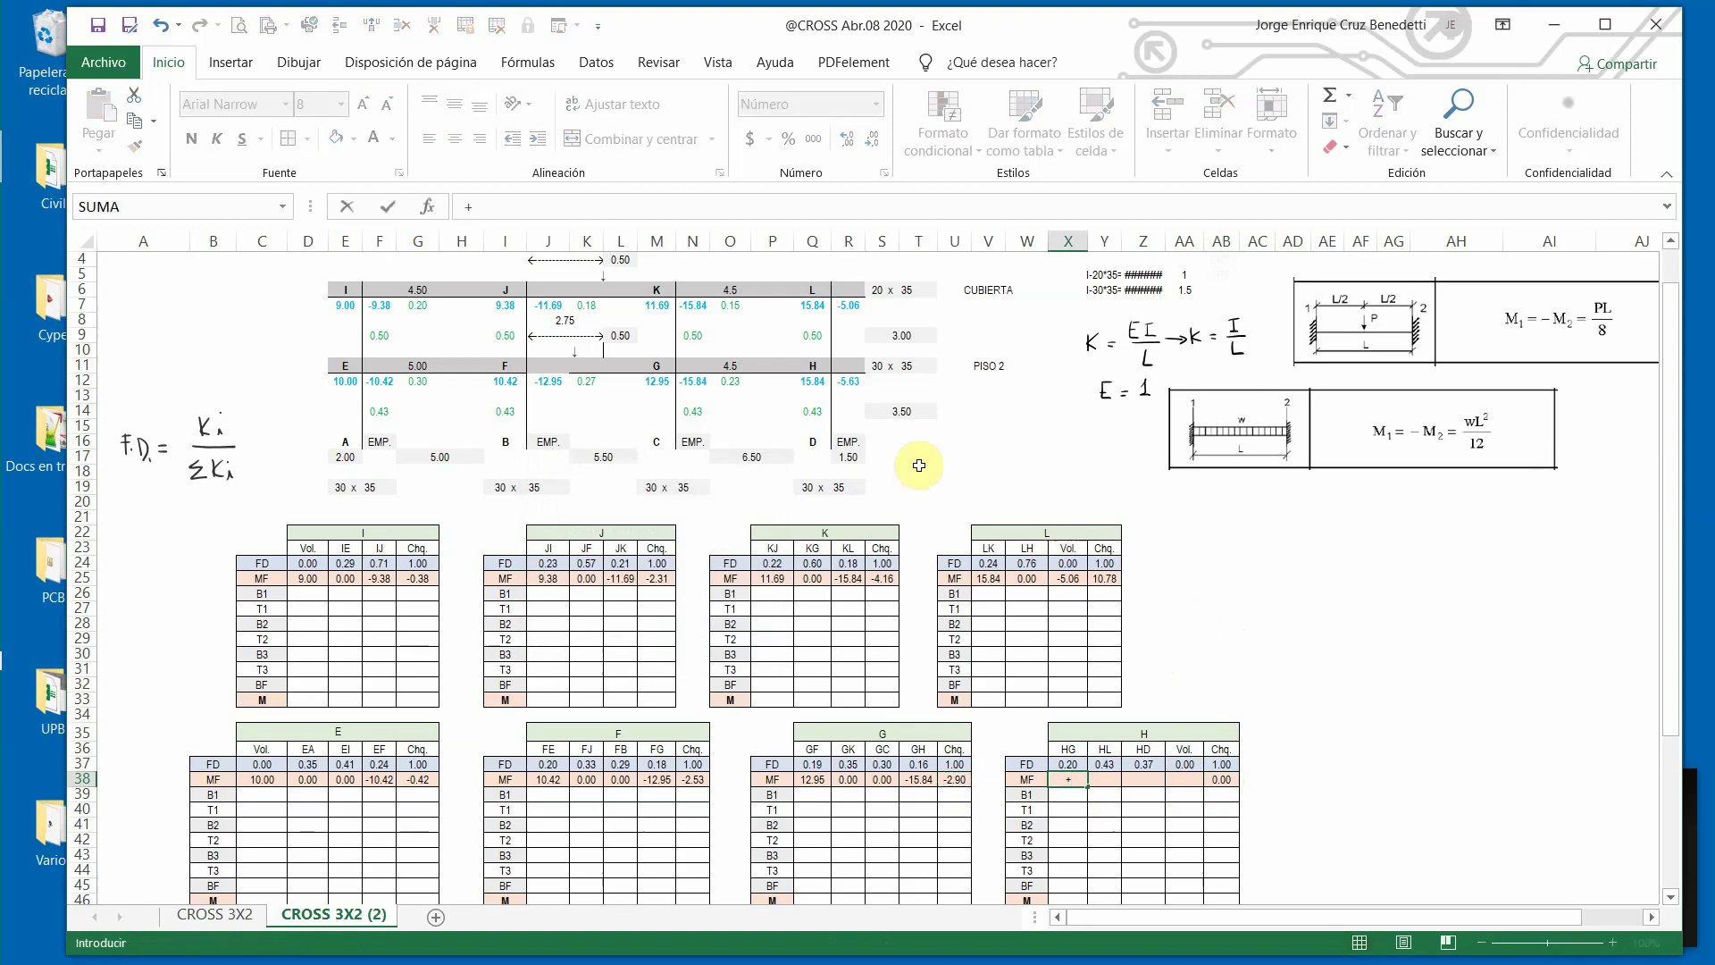
{"action": "left_click", "coordinate": [814, 381]}
{"action": "key", "text": "Return"}
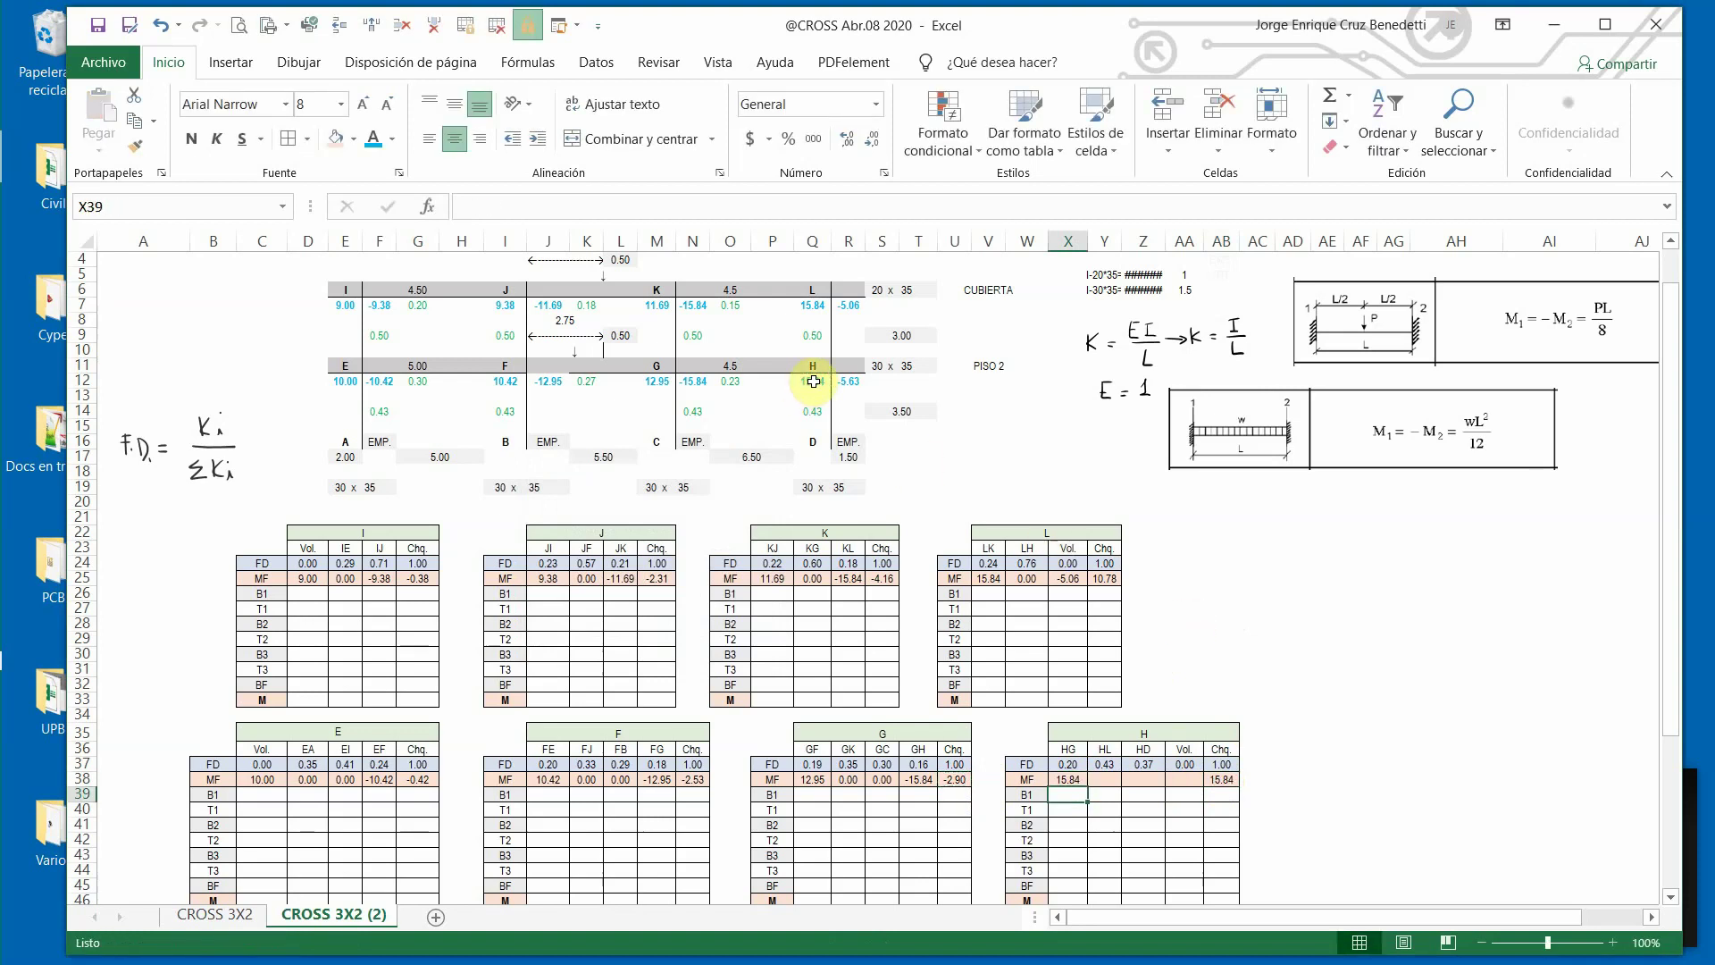
{"action": "left_click", "coordinate": [1108, 782]}
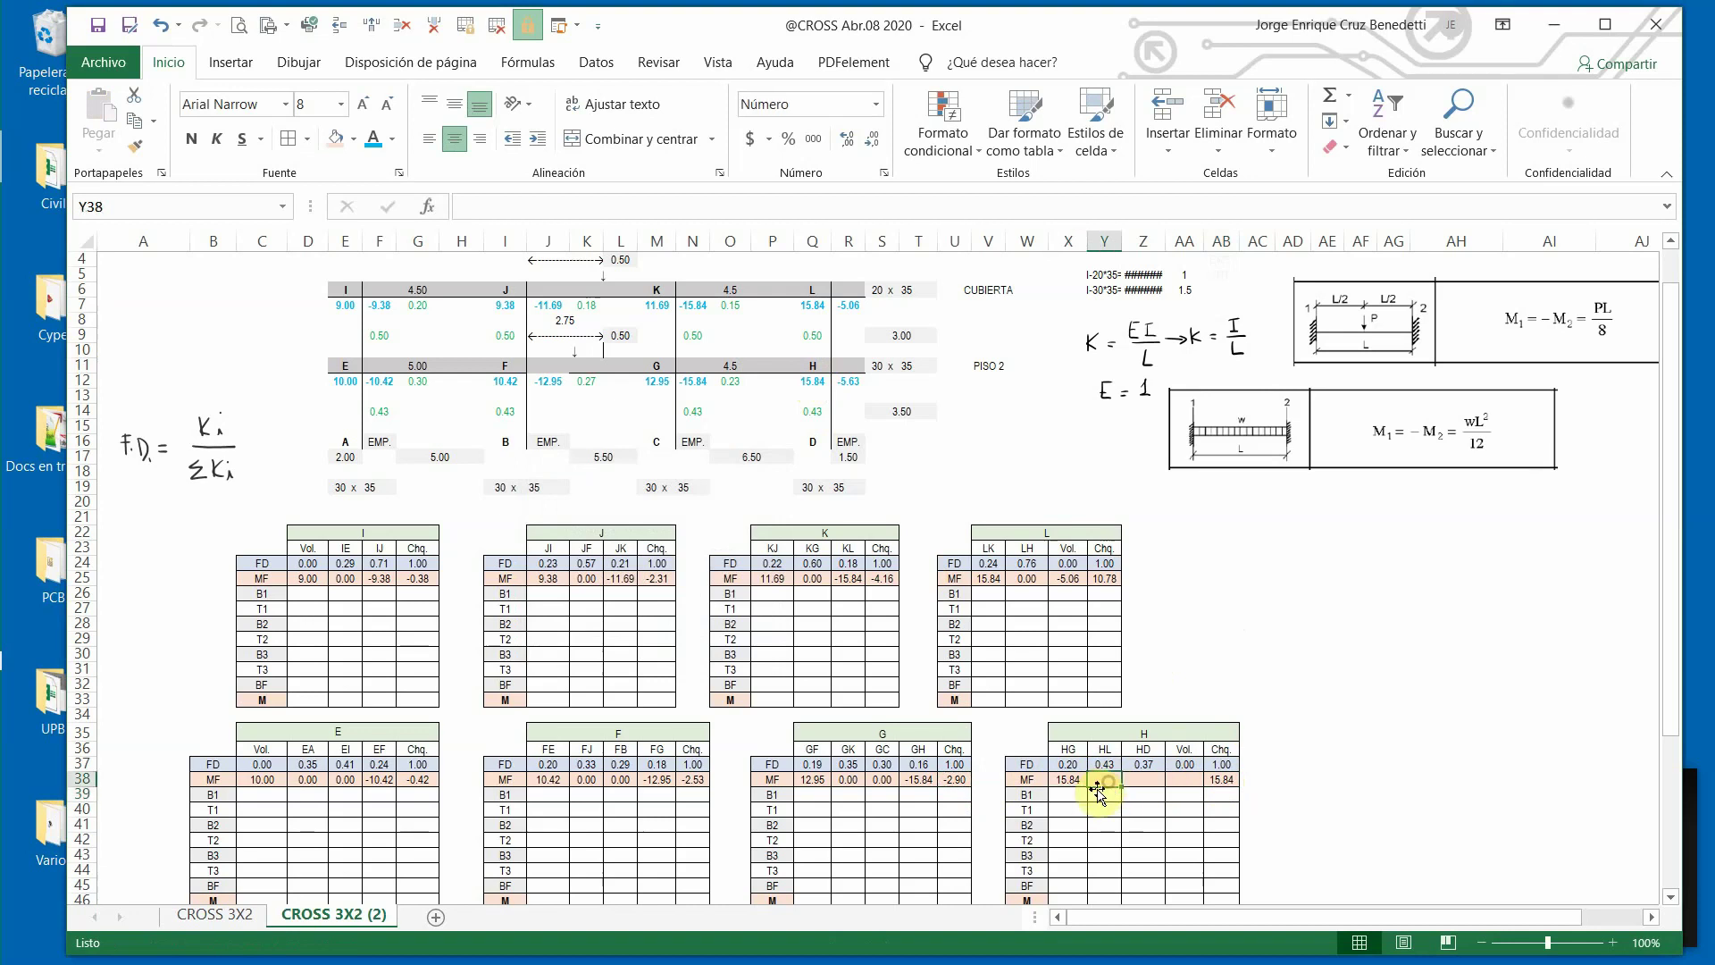
{"action": "type", "text": "0"}
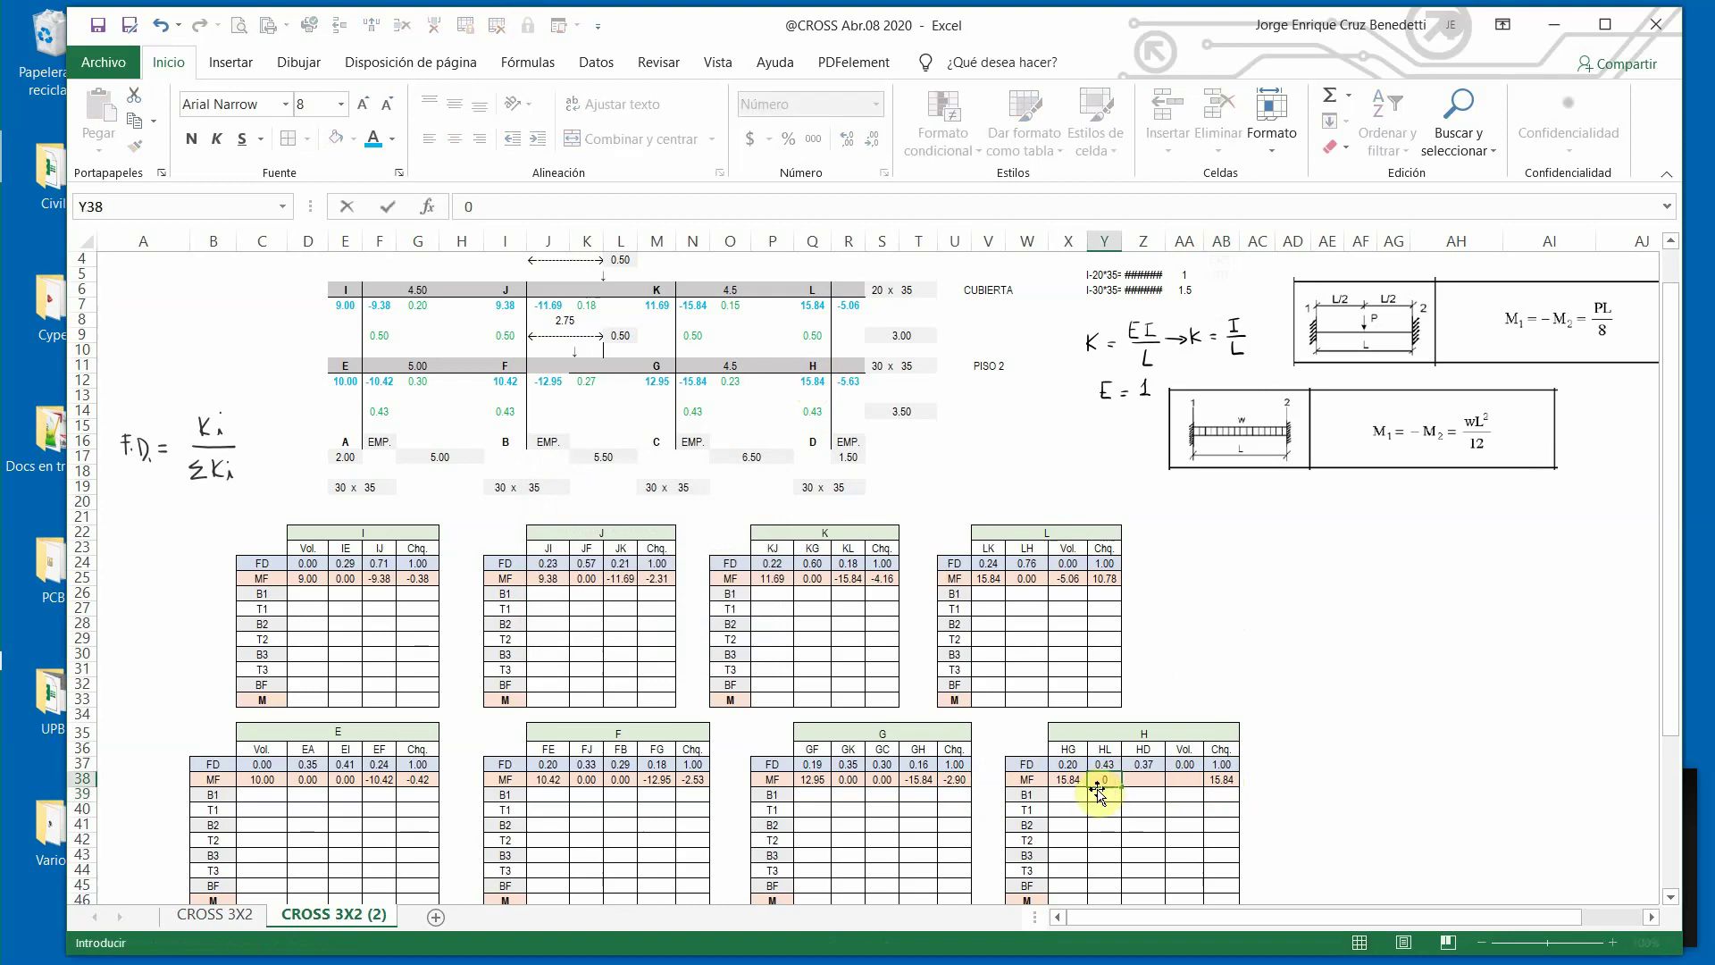
{"action": "left_click", "coordinate": [1146, 779]}
{"action": "type", "text": "0"}
{"action": "key", "text": "Return"}
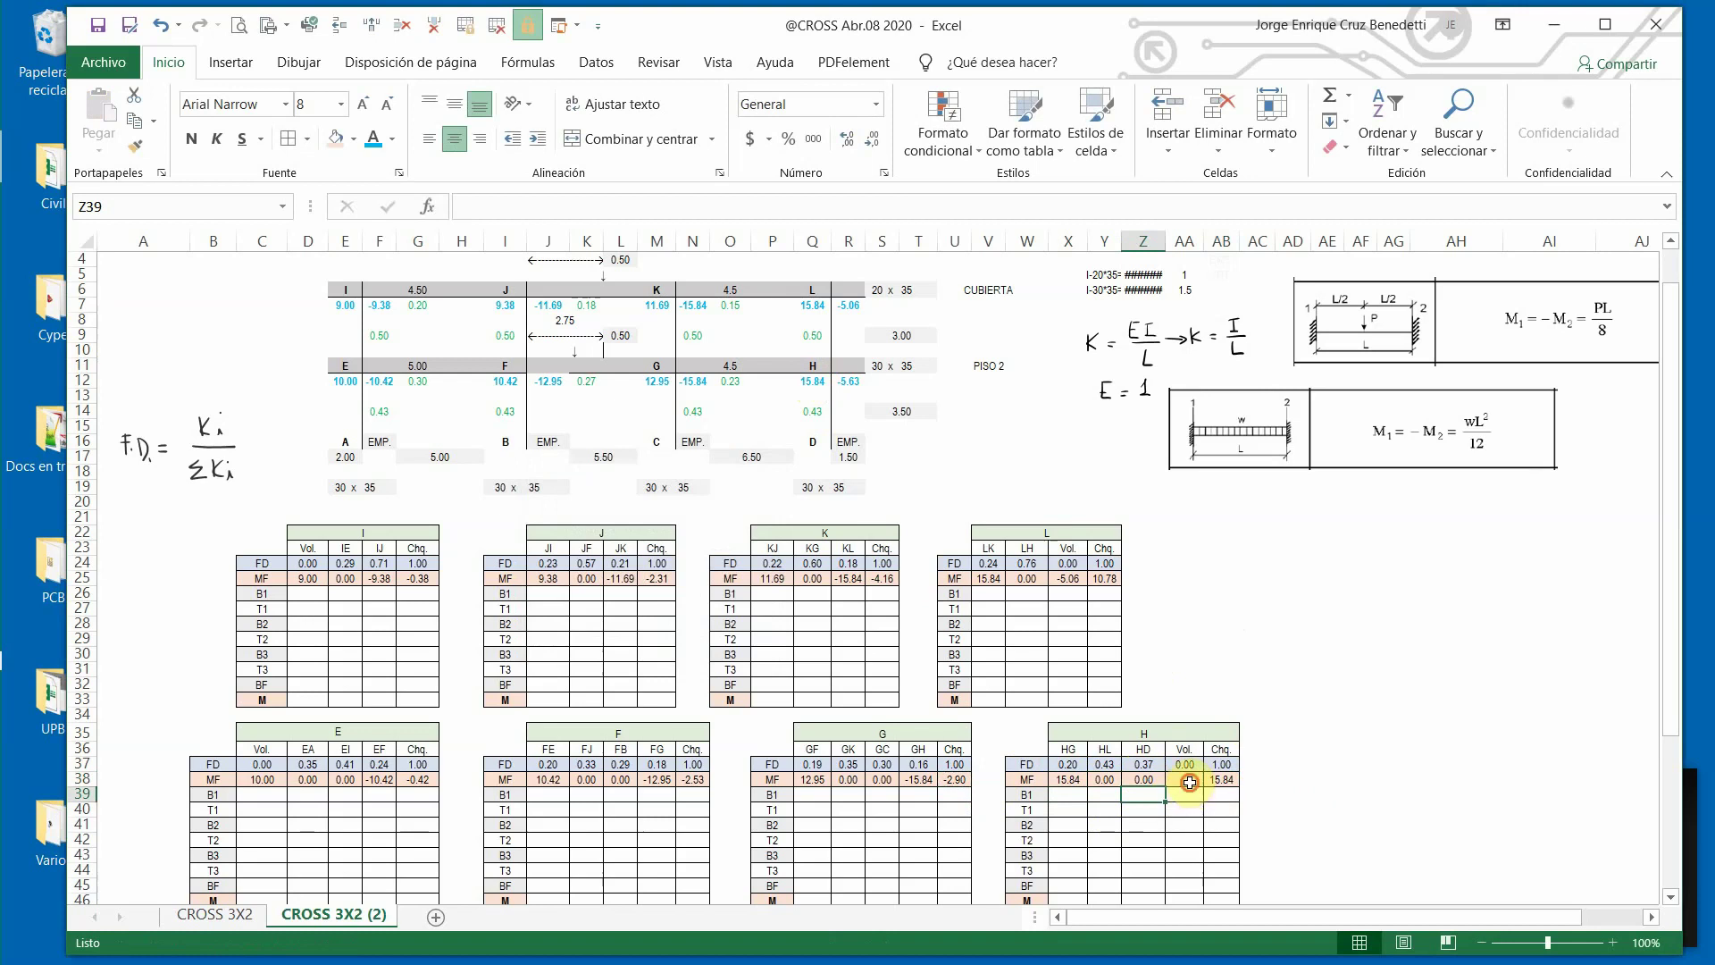
Link the Vol. cell in table H's MF row to cell R12.
{"action": "left_click", "coordinate": [1185, 780]}
{"action": "type", "text": "+"}
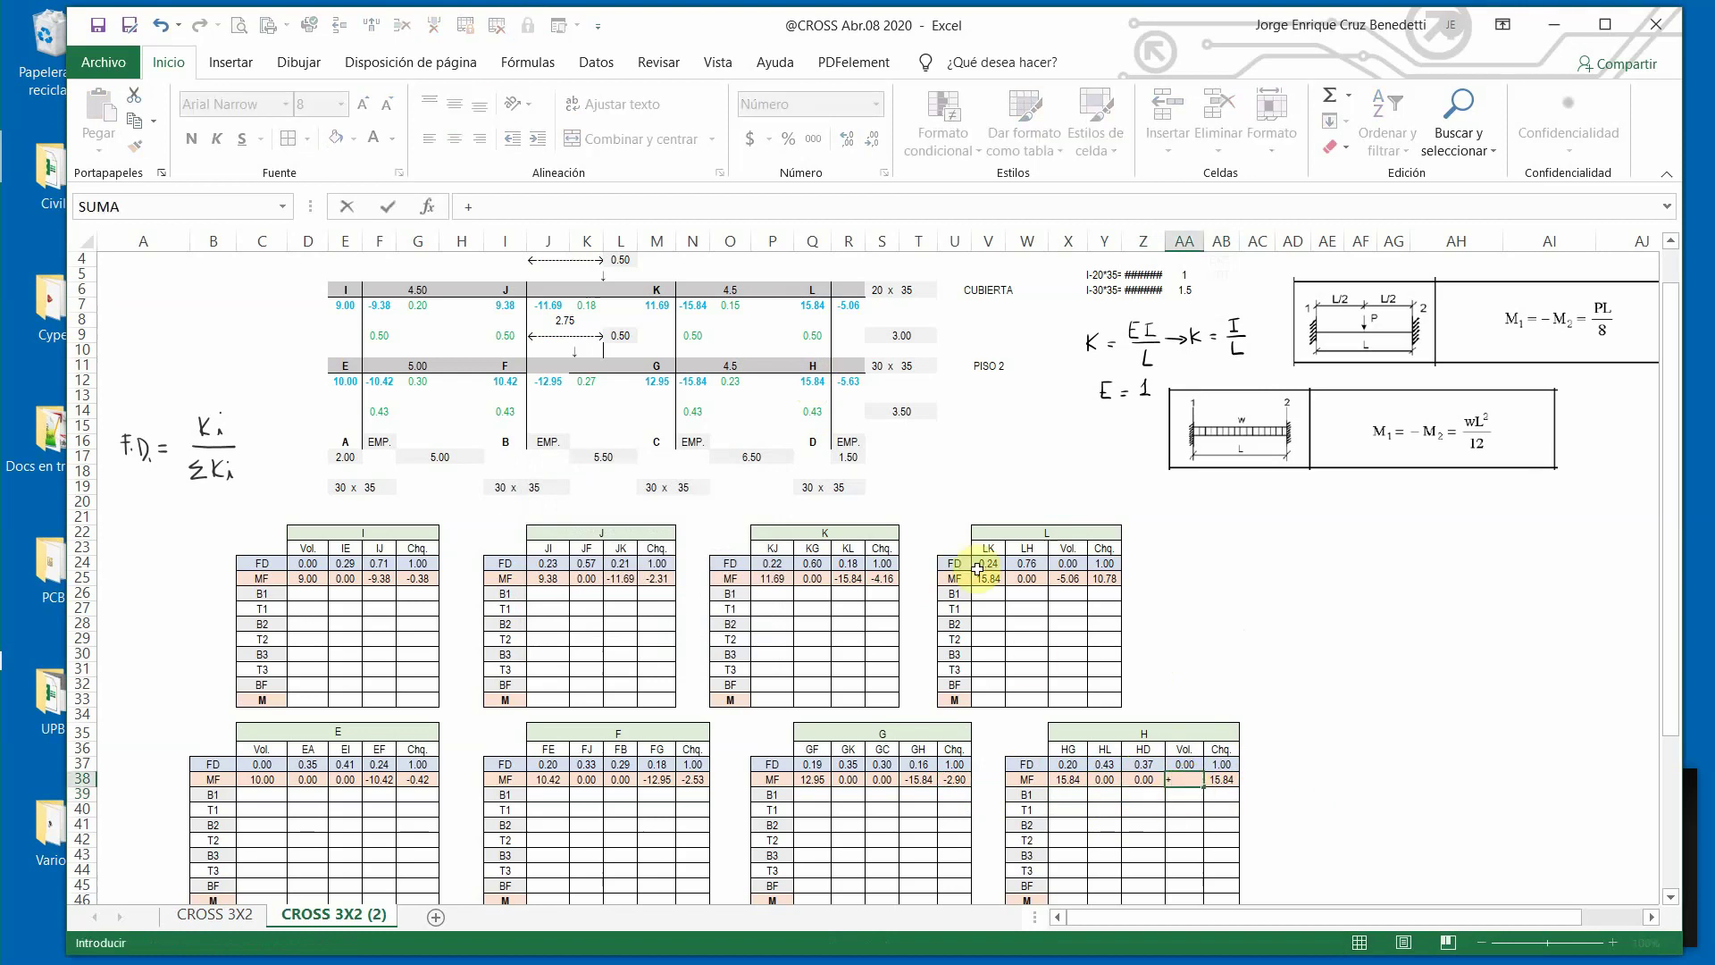
{"action": "left_click", "coordinate": [849, 382]}
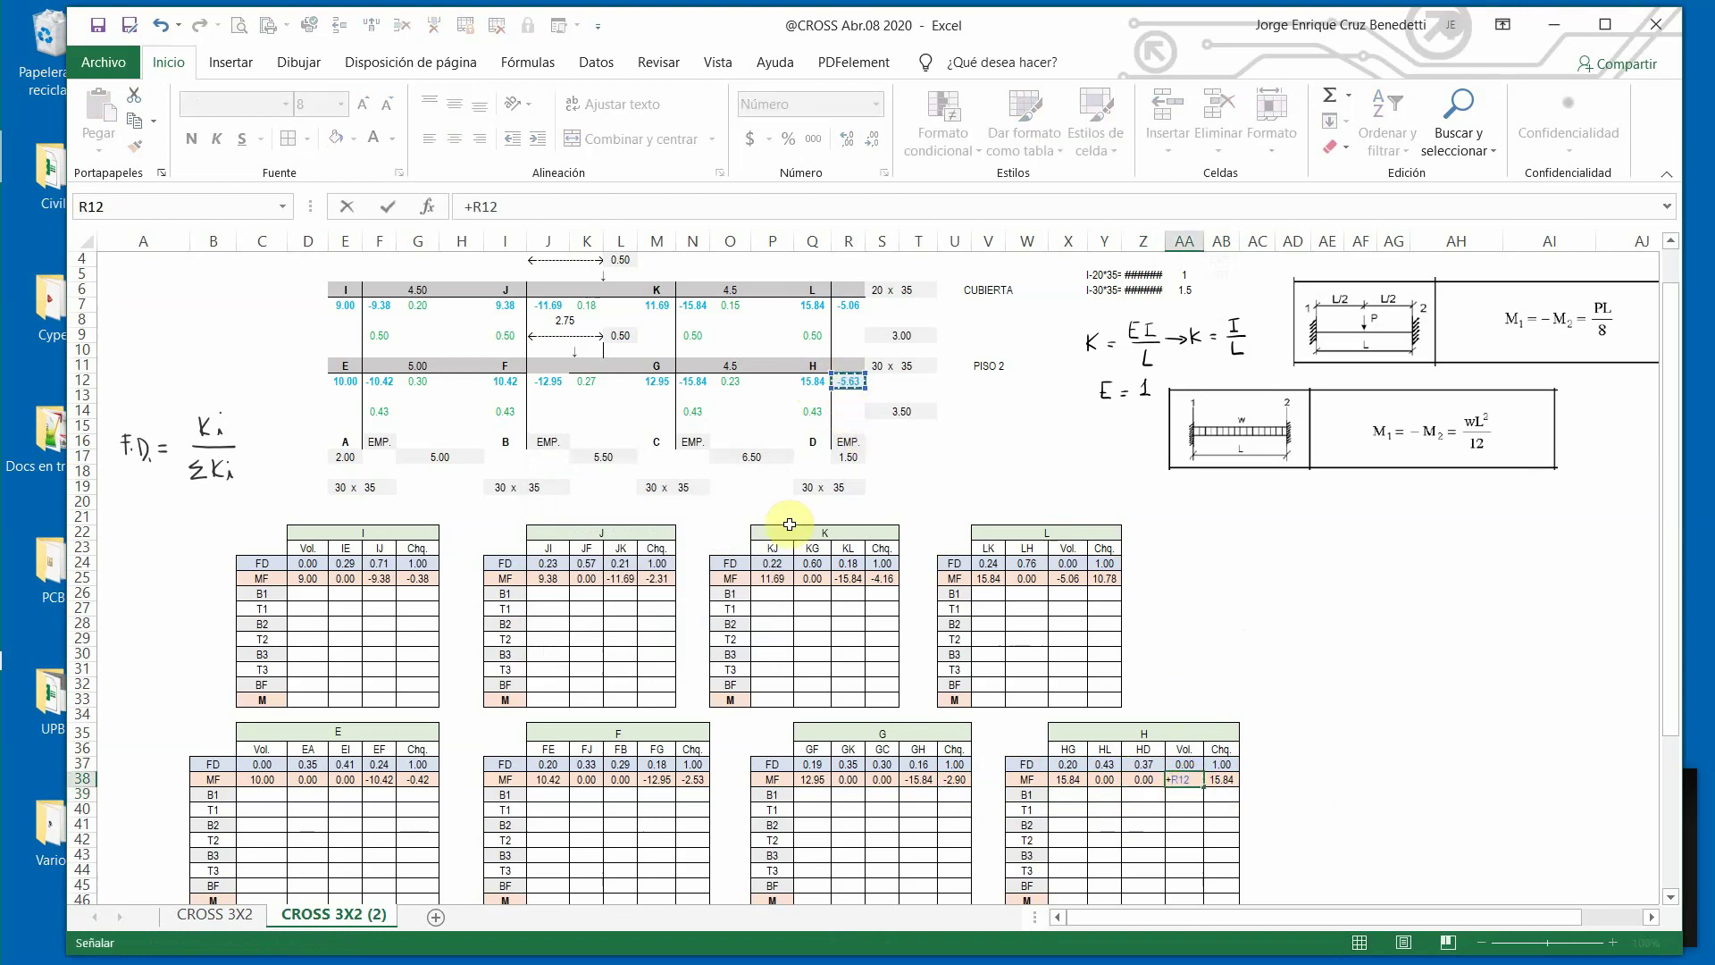
{"action": "key", "text": "Return"}
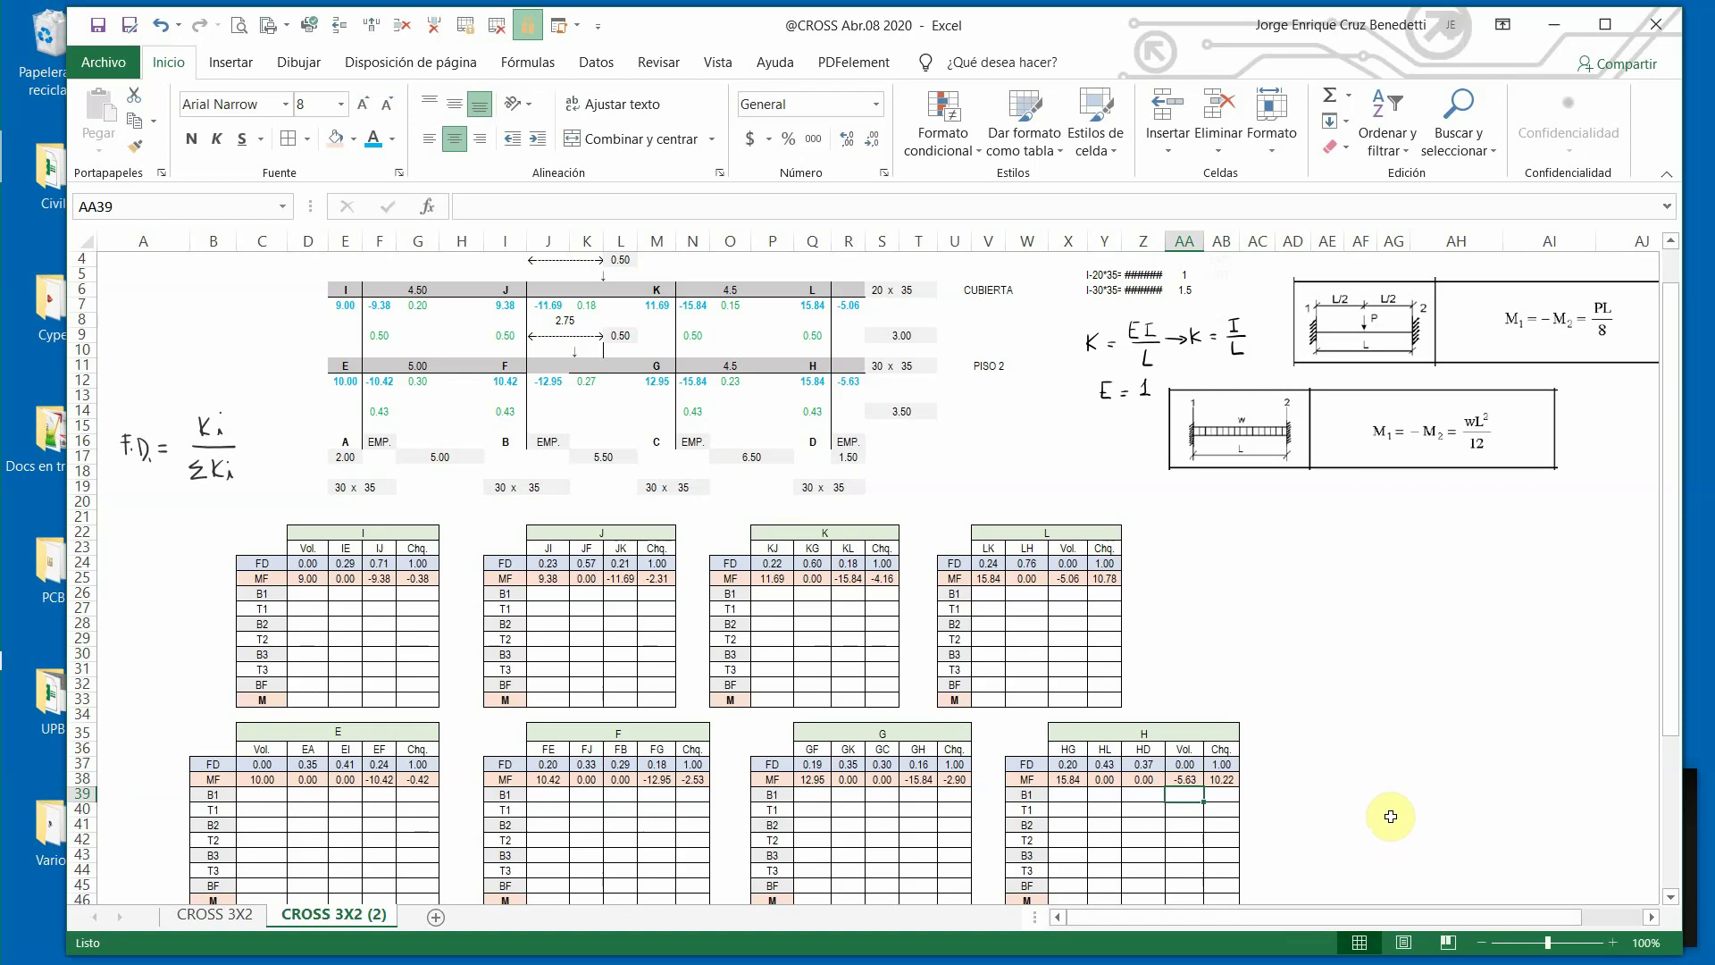
Copy the zero moment from EA in table E into the MF cells of support tables A, B, C and D.
{"action": "scroll", "coordinate": [1393, 796], "scroll_direction": "down", "scroll_amount": 4}
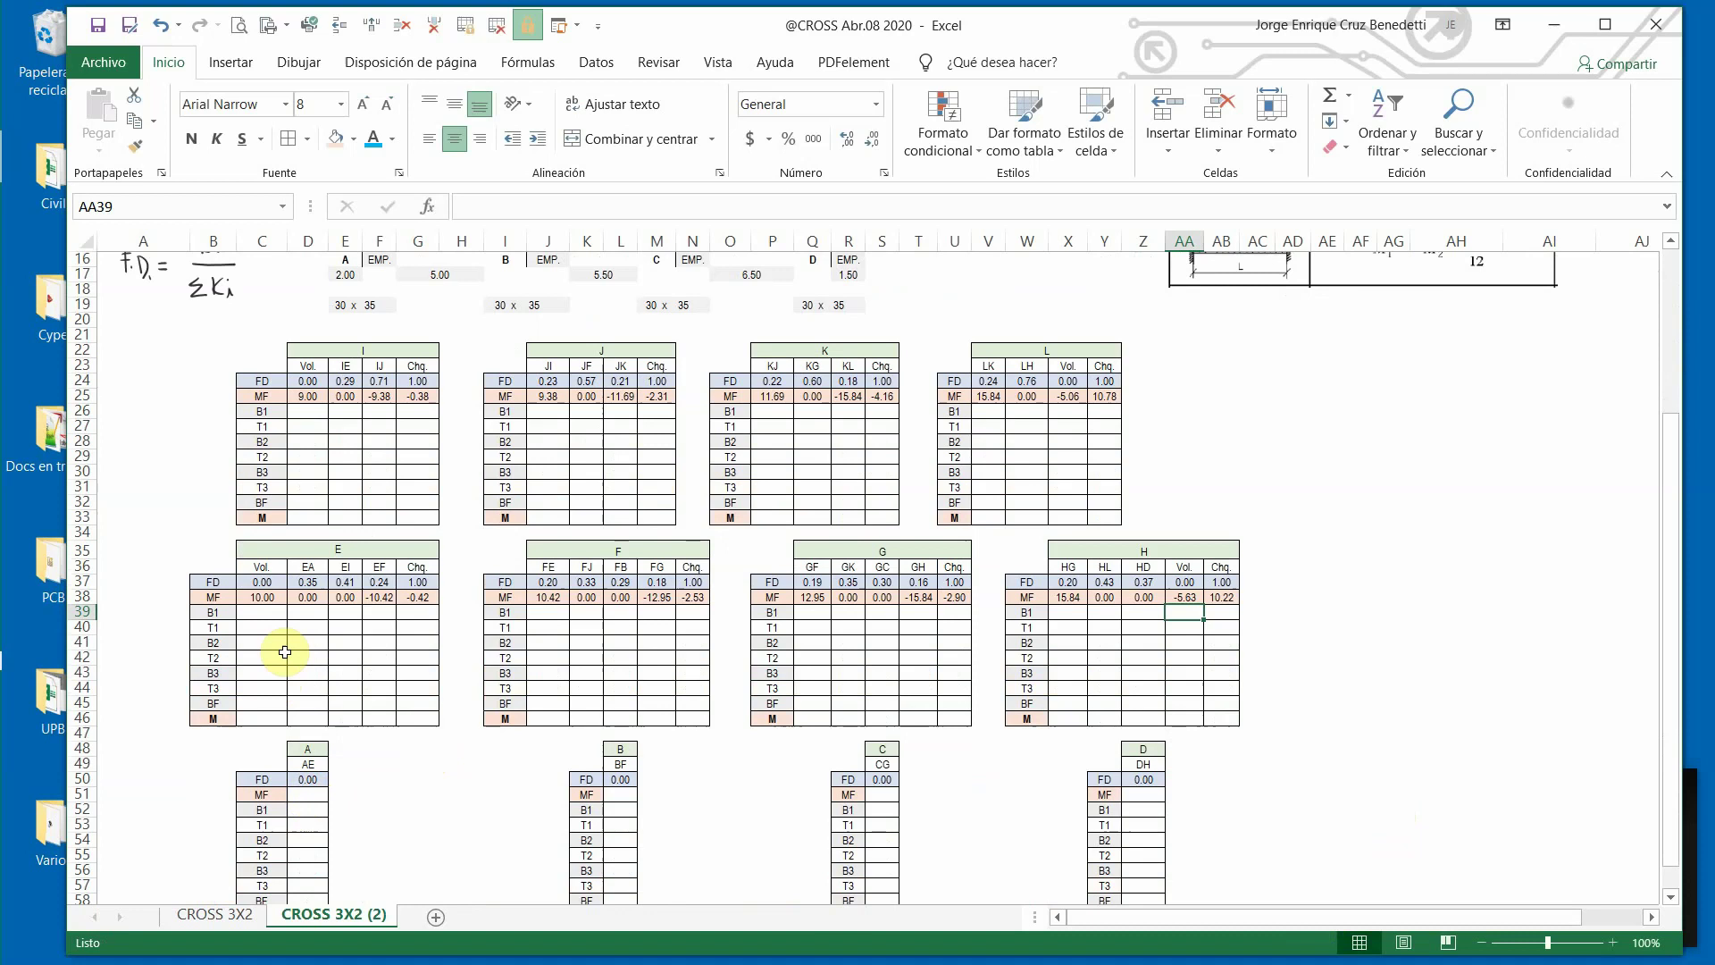
{"action": "left_click", "coordinate": [307, 596]}
{"action": "key", "text": "ctrl+c"}
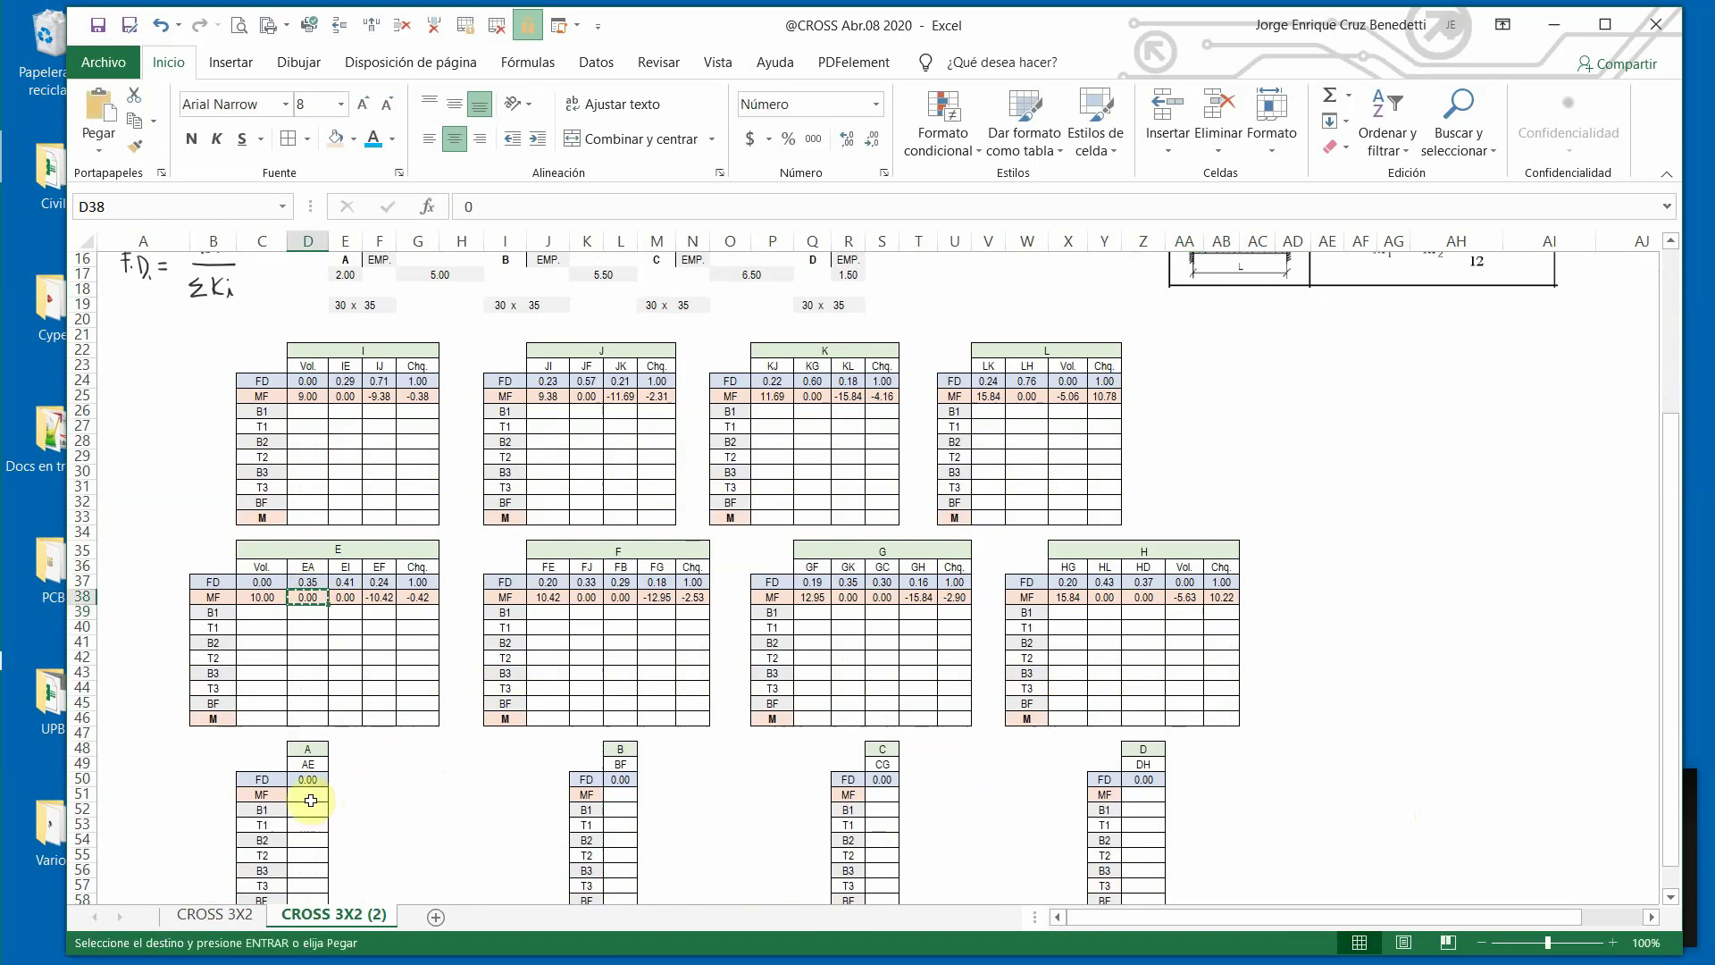
{"action": "left_click", "coordinate": [310, 798]}
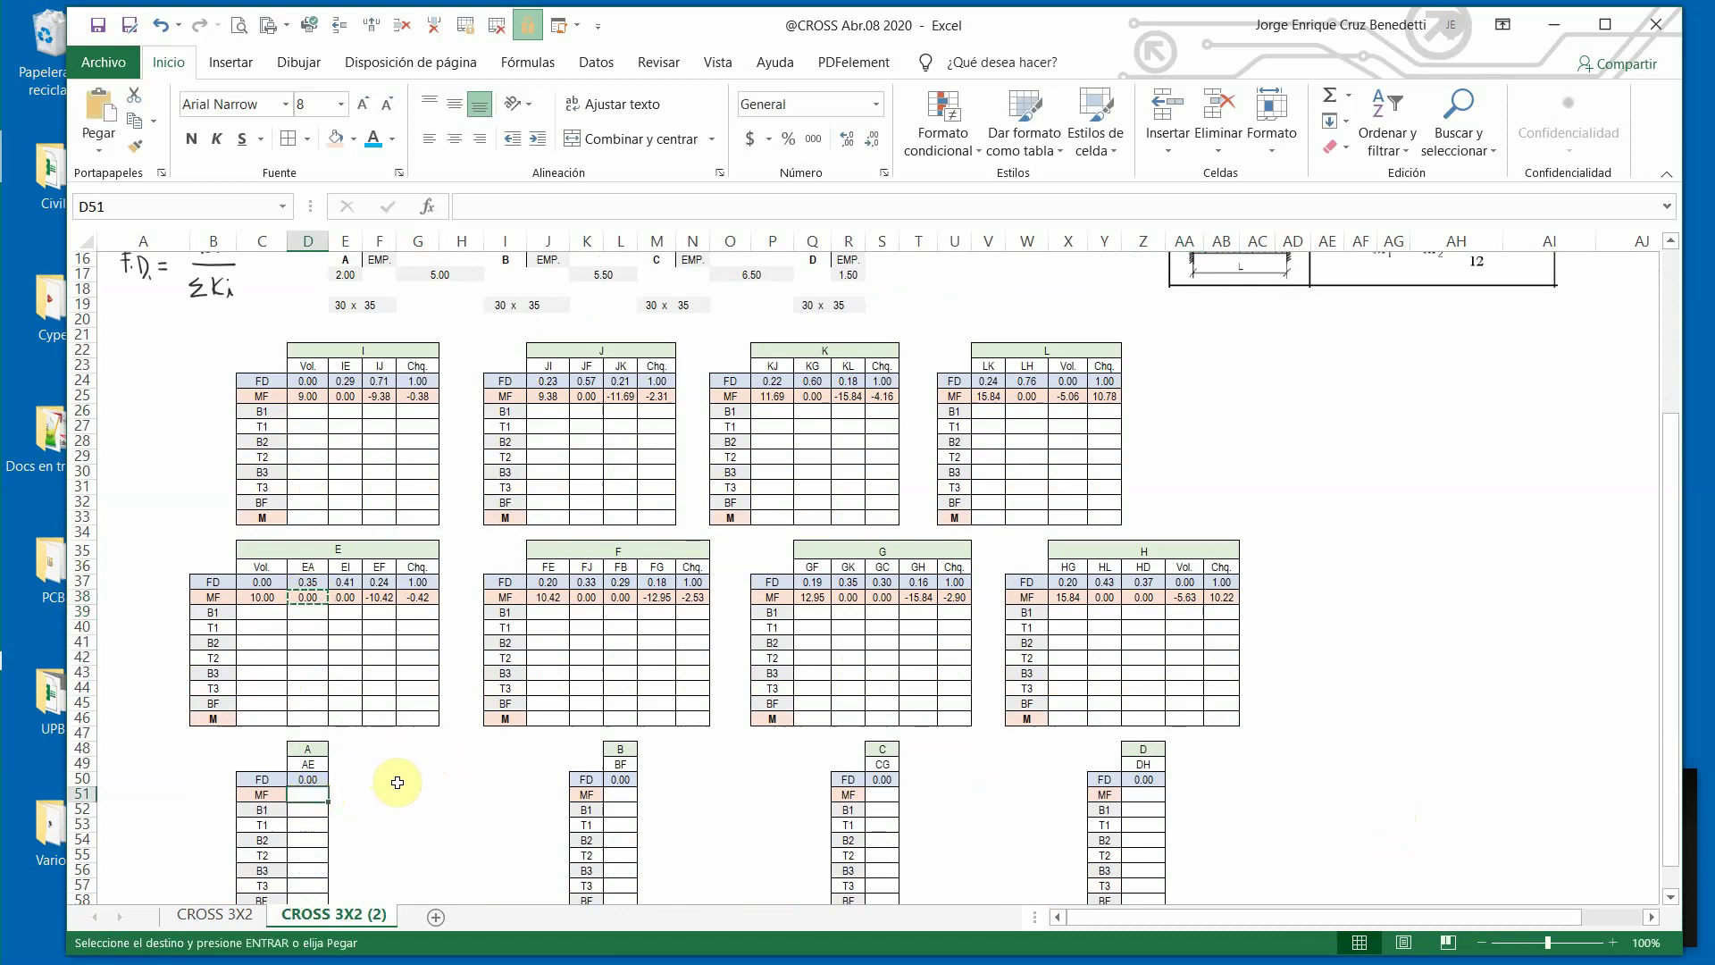
{"action": "key", "text": "ctrl+v"}
{"action": "left_click", "coordinate": [621, 794]}
{"action": "key", "text": "ctrl+v"}
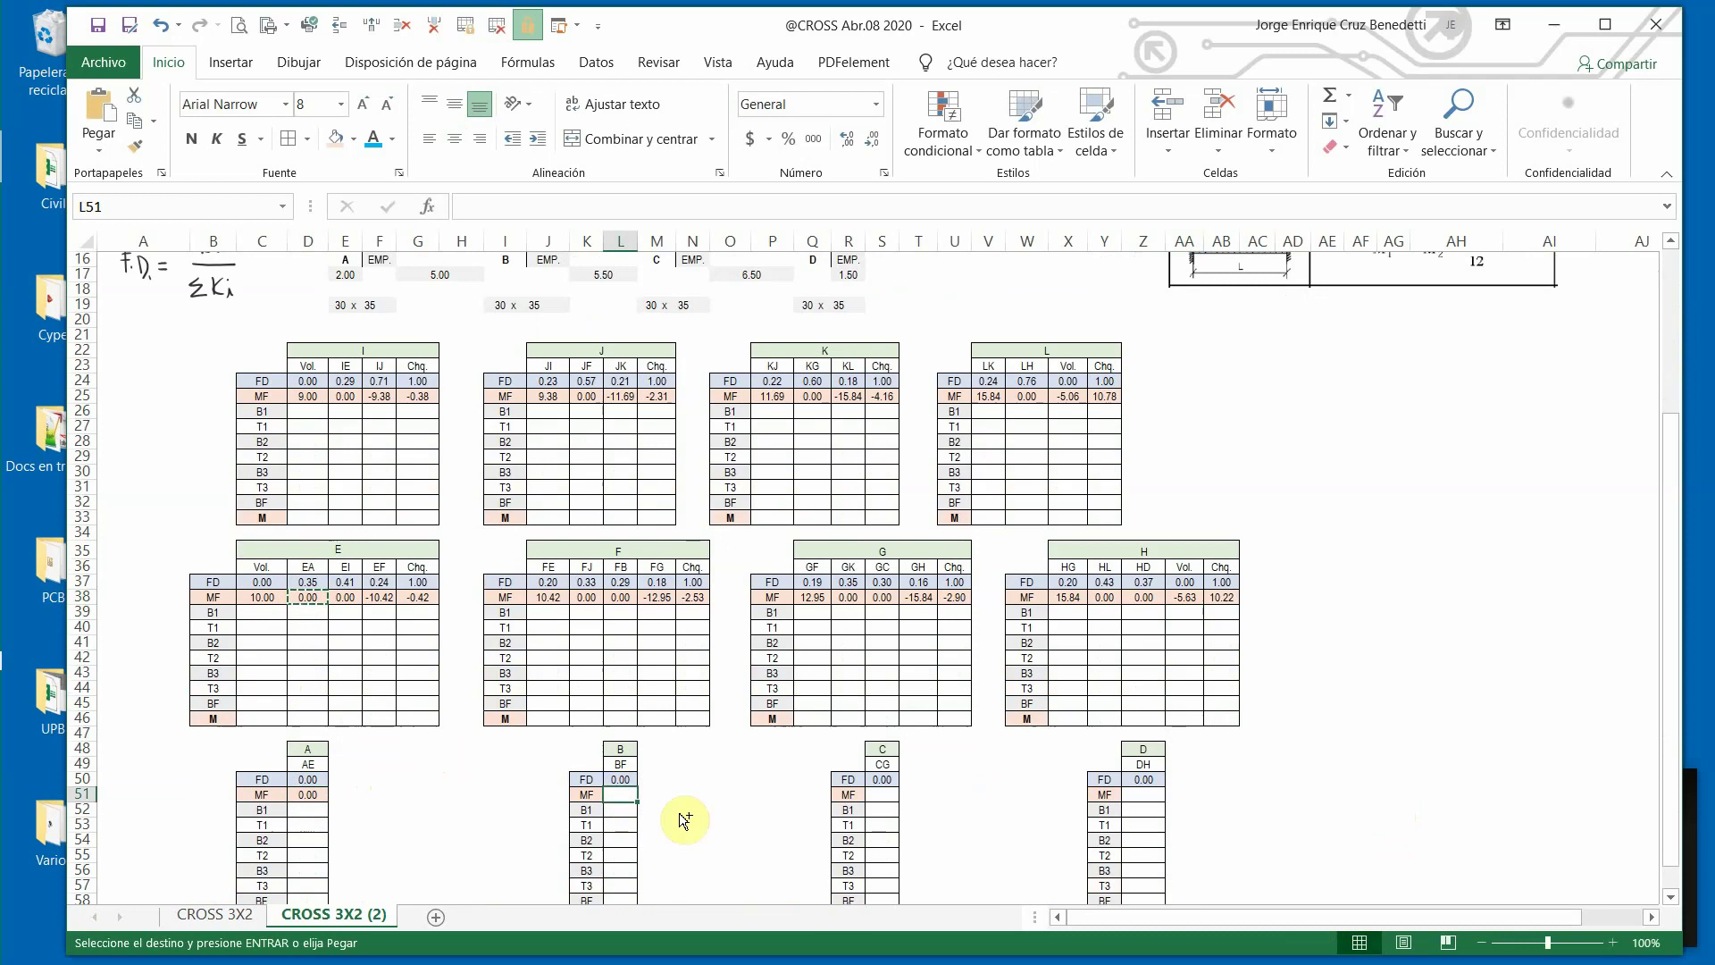
{"action": "left_click", "coordinate": [880, 794]}
{"action": "key", "text": "ctrl+v"}
{"action": "left_click", "coordinate": [1143, 794]}
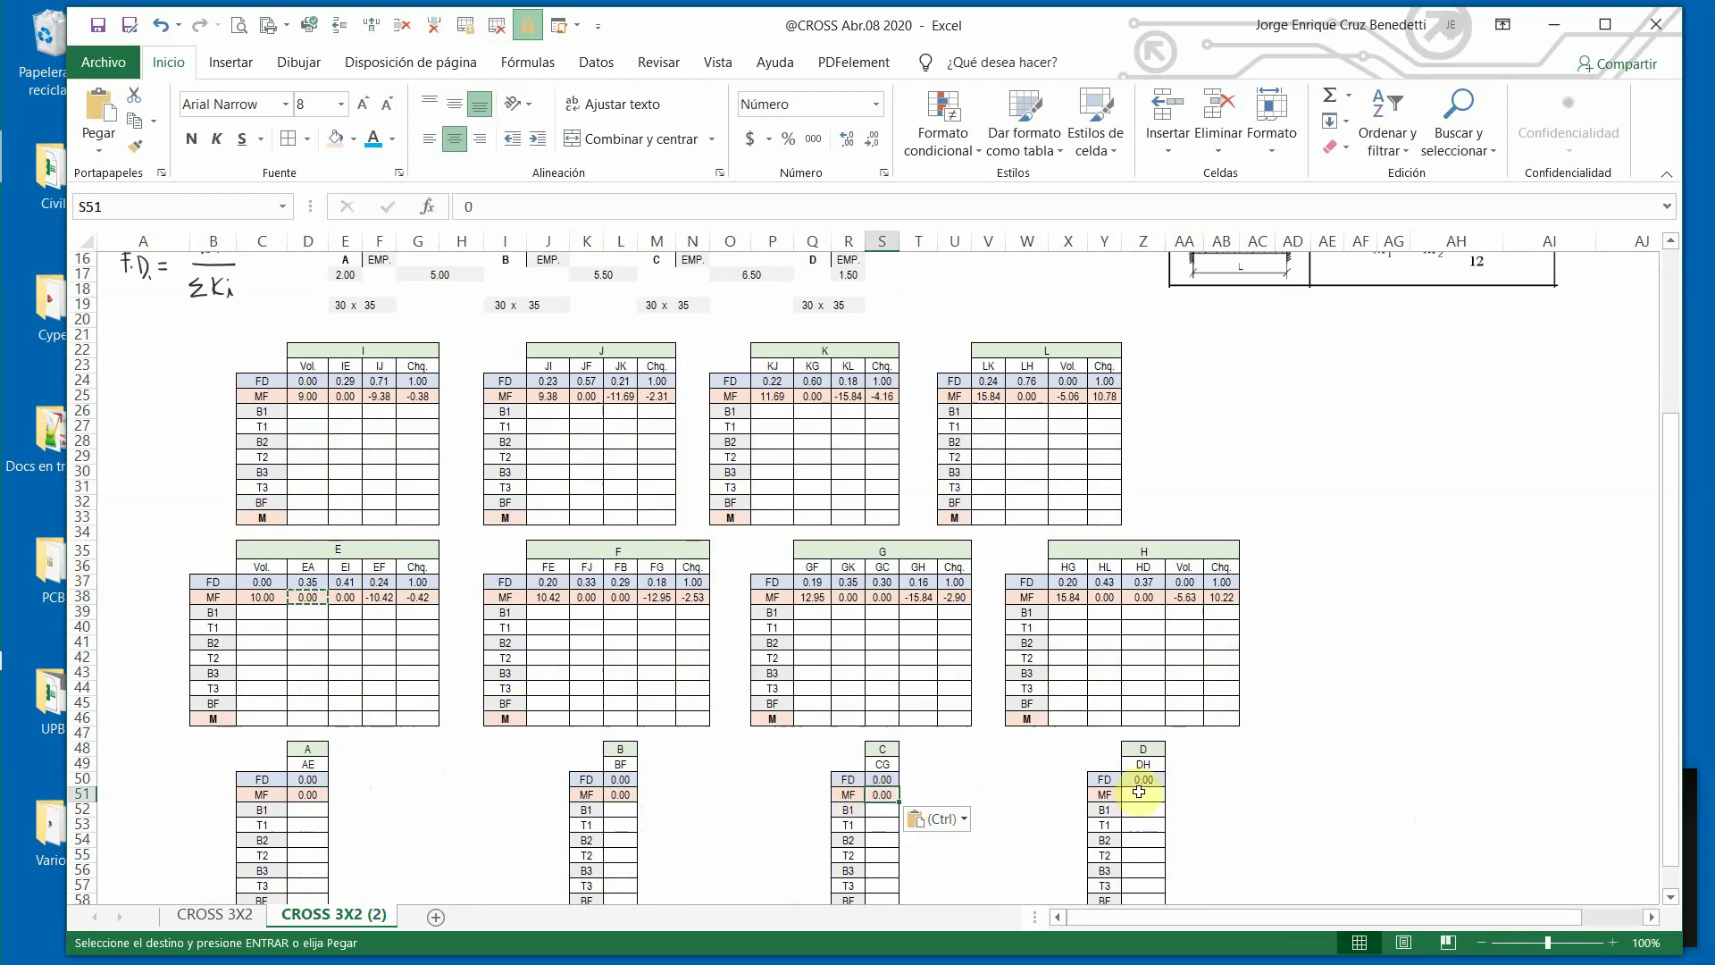
{"action": "key", "text": "ctrl+v"}
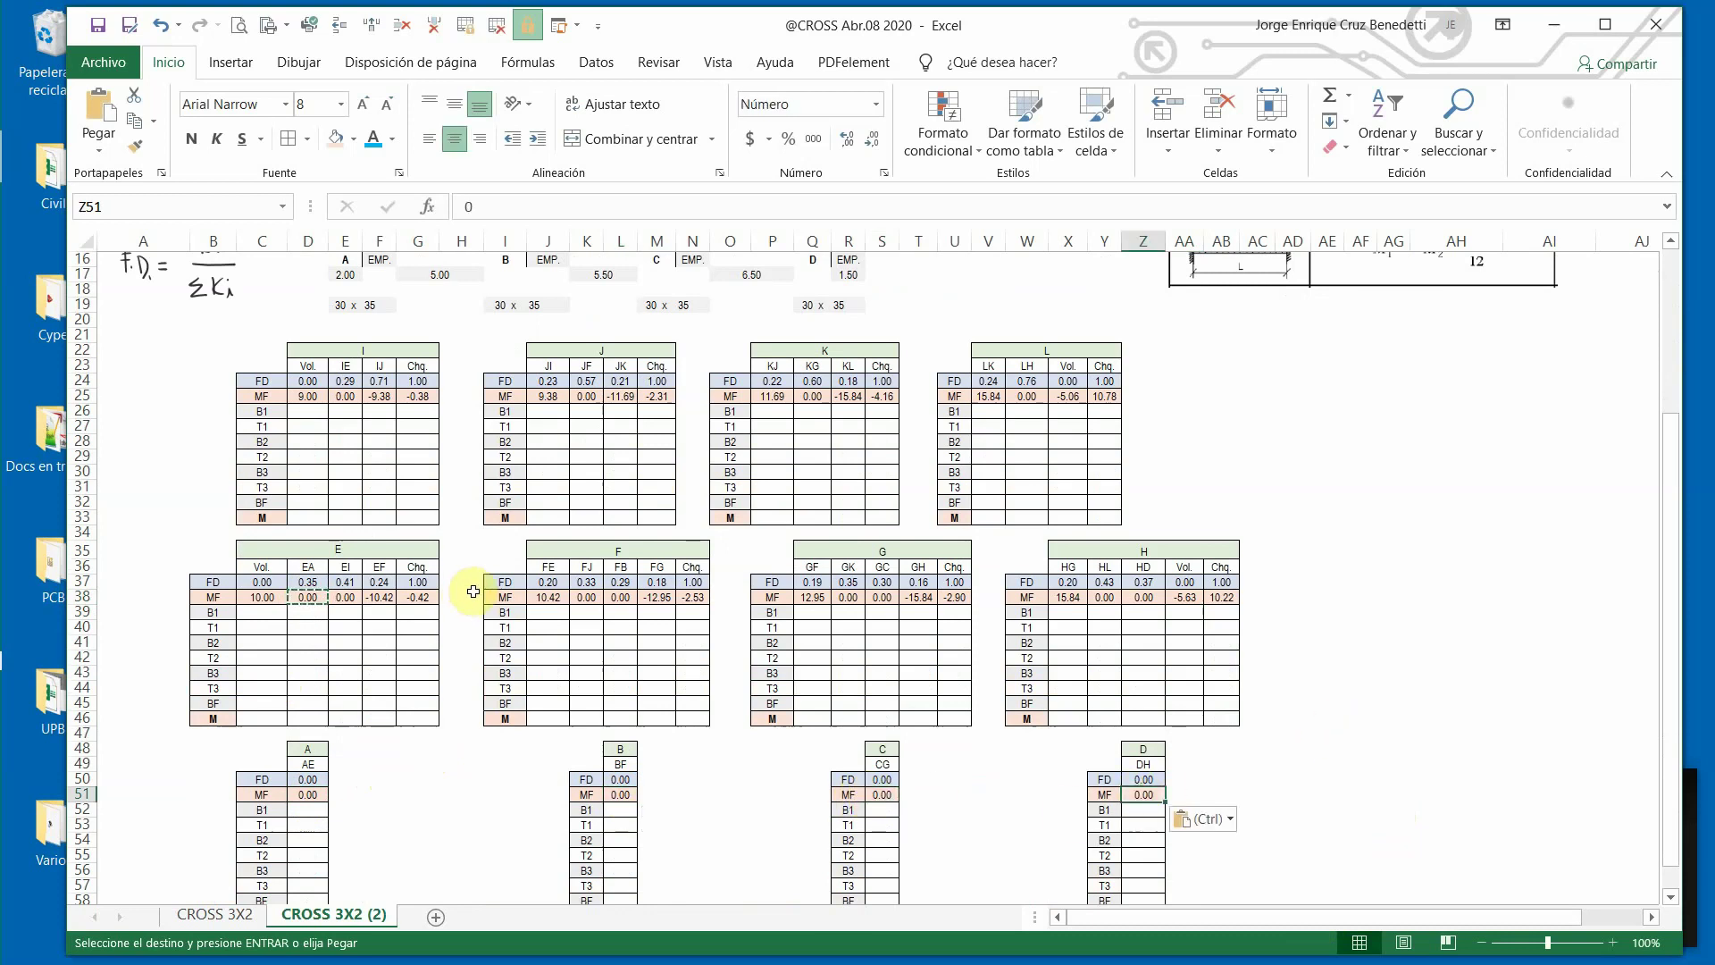
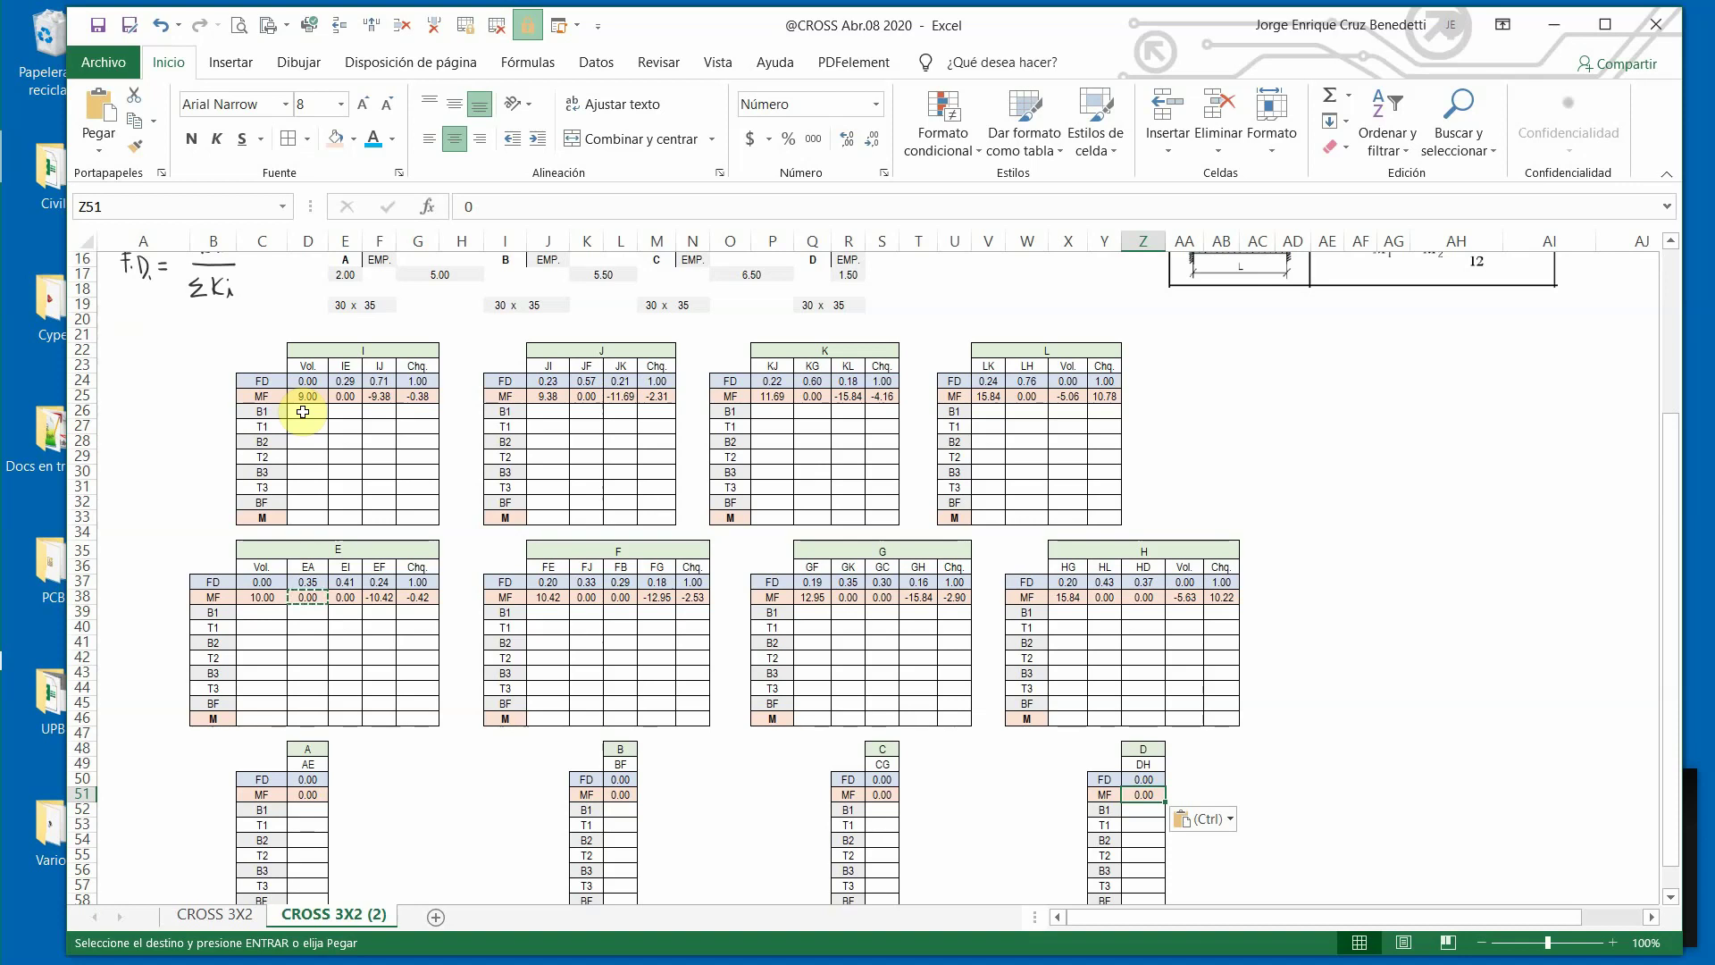
Enter the first balance formula -G25*D24 in table I's B1 row under Vol. and apply the Número format.
{"action": "left_click", "coordinate": [303, 412]}
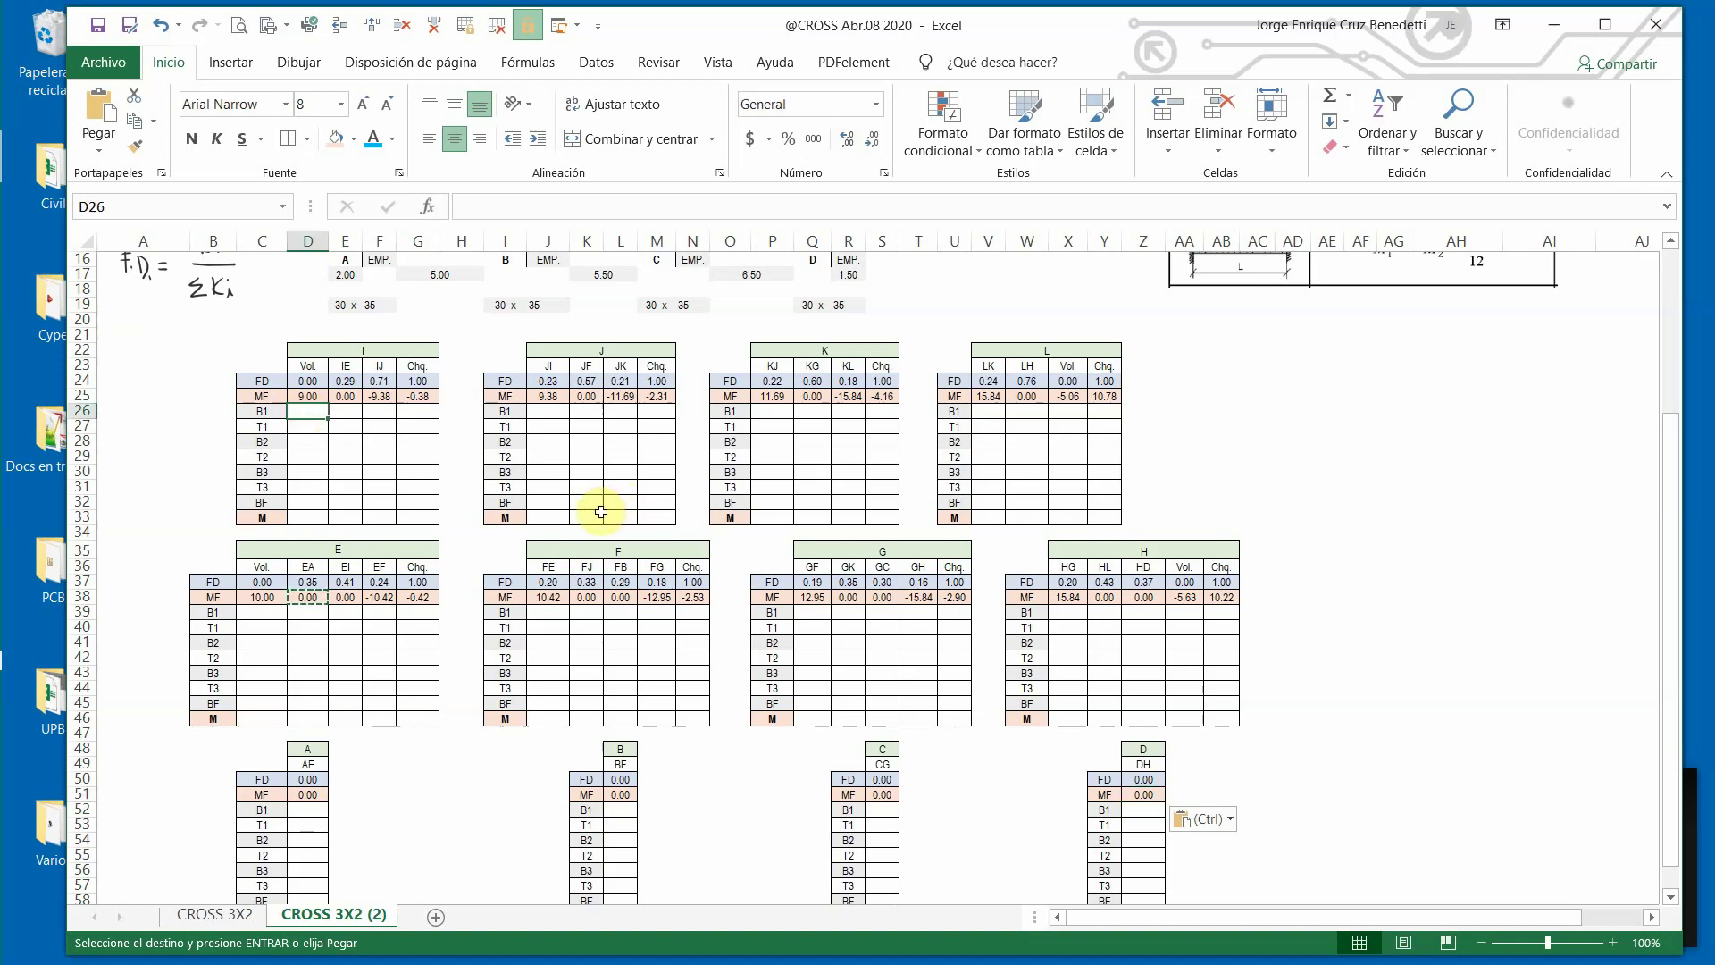
{"action": "left_click", "coordinate": [417, 396]}
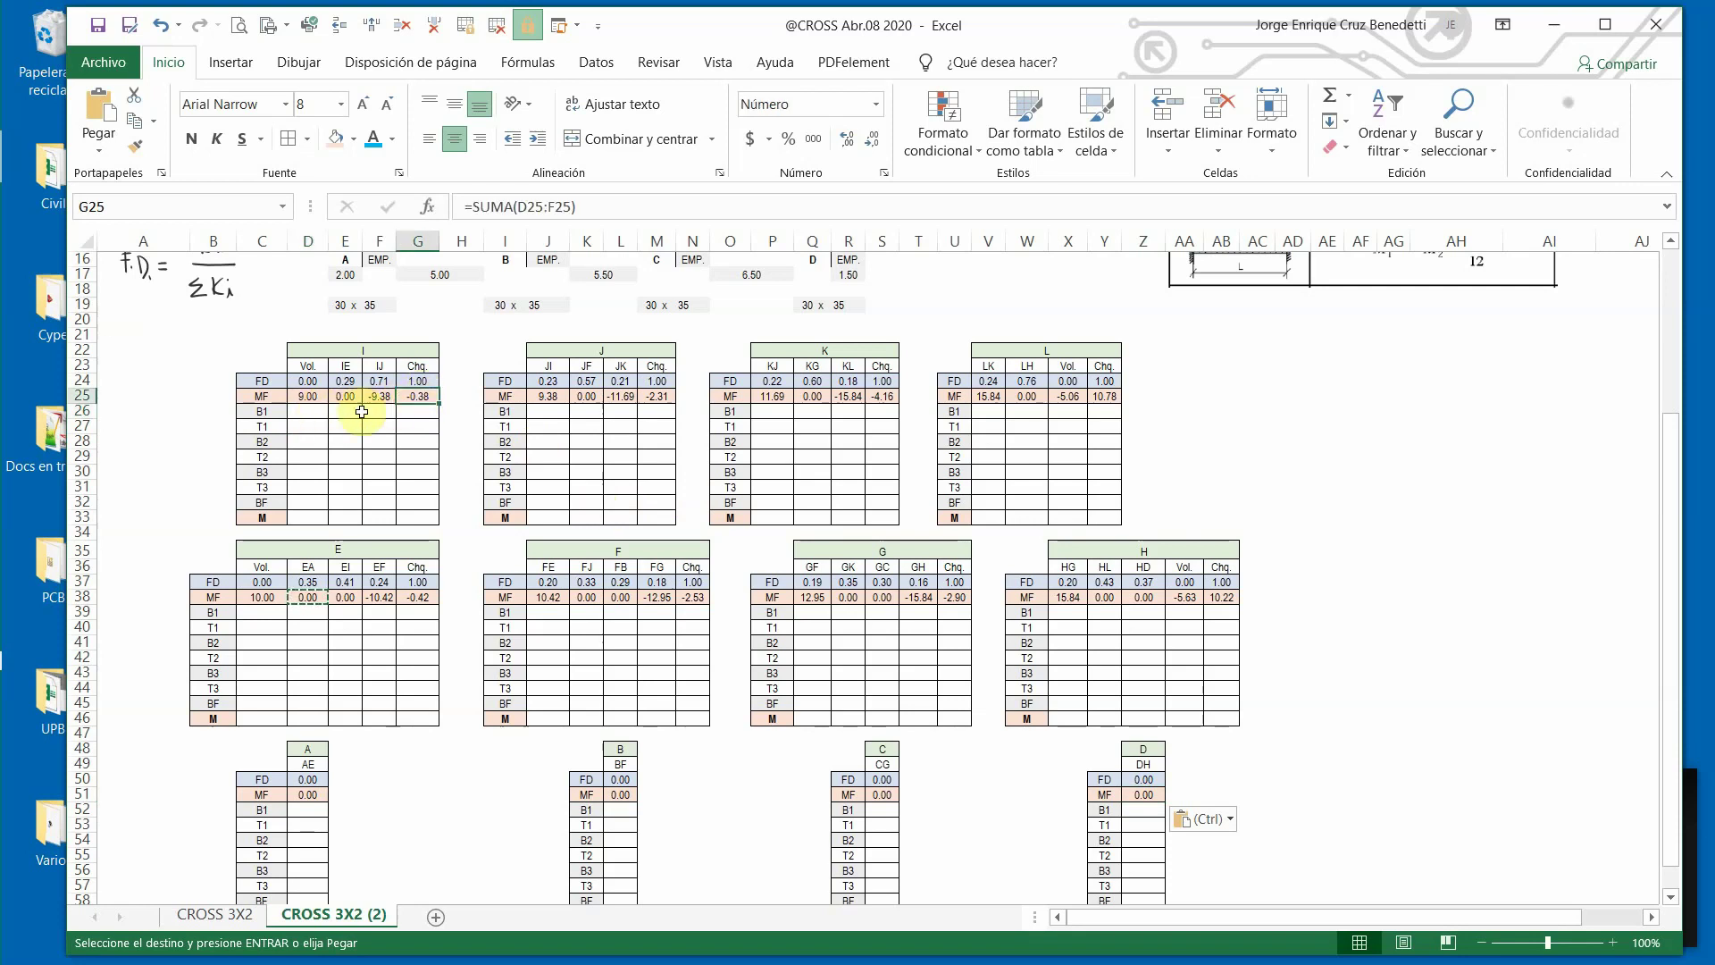
{"action": "left_click", "coordinate": [314, 411]}
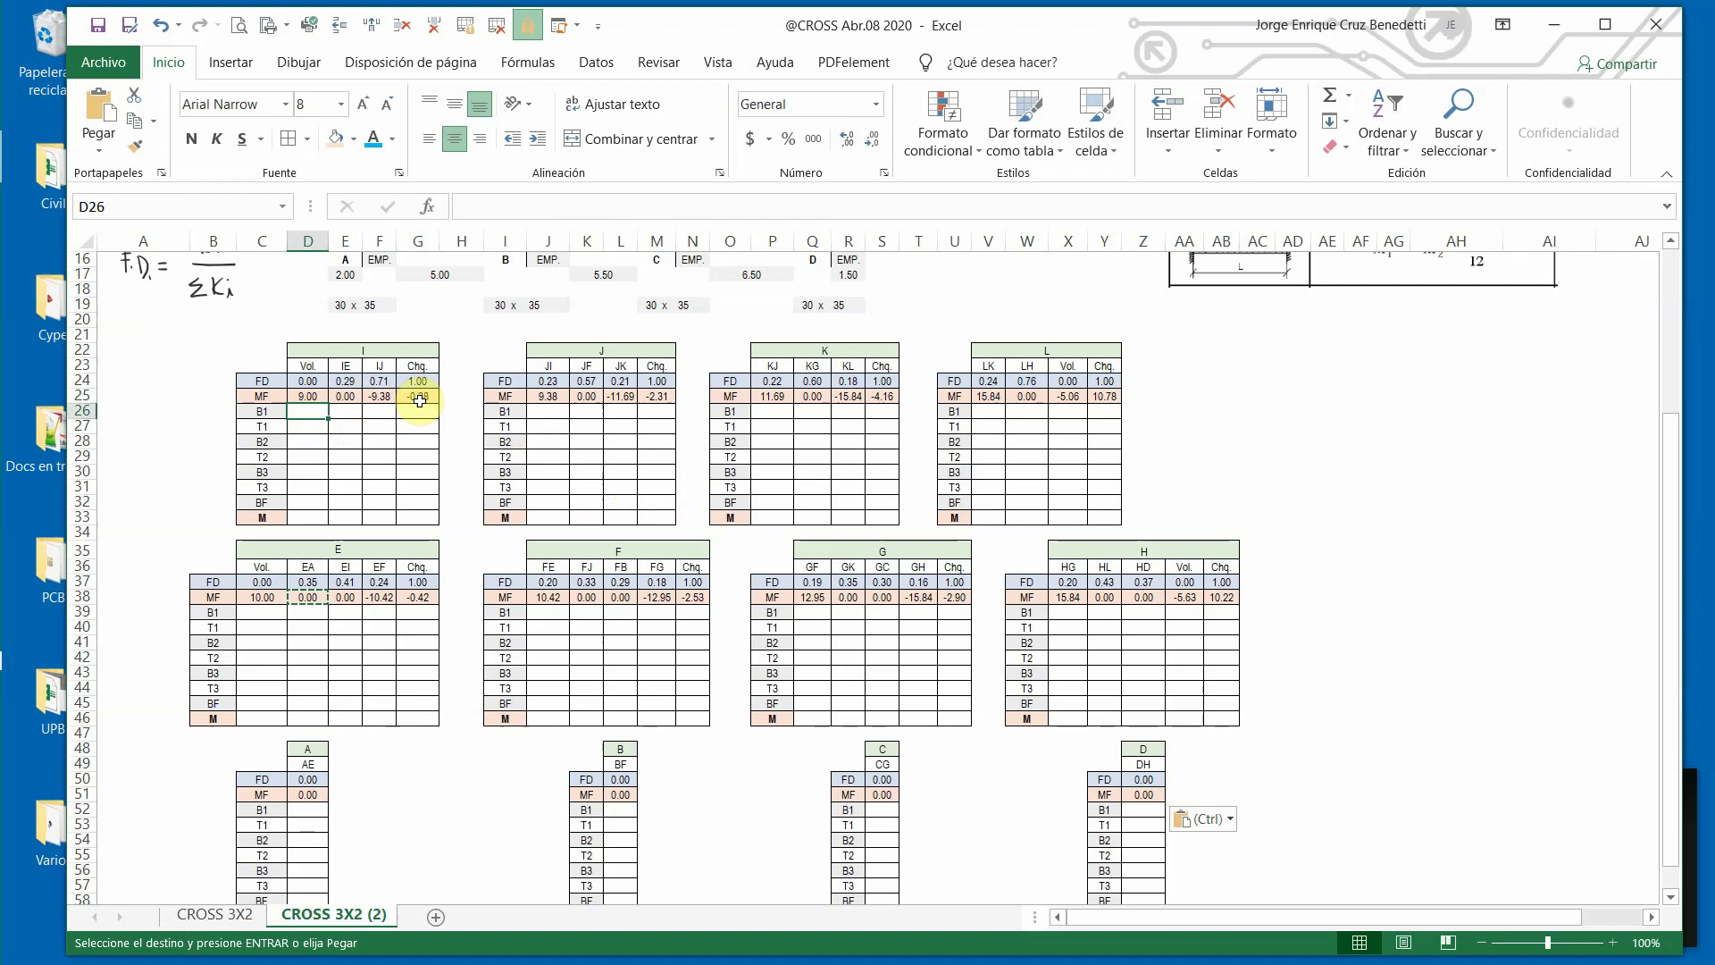
{"action": "type", "text": "-"}
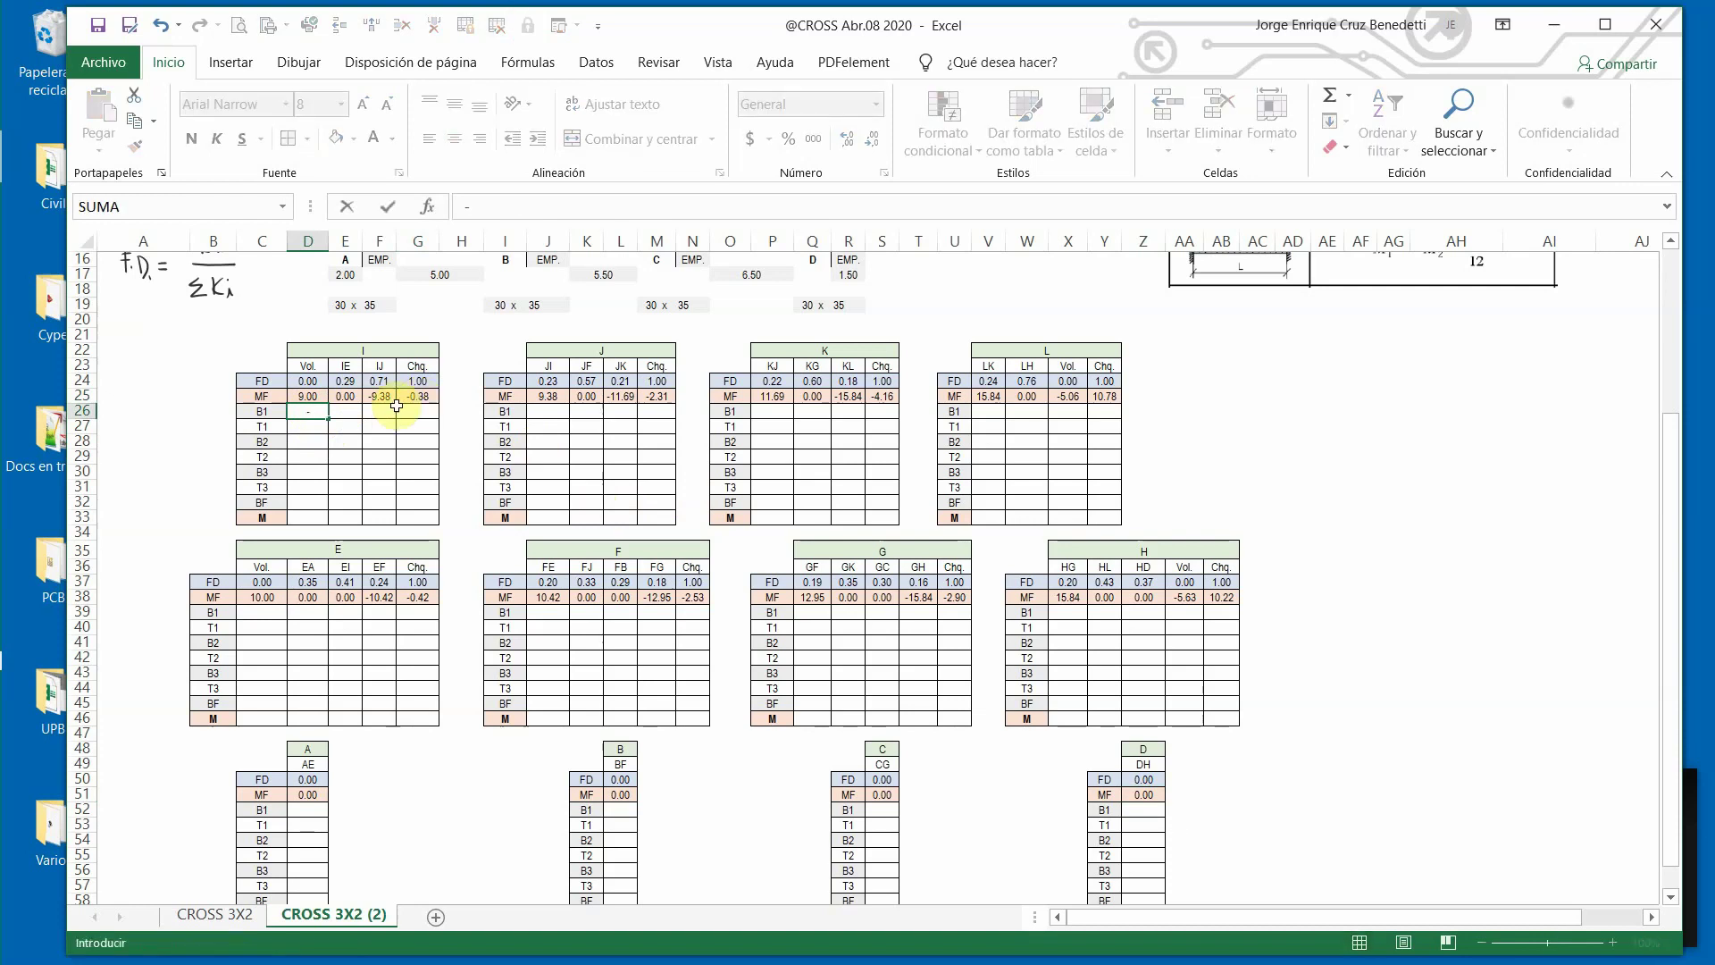
{"action": "left_click", "coordinate": [417, 396]}
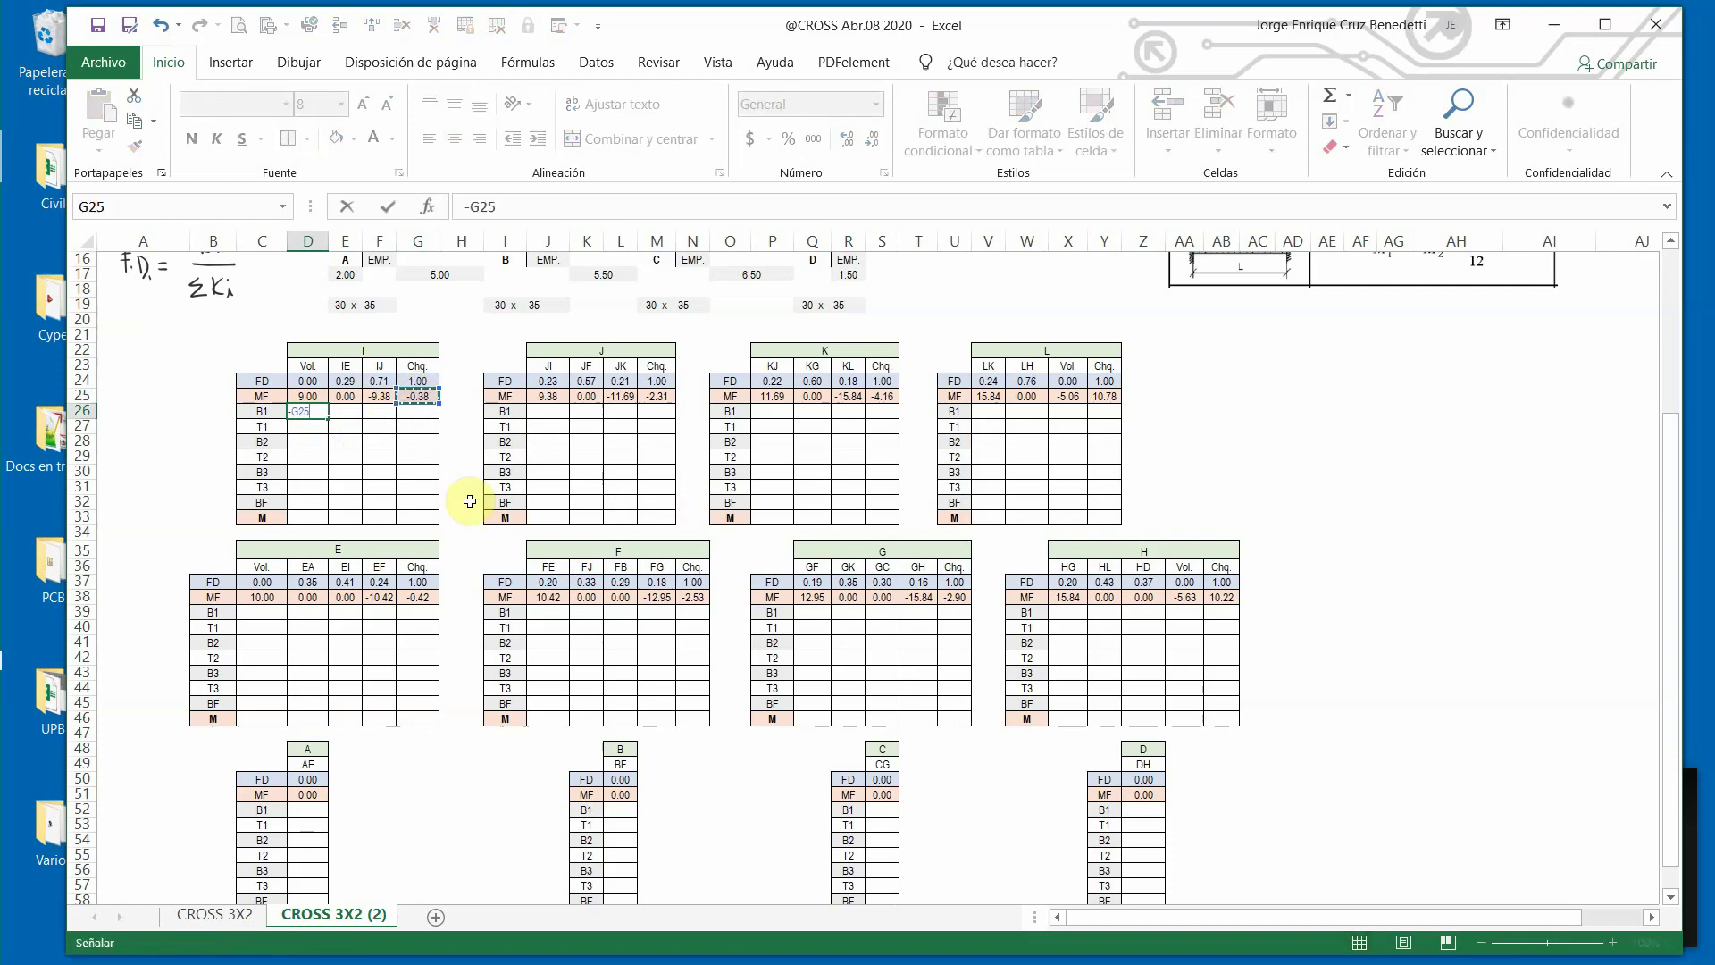
{"action": "type", "text": "*"}
{"action": "left_click", "coordinate": [316, 381]}
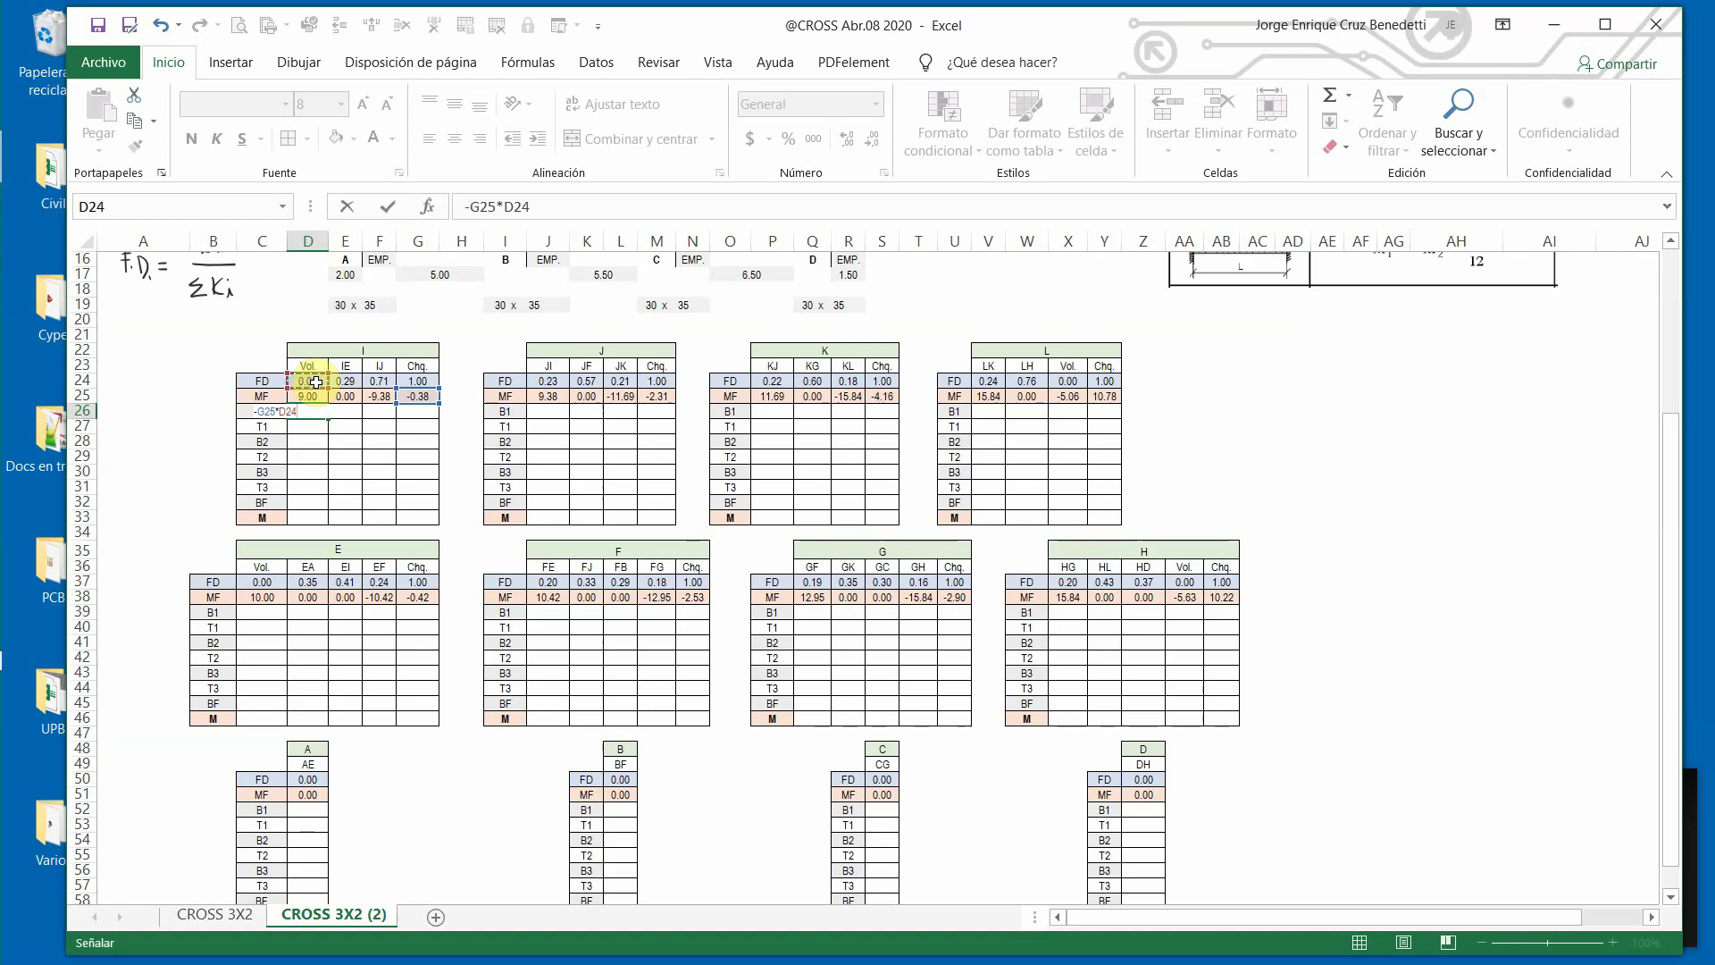
{"action": "left_click", "coordinate": [388, 206]}
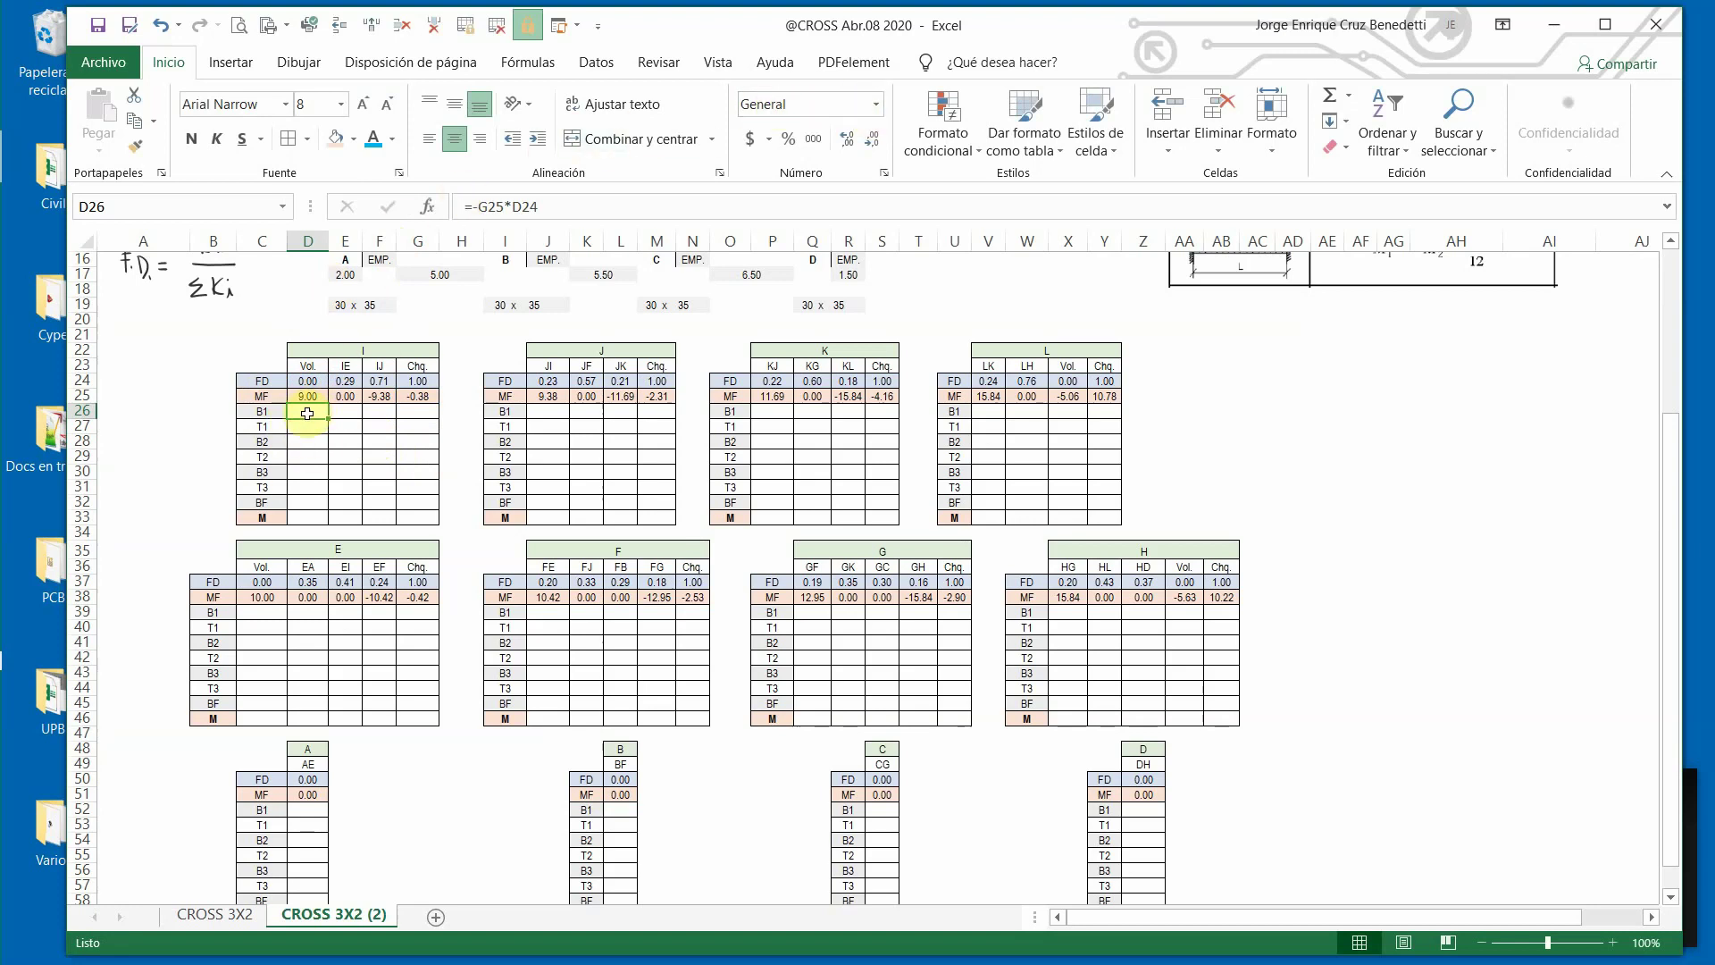
{"action": "left_click", "coordinate": [874, 105]}
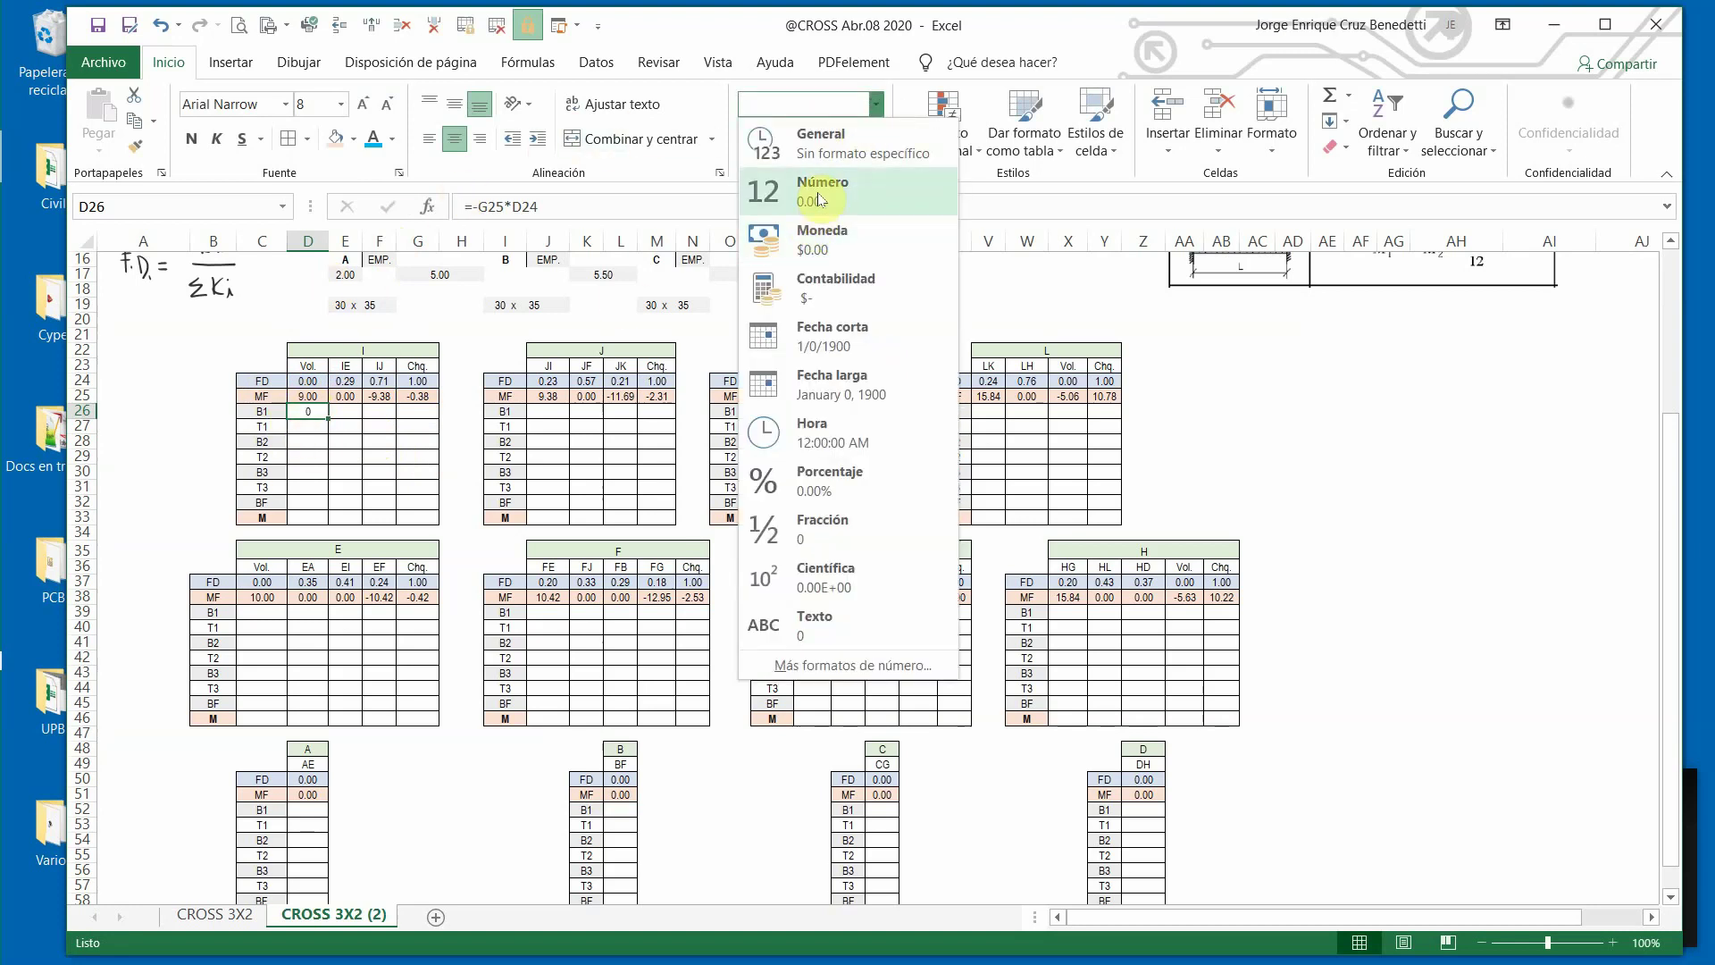
{"action": "left_click", "coordinate": [817, 192]}
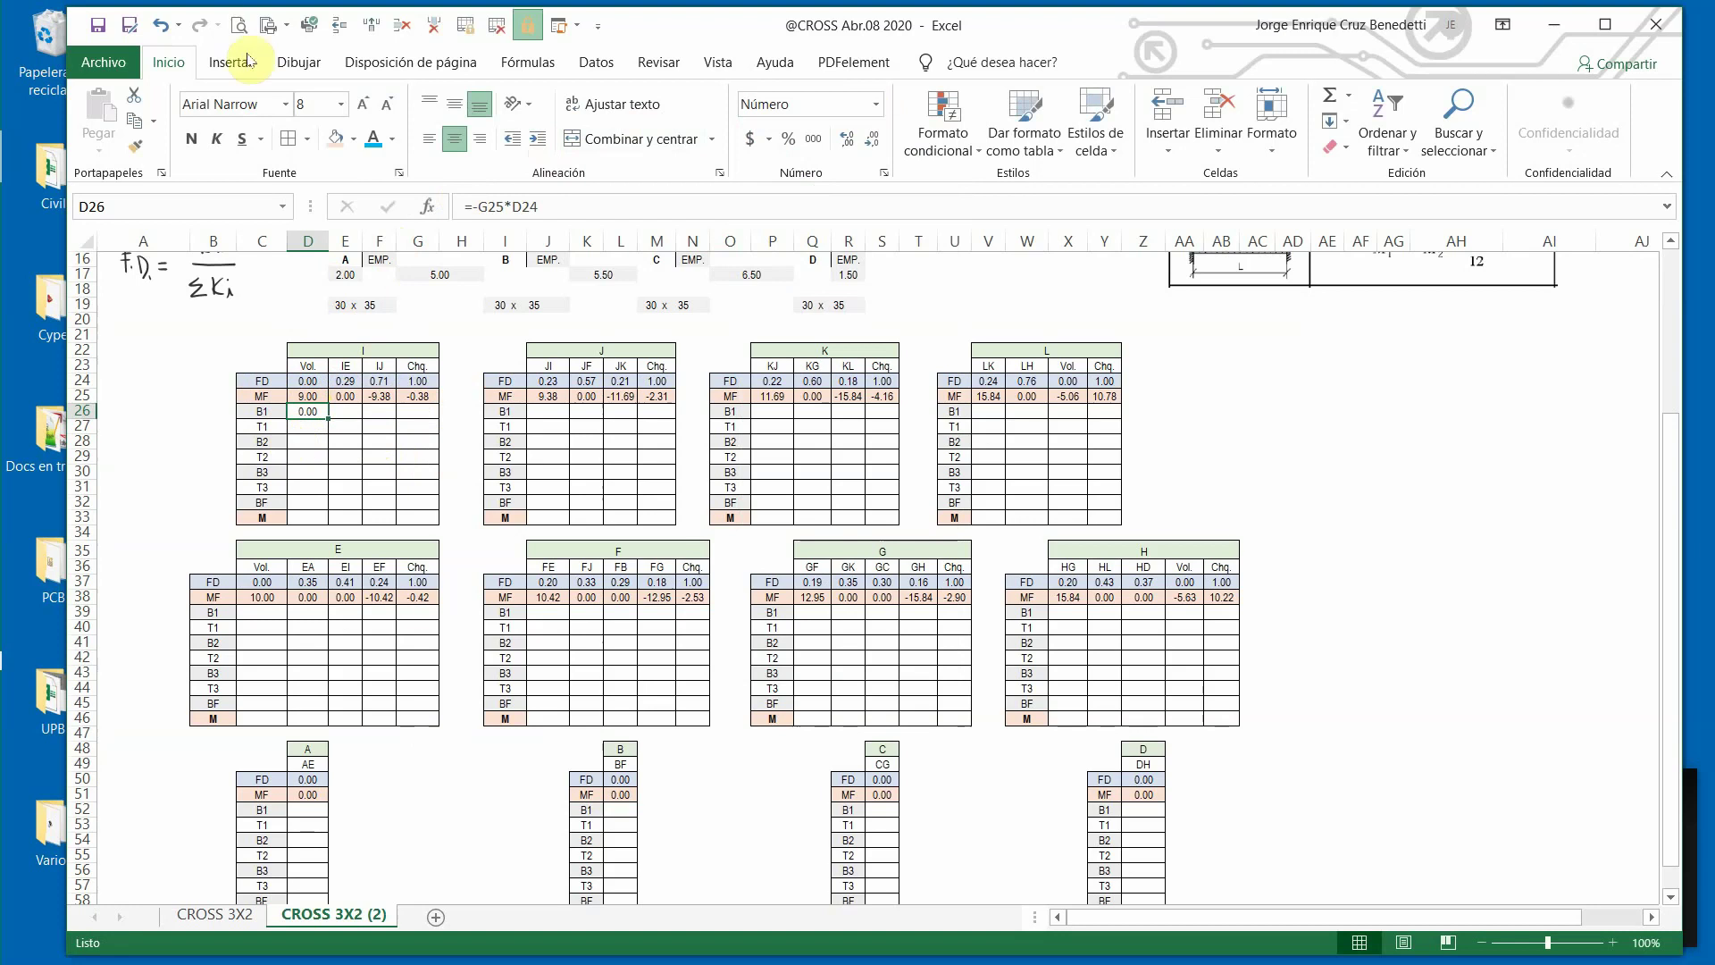
Shade table I's B1 cell under Vol. light gray and copy its formula across to IE and IJ.
{"action": "left_click", "coordinate": [354, 139]}
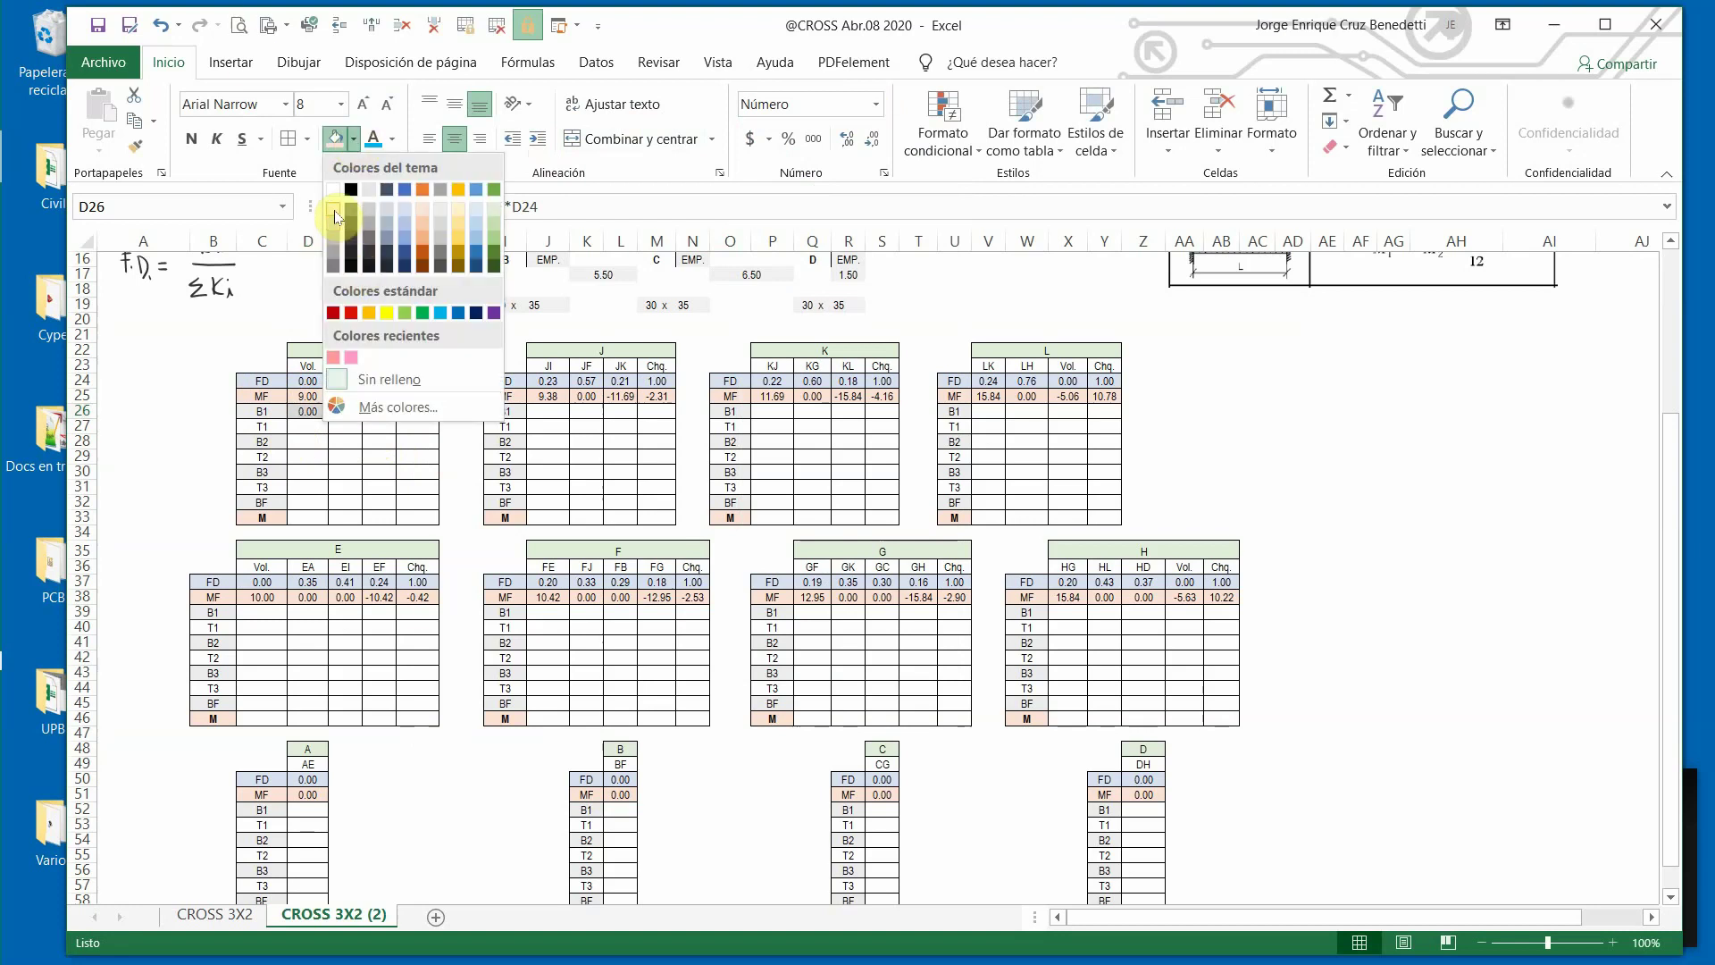
{"action": "left_click", "coordinate": [336, 217]}
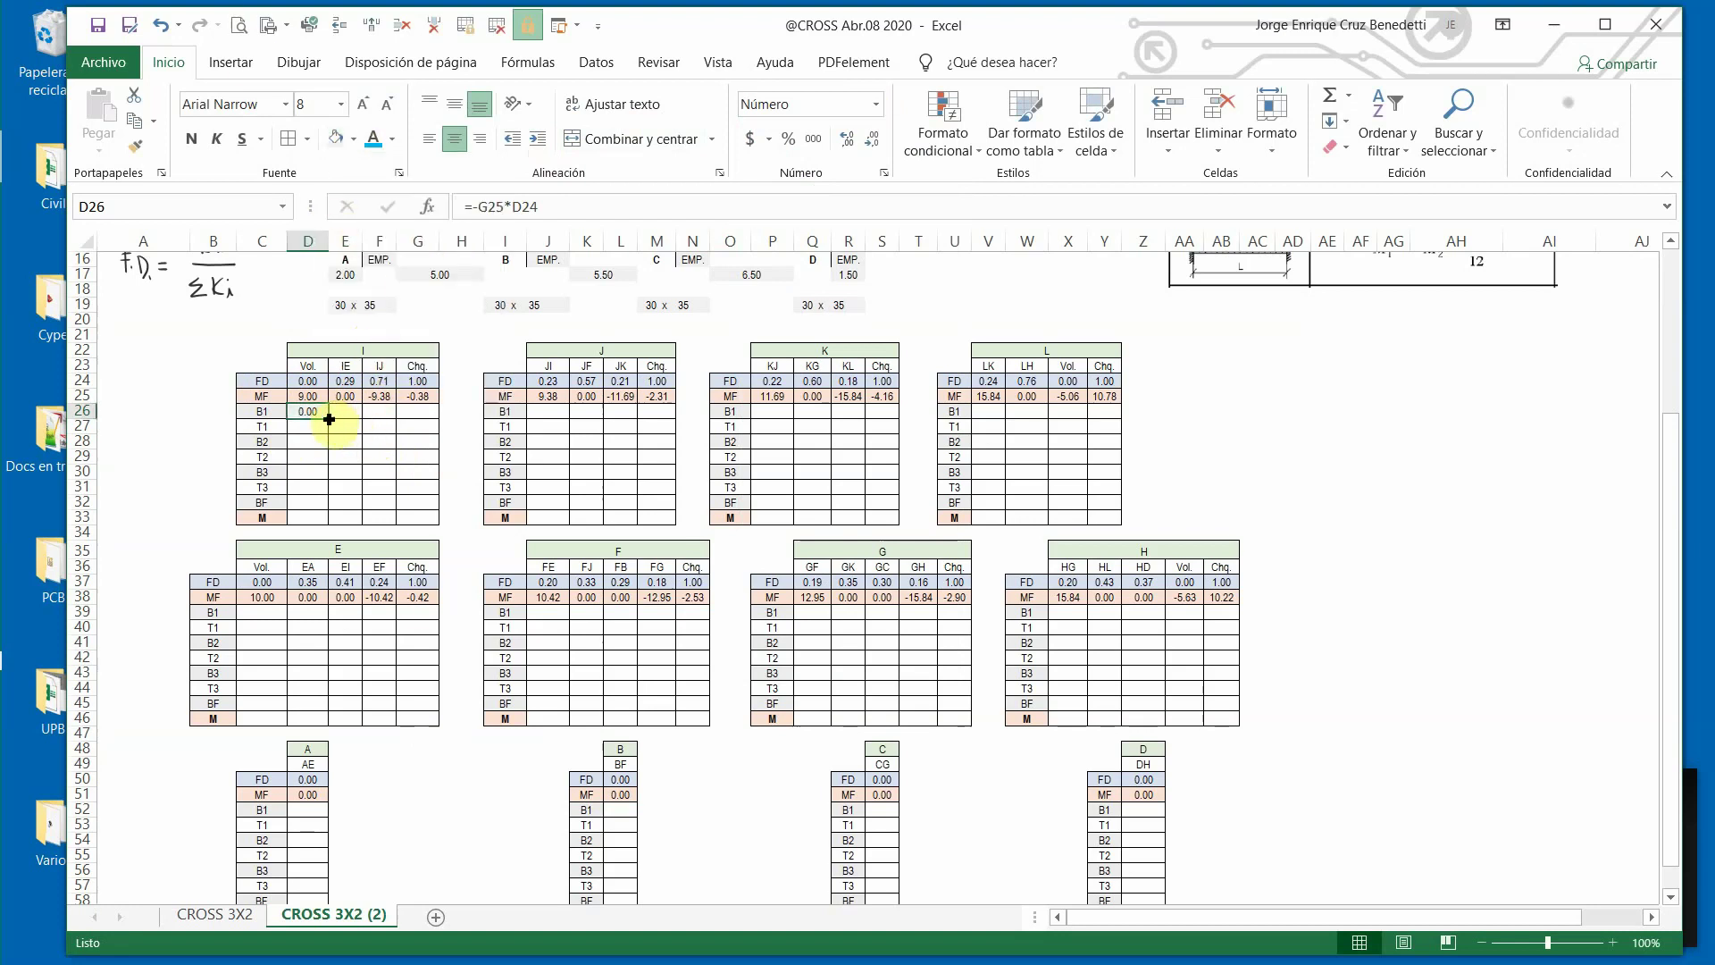
{"action": "left_click_drag", "start_coordinate": [330, 419], "coordinate": [397, 419]}
Correct table I's B1 formulas to -G25*E24 under IE and -G25*F24 under IJ.
{"action": "left_click", "coordinate": [344, 411]}
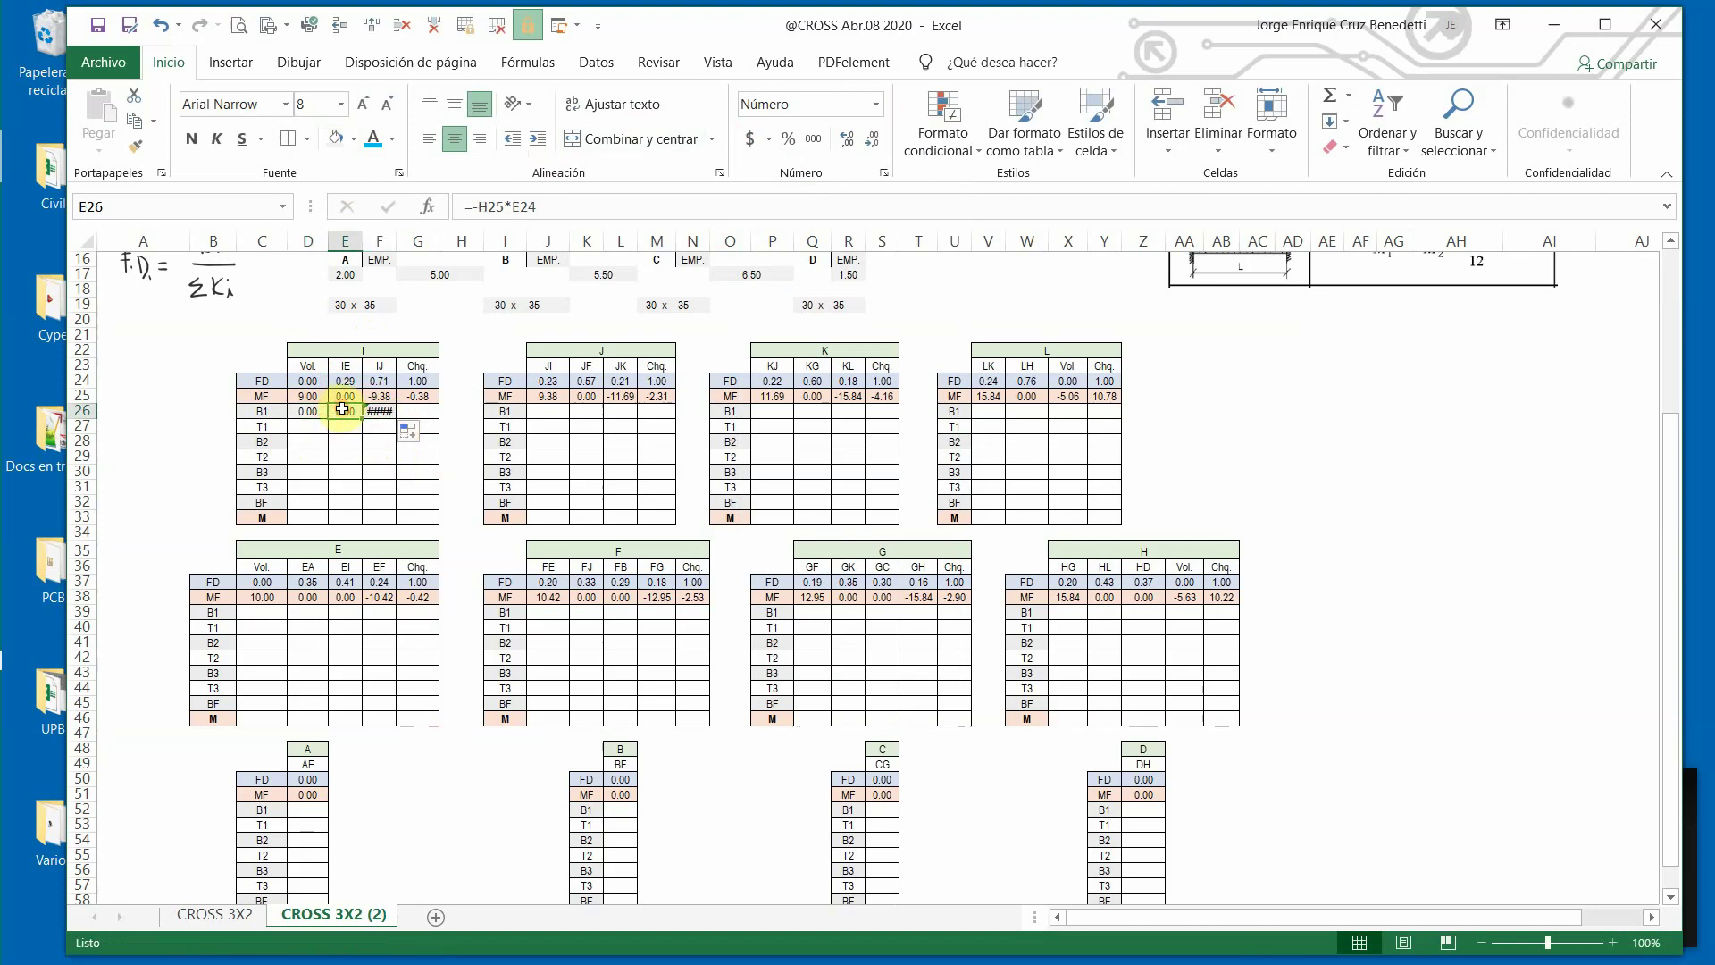
{"action": "left_click", "coordinate": [493, 205]}
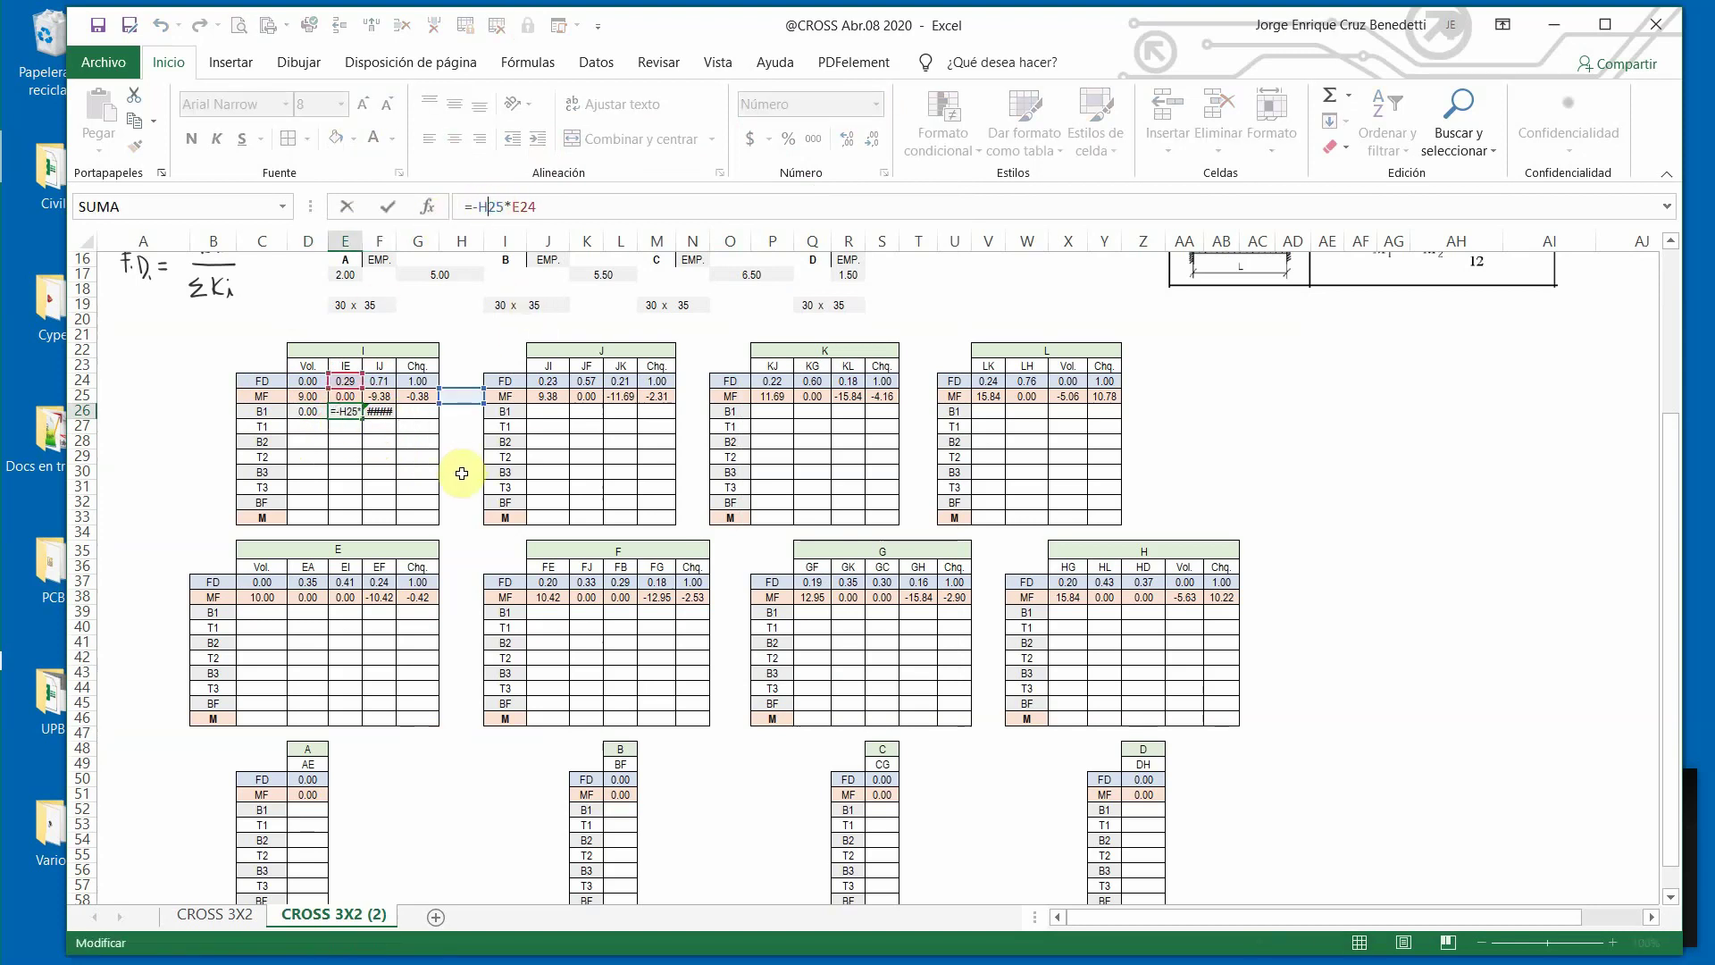
{"action": "left_click_drag", "start_coordinate": [440, 387], "coordinate": [421, 394]}
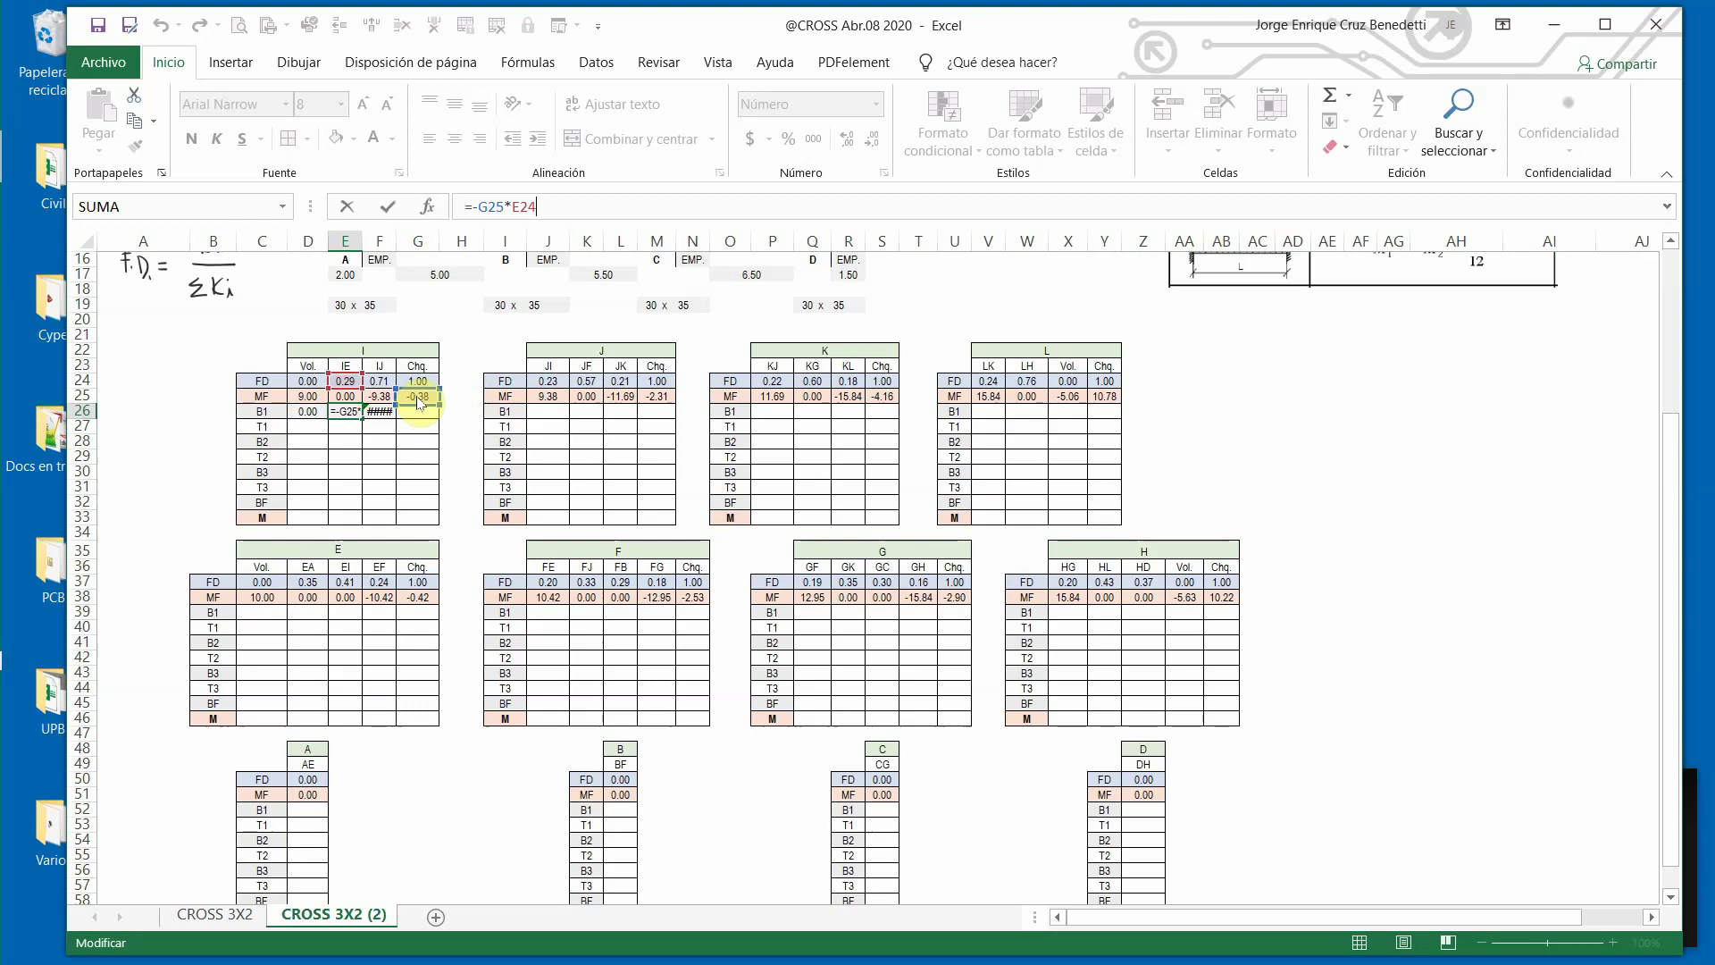
{"action": "left_click", "coordinate": [386, 206]}
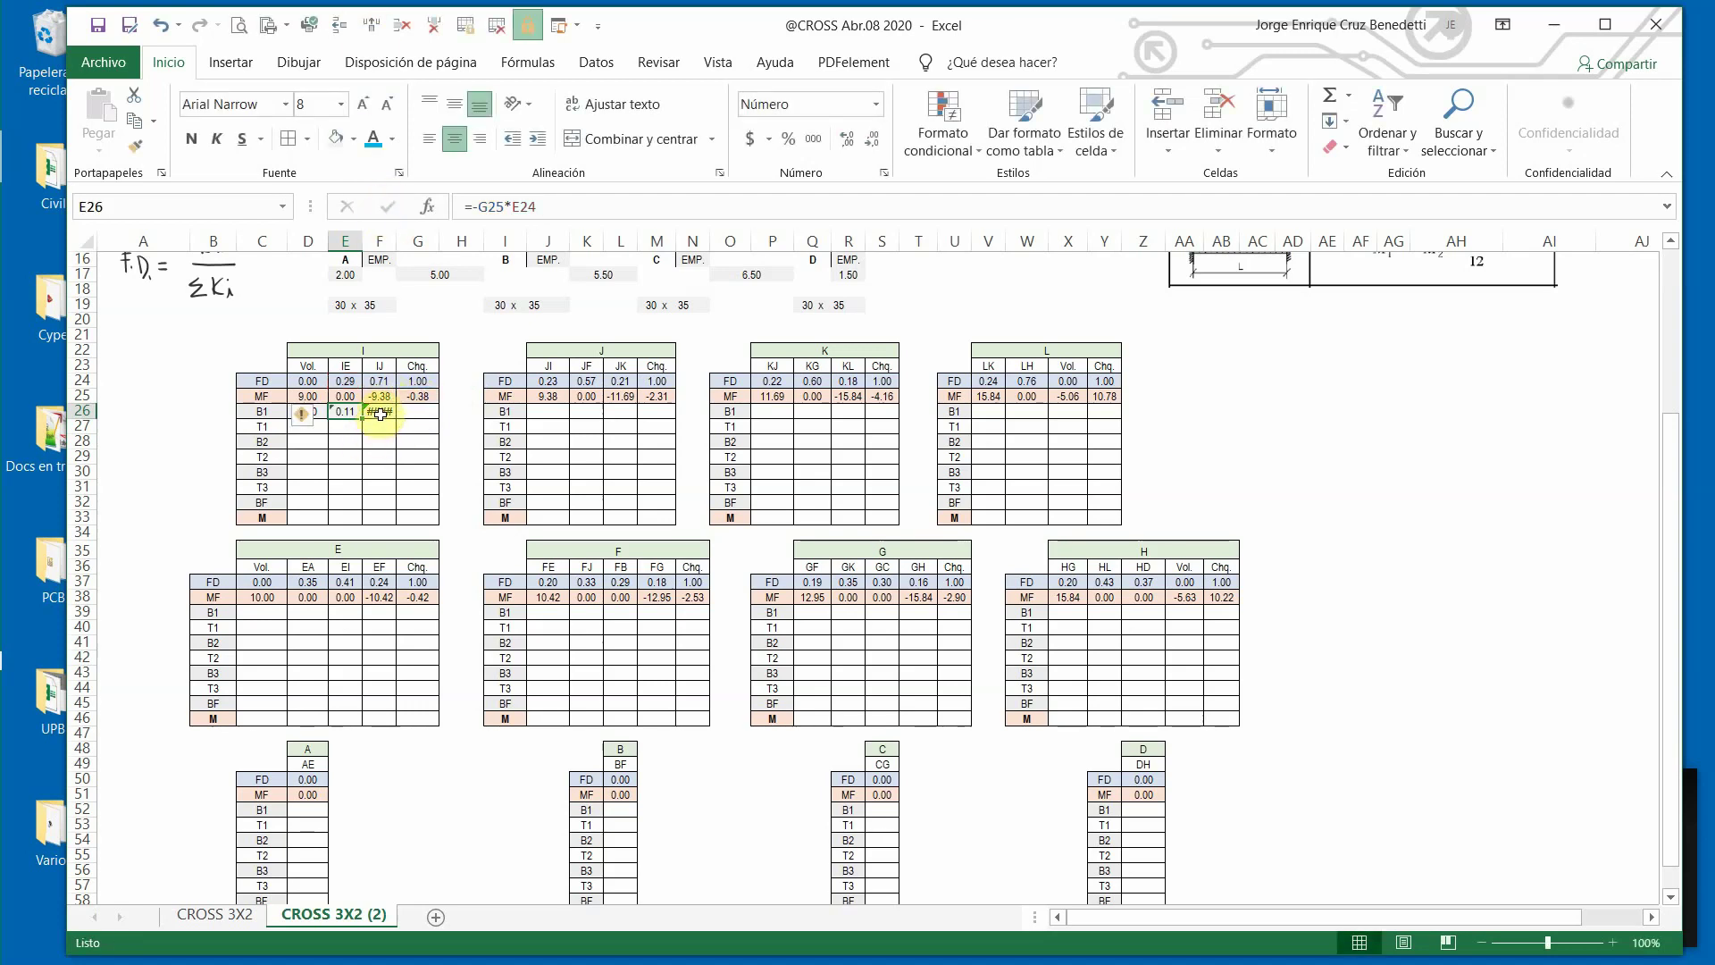
{"action": "double_click", "coordinate": [380, 414]}
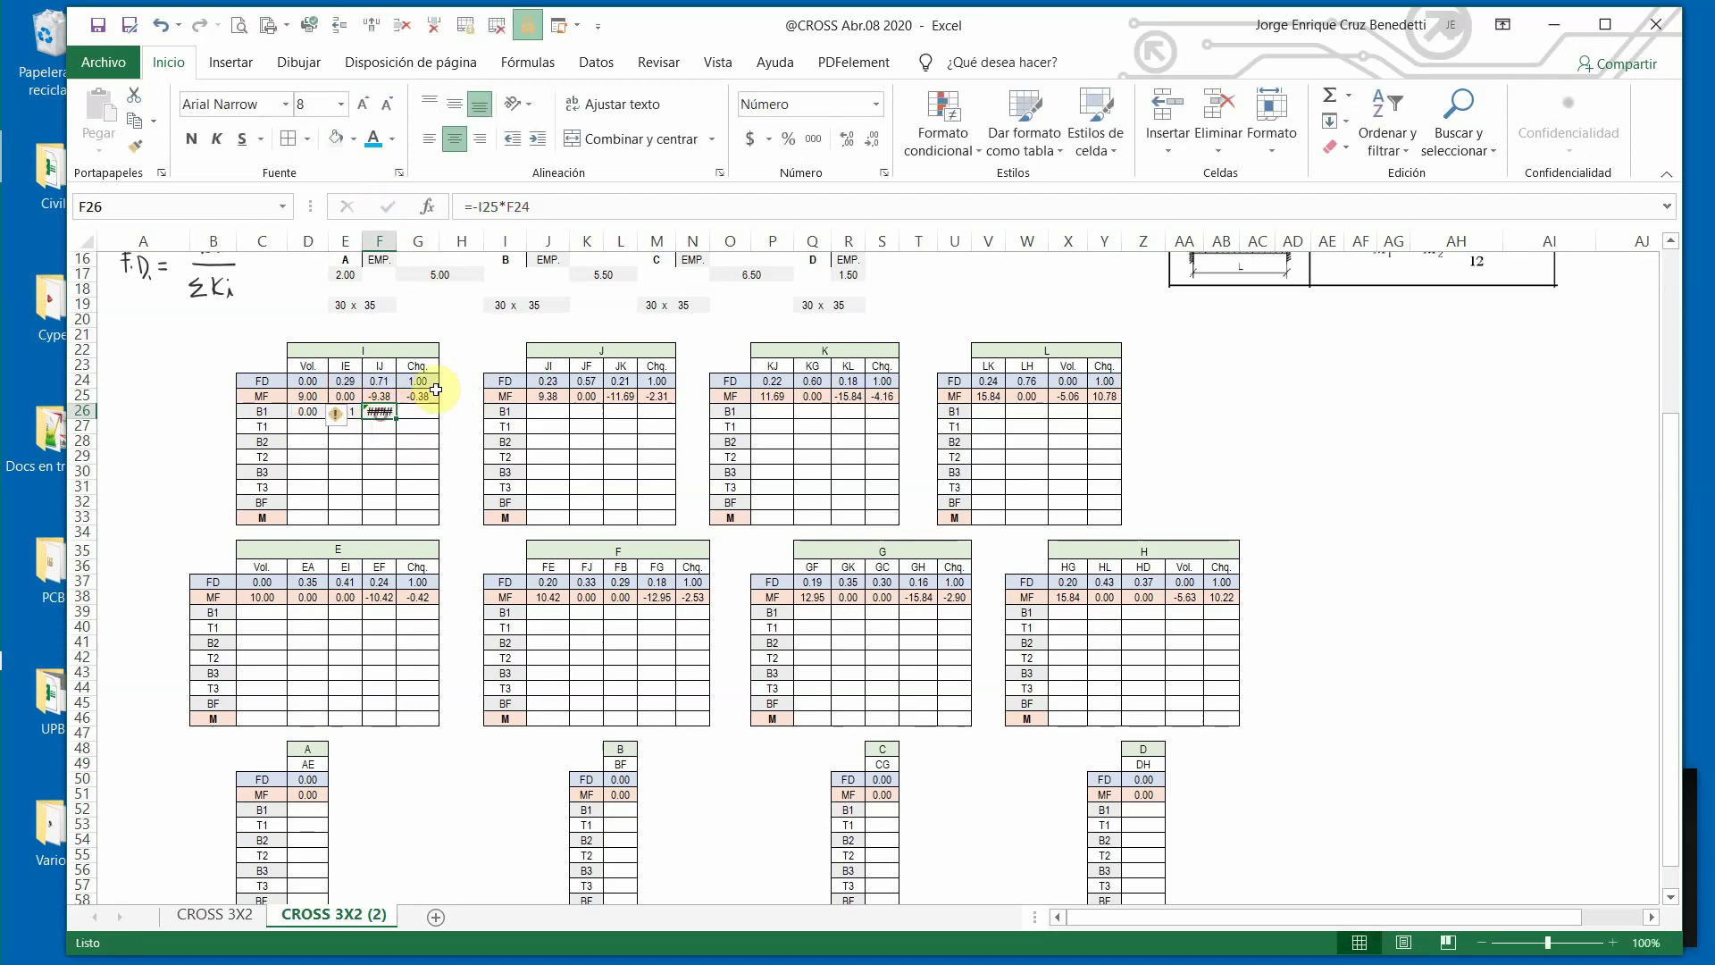
{"action": "left_click", "coordinate": [499, 206]}
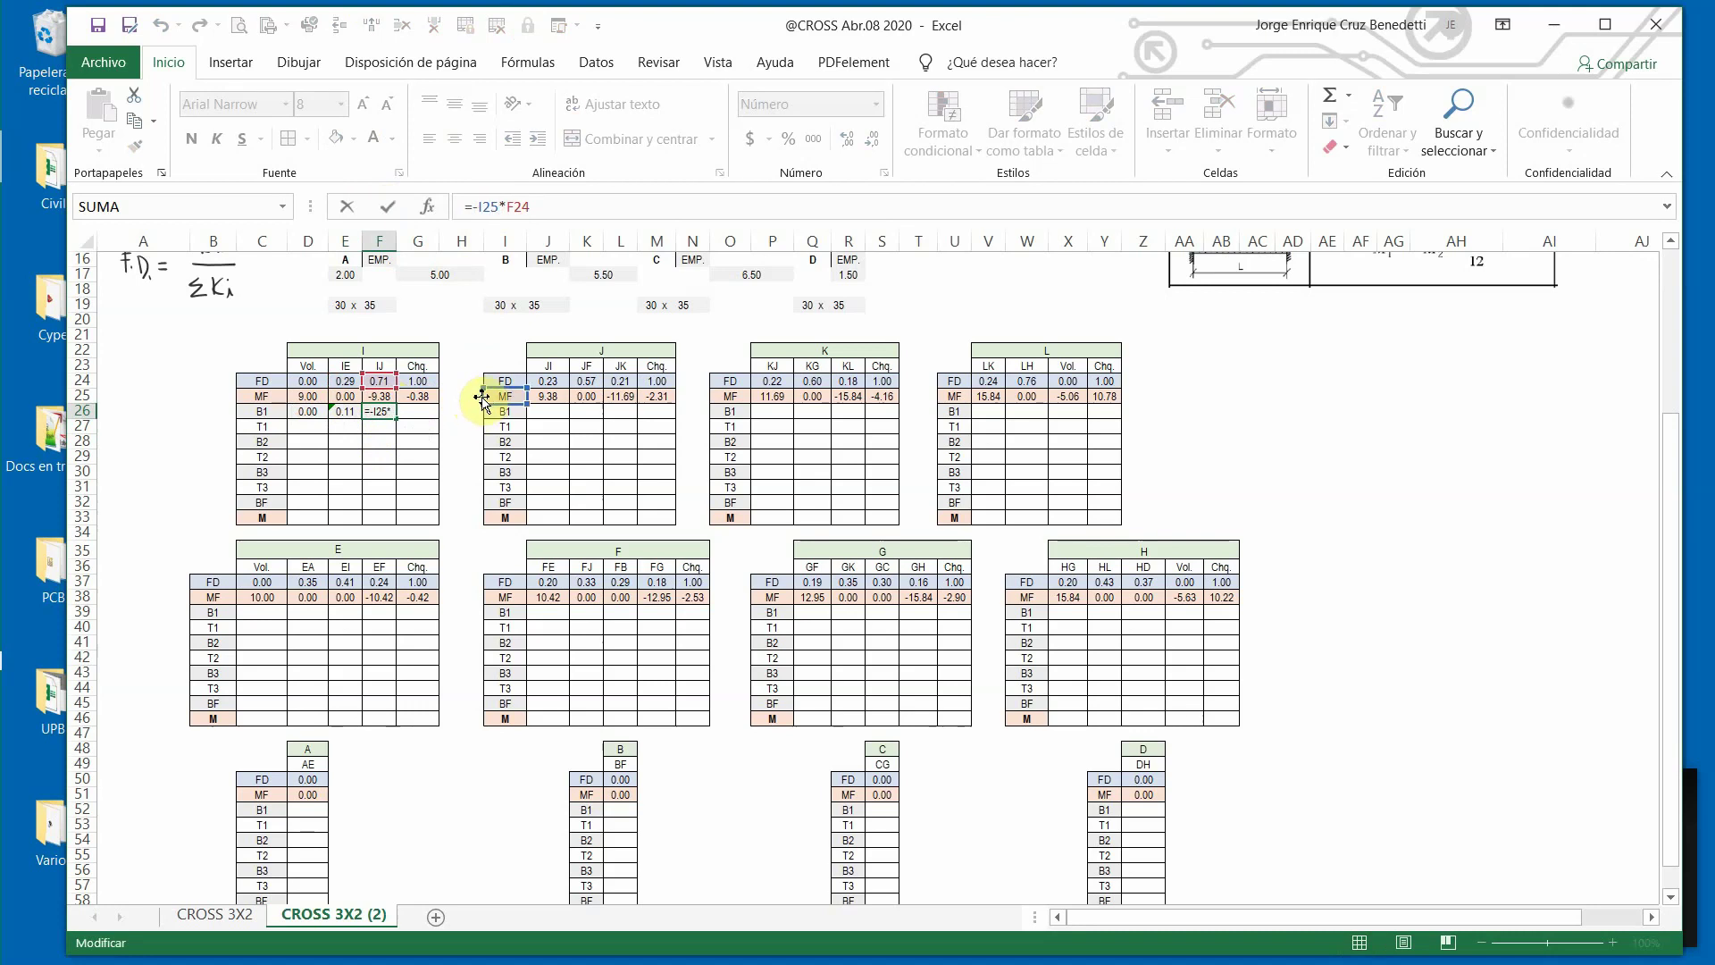
{"action": "left_click_drag", "start_coordinate": [485, 398], "coordinate": [430, 405]}
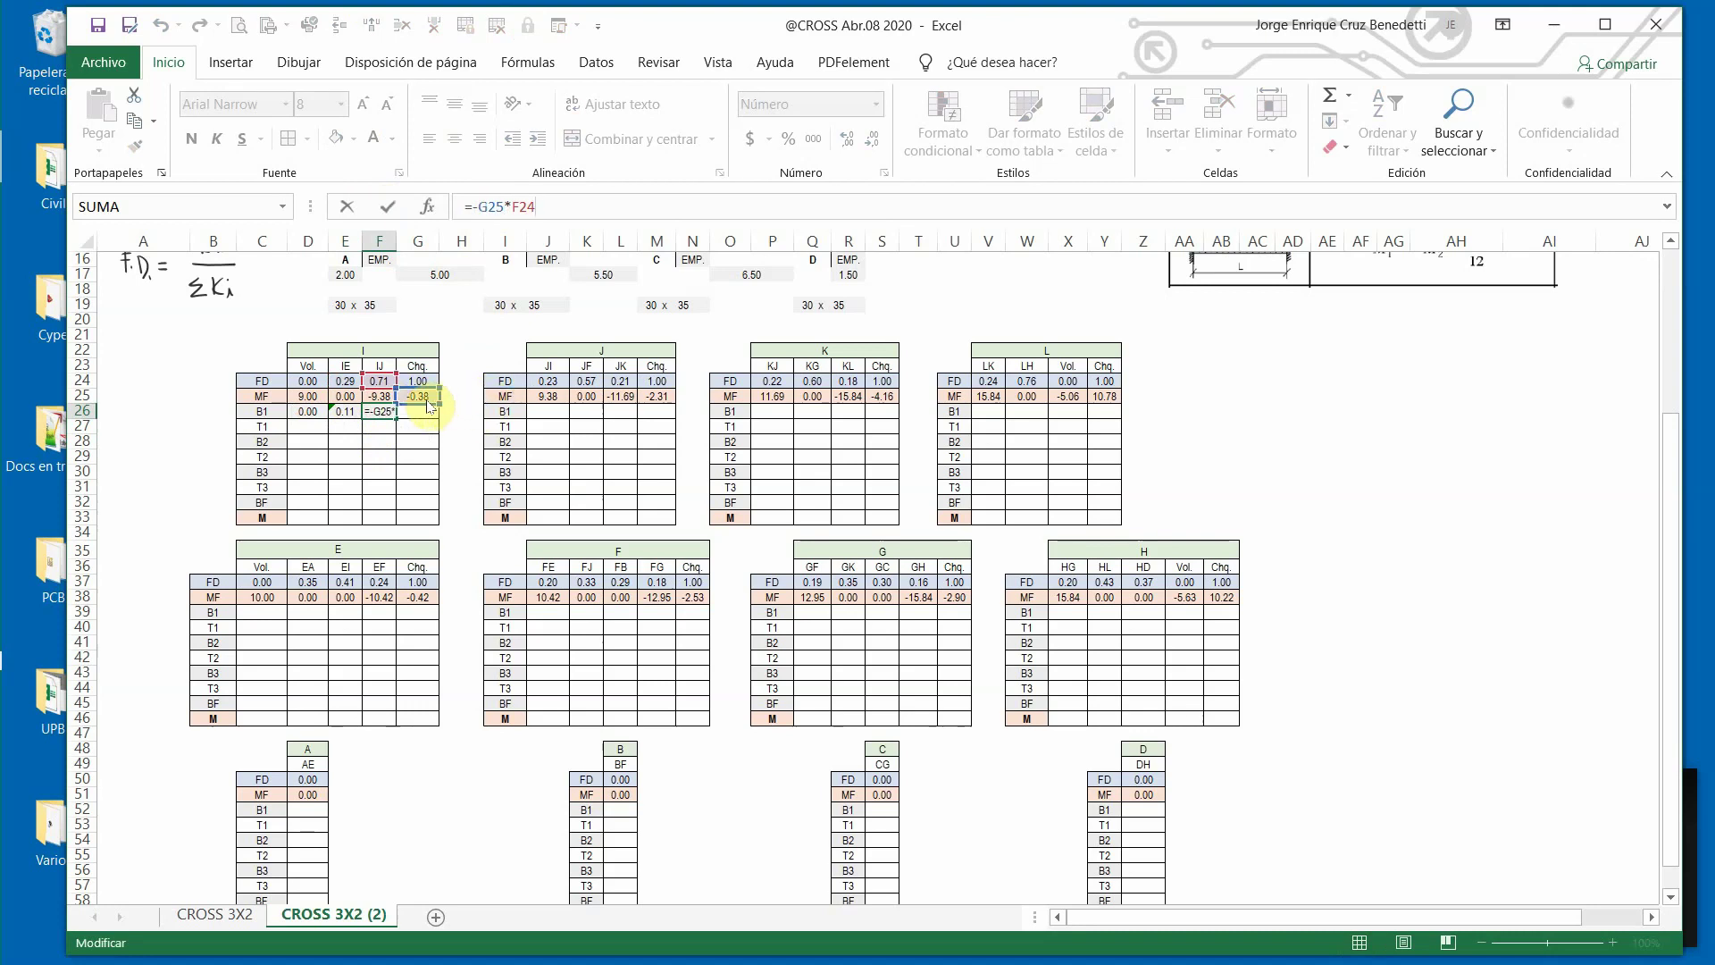
{"action": "left_click", "coordinate": [388, 208]}
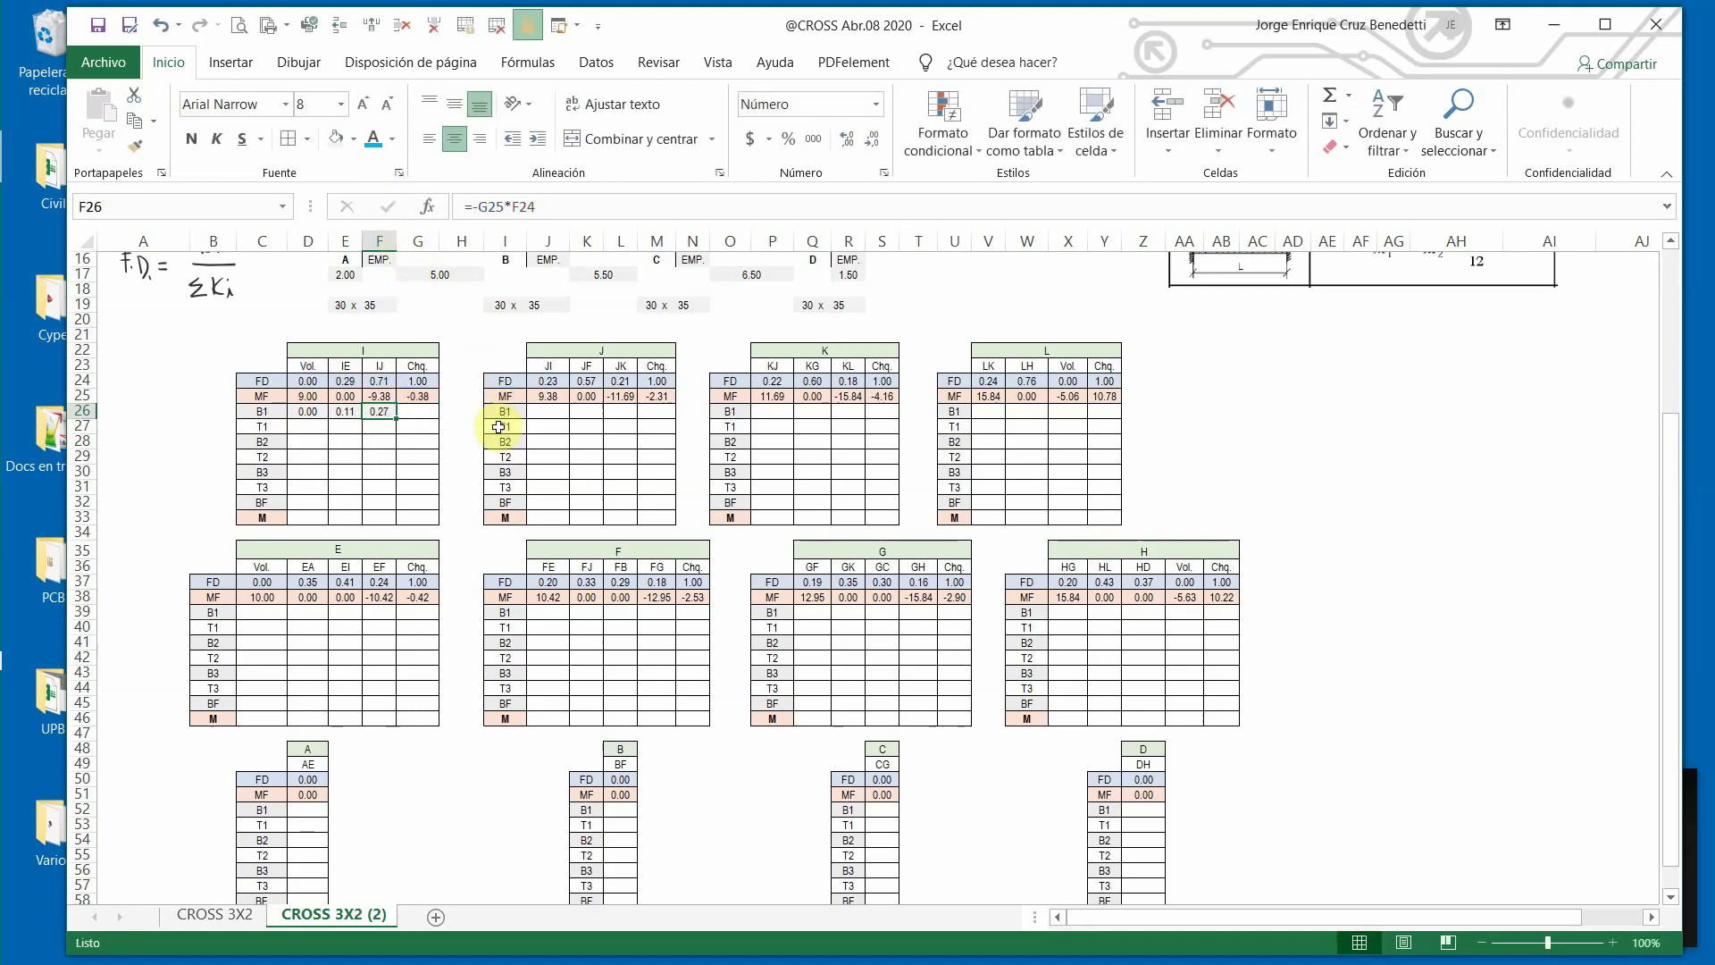
Copy the Chq. sum from table I's MF row down to its B1 row.
{"action": "left_click", "coordinate": [427, 396]}
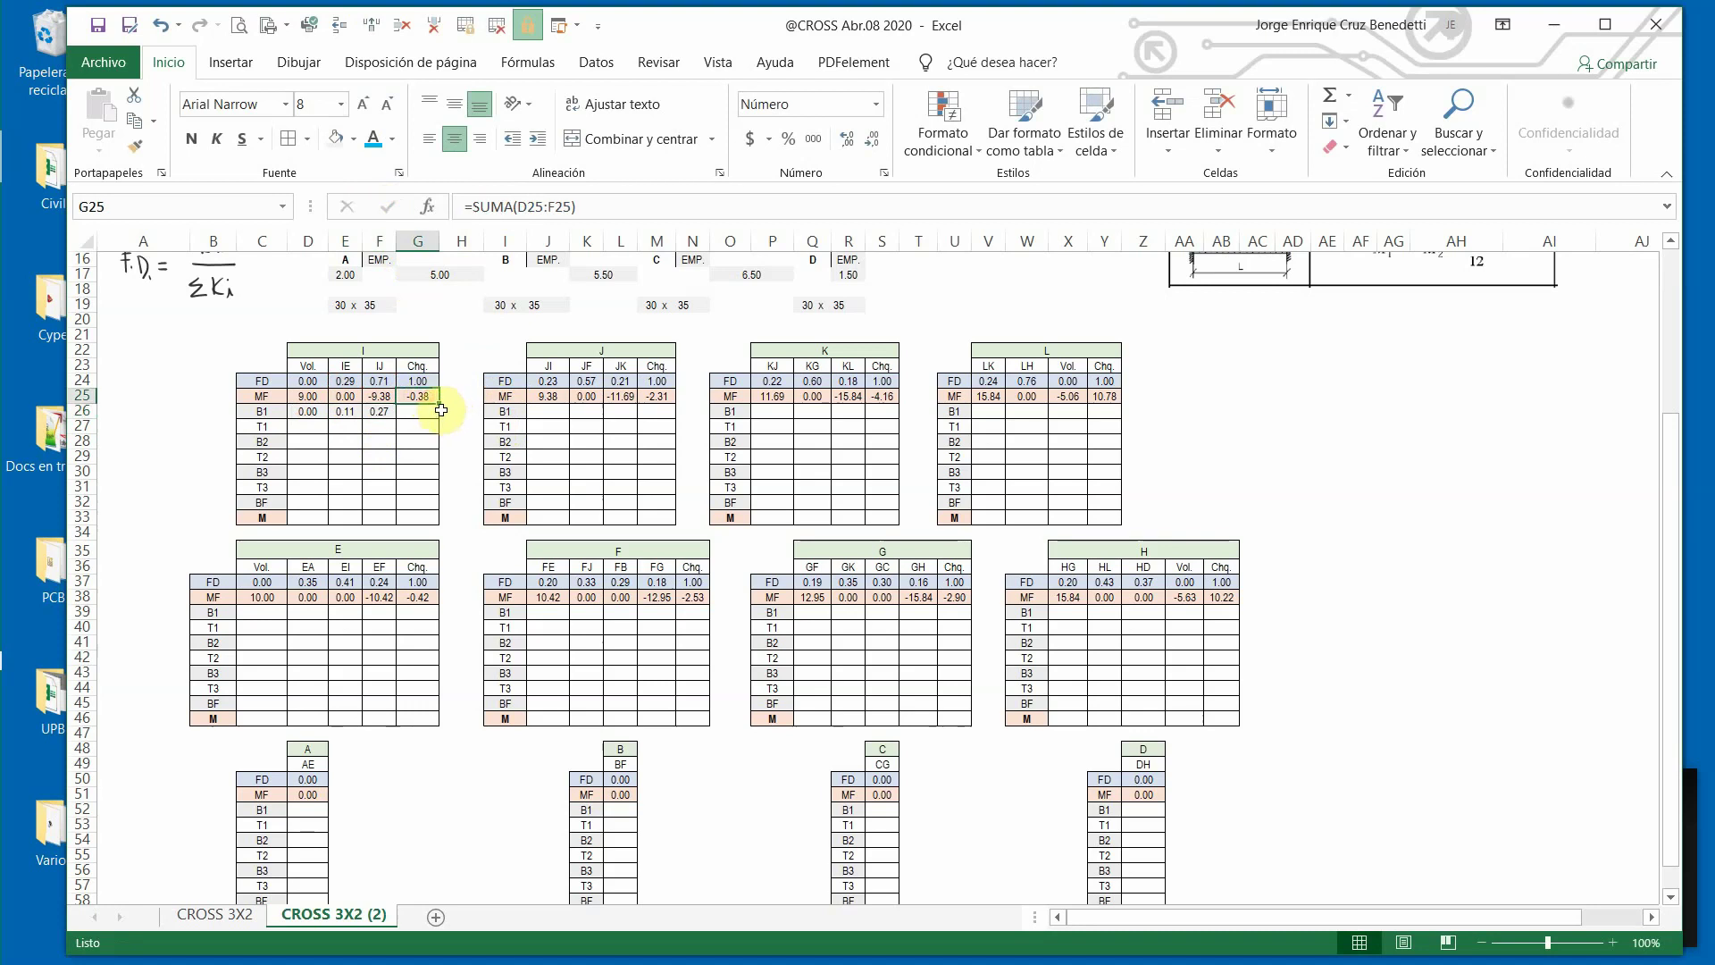
{"action": "left_click_drag", "start_coordinate": [440, 403], "coordinate": [440, 416]}
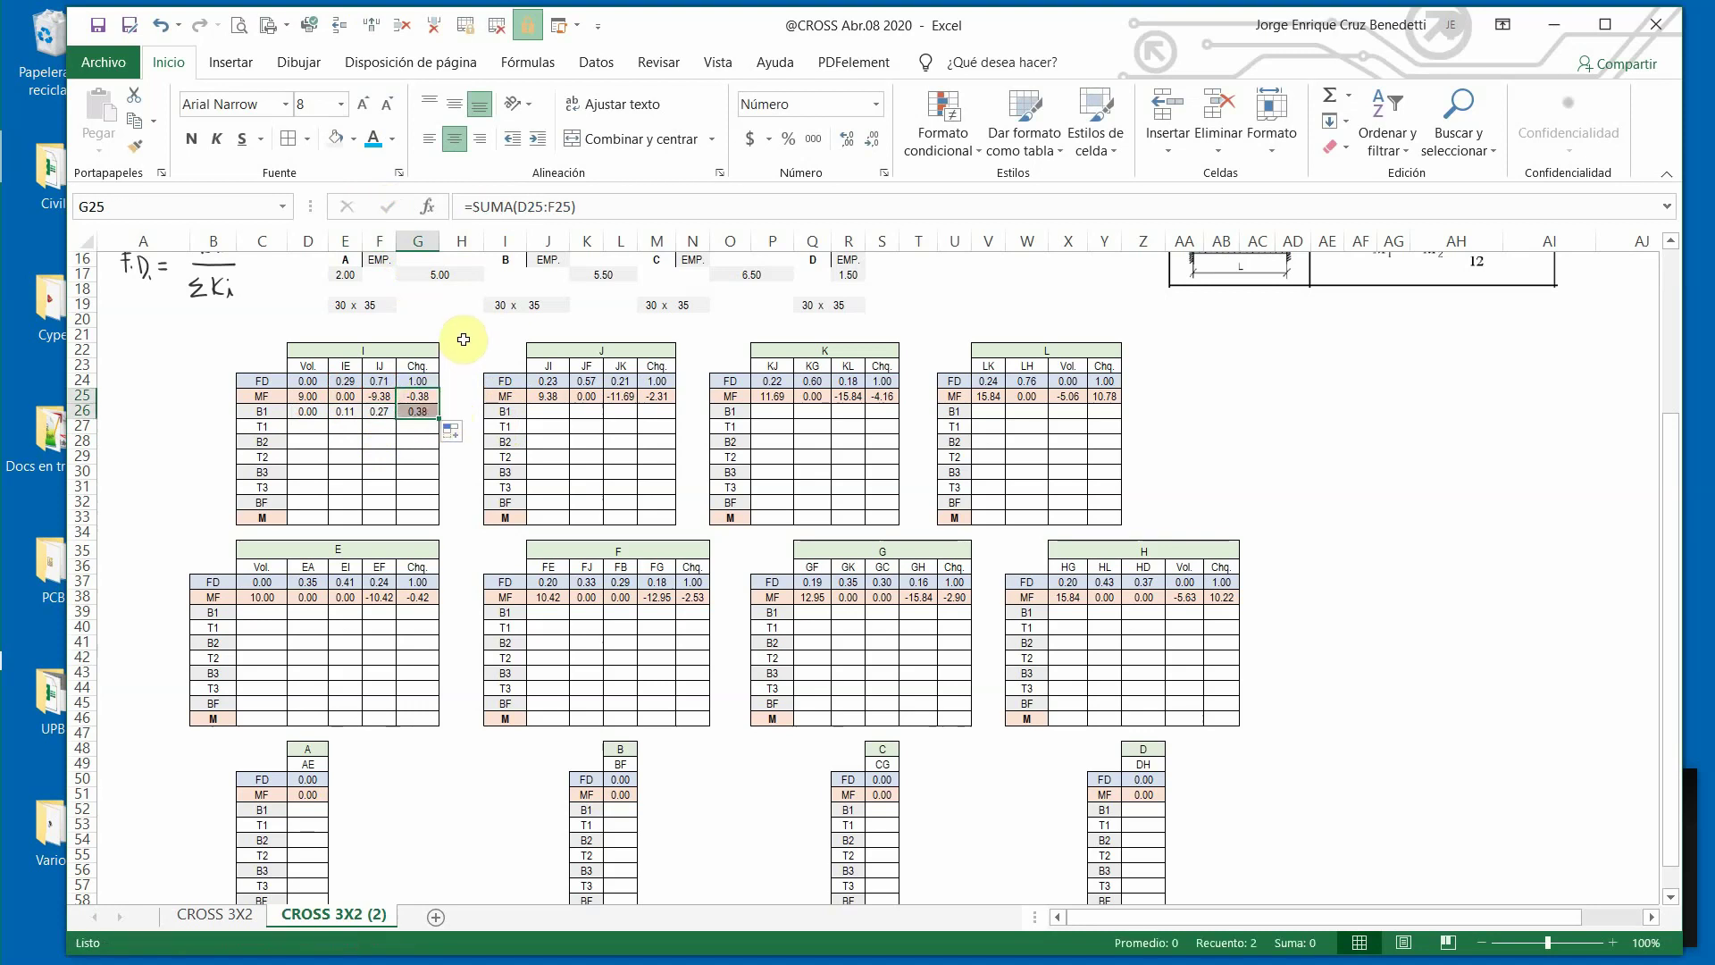
{"action": "left_click", "coordinate": [461, 337]}
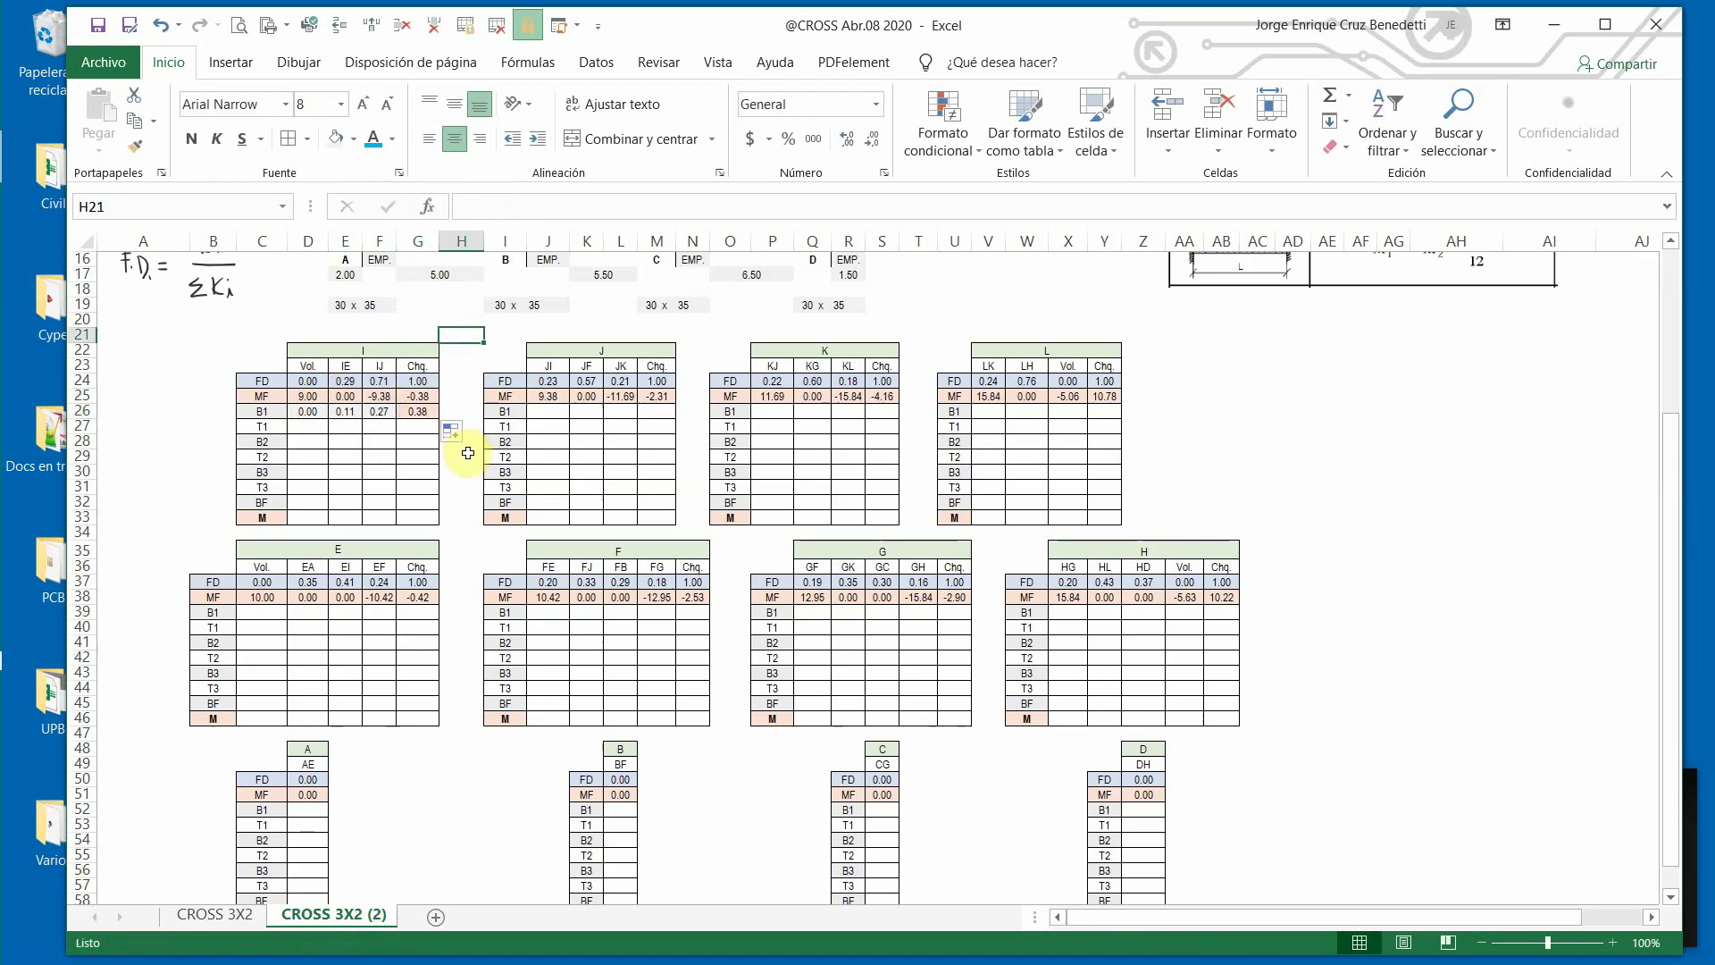
Shade table I's B1 Chq. cell and the B1 rows of tables J, K and L light gray.
{"action": "left_click", "coordinate": [418, 412]}
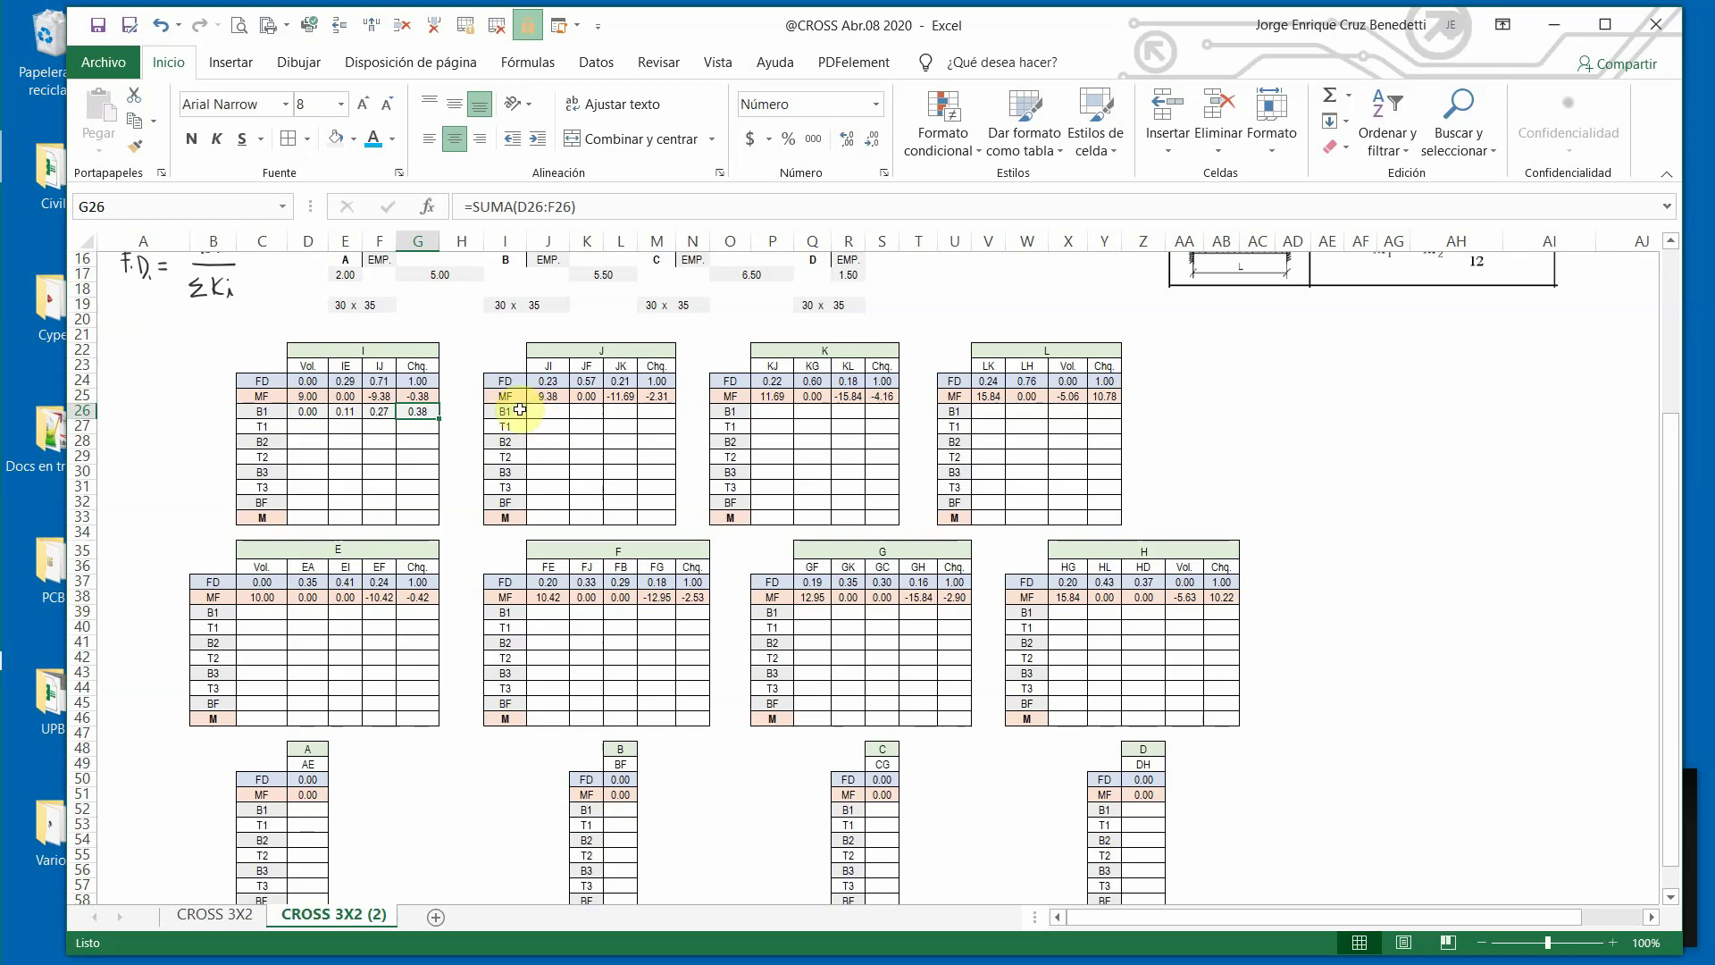
{"action": "left_click_drag", "start_coordinate": [552, 416], "coordinate": [661, 412]}
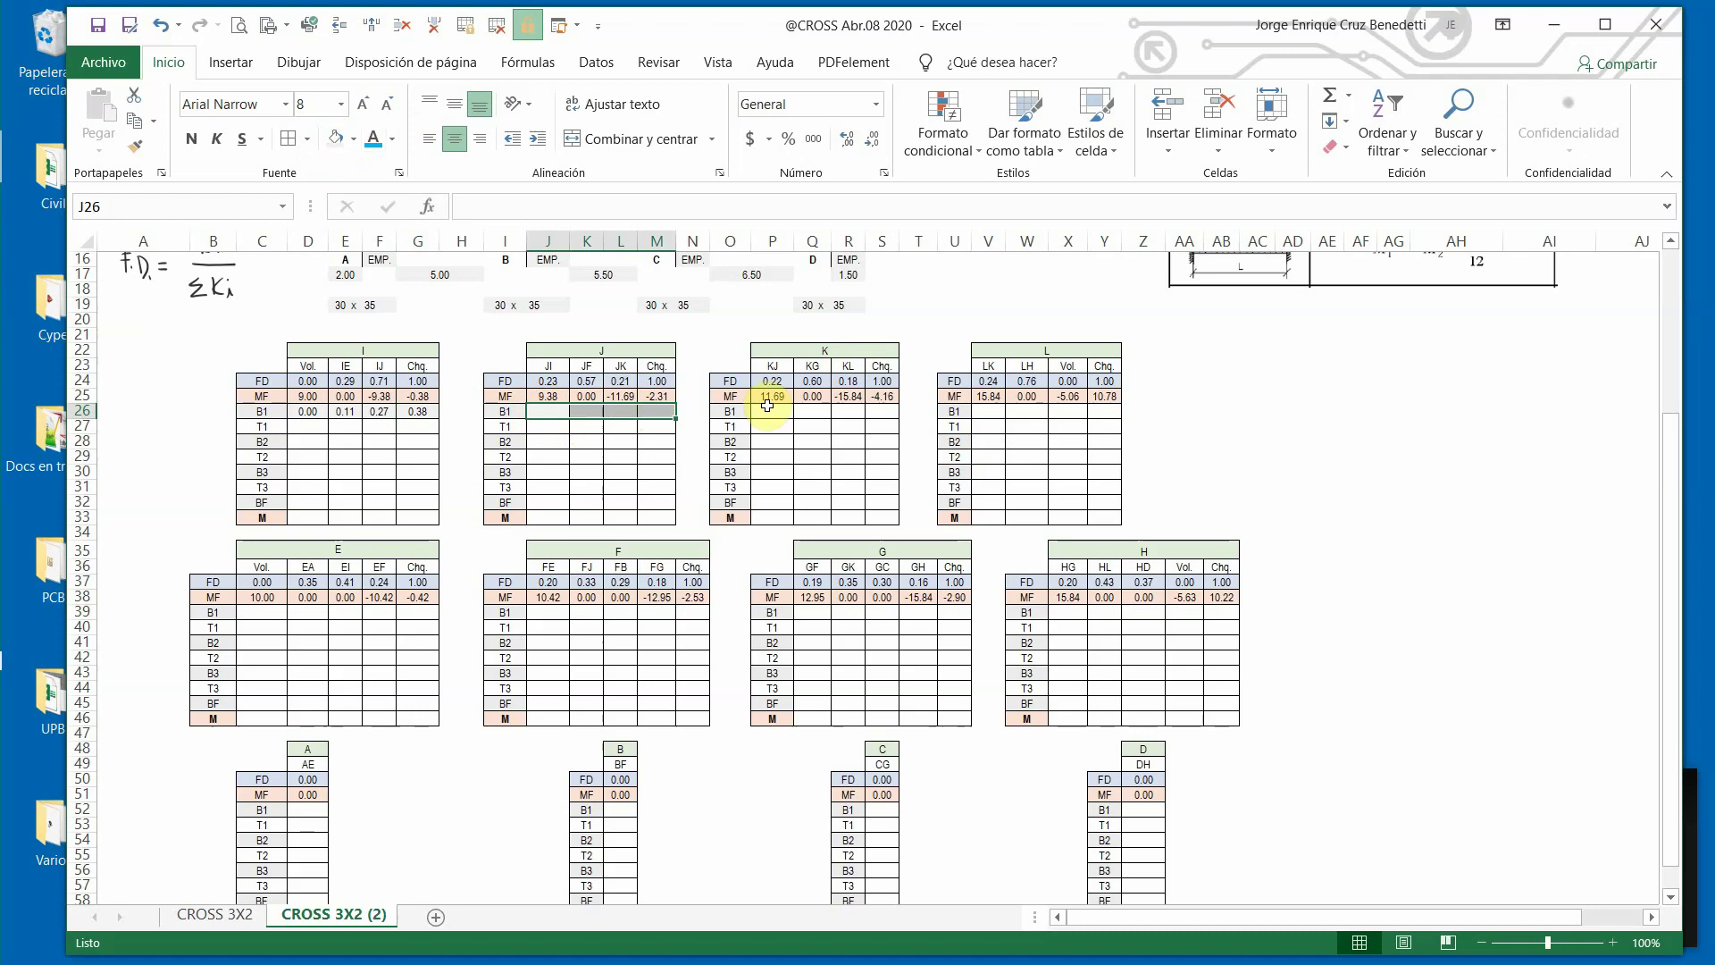
{"action": "left_click_drag", "start_coordinate": [770, 411], "coordinate": [875, 411]}
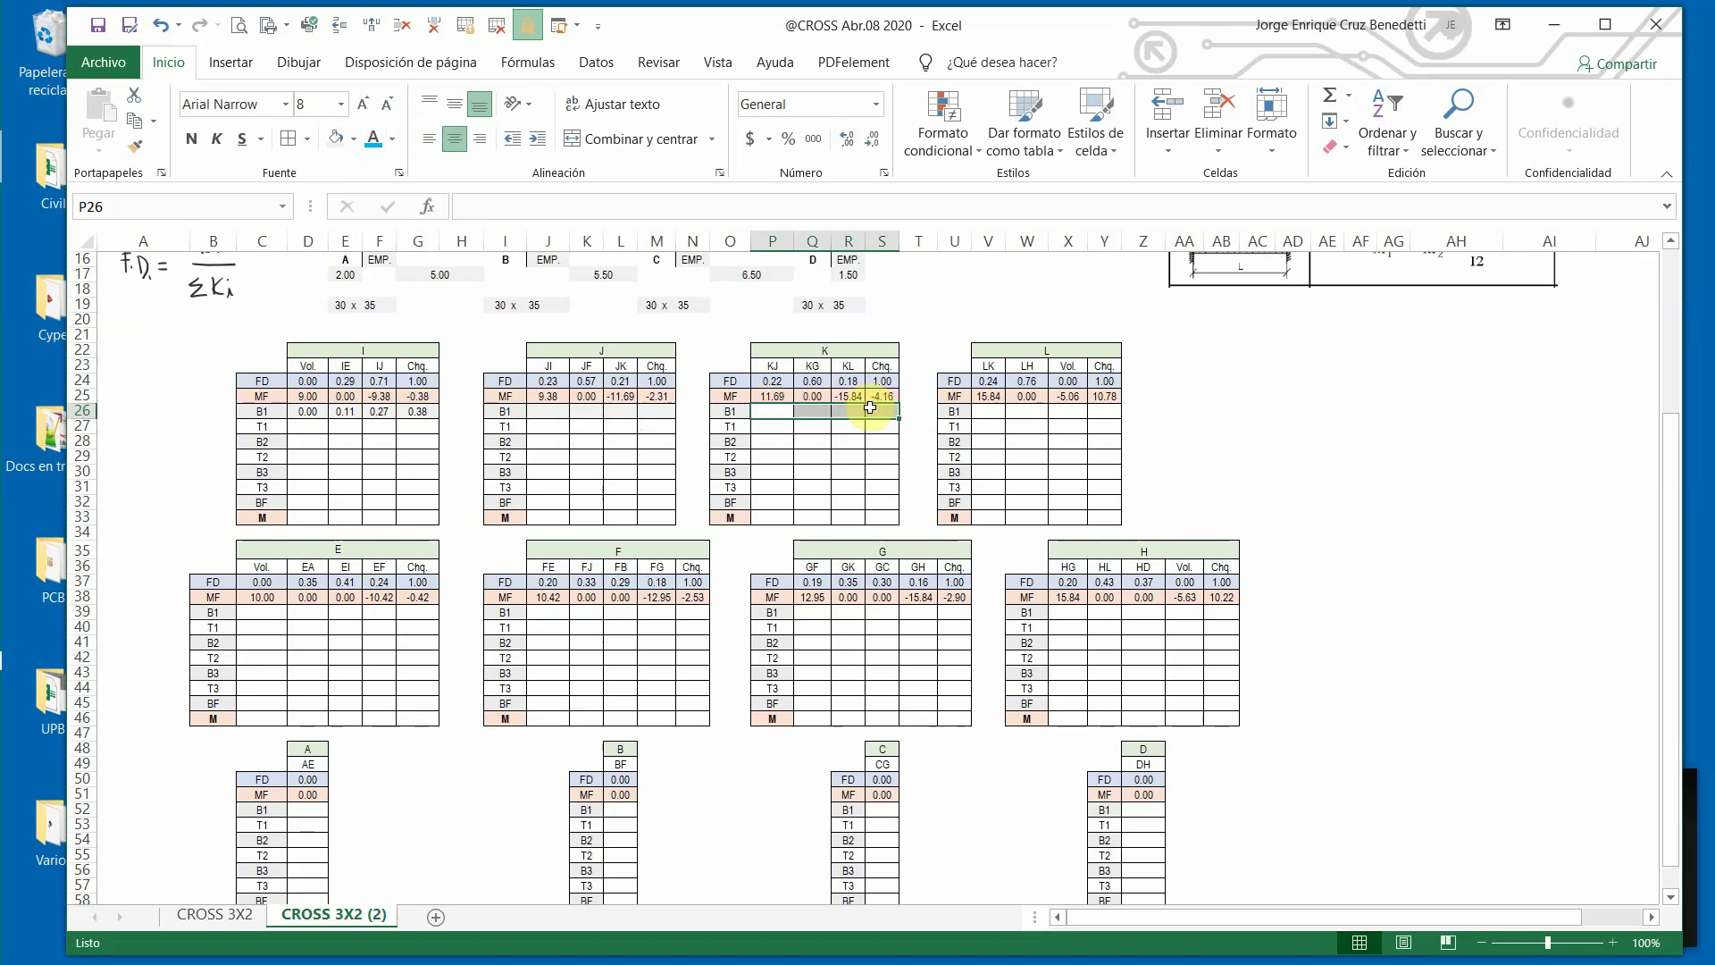
{"action": "left_click_drag", "start_coordinate": [984, 412], "coordinate": [1105, 411]}
Shade the B2, B3 and BF rows of tables I and J light gray.
{"action": "left_click_drag", "start_coordinate": [310, 444], "coordinate": [428, 445]}
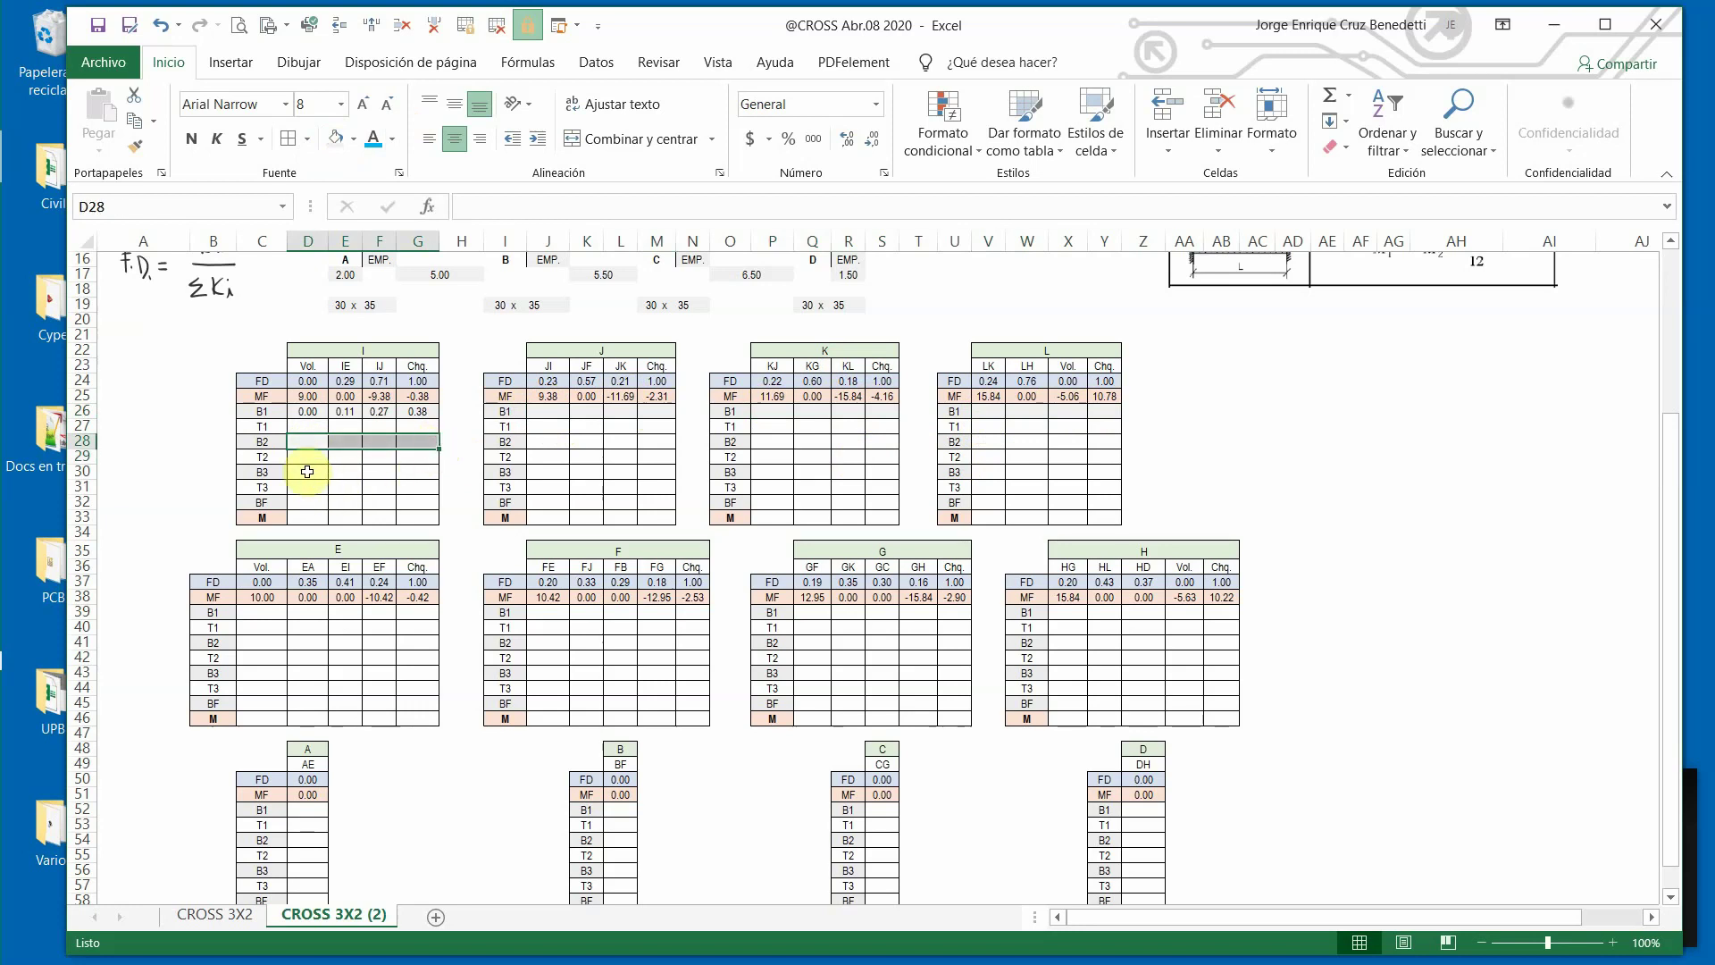
{"action": "left_click_drag", "start_coordinate": [306, 472], "coordinate": [429, 472]}
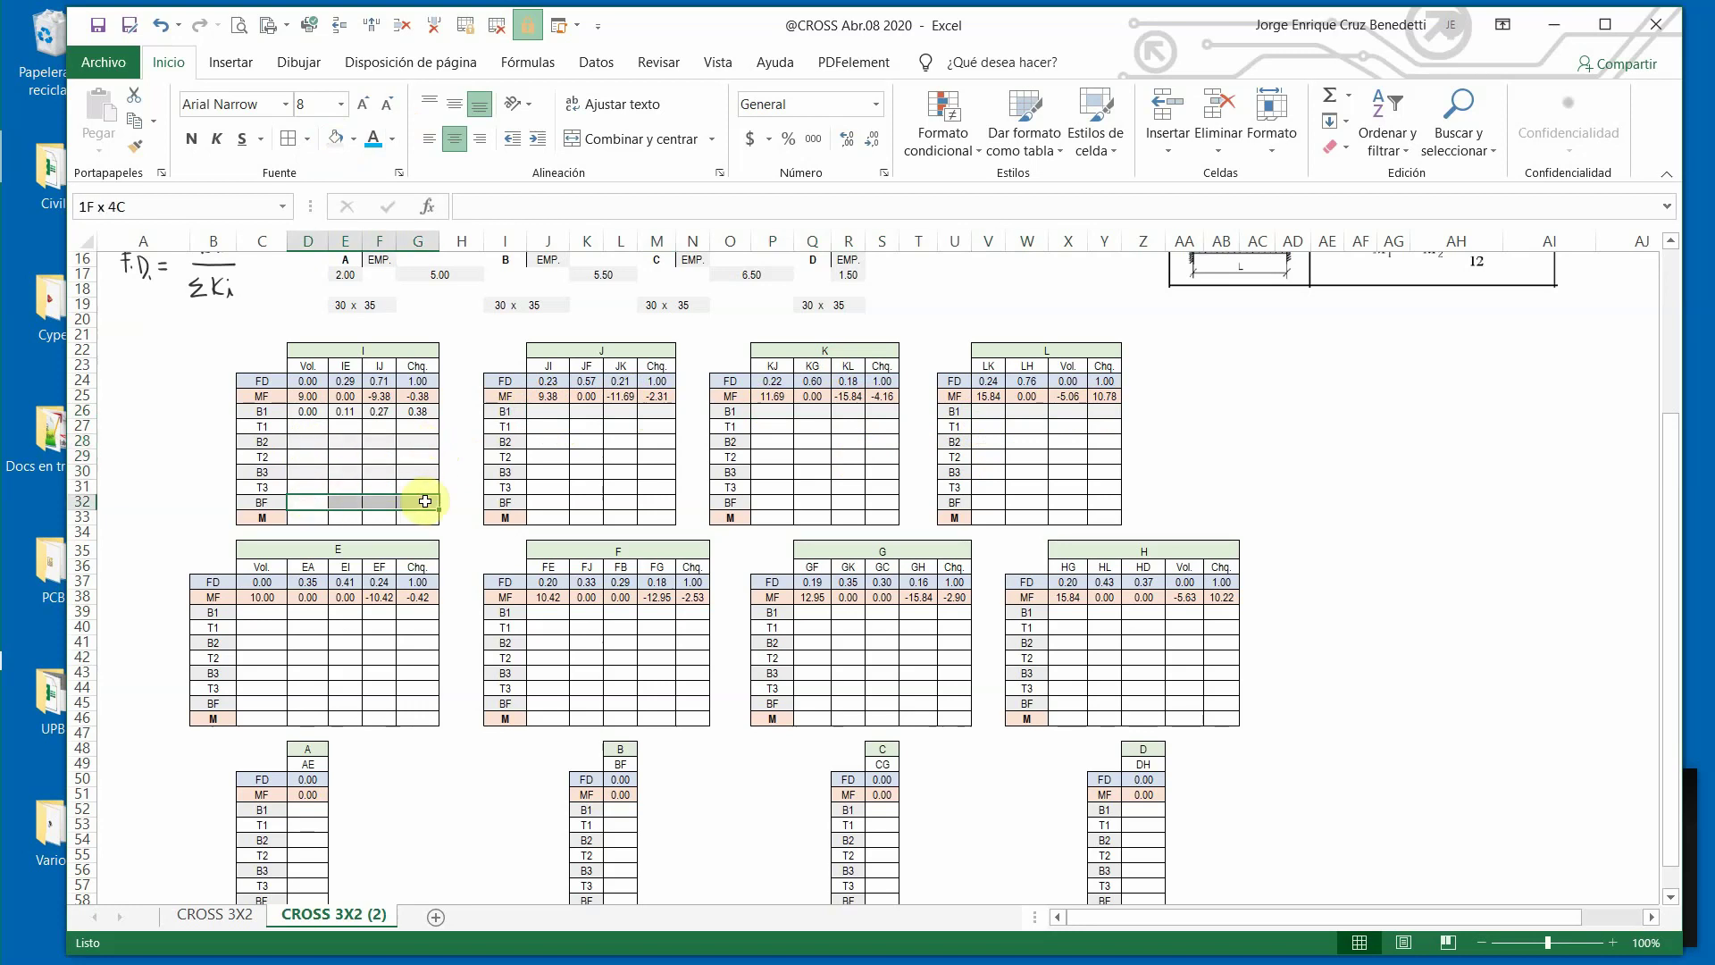
{"action": "left_click_drag", "start_coordinate": [548, 441], "coordinate": [662, 438]}
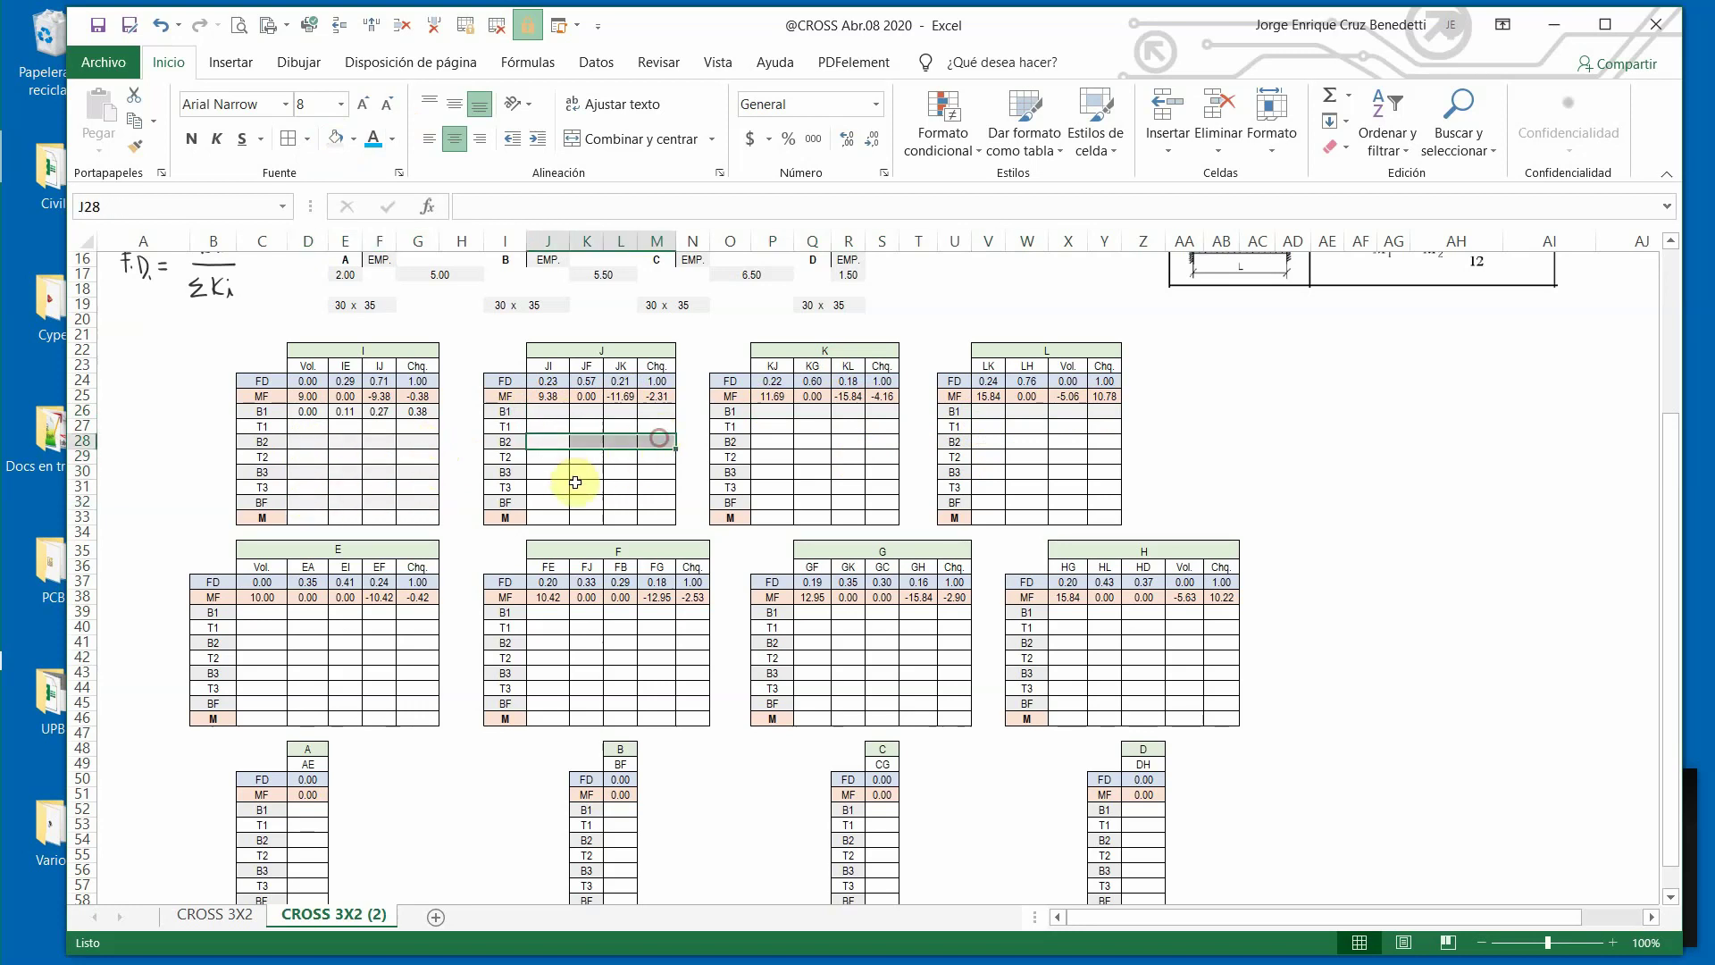
{"action": "left_click_drag", "start_coordinate": [548, 472], "coordinate": [655, 475]}
{"action": "left_click_drag", "start_coordinate": [547, 503], "coordinate": [659, 503]}
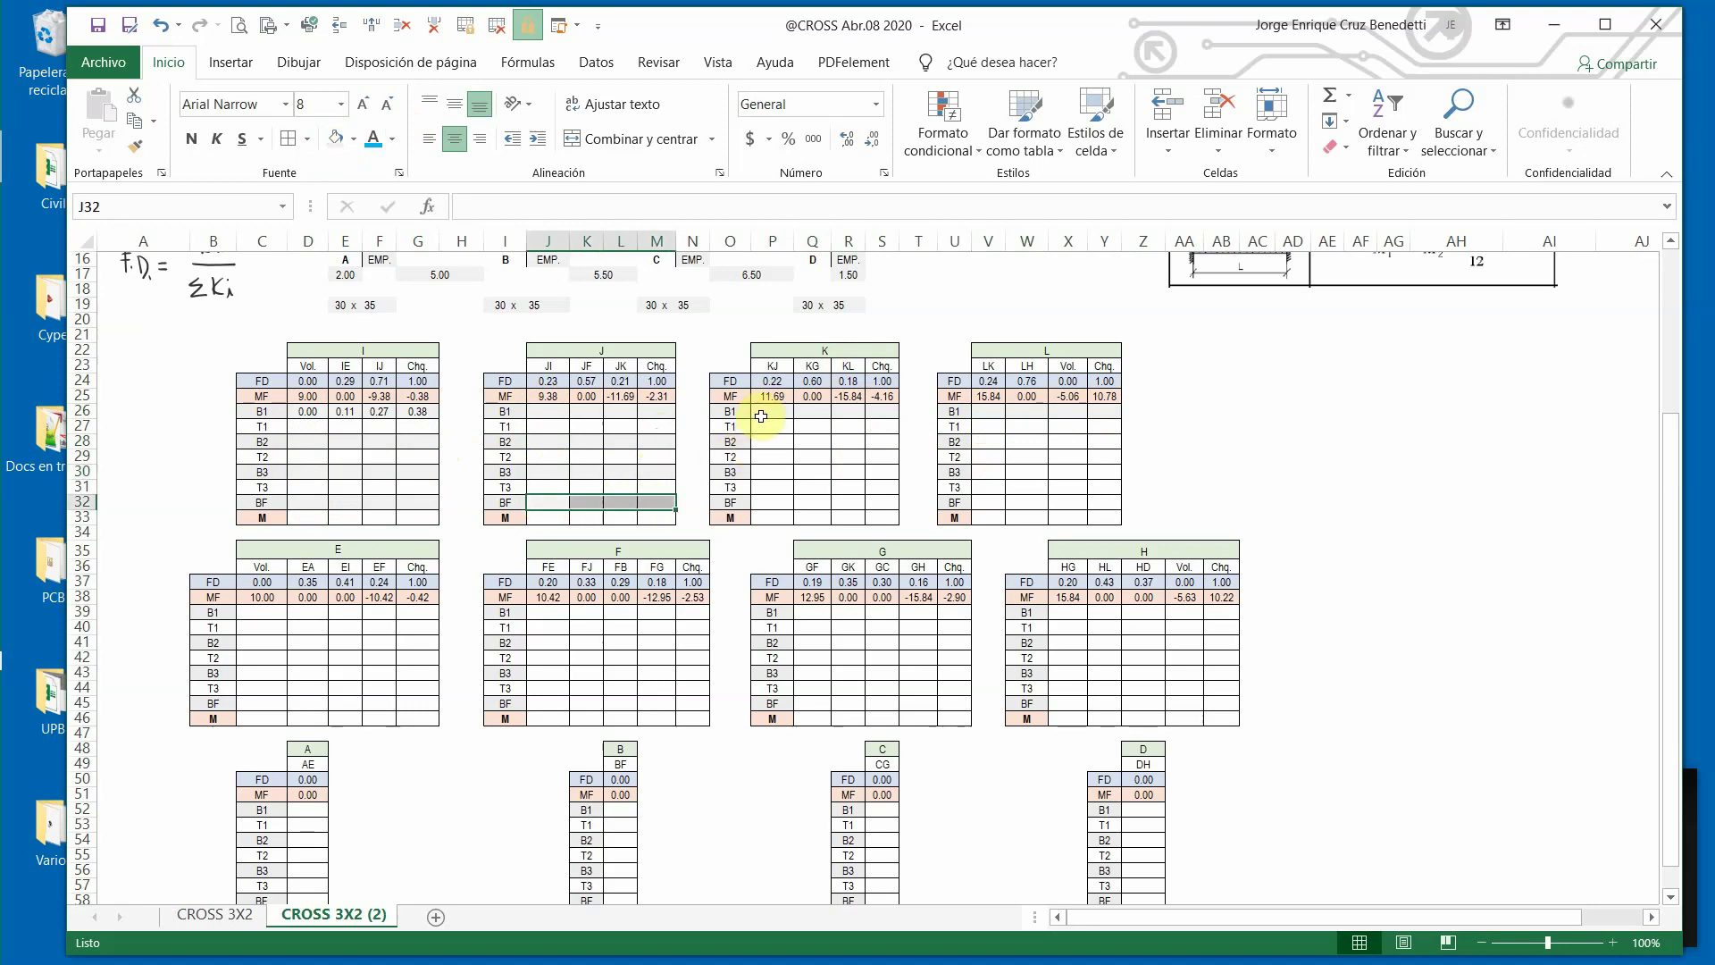
Shade the B2, B3 and BF rows of tables K and L light gray.
{"action": "left_click_drag", "start_coordinate": [766, 442], "coordinate": [880, 441]}
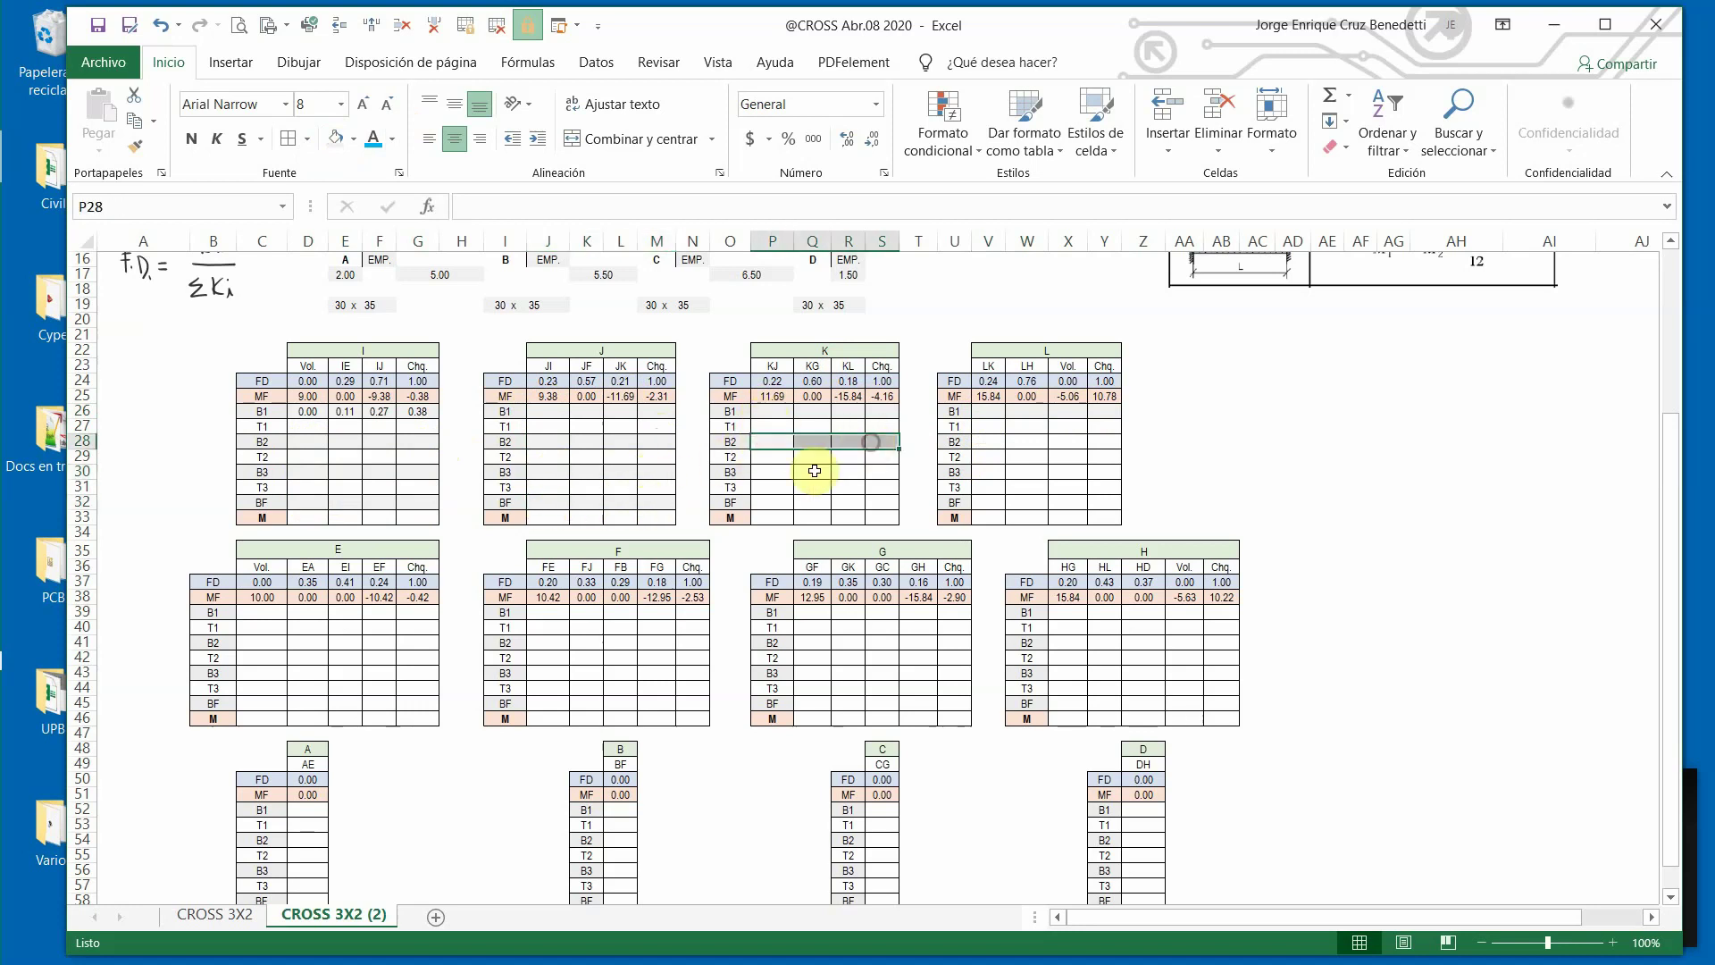
{"action": "left_click_drag", "start_coordinate": [770, 476], "coordinate": [877, 471]}
{"action": "left_click_drag", "start_coordinate": [755, 502], "coordinate": [879, 505]}
{"action": "left_click_drag", "start_coordinate": [988, 441], "coordinate": [1096, 439]}
{"action": "left_click_drag", "start_coordinate": [983, 471], "coordinate": [1110, 469]}
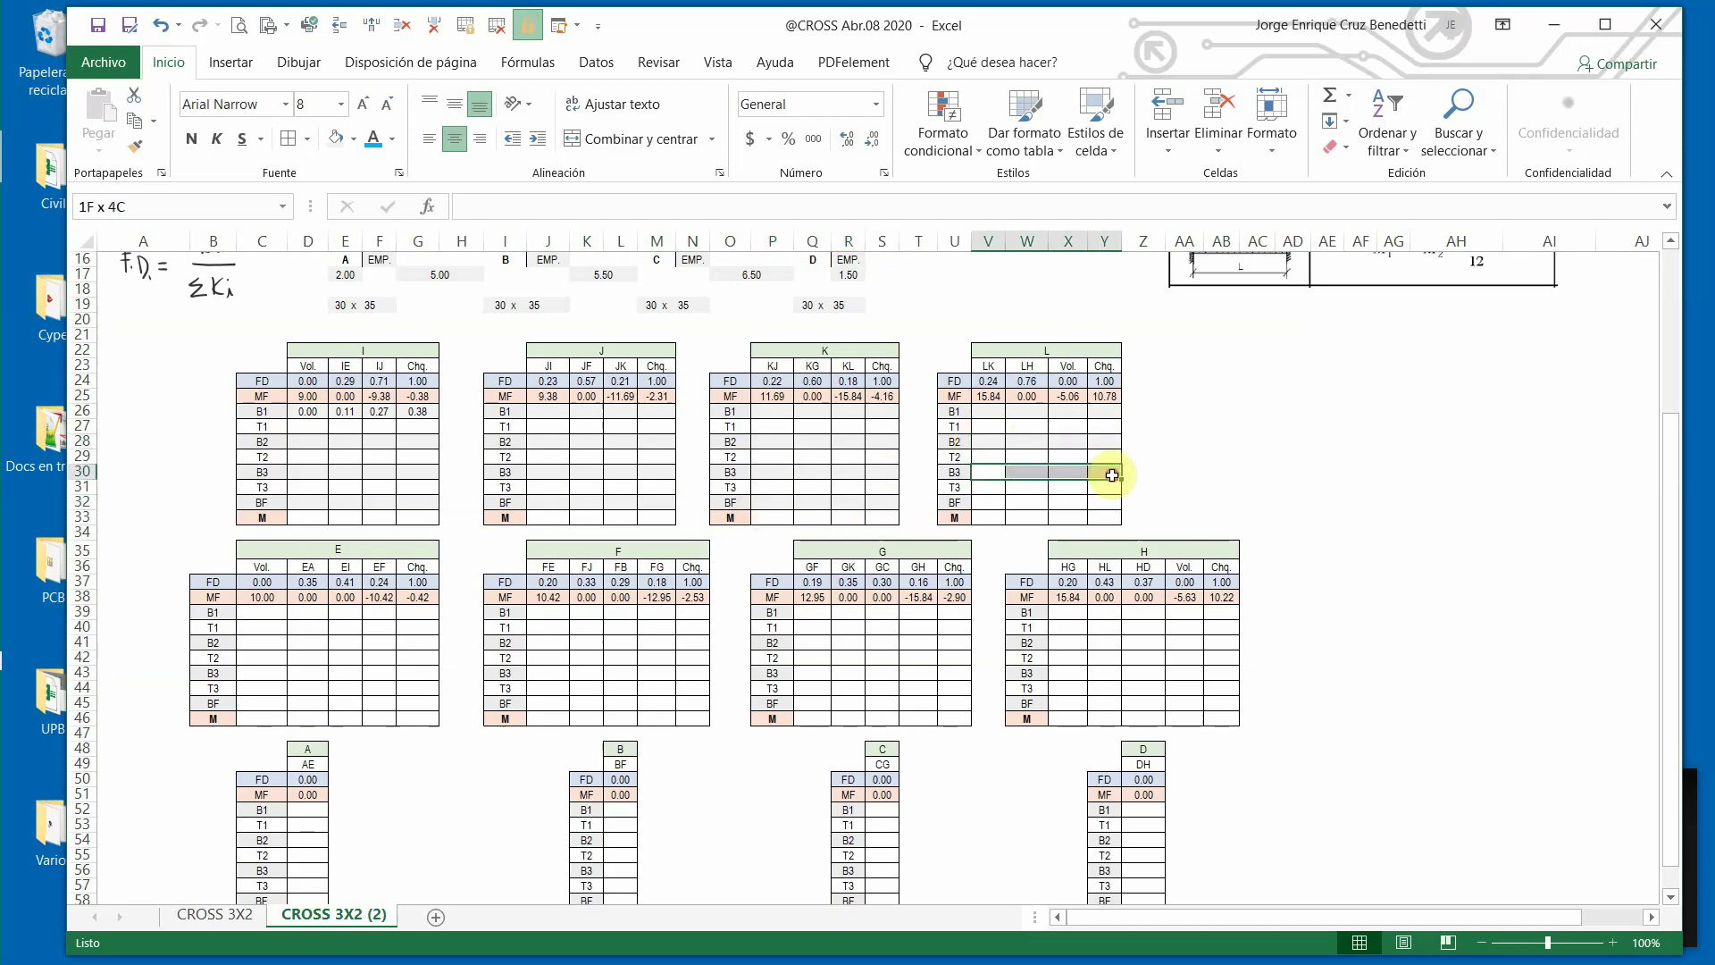
{"action": "left_click_drag", "start_coordinate": [986, 502], "coordinate": [1108, 502]}
{"action": "left_click", "coordinate": [551, 412]}
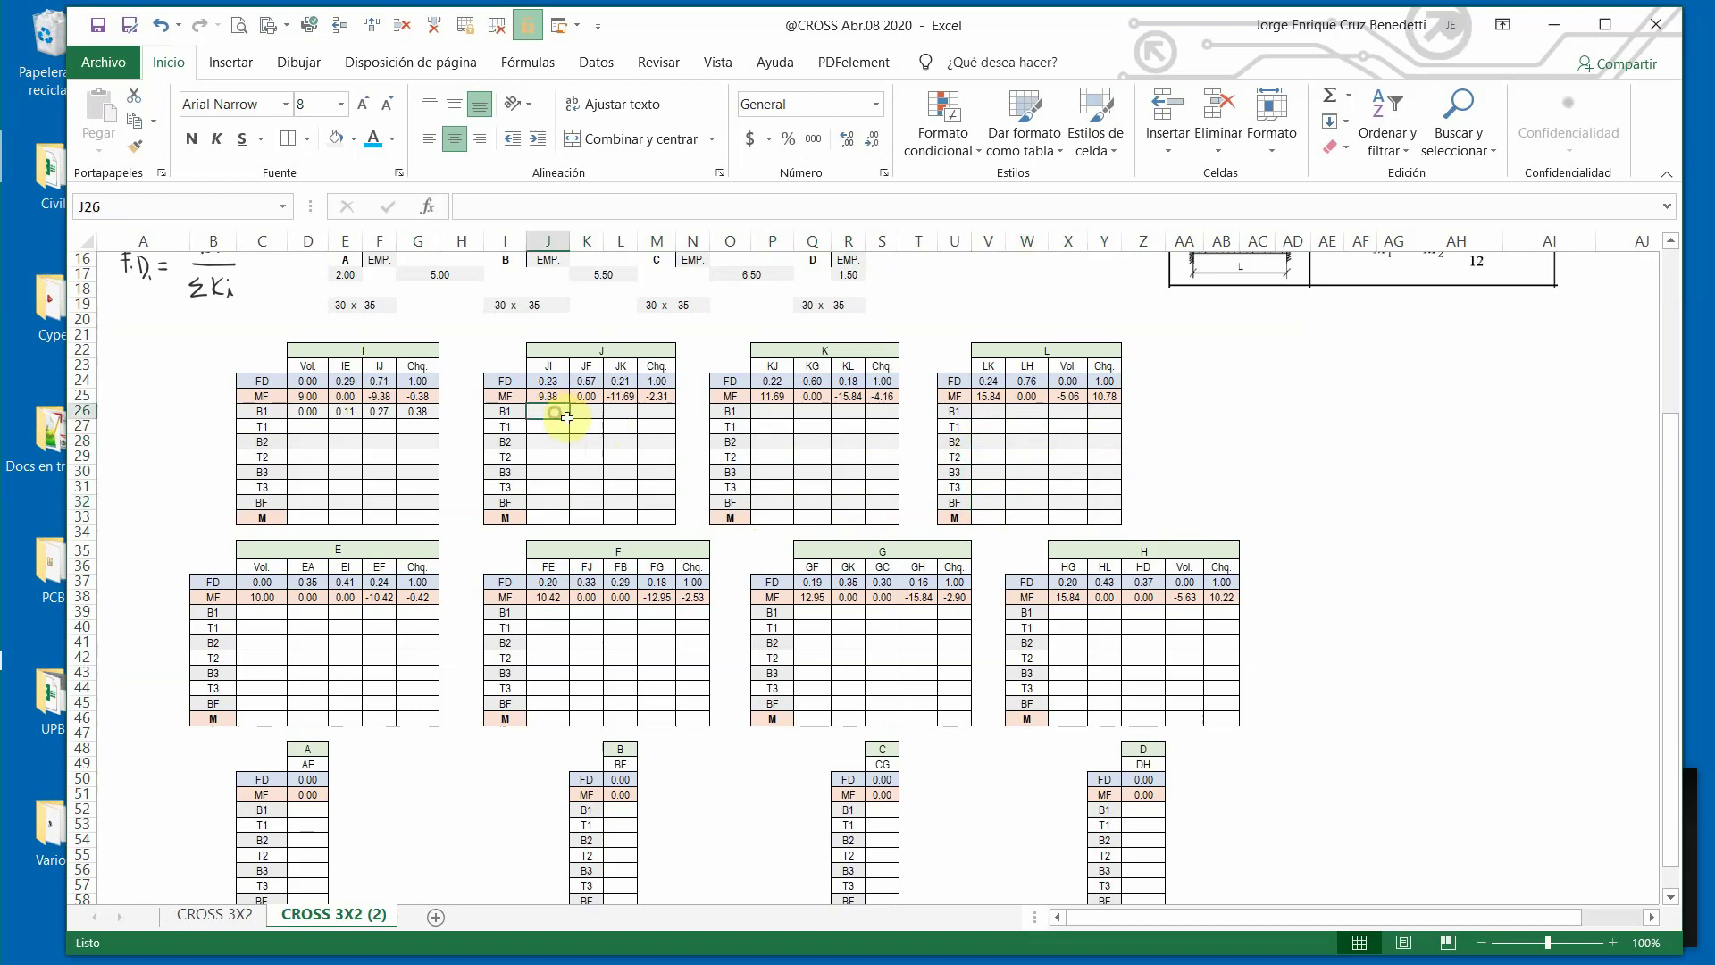
{"action": "left_click", "coordinate": [696, 515]}
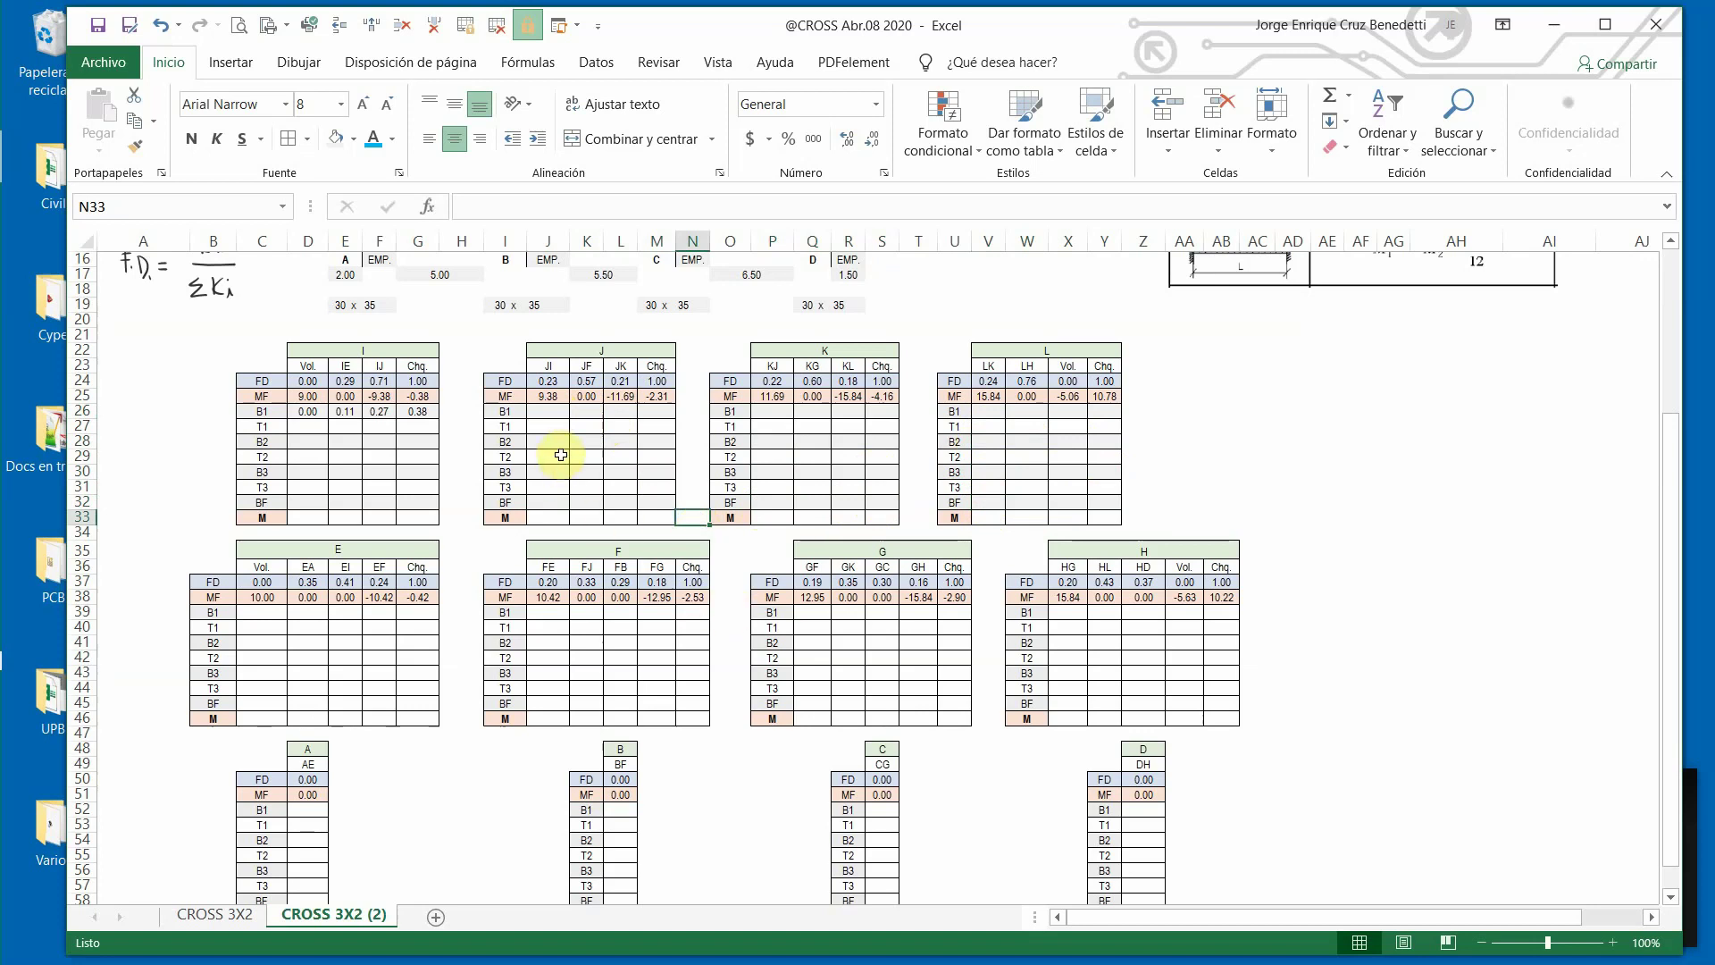
{"action": "left_click", "coordinate": [540, 413]}
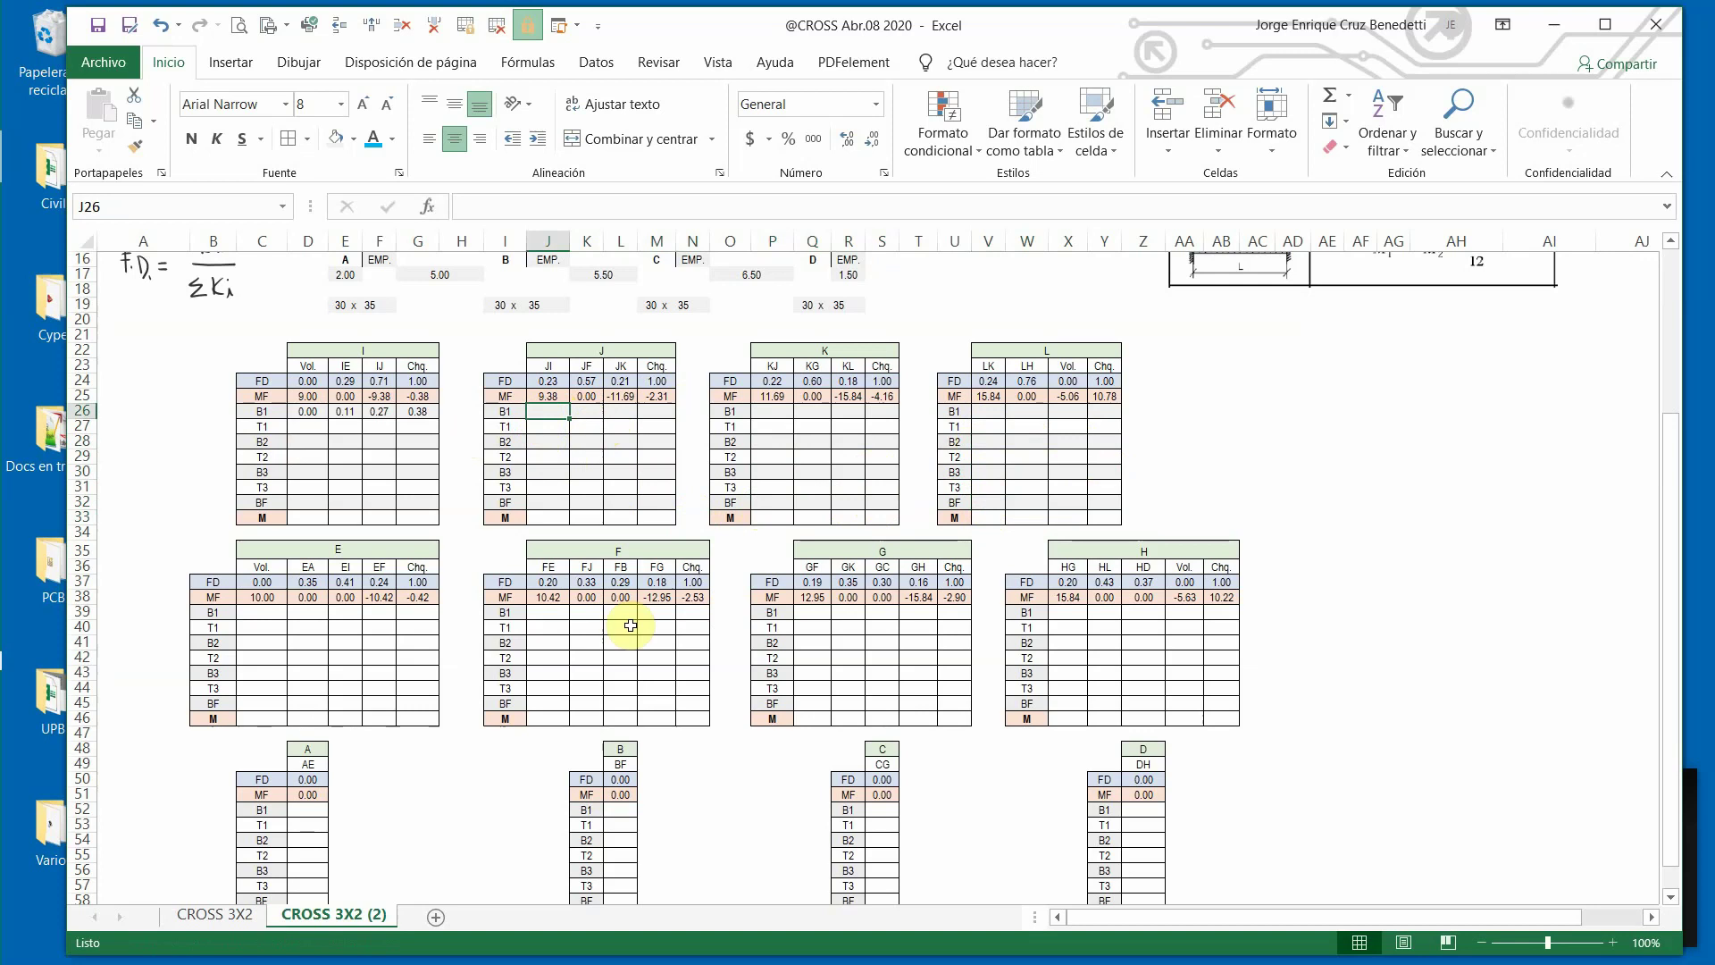
{"action": "left_click", "coordinate": [534, 504]}
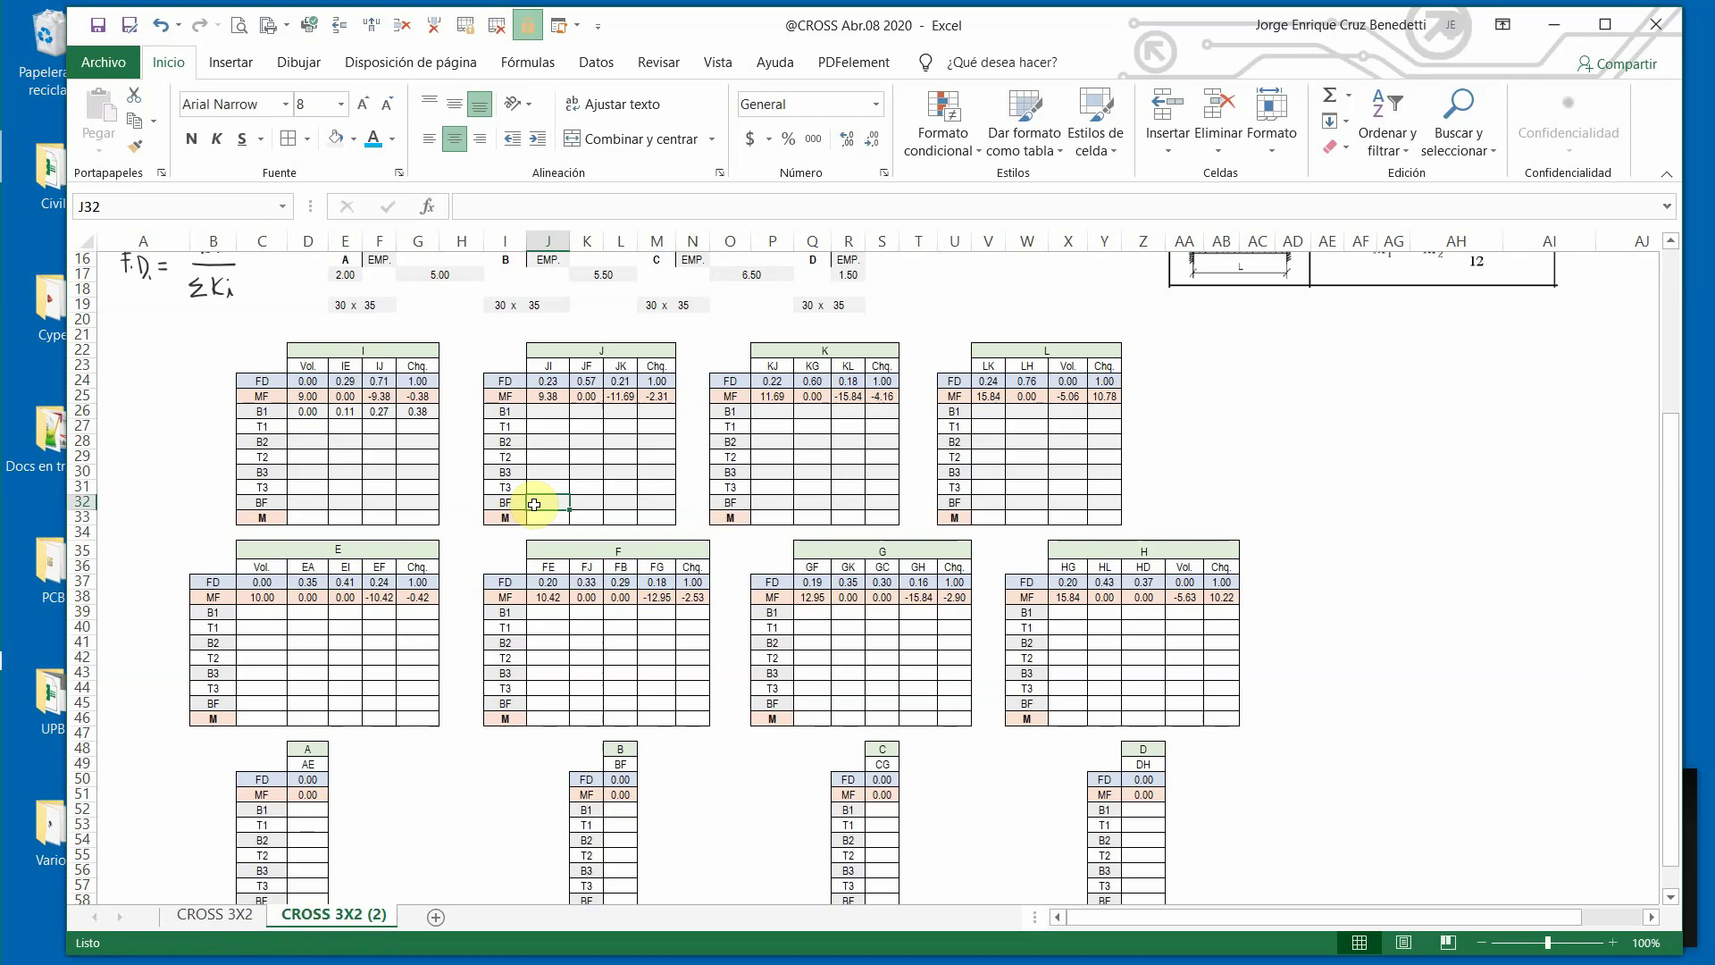
Enter the balance formula -$M$25*J24 in table J's B1 row under JI.
{"action": "left_click", "coordinate": [549, 413]}
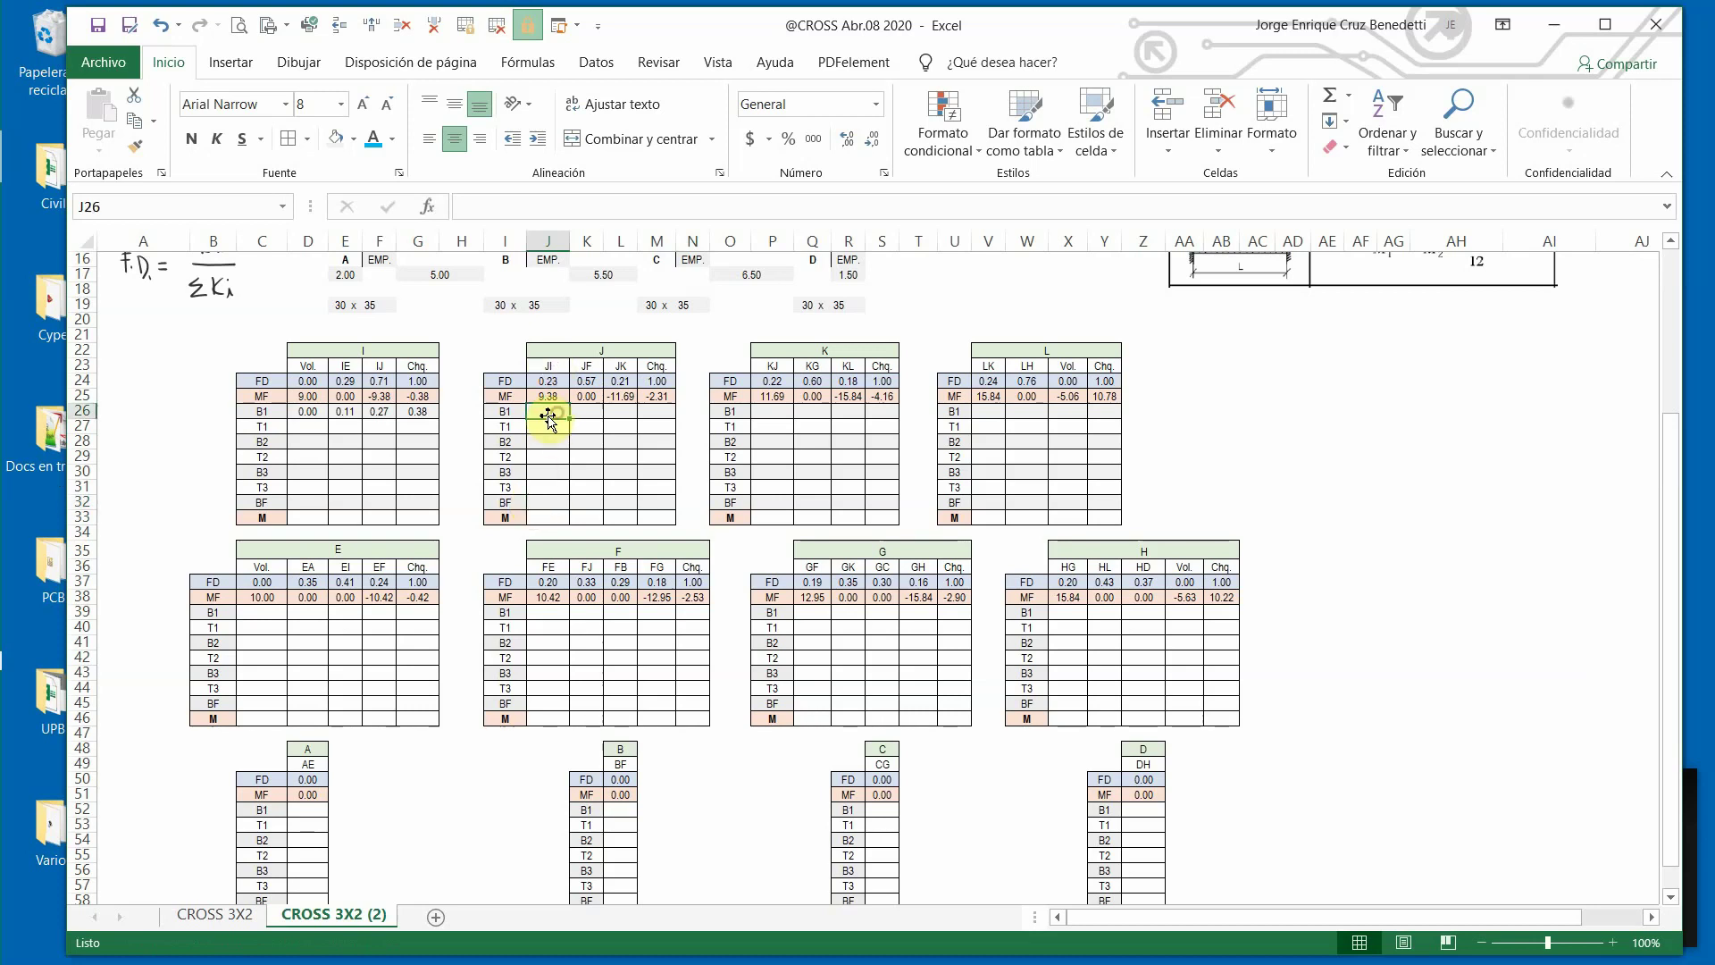
{"action": "type", "text": "-"}
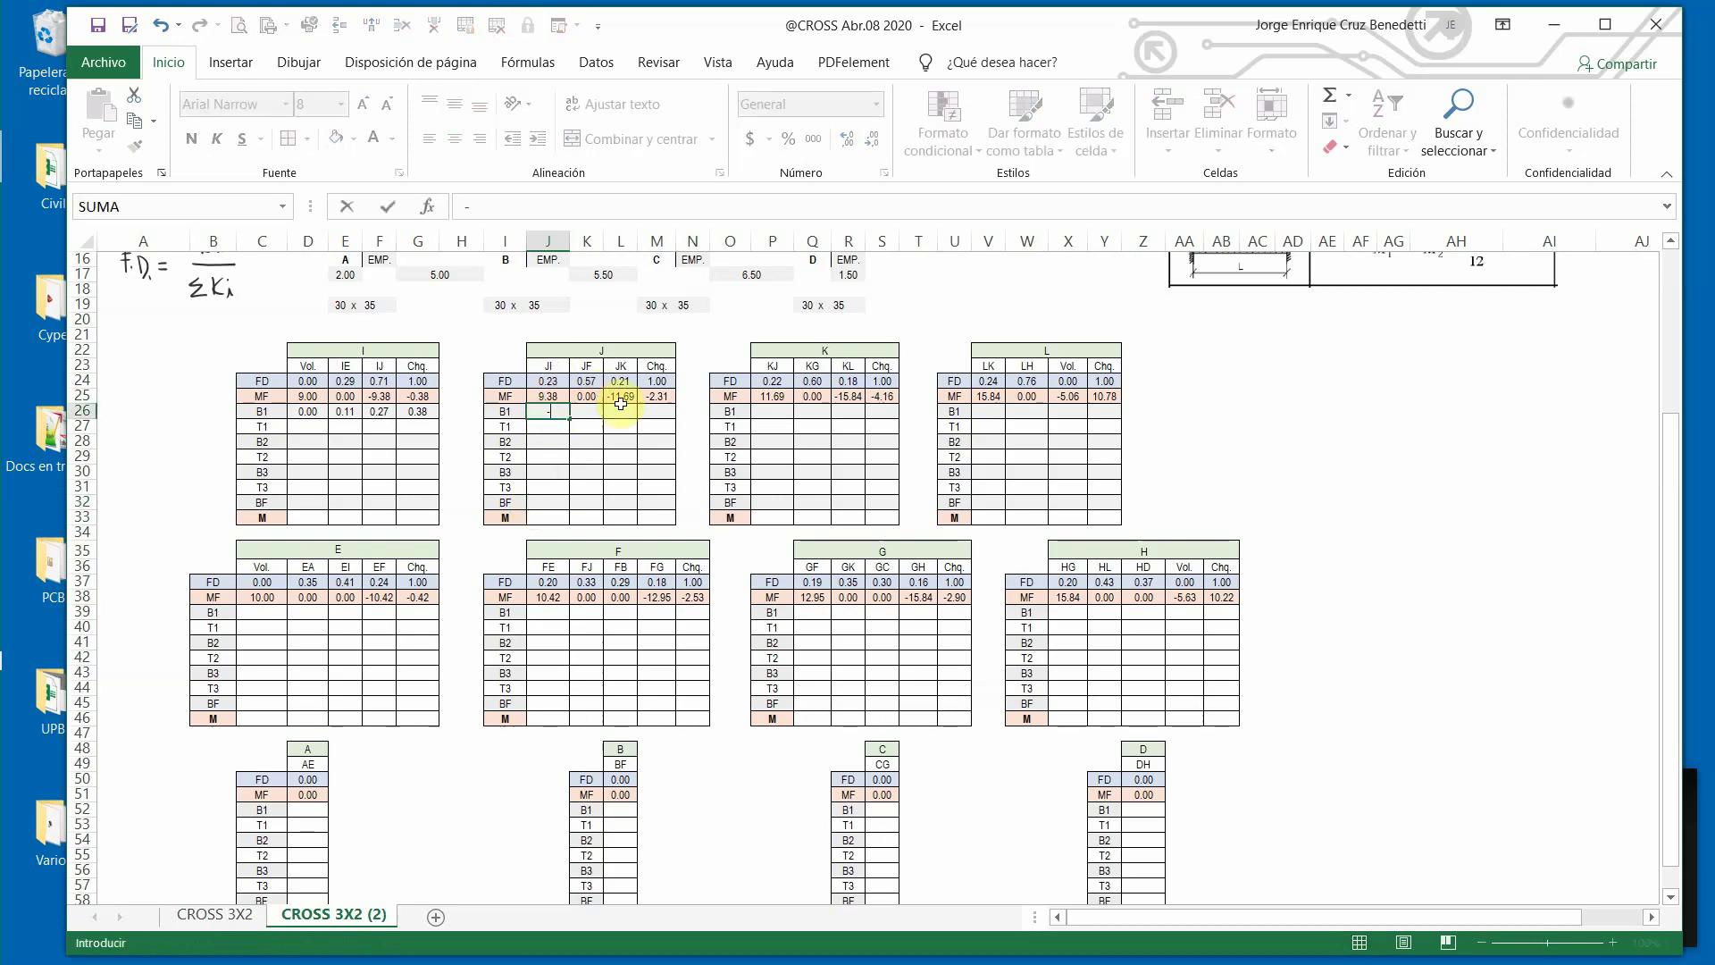
{"action": "left_click", "coordinate": [660, 396]}
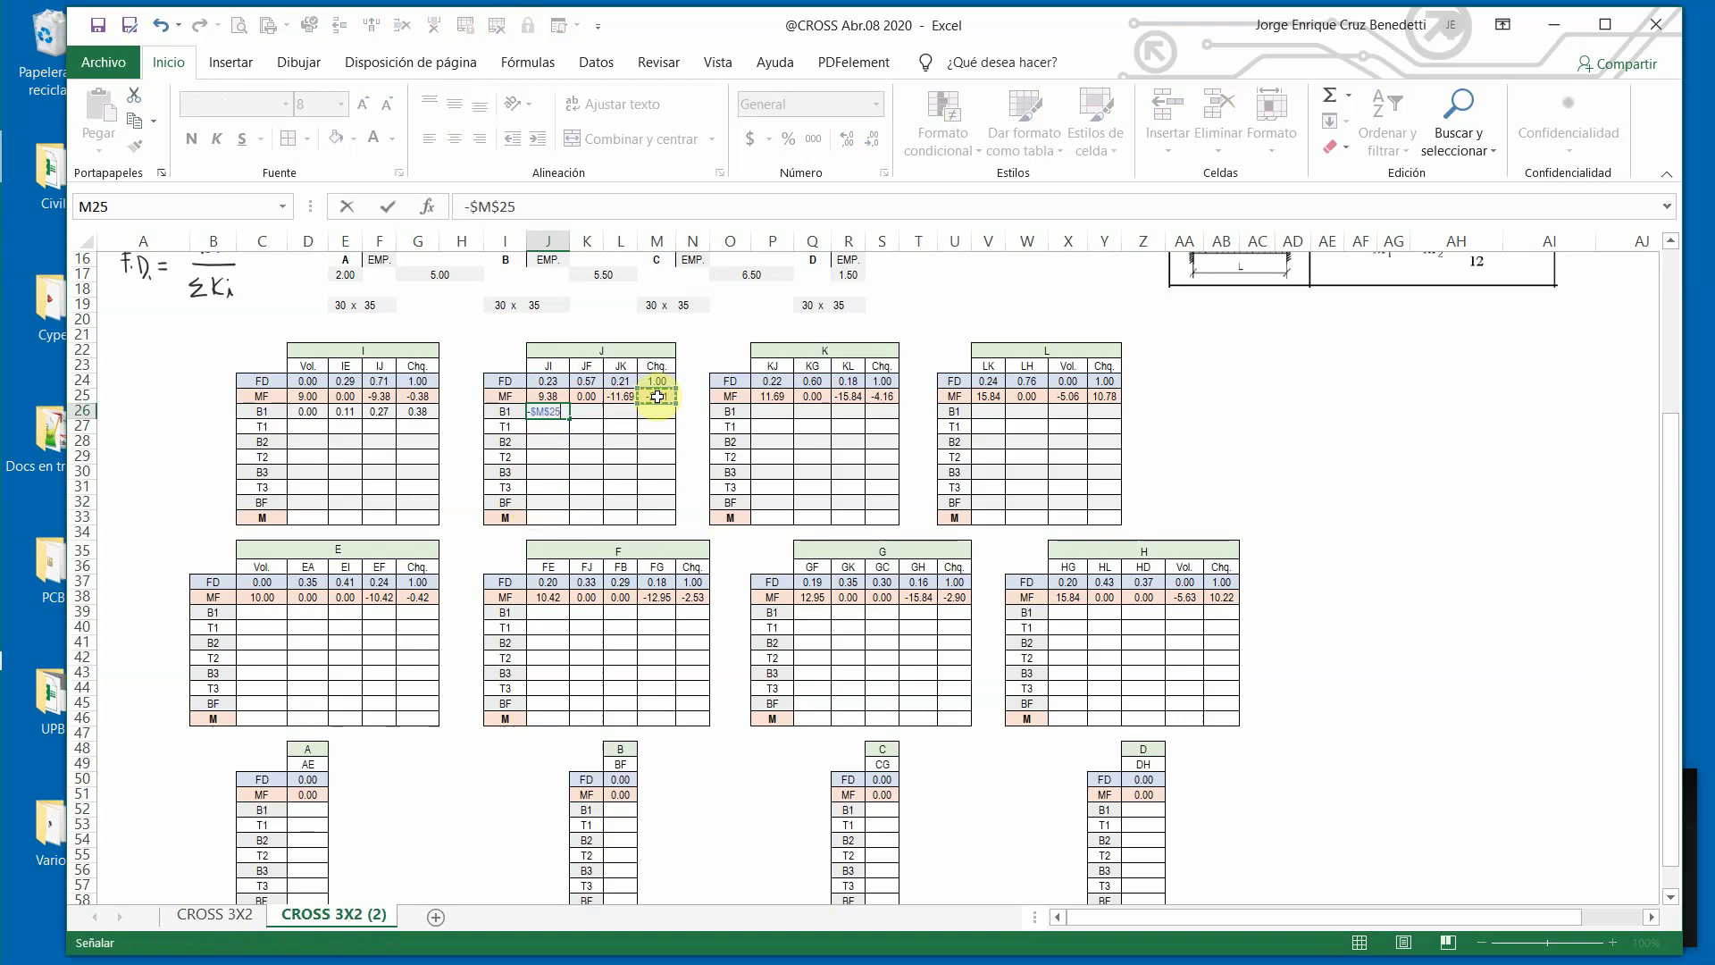
{"action": "type", "text": "*"}
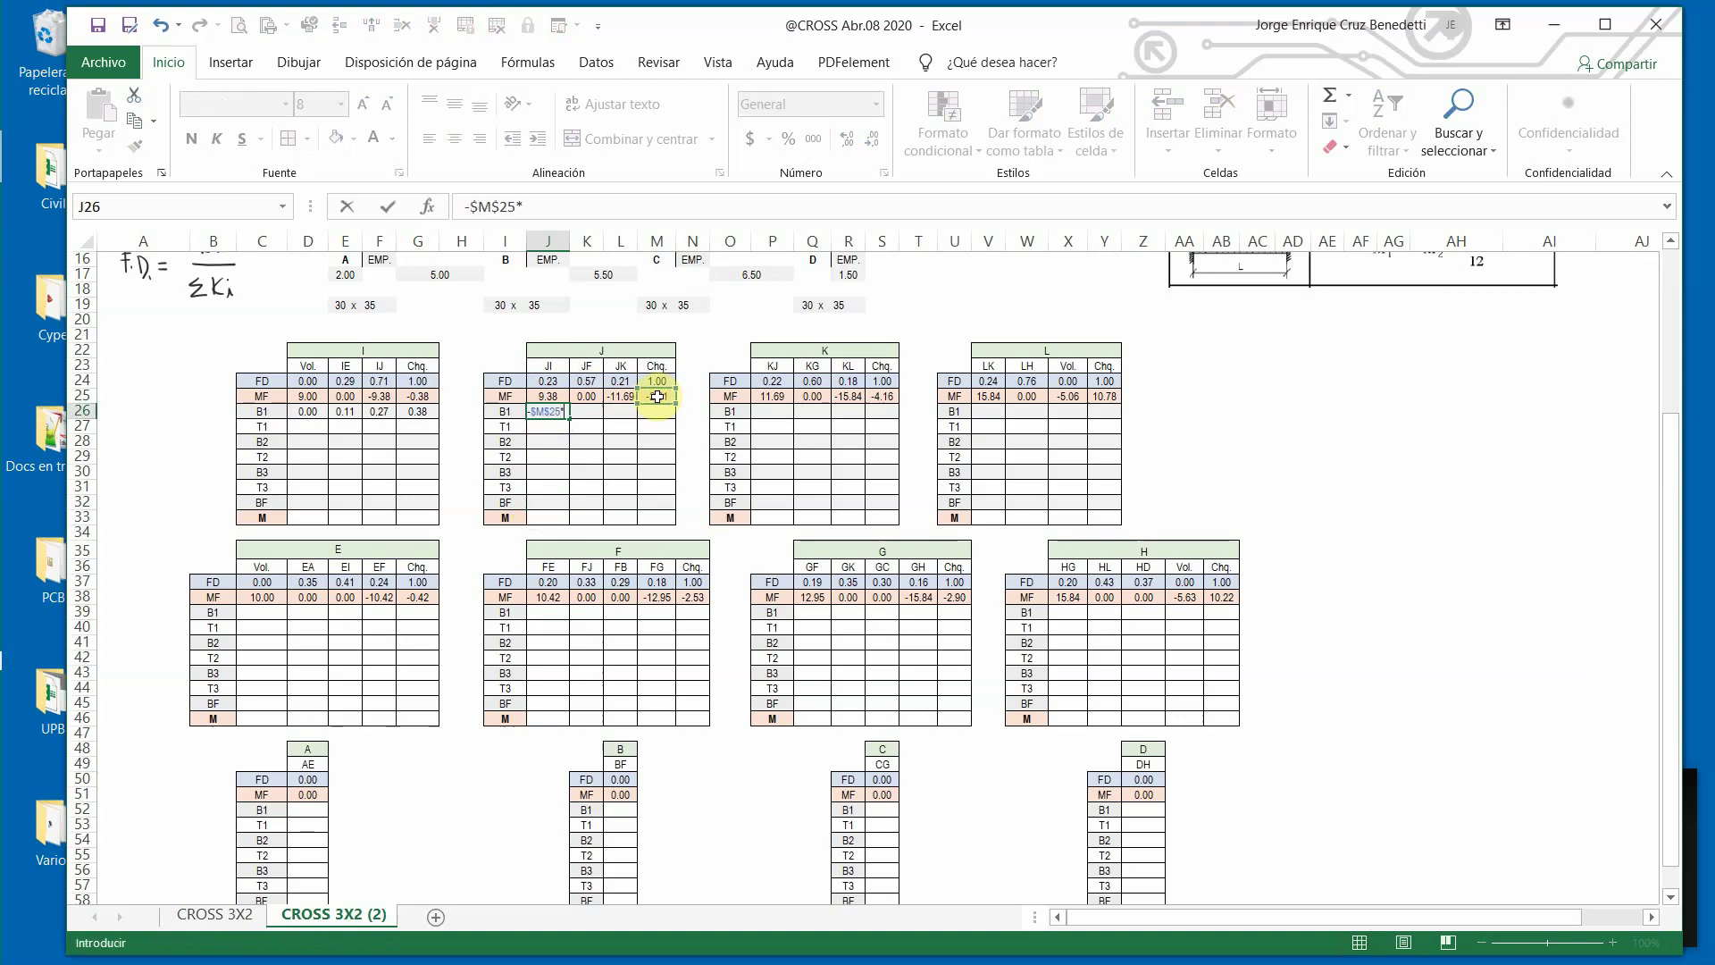
{"action": "left_click", "coordinate": [552, 383]}
{"action": "key", "text": "Return"}
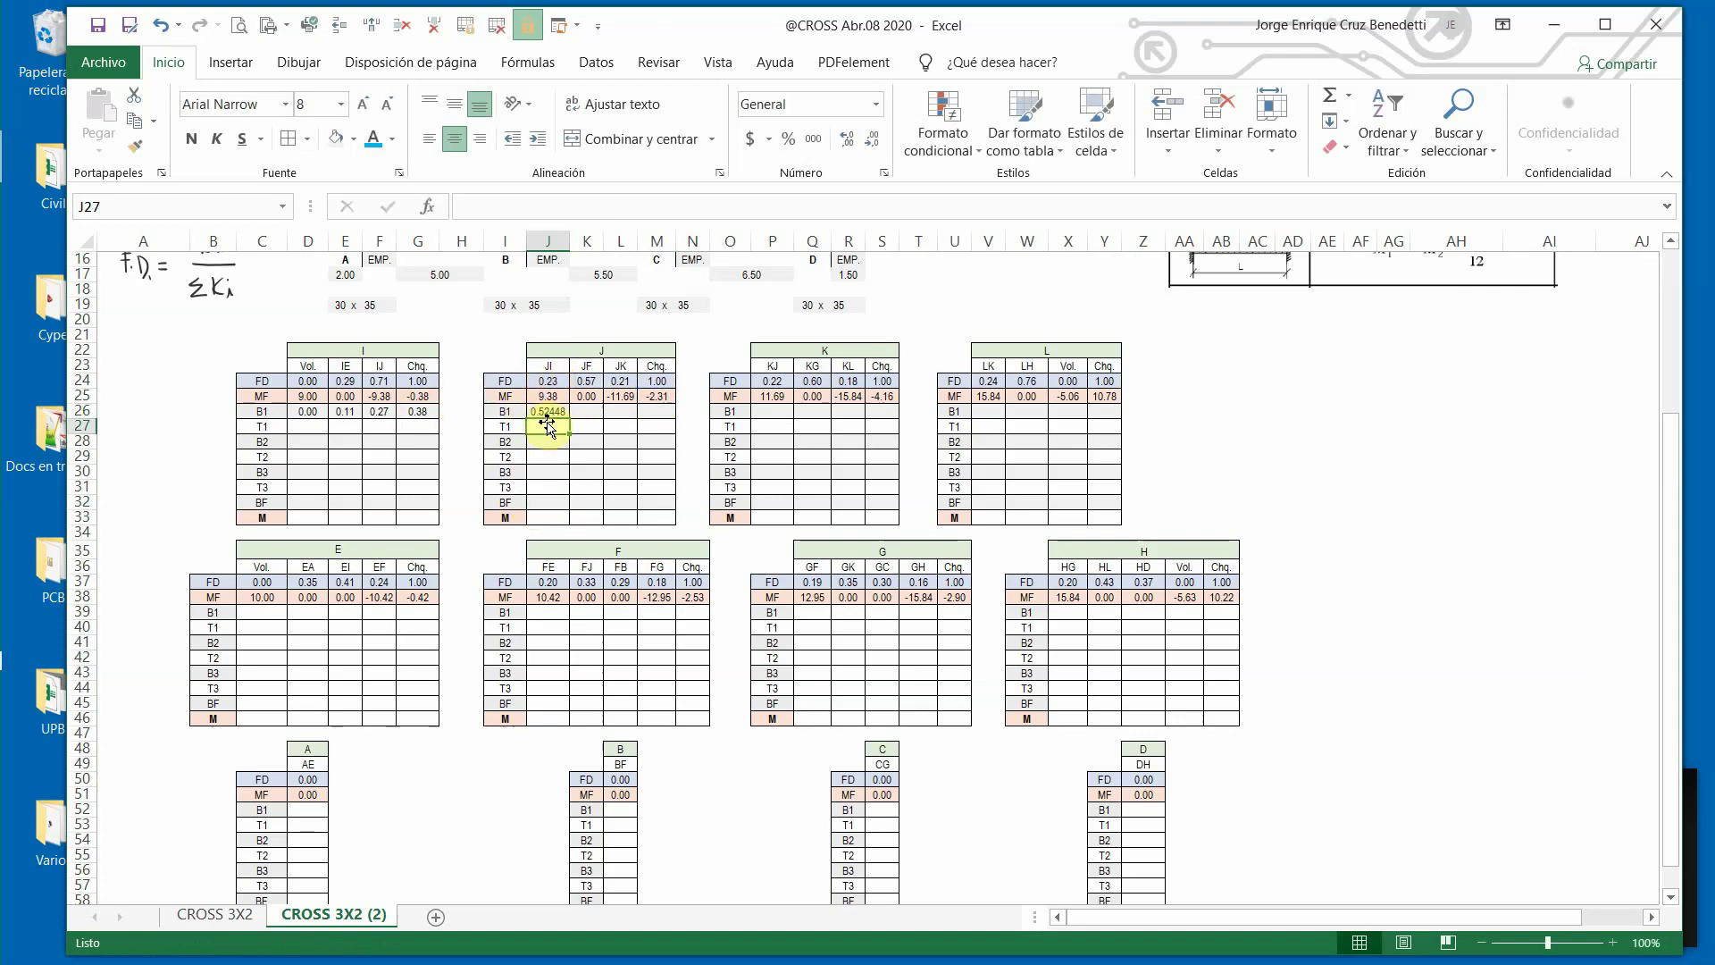
Apply the format of table I's B1 Vol. cell to table J's B1 row and copy the JI formula across to JF and JK.
{"action": "left_click", "coordinate": [544, 410]}
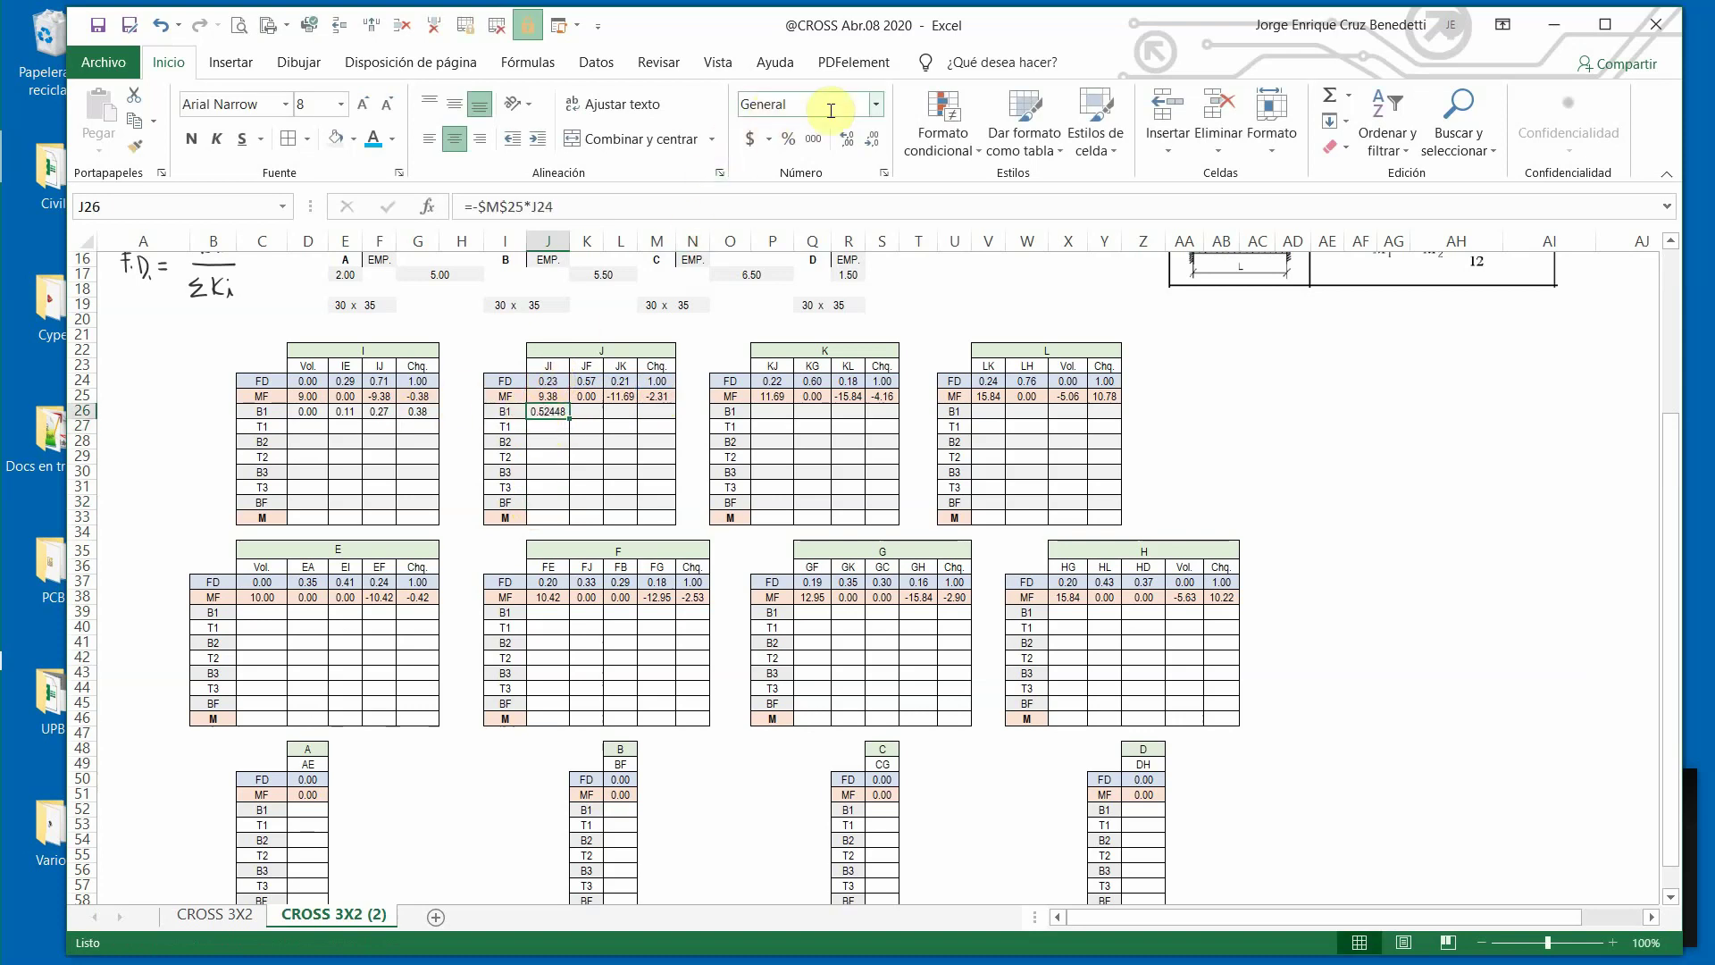
{"action": "left_click", "coordinate": [309, 411]}
{"action": "left_click", "coordinate": [134, 146]}
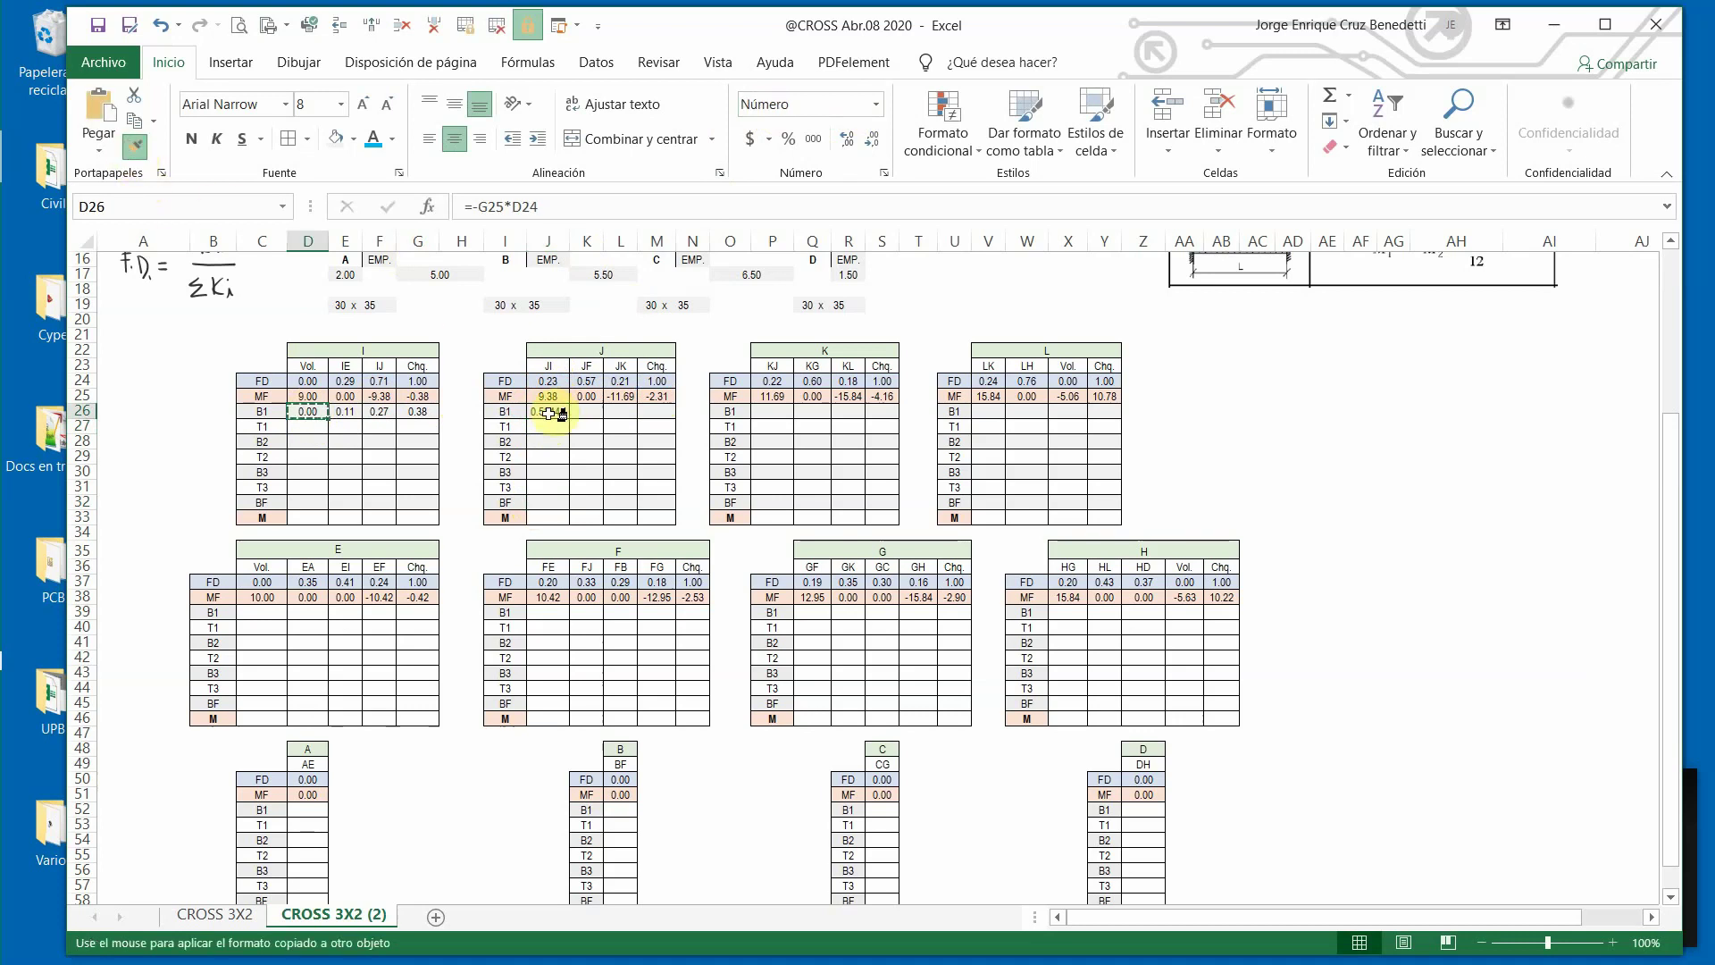
{"action": "mouse_move", "coordinate": [540, 410]}
{"action": "left_mouse_down"}
{"action": "mouse_move", "coordinate": [651, 399]}
{"action": "mouse_move", "coordinate": [594, 414]}
{"action": "mouse_move", "coordinate": [630, 412]}
{"action": "left_mouse_up"}
{"action": "left_click", "coordinate": [593, 412]}
{"action": "left_click", "coordinate": [546, 412]}
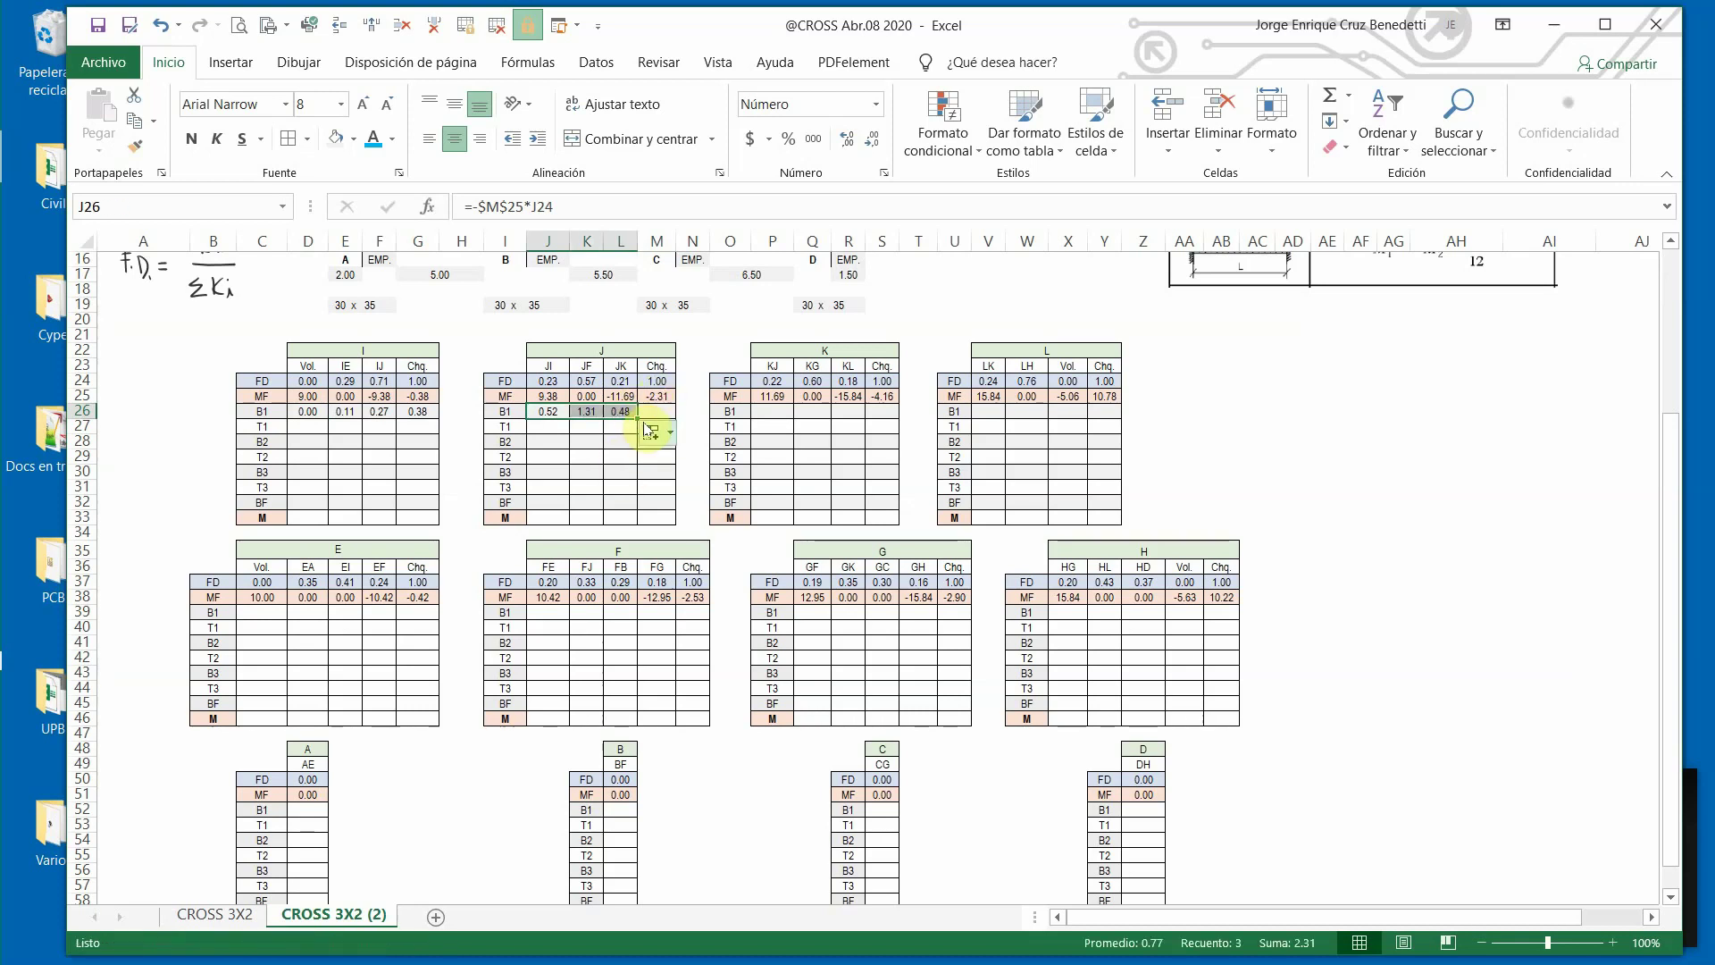
{"action": "left_click", "coordinate": [585, 456]}
Copy the Chq. sum formula from table I's B1 row into the Chq. cell of table J's B1 row.
{"action": "left_click", "coordinate": [414, 411]}
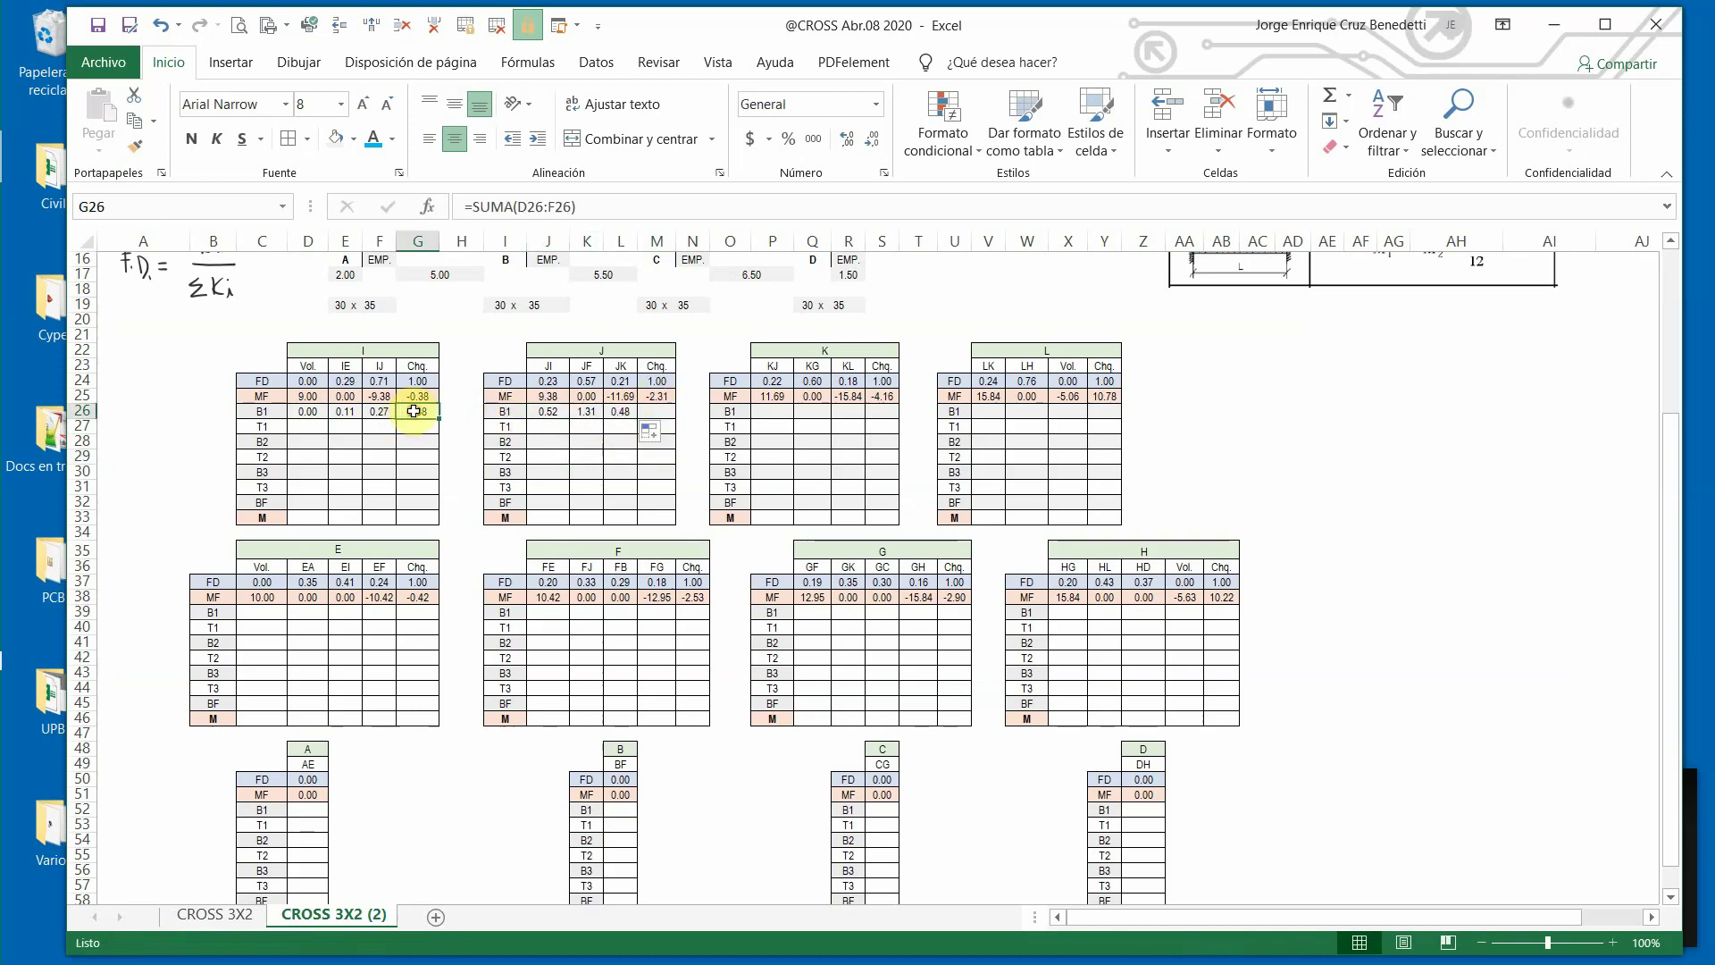
{"action": "key", "text": "ctrl+c"}
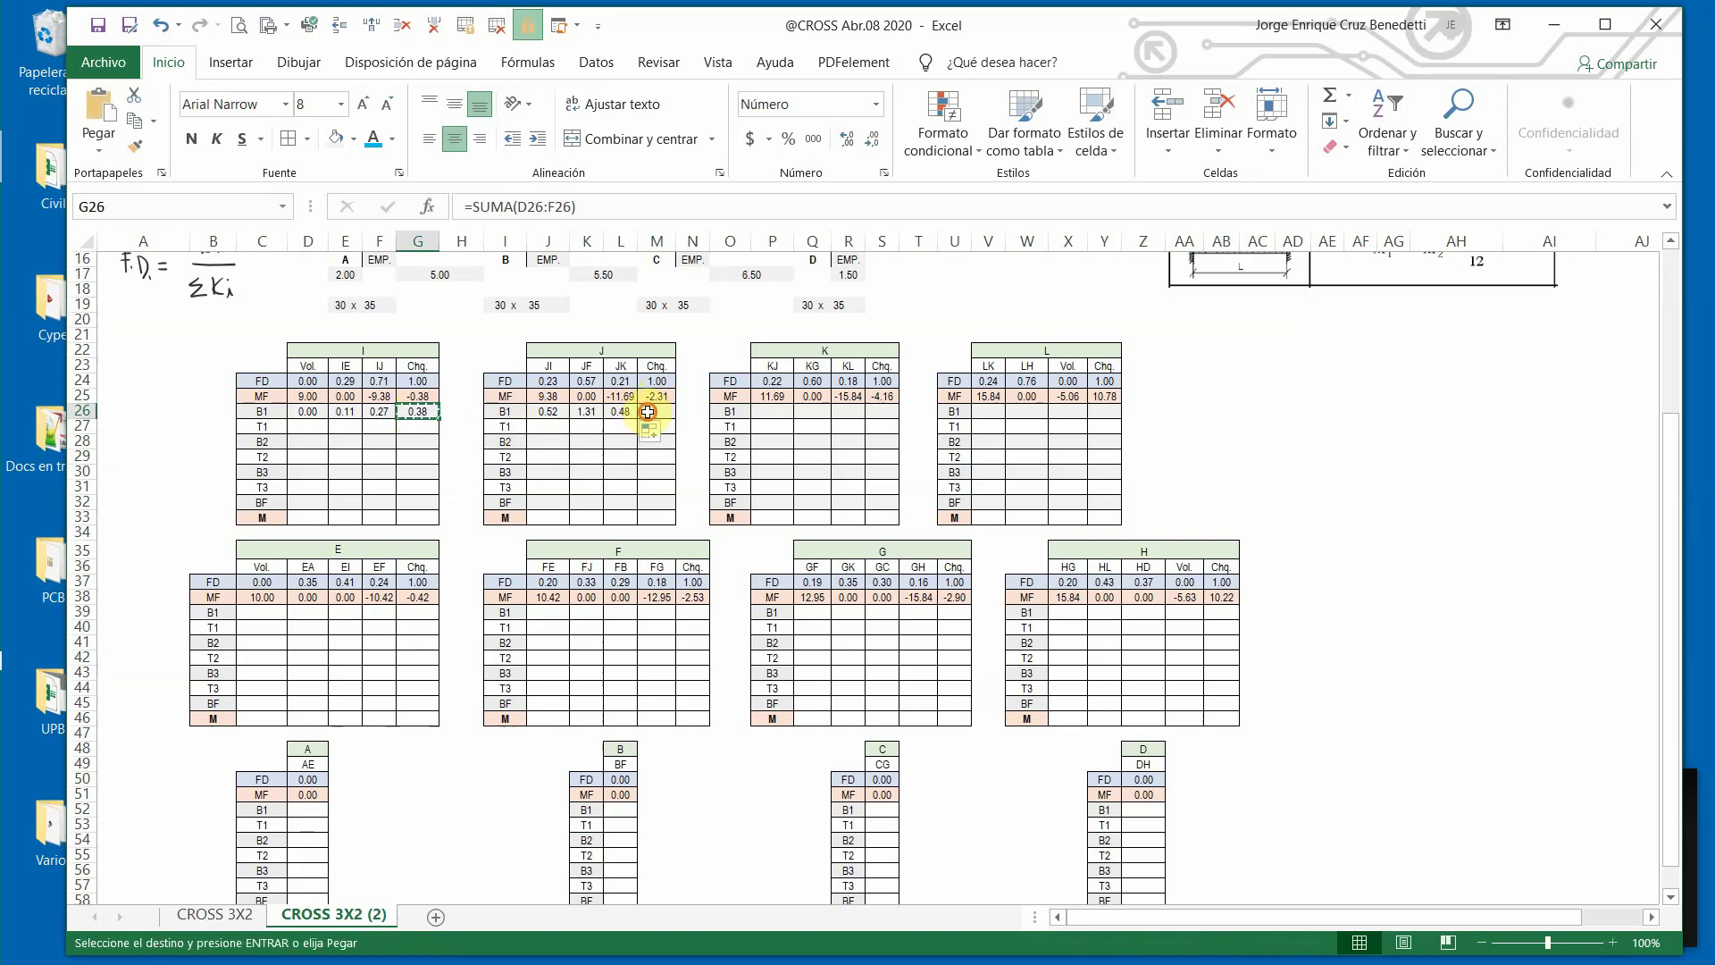
{"action": "left_click", "coordinate": [647, 411]}
{"action": "key", "text": "ctrl+v"}
{"action": "left_click", "coordinate": [719, 333]}
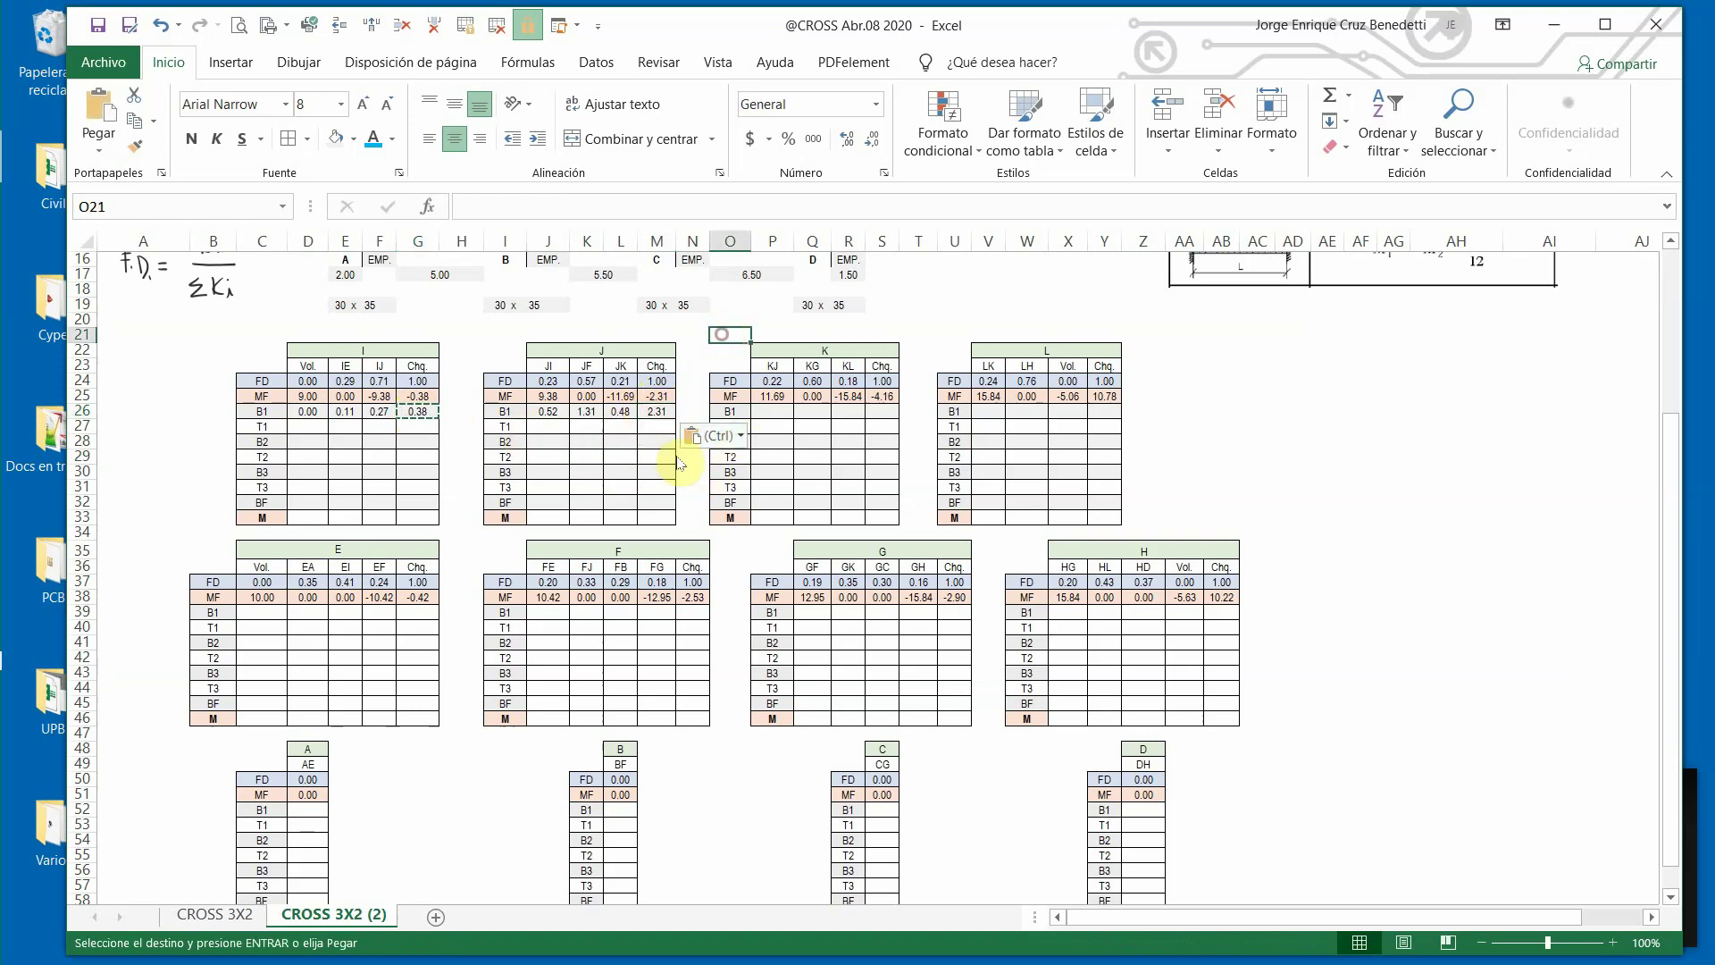
{"action": "left_click", "coordinate": [546, 411]}
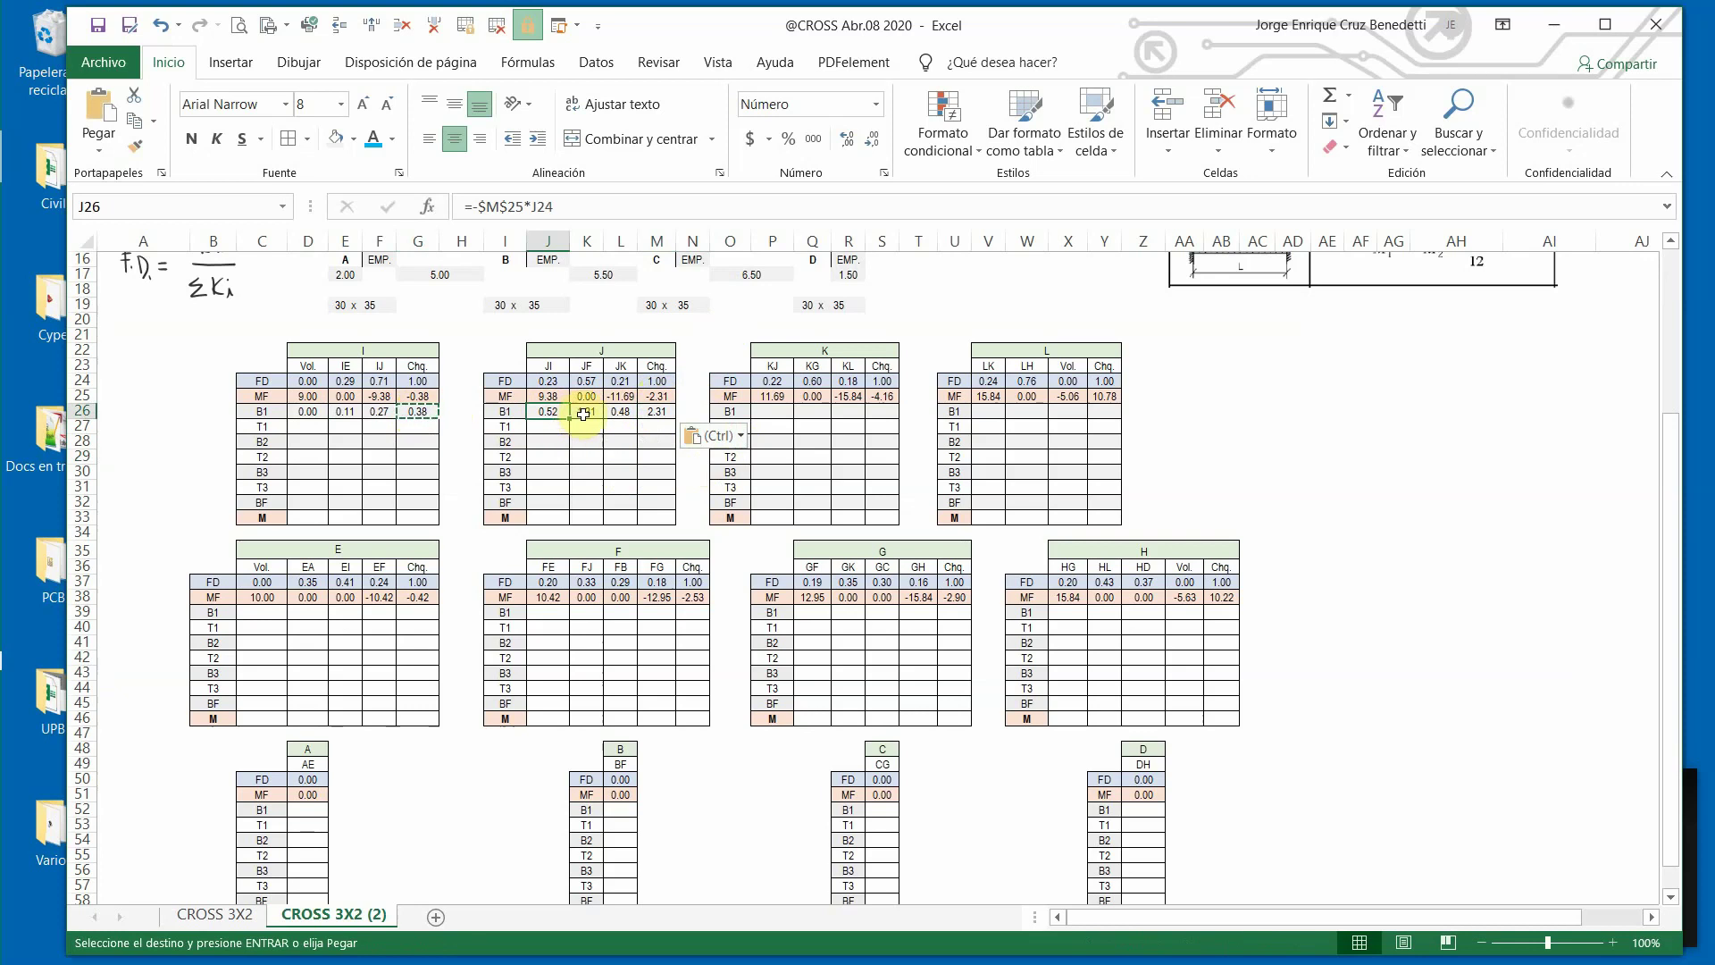
{"action": "left_click", "coordinate": [659, 399]}
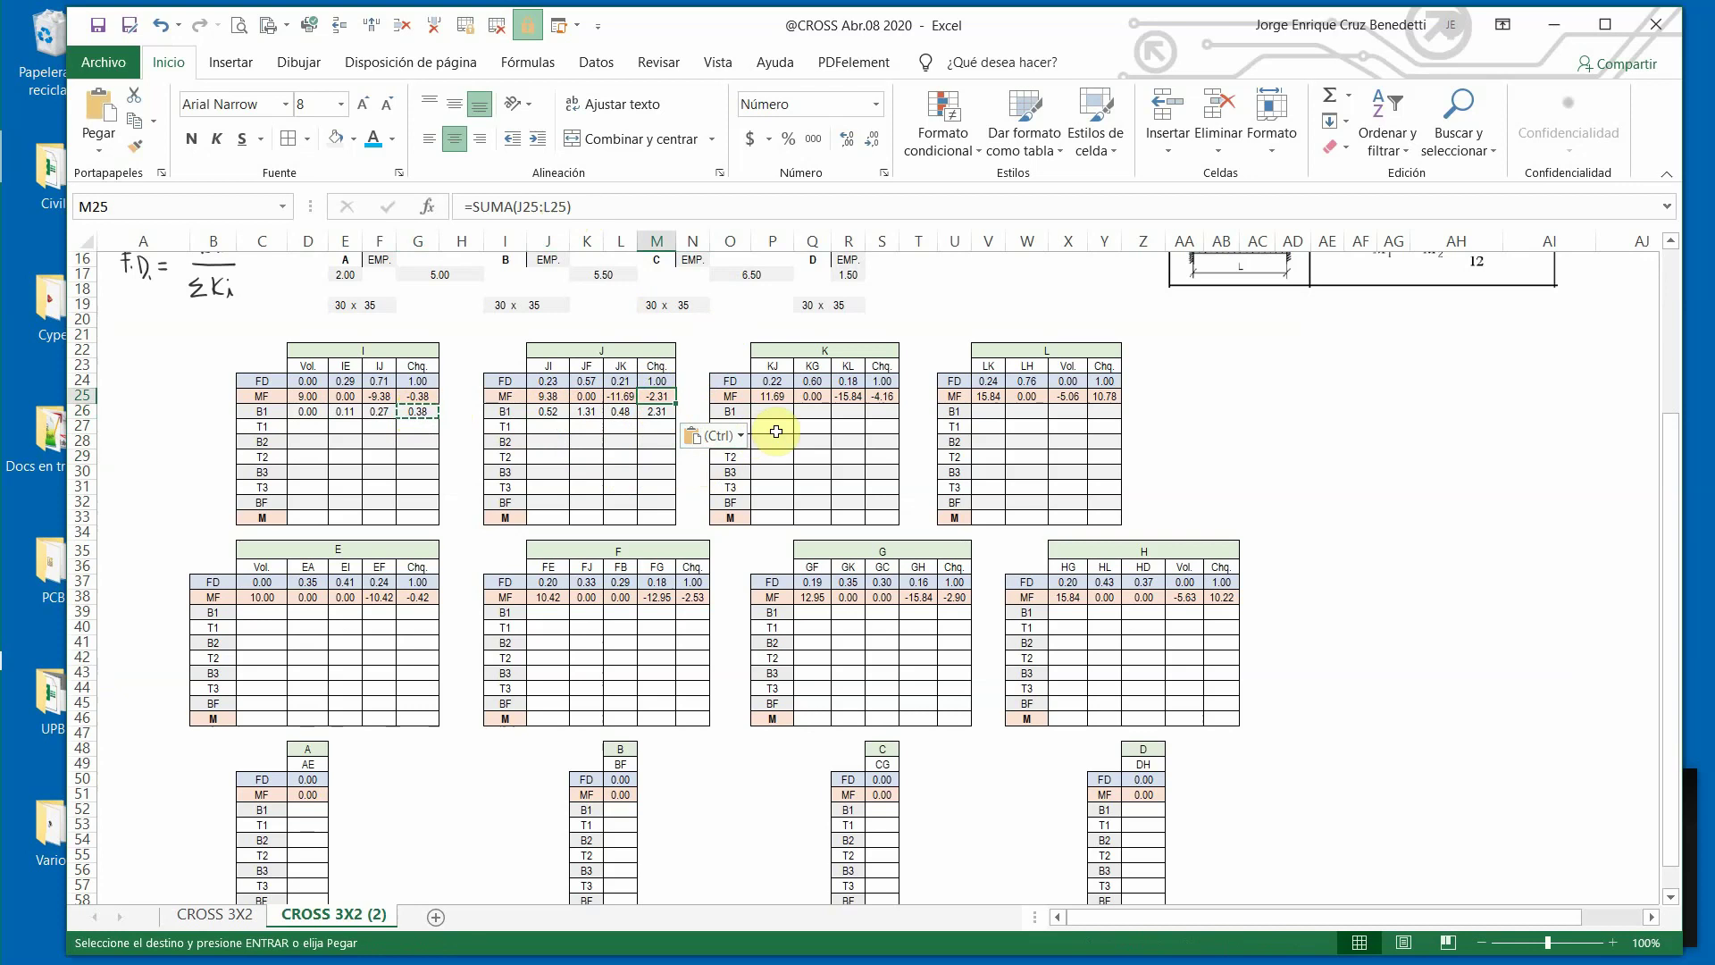
Copy table J's B1 row, from JI through Chq., into table K's B1 row starting at KJ.
{"action": "left_click_drag", "start_coordinate": [555, 416], "coordinate": [649, 411]}
{"action": "key", "text": "ctrl+c"}
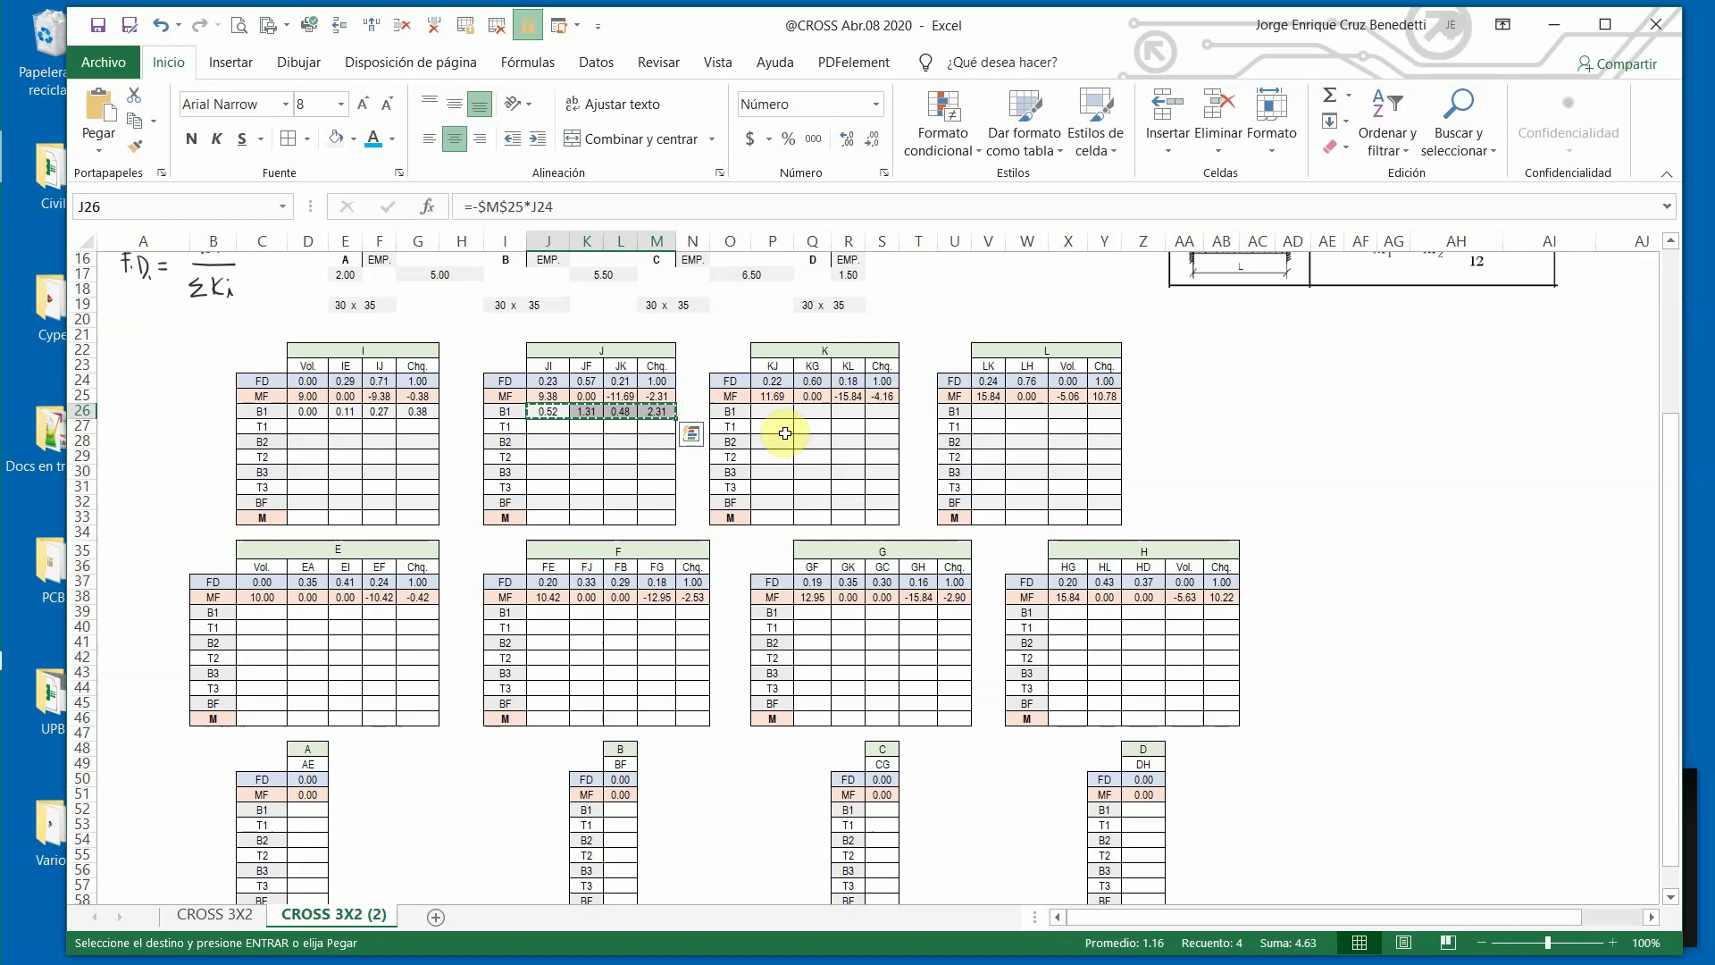
{"action": "left_click", "coordinate": [773, 411]}
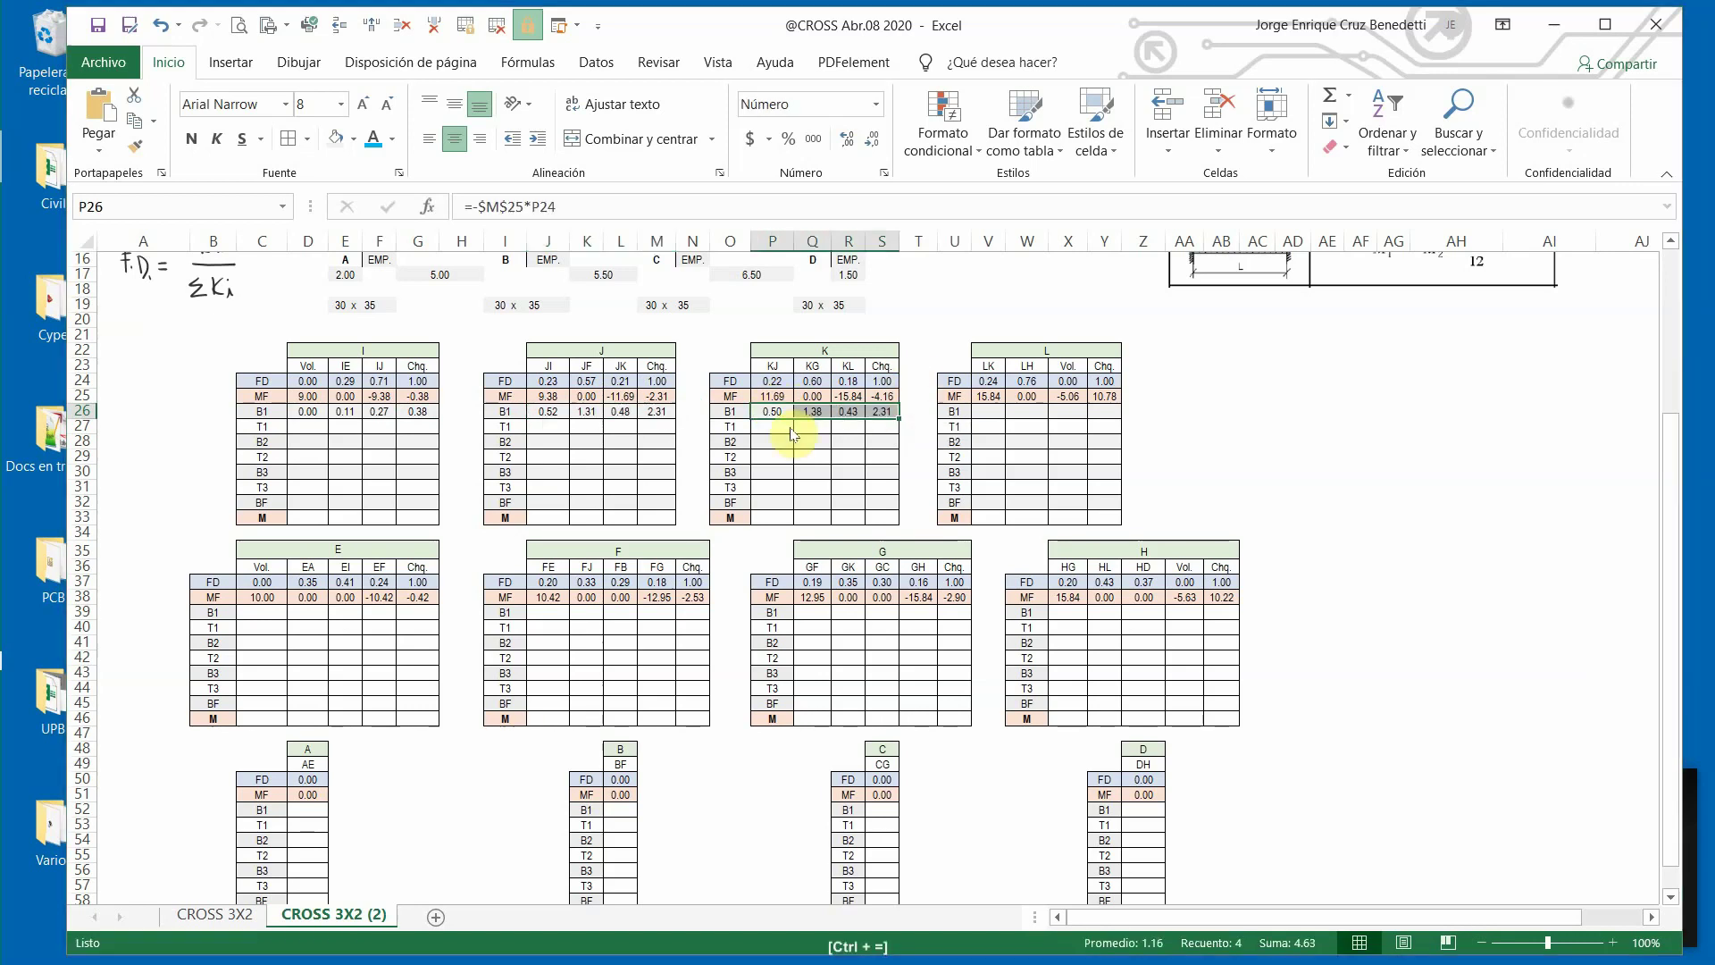
{"action": "key", "text": "ctrl+plus"}
{"action": "left_click", "coordinate": [716, 636]}
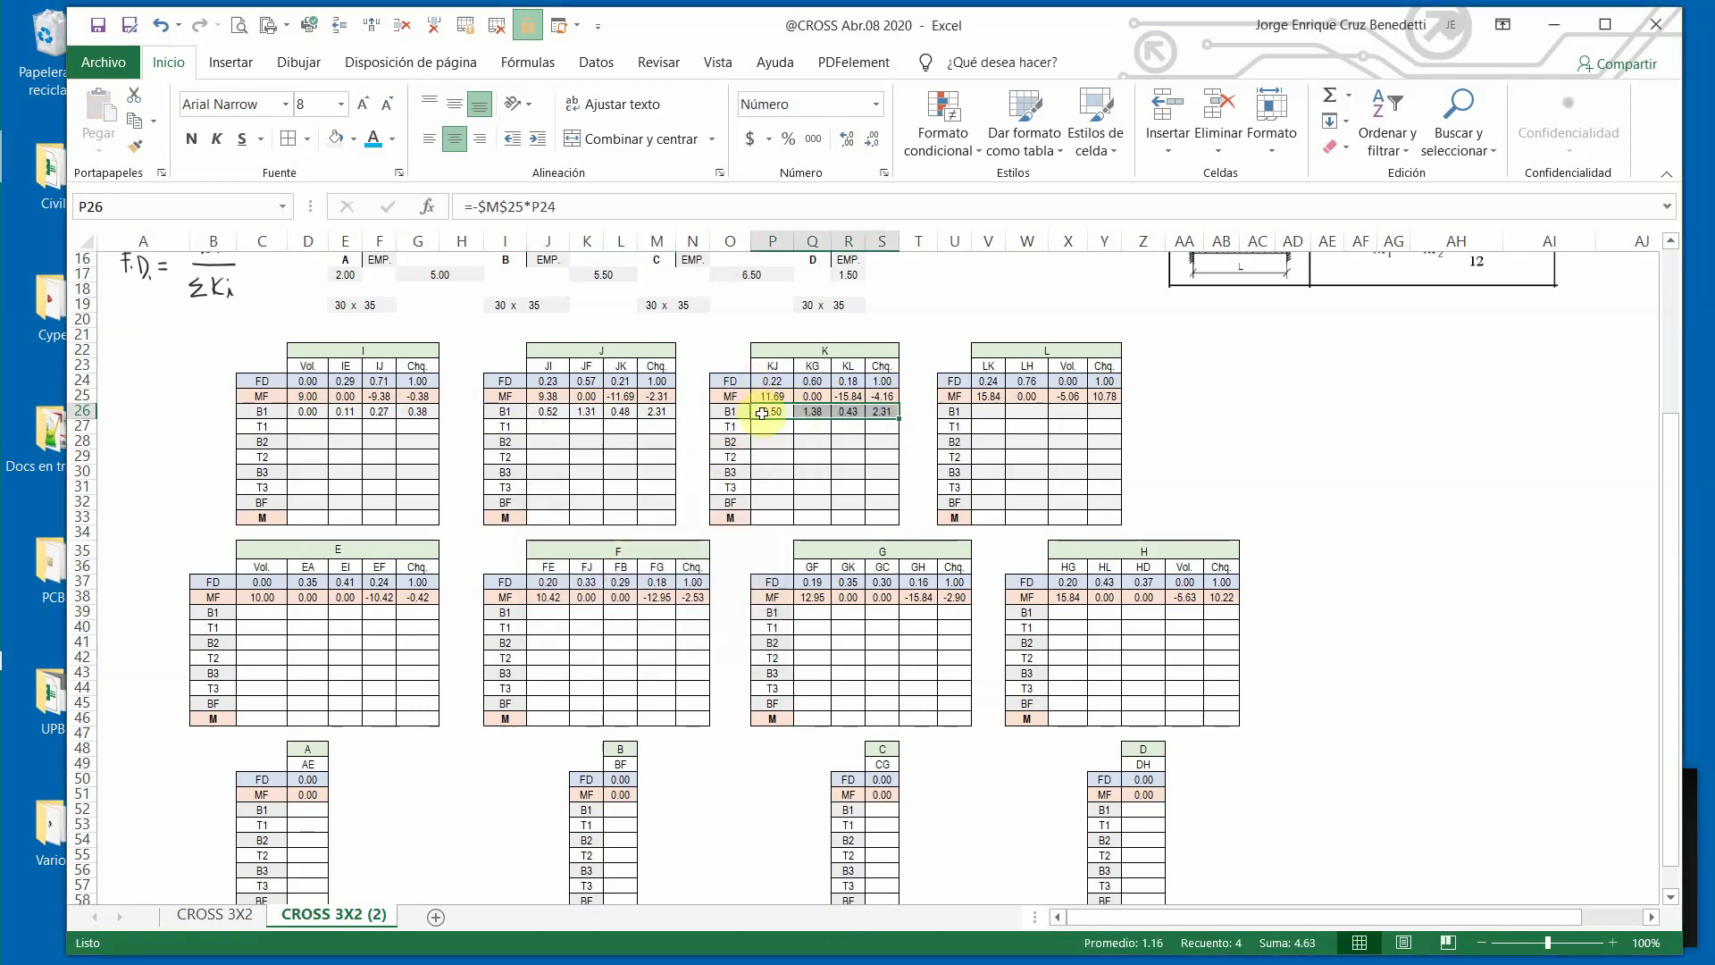
Change table K's B1 formula under KJ to -$S$25*P24 and fill it across to KG and KL.
{"action": "left_click", "coordinate": [510, 207]}
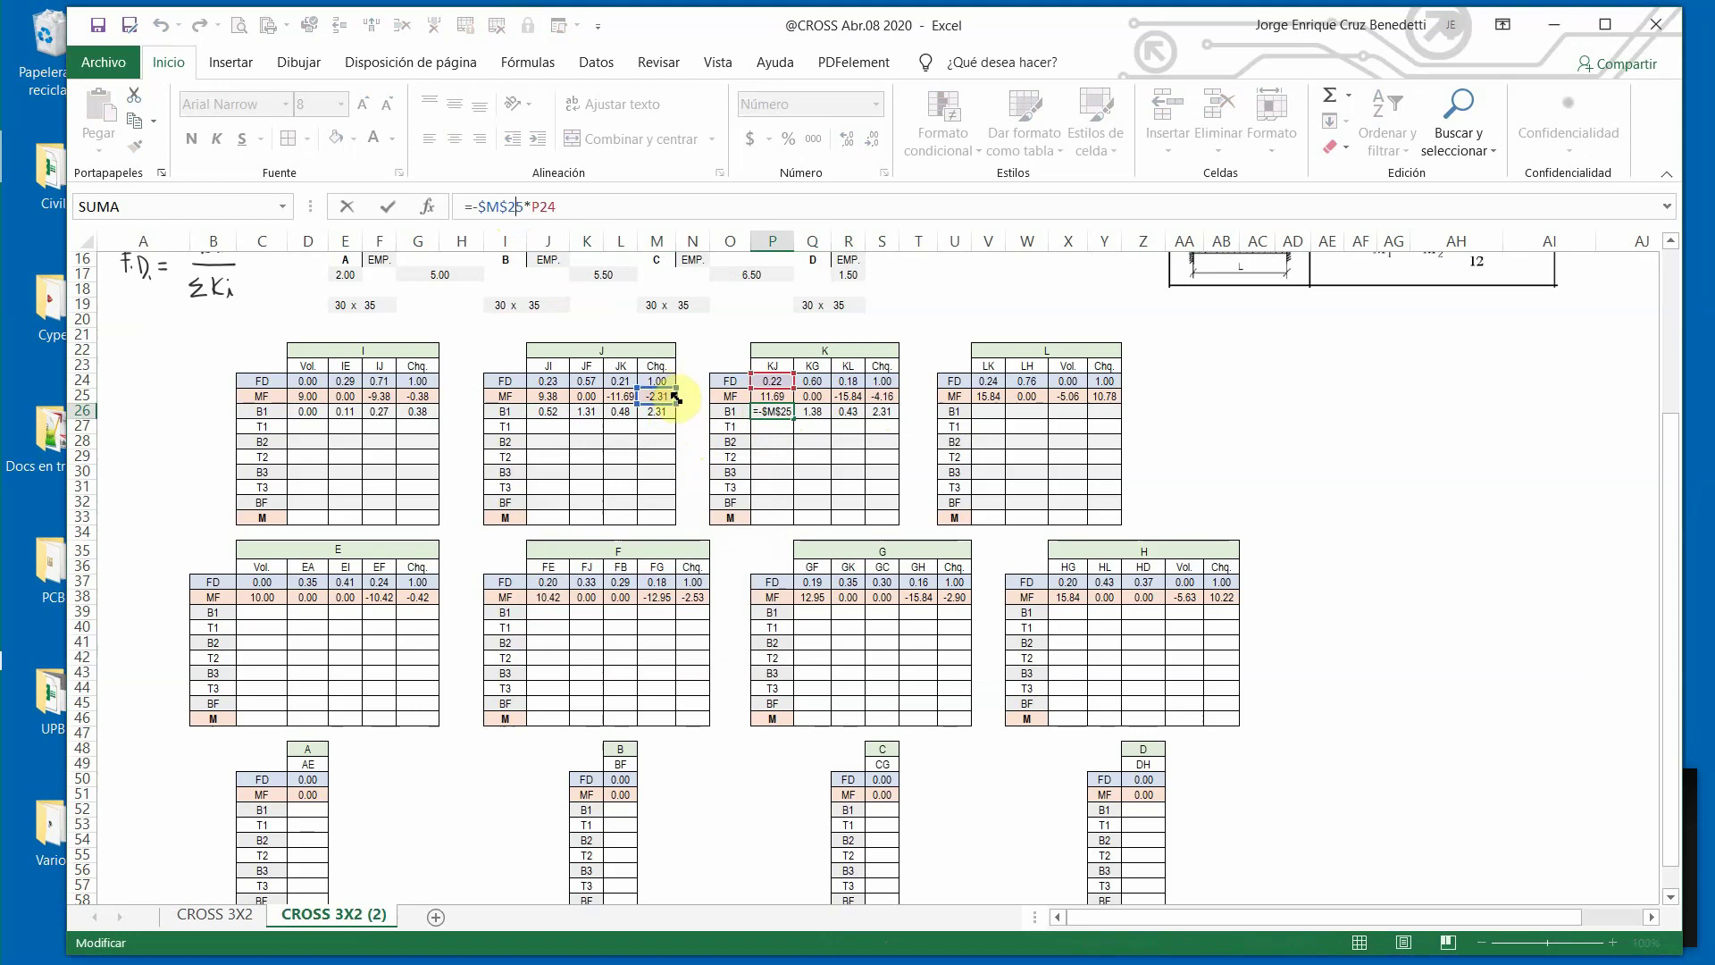
{"action": "left_click_drag", "start_coordinate": [677, 399], "coordinate": [883, 398]}
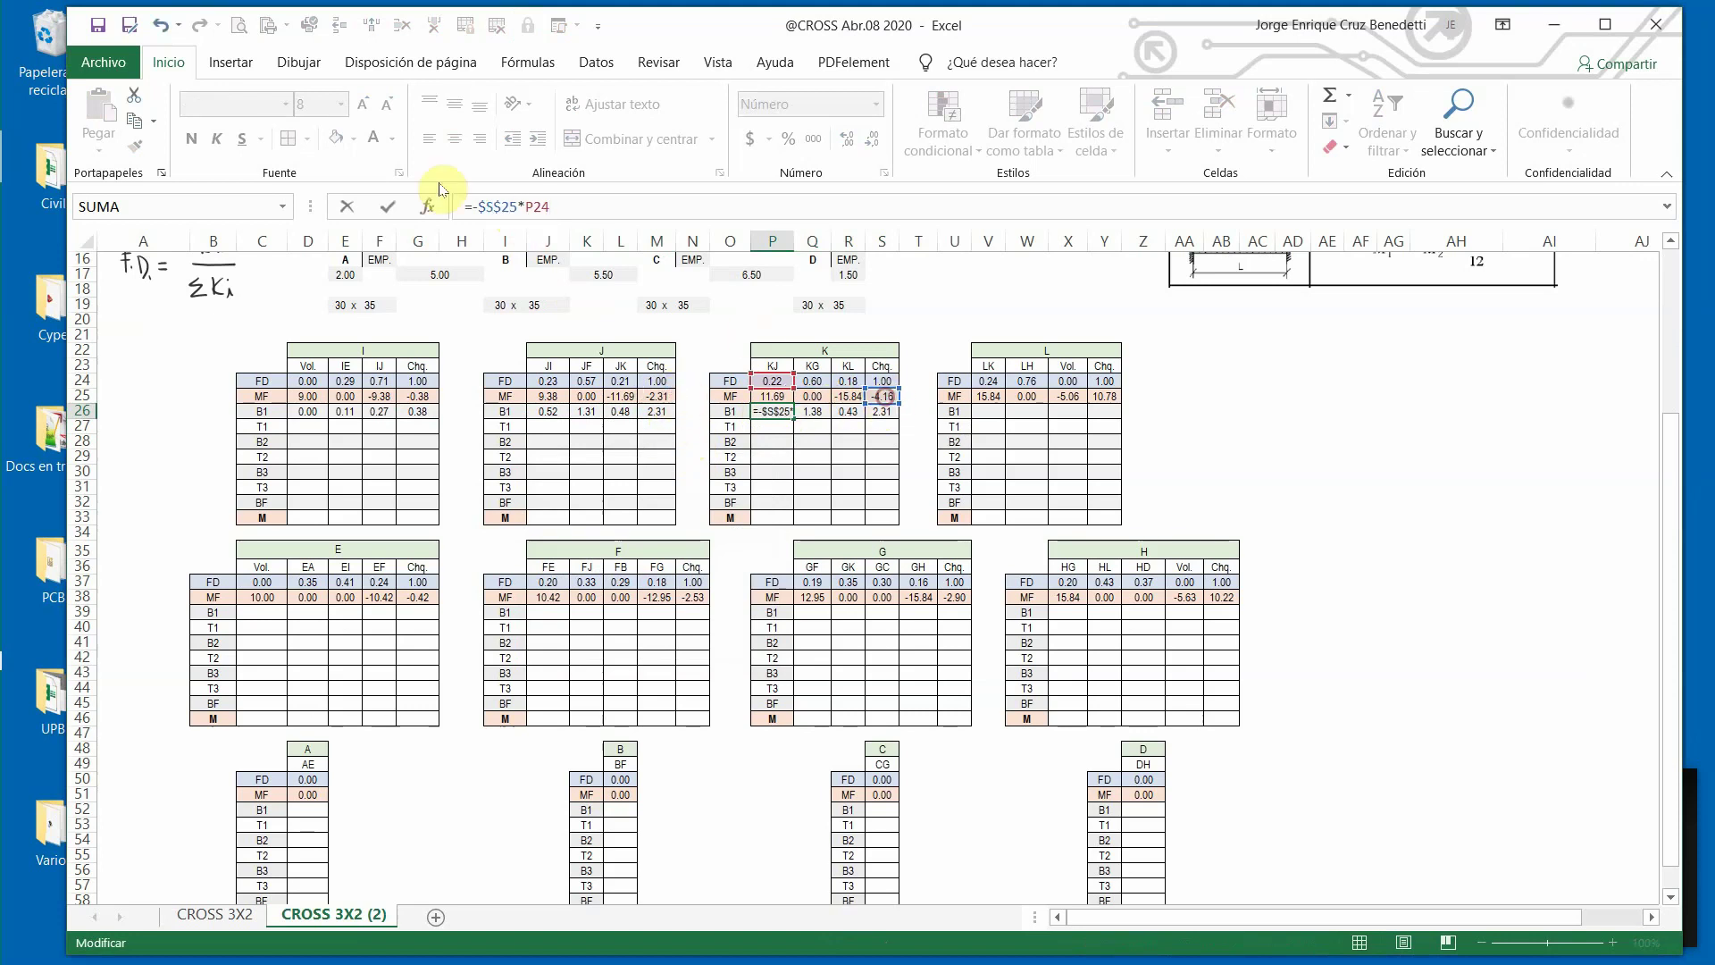
{"action": "left_click", "coordinate": [387, 208]}
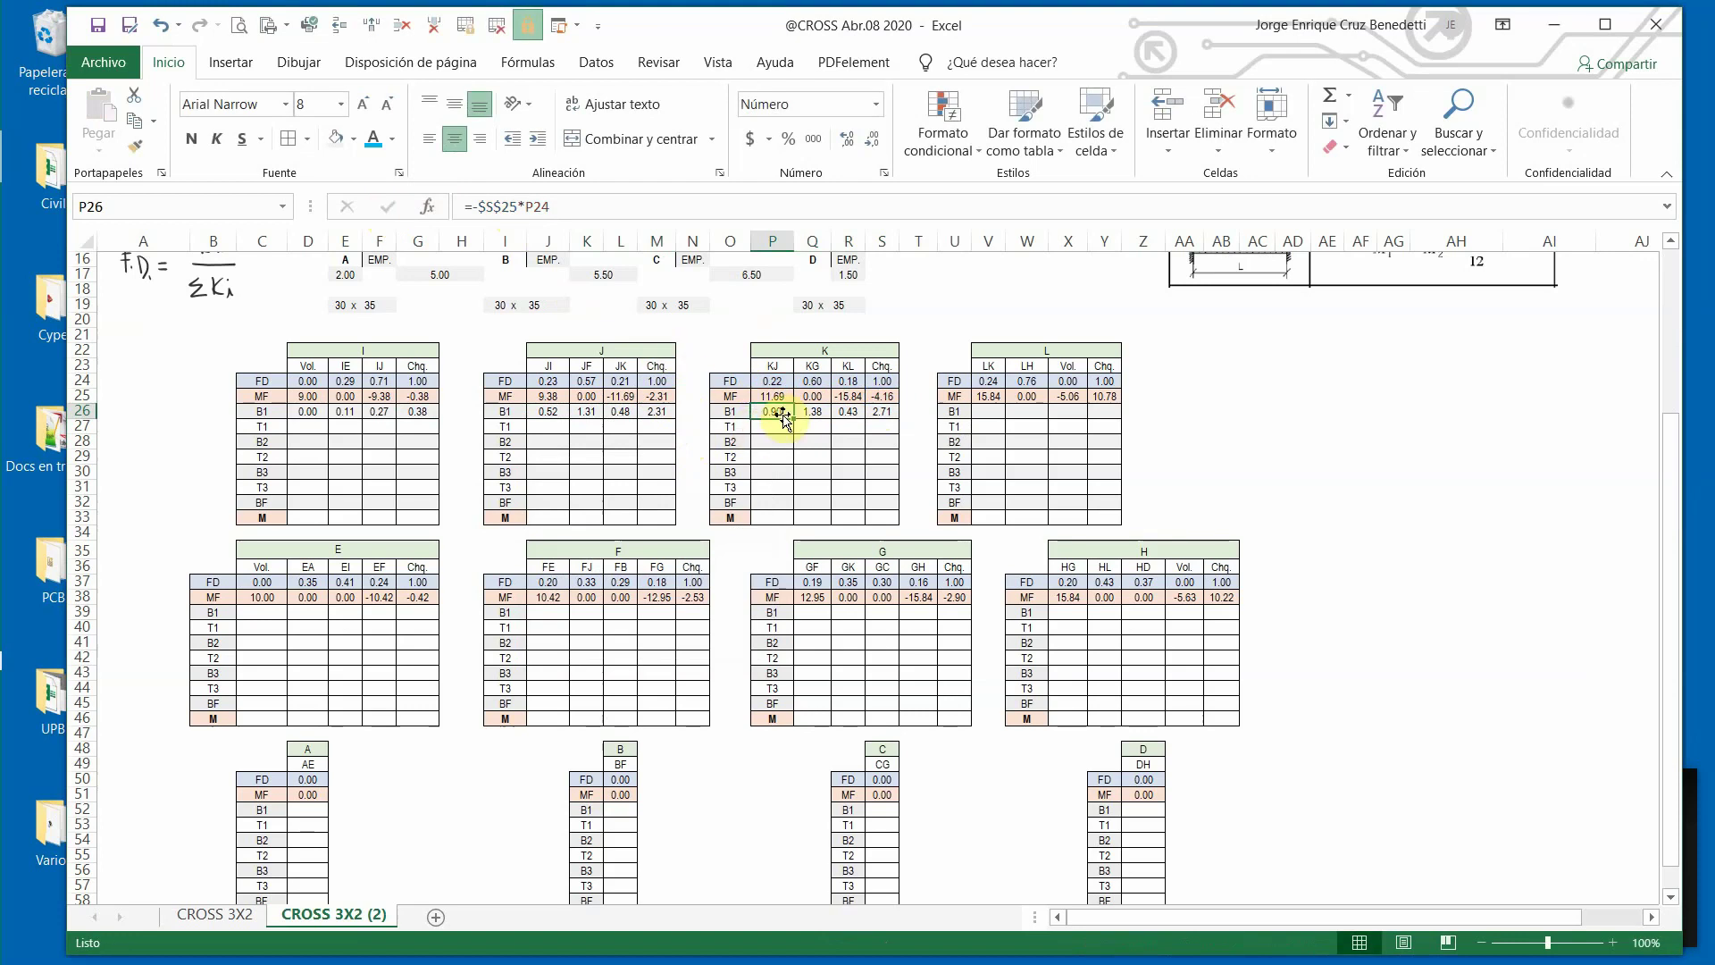
{"action": "left_click_drag", "start_coordinate": [795, 419], "coordinate": [851, 420]}
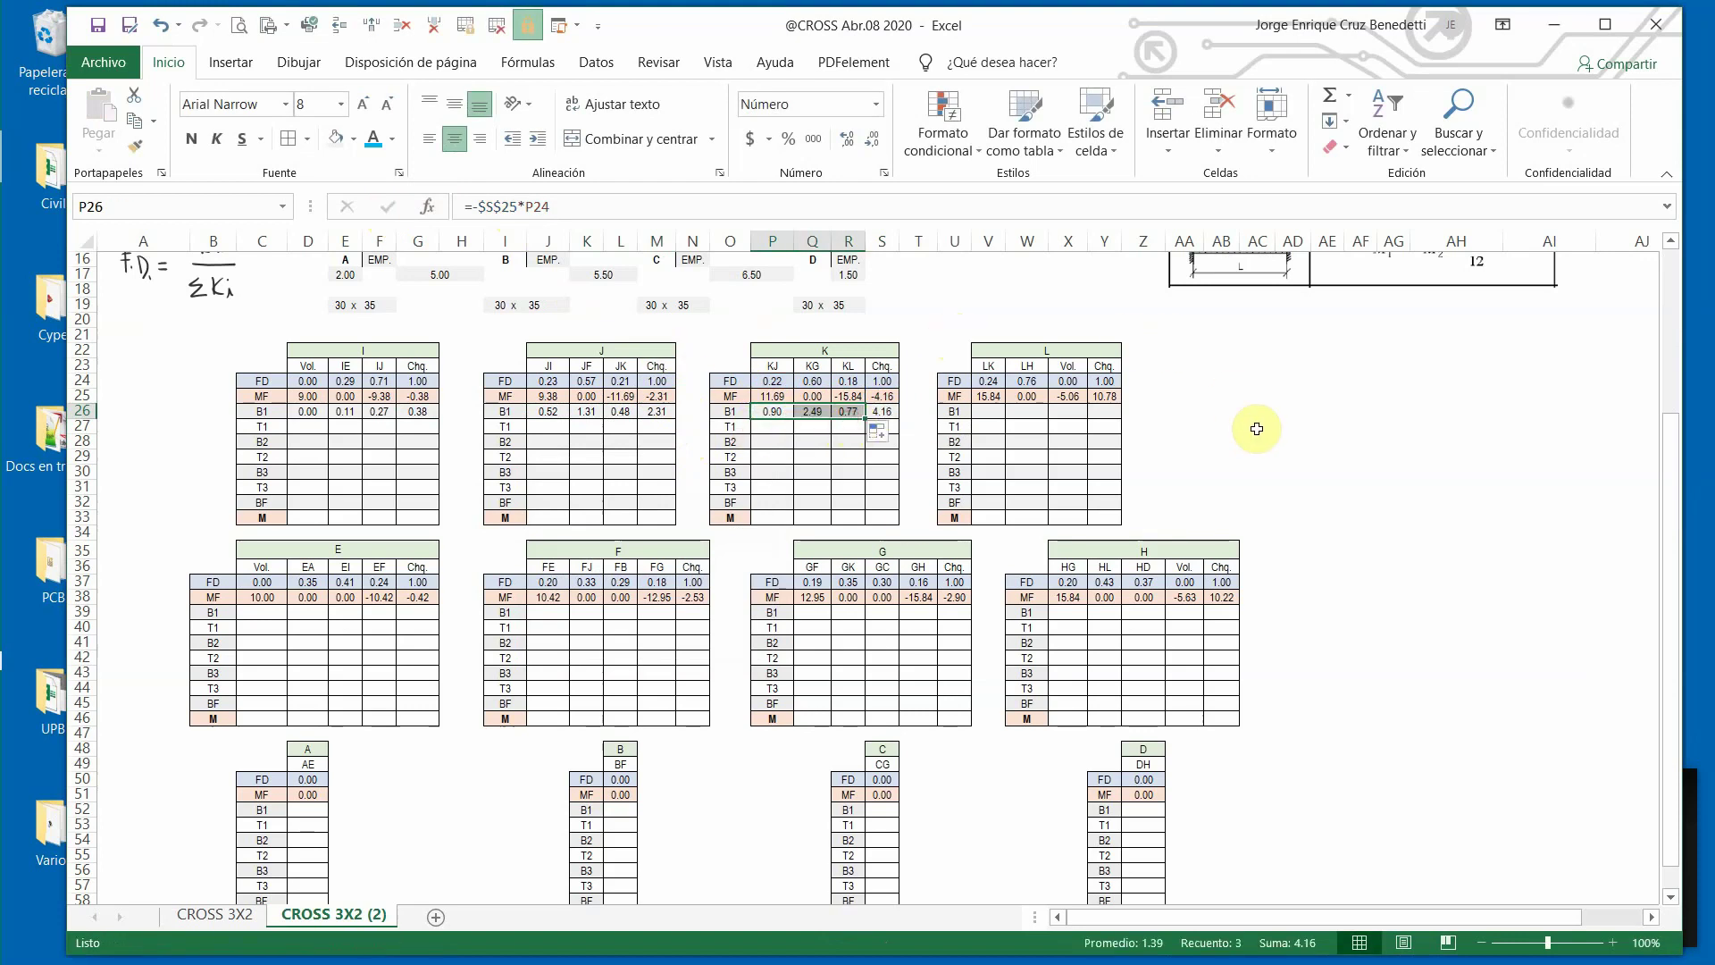
{"action": "left_click", "coordinate": [1226, 379]}
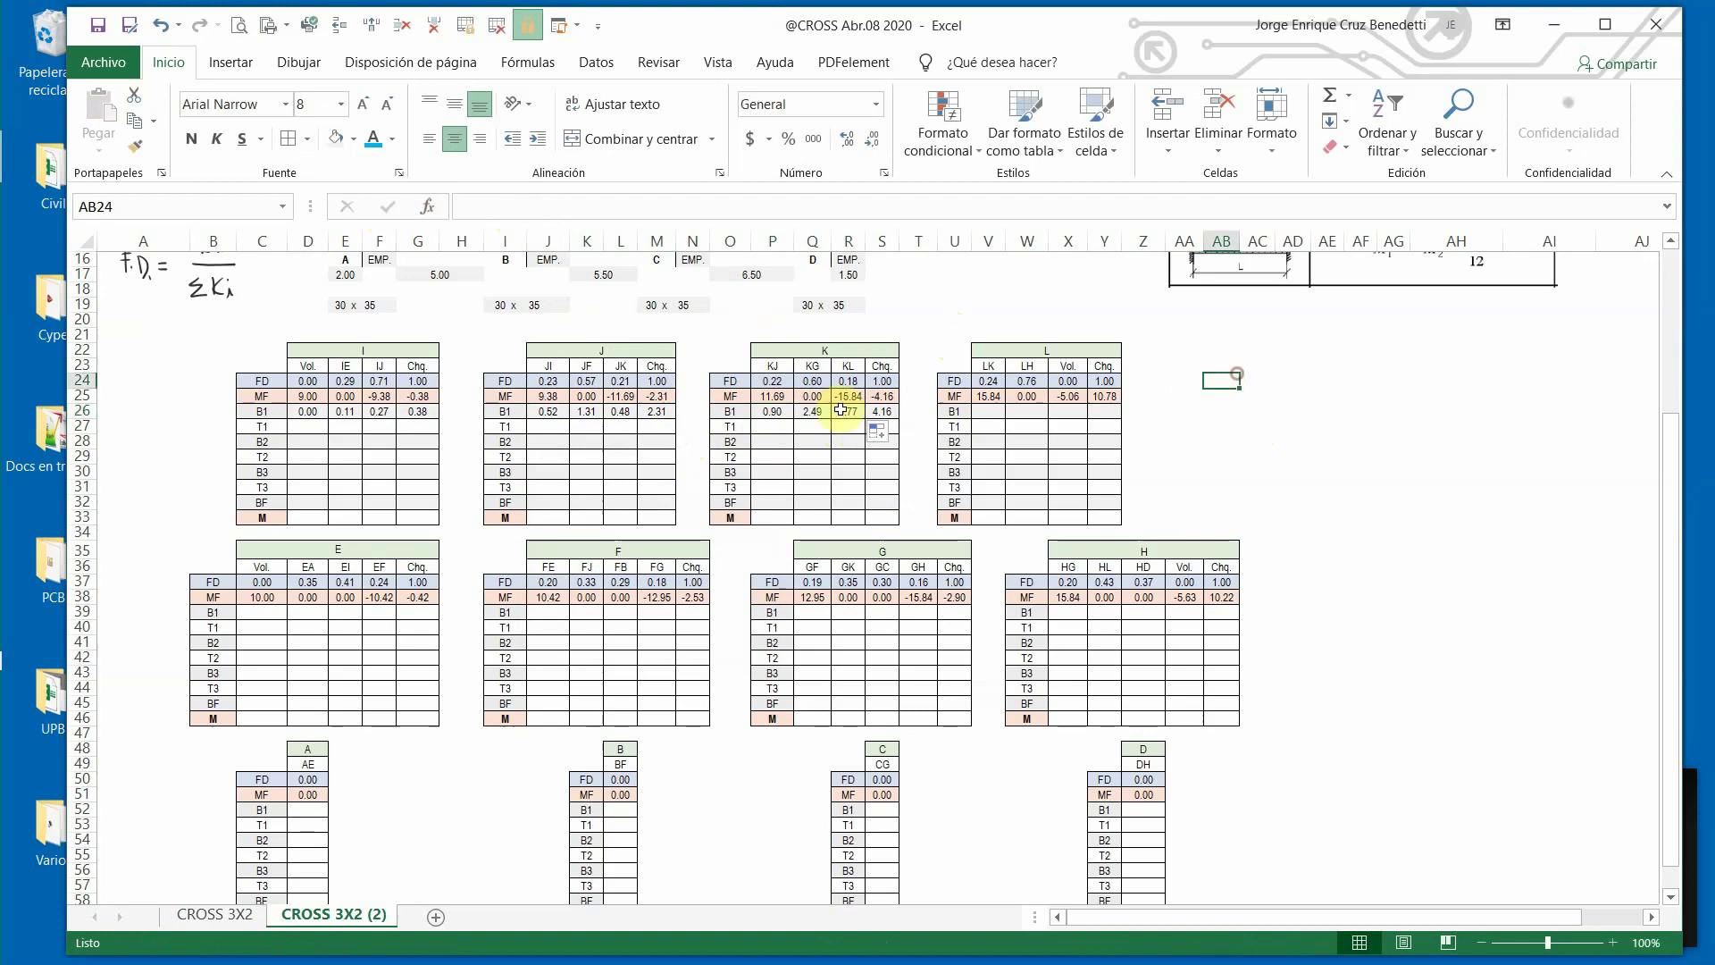
Copy table K's KJ balance formula to LK in table L's B1 row, change it to -$Y$25*V24 and fill it across LH and Vol.
{"action": "left_click", "coordinate": [774, 412]}
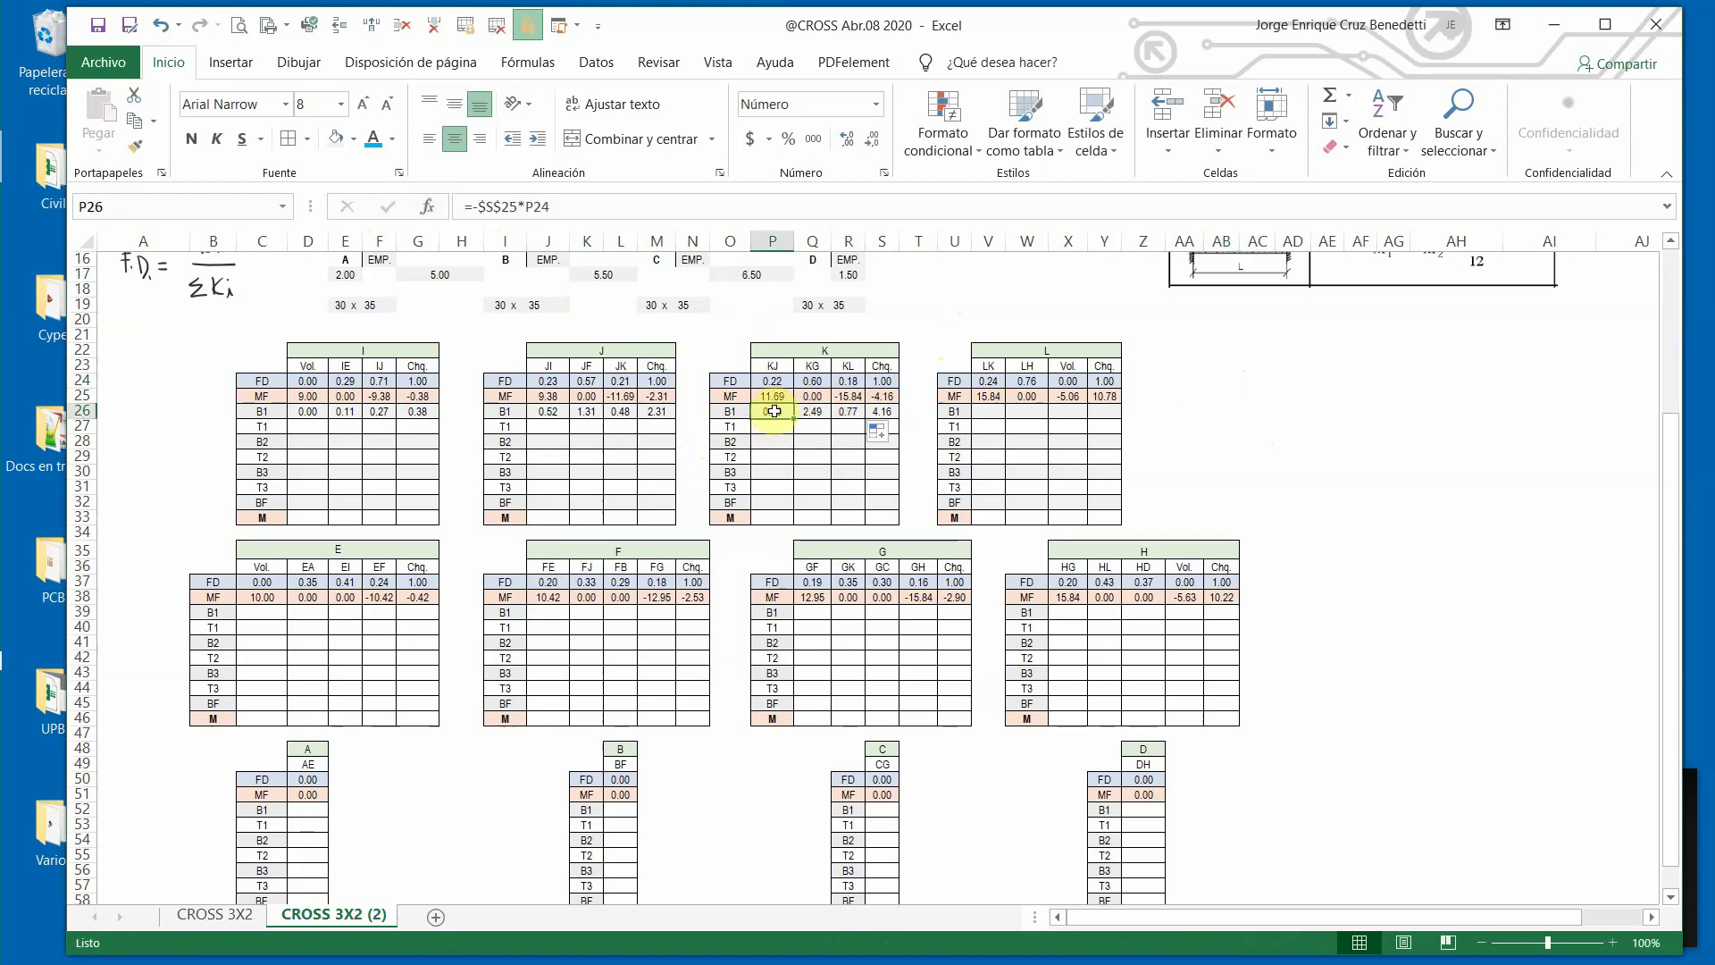
{"action": "key", "text": "ctrl+c"}
{"action": "left_click", "coordinate": [987, 412]}
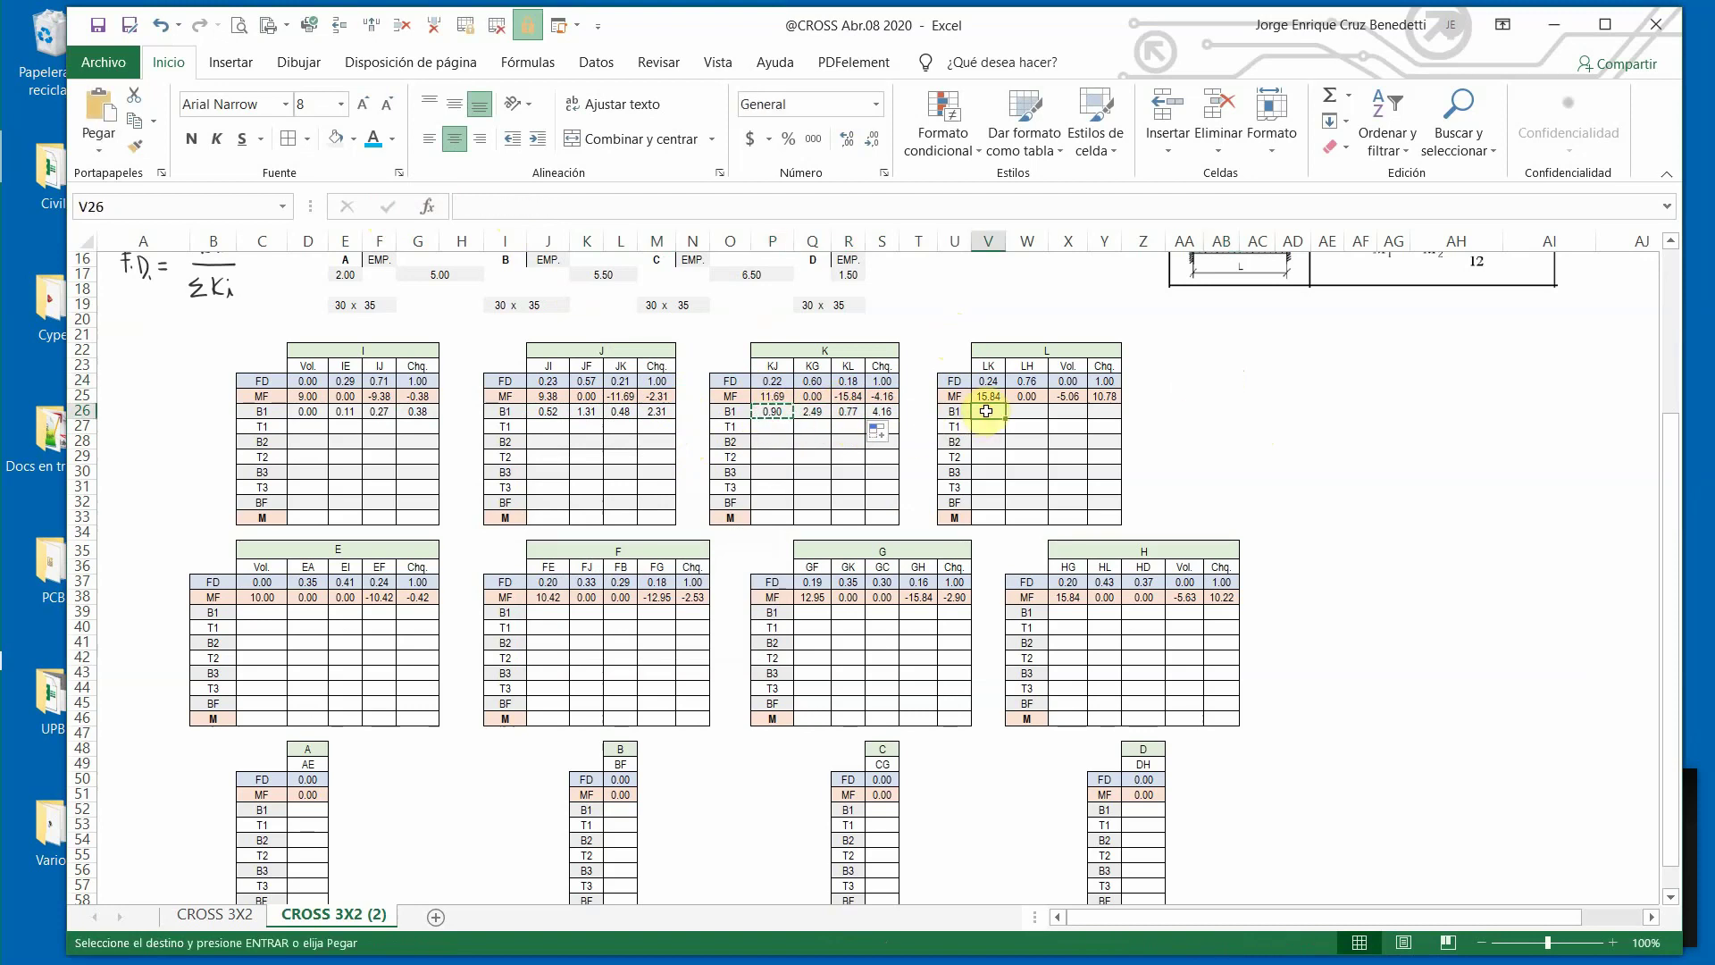
{"action": "key", "text": "ctrl+v"}
{"action": "left_click", "coordinate": [527, 207]}
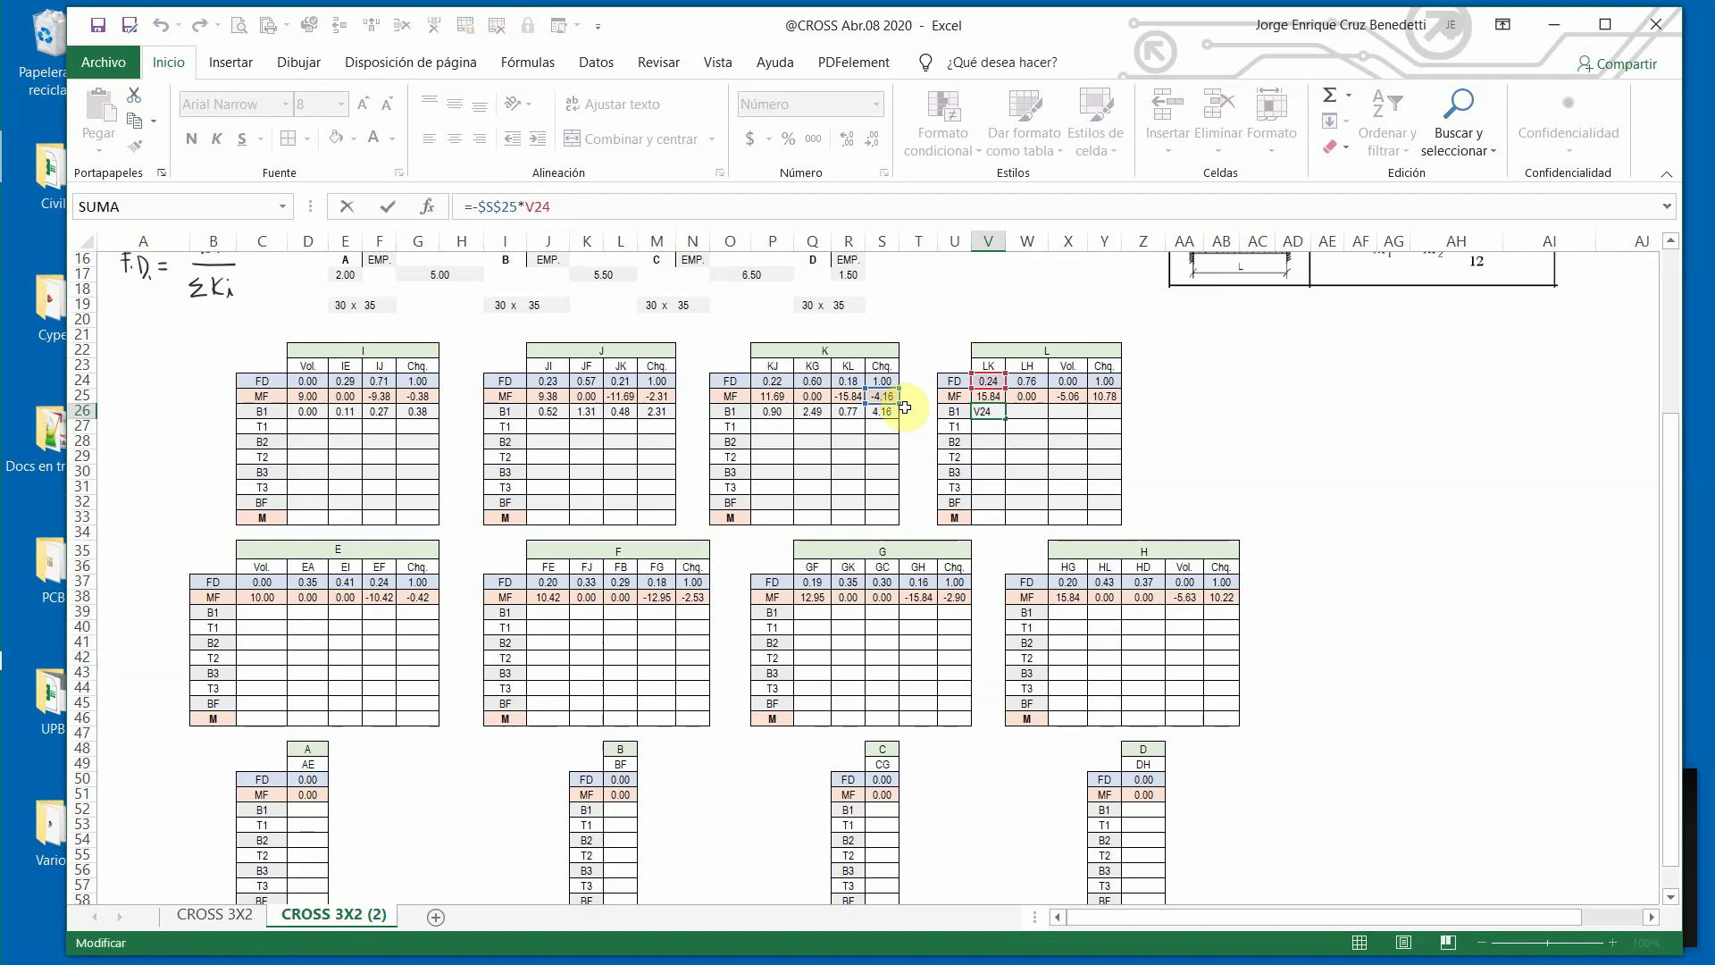
{"action": "left_click_drag", "start_coordinate": [902, 398], "coordinate": [1105, 396]}
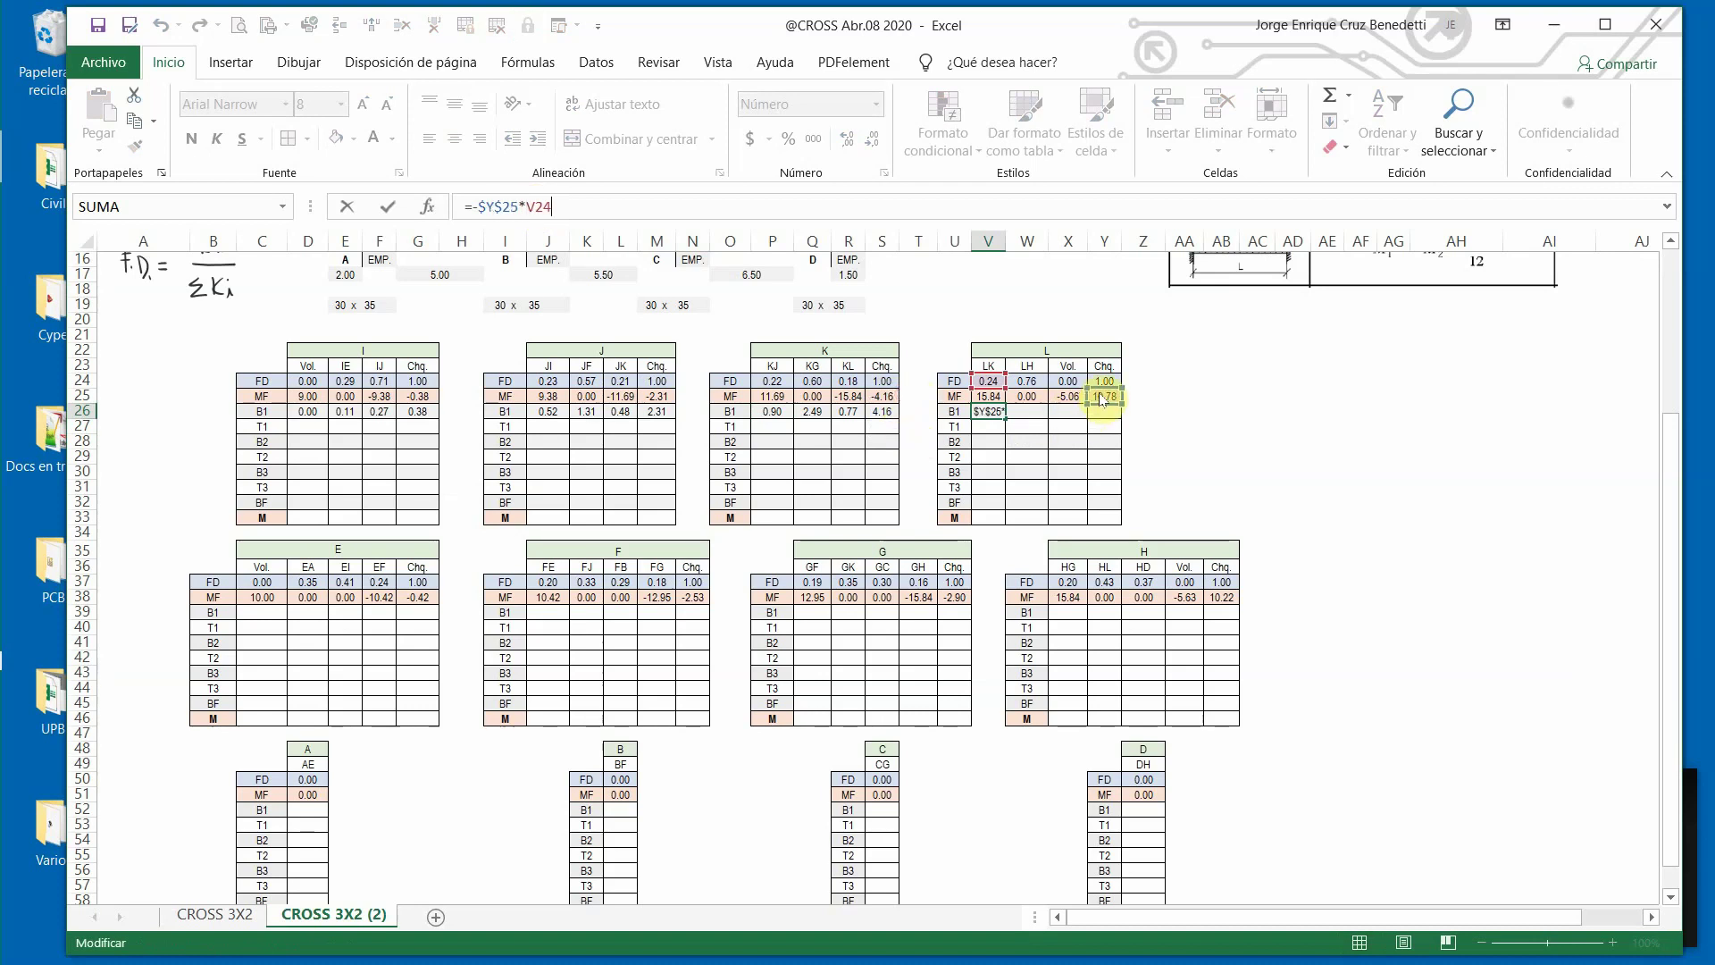
{"action": "left_click", "coordinate": [391, 208]}
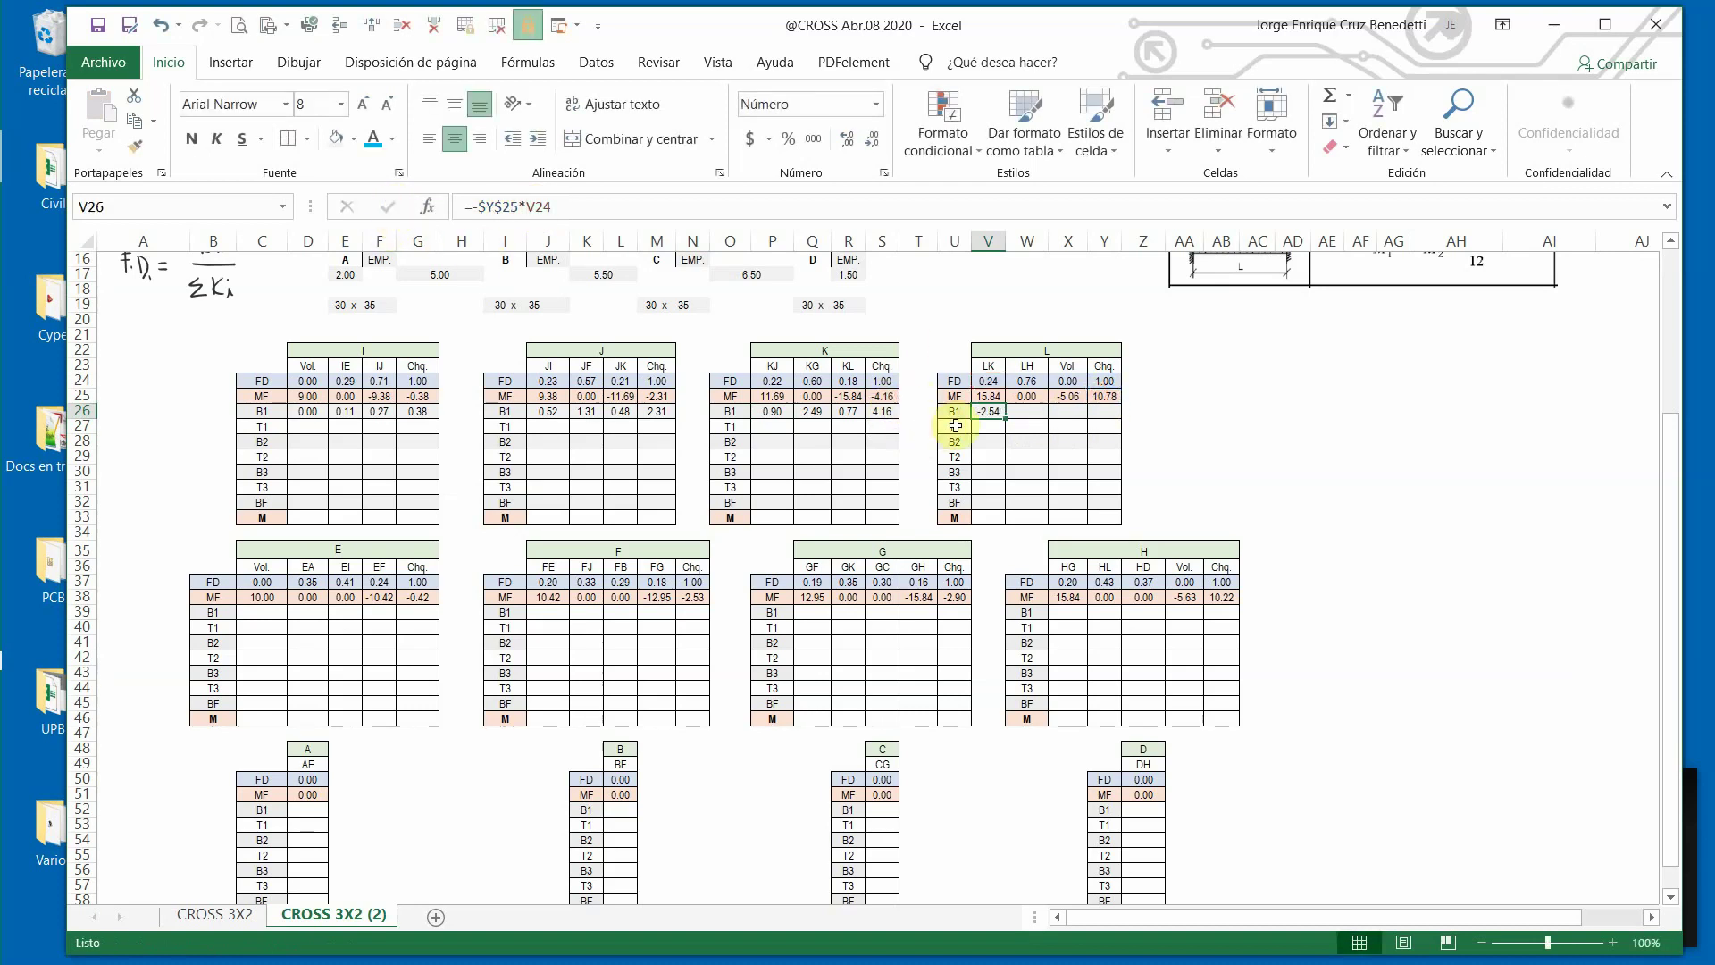
{"action": "left_click_drag", "start_coordinate": [1005, 418], "coordinate": [1099, 416]}
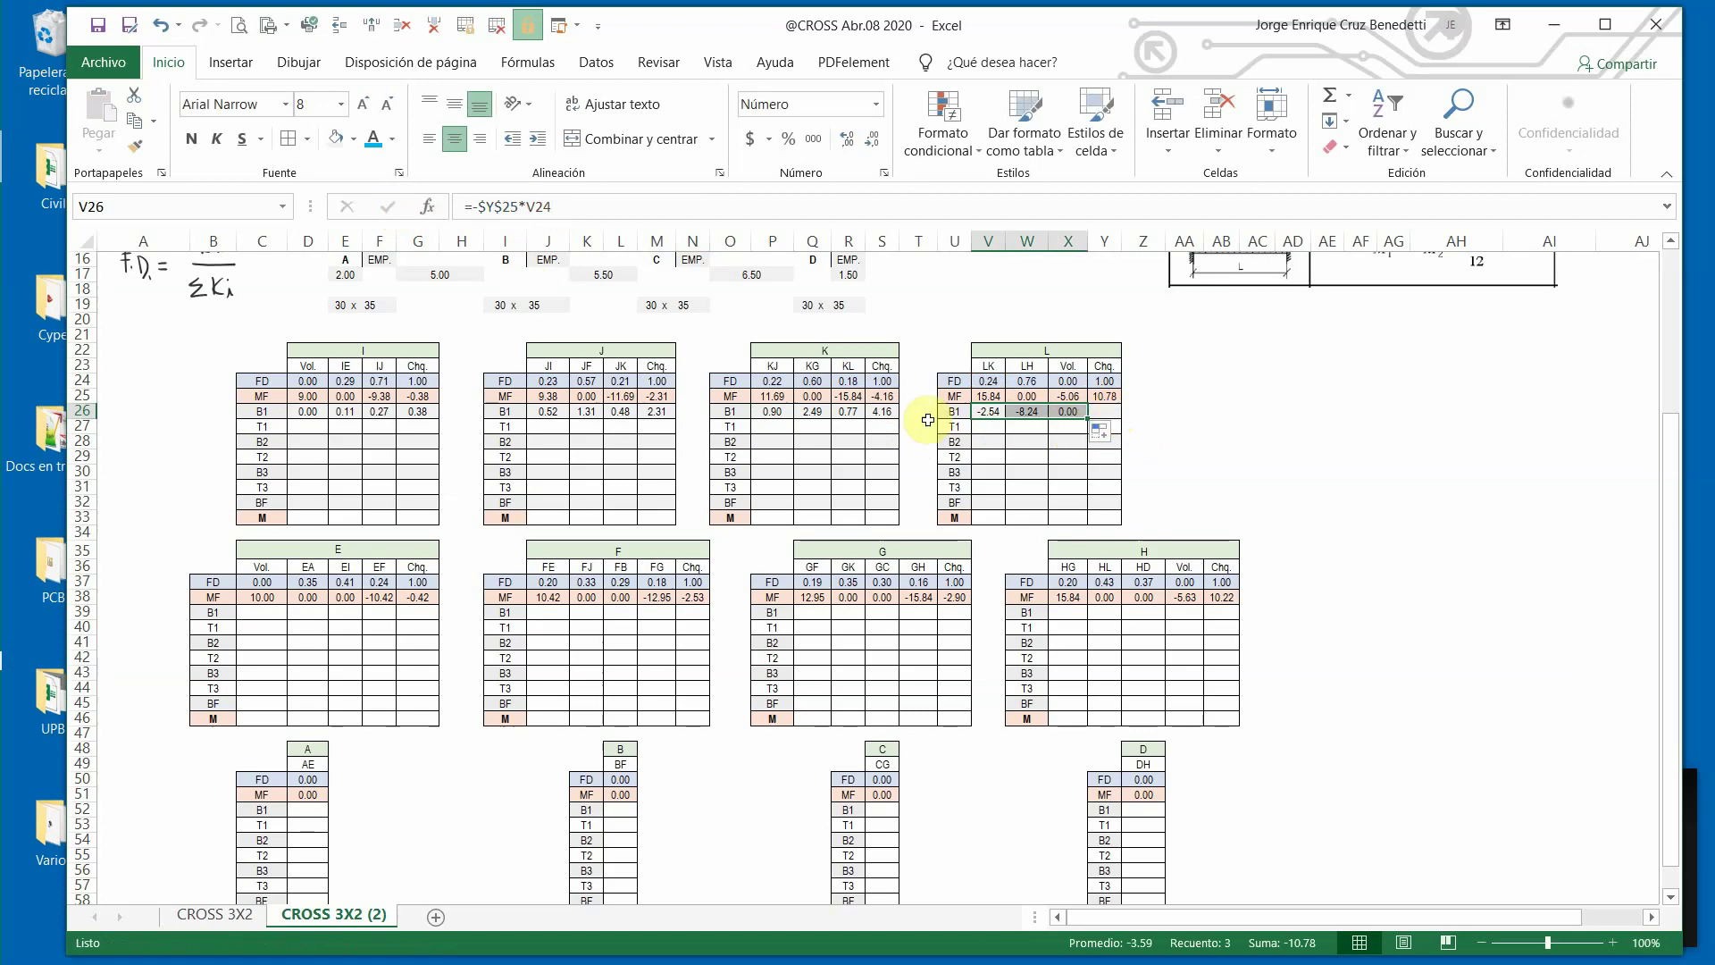
Copy the Chq. sum from table K's B1 row into table L's B1 row and save the workbook.
{"action": "left_click", "coordinate": [881, 410]}
{"action": "key", "text": "ctrl+c"}
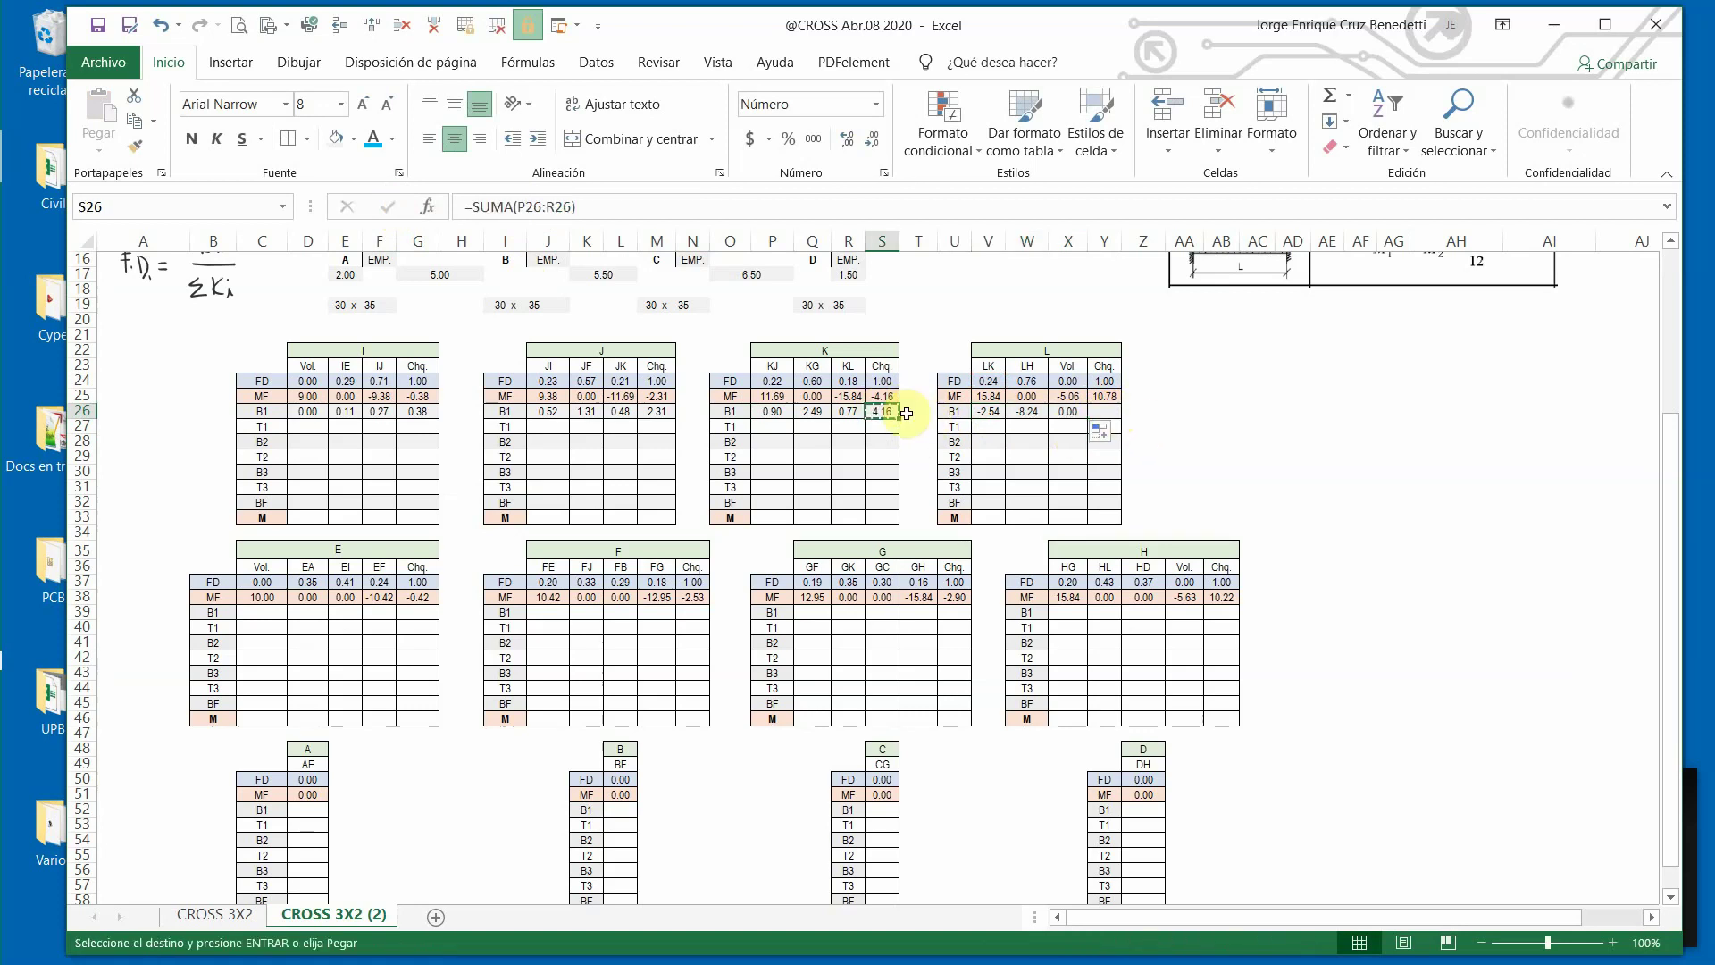
{"action": "left_click", "coordinate": [1098, 410]}
{"action": "key", "text": "ctrl+v"}
{"action": "key", "text": "ctrl"}
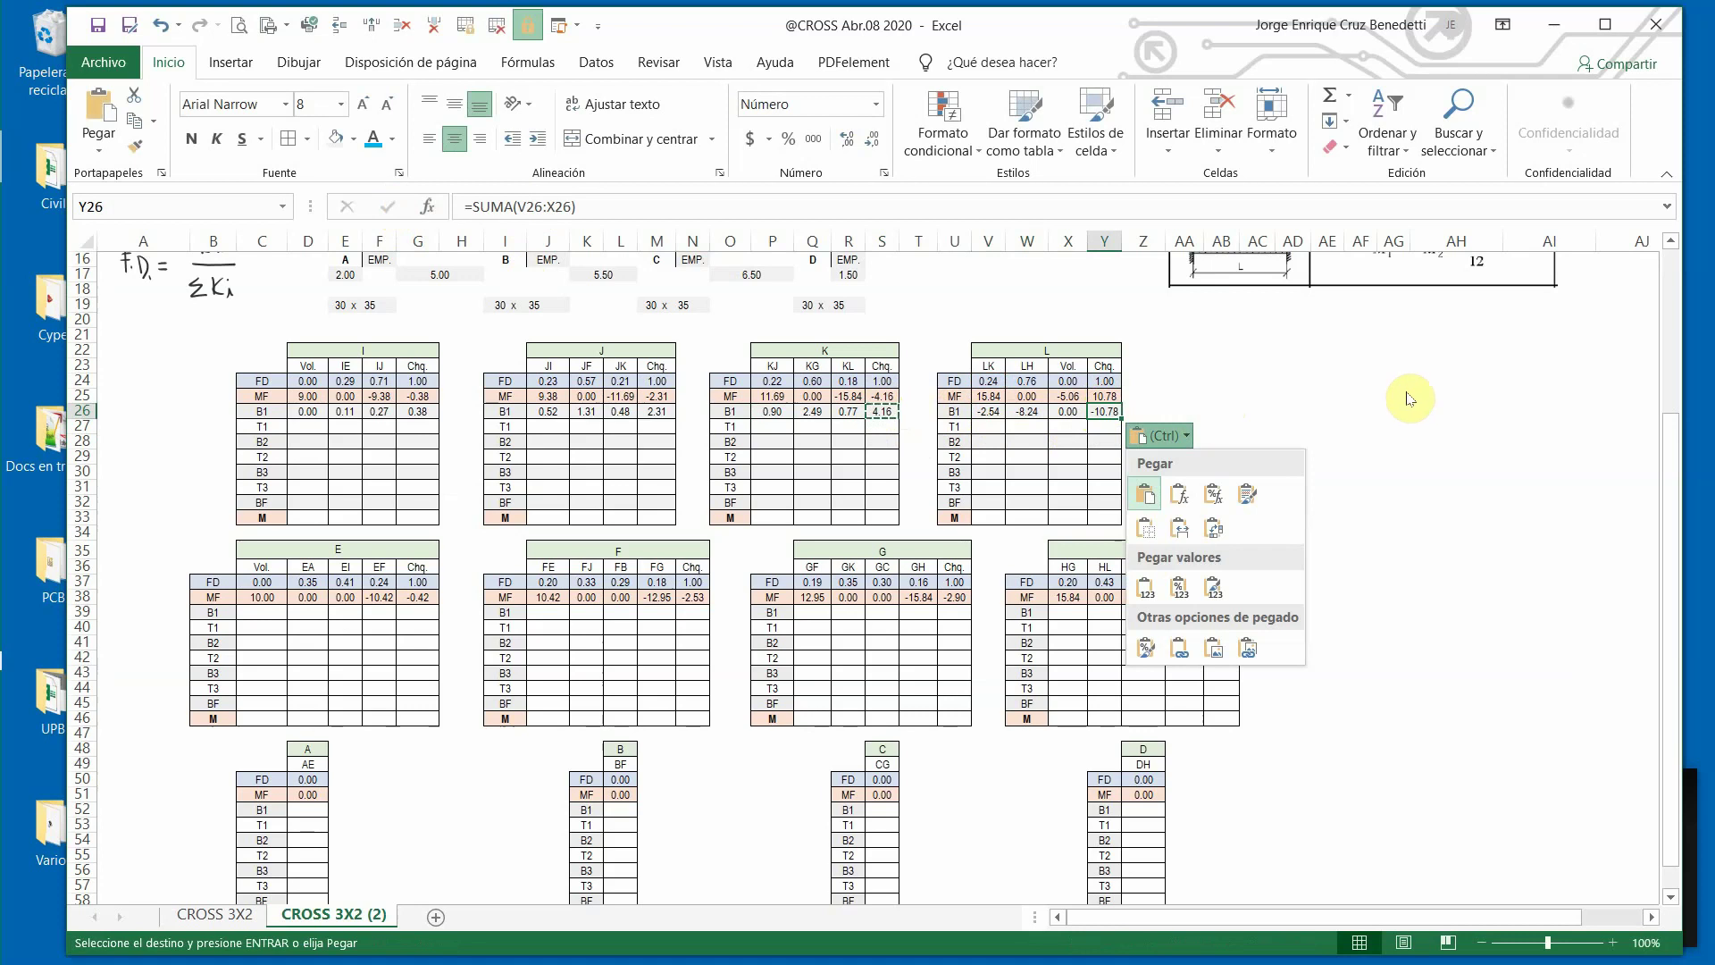
{"action": "key", "text": "Escape"}
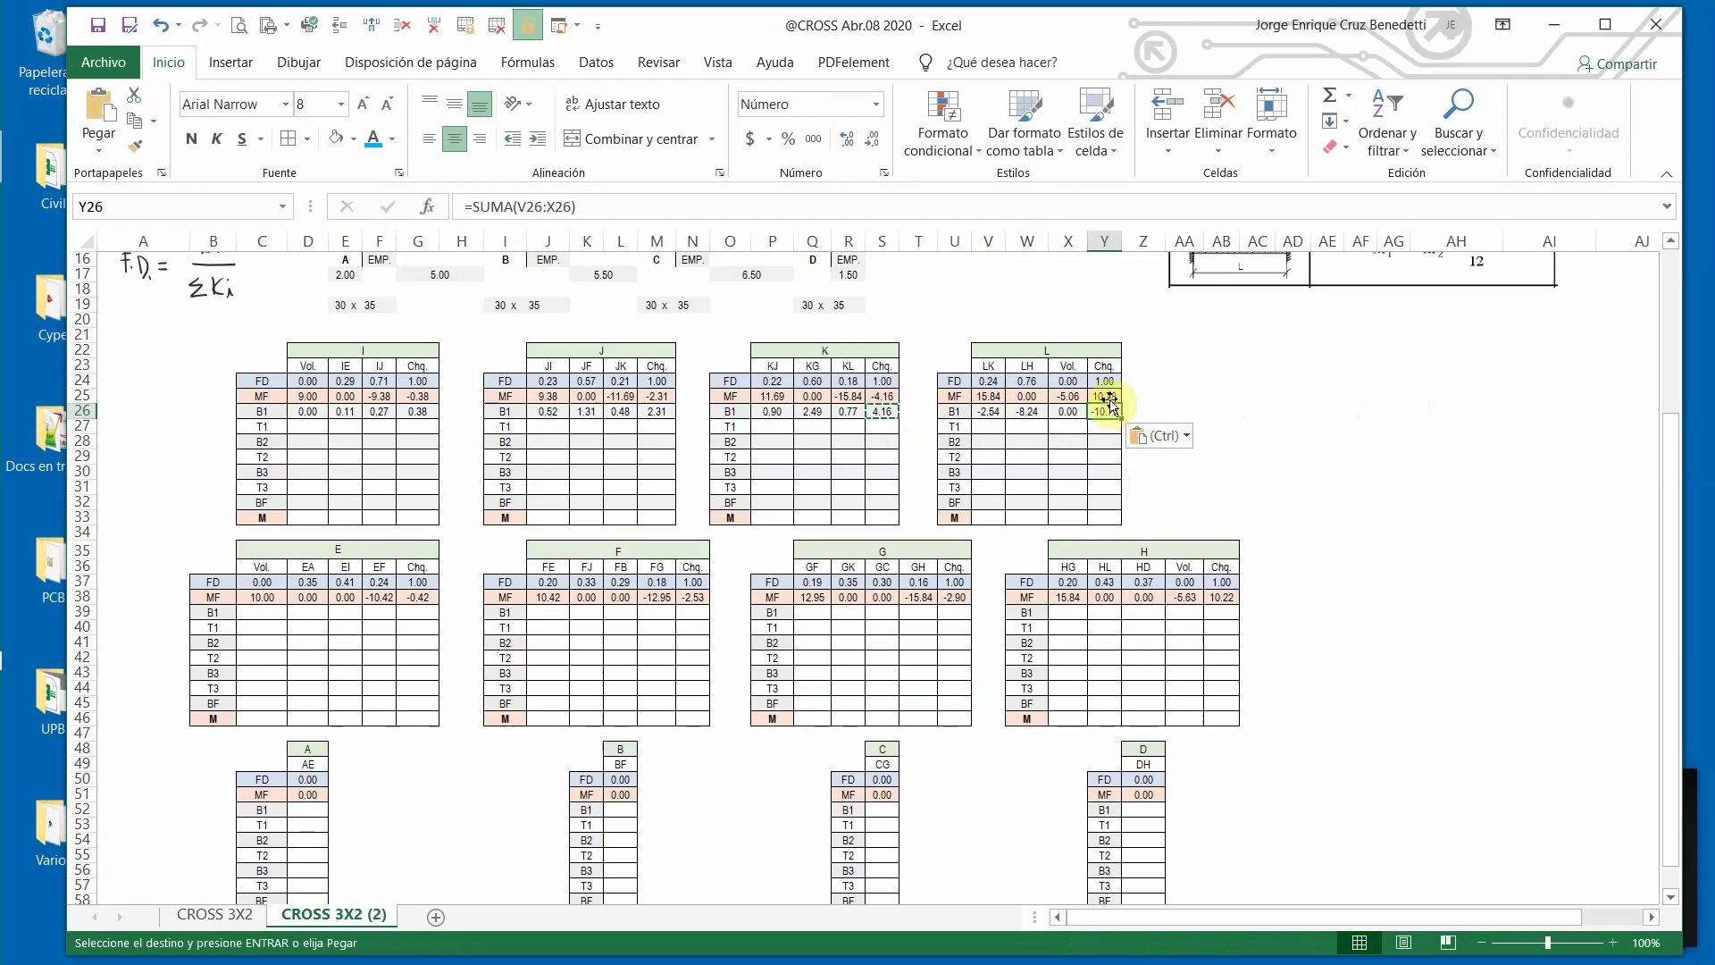
{"action": "left_click", "coordinate": [101, 24]}
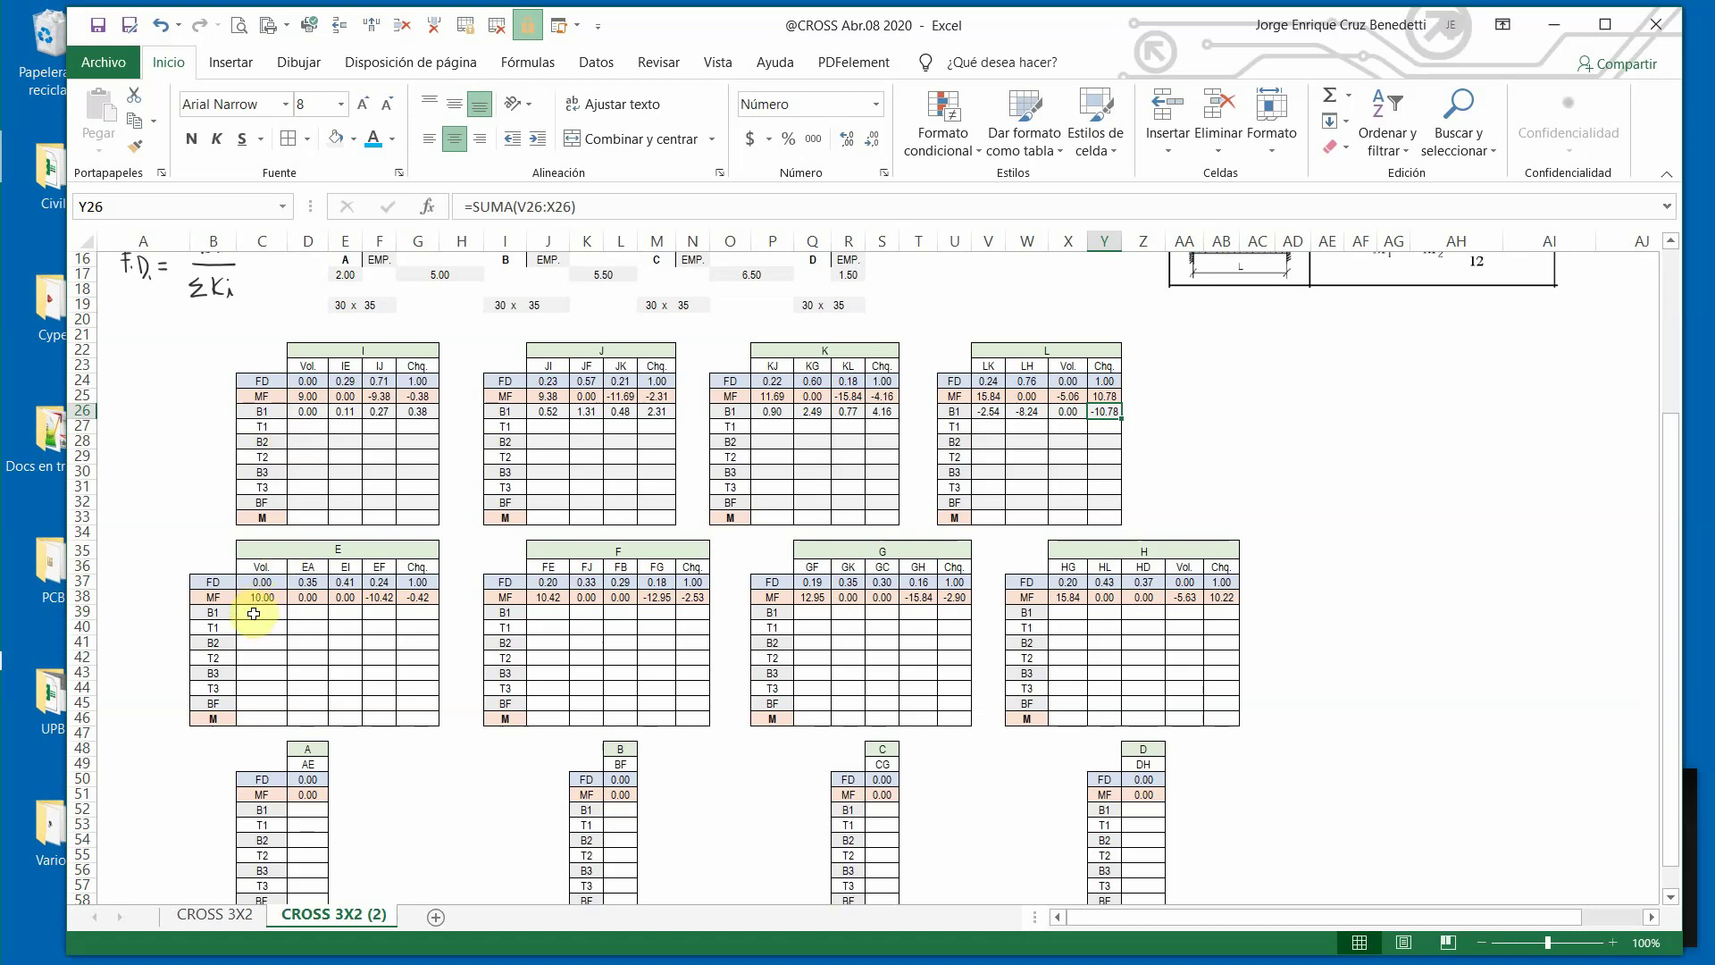
Make the Chq. reference absolute in table I's B1 Vol. formula, giving -$G$25*D24, and fill it across IE and IJ.
{"action": "left_click", "coordinate": [307, 410]}
{"action": "left_click", "coordinate": [490, 203]}
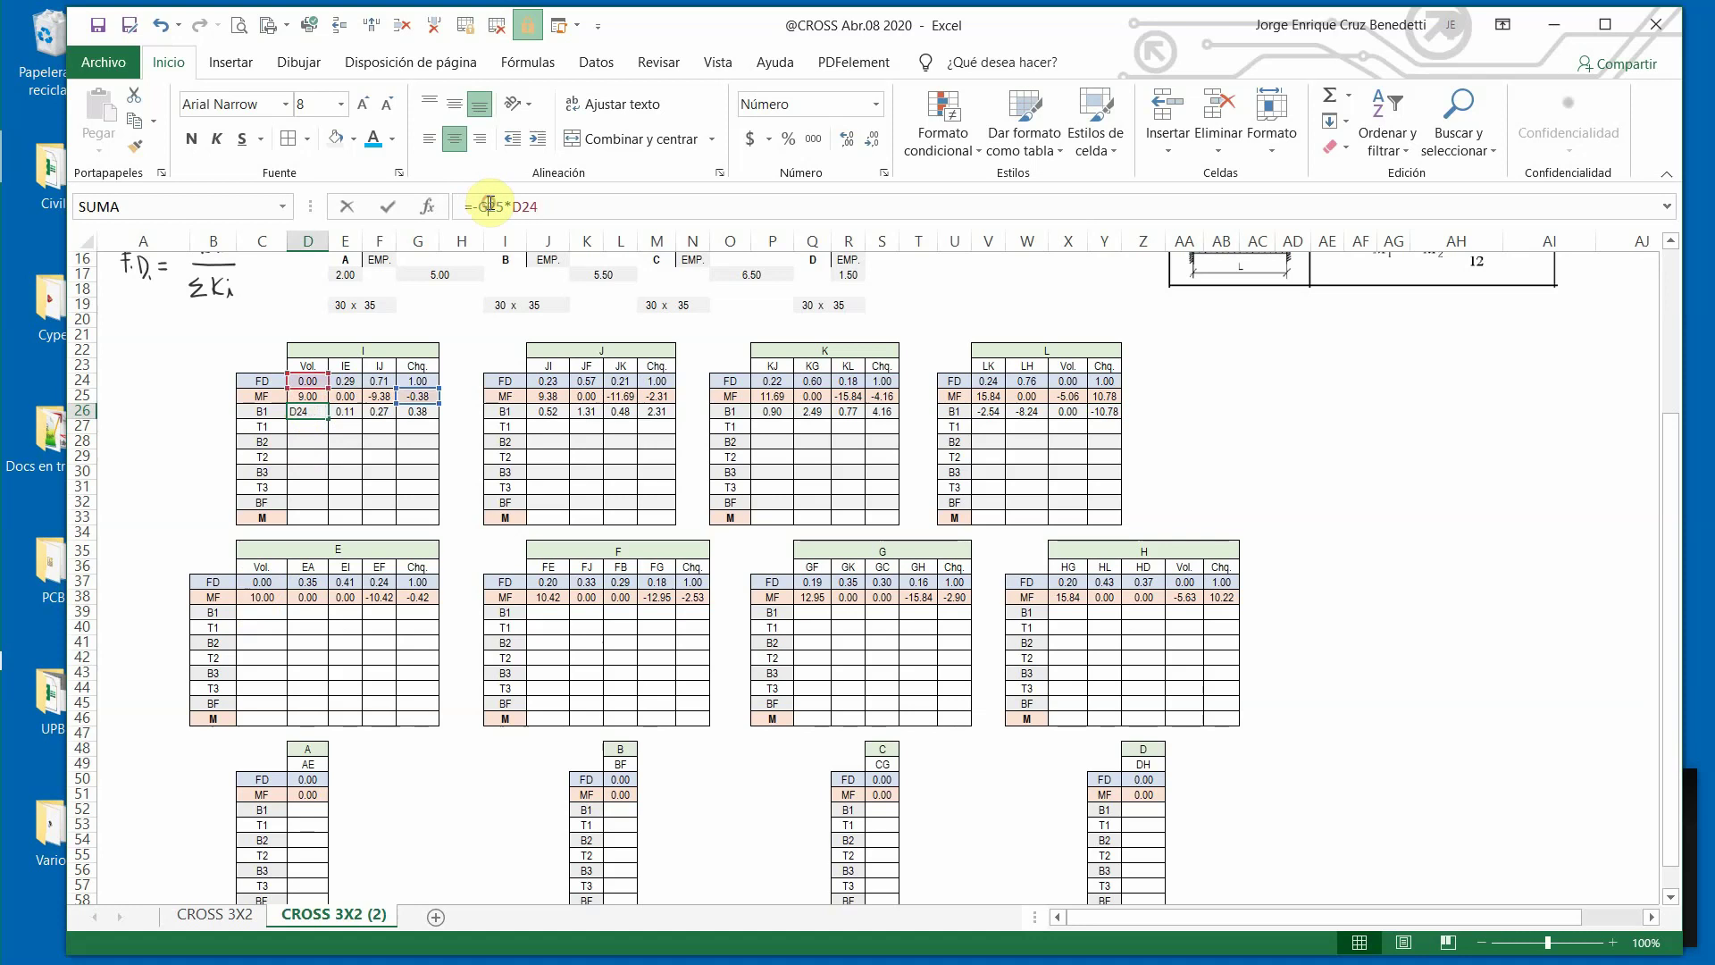
{"action": "key", "text": "F4"}
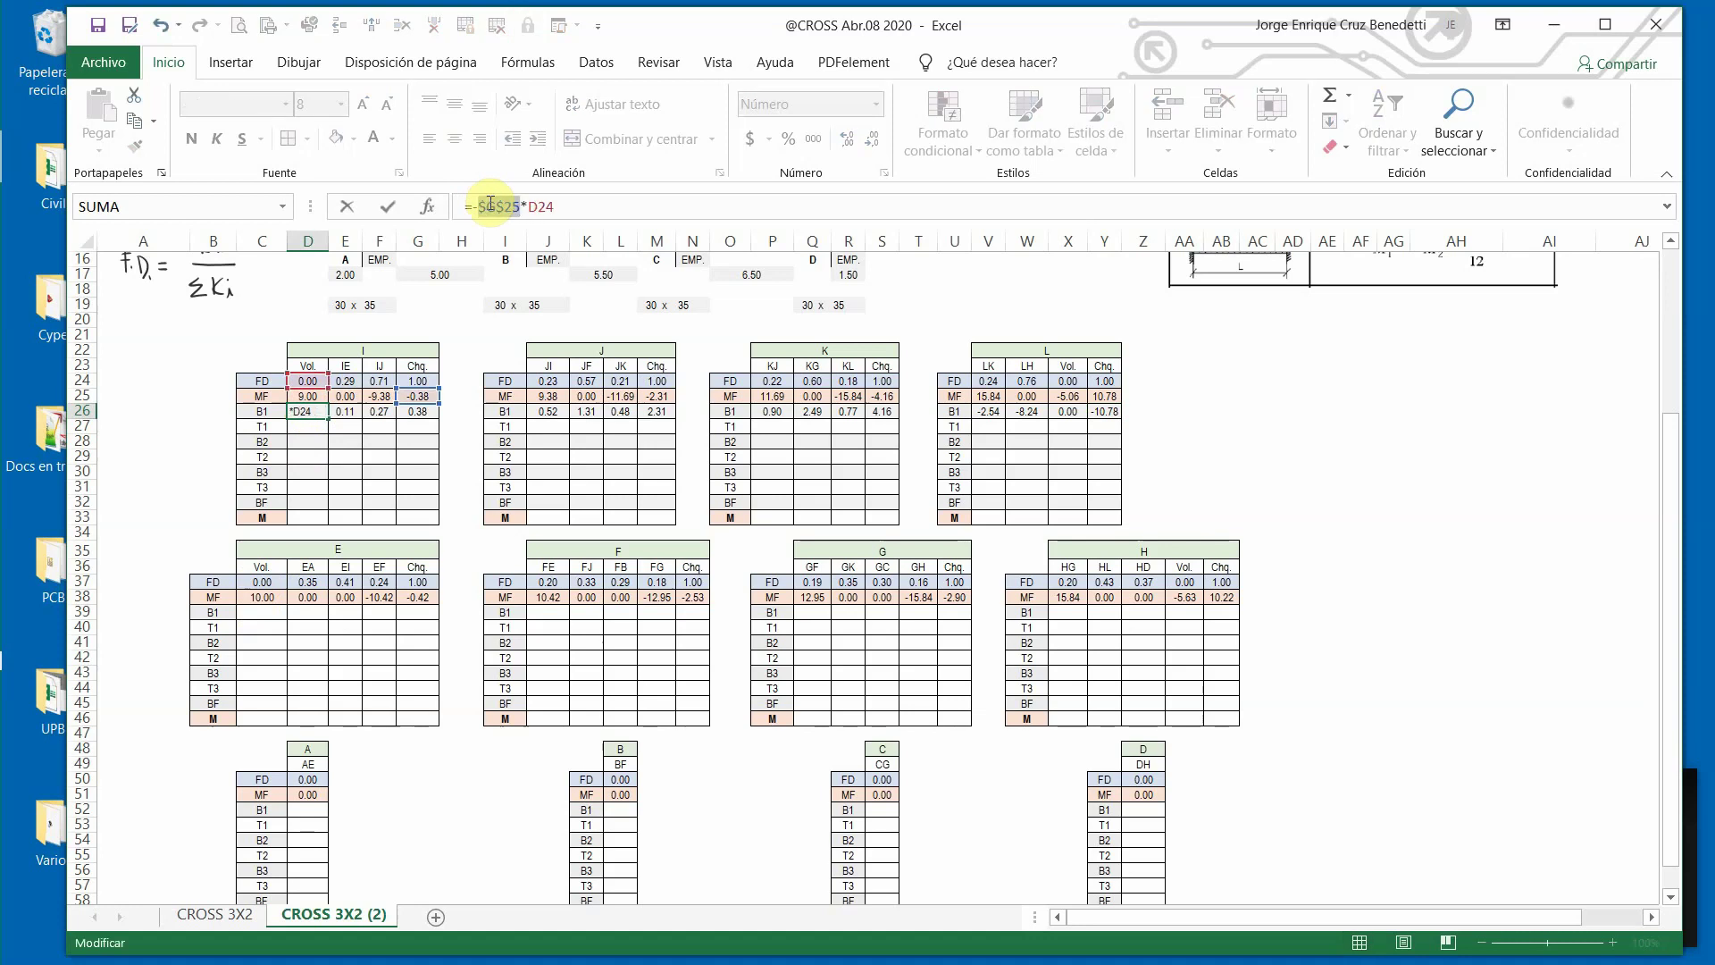
{"action": "left_click", "coordinate": [386, 206]}
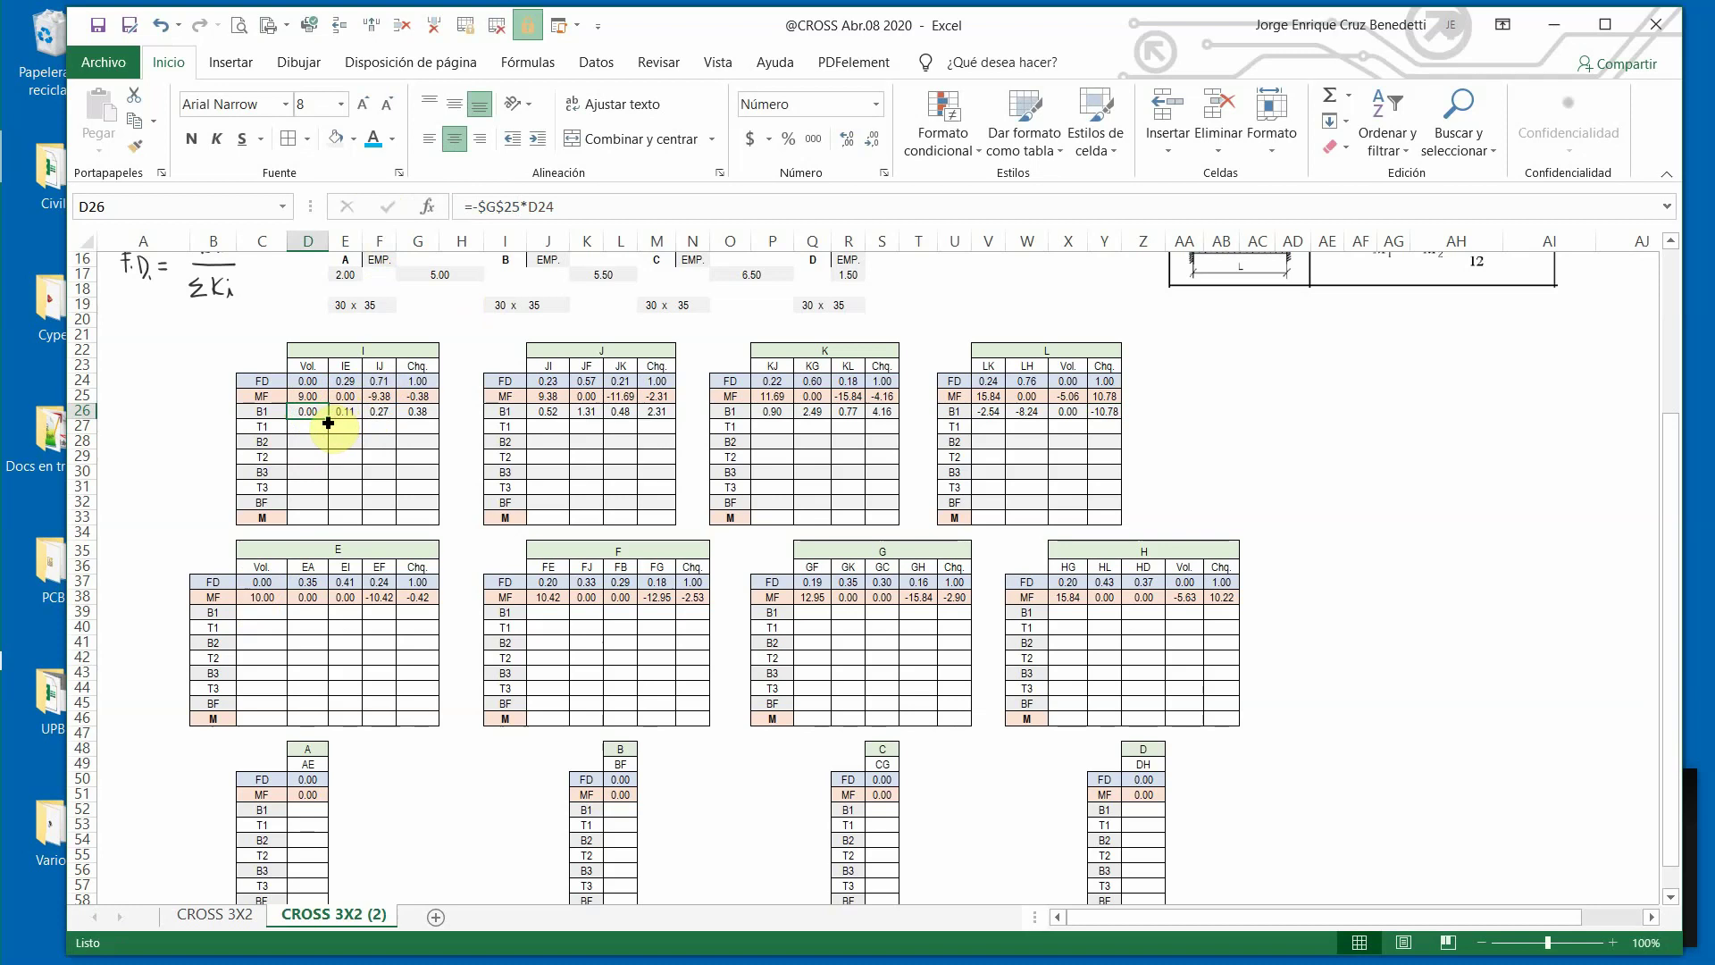
{"action": "left_click_drag", "start_coordinate": [328, 421], "coordinate": [383, 416]}
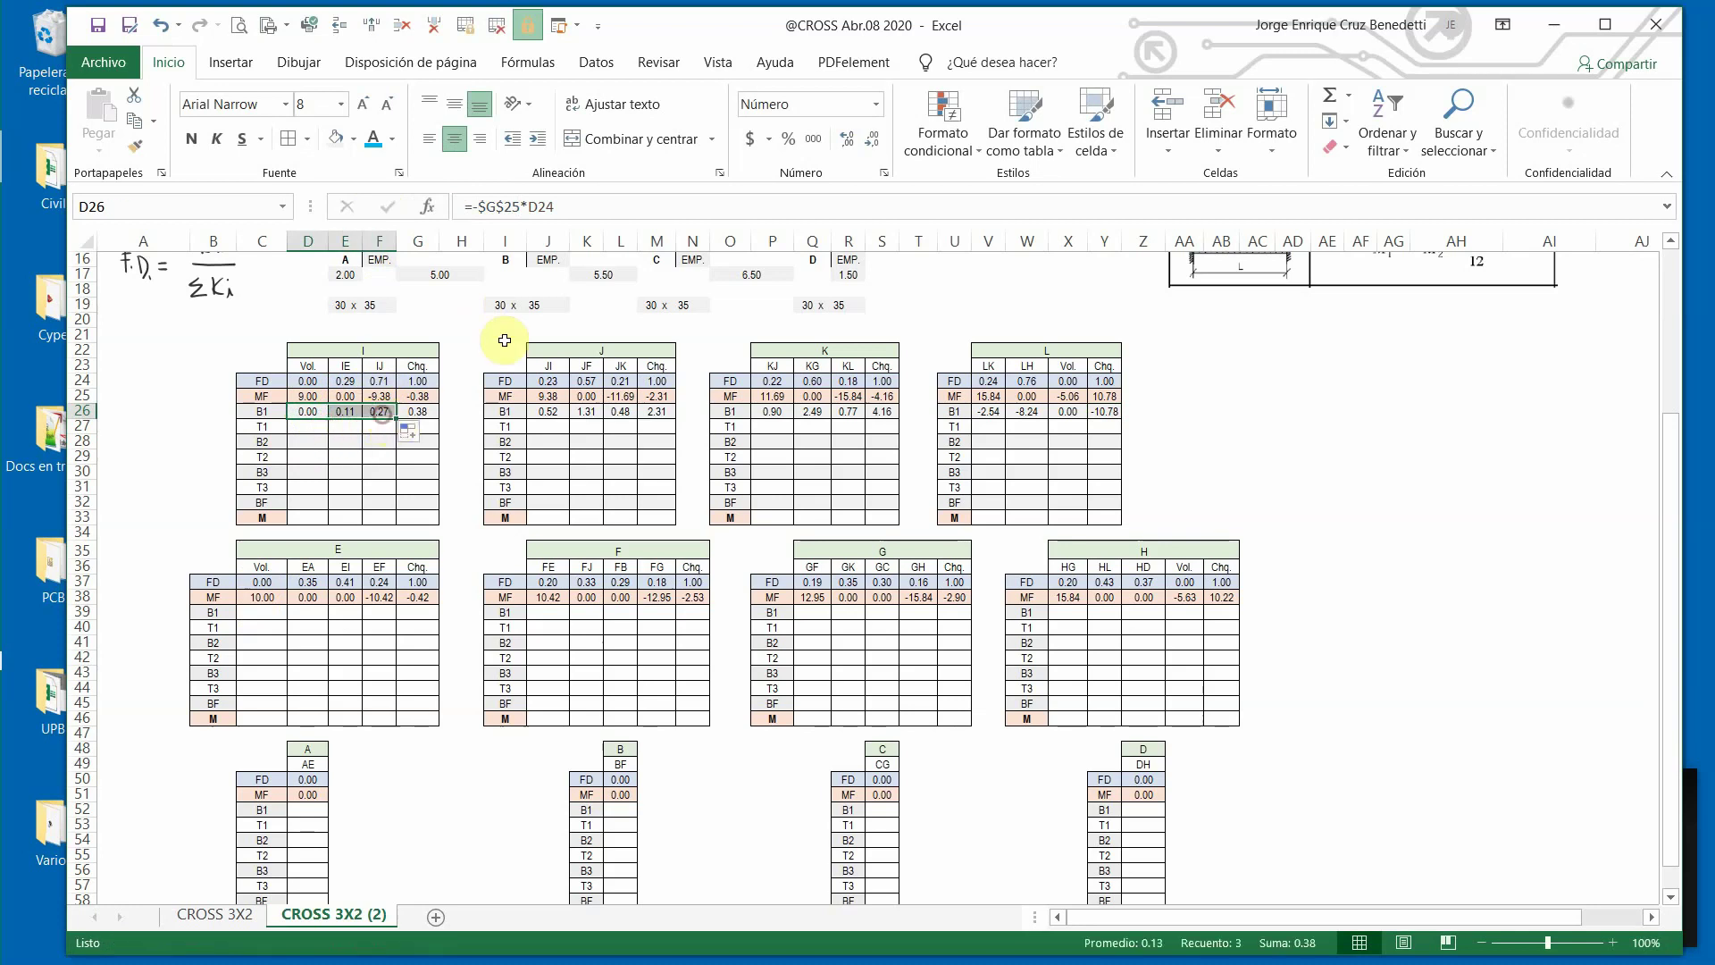
{"action": "left_click", "coordinate": [487, 350]}
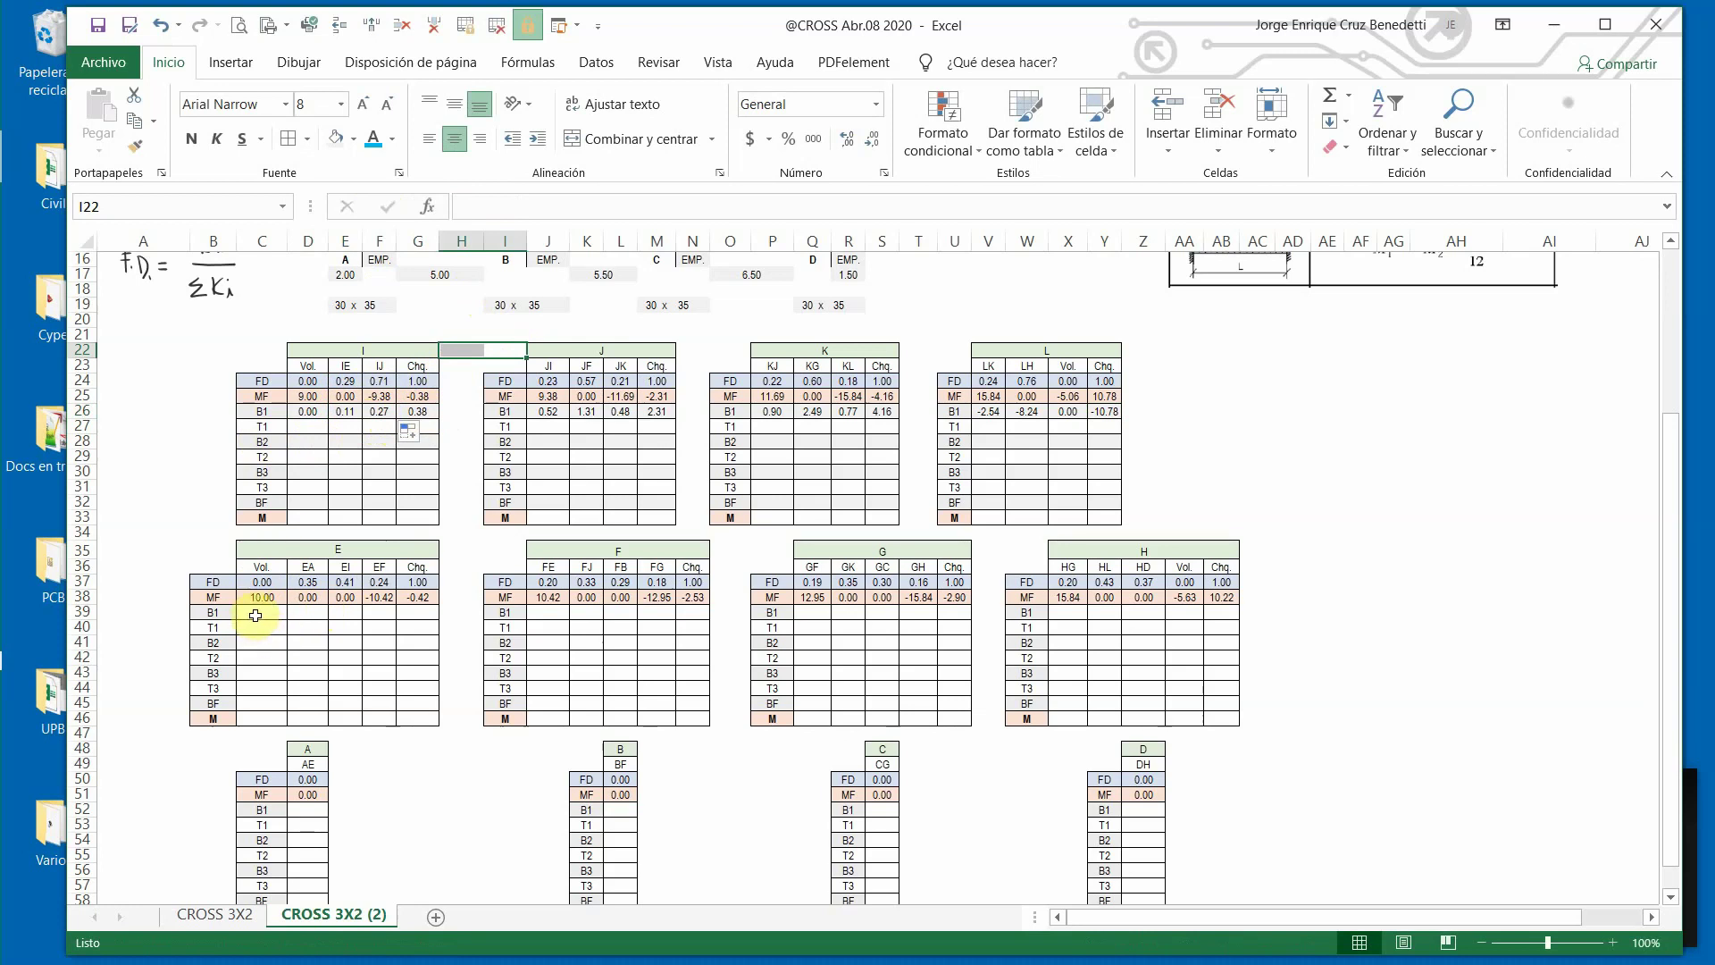
Copy table I's B1 Vol. formula to table E's B1 Vol. cell, change it to -$G$38*C37 and fill it across EA, EI and EF.
{"action": "left_click", "coordinate": [321, 412]}
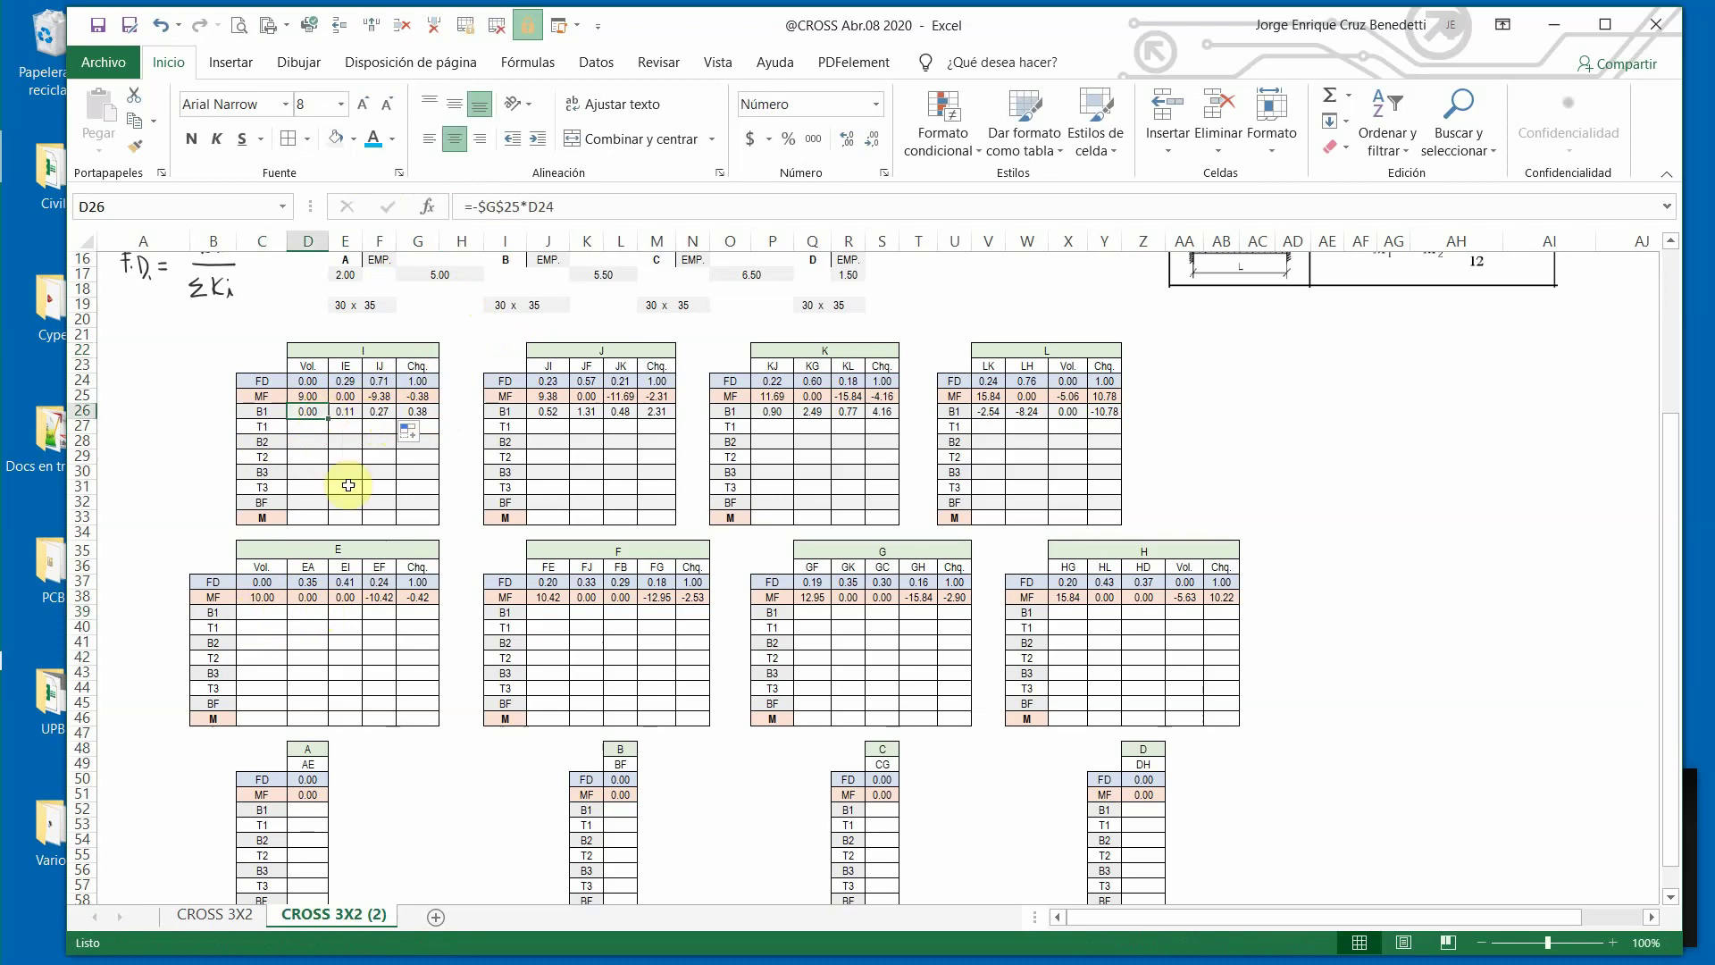
{"action": "key", "text": "ctrl+c"}
{"action": "left_click", "coordinate": [268, 613]}
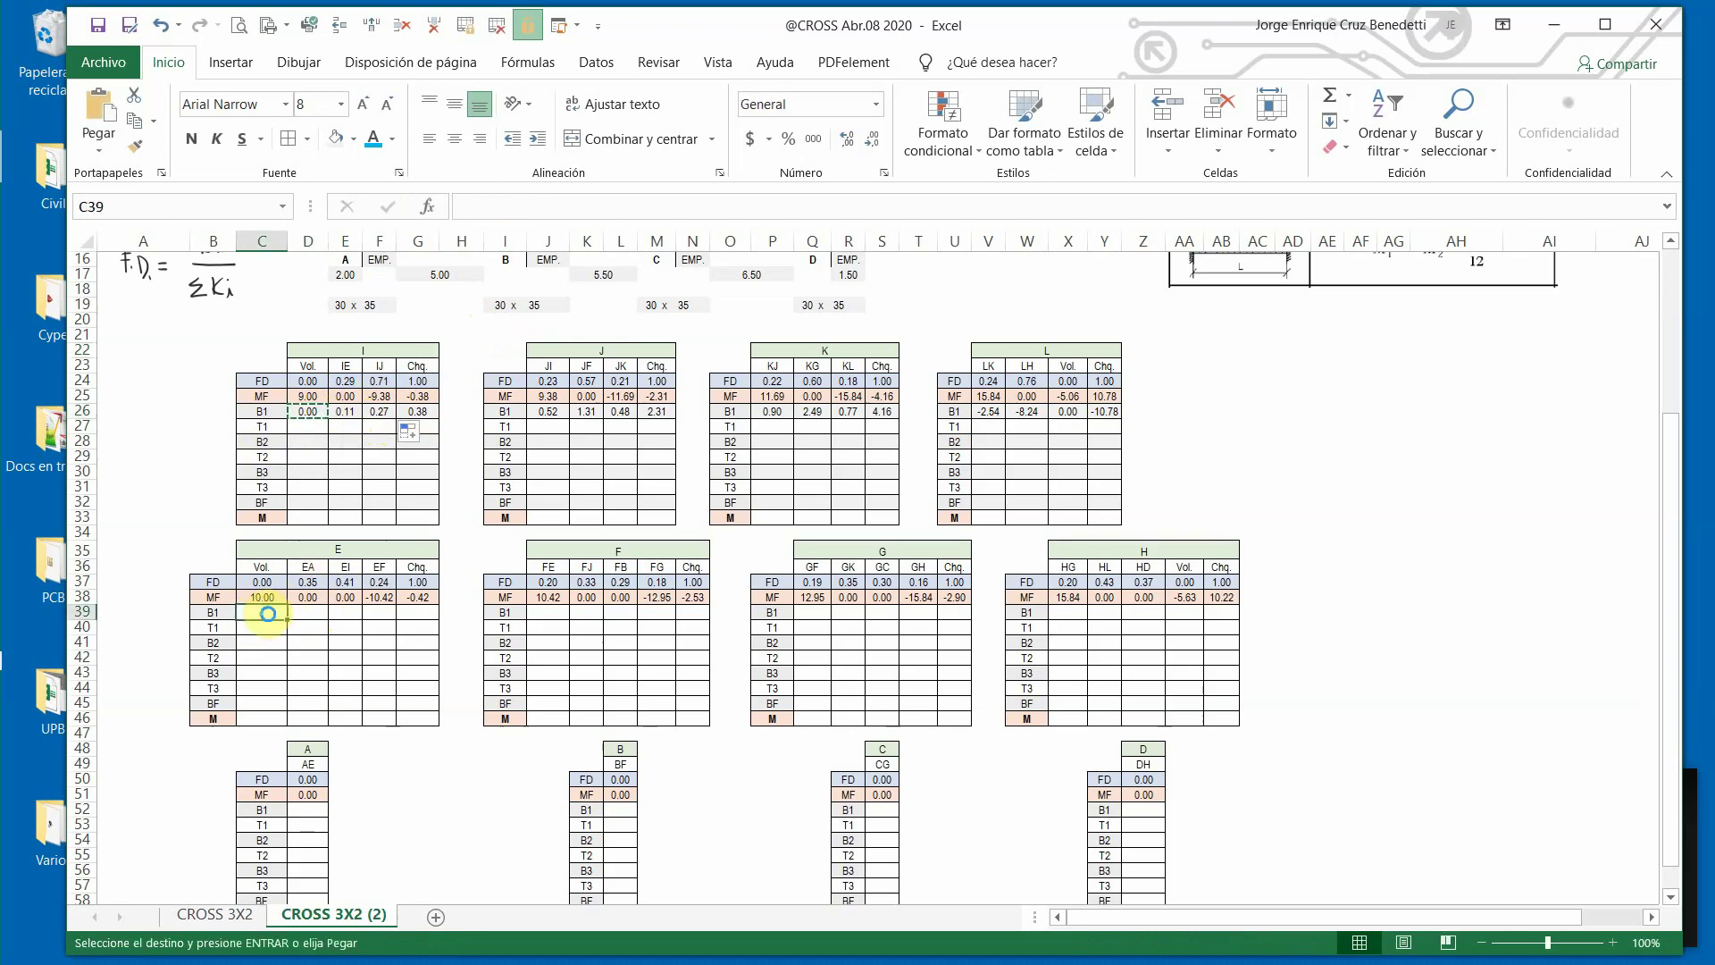
{"action": "key", "text": "ctrl+v"}
{"action": "left_click", "coordinate": [496, 206]}
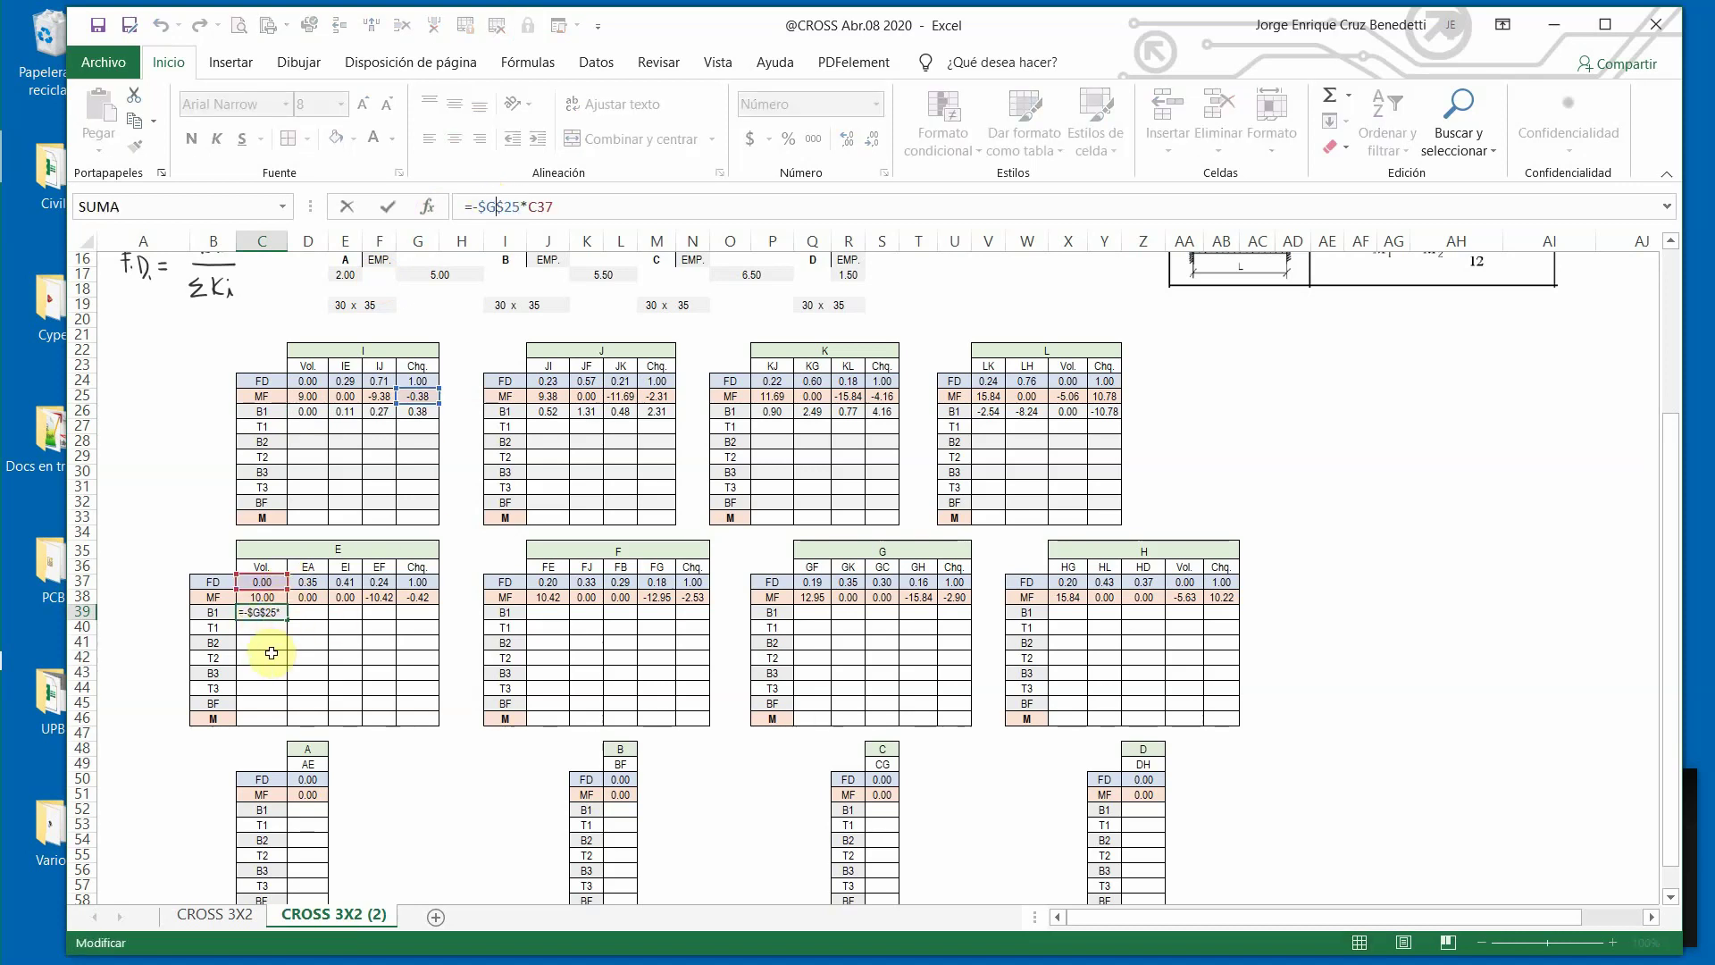
{"action": "left_click_drag", "start_coordinate": [399, 403], "coordinate": [421, 609]}
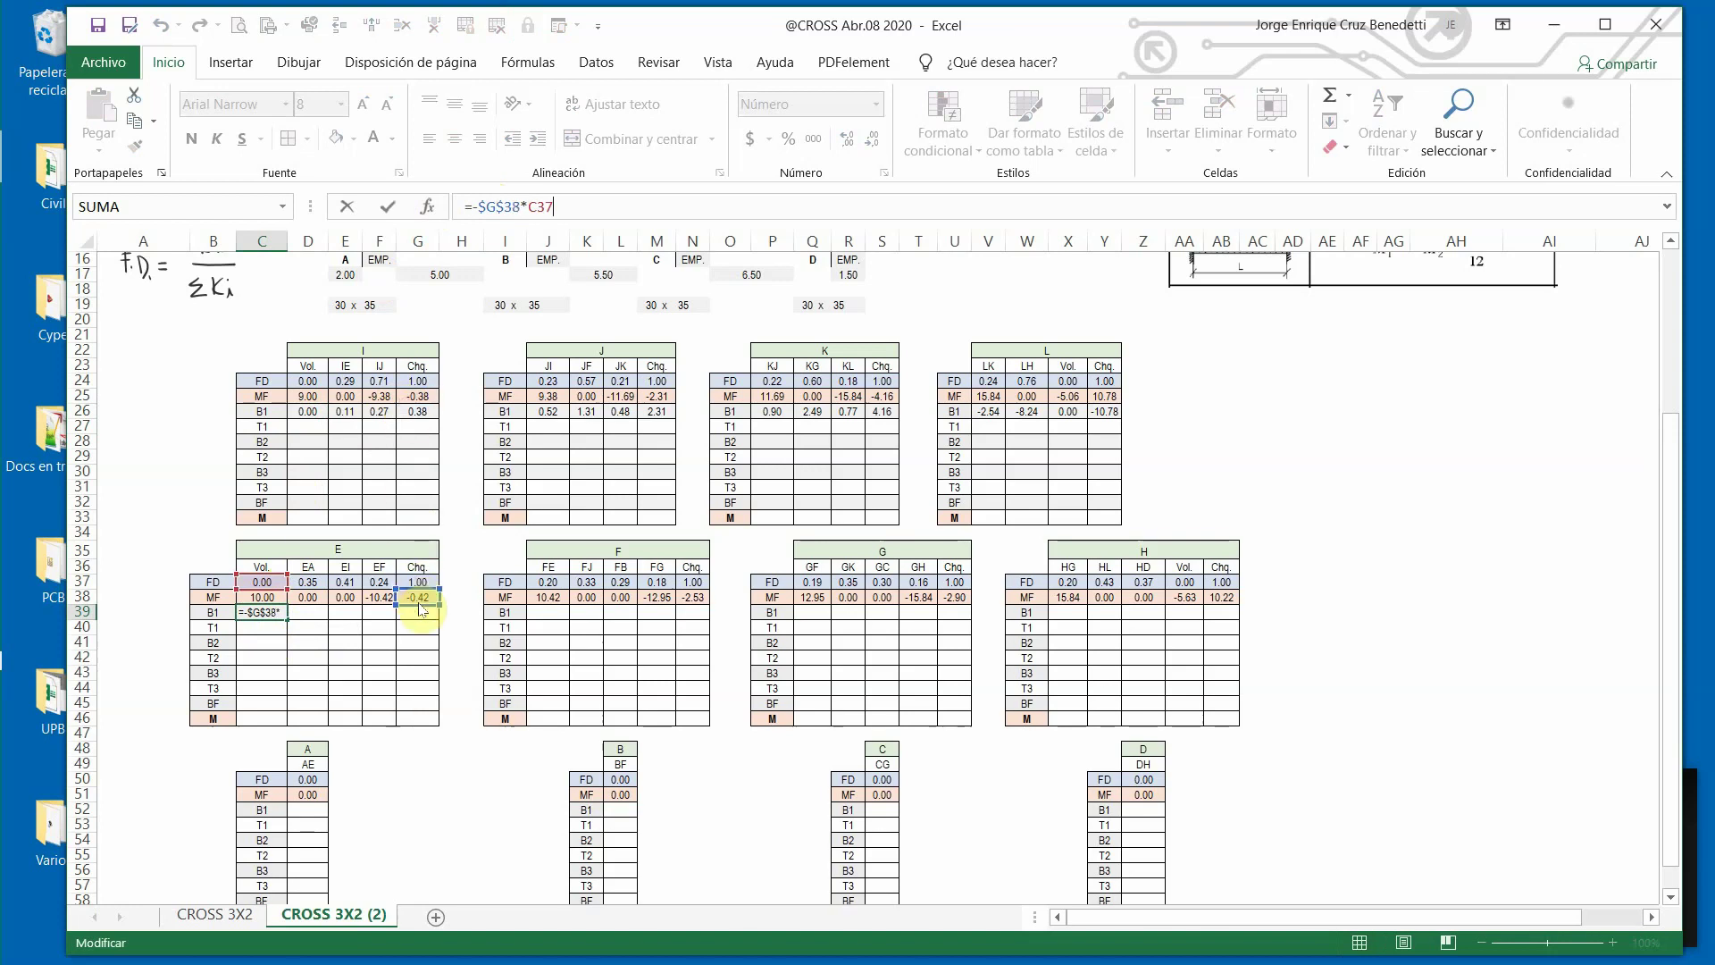
{"action": "left_click", "coordinate": [388, 206]}
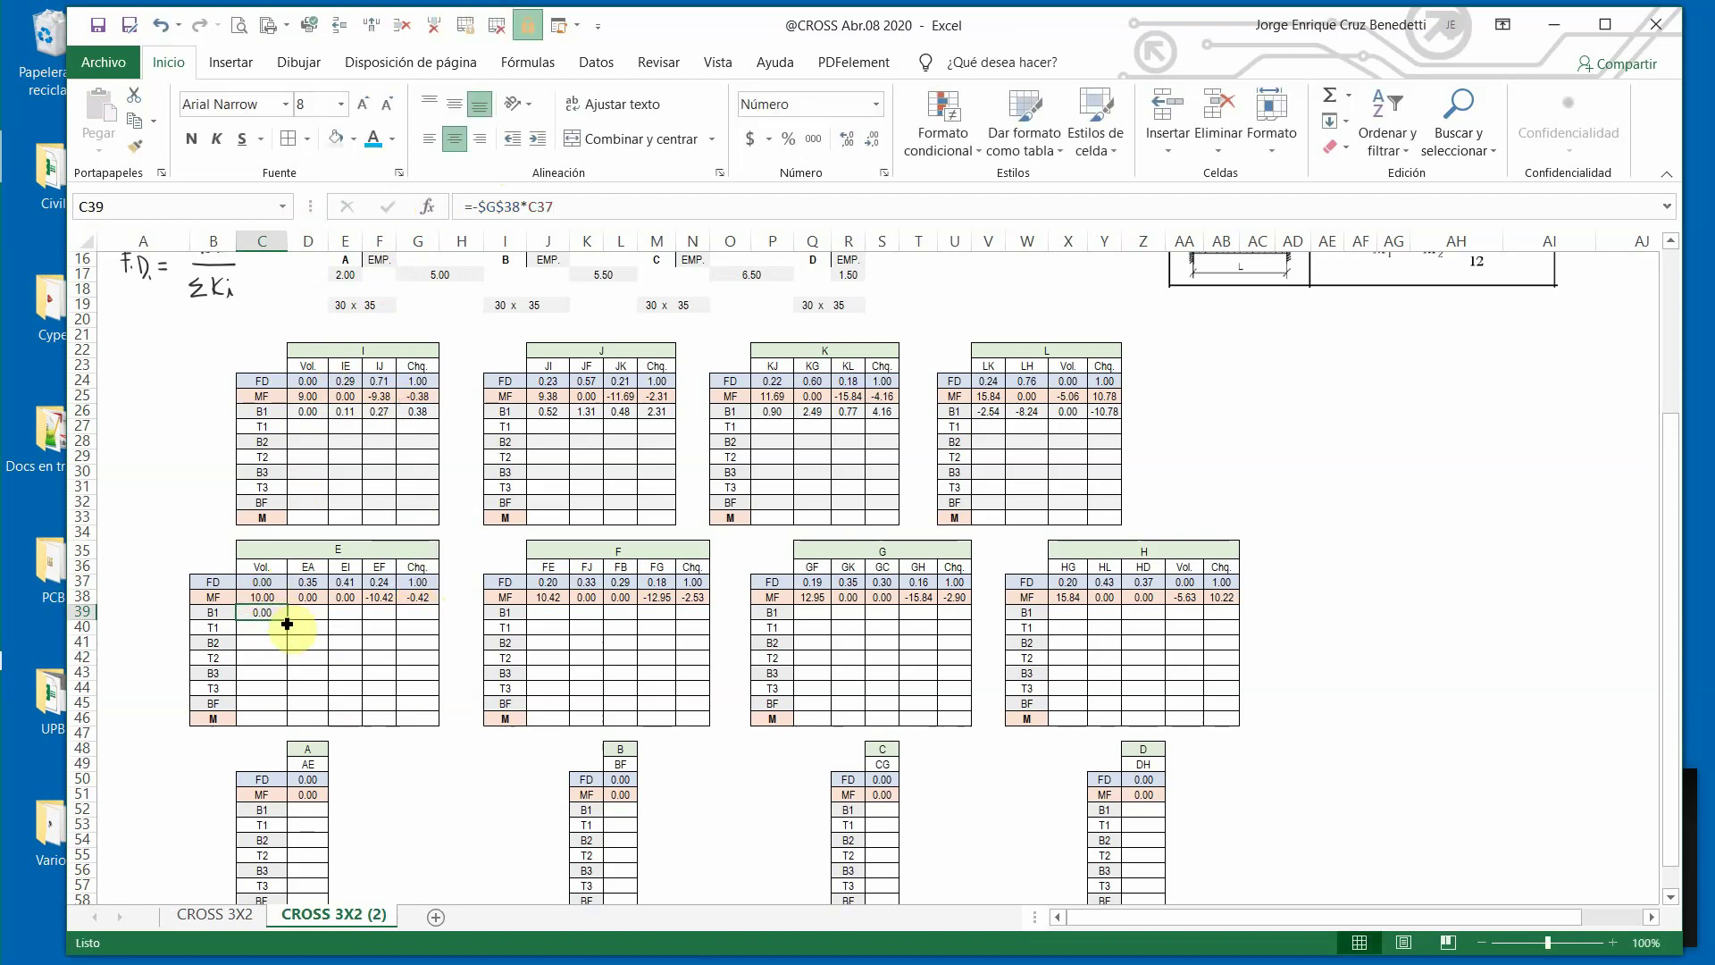
{"action": "left_click_drag", "start_coordinate": [287, 620], "coordinate": [394, 622]}
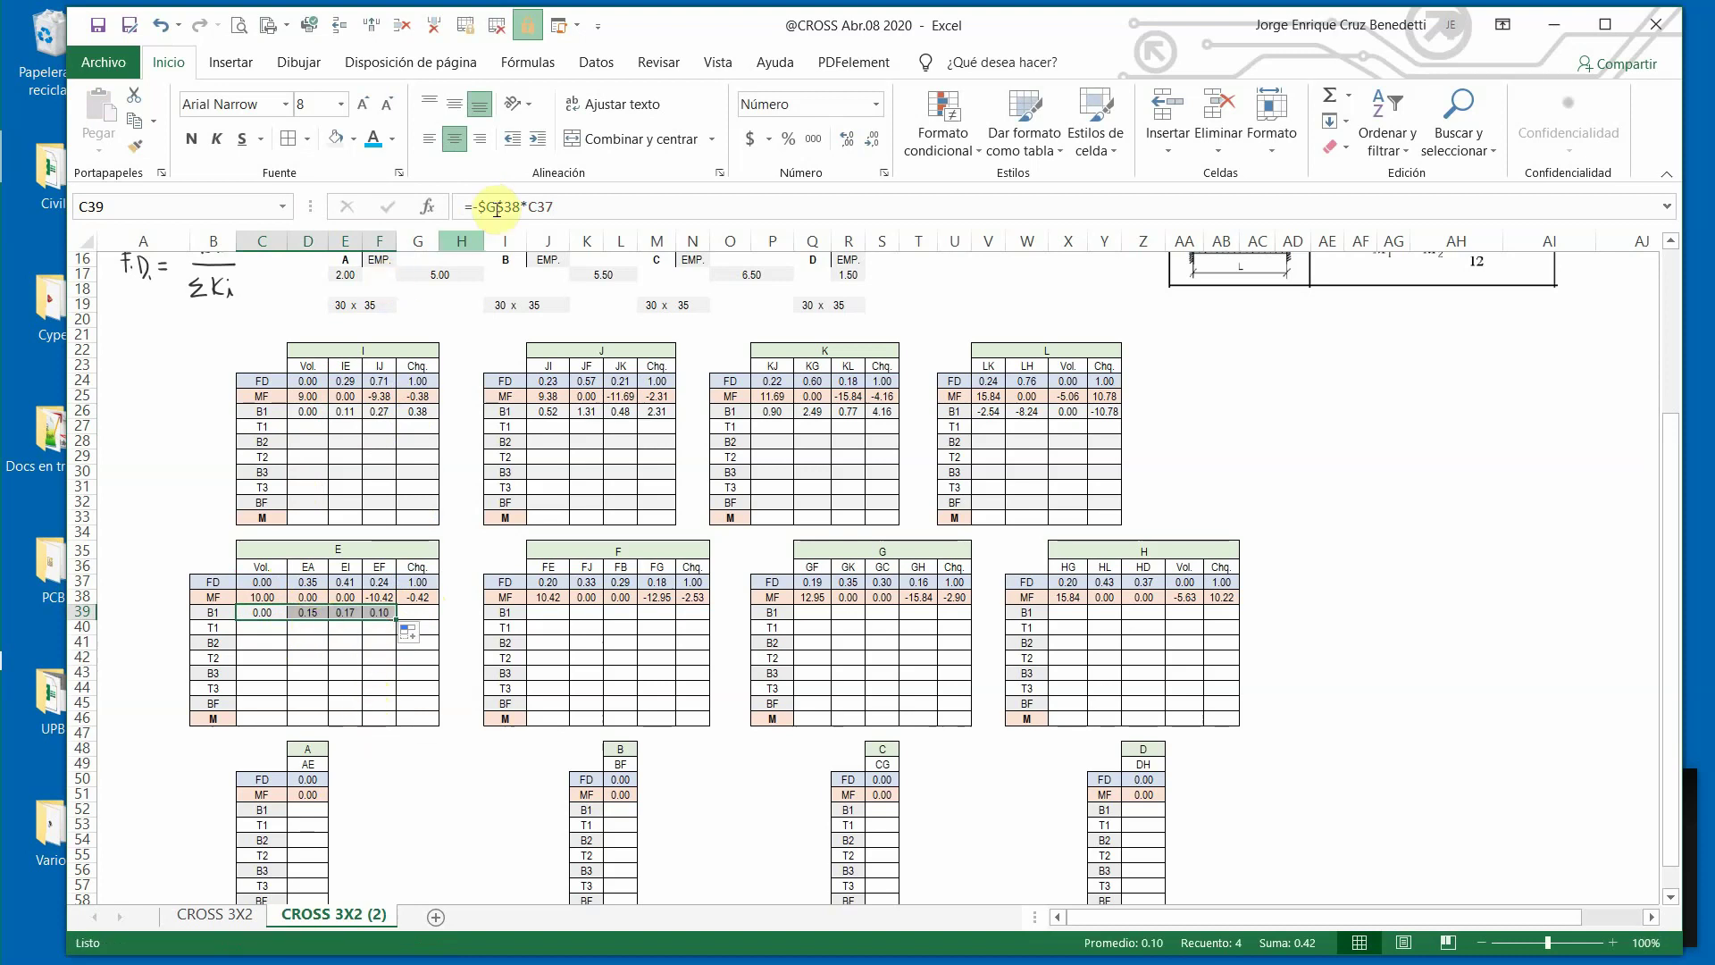
{"action": "left_click", "coordinate": [367, 731]}
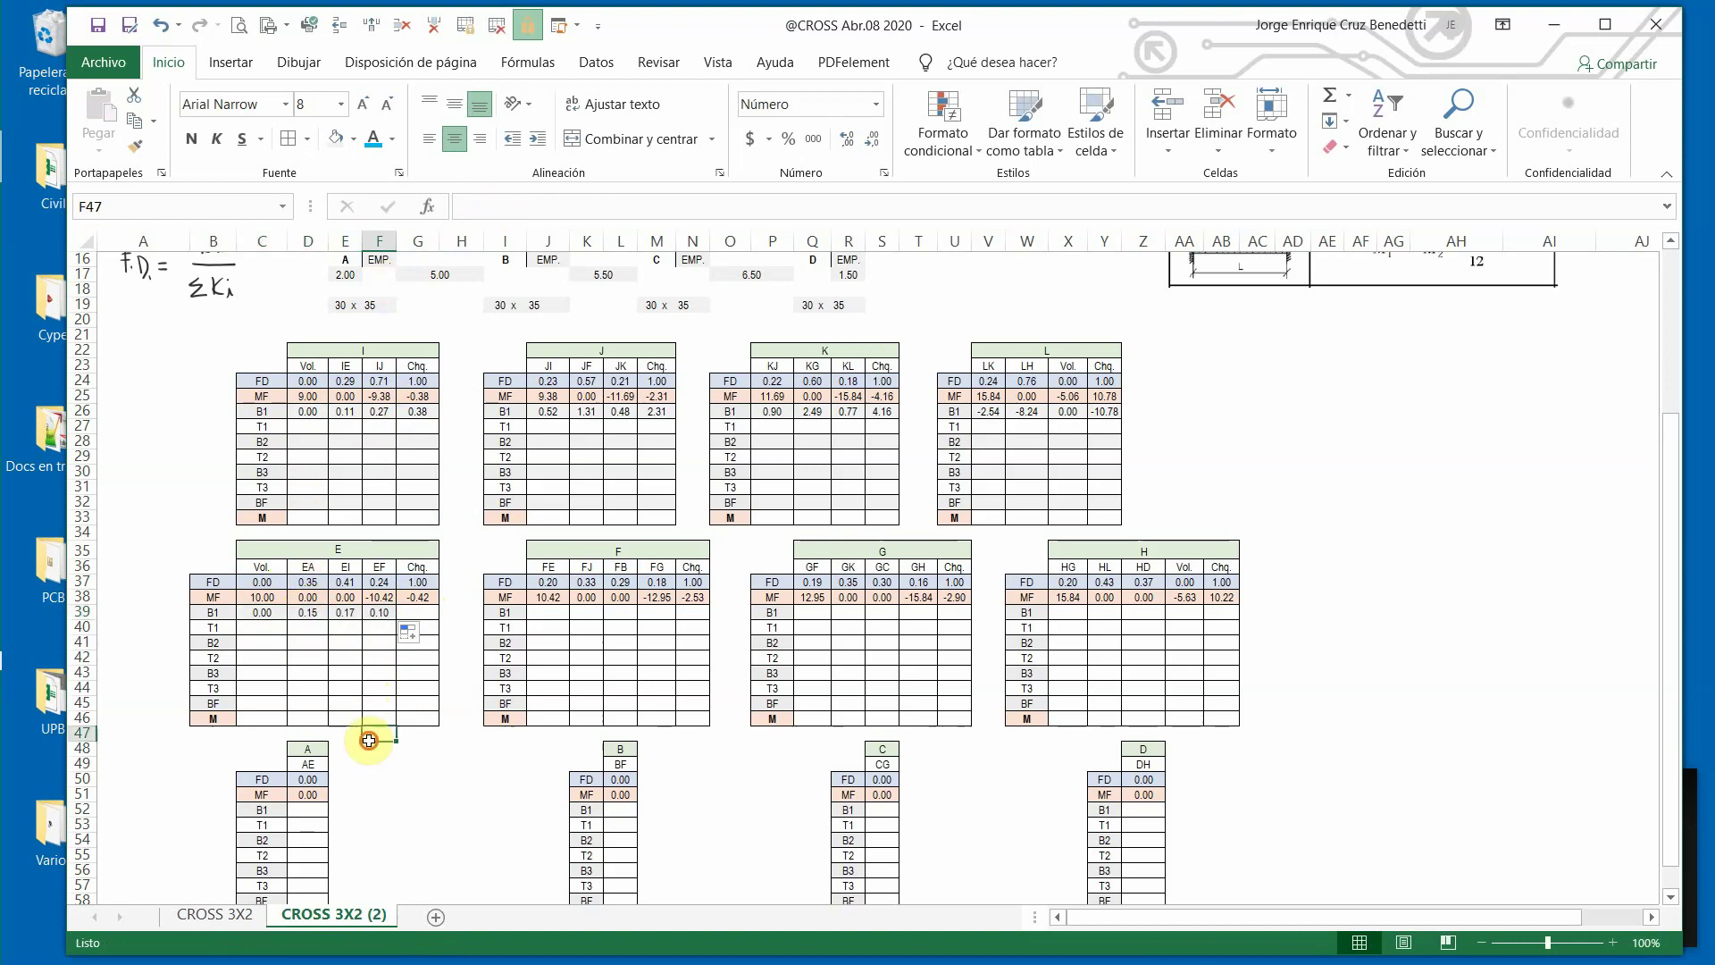
Check the cell references in table E's B1 EA formula.
{"action": "left_click", "coordinate": [306, 613]}
{"action": "left_click", "coordinate": [536, 206]}
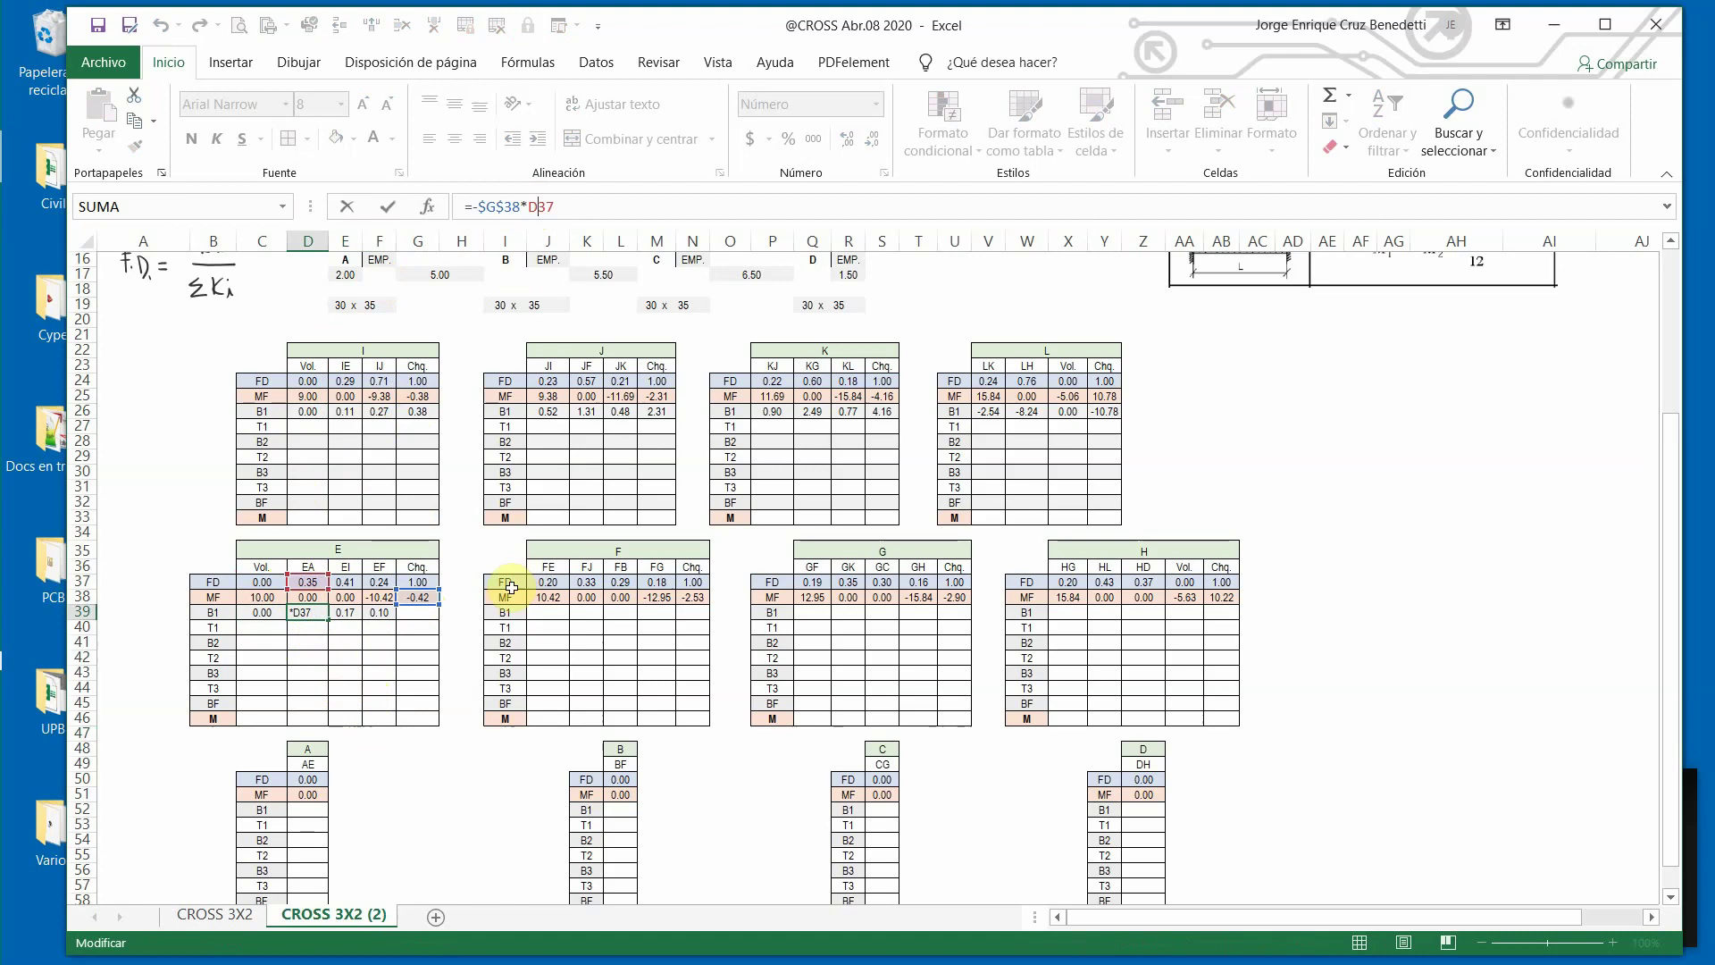
{"action": "key", "text": "Escape"}
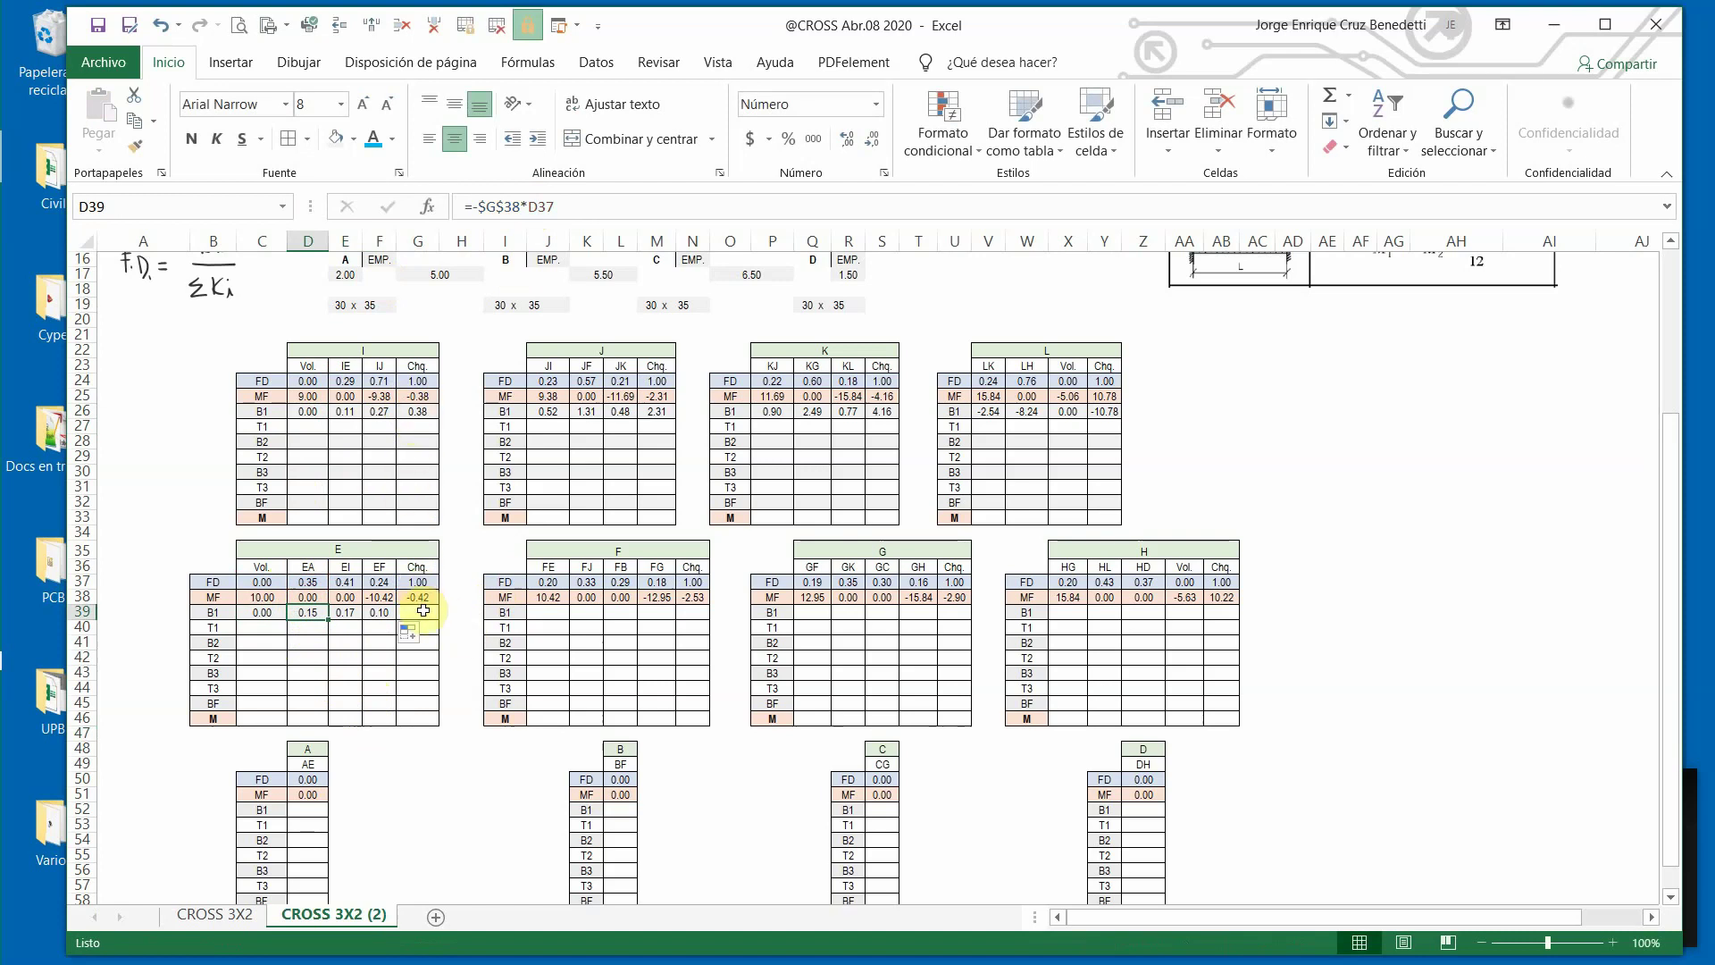
{"action": "left_click", "coordinate": [418, 614]}
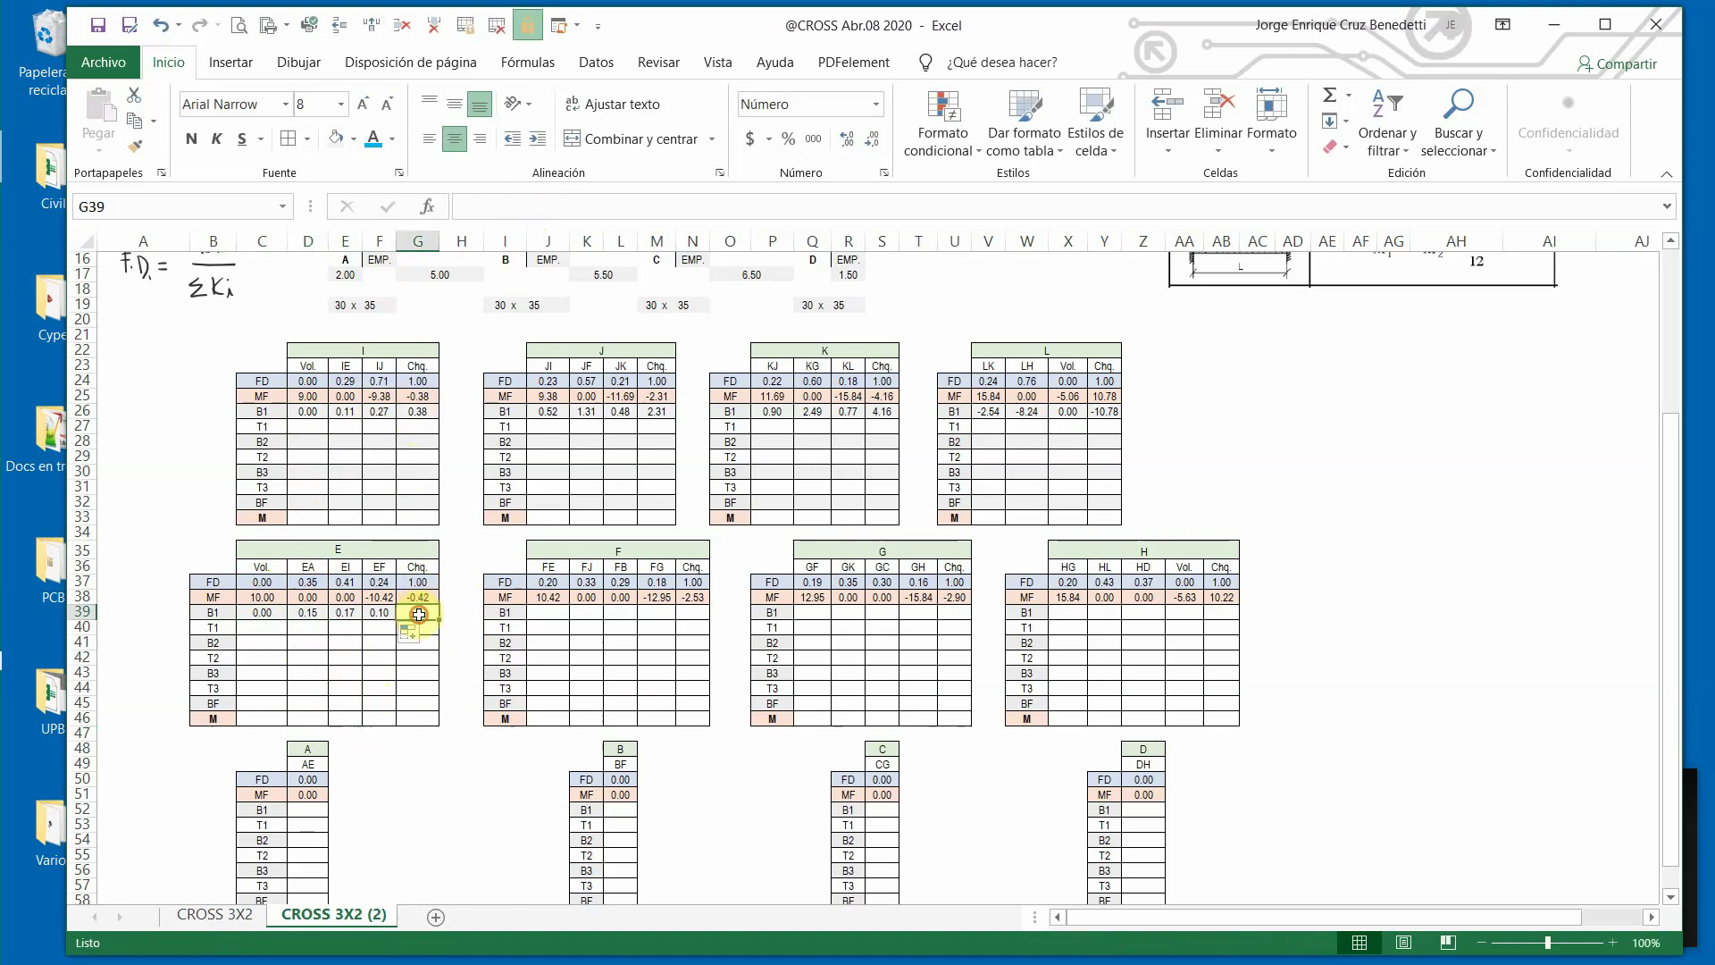
{"action": "left_click", "coordinate": [1348, 95]}
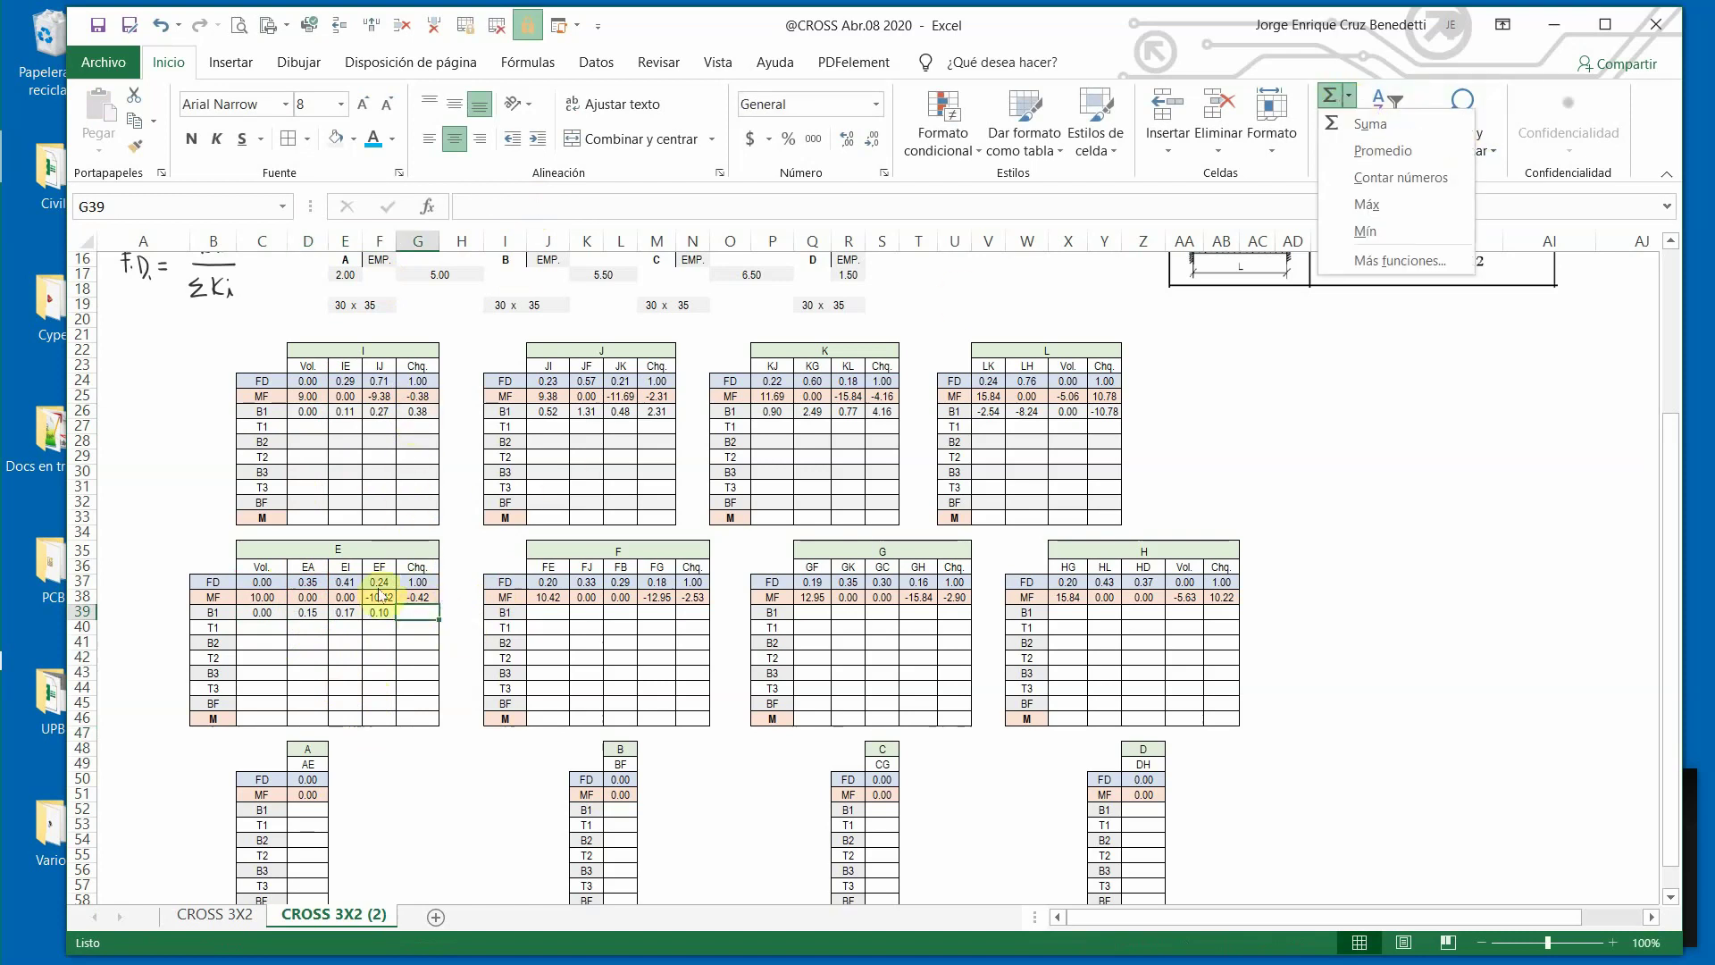
{"action": "left_click", "coordinate": [1371, 124]}
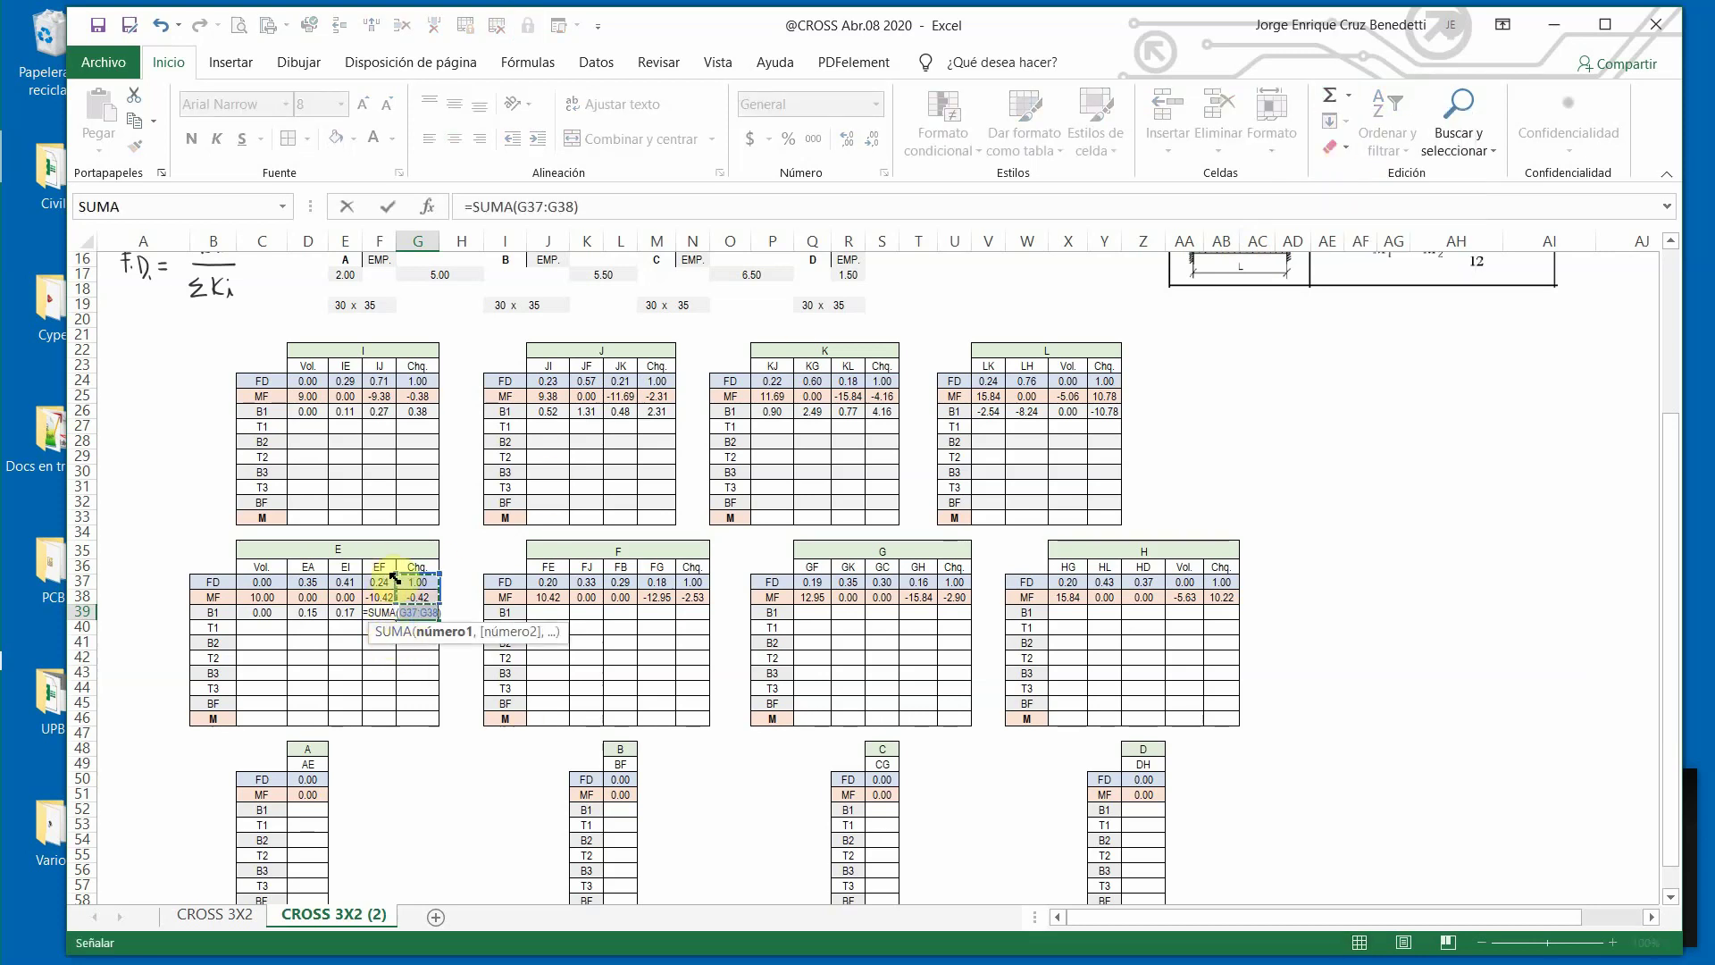
{"action": "left_click_drag", "start_coordinate": [400, 591], "coordinate": [318, 606]}
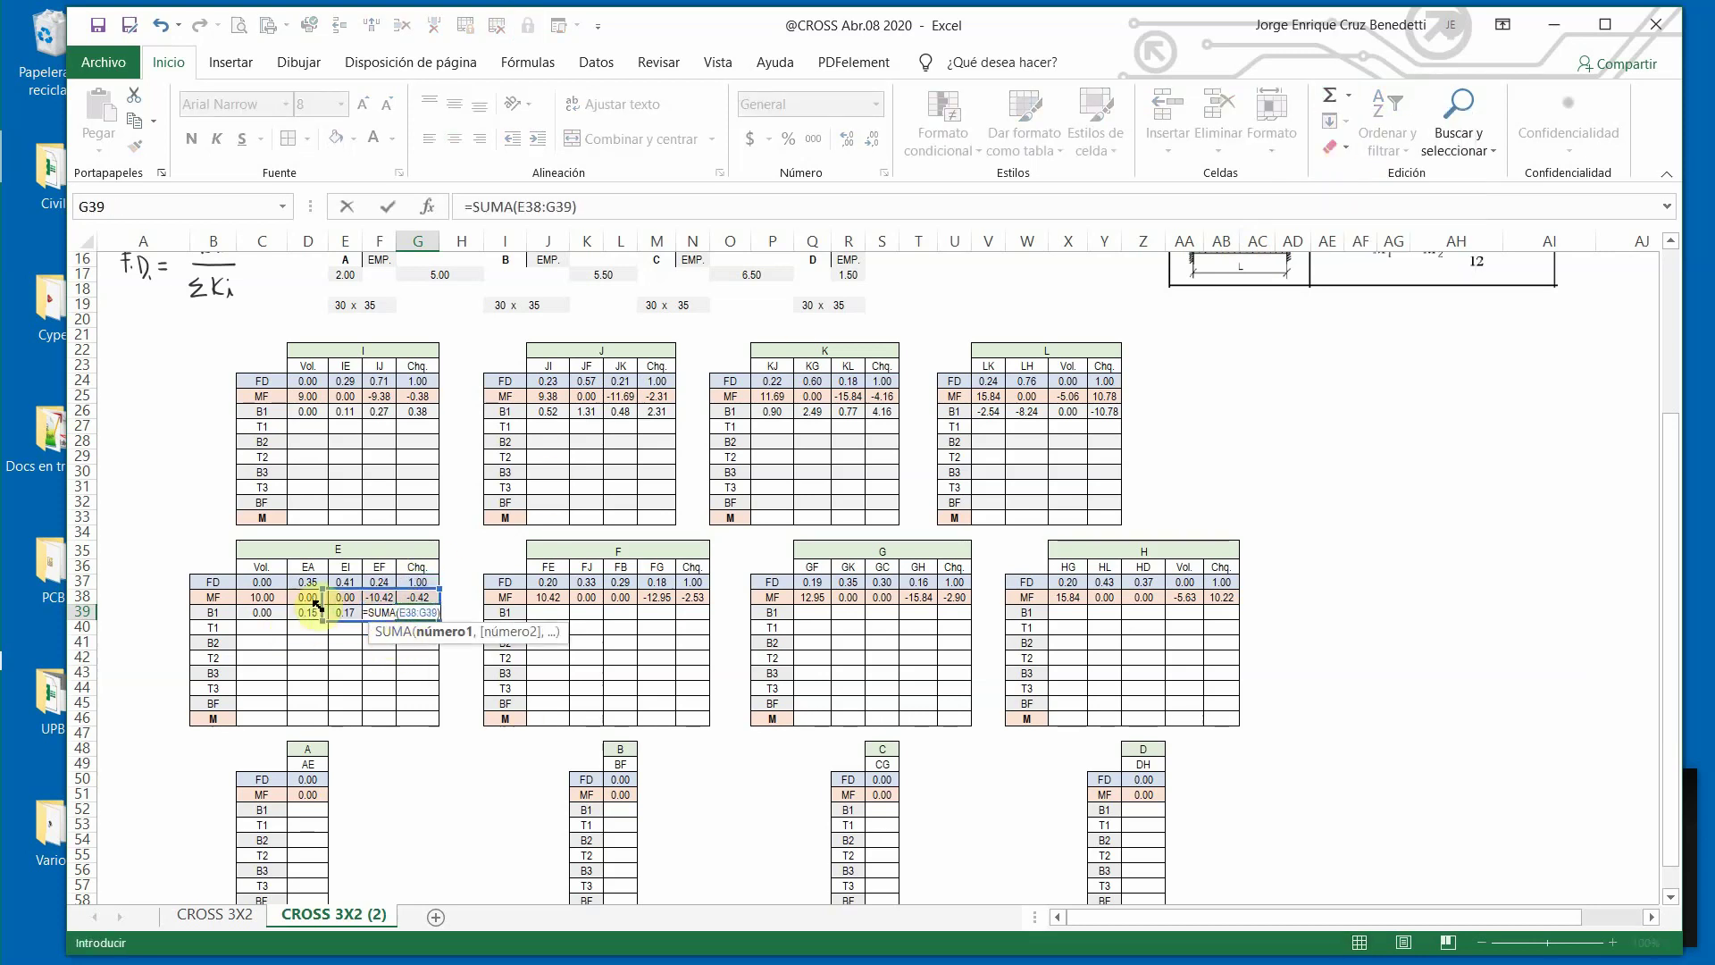
{"action": "key", "text": "Escape"}
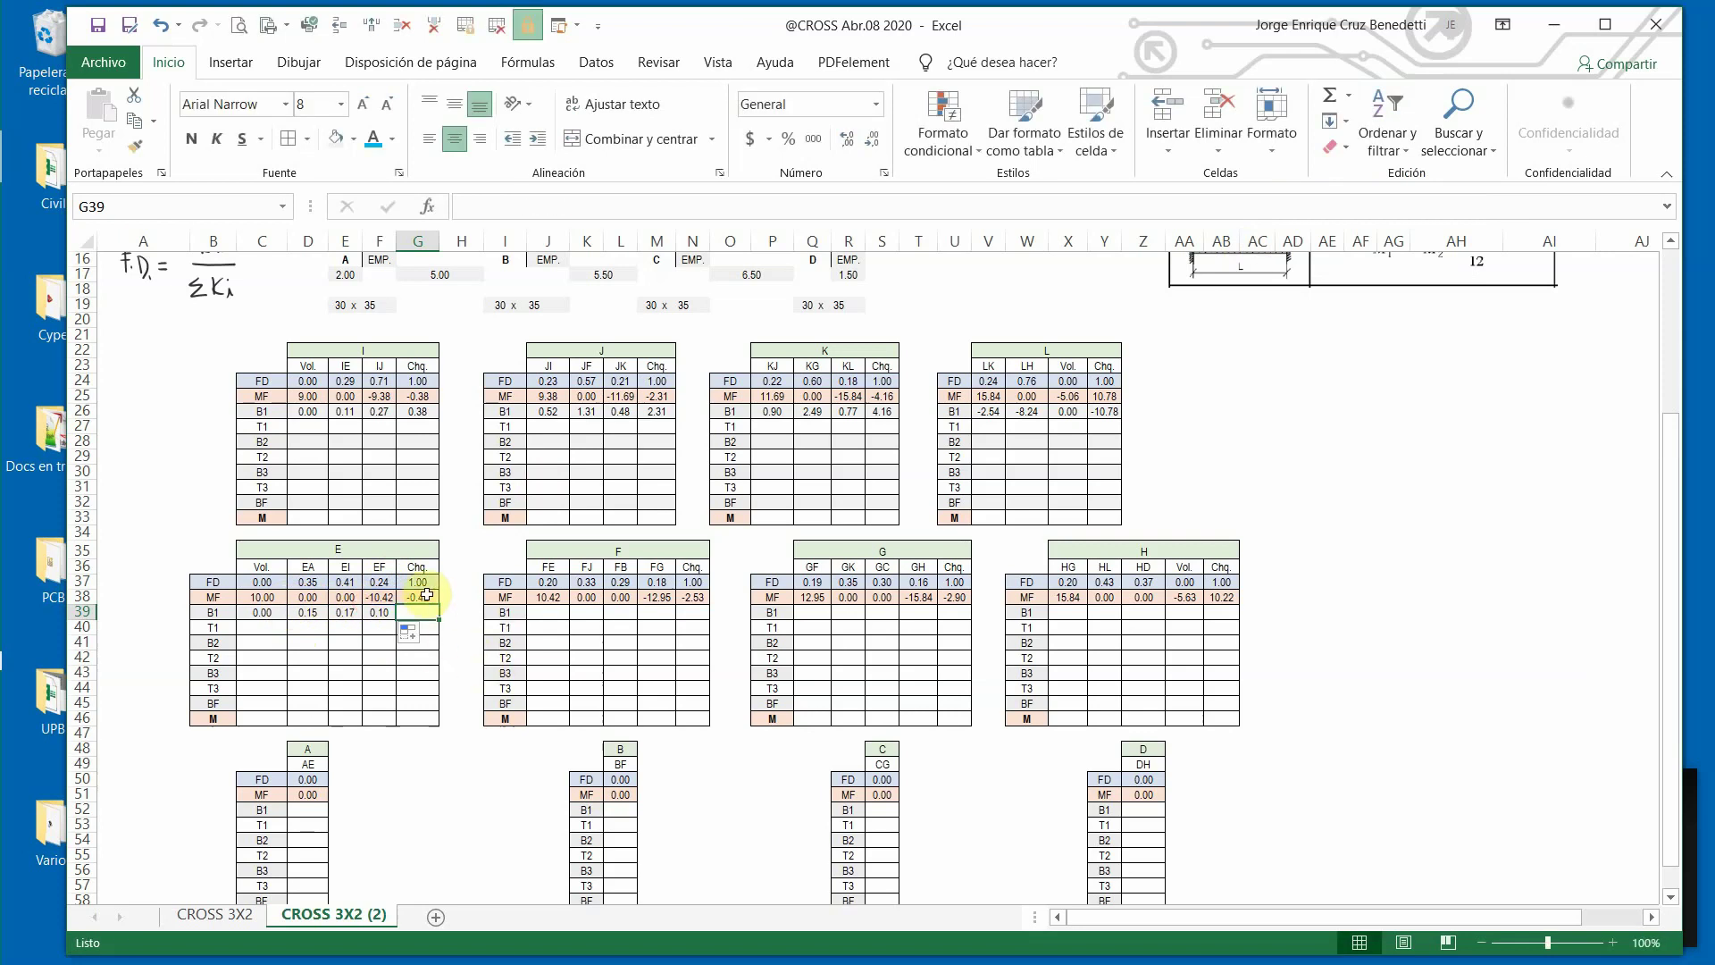
Fill table E's MF Chq. sum down into the B1 row and give that cell the format of the B1 EF cell.
{"action": "left_click", "coordinate": [421, 596]}
{"action": "left_click_drag", "start_coordinate": [442, 608], "coordinate": [446, 616]}
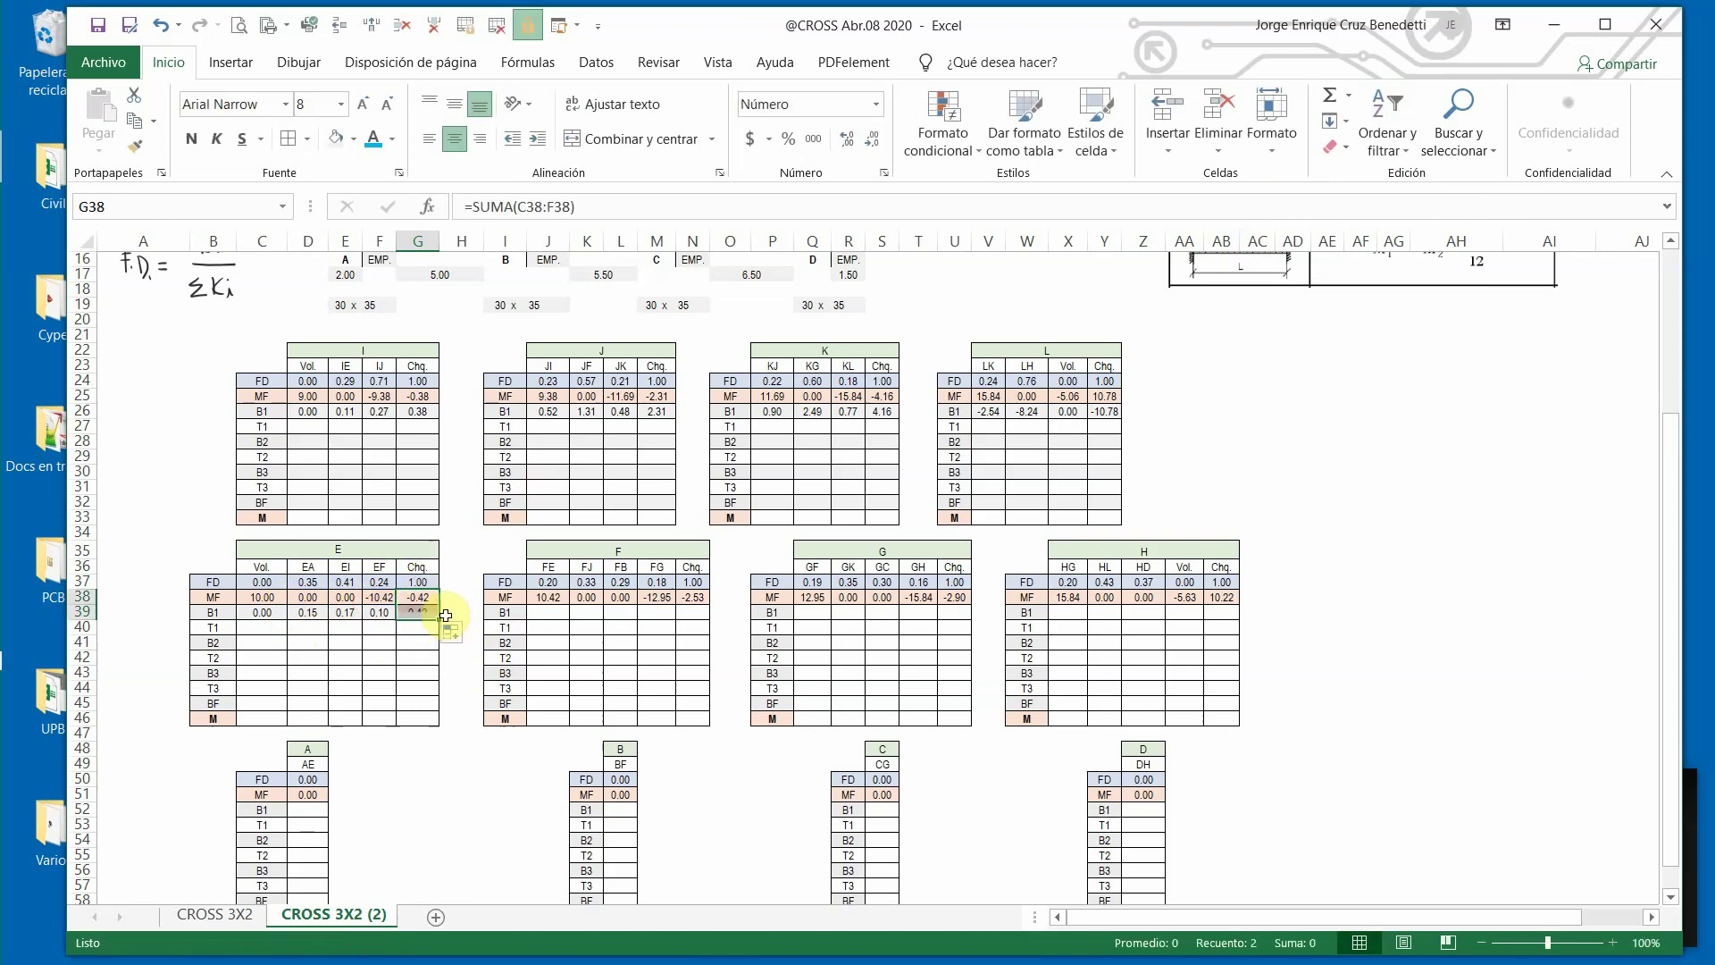
{"action": "left_click", "coordinate": [383, 615]}
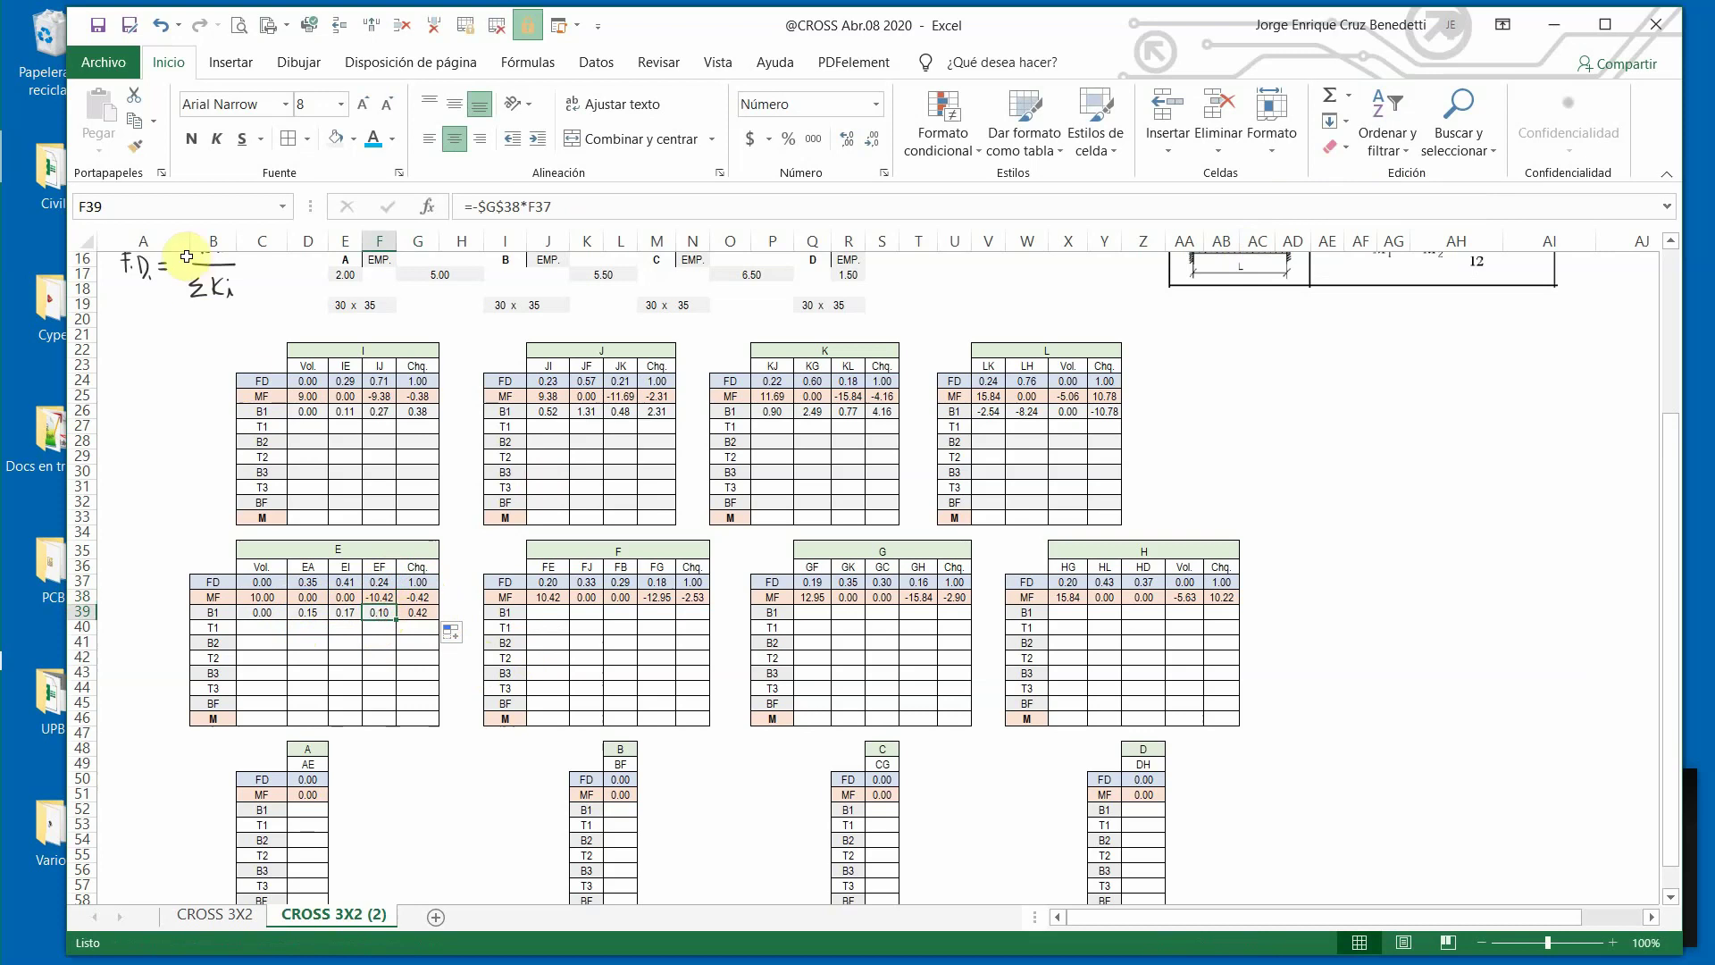
{"action": "left_click", "coordinate": [134, 146]}
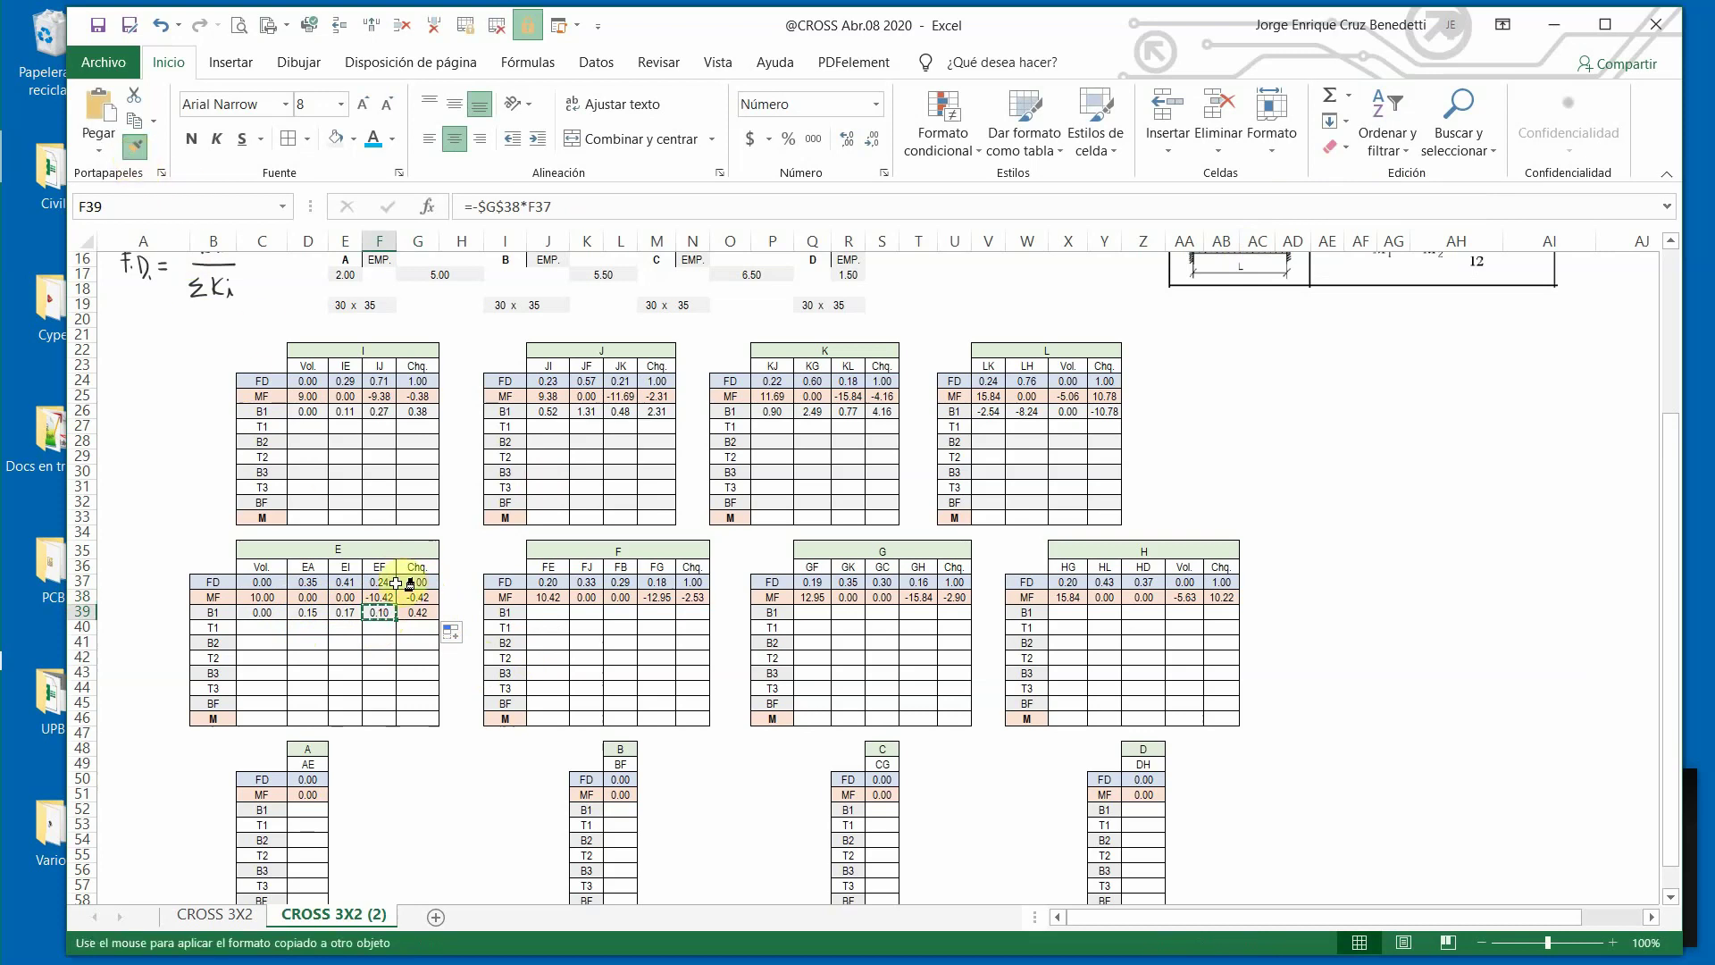
{"action": "left_click", "coordinate": [413, 615]}
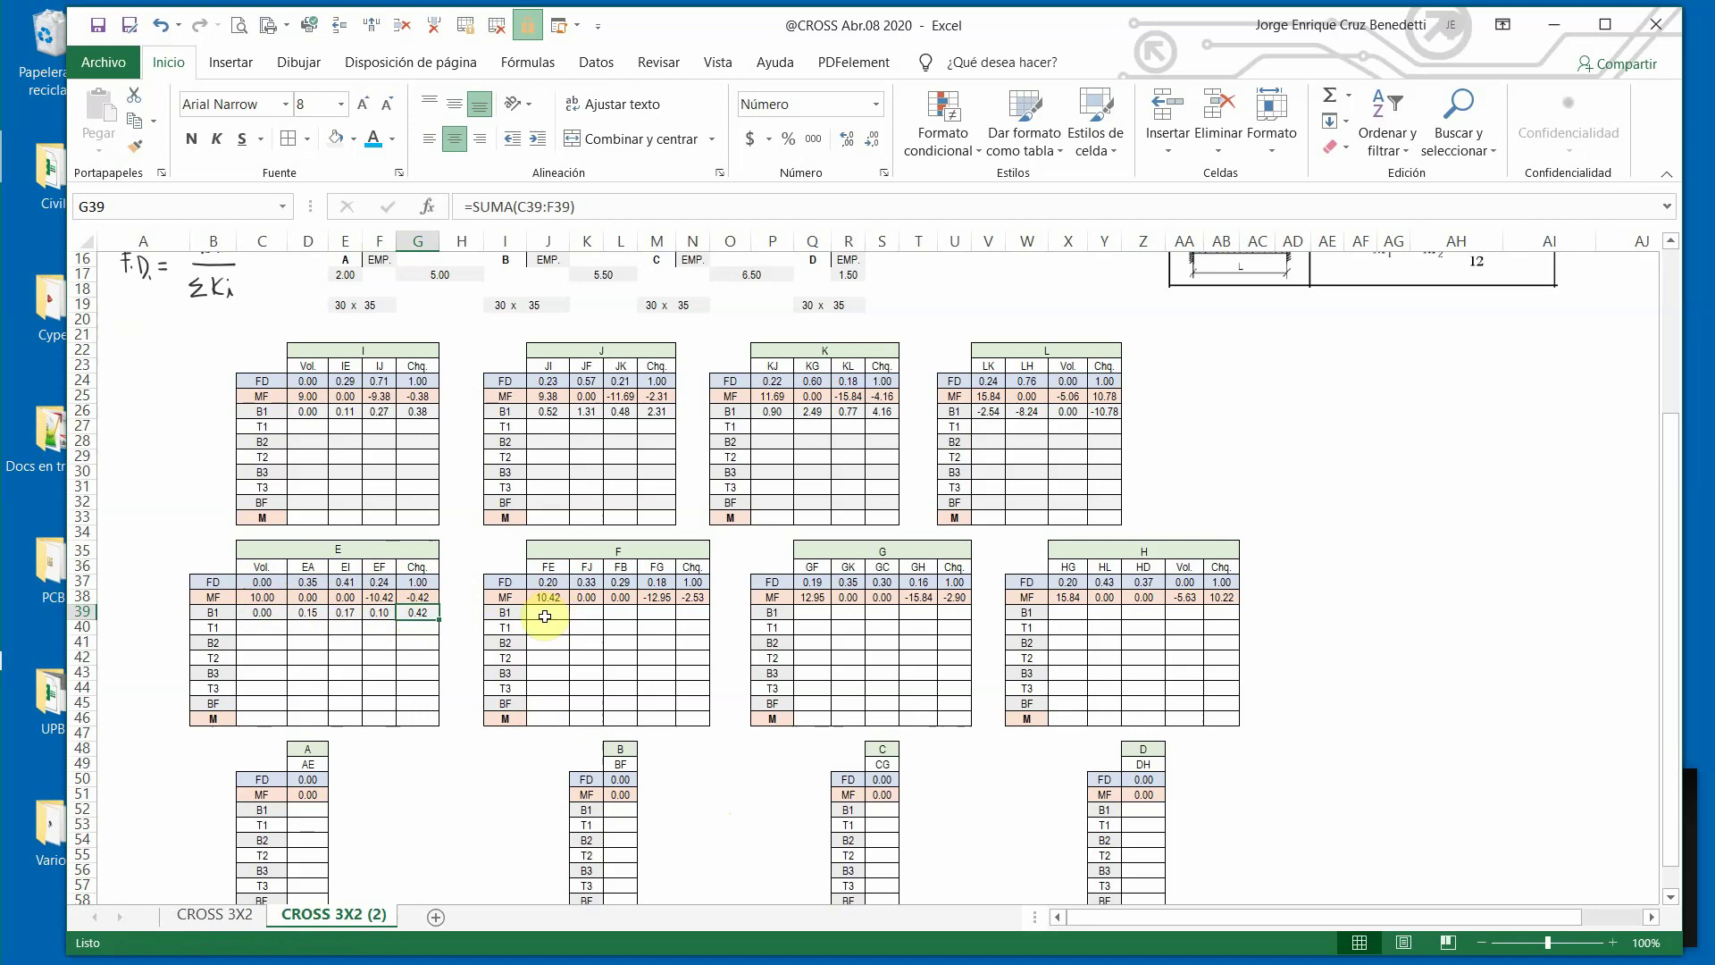
Copy table E's B1 row, from Vol. to Chq., into table F's B1 row.
{"action": "left_click", "coordinate": [260, 612]}
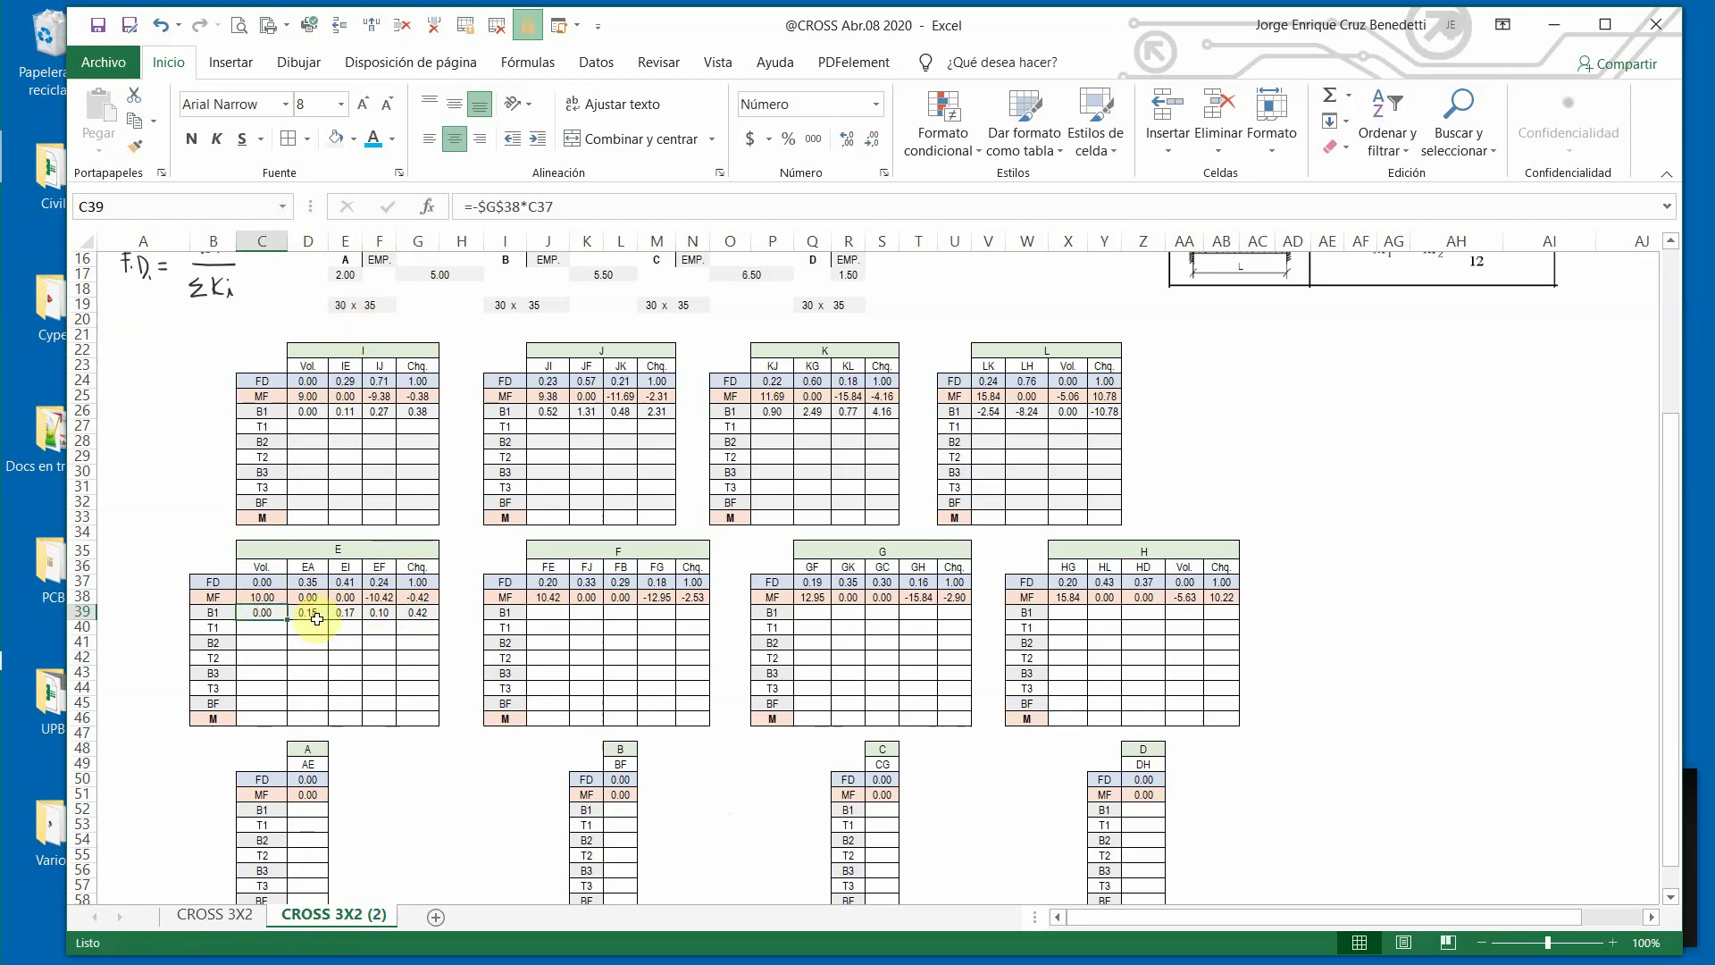
{"action": "left_click_drag", "start_coordinate": [265, 614], "coordinate": [398, 614]}
{"action": "key", "text": "ctrl+c"}
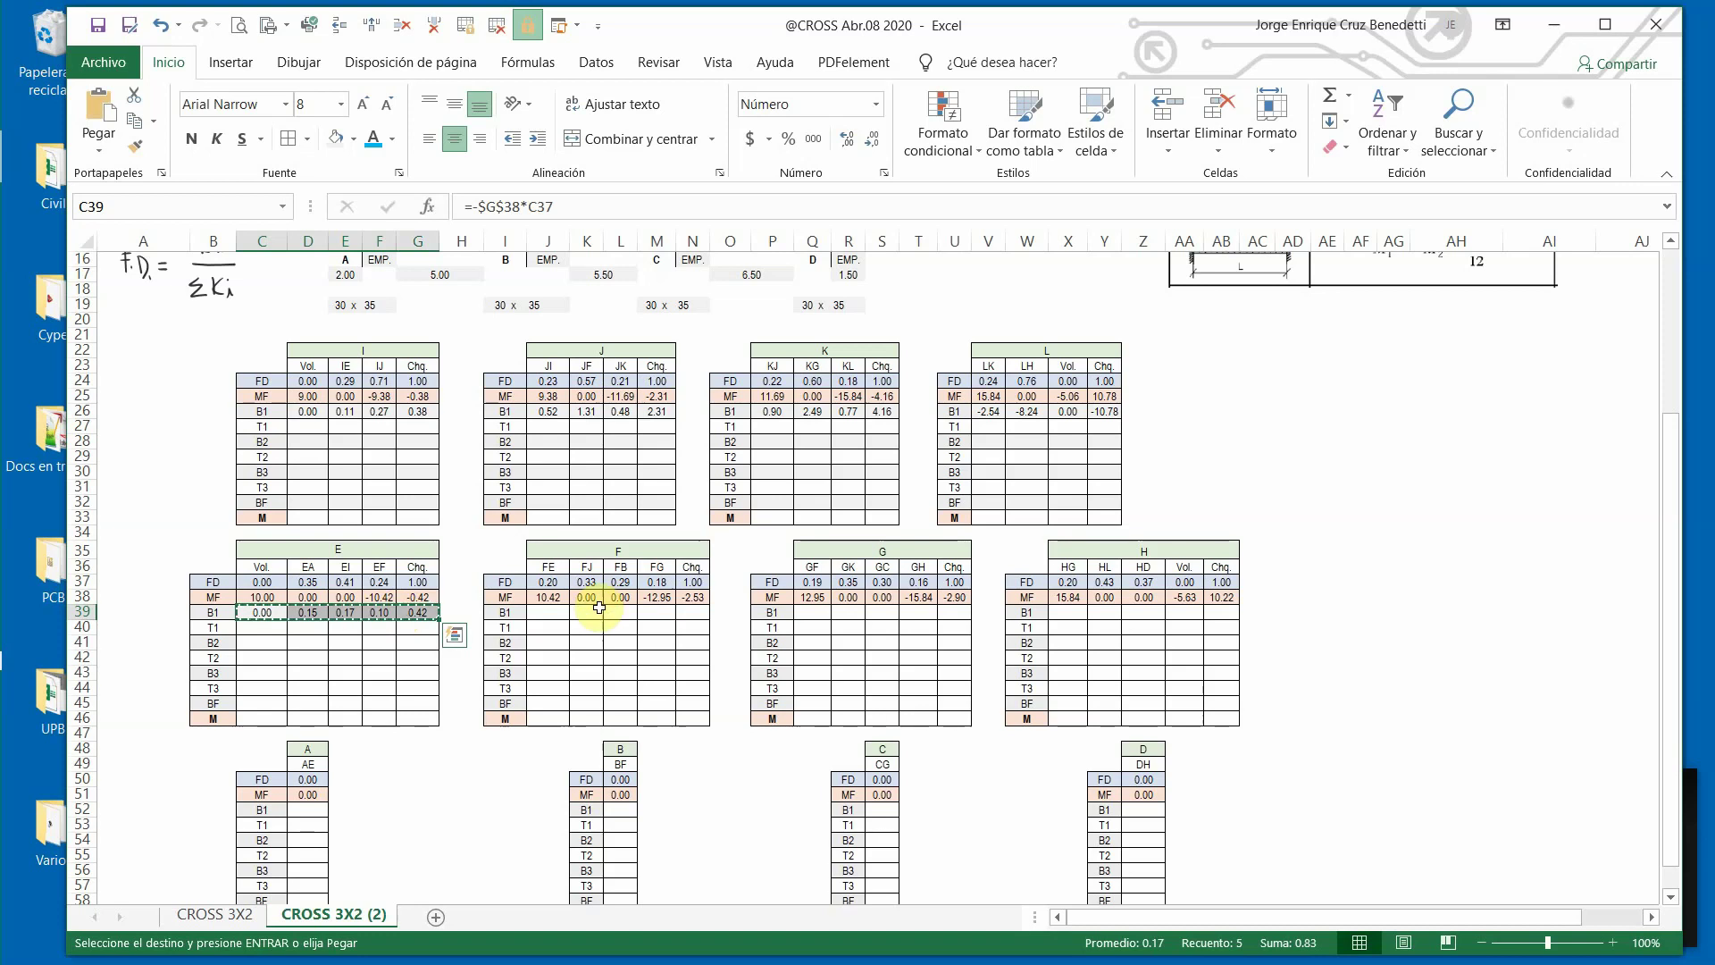
{"action": "left_click", "coordinate": [548, 615]}
{"action": "key", "text": "ctrl+v"}
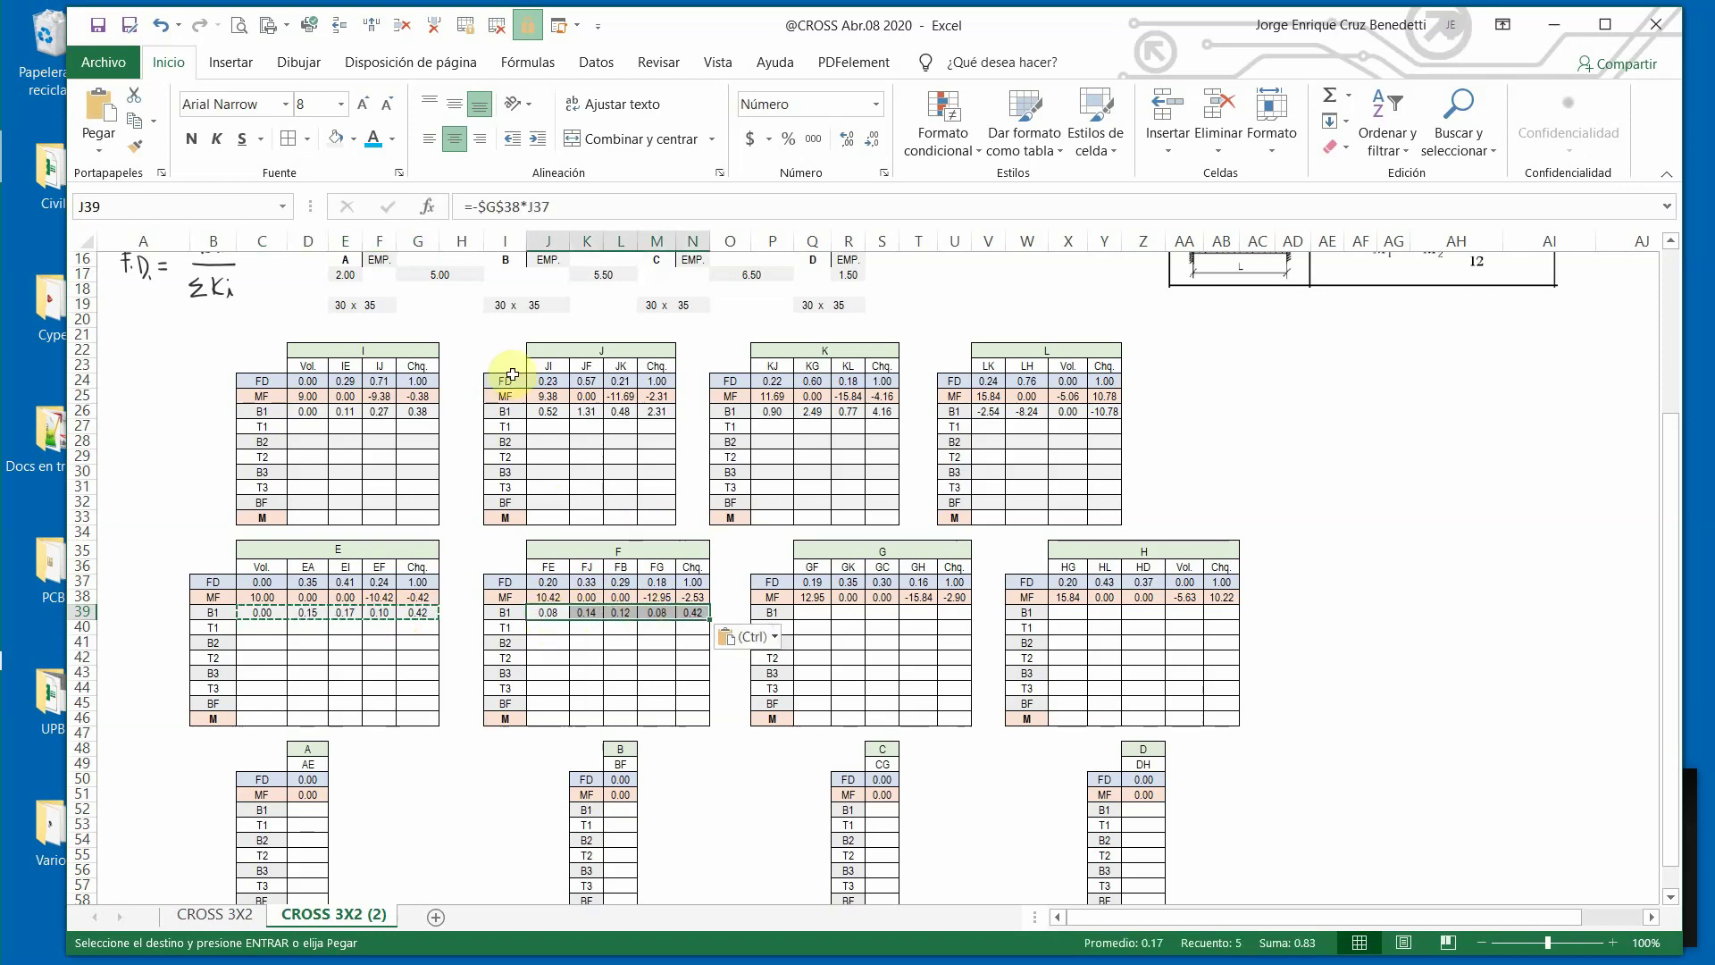
Change table F's B1 FE formula to -$N$38*J37 and fill it across FJ, FB and FG.
{"action": "left_click", "coordinate": [506, 205]}
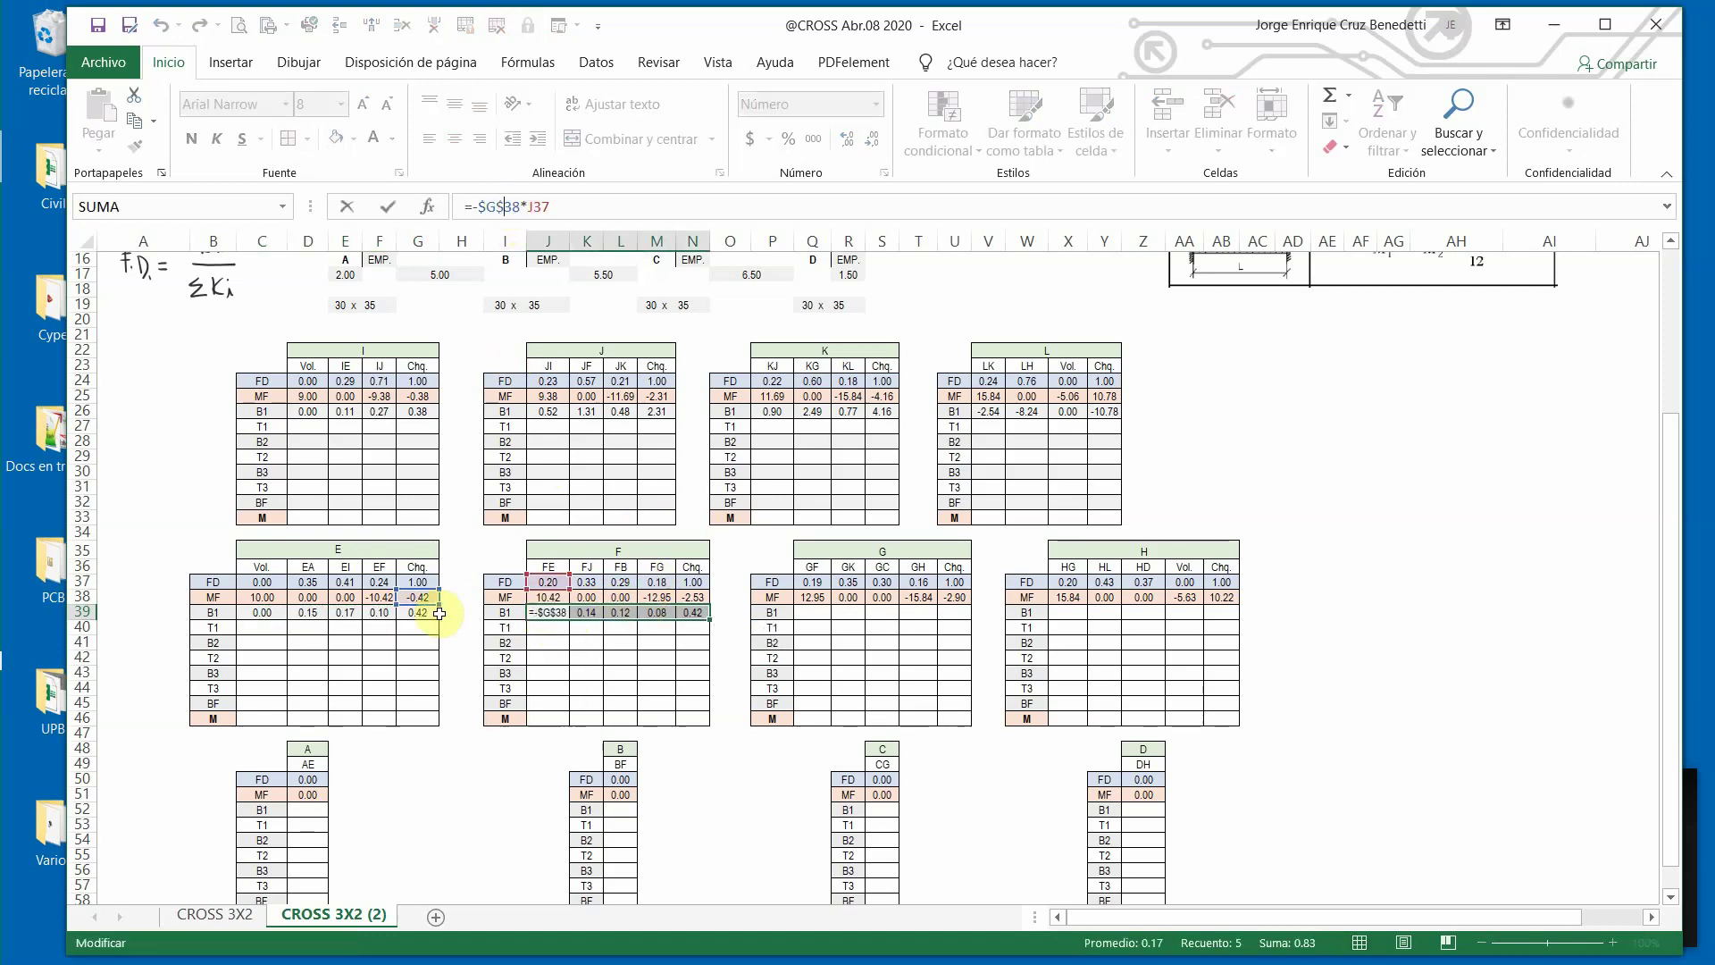
{"action": "left_click_drag", "start_coordinate": [438, 597], "coordinate": [703, 597]}
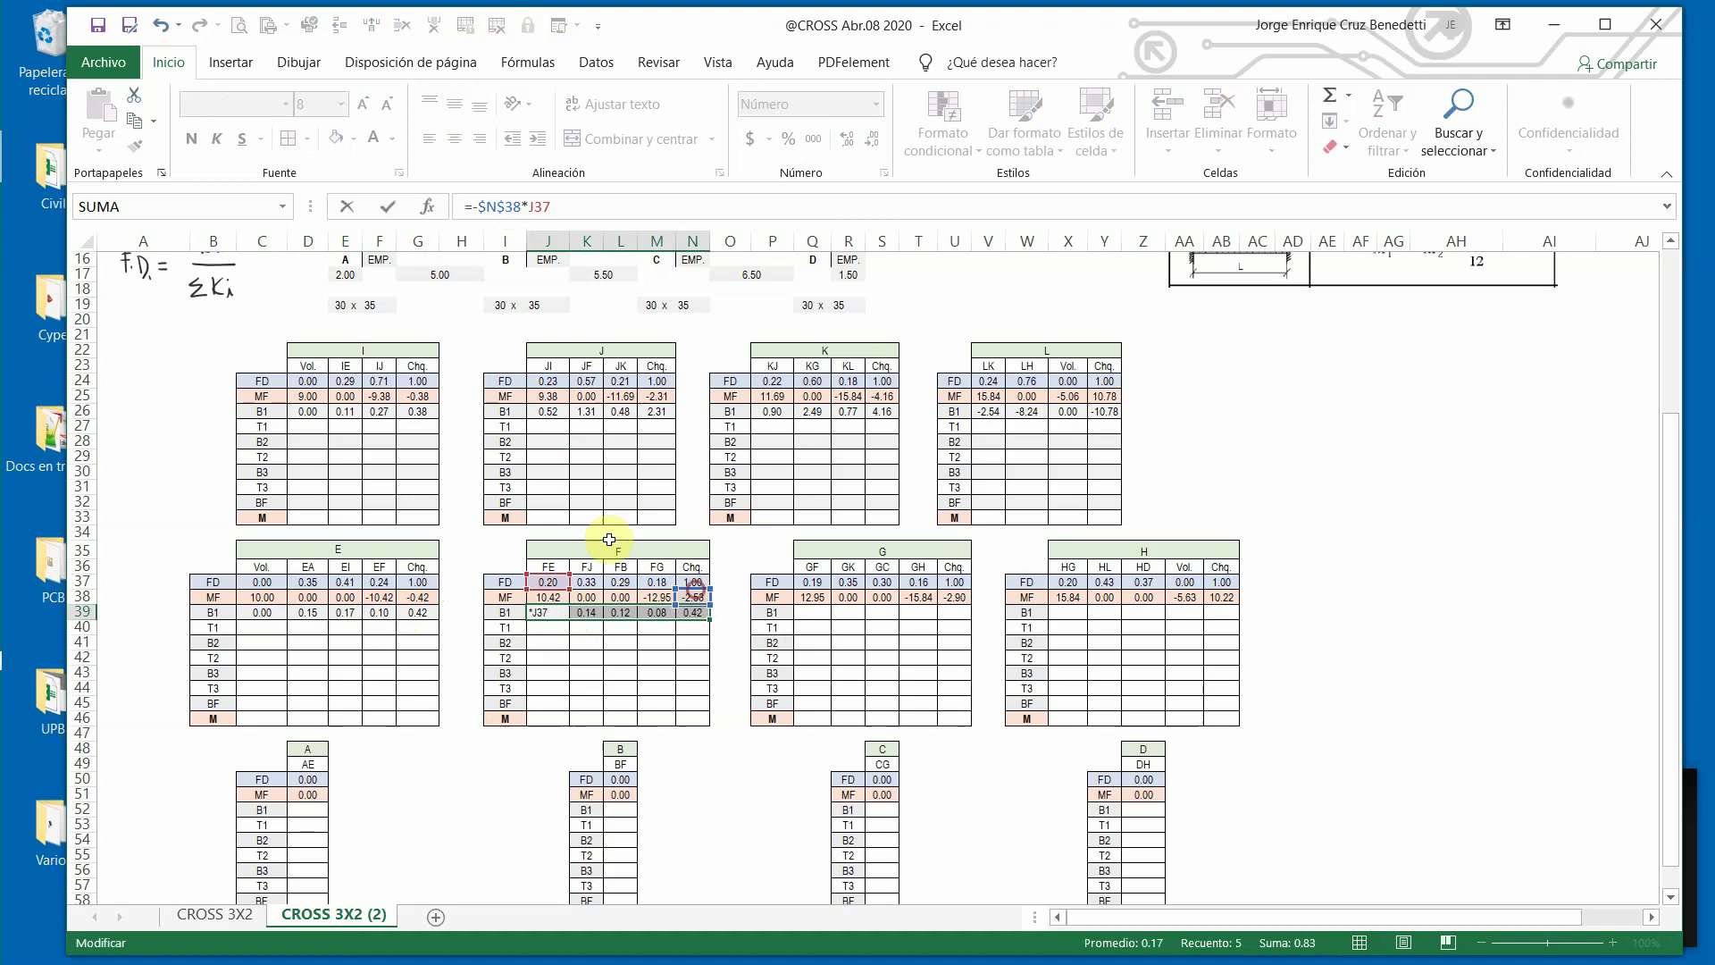
{"action": "left_click", "coordinate": [393, 207]}
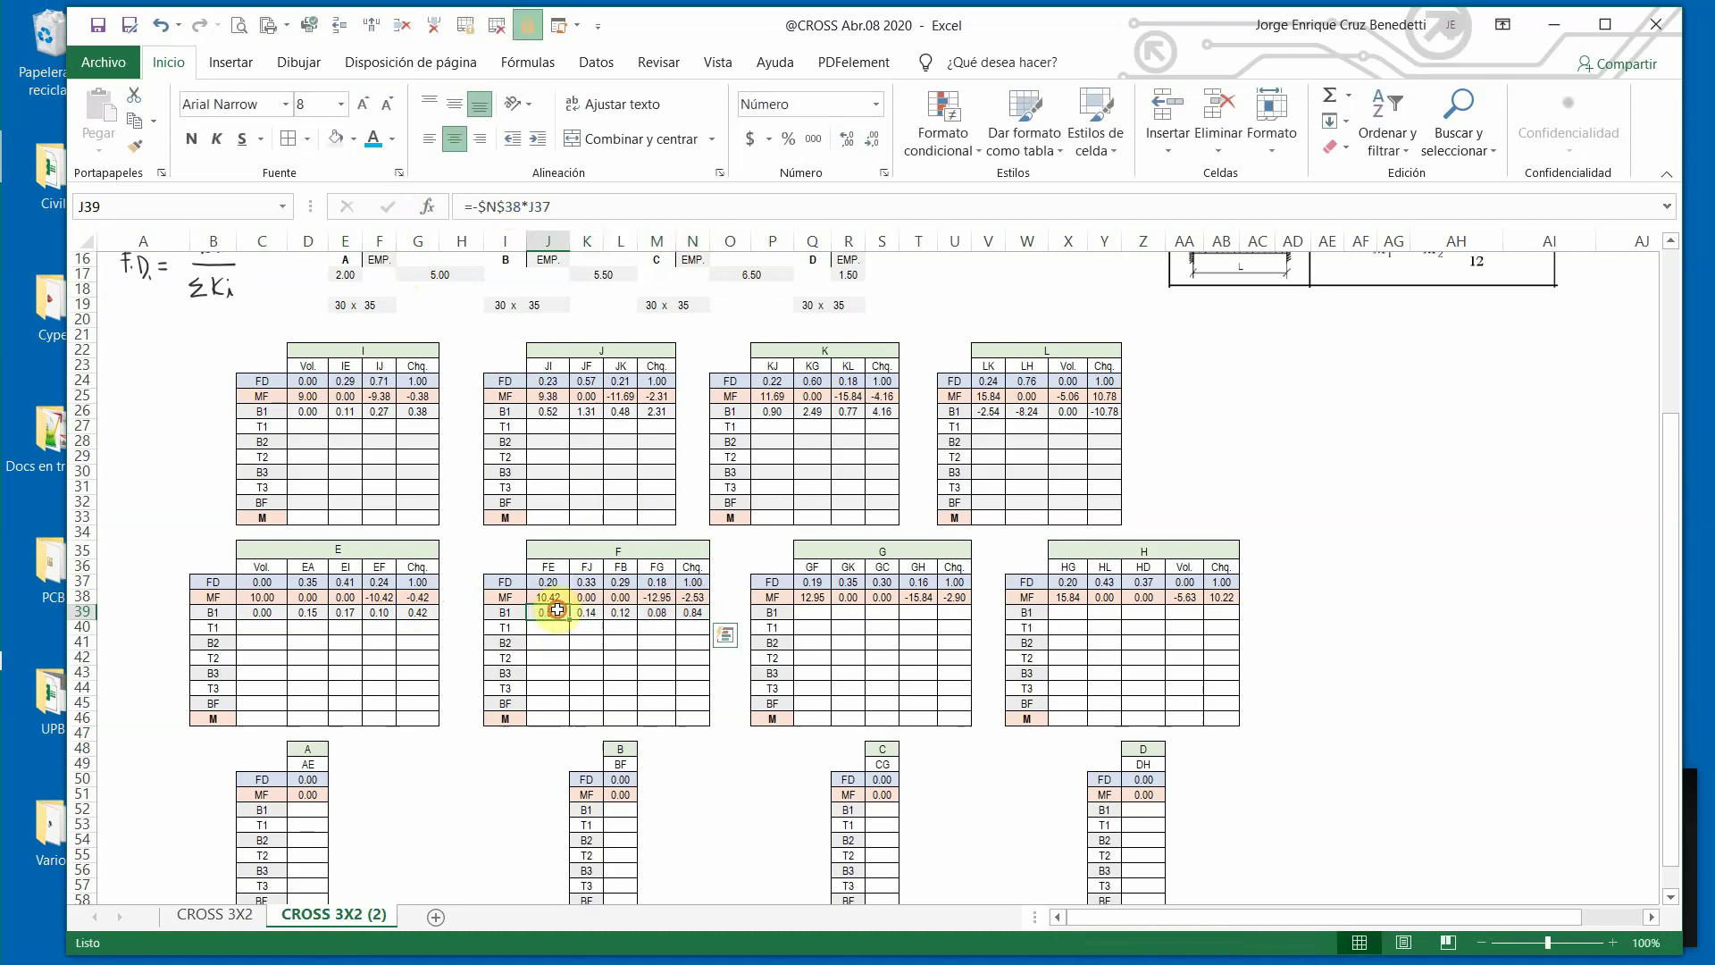
{"action": "left_click_drag", "start_coordinate": [569, 620], "coordinate": [672, 615]}
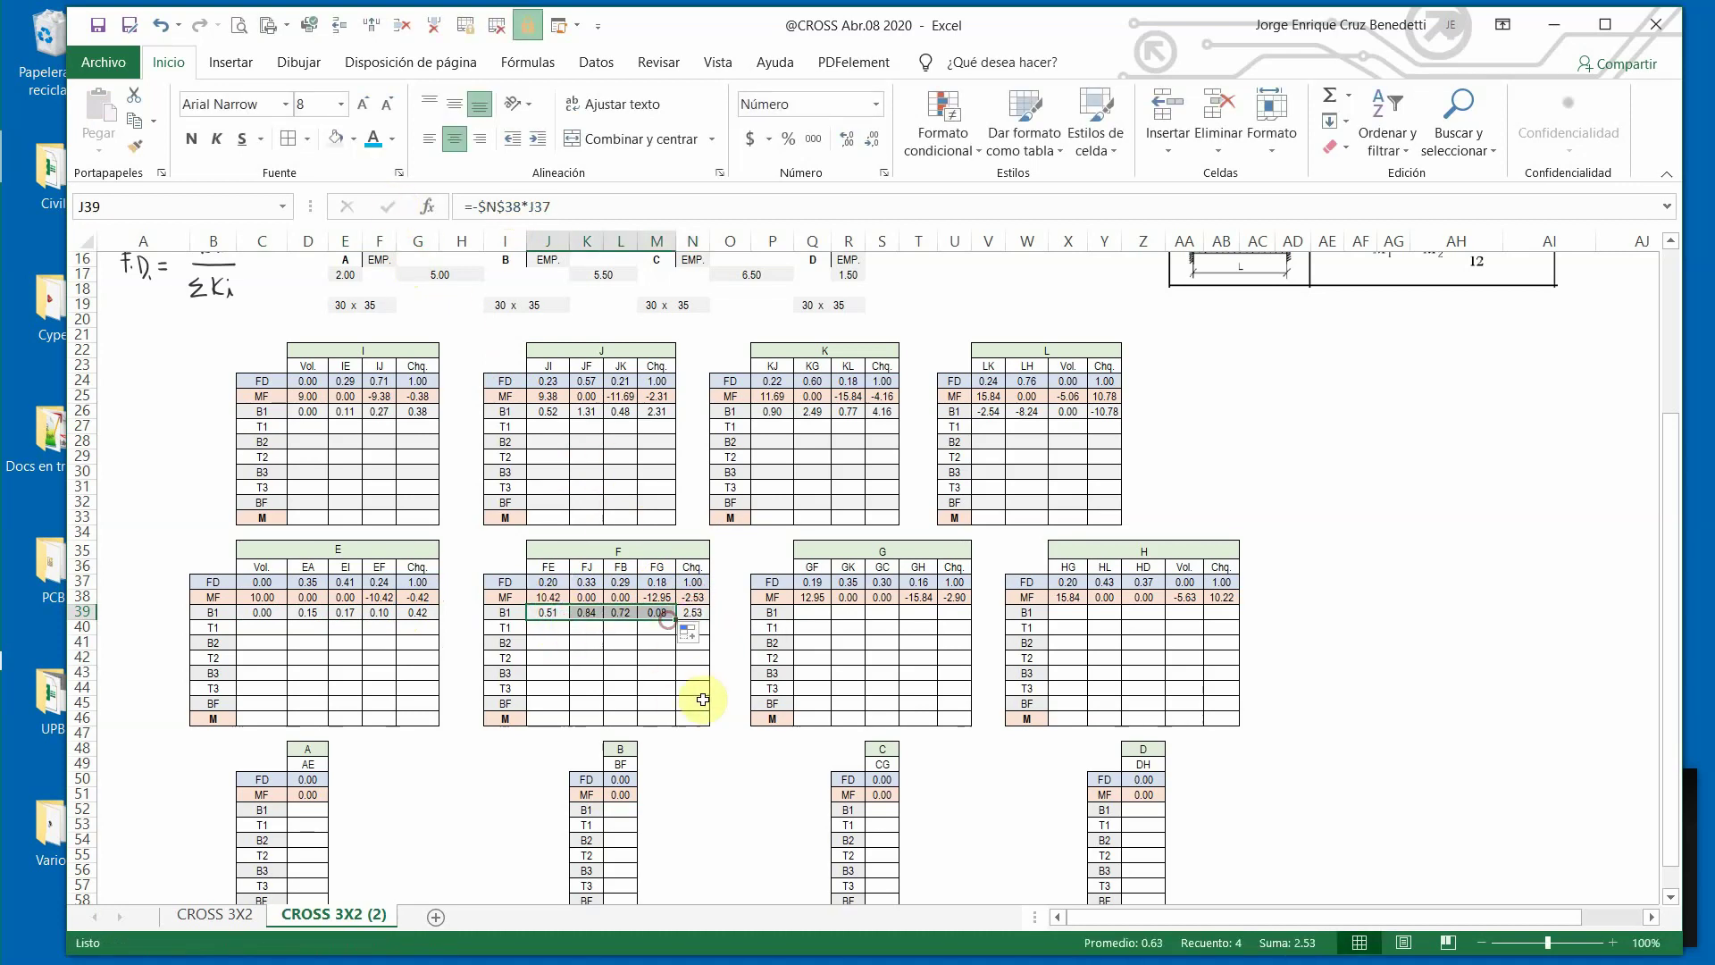
{"action": "left_click", "coordinate": [731, 582]}
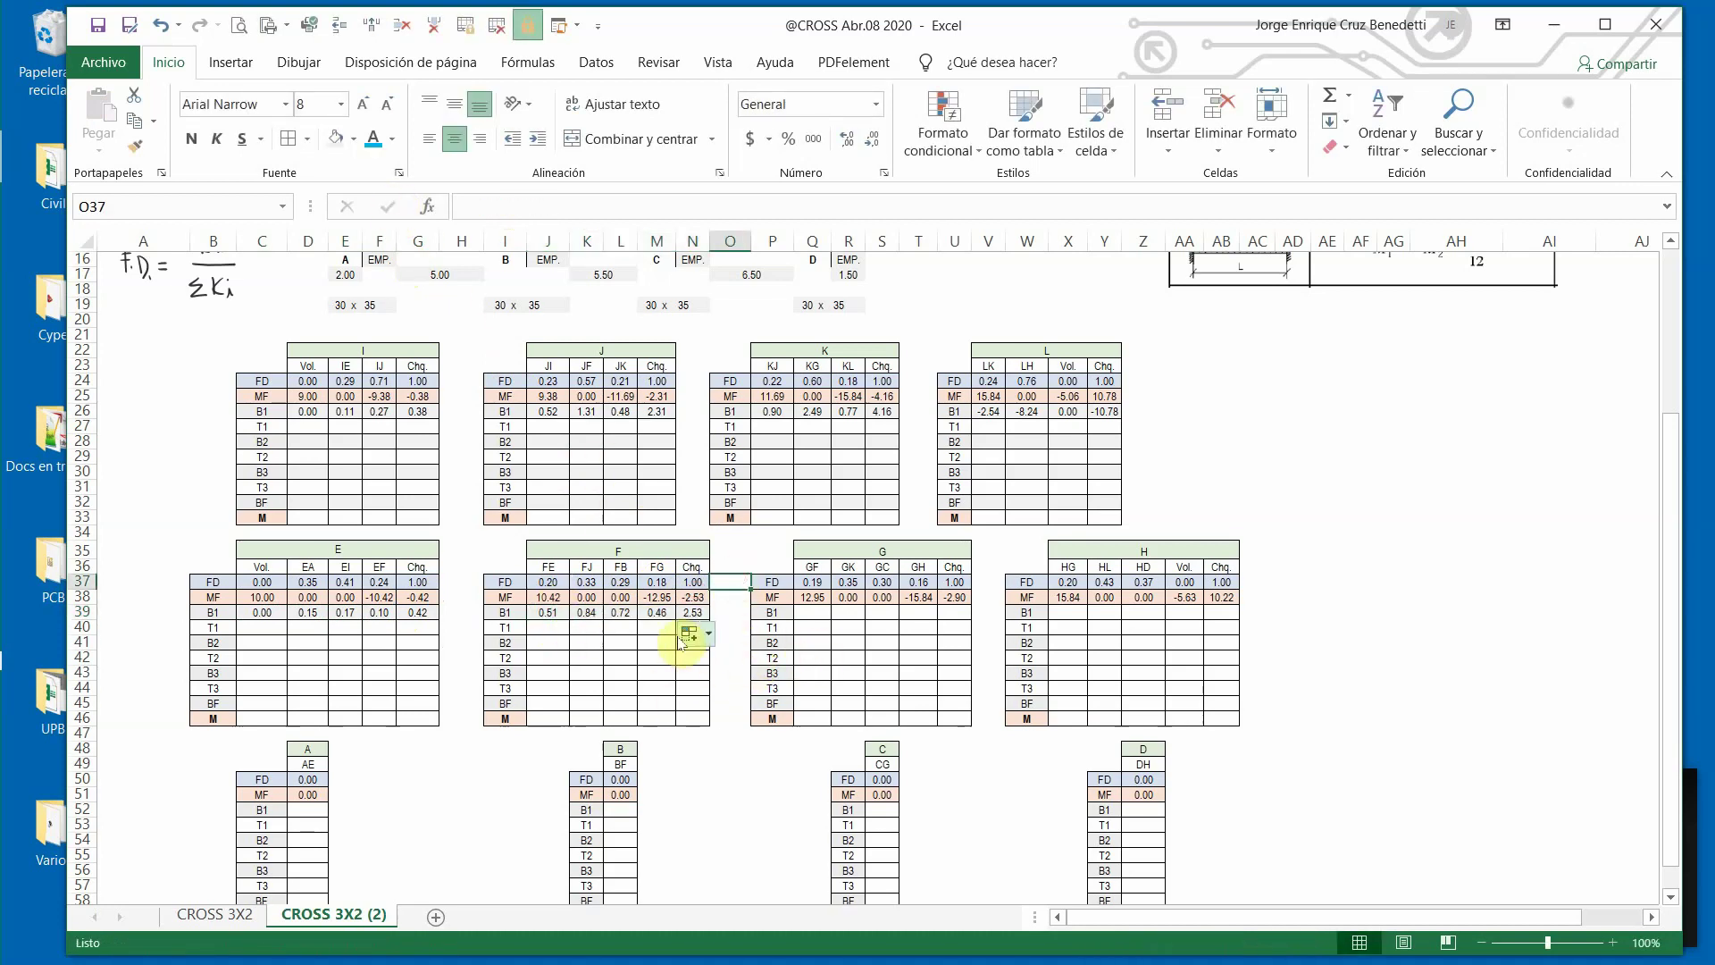
Copy table F's B1 row, from FE to Chq., into table G's B1 row.
{"action": "left_click_drag", "start_coordinate": [547, 613], "coordinate": [683, 616]}
{"action": "key", "text": "ctrl+c"}
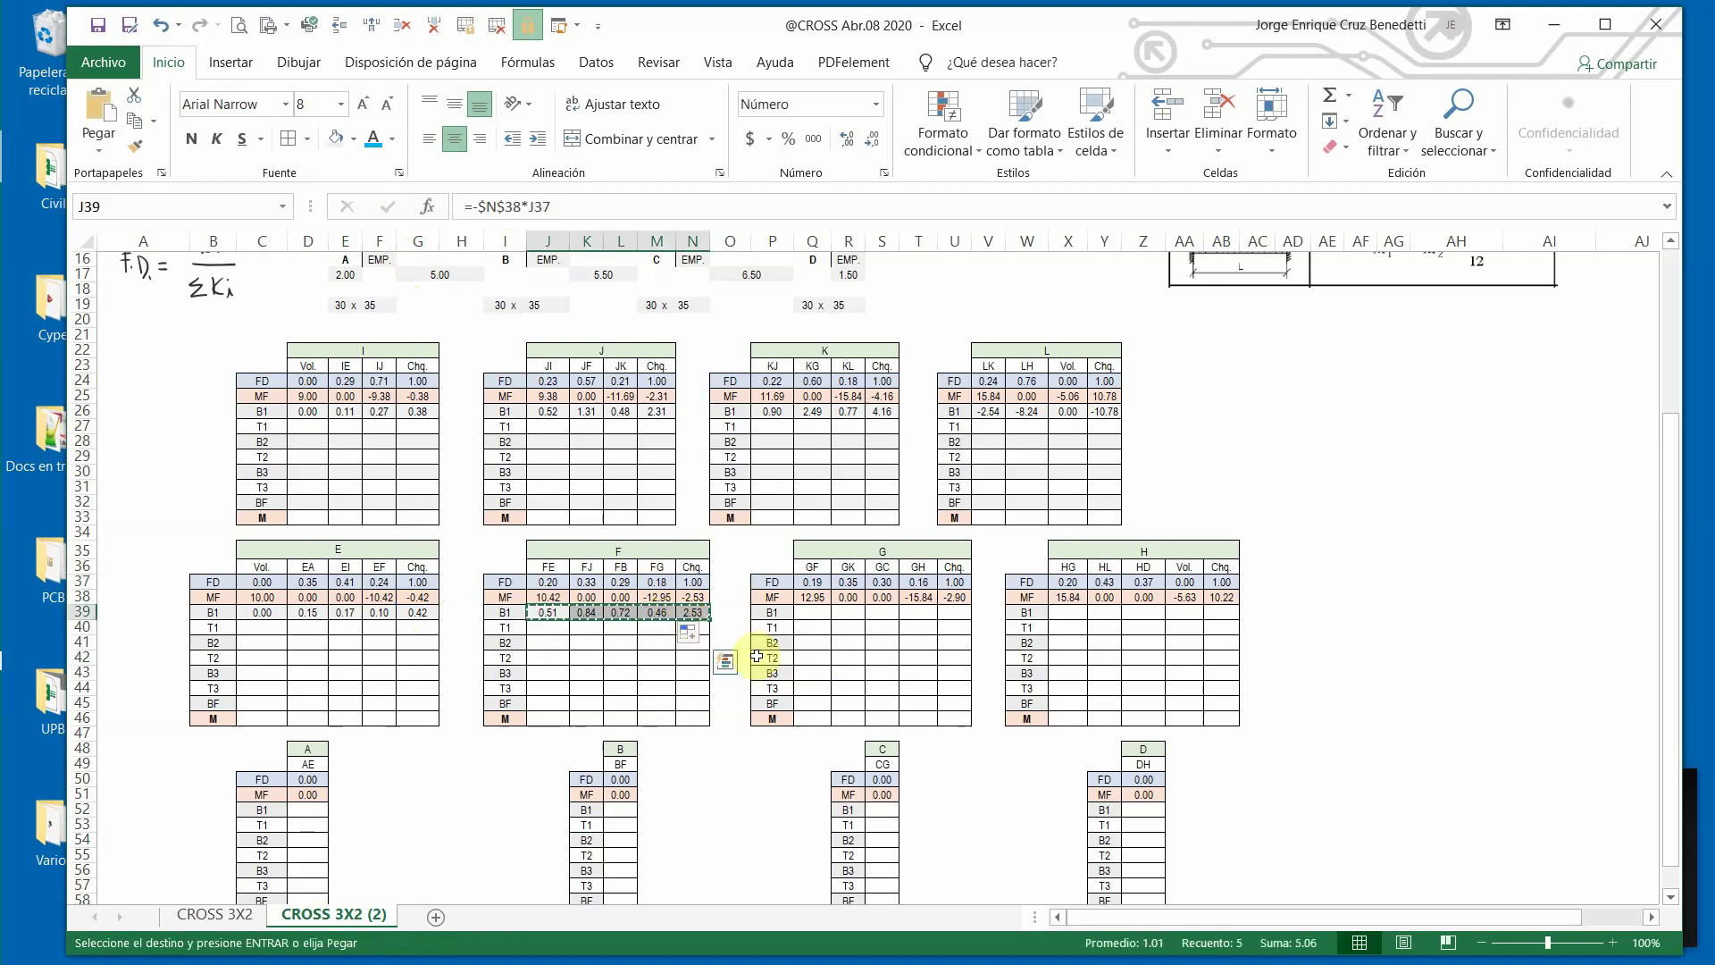
{"action": "left_click", "coordinate": [809, 611]}
{"action": "key", "text": "ctrl+v"}
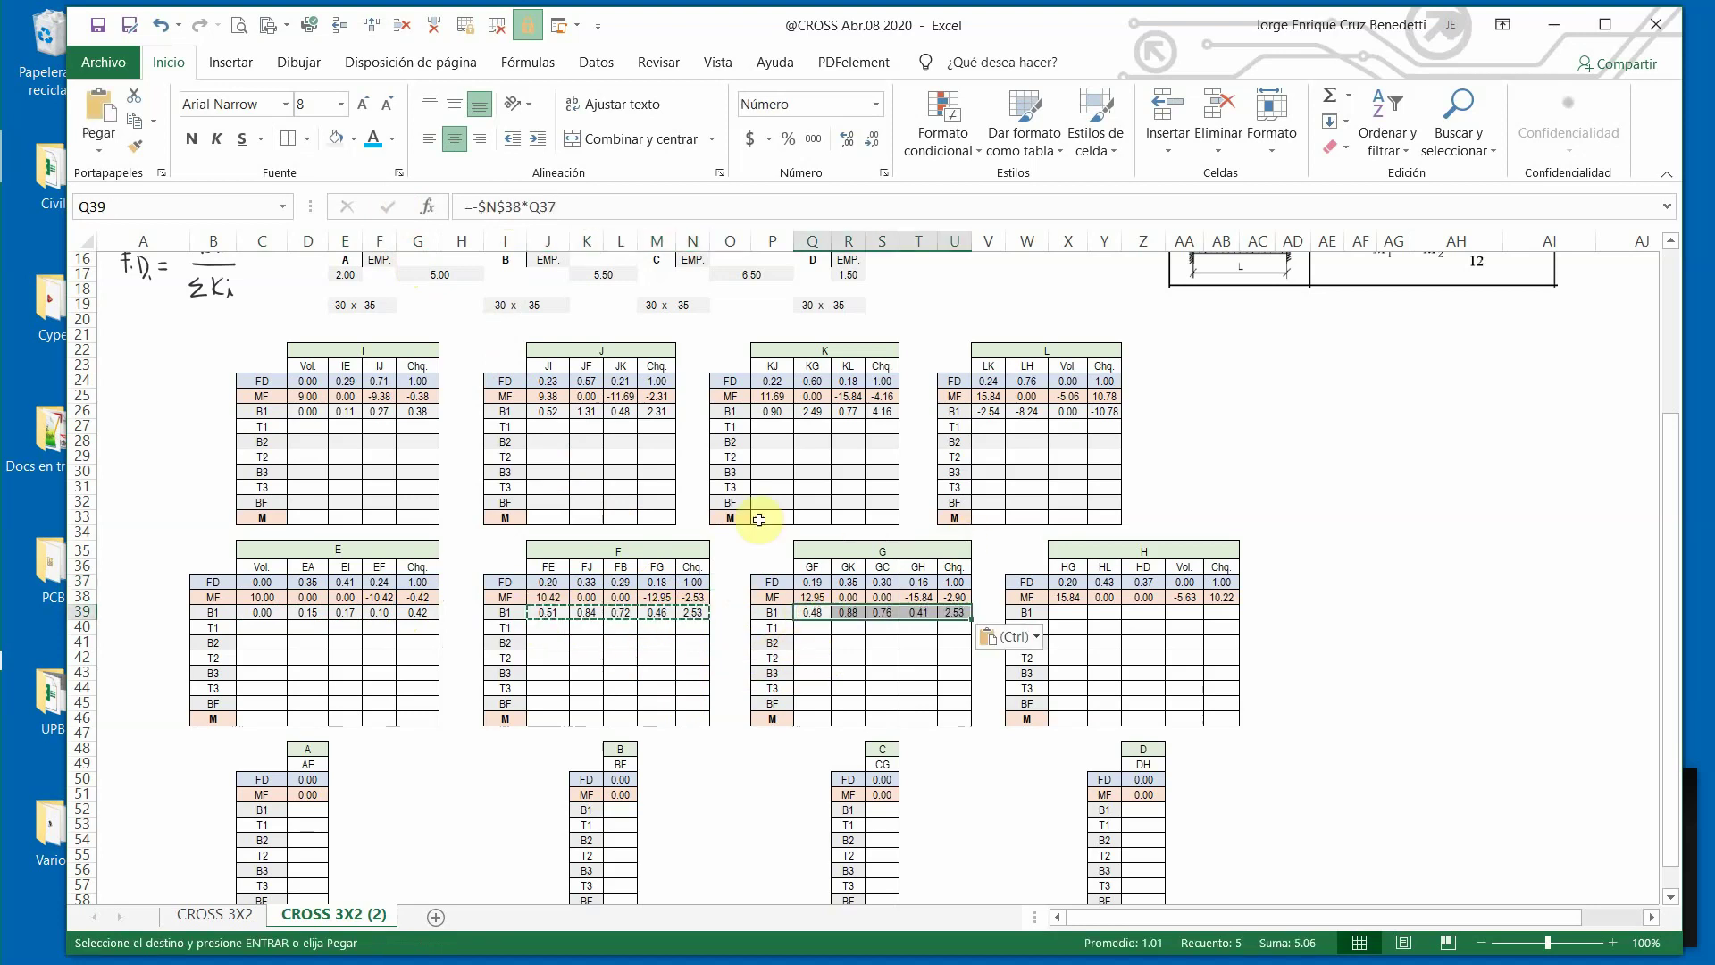
Change table G's B1 GF formula to -$U$38*Q37 and fill it across GK, GC and GH.
{"action": "left_click", "coordinate": [819, 613]}
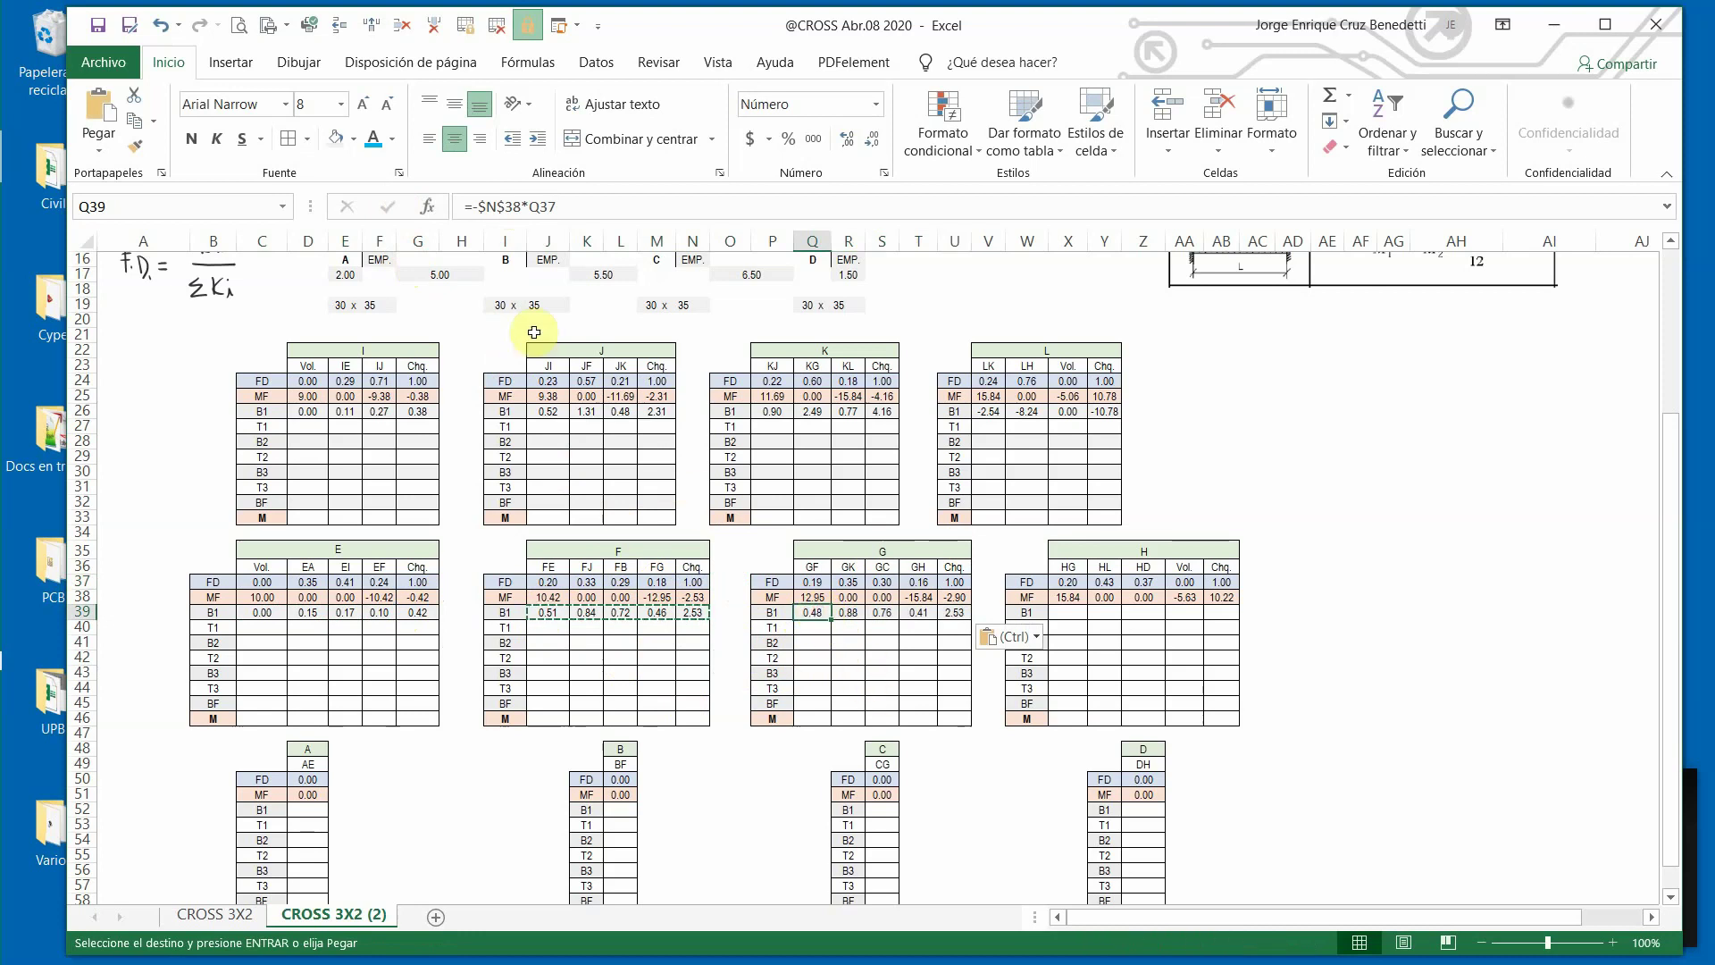
{"action": "key", "text": "Escape"}
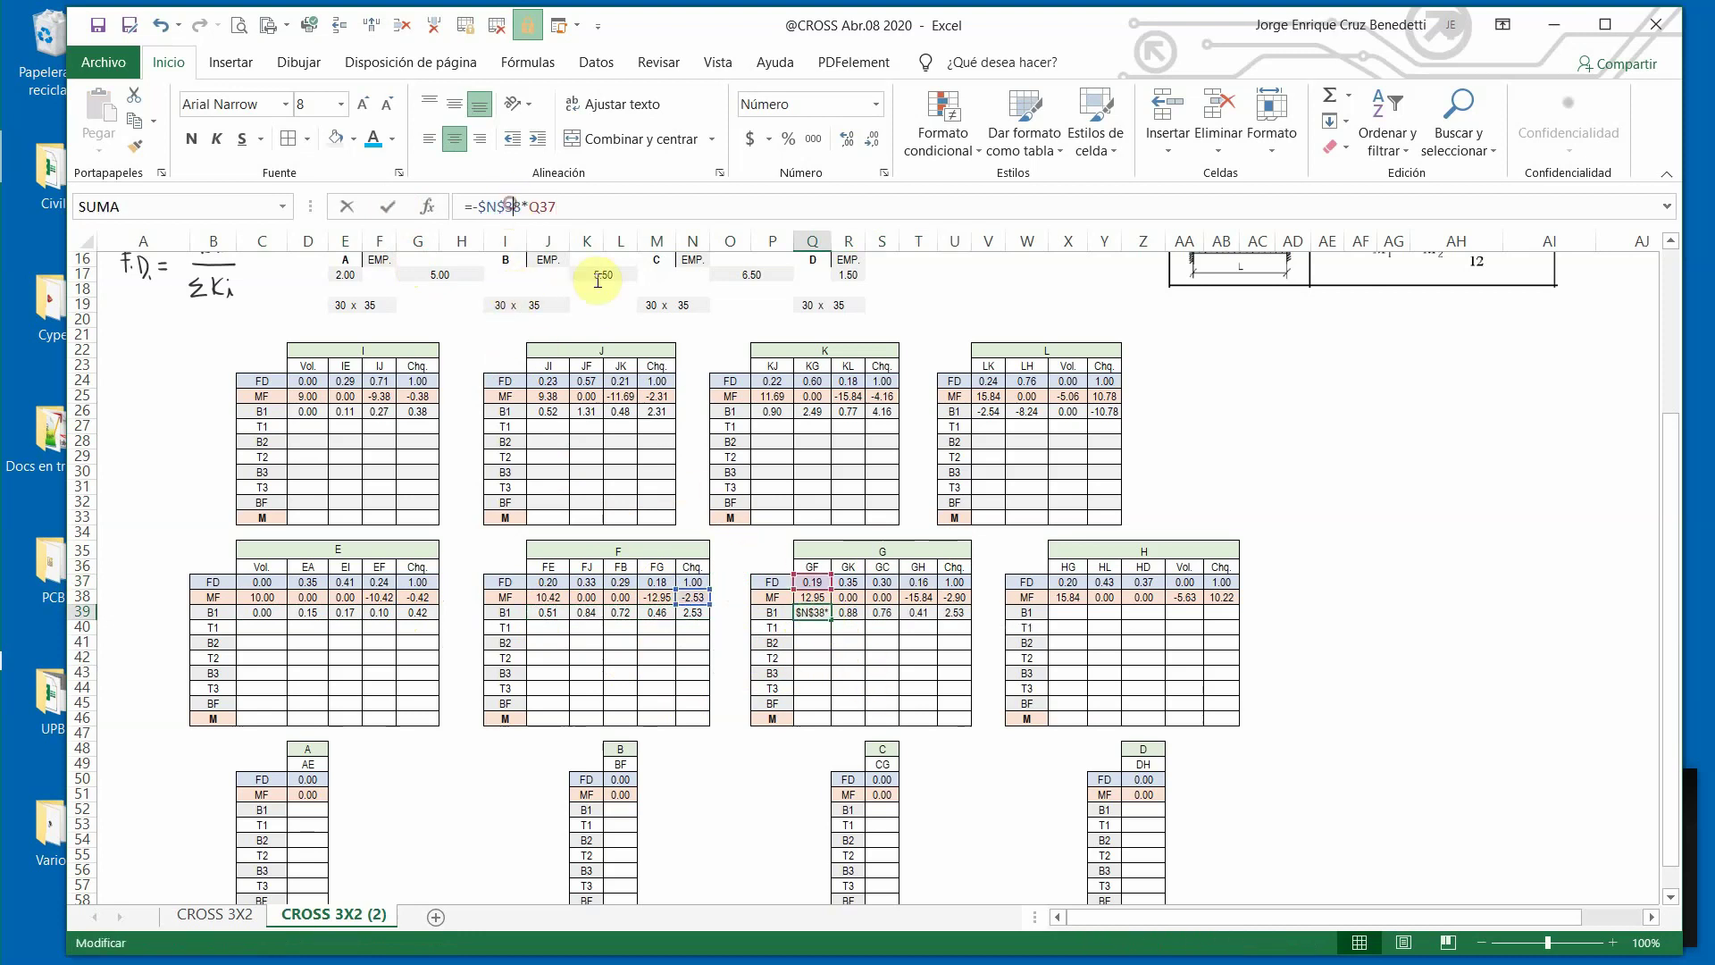
{"action": "key", "text": "F2"}
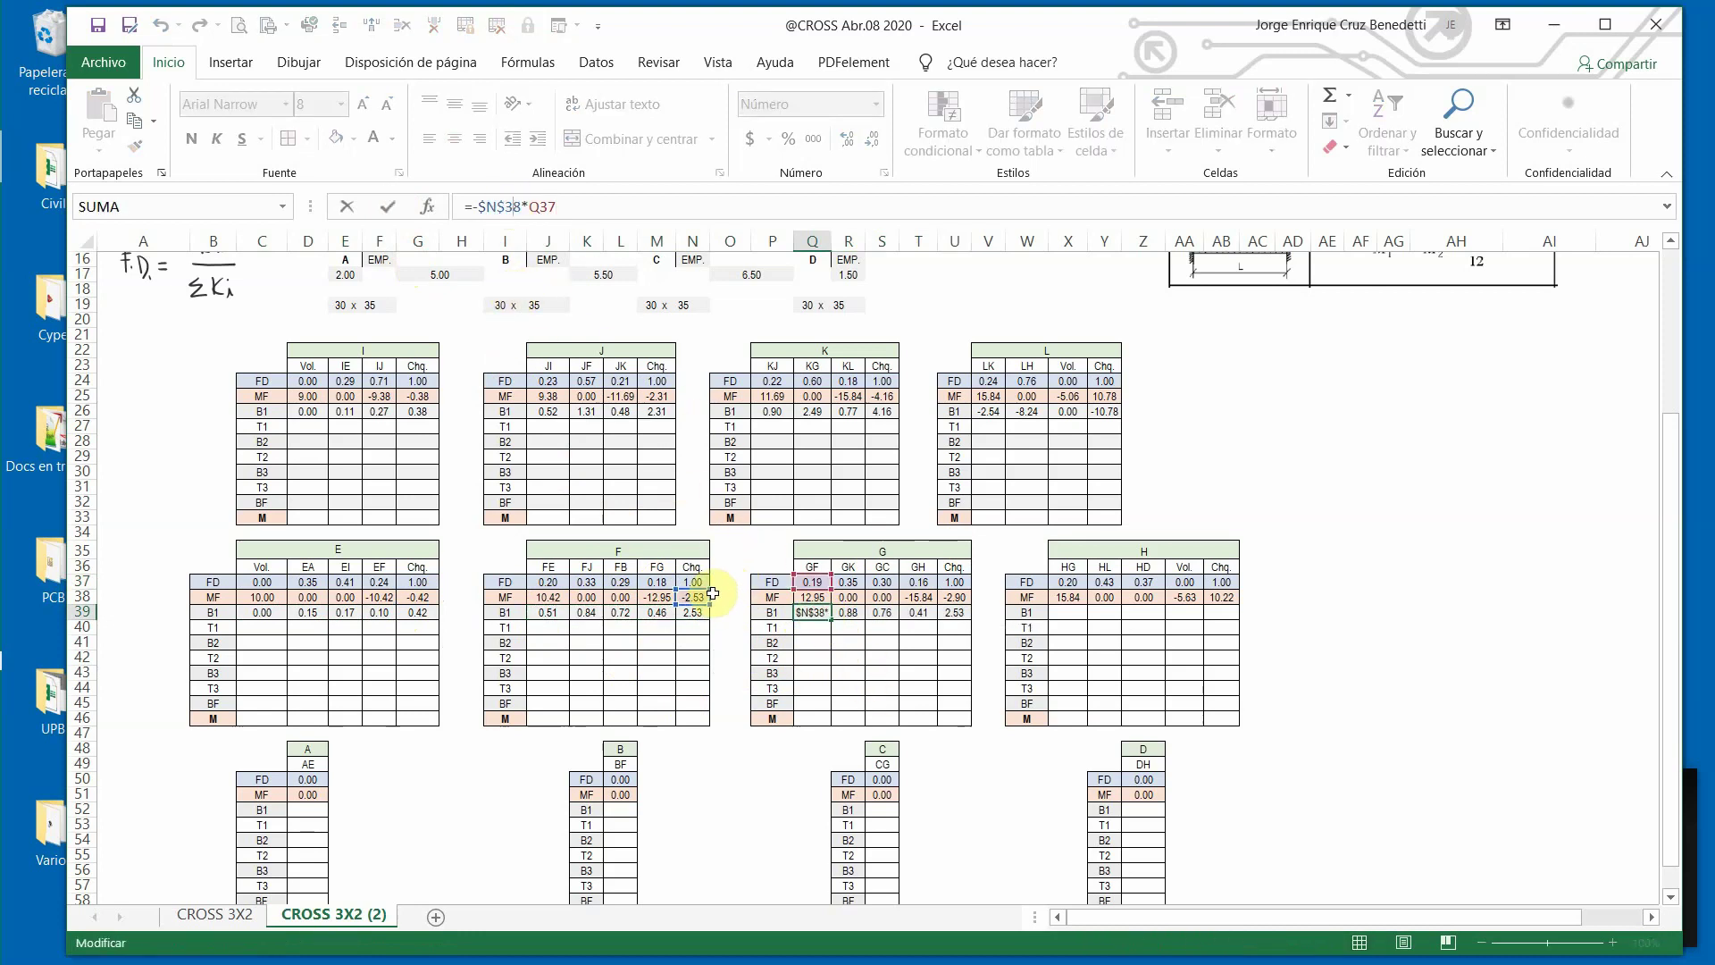
{"action": "left_click_drag", "start_coordinate": [712, 599], "coordinate": [972, 597]}
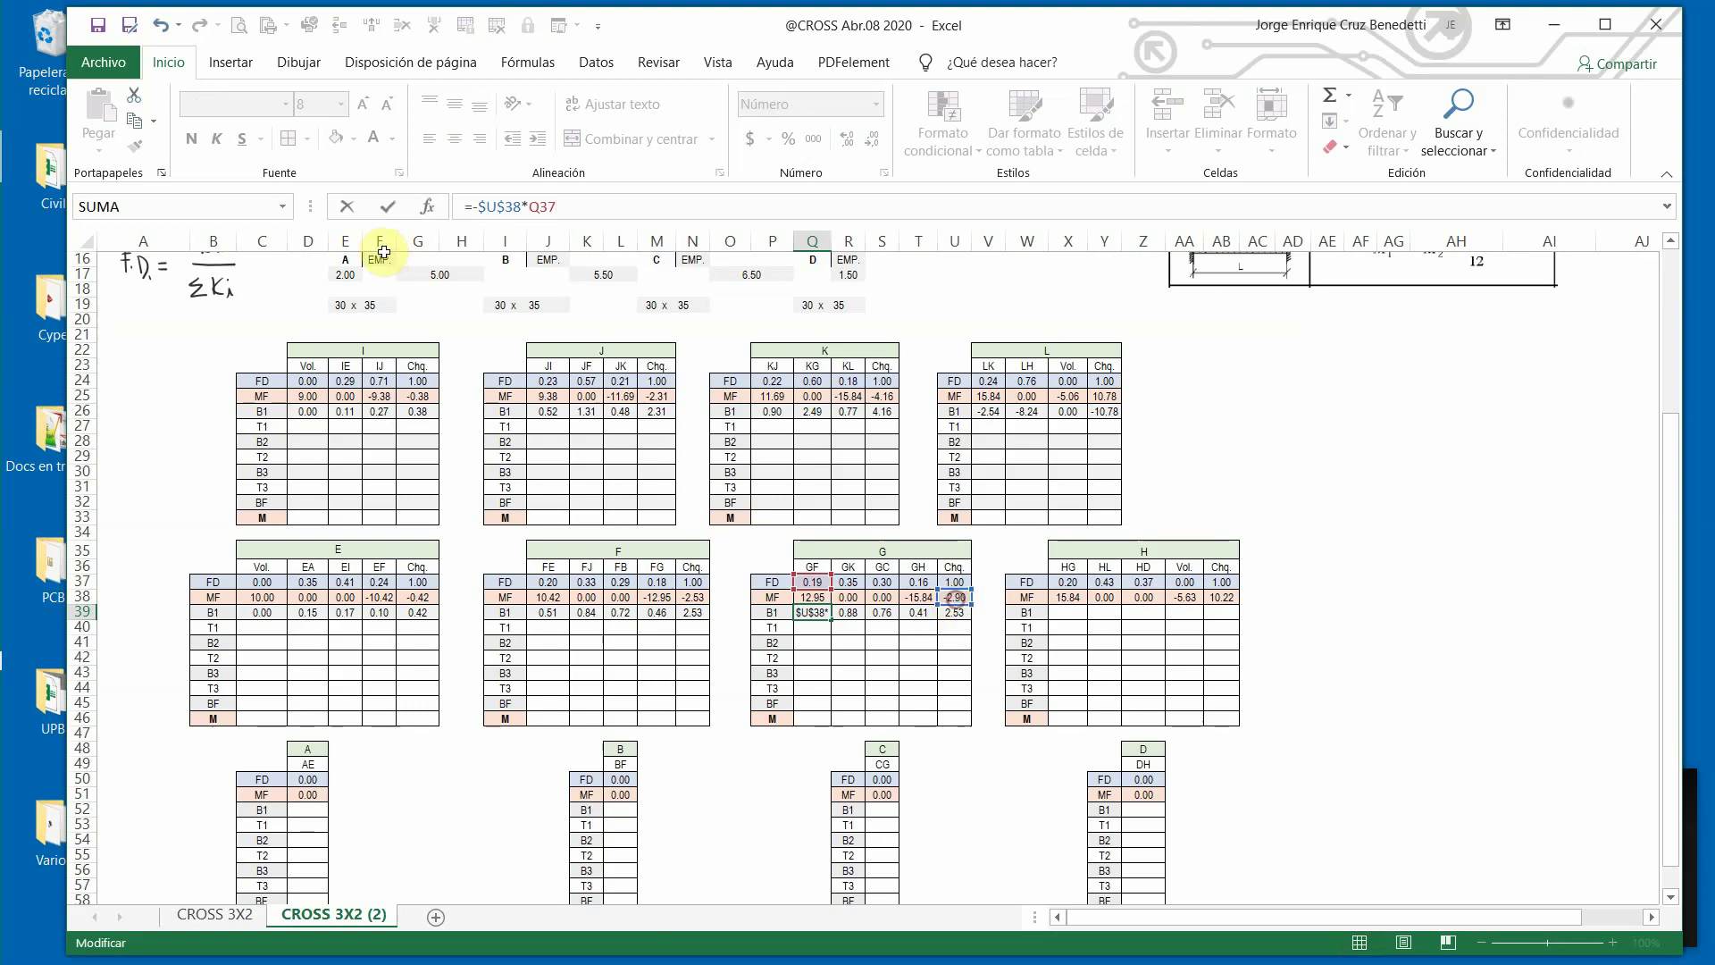
{"action": "left_click", "coordinate": [390, 207]}
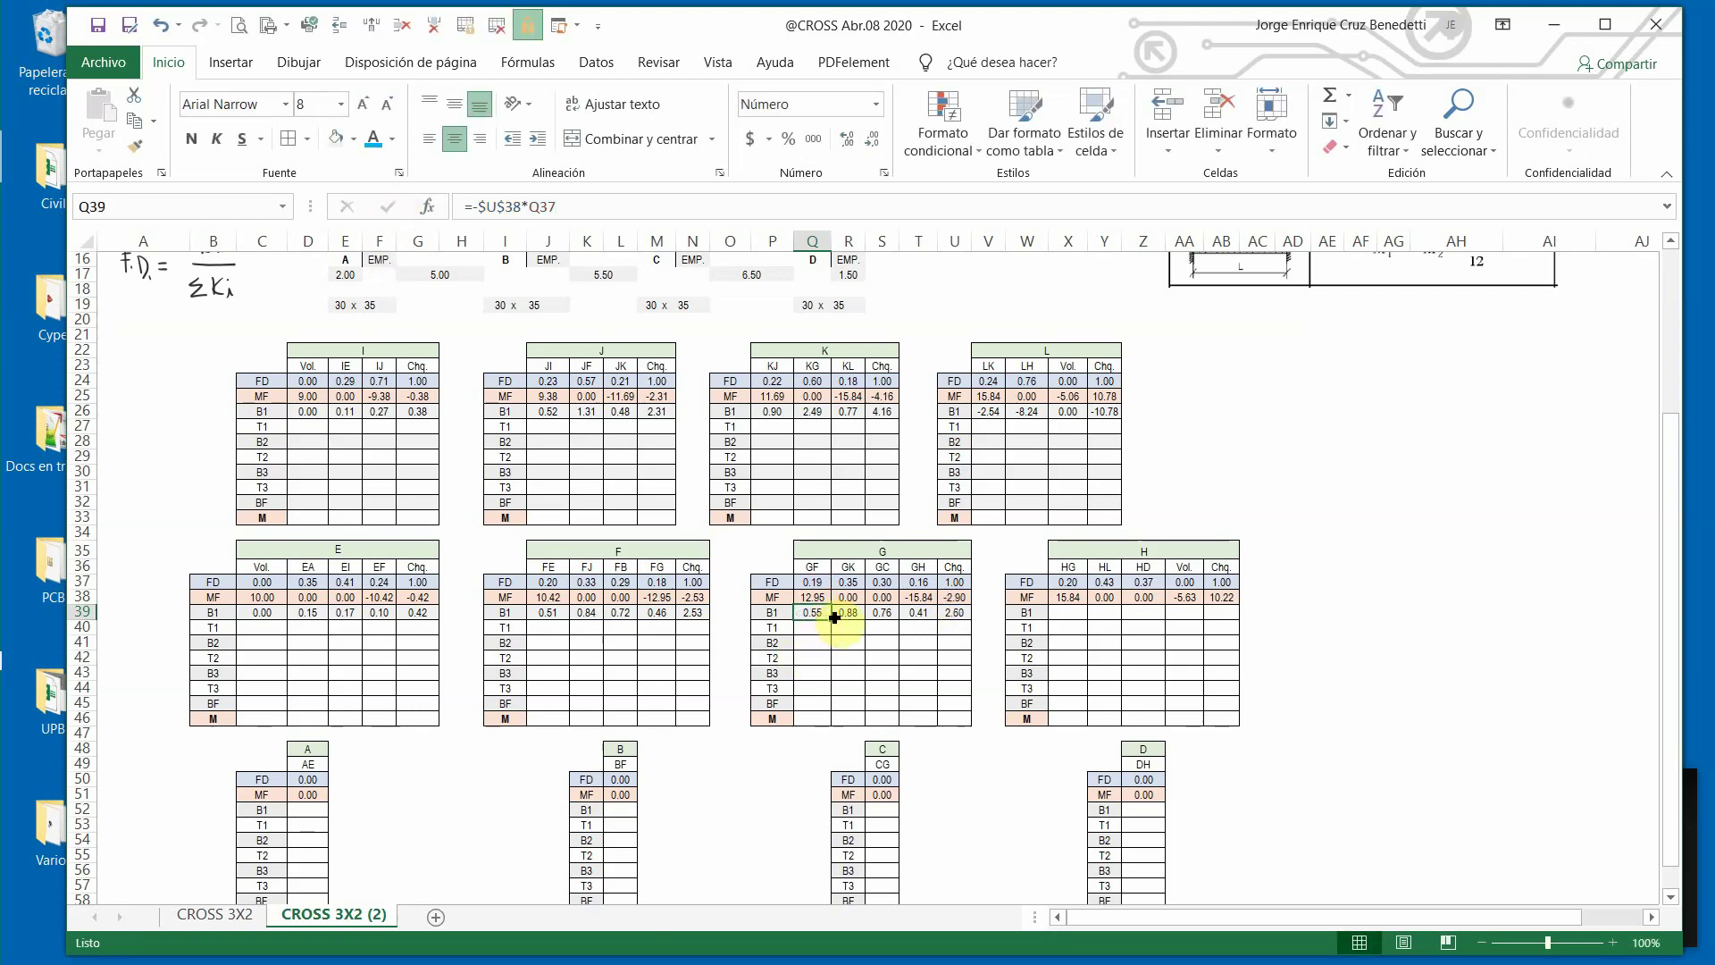
{"action": "left_click_drag", "start_coordinate": [834, 617], "coordinate": [927, 622]}
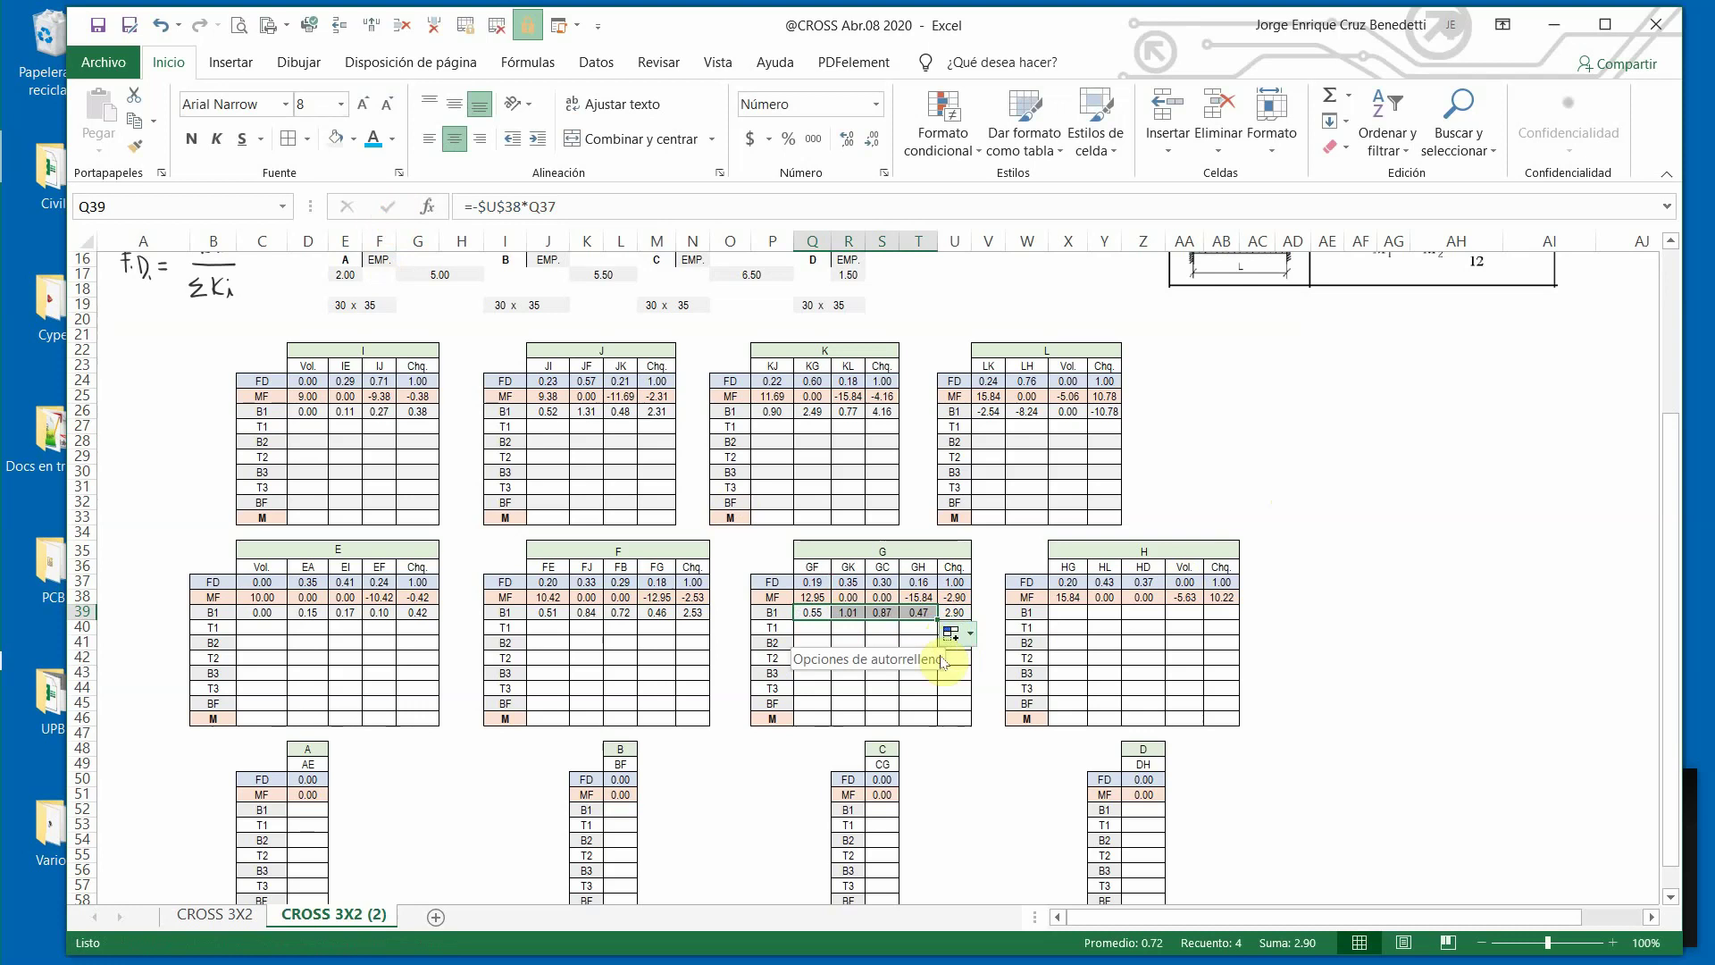
{"action": "left_click", "coordinate": [943, 849]}
{"action": "left_click_drag", "start_coordinate": [807, 612], "coordinate": [965, 612]}
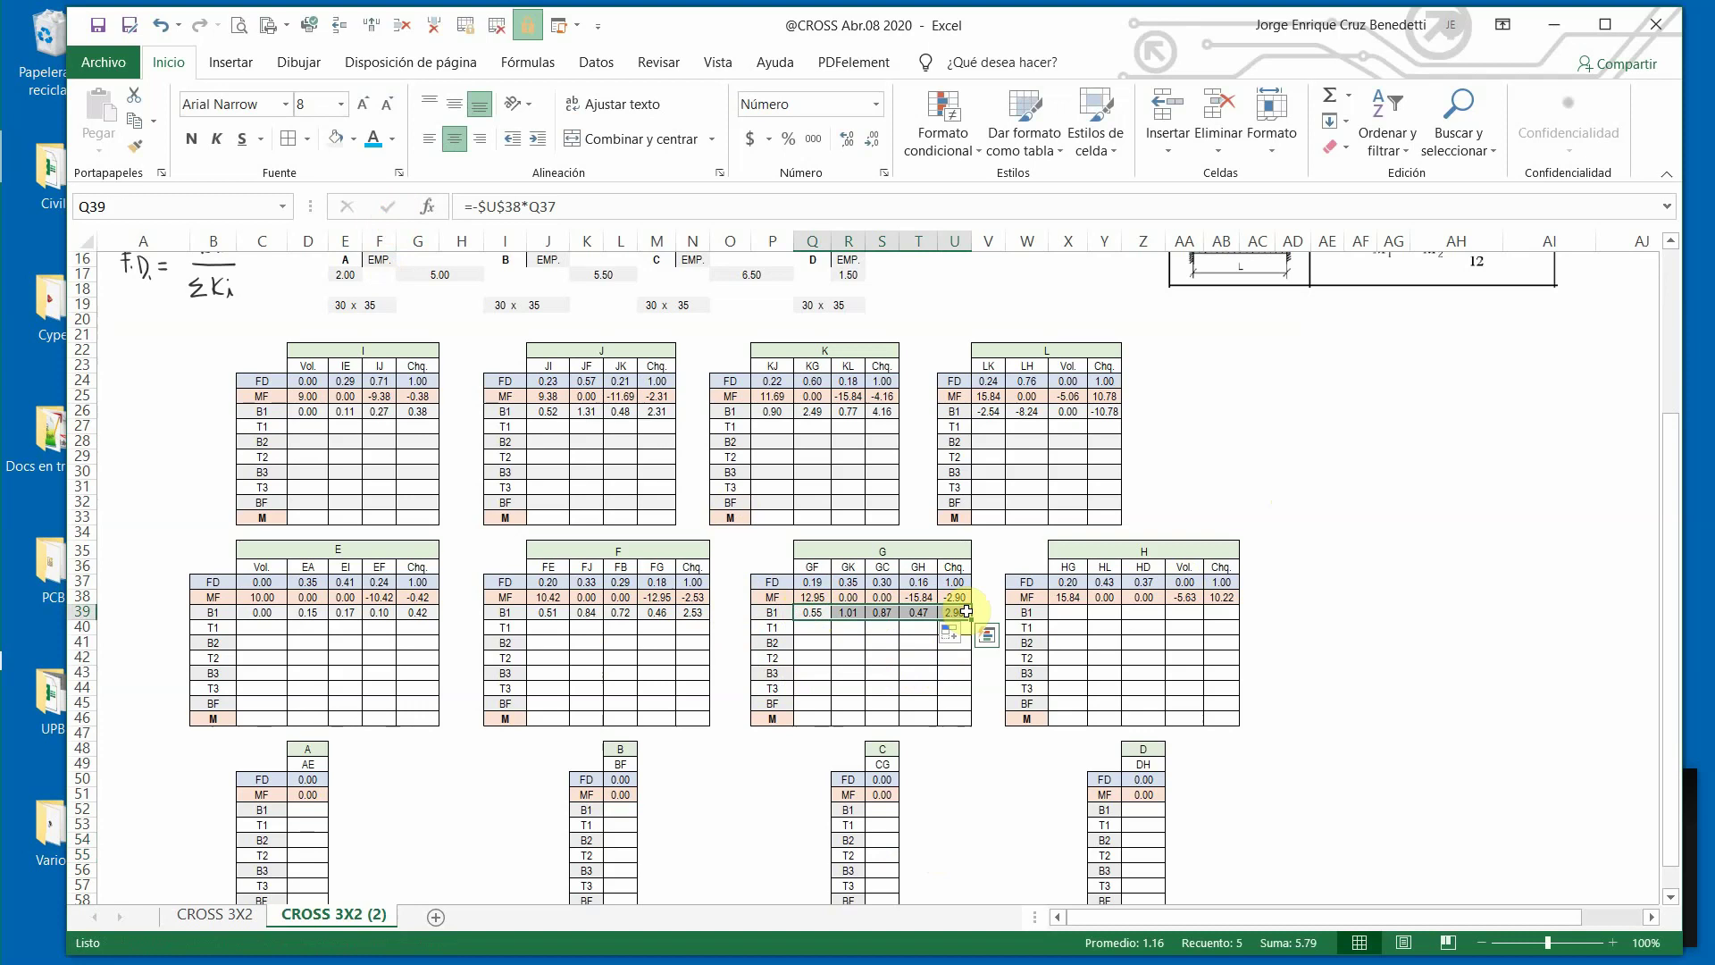
{"action": "left_click", "coordinate": [949, 631]}
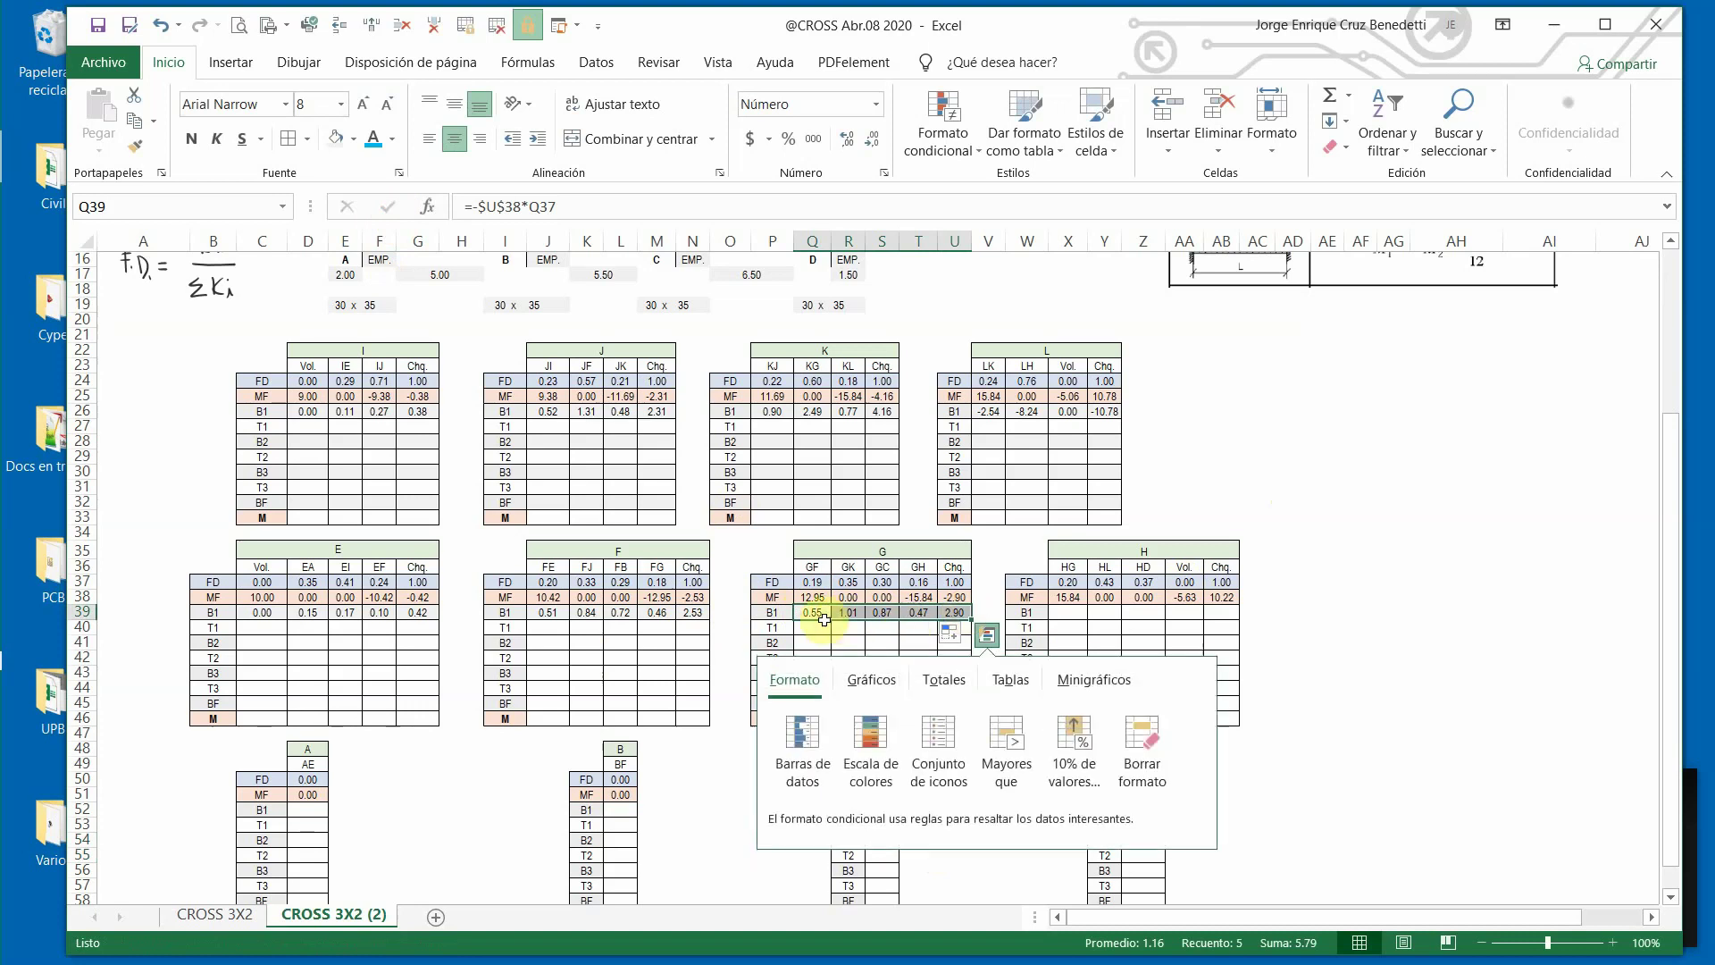
{"action": "left_click_drag", "start_coordinate": [797, 613], "coordinate": [868, 612]}
{"action": "left_click", "coordinate": [914, 553]}
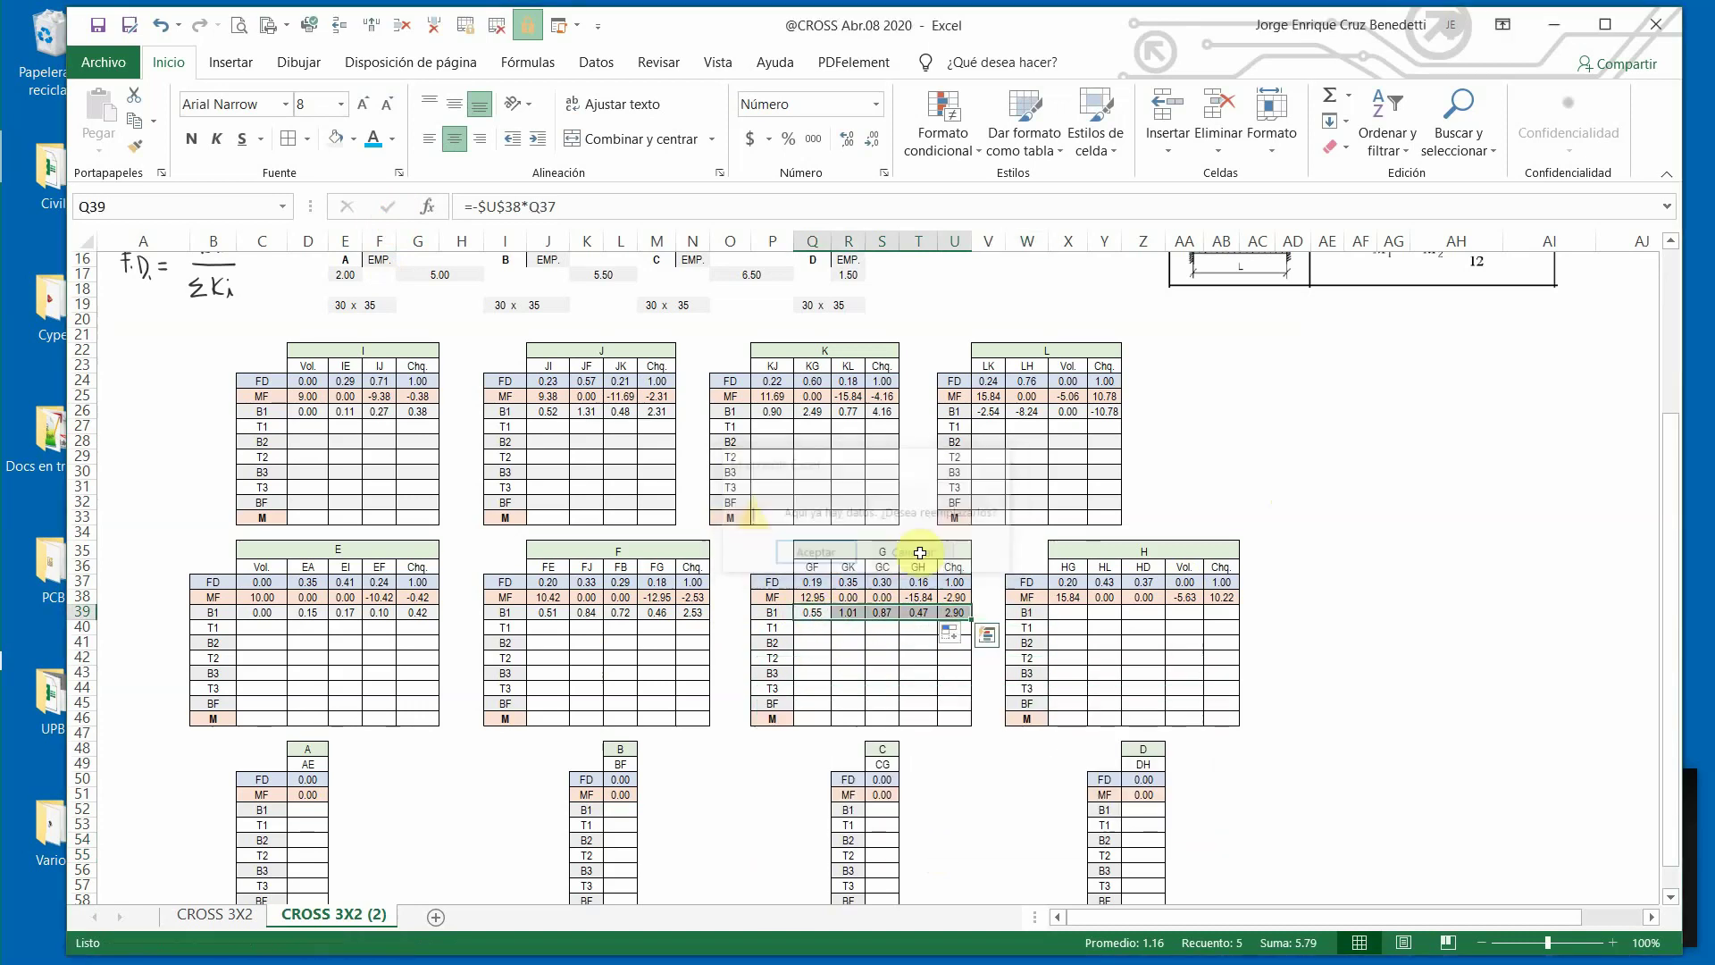
Copy table G's B1 GF formula to table H's B1 HG cell and change it to -$AB$38*X37.
{"action": "left_click", "coordinate": [813, 615]}
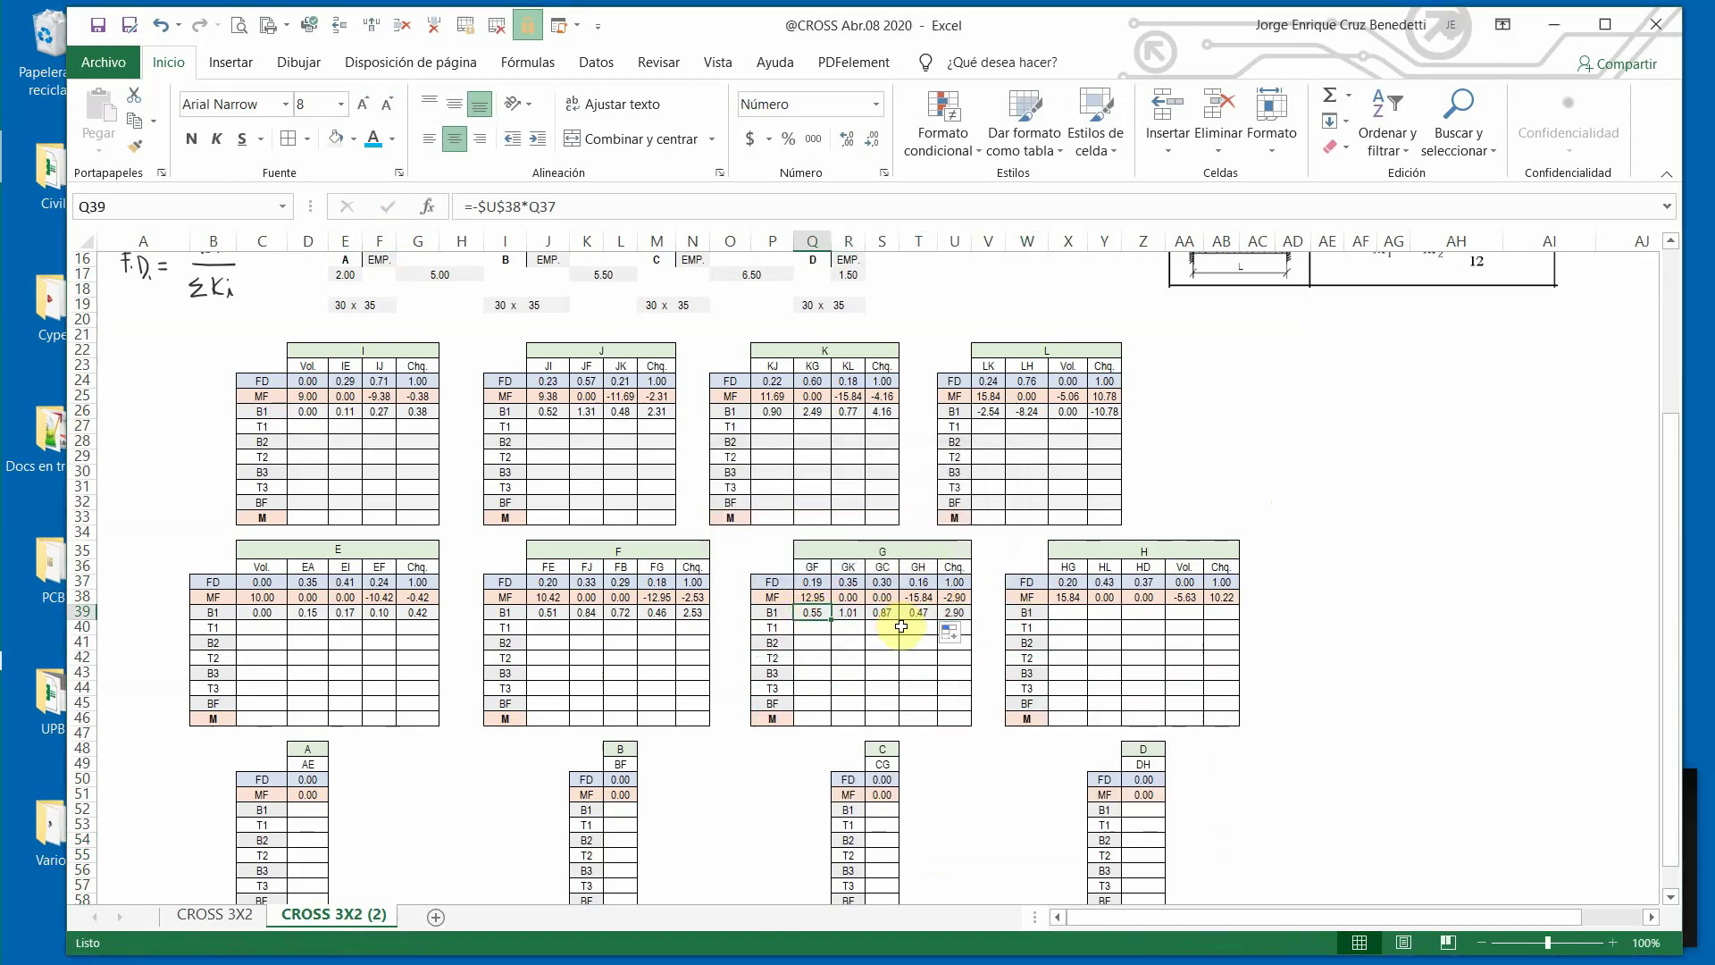
{"action": "key", "text": "ctrl+c"}
{"action": "left_click", "coordinate": [1066, 613]}
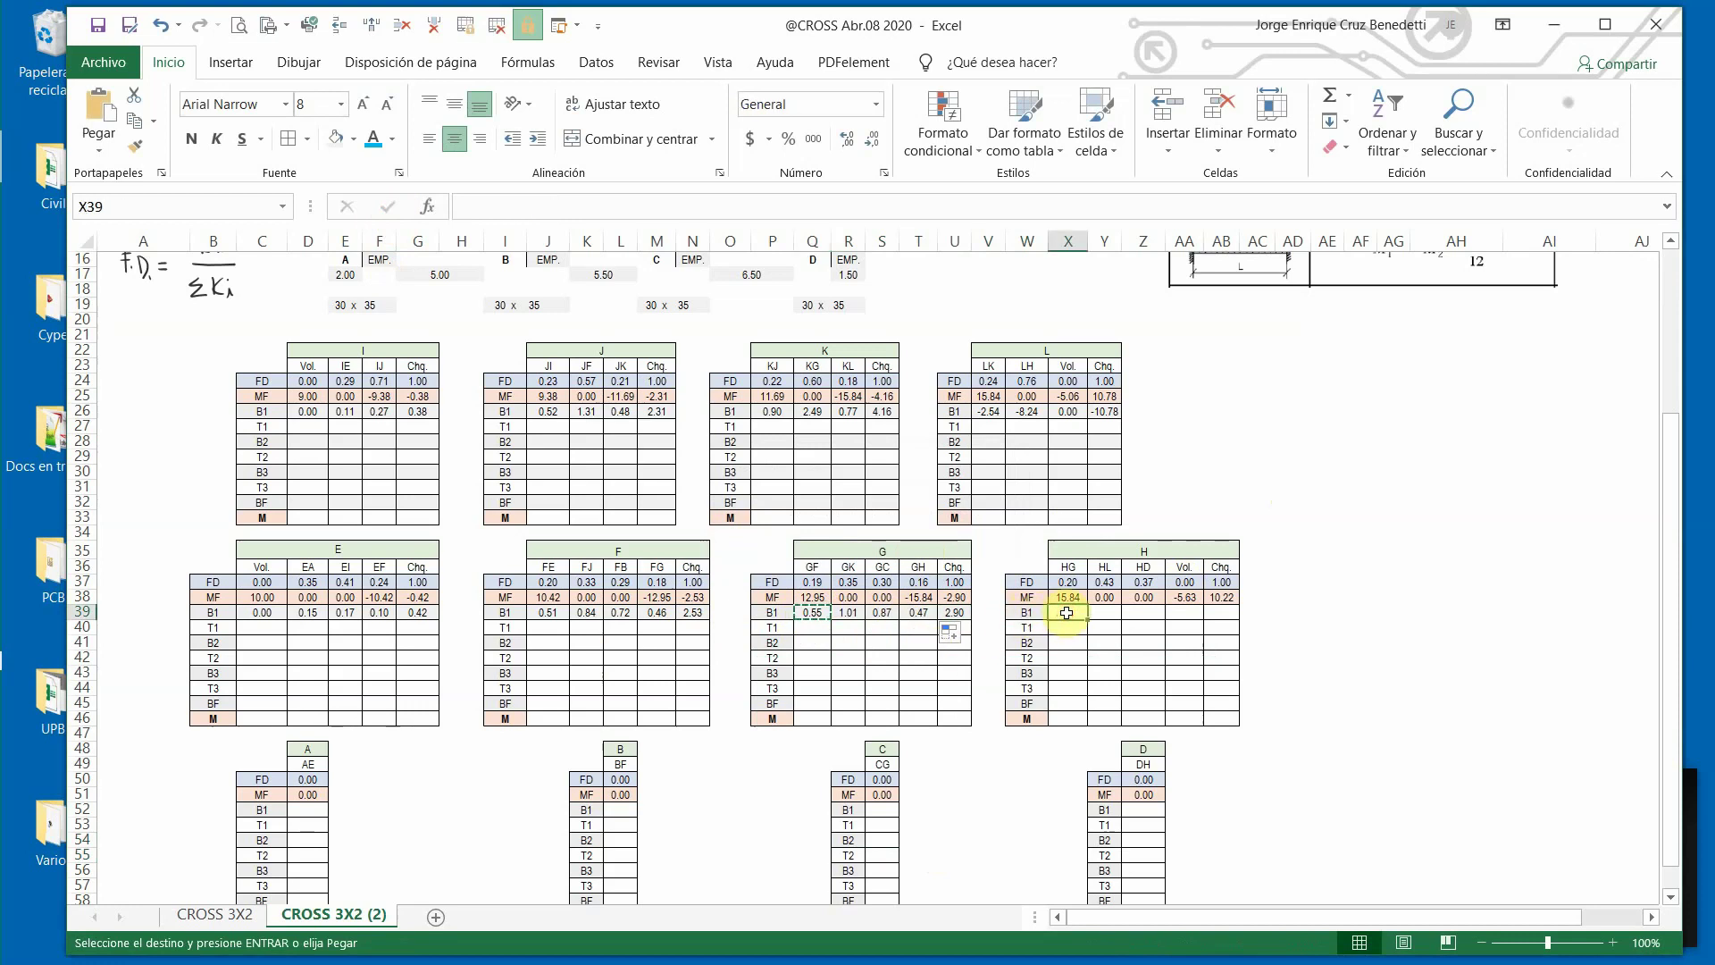
{"action": "key", "text": "ctrl+v"}
{"action": "left_click", "coordinate": [502, 204]}
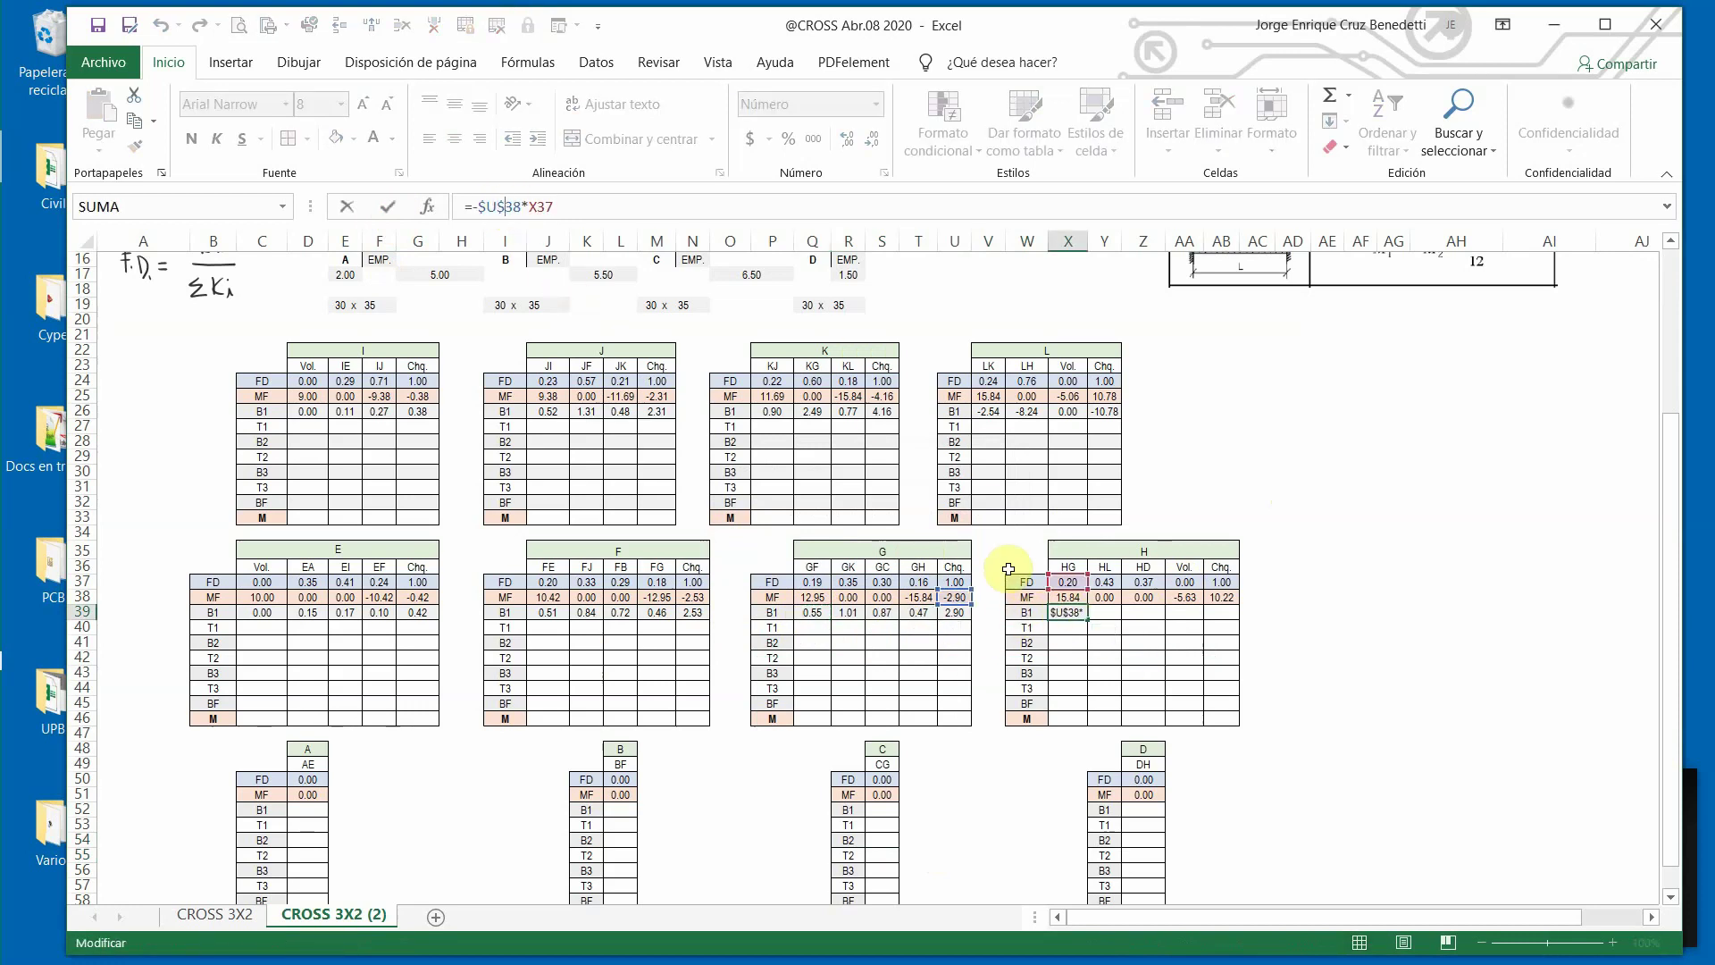
{"action": "left_click_drag", "start_coordinate": [973, 598], "coordinate": [1225, 605]}
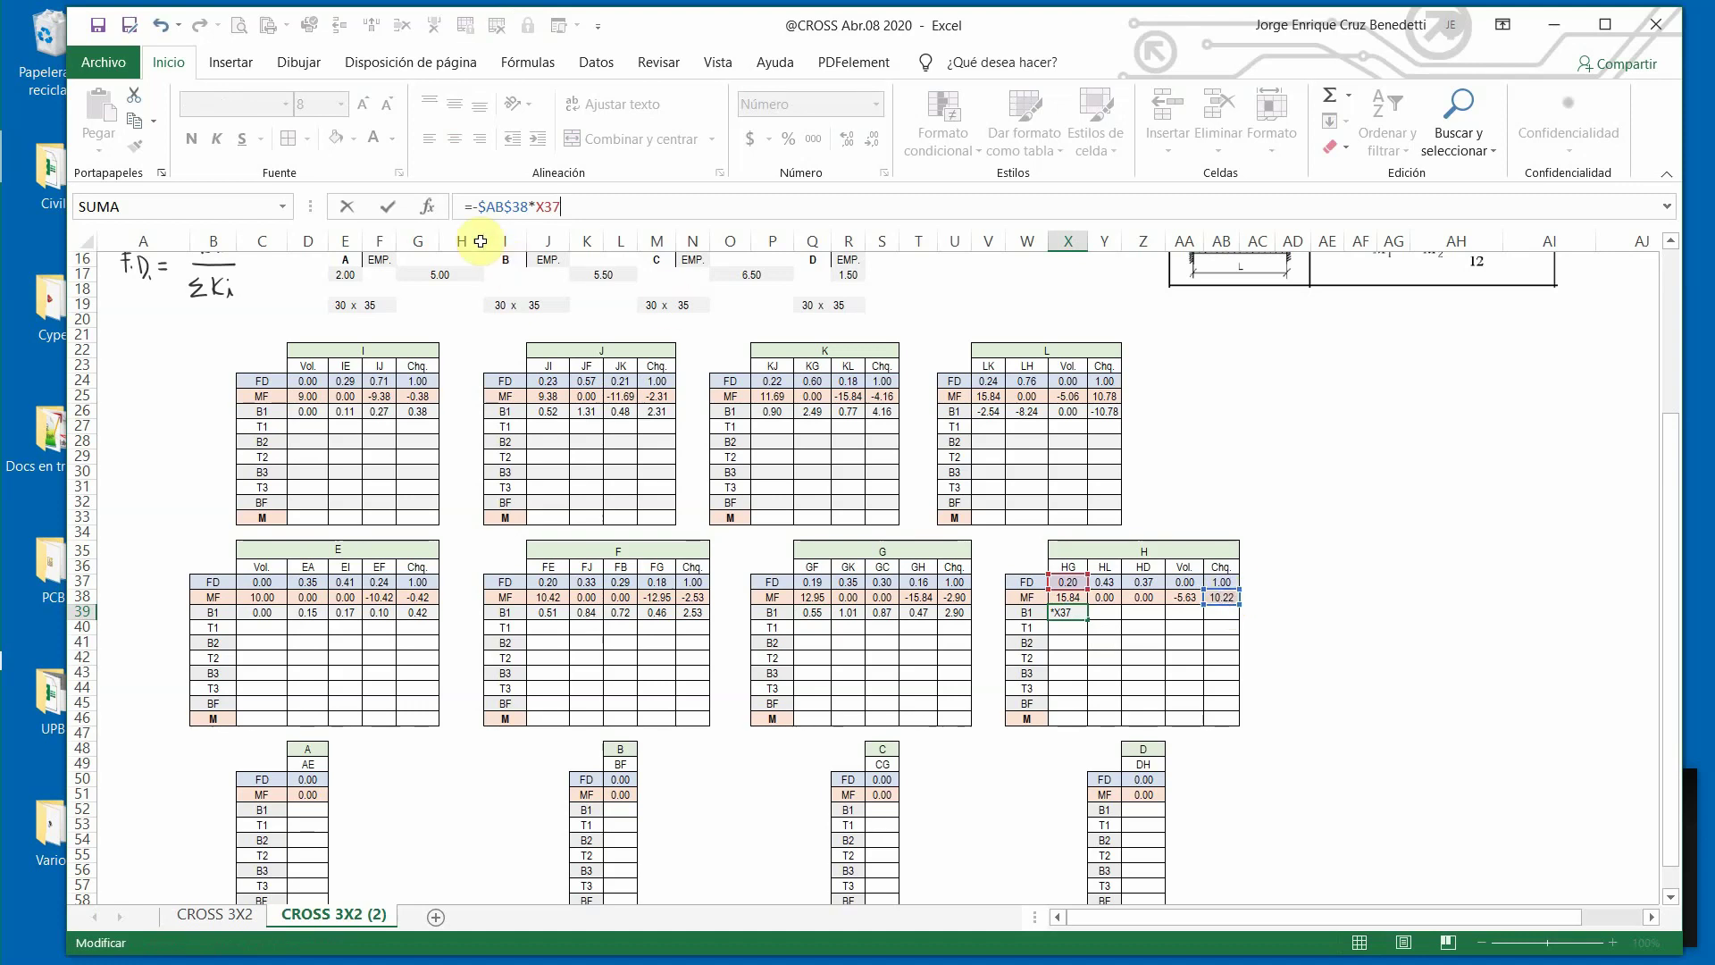
{"action": "left_click", "coordinate": [387, 208]}
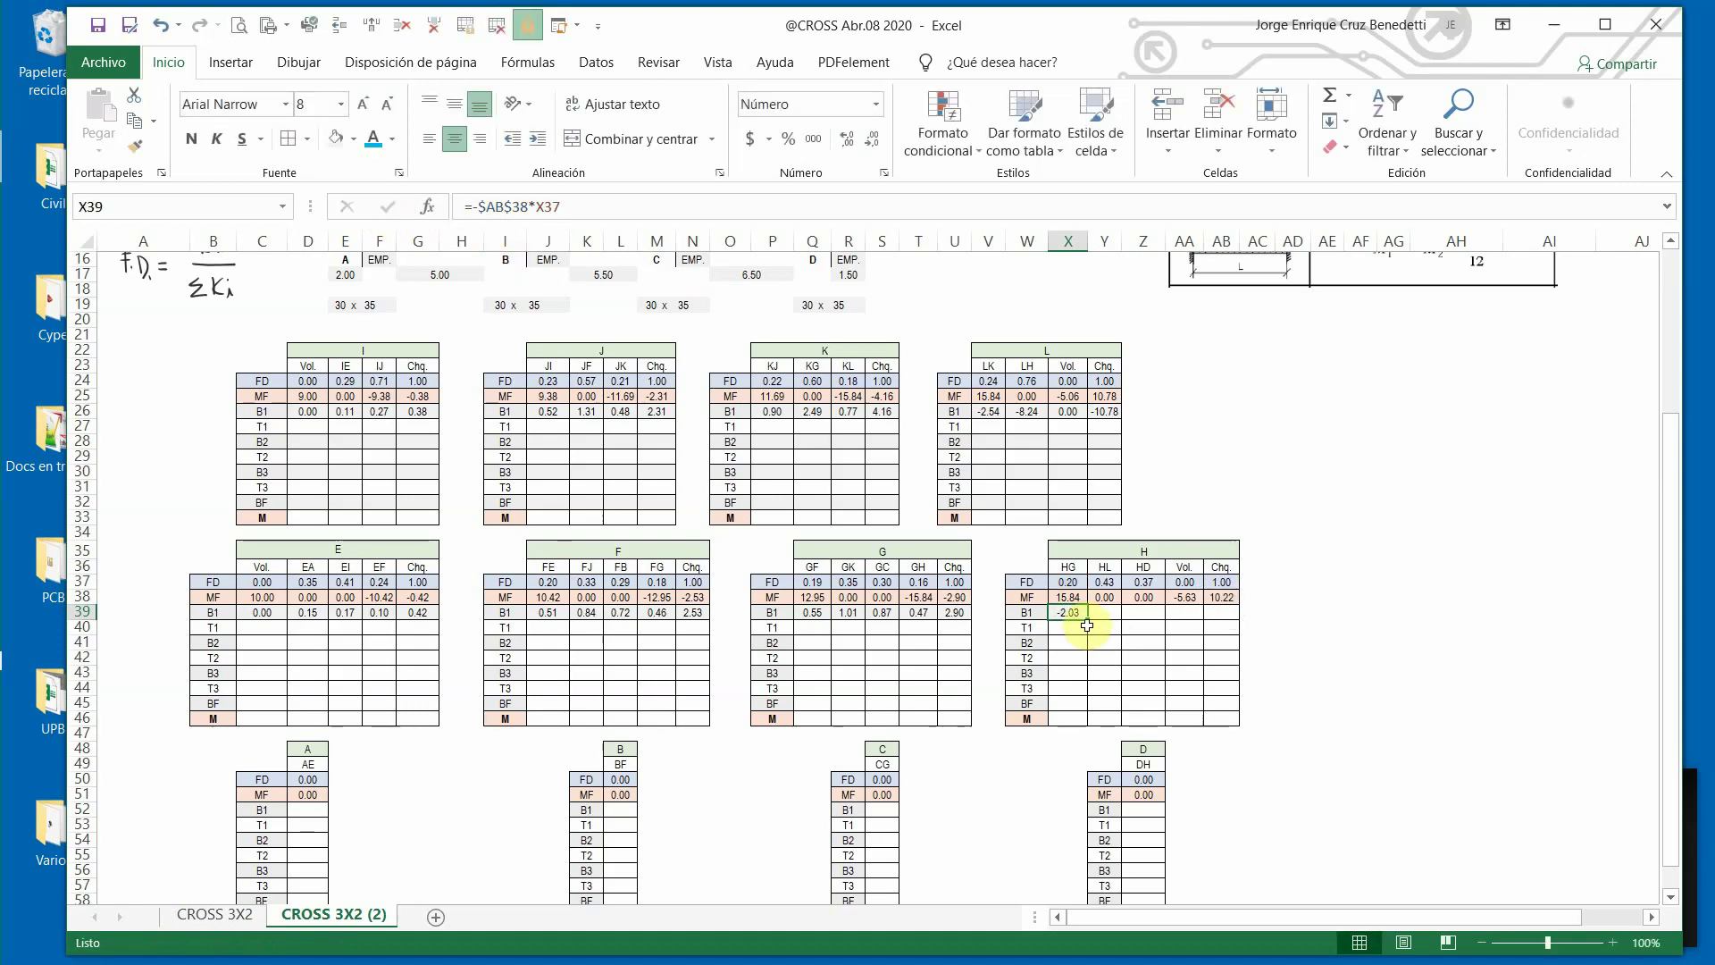
Fill table H's B1 HG formula across HL, HD and Vol., and extend the MF row's Chq. sum down to B1.
{"action": "left_click_drag", "start_coordinate": [1091, 622], "coordinate": [1190, 618]}
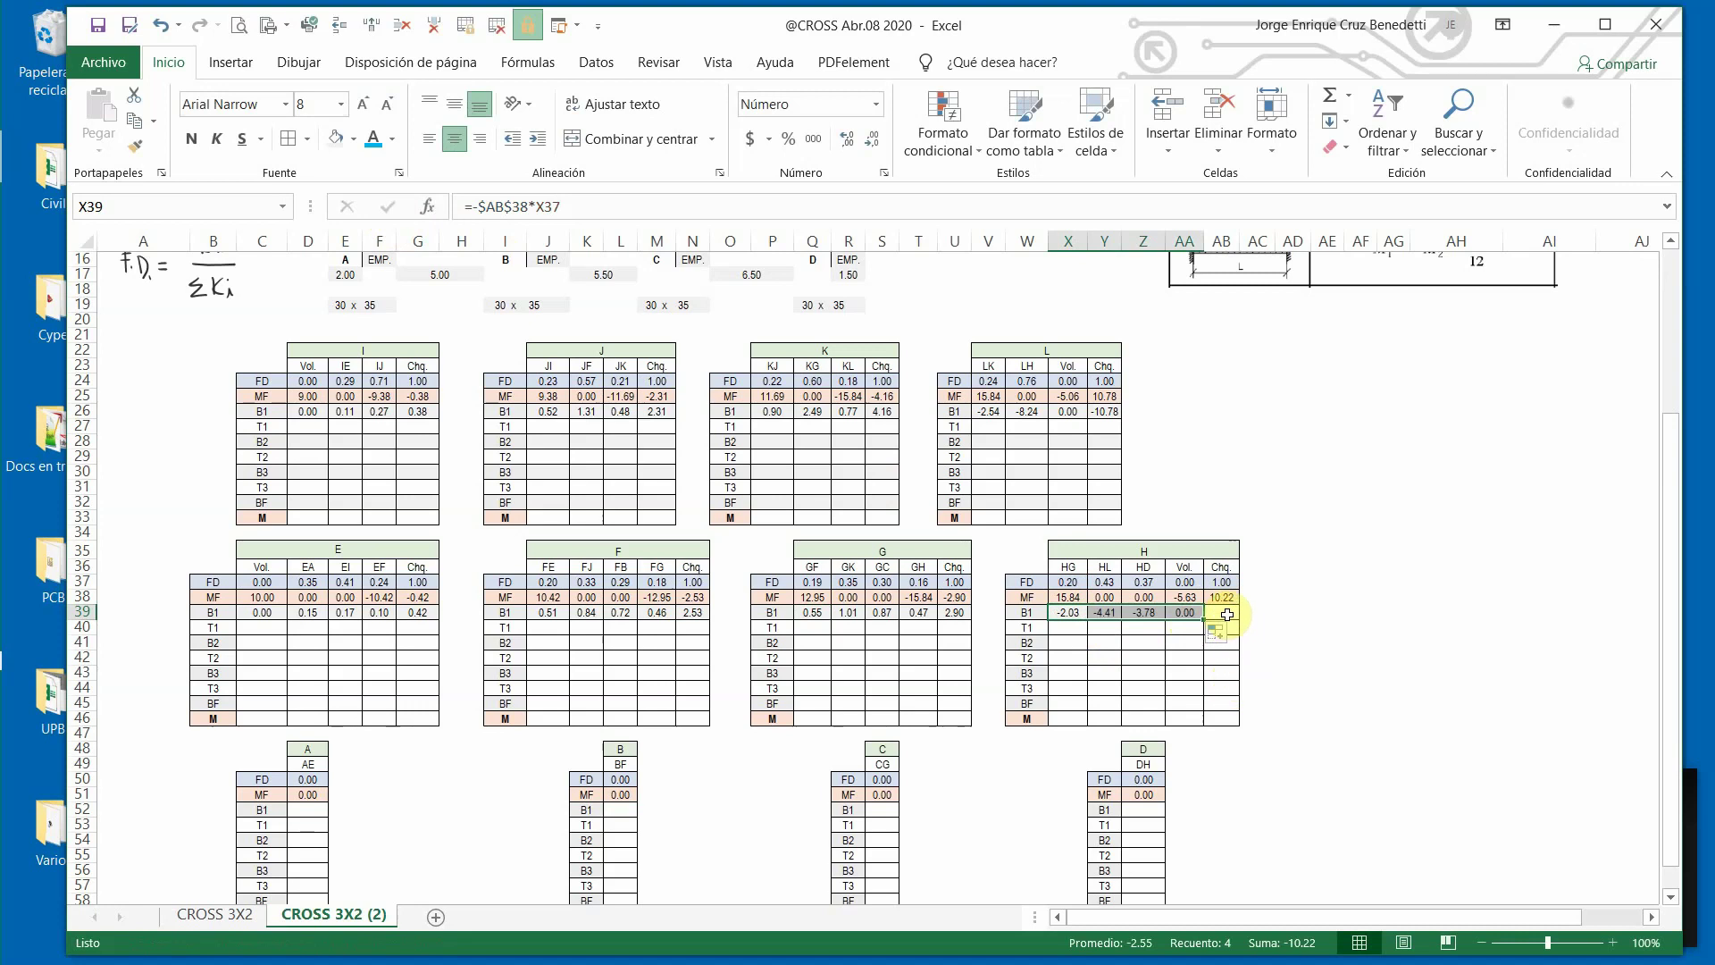
{"action": "left_click", "coordinate": [1221, 615]}
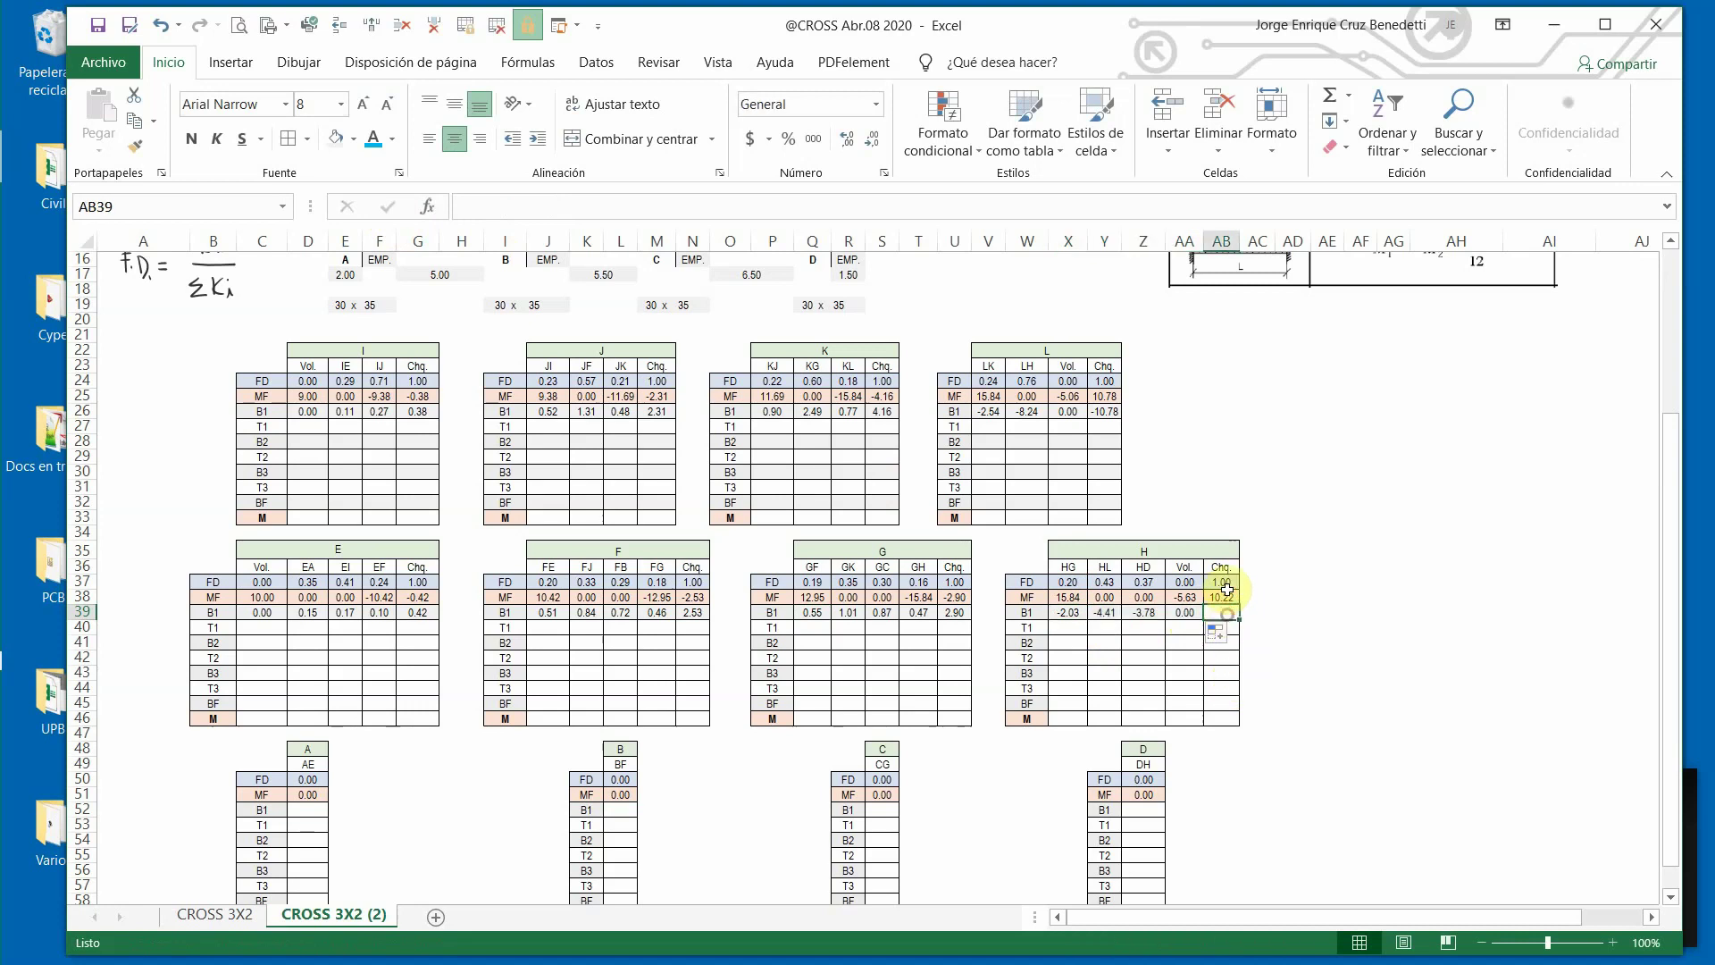
{"action": "left_click", "coordinate": [1335, 96]}
{"action": "left_click", "coordinate": [1335, 96]}
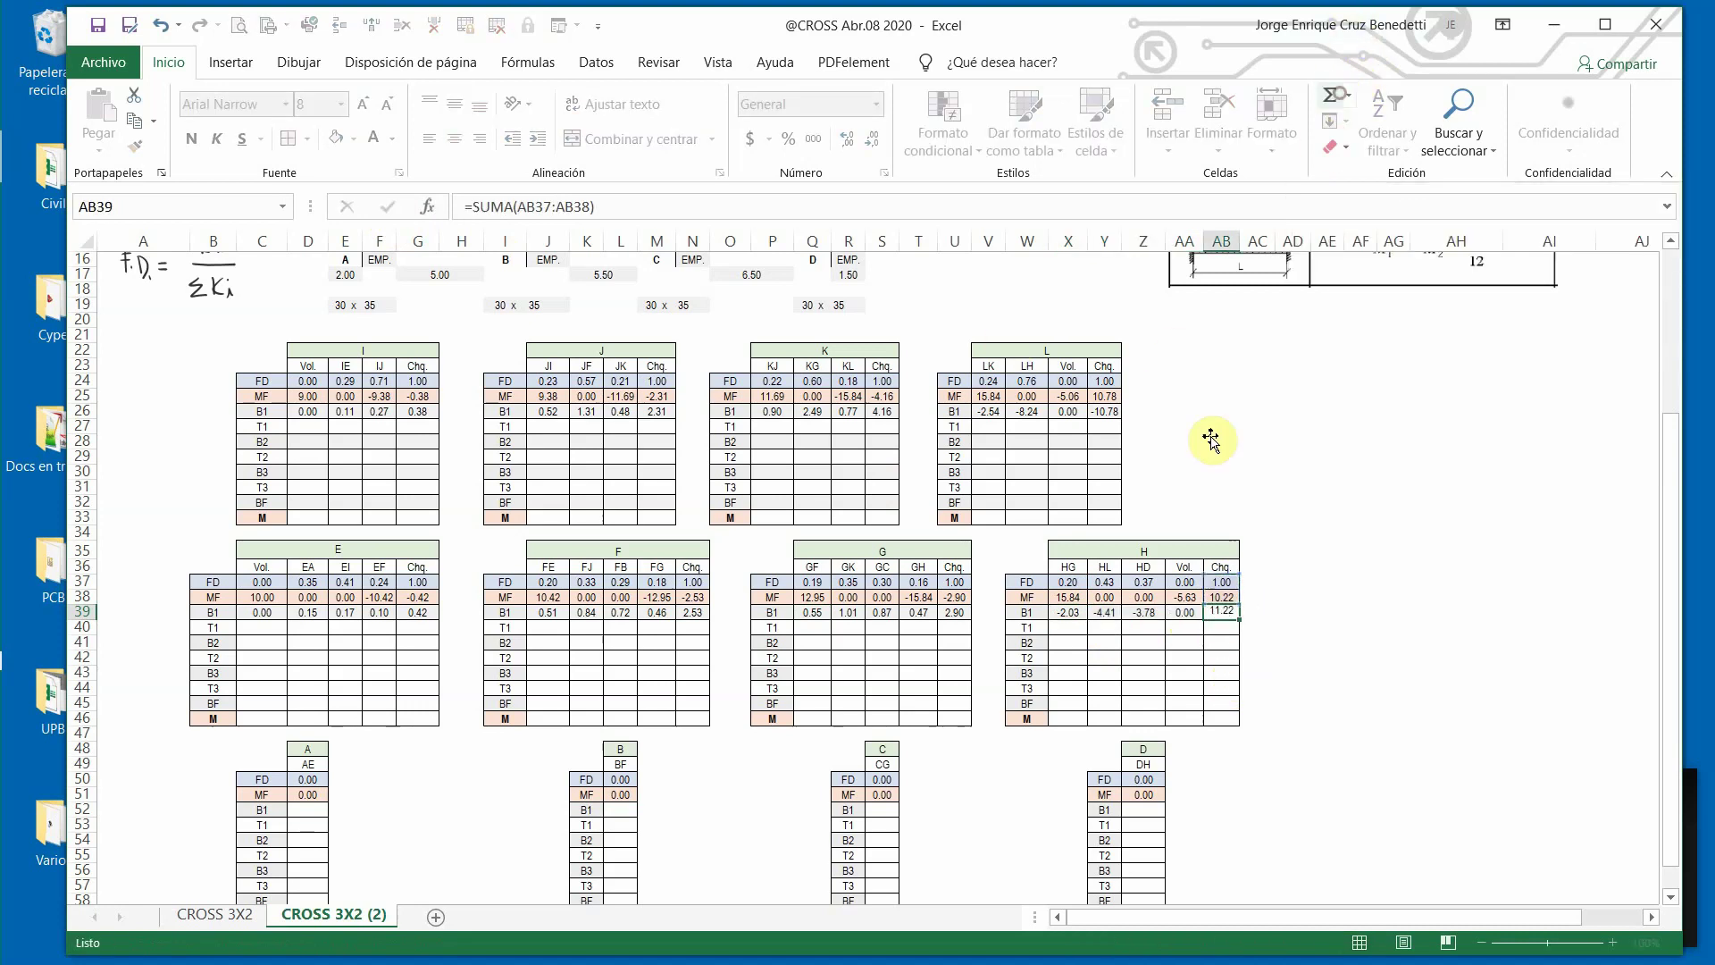
{"action": "left_click", "coordinate": [1222, 597]}
{"action": "left_click_drag", "start_coordinate": [1240, 605], "coordinate": [1242, 616]}
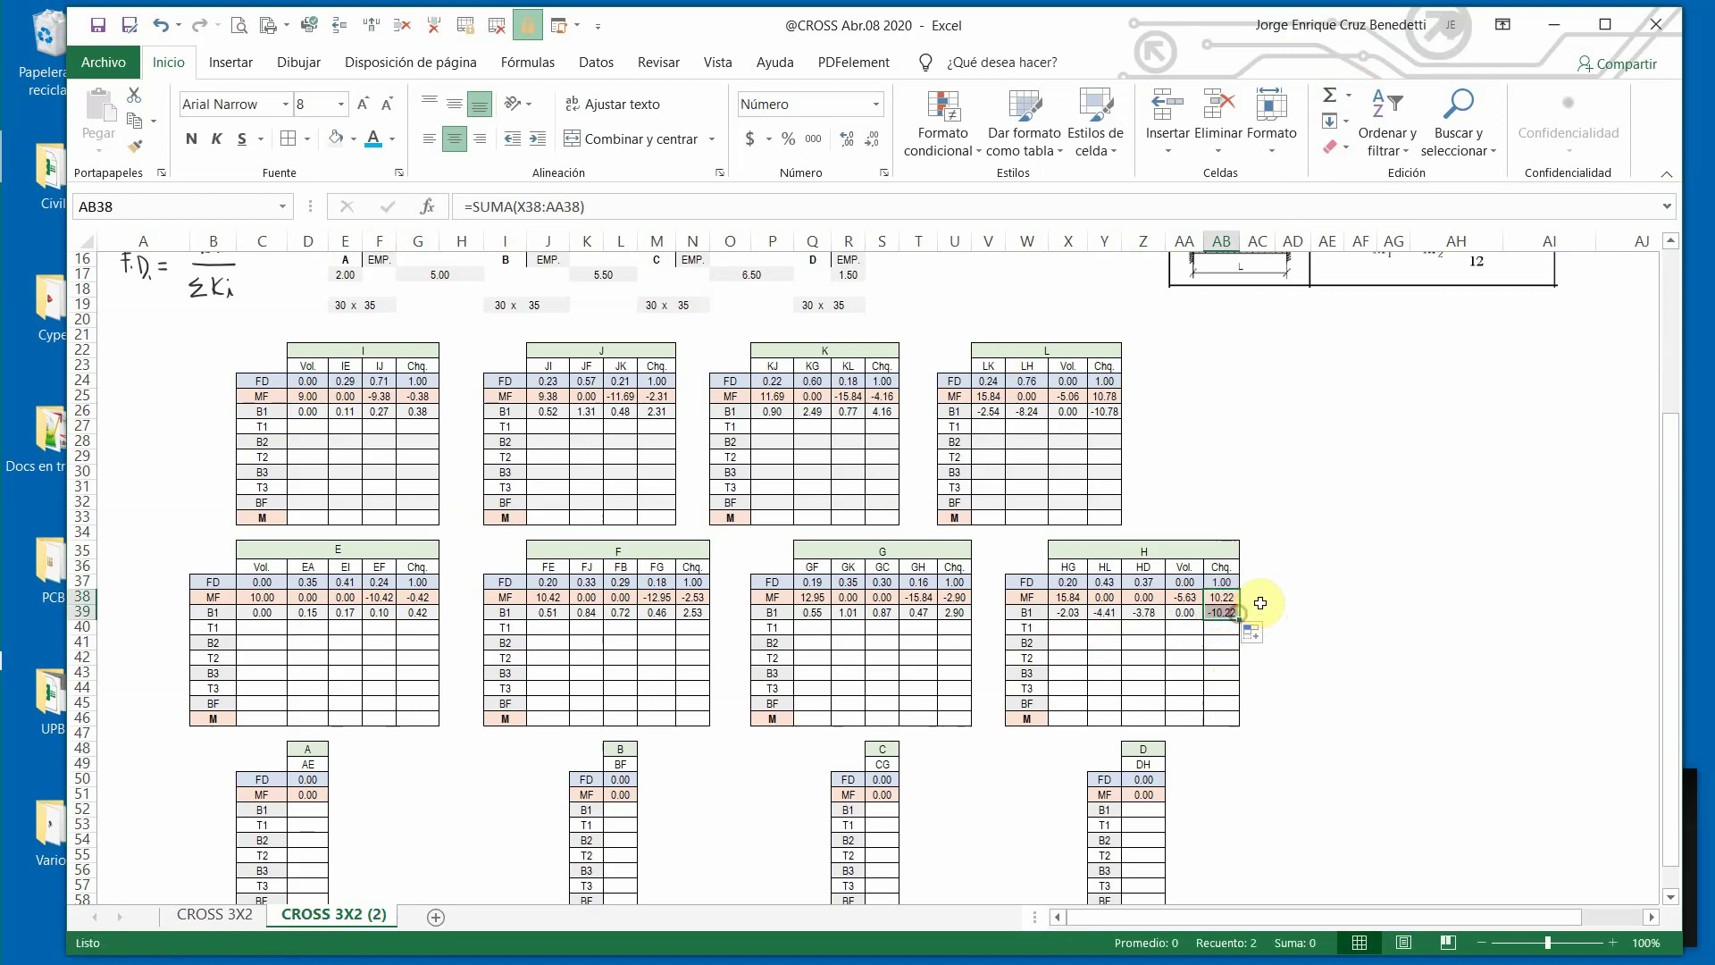
{"action": "left_click", "coordinate": [1219, 613]}
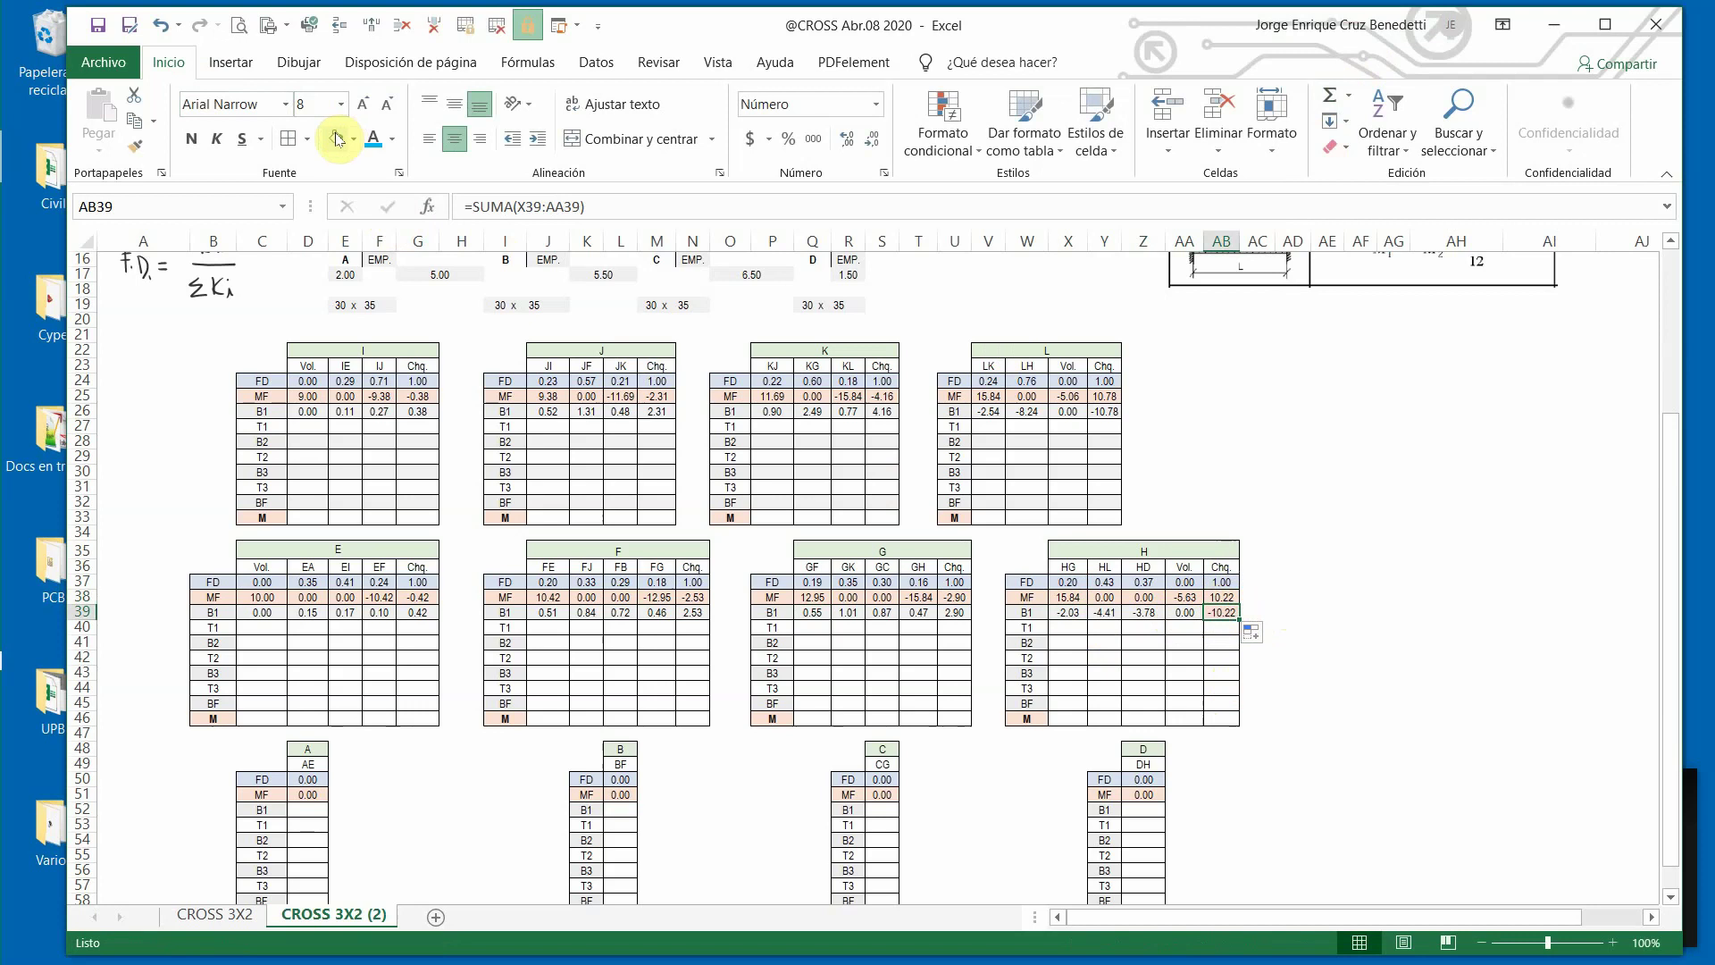
{"action": "scroll", "coordinate": [531, 620], "scroll_direction": "down", "scroll_amount": 1}
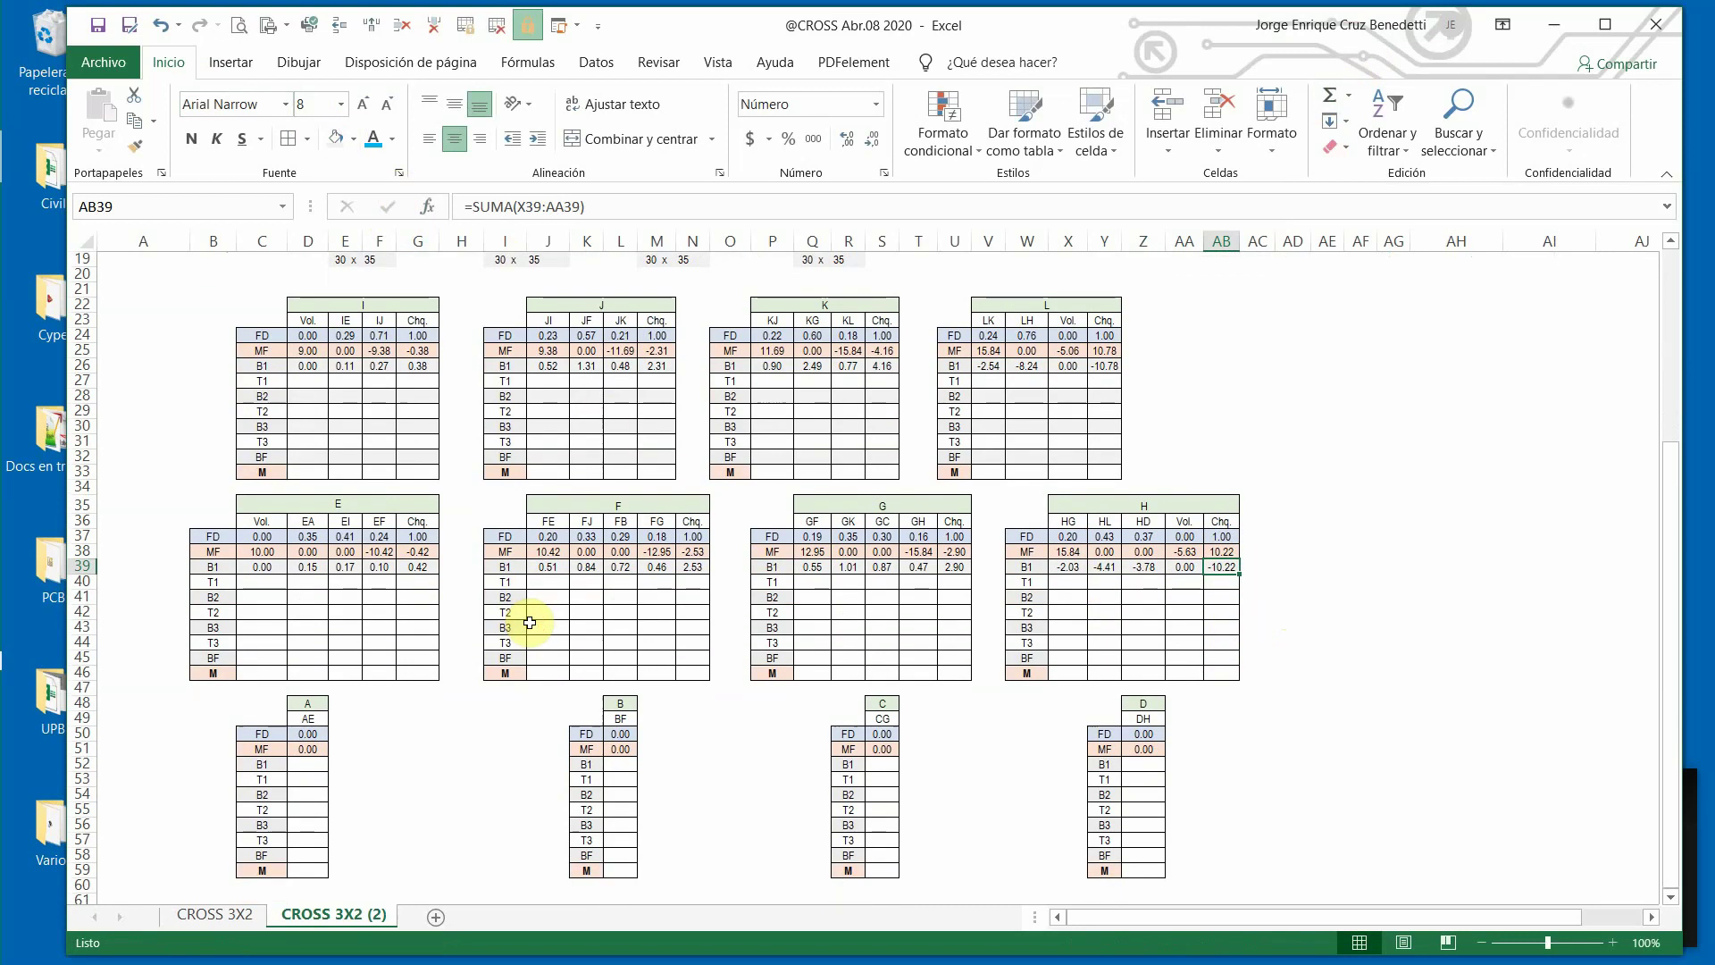
{"action": "scroll", "coordinate": [479, 710], "scroll_direction": "down", "scroll_amount": 2}
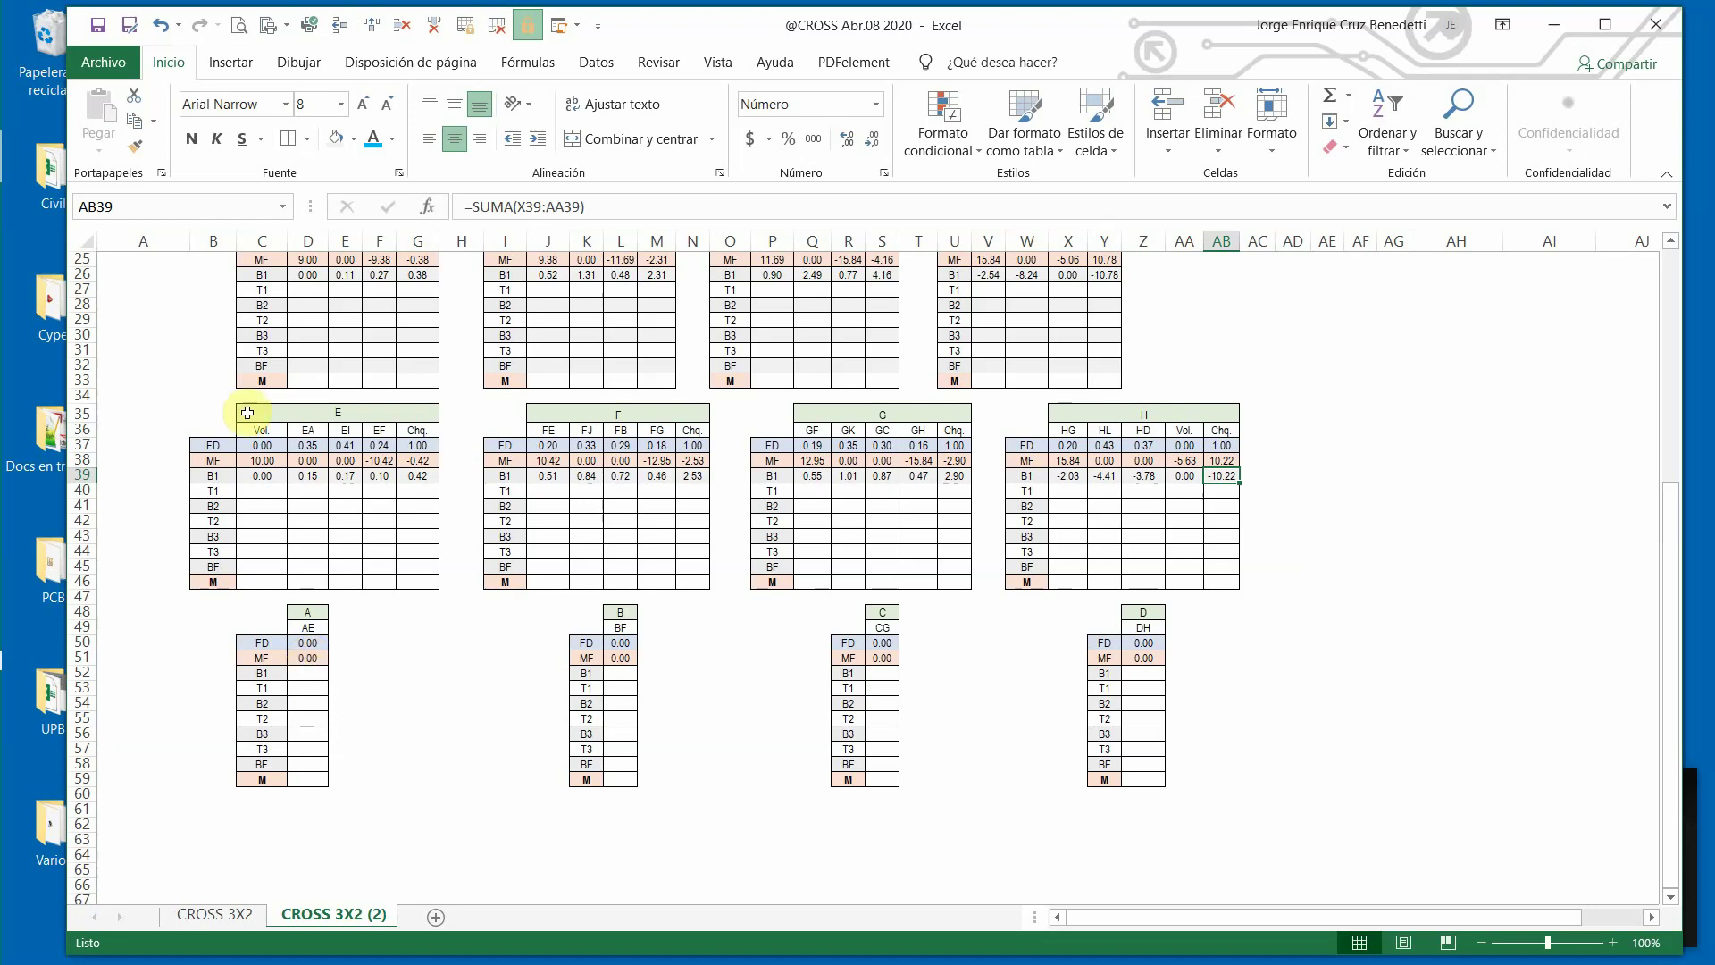
{"action": "left_click", "coordinate": [263, 476]}
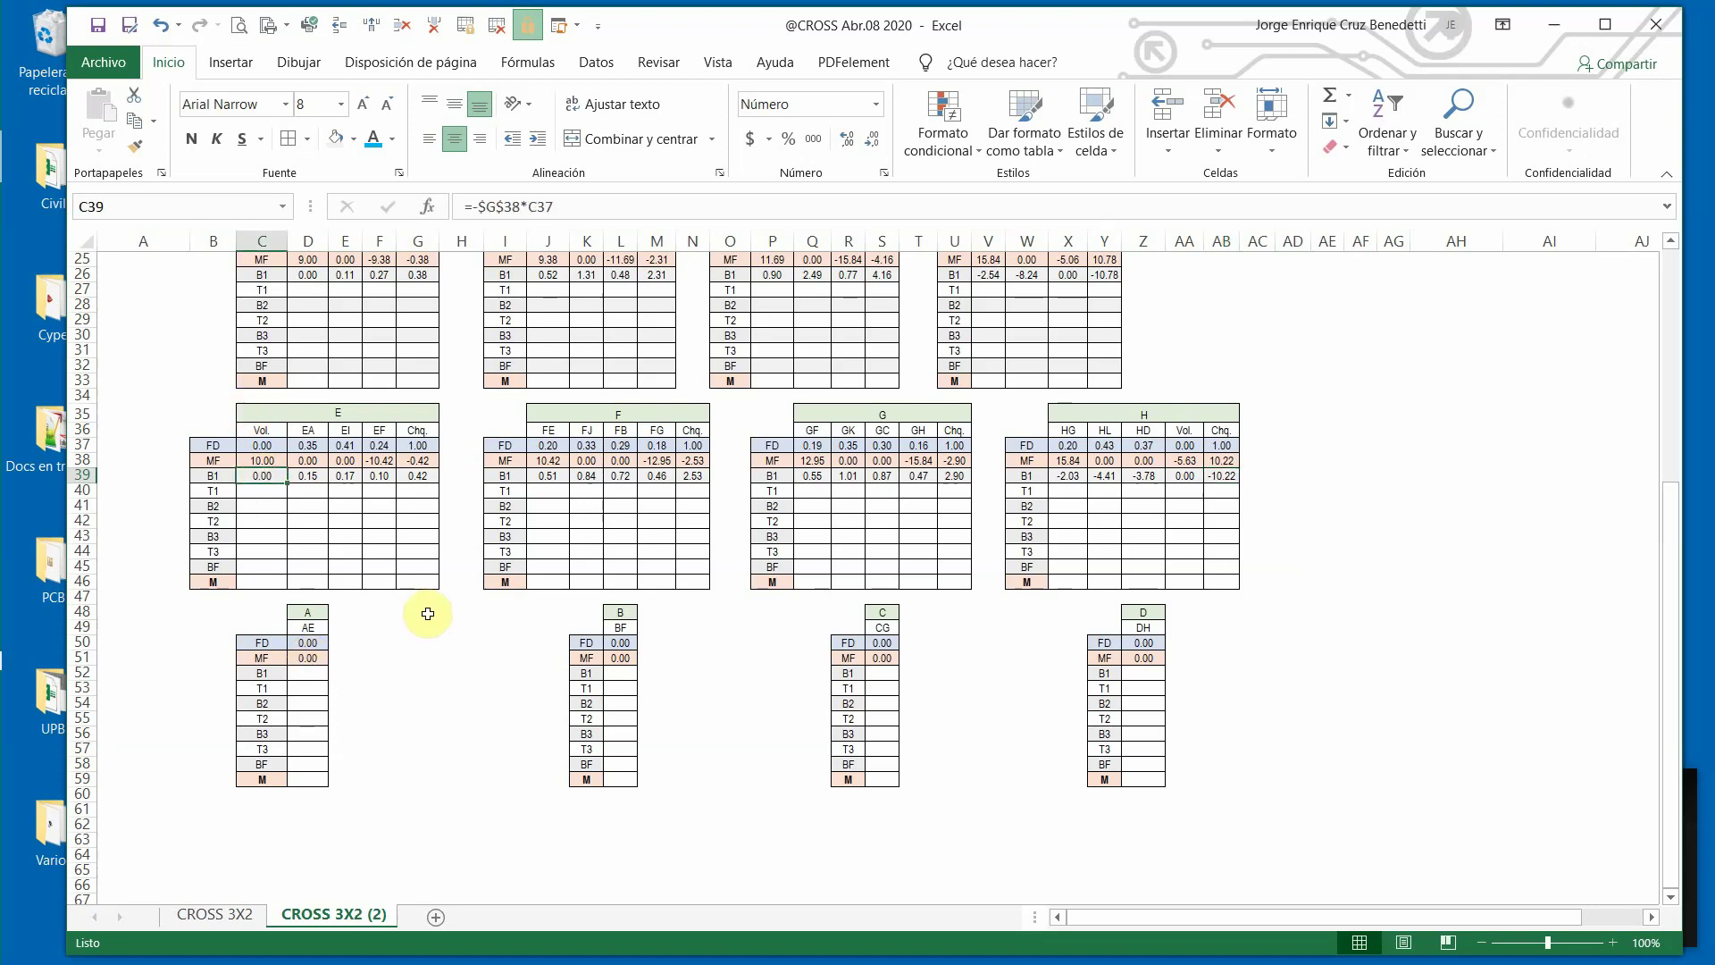
{"action": "key", "text": "ctrl+c"}
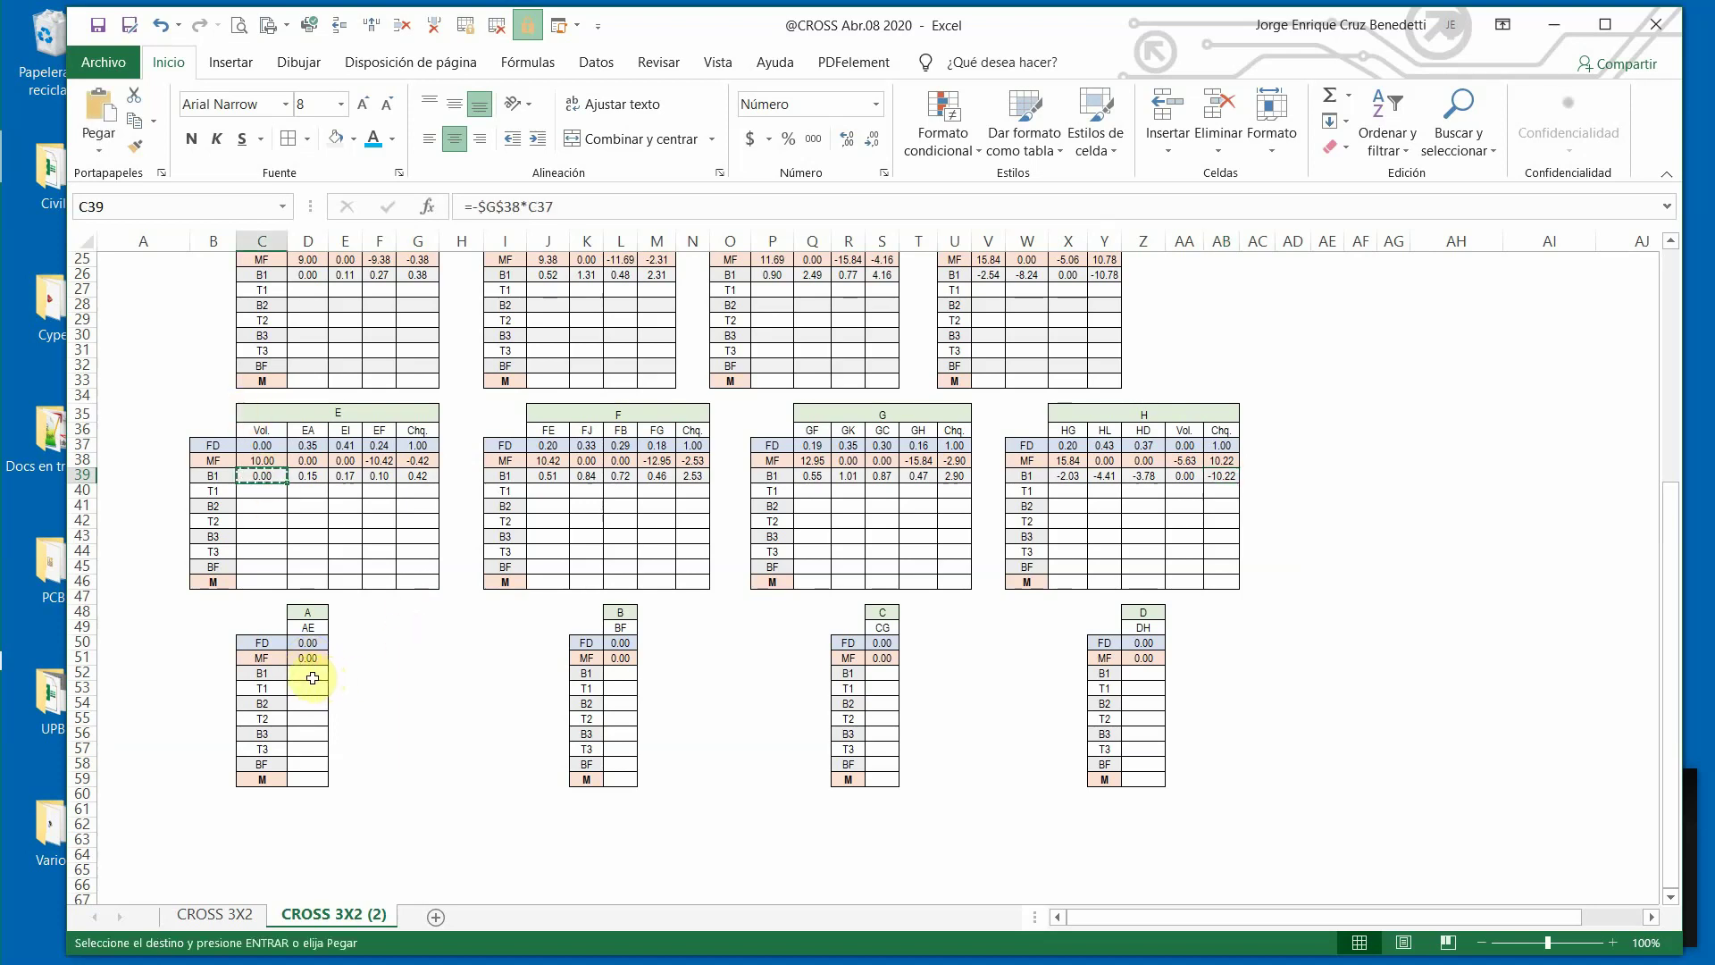
{"action": "left_click", "coordinate": [322, 674]}
{"action": "key", "text": "ctrl+v"}
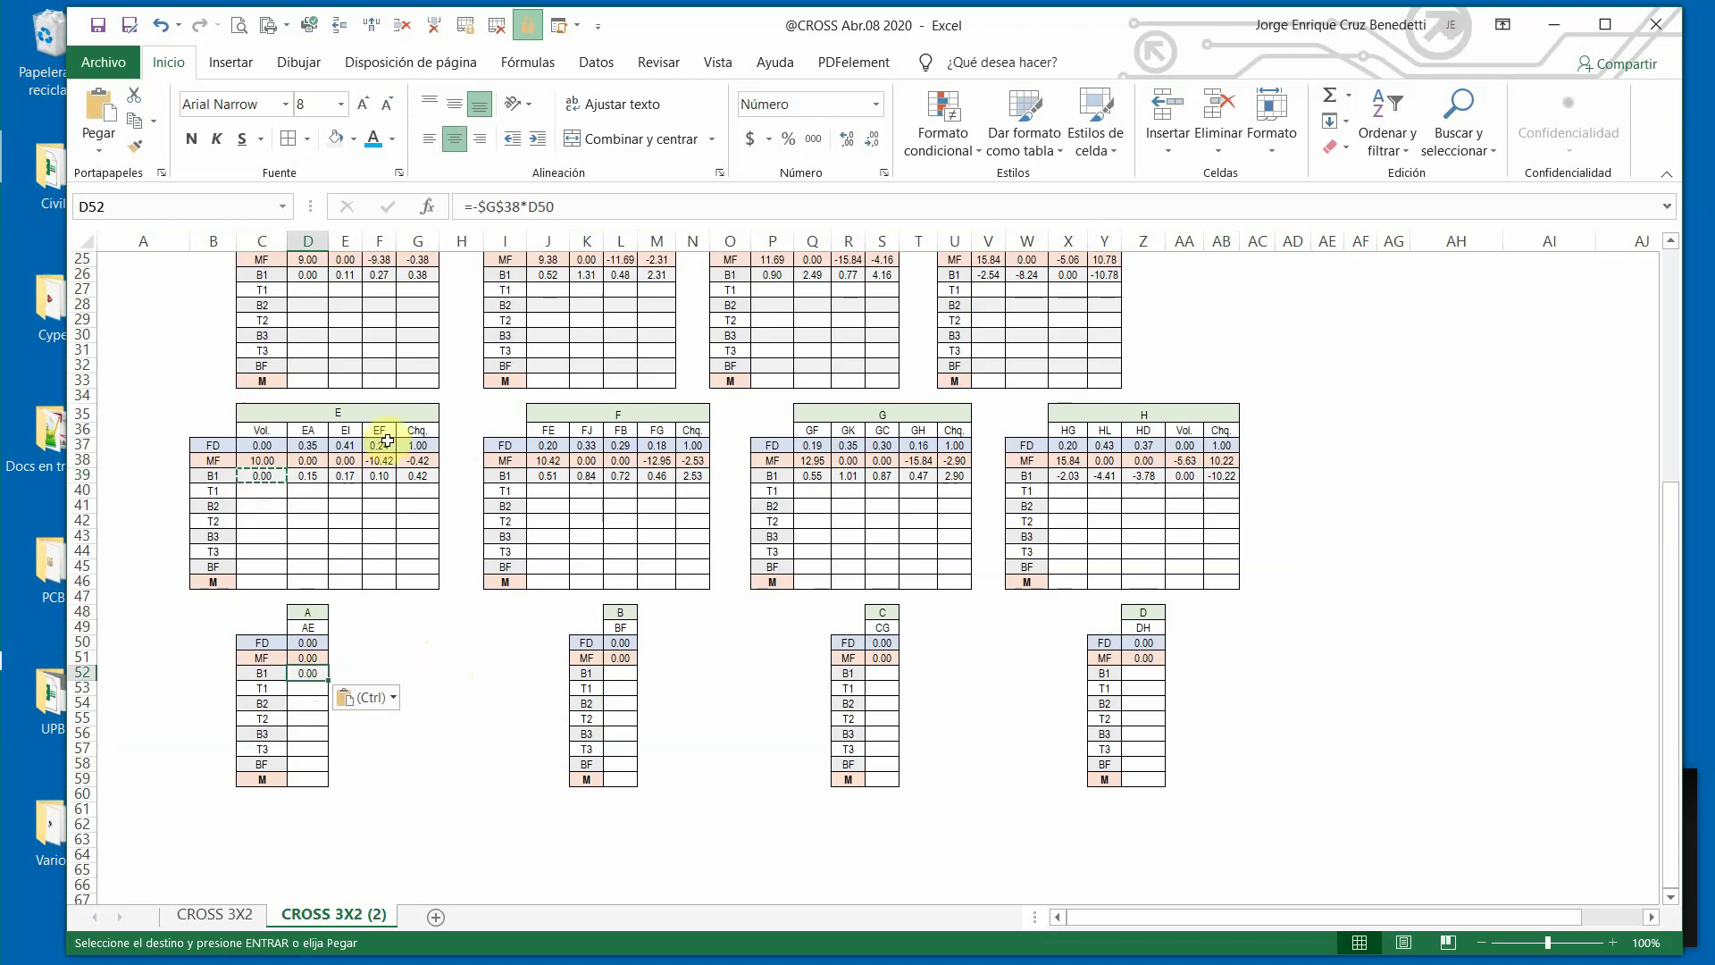
{"action": "left_click", "coordinate": [527, 206]}
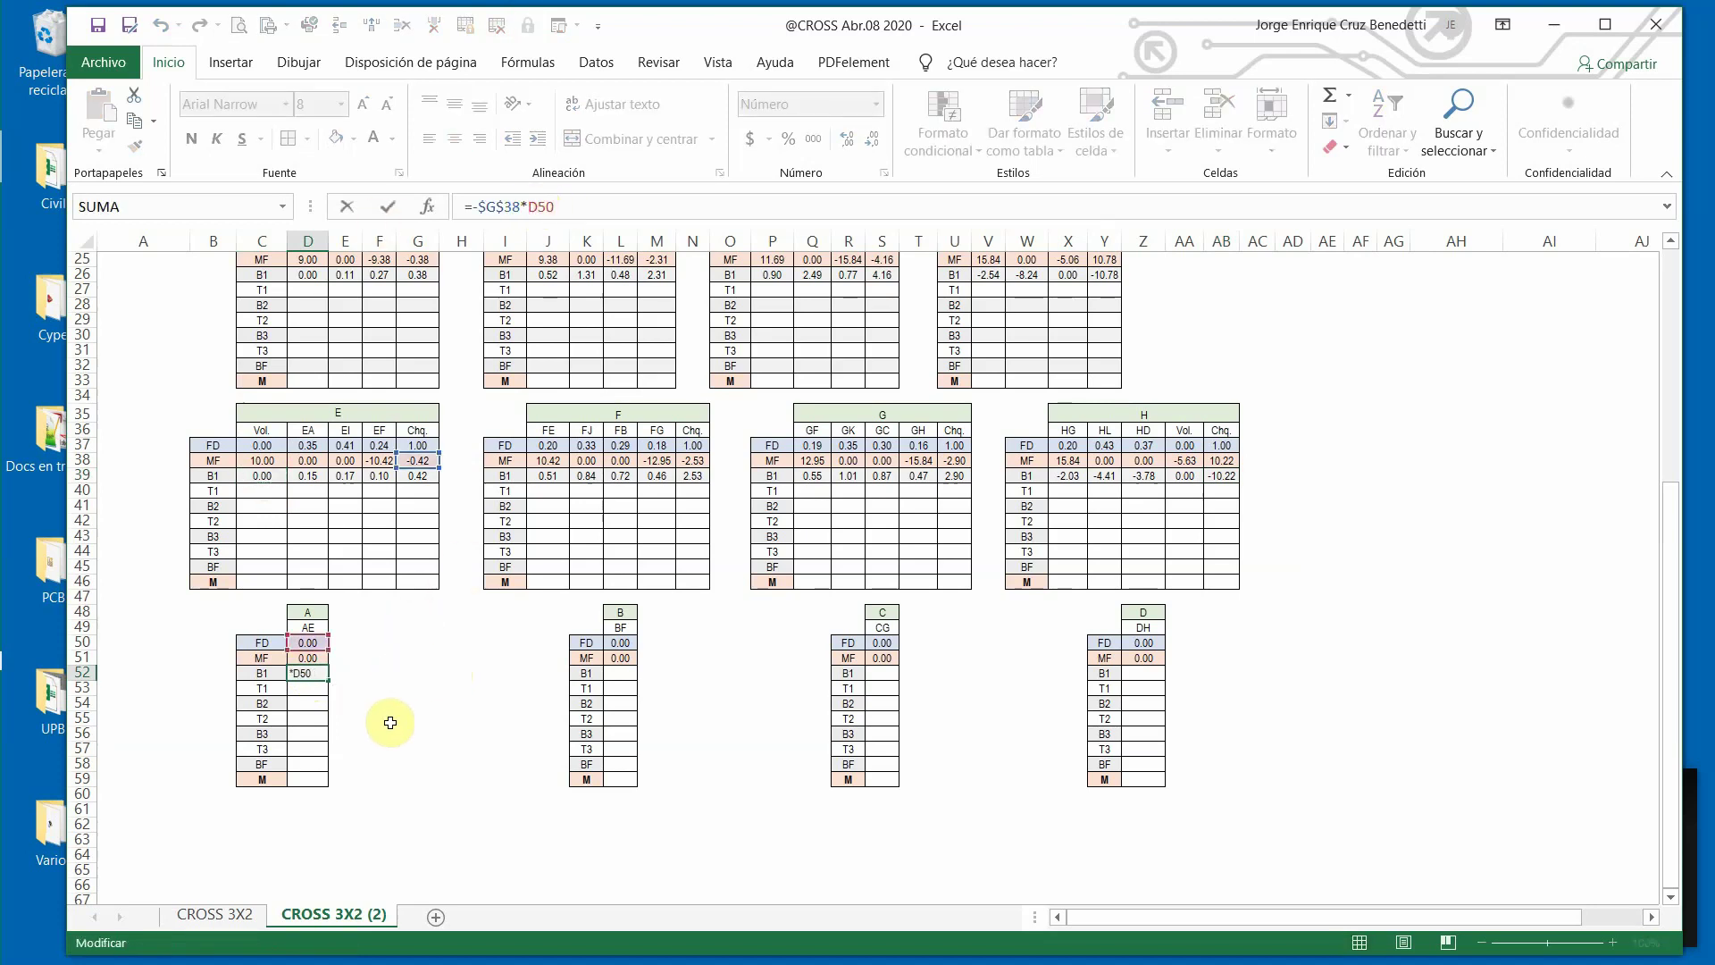
{"action": "key", "text": "ctrl+Return"}
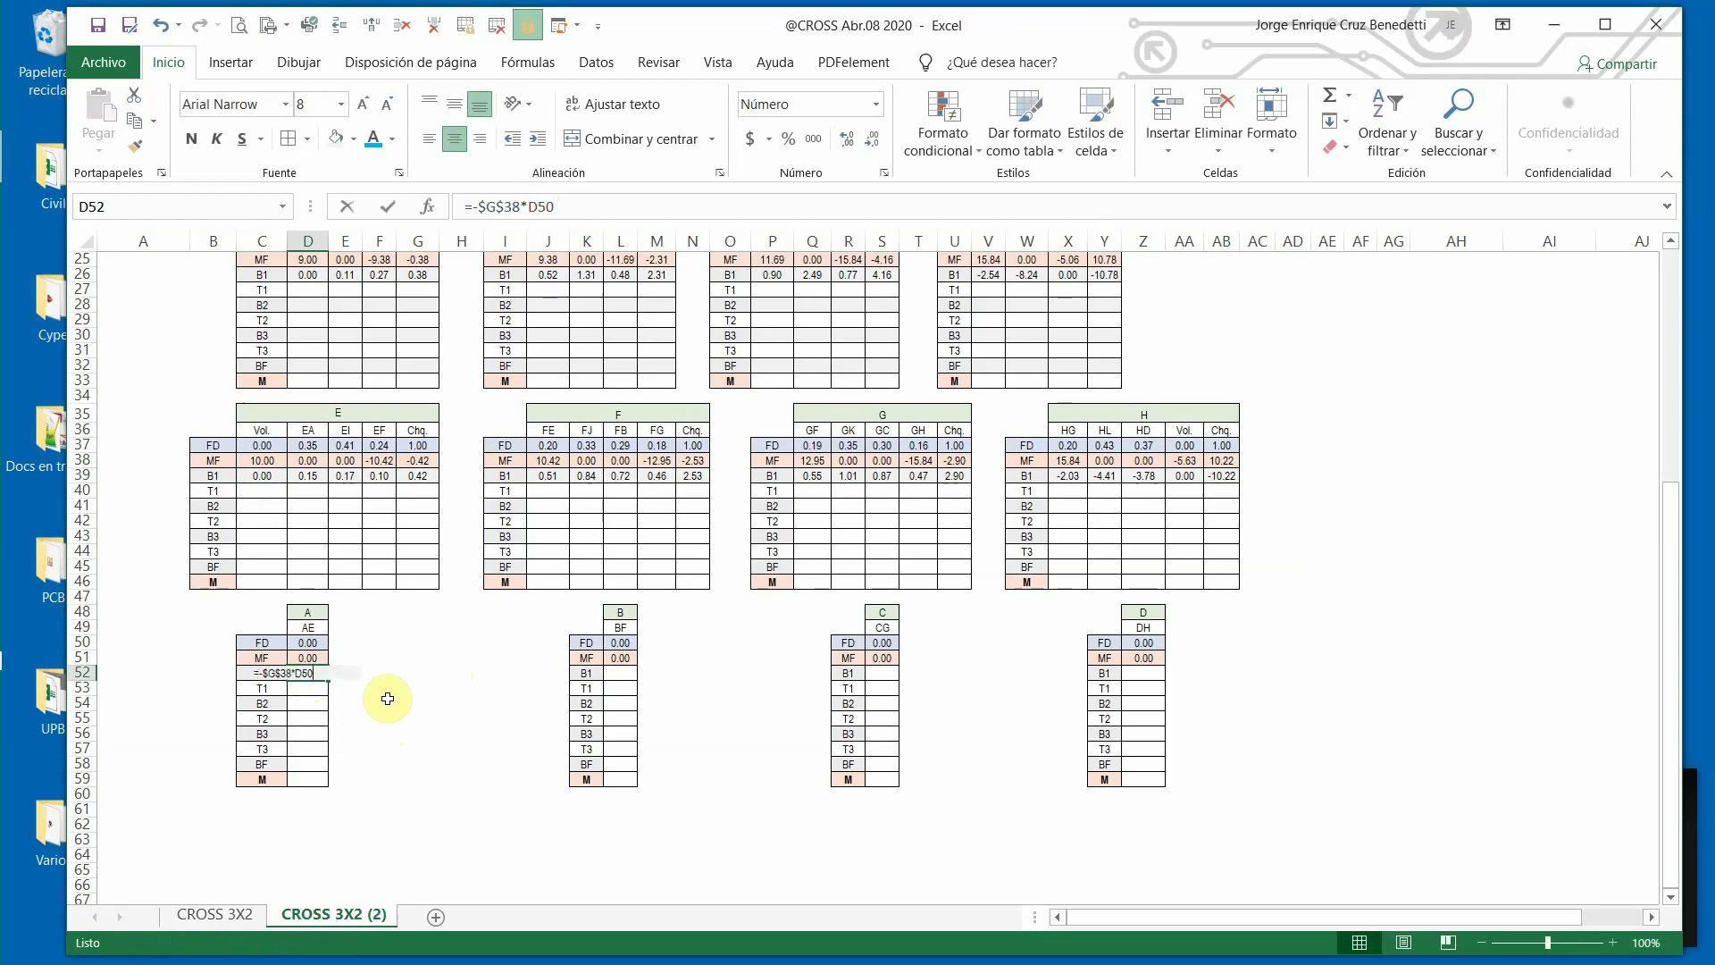
Enter 0 as the B1 value in table A's AE column and table B's BF column.
{"action": "key", "text": "Down"}
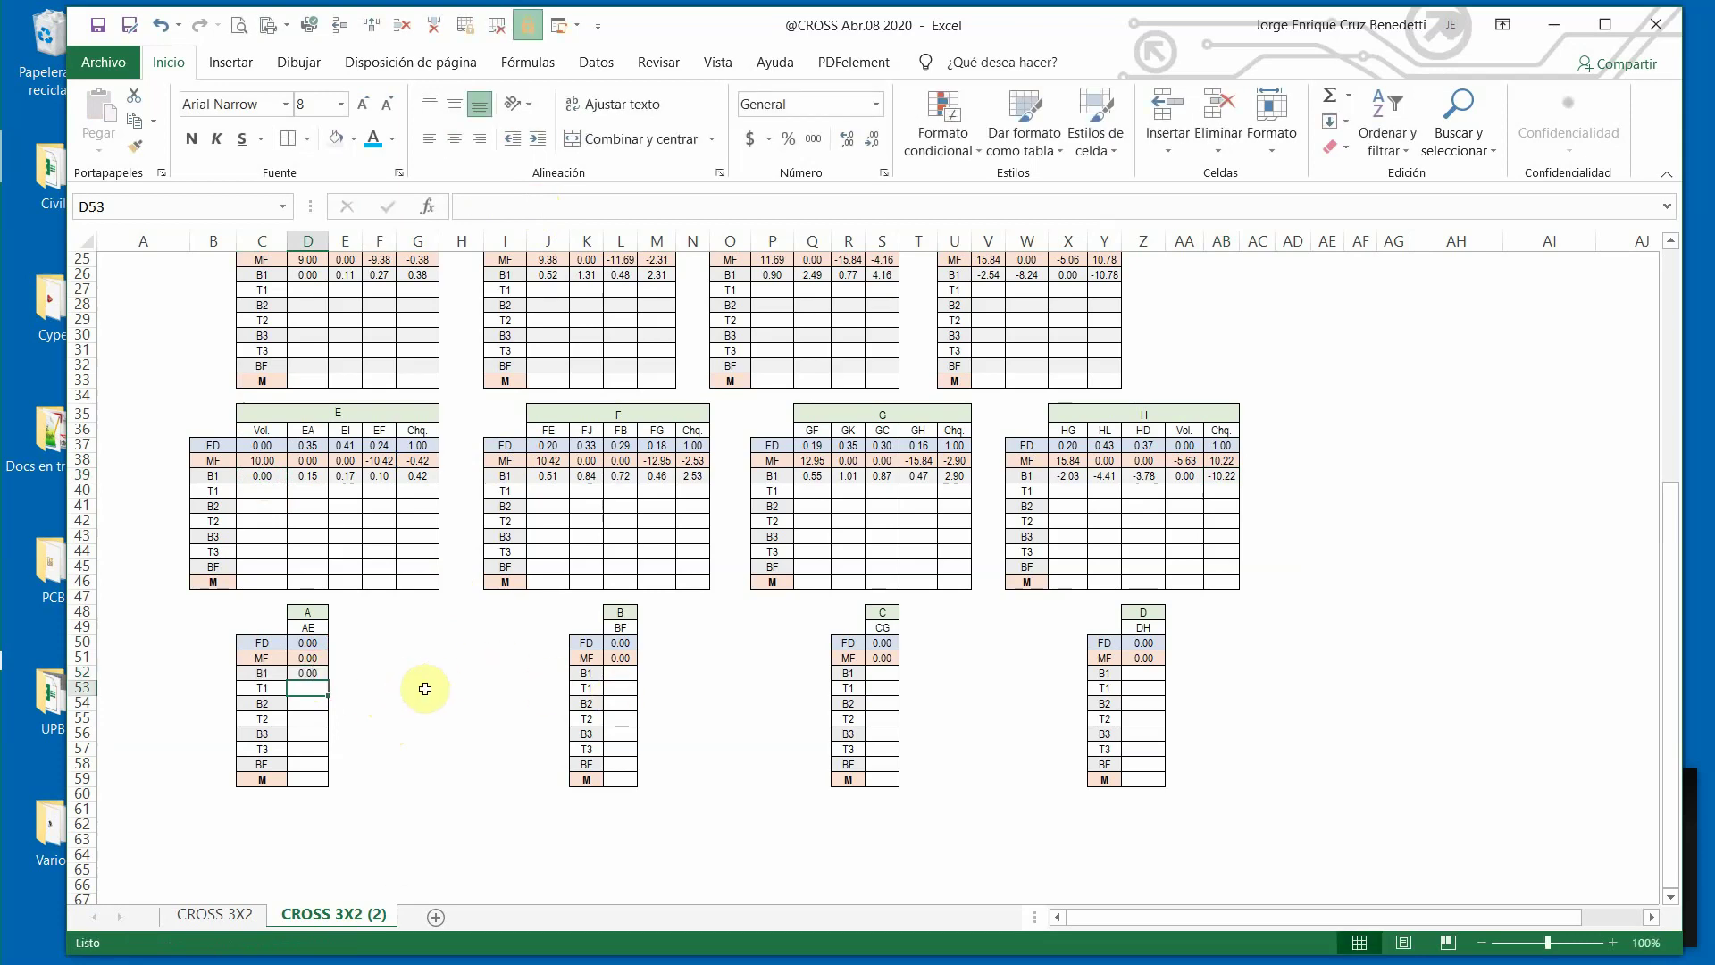
{"action": "left_click", "coordinate": [303, 672]}
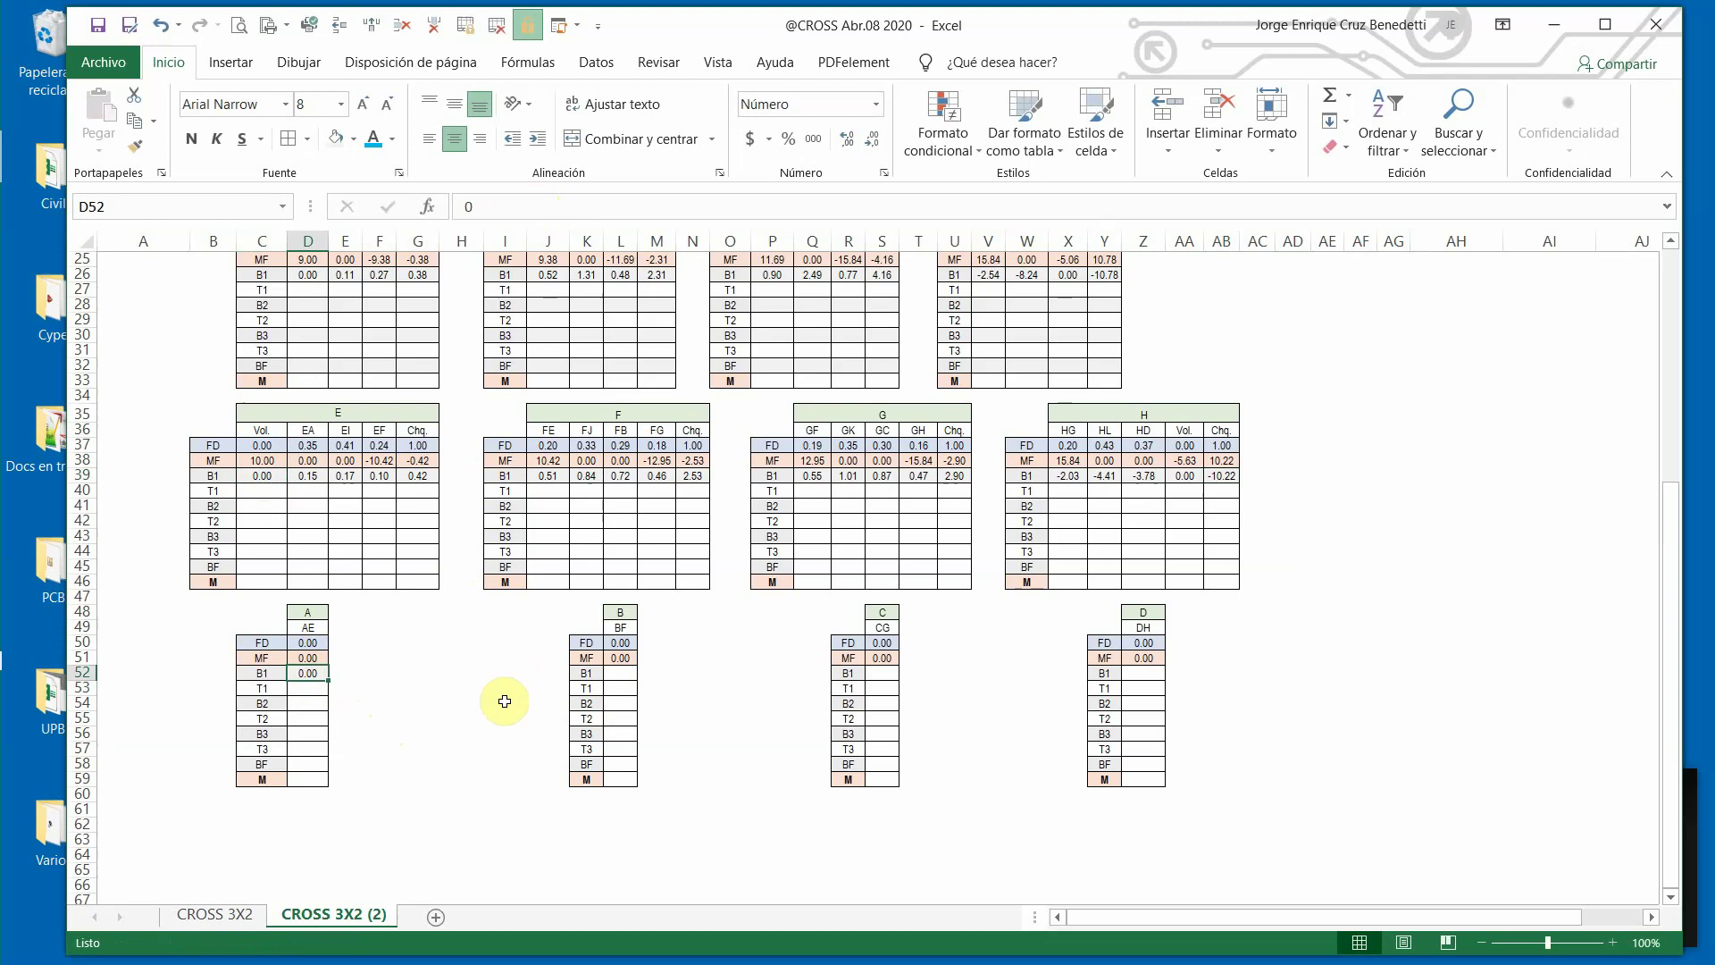
{"action": "left_click", "coordinate": [623, 671]}
{"action": "key", "text": "ctrl+equal"}
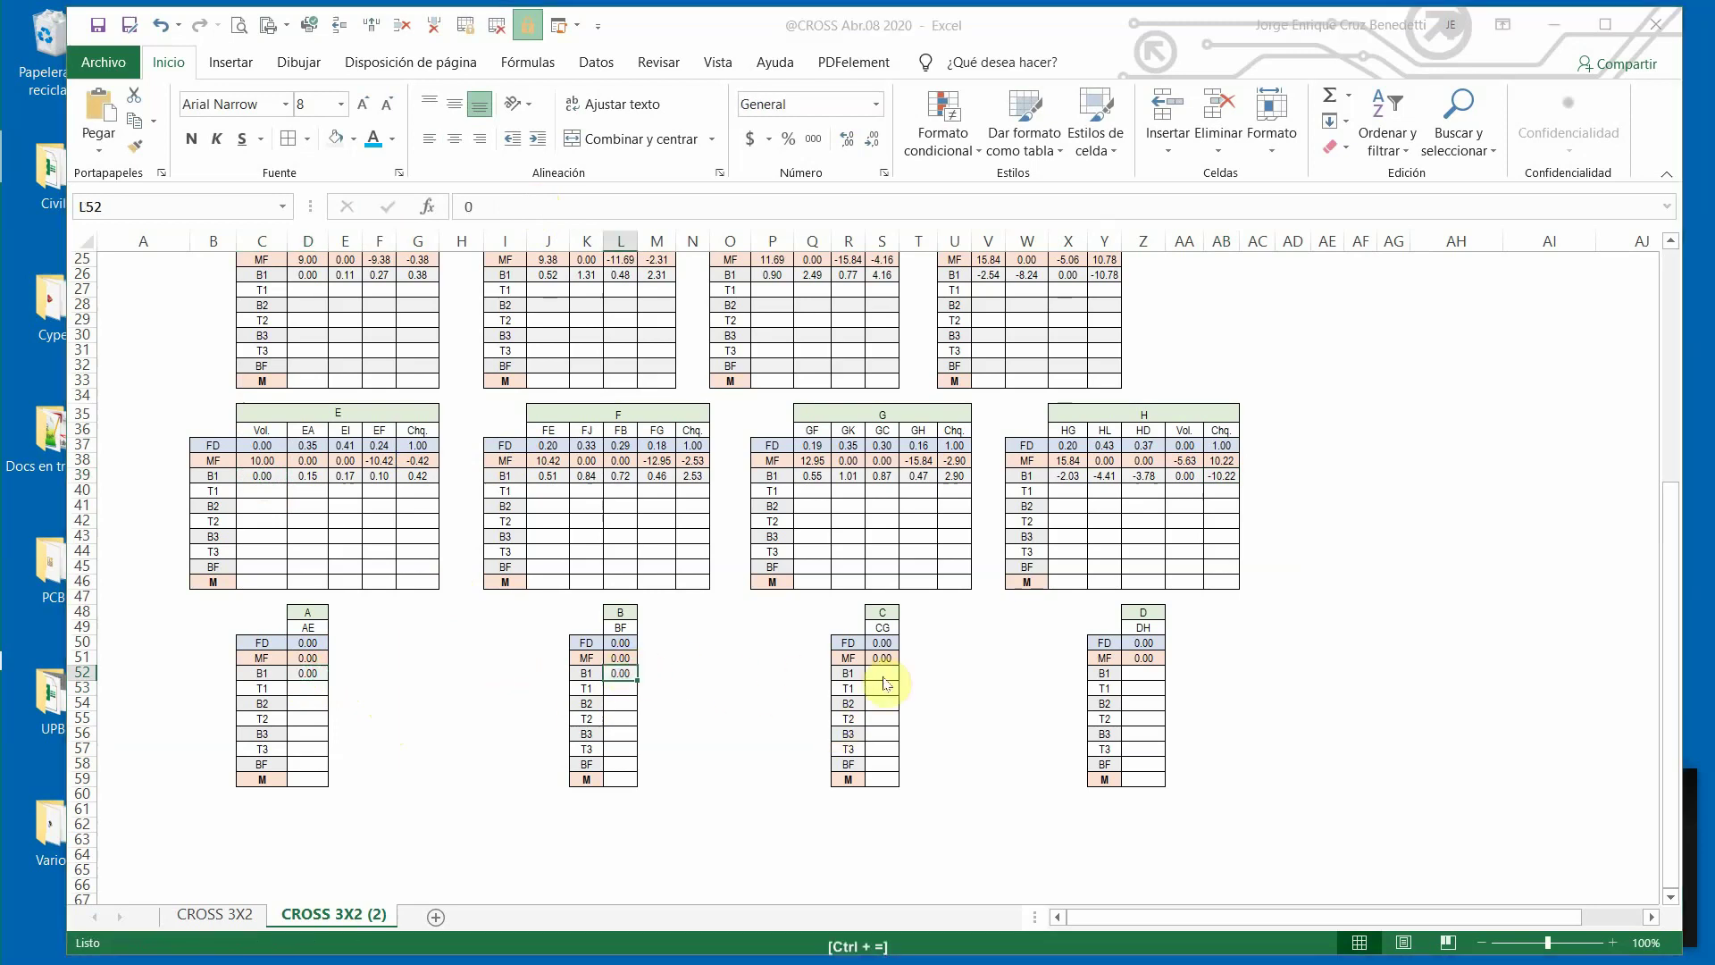
{"action": "left_click", "coordinate": [723, 638]}
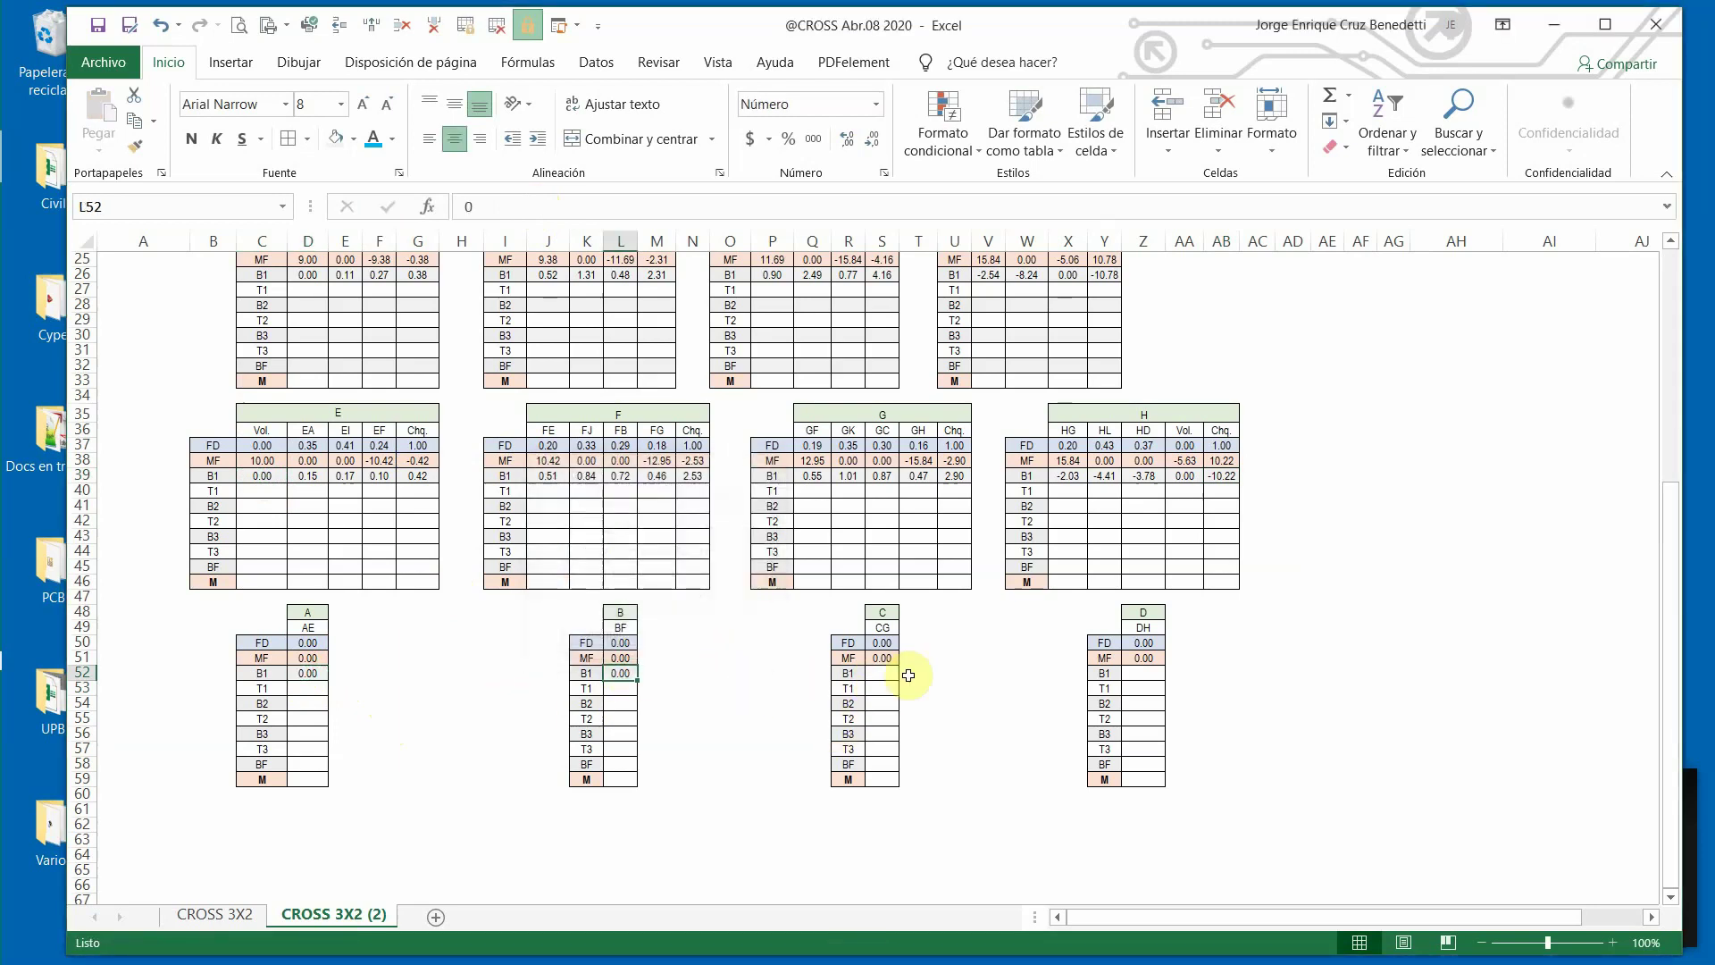
Copy table B's B1 value into the B1 cells of table C's CG and table D's DH columns.
{"action": "key", "text": "ctrl+c"}
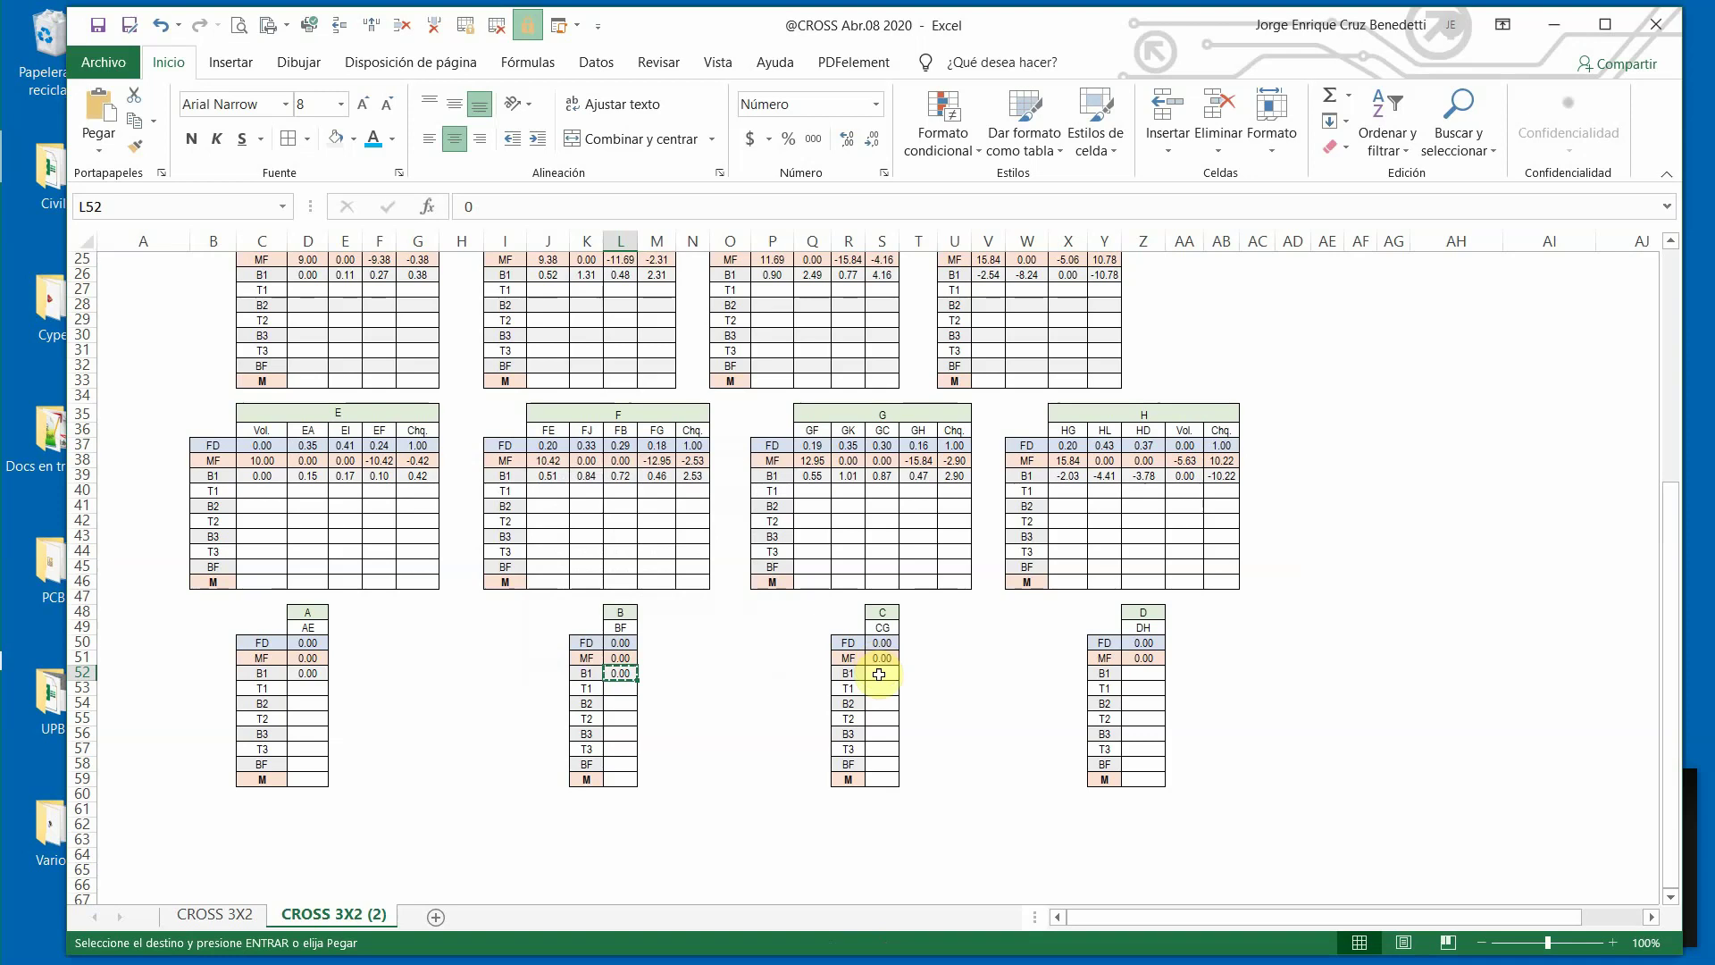
{"action": "left_click", "coordinate": [879, 675]}
{"action": "key", "text": "Return"}
{"action": "key", "text": "ctrl+equal"}
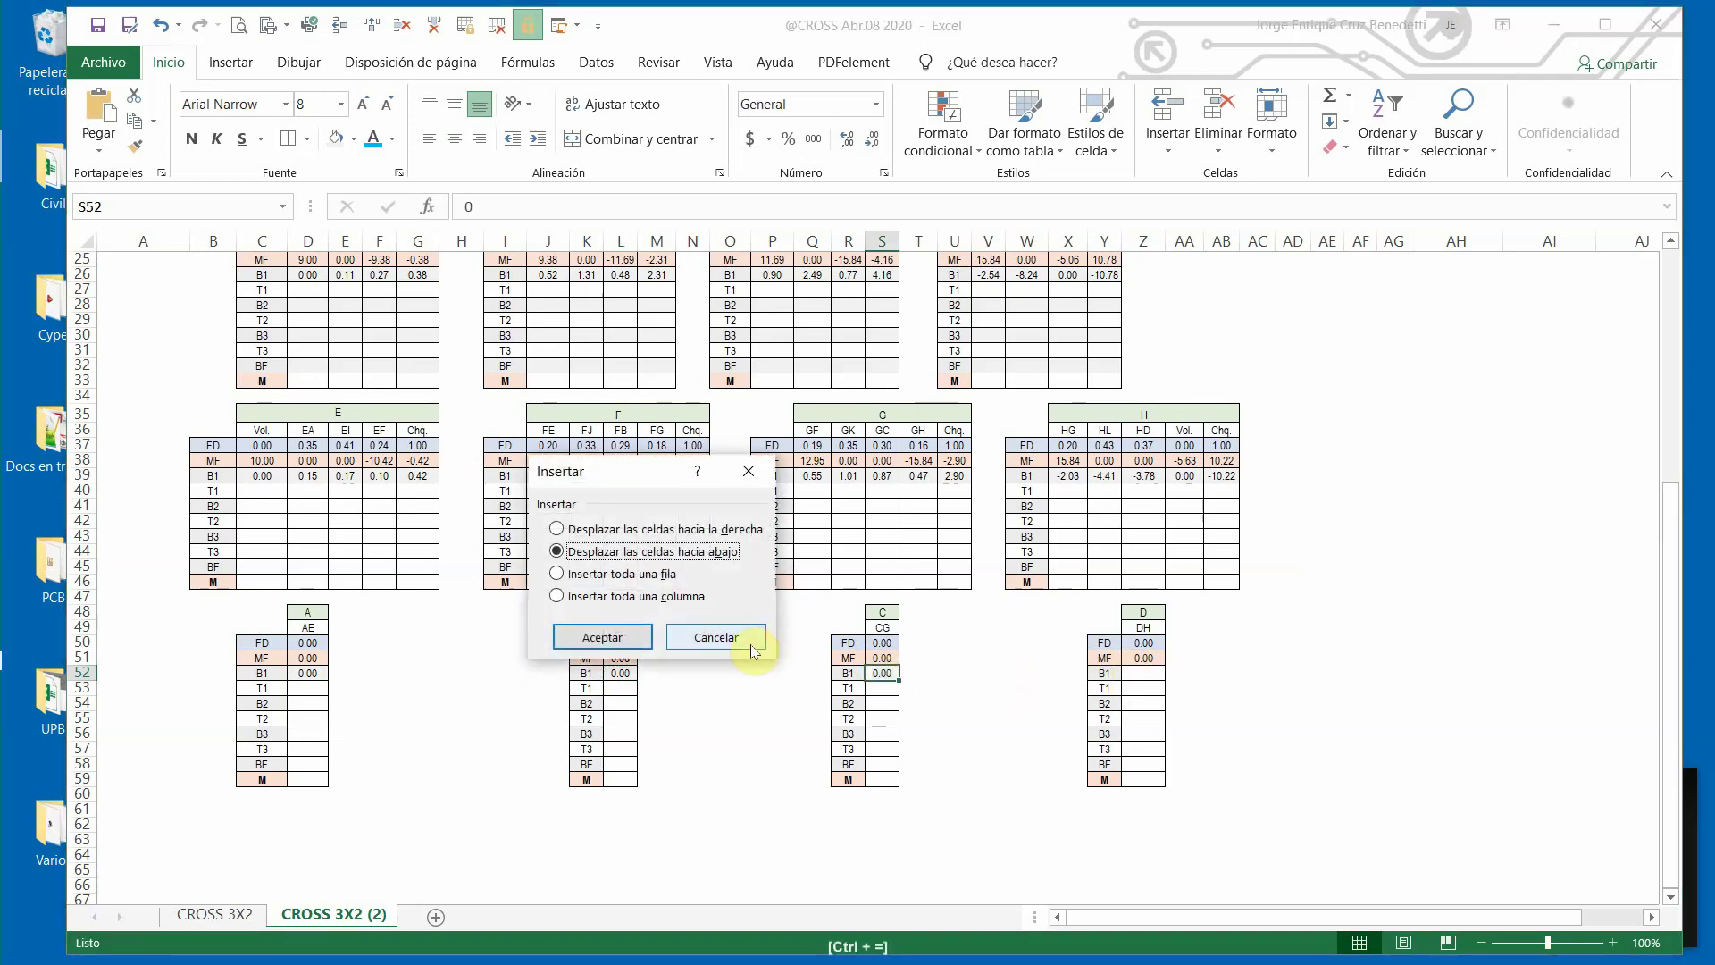
{"action": "key", "text": "Escape"}
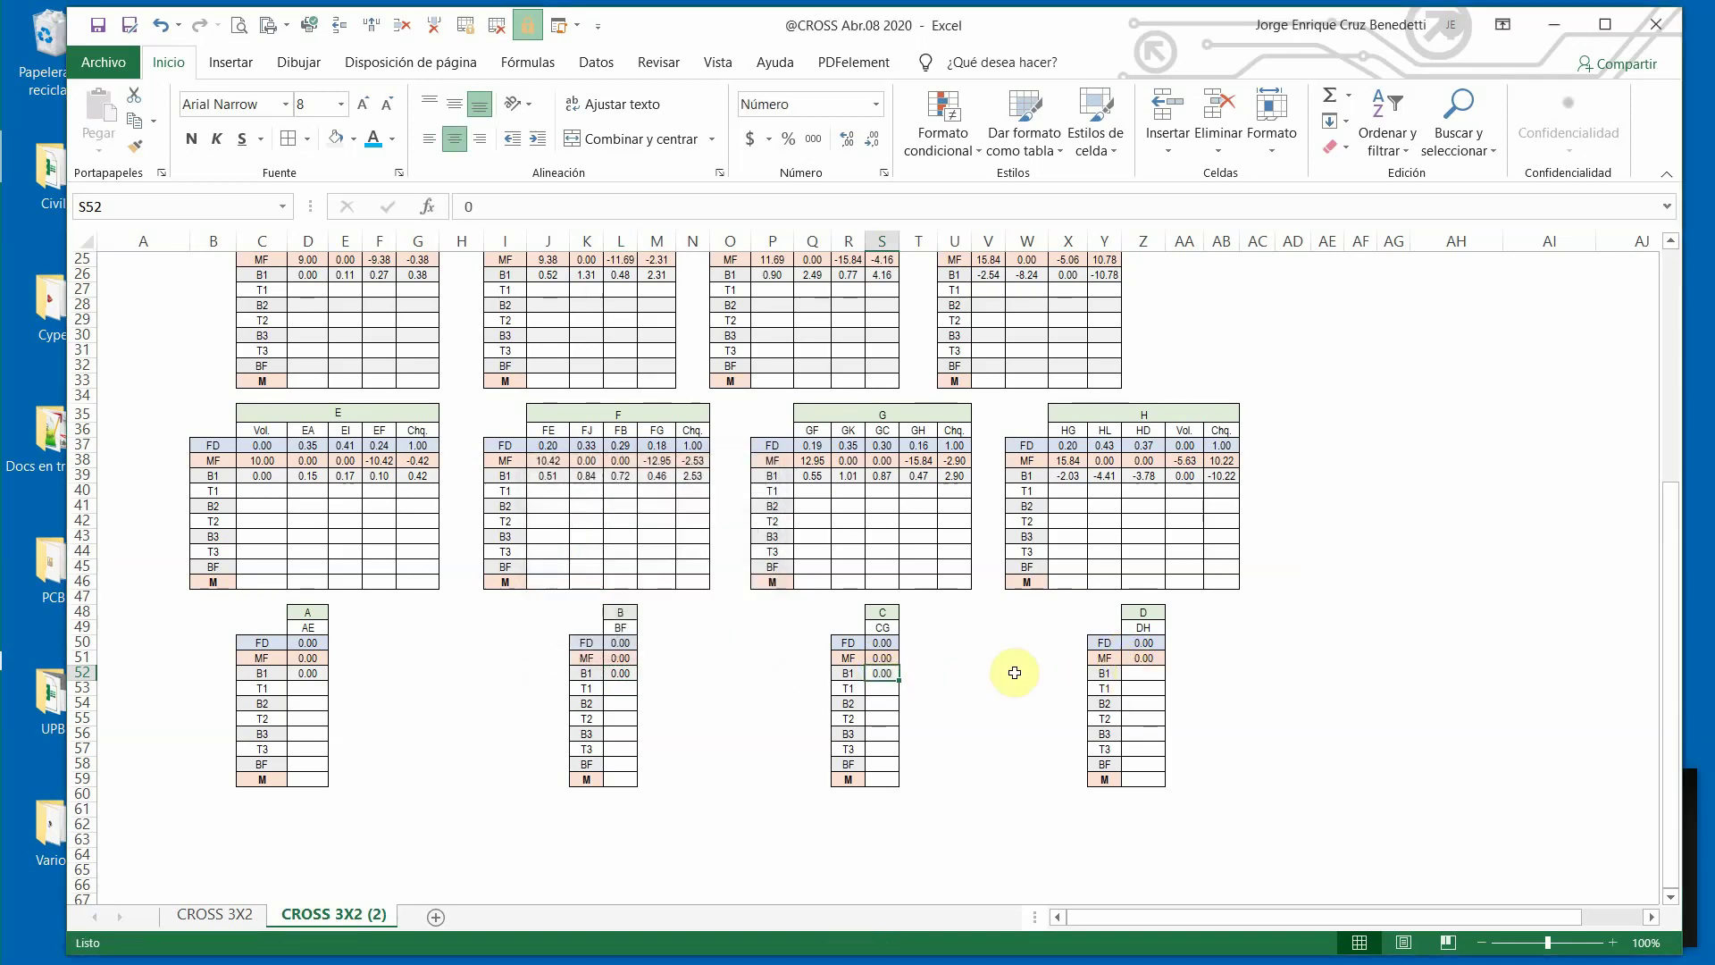
{"action": "key", "text": "ctrl+c"}
{"action": "left_click", "coordinate": [1134, 671]}
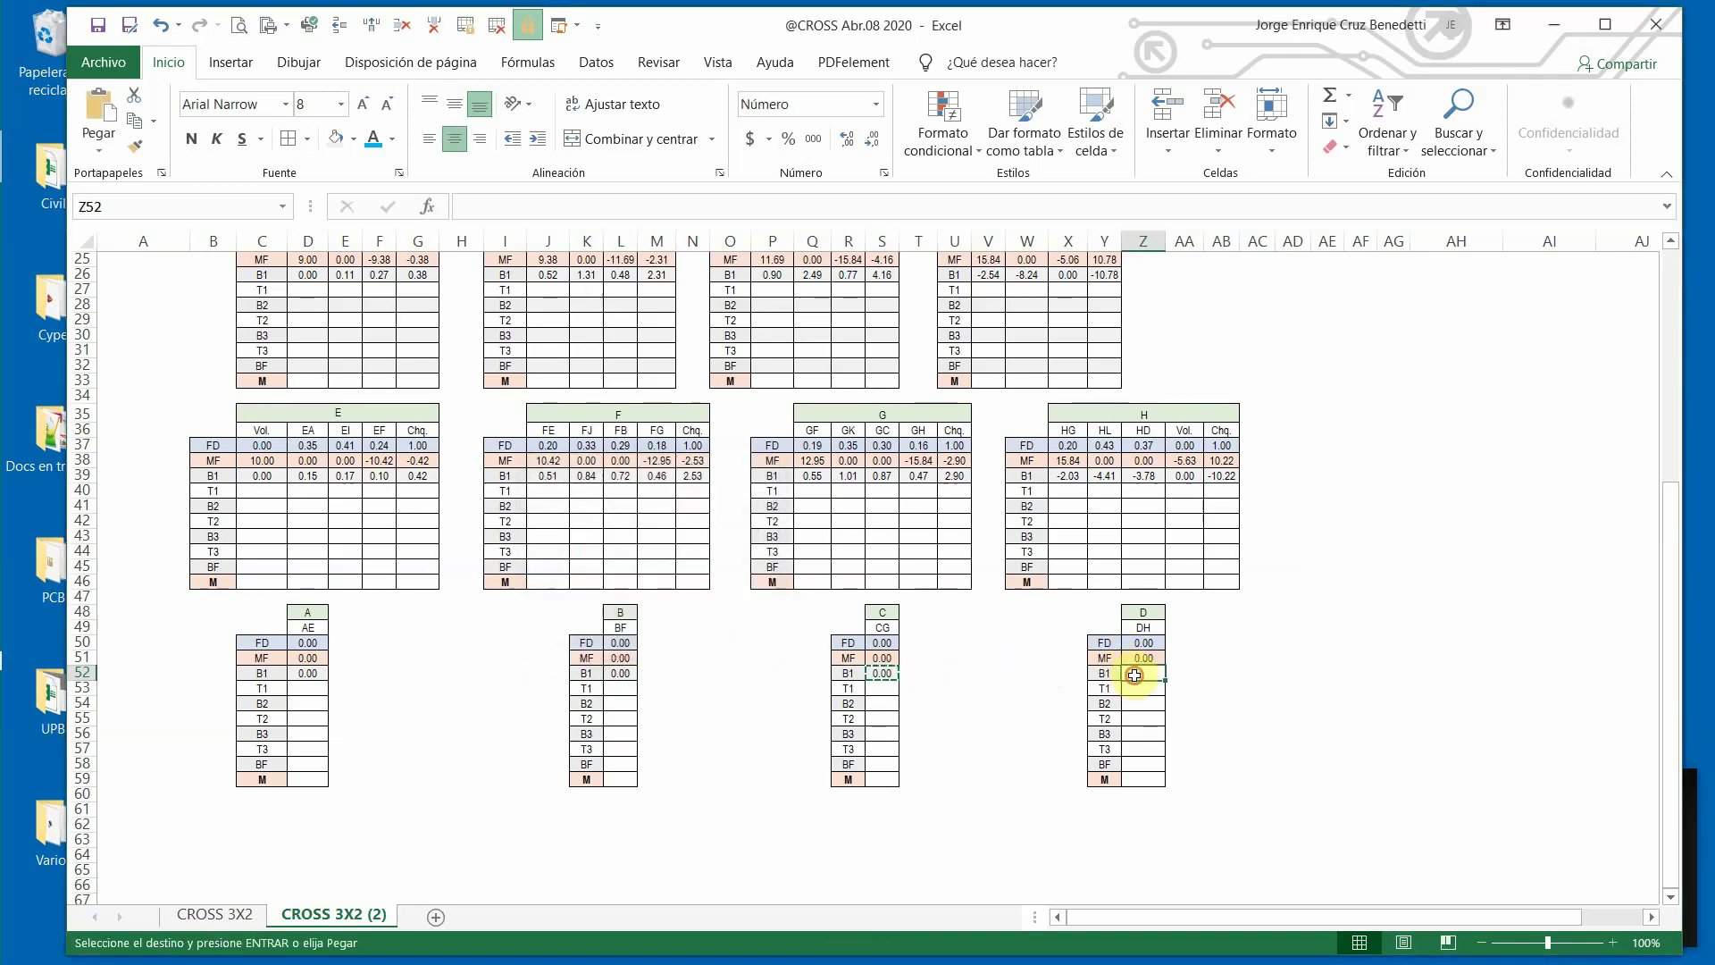
{"action": "key", "text": "ctrl+v"}
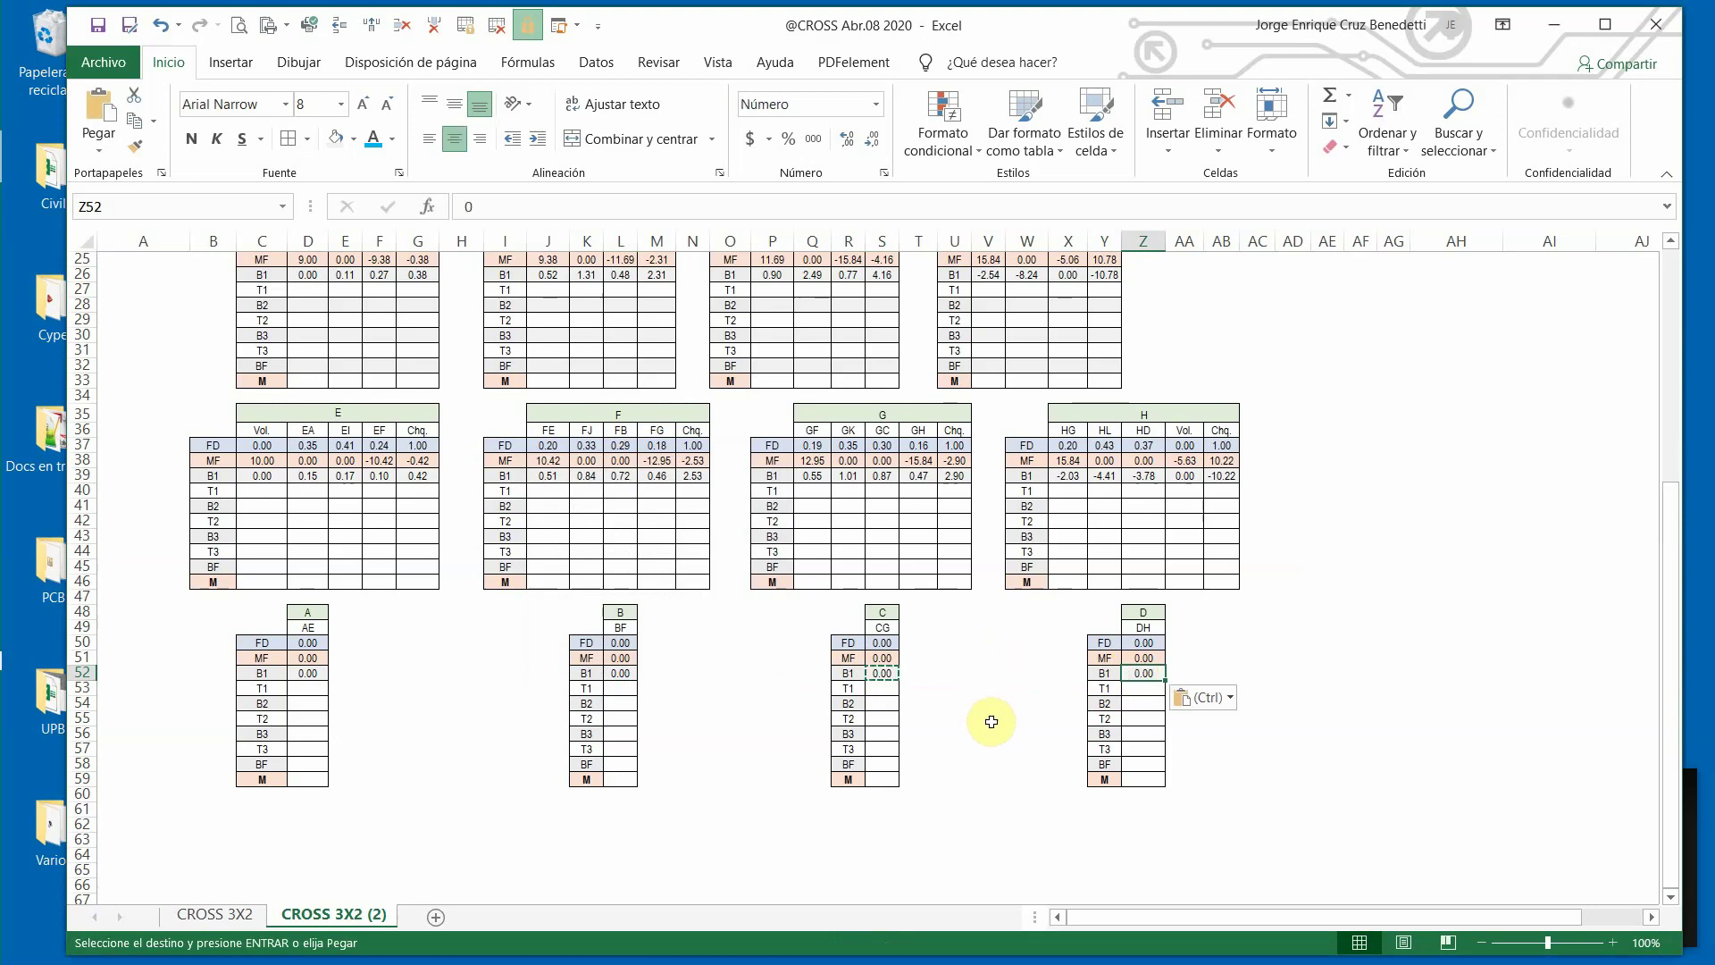
{"action": "left_click", "coordinate": [990, 719]}
{"action": "scroll", "coordinate": [571, 553], "scroll_direction": "up", "scroll_amount": 3}
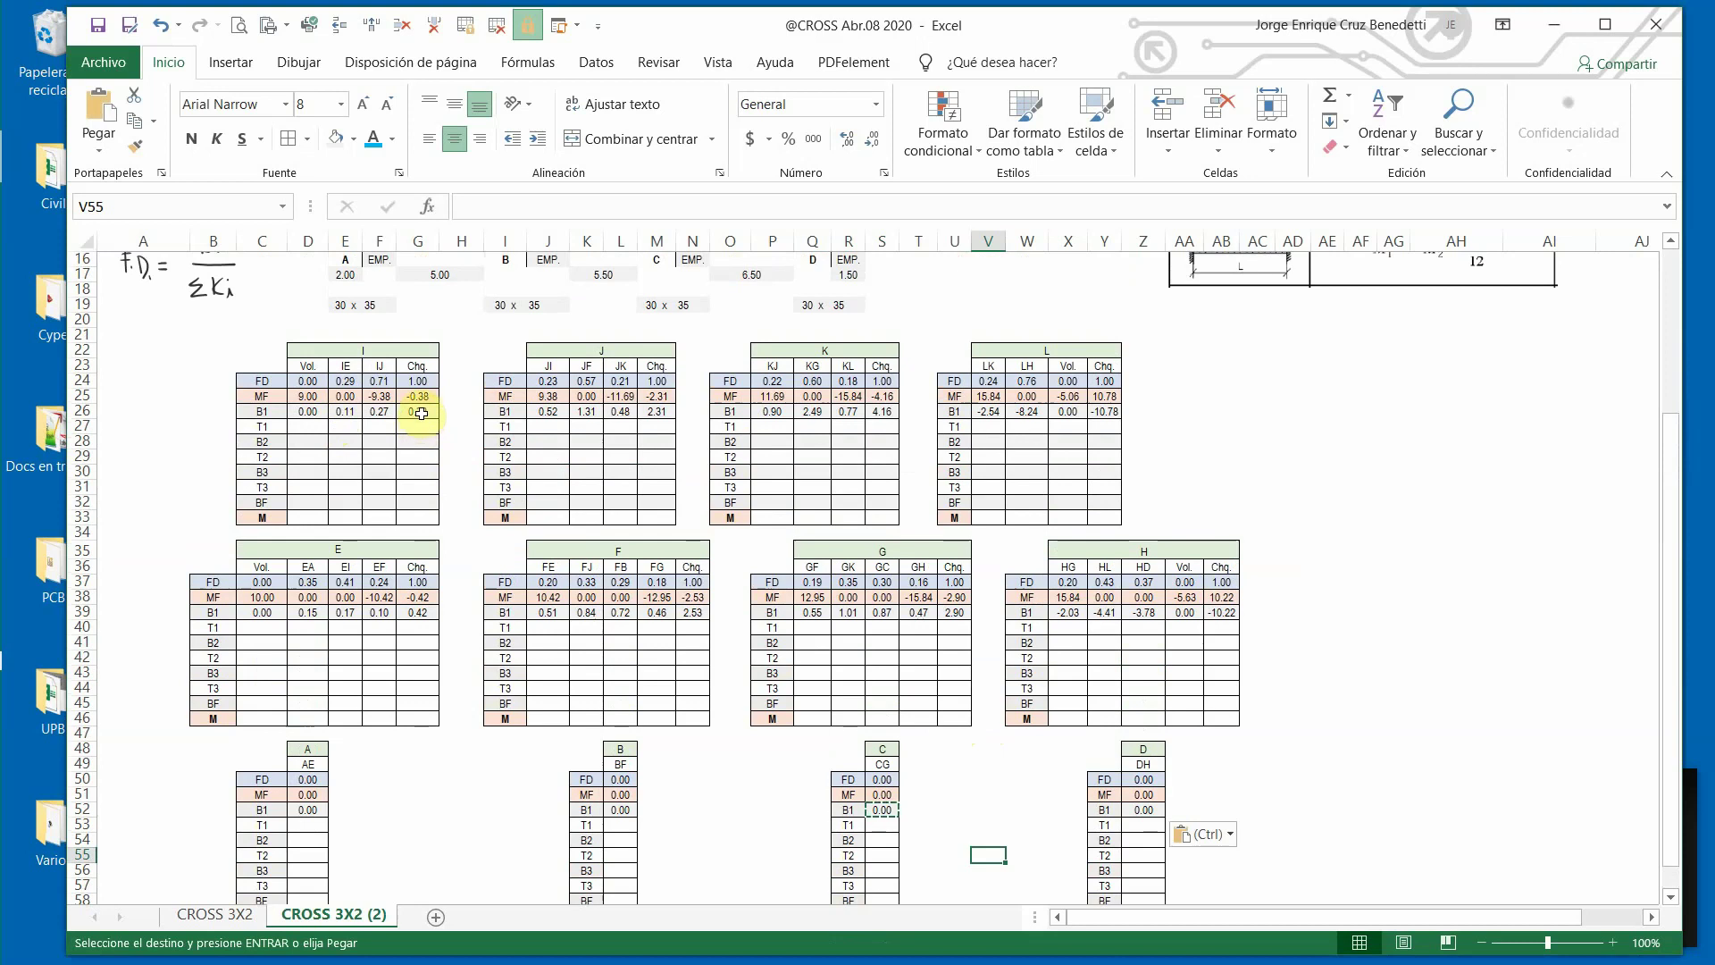
{"action": "left_click", "coordinate": [420, 411]}
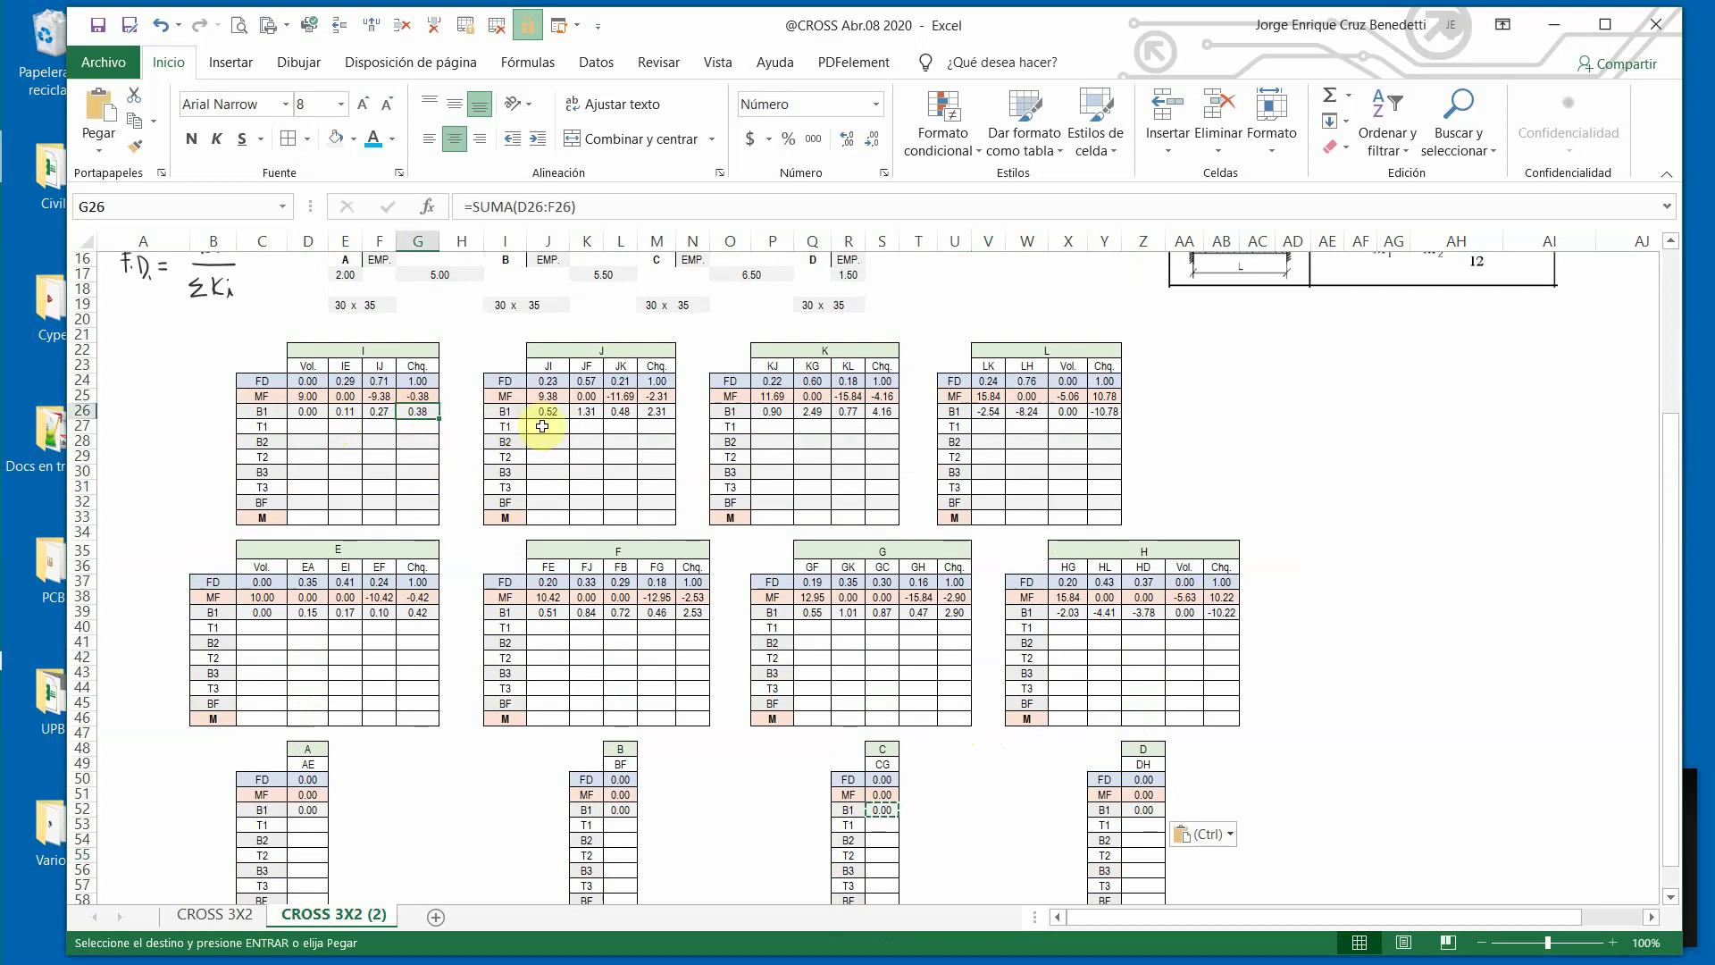
{"action": "left_click", "coordinate": [412, 431]}
{"action": "key", "text": "Escape"}
{"action": "type", "text": "+"}
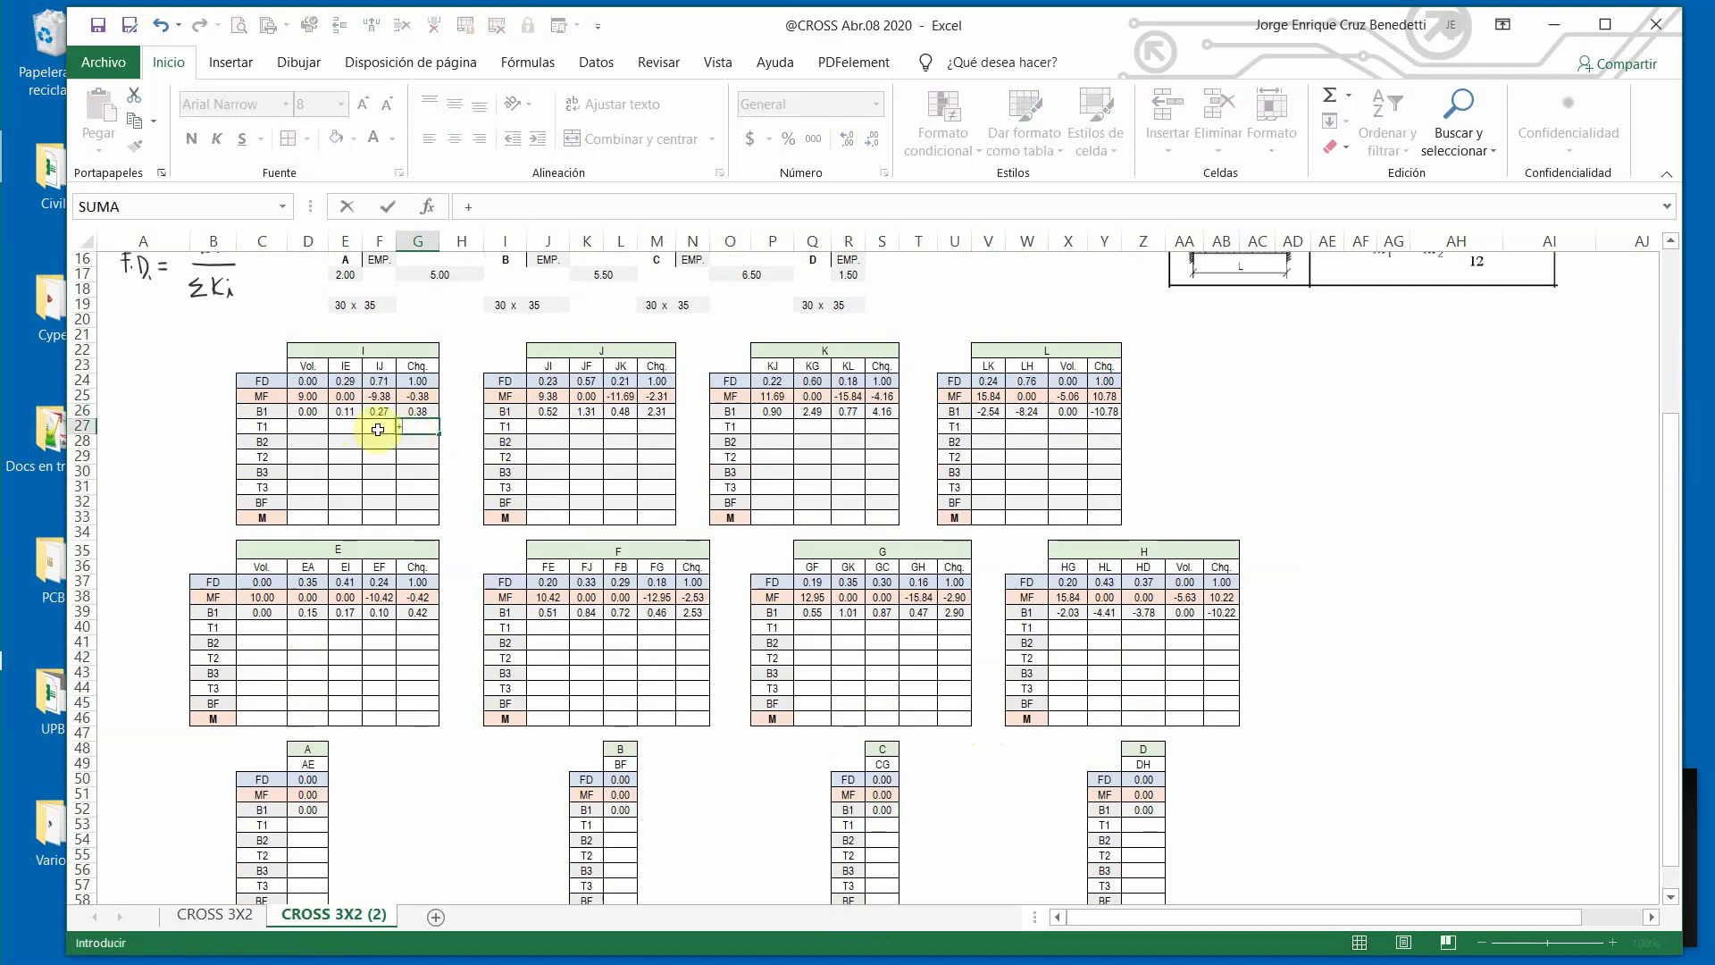
{"action": "left_click", "coordinate": [549, 413]}
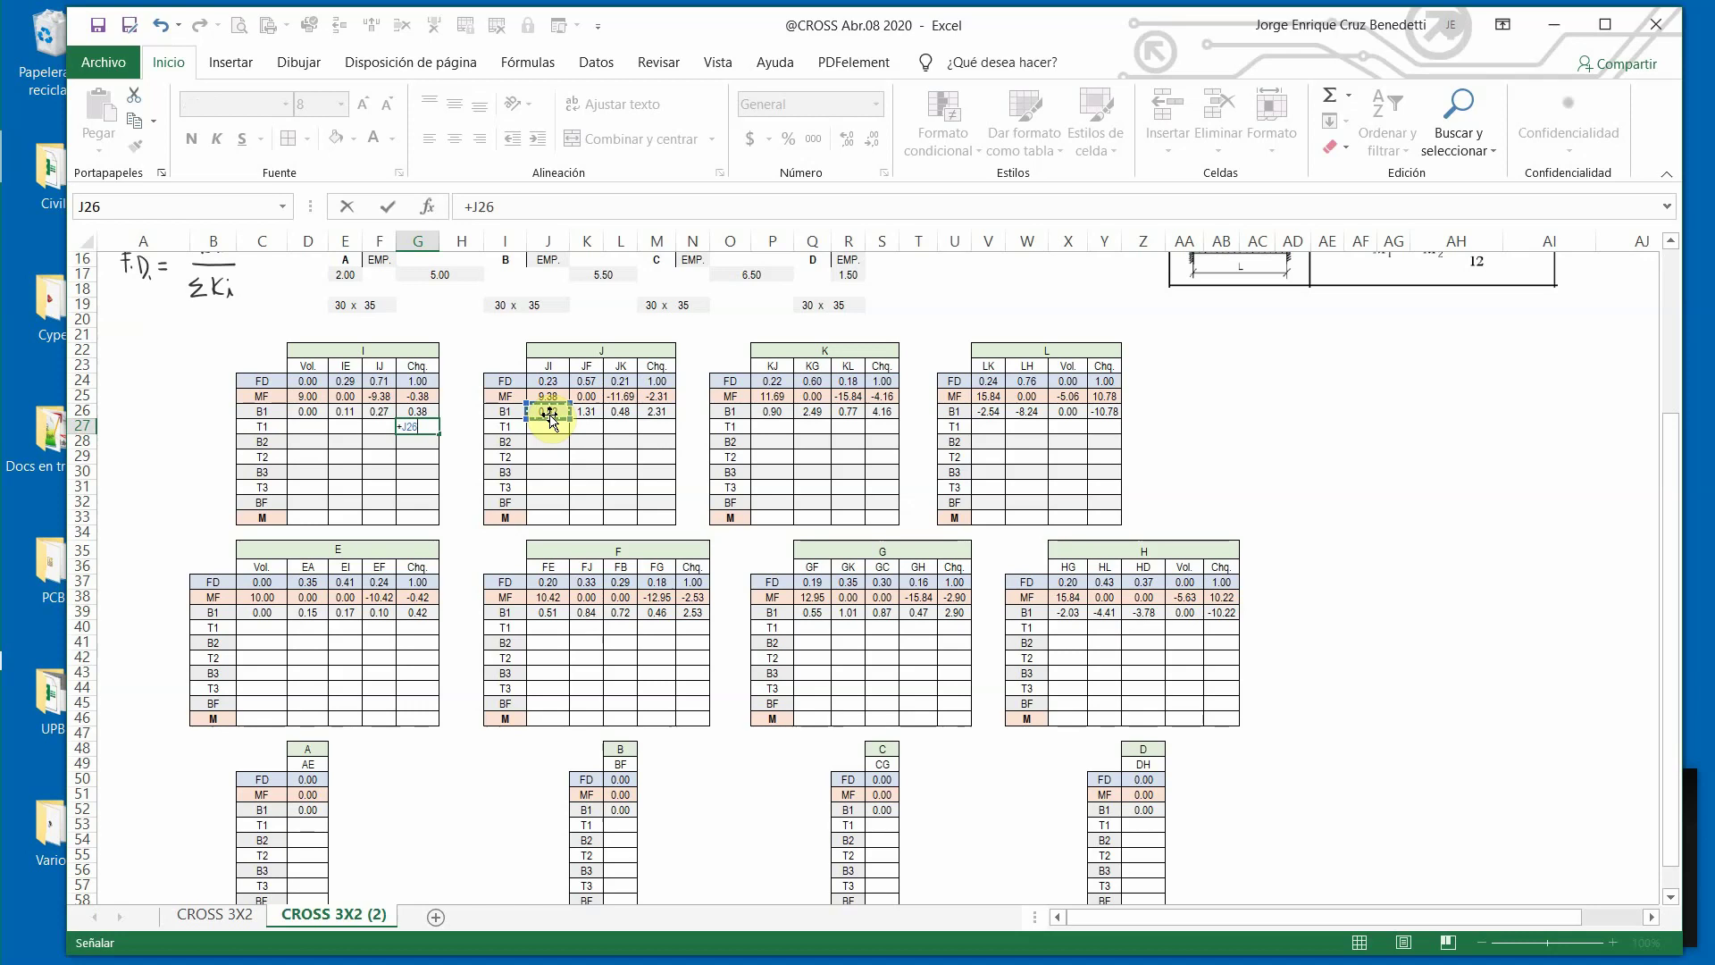
{"action": "type", "text": "*.5"}
{"action": "key", "text": "Return"}
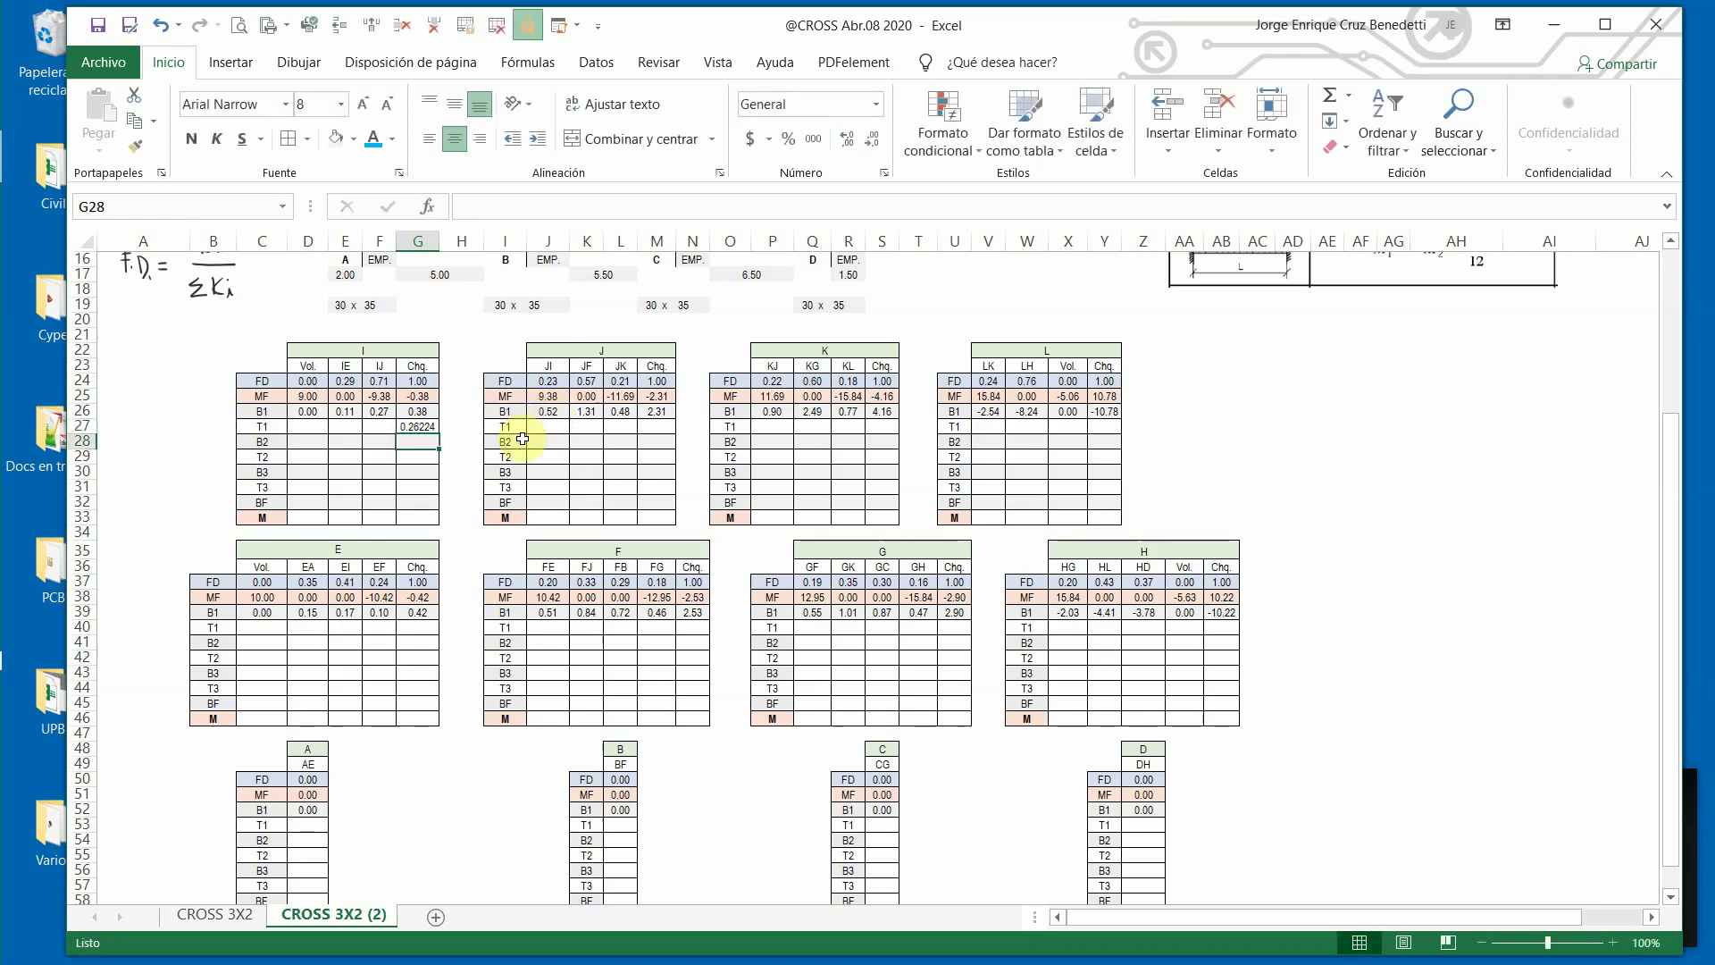
{"action": "left_click", "coordinate": [542, 427]}
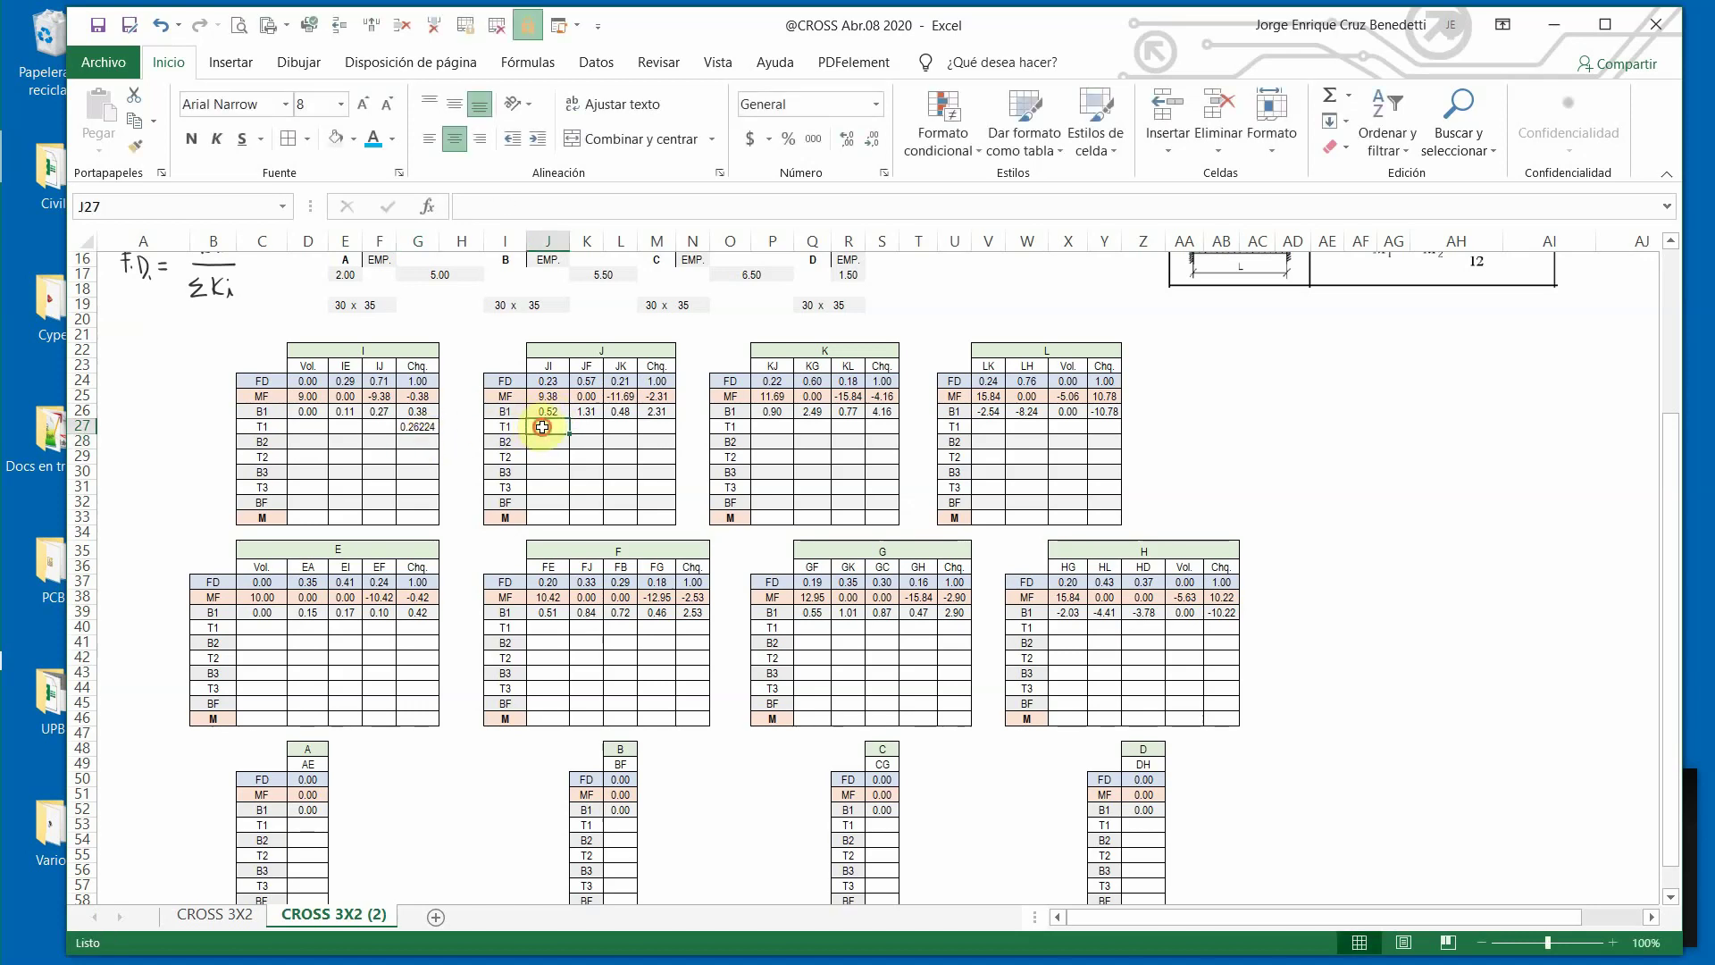
{"action": "type", "text": "+"}
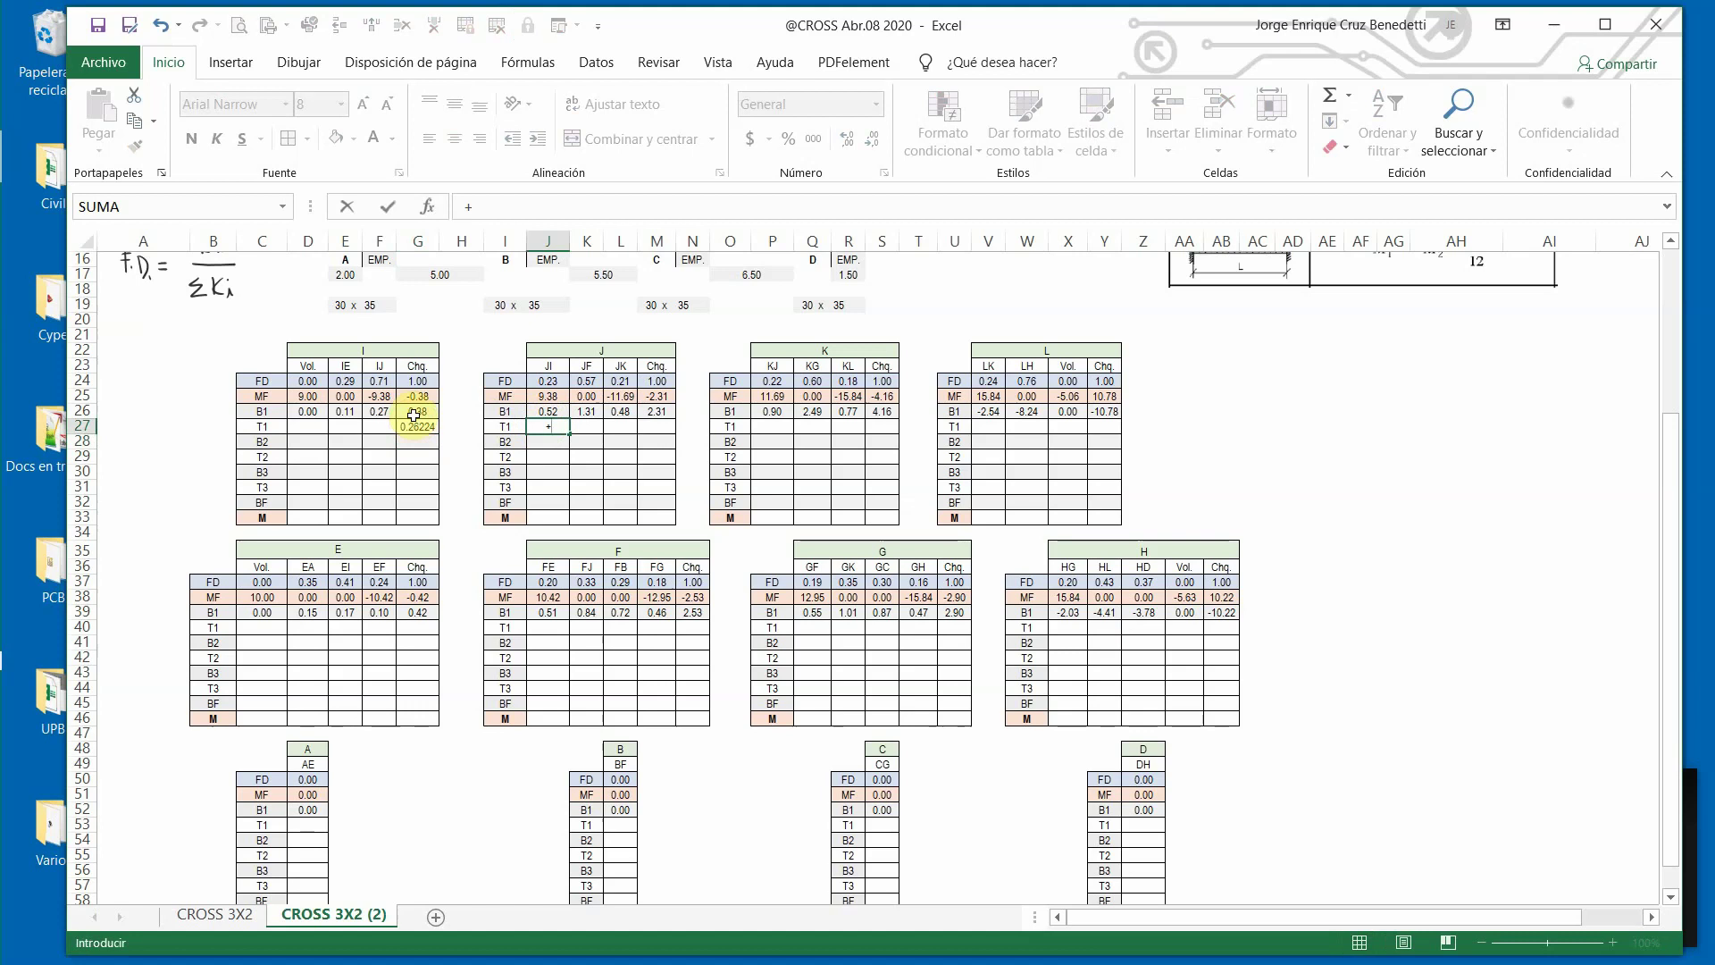
{"action": "key", "text": "Escape"}
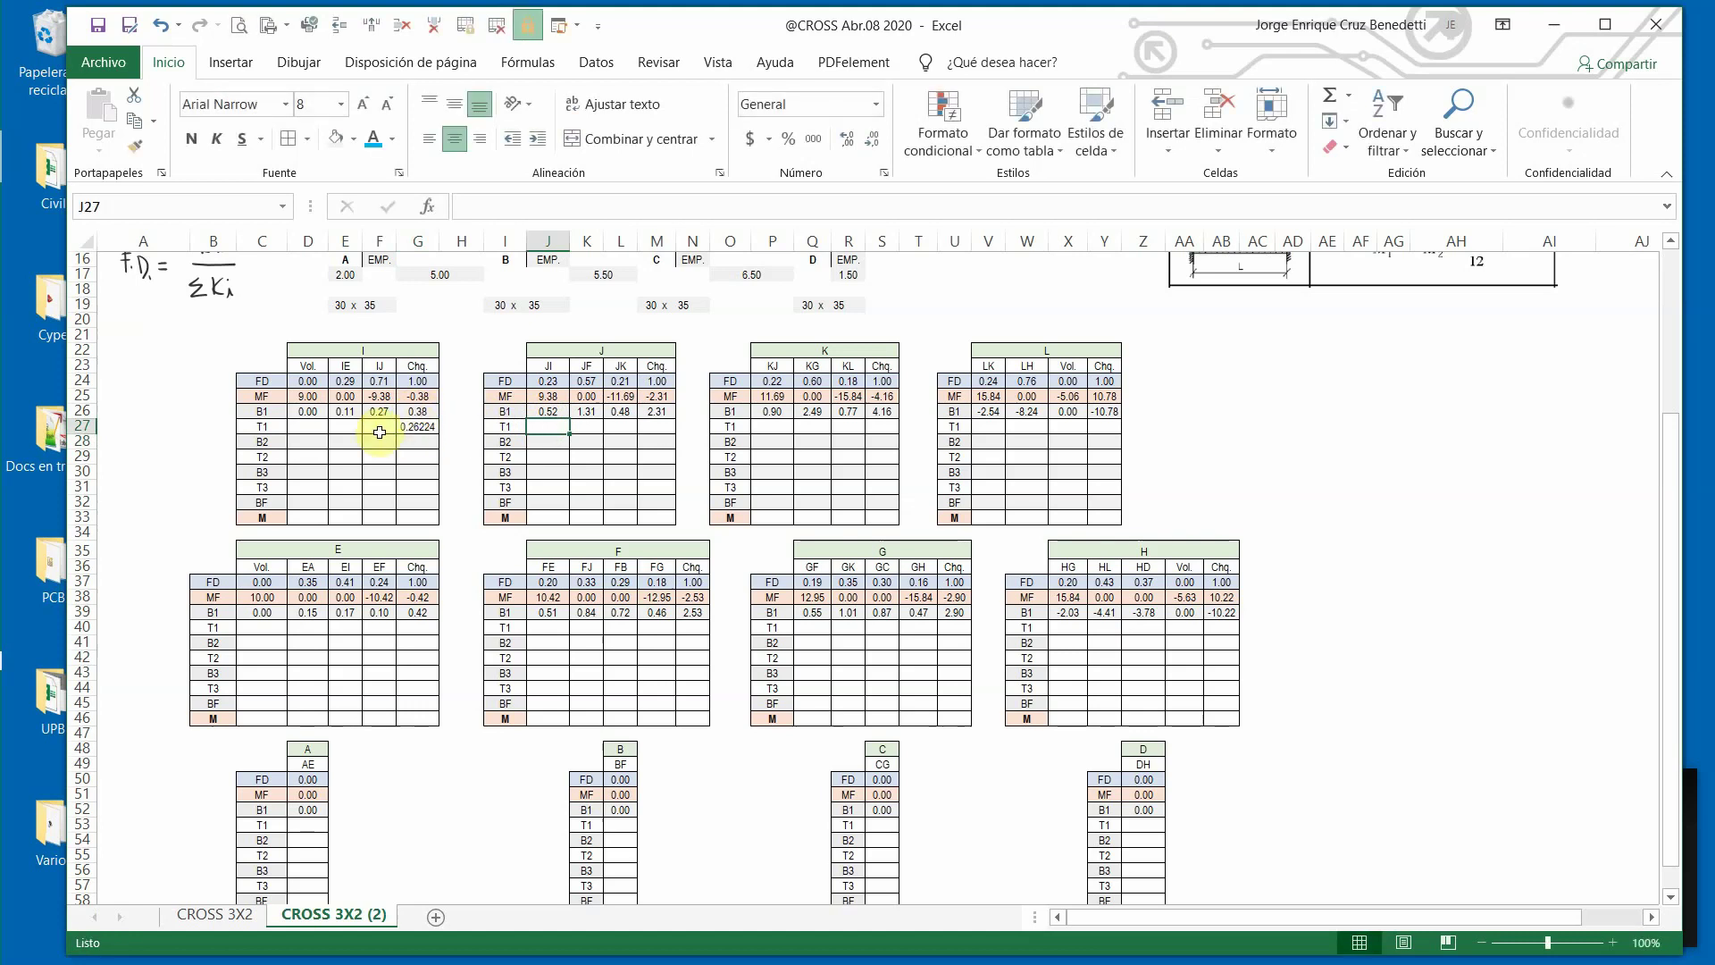
{"action": "left_click", "coordinate": [160, 25]}
Enter the carry-over formula -J26/2 in table I's T1 IJ cell.
{"action": "left_click", "coordinate": [376, 426]}
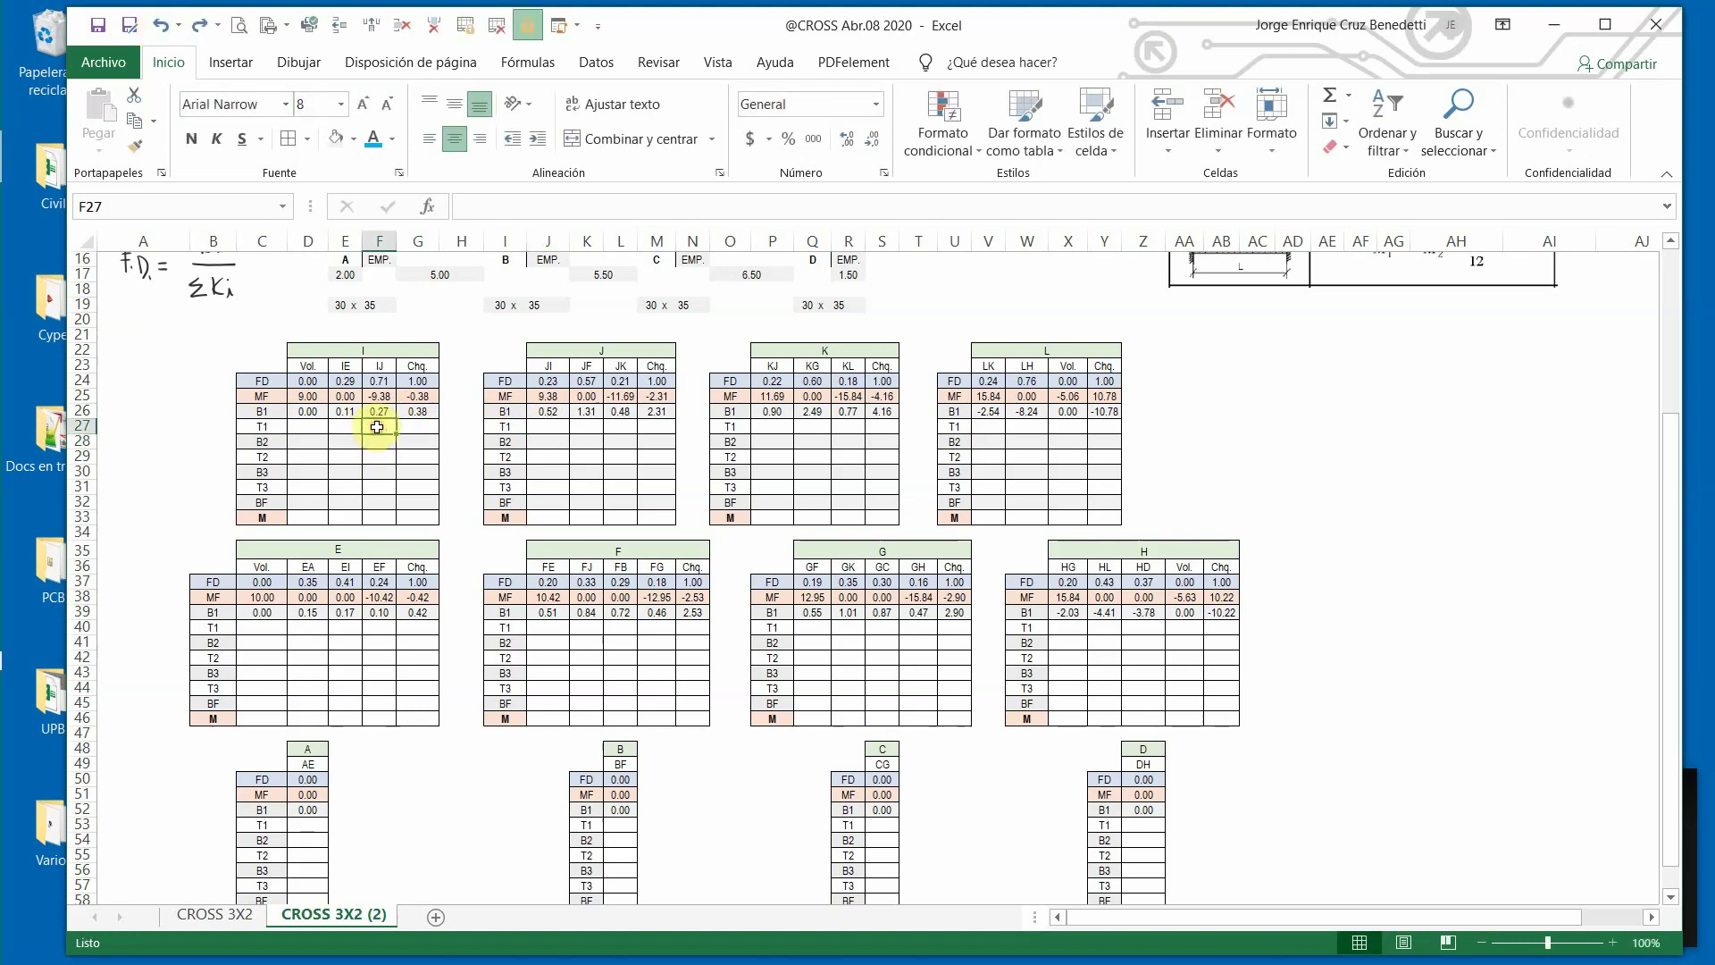
{"action": "type", "text": "-"}
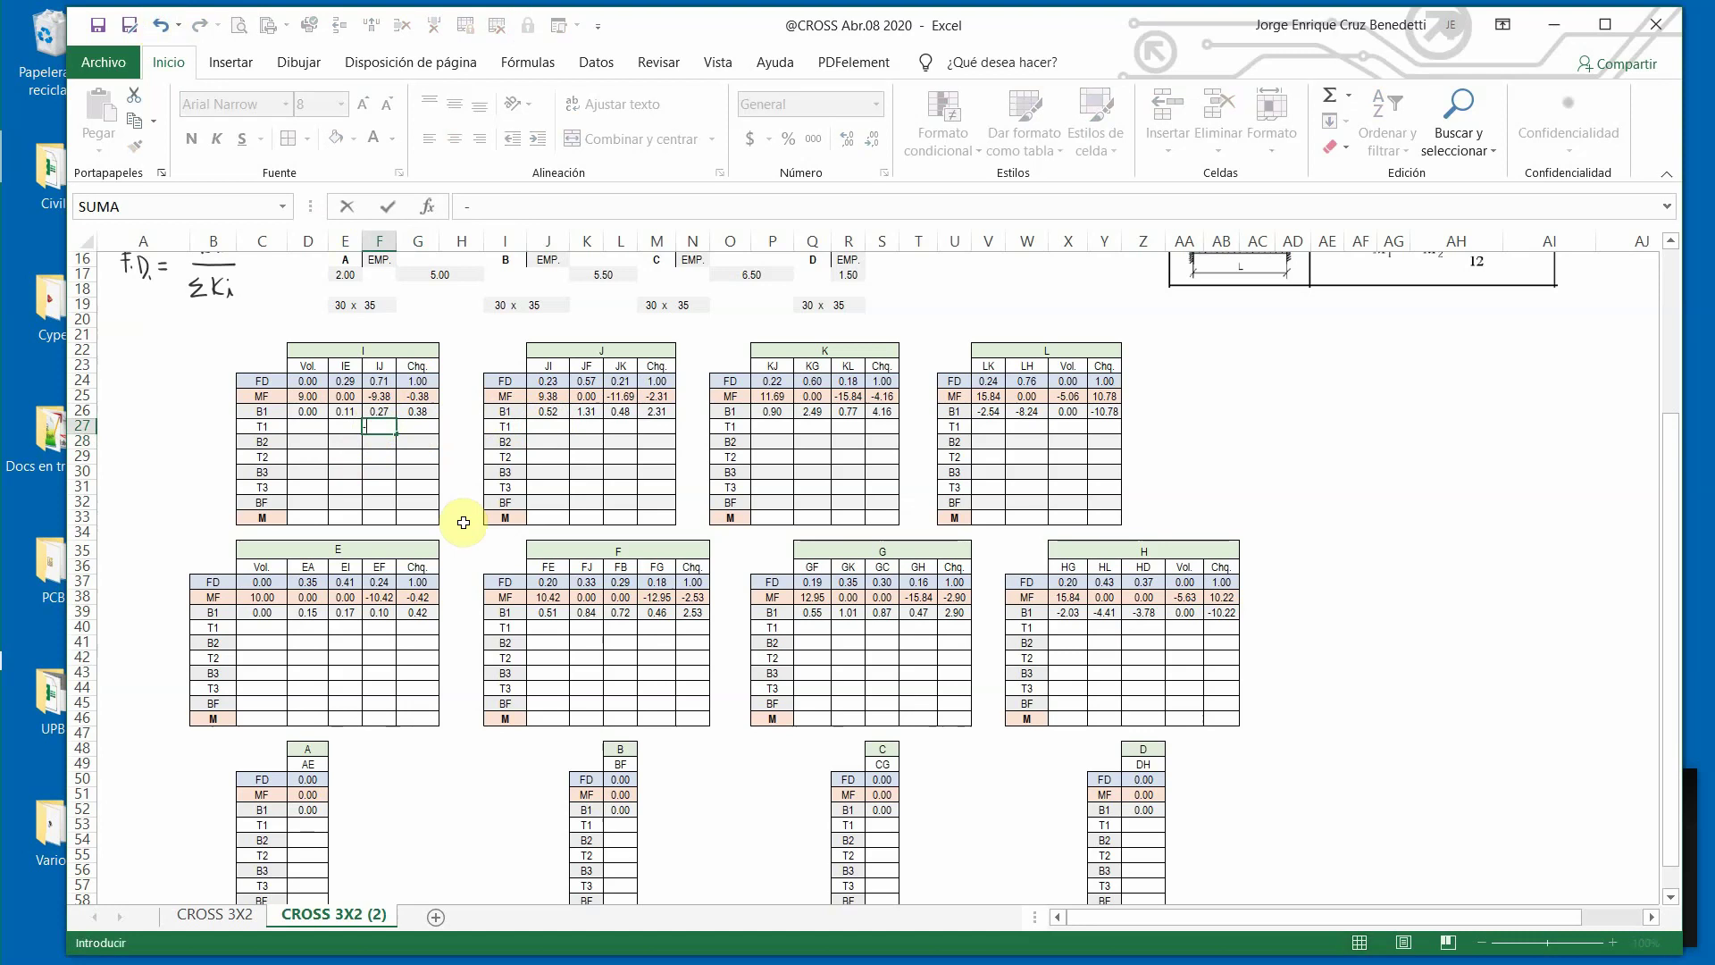
{"action": "left_click", "coordinate": [550, 413]}
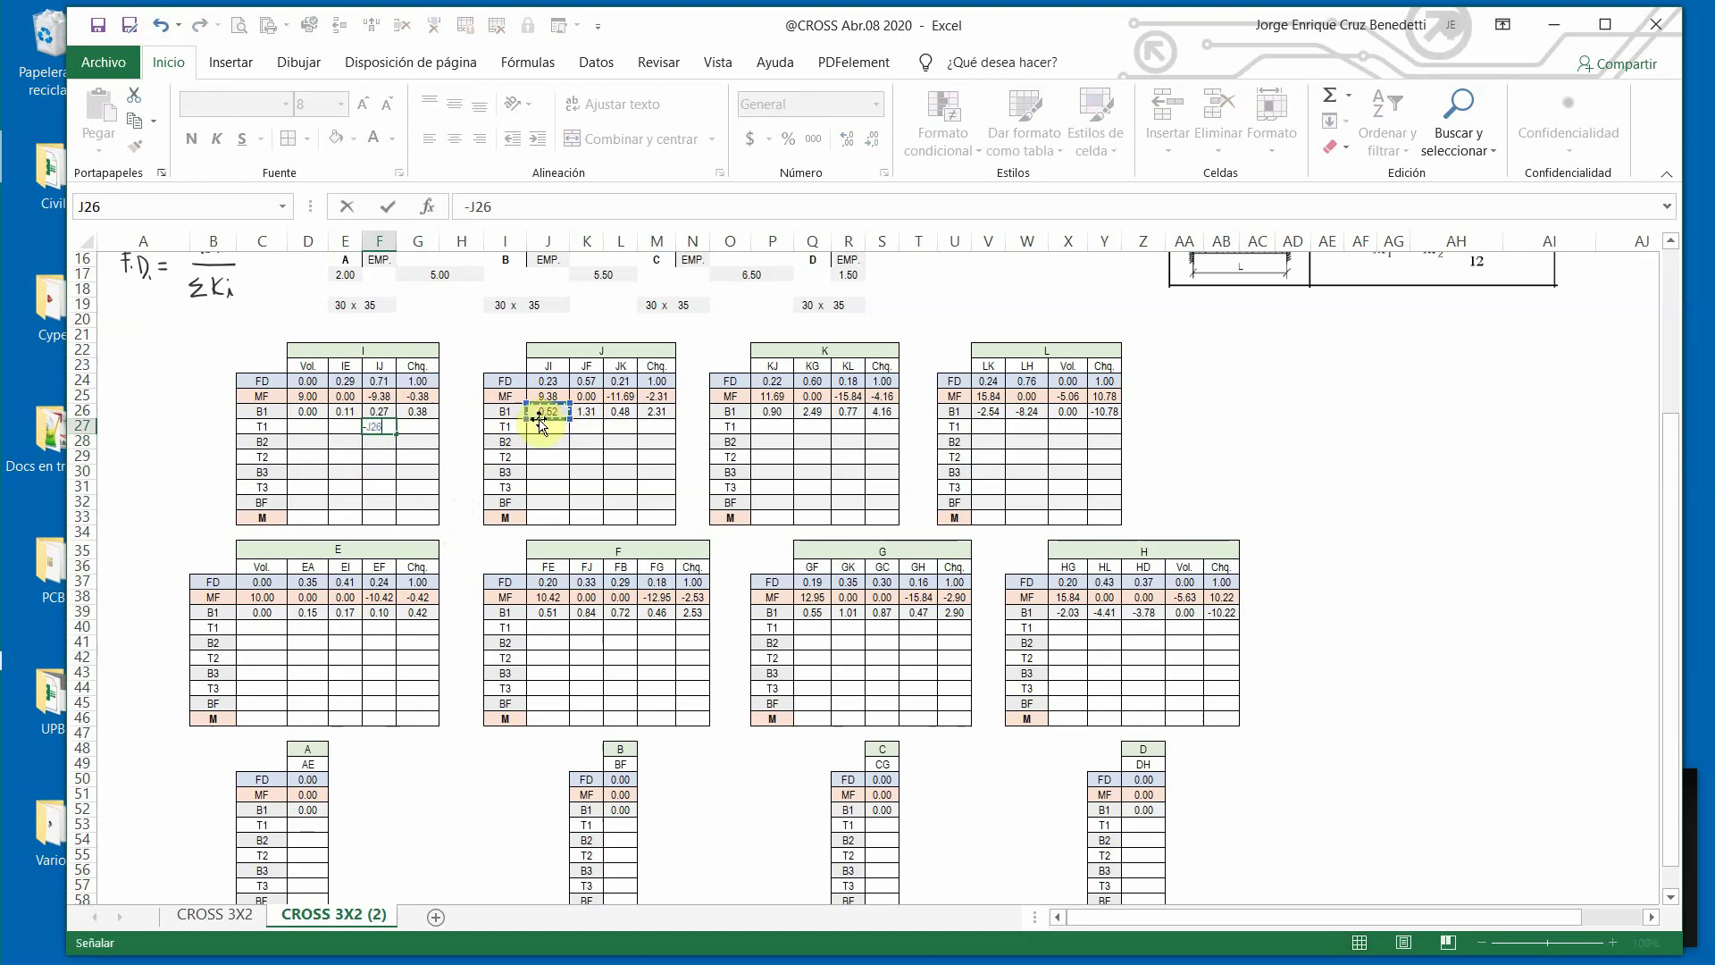
{"action": "type", "text": "/2"}
{"action": "key", "text": "Return"}
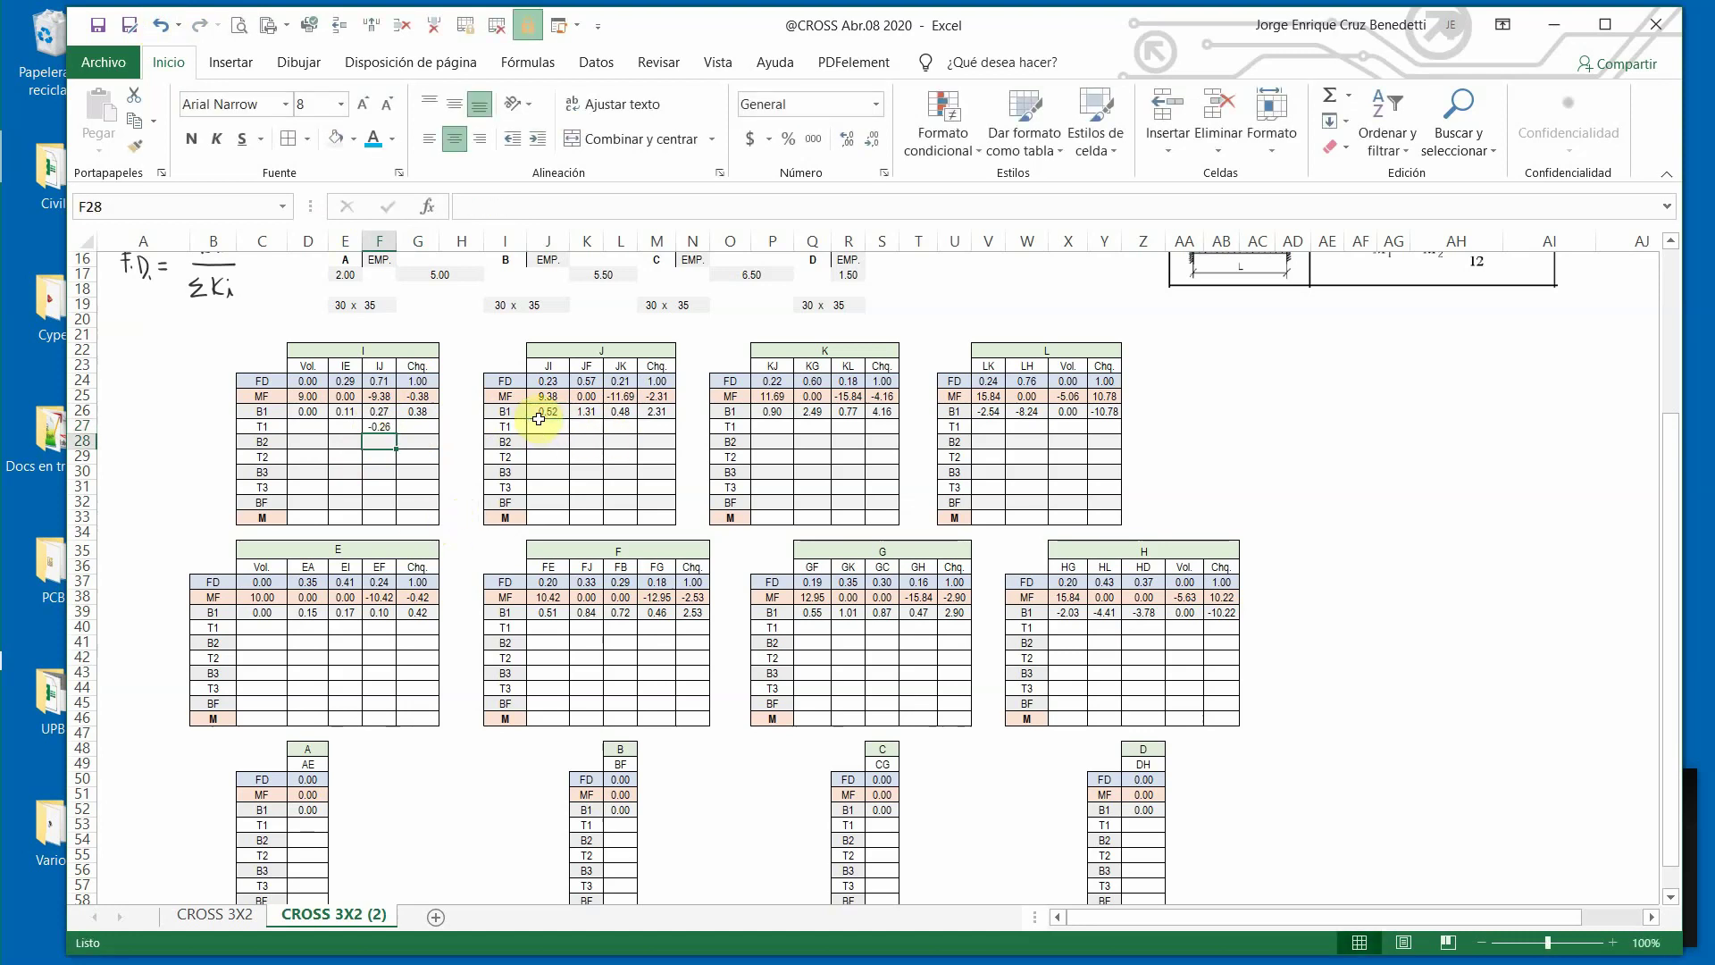
Enter the carry-over formula +F26/2 in table J's T1 JI cell and format that cell as Número.
{"action": "left_click", "coordinate": [545, 428]}
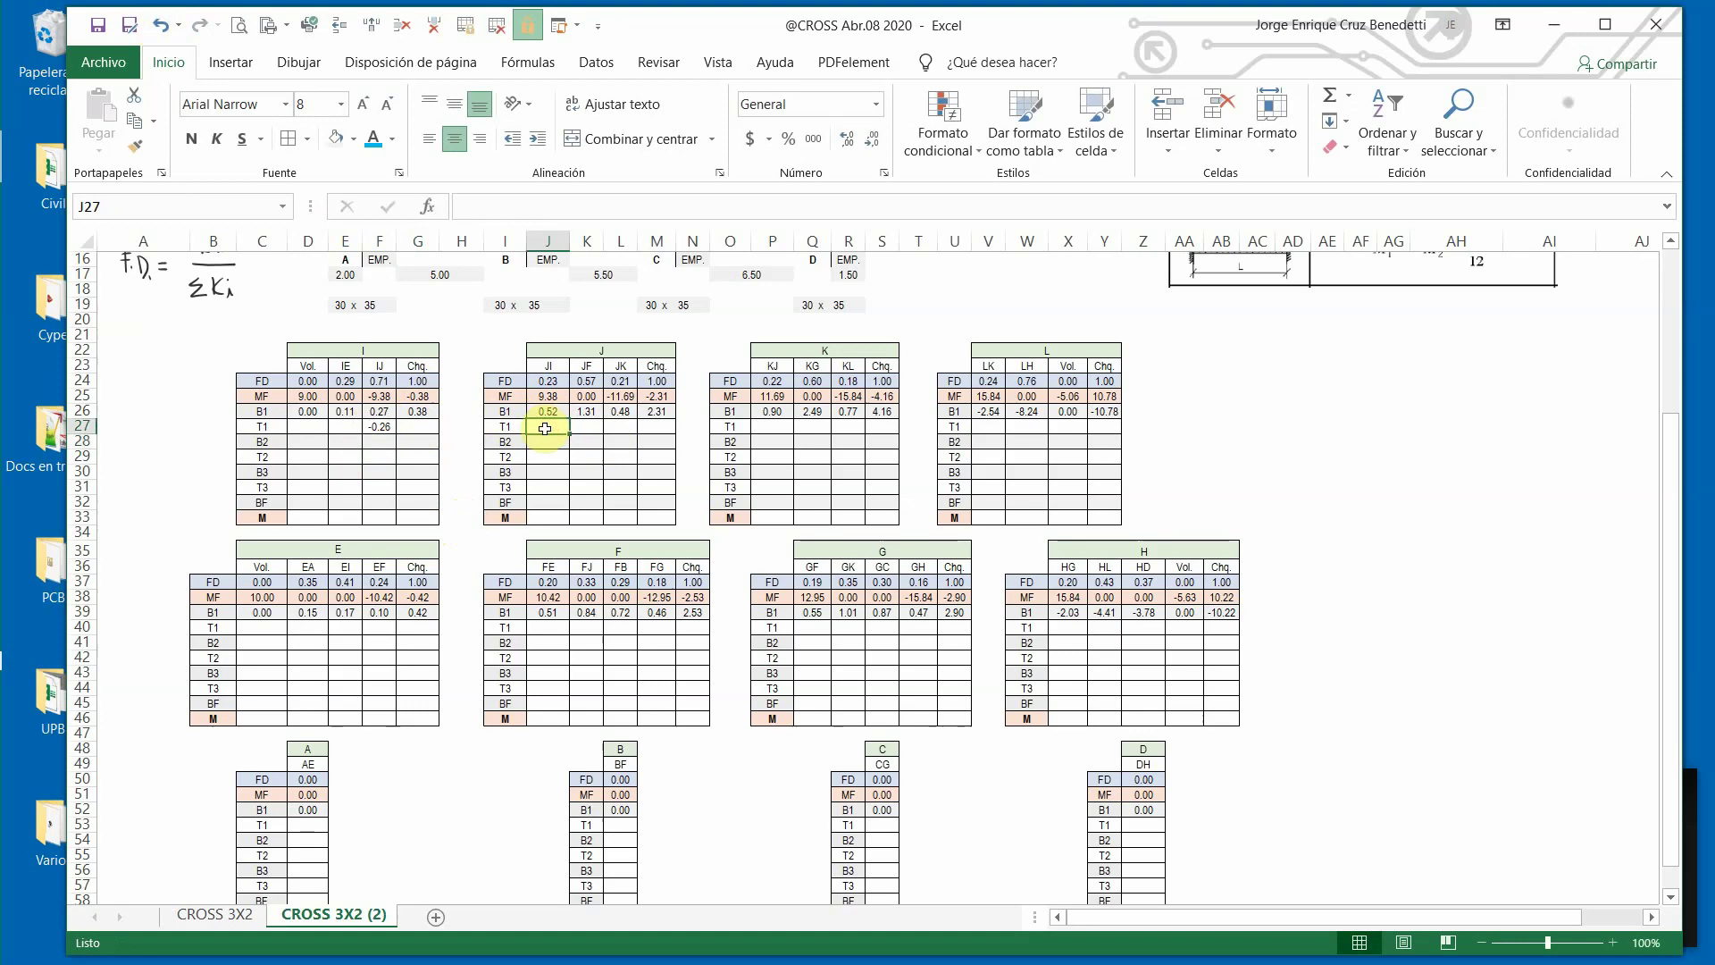
{"action": "type", "text": "+"}
{"action": "left_click", "coordinate": [384, 410]}
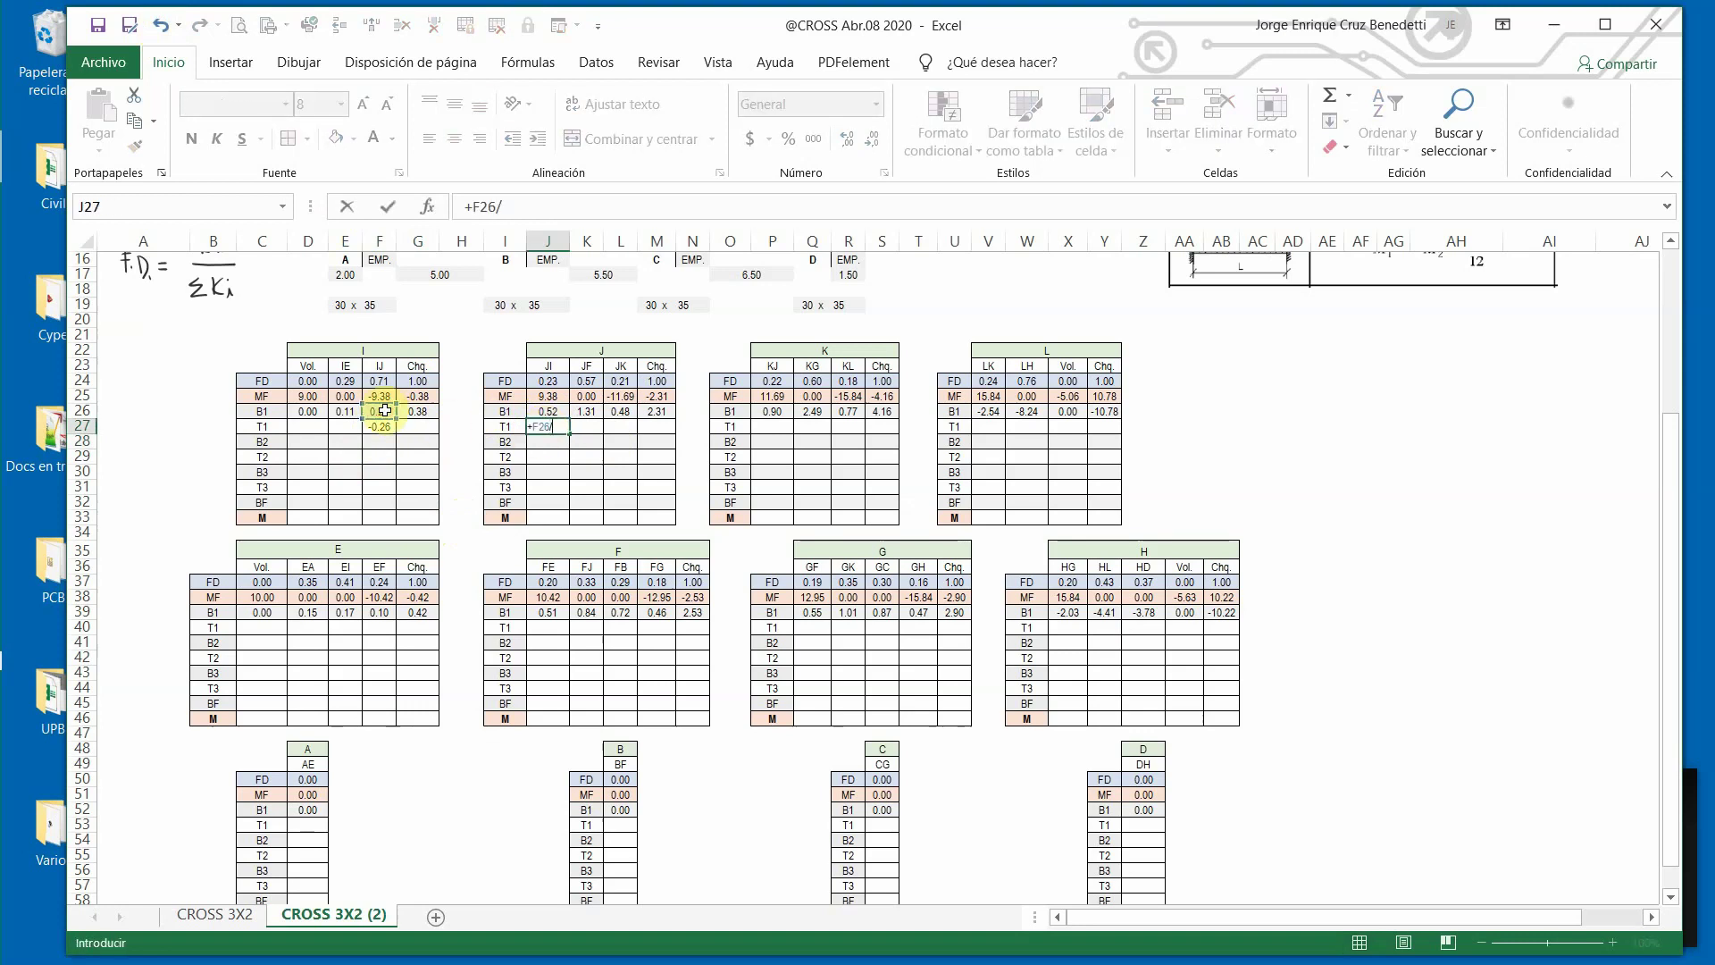
{"action": "key", "text": "Return"}
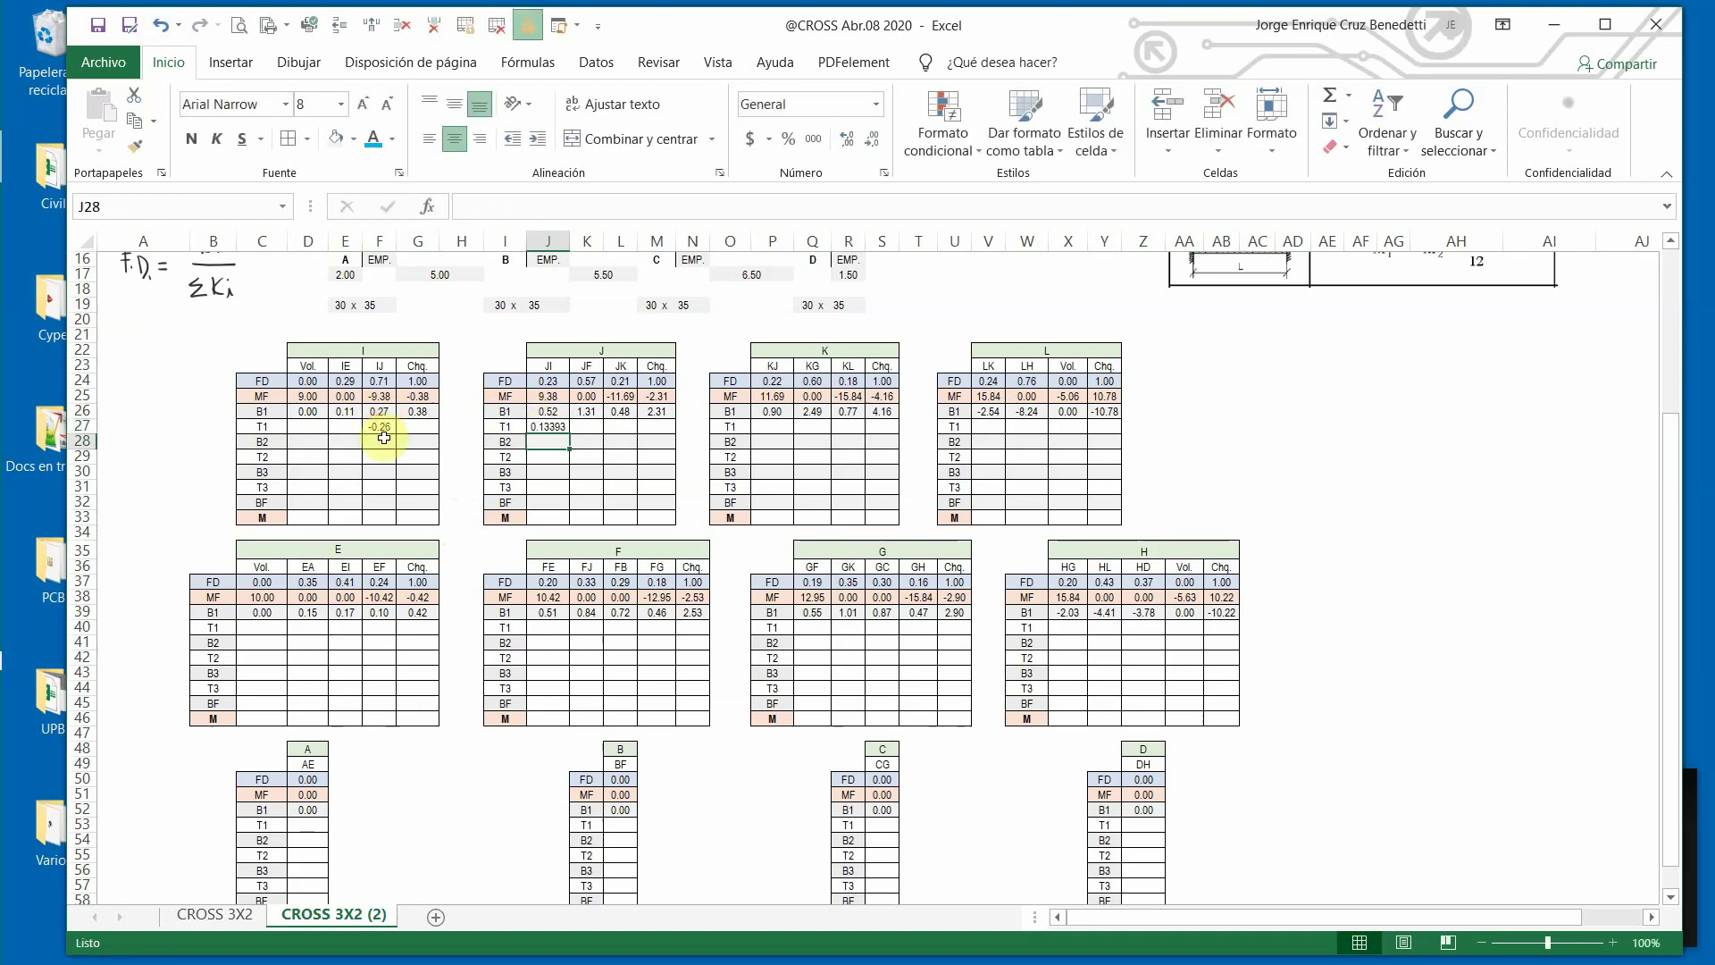
{"action": "left_click", "coordinate": [546, 427]}
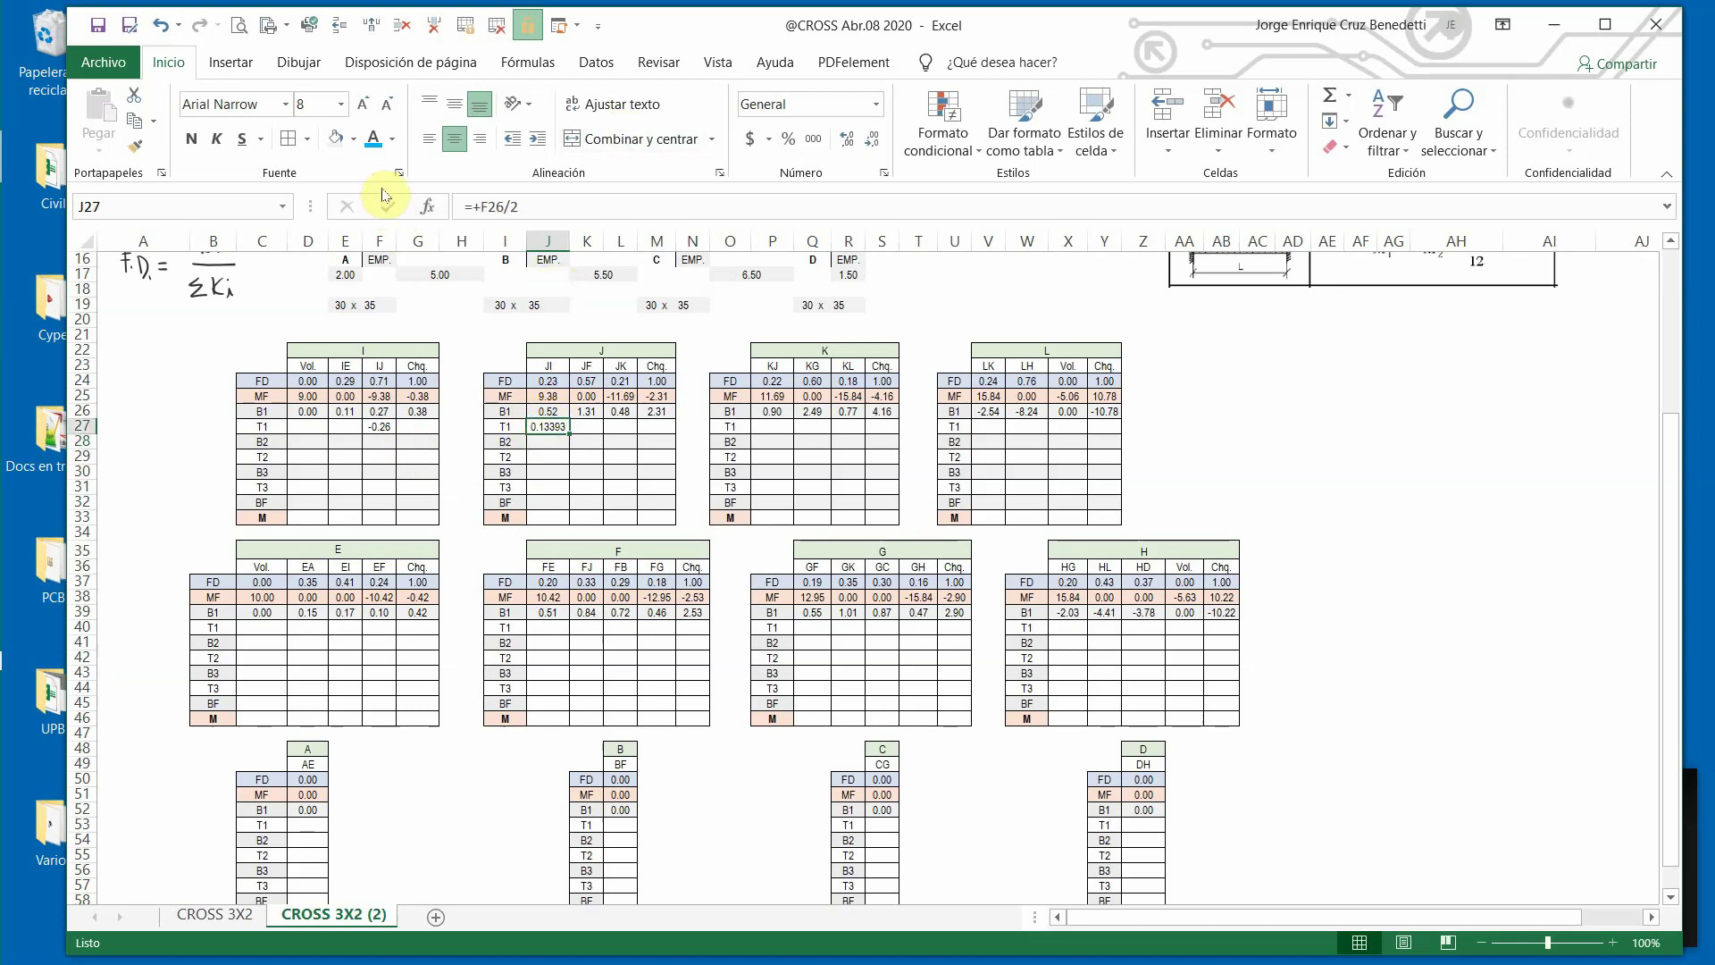
{"action": "left_click", "coordinate": [875, 104]}
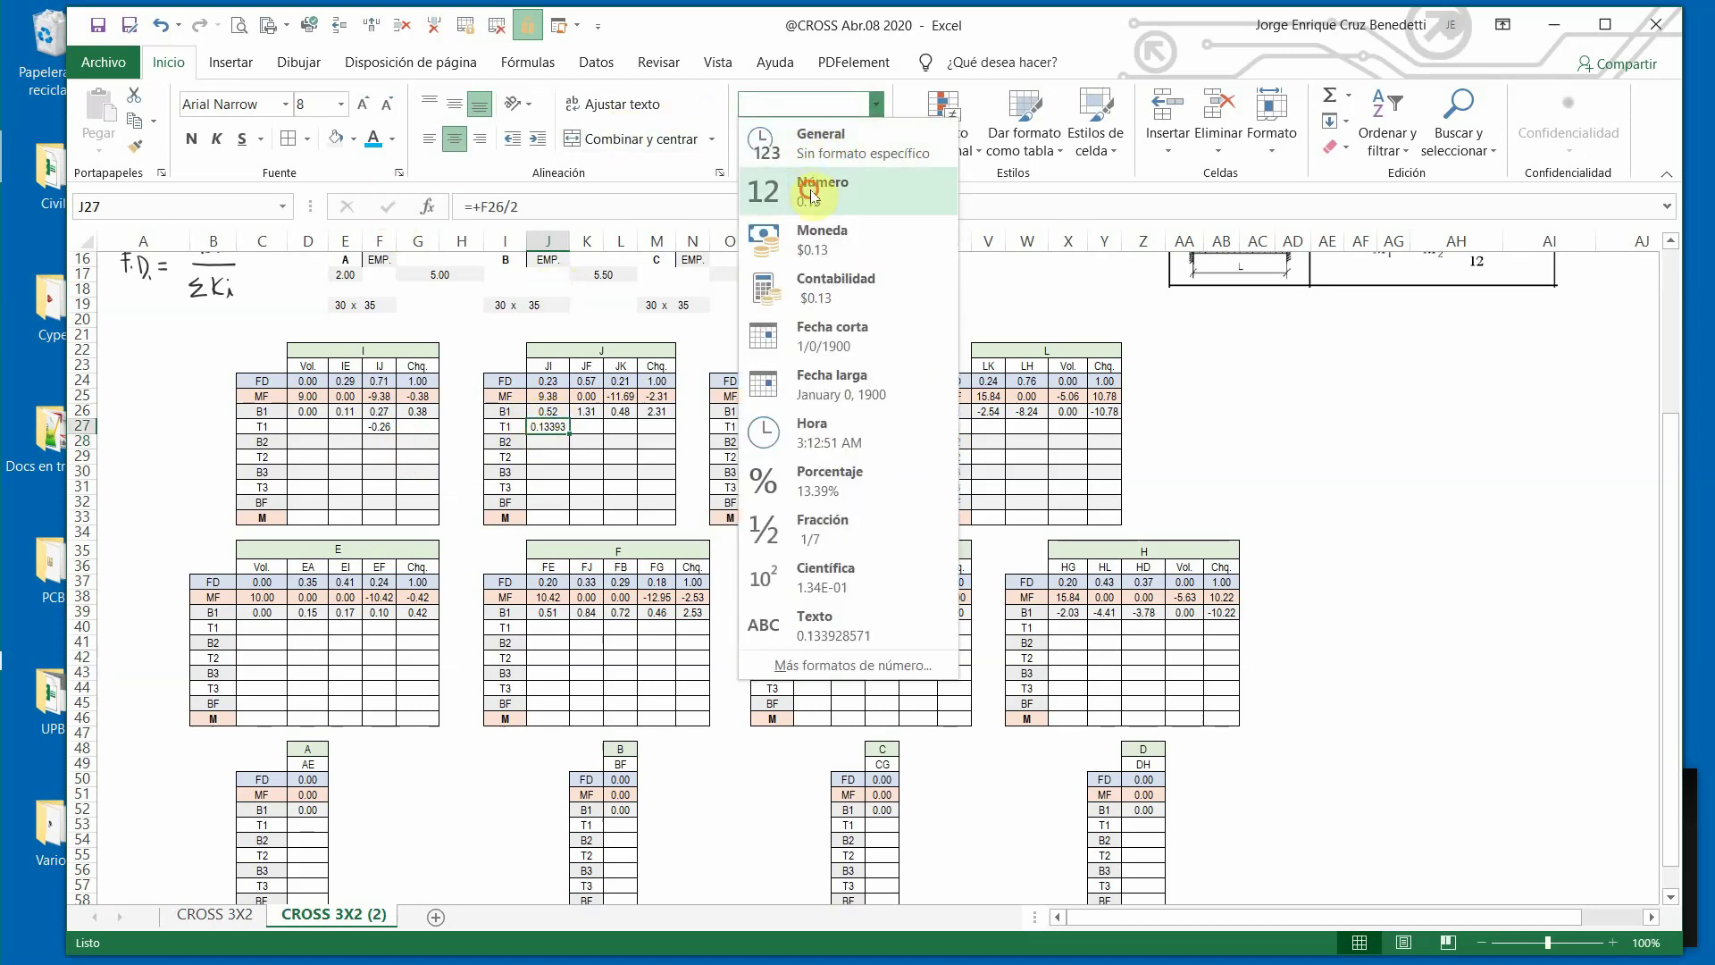
{"action": "left_click", "coordinate": [813, 197]}
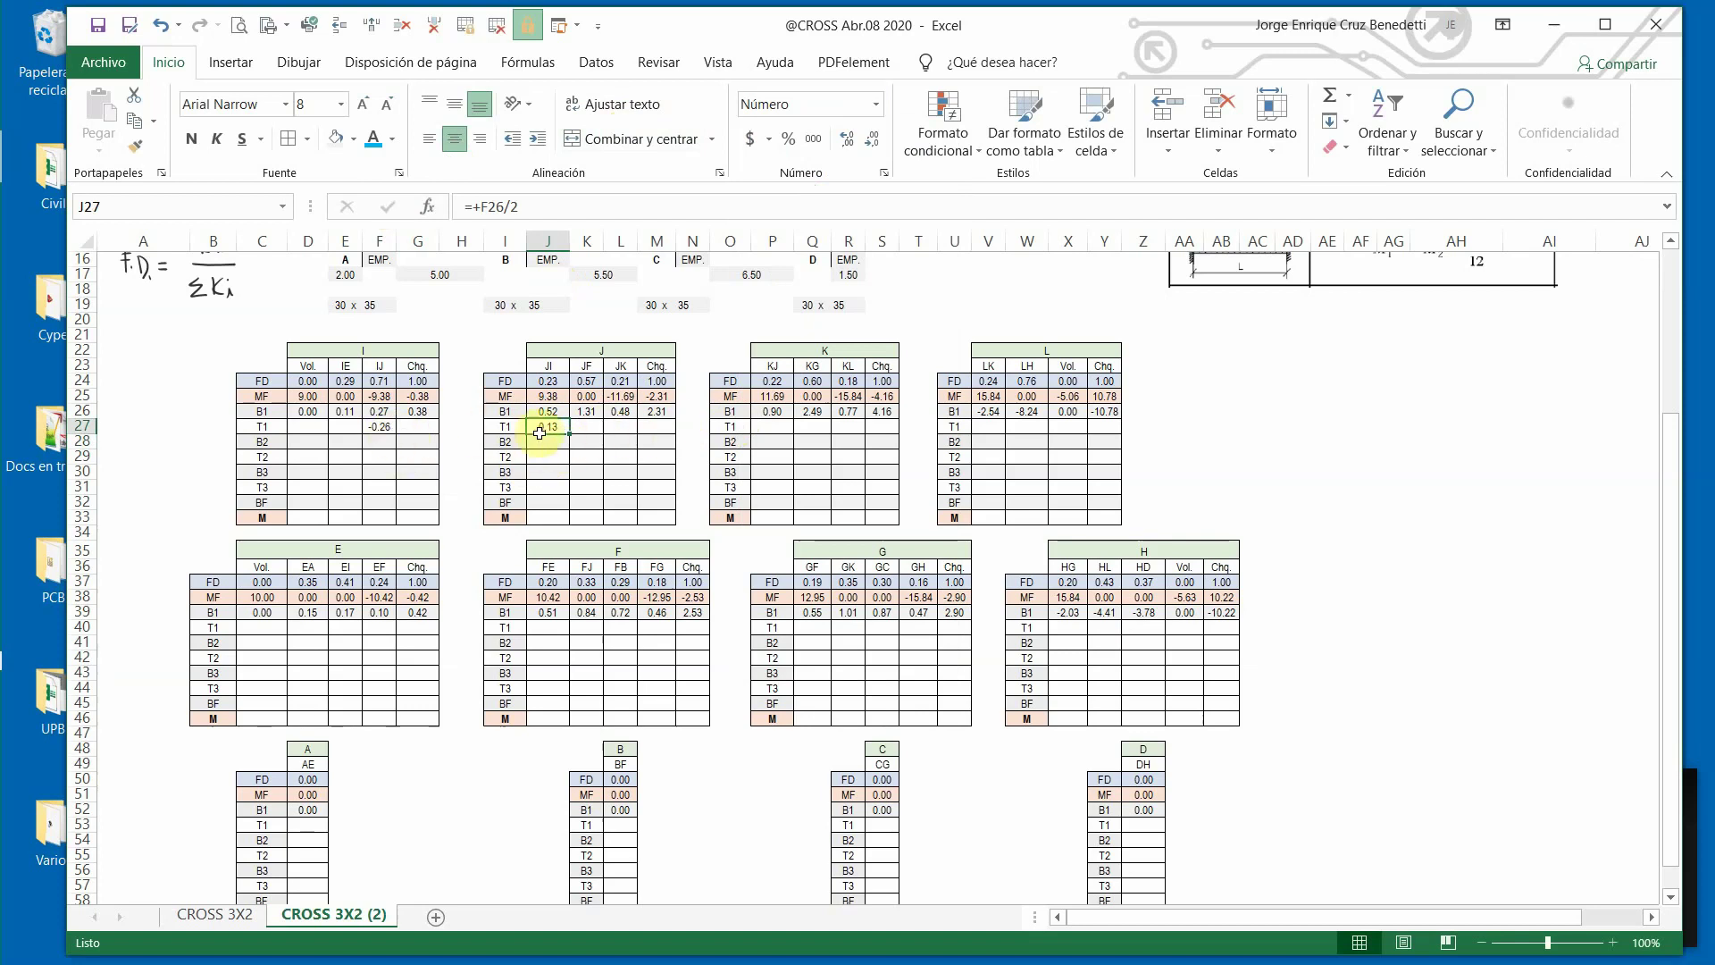
Copy the T1 IJ carry-over formula from table I into the T1 JK cell of table J.
{"action": "left_click", "coordinate": [380, 427]}
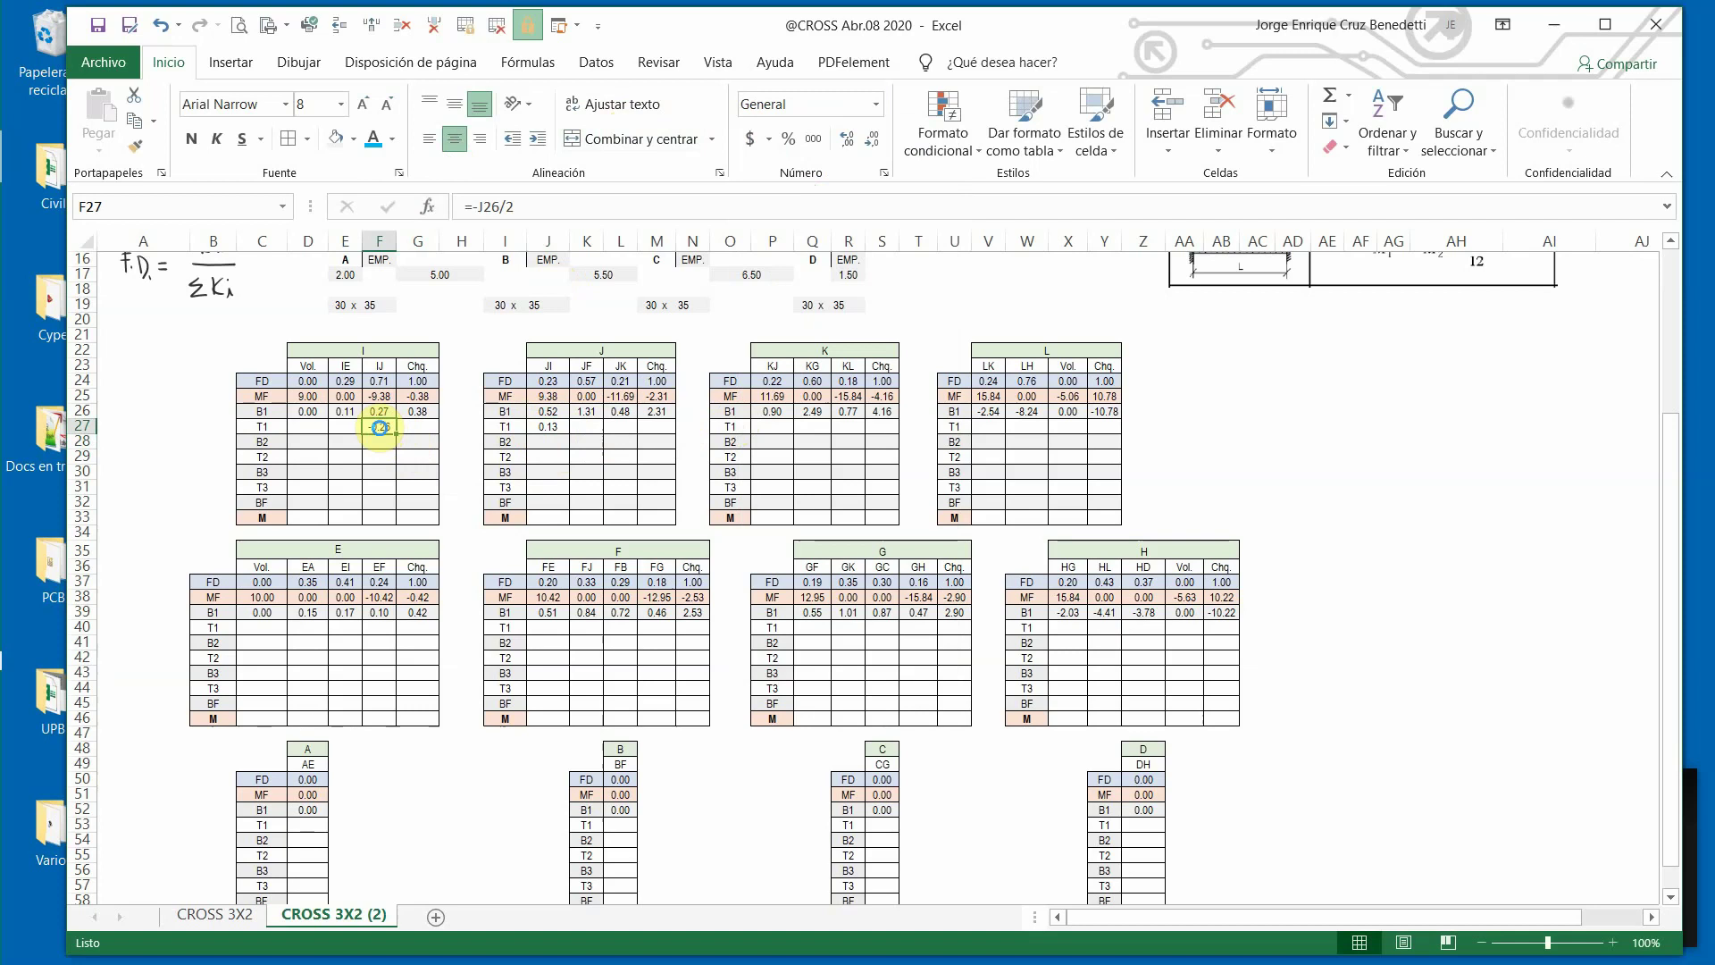
{"action": "key", "text": "ctrl+c"}
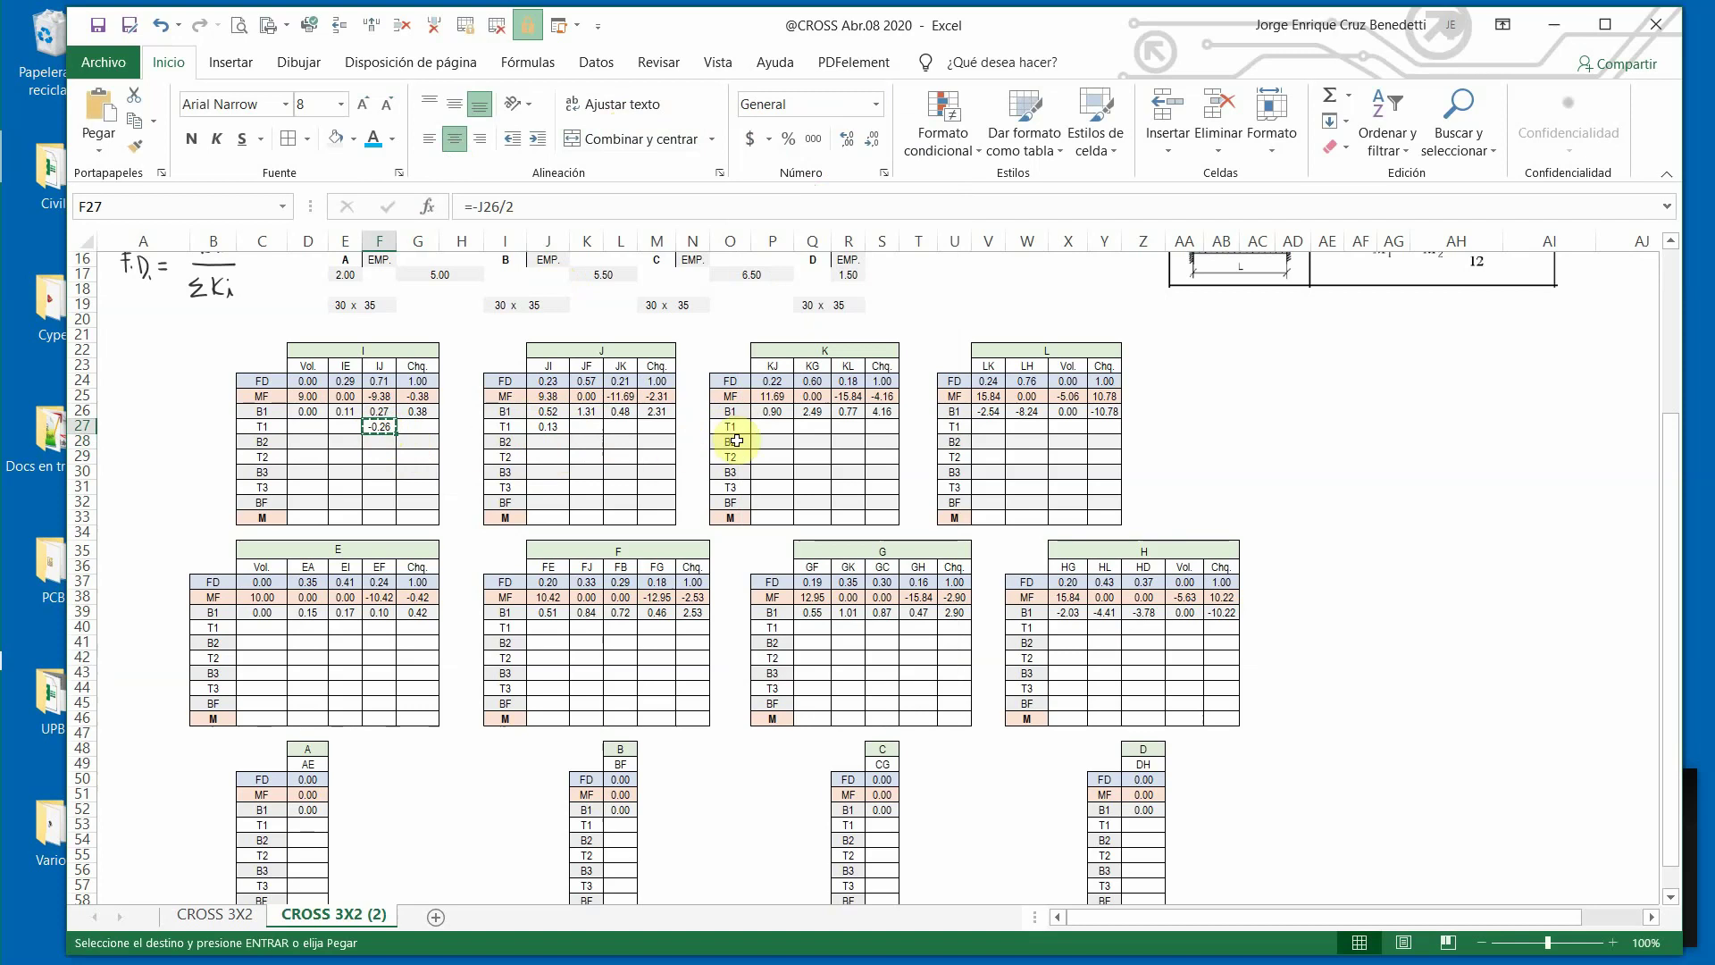
{"action": "left_click", "coordinate": [620, 428]}
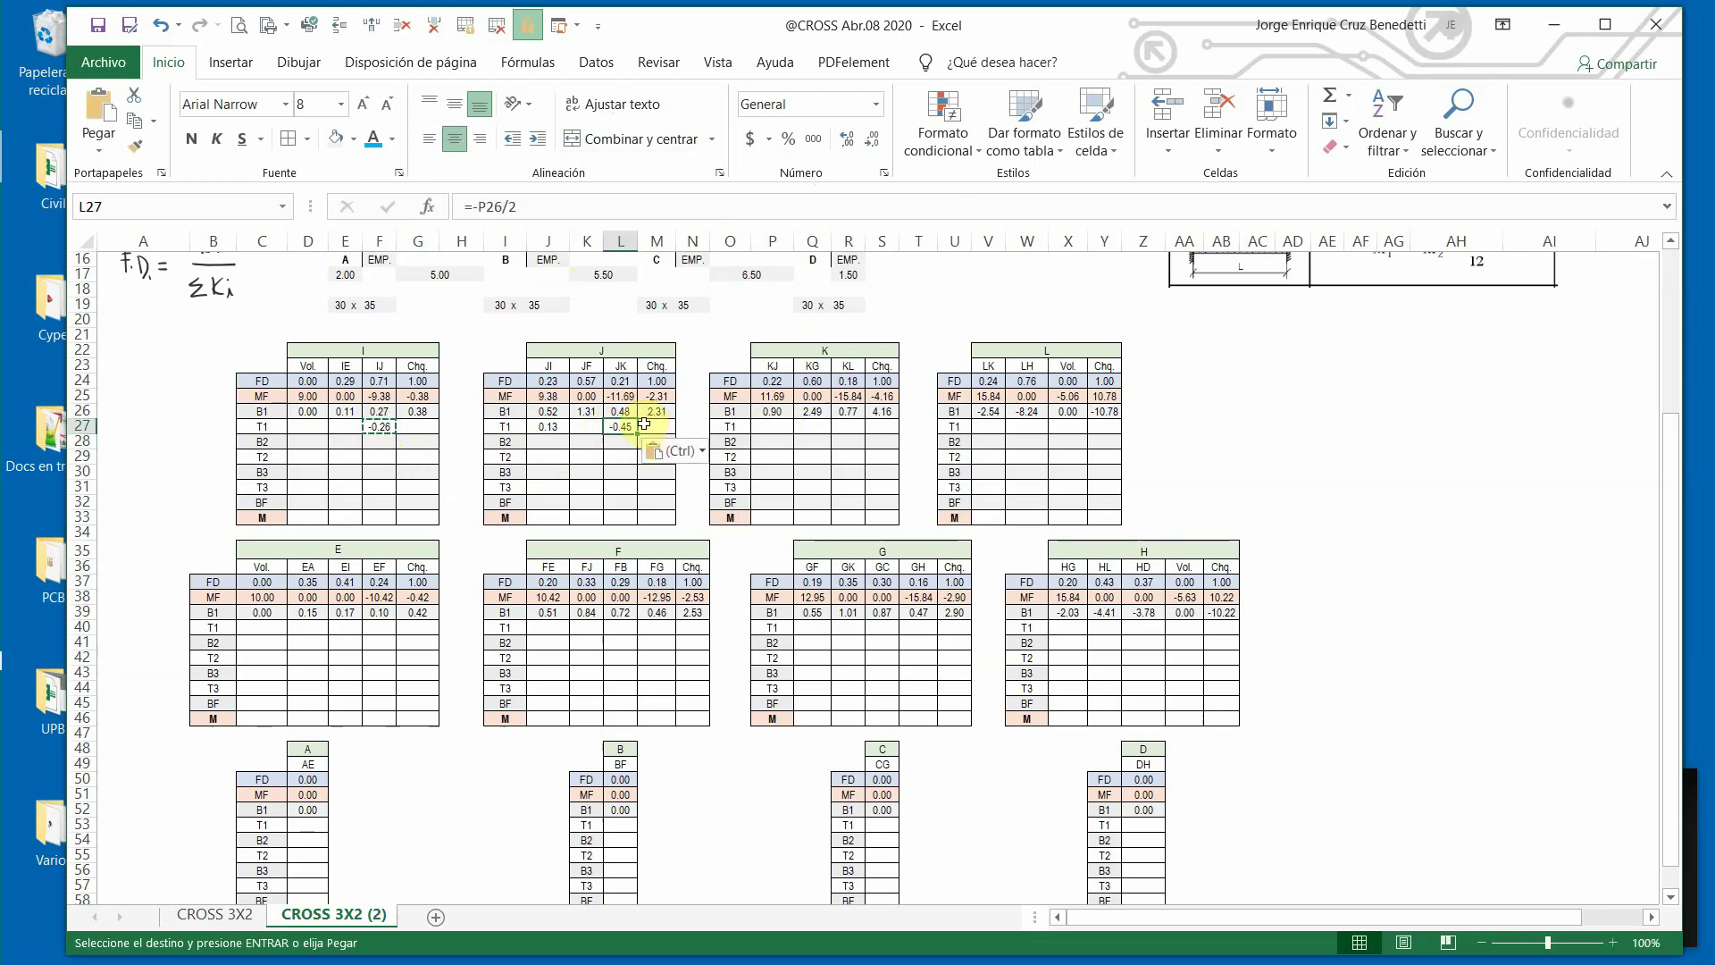
{"action": "key", "text": "ctrl+v"}
{"action": "left_click", "coordinate": [496, 203]}
{"action": "key", "text": "Return"}
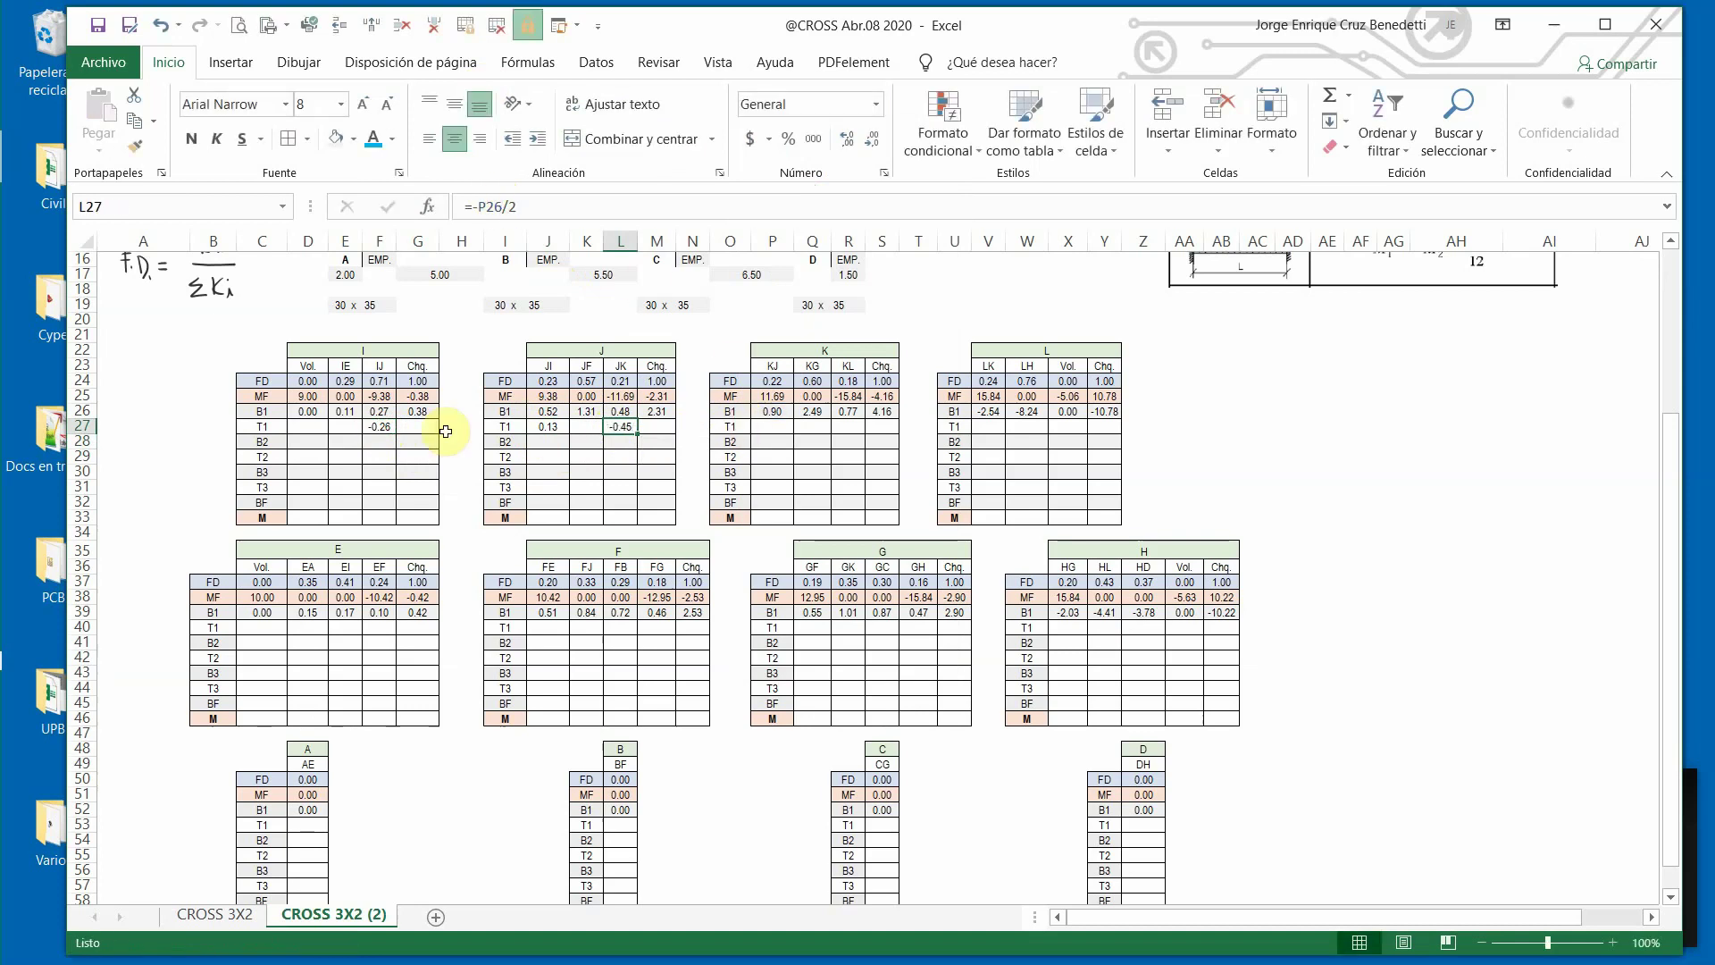
Copy table J's T1 JI carry-over formula into table K's T1 KJ cell and check its reference.
{"action": "left_click", "coordinate": [540, 428]}
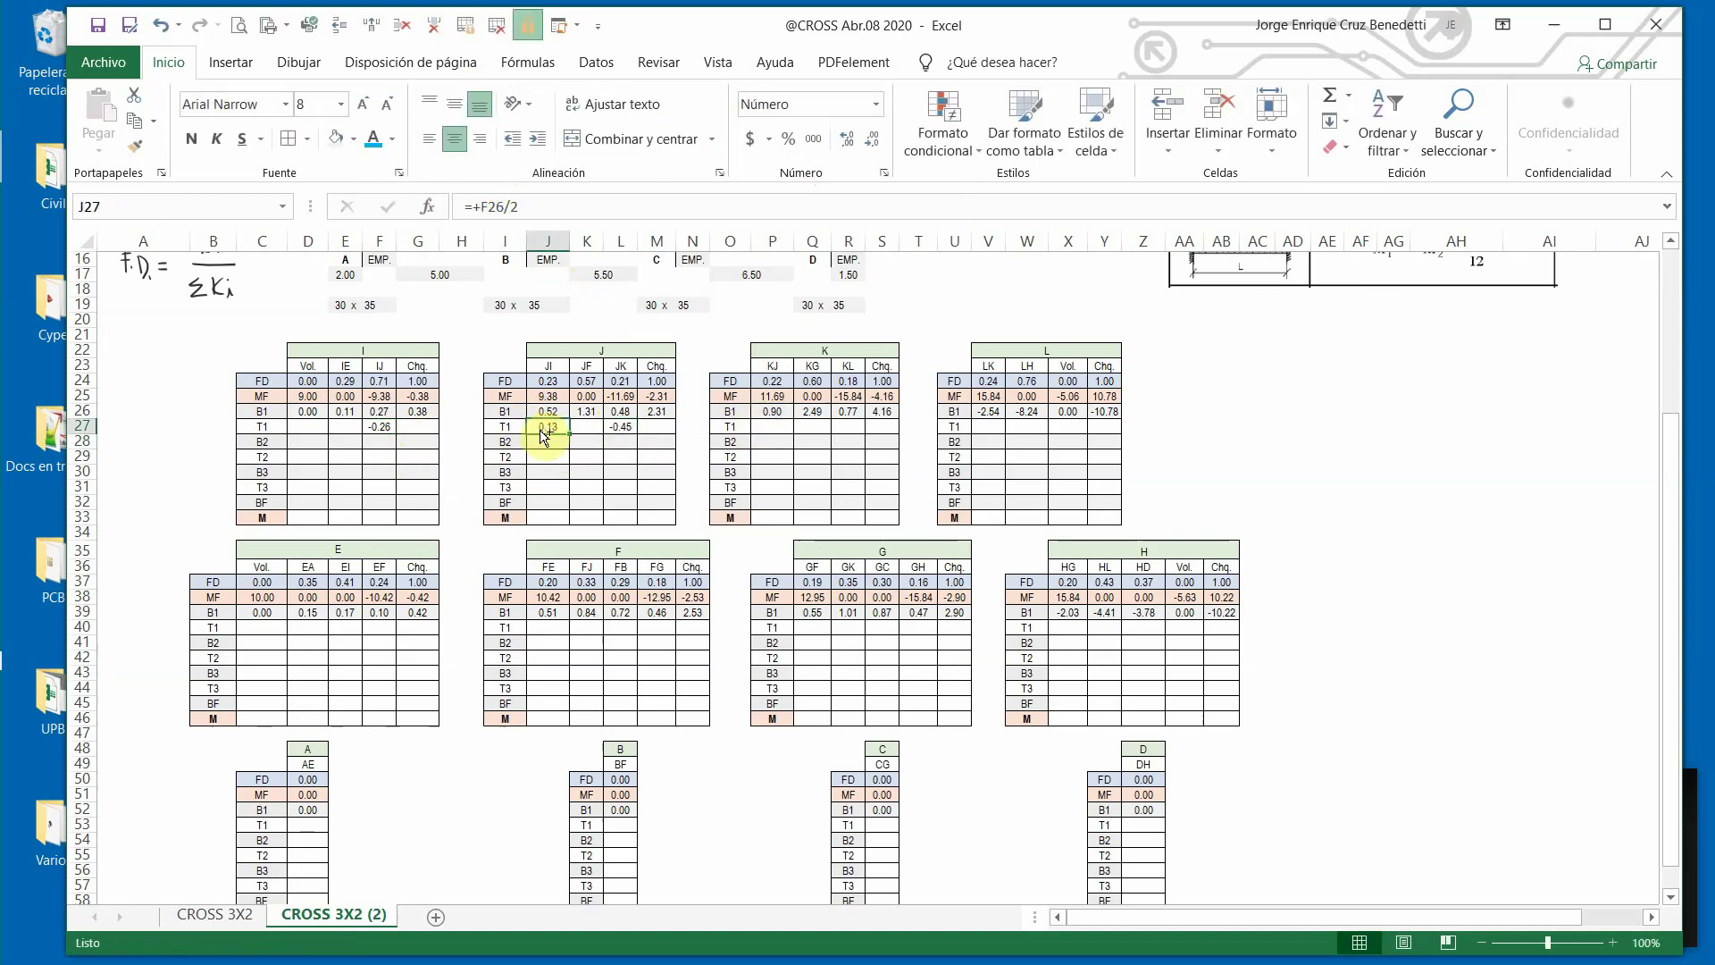
{"action": "key", "text": "ctrl+c"}
{"action": "left_click", "coordinate": [772, 427]}
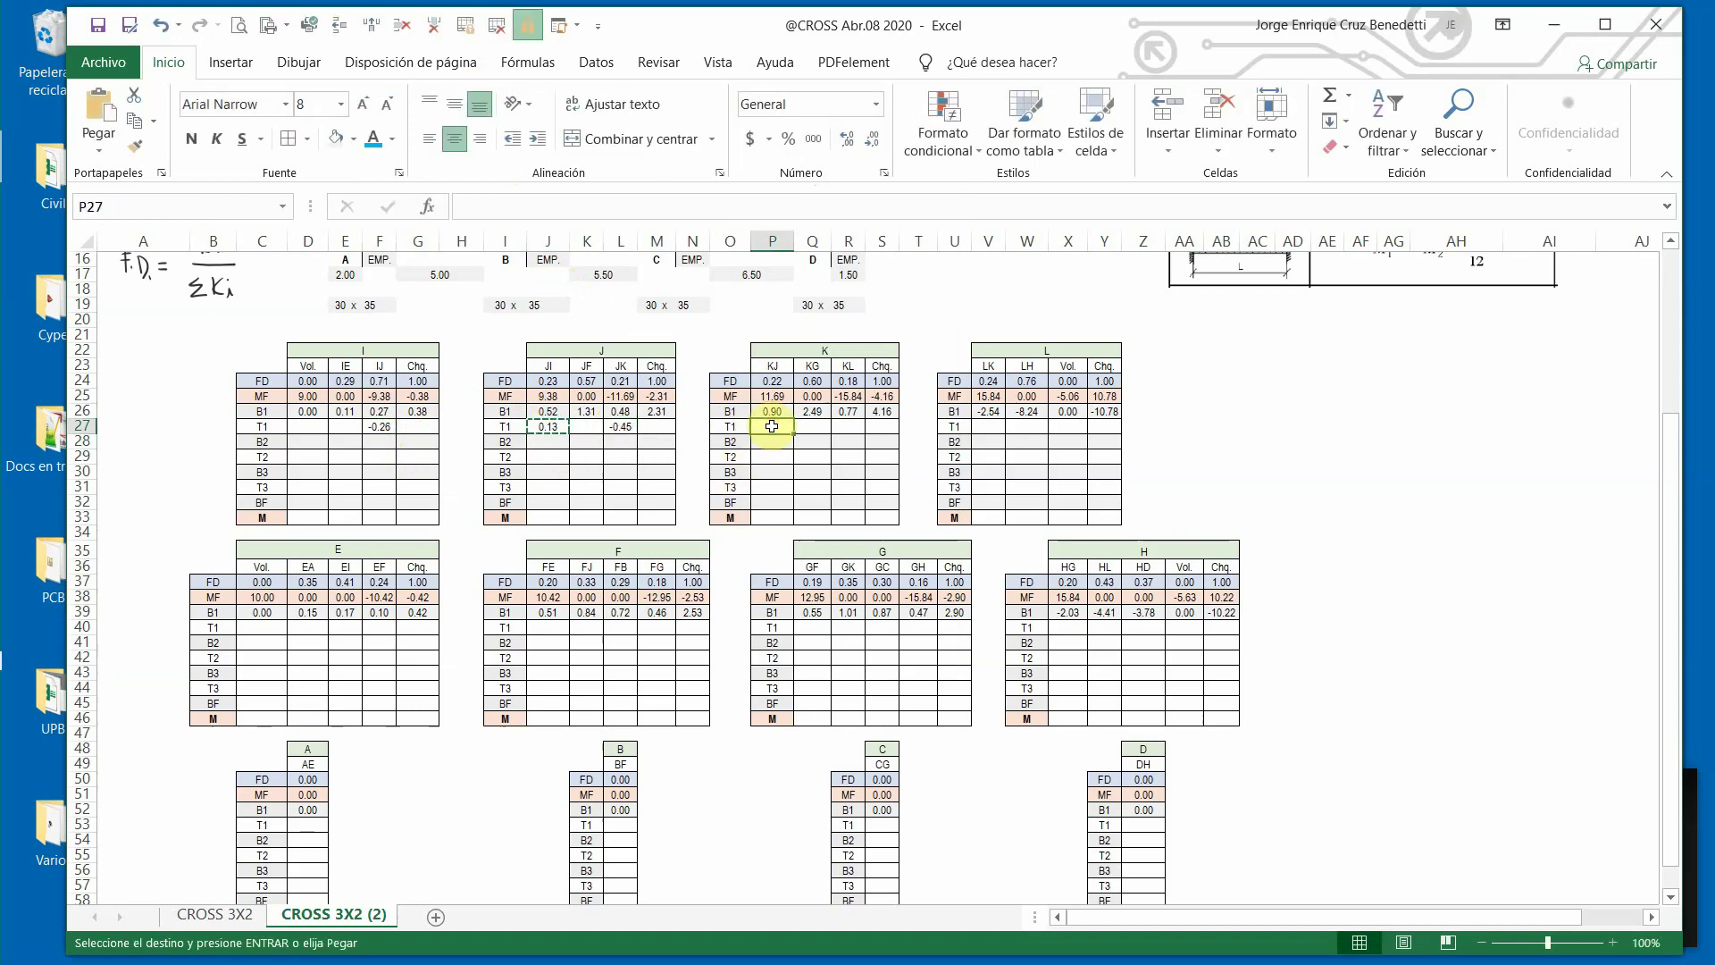
{"action": "key", "text": "ctrl+v"}
{"action": "left_click", "coordinate": [484, 207]}
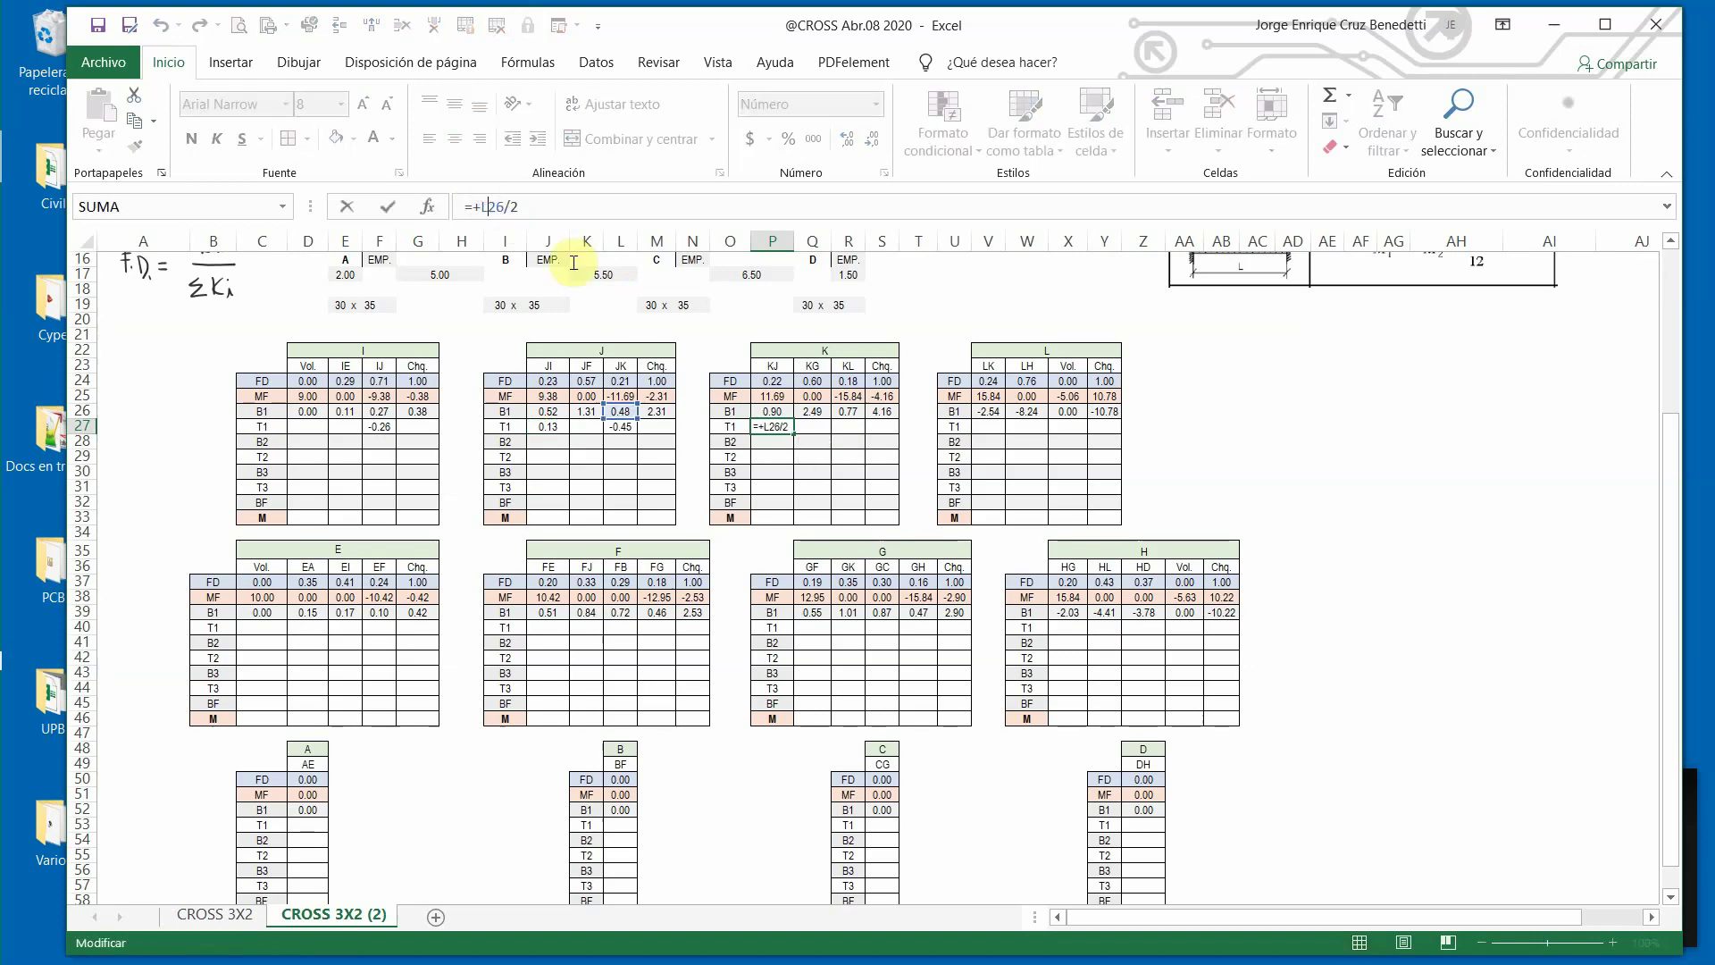
{"action": "key", "text": "Escape"}
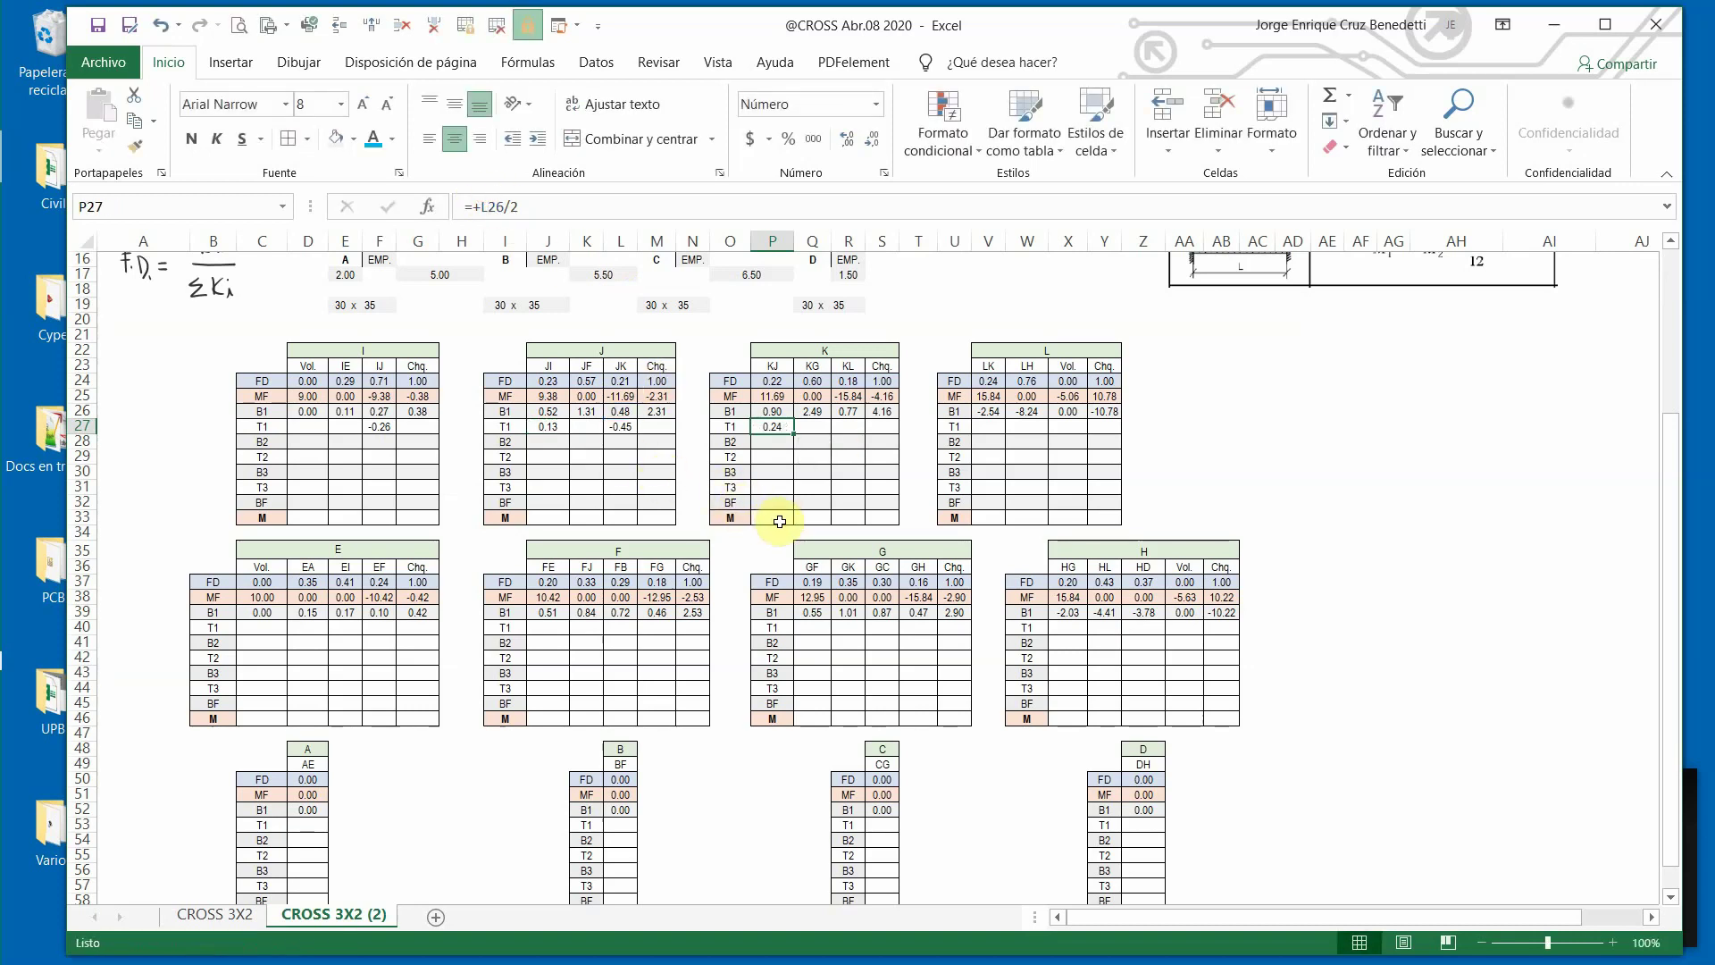
Try to copy table J's T1 JI formula into table K's T1 KL cell and redirect its reference, then undo the edit.
{"action": "left_click", "coordinate": [551, 427]}
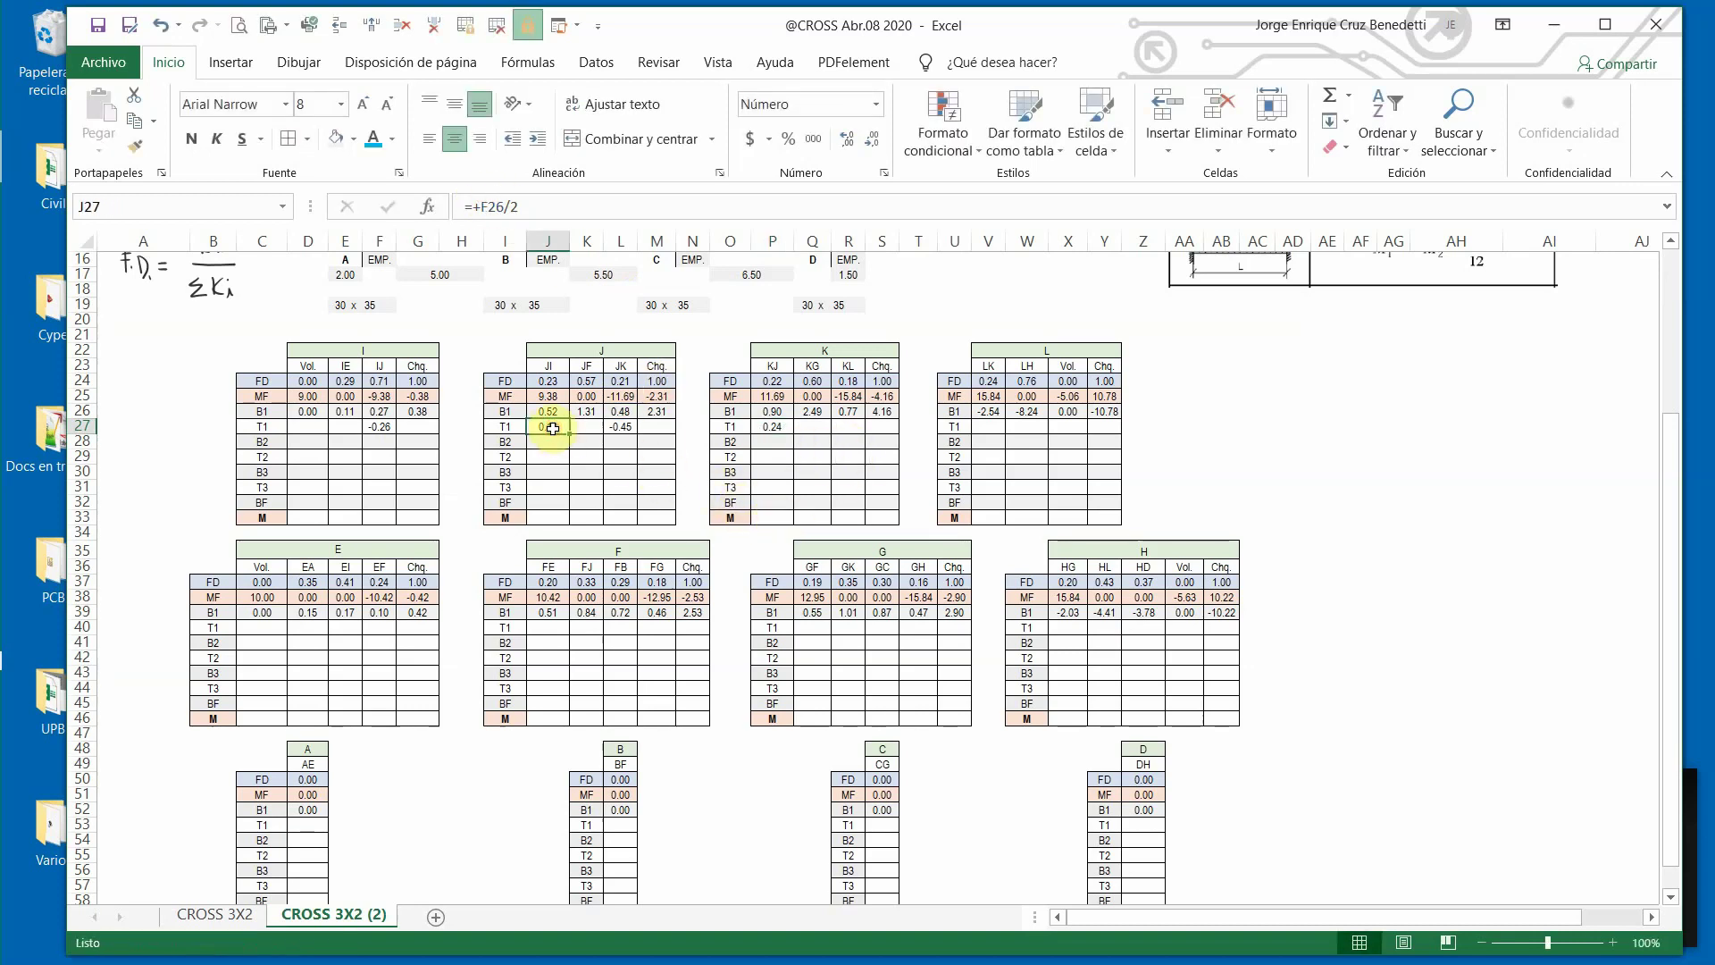
{"action": "key", "text": "ctrl+c"}
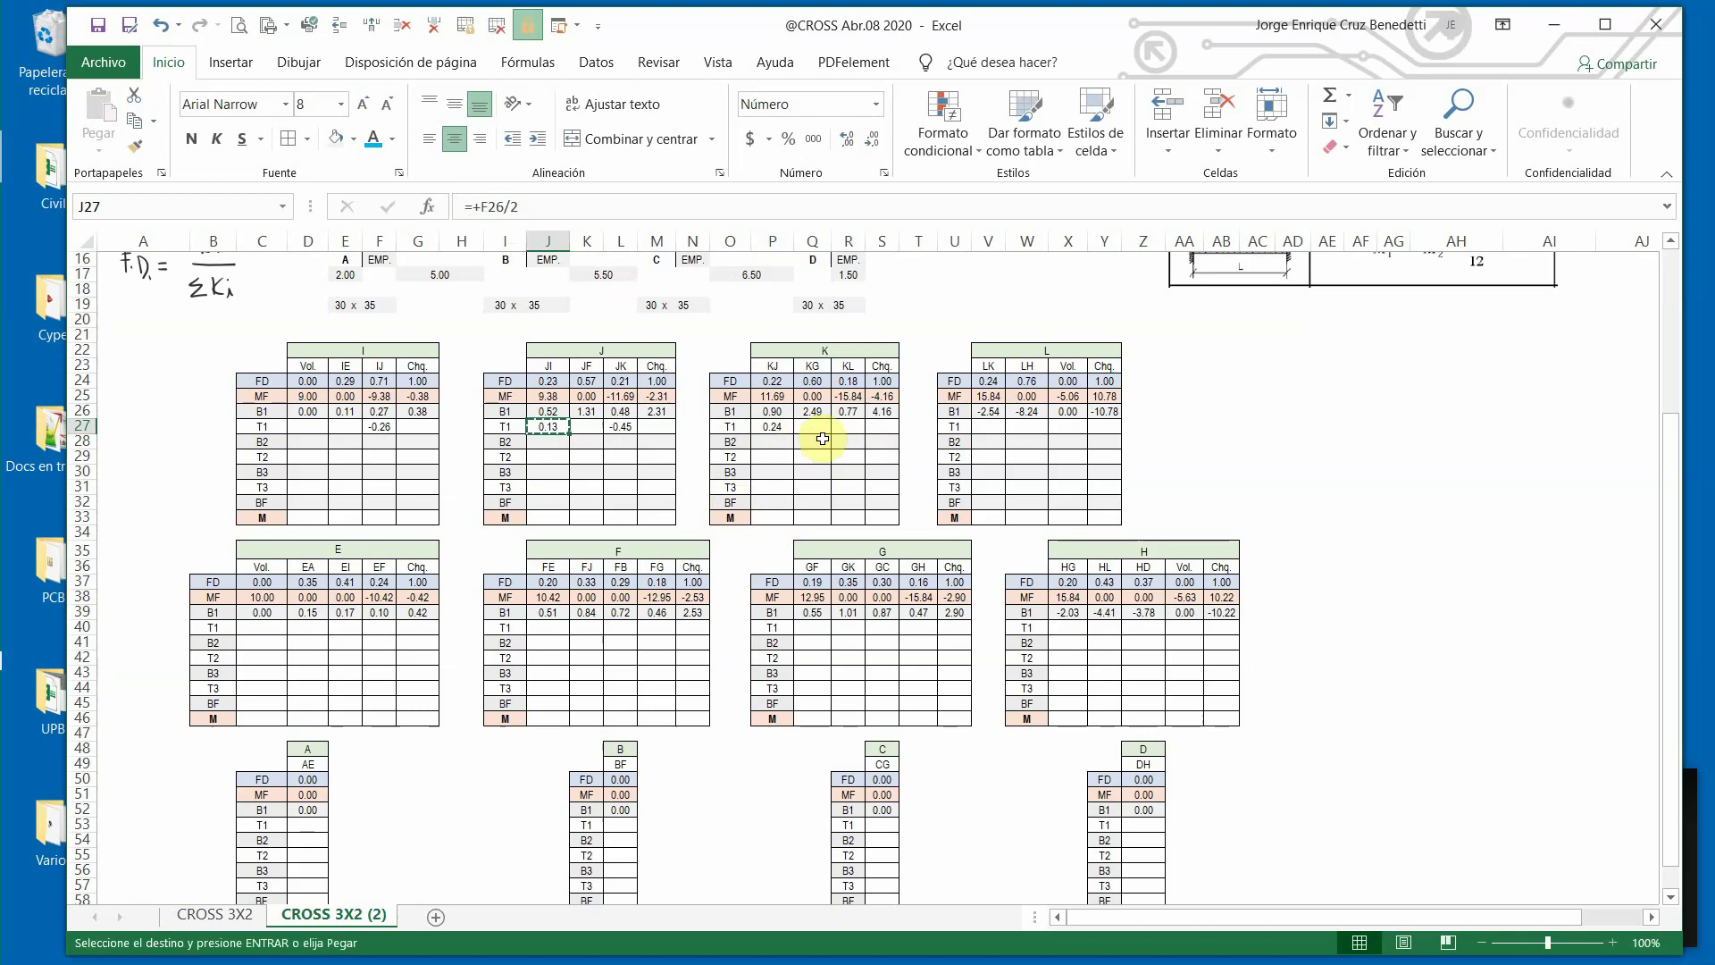
{"action": "left_click", "coordinate": [854, 427]}
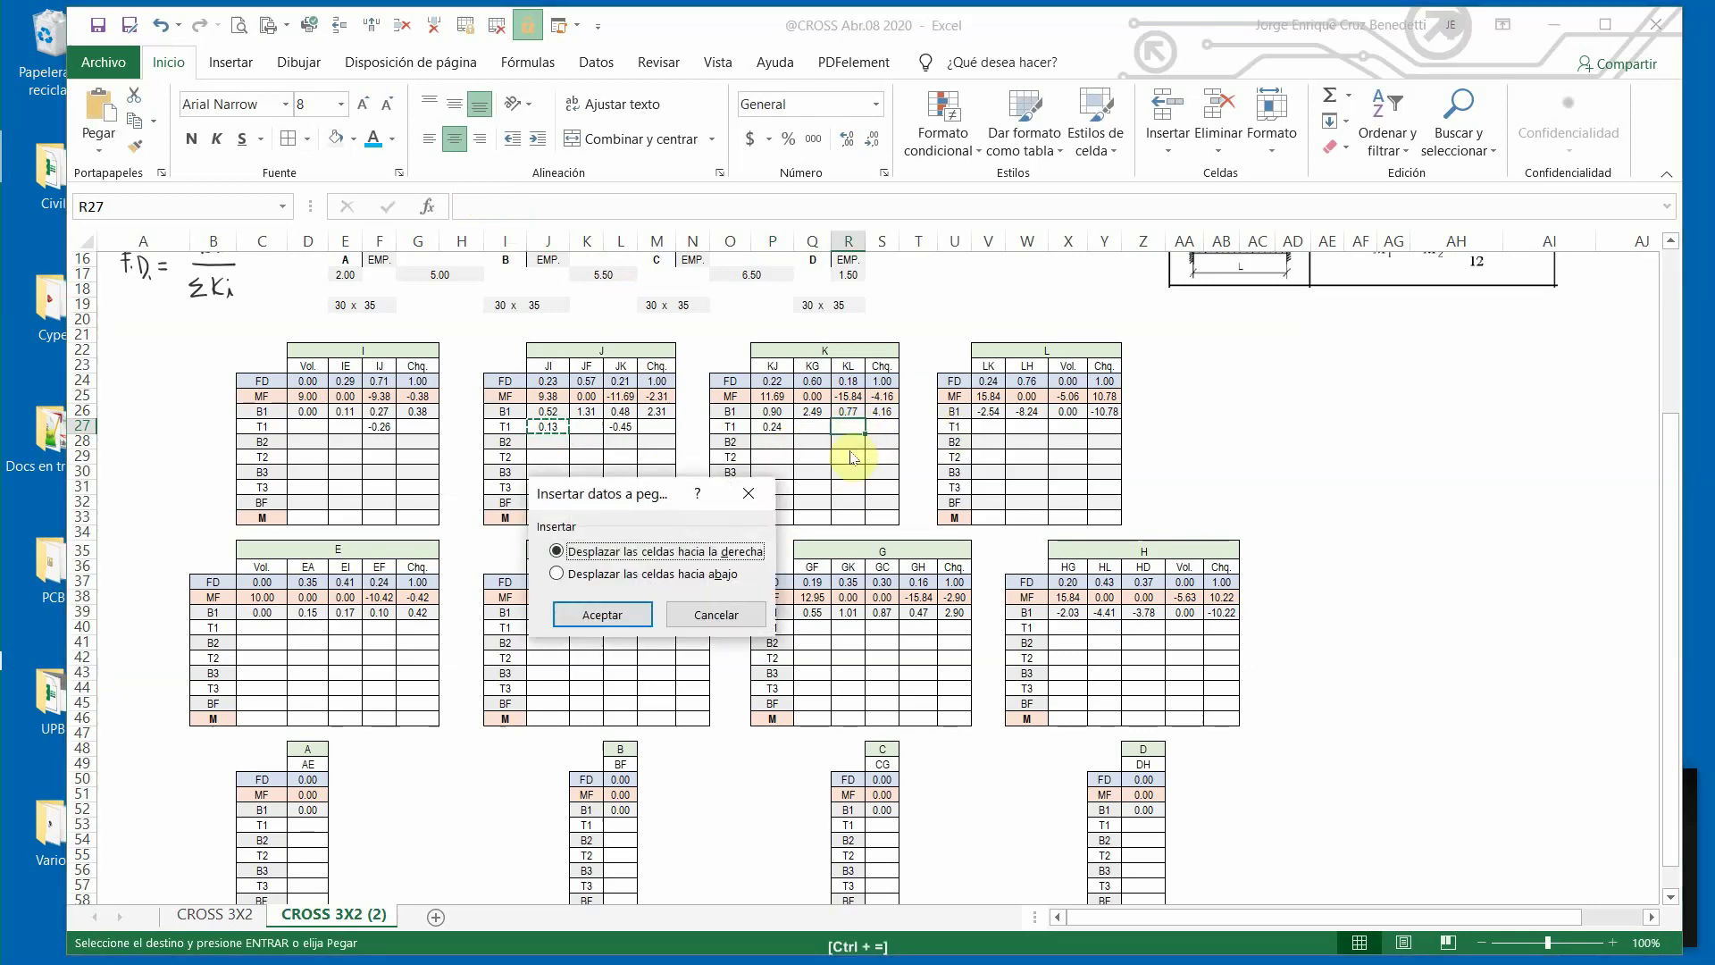
{"action": "left_click", "coordinate": [712, 613]}
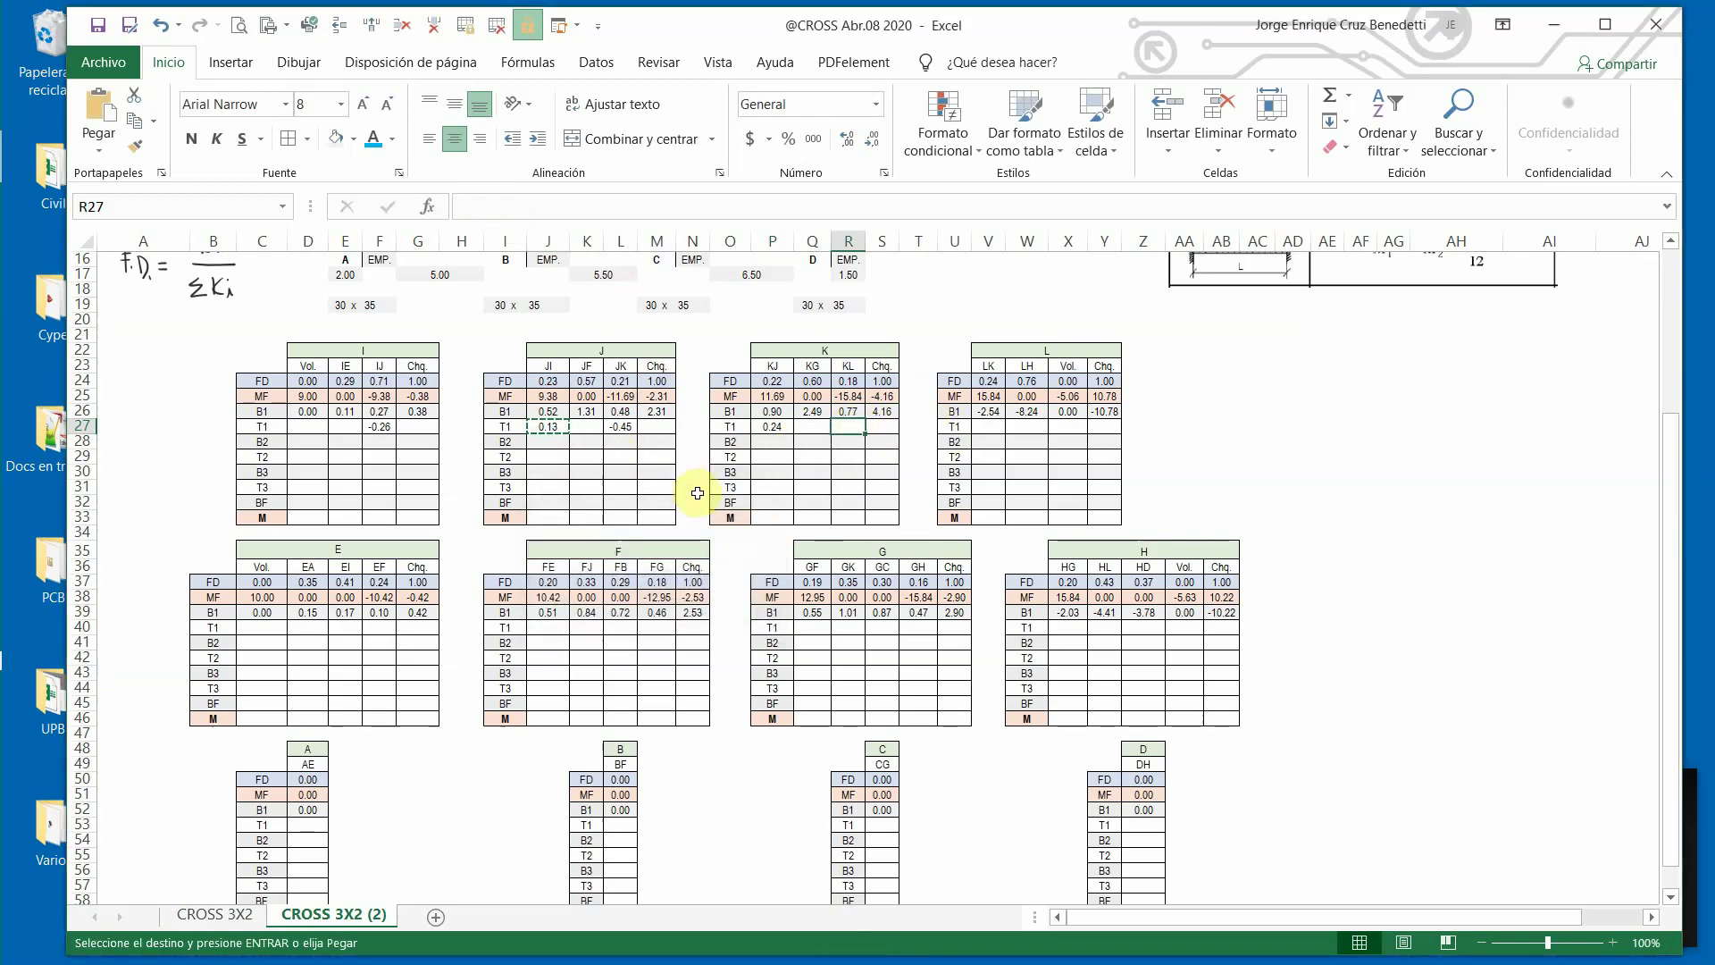
{"action": "key", "text": "ctrl+v"}
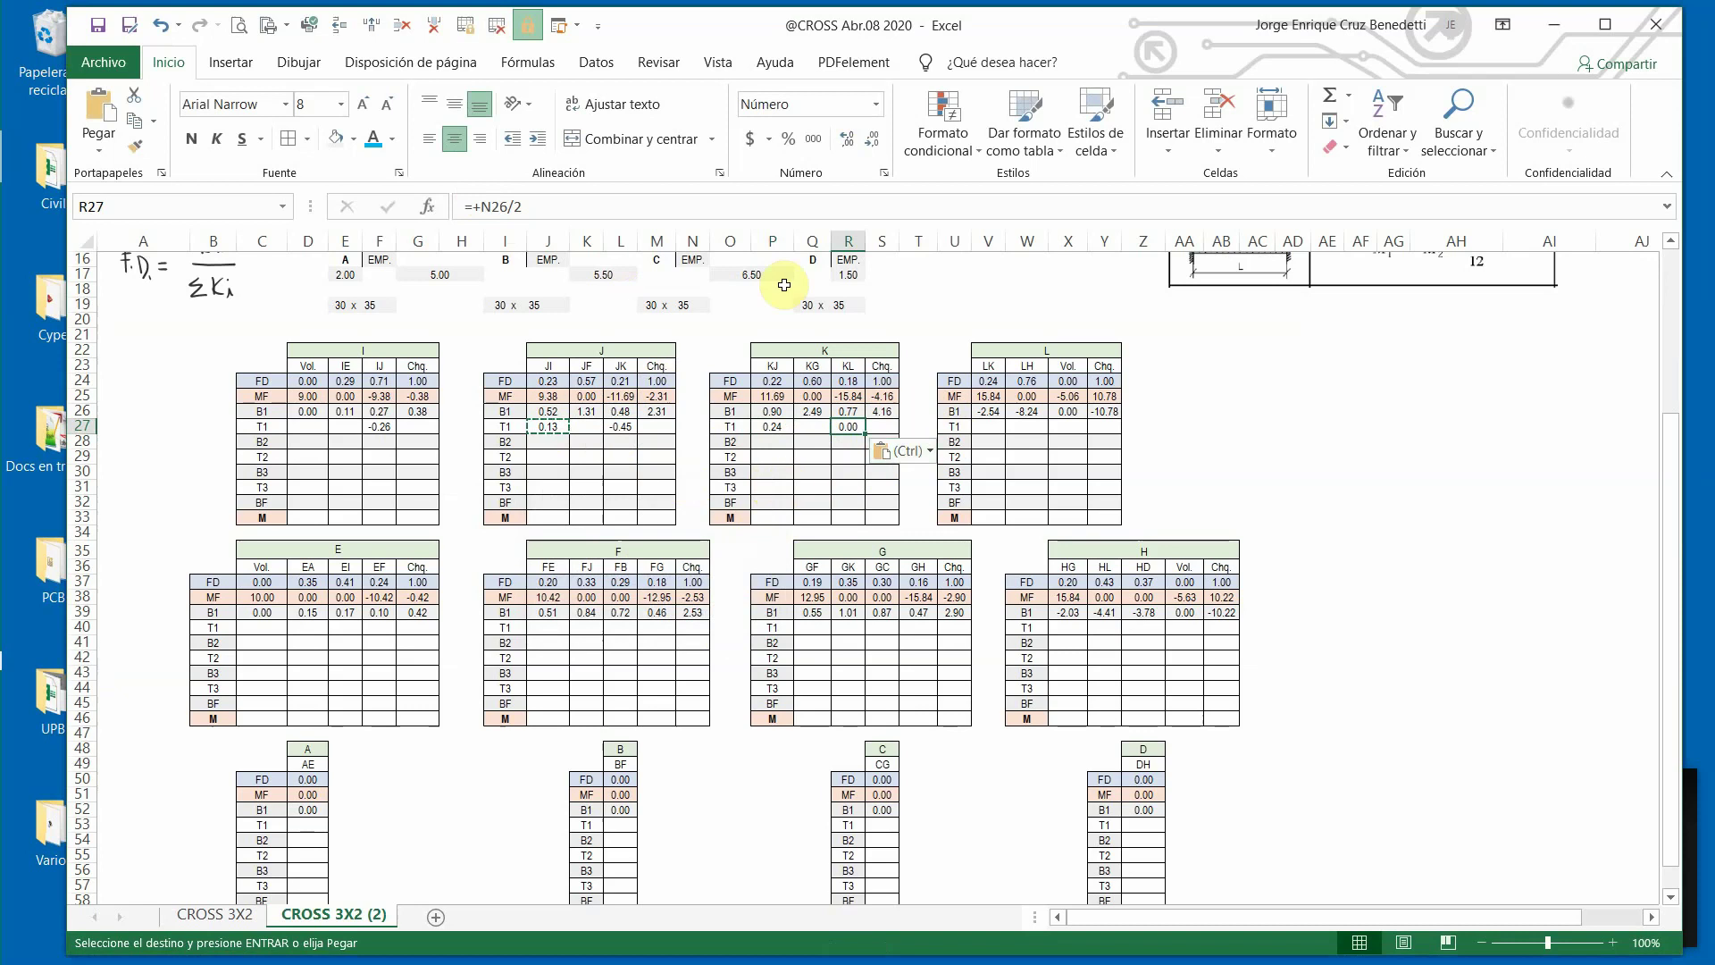
{"action": "left_click", "coordinate": [503, 202]}
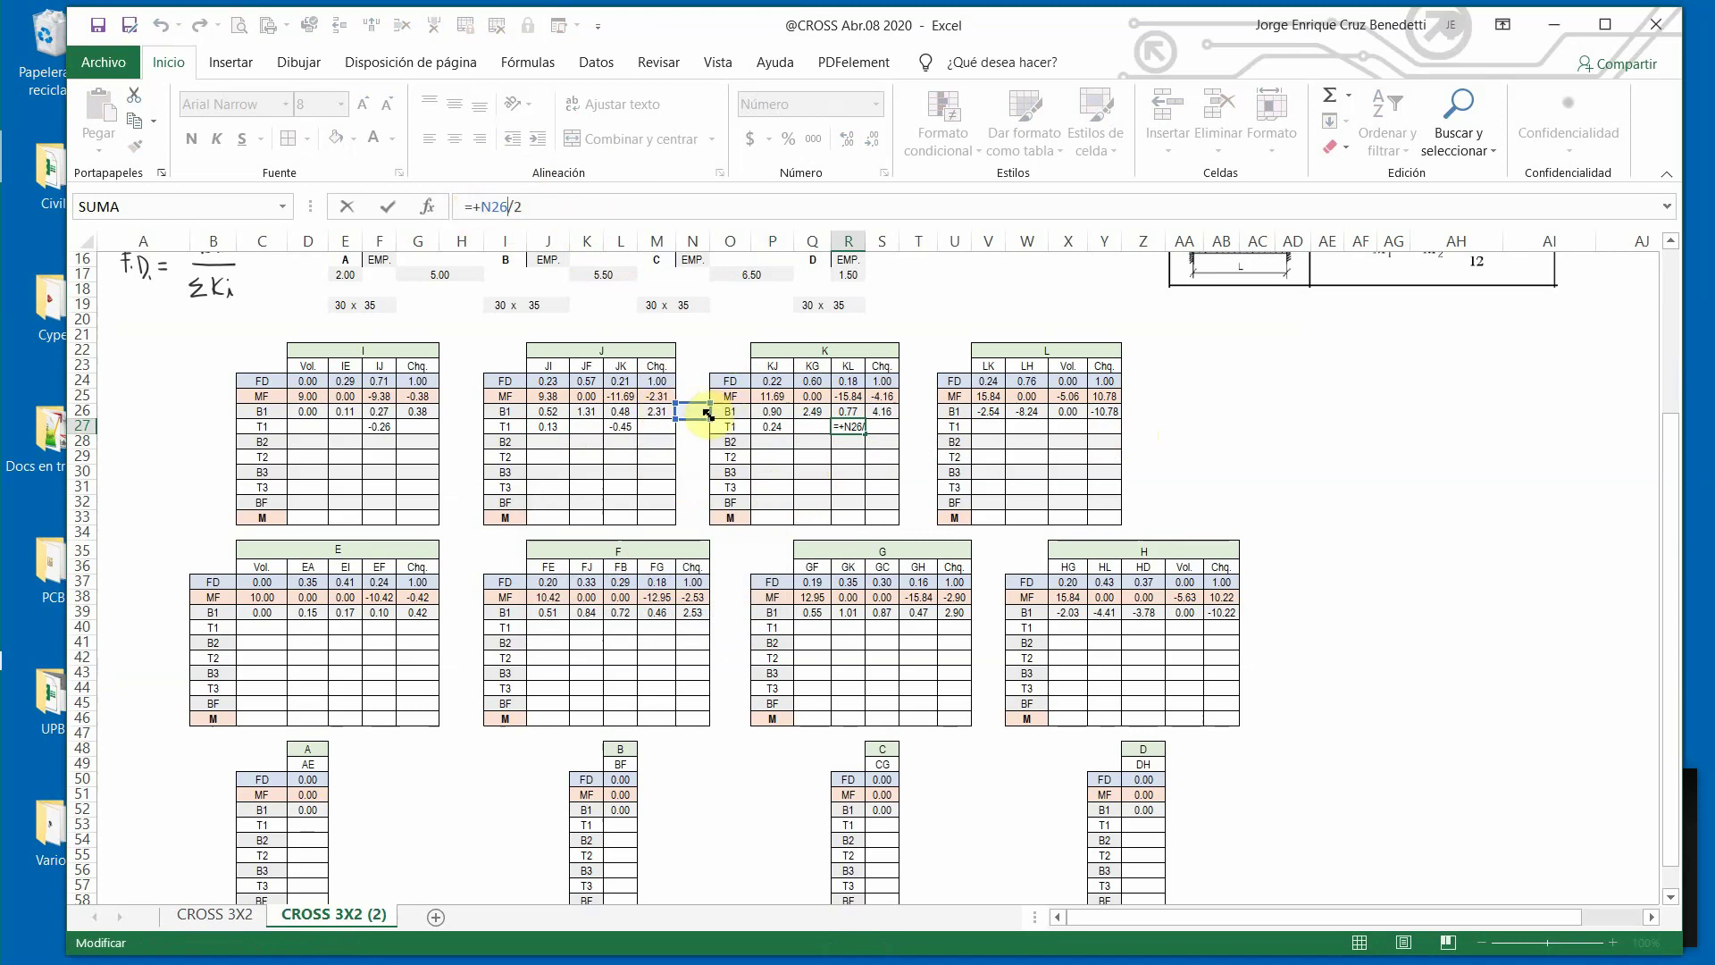
{"action": "left_click_drag", "start_coordinate": [714, 414], "coordinate": [729, 420]}
{"action": "left_click", "coordinate": [730, 426]}
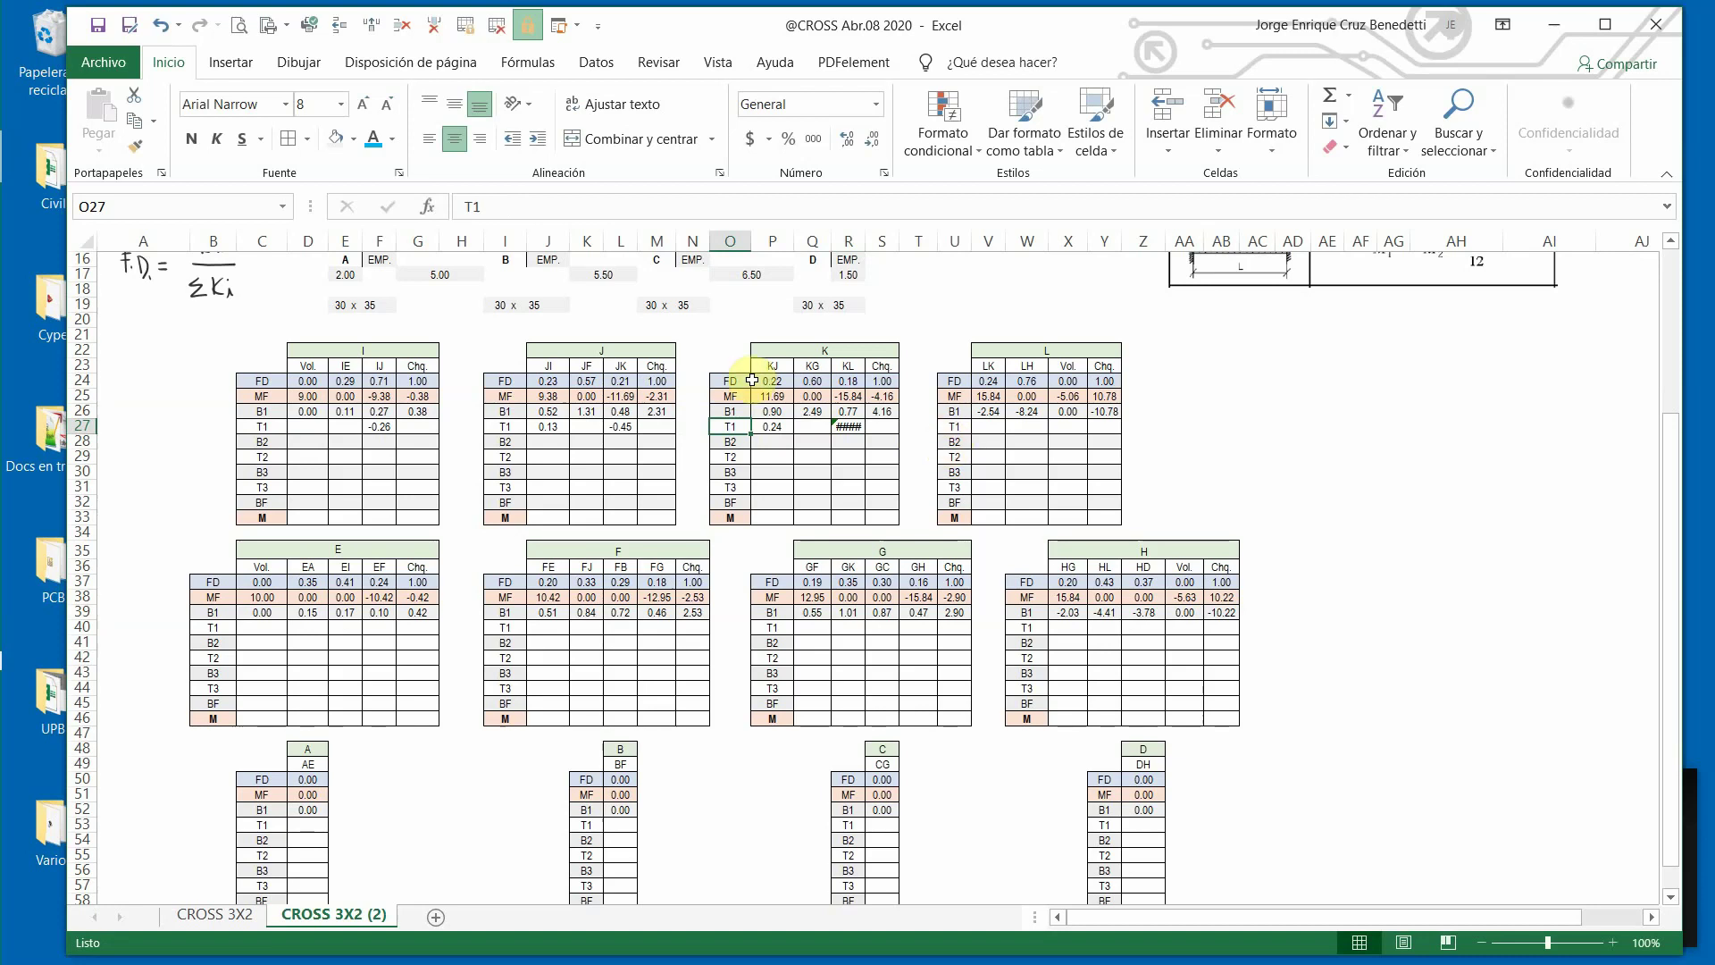
{"action": "left_click", "coordinate": [162, 27]}
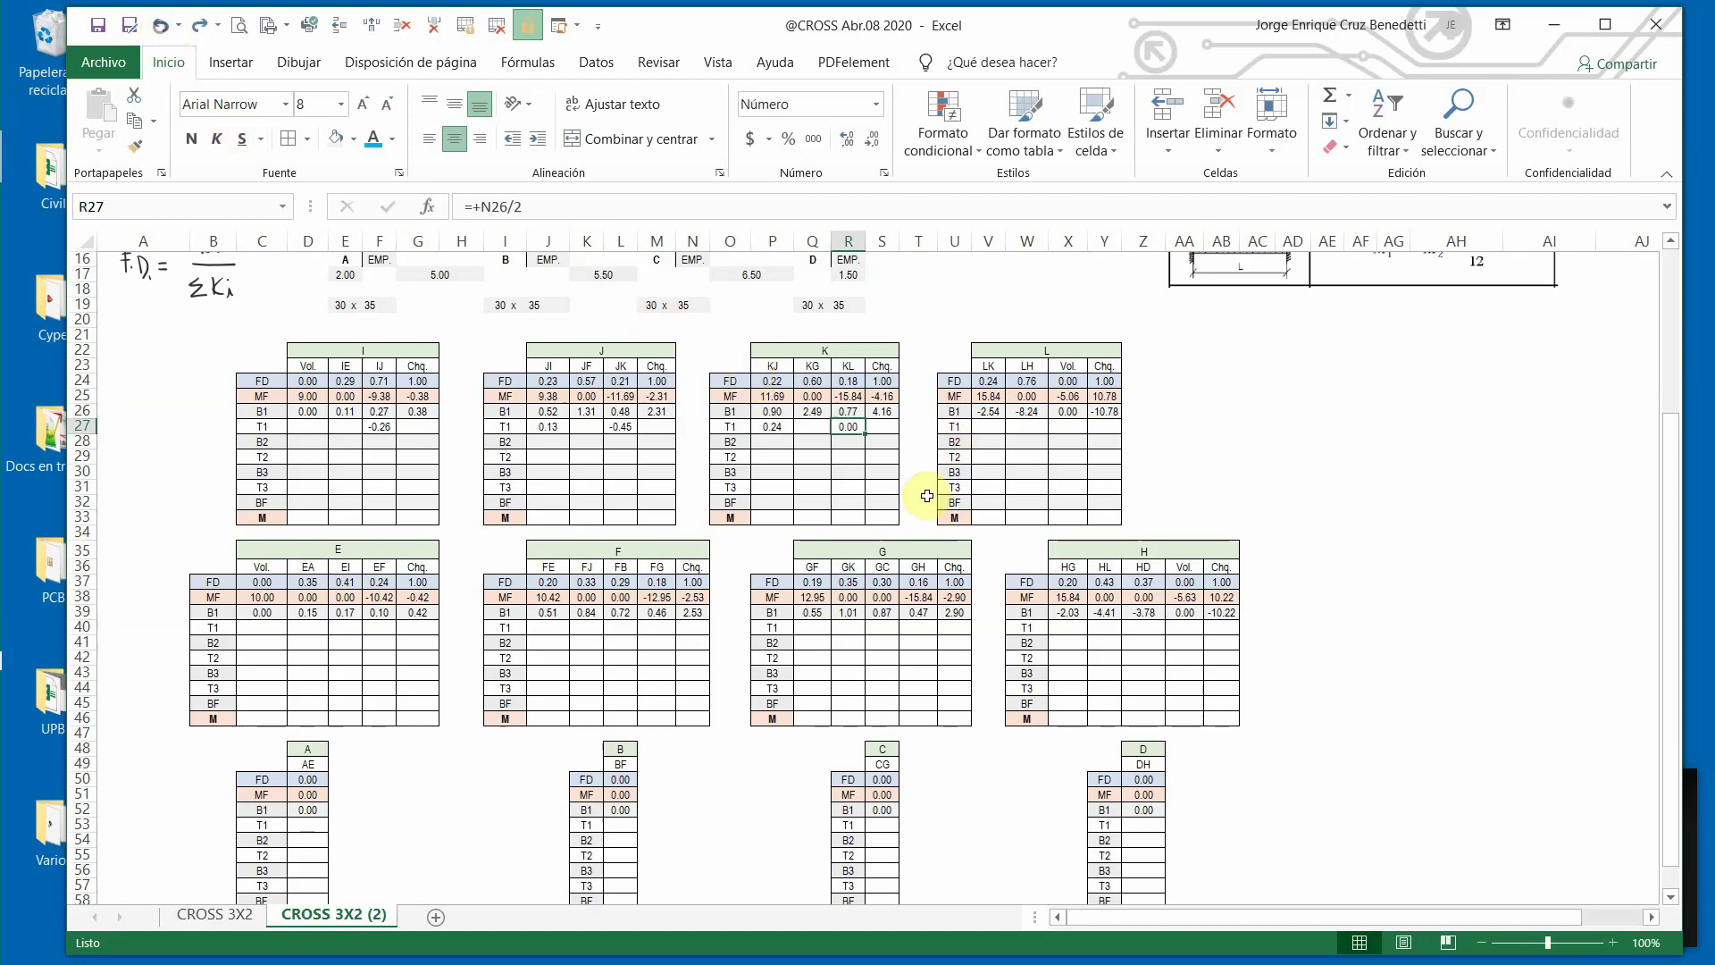
Enter the carry-over formula in table K's T1 KL cell as half of V26, table L's B1 LK value.
{"action": "type", "text": "+"}
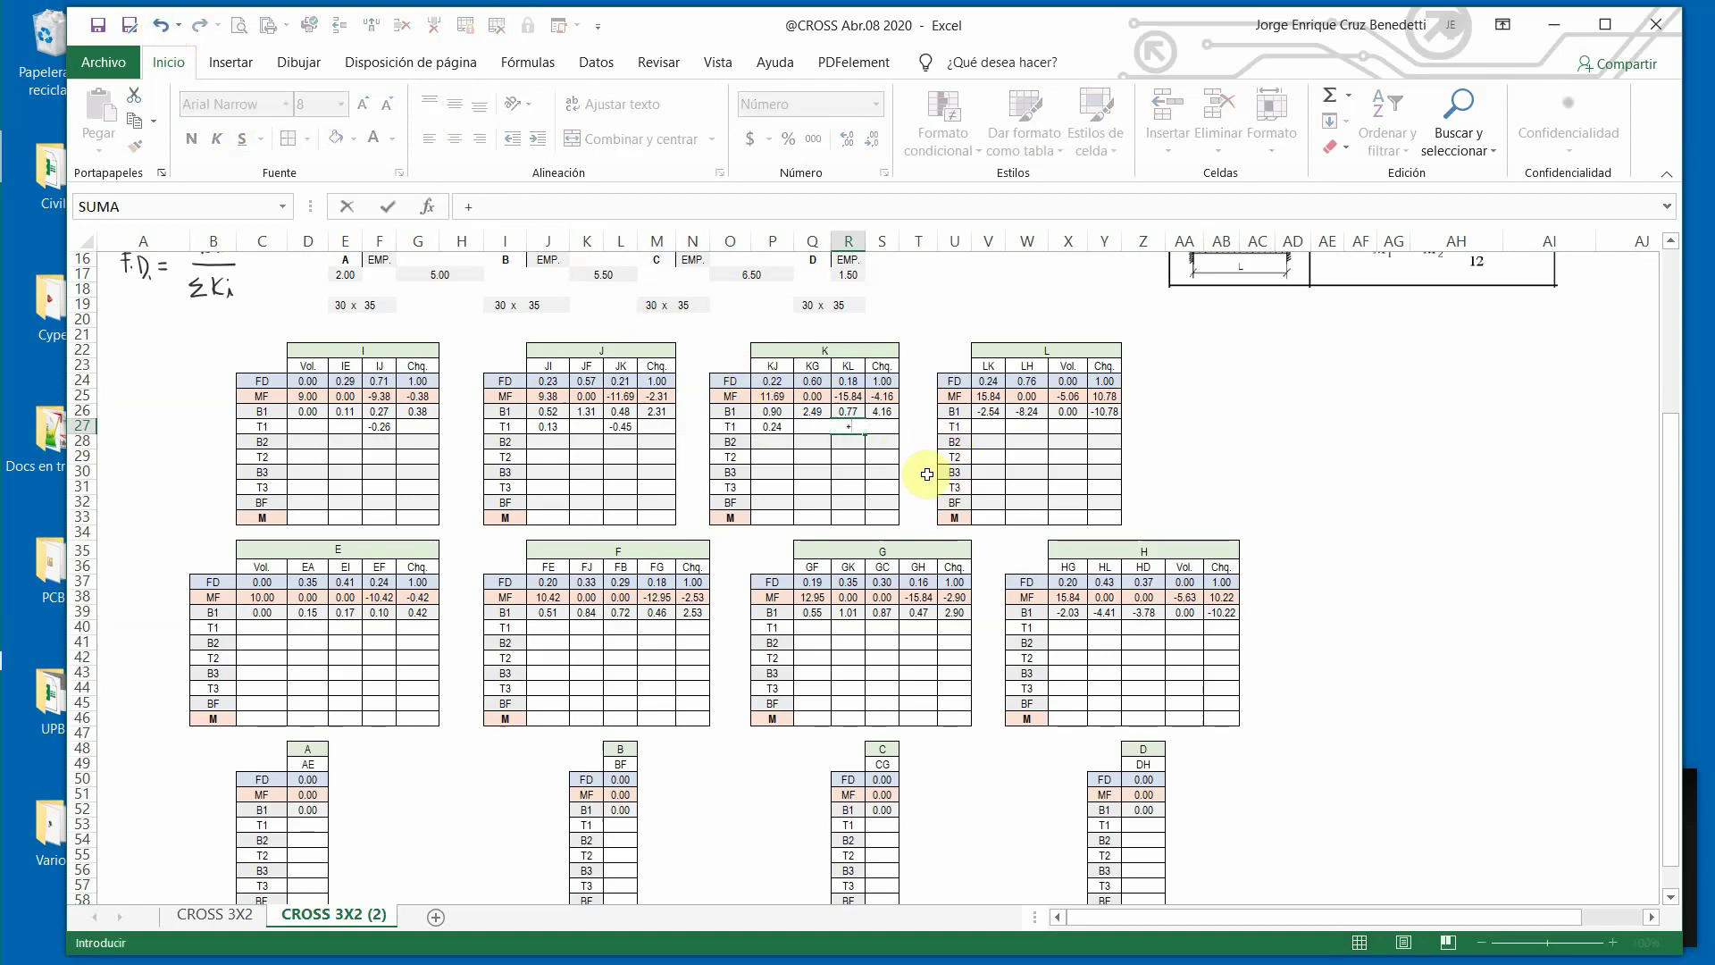
{"action": "left_click", "coordinate": [989, 411]}
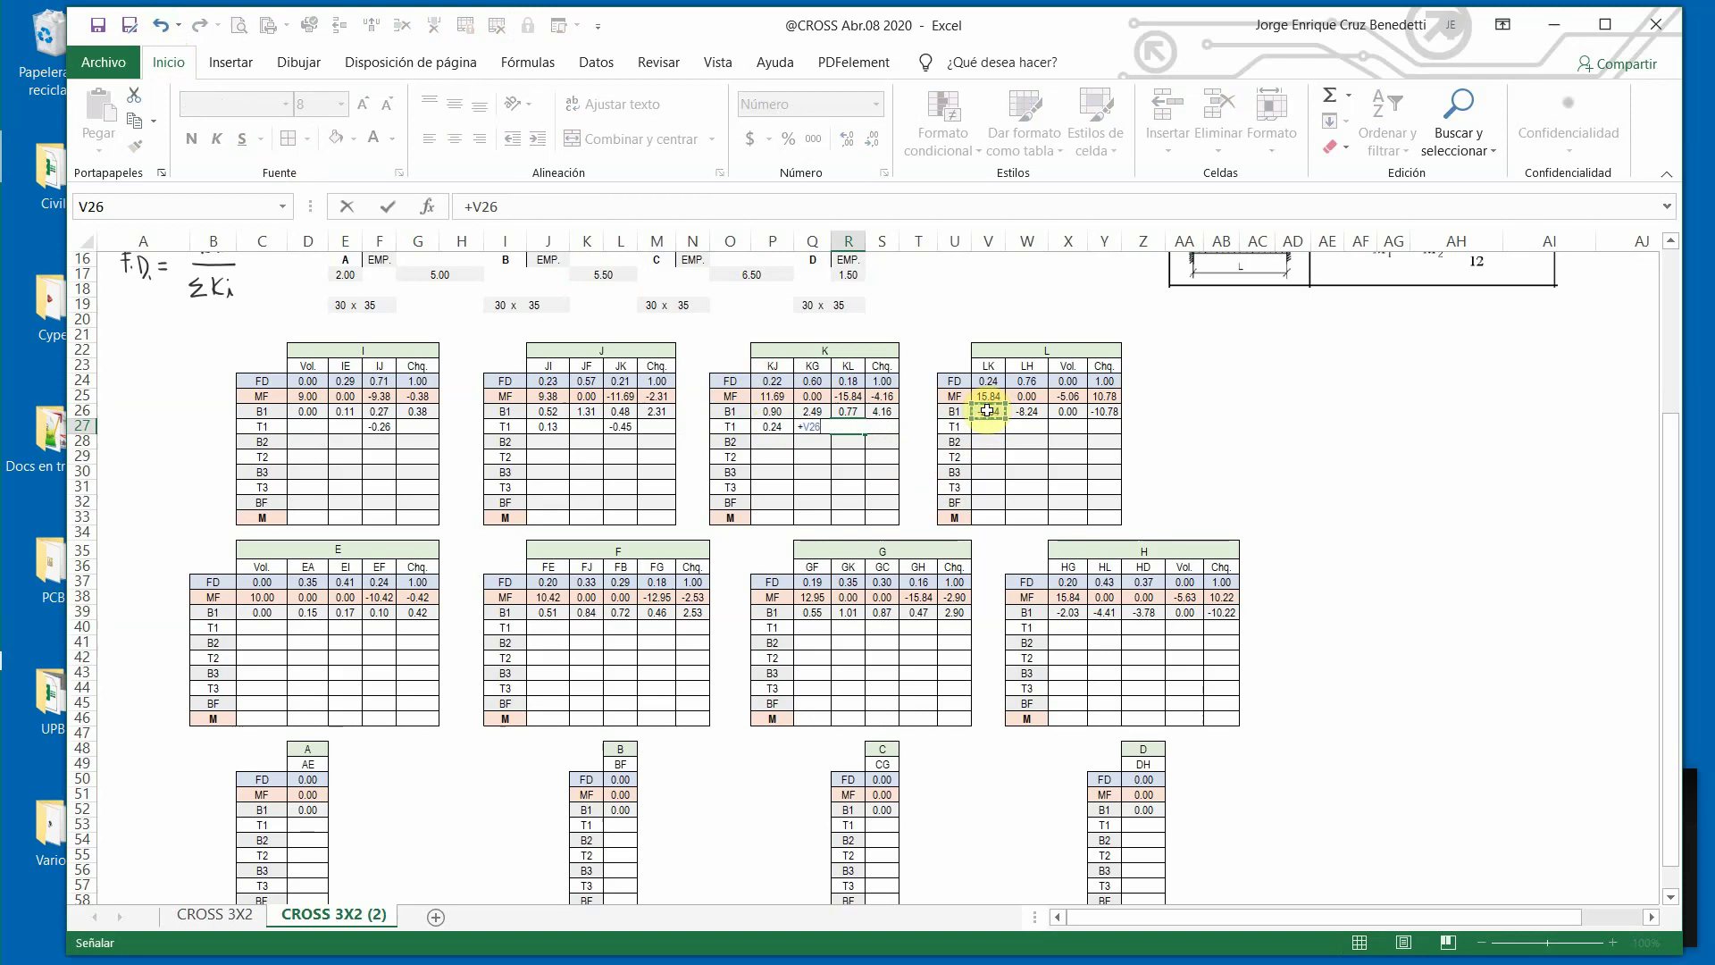
{"action": "key", "text": "Return"}
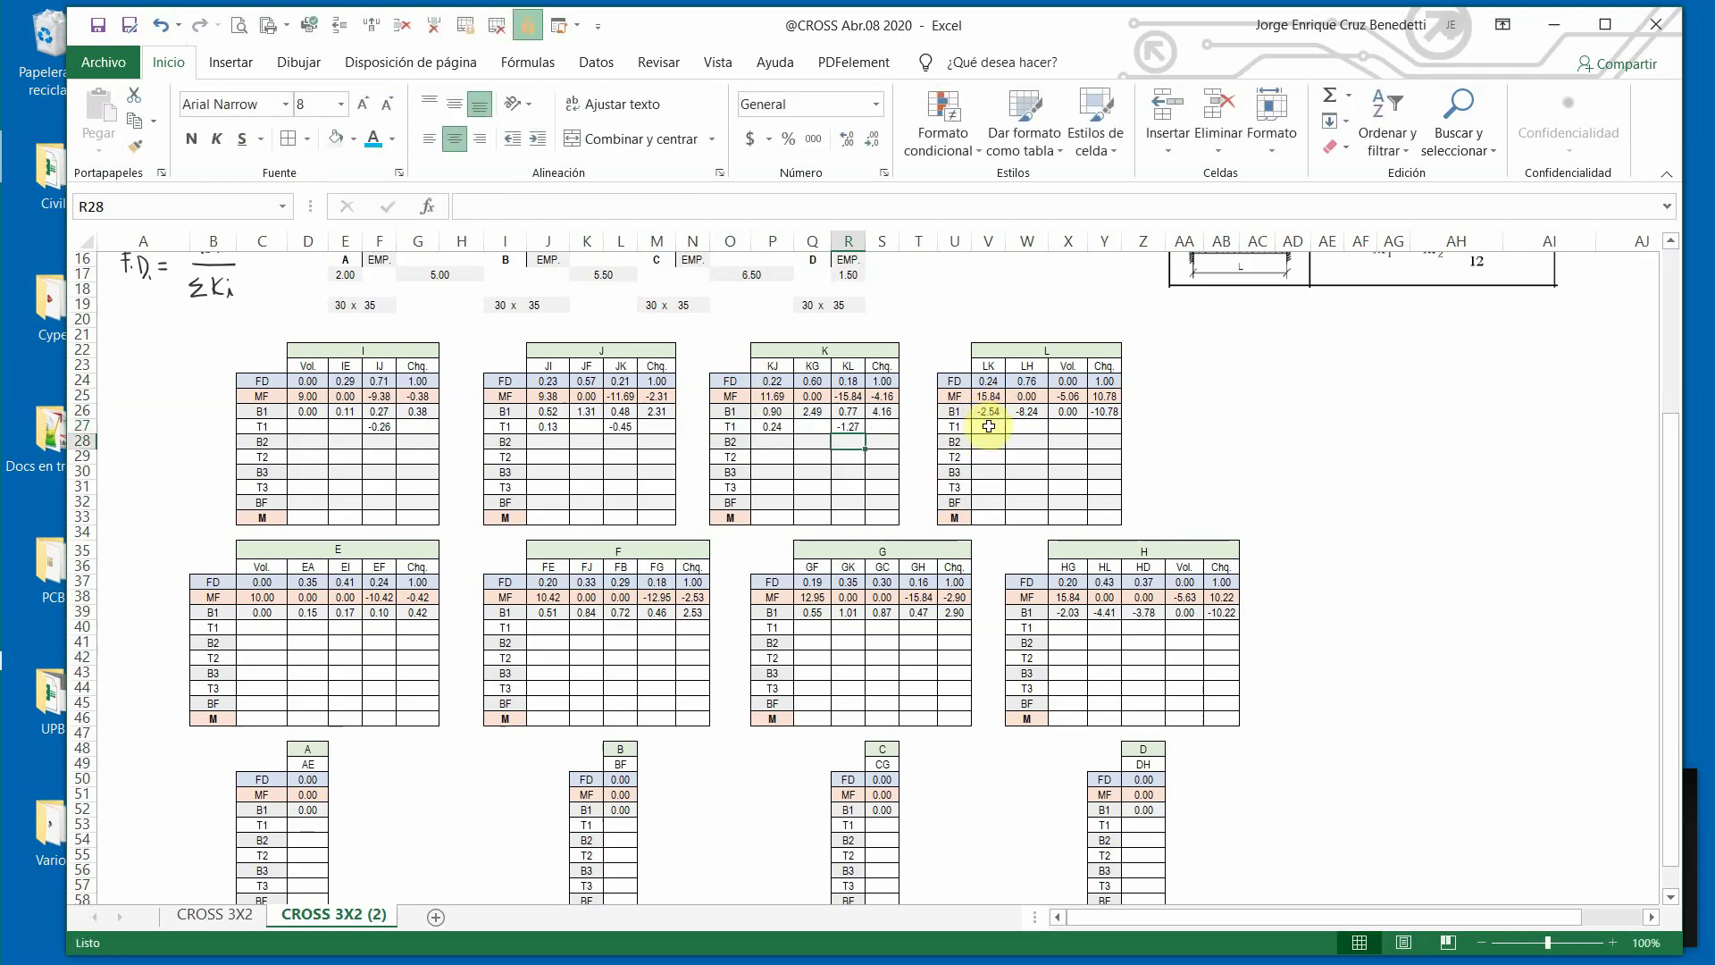
Enter the carry-over formula -R26/2 in table L's T1 LK cell.
{"action": "left_click", "coordinate": [989, 427]}
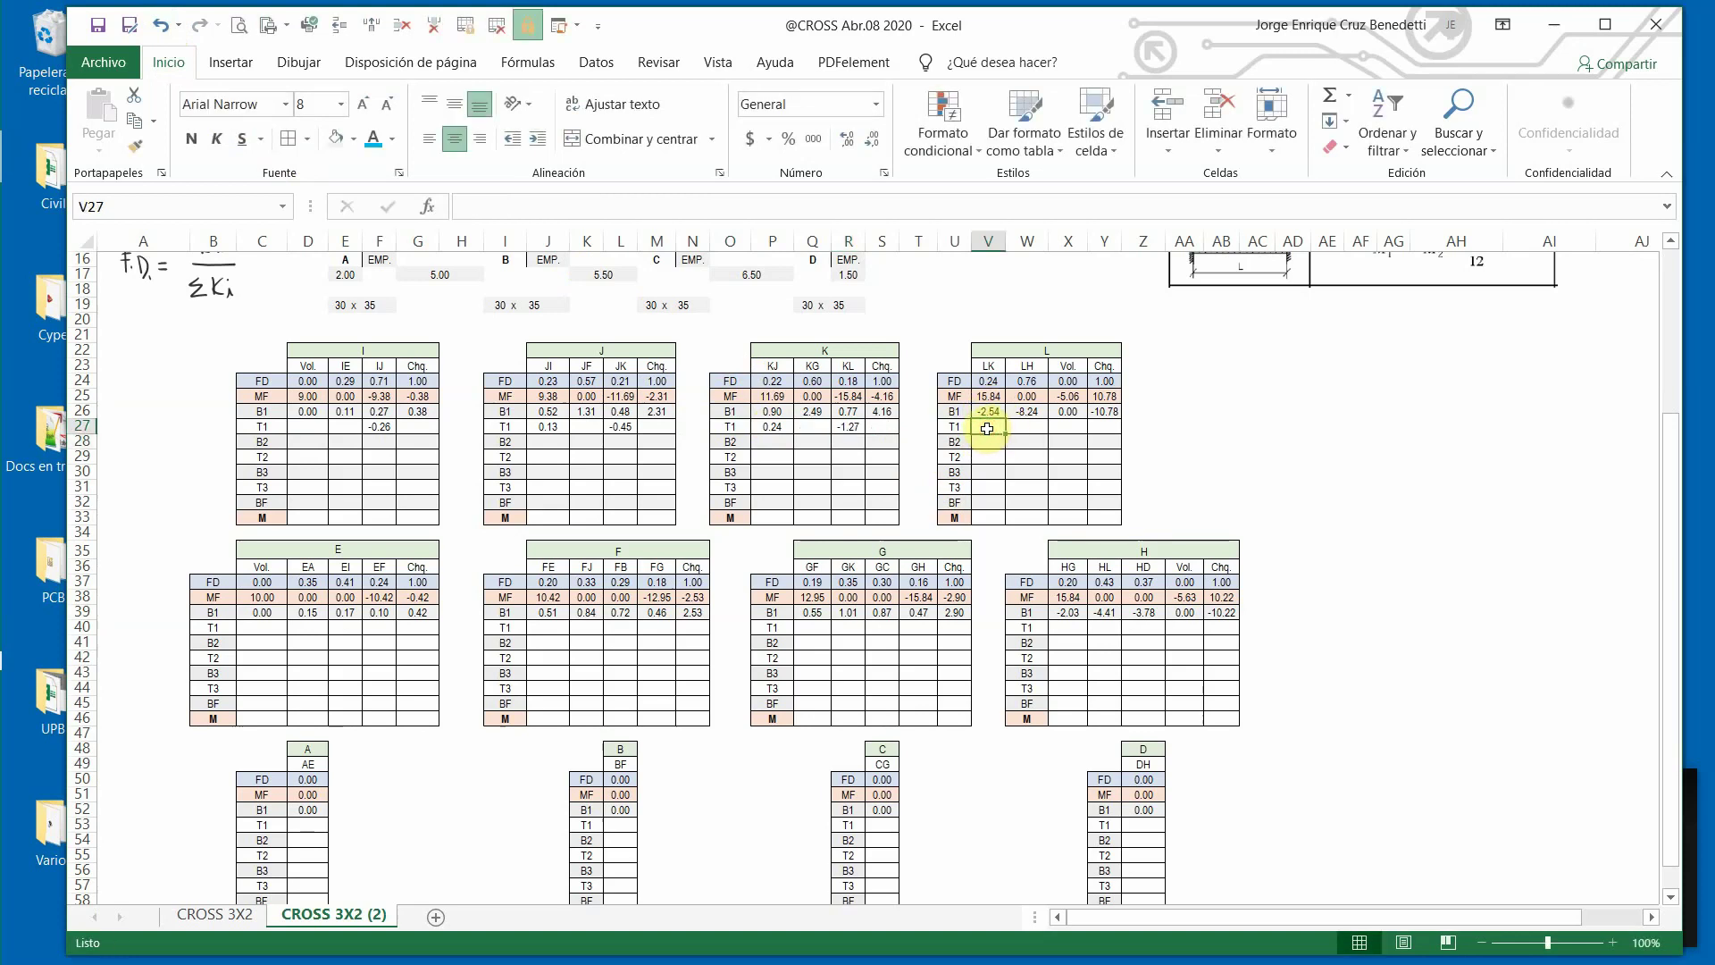
{"action": "type", "text": "-"}
{"action": "left_click", "coordinate": [841, 411]}
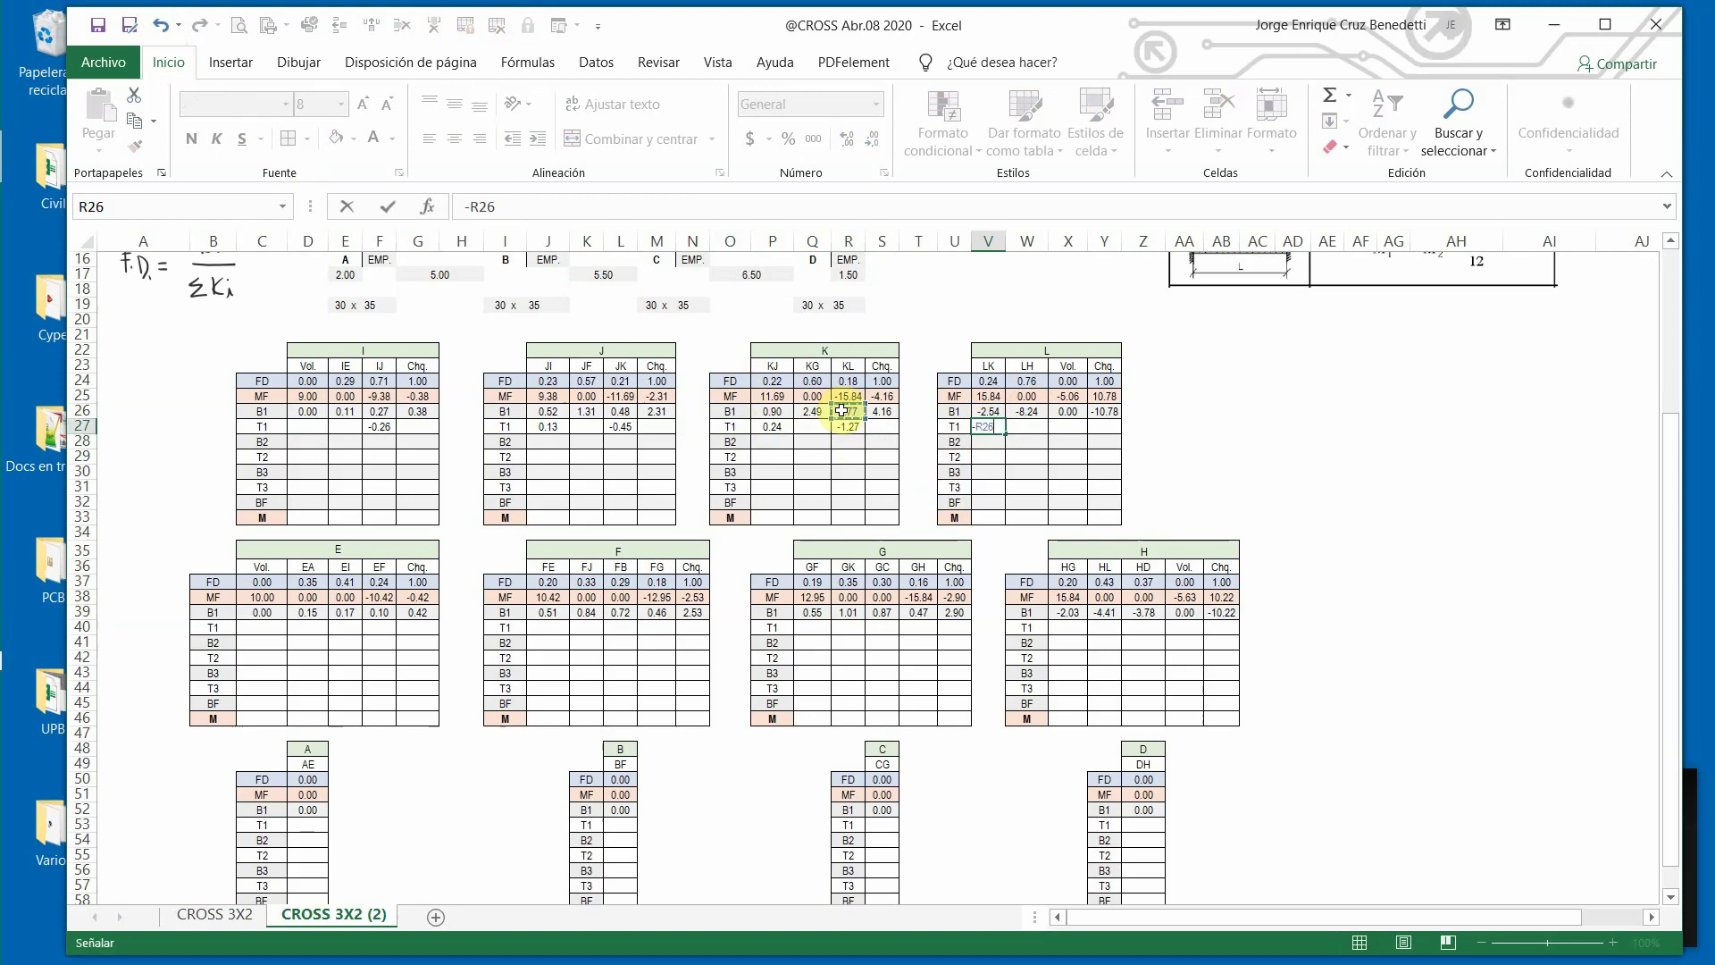
{"action": "type", "text": "/2"}
{"action": "key", "text": "Return"}
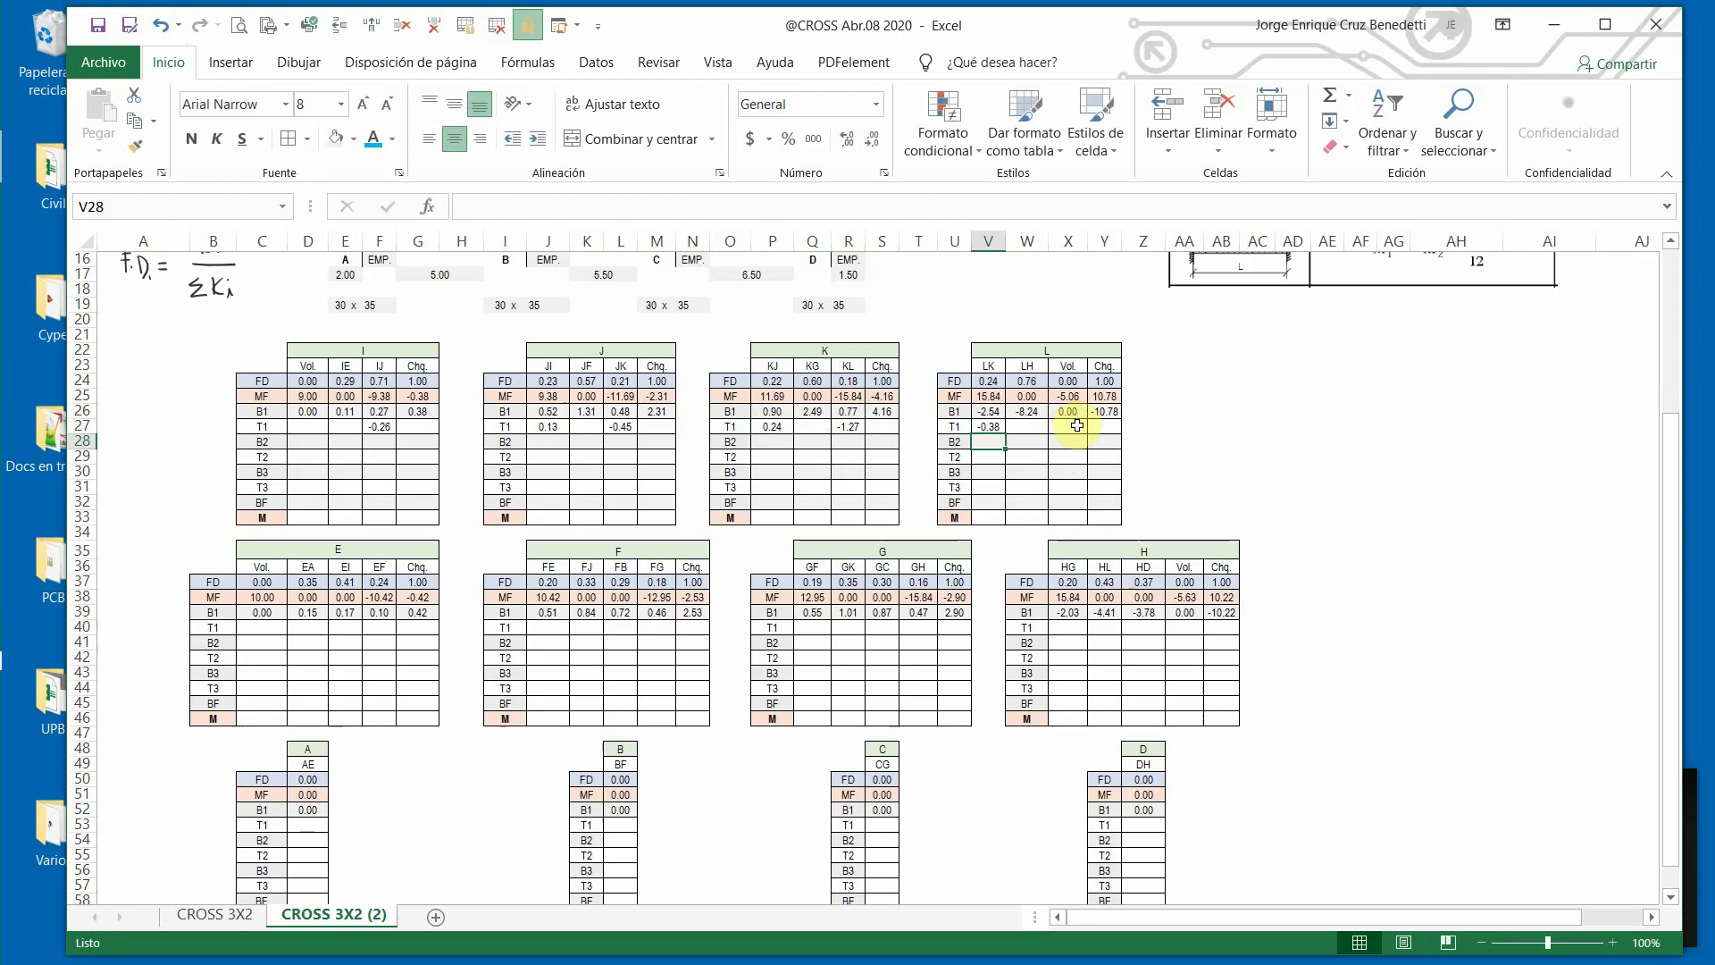
Enter 0 as the T1 value in table I's Vol. column.
{"action": "left_click", "coordinate": [1027, 427]}
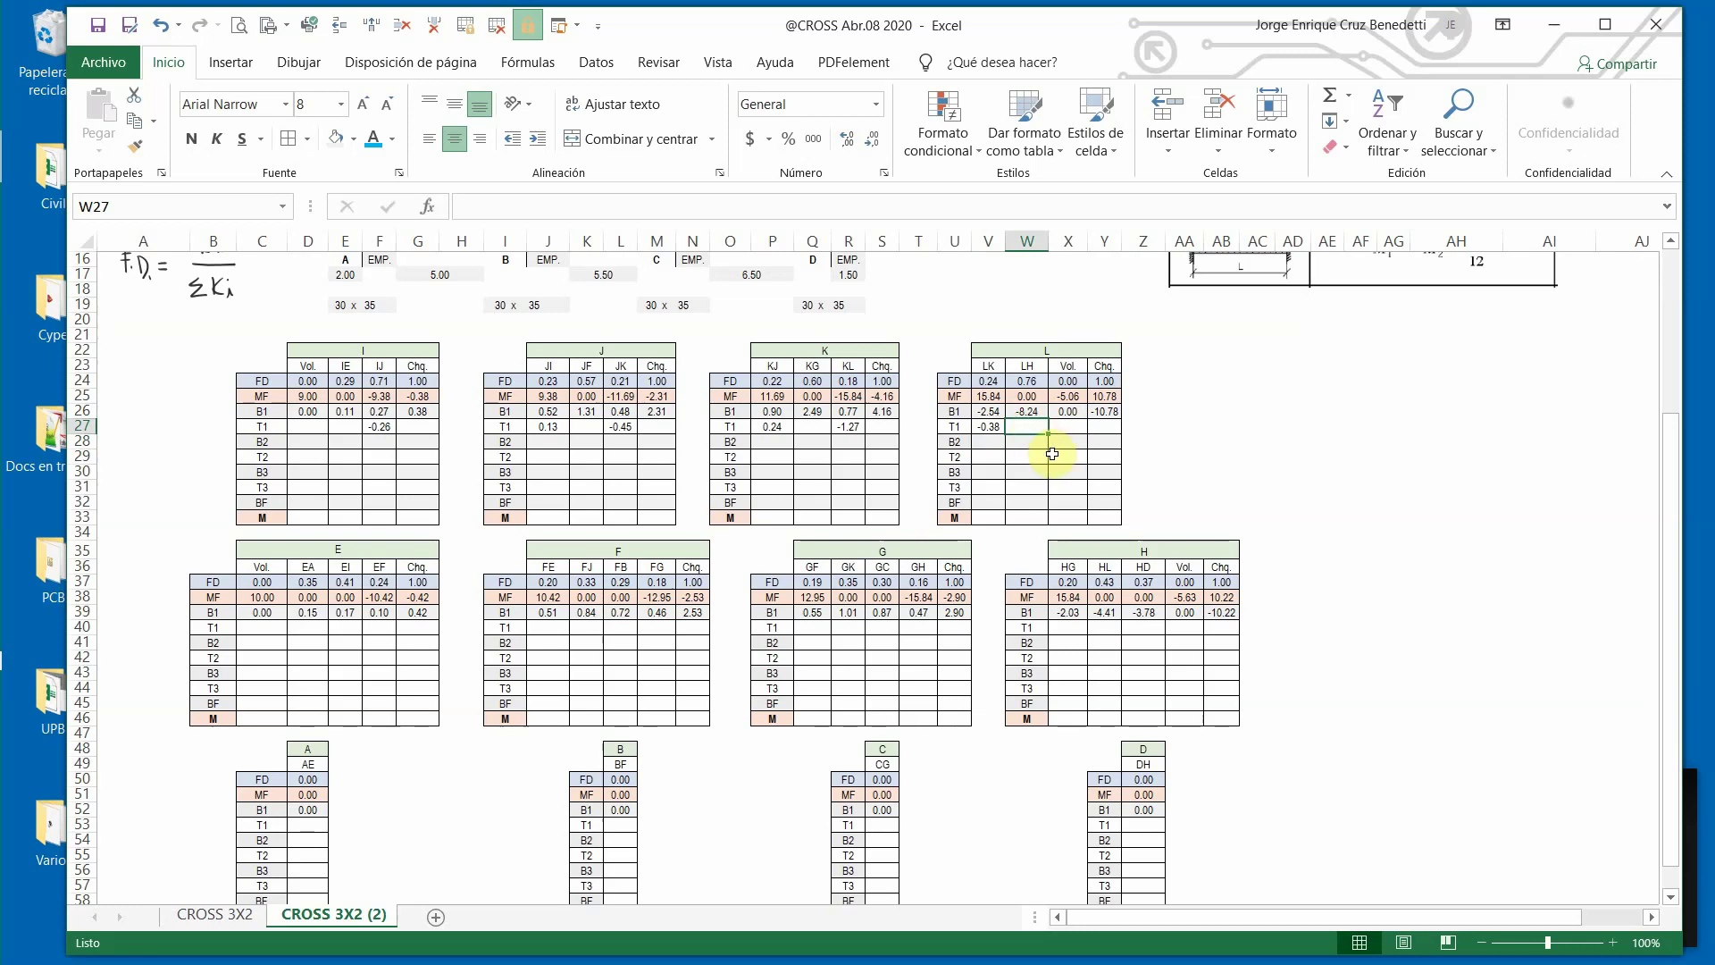
{"action": "left_click", "coordinate": [305, 428]}
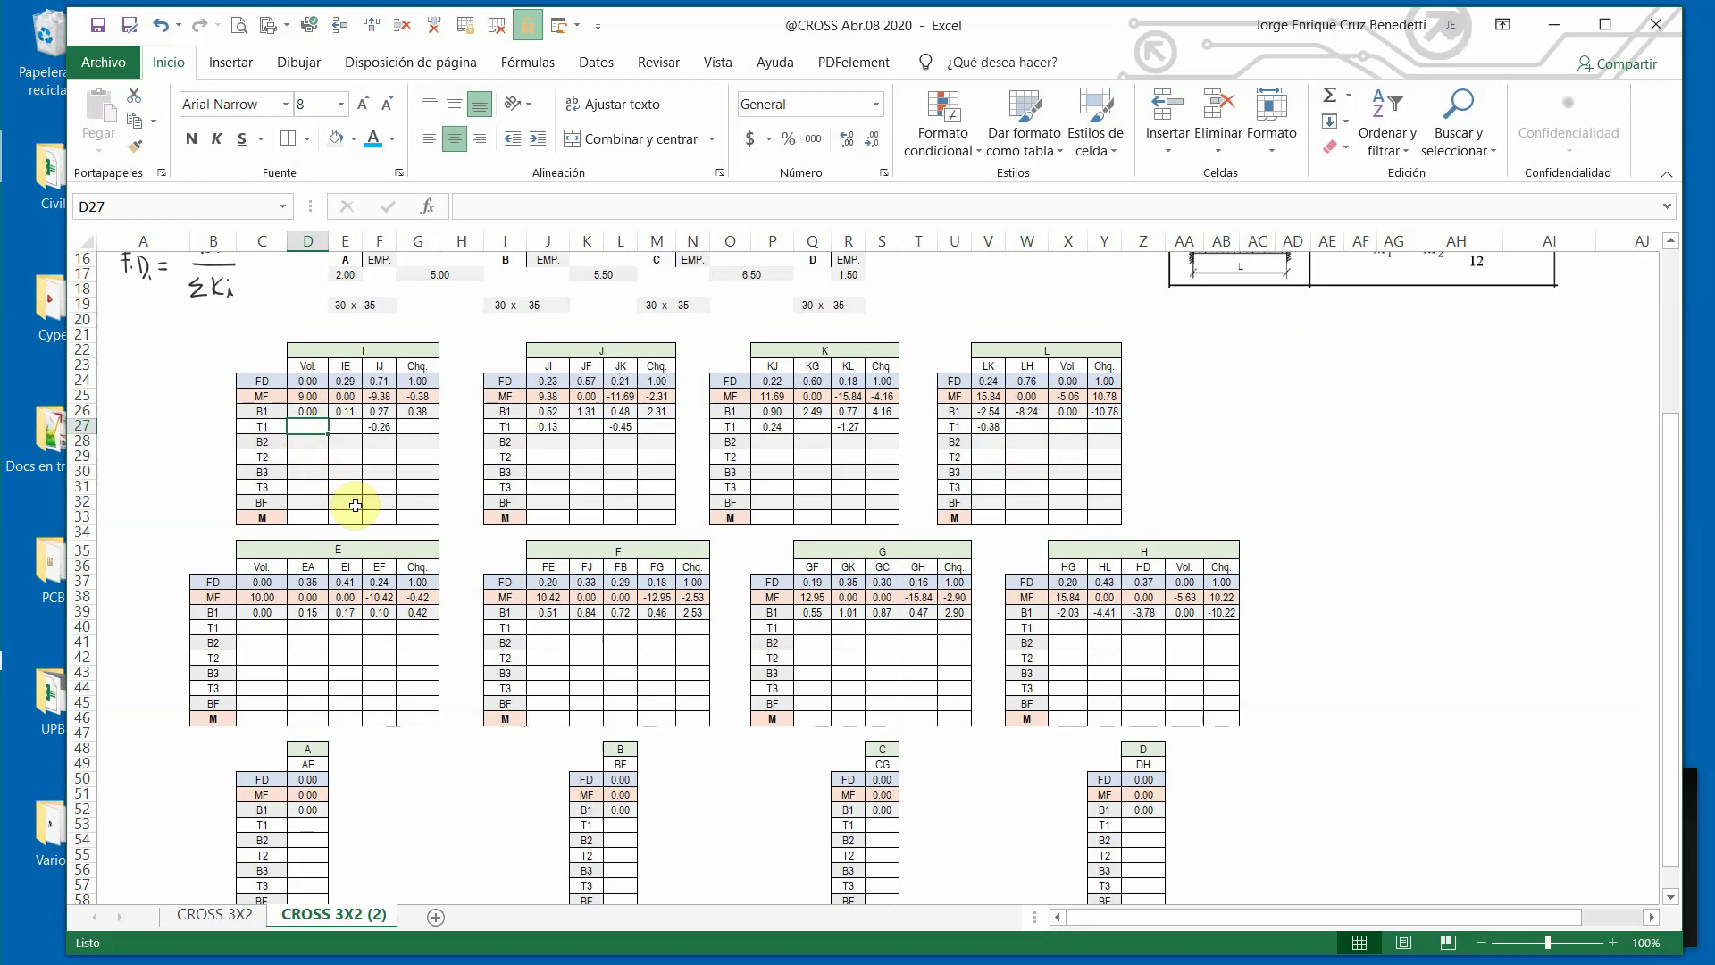
{"action": "type", "text": "0"}
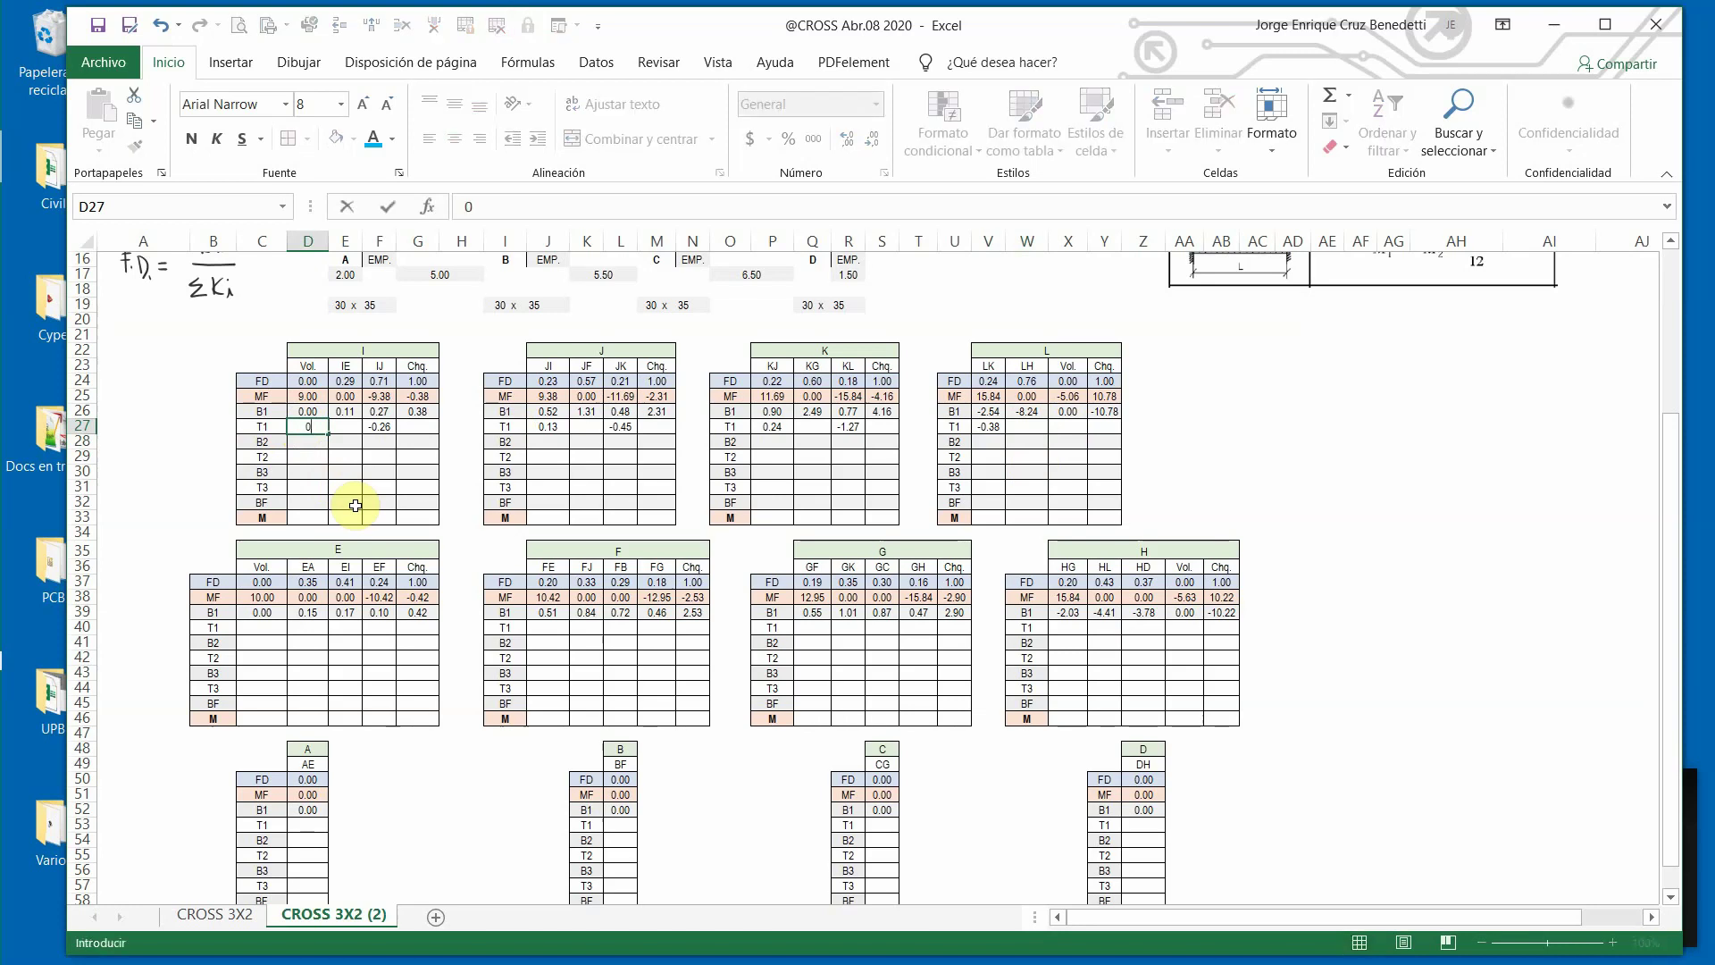
{"action": "key", "text": "Return"}
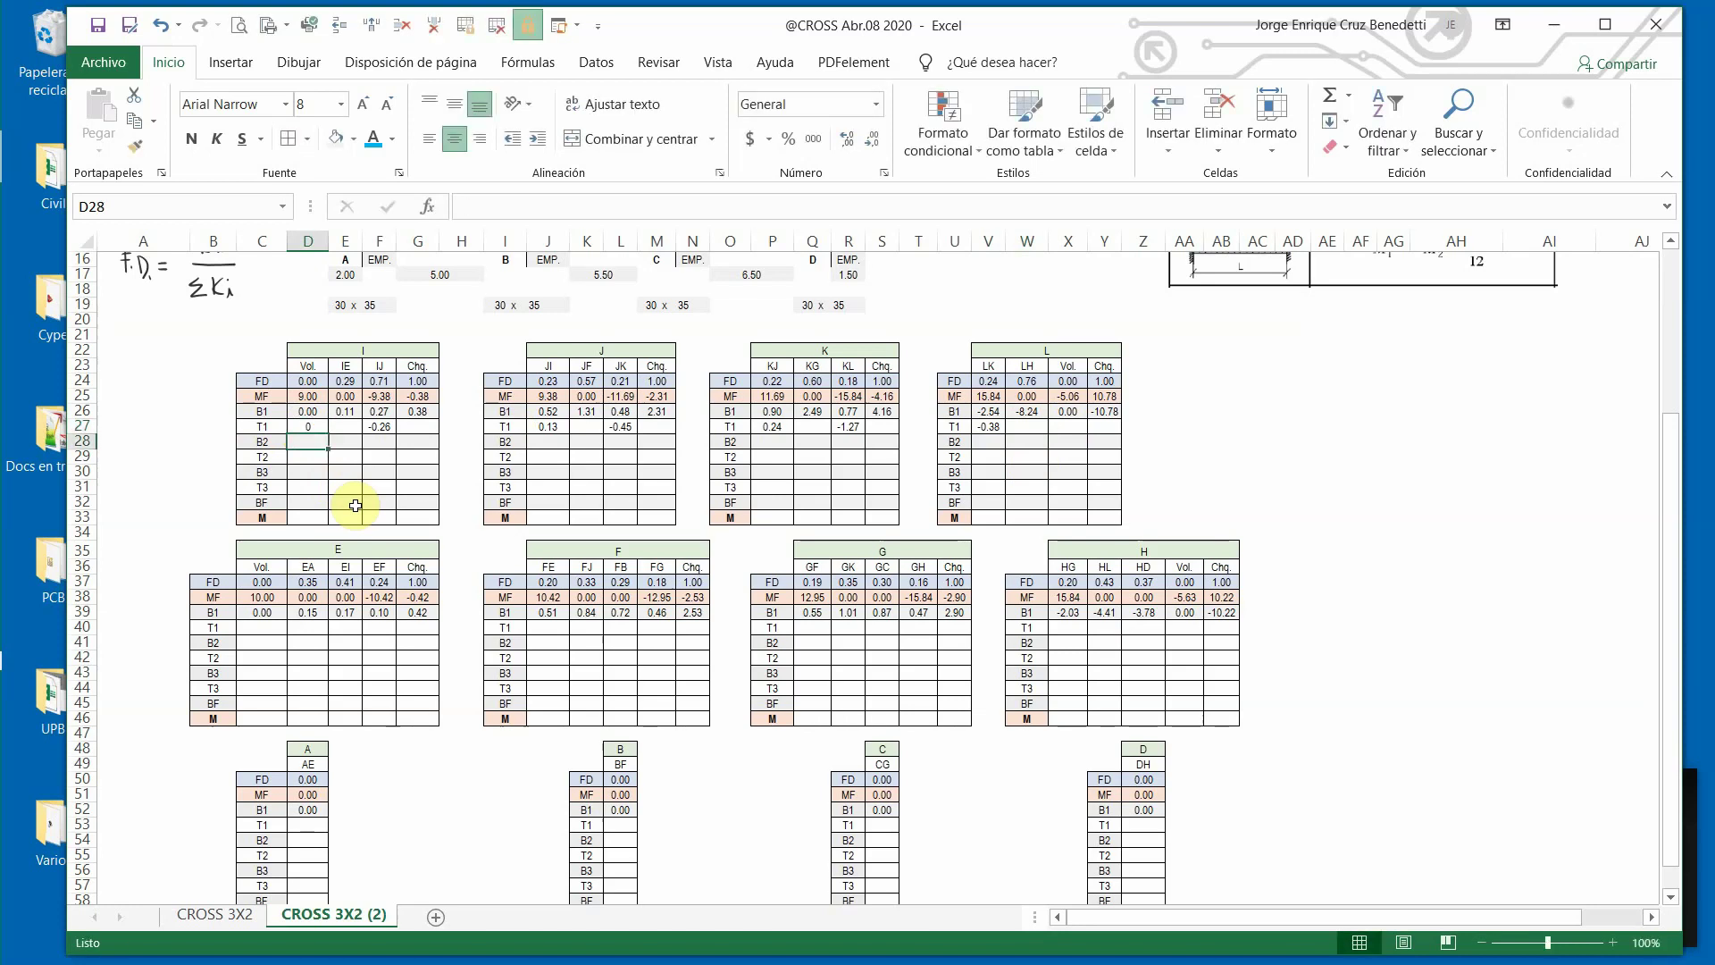
{"action": "left_click", "coordinate": [308, 426]}
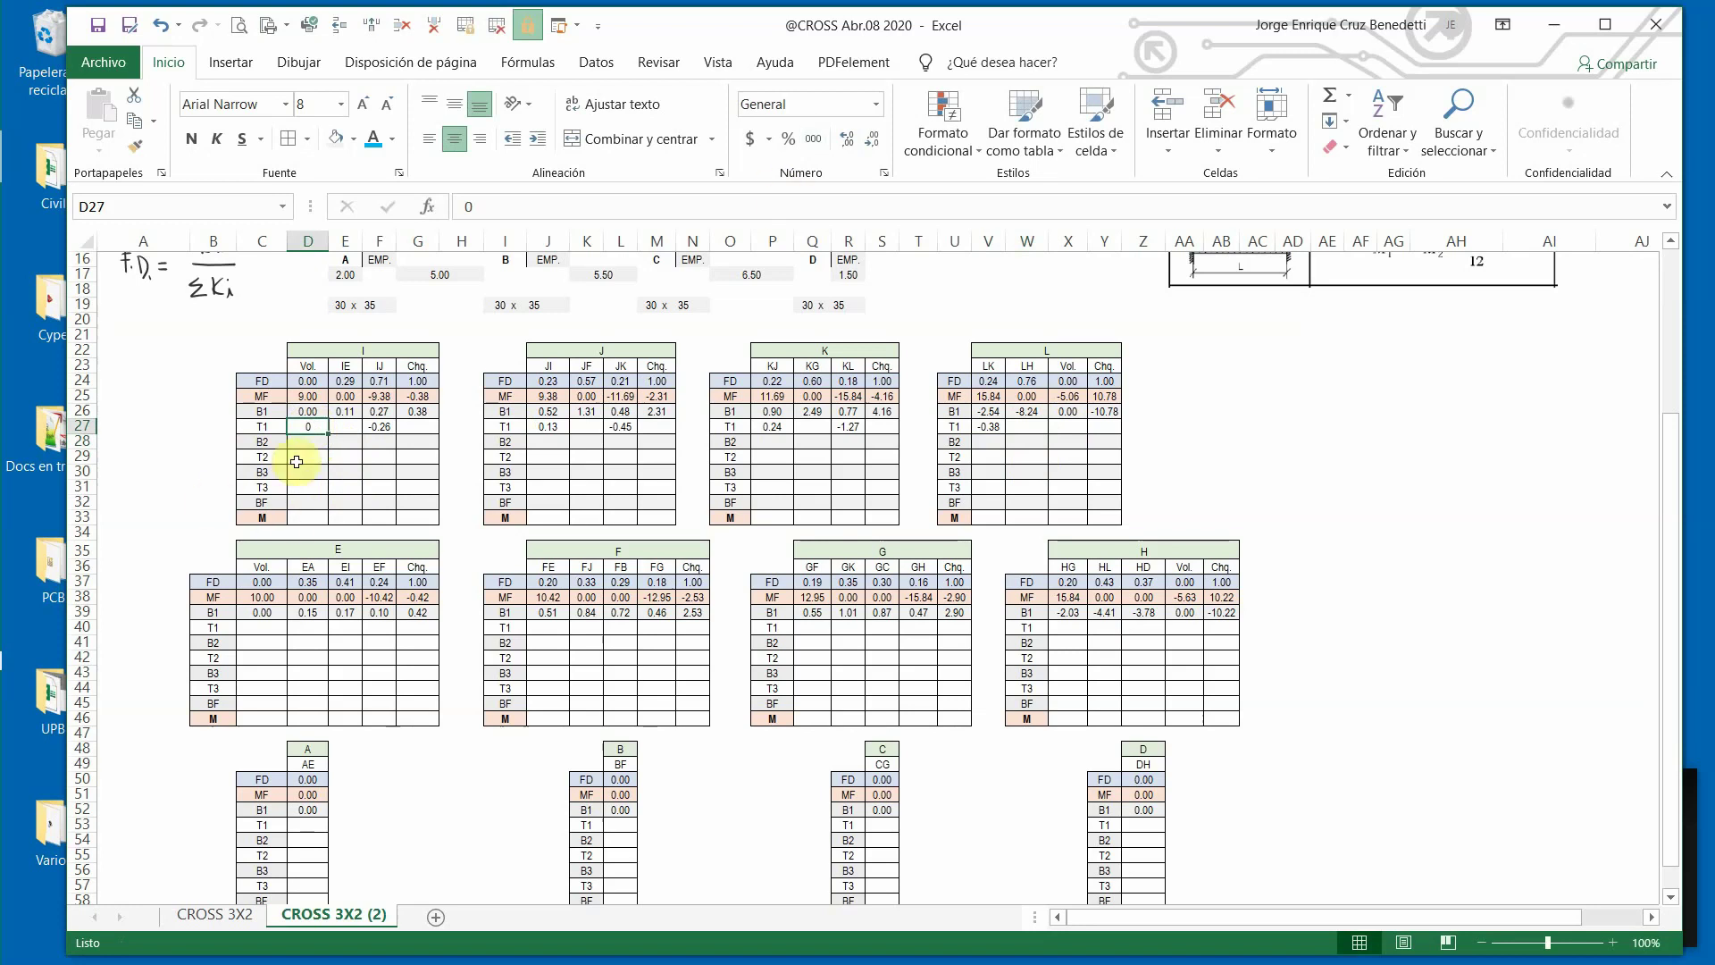
Enter the carry-over formula in table I's T1 IE cell as half of E39, table E's B1 EI value.
{"action": "left_click", "coordinate": [348, 428]}
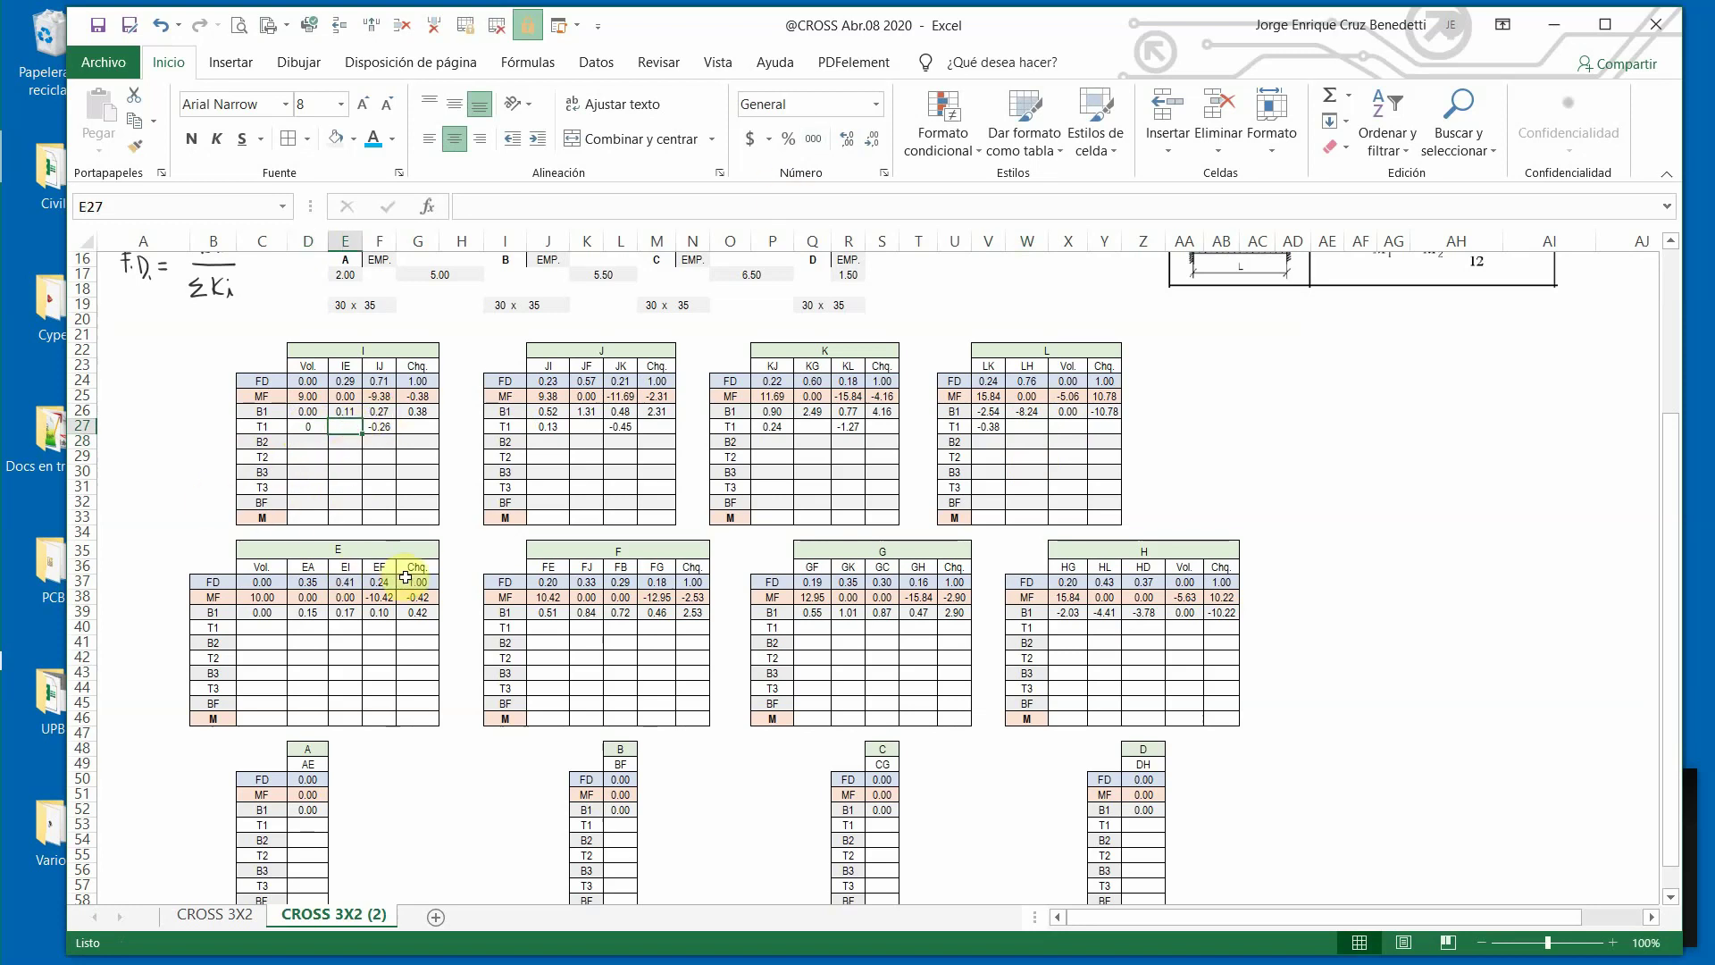
{"action": "type", "text": "+"}
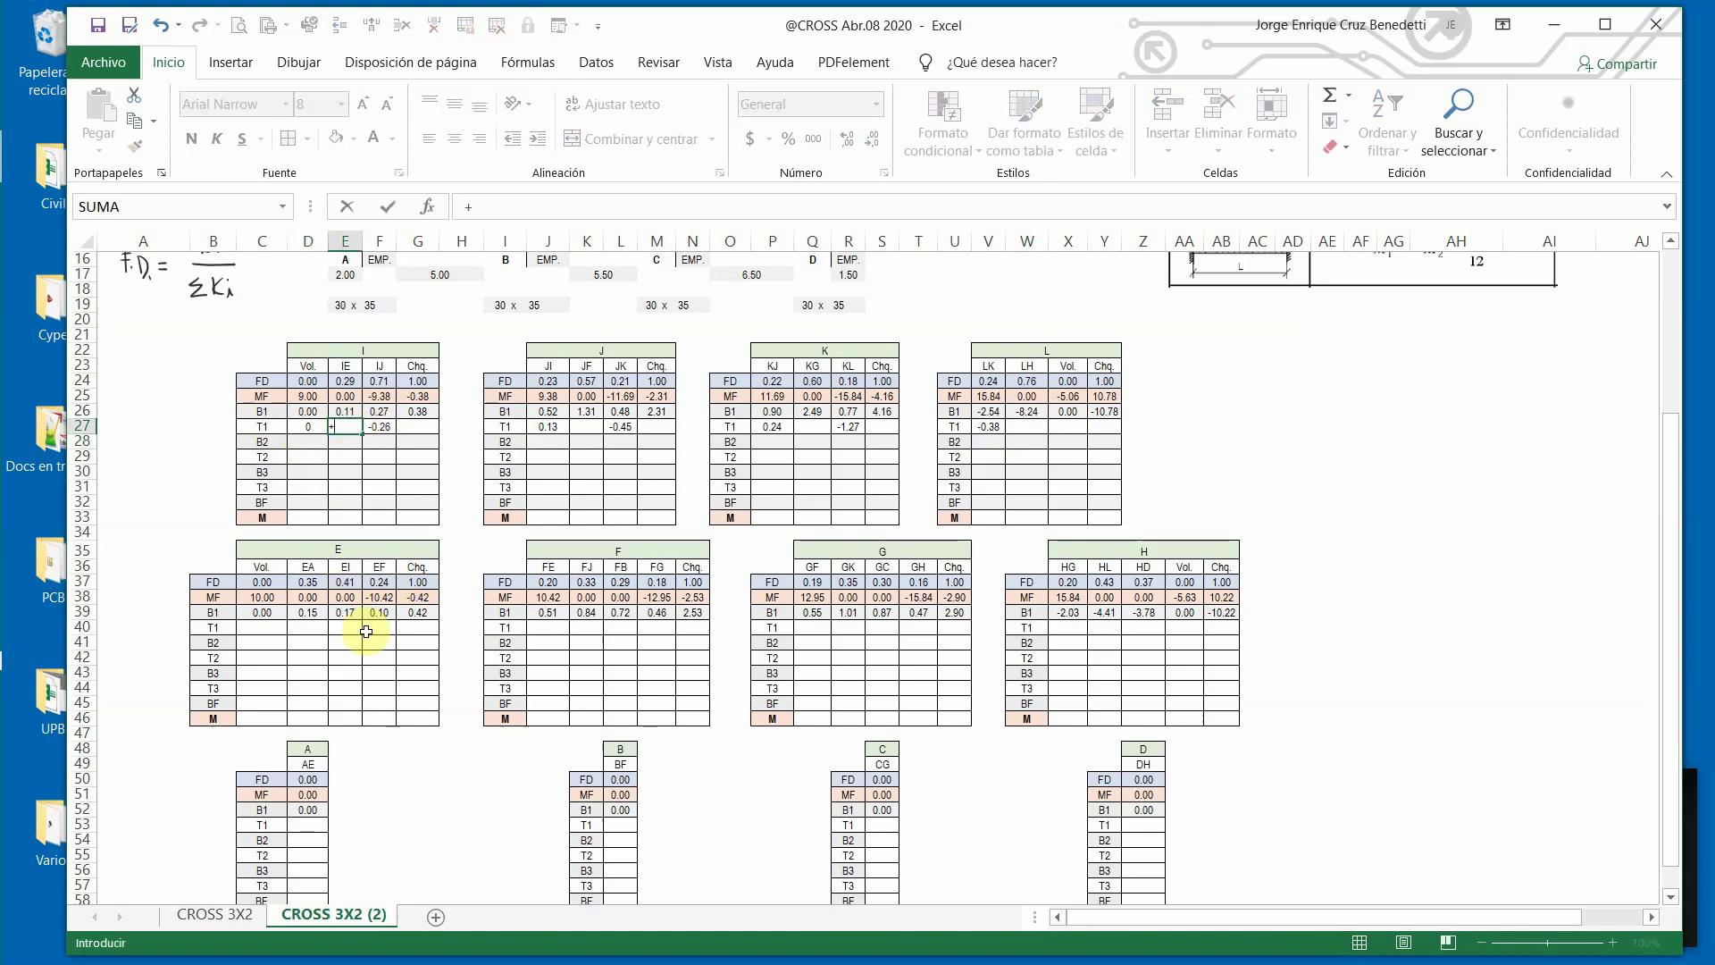
{"action": "left_click", "coordinate": [348, 614]}
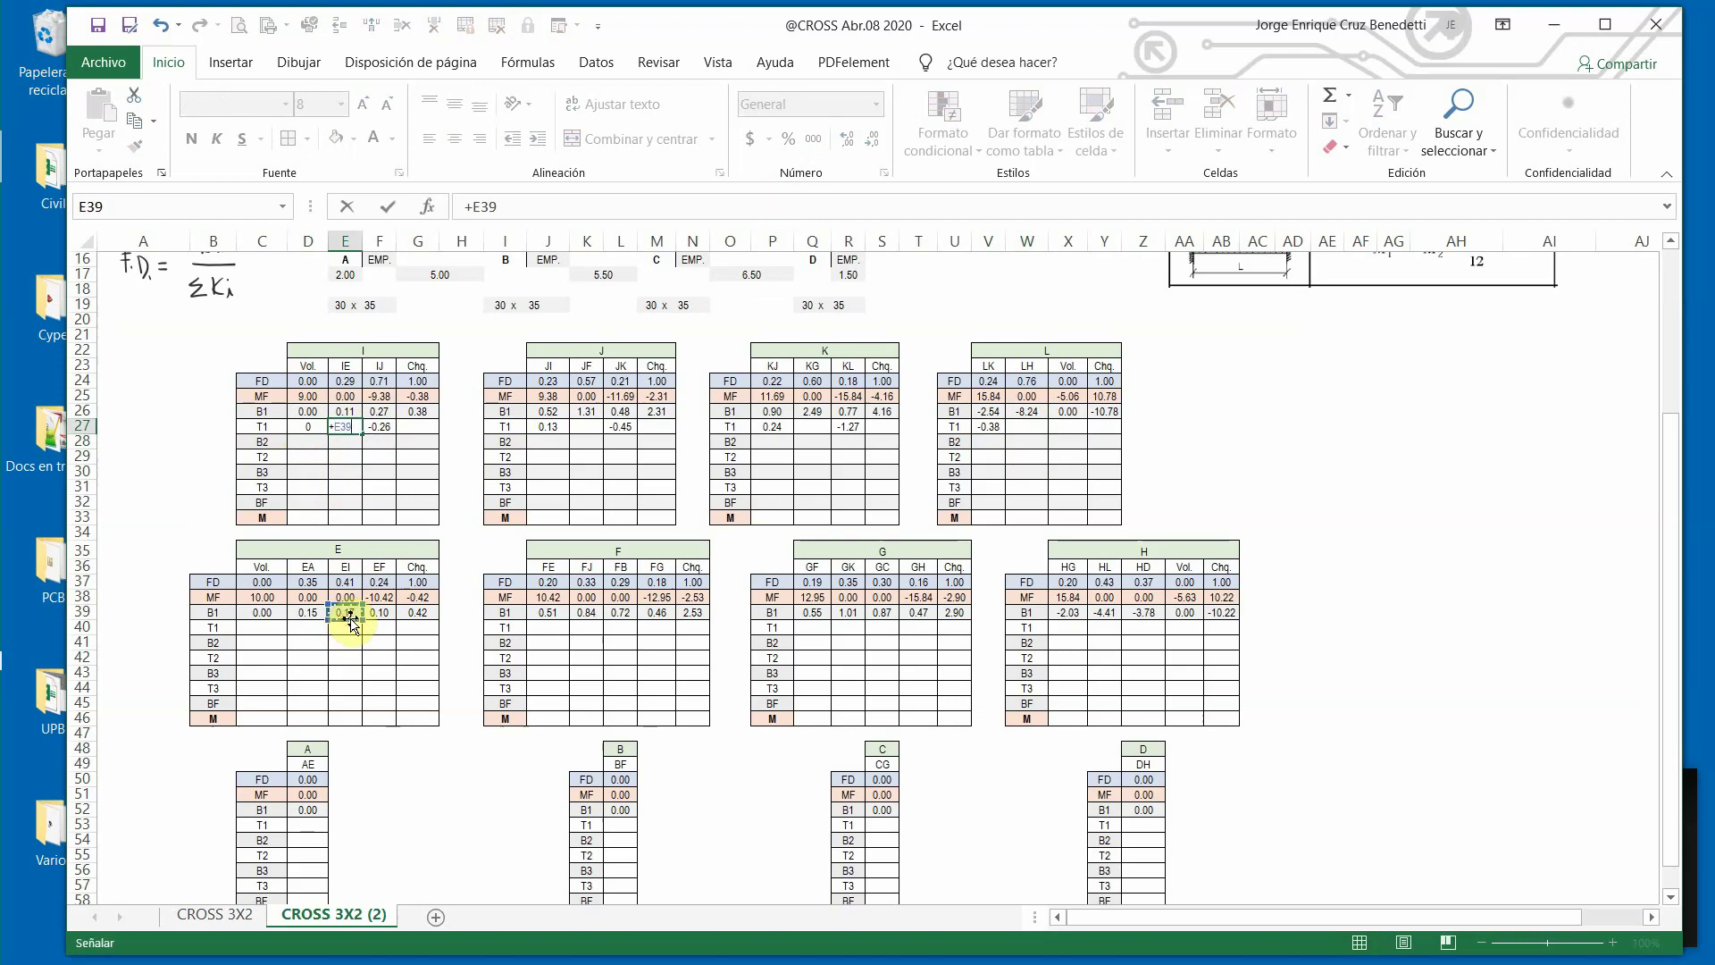
{"action": "key", "text": "Return"}
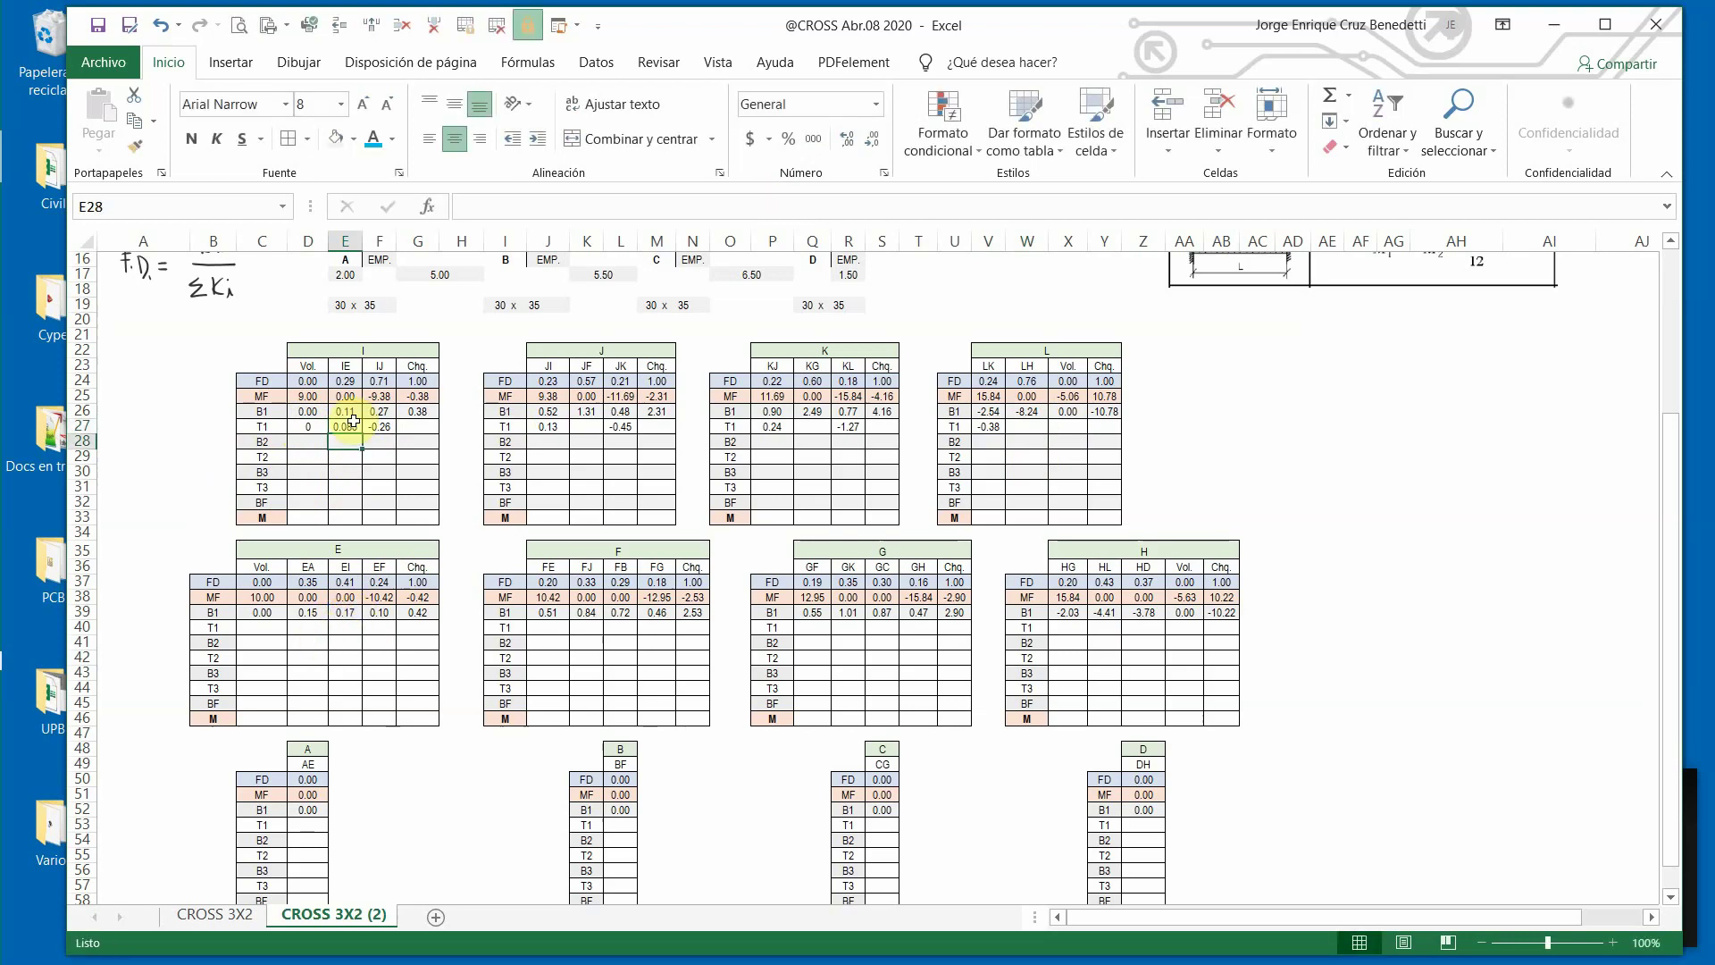
Enter the carry-over formula in table E's T1 EI cell as half of E26, table I's B1 IE value.
{"action": "left_click", "coordinate": [346, 629]}
{"action": "type", "text": "+"}
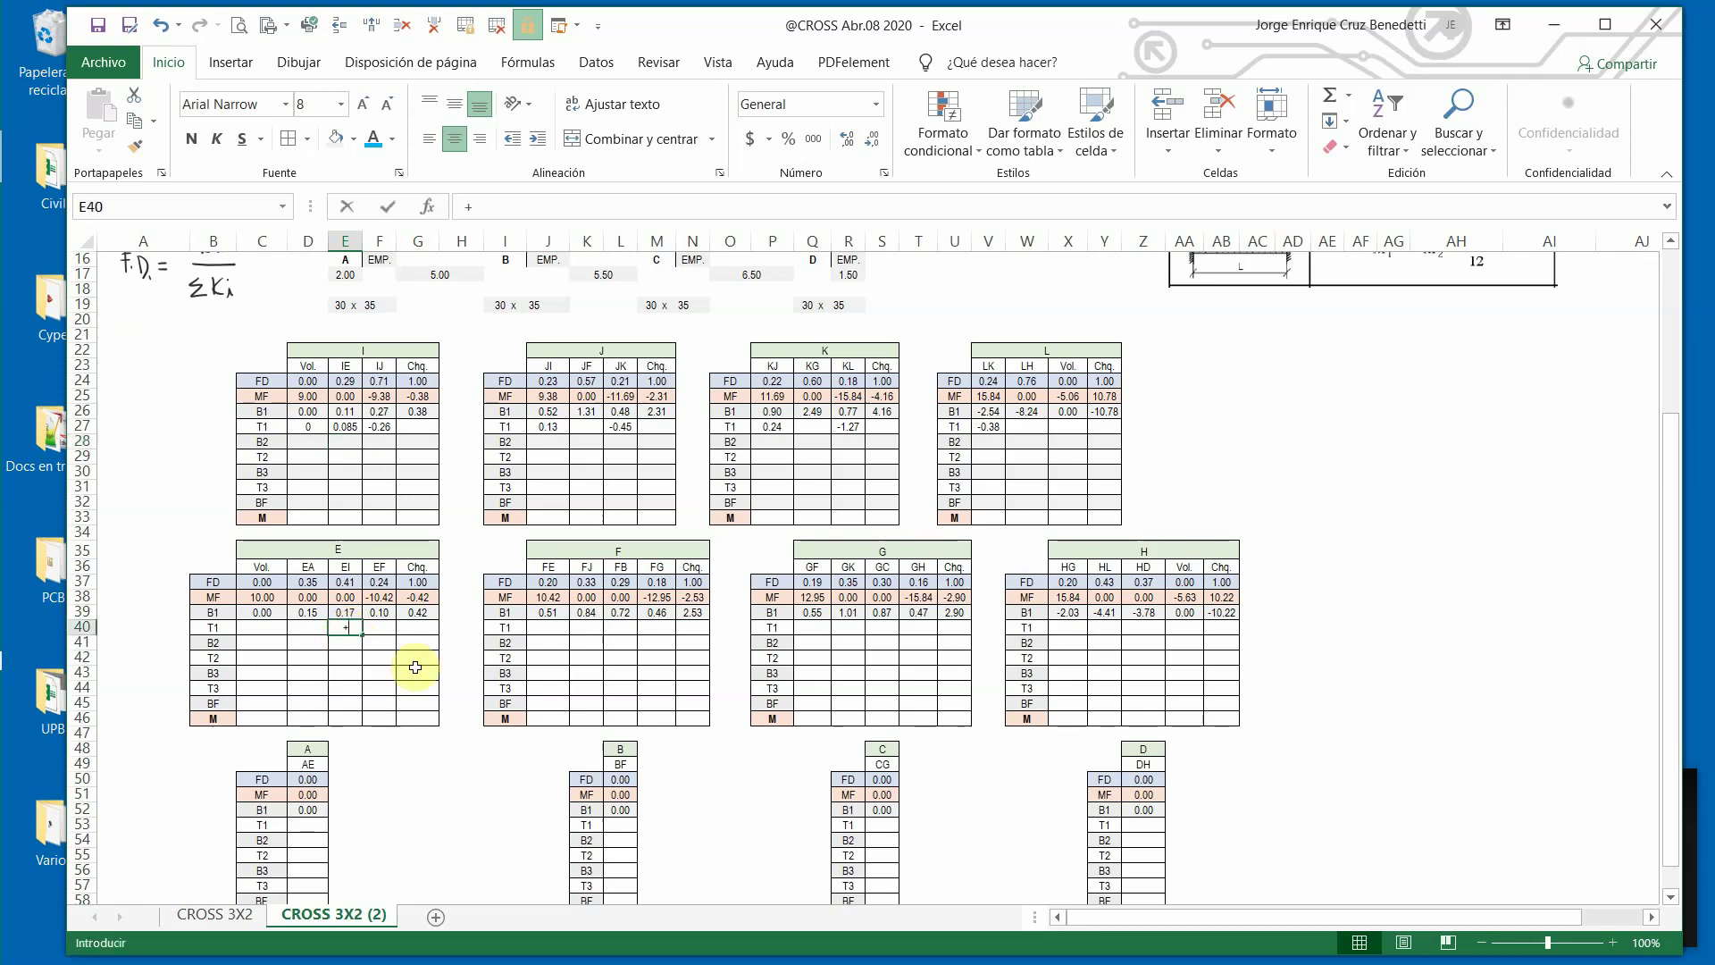
{"action": "left_click", "coordinate": [345, 412]}
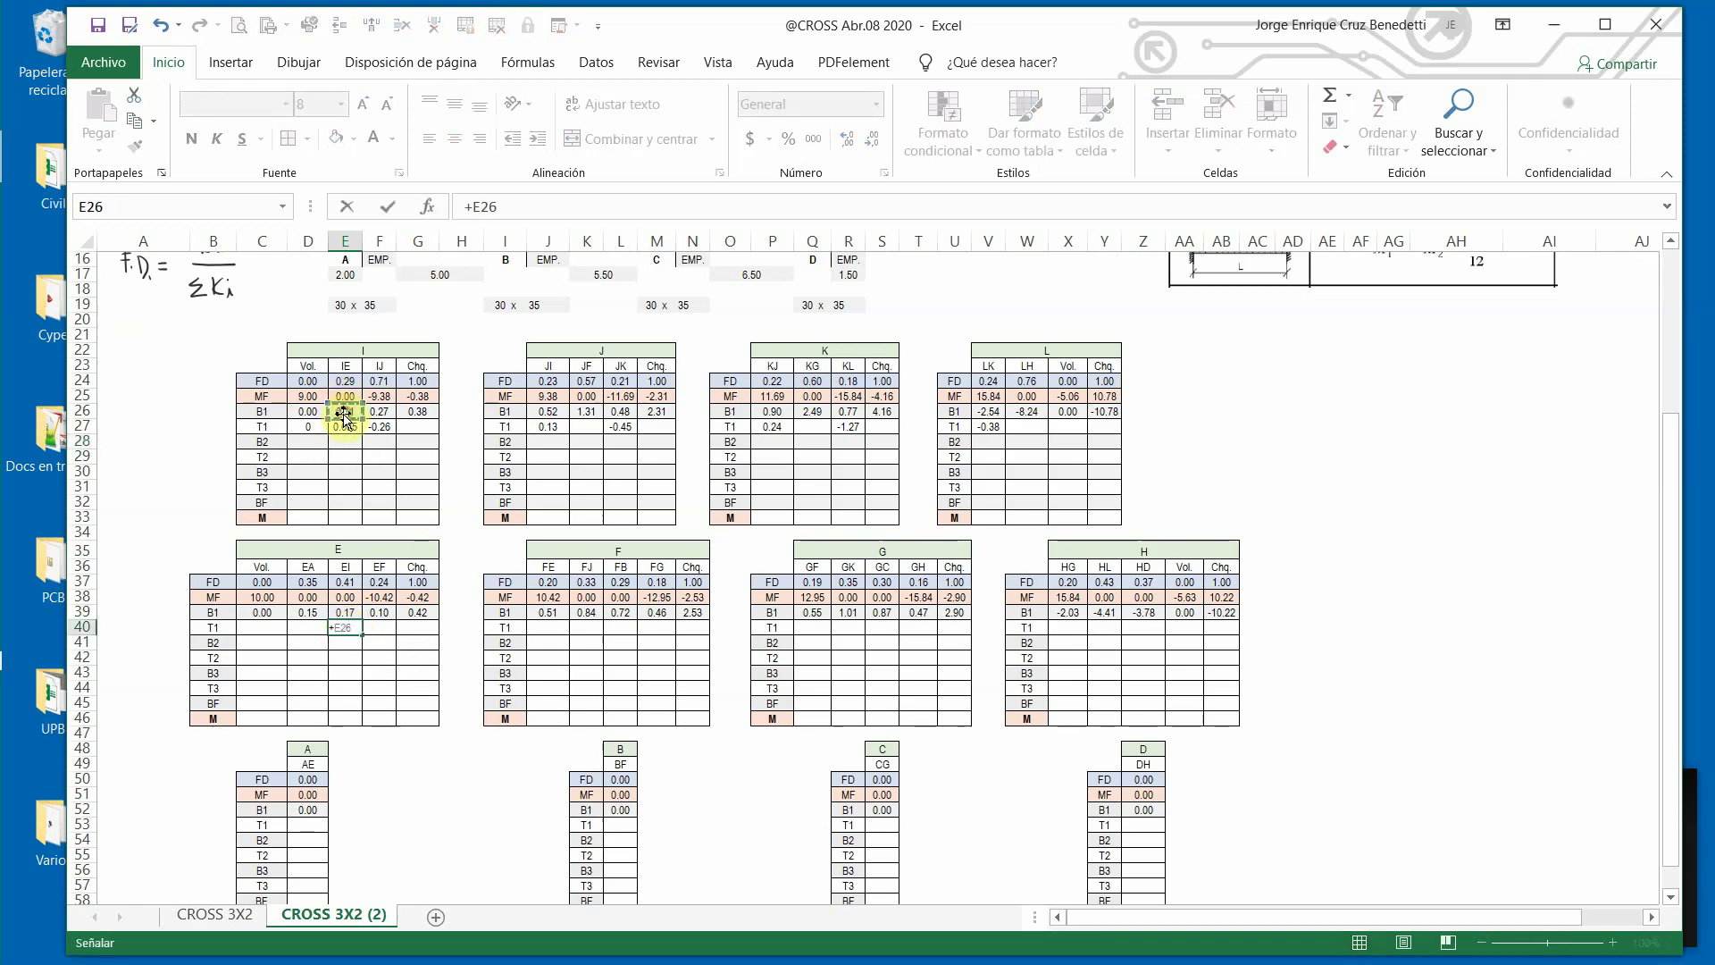
{"action": "key", "text": "Return"}
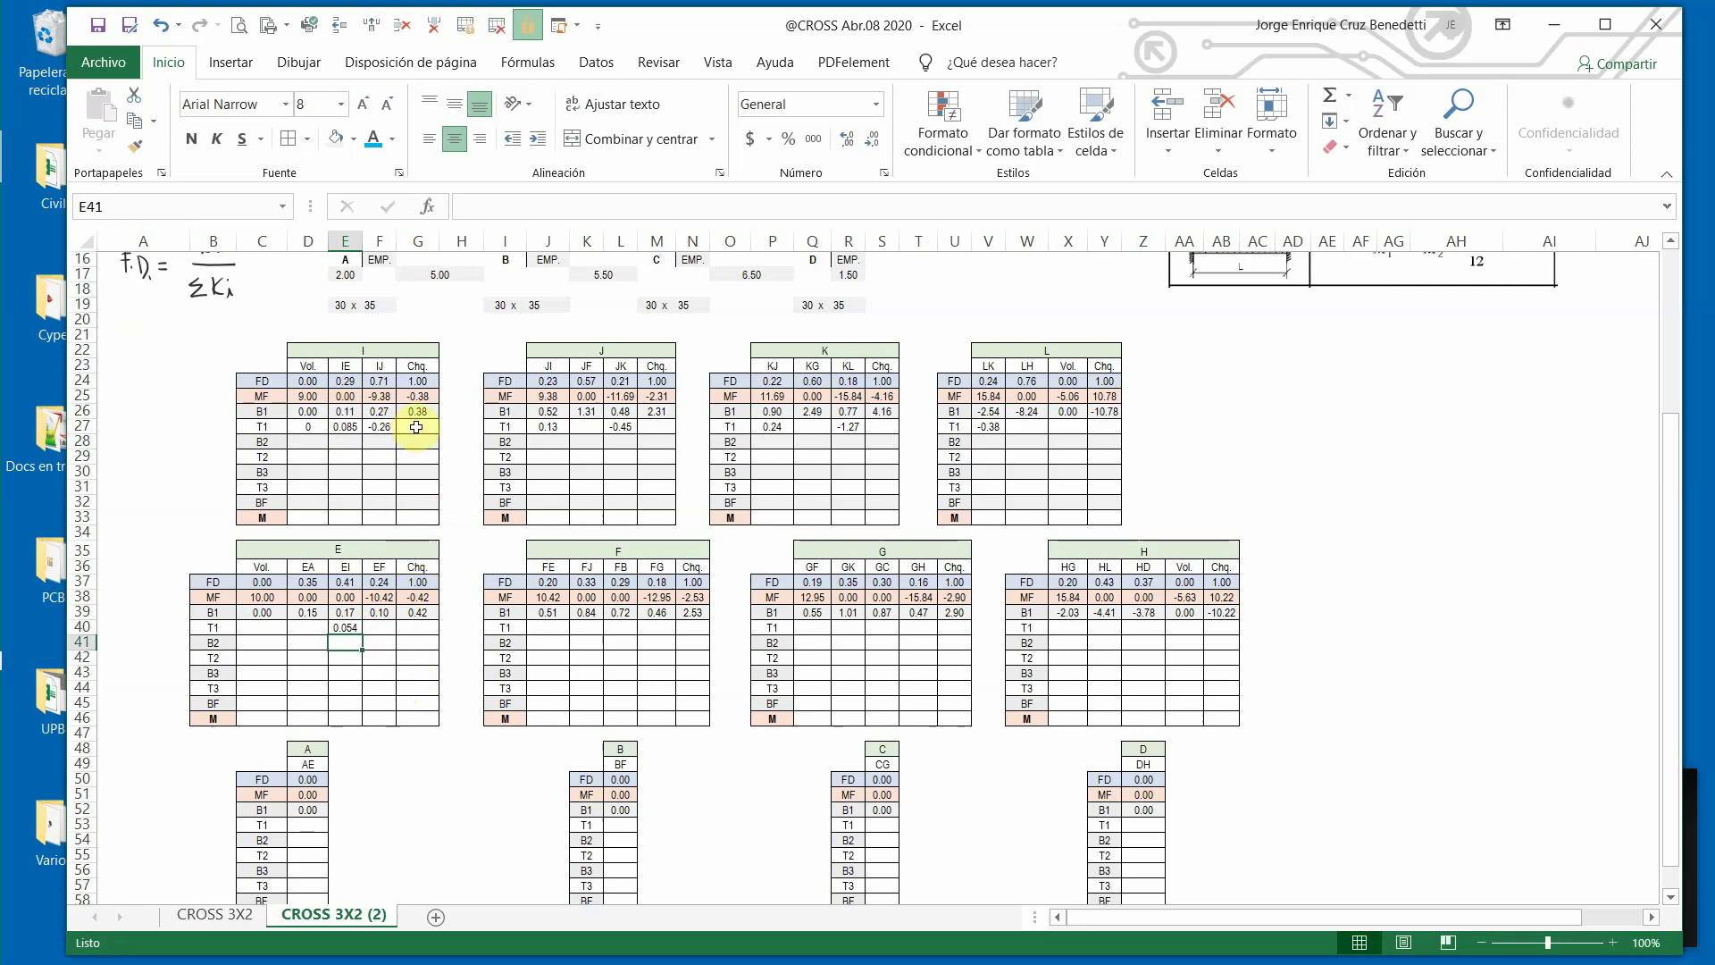
Fill table I's B1 Chq. sum formula down one row into its T1 Chq. cell.
{"action": "left_click", "coordinate": [417, 428]}
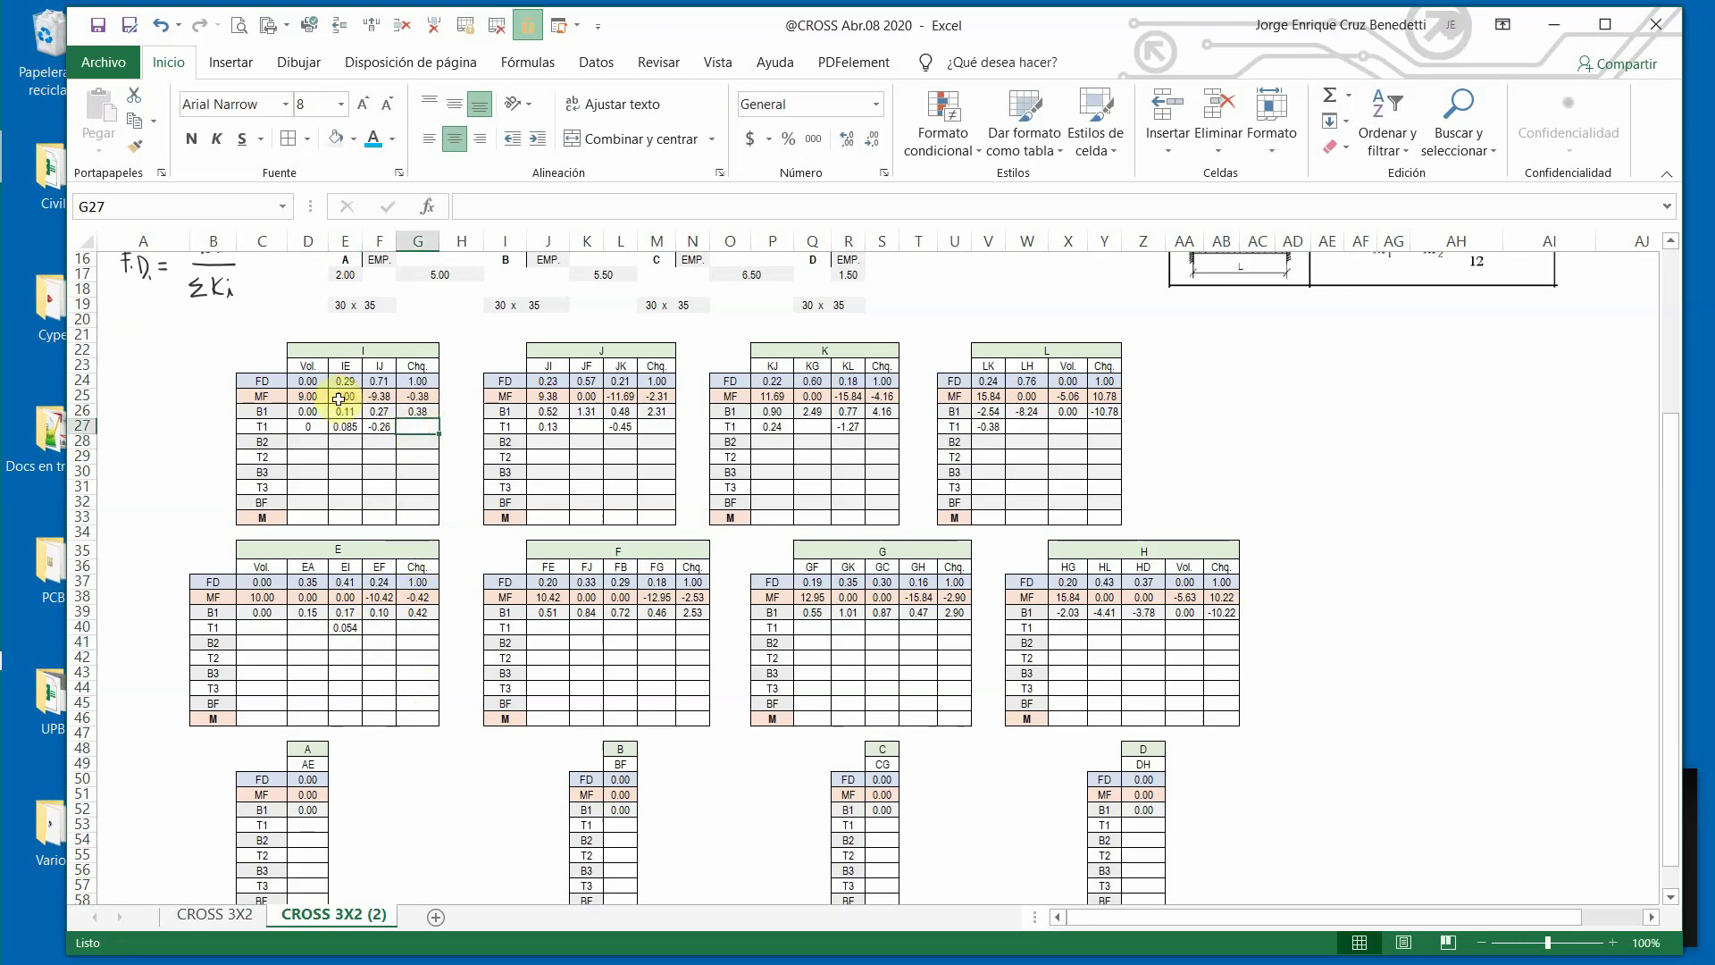
{"action": "left_click", "coordinate": [427, 410]}
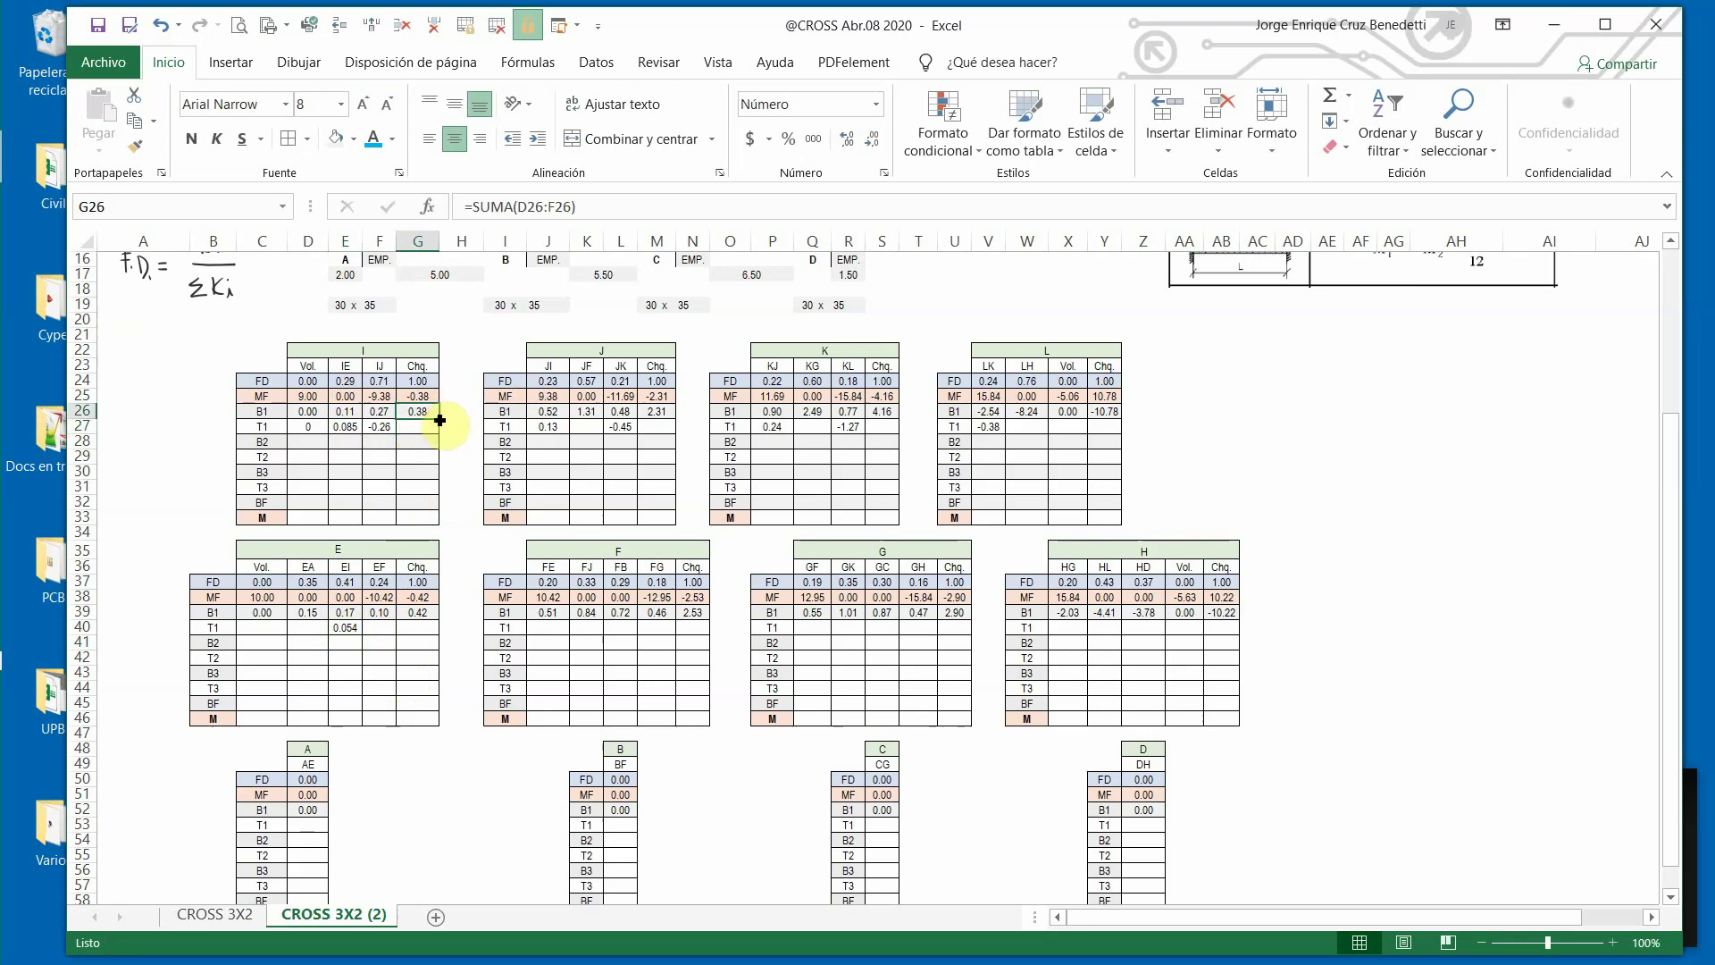
{"action": "left_click_drag", "start_coordinate": [439, 420], "coordinate": [446, 435]}
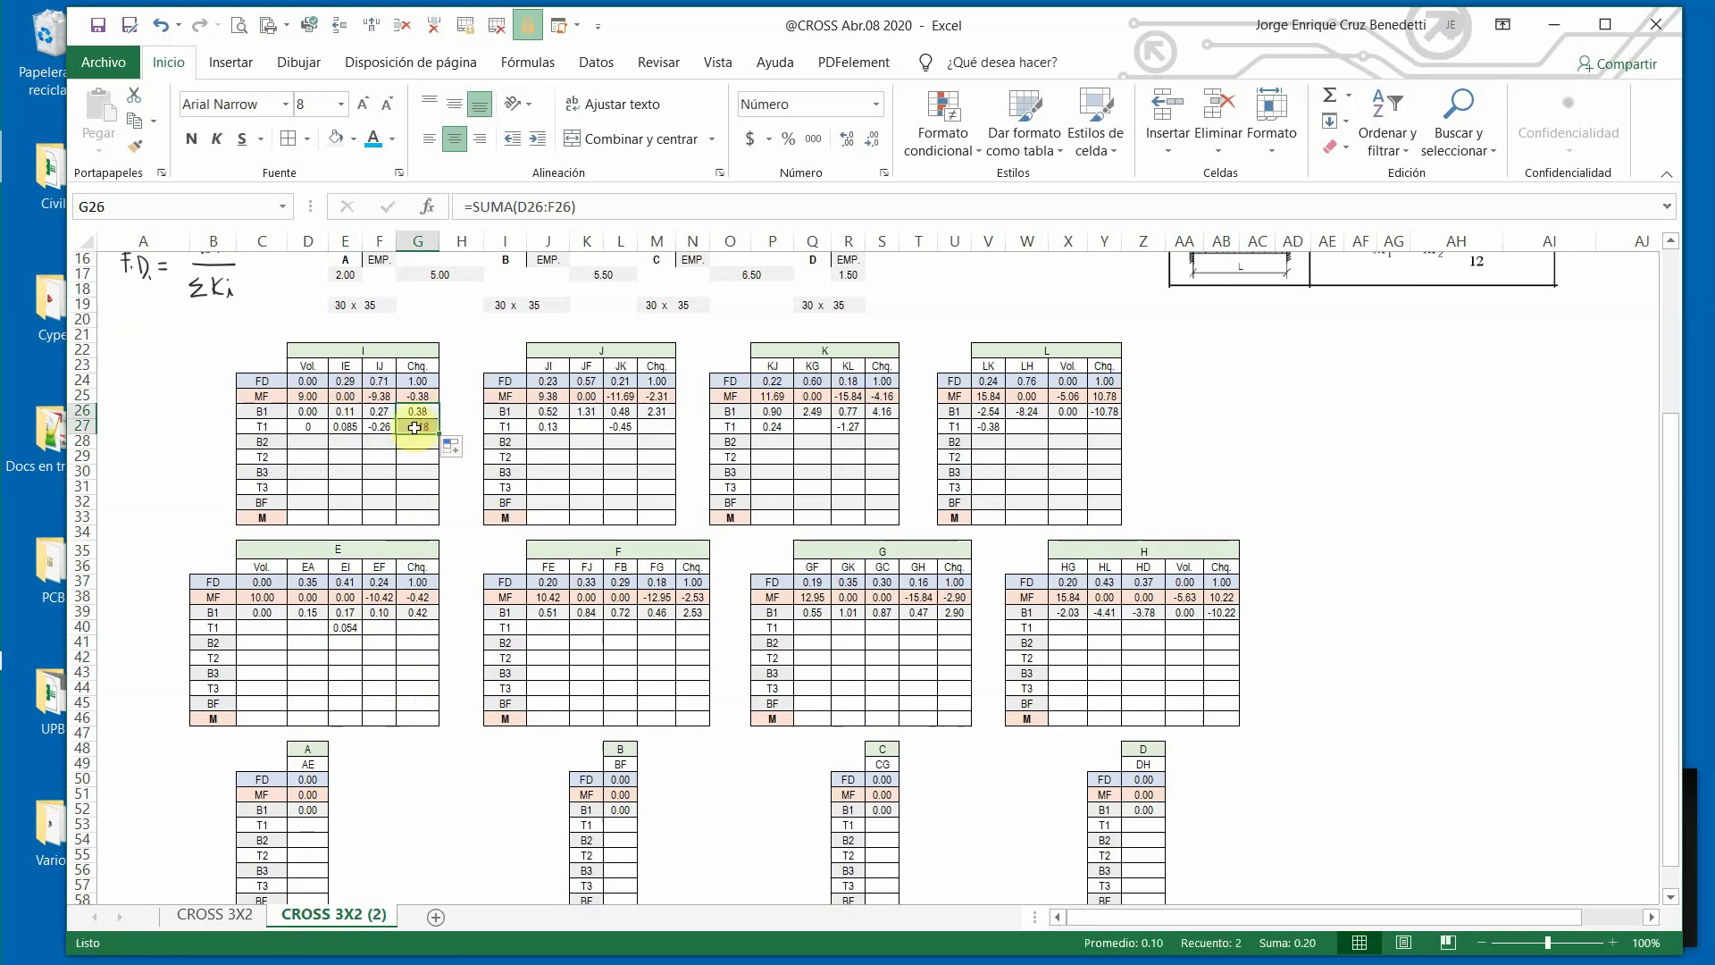
{"action": "left_click", "coordinate": [415, 427]}
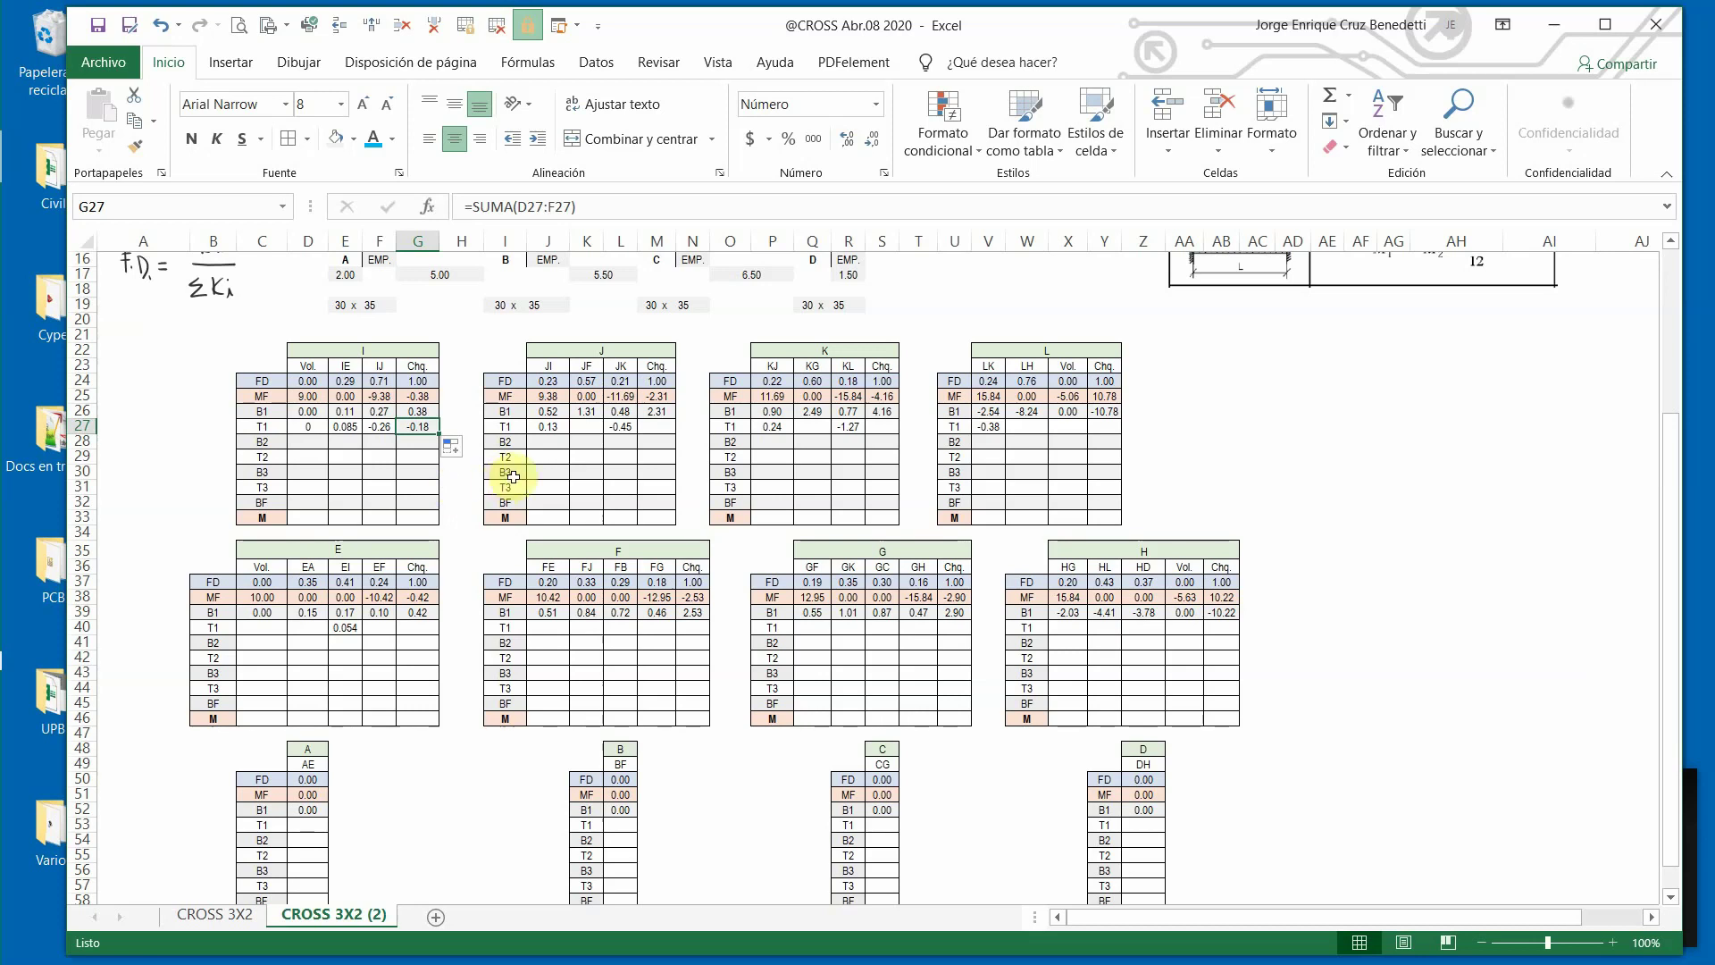
Enter the carry-over formula +K39/2 in table J's T1 JF cell, using table F's B1 FJ value.
{"action": "left_click", "coordinate": [585, 430]}
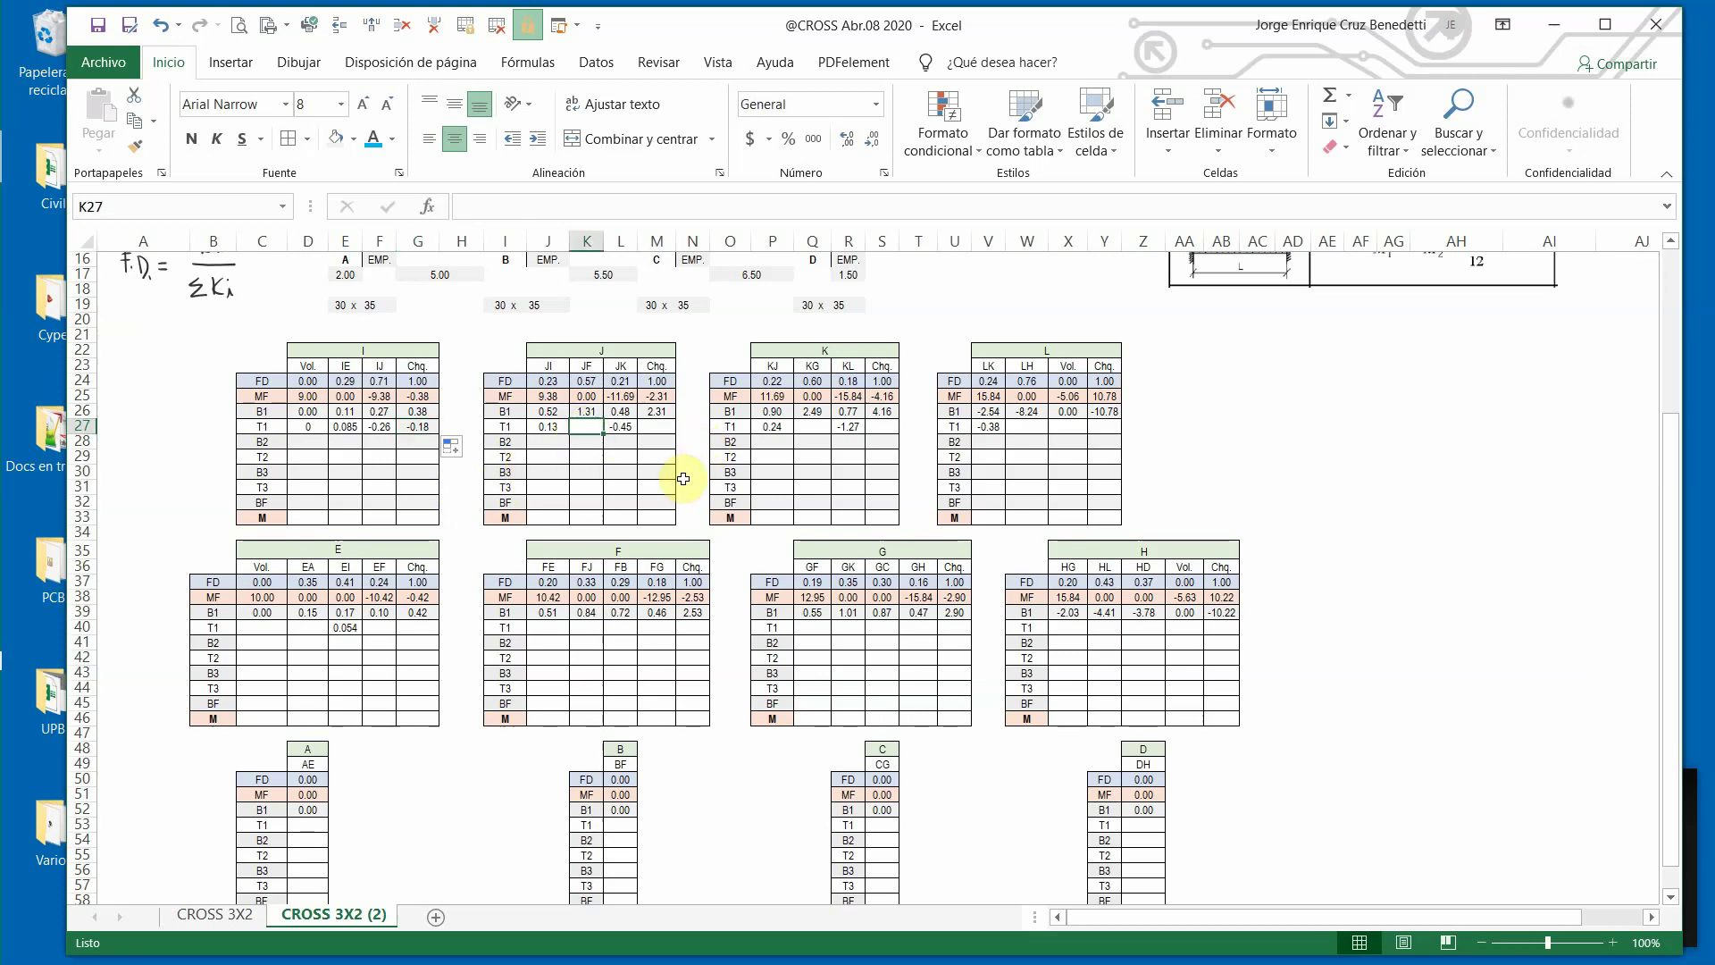
{"action": "type", "text": "+"}
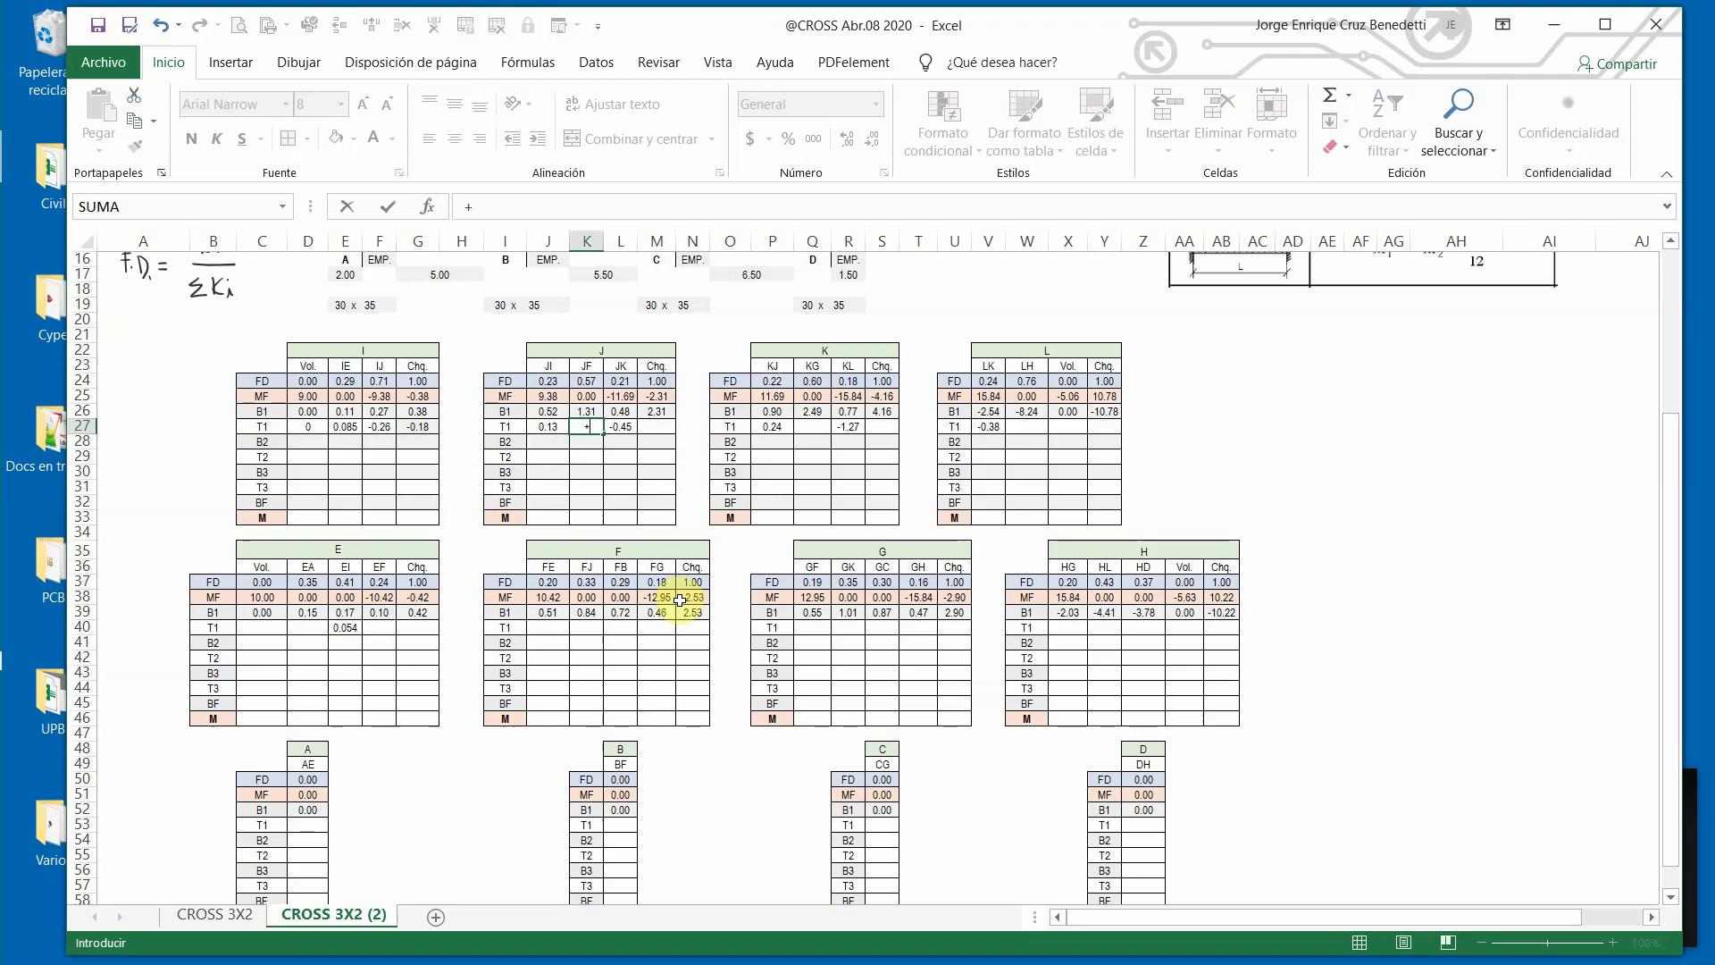
{"action": "left_click", "coordinate": [588, 613]}
{"action": "type", "text": "/2"}
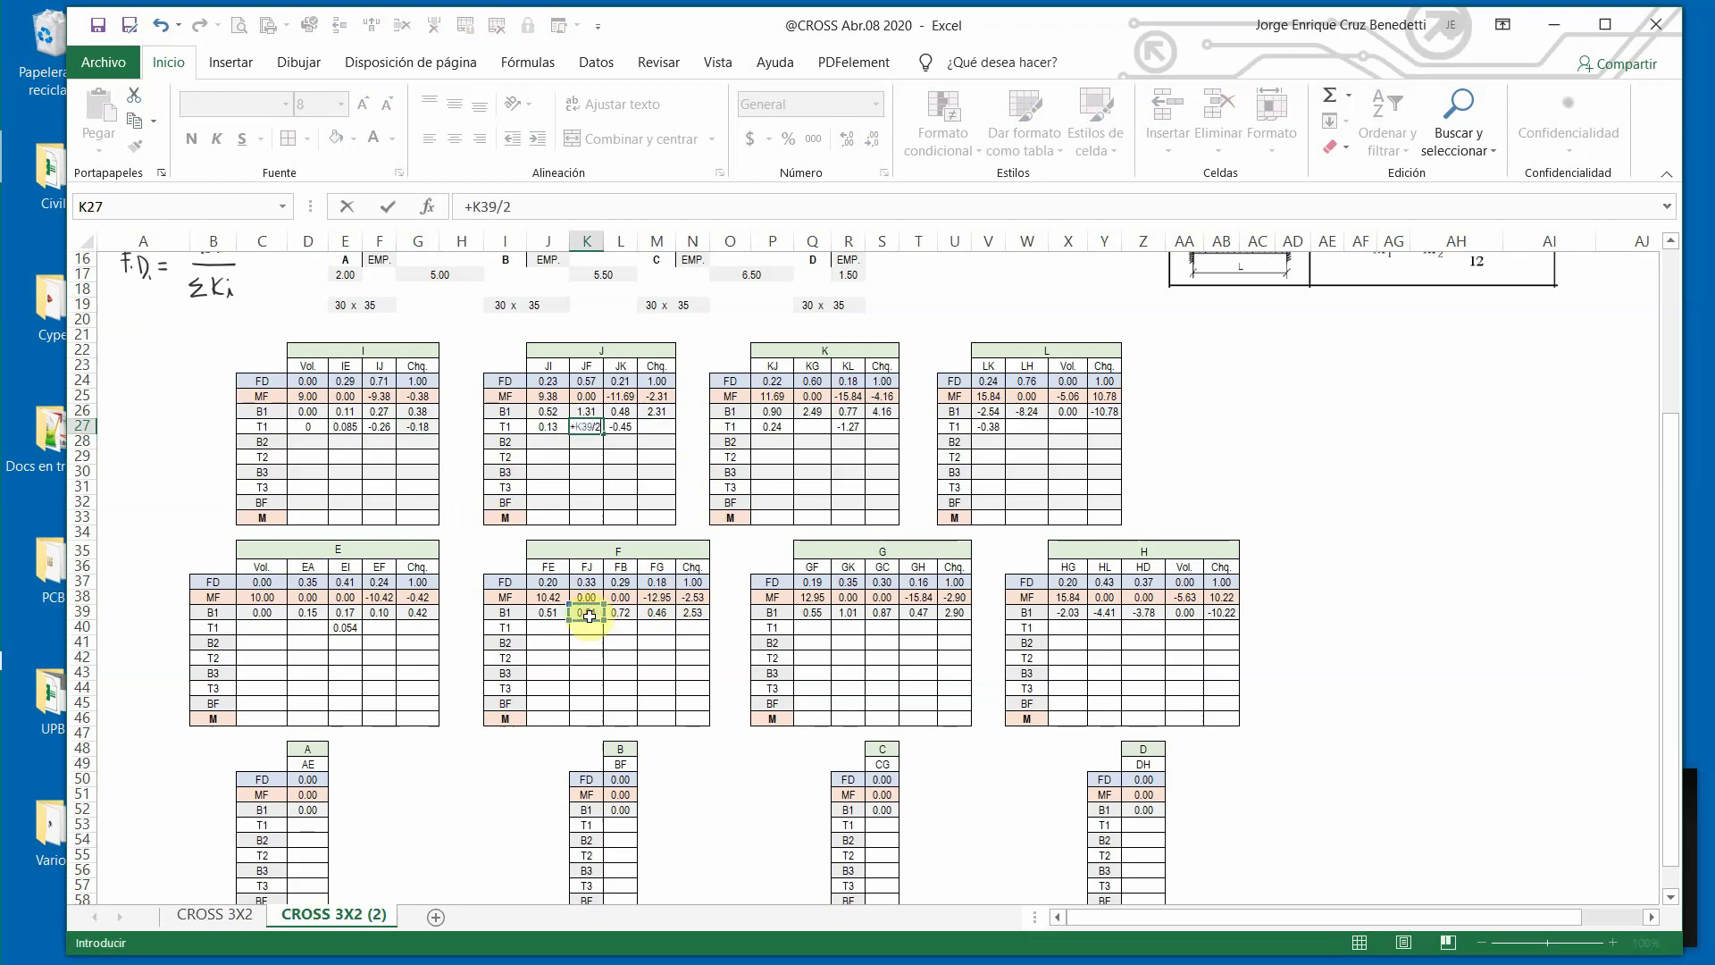
{"action": "key", "text": "Return"}
Enter the carry-over formula in table F's T1 FJ cell as half of K26, table J's B1 JF value.
{"action": "left_click", "coordinate": [584, 628]}
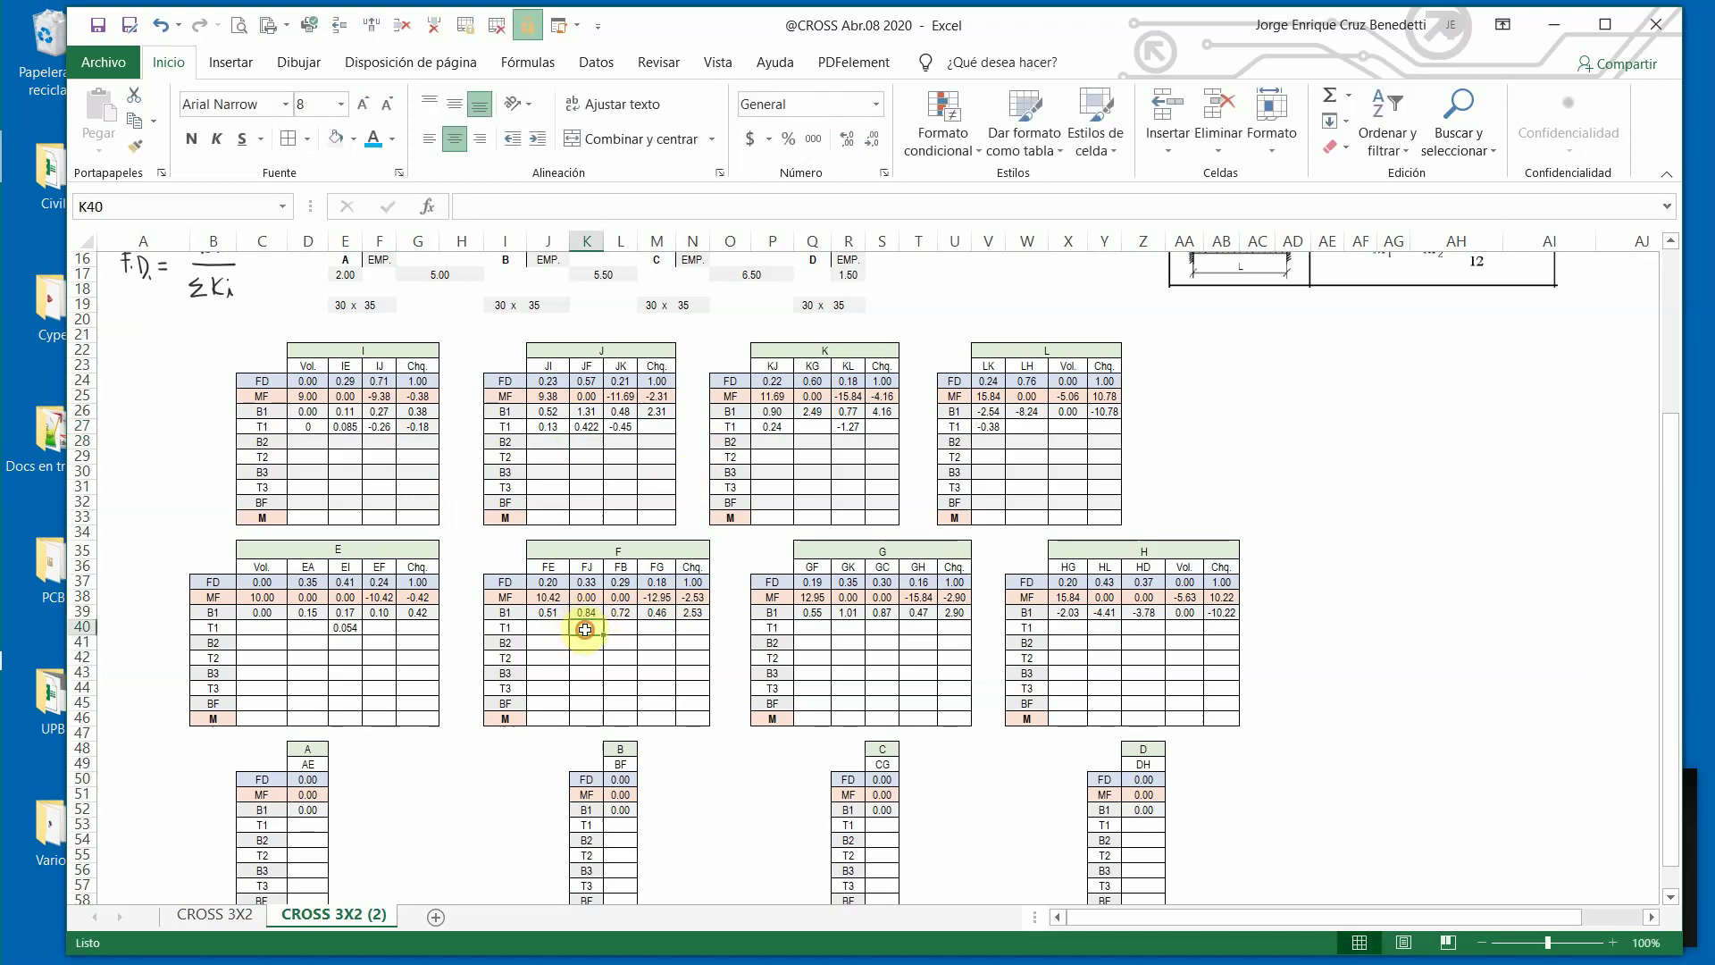
{"action": "type", "text": "+"}
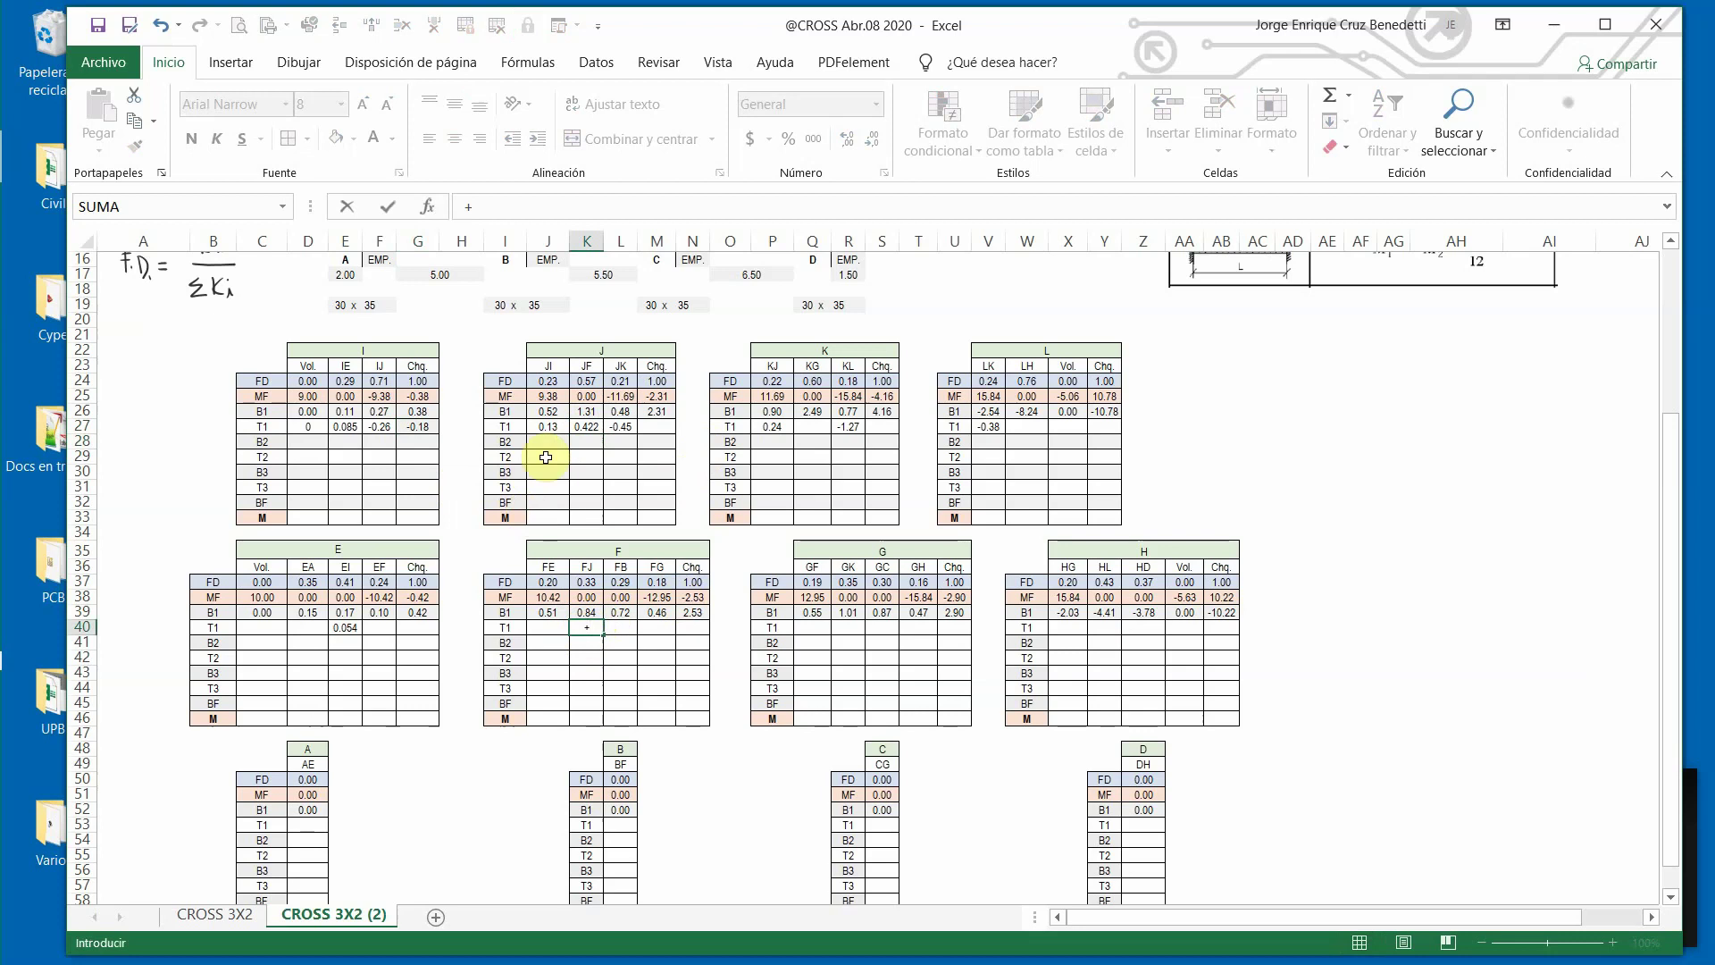
{"action": "left_click", "coordinate": [580, 411]}
{"action": "key", "text": "Return"}
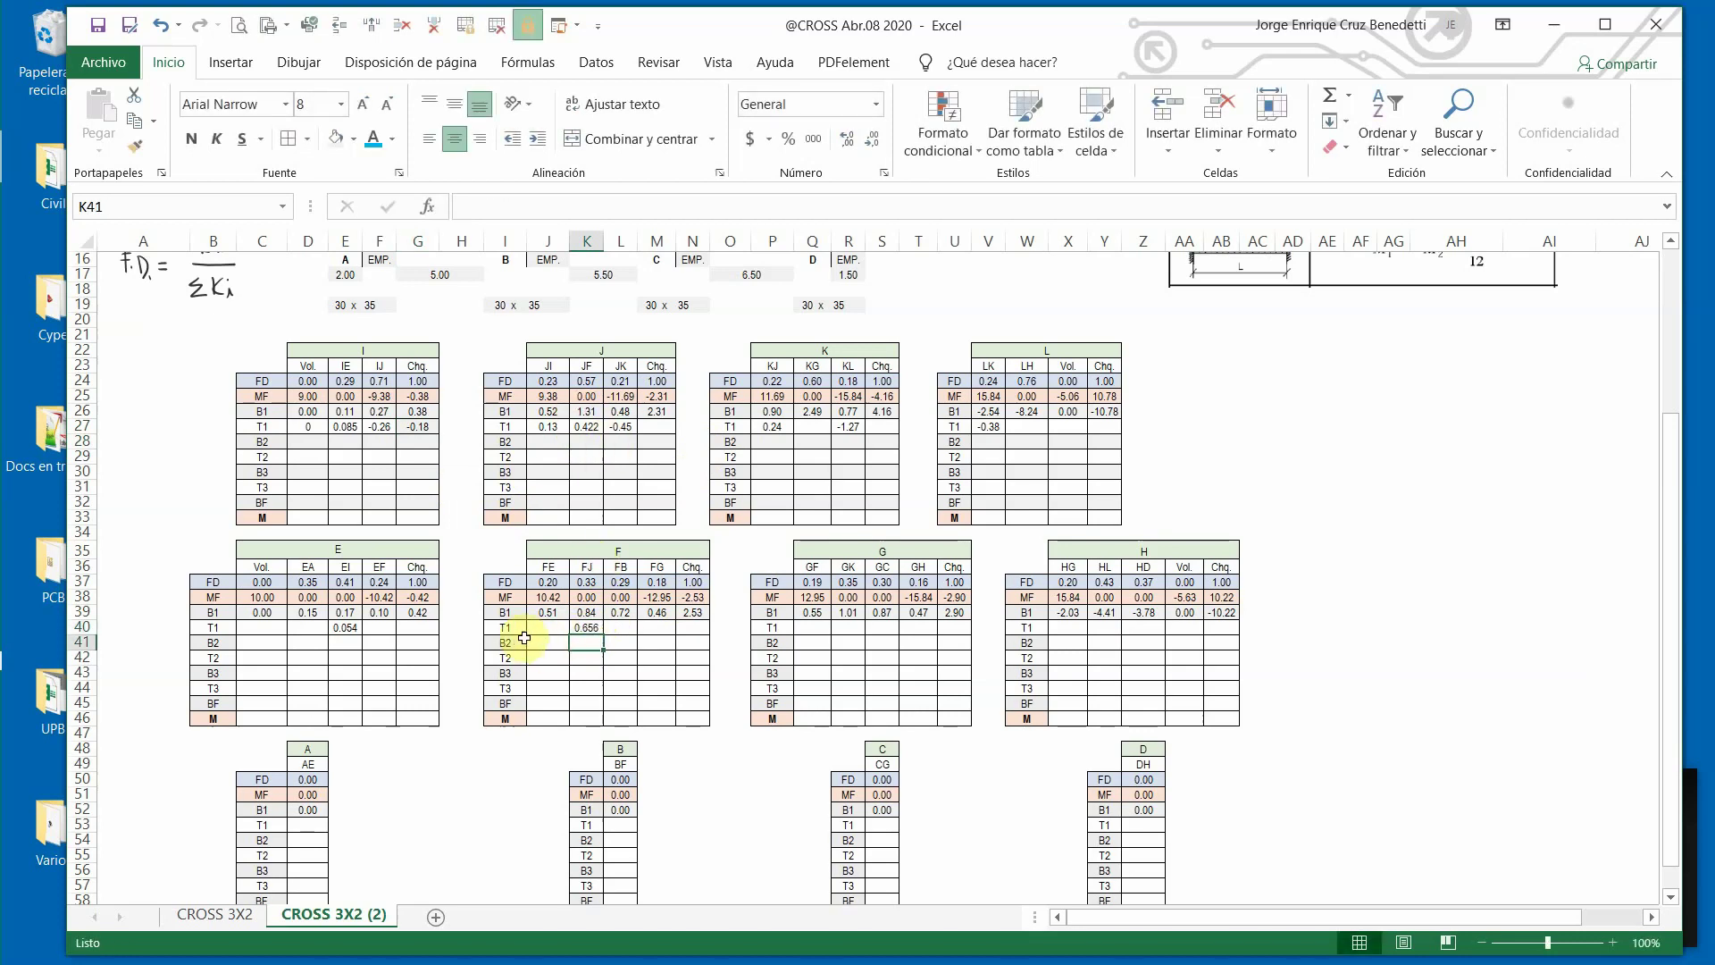
Enter the carry-over formula -J39/2 in table E's T1 EF cell, using table F's B1 FE value.
{"action": "left_click", "coordinate": [380, 629]}
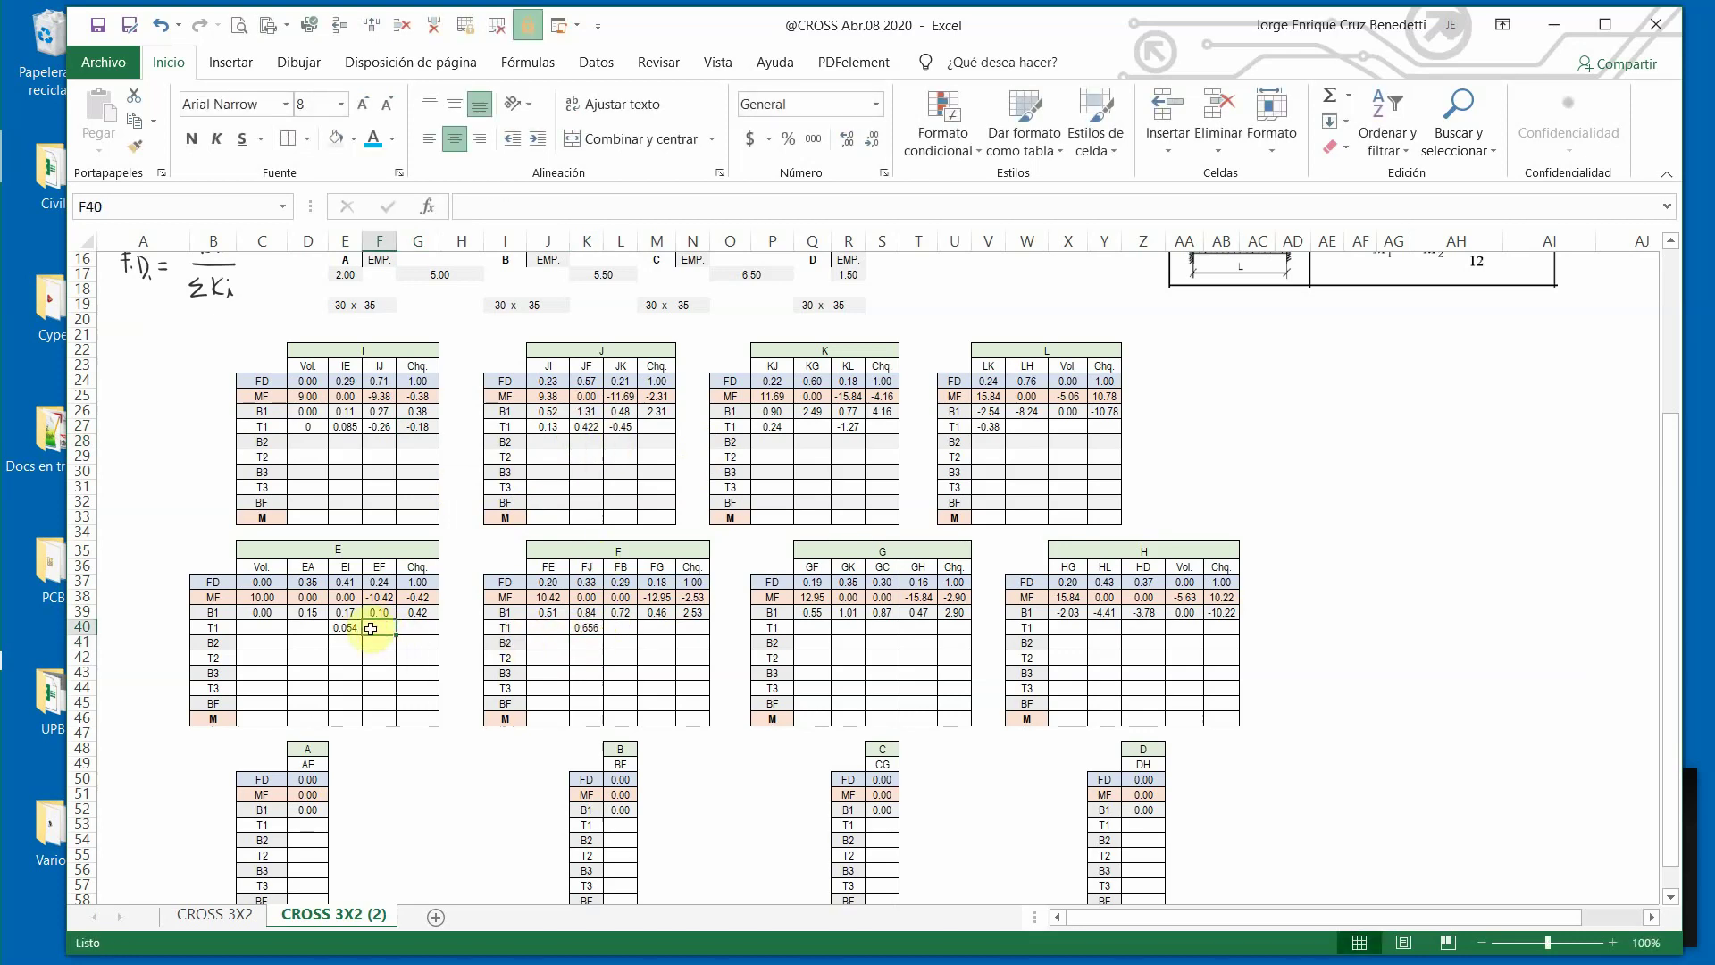
{"action": "type", "text": "-"}
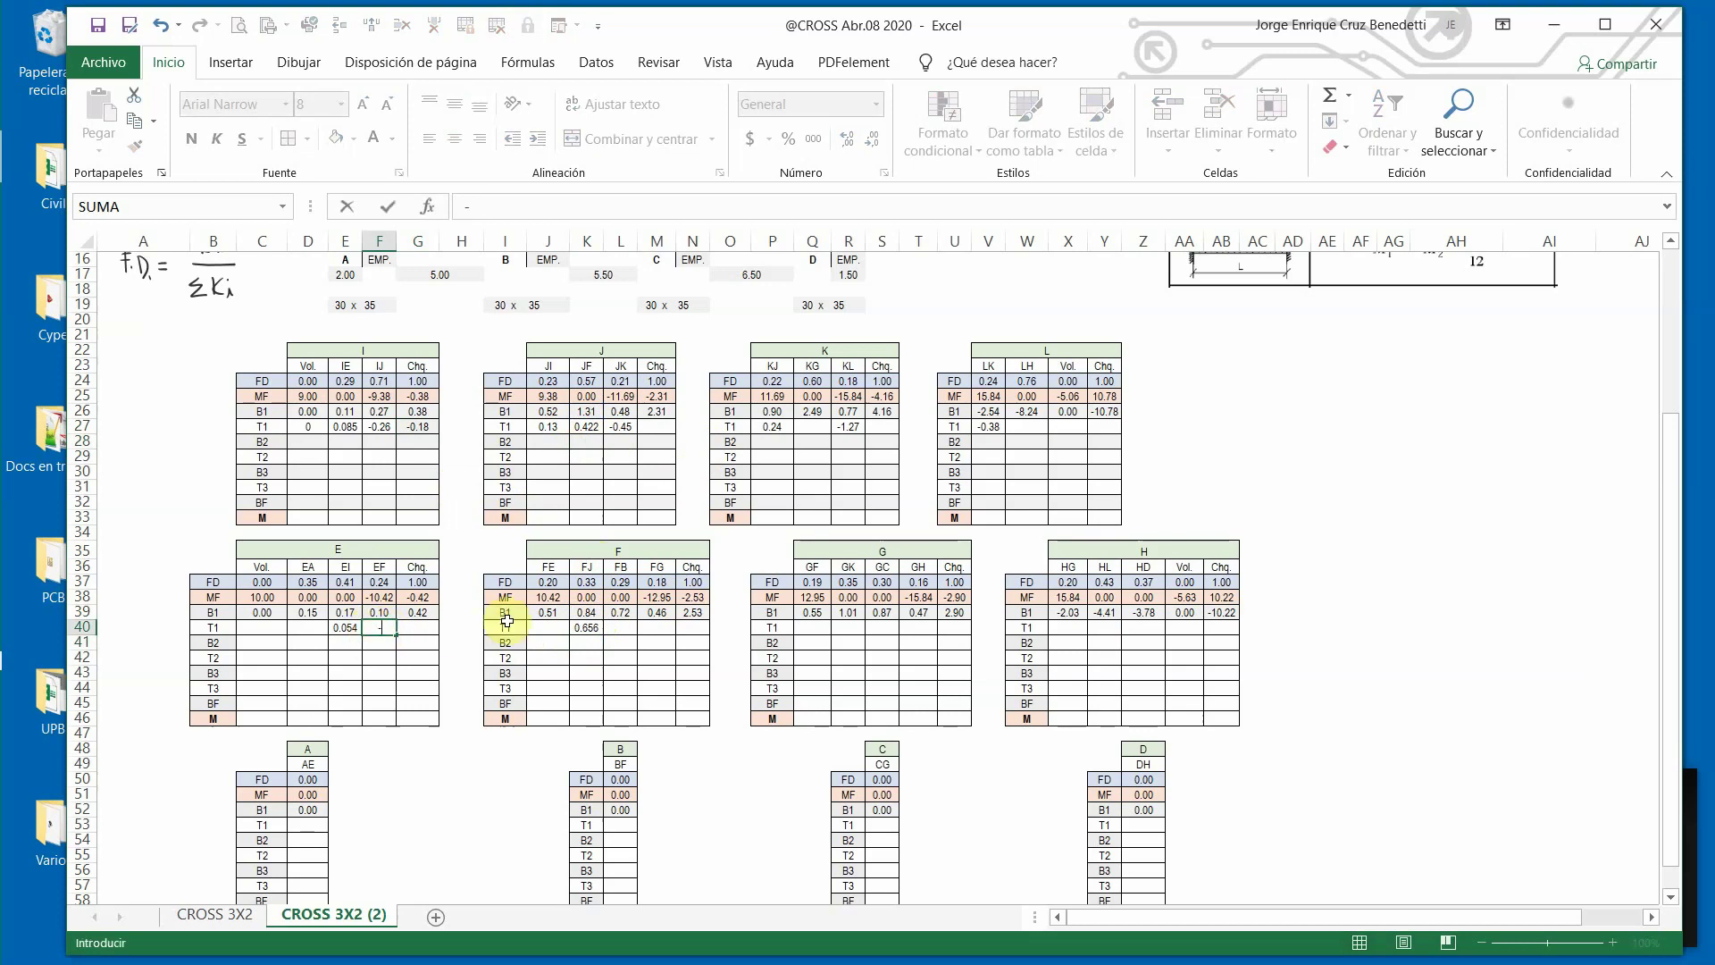
{"action": "left_click", "coordinate": [559, 615]}
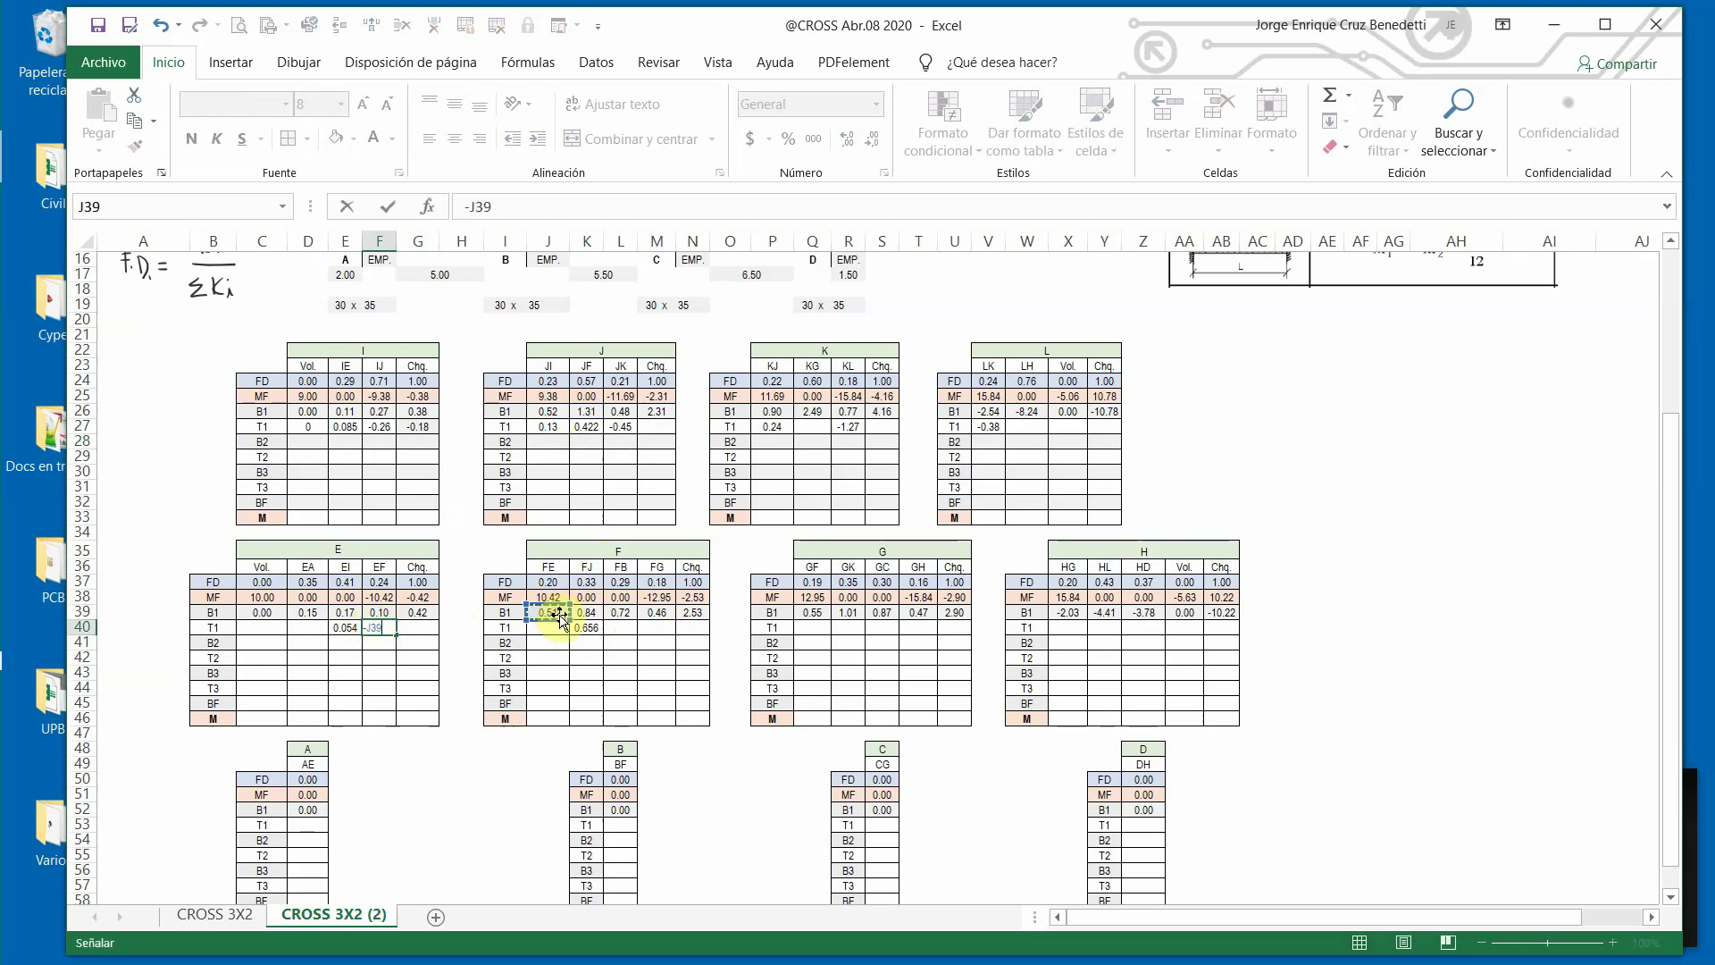
{"action": "type", "text": "/2"}
{"action": "key", "text": "Return"}
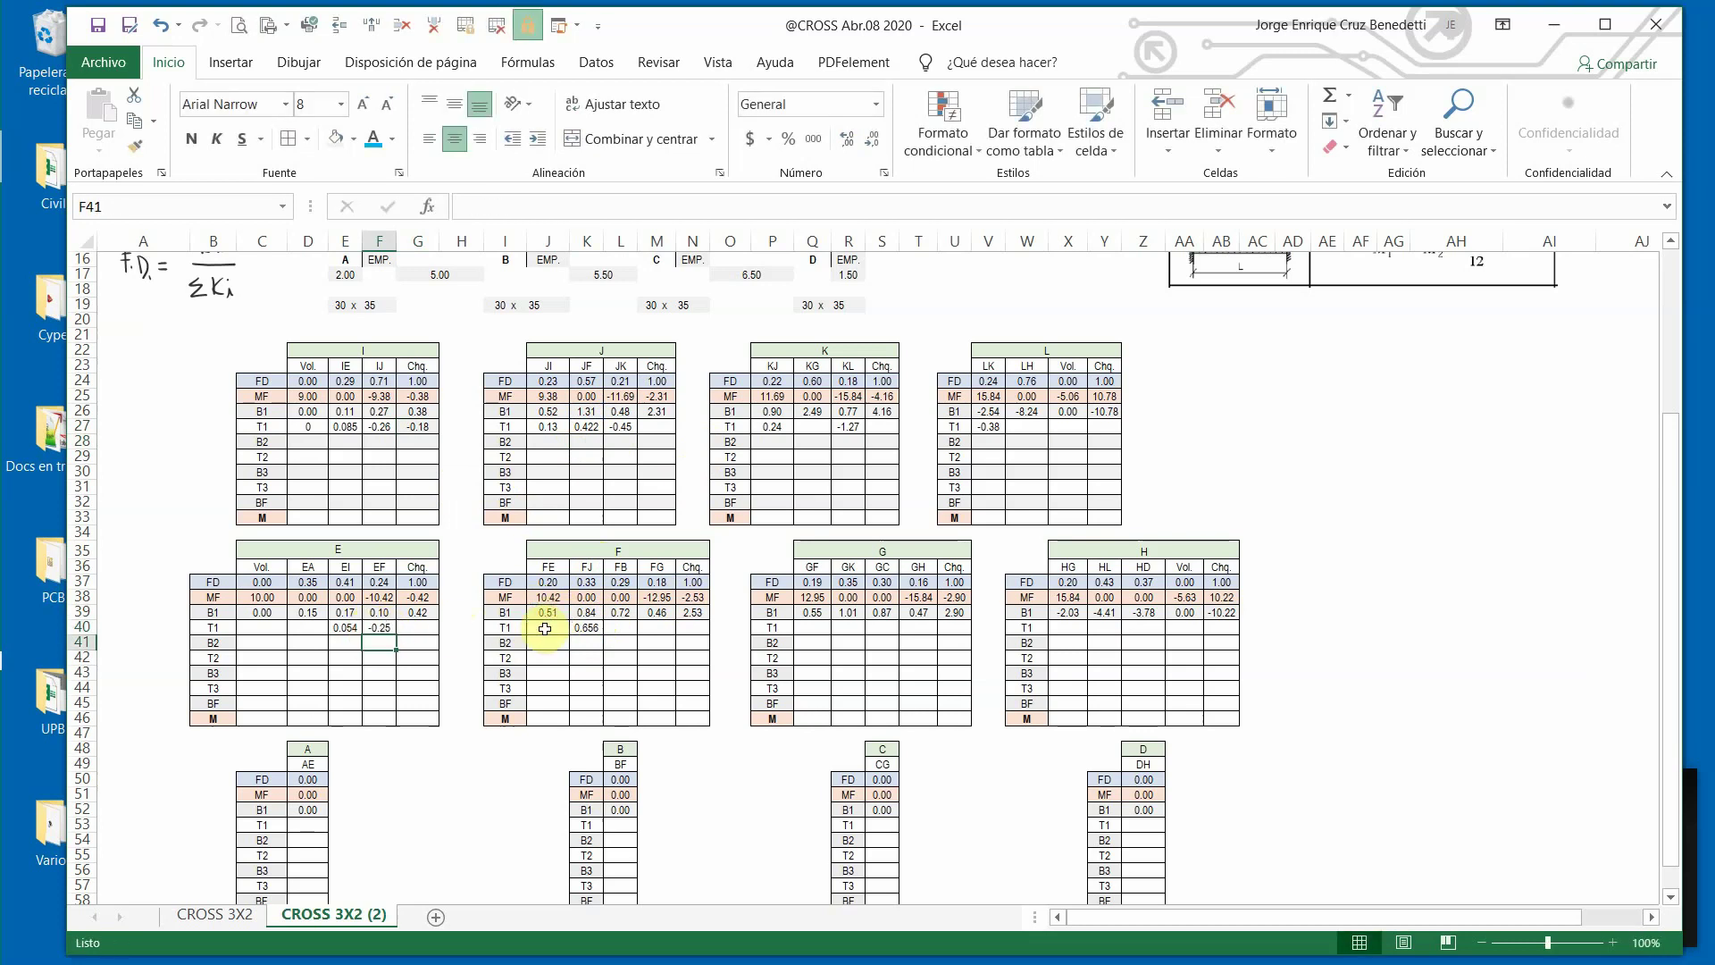
Enter the carry-over formula +F39/2 in table F's T1 FE cell, using table E's B1 EF value.
{"action": "left_click", "coordinate": [545, 628]}
{"action": "type", "text": "+"}
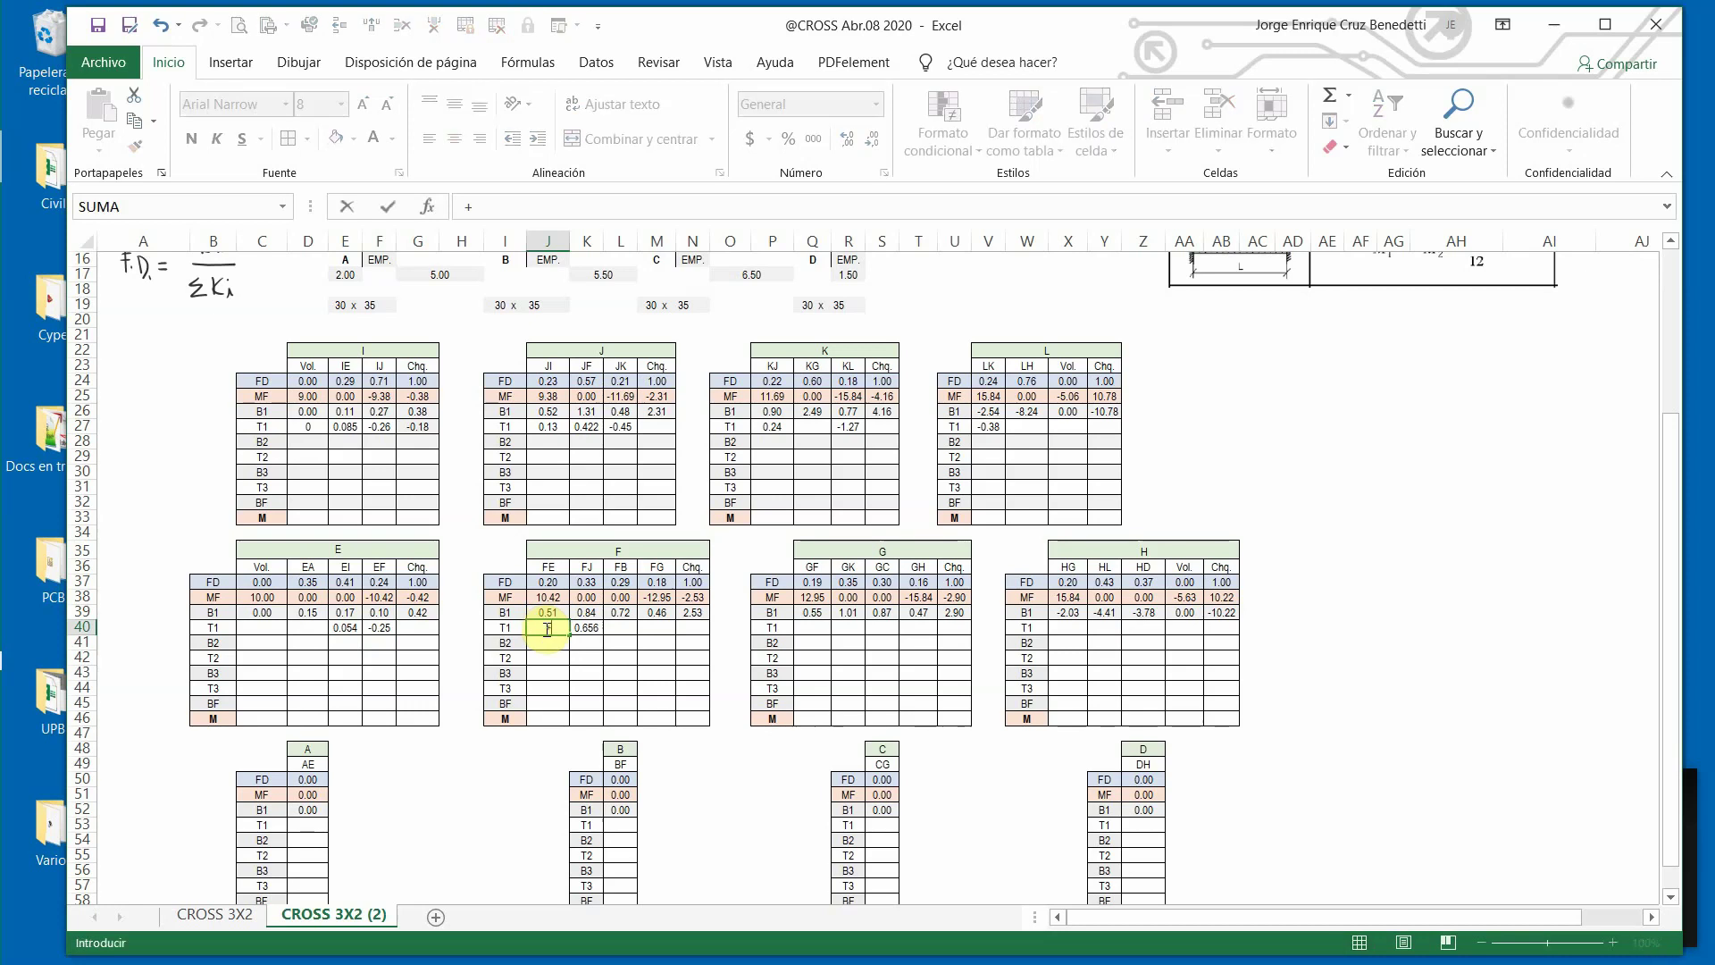
{"action": "left_click", "coordinate": [369, 613]}
{"action": "type", "text": "/2"}
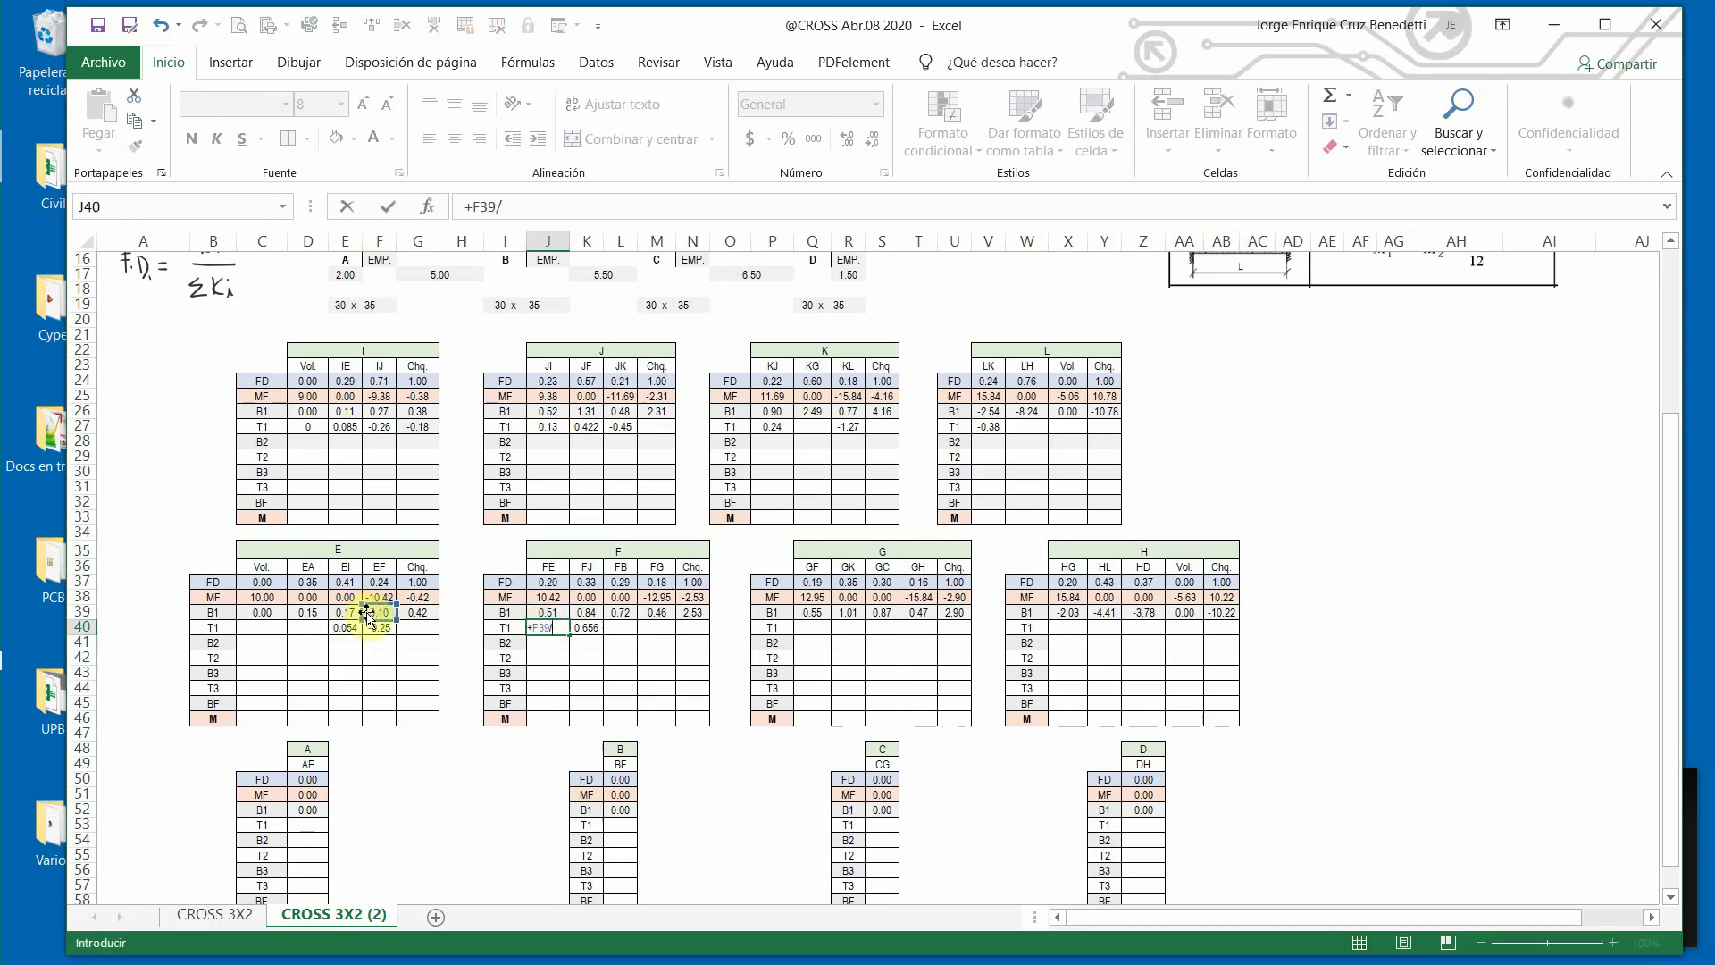
{"action": "key", "text": "Return"}
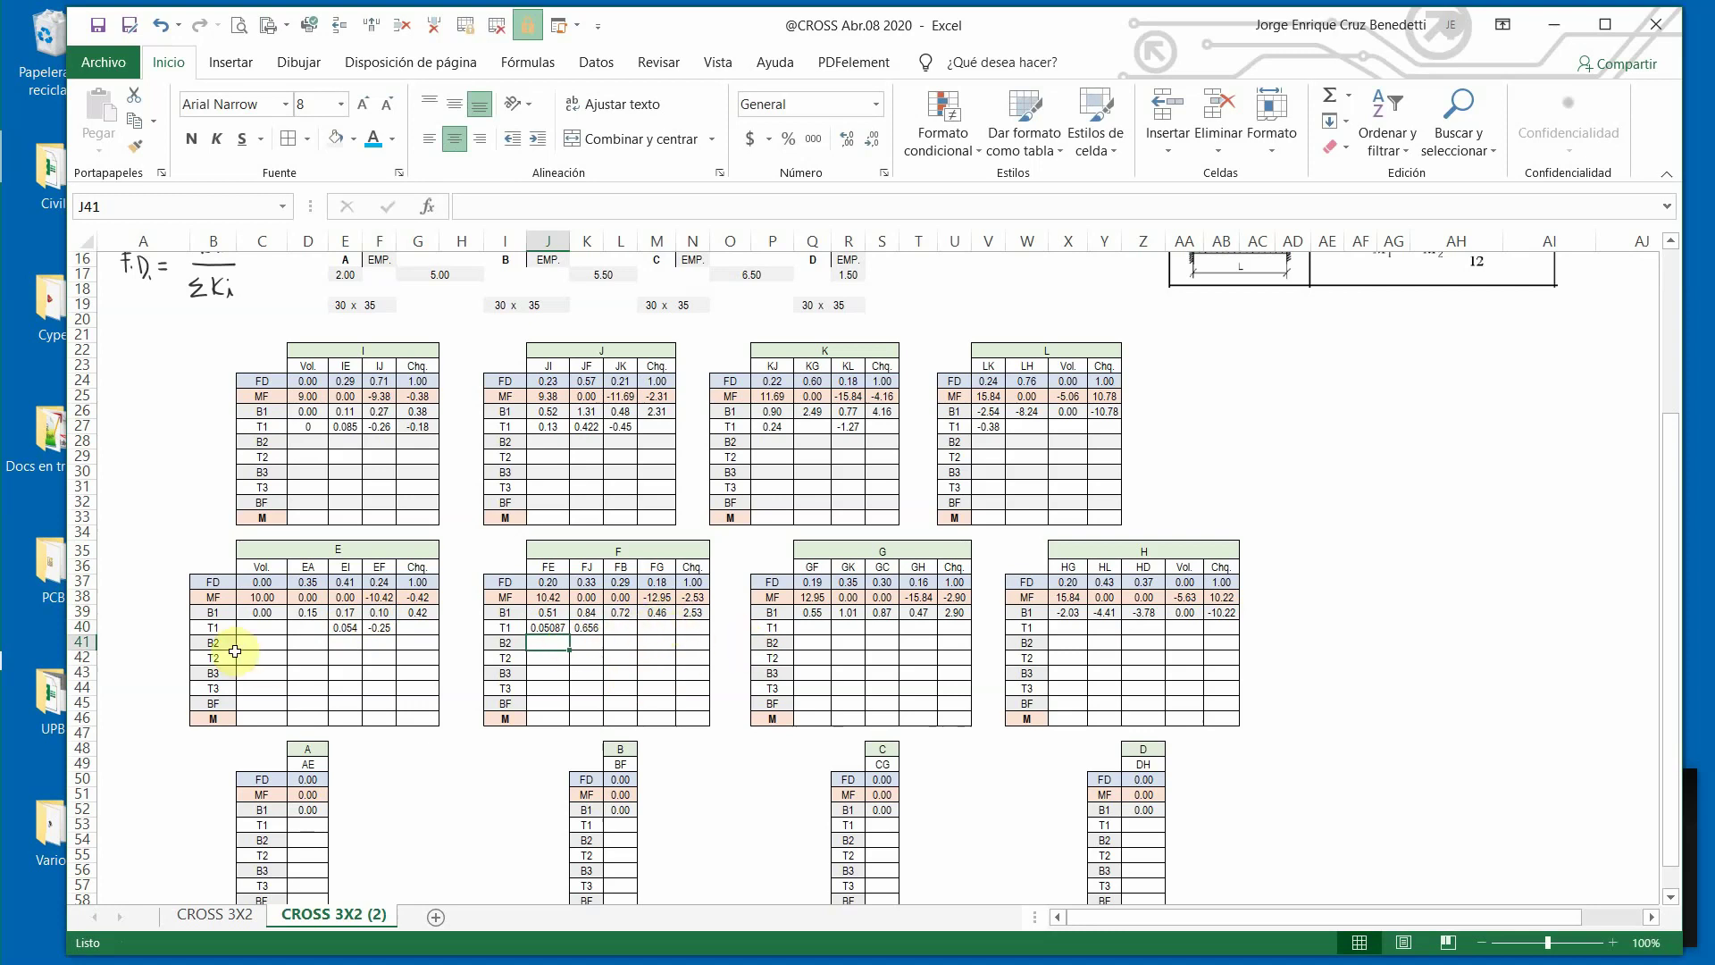
Enter a negative carry-over formula in table F's T1 FB cell based on L52, table B's B1 BF value.
{"action": "left_click", "coordinate": [626, 631]}
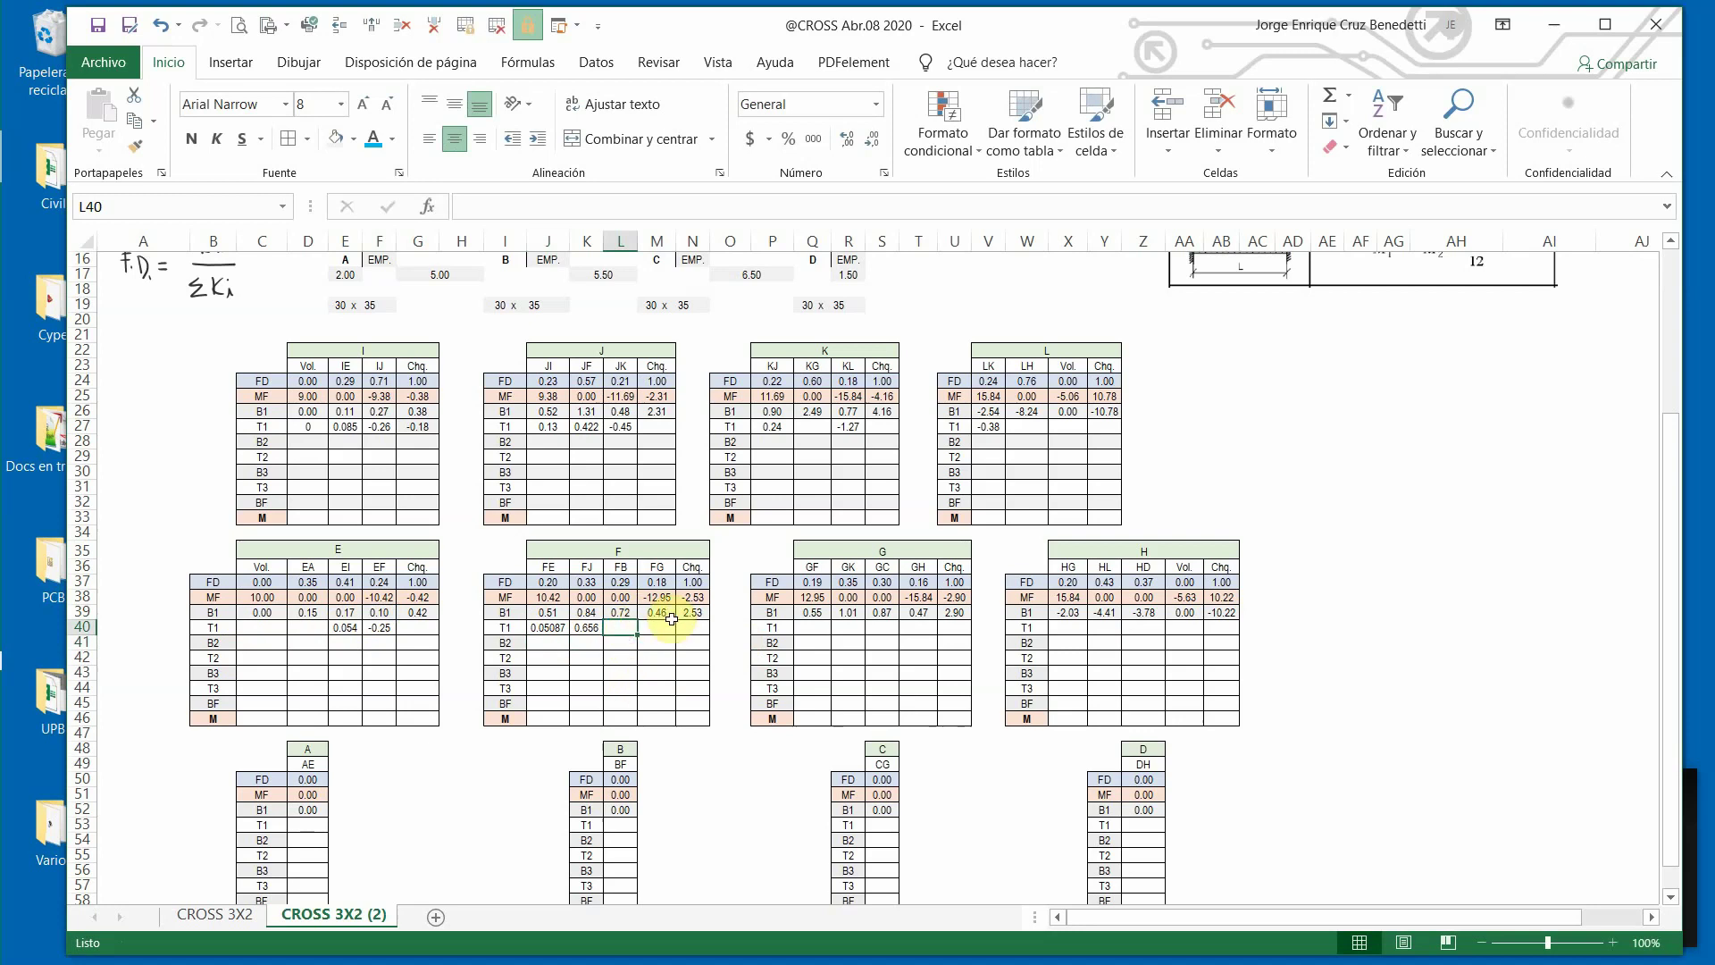
{"action": "type", "text": "-"}
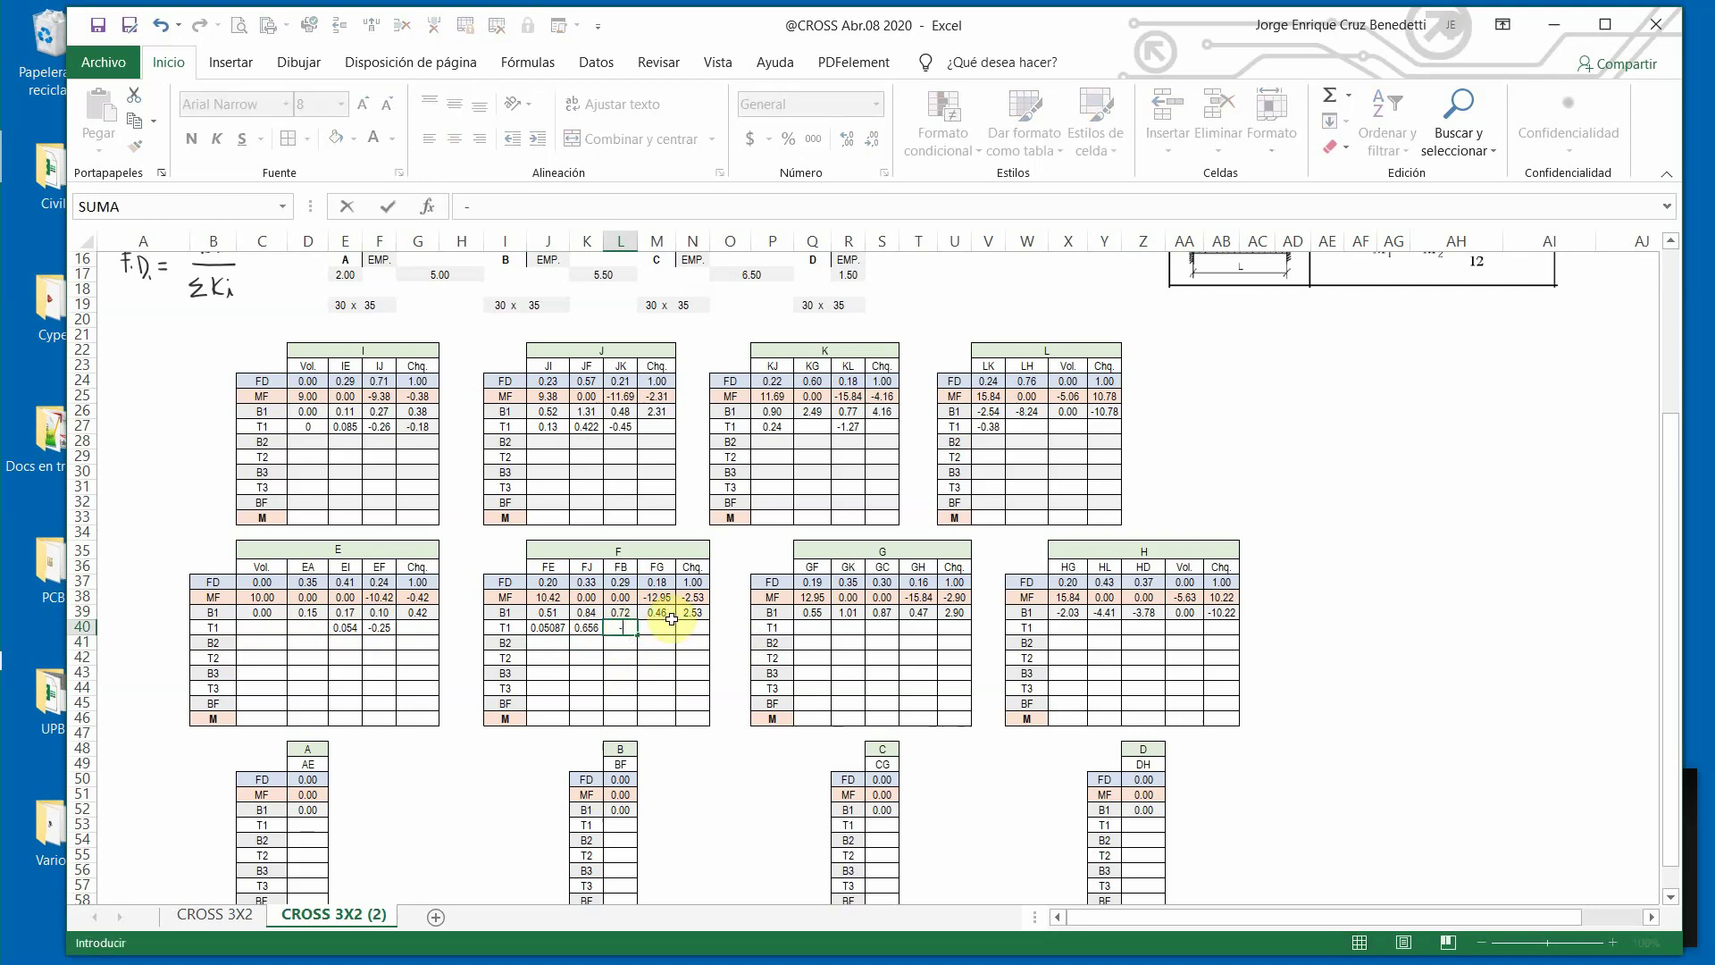
{"action": "left_click", "coordinate": [615, 809]}
{"action": "key", "text": "Return"}
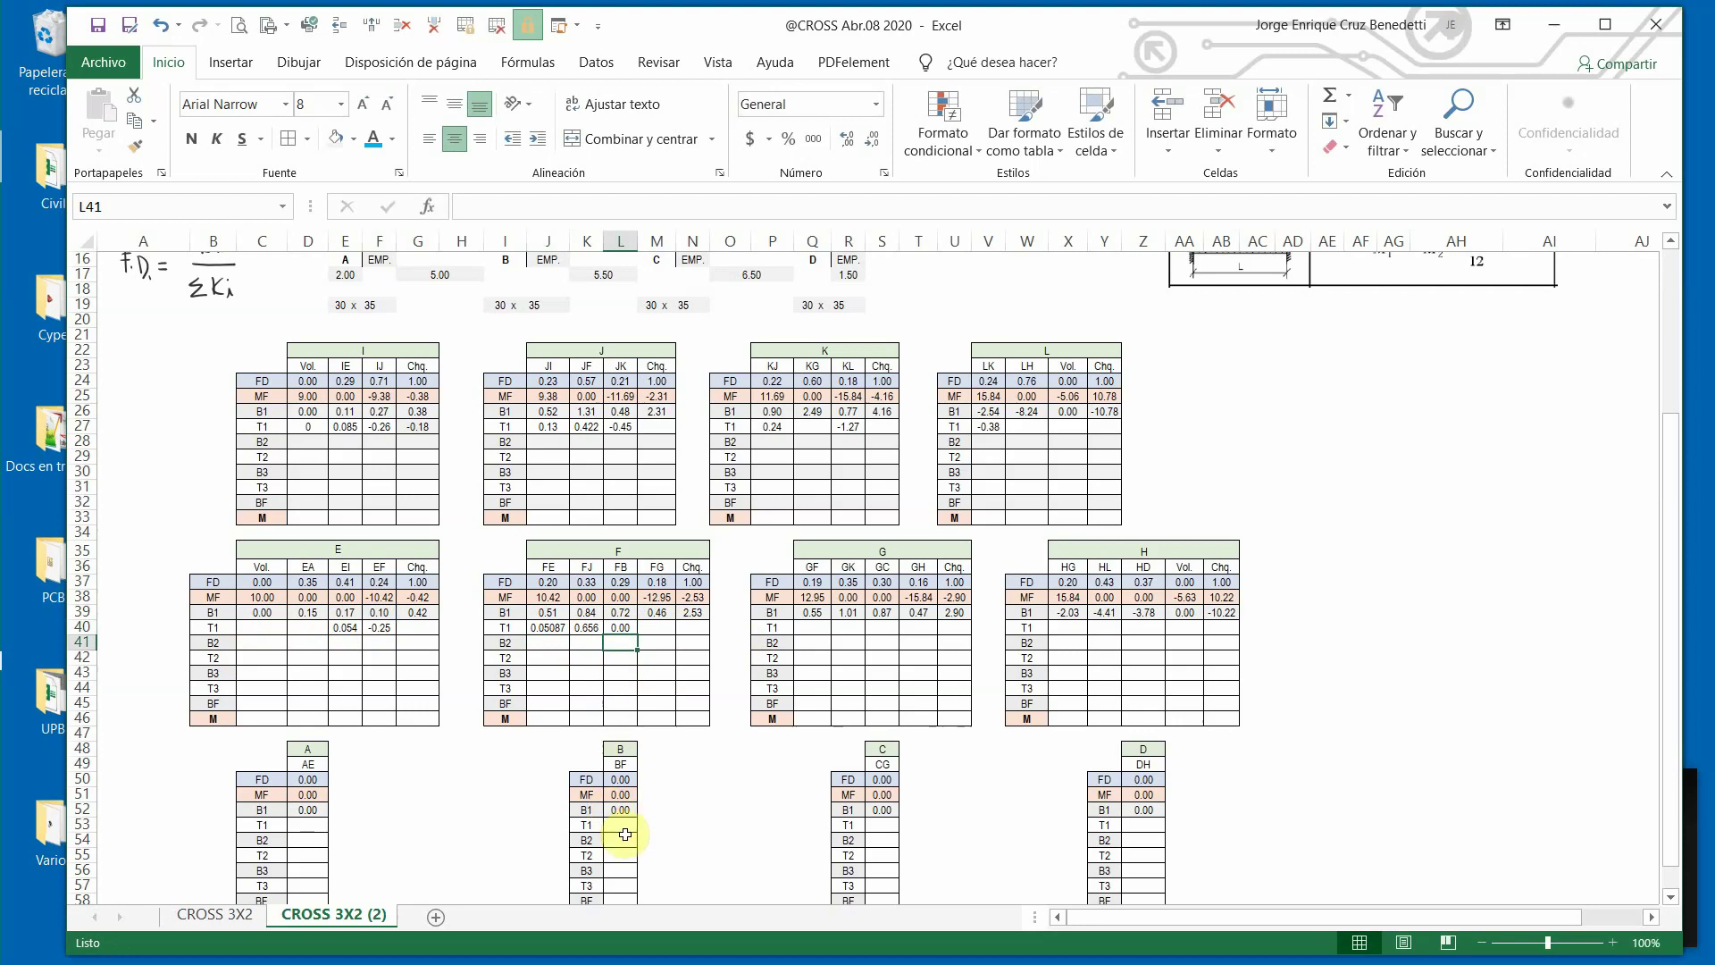
Enter the carry-over formula in table B's T1 BF cell as half of L39, table F's B1 FB value.
{"action": "left_click", "coordinate": [617, 824]}
{"action": "type", "text": "+"}
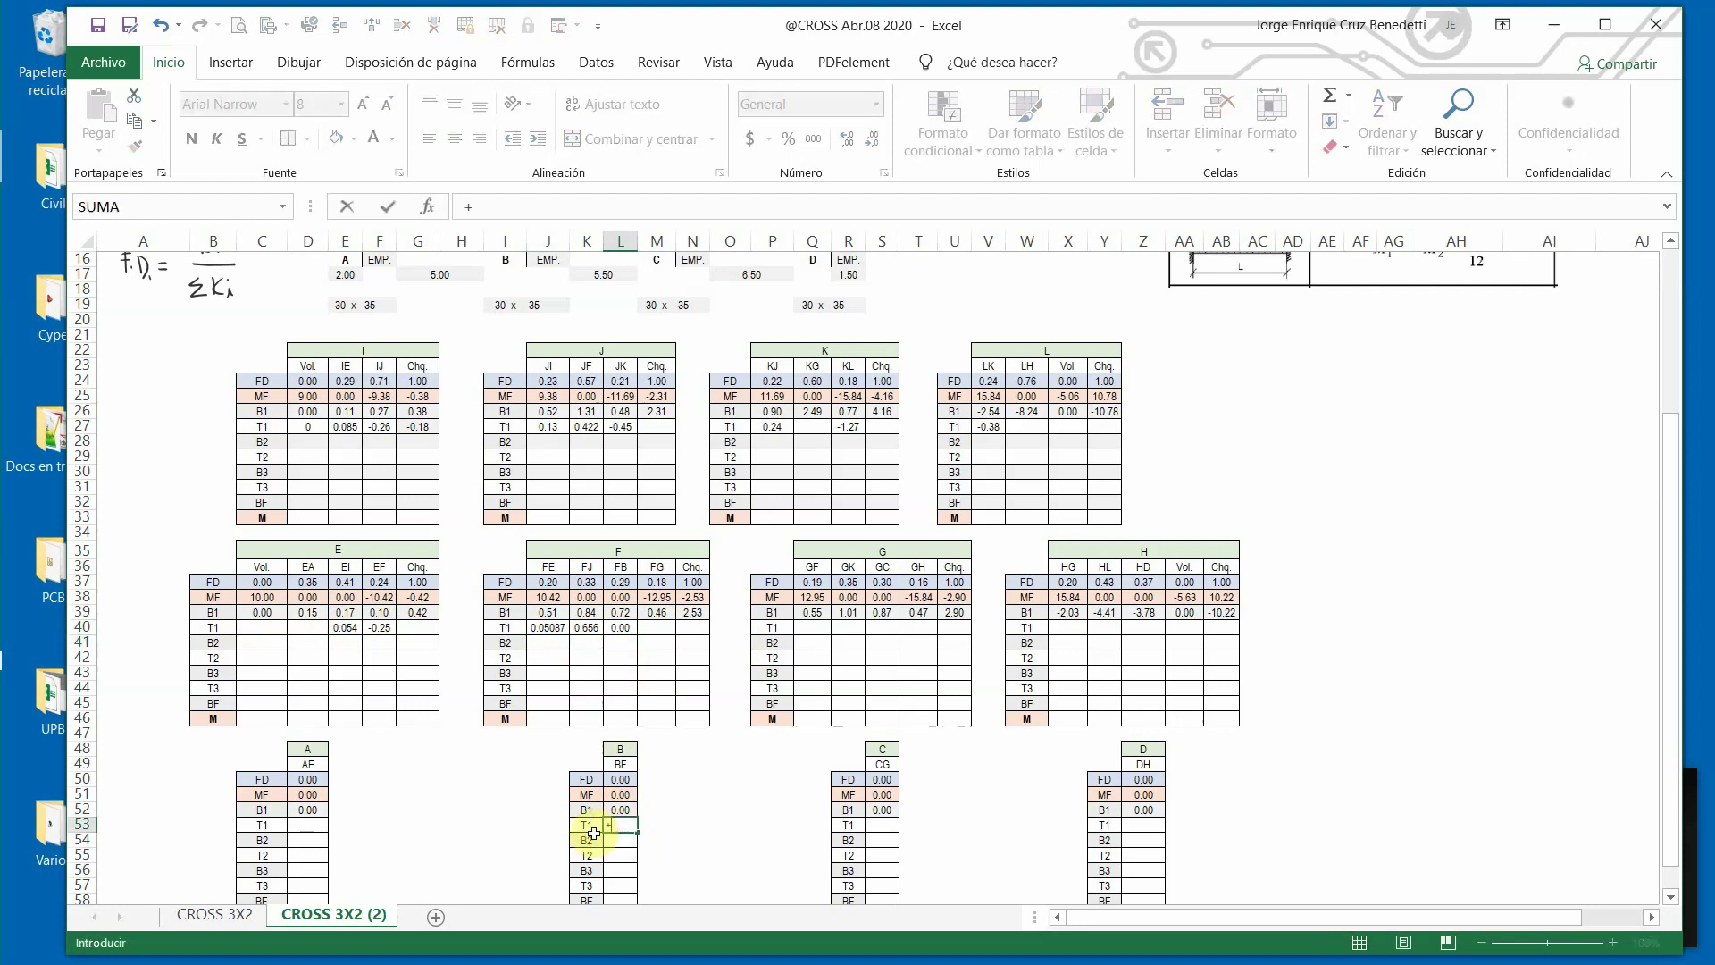
{"action": "left_click", "coordinate": [623, 612]}
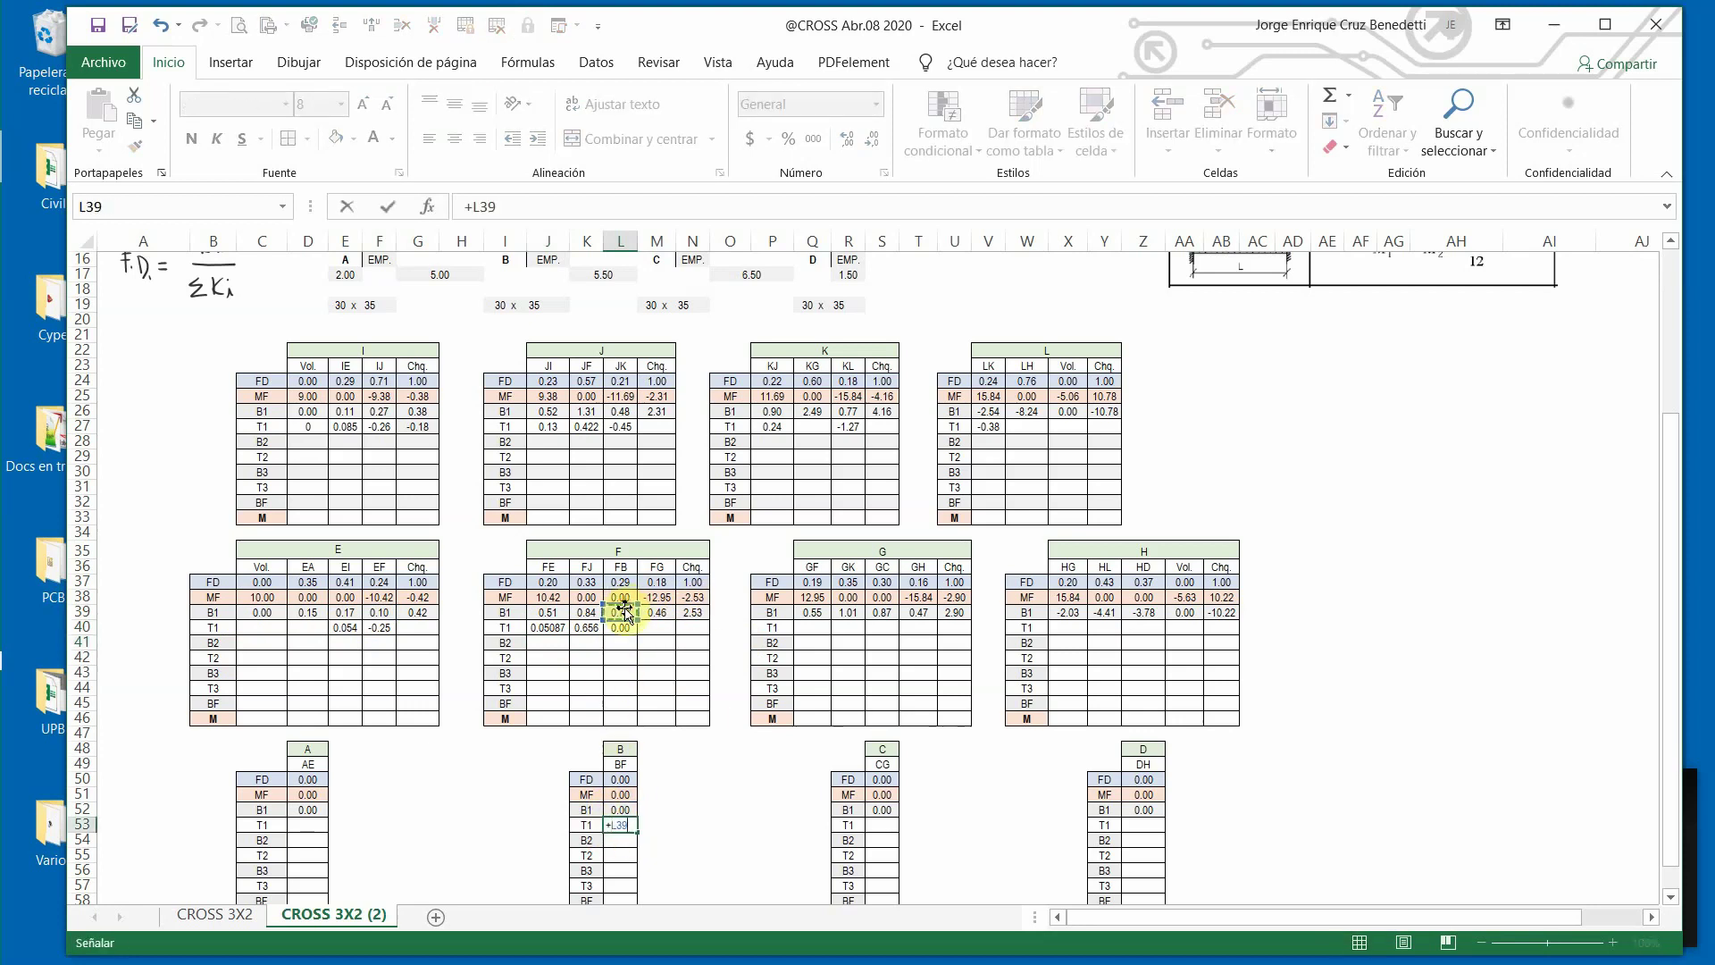
{"action": "key", "text": "Return"}
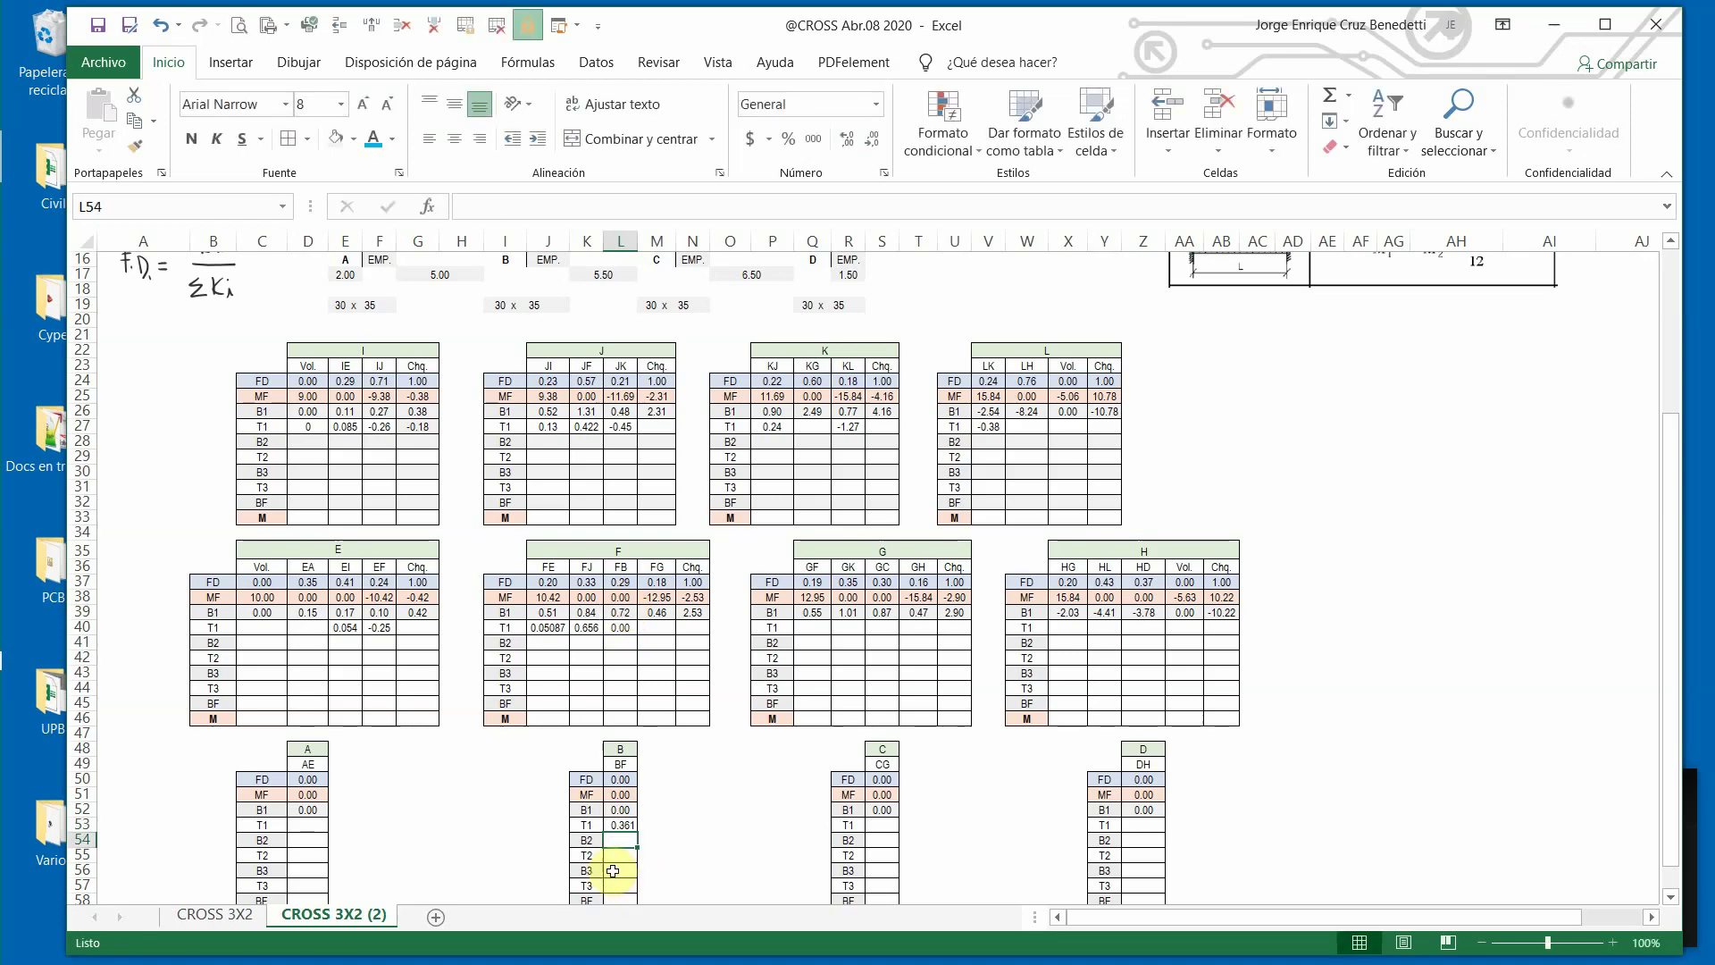
Enter a formula in table A's T1 AE cell that references D39, table E's B1 EA value.
{"action": "left_click", "coordinate": [306, 826]}
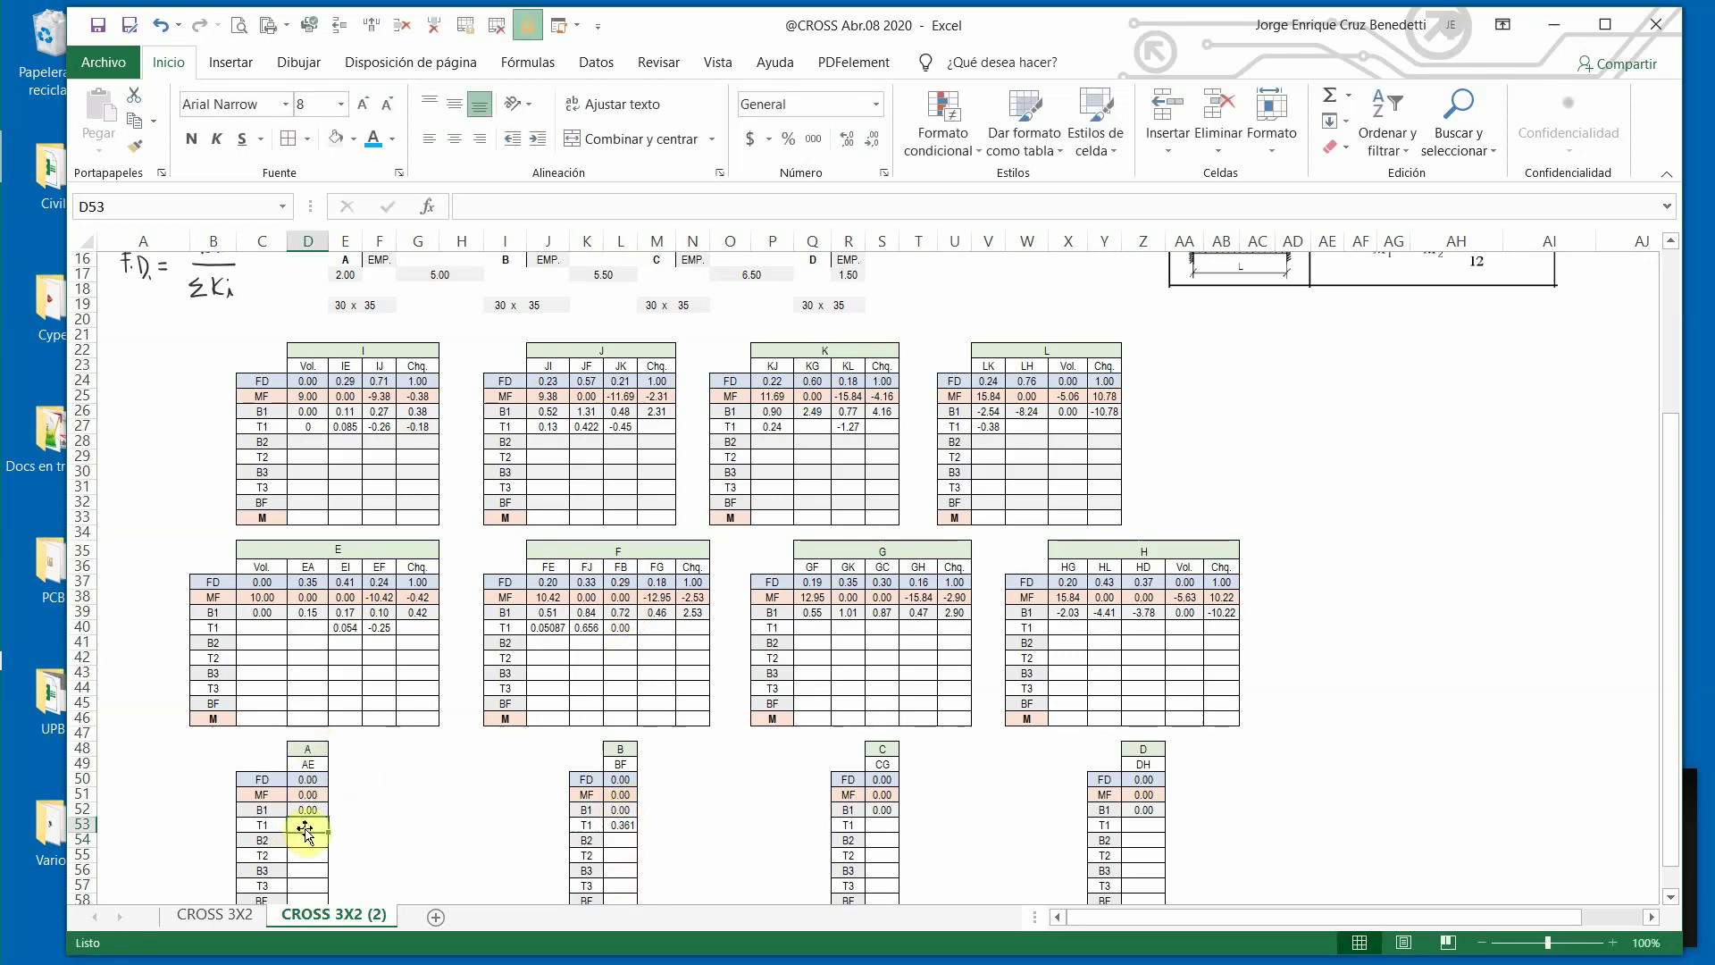
{"action": "type", "text": "+"}
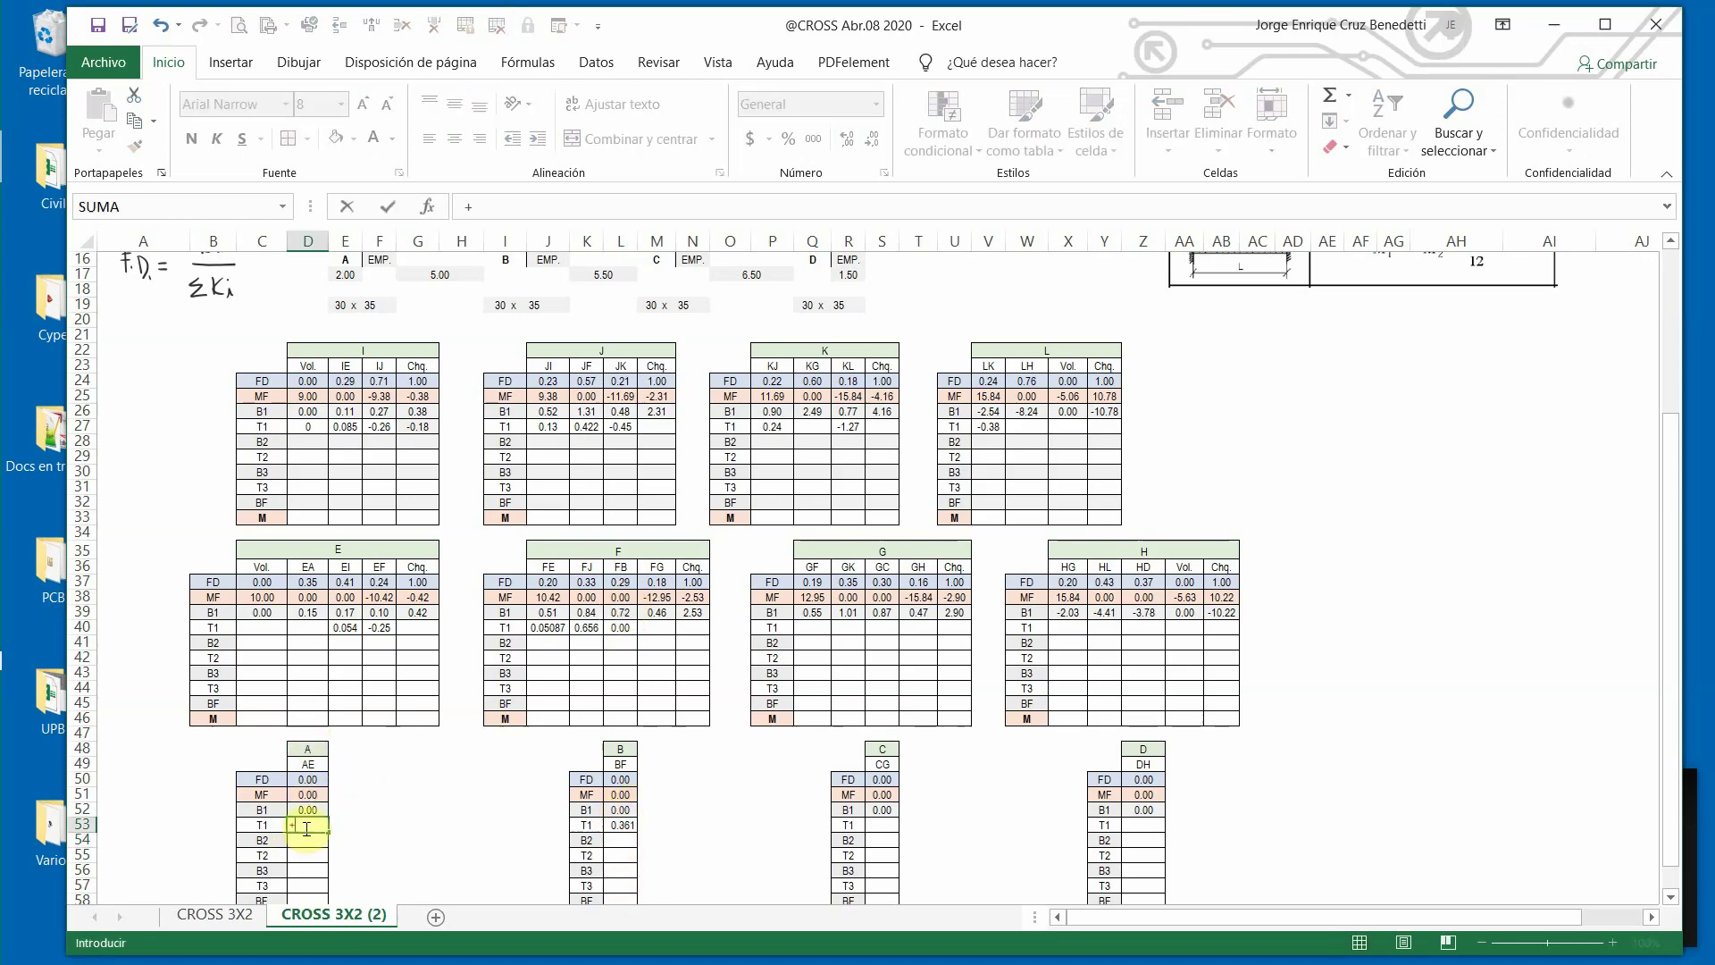
{"action": "left_click", "coordinate": [309, 612]}
{"action": "key", "text": "Return"}
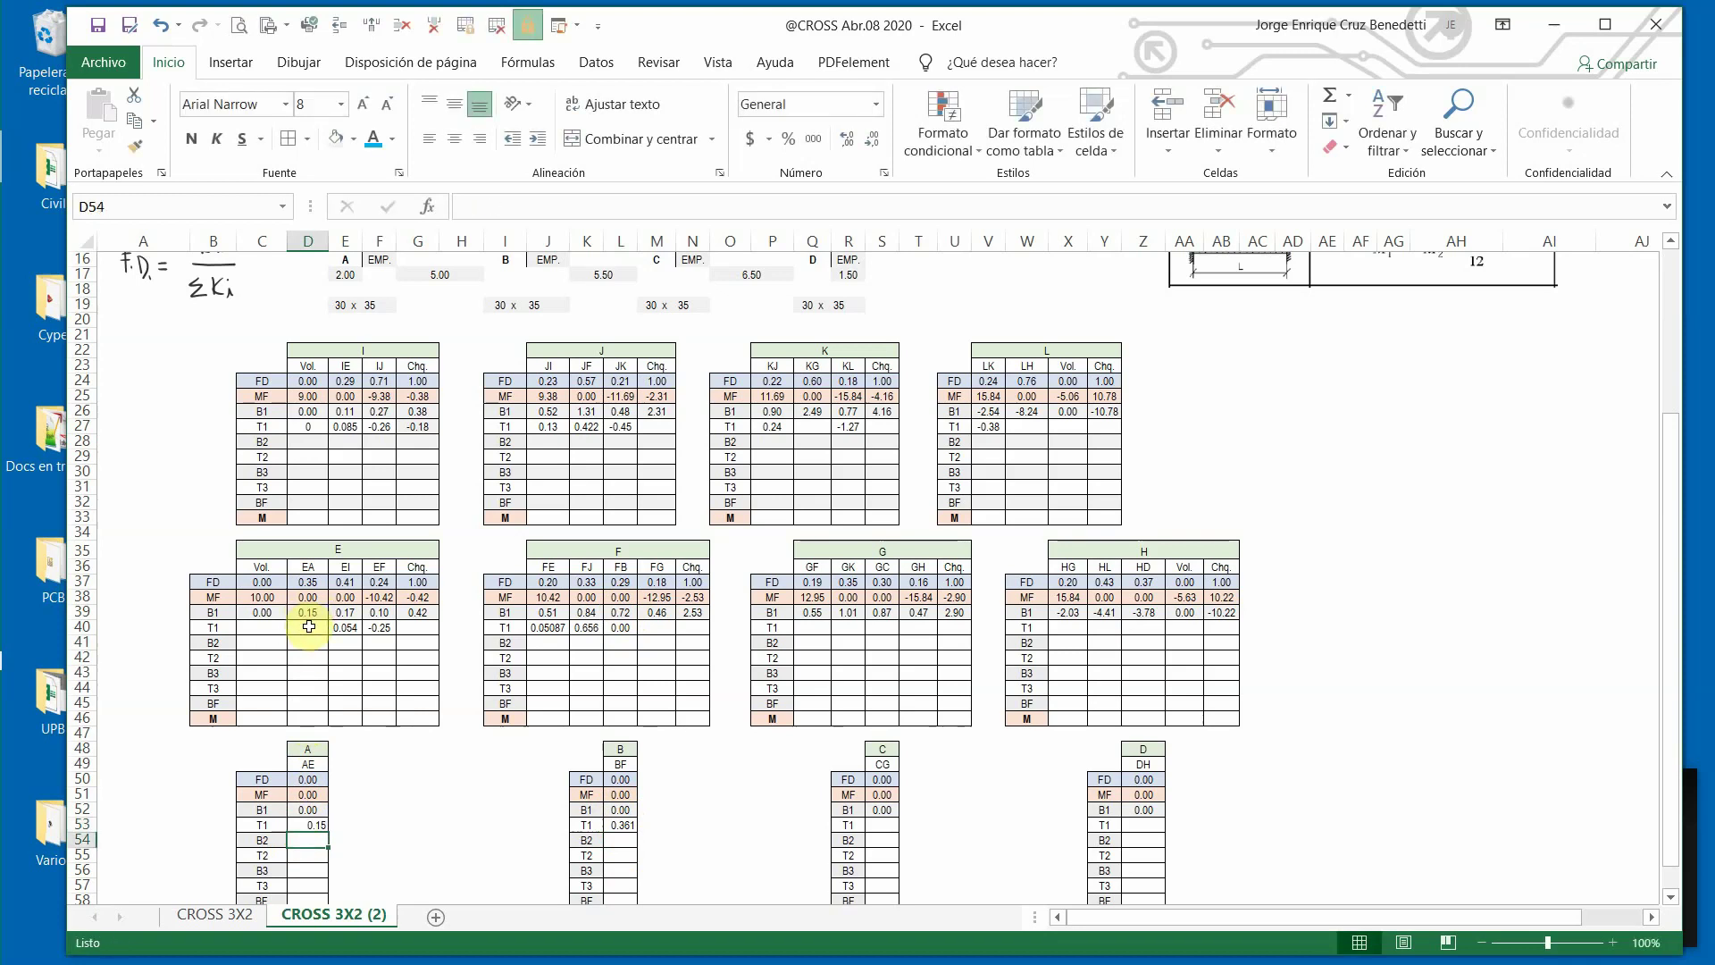
Enter the carry-over formula +D52/2 in table E's T1 EA cell, using table A's B1 AE value.
{"action": "left_click", "coordinate": [309, 628]}
{"action": "type", "text": "+"}
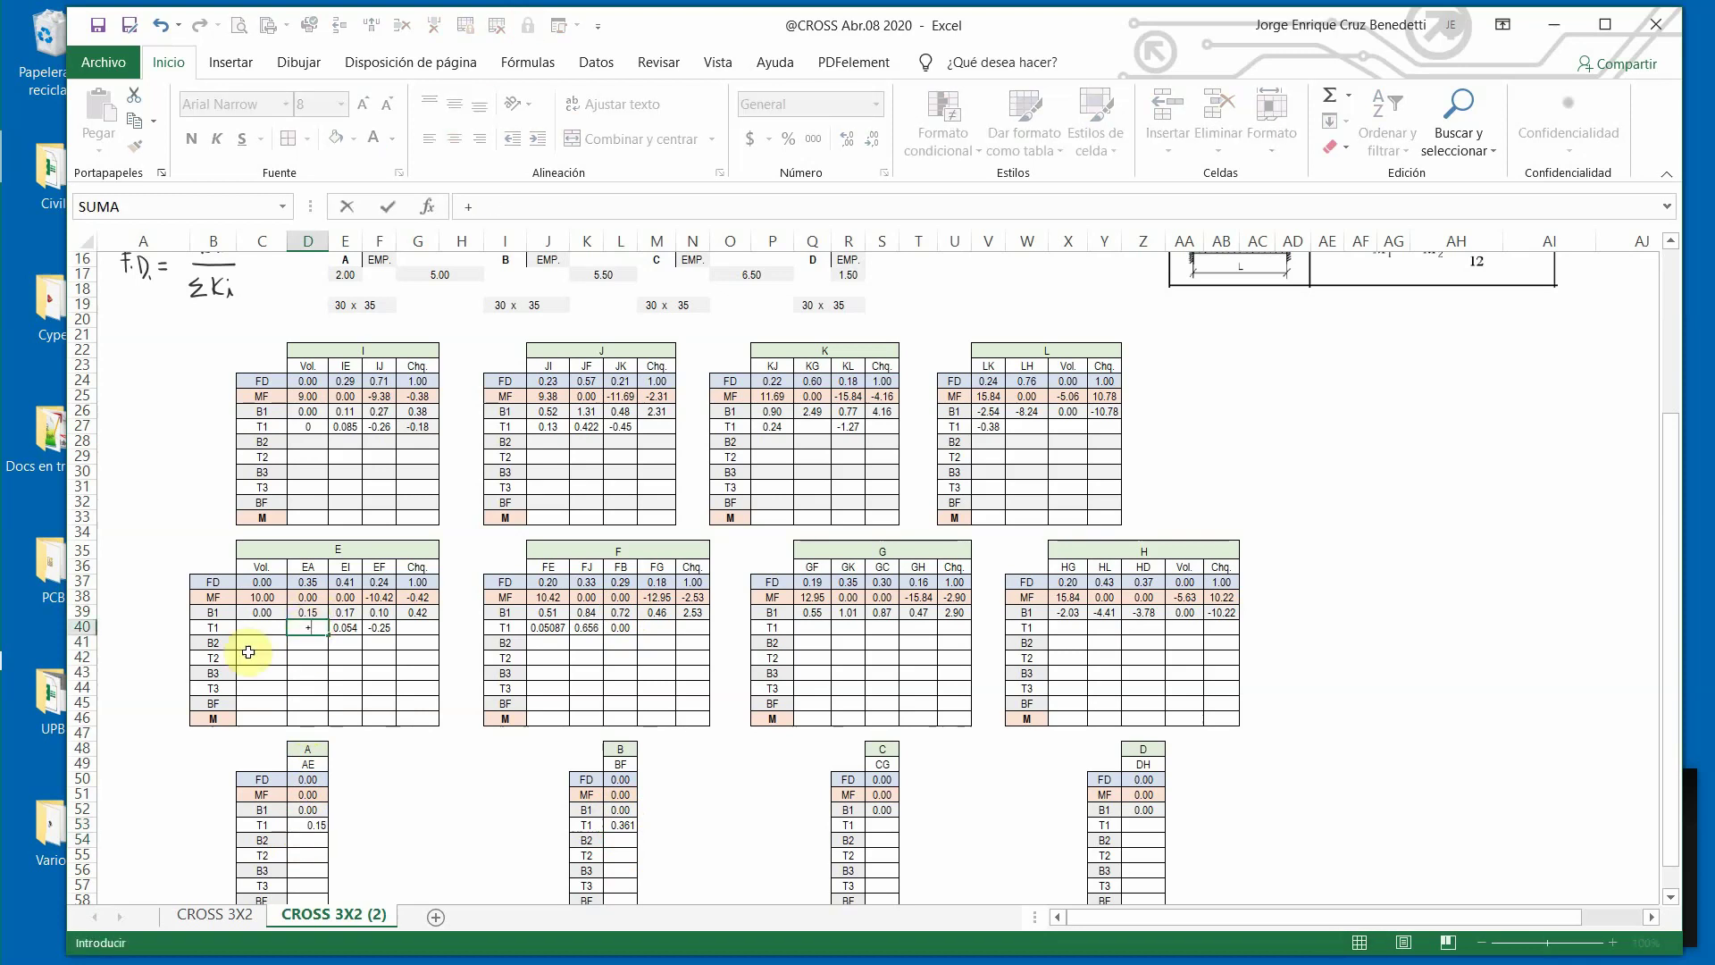
{"action": "left_click", "coordinate": [303, 809]}
{"action": "type", "text": "/"}
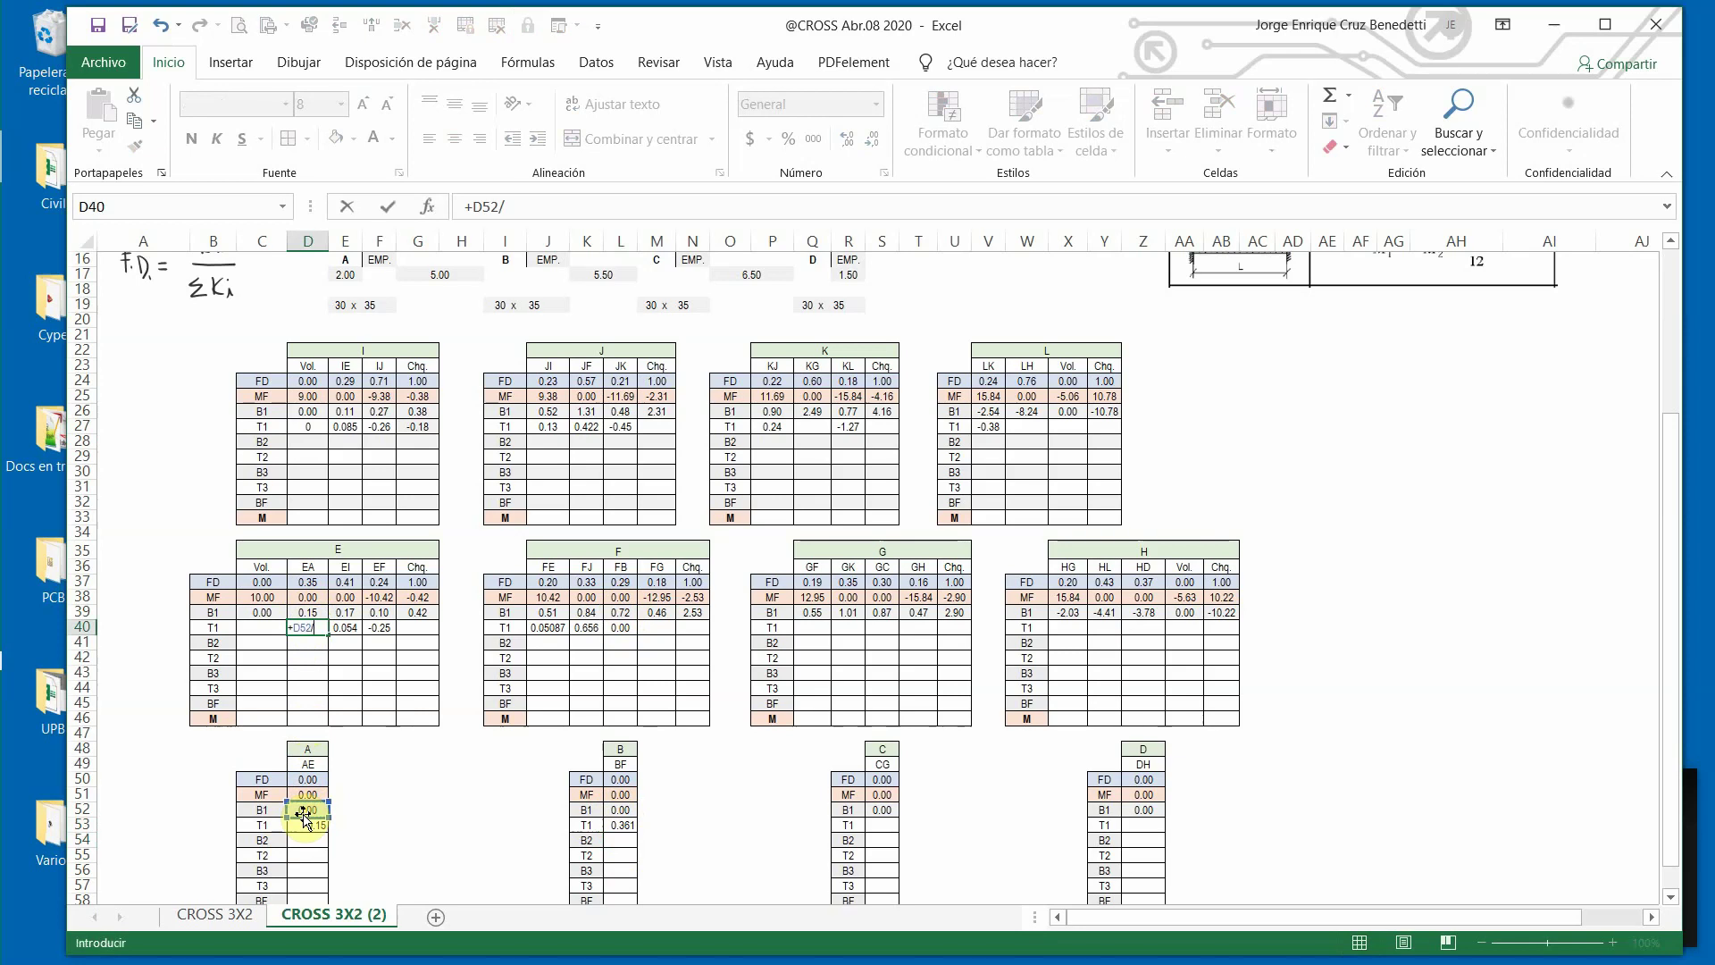
{"action": "type", "text": "2"}
{"action": "key", "text": "Return"}
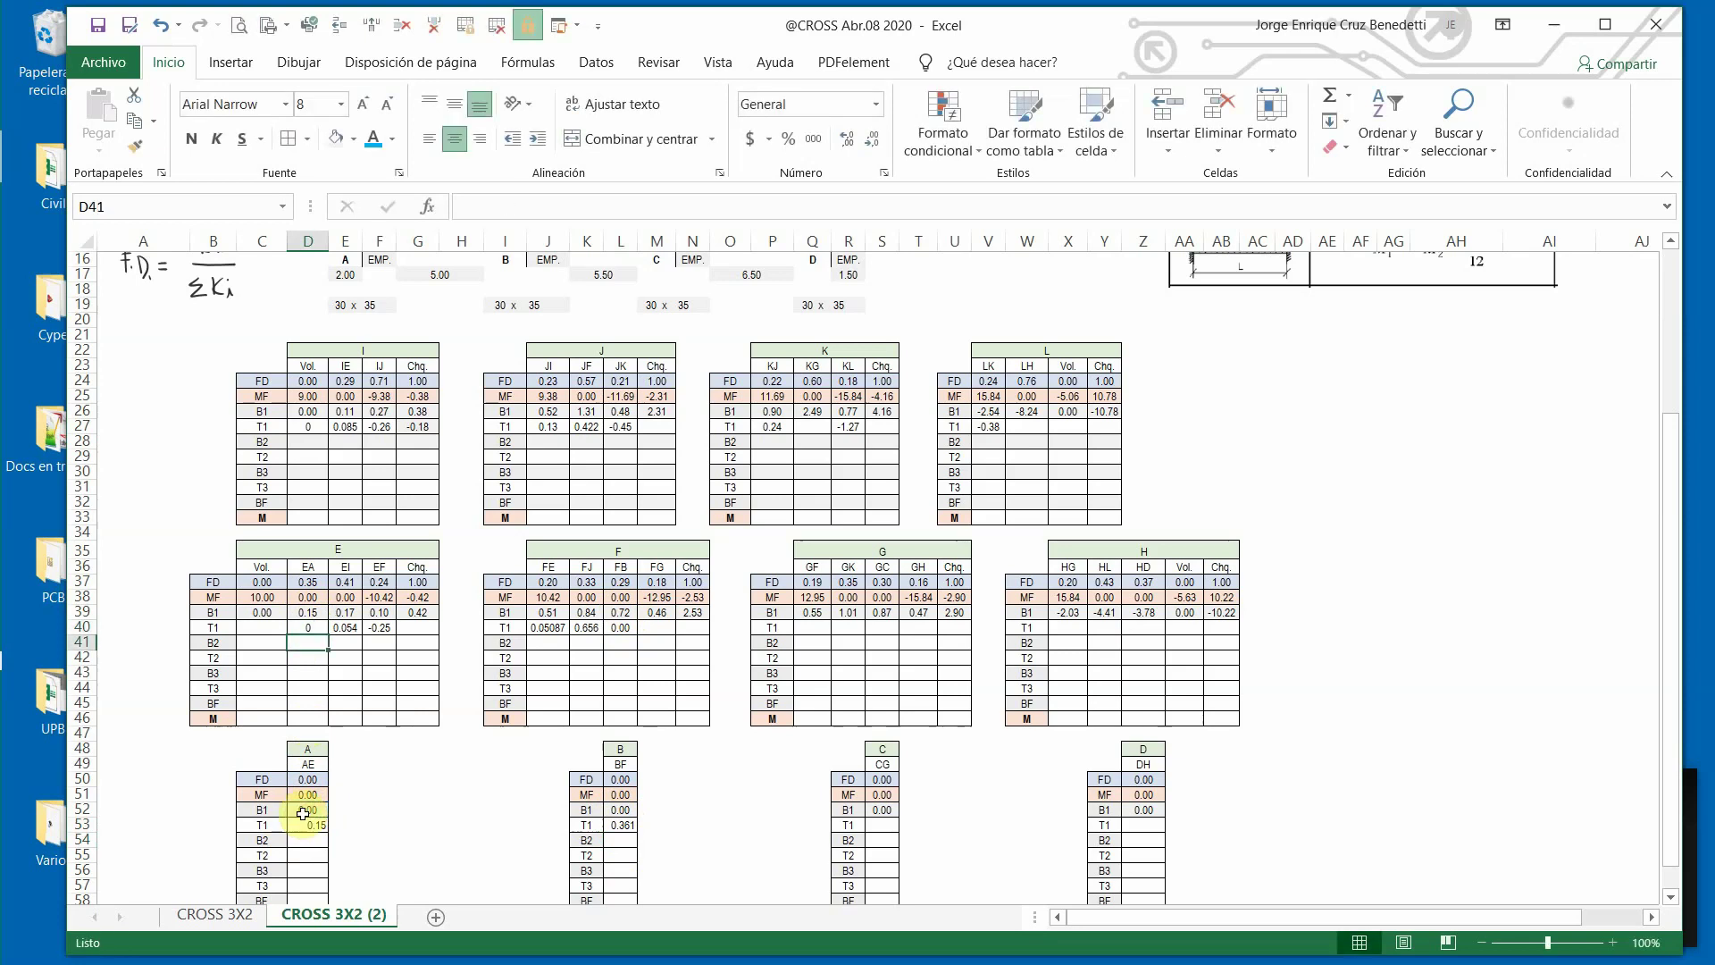
Set table E's T1 Vol. cell to 0.
{"action": "left_click", "coordinate": [265, 629]}
{"action": "type", "text": "1"}
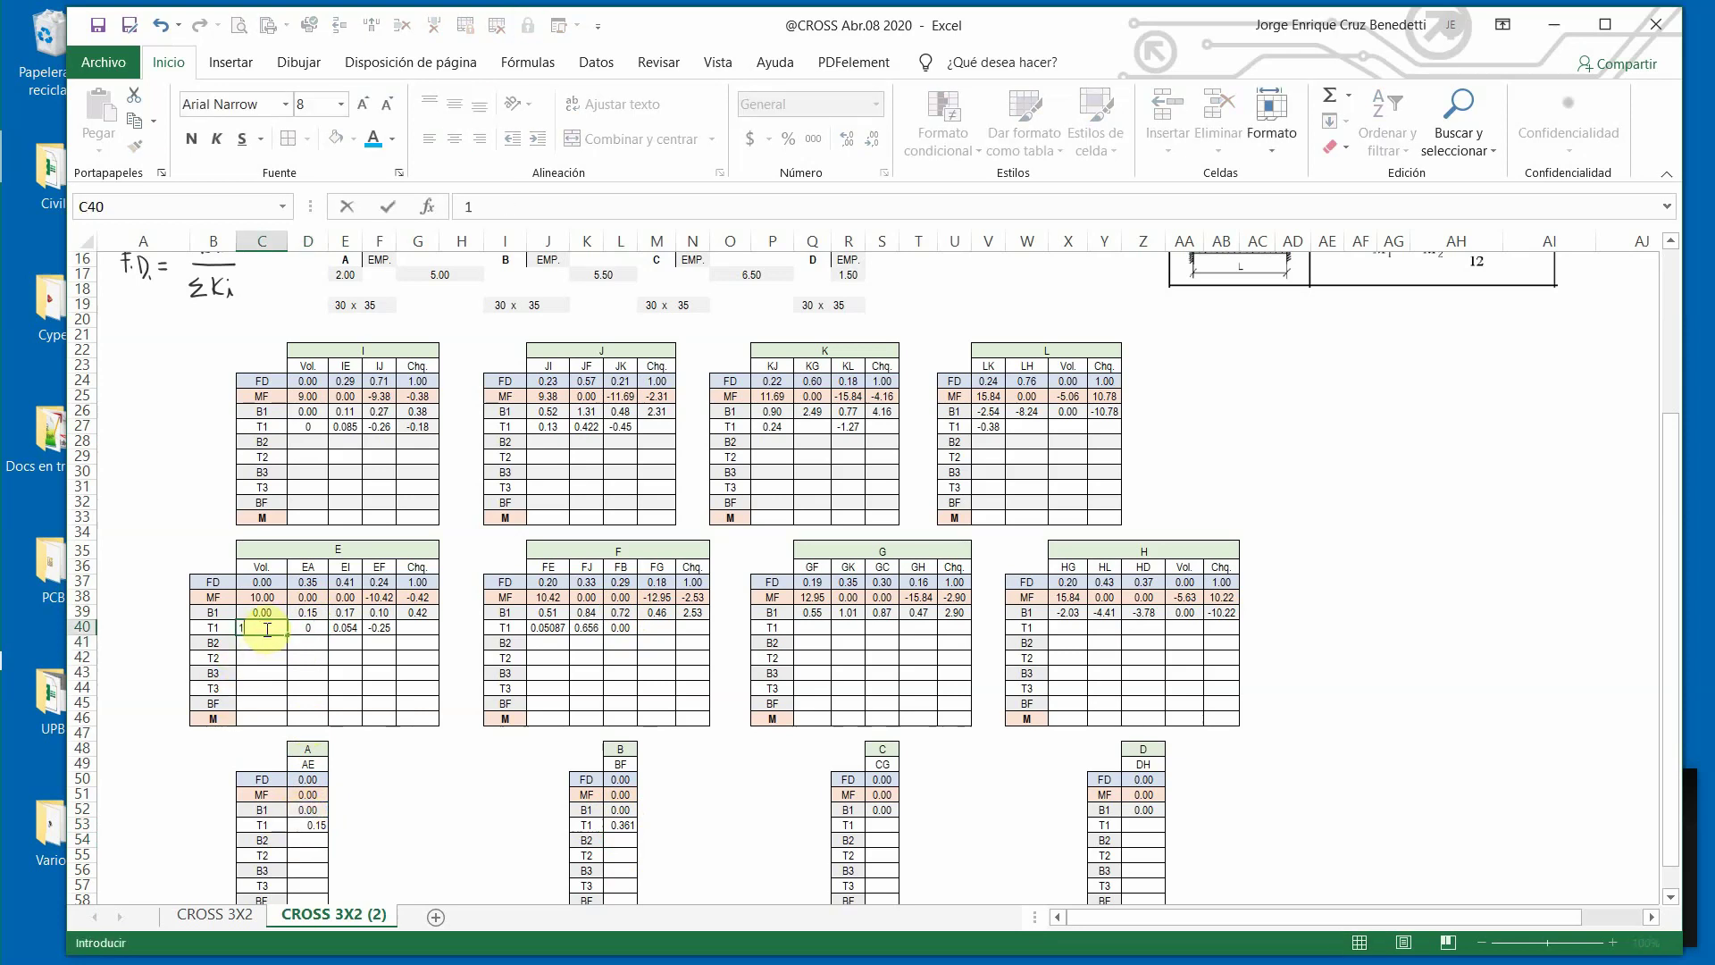
{"action": "key", "text": "Return"}
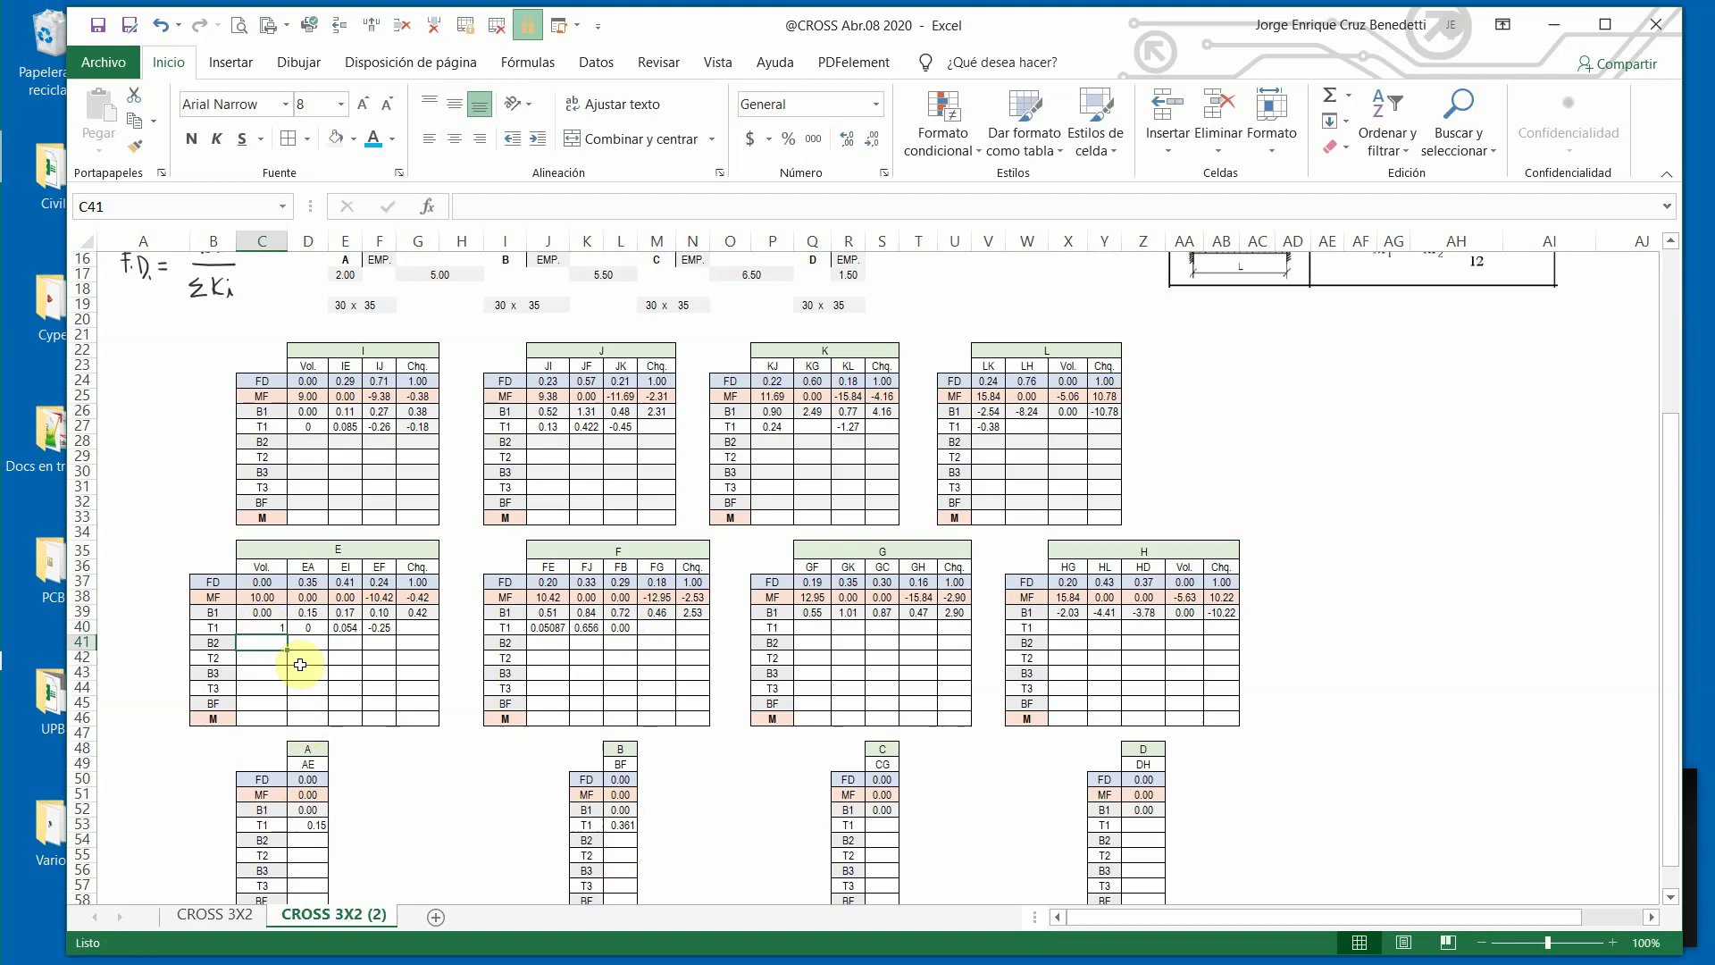
{"action": "left_click", "coordinate": [267, 628]}
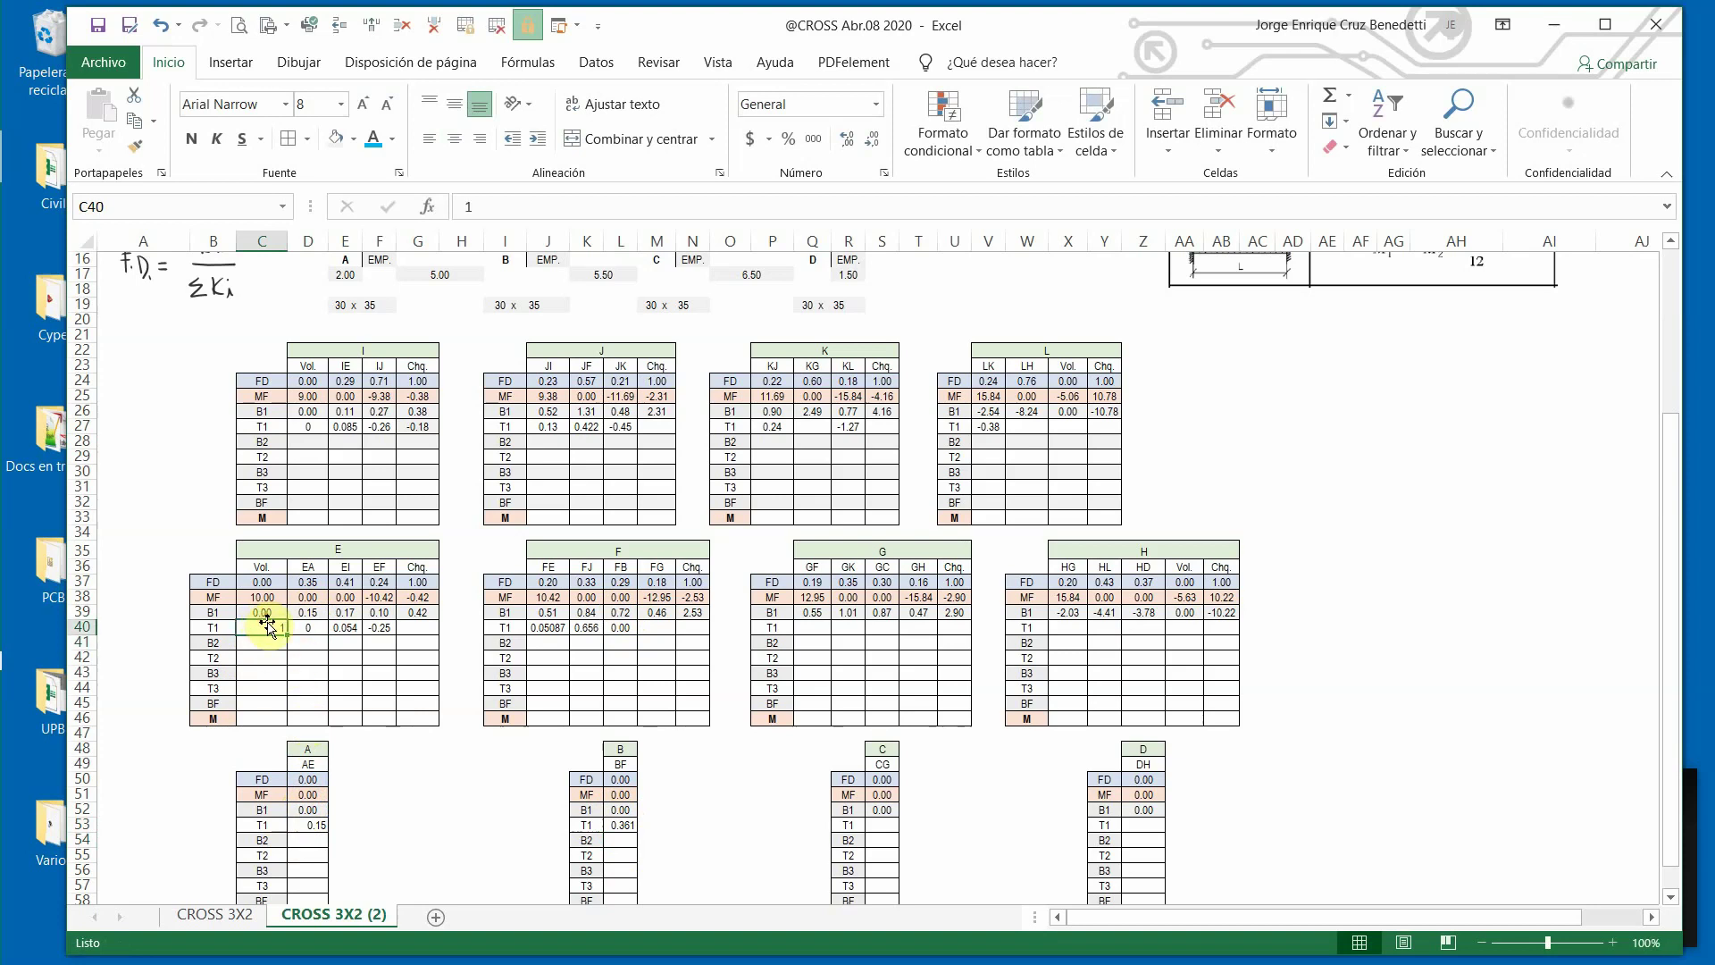
{"action": "type", "text": "0"}
{"action": "key", "text": "Return"}
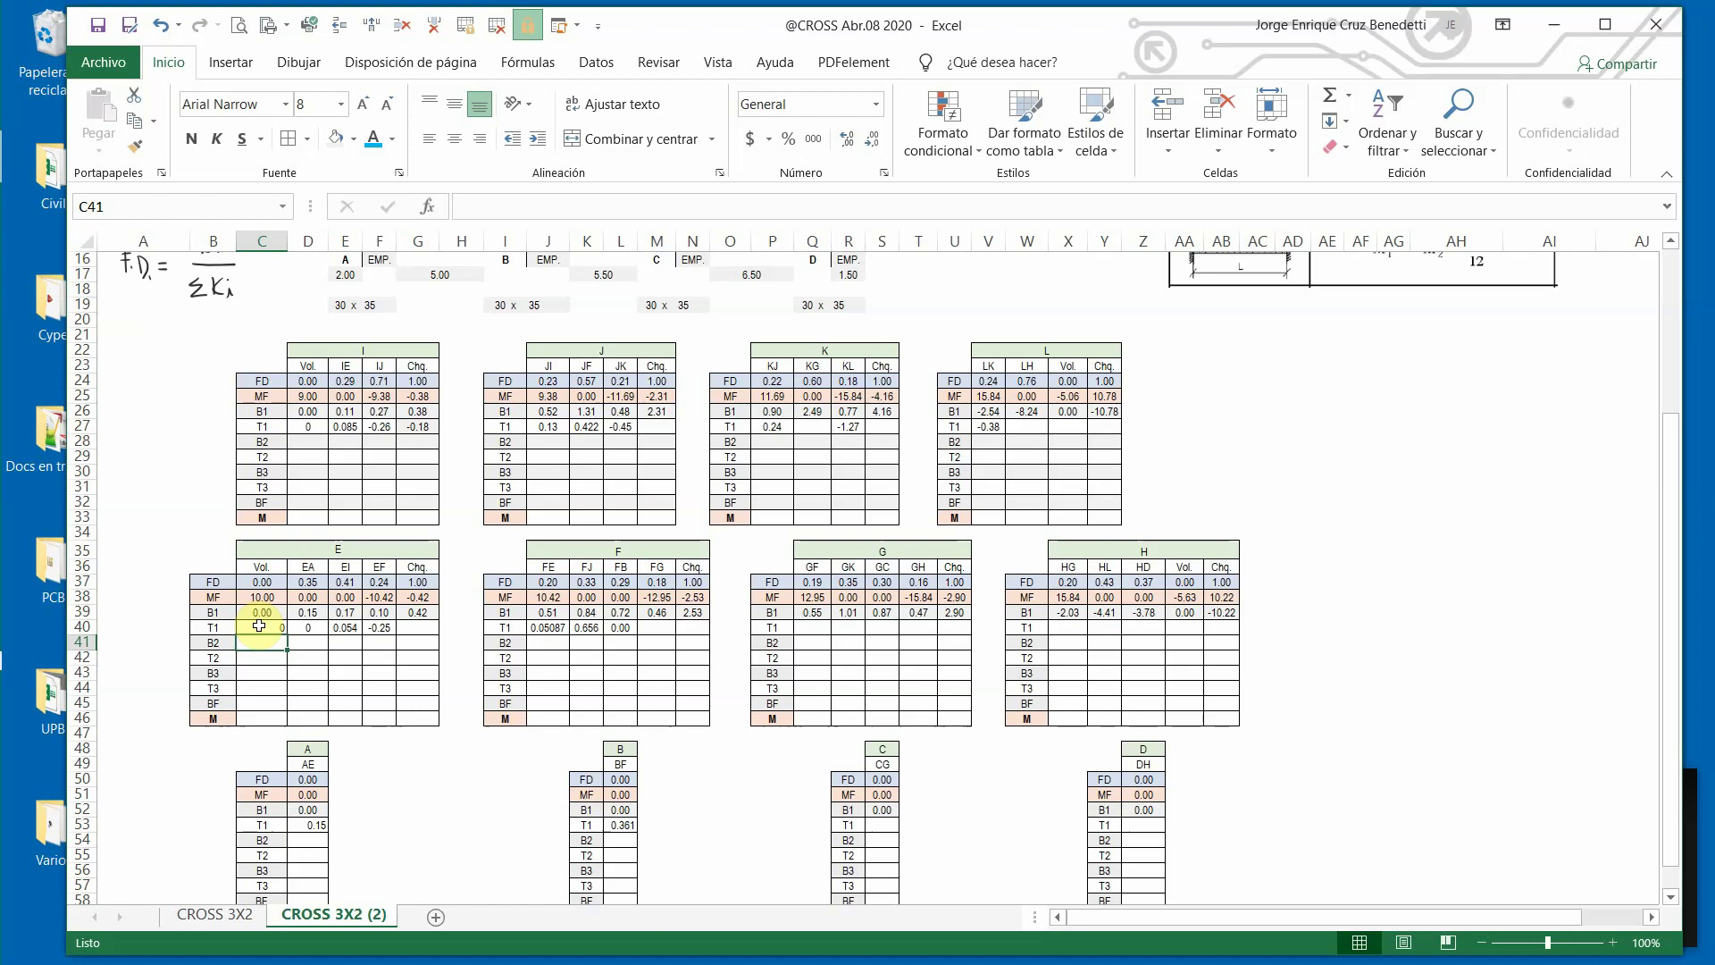
Enter the carry-over formula in table F's T1 FG cell as half of Q39, table G's B1 GF value.
{"action": "left_click", "coordinate": [658, 630]}
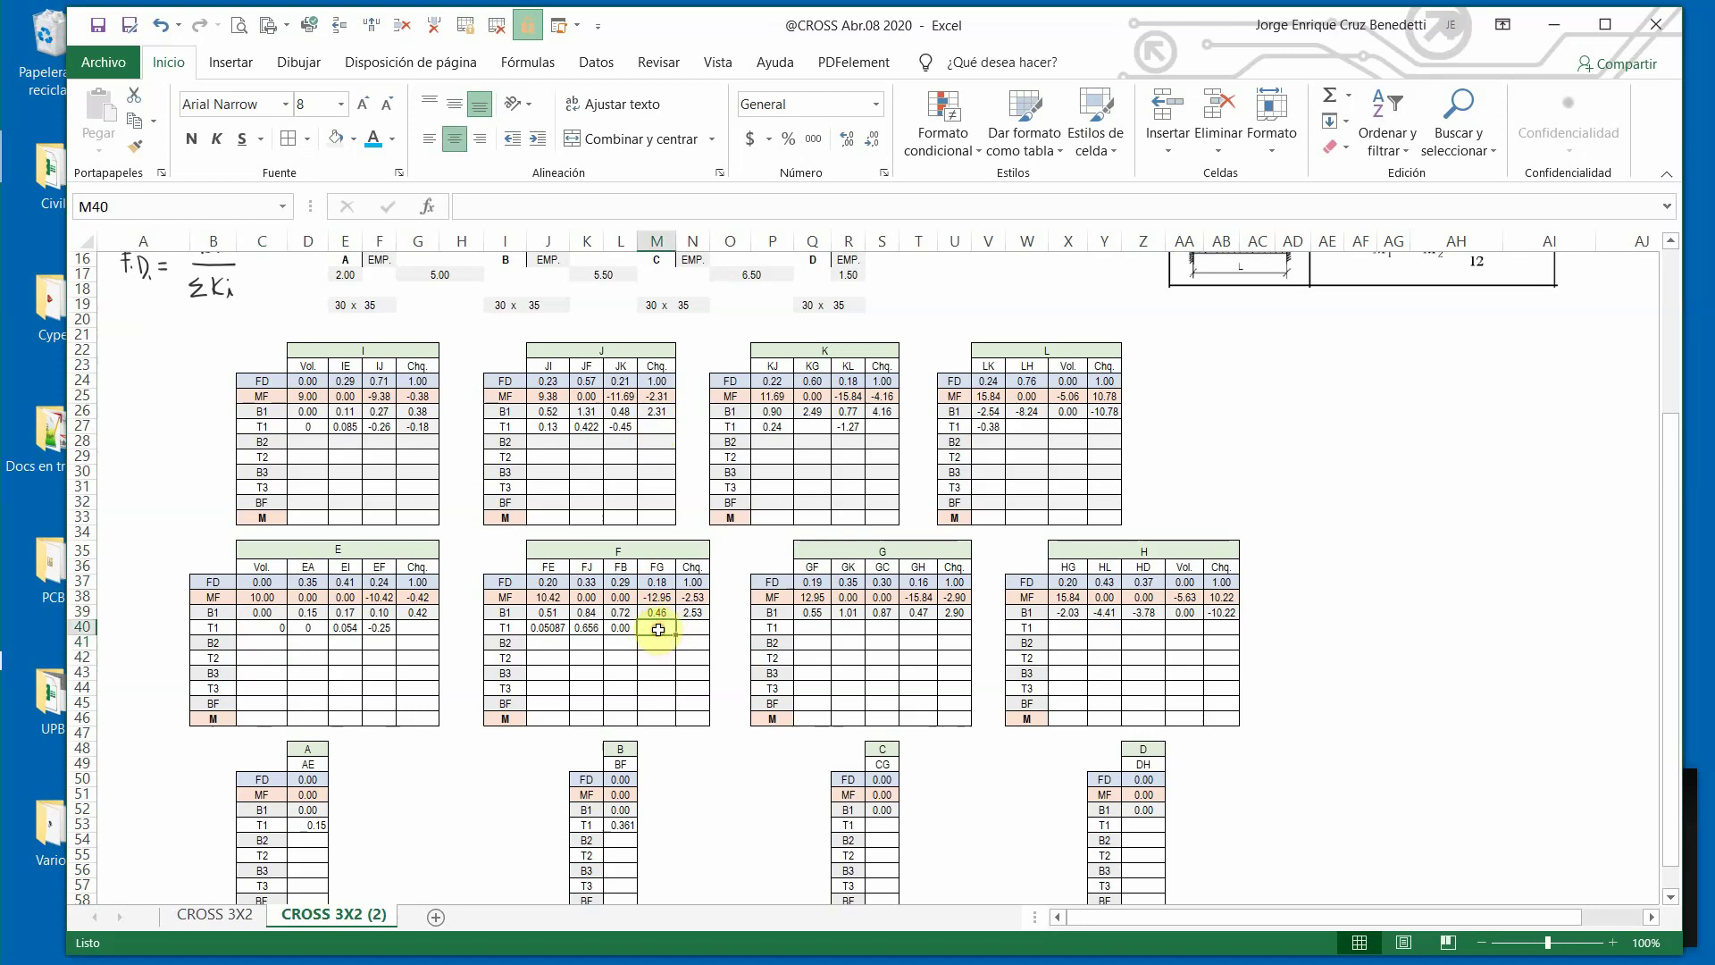
{"action": "type", "text": "+"}
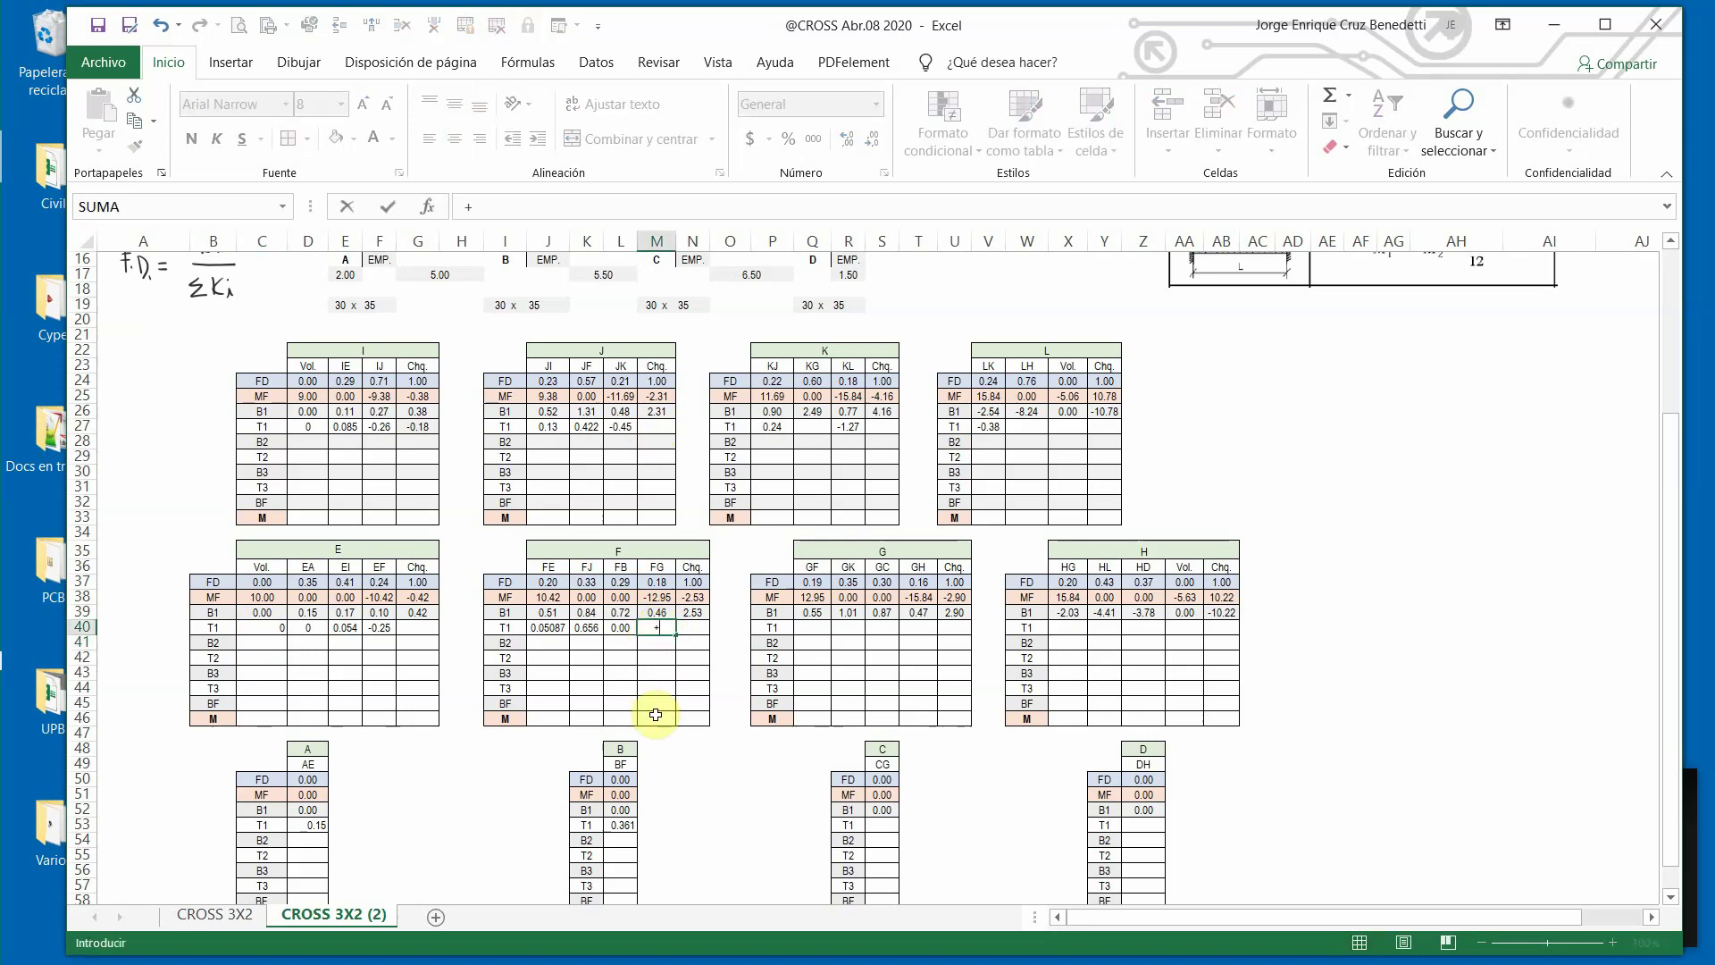
{"action": "left_click", "coordinate": [817, 614]}
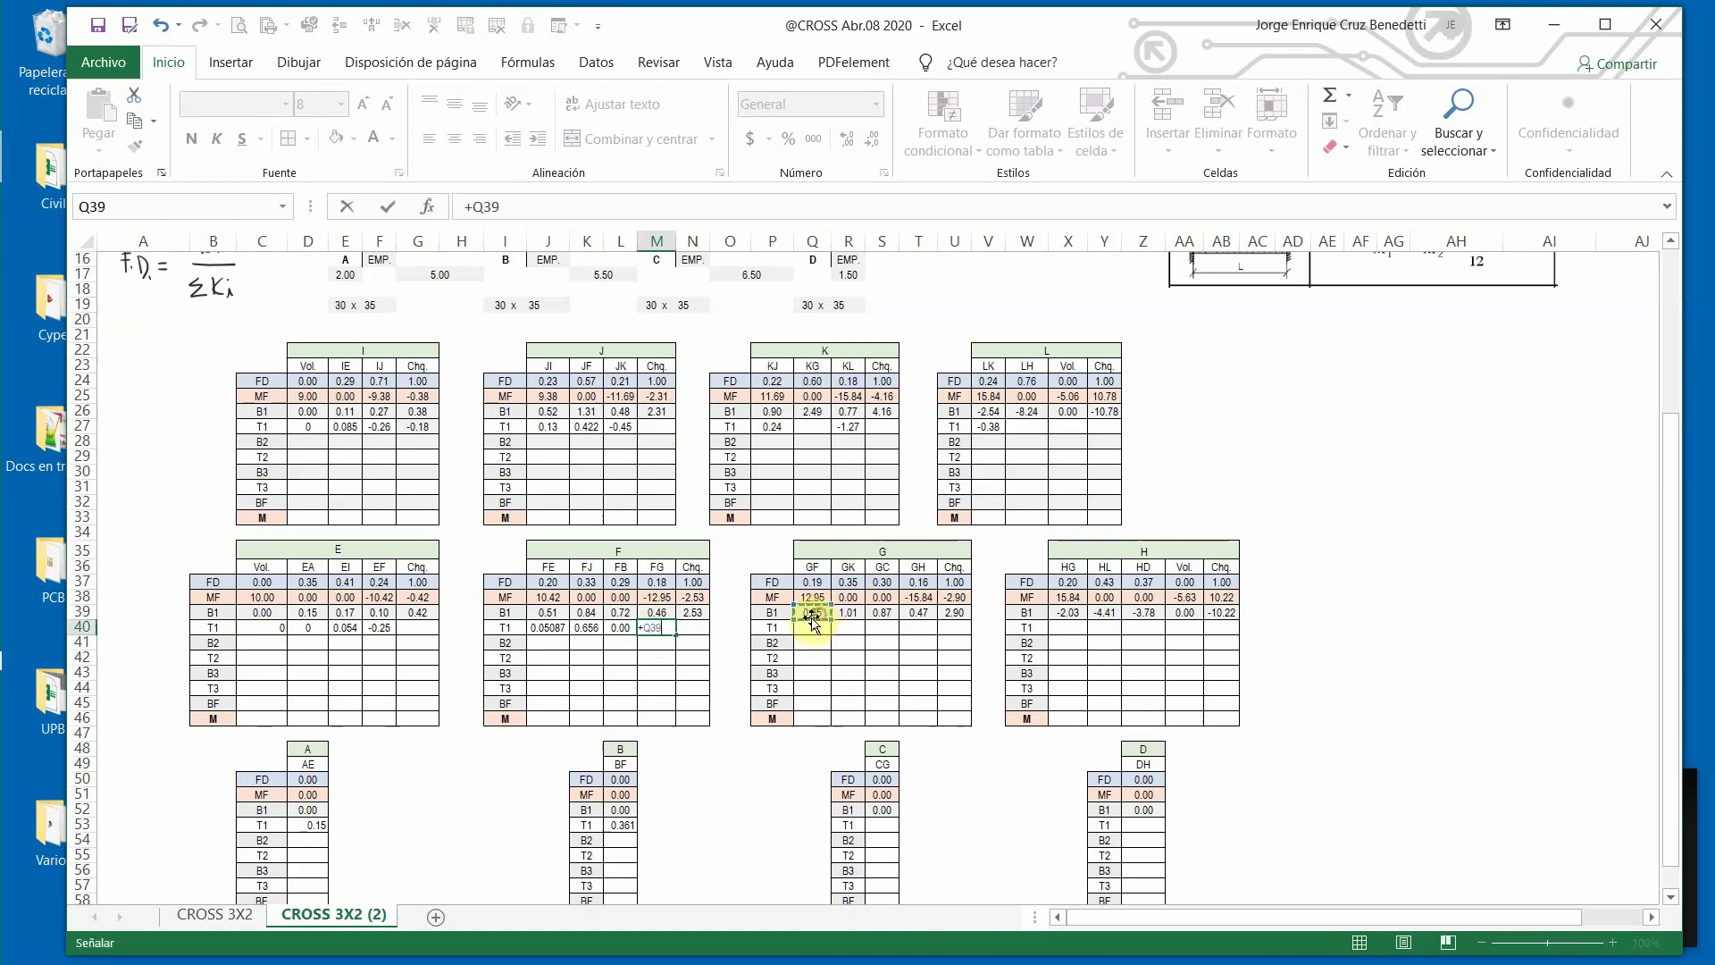
{"action": "key", "text": "Return"}
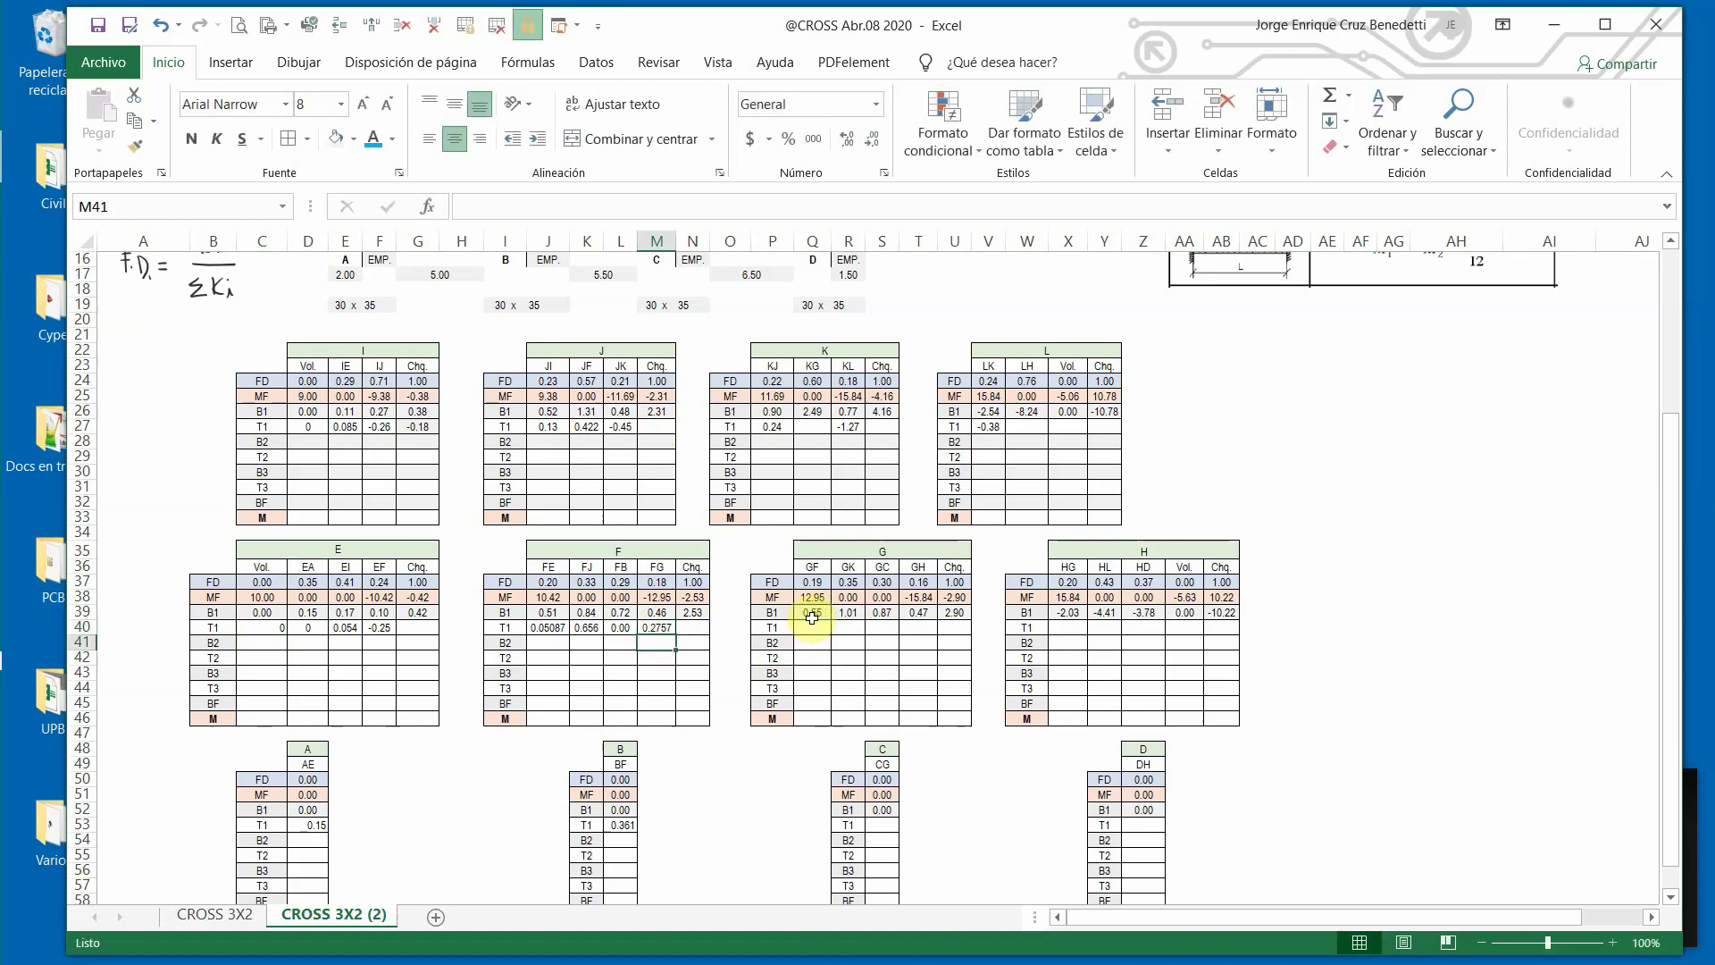
Enter the carry-over formula +M39/2 in table G's T1 GF cell, using table F's B1 FG value.
{"action": "left_click", "coordinate": [810, 629]}
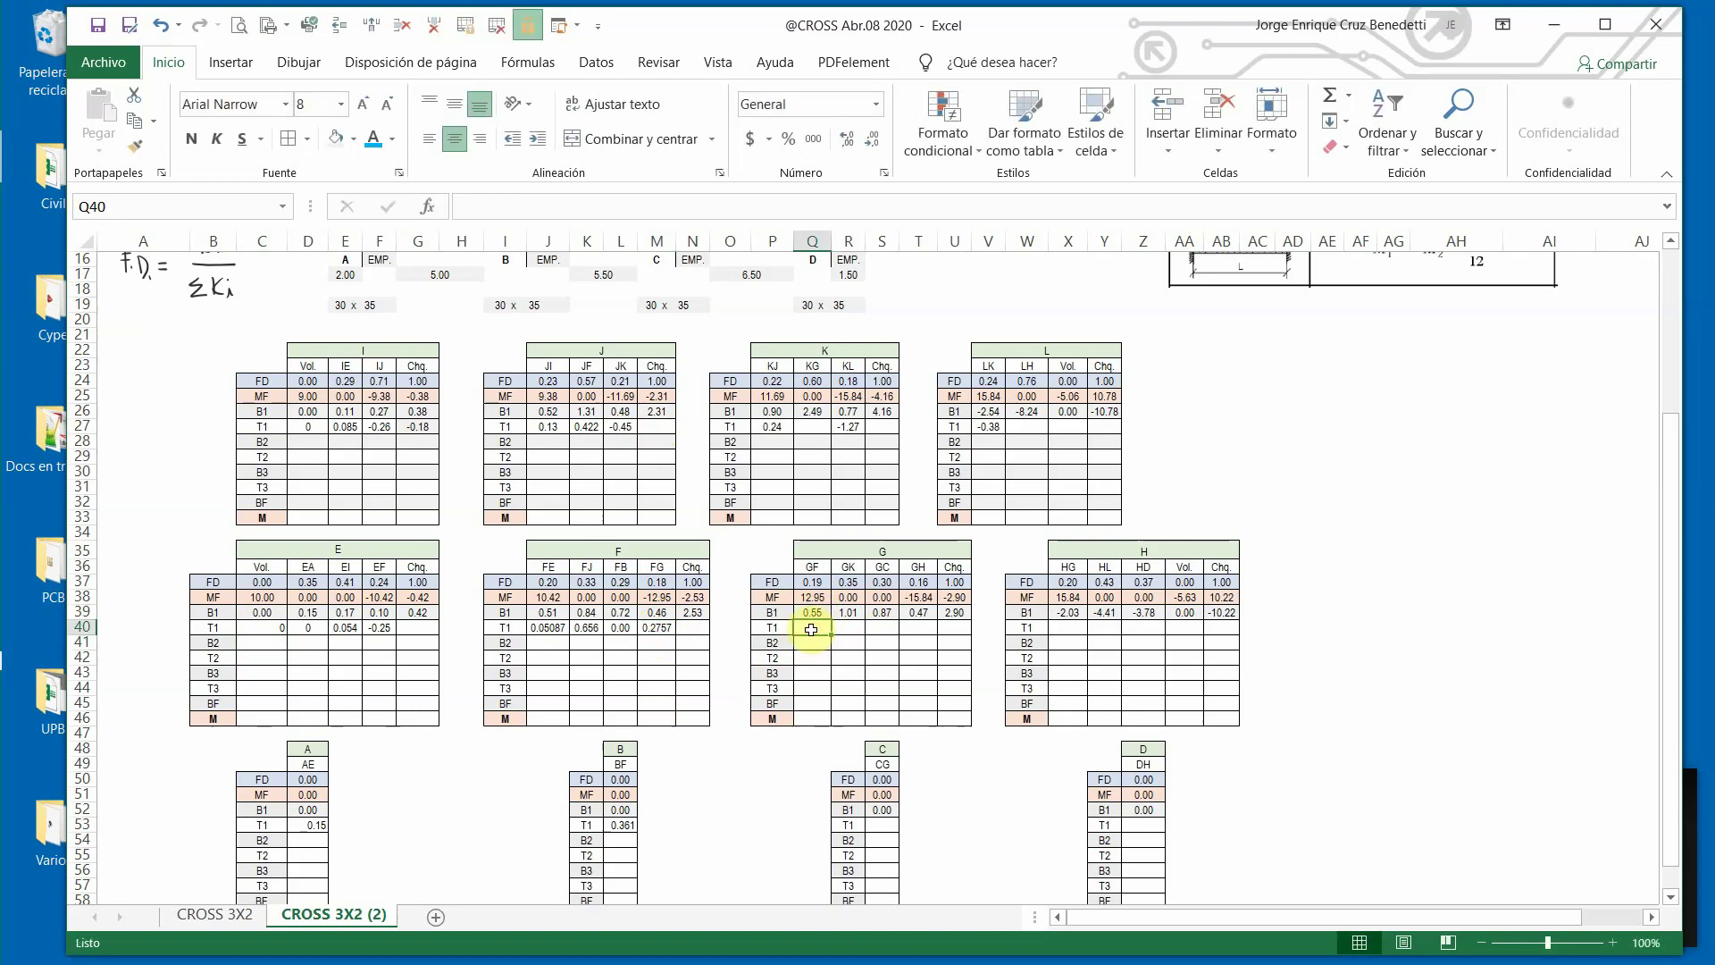
{"action": "type", "text": "+"}
{"action": "left_click", "coordinate": [650, 614]}
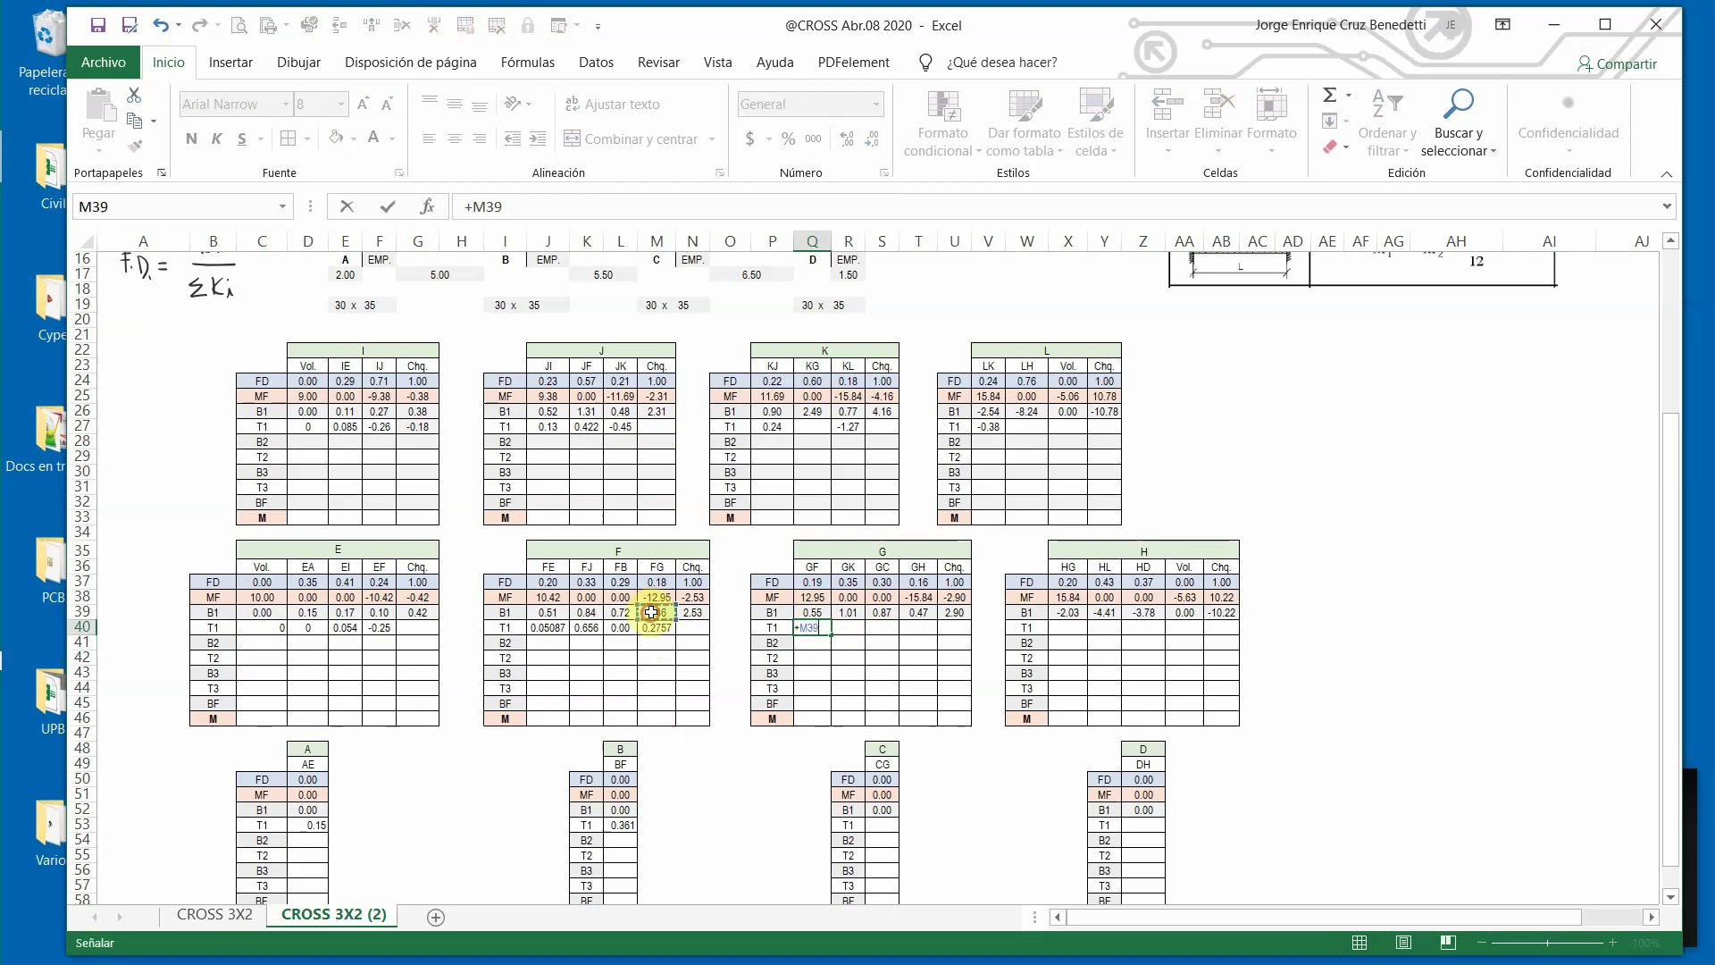
{"action": "type", "text": "/2"}
{"action": "key", "text": "Return"}
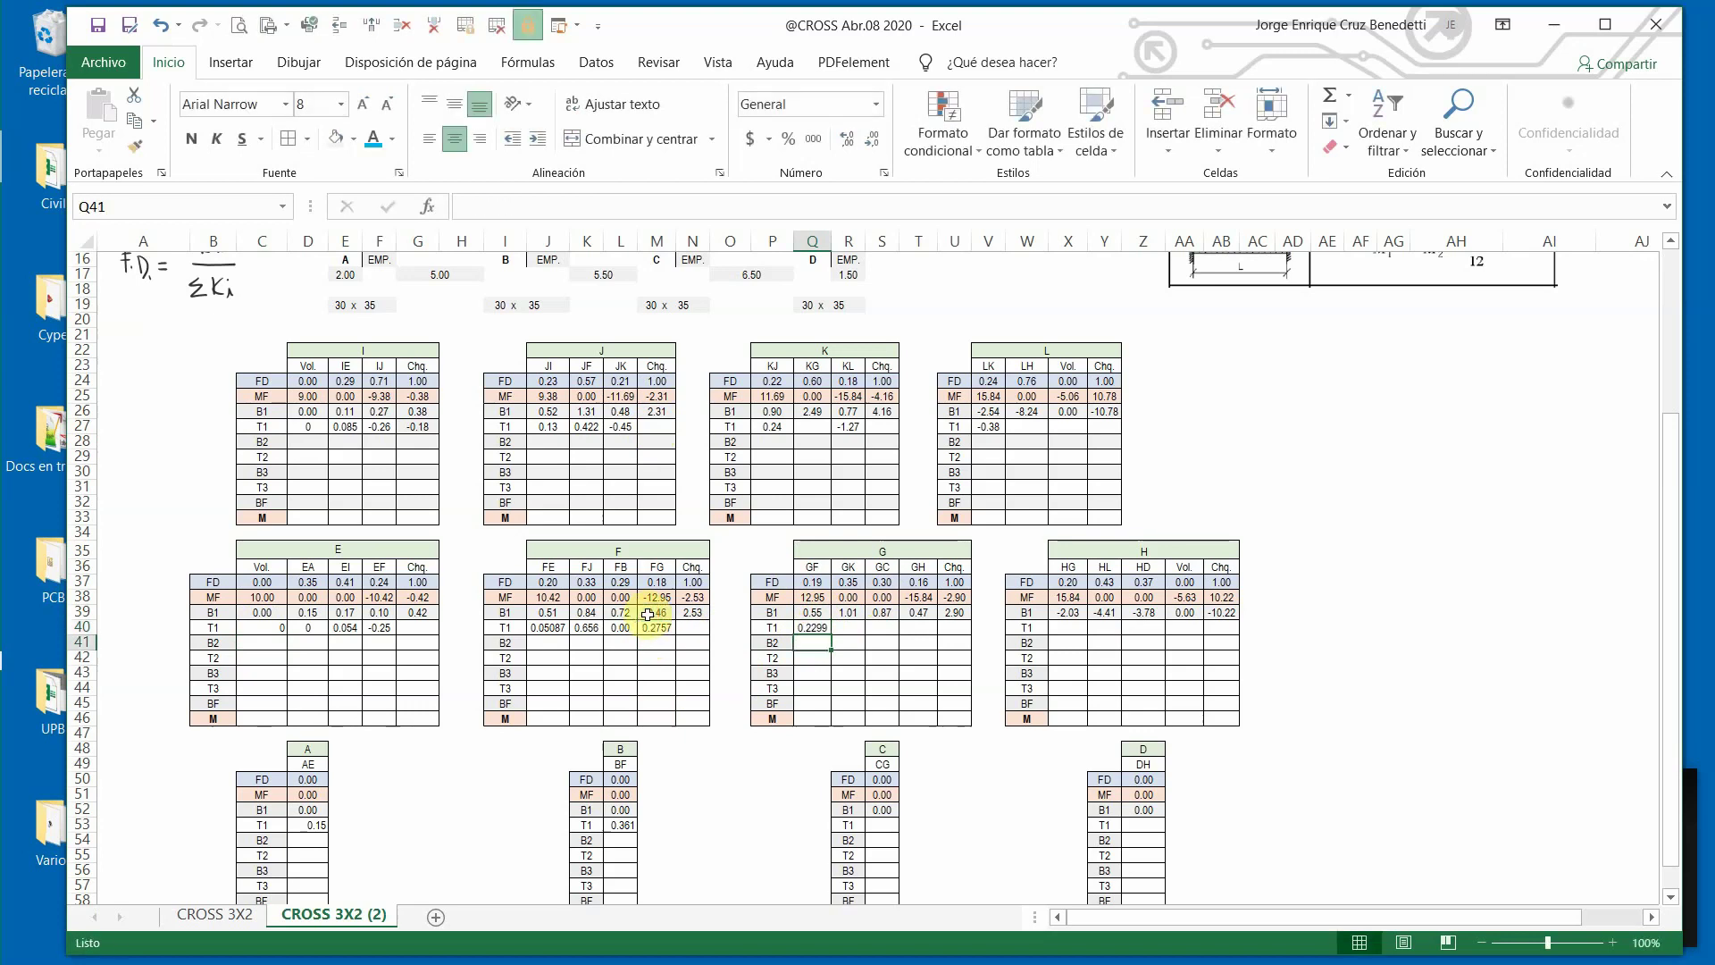
Enter the carry-over formula in table G's T1 GH cell as half of X39, table H's B1 HG value.
{"action": "left_click", "coordinate": [910, 627]}
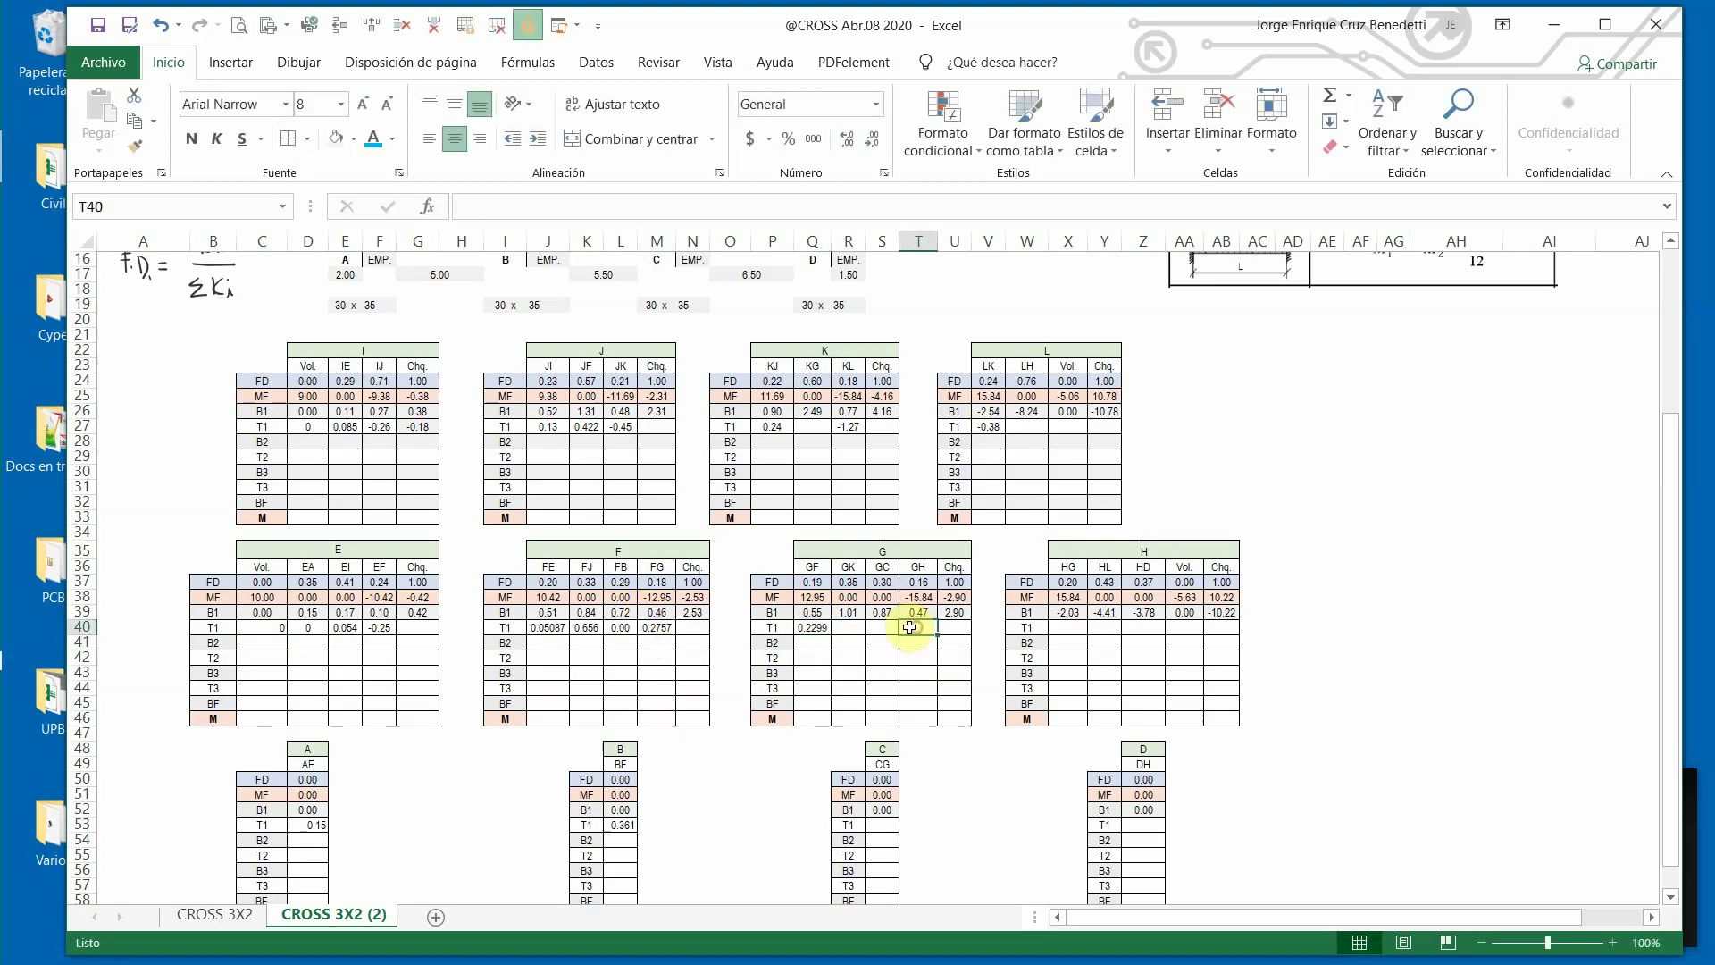
{"action": "type", "text": "+"}
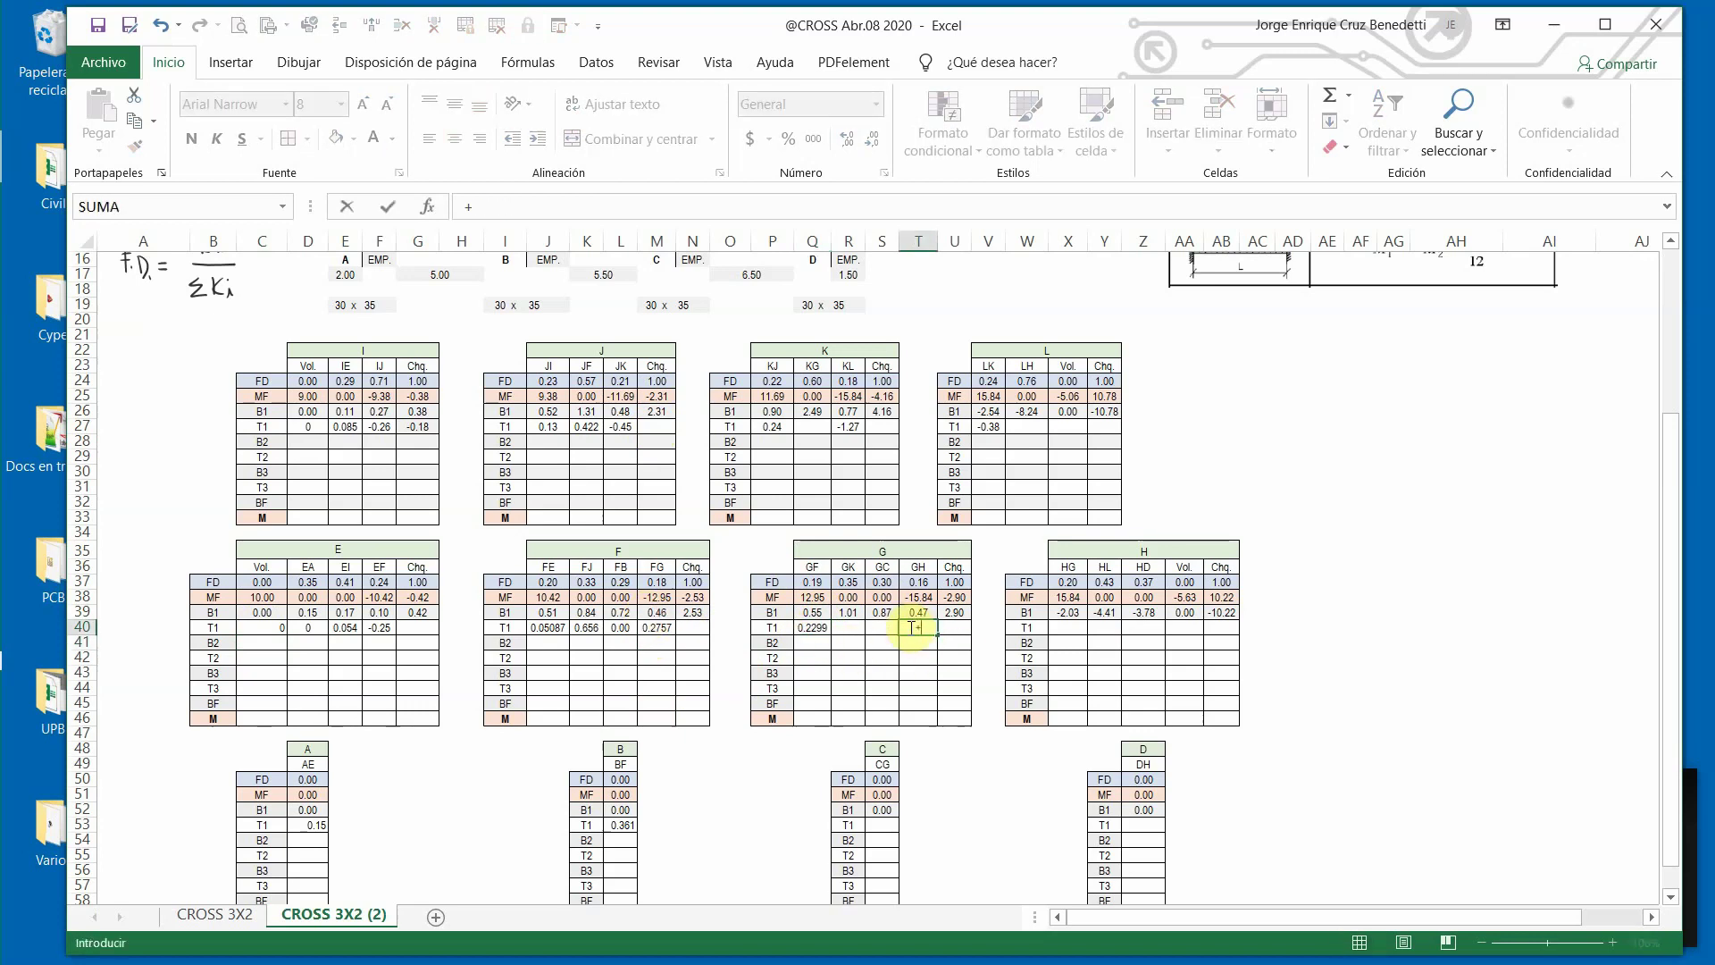
{"action": "left_click", "coordinate": [1070, 615]}
{"action": "type", "text": "/2"}
{"action": "key", "text": "Return"}
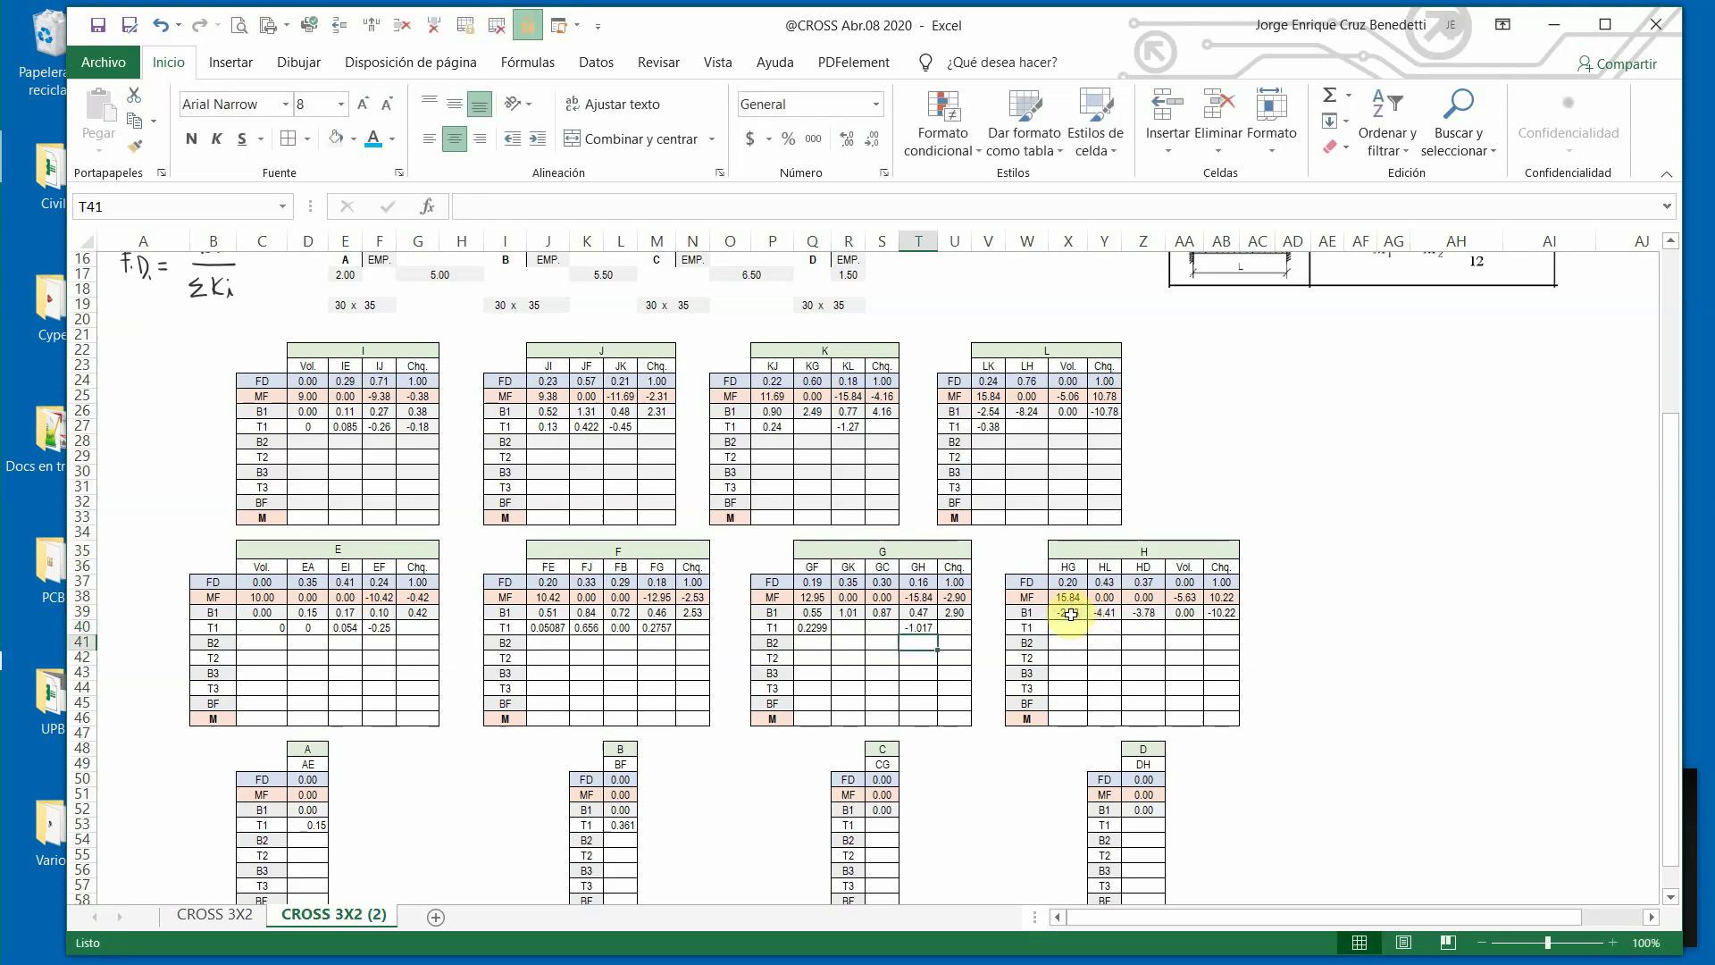
Enter the carry-over formula +T39/2 in table H's T1 HG cell, using table G's B1 GH value.
{"action": "left_click", "coordinate": [1068, 627]}
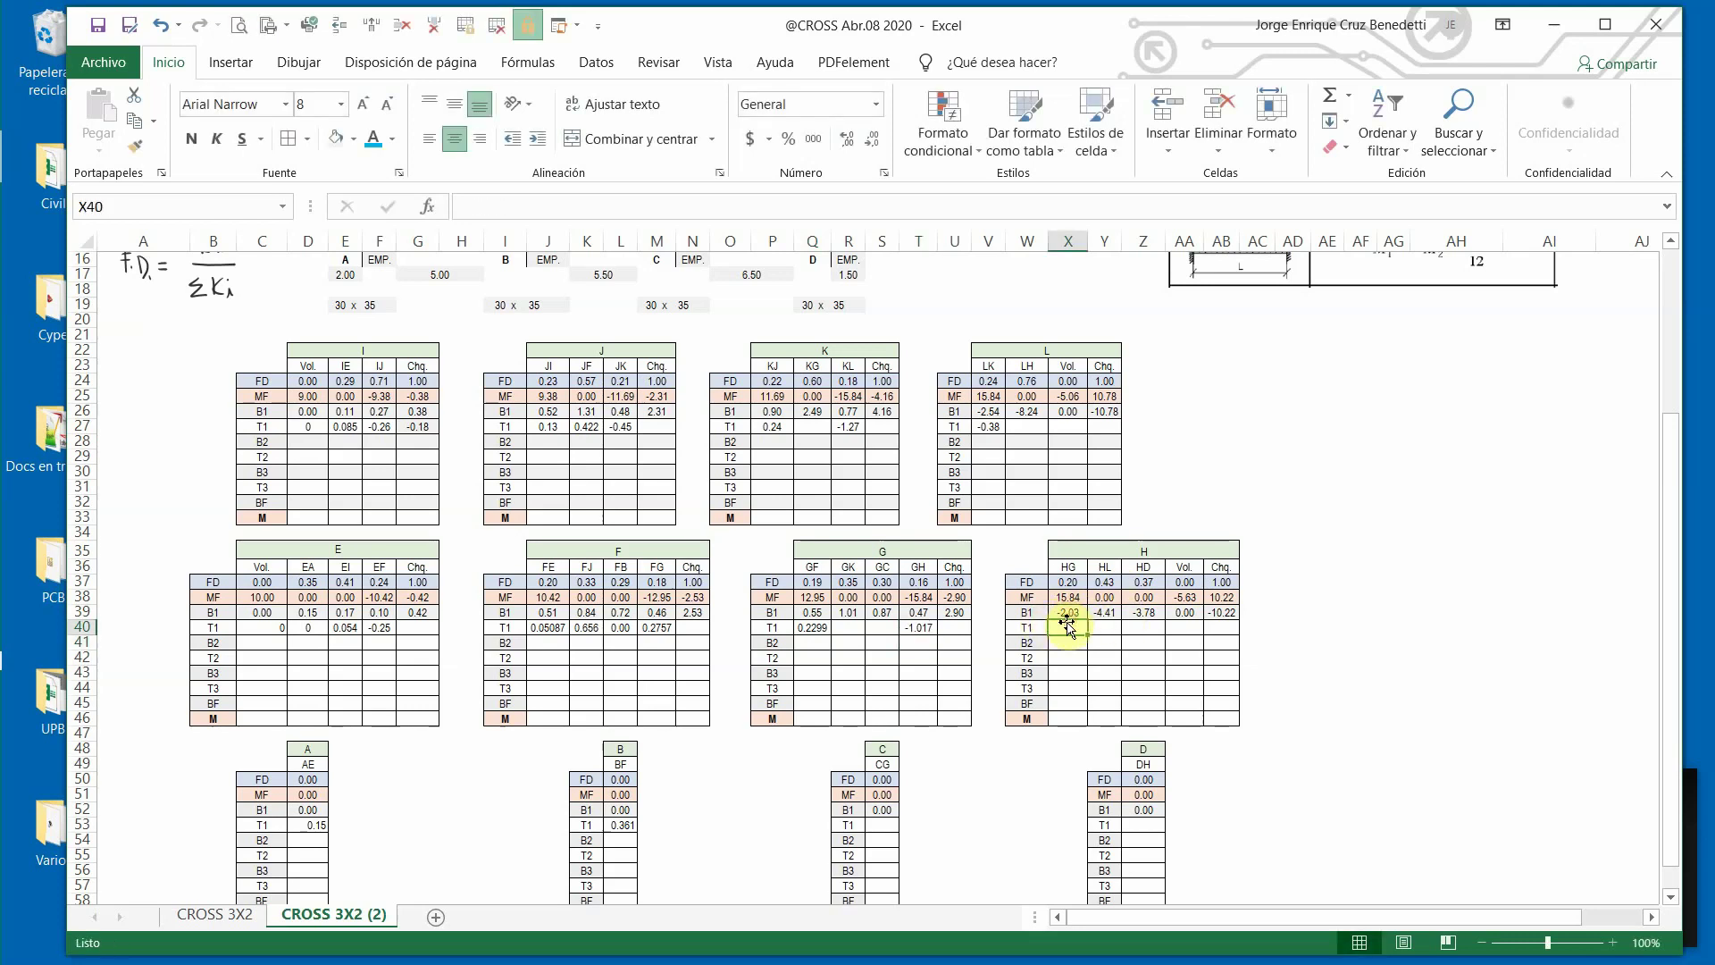
{"action": "type", "text": "+"}
{"action": "left_click", "coordinate": [916, 612]}
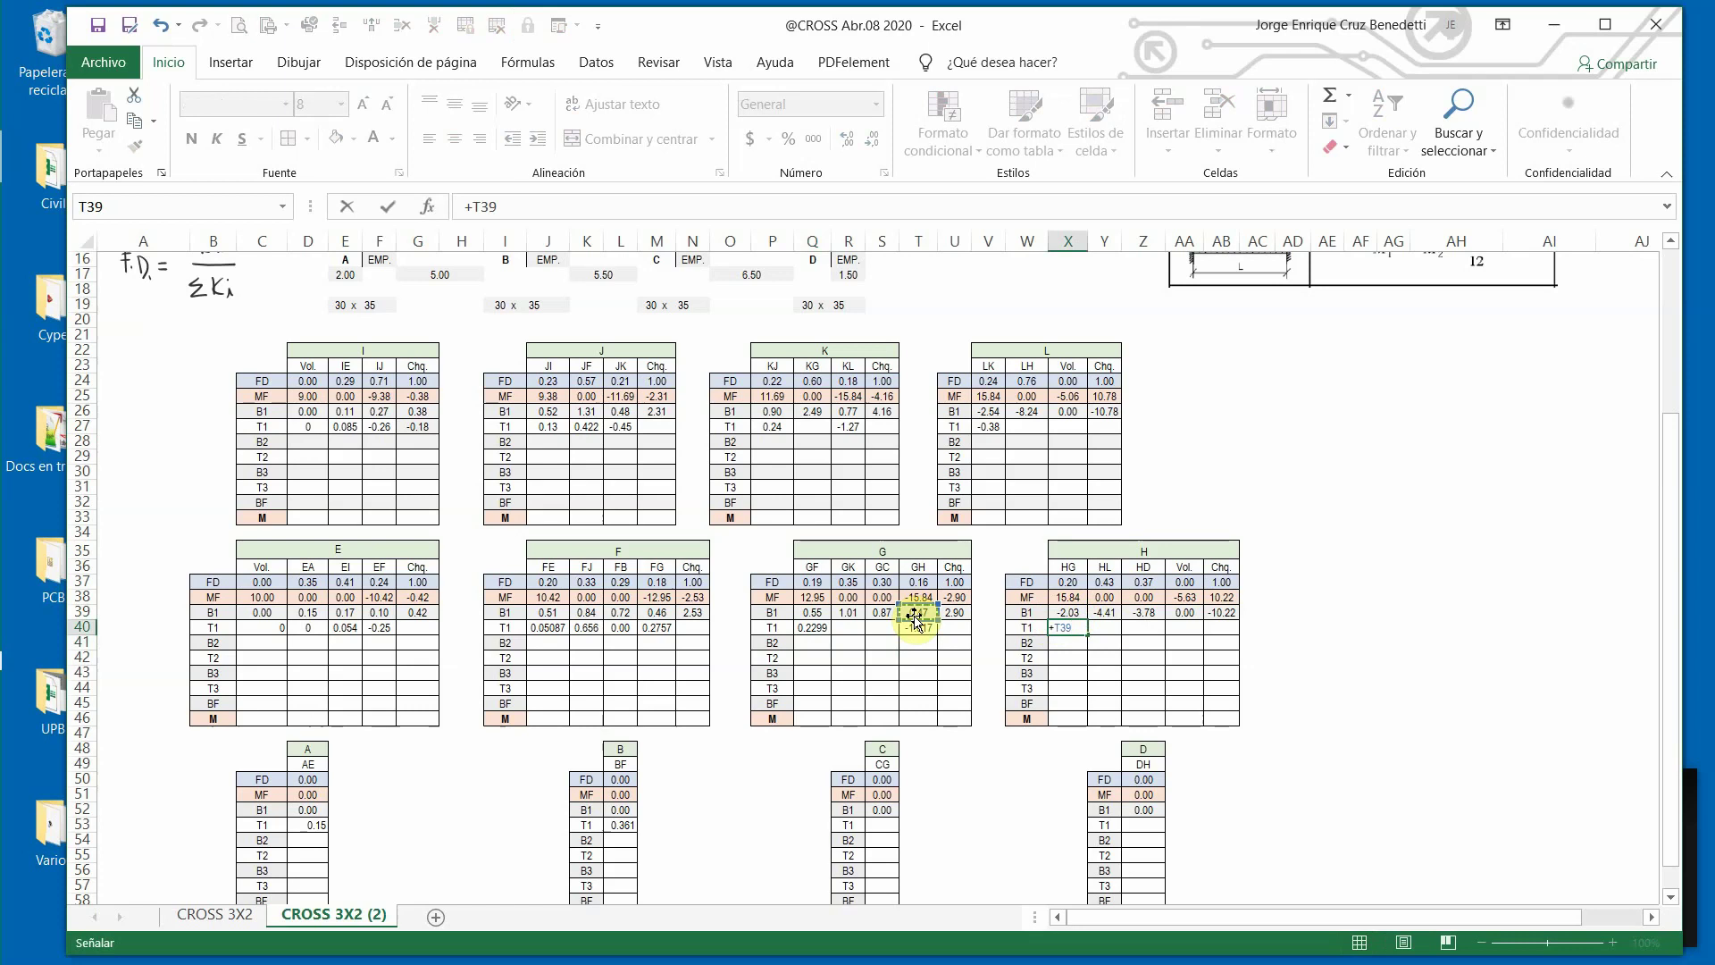
{"action": "type", "text": "/2"}
{"action": "key", "text": "Return"}
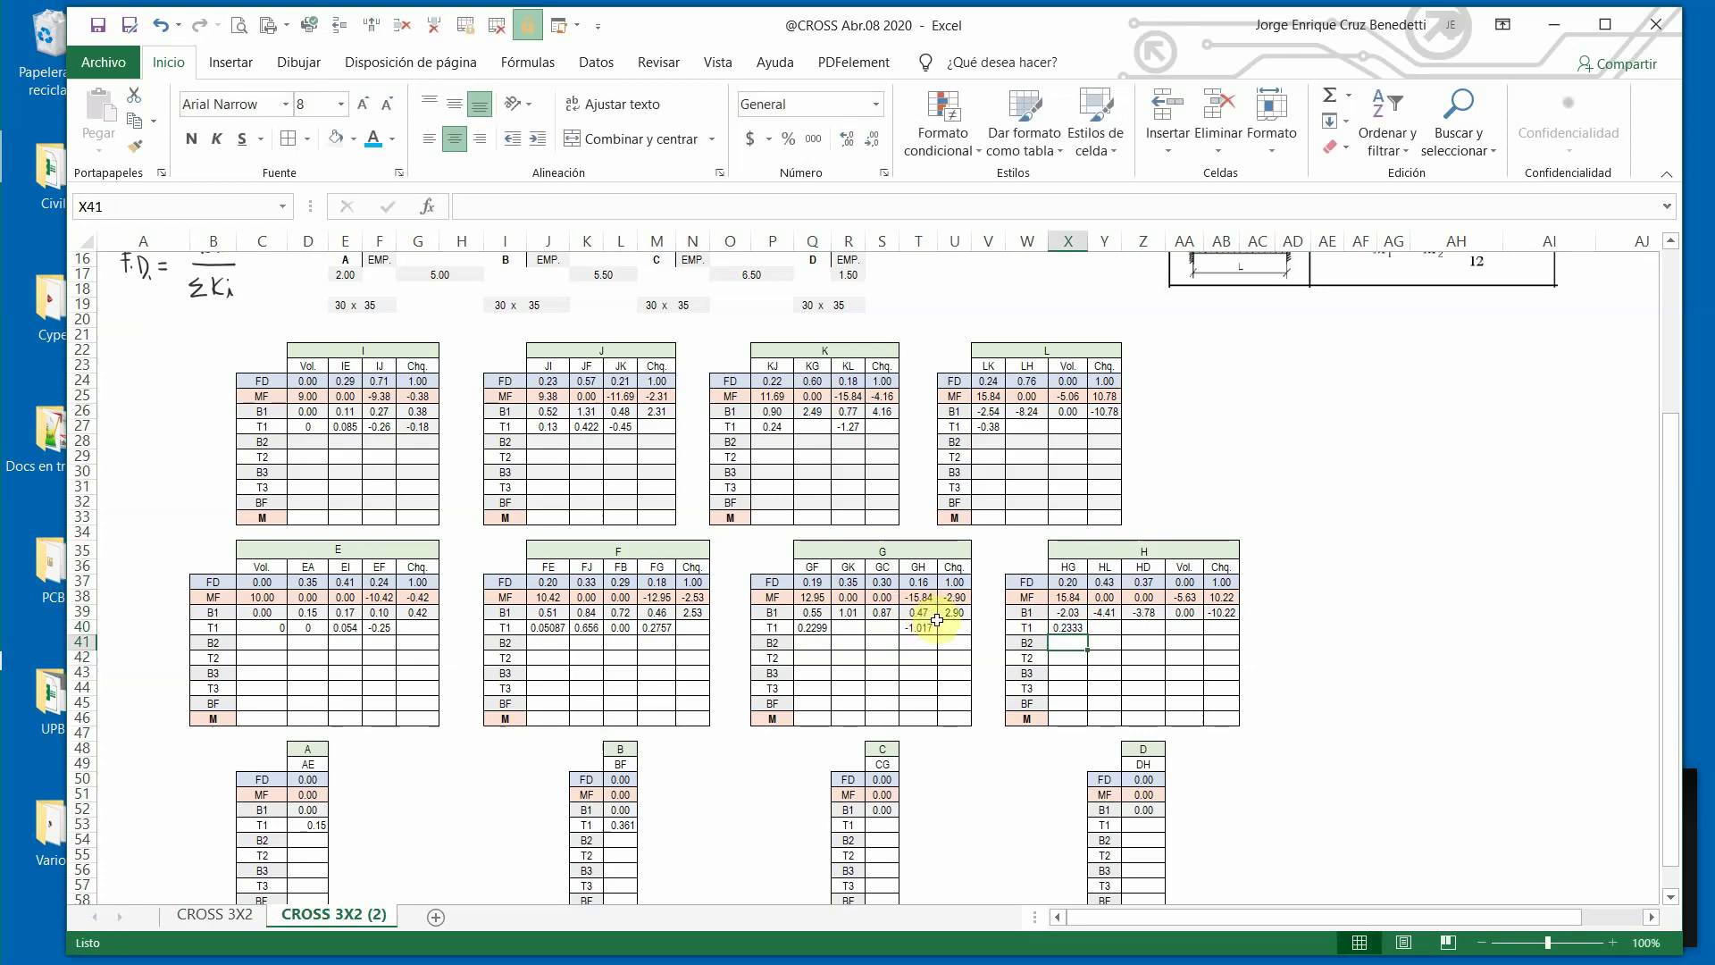
Enter the formula +Q26 in table G's T1 GK cell, referencing table K's B1 KG value.
{"action": "left_click", "coordinate": [853, 628]}
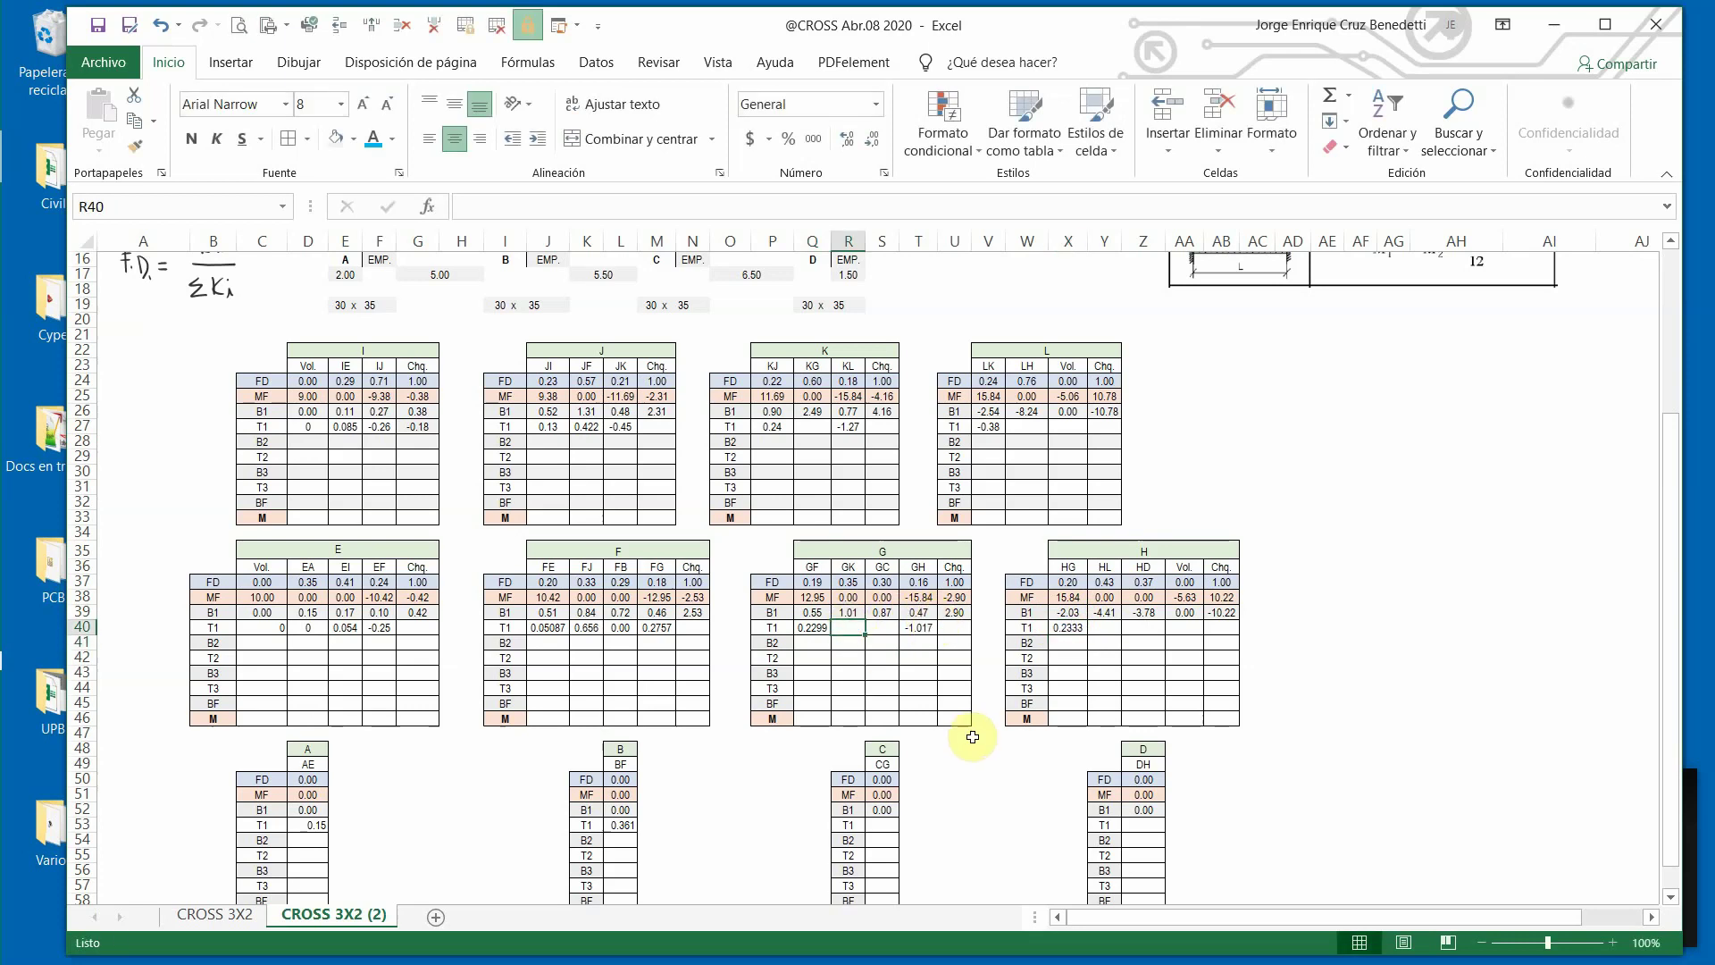
{"action": "type", "text": "+"}
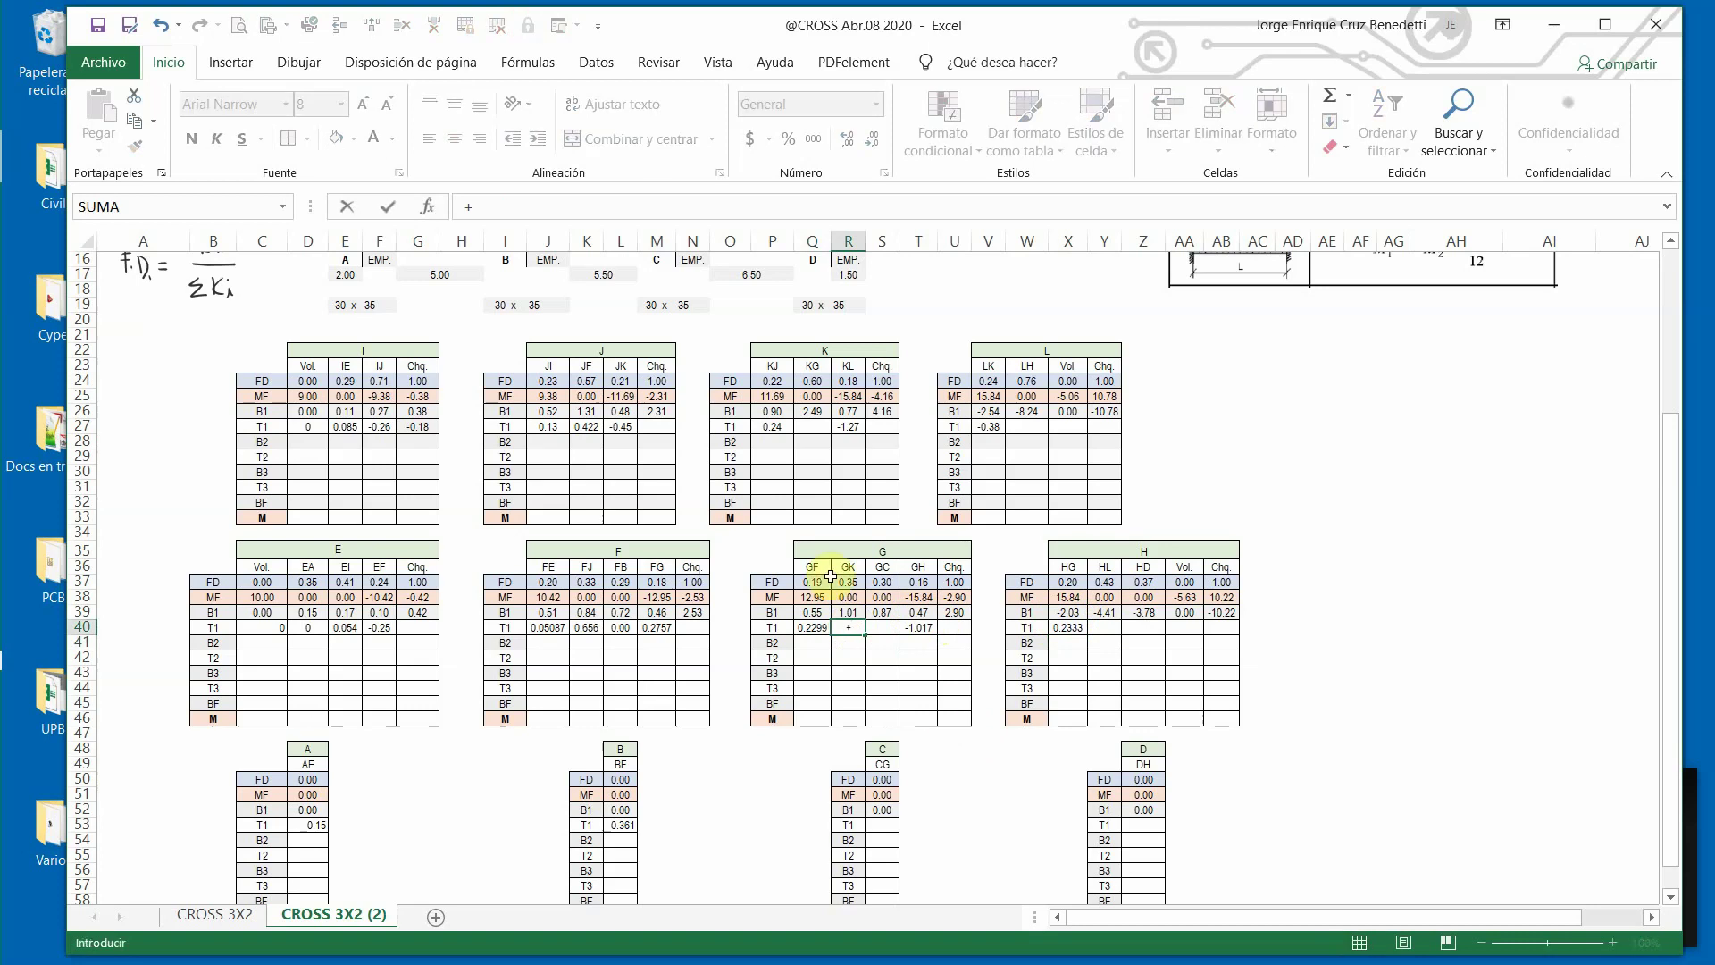
{"action": "left_click", "coordinate": [814, 414]}
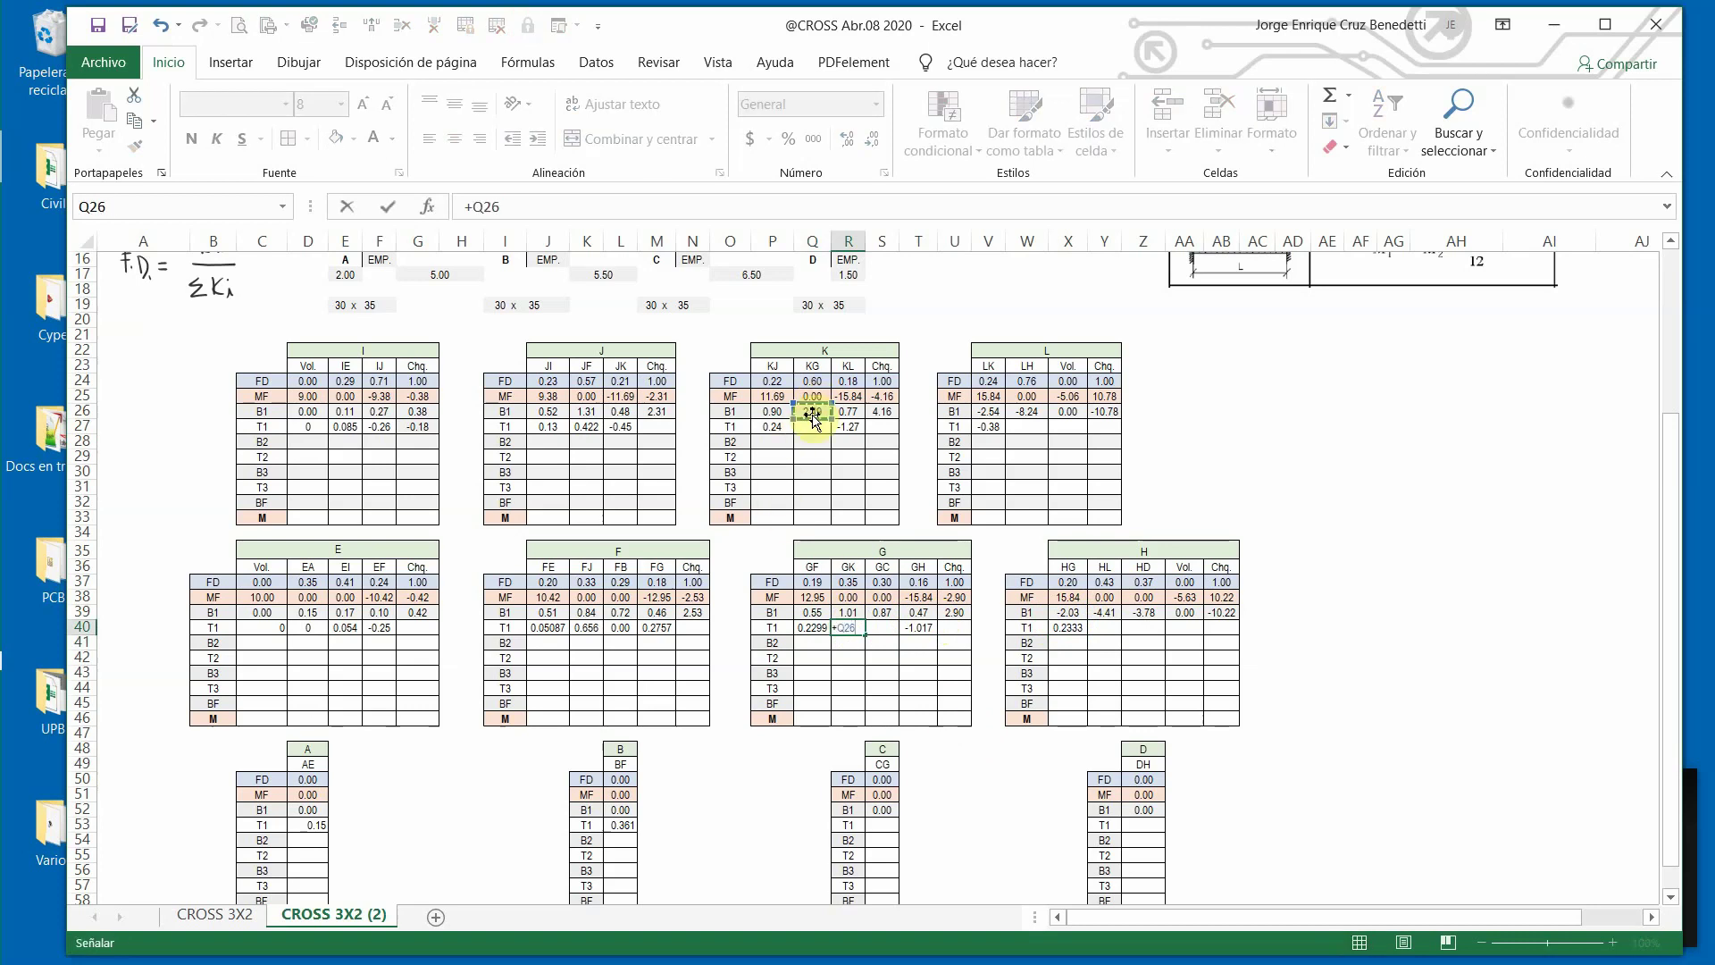
{"action": "key", "text": "Return"}
Enter the carry-over formula +R39/2 in table K's T1 KG cell, using table G's B1 GK value.
{"action": "left_click", "coordinate": [809, 427]}
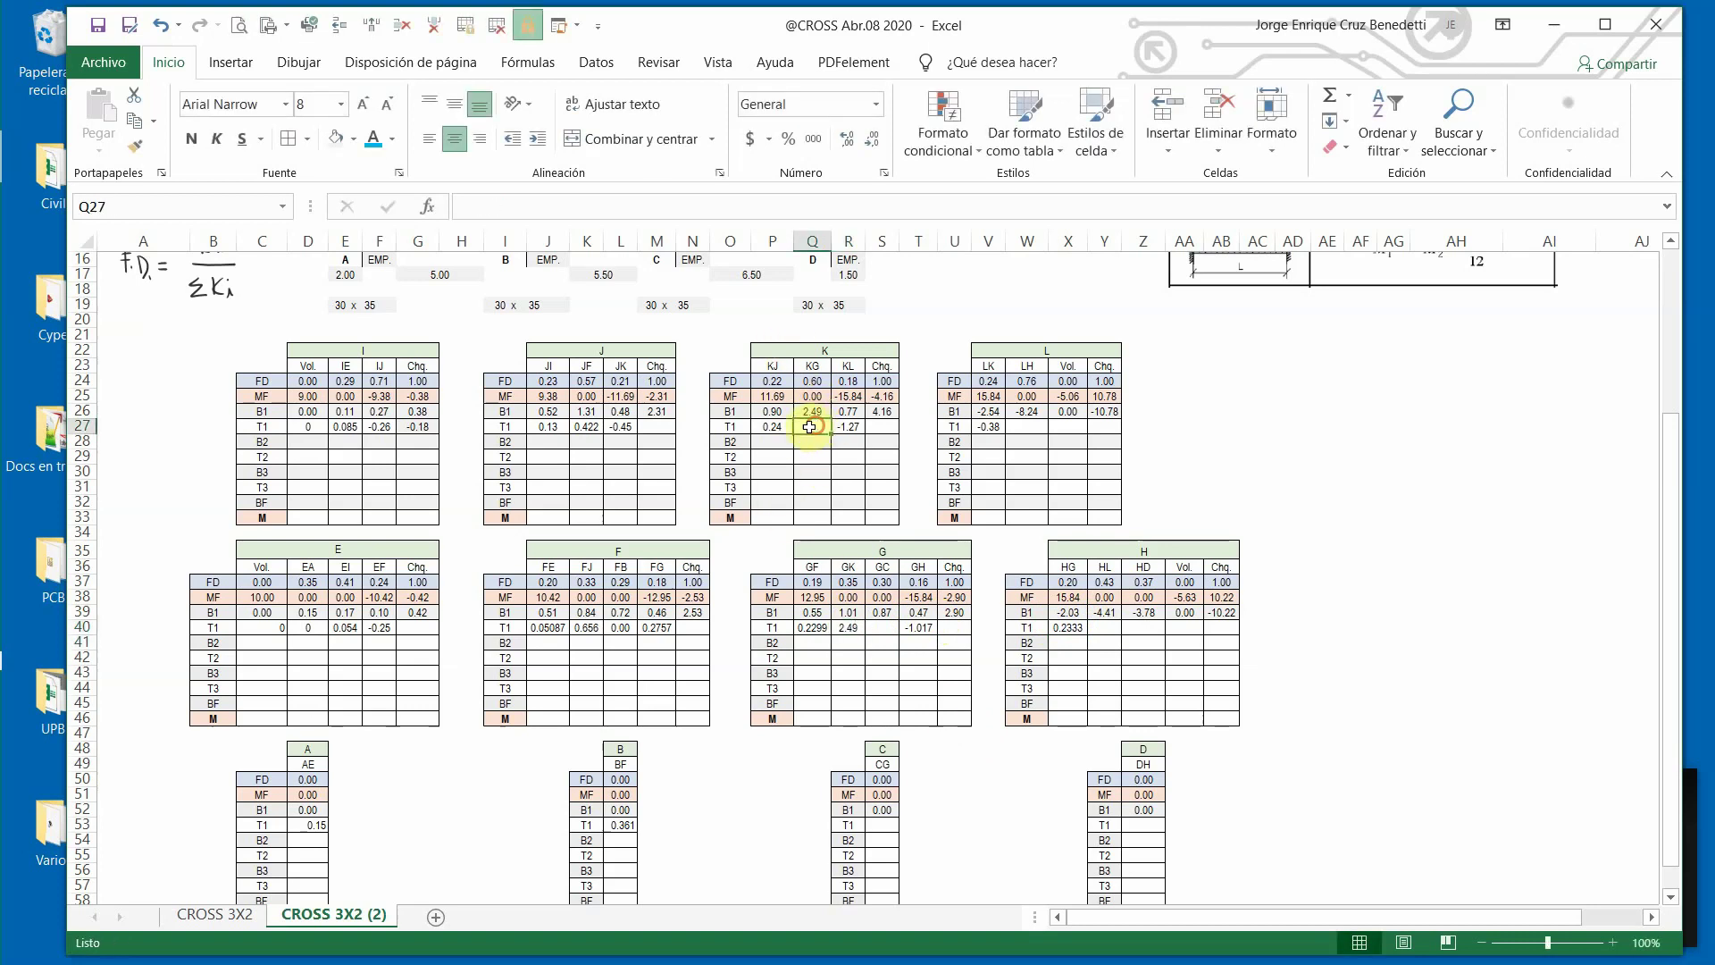
{"action": "type", "text": "+"}
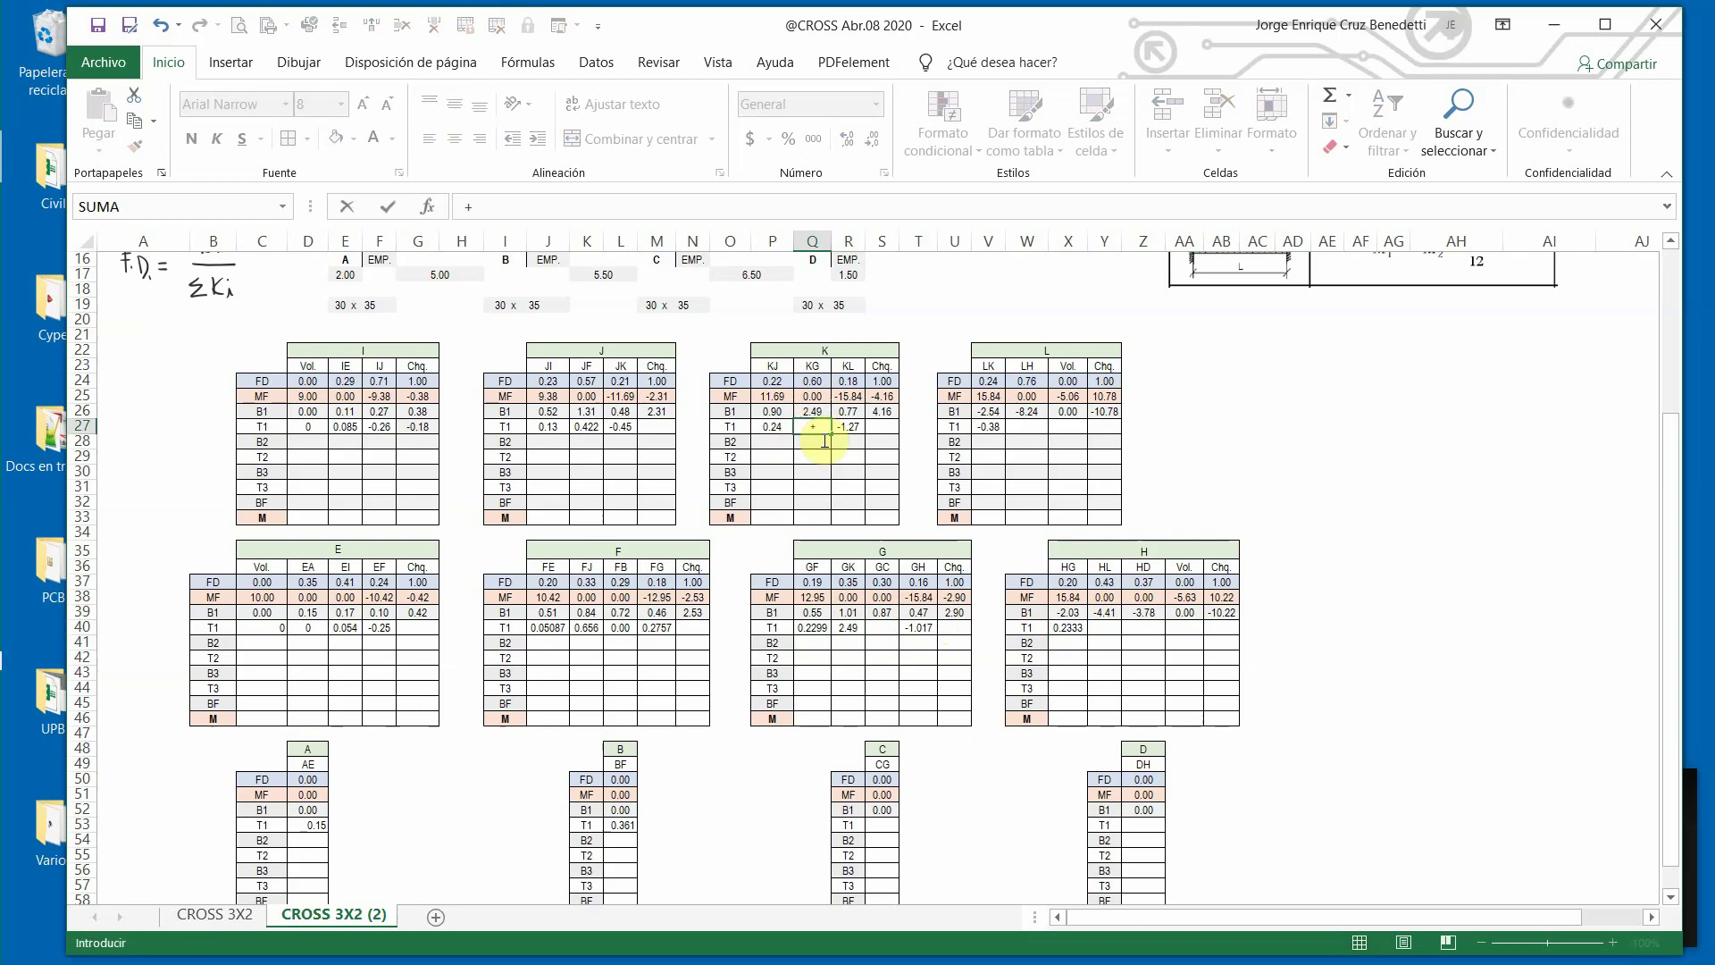
{"action": "left_click", "coordinate": [849, 615]}
{"action": "type", "text": "/2"}
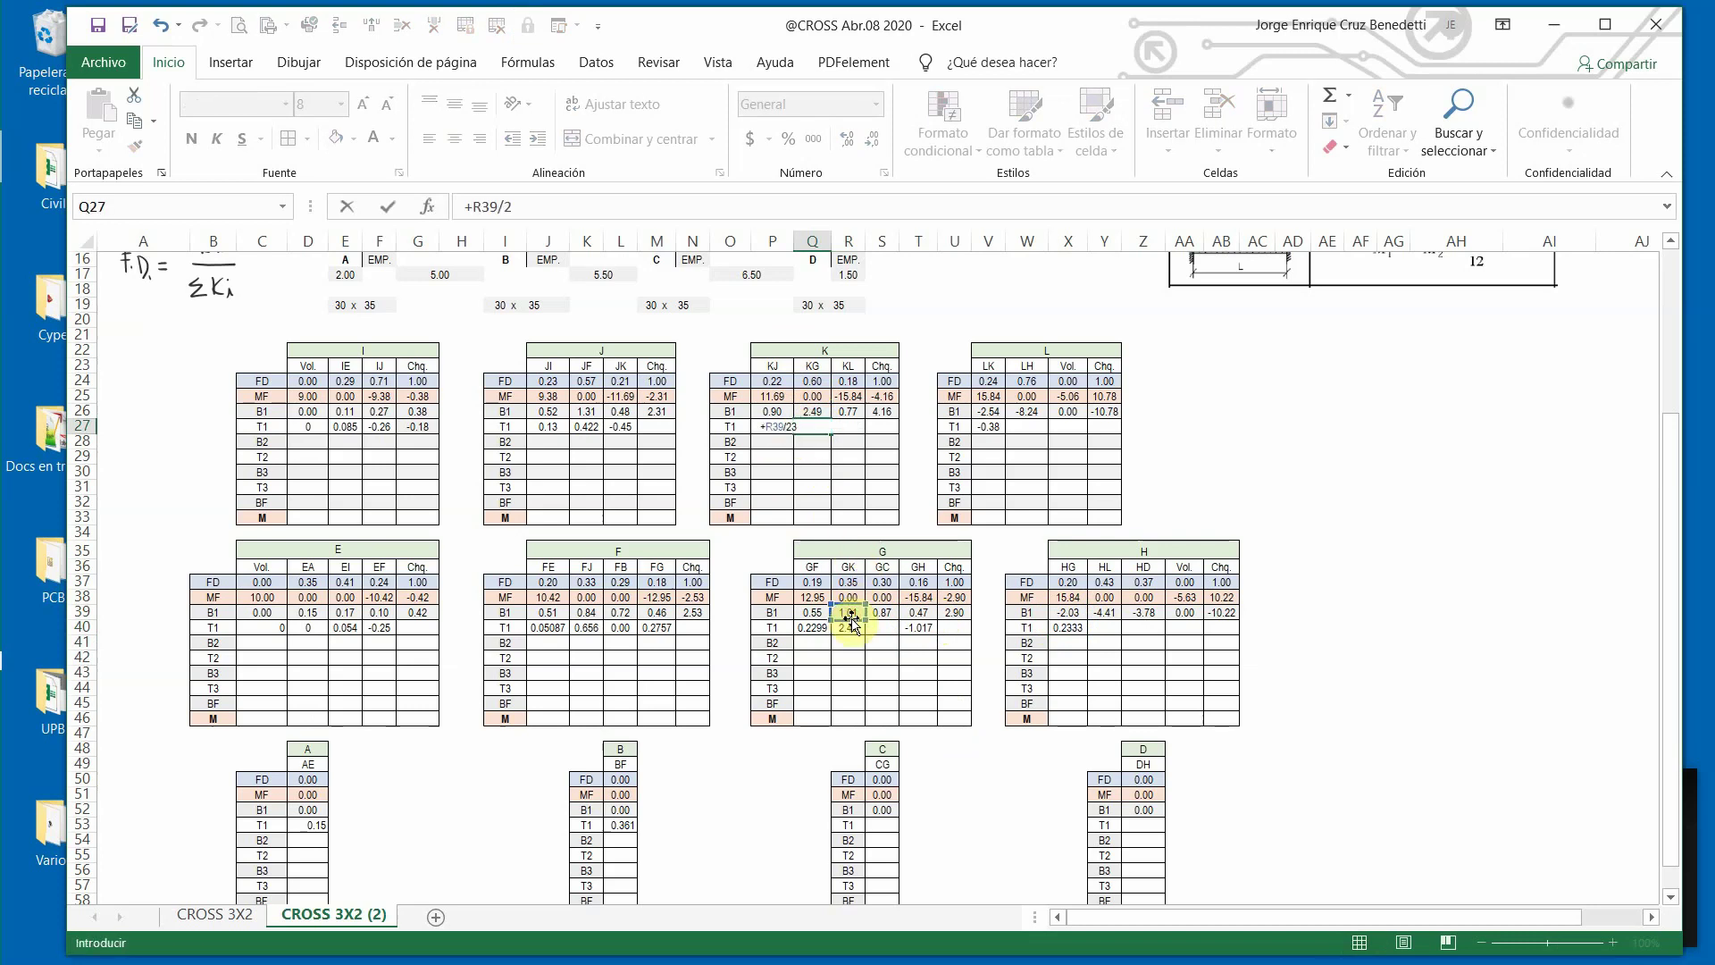
{"action": "type", "text": "3"}
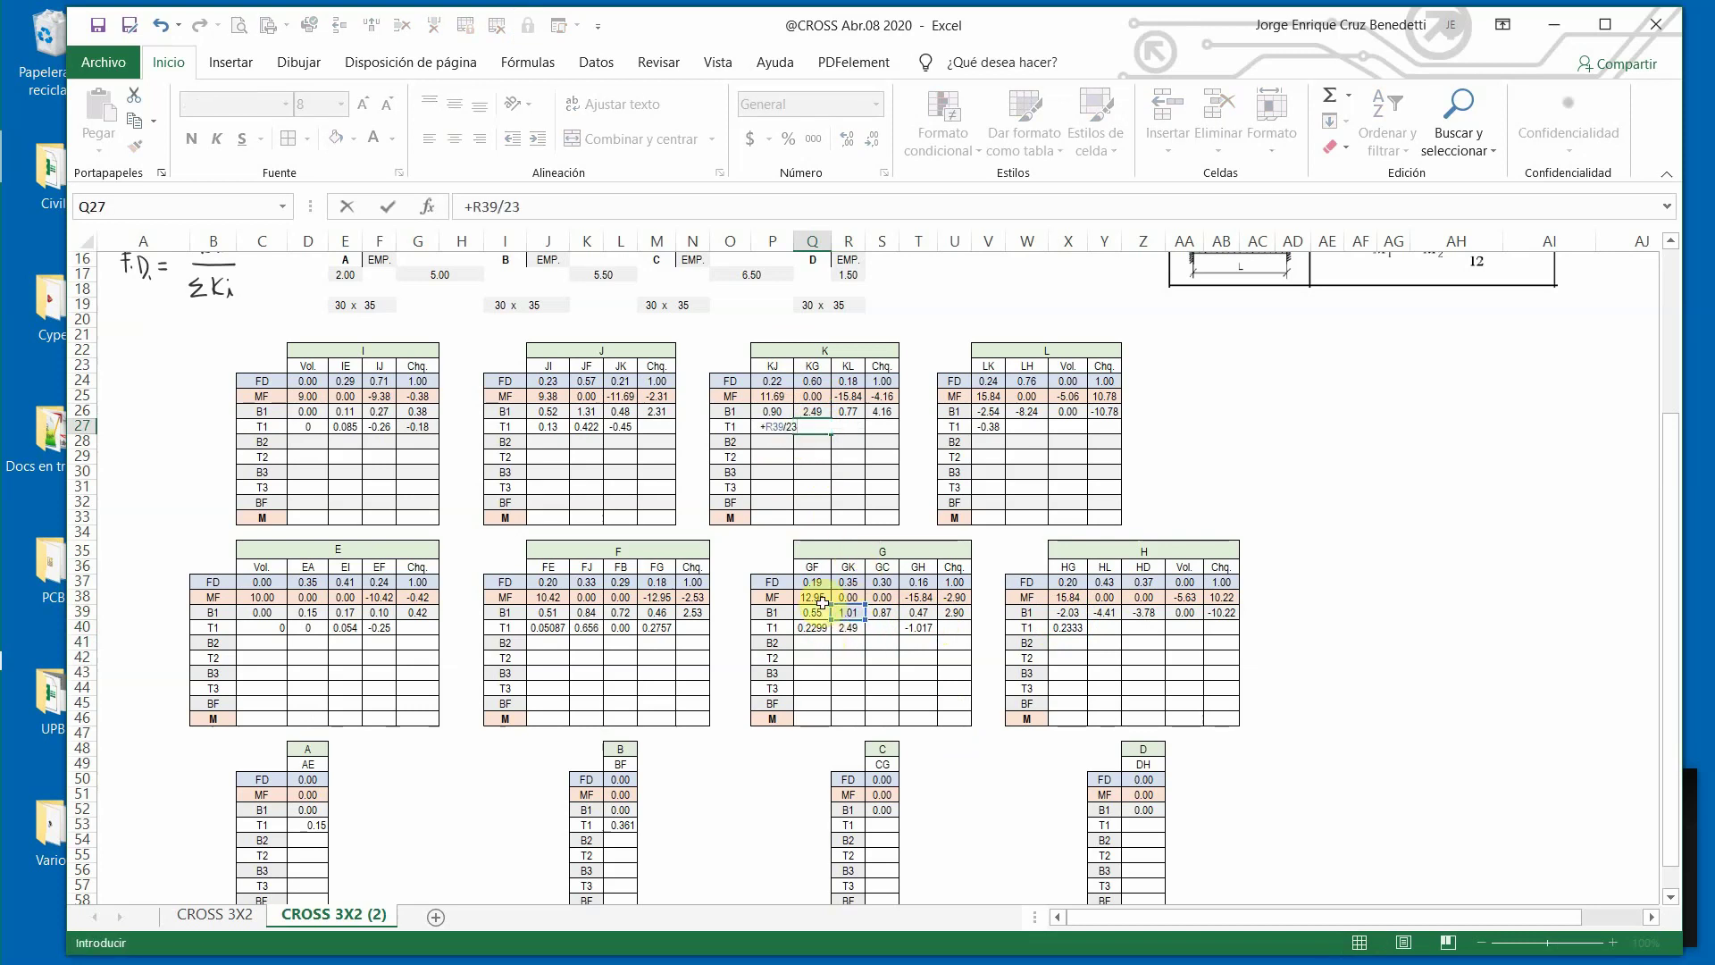
{"action": "key", "text": "Return"}
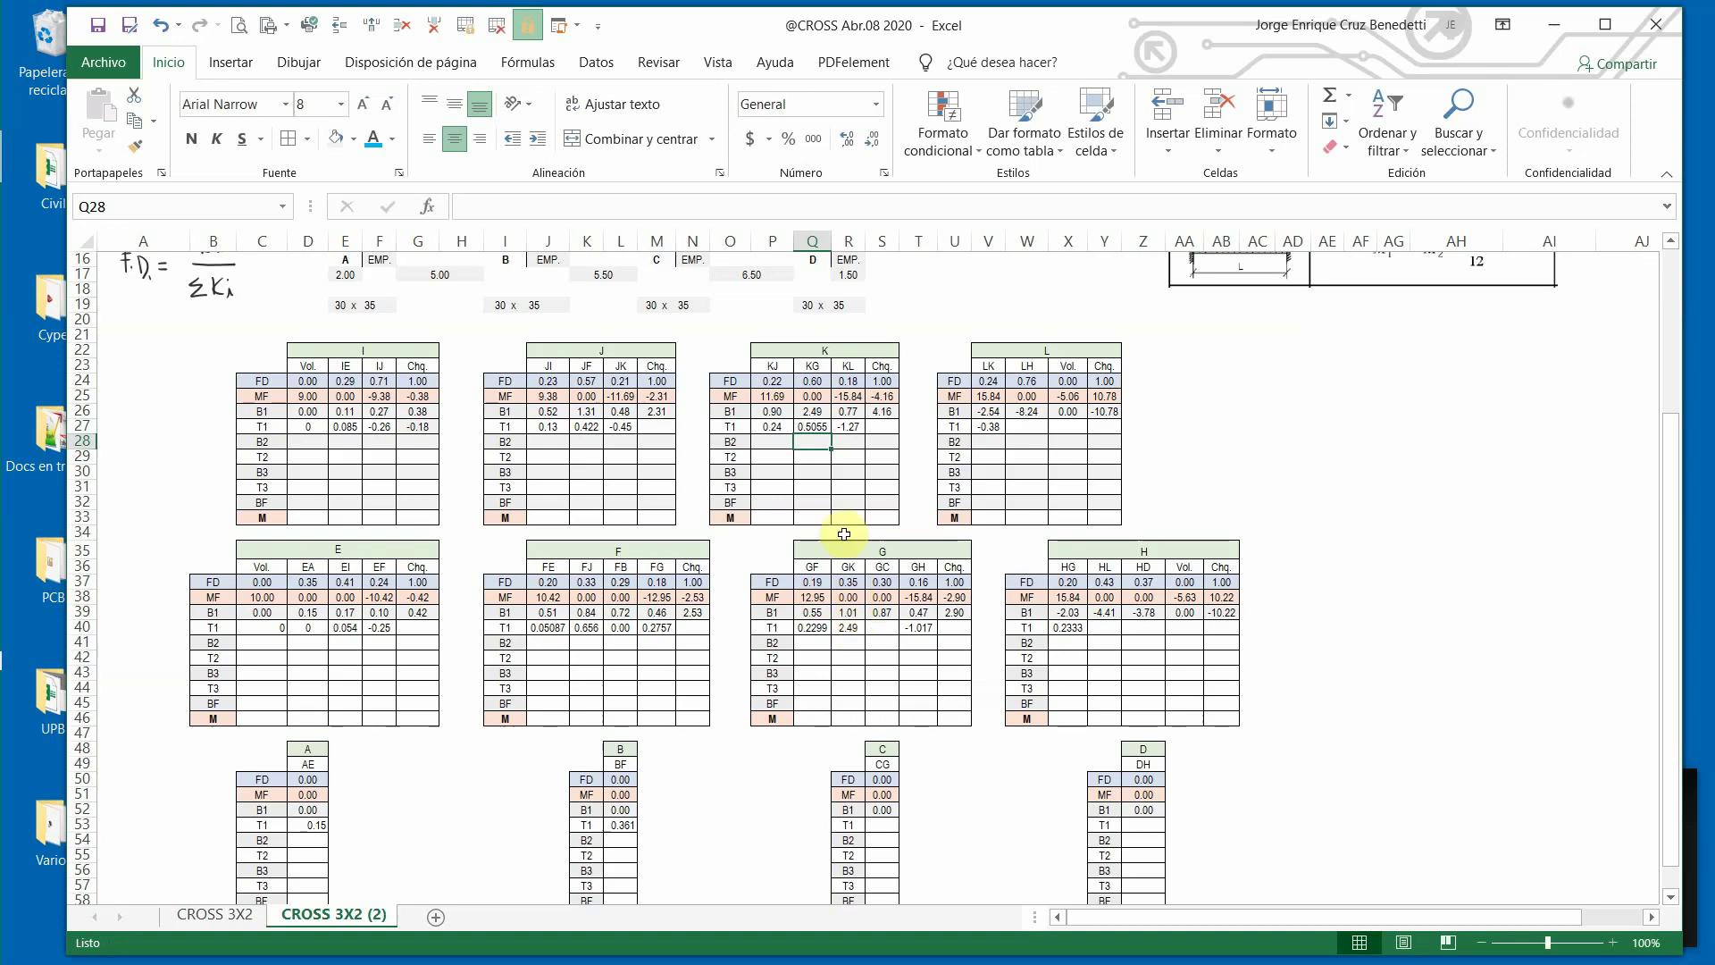
Enter a carry-over formula in table G's T1 GC cell that references S52, table C's B1 CG value.
{"action": "left_click", "coordinate": [883, 627]}
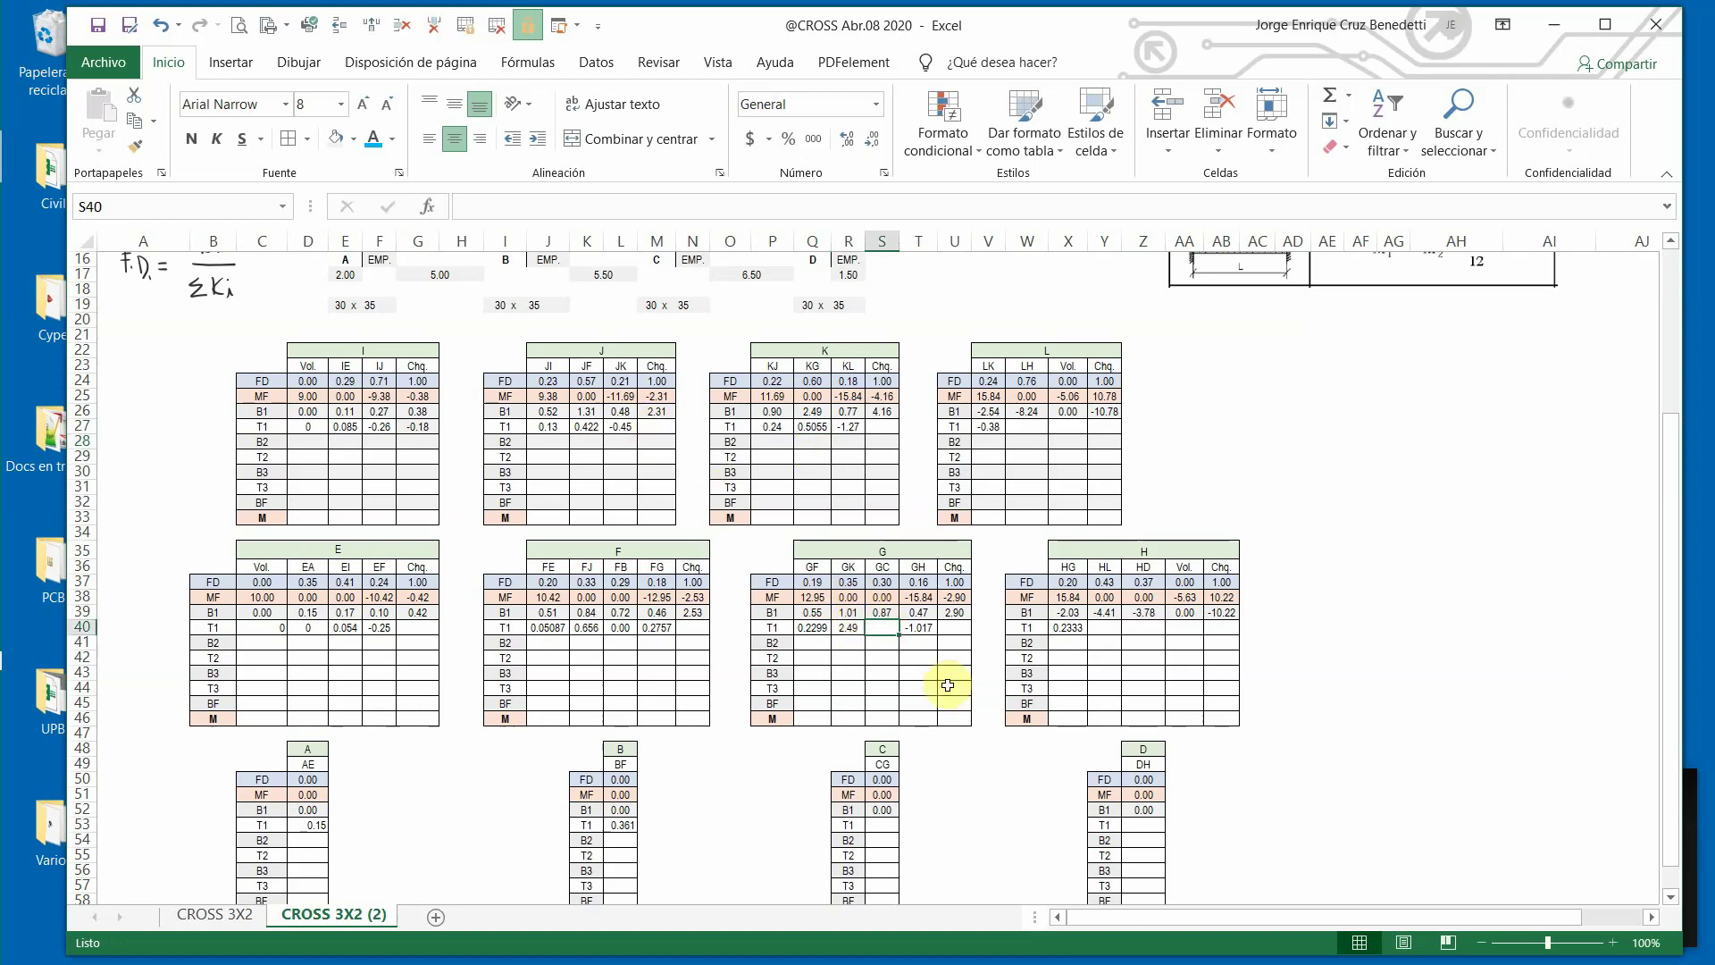
{"action": "type", "text": "+"}
{"action": "left_click", "coordinate": [881, 808]}
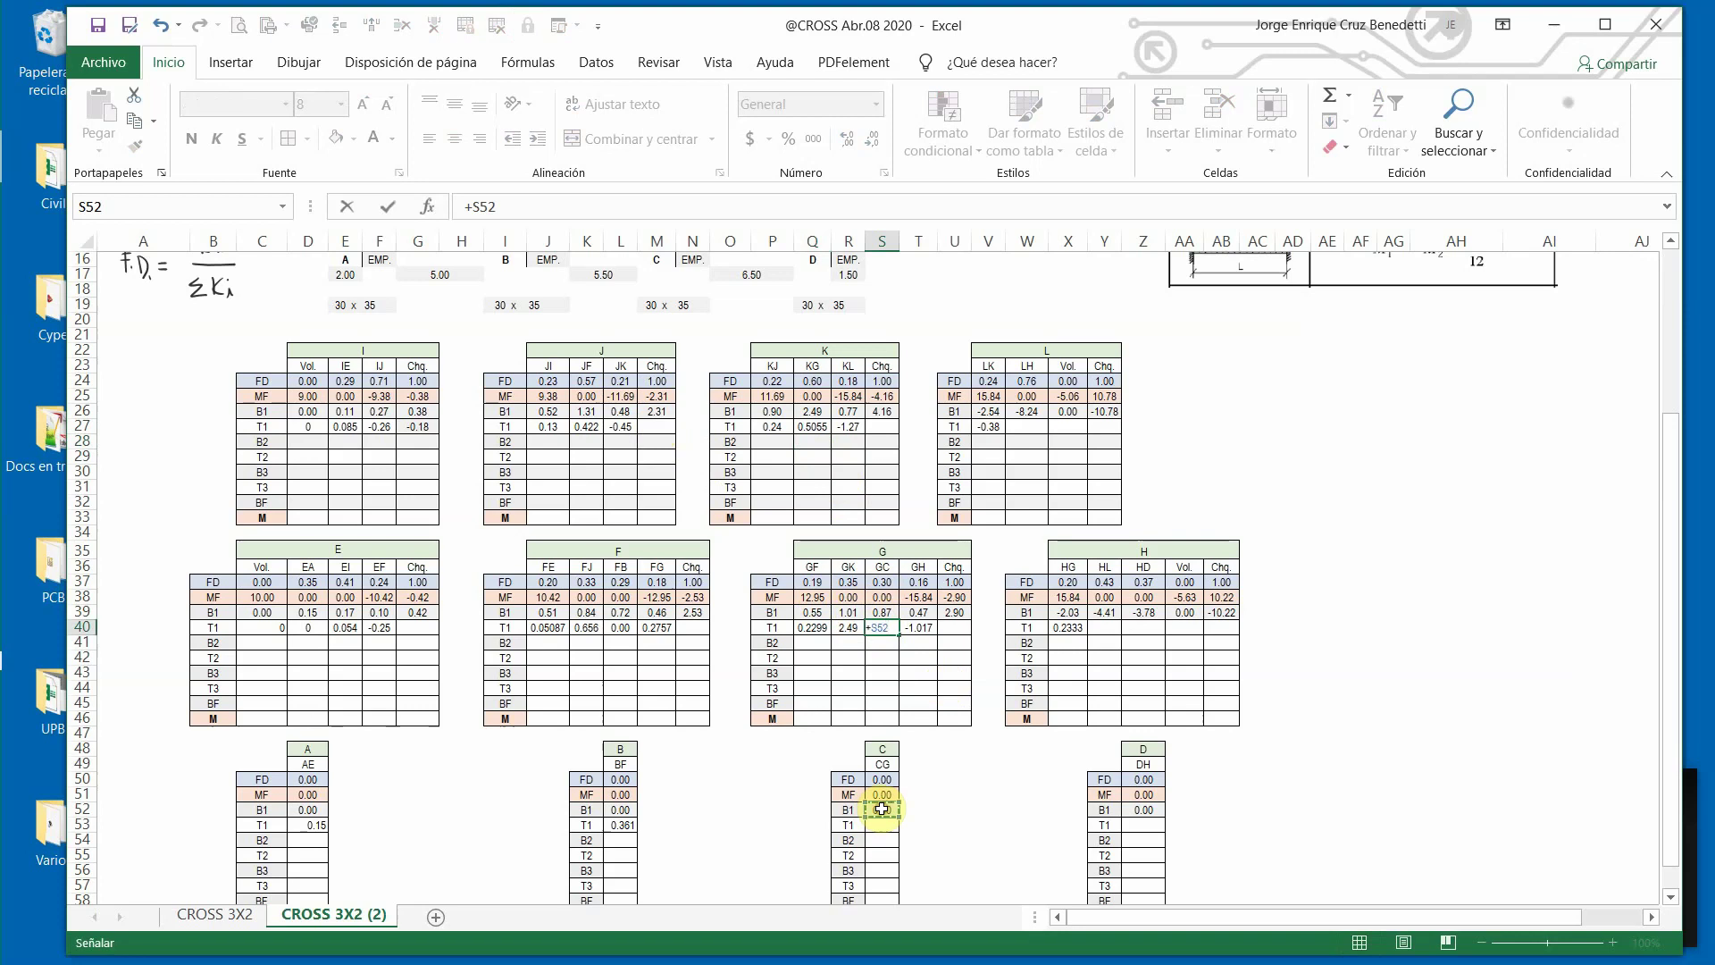
{"action": "key", "text": "Return"}
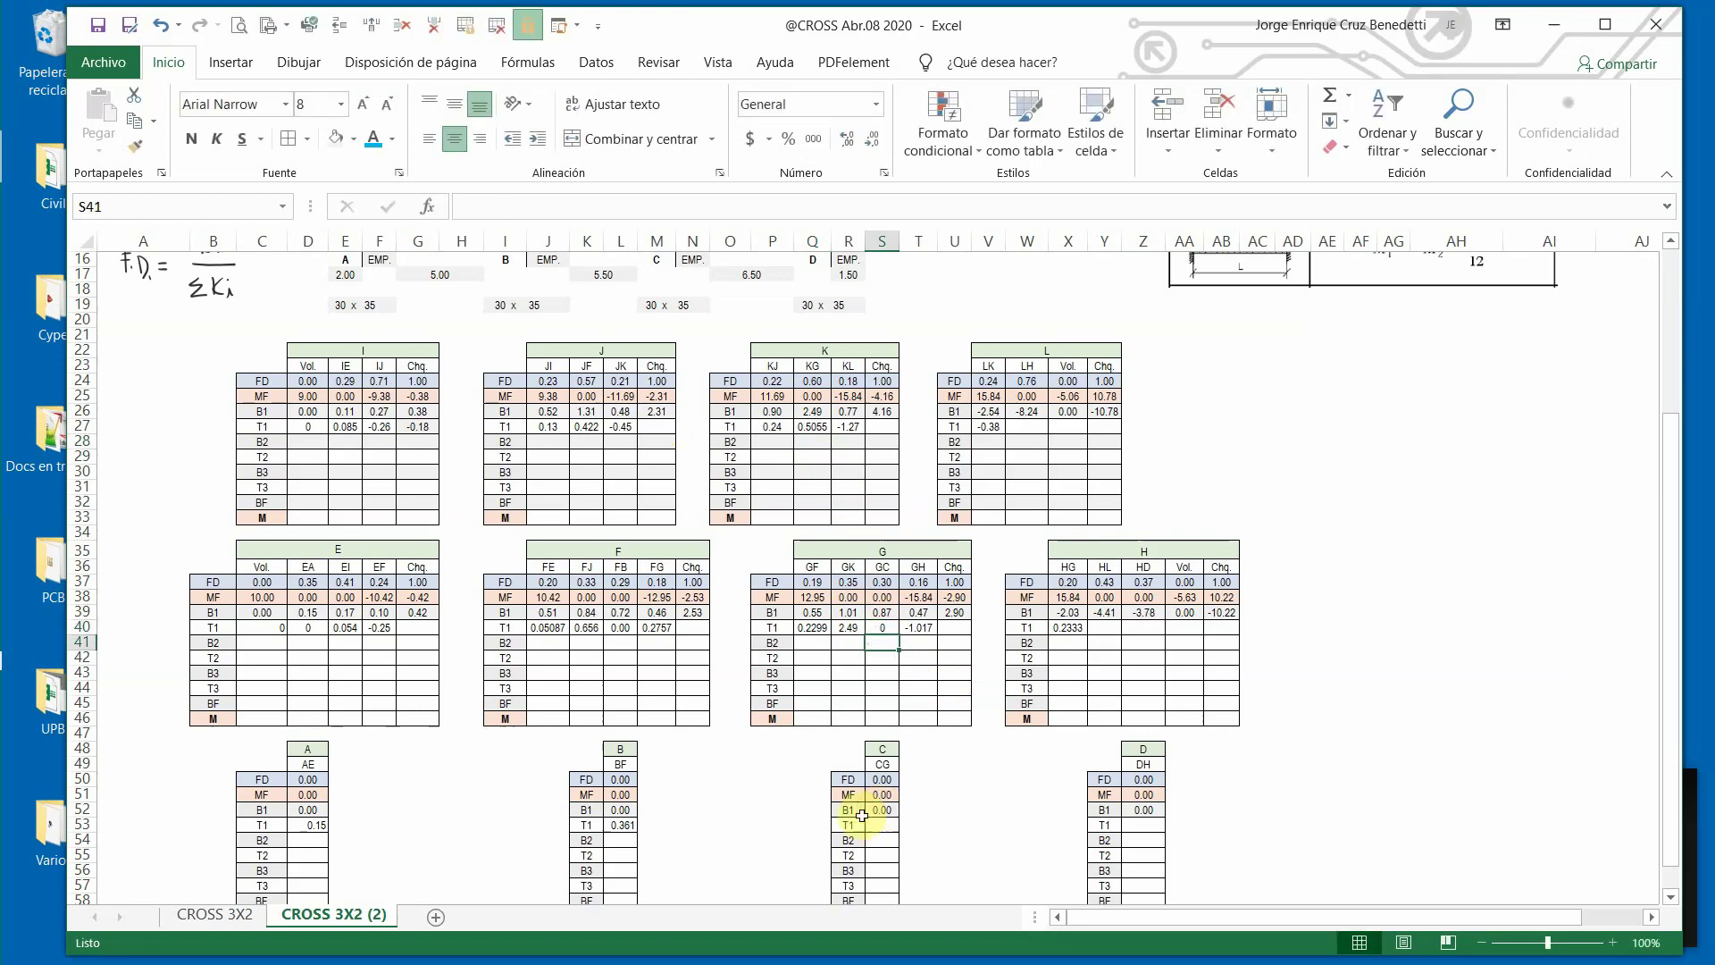
Enter the carry-over formula +S39/2 in table C's T1 CG cell, using table G's B1 GC value.
{"action": "left_click", "coordinate": [880, 826]}
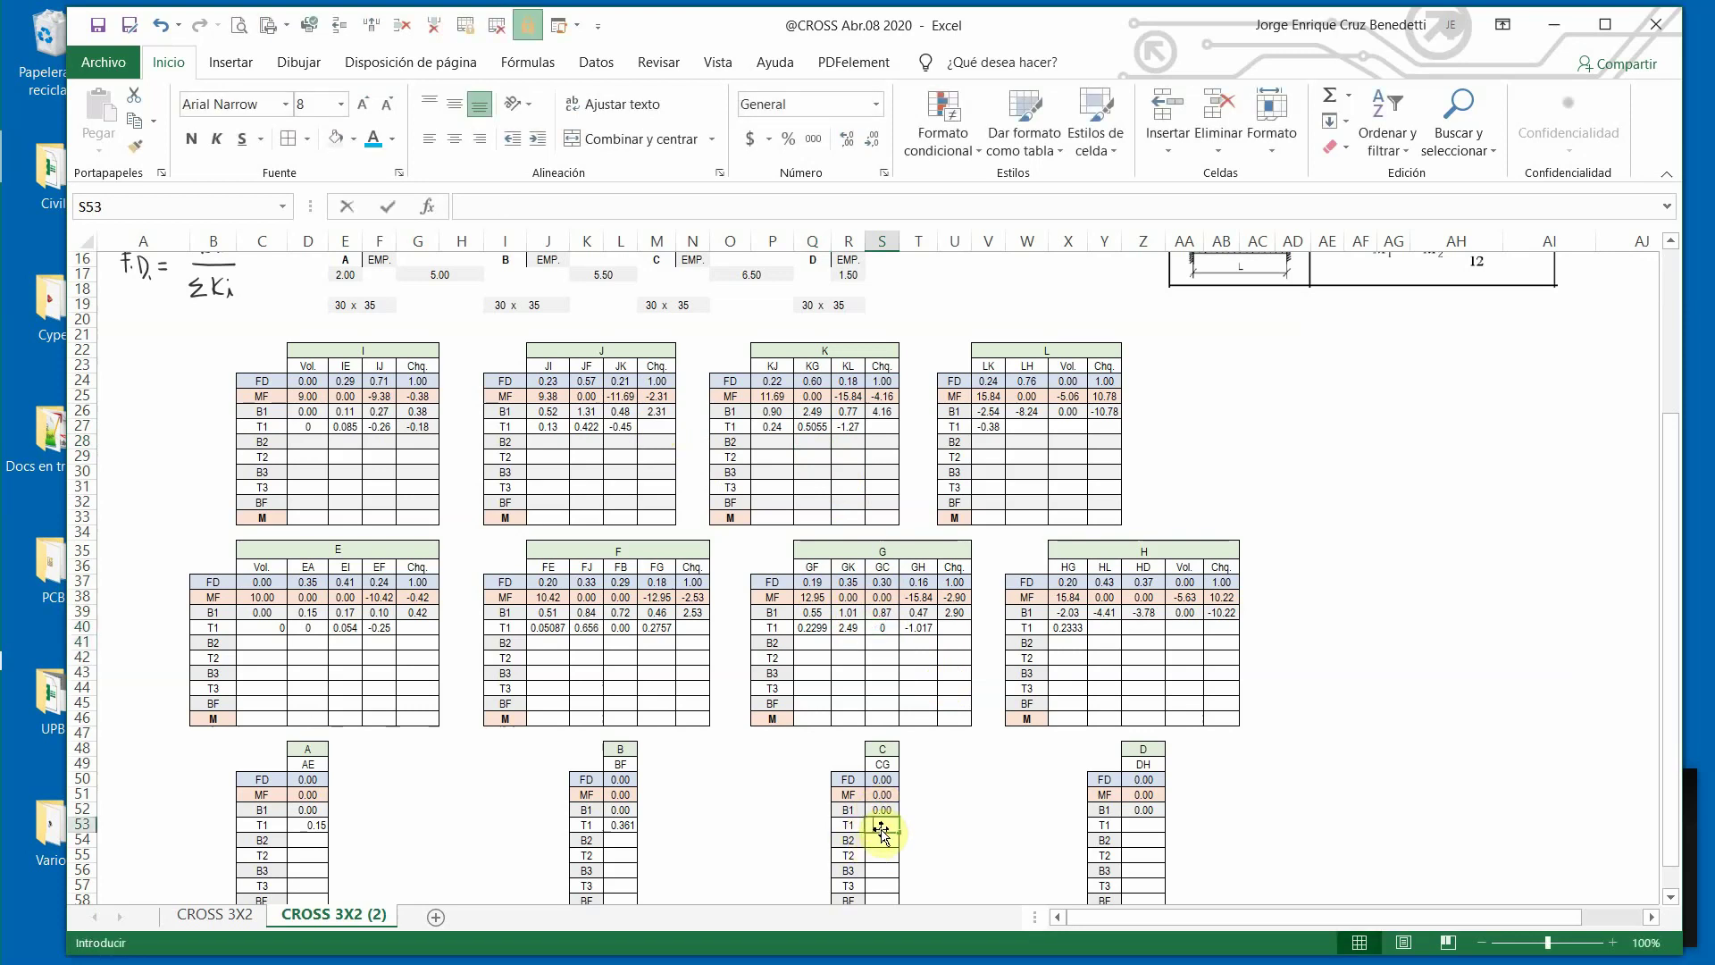
{"action": "type", "text": "+"}
{"action": "left_click", "coordinate": [877, 613]}
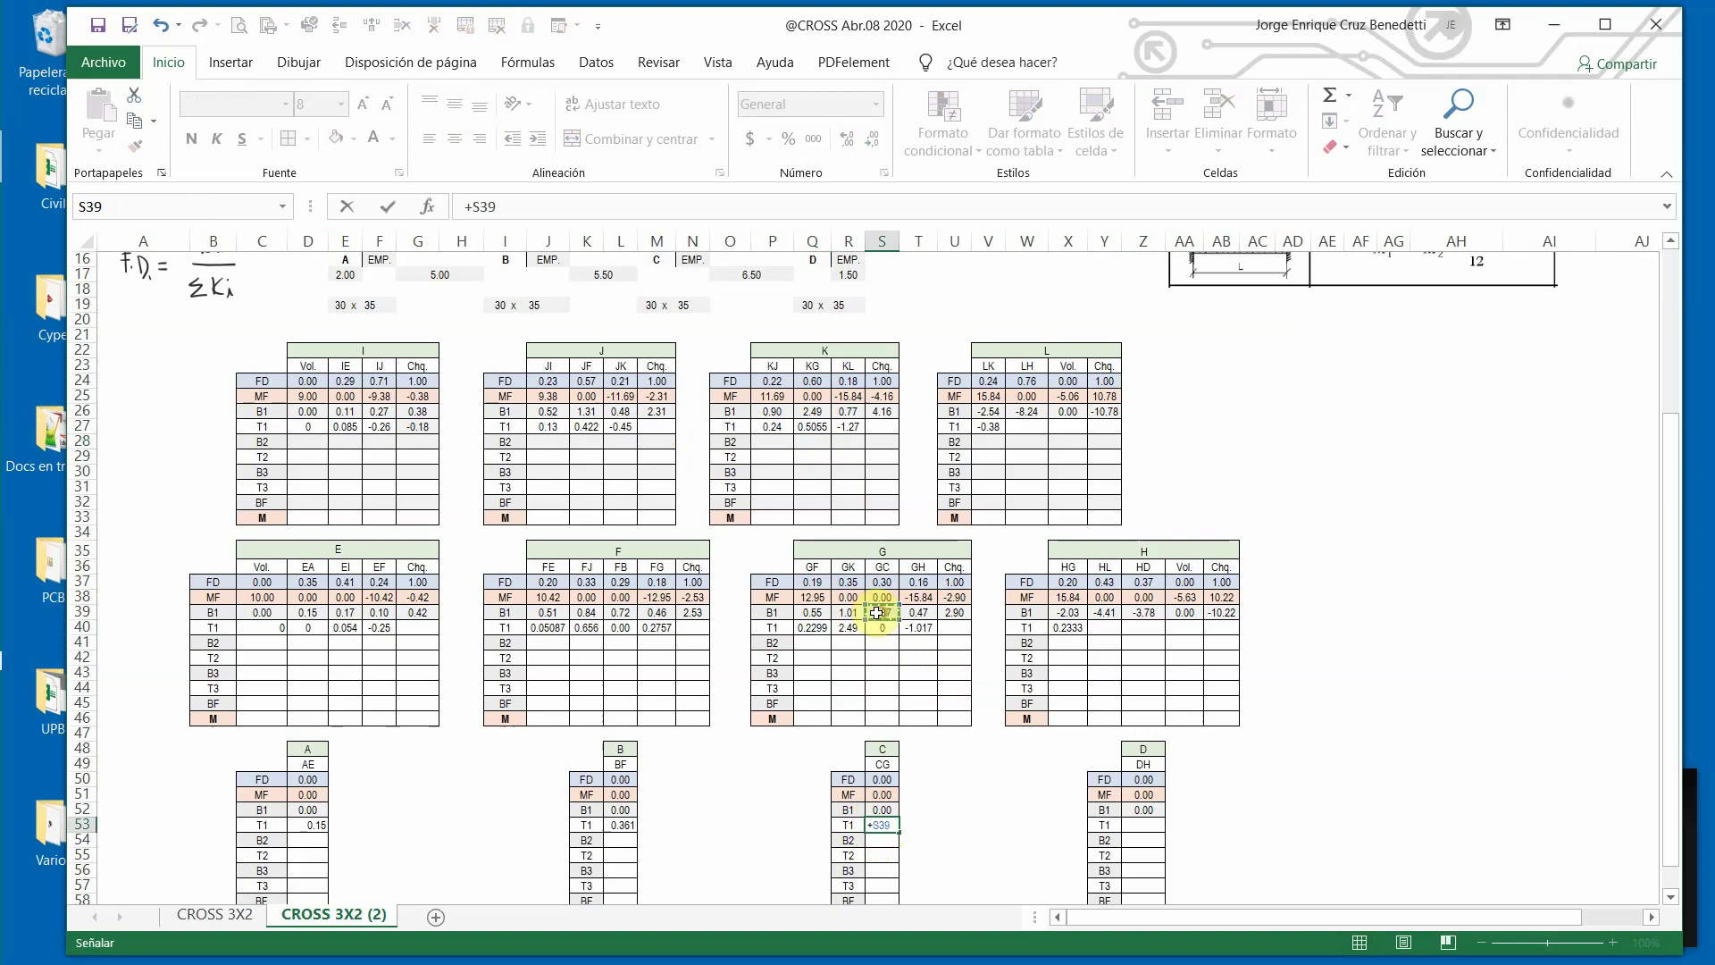
{"action": "type", "text": "/2"}
{"action": "key", "text": "Return"}
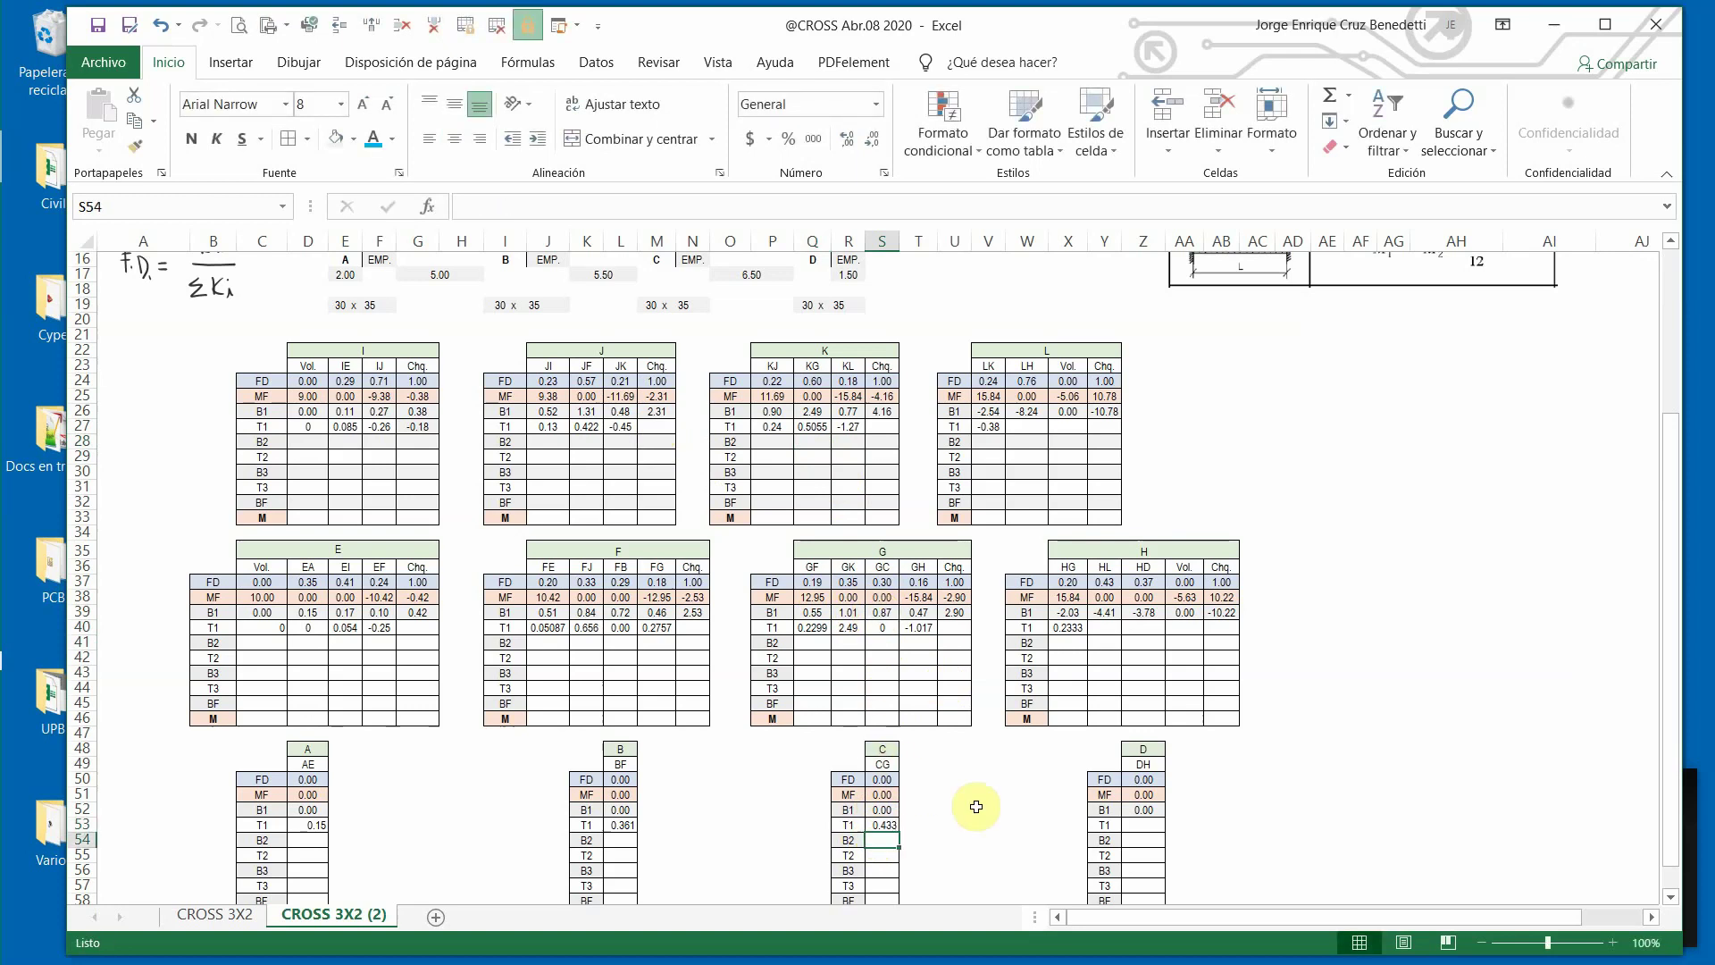
Enter the carry-over formula +Y39/2 in table L's T1 LH cell, using table H's B1 HL value.
{"action": "left_click", "coordinate": [1026, 427]}
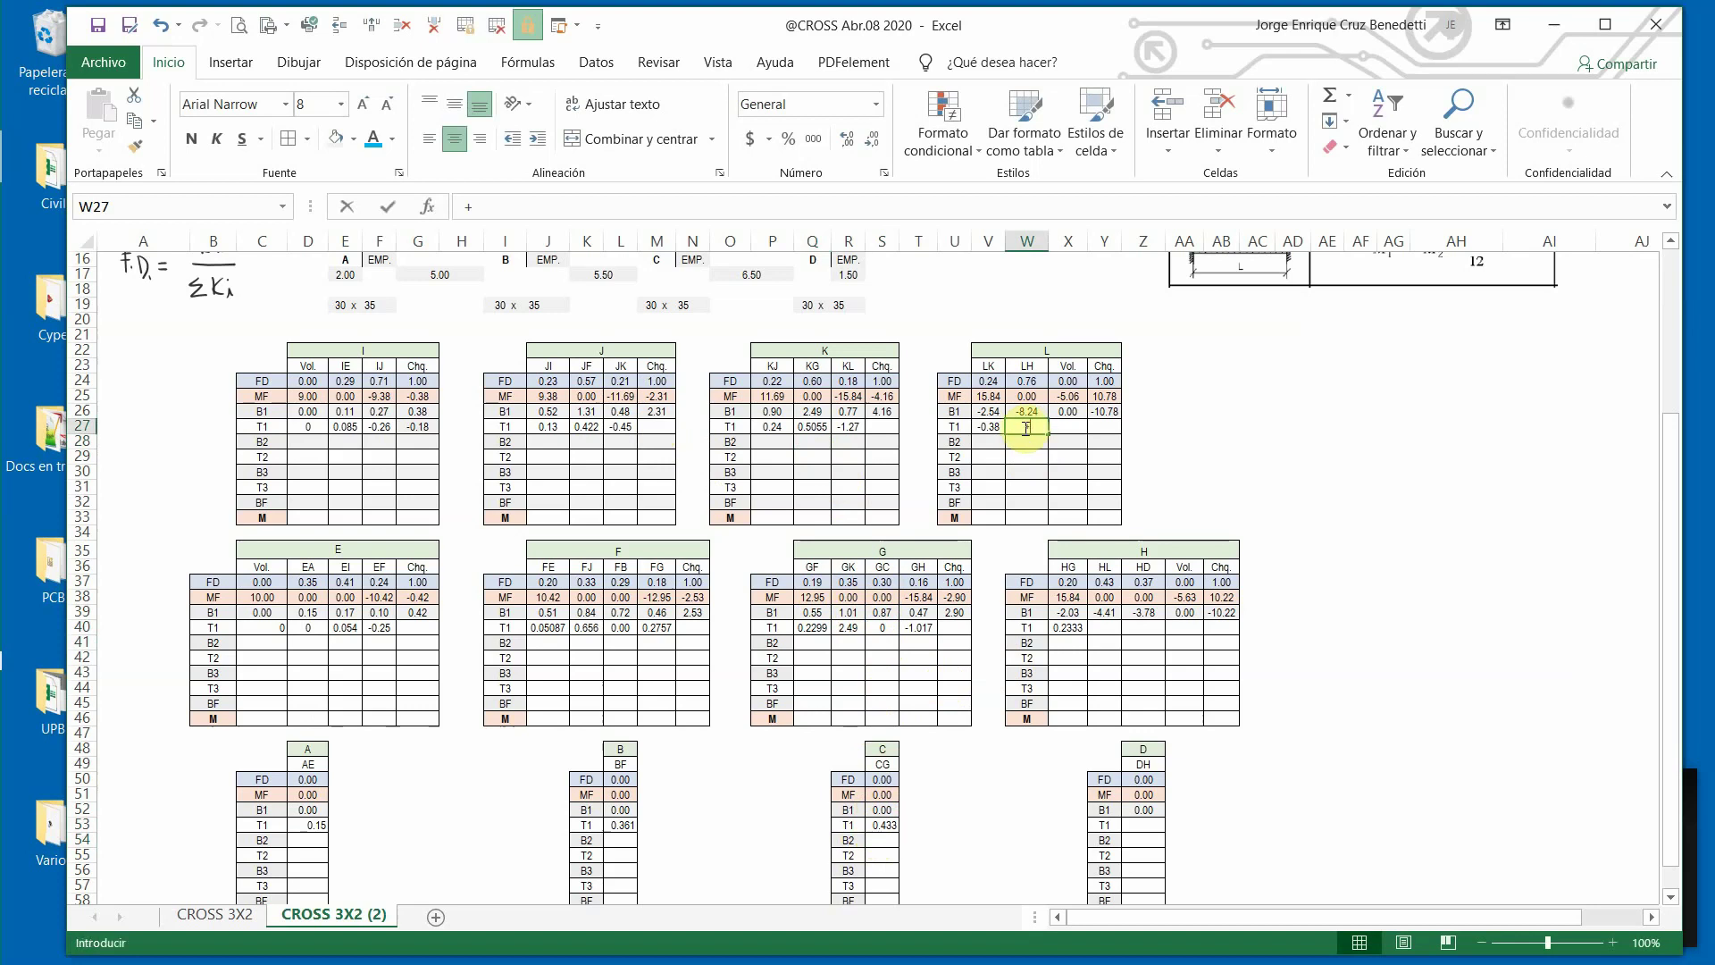
{"action": "type", "text": "+"}
{"action": "left_click", "coordinate": [1111, 615]}
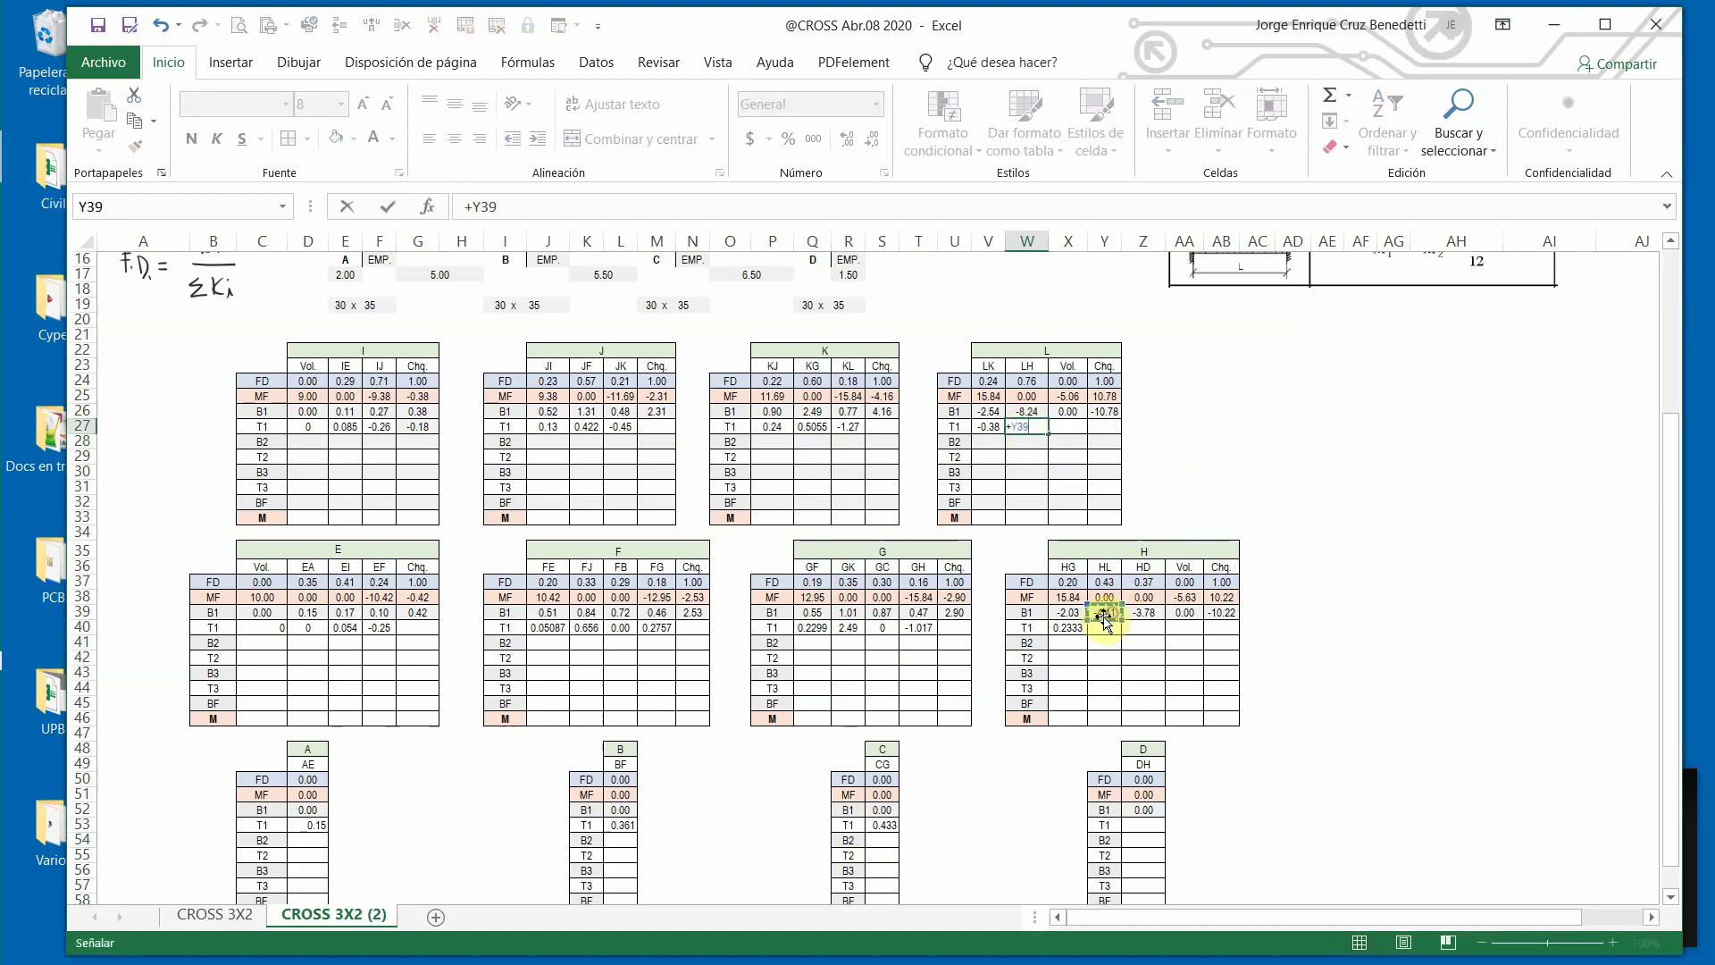
{"action": "key", "text": "Return"}
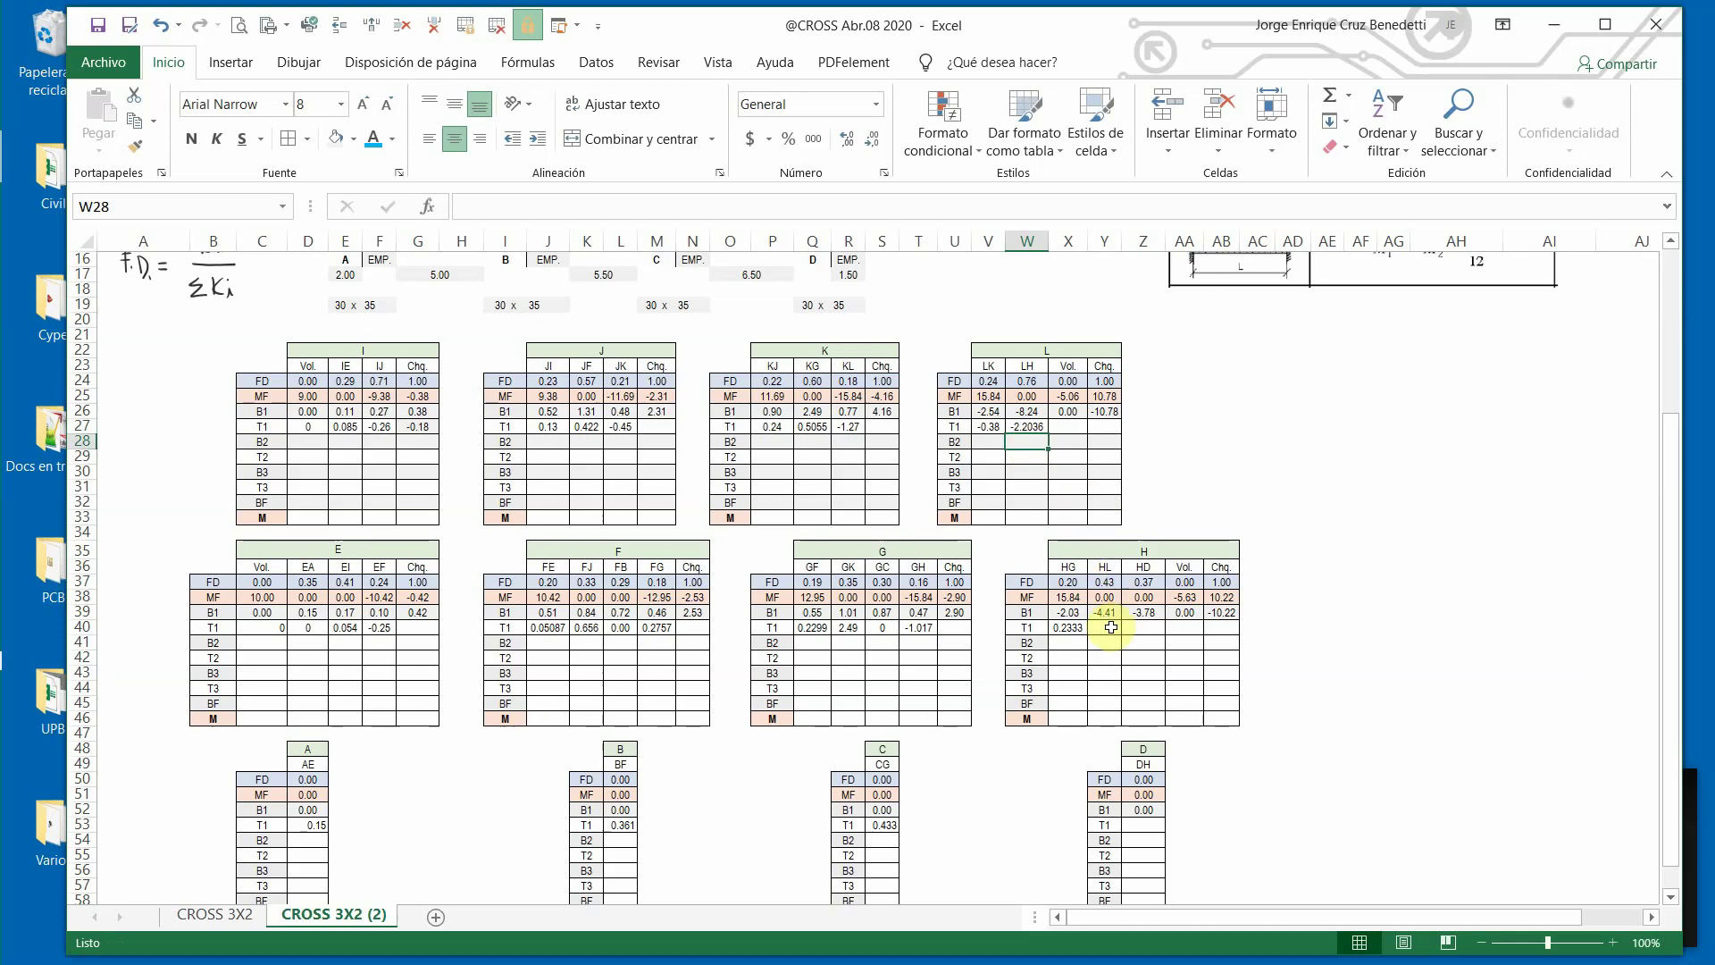
{"action": "left_click", "coordinate": [1032, 426]}
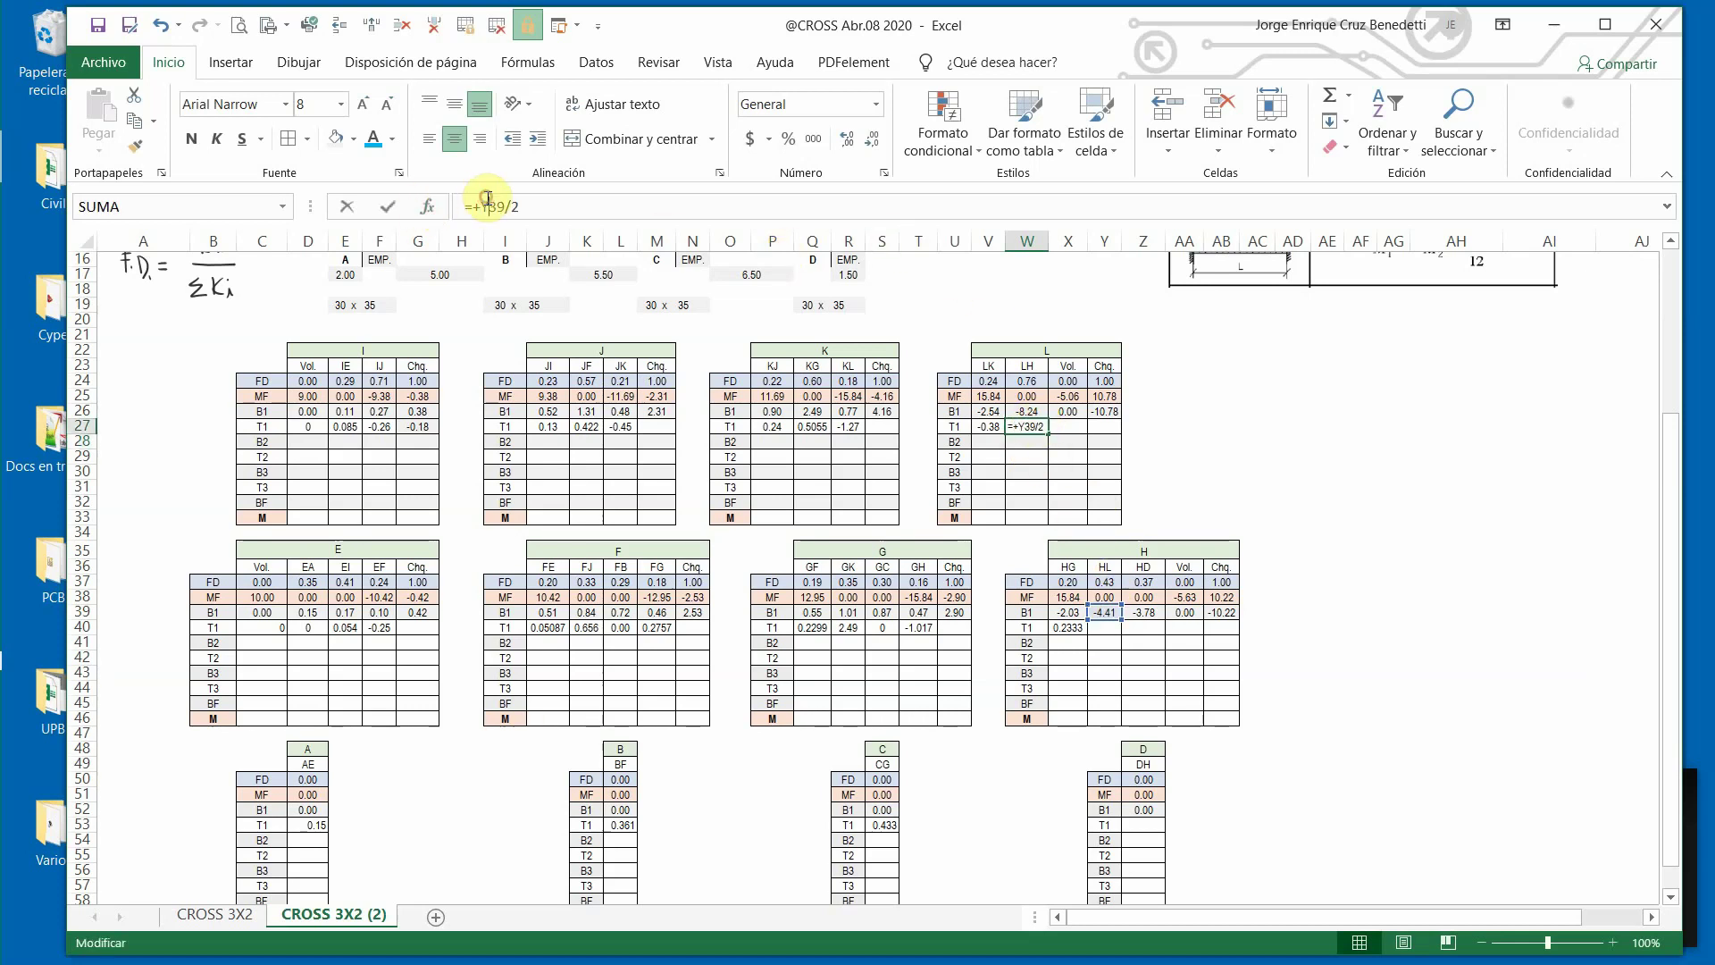
Enter the carry-over formula +W26/2 in table H's T1 HL cell, using table L's B1 LH value.
{"action": "left_click", "coordinate": [1105, 627]}
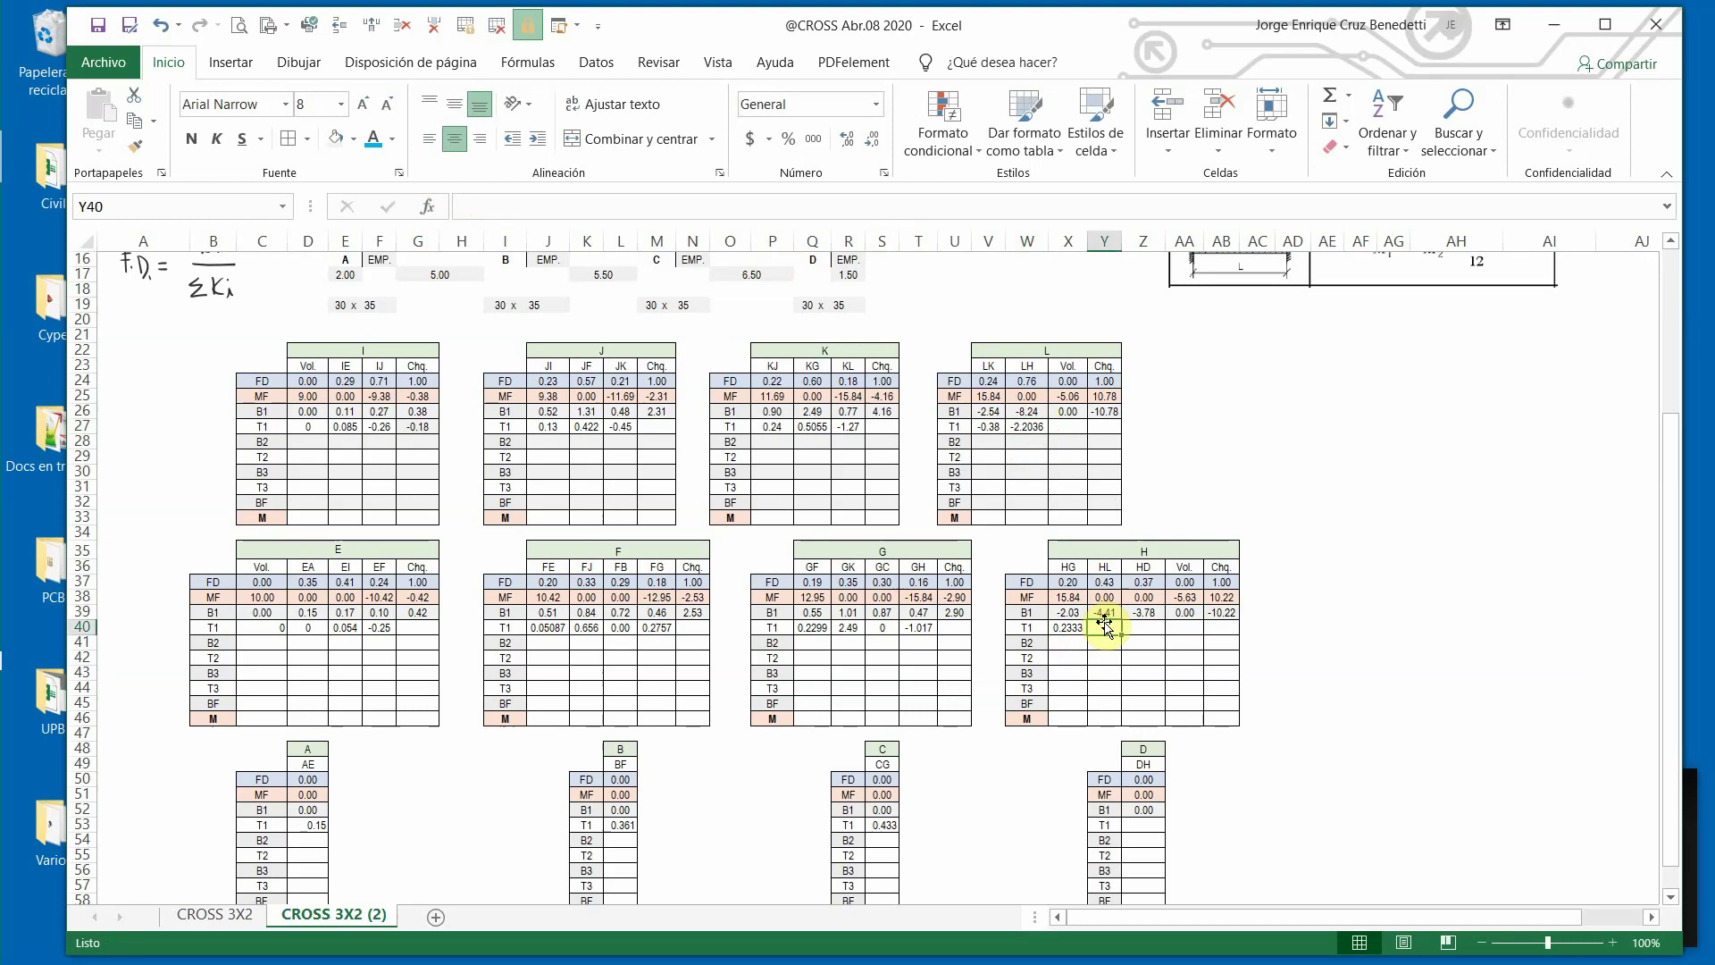
{"action": "type", "text": "+"}
{"action": "left_click", "coordinate": [1037, 414]}
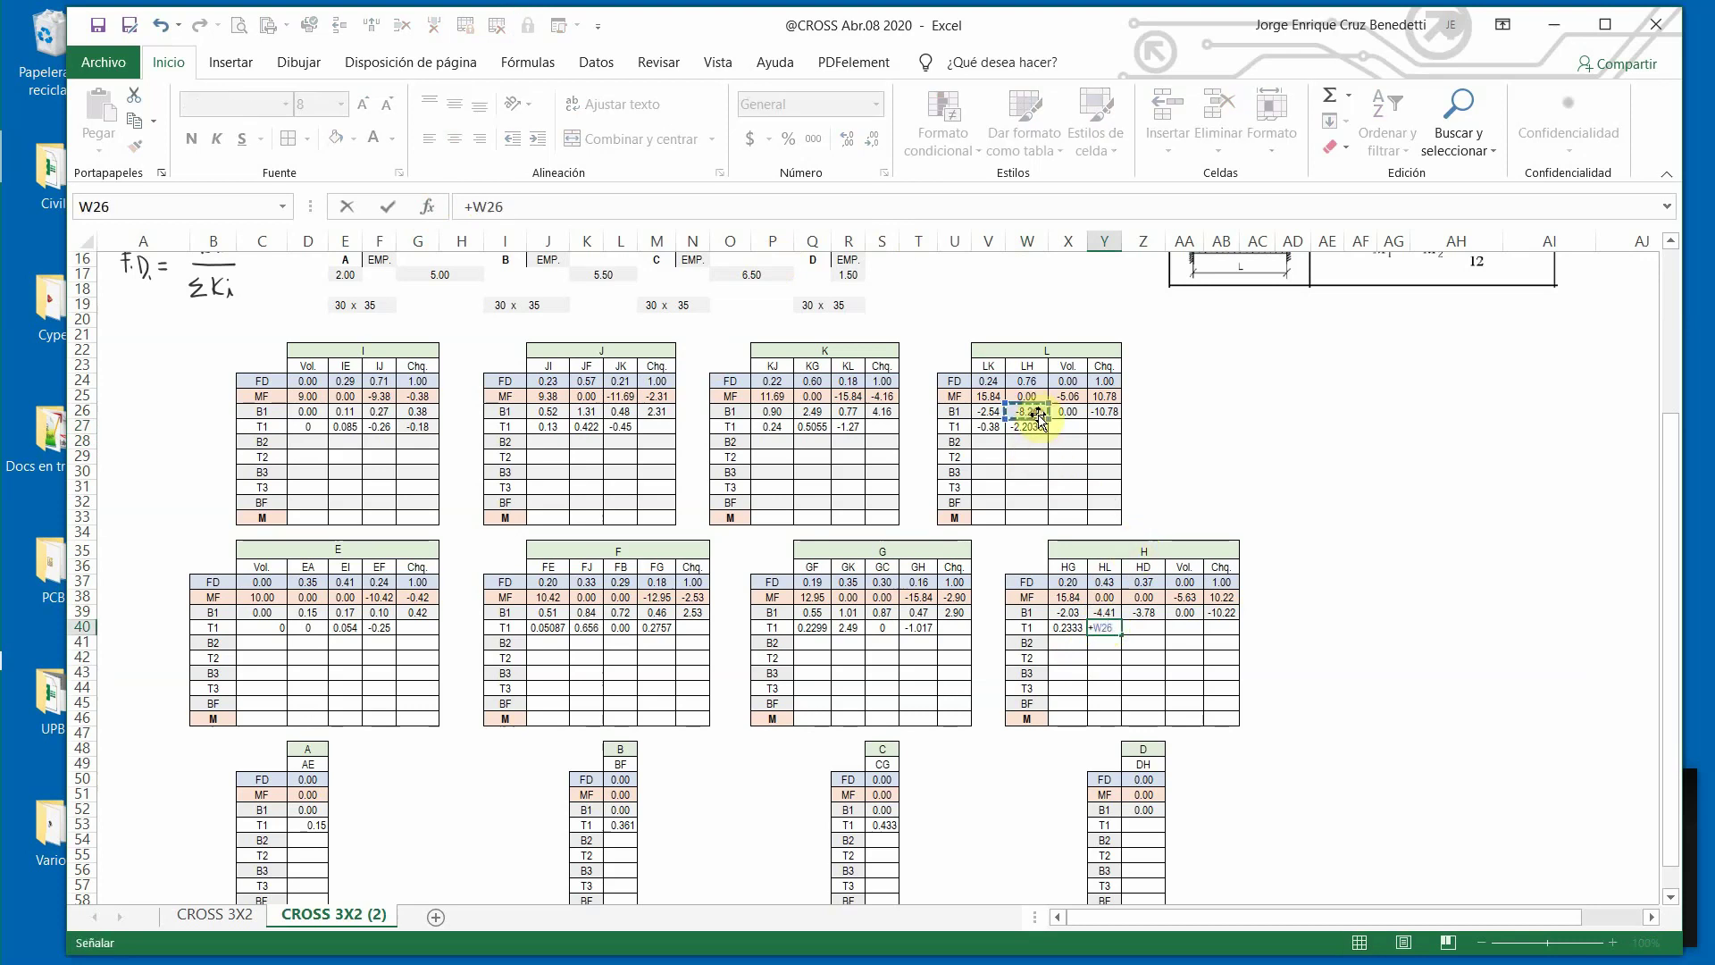
{"action": "type", "text": "/2"}
{"action": "key", "text": "Return"}
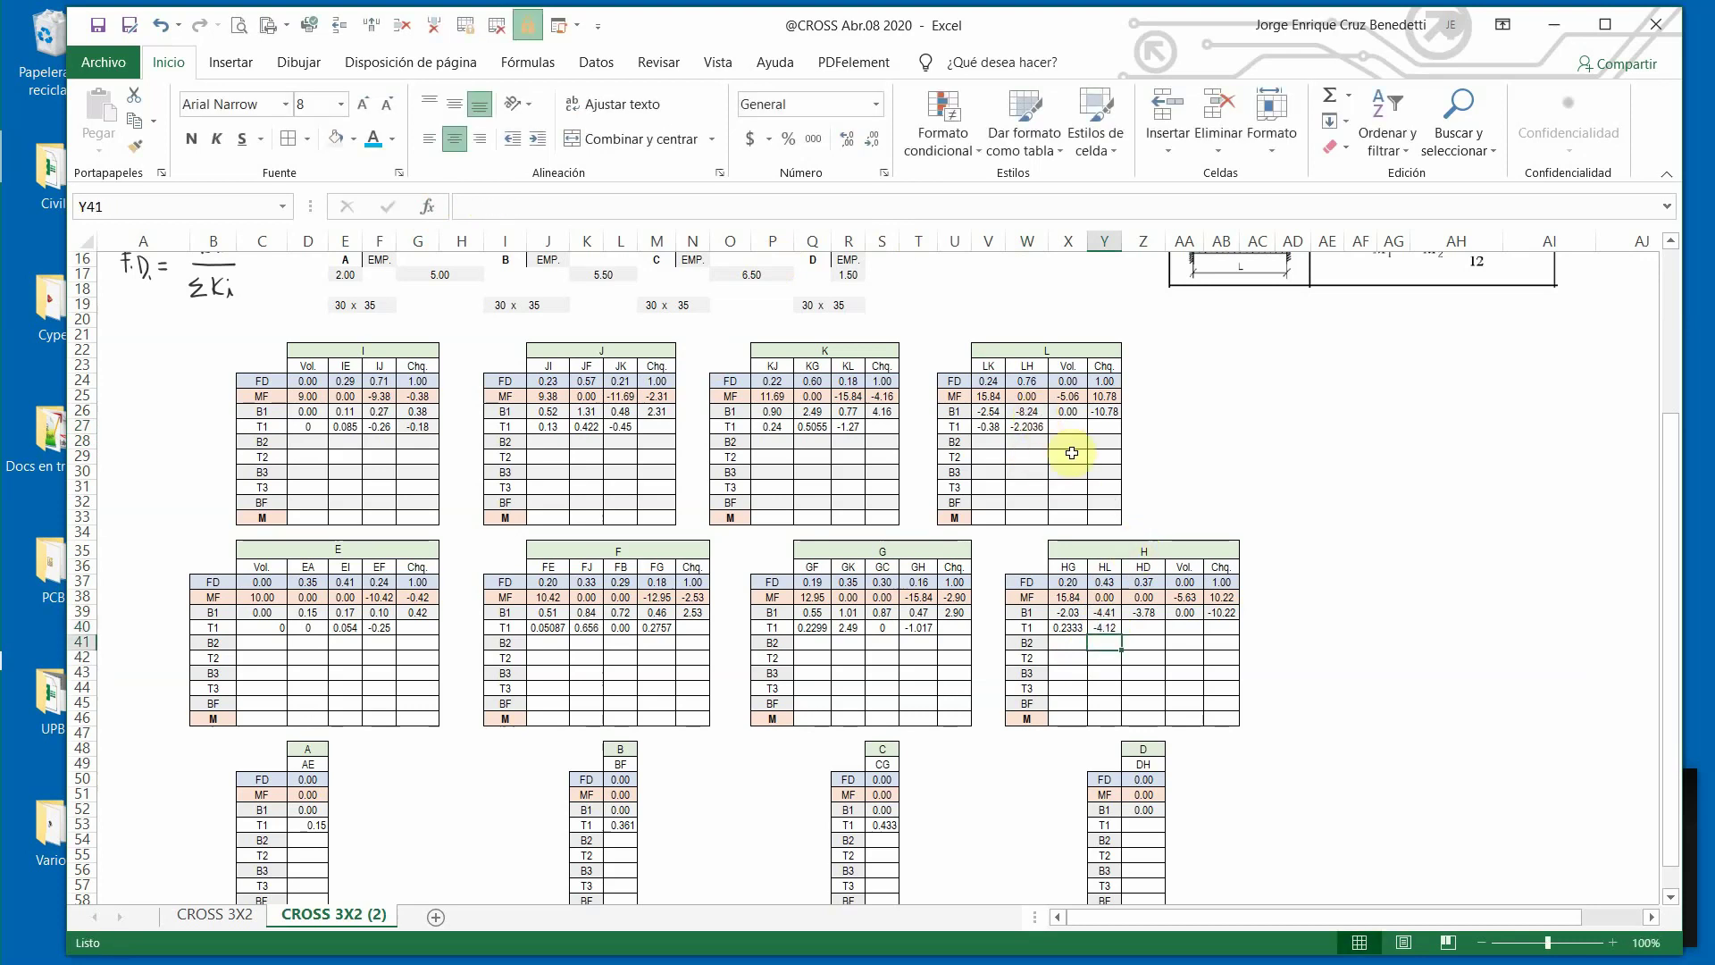
Enter the formula -Z52 in table H's T1 HD cell, referencing table D's B1 DH value.
{"action": "left_click", "coordinate": [1149, 627]}
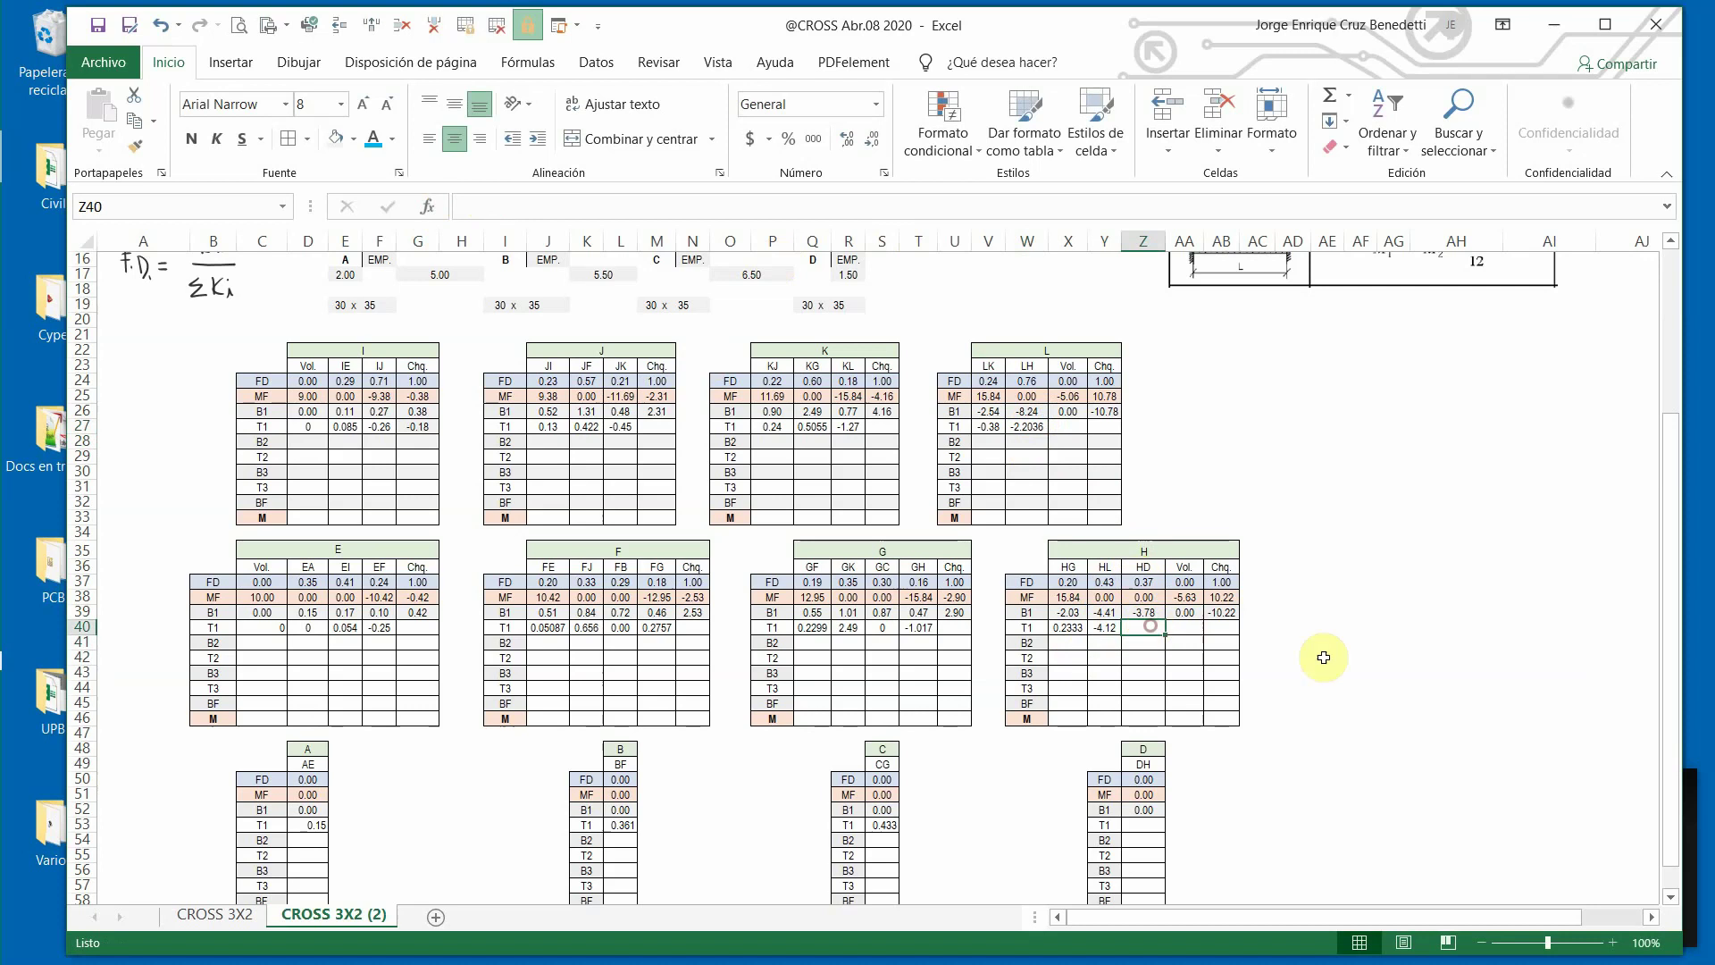
{"action": "type", "text": "-"}
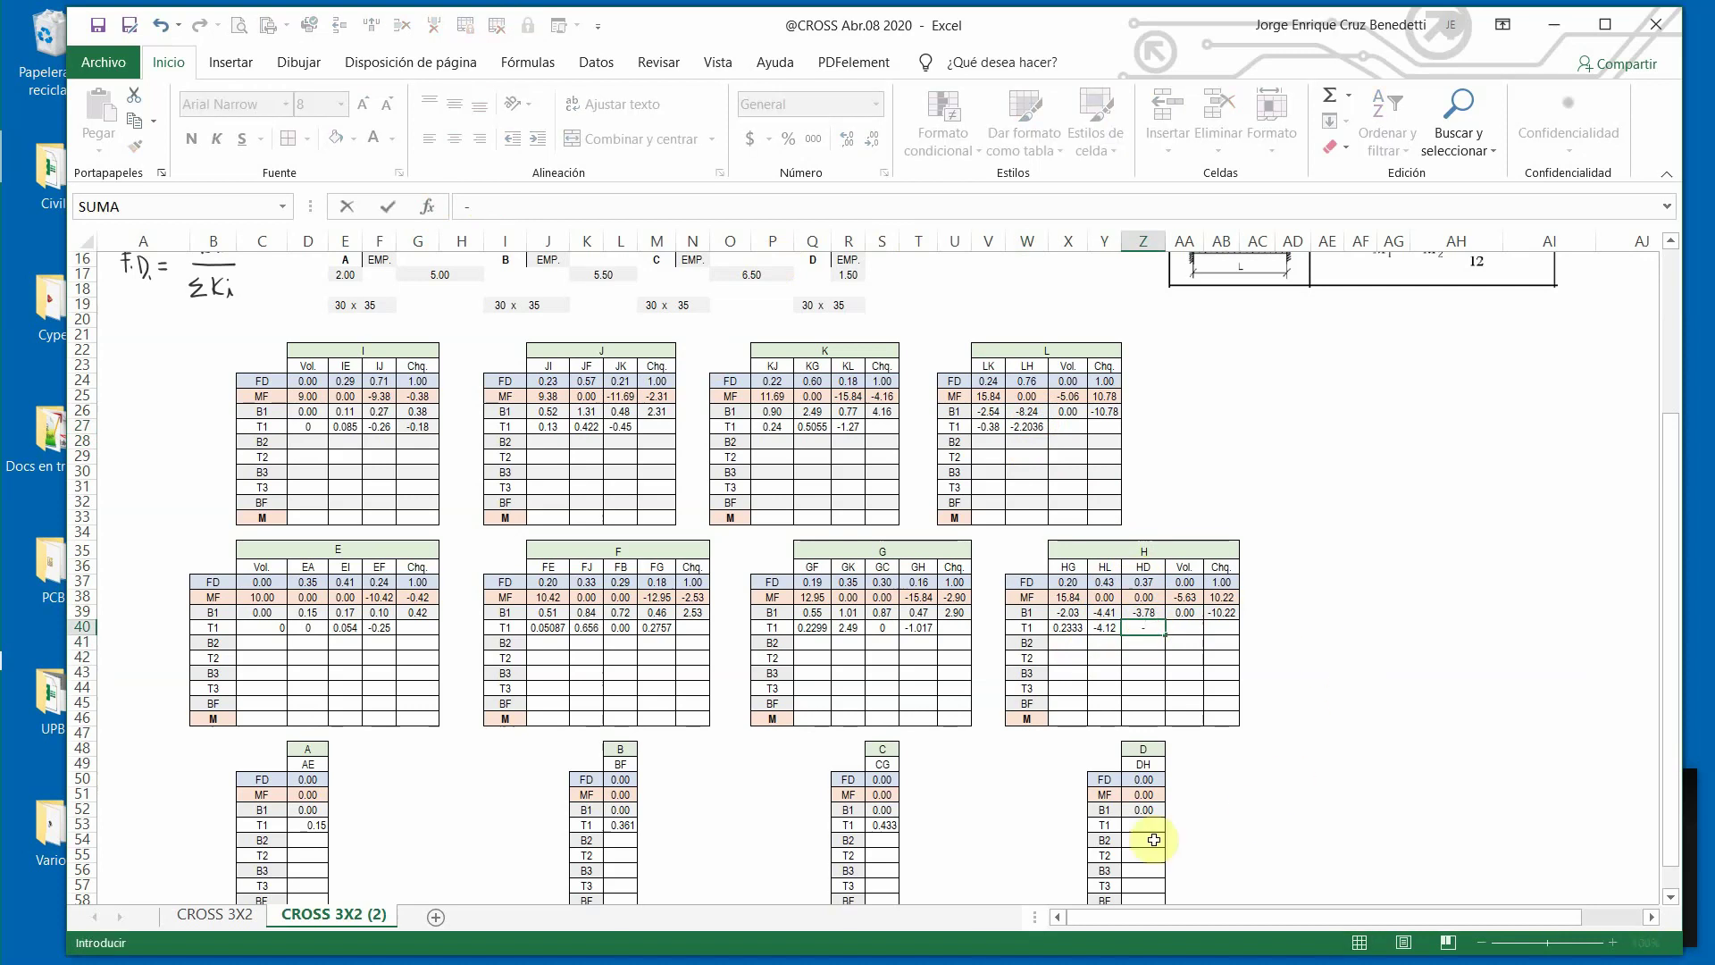
{"action": "left_click", "coordinate": [1150, 810]}
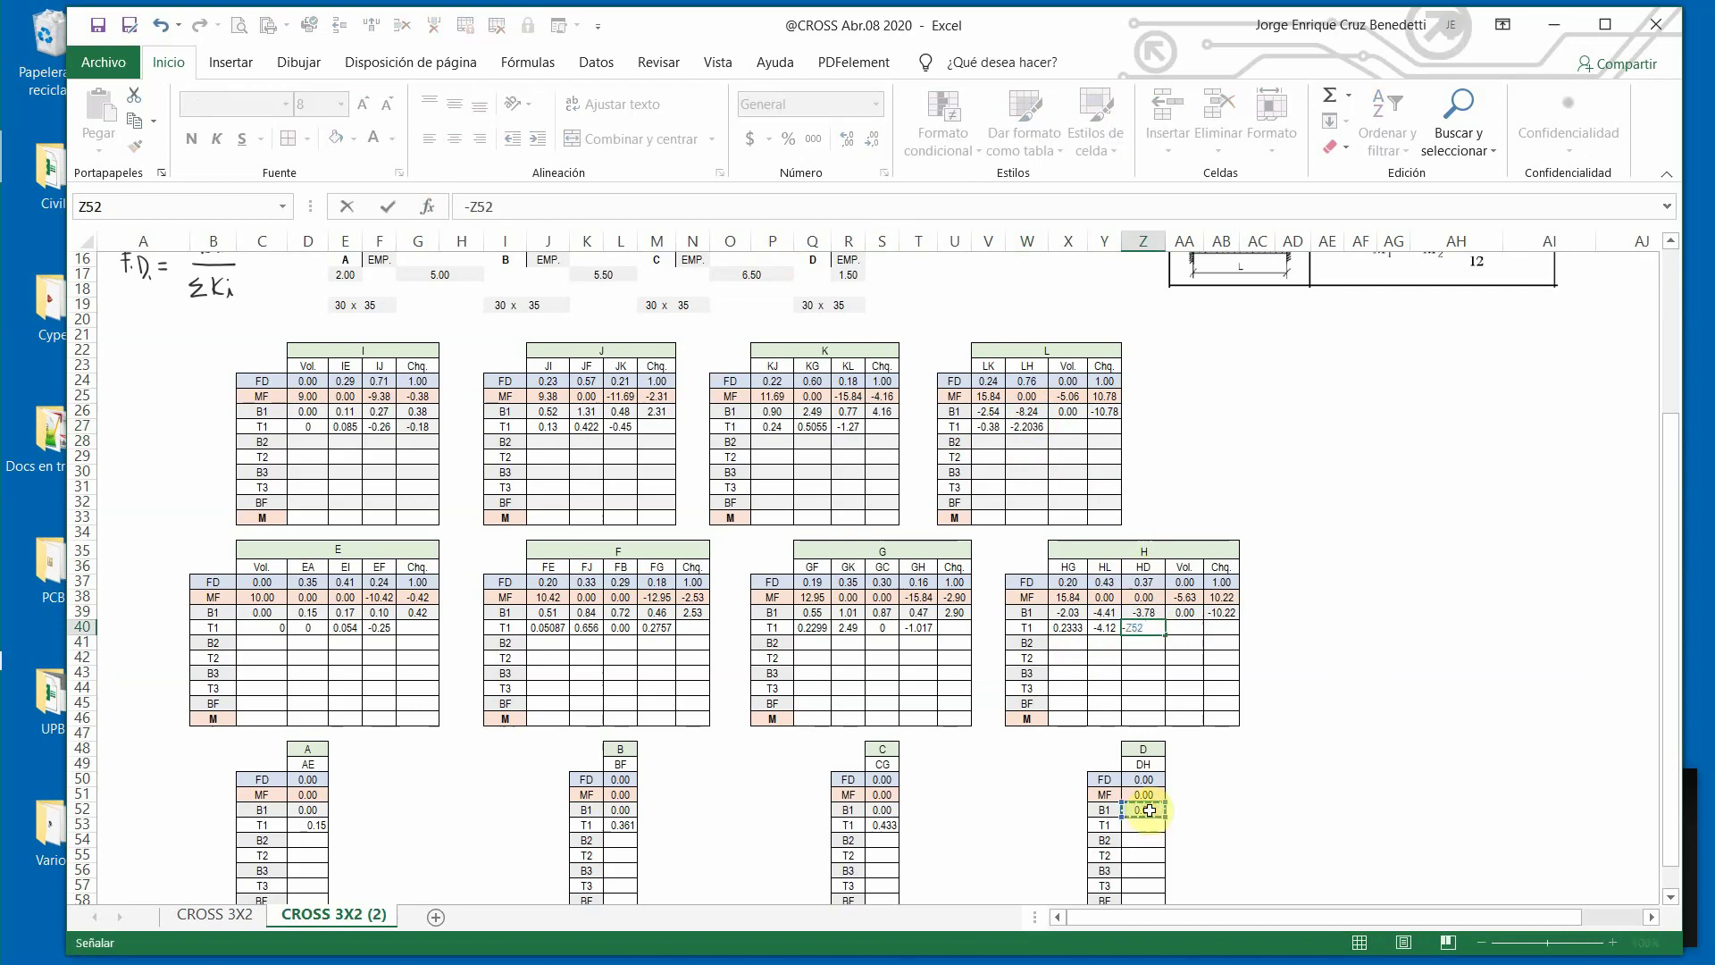
{"action": "key", "text": "Return"}
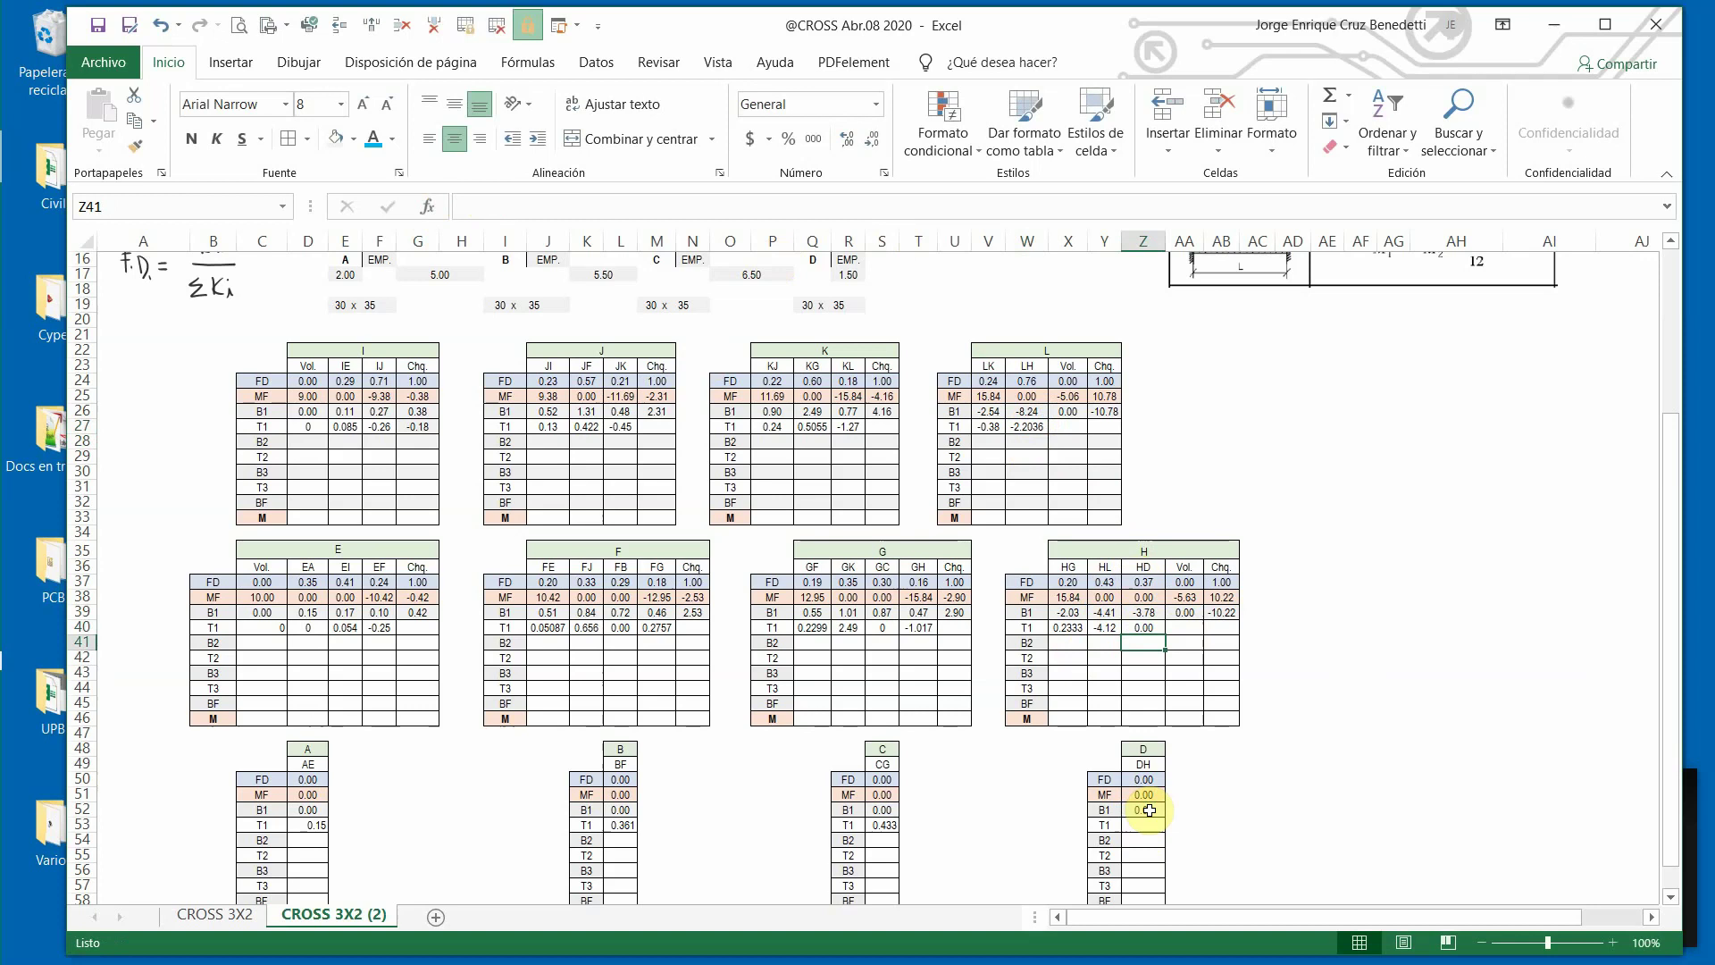
Enter the carry-over formula +Z39/2 in table D's T1 DH cell, using table H's B1 HD value.
{"action": "left_click", "coordinate": [1145, 824]}
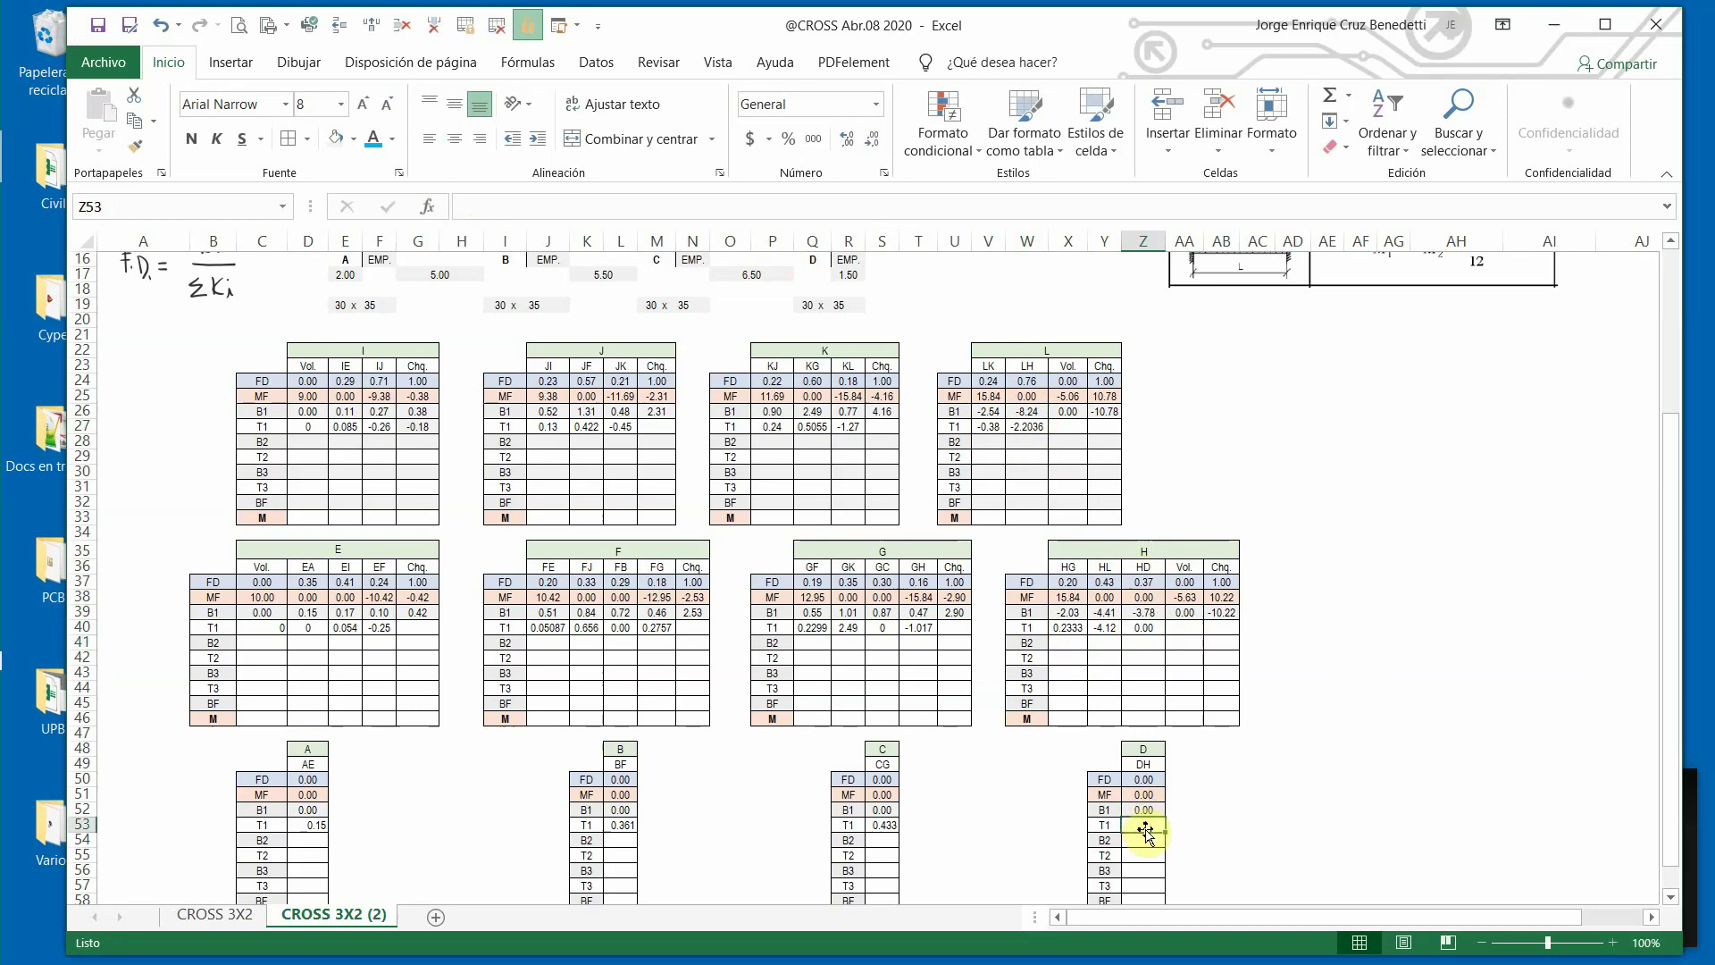
{"action": "type", "text": "+"}
{"action": "left_click", "coordinate": [1148, 616]}
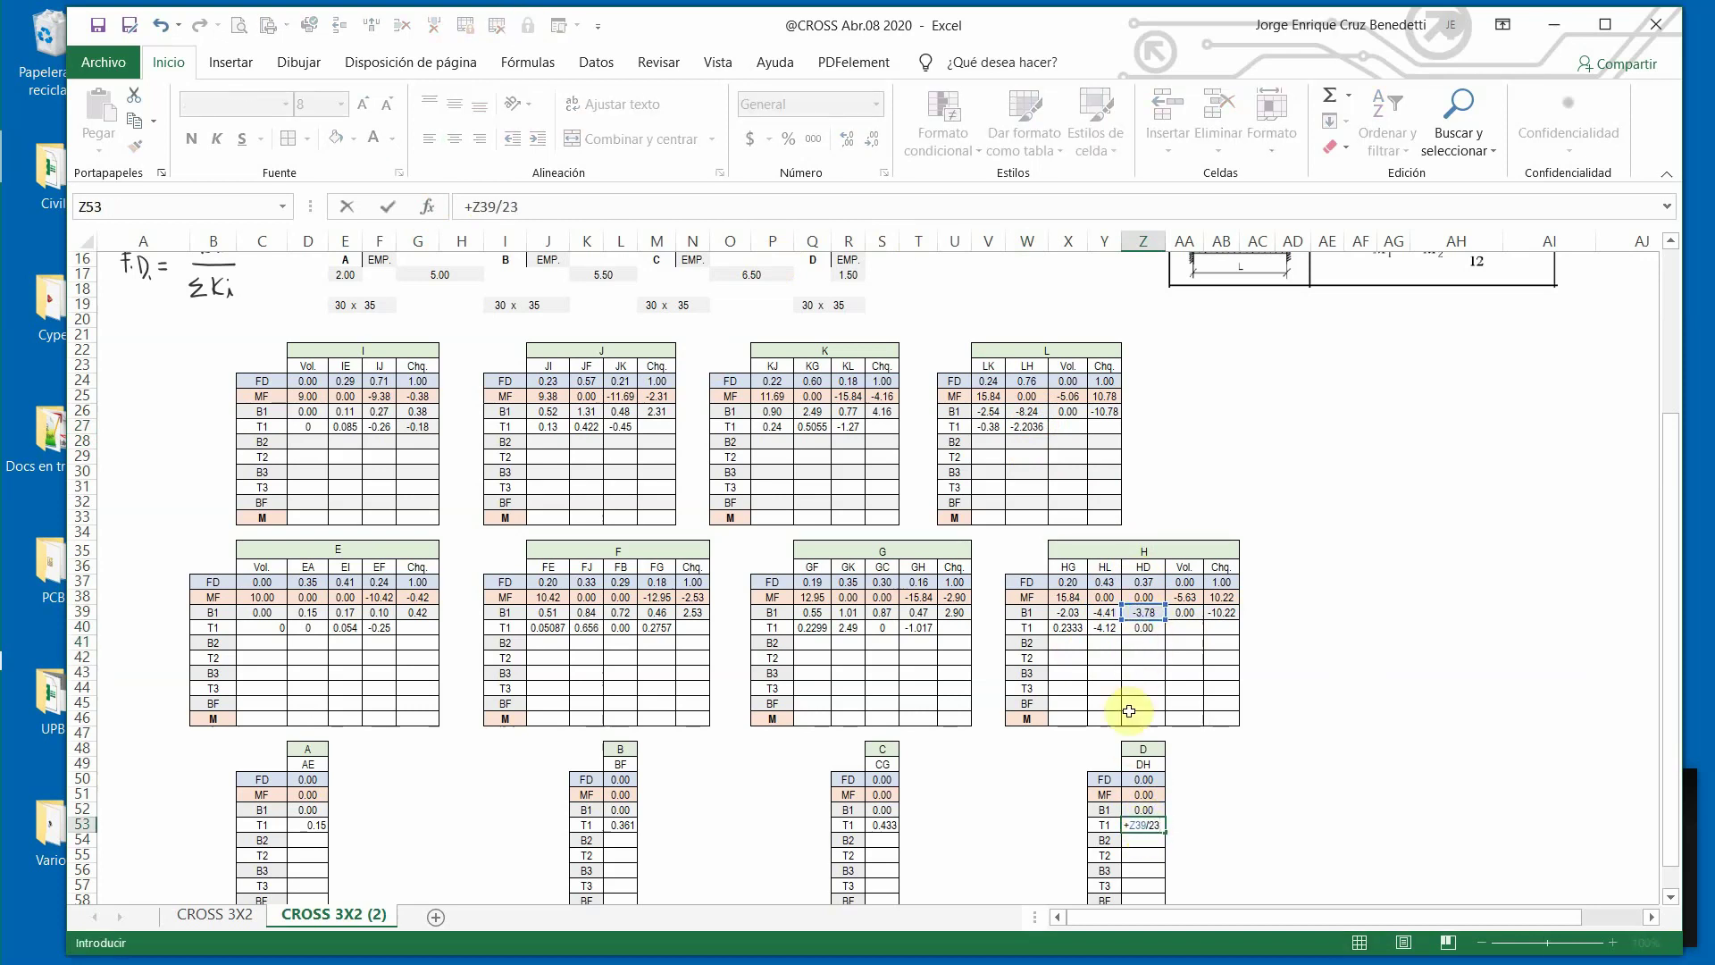
{"action": "key", "text": "Return"}
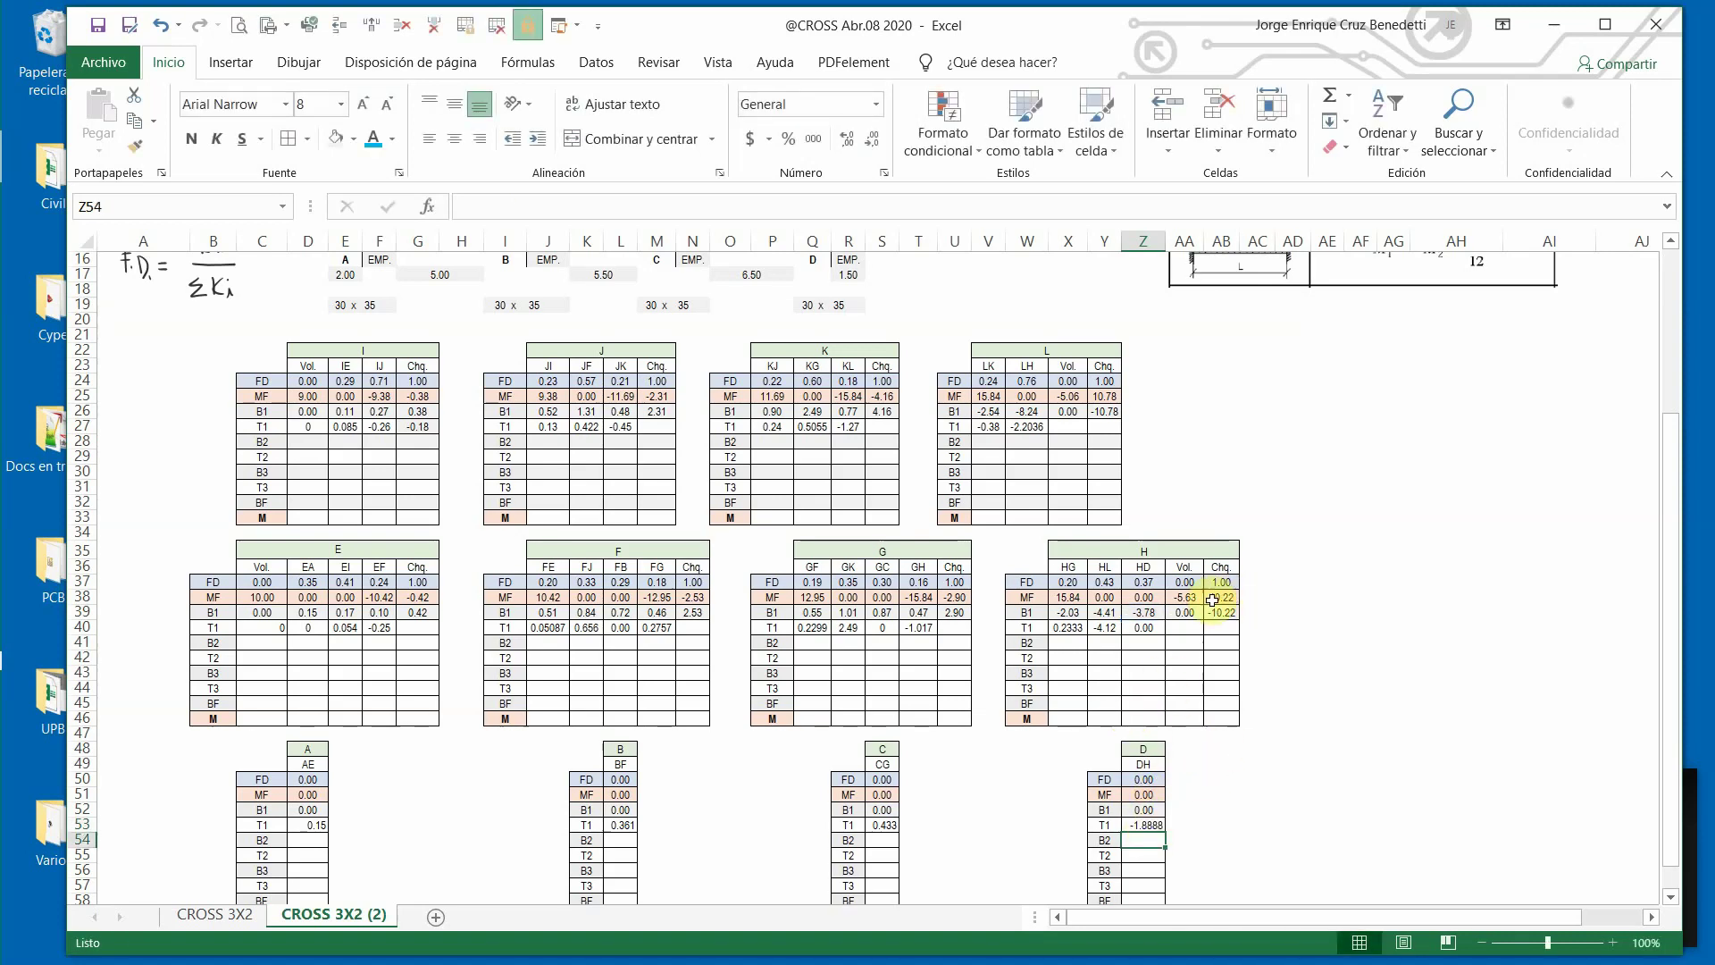
Enter 0 in the T1 Vol. cell of table H.
{"action": "left_click", "coordinate": [1192, 627]}
{"action": "type", "text": "0"}
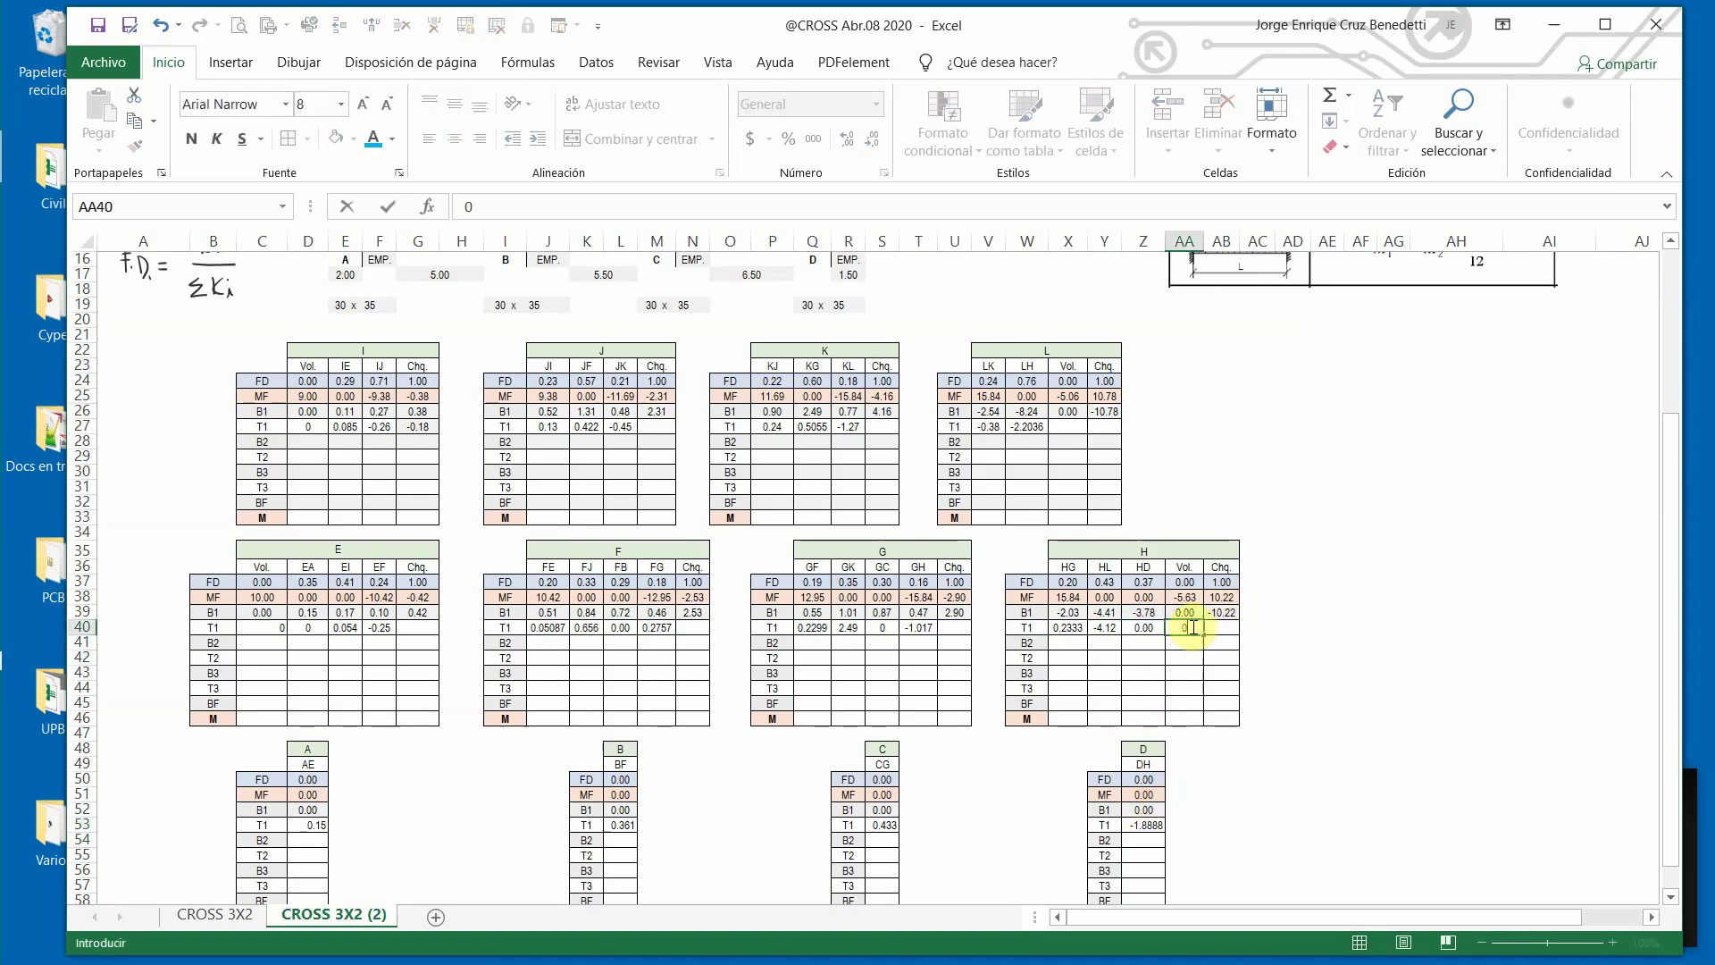
{"action": "key", "text": "Return"}
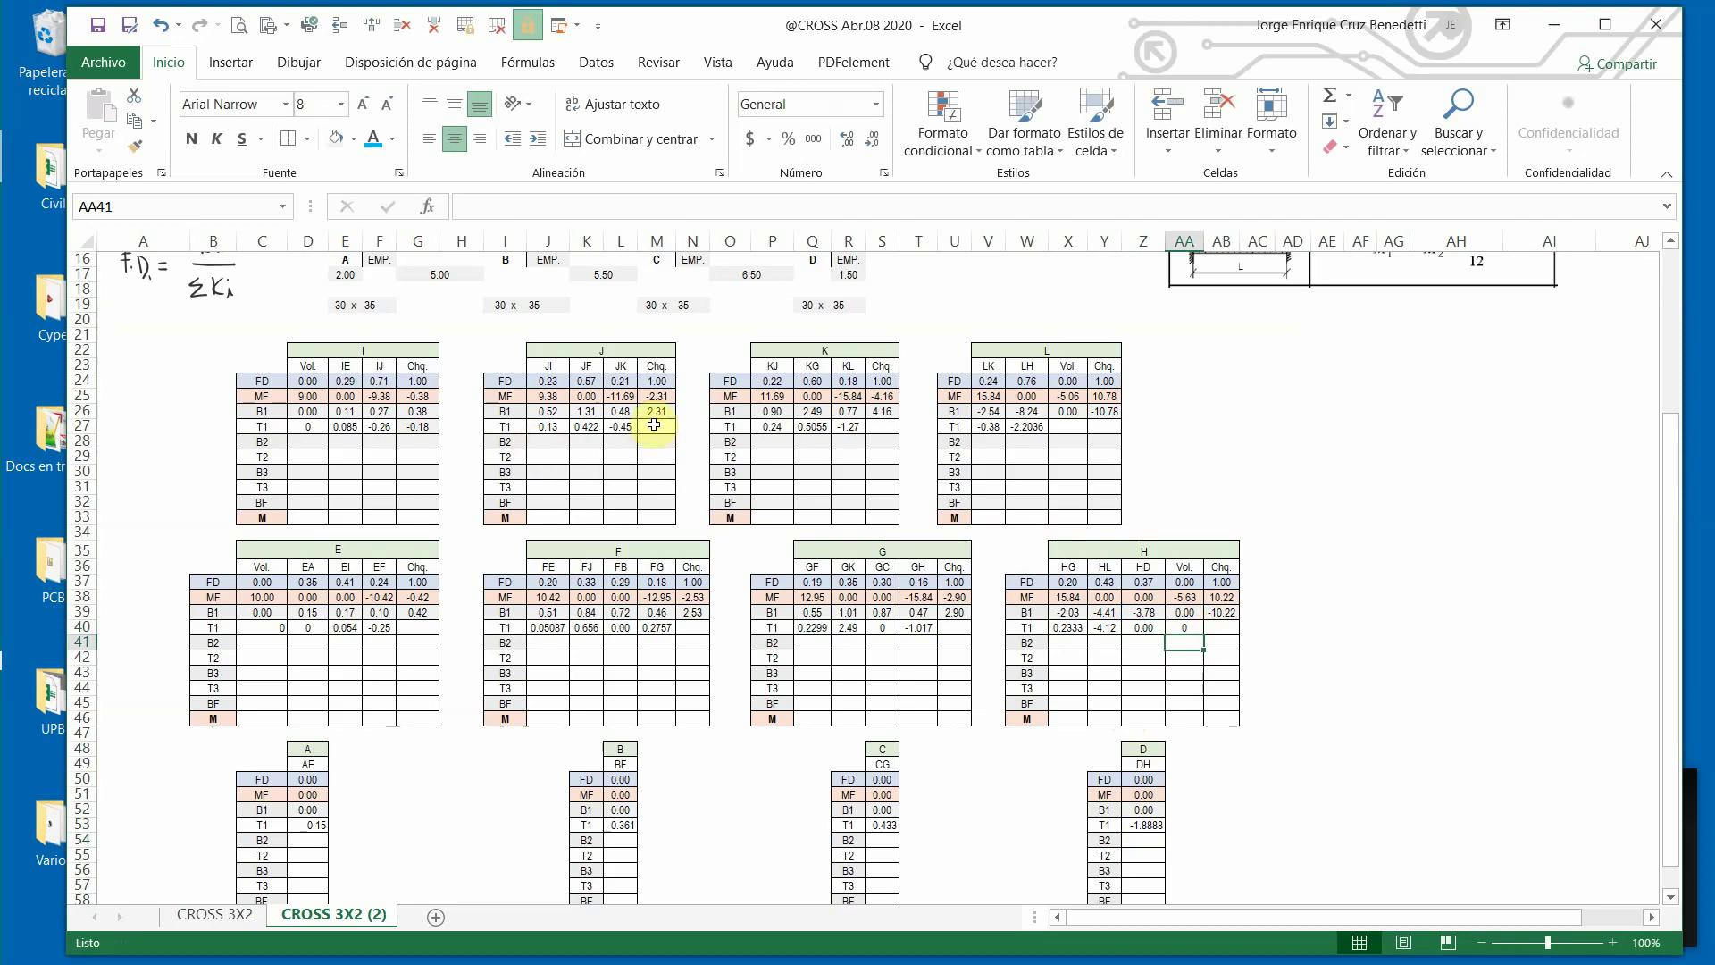
Copy table I's T1 Chq. sum formula into table J's T1 Chq. cell so that it sums J27:L27.
{"action": "left_click", "coordinate": [417, 427]}
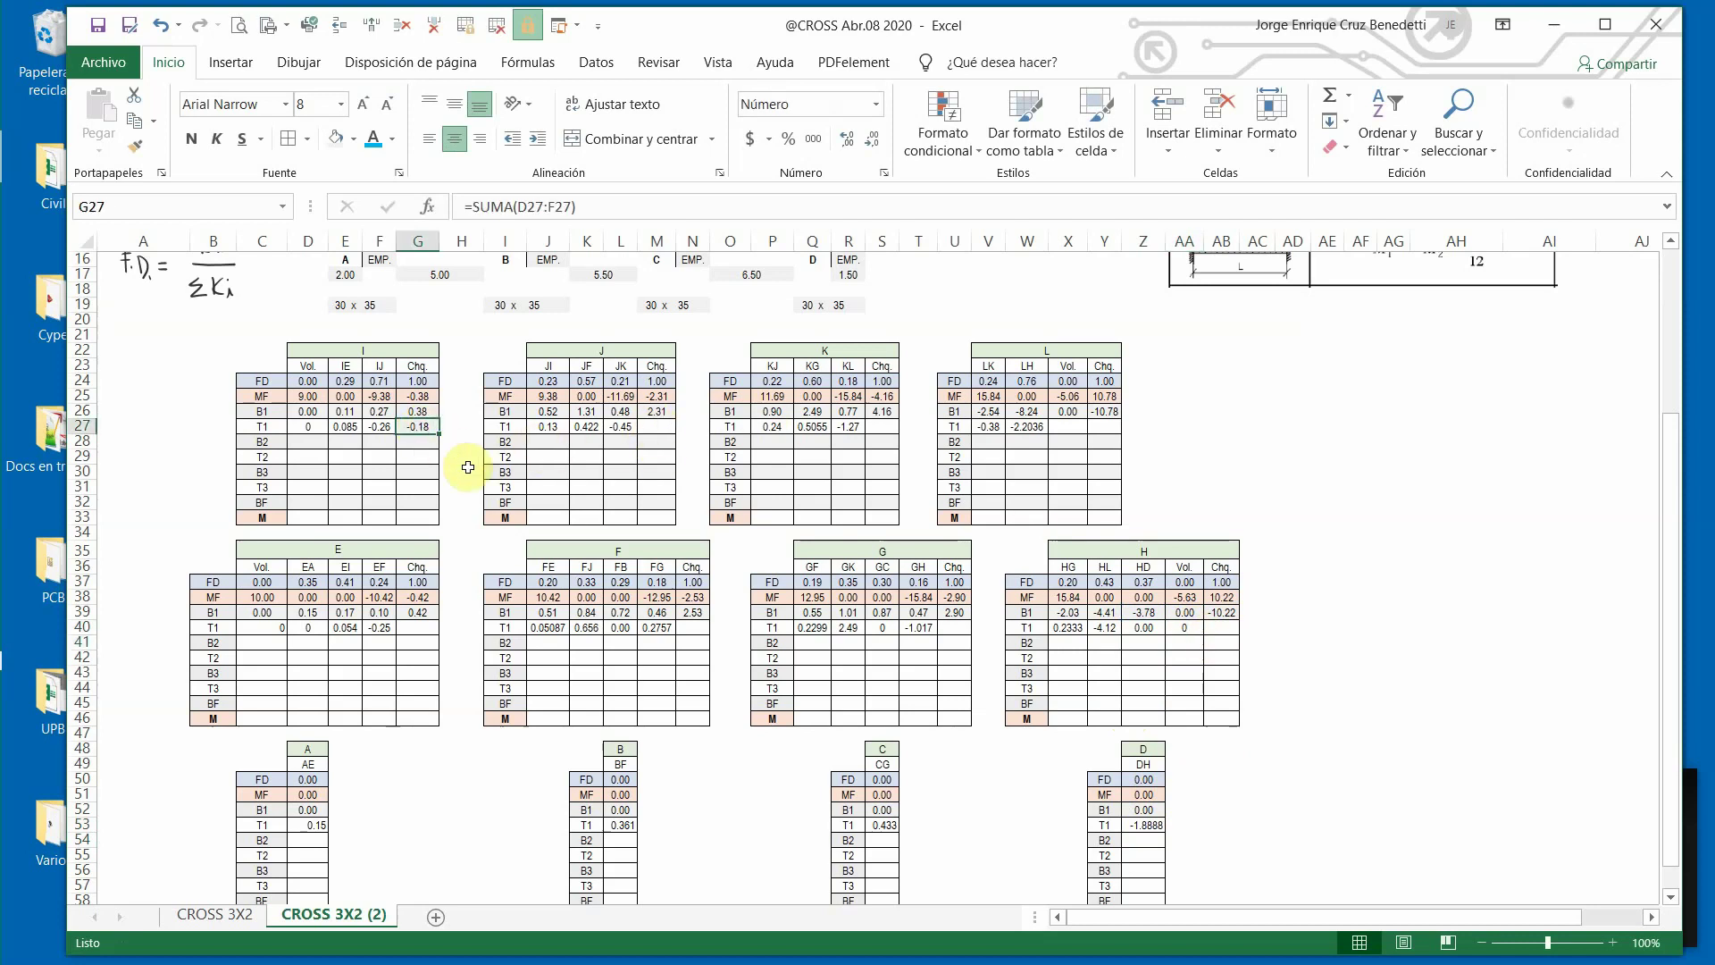
{"action": "key", "text": "ctrl+c"}
{"action": "left_click", "coordinate": [657, 426]}
{"action": "key", "text": "ctrl+v"}
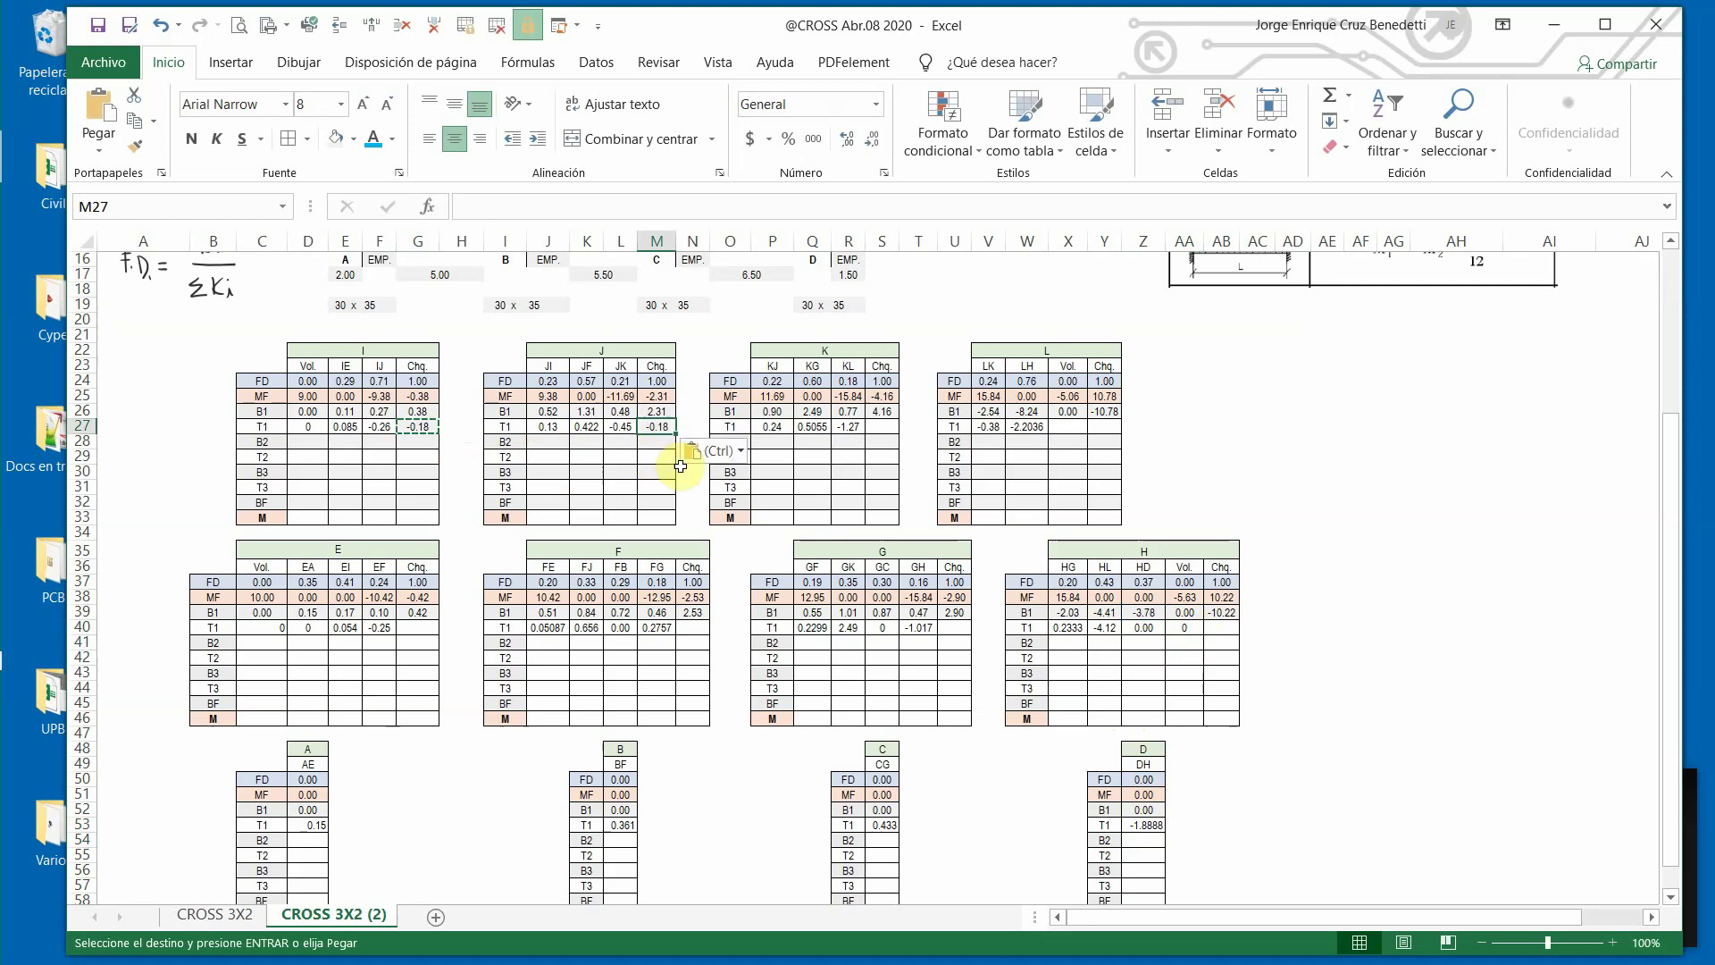
{"action": "left_click", "coordinate": [523, 207]}
{"action": "key", "text": "Return"}
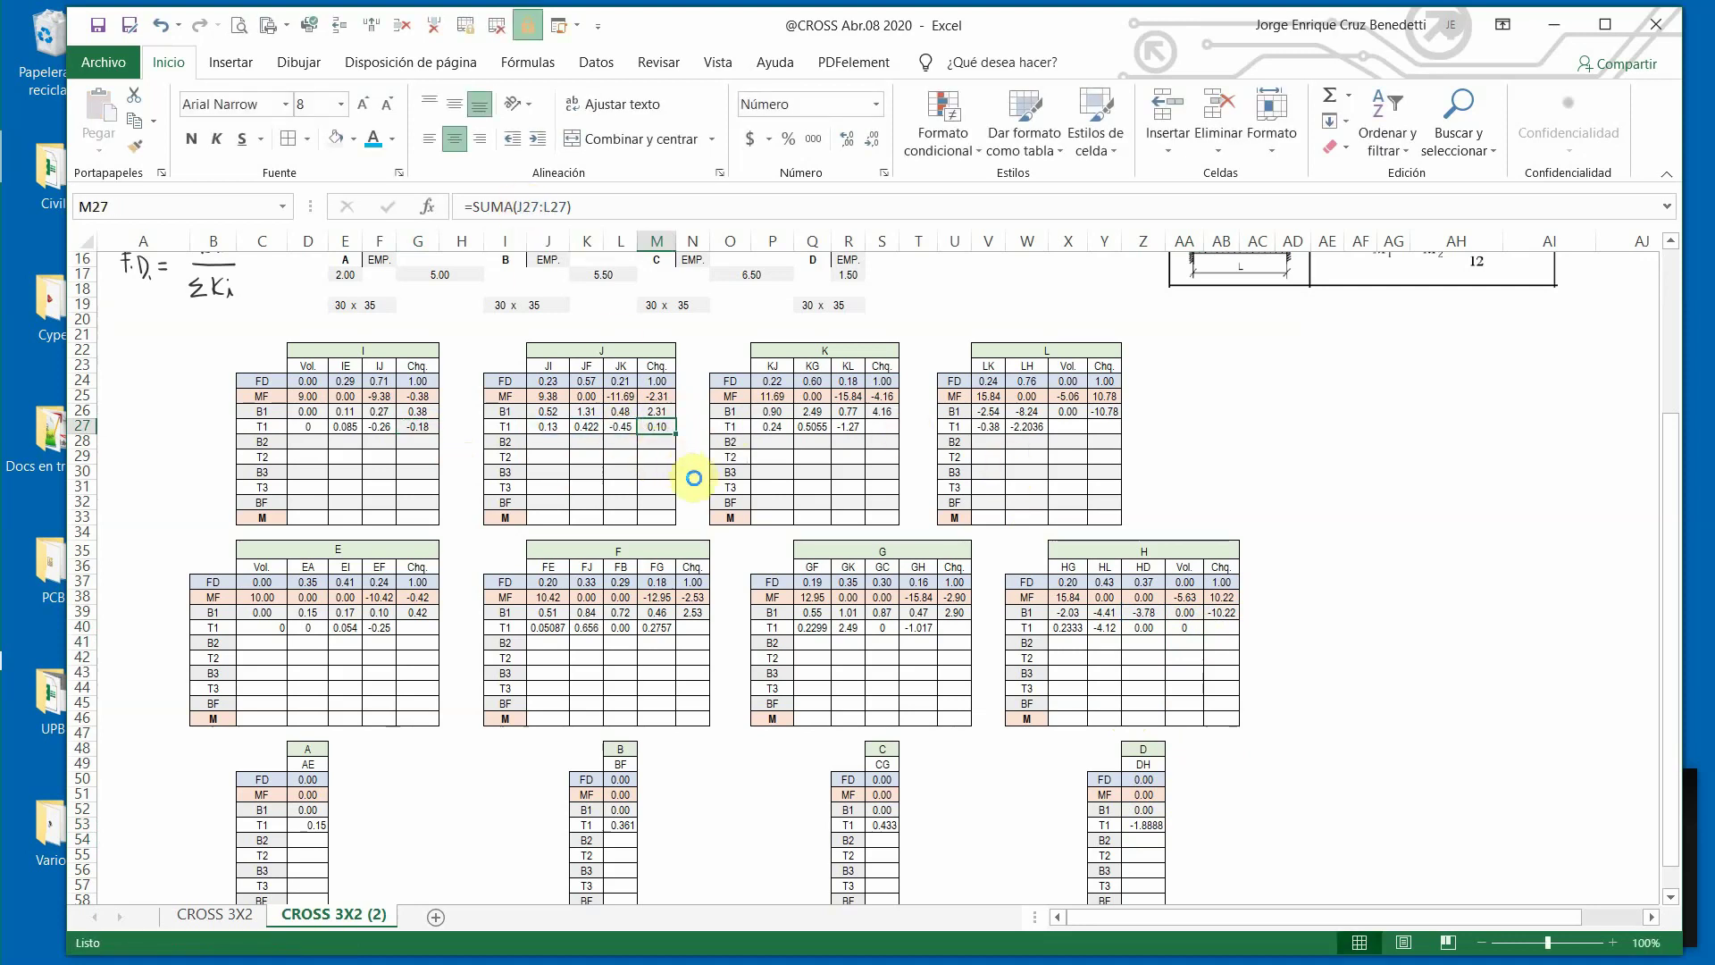
Copy table J's T1 Chq. formula into table K's T1 Chq. cell so that it sums P27:R27.
{"action": "key", "text": "ctrl+c"}
{"action": "left_click", "coordinate": [878, 427]}
{"action": "key", "text": "Return"}
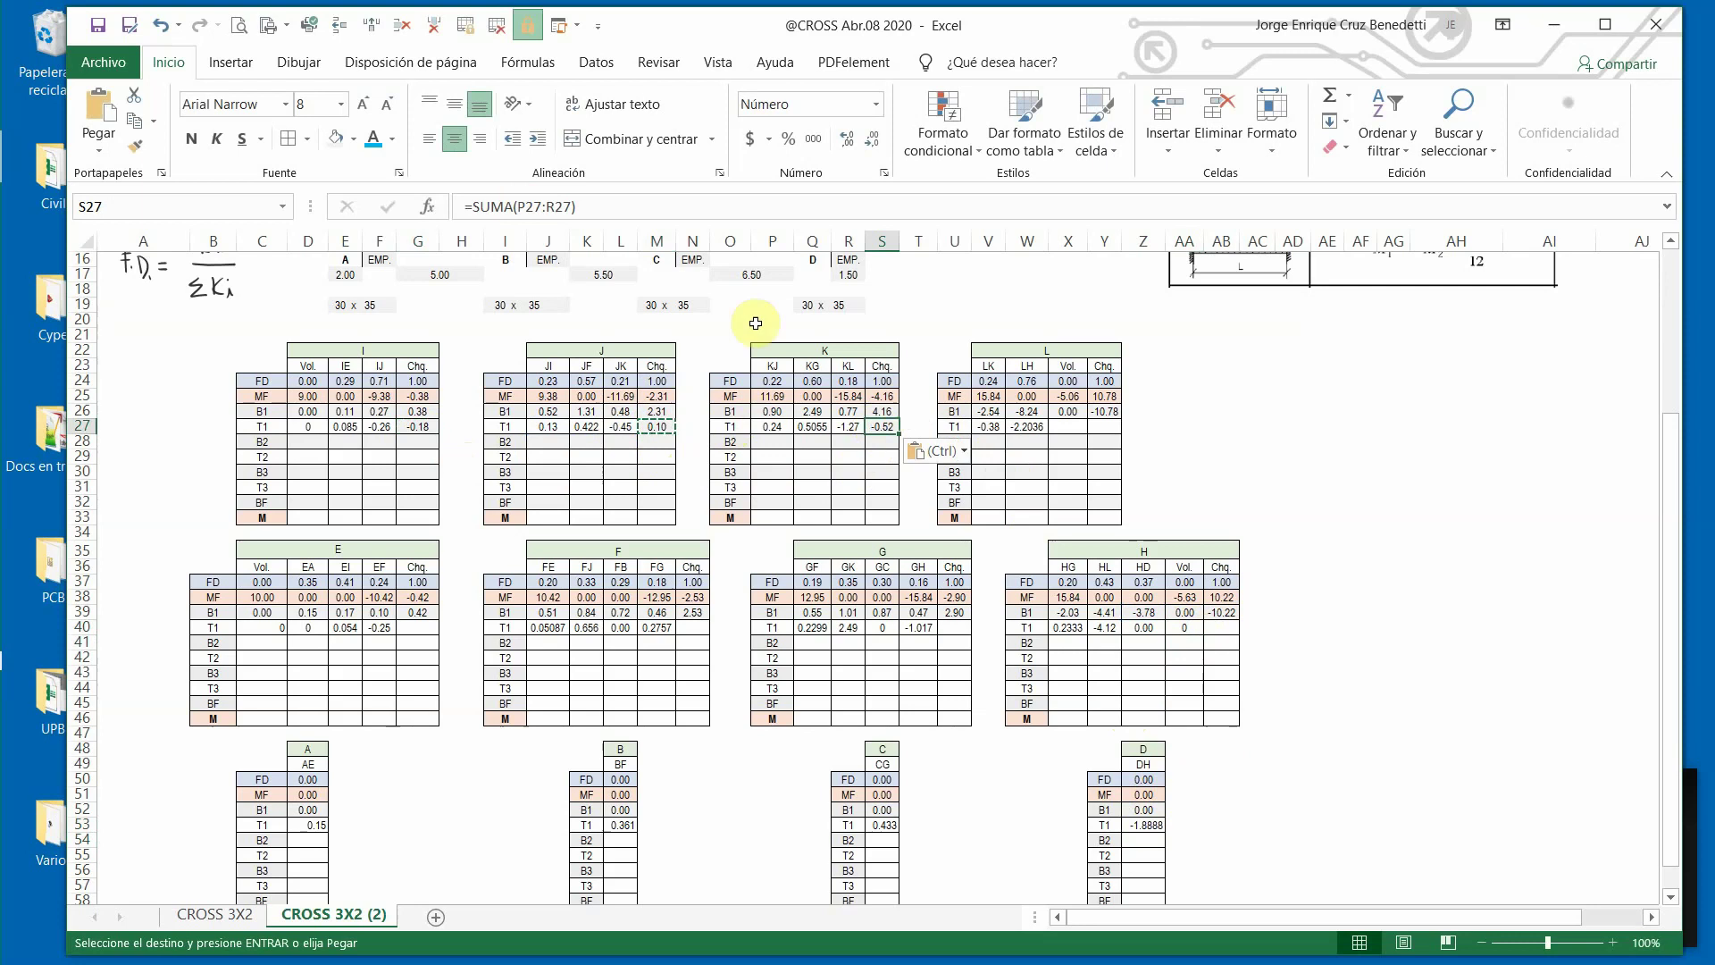
{"action": "left_click", "coordinate": [516, 206]}
{"action": "key", "text": "Escape"}
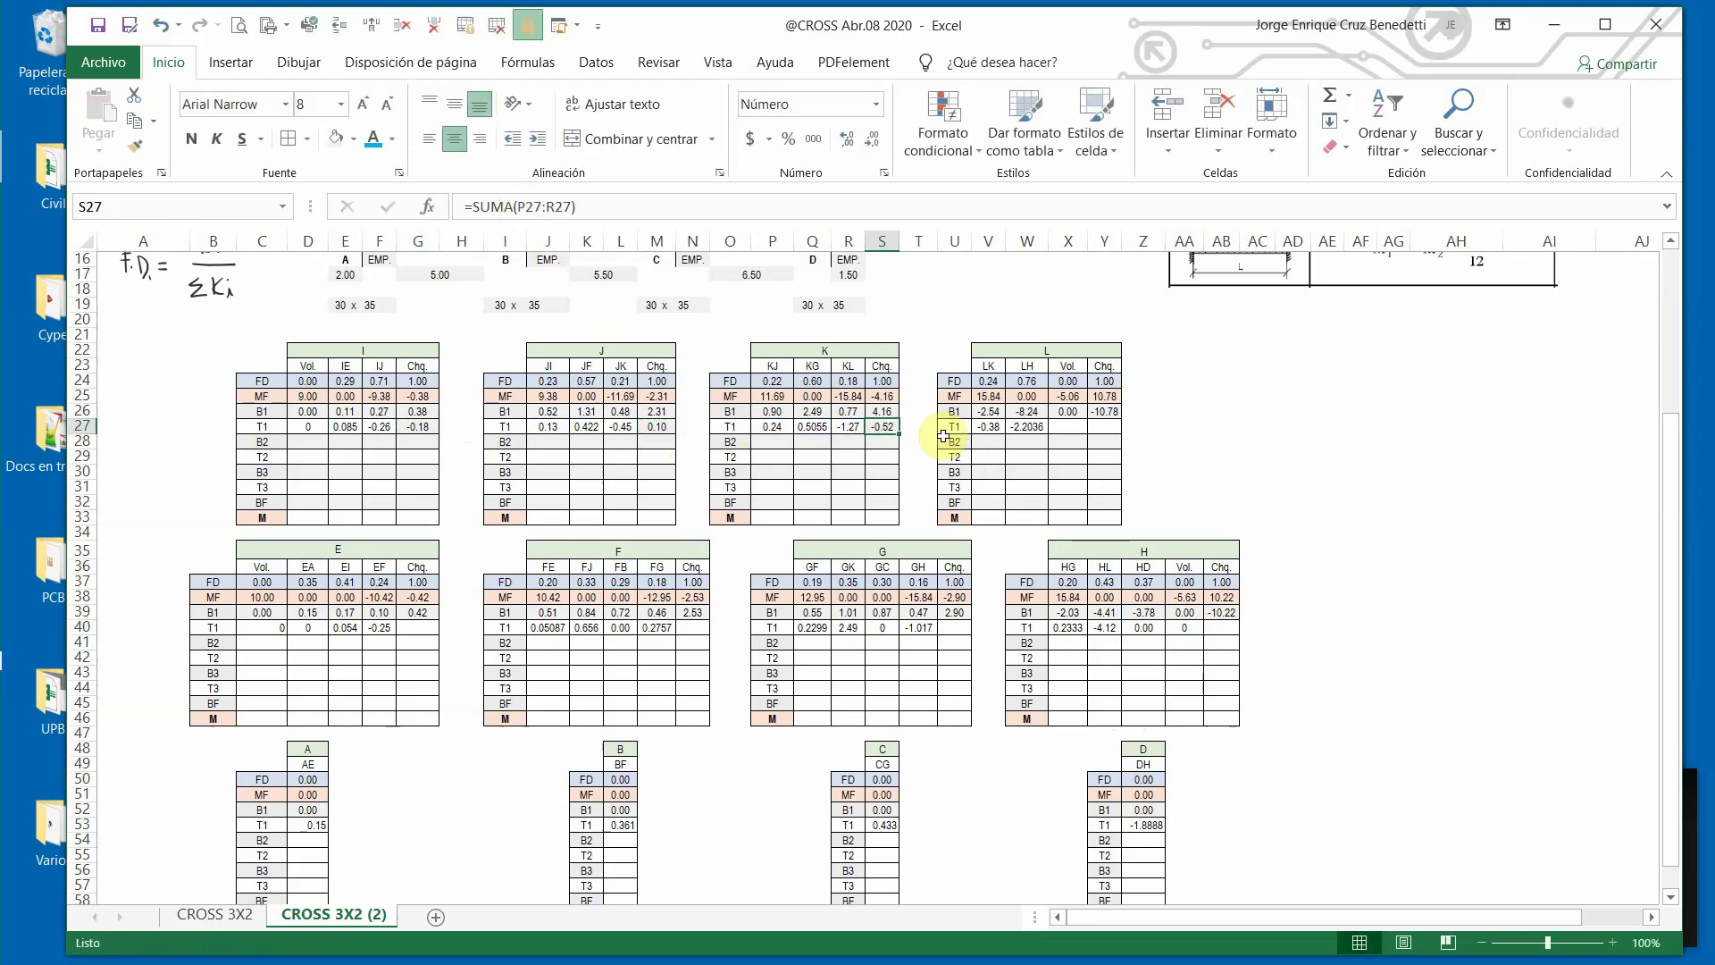
Copy table K's T1 Chq. formula into table L's T1 Chq. cell so that it sums V27:X27.
{"action": "key", "text": "ctrl+c"}
{"action": "left_click", "coordinate": [1104, 429]}
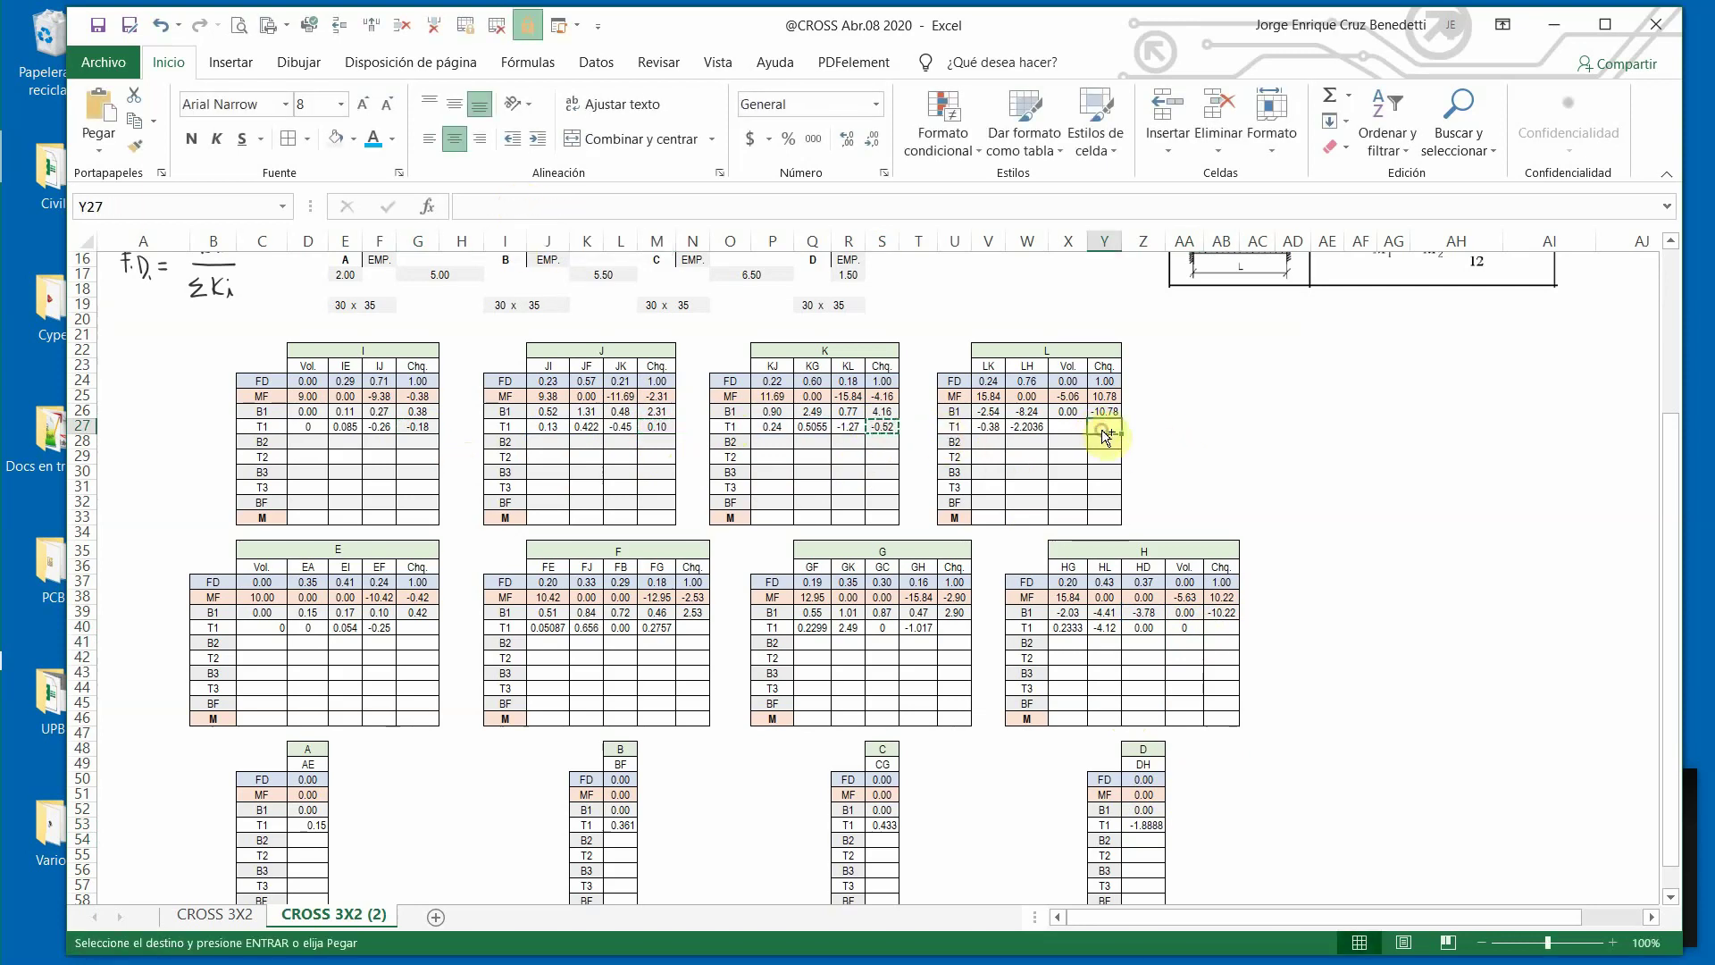
{"action": "key", "text": "ctrl+v"}
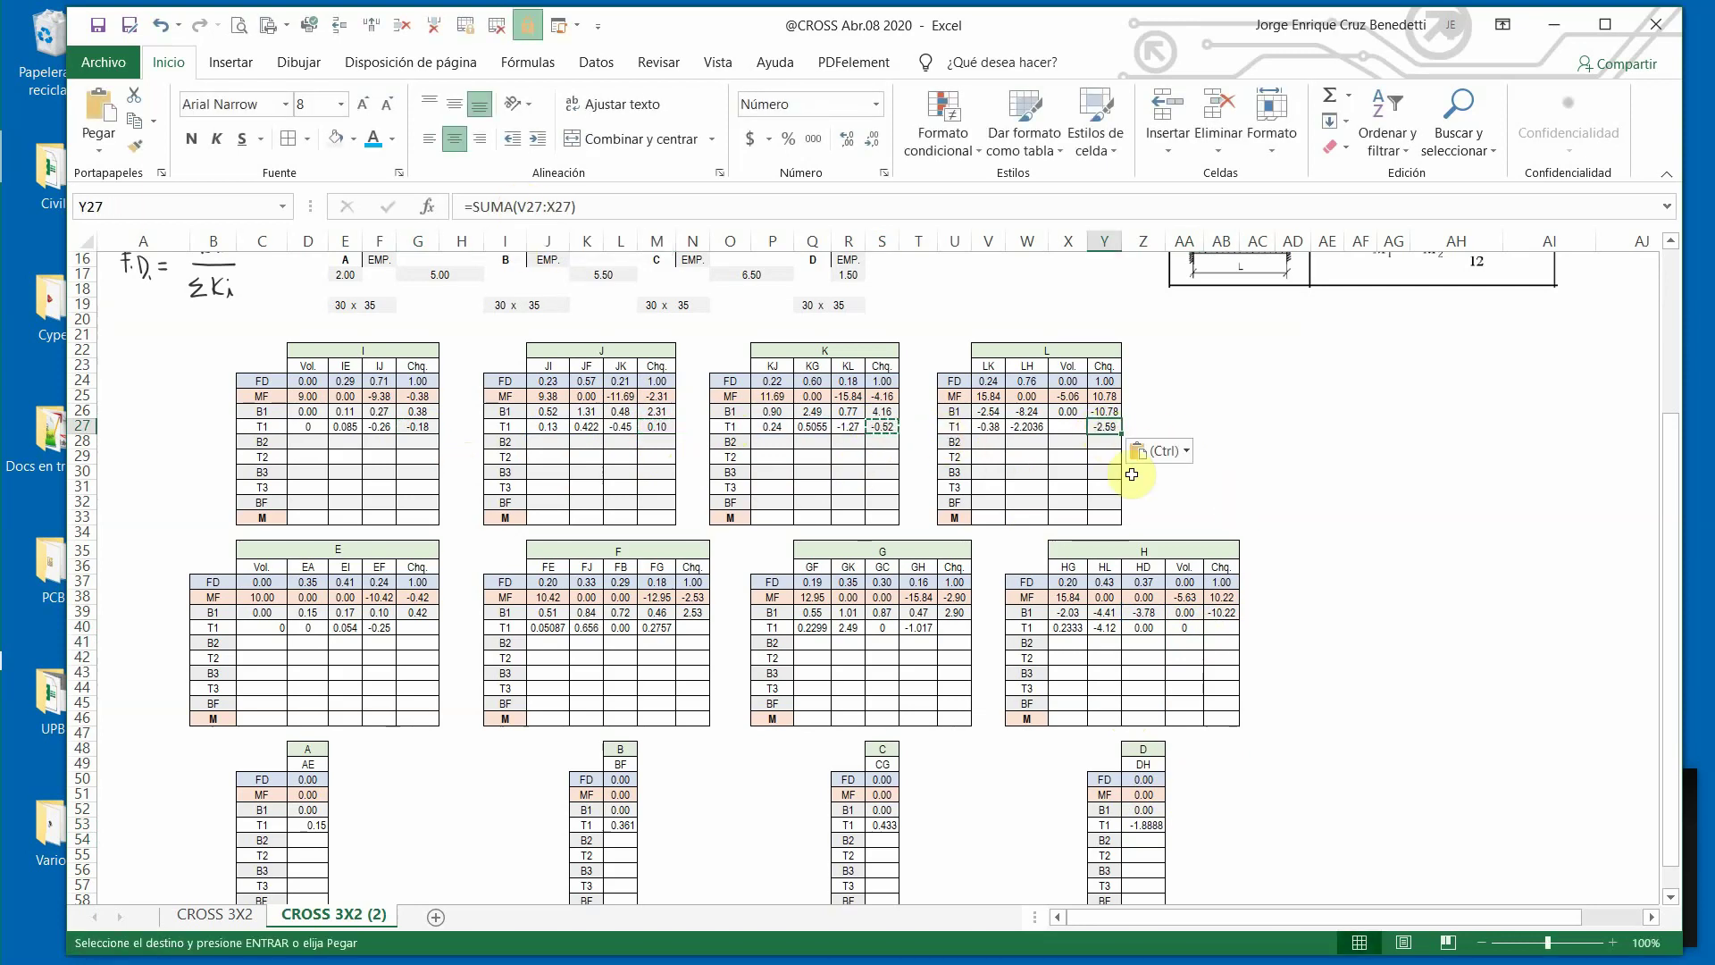
{"action": "key", "text": "Escape"}
{"action": "left_click", "coordinate": [519, 206]}
{"action": "key", "text": "Escape"}
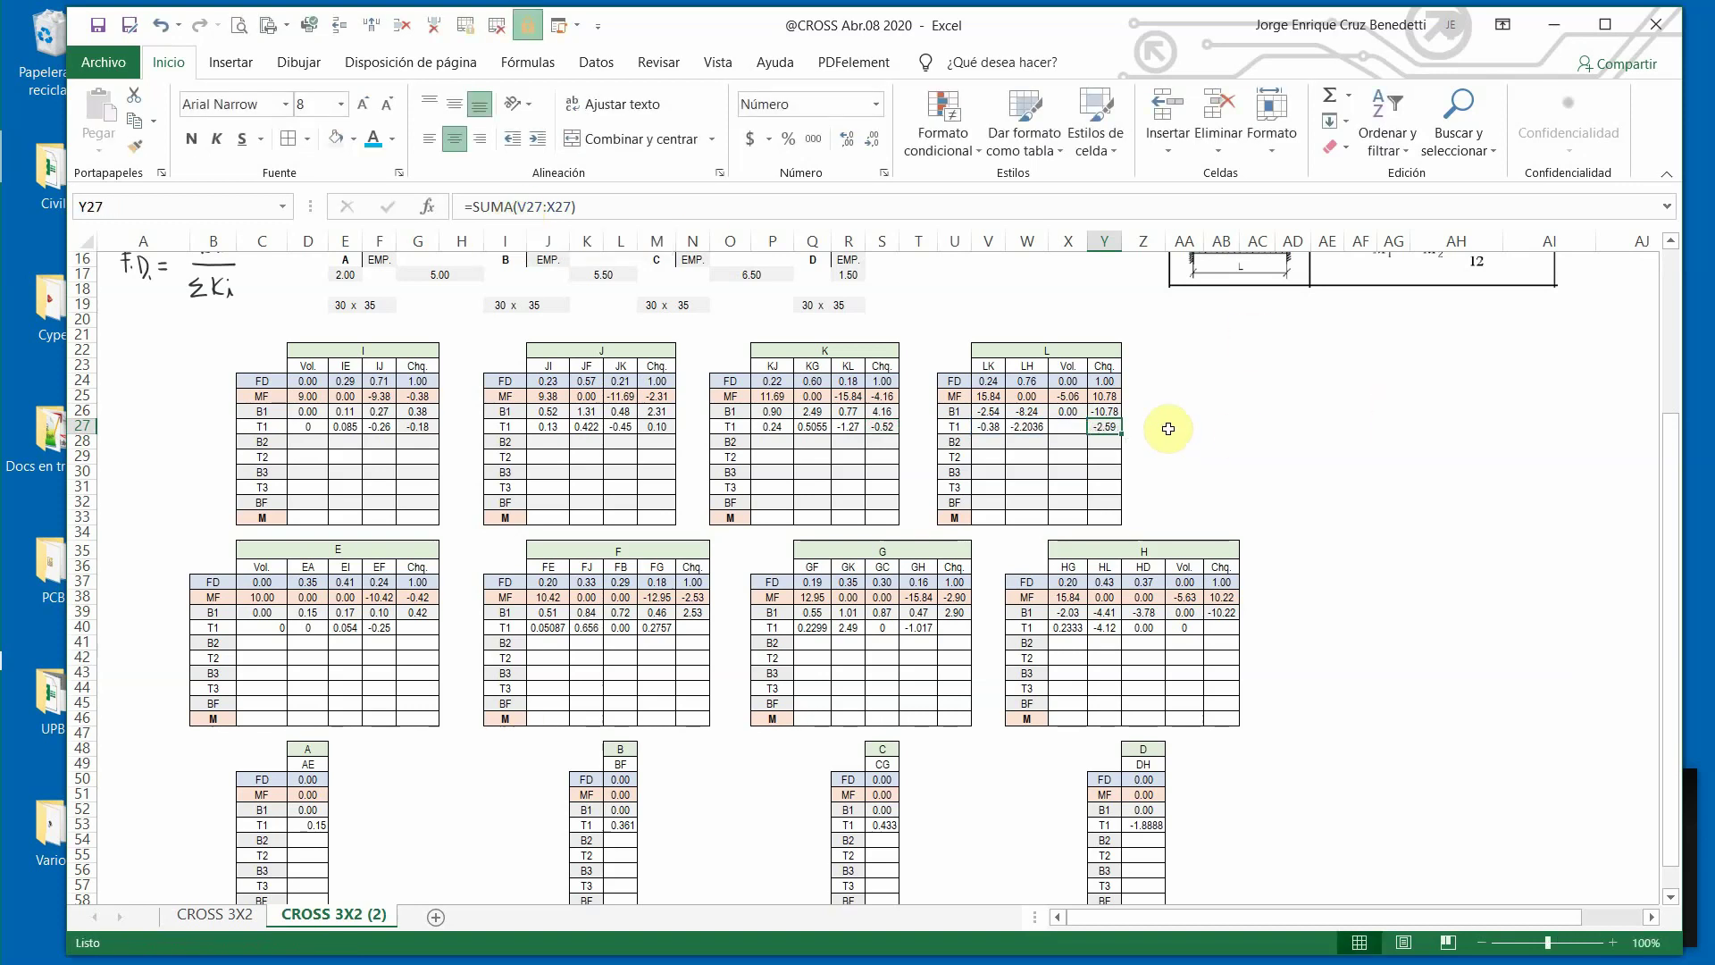
Enter 0 in the T1 Vol. cell of table L.
{"action": "left_click", "coordinate": [1076, 429]}
{"action": "type", "text": "0"}
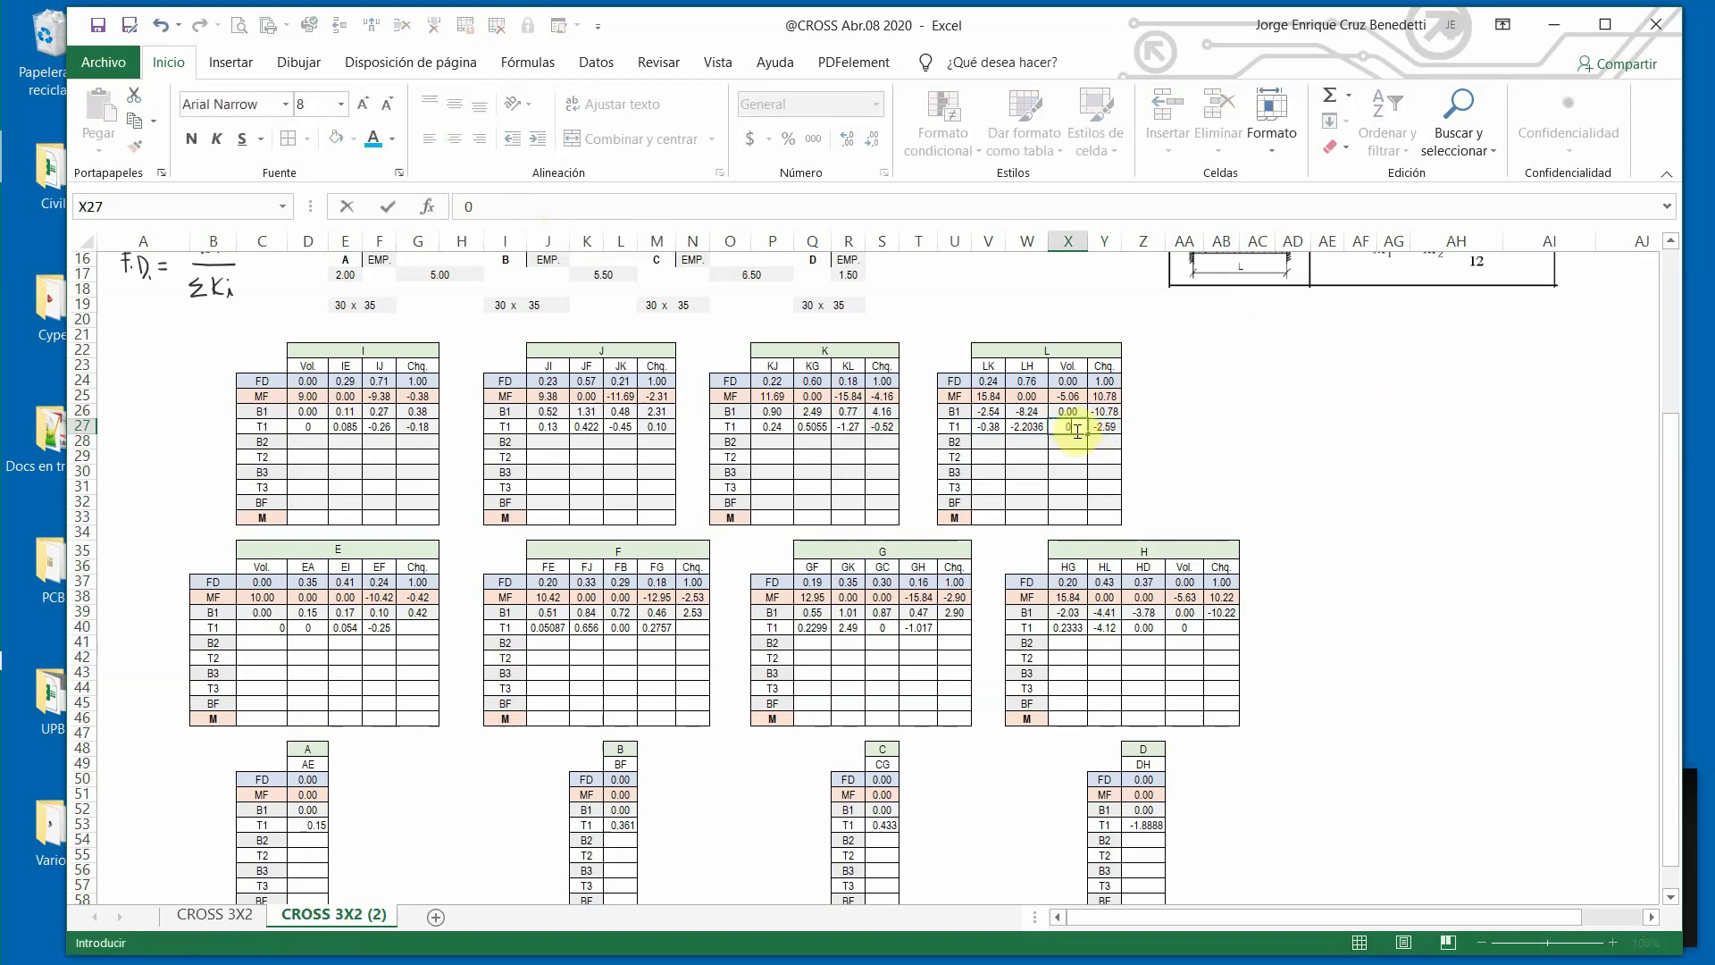
{"action": "key", "text": "Return"}
Apply the Número format to rows T1 through M of tables I, J, K and L (D27:Y33).
{"action": "left_click_drag", "start_coordinate": [301, 426], "coordinate": [1111, 513]}
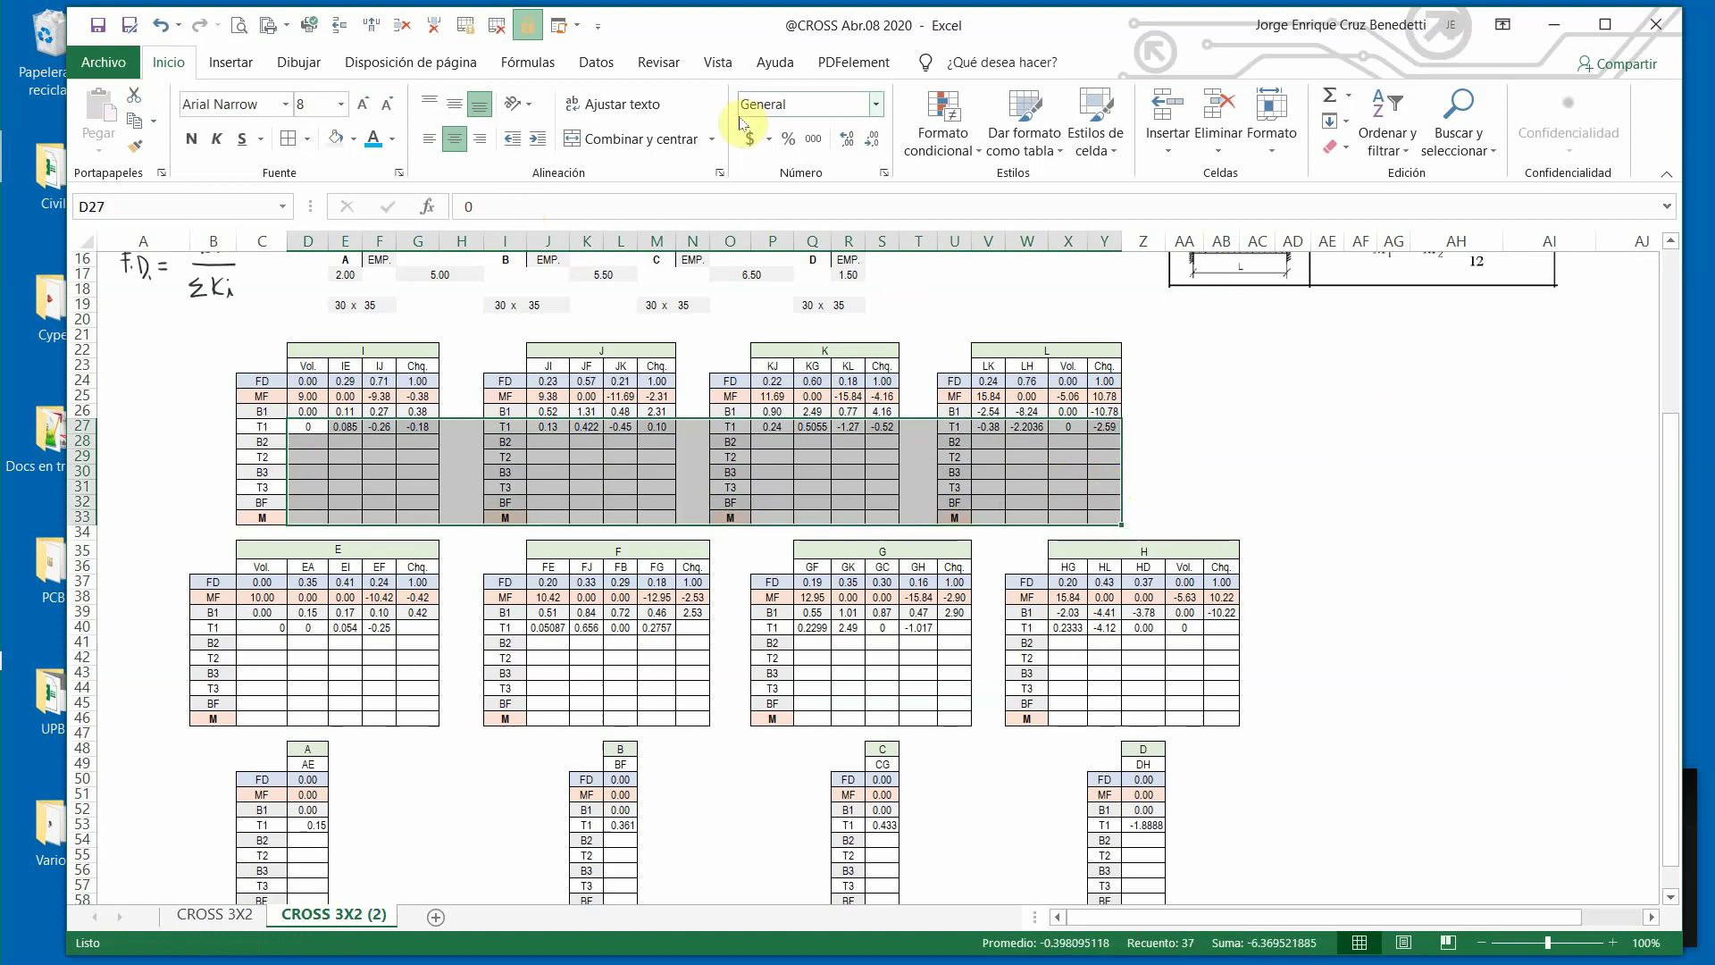
{"action": "left_click", "coordinate": [877, 105]}
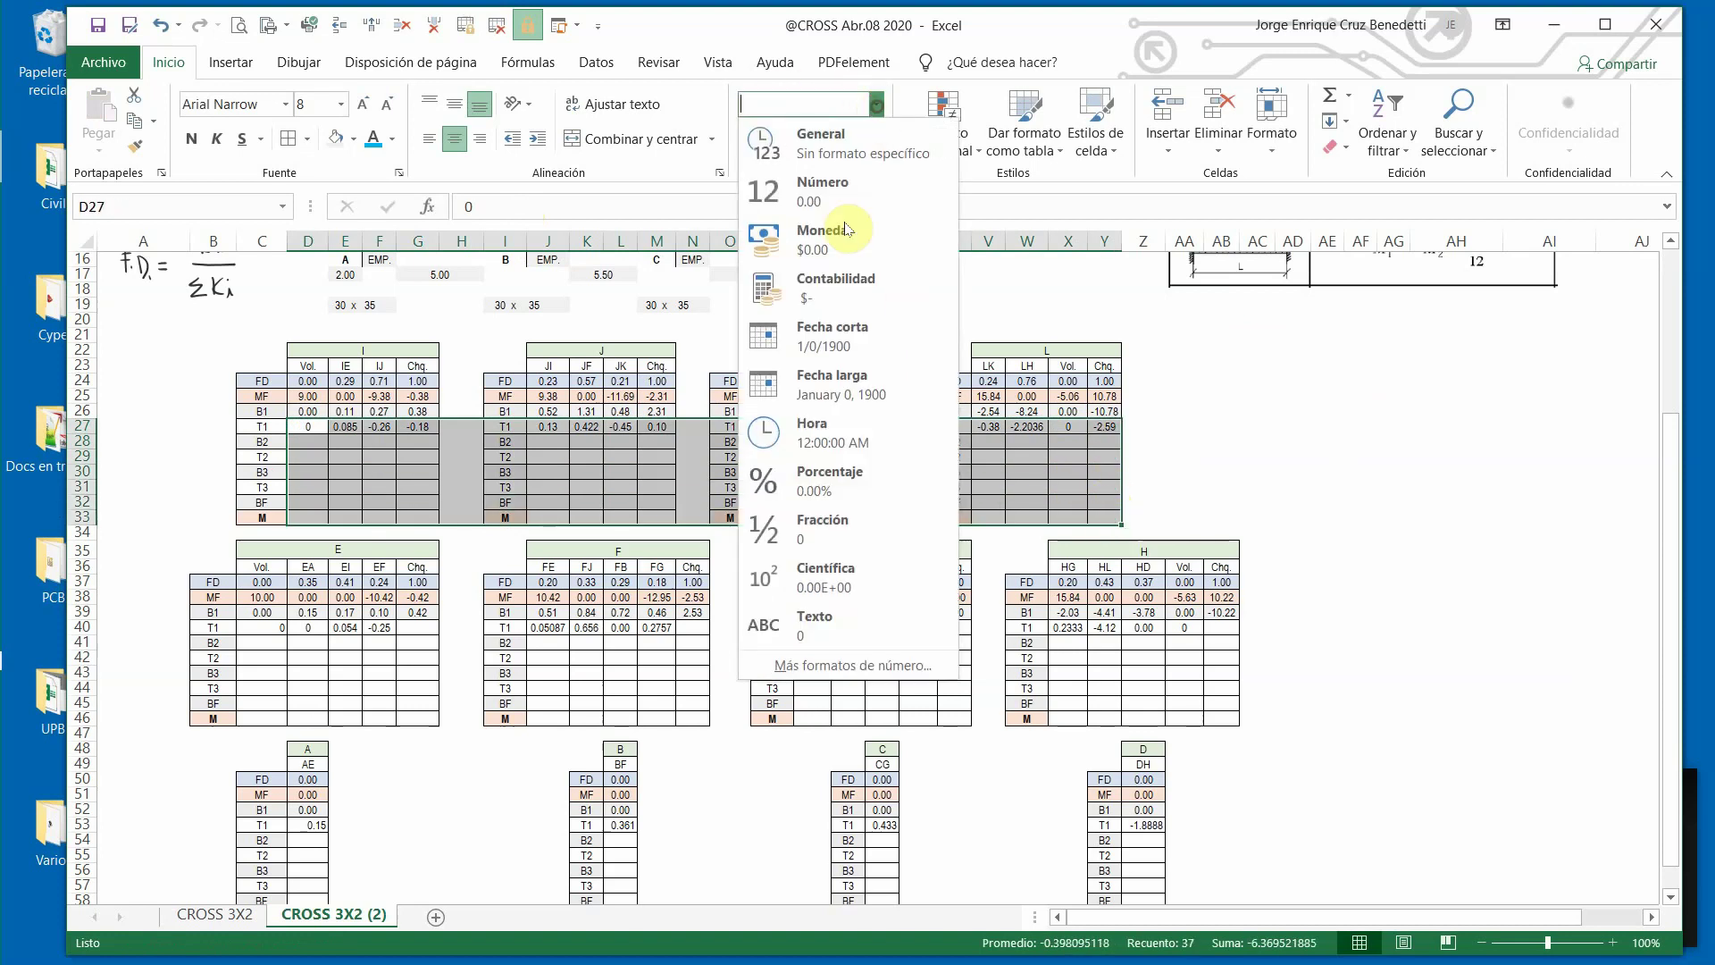
{"action": "left_click", "coordinate": [813, 191]}
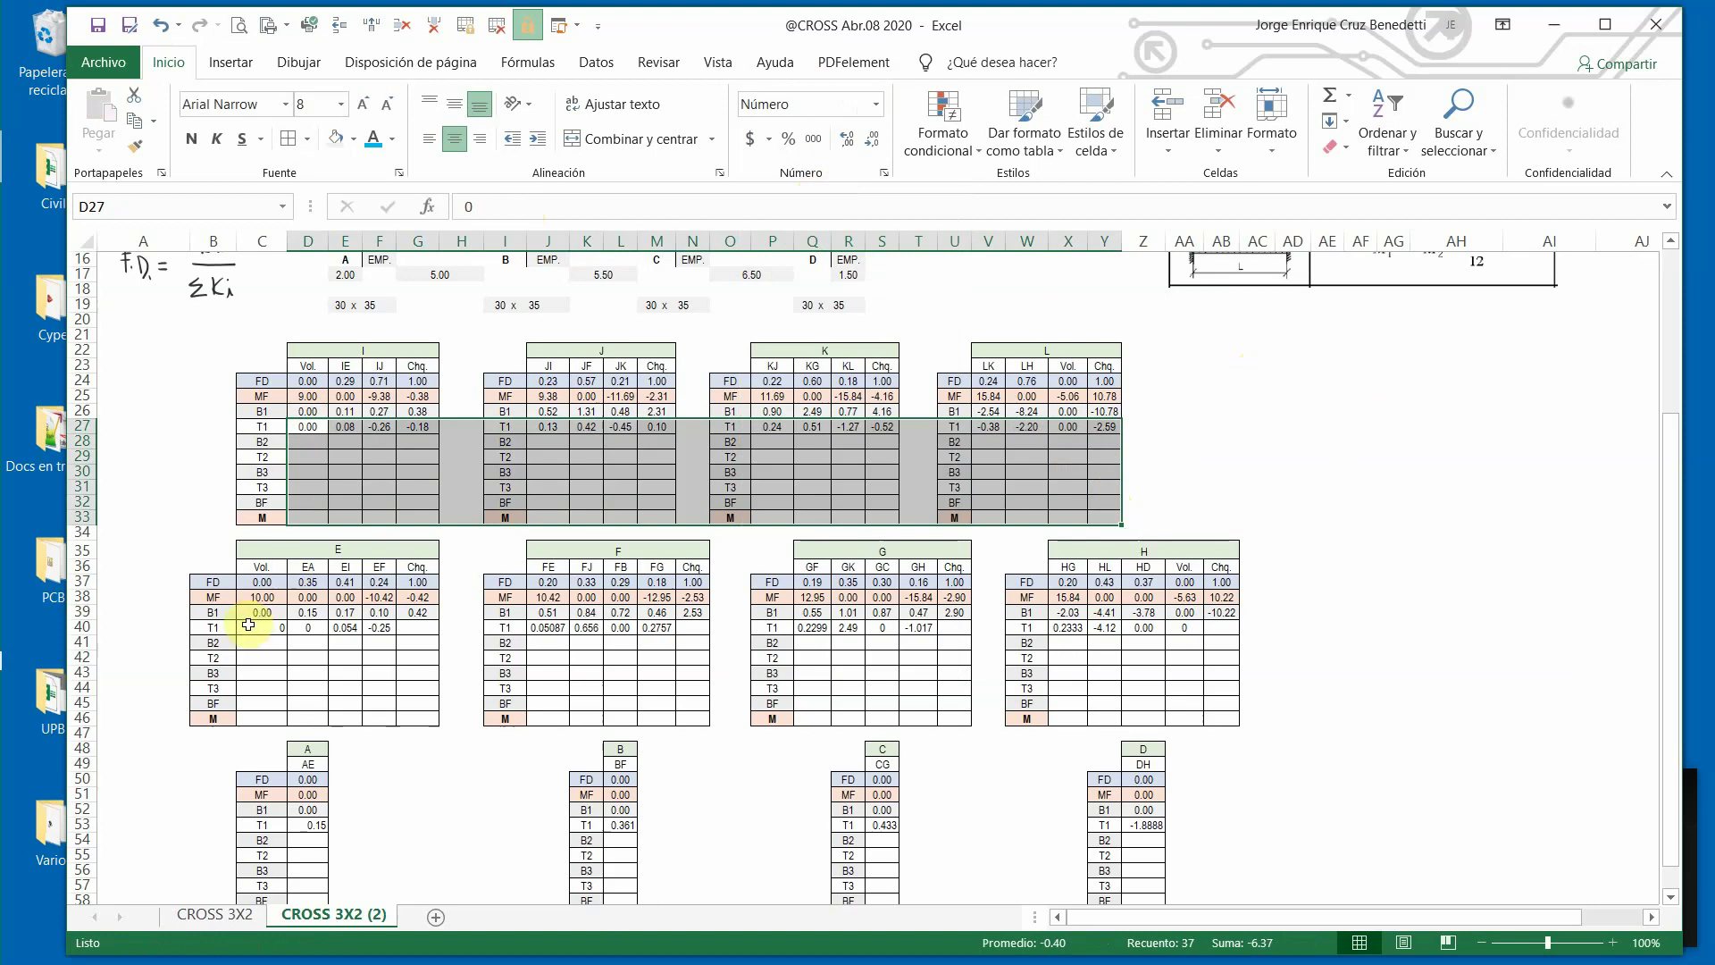
Apply the Número format and centre alignment to rows T1 through M of tables E, F, G and H (C40:AB46).
{"action": "left_click_drag", "start_coordinate": [248, 624], "coordinate": [1209, 719]}
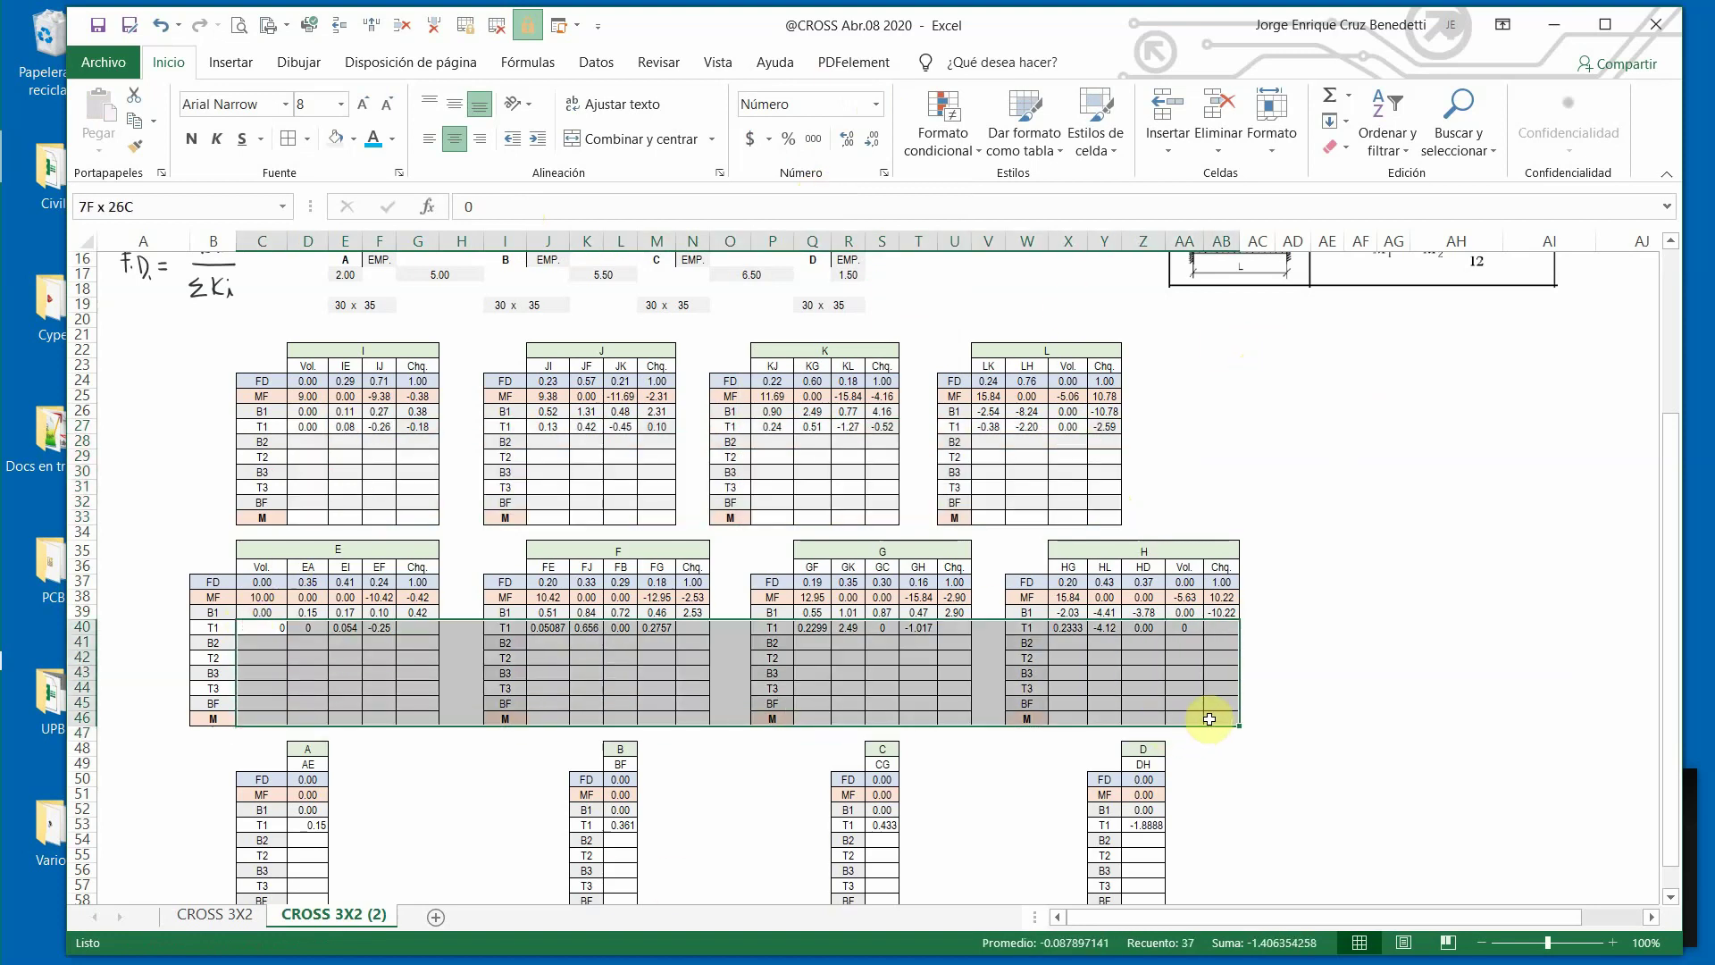
{"action": "left_click", "coordinate": [875, 108]}
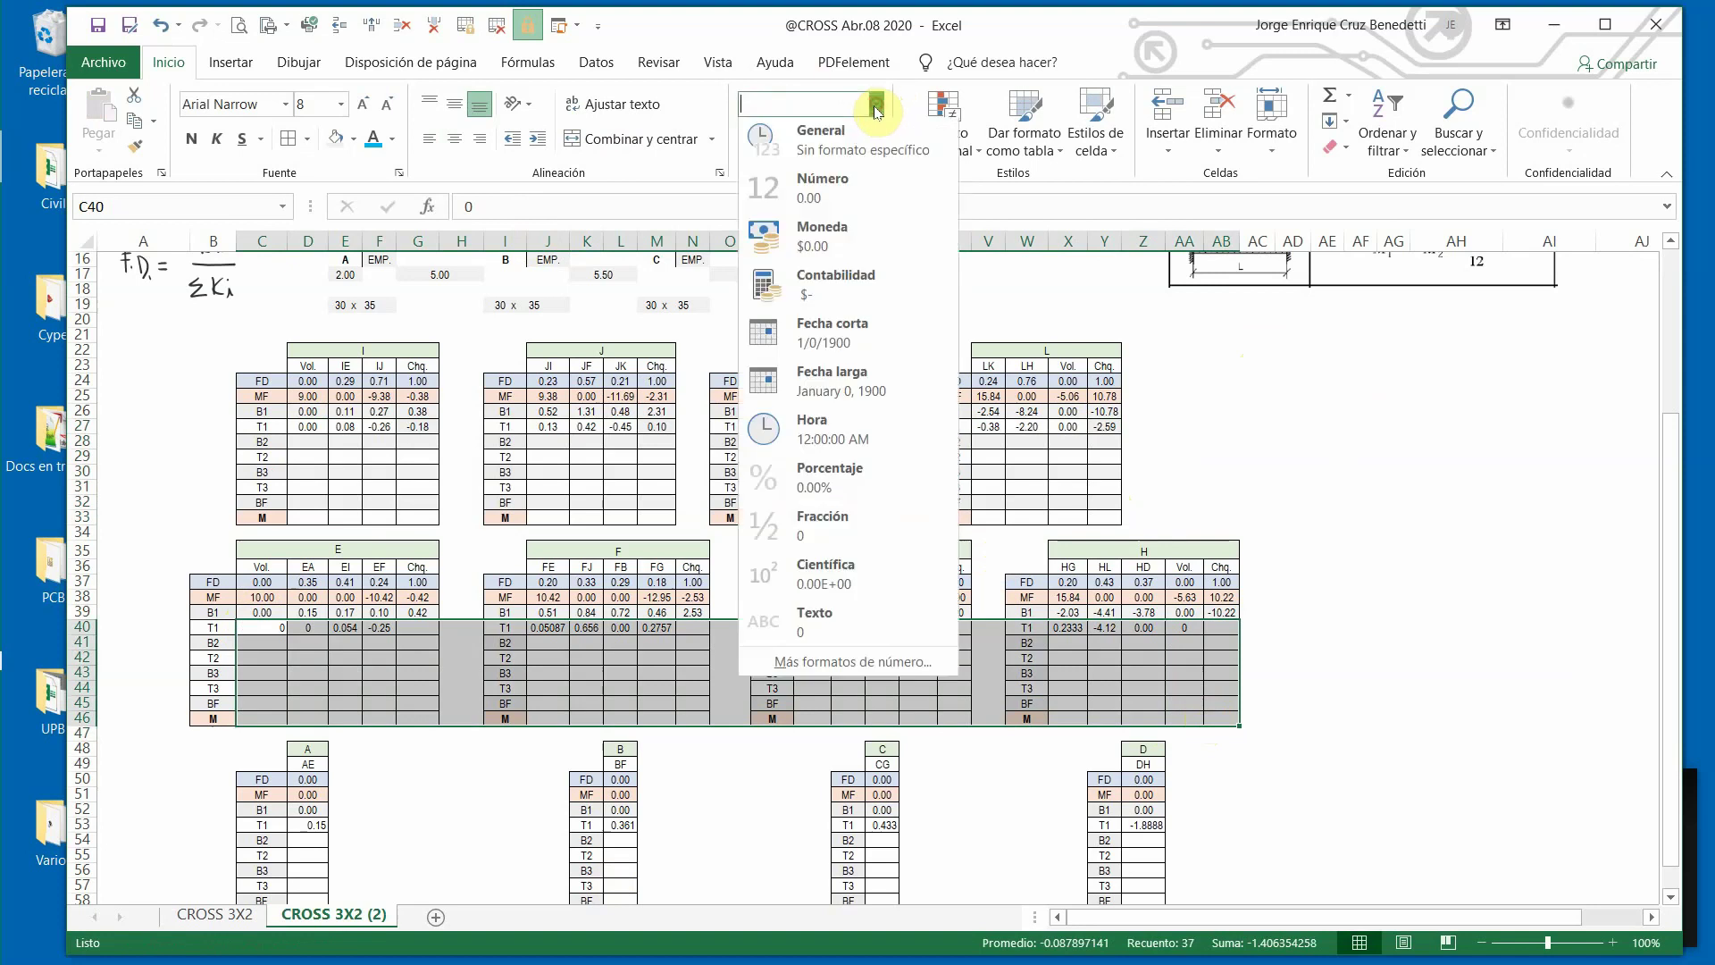
{"action": "left_click", "coordinate": [822, 190]}
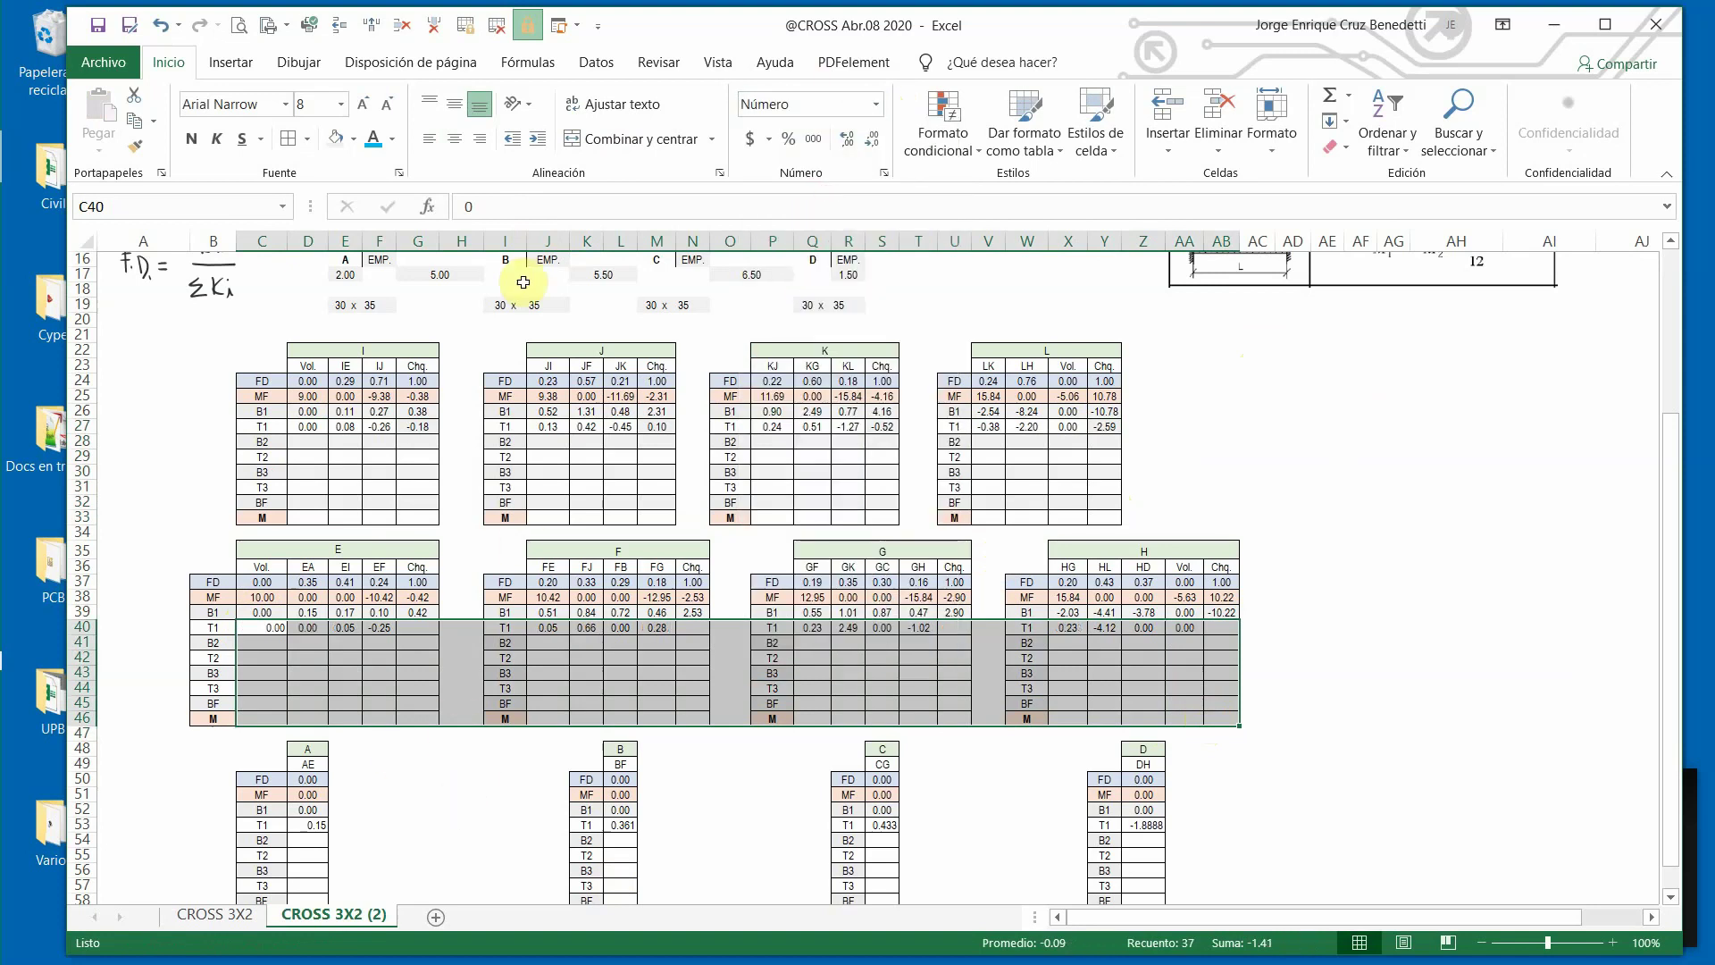
{"action": "left_click", "coordinate": [454, 138]}
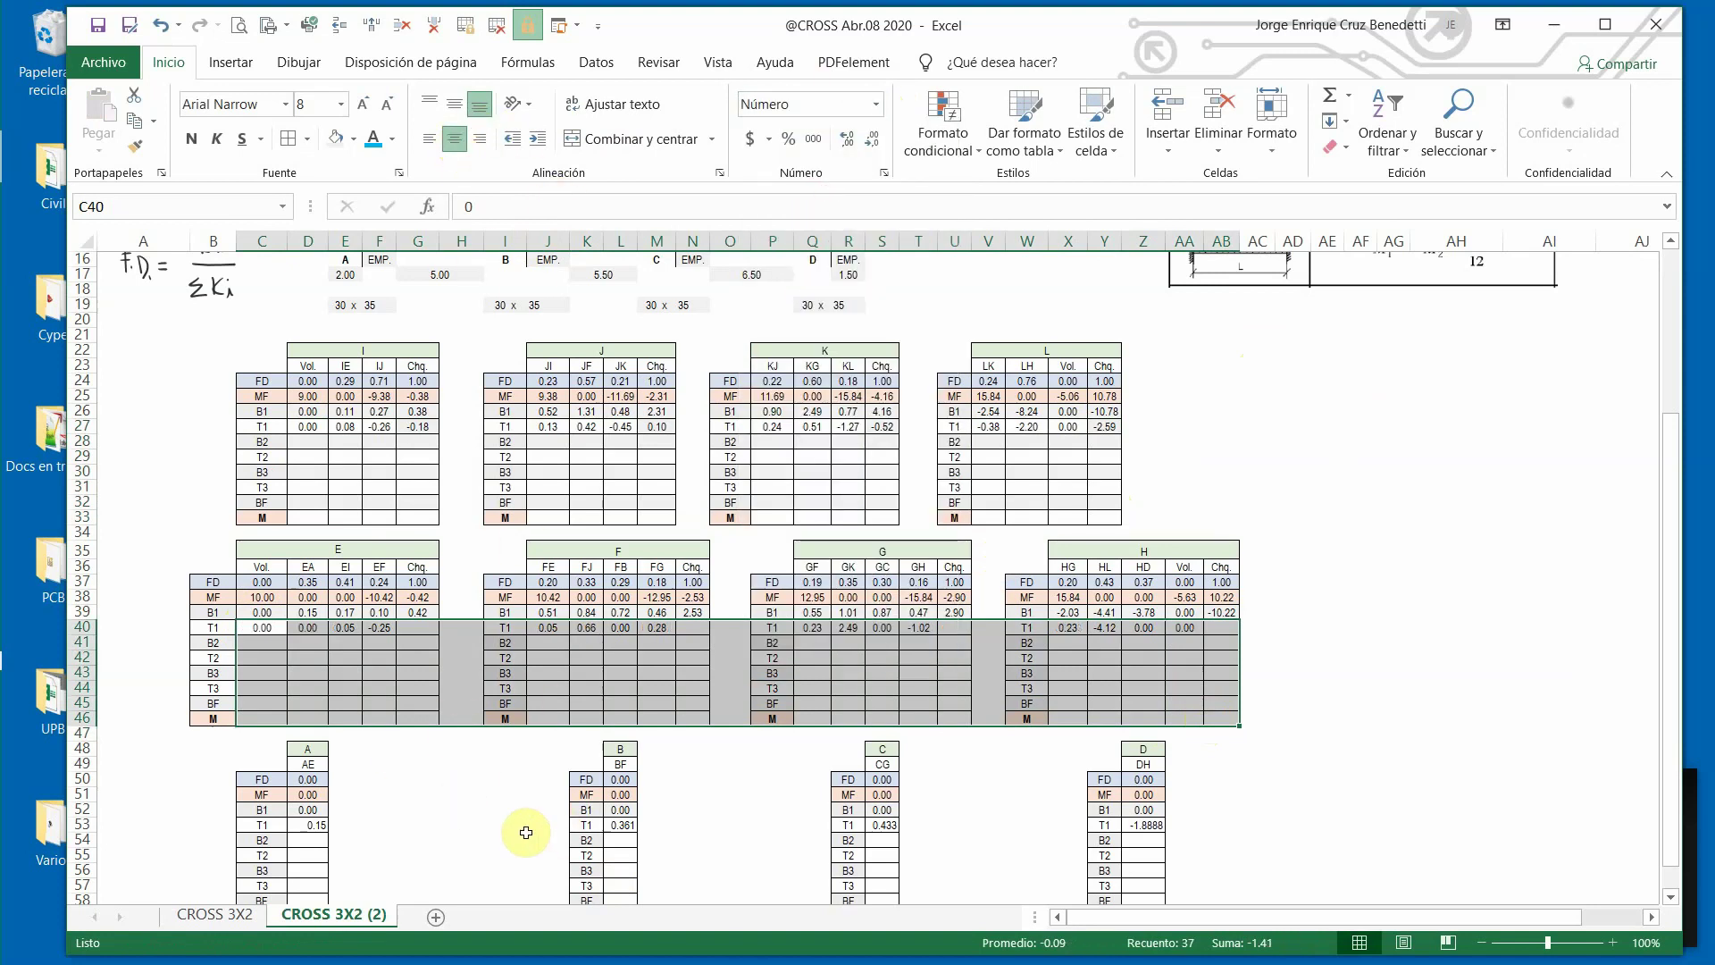
Apply the Número format to rows T1 through M of tables A, B, C and D (D53:Z59).
{"action": "scroll", "coordinate": [527, 832], "scroll_direction": "down", "scroll_amount": 3}
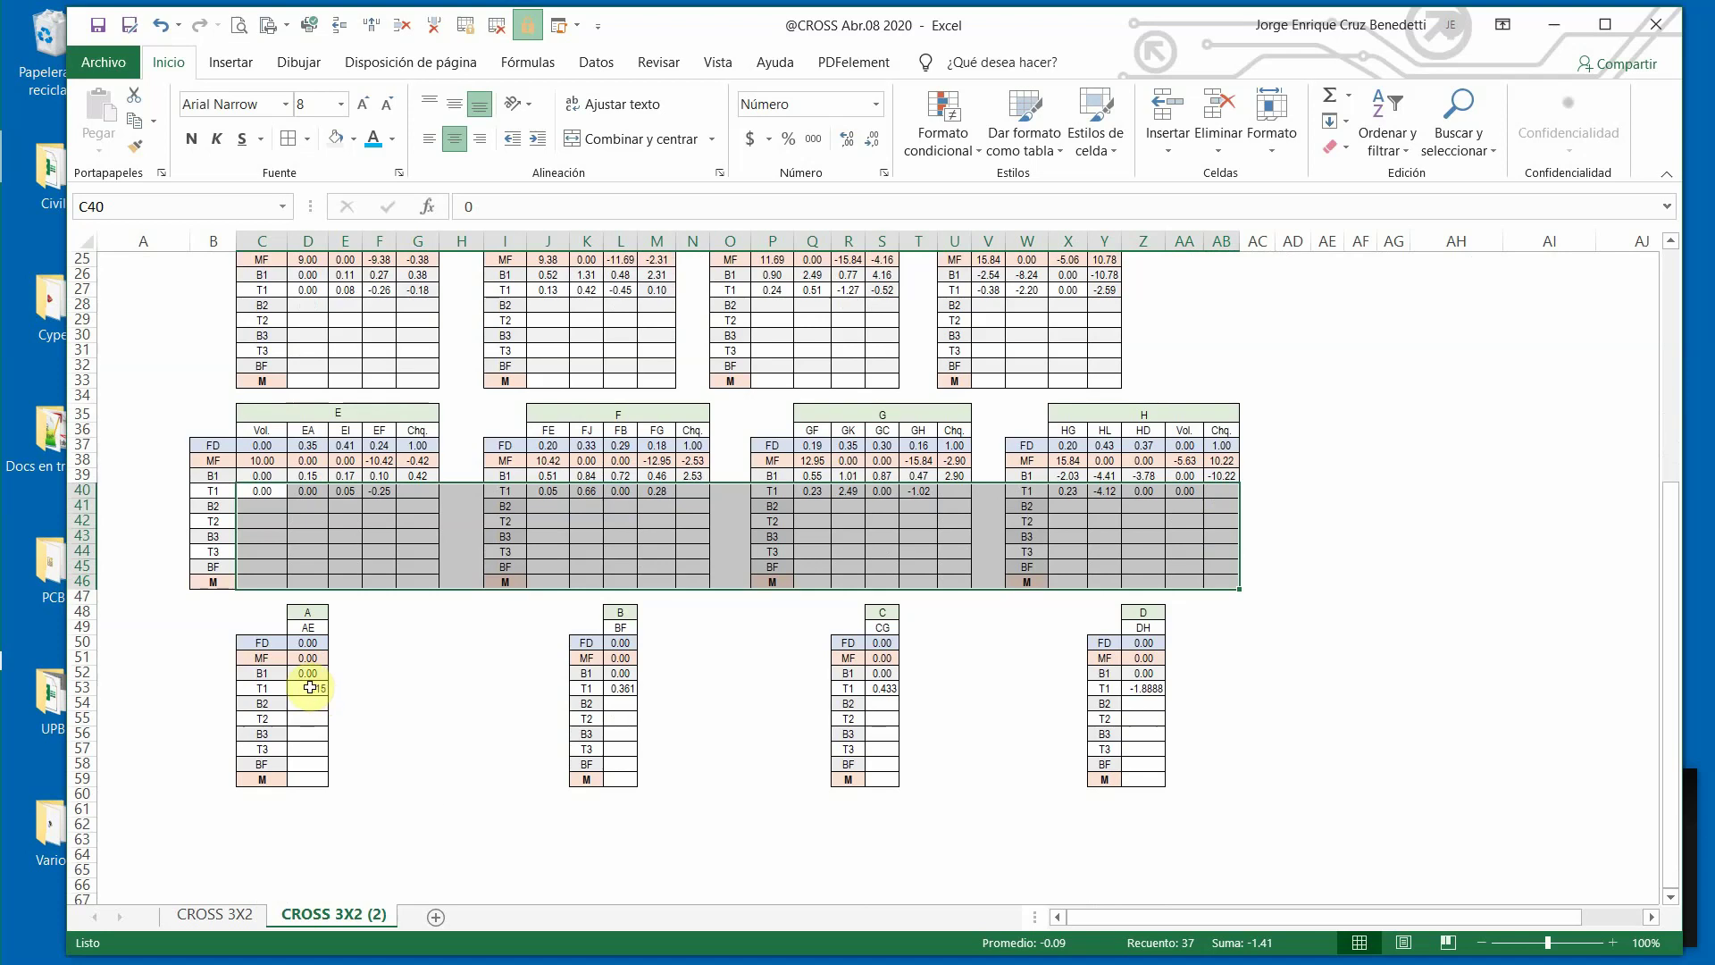
{"action": "left_click_drag", "start_coordinate": [307, 687], "coordinate": [1143, 780]}
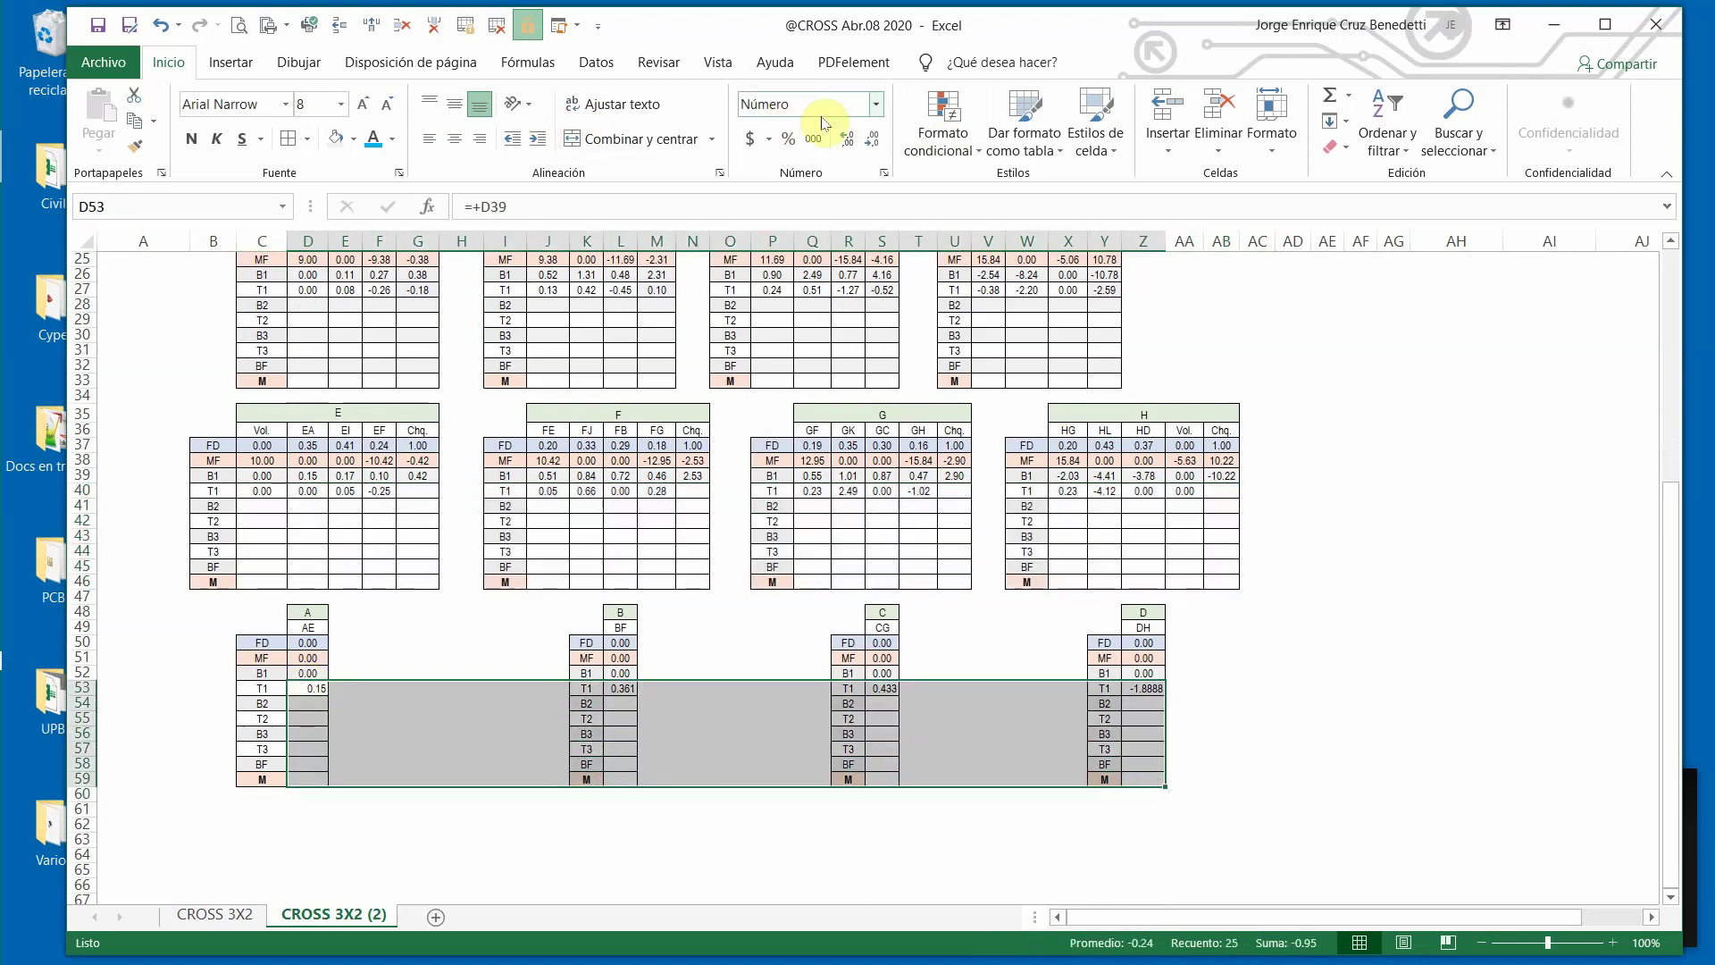
{"action": "left_click", "coordinate": [876, 105]}
{"action": "left_click", "coordinate": [810, 188]}
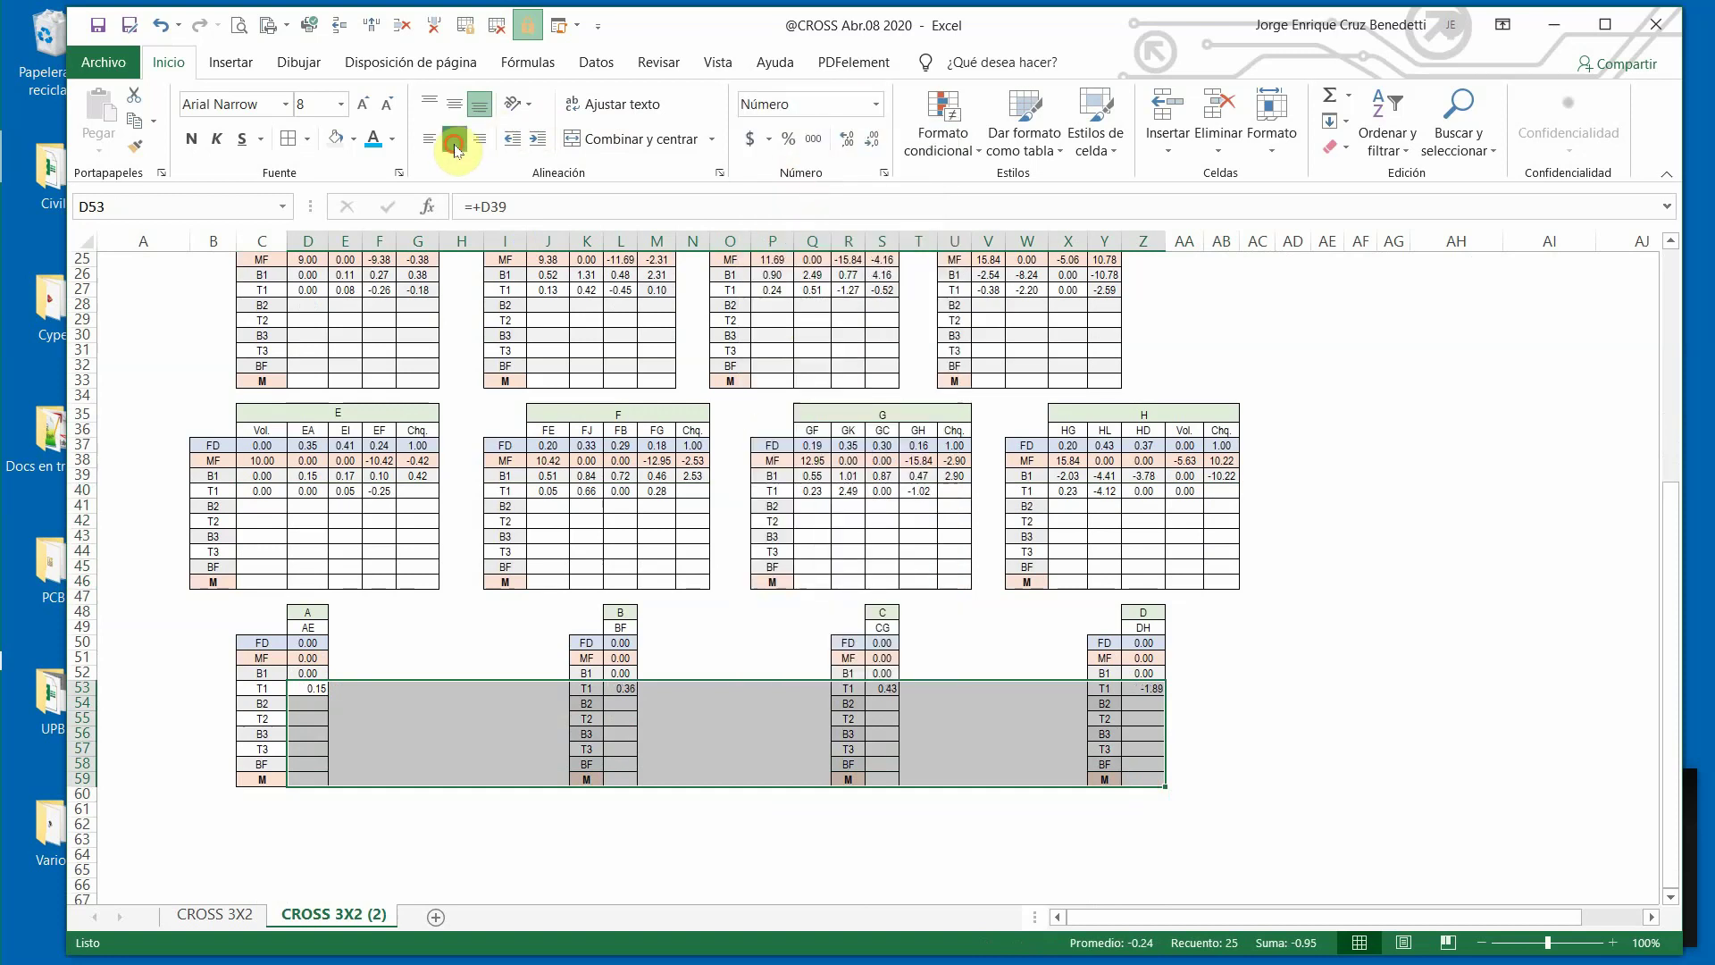
Extend the Chq. sum formula of table E from row B1 down to its T1 row (G40).
{"action": "left_click", "coordinate": [1211, 561]}
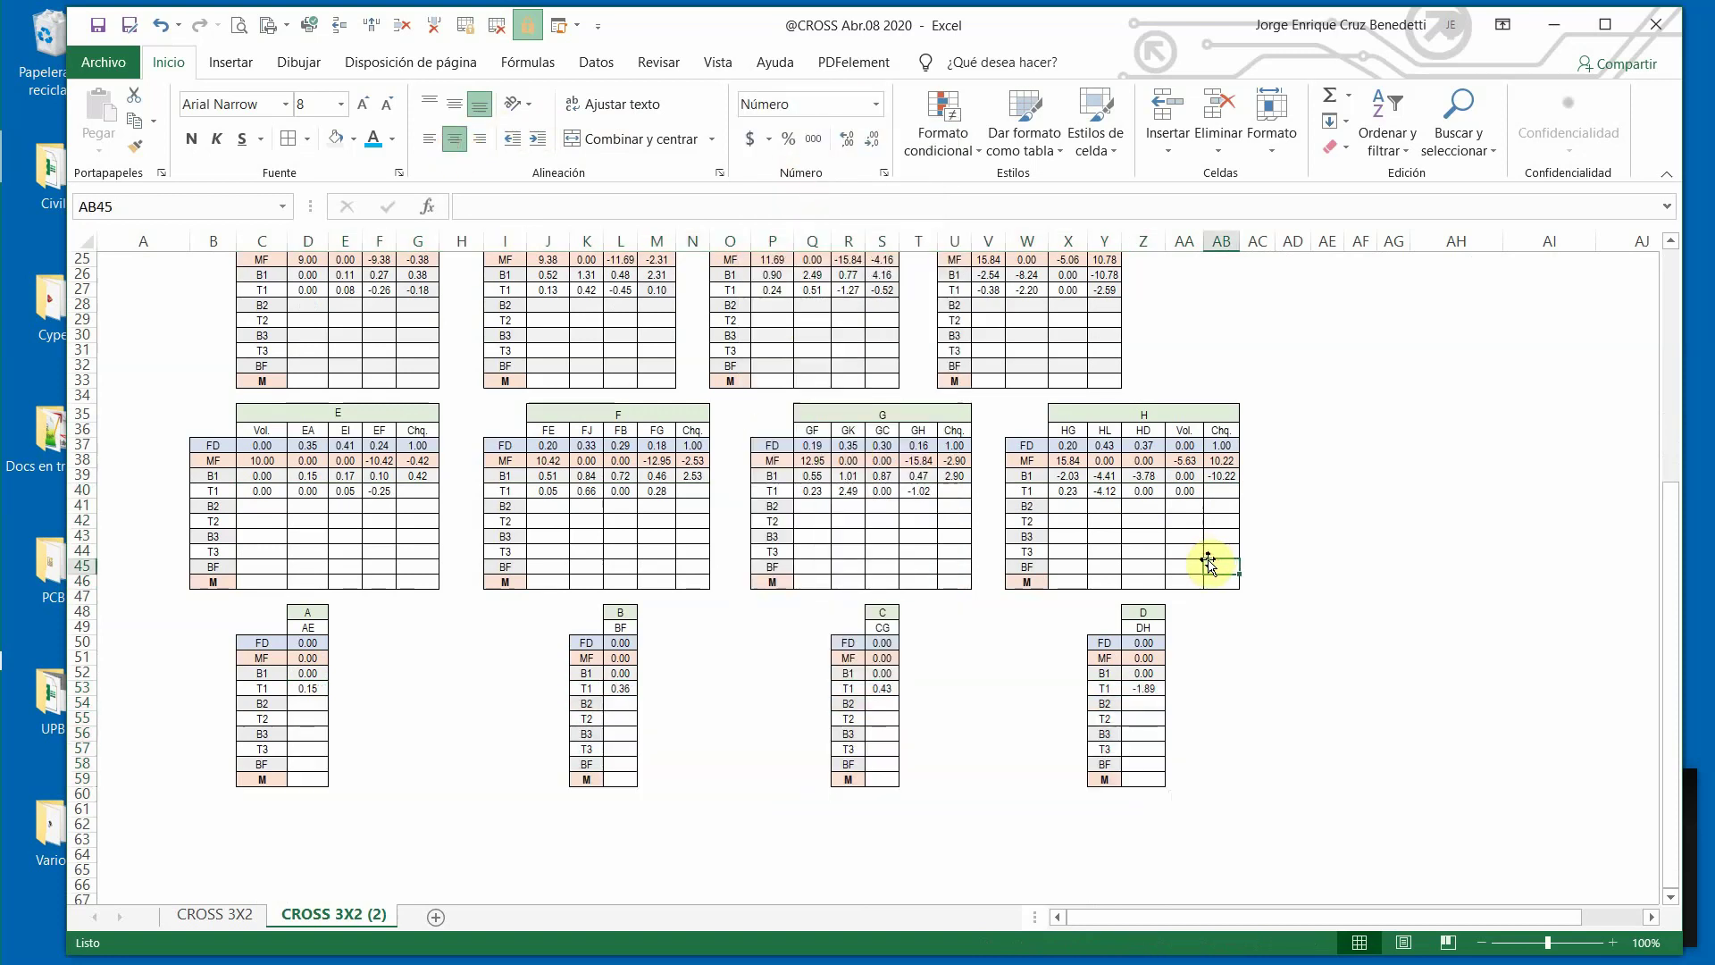
{"action": "scroll", "coordinate": [620, 722], "scroll_direction": "up", "scroll_amount": 2}
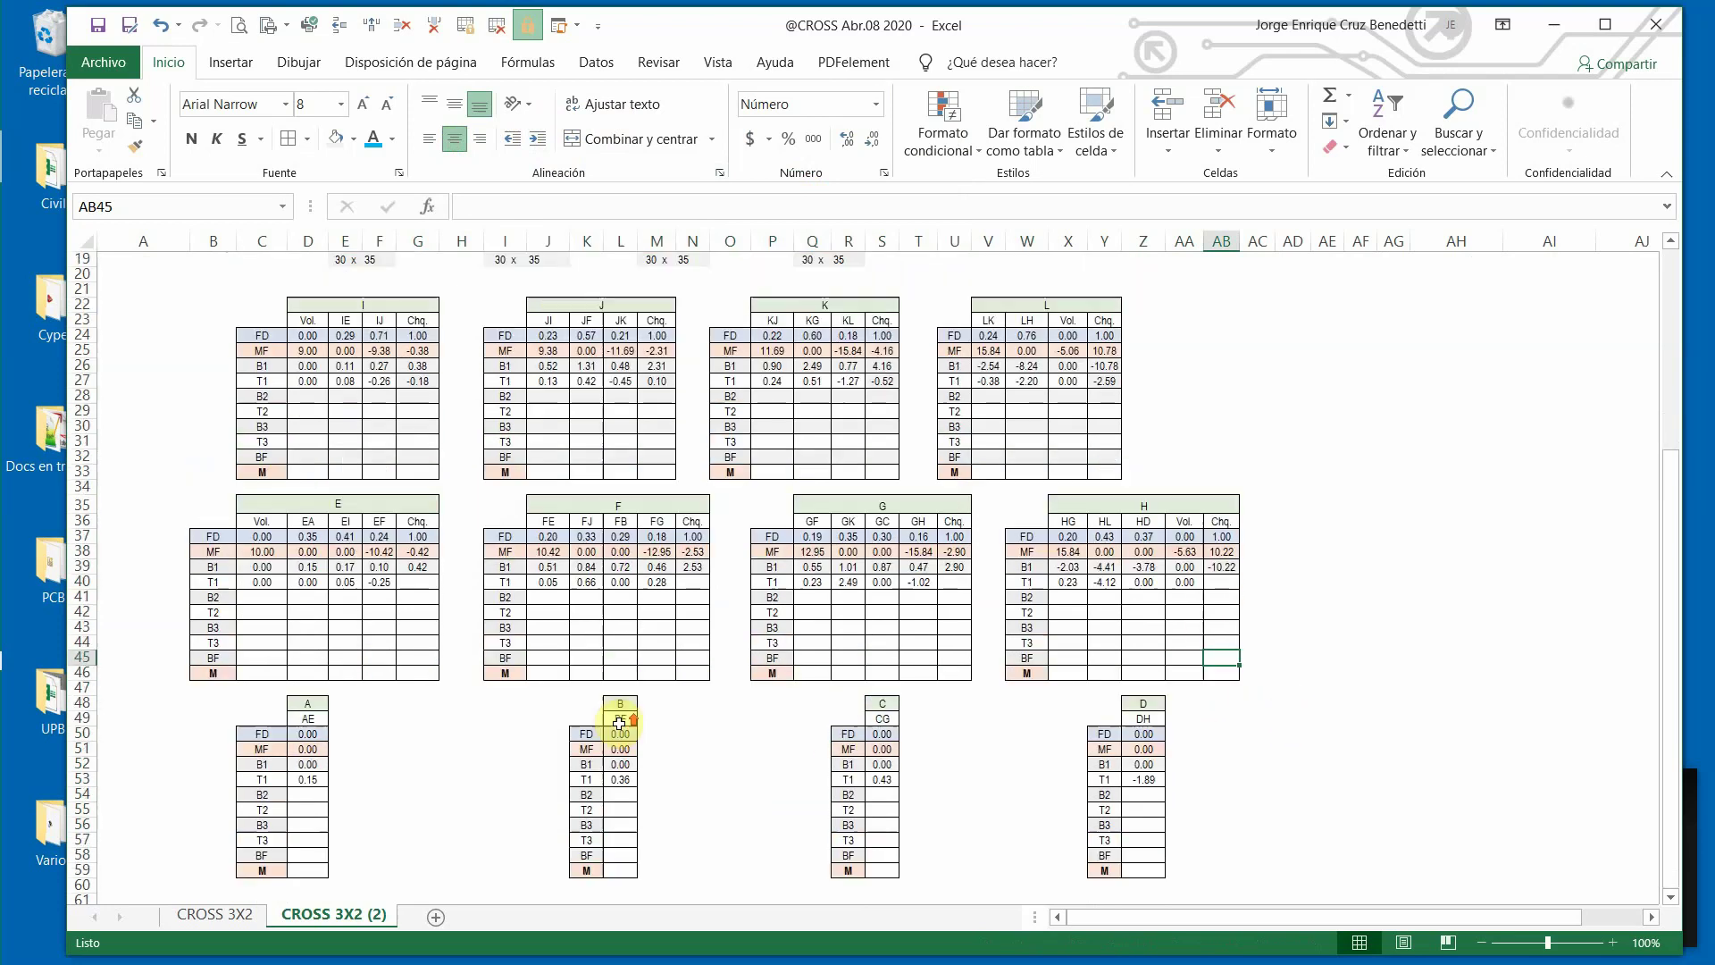
{"action": "scroll", "coordinate": [620, 722], "scroll_direction": "up", "scroll_amount": 1}
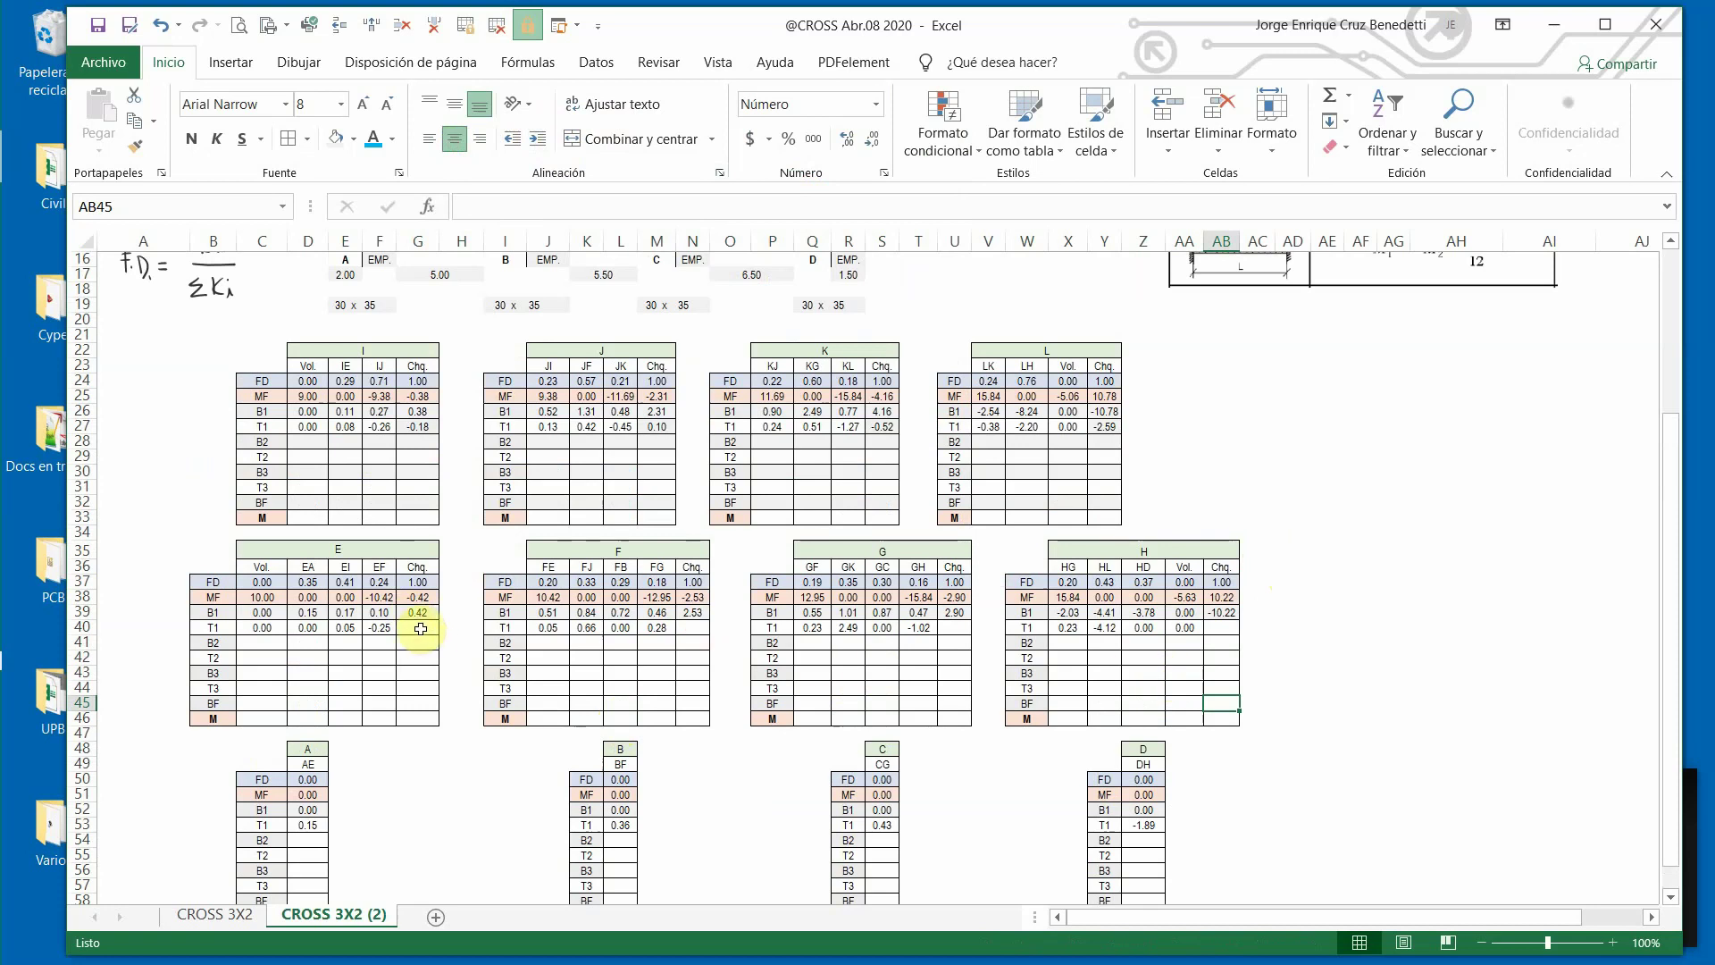
{"action": "left_click", "coordinate": [416, 613]}
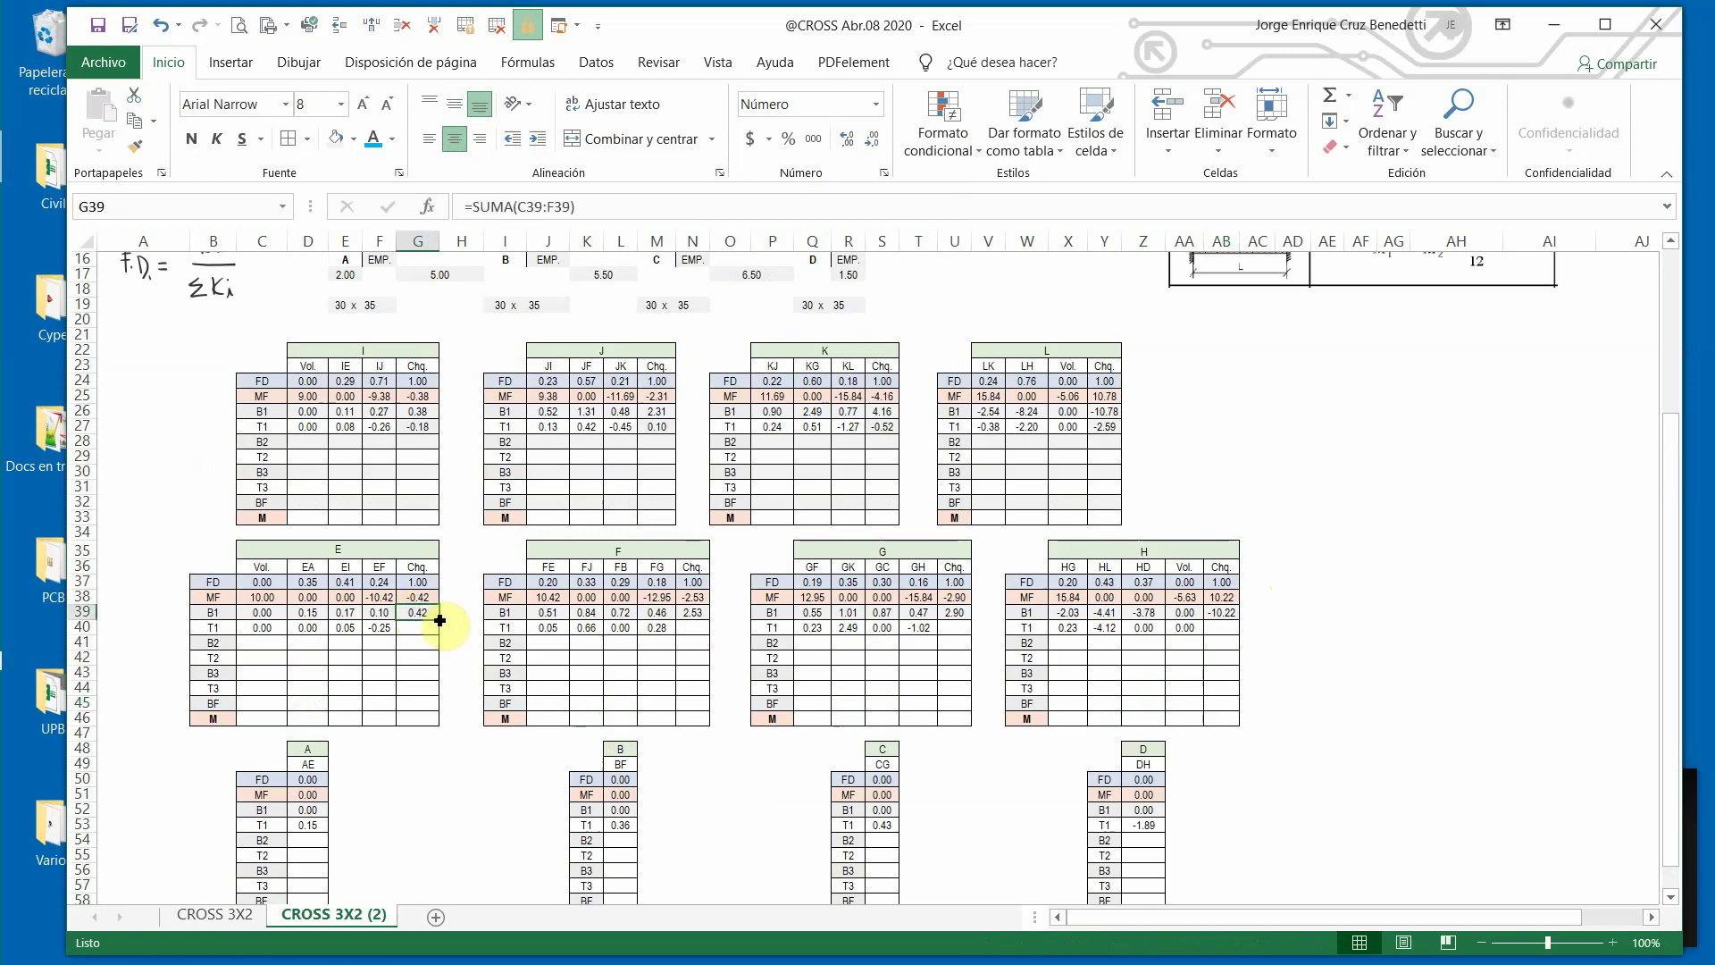
{"action": "left_click_drag", "start_coordinate": [440, 620], "coordinate": [440, 636]}
{"action": "left_click", "coordinate": [422, 629]}
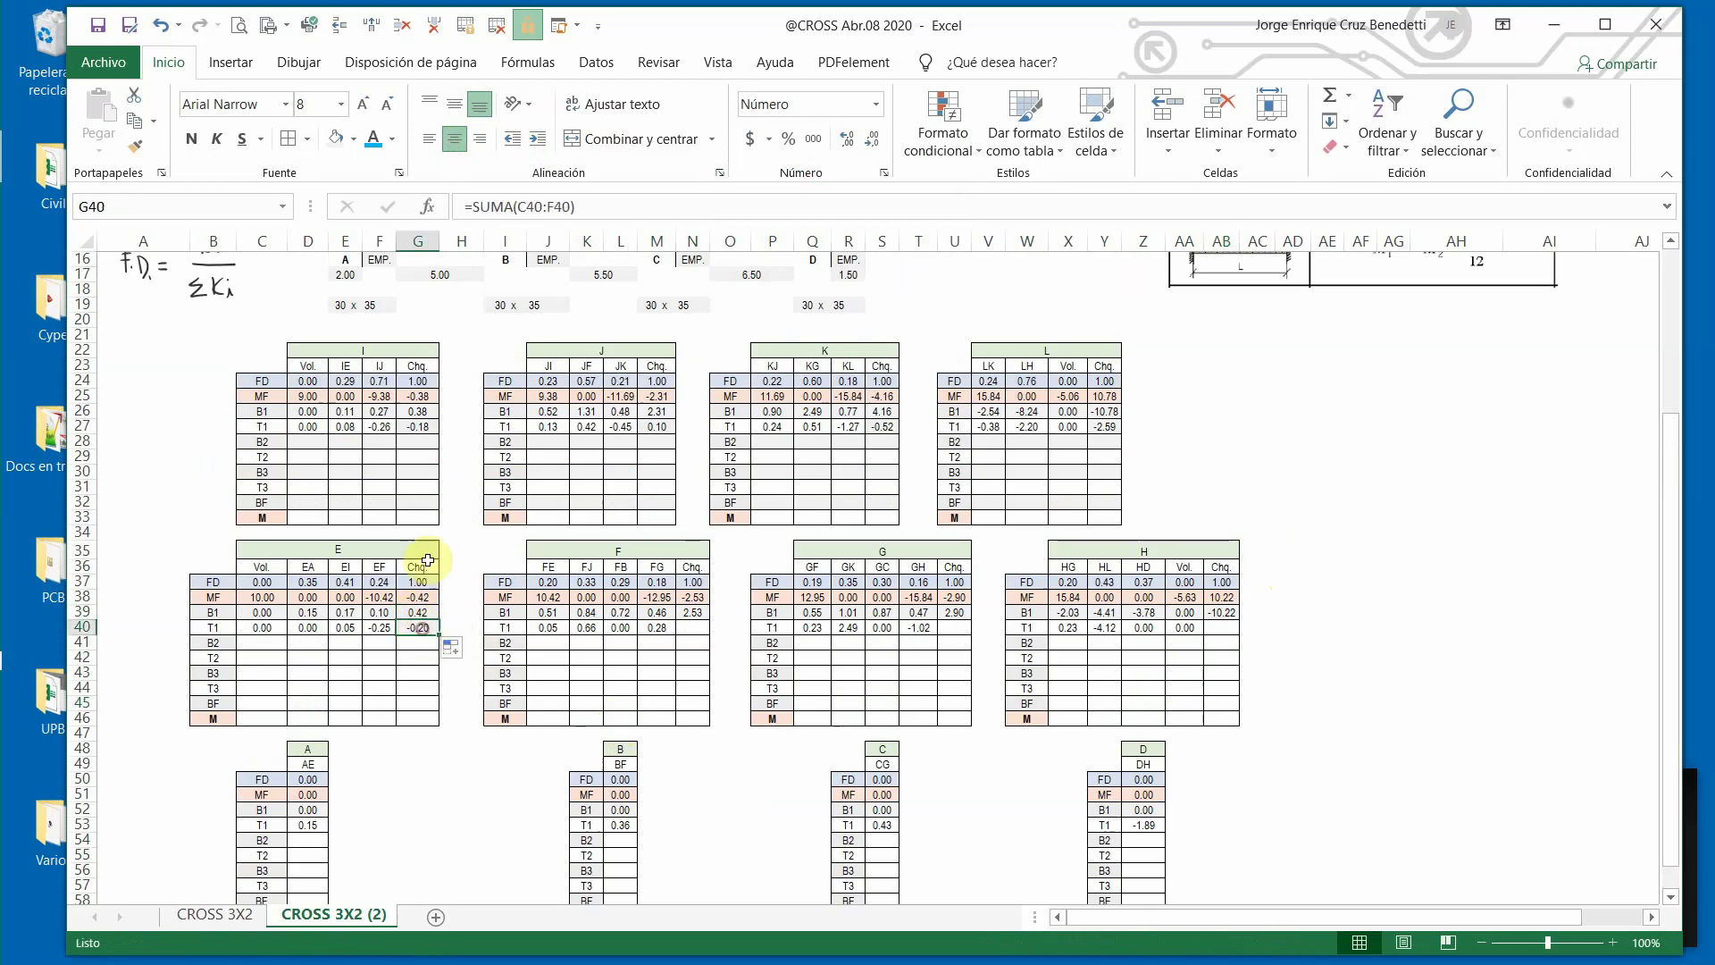
{"action": "left_click", "coordinate": [532, 205]}
{"action": "key", "text": "Escape"}
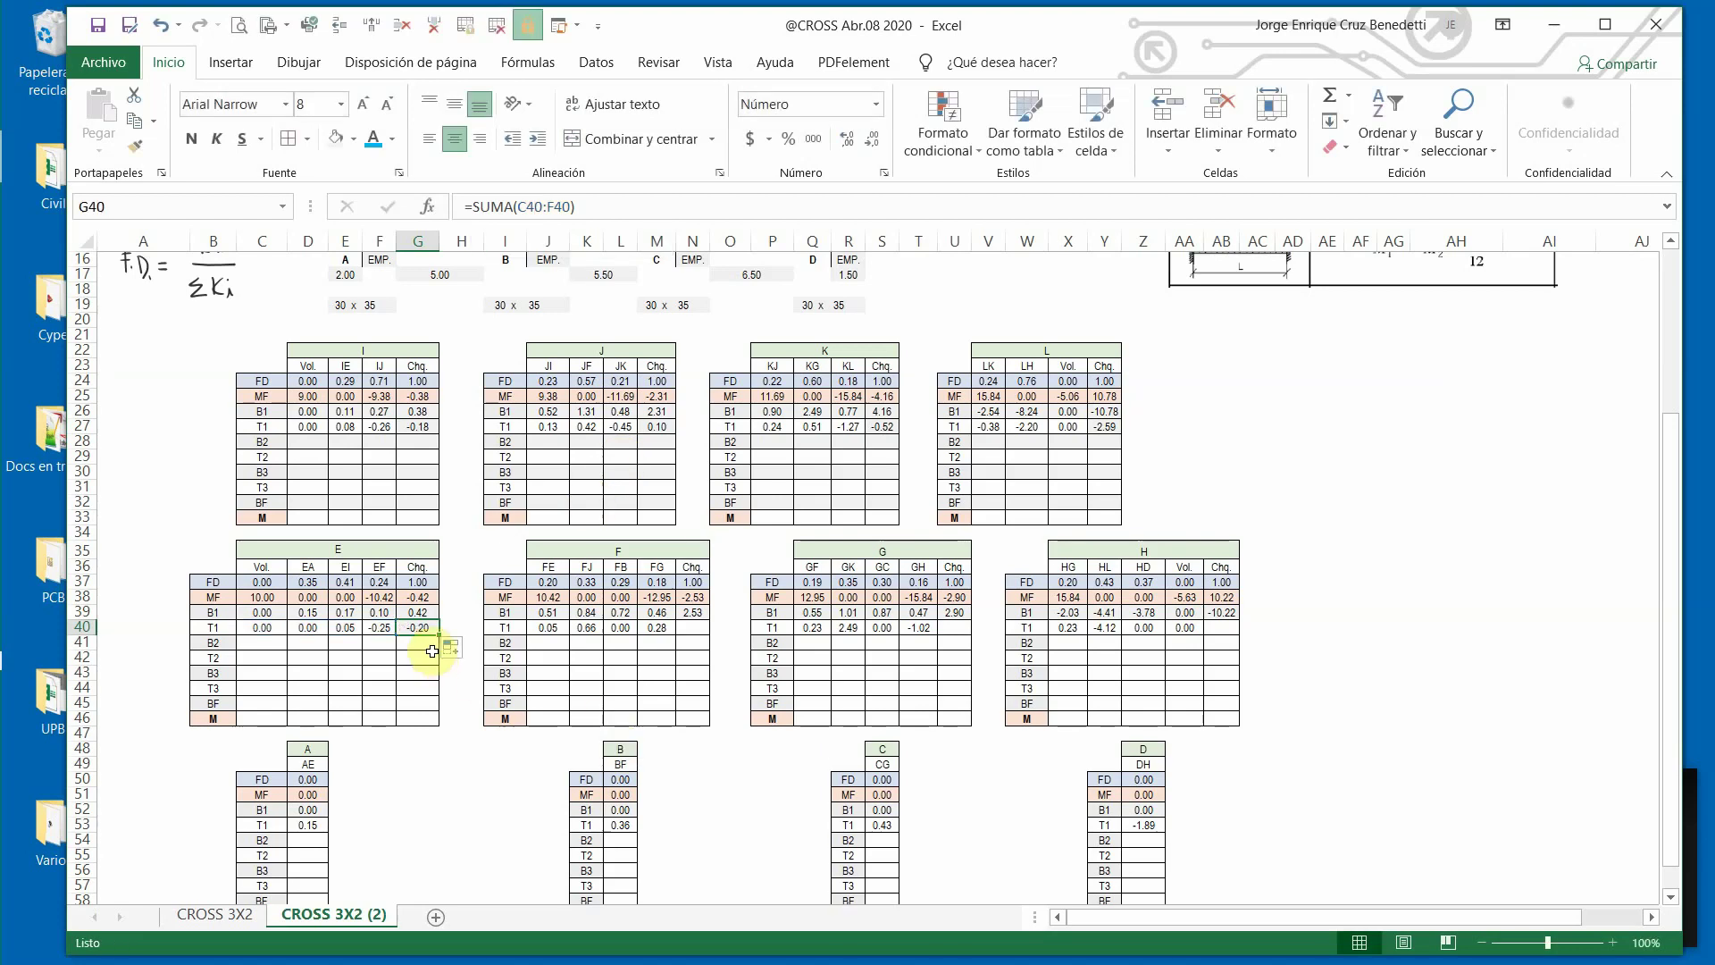
Copy table E's T1 check sum into the T1 Chq. cells of tables F, G and H (N40, U40 and AB40).
{"action": "key", "text": "ctrl+c"}
{"action": "left_click", "coordinate": [692, 627]}
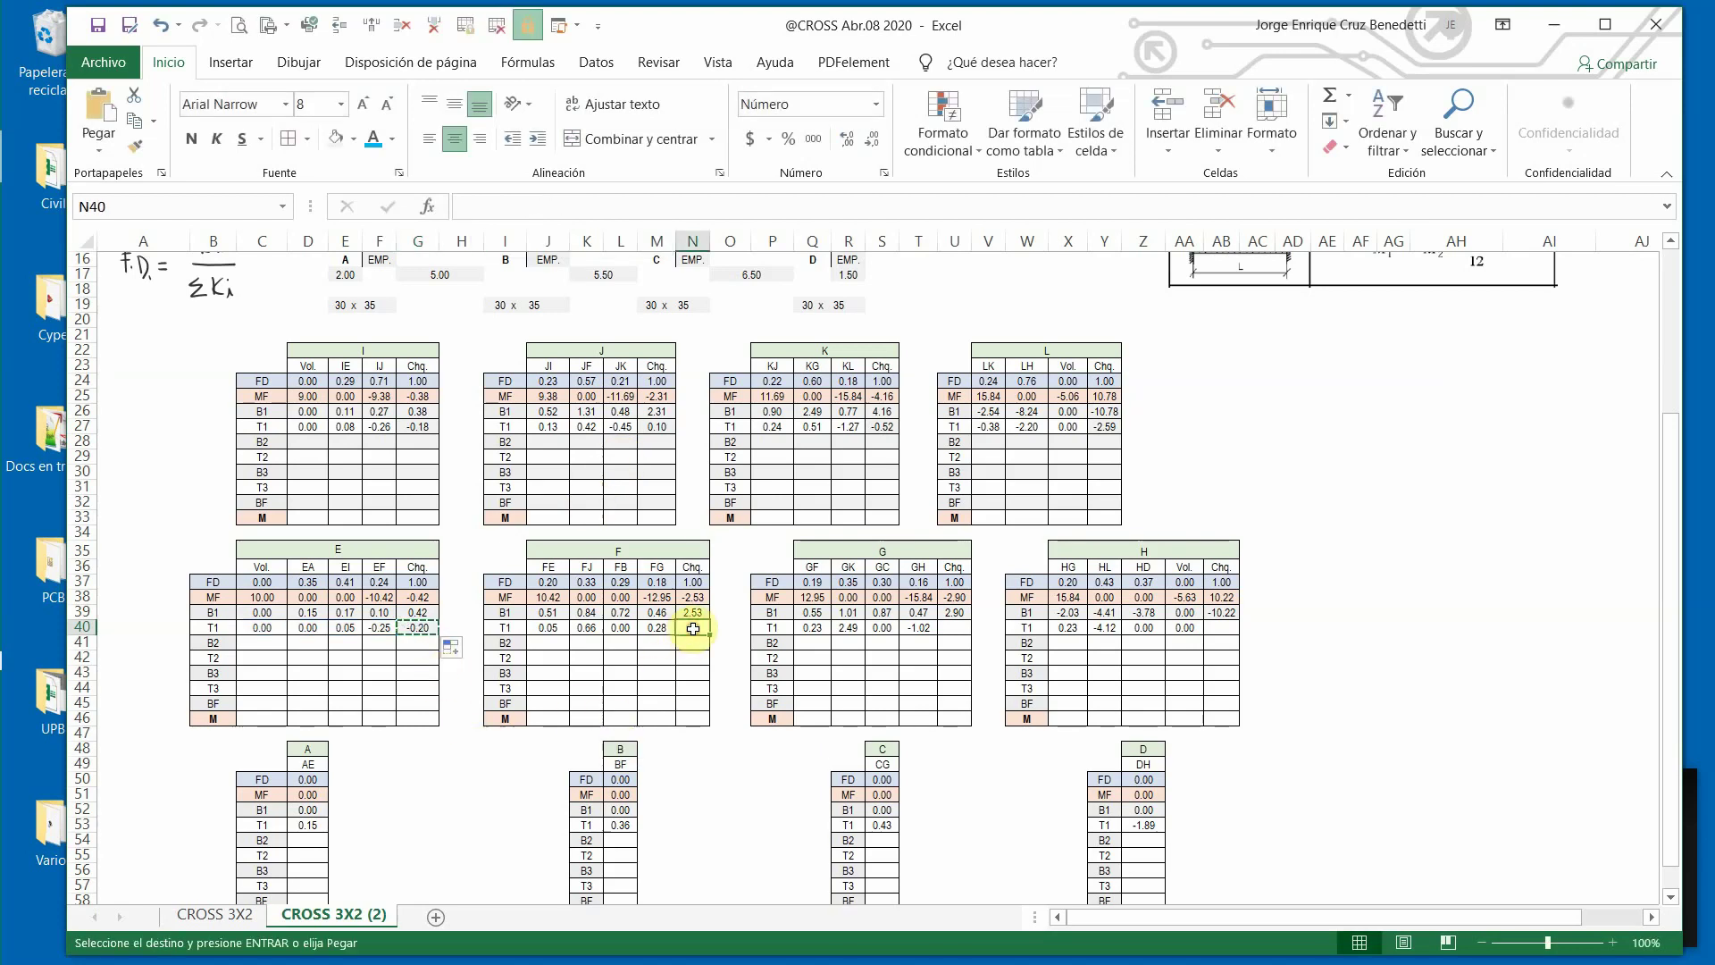
{"action": "key", "text": "ctrl+v"}
{"action": "key", "text": "ctrl+c"}
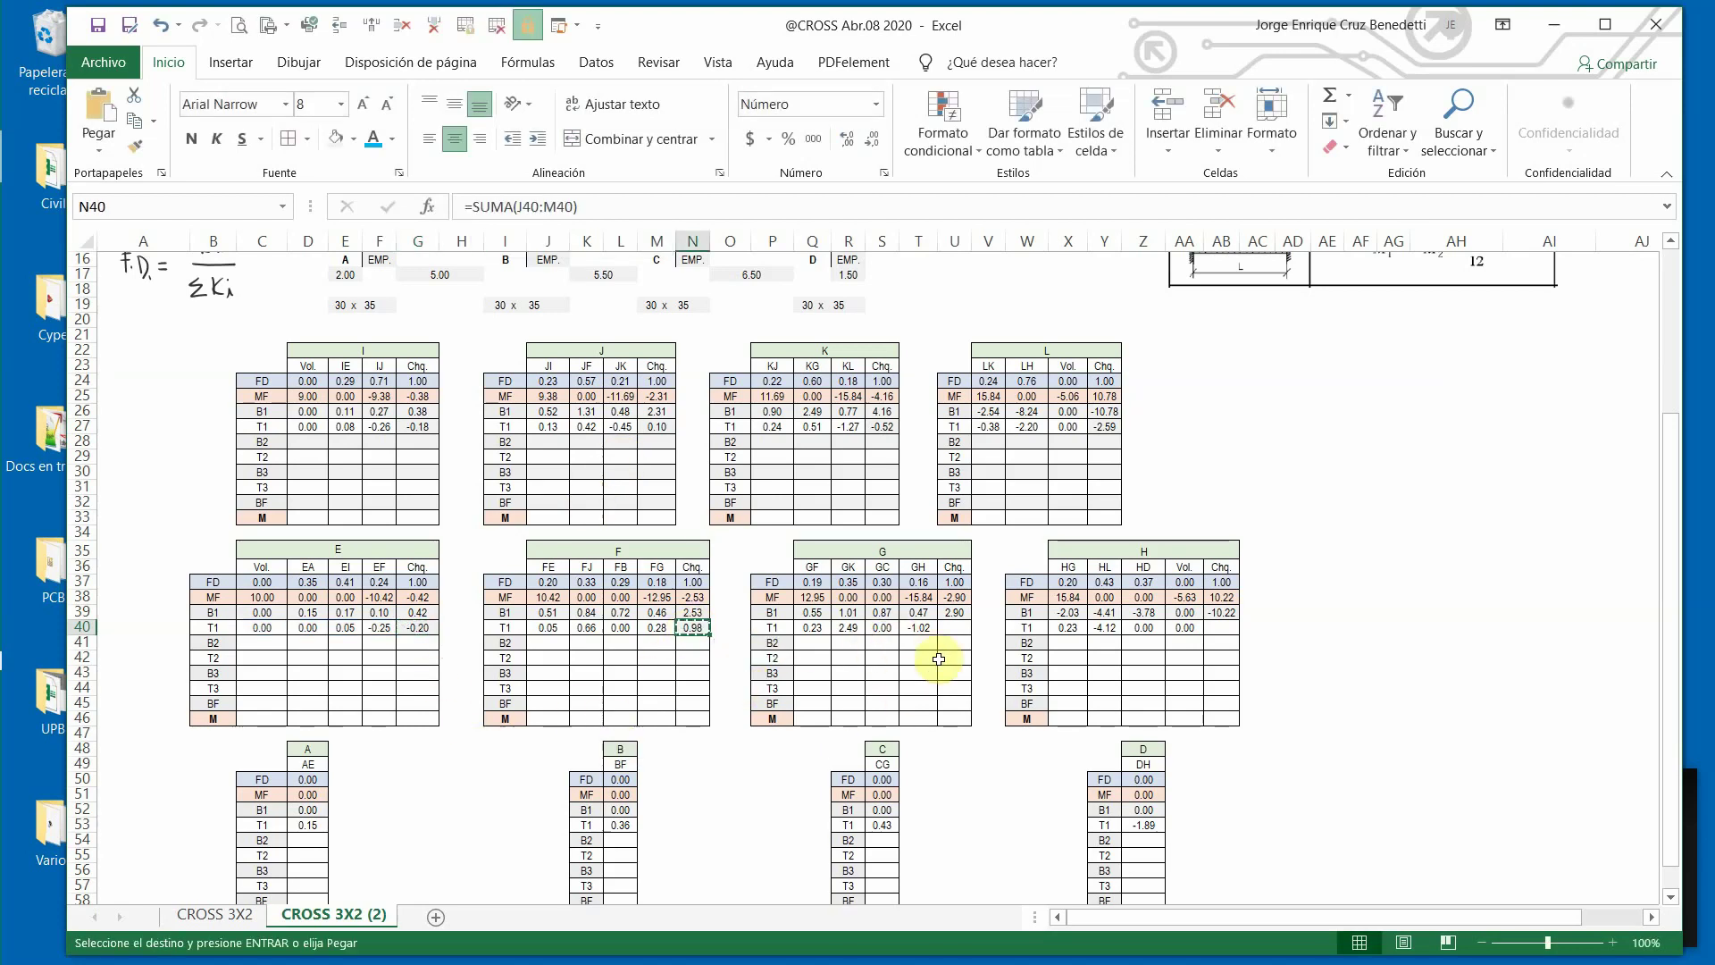
{"action": "left_click", "coordinate": [955, 627]}
{"action": "key", "text": "ctrl+v"}
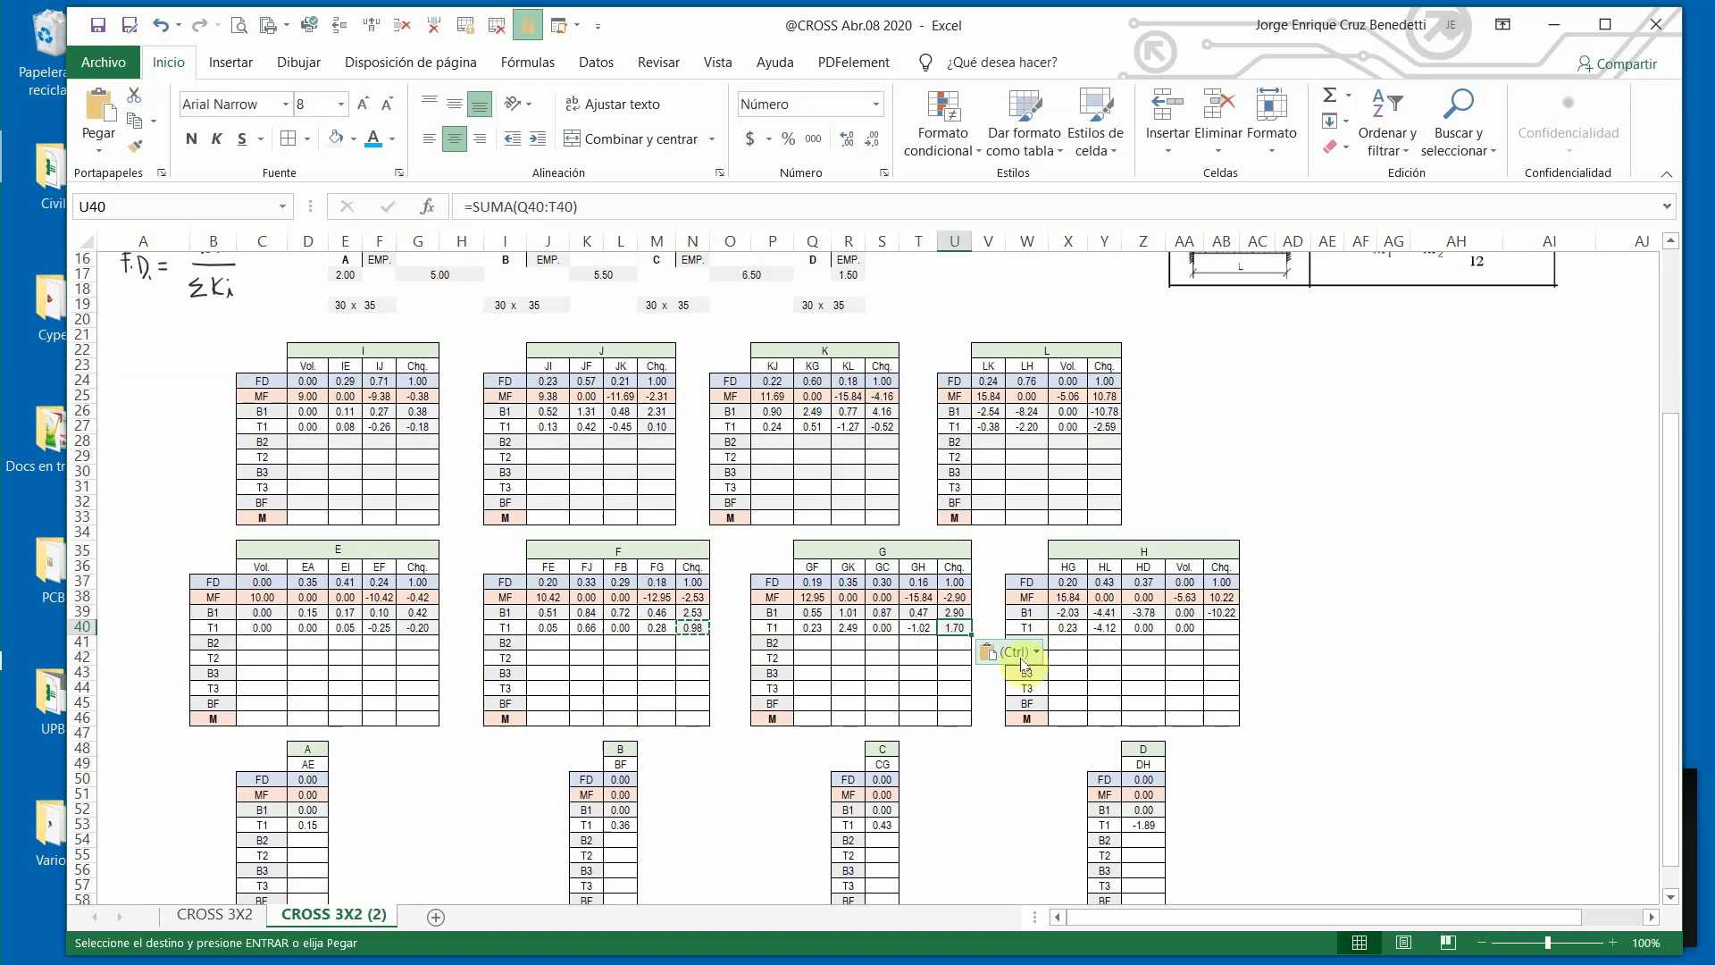
{"action": "key", "text": "ctrl+c"}
{"action": "left_click", "coordinate": [1221, 627]}
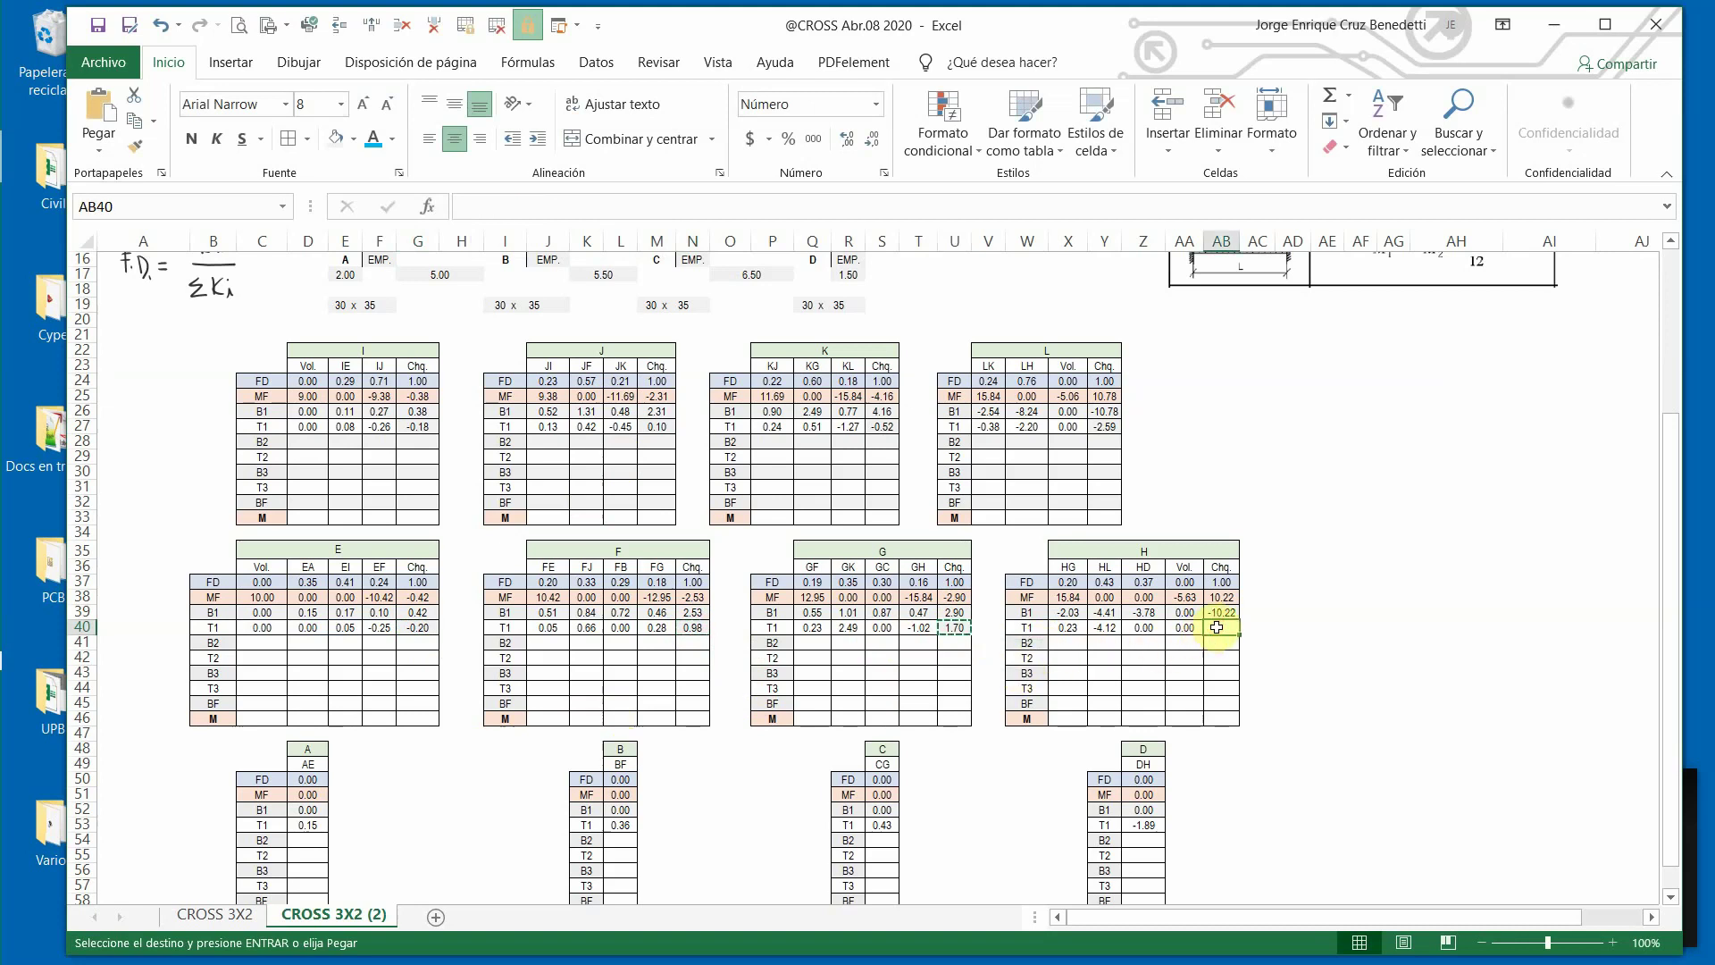
{"action": "key", "text": "ctrl+v"}
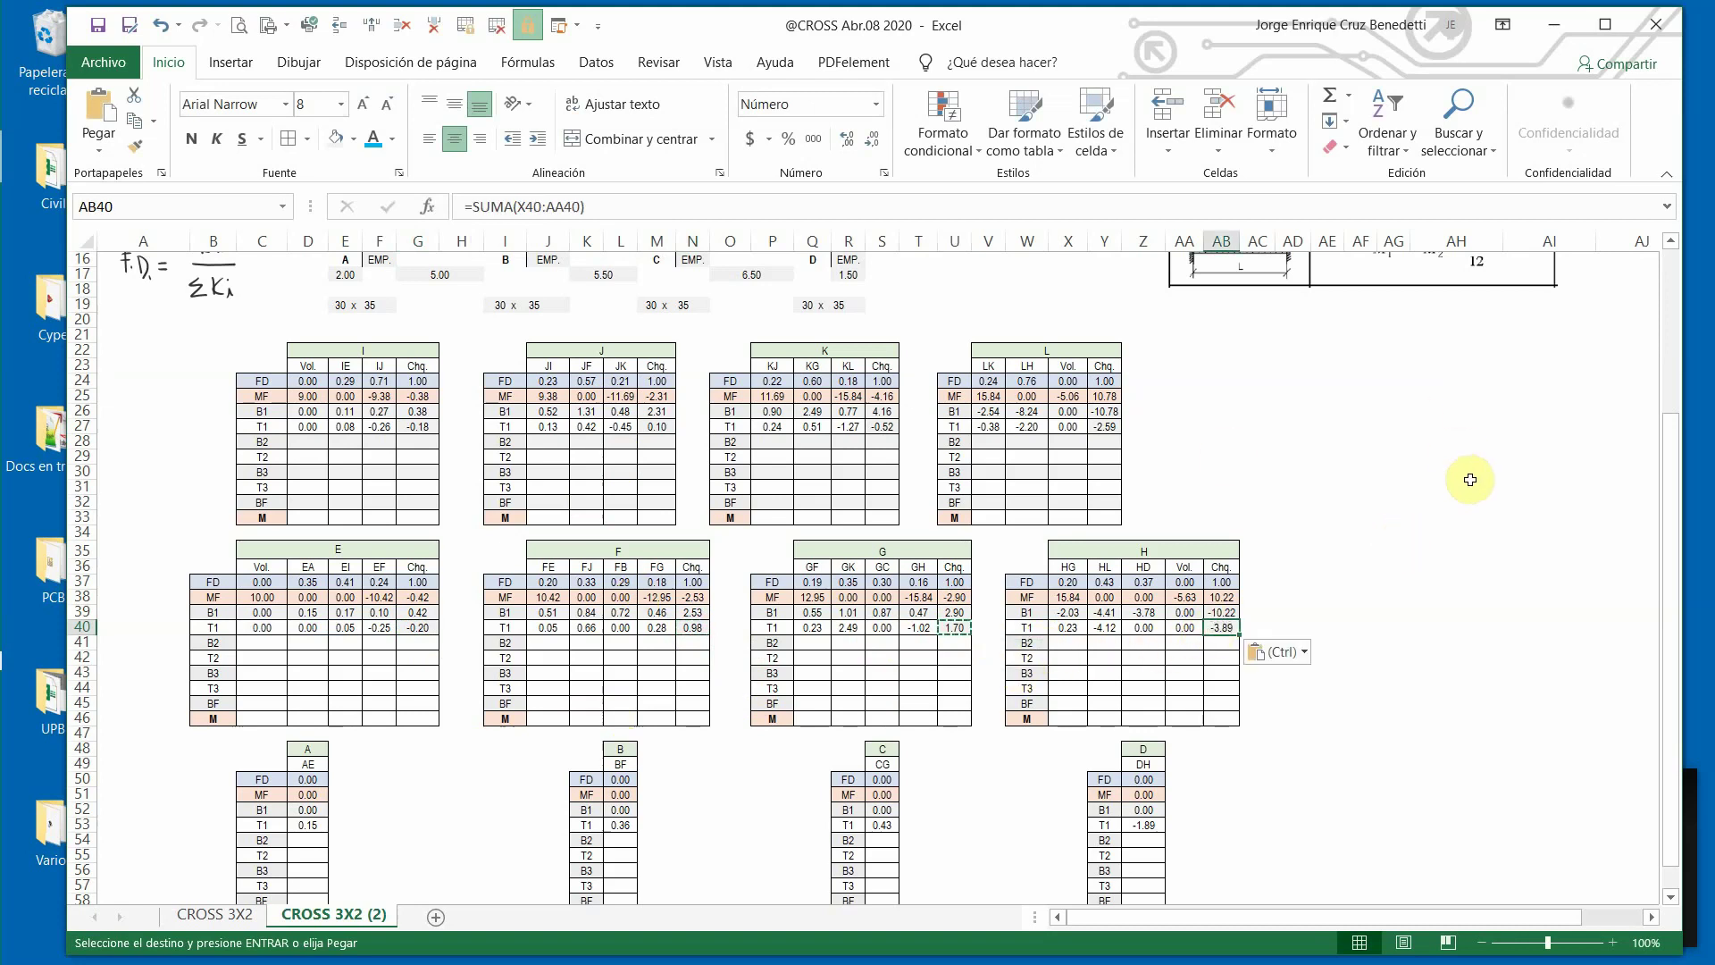
{"action": "key", "text": "Escape"}
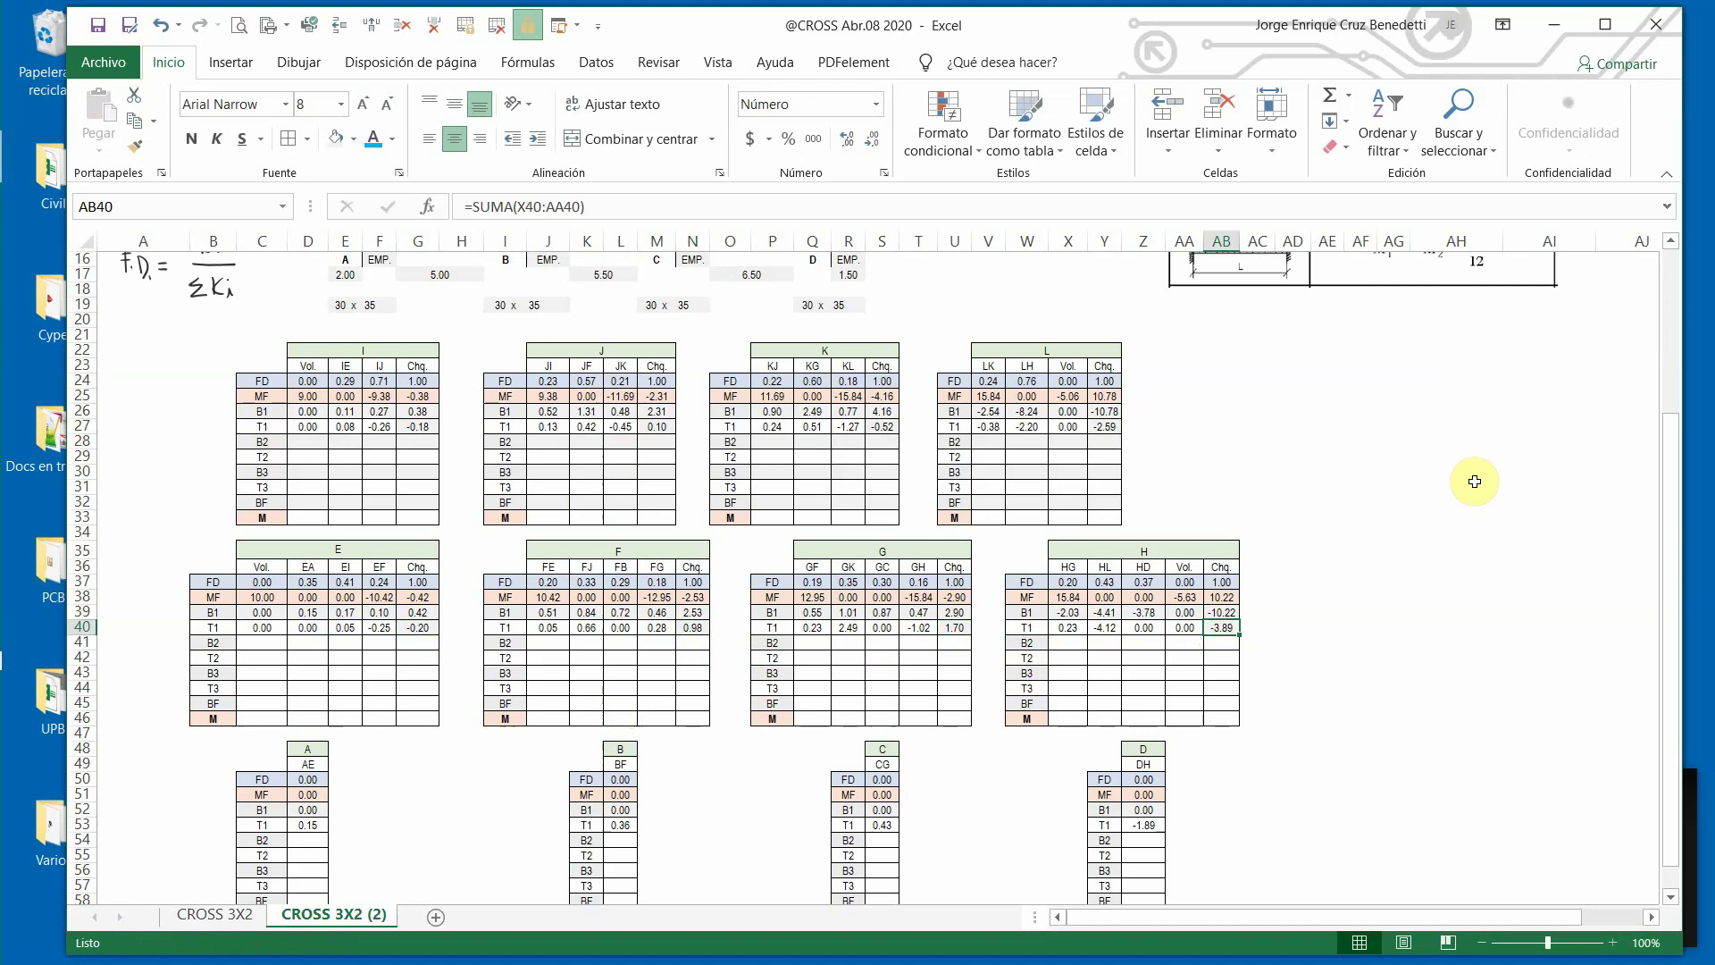
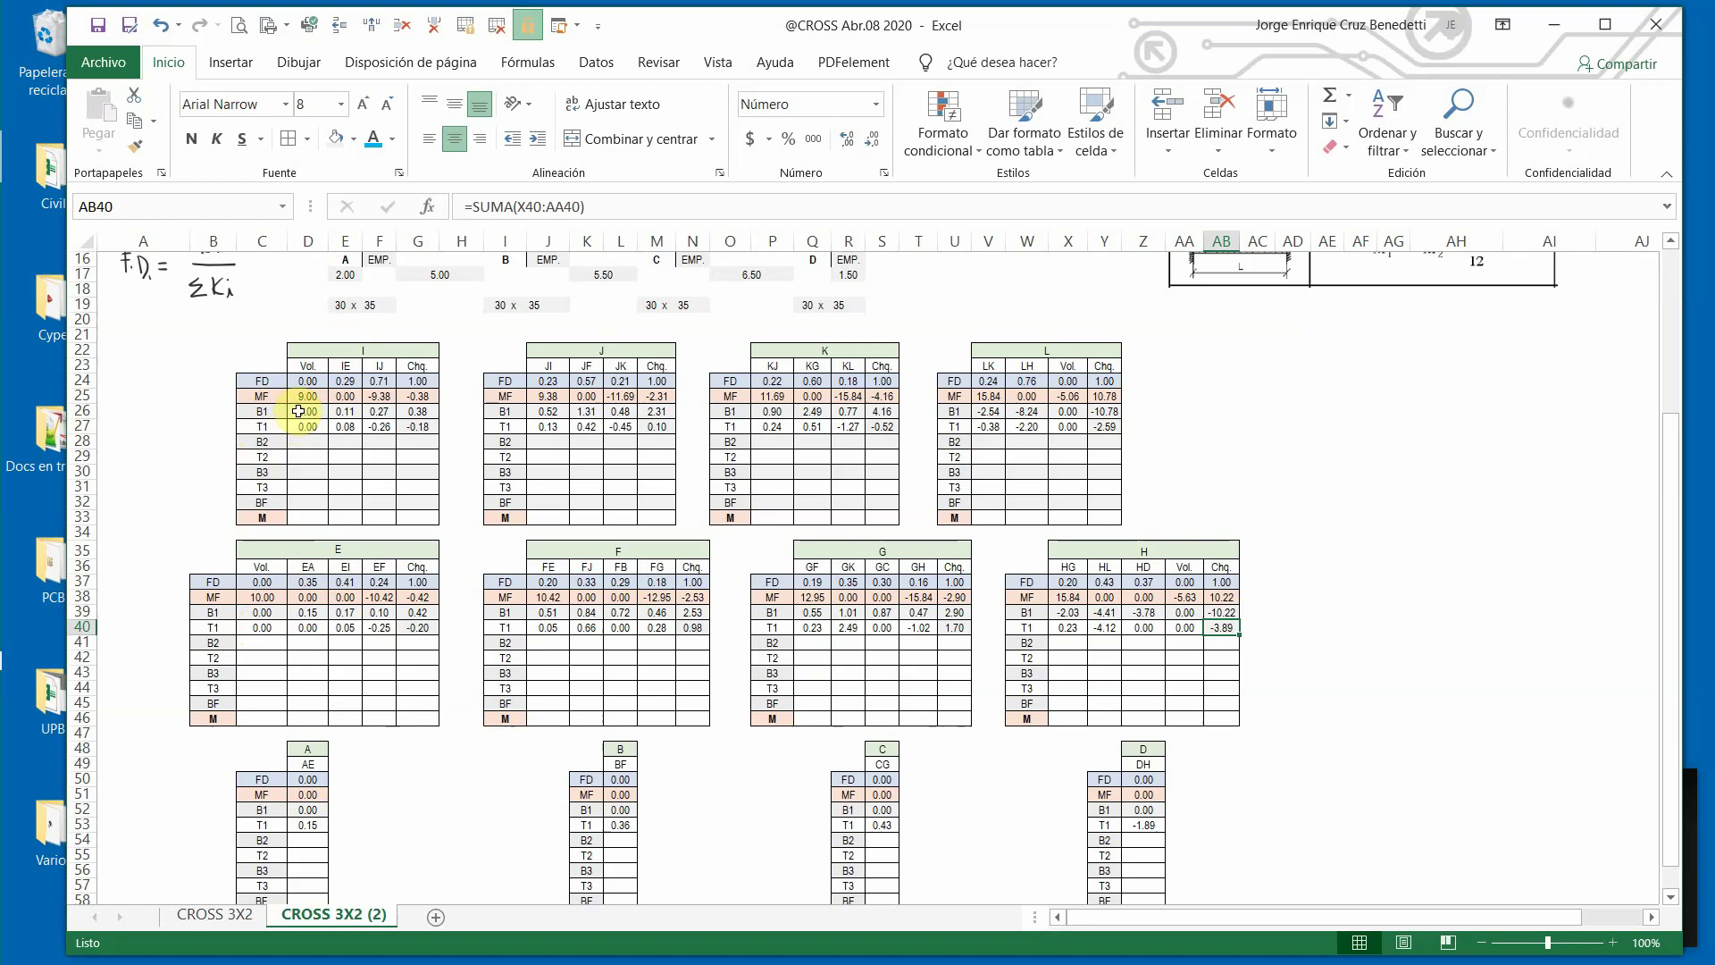
Copy rows B1 and T1 of table I (D26:G27) into its rows B2 and T2, starting at D28.
{"action": "left_click_drag", "start_coordinate": [299, 411], "coordinate": [418, 426]}
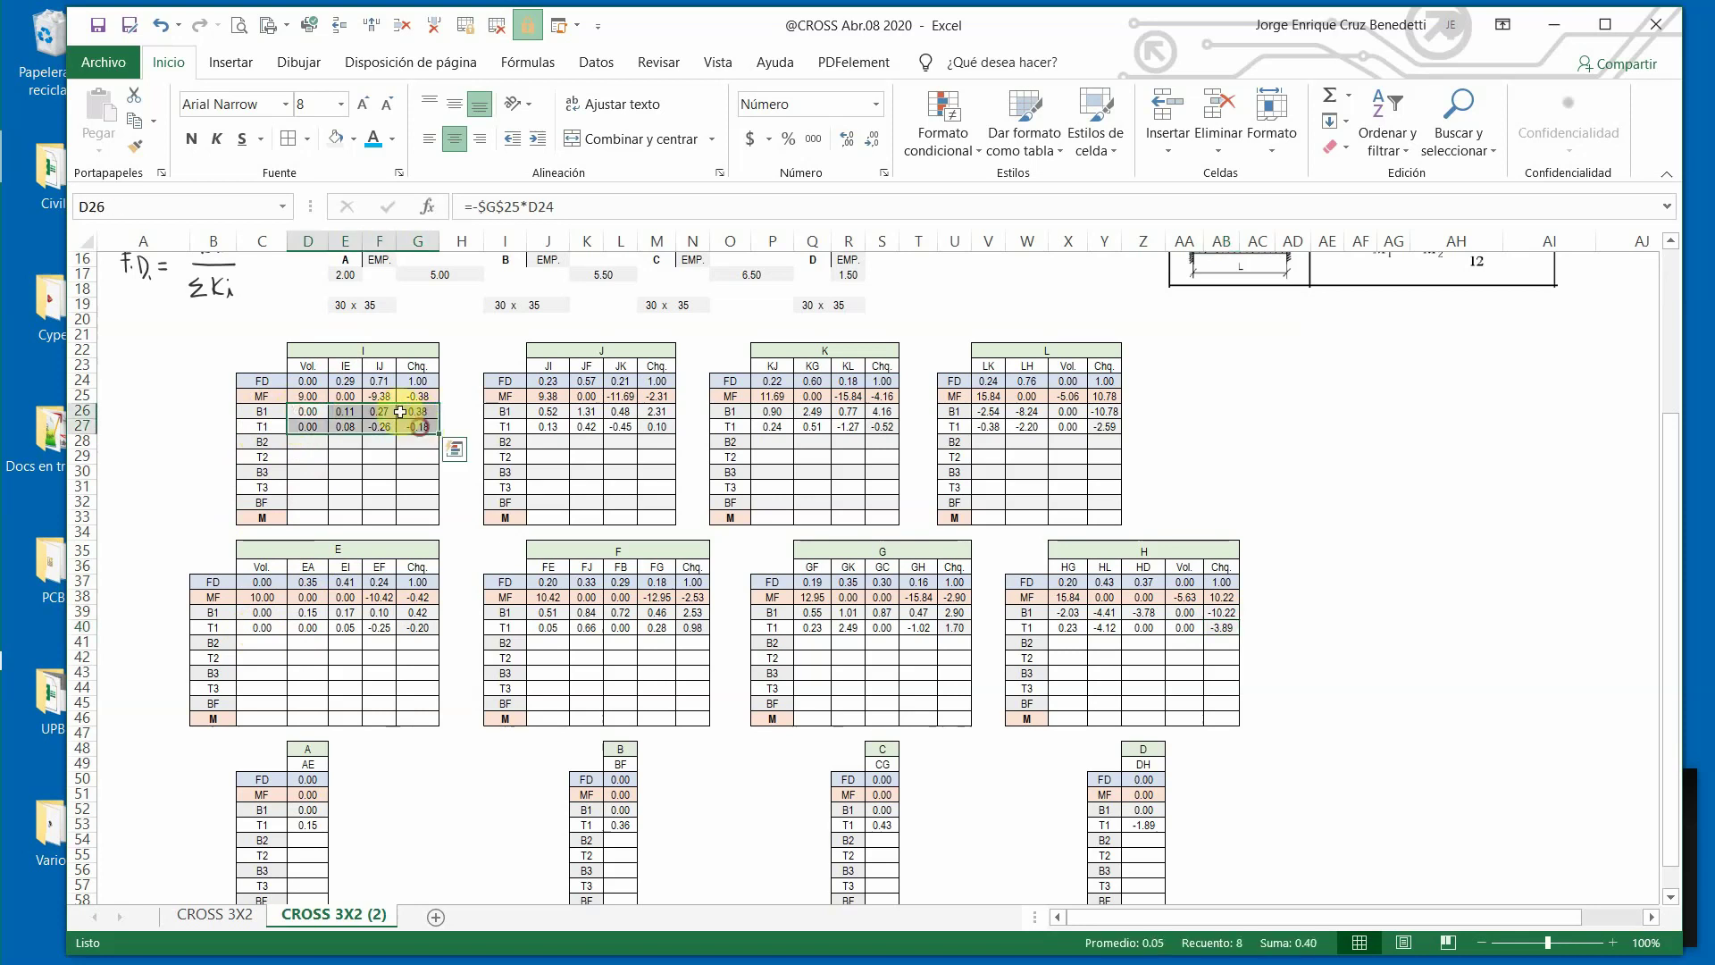
{"action": "left_click", "coordinate": [146, 130]}
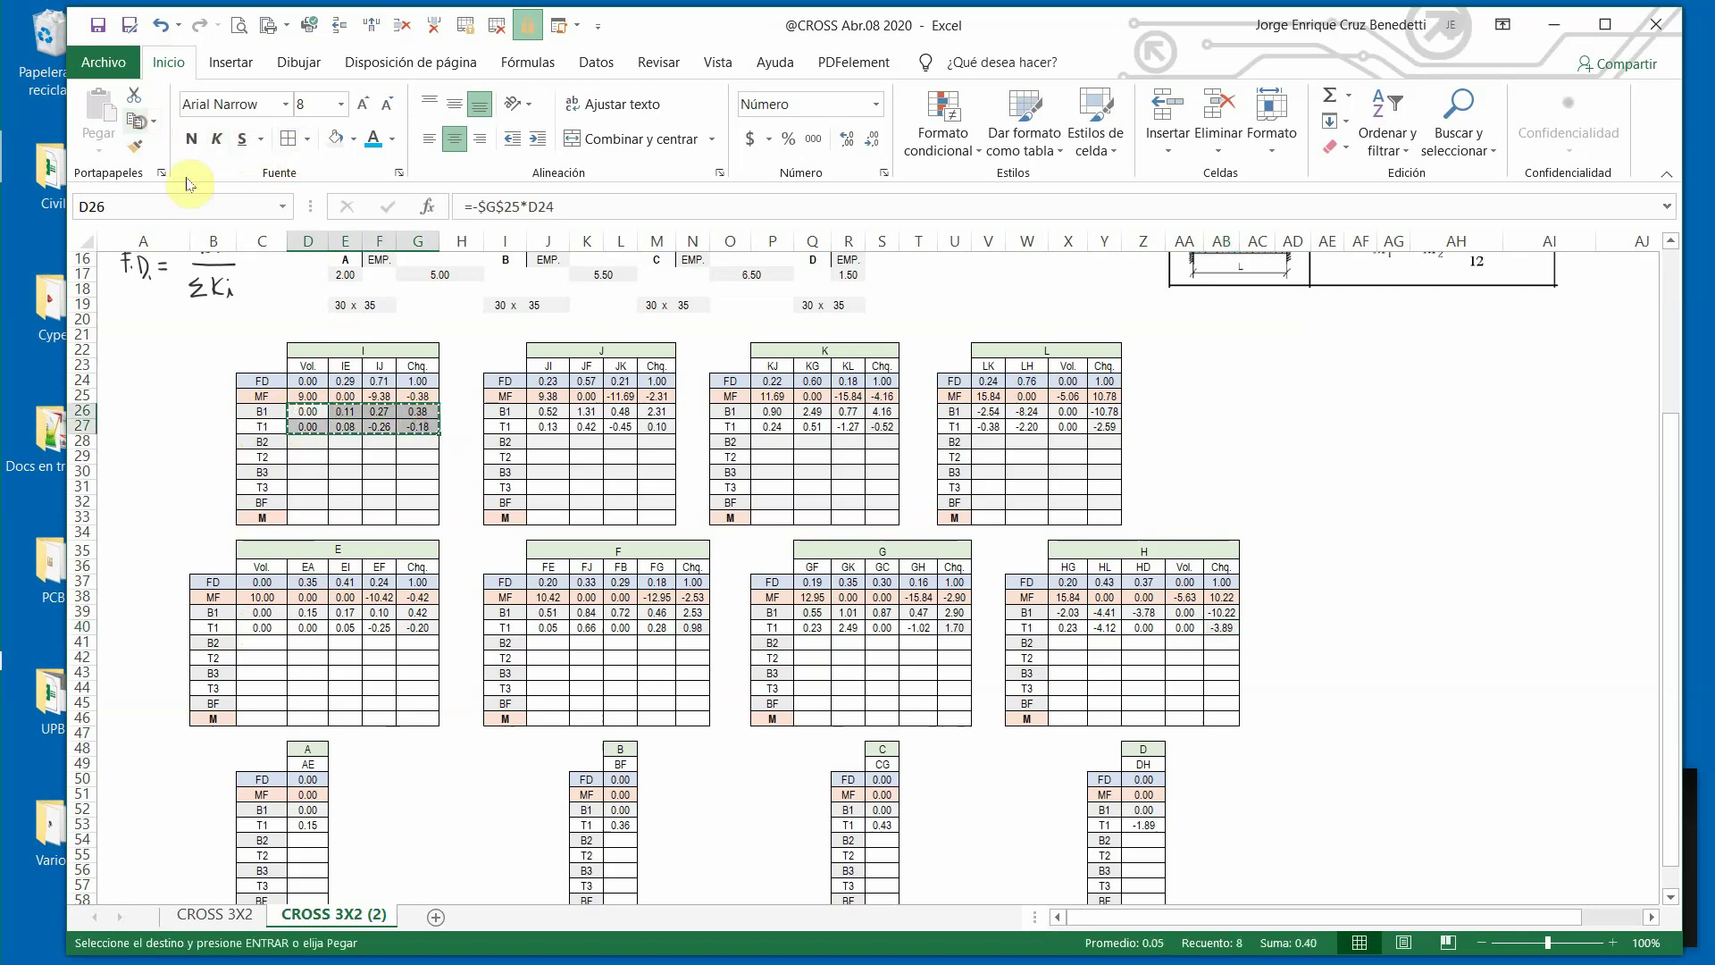
{"action": "left_click", "coordinate": [310, 441]}
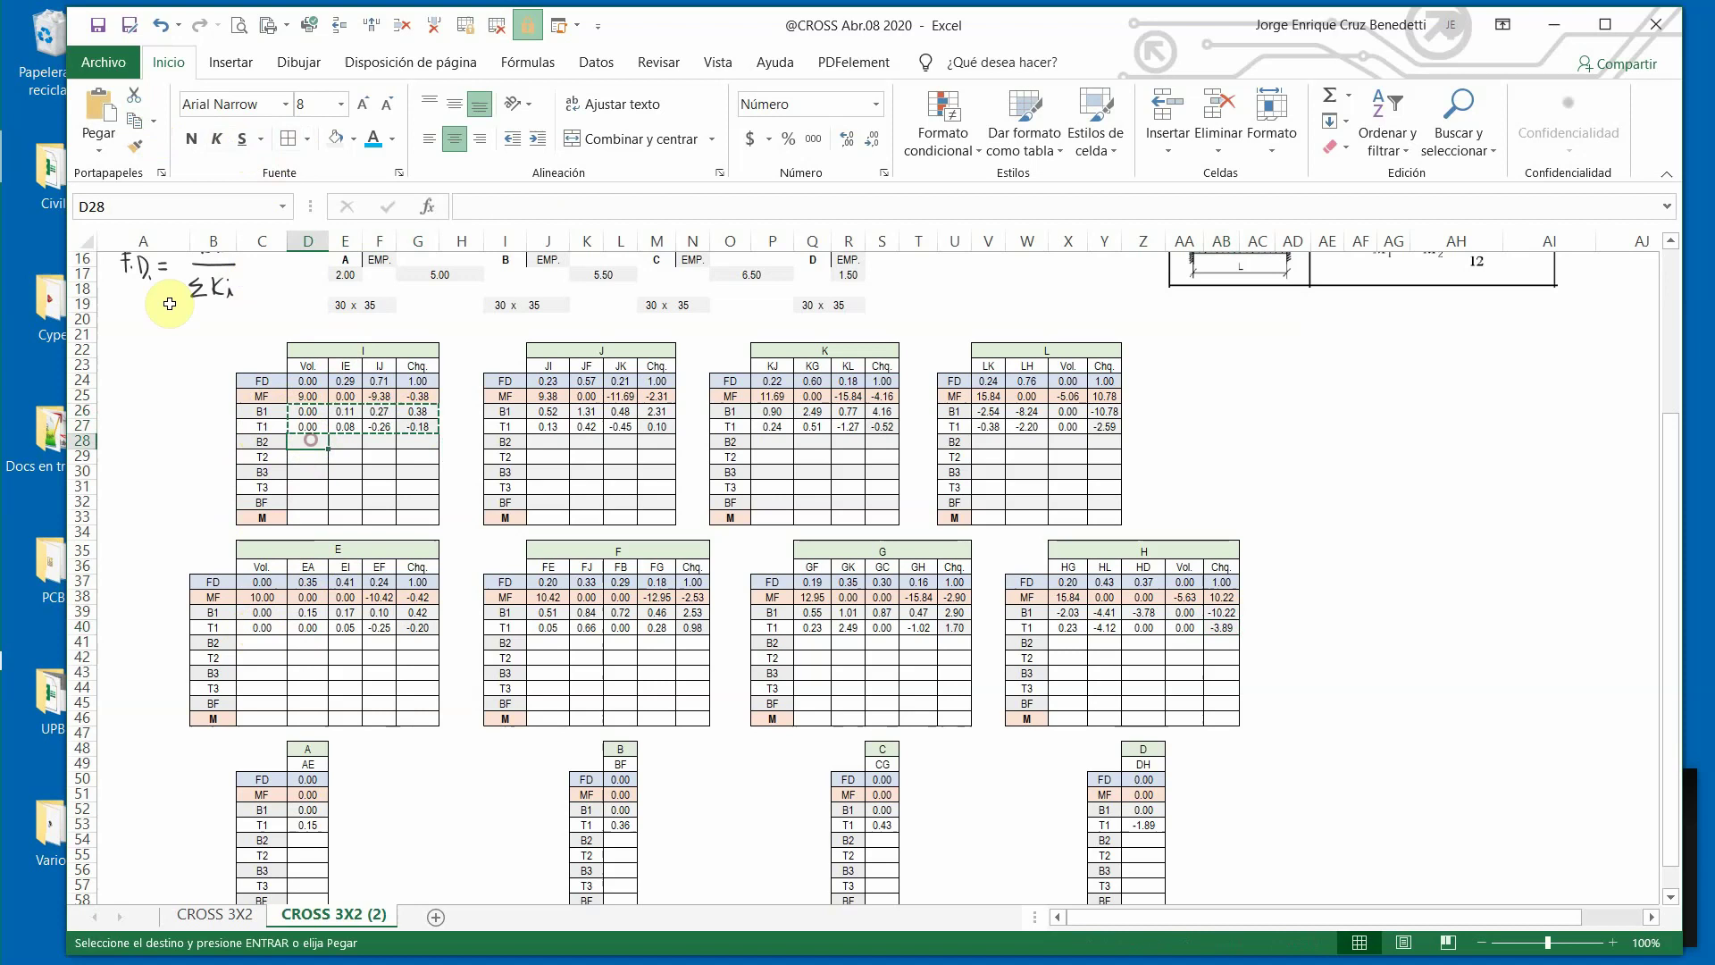
{"action": "left_click", "coordinate": [100, 112]}
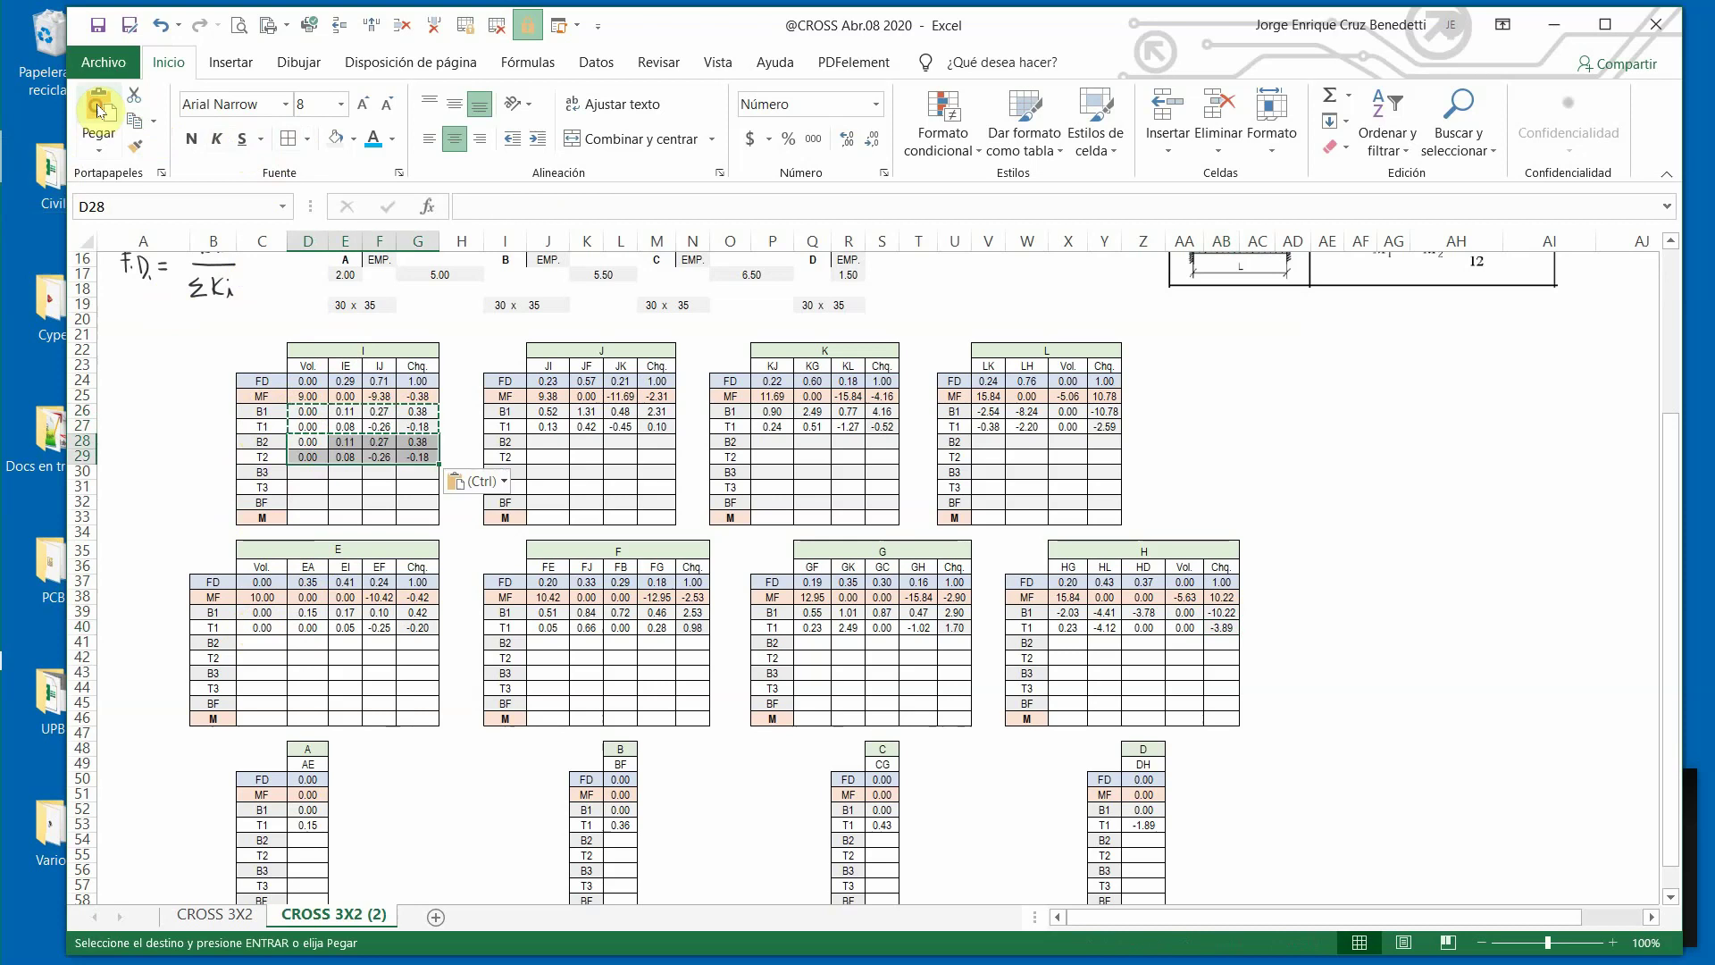
{"action": "left_click", "coordinate": [466, 366]}
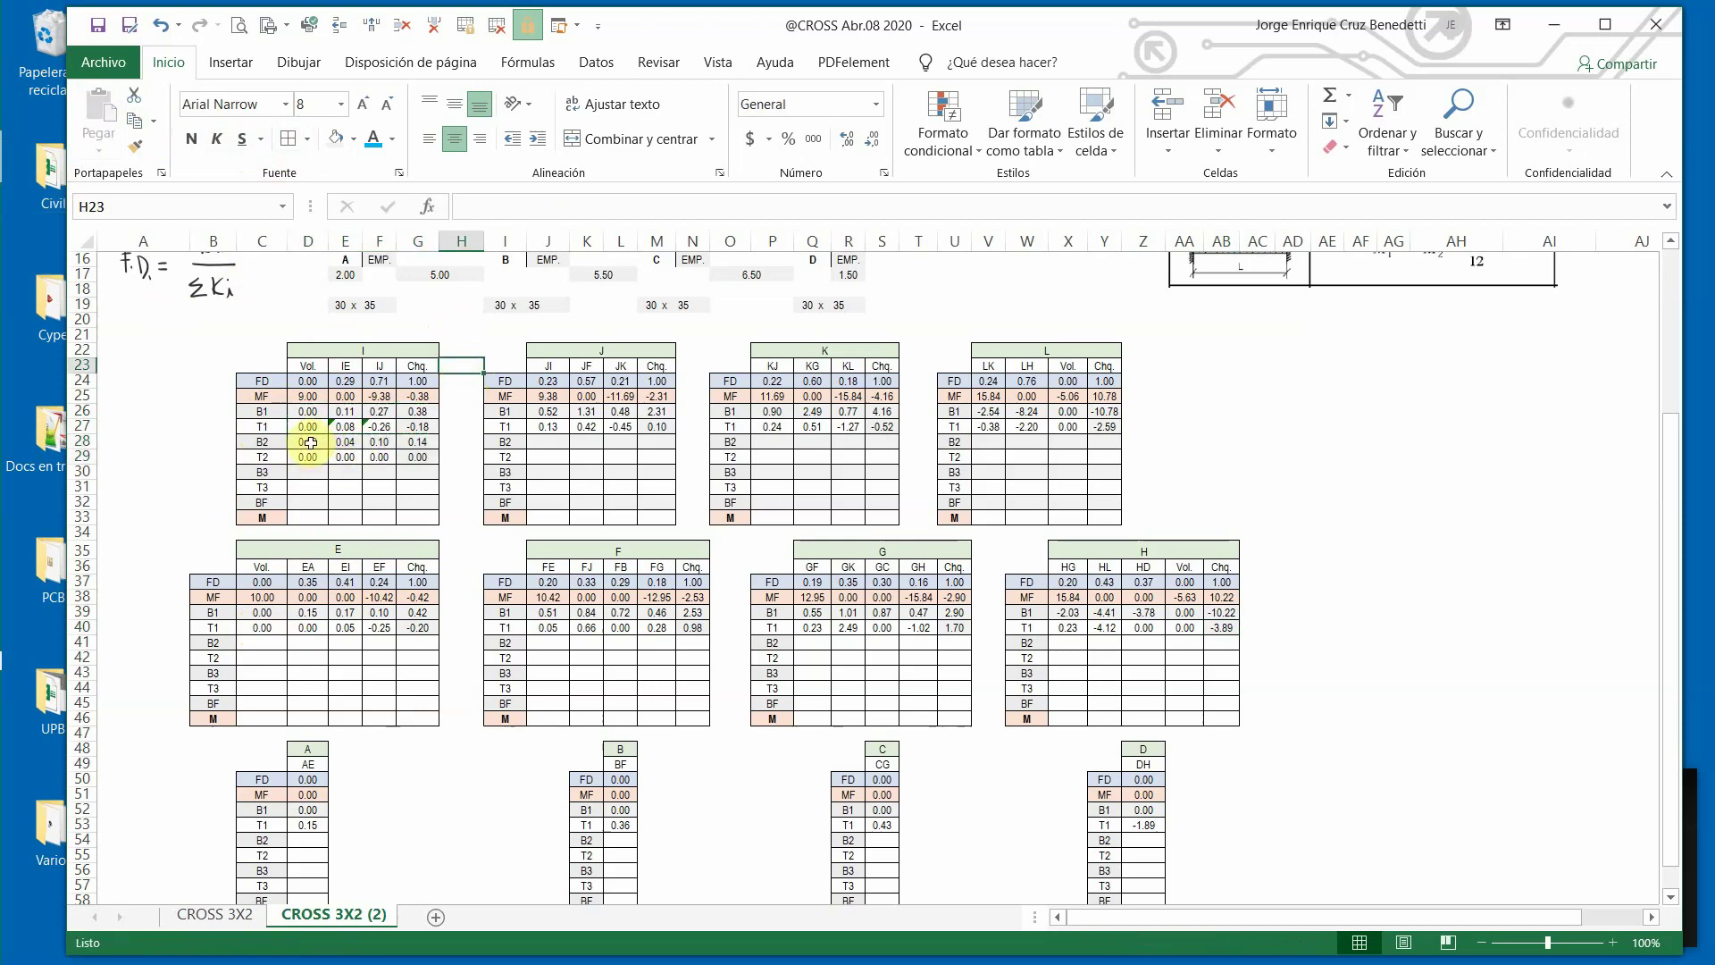
Compare the cell references in table I's Vol. formulas for rows B2 and B1 (D28 and D26).
{"action": "left_click", "coordinate": [307, 442]}
{"action": "left_click", "coordinate": [506, 207]}
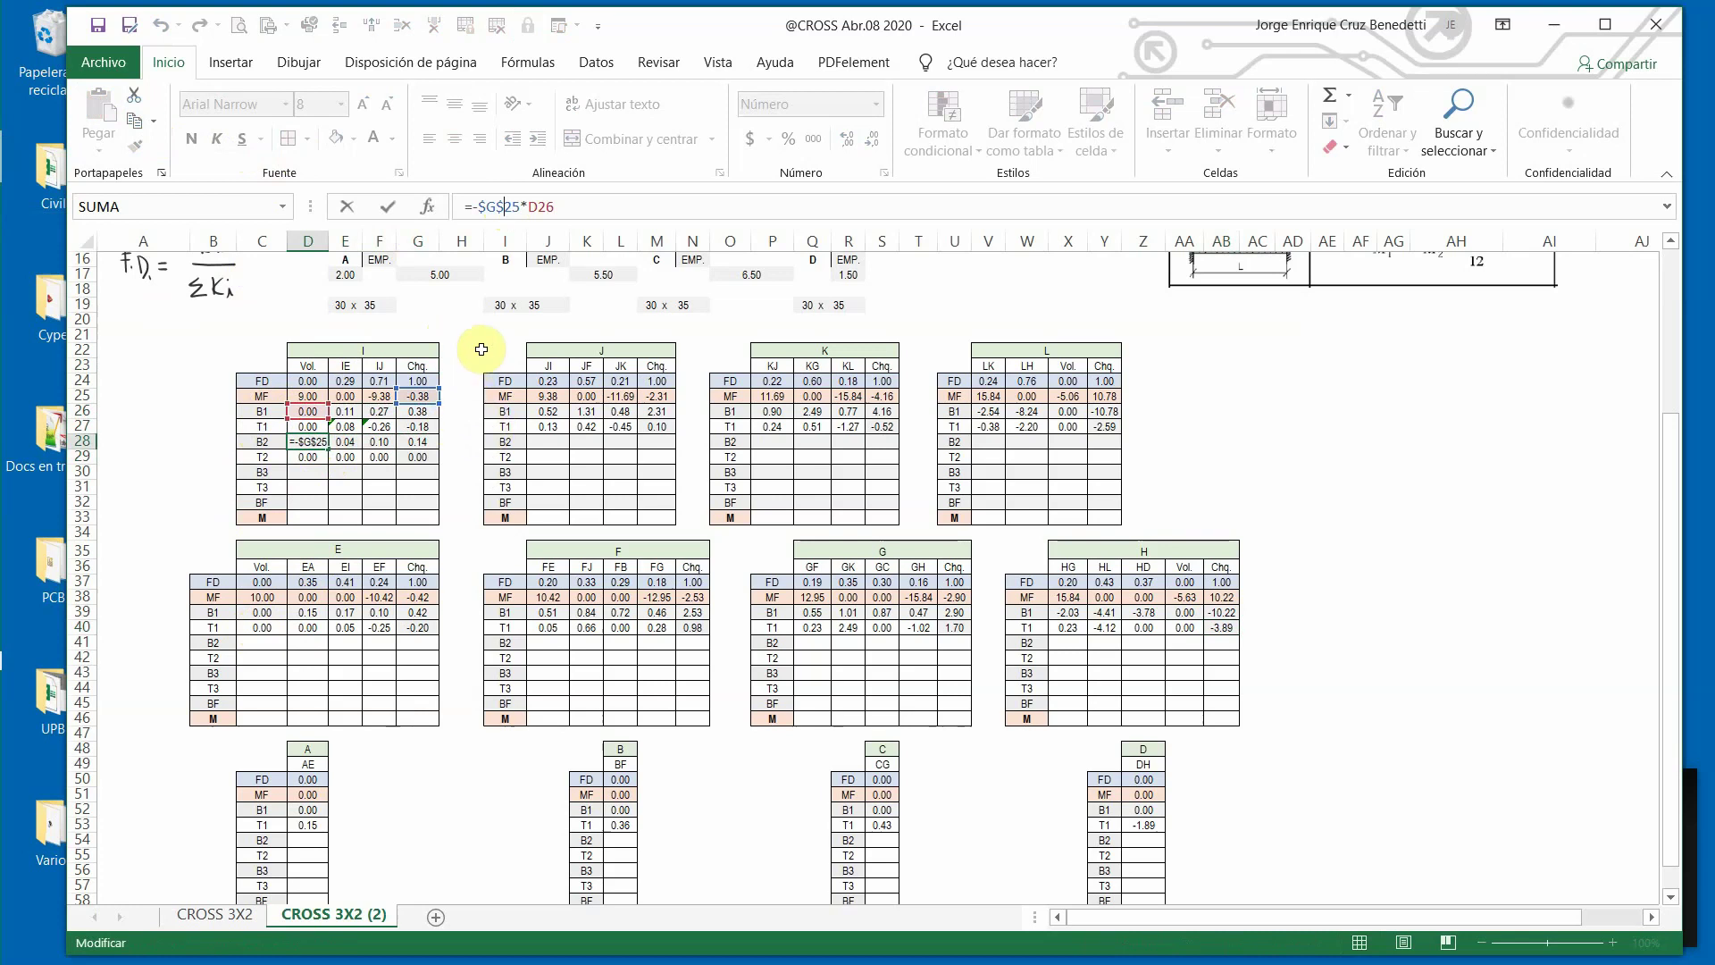
{"action": "key", "text": "Return"}
{"action": "left_click", "coordinate": [307, 441]}
{"action": "left_click", "coordinate": [307, 414]}
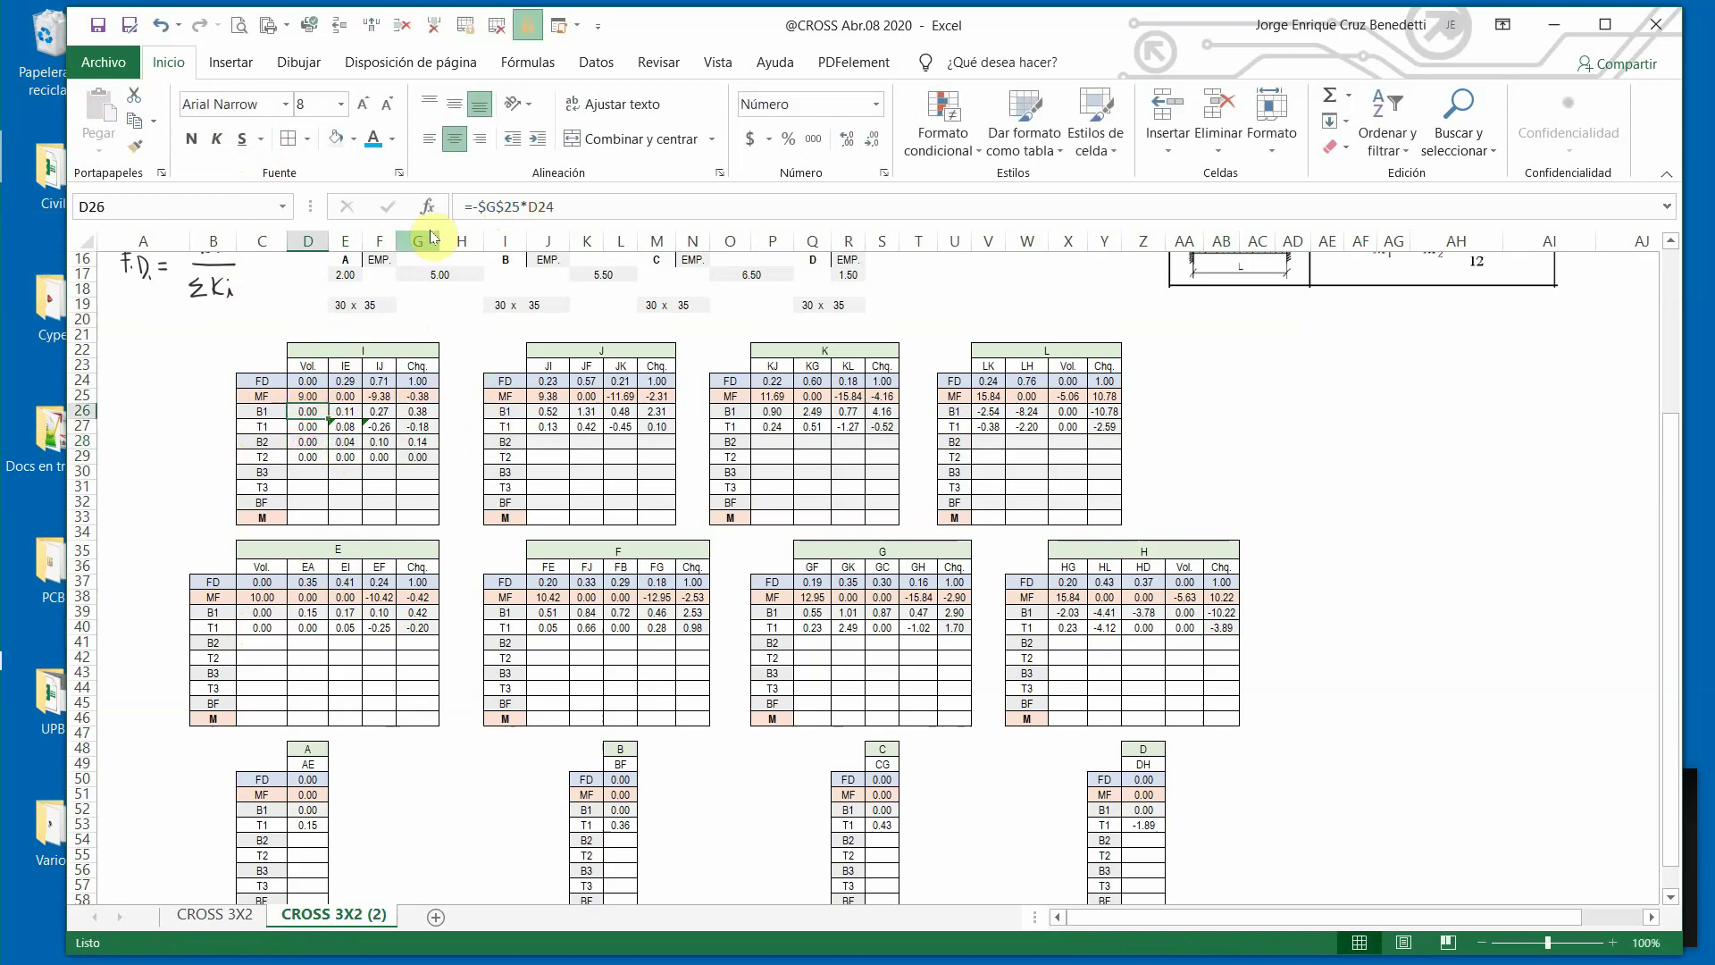
{"action": "left_click", "coordinate": [500, 205]}
{"action": "key", "text": "Escape"}
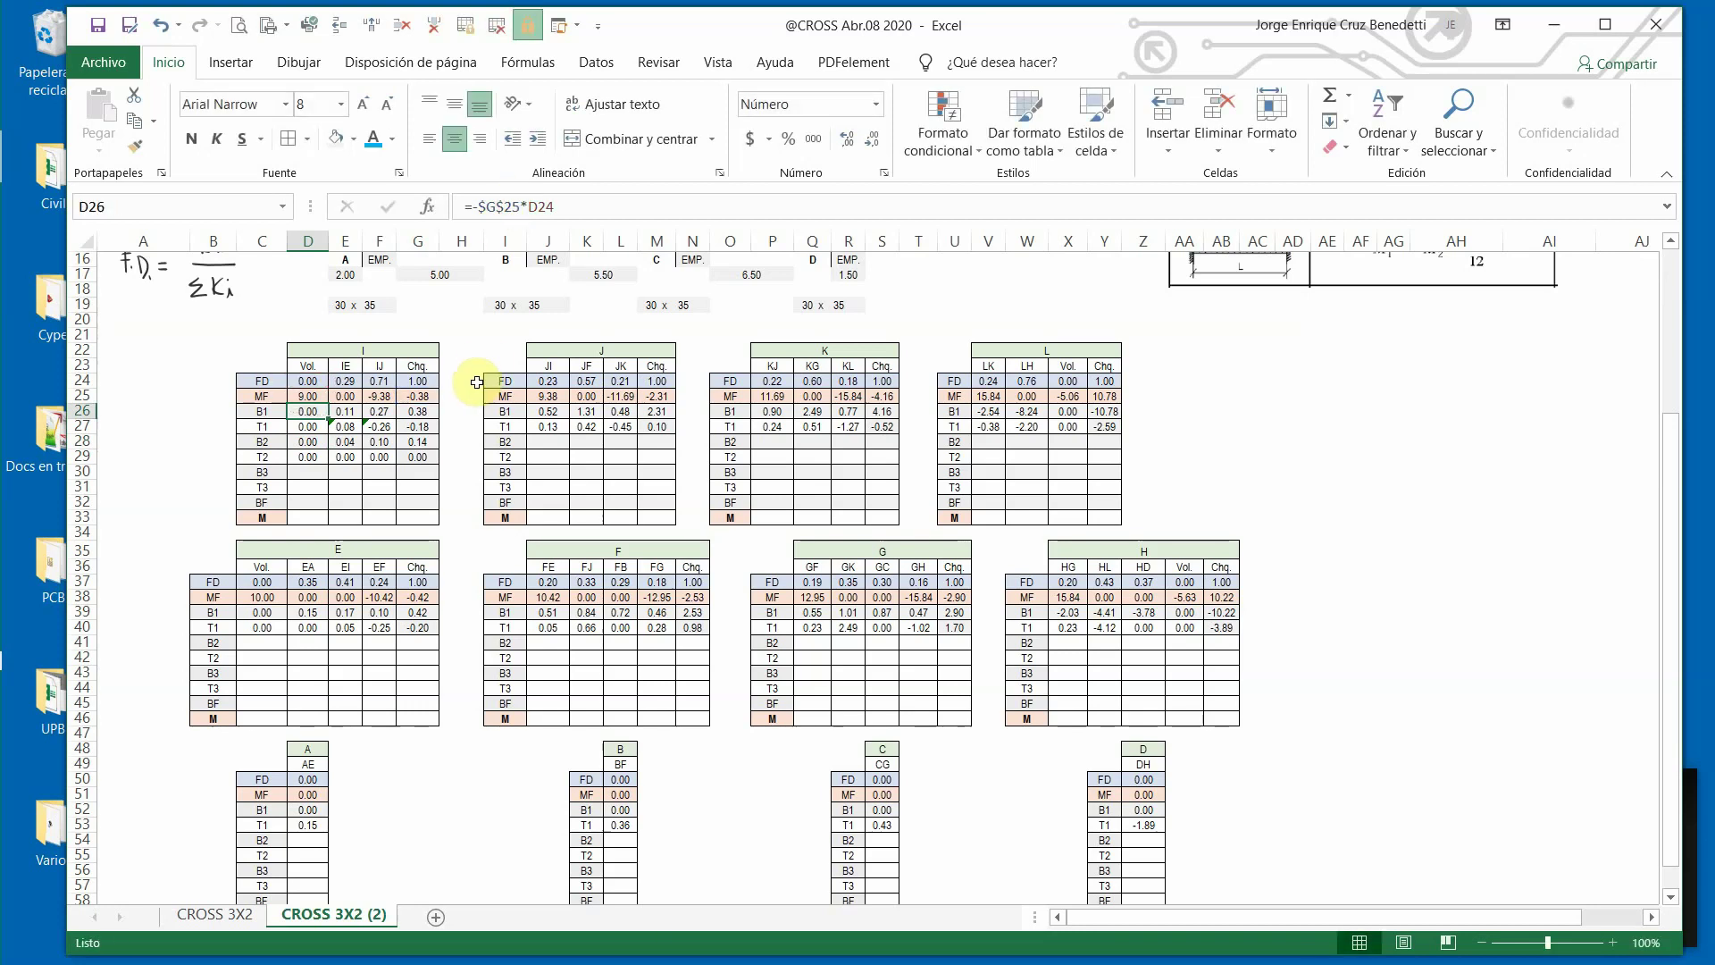
{"action": "left_click", "coordinate": [310, 443]}
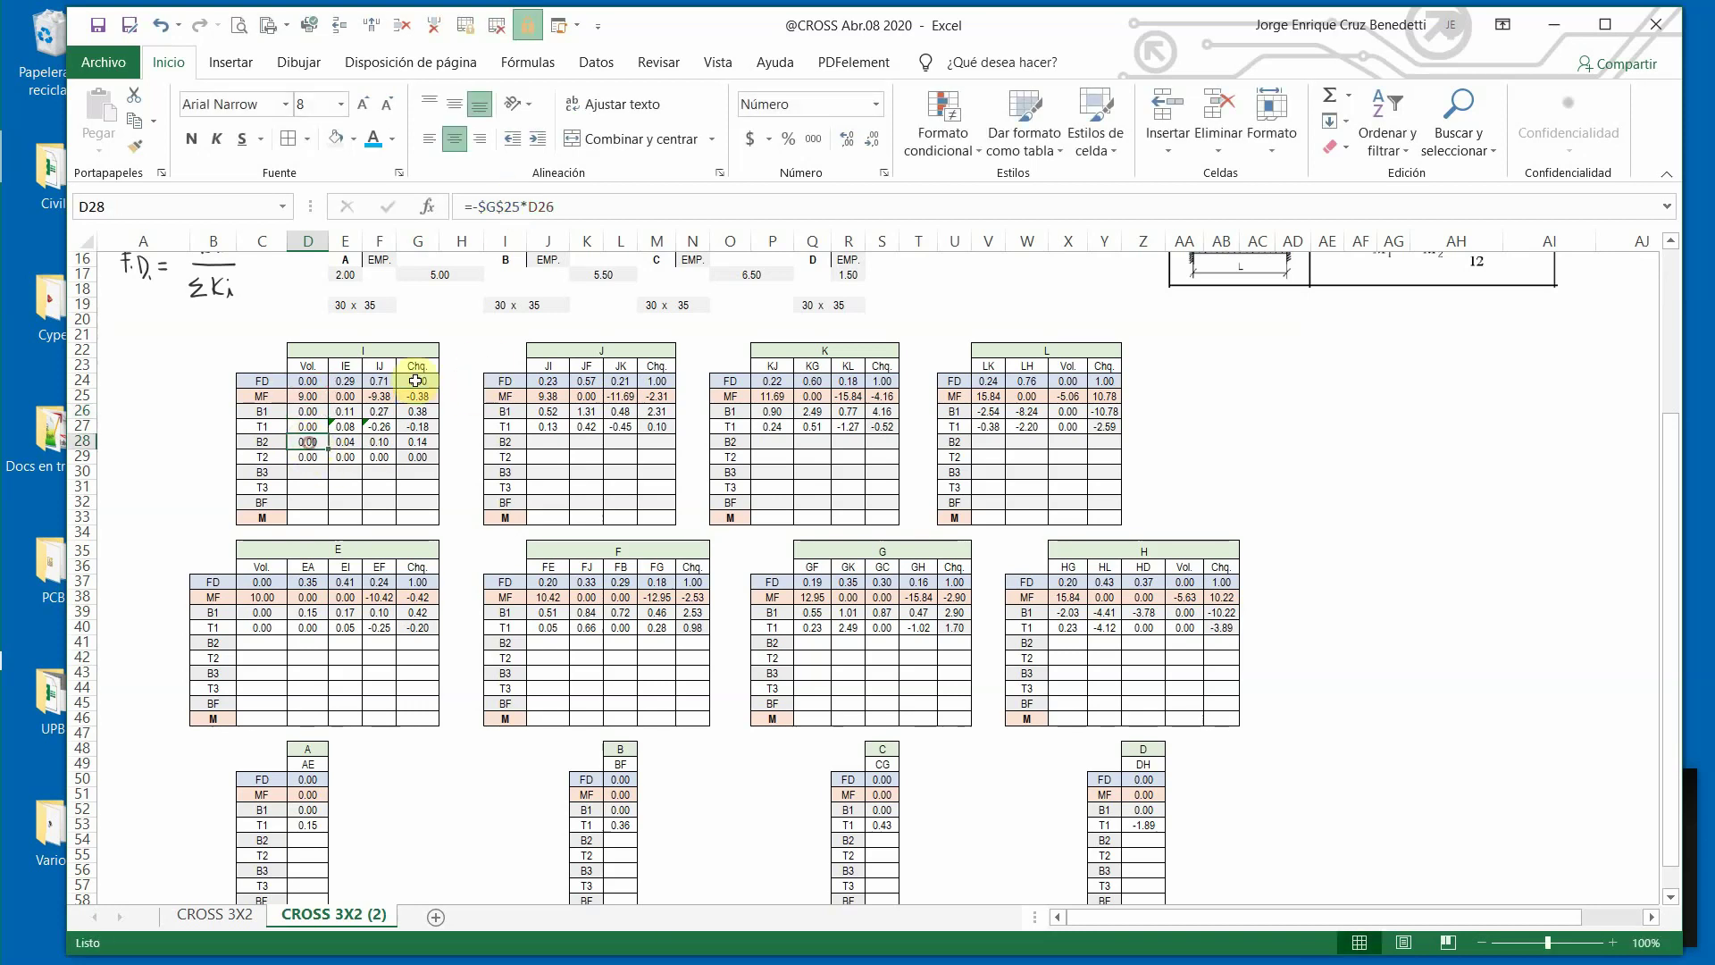
{"action": "left_click", "coordinate": [490, 205]}
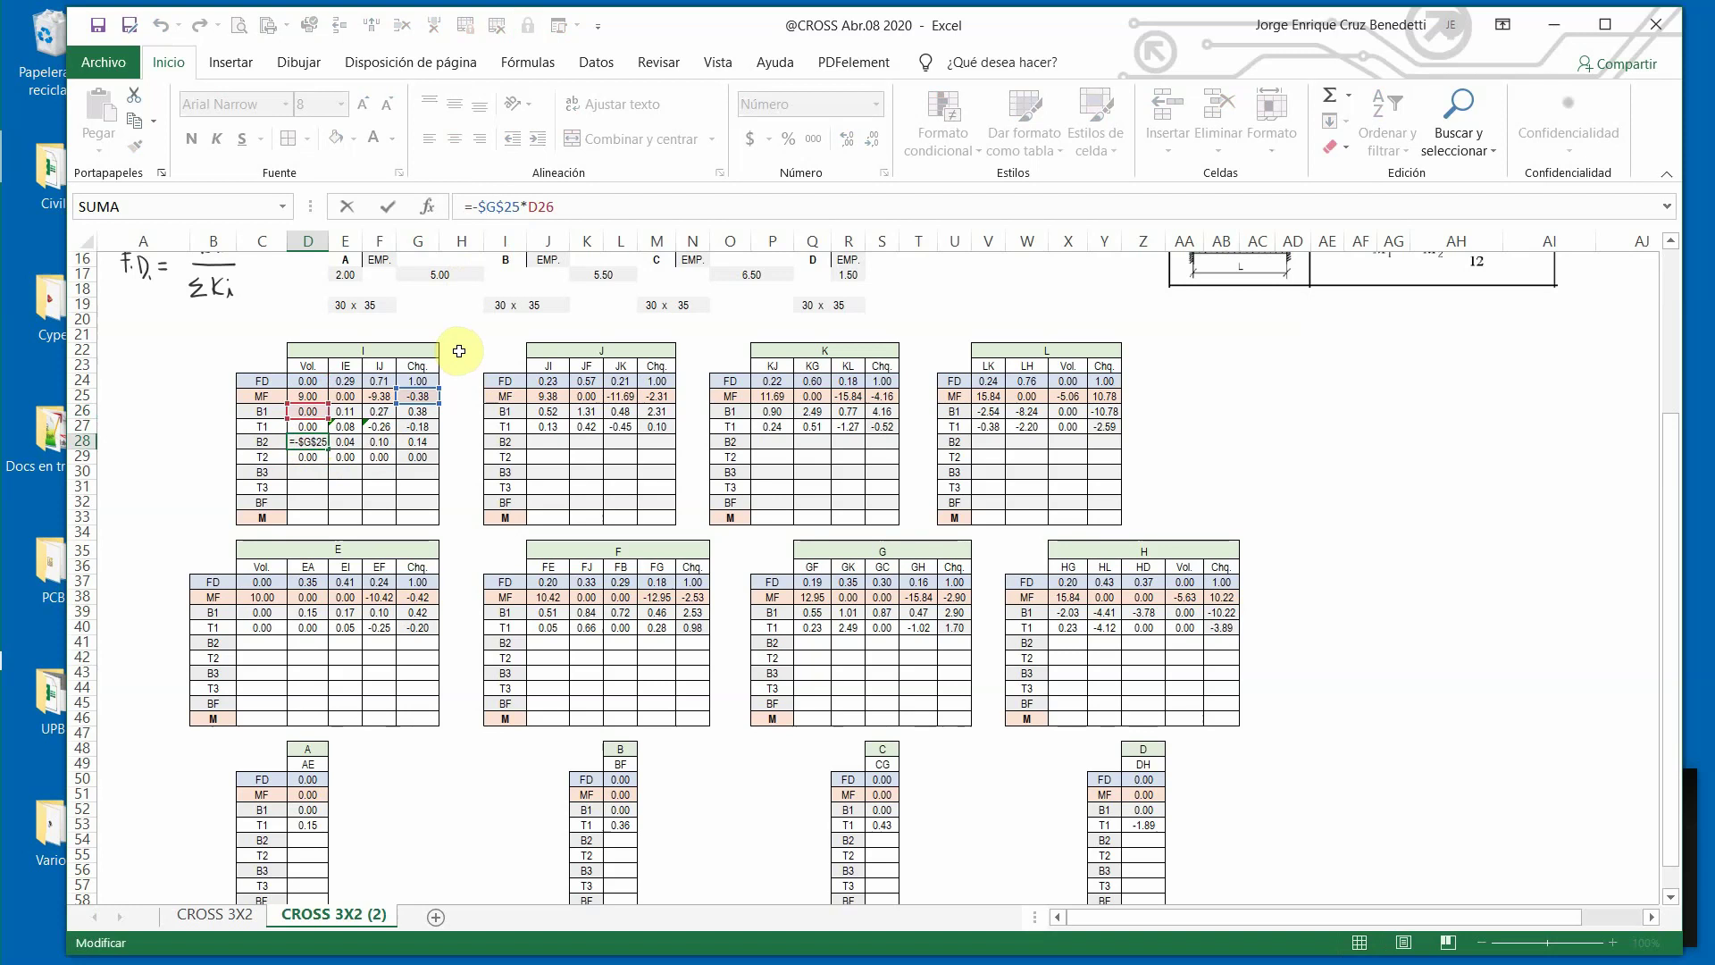
{"action": "key", "text": "Return"}
Make the distribution factor reference absolute in table I's B1 Vol. cell (D26), giving =-$G$25*$D$24.
{"action": "left_click", "coordinate": [308, 411]}
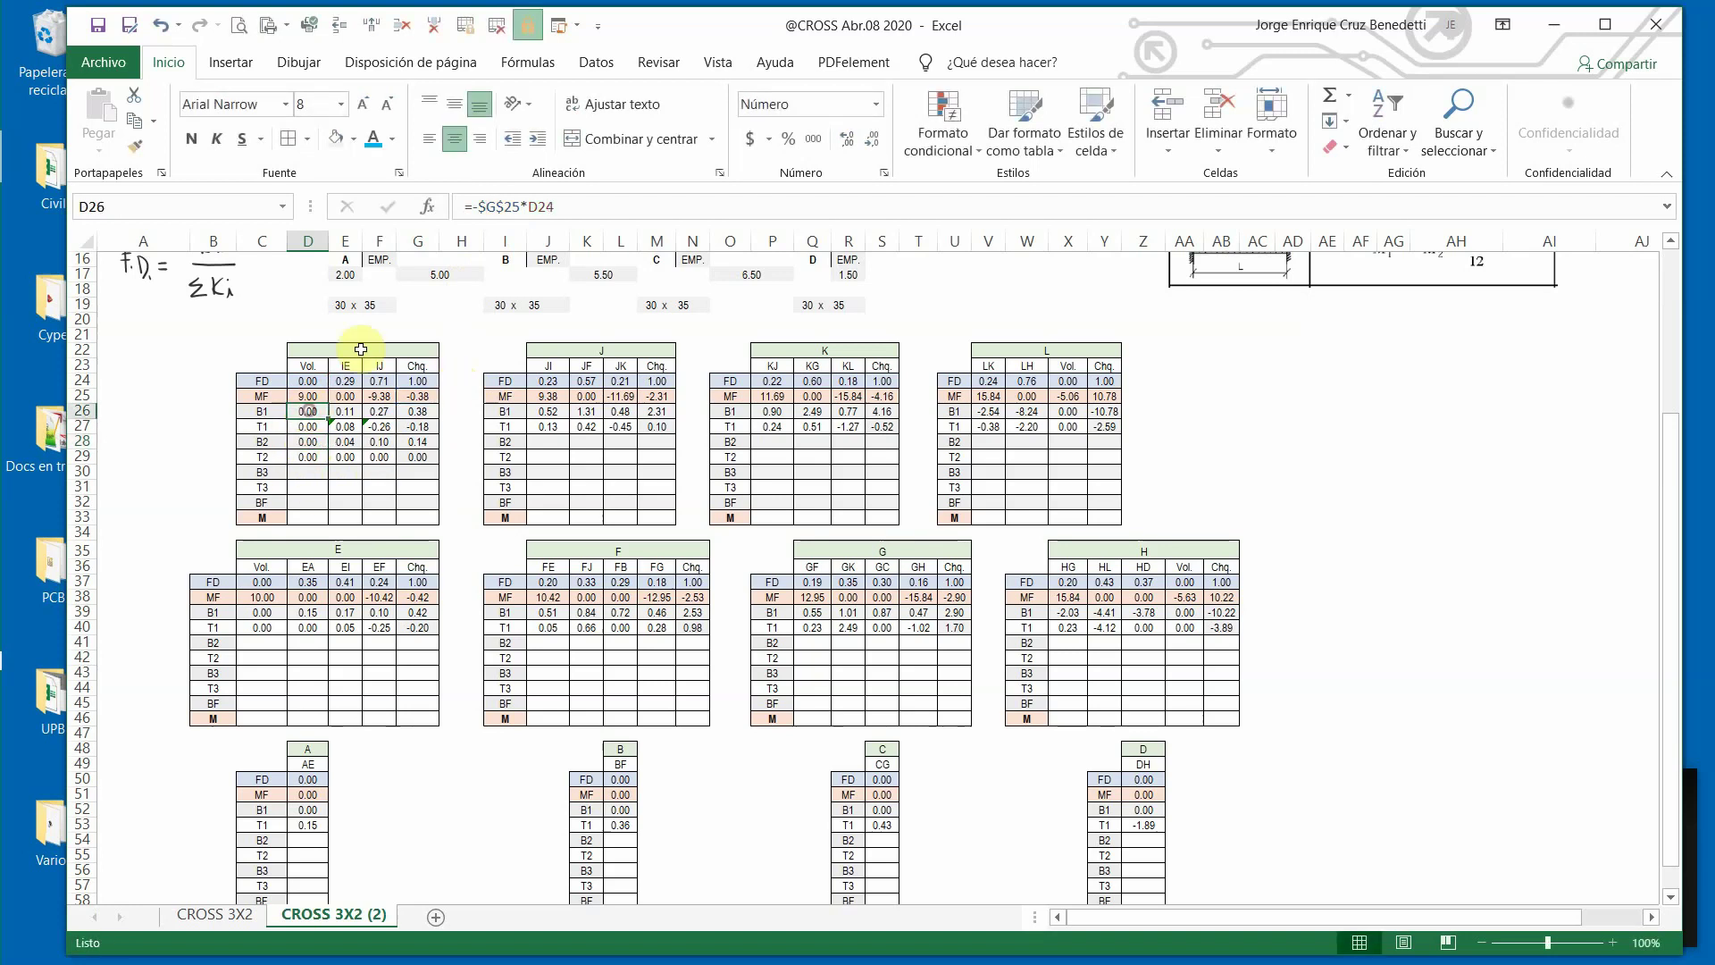
{"action": "left_click", "coordinate": [526, 206]}
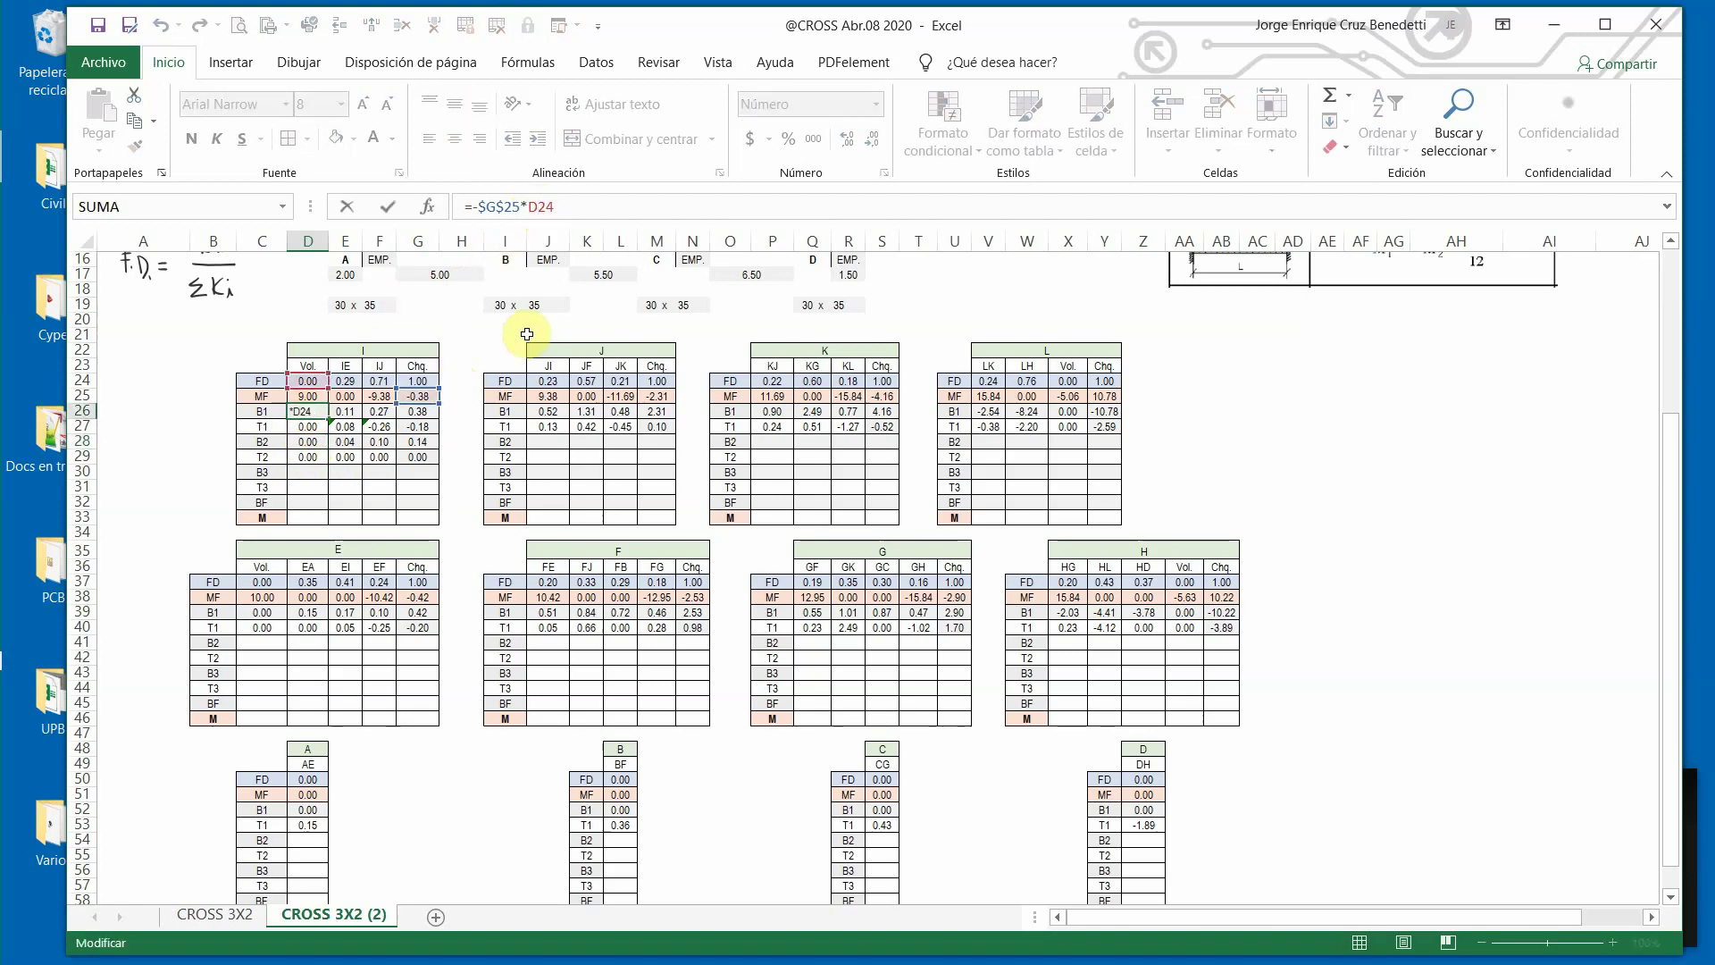
{"action": "key", "text": "F4"}
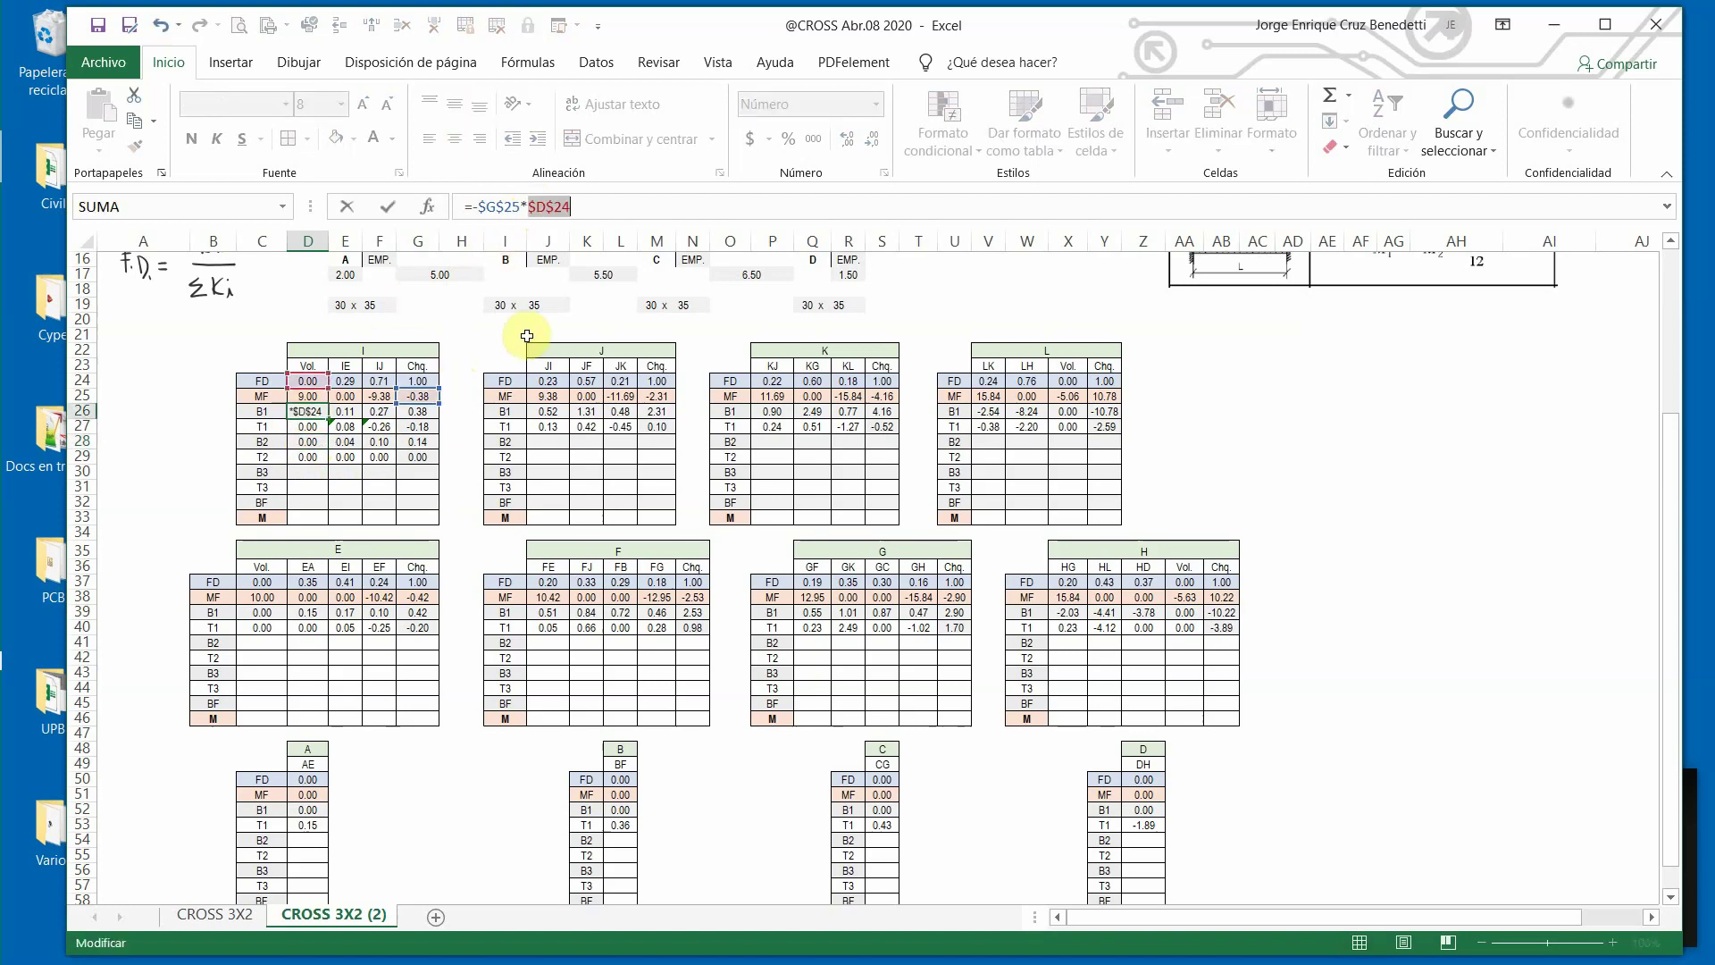
{"action": "left_click", "coordinate": [390, 208]}
Try to fill the D26 formula across table I's B1 row to F26, and undo the fill.
{"action": "left_click", "coordinate": [345, 410]}
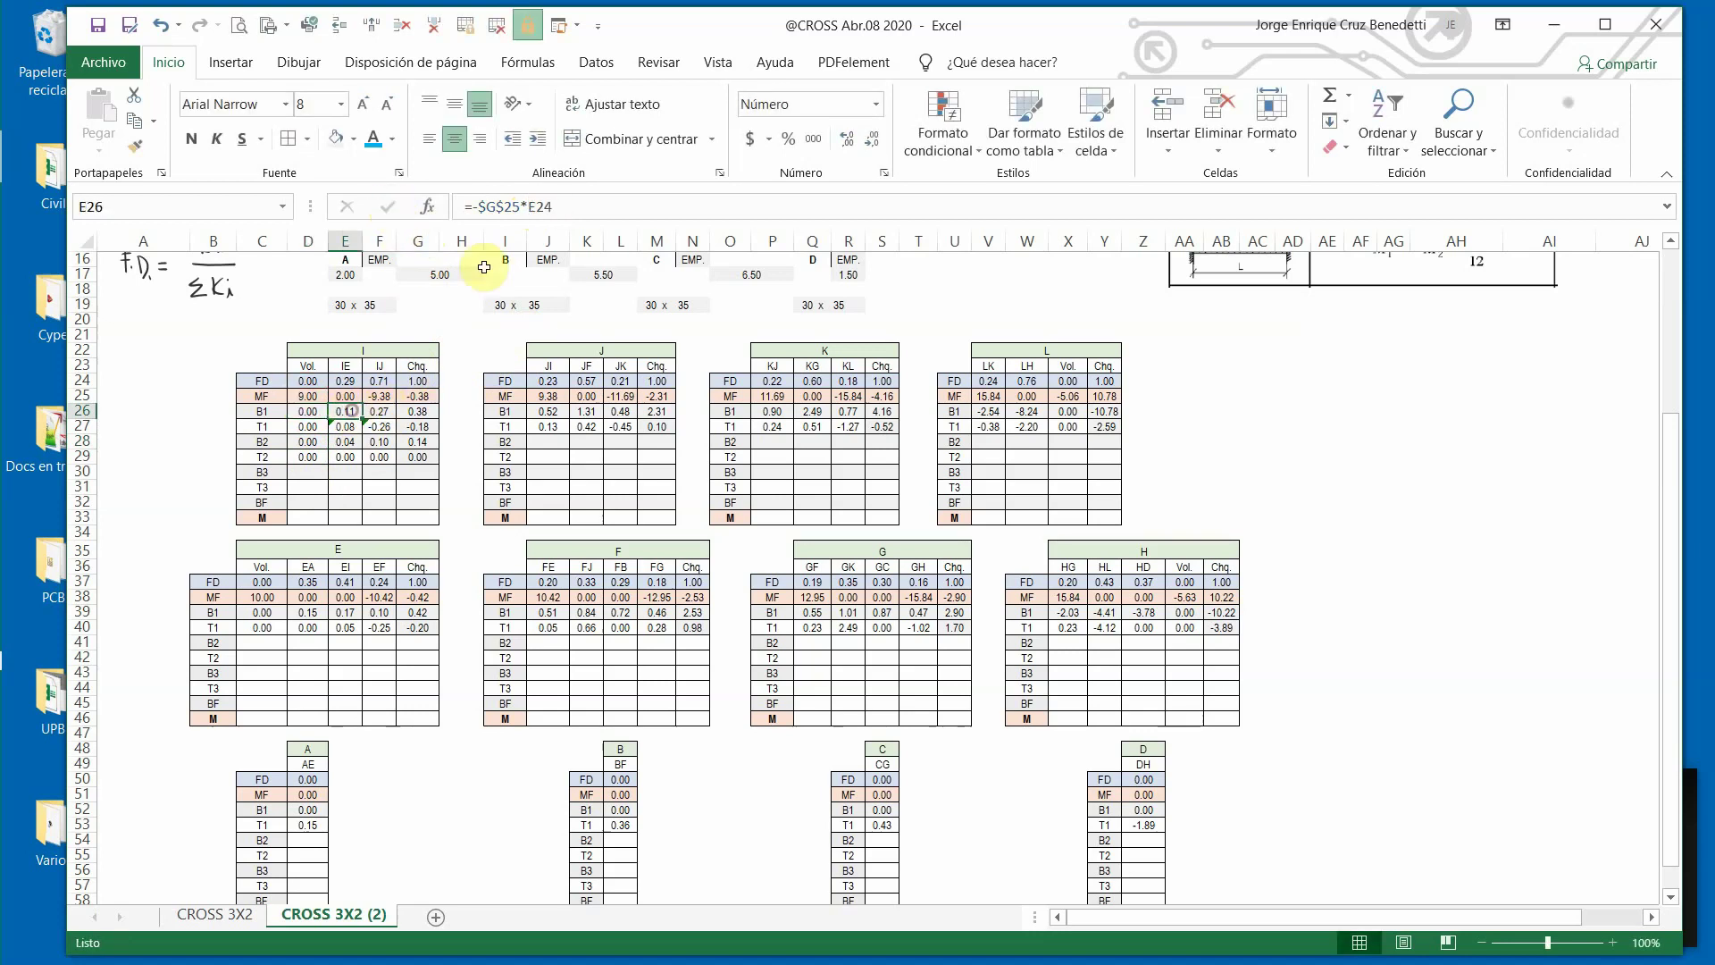
{"action": "left_click", "coordinate": [312, 413]}
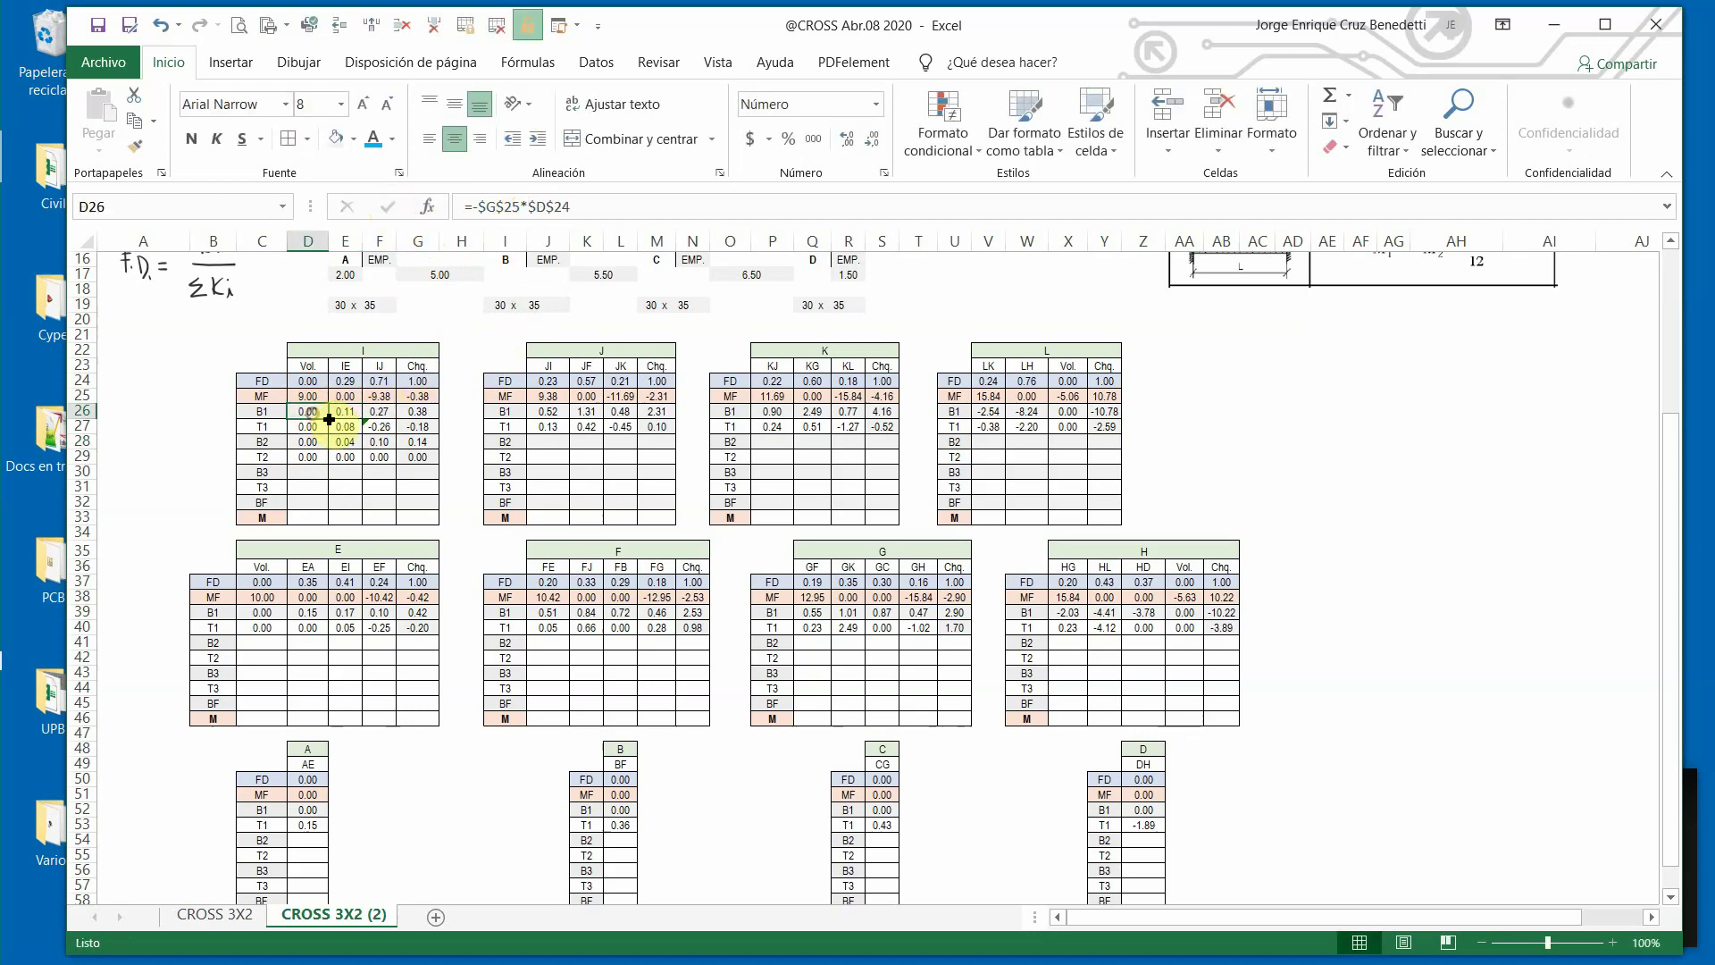
{"action": "left_click_drag", "start_coordinate": [327, 419], "coordinate": [383, 417]}
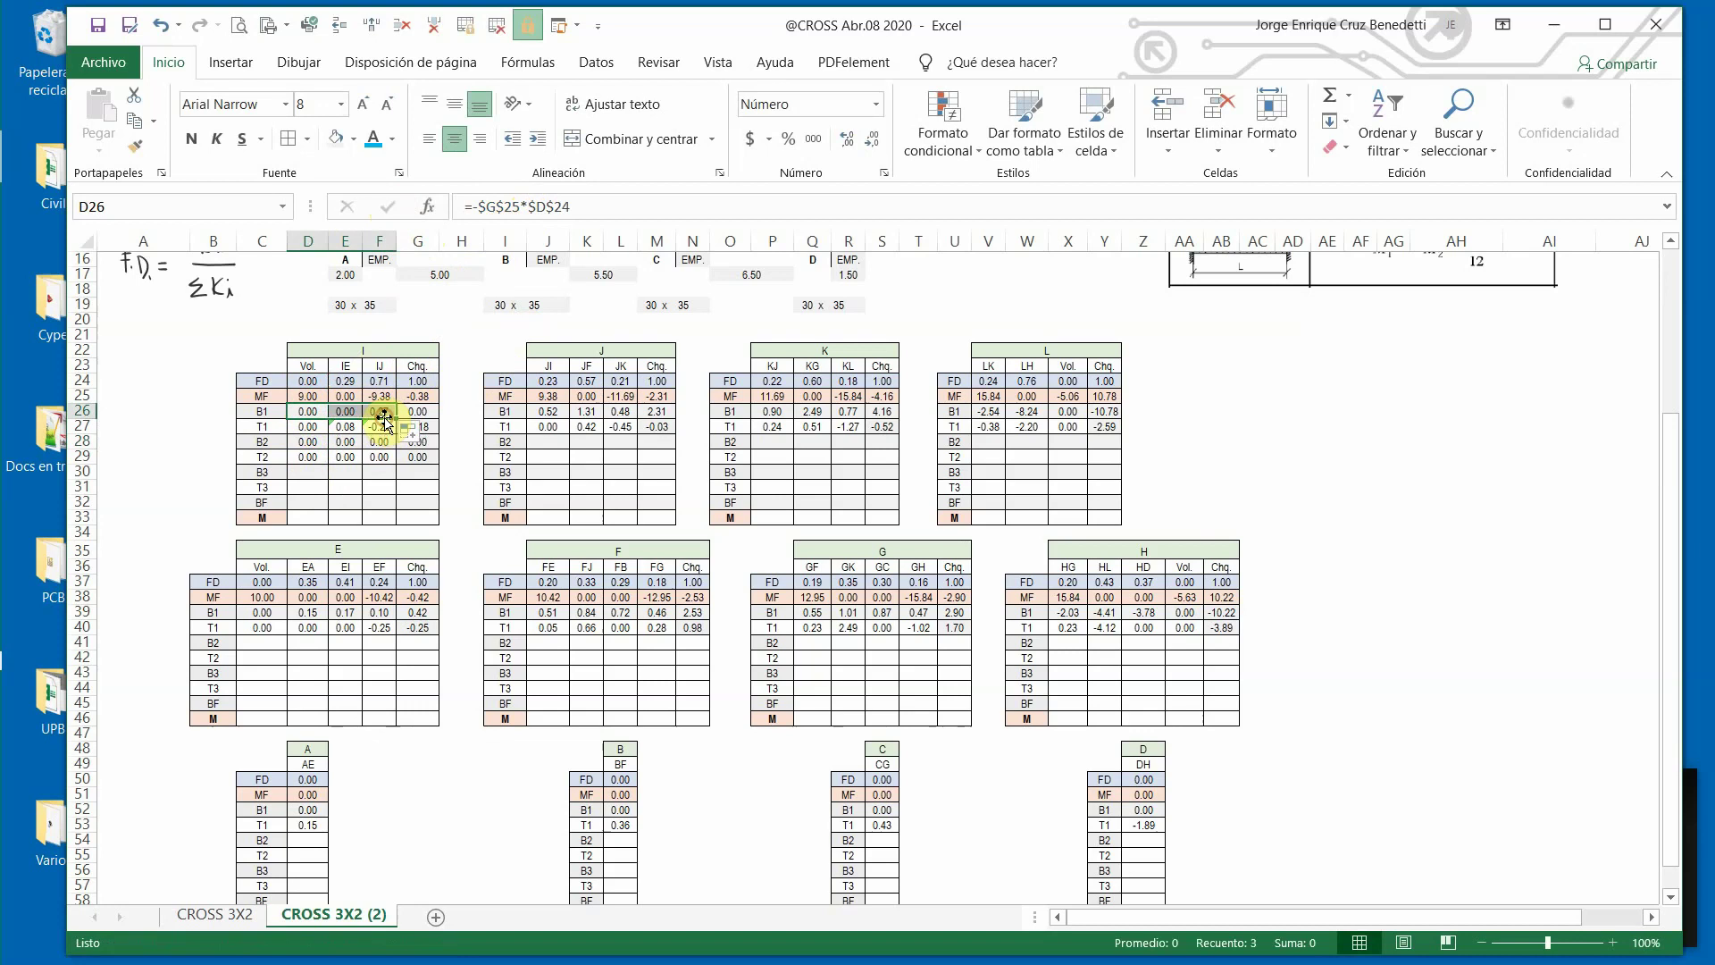
{"action": "left_click", "coordinate": [160, 25]}
Make the FD references absolute in table I's B1 cells IE and IJ: =-$G$25*$E$24 in E26 and =-$G$25*$F$24 in F26.
{"action": "left_click", "coordinate": [338, 411]}
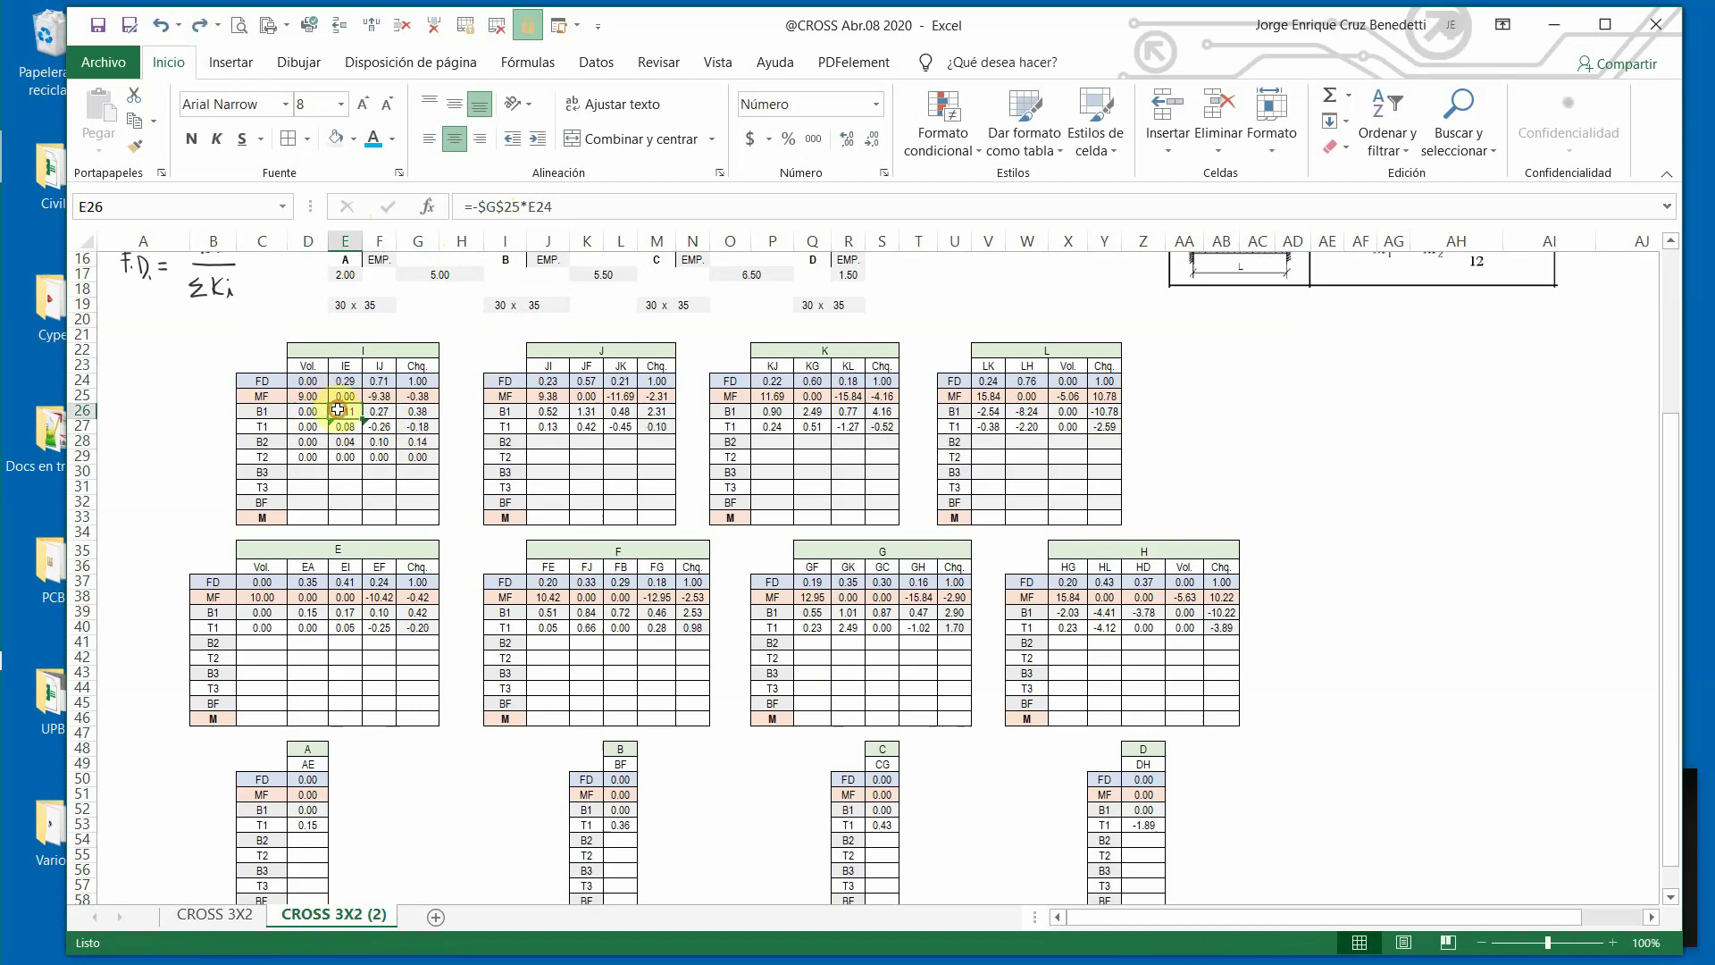
{"action": "left_click", "coordinate": [498, 207]}
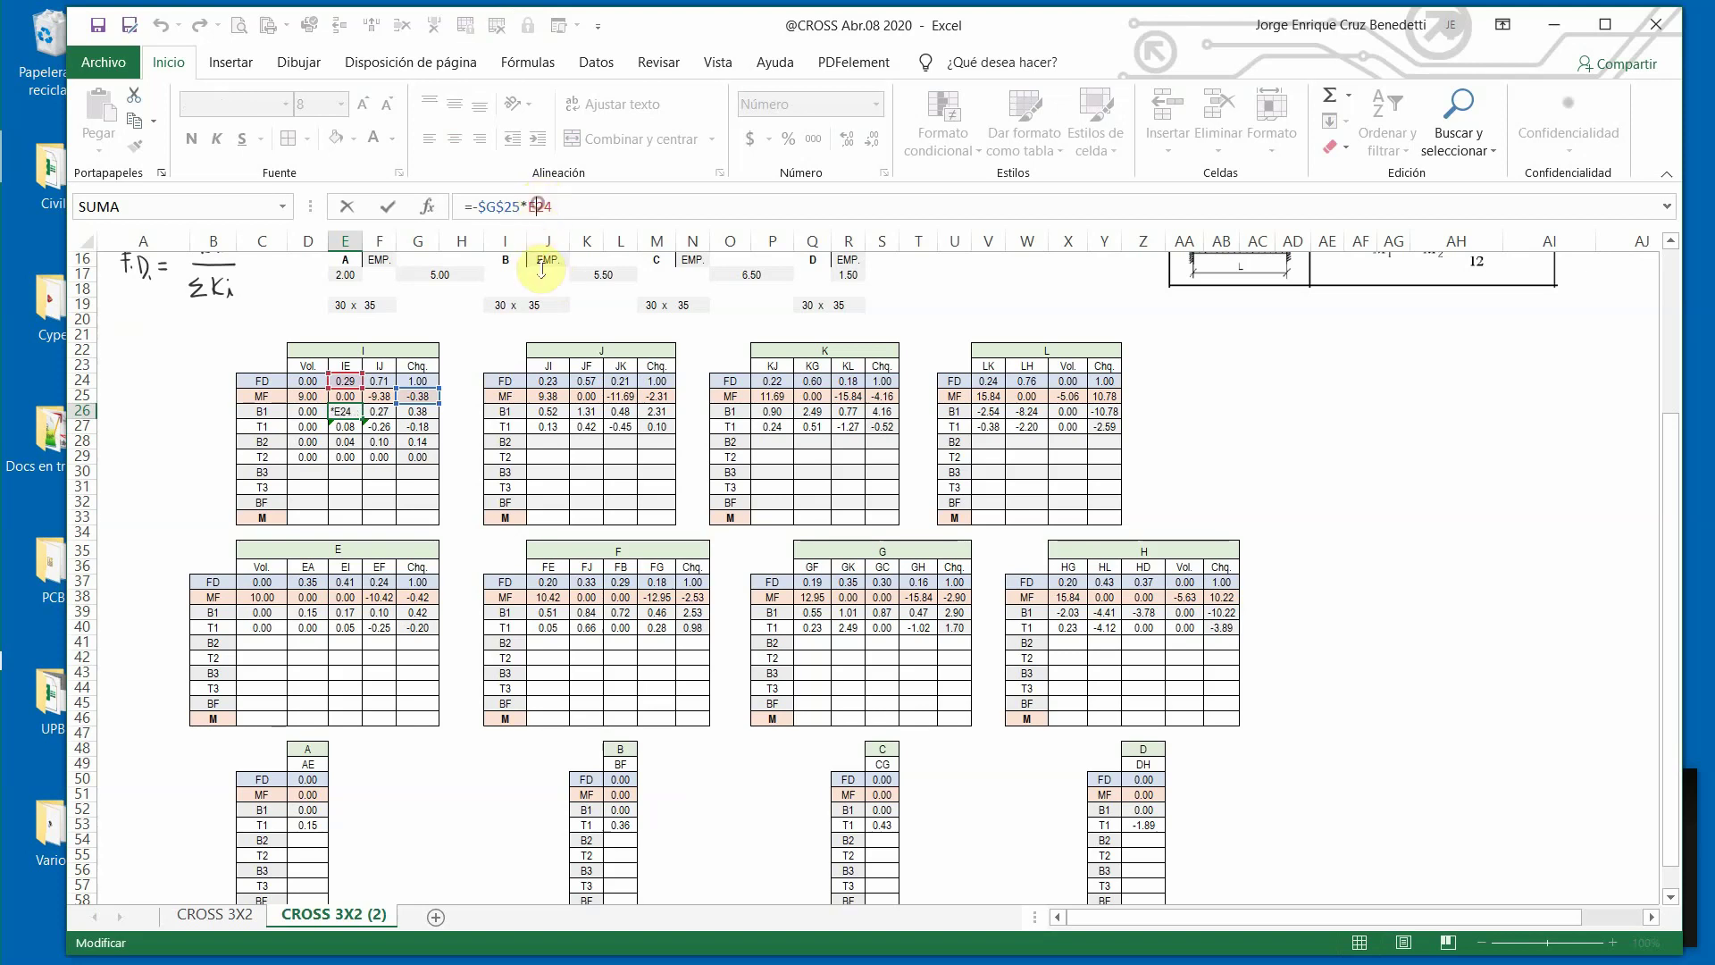
{"action": "key", "text": "F4"}
{"action": "left_click", "coordinate": [388, 211]}
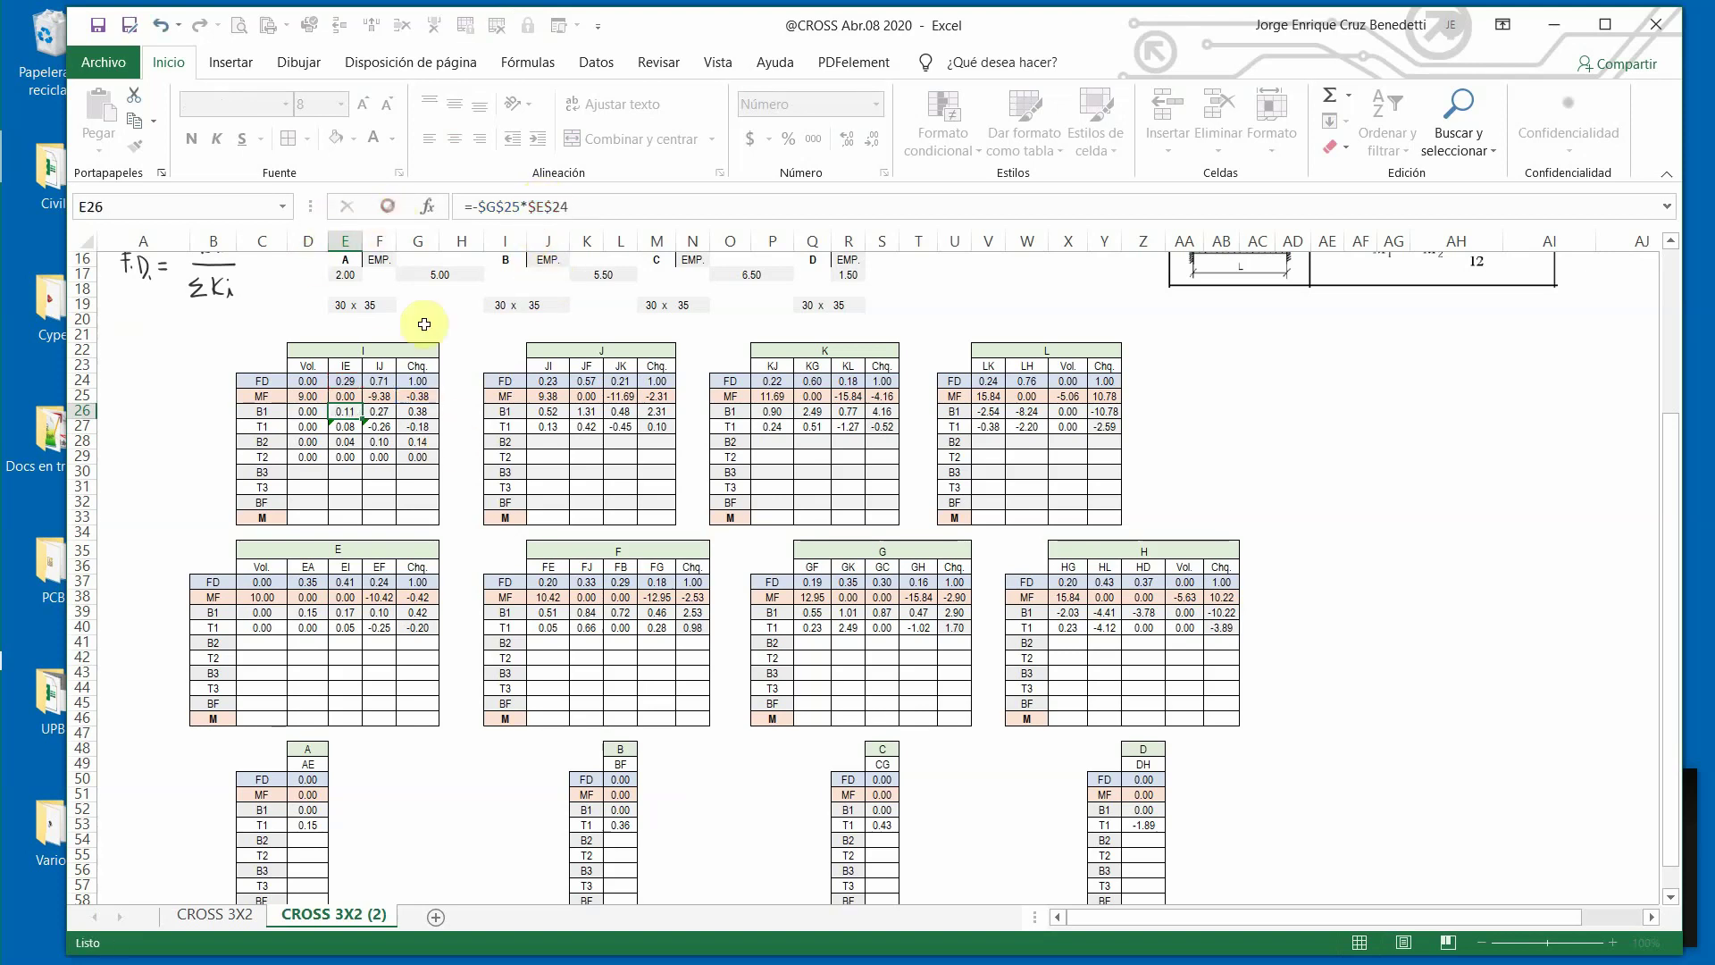
{"action": "left_click", "coordinate": [385, 413]}
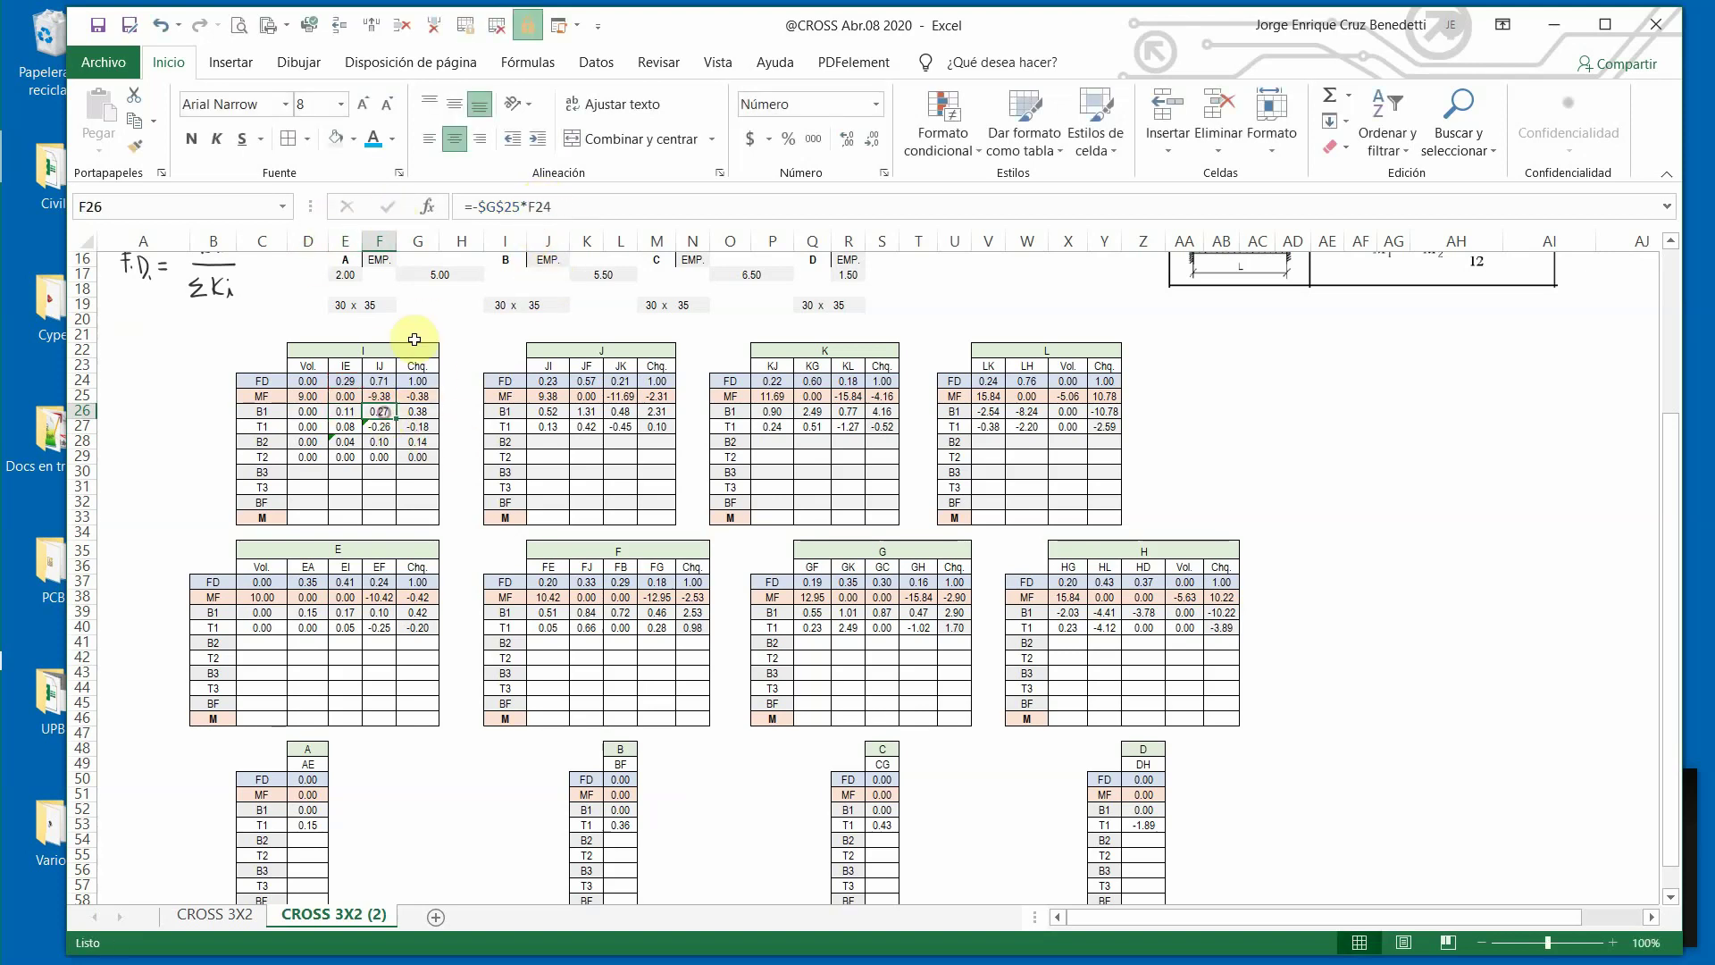
{"action": "left_click", "coordinate": [533, 205]}
{"action": "key", "text": "F4"}
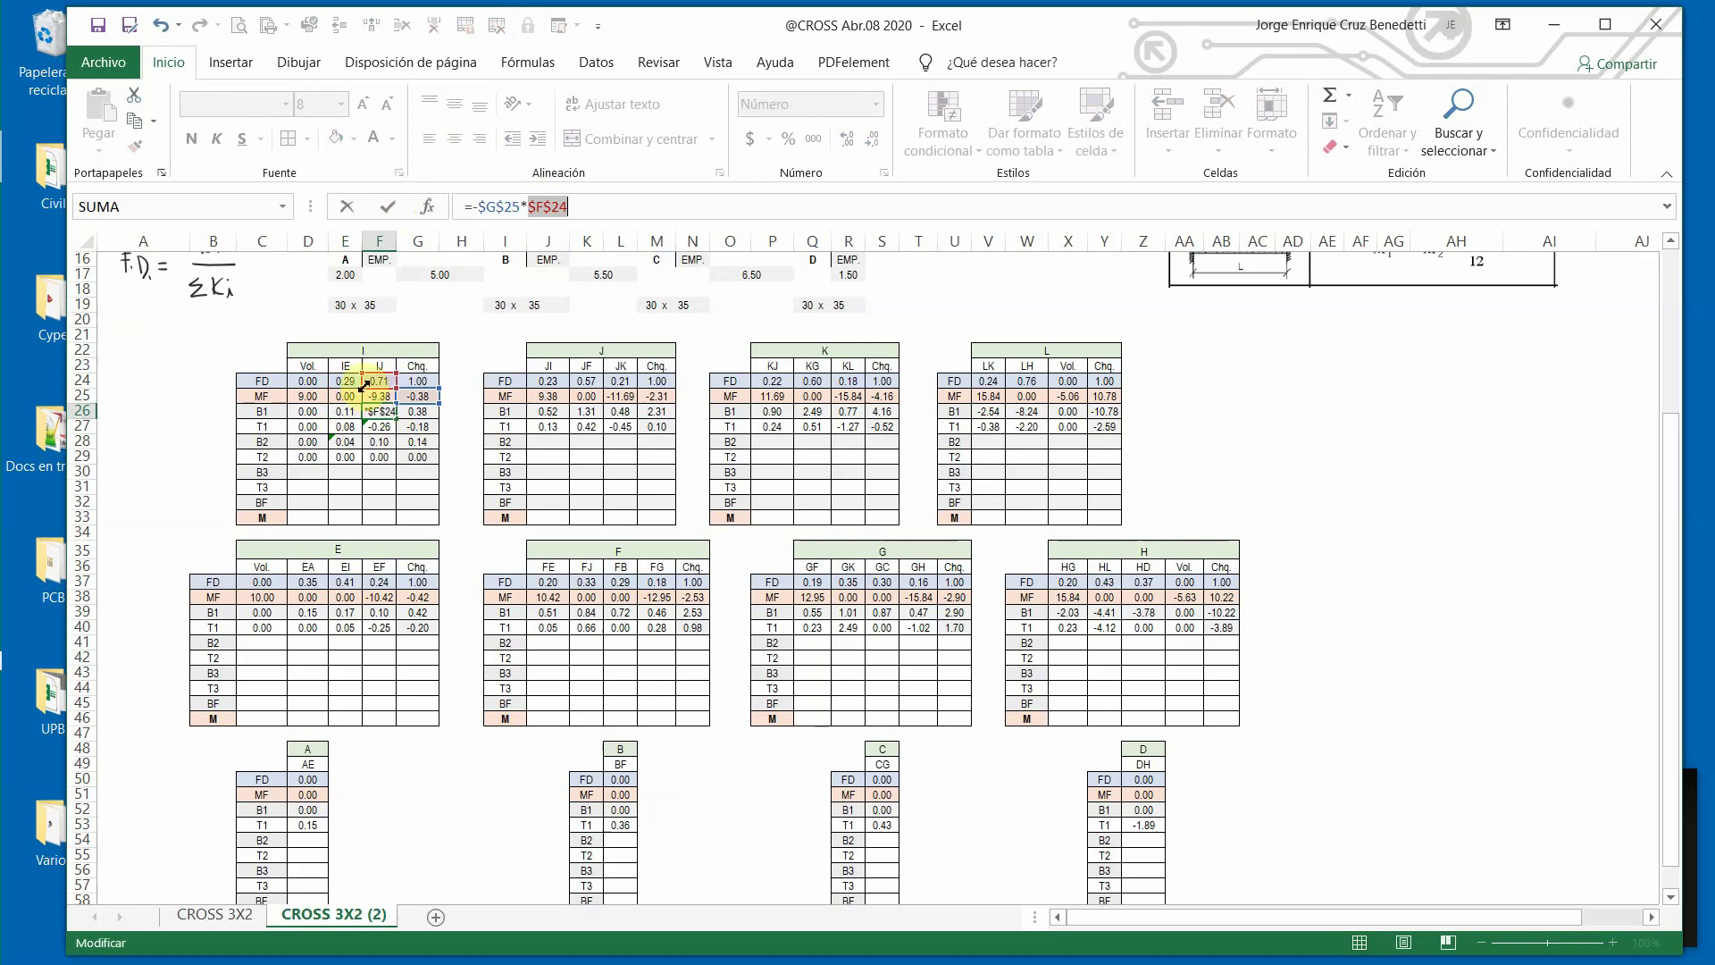
{"action": "left_click", "coordinate": [388, 211]}
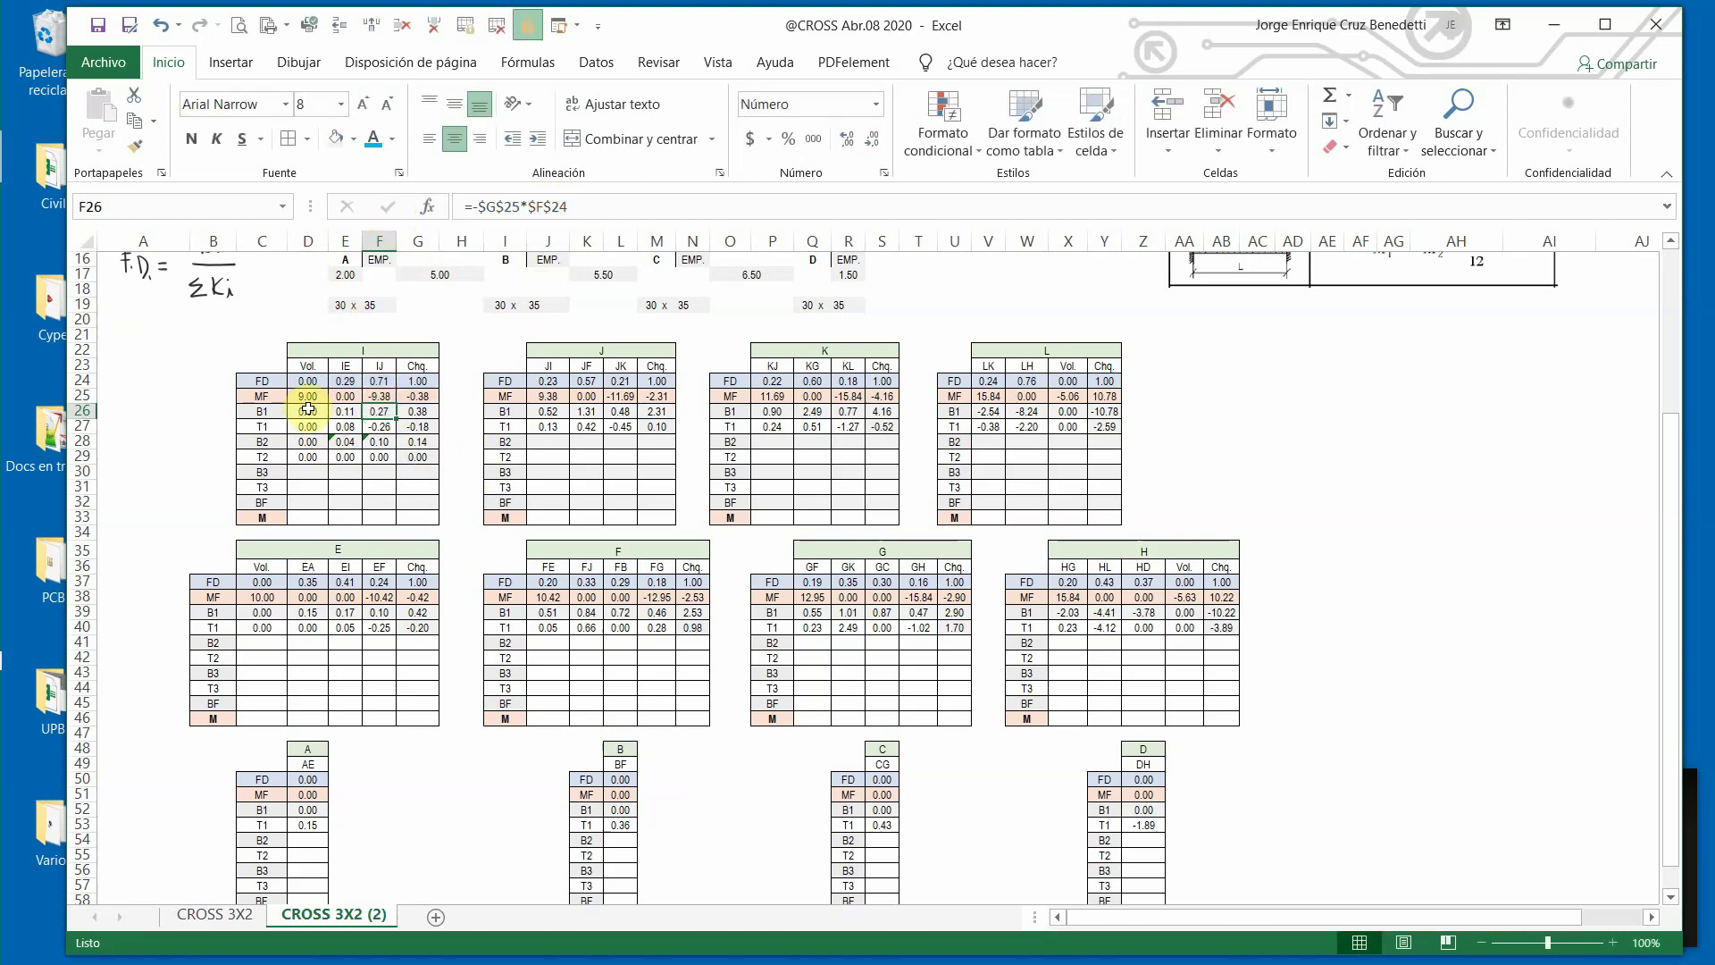
Copy table I's B1 and T1 rows (D26:G27) into the B2 and T2 rows starting at D28.
{"action": "left_click_drag", "start_coordinate": [305, 411], "coordinate": [410, 425]}
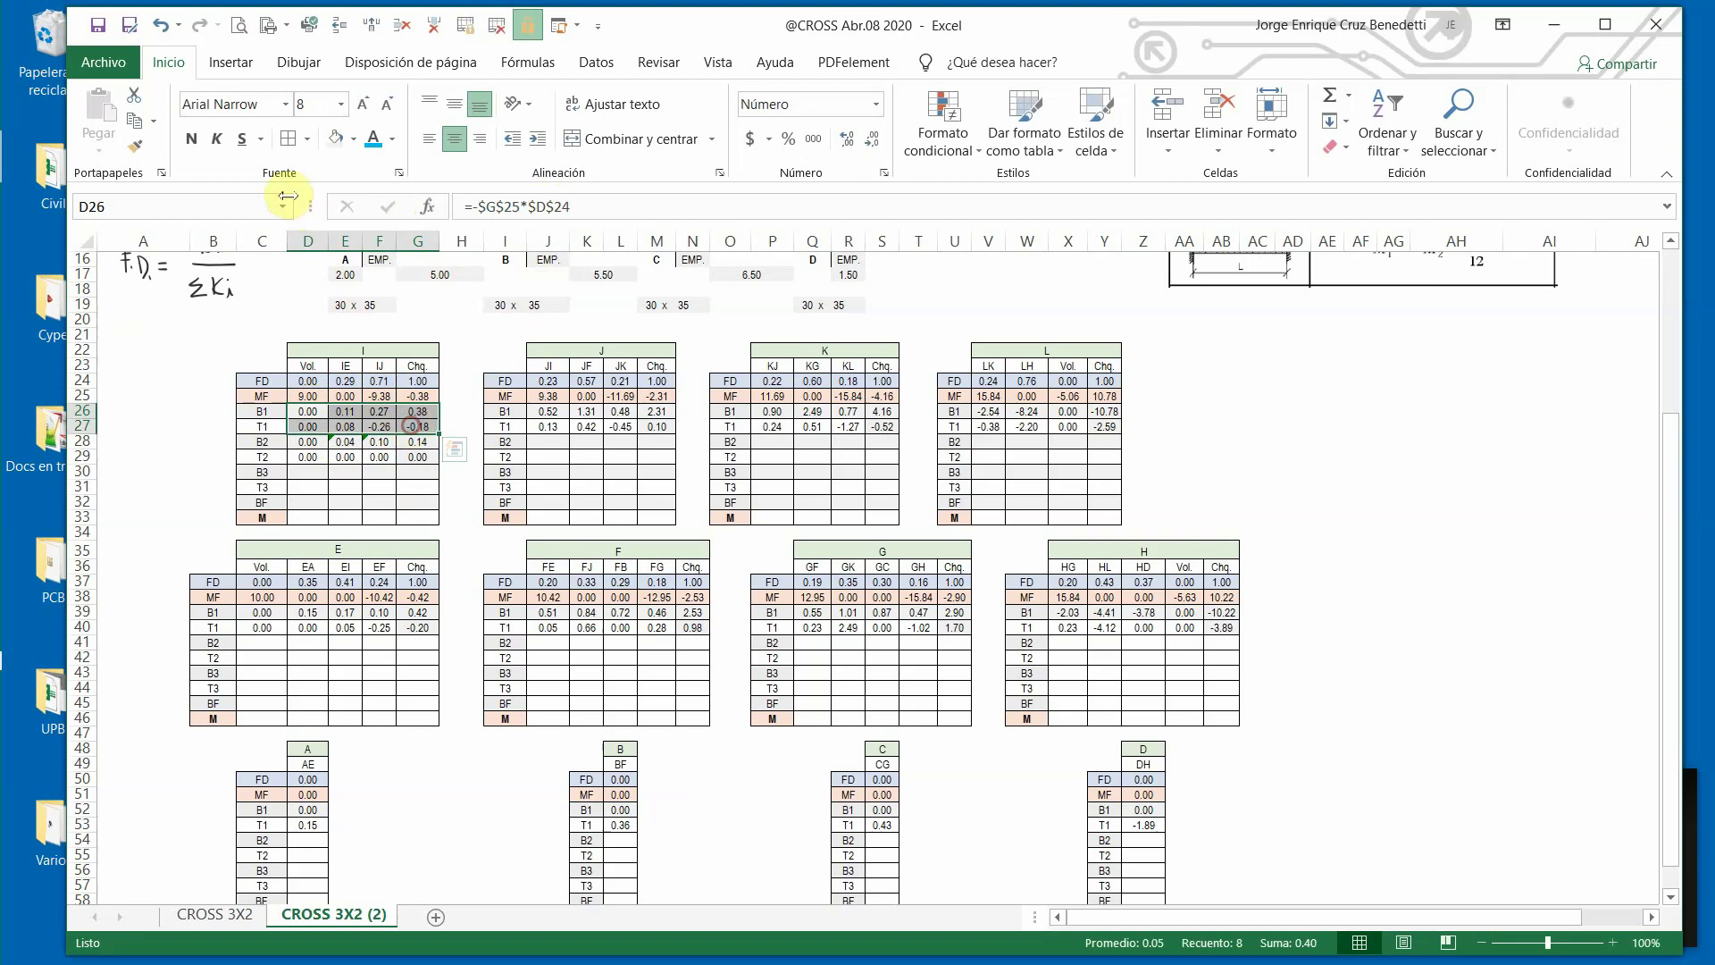
{"action": "key", "text": "ctrl+c"}
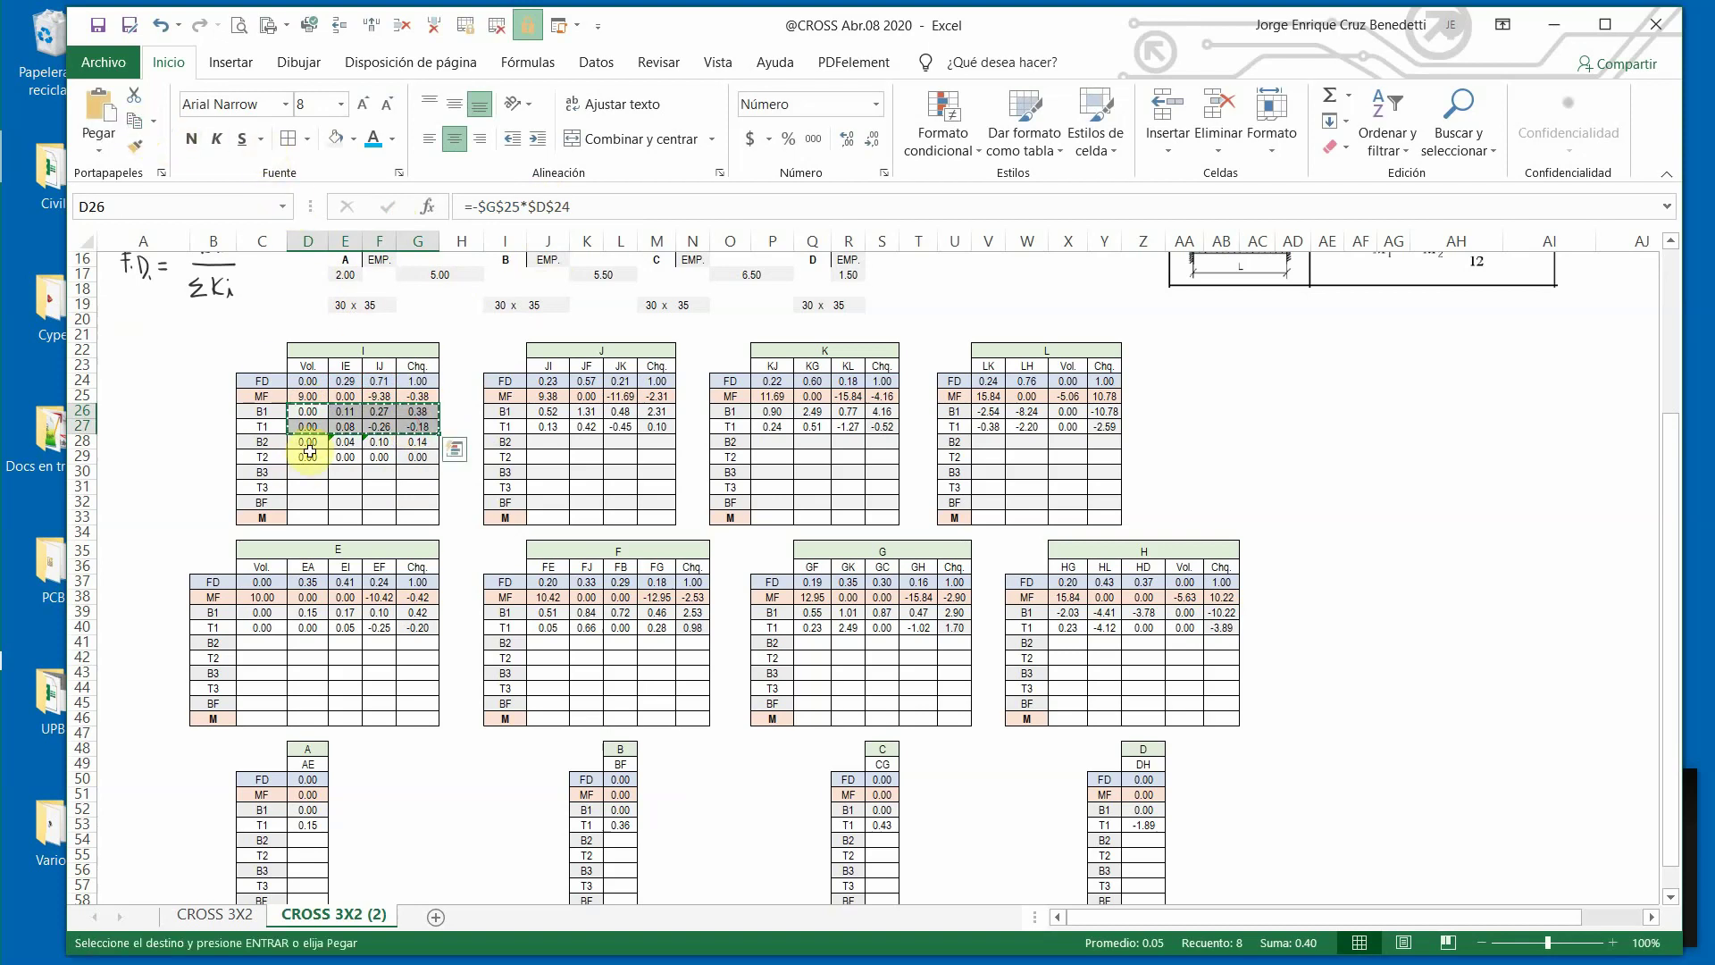
{"action": "left_click", "coordinate": [309, 444]}
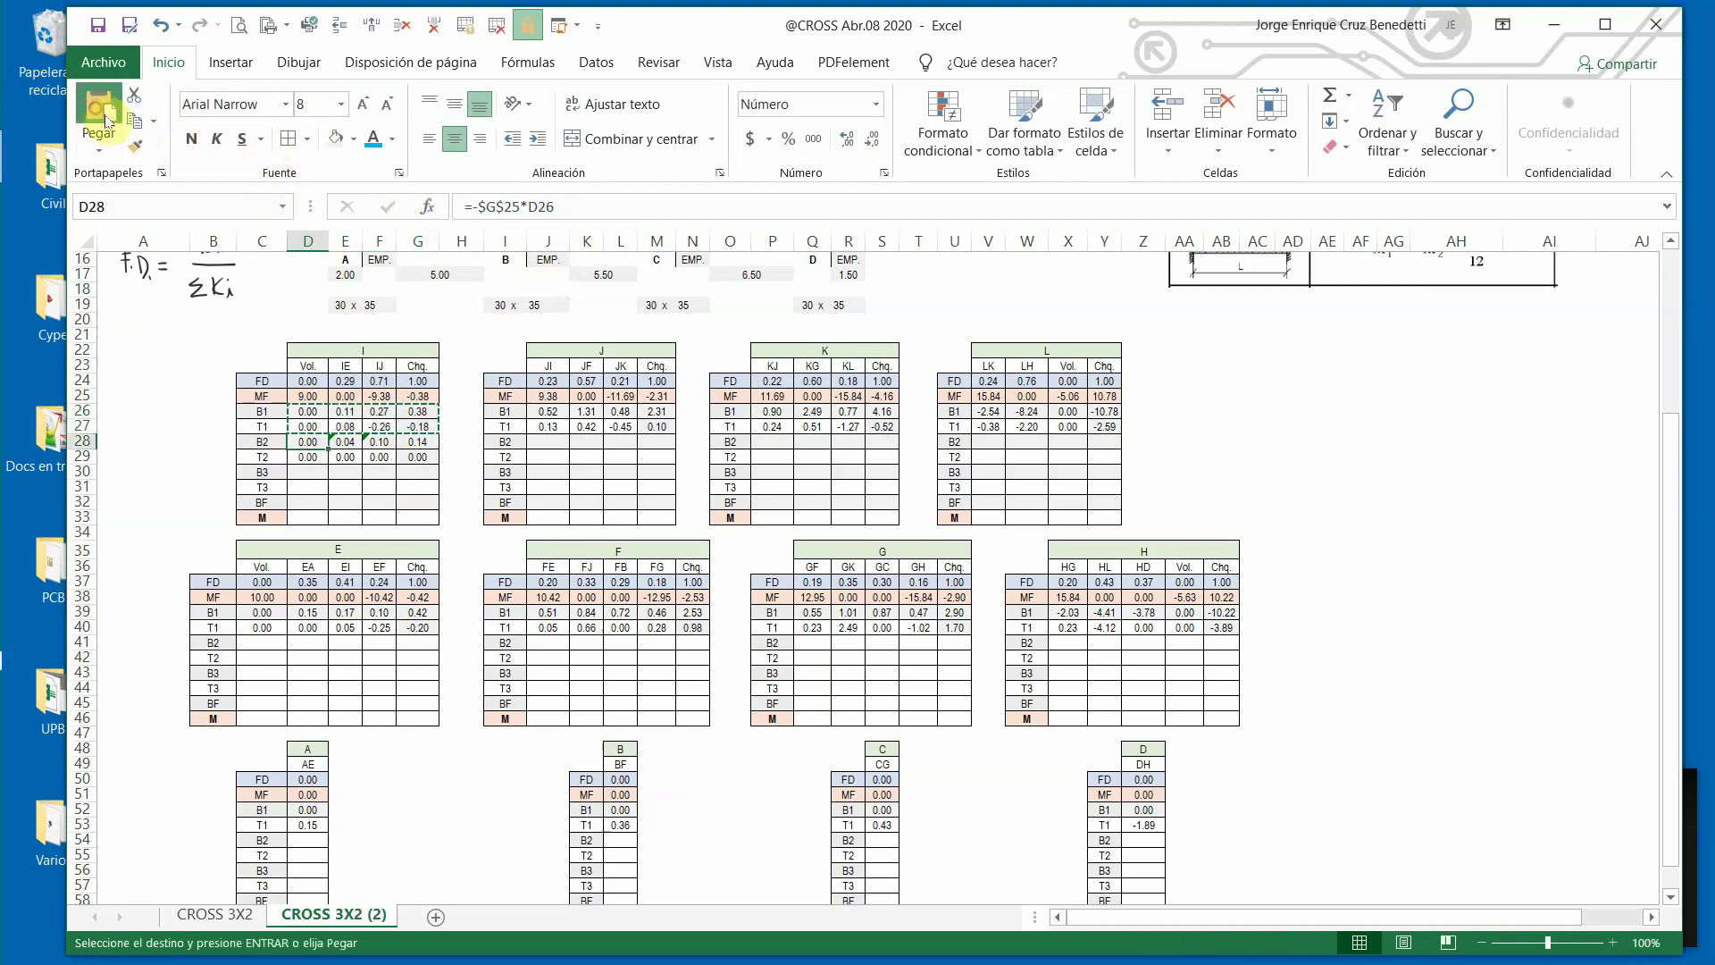
{"action": "left_click", "coordinate": [99, 109]}
{"action": "left_click", "coordinate": [453, 507]}
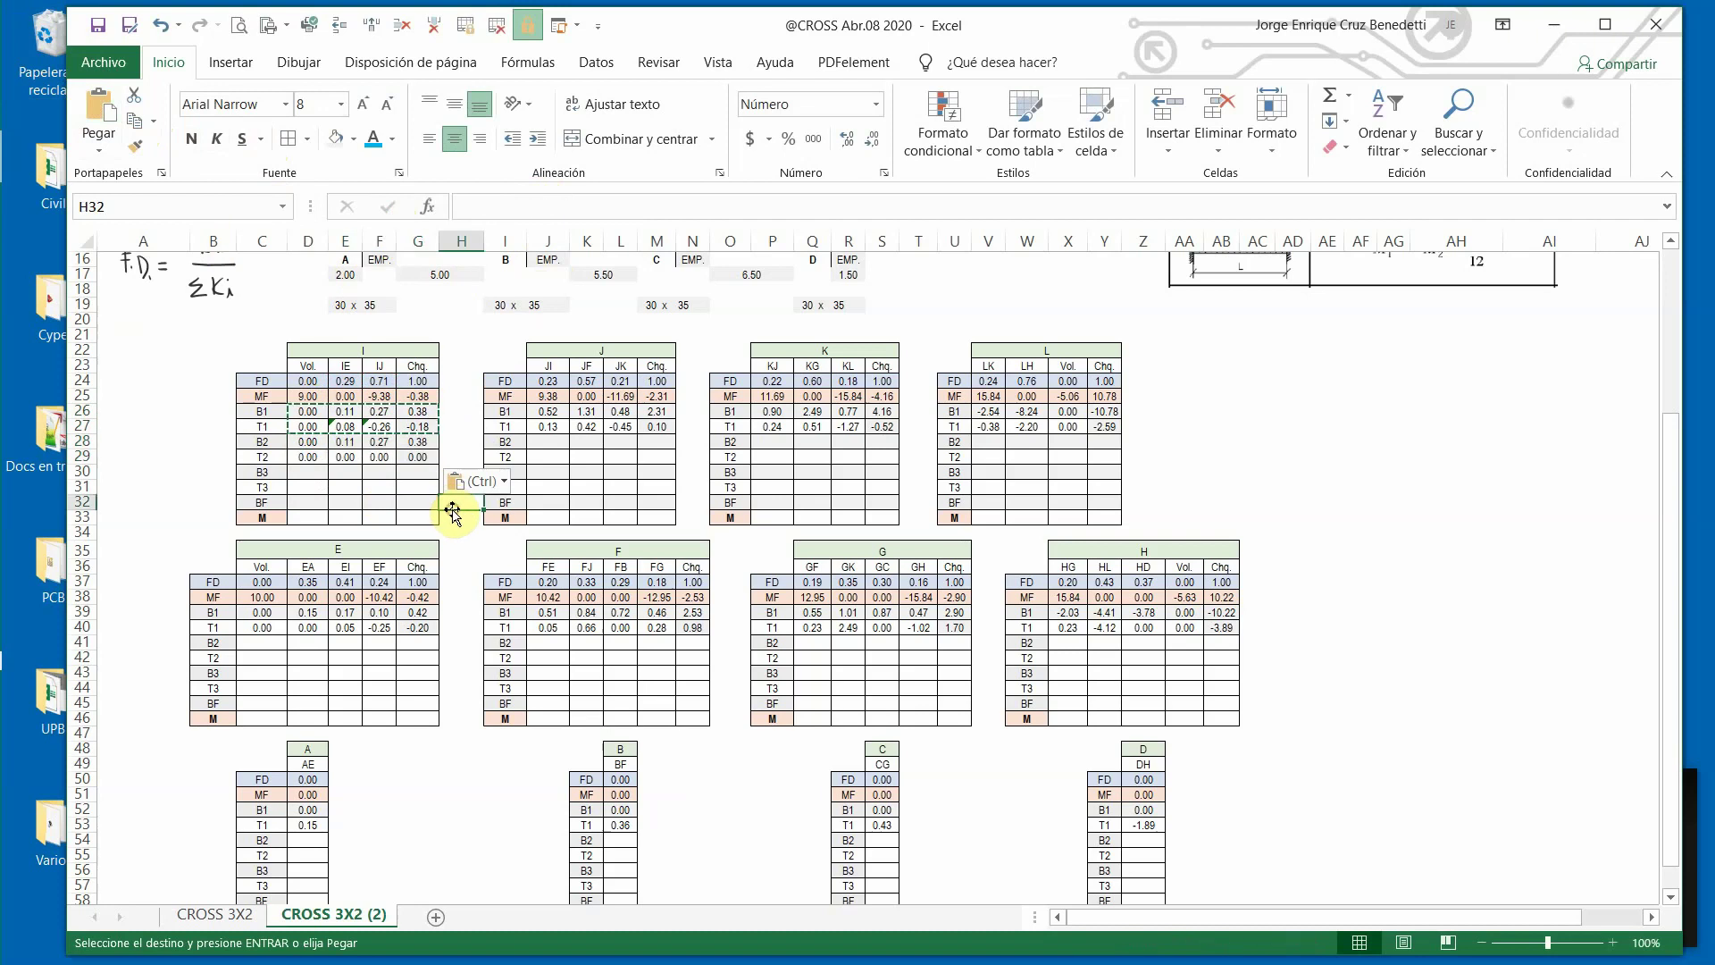
{"action": "left_click", "coordinate": [311, 456]}
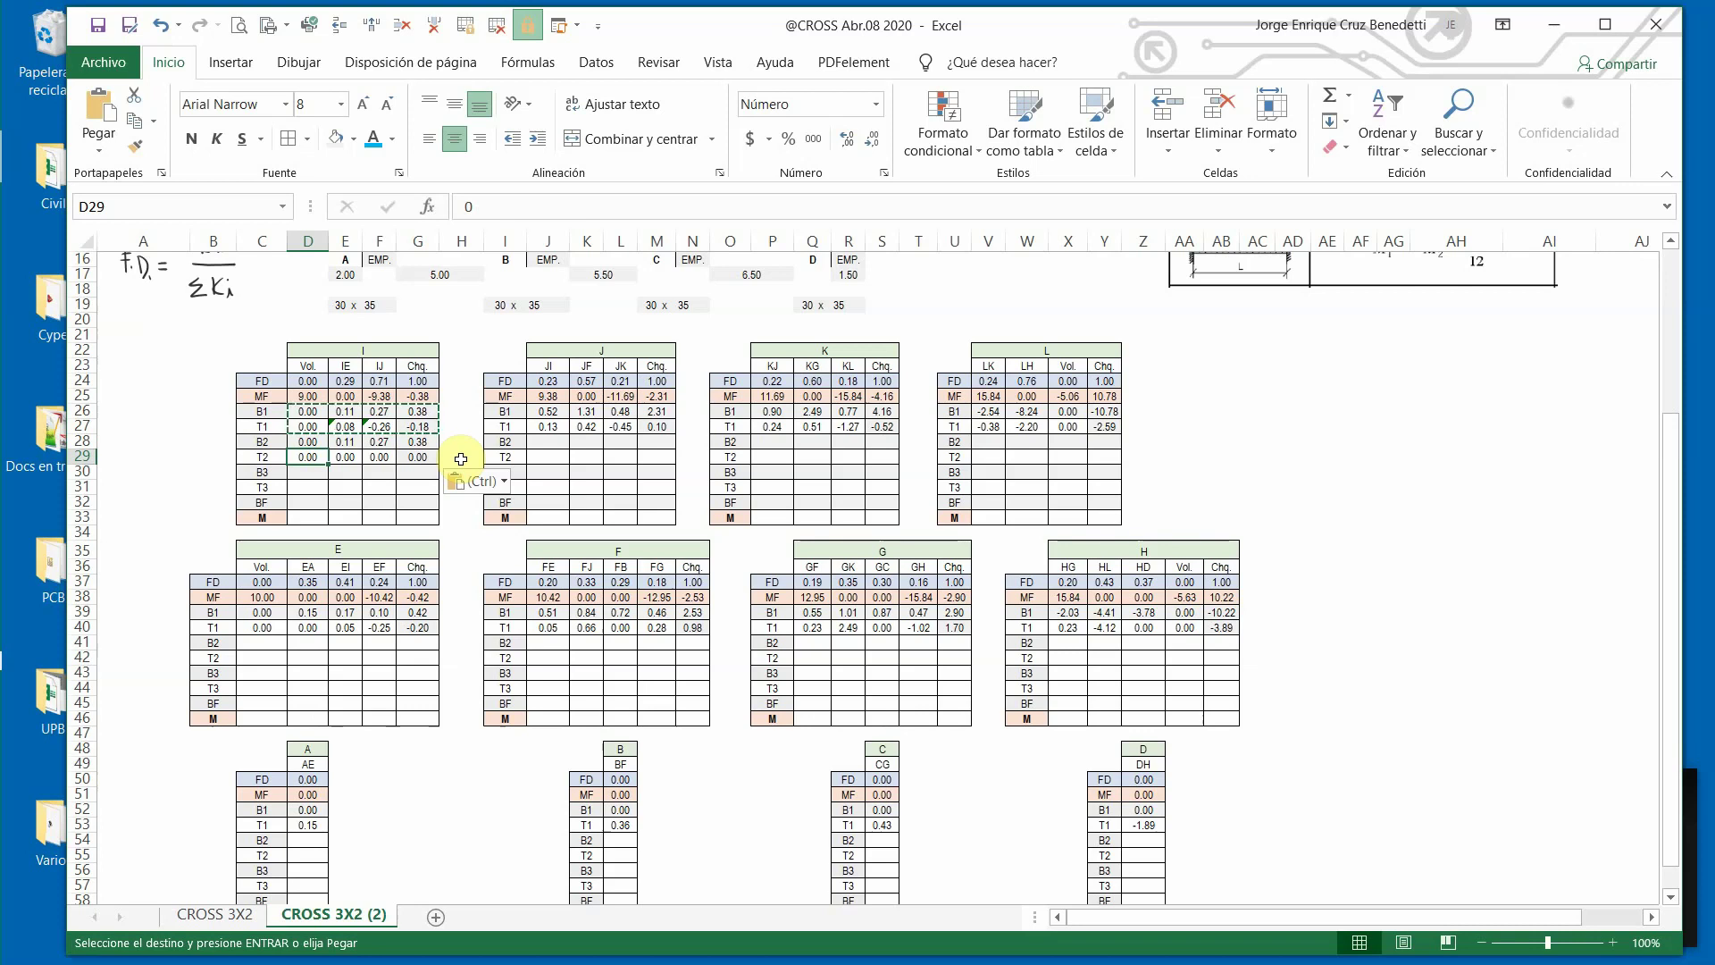
Review the solved CROSS 3X2 sheet's tables and its MFij fixed-moment formula against the frame data on CROSS 3X2 (2).
{"action": "left_click", "coordinate": [199, 920]}
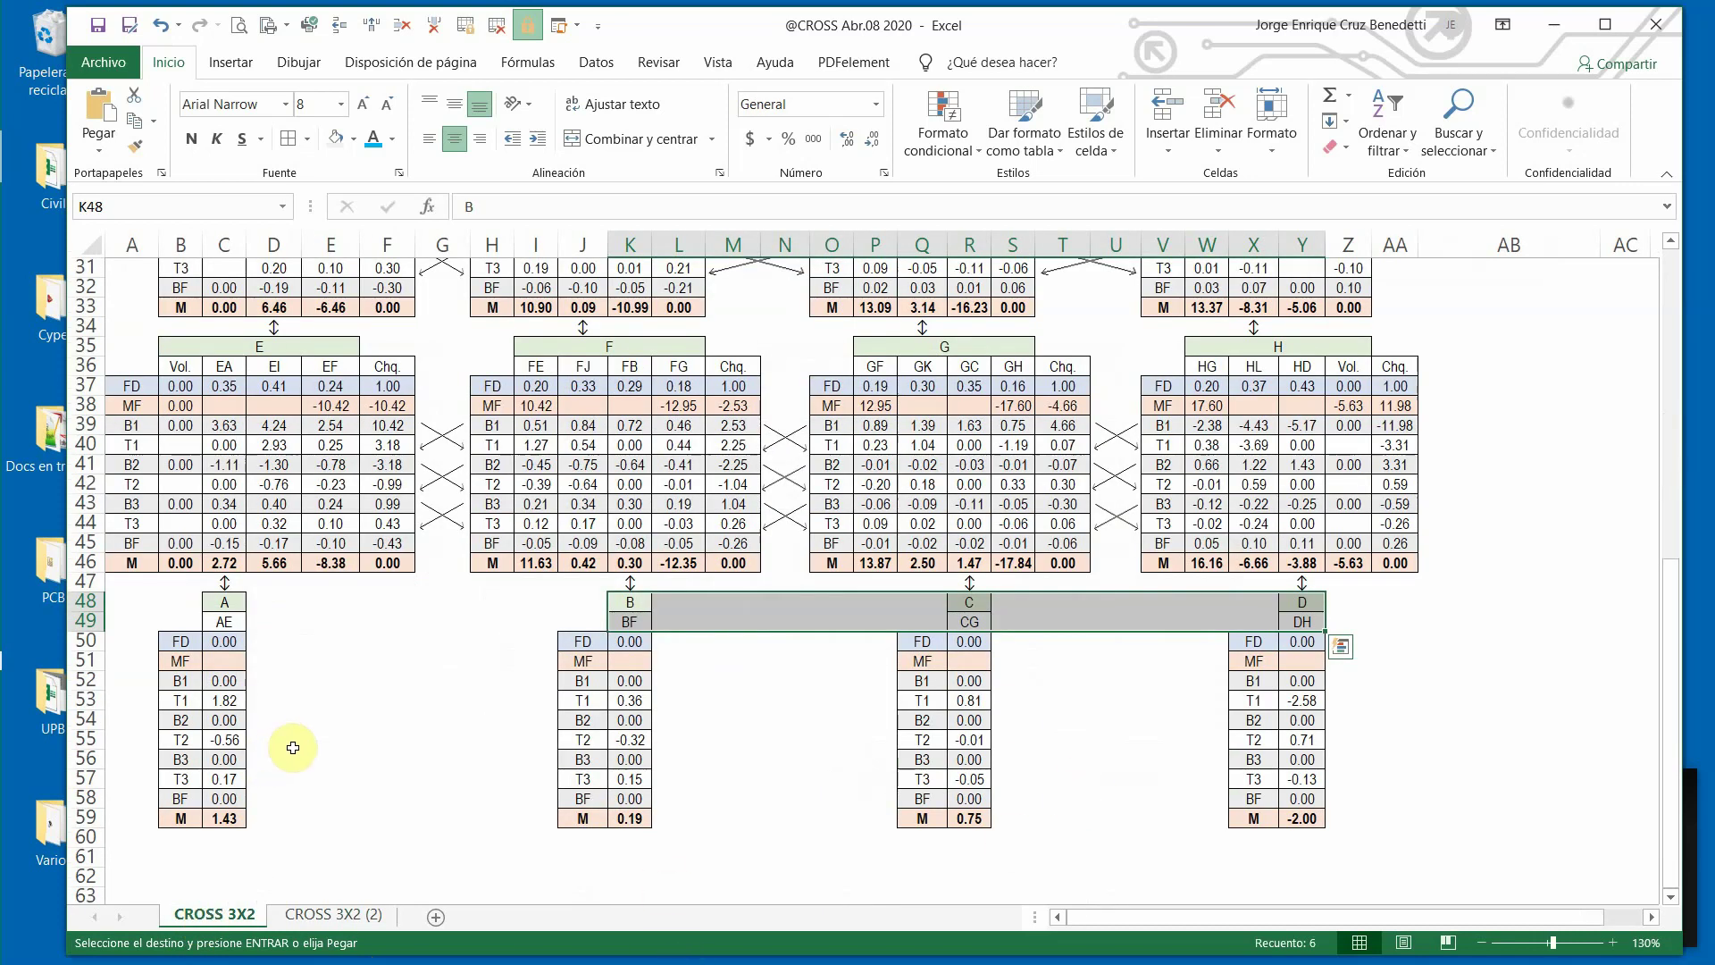
{"action": "scroll", "coordinate": [287, 754], "scroll_direction": "up", "scroll_amount": 4}
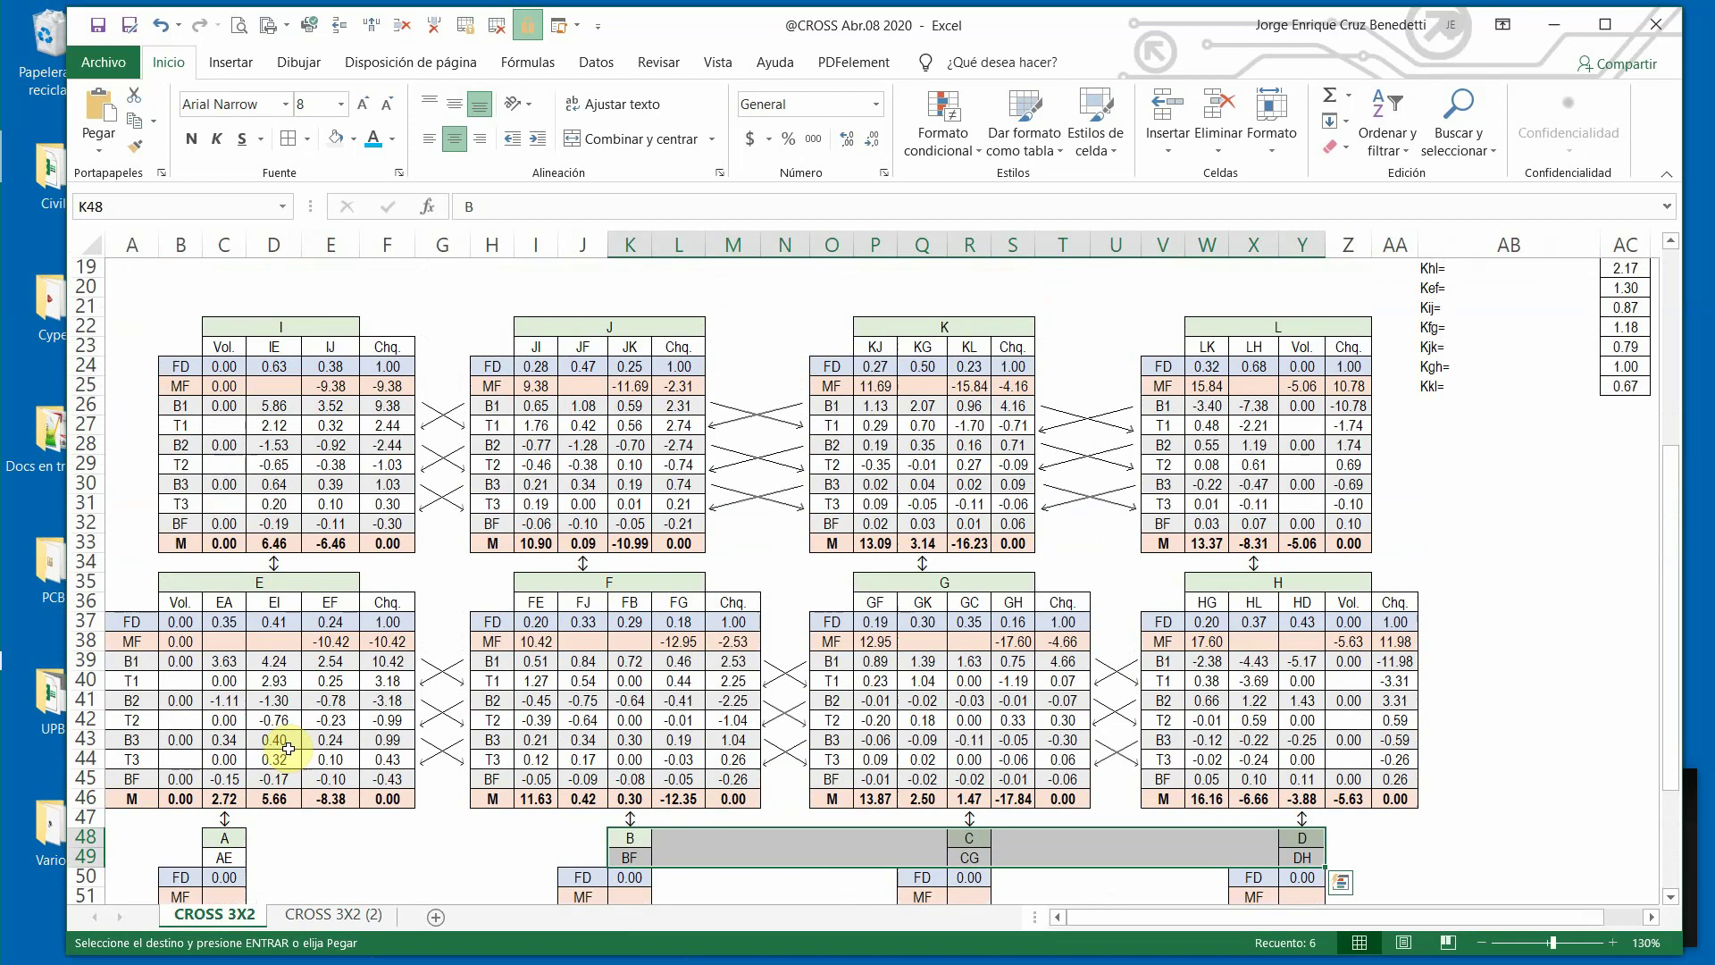
{"action": "scroll", "coordinate": [447, 639], "scroll_direction": "up", "scroll_amount": 5}
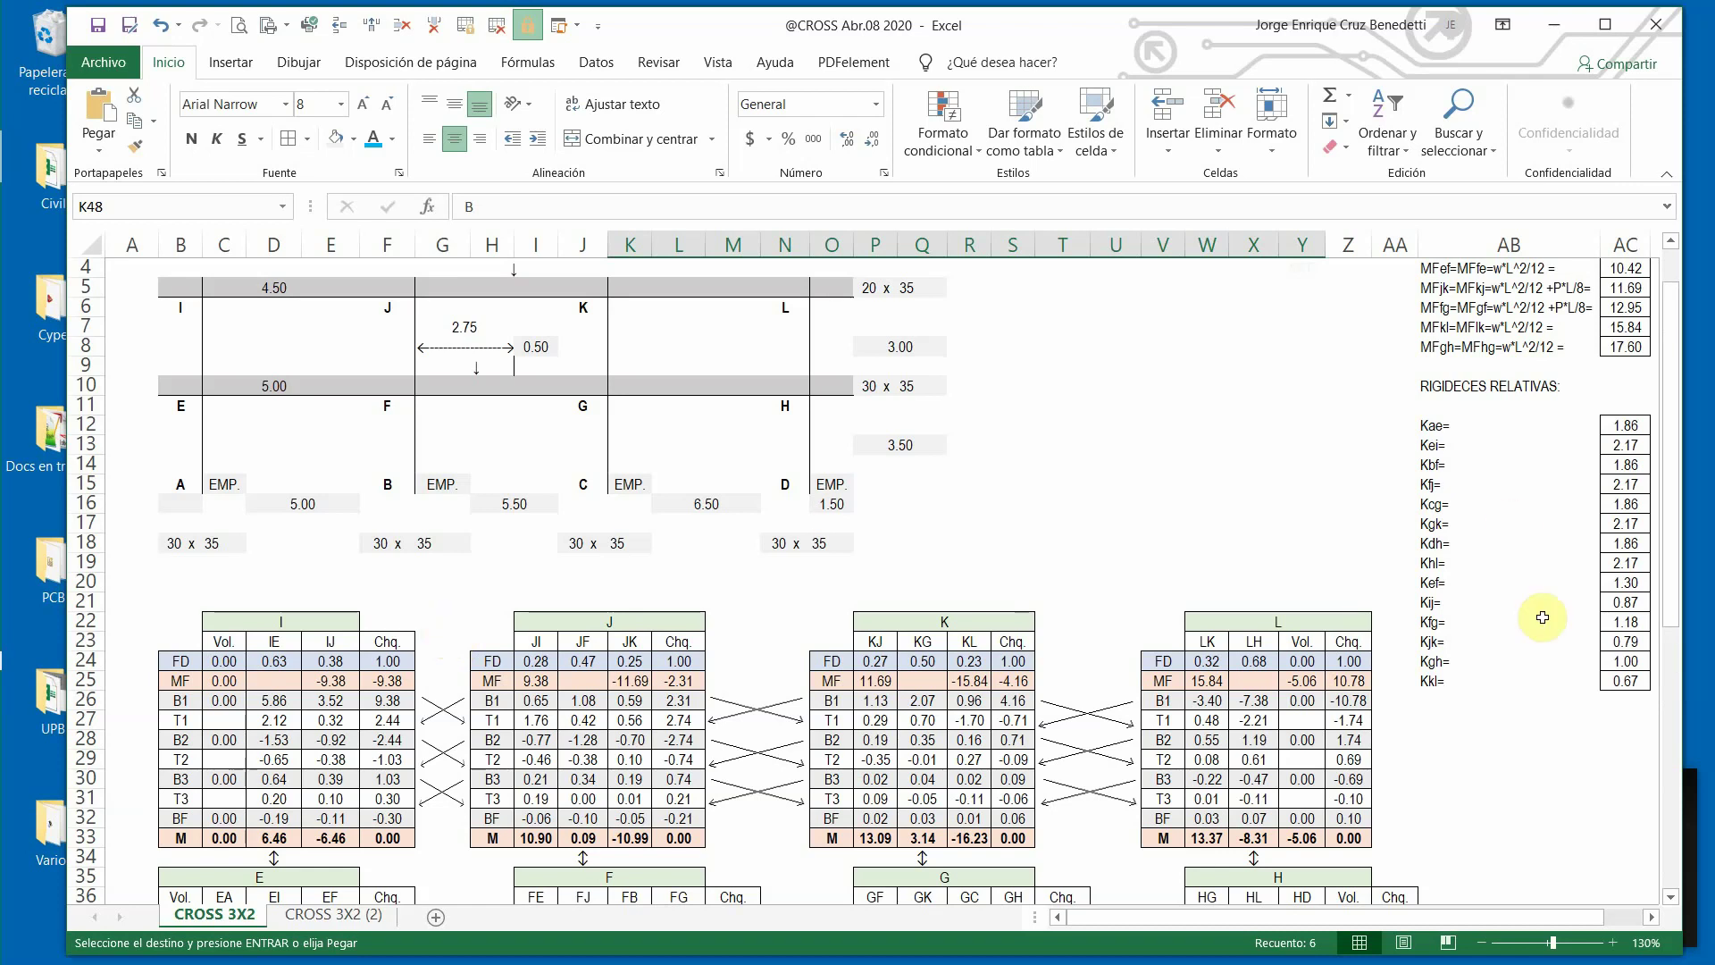
{"action": "scroll", "coordinate": [1585, 737], "scroll_direction": "up", "scroll_amount": 1}
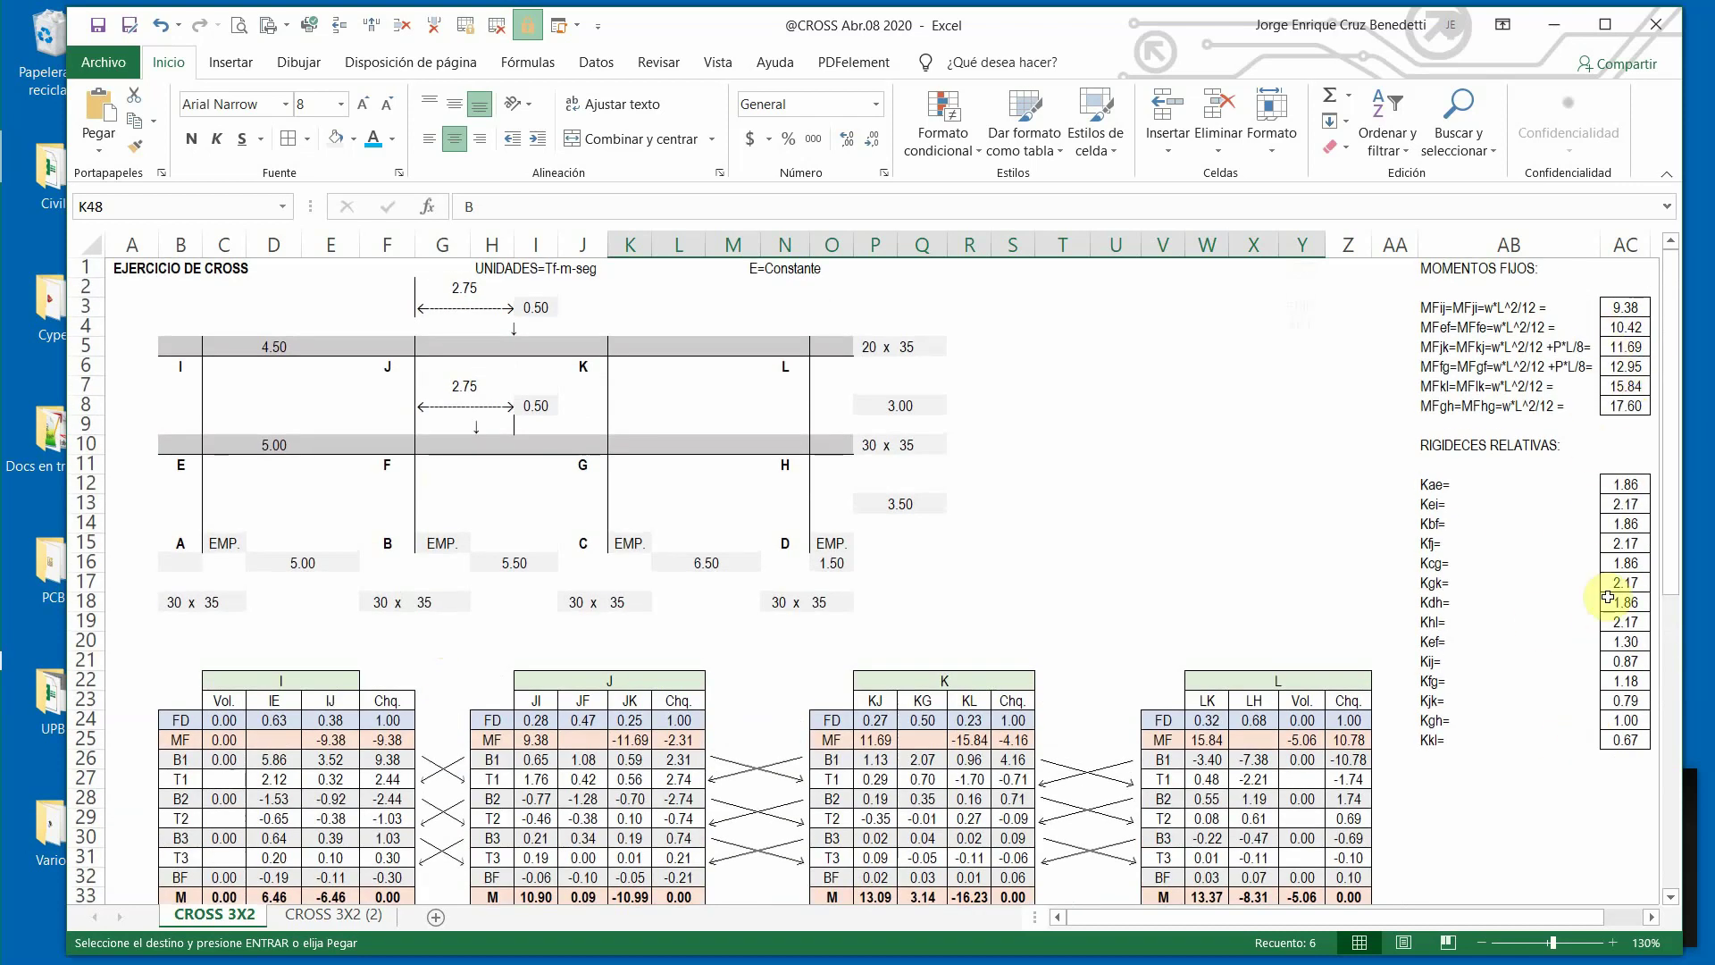
{"action": "left_click", "coordinate": [1632, 310]}
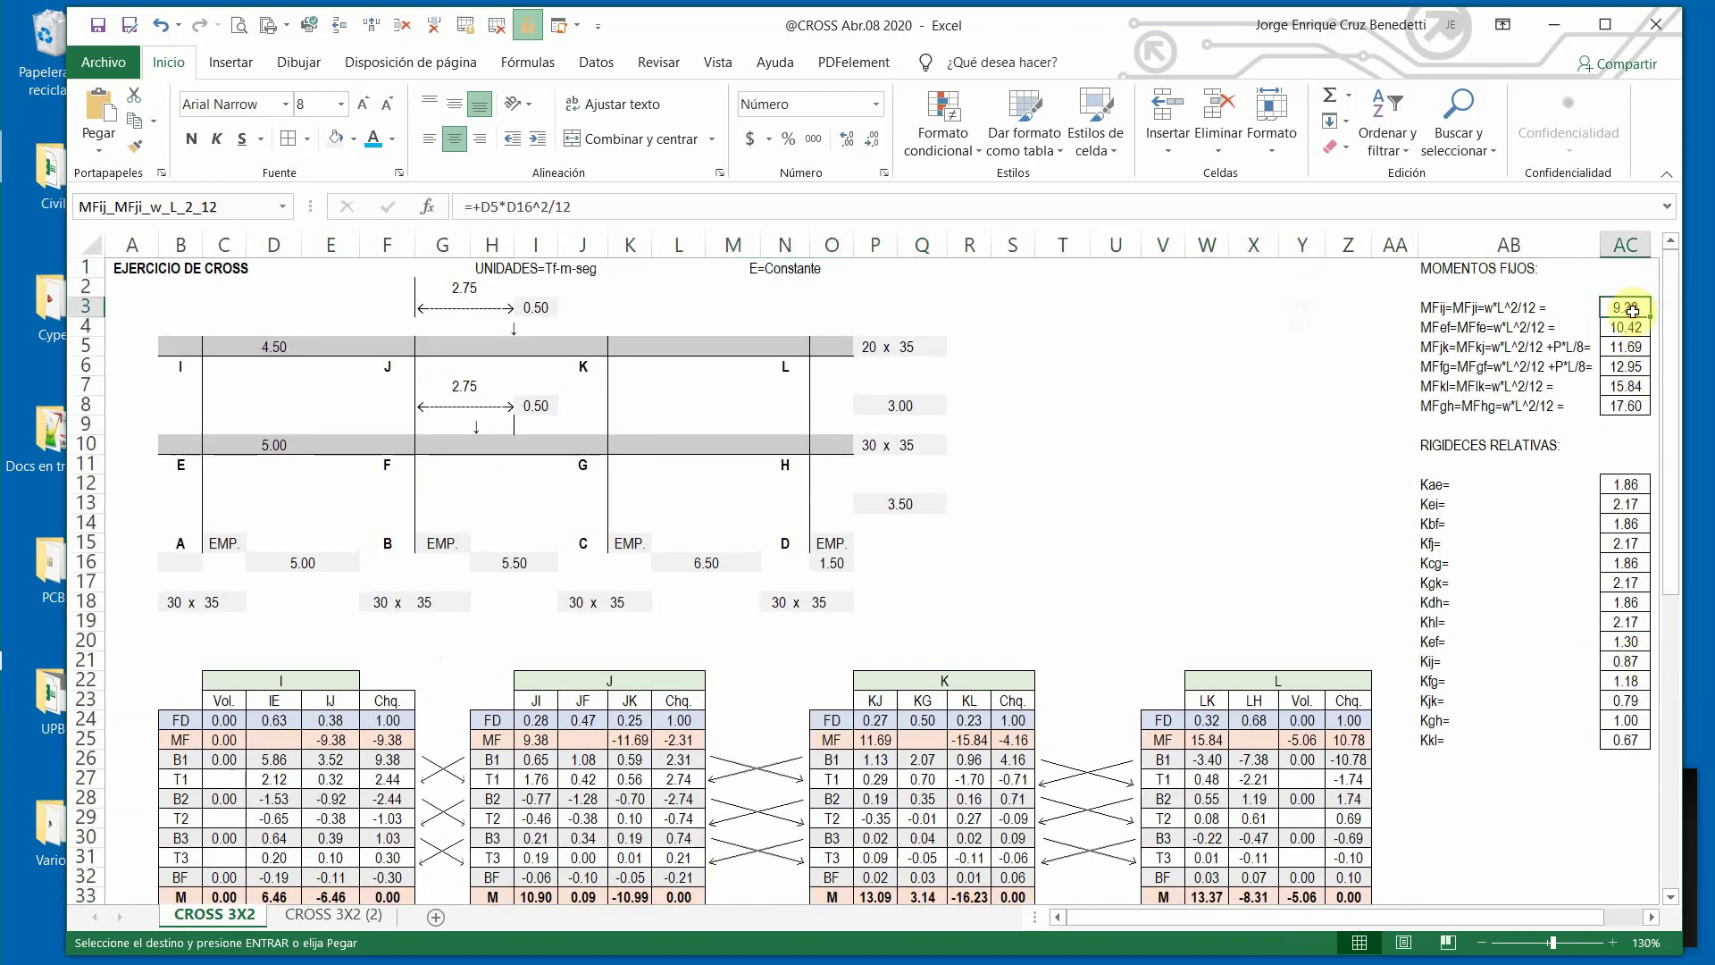
{"action": "left_click", "coordinate": [351, 916]}
{"action": "scroll", "coordinate": [449, 555], "scroll_direction": "up", "scroll_amount": 5}
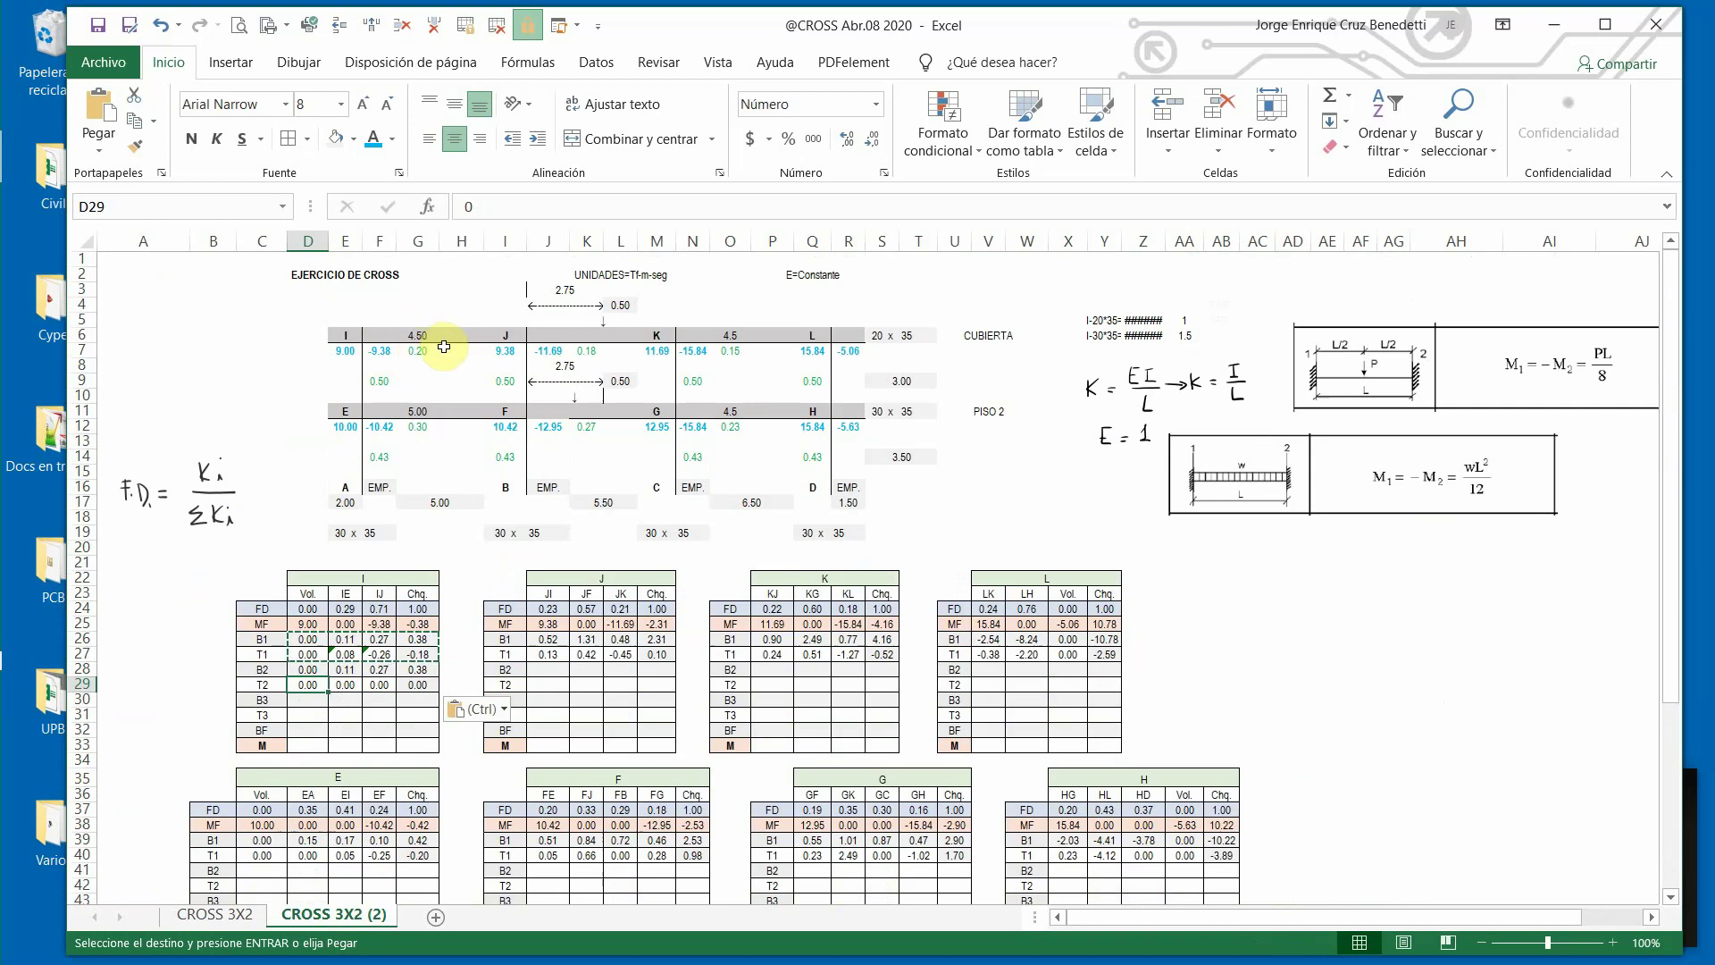
Examine the final moment (M) row and Chq. sum formulas in tables I and J of the CROSS 3X2 sheet.
{"action": "left_click", "coordinate": [233, 916]}
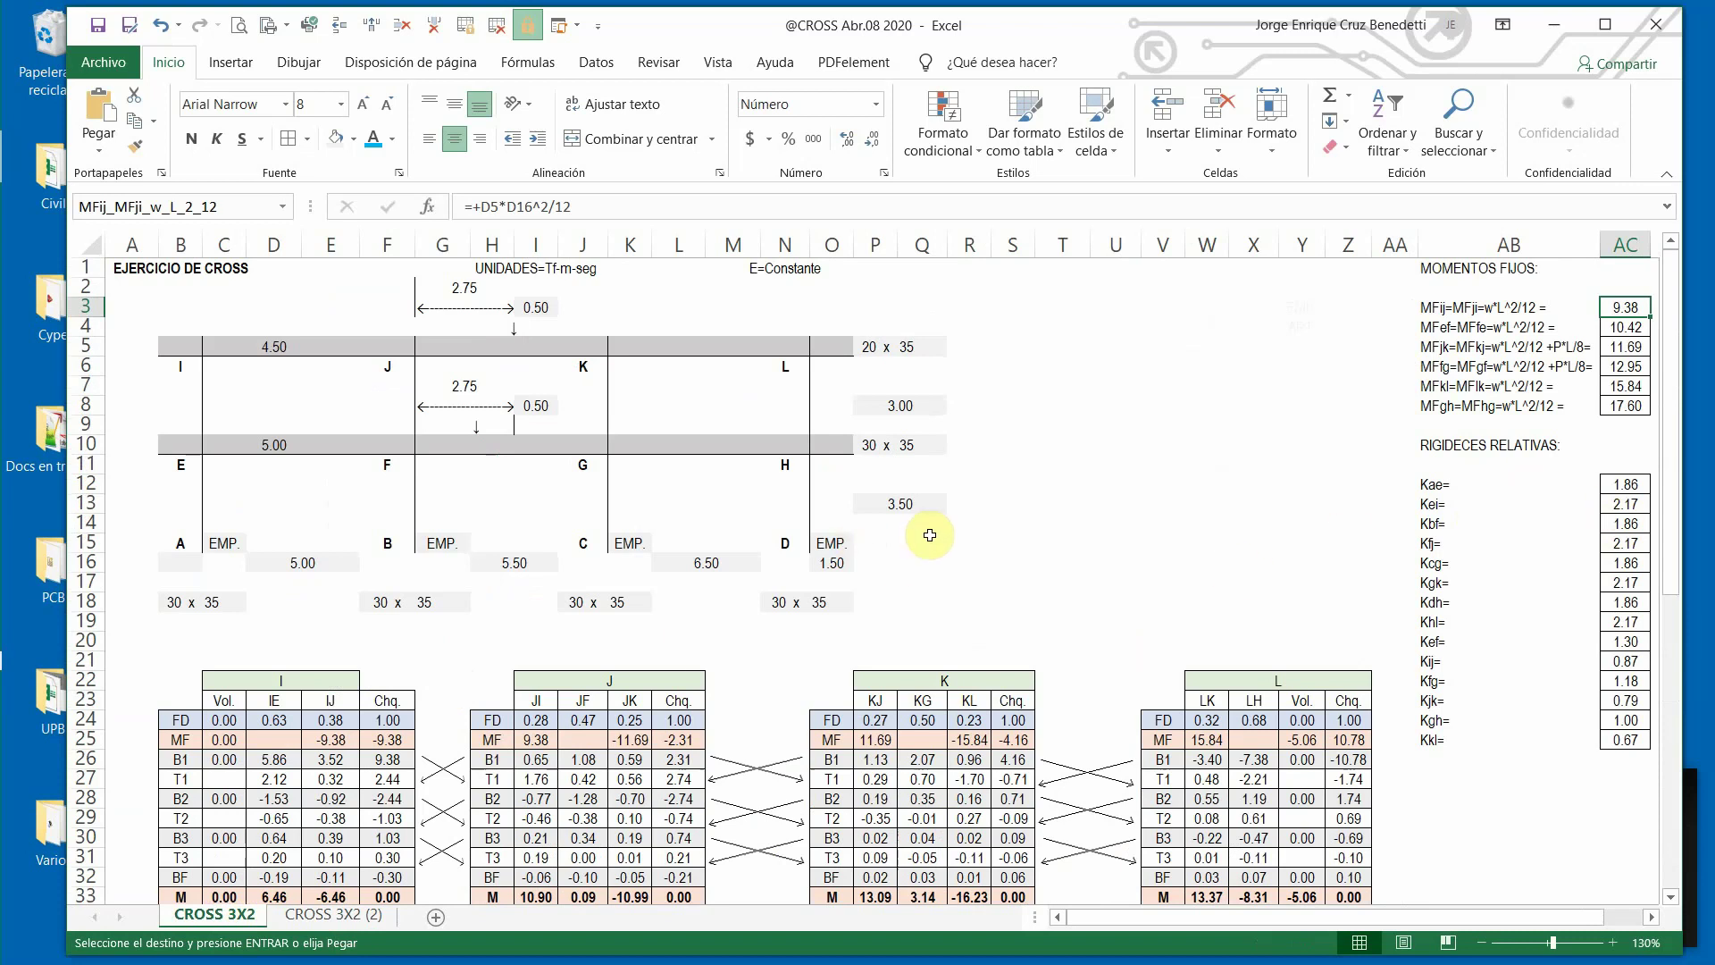
{"action": "scroll", "coordinate": [500, 664], "scroll_direction": "down", "scroll_amount": 2}
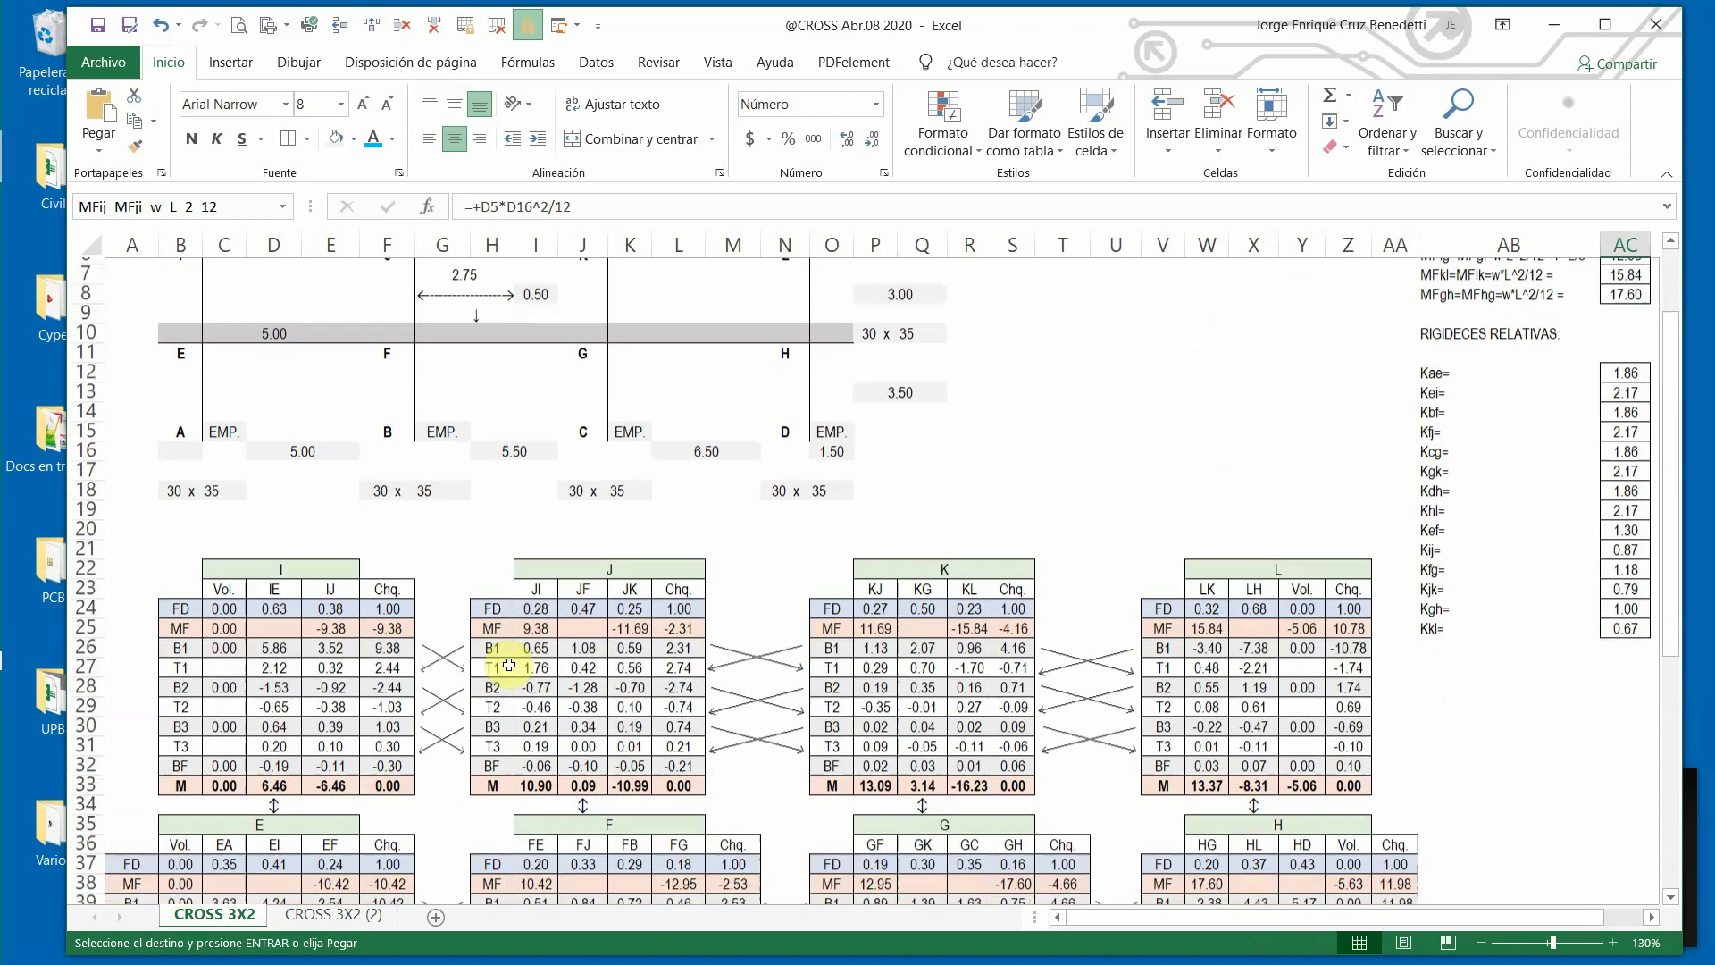
{"action": "scroll", "coordinate": [443, 663], "scroll_direction": "down", "scroll_amount": 4}
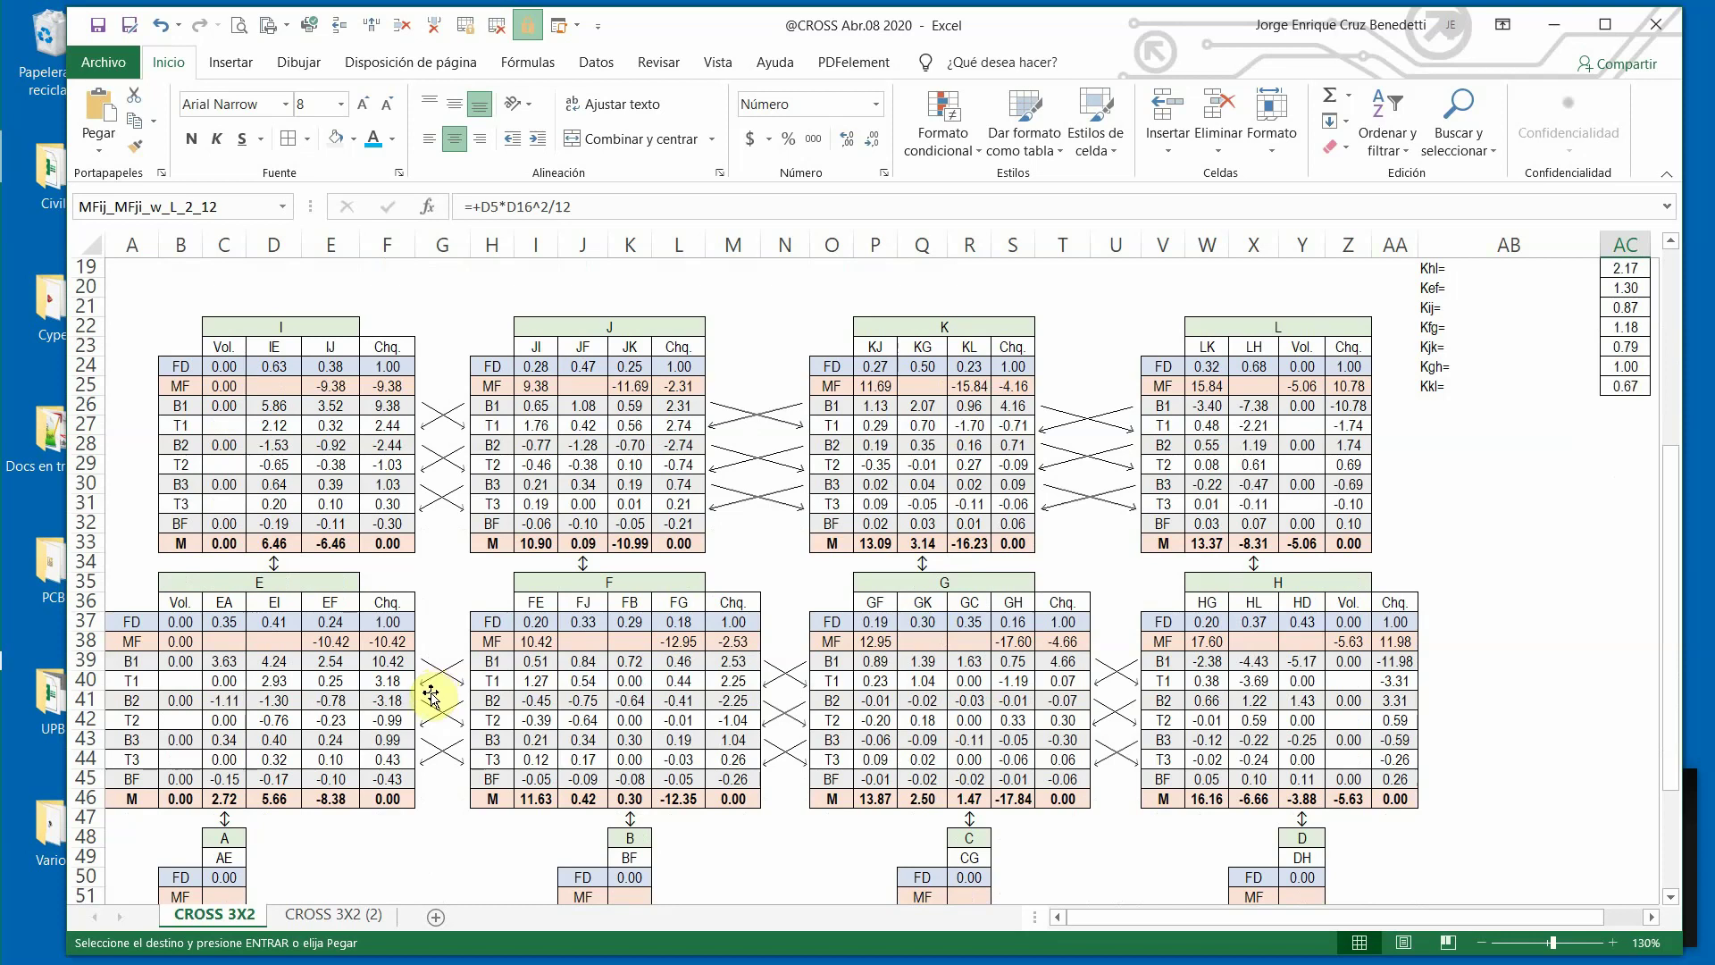
{"action": "left_click", "coordinate": [222, 539]}
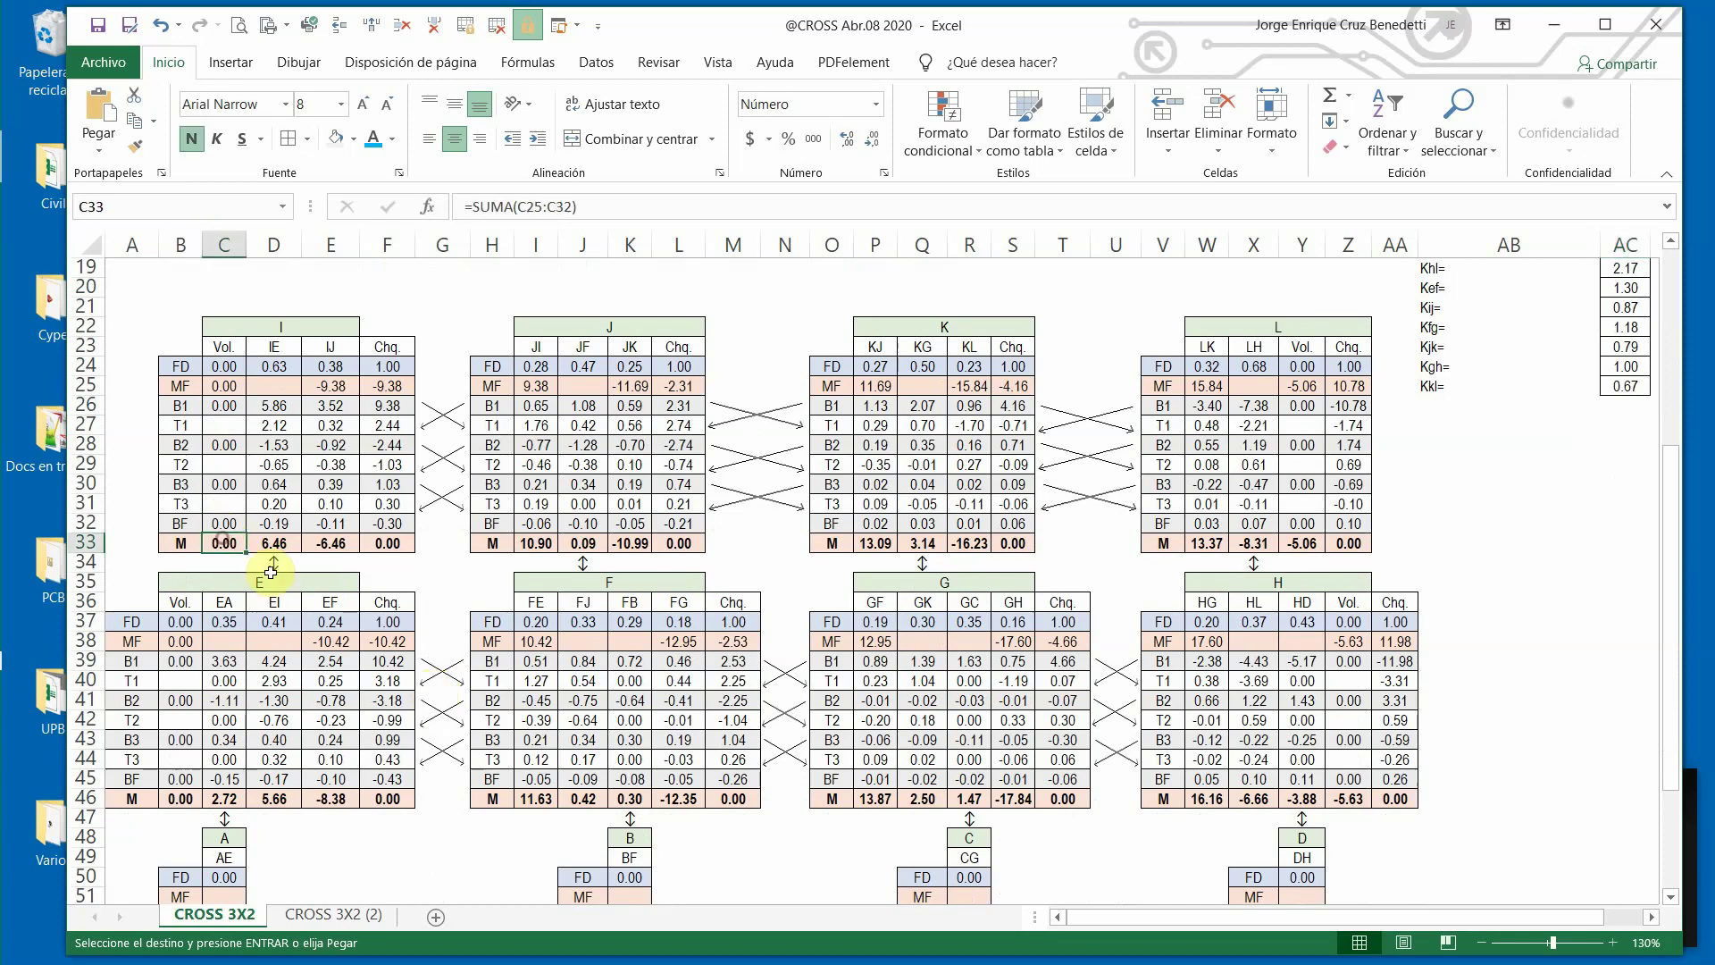
{"action": "left_click", "coordinate": [532, 204]}
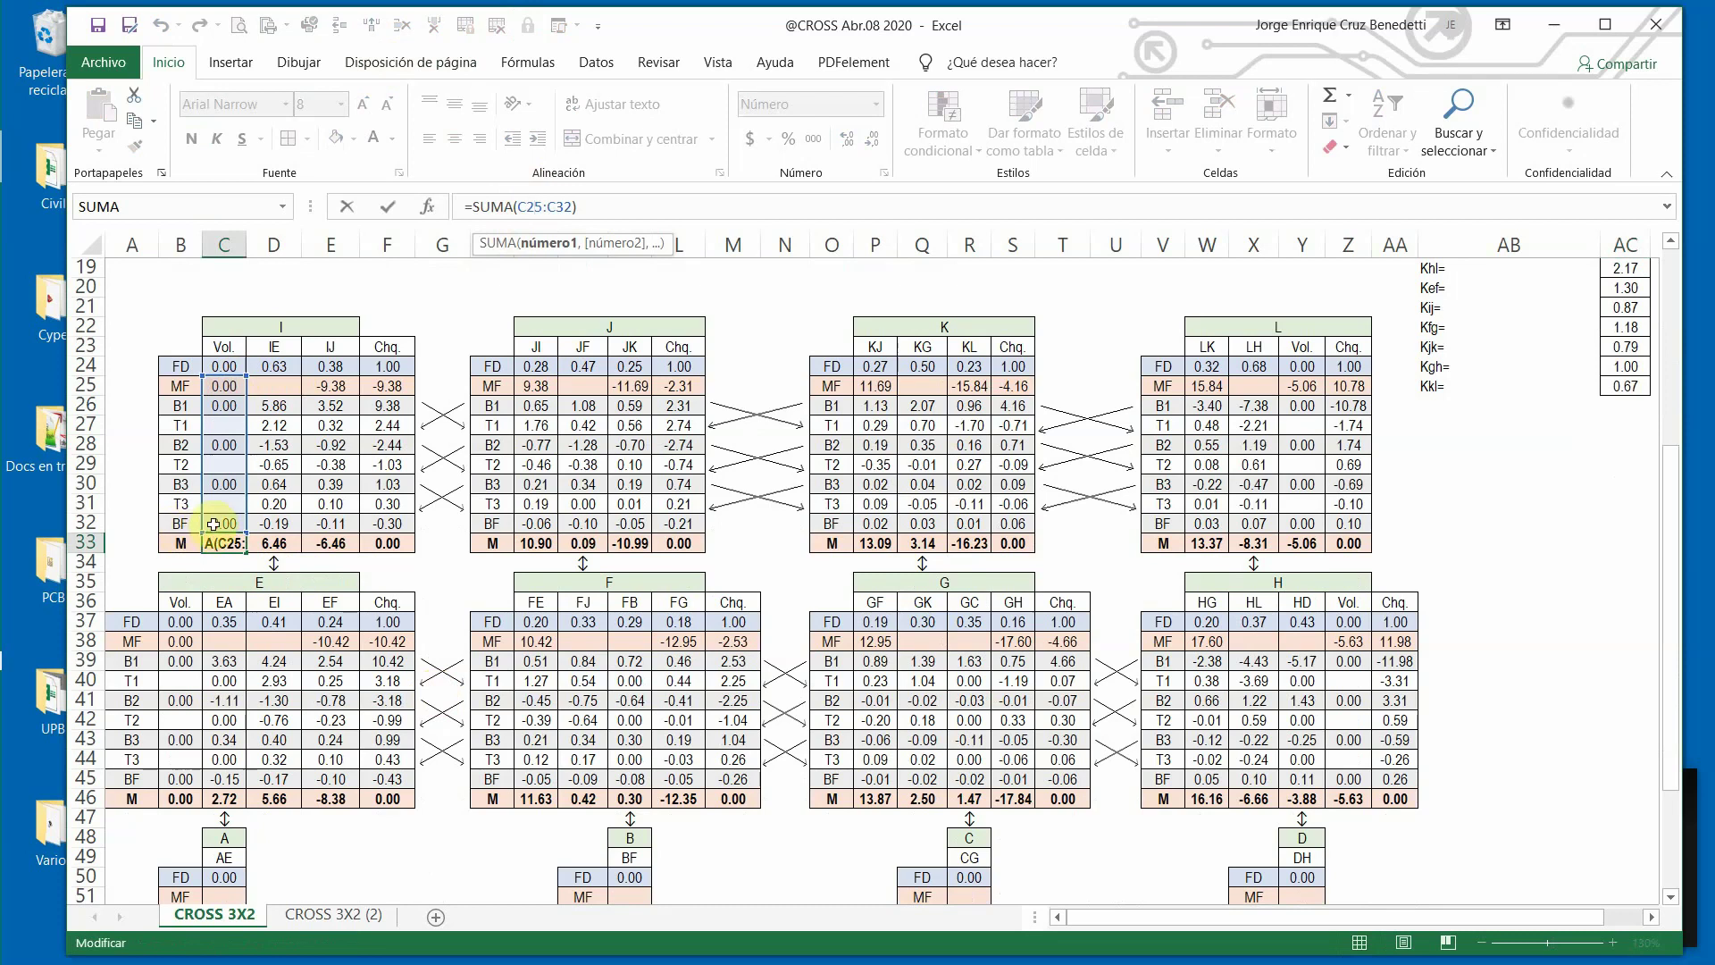
{"action": "key", "text": "Escape"}
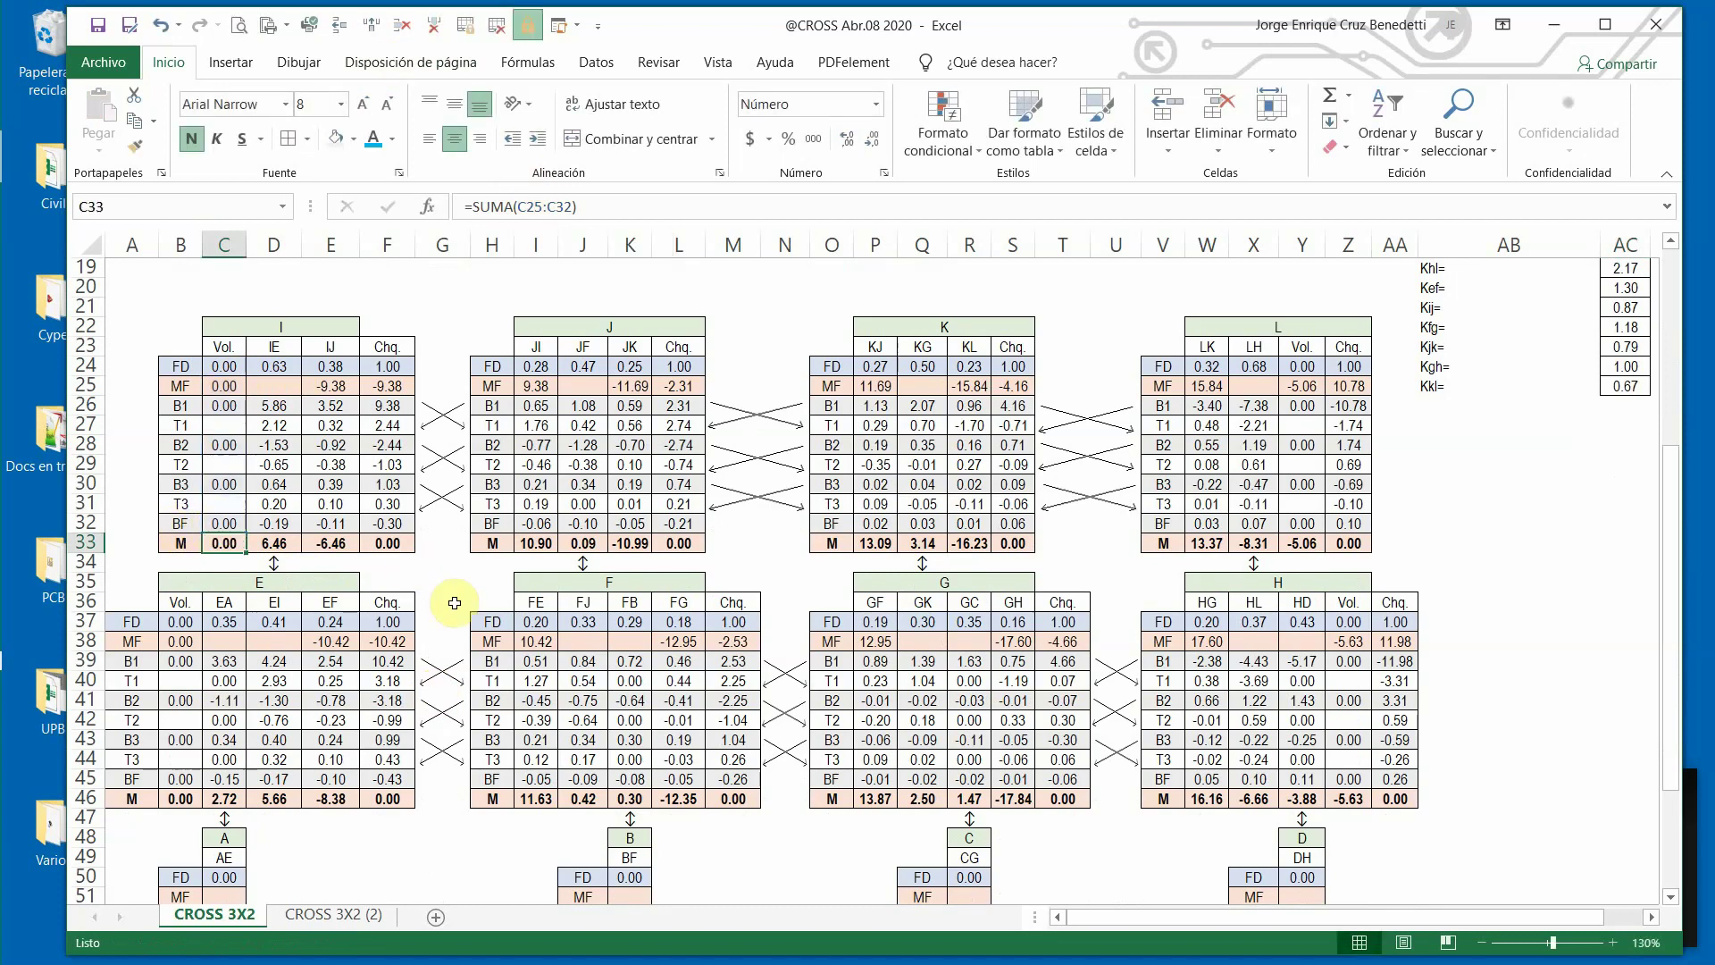
{"action": "left_click", "coordinate": [394, 545]}
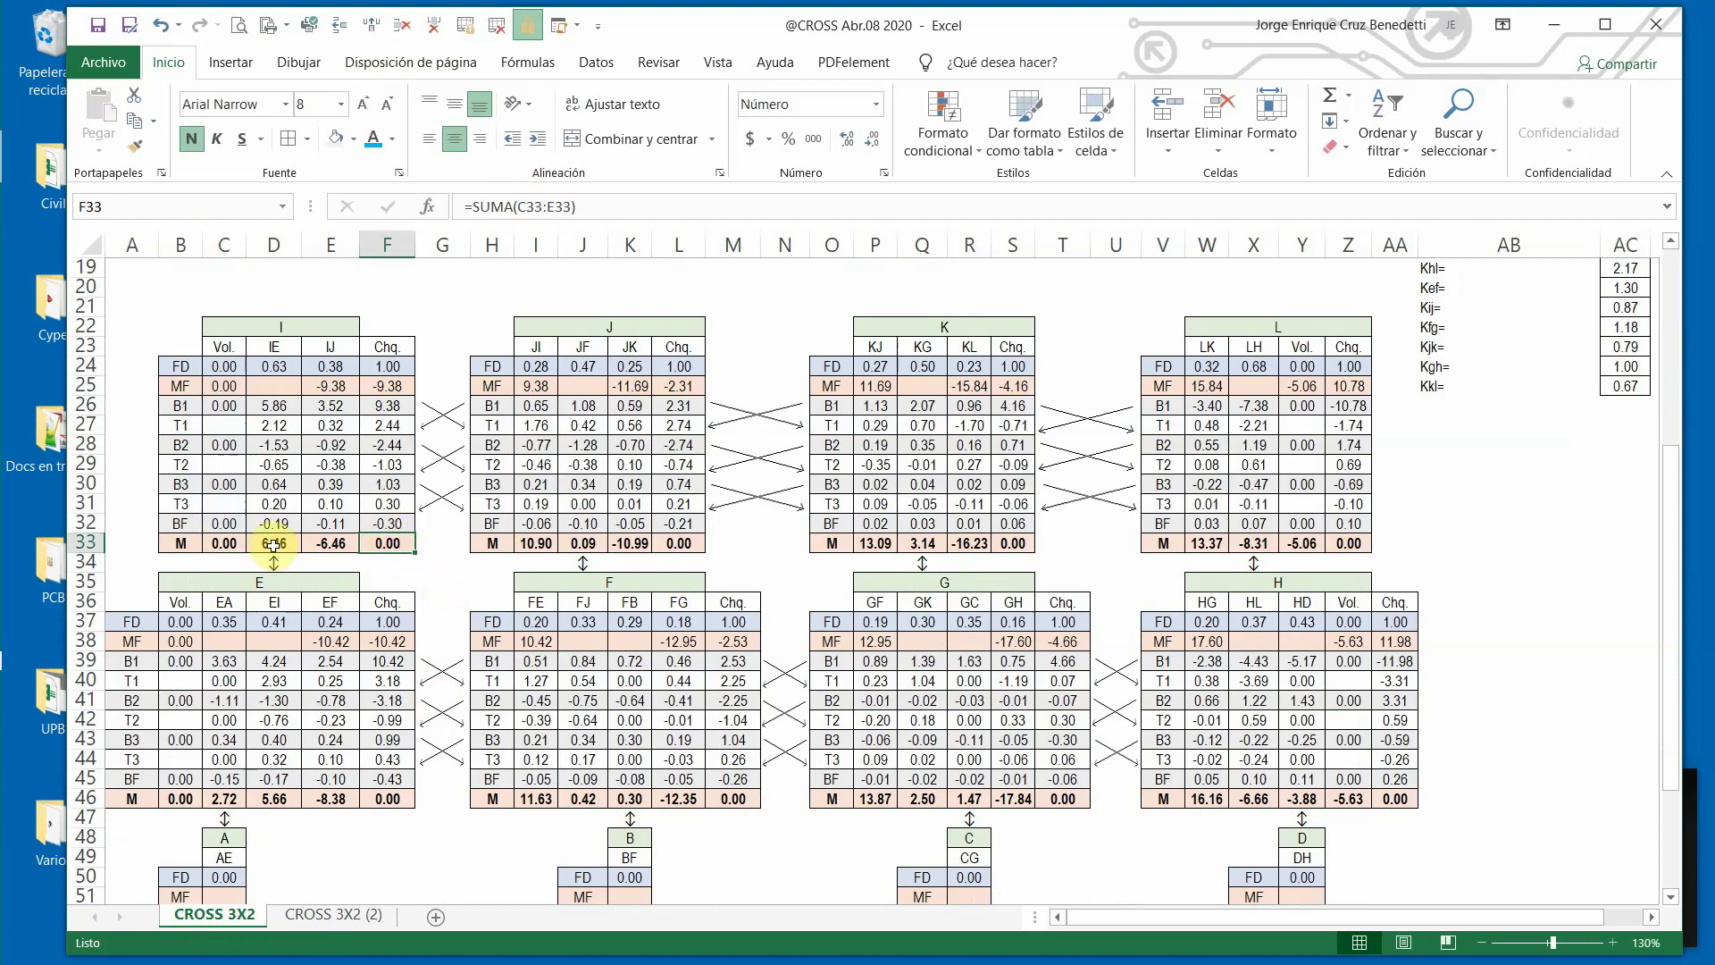
{"action": "left_click", "coordinate": [333, 543]}
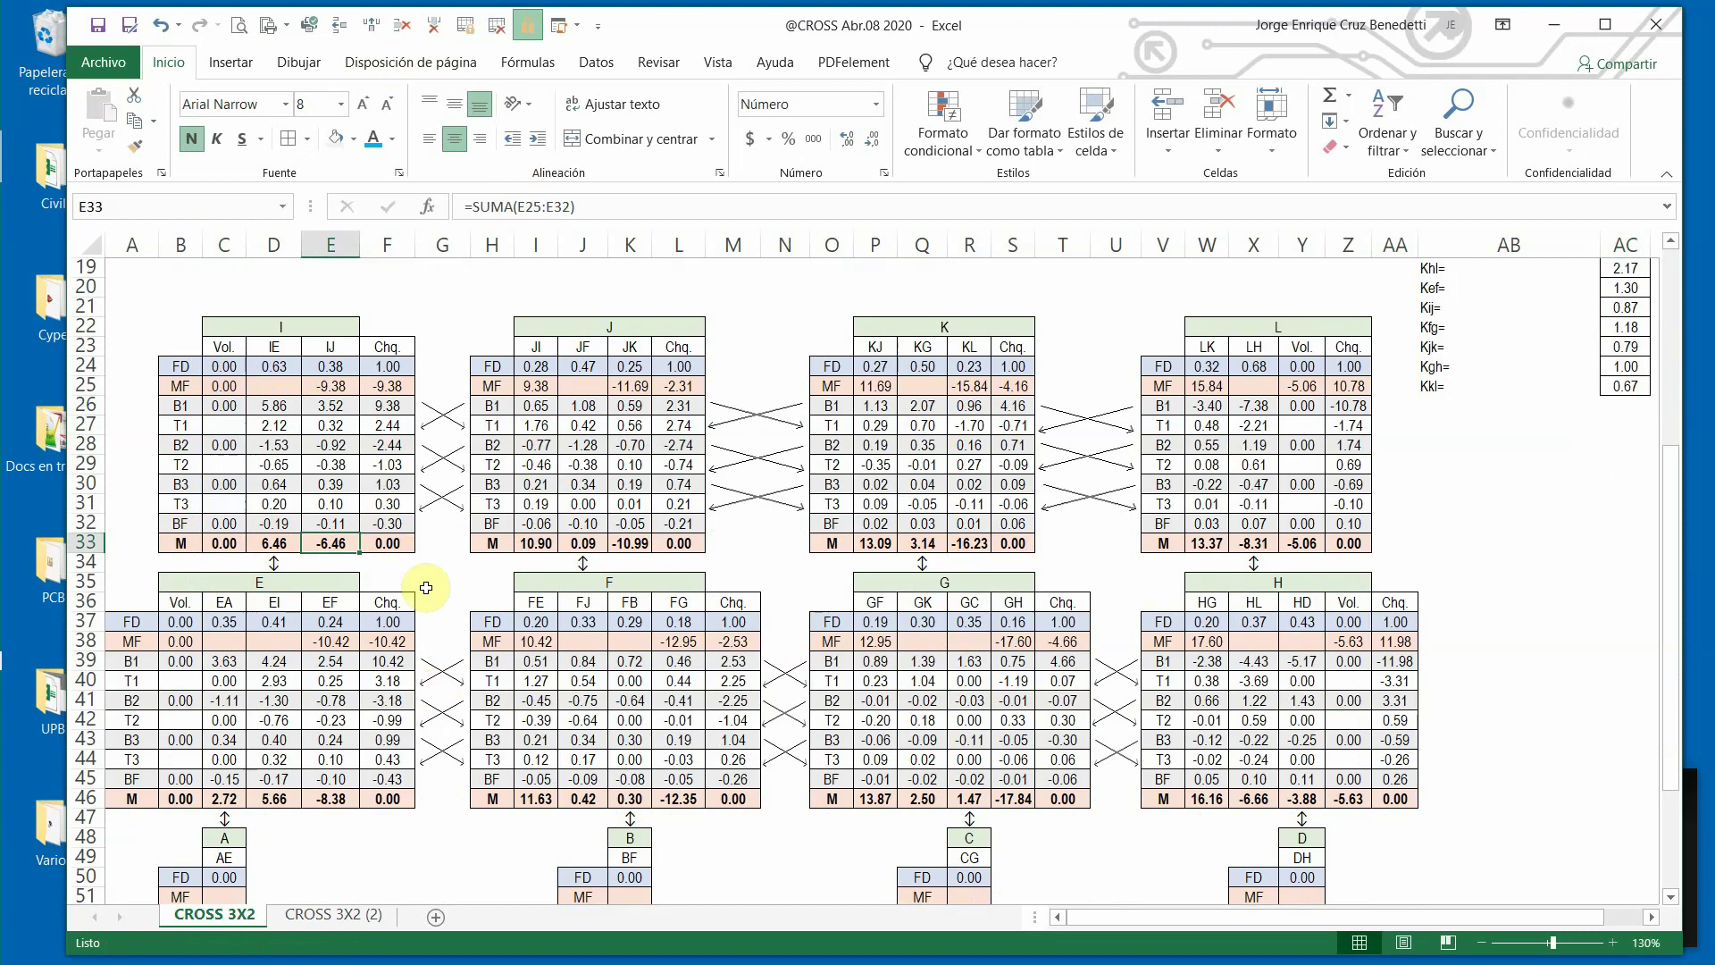
{"action": "left_click", "coordinate": [443, 577]}
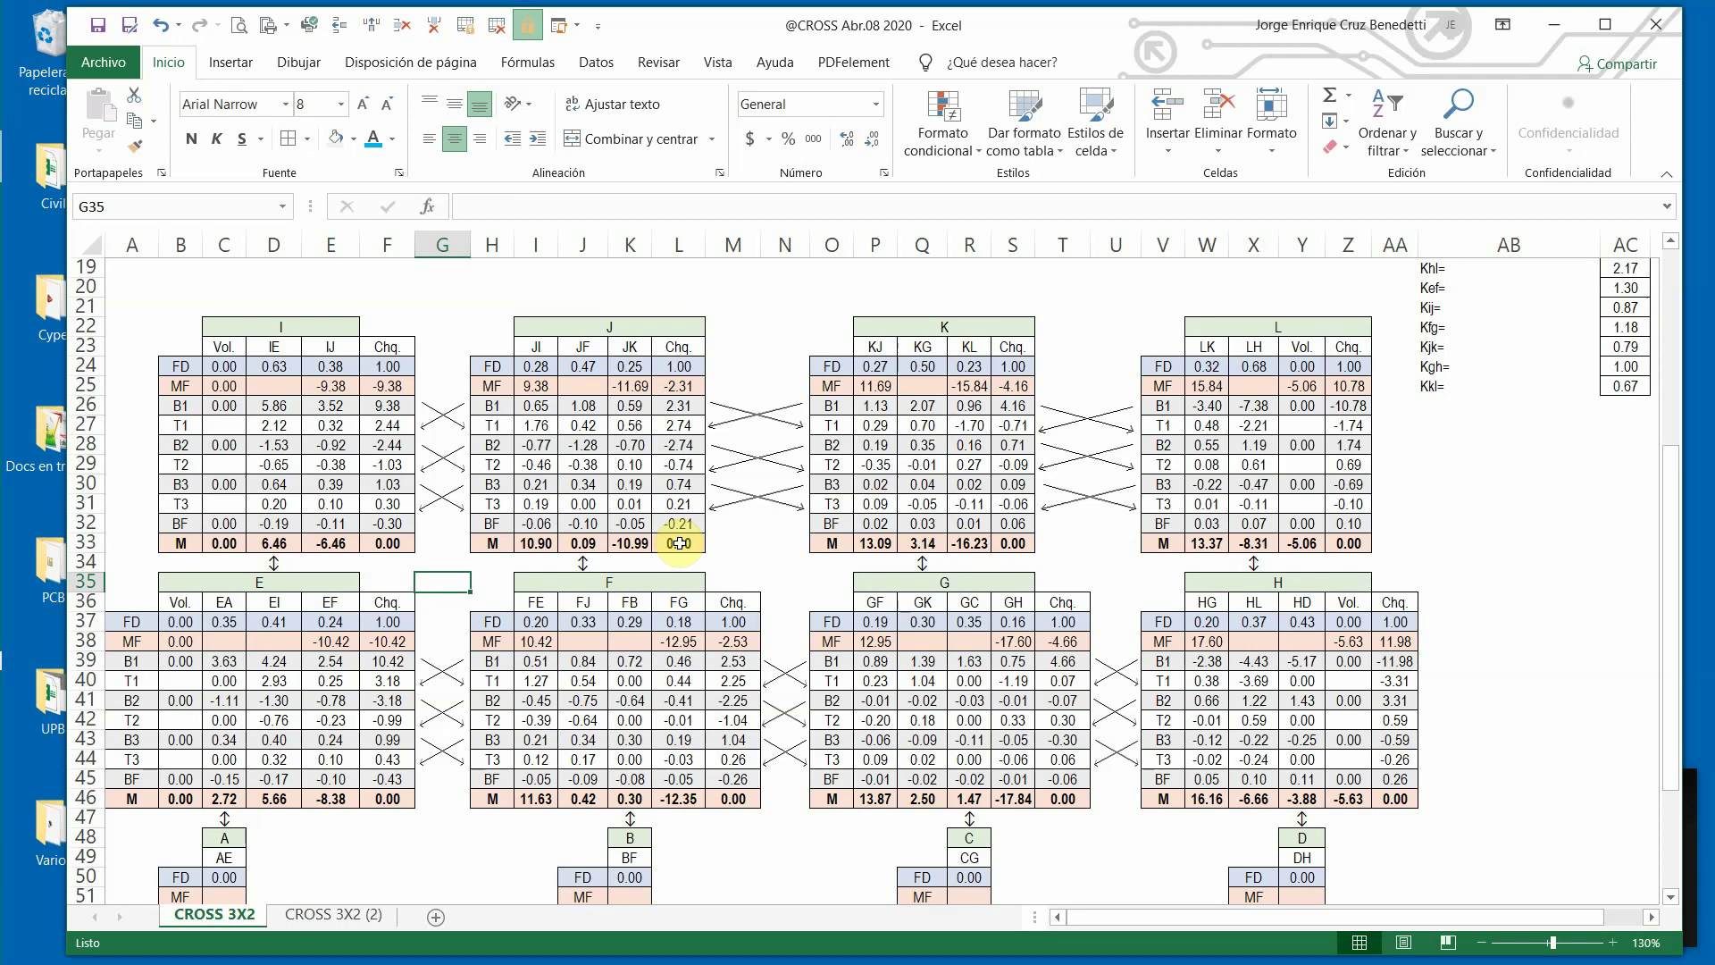
{"action": "left_click", "coordinate": [686, 544]}
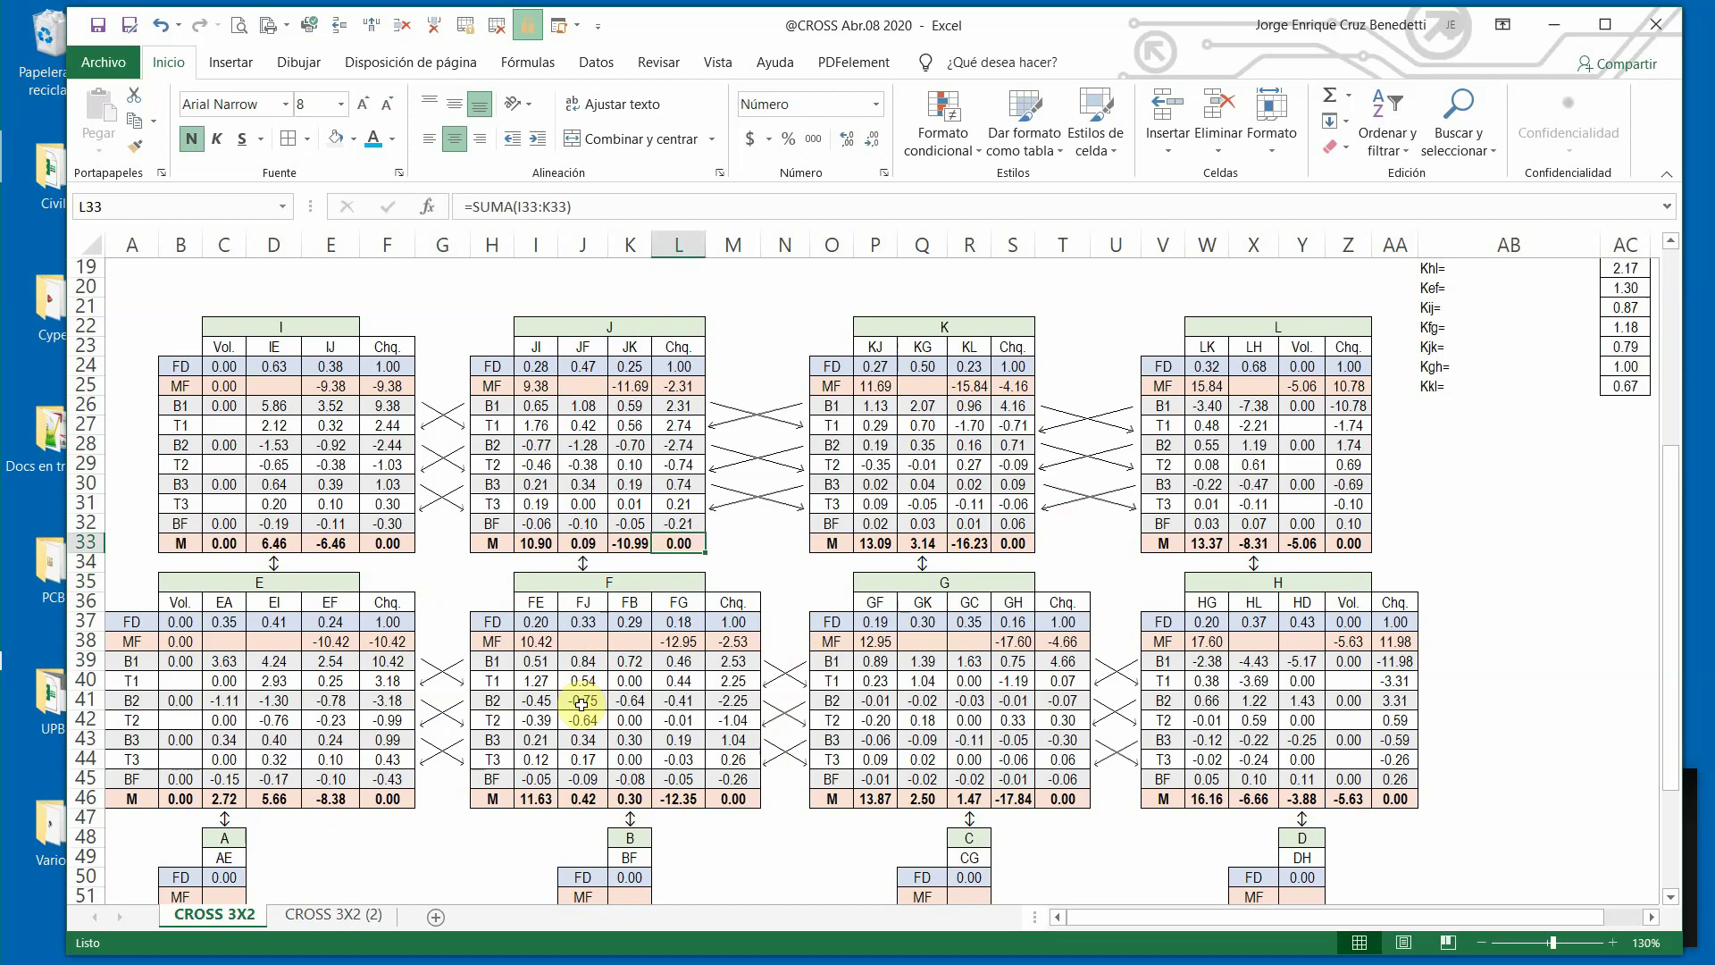
Draw a red curved moment arrow at the joint I end of roof beam IJ in the CROSS 3X2 frame diagram.
{"action": "scroll", "coordinate": [582, 704], "scroll_direction": "down", "scroll_amount": 1}
{"action": "scroll", "coordinate": [579, 706], "scroll_direction": "up", "scroll_amount": 4}
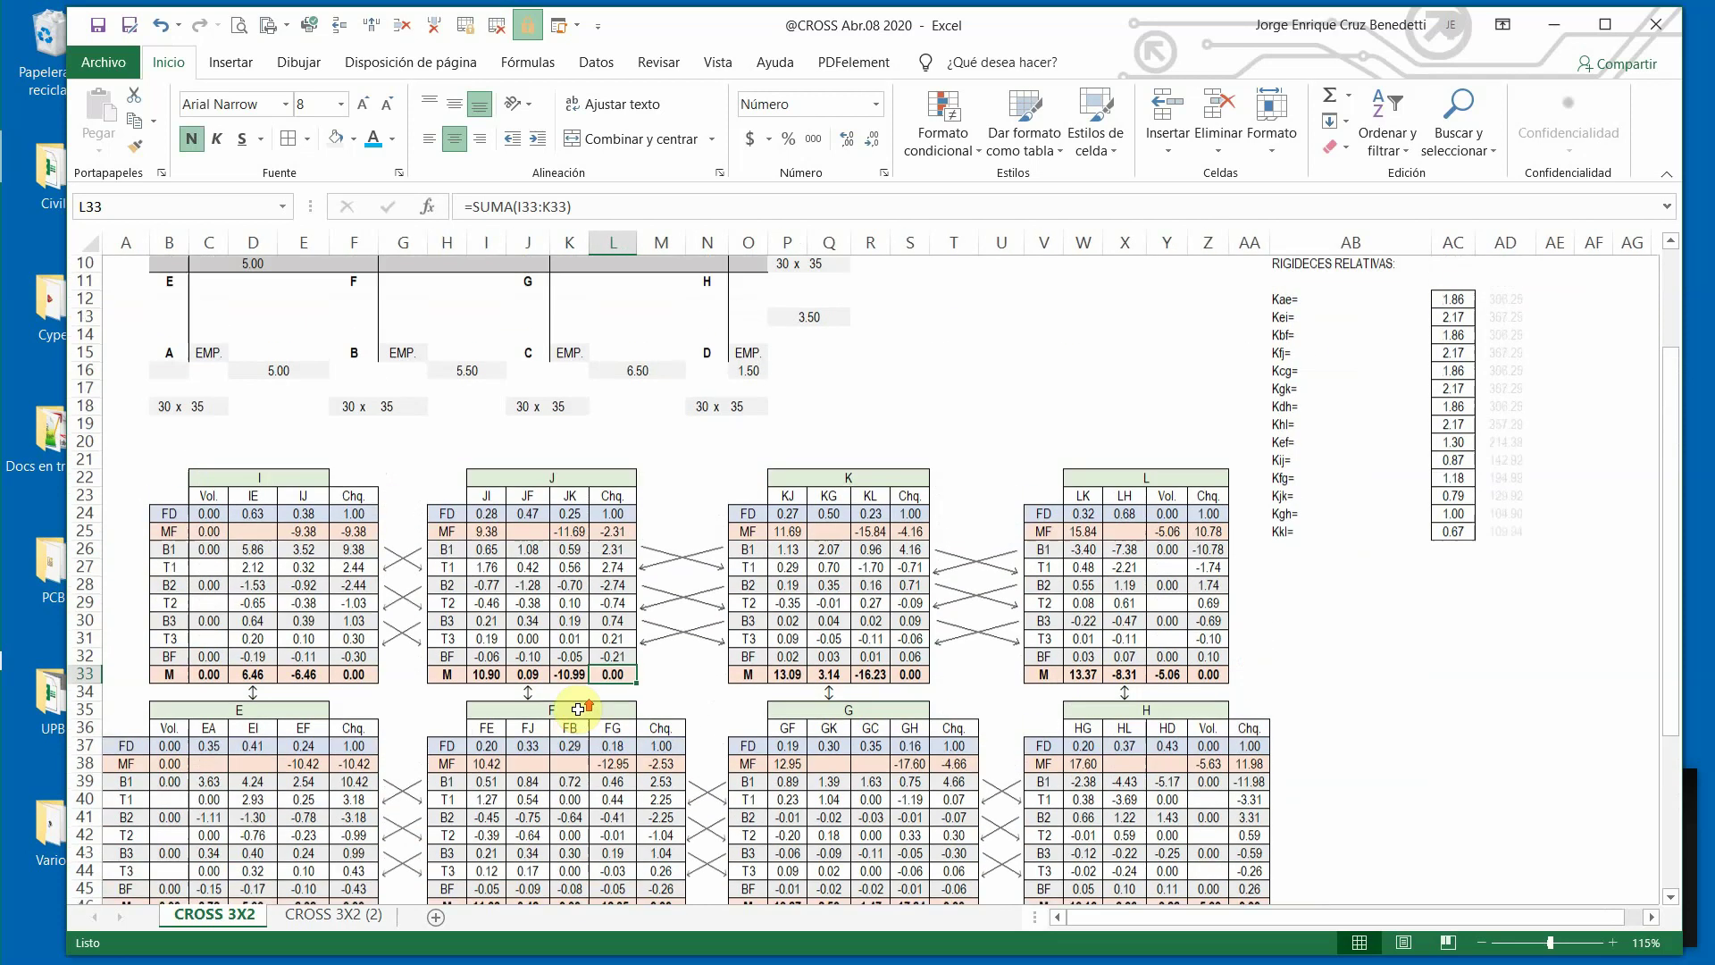
{"action": "scroll", "coordinate": [578, 709], "scroll_direction": "up", "scroll_amount": 2}
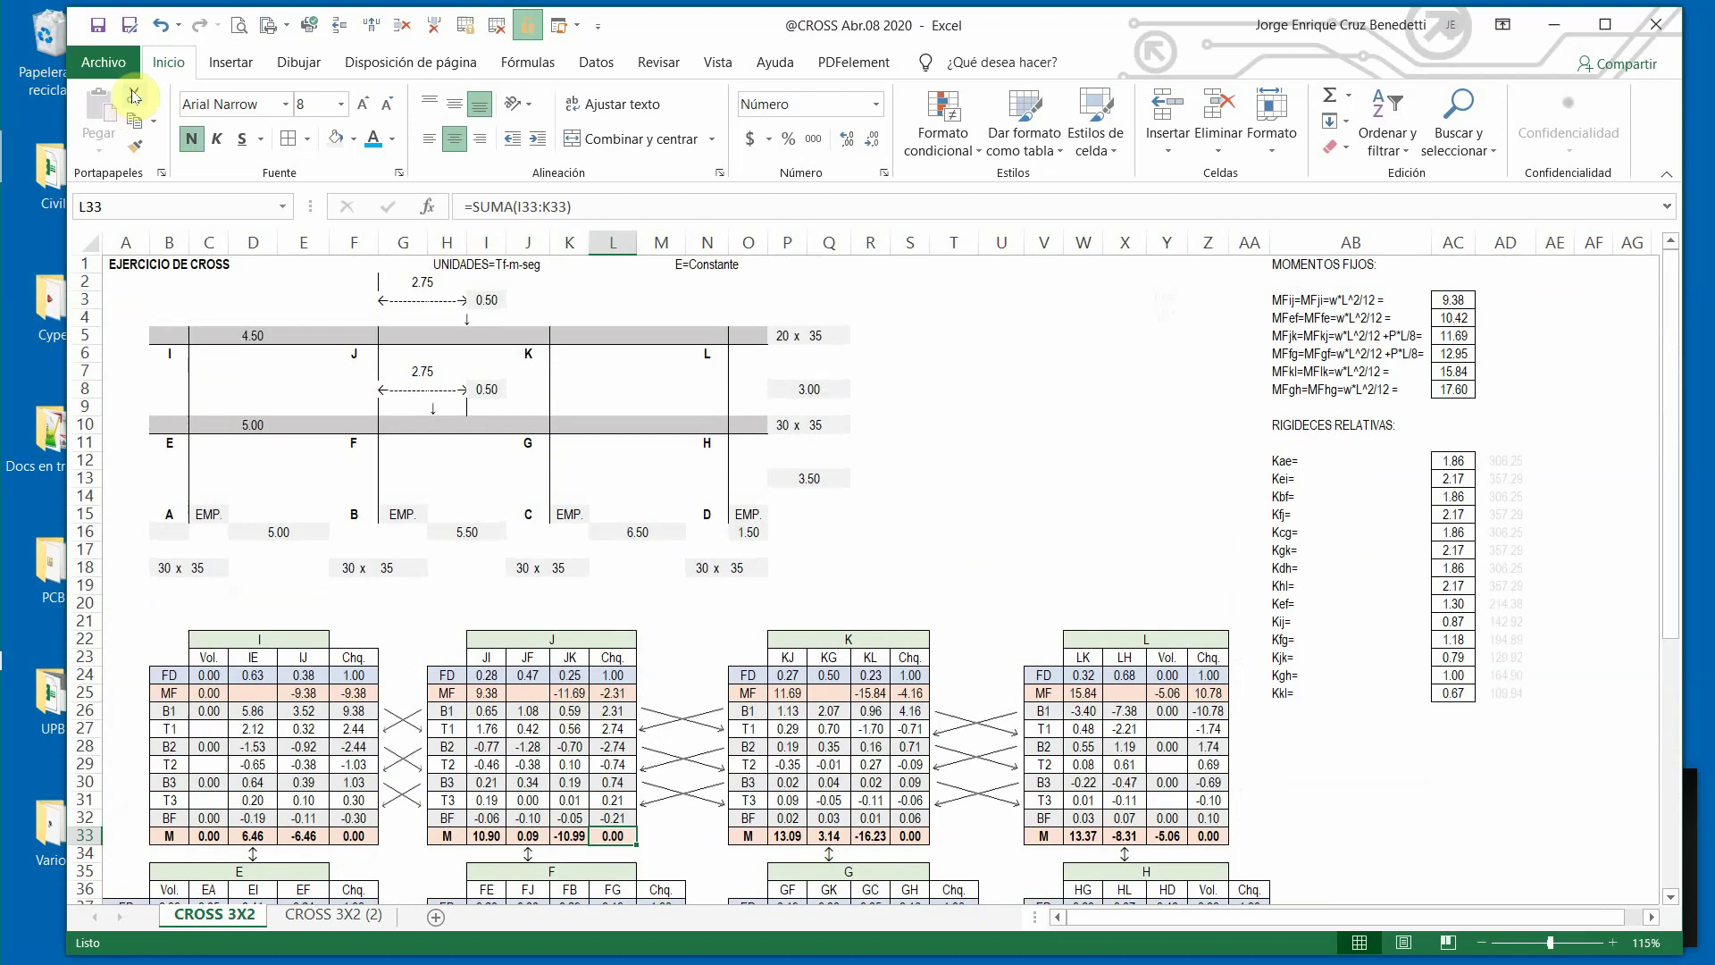
{"action": "left_click", "coordinate": [300, 61]}
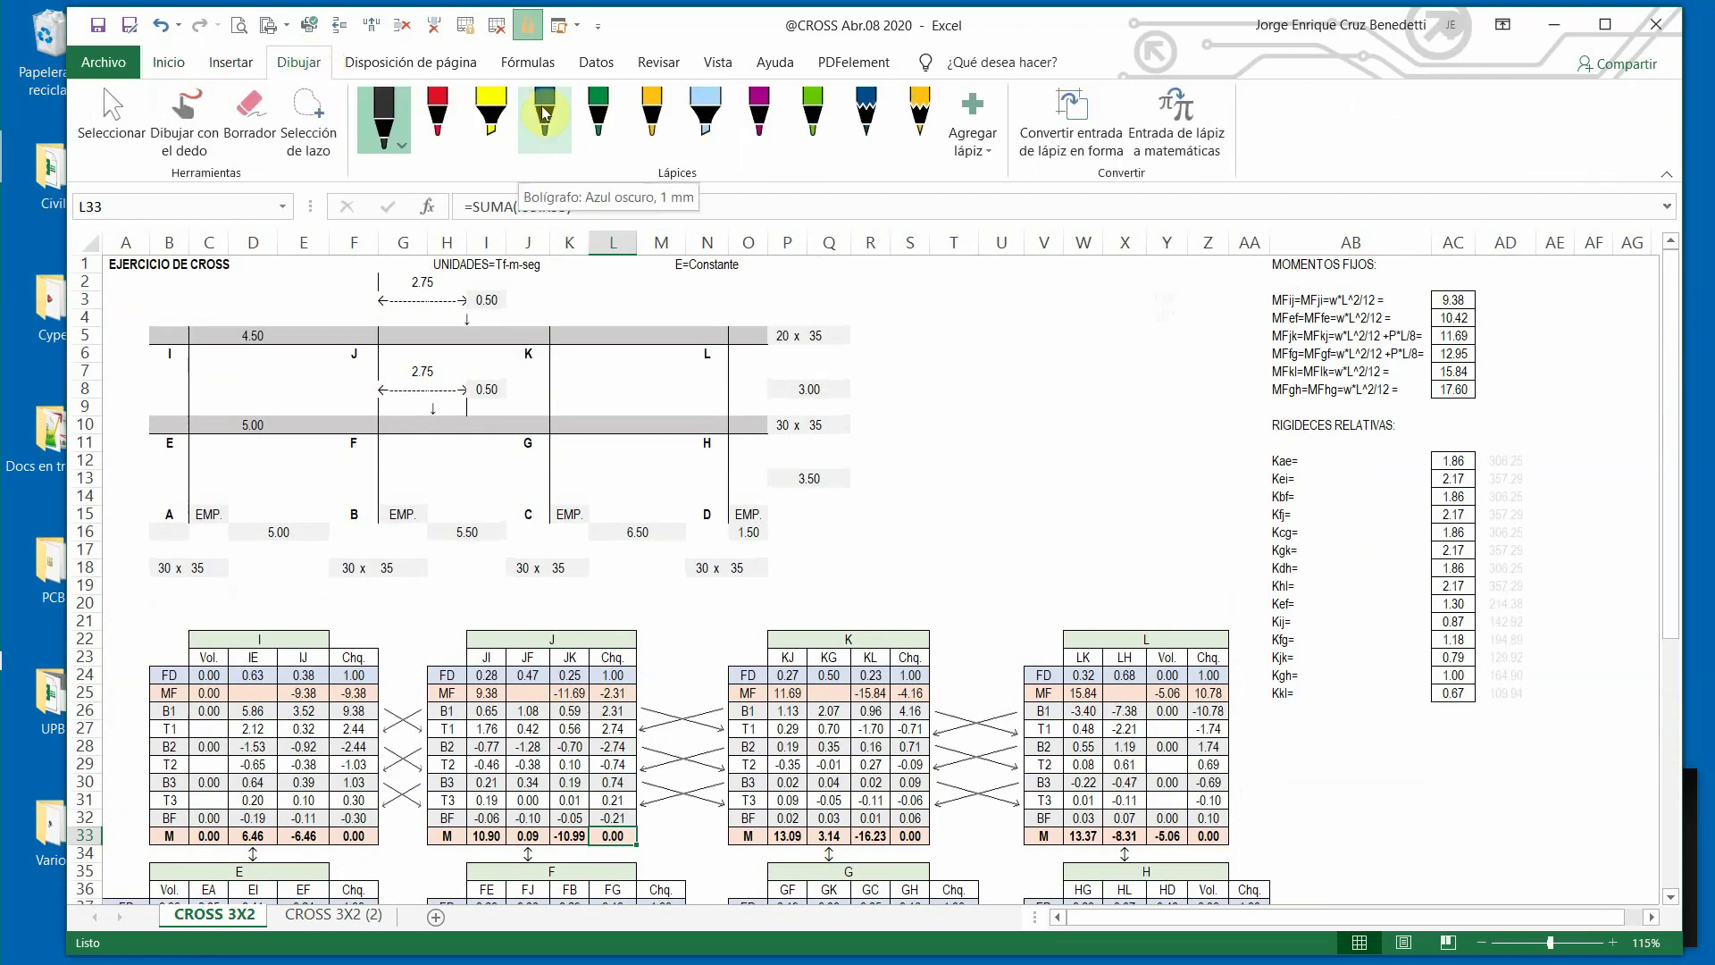
{"action": "left_click", "coordinate": [438, 112]}
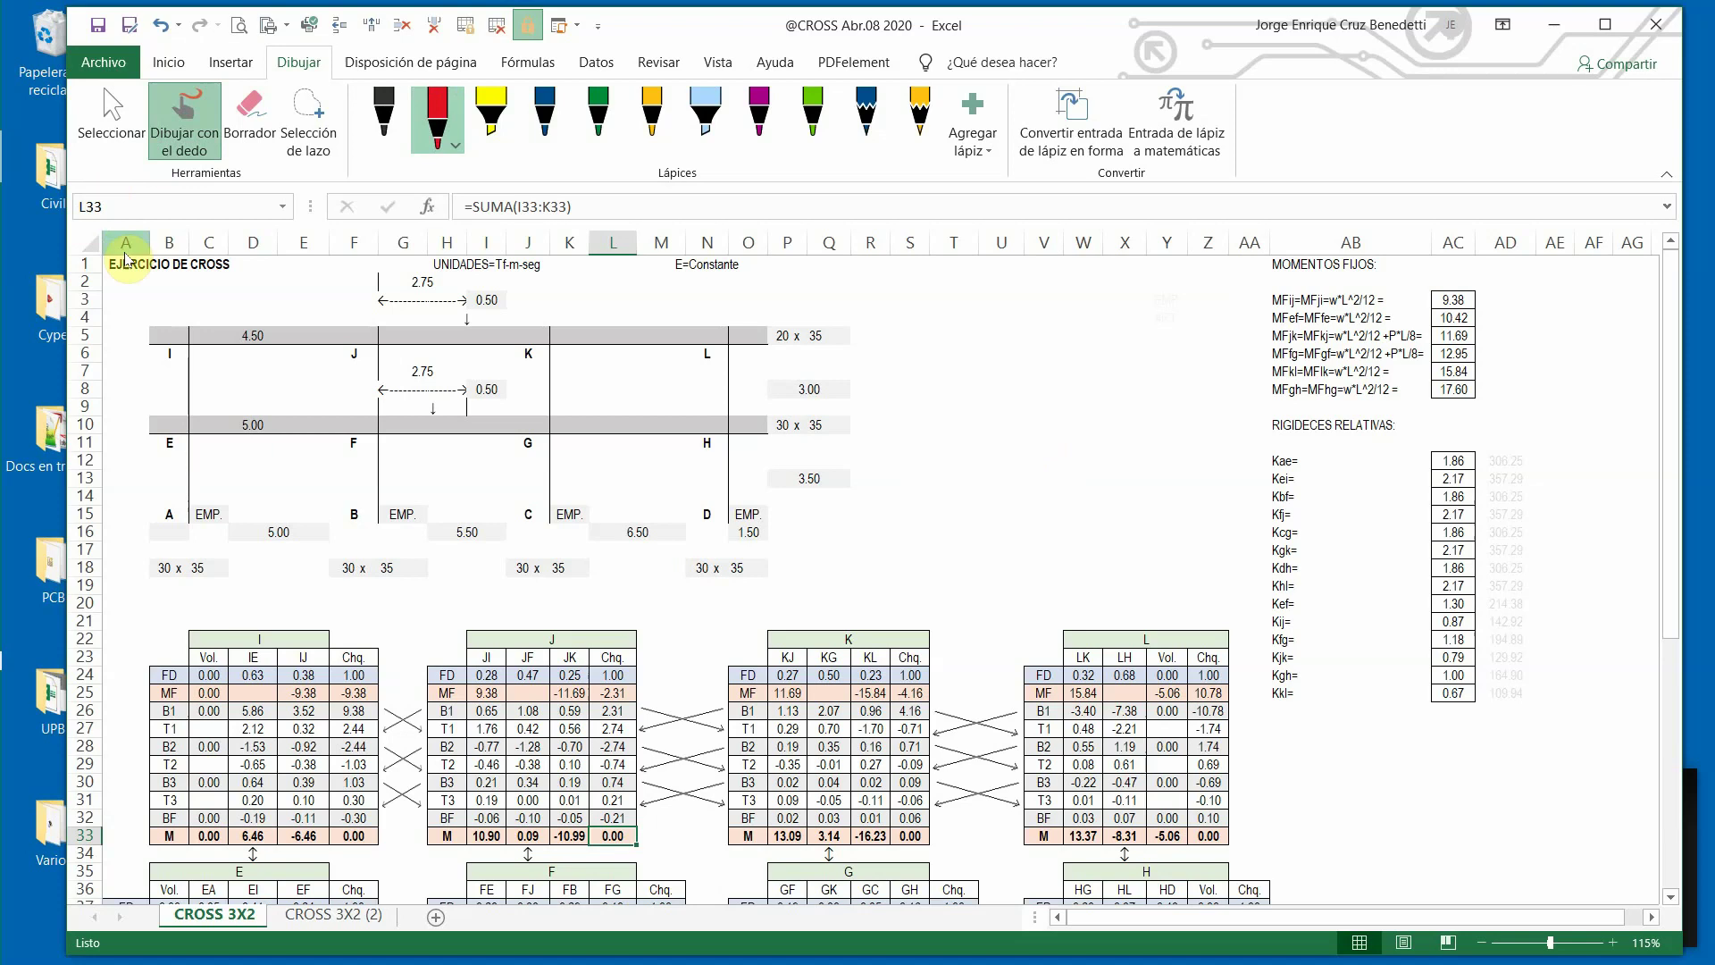
{"action": "left_click_drag", "start_coordinate": [212, 319], "coordinate": [211, 351]}
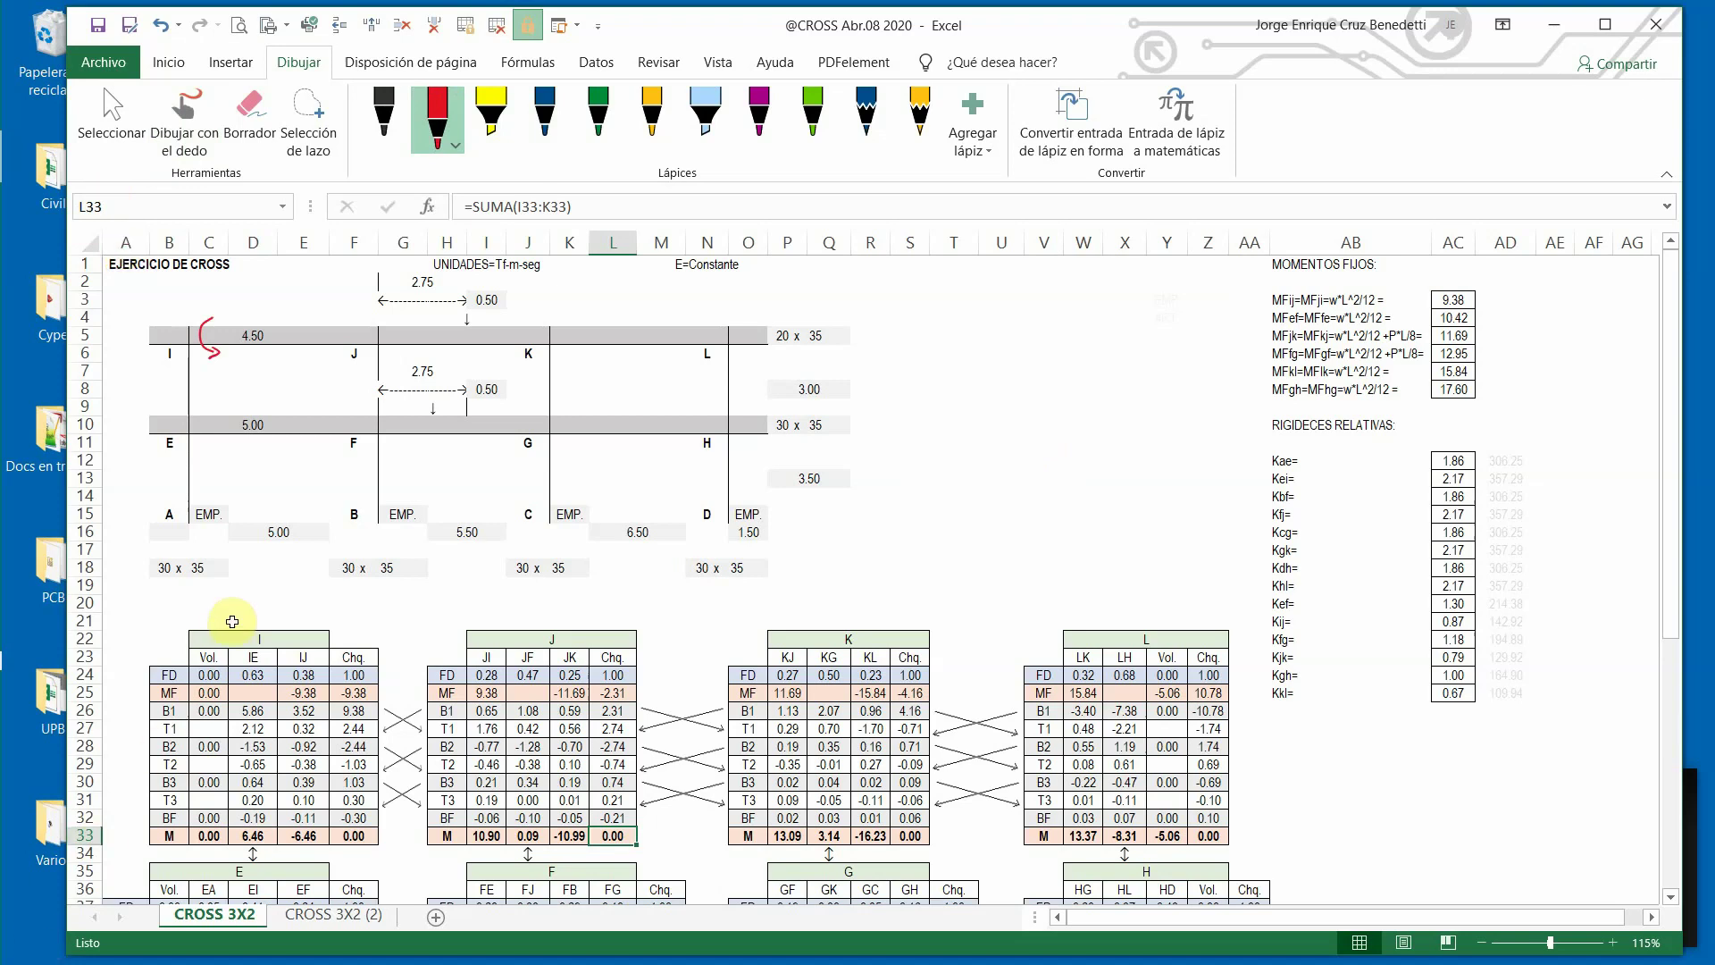
Check the cantilever length beside column A on CROSS 3X2 (2) and set it to 2 in B16 of CROSS 3X2.
{"action": "left_click", "coordinate": [311, 915]}
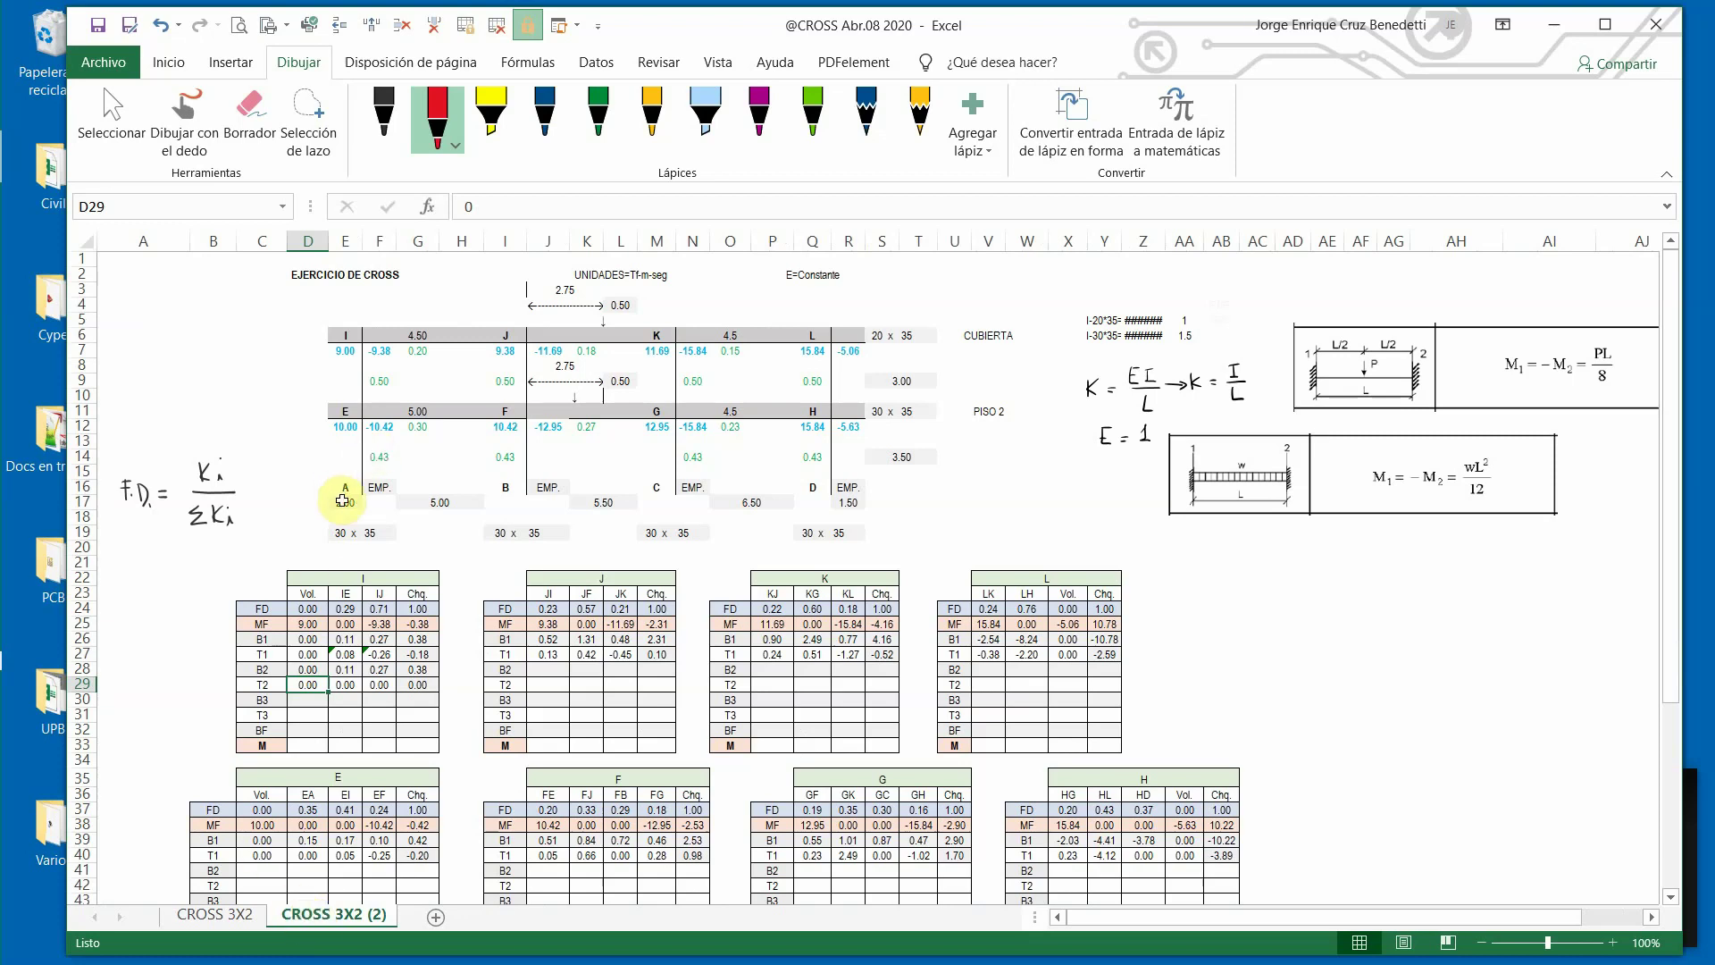
{"action": "left_click", "coordinate": [212, 914]}
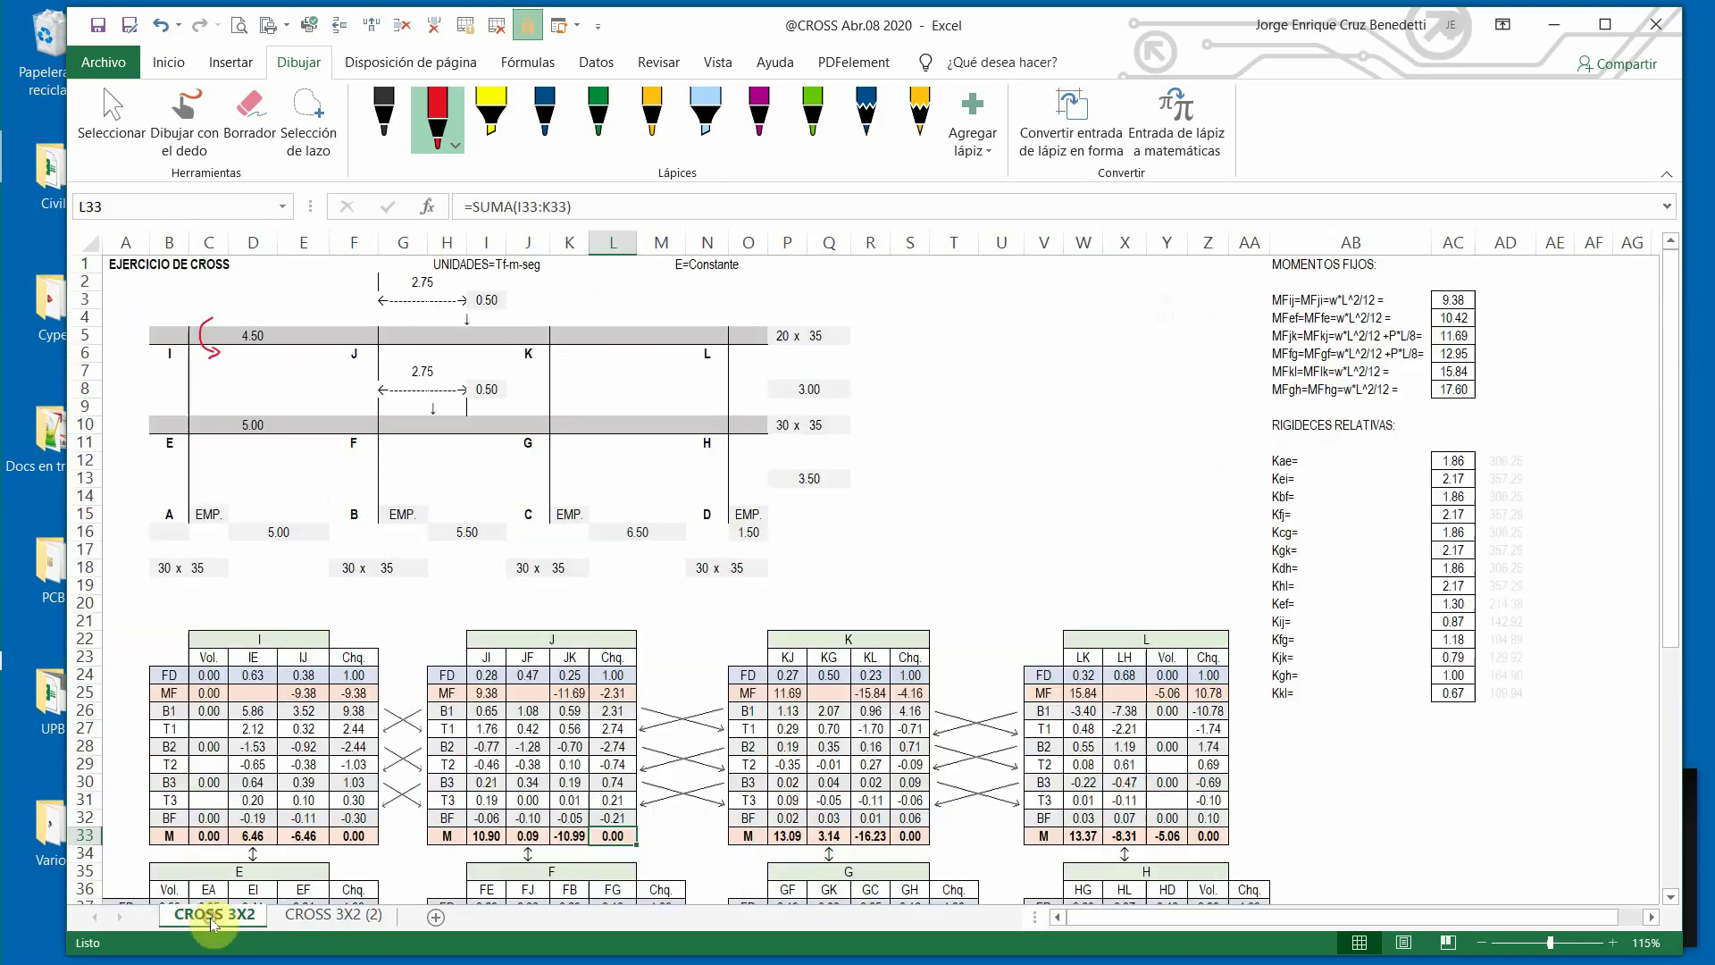
{"action": "left_click", "coordinate": [168, 532]}
{"action": "type", "text": "9"}
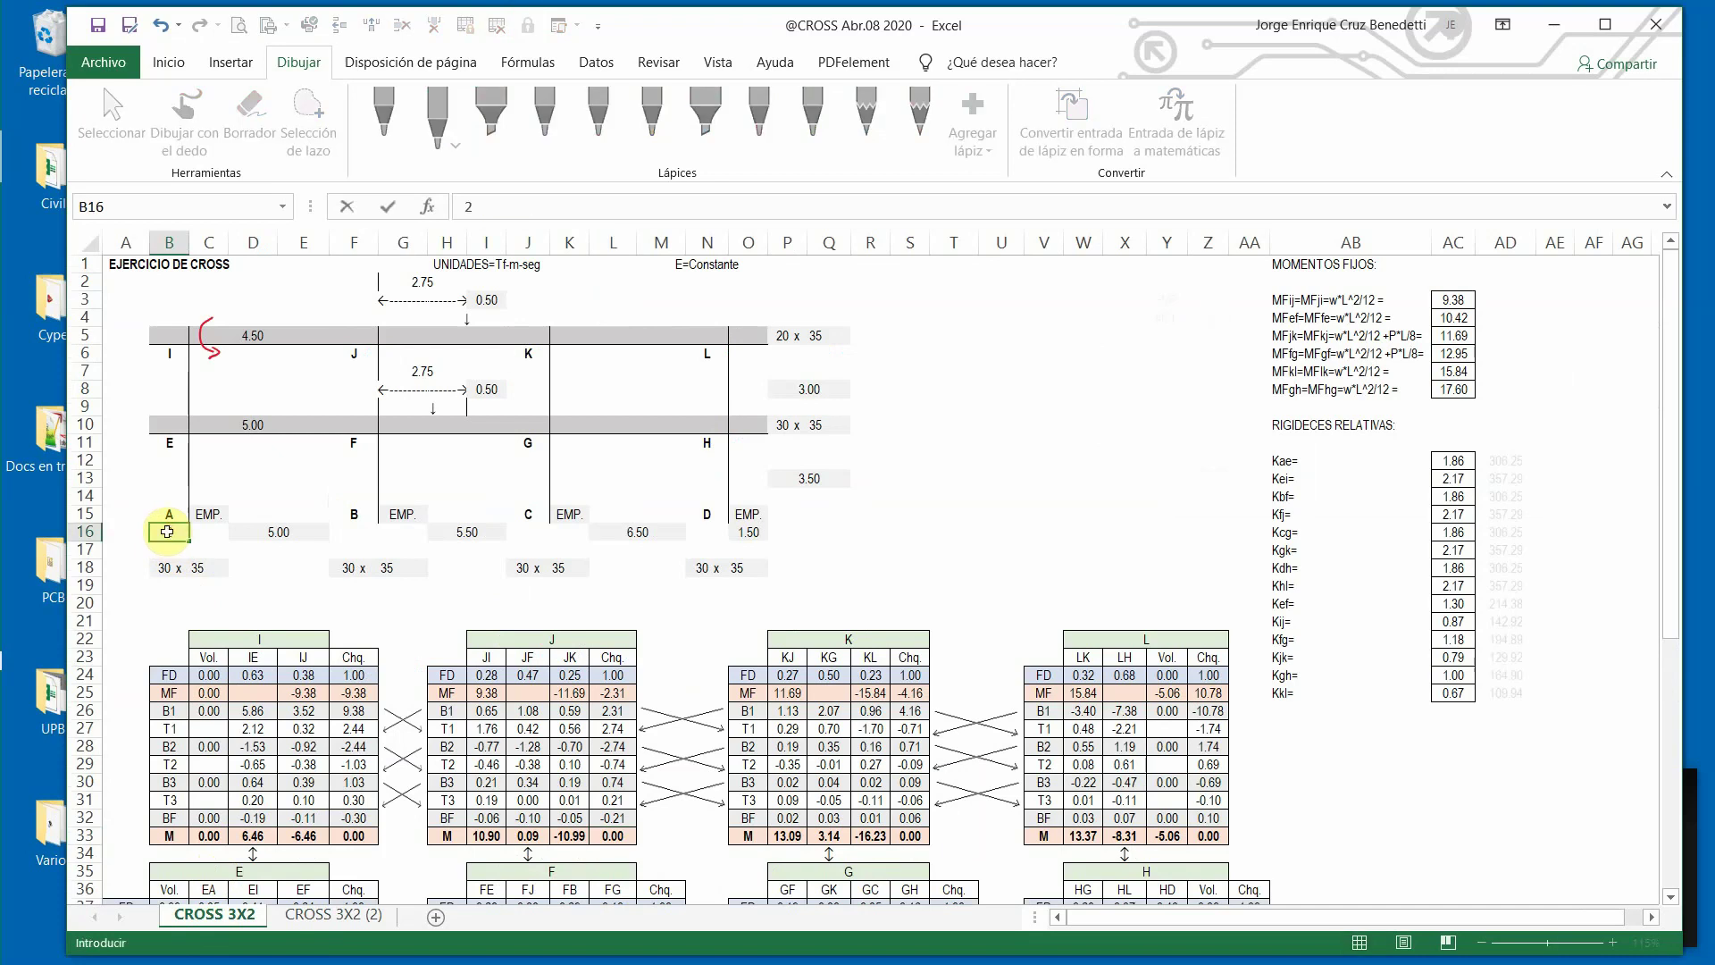
{"action": "key", "text": "Return"}
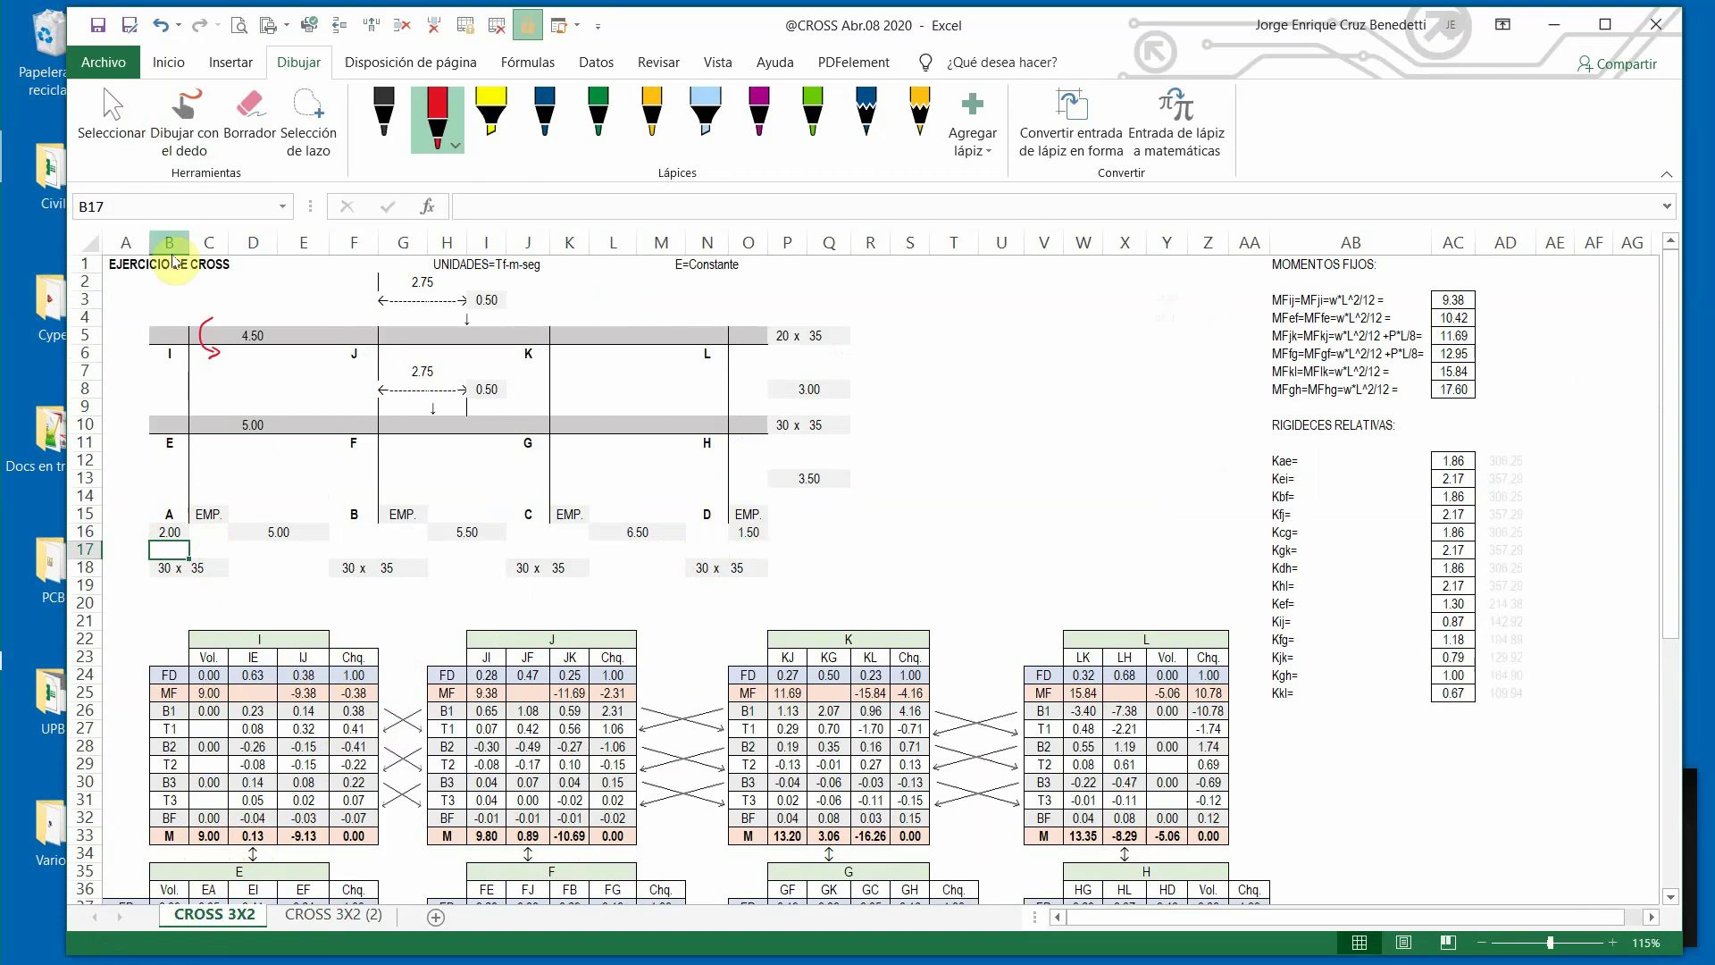
Draw red curved moment arrows around roof joints I, J, K and L in the frame diagram.
{"action": "left_click_drag", "start_coordinate": [171, 325], "coordinate": [167, 355]}
{"action": "left_click_drag", "start_coordinate": [178, 366], "coordinate": [183, 357]}
{"action": "mouse_move", "coordinate": [411, 318]}
{"action": "left_mouse_down"}
{"action": "mouse_move", "coordinate": [413, 355]}
{"action": "mouse_move", "coordinate": [380, 350]}
{"action": "mouse_move", "coordinate": [398, 359]}
{"action": "left_mouse_up"}
{"action": "mouse_move", "coordinate": [522, 323]}
{"action": "left_mouse_down"}
{"action": "mouse_move", "coordinate": [524, 355]}
{"action": "mouse_move", "coordinate": [572, 343]}
{"action": "left_mouse_up"}
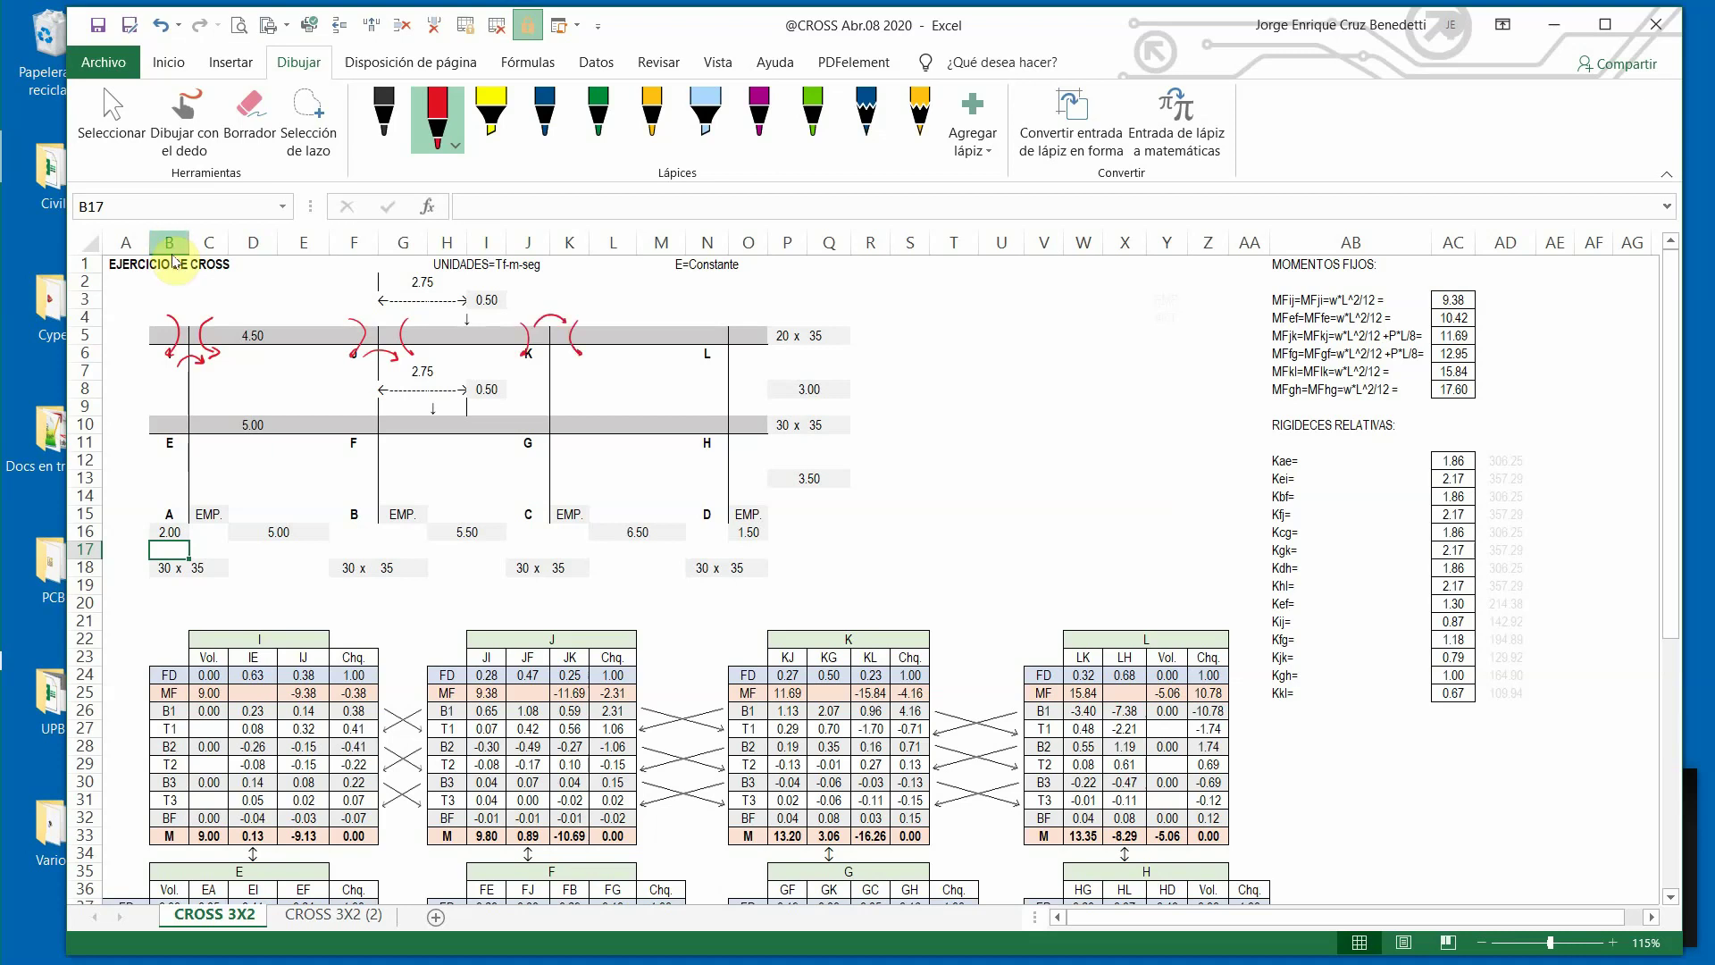
{"action": "mouse_move", "coordinate": [696, 316]}
{"action": "left_mouse_down"}
{"action": "mouse_move", "coordinate": [704, 353]}
{"action": "mouse_move", "coordinate": [750, 351]}
{"action": "mouse_move", "coordinate": [742, 323]}
{"action": "left_mouse_up"}
Draw red moment arrows on both beam sides of joint E and an arc across the column above it.
{"action": "left_click_drag", "start_coordinate": [168, 412], "coordinate": [212, 450]}
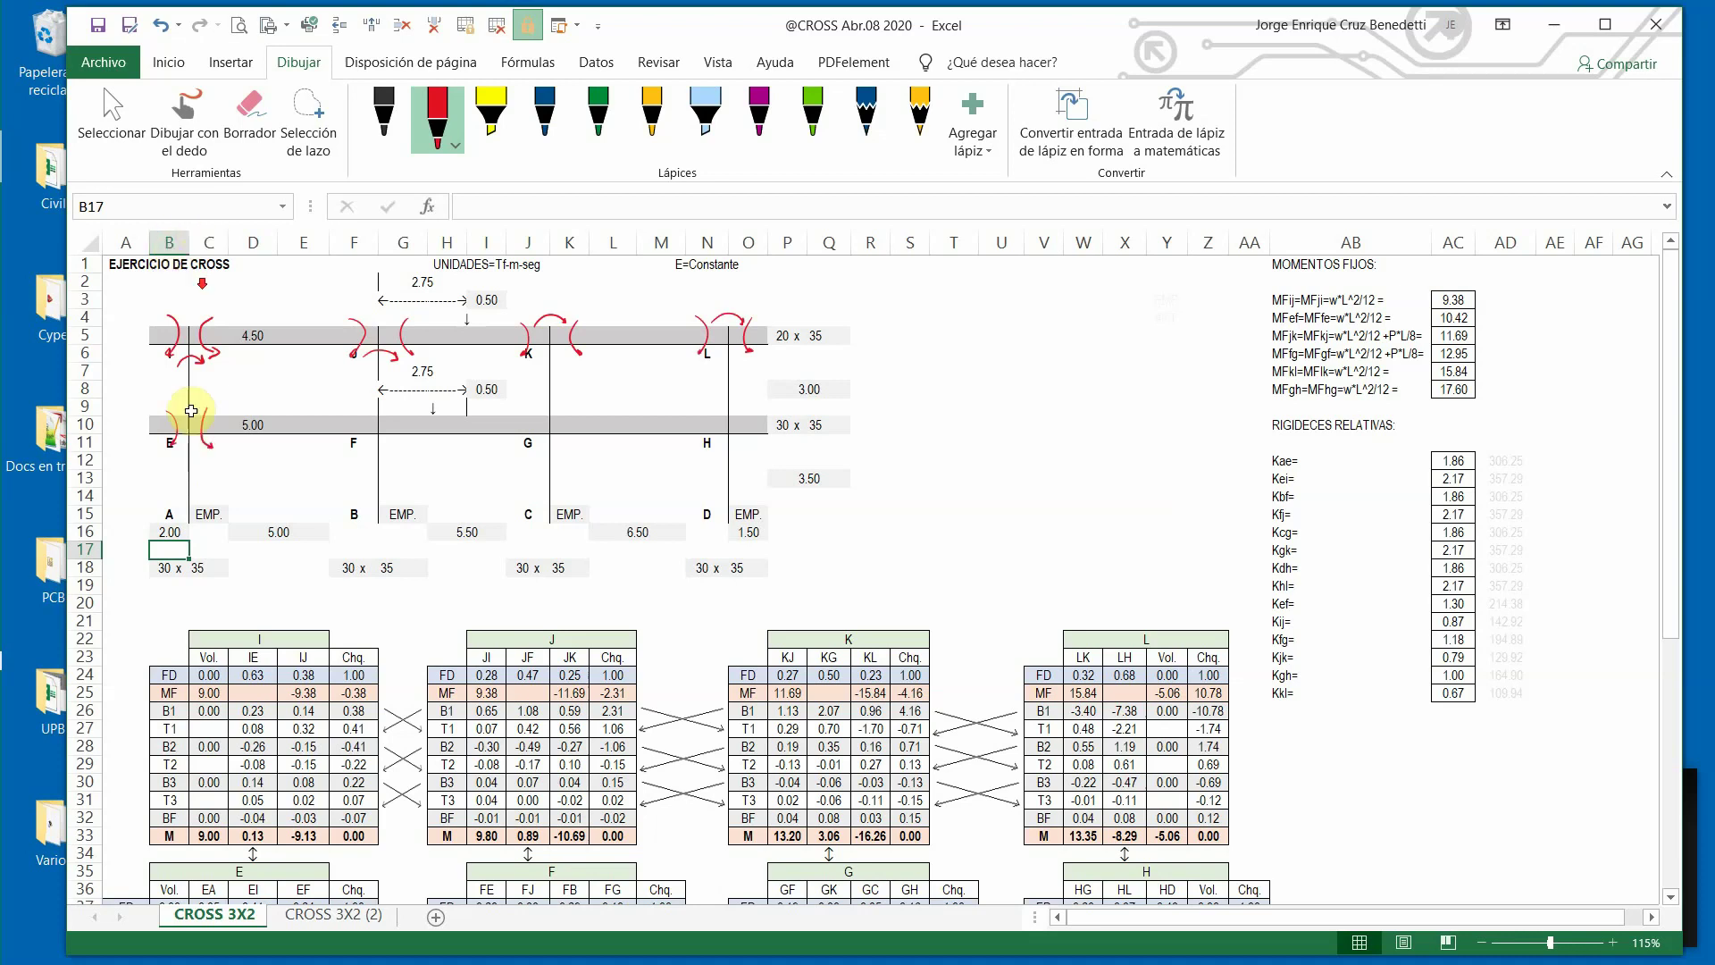
{"action": "scroll", "coordinate": [239, 651], "scroll_direction": "down", "scroll_amount": 5}
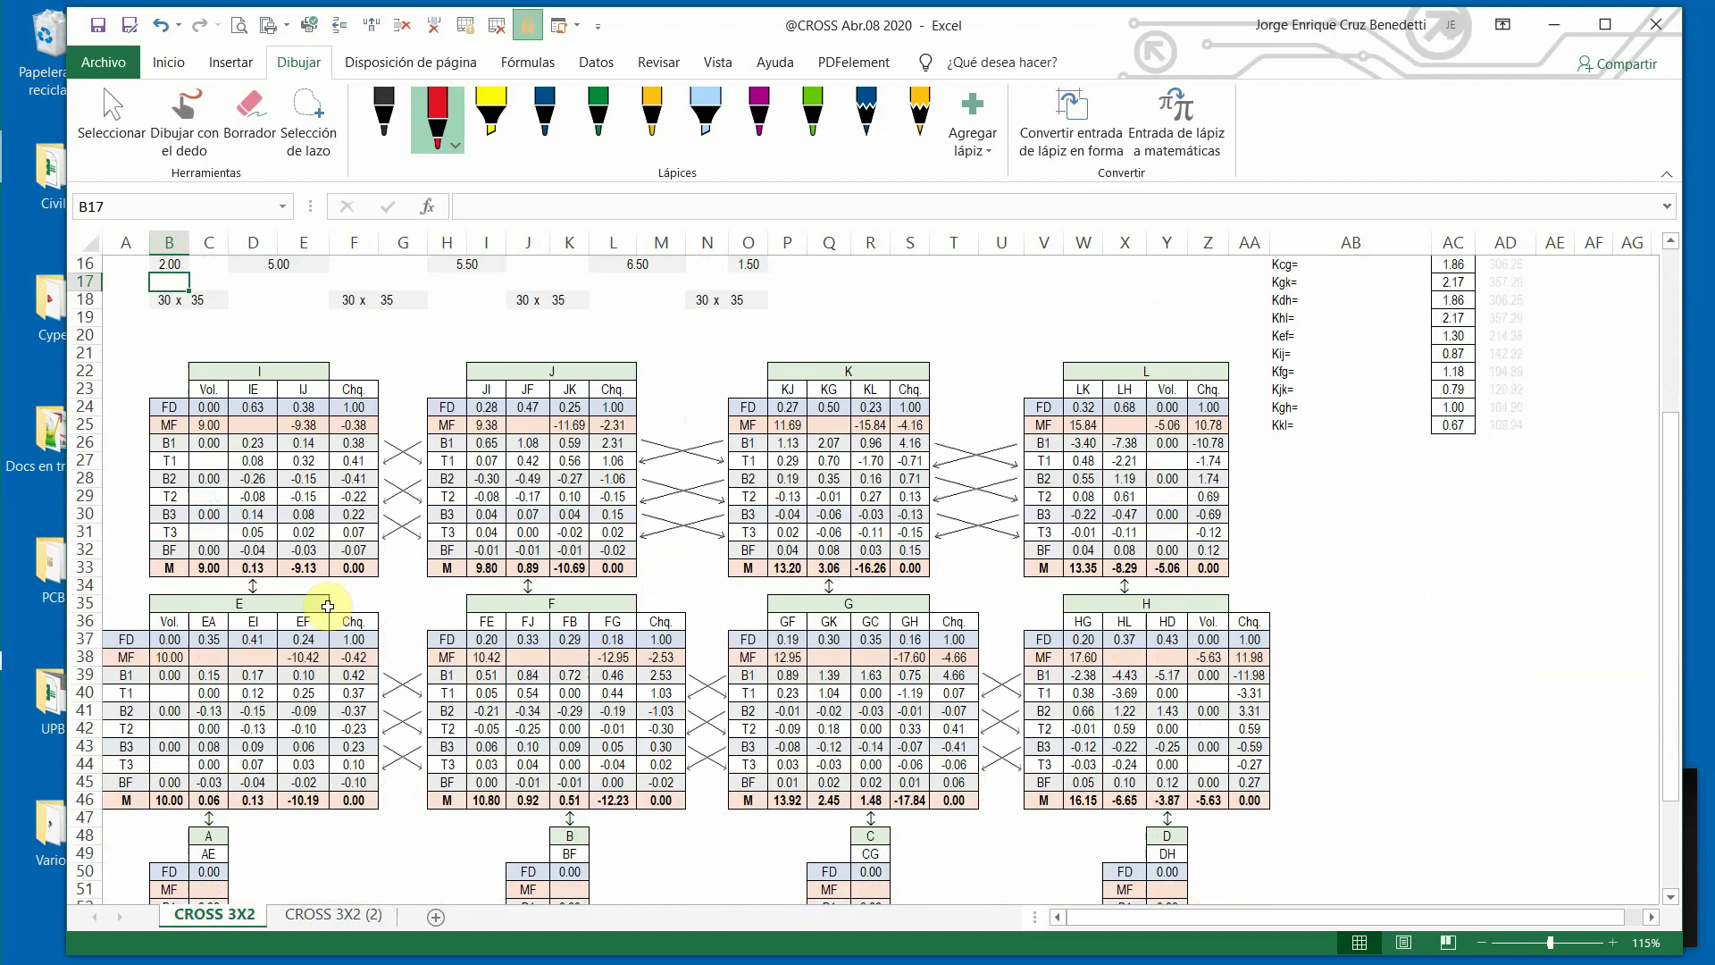
{"action": "scroll", "coordinate": [309, 729], "scroll_direction": "up", "scroll_amount": 5}
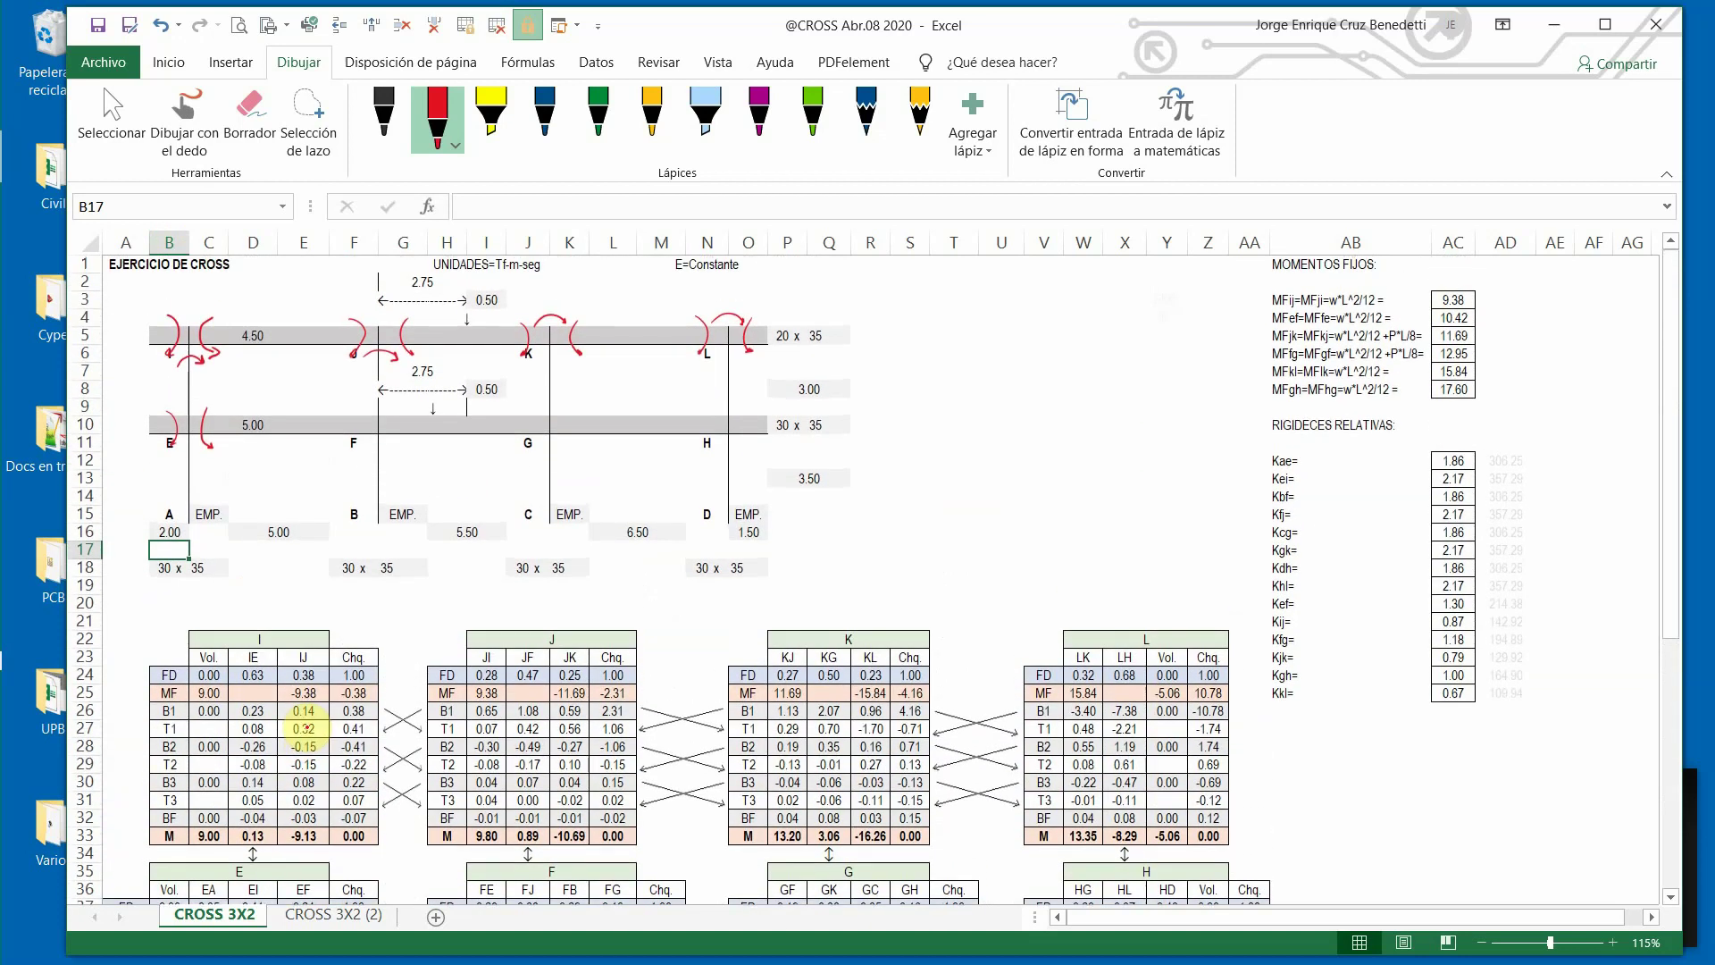
{"action": "left_click_drag", "start_coordinate": [205, 396], "coordinate": [165, 409]}
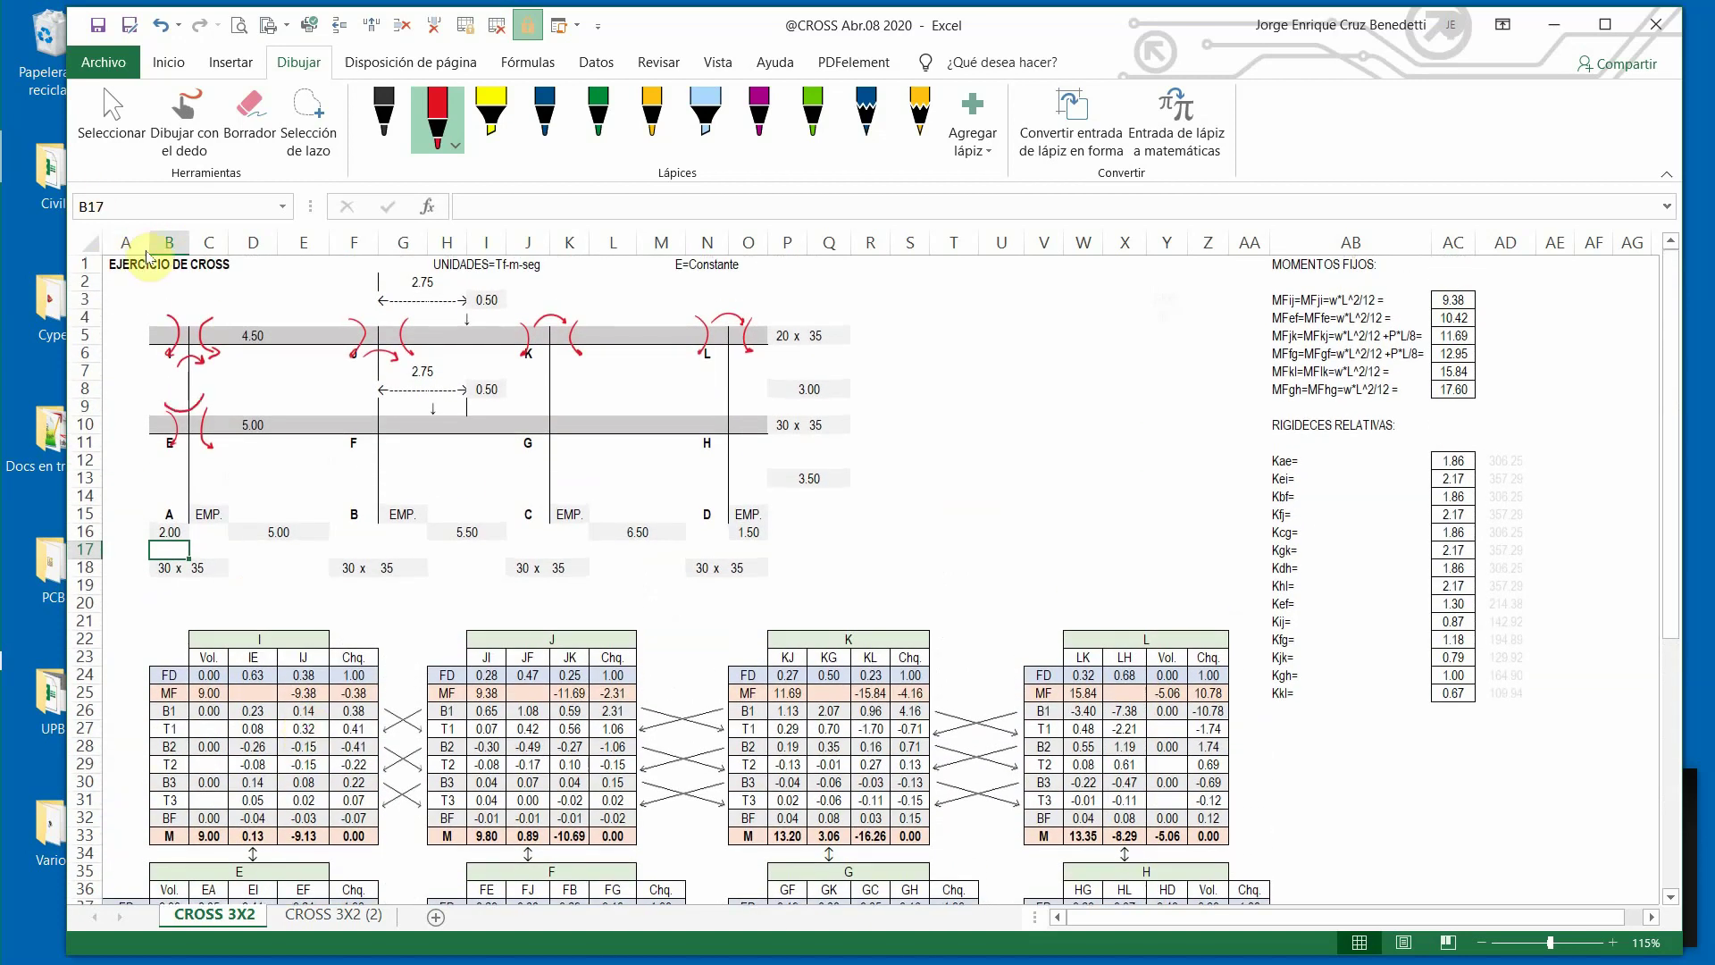